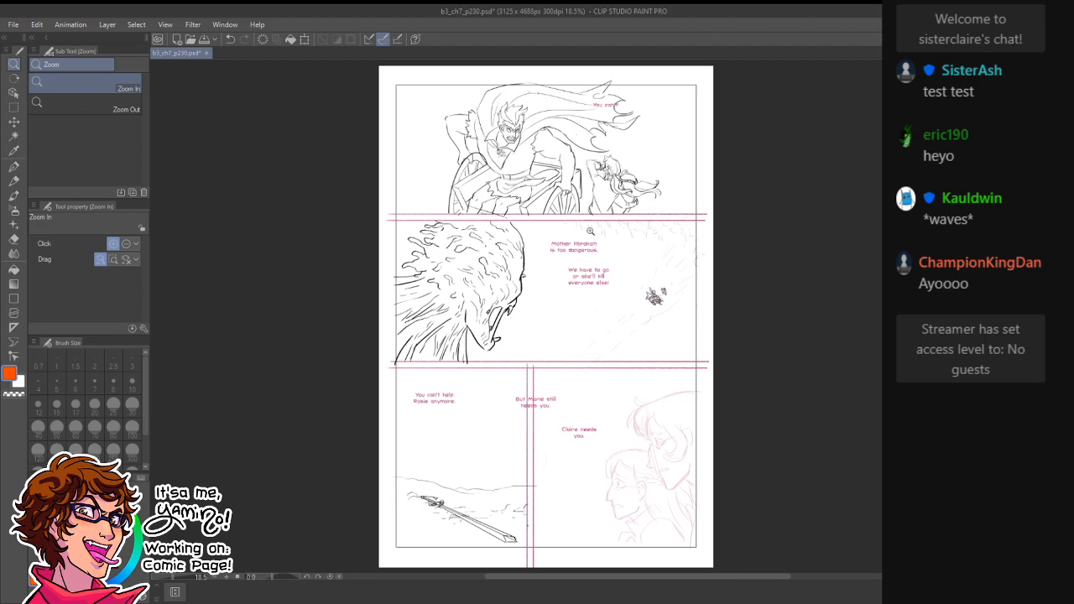
click(544, 149)
drag(563, 143, 642, 271)
drag(712, 369, 742, 386)
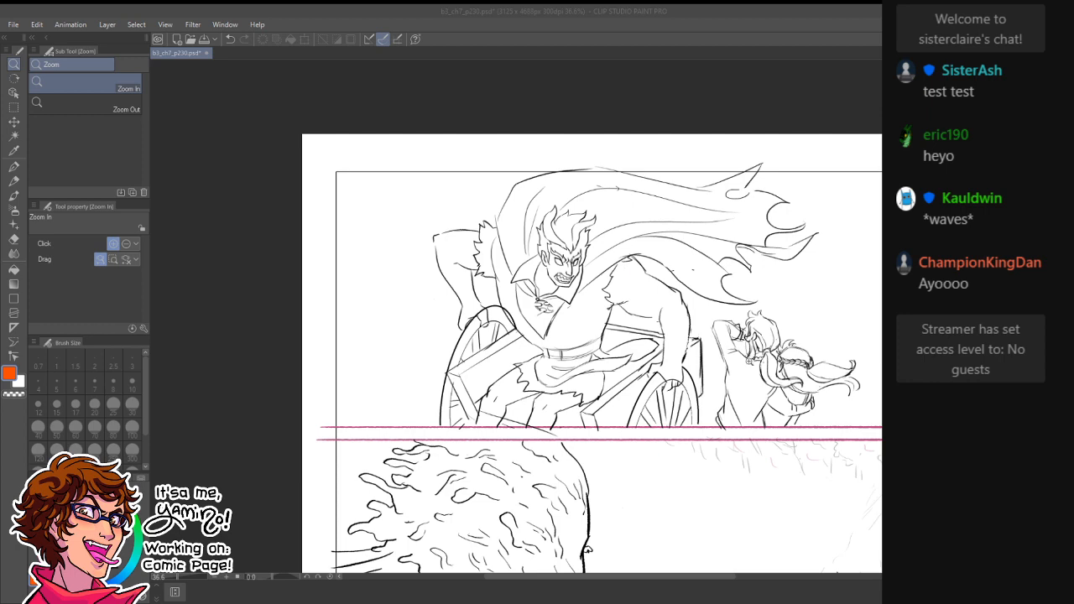
click(750, 361)
drag(776, 348, 574, 252)
- Draw a black rectangular panel frame along the page's inner border using the SC Panels frame tool at brush size 20
key(u)
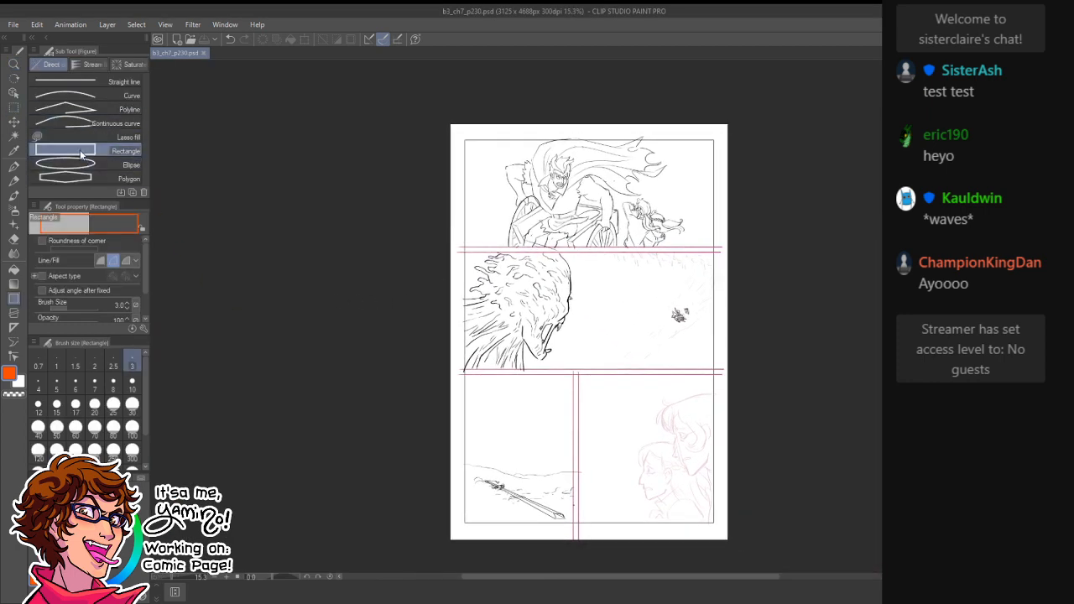
click(103, 96)
click(102, 84)
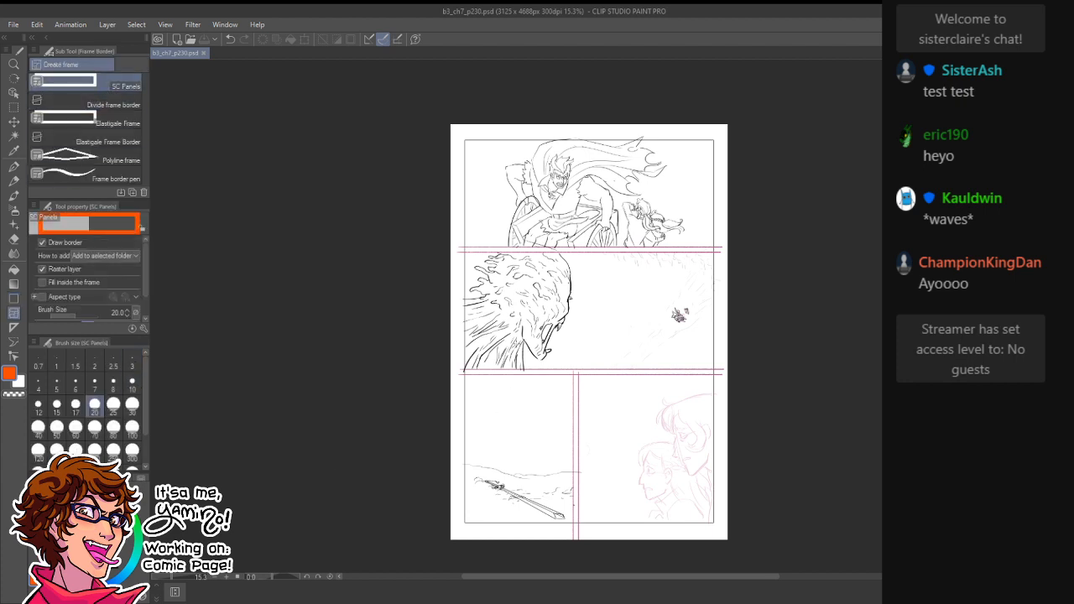
click(118, 569)
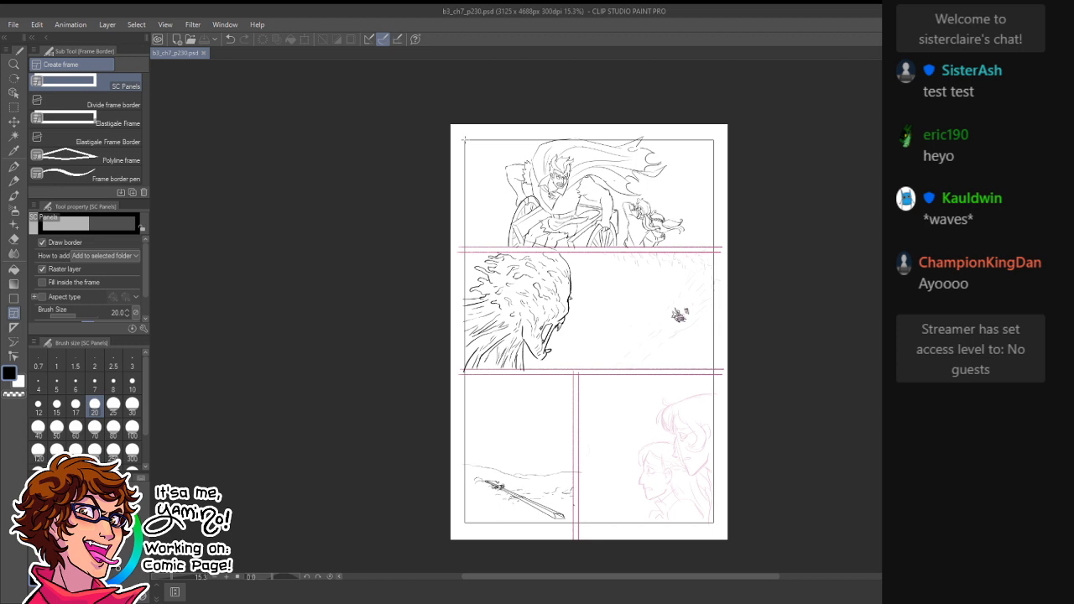
drag(465, 140, 714, 524)
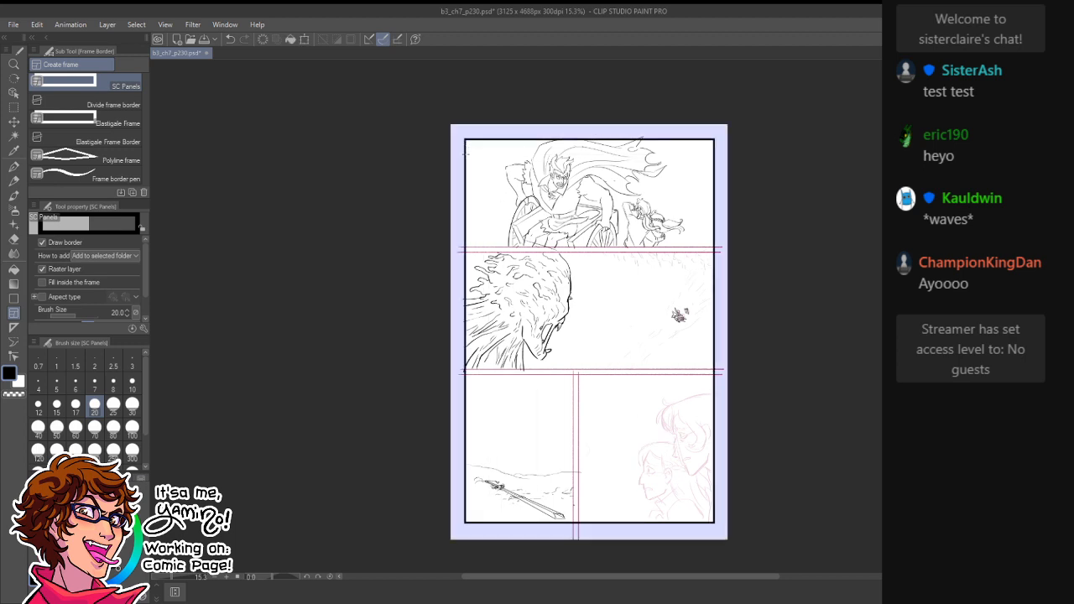
- Divide the frame border along the sketched gutters into a top panel, a middle panel and two bottom panels
click(113, 104)
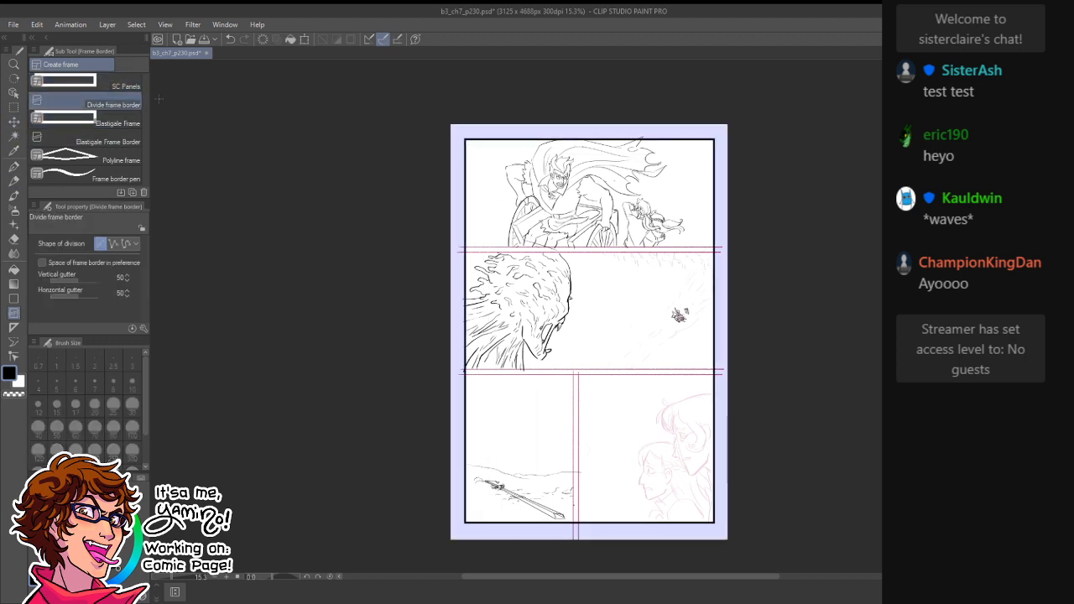
drag(569, 249, 589, 250)
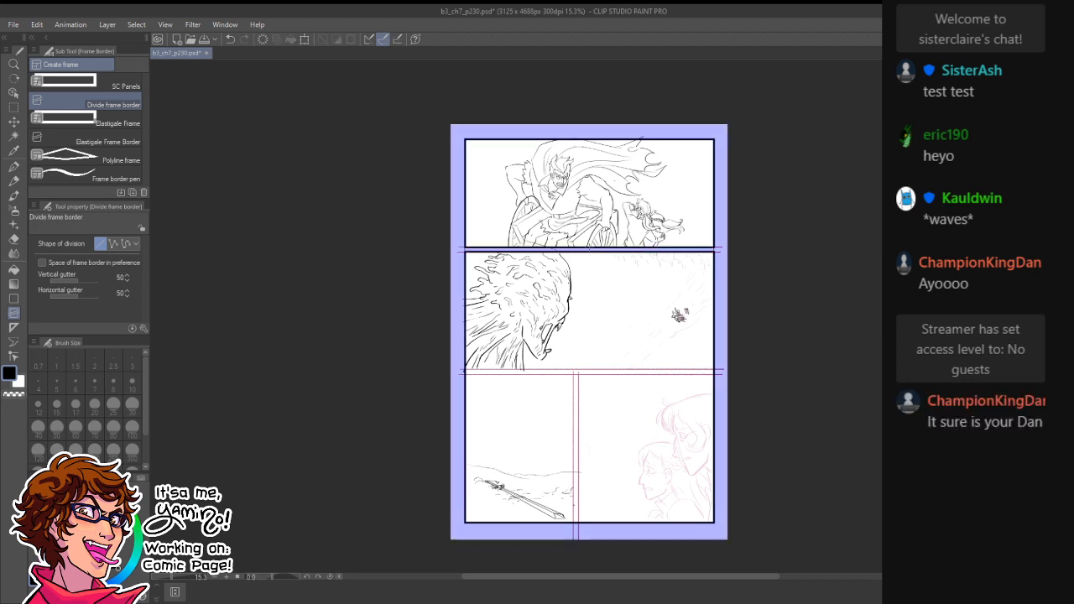
drag(579, 372, 577, 427)
- Deselect the panel frame and save the page in Clip Studio format as b3_ch7_p230
key(ctrl+space)
drag(636, 375, 655, 301)
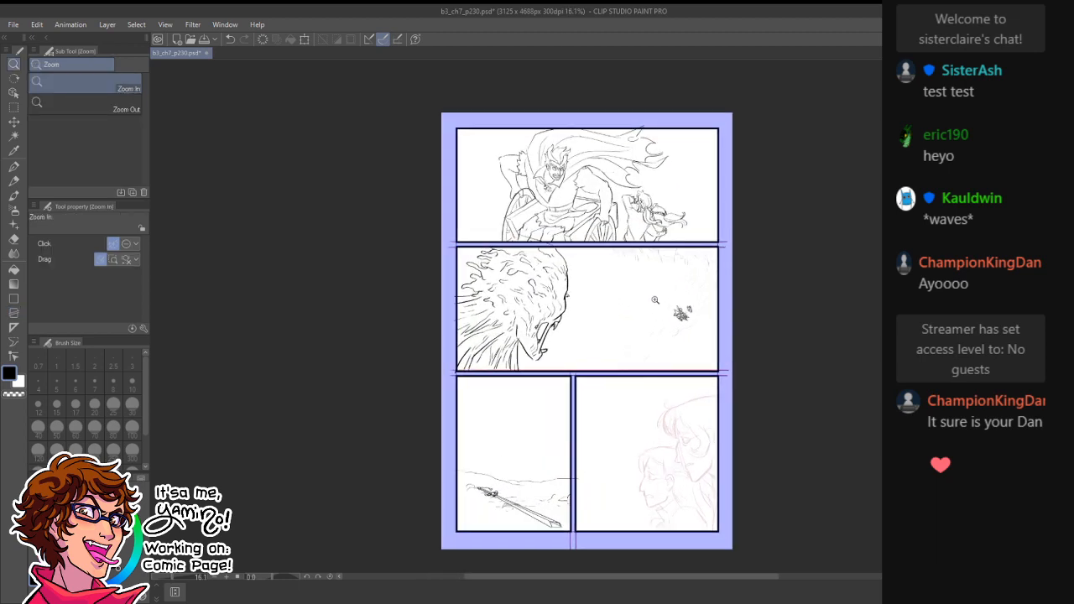
drag(719, 286, 661, 329)
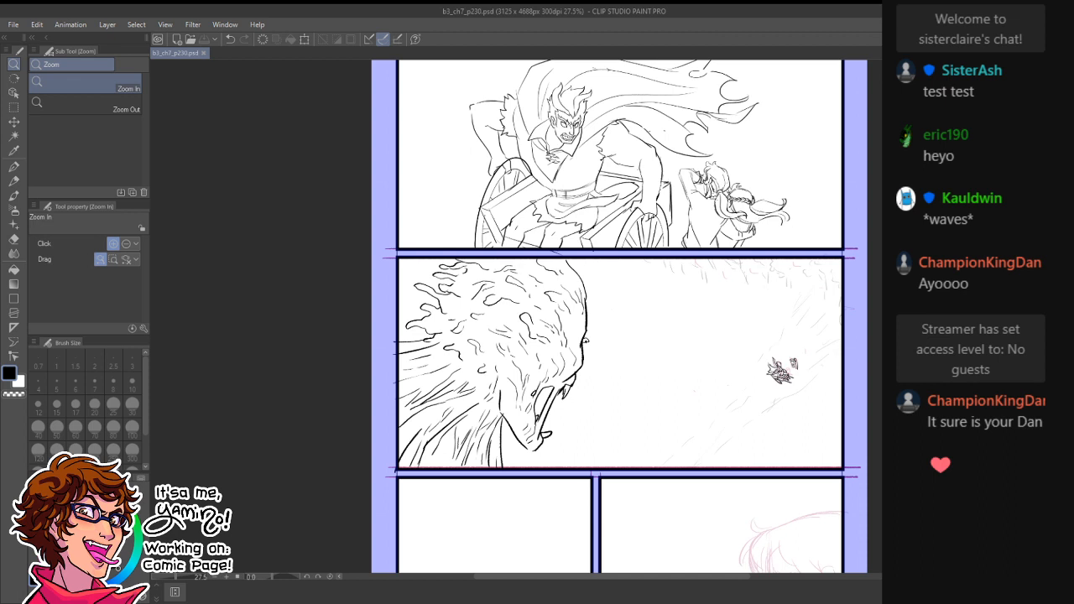
key(ctrl+d)
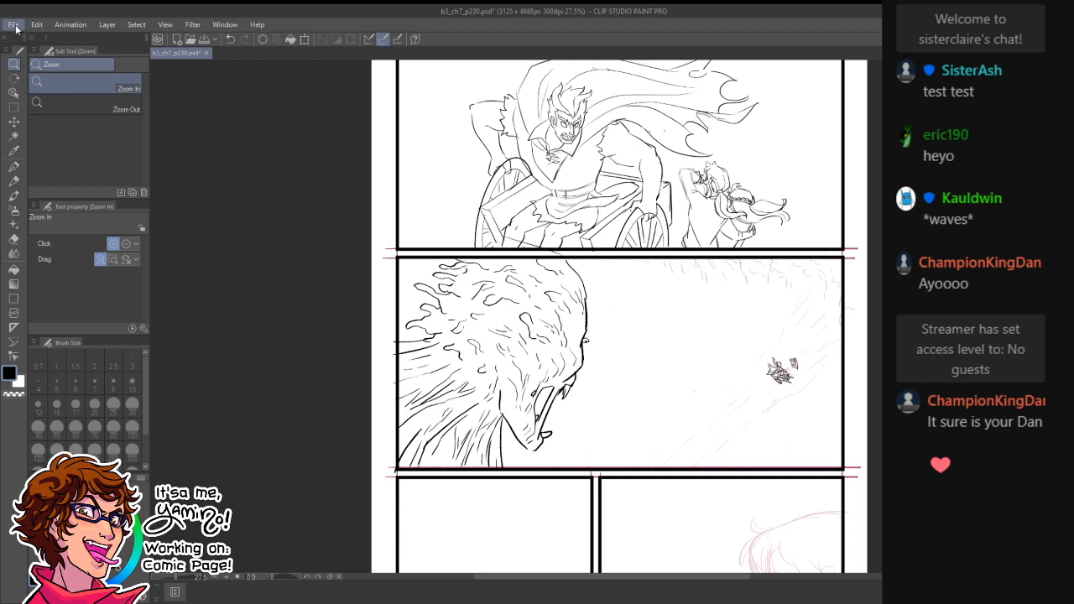
click(71, 133)
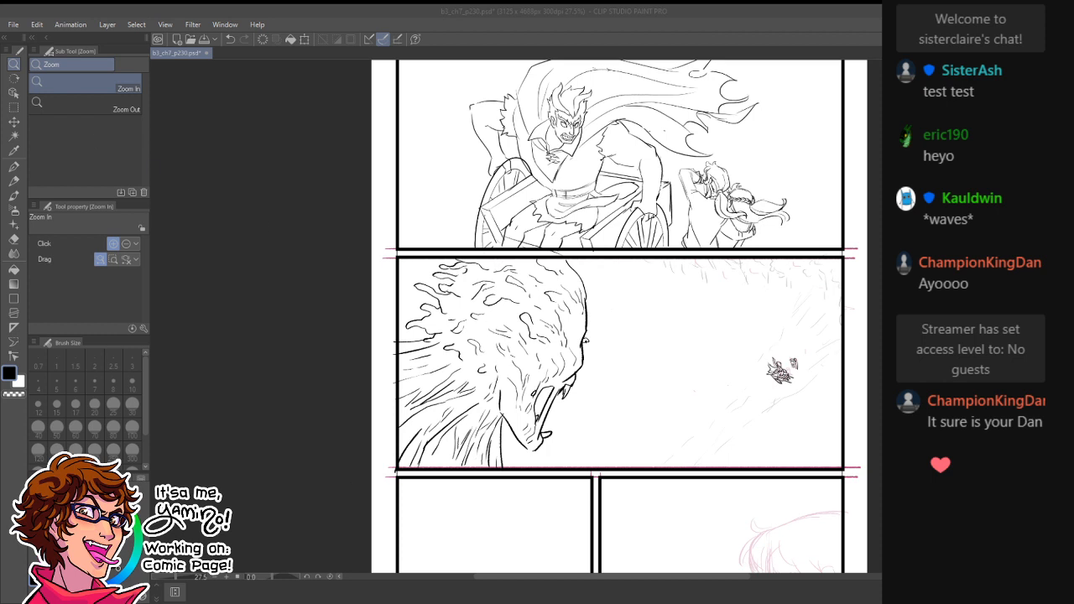
click(538, 431)
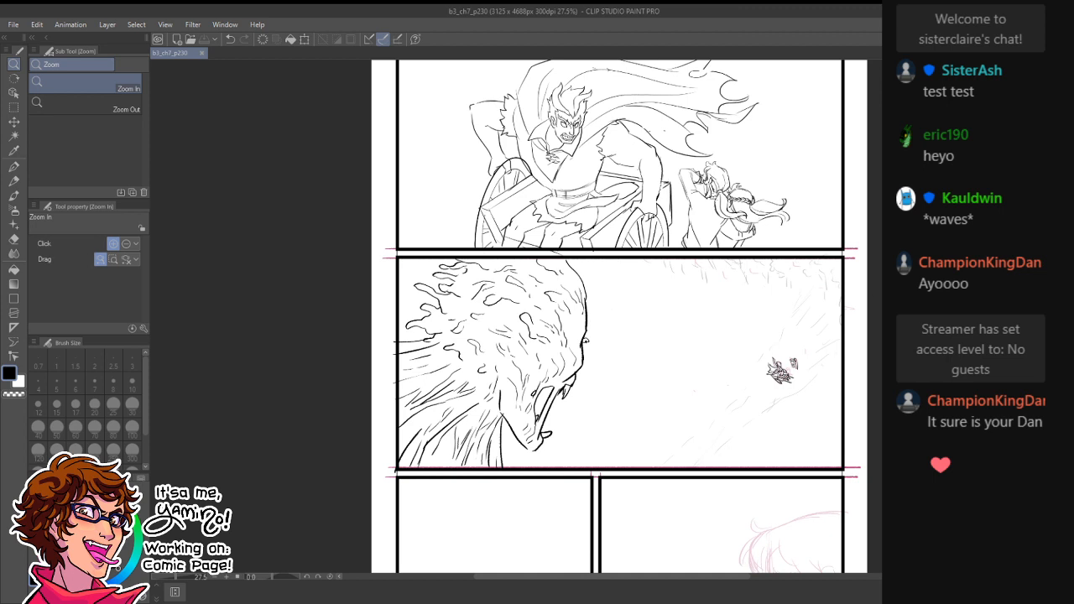
- Ink the horned-haired man's nose and bridge crease in the top panel with the black G-pen at brush size 6
drag(703, 206, 779, 325)
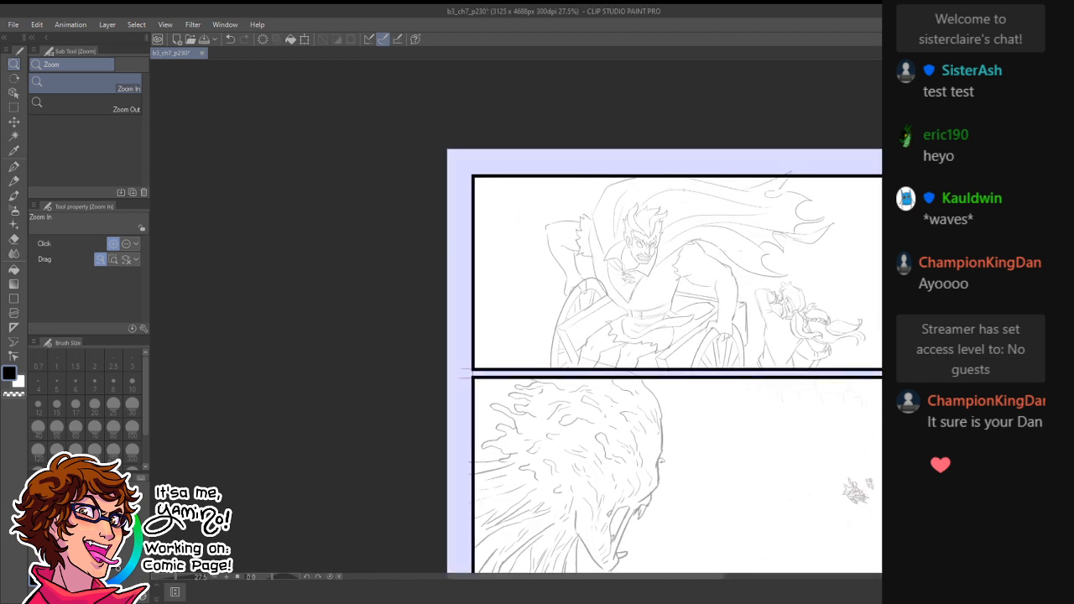
drag(653, 253, 714, 238)
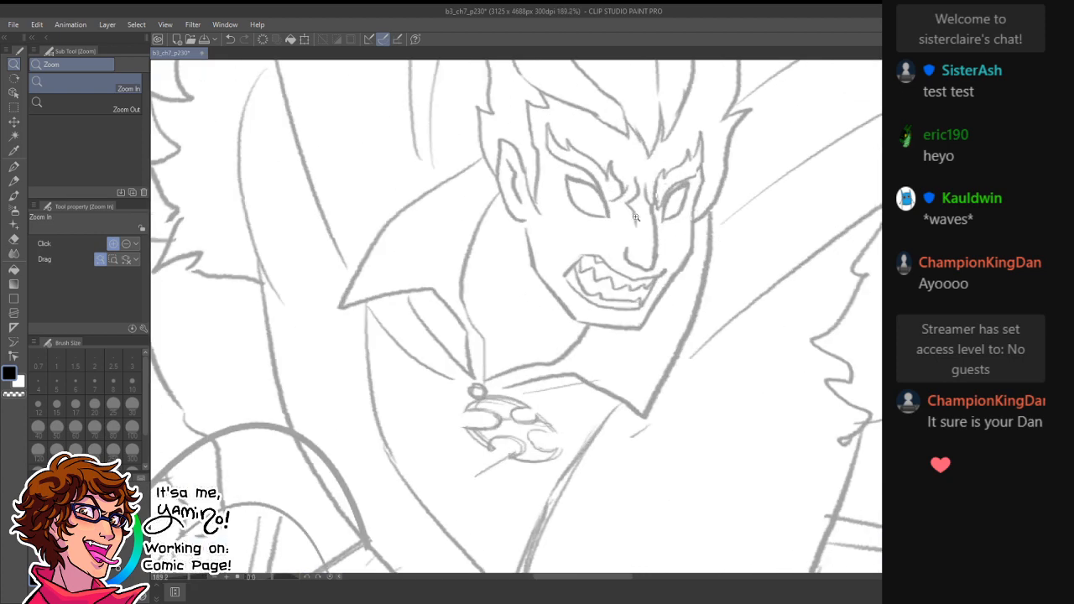
drag(620, 203, 733, 298)
key(p)
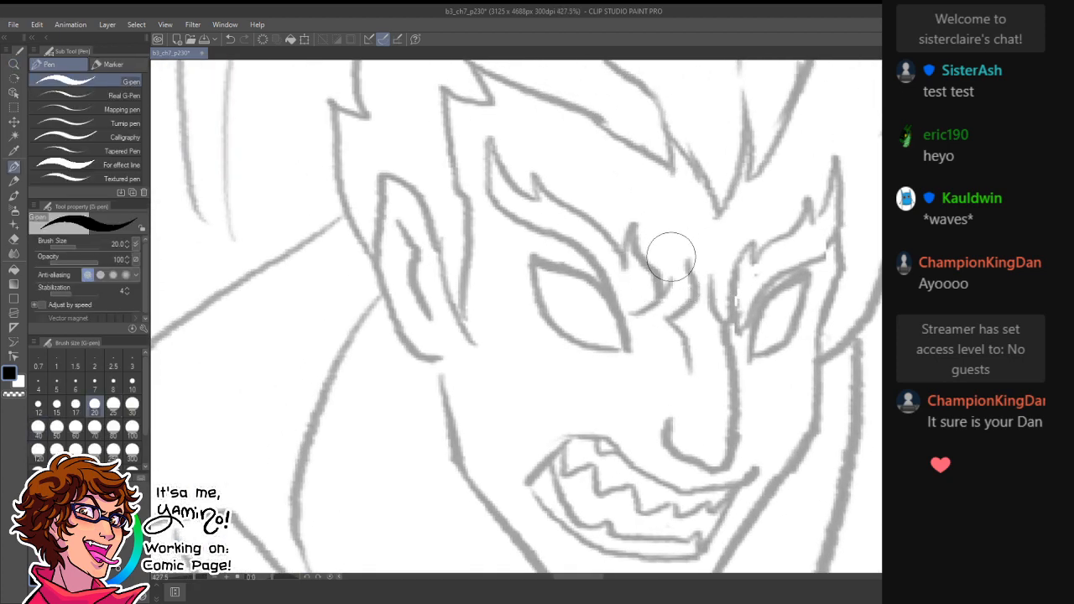
key(bracketleft)
mouse_move(696, 360)
mouse_down()
mouse_move(738, 254)
mouse_move(763, 359)
mouse_up()
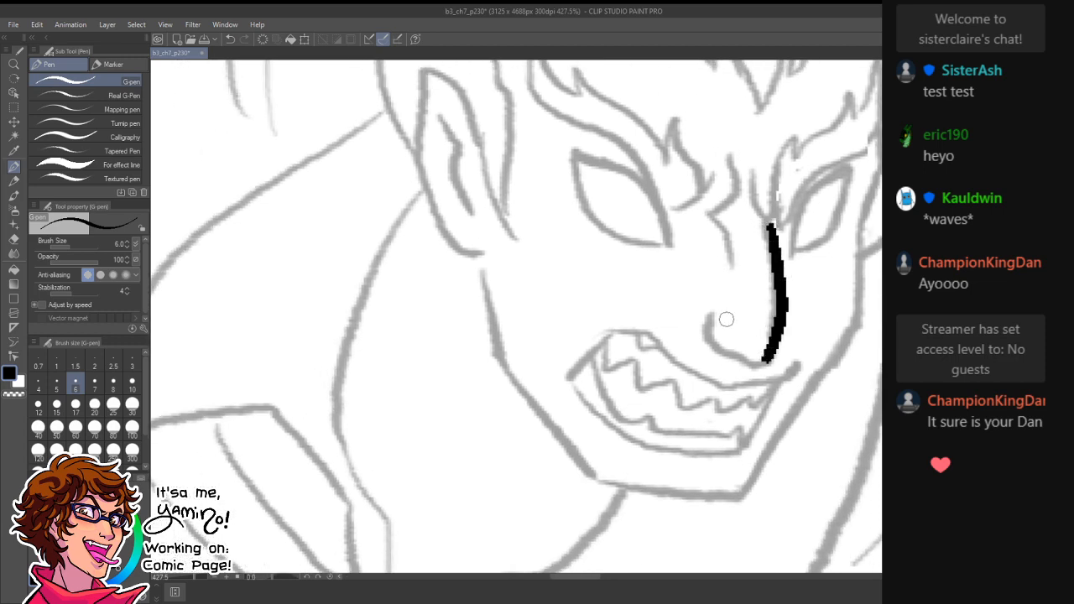
drag(710, 315, 762, 357)
drag(717, 223, 734, 266)
drag(775, 218, 784, 290)
- Ink the outline of the man's left-hand eye, redrawing the upper and lower lid strokes until they follow the sketch
mouse_move(583, 232)
mouse_down()
mouse_move(622, 243)
mouse_move(676, 316)
mouse_up()
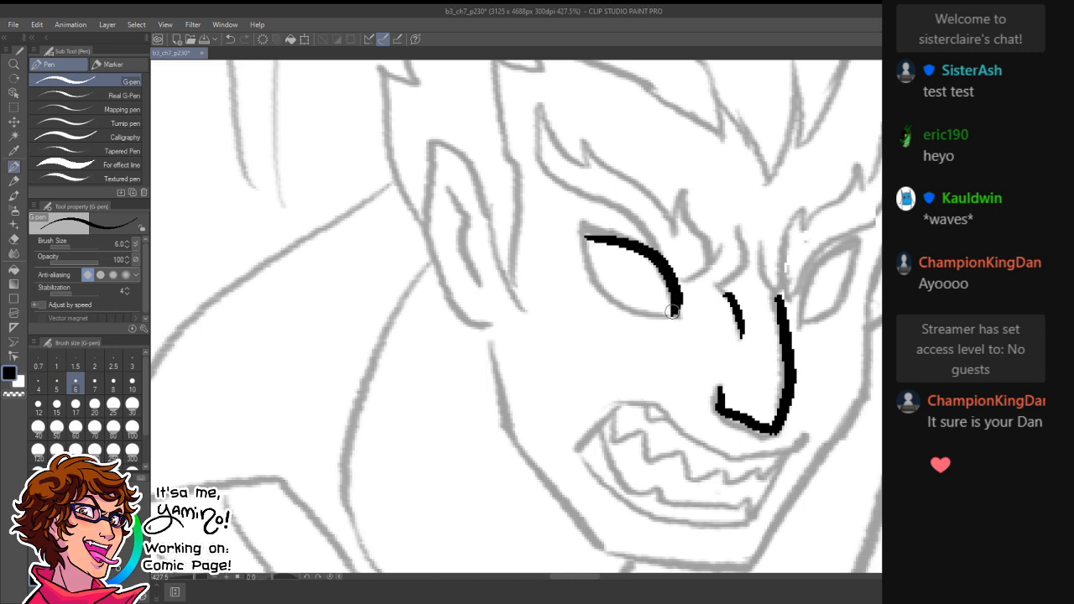
key(ctrl+z)
mouse_move(585, 232)
mouse_down()
mouse_move(684, 285)
mouse_move(679, 300)
mouse_move(606, 281)
mouse_move(693, 305)
mouse_move(596, 260)
mouse_move(684, 317)
mouse_up()
key(ctrl+z)
key(ctrl+z)
key(ctrl+z)
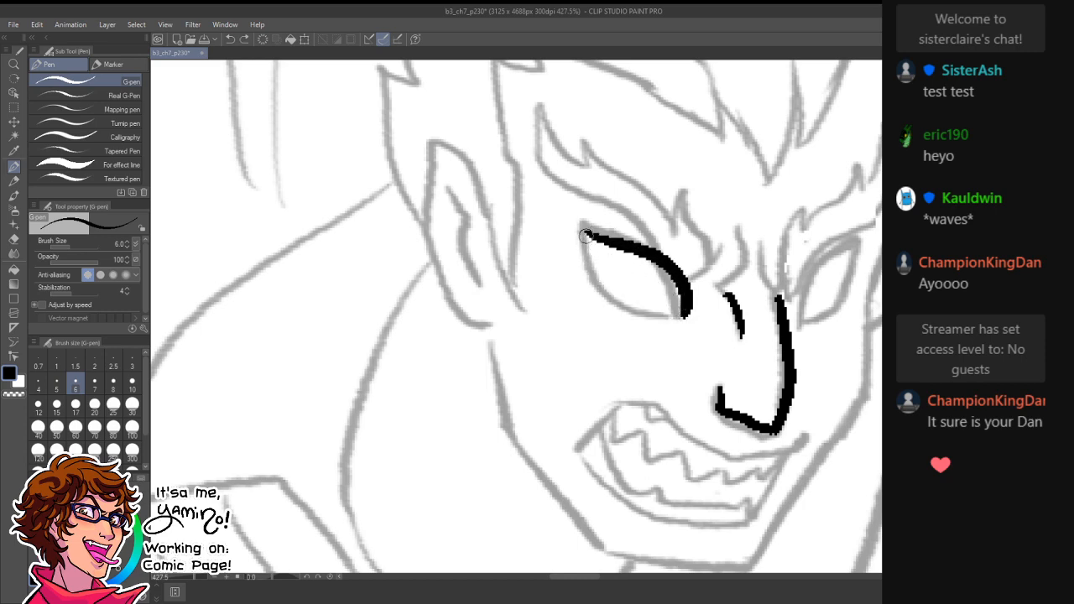
mouse_move(585, 233)
mouse_down()
mouse_move(596, 267)
mouse_move(672, 318)
mouse_move(680, 311)
mouse_move(617, 304)
mouse_move(687, 317)
mouse_up()
key(ctrl+z)
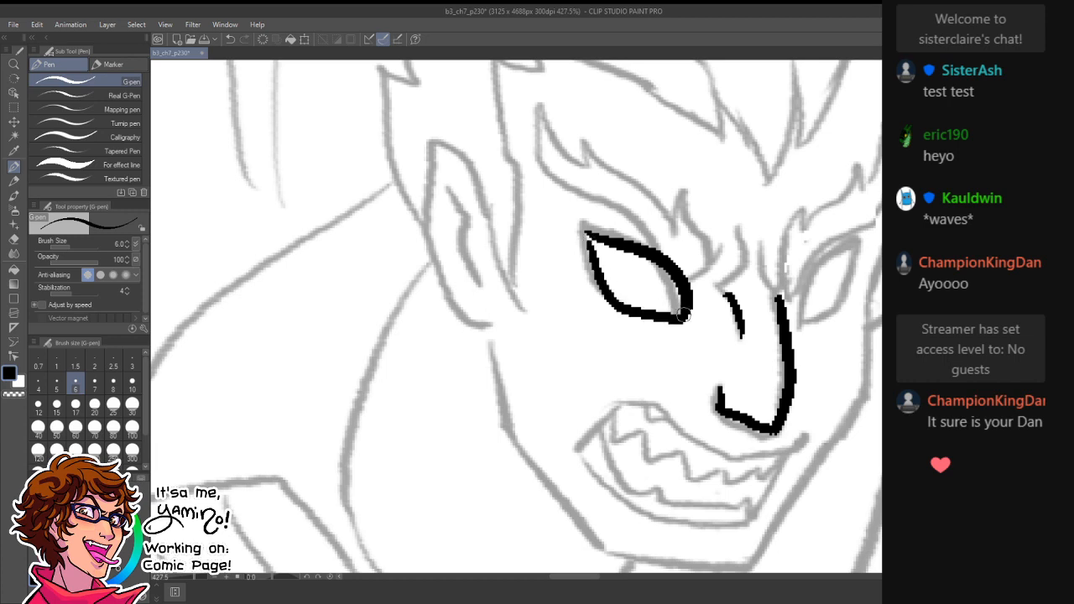
key(ctrl+z)
mouse_move(585, 233)
mouse_down()
mouse_move(630, 303)
mouse_move(686, 317)
mouse_up()
key(ctrl+z)
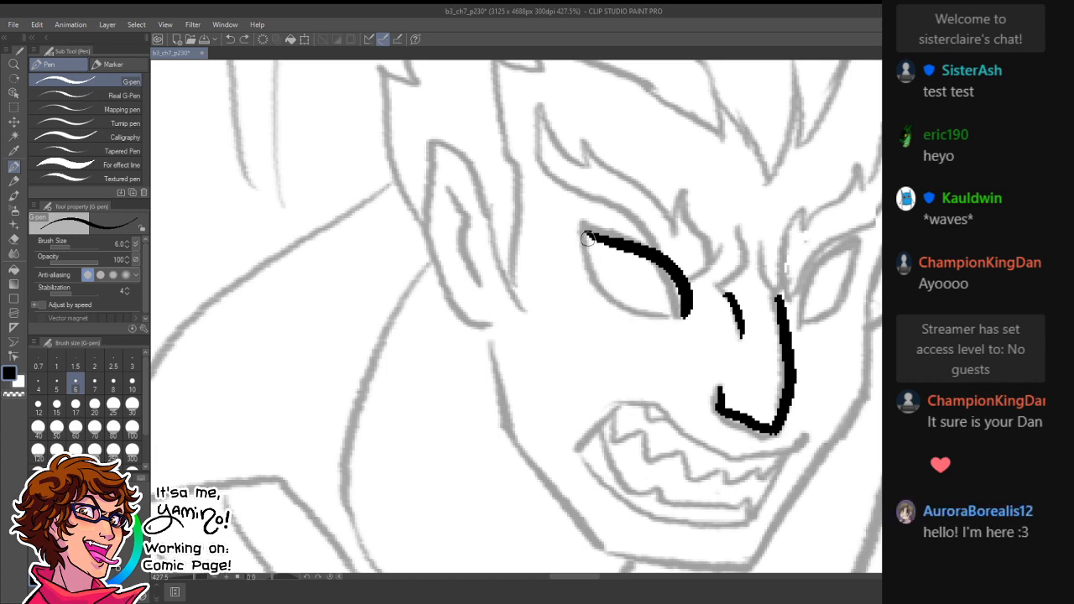
mouse_move(585, 233)
mouse_down()
mouse_move(594, 265)
mouse_move(647, 318)
mouse_move(684, 318)
mouse_move(591, 251)
mouse_move(630, 304)
mouse_move(690, 313)
mouse_up()
key(ctrl+z)
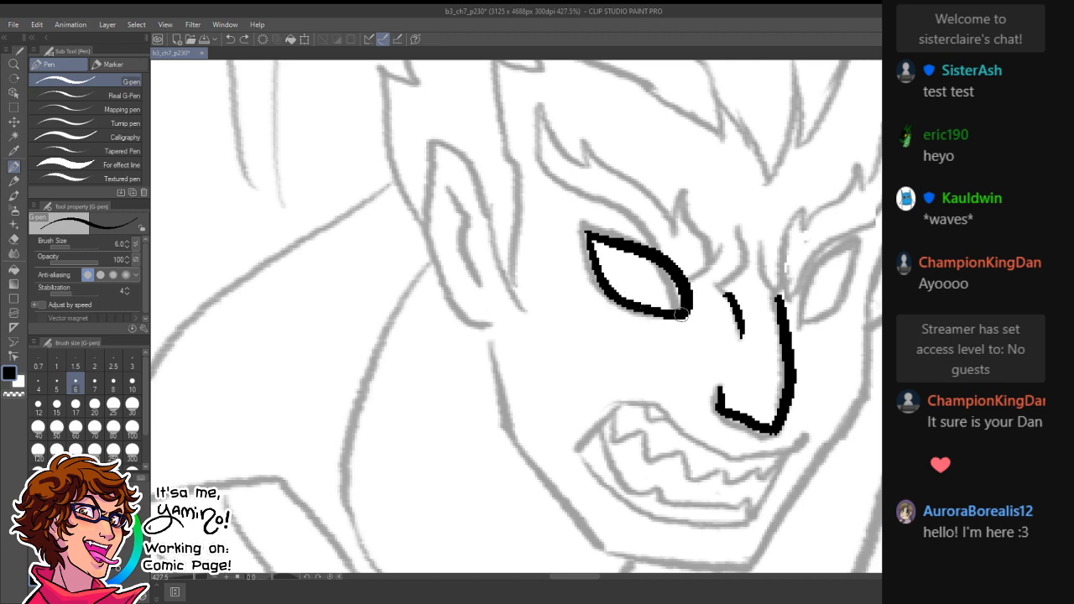
- Ink the outline of the man's right-hand eye, redoing the upper lid stroke before closing the shape
mouse_move(853, 242)
mouse_down()
mouse_move(801, 318)
mouse_move(830, 260)
mouse_move(793, 294)
mouse_up()
key(ctrl+z)
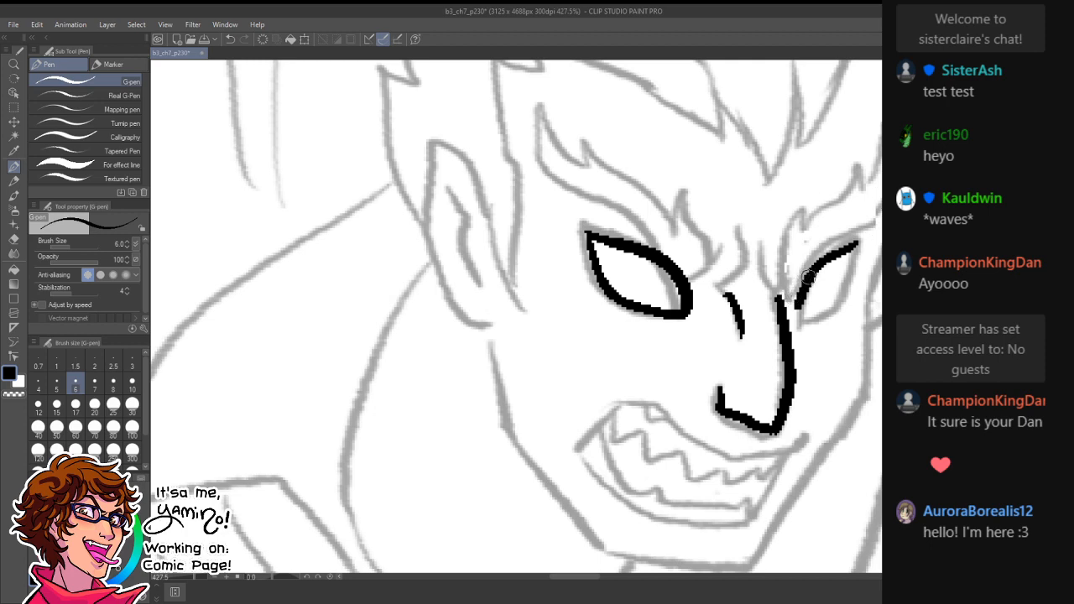
key(ctrl+z)
mouse_move(866, 243)
mouse_down()
mouse_move(829, 260)
mouse_move(797, 308)
mouse_up()
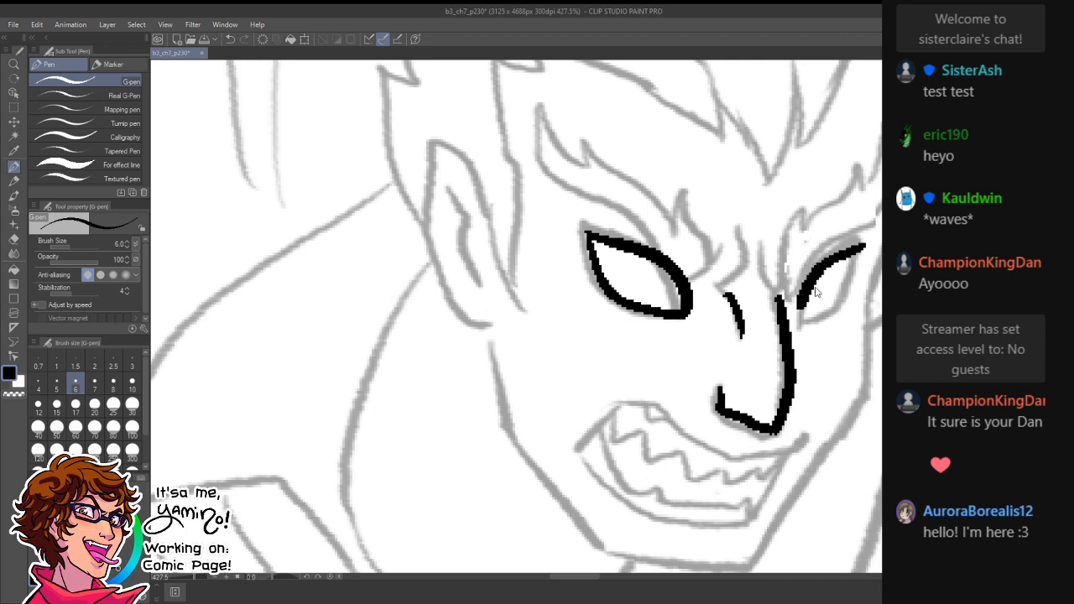
mouse_move(861, 250)
mouse_down()
mouse_move(833, 304)
mouse_move(797, 317)
mouse_up()
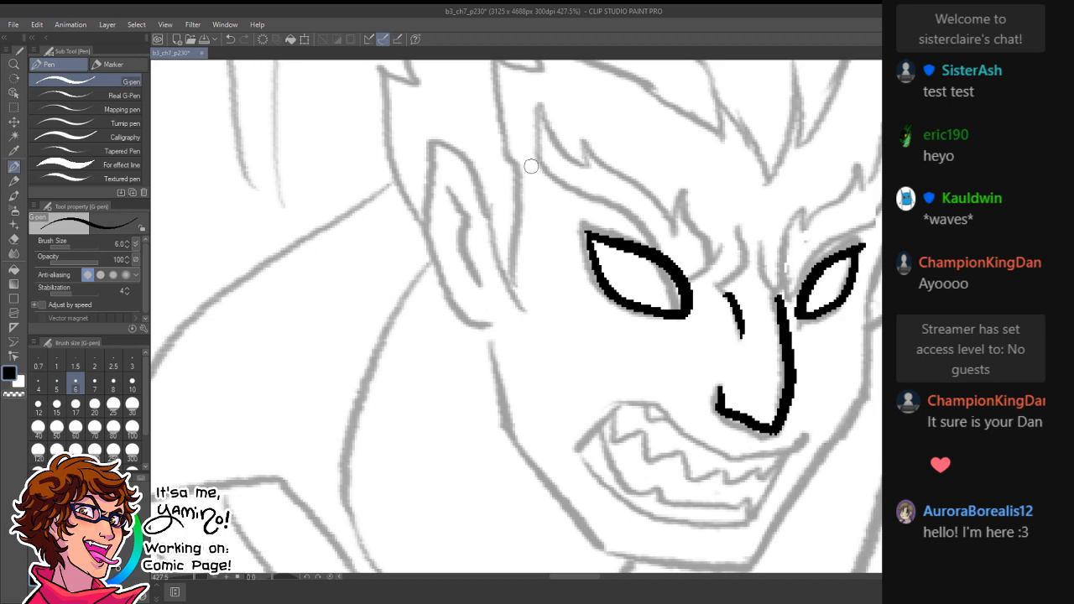
- Ink the flame-shaped left-hand eyebrow with its pointed tufts and the frown crease beside it
mouse_move(531, 111)
mouse_down()
mouse_move(580, 179)
mouse_move(555, 178)
mouse_move(711, 278)
mouse_up()
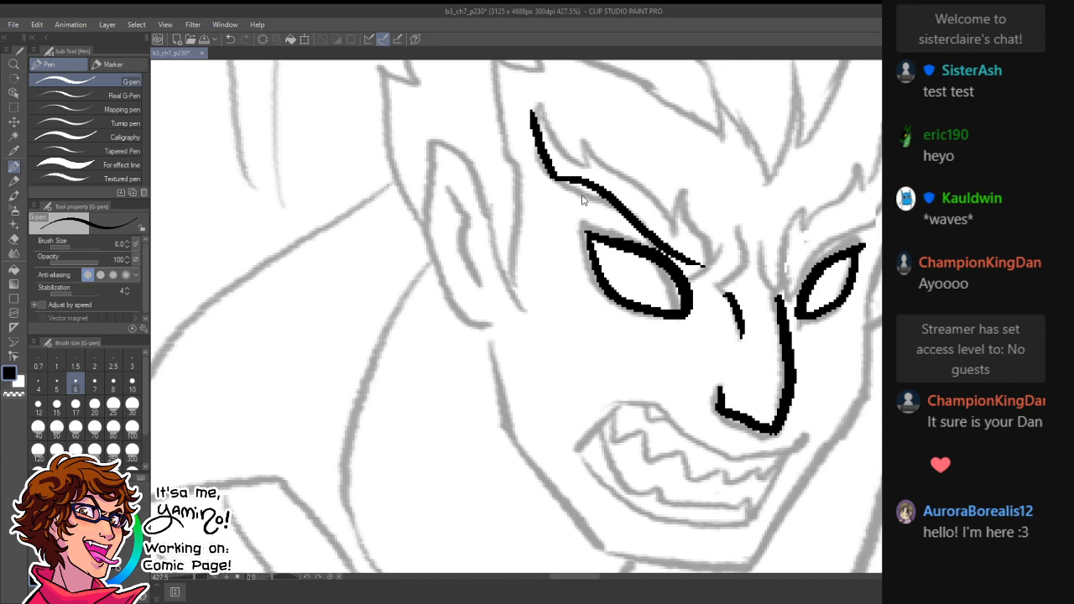
key(ctrl+z)
mouse_move(550, 175)
mouse_down()
mouse_move(659, 230)
mouse_move(712, 280)
mouse_up()
key(ctrl+z)
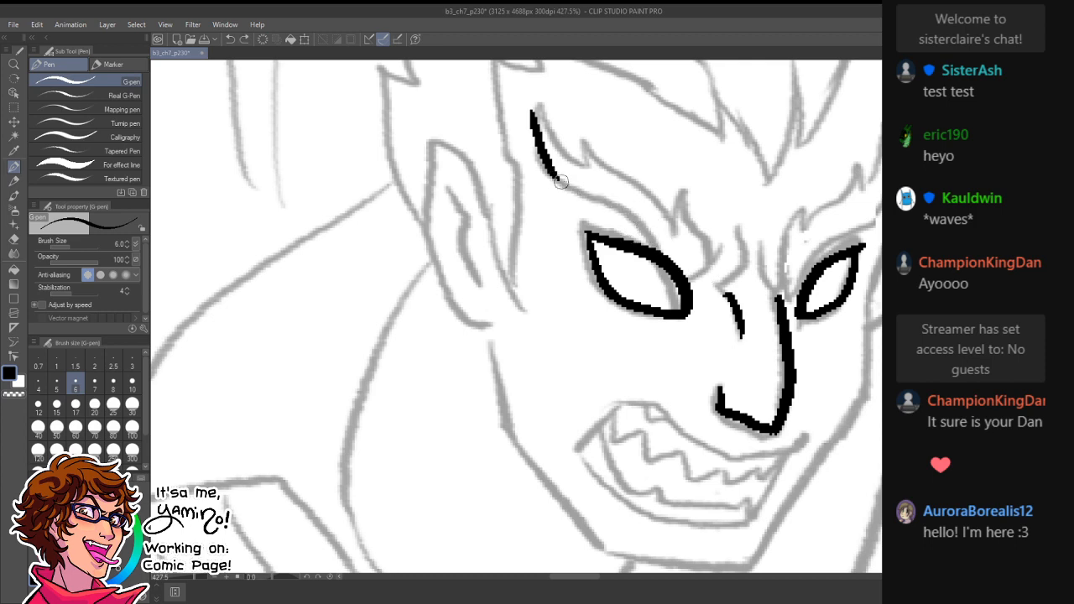
mouse_move(554, 176)
mouse_down()
mouse_move(648, 225)
mouse_move(712, 282)
mouse_up()
mouse_move(534, 111)
mouse_down()
mouse_move(592, 170)
mouse_move(586, 155)
mouse_move(603, 157)
mouse_move(685, 236)
mouse_move(673, 214)
mouse_move(683, 234)
mouse_move(690, 201)
mouse_move(720, 277)
mouse_up()
key(ctrl+z)
mouse_move(676, 230)
mouse_down()
mouse_move(684, 202)
mouse_move(712, 259)
mouse_move(708, 277)
mouse_move(683, 276)
mouse_up()
mouse_move(738, 235)
mouse_down()
mouse_move(730, 287)
mouse_move(705, 300)
mouse_up()
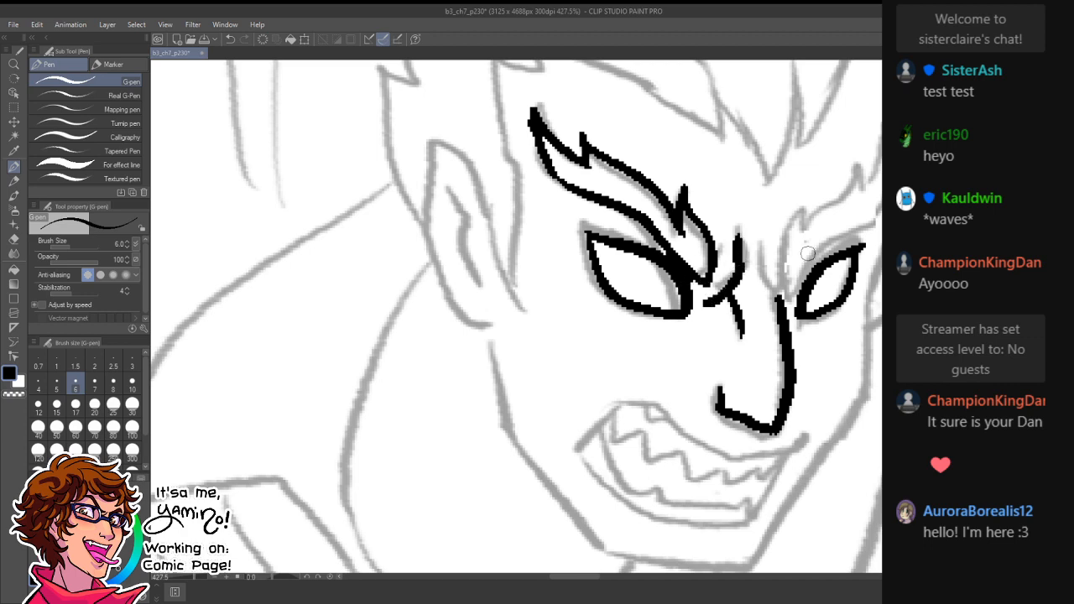
- Ink the flame-shaped right-hand eyebrow and the small frown crease at the top of the nose
mouse_move(786, 245)
mouse_down()
mouse_move(785, 279)
mouse_move(794, 217)
mouse_move(800, 232)
mouse_move(862, 150)
mouse_move(858, 193)
mouse_move(881, 176)
mouse_up()
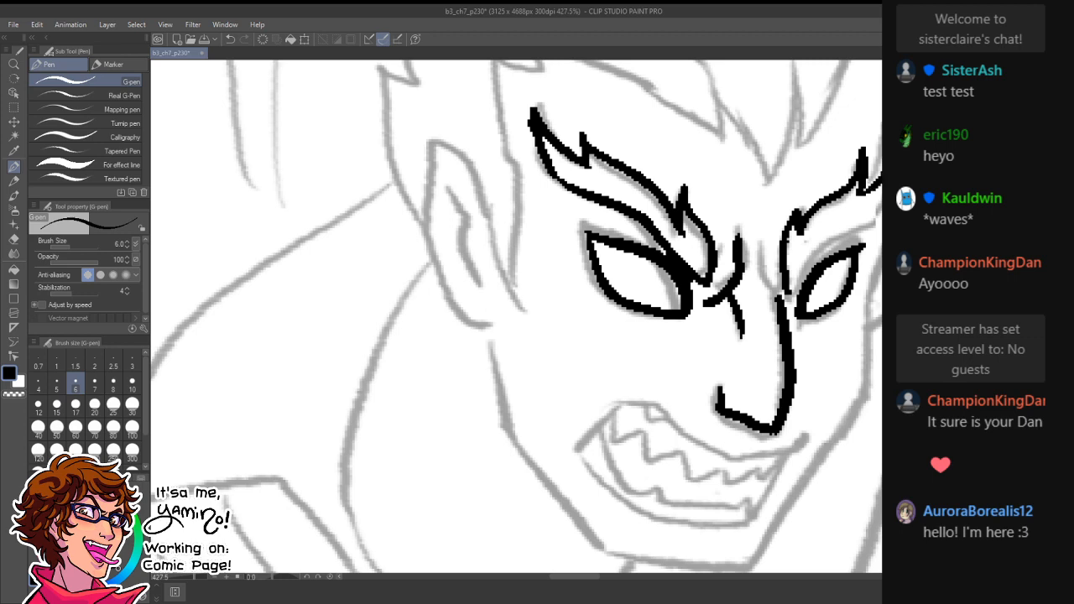
mouse_move(881, 218)
mouse_down()
mouse_move(847, 232)
mouse_move(794, 290)
mouse_up()
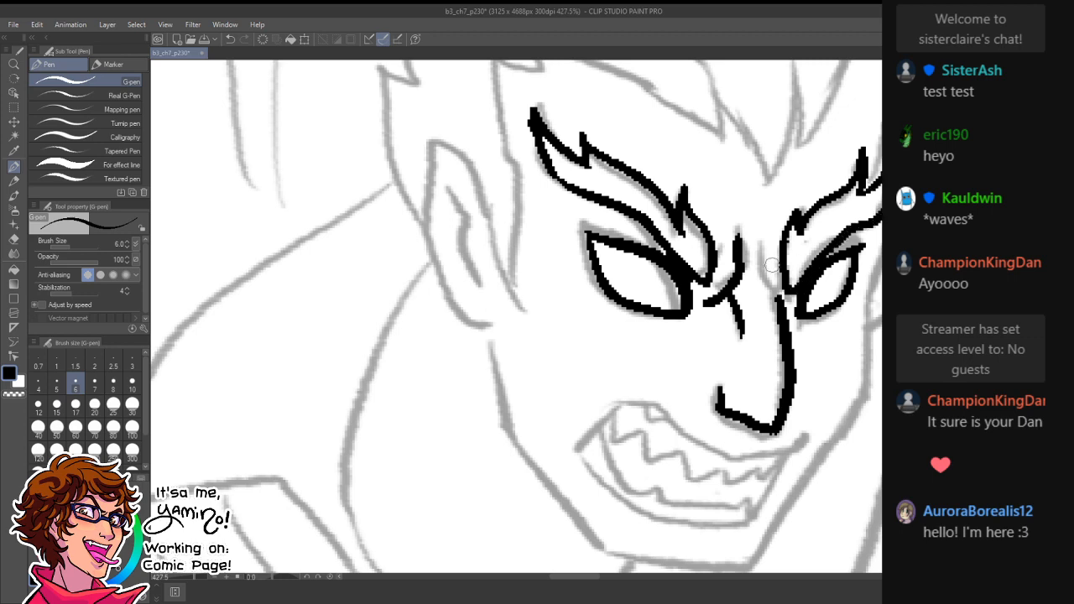
mouse_move(765, 256)
mouse_down()
mouse_move(770, 289)
mouse_move(741, 312)
mouse_up()
- Ink the outer outline of the man's snarling mouth, including the upper lip, right corner and lower lip
key(ctrl+space)
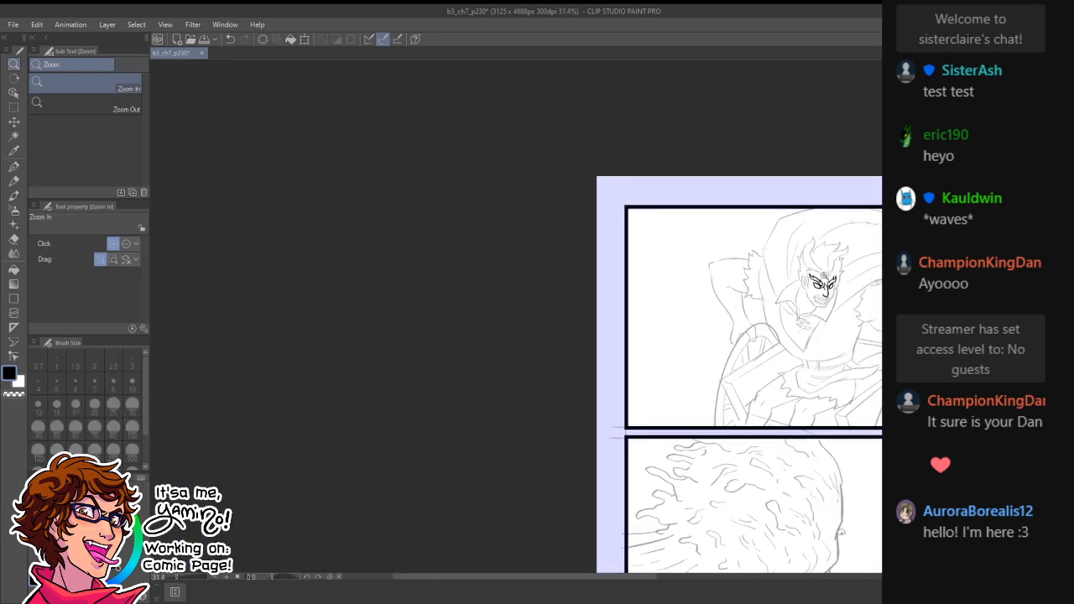
drag(831, 282, 872, 281)
mouse_move(713, 383)
mouse_down()
mouse_move(811, 360)
mouse_move(745, 369)
mouse_up()
key(ctrl+space)
mouse_move(832, 341)
mouse_down()
mouse_move(772, 359)
mouse_move(695, 319)
mouse_move(655, 351)
mouse_up()
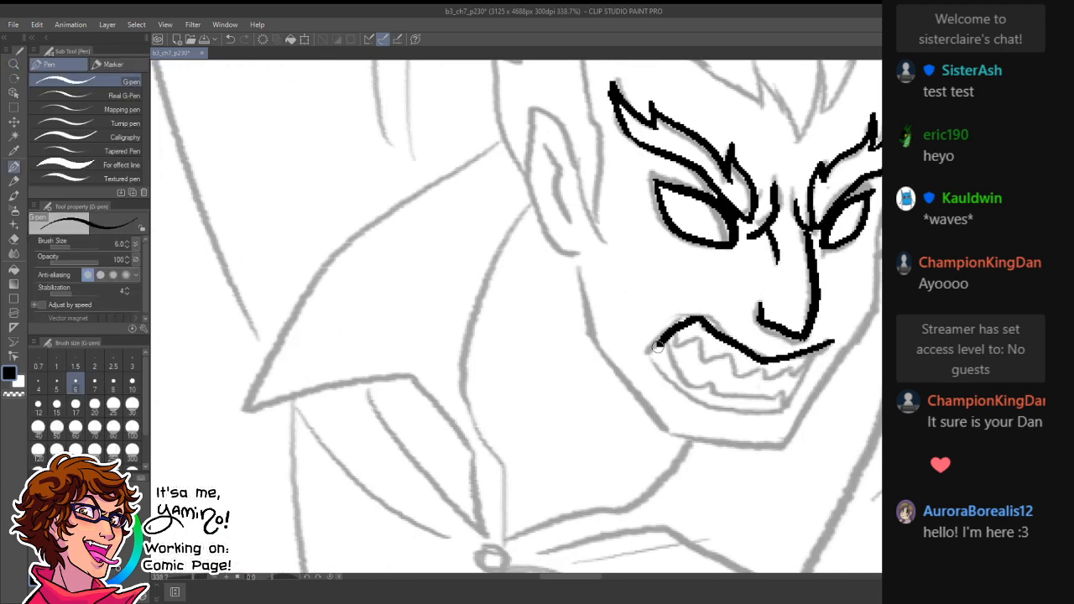
drag(831, 342, 785, 410)
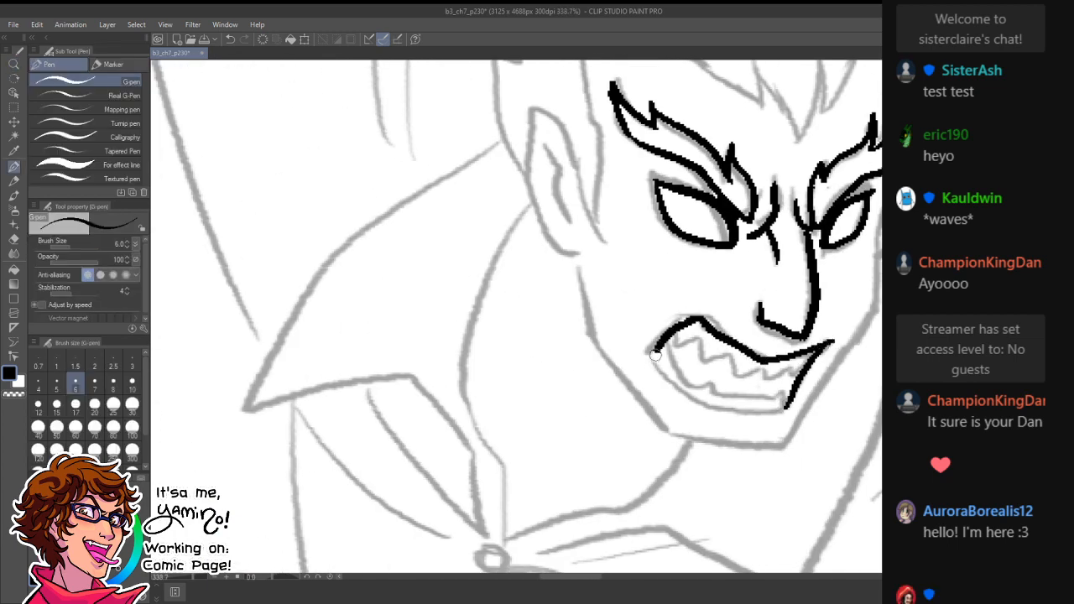
mouse_move(657, 346)
mouse_down()
mouse_move(670, 380)
mouse_move(711, 401)
mouse_up()
key(ctrl+z)
mouse_move(655, 346)
mouse_down()
mouse_move(706, 405)
mouse_move(788, 410)
mouse_up()
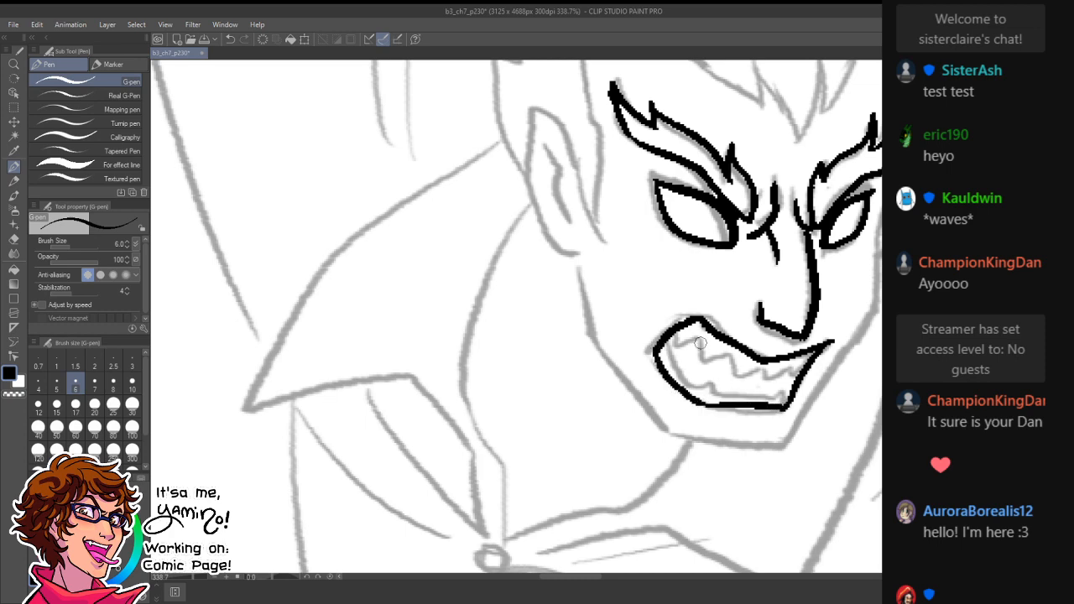
- Ink the fanged upper teeth and the lower teeth inside the man's mouth, plus the short crease below the lower lip
mouse_move(685, 326)
mouse_down()
mouse_move(689, 353)
mouse_move(706, 343)
mouse_move(745, 364)
mouse_up()
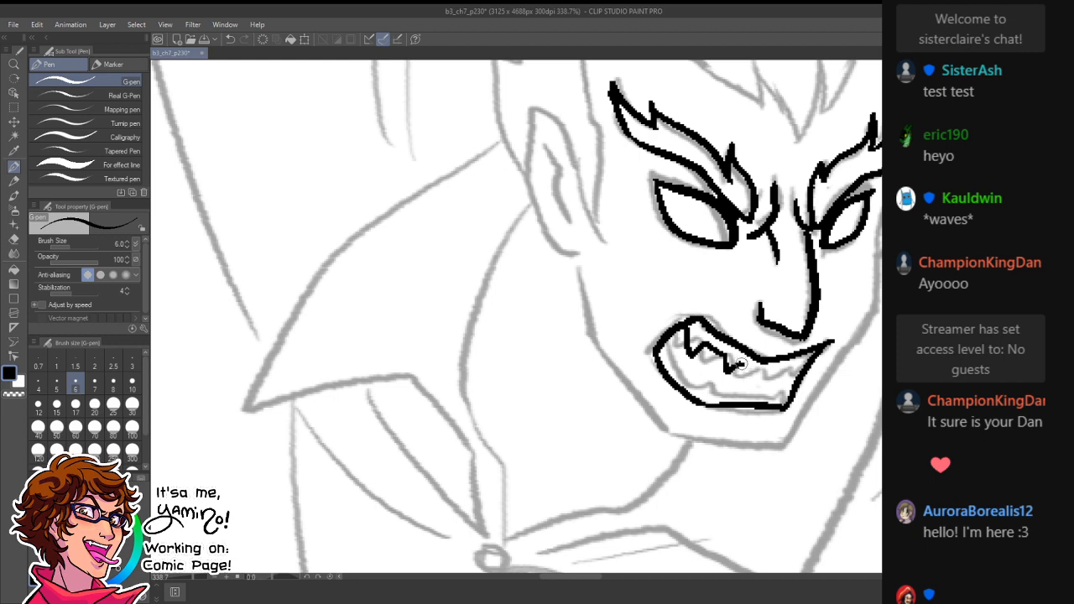
key(ctrl+z)
mouse_move(690, 325)
mouse_down()
mouse_move(714, 362)
mouse_move(731, 356)
mouse_move(688, 350)
mouse_move(706, 344)
mouse_move(735, 364)
mouse_move(789, 375)
mouse_move(819, 352)
mouse_up()
key(ctrl+z)
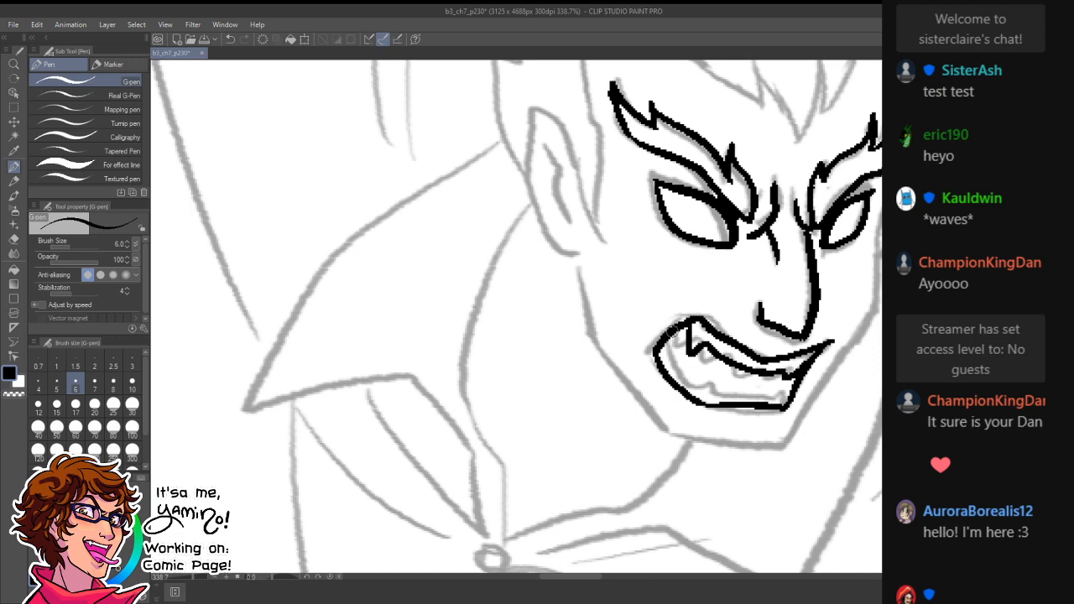
mouse_move(685, 329)
mouse_down()
mouse_move(690, 380)
mouse_move(724, 388)
mouse_up()
mouse_move(747, 391)
mouse_down()
mouse_move(780, 387)
mouse_move(781, 404)
mouse_move(711, 384)
mouse_up()
key(ctrl+space)
drag(787, 371, 861, 354)
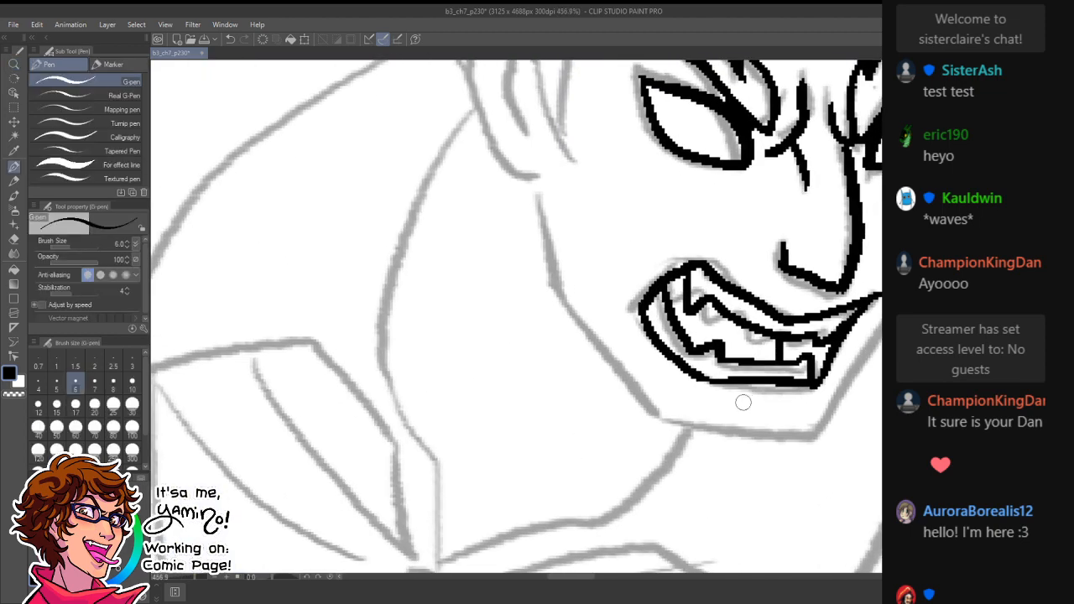
drag(727, 404, 799, 405)
- Ink the right-hand contour of the face from the eyebrow down the cheek and jaw to the chin
key(ctrl+space)
drag(796, 330, 761, 319)
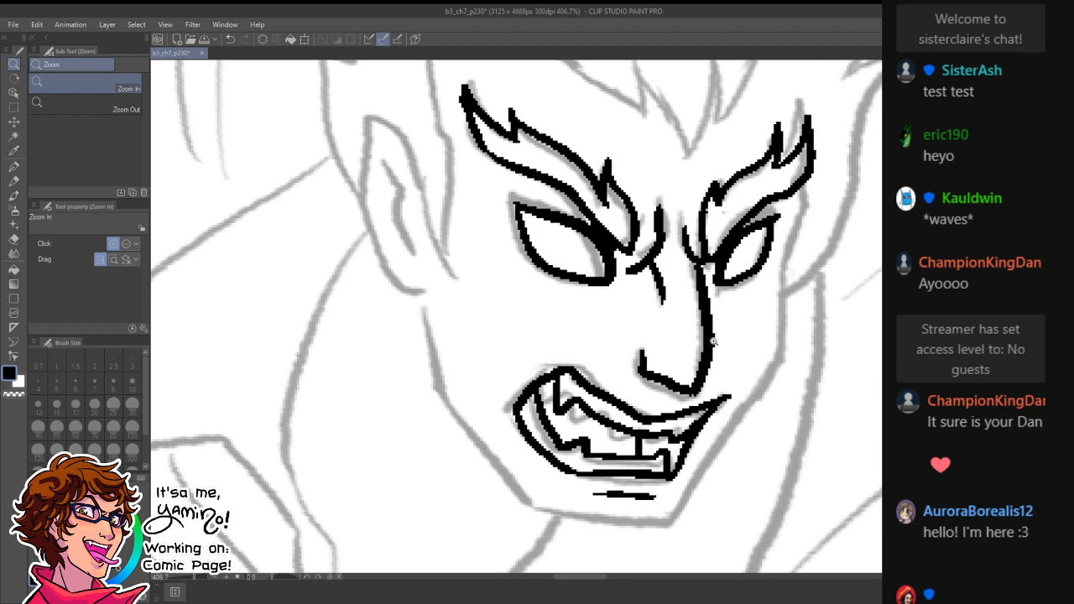
key(p)
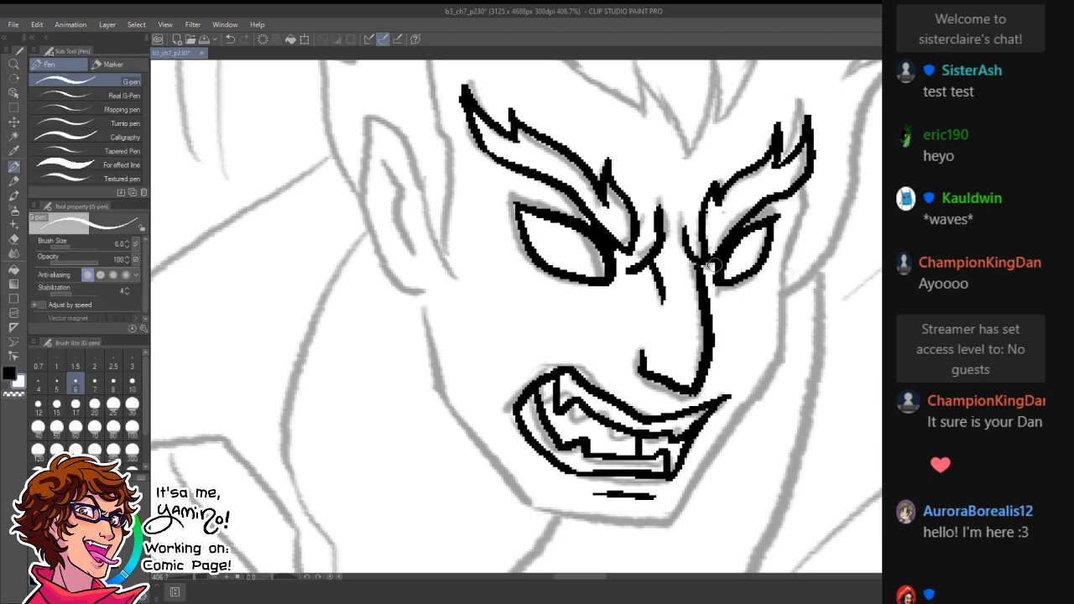
mouse_move(805, 204)
mouse_down()
mouse_move(783, 322)
mouse_move(750, 413)
mouse_move(663, 534)
mouse_up()
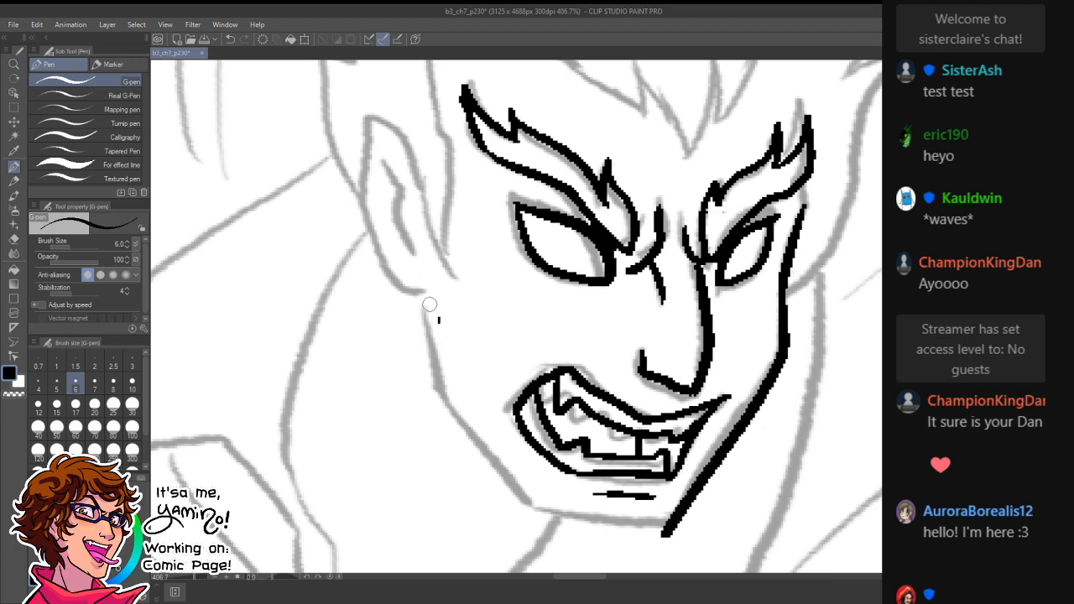
- Ink the left-hand jawline from below the ear, redoing the stroke, and close the bottom of the chin
drag(426, 301, 458, 407)
key(ctrl+z)
drag(428, 298, 468, 426)
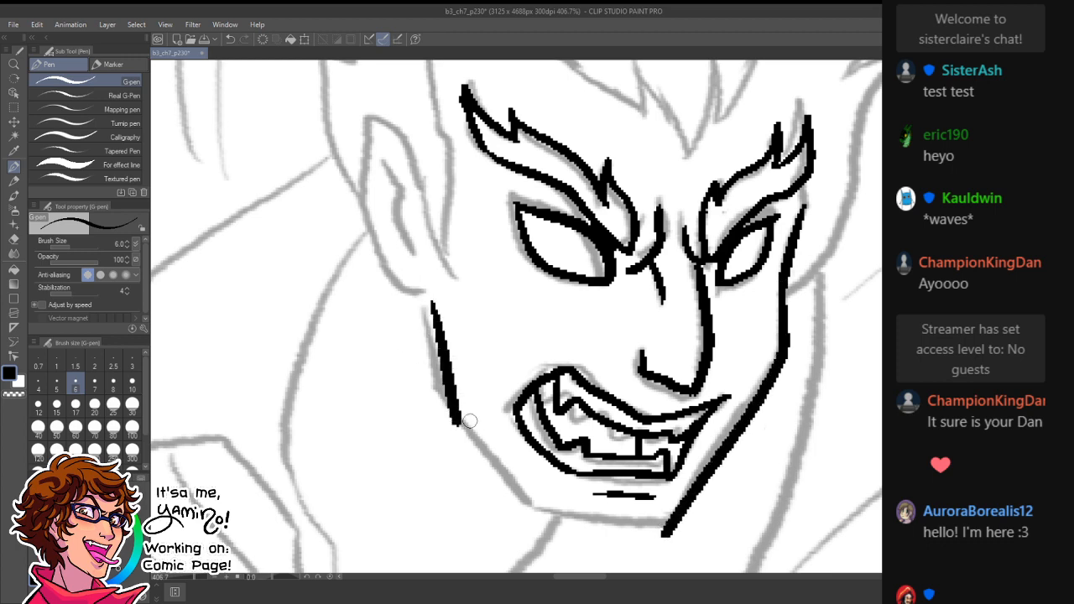
key(ctrl+z)
mouse_move(428, 299)
mouse_down()
mouse_move(454, 405)
mouse_move(518, 508)
mouse_up()
key(shift+space)
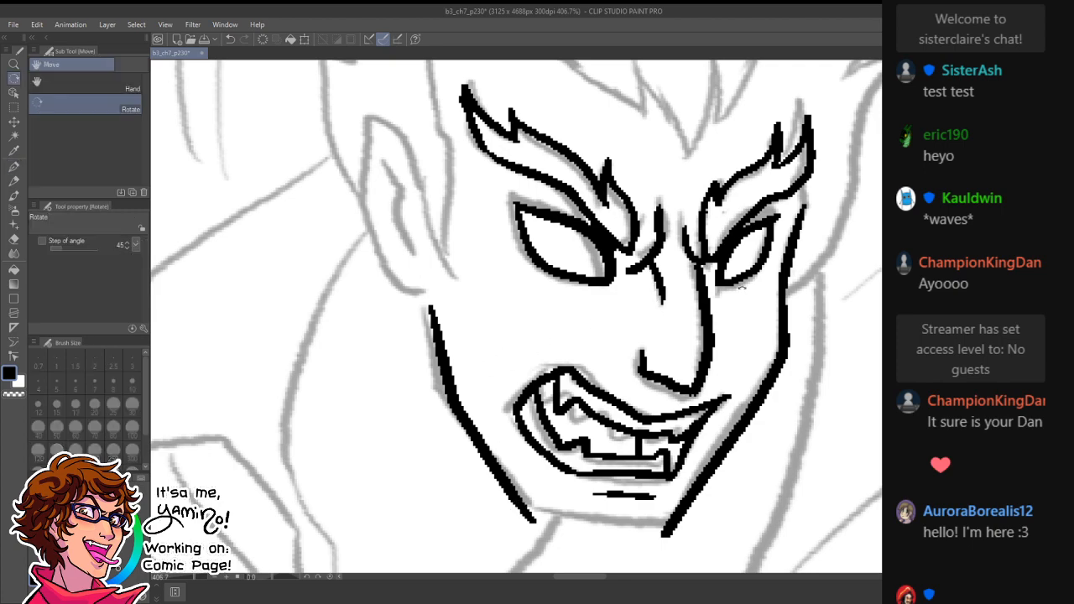
drag(616, 534, 679, 440)
mouse_move(596, 436)
mouse_down()
mouse_move(739, 417)
mouse_move(670, 434)
mouse_up()
- Ink the V-shaped widow's peak and the two strands sweeping up from the left-hand side of the forehead
key(ctrl+space)
drag(749, 426, 810, 412)
key(shift+space)
mouse_move(843, 275)
mouse_down()
mouse_move(853, 361)
mouse_move(687, 320)
mouse_move(711, 320)
mouse_move(708, 310)
mouse_up()
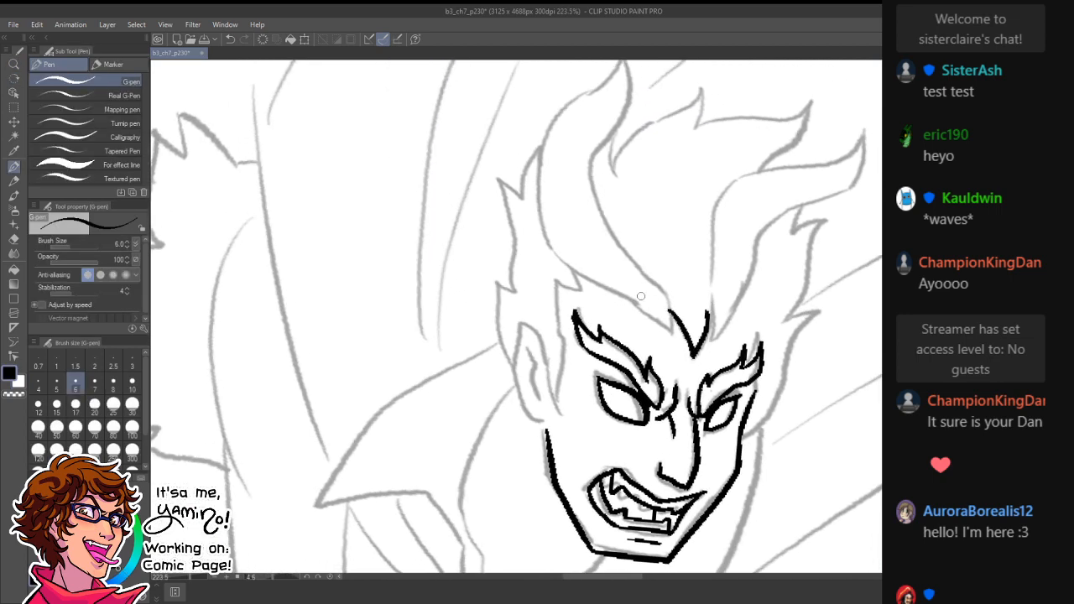
mouse_move(544, 200)
mouse_down()
mouse_move(589, 277)
mouse_move(669, 336)
mouse_up()
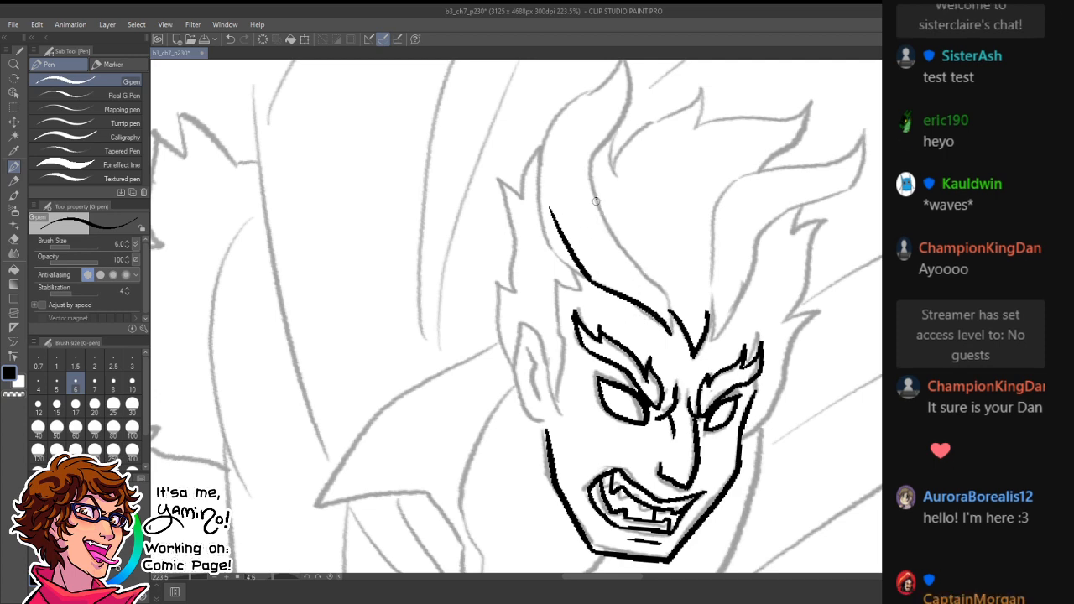
mouse_move(596, 200)
mouse_down()
mouse_move(653, 279)
mouse_move(639, 266)
mouse_move(671, 331)
mouse_up()
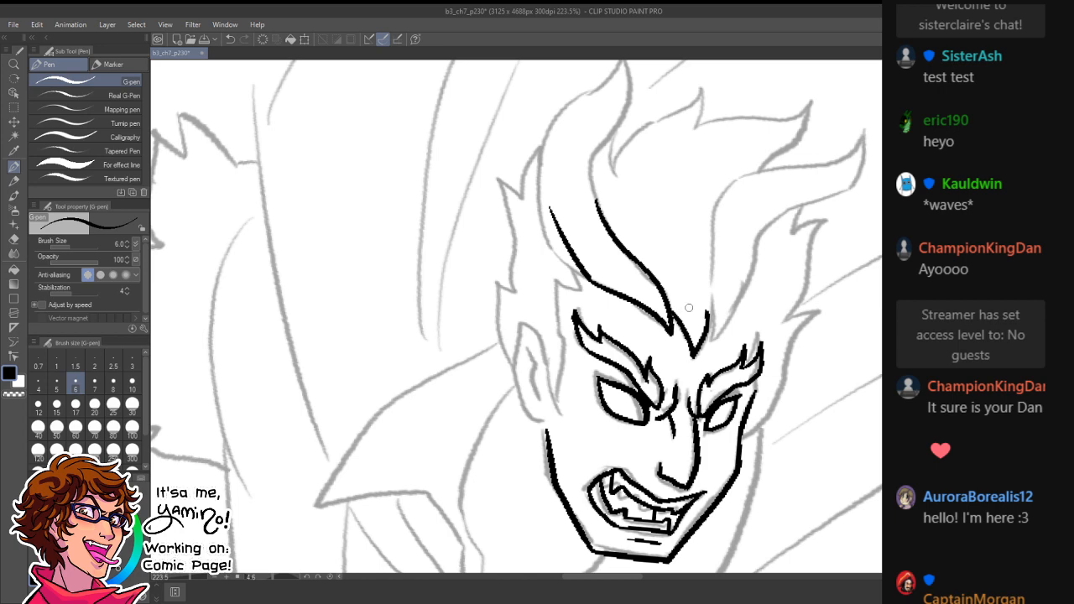
- Ink the two hair strands rising from the right-hand side of the widow's peak and clean up their edges
drag(705, 233, 697, 333)
key(ctrl+z)
mouse_move(700, 239)
mouse_down()
mouse_move(713, 310)
mouse_move(698, 344)
mouse_move(746, 287)
mouse_up()
drag(761, 224, 727, 324)
key(c)
mouse_move(752, 288)
mouse_down()
mouse_move(718, 342)
mouse_move(717, 320)
mouse_up()
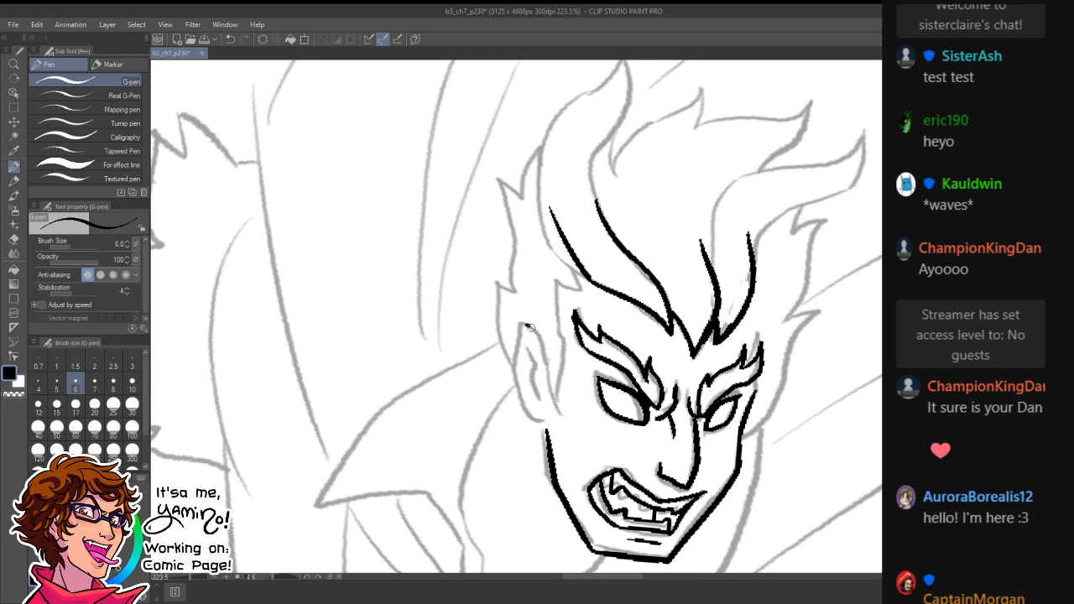
- Ink the left-hand sideburn with the ear's front edge and join it to the hairline above the eyebrow
drag(528, 326, 562, 420)
drag(558, 283, 564, 417)
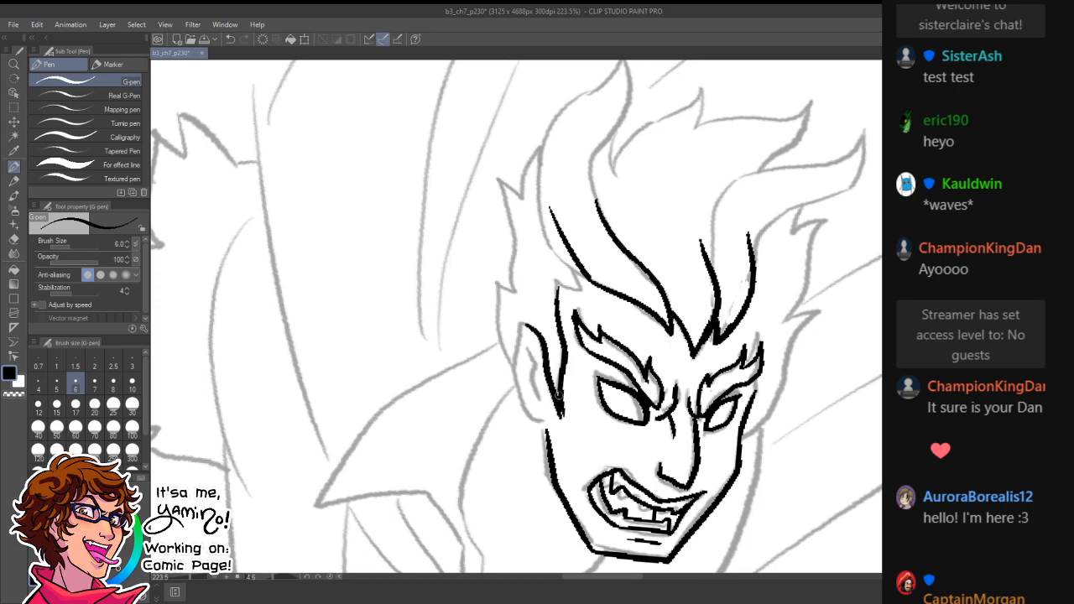
key(c)
mouse_move(567, 361)
mouse_down()
mouse_move(563, 422)
mouse_move(555, 401)
mouse_move(564, 417)
mouse_up()
key(c)
drag(549, 374, 565, 418)
mouse_move(555, 288)
mouse_down()
mouse_move(584, 294)
mouse_move(581, 271)
mouse_move(593, 274)
mouse_up()
- Clean up the right-hand hairline and ink the temple line down to the eyebrow, redoing the stroke until it fits
key(c)
drag(724, 311, 718, 351)
key(c)
key(c)
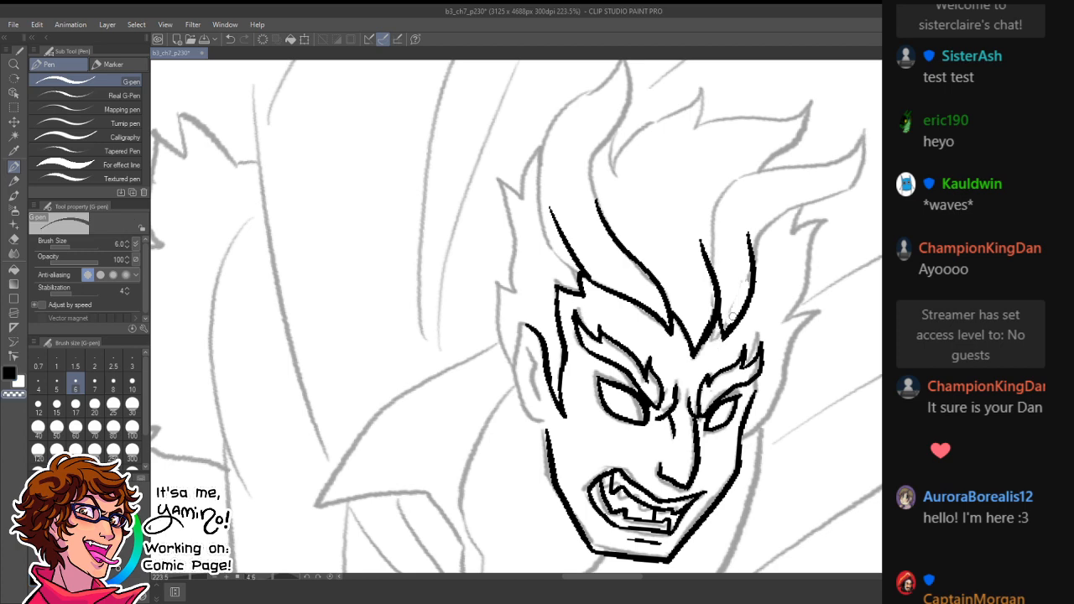
key(c)
drag(753, 304, 747, 382)
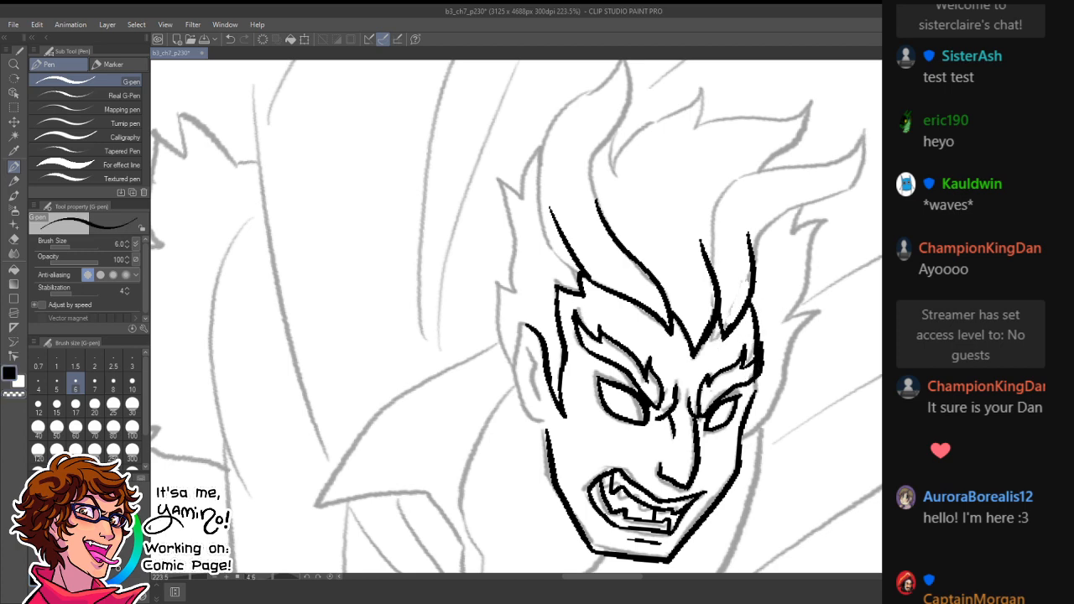
key(ctrl+z)
drag(744, 316, 751, 361)
key(ctrl+z)
drag(742, 308, 746, 367)
key(c)
key(c)
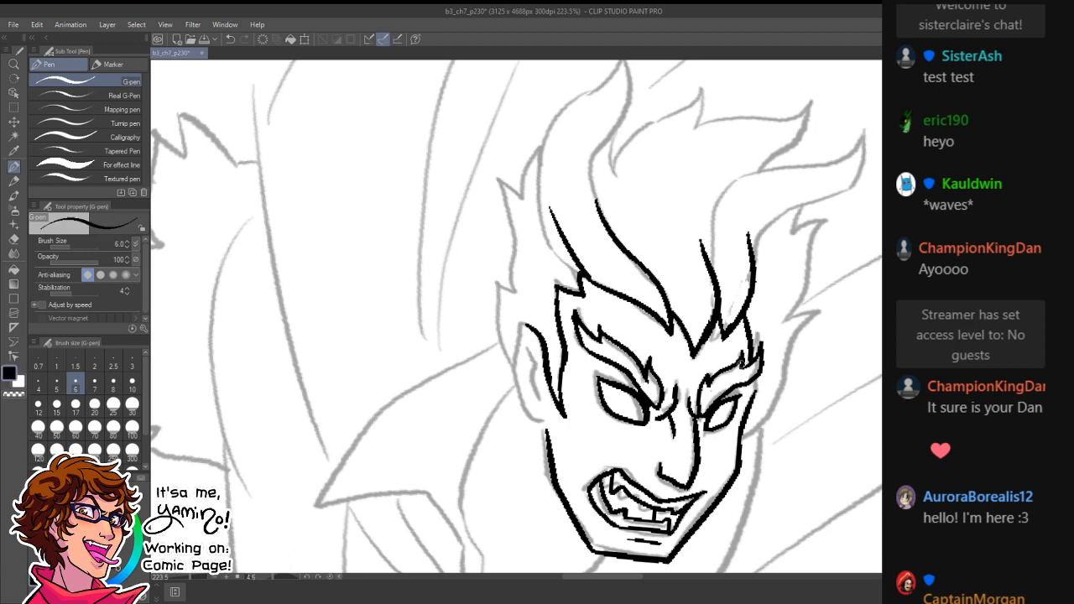
key(c)
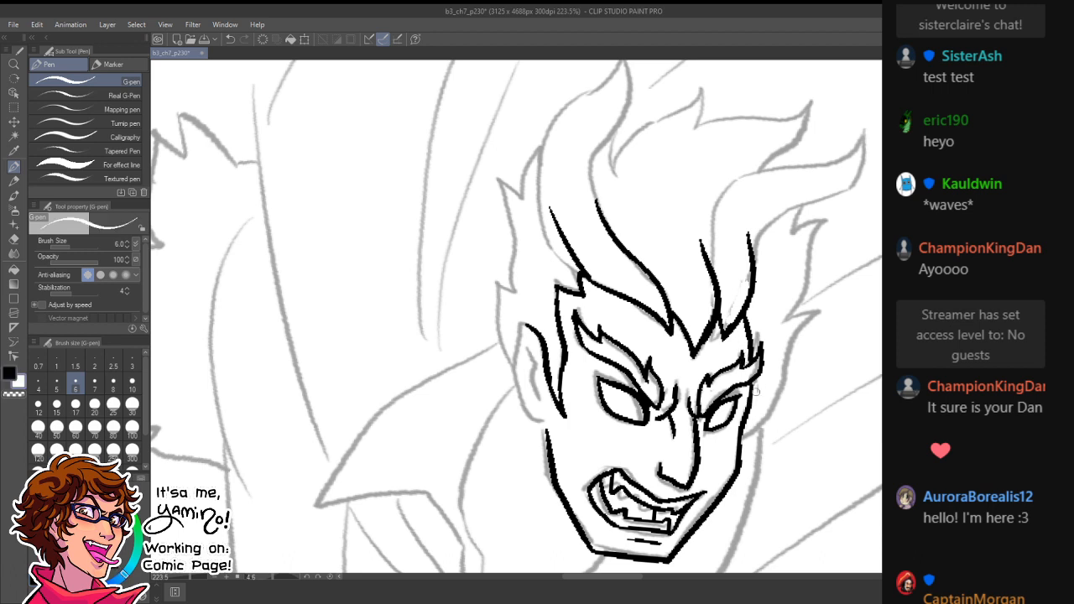
key(c)
- Ink the lower edge of the right-hand lock, an inner strand, and the tall flame-shaped lock on the left
mouse_move(754, 263)
mouse_down()
mouse_move(819, 198)
mouse_move(788, 274)
mouse_up()
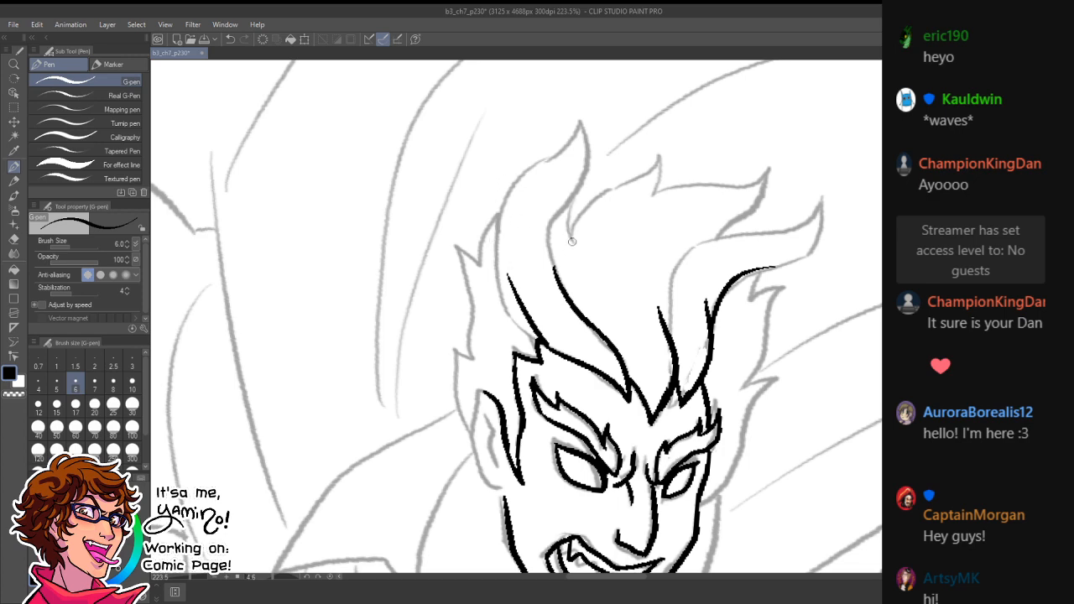
drag(570, 246, 585, 324)
key(ctrl+z)
drag(572, 255, 598, 328)
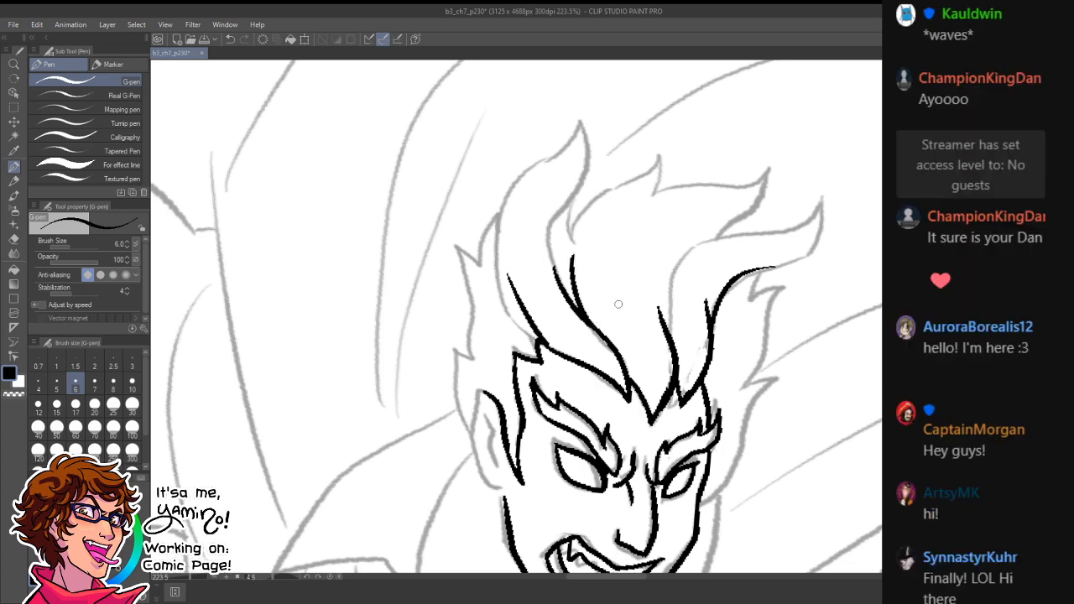
drag(512, 200, 533, 329)
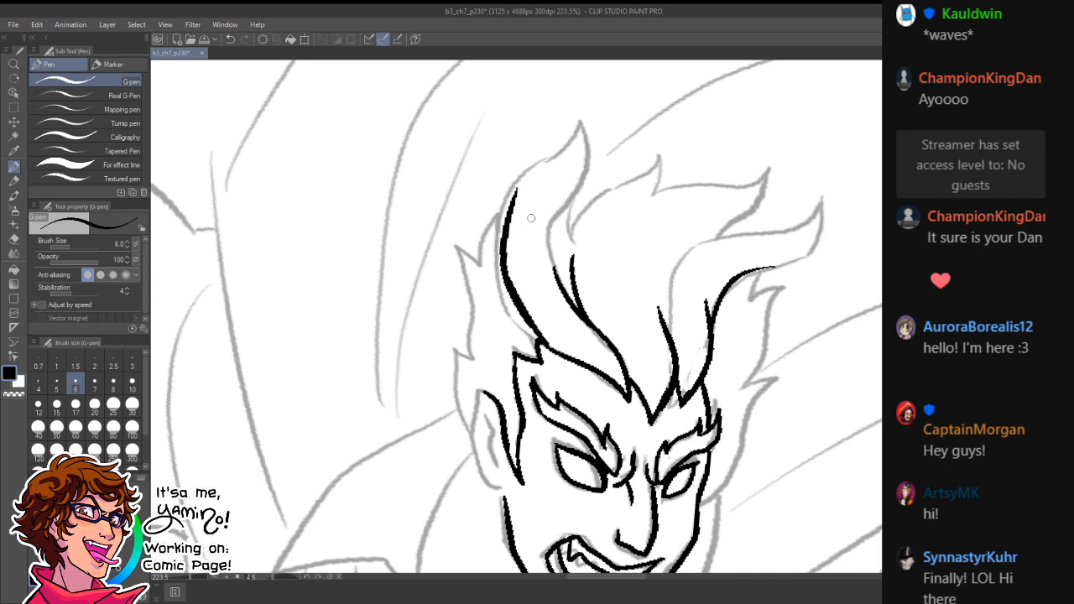
mouse_move(512, 201)
mouse_down()
mouse_move(568, 122)
mouse_move(556, 251)
mouse_up()
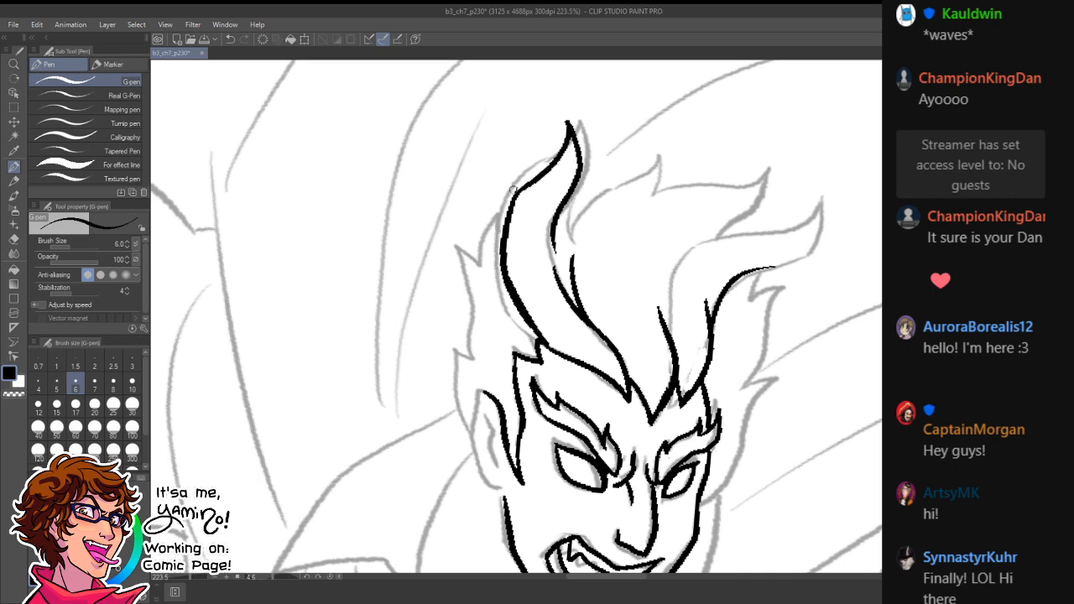
- Ink the spiky top outline of the hair between the tall left-hand lock and the middle right-hand tip
key(x)
mouse_move(508, 195)
mouse_down()
mouse_move(552, 249)
mouse_move(563, 219)
mouse_move(558, 247)
mouse_move(560, 224)
mouse_move(555, 245)
mouse_move(557, 226)
mouse_move(662, 161)
mouse_move(740, 186)
mouse_move(785, 161)
mouse_move(707, 244)
mouse_up()
key(x)
key(ctrl+z)
key(x)
key(x)
key(x)
drag(786, 160, 769, 193)
key(x)
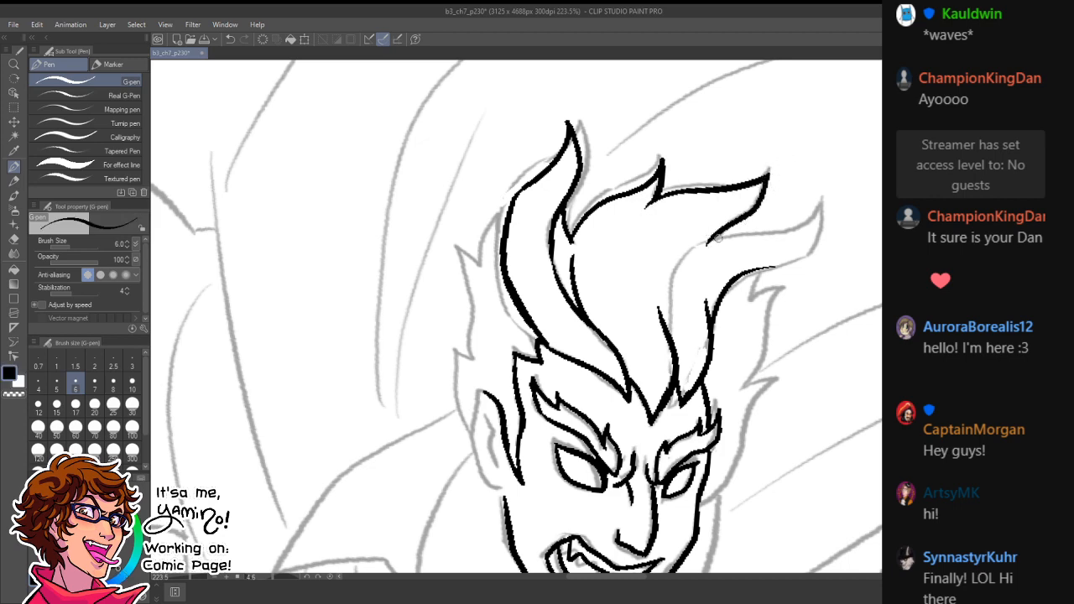
- Ink the curved right-hand hair lock and the jagged outer hair edge down beside the cheek
mouse_move(671, 300)
mouse_down()
mouse_move(705, 243)
mouse_move(770, 235)
mouse_move(815, 204)
mouse_move(812, 226)
mouse_move(731, 269)
mouse_up()
key(x)
mouse_move(793, 249)
mouse_down()
mouse_move(726, 276)
mouse_move(760, 258)
mouse_move(790, 264)
mouse_move(754, 276)
mouse_move(752, 303)
mouse_move(771, 290)
mouse_move(773, 300)
mouse_move(765, 385)
mouse_move(746, 451)
mouse_move(697, 507)
mouse_up()
key(x)
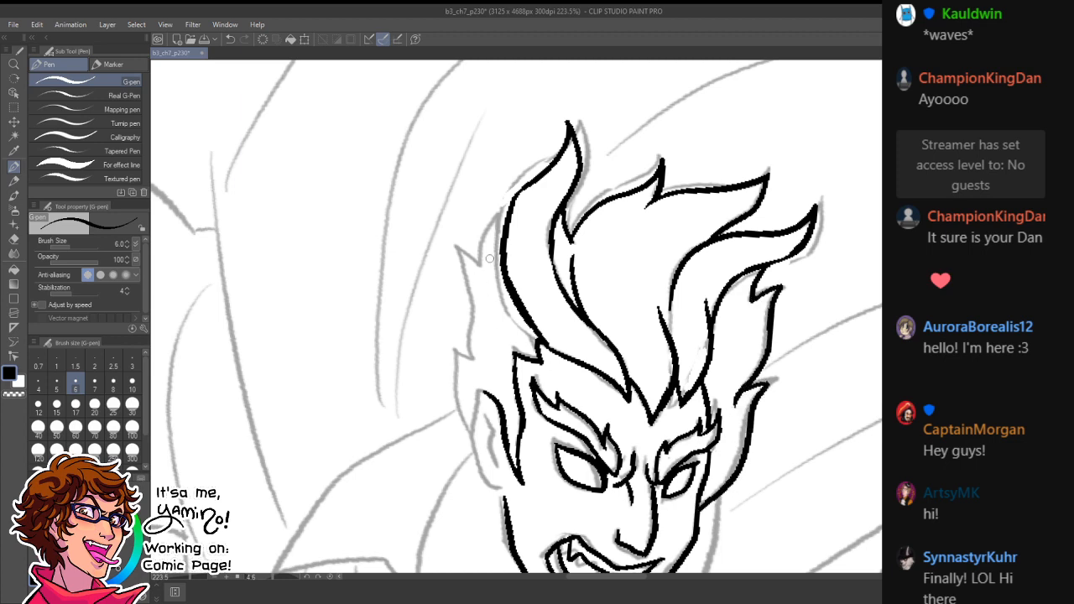
- Ink the jagged left-hand outer edge of the hair with its two pointed tufts down to the ear
mouse_move(456, 253)
mouse_down()
mouse_move(506, 208)
mouse_move(463, 252)
mouse_move(504, 217)
mouse_up()
key(ctrl+z)
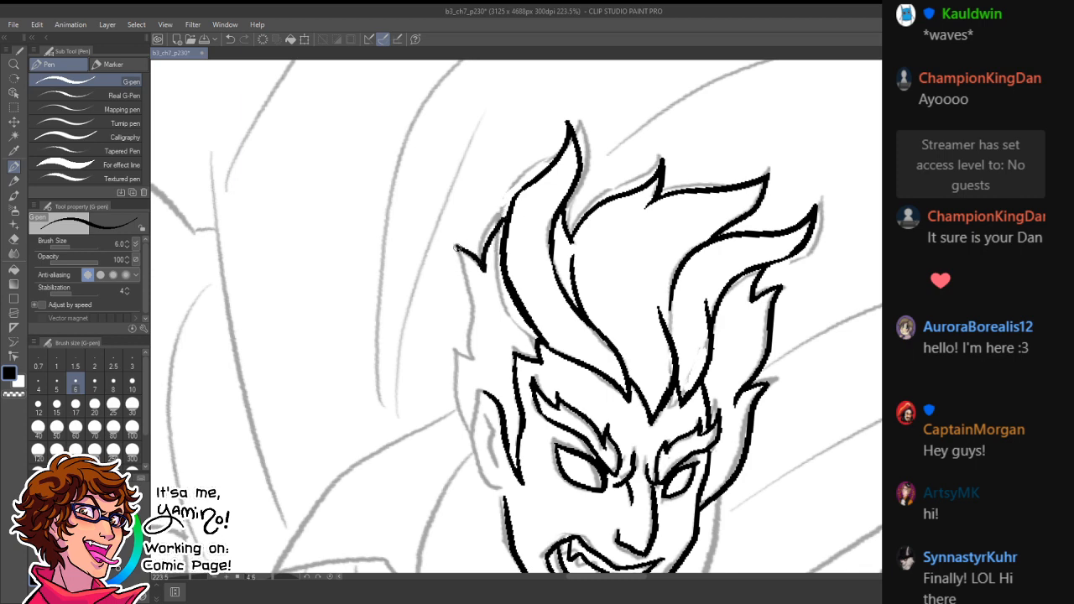
drag(458, 249, 486, 371)
drag(473, 429, 446, 350)
drag(446, 350, 478, 368)
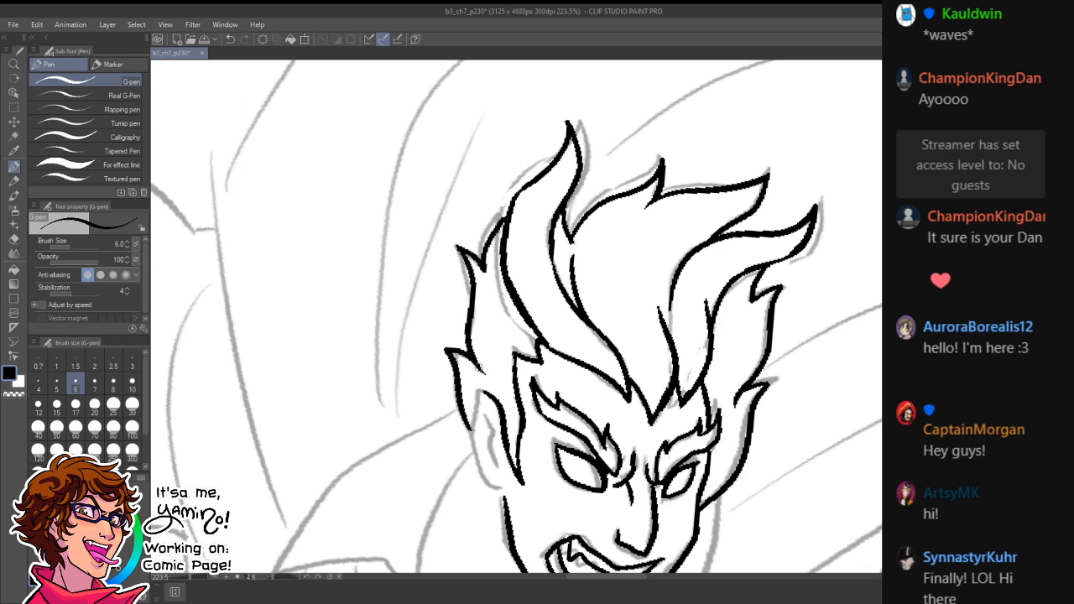
- Ink the outer contour of the man's ear down to the jaw and the fold inside it
key(ctrl+space)
mouse_move(574, 347)
mouse_down()
mouse_move(509, 391)
mouse_move(592, 351)
mouse_move(614, 354)
mouse_up()
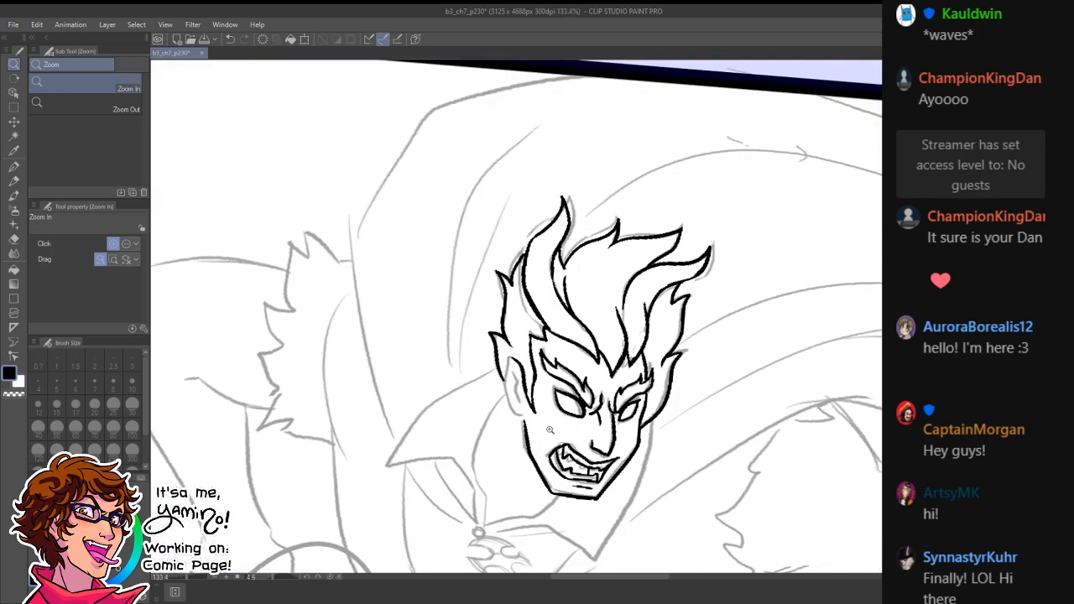
drag(501, 378, 567, 379)
key(p)
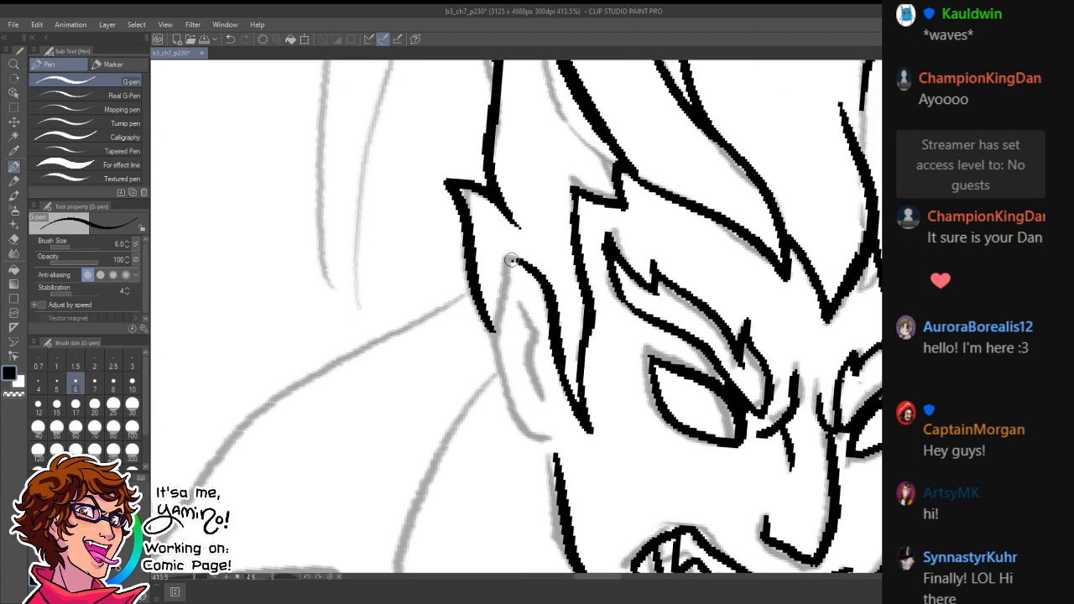
drag(509, 260, 556, 438)
key(ctrl+z)
mouse_move(510, 261)
mouse_down()
mouse_move(497, 335)
mouse_move(558, 449)
mouse_up()
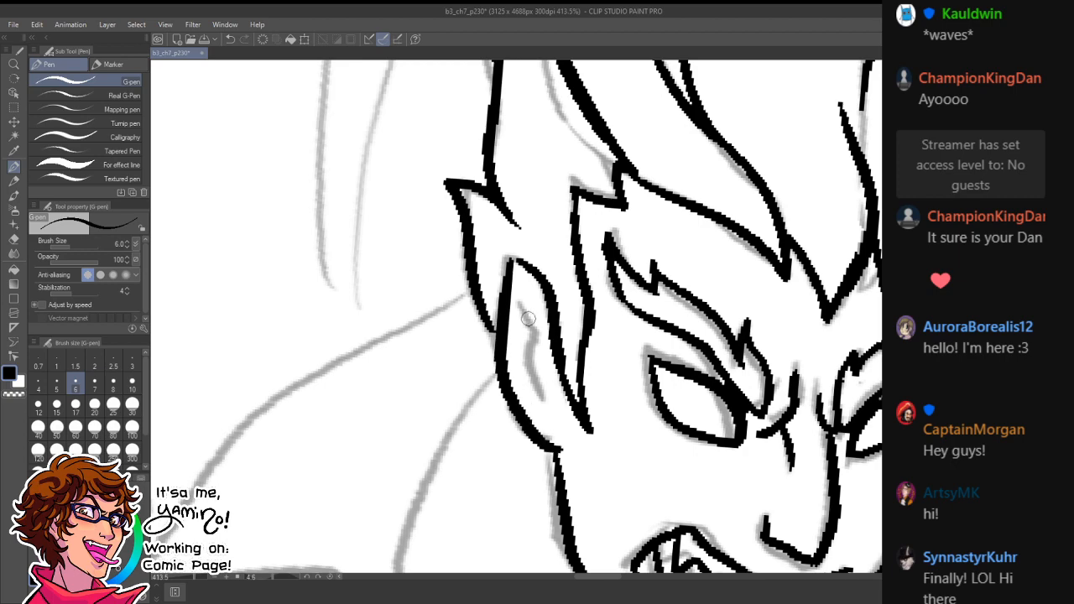
drag(520, 299, 543, 400)
- Ink the left-hand neck line and the neckline from under the chin to the collar's front point
key(ctrl+space)
mouse_move(608, 319)
mouse_down()
mouse_move(544, 342)
mouse_move(559, 347)
mouse_up()
drag(644, 439, 672, 432)
key(shift+space)
drag(749, 248, 721, 182)
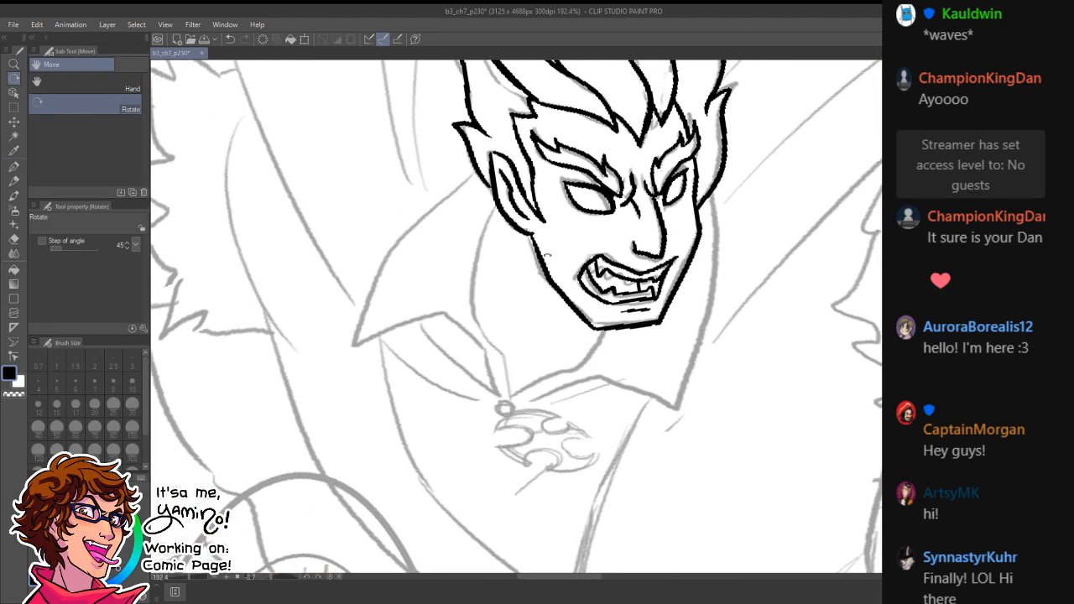
mouse_move(501, 201)
mouse_down()
mouse_move(489, 334)
mouse_move(509, 390)
mouse_up()
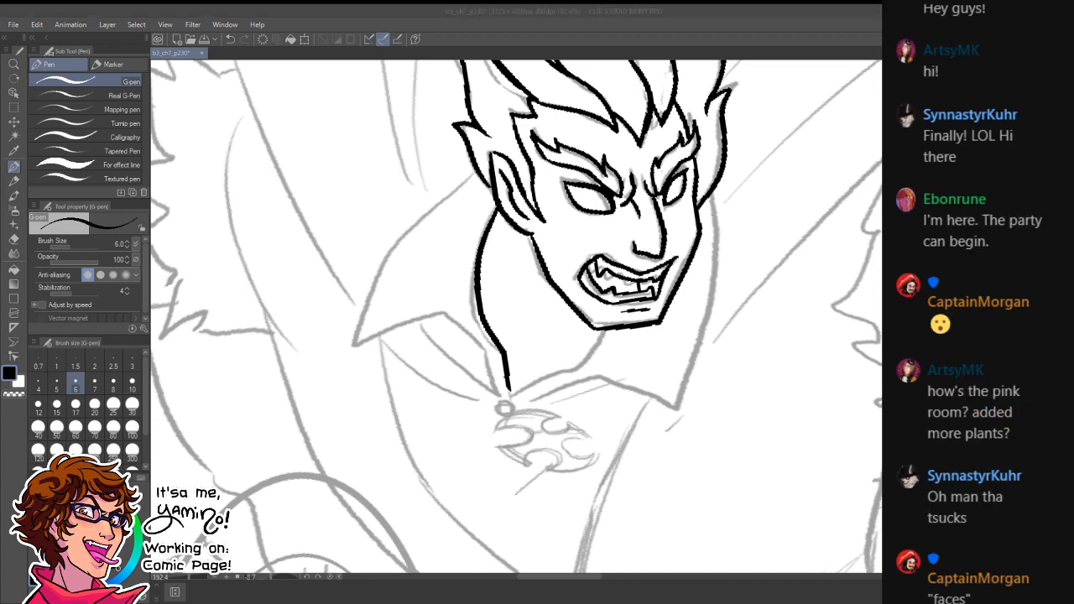
click(485, 476)
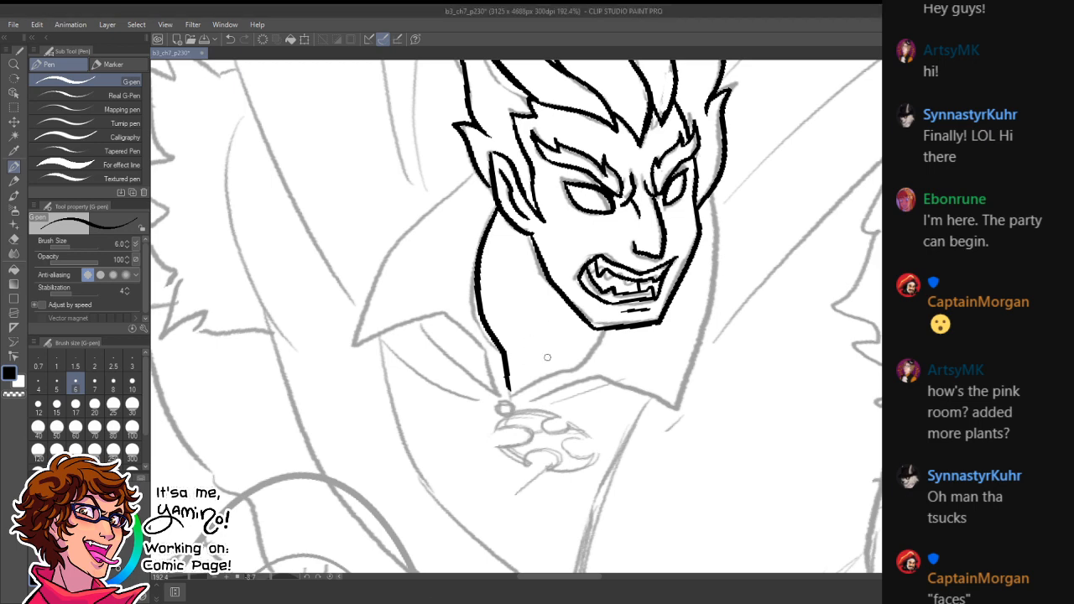
mouse_move(601, 333)
mouse_down()
mouse_move(508, 392)
mouse_move(562, 364)
mouse_up()
key(ctrl+z)
key(ctrl+z)
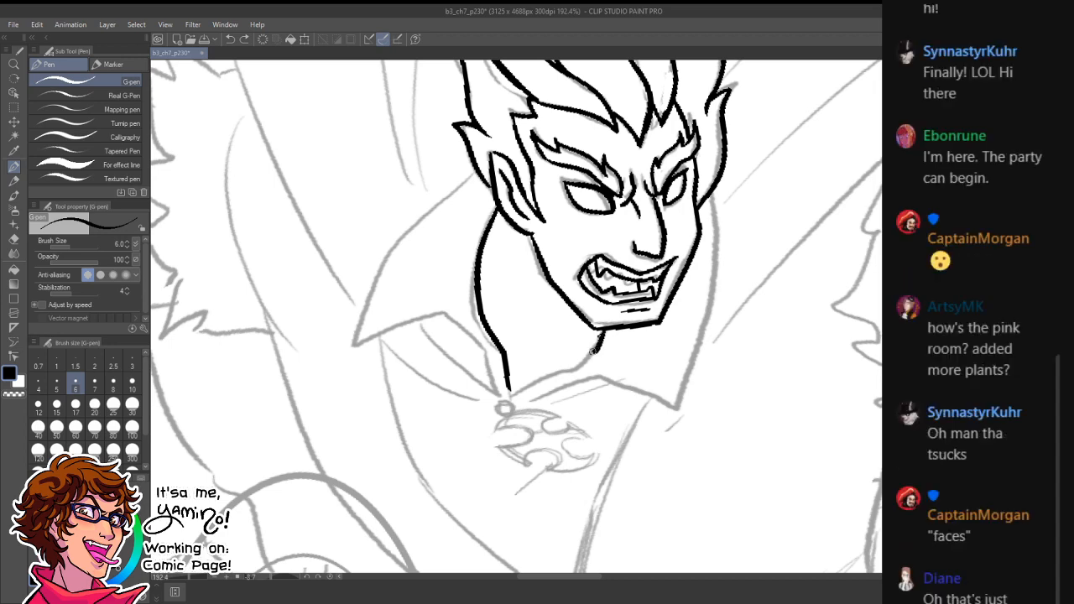
drag(601, 334, 507, 390)
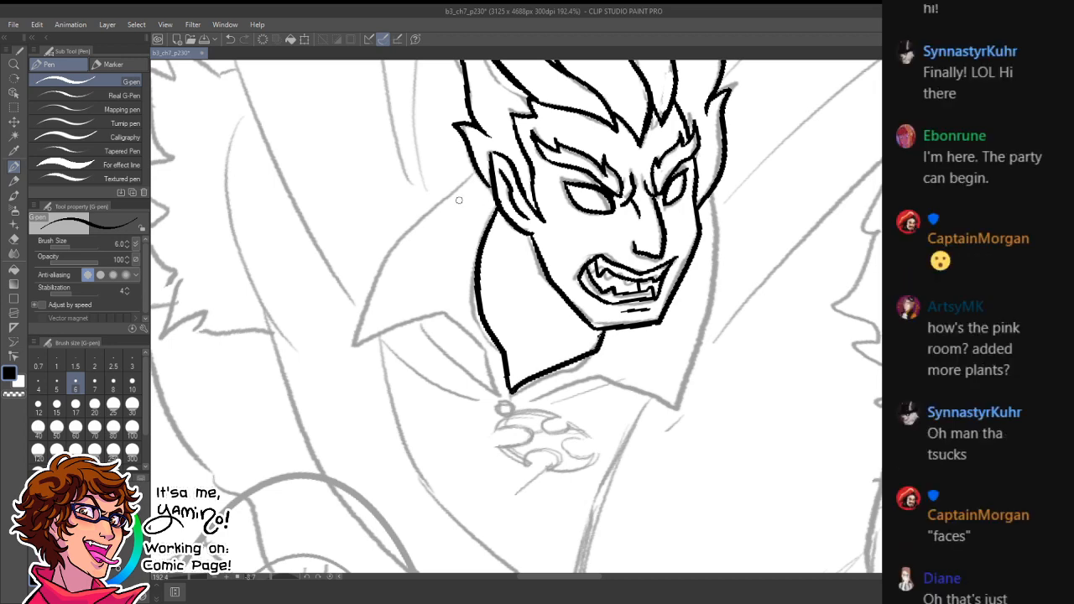
- Ink the left-hand flap of the pointed collar, from behind the ear around its tip to the clasp
drag(478, 173, 379, 347)
key(ctrl+z)
mouse_move(479, 175)
mouse_down()
mouse_move(361, 334)
mouse_move(372, 321)
mouse_move(448, 310)
mouse_move(487, 354)
mouse_up()
key(ctrl+z)
mouse_move(440, 307)
mouse_down()
mouse_move(484, 350)
mouse_move(503, 393)
mouse_up()
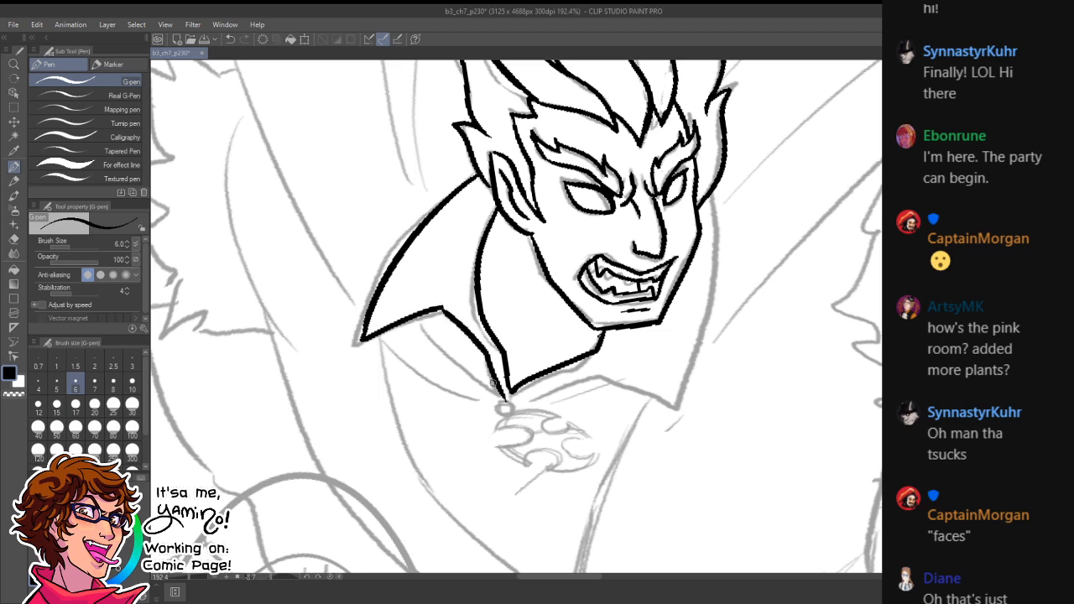
- Ink the right-hand flap of the pointed collar, from the clasp around its tip and up behind the jaw
key(c)
drag(497, 356, 508, 403)
mouse_move(493, 353)
mouse_down()
mouse_move(507, 403)
mouse_move(573, 381)
mouse_move(651, 395)
mouse_up()
key(c)
key(c)
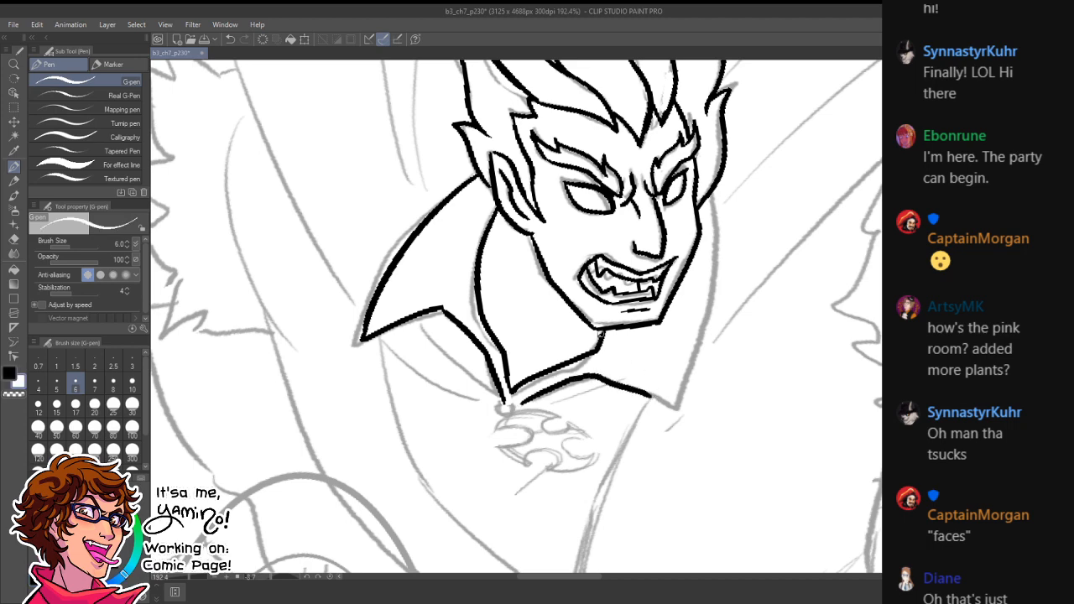
key(c)
mouse_move(715, 197)
mouse_down()
mouse_move(714, 269)
mouse_move(672, 407)
mouse_up()
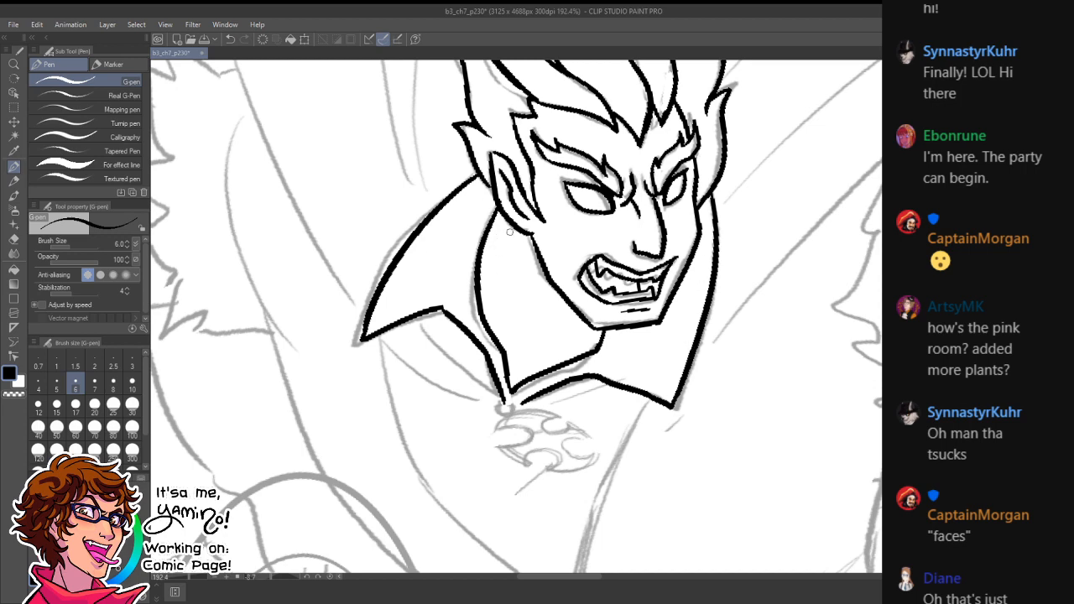
- Ink the cape's left-hand outer edge from the collar tip up to the panel border and clean up its upper corner
key(ctrl+space)
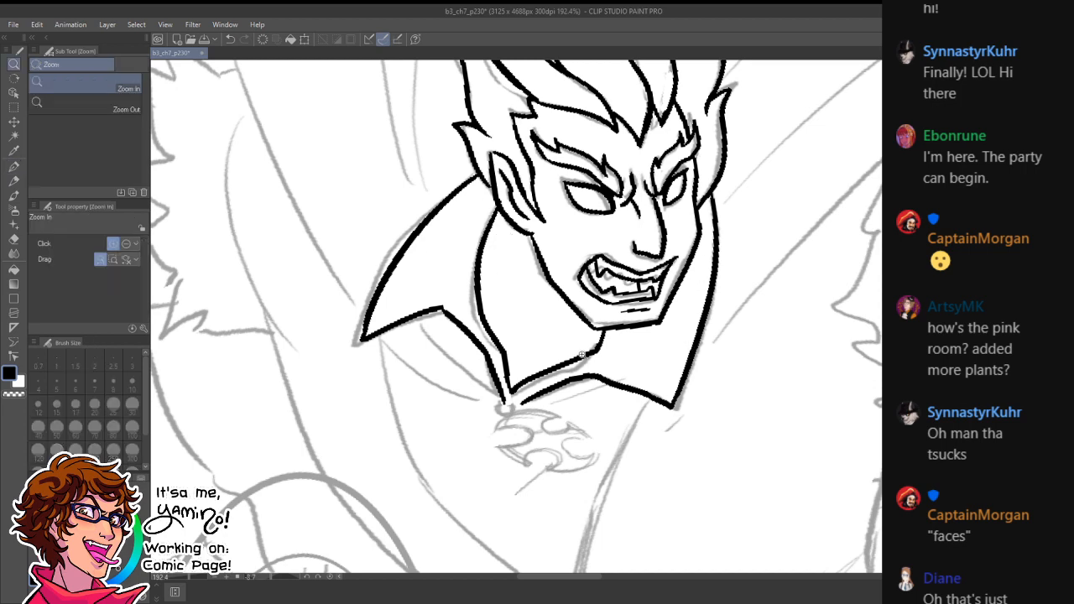
drag(581, 351, 550, 366)
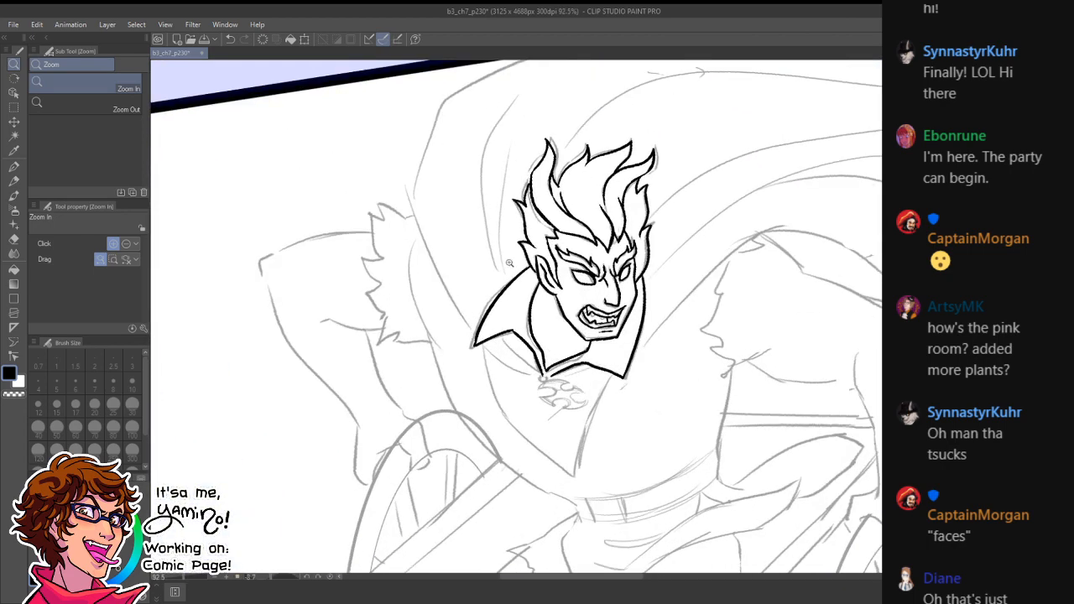
drag(510, 264, 537, 257)
mouse_move(423, 134)
mouse_down()
mouse_move(392, 228)
mouse_move(399, 385)
mouse_move(461, 466)
mouse_up()
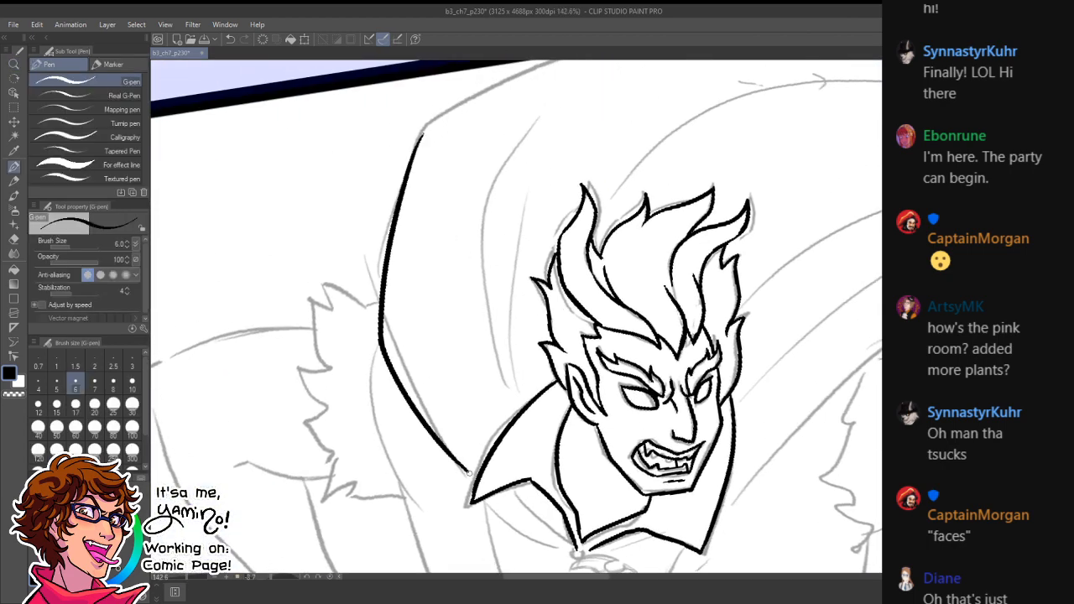
drag(517, 93, 451, 228)
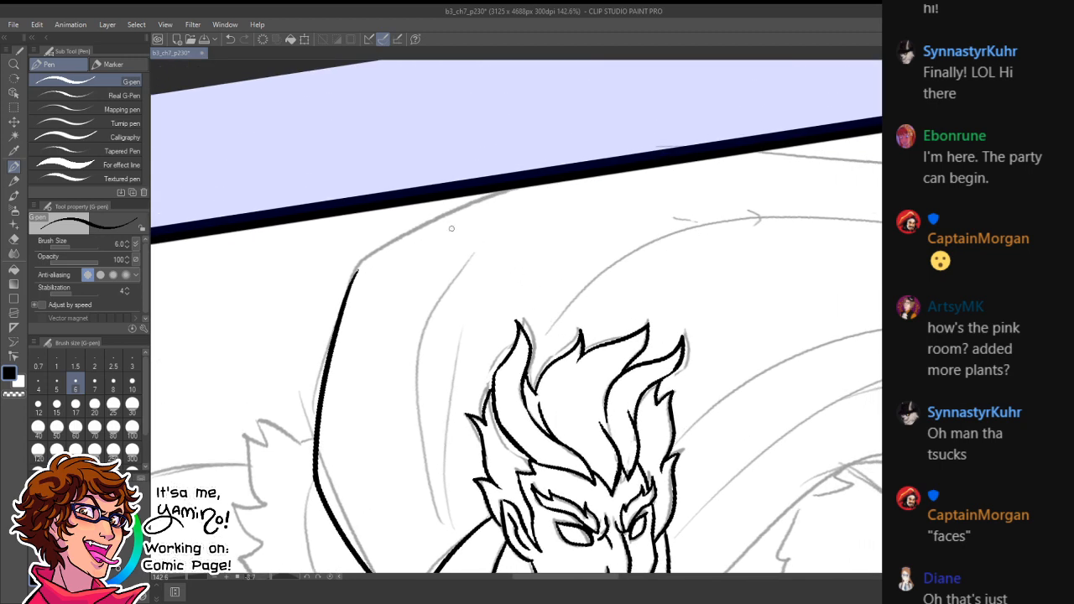
drag(350, 293, 488, 193)
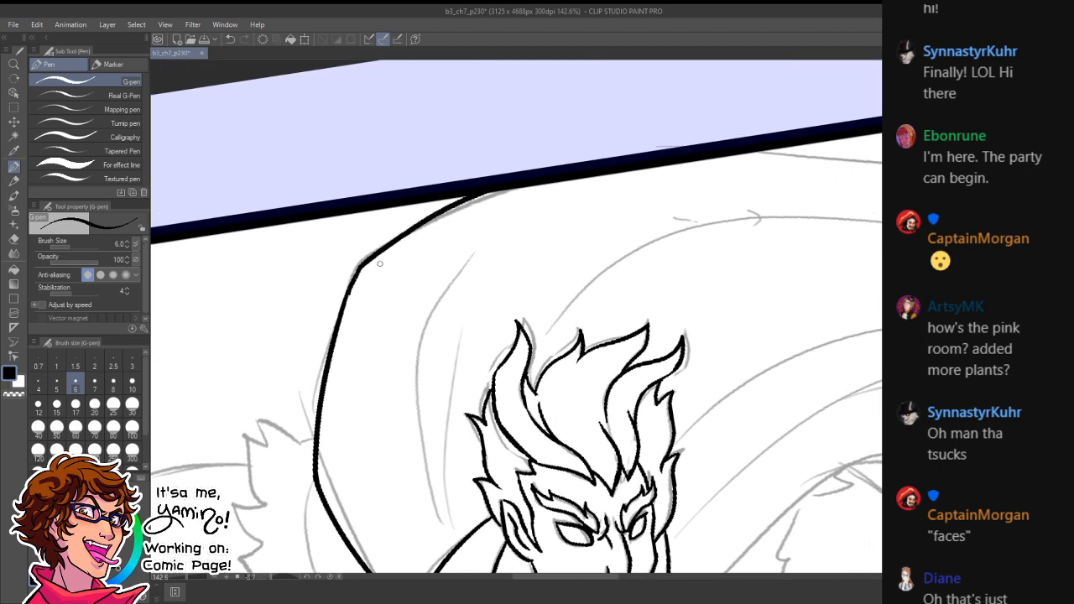
key(x)
drag(358, 275, 336, 334)
- Ink the cape's front edge beneath the left-hand collar flap down to the clasp, with its inner fold
key(ctrl+space)
drag(512, 285, 428, 310)
drag(576, 353, 567, 317)
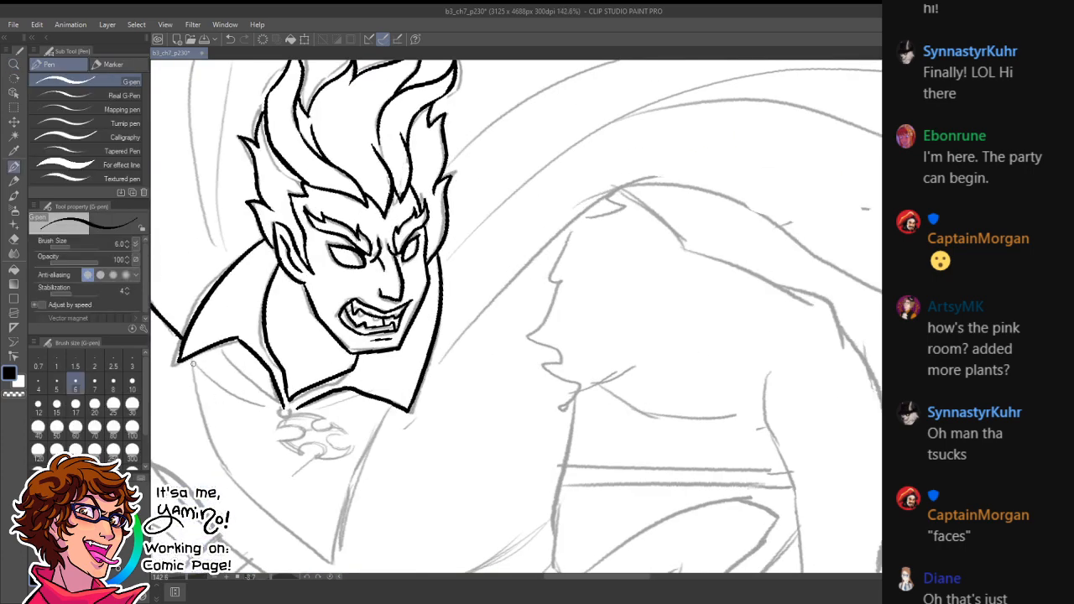
drag(195, 359, 277, 409)
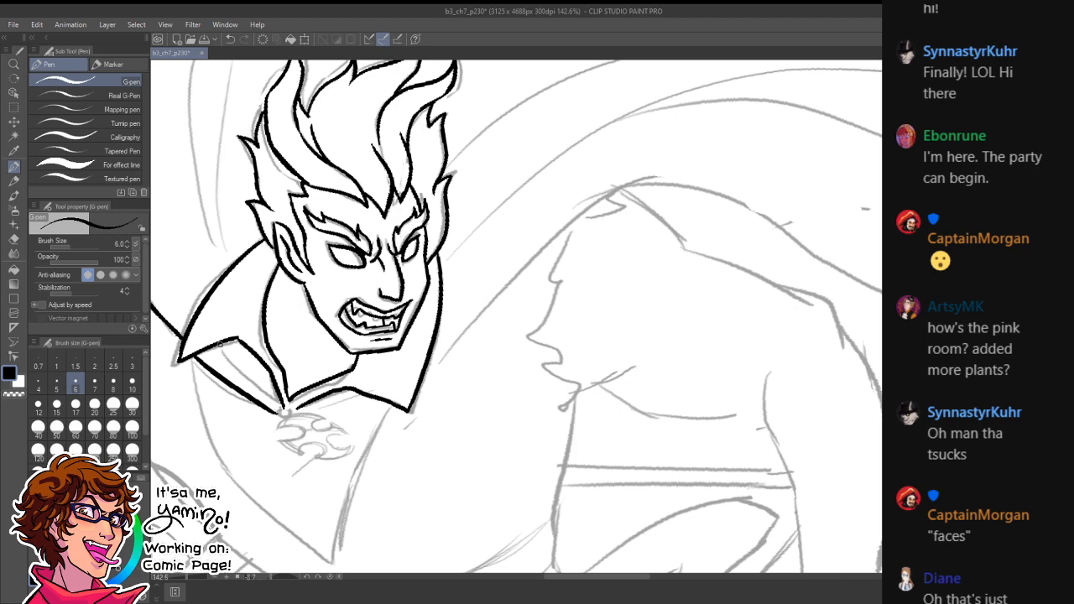
drag(227, 294, 294, 344)
- Ink the curved cape folds rising behind the left-hand collar flap and the long fold sweeping above the hair
mouse_move(300, 388)
mouse_down()
mouse_move(252, 302)
mouse_move(258, 190)
mouse_up()
drag(323, 352, 305, 119)
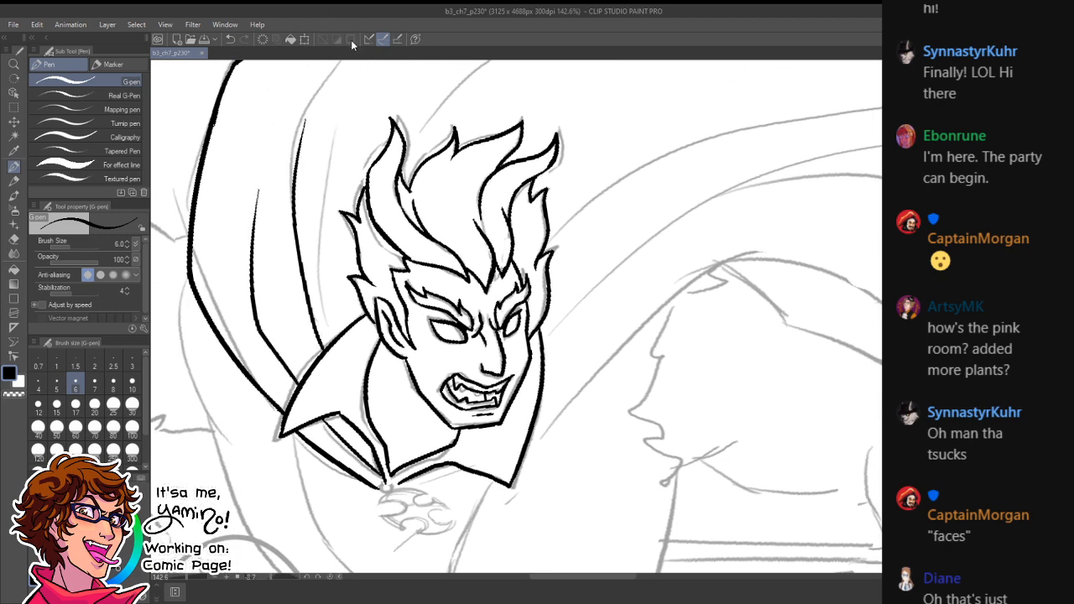
scroll(345, 173, up, 5)
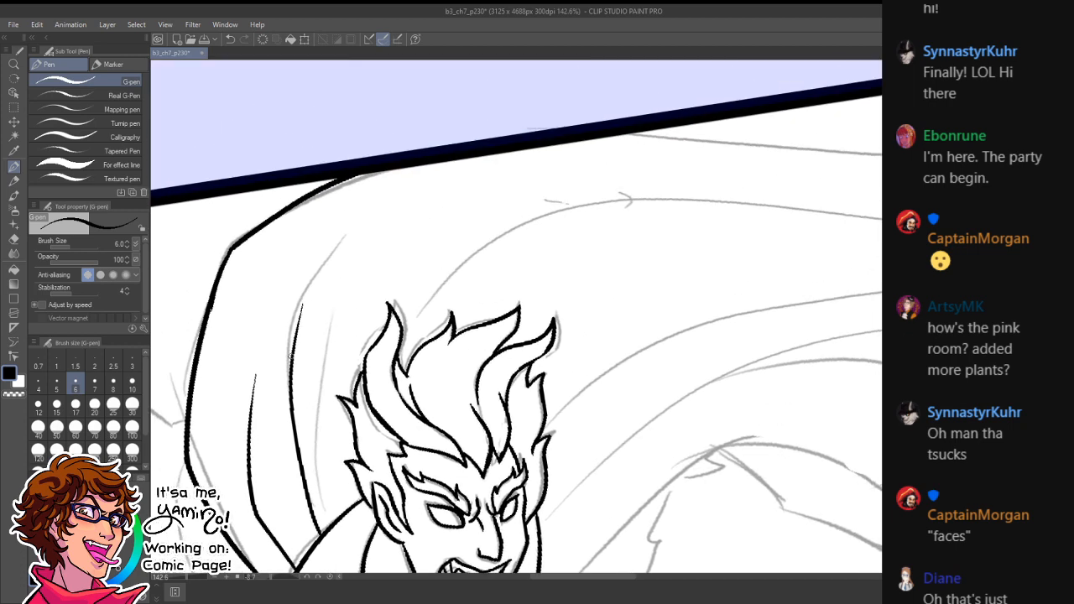
key(ctrl+z)
mouse_move(323, 529)
mouse_down()
mouse_move(289, 438)
mouse_move(340, 237)
mouse_up()
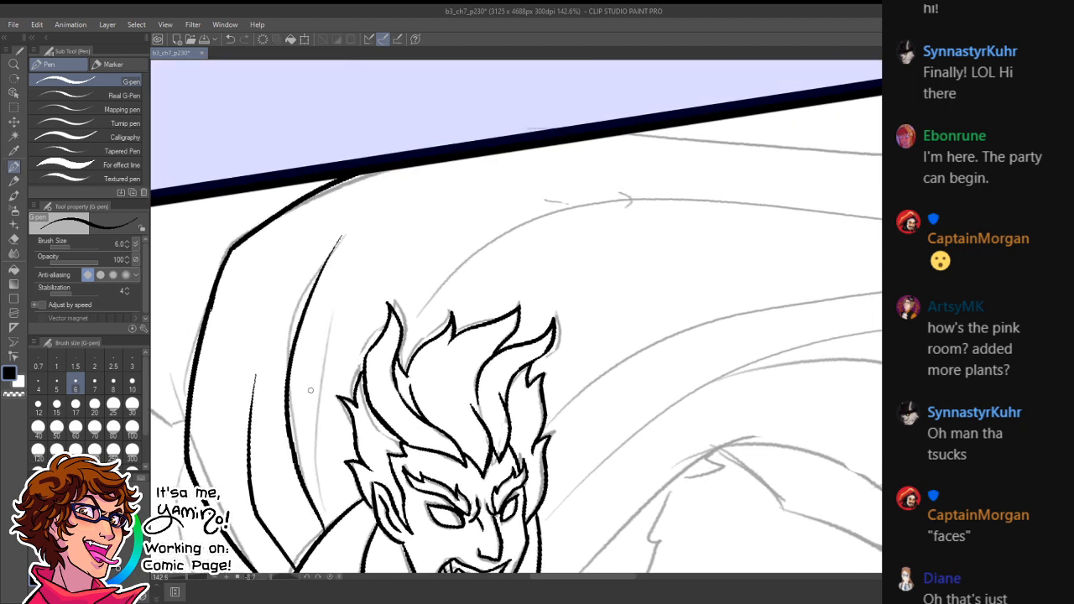
drag(308, 475, 388, 208)
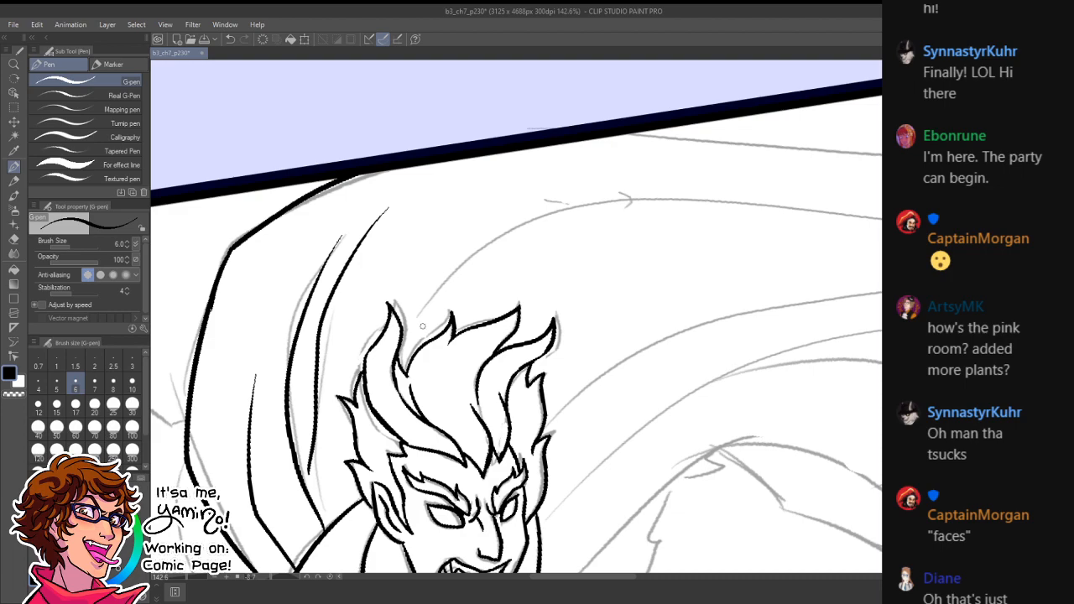
mouse_move(414, 326)
mouse_down()
mouse_move(447, 273)
mouse_move(830, 206)
mouse_up()
- Ink the billowing cape's lower edge from its far pointed corner back to the right-hand side of the collar
key(ctrl+space)
drag(810, 295, 756, 294)
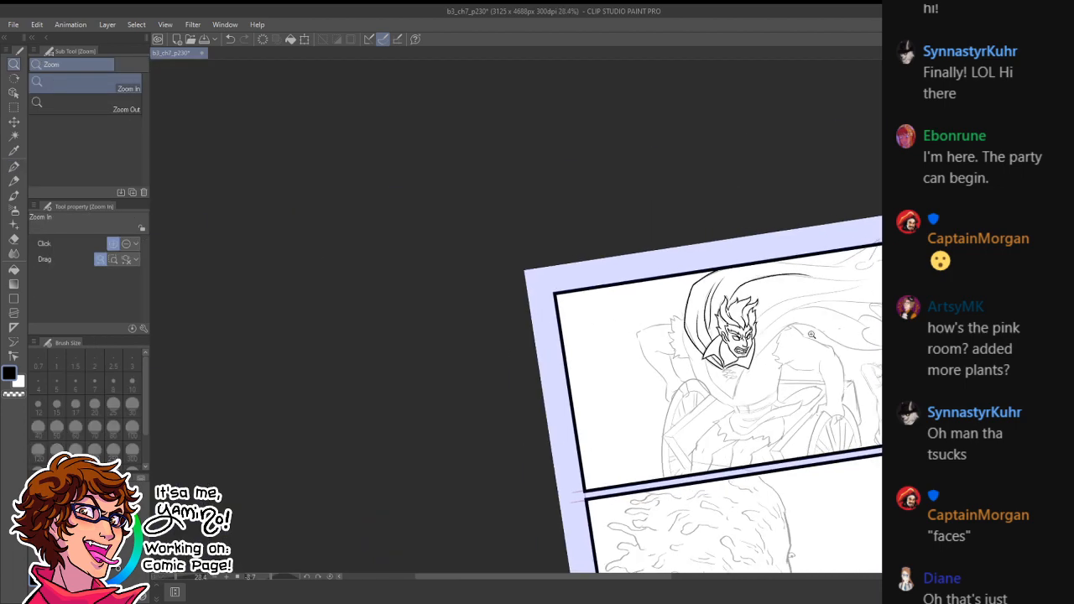
drag(838, 352, 878, 352)
key(shift+space)
drag(819, 227, 571, 271)
key(space)
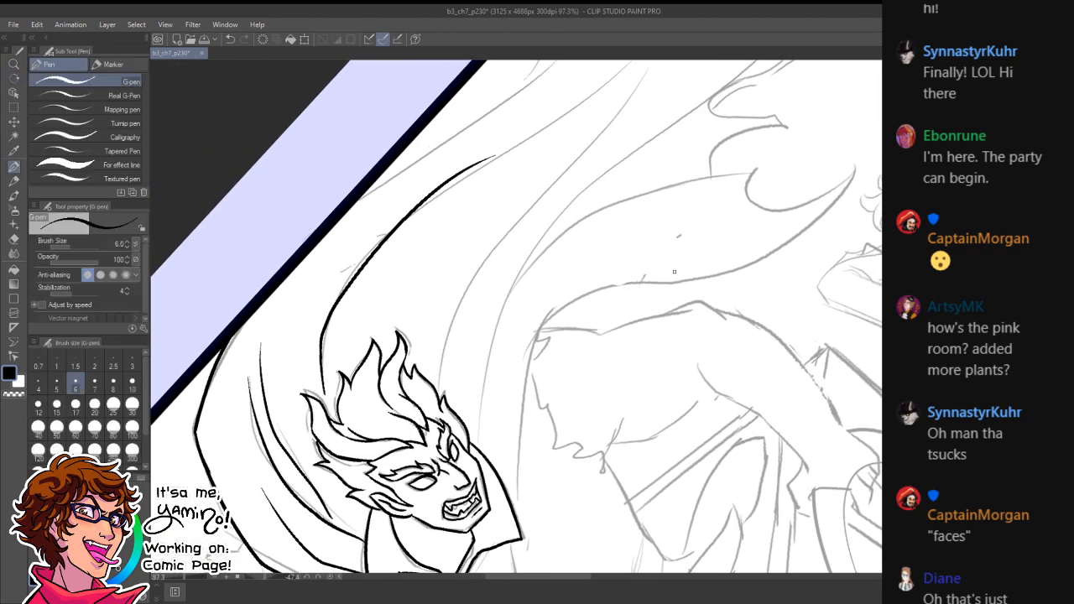
mouse_move(852, 176)
mouse_down()
mouse_move(515, 447)
mouse_move(513, 509)
mouse_up()
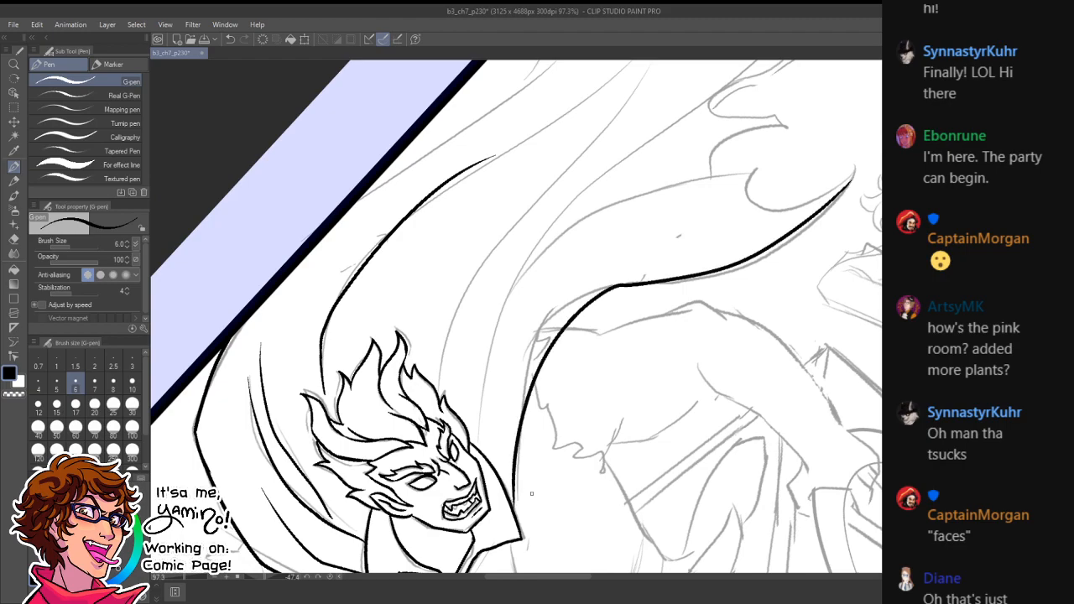
- Ink the cape's front edge beneath the right-hand collar flap and trim the lower cape line near the collar
key(space)
mouse_move(552, 477)
mouse_down()
mouse_move(580, 383)
mouse_move(771, 357)
mouse_up()
key(shift+space)
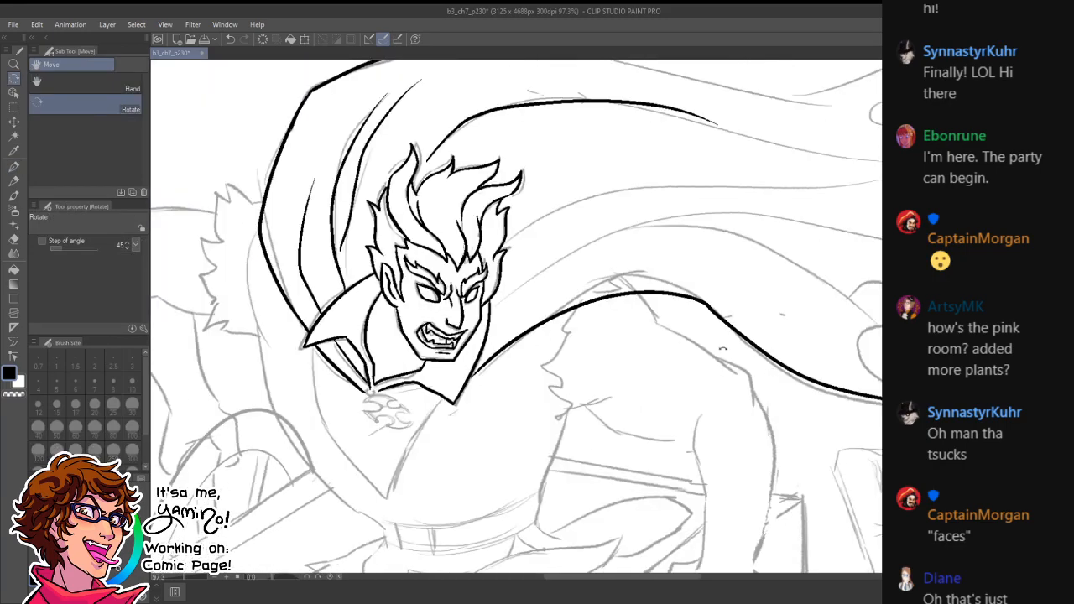
drag(775, 147, 688, 529)
key(ctrl+space)
drag(508, 218, 579, 214)
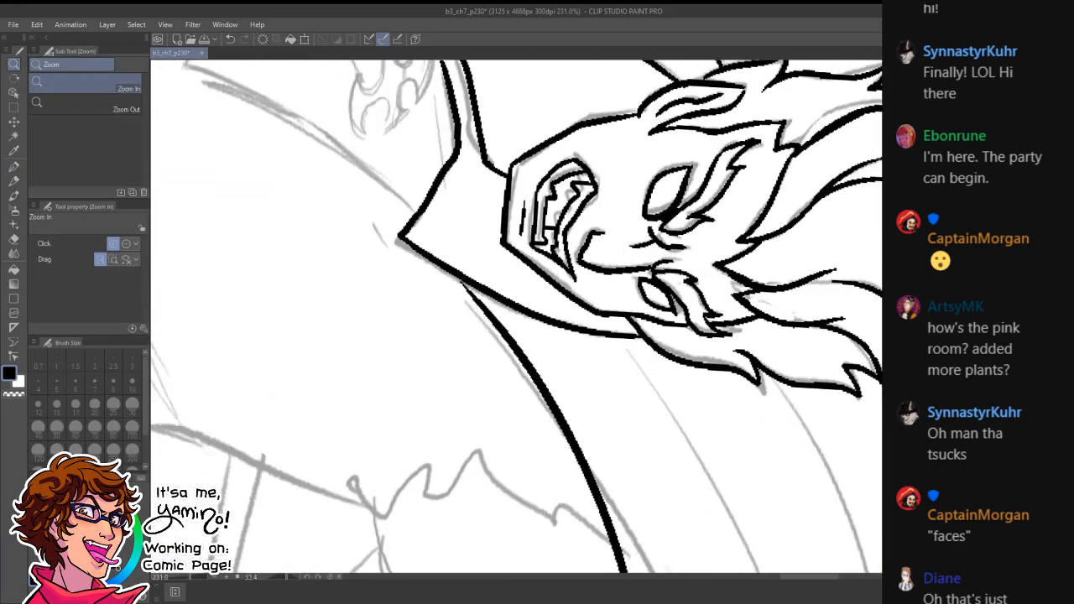
drag(486, 143, 446, 233)
drag(443, 187, 433, 328)
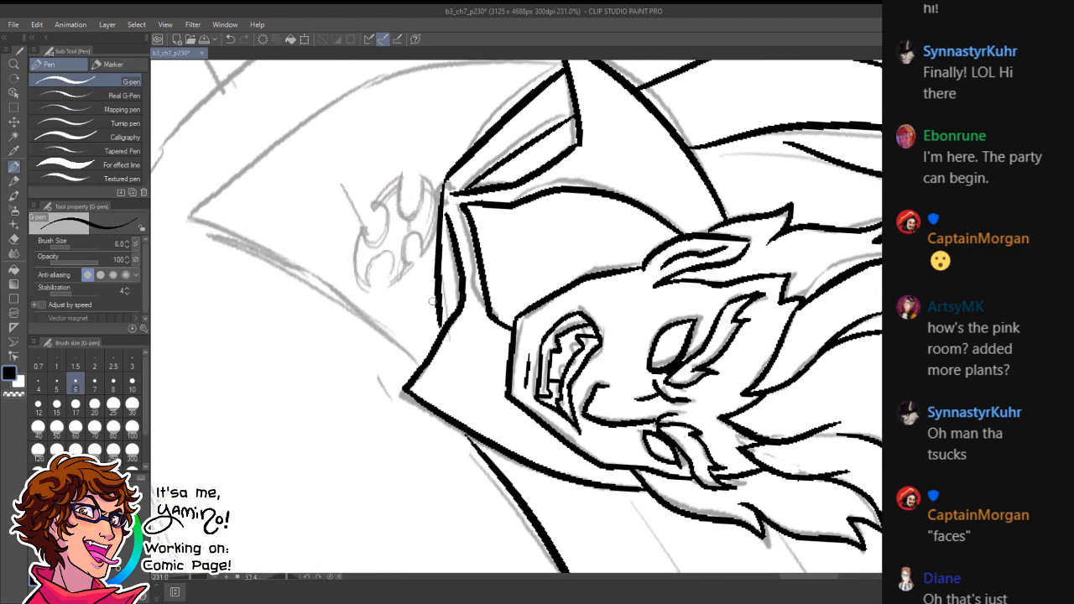
key(ctrl+z)
drag(445, 177, 432, 327)
key(ctrl+z)
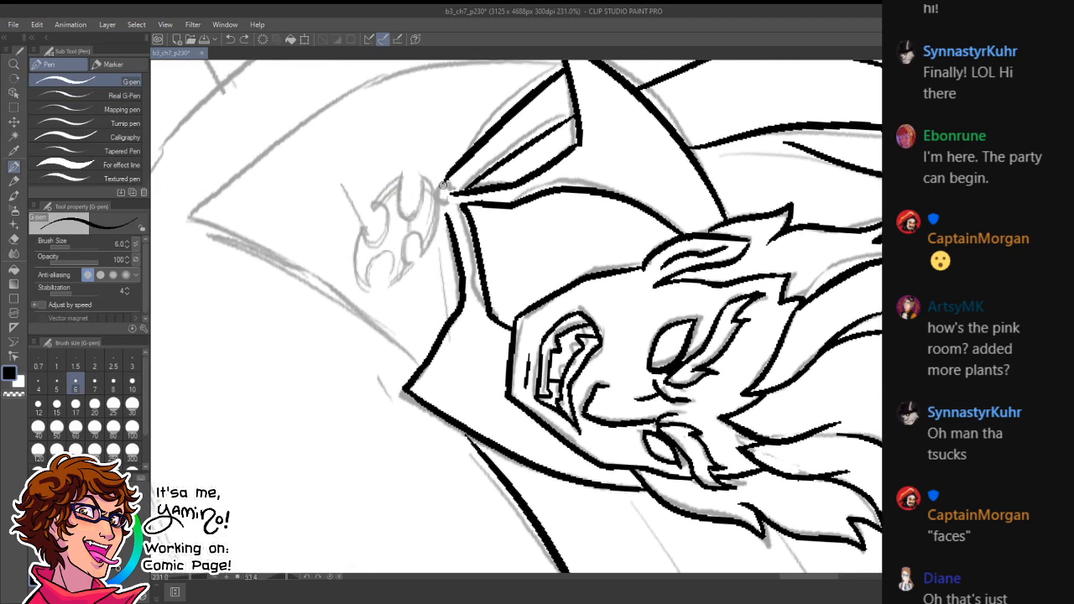
drag(448, 182, 442, 329)
drag(472, 444, 532, 521)
key(x)
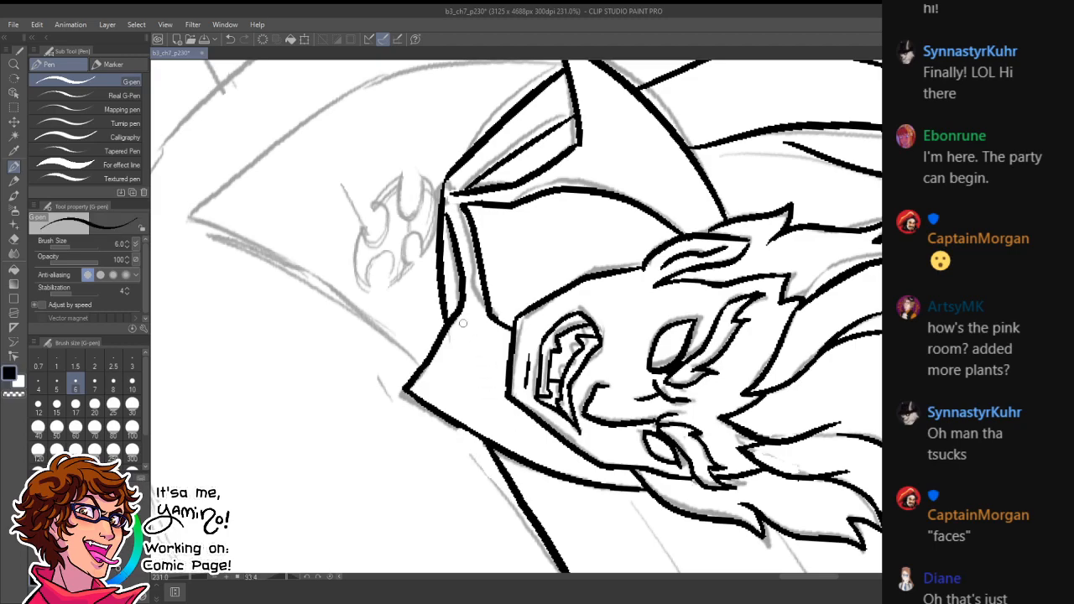
- Ink the small round clasp where the cape edges meet at the front of the collar
key(ctrl+space)
key(shift+space)
mouse_move(511, 251)
mouse_down()
mouse_move(305, 355)
mouse_move(544, 446)
mouse_move(577, 486)
mouse_move(563, 466)
mouse_move(578, 470)
mouse_up()
key(x)
key(shift+space)
drag(746, 333, 625, 461)
key(space)
drag(474, 479, 608, 372)
- Ink the pendant's upper rim below the clasp and its upper-right rounded notch
key(ctrl+space)
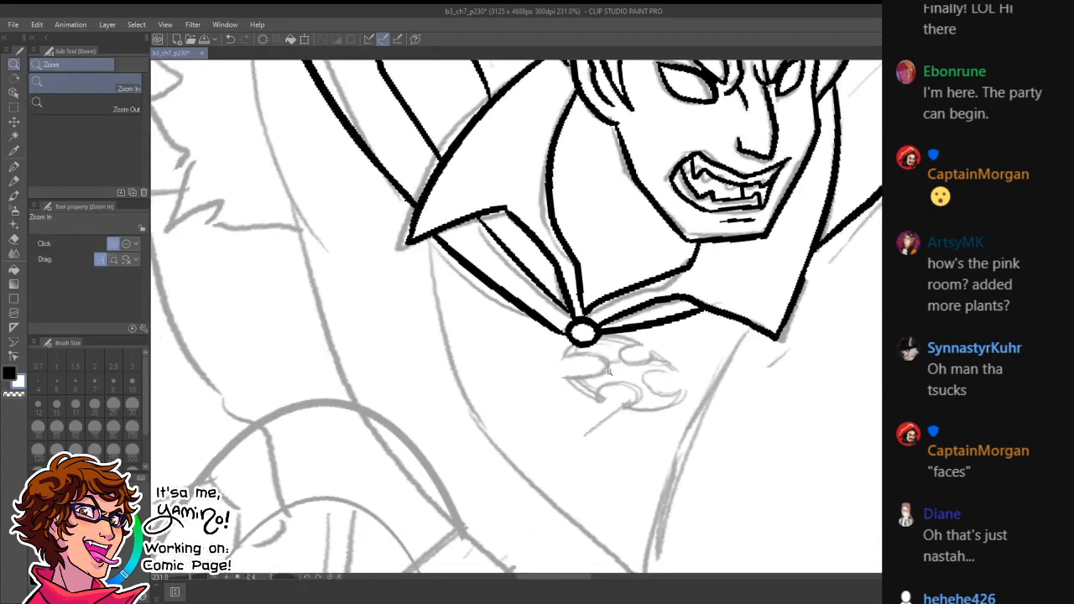
click(608, 372)
drag(544, 315, 497, 368)
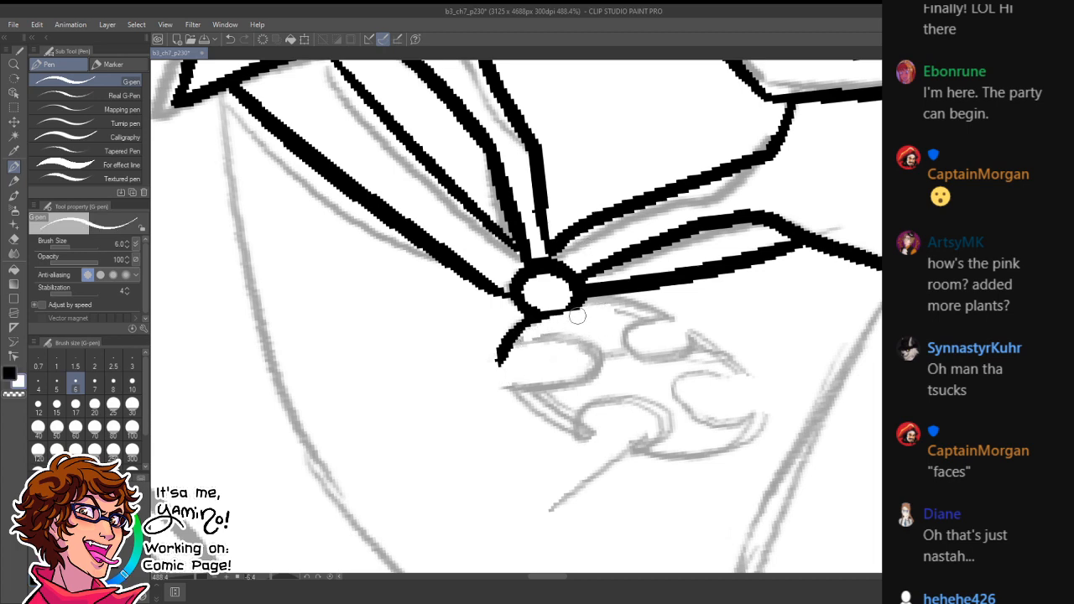
mouse_move(498, 354)
mouse_down()
mouse_move(666, 312)
mouse_move(637, 314)
mouse_move(650, 356)
mouse_move(683, 330)
mouse_up()
key(ctrl+z)
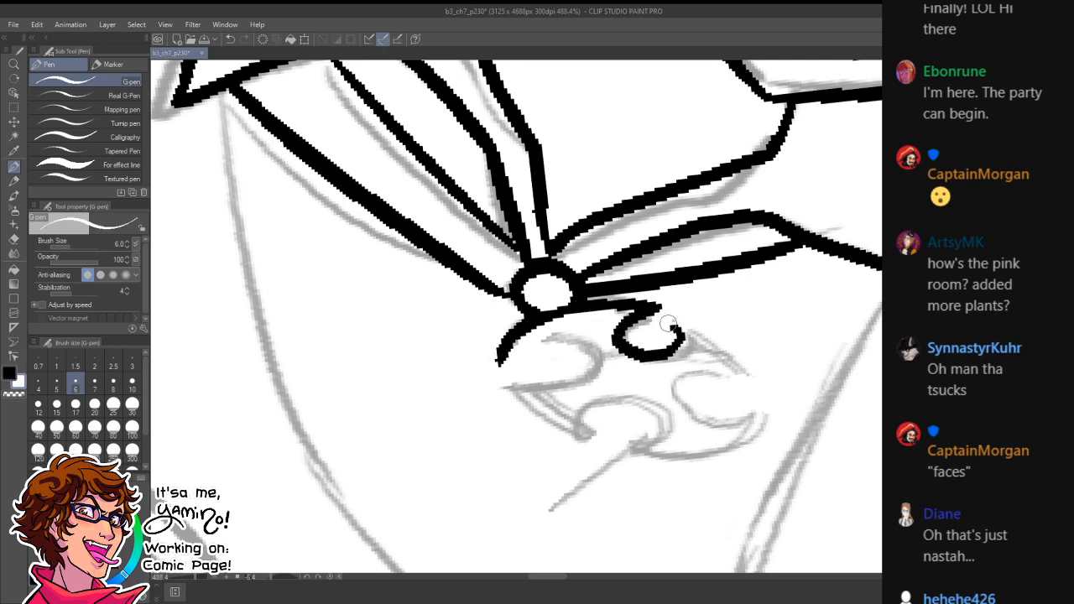
- Ink the pendant's left-hand notch, lower-left rim and bottom notch, erasing the bottom notch's right-hand end
mouse_move(501, 359)
mouse_down()
mouse_move(558, 345)
mouse_move(578, 371)
mouse_move(584, 347)
mouse_move(555, 376)
mouse_move(524, 369)
mouse_move(581, 351)
mouse_move(549, 380)
mouse_move(581, 432)
mouse_up()
key(ctrl+z)
key(ctrl+z)
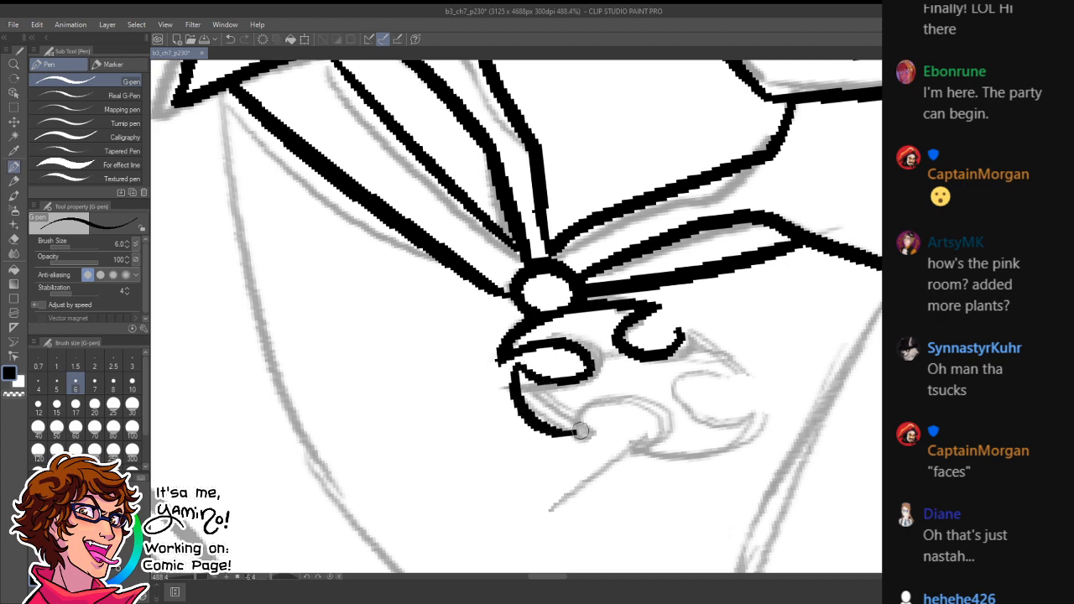
key(c)
mouse_move(535, 400)
mouse_down()
mouse_move(554, 427)
mouse_move(551, 418)
mouse_move(576, 422)
mouse_move(587, 438)
mouse_move(634, 397)
mouse_move(663, 430)
mouse_up()
key(c)
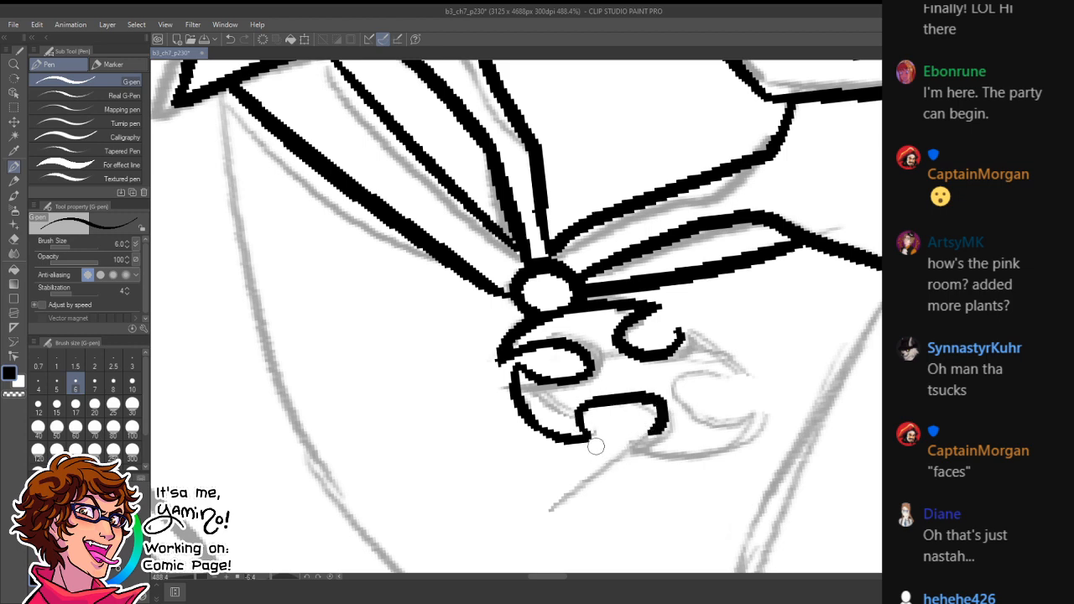
key(e)
drag(661, 467, 673, 420)
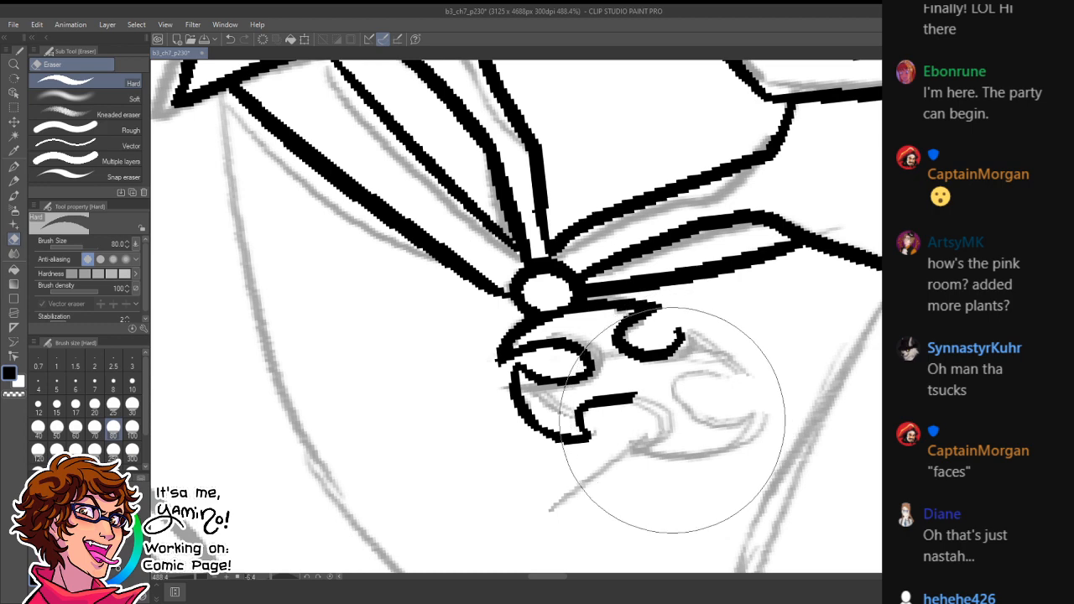
key(p)
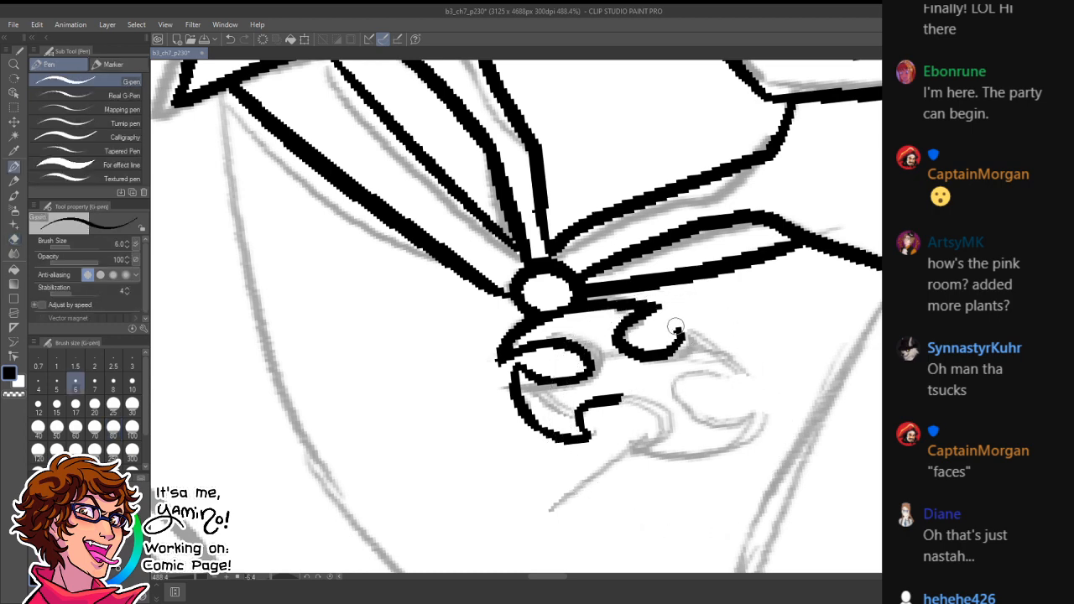
- Ink the pendant's upper-right rim and the rounded notch on its right-hand side
mouse_move(671, 322)
mouse_down()
mouse_move(686, 342)
mouse_move(678, 354)
mouse_move(735, 372)
mouse_up()
key(c)
key(c)
key(ctrl+z)
mouse_move(672, 323)
mouse_down()
mouse_move(673, 361)
mouse_move(677, 326)
mouse_move(700, 326)
mouse_move(736, 370)
mouse_move(697, 402)
mouse_move(669, 379)
mouse_move(697, 413)
mouse_up()
key(c)
key(c)
key(ctrl+z)
- Close the pendant's bottom notch and ink the lower-right rim up to the right-hand notch
mouse_move(623, 399)
mouse_down()
mouse_move(625, 444)
mouse_move(638, 429)
mouse_move(654, 442)
mouse_move(654, 432)
mouse_move(610, 446)
mouse_up()
drag(611, 450, 697, 447)
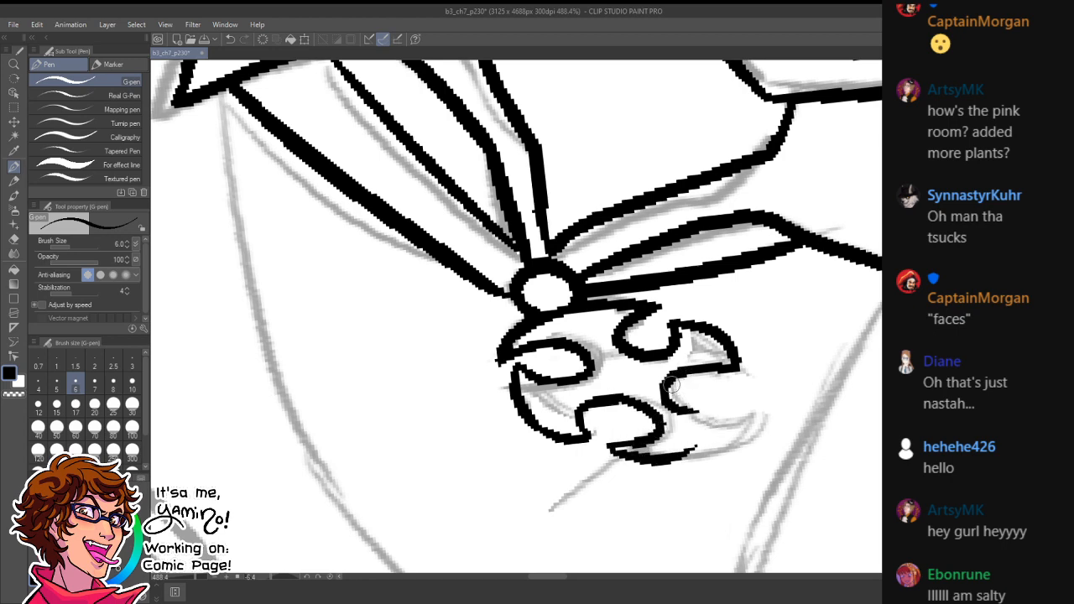
mouse_move(671, 386)
mouse_down()
mouse_move(736, 420)
mouse_move(658, 459)
mouse_up()
drag(725, 391, 719, 401)
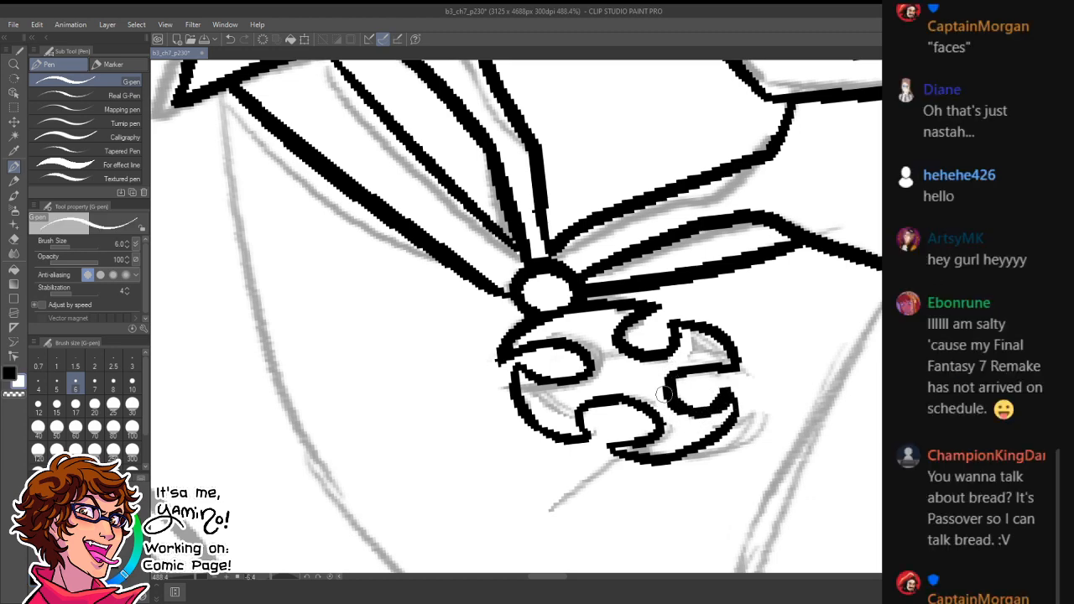
- Erase the right-hand side of the pendant's bottom notch and redraw it narrower, joined to the lower-right rim
mouse_move(664, 376)
mouse_down()
mouse_move(670, 409)
mouse_move(645, 438)
mouse_move(619, 441)
mouse_up()
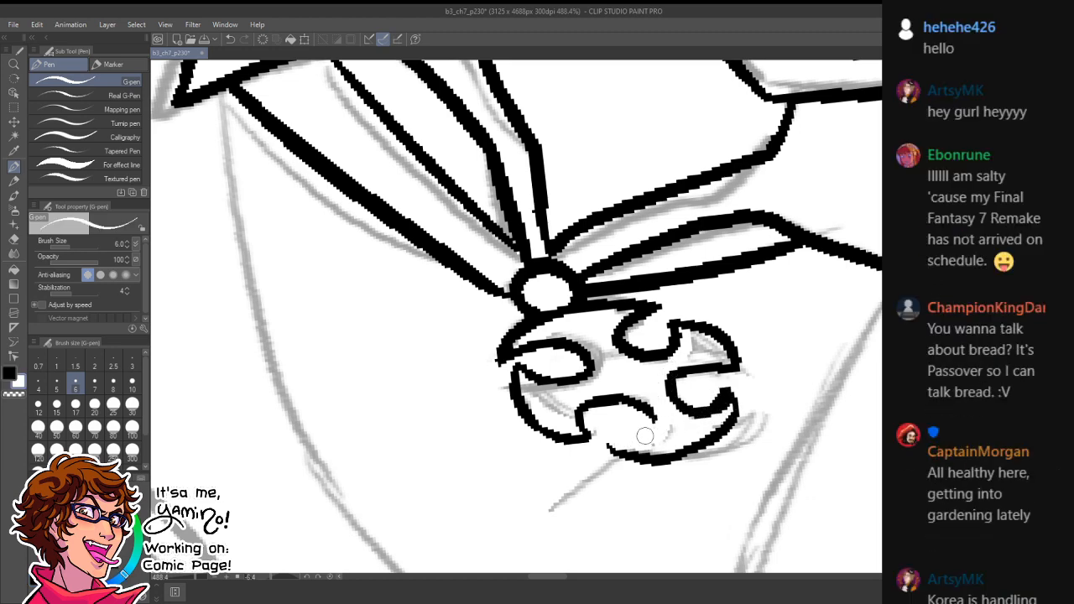
key(c)
mouse_move(644, 405)
mouse_down()
mouse_move(613, 444)
mouse_move(621, 451)
mouse_move(659, 467)
mouse_move(717, 452)
mouse_up()
key(c)
key(c)
drag(647, 457, 704, 444)
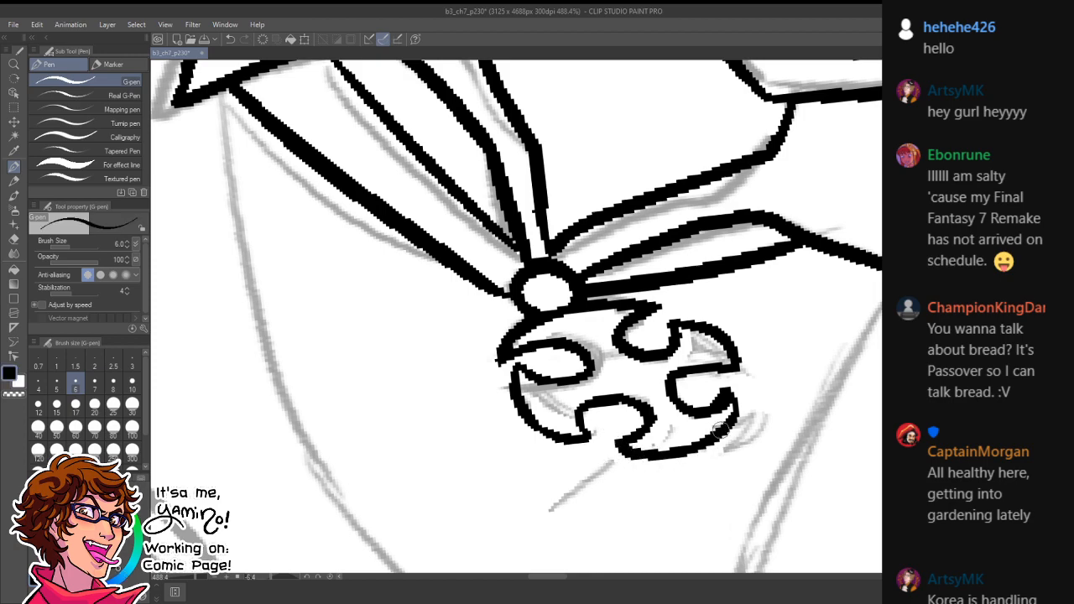
key(ctrl+space)
drag(743, 403, 837, 392)
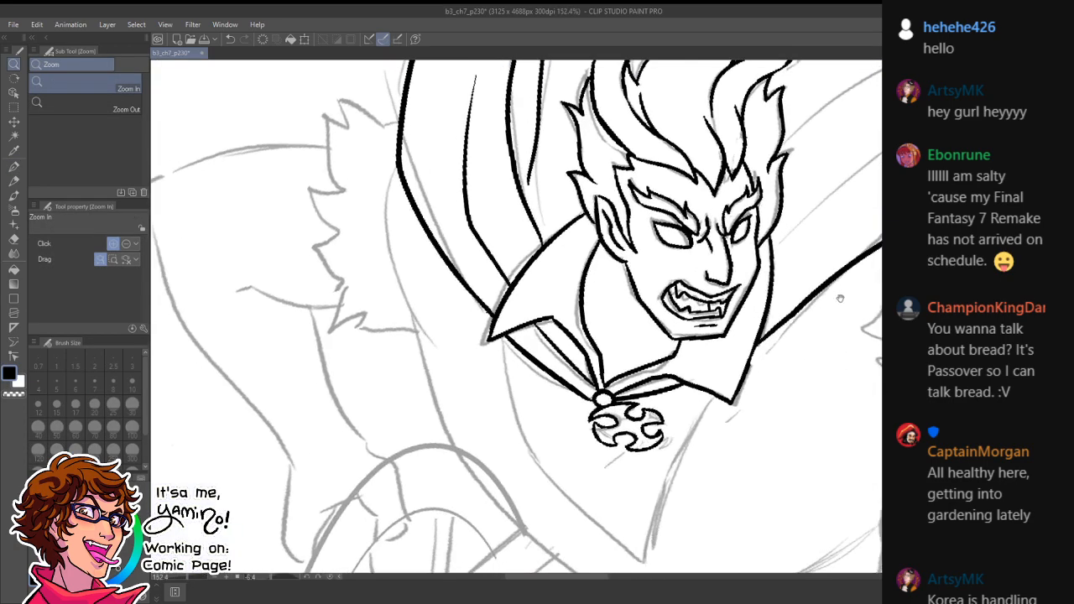
drag(841, 298, 734, 338)
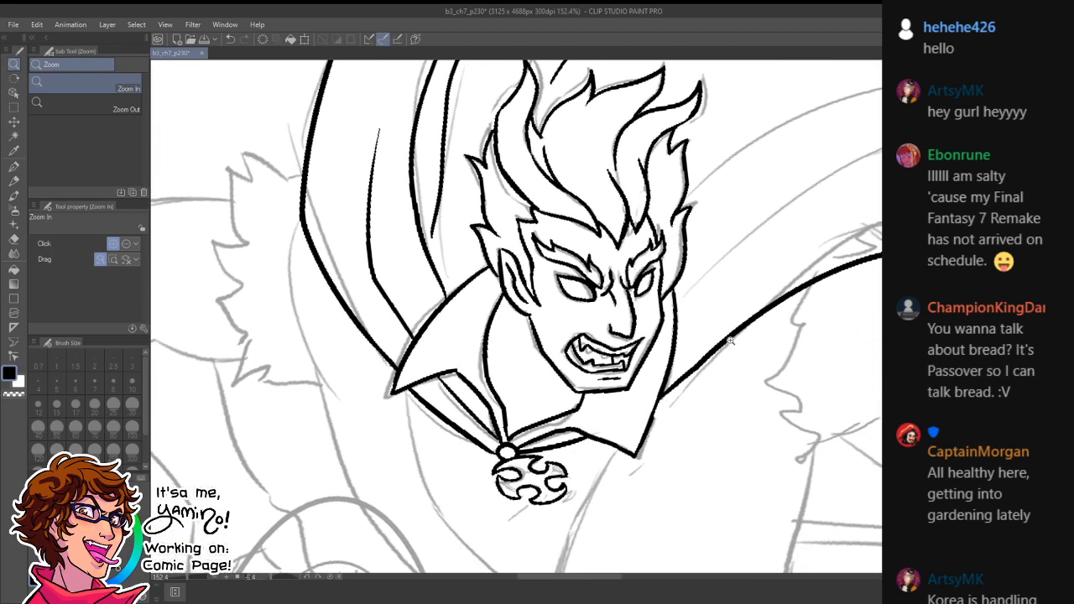
drag(767, 301, 789, 285)
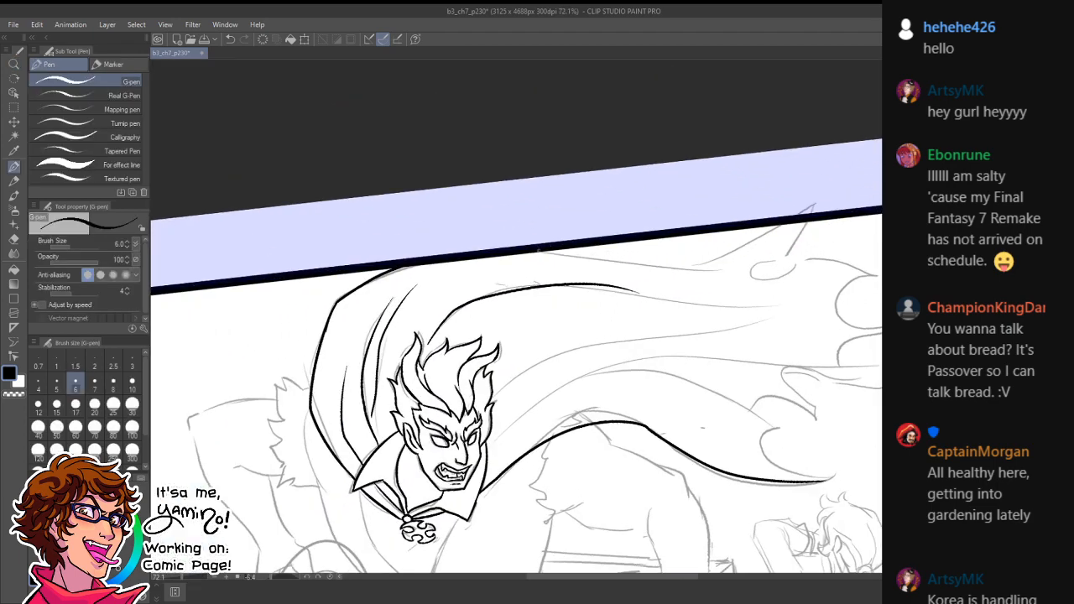
drag(538, 250, 744, 265)
key(ctrl+z)
drag(543, 251, 811, 254)
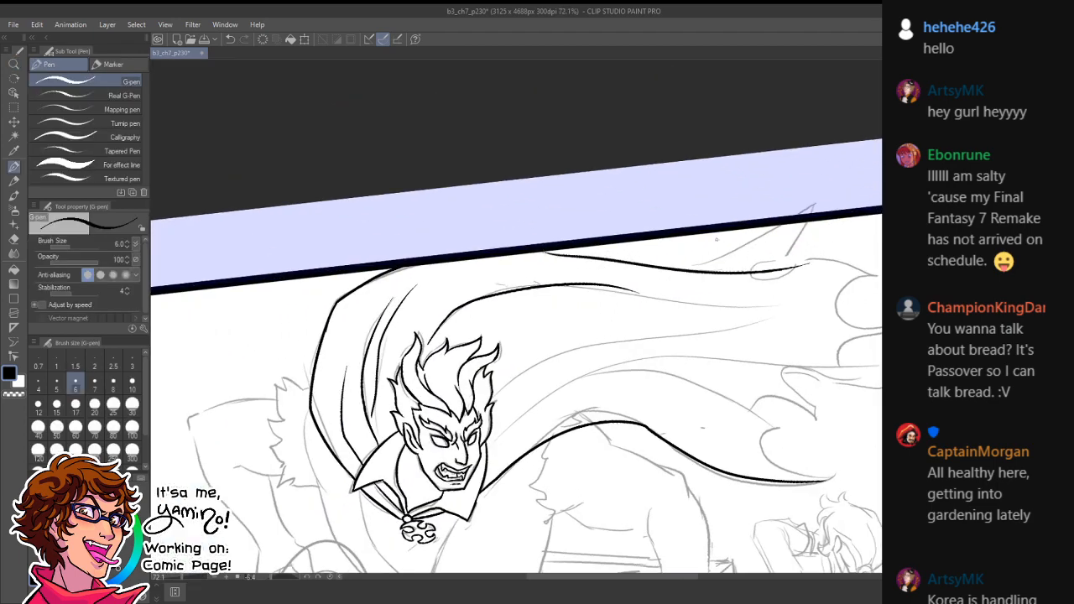
key(ctrl+z)
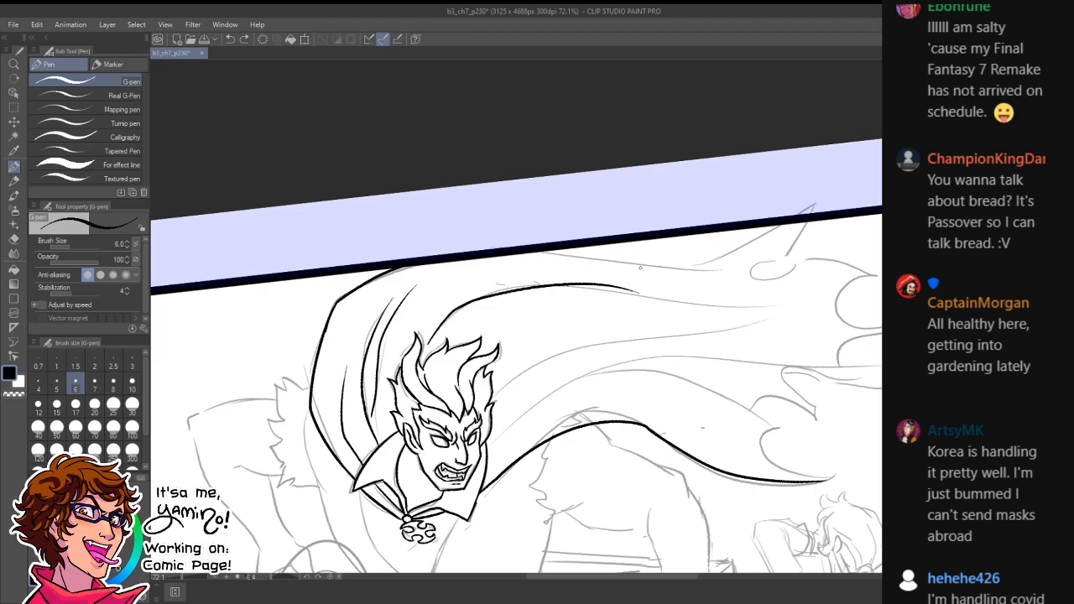
- Ink the first stretch of the cape's upper edge where it curves inward from the top panel border
drag(681, 339, 503, 482)
drag(590, 449, 580, 339)
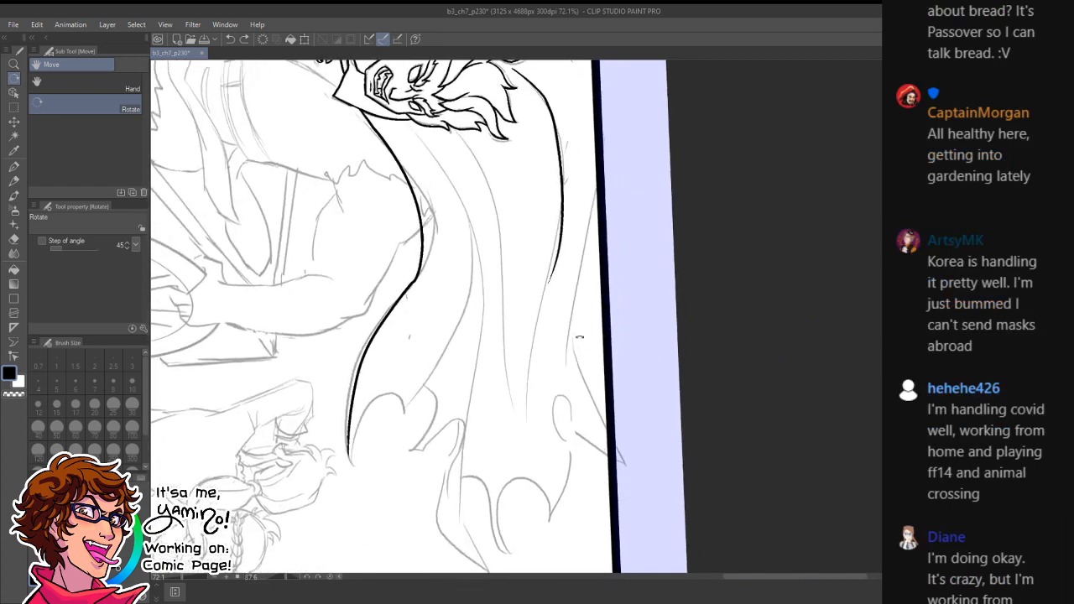
drag(599, 183, 578, 383)
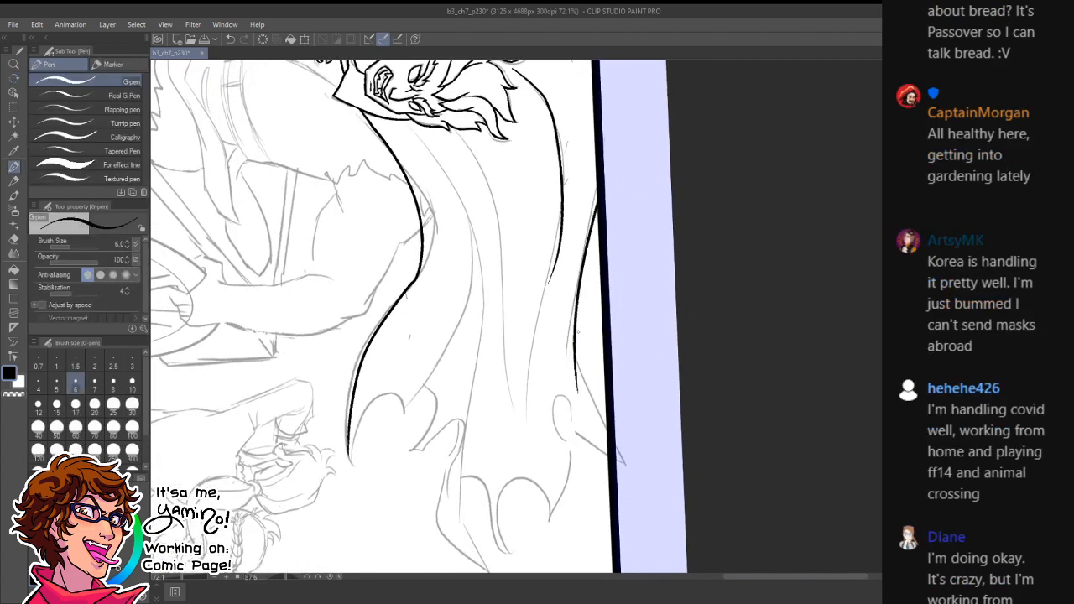
key(ctrl+z)
drag(599, 204, 577, 365)
key(ctrl+z)
drag(598, 223, 578, 373)
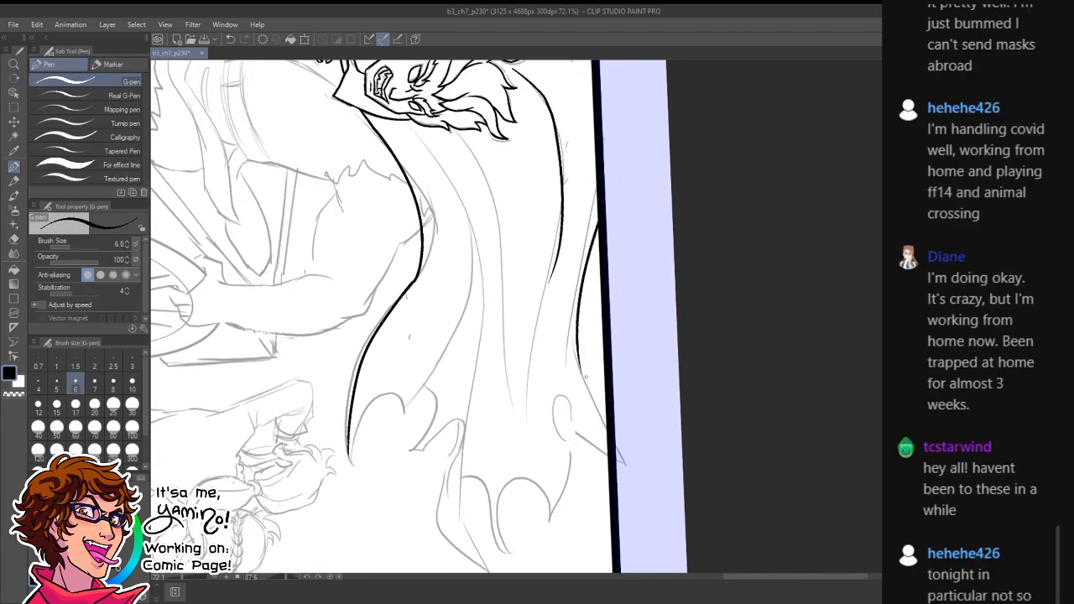
key(ctrl+z)
mouse_move(598, 224)
mouse_down()
mouse_move(576, 373)
mouse_move(606, 437)
mouse_up()
key(ctrl+z)
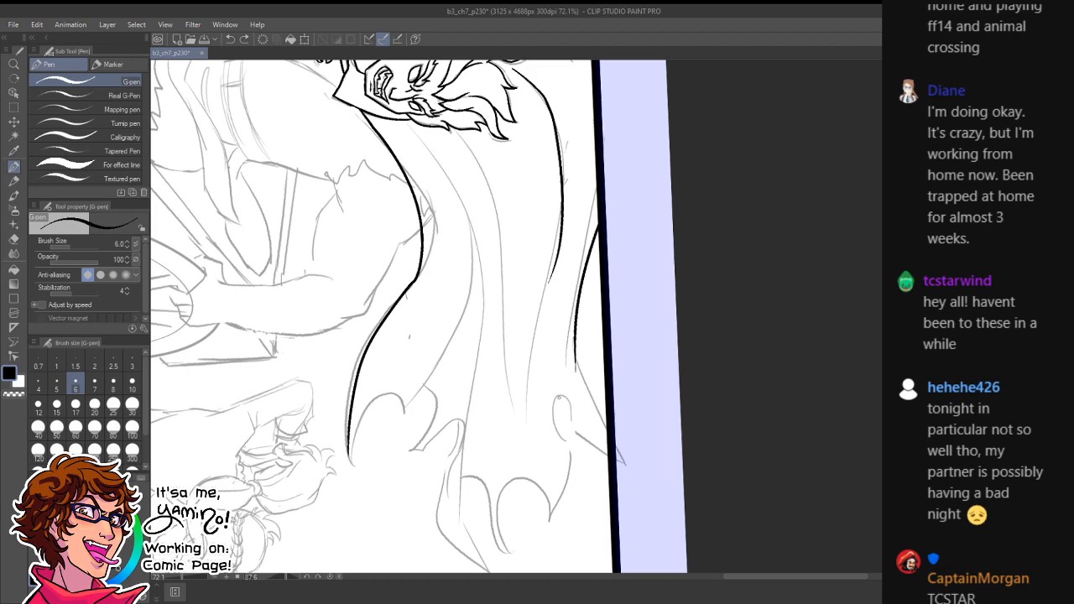
- Extend the cape's upper edge in a smooth curve back out to the panel border
key(r)
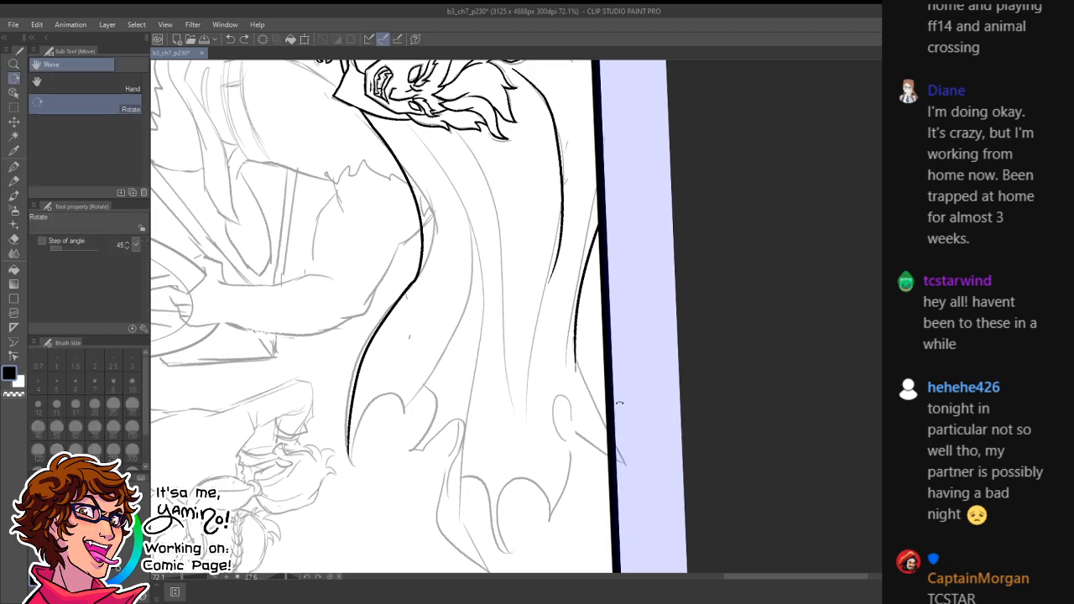
key(ctrl+space)
drag(573, 381, 601, 365)
mouse_move(579, 304)
mouse_down()
mouse_move(642, 455)
mouse_move(646, 378)
mouse_up()
key(ctrl+z)
drag(586, 234, 645, 394)
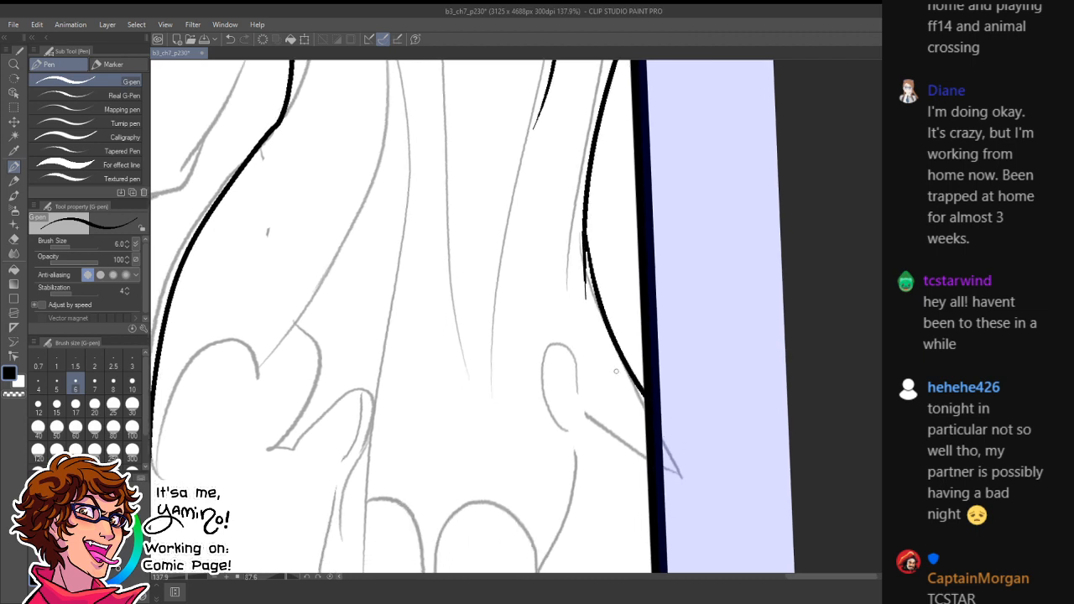
- Ink the narrow rounded notch beside the panel border, the hem's first pointed tip and the wide scallop next to it
mouse_move(546, 401)
mouse_down()
mouse_move(581, 396)
mouse_move(646, 463)
mouse_move(679, 241)
mouse_move(629, 435)
mouse_up()
mouse_move(574, 468)
mouse_down()
mouse_move(591, 325)
mouse_move(648, 426)
mouse_up()
key(ctrl+z)
mouse_move(568, 473)
mouse_down()
mouse_move(642, 351)
mouse_move(621, 438)
mouse_move(661, 377)
mouse_move(651, 391)
mouse_up()
key(x)
key(x)
key(x)
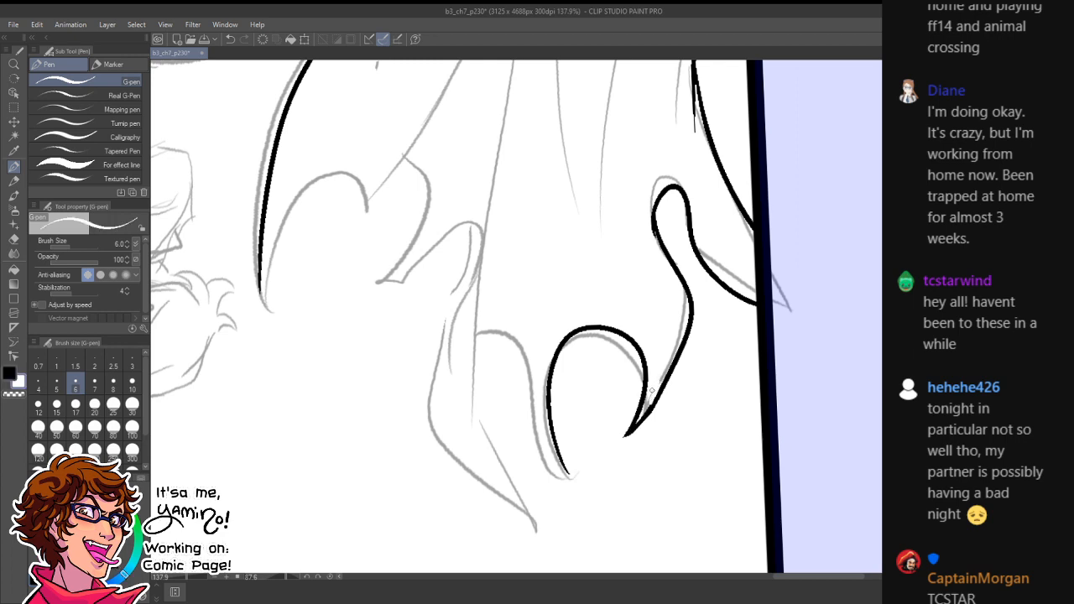
- Ink the narrow curve that closes the second hem tip beside the wide scallop, and trim its overshooting end
key(x)
mouse_move(569, 474)
mouse_down()
mouse_move(534, 446)
mouse_move(511, 497)
mouse_up()
key(ctrl+z)
drag(475, 342, 574, 473)
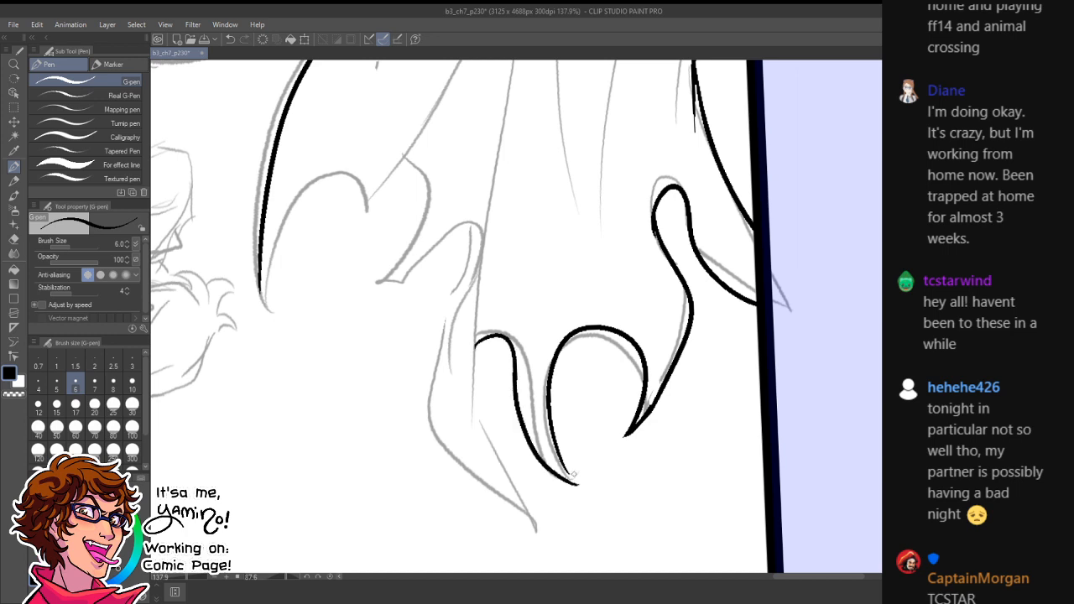
key(ctrl+z)
drag(476, 341, 579, 474)
key(x)
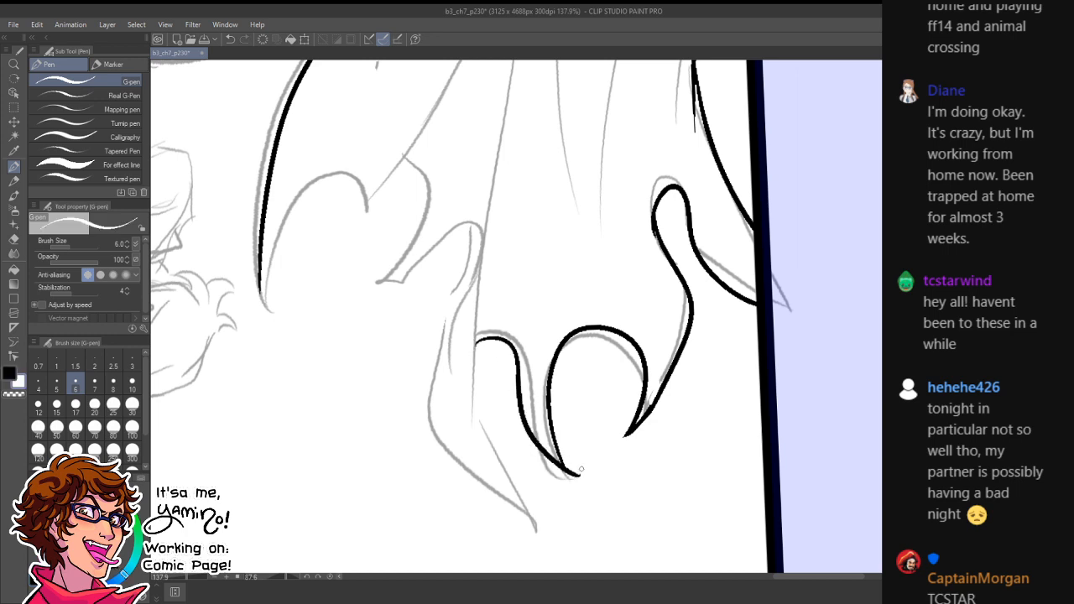
- Ink the inner edge of the hem's third tip, curving away from the narrow notch
key(x)
drag(481, 341, 523, 489)
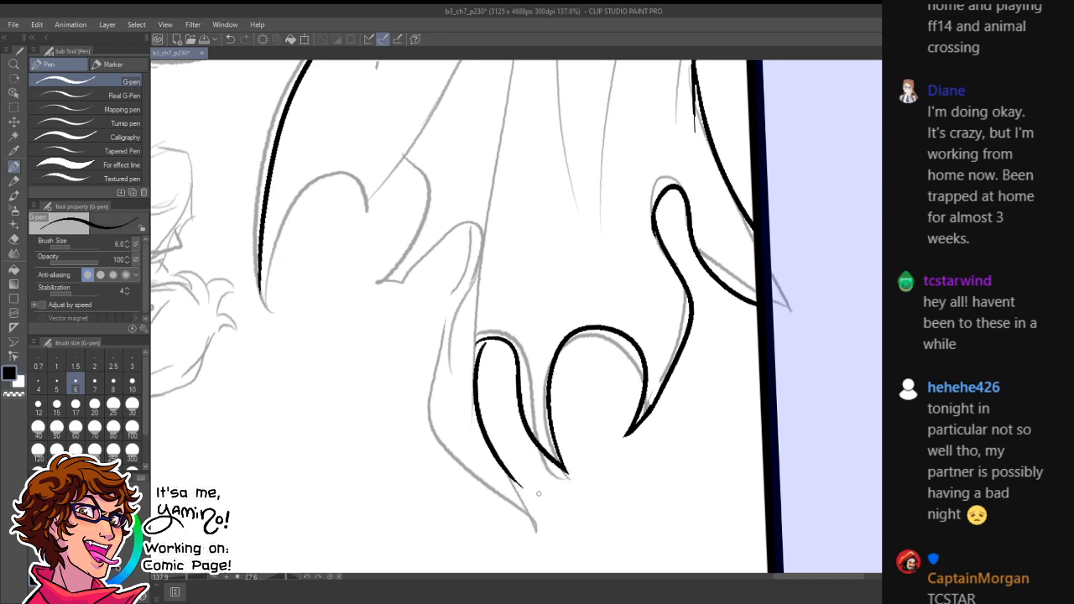
key(ctrl+z)
drag(478, 339, 522, 487)
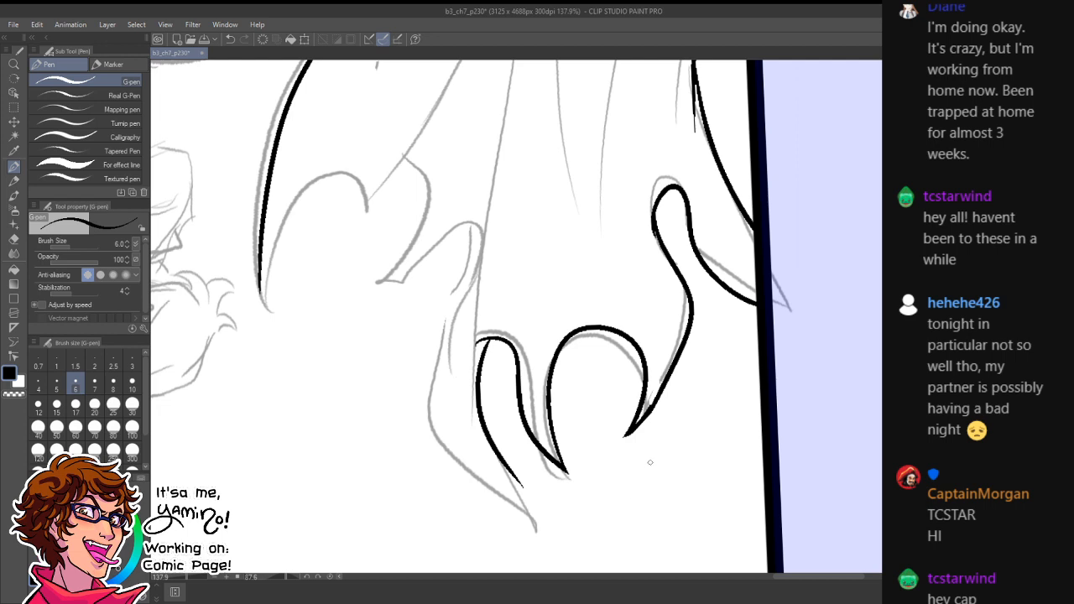
- Ink the long outer edge of the third hem tip together with the rounded notch at its base
drag(498, 252, 606, 250)
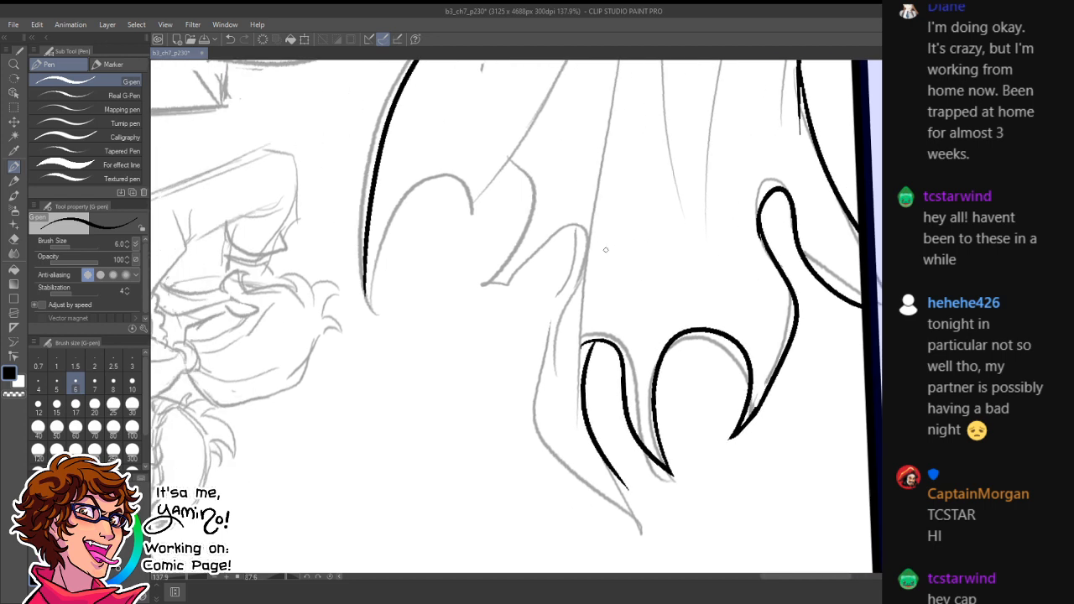
mouse_move(528, 281)
mouse_down()
mouse_move(538, 391)
mouse_move(605, 483)
mouse_up()
key(ctrl+z)
mouse_move(526, 264)
mouse_down()
mouse_move(571, 312)
mouse_move(647, 490)
mouse_up()
key(e)
drag(616, 230, 701, 355)
key(p)
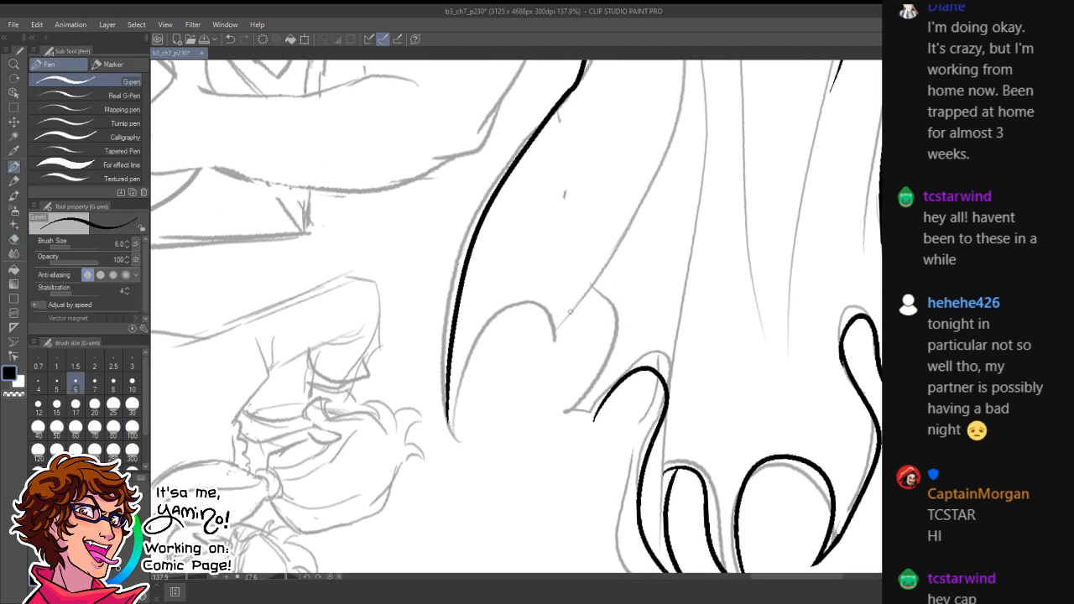
- Ink the hooked lobe of the torn hem, bringing it to a sharp tip that meets the previous notch
mouse_move(556, 341)
mouse_down()
mouse_move(588, 392)
mouse_move(634, 377)
mouse_move(570, 432)
mouse_move(622, 375)
mouse_up()
key(e)
key(p)
key(c)
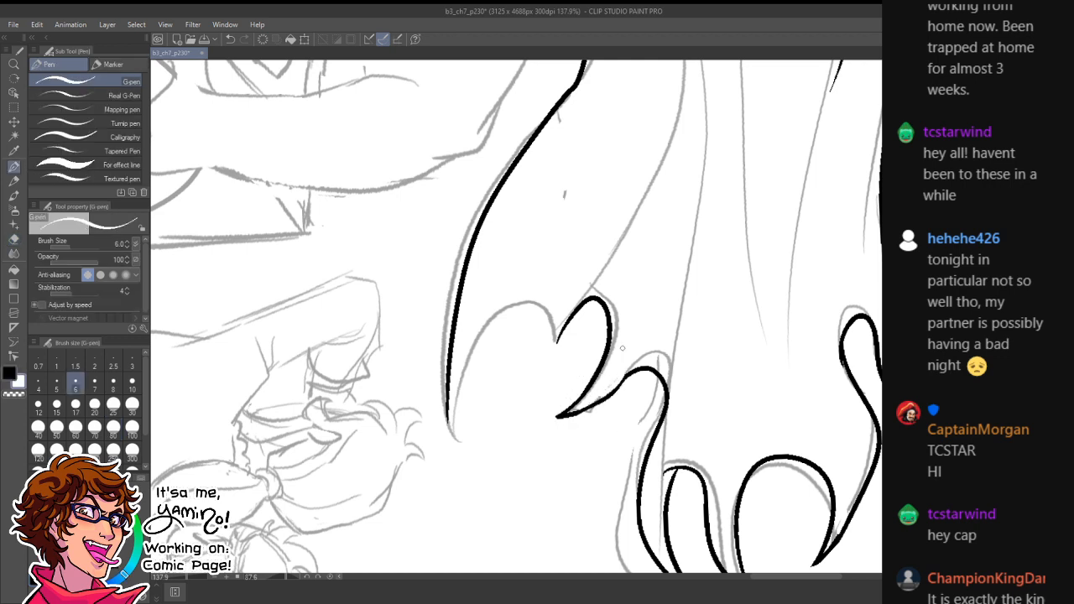
- Ink the last scallop of the hem, joining the cape's lower edge to the hooked lobe, and tidy the joint
key(c)
mouse_move(446, 405)
mouse_down()
mouse_move(454, 435)
mouse_move(548, 334)
mouse_move(545, 347)
mouse_up()
key(c)
key(c)
drag(537, 308, 552, 347)
key(x)
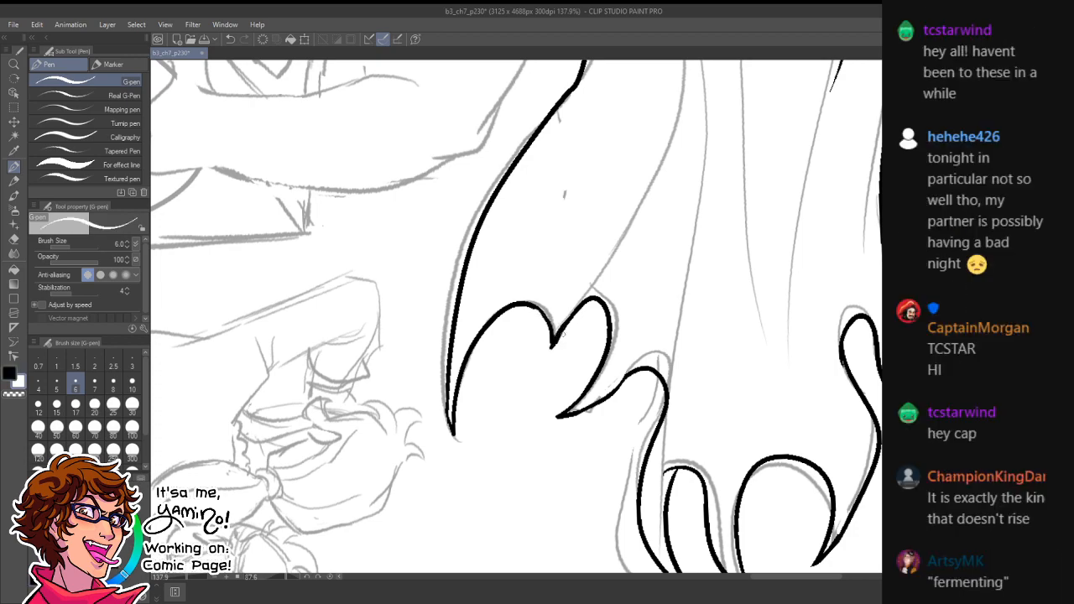
- Ink two long fold lines along the cape, one starting behind the collar and one starting behind the hair
key(ctrl+space)
drag(583, 309, 483, 313)
key(shift+space)
drag(667, 156, 464, 272)
key(ctrl+space)
drag(398, 284, 476, 304)
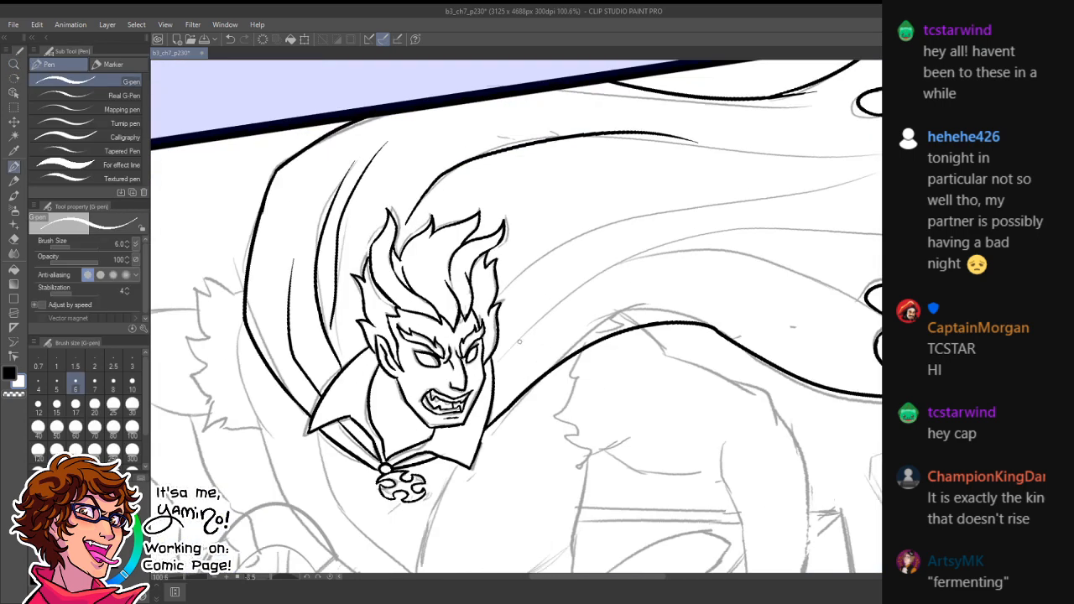
key(x)
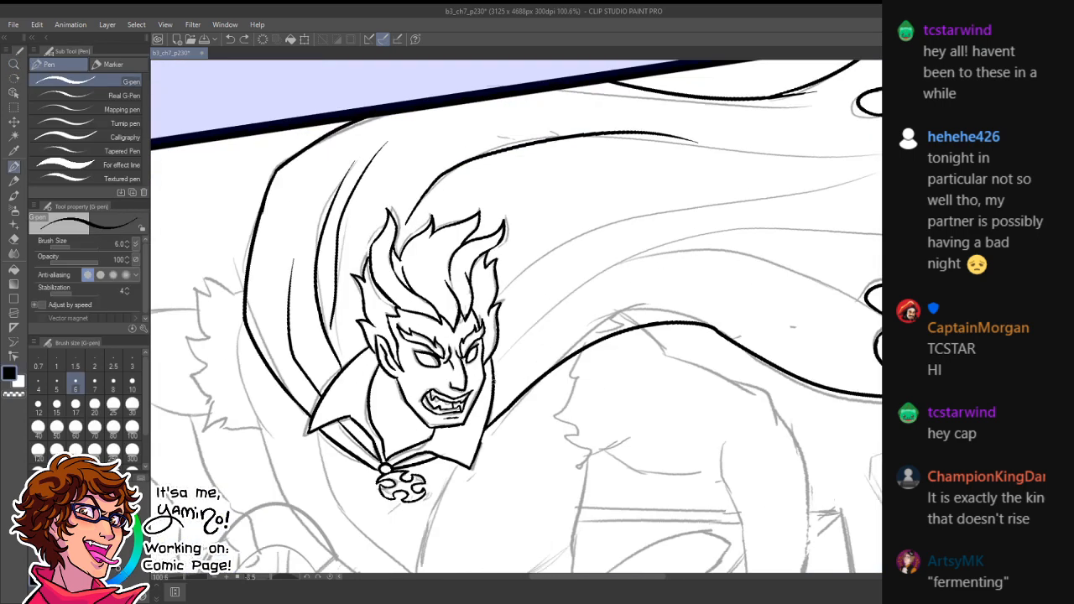
drag(493, 384, 855, 300)
key(ctrl+z)
mouse_move(491, 384)
mouse_down()
mouse_move(774, 305)
mouse_move(810, 319)
mouse_up()
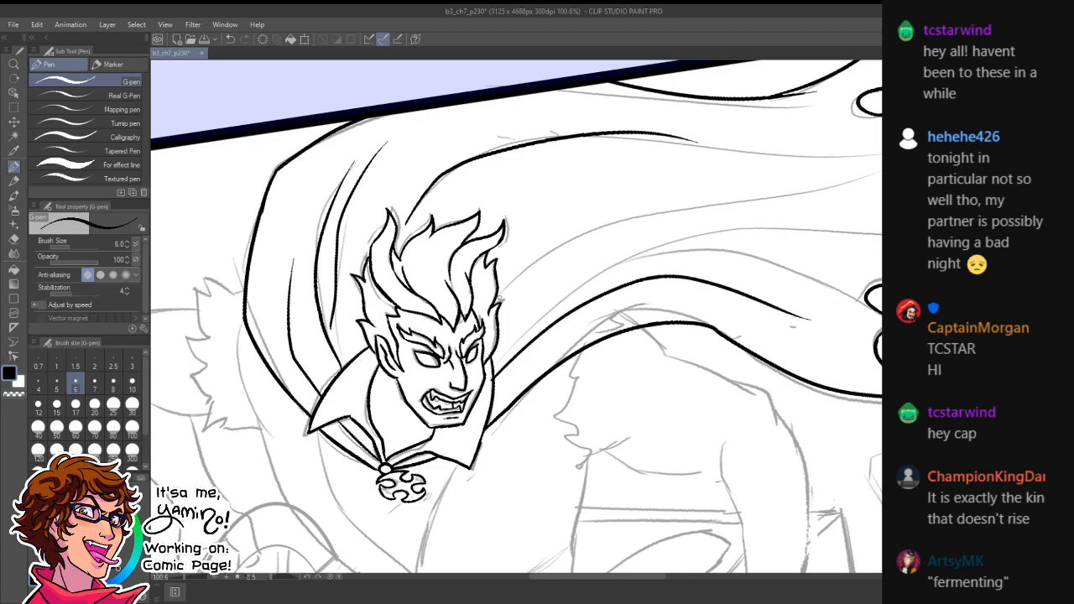
mouse_move(498, 299)
mouse_down()
mouse_move(614, 223)
mouse_move(860, 220)
mouse_up()
key(ctrl+space)
mouse_move(827, 268)
mouse_down()
mouse_move(747, 278)
mouse_move(868, 223)
mouse_move(555, 214)
mouse_up()
key(shift+space)
key(space)
drag(652, 92, 610, 271)
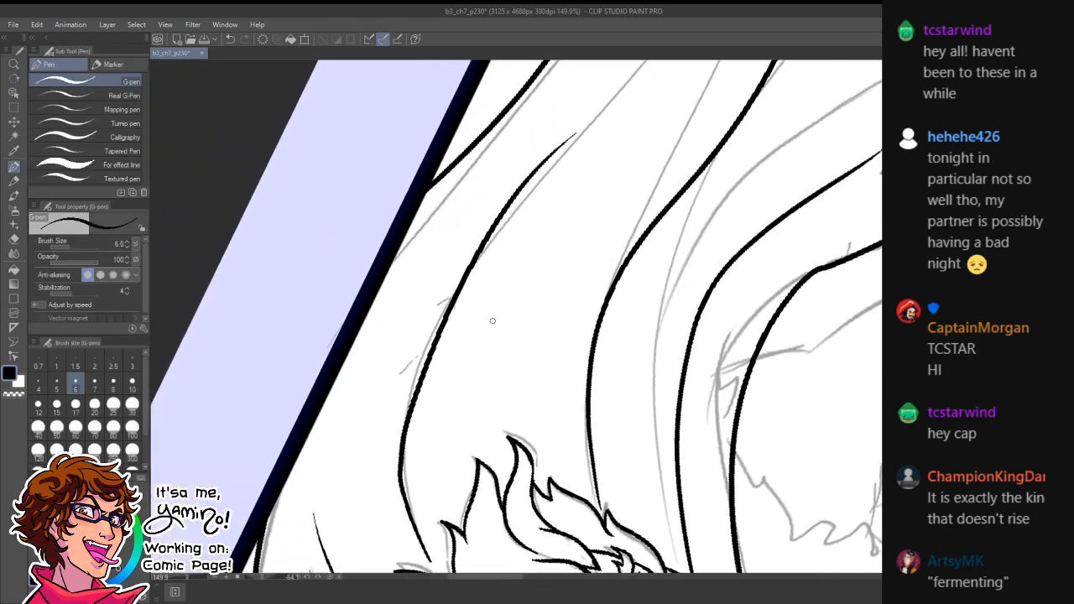
mouse_move(468, 348)
mouse_down()
mouse_move(698, 98)
mouse_move(691, 137)
mouse_up()
key(ctrl+space)
drag(668, 253, 580, 254)
key(shift+space)
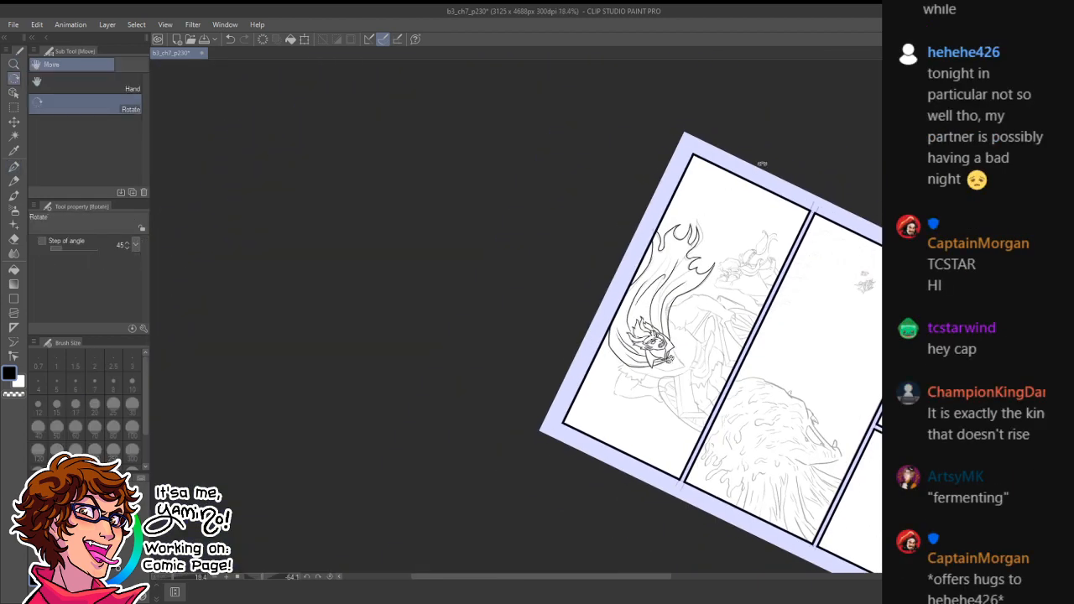
mouse_move(762, 164)
mouse_down()
mouse_move(729, 533)
mouse_move(593, 452)
mouse_move(612, 348)
mouse_up()
key(ctrl+space)
key(shift+space)
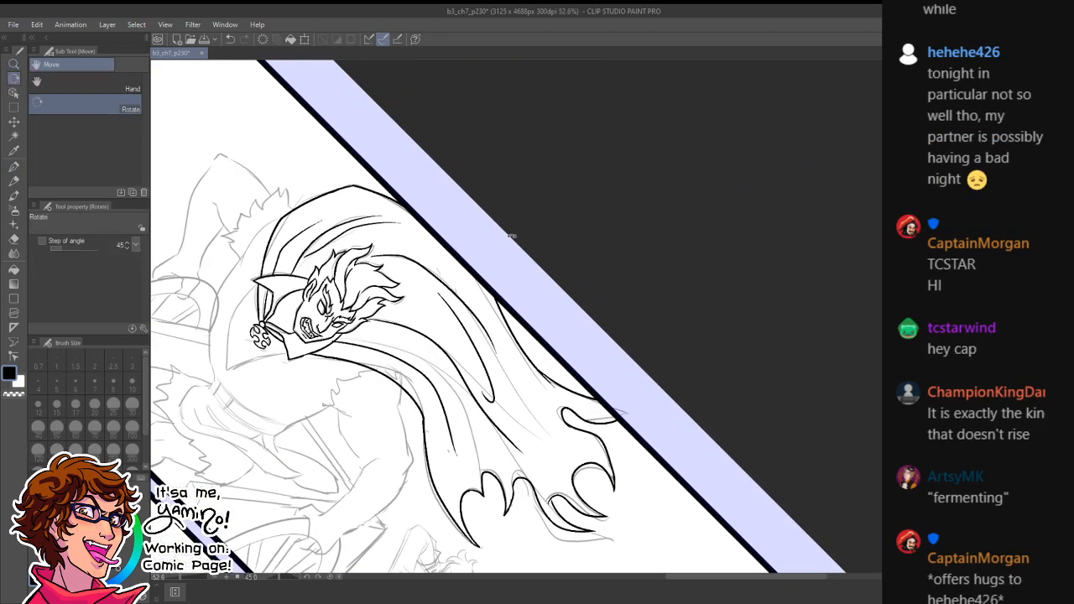
drag(511, 238, 551, 327)
key(ctrl+z)
drag(759, 207, 426, 266)
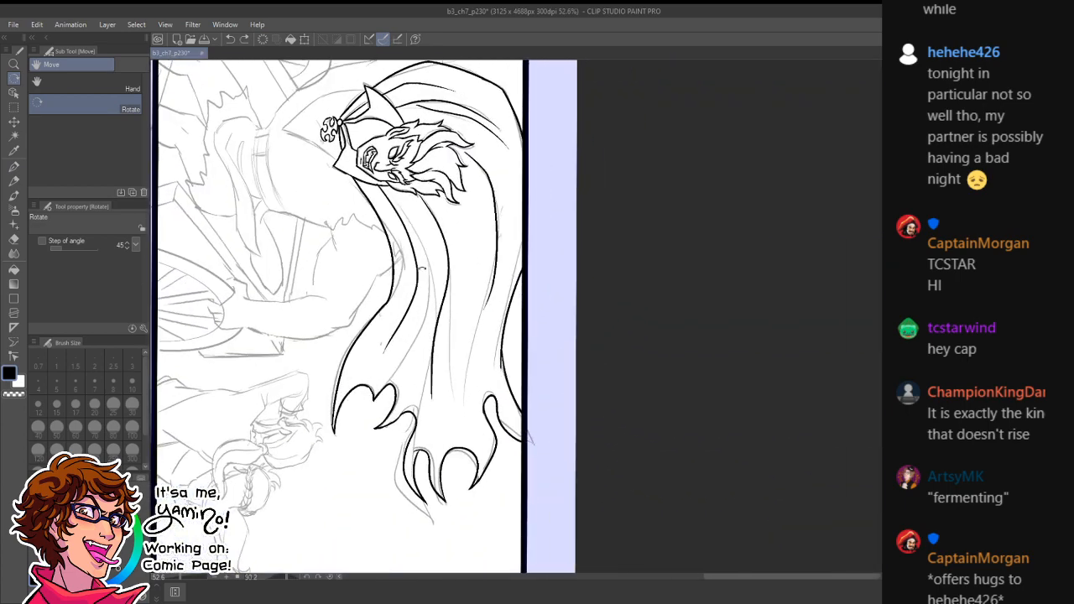
drag(461, 233, 467, 379)
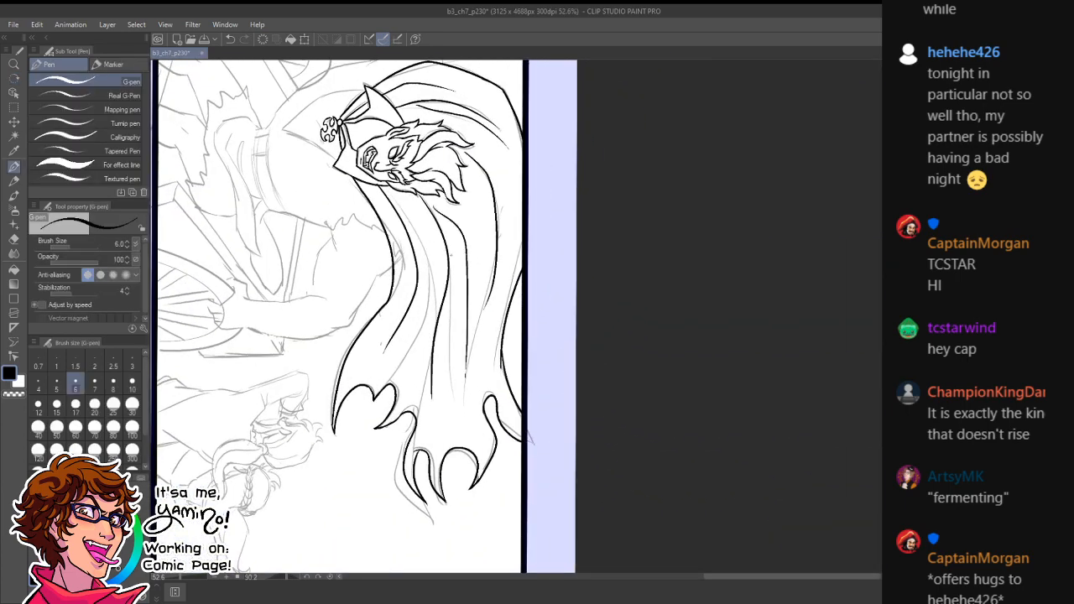
key(ctrl+z)
drag(458, 225, 476, 393)
key(ctrl+z)
drag(444, 458, 494, 240)
key(ctrl+z)
- Erase the thin tip of the cape's uppermost fold line
key(r)
mouse_move(499, 155)
mouse_down()
mouse_move(352, 242)
mouse_move(343, 400)
mouse_up()
drag(515, 420, 492, 328)
key(p)
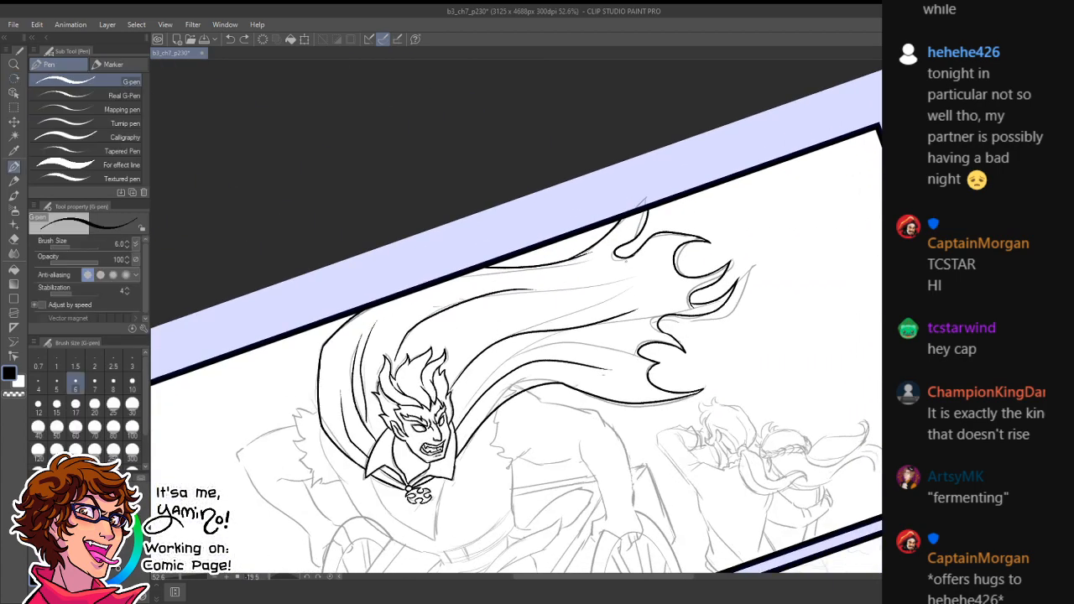
key(ctrl+space)
drag(557, 280, 634, 262)
key(r)
drag(602, 212, 434, 186)
key(e)
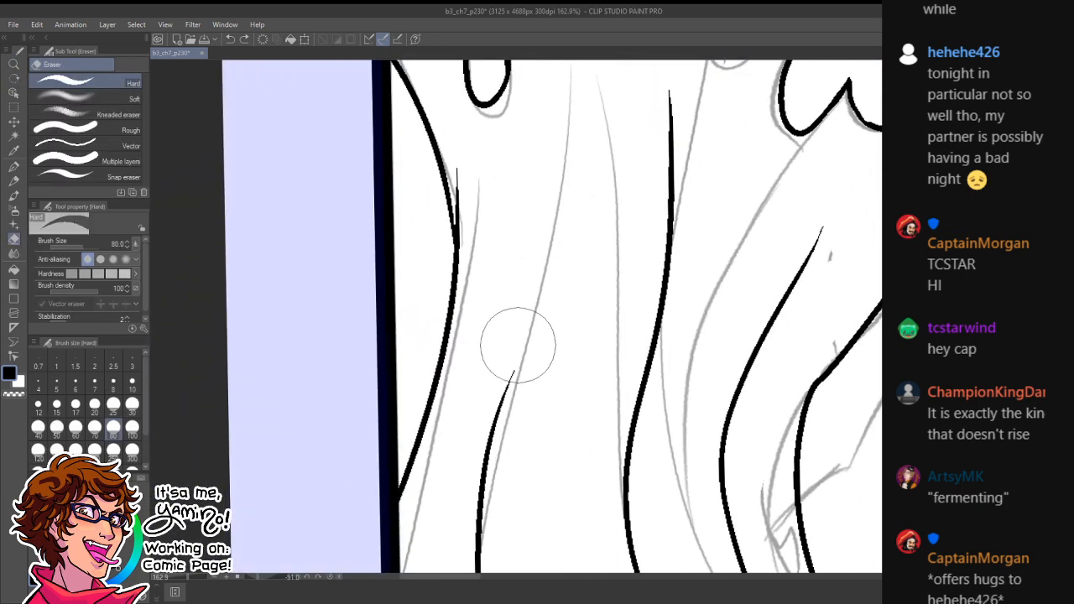
mouse_move(522, 363)
mouse_down()
mouse_move(521, 331)
mouse_move(514, 356)
mouse_up()
key(ctrl+space)
- Extend the cape's uppermost fold line toward the torn hem and join it smoothly to the existing stroke
key(p)
mouse_move(513, 238)
mouse_down()
mouse_move(522, 392)
mouse_move(541, 333)
mouse_move(516, 400)
mouse_up()
key(e)
key(p)
key(ctrl+z)
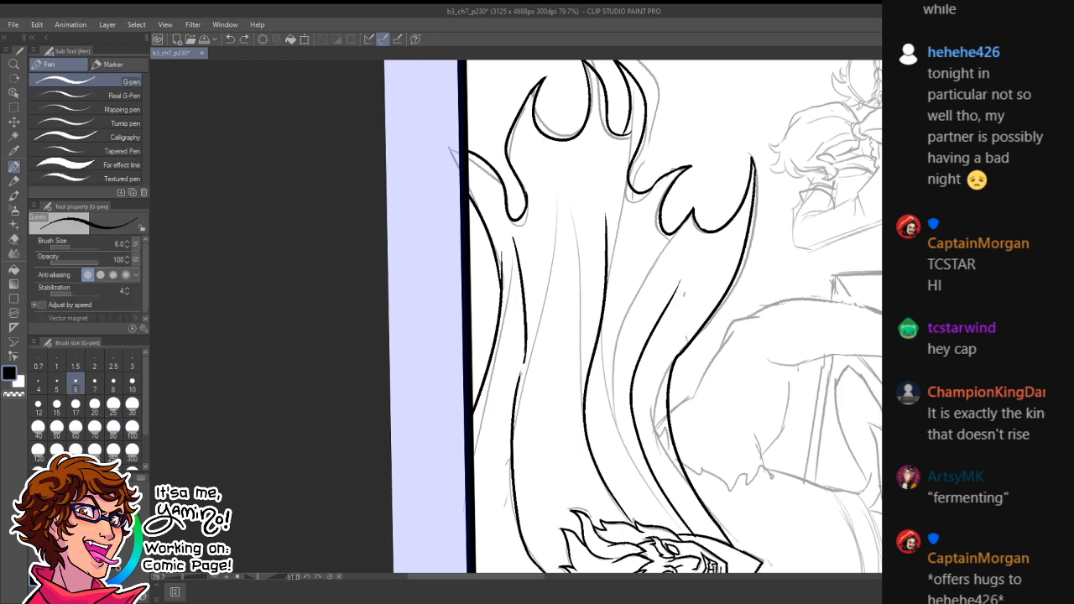
drag(525, 348, 514, 401)
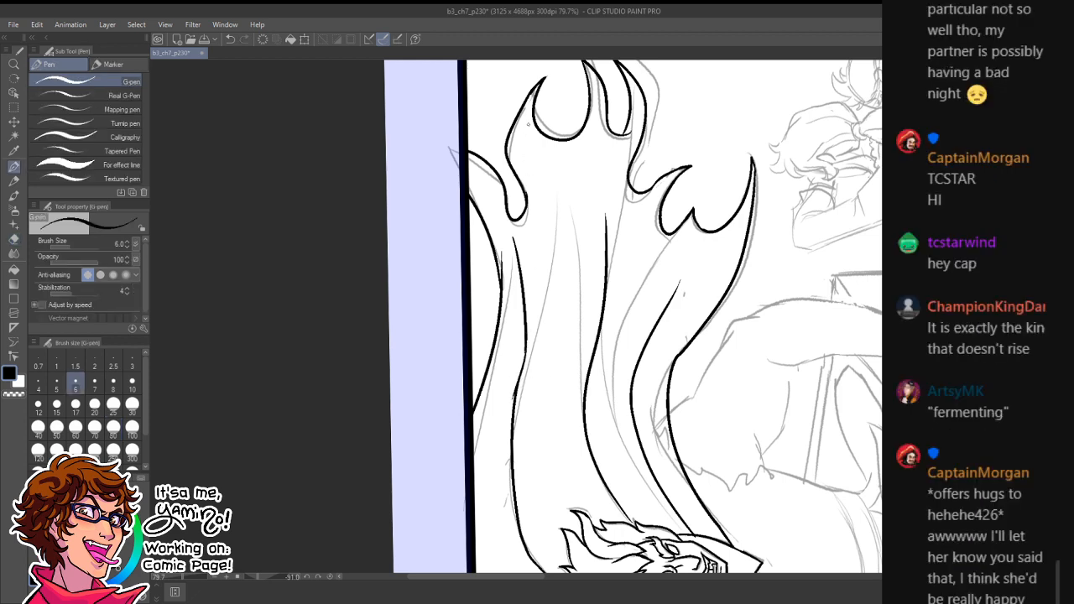
drag(528, 126, 568, 325)
- Ink both sides of the V-shaped chest opening below the collar, tapering down to a point beneath the pendant
key(r)
mouse_move(762, 175)
mouse_down()
mouse_move(711, 420)
mouse_move(677, 432)
mouse_move(645, 414)
mouse_up()
key(ctrl+space)
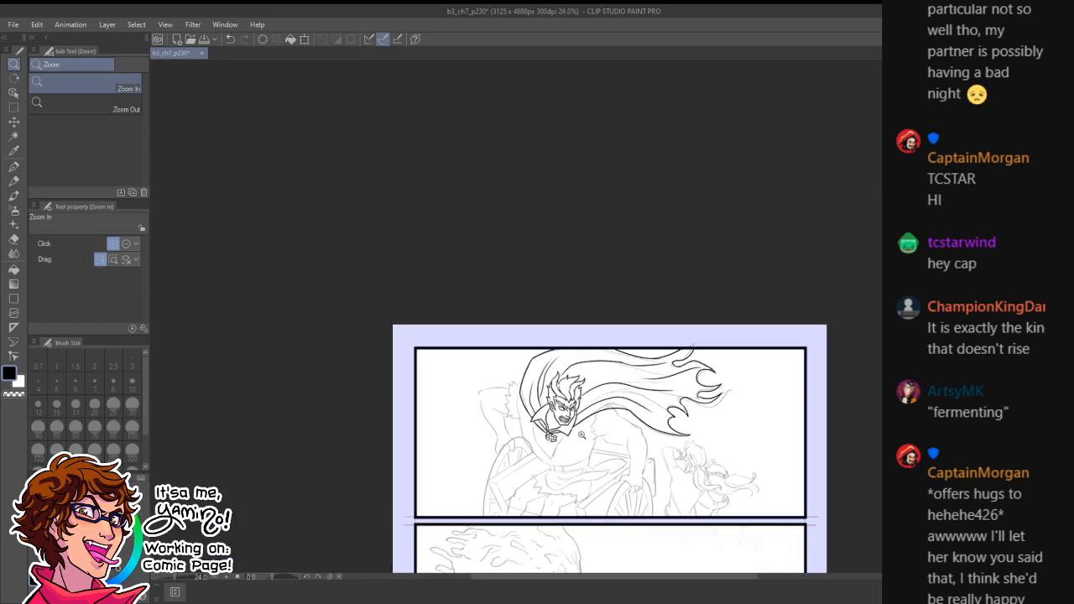
click(531, 410)
click(563, 393)
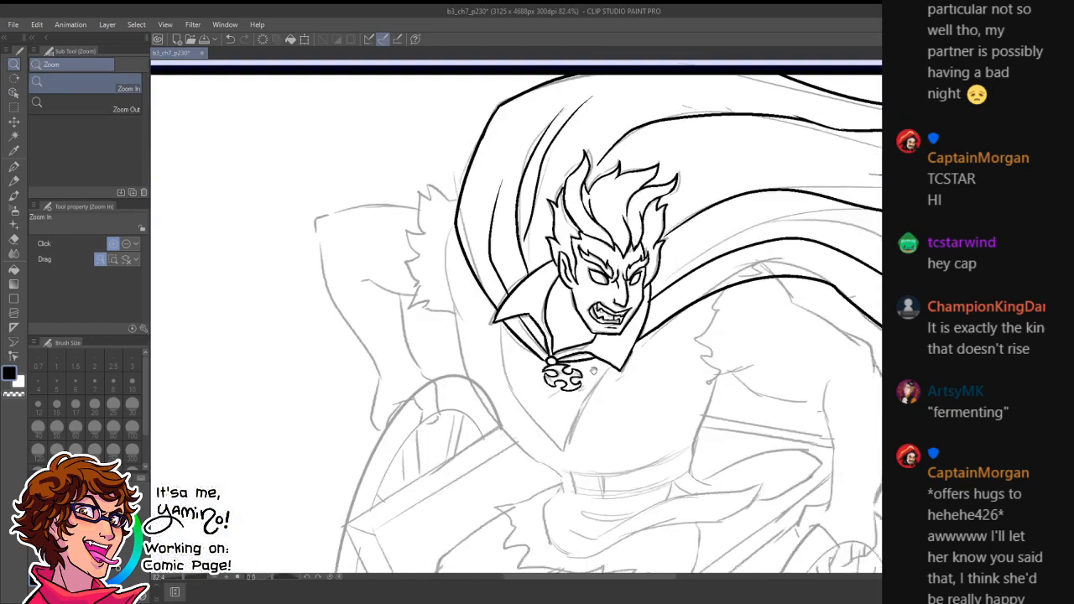
drag(595, 370, 571, 345)
drag(571, 396, 611, 382)
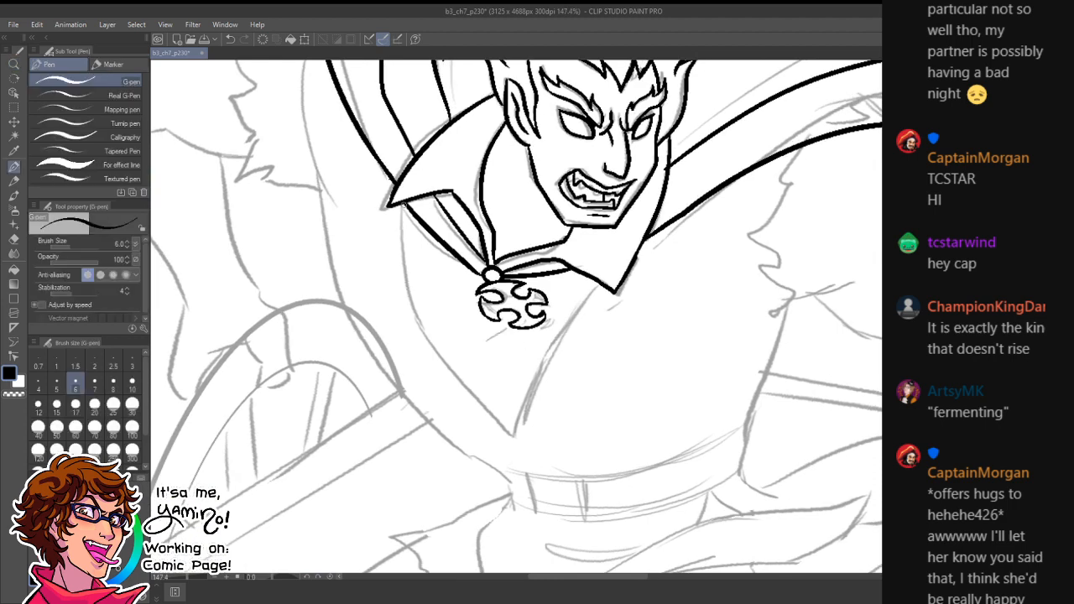
drag(401, 206, 507, 418)
mouse_move(602, 288)
mouse_down()
mouse_move(584, 313)
mouse_move(532, 434)
mouse_up()
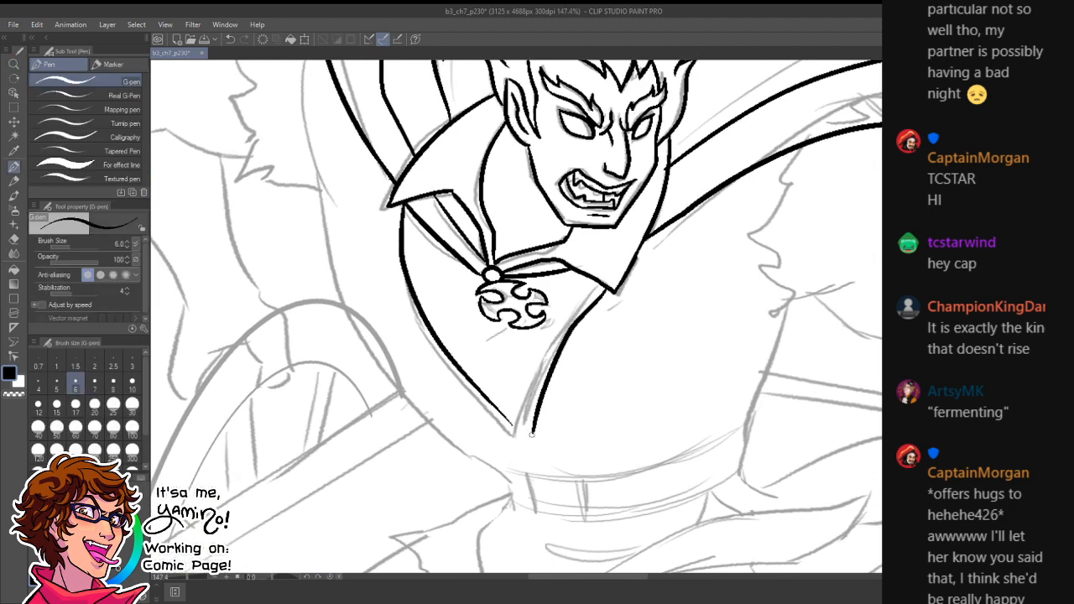
key(ctrl+z)
drag(607, 291, 512, 443)
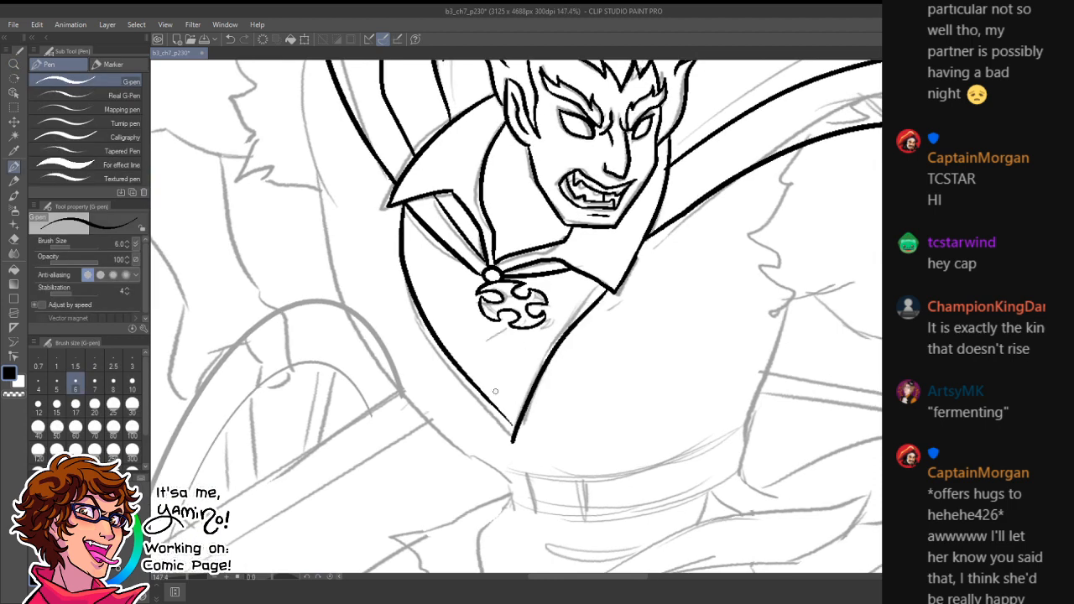
- Thicken the left side of the V-shaped chest opening down to its point and clean up the line's edge
mouse_move(443, 348)
mouse_down()
mouse_move(512, 433)
mouse_move(463, 366)
mouse_up()
key(x)
drag(495, 413, 471, 382)
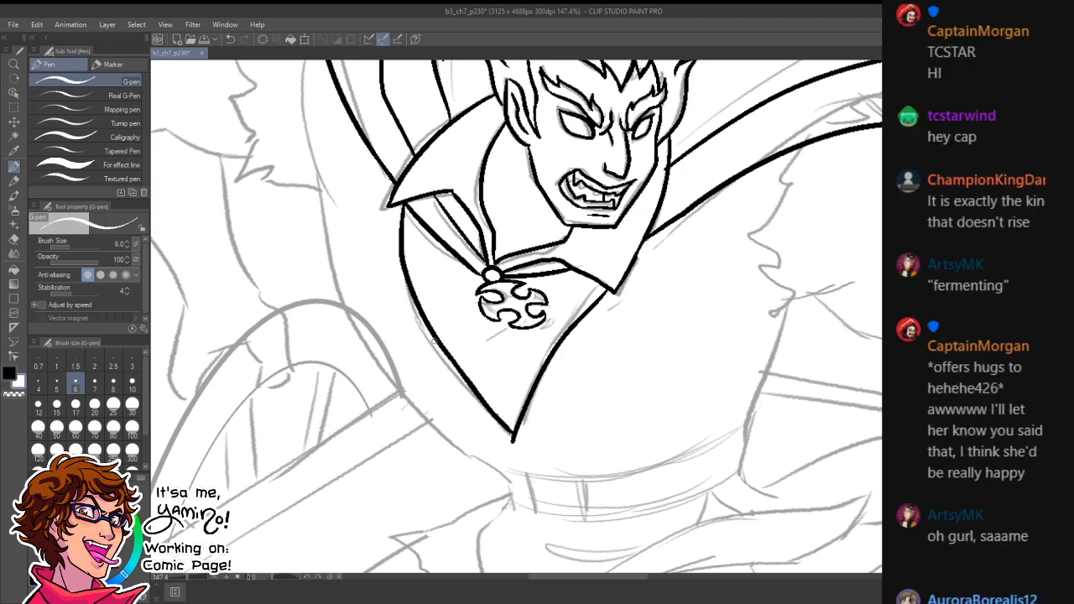
- Trim the outer edge of the chest opening's left line between its middle and the lower point
key(x)
drag(435, 343, 501, 427)
key(x)
key(ctrl+space)
drag(522, 342, 473, 373)
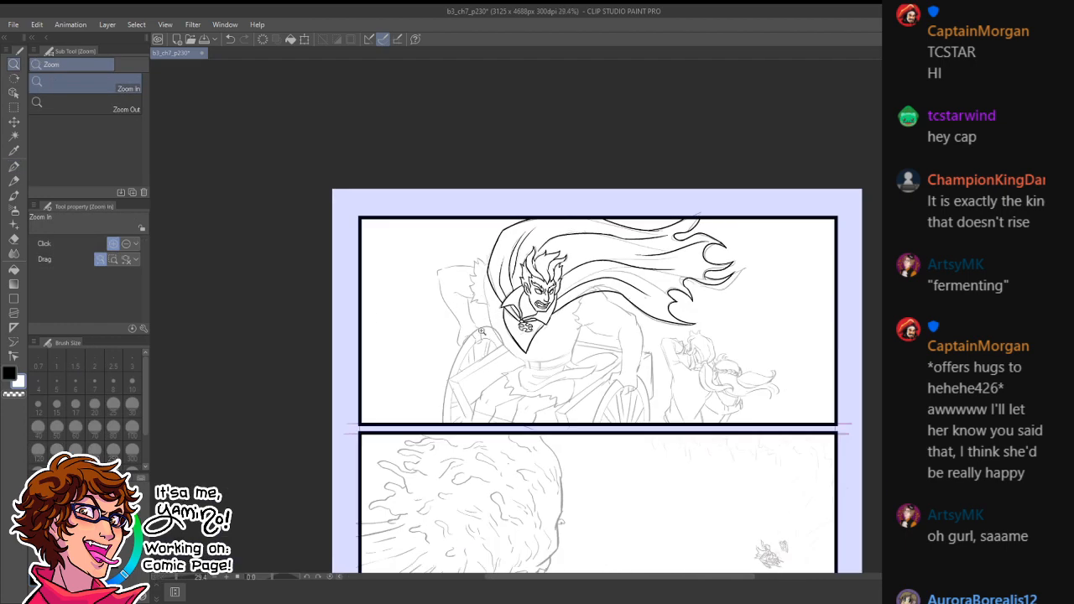
mouse_move(483, 332)
mouse_down()
mouse_move(604, 297)
mouse_move(520, 299)
mouse_move(561, 287)
mouse_up()
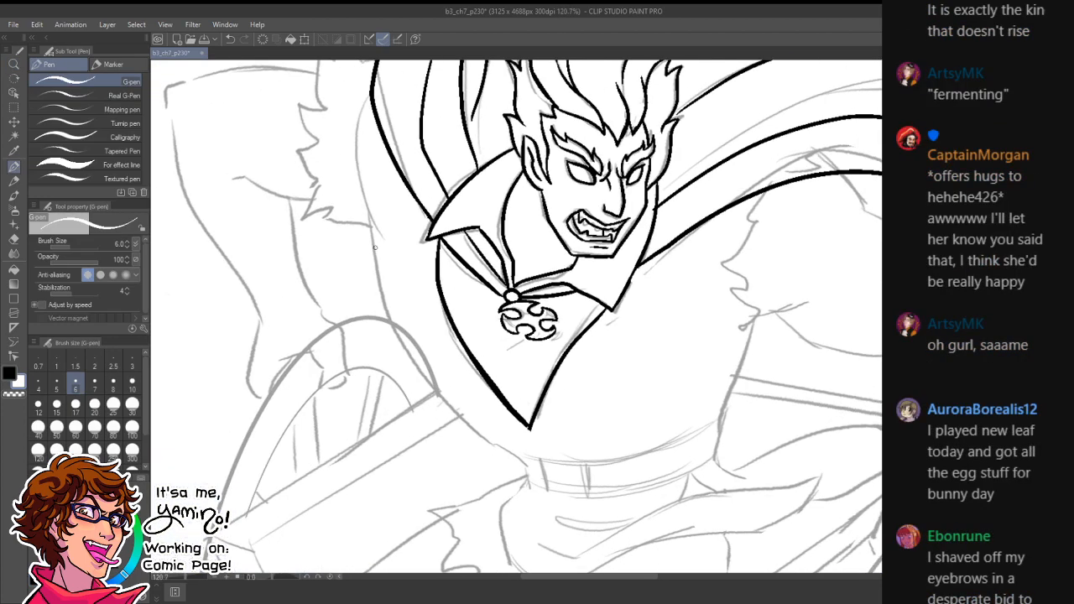
drag(394, 326, 493, 448)
key(ctrl+z)
key(x)
mouse_move(379, 229)
mouse_down()
mouse_move(443, 405)
mouse_move(522, 467)
mouse_up()
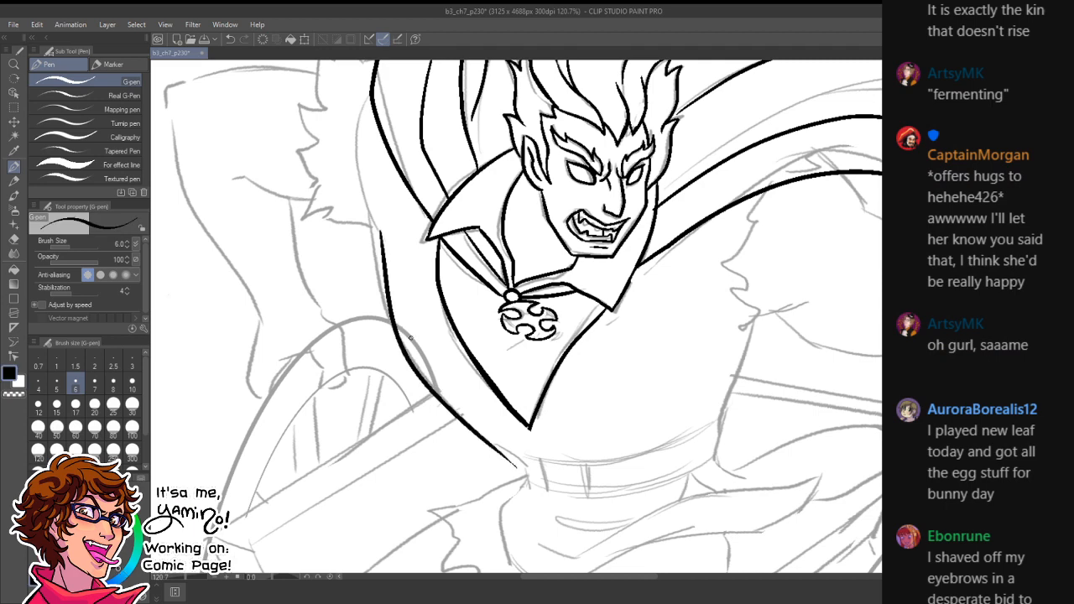
key(ctrl+z)
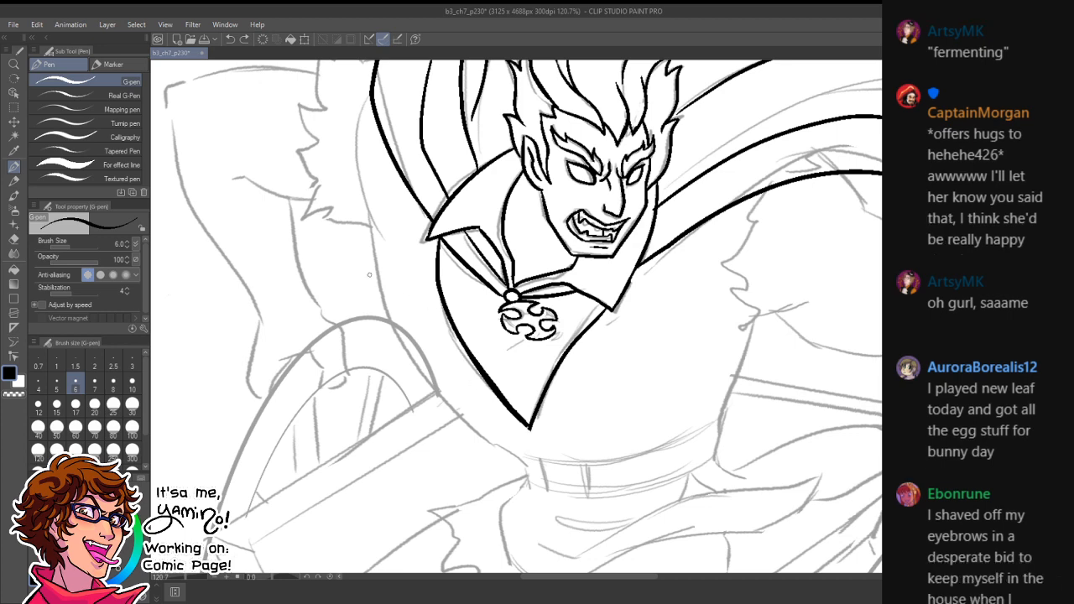
mouse_move(363, 138)
mouse_down()
mouse_move(401, 252)
mouse_move(530, 459)
mouse_up()
key(ctrl+z)
key(ctrl+z)
mouse_move(359, 161)
mouse_down()
mouse_move(440, 385)
mouse_move(528, 457)
mouse_up()
key(ctrl+z)
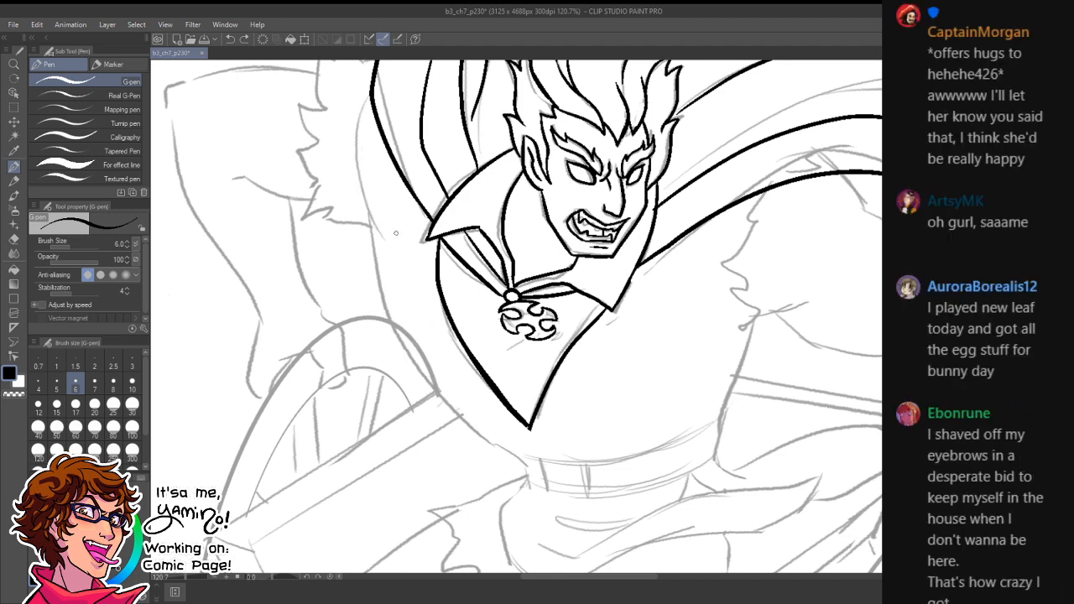
mouse_move(381, 227)
mouse_down()
mouse_move(380, 291)
mouse_move(474, 442)
mouse_move(519, 475)
mouse_up()
key(ctrl+z)
- Ink both sides of the torso down to the waist and the curved lower edge that joins them
drag(382, 225, 519, 457)
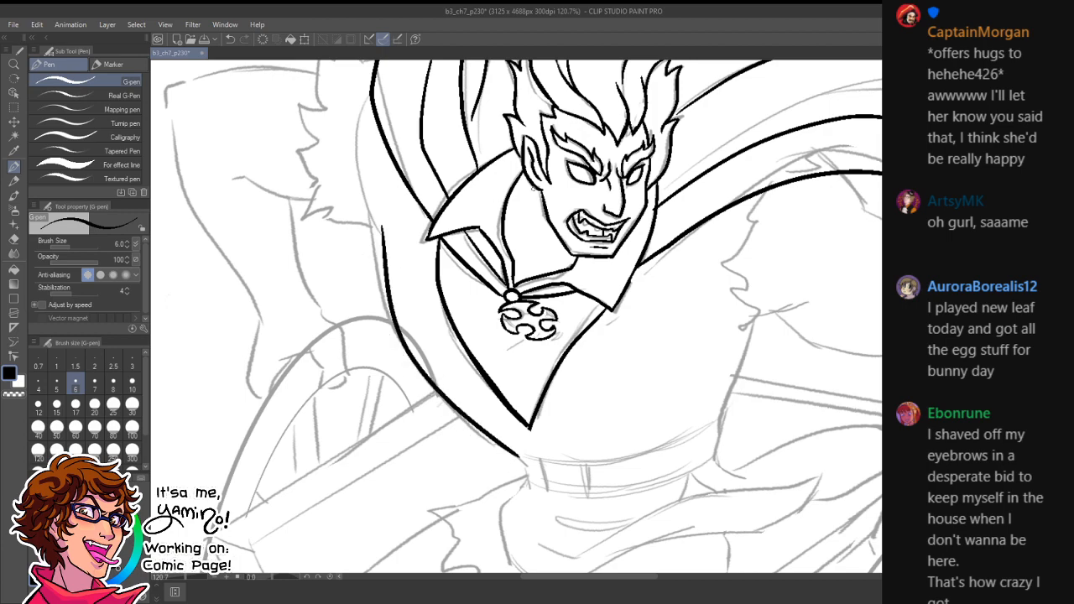
mouse_move(764, 322)
mouse_down()
mouse_move(701, 435)
mouse_move(766, 358)
mouse_move(521, 504)
mouse_up()
key(r)
key(p)
mouse_move(410, 282)
mouse_down()
mouse_move(394, 436)
mouse_move(420, 482)
mouse_move(408, 283)
mouse_move(418, 477)
mouse_up()
key(ctrl+z)
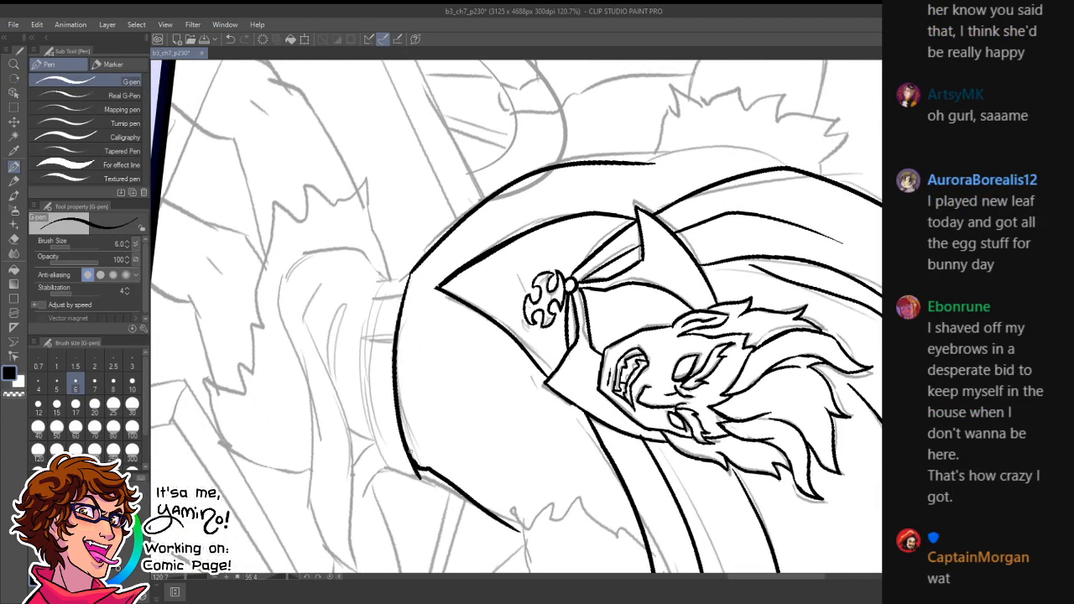
- Clean up and reinforce the corner where the torso's curved lower edge meets its right side
key(c)
drag(398, 425, 421, 480)
key(c)
drag(399, 403, 424, 472)
key(ctrl+z)
drag(399, 416, 420, 467)
key(c)
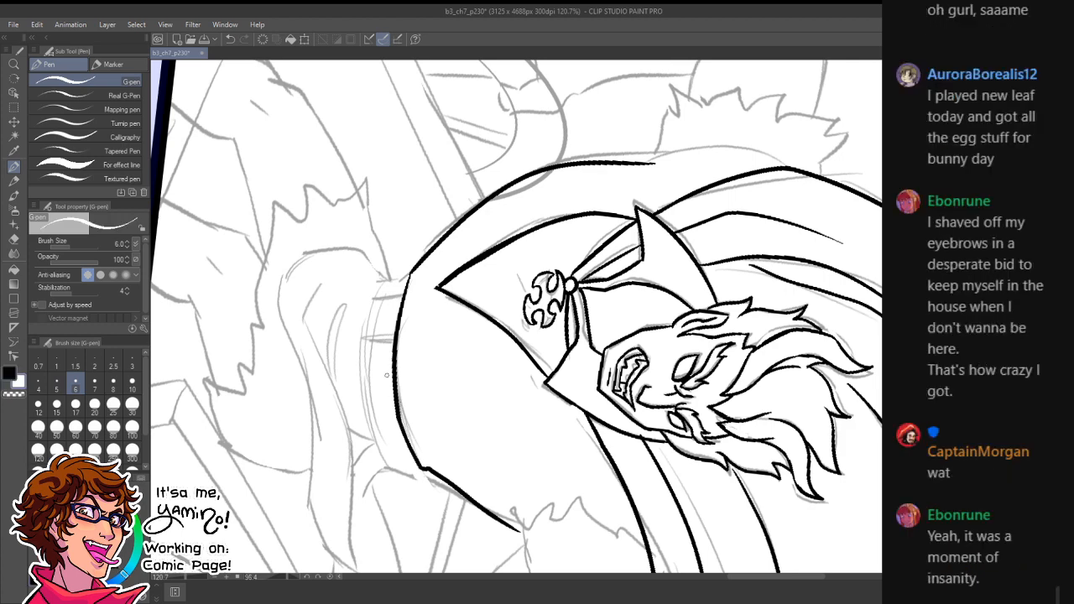
drag(394, 408, 398, 424)
key(c)
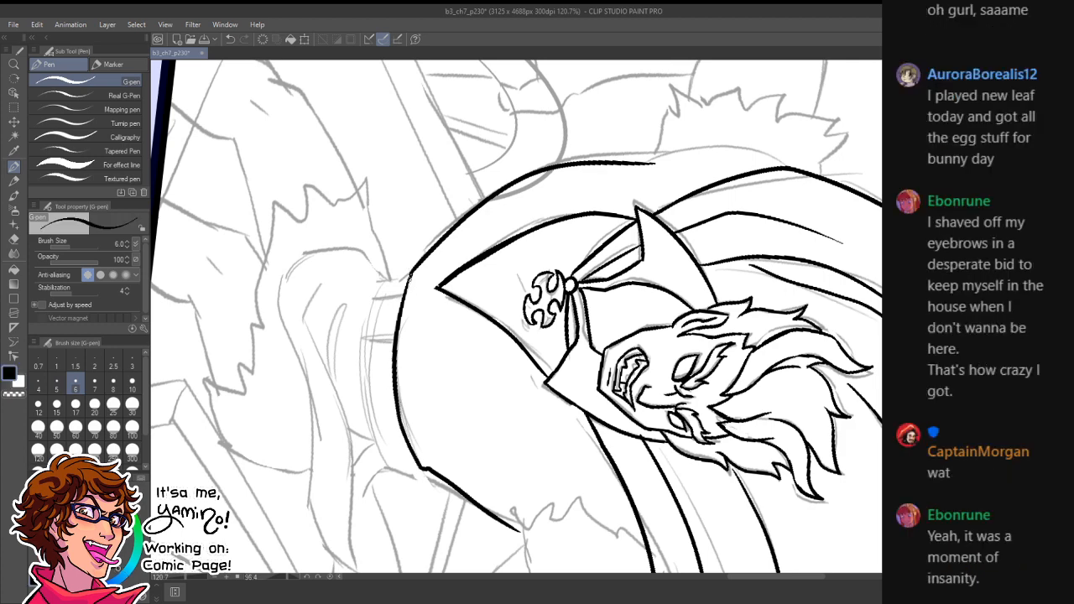
- Ink the short vertical ends of the belt below the left and right corners of the waist
key(r)
drag(581, 155, 358, 310)
key(slash)
drag(659, 476, 697, 474)
drag(623, 501, 638, 420)
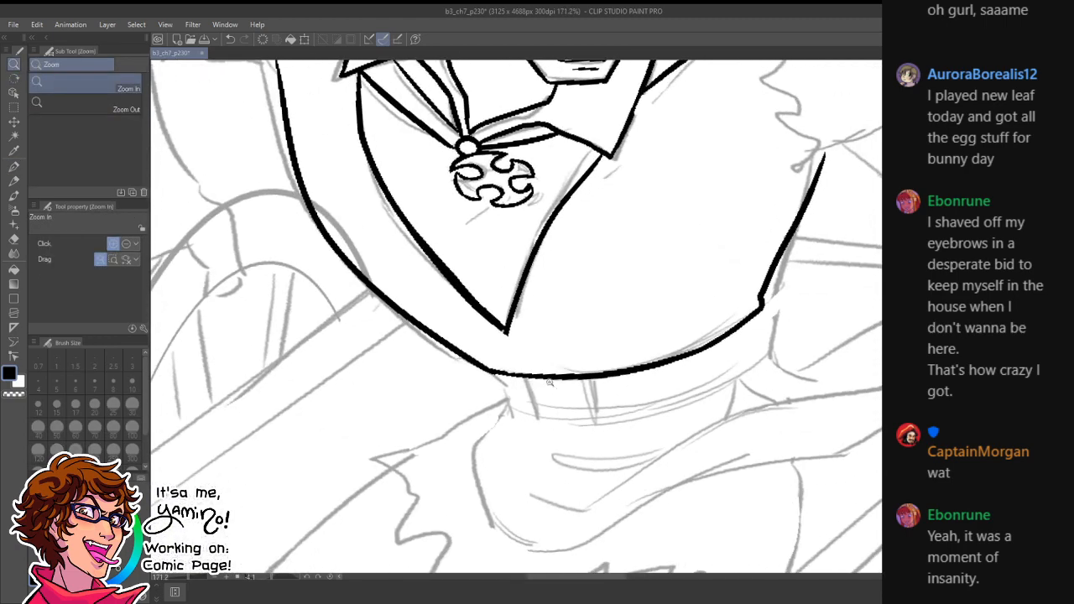
key(x)
key(p)
key(ctrl+z)
drag(497, 374, 506, 411)
key(x)
drag(759, 311, 762, 359)
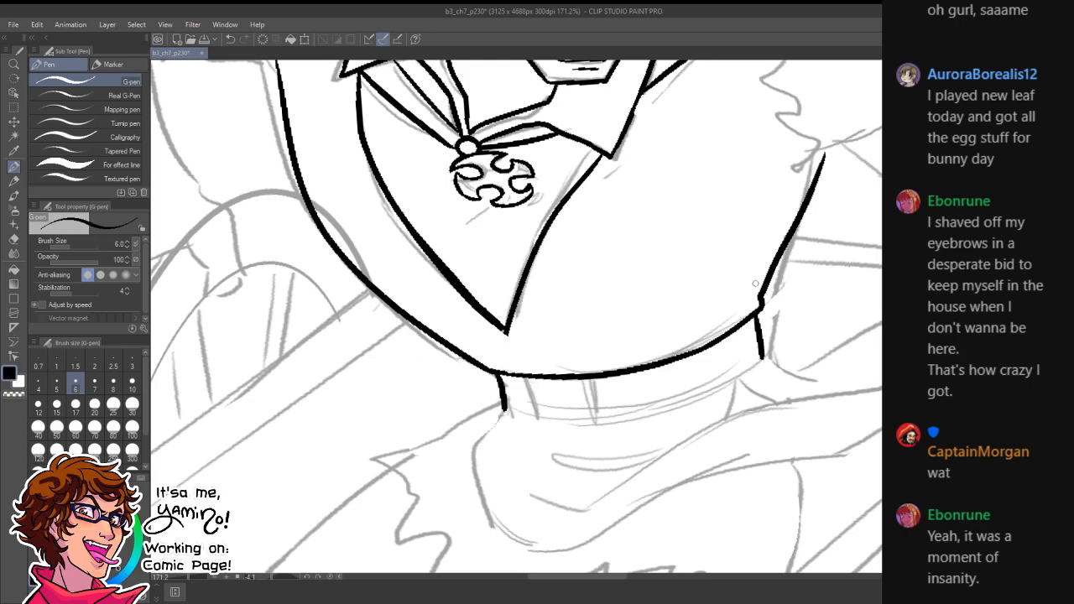
- Ink the belt's curved lower edge between its two vertical ends, parallel to the waistline
key(r)
mouse_move(719, 267)
mouse_down()
mouse_move(652, 442)
mouse_move(498, 421)
mouse_up()
key(p)
mouse_move(506, 227)
mouse_down()
mouse_move(400, 336)
mouse_move(378, 458)
mouse_move(405, 473)
mouse_up()
key(e)
key(p)
key(x)
key(ctrl+z)
key(e)
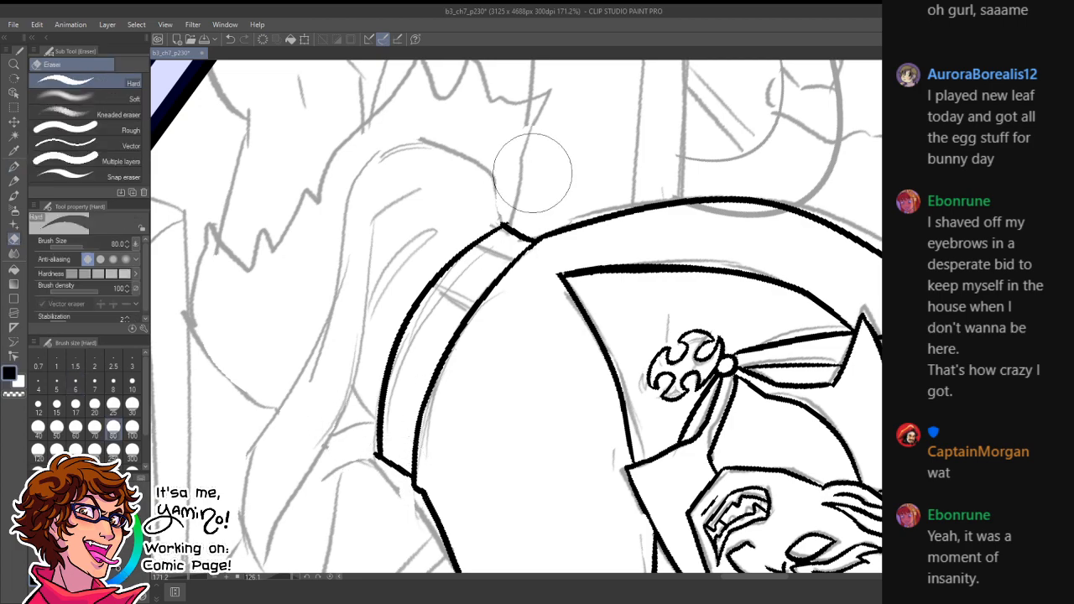
- Ink the two vertical sides of the belt buckle near the belt's left end
key(r)
mouse_move(411, 286)
mouse_down()
mouse_move(445, 432)
mouse_move(540, 449)
mouse_up()
drag(663, 438, 656, 286)
key(p)
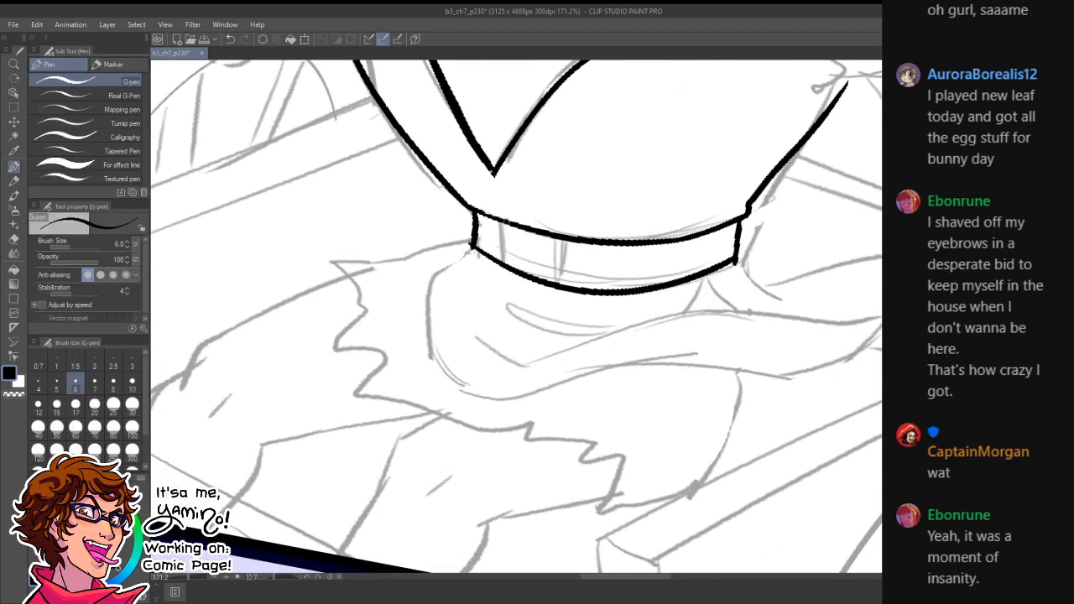
drag(500, 220, 497, 265)
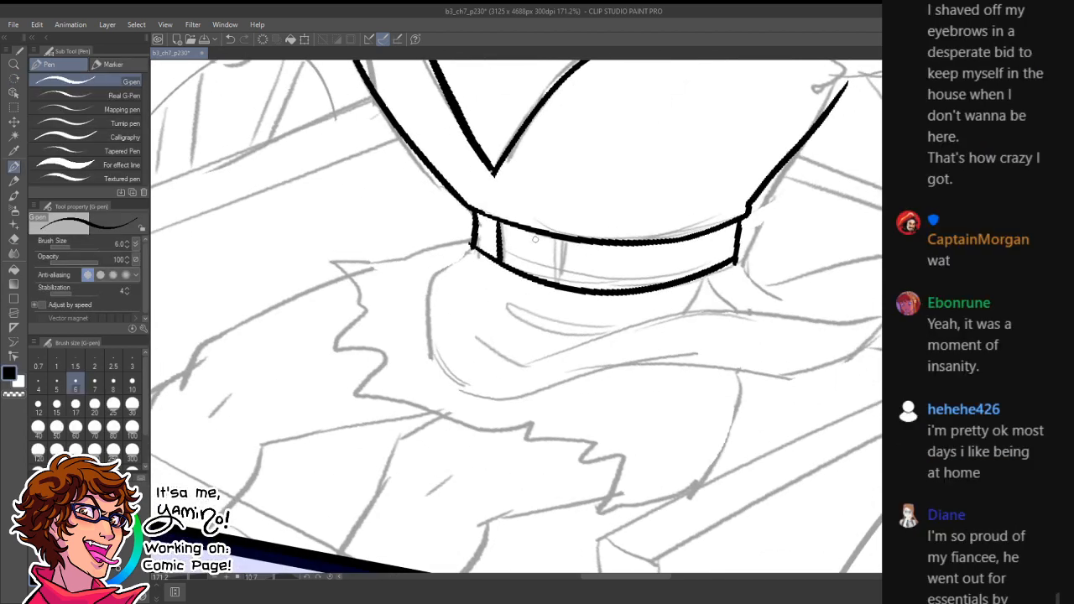
drag(548, 235, 544, 282)
- Ink a small rectangle inside the belt buckle and clean up its lines
drag(582, 184, 585, 255)
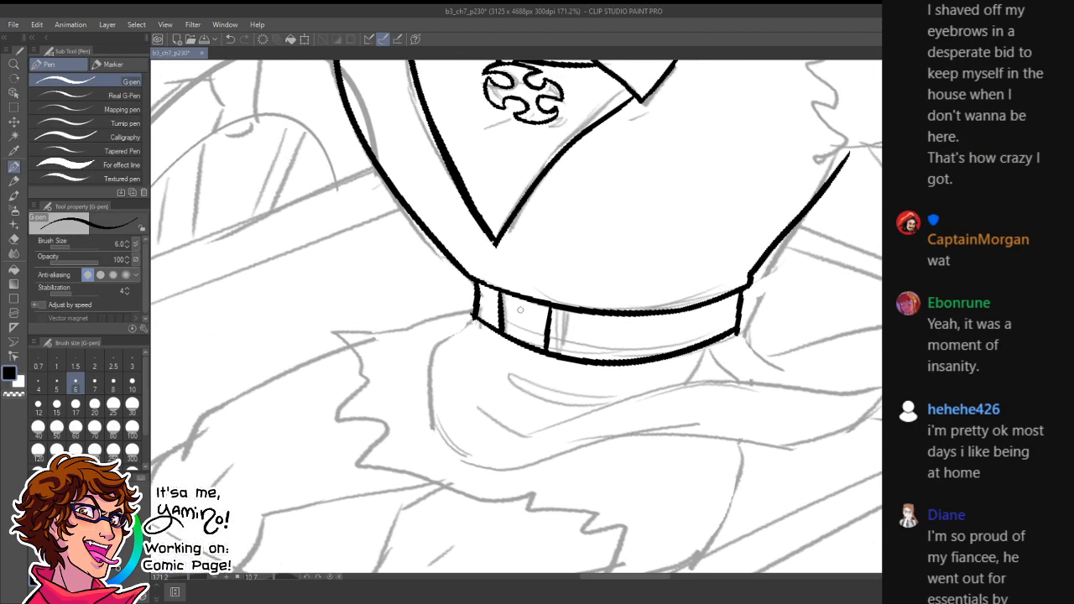
mouse_move(511, 308)
mouse_down()
mouse_move(532, 337)
mouse_move(531, 312)
mouse_move(532, 331)
mouse_up()
key(ctrl+z)
key(x)
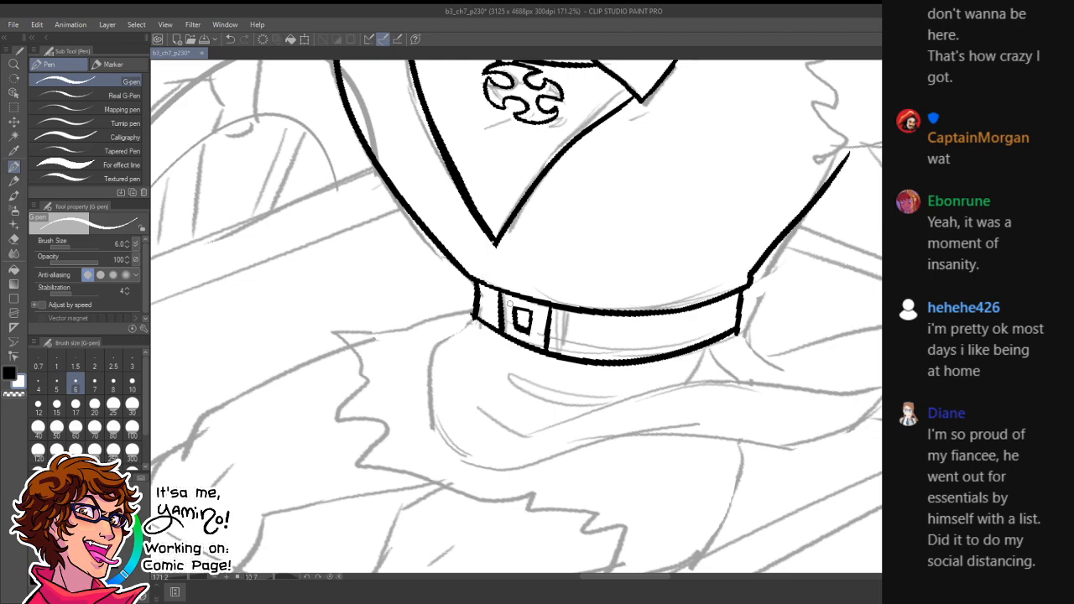
key(x)
mouse_move(513, 308)
mouse_down()
mouse_move(514, 330)
mouse_move(532, 312)
mouse_move(505, 364)
mouse_up()
- Ink the loincloth's outer outline from the belt's left end, around the torn hem and out along the trailing lower edge
key(ctrl+space)
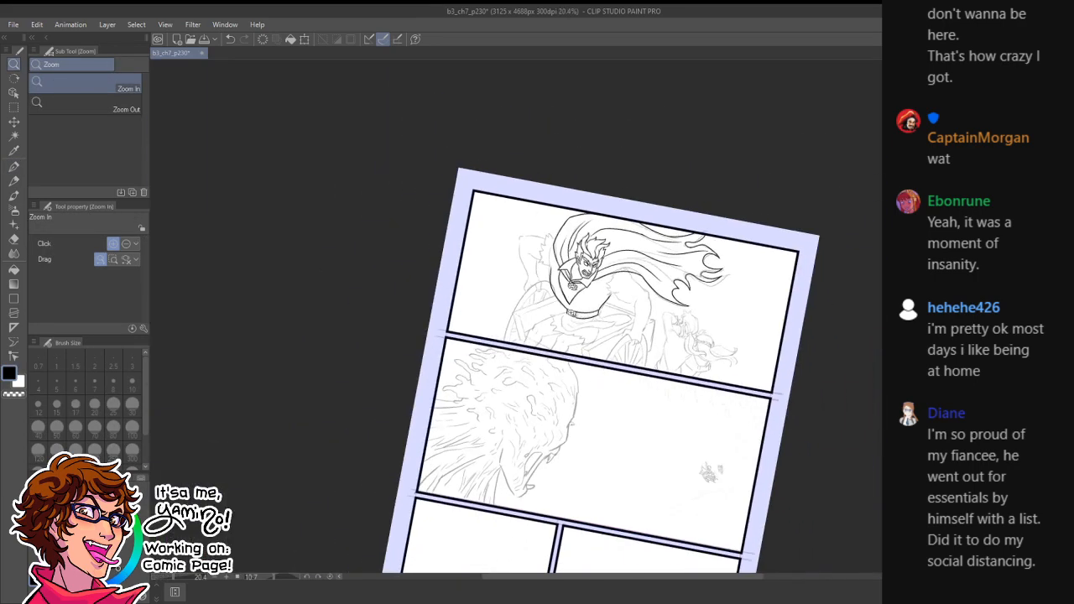
drag(561, 264, 604, 249)
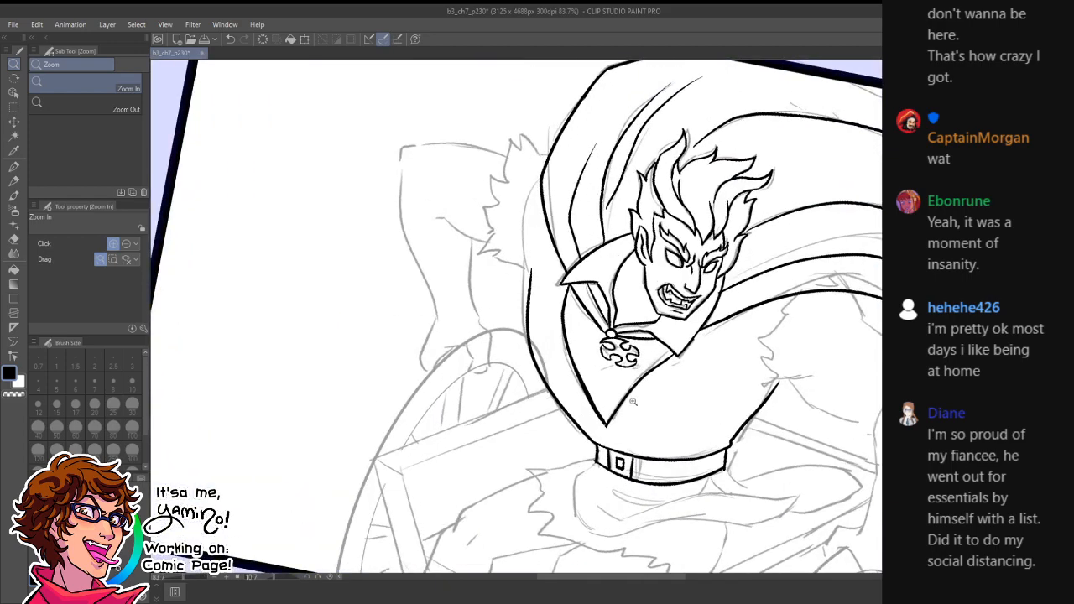
drag(662, 492, 621, 335)
drag(616, 386, 632, 379)
key(shift+space)
drag(684, 266, 670, 234)
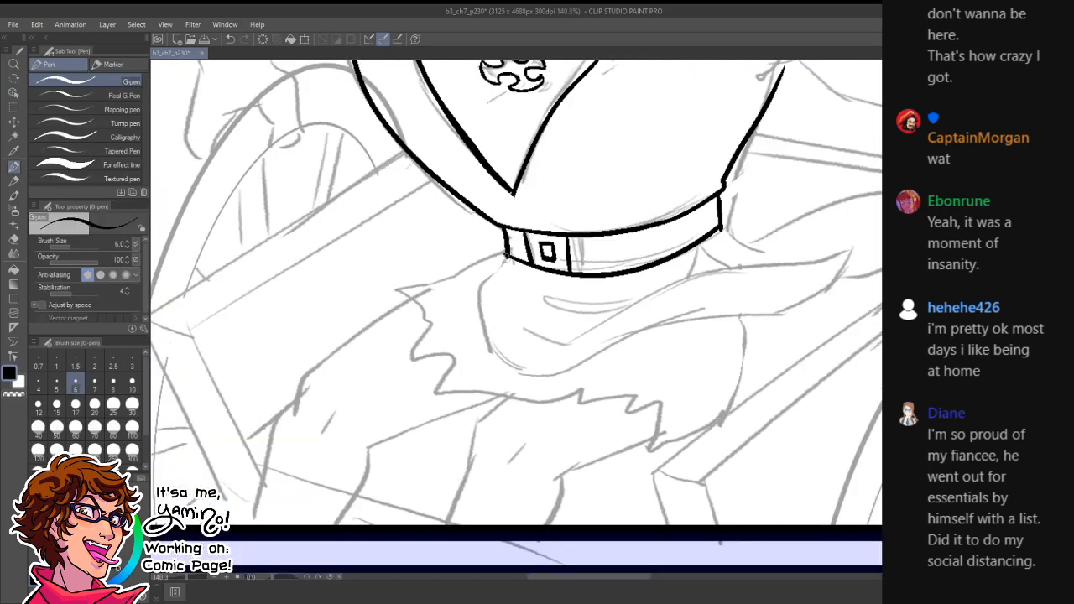
drag(508, 255, 440, 289)
key(ctrl+z)
mouse_move(509, 254)
mouse_down()
mouse_move(424, 299)
mouse_move(500, 417)
mouse_move(626, 437)
mouse_move(608, 396)
mouse_move(648, 390)
mouse_move(814, 309)
mouse_up()
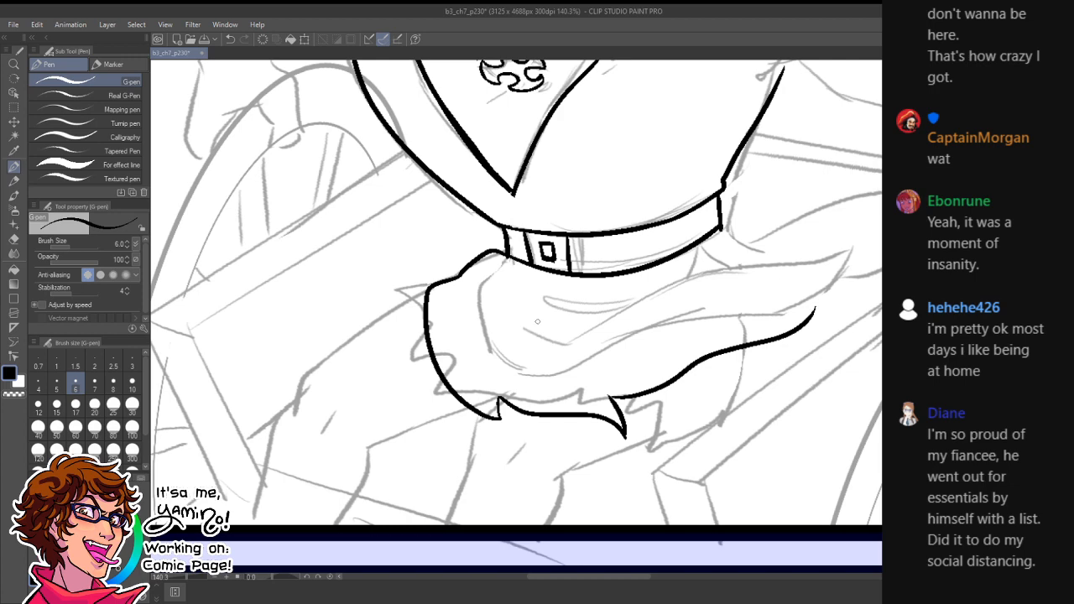
- Ink the loincloth's large inner folds, the hip line below the belt and the trailing upper edge with its torn tip
mouse_move(490, 277)
mouse_down()
mouse_move(514, 376)
mouse_move(596, 382)
mouse_up()
mouse_move(512, 346)
mouse_down()
mouse_move(627, 297)
mouse_move(747, 277)
mouse_up()
drag(668, 255, 671, 291)
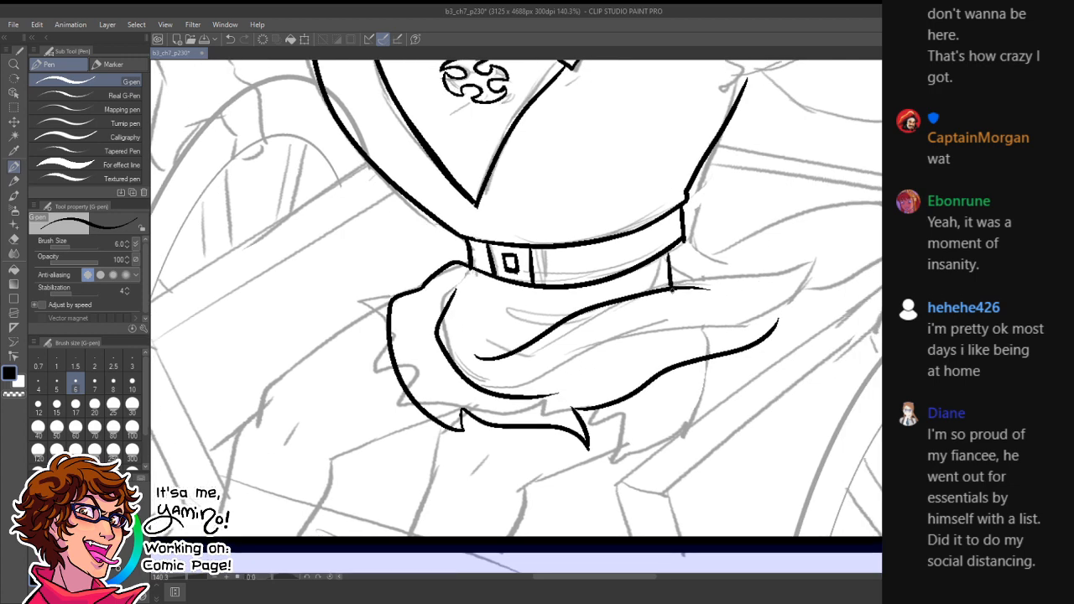
key(ctrl+z)
mouse_move(672, 254)
mouse_down()
mouse_move(676, 291)
mouse_move(739, 290)
mouse_move(787, 266)
mouse_move(727, 328)
mouse_move(776, 321)
mouse_up()
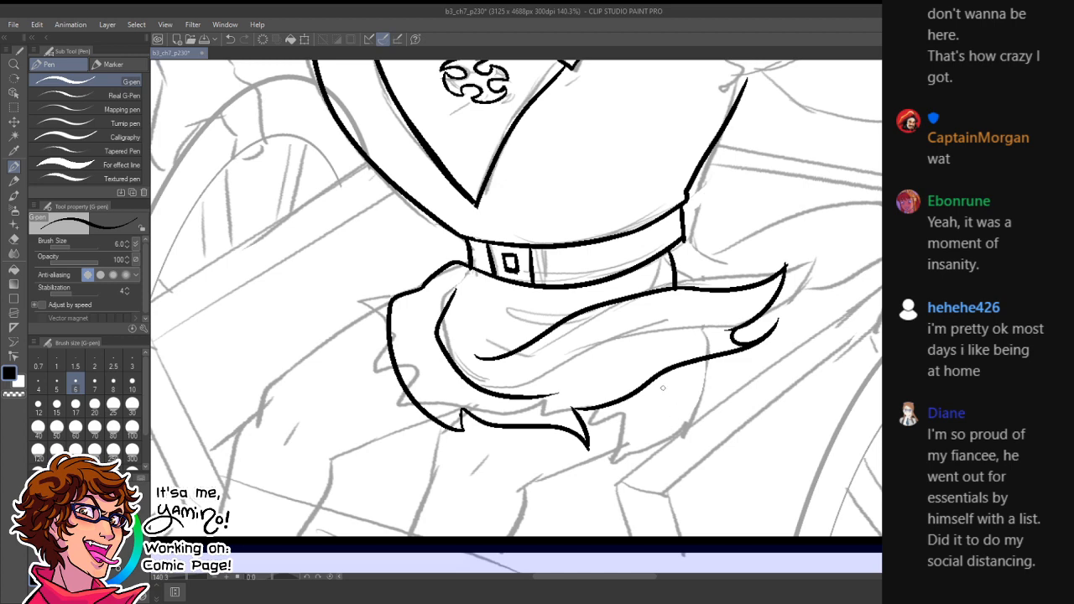
- Erase the overshooting lower point of the loincloth's trailing end at eraser size 25 and ink a short curved fold below the buckle
key(e)
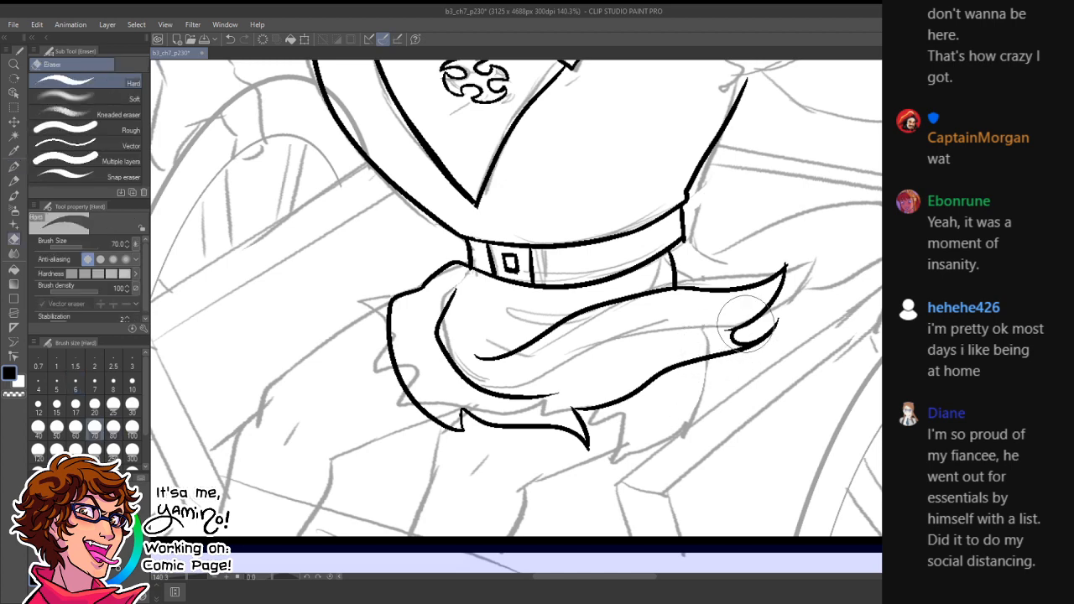
key(bracketleft)
key(bracketleft)
drag(781, 322, 768, 344)
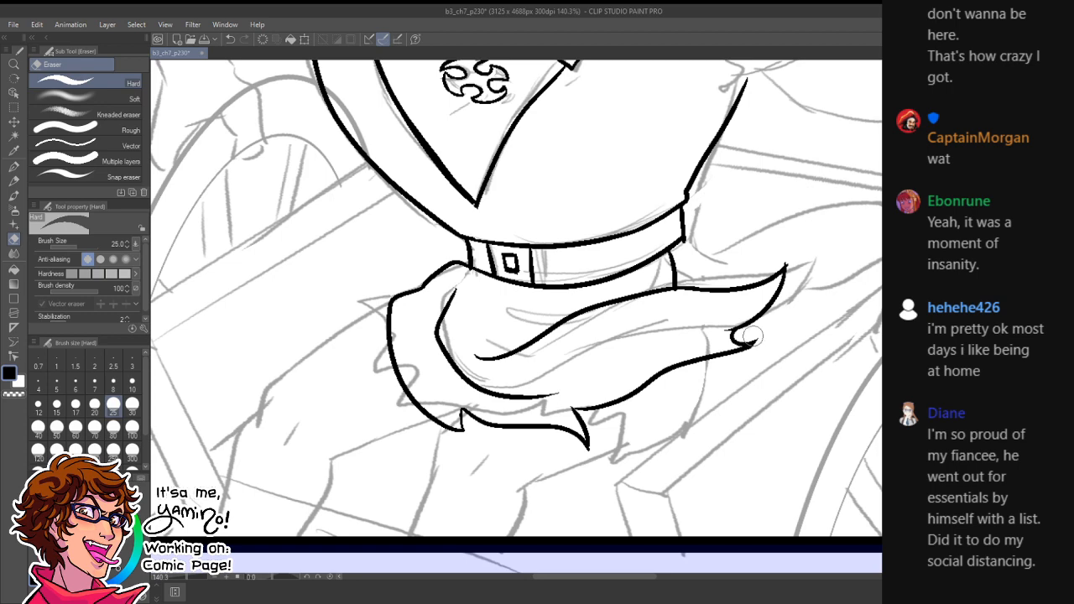
key(p)
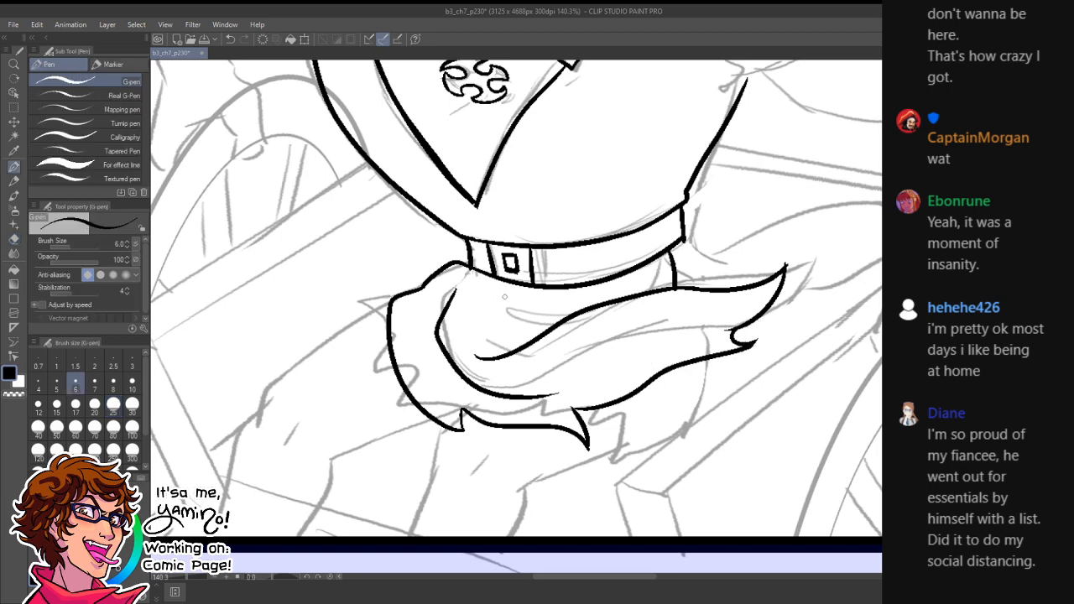
mouse_move(470, 306)
mouse_down()
mouse_move(507, 328)
mouse_move(539, 330)
mouse_up()
- Ink the rear cloth flap trailing away from the belt's right end behind the loincloth
key(ctrl+space)
drag(664, 350, 593, 372)
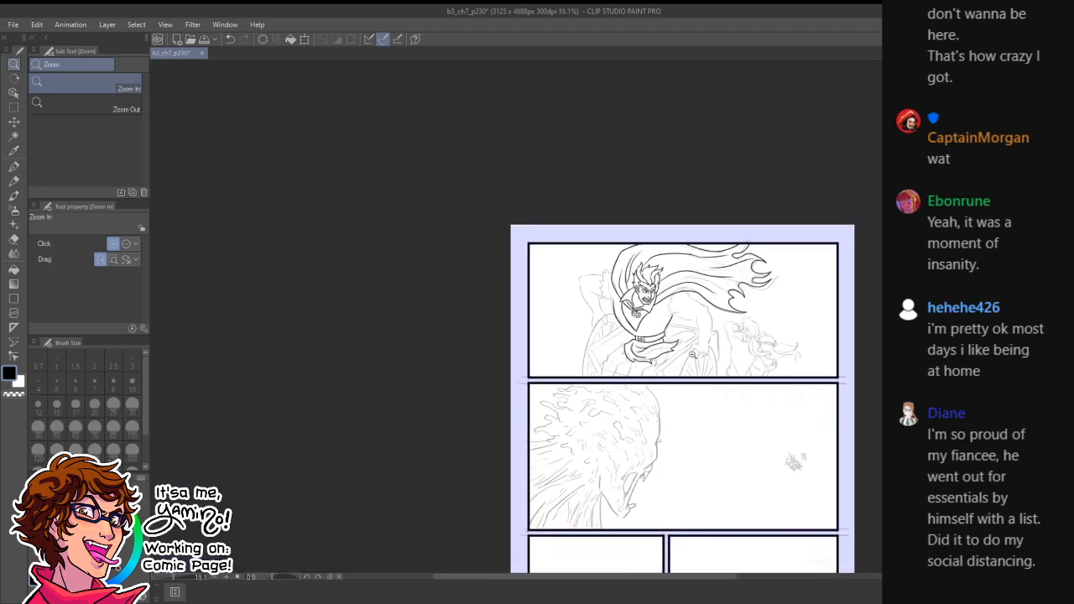
drag(675, 342, 748, 340)
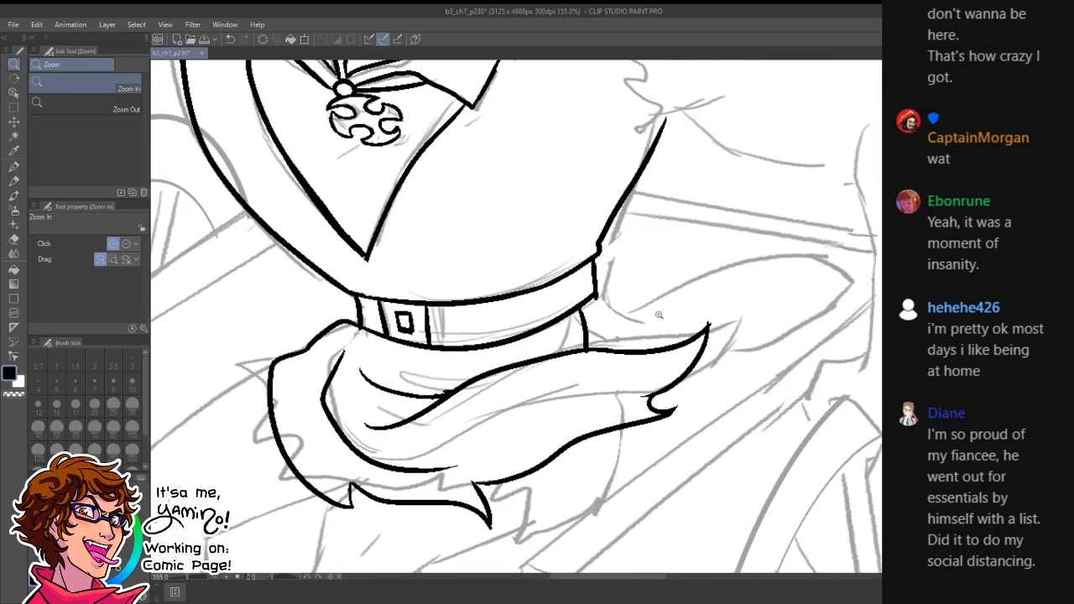
mouse_move(594, 297)
mouse_down()
mouse_move(668, 301)
mouse_move(833, 251)
mouse_move(783, 329)
mouse_up()
key(ctrl+z)
mouse_move(836, 254)
mouse_down()
mouse_move(771, 335)
mouse_move(707, 372)
mouse_move(728, 387)
mouse_move(681, 398)
mouse_up()
- Ink the right leg's thigh and knee contours below the torn hem, including the short knee crease
key(ctrl+space)
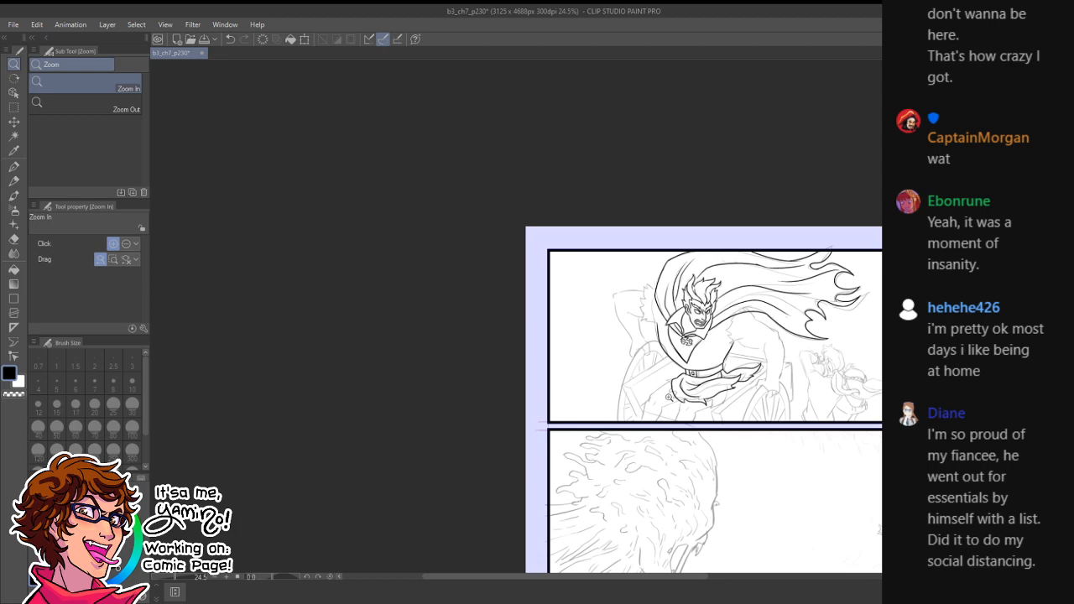
scroll(669, 390, up, 10)
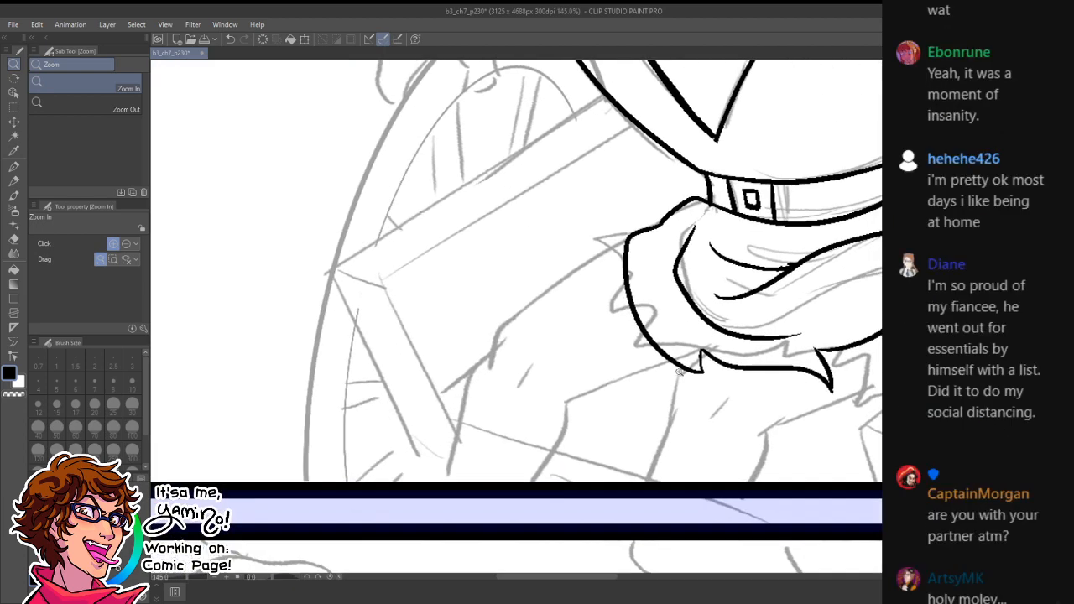
key(p)
mouse_move(696, 371)
mouse_down()
mouse_move(673, 382)
mouse_move(669, 431)
mouse_up()
mouse_move(722, 398)
mouse_down()
mouse_move(709, 430)
mouse_move(817, 412)
mouse_move(881, 376)
mouse_move(801, 366)
mouse_up()
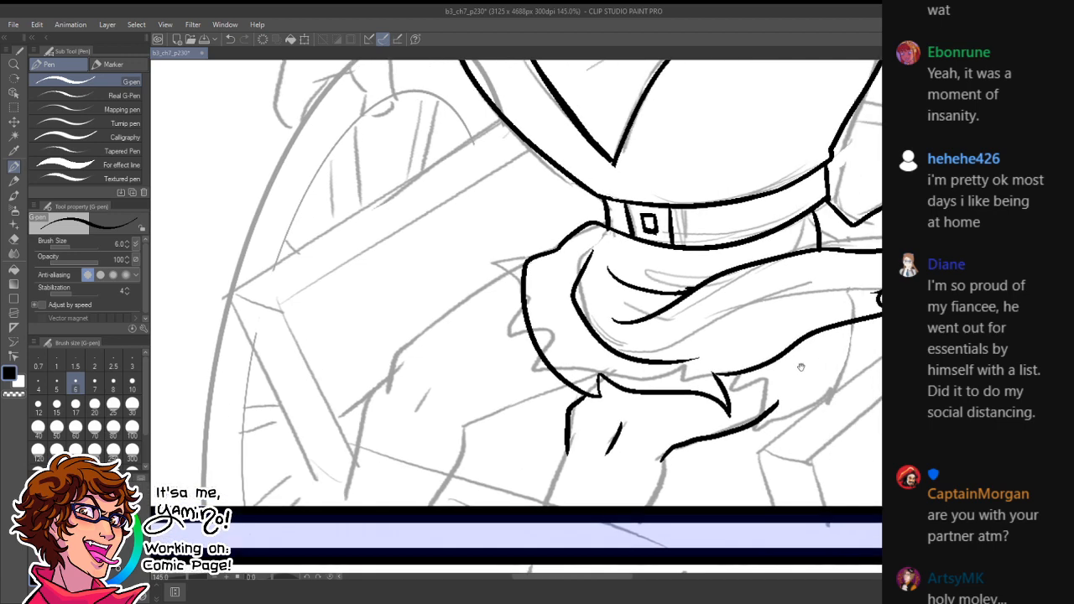
mouse_move(852, 322)
mouse_down()
mouse_move(832, 374)
mouse_move(753, 416)
mouse_up()
- Extend both sides of the right leg down to the panel's lower border
key(ctrl+space)
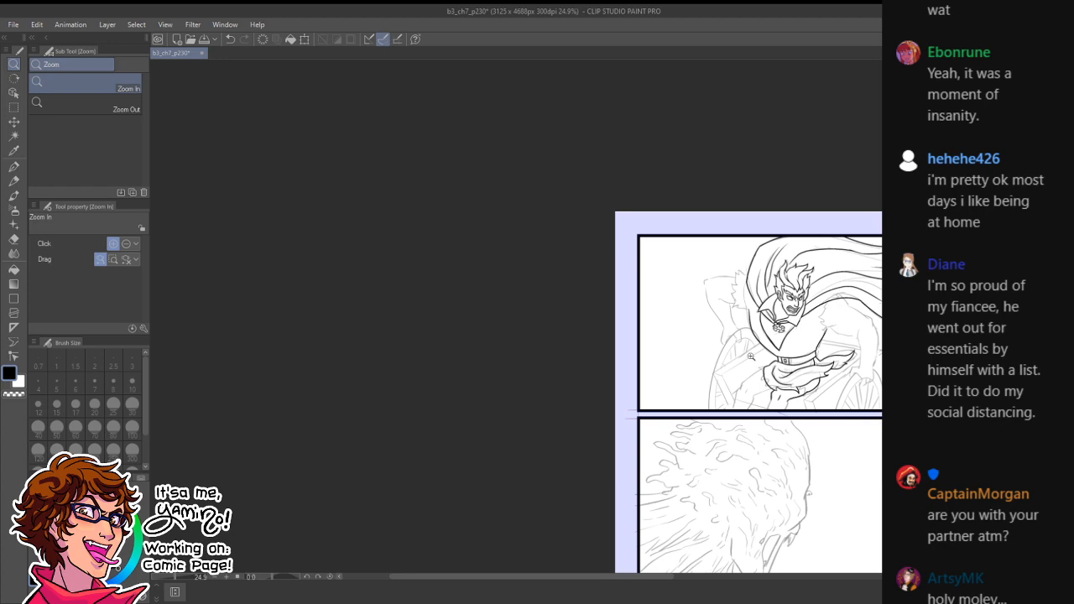
drag(754, 386, 814, 370)
drag(821, 378, 665, 258)
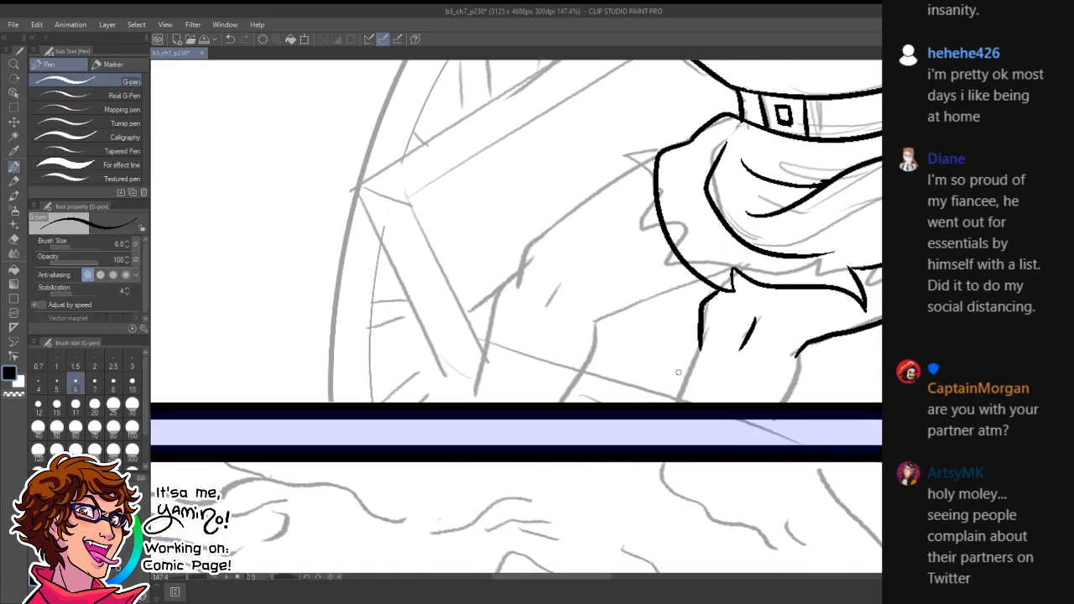
drag(700, 346, 673, 422)
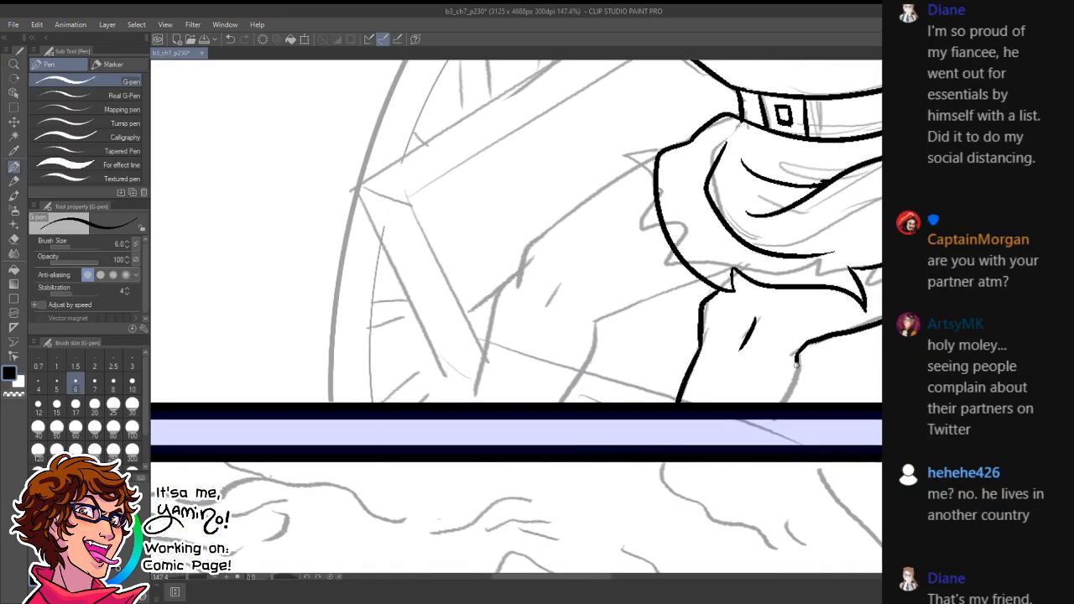
drag(797, 361, 787, 407)
- Ink the left leg's knee crease, the thigh's upper contour around the knee and the thigh's underside
drag(562, 266, 547, 304)
mouse_move(656, 172)
mouse_down()
mouse_move(521, 261)
mouse_move(530, 254)
mouse_move(522, 306)
mouse_up()
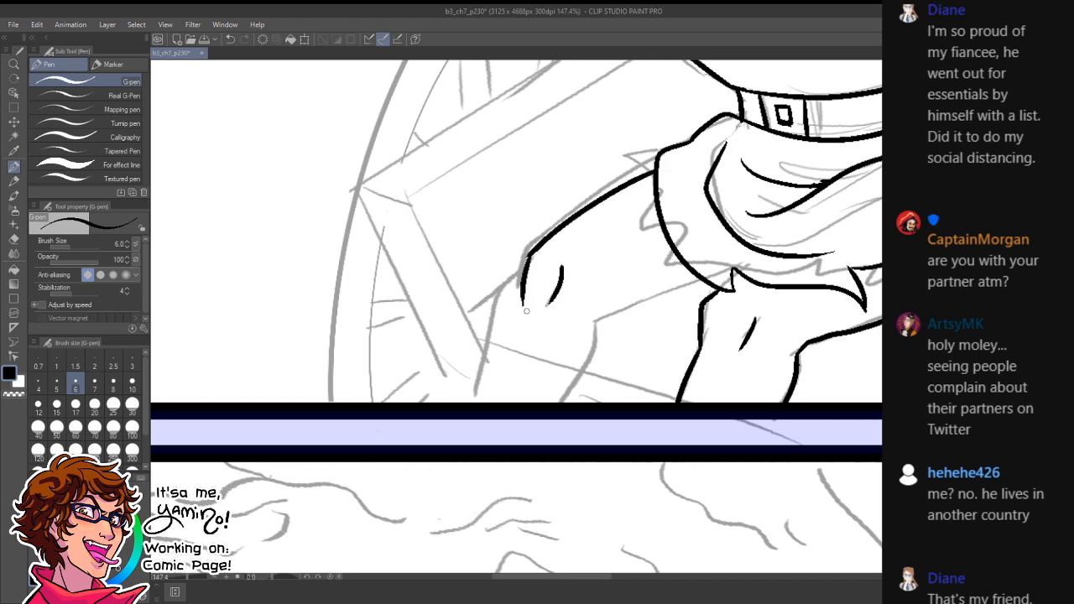
drag(608, 317, 712, 281)
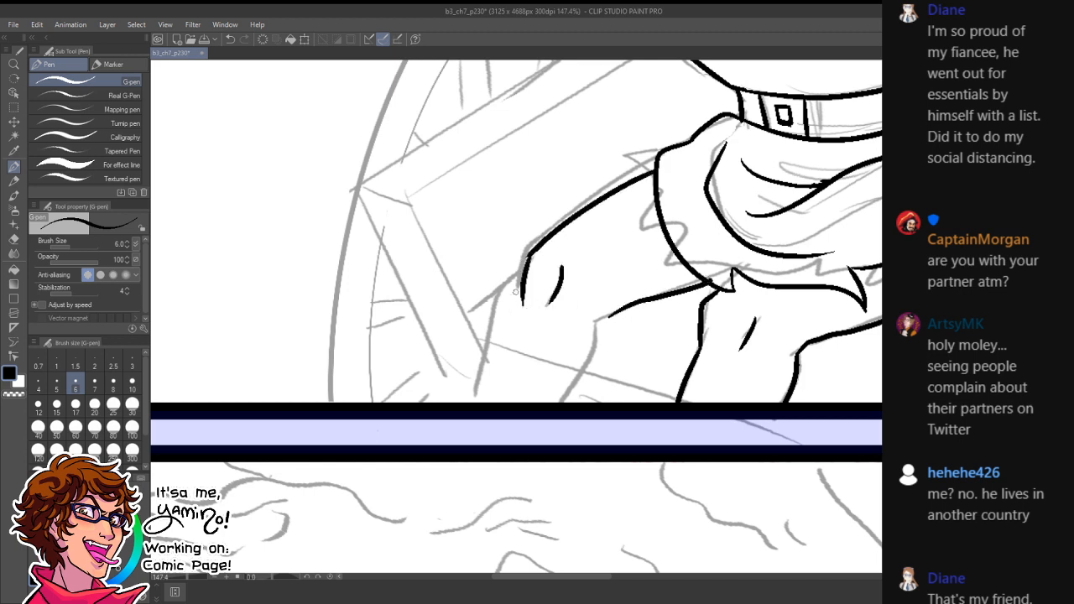
- Ink both sides of the left leg's shin from the knee down to the panel's lower border and save the page
mouse_move(516, 291)
mouse_down()
mouse_move(500, 318)
mouse_move(478, 401)
mouse_up()
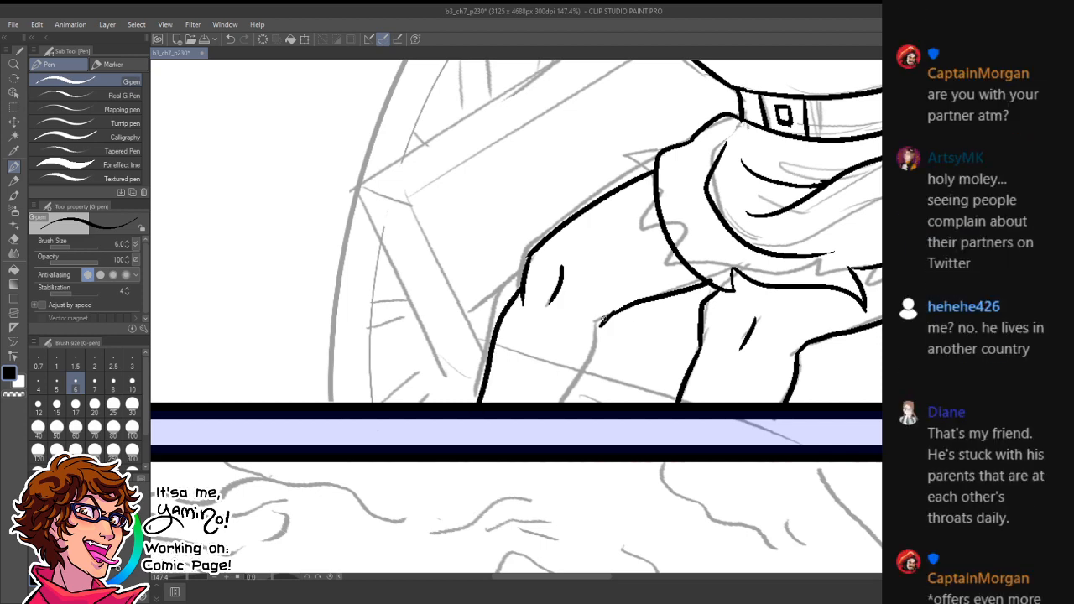
drag(606, 318, 575, 404)
key(ctrl+space)
drag(632, 344, 568, 375)
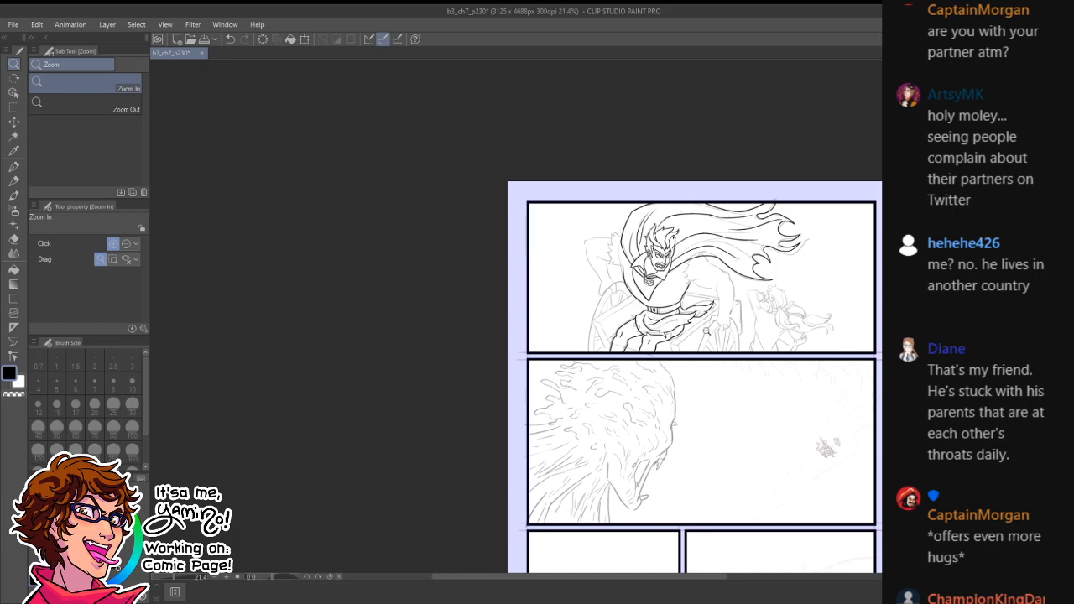
key(ctrl+s)
- Ink the right hand above the wheel, tracing its inner edge, the row of curled fingers and the outer edge towards the wrist
drag(719, 320, 801, 319)
key(p)
mouse_move(648, 340)
mouse_down()
mouse_move(722, 398)
mouse_move(710, 447)
mouse_up()
mouse_move(768, 400)
mouse_down()
mouse_move(740, 446)
mouse_move(716, 459)
mouse_up()
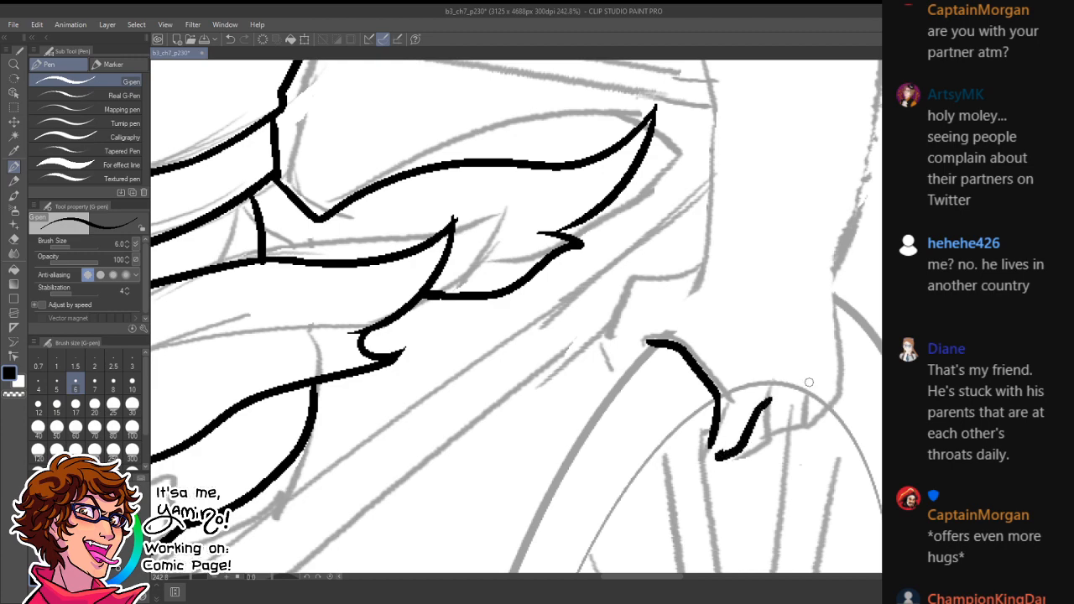
drag(808, 383, 746, 447)
drag(838, 376, 780, 432)
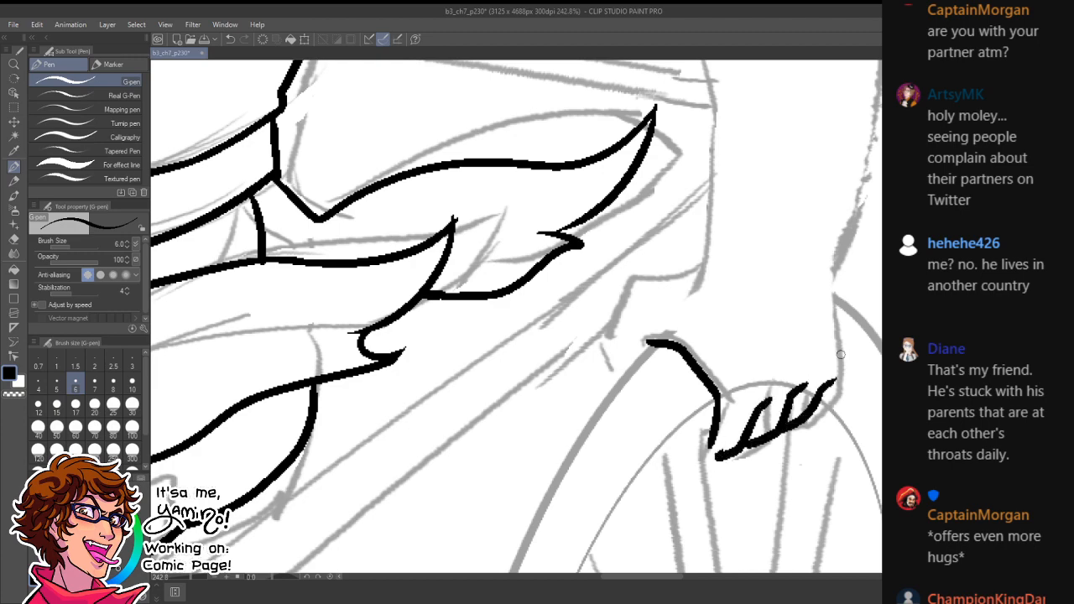
mouse_move(825, 277)
mouse_down()
mouse_move(831, 324)
mouse_move(808, 422)
mouse_move(760, 403)
mouse_up()
- Ink the right hand's thumb from the inner wrist to its tip
key(ctrl+space)
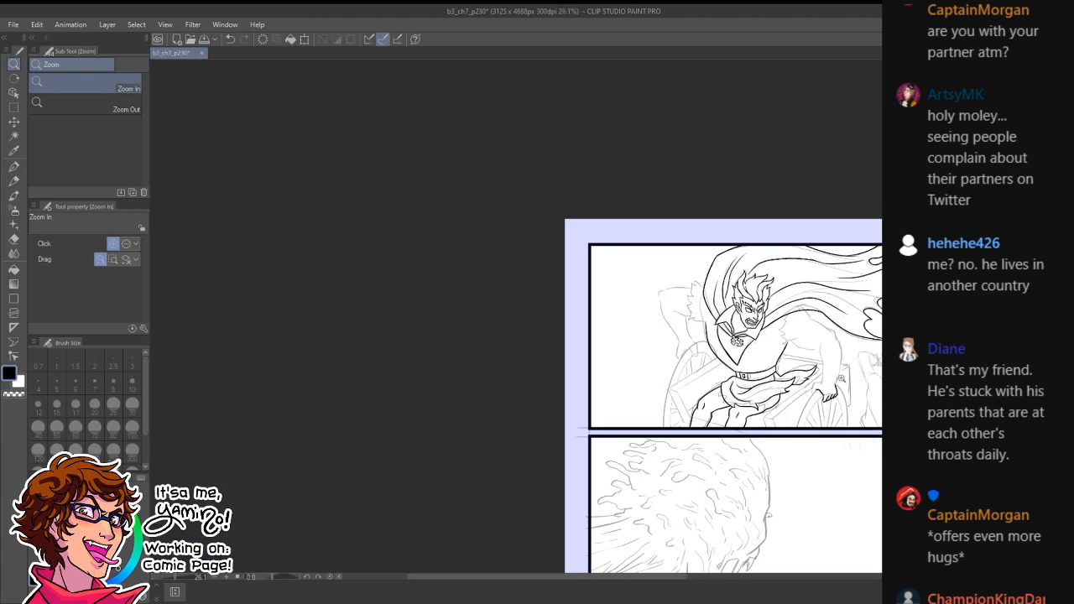
drag(841, 378, 913, 379)
mouse_move(753, 368)
mouse_down()
mouse_move(677, 430)
mouse_move(680, 479)
mouse_up()
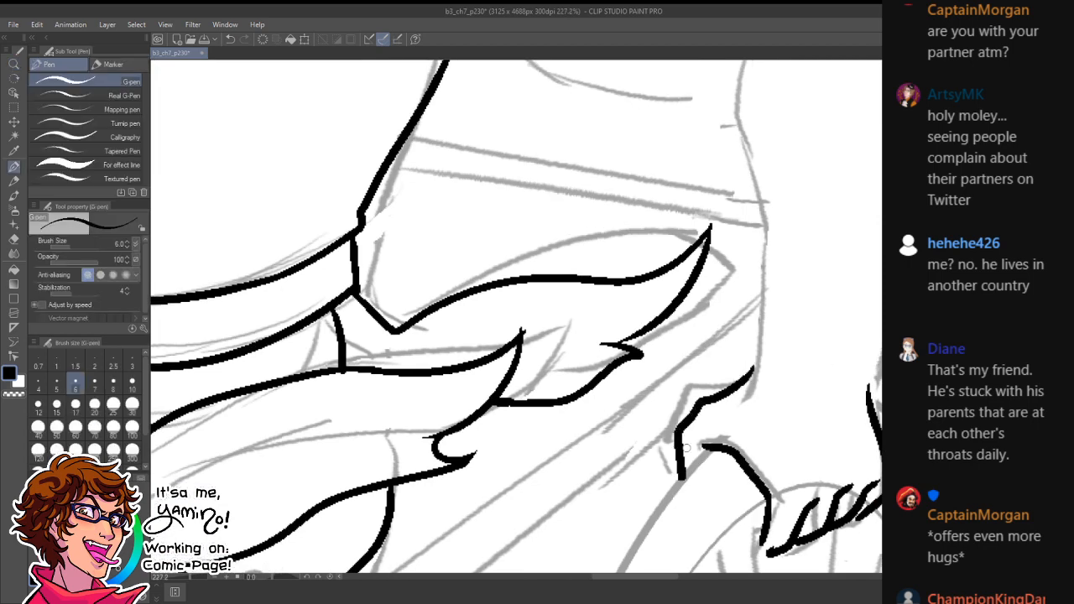
key(space)
drag(843, 334, 728, 420)
- Ink the inner and outer contours of the right forearm between the elbow and the wrist
key(ctrl+space)
drag(785, 376, 761, 375)
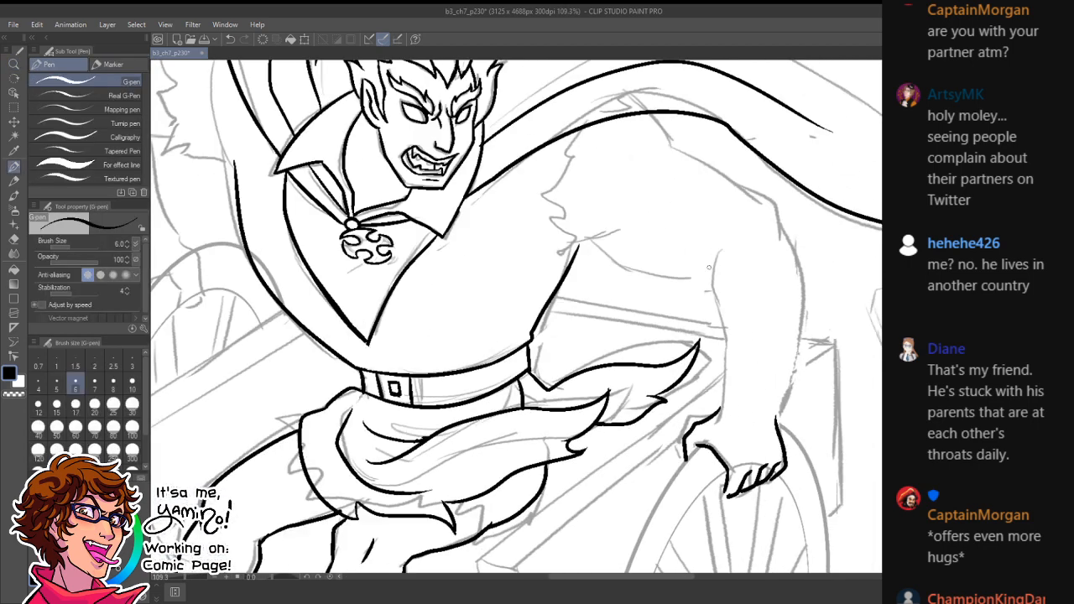
drag(726, 252, 720, 406)
key(ctrl+z)
drag(725, 247, 714, 405)
mouse_move(774, 206)
mouse_down()
mouse_move(793, 221)
mouse_move(794, 255)
mouse_up()
key(ctrl+z)
mouse_move(777, 207)
mouse_down()
mouse_move(804, 277)
mouse_move(774, 414)
mouse_up()
- Ink the bony bend of the right elbow above the forearm's outer contour
scroll(784, 409, up, 3)
key(x)
key(ctrl+space)
drag(814, 358, 764, 383)
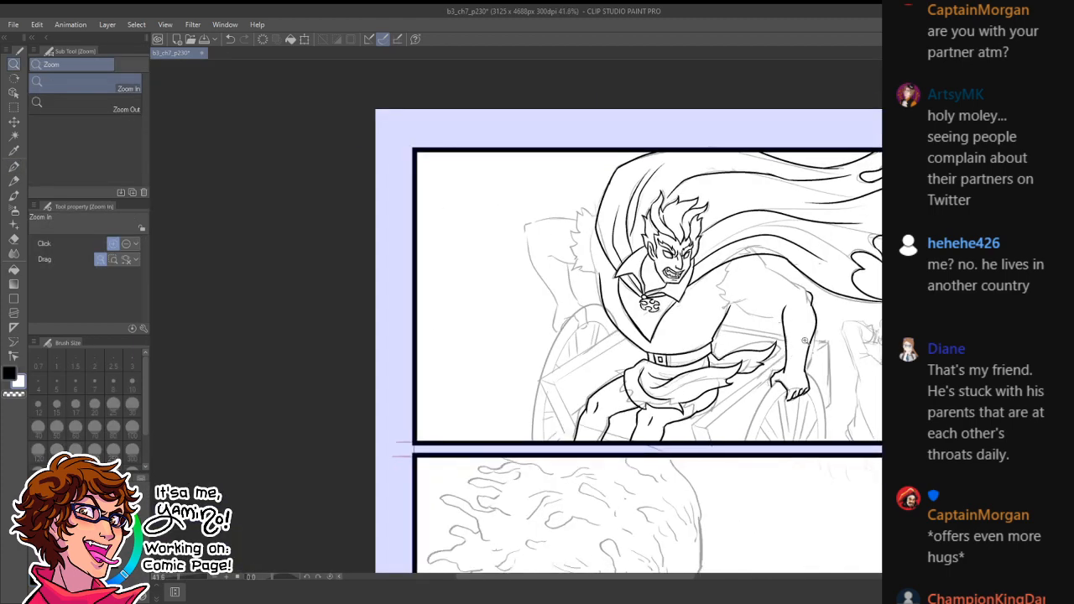
drag(804, 288, 844, 273)
key(shift+space)
drag(806, 239, 511, 168)
drag(533, 127, 591, 290)
drag(687, 155, 563, 117)
key(x)
drag(533, 187, 535, 230)
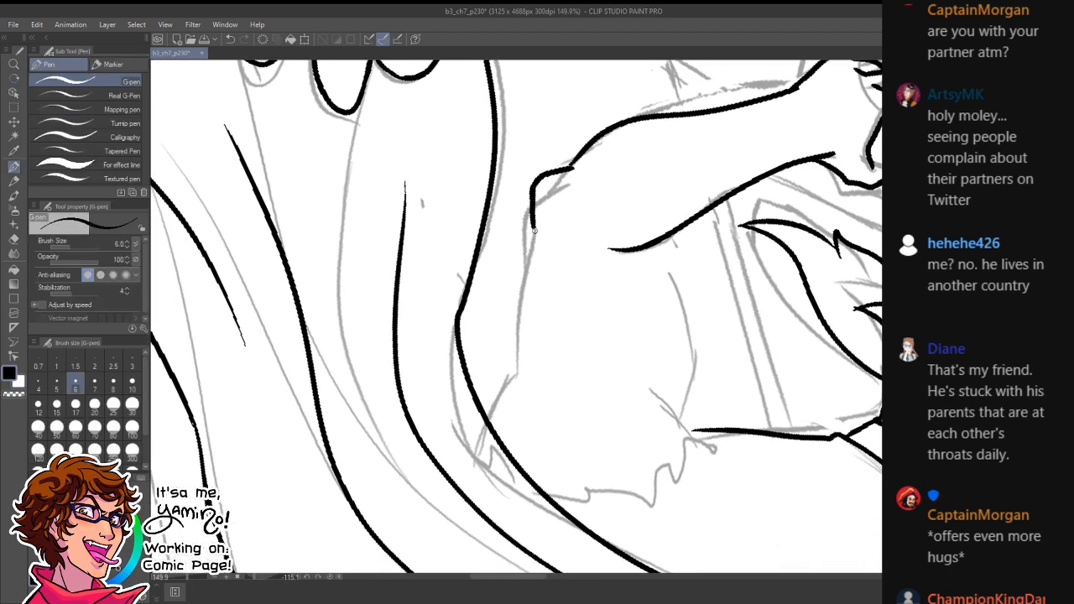
- Trim the right elbow's outline with white and redraw its corner as a sharper angle in black
key(x)
mouse_move(528, 180)
mouse_down()
mouse_move(531, 237)
mouse_move(535, 226)
mouse_up()
key(x)
mouse_move(541, 177)
mouse_down()
mouse_move(584, 166)
mouse_move(539, 176)
mouse_move(579, 158)
mouse_up()
key(x)
key(x)
key(x)
key(x)
- Ink the right upper arm's outer contour from the elbow towards the shoulder and its underside towards the armpit
drag(534, 225, 517, 370)
key(ctrl+z)
drag(534, 221, 512, 393)
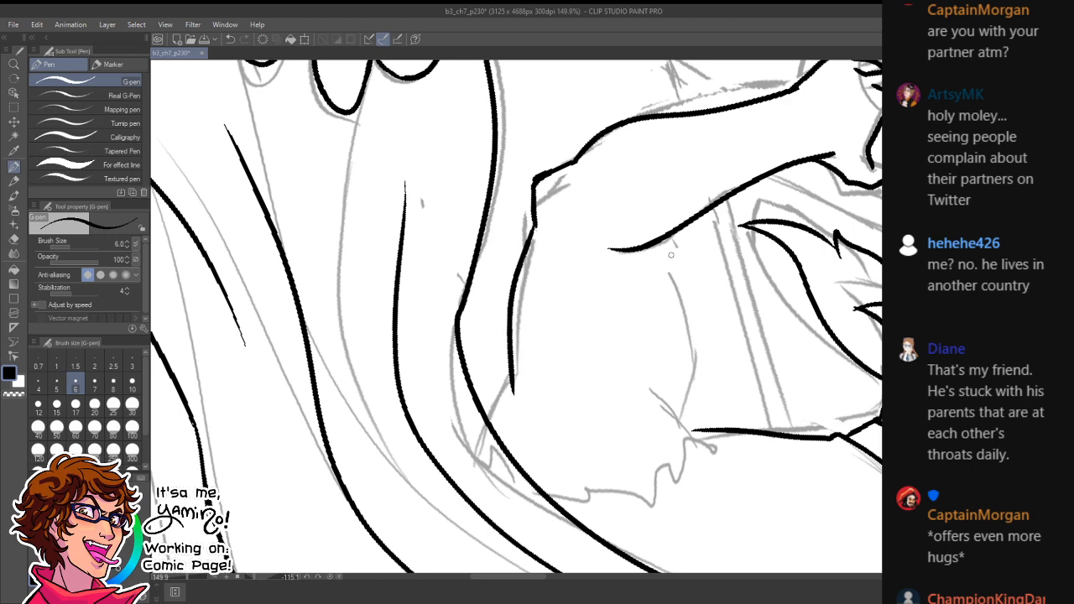
drag(659, 243, 666, 428)
key(ctrl+z)
drag(660, 244, 659, 426)
mouse_move(726, 279)
mouse_down()
mouse_move(675, 419)
mouse_move(588, 508)
mouse_up()
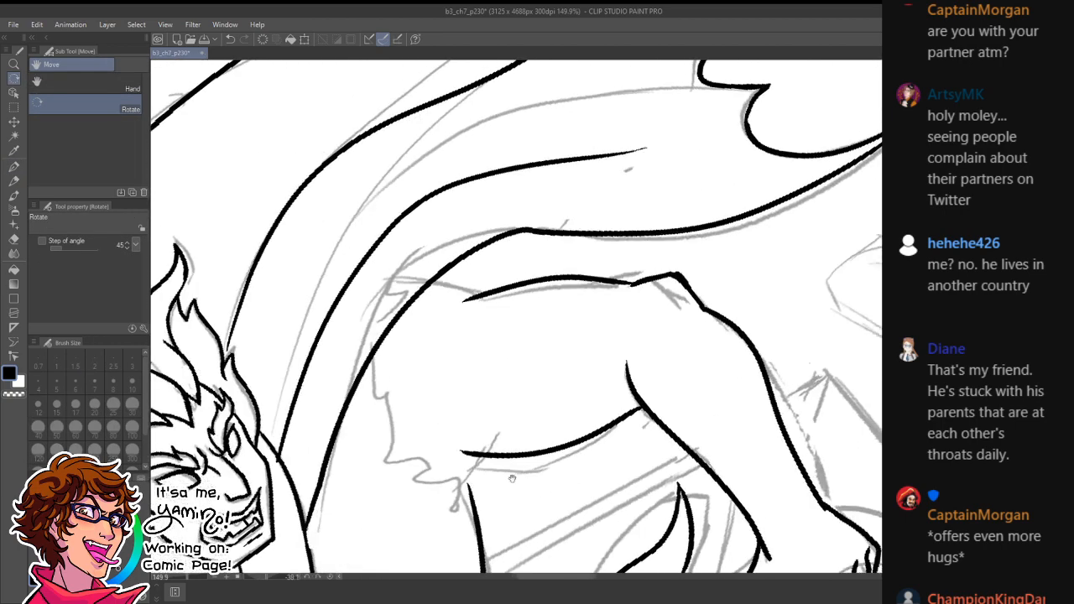
- Touch up the ends of the right upper arm's underside and the torso line where they meet at the armpit
key(x)
mouse_move(441, 483)
mouse_down()
mouse_move(544, 366)
mouse_move(532, 408)
mouse_up()
key(ctrl+z)
key(x)
key(x)
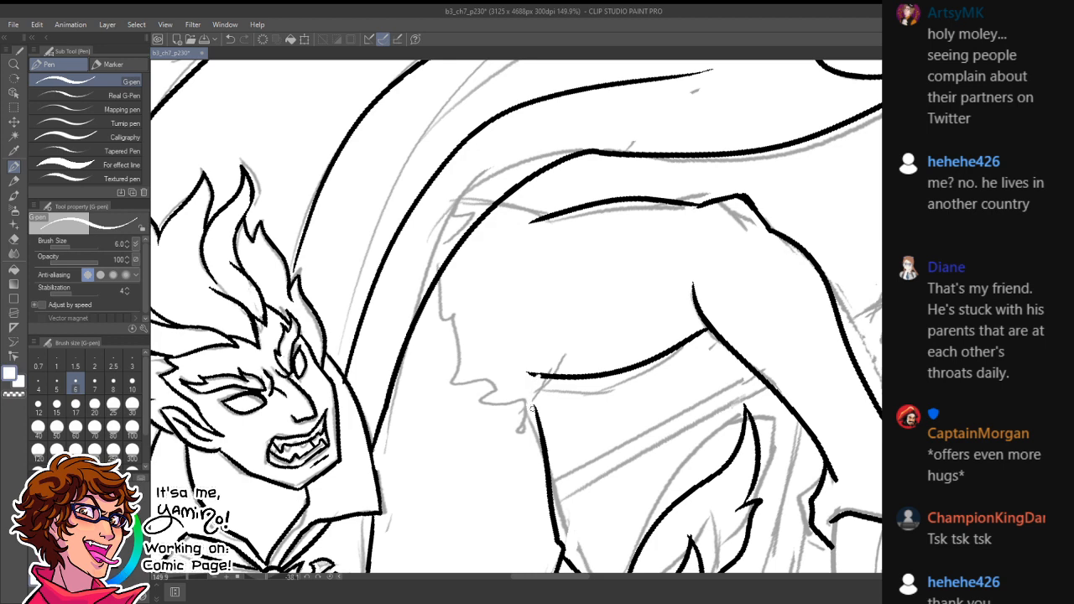
key(ctrl+z)
key(x)
click(513, 384)
key(ctrl+z)
key(x)
key(x)
drag(527, 374, 519, 383)
key(r)
drag(643, 231, 657, 370)
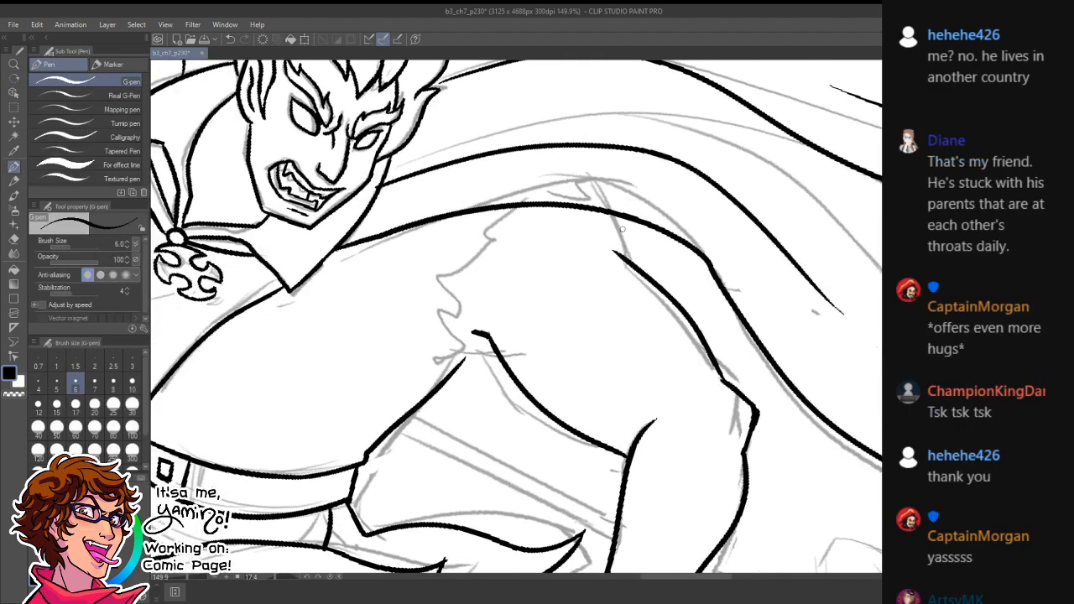
mouse_move(619, 219)
mouse_down()
mouse_move(631, 262)
mouse_move(611, 292)
mouse_up()
key(ctrl+z)
- Ink the jagged torn sleeve edge around the left shoulder, starting and ending at the cape and torso outline
key(ctrl+space)
key(r)
drag(661, 180, 577, 151)
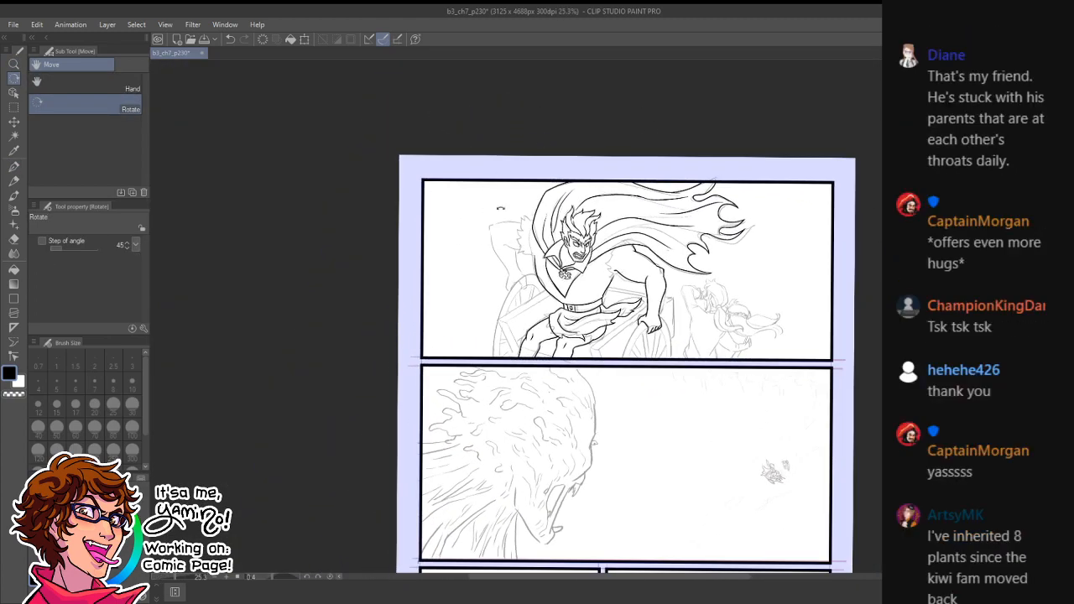
key(ctrl+space)
drag(510, 226, 547, 225)
key(shift+space)
drag(514, 267, 570, 314)
key(ctrl+space)
drag(555, 351, 574, 339)
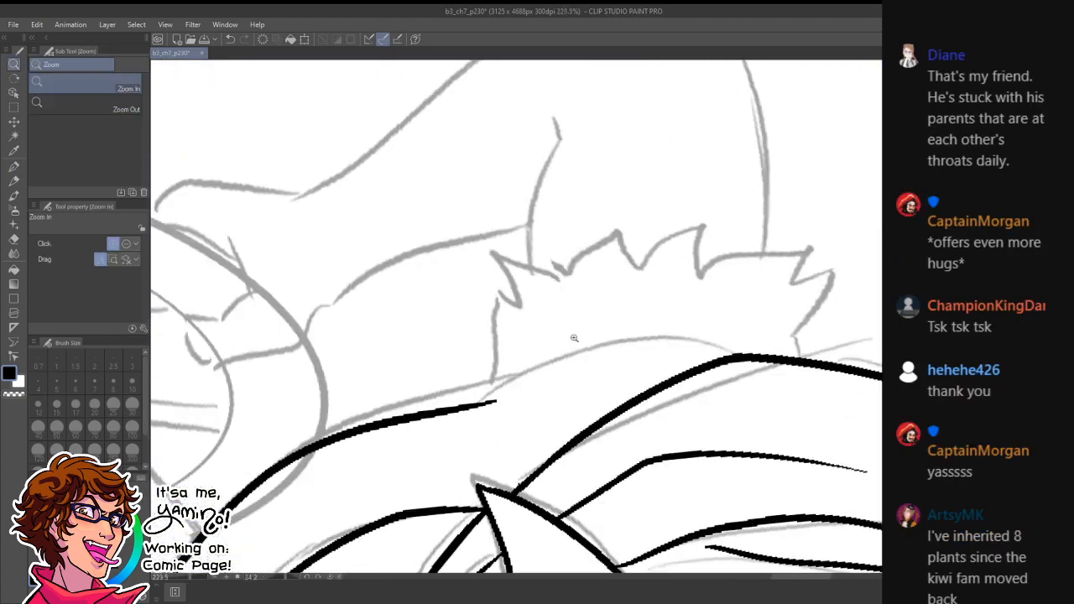
mouse_move(485, 397)
mouse_down()
mouse_move(520, 267)
mouse_move(613, 220)
mouse_move(653, 285)
mouse_move(672, 253)
mouse_move(717, 222)
mouse_move(749, 270)
mouse_move(829, 245)
mouse_move(816, 363)
mouse_up()
- Ink the jagged torn sleeve edge across the right shoulder, from the cape's lower line down to the armpit
key(ctrl+space)
mouse_move(774, 322)
mouse_down()
mouse_move(557, 204)
mouse_move(503, 210)
mouse_up()
key(shift+space)
key(ctrl+space)
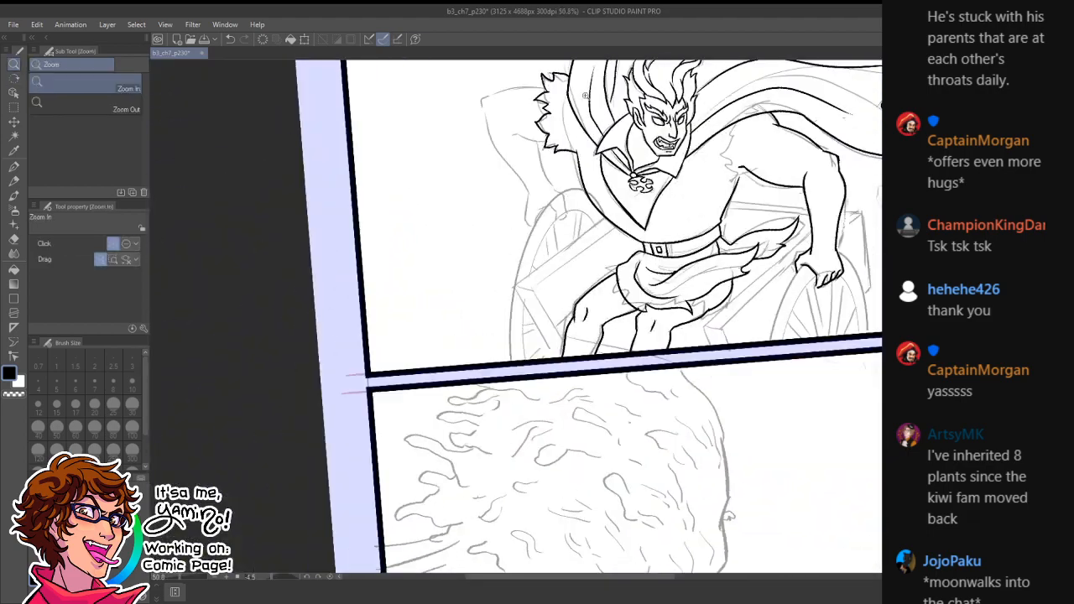
drag(586, 95, 655, 104)
mouse_move(568, 156)
mouse_down()
mouse_move(572, 230)
mouse_move(501, 221)
mouse_up()
key(ctrl+space)
drag(691, 208, 752, 196)
mouse_move(749, 150)
mouse_down()
mouse_move(759, 200)
mouse_move(732, 252)
mouse_move(749, 256)
mouse_move(730, 301)
mouse_move(754, 331)
mouse_move(789, 334)
mouse_move(781, 324)
mouse_up()
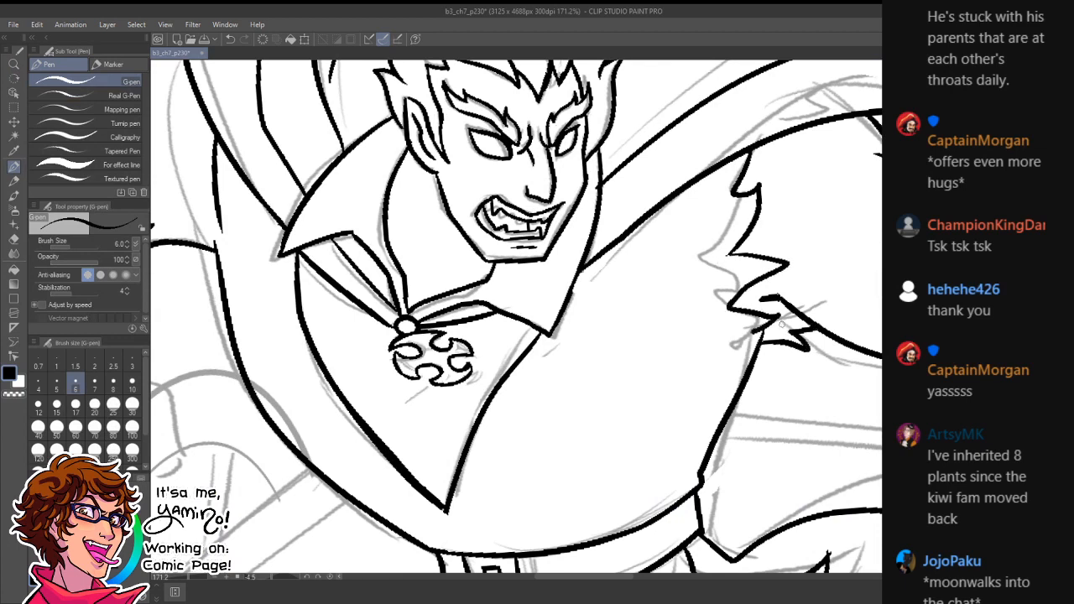
- Retouch the lowest points of the right torn sleeve beside the armpit
key(x)
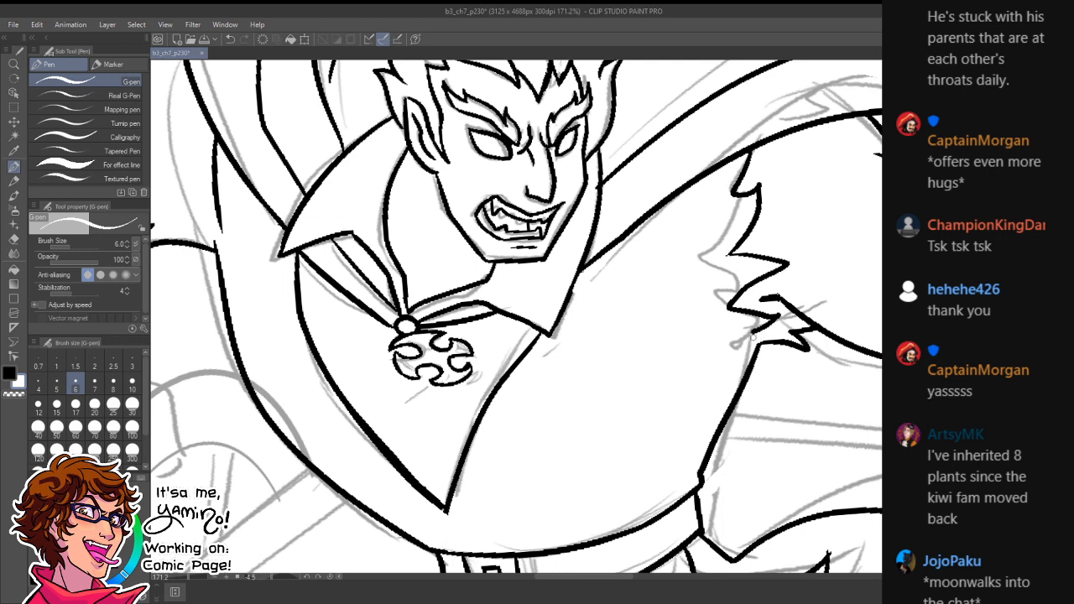
mouse_move(780, 315)
mouse_down()
mouse_move(749, 336)
mouse_move(799, 330)
mouse_up()
key(x)
key(ctrl+z)
key(ctrl+z)
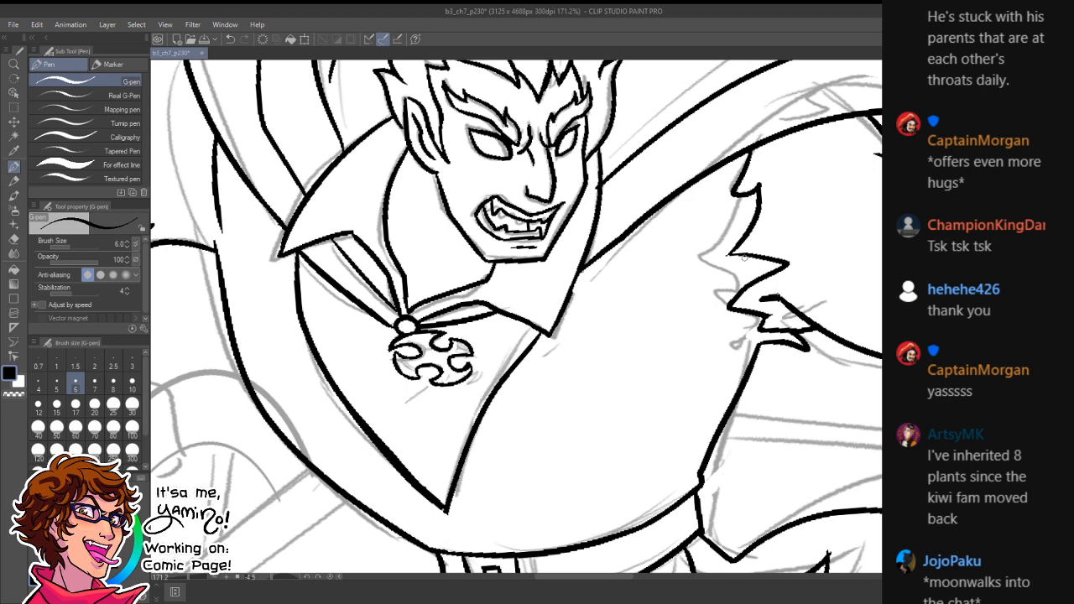
key(ctrl+space)
drag(789, 289, 721, 297)
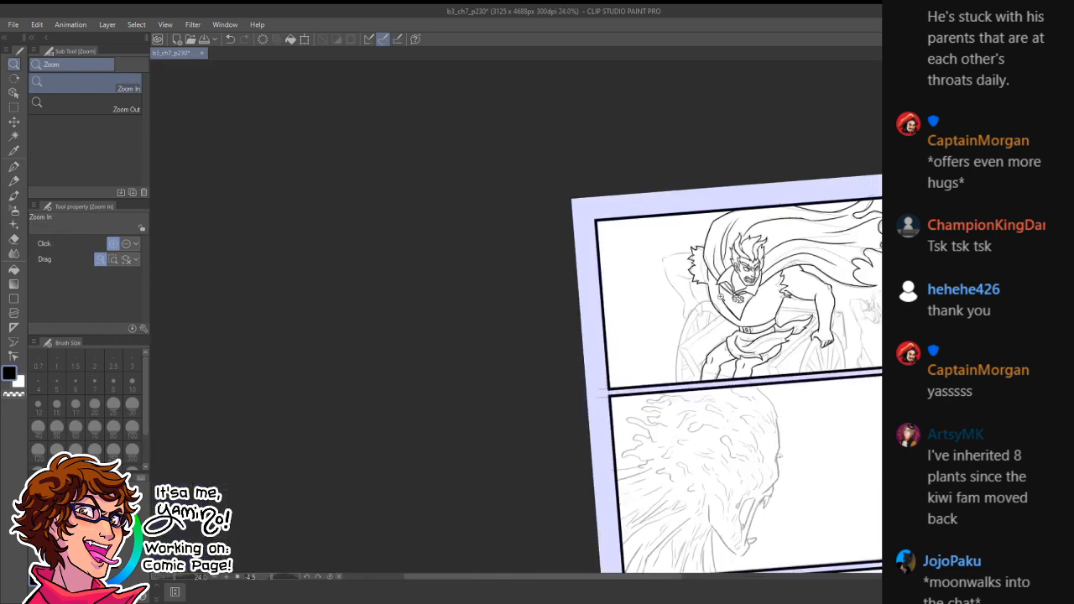
- Ink the left upper arm's outer contour and its underside, extending from the torn sleeve to the elbow
drag(781, 248, 835, 241)
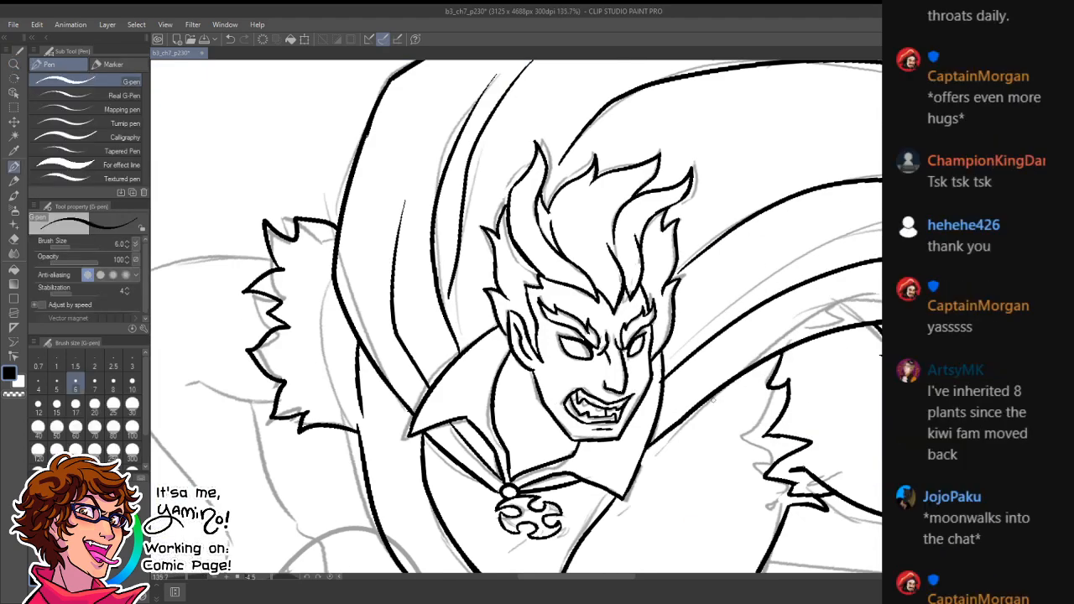
key(ctrl+space)
drag(712, 401, 684, 413)
key(shift+space)
drag(681, 220, 550, 248)
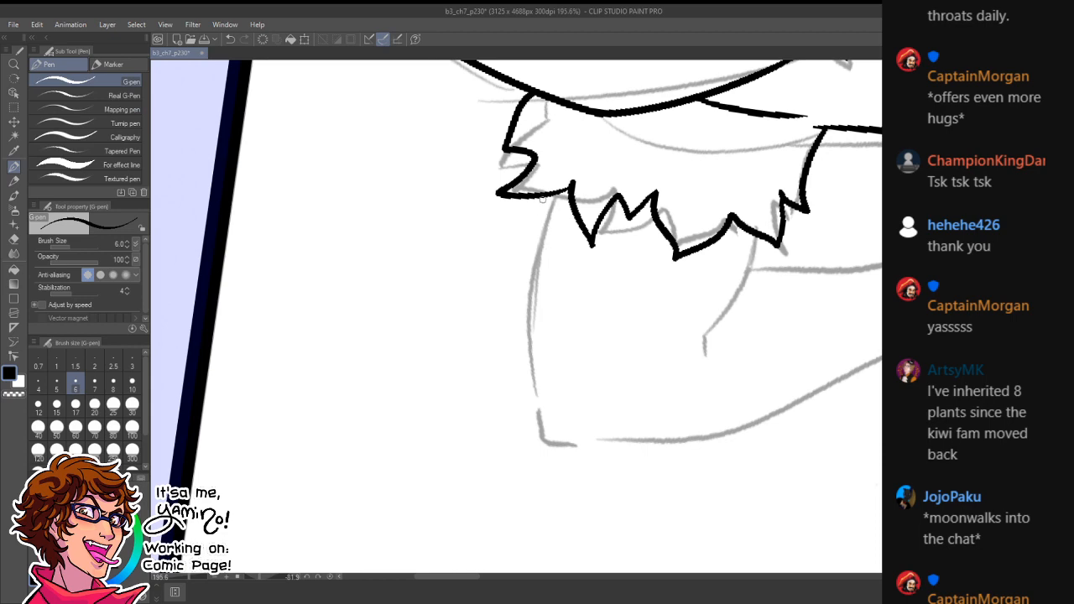
drag(542, 198, 542, 425)
drag(753, 241, 703, 376)
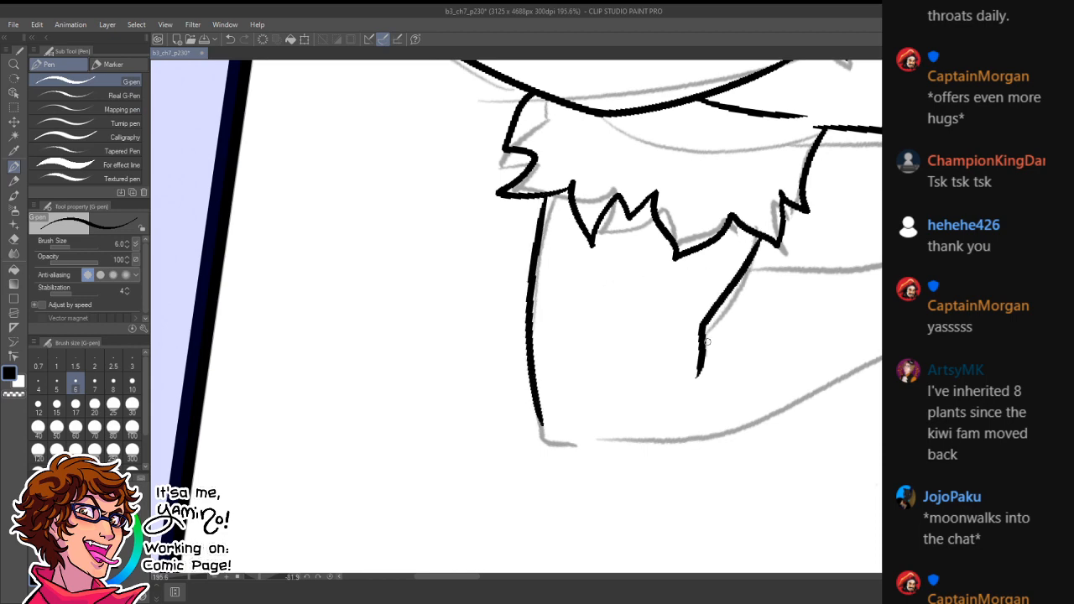
key(ctrl+z)
drag(758, 234, 704, 369)
key(shift+space)
mouse_move(728, 263)
mouse_down()
mouse_move(628, 497)
mouse_move(493, 498)
mouse_up()
mouse_move(413, 296)
mouse_down()
mouse_move(416, 282)
mouse_move(477, 261)
mouse_up()
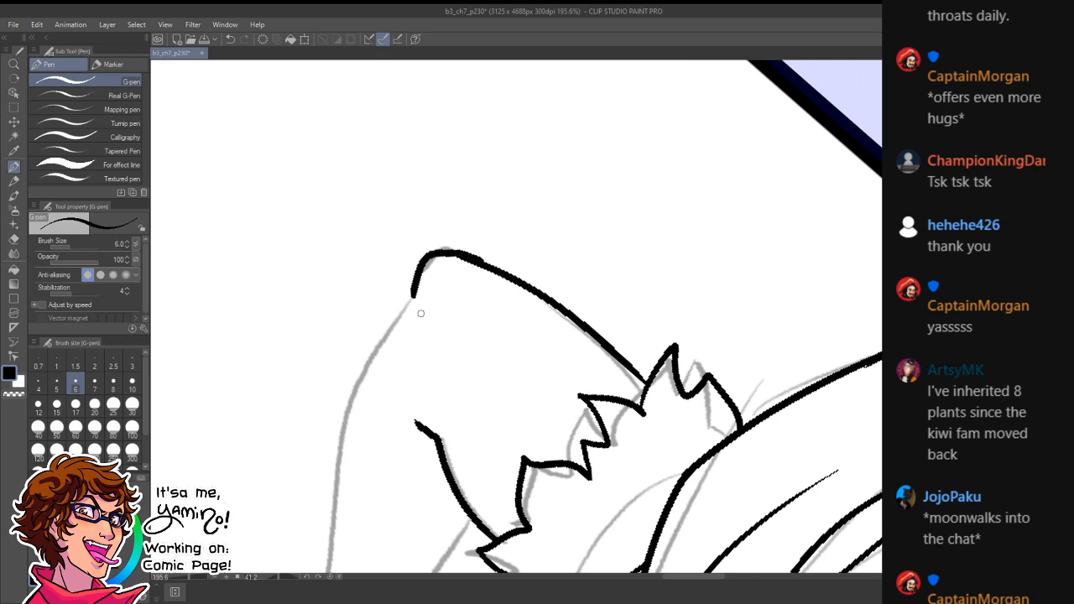
key(space)
drag(413, 408, 468, 252)
key(ctrl+space)
drag(504, 290, 453, 292)
key(shift+space)
drag(548, 163, 487, 173)
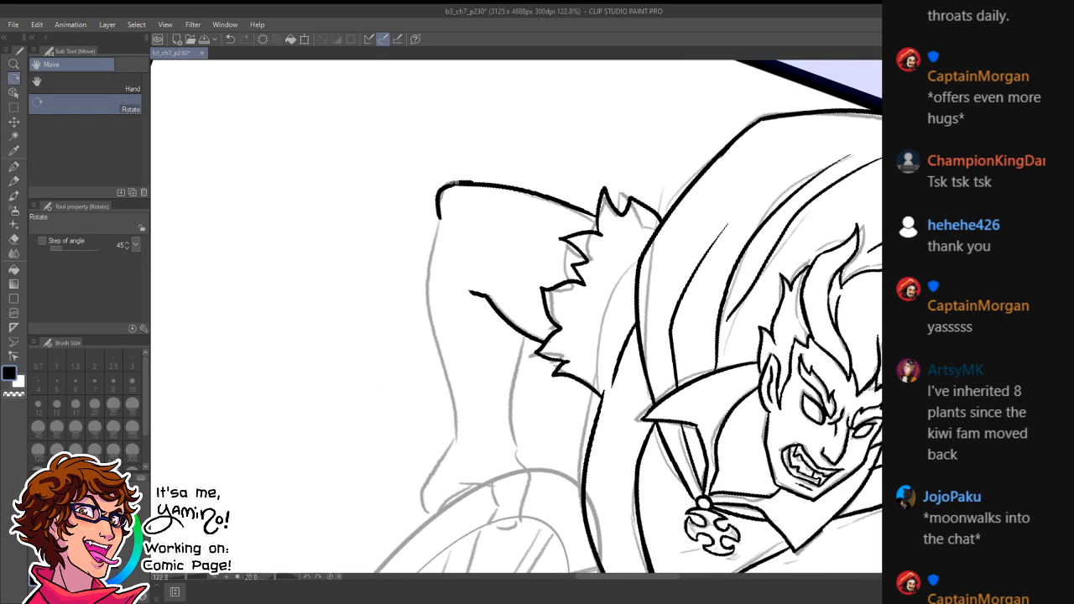
key(ctrl+z)
- Ink the left elbow's outer edge and the corner joining it to the upper arm, plus a short crease inside it
key(ctrl+space)
drag(445, 203, 511, 203)
drag(437, 177, 434, 271)
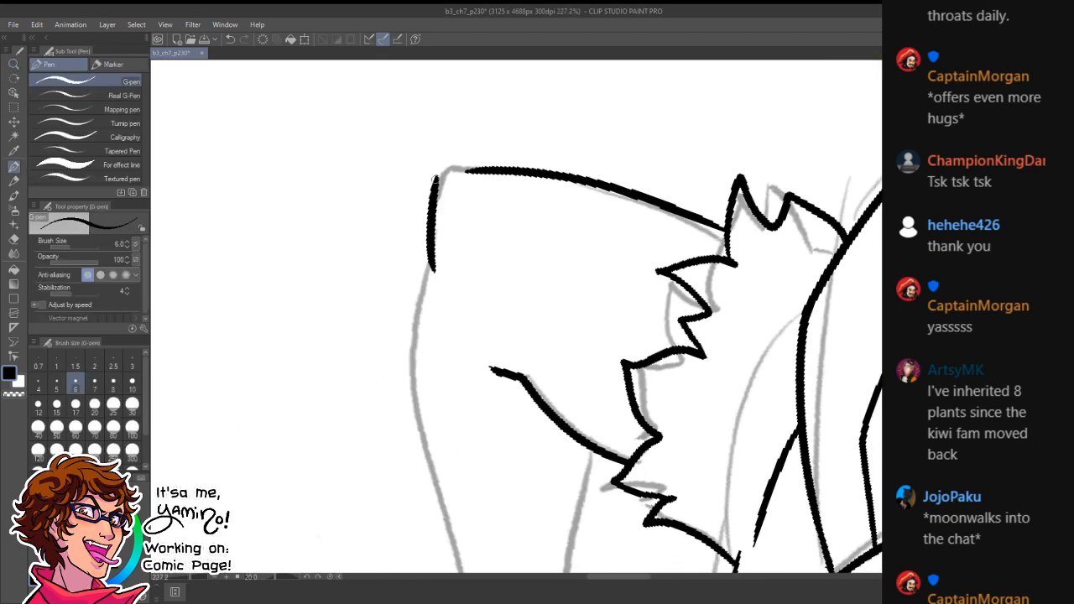
drag(435, 179, 497, 172)
mouse_move(462, 235)
mouse_down()
mouse_move(449, 265)
mouse_move(419, 171)
mouse_up()
key(space)
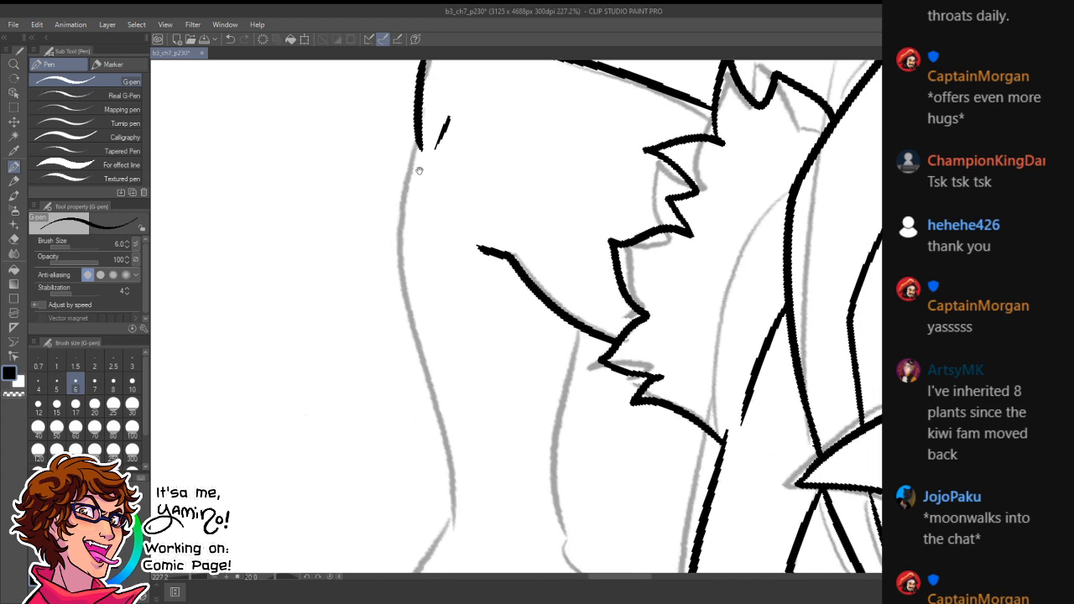
- Ink the outer and inner contours of the left forearm from the elbow down to the wrist
drag(415, 130, 443, 519)
key(ctrl+z)
drag(417, 146, 459, 520)
key(ctrl+z)
mouse_move(414, 141)
mouse_down()
mouse_move(403, 248)
mouse_move(460, 559)
mouse_up()
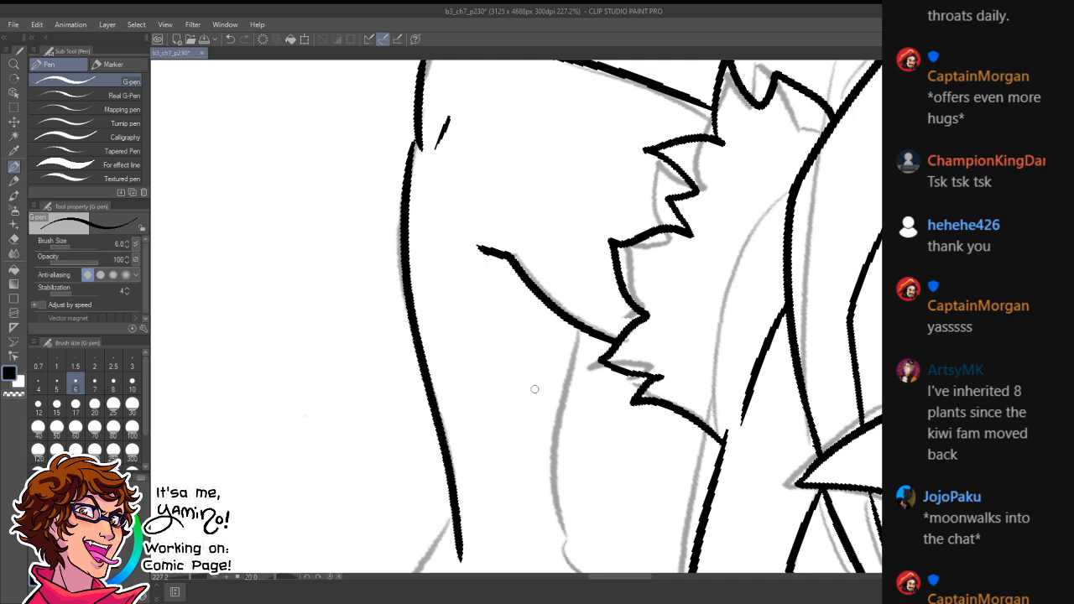
drag(582, 327, 563, 543)
key(ctrl+space)
mouse_move(553, 345)
mouse_down()
mouse_move(528, 362)
mouse_move(464, 369)
mouse_up()
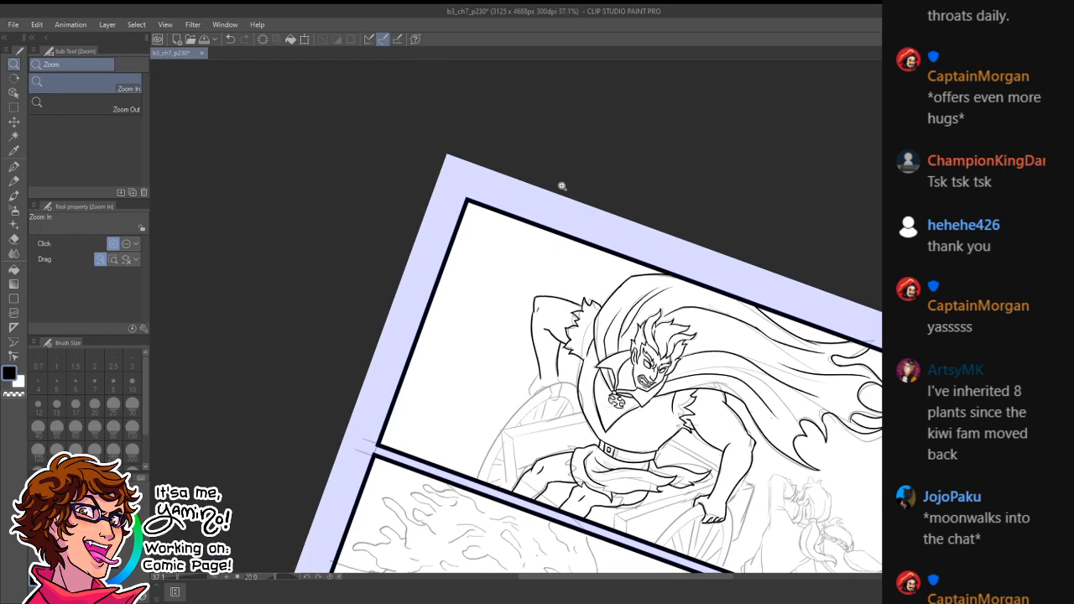
- Clean up the left elbow's corner and round its outline into the upper arm
drag(527, 320, 625, 321)
key(c)
drag(571, 259, 562, 304)
key(ctrl+z)
key(c)
key(c)
drag(581, 261, 576, 273)
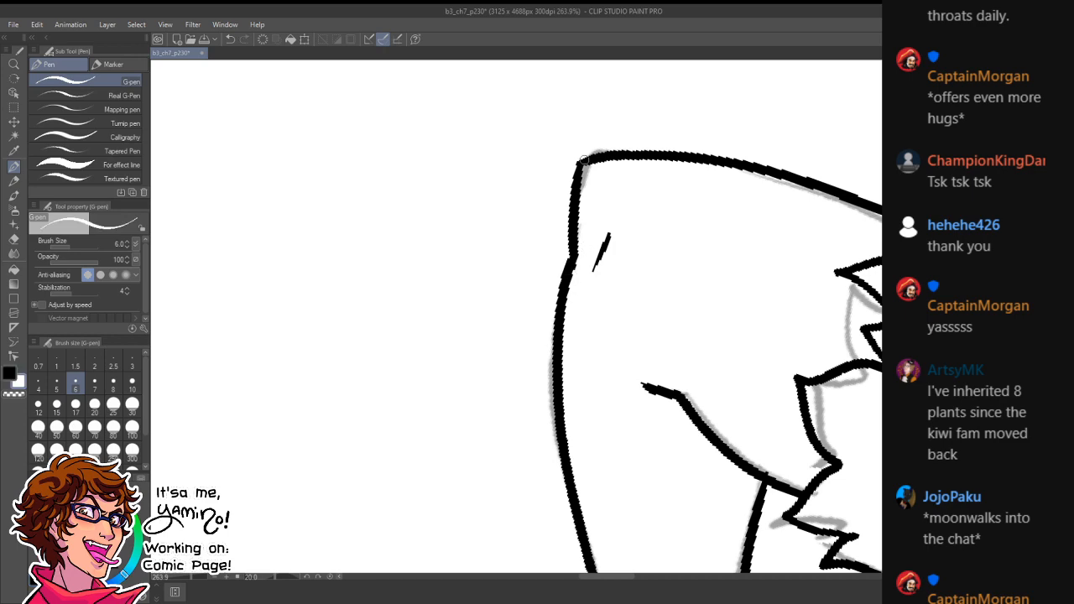
mouse_move(579, 187)
mouse_down()
mouse_move(593, 151)
mouse_move(571, 269)
mouse_up()
key(c)
key(ctrl+space)
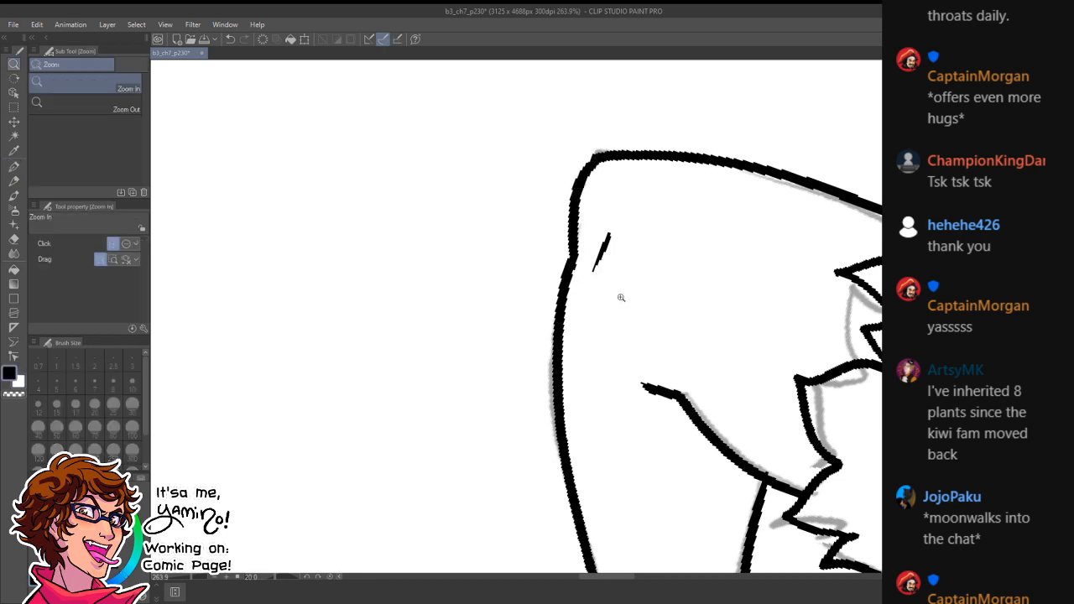
- Ink the left hand's two outer sides below the wrist, the short knuckle line and the front finger gripping the wheel
mouse_move(622, 298)
mouse_down()
mouse_move(551, 305)
mouse_move(571, 200)
mouse_up()
drag(588, 261, 647, 255)
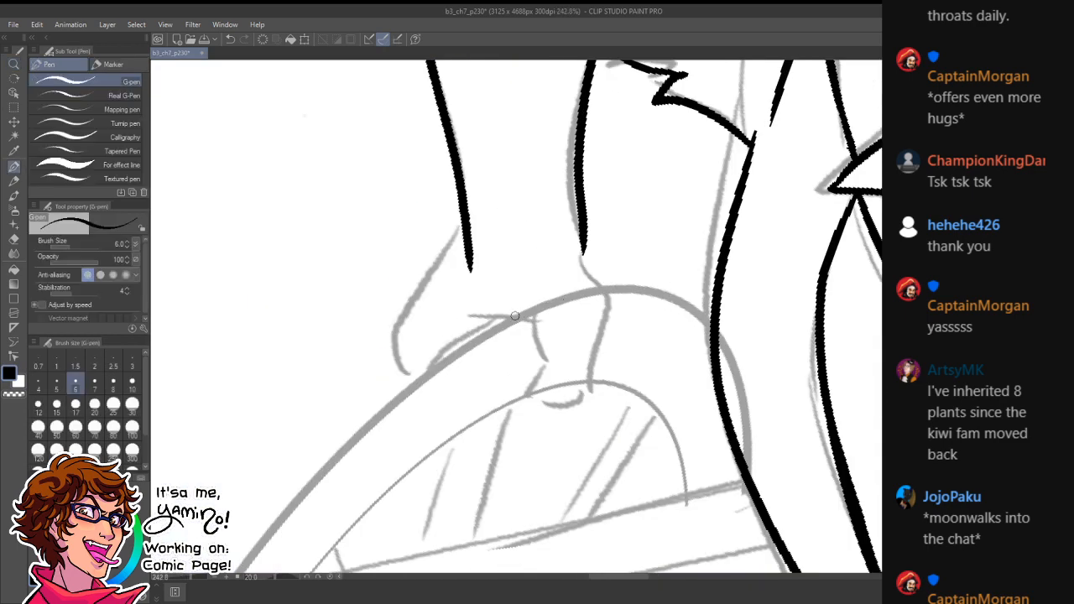
key(c)
drag(509, 317, 541, 327)
key(ctrl+z)
key(c)
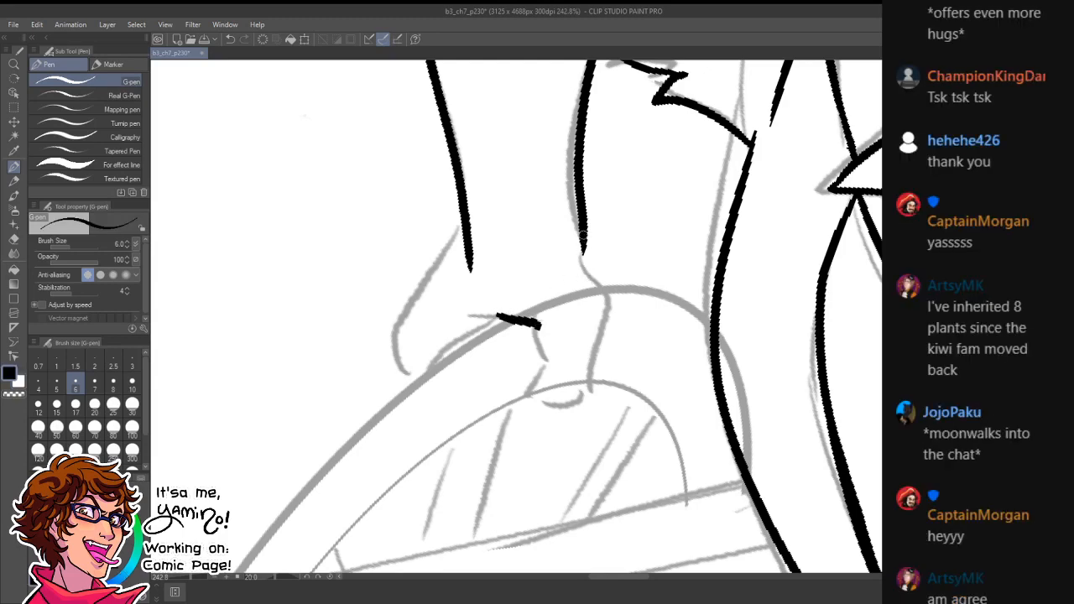
drag(583, 234, 593, 378)
mouse_move(535, 323)
mouse_down()
mouse_move(553, 378)
mouse_move(527, 401)
mouse_move(566, 404)
mouse_move(536, 384)
mouse_up()
mouse_move(466, 245)
mouse_down()
mouse_move(413, 376)
mouse_move(420, 388)
mouse_up()
- Ink the remaining curled fingers of the left hand and trim the line where they meet the front finger
mouse_move(452, 438)
mouse_down()
mouse_move(491, 432)
mouse_move(505, 411)
mouse_move(481, 441)
mouse_up()
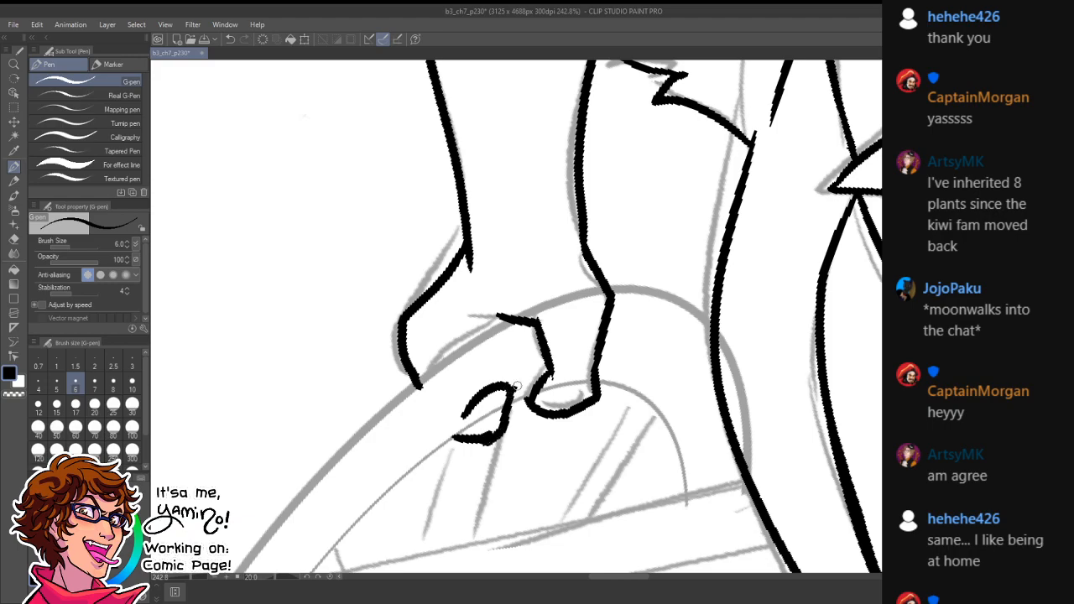
drag(514, 389, 503, 435)
key(c)
drag(532, 390, 523, 406)
key(ctrl+space)
mouse_move(601, 356)
mouse_down()
mouse_move(506, 377)
mouse_move(585, 368)
mouse_up()
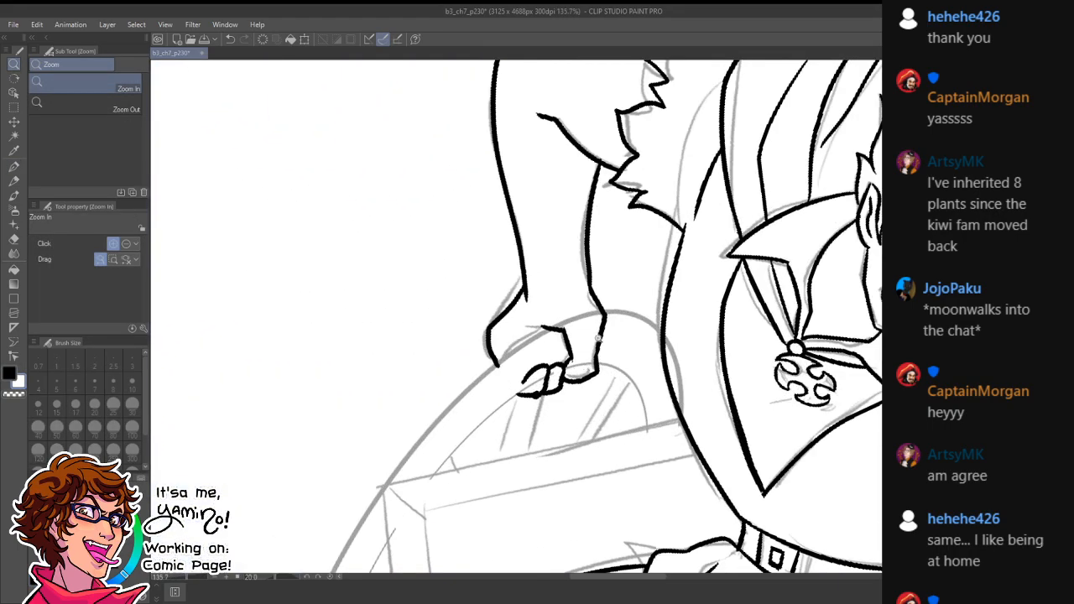
- Erase the left hand's inked fingers, knuckle line and inner side up to the wrist
key(shift+space)
drag(640, 294, 491, 431)
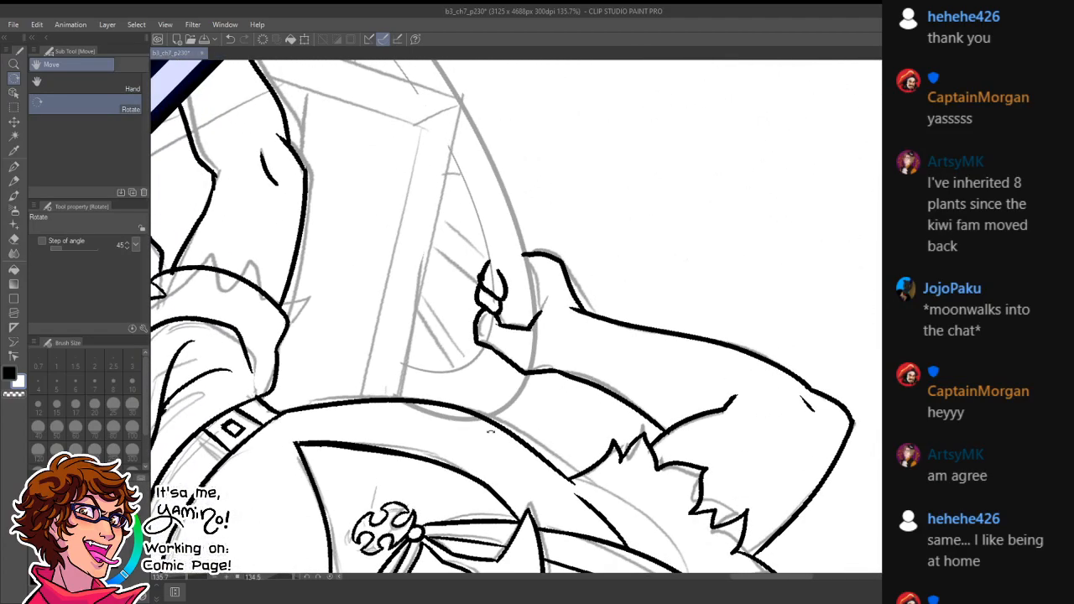
key(e)
mouse_move(498, 327)
mouse_down()
mouse_move(473, 314)
mouse_move(481, 343)
mouse_move(533, 348)
mouse_move(491, 344)
mouse_move(494, 381)
mouse_up()
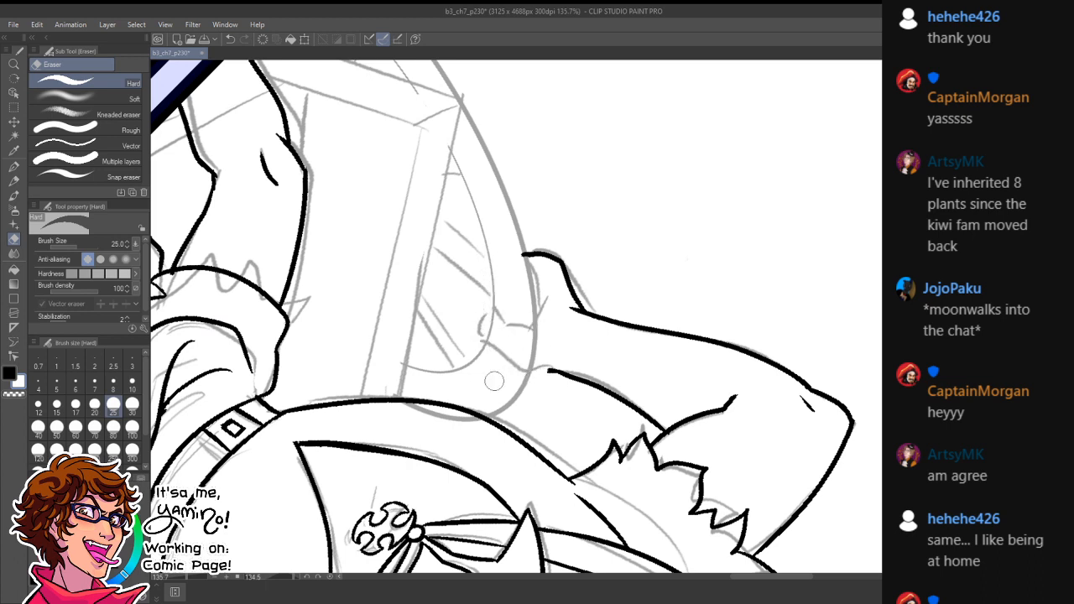
key(p)
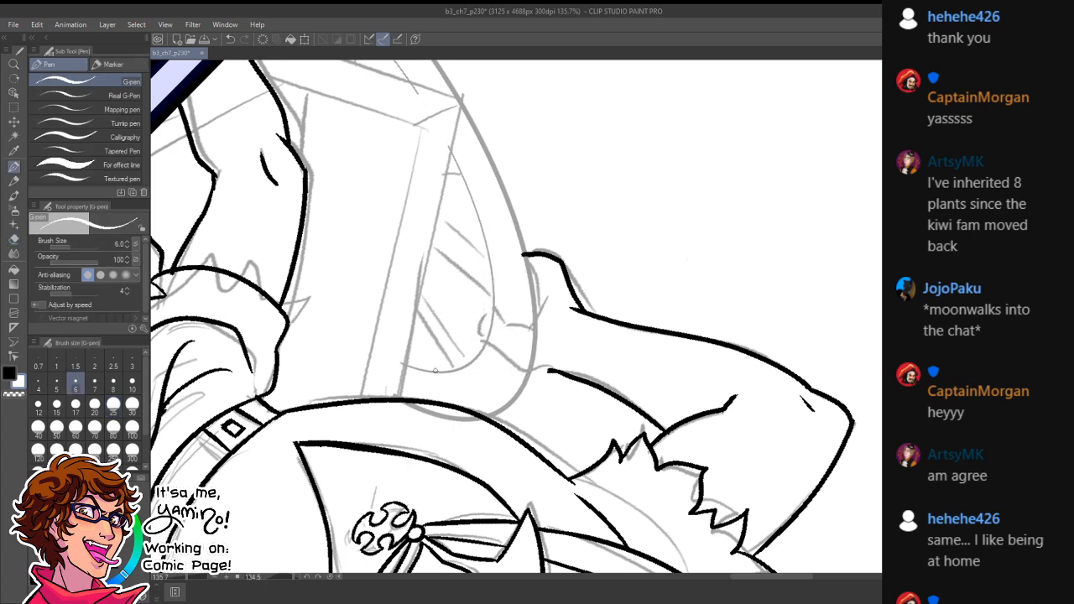
- Re-ink the left hand's knuckle line, front finger and wrist bump, and trim the end of the hand's outer edge
drag(562, 304, 384, 355)
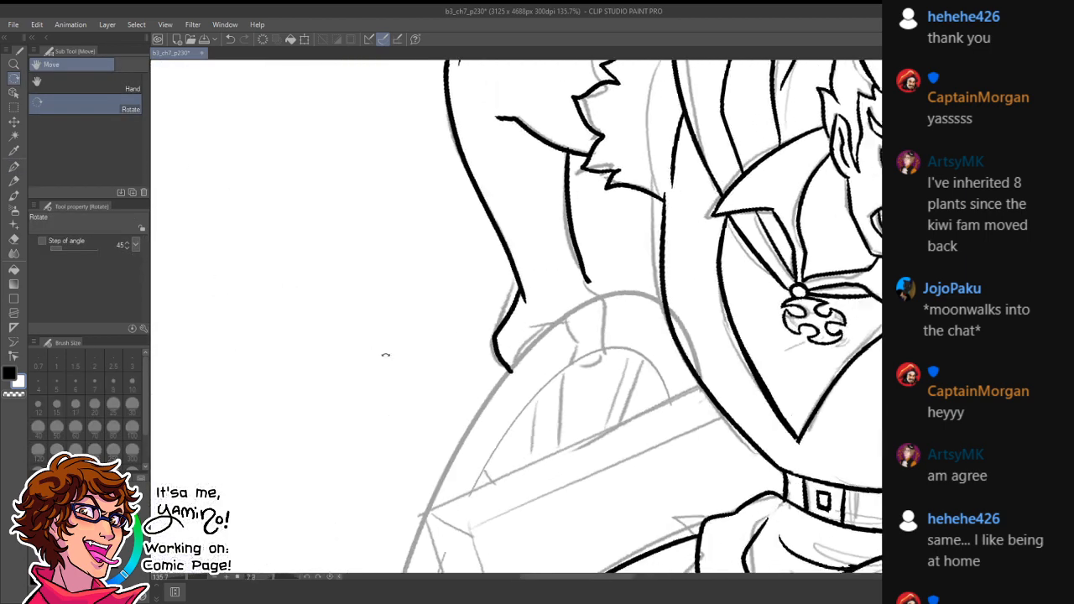
mouse_move(524, 340)
mouse_down()
mouse_move(559, 336)
mouse_move(572, 366)
mouse_up()
drag(593, 310, 593, 368)
drag(577, 285, 594, 309)
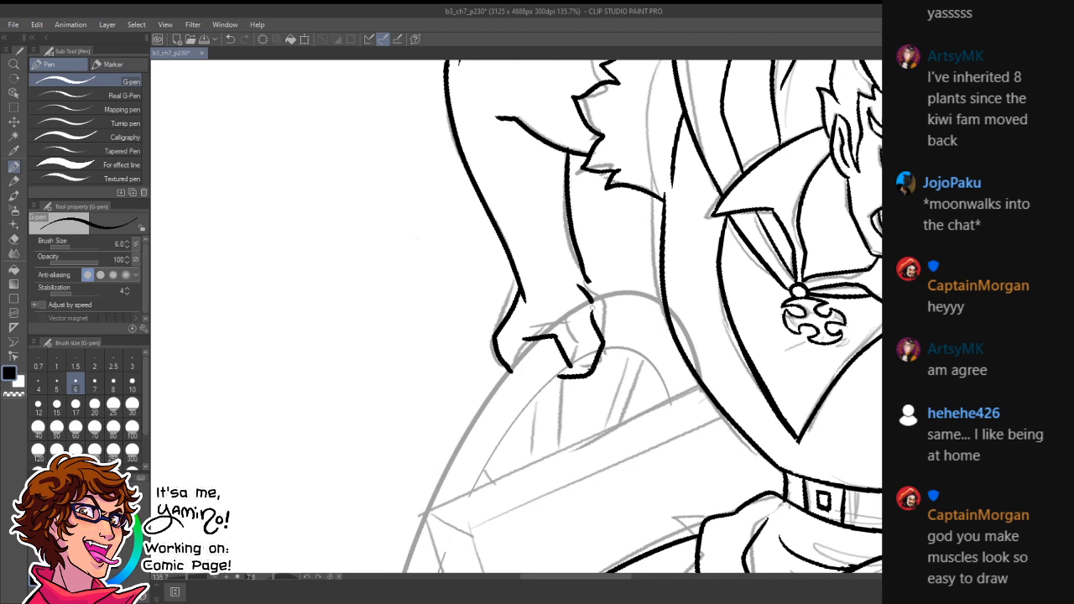
mouse_move(577, 257)
mouse_down()
mouse_move(604, 290)
mouse_move(593, 315)
mouse_up()
key(x)
drag(580, 269, 586, 280)
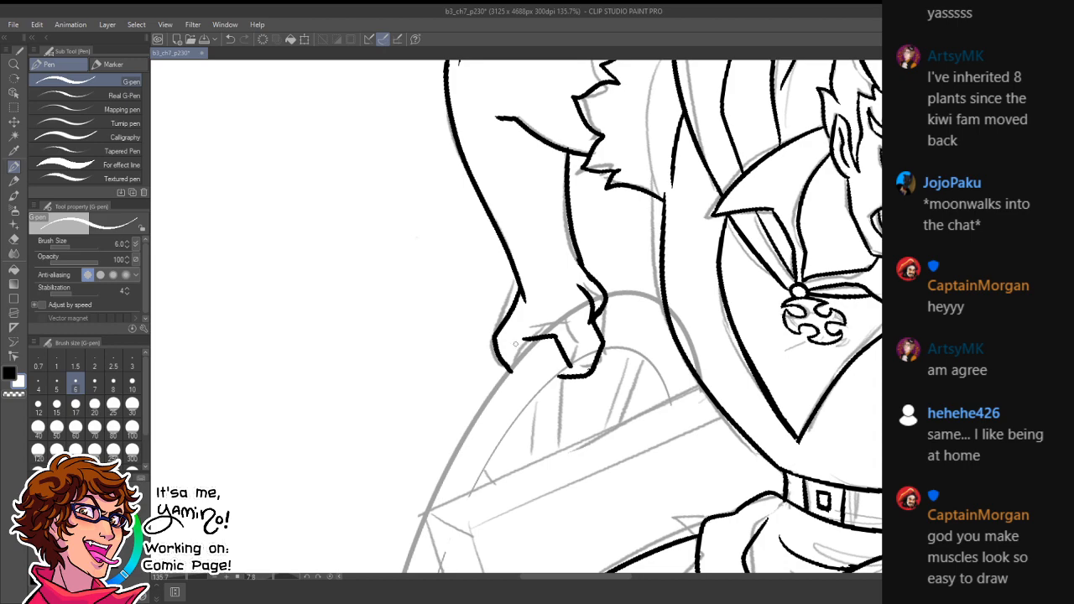
key(x)
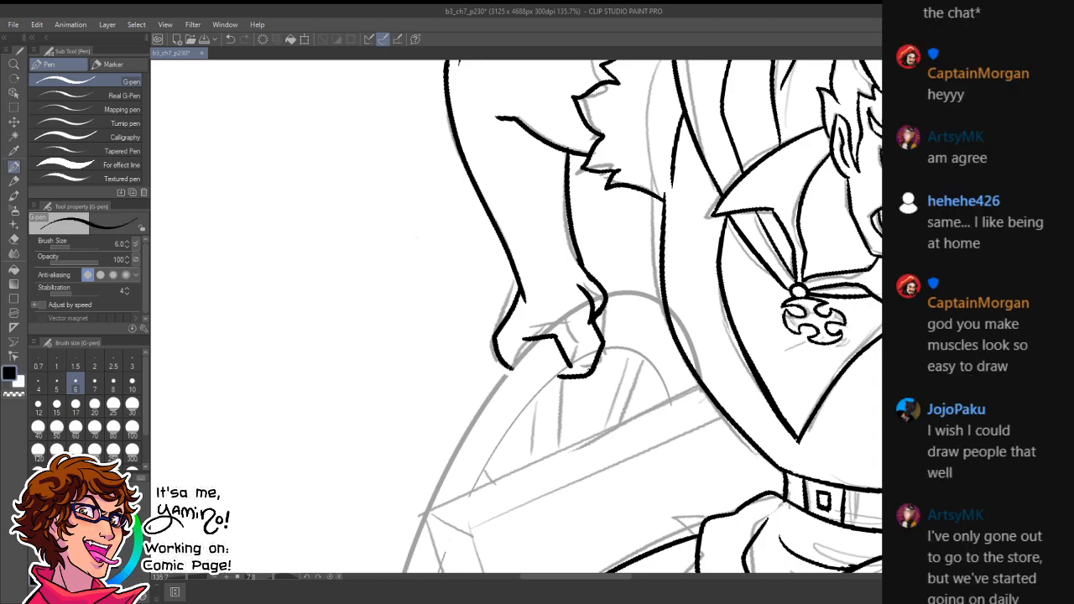
- Erase the wrist bump and the front finger's side above the fingertip on the left hand
key(ctrl+space)
drag(588, 293, 504, 337)
drag(600, 293, 632, 278)
drag(552, 308, 580, 304)
key(e)
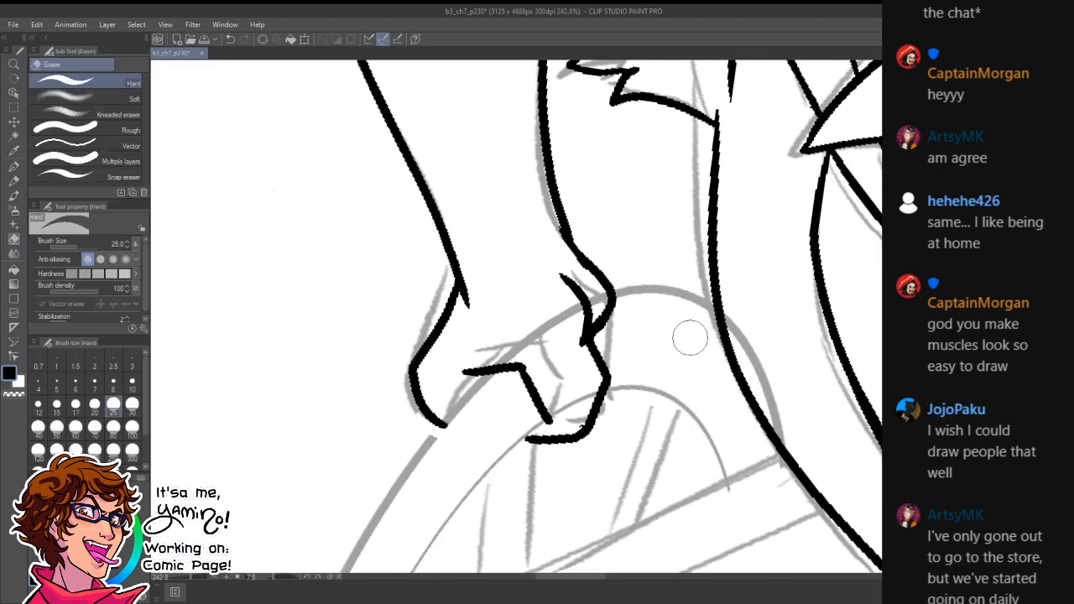
mouse_move(558, 269)
mouse_down()
mouse_move(598, 303)
mouse_move(608, 265)
mouse_move(578, 251)
mouse_up()
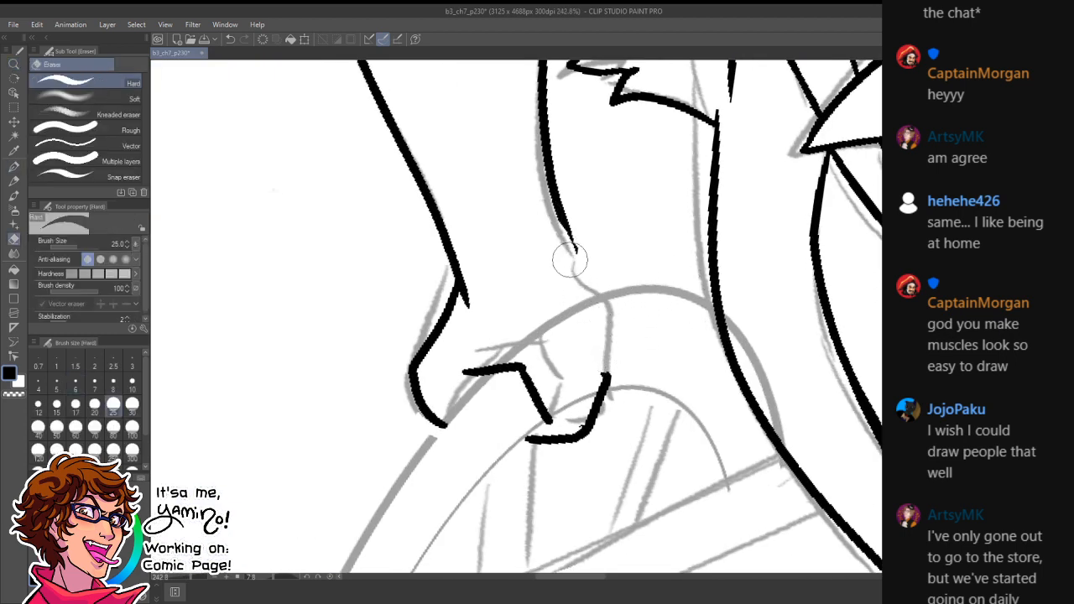
- Try a new side line for the front finger, cut it back near the fingertip, and bring the knuckle's diagonal inward
key(p)
drag(582, 304, 590, 422)
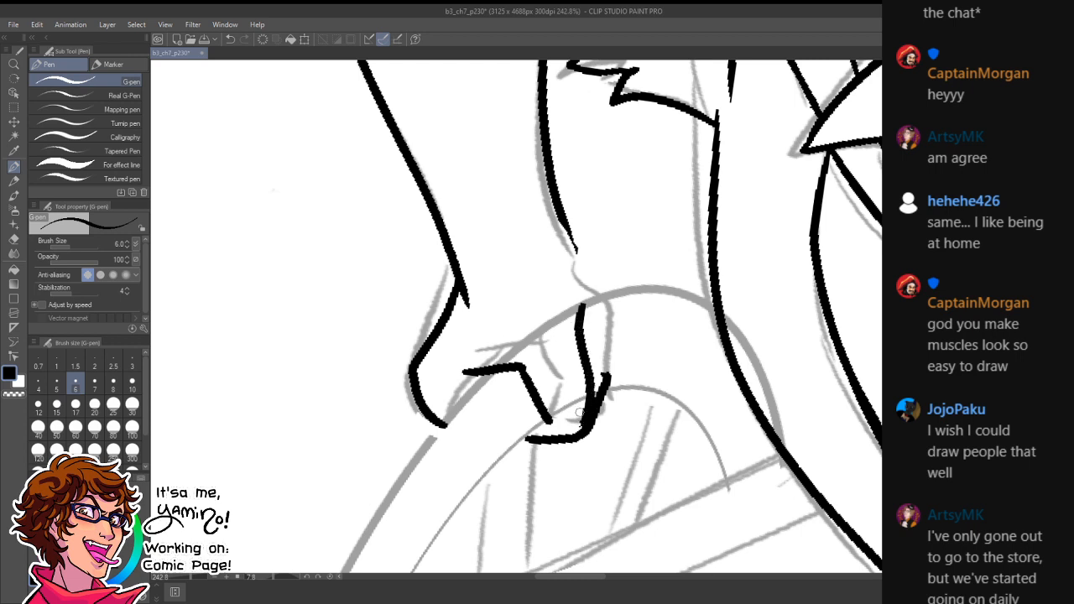
key(ctrl+z)
drag(572, 313, 591, 421)
key(e)
mouse_move(615, 378)
mouse_down()
mouse_move(548, 376)
mouse_move(545, 388)
mouse_move(517, 343)
mouse_move(515, 375)
mouse_move(502, 380)
mouse_move(527, 417)
mouse_up()
key(p)
key(e)
drag(570, 311, 576, 372)
key(p)
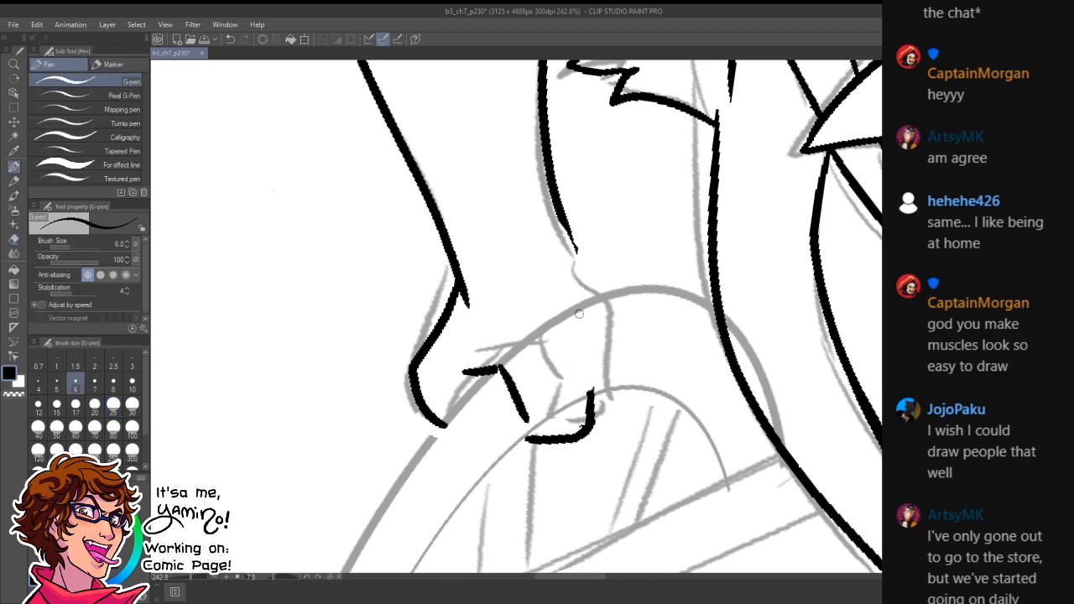
- Ink the front finger's side down to the fingertip and erase the surplus line beside it
drag(579, 307, 590, 430)
key(e)
drag(600, 374, 601, 412)
key(p)
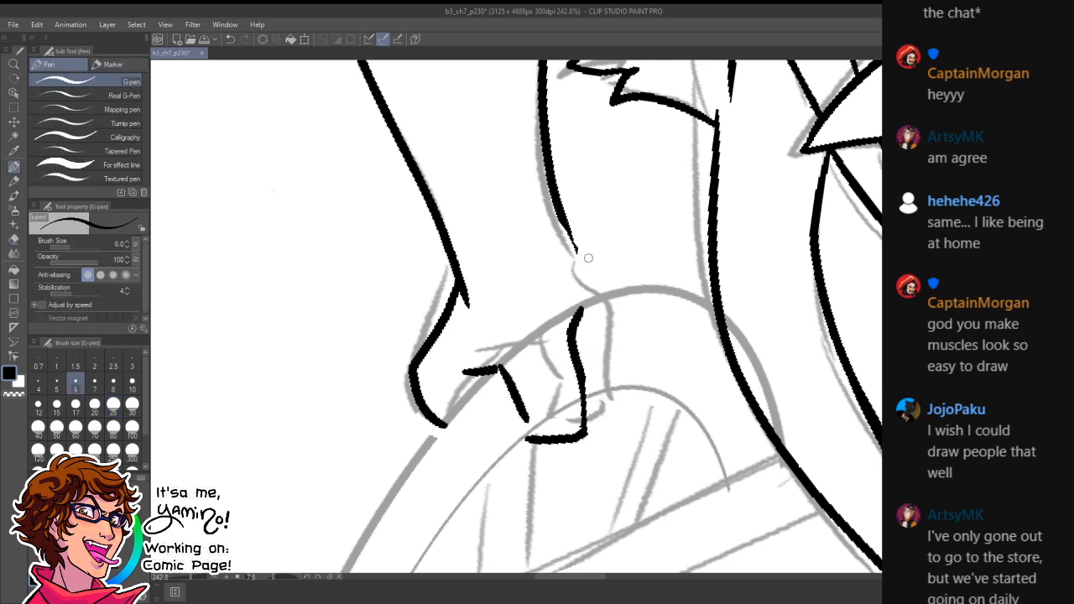
- Extend the forearm's inner contour into a rounded wrist bump that meets the front finger, and tidy the fingertip
key(x)
drag(565, 219, 601, 314)
key(ctrl+z)
key(x)
mouse_move(564, 217)
mouse_down()
mouse_move(605, 292)
mouse_move(570, 346)
mouse_up()
key(e)
key(p)
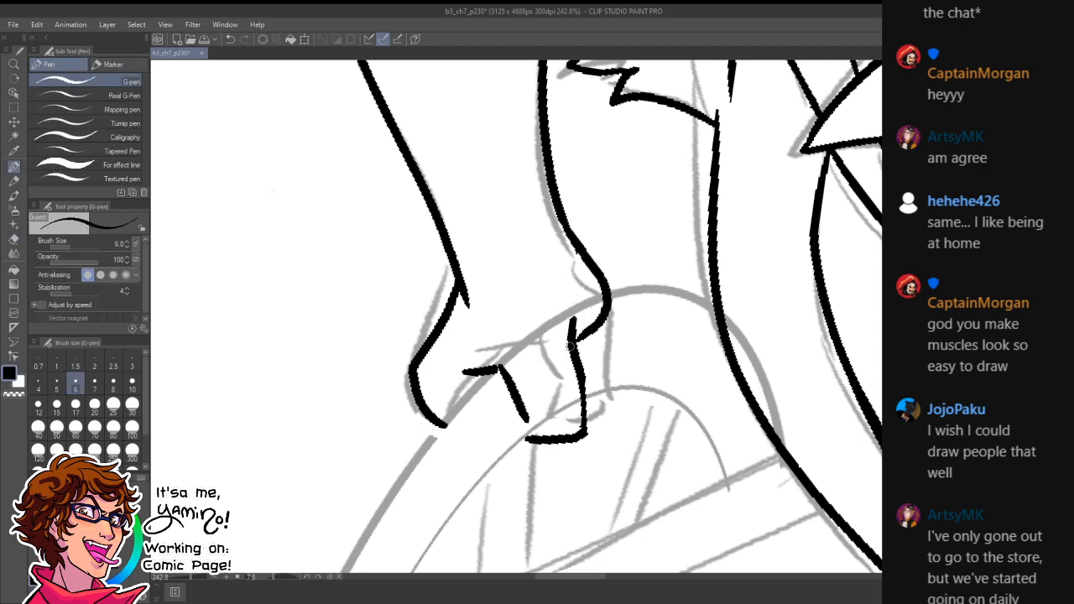
mouse_move(584, 382)
mouse_down()
mouse_move(584, 426)
mouse_move(572, 410)
mouse_move(529, 437)
mouse_up()
- Erase and redraw the front finger with an angled side and bent tip, joining it to the knuckle line and wrist
key(ctrl+space)
drag(561, 362, 484, 418)
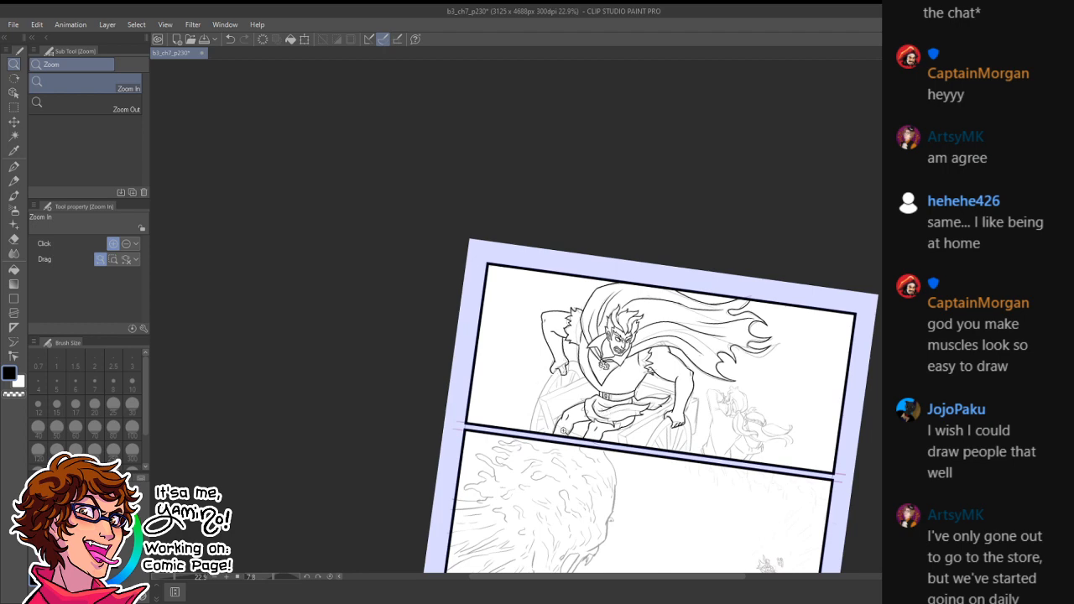
drag(567, 433, 617, 411)
key(shift+space)
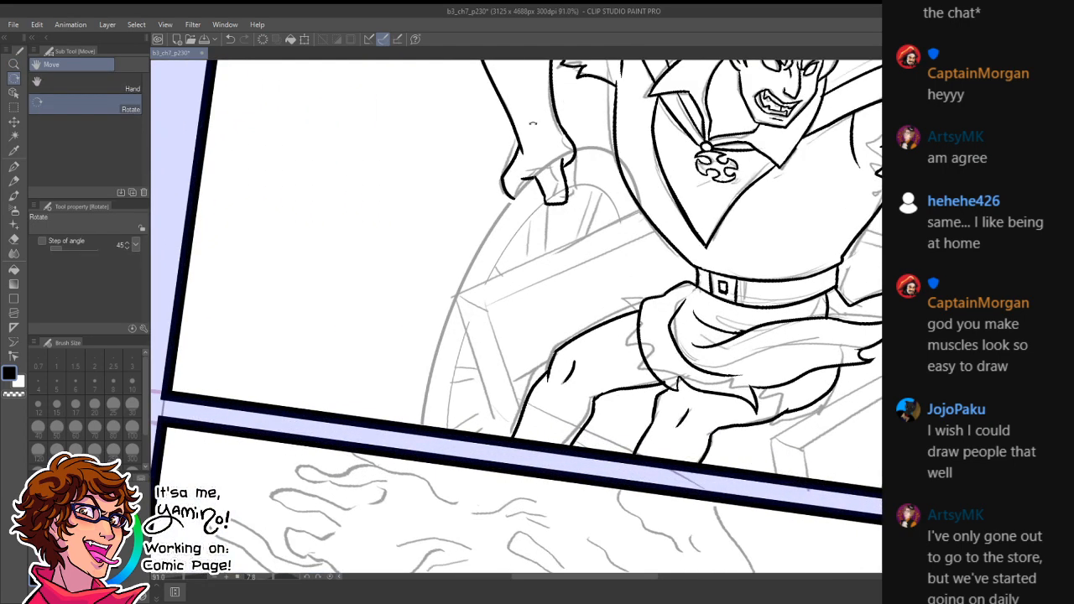
key(e)
mouse_move(573, 151)
mouse_down()
mouse_move(541, 195)
mouse_move(553, 199)
mouse_move(526, 178)
mouse_move(550, 186)
mouse_up()
key(ctrl+space)
key(p)
mouse_move(598, 130)
mouse_down()
mouse_move(622, 201)
mouse_move(614, 241)
mouse_up()
mouse_move(548, 186)
mouse_down()
mouse_move(563, 226)
mouse_move(557, 267)
mouse_move(577, 276)
mouse_move(621, 240)
mouse_up()
drag(599, 133, 617, 116)
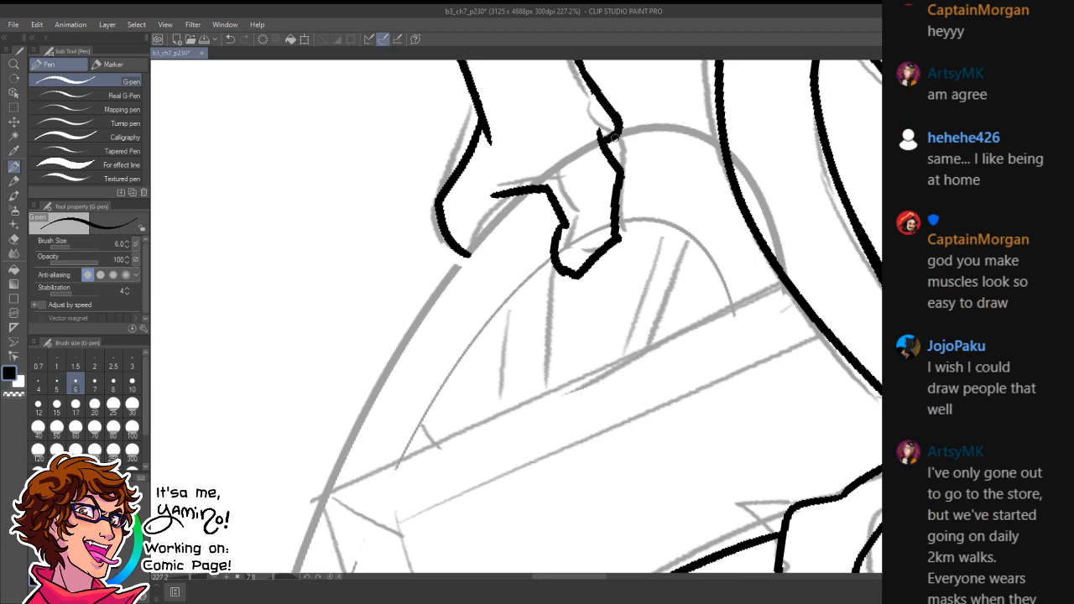
- Try to ink the wheel rim's curves from the left hand to the panel's lower border and shift them sideways
scroll(472, 227, down, 5)
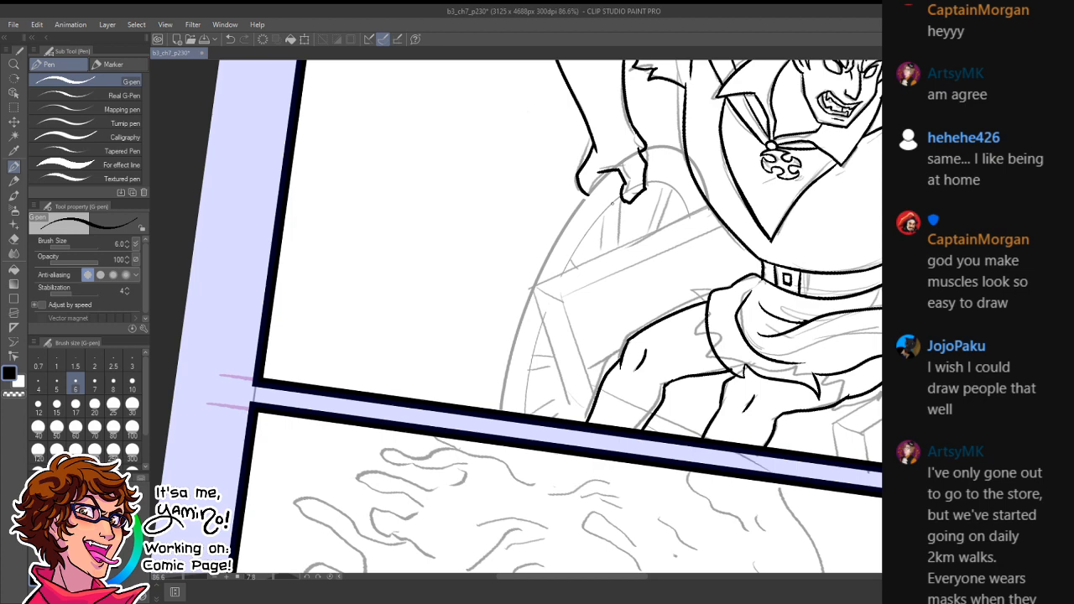
mouse_move(622, 195)
mouse_down()
mouse_move(537, 331)
mouse_move(528, 415)
mouse_up()
key(ctrl+z)
drag(621, 195, 525, 415)
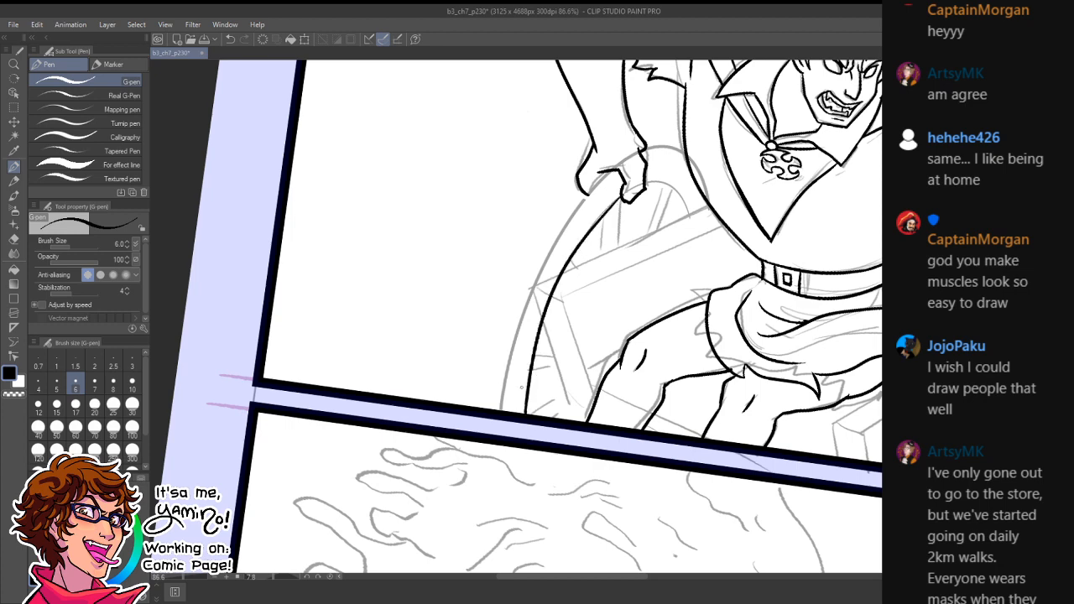
drag(601, 175, 509, 412)
key(ctrl+z)
mouse_move(610, 170)
mouse_down()
mouse_move(524, 299)
mouse_move(497, 411)
mouse_up()
key(k)
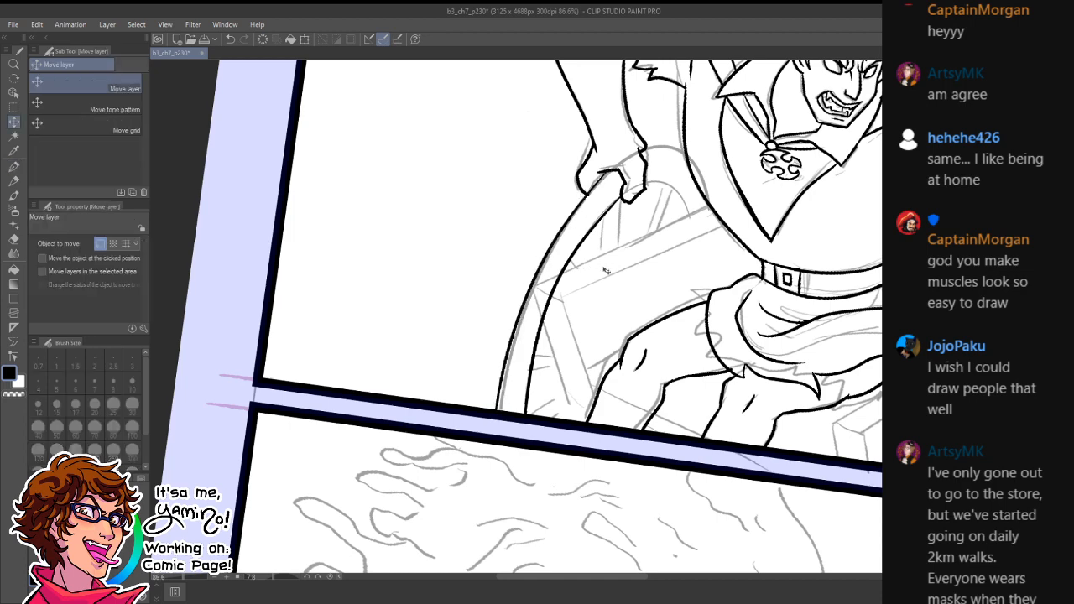
key(ctrl+z)
mouse_move(620, 291)
mouse_down()
mouse_move(599, 275)
mouse_move(637, 298)
mouse_up()
key(ctrl+space)
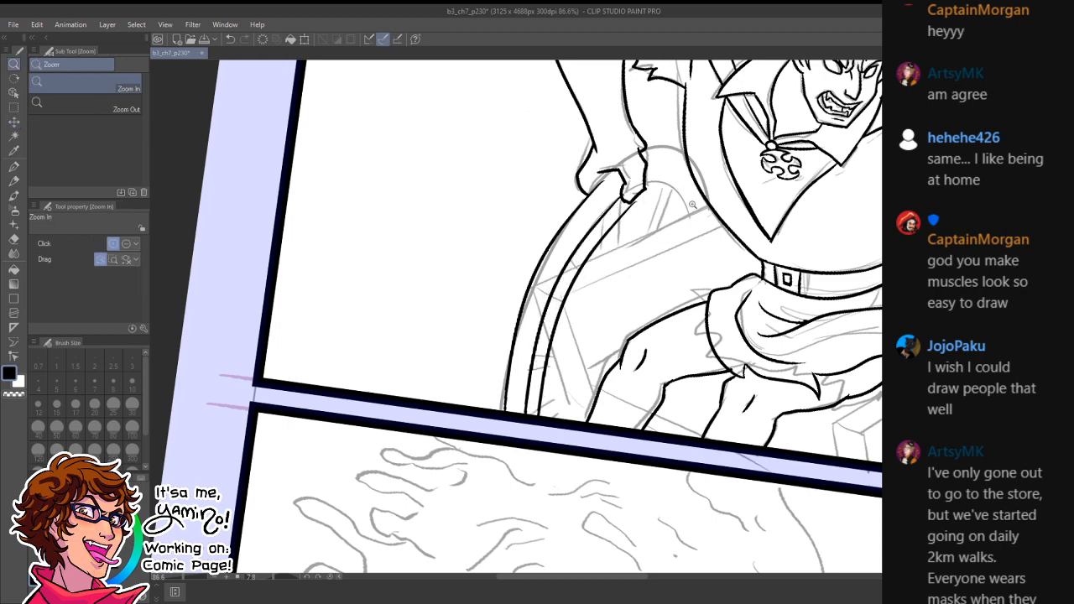
- Ink the wheel rim as three parallel curves running from beneath the left hand to the panel's lower border
mouse_move(688, 226)
mouse_down()
mouse_move(634, 262)
mouse_move(657, 268)
mouse_move(673, 231)
mouse_move(593, 164)
mouse_move(576, 378)
mouse_up()
key(shift+space)
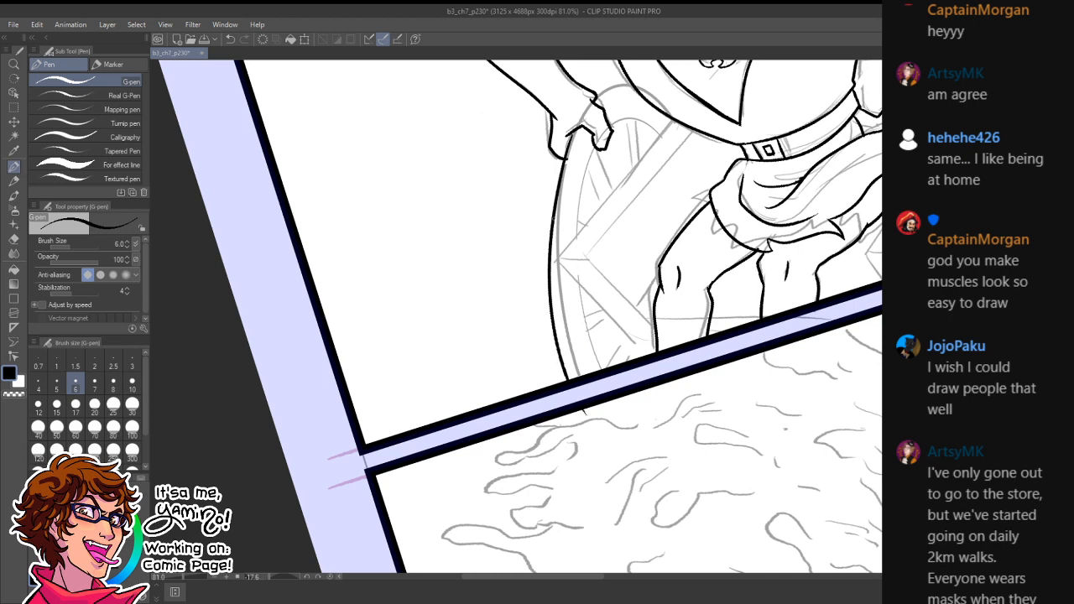
key(ctrl+z)
drag(565, 134, 576, 378)
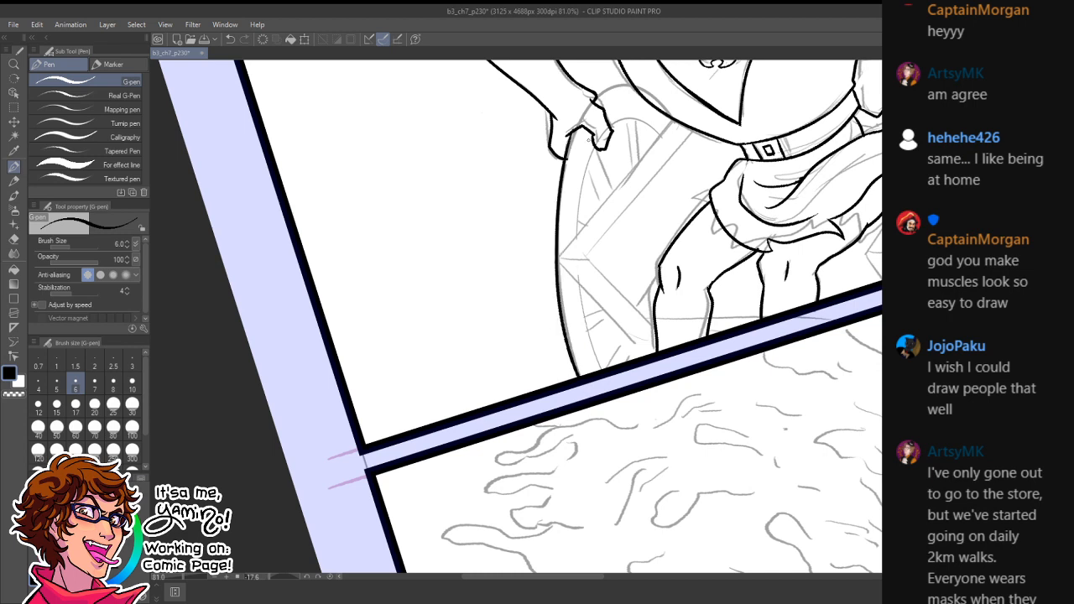
mouse_move(590, 132)
mouse_down()
mouse_move(569, 222)
mouse_move(577, 374)
mouse_up()
key(ctrl+z)
drag(591, 128, 579, 375)
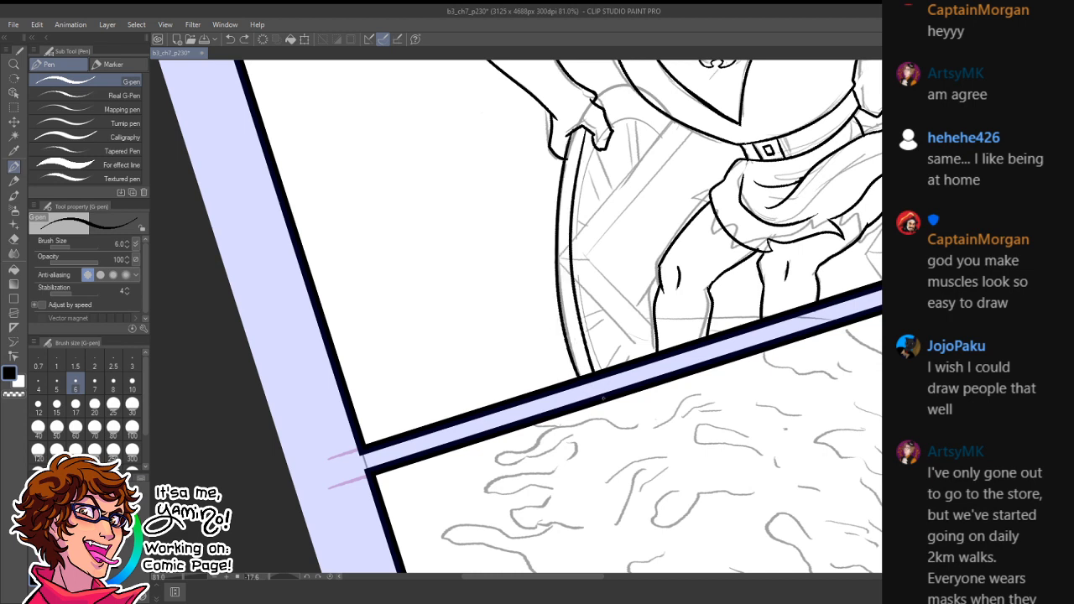
mouse_move(593, 141)
mouse_down()
mouse_move(623, 411)
mouse_move(589, 180)
mouse_move(558, 222)
mouse_move(624, 277)
mouse_move(638, 273)
mouse_up()
- Erase the tip of the left hand's outer edge that overshoots the wheel's outer rim line
key(ctrl+space)
scroll(643, 322, up, 4)
key(ctrl+space)
key(x)
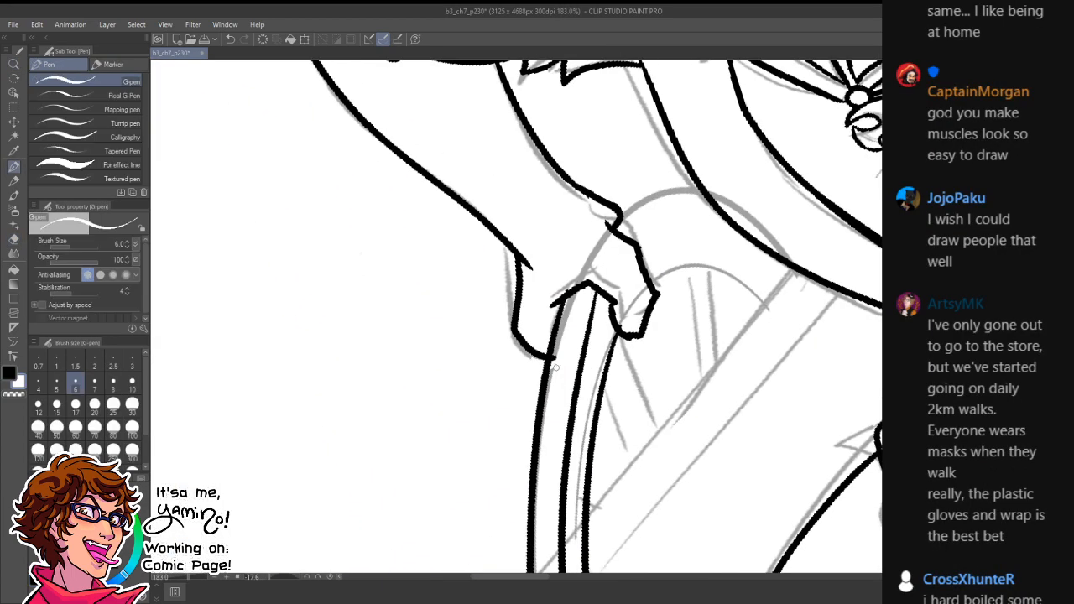
drag(559, 346, 555, 367)
key(shift+space)
key(x)
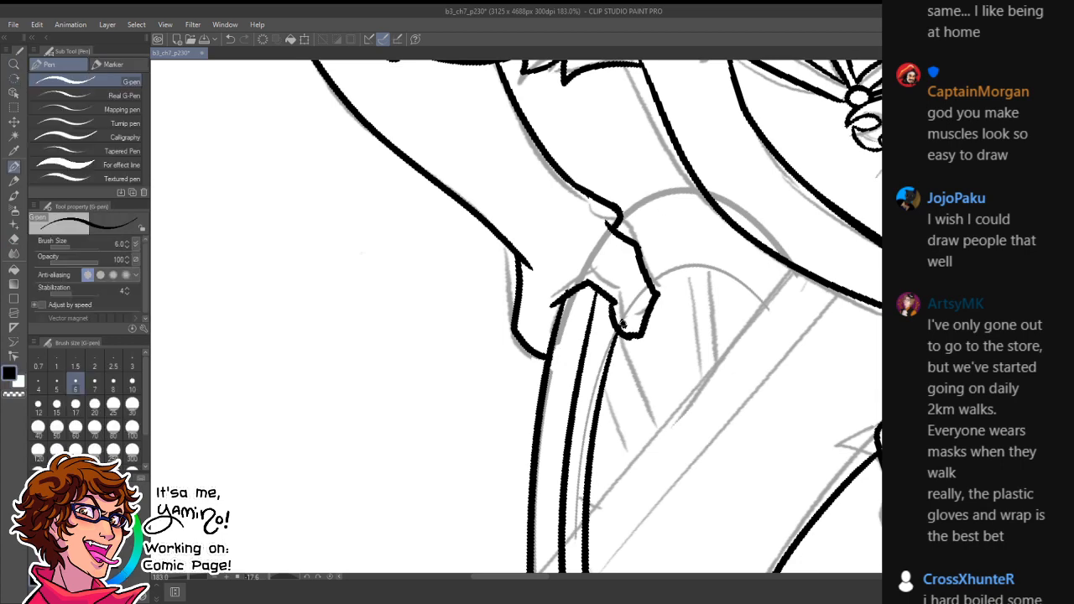
- Ink the wheel's outer rim arc between the left wrist and the torso
key(shift+space)
mouse_move(685, 183)
mouse_down()
mouse_move(580, 113)
mouse_move(483, 113)
mouse_move(488, 210)
mouse_up()
key(x)
key(ctrl+z)
key(x)
drag(491, 122, 484, 206)
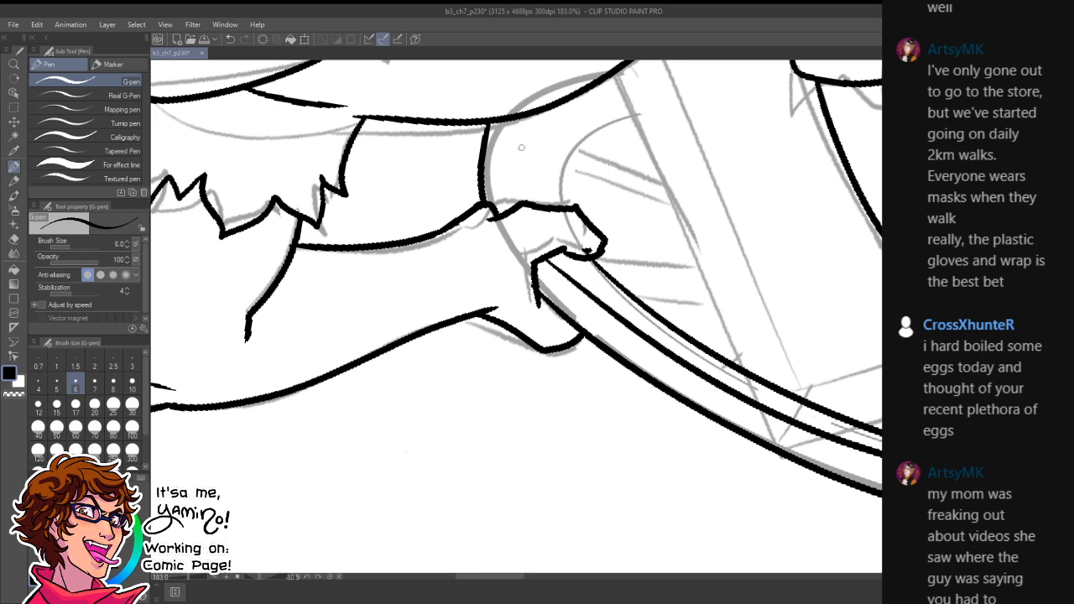
- Trim and redraw the upper end of the rim's middle line so it tucks under the left hand's knuckle
key(shift+space)
mouse_move(672, 157)
mouse_down()
mouse_move(781, 273)
mouse_move(758, 426)
mouse_up()
key(x)
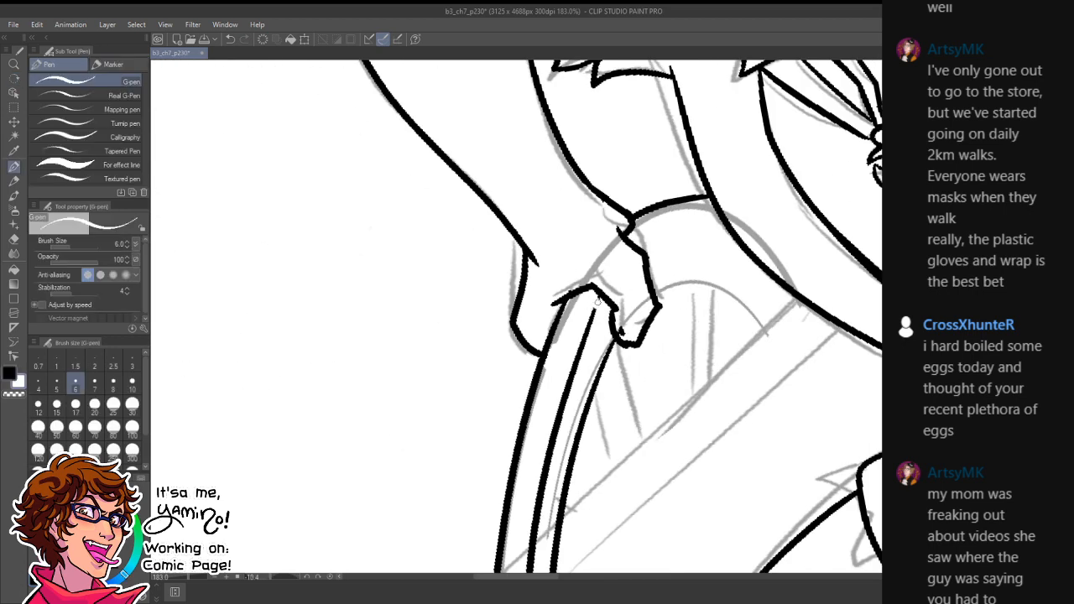
drag(599, 299, 580, 338)
key(x)
drag(605, 294, 583, 356)
key(x)
key(x)
drag(600, 305, 581, 359)
- Ink the second rim arc between the left hand and the torso, just inside the outer rim line
drag(641, 237, 724, 210)
key(ctrl+z)
mouse_move(639, 239)
mouse_down()
mouse_move(723, 212)
mouse_move(651, 240)
mouse_move(705, 214)
mouse_up()
key(e)
key(p)
drag(631, 225, 722, 199)
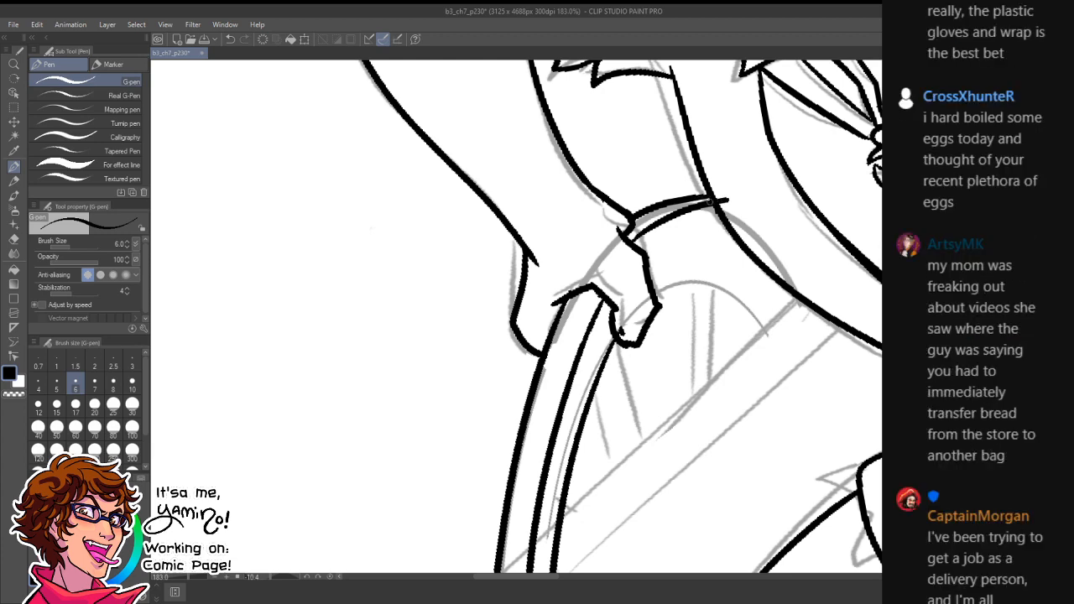
- Erase the front finger's angular side and re-ink it as a smoother line from the wrist to the fingertip
key(r)
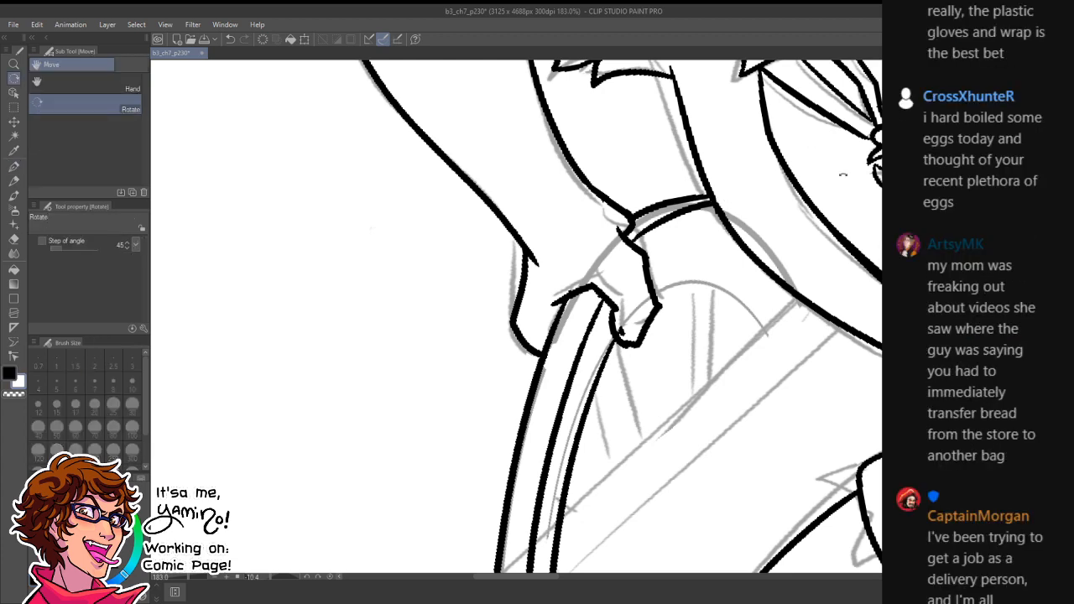
drag(842, 173, 689, 398)
key(p)
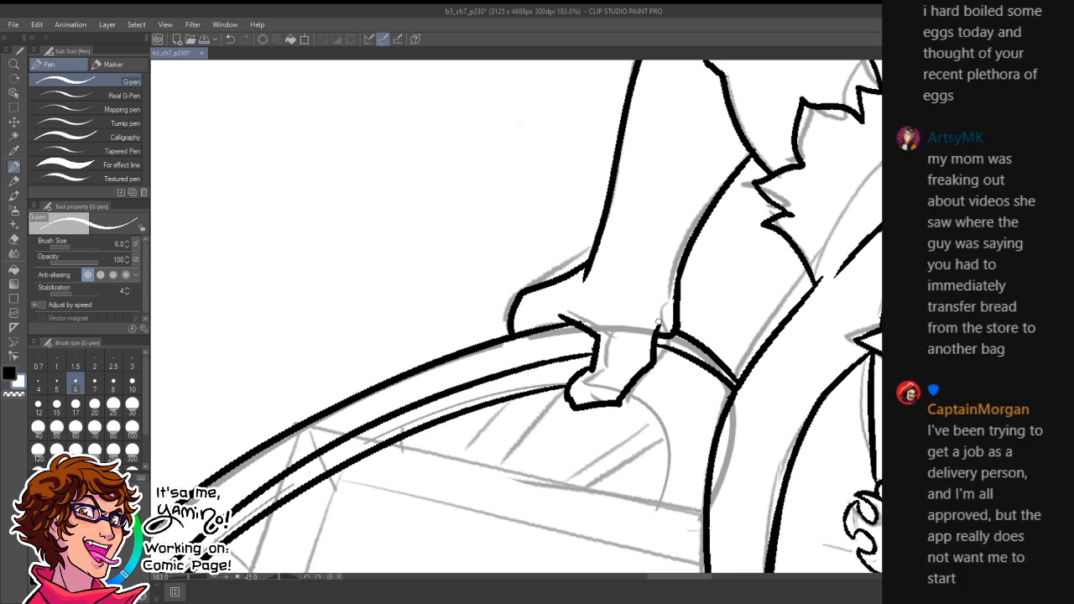
key(e)
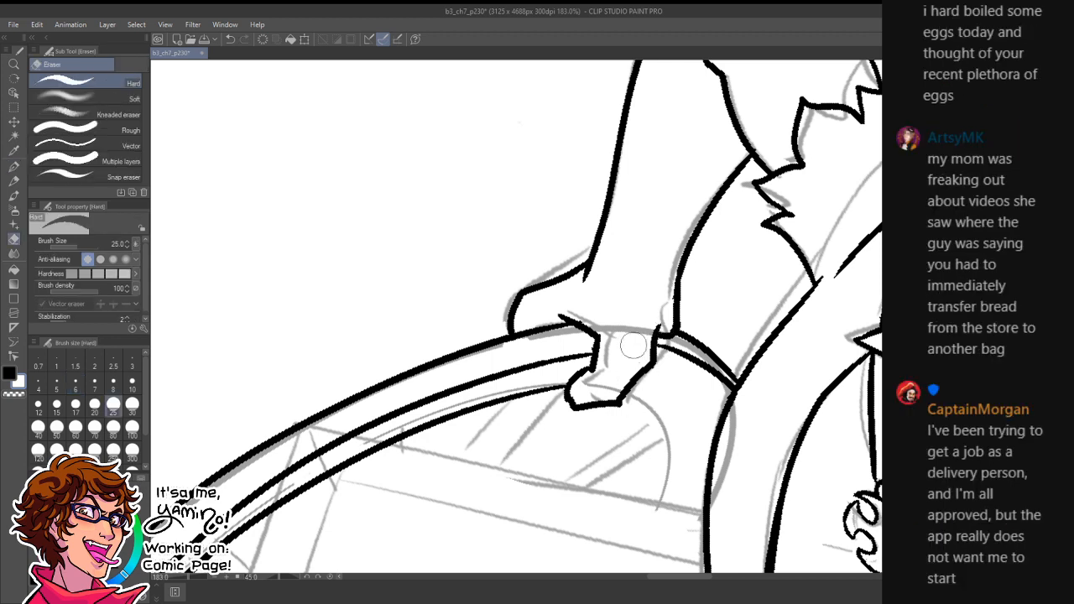
drag(650, 332, 616, 404)
key(p)
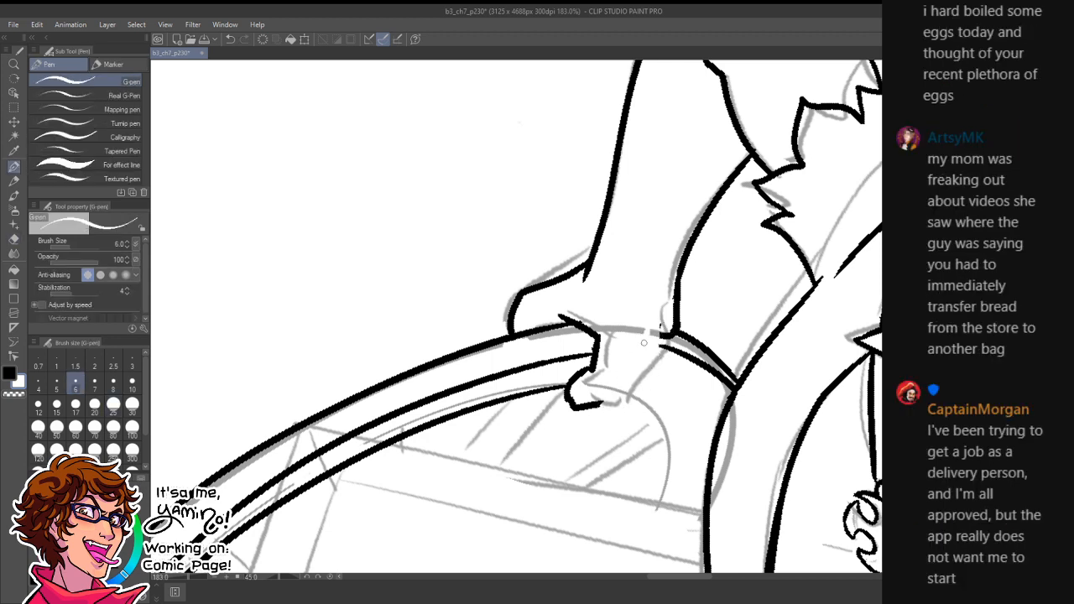
mouse_move(658, 329)
mouse_down()
mouse_move(643, 366)
mouse_move(603, 408)
mouse_up()
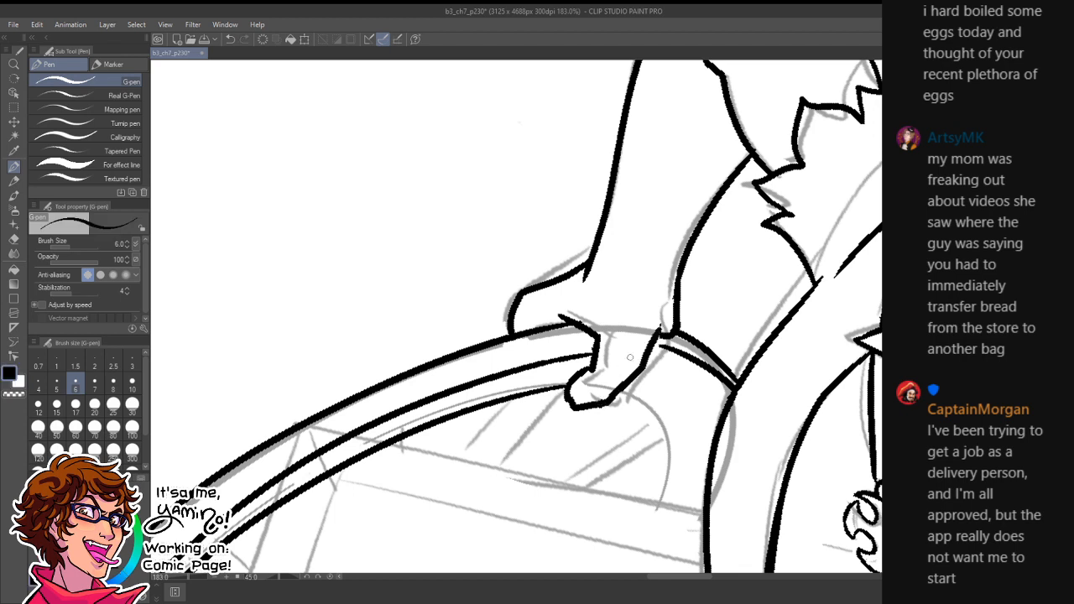
- Erase the ink where the forearm meets the rim beside the left wrist and re-ink the forearm's inner line there
key(e)
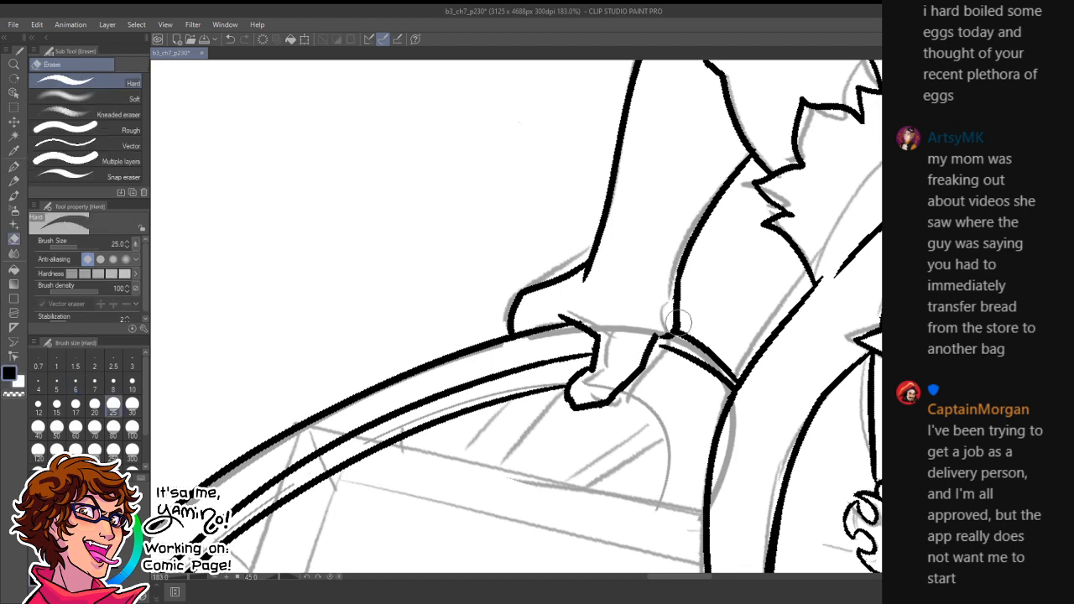
mouse_move(676, 333)
mouse_down()
mouse_move(668, 295)
mouse_move(661, 325)
mouse_up()
key(p)
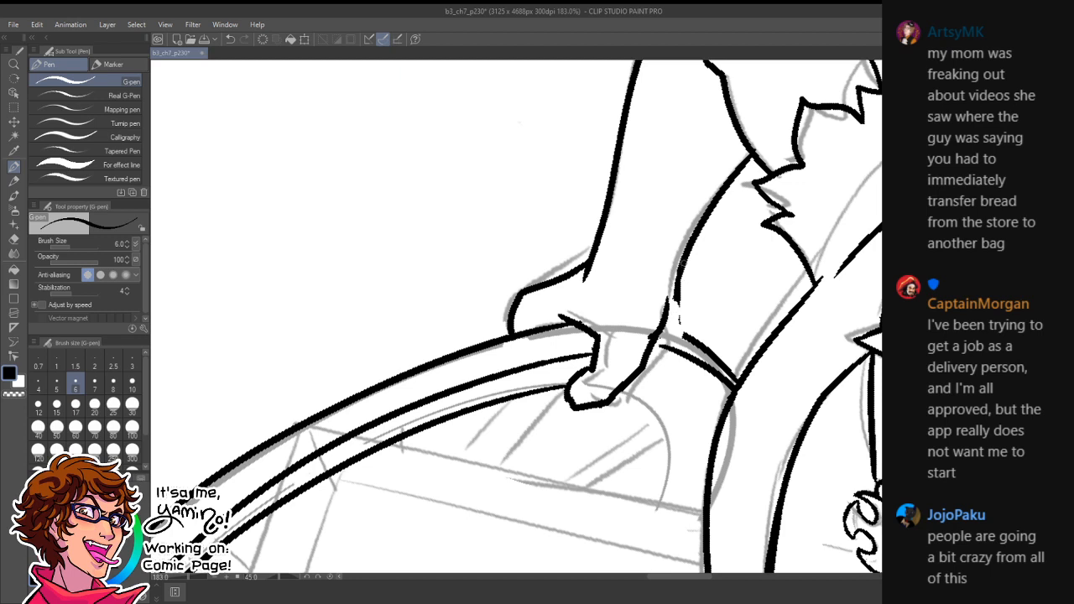
mouse_move(682, 265)
mouse_down()
mouse_move(674, 303)
mouse_move(648, 331)
mouse_move(688, 338)
mouse_up()
key(x)
key(x)
key(x)
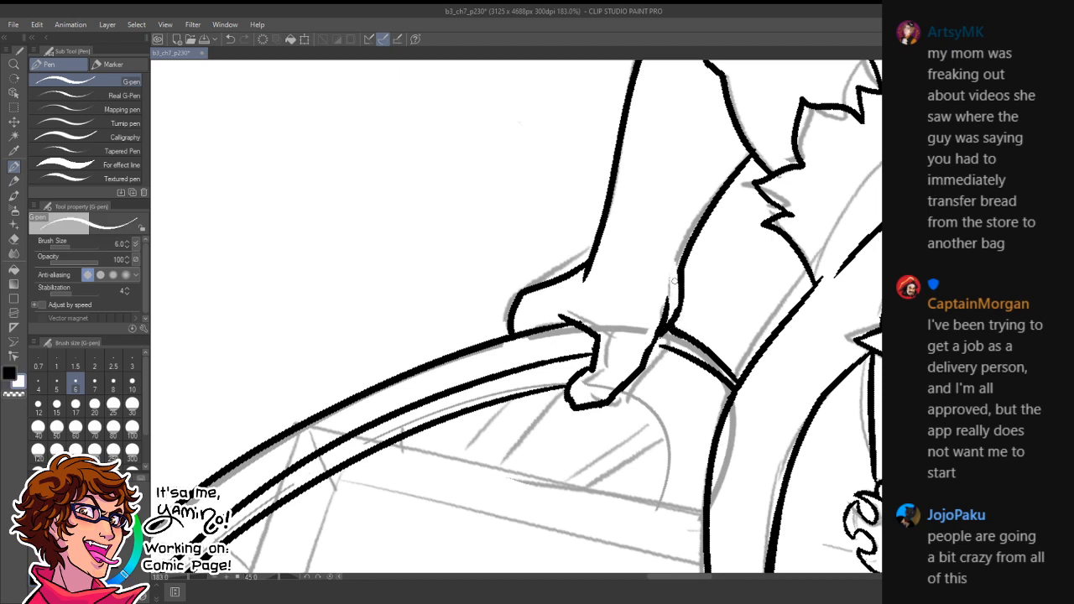
- White out the stray ink beside the left wrist and redraw the forearm line so it flows into the hand
drag(679, 289, 670, 324)
key(x)
mouse_move(681, 267)
mouse_down()
mouse_move(679, 321)
mouse_move(643, 368)
mouse_up()
key(x)
key(x)
- Ink the outer long edge of the wooden beam's end face where it crosses the wheel rim
key(ctrl+space)
drag(701, 316, 616, 347)
key(shift+space)
drag(772, 241, 670, 124)
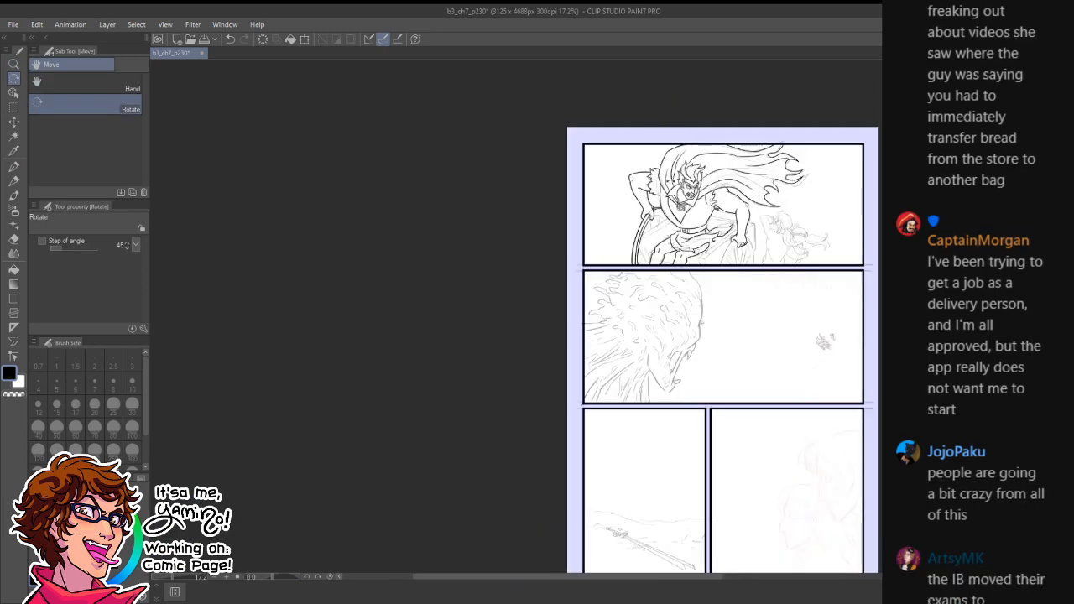
key(ctrl+space)
drag(652, 239, 699, 224)
drag(636, 268, 667, 264)
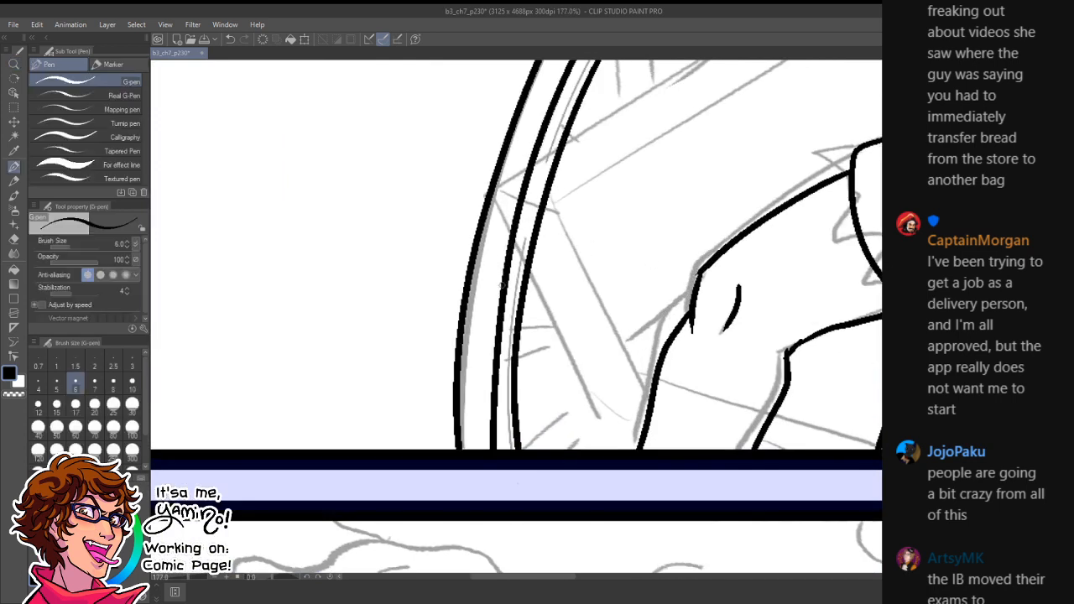
key(x)
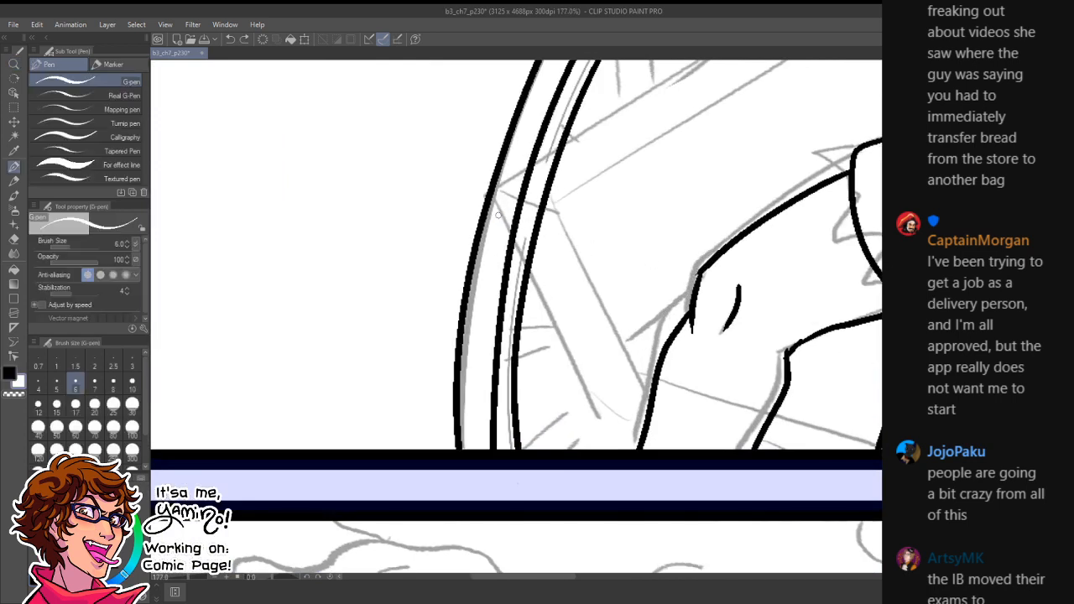
drag(501, 210, 607, 414)
key(ctrl+z)
key(x)
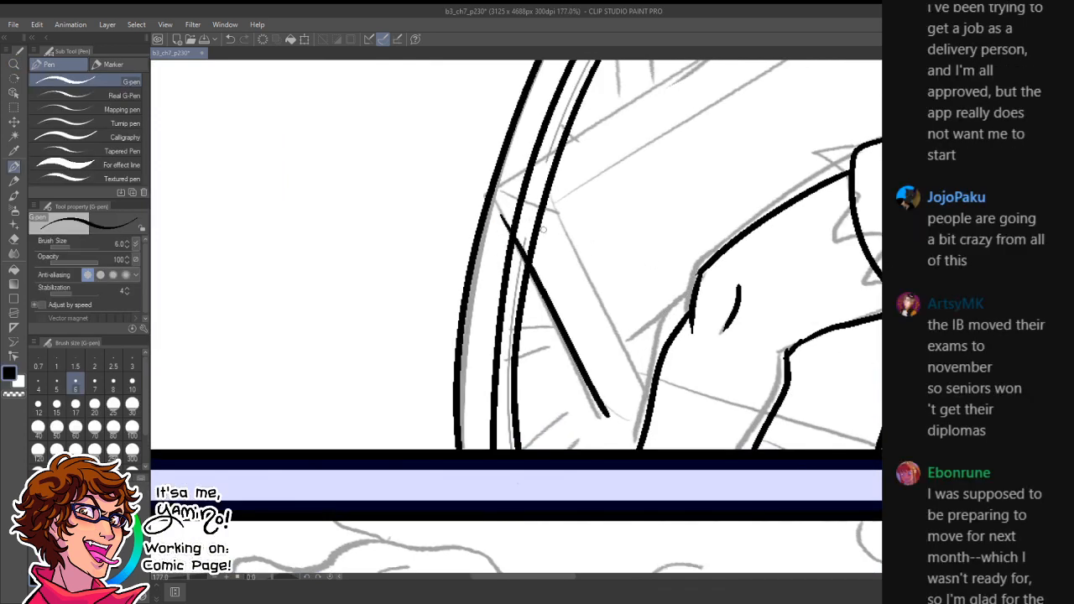
- Ink the upper end and inner notched edge of the beam's end face, closing its corner at the outer rim
mouse_move(488, 196)
mouse_down()
mouse_move(568, 209)
mouse_move(655, 409)
mouse_up()
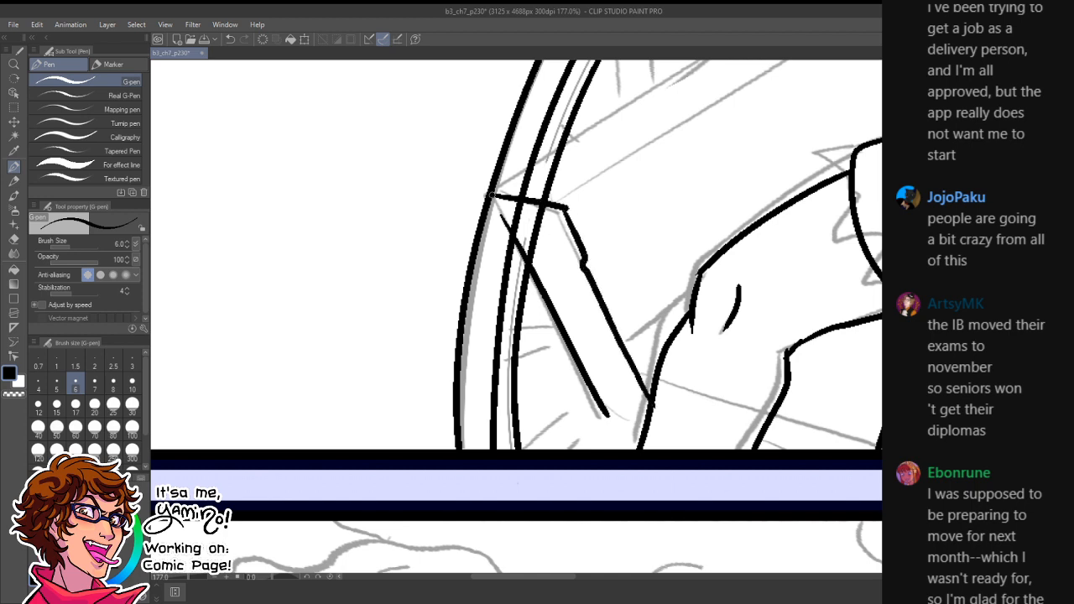
mouse_move(488, 197)
mouse_down()
mouse_move(531, 265)
mouse_move(515, 215)
mouse_move(547, 210)
mouse_move(531, 277)
mouse_up()
key(x)
- Ink the lower end of the beam's end face and the short edge running behind the man's shin
key(ctrl+space)
drag(579, 251, 623, 255)
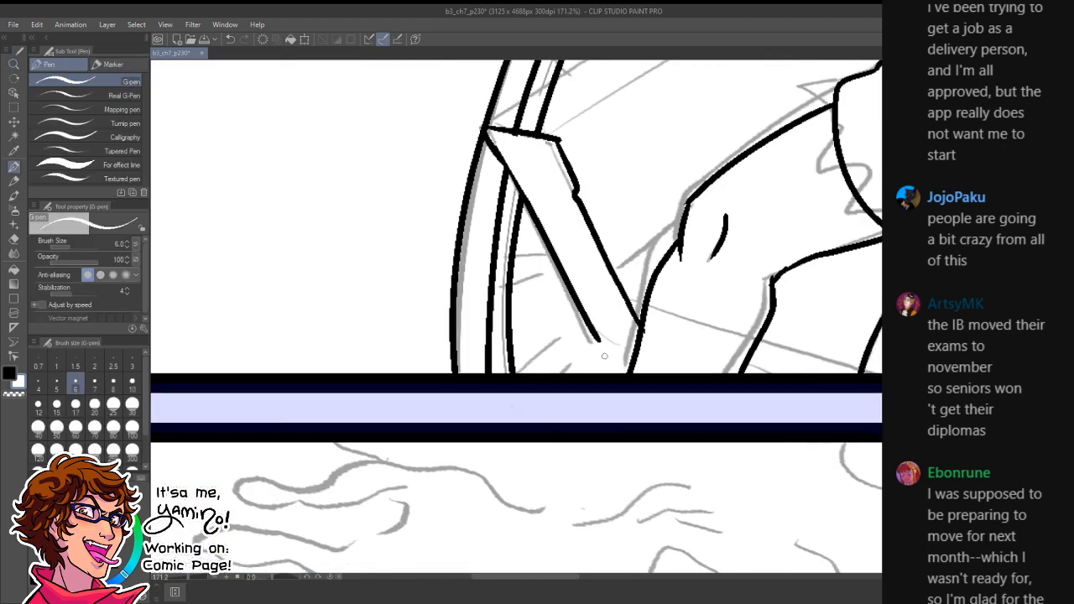
key(x)
drag(597, 339, 636, 352)
key(x)
mouse_move(633, 306)
mouse_down()
mouse_move(634, 329)
mouse_move(643, 311)
mouse_up()
key(x)
drag(598, 339, 631, 302)
- Clean up the beam's corner against the shin and ink its lower edge across the gap between the legs
key(space)
drag(873, 311, 662, 358)
key(shift+space)
mouse_move(766, 178)
mouse_down()
mouse_move(805, 369)
mouse_move(554, 320)
mouse_up()
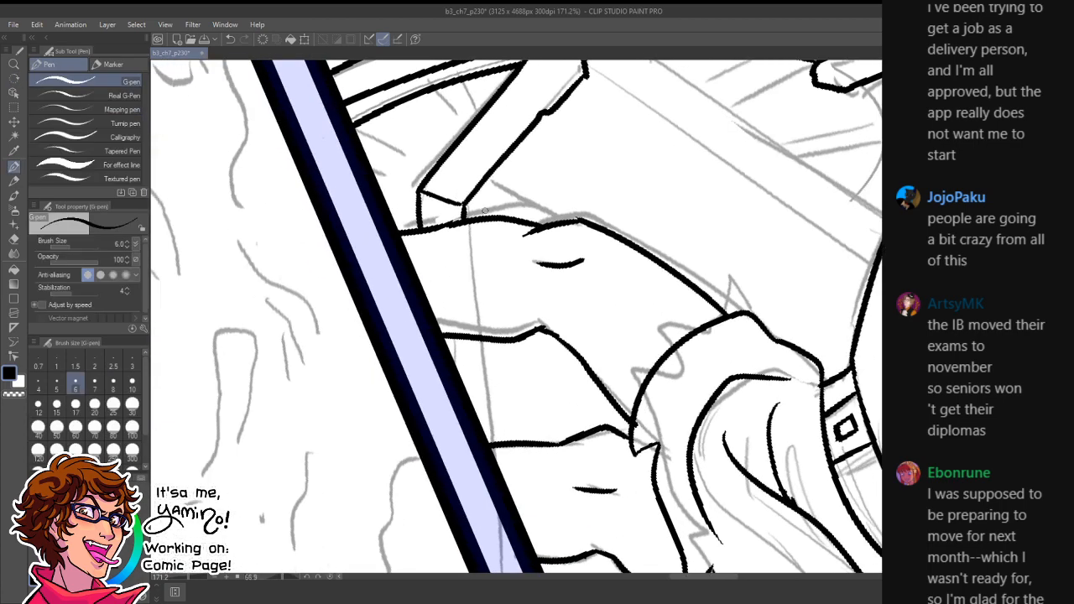
key(x)
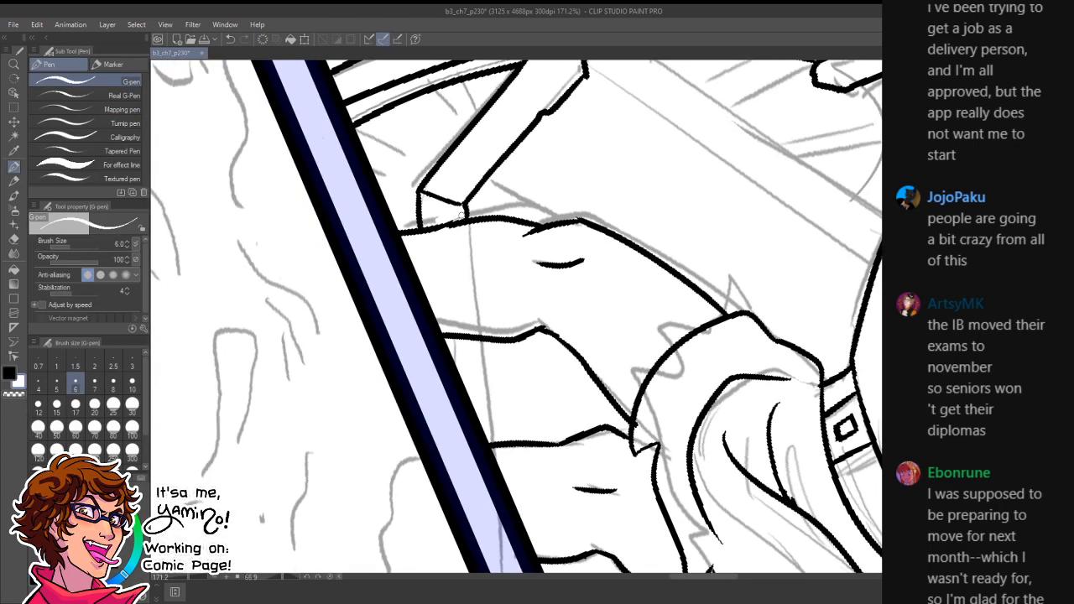
key(x)
drag(481, 334, 492, 445)
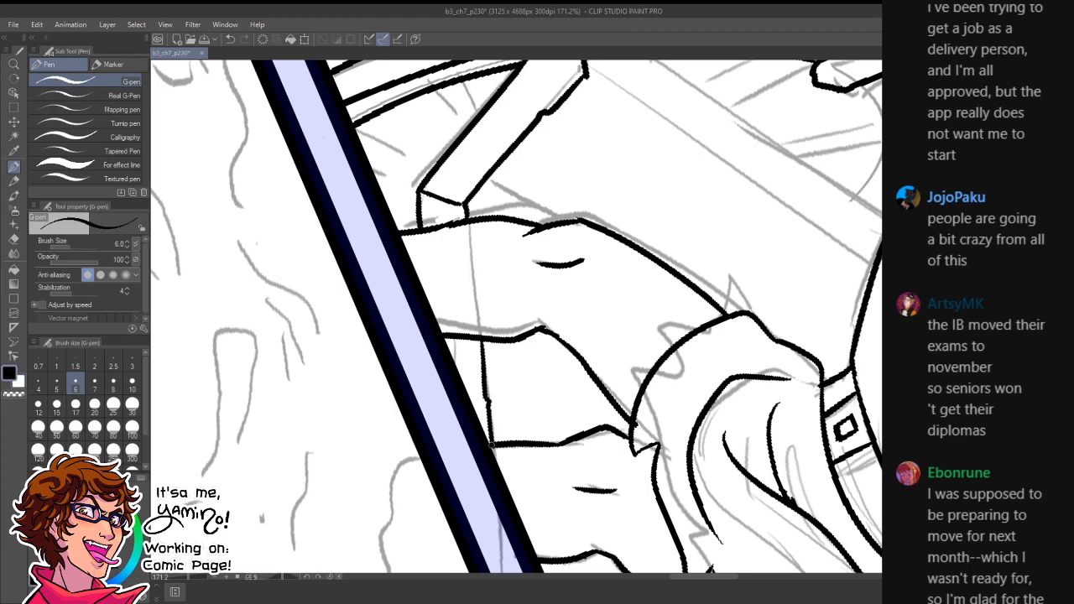
- Ink the wooden corner piece beyond the second leg, running its two sides down to the panel border
key(r)
drag(554, 203, 366, 295)
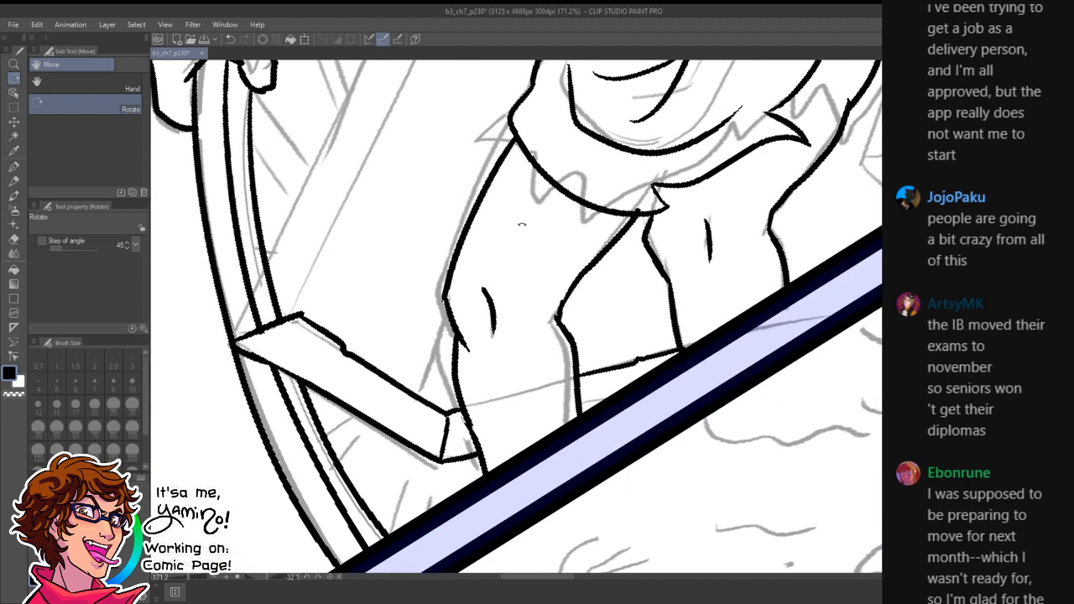
key(ctrl+space)
drag(727, 235, 626, 239)
double_click(836, 222)
key(ctrl+space)
drag(828, 347, 936, 361)
key(x)
drag(777, 358, 796, 428)
key(ctrl+z)
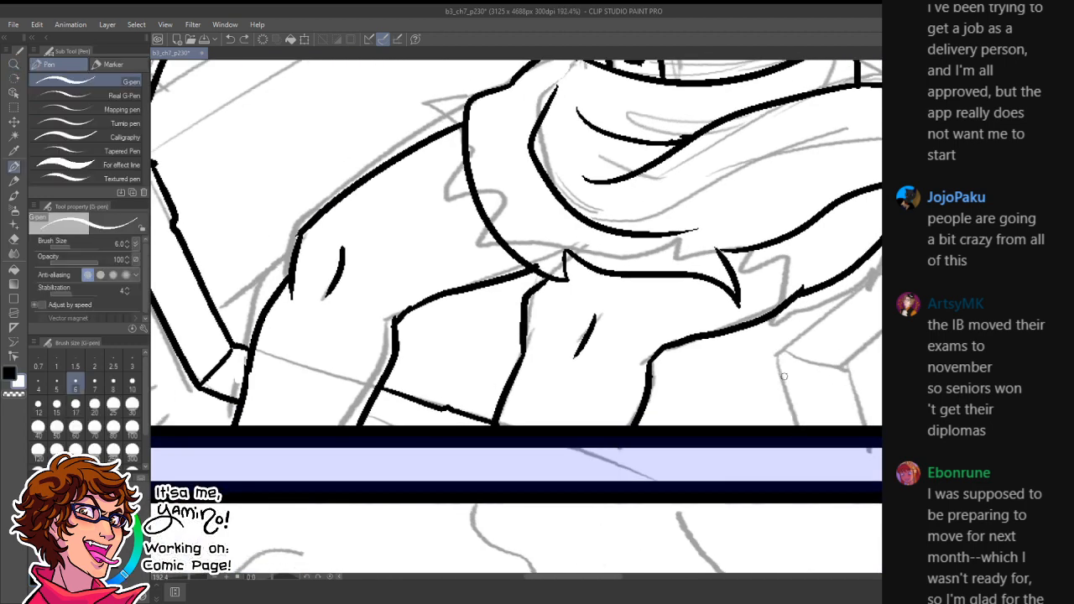
key(x)
drag(777, 359, 799, 427)
mouse_move(775, 360)
mouse_down()
mouse_move(836, 368)
mouse_move(870, 431)
mouse_up()
- Ink the beam's two long edges from the corners at the wheel rim up to the man's torso
key(ctrl+space)
drag(889, 367, 841, 376)
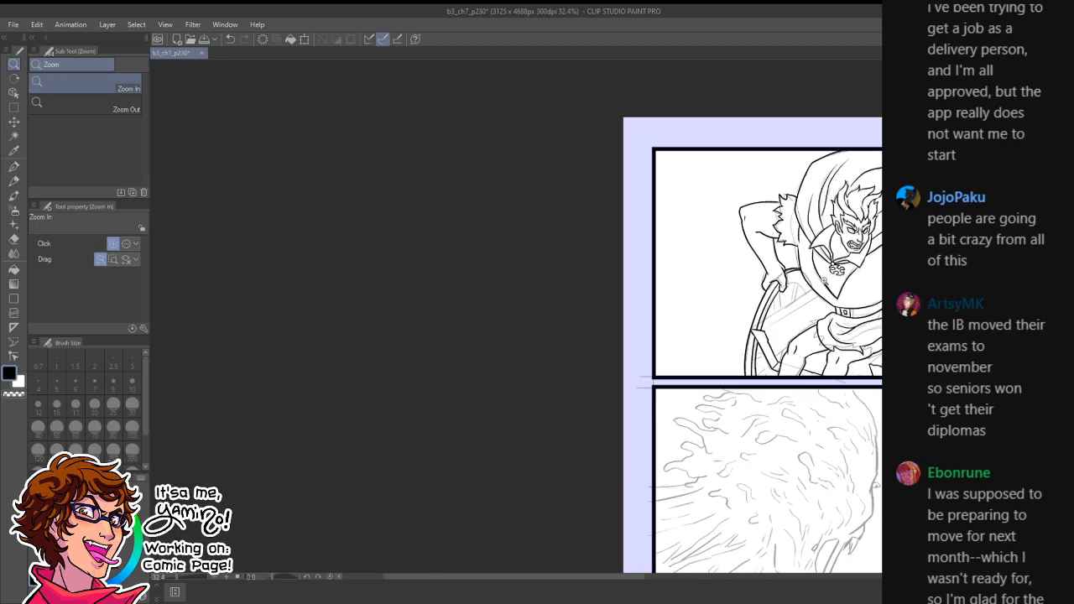
drag(877, 319, 734, 347)
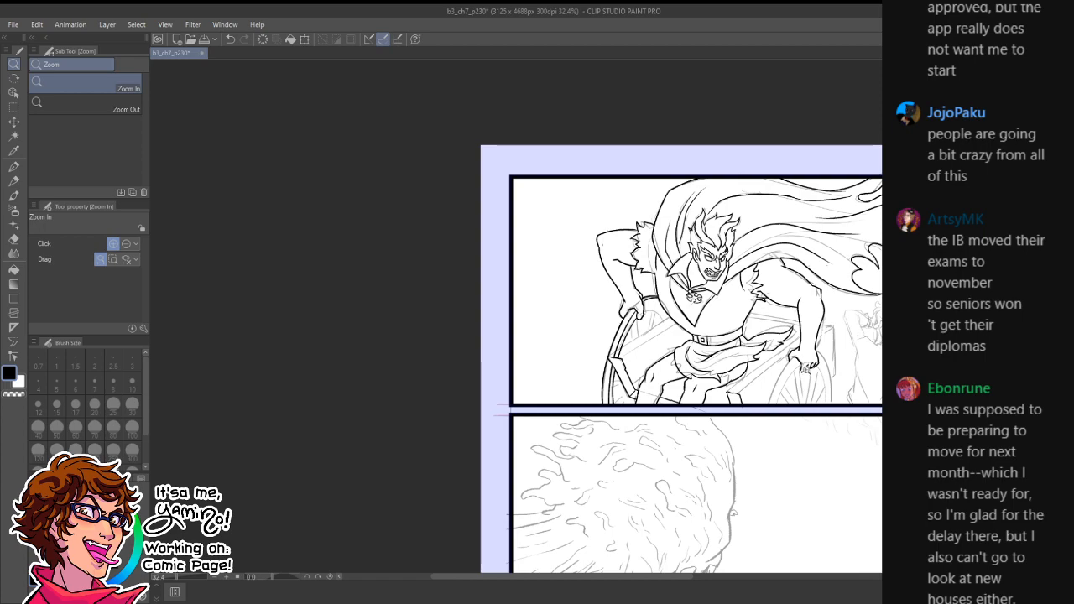
drag(620, 360, 691, 318)
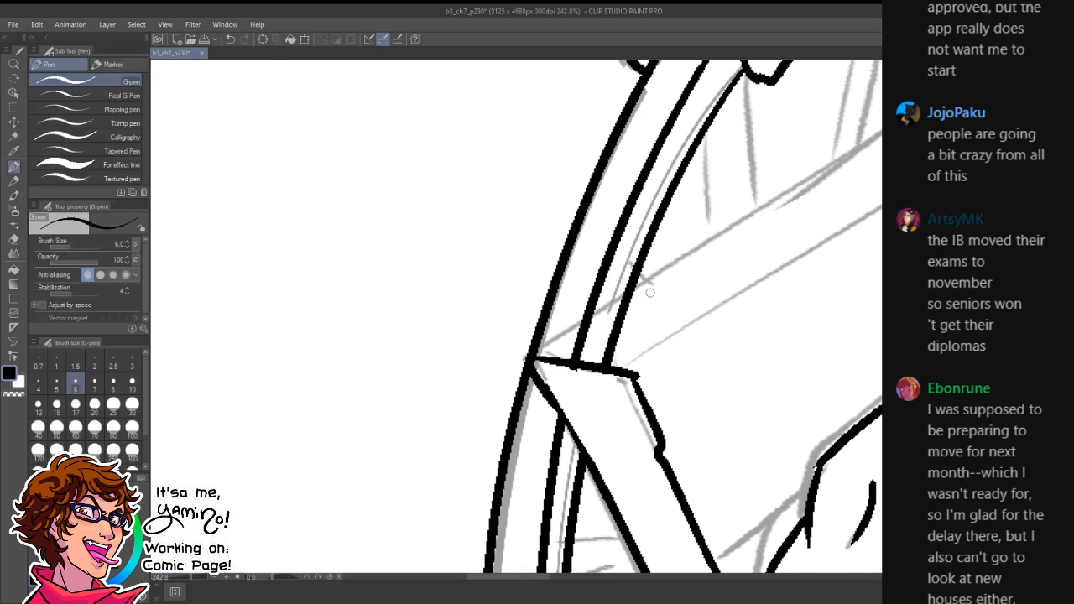
drag(739, 264, 526, 365)
drag(722, 291, 611, 346)
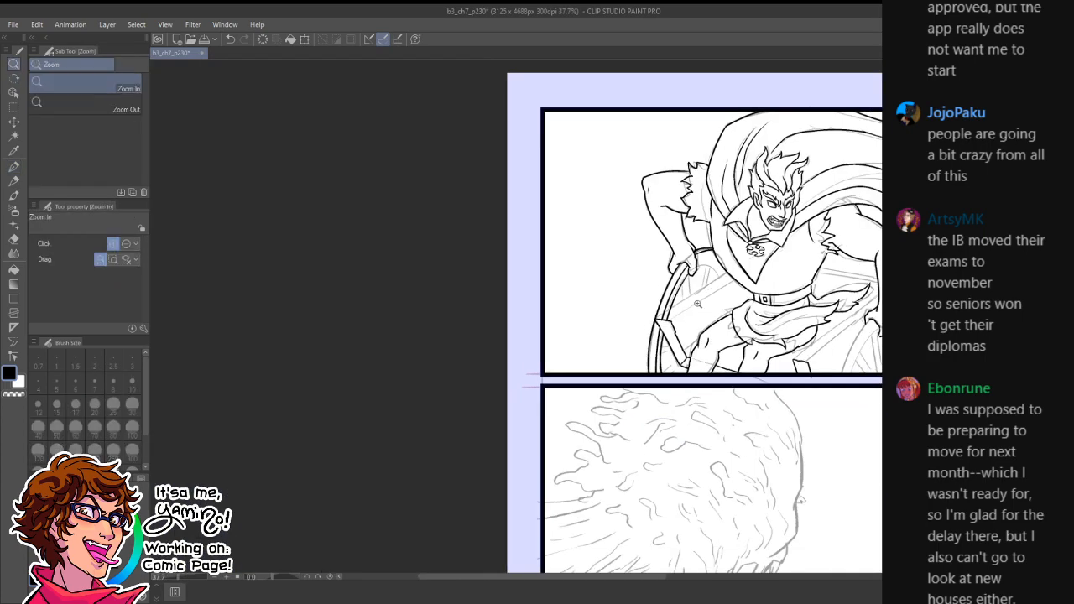
drag(717, 293, 794, 262)
drag(672, 327, 578, 375)
key(p)
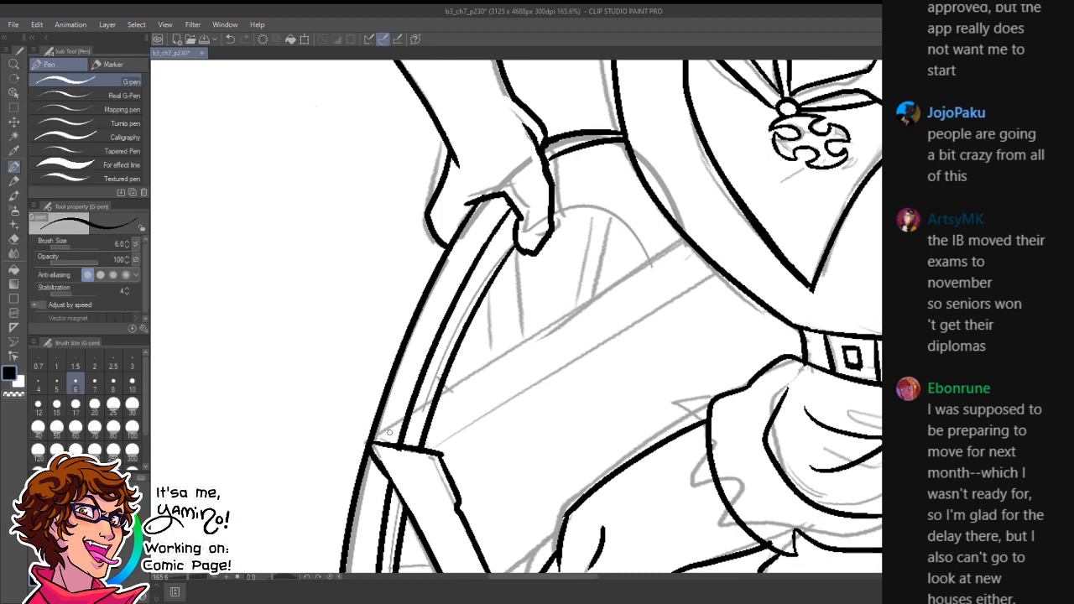
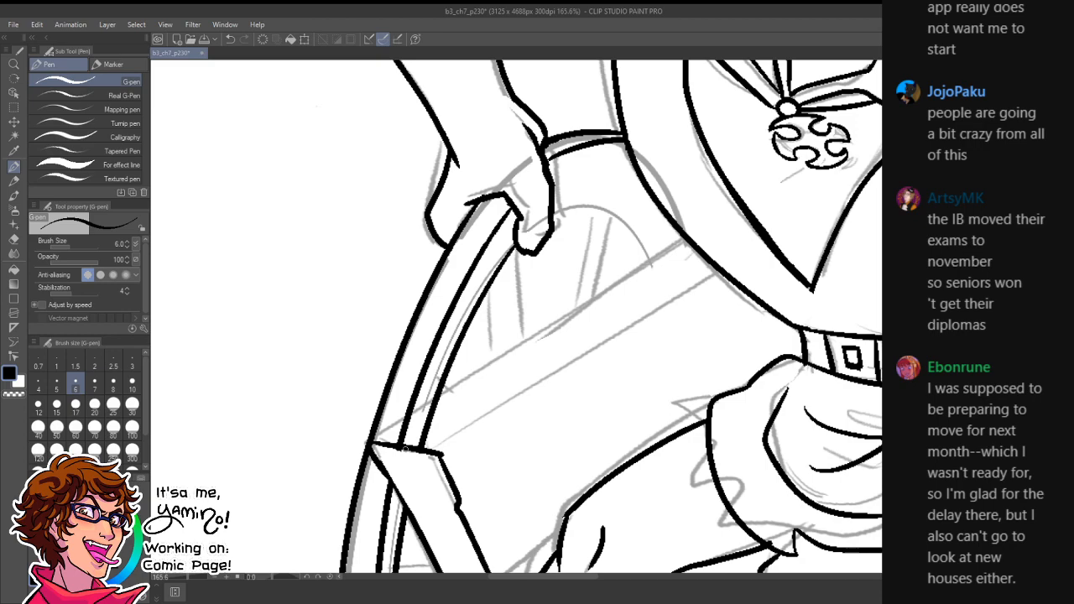
key(ctrl+space)
mouse_move(580, 411)
mouse_down()
mouse_move(563, 415)
mouse_move(577, 412)
mouse_up()
mouse_move(389, 433)
mouse_down()
mouse_move(674, 243)
mouse_move(425, 425)
mouse_move(723, 238)
mouse_move(366, 453)
mouse_move(379, 441)
mouse_move(437, 435)
mouse_move(442, 423)
mouse_move(421, 428)
mouse_move(446, 411)
mouse_move(409, 457)
mouse_move(476, 424)
mouse_move(601, 330)
mouse_move(479, 425)
mouse_up()
key(ctrl+z)
key(ctrl+z)
key(ctrl+space)
key(ctrl+z)
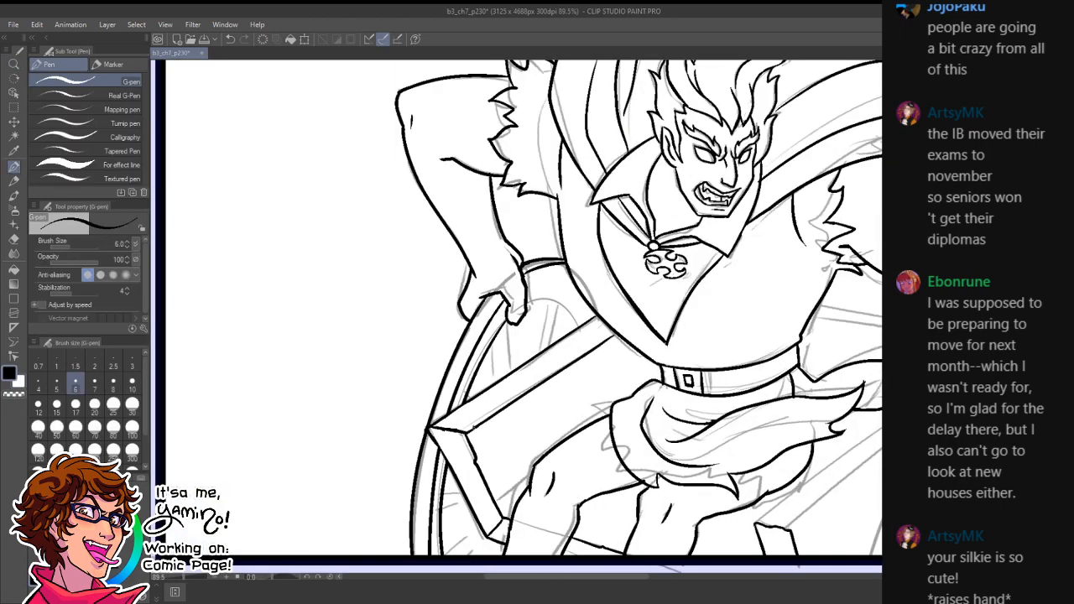
- Add thin wood-grain lines along the beam's upper and front faces between the wheel rim and the waist
key(x)
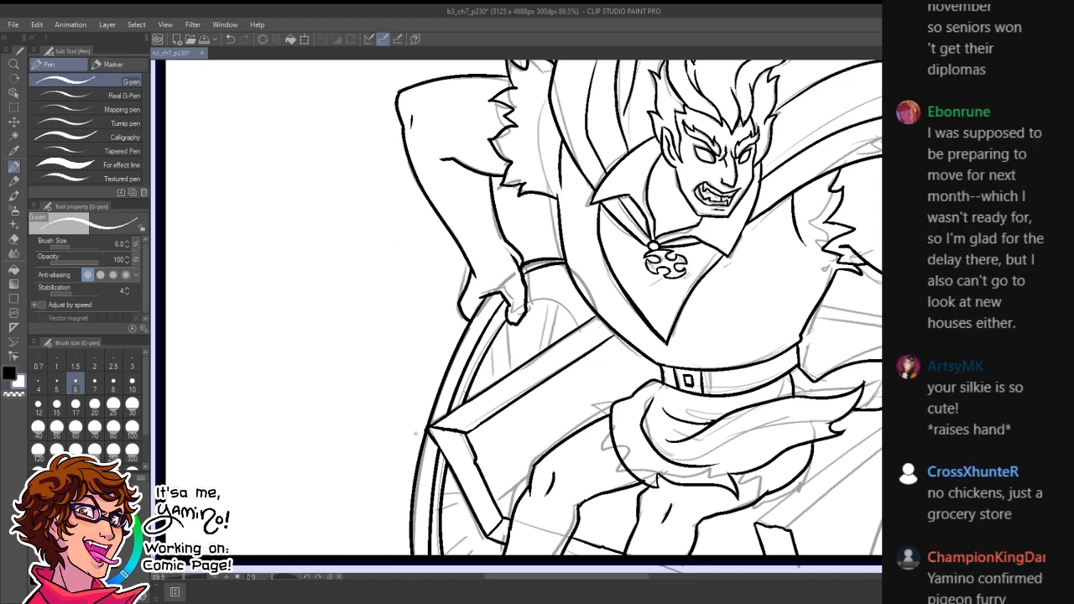
key(x)
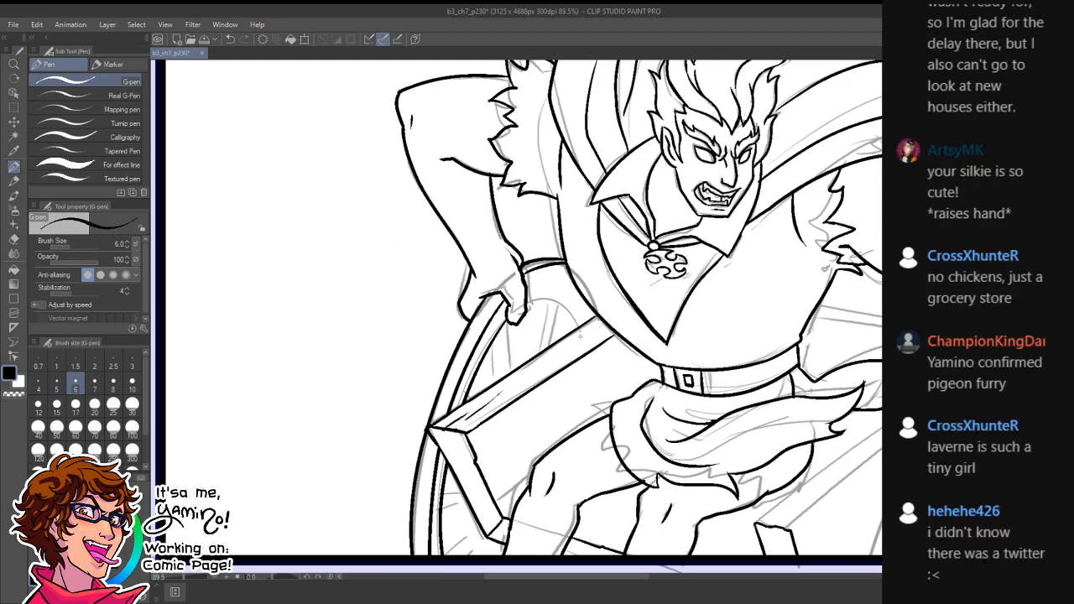
drag(606, 323, 574, 344)
mouse_move(509, 434)
mouse_down()
mouse_move(487, 459)
mouse_move(611, 366)
mouse_up()
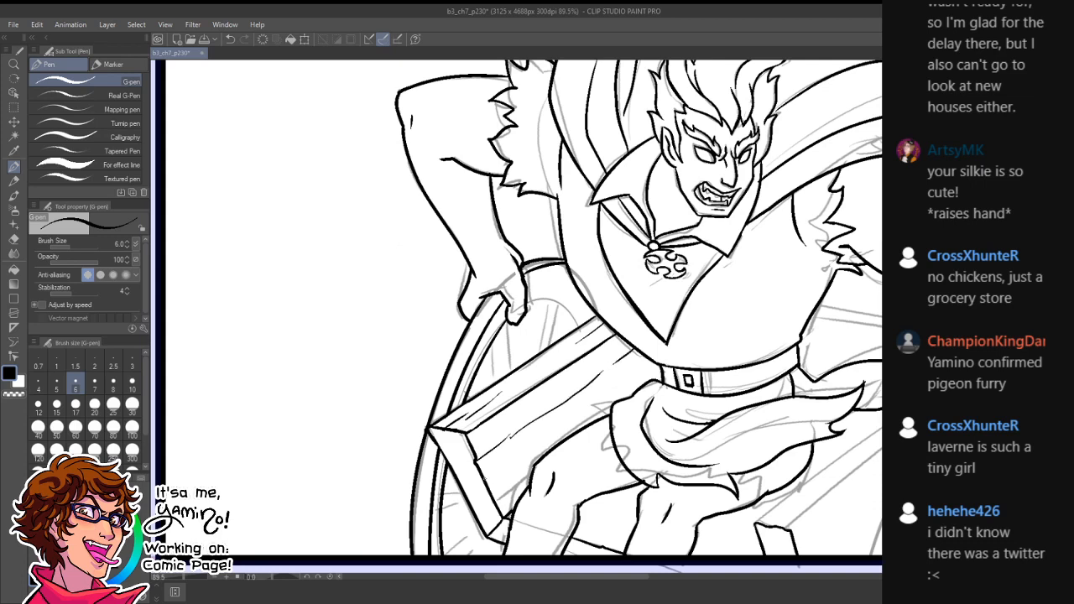
mouse_move(484, 481)
mouse_down()
mouse_move(530, 454)
mouse_move(506, 490)
mouse_up()
key(ctrl+z)
drag(573, 416, 658, 363)
key(ctrl+z)
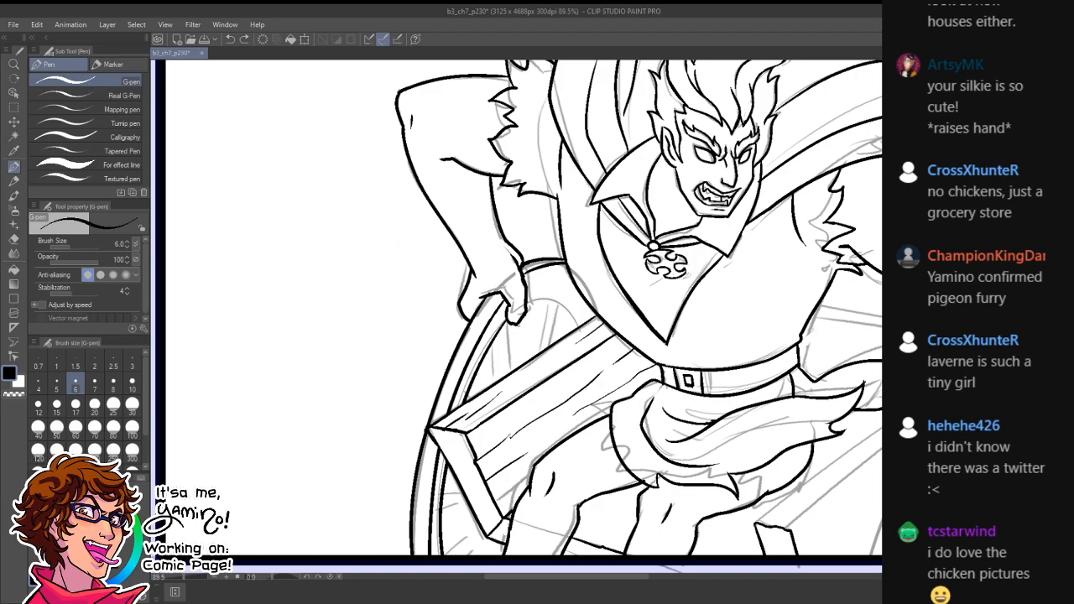
- Ink the small arch from the left hand's front finger over to the beam's upper edge
key(shift+space)
drag(501, 327, 630, 336)
key(ctrl+space)
key(shift+space)
drag(596, 281, 530, 356)
key(v)
key(p)
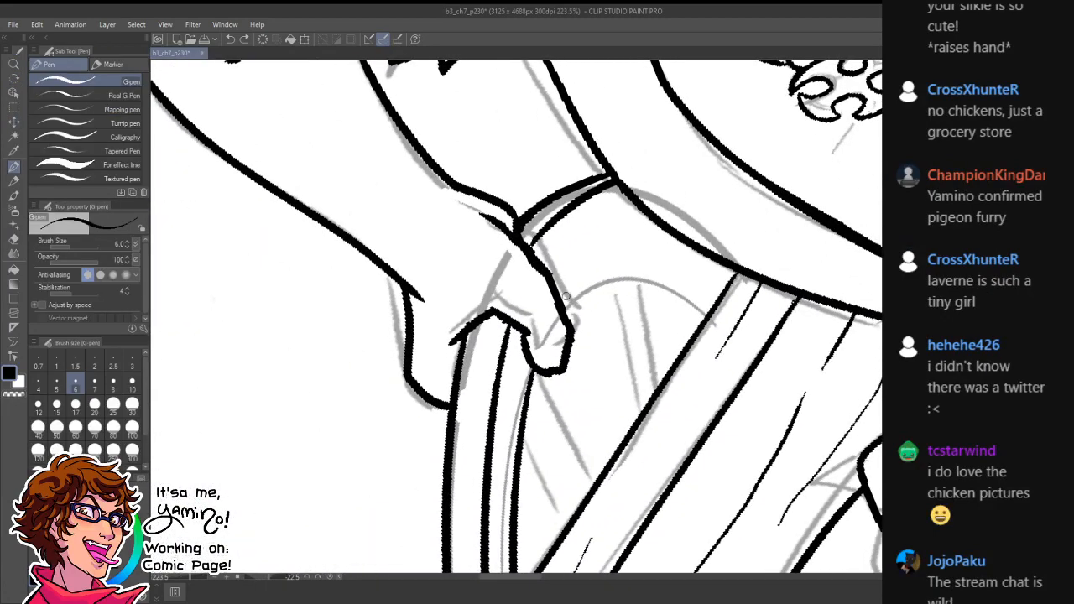
mouse_move(560, 308)
mouse_down()
mouse_move(599, 262)
mouse_move(688, 310)
mouse_up()
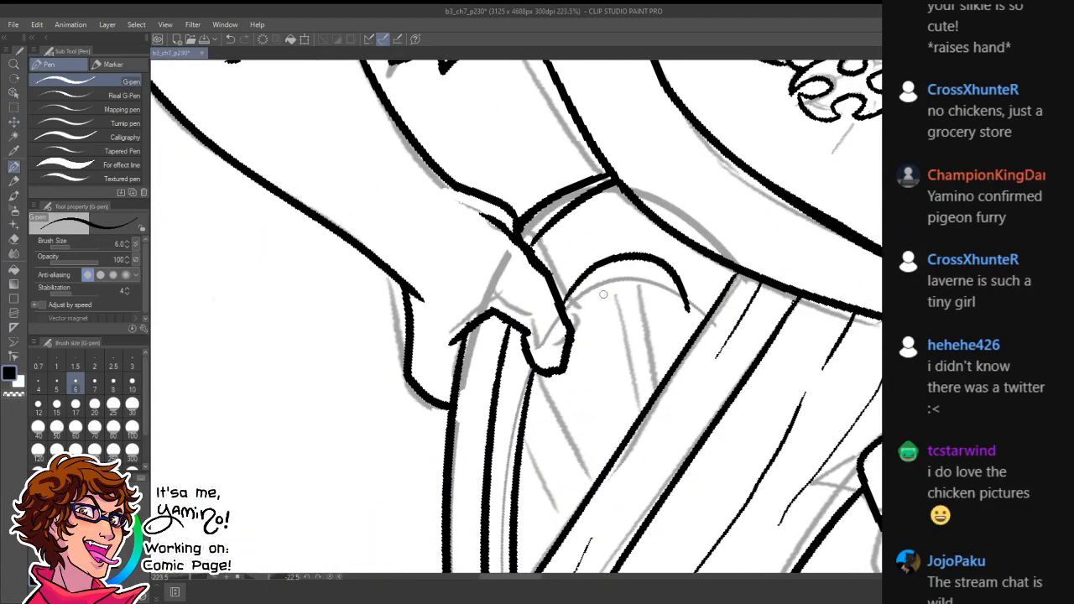
key(ctrl+z)
mouse_move(563, 304)
mouse_down()
mouse_move(612, 263)
mouse_move(712, 307)
mouse_up()
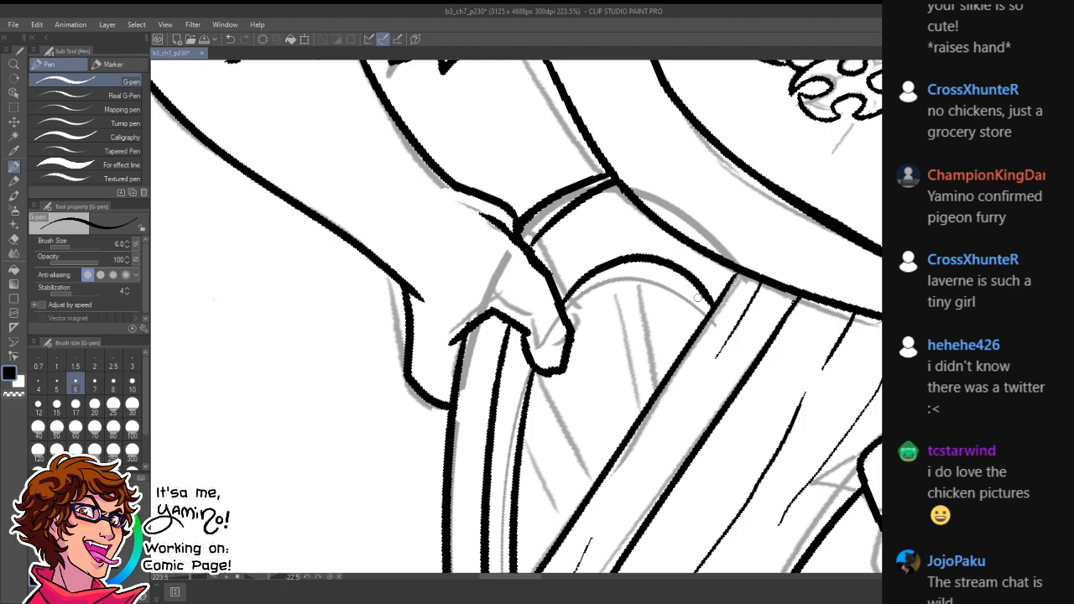
- Re-ink the small pointed fold in the skirt's hem between the man's thighs
key(ctrl+space)
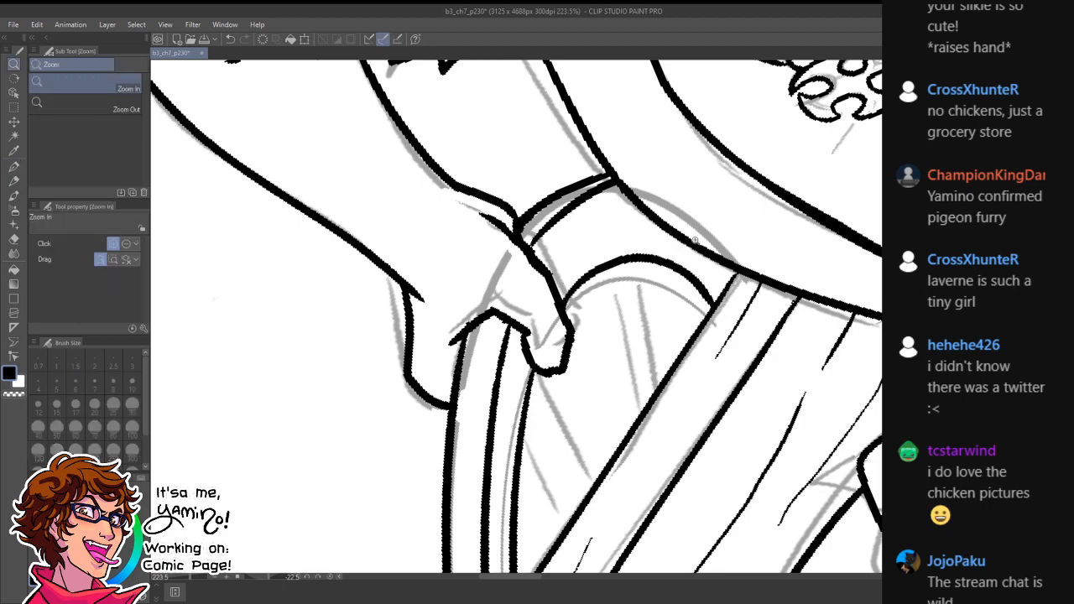
drag(713, 298, 619, 353)
drag(696, 322, 691, 375)
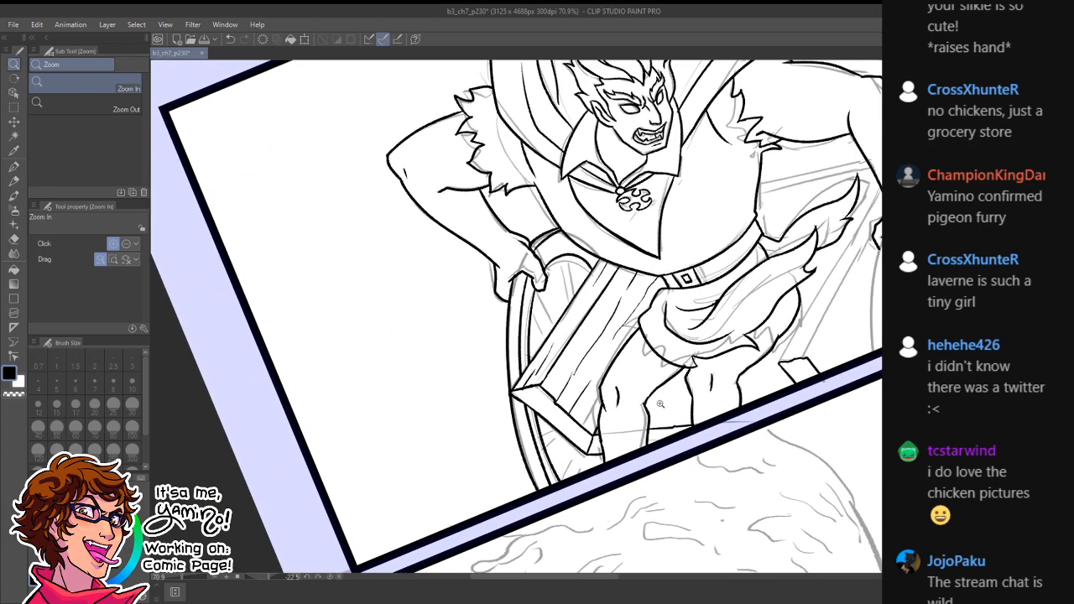
drag(847, 300, 711, 404)
drag(548, 451, 602, 421)
key(r)
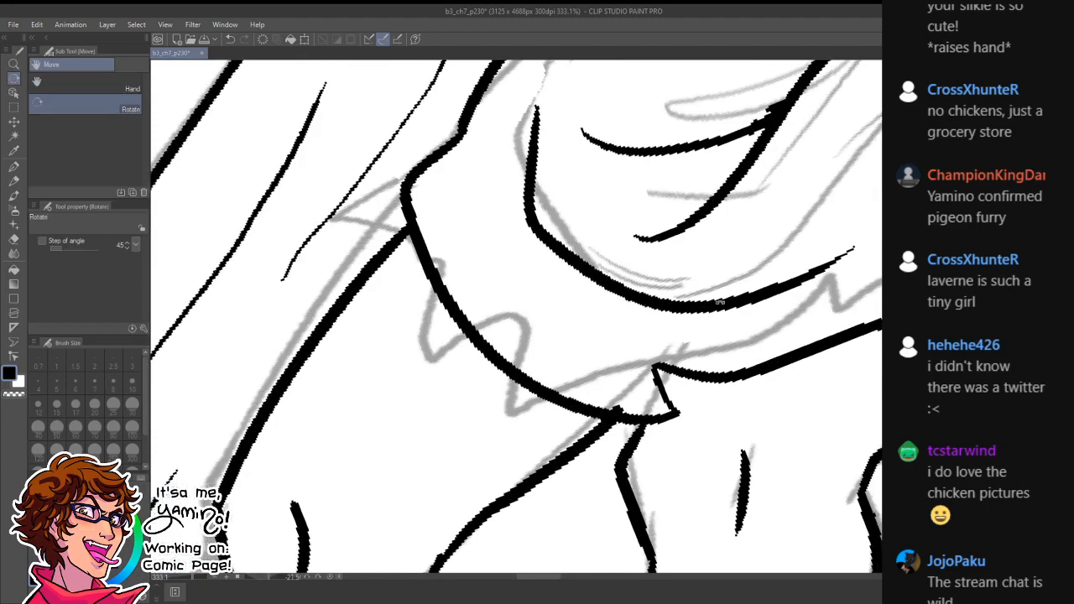
drag(654, 331, 528, 423)
key(p)
mouse_move(477, 396)
mouse_down()
mouse_move(482, 447)
mouse_move(465, 423)
mouse_move(489, 471)
mouse_up()
key(ctrl+z)
key(x)
key(x)
key(ctrl+z)
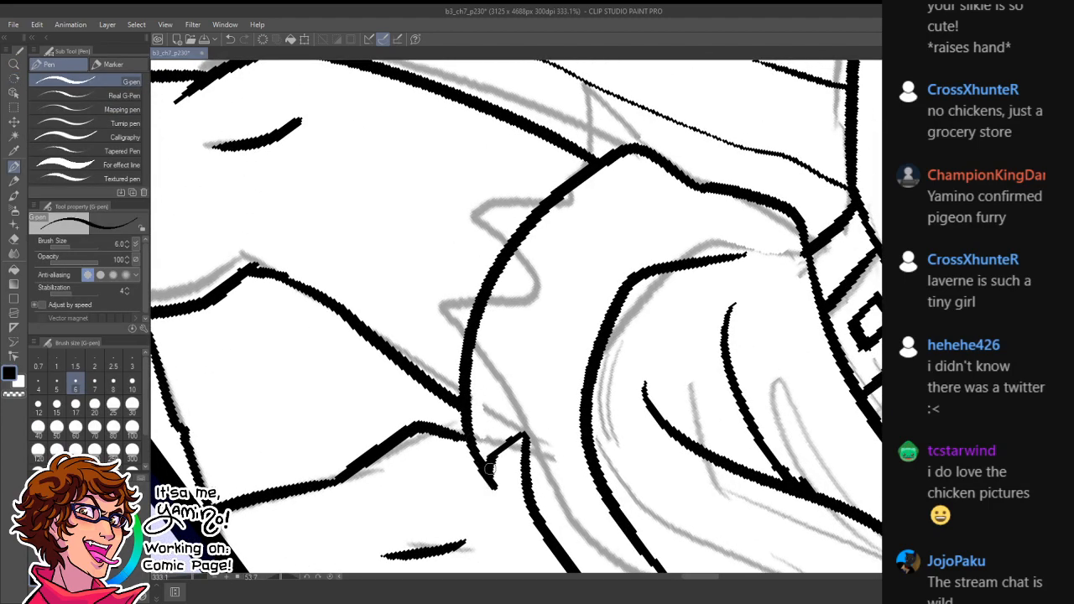
drag(520, 435, 489, 472)
- Add three thin wood-grain lines running down the beam's end face beside the wheel rim
key(ctrl+space)
key(r)
mouse_move(560, 387)
mouse_down()
mouse_move(498, 407)
mouse_move(429, 346)
mouse_move(562, 398)
mouse_up()
key(ctrl+space)
drag(488, 335, 544, 332)
key(x)
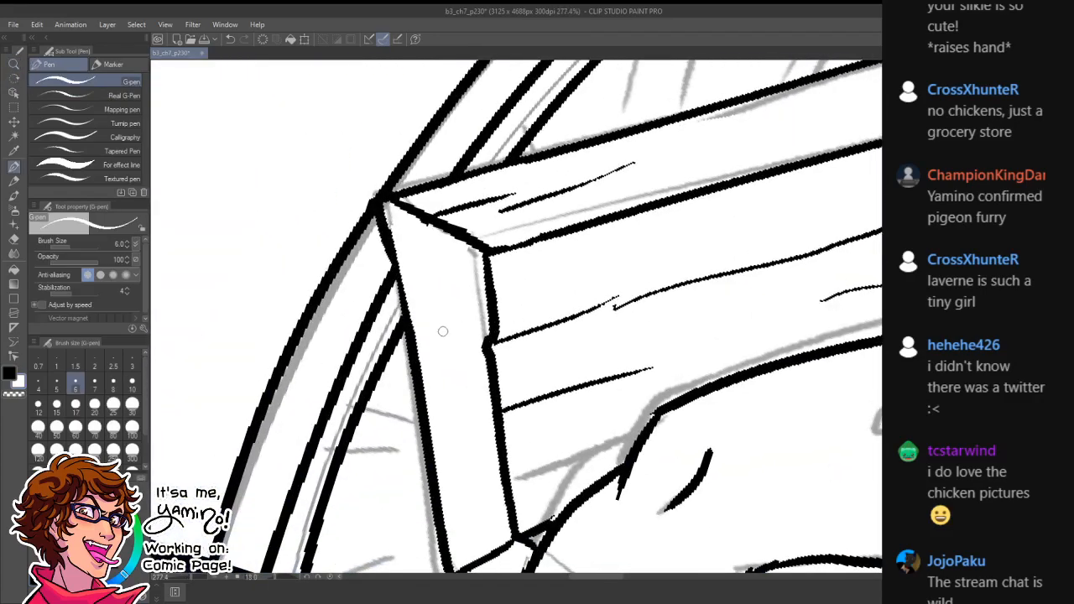
key(x)
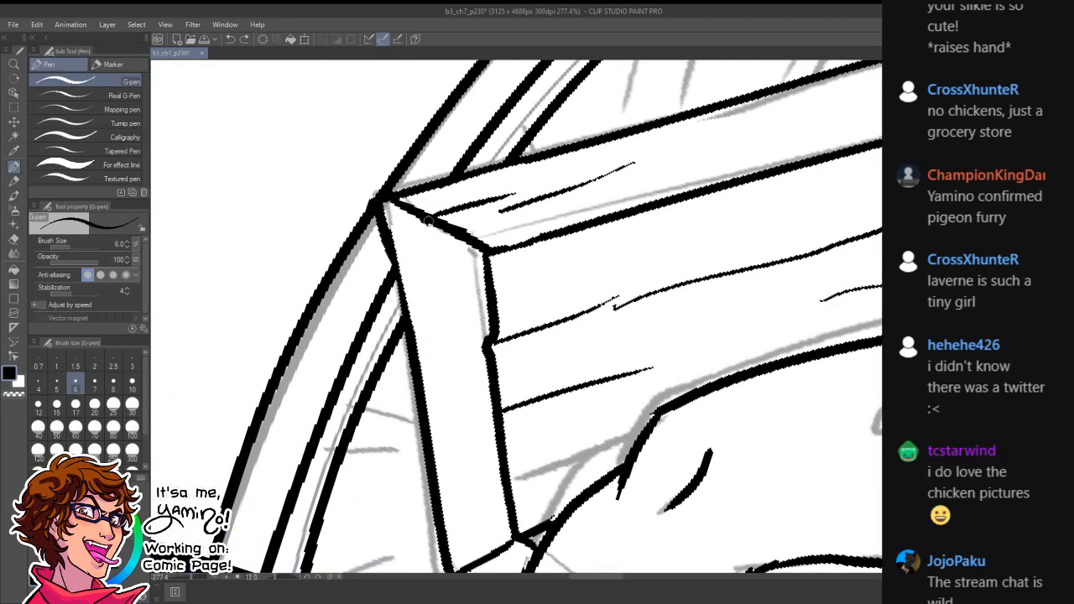
drag(428, 223, 452, 406)
drag(463, 467, 475, 546)
drag(477, 500, 484, 556)
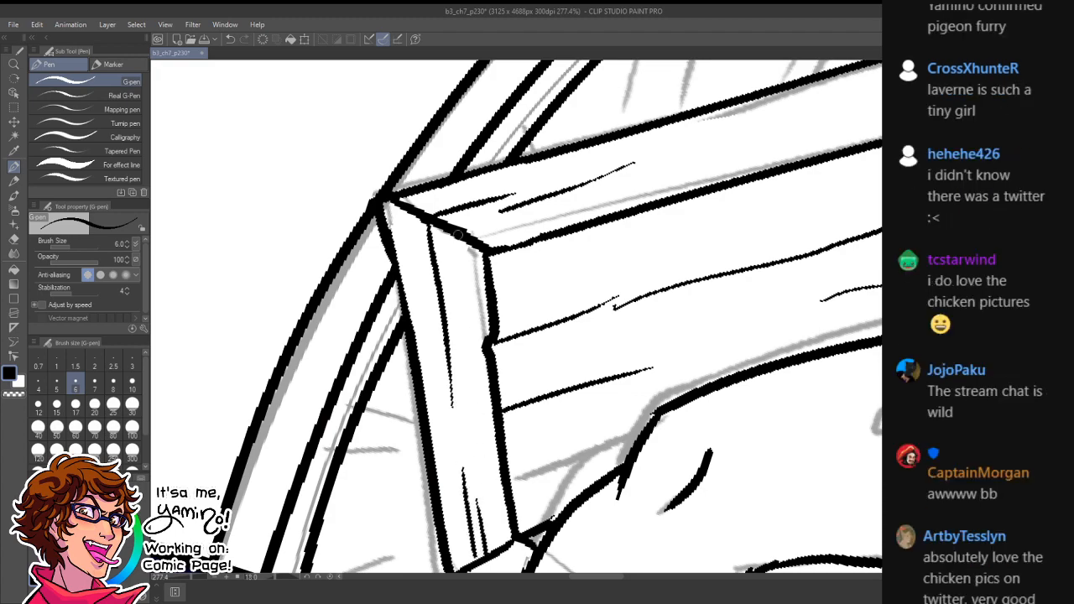
- Add short wood-grain lines near the upper corner of the end face of the beam beside the wheel rim
drag(454, 235, 459, 277)
drag(458, 252, 463, 306)
key(ctrl+space)
mouse_move(497, 352)
mouse_down()
mouse_move(470, 377)
mouse_move(486, 393)
mouse_move(537, 398)
mouse_move(520, 410)
mouse_up()
drag(517, 388, 529, 402)
key(ctrl+space)
drag(634, 323, 560, 325)
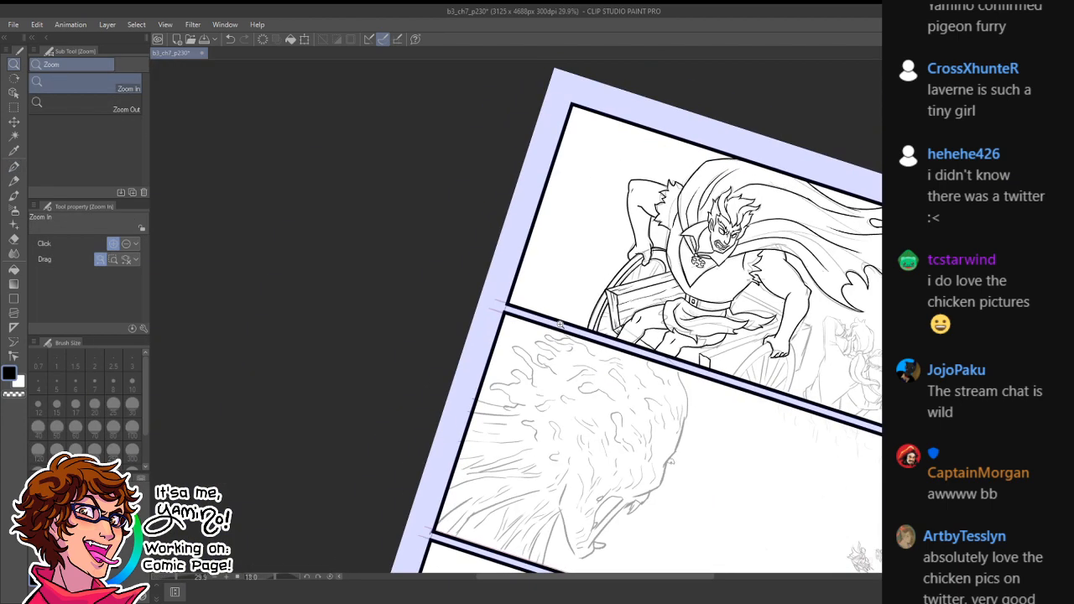
key(shift+space)
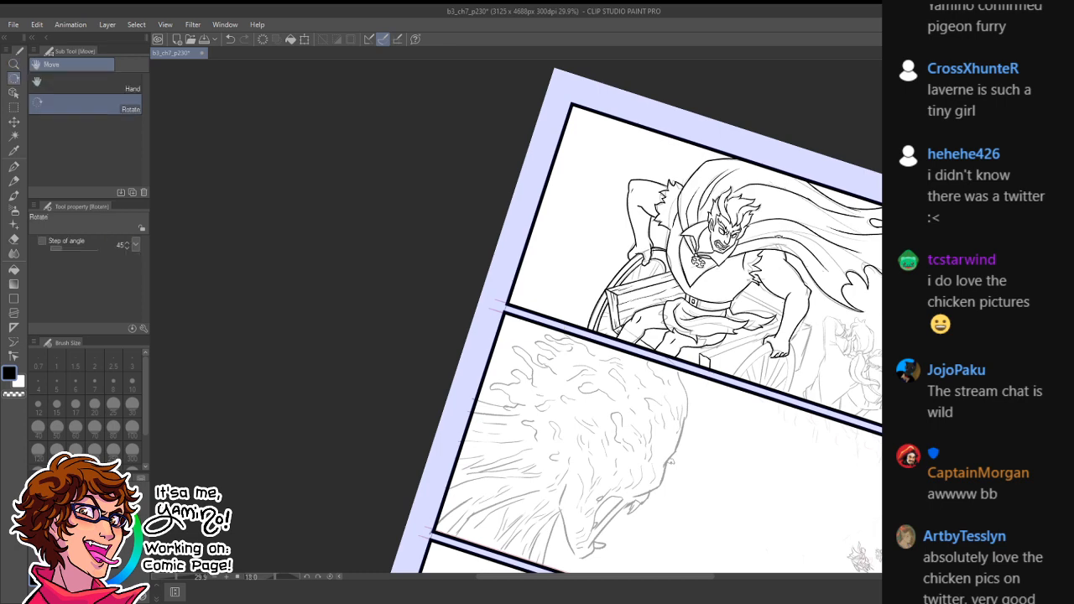
drag(779, 237, 778, 187)
key(ctrl+space)
drag(765, 282, 816, 280)
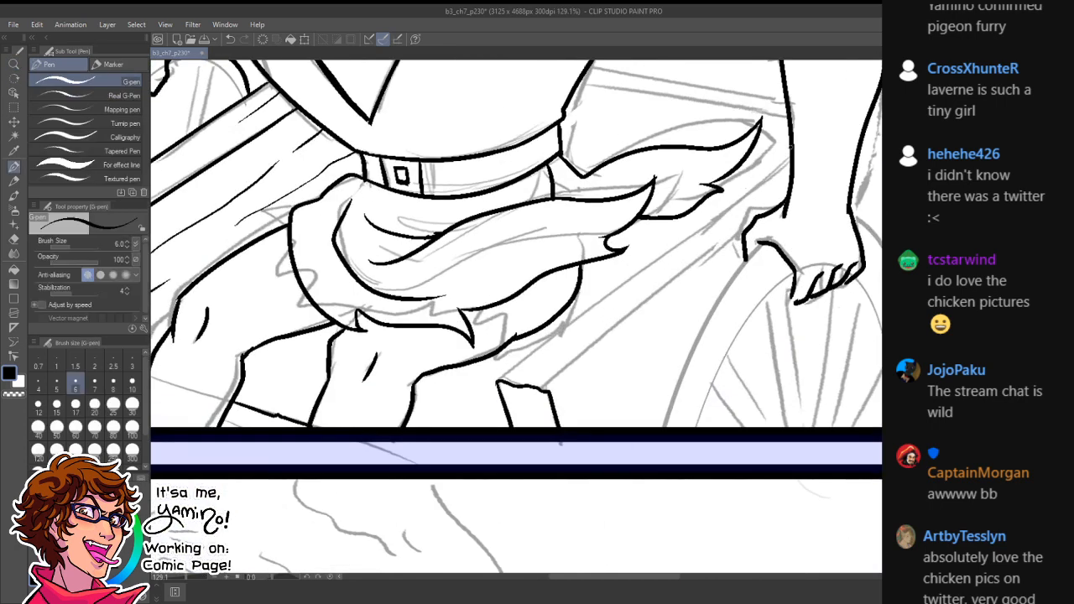
drag(792, 150, 453, 418)
key(ctrl+z)
drag(504, 377, 781, 175)
key(ctrl+z)
- Ink the upper long edge of the beam on the man's other side, from its end corner to the forearm
key(shift+space)
mouse_move(816, 106)
mouse_down()
mouse_move(739, 412)
mouse_move(586, 439)
mouse_move(605, 344)
mouse_move(581, 307)
mouse_up()
drag(556, 166, 535, 430)
key(ctrl+z)
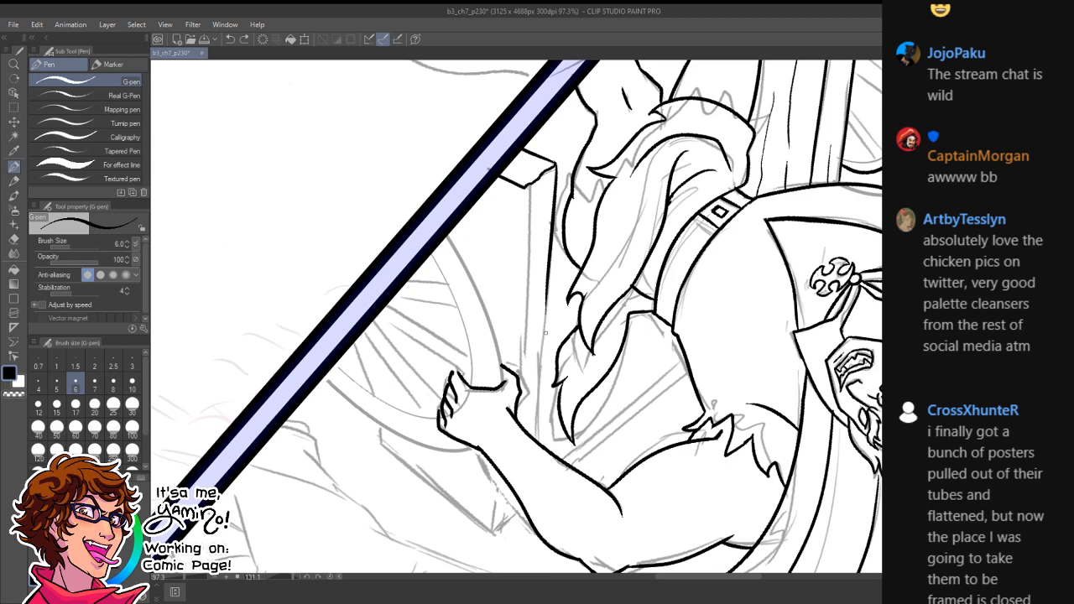
drag(548, 294, 534, 437)
key(x)
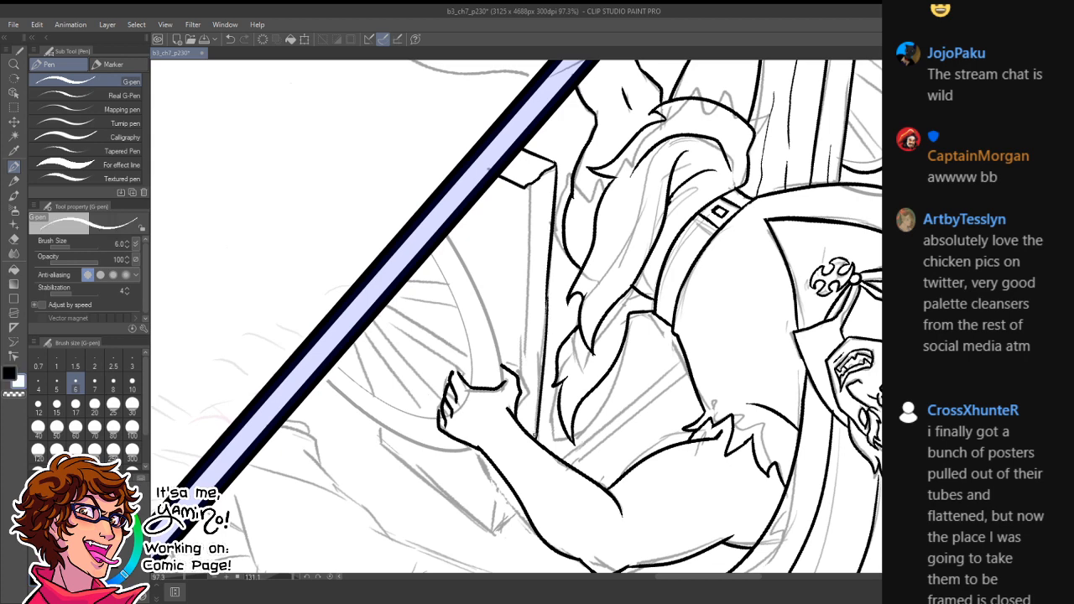
key(x)
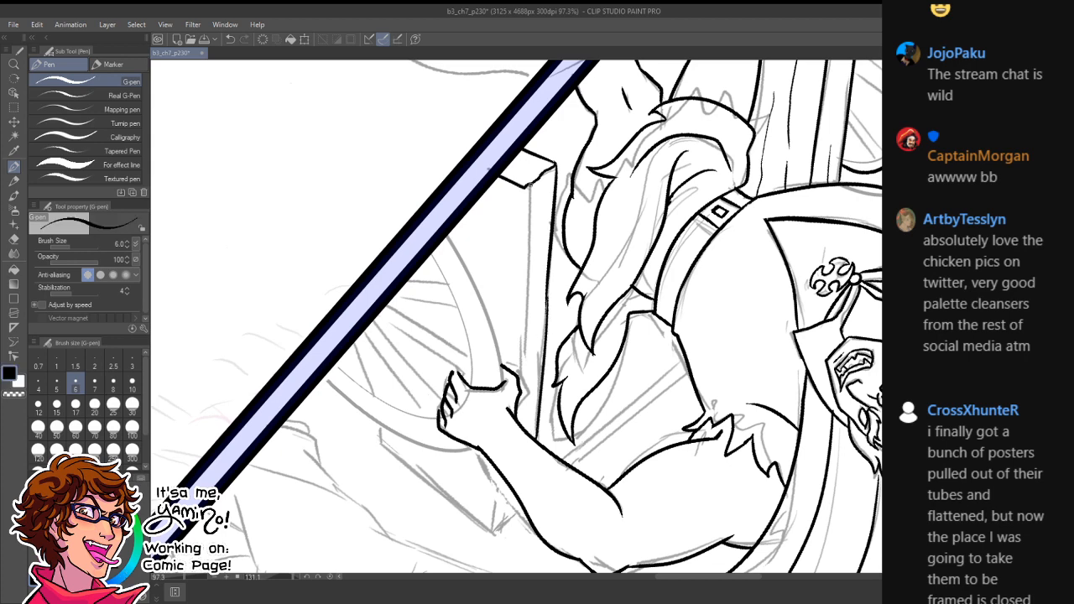
- Ink that beam's lower long edge down to the gripping hand and add thin wood-grain lines between its two edges
drag(530, 183, 519, 319)
key(ctrl+z)
drag(531, 183, 522, 343)
key(x)
key(x)
drag(528, 279, 522, 364)
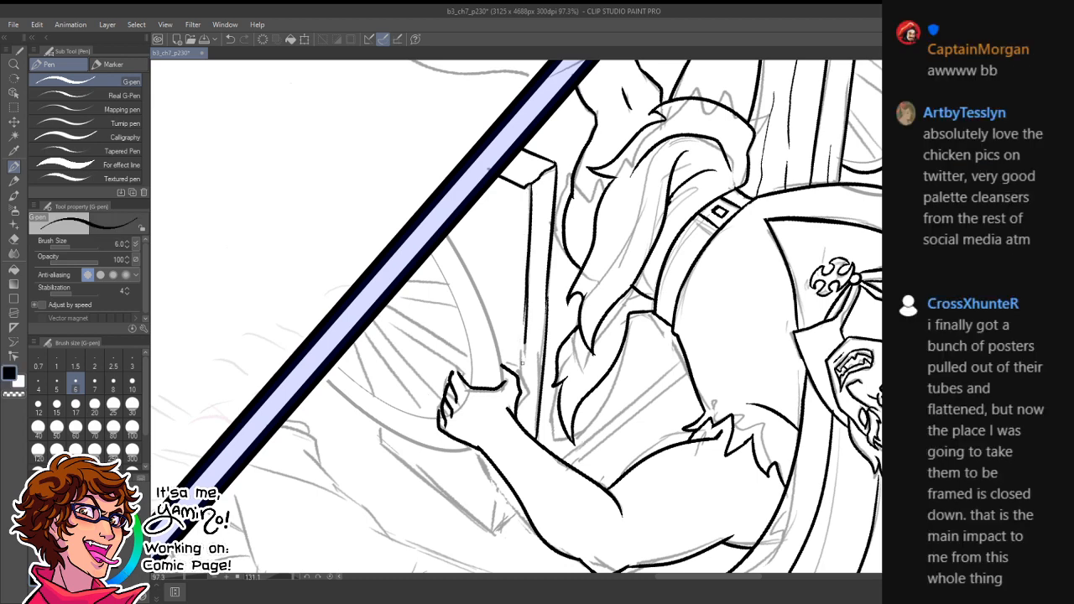
key(ctrl+z)
drag(527, 297, 519, 425)
key(x)
key(x)
drag(526, 344, 522, 367)
drag(538, 179, 543, 251)
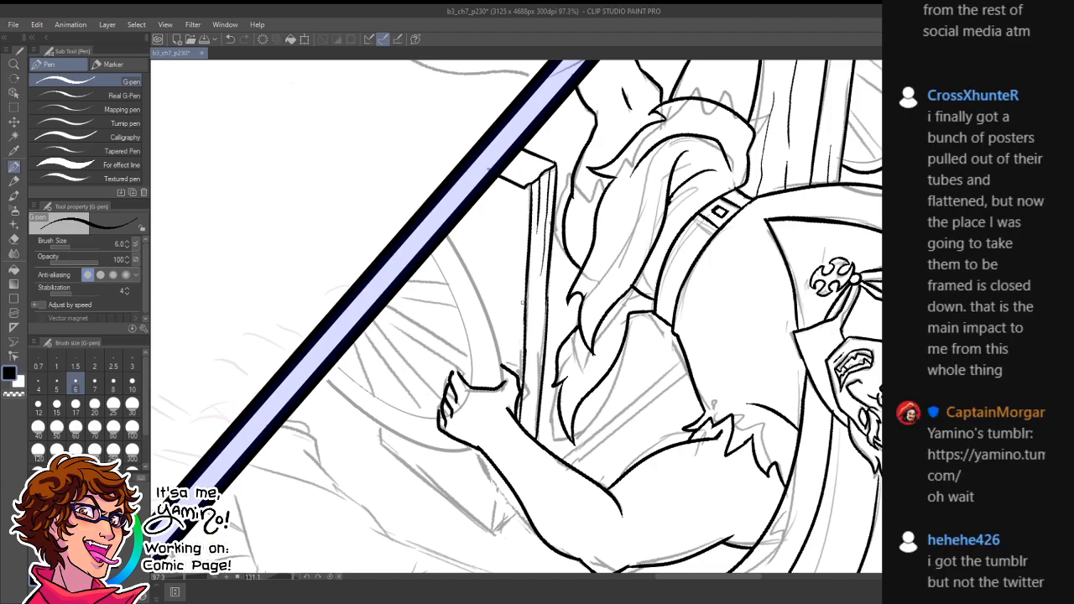
- Re-ink the edge of the beam's end face running from its outer corner down to the panel border
key(r)
drag(503, 191, 434, 411)
key(w)
click(474, 419)
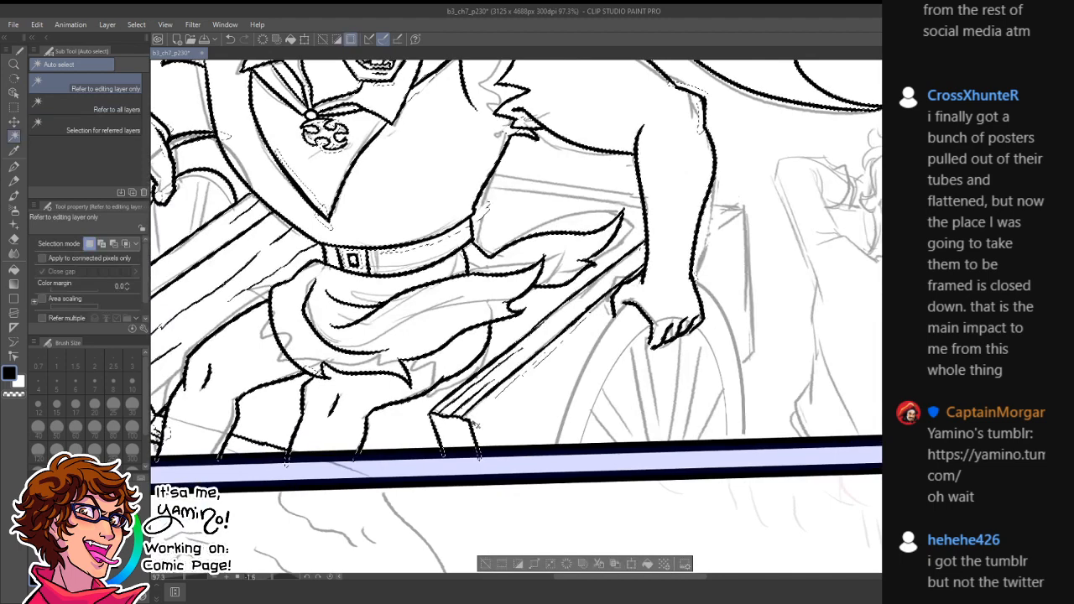
key(e)
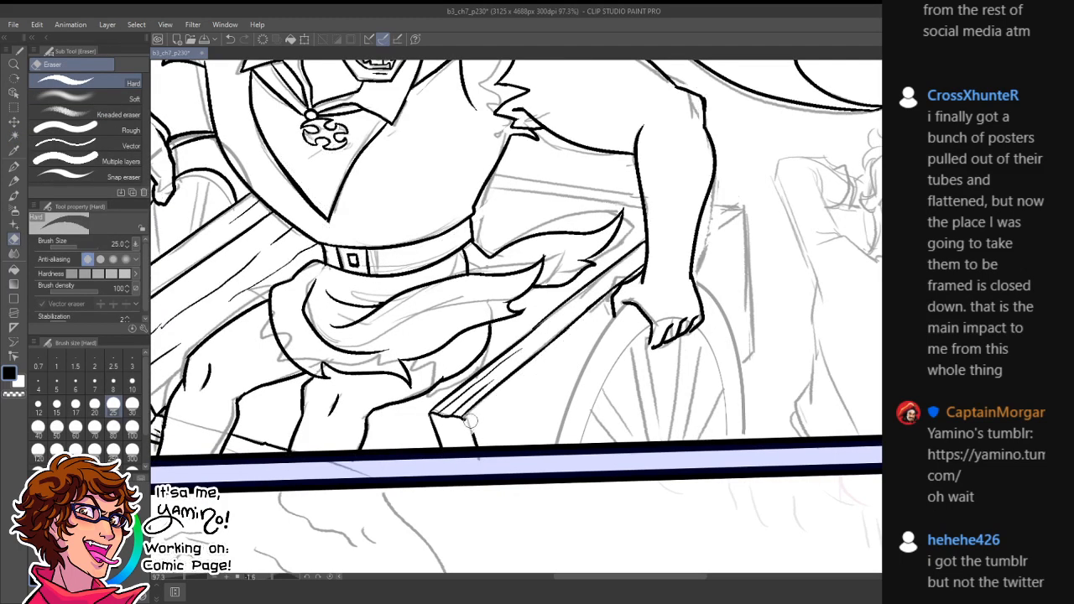
key(p)
drag(463, 417, 475, 446)
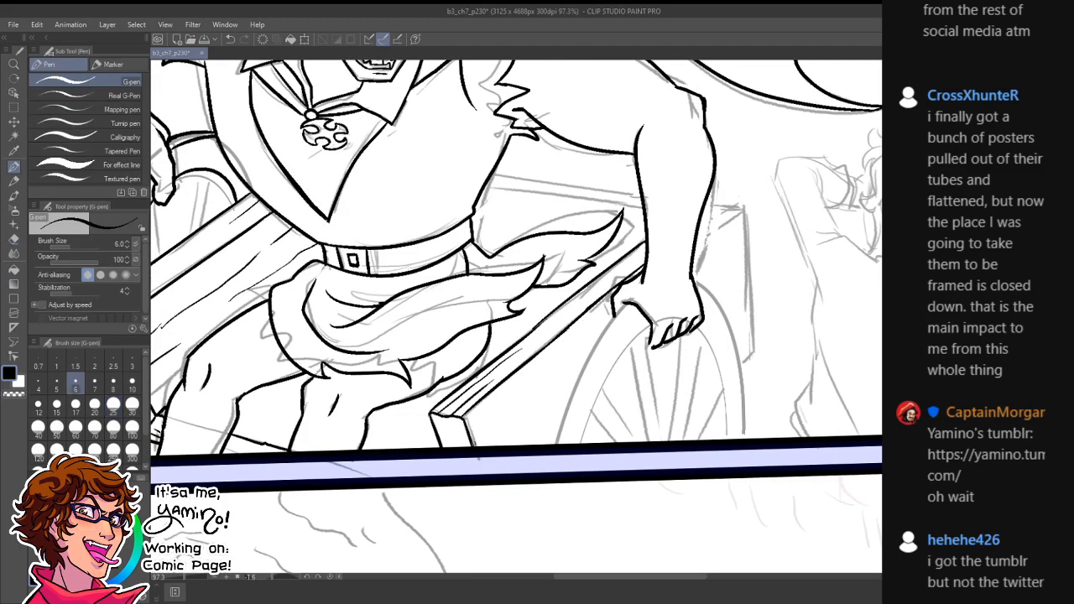
- Ink the cart's corner beyond the forearm with its short upper edge, slanted edge and vertical edge, and clean up the vertical line
key(ctrl+space)
mouse_move(600, 340)
mouse_down()
mouse_move(565, 340)
mouse_move(690, 297)
mouse_up()
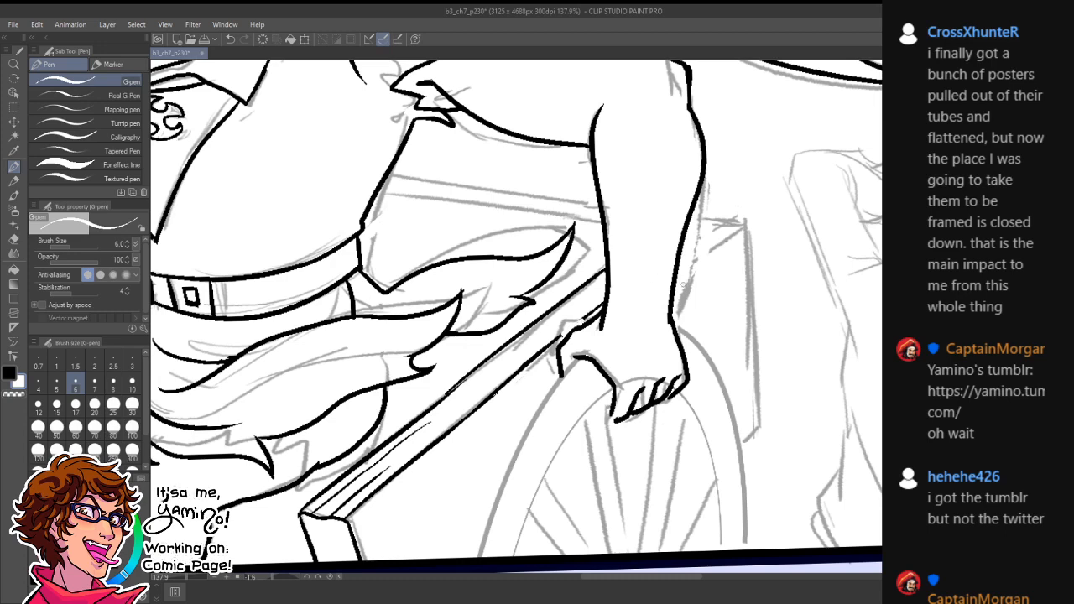
key(x)
mouse_move(676, 261)
mouse_down()
mouse_move(723, 221)
mouse_move(709, 214)
mouse_move(724, 216)
mouse_move(723, 319)
mouse_up()
key(ctrl+z)
key(ctrl+z)
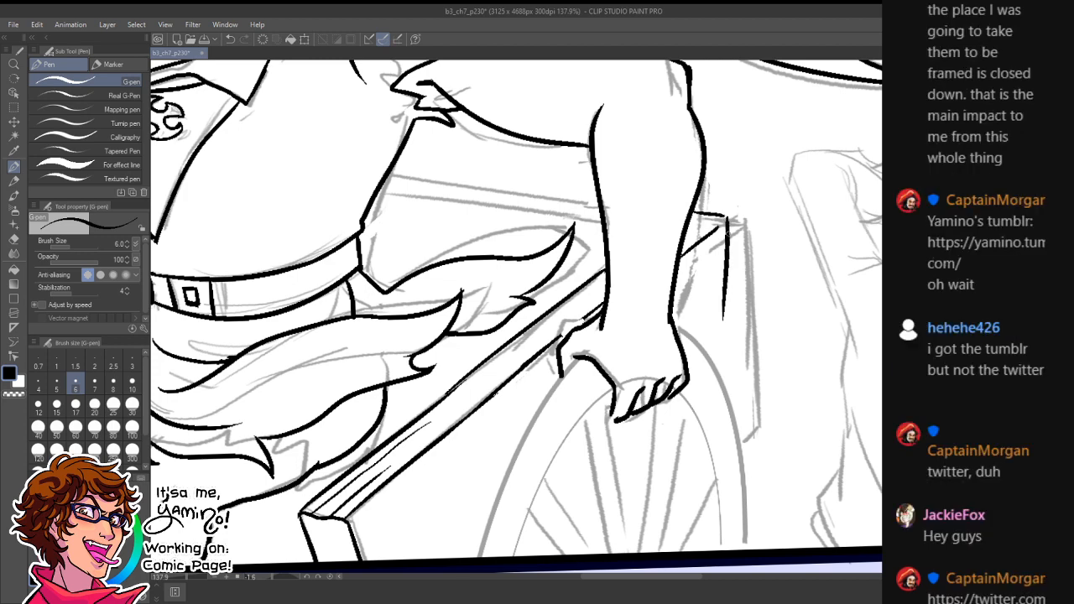
drag(729, 227, 726, 386)
key(c)
drag(723, 237, 723, 336)
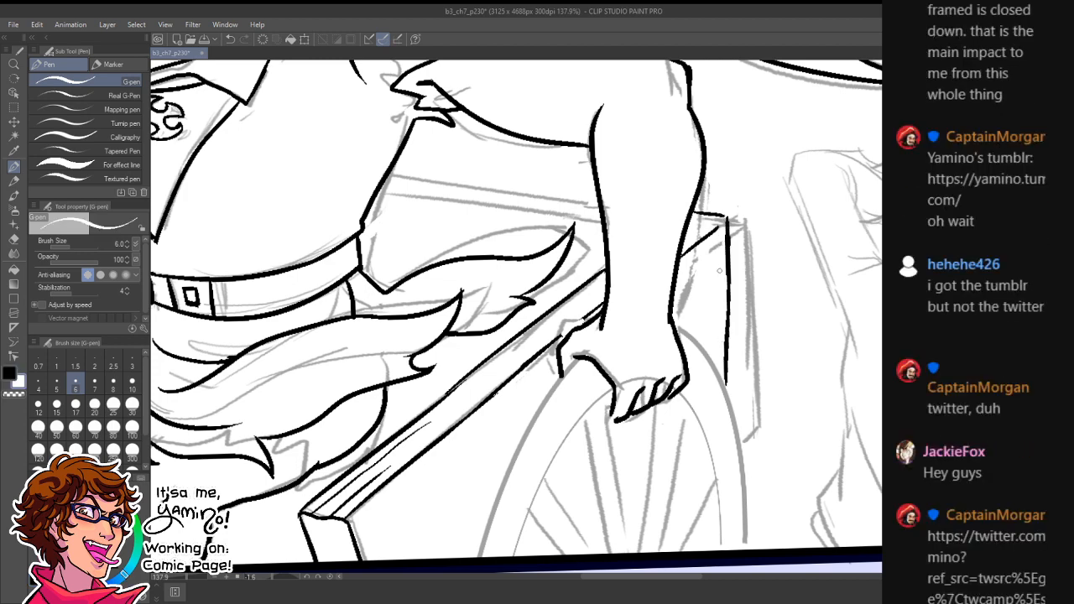
- Add thin wood-grain lines to the end face of the beam beside the man's knee
key(ctrl+space)
drag(735, 291, 696, 349)
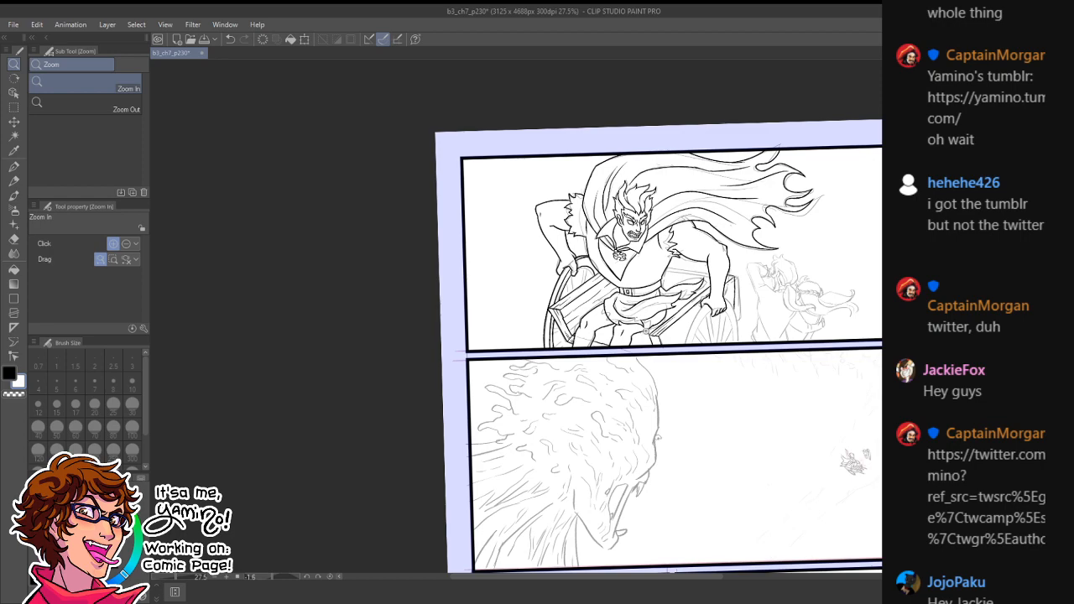
drag(642, 296, 647, 332)
key(p)
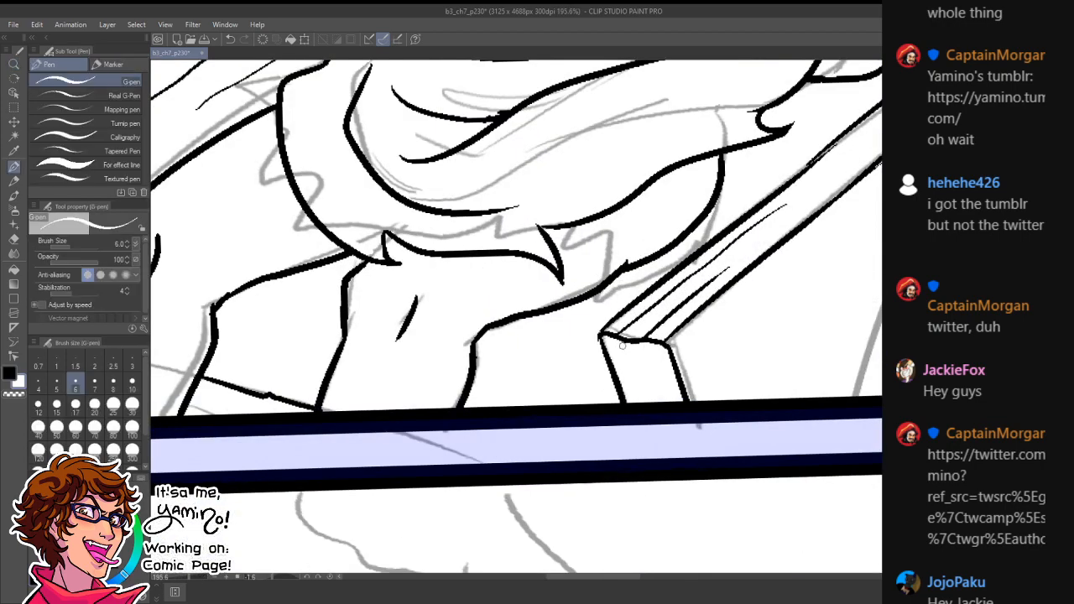
mouse_move(622, 344)
mouse_down()
mouse_move(642, 393)
mouse_move(654, 383)
mouse_up()
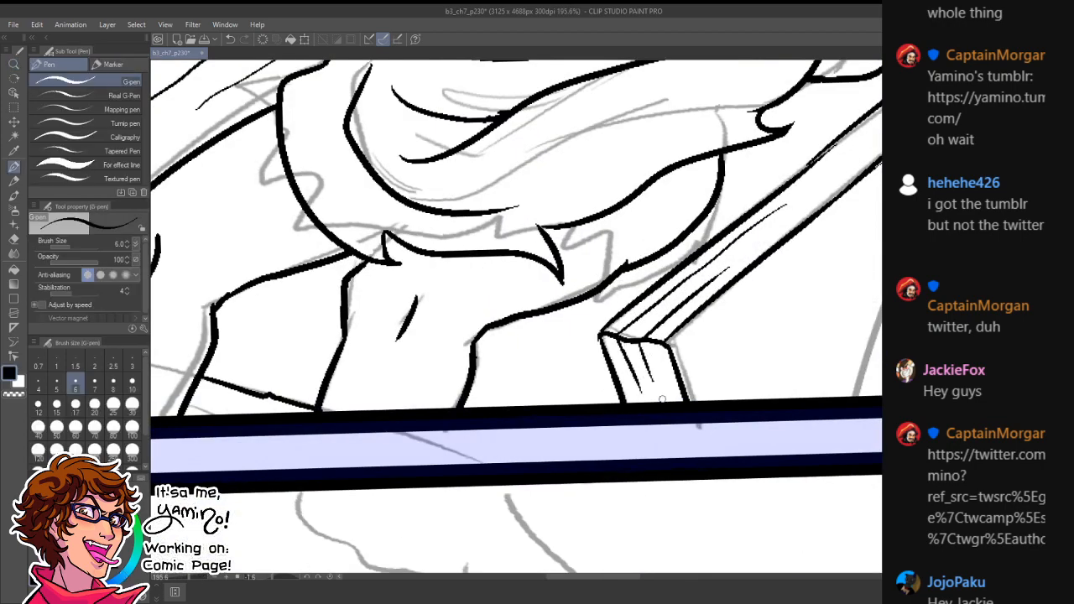
- Ink the lower edge of the cart's back board between the man's torso and forearm and trim its end
key(ctrl+space)
mouse_move(690, 299)
mouse_down()
mouse_move(604, 306)
mouse_move(533, 367)
mouse_up()
drag(663, 311, 724, 307)
key(shift+space)
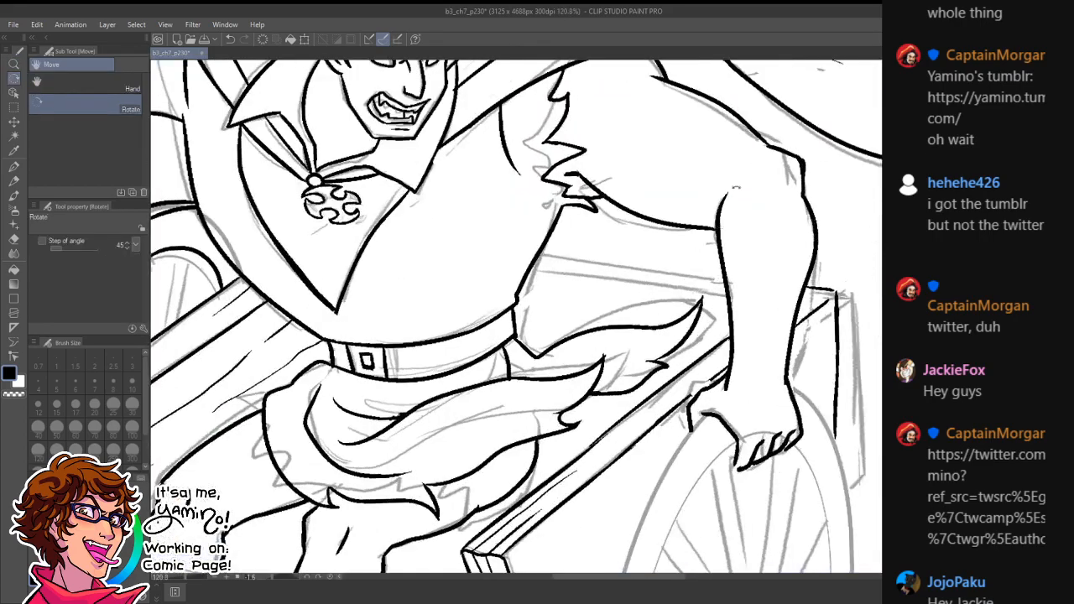
drag(587, 218, 631, 360)
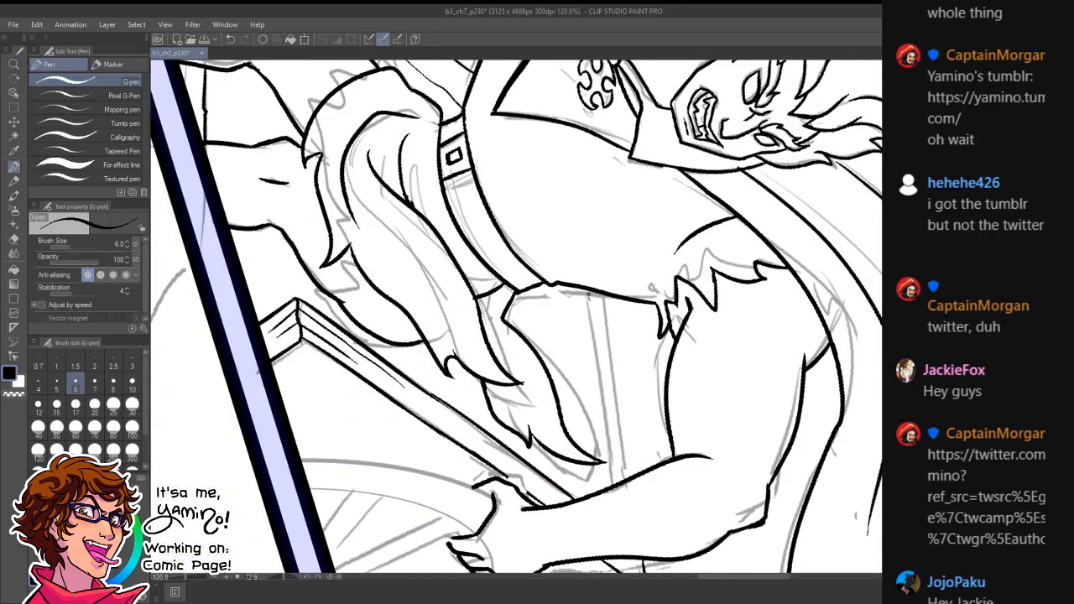
drag(588, 296, 606, 465)
drag(606, 417, 616, 485)
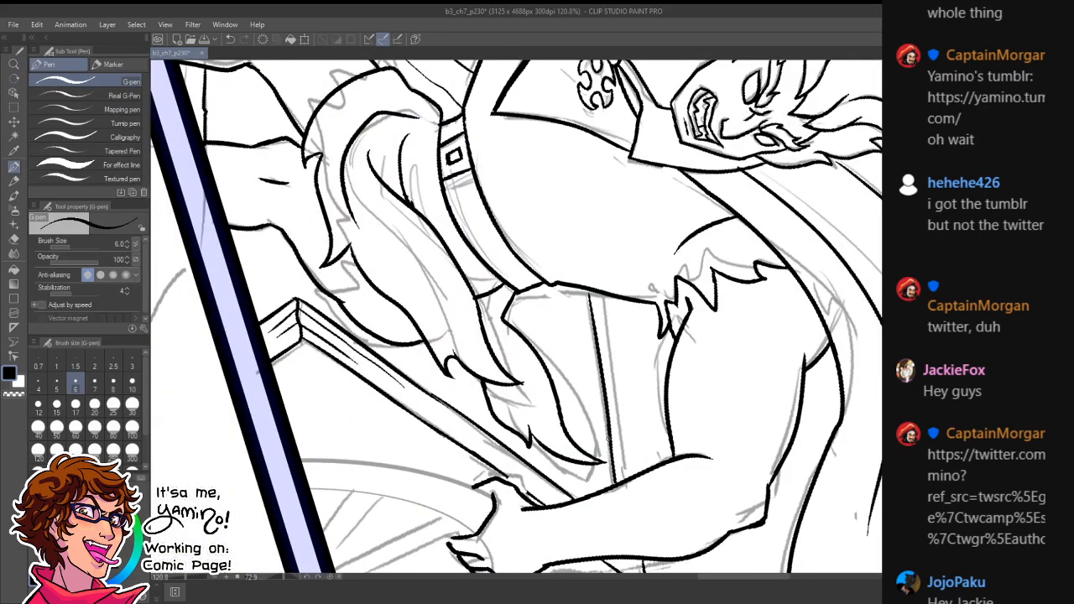
key(x)
drag(606, 441, 608, 464)
key(x)
- Ink the back board's upper edge parallel to the lower one, from the torso to the forearm
drag(601, 295, 633, 475)
mouse_move(617, 398)
mouse_down()
mouse_move(630, 477)
mouse_move(625, 346)
mouse_up()
key(x)
key(x)
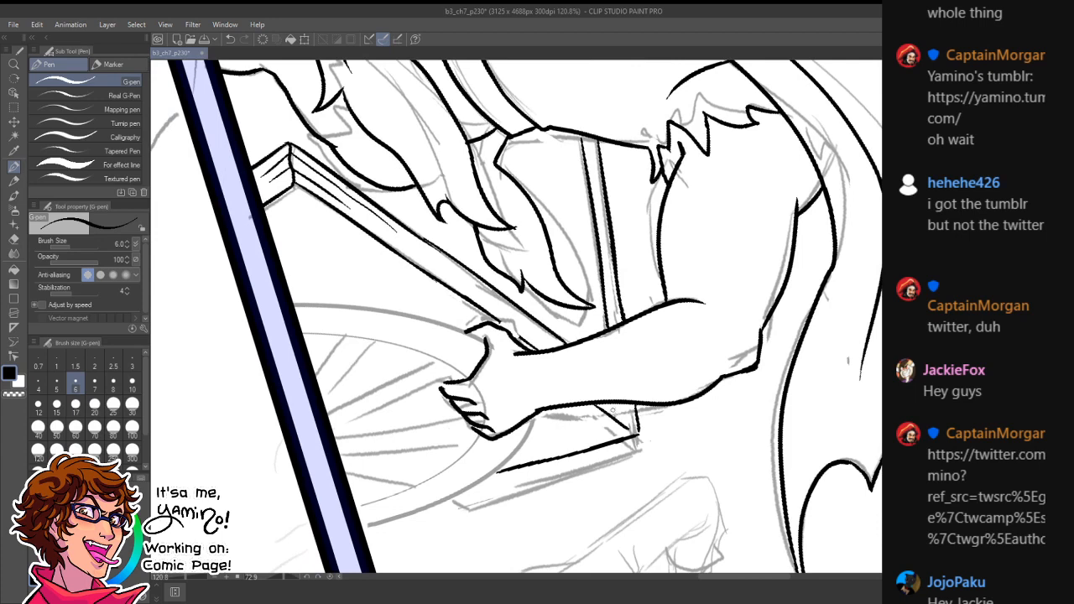
drag(616, 403, 635, 438)
key(ctrl+z)
key(ctrl+z)
key(ctrl+z)
key(ctrl+space)
drag(631, 434, 655, 420)
key(x)
mouse_move(644, 356)
mouse_down()
mouse_move(642, 437)
mouse_move(643, 424)
mouse_up()
key(ctrl+z)
key(x)
- Add thin diagonal wood-grain lines on the beam's side face between its end and the wheel
key(ctrl+space)
drag(704, 418, 632, 422)
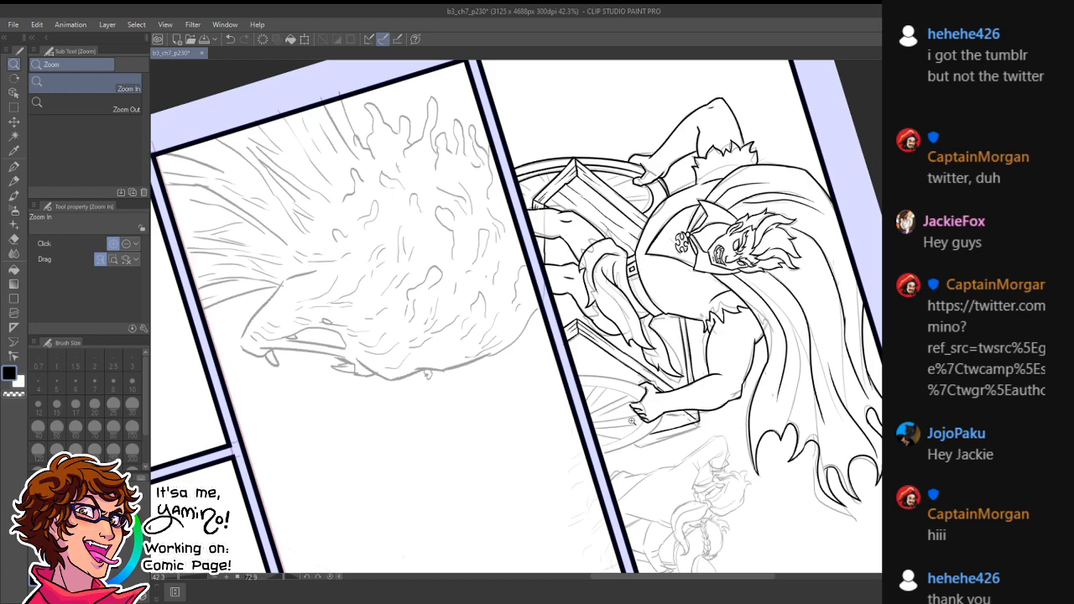
key(shift+space)
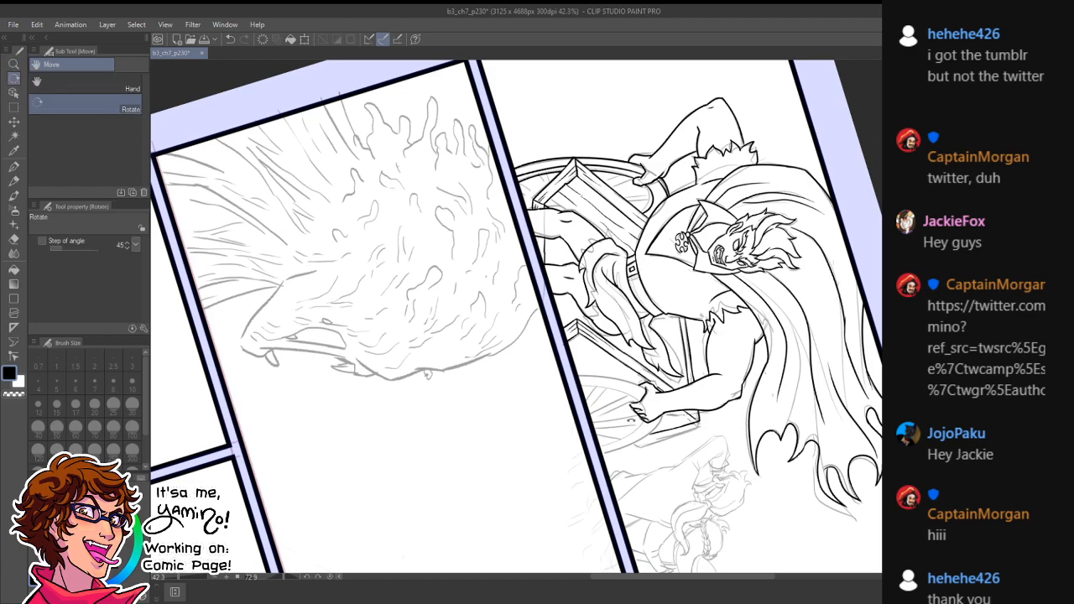
drag(631, 419, 532, 253)
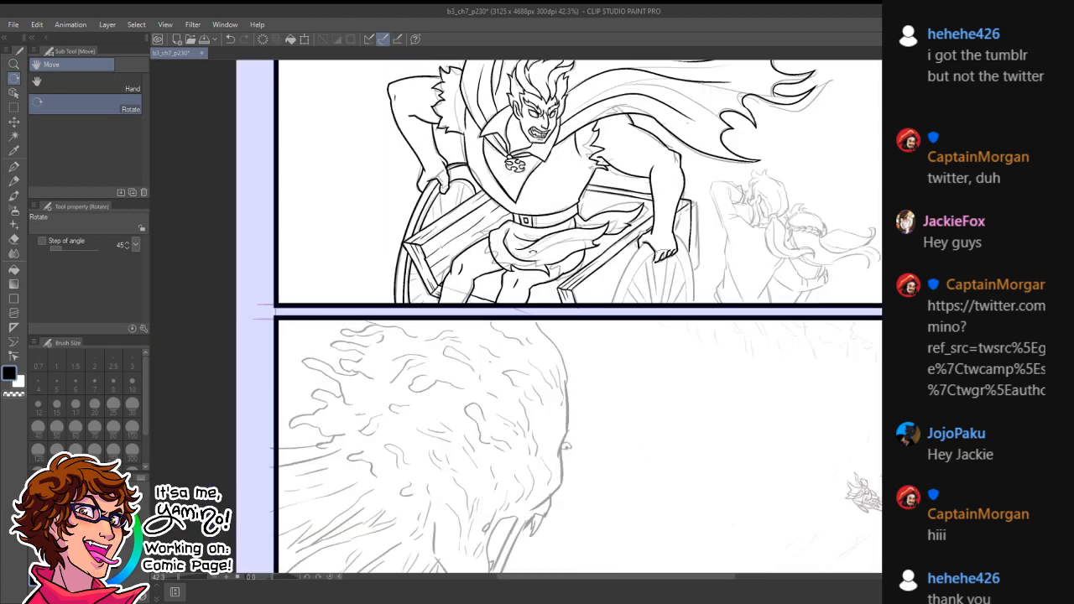
click(613, 267)
click(615, 279)
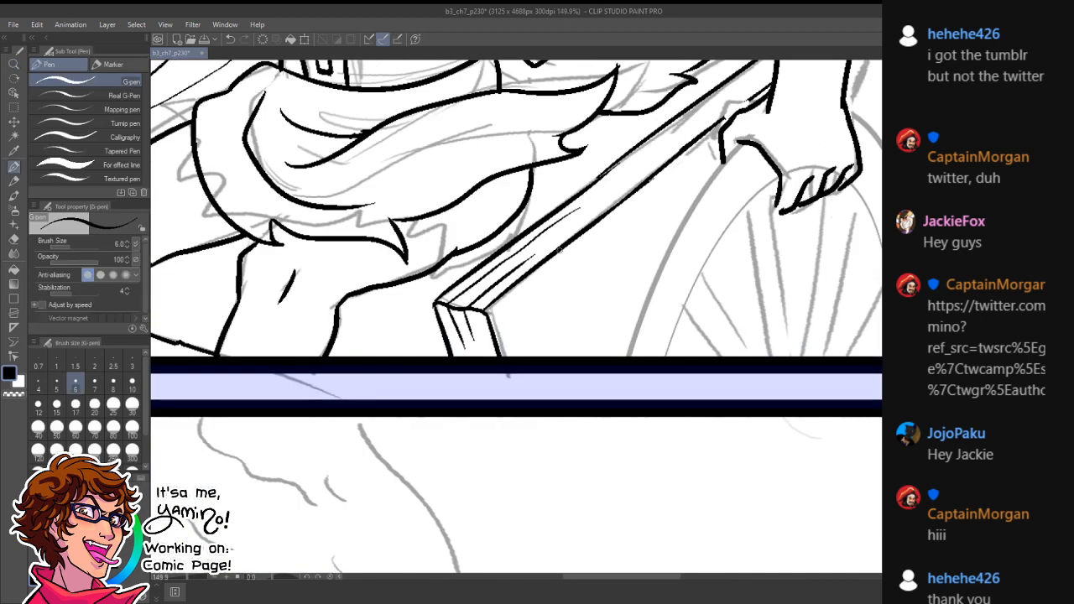
drag(510, 353, 603, 281)
drag(574, 315, 608, 285)
drag(602, 292, 630, 268)
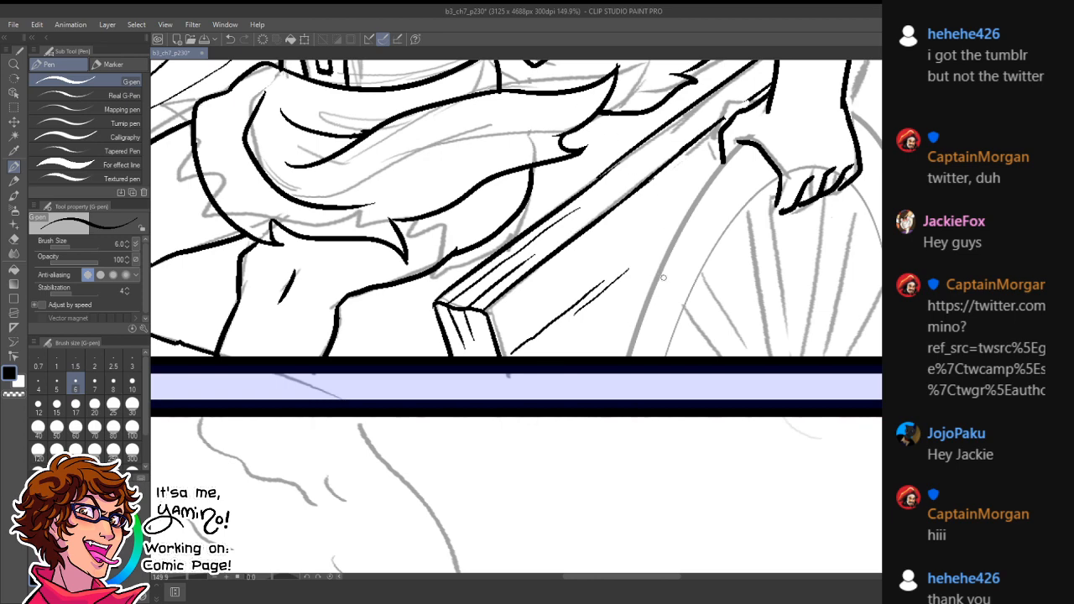
mouse_move(664, 278)
mouse_down()
mouse_move(601, 343)
mouse_move(622, 345)
mouse_up()
- Continue the wood grain higher up the beam's side face toward the gripping hand
key(ctrl+space)
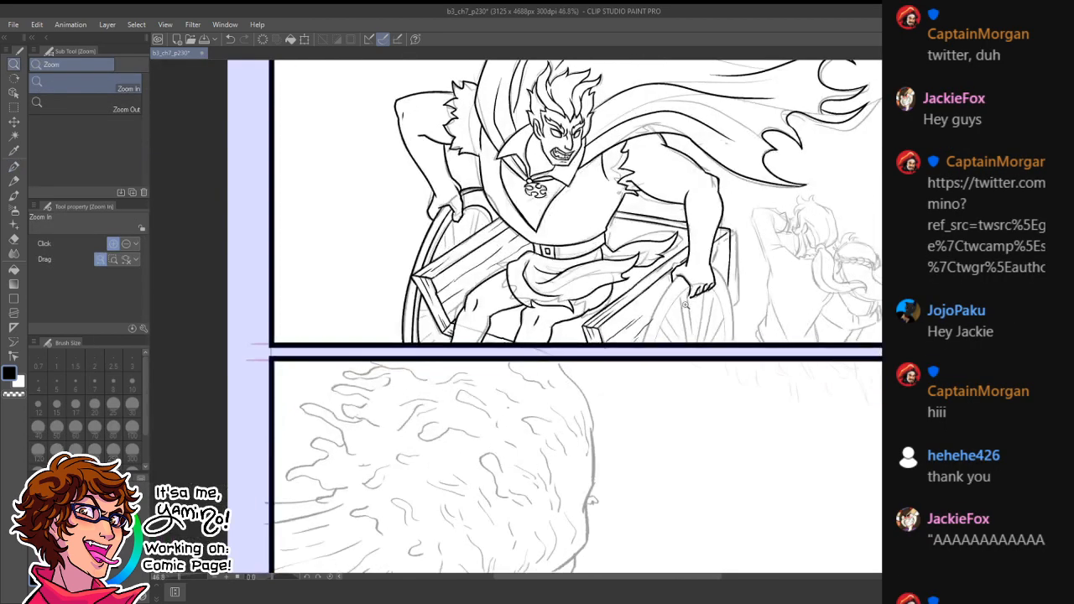
drag(655, 296, 715, 283)
drag(718, 231, 663, 279)
drag(669, 275, 606, 325)
drag(715, 292, 640, 282)
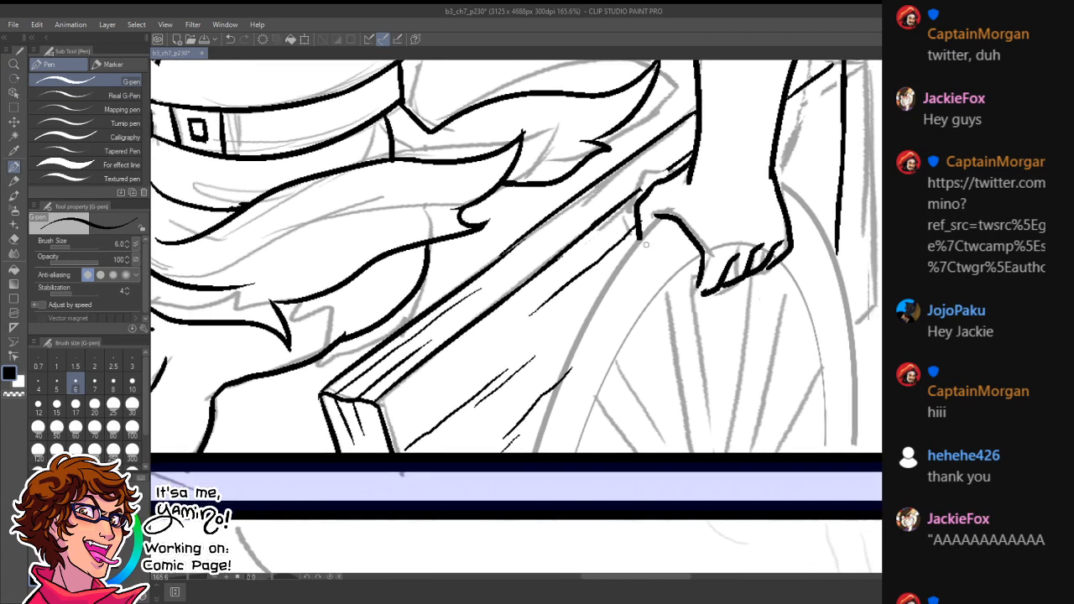
- Ink the wheel's outer rim curve from the gripping hand down to the panel border and erase the wood grain overlapping it
drag(663, 220, 548, 438)
key(ctrl+z)
drag(668, 215, 548, 445)
key(ctrl+z)
drag(661, 216, 529, 451)
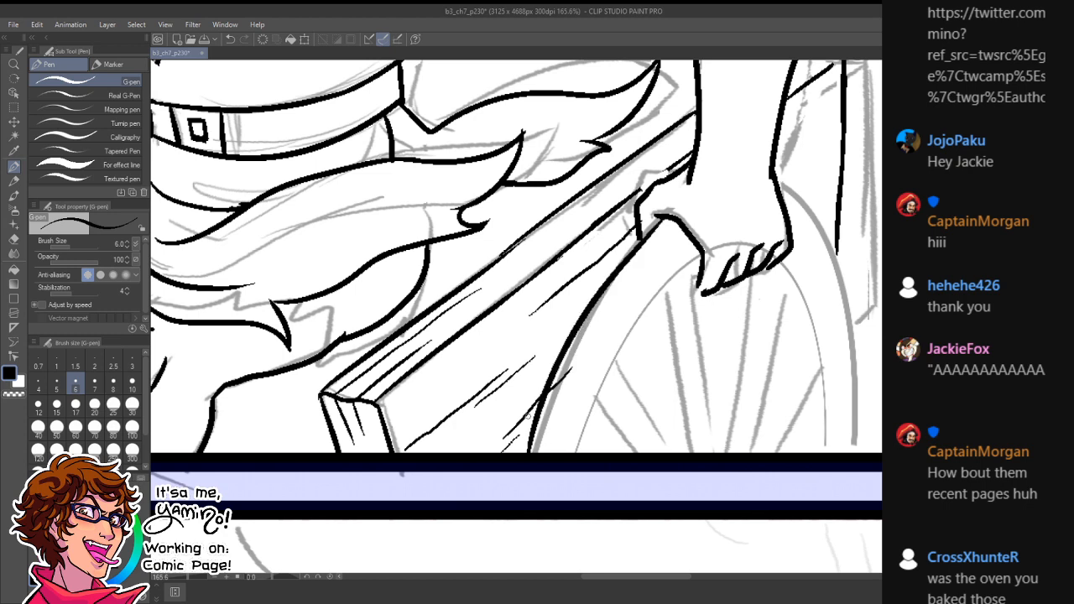
key(x)
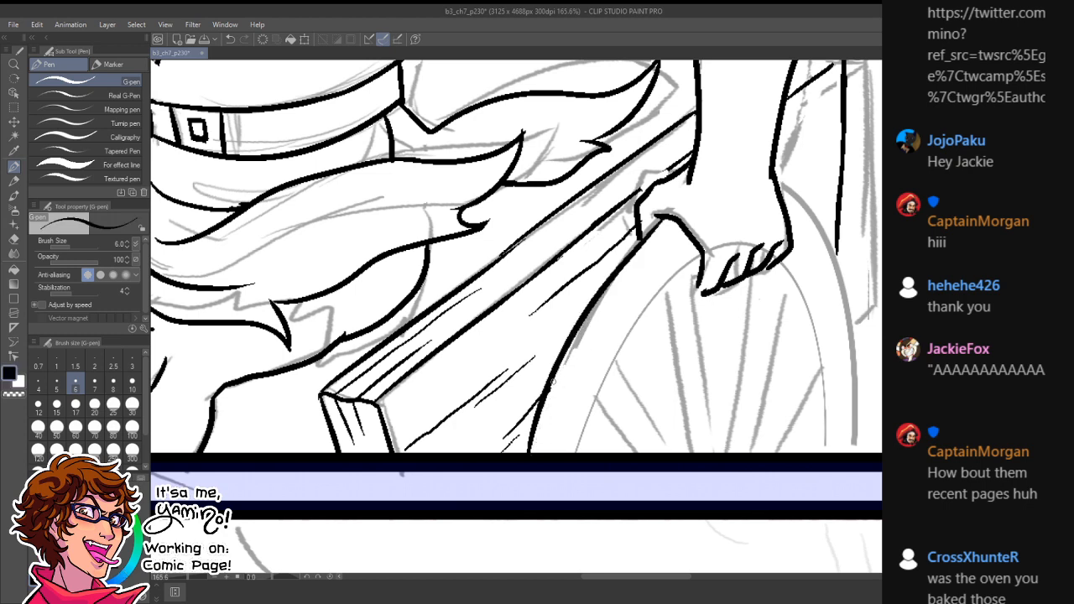
drag(552, 378, 533, 451)
key(ctrl+z)
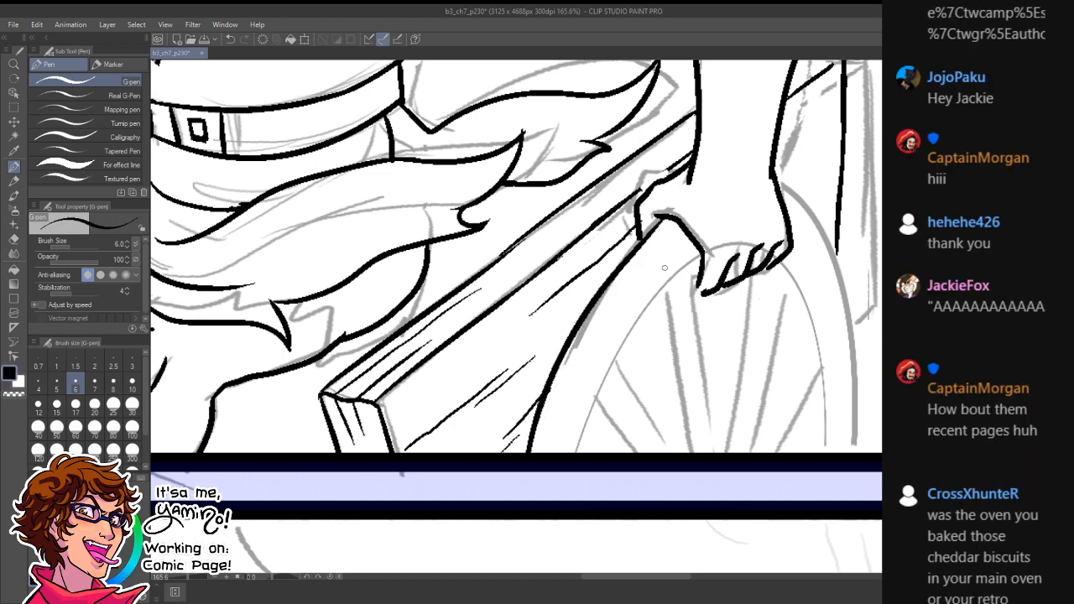
- Ink the wheel rim's two inner curves from the gripping hand down to the panel border, redrawing the strokes until they fit
drag(696, 242, 577, 453)
key(ctrl+z)
mouse_move(686, 237)
mouse_down()
mouse_move(640, 289)
mouse_move(550, 479)
mouse_up()
key(ctrl+z)
mouse_move(688, 235)
mouse_down()
mouse_move(595, 379)
mouse_move(564, 452)
mouse_up()
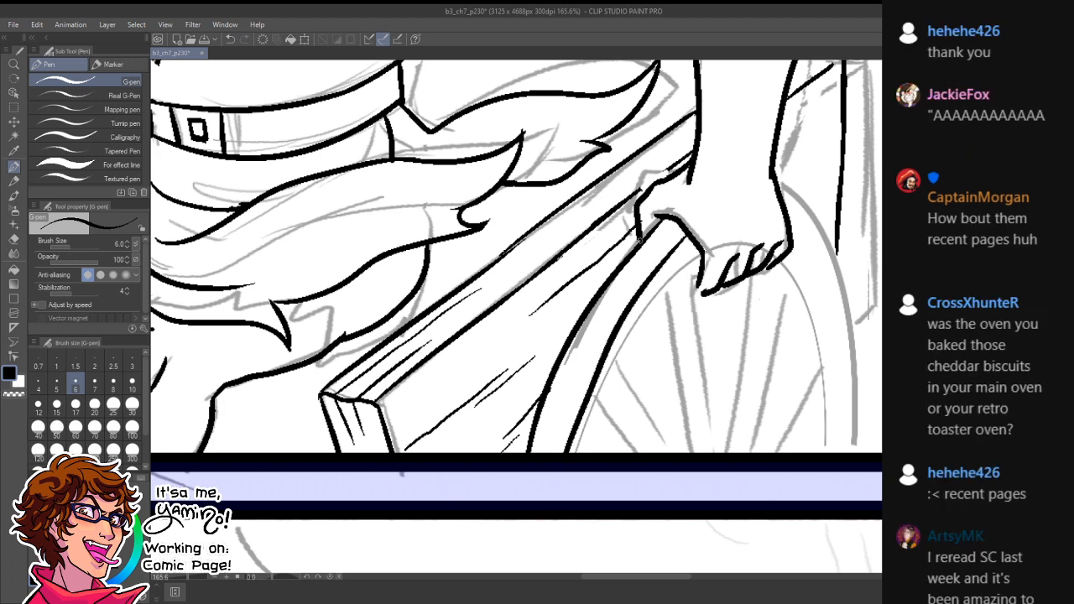
key(ctrl+z)
drag(684, 237, 564, 485)
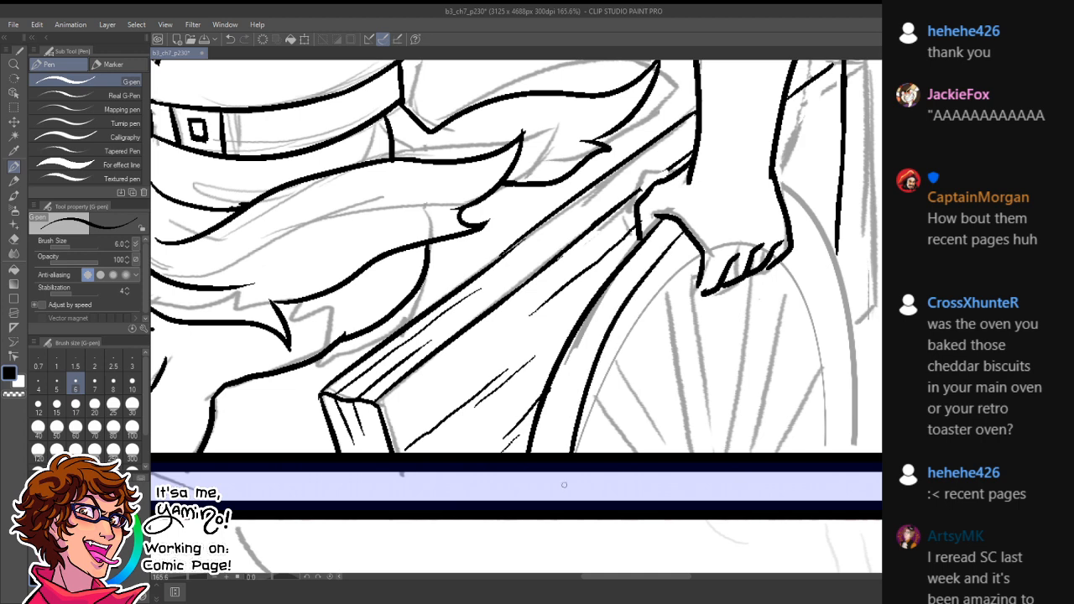
key(ctrl+z)
drag(690, 238, 575, 452)
key(ctrl+z)
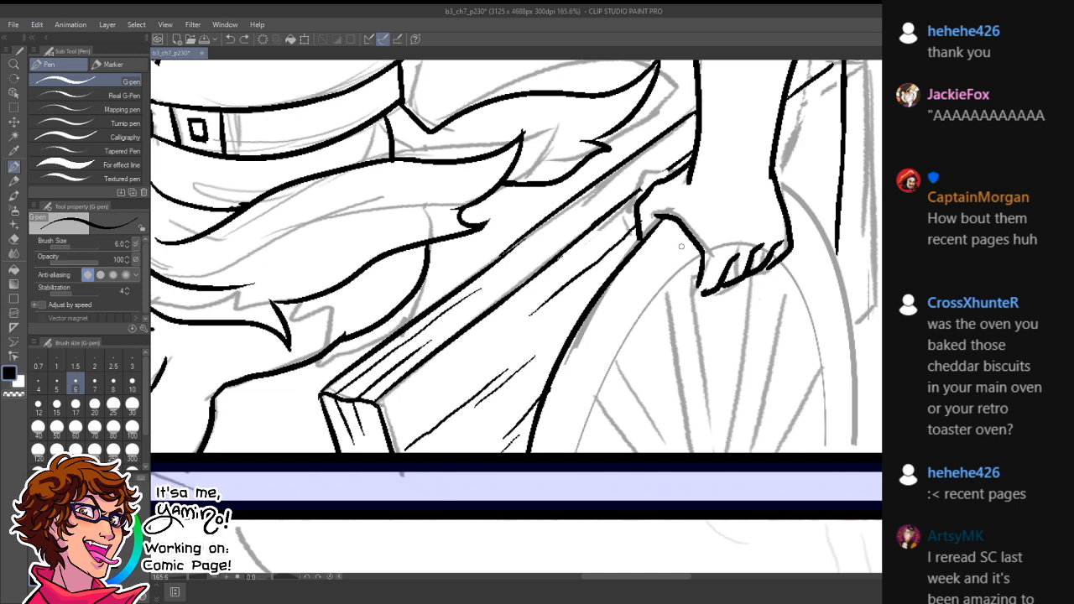
mouse_move(690, 238)
mouse_down()
mouse_move(572, 418)
mouse_move(560, 453)
mouse_up()
key(ctrl+z)
mouse_move(705, 265)
mouse_down()
mouse_move(588, 442)
mouse_move(579, 527)
mouse_up()
mouse_move(691, 239)
mouse_down()
mouse_move(666, 260)
mouse_move(570, 523)
mouse_up()
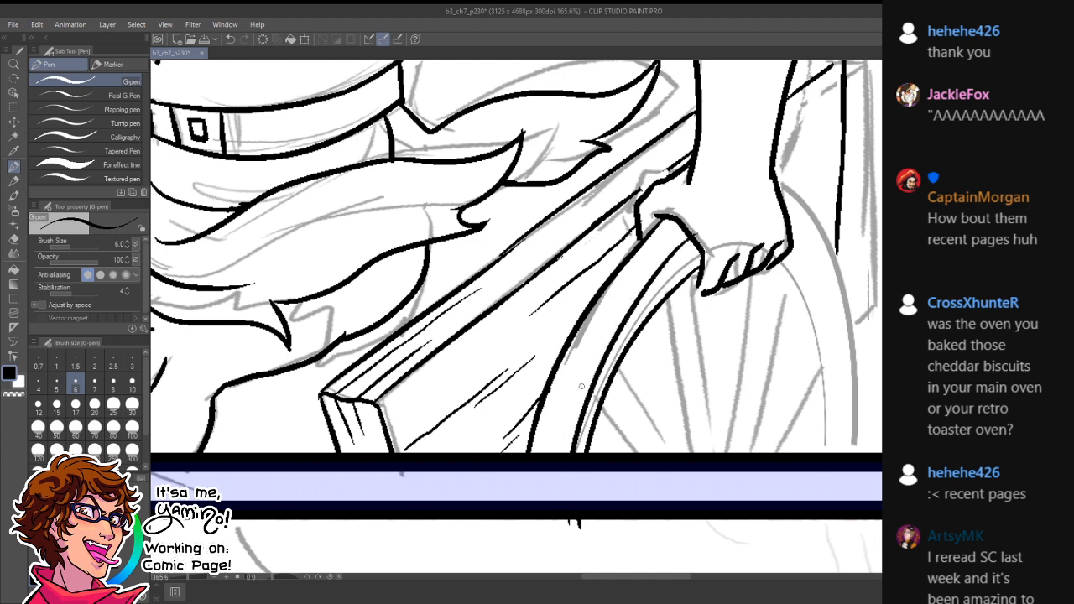
- Redraw the wheel rim's middle curve from the gripping hand down to the panel border until it fits, and close the curled fingertip's outline
key(ctrl+z)
drag(687, 231, 563, 514)
key(ctrl+z)
drag(687, 229, 543, 484)
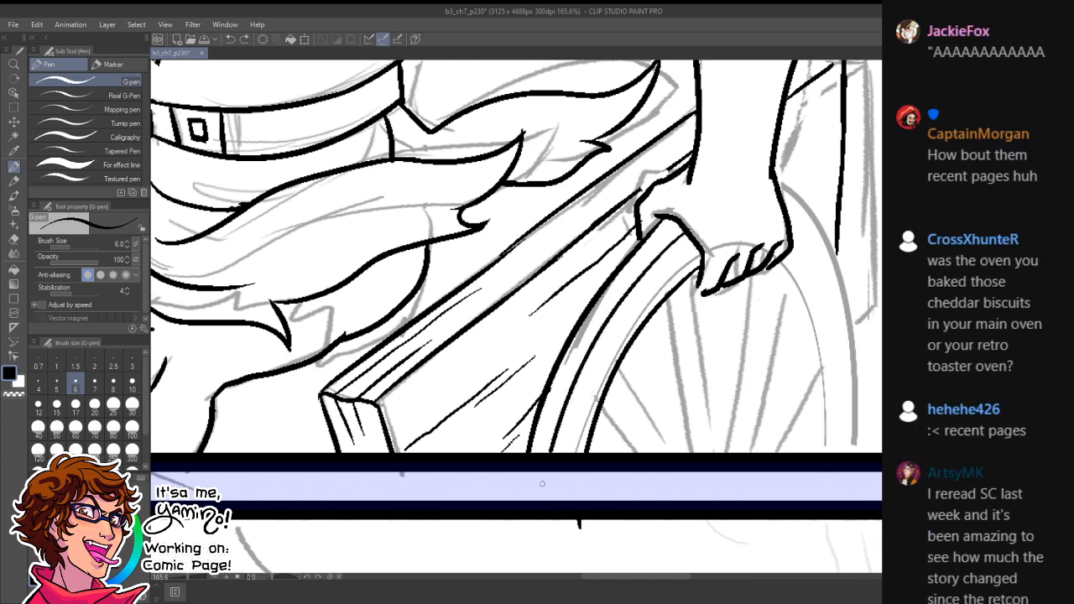
key(ctrl+z)
mouse_move(690, 233)
mouse_down()
mouse_move(631, 302)
mouse_move(561, 524)
mouse_up()
key(ctrl+z)
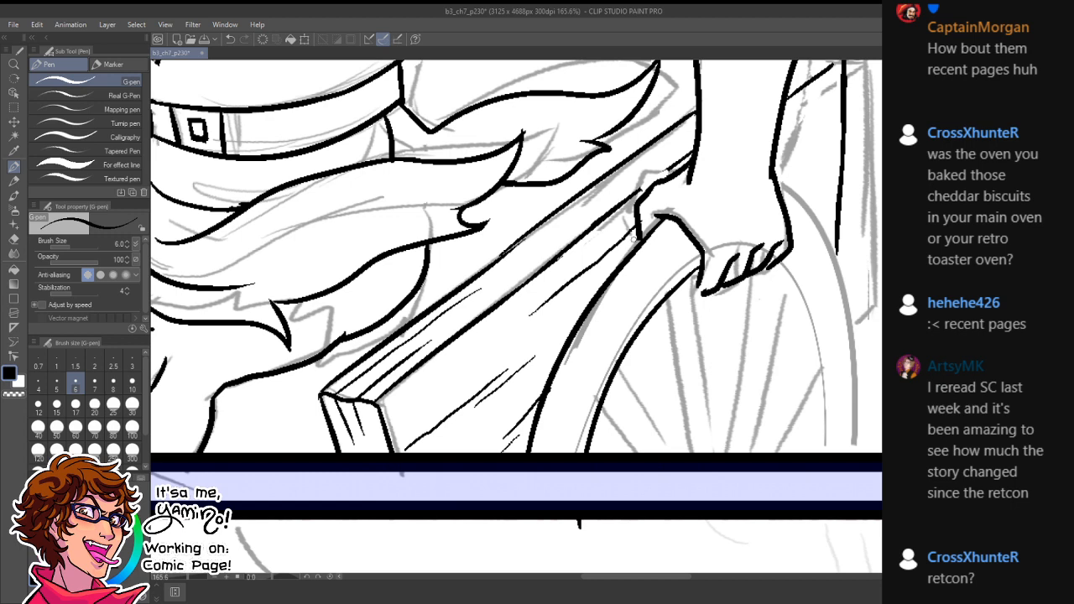
mouse_move(695, 238)
mouse_down()
mouse_move(576, 374)
mouse_move(552, 486)
mouse_up()
key(ctrl+z)
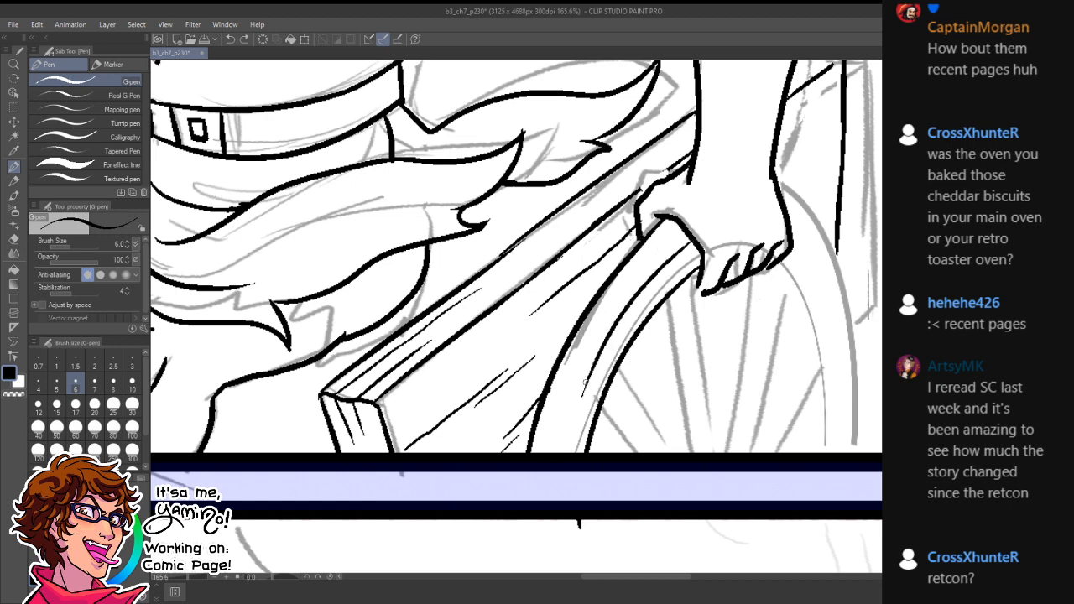
drag(589, 378, 564, 458)
drag(685, 288, 706, 294)
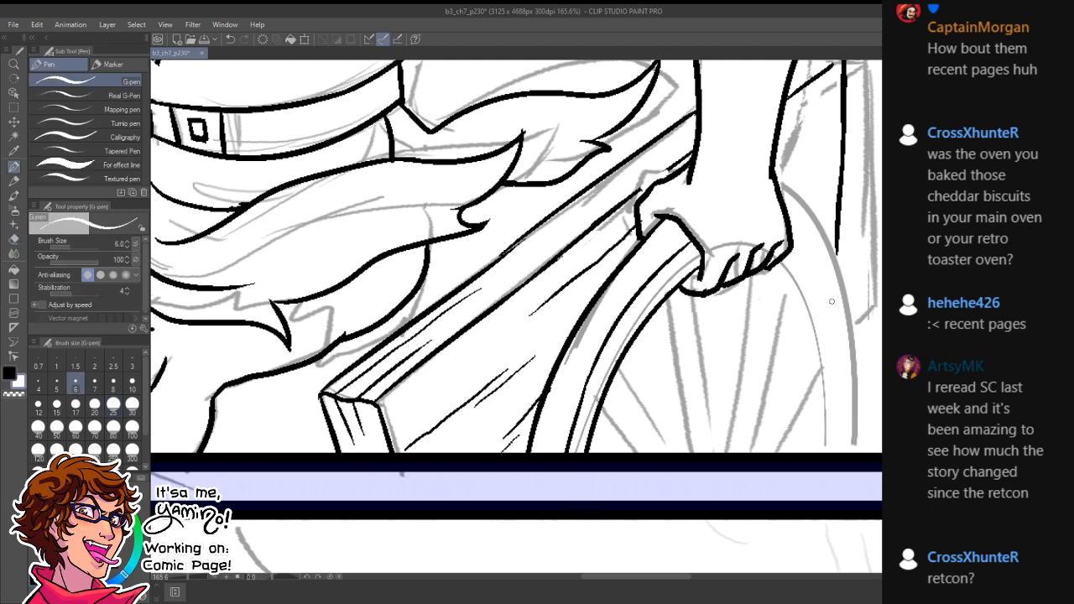
- Ink the two inner rim curves on the wheel's right side, from the fingers down to the panel border
drag(782, 267, 820, 455)
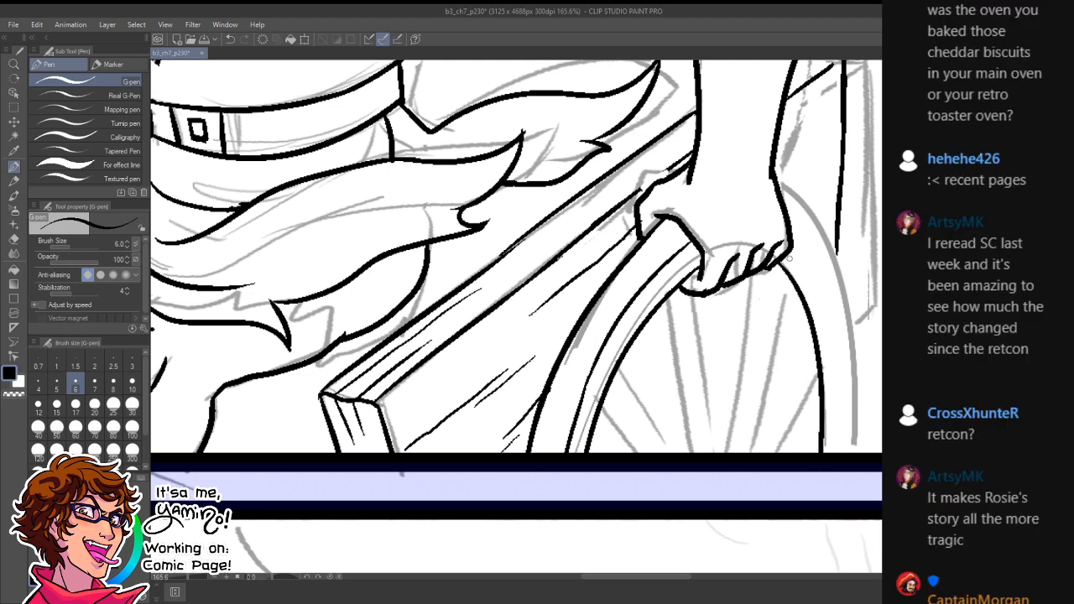
mouse_move(789, 259)
mouse_down()
mouse_move(822, 304)
mouse_move(848, 453)
mouse_up()
key(ctrl+z)
drag(784, 257, 837, 454)
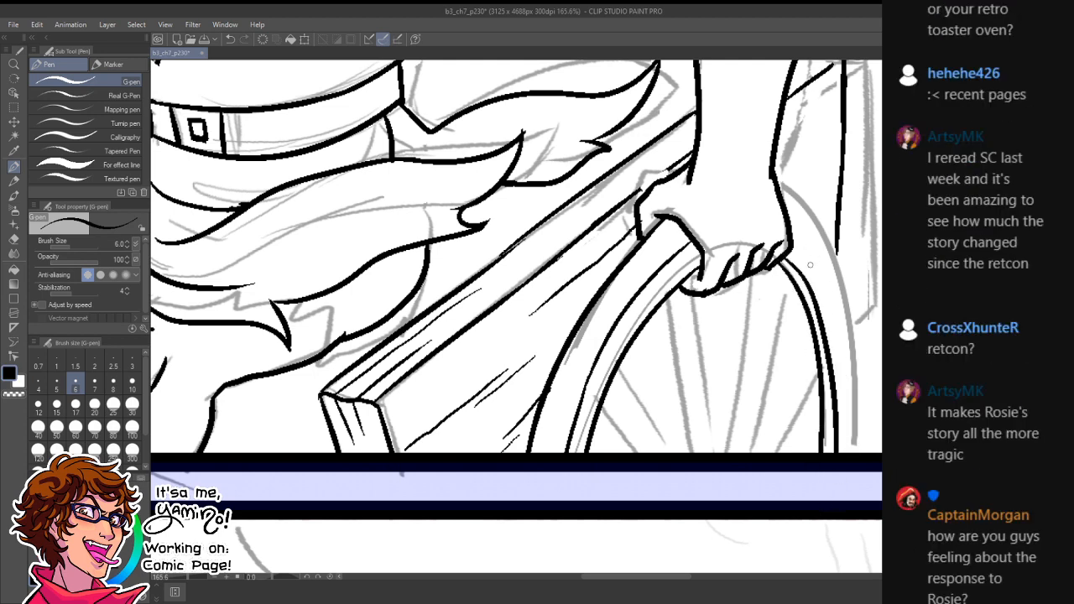
key(ctrl+z)
drag(785, 252, 834, 451)
- Ink the outer rim curve on the wheel's right side from the wrist to the panel border, erasing and correcting its lower end
mouse_move(785, 186)
mouse_down()
mouse_move(865, 349)
mouse_move(866, 453)
mouse_up()
key(ctrl+z)
drag(784, 194, 869, 450)
key(ctrl+z)
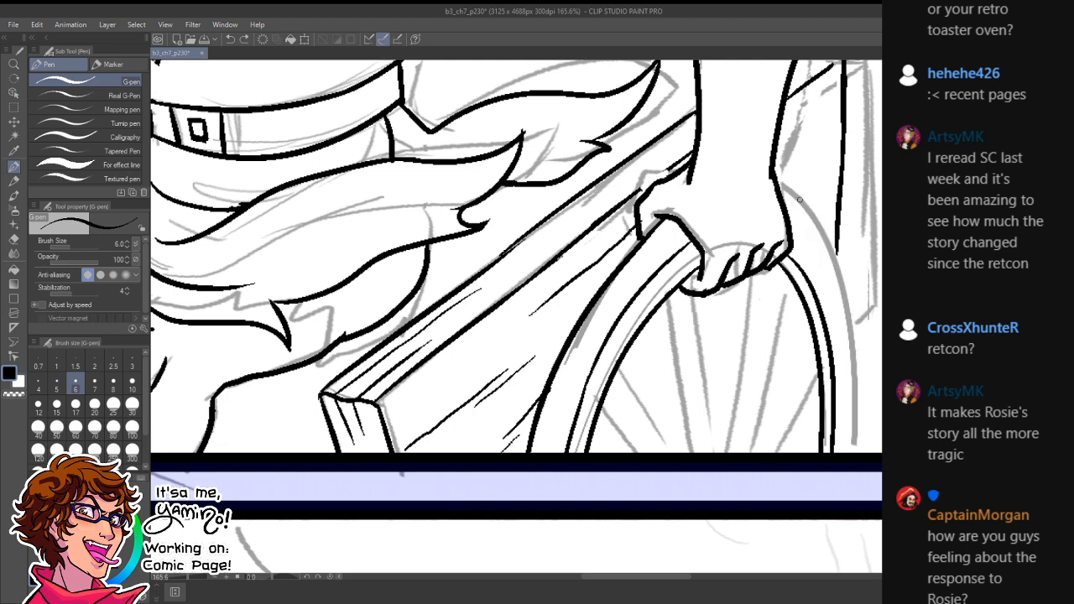
drag(777, 185, 856, 451)
key(ctrl+z)
mouse_move(781, 189)
mouse_down()
mouse_move(804, 207)
mouse_move(867, 452)
mouse_up()
key(e)
drag(874, 408, 869, 466)
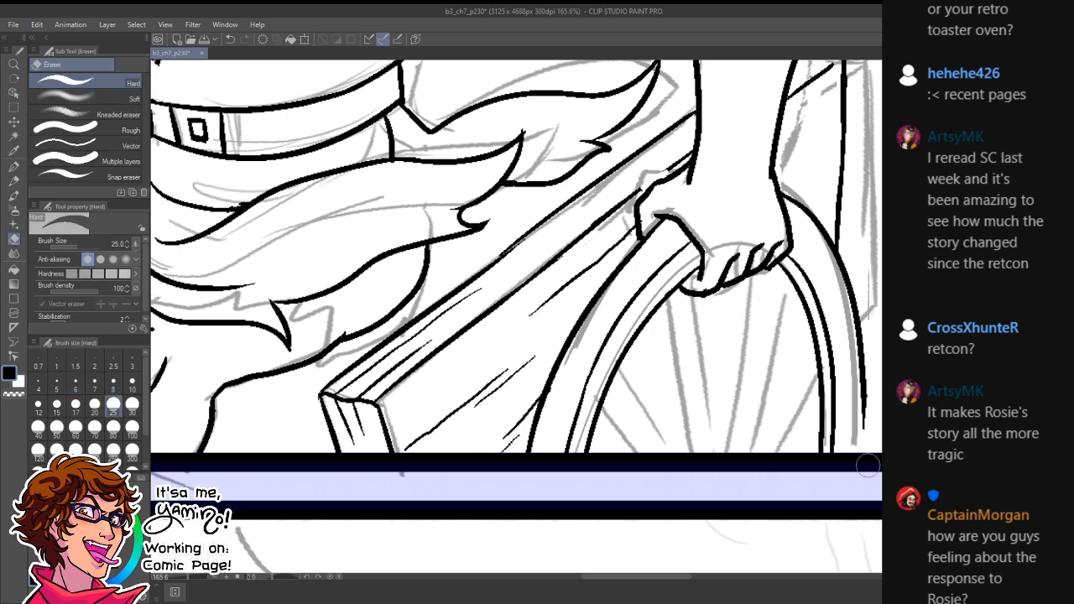
key(p)
mouse_move(861, 373)
mouse_down()
mouse_move(860, 451)
mouse_move(838, 421)
mouse_move(763, 415)
mouse_move(807, 447)
mouse_up()
- Ink the edges of the two spokes in the left half of the right wheel, from the inner rim to the panel border
key(ctrl+space)
drag(550, 338, 599, 389)
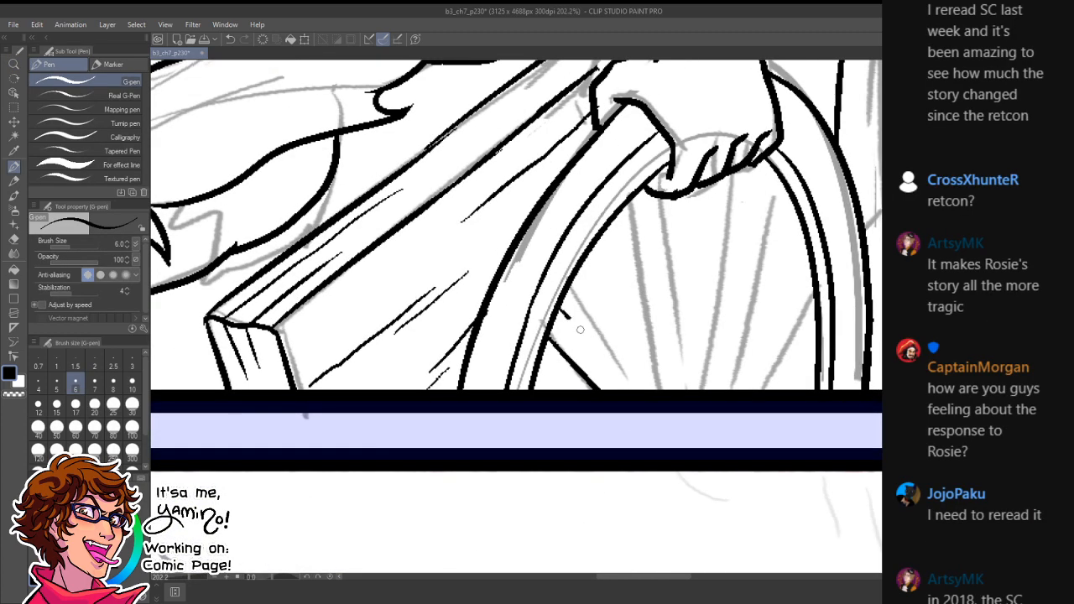
drag(557, 310, 633, 390)
drag(624, 212, 667, 391)
drag(658, 194, 690, 391)
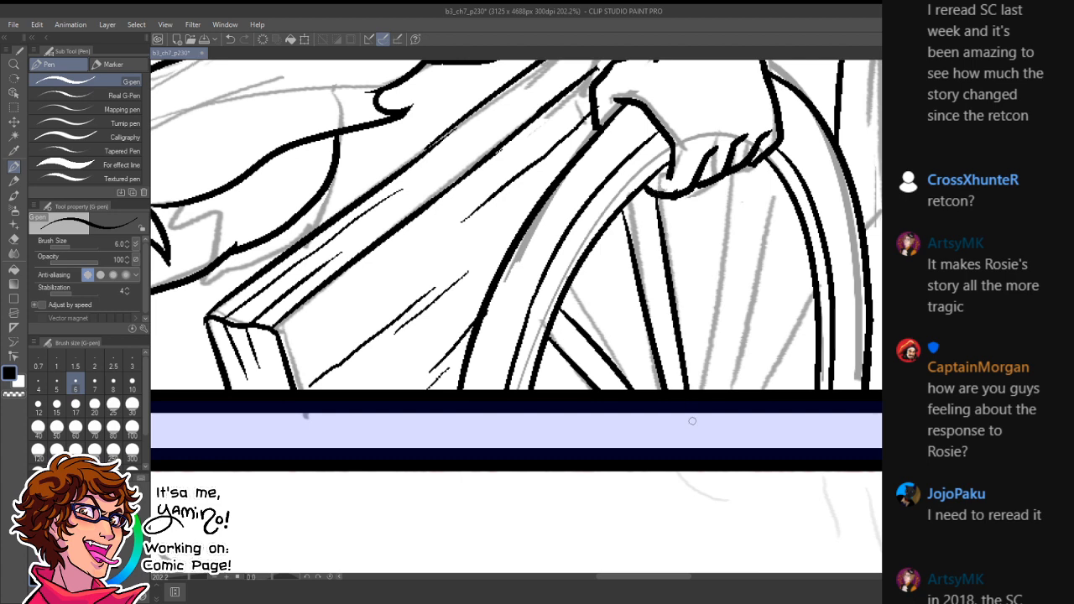
- Ink the spoke edges in the right half of the right wheel, below the fingers and along the inner rim
drag(724, 179, 705, 391)
key(ctrl+z)
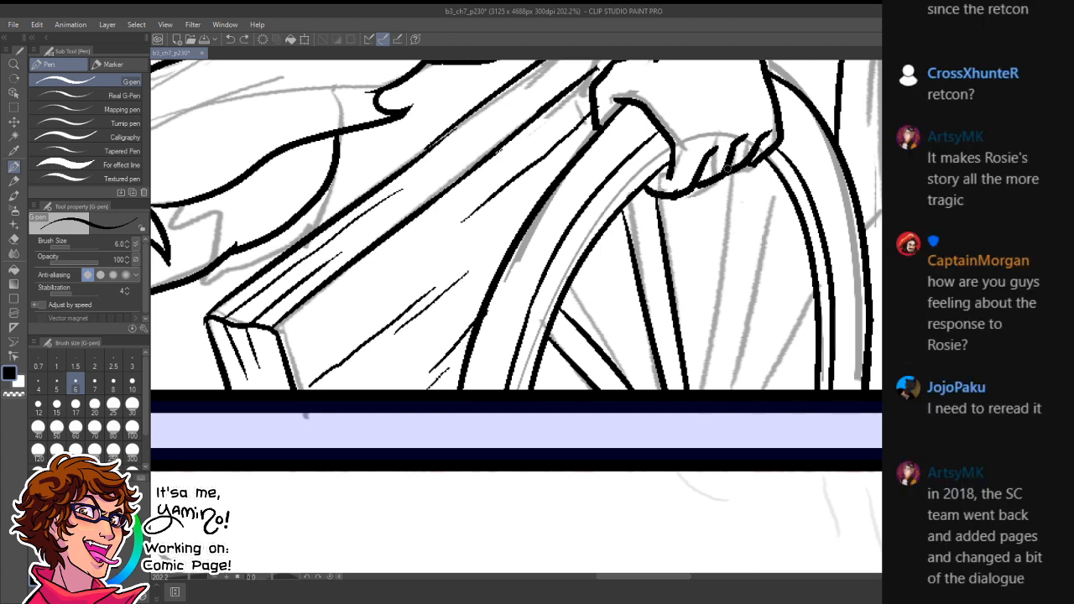
drag(729, 172, 711, 391)
drag(759, 166, 730, 391)
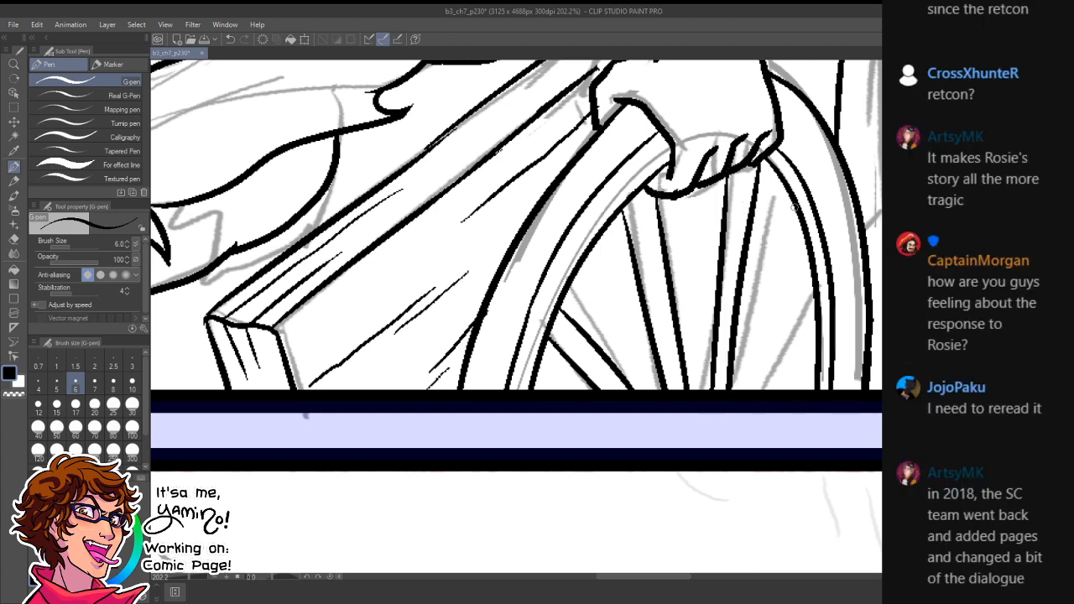
drag(798, 206, 742, 383)
drag(816, 252, 755, 390)
key(ctrl+z)
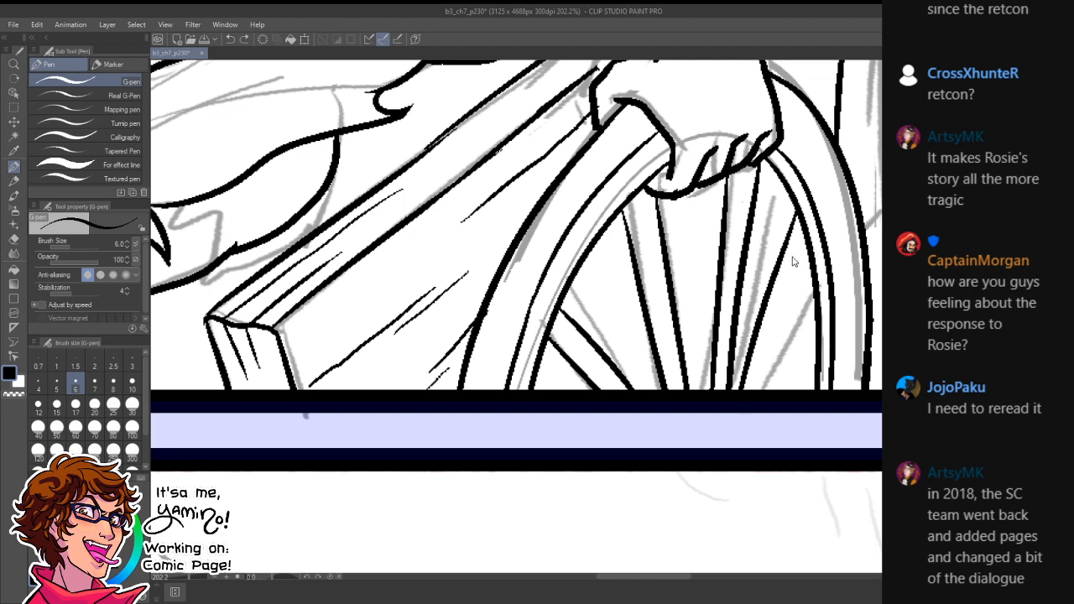
key(ctrl+z)
drag(805, 241, 744, 391)
drag(820, 262, 760, 384)
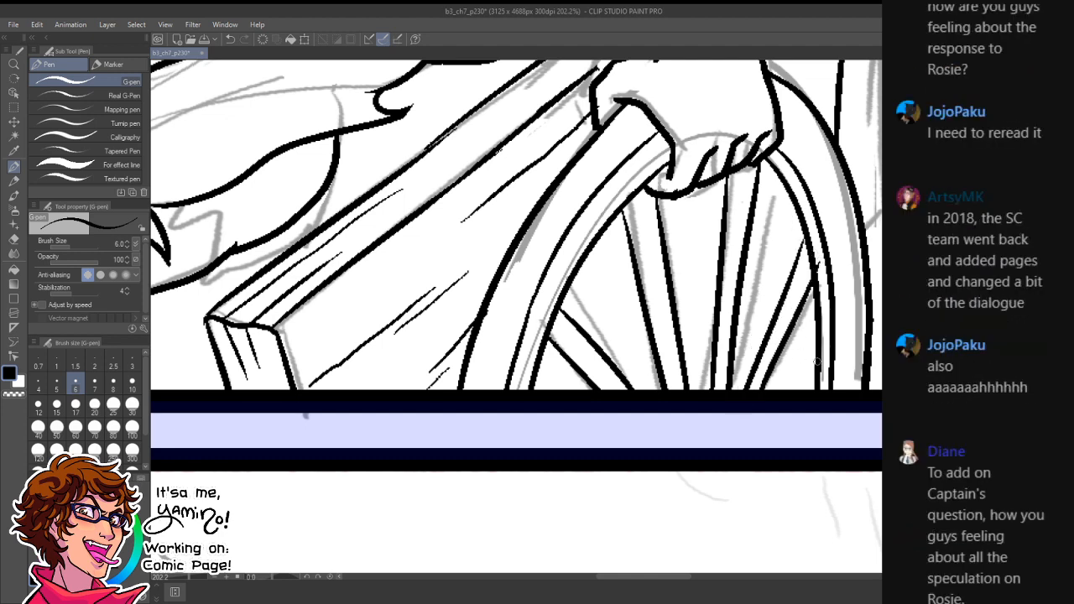
- Touch up the right wheel's spoke ends at the inner rim, alternating white and black pen strokes to clear overlaps and round the ends
key(x)
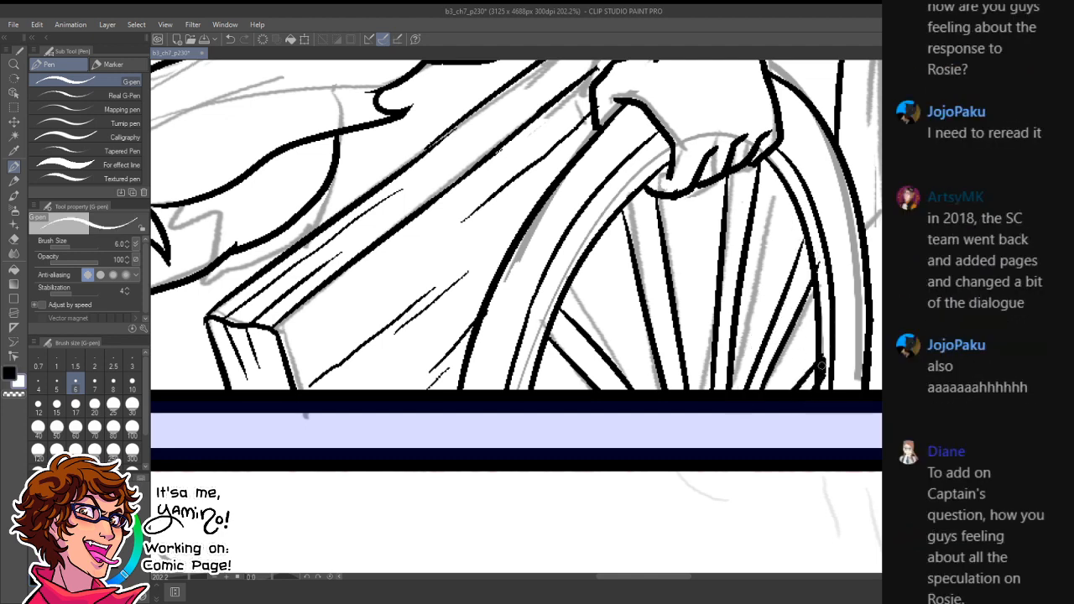
mouse_move(821, 366)
mouse_down()
mouse_move(811, 386)
mouse_move(791, 389)
mouse_move(816, 385)
mouse_up()
key(x)
mouse_move(804, 248)
mouse_down()
mouse_move(809, 241)
mouse_move(818, 265)
mouse_move(821, 248)
mouse_move(816, 287)
mouse_move(805, 291)
mouse_up()
key(x)
key(x)
key(x)
key(x)
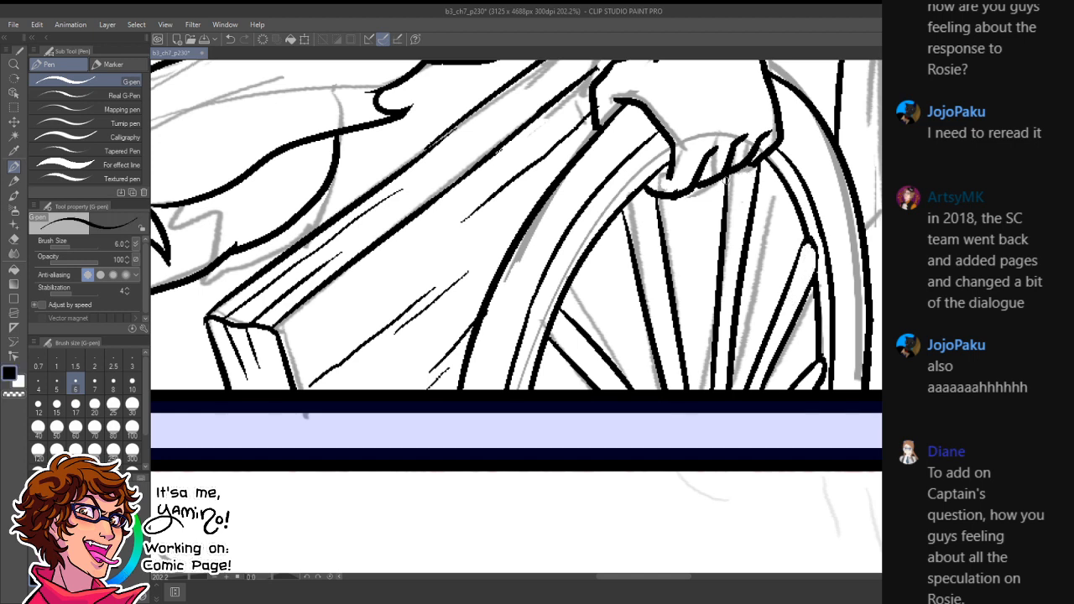
key(x)
mouse_move(720, 323)
mouse_down()
mouse_move(709, 418)
mouse_move(720, 327)
mouse_move(707, 408)
mouse_up()
key(x)
- Ink the left wheel's lowest spokes beneath the beam's front edge and clean up the overlapping line with white
key(ctrl+space)
drag(743, 334, 668, 353)
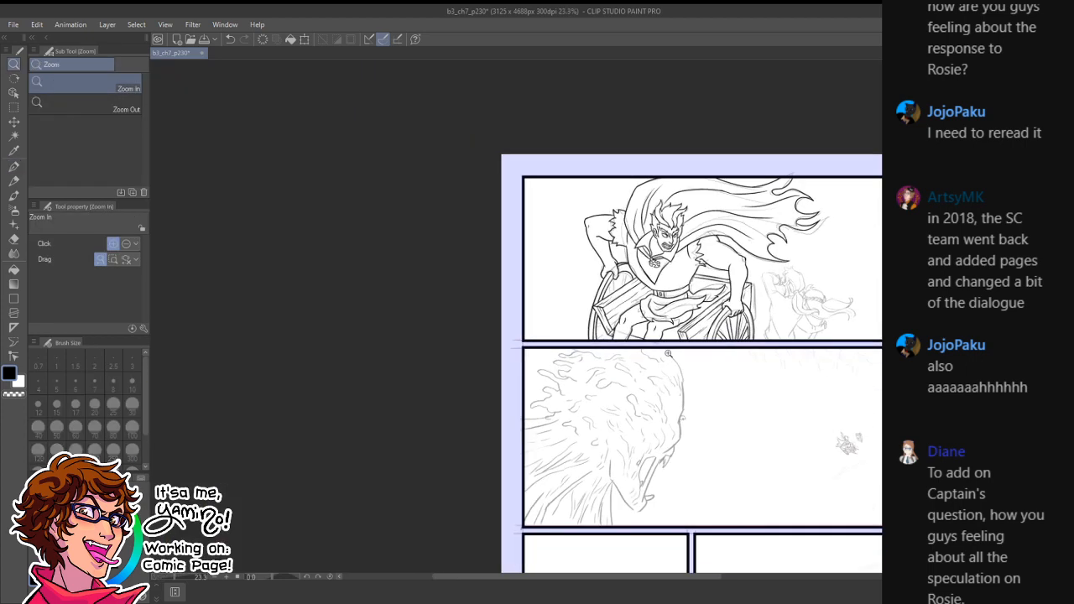
mouse_move(594, 314)
mouse_down()
mouse_move(676, 344)
mouse_move(622, 396)
mouse_up()
key(ctrl+z)
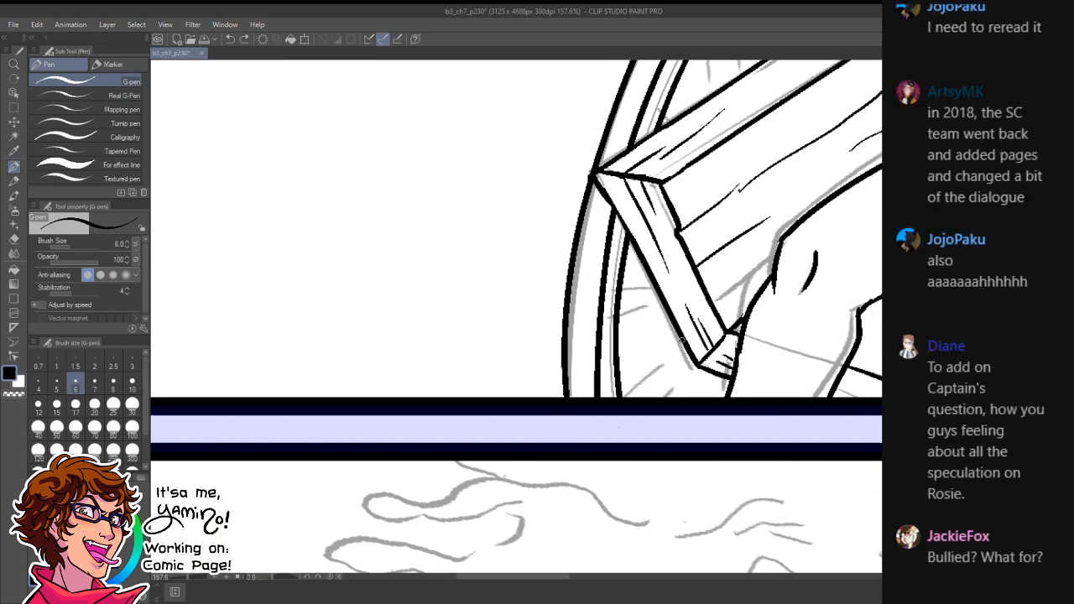
drag(682, 344, 599, 396)
key(x)
drag(662, 368, 597, 404)
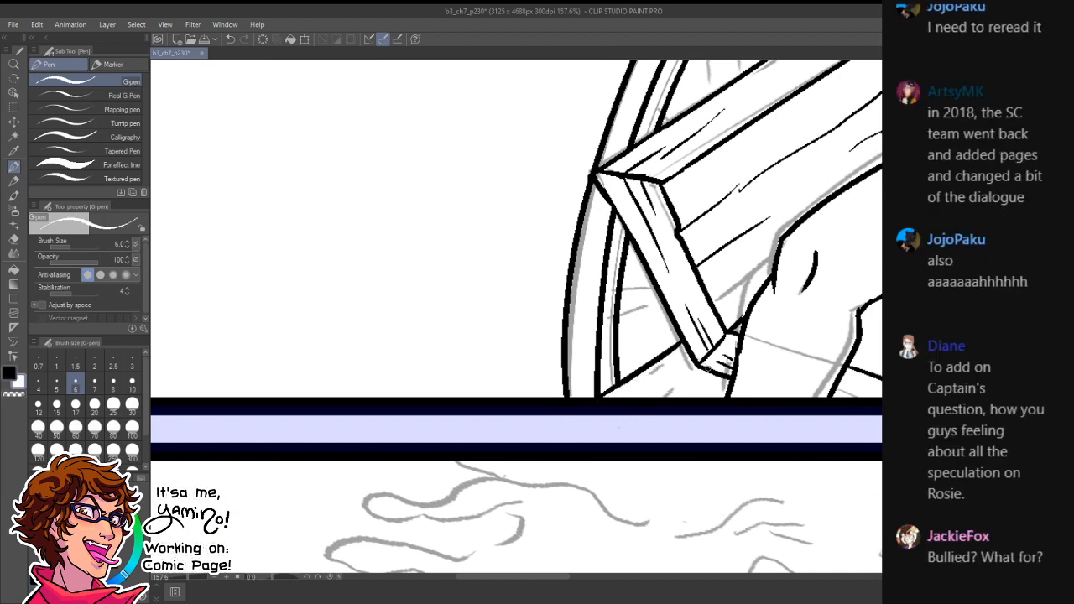
key(x)
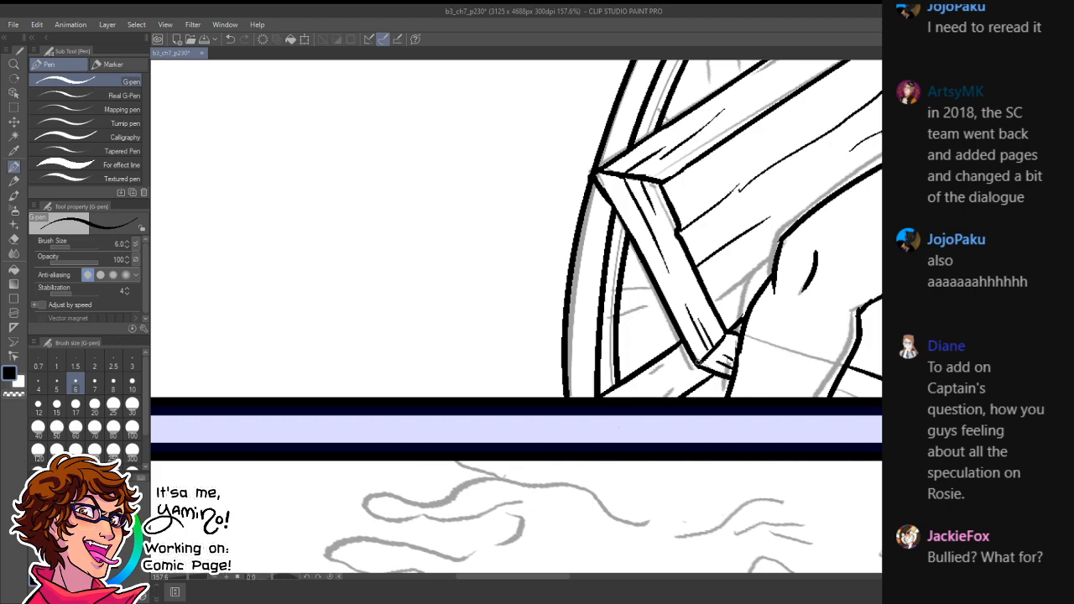
mouse_move(699, 361)
mouse_down()
mouse_move(650, 394)
mouse_move(657, 379)
mouse_move(720, 385)
mouse_move(746, 375)
mouse_move(727, 381)
mouse_up()
- Add thin diagonal wood-grain lines to the cart floor between the man's legs and beside his right-hand leg
key(ctrl+space)
drag(828, 370, 587, 412)
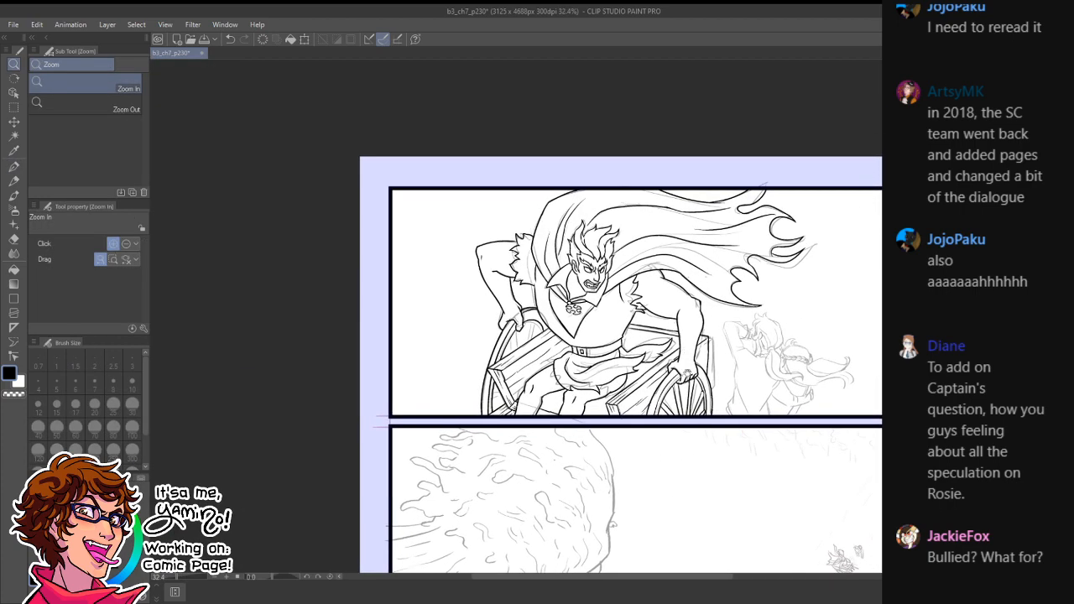
click(586, 411)
click(586, 412)
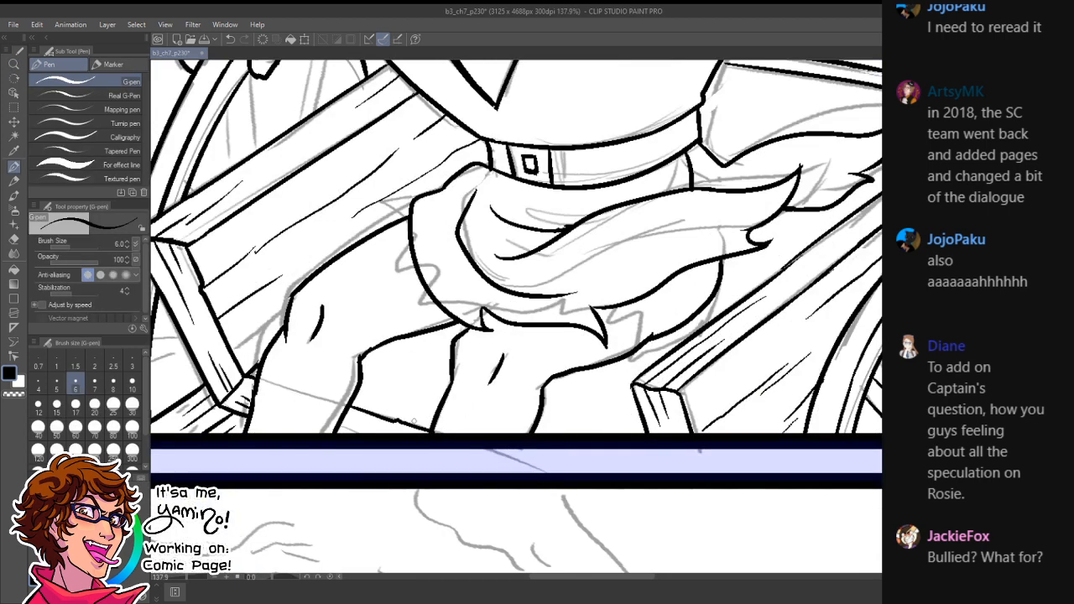
drag(394, 419, 435, 389)
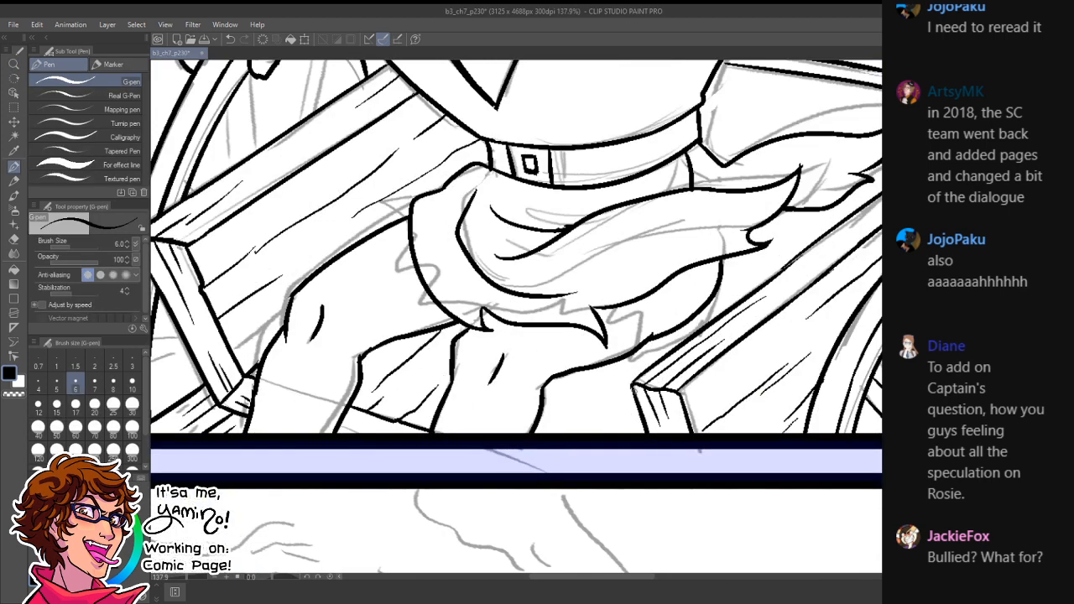
drag(622, 363, 564, 415)
- Add short wood-grain strokes to the cart's back board behind the man's waist, undoing the trial strokes near the cloth's tips
drag(781, 229, 706, 359)
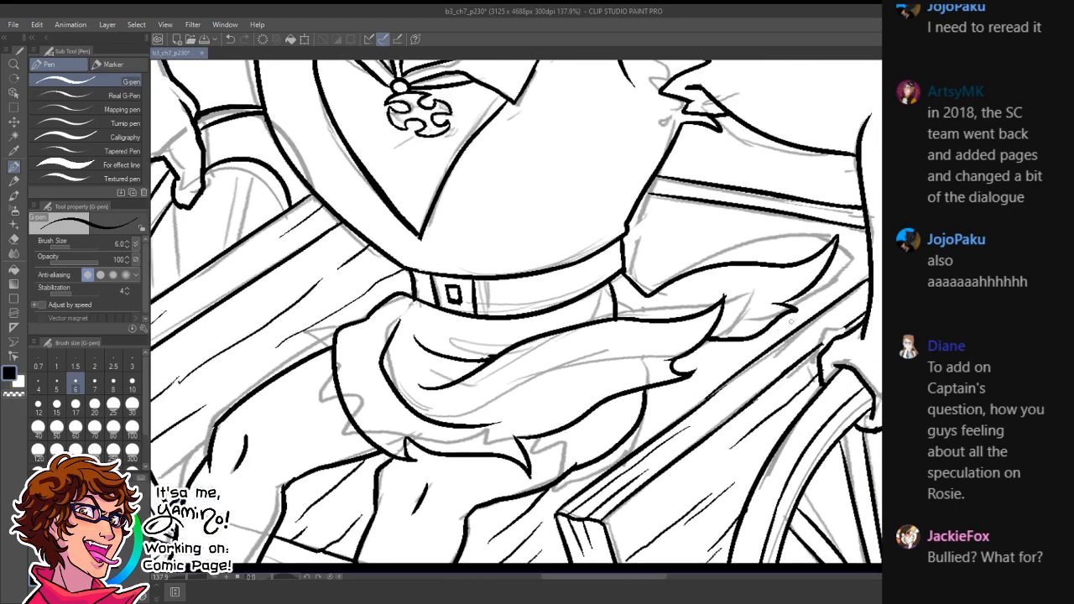
mouse_move(772, 319)
mouse_down()
mouse_move(800, 328)
mouse_move(774, 349)
mouse_move(797, 339)
mouse_move(792, 352)
mouse_move(778, 355)
mouse_up()
key(ctrl+z)
key(ctrl+space)
key(ctrl+z)
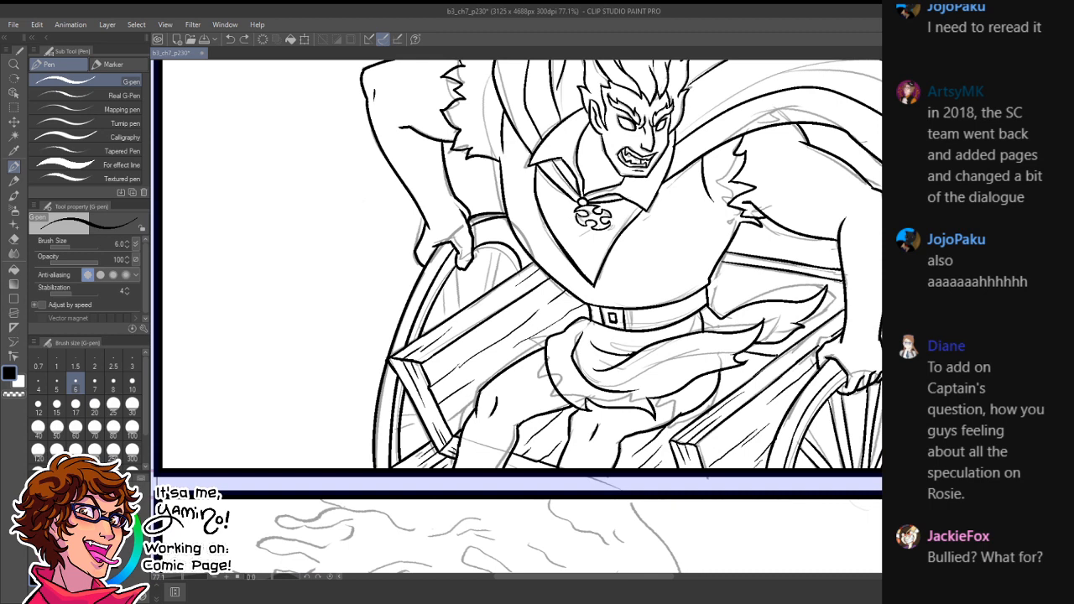
drag(712, 273, 750, 285)
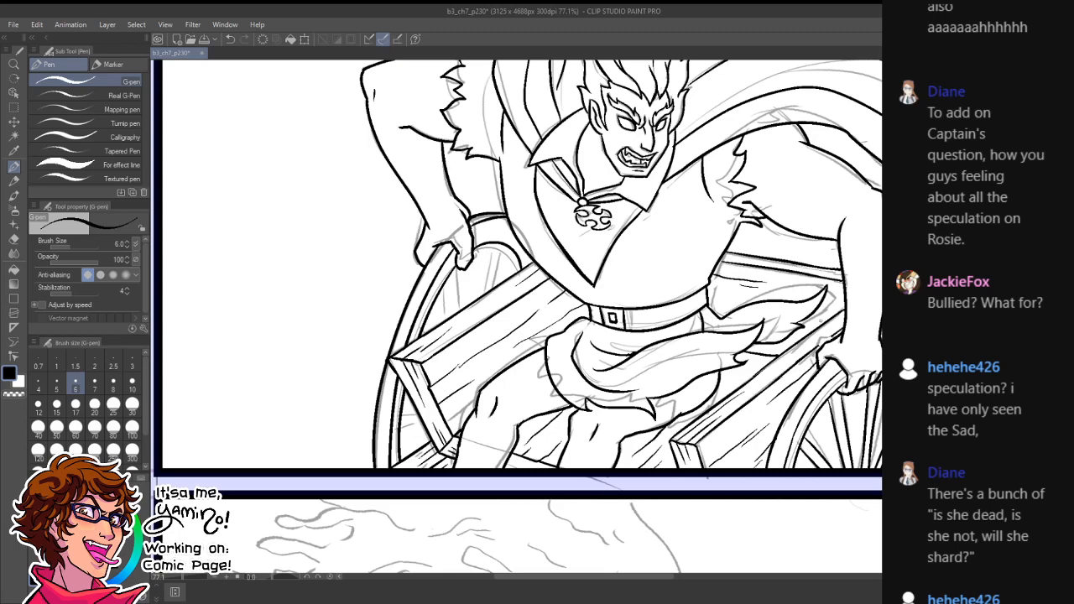
- Ink the left wheel's spoke edges between the gripping hand, the inner rim and the beam's upper edge
drag(715, 355, 664, 377)
drag(638, 342, 736, 315)
drag(611, 306, 632, 370)
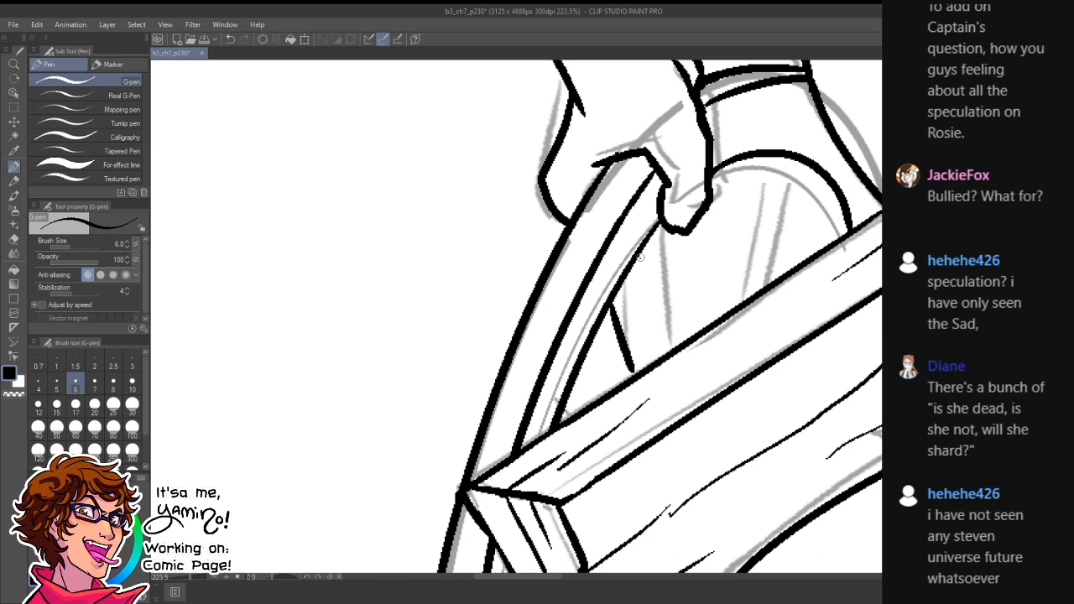
drag(640, 256, 670, 352)
drag(707, 216, 705, 329)
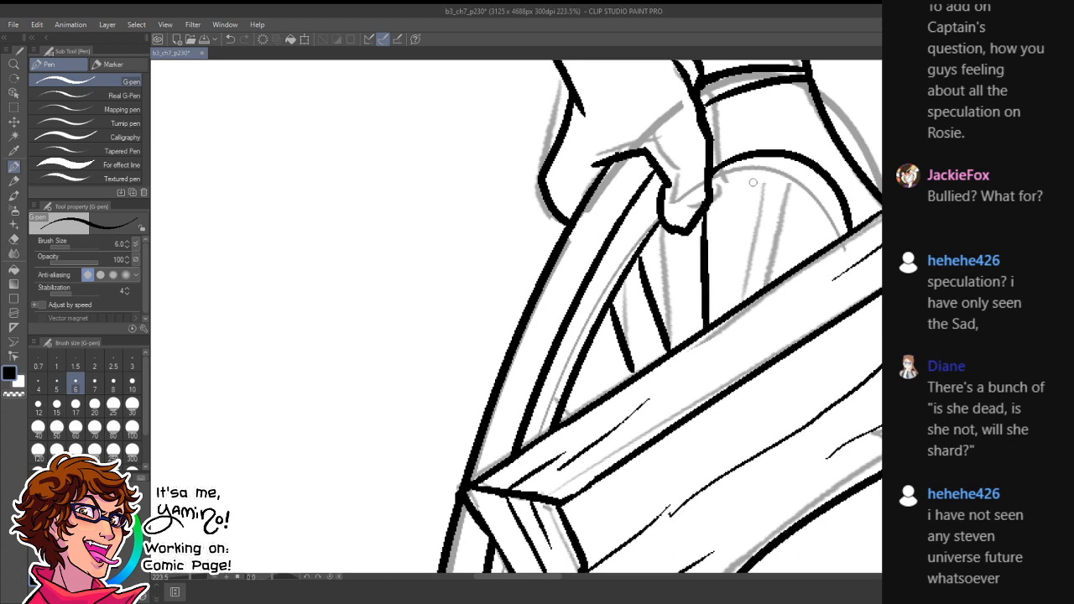
drag(758, 159, 741, 308)
drag(808, 162, 774, 277)
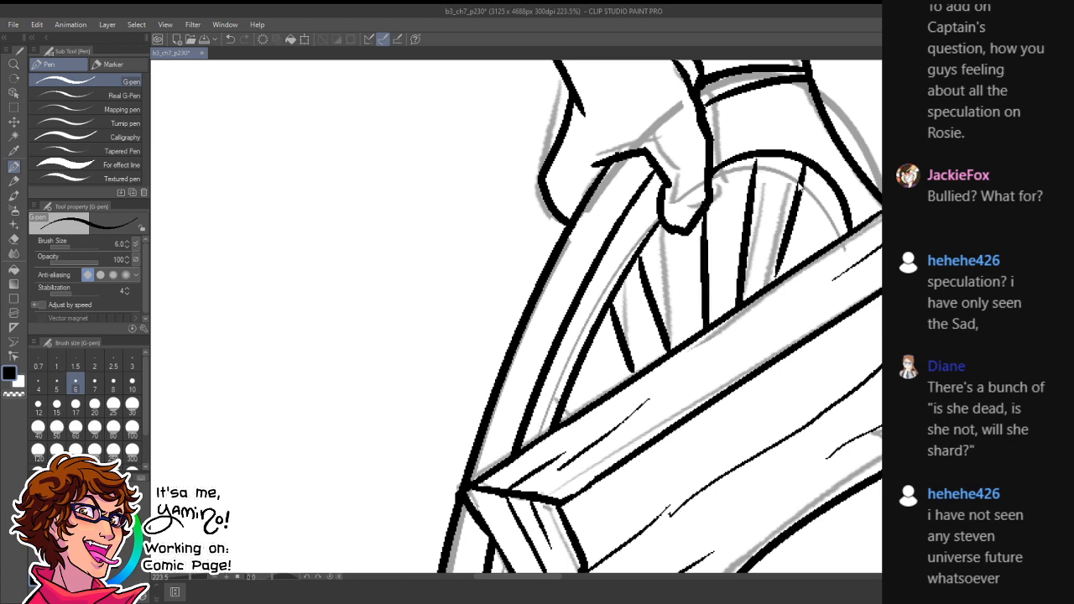
key(ctrl+z)
drag(809, 167, 780, 277)
drag(835, 193, 814, 261)
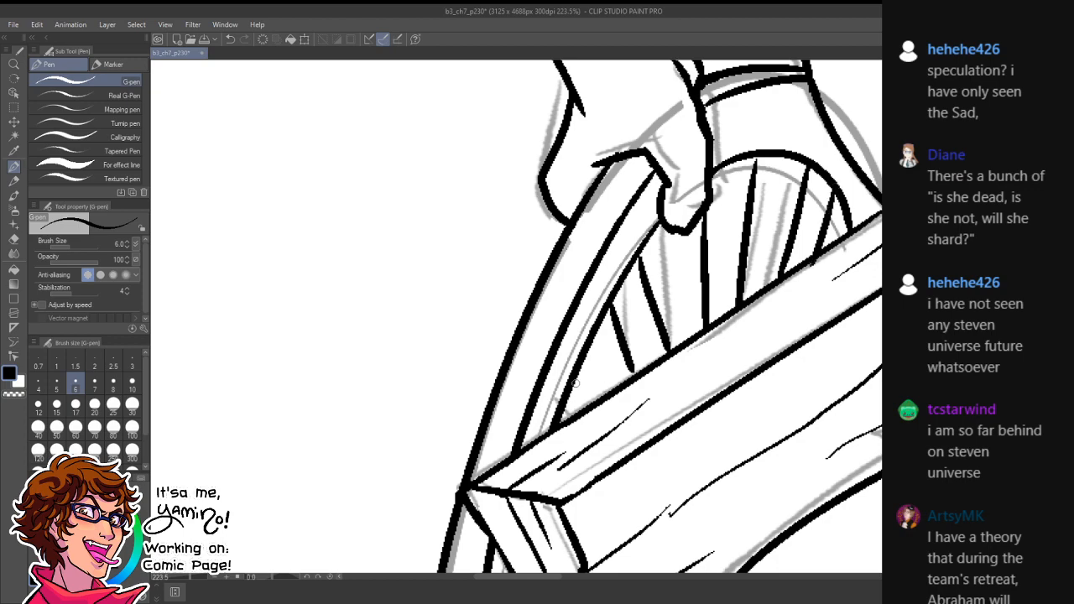
drag(575, 384, 598, 398)
- Ink the remaining left-wheel spoke lines below the beam's corner, between the inner rim and the beam's front edge
key(ctrl+space)
drag(709, 370, 619, 391)
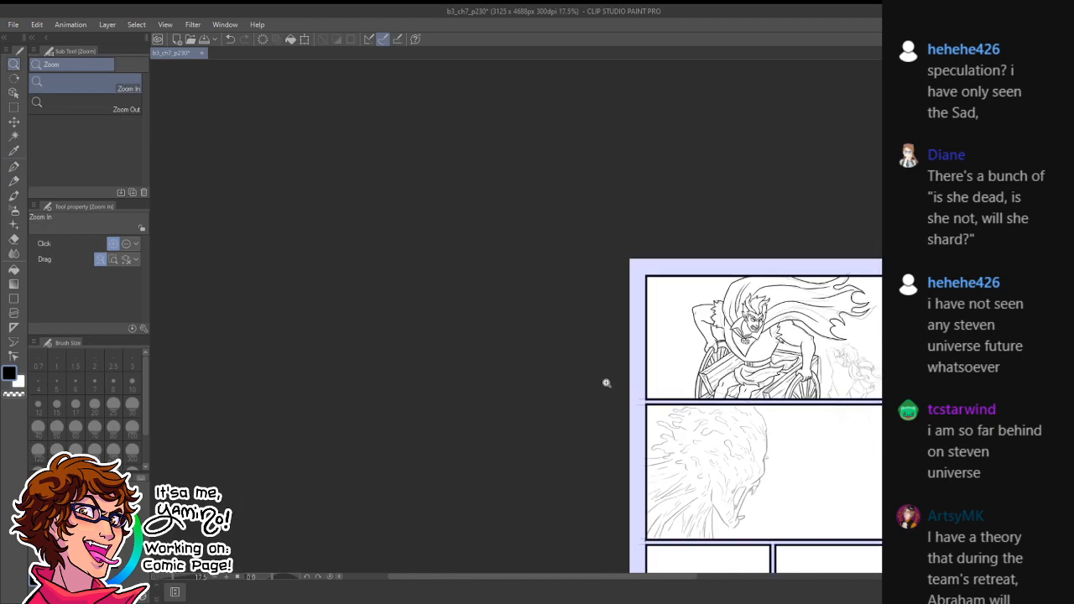
drag(706, 391, 785, 382)
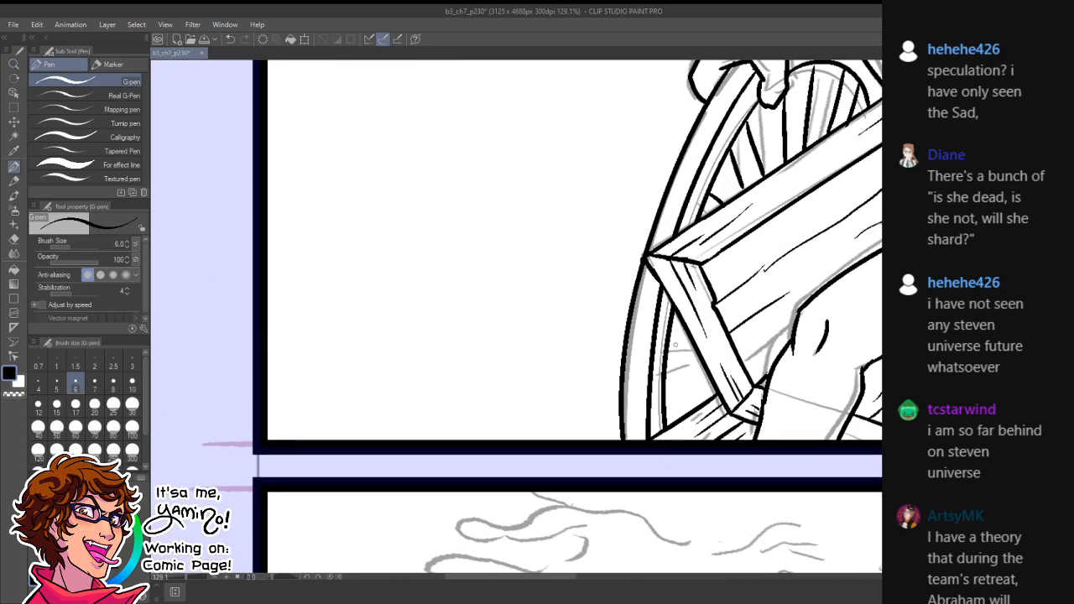
mouse_move(668, 350)
mouse_down()
mouse_move(698, 351)
mouse_move(704, 415)
mouse_up()
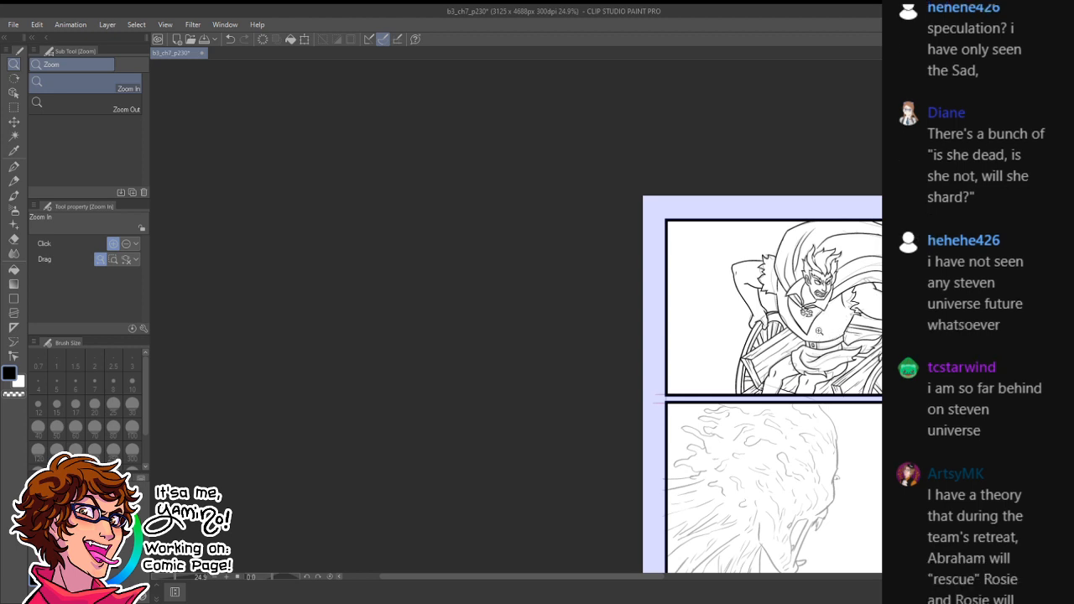
- Ink a pair of curved stripe lines across the man's chest and place copies to form three pairs across the vest
drag(843, 340, 740, 390)
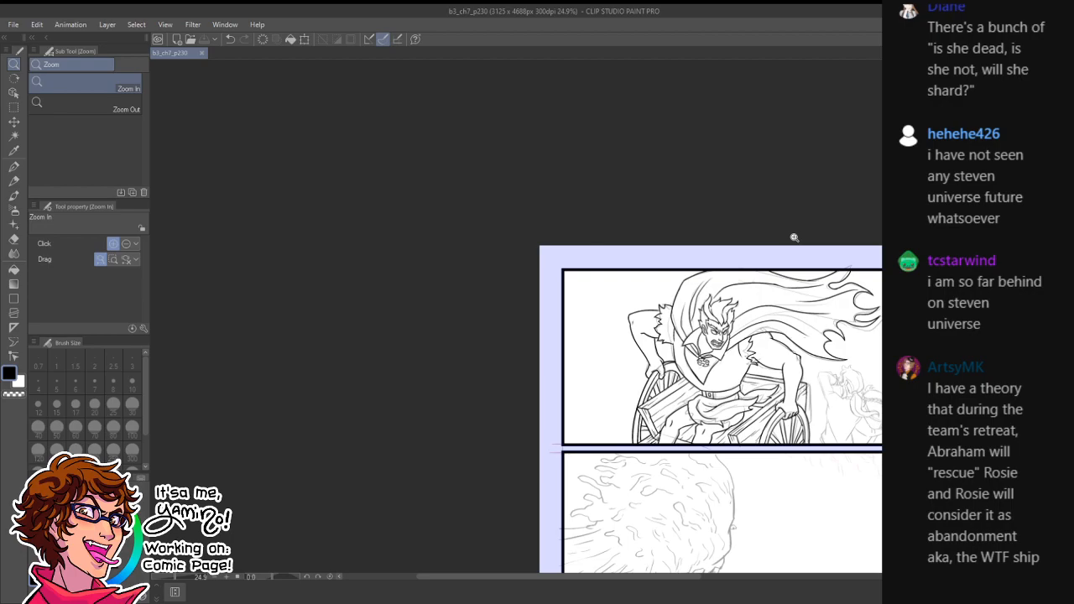
drag(700, 367, 595, 542)
key(r)
key(p)
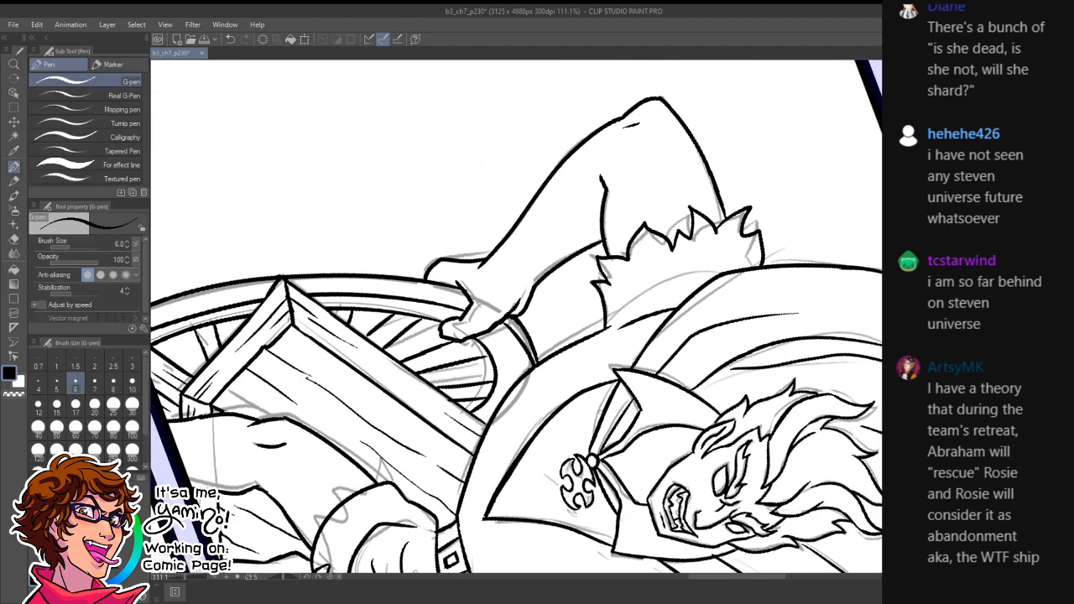
key(ctrl+z)
key(x)
mouse_move(591, 359)
mouse_down()
mouse_move(587, 427)
mouse_move(623, 573)
mouse_up()
key(k)
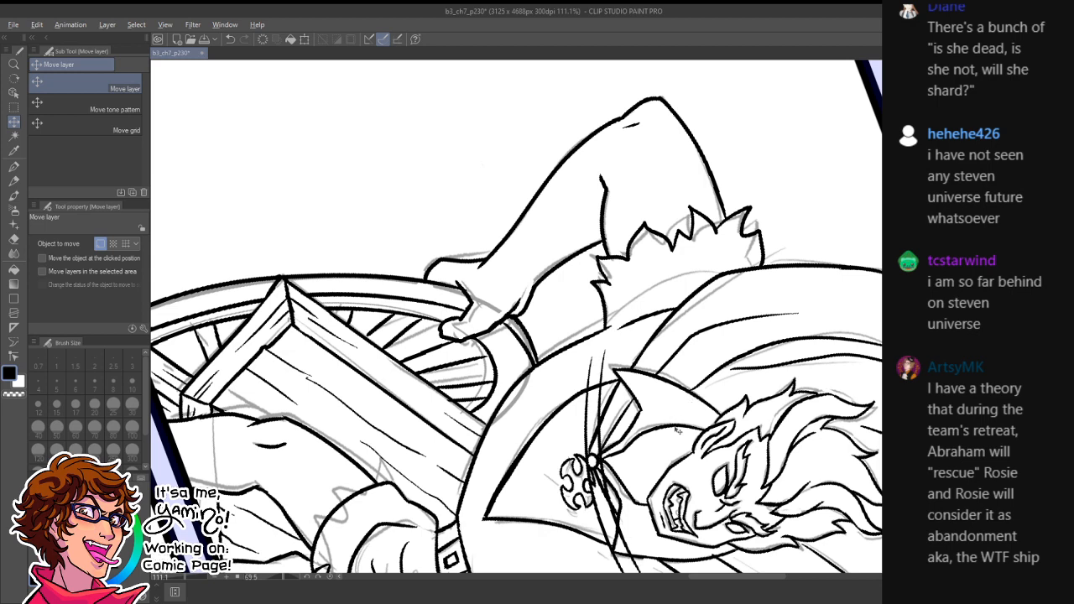
drag(677, 431, 635, 436)
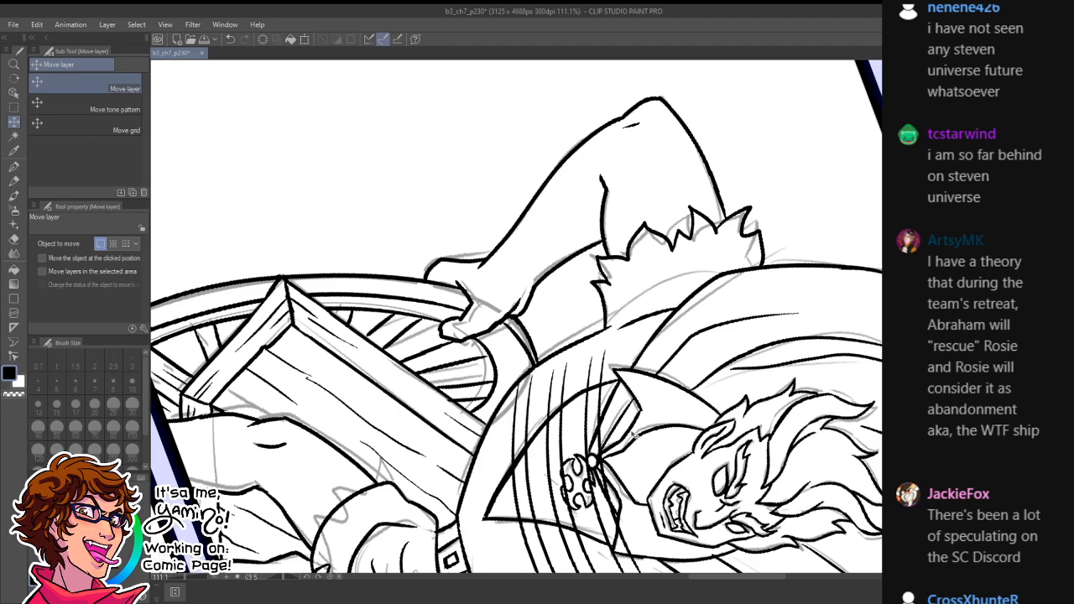
- Turn the canvas upright and shift the chest stripes slightly down on the vest
key(r)
drag(608, 280, 538, 282)
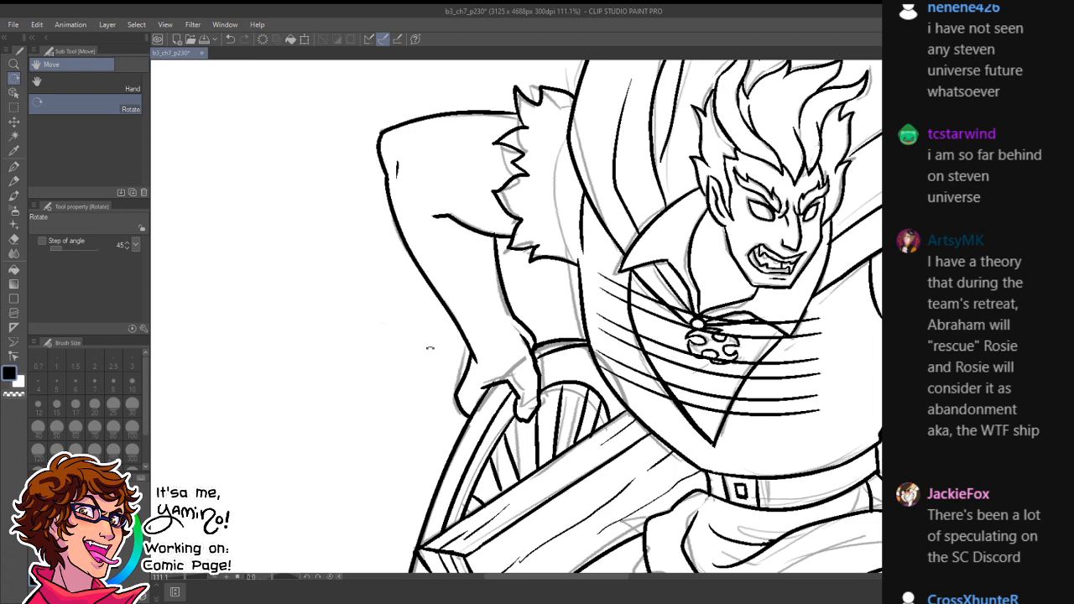
key(k)
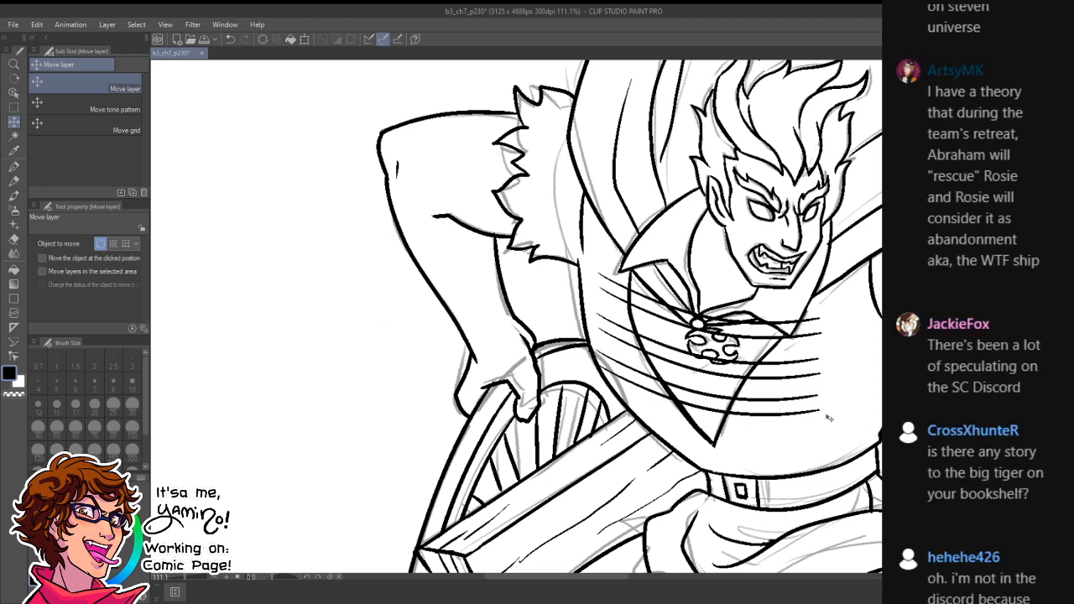
drag(794, 417, 794, 427)
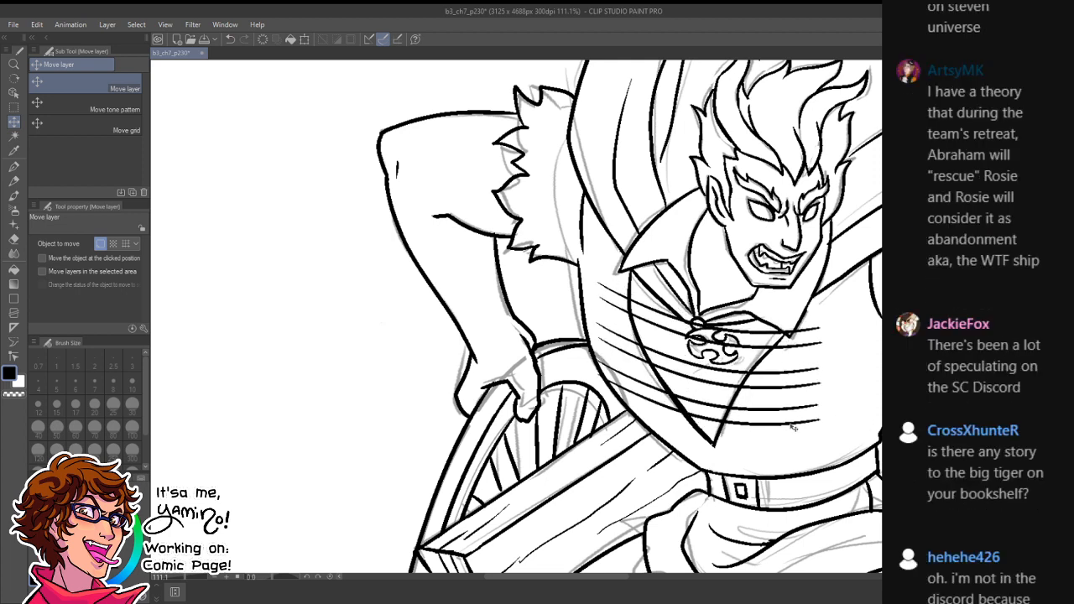
- Erase the stripe parts outside the vest's V-shaped opening and clear the line inside the round collar clasp
key(e)
mouse_move(806, 318)
mouse_down()
mouse_move(727, 432)
mouse_move(741, 439)
mouse_move(767, 431)
mouse_move(825, 337)
mouse_move(756, 403)
mouse_move(756, 378)
mouse_up()
click(740, 420)
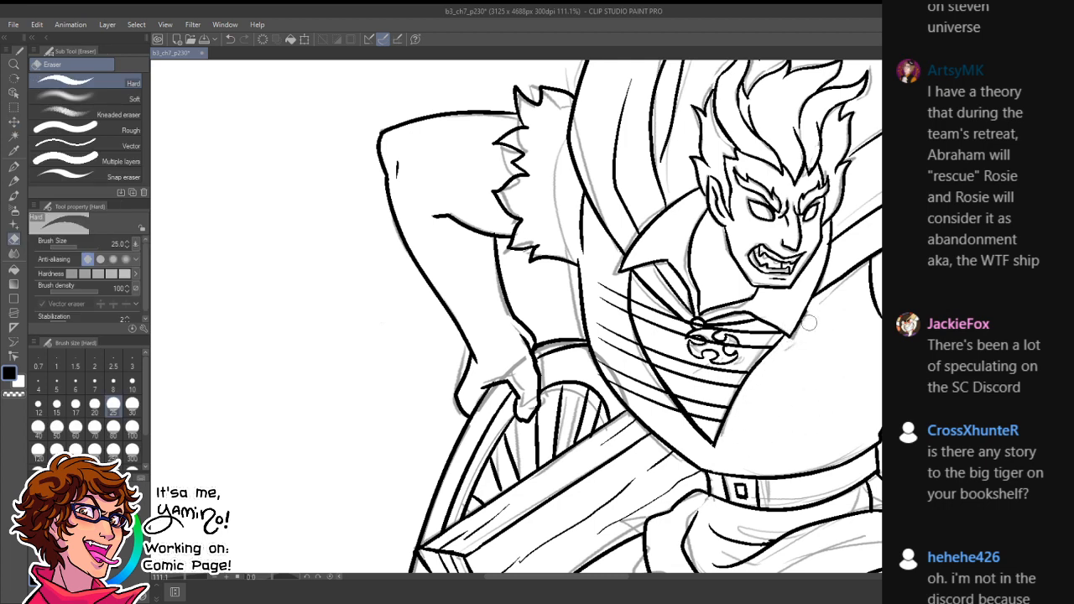
mouse_move(619, 283)
mouse_down()
mouse_move(608, 356)
mouse_move(632, 445)
mouse_move(624, 350)
mouse_move(642, 400)
mouse_move(623, 324)
mouse_move(638, 358)
mouse_up()
mouse_move(682, 437)
mouse_down()
mouse_move(655, 388)
mouse_move(680, 428)
mouse_move(675, 365)
mouse_move(685, 357)
mouse_move(638, 371)
mouse_move(712, 275)
mouse_move(764, 340)
mouse_up()
key(ctrl+space)
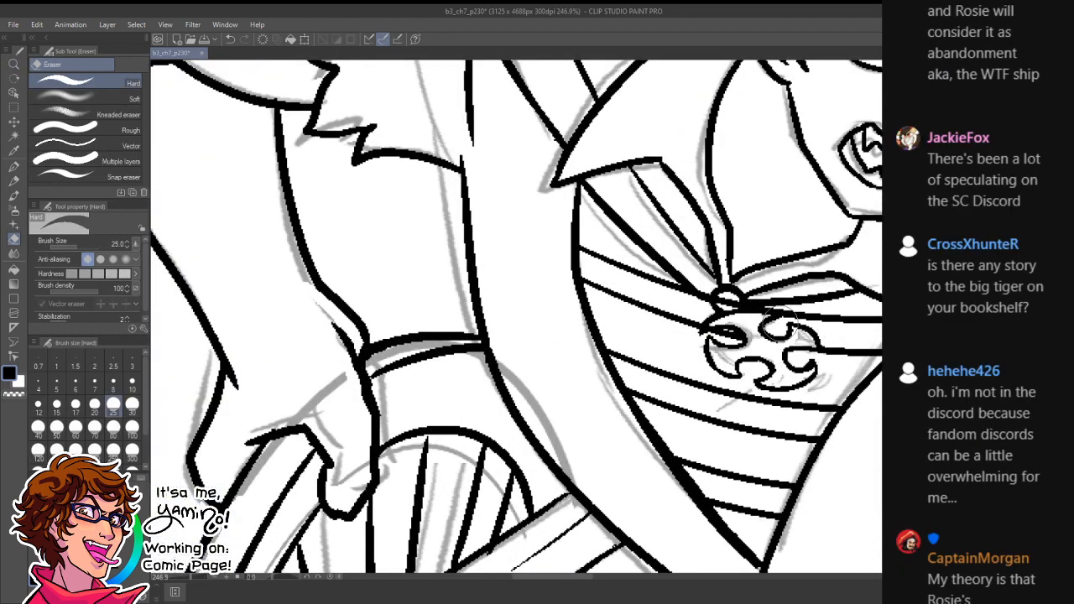
drag(728, 299, 730, 294)
- Draw a round button at the left end of the vest's top stripe pair and clear the lines inside it
key(p)
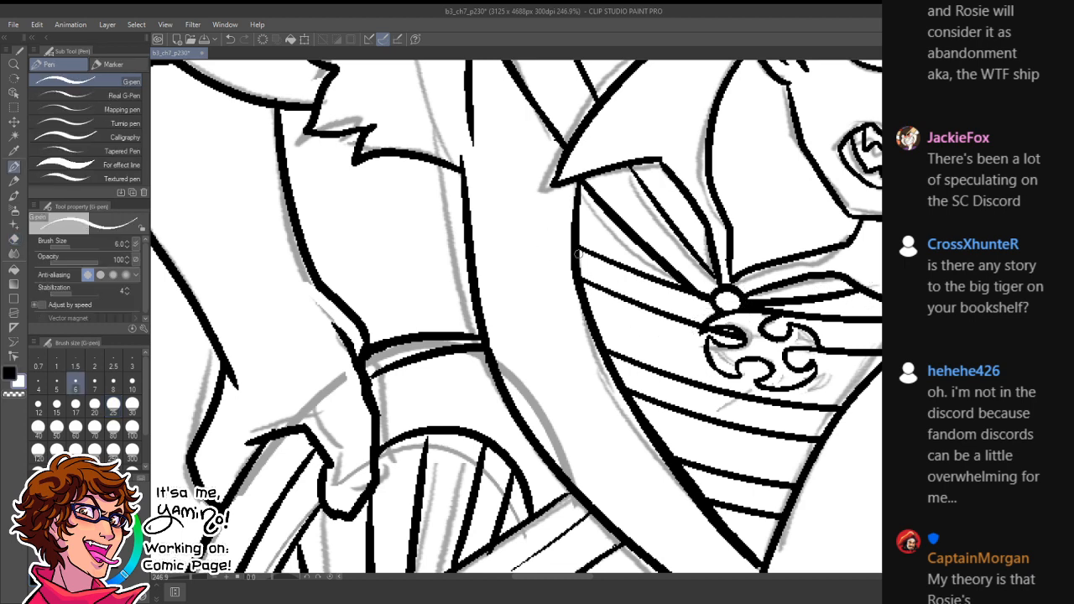
mouse_move(576, 250)
mouse_down()
mouse_move(583, 244)
mouse_move(557, 252)
mouse_move(594, 266)
mouse_move(557, 252)
mouse_move(580, 282)
mouse_move(561, 247)
mouse_move(568, 263)
mouse_up()
key(ctrl+z)
key(x)
key(ctrl+z)
key(ctrl+z)
key(ctrl+z)
key(ctrl+z)
key(x)
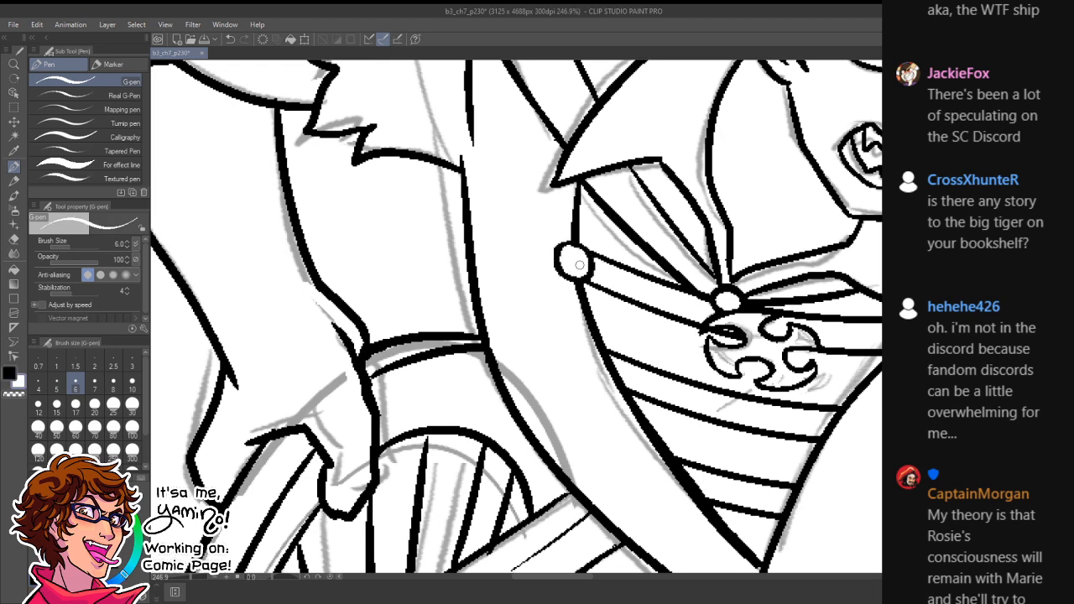
- Draw a round button at the right end of the vest's top stripe pair and fill its inside white
drag(757, 275, 661, 242)
key(x)
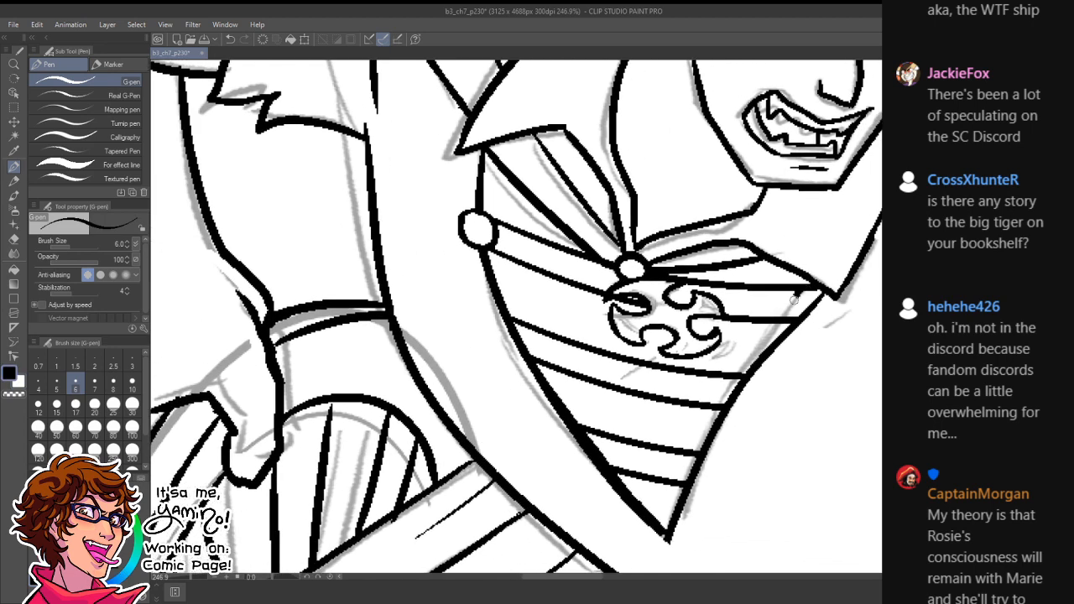
drag(794, 300, 841, 290)
key(e)
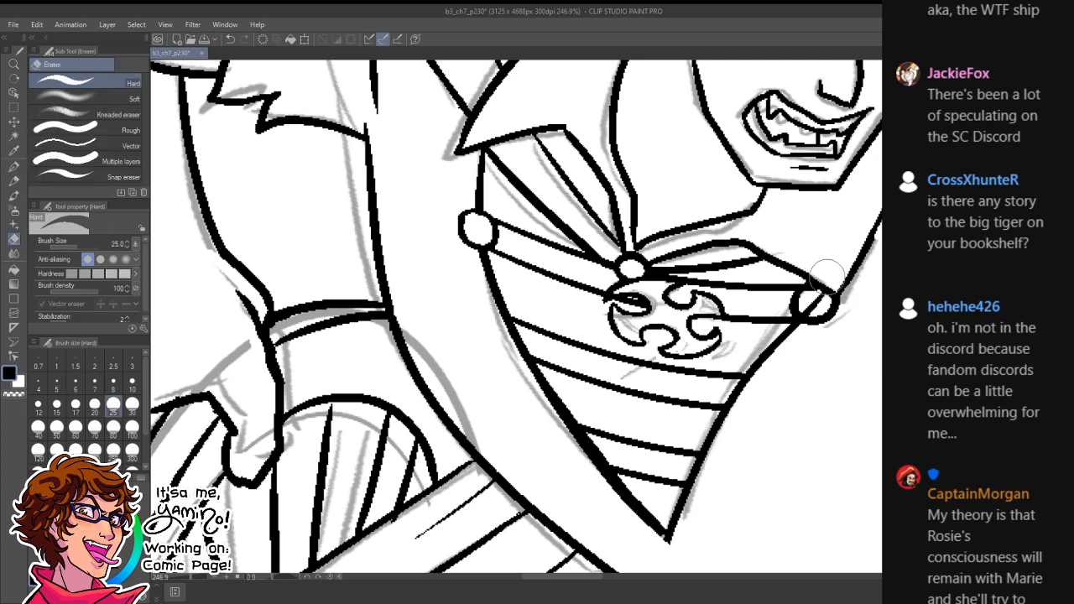
key(p)
key(x)
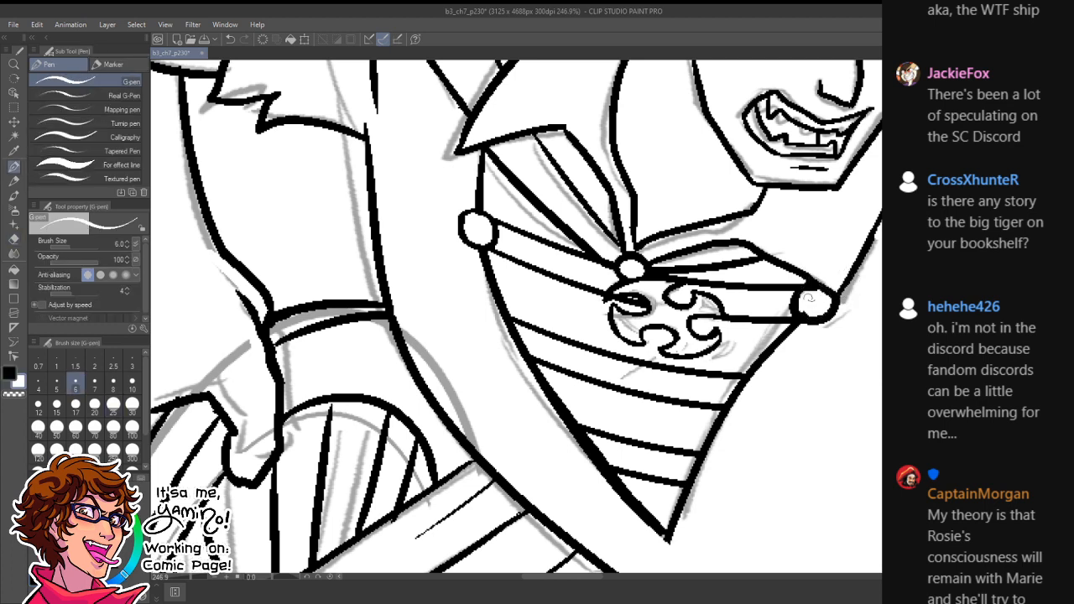
- Draw round buttons at both ends of the vest's middle stripe pair and clear the lines inside them
key(x)
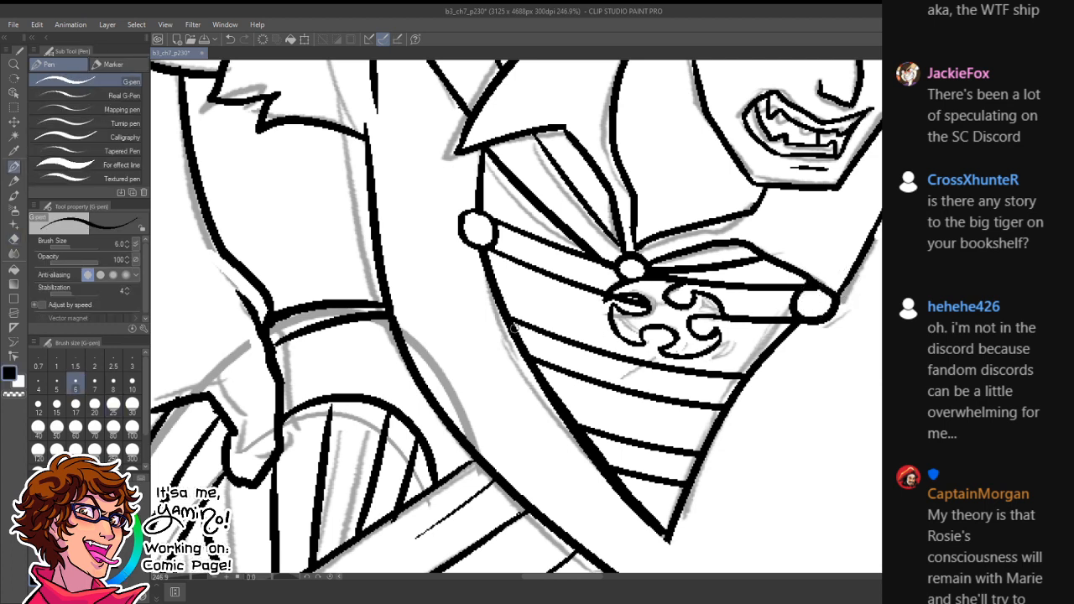
drag(514, 325, 507, 342)
key(x)
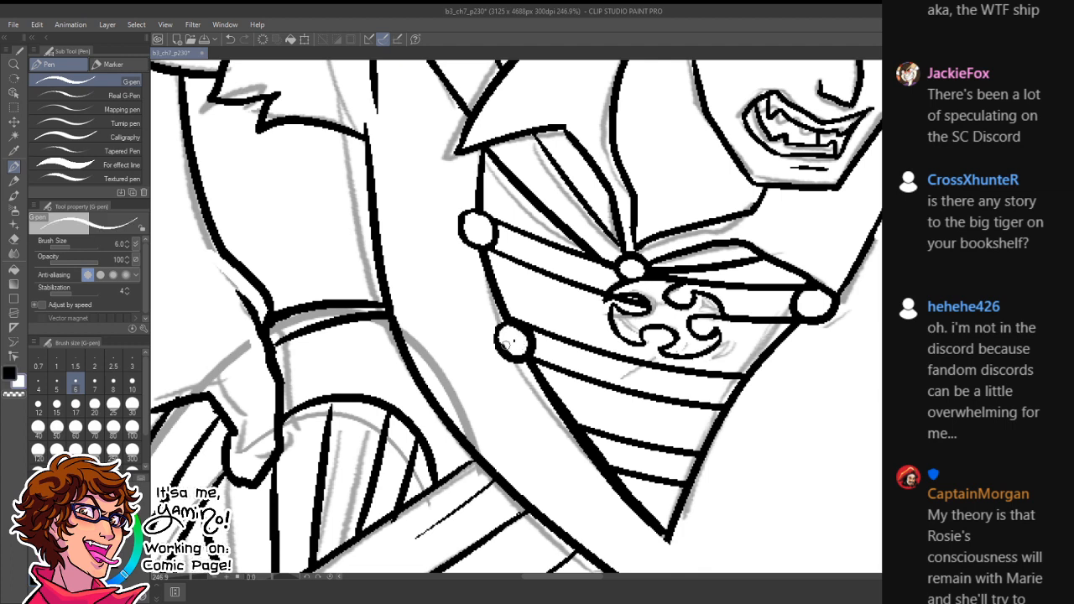
key(x)
mouse_move(742, 384)
mouse_down()
mouse_move(725, 401)
mouse_move(747, 377)
mouse_move(735, 391)
mouse_up()
key(x)
key(ctrl+z)
key(x)
key(x)
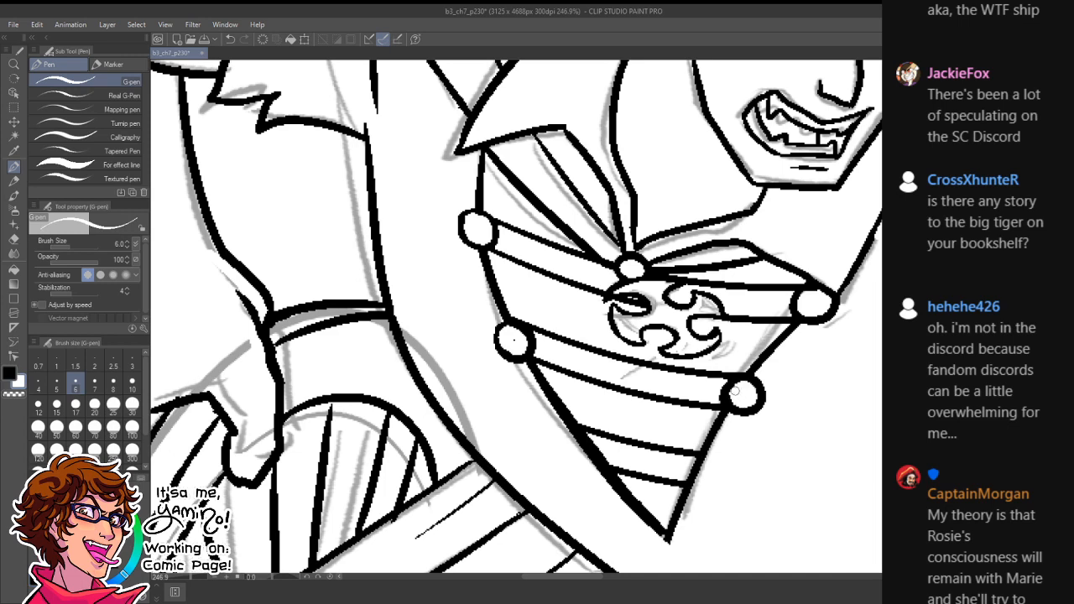
- Draw round buttons at both ends of the vest's lowest stripe pair and clear the lines inside them
key(x)
mouse_move(587, 434)
mouse_down()
mouse_move(577, 437)
mouse_move(596, 468)
mouse_move(569, 447)
mouse_move(585, 453)
mouse_up()
key(x)
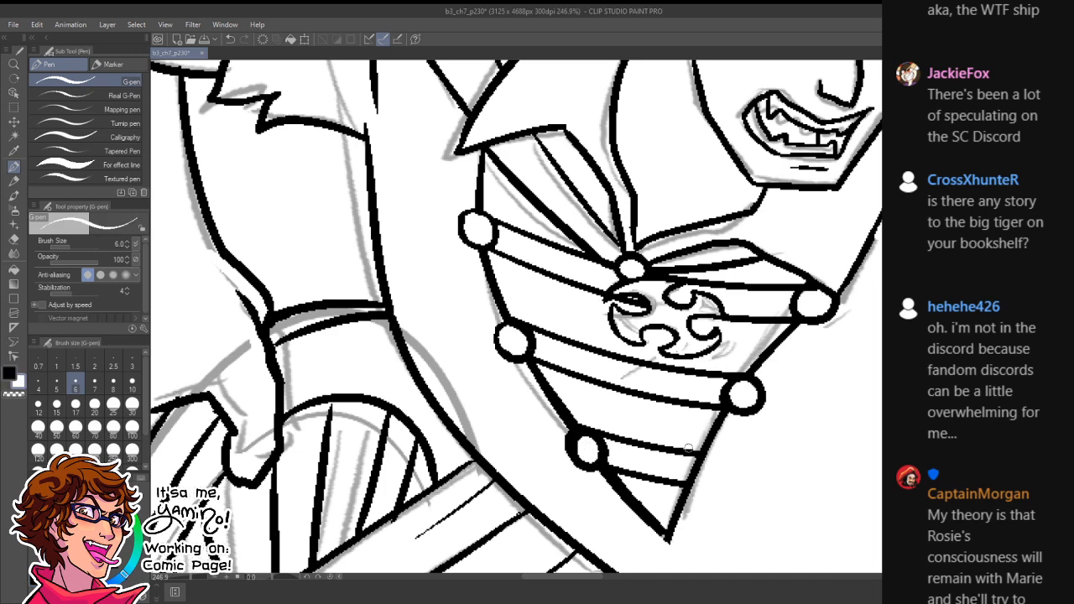
key(x)
mouse_move(707, 457)
mouse_down()
mouse_move(693, 462)
mouse_move(713, 482)
mouse_move(695, 478)
mouse_move(706, 464)
mouse_move(690, 484)
mouse_move(693, 457)
mouse_move(662, 473)
mouse_up()
key(x)
key(x)
- Ink curved neck lines on the man between the raised collar and the jaw
key(ctrl+space)
drag(817, 487, 744, 424)
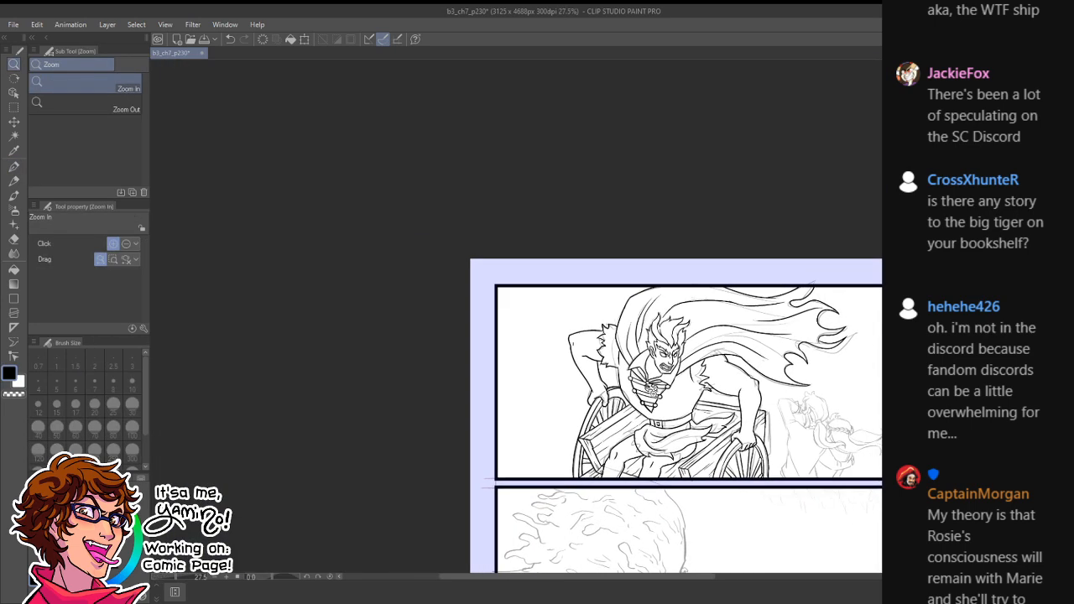
drag(664, 369, 715, 363)
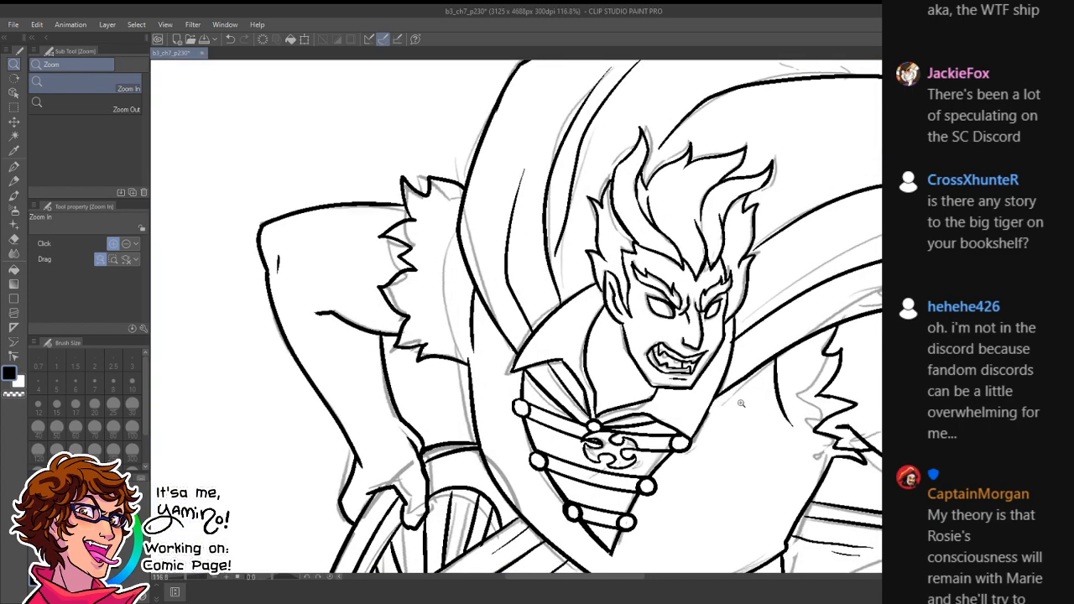
key(ctrl+0)
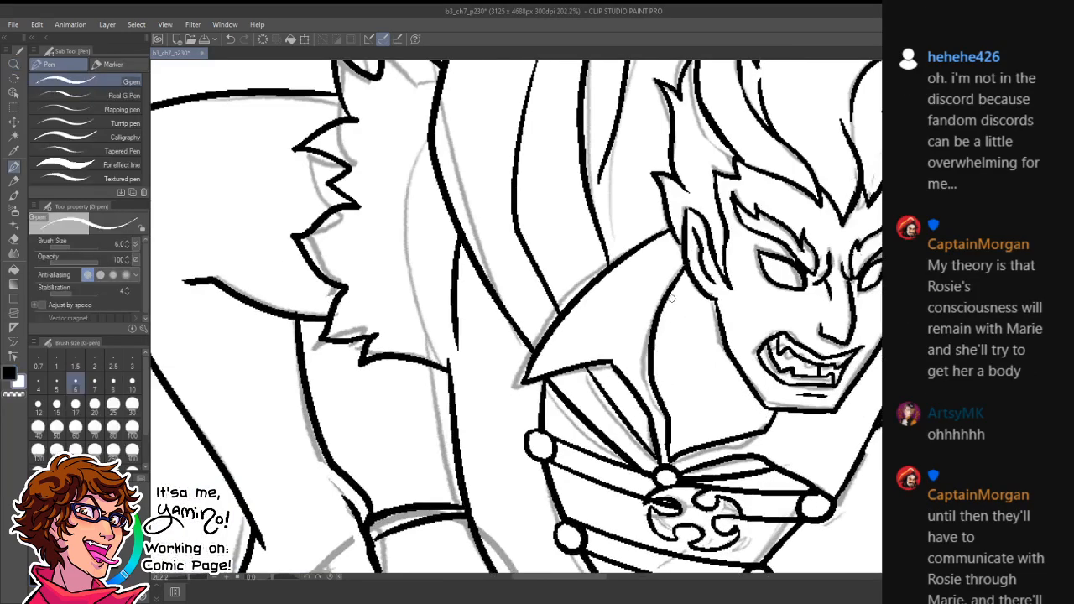
drag(669, 290, 690, 416)
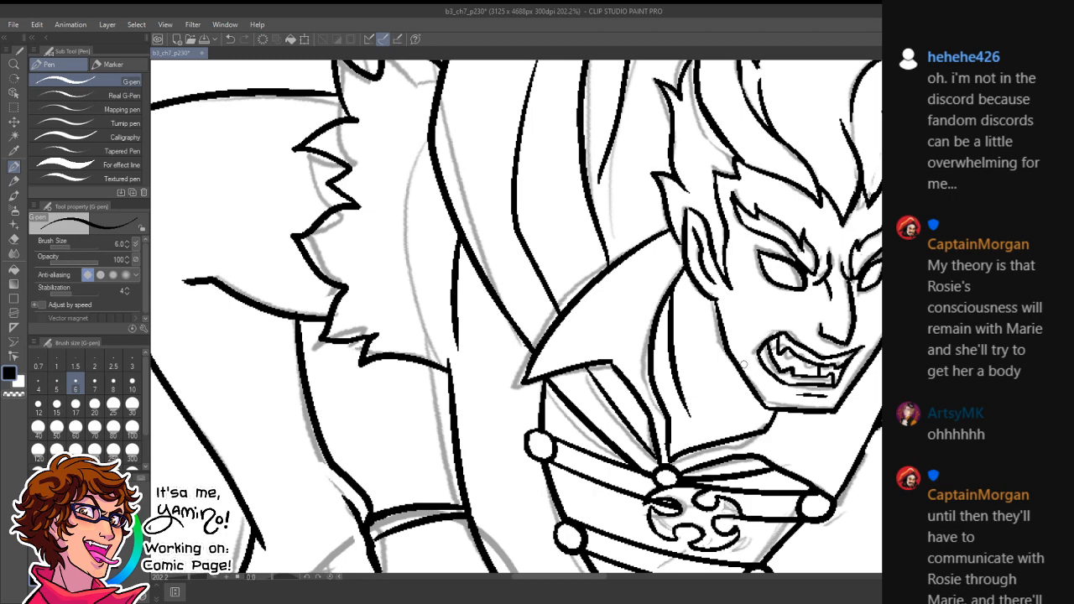
- Ink the pointed facial contour and the jaw of the small sketched figure beside the cart
key(ctrl+space)
drag(776, 369, 724, 385)
drag(835, 421, 728, 392)
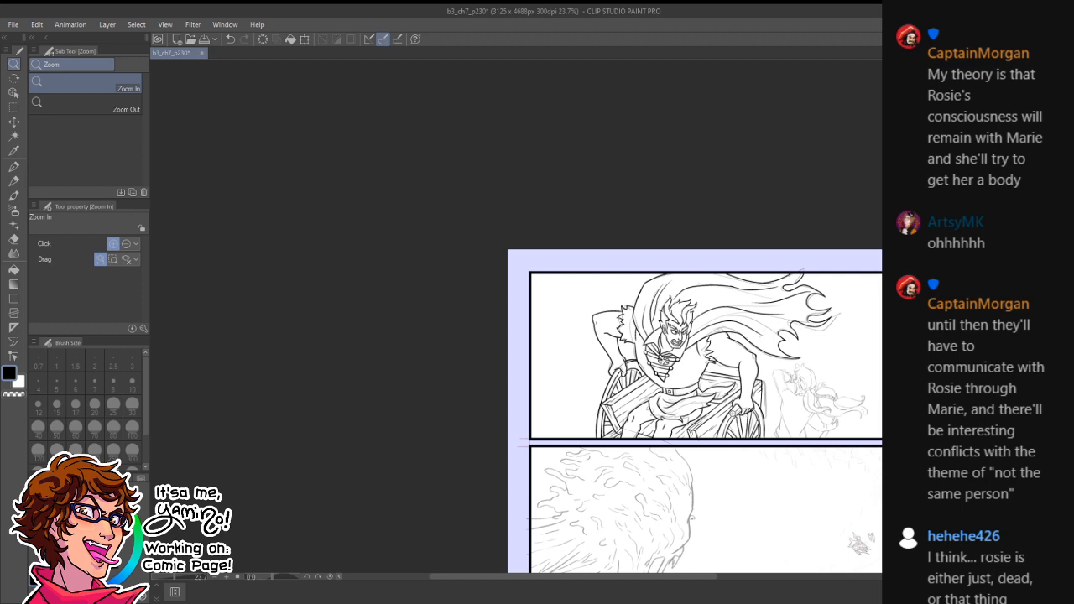
click(817, 390)
click(821, 399)
click(818, 405)
click(818, 362)
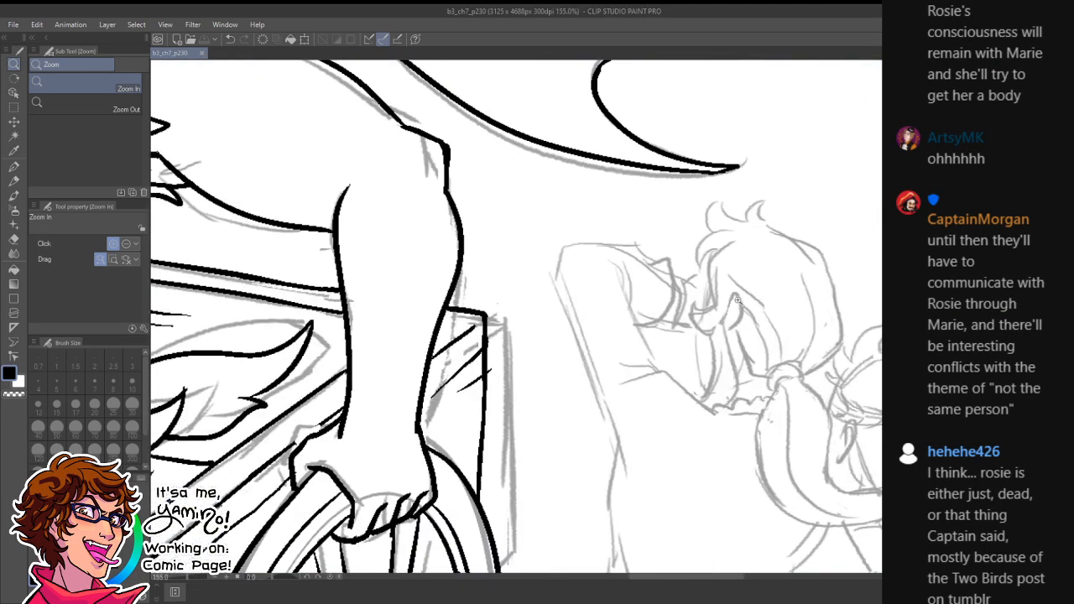
click(737, 299)
key(p)
mouse_move(732, 259)
mouse_down()
mouse_move(709, 309)
mouse_move(686, 326)
mouse_move(645, 270)
mouse_up()
mouse_move(645, 271)
mouse_down()
mouse_move(634, 320)
mouse_move(655, 345)
mouse_move(612, 343)
mouse_up()
drag(612, 342, 726, 404)
drag(784, 241, 697, 413)
- Ink the small figure's ear outline and its inner fold behind the jaw line
key(ctrl+space)
drag(786, 363, 720, 375)
drag(789, 359, 852, 355)
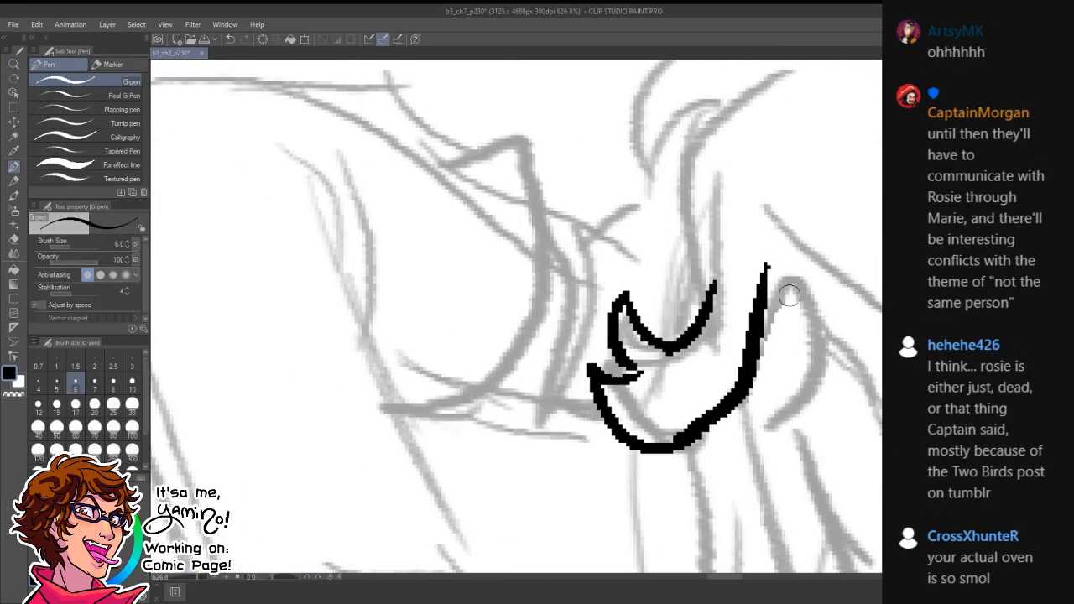
mouse_move(763, 315)
mouse_down()
mouse_move(803, 402)
mouse_move(750, 438)
mouse_up()
- Ink the small figure's curved line from the front hair down to the face, undoing the first attempt
key(ctrl+space)
drag(780, 394, 730, 397)
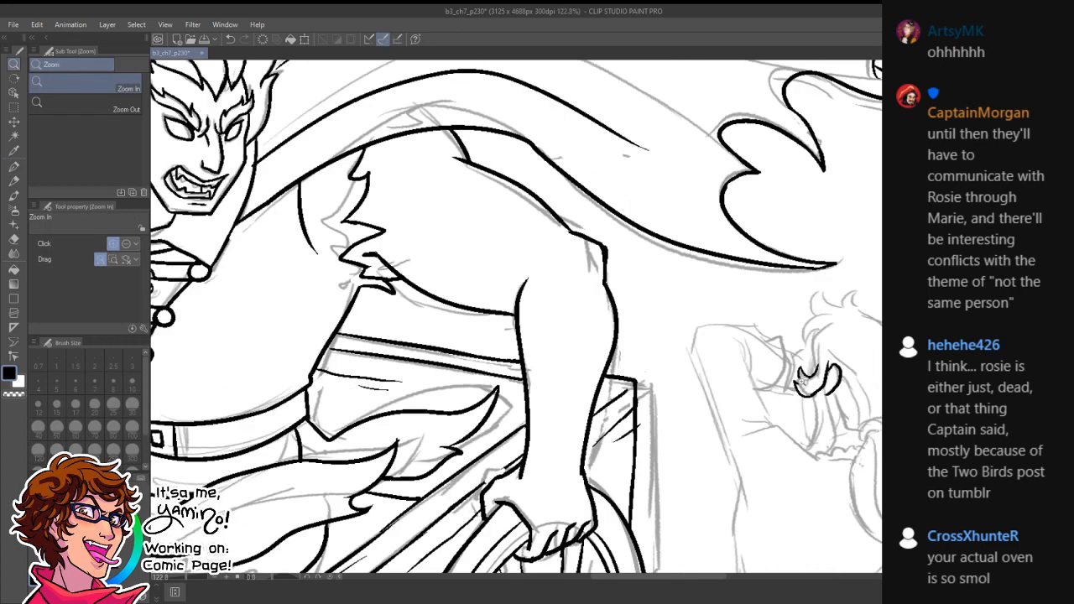
mouse_move(837, 376)
mouse_down()
mouse_move(882, 375)
mouse_move(841, 388)
mouse_move(810, 368)
mouse_up()
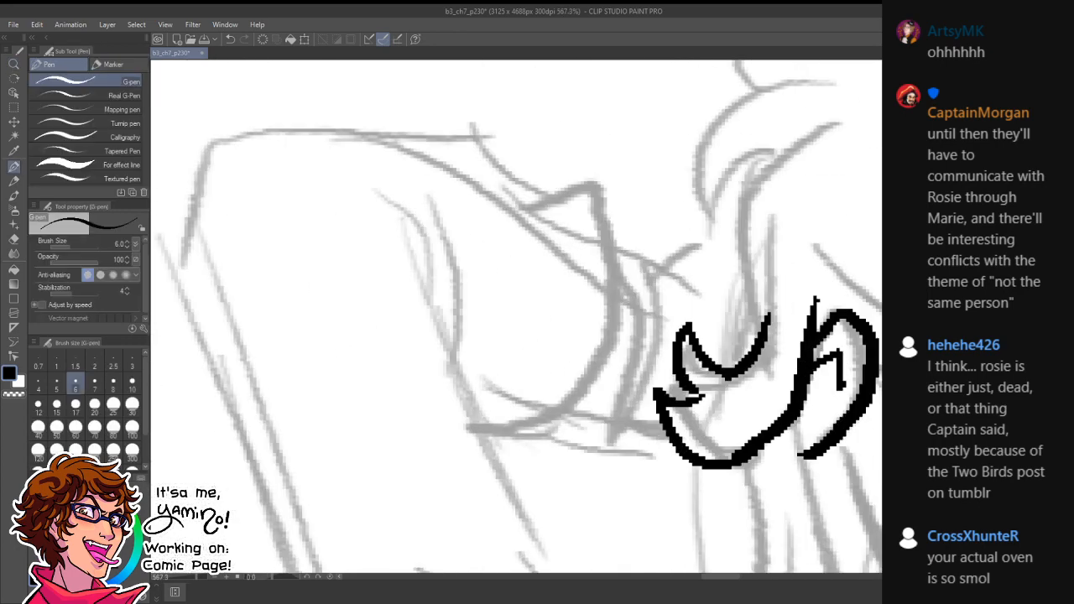
key(space)
drag(820, 265, 706, 361)
mouse_move(693, 227)
mouse_down()
mouse_move(632, 306)
mouse_move(634, 452)
mouse_up()
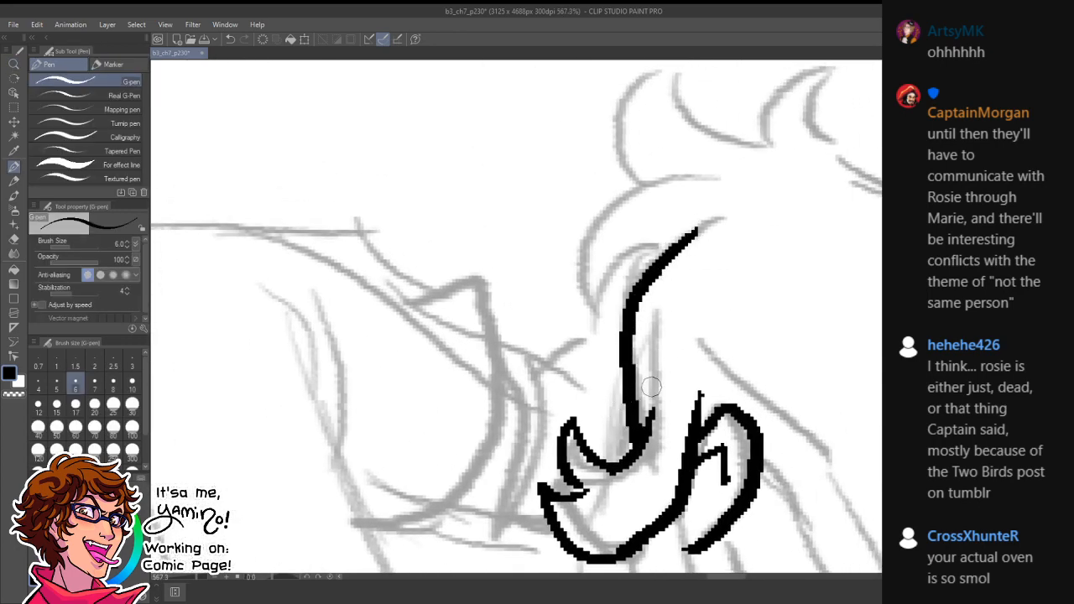
key(ctrl+z)
mouse_move(702, 234)
mouse_down()
mouse_move(663, 271)
mouse_move(623, 463)
mouse_up()
- Ink the front line running down from beneath the small figure's chin
key(space)
drag(651, 518, 635, 267)
mouse_move(564, 313)
mouse_down()
mouse_move(577, 432)
mouse_move(591, 492)
mouse_move(583, 462)
mouse_move(615, 497)
mouse_up()
- Lasso the inked line below the small figure's chin, move it slightly upward and clear the selection
key(ctrl+space)
drag(657, 418, 591, 427)
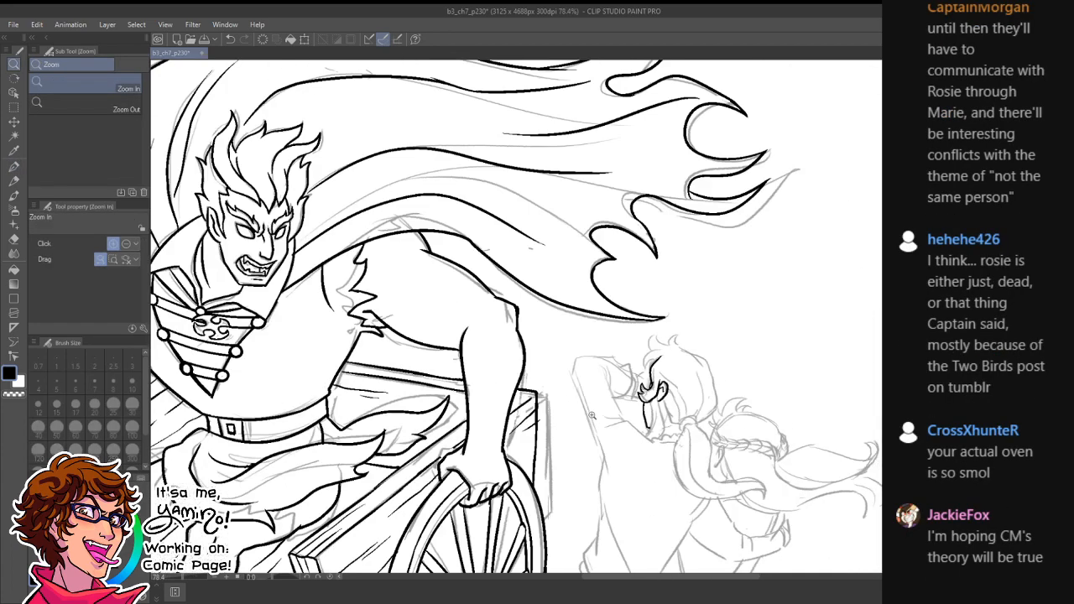
drag(650, 408, 714, 398)
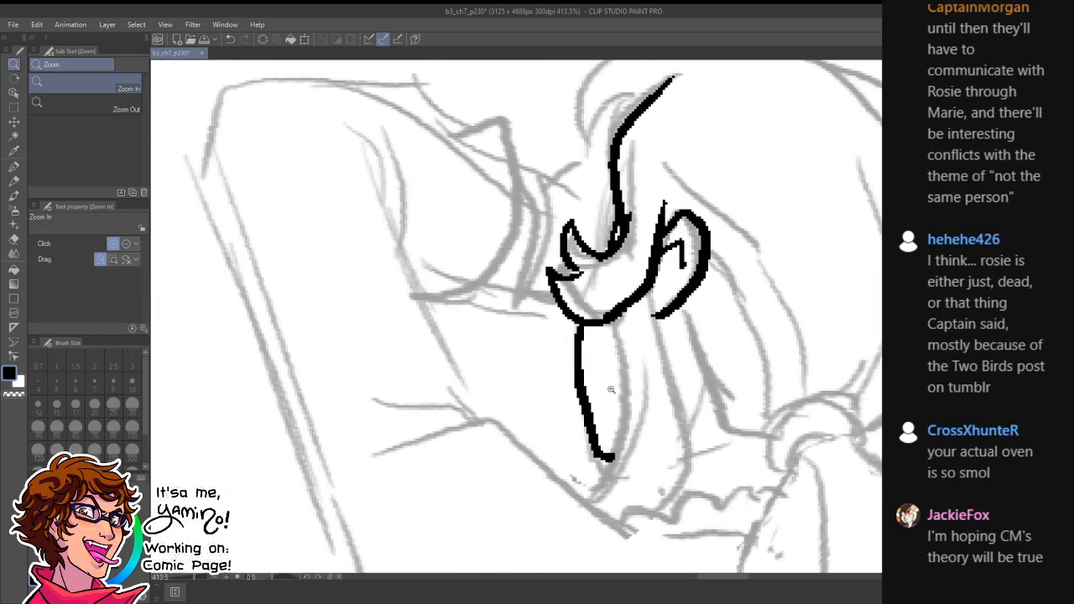
click(13, 106)
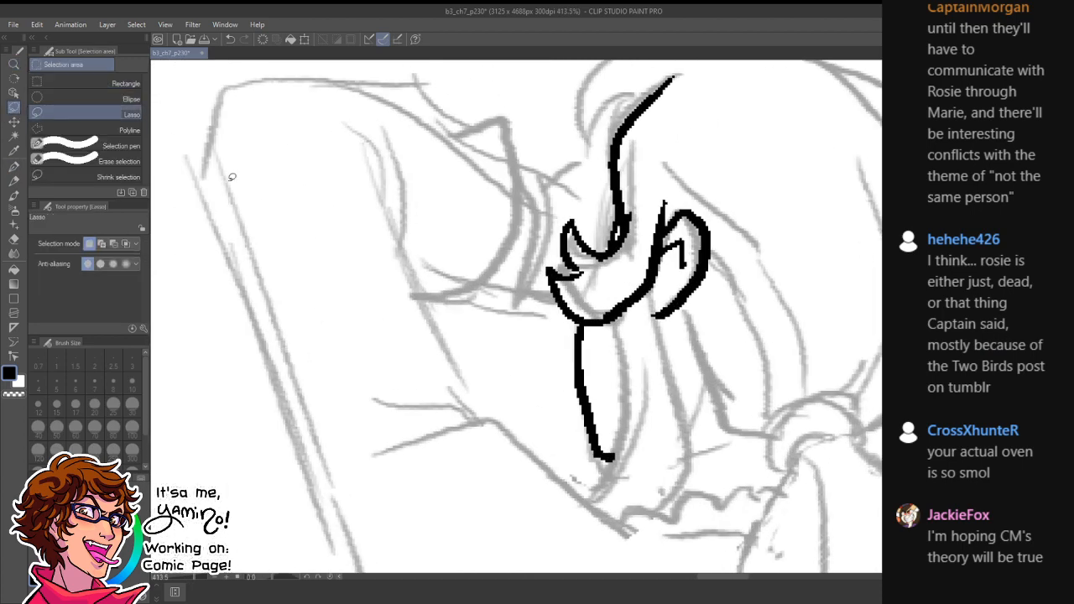
drag(606, 369, 617, 346)
key(k)
drag(652, 437, 651, 422)
key(ctrl+d)
- Ink the small figure's two long neck lines below the jaw and ear, plus the line from the ear toward the knot
key(p)
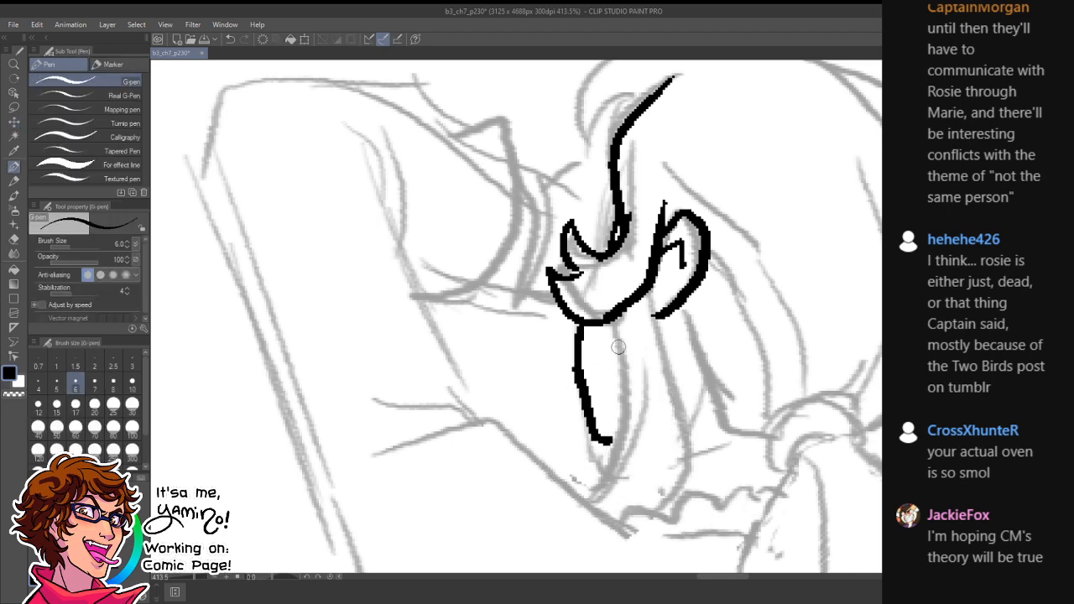
mouse_move(617, 324)
mouse_down()
mouse_move(627, 428)
mouse_move(584, 513)
mouse_up()
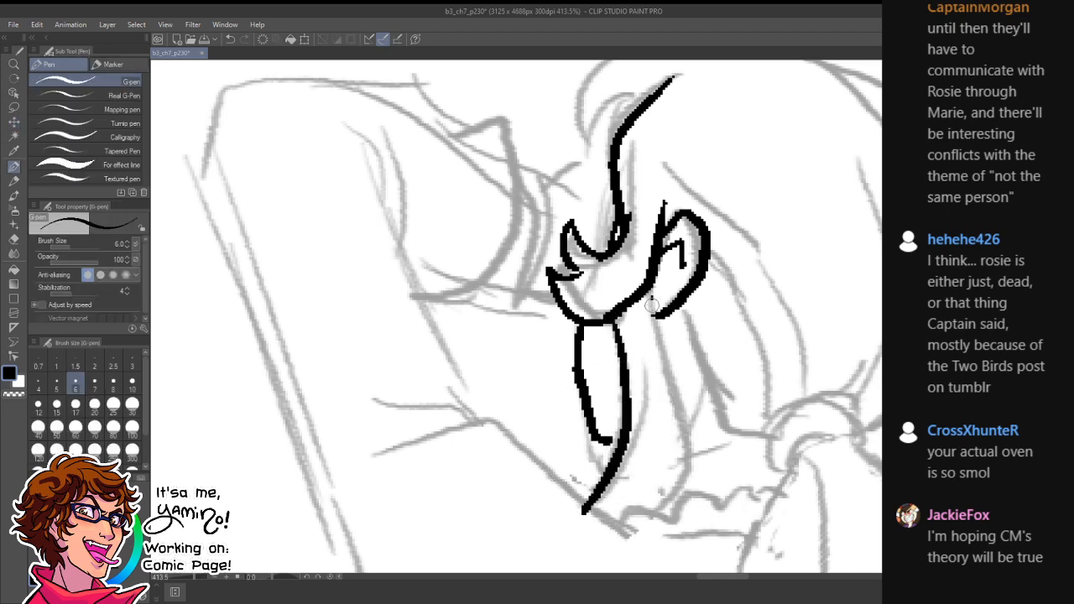
mouse_move(653, 306)
mouse_down()
mouse_move(665, 485)
mouse_move(654, 508)
mouse_up()
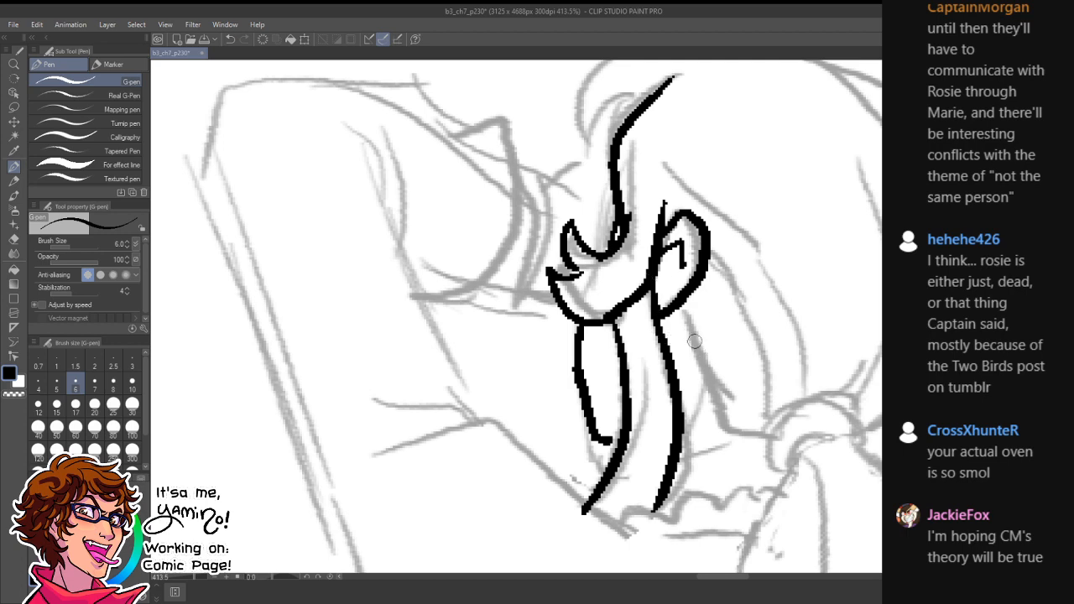
mouse_move(678, 304)
mouse_down()
mouse_move(704, 393)
mouse_move(762, 431)
mouse_up()
drag(803, 282, 661, 362)
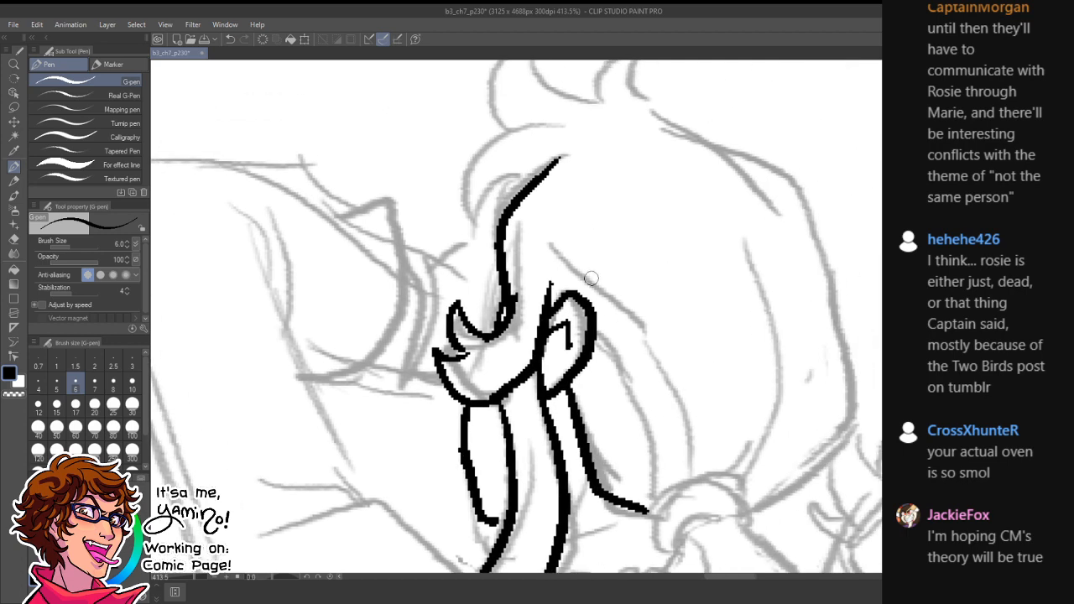
- Ink the small figure's three hair strand lines converging on the hair tie and the outer contour at the back of the head
mouse_move(567, 253)
mouse_down()
mouse_move(635, 307)
mouse_move(693, 485)
mouse_up()
drag(621, 353, 667, 495)
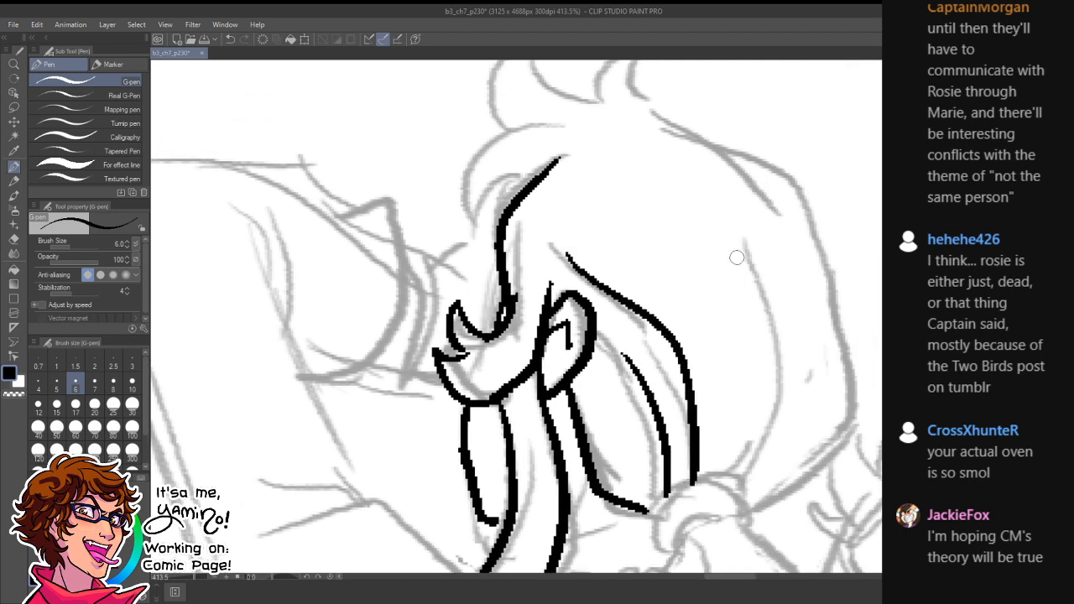
drag(737, 258, 722, 478)
mouse_move(801, 183)
mouse_down()
mouse_move(768, 505)
mouse_move(756, 513)
mouse_move(703, 349)
mouse_up()
- Ink the curved upper and lower edges of the small figure's hair tie and close its far end
mouse_move(618, 371)
mouse_down()
mouse_move(692, 325)
mouse_move(730, 352)
mouse_up()
drag(639, 392, 727, 366)
drag(729, 351, 725, 372)
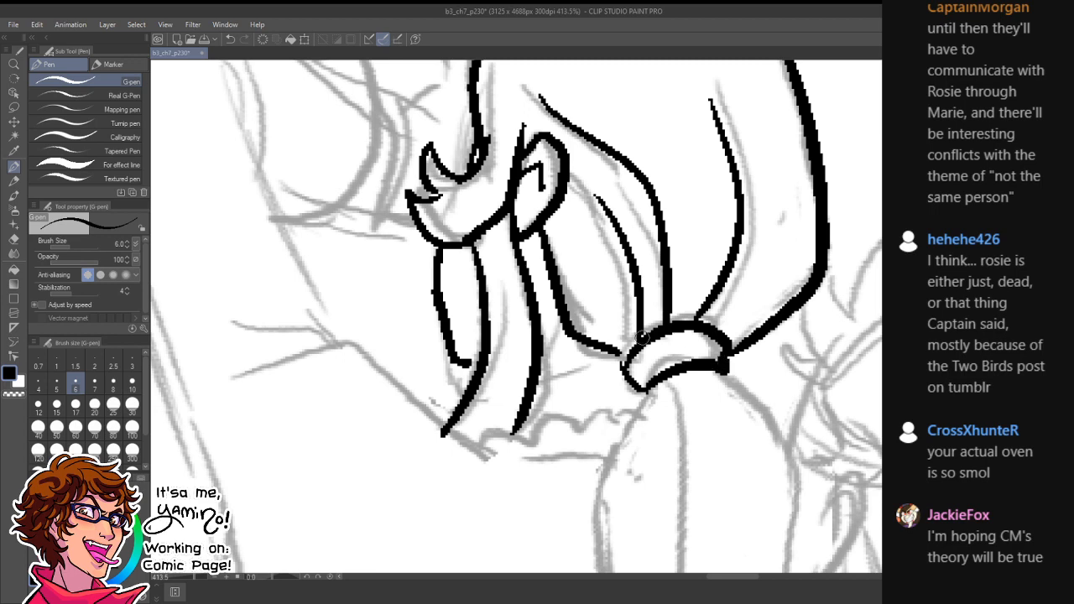
- Ink the near end of the hair tie and clean up the line corners at both of its ends
mouse_move(643, 336)
mouse_down()
mouse_move(624, 365)
mouse_move(638, 395)
mouse_up()
key(x)
key(x)
drag(624, 356, 644, 389)
key(x)
drag(720, 348, 732, 366)
key(x)
- Try inking the ponytail's two long outer contours and a short tip line below the hair tie, and undo all three strokes
drag(720, 424, 727, 233)
mouse_move(743, 297)
mouse_down()
mouse_move(730, 323)
mouse_move(535, 331)
mouse_up()
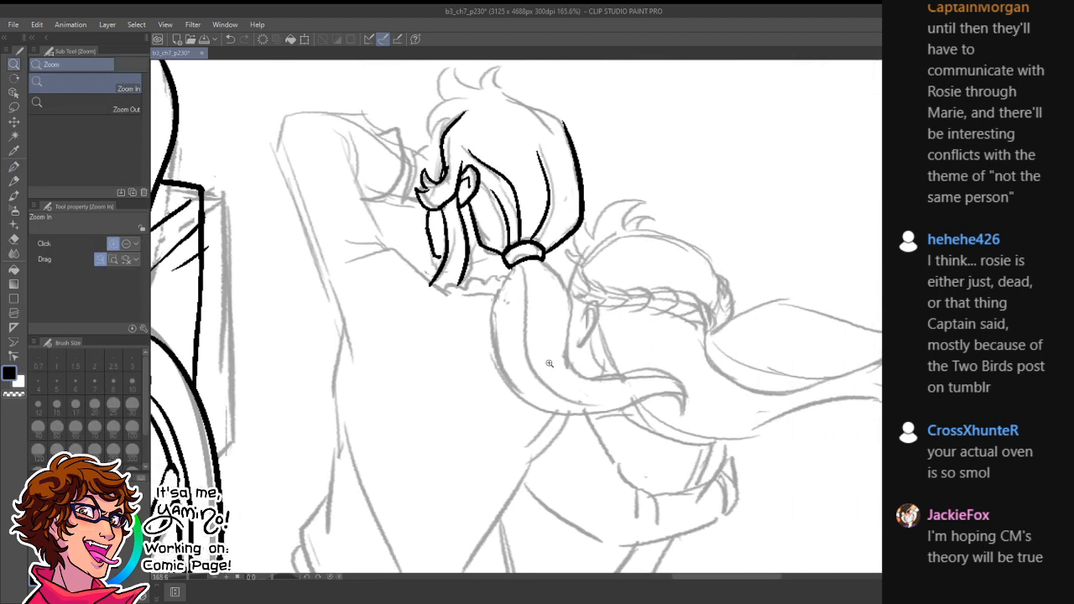
key(p)
drag(520, 266, 631, 446)
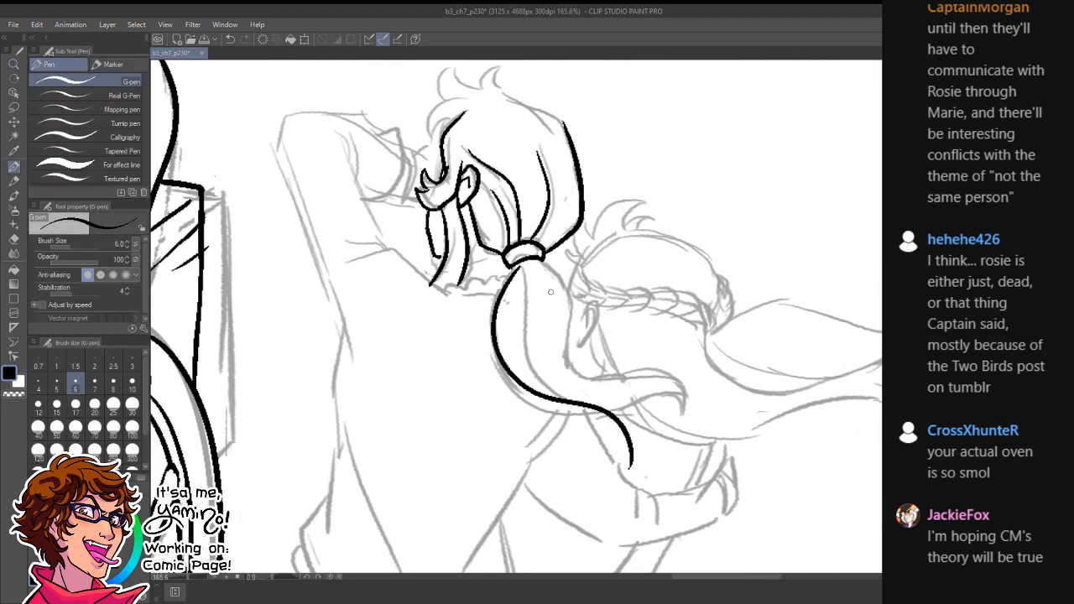
drag(541, 262, 662, 445)
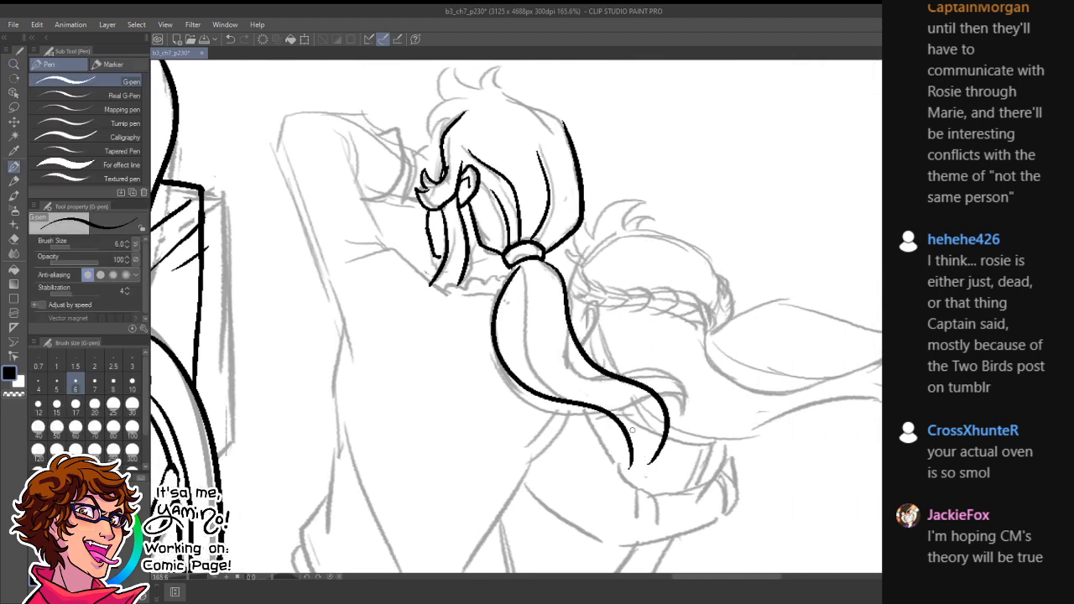
drag(628, 406, 623, 467)
key(ctrl+z)
key(ctrl+z)
key(ctrl+z)
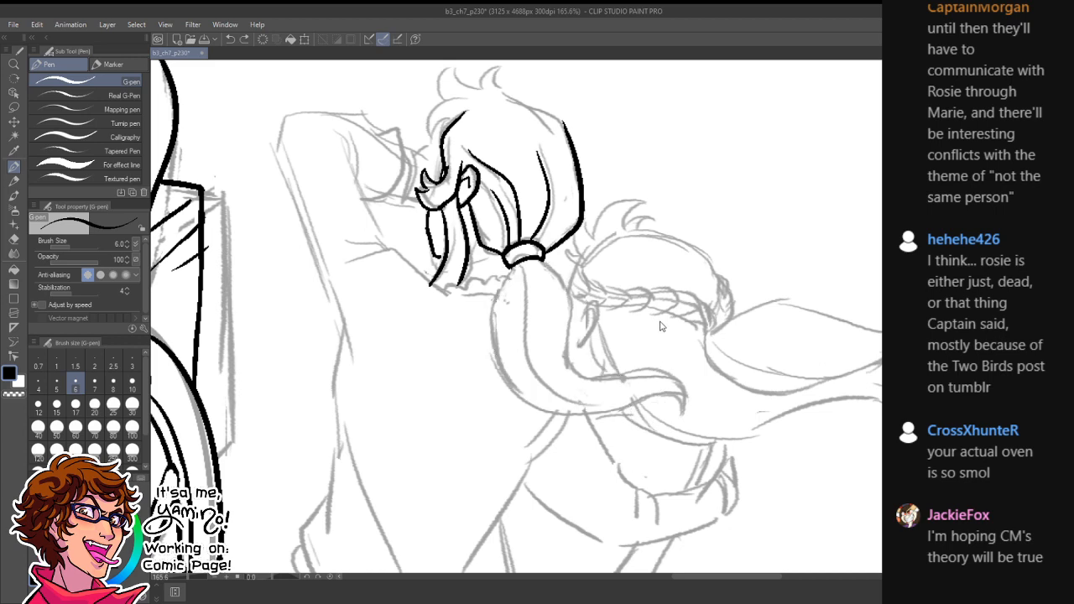
- Try inking the ponytail's long outer contour with a hooked tip and its opposite side, and rotate the canvas for the second contour
mouse_move(510, 267)
mouse_down()
mouse_move(520, 395)
mouse_move(598, 449)
mouse_move(611, 410)
mouse_up()
key(ctrl+space)
click(585, 373)
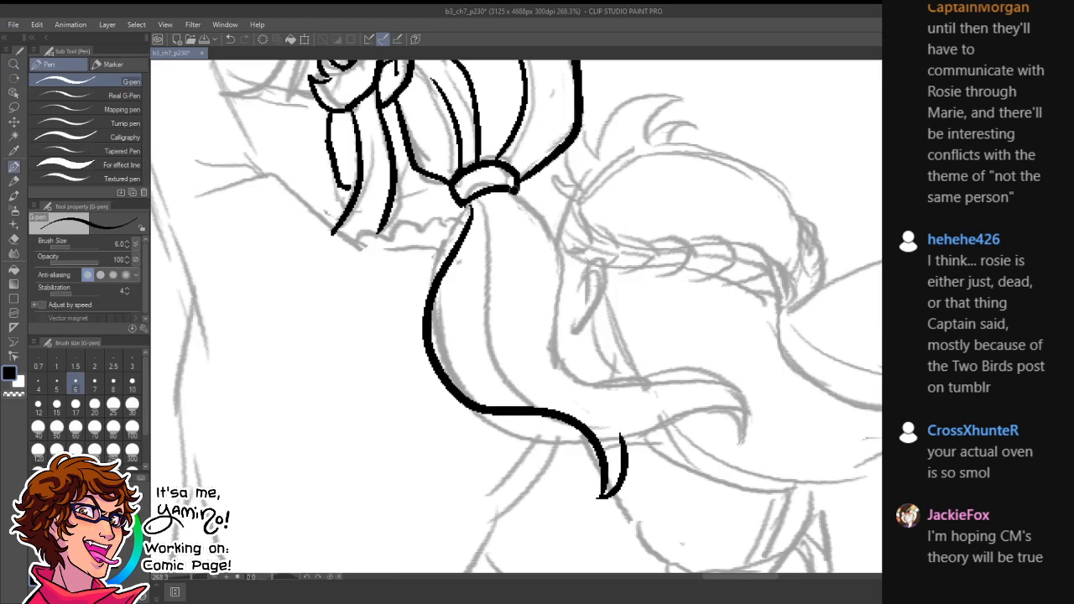
mouse_move(512, 187)
mouse_down()
mouse_move(588, 369)
mouse_move(628, 361)
mouse_move(720, 428)
mouse_move(624, 422)
mouse_move(659, 437)
mouse_move(481, 469)
mouse_move(542, 395)
mouse_up()
key(r)
key(ctrl+z)
key(ctrl+z)
key(p)
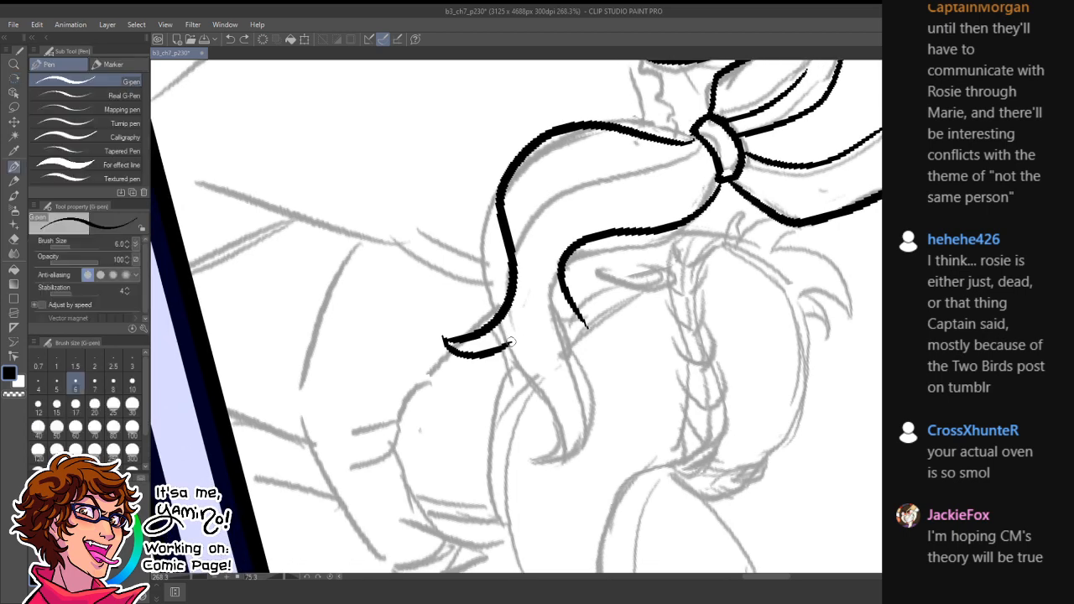
- Try extending the ponytail's tip curve and second contour down to the sketched end, and undo all the ponytail lines
drag(527, 316, 512, 351)
mouse_move(564, 287)
mouse_down()
mouse_move(588, 418)
mouse_move(544, 457)
mouse_up()
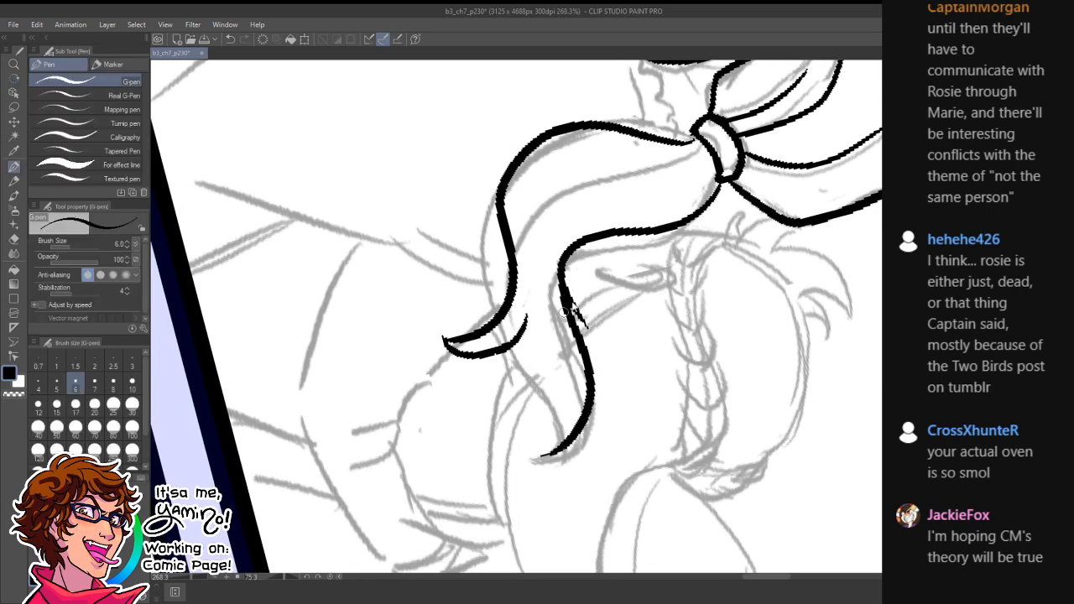
key(ctrl+z)
key(ctrl+z)
key(ctrl+z)
key(ctrl+z)
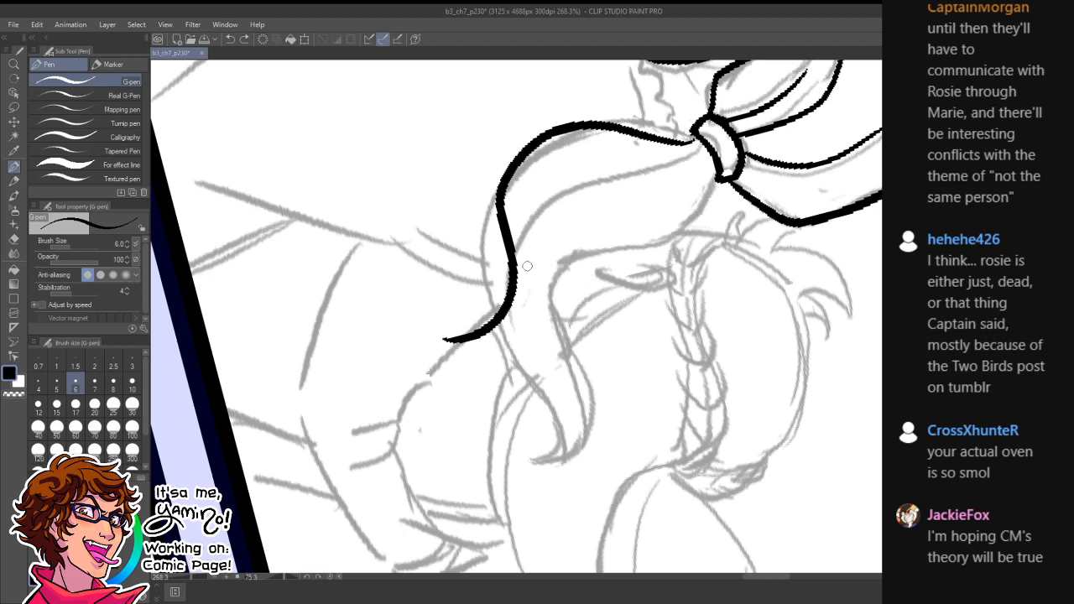
key(ctrl+z)
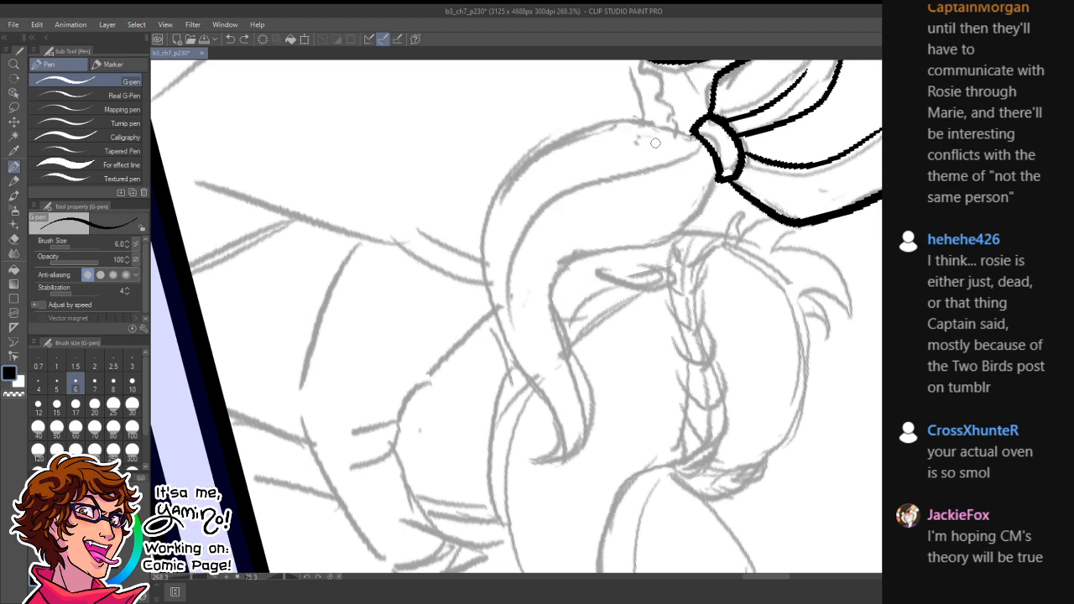
- Ink the ponytail below the hair tie with G-pen contours, giving it curled, split ends and cleaning up the overlap at the tips
mouse_move(698, 134)
mouse_down()
mouse_move(550, 141)
mouse_move(463, 192)
mouse_move(500, 214)
mouse_move(514, 390)
mouse_move(500, 406)
mouse_move(549, 396)
mouse_up()
drag(715, 178, 538, 313)
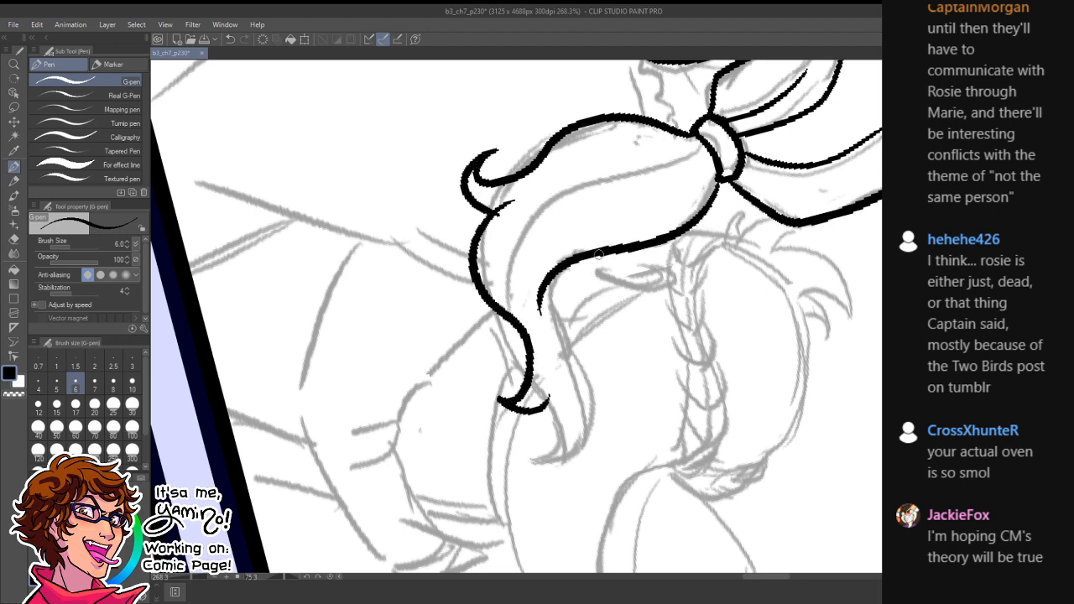
drag(599, 253, 601, 428)
mouse_move(547, 372)
mouse_down()
mouse_move(523, 458)
mouse_move(619, 392)
mouse_up()
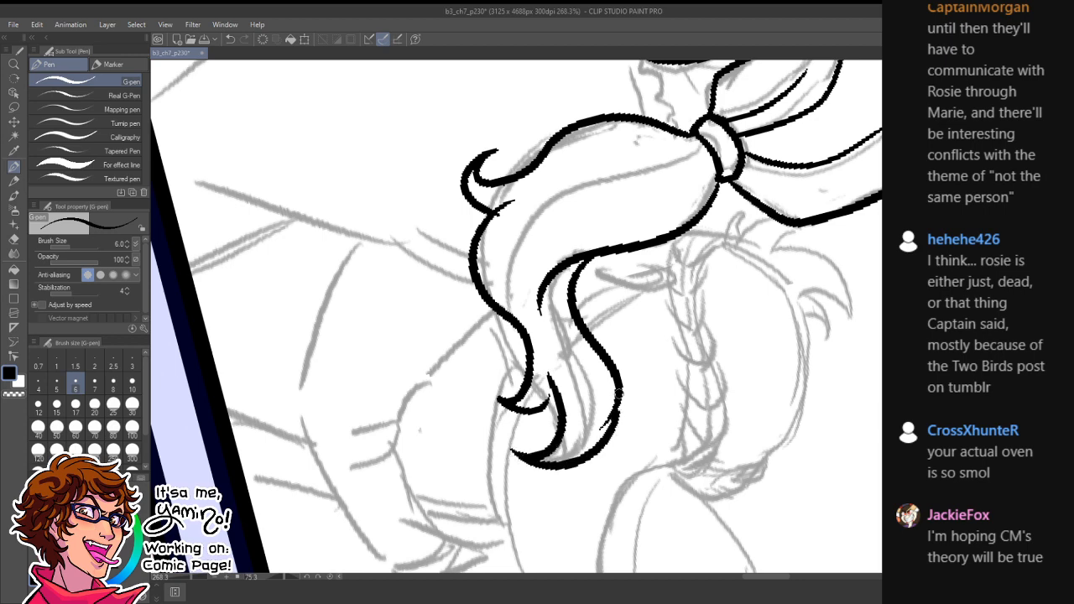
key(x)
drag(546, 361, 544, 409)
key(x)
- Ink the pointed hair tufts on top of the ponytailed figure's head and continue the outline down the back of the head
key(r)
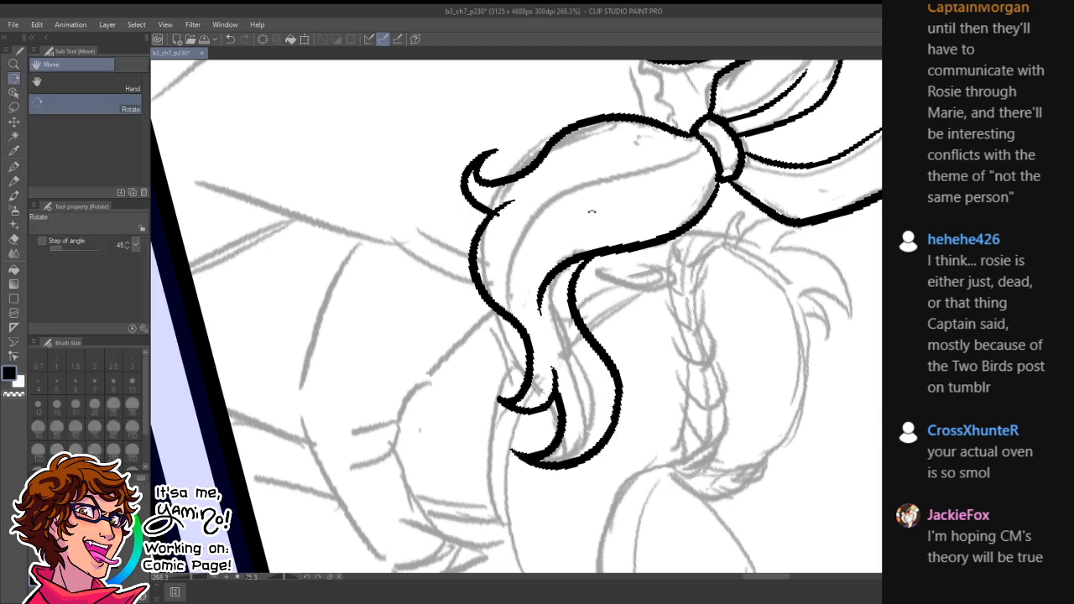
drag(599, 154, 443, 247)
key(ctrl+space)
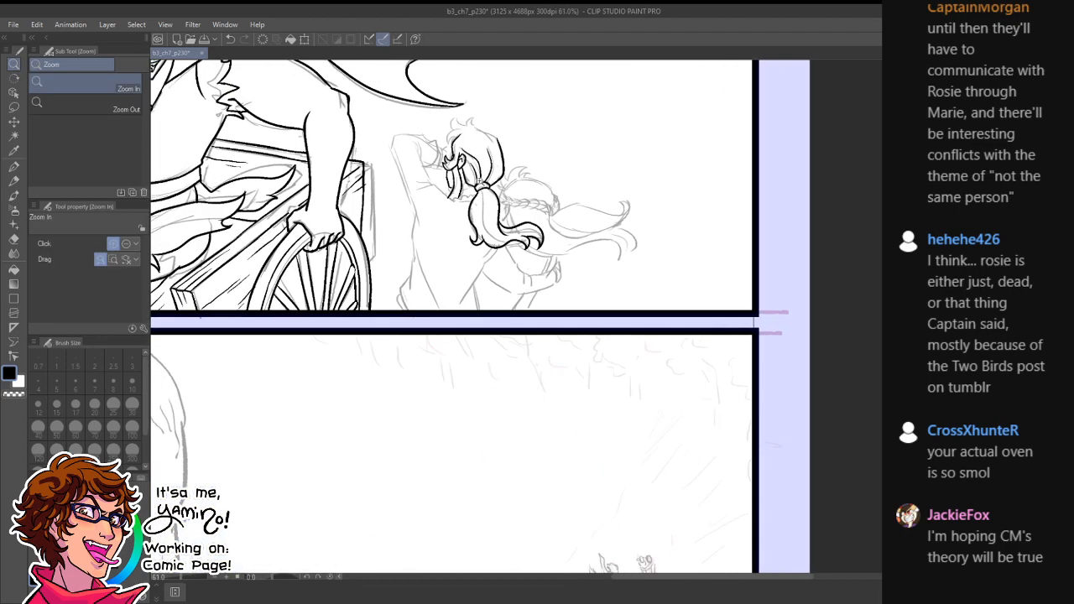
drag(456, 126, 527, 105)
key(c)
mouse_move(482, 142)
mouse_down()
mouse_move(462, 149)
mouse_move(407, 242)
mouse_move(466, 203)
mouse_up()
key(ctrl+z)
key(c)
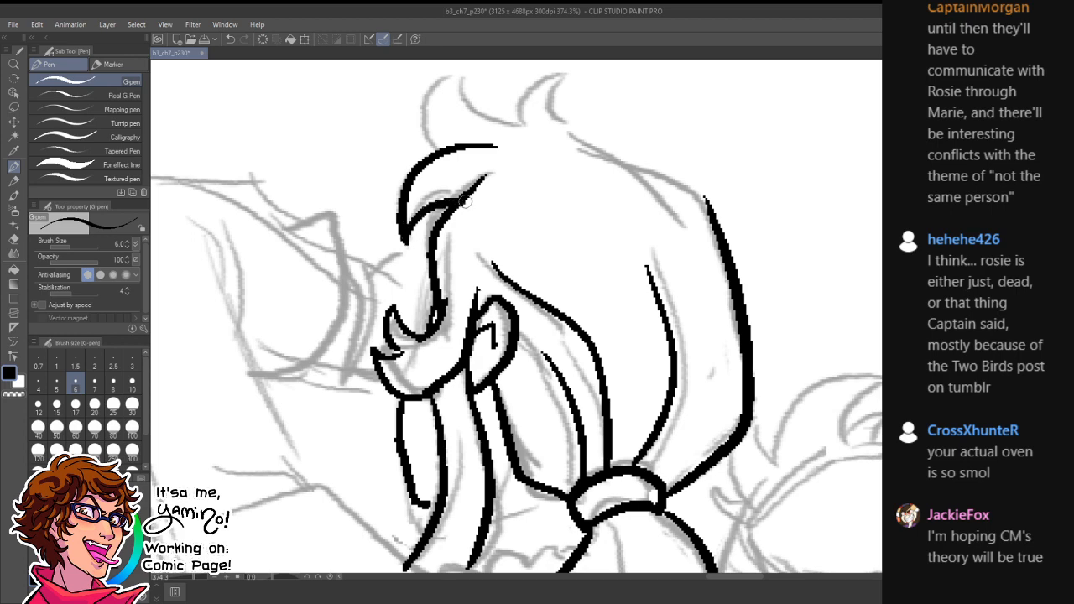
mouse_move(431, 146)
mouse_down()
mouse_move(478, 67)
mouse_move(550, 158)
mouse_up()
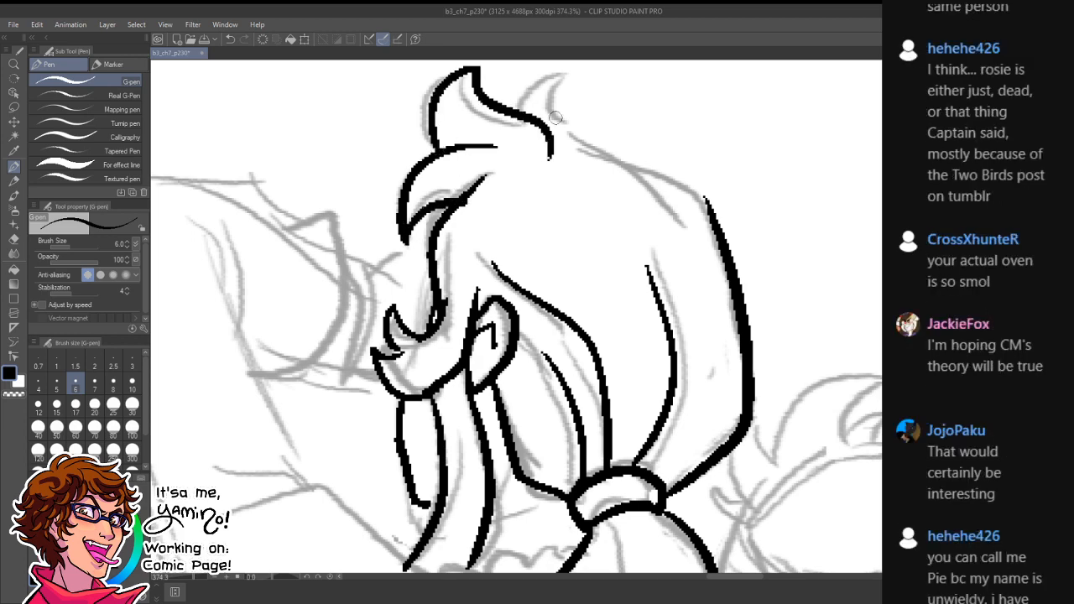
mouse_move(519, 107)
mouse_down()
mouse_move(524, 96)
mouse_move(621, 156)
mouse_move(711, 243)
mouse_up()
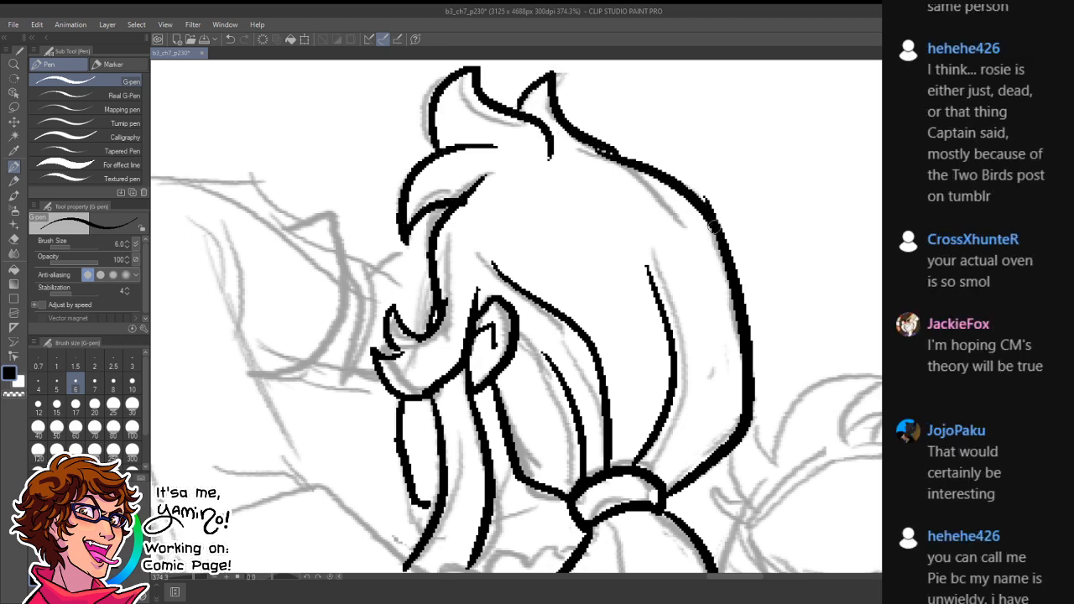
- Ink the scalloped upper and lower edges of the collar between the hanging hair strands and the ponytail
key(c)
key(c)
key(ctrl+space)
drag(628, 235, 552, 274)
drag(612, 268, 689, 266)
key(x)
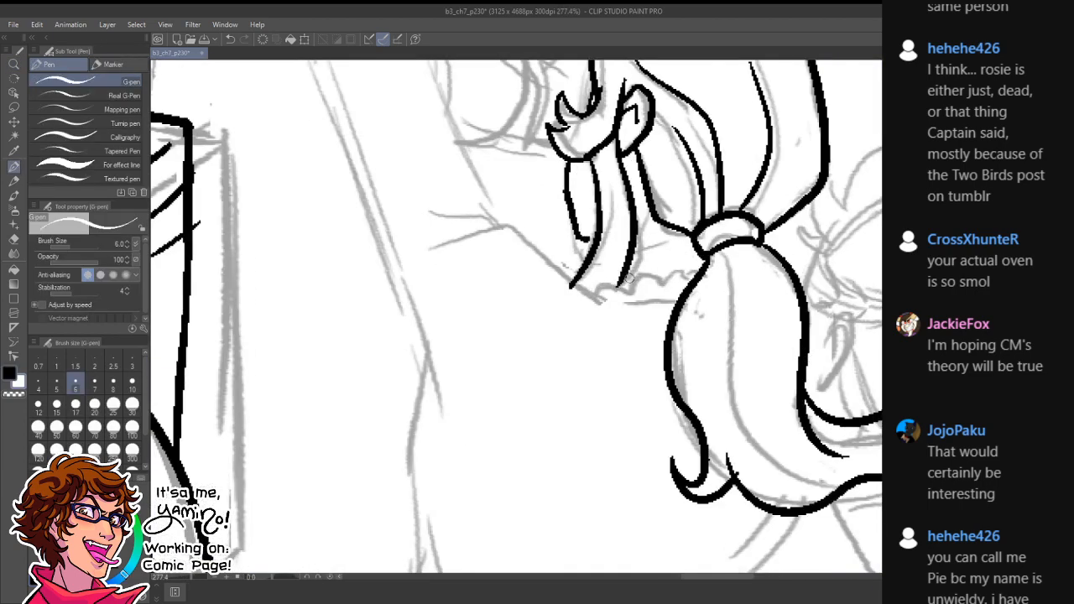
drag(603, 285, 693, 267)
key(ctrl+z)
key(x)
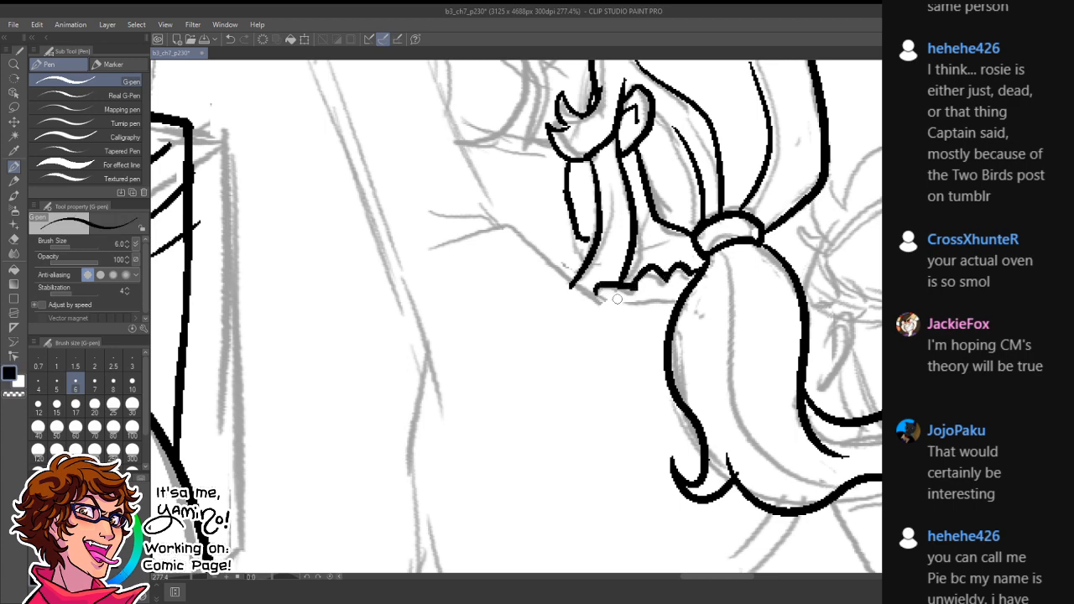
mouse_move(610, 300)
mouse_down()
mouse_move(695, 286)
mouse_move(640, 288)
mouse_move(641, 277)
mouse_up()
key(x)
key(x)
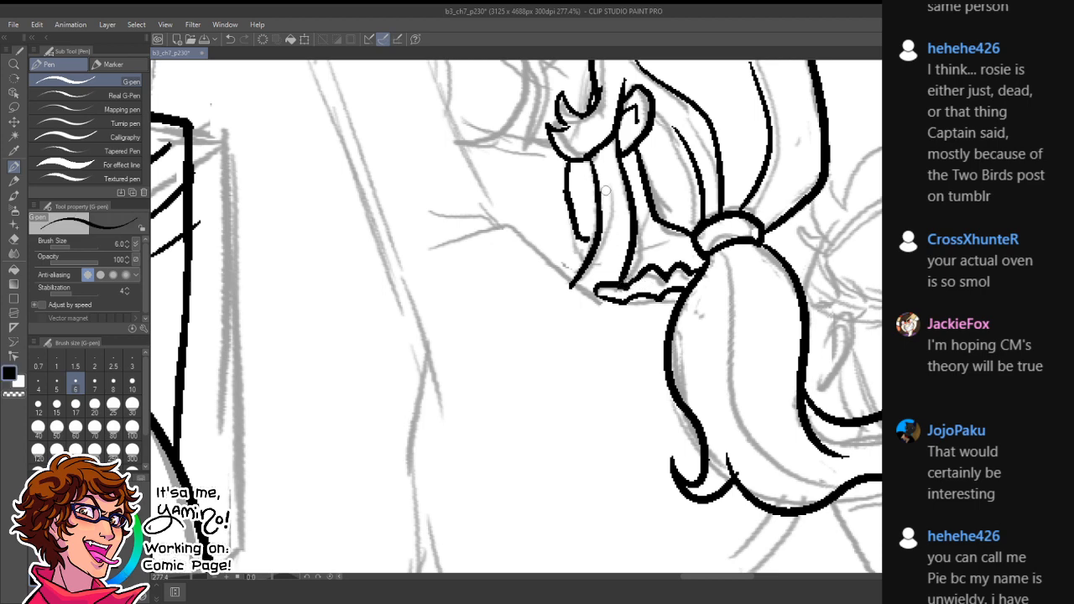
key(ctrl+z)
- Ink the inner contour of the ponytailed figure's raised upper arm, following the sketch down from the elbow
mouse_move(646, 220)
mouse_down()
mouse_move(739, 343)
mouse_move(732, 372)
mouse_up()
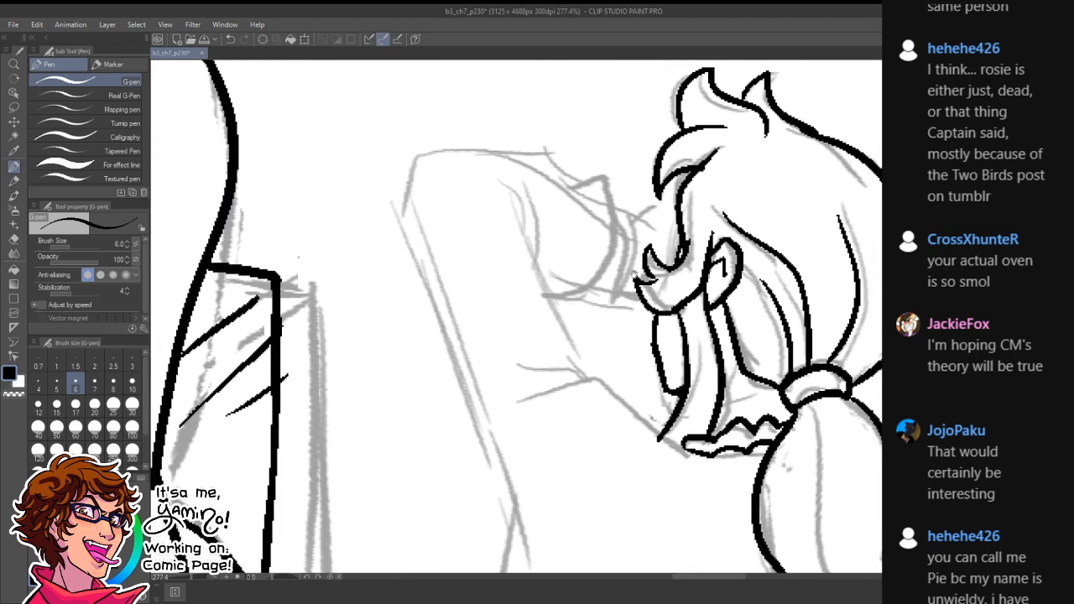
drag(520, 194, 536, 261)
key(ctrl+z)
mouse_move(538, 200)
mouse_down()
mouse_move(539, 262)
mouse_move(566, 330)
mouse_up()
mouse_move(527, 388)
mouse_down()
mouse_move(600, 378)
mouse_move(705, 472)
mouse_up()
key(ctrl+z)
drag(516, 403, 715, 470)
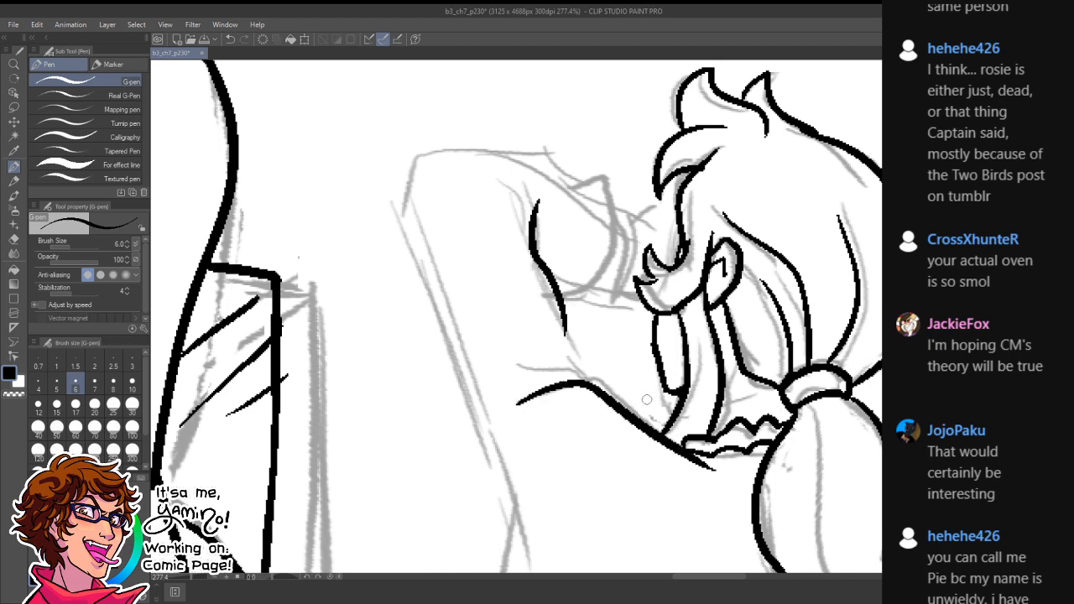
key(ctrl+z)
key(ctrl+z)
mouse_move(517, 402)
mouse_down()
mouse_move(653, 416)
mouse_move(701, 453)
mouse_up()
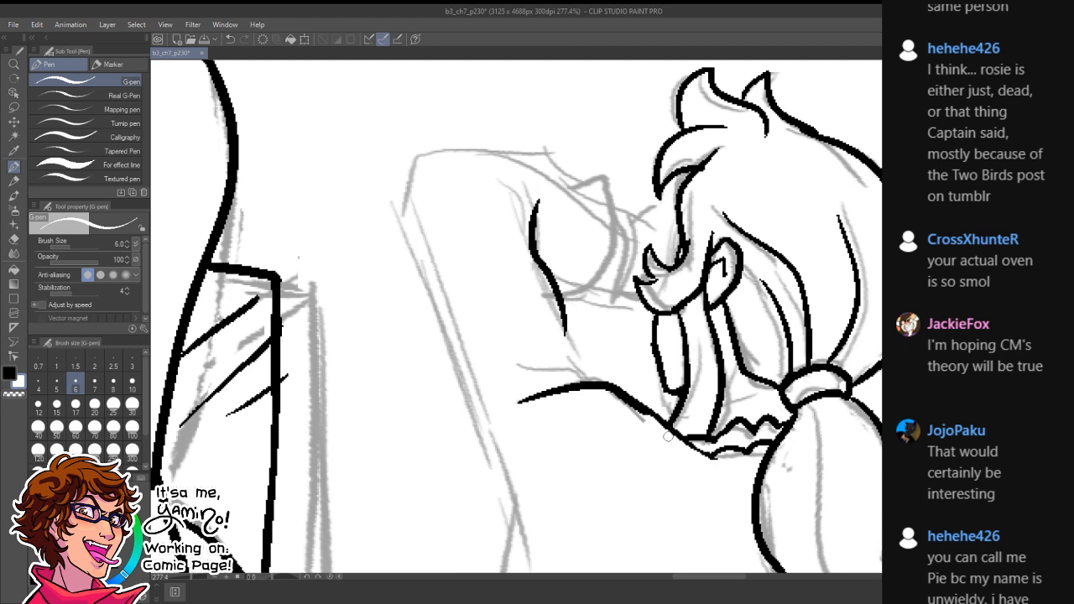
key(ctrl+z)
key(x)
mouse_move(528, 399)
mouse_down()
mouse_move(609, 385)
mouse_move(674, 445)
mouse_up()
key(ctrl+z)
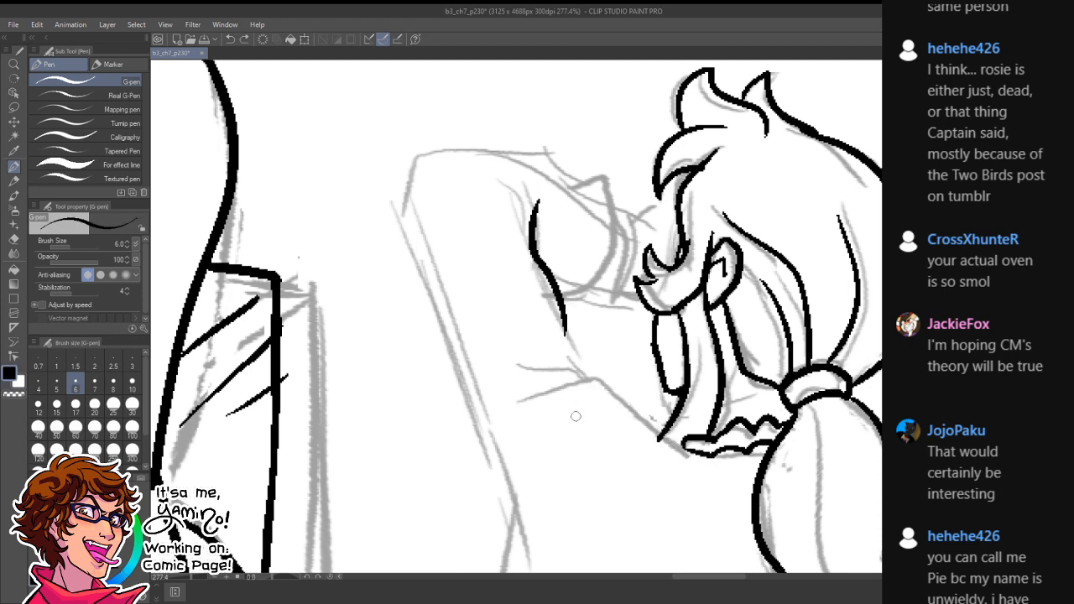
- Ink the neckline under the collar, the curved sleeve seam down the back, and the shoulder crease joining the raised arm
drag(610, 386, 520, 543)
drag(603, 392, 726, 462)
key(x)
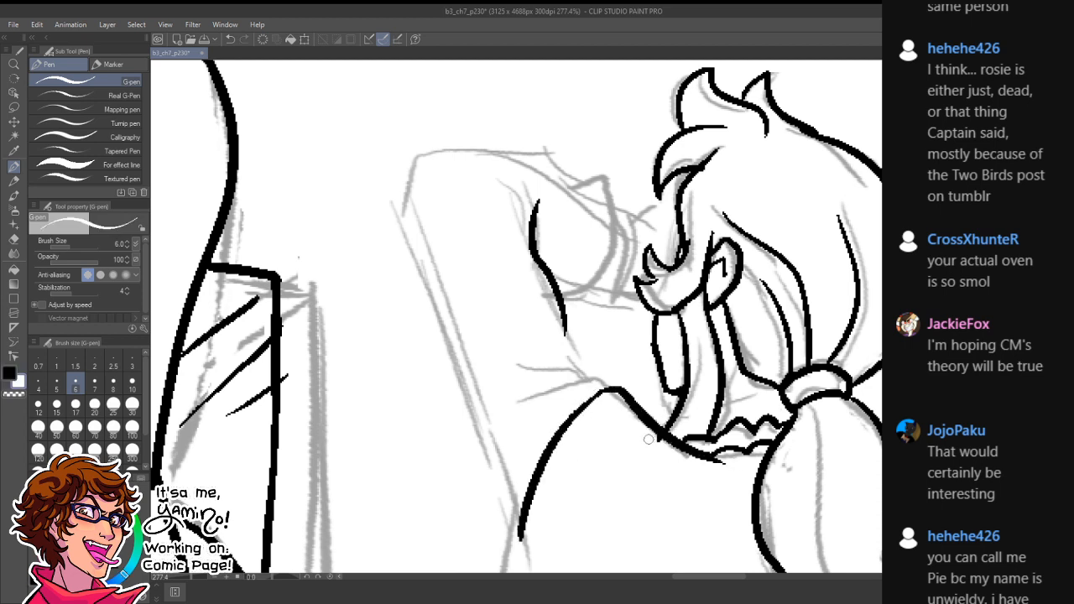
key(x)
drag(510, 376, 615, 392)
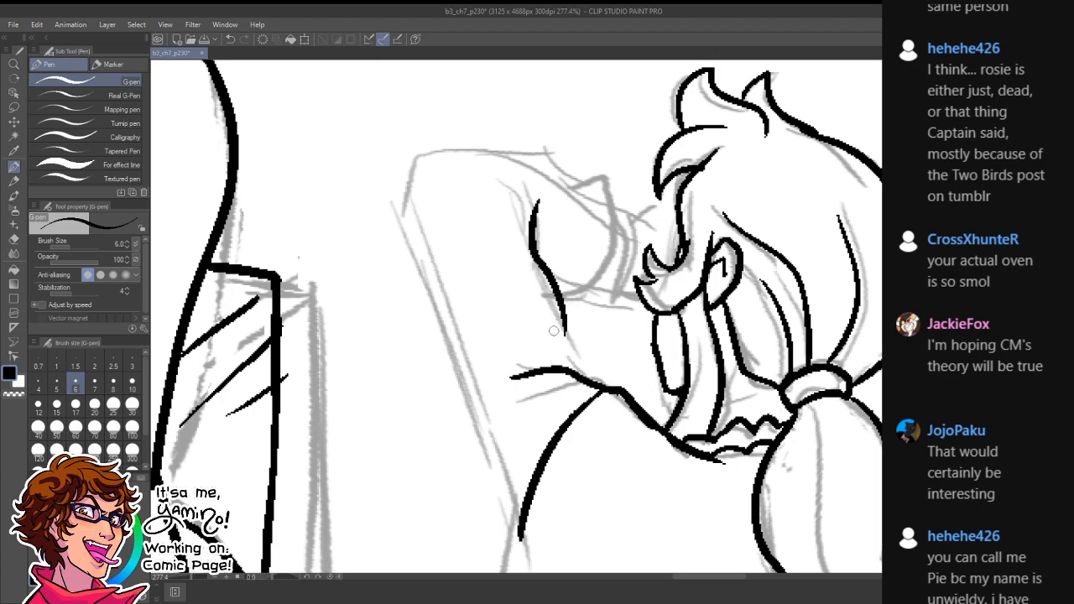
key(ctrl+z)
mouse_move(493, 363)
mouse_down()
mouse_move(558, 361)
mouse_move(625, 387)
mouse_up()
mouse_move(556, 323)
mouse_down()
mouse_move(598, 382)
mouse_move(563, 402)
mouse_move(658, 395)
mouse_up()
- Ink the outer contour of the raised arm from the elbow down to the torso and add a fold inside the elbow
key(ctrl+space)
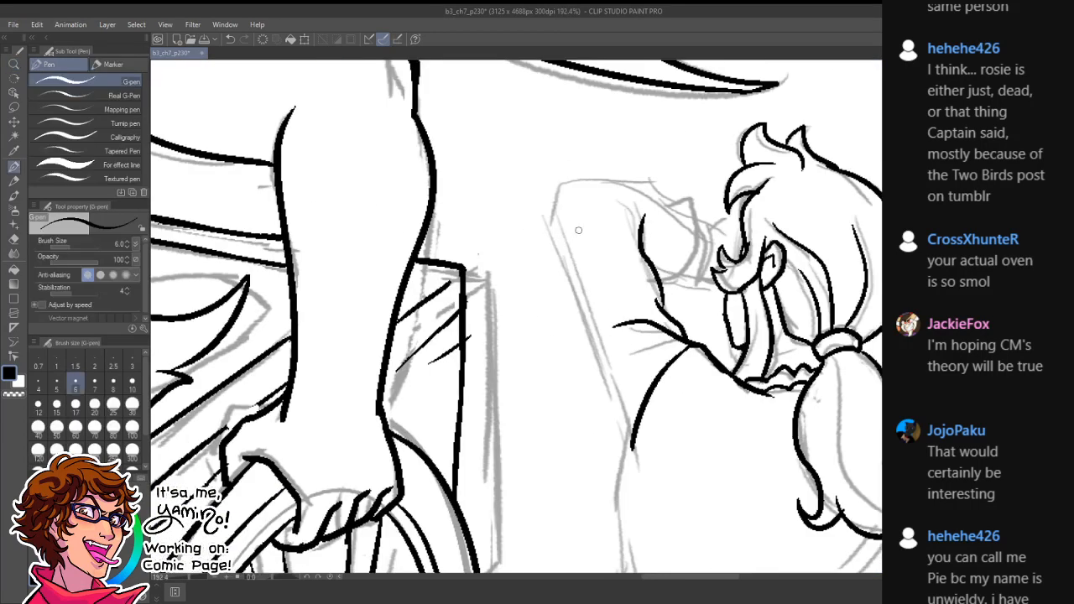
drag(559, 213, 623, 462)
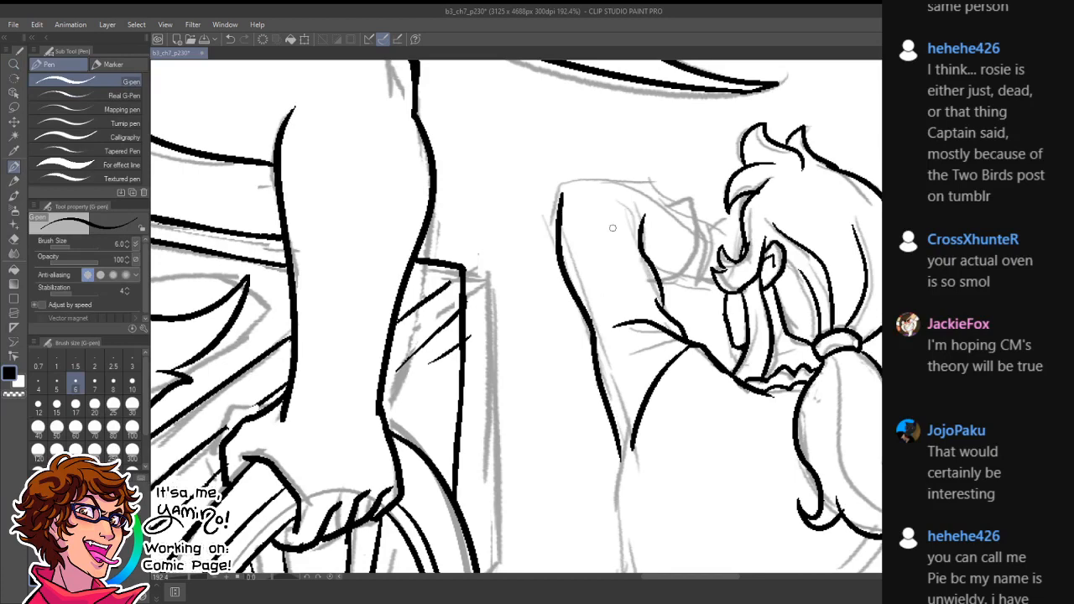
mouse_move(634, 202)
mouse_down()
mouse_move(643, 238)
mouse_move(646, 224)
mouse_move(641, 250)
mouse_up()
key(c)
key(c)
- Ink the rounded elbow and forearm sleeve, and finish its end with a curved cuff at the wrist
mouse_move(561, 203)
mouse_down()
mouse_move(600, 179)
mouse_move(683, 199)
mouse_move(670, 202)
mouse_move(693, 256)
mouse_move(665, 277)
mouse_up()
key(ctrl+z)
mouse_move(660, 200)
mouse_down()
mouse_move(685, 206)
mouse_move(691, 258)
mouse_move(664, 280)
mouse_up()
drag(693, 223, 704, 277)
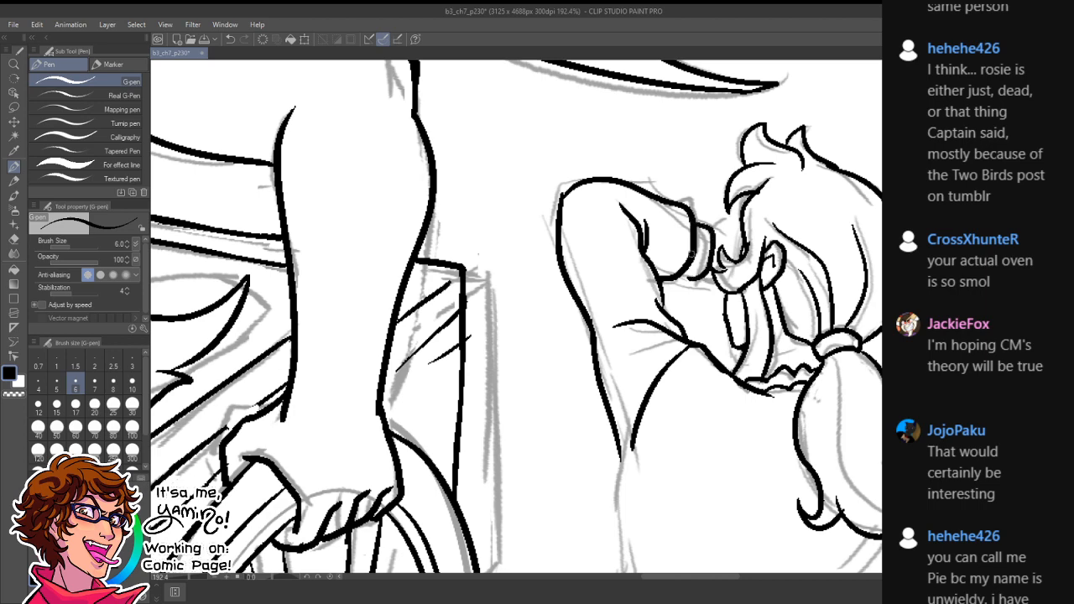
key(ctrl+z)
drag(695, 216, 694, 277)
key(ctrl+z)
mouse_move(695, 216)
mouse_down()
mouse_move(707, 230)
mouse_move(689, 279)
mouse_move(546, 168)
mouse_move(592, 306)
mouse_up()
- Ink both edges of the hand between the sleeve cuff and the hair around the face
key(shift+space)
key(ctrl+space)
drag(568, 255, 619, 253)
drag(534, 192, 535, 245)
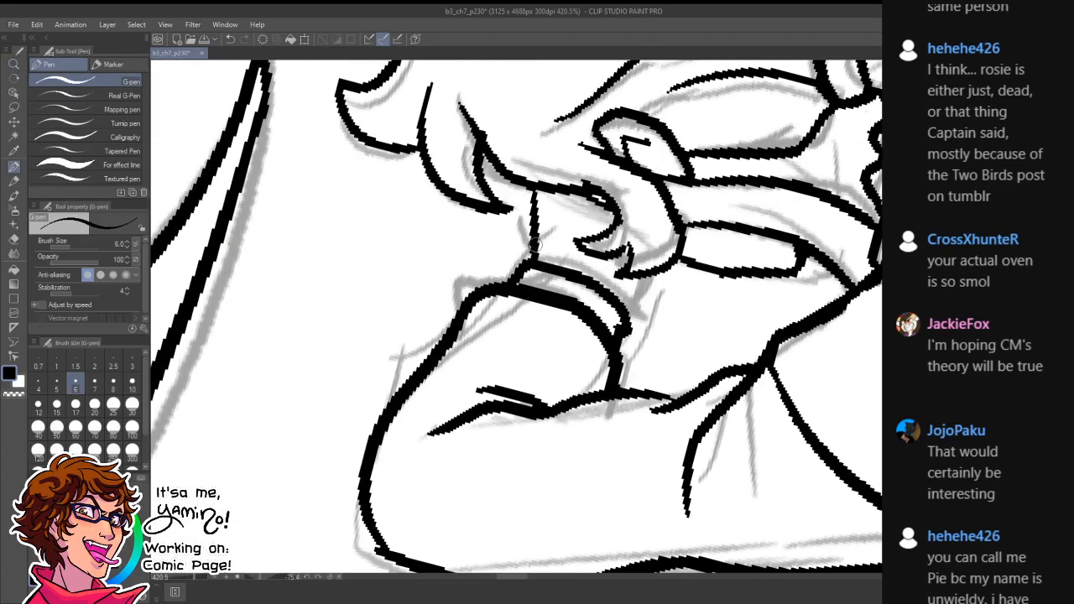
drag(628, 321, 690, 263)
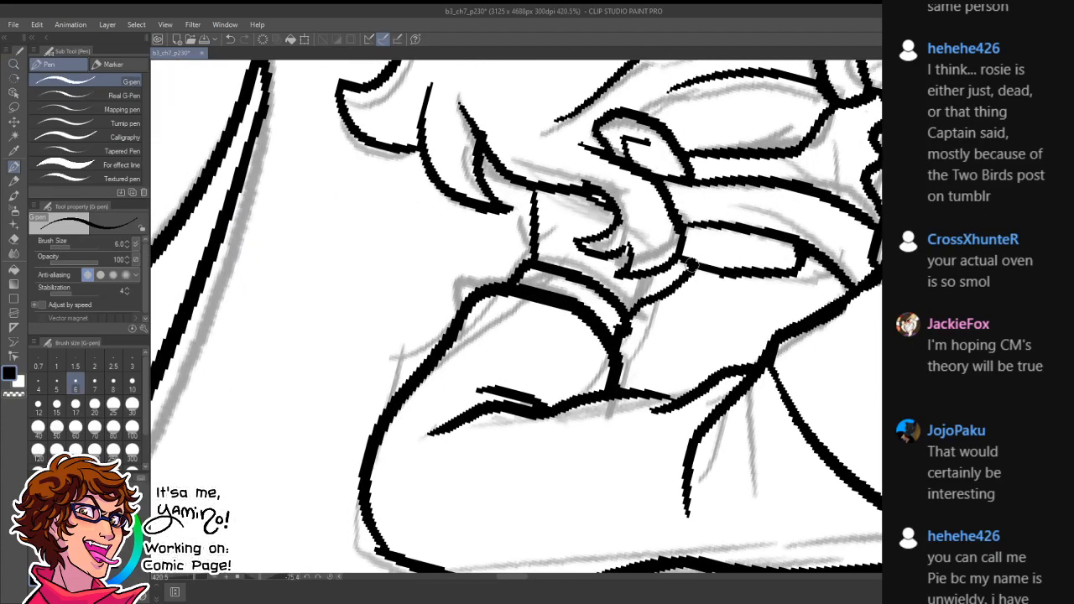
- Ink the side of the ponytailed figure's back from the underarm to the waist as one long tapering line
key(ctrl+space)
drag(600, 277, 477, 278)
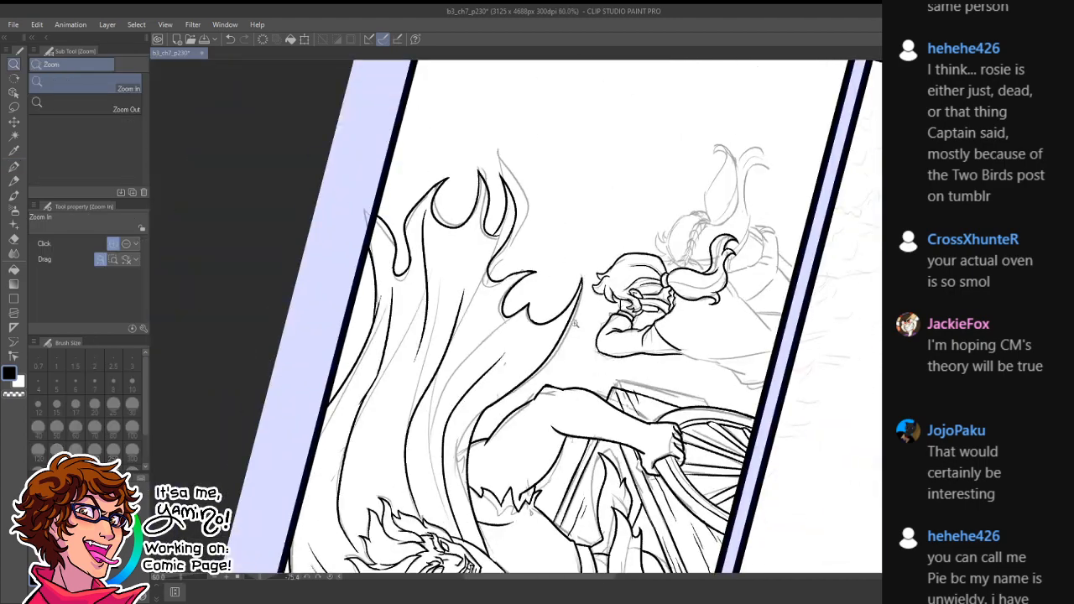
key(shift+space)
drag(794, 235, 718, 461)
key(ctrl+space)
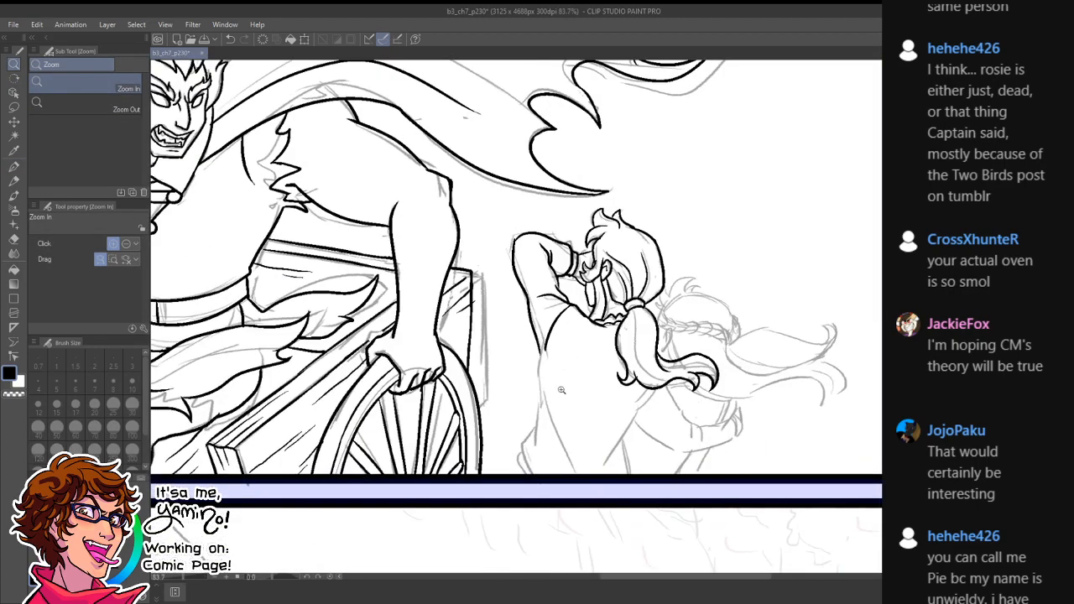
drag(563, 390, 608, 391)
drag(555, 420, 555, 314)
key(p)
drag(501, 178, 571, 460)
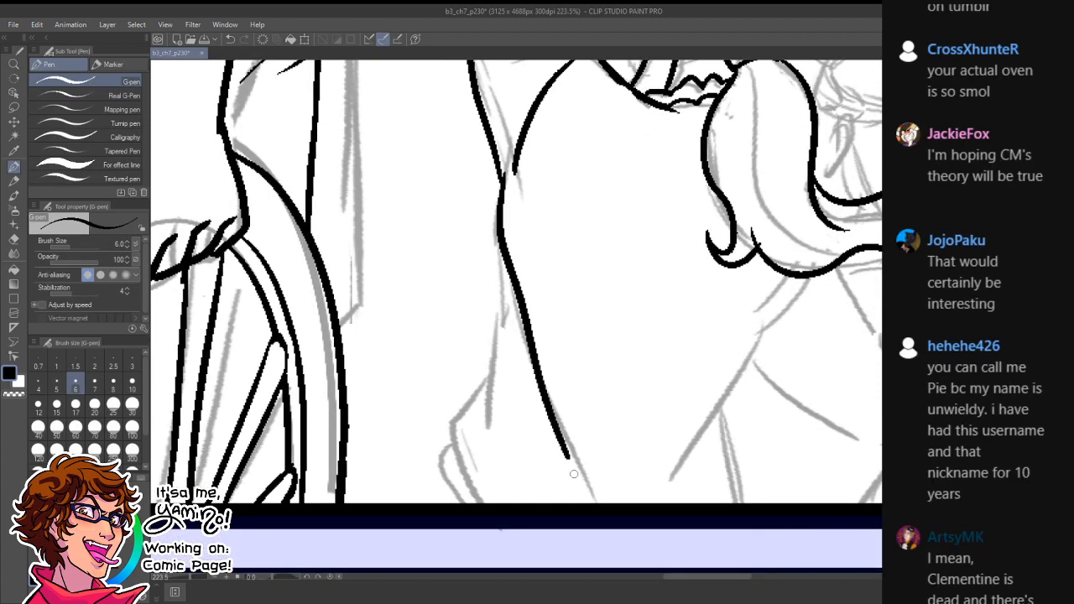
key(ctrl+z)
mouse_move(500, 181)
mouse_down()
mouse_move(556, 401)
mouse_move(592, 481)
mouse_up()
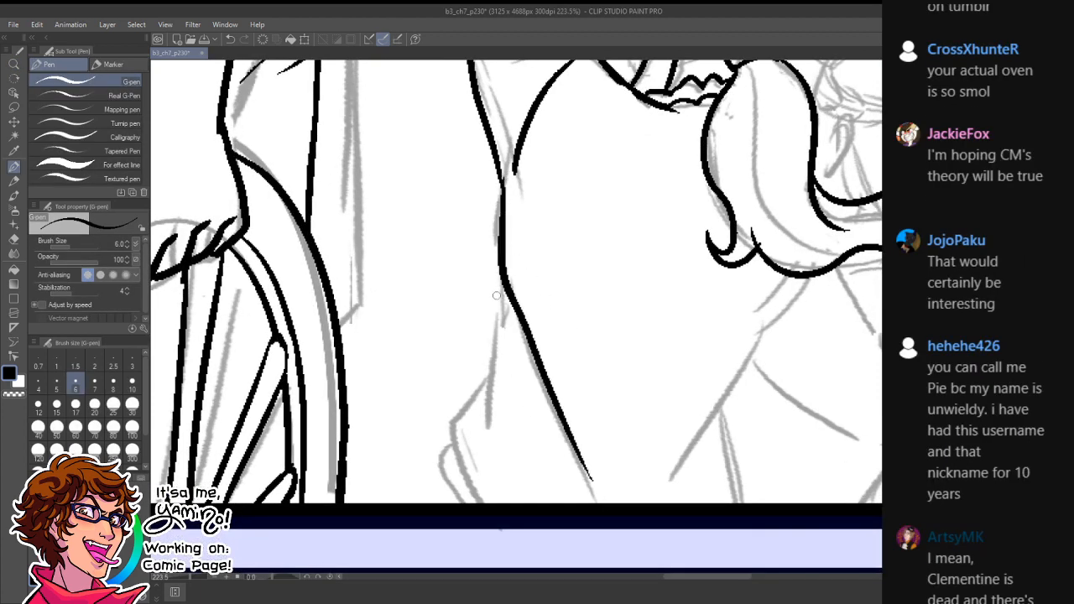
- Ink the clothing folds at the near hip, the opposite side of the back below the ponytail, and the fold at its waist
drag(510, 287, 502, 449)
mouse_move(497, 383)
mouse_down()
mouse_move(461, 431)
mouse_move(493, 514)
mouse_up()
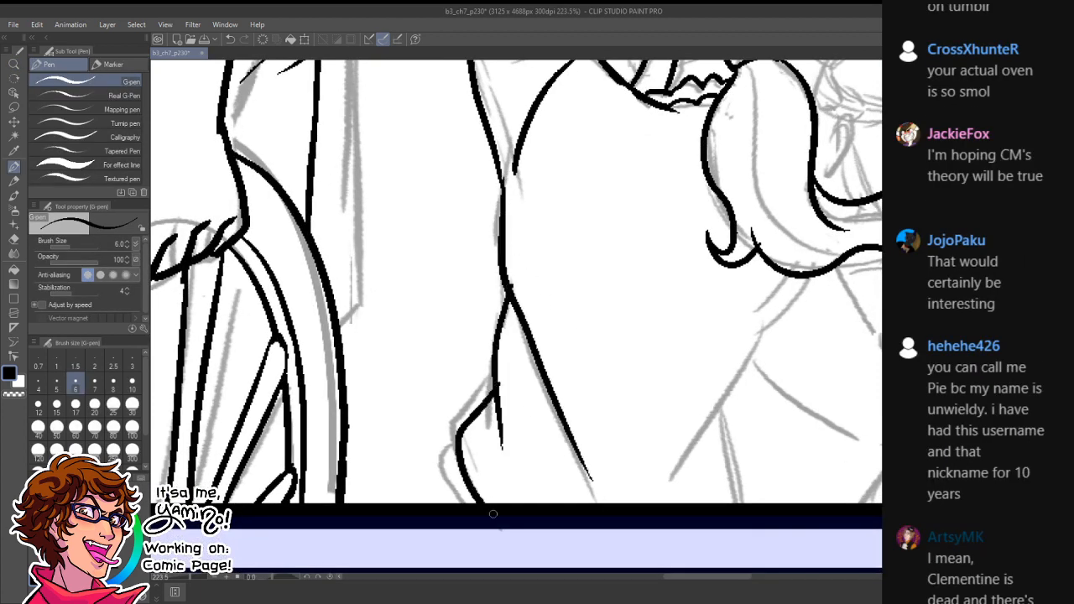
key(ctrl+space)
drag(800, 330, 730, 328)
mouse_move(798, 321)
mouse_down()
mouse_move(840, 323)
mouse_move(803, 313)
mouse_move(713, 424)
mouse_up()
drag(763, 376, 757, 417)
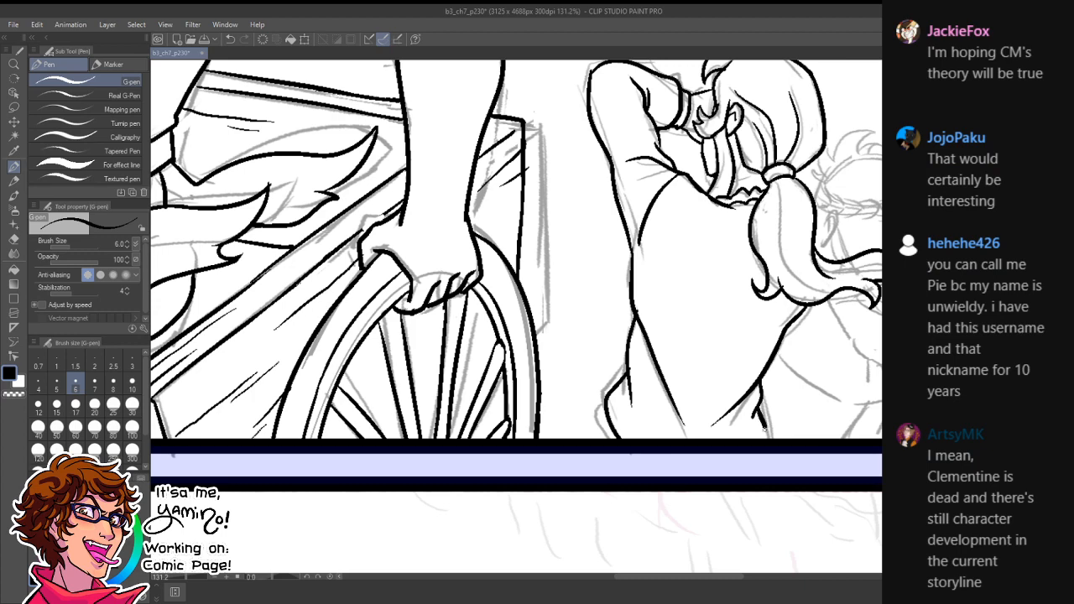
- Add long vertical fold lines down the middle of the ponytailed figure's back
key(ctrl+space)
drag(684, 383, 653, 415)
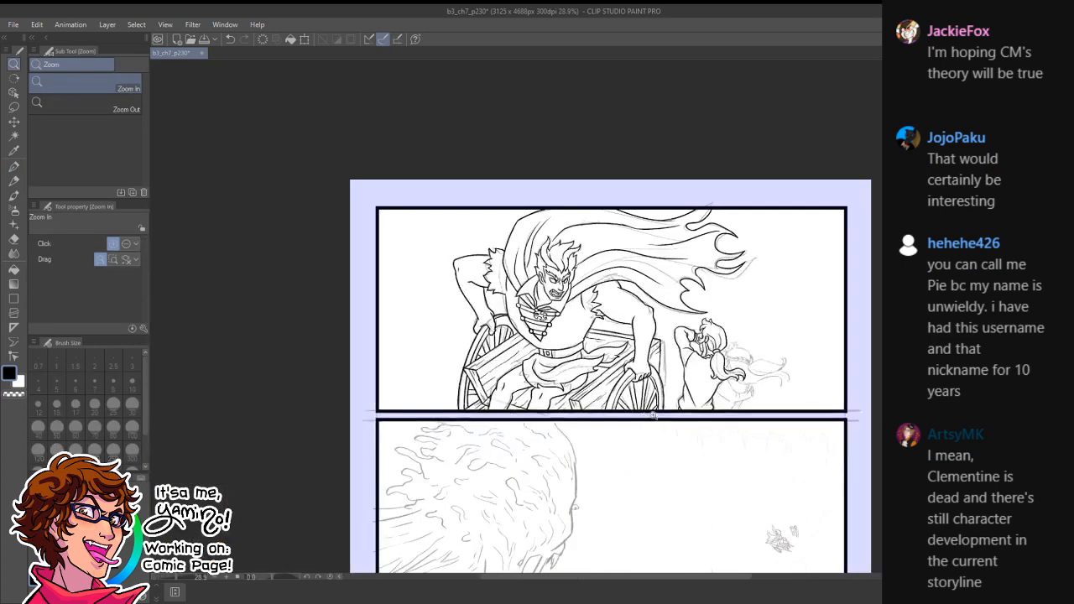
drag(706, 386, 776, 385)
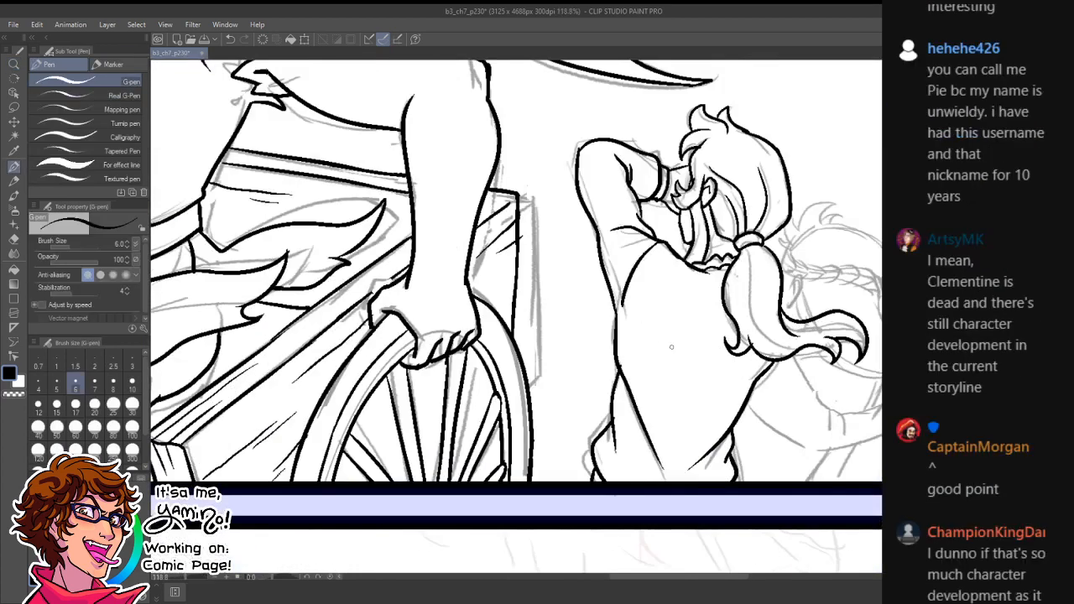
drag(698, 295, 687, 419)
- Erase the clothing outline at the hip nearest the cart wheel and re-ink it closer to the body
key(ctrl+space)
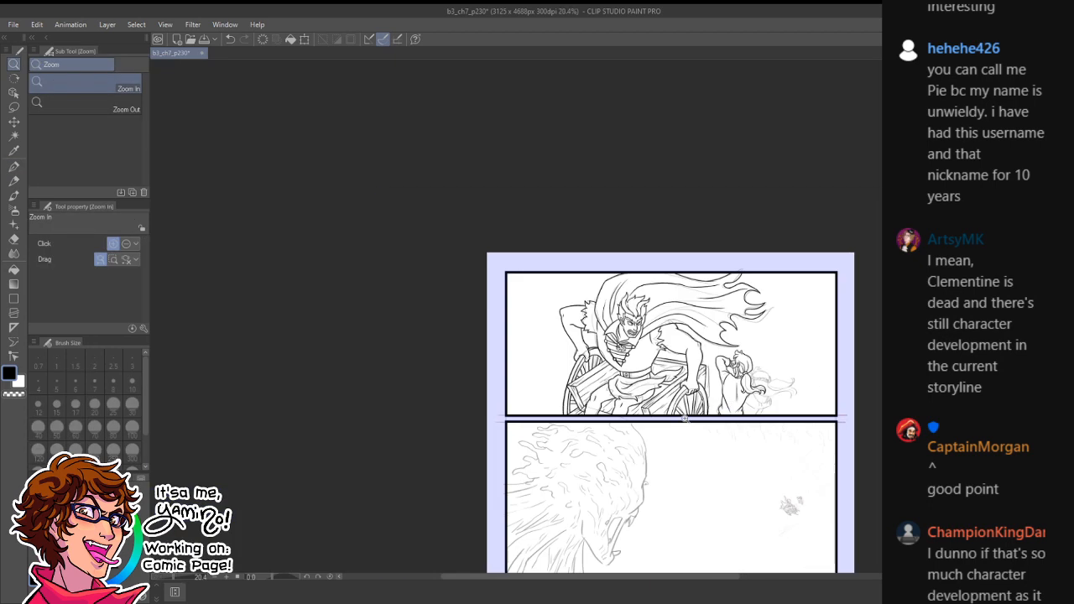
drag(719, 384, 693, 392)
key(e)
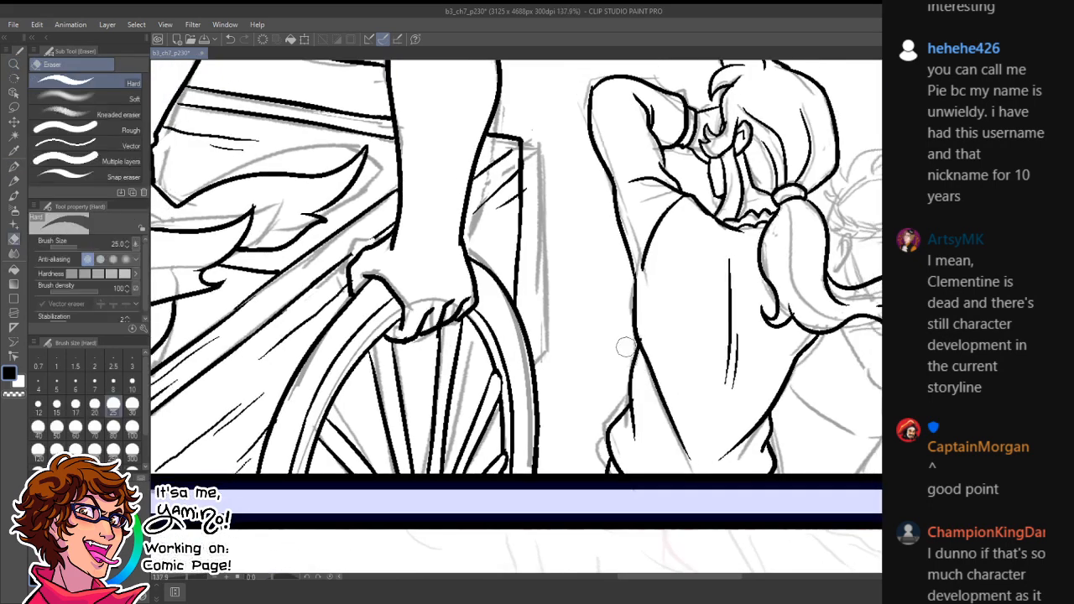
mouse_move(634, 354)
mouse_down()
mouse_move(624, 449)
mouse_move(615, 454)
mouse_move(628, 354)
mouse_up()
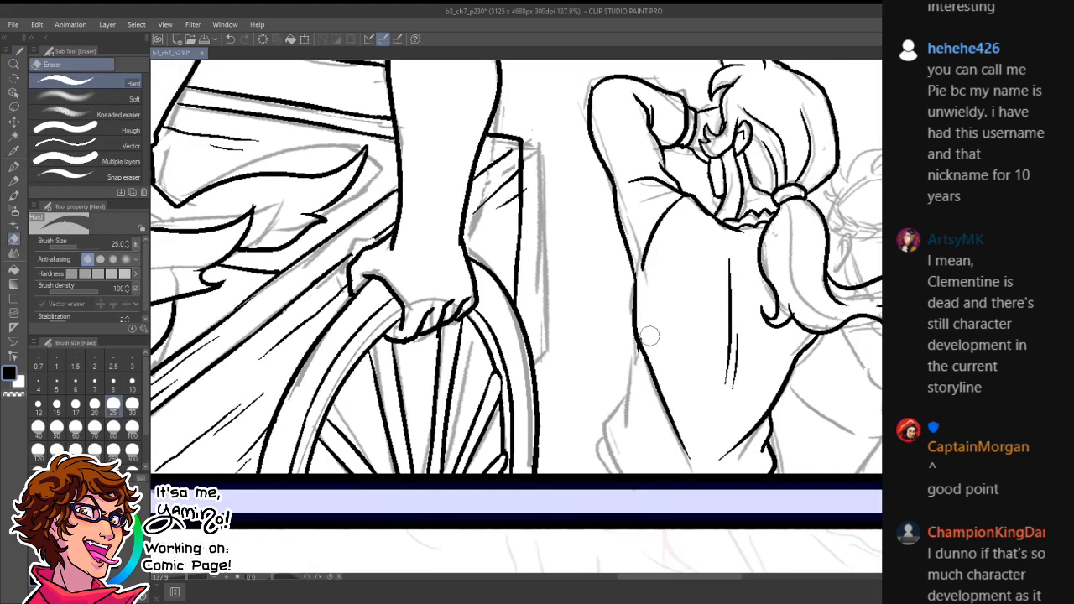
key(p)
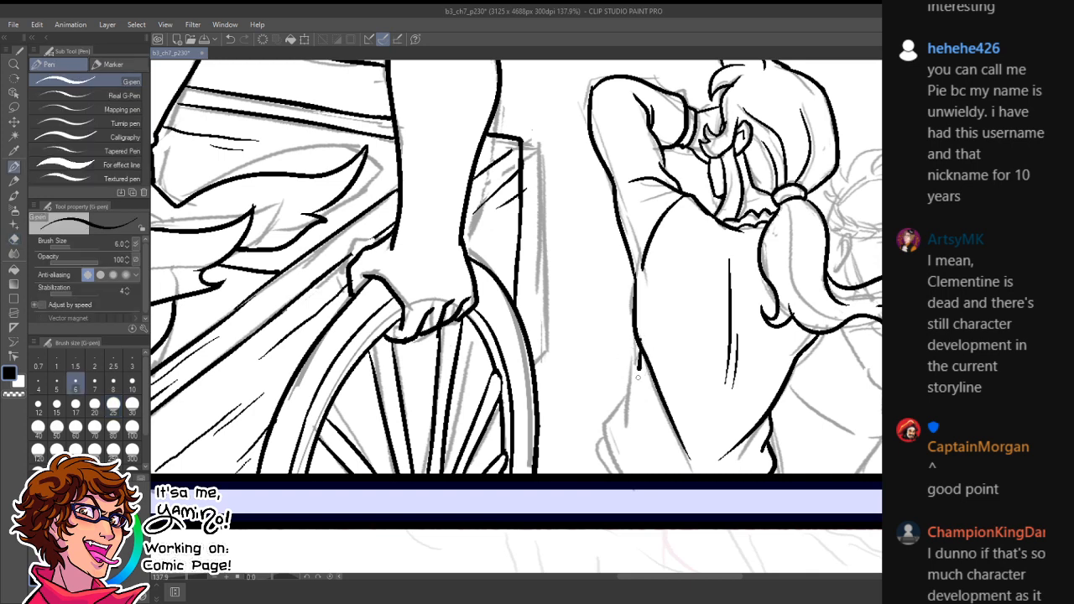
mouse_move(637, 369)
mouse_down()
mouse_move(646, 440)
mouse_move(641, 414)
mouse_move(631, 418)
mouse_move(625, 463)
mouse_up()
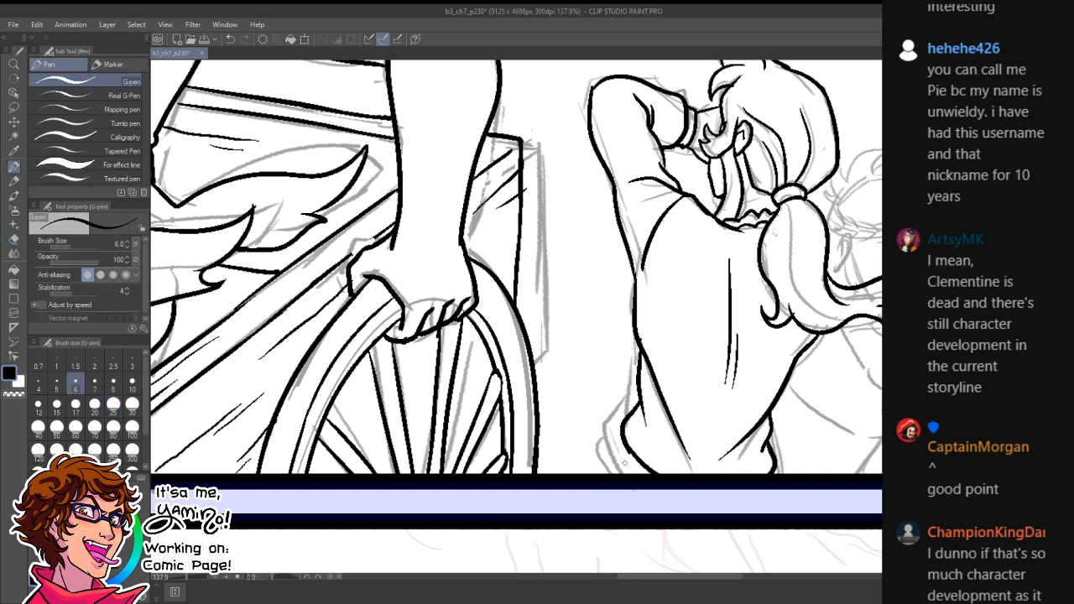
key(ctrl+space)
drag(710, 396, 629, 408)
drag(716, 400, 769, 382)
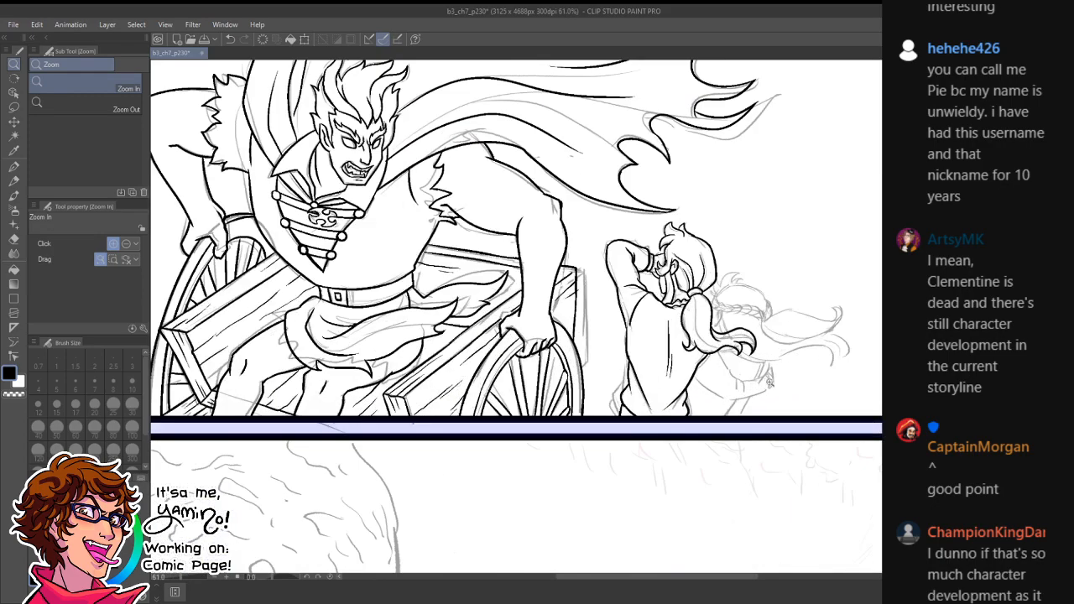
- Ink a diagonal clothing fold running inward from the side of the ponytailed figure's back toward the waist
scroll(669, 395, up, 4)
key(e)
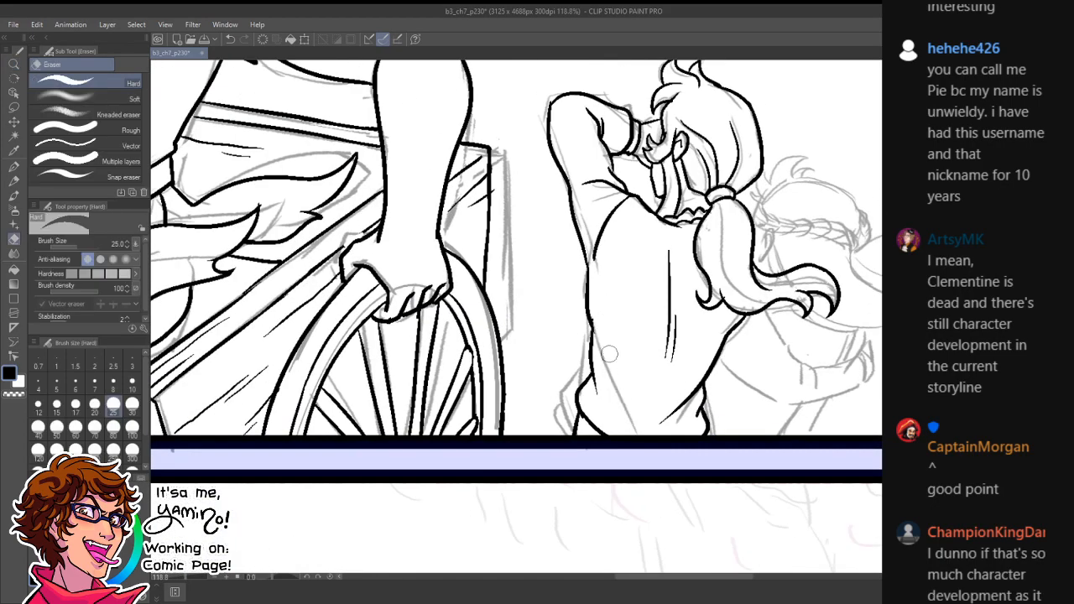
key(p)
drag(591, 316, 622, 392)
- Erase the vertical folds on the ponytailed figure's back and re-ink them as slightly curved lines closer to the ponytail
key(e)
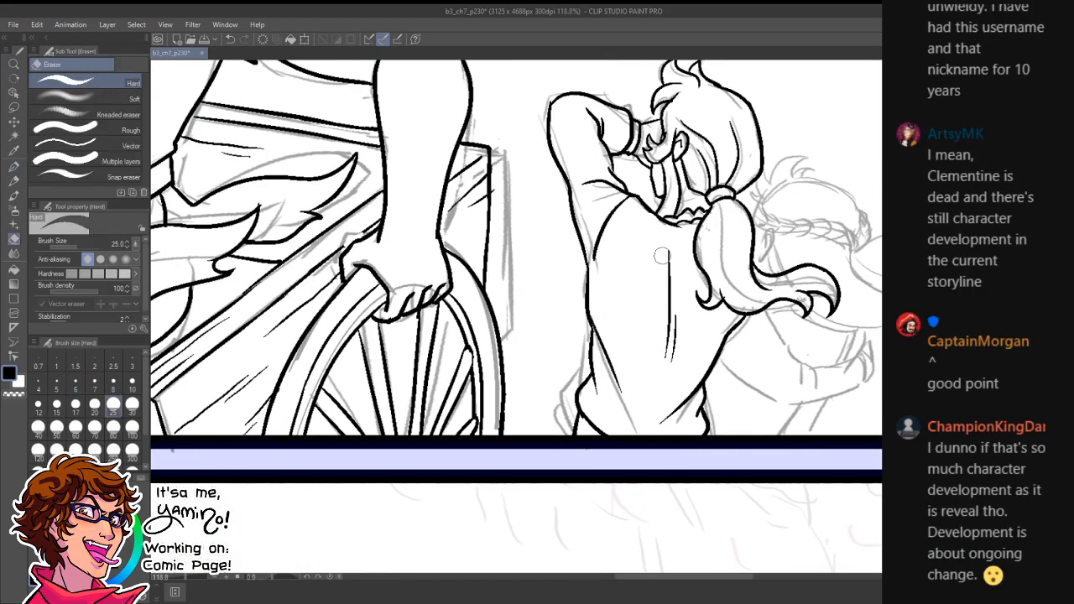
drag(663, 256, 664, 381)
key(p)
drag(681, 250, 675, 341)
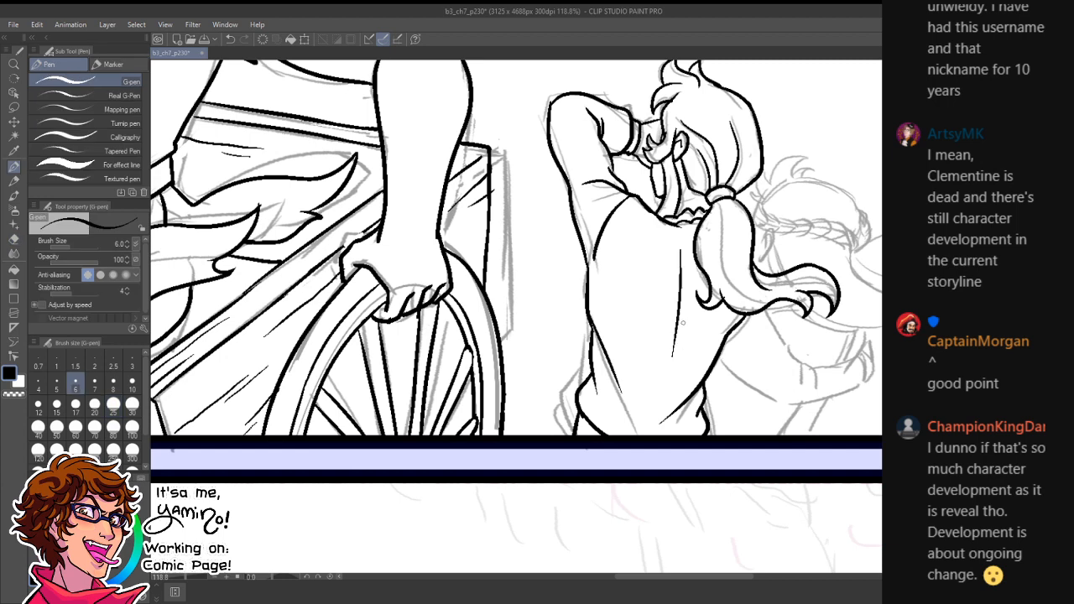
- Ink the second figure's bent arm below the ponytail, including the elbow creases, forearm and sleeve cuff
mouse_move(783, 379)
mouse_down()
mouse_move(618, 412)
mouse_move(663, 379)
mouse_up()
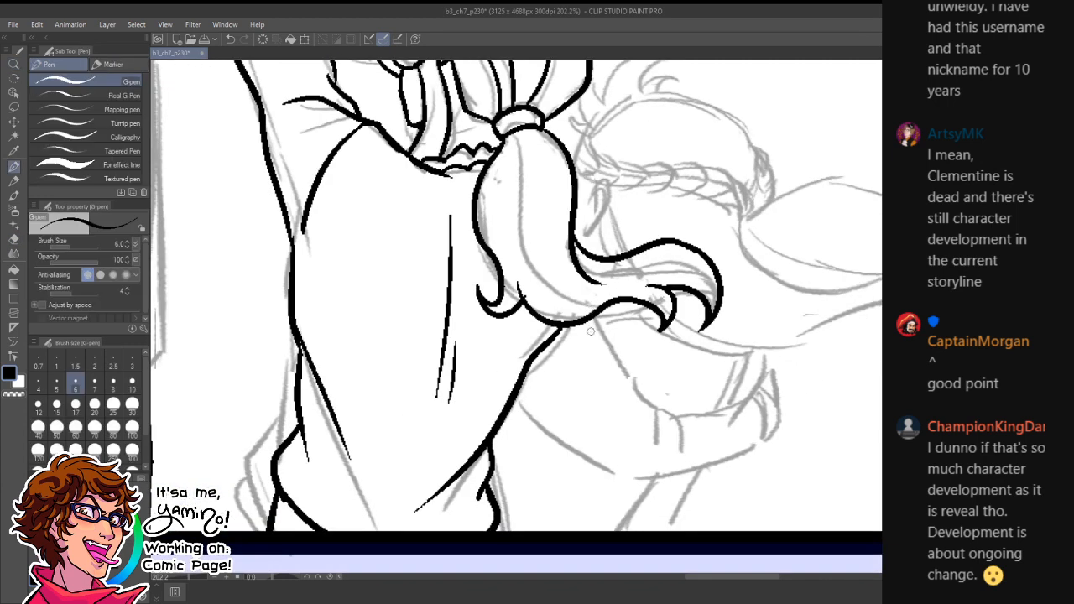
mouse_move(596, 321)
mouse_down()
mouse_move(645, 430)
mouse_move(671, 436)
mouse_up()
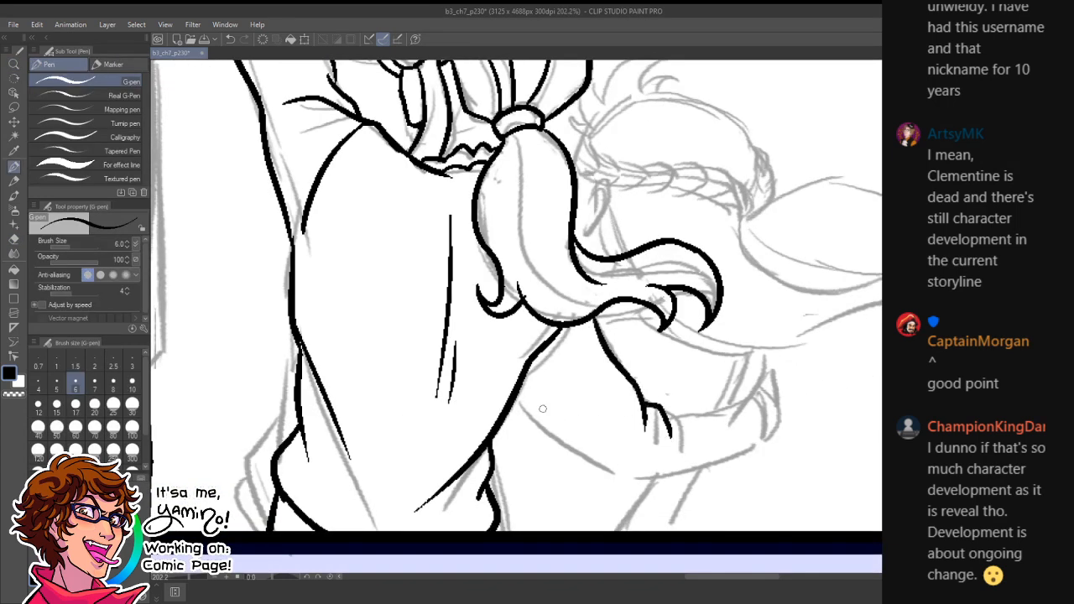
drag(518, 380, 673, 481)
mouse_move(677, 418)
mouse_down()
mouse_move(709, 401)
mouse_move(750, 445)
mouse_up()
drag(658, 478, 749, 444)
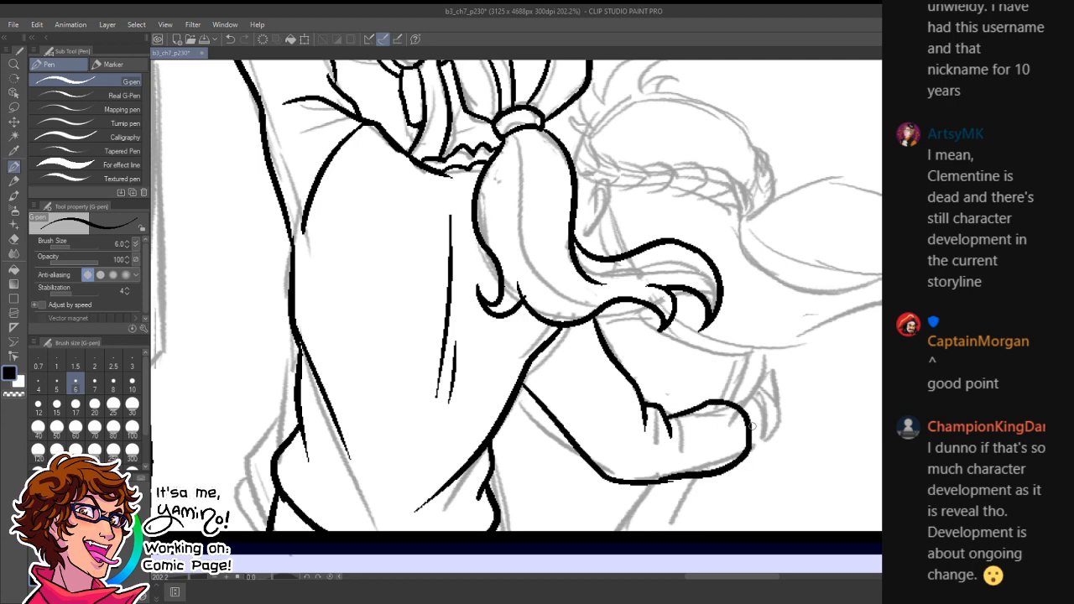
mouse_move(733, 403)
mouse_down()
mouse_move(764, 430)
mouse_move(742, 462)
mouse_up()
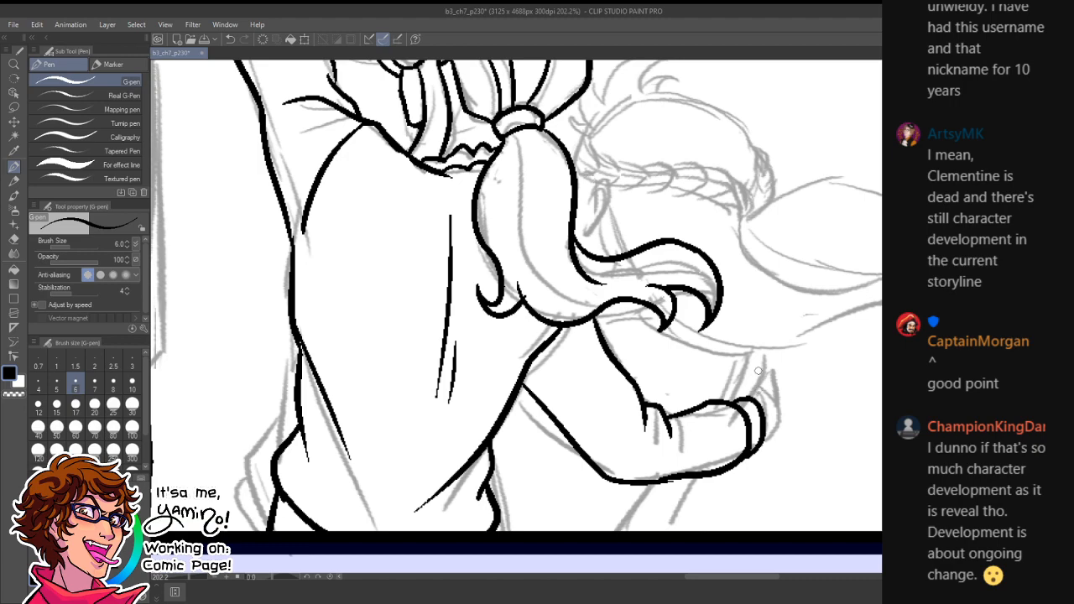
- Ink the second figure's hand above the sleeve cuff and the body lines beneath the forearm
key(ctrl+space)
mouse_move(774, 403)
mouse_down()
mouse_move(710, 415)
mouse_move(787, 417)
mouse_move(731, 458)
mouse_move(764, 467)
mouse_up()
key(ctrl+space)
mouse_move(787, 345)
mouse_down()
mouse_move(811, 345)
mouse_move(780, 401)
mouse_up()
mouse_move(825, 367)
mouse_down()
mouse_move(812, 401)
mouse_move(849, 408)
mouse_move(848, 427)
mouse_up()
- Ink the second figure's ear and the first loops of the braid beside the other figure's ponytail
key(ctrl+space)
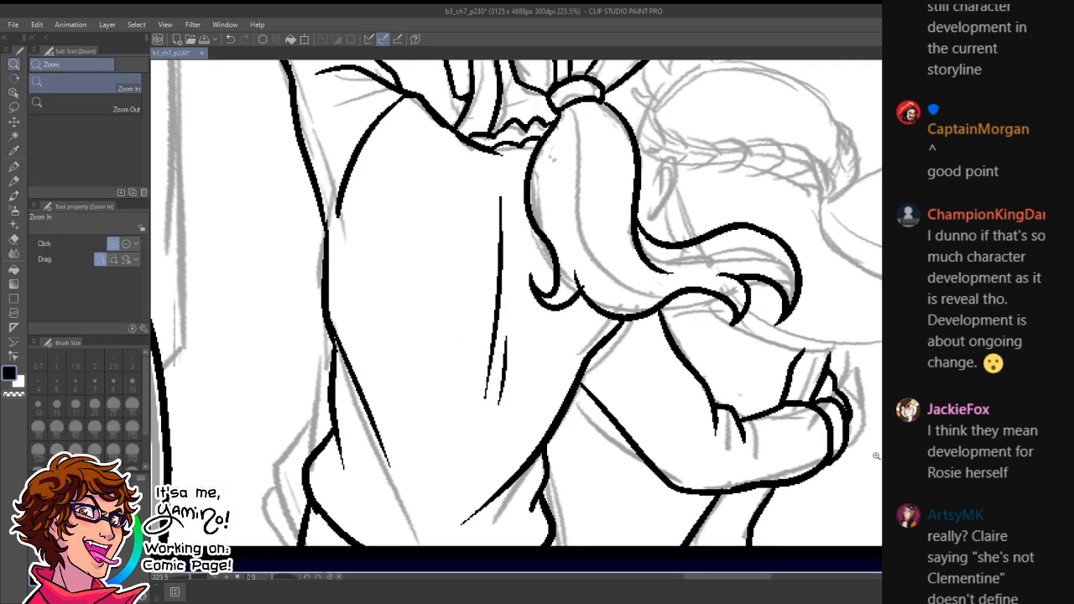
drag(871, 462, 798, 498)
drag(873, 426, 923, 424)
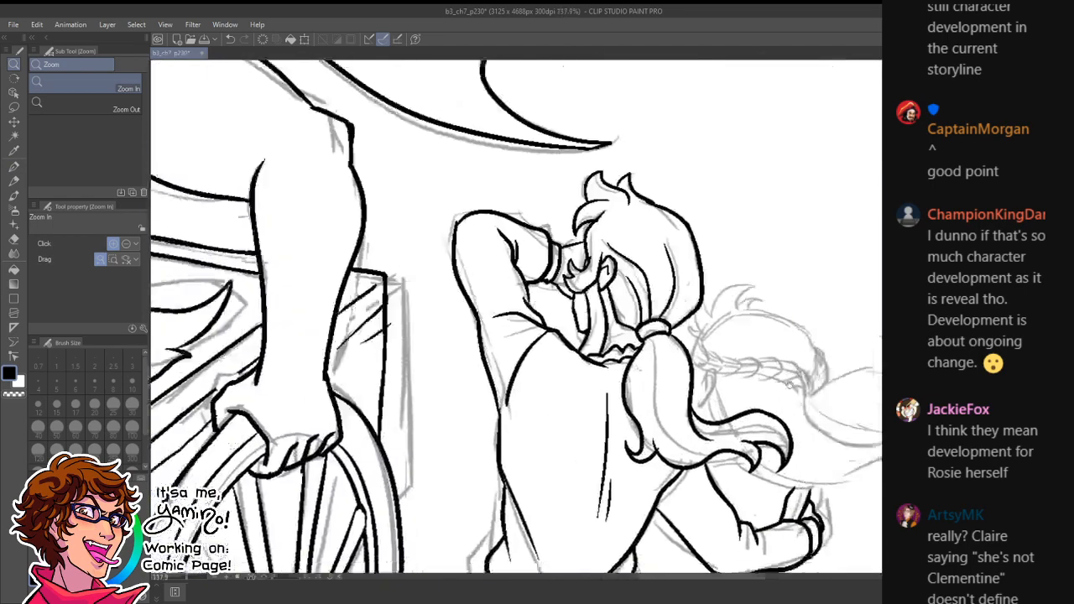
mouse_move(726, 396)
mouse_down()
mouse_move(606, 394)
mouse_move(652, 387)
mouse_up()
mouse_move(565, 388)
mouse_down()
mouse_move(593, 365)
mouse_move(550, 467)
mouse_up()
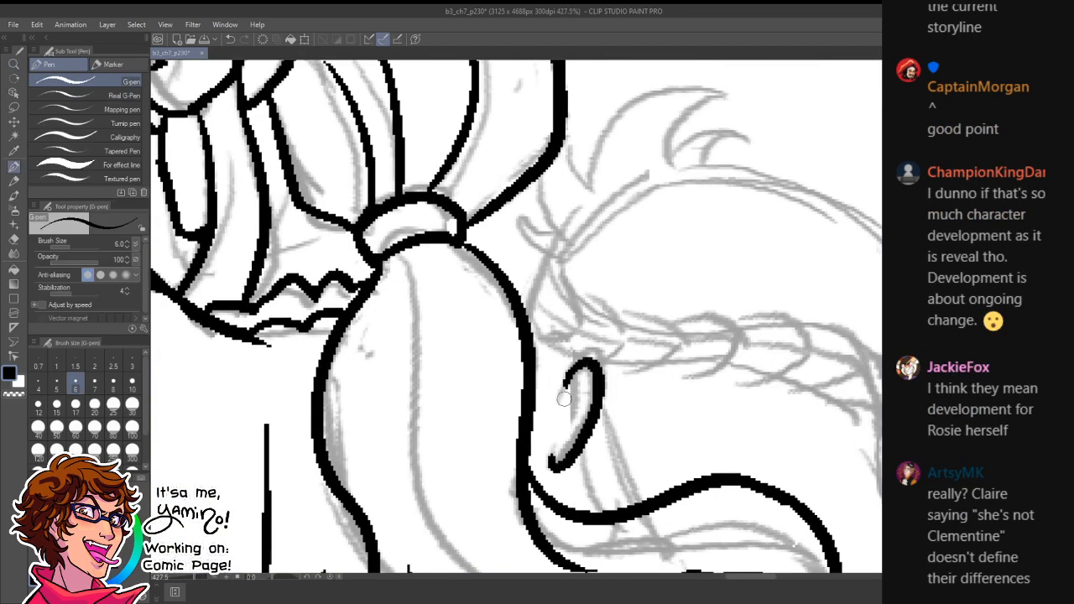
drag(541, 318, 569, 337)
drag(524, 307, 551, 306)
mouse_move(536, 304)
mouse_down()
mouse_move(542, 273)
mouse_move(579, 329)
mouse_move(576, 360)
mouse_up()
drag(580, 300, 632, 334)
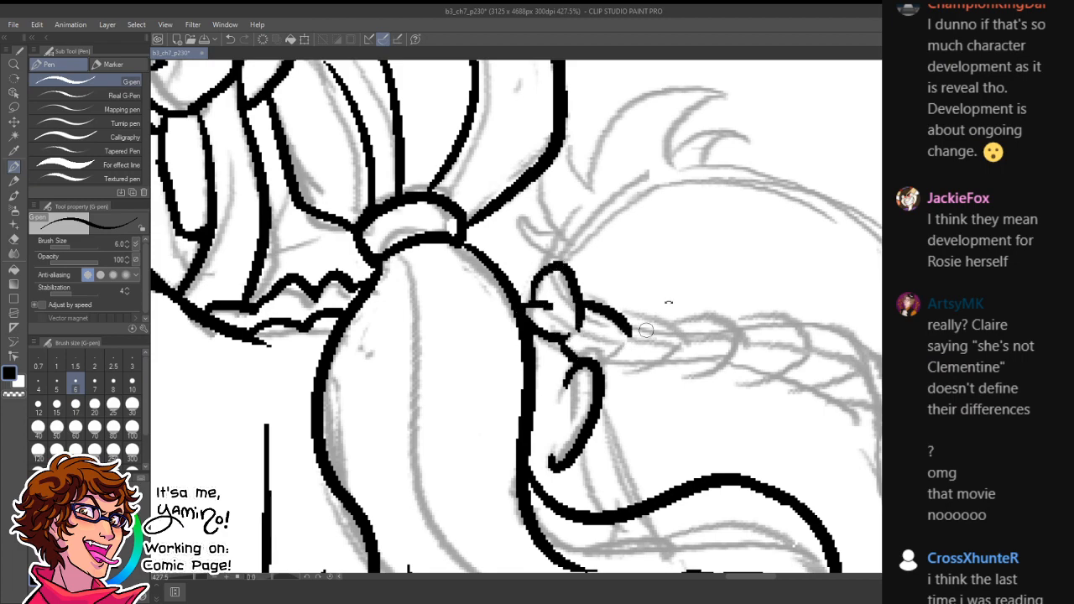
- Ink the remaining interlocking braid segments across the back of the second figure's head
key(shift+space)
mouse_move(672, 294)
mouse_down()
mouse_move(619, 471)
mouse_move(600, 475)
mouse_up()
drag(506, 375, 536, 458)
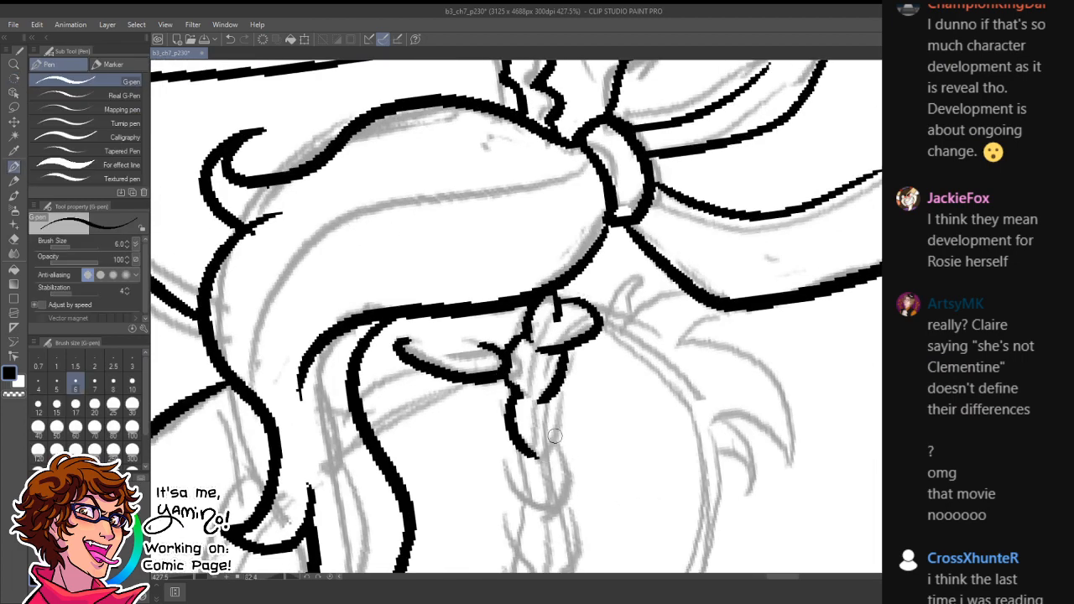
mouse_move(557, 396)
mouse_down()
mouse_move(542, 460)
mouse_move(576, 357)
mouse_up()
key(space)
drag(512, 332, 544, 399)
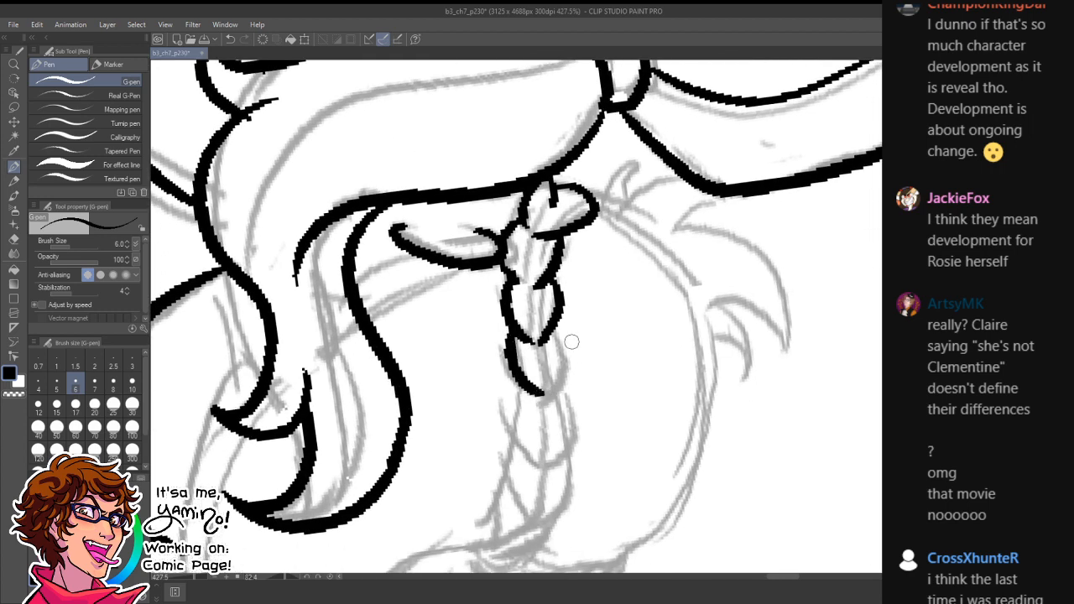
drag(566, 334, 531, 469)
mouse_move(559, 395)
mouse_down()
mouse_move(569, 414)
mouse_move(523, 524)
mouse_up()
mouse_move(563, 448)
mouse_down()
mouse_move(561, 487)
mouse_move(528, 524)
mouse_up()
key(space)
mouse_move(545, 512)
mouse_down()
mouse_move(573, 402)
mouse_move(513, 446)
mouse_up()
mouse_move(572, 406)
mouse_down()
mouse_move(520, 459)
mouse_move(647, 291)
mouse_move(650, 323)
mouse_up()
key(ctrl+space)
key(shift+space)
key(ctrl+space)
drag(659, 272, 728, 228)
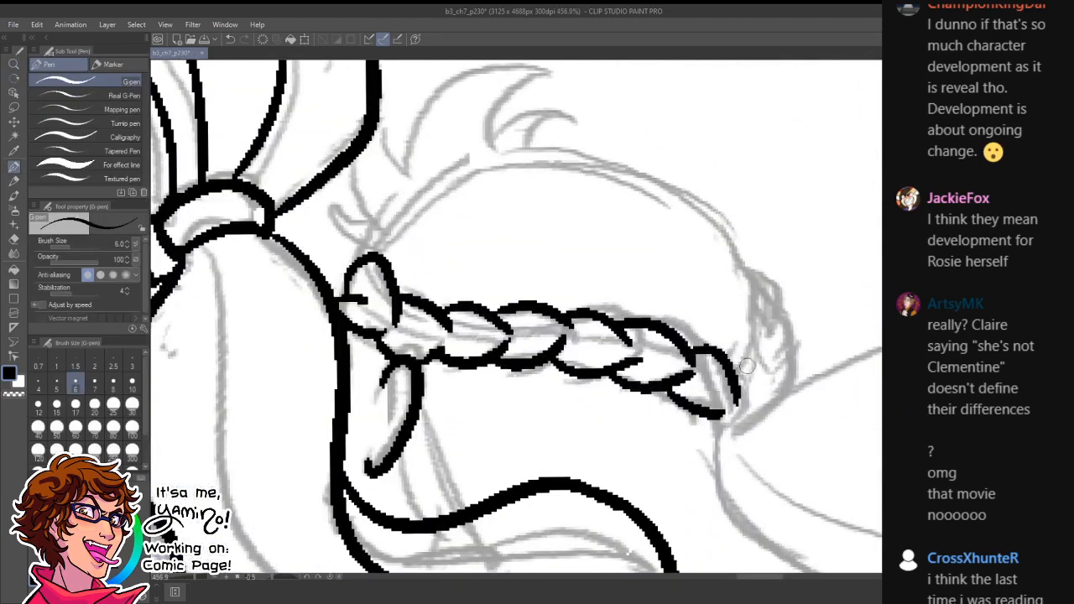
- Ink the small scalloped braid section on the far side of the second figure's head
mouse_move(753, 359)
mouse_down()
mouse_move(739, 392)
mouse_move(770, 386)
mouse_move(764, 357)
mouse_up()
drag(759, 317, 772, 347)
mouse_move(748, 280)
mouse_down()
mouse_move(795, 338)
mouse_move(776, 394)
mouse_move(753, 370)
mouse_up()
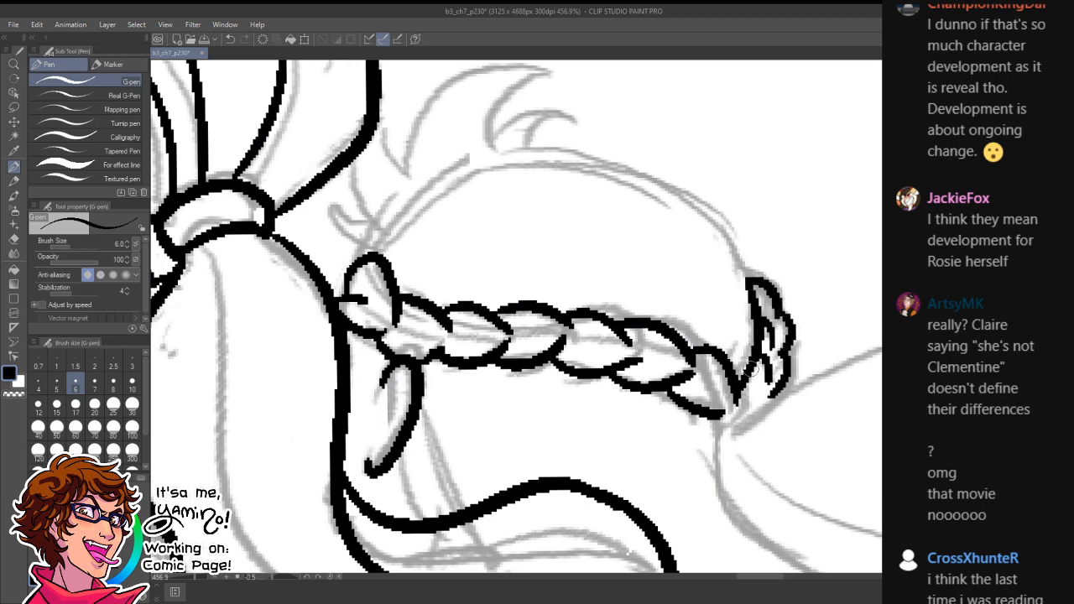
- Ink the spiky hair tufts at the second figure's hairline and crown, and the curved top outline of the head
mouse_move(373, 199)
mouse_down()
mouse_move(401, 254)
mouse_move(391, 306)
mouse_up()
drag(357, 252, 396, 278)
drag(378, 214, 387, 271)
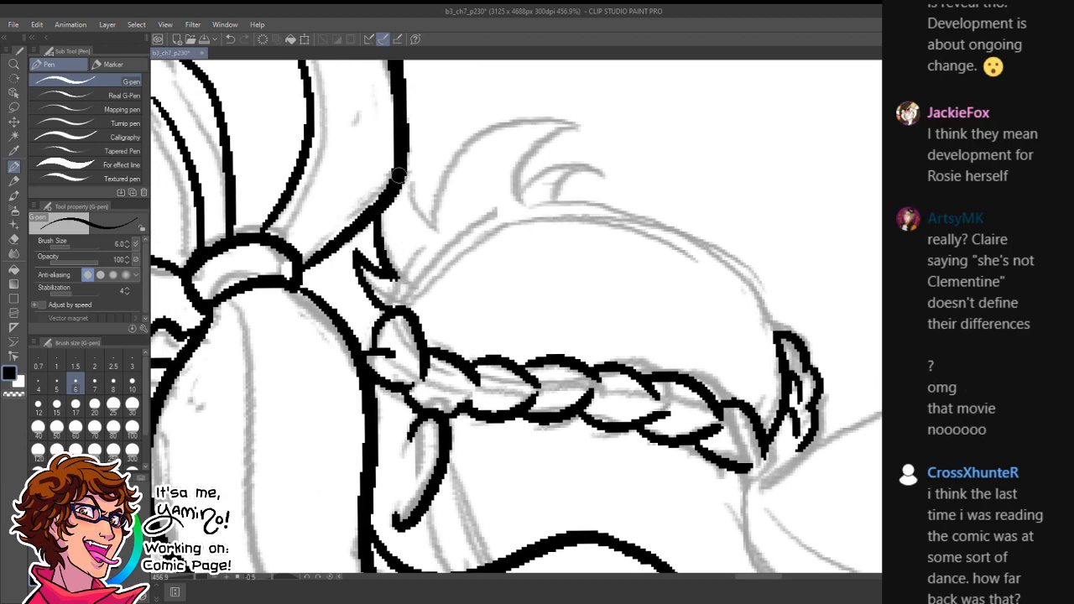
mouse_move(396, 172)
mouse_down()
mouse_move(442, 232)
mouse_move(467, 156)
mouse_move(570, 144)
mouse_move(537, 202)
mouse_up()
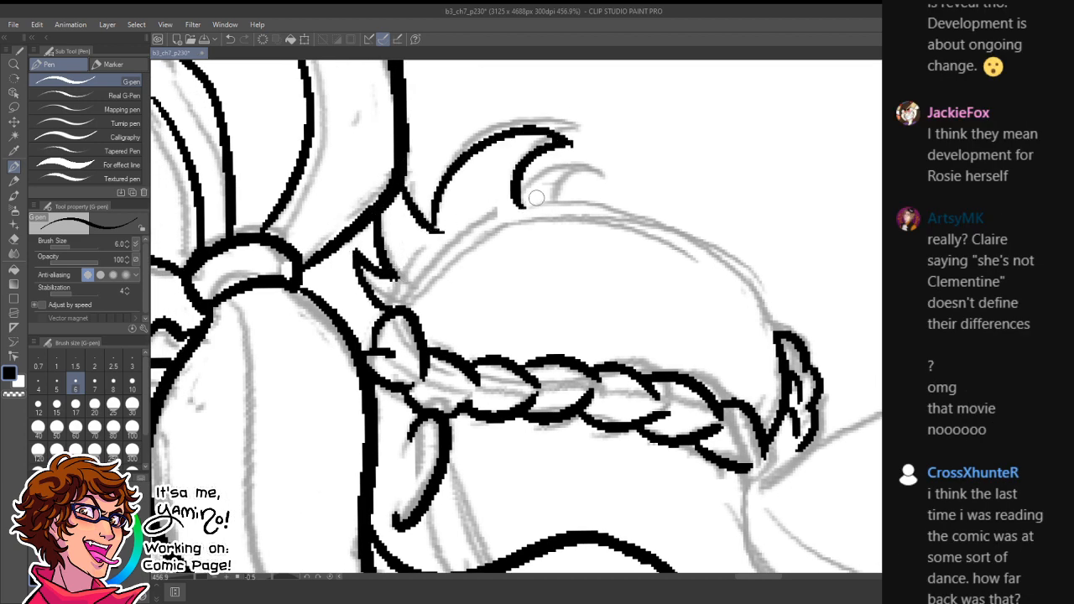
mouse_move(610, 170)
mouse_down()
mouse_move(567, 216)
mouse_move(726, 267)
mouse_move(774, 334)
mouse_up()
- Ink a short neck line from the second figure's ear down to the ponytail and trim it thinner
key(ctrl+space)
mouse_move(782, 400)
mouse_down()
mouse_move(779, 430)
mouse_move(621, 293)
mouse_up()
drag(568, 321, 586, 358)
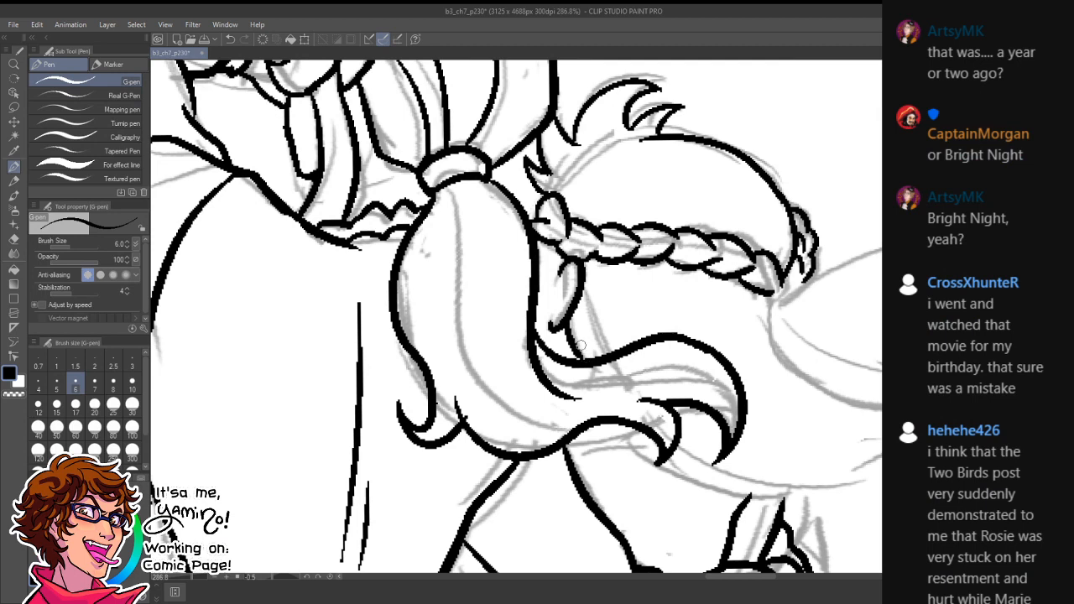
drag(686, 347, 564, 319)
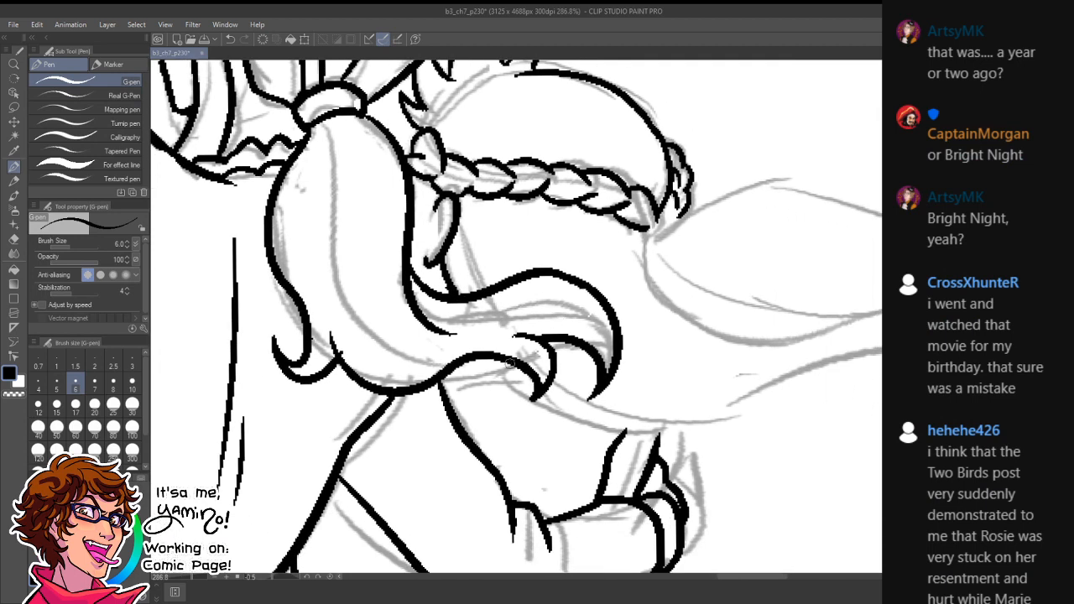
key(c)
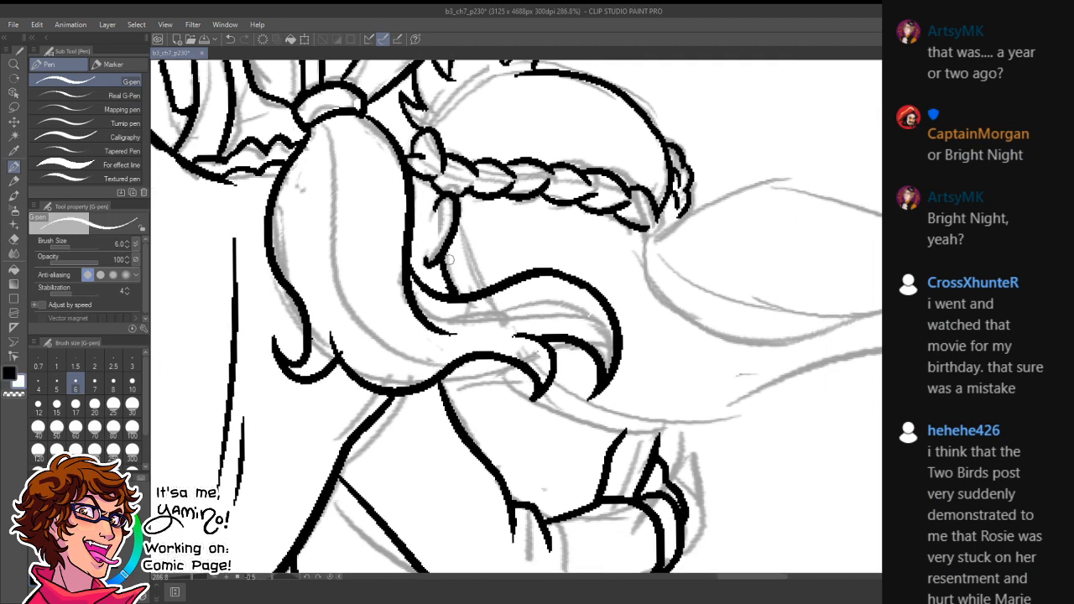
mouse_move(450, 270)
mouse_down()
mouse_move(456, 290)
mouse_move(444, 291)
mouse_up()
key(c)
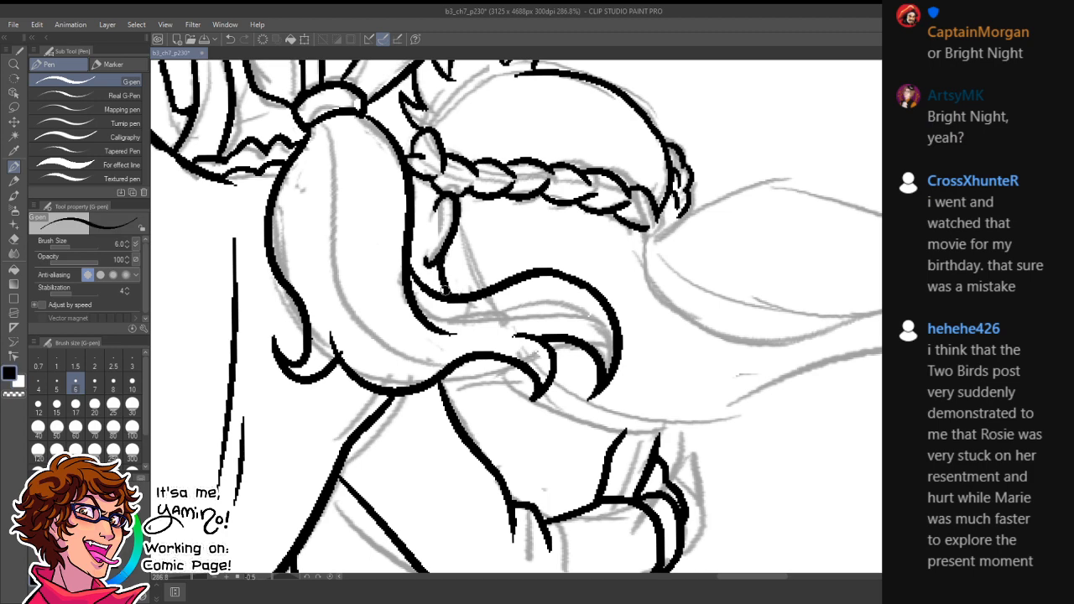
- Ink the long lower contour of the second figure's flowing hair and clean up where it starts under the ponytail
mouse_move(483, 361)
mouse_down()
mouse_move(507, 393)
mouse_move(881, 397)
mouse_up()
drag(795, 365, 638, 416)
key(c)
drag(369, 432, 375, 446)
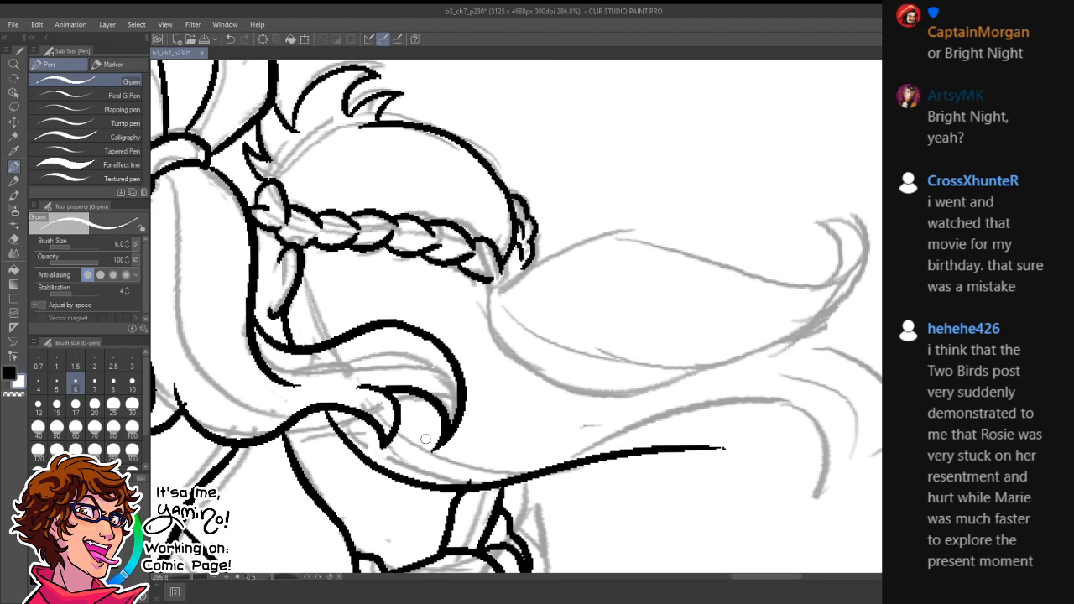
key(c)
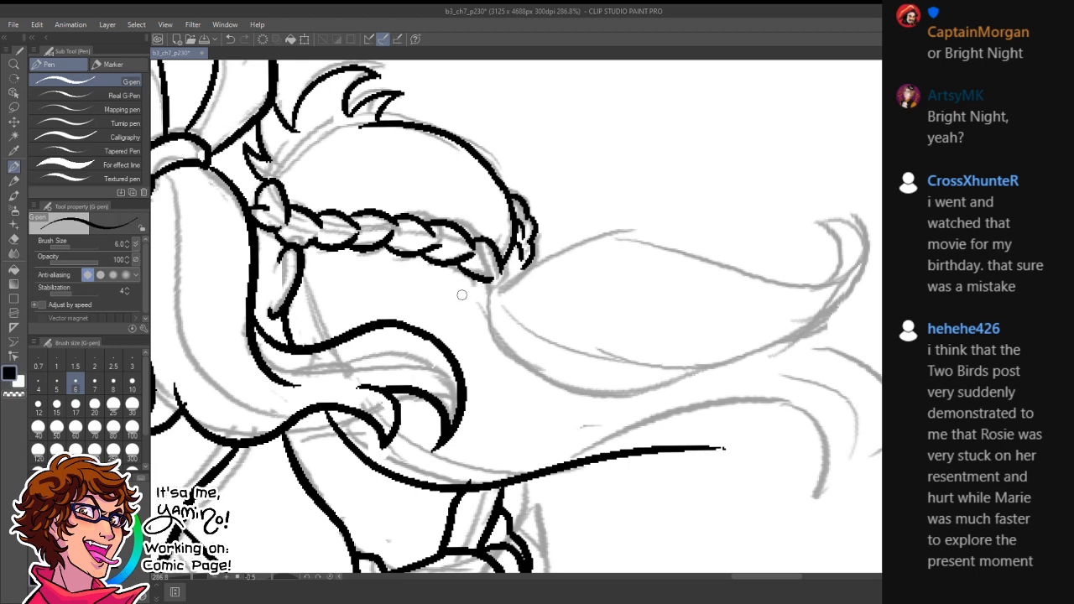
- Ink the upper lock of the second figure's windblown hair from the braid's end to its curled, pointed tips
mouse_move(466, 270)
mouse_down()
mouse_move(534, 377)
mouse_move(696, 375)
mouse_up()
drag(492, 280, 580, 353)
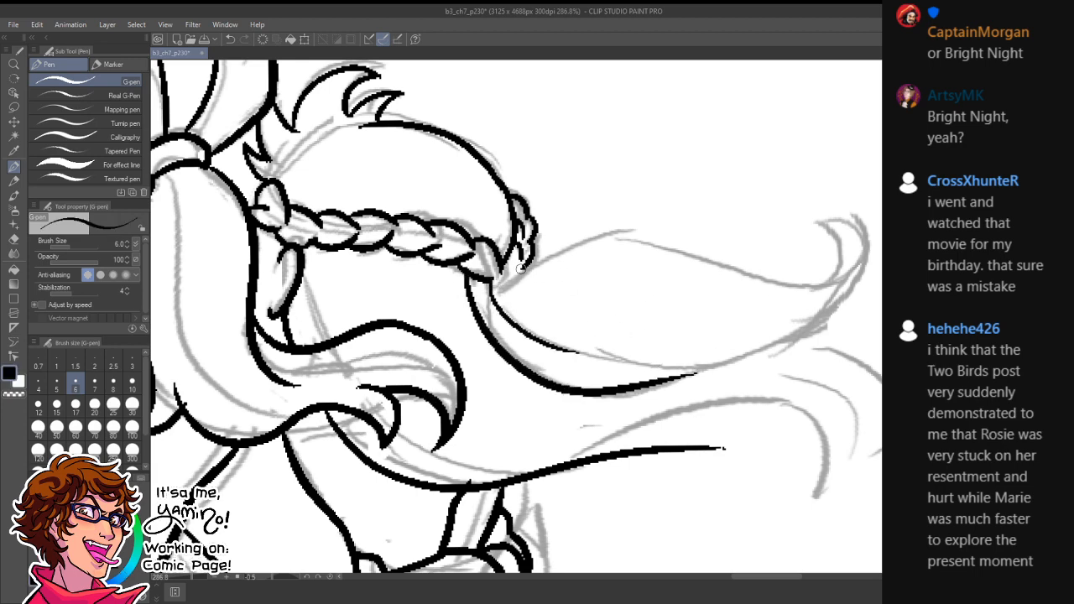
drag(494, 285, 773, 285)
key(ctrl+z)
mouse_move(491, 286)
mouse_down()
mouse_move(722, 284)
mouse_move(806, 243)
mouse_move(819, 297)
mouse_up()
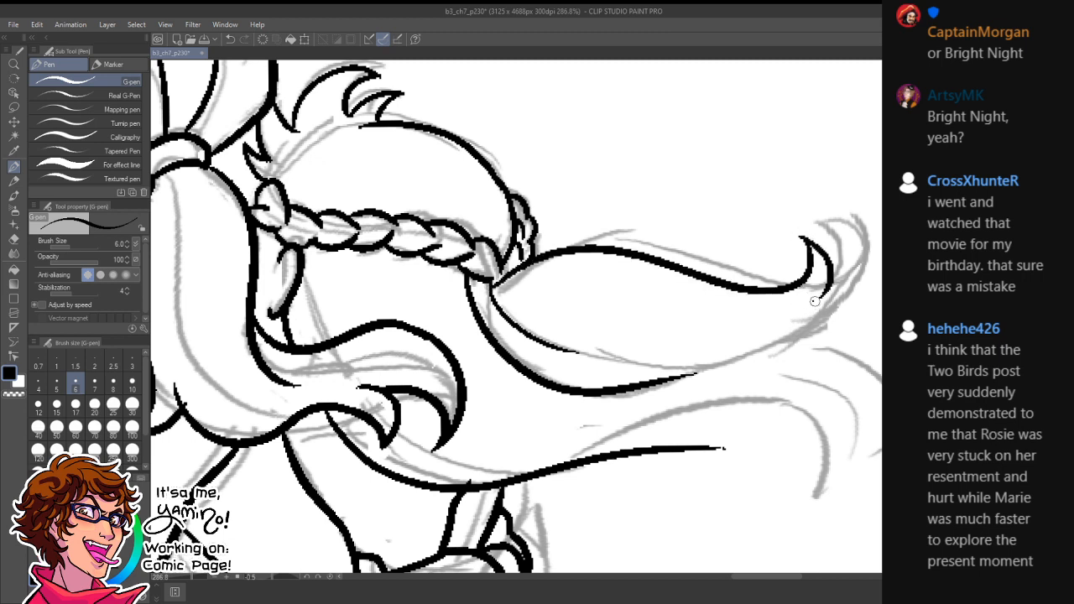
mouse_move(857, 237)
mouse_down()
mouse_move(811, 350)
mouse_move(695, 375)
mouse_up()
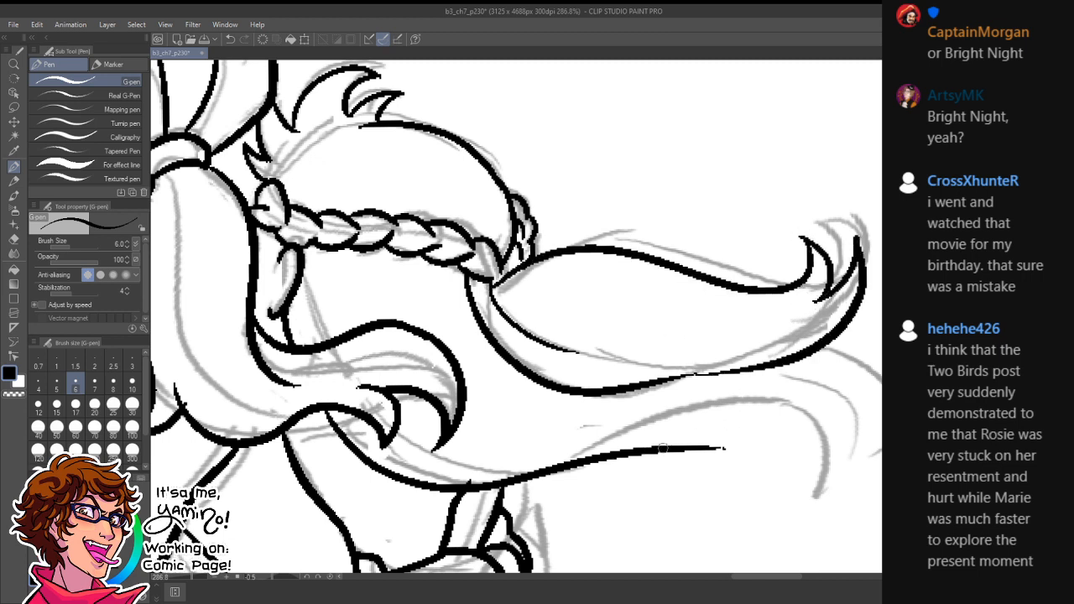
- Erase the end of the lower hair contour and re-ink it as a smooth S-curve following the sketch
key(r)
mouse_move(804, 343)
mouse_down()
mouse_move(610, 498)
mouse_move(546, 494)
mouse_up()
key(e)
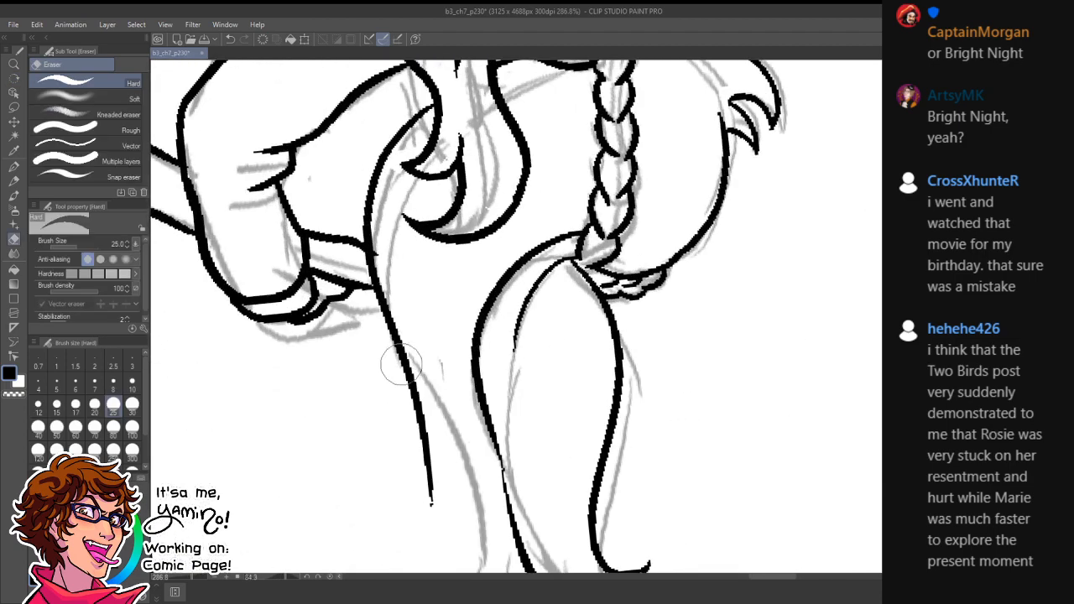
drag(408, 383, 439, 529)
mouse_move(454, 425)
mouse_down()
mouse_move(462, 343)
mouse_move(463, 360)
mouse_up()
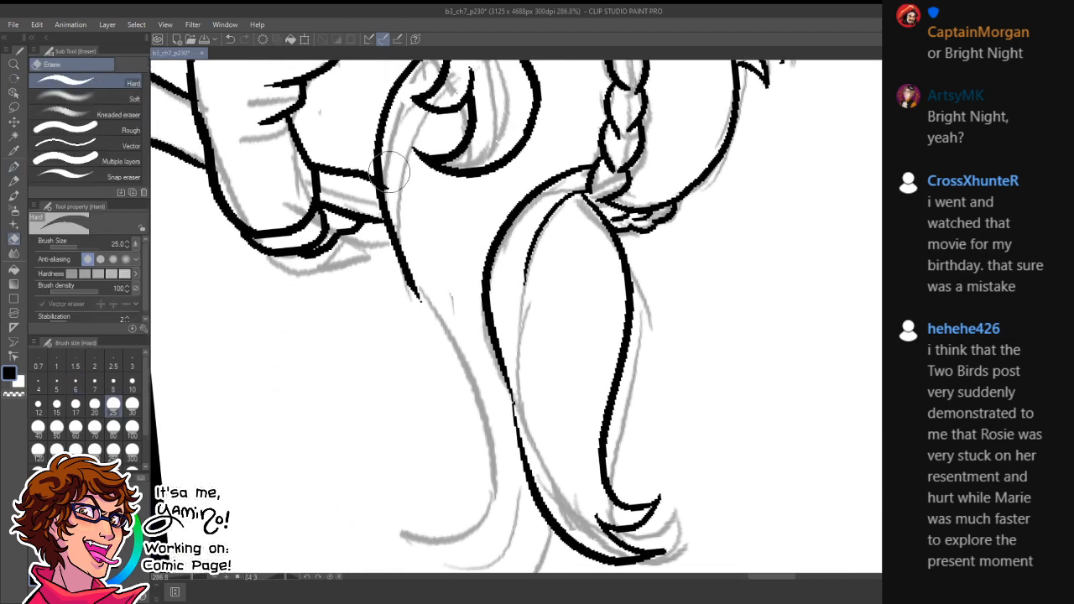
drag(398, 274, 415, 305)
key(p)
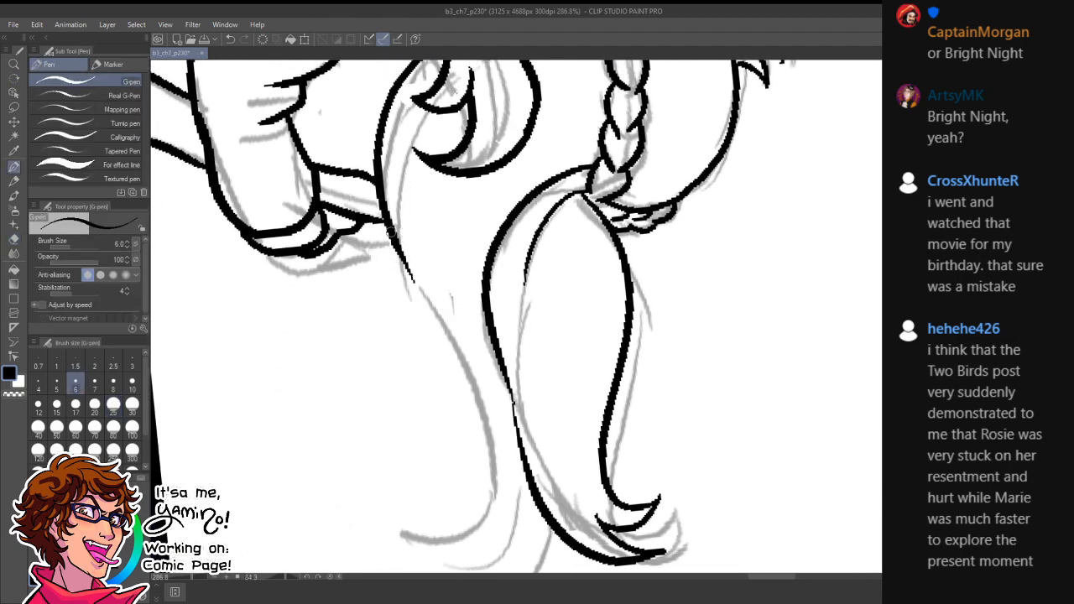
mouse_move(392, 232)
mouse_down()
mouse_move(447, 340)
mouse_move(539, 322)
mouse_up()
drag(482, 235, 554, 378)
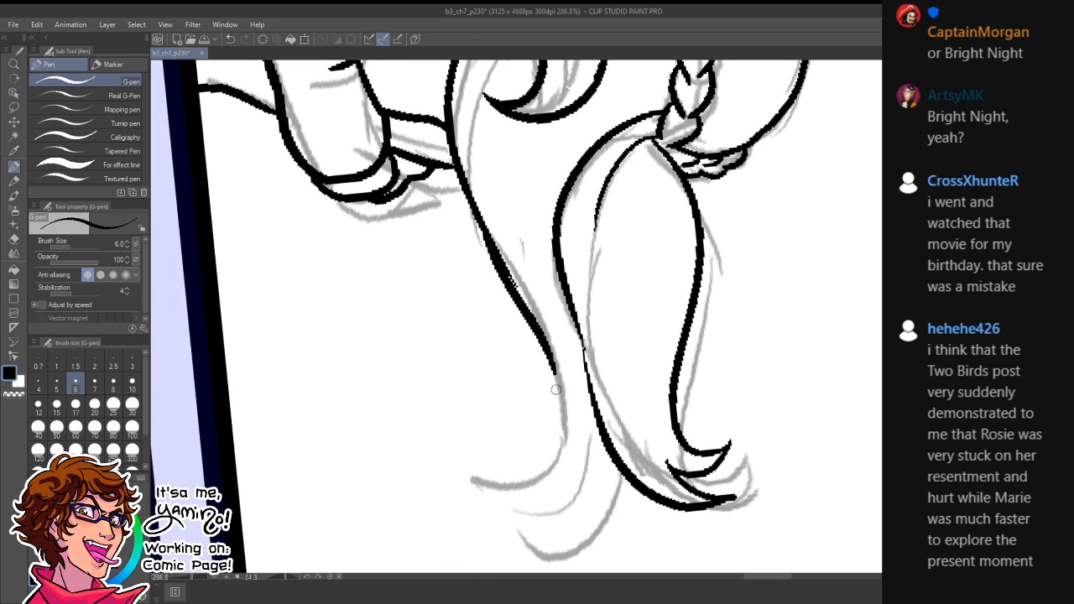
key(ctrl+z)
mouse_move(491, 241)
mouse_down()
mouse_move(560, 407)
mouse_move(499, 468)
mouse_move(574, 462)
mouse_up()
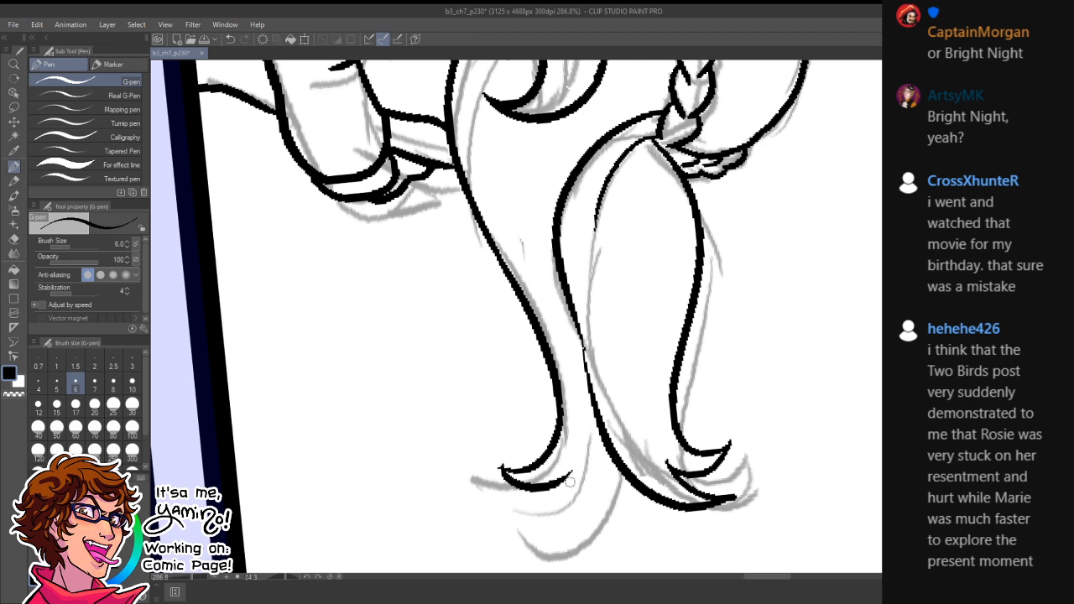
- Redraw the curled tips at the end of the second figure's lower hair lock
key(ctrl+z)
mouse_move(497, 466)
mouse_down()
mouse_move(548, 486)
mouse_move(588, 465)
mouse_move(511, 527)
mouse_move(641, 490)
mouse_up()
key(ctrl+z)
key(ctrl+z)
mouse_move(581, 435)
mouse_down()
mouse_move(556, 552)
mouse_move(579, 548)
mouse_move(634, 483)
mouse_move(546, 474)
mouse_up()
- Add curved strand lines inside the second figure's loose hair below the braid
key(ctrl+space)
key(shift+space)
mouse_move(699, 320)
mouse_down()
mouse_move(624, 223)
mouse_move(530, 216)
mouse_move(661, 220)
mouse_move(623, 258)
mouse_up()
key(ctrl+space)
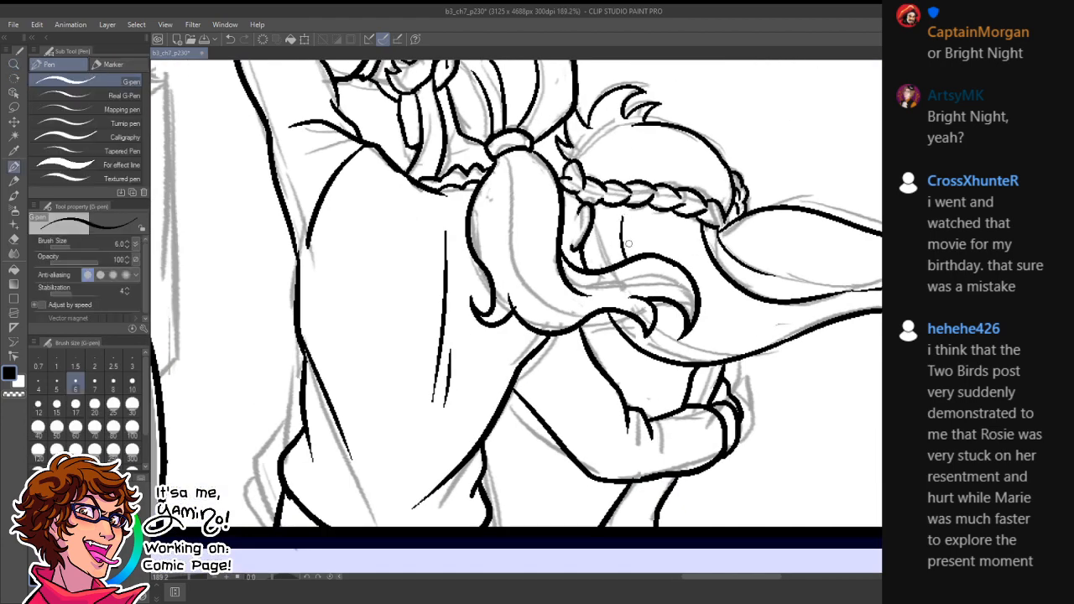
drag(693, 244, 792, 322)
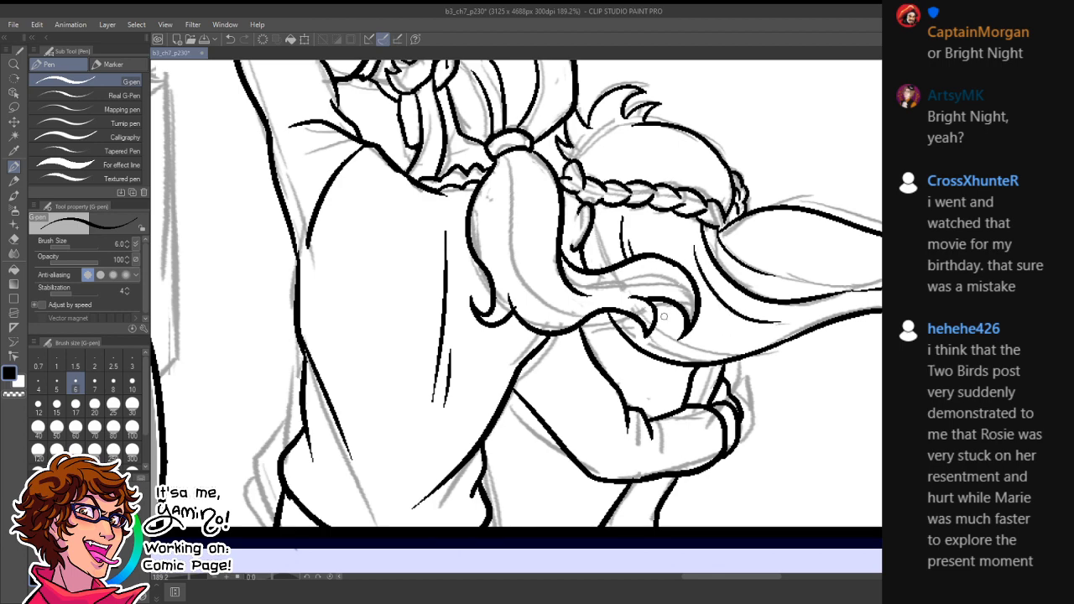
drag(657, 323, 678, 345)
key(ctrl+z)
key(ctrl+space)
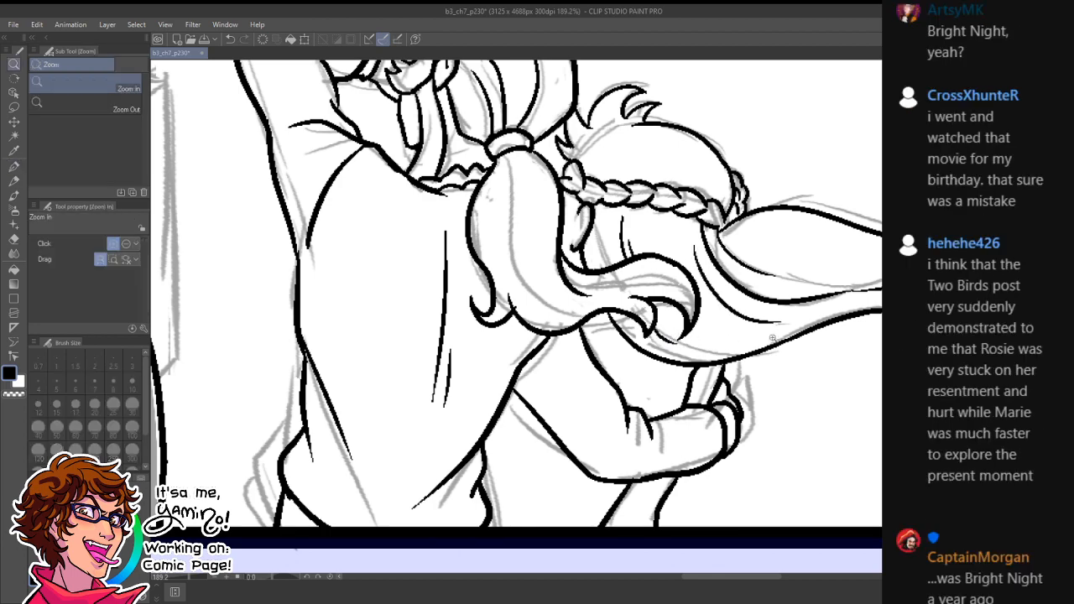
drag(765, 346, 693, 369)
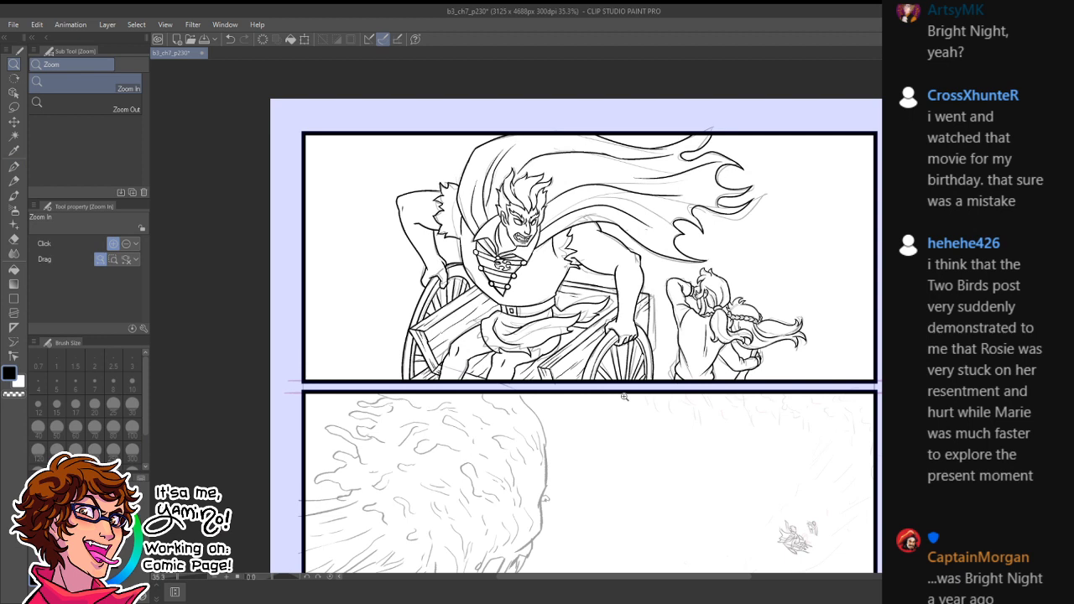
- Save the page and set the G-pen's brush size to 12 for inking the creature's head in the second panel
drag(611, 508, 662, 334)
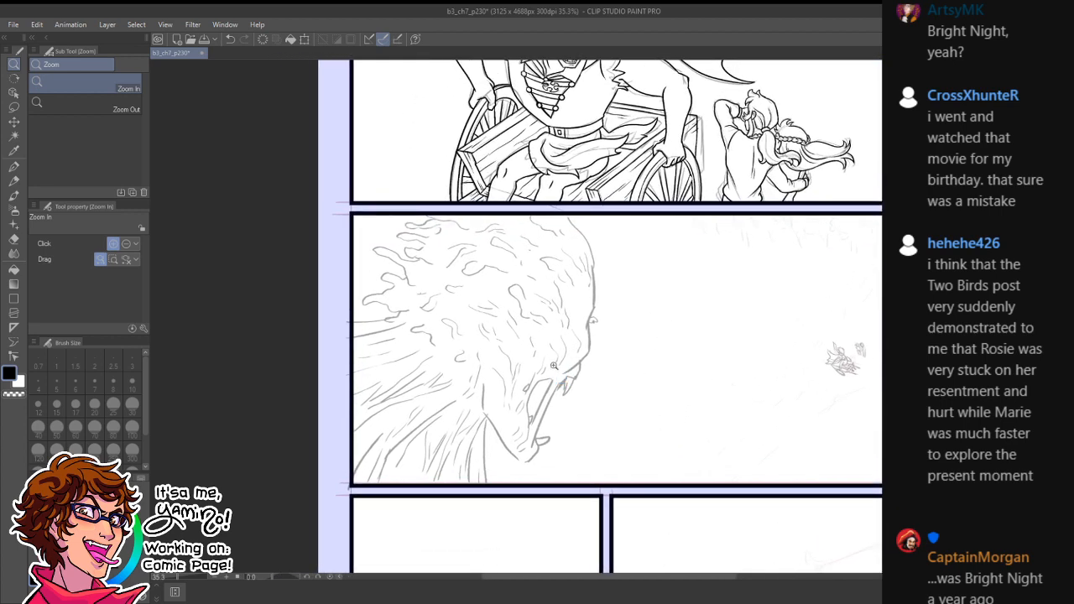
drag(554, 366, 585, 359)
key(ctrl+s)
drag(665, 307, 770, 372)
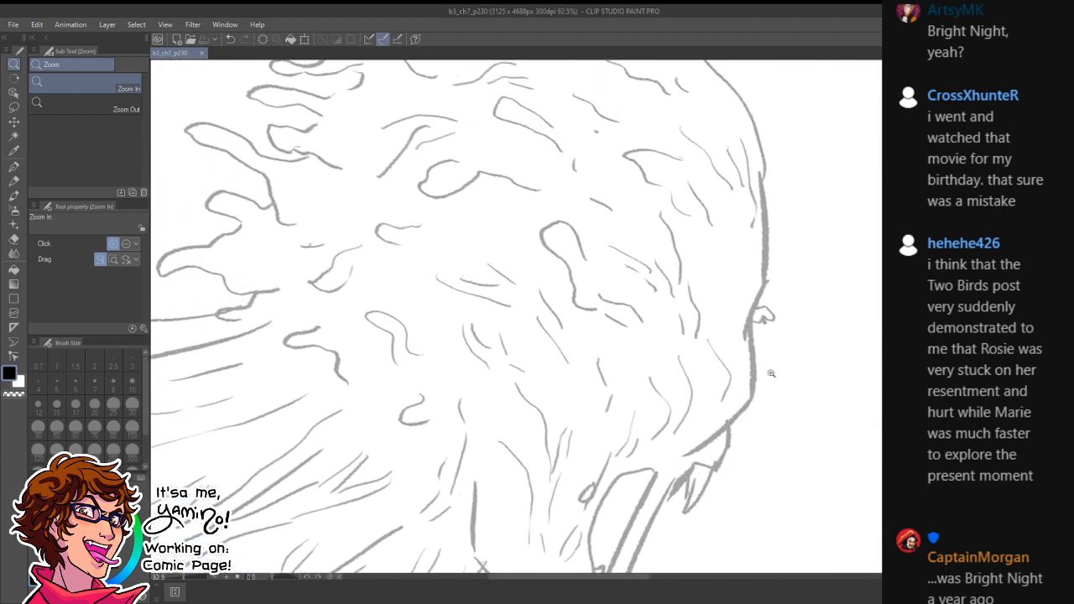
mouse_move(764, 275)
mouse_down()
mouse_move(792, 277)
mouse_move(720, 387)
mouse_move(722, 442)
mouse_up()
key(ctrl+z)
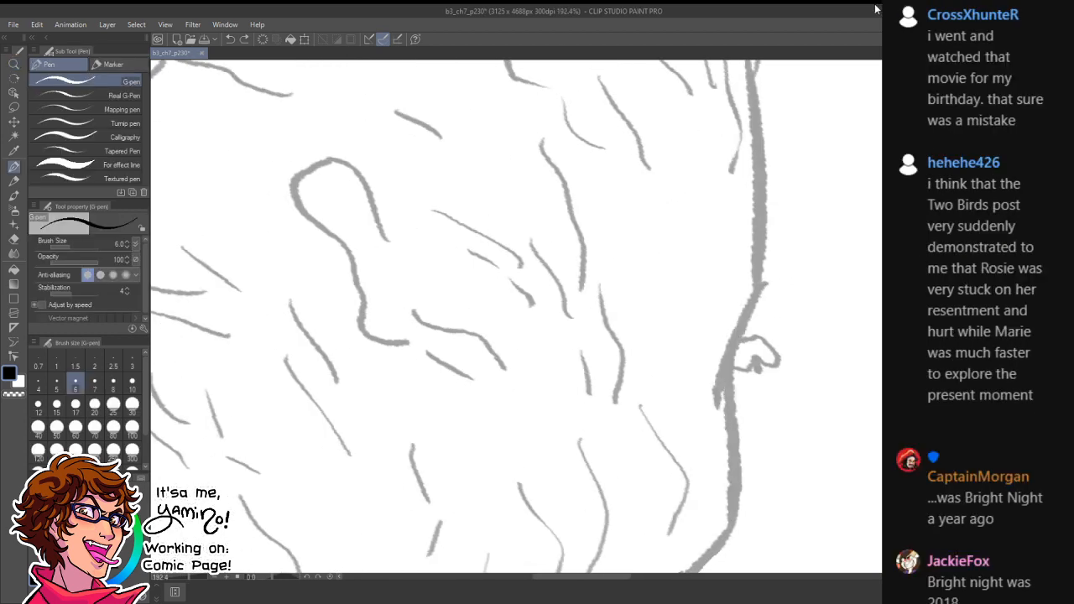
key(bracketright)
key(bracketright)
key(bracketright)
key(bracketright)
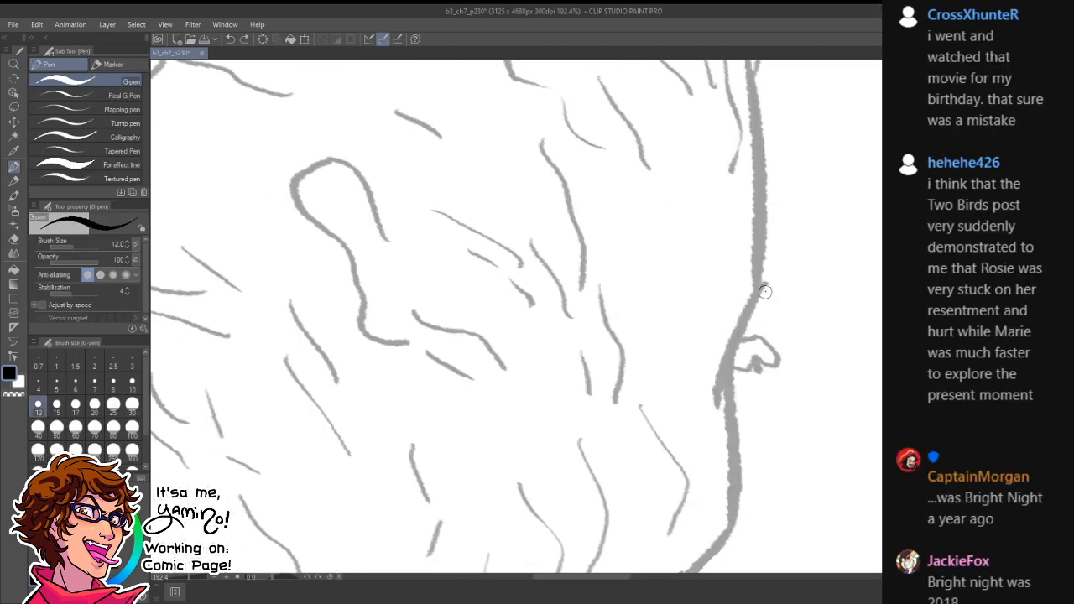
- Ink the creature's profile from the brow down the snout, including the nose tip and front of the upper lip
mouse_move(766, 290)
mouse_down()
mouse_move(727, 494)
mouse_move(793, 263)
mouse_up()
mouse_move(782, 184)
mouse_down()
mouse_move(783, 312)
mouse_move(730, 370)
mouse_up()
drag(781, 311, 655, 435)
key(ctrl+z)
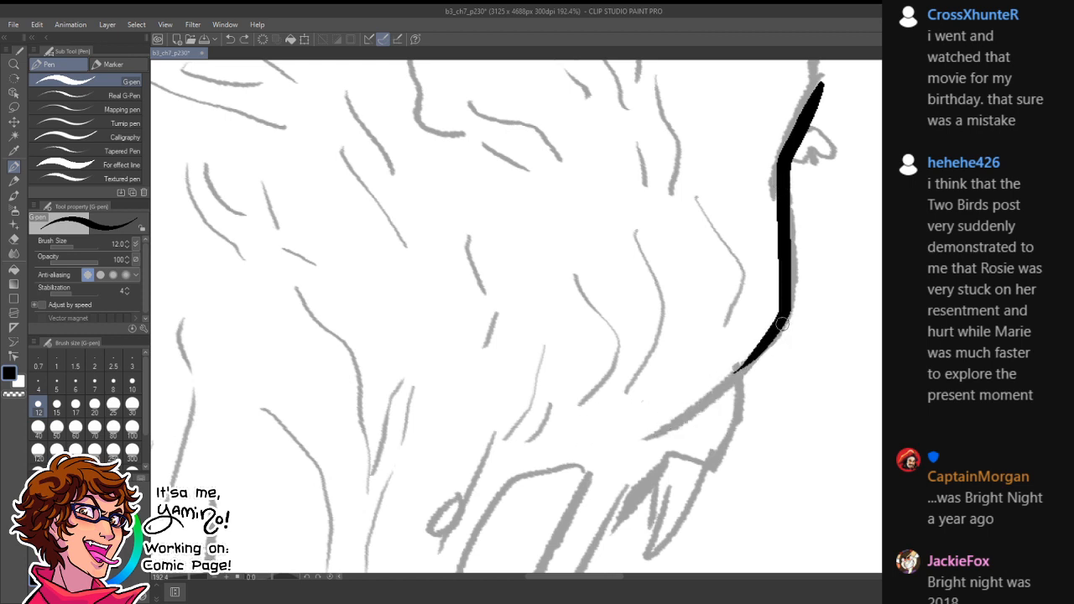
mouse_move(783, 315)
mouse_down()
mouse_move(694, 399)
mouse_move(652, 413)
mouse_up()
mouse_move(739, 382)
mouse_down()
mouse_move(726, 457)
mouse_move(700, 459)
mouse_move(708, 468)
mouse_move(653, 456)
mouse_up()
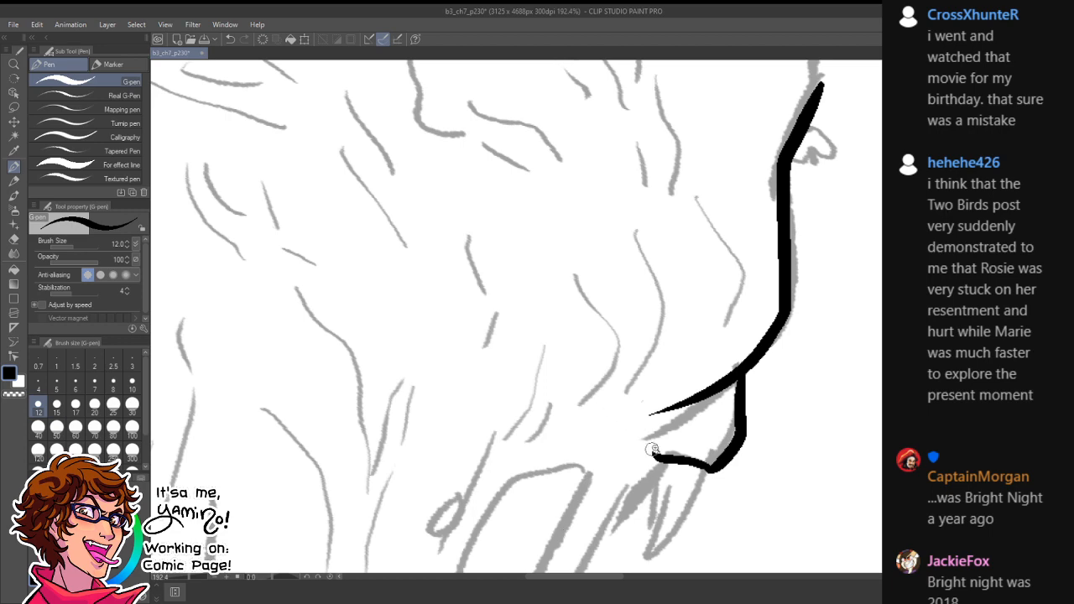
- Ink the long lines of the creature's gaping mouth from the upper lip down toward the lower jaw
key(ctrl+space)
drag(709, 448, 776, 438)
key(shift+space)
mouse_move(816, 386)
mouse_down()
mouse_move(828, 322)
mouse_move(759, 365)
mouse_move(685, 348)
mouse_move(704, 326)
mouse_move(714, 330)
mouse_move(657, 475)
mouse_up()
key(ctrl+space)
key(p)
key(ctrl+z)
drag(669, 339, 644, 445)
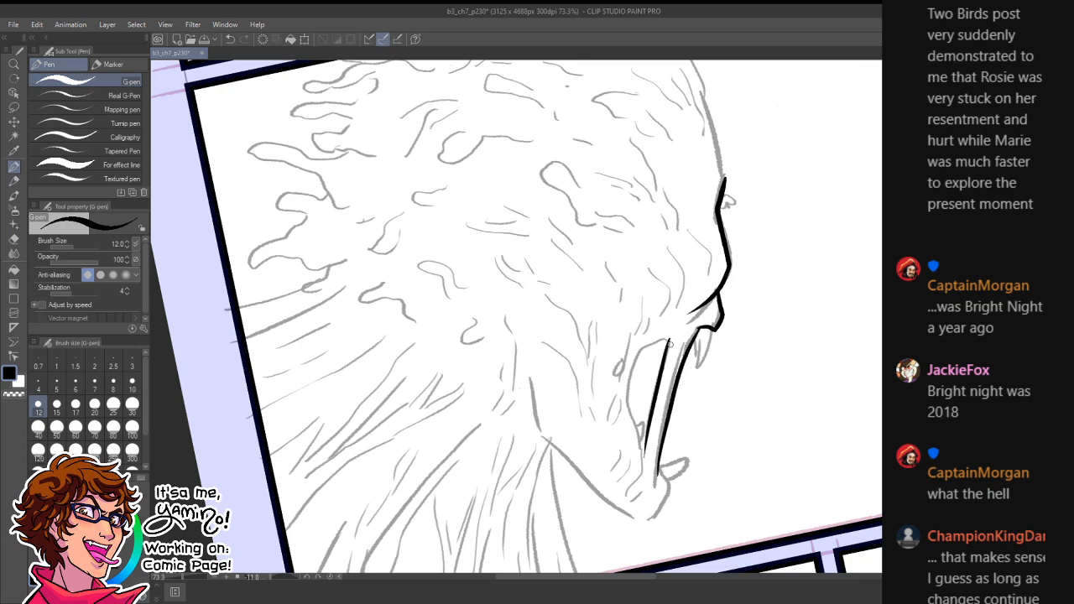
mouse_move(677, 333)
mouse_down()
mouse_move(639, 360)
mouse_move(640, 452)
mouse_up()
- Ink the narrow pointed opening in the creature's cheek just behind the mouth
scroll(638, 367, up, 3)
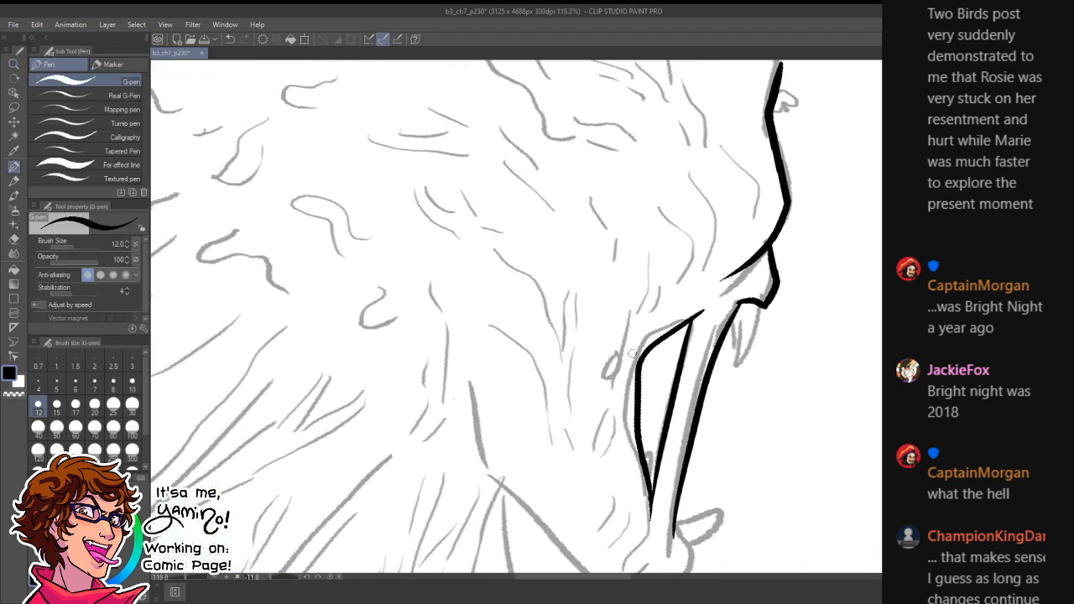
drag(638, 322, 618, 436)
drag(636, 327, 617, 430)
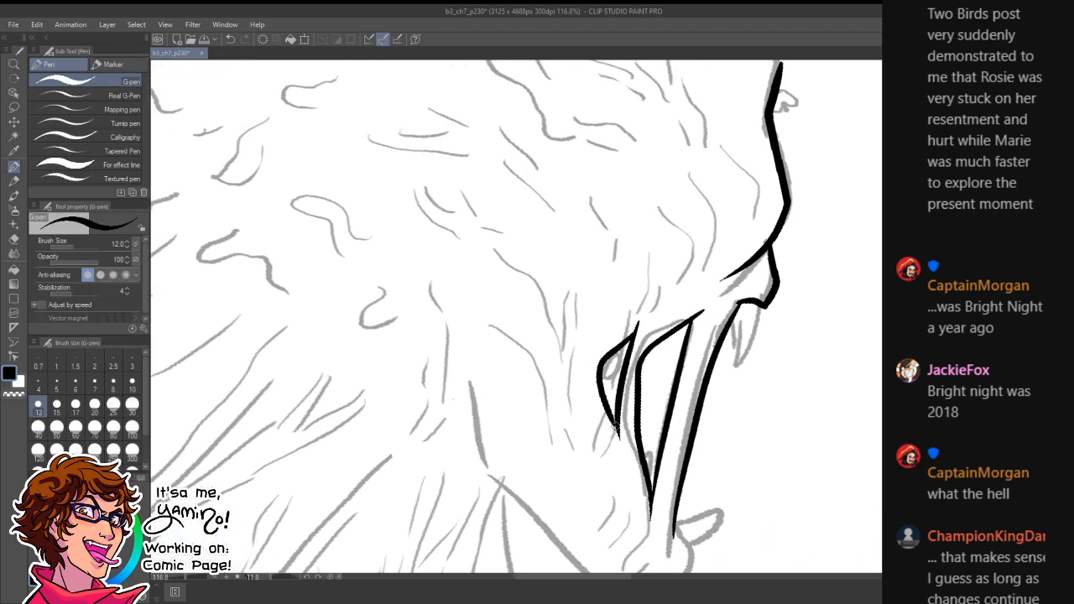
- Ink the creature's upper fang and the pointed teeth at the tip of its lower jaw
drag(710, 379, 767, 326)
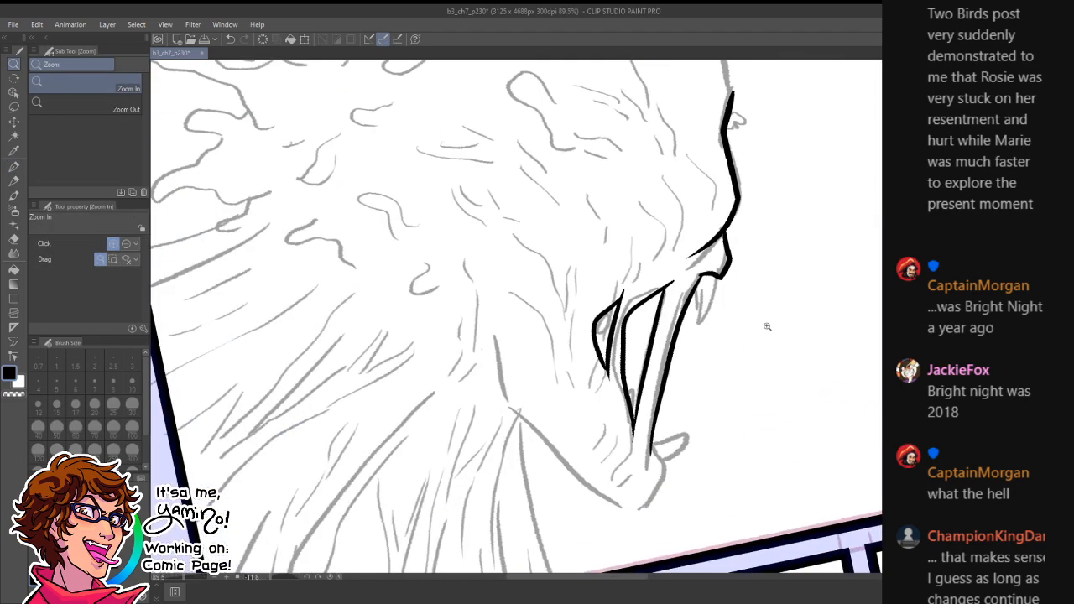
mouse_move(700, 284)
mouse_down()
mouse_move(714, 294)
mouse_move(722, 274)
mouse_up()
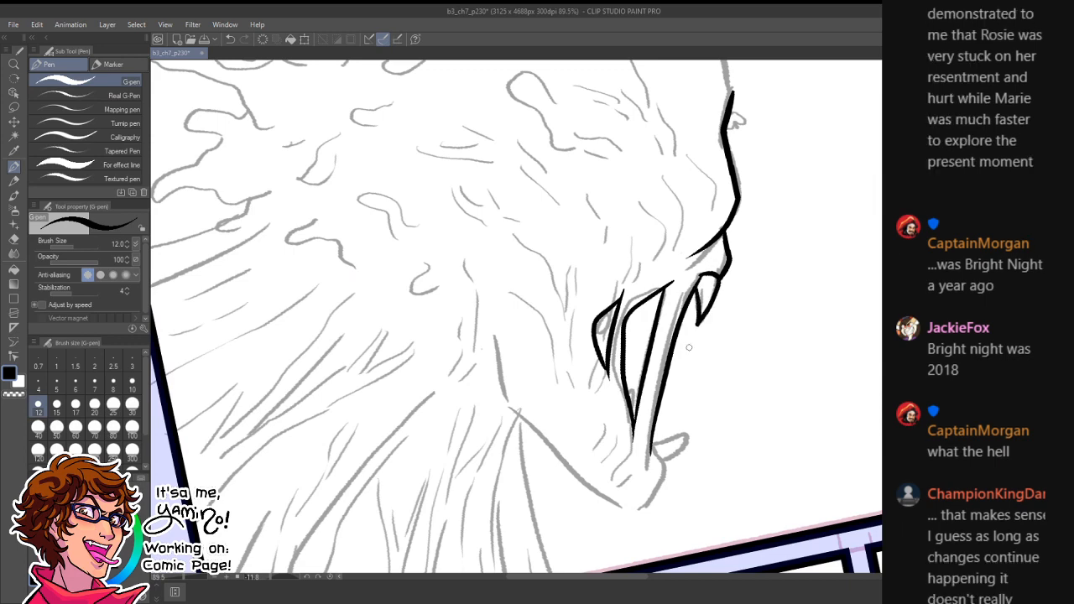
mouse_move(654, 448)
mouse_down()
mouse_move(684, 434)
mouse_move(661, 444)
mouse_up()
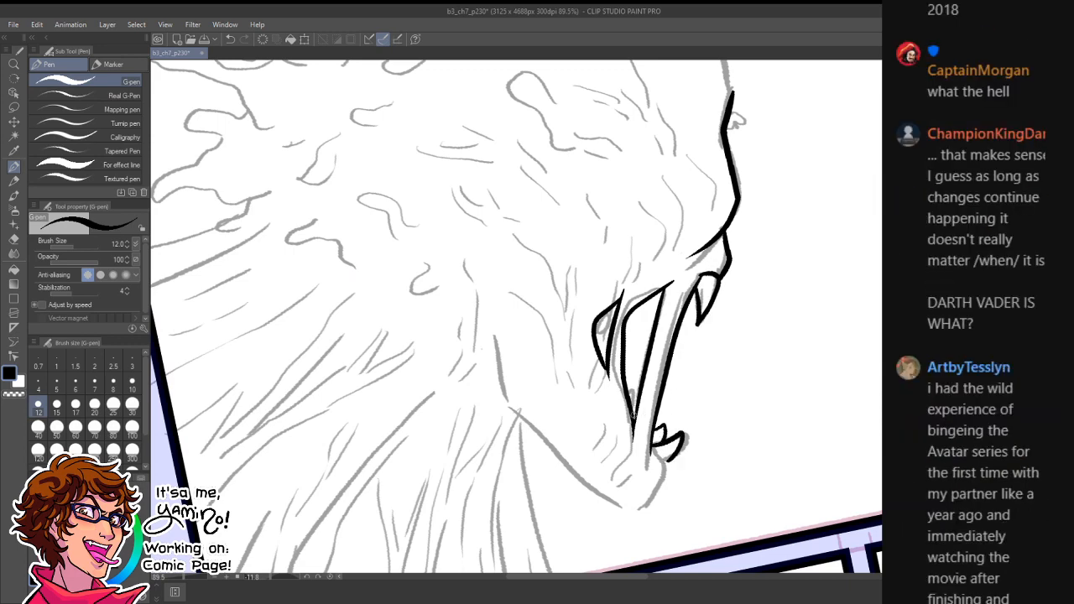
- Erase the upper bend of the mouth's back contour with transparent colour and re-ink it as a smoother curve
key(x)
drag(636, 300, 621, 342)
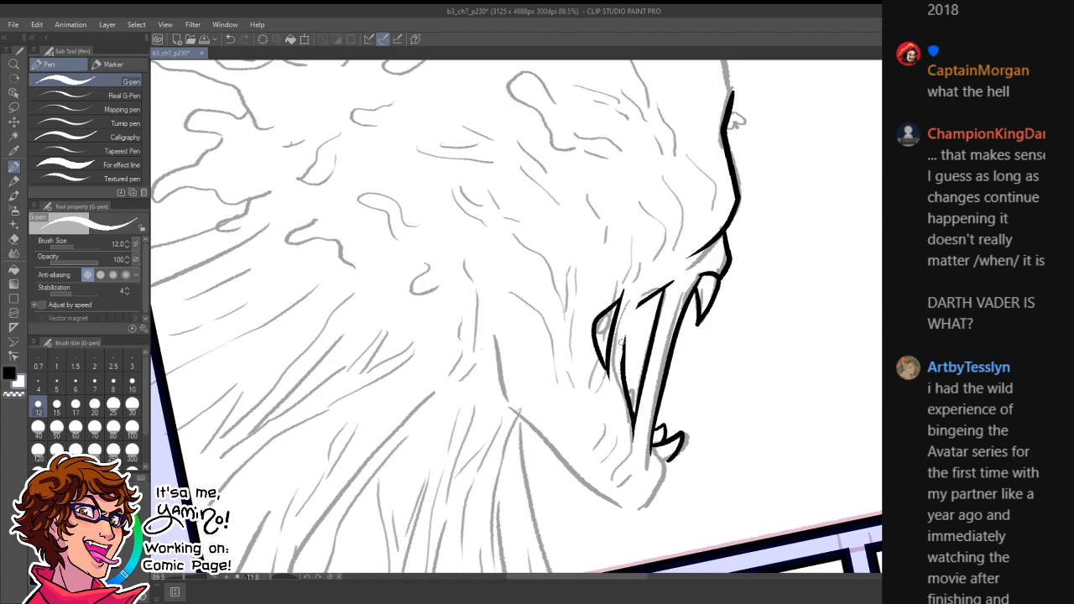
key(x)
drag(653, 280, 628, 392)
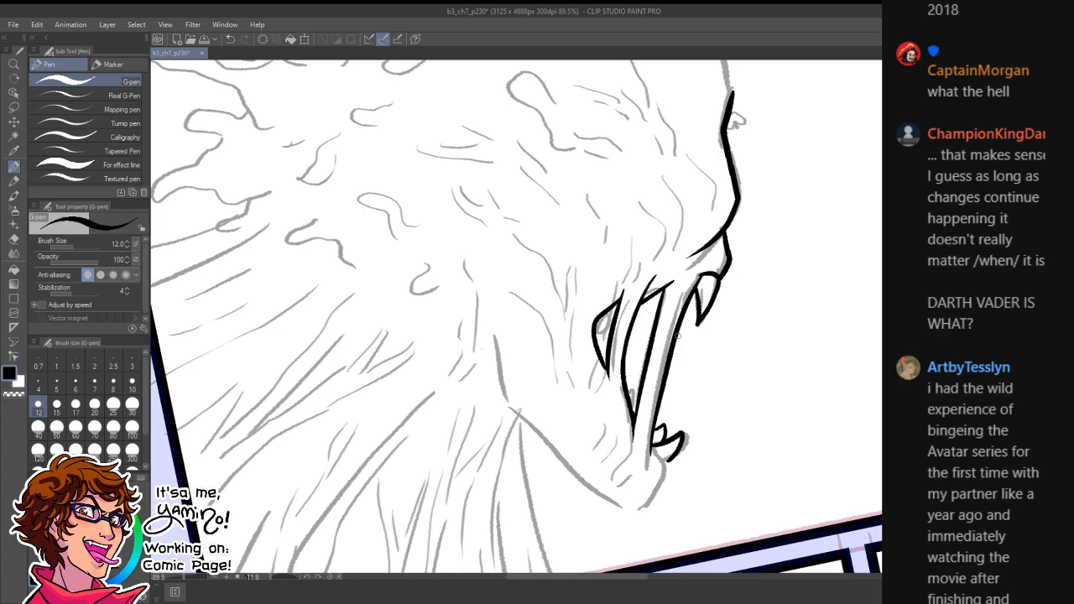
- Ink the front of the creature's chin below the lower teeth
key(ctrl+space)
mouse_move(679, 335)
mouse_down()
mouse_move(650, 377)
mouse_move(651, 352)
mouse_move(627, 319)
mouse_move(641, 375)
mouse_up()
key(ctrl+z)
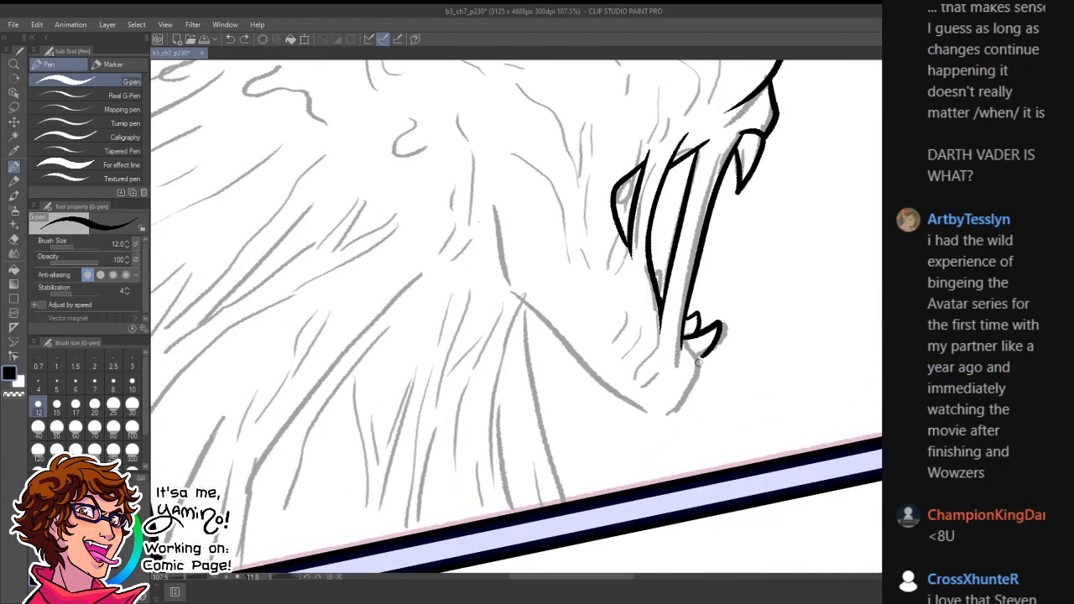
mouse_move(683, 348)
mouse_down()
mouse_move(707, 354)
mouse_move(682, 413)
mouse_up()
mouse_move(752, 73)
mouse_down()
mouse_move(695, 251)
mouse_move(711, 378)
mouse_up()
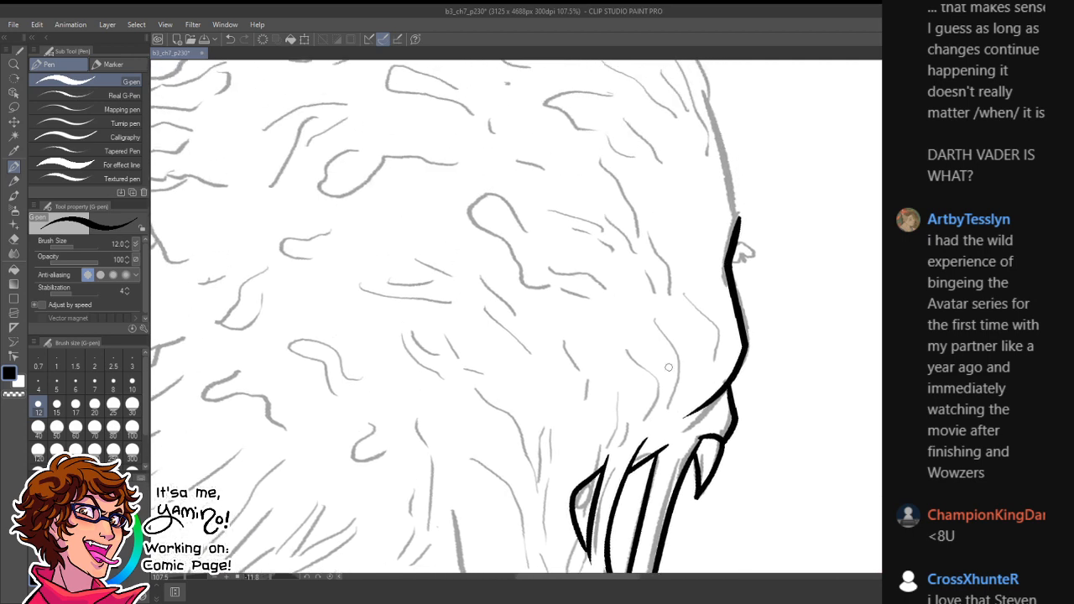
- Ink the wrinkle and sinew lines across the creature's muzzle and upper cheek above the mouth
drag(641, 338, 651, 420)
key(ctrl+z)
mouse_move(619, 346)
mouse_down()
mouse_move(656, 402)
mouse_move(659, 354)
mouse_up()
drag(647, 312, 666, 359)
mouse_move(672, 318)
mouse_down()
mouse_move(680, 348)
mouse_move(674, 412)
mouse_up()
drag(684, 372, 701, 356)
mouse_move(710, 262)
mouse_down()
mouse_move(698, 361)
mouse_move(710, 370)
mouse_up()
drag(529, 316, 611, 444)
mouse_move(615, 386)
mouse_down()
mouse_move(626, 424)
mouse_move(598, 418)
mouse_move(652, 427)
mouse_move(673, 384)
mouse_up()
- Ink the underside of the creature's lower jaw and the short creases beside the chin
key(ctrl+space)
mouse_move(672, 384)
mouse_down()
mouse_move(491, 368)
mouse_move(567, 465)
mouse_move(634, 520)
mouse_move(680, 524)
mouse_move(657, 518)
mouse_up()
key(ctrl+z)
drag(661, 467, 645, 499)
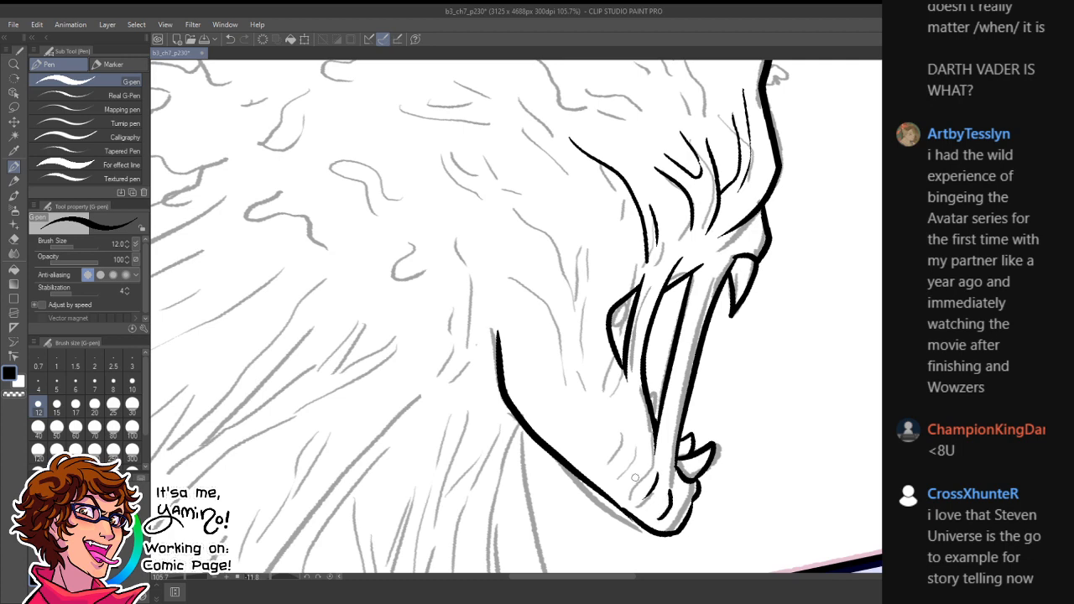
- Ink the branching sinew lines down the creature's cheek and the short creases along its lower jaw
drag(495, 274, 557, 380)
key(ctrl+z)
mouse_move(507, 279)
mouse_down()
mouse_move(561, 336)
mouse_move(524, 196)
mouse_move(561, 274)
mouse_move(579, 363)
mouse_move(558, 377)
mouse_move(550, 425)
mouse_up()
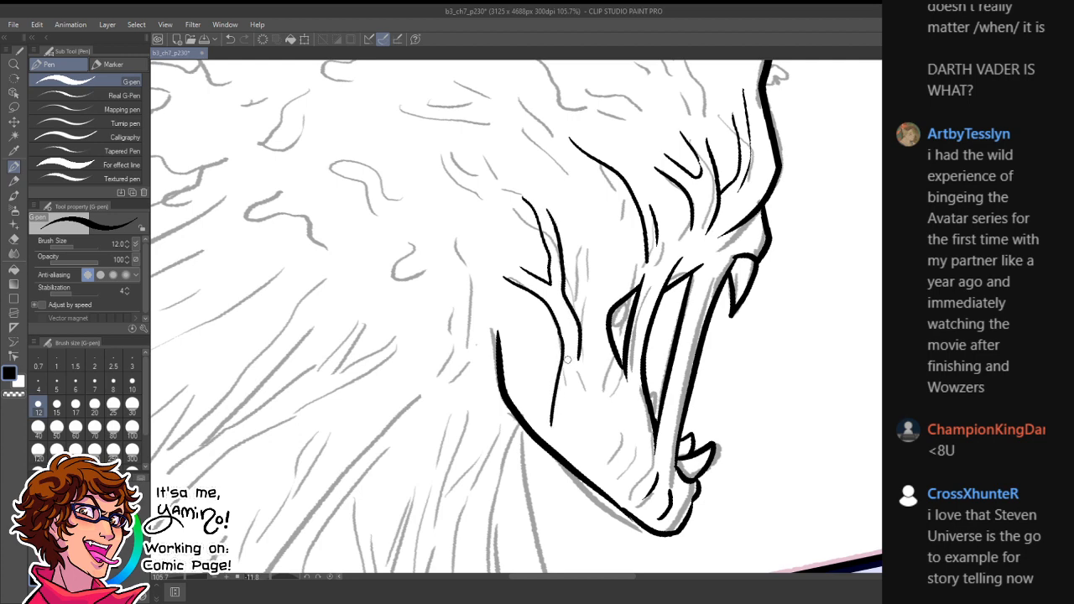
drag(577, 351, 601, 463)
drag(577, 425, 585, 458)
drag(622, 384, 627, 447)
drag(638, 434, 623, 478)
drag(601, 363, 601, 395)
- Ink the round-tipped tendril above the creature's cheek and the short strands trailing from it toward the snout
key(ctrl+space)
drag(639, 408, 572, 409)
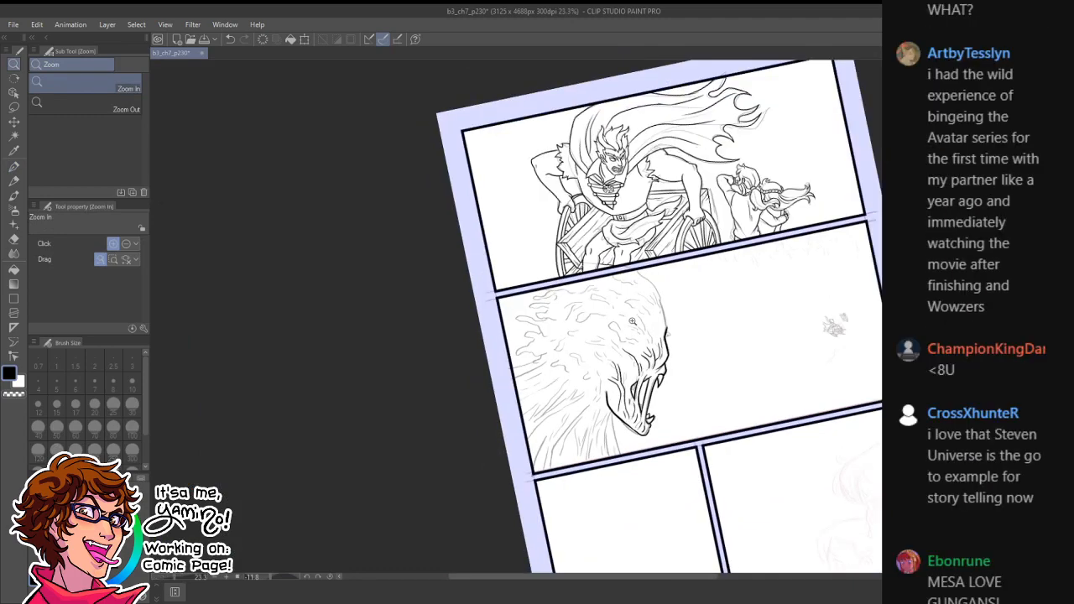
mouse_move(632, 322)
mouse_down()
mouse_move(671, 297)
mouse_move(640, 305)
mouse_up()
mouse_move(571, 329)
mouse_down()
mouse_move(588, 380)
mouse_move(620, 409)
mouse_move(595, 349)
mouse_move(648, 349)
mouse_move(663, 367)
mouse_up()
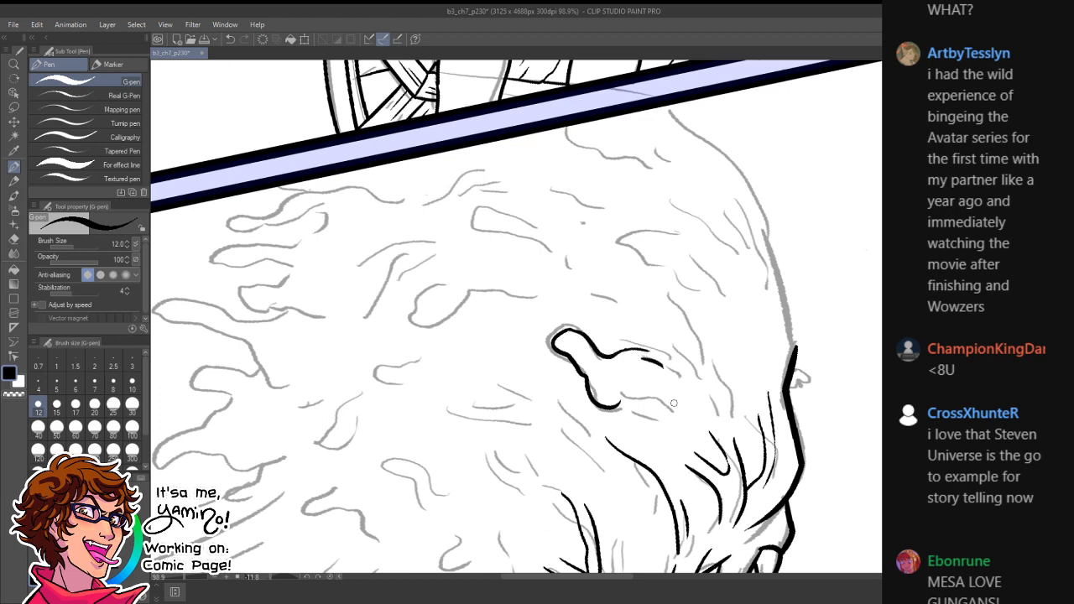
drag(636, 400, 674, 413)
- Ink the flowing strands over the creature's brow and forehead behind the profile line
mouse_move(662, 329)
mouse_down()
mouse_move(702, 366)
mouse_move(716, 404)
mouse_up()
drag(713, 358, 740, 432)
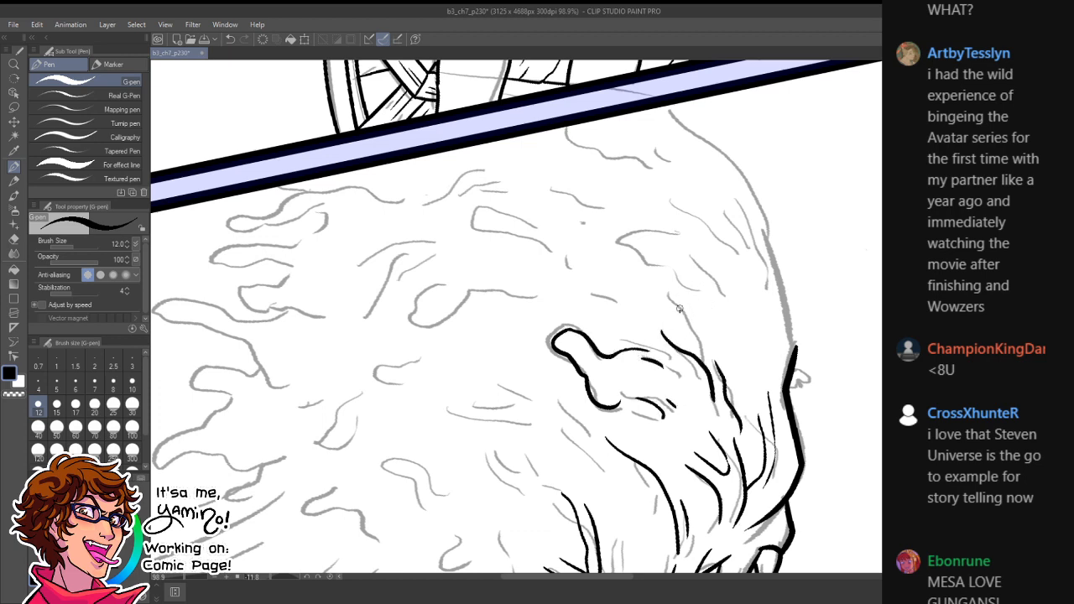
mouse_move(679, 309)
mouse_down()
mouse_move(635, 264)
mouse_move(657, 251)
mouse_move(614, 217)
mouse_move(700, 225)
mouse_move(735, 268)
mouse_up()
mouse_move(700, 255)
mouse_down()
mouse_move(761, 329)
mouse_move(759, 365)
mouse_up()
mouse_move(740, 239)
mouse_down()
mouse_move(793, 324)
mouse_move(796, 354)
mouse_move(725, 341)
mouse_up()
- Ink the neck strands running from behind the creature's jaw down to the panel's lower border
key(ctrl+space)
mouse_move(727, 389)
mouse_down()
mouse_move(741, 335)
mouse_move(686, 311)
mouse_move(663, 328)
mouse_move(719, 340)
mouse_move(739, 372)
mouse_move(719, 412)
mouse_move(726, 490)
mouse_move(714, 498)
mouse_move(730, 318)
mouse_move(681, 458)
mouse_up()
mouse_move(704, 340)
mouse_down()
mouse_move(695, 391)
mouse_move(718, 341)
mouse_move(693, 474)
mouse_up()
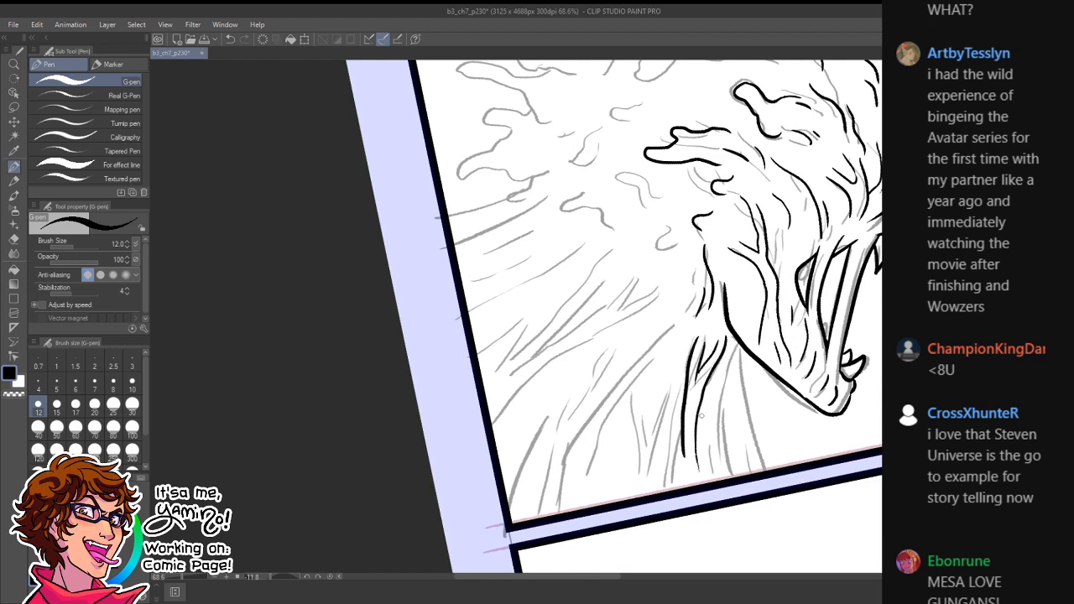
drag(715, 411, 717, 480)
drag(737, 355, 715, 444)
drag(726, 388, 742, 469)
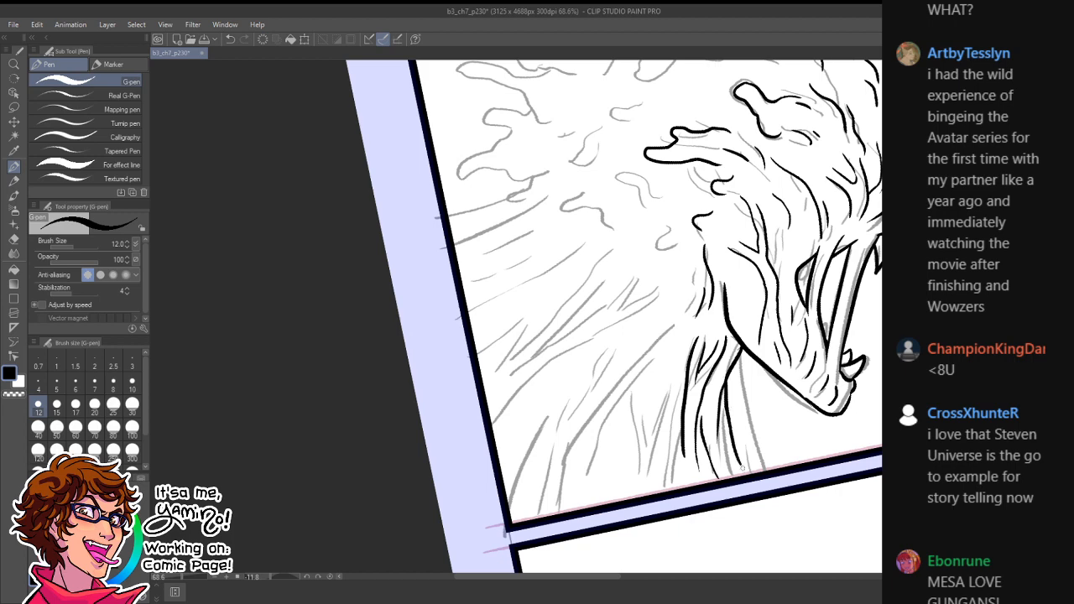
mouse_move(744, 352)
mouse_down()
mouse_move(781, 464)
mouse_move(795, 464)
mouse_move(775, 448)
mouse_move(783, 402)
mouse_move(748, 505)
mouse_up()
- Ink more neck strands farther behind the jaw, fanning toward the panel's lower border
key(ctrl+space)
drag(819, 395, 765, 491)
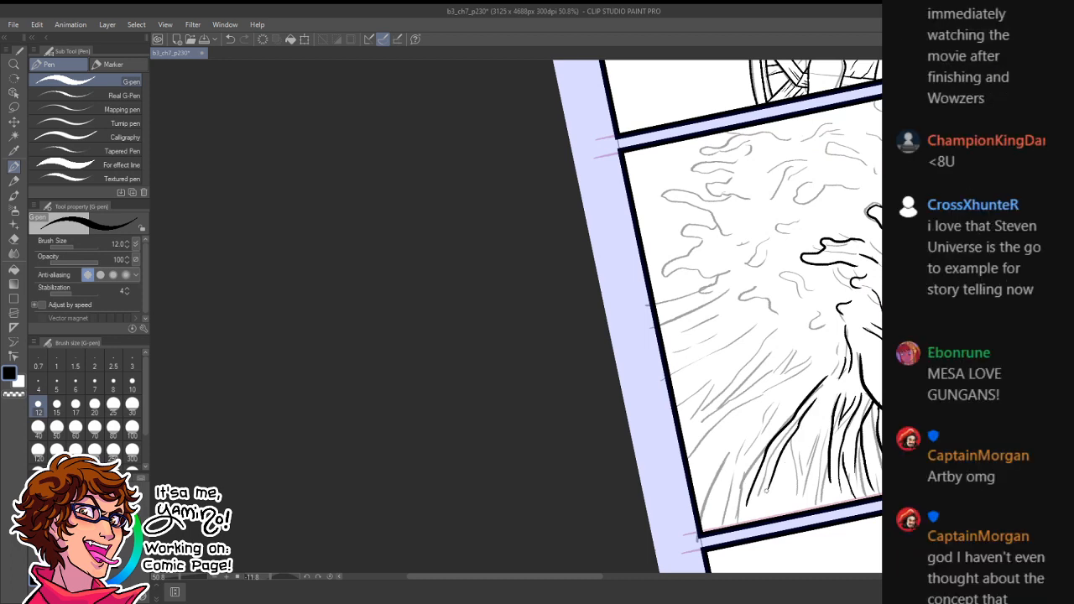
drag(793, 442, 778, 508)
drag(811, 461, 807, 511)
drag(831, 393, 811, 438)
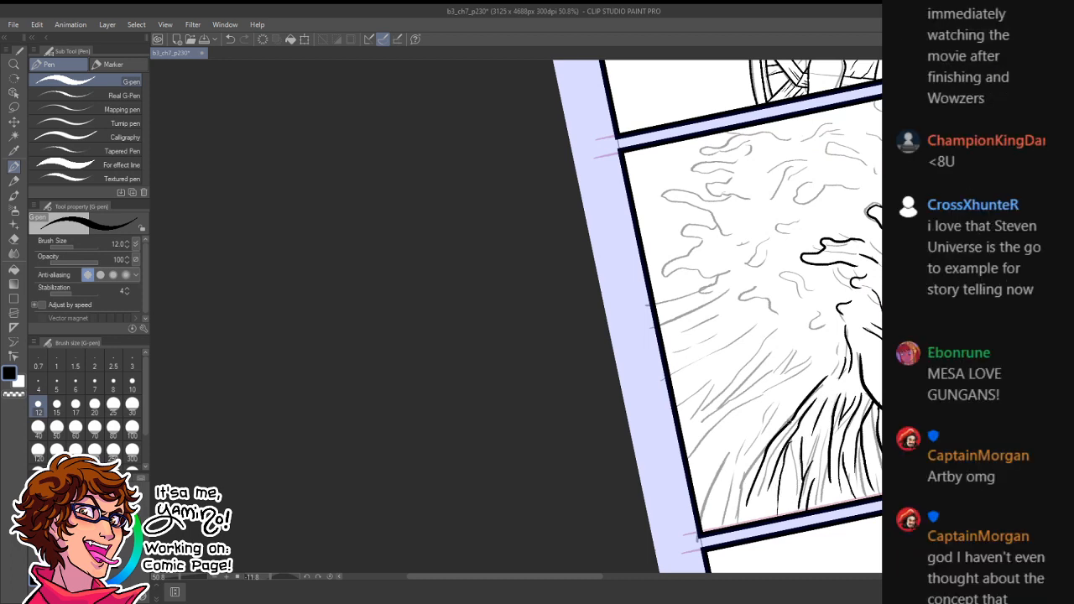
- Ink the long strands at the back of the creature's neck, sweeping down toward the panel's left border
scroll(794, 443, up, 3)
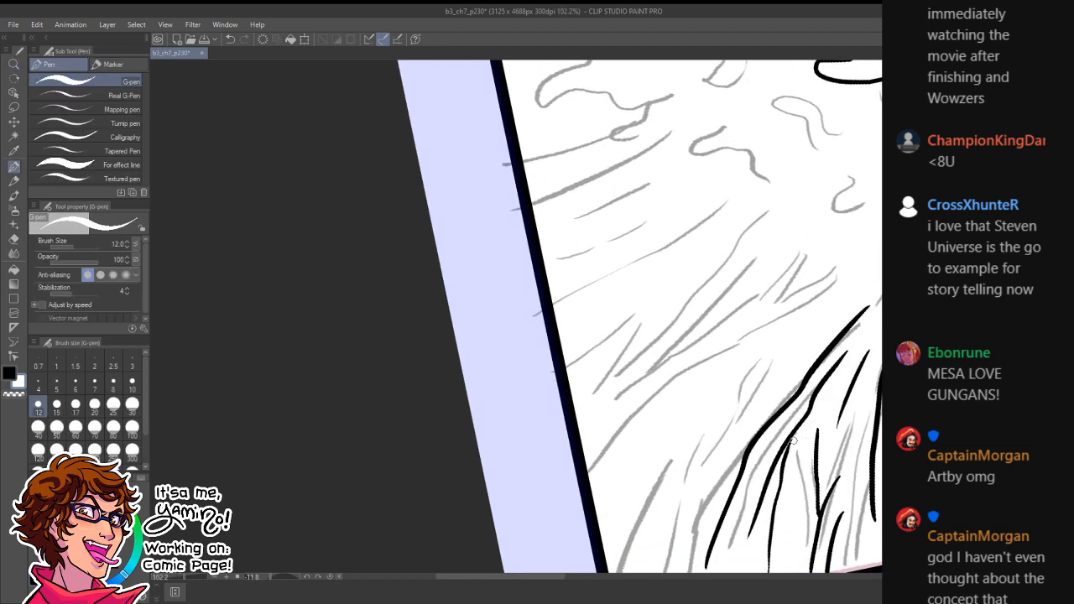
key(x)
drag(872, 378, 738, 378)
drag(864, 281, 733, 293)
drag(843, 245, 808, 164)
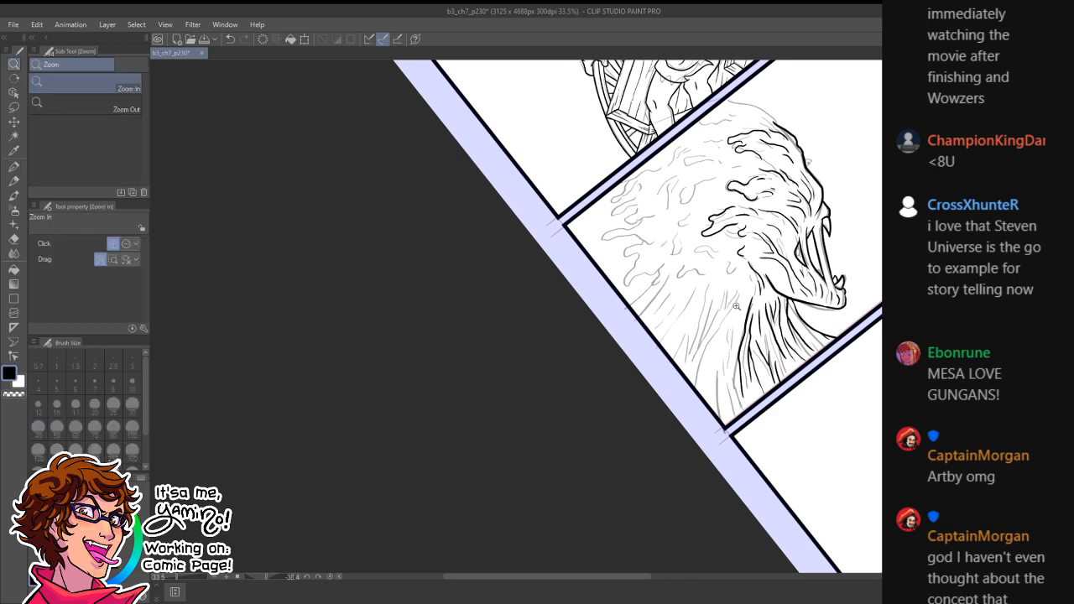
drag(734, 310, 831, 309)
drag(703, 300, 701, 317)
key(ctrl+z)
key(c)
mouse_move(713, 241)
mouse_down()
mouse_move(702, 319)
mouse_move(745, 247)
mouse_move(734, 299)
mouse_move(661, 450)
mouse_up()
drag(700, 329, 626, 487)
drag(668, 441, 654, 502)
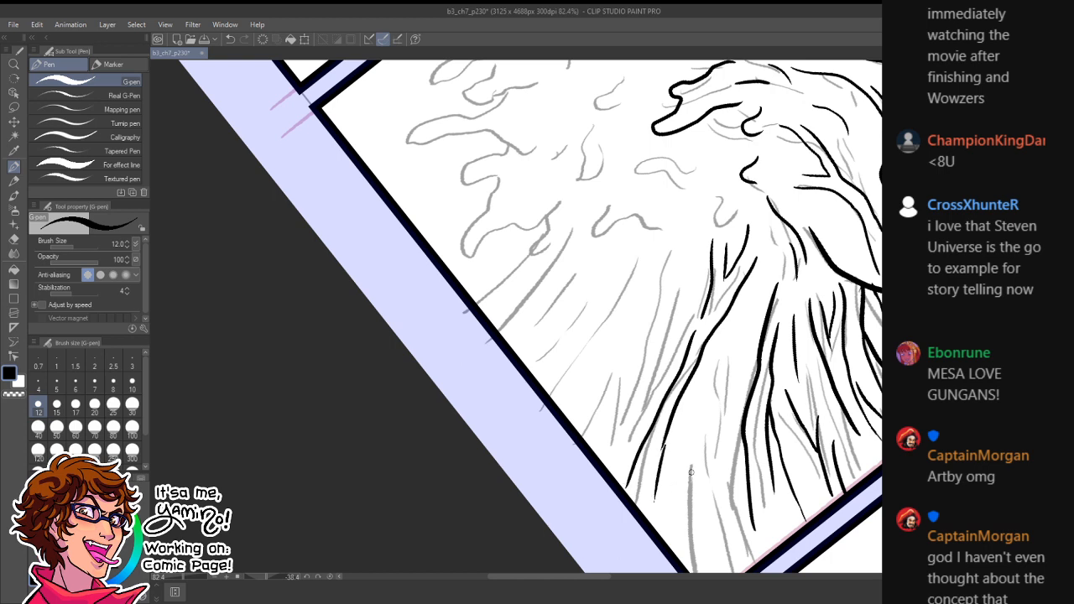
- Fill the gaps between the long back-of-neck strands with shorter ink lines down to the panel's lower-left corner
drag(703, 383, 698, 421)
mouse_move(719, 346)
mouse_down()
mouse_move(718, 398)
mouse_move(745, 319)
mouse_move(710, 506)
mouse_up()
drag(710, 408, 674, 542)
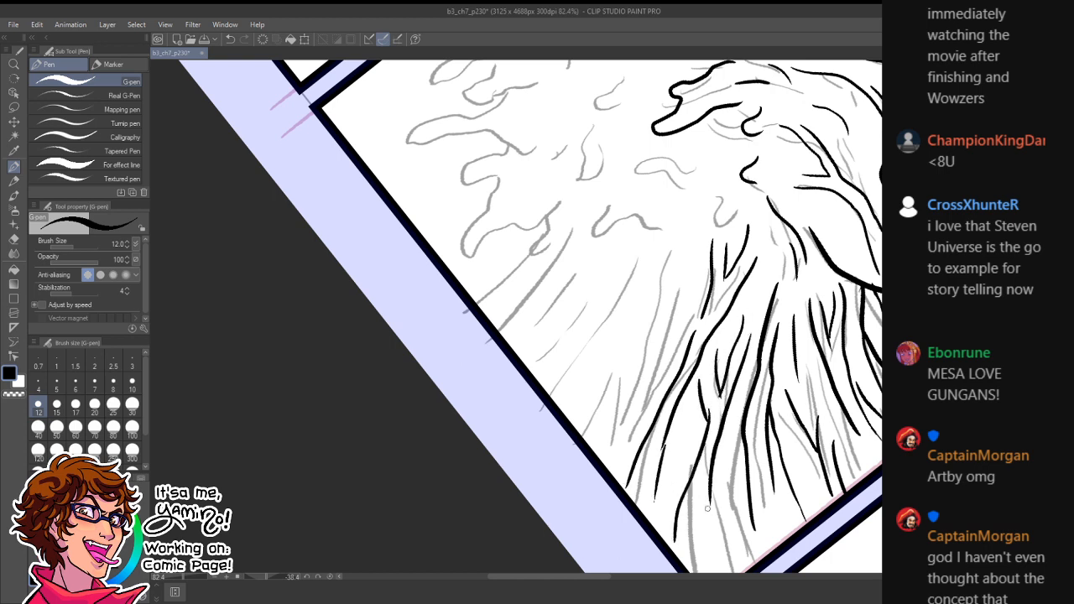
mouse_move(705, 504)
mouse_down()
mouse_move(692, 573)
mouse_move(747, 565)
mouse_up()
- Return the rotated page to an upright view and save it
key(ctrl+space)
drag(787, 491, 725, 468)
key(shift+space)
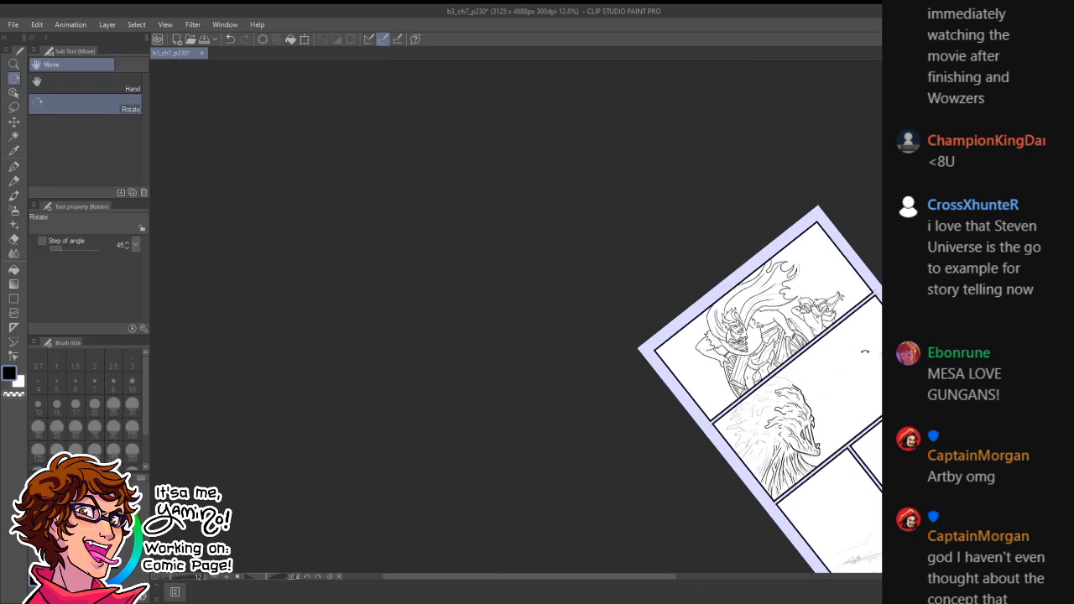
drag(866, 352, 828, 500)
drag(726, 521, 757, 363)
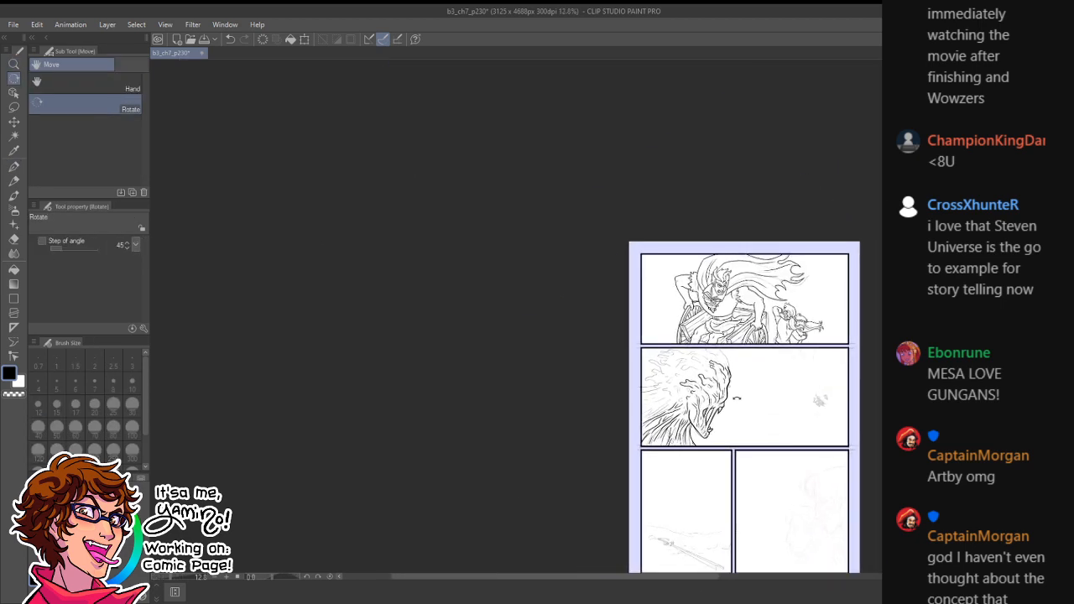
key(ctrl+s)
- Ink the curled tendril behind the creature's cheek and the small hooked line beneath it
mouse_move(683, 391)
mouse_down()
mouse_move(706, 387)
mouse_move(690, 398)
mouse_move(724, 401)
mouse_up()
key(ctrl+space)
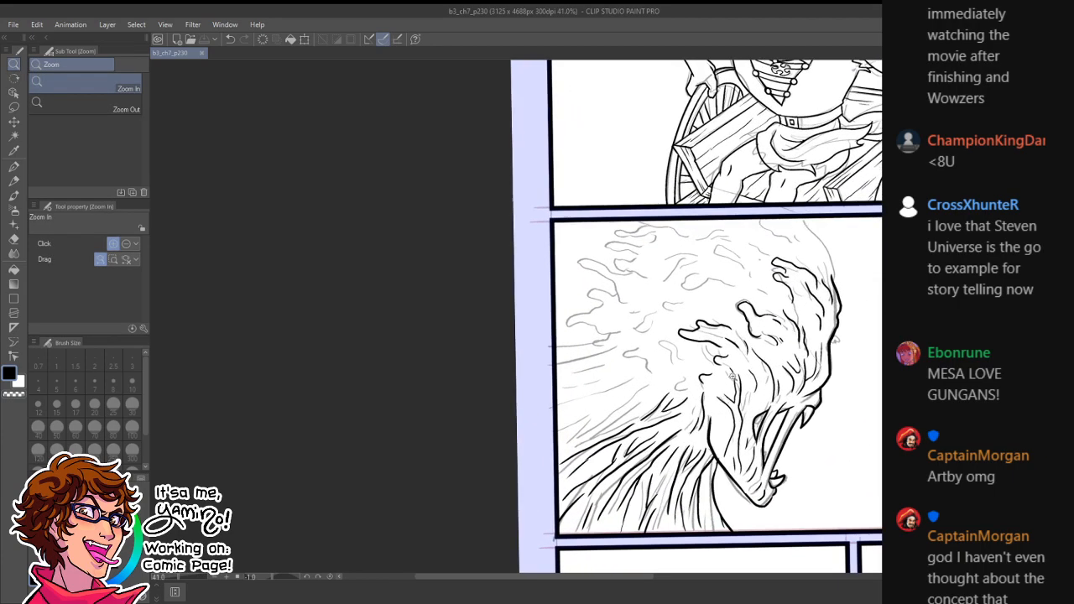
mouse_move(671, 377)
mouse_down()
mouse_move(703, 353)
mouse_move(663, 289)
mouse_move(659, 332)
mouse_move(687, 352)
mouse_move(709, 299)
mouse_move(747, 314)
mouse_up()
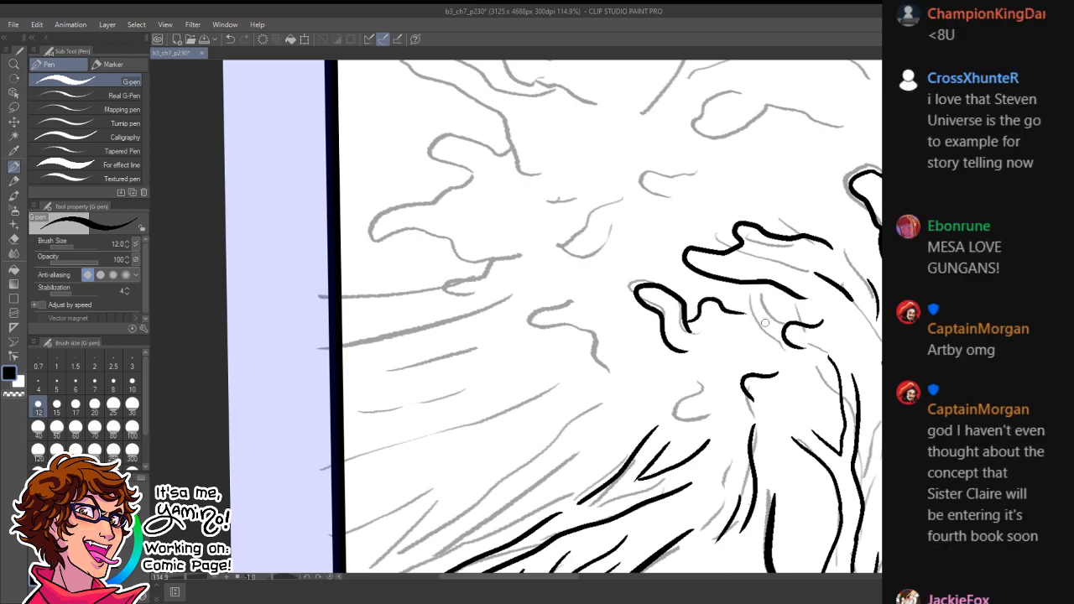
drag(713, 356, 708, 379)
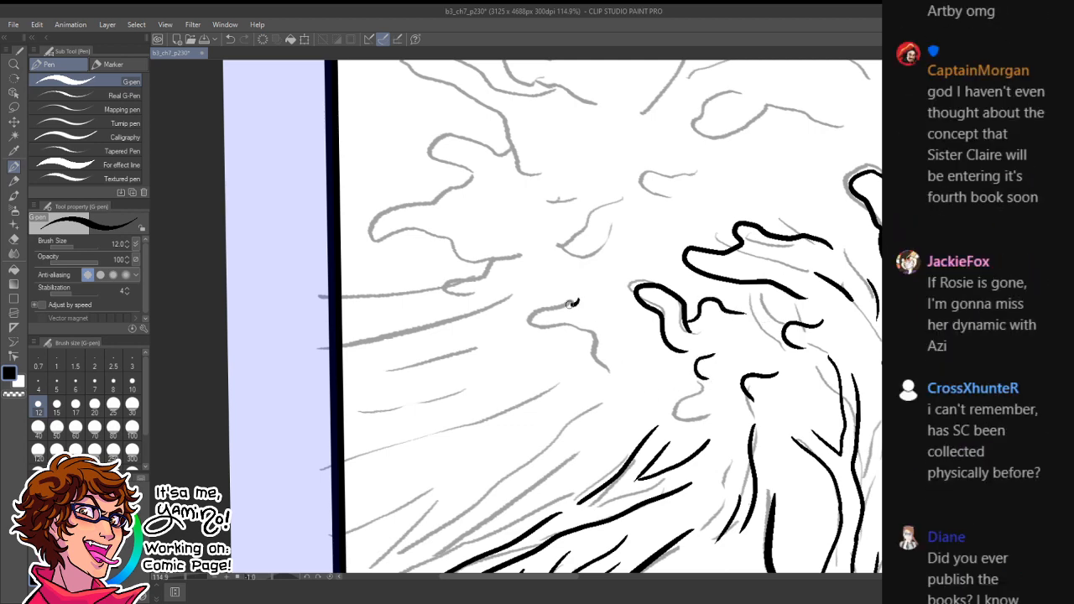
- Ink the wavy tendril at the back of the mane and the long strands below it toward the panel's left border
mouse_move(588, 407)
mouse_down()
mouse_move(699, 356)
mouse_move(622, 424)
mouse_up()
mouse_move(716, 363)
mouse_down()
mouse_move(693, 401)
mouse_move(705, 398)
mouse_move(643, 442)
mouse_up()
drag(582, 450, 670, 399)
drag(715, 371, 570, 449)
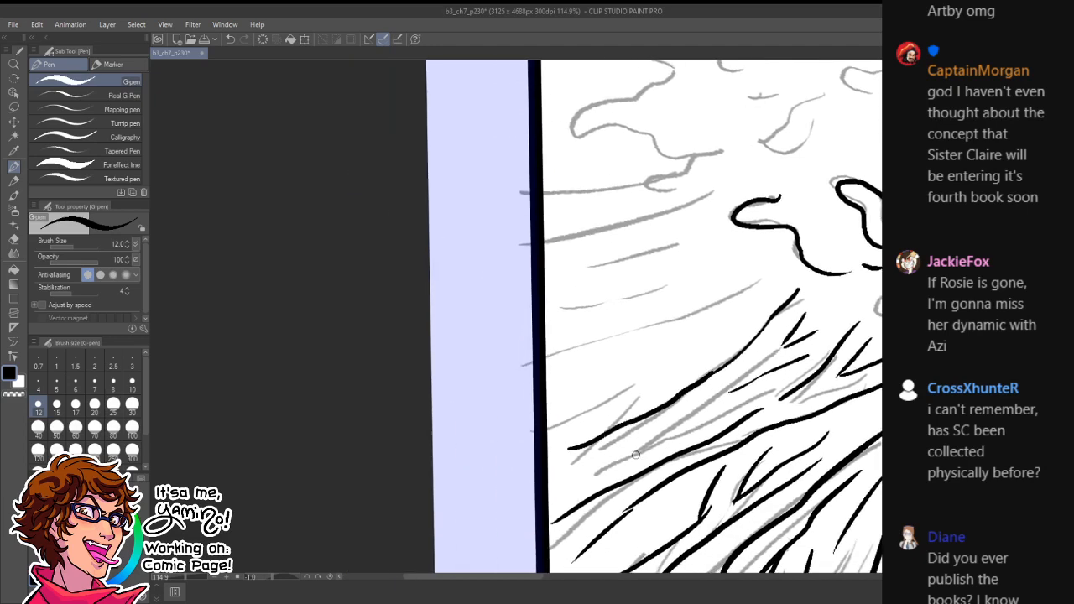
- Ink the remaining neck strands running to the panel's left border and fill the gaps between them with shorter lines
drag(635, 454, 674, 439)
drag(553, 398, 684, 376)
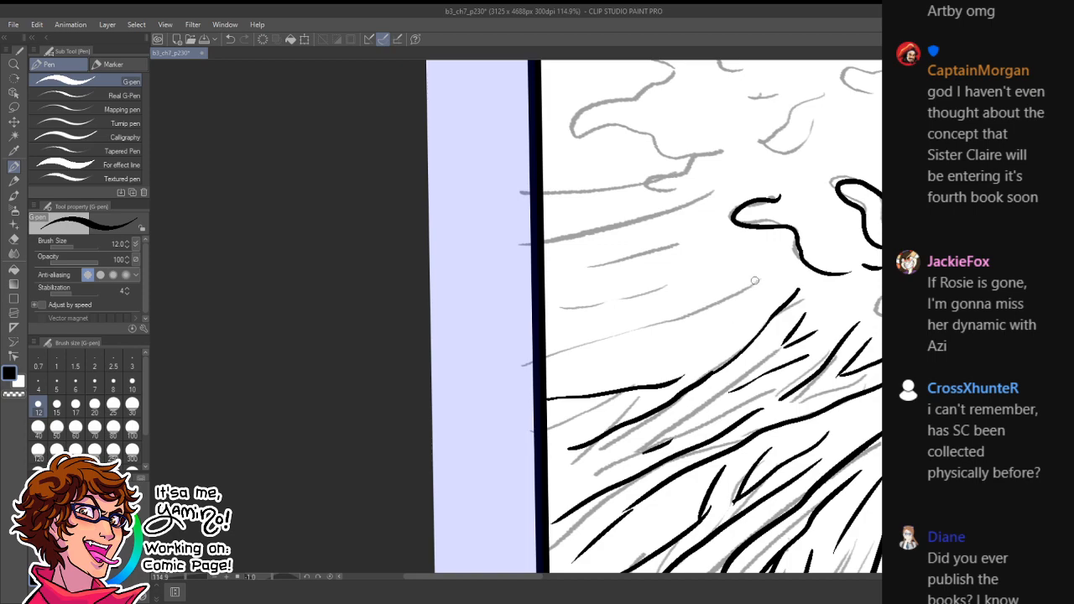
drag(755, 281, 571, 352)
mouse_move(738, 330)
mouse_down()
mouse_move(669, 368)
mouse_move(673, 385)
mouse_move(765, 373)
mouse_up()
mouse_move(747, 273)
mouse_down()
mouse_move(713, 220)
mouse_move(562, 186)
mouse_move(531, 279)
mouse_up()
drag(556, 170, 560, 241)
drag(579, 199, 557, 292)
drag(579, 179, 591, 301)
drag(604, 179, 607, 217)
drag(517, 210, 500, 274)
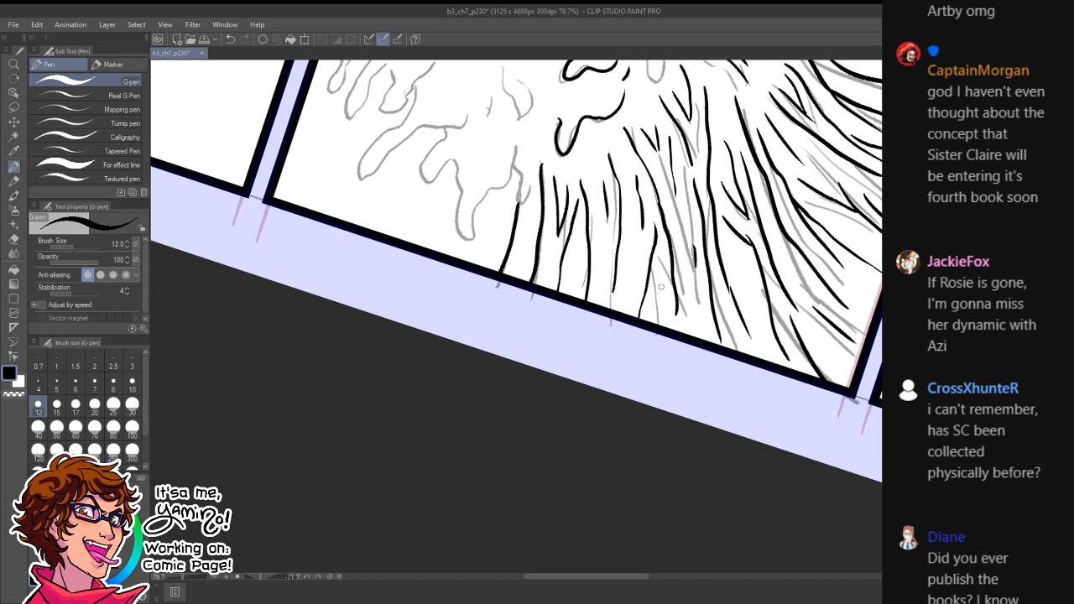
drag(661, 307, 661, 326)
- Ink the branching tendrils on the mane's rear edge above the neck strands, with the short curved lines beside them
key(r)
mouse_move(818, 184)
mouse_down()
mouse_move(773, 455)
mouse_move(735, 432)
mouse_up()
key(ctrl+space)
drag(840, 387, 747, 398)
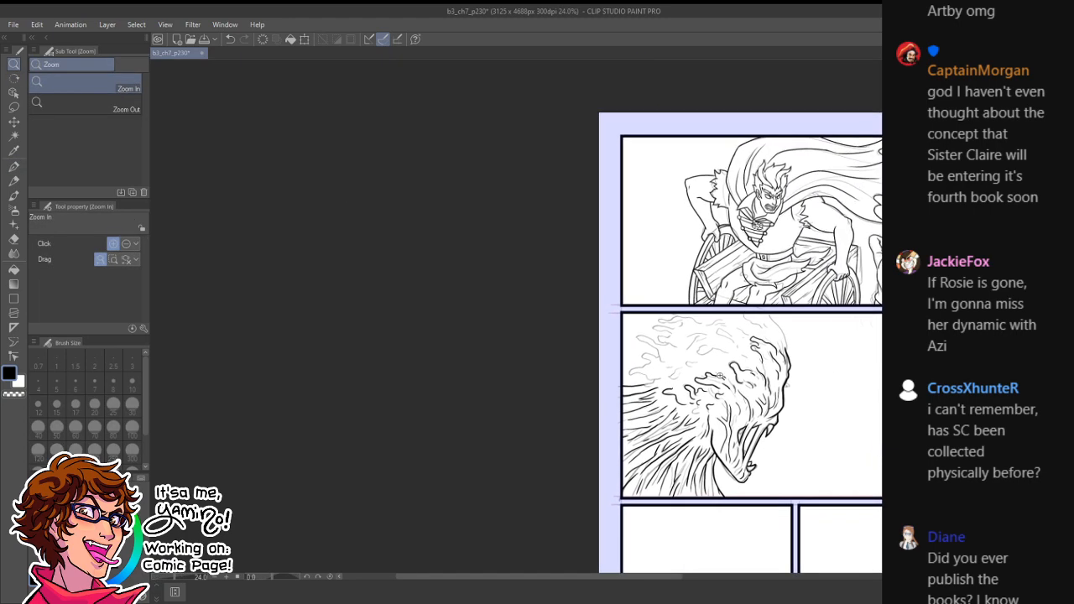
drag(656, 374, 698, 367)
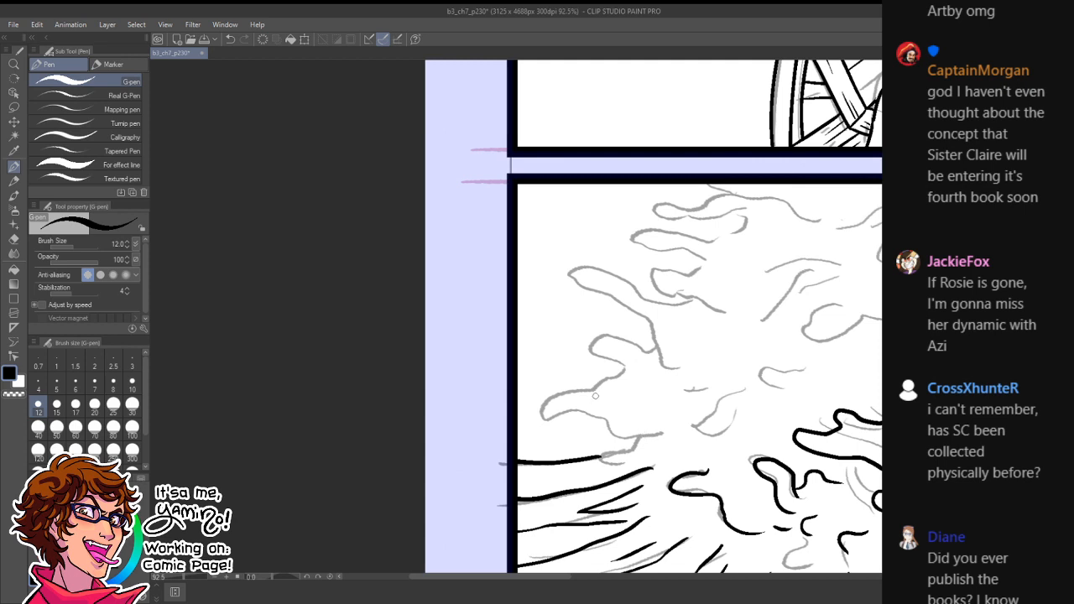
mouse_move(624, 368)
mouse_down()
mouse_move(589, 391)
mouse_move(582, 420)
mouse_move(668, 427)
mouse_move(600, 445)
mouse_move(634, 460)
mouse_up()
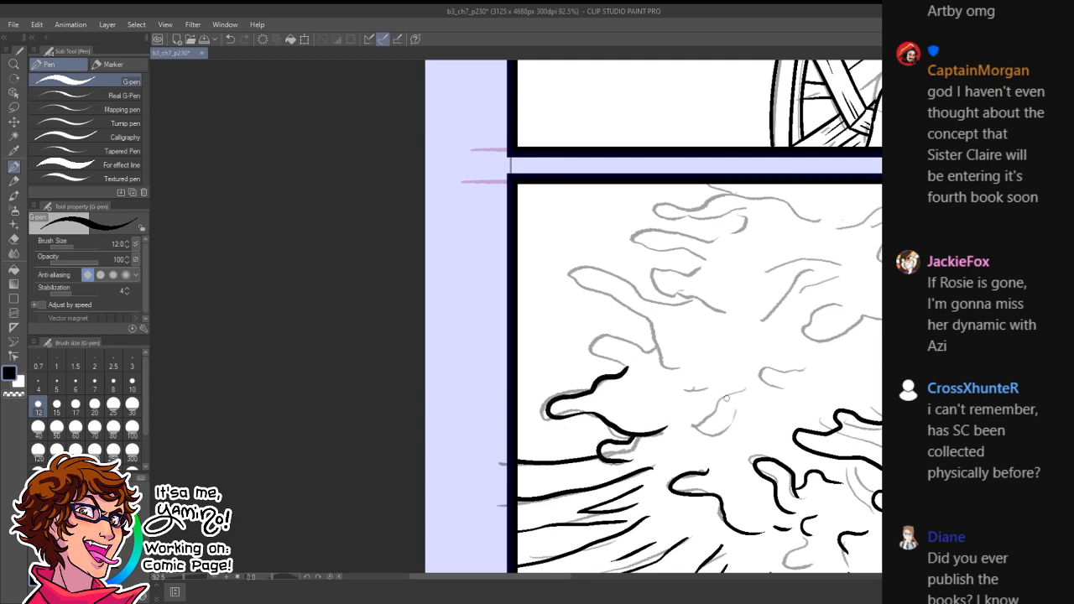
mouse_move(739, 385)
mouse_down()
mouse_move(707, 420)
mouse_move(721, 438)
mouse_move(766, 408)
mouse_move(785, 408)
mouse_up()
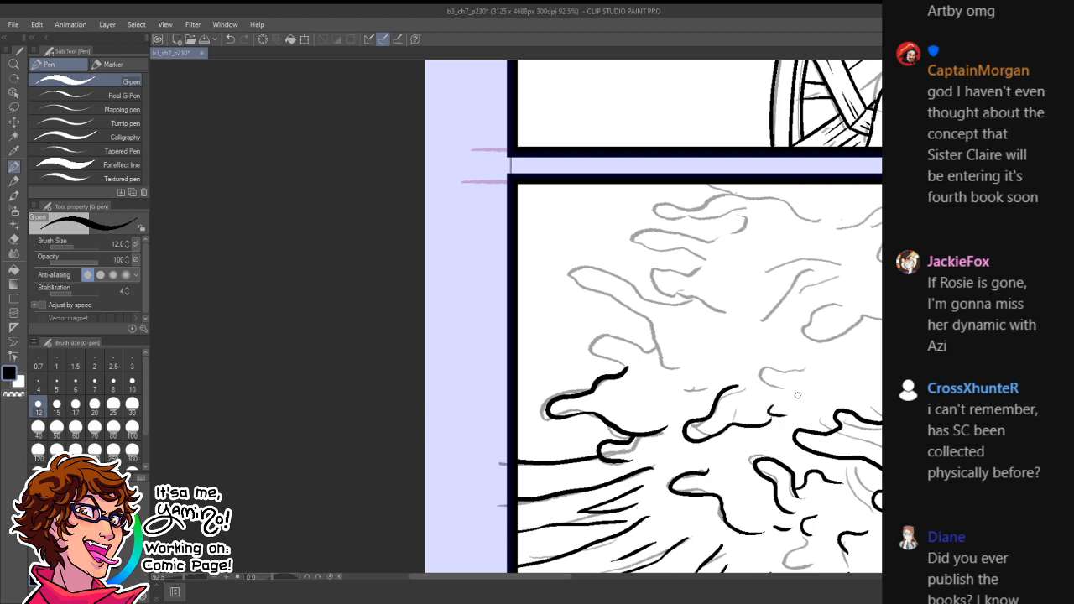
mouse_move(691, 363)
mouse_down()
mouse_move(641, 324)
mouse_move(605, 307)
mouse_move(604, 285)
mouse_move(637, 305)
mouse_move(711, 310)
mouse_up()
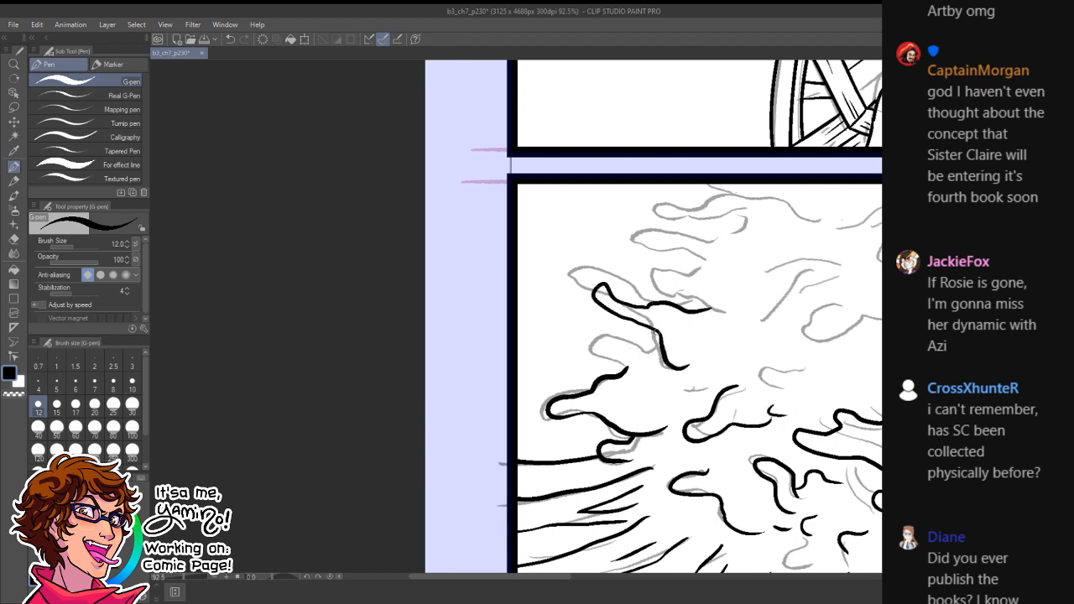
mouse_move(659, 340)
mouse_down()
mouse_move(621, 340)
mouse_move(634, 367)
mouse_move(662, 378)
mouse_move(646, 402)
mouse_move(705, 387)
mouse_move(663, 403)
mouse_up()
drag(770, 392, 810, 401)
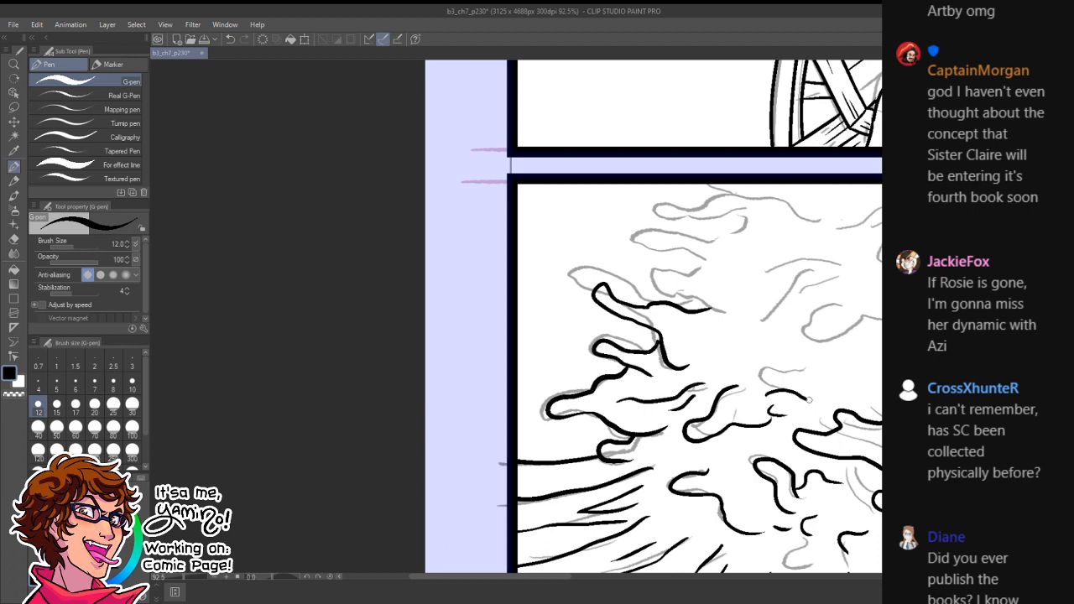
- Ink the mane's upper rear tendrils along the sketch up to the panel's top border
mouse_move(802, 353)
mouse_down()
mouse_move(754, 369)
mouse_move(814, 386)
mouse_move(882, 385)
mouse_move(697, 426)
mouse_up()
key(ctrl+space)
drag(803, 466, 756, 391)
key(shift+space)
mouse_move(697, 338)
mouse_down()
mouse_move(546, 458)
mouse_move(573, 336)
mouse_move(534, 319)
mouse_move(535, 279)
mouse_move(564, 330)
mouse_move(546, 320)
mouse_move(567, 291)
mouse_move(585, 300)
mouse_move(587, 362)
mouse_move(598, 277)
mouse_move(628, 349)
mouse_up()
drag(631, 427, 624, 306)
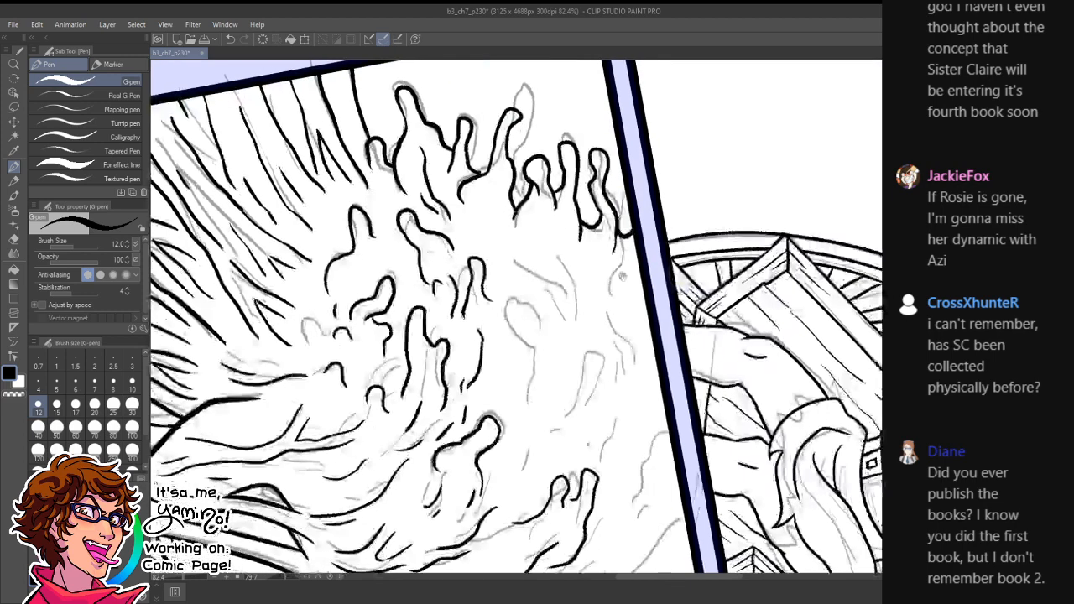
- Ink the rounded tendrils and short wavy strands inside the upper rear part of the mane
mouse_move(623, 254)
mouse_down()
mouse_move(610, 278)
mouse_move(616, 305)
mouse_up()
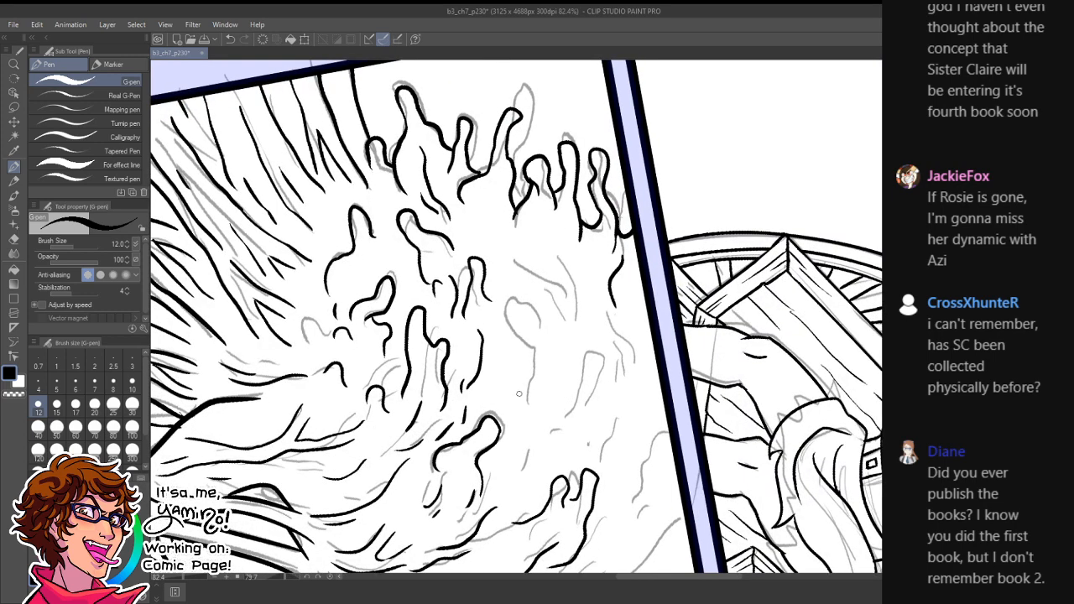
mouse_move(519, 393)
mouse_down()
mouse_move(528, 341)
mouse_move(509, 309)
mouse_move(536, 323)
mouse_move(555, 379)
mouse_move(557, 368)
mouse_move(561, 391)
mouse_move(560, 418)
mouse_up()
drag(509, 374, 514, 408)
mouse_move(539, 323)
mouse_down()
mouse_move(539, 264)
mouse_move(554, 271)
mouse_move(575, 346)
mouse_up()
drag(580, 324, 586, 346)
mouse_move(573, 285)
mouse_down()
mouse_move(599, 273)
mouse_move(591, 332)
mouse_up()
mouse_move(497, 263)
mouse_down()
mouse_move(493, 225)
mouse_move(519, 246)
mouse_move(531, 294)
mouse_up()
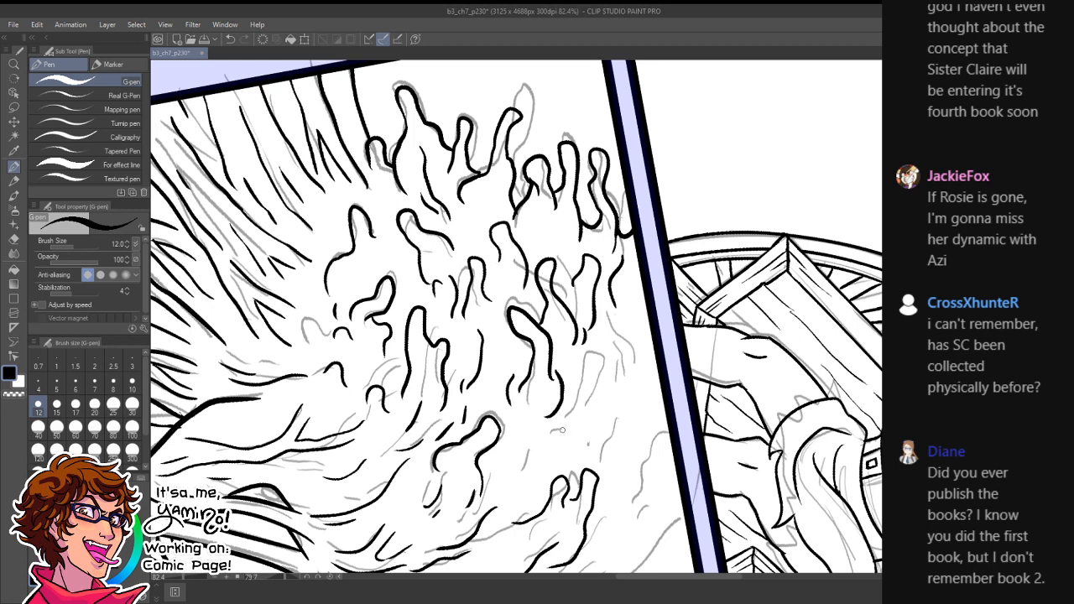
- Ink the tendrils below the panel's top border toward the crown, undoing one stray stroke
mouse_move(516, 453)
mouse_down()
mouse_move(525, 485)
mouse_move(579, 414)
mouse_move(598, 424)
mouse_up()
key(ctrl+z)
mouse_move(615, 504)
mouse_down()
mouse_move(633, 464)
mouse_move(646, 497)
mouse_move(638, 513)
mouse_move(661, 509)
mouse_move(638, 529)
mouse_up()
mouse_move(610, 420)
mouse_down()
mouse_move(618, 361)
mouse_move(643, 330)
mouse_move(640, 418)
mouse_move(660, 386)
mouse_up()
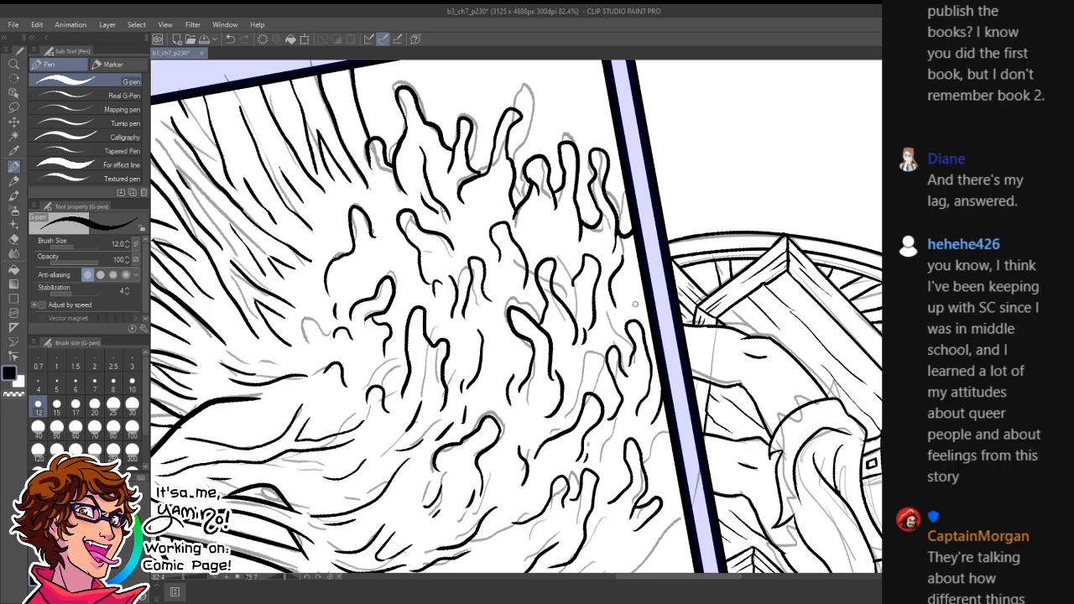
drag(641, 278, 635, 304)
- Return the page to an upright view and ink the head's crown contour from the panel's top border down to the brow
key(r)
mouse_move(692, 265)
mouse_down()
mouse_move(548, 230)
mouse_move(512, 259)
mouse_up()
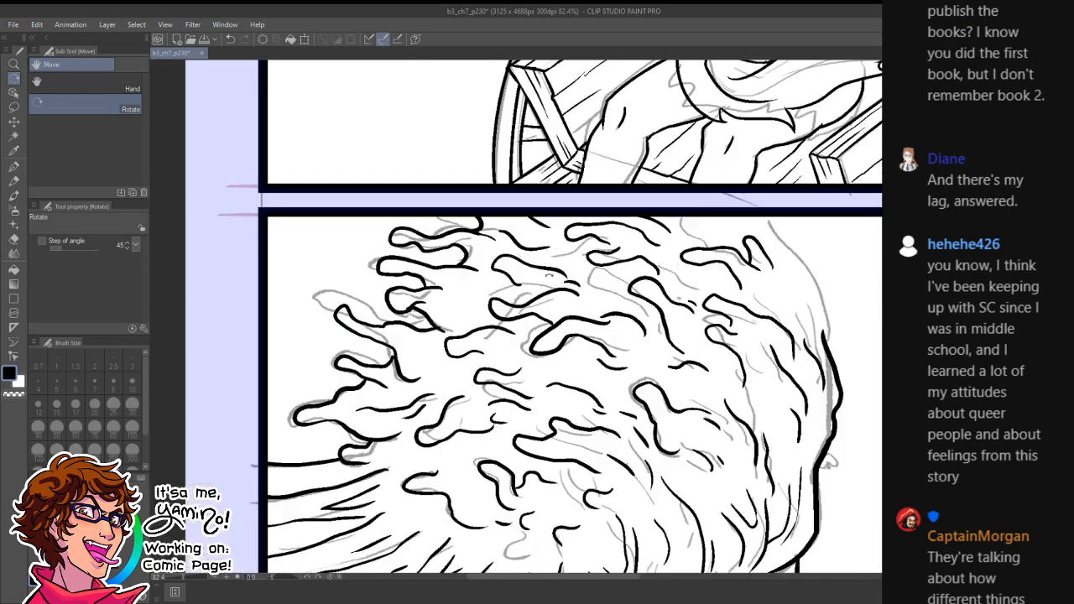
key(ctrl+space)
drag(664, 295, 600, 310)
drag(685, 291, 747, 286)
key(p)
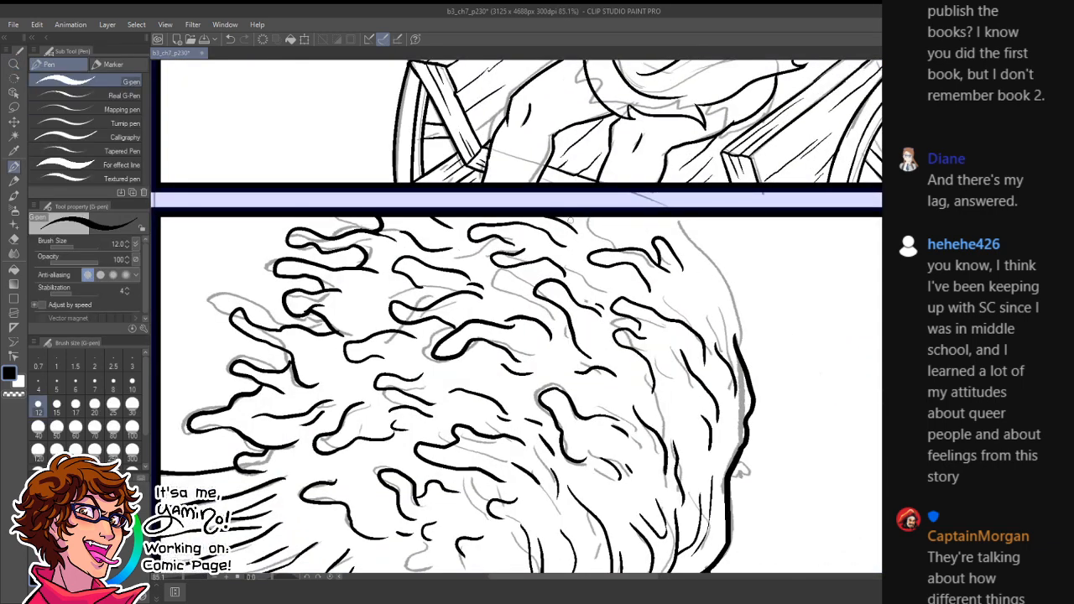
mouse_move(591, 215)
mouse_down()
mouse_move(610, 240)
mouse_move(638, 237)
mouse_move(711, 267)
mouse_move(741, 354)
mouse_move(674, 377)
mouse_up()
- Fill the area behind the forehead contour with short flowing strands following the curve of the head
key(ctrl+space)
drag(741, 370, 823, 359)
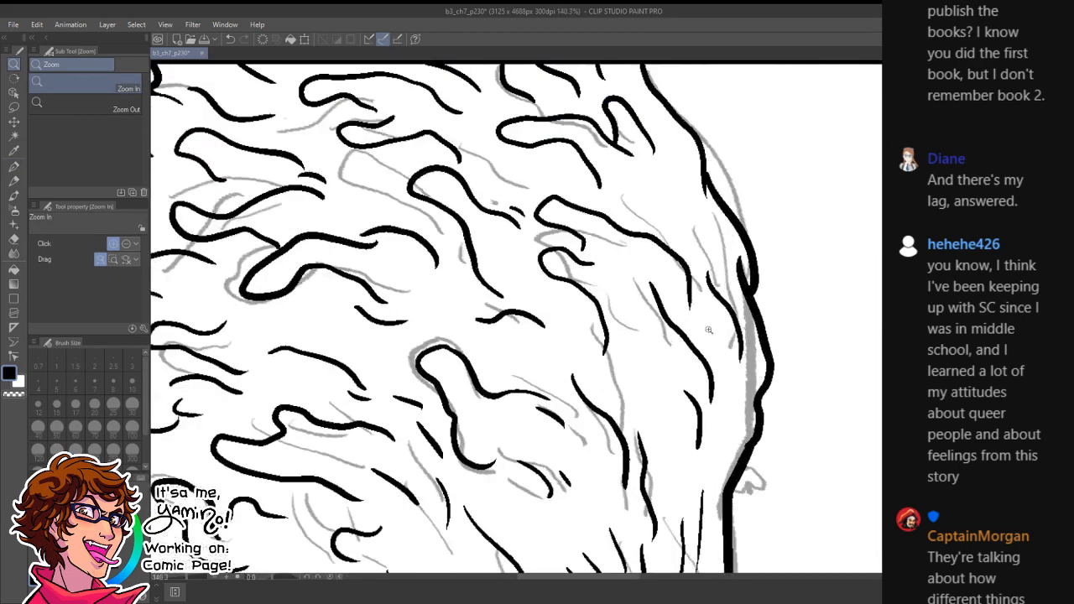
key(p)
drag(647, 366, 674, 404)
drag(680, 395, 670, 487)
drag(664, 450, 657, 494)
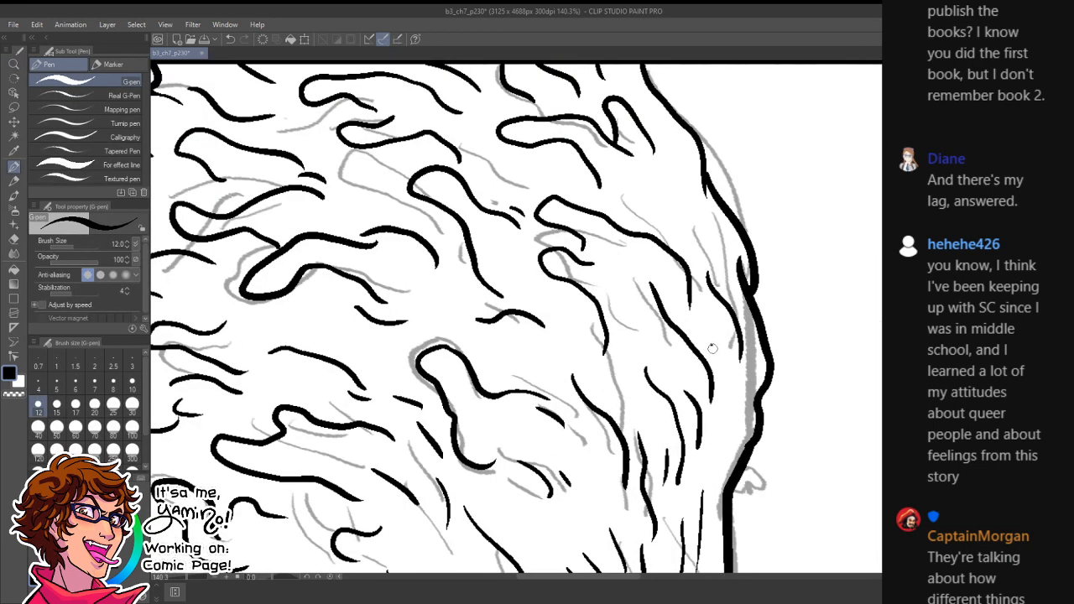
drag(710, 344, 727, 432)
drag(659, 155, 728, 273)
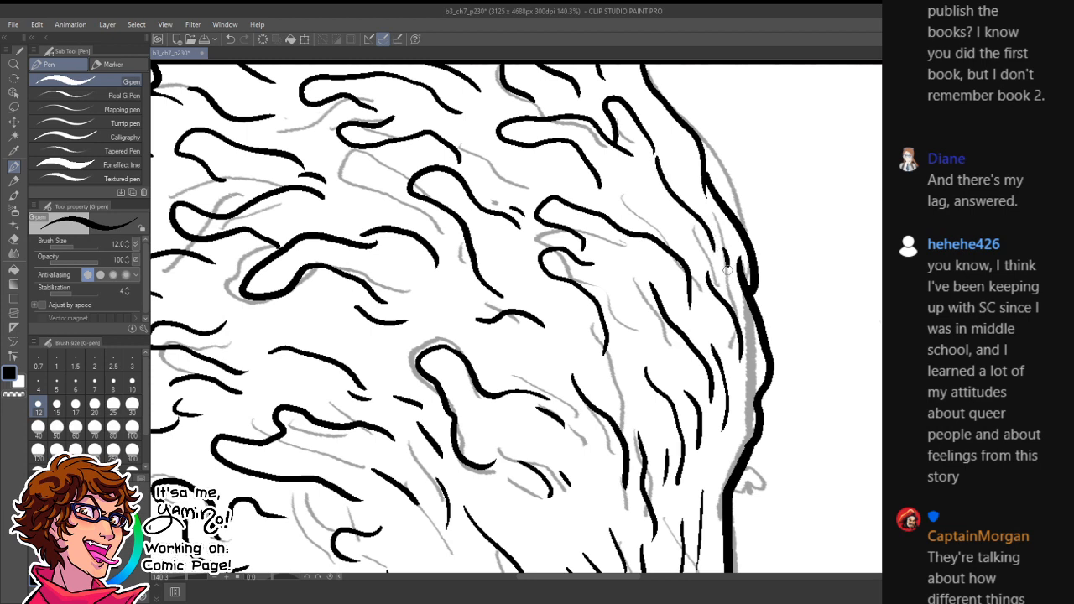
drag(669, 220, 688, 257)
mouse_move(604, 283)
mouse_down()
mouse_move(622, 365)
mouse_move(653, 364)
mouse_move(684, 392)
mouse_up()
mouse_move(519, 337)
mouse_down()
mouse_move(556, 348)
mouse_move(615, 402)
mouse_move(612, 376)
mouse_move(649, 406)
mouse_up()
mouse_move(516, 267)
mouse_down()
mouse_move(585, 340)
mouse_move(566, 382)
mouse_move(658, 312)
mouse_move(718, 364)
mouse_up()
- Add short wavy strands between the tendrils around the middle of the mane
key(ctrl+space)
drag(642, 358, 668, 375)
mouse_move(658, 370)
mouse_down()
mouse_move(704, 406)
mouse_move(672, 418)
mouse_up()
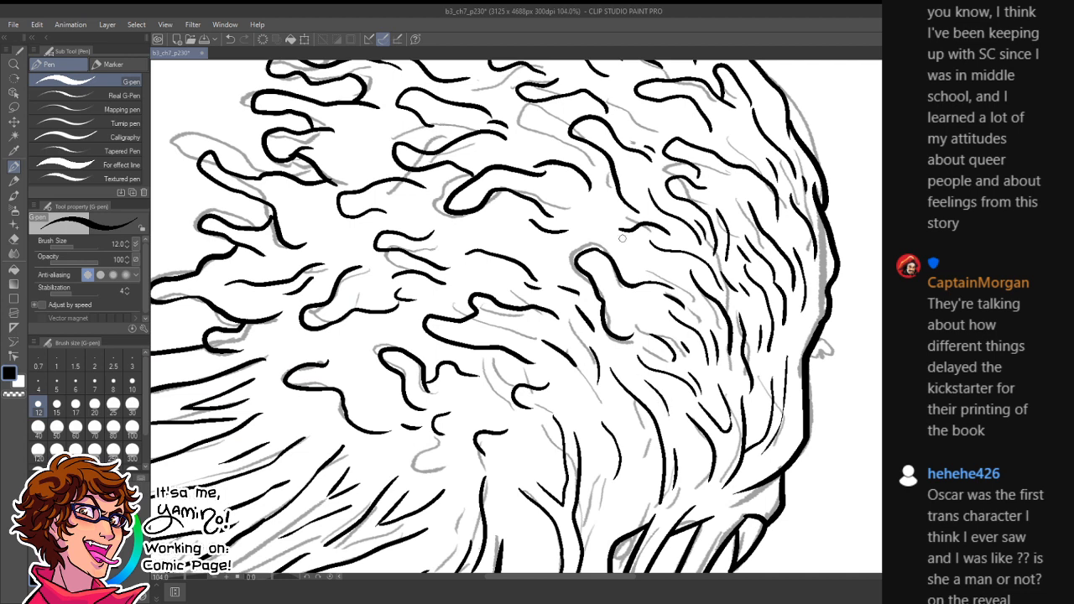
drag(619, 244, 678, 276)
mouse_move(511, 326)
mouse_down()
mouse_move(551, 328)
mouse_move(564, 340)
mouse_up()
mouse_move(510, 240)
mouse_down()
mouse_move(549, 265)
mouse_move(582, 246)
mouse_up()
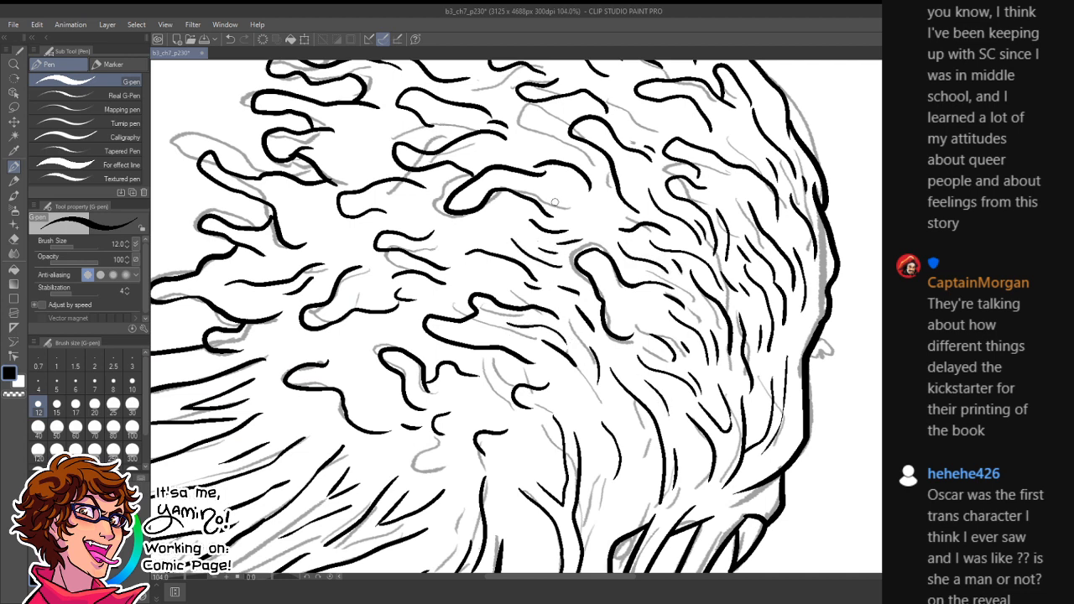
mouse_move(553, 201)
mouse_down()
mouse_move(604, 223)
mouse_move(592, 257)
mouse_up()
drag(625, 220, 654, 218)
- Add short strands beneath the long looped tendril in the mane's centre, working on a rotated view
mouse_move(654, 220)
mouse_down()
mouse_move(552, 153)
mouse_move(430, 173)
mouse_up()
mouse_move(500, 312)
mouse_down()
mouse_move(528, 311)
mouse_move(486, 317)
mouse_move(490, 348)
mouse_up()
drag(502, 327, 502, 348)
drag(463, 379, 466, 404)
drag(475, 377, 482, 400)
drag(543, 311, 547, 346)
drag(643, 297, 628, 335)
mouse_move(643, 316)
mouse_down()
mouse_move(639, 336)
mouse_move(733, 262)
mouse_move(739, 281)
mouse_up()
- Return to an upright view and ink short strands between the rear tendrils in the upper part of the mane
key(r)
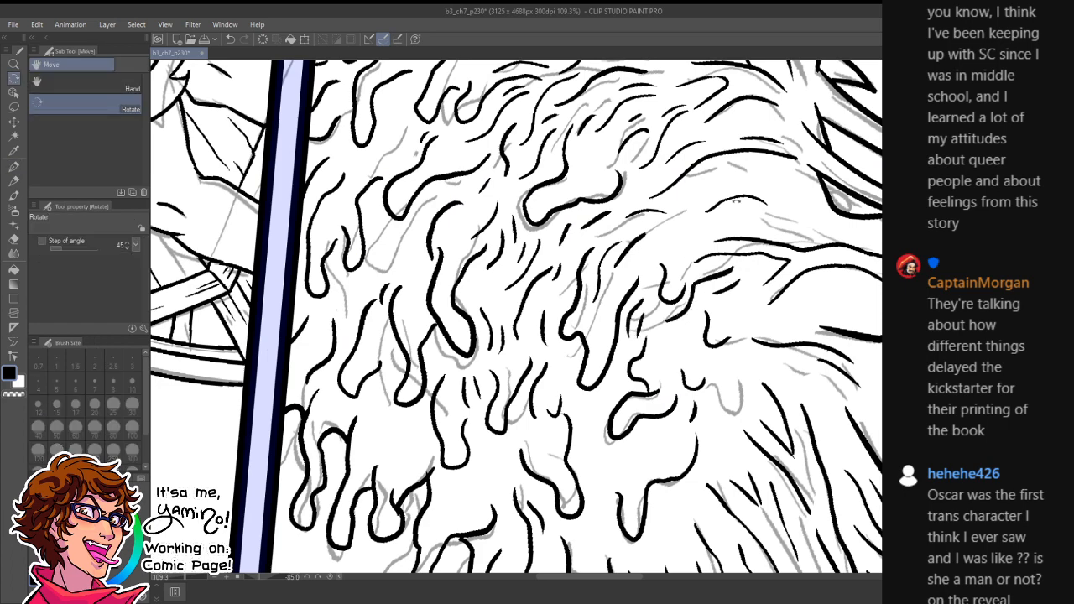
mouse_move(792, 165)
mouse_down()
mouse_move(831, 322)
mouse_move(735, 497)
mouse_up()
key(p)
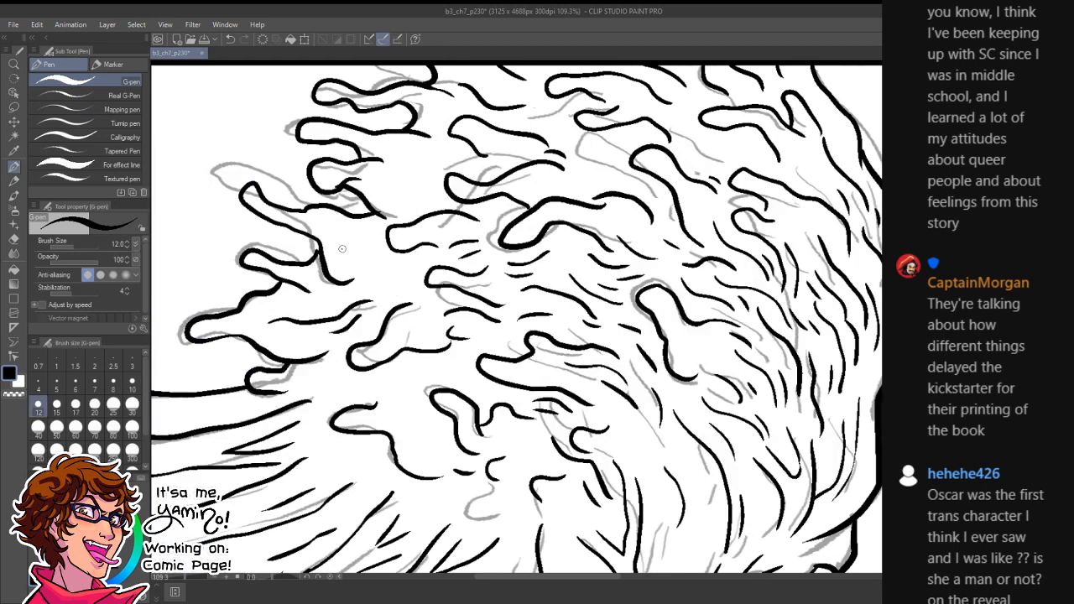
drag(341, 248, 386, 277)
drag(377, 277, 415, 255)
mouse_move(384, 179)
mouse_down()
mouse_move(427, 188)
mouse_move(426, 197)
mouse_up()
drag(410, 160, 522, 156)
drag(443, 102, 474, 111)
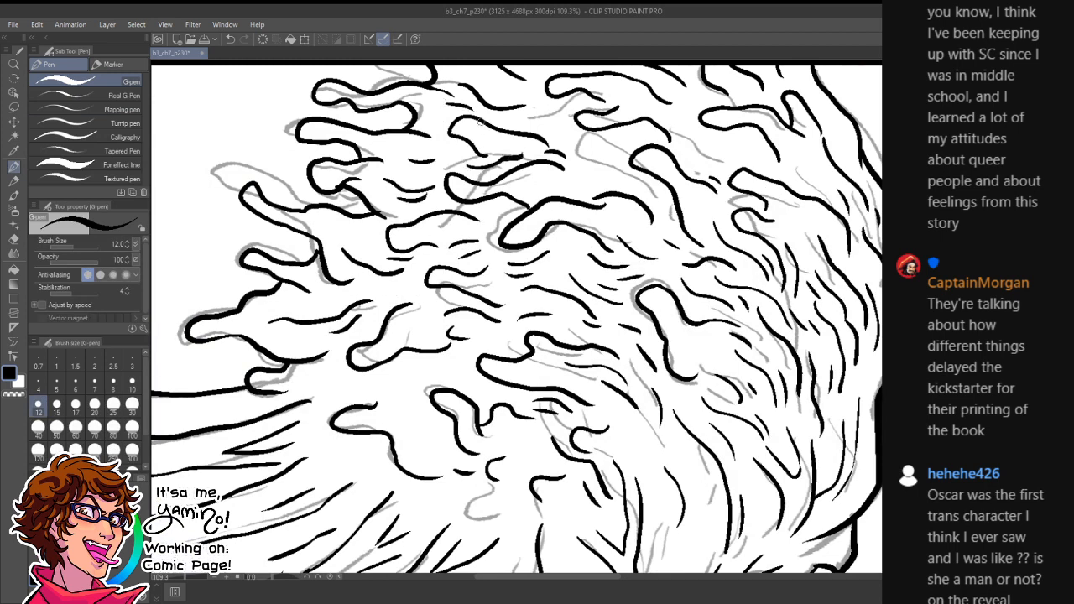
- Add short strands around the lower rear tendrils, just above the start of the neck lines
drag(389, 380, 475, 348)
mouse_move(451, 384)
mouse_down()
mouse_move(475, 372)
mouse_move(495, 386)
mouse_up()
drag(387, 411, 440, 437)
drag(423, 418, 450, 422)
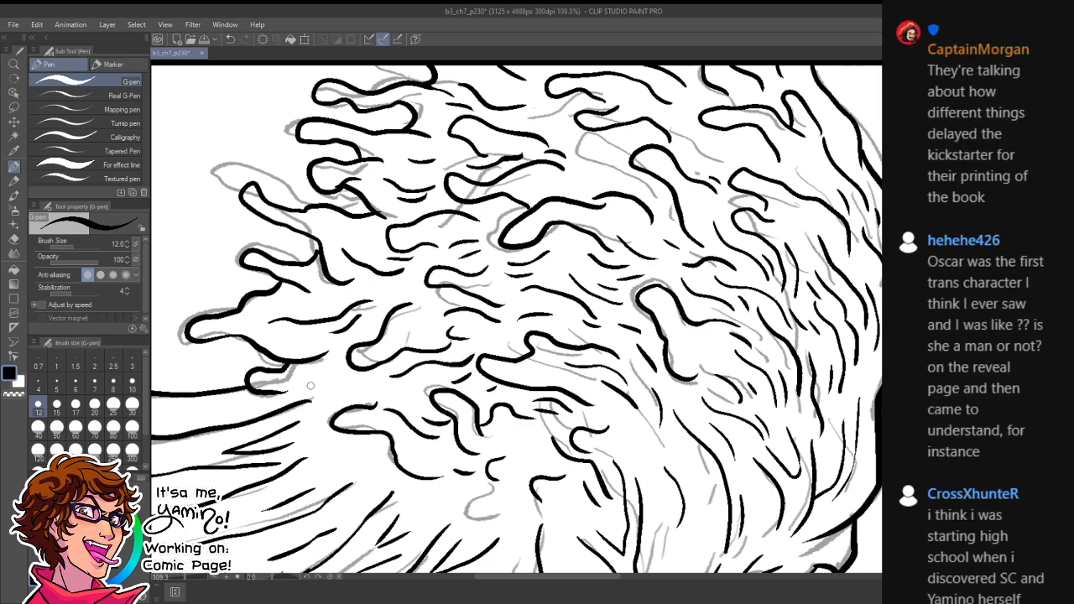
drag(311, 386, 363, 387)
drag(378, 389, 396, 392)
- Ink the remaining small hooked tendril at the mane's base and fill the gap beside the neck strands
key(ctrl+space)
mouse_move(522, 383)
mouse_down()
mouse_move(445, 387)
mouse_move(593, 377)
mouse_move(595, 344)
mouse_move(573, 382)
mouse_move(520, 407)
mouse_move(613, 388)
mouse_move(649, 420)
mouse_move(673, 415)
mouse_move(676, 448)
mouse_up()
key(ctrl+space)
drag(689, 442, 667, 482)
drag(526, 353, 487, 371)
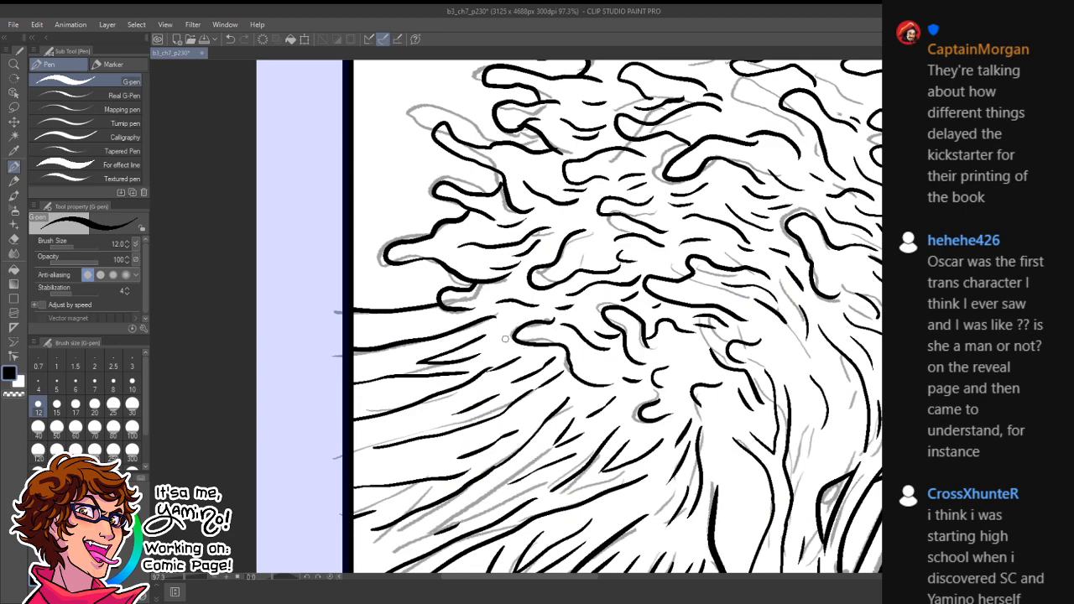
drag(507, 329, 476, 340)
- Ink the small ragged bump protruding from the front profile of the creature's face
drag(522, 386, 464, 391)
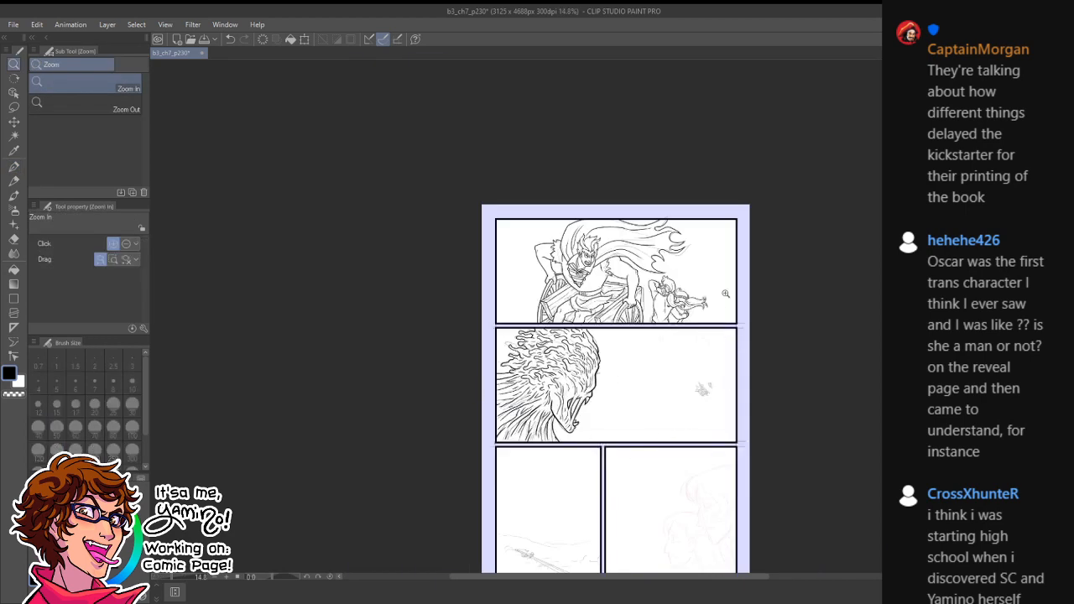
click(704, 399)
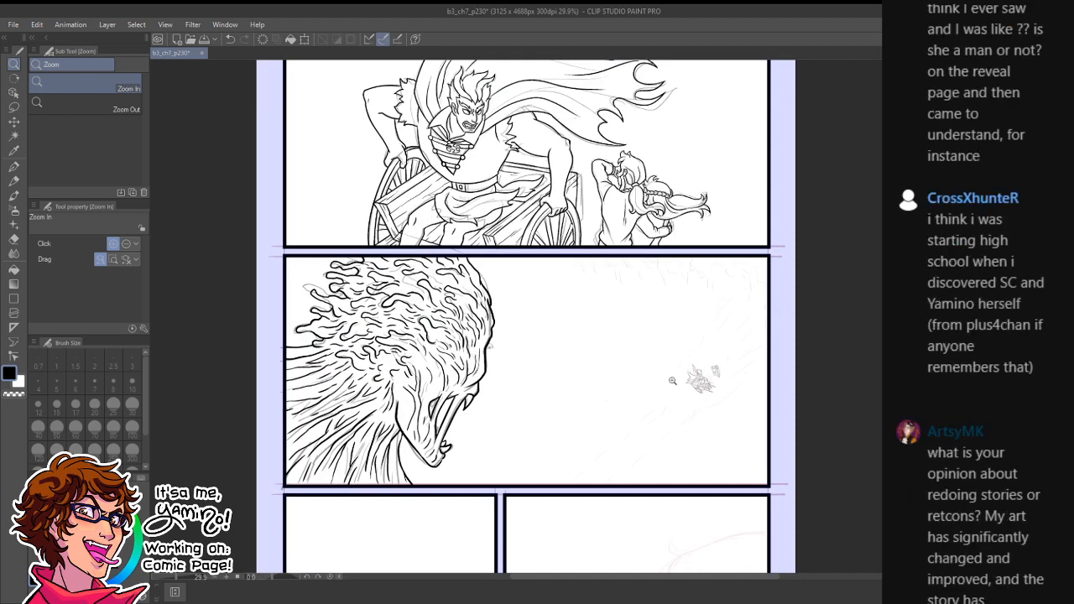
drag(499, 347, 570, 346)
mouse_move(467, 342)
mouse_down()
mouse_move(497, 362)
mouse_move(490, 341)
mouse_move(518, 356)
mouse_move(522, 336)
mouse_move(536, 334)
mouse_move(526, 303)
mouse_up()
key(shift+space)
mouse_move(548, 243)
mouse_down()
mouse_move(451, 235)
mouse_move(509, 330)
mouse_up()
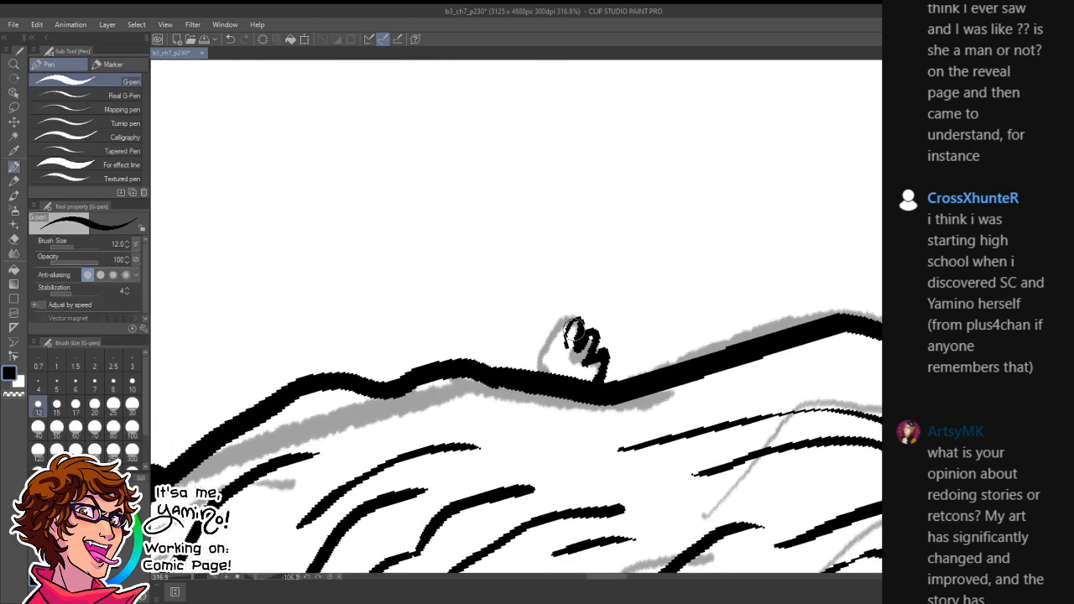
mouse_move(575, 324)
mouse_down()
mouse_move(566, 354)
mouse_move(576, 323)
mouse_up()
mouse_move(534, 372)
mouse_down()
mouse_move(530, 358)
mouse_move(548, 354)
mouse_up()
- Refine the small facial bump by alternating between transparent and black strokes along its outline
key(c)
mouse_move(590, 318)
mouse_down()
mouse_move(574, 333)
mouse_move(585, 334)
mouse_move(579, 317)
mouse_move(561, 356)
mouse_move(599, 335)
mouse_move(603, 356)
mouse_move(582, 357)
mouse_move(582, 343)
mouse_move(574, 369)
mouse_move(599, 368)
mouse_move(564, 365)
mouse_move(608, 347)
mouse_move(597, 370)
mouse_move(616, 360)
mouse_move(597, 384)
mouse_move(537, 375)
mouse_up()
key(c)
key(c)
key(c)
key(x)
key(c)
key(c)
key(c)
key(c)
key(c)
key(c)
key(c)
key(ctrl+z)
key(c)
key(c)
- Return the page to an upright overview and save it
key(ctrl+space)
key(shift+space)
drag(645, 306, 568, 498)
key(ctrl+space)
mouse_move(658, 435)
mouse_down()
mouse_move(622, 454)
mouse_move(644, 435)
mouse_up()
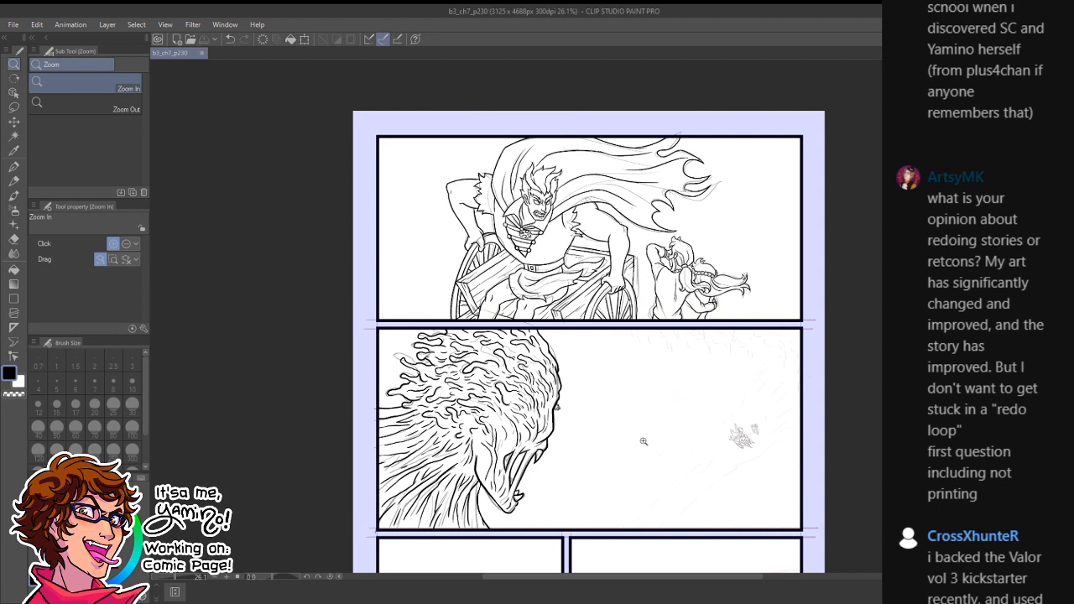
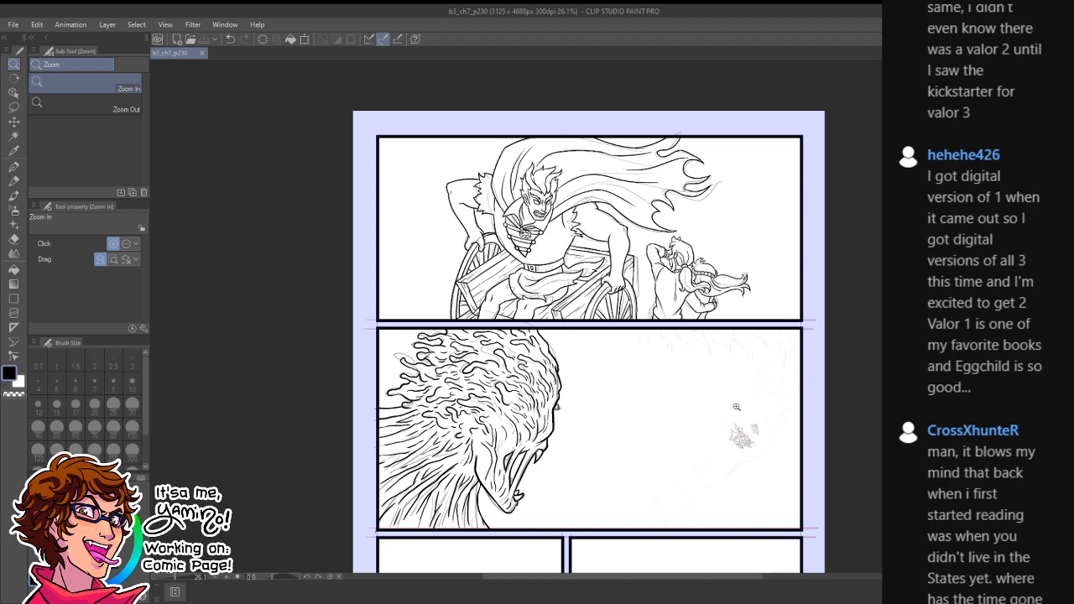
- Set the G-pen brush size to 4 and ink the ragged shoulder sleeve of the tiny caped figure in the second panel
mouse_move(753, 430)
mouse_down()
mouse_move(814, 430)
mouse_move(696, 408)
mouse_move(731, 411)
mouse_move(731, 422)
mouse_up()
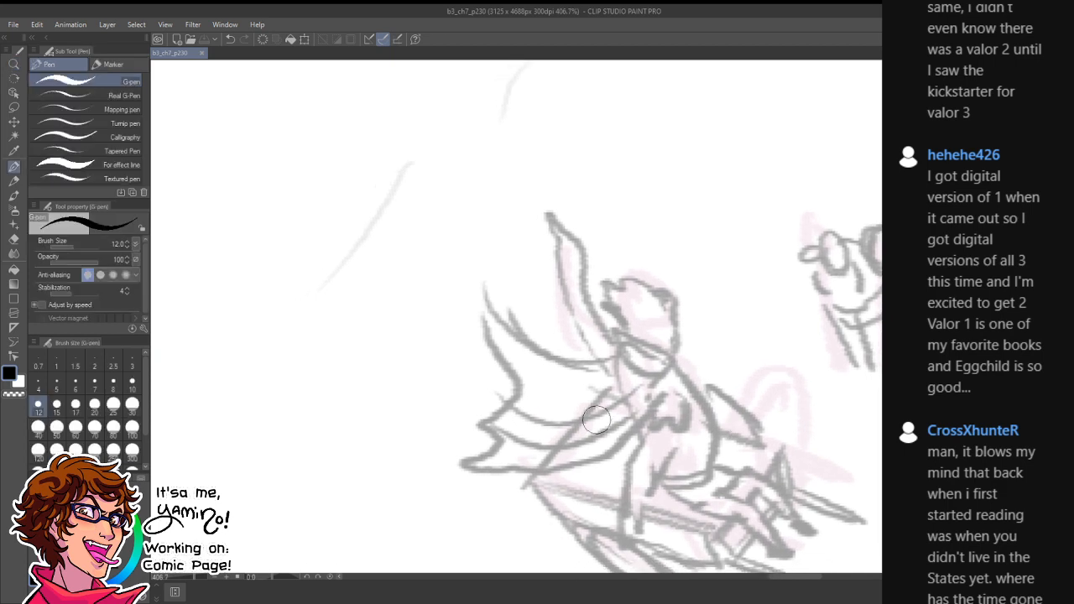
key(bracketleft)
key(bracketleft)
key(bracketleft)
key(bracketleft)
key(bracketleft)
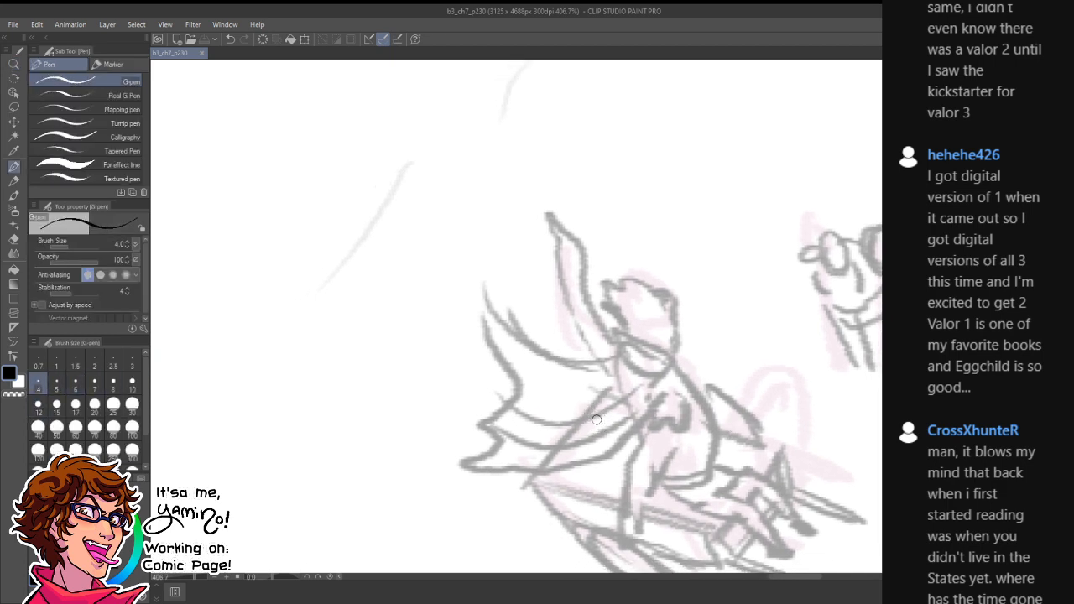
mouse_move(643, 420)
mouse_down()
mouse_move(645, 430)
mouse_move(682, 426)
mouse_move(694, 408)
mouse_move(669, 395)
mouse_up()
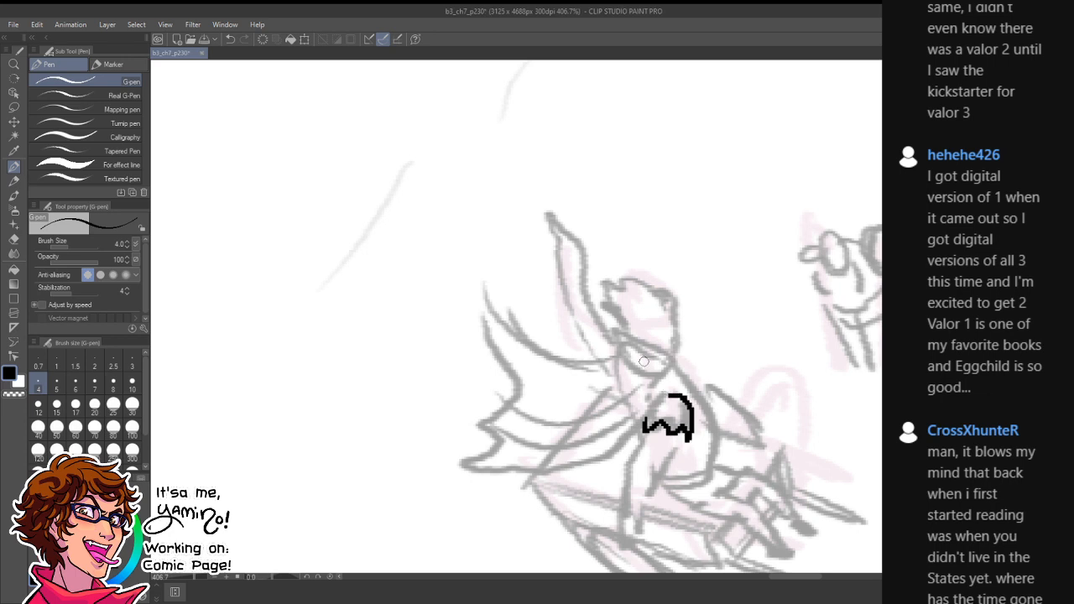
- Ink the tiny figure's collar and the outline of the flowing cape with its ragged trailing edge
mouse_move(624, 349)
mouse_down()
mouse_move(625, 375)
mouse_move(670, 355)
mouse_move(644, 413)
mouse_move(567, 467)
mouse_move(479, 449)
mouse_up()
key(r)
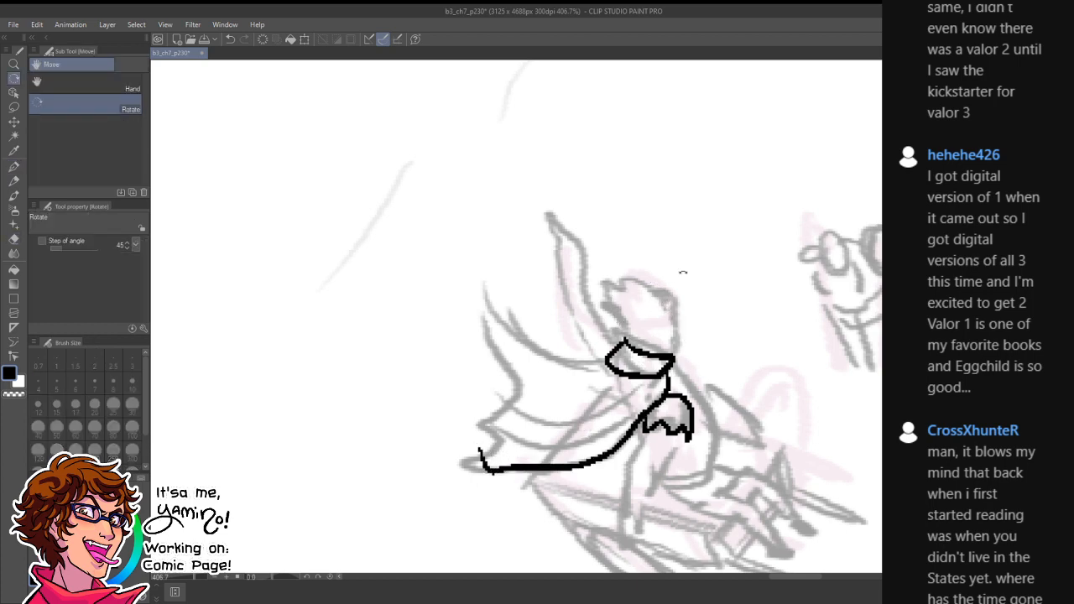
mouse_move(681, 271)
mouse_down()
mouse_move(601, 498)
mouse_move(578, 507)
mouse_up()
key(e)
mouse_move(408, 258)
mouse_down()
mouse_move(405, 297)
mouse_move(394, 247)
mouse_move(390, 290)
mouse_move(410, 235)
mouse_move(414, 270)
mouse_move(445, 273)
mouse_move(453, 300)
mouse_move(477, 297)
mouse_move(497, 258)
mouse_move(498, 303)
mouse_move(527, 296)
mouse_move(508, 319)
mouse_move(511, 376)
mouse_up()
- Ink the long curved fold lines inside the tiny figure's cape
key(p)
mouse_move(415, 304)
mouse_down()
mouse_move(454, 402)
mouse_move(493, 424)
mouse_up()
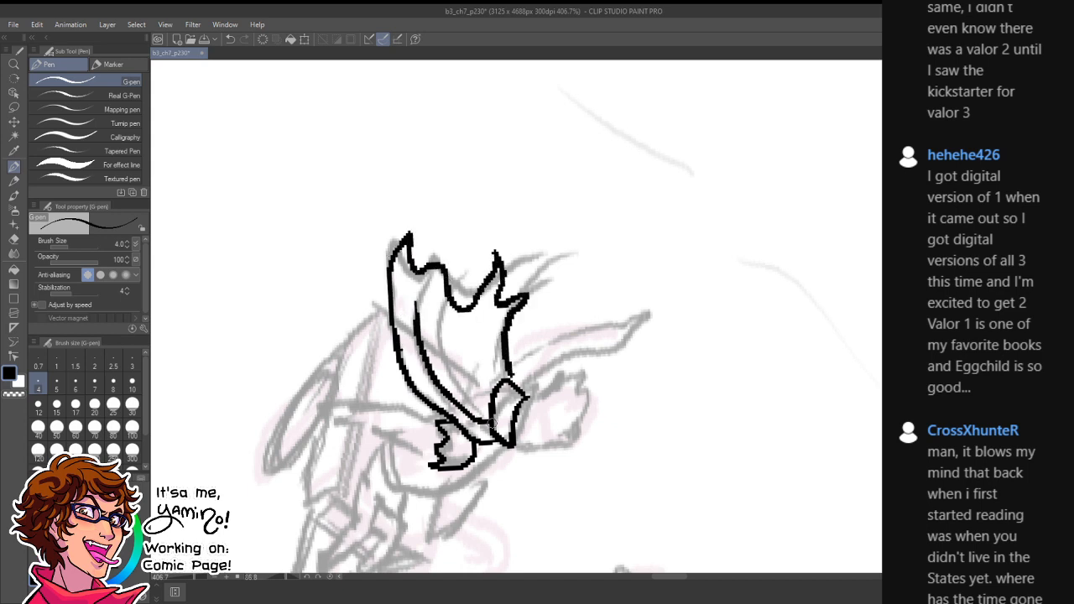
drag(446, 331, 485, 403)
drag(477, 334, 504, 386)
key(r)
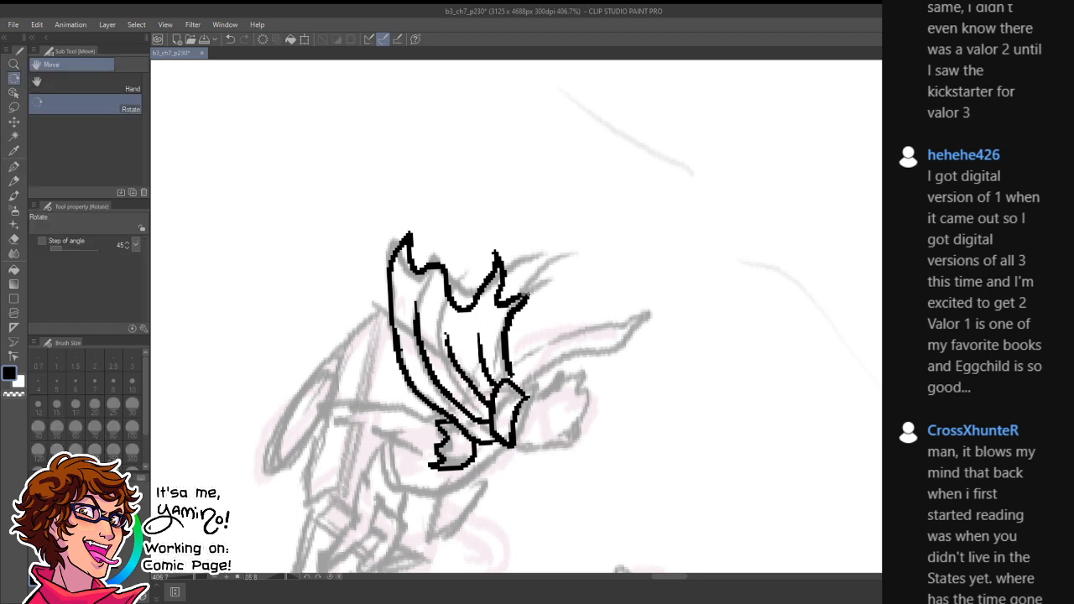
- Ink the curved line of the tiny caped figure's torso, running down from the collar toward the waist
mouse_move(526, 295)
mouse_down()
mouse_move(578, 186)
mouse_move(479, 227)
mouse_up()
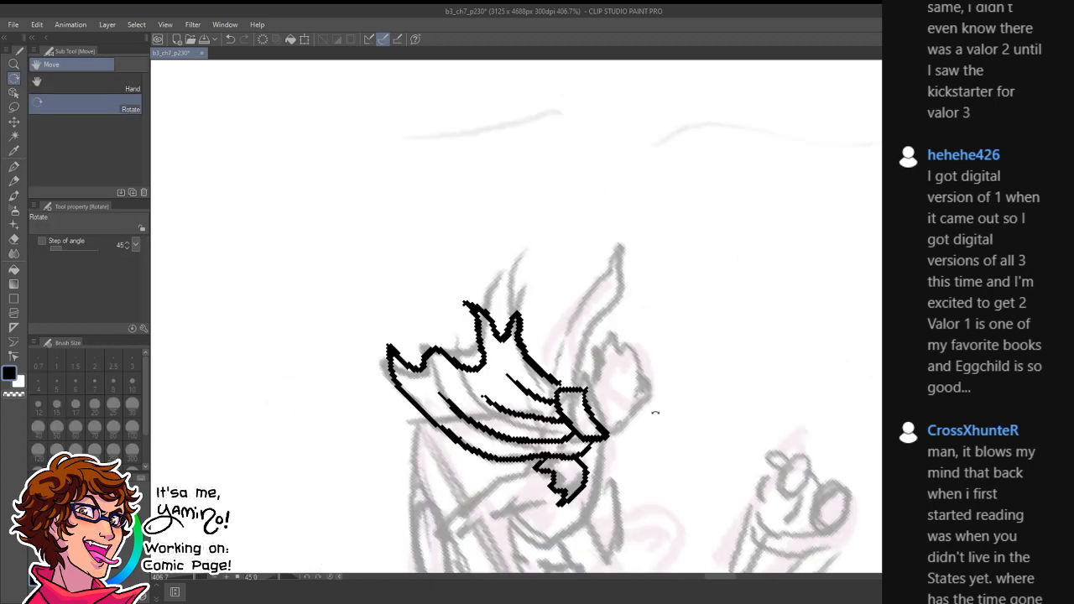
mouse_move(657, 419)
mouse_down()
mouse_move(661, 479)
mouse_move(671, 376)
mouse_up()
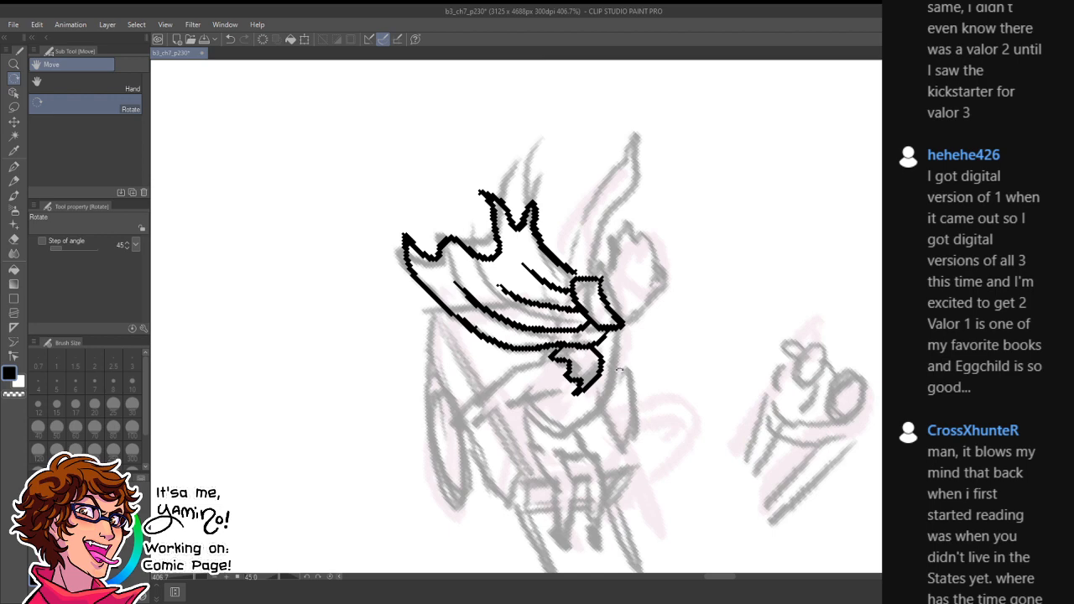
key(p)
mouse_move(630, 327)
mouse_down()
mouse_move(620, 394)
mouse_move(572, 435)
mouse_up()
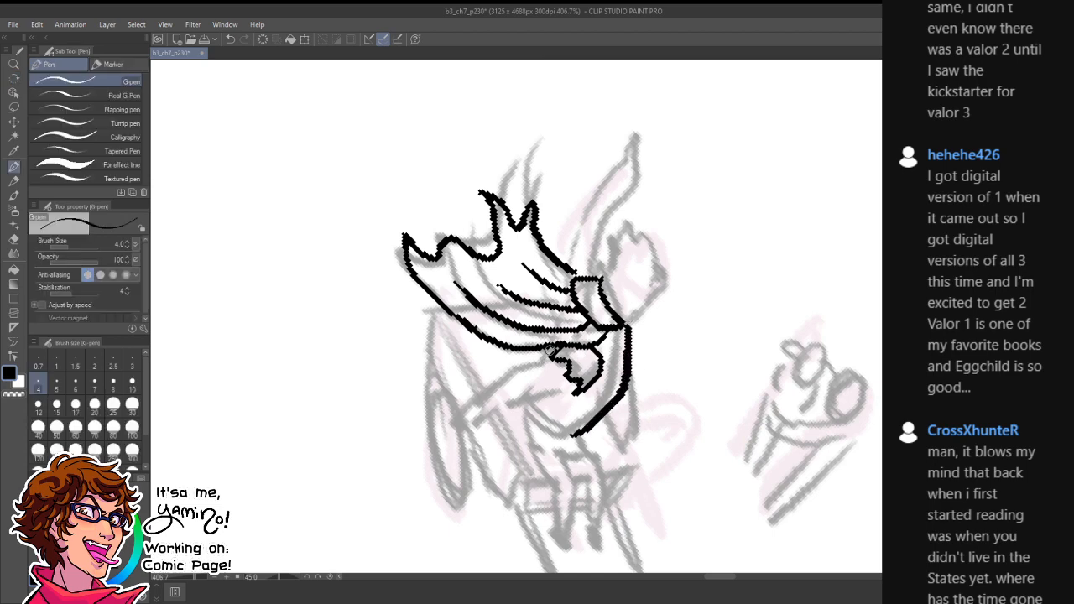
- Ink the tiny figure's lowered arm reaching out under the cape, ending in the hand
drag(549, 351, 500, 377)
key(ctrl+z)
mouse_move(551, 351)
mouse_down()
mouse_move(520, 361)
mouse_move(549, 354)
mouse_move(532, 361)
mouse_up()
key(x)
key(x)
mouse_move(532, 361)
mouse_down()
mouse_move(560, 358)
mouse_move(522, 364)
mouse_move(473, 405)
mouse_move(582, 387)
mouse_up()
key(x)
key(x)
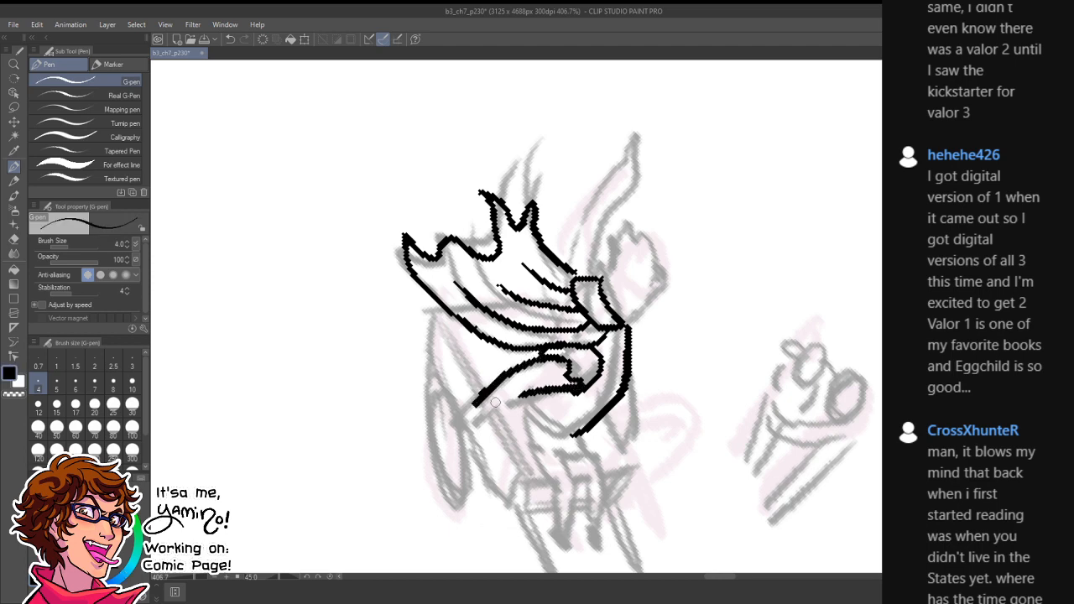
mouse_move(515, 396)
mouse_down()
mouse_move(456, 434)
mouse_move(476, 430)
mouse_up()
- Clear the overlapping lines at the tiny figure's shoulder and rework where the collar and cape meet the torso
key(x)
drag(611, 346, 593, 370)
key(x)
drag(601, 332, 625, 383)
key(x)
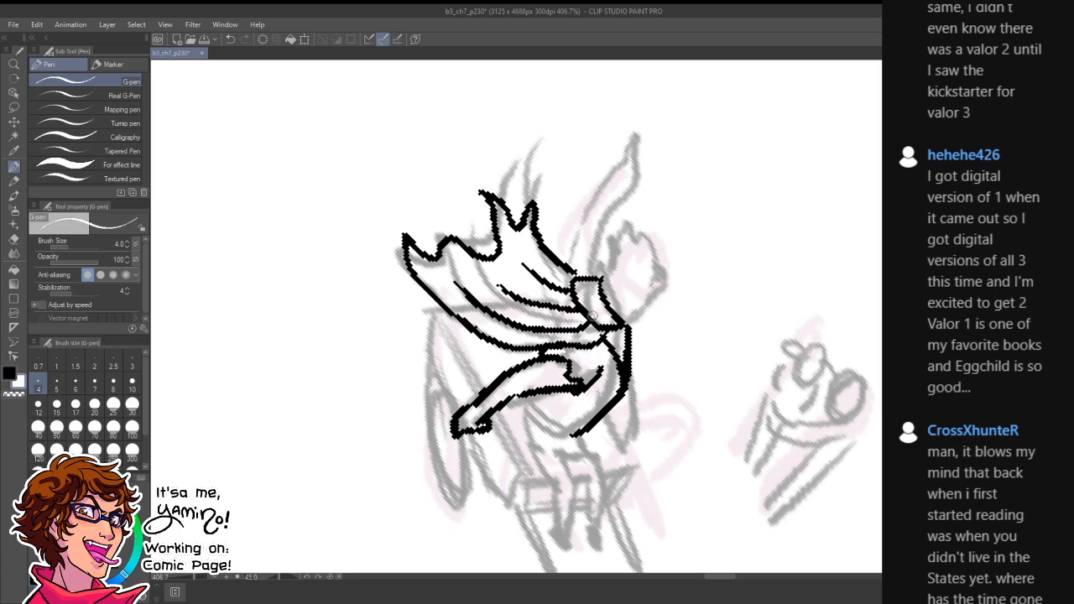
mouse_move(620, 312)
mouse_down()
mouse_move(610, 328)
mouse_move(629, 336)
mouse_up()
key(x)
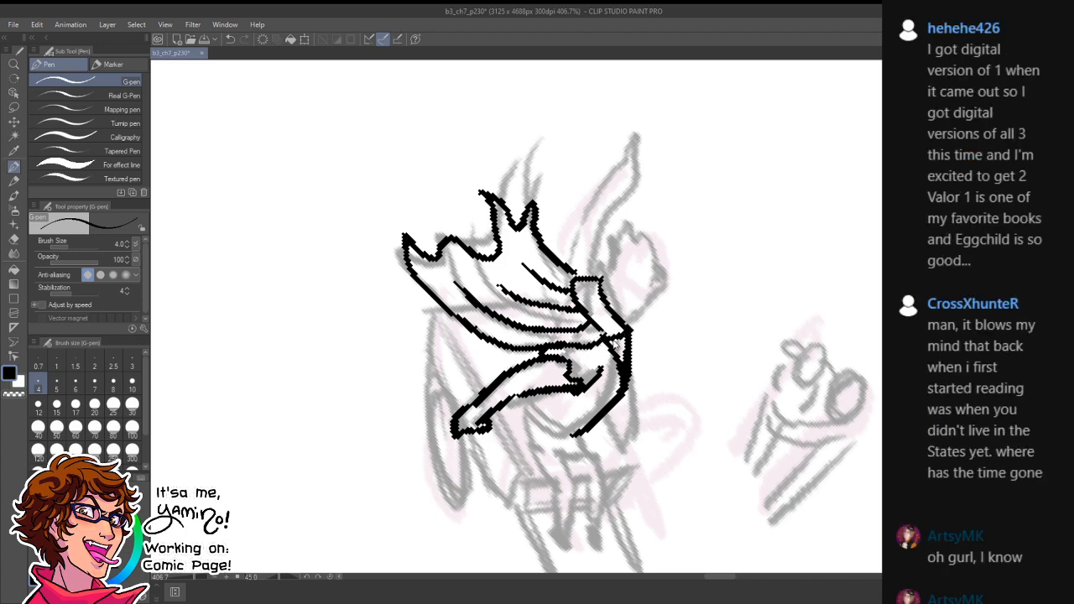
key(x)
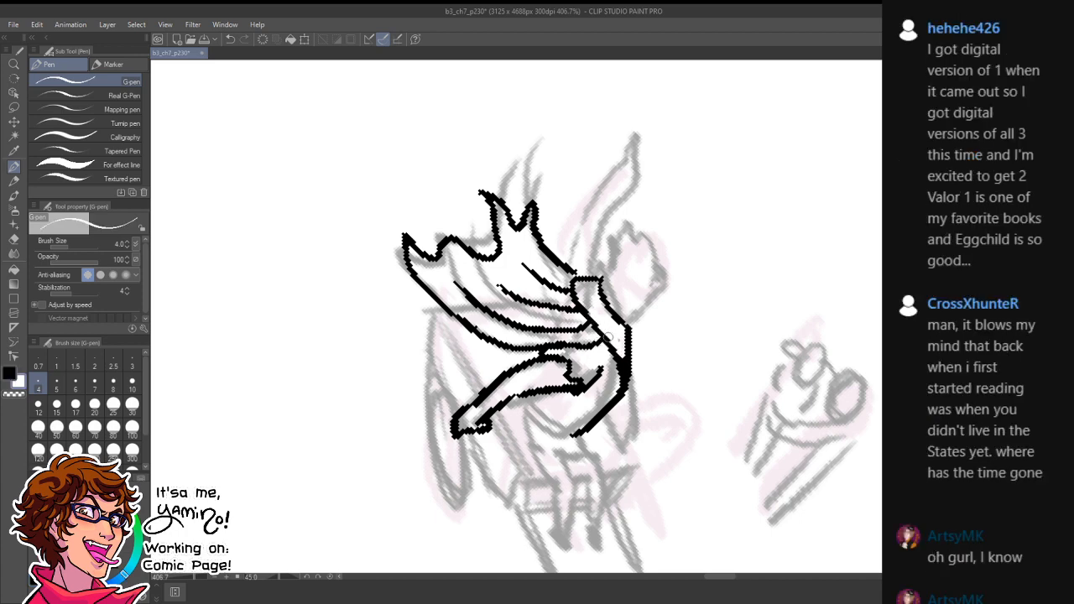
key(x)
- Ink the tiny figure's head with its hair and the arm raised overhead
mouse_move(570, 267)
mouse_down()
mouse_move(594, 254)
mouse_move(604, 273)
mouse_move(608, 237)
mouse_move(634, 228)
mouse_move(657, 309)
mouse_move(632, 327)
mouse_move(628, 297)
mouse_move(632, 327)
mouse_move(667, 287)
mouse_up()
key(ctrl+z)
mouse_move(564, 265)
mouse_down()
mouse_move(572, 250)
mouse_move(598, 262)
mouse_move(618, 161)
mouse_move(631, 172)
mouse_move(622, 203)
mouse_move(586, 255)
mouse_move(564, 252)
mouse_move(573, 279)
mouse_move(550, 303)
mouse_up()
key(ctrl+space)
key(shift+space)
drag(680, 235, 643, 109)
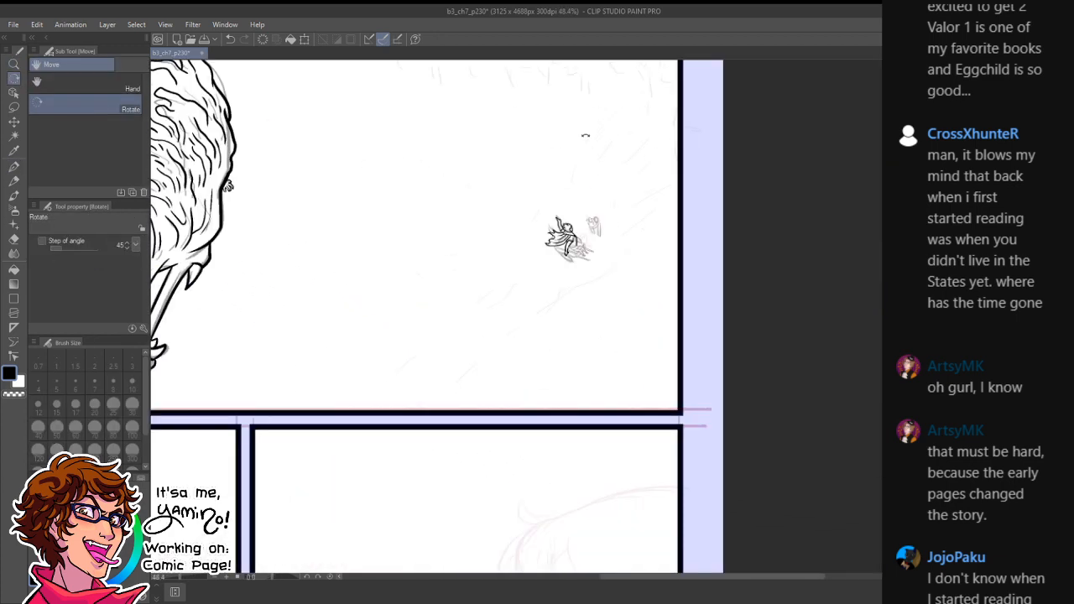
- Ink the waistband at the bottom of the tiny figure's torso and clean up its edges
key(ctrl+space)
mouse_move(562, 243)
mouse_down()
mouse_move(667, 233)
mouse_move(664, 254)
mouse_move(623, 265)
mouse_move(653, 266)
mouse_move(665, 250)
mouse_move(646, 251)
mouse_move(658, 245)
mouse_move(629, 266)
mouse_up()
key(c)
key(c)
key(c)
key(c)
key(c)
key(c)
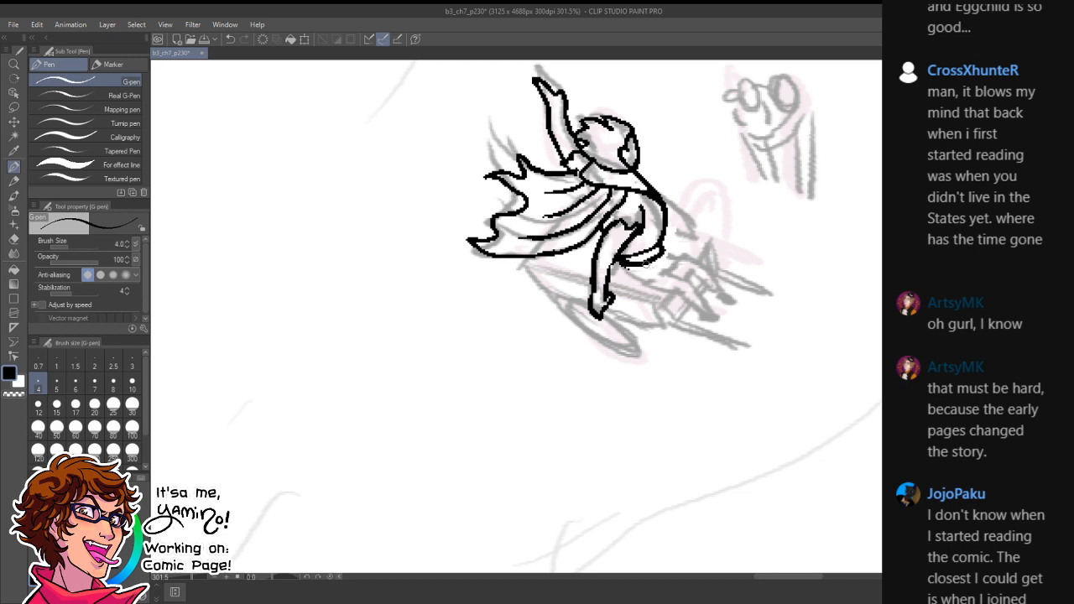
- Erase the tiny figure's old collar and redraw it as a band wrapping around the neck with a pointed end
key(c)
mouse_move(580, 164)
mouse_down()
mouse_move(591, 182)
mouse_move(636, 192)
mouse_move(594, 166)
mouse_up()
key(x)
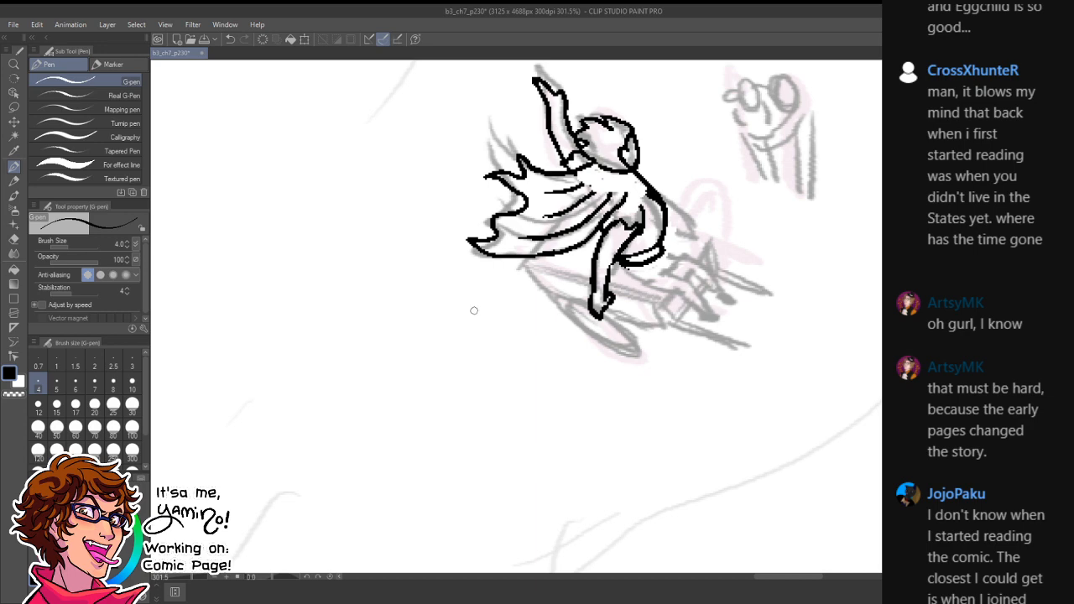
key(ctrl+space)
drag(612, 172, 672, 172)
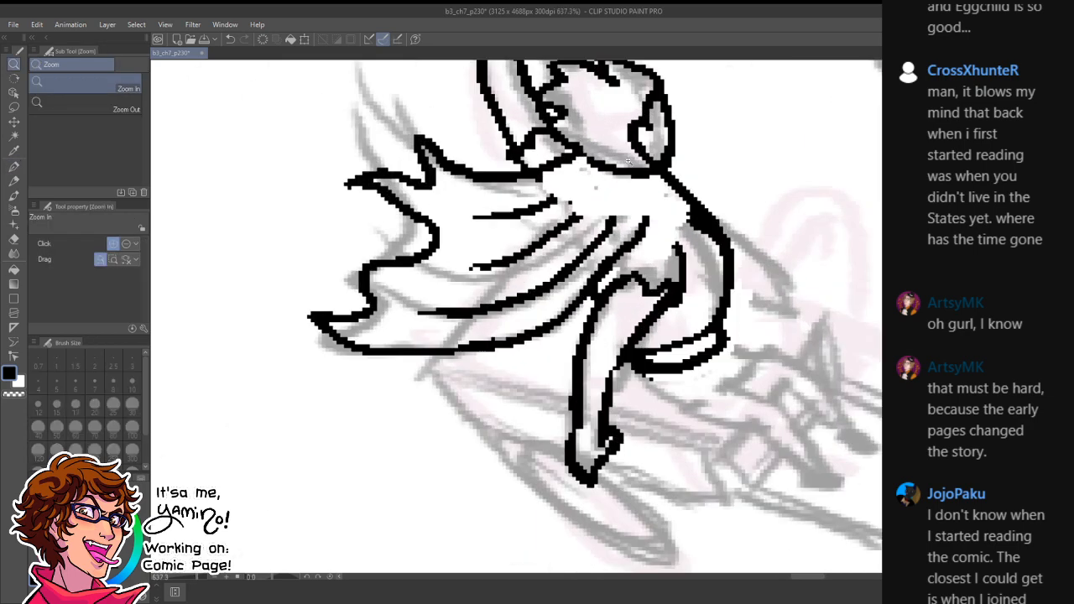
key(g)
key(p)
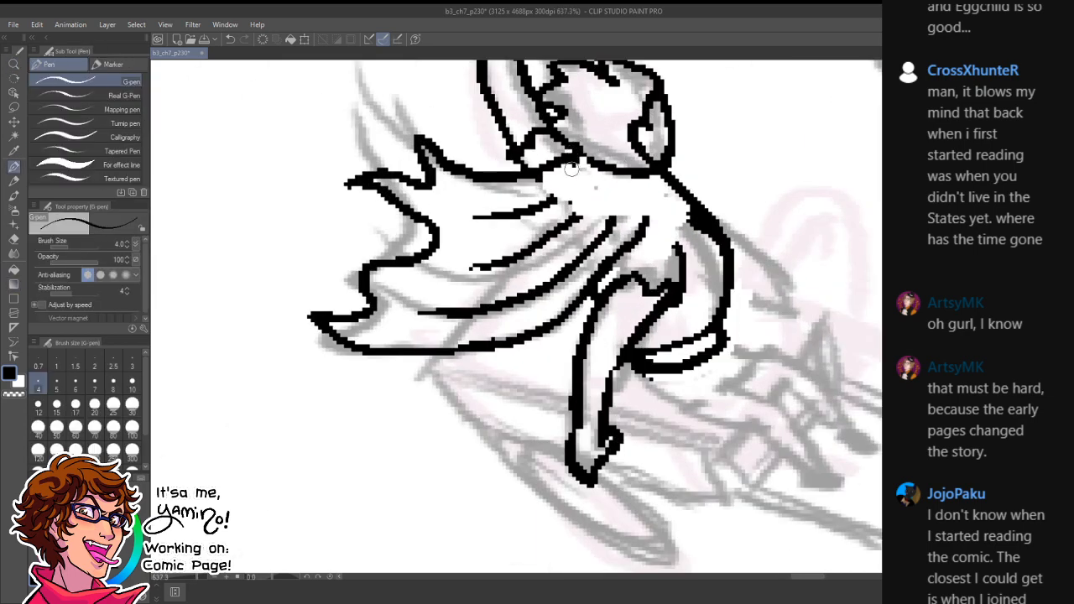
mouse_move(574, 174)
mouse_down()
mouse_move(625, 198)
mouse_move(679, 185)
mouse_move(669, 170)
mouse_move(698, 171)
mouse_move(664, 189)
mouse_move(655, 186)
mouse_move(682, 181)
mouse_move(653, 177)
mouse_move(644, 220)
mouse_move(687, 213)
mouse_move(706, 246)
mouse_up()
key(x)
drag(680, 205, 710, 252)
key(x)
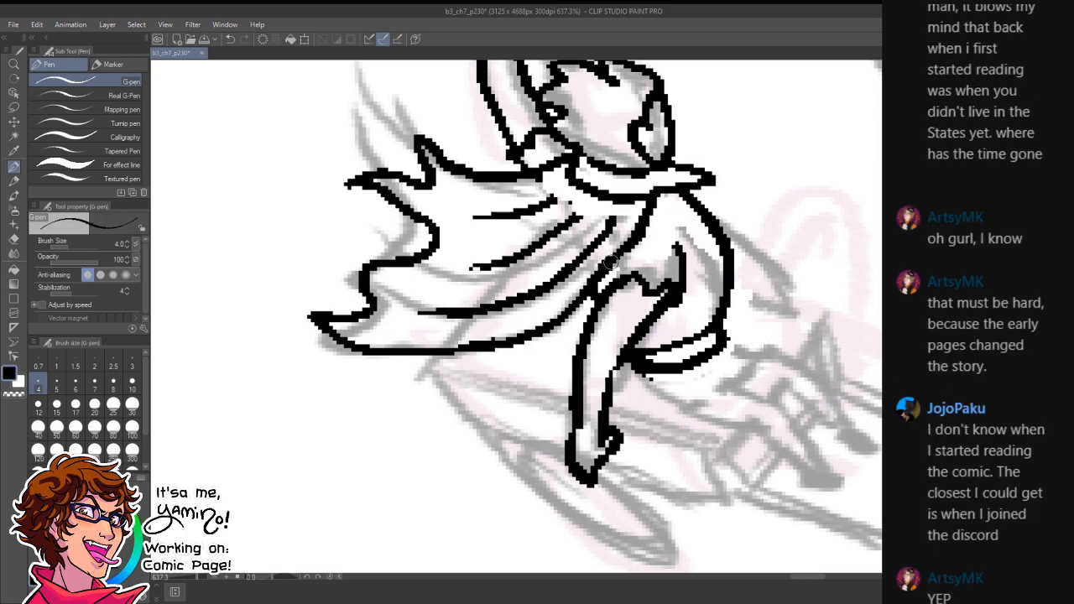
- Redraw the cape's front edge so it drapes over the shoulder and joins the new collar
mouse_move(612, 262)
mouse_down()
mouse_move(696, 200)
mouse_move(638, 210)
mouse_up()
key(x)
key(x)
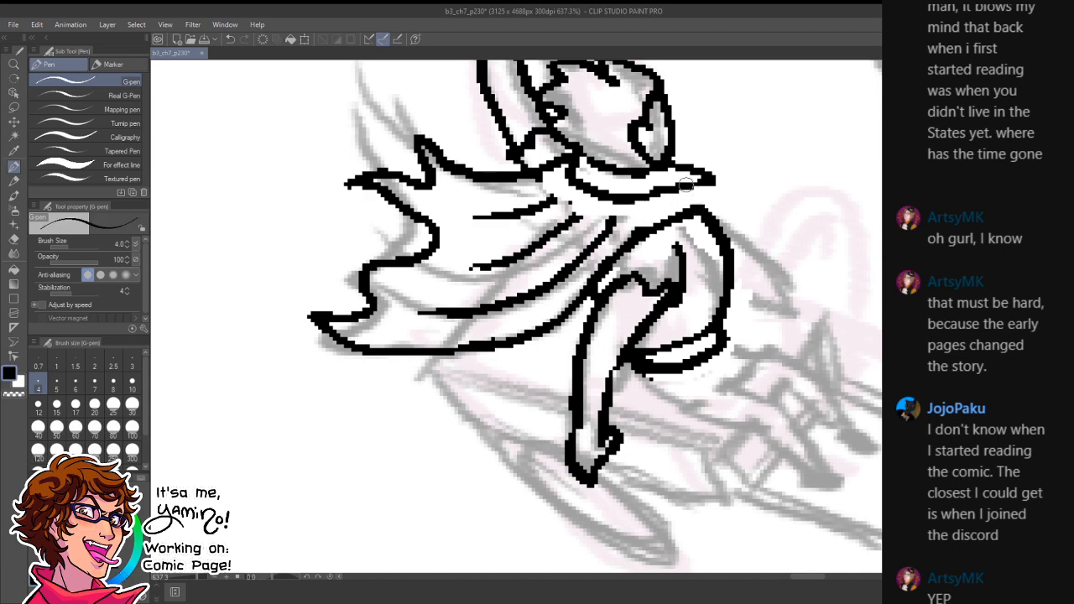
drag(688, 186, 698, 208)
drag(610, 225, 632, 203)
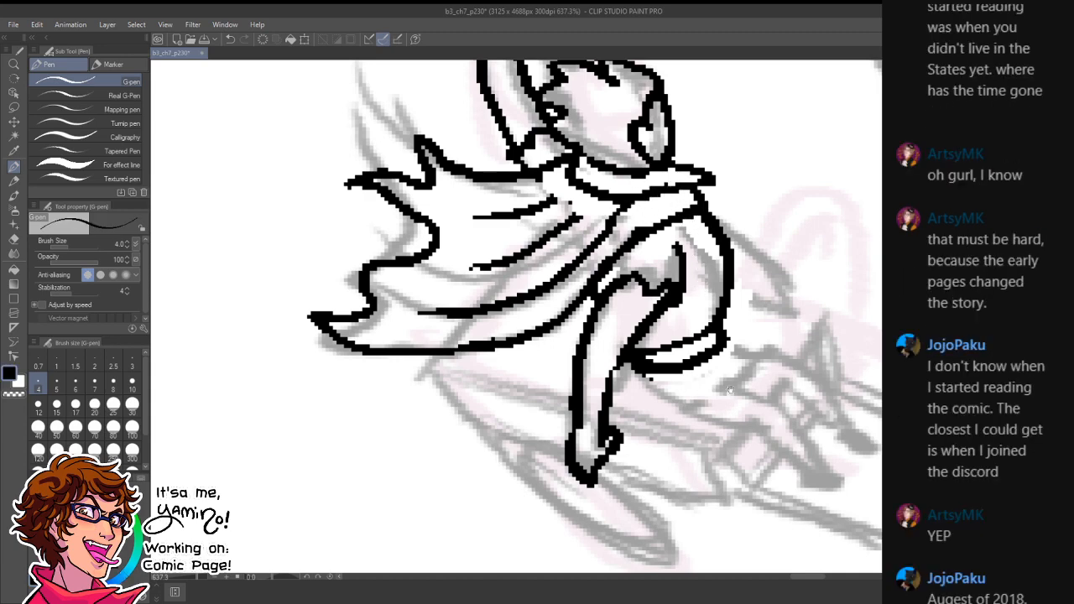
- Thin and tidy the double line of the tiny figure's waistband
key(space)
drag(730, 390, 653, 325)
mouse_move(736, 192)
mouse_down()
mouse_move(762, 367)
mouse_move(750, 410)
mouse_up()
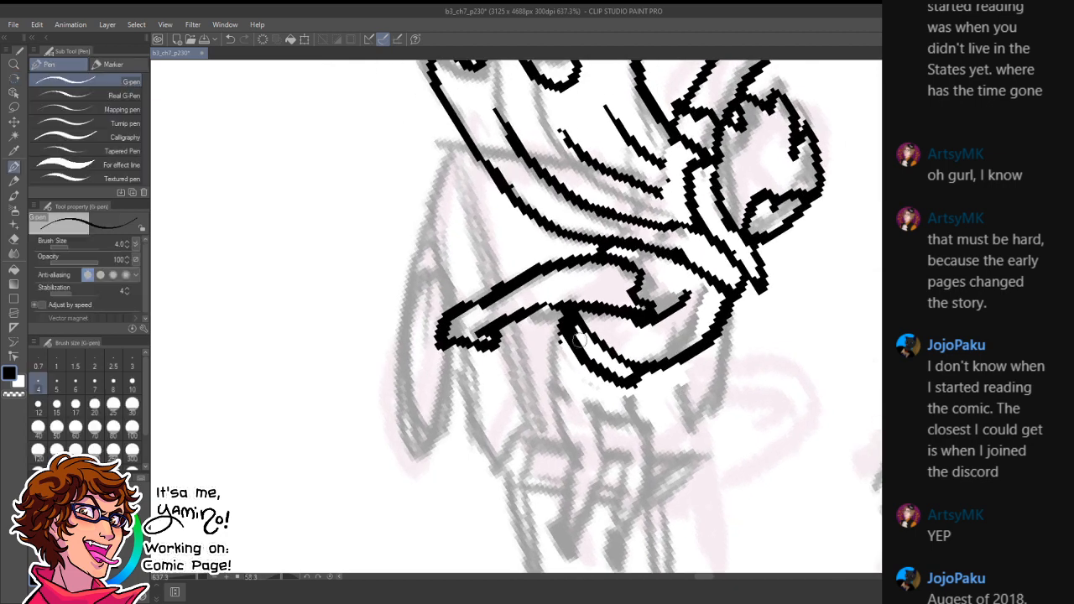
key(x)
drag(564, 334, 639, 391)
key(x)
mouse_move(562, 317)
mouse_down()
mouse_move(613, 372)
mouse_move(646, 372)
mouse_up()
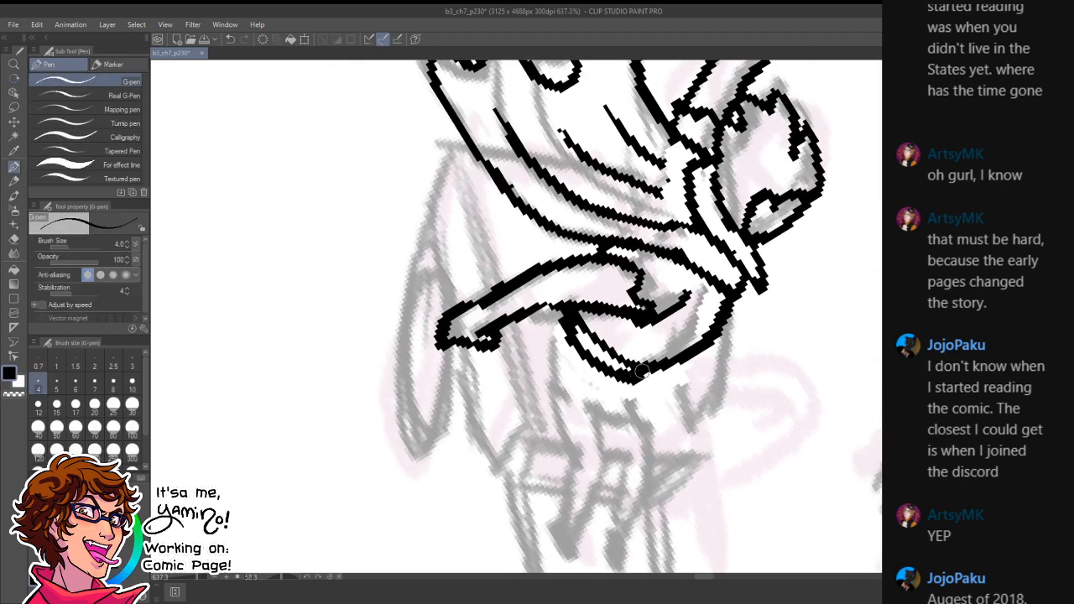
- Ink the hips and the ragged hem of the tiny figure's clothing below the waistband
key(x)
key(x)
mouse_move(564, 317)
mouse_down()
mouse_move(557, 419)
mouse_move(550, 402)
mouse_move(562, 416)
mouse_move(651, 419)
mouse_up()
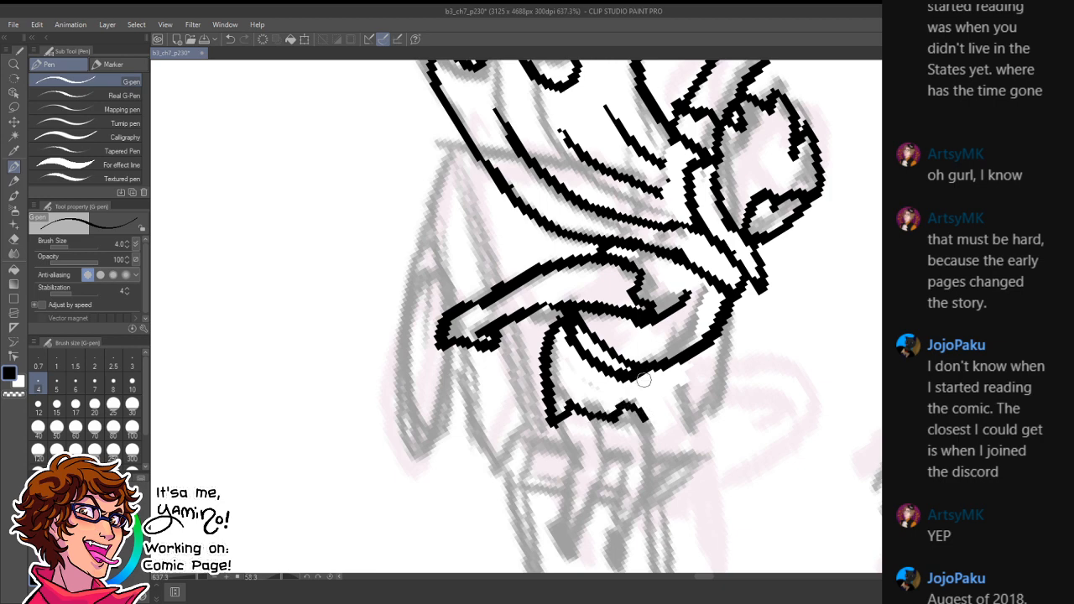
drag(643, 377, 652, 420)
scroll(621, 360, down, 3)
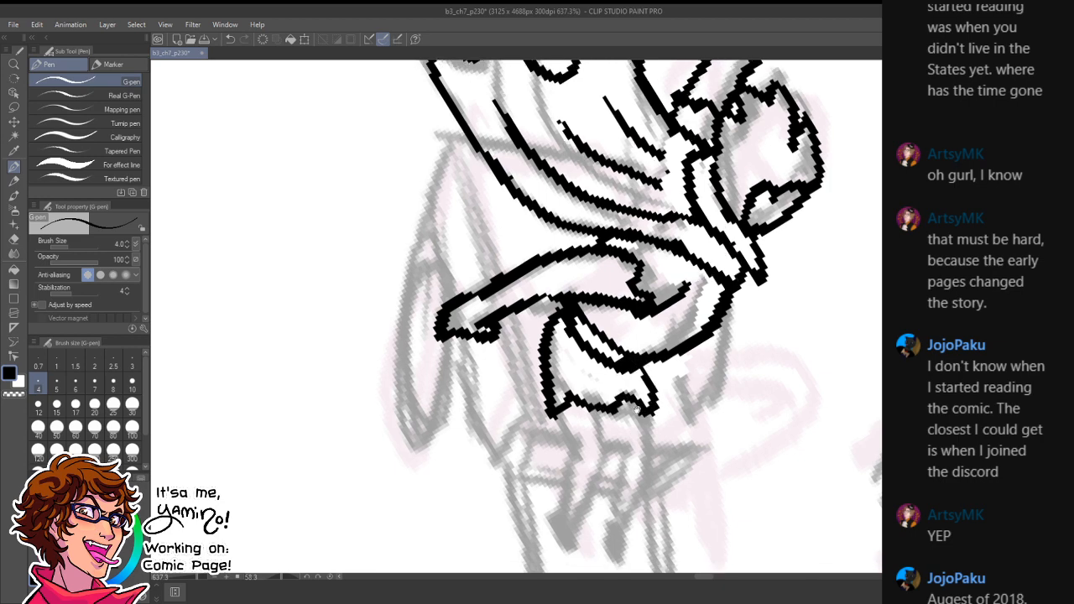
- Ink the tiny figure's two legs and feet hanging below the ragged hem
drag(599, 317, 607, 361)
drag(560, 318, 556, 425)
drag(605, 362, 586, 424)
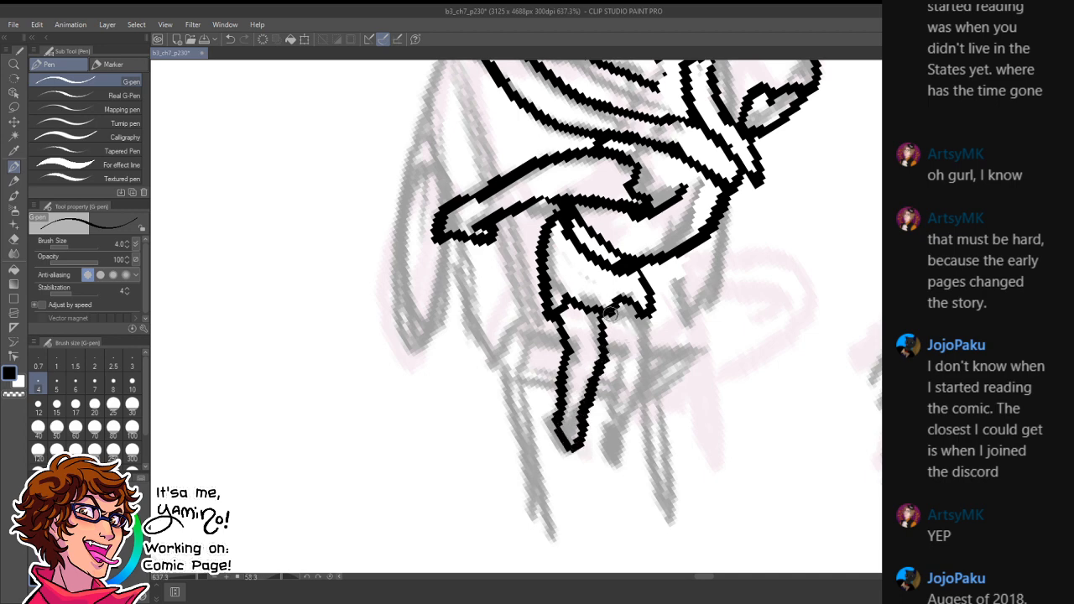
drag(625, 312, 613, 433)
mouse_move(652, 325)
mouse_down()
mouse_move(619, 453)
mouse_move(638, 404)
mouse_move(564, 448)
mouse_move(584, 422)
mouse_up()
key(x)
- Review the tiny figure's inked pose up close and at full-panel scale
key(shift+space)
drag(623, 319, 530, 282)
key(ctrl+space)
drag(584, 228, 674, 313)
key(shift+space)
drag(863, 237, 838, 402)
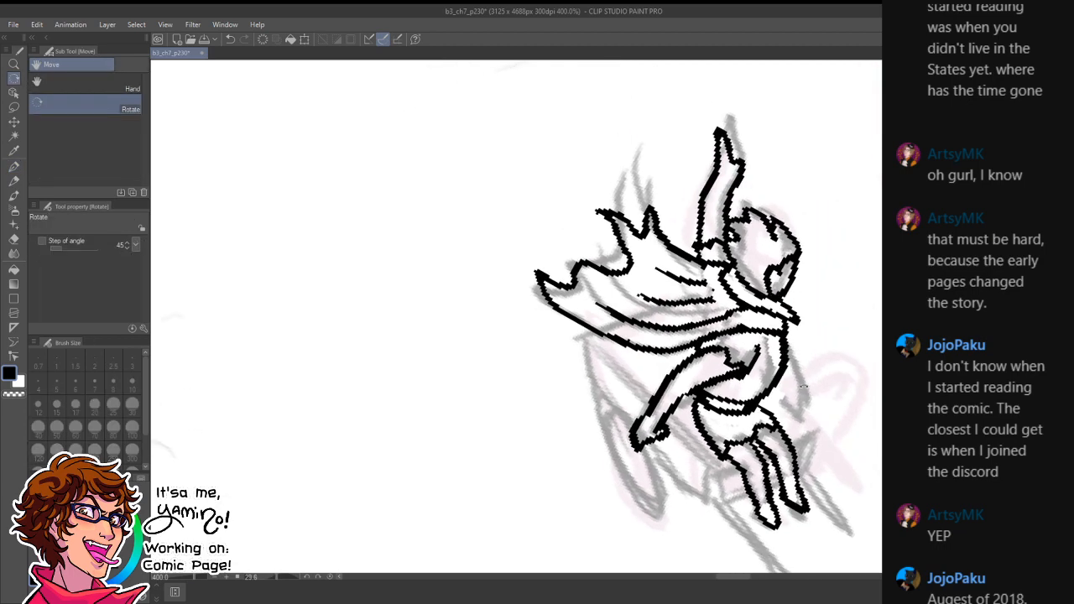
key(ctrl+space)
key(shift+space)
mouse_move(768, 464)
mouse_down()
mouse_move(797, 420)
mouse_move(775, 469)
mouse_up()
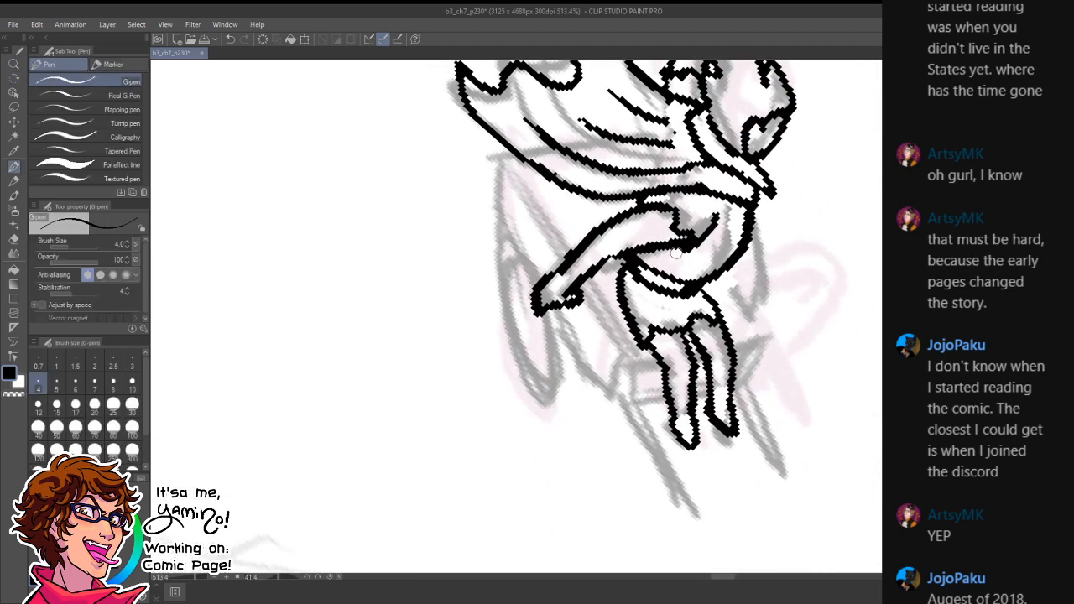
drag(681, 273, 651, 275)
drag(710, 252, 523, 432)
double_click(523, 431)
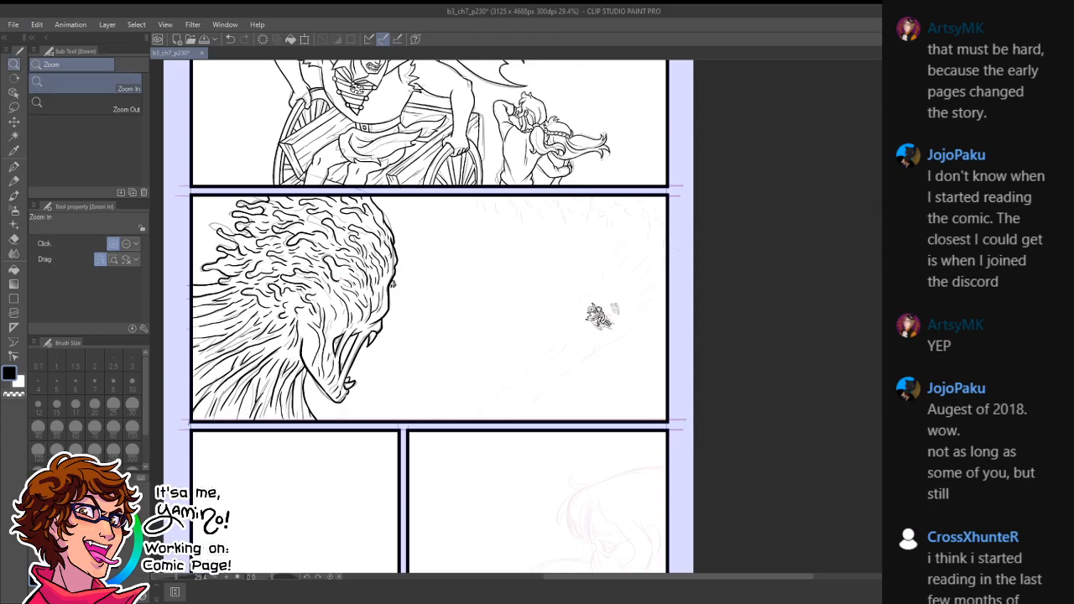
- Ink the outer rim and inner edge of the cart wheel beside the tiny figure's lowered hand
drag(598, 308, 698, 327)
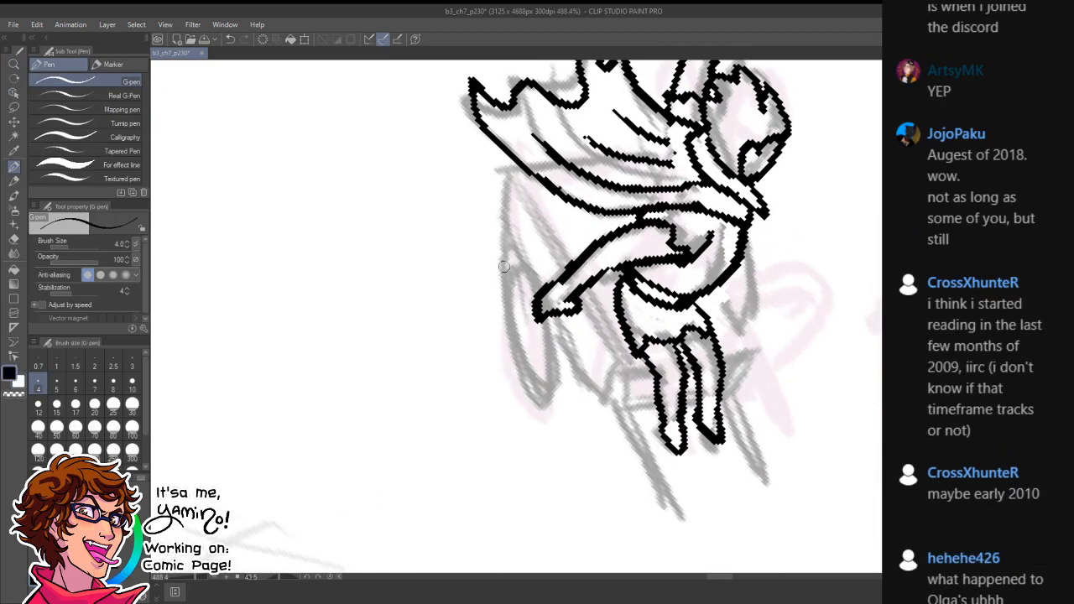
mouse_move(504, 267)
mouse_down()
mouse_move(535, 274)
mouse_move(507, 276)
mouse_move(563, 416)
mouse_up()
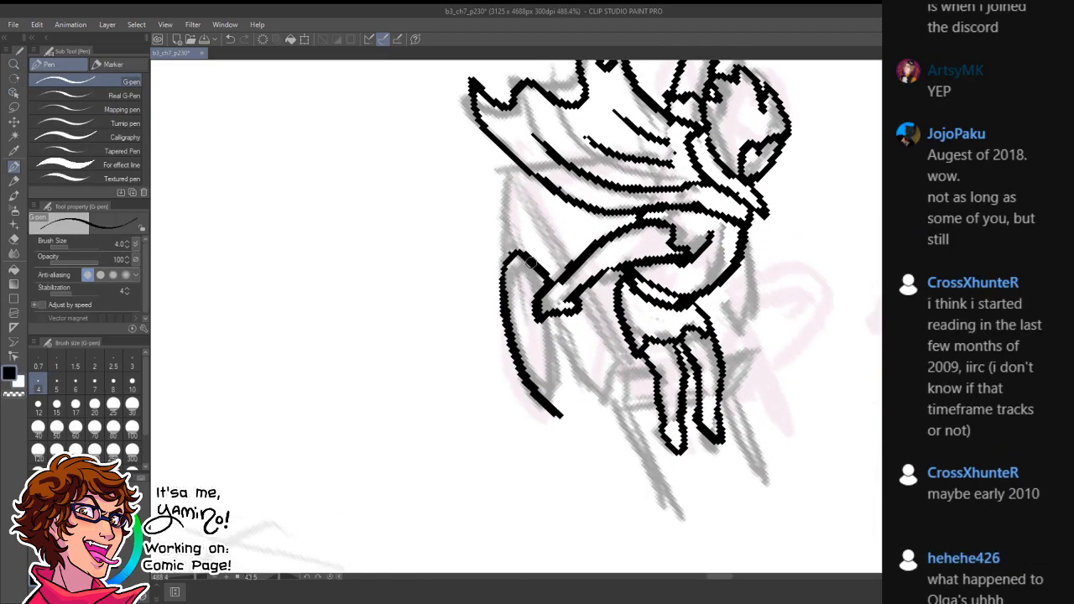
drag(564, 312, 552, 409)
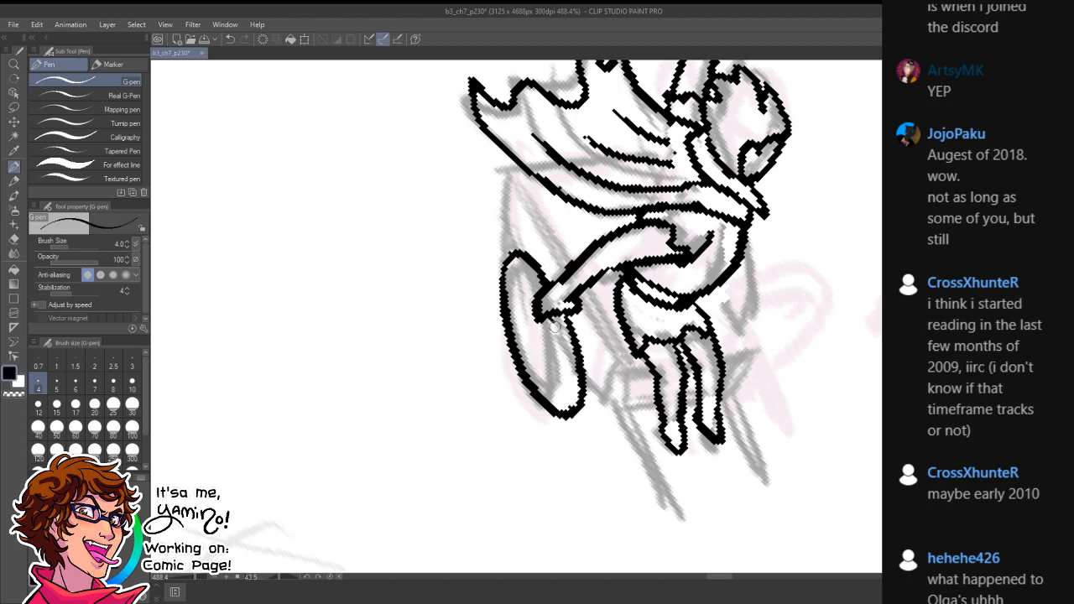
drag(554, 328, 563, 406)
- Ink the near side and lower edge of the cart between the wheel and the tiny figure's legs
mouse_move(506, 257)
mouse_down()
mouse_move(595, 346)
mouse_move(597, 308)
mouse_move(583, 284)
mouse_move(620, 377)
mouse_move(590, 366)
mouse_move(606, 411)
mouse_up()
mouse_move(620, 363)
mouse_down()
mouse_move(629, 396)
mouse_move(652, 395)
mouse_move(630, 414)
mouse_move(610, 413)
mouse_move(656, 404)
mouse_move(636, 392)
mouse_move(630, 404)
mouse_move(647, 405)
mouse_move(635, 396)
mouse_move(699, 387)
mouse_up()
key(ctrl+z)
key(ctrl+z)
key(c)
key(c)
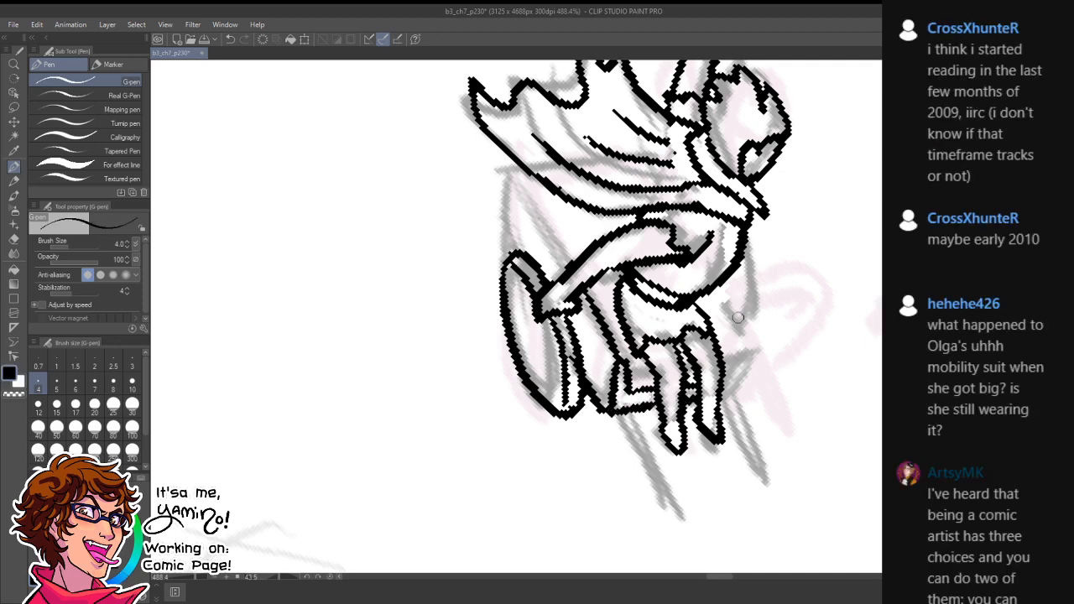
- Ink the angular far side of the cart beyond the tiny figure's legs
drag(724, 277, 766, 350)
mouse_move(718, 290)
mouse_down()
mouse_move(757, 345)
mouse_move(719, 379)
mouse_up()
drag(764, 348, 724, 403)
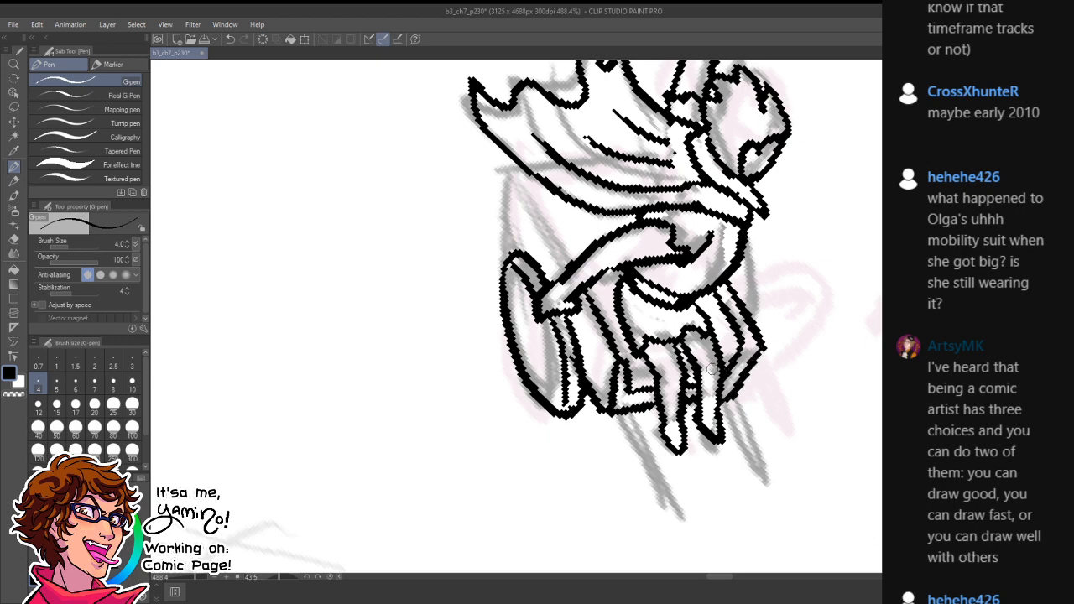
- Erase the cart's near side rail beside the tiny figure's hip and redraw it as a cleaner double line
key(c)
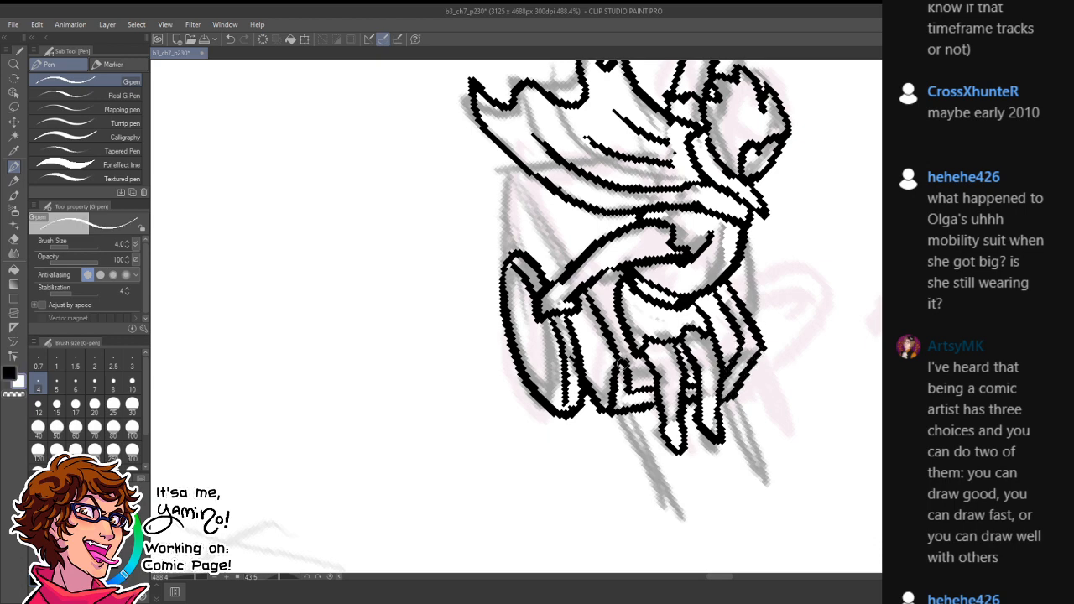
drag(622, 363, 621, 374)
drag(591, 294, 620, 358)
key(c)
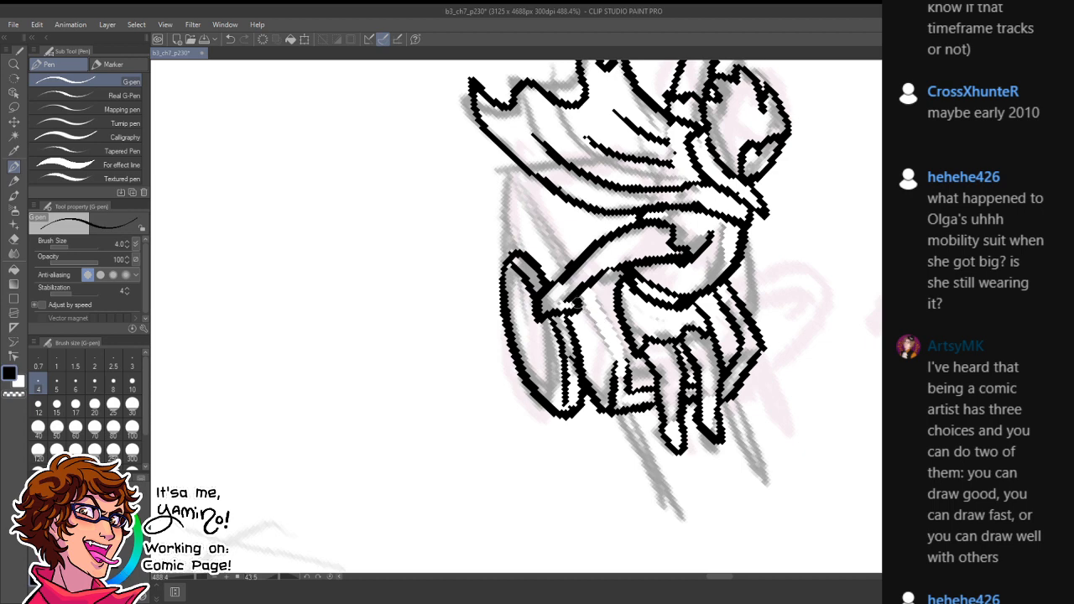
drag(576, 301, 622, 366)
key(ctrl+z)
mouse_move(579, 301)
mouse_down()
mouse_move(603, 328)
mouse_move(587, 283)
mouse_move(622, 357)
mouse_up()
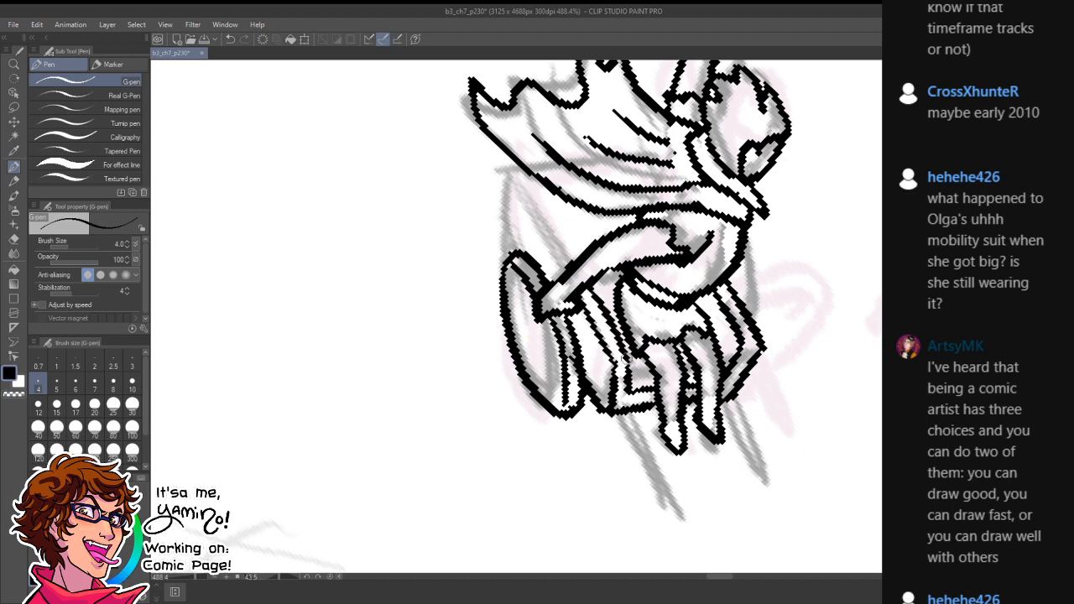
key(ctrl+z)
drag(591, 291, 619, 369)
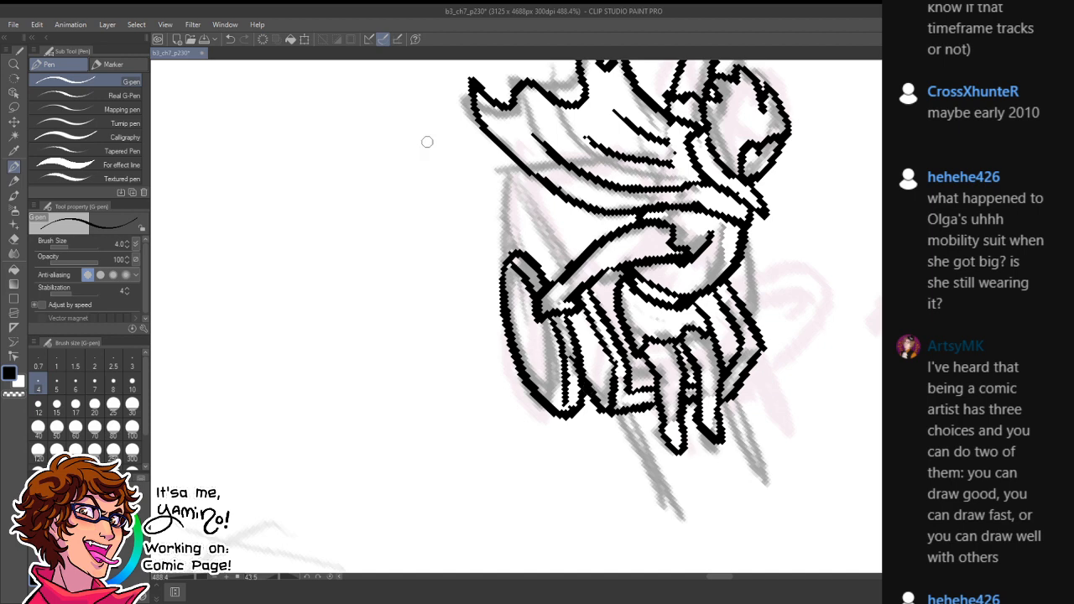
- Ink the slanted cart post rising from behind the lowered arm to the cape, with its capped upper end
drag(519, 195, 567, 271)
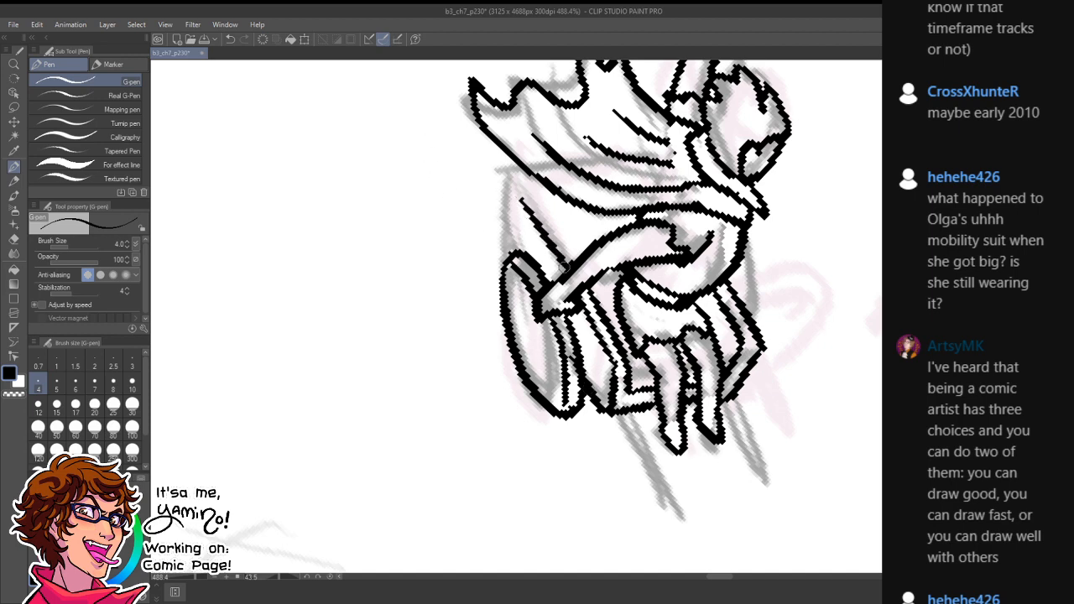
key(ctrl+z)
drag(519, 188, 564, 272)
drag(533, 186, 571, 258)
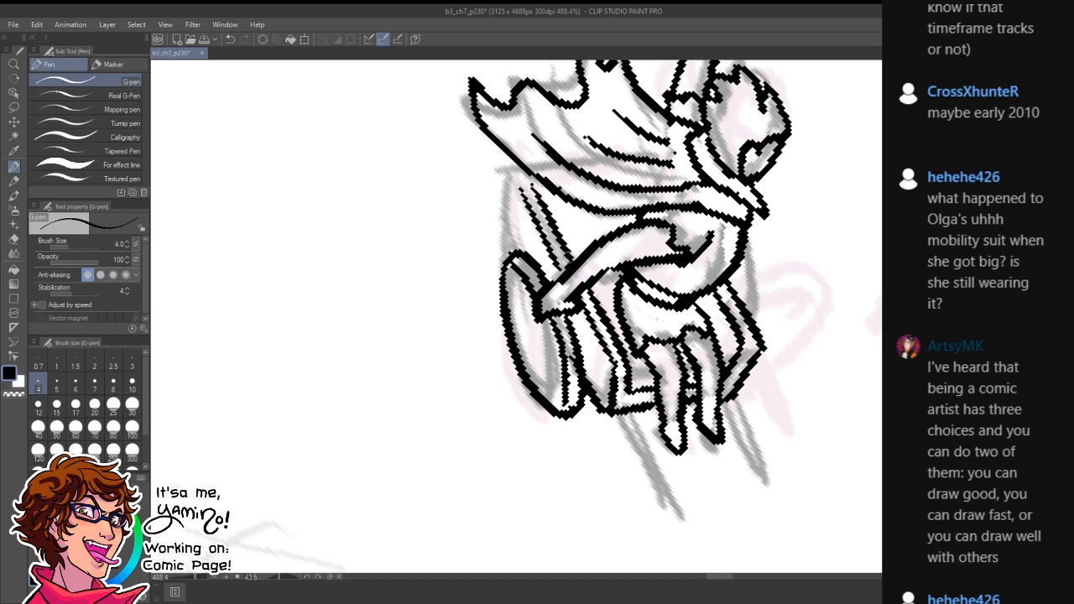
drag(520, 188, 546, 182)
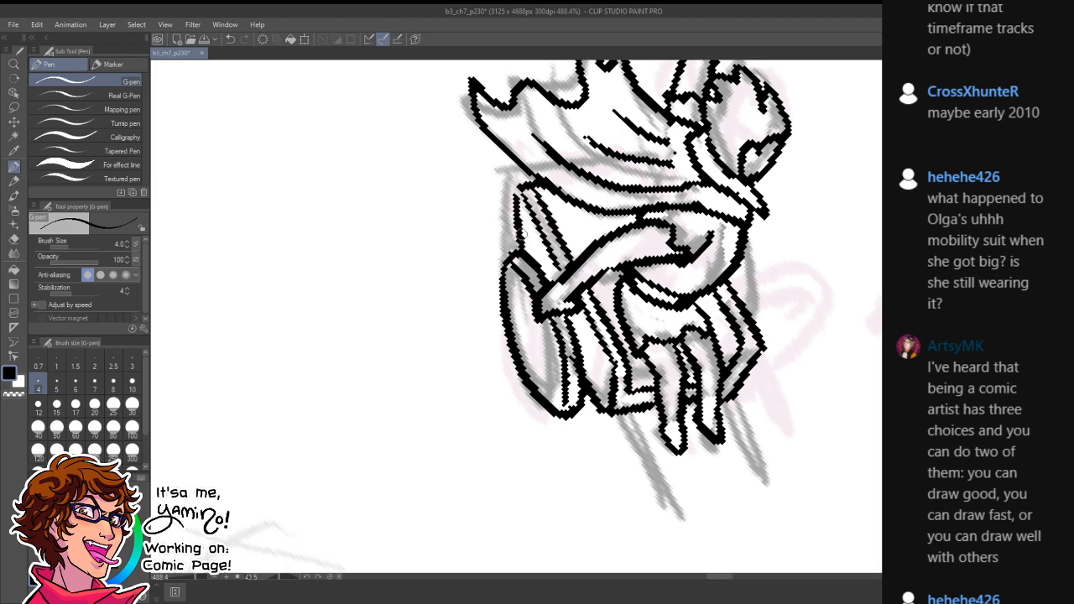
- Ink the two slanted cart handles extending below the cart on either side of the tiny figure's legs
key(ctrl+space)
drag(594, 229, 544, 215)
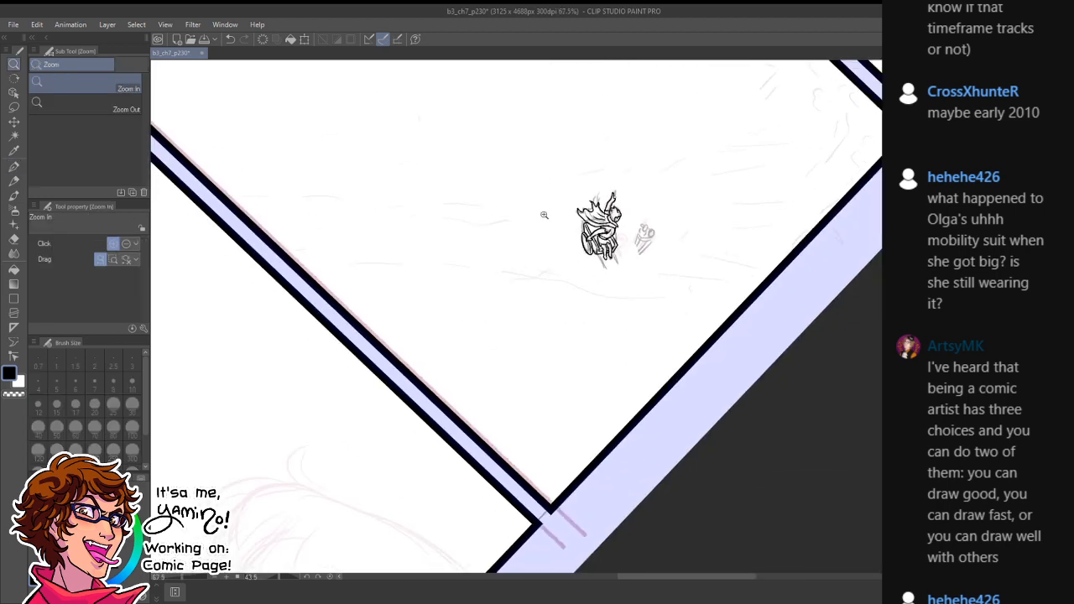
mouse_move(586, 255)
mouse_down()
mouse_move(635, 276)
mouse_move(668, 309)
mouse_move(642, 264)
mouse_move(660, 319)
mouse_move(632, 253)
mouse_up()
key(ctrl+z)
key(x)
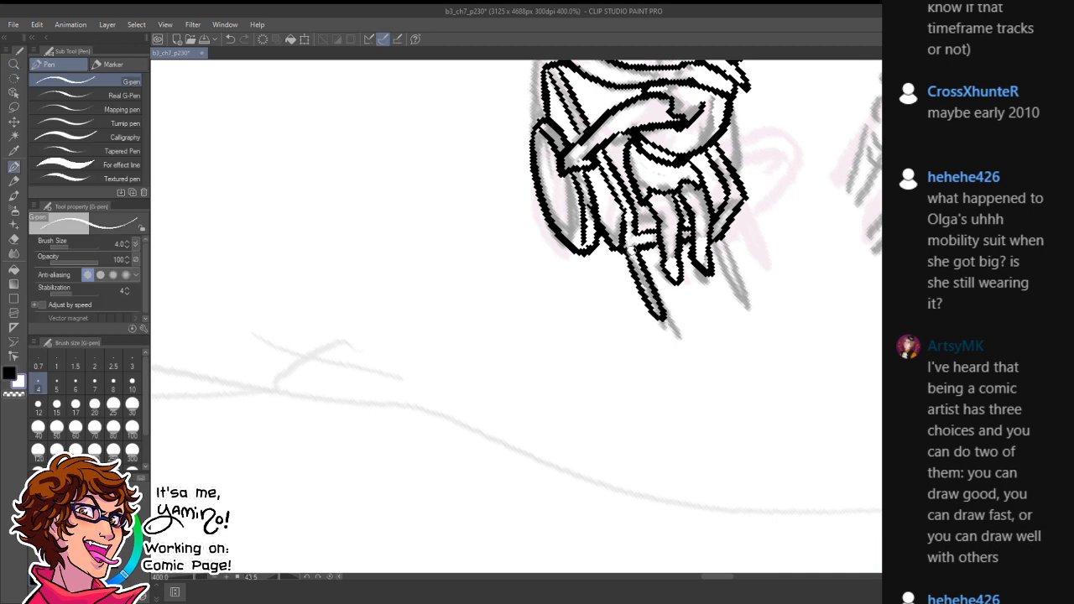
key(x)
mouse_move(712, 240)
mouse_down()
mouse_move(748, 298)
mouse_move(719, 231)
mouse_move(723, 246)
mouse_move(724, 236)
mouse_move(705, 267)
mouse_up()
key(ctrl+z)
key(x)
- Open the earlier page b3_ch6_p199.png, examine the giant's forearms and cart up close, and close it
key(ctrl+space)
key(shift+space)
drag(775, 178, 627, 127)
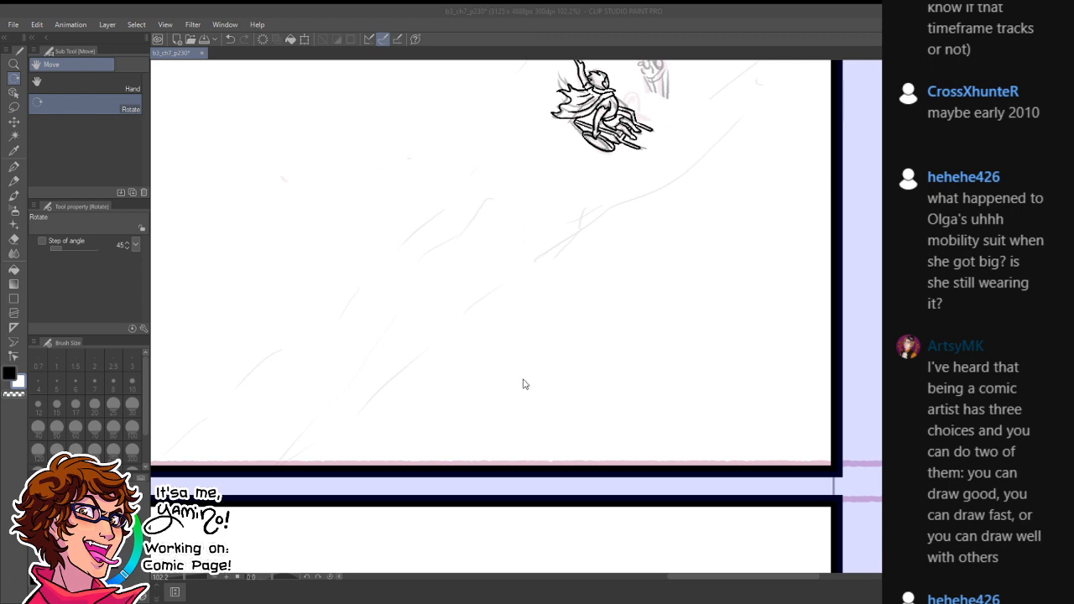
double_click(641, 318)
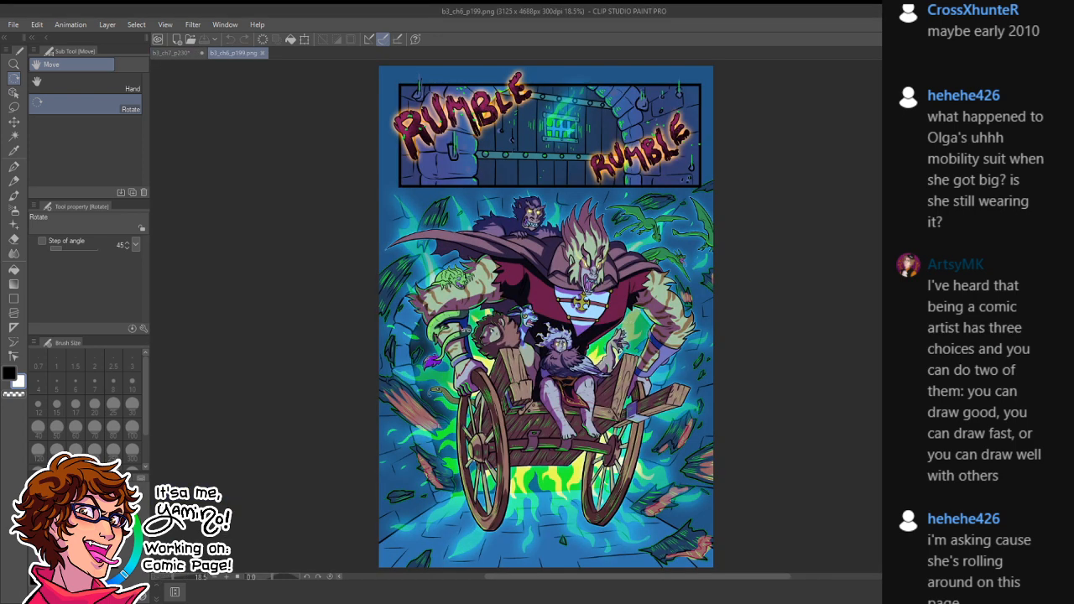
drag(435, 426, 490, 327)
key(ctrl+space)
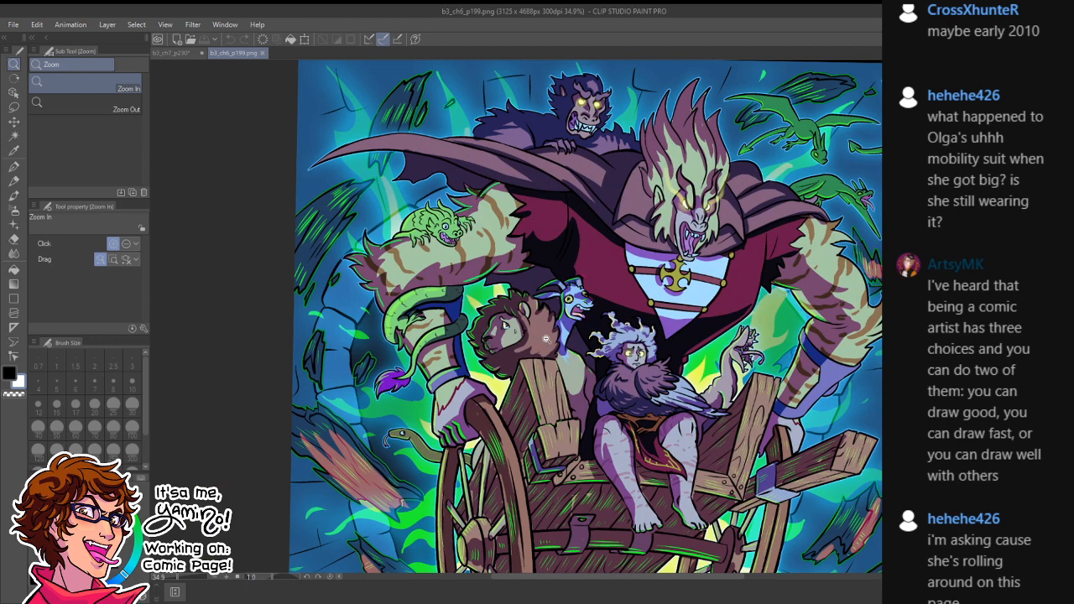
key(shift+space)
double_click(537, 314)
key(ctrl+space)
drag(550, 320, 529, 338)
key(ctrl+w)
- Set the G-pen size to 8 and ink the bracer's elbow edge across the caped giant's left-side forearm in the first panel
drag(566, 290, 702, 460)
drag(606, 294, 667, 433)
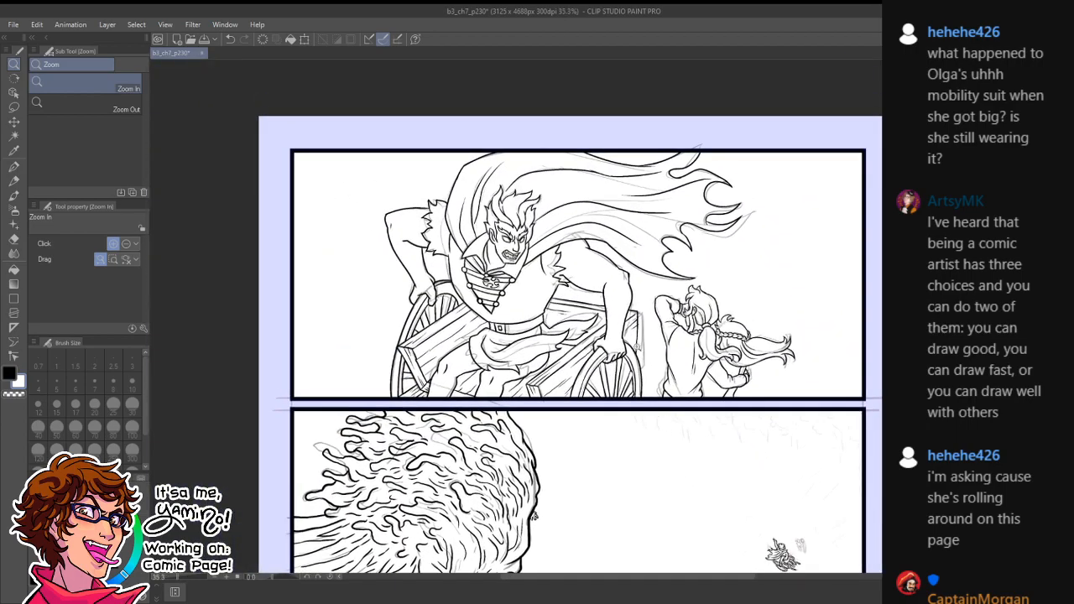
key(shift+space)
drag(419, 243, 606, 206)
key(ctrl+space)
drag(592, 147, 609, 145)
key(bracketright)
key(bracketright)
key(bracketright)
key(bracketright)
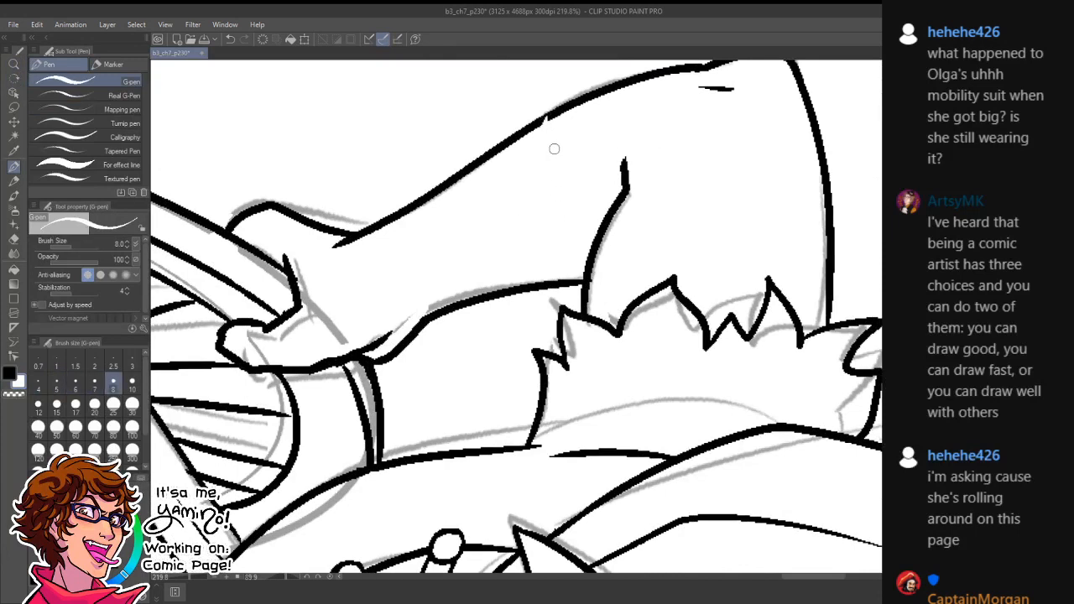
mouse_move(544, 122)
mouse_down()
mouse_move(553, 215)
mouse_move(585, 238)
mouse_up()
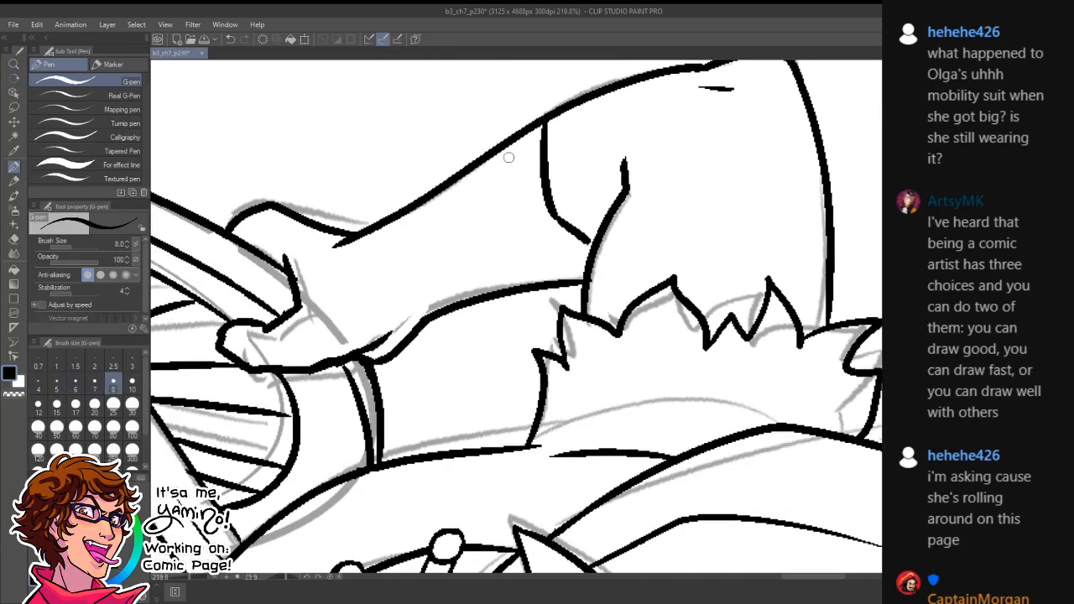
- Ink the bent elbow end and the long side of the inset panel on the left-side bracer
mouse_move(507, 144)
mouse_down()
mouse_move(528, 245)
mouse_move(511, 269)
mouse_up()
key(ctrl+z)
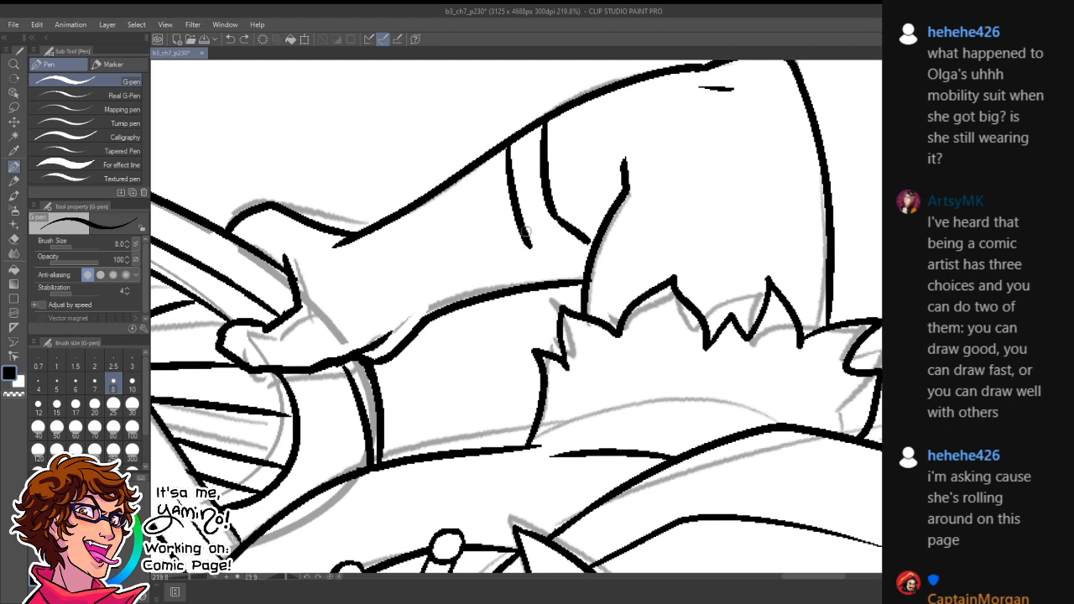
mouse_move(520, 217)
mouse_down()
mouse_move(504, 263)
mouse_move(532, 240)
mouse_up()
key(x)
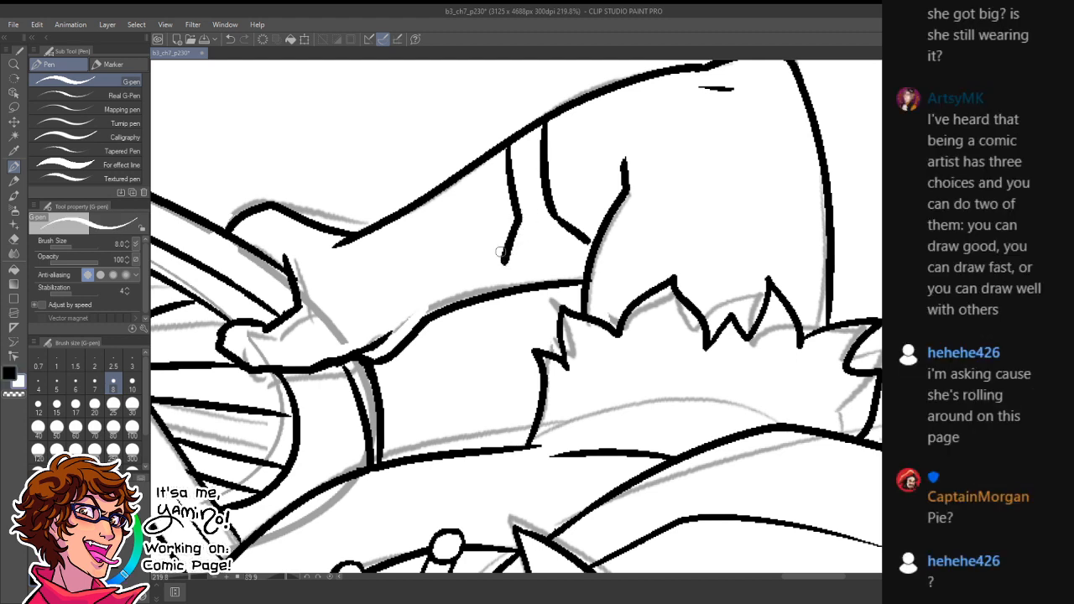
key(x)
drag(378, 299, 496, 256)
key(ctrl+z)
drag(394, 291, 510, 242)
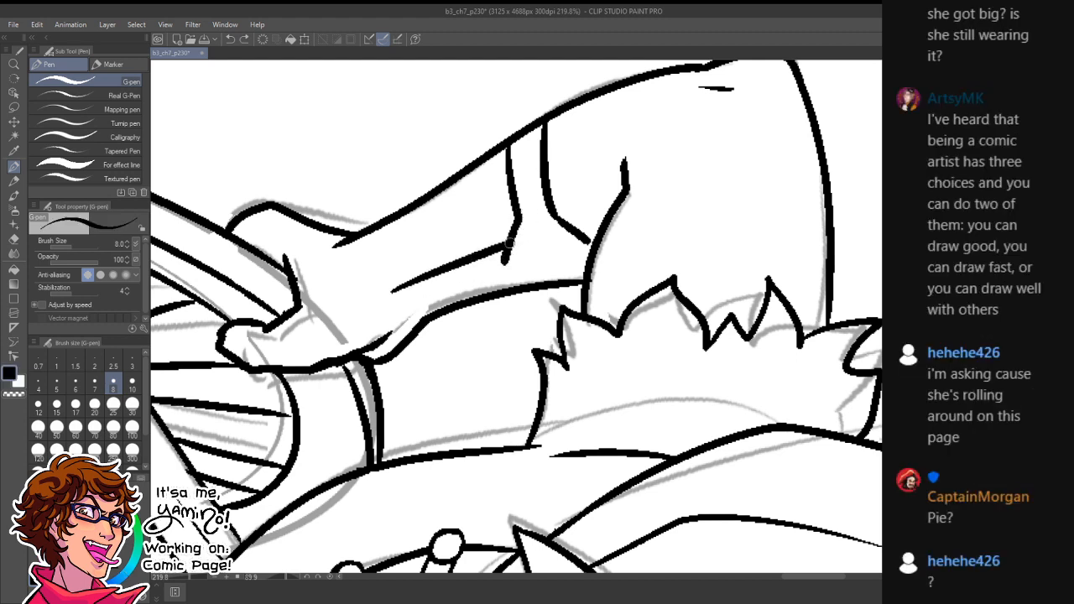
- Ink the bracer's curved wrist cuff, clean the line overshoots, and raise the cuff slightly beyond the arm's contour
mouse_move(383, 224)
mouse_down()
mouse_move(401, 291)
mouse_move(438, 319)
mouse_up()
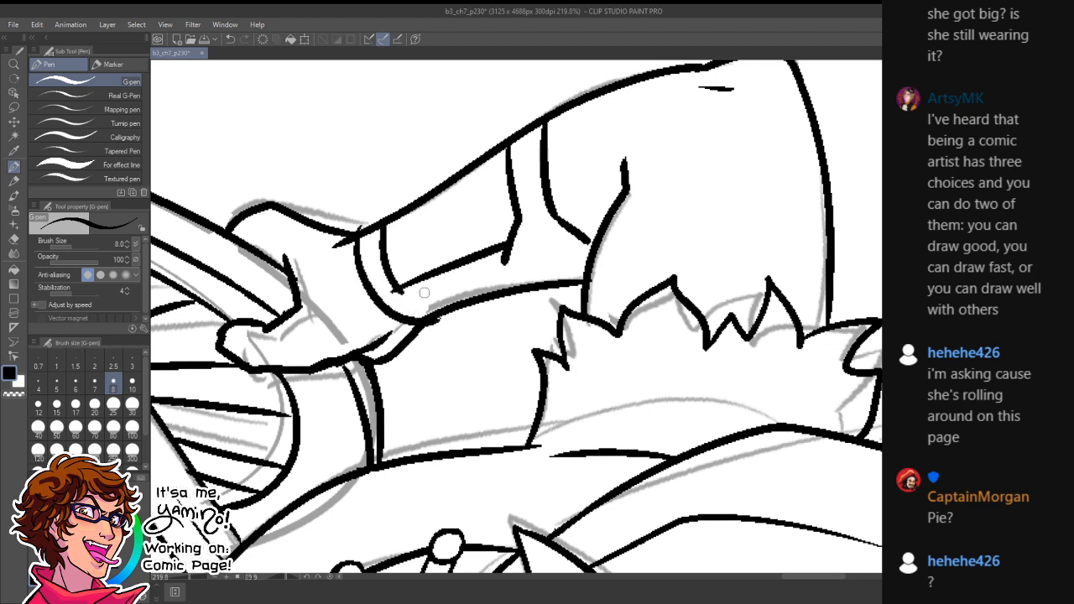
key(ctrl+z)
key(ctrl+z)
drag(394, 221, 417, 287)
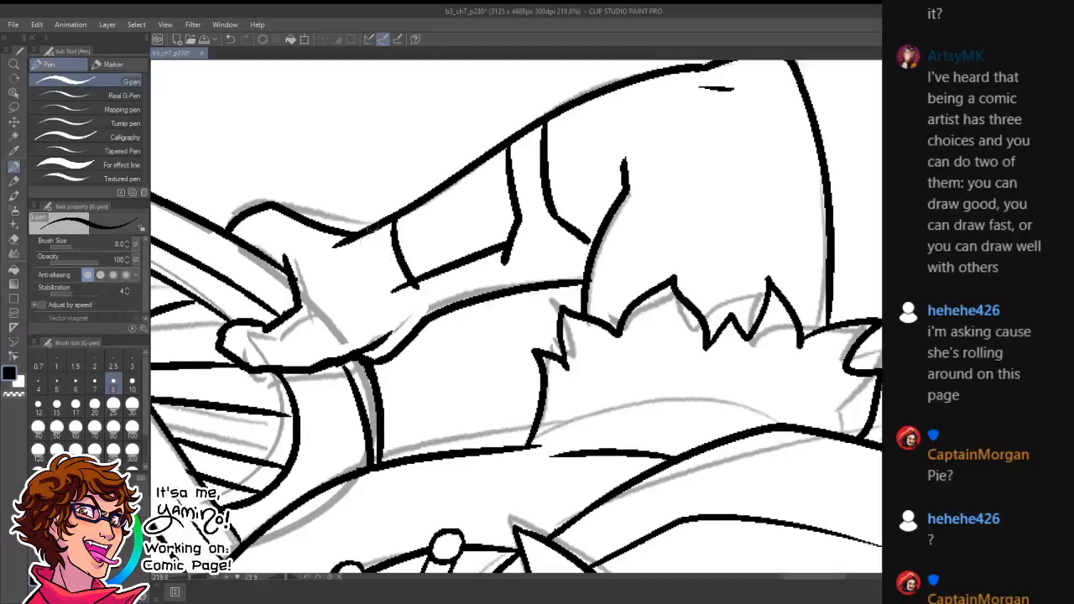
drag(367, 233, 423, 324)
key(x)
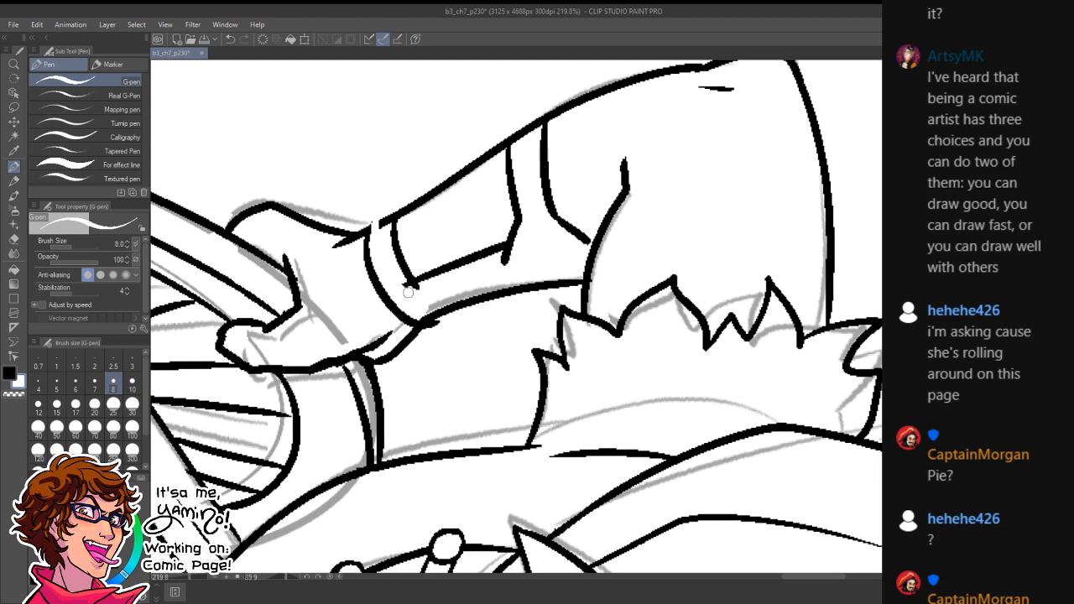
mouse_move(411, 290)
mouse_down()
mouse_move(517, 257)
mouse_move(480, 263)
mouse_up()
mouse_move(380, 220)
mouse_down()
mouse_move(367, 245)
mouse_move(371, 220)
mouse_move(407, 198)
mouse_up()
key(x)
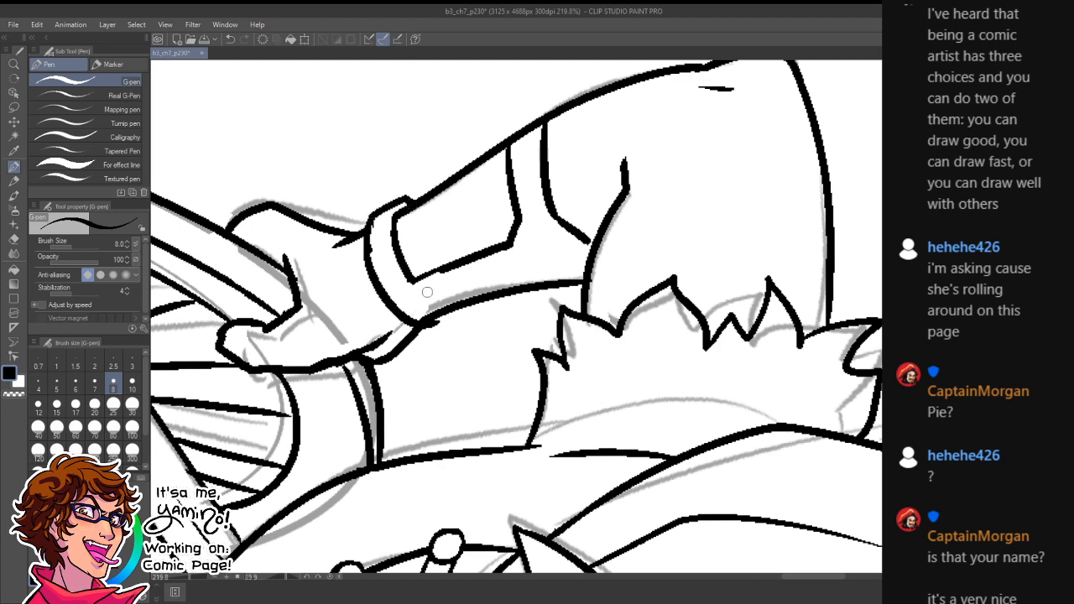
- Erase the underside of the braced forearm, redraw it as a fuller curve, and join the elbow edge to the arm line
key(x)
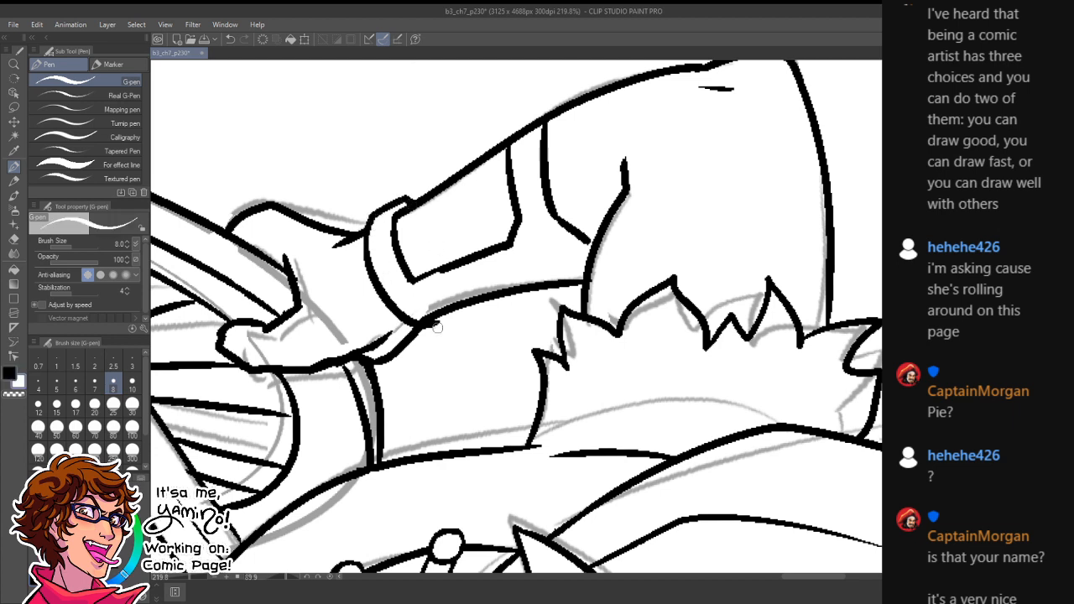
mouse_move(436, 327)
mouse_down()
mouse_move(488, 294)
mouse_move(577, 281)
mouse_move(505, 296)
mouse_move(501, 311)
mouse_up()
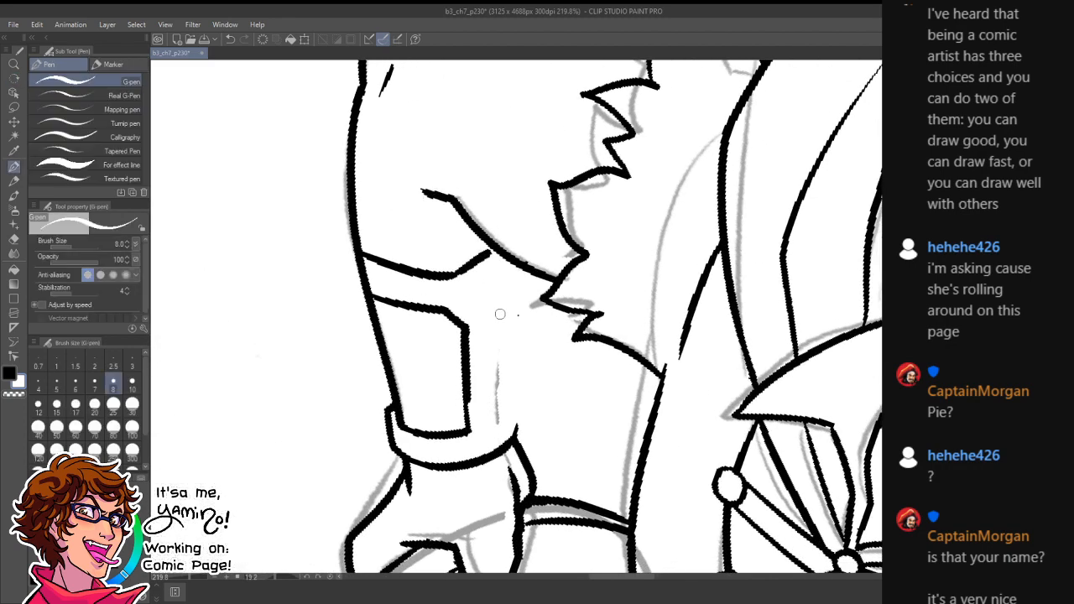
drag(512, 260, 503, 422)
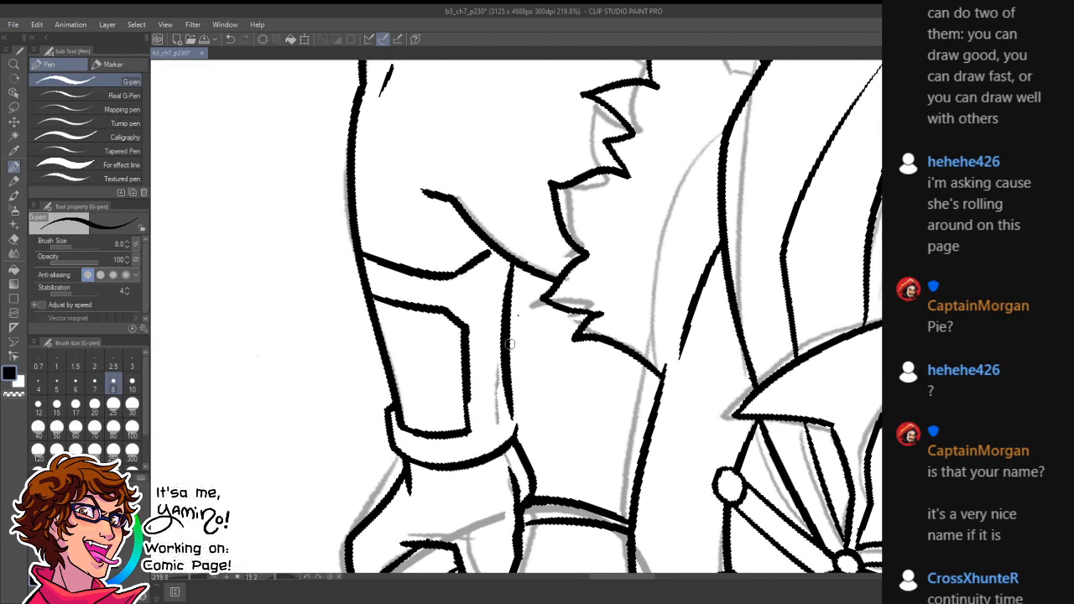
drag(508, 344, 514, 435)
key(x)
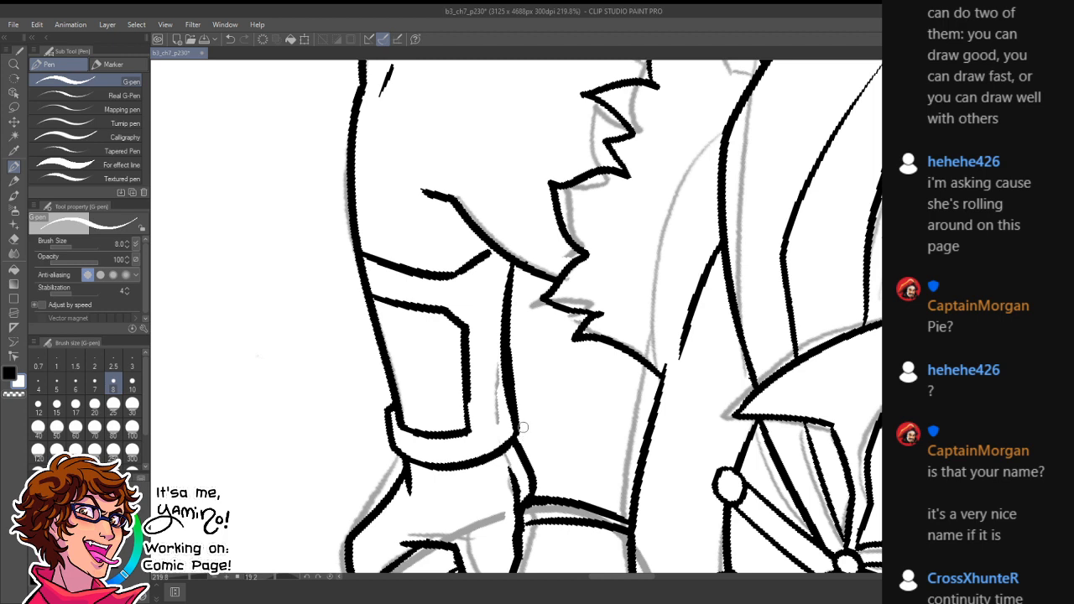
key(x)
drag(495, 251, 476, 262)
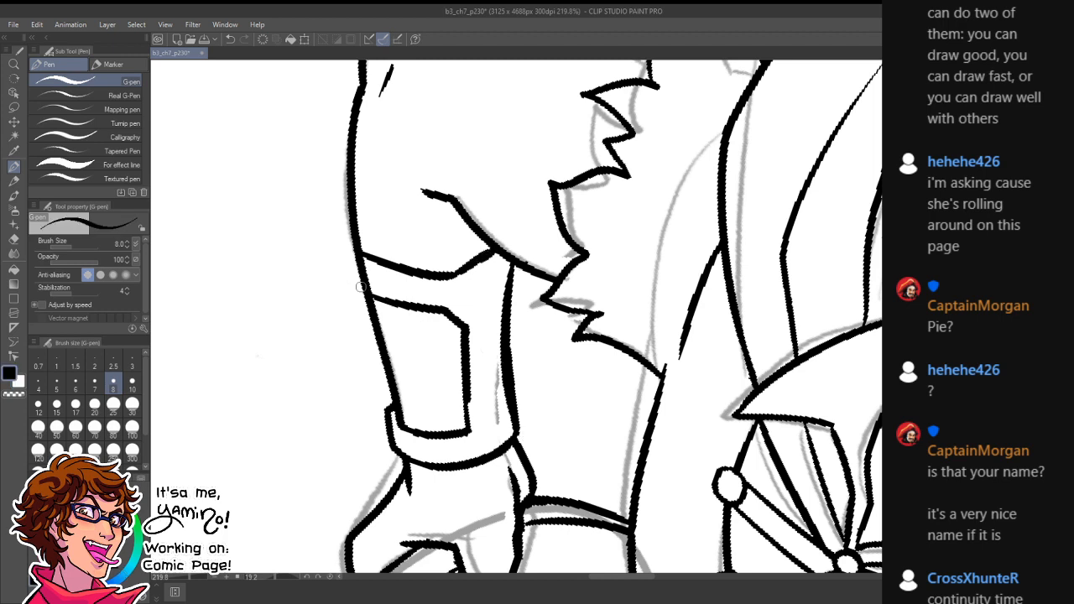
- Redraw the left-side bracer's elbow band so it protrudes past the arm's contour, and repair the adjoining inset panel corner
mouse_move(354, 250)
mouse_down()
mouse_move(361, 290)
mouse_move(373, 302)
mouse_move(349, 242)
mouse_move(376, 302)
mouse_up()
key(x)
key(x)
key(shift+space)
mouse_move(588, 193)
mouse_down()
mouse_move(649, 263)
mouse_move(663, 364)
mouse_up()
key(x)
drag(588, 120, 563, 173)
key(x)
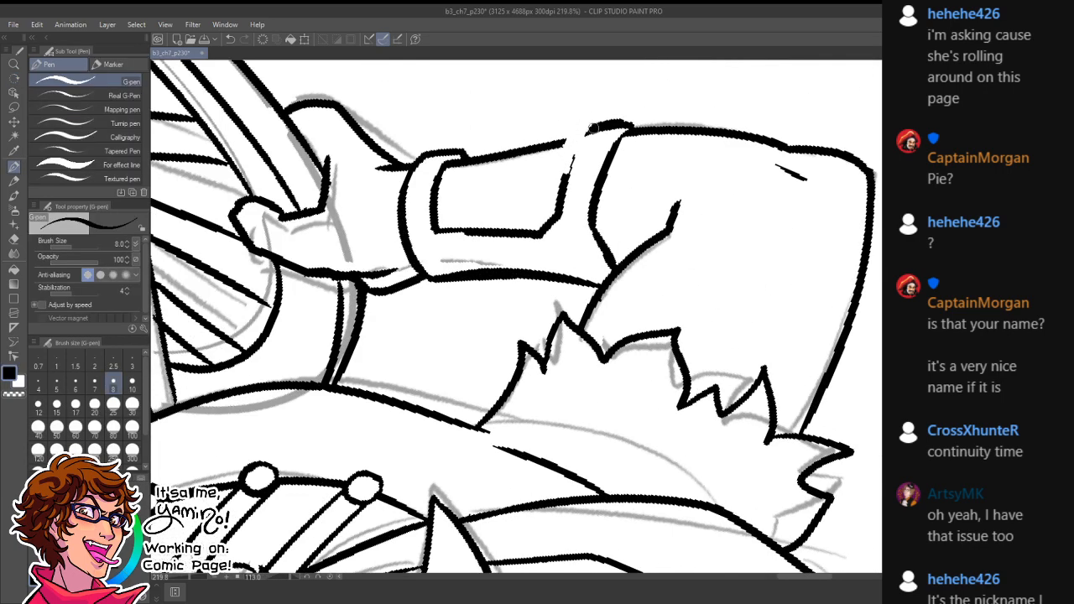
drag(592, 122, 565, 189)
drag(561, 142, 578, 140)
- Ink the elbow edge and the bent inset panel edge of a matching bracer on the giant's right-side forearm
key(ctrl+space)
drag(583, 181, 445, 181)
key(shift+space)
drag(653, 139, 385, 180)
double_click(496, 258)
key(ctrl+space)
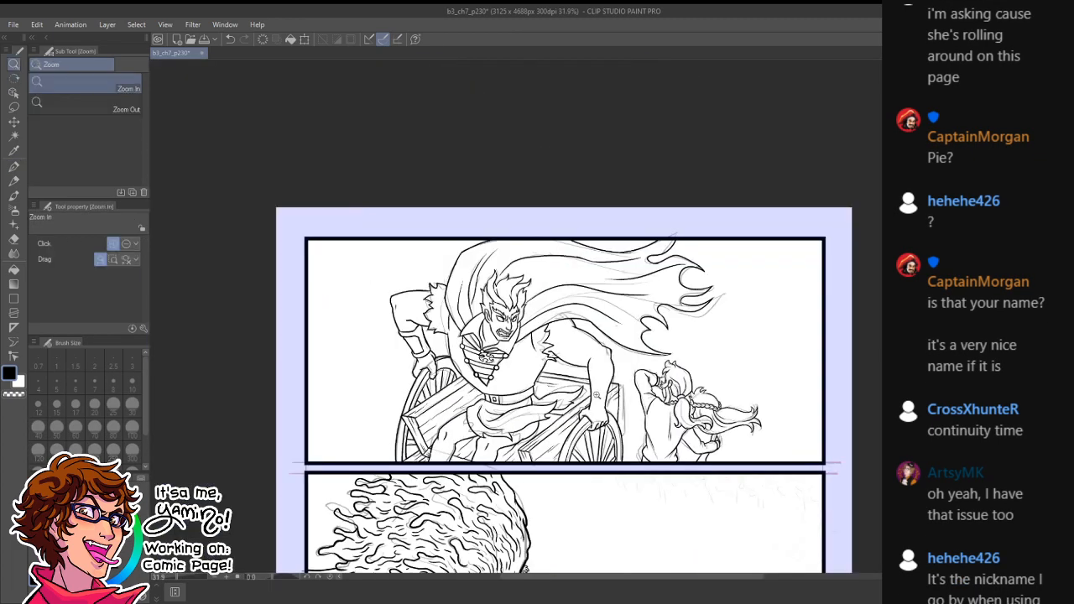
drag(587, 388, 654, 343)
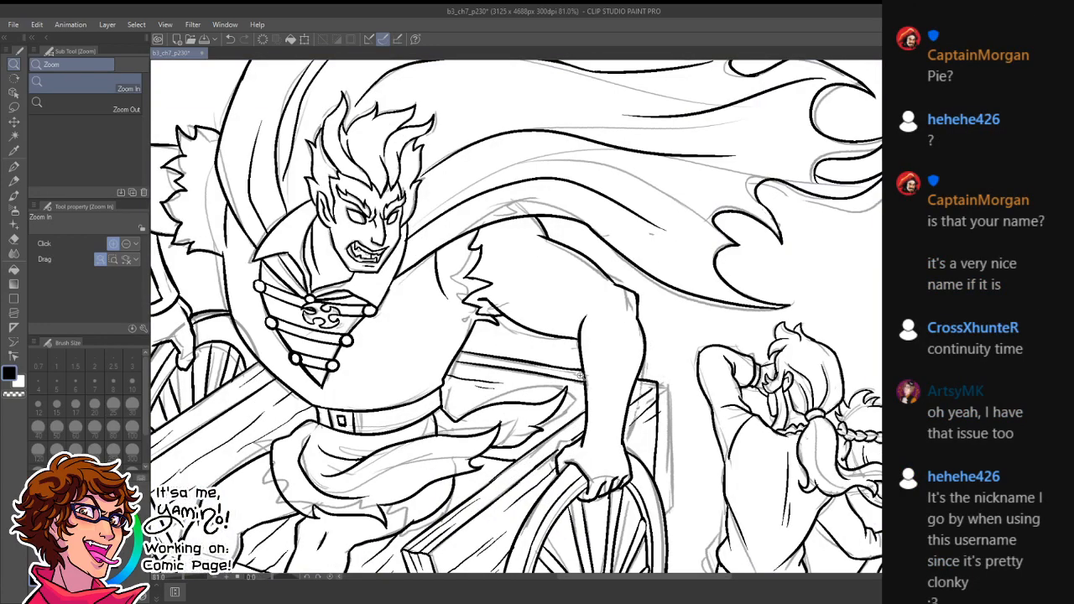
drag(583, 380, 630, 302)
key(shift+space)
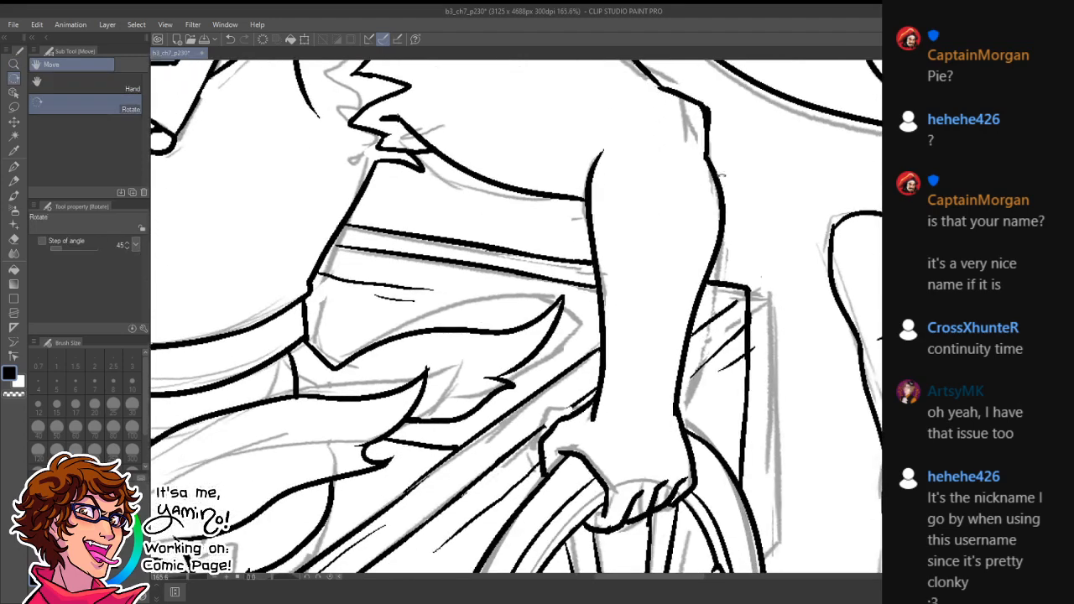
drag(685, 228, 447, 168)
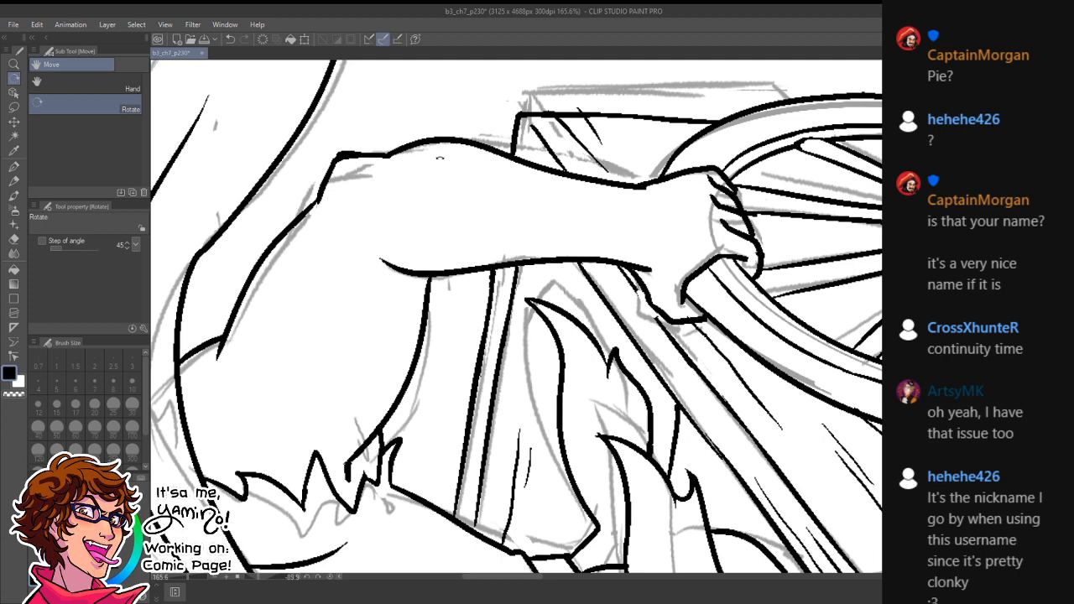
drag(634, 284, 720, 310)
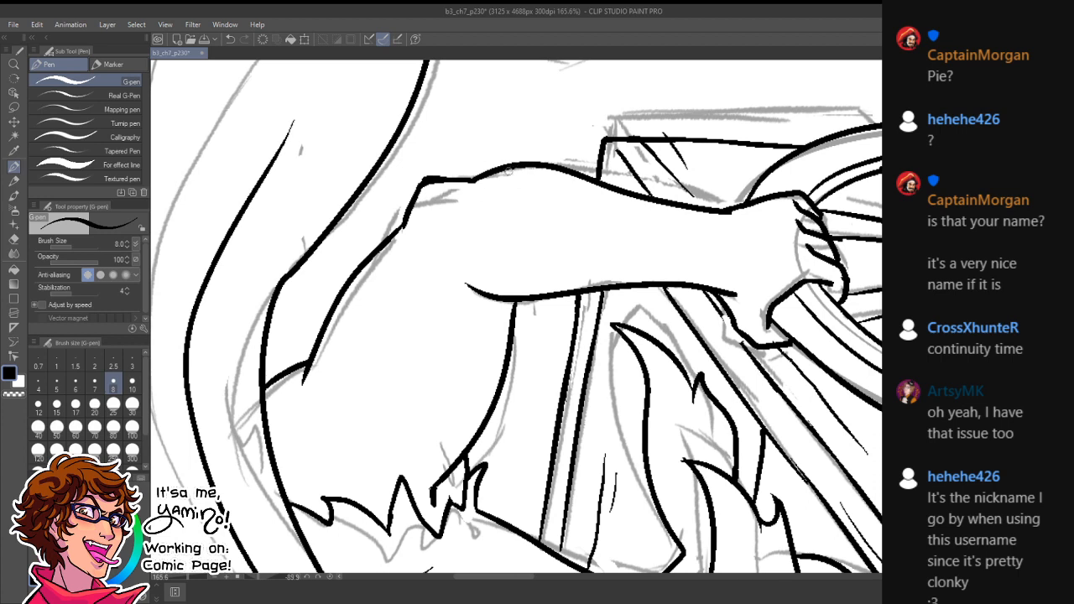
drag(507, 170, 498, 247)
mouse_move(548, 168)
mouse_down()
mouse_move(539, 245)
mouse_move(568, 274)
mouse_up()
drag(497, 243, 494, 277)
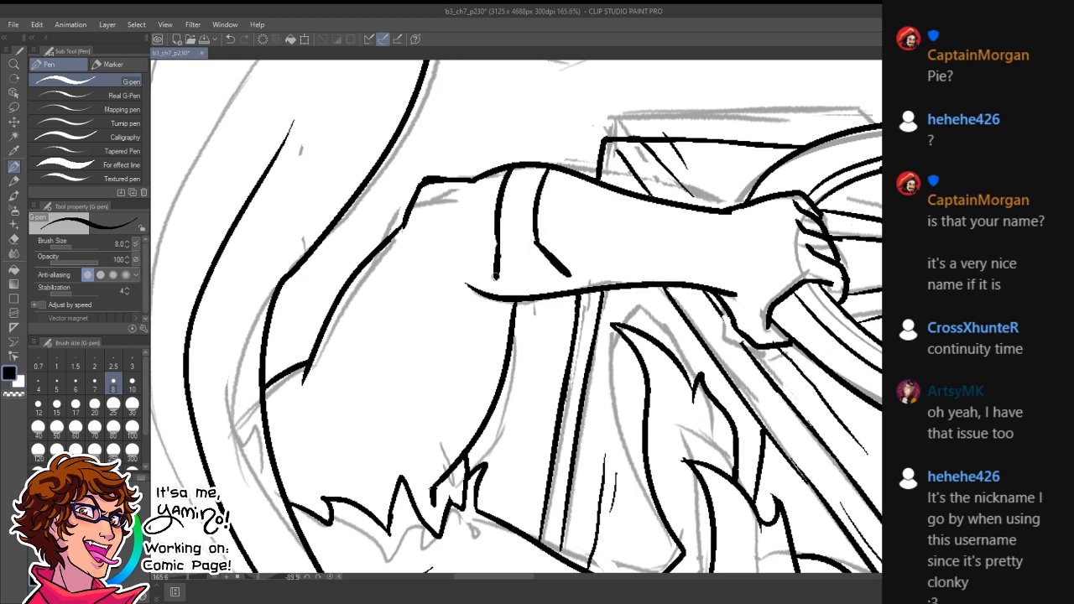
key(ctrl+z)
- Ink the right-side bracer's wrist cuff lines and the long side of its inset panel
drag(690, 209, 677, 271)
mouse_move(723, 212)
mouse_down()
mouse_move(714, 325)
mouse_move(584, 503)
mouse_move(558, 440)
mouse_up()
key(r)
key(p)
drag(564, 267, 591, 378)
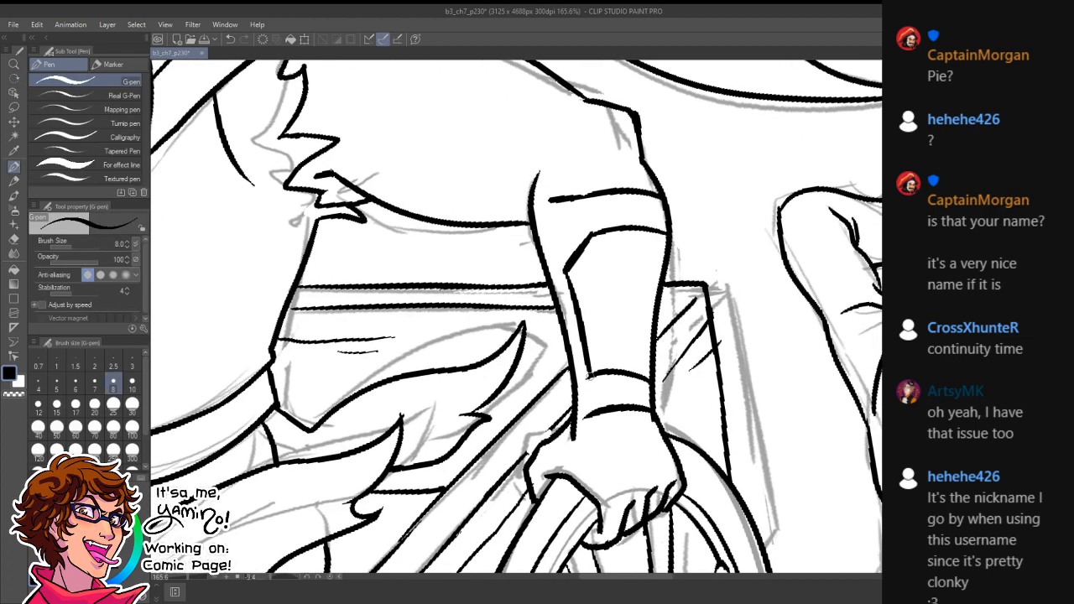
- Redraw the inner contour of the right-side forearm farther out as the bracer's edge and erase the old arm line
key(r)
mouse_move(561, 201)
mouse_down()
mouse_move(529, 203)
mouse_move(433, 277)
mouse_move(571, 225)
mouse_move(596, 229)
mouse_move(558, 206)
mouse_move(552, 306)
mouse_up()
key(p)
key(r)
key(p)
key(r)
key(p)
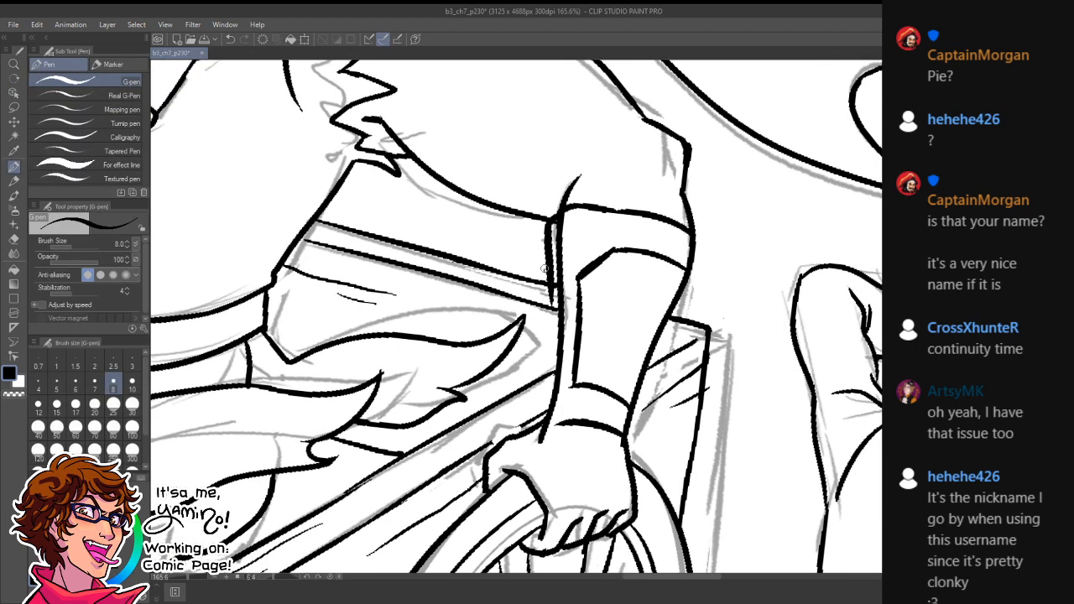
drag(545, 269, 543, 425)
mouse_move(545, 425)
mouse_down()
mouse_move(557, 422)
mouse_move(556, 378)
mouse_up()
key(c)
mouse_move(553, 377)
mouse_down()
mouse_move(565, 217)
mouse_move(542, 425)
mouse_up()
key(x)
key(x)
key(x)
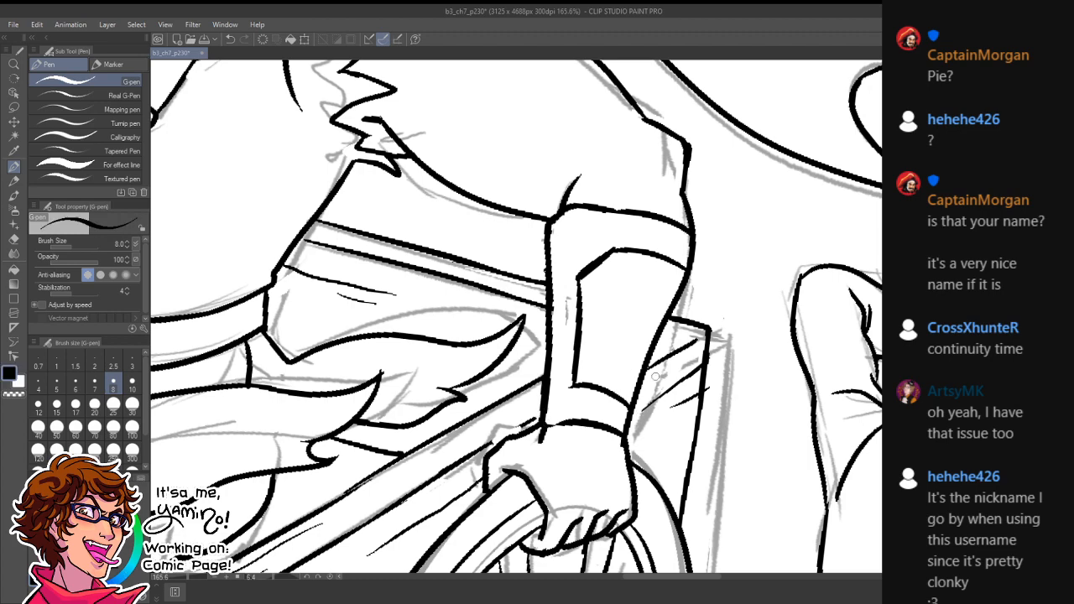
- Clean the right-side bracer's inset panel corners and raise its wrist cuff above the forearm's contour
key(r)
mouse_move(655, 377)
mouse_down()
mouse_move(638, 225)
mouse_move(571, 174)
mouse_up()
key(x)
mouse_move(615, 269)
mouse_down()
mouse_move(612, 277)
mouse_move(629, 231)
mouse_move(618, 287)
mouse_move(602, 287)
mouse_up()
key(x)
key(x)
key(x)
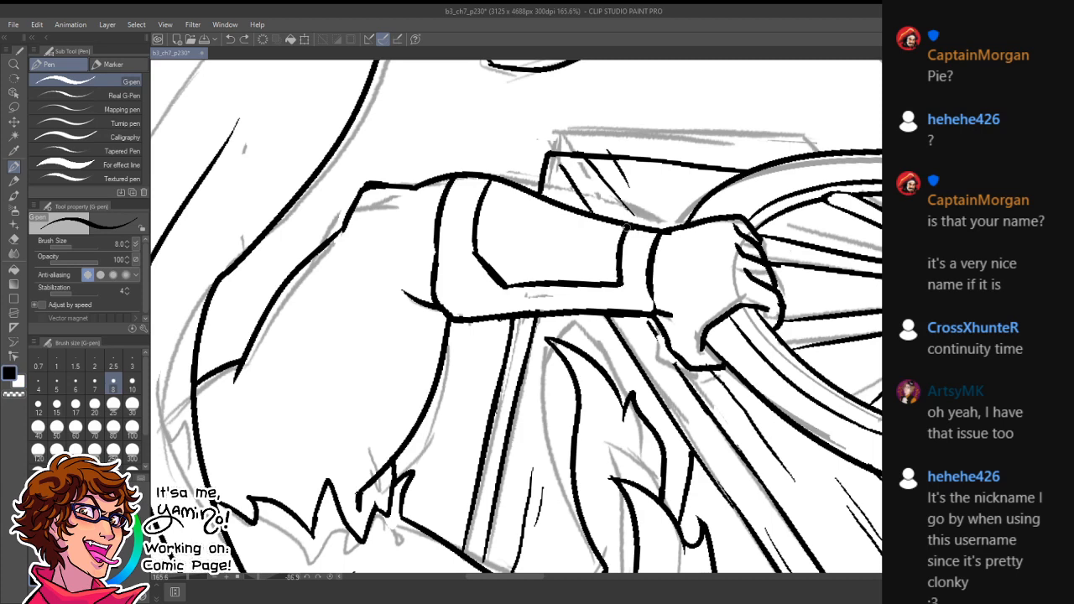
key(x)
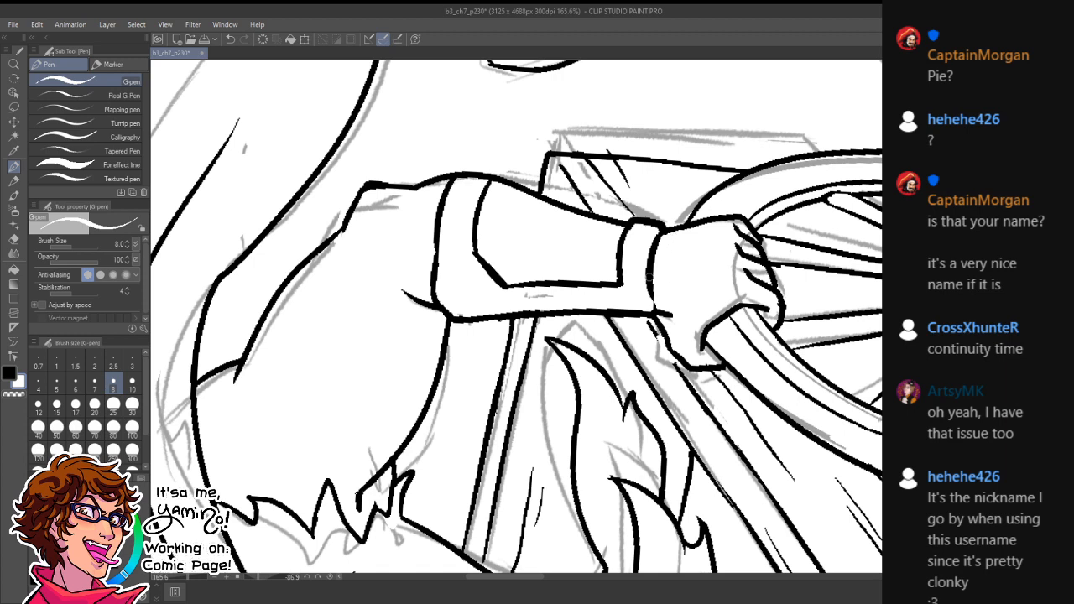
- Raise the right-side bracer's elbow band above the arm's contour and ink trim lines alongside its elbow and wrist edges
key(x)
drag(648, 265, 653, 309)
key(x)
key(x)
key(x)
key(r)
key(x)
mouse_move(475, 166)
mouse_down()
mouse_move(459, 188)
mouse_move(464, 175)
mouse_move(497, 175)
mouse_move(460, 249)
mouse_move(495, 291)
mouse_up()
key(x)
key(x)
drag(646, 225, 650, 308)
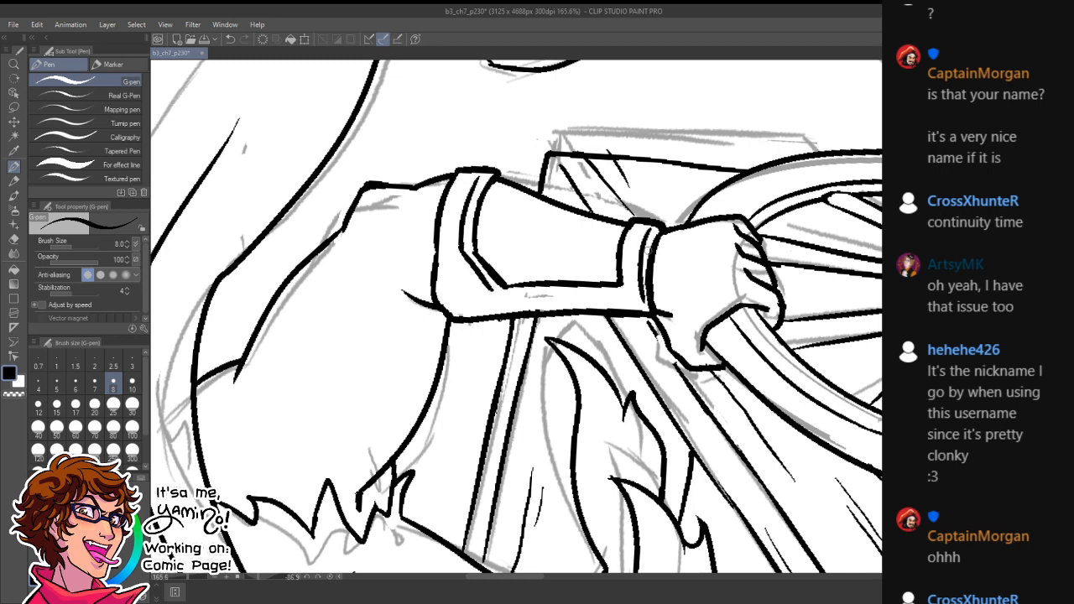
key(ctrl+z)
mouse_move(653, 228)
mouse_down()
mouse_move(642, 306)
mouse_move(537, 298)
mouse_up()
- Ink trim lines alongside the elbow and wrist edges of the giant's left-side bracer
key(ctrl+space)
key(shift+space)
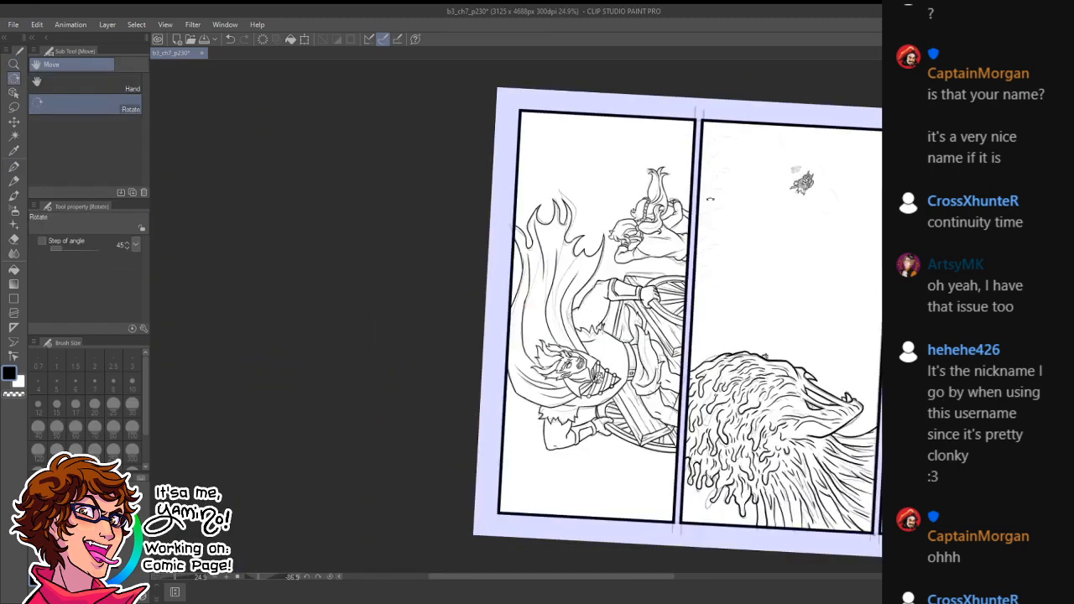
drag(710, 199, 697, 413)
key(ctrl+space)
drag(427, 355, 539, 355)
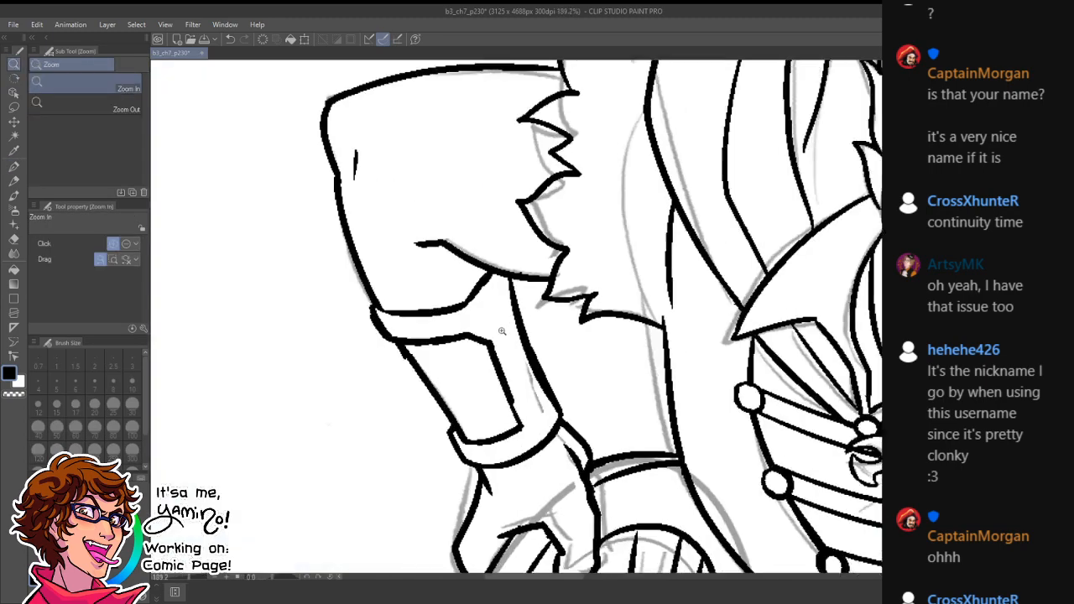
key(shift+space)
drag(555, 225, 628, 411)
mouse_move(654, 210)
mouse_down()
mouse_move(603, 258)
mouse_move(606, 319)
mouse_up()
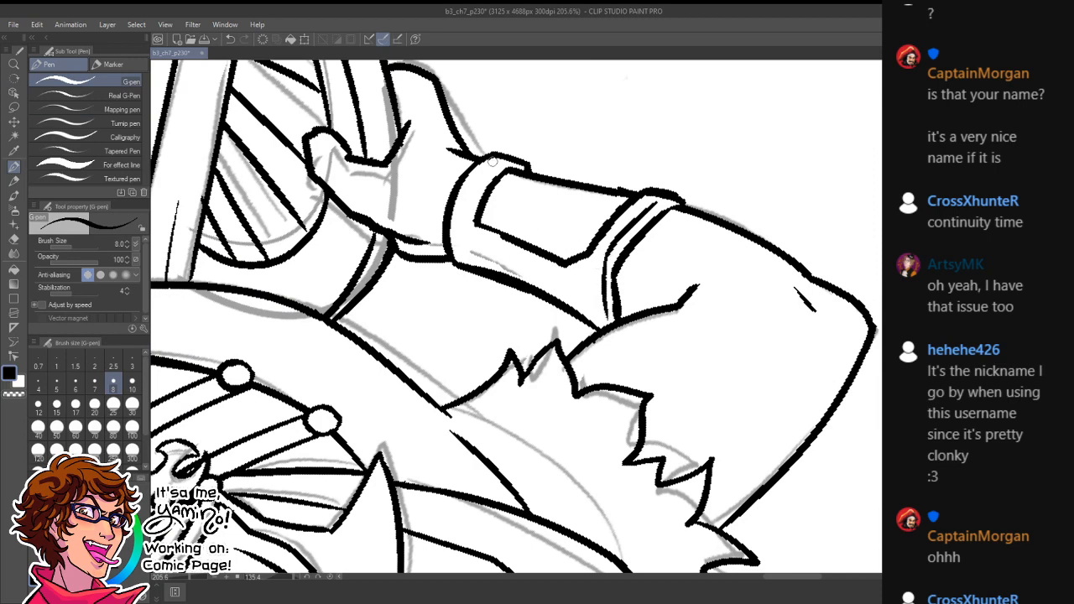
drag(493, 162, 465, 225)
- Ink a trim line along the long inner side of the right-side bracer, beside its inset panel
key(ctrl+space)
drag(551, 204, 457, 204)
key(shift+space)
drag(594, 136, 495, 321)
drag(735, 336, 611, 457)
key(ctrl+space)
drag(666, 394, 705, 395)
drag(663, 364, 756, 364)
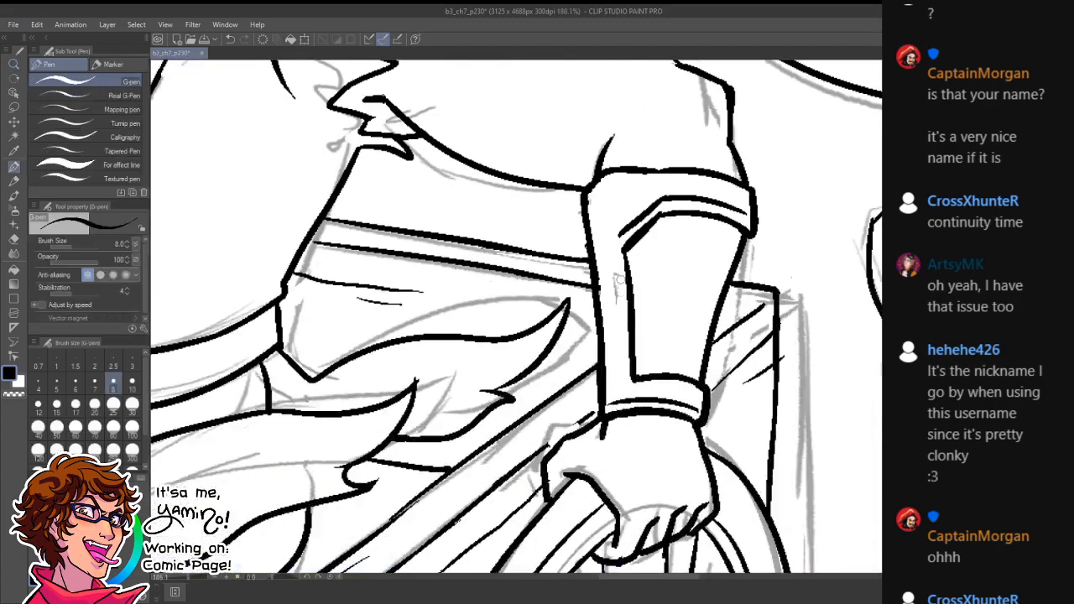
drag(615, 242, 623, 374)
- Review the page's panels and save the file
key(ctrl+space)
drag(646, 322, 599, 345)
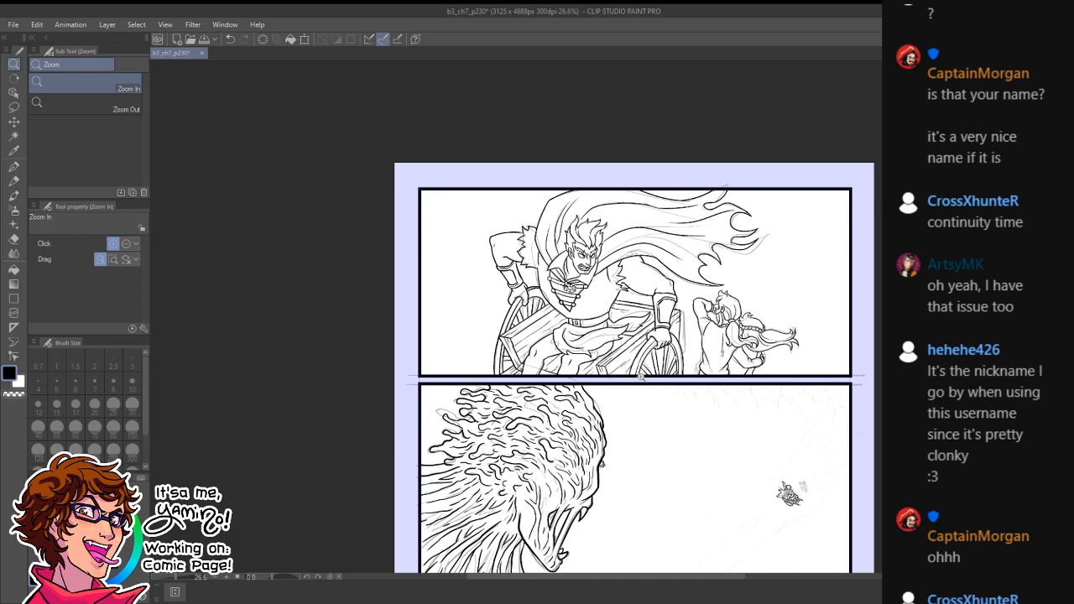
scroll(647, 377, down, 4)
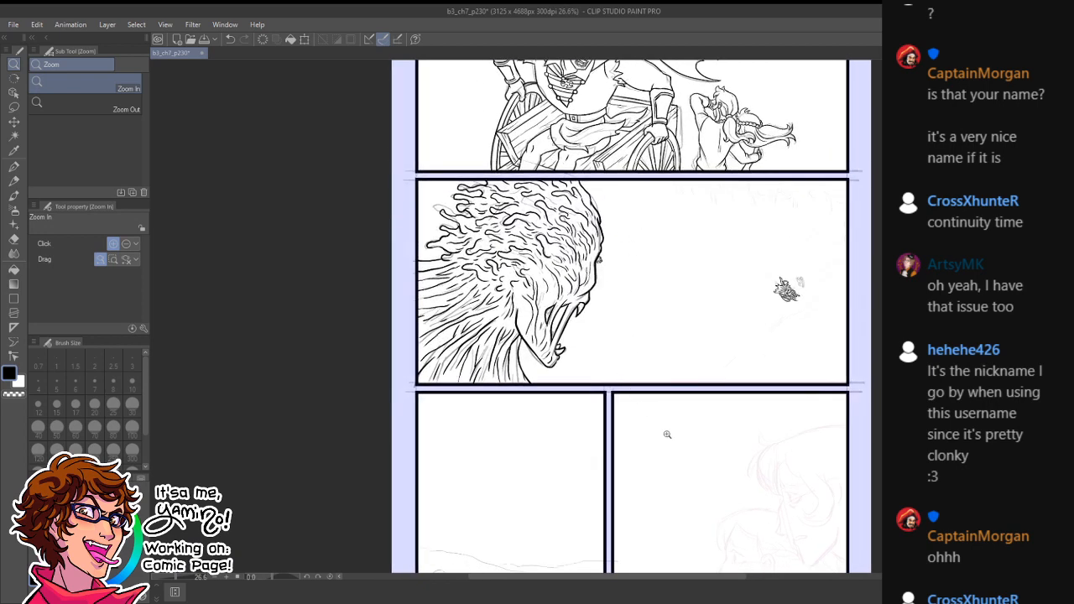
drag(732, 397, 686, 404)
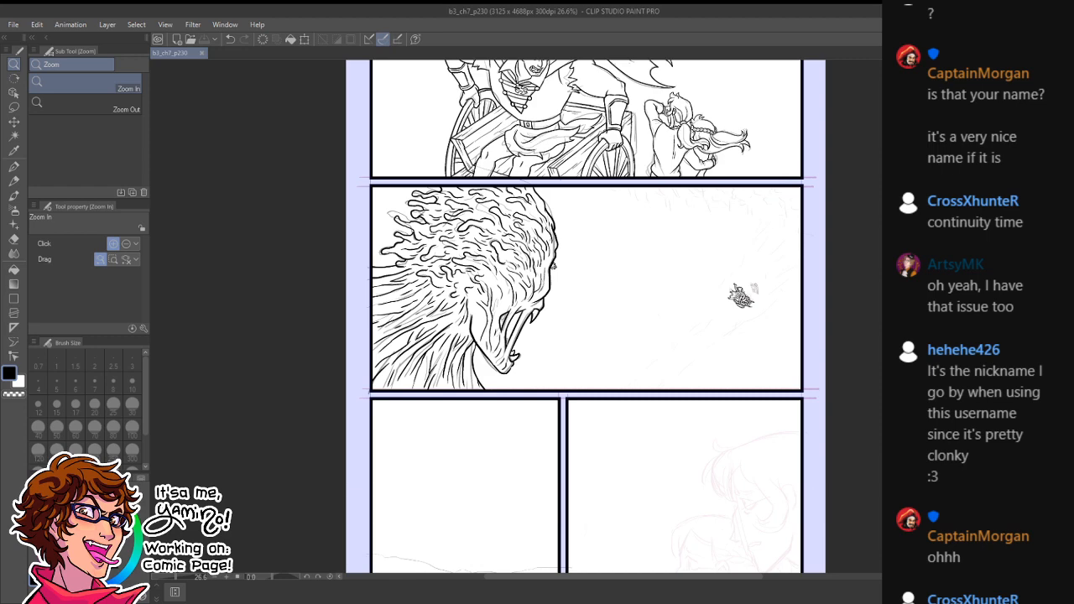
scroll(803, 395, up, 3)
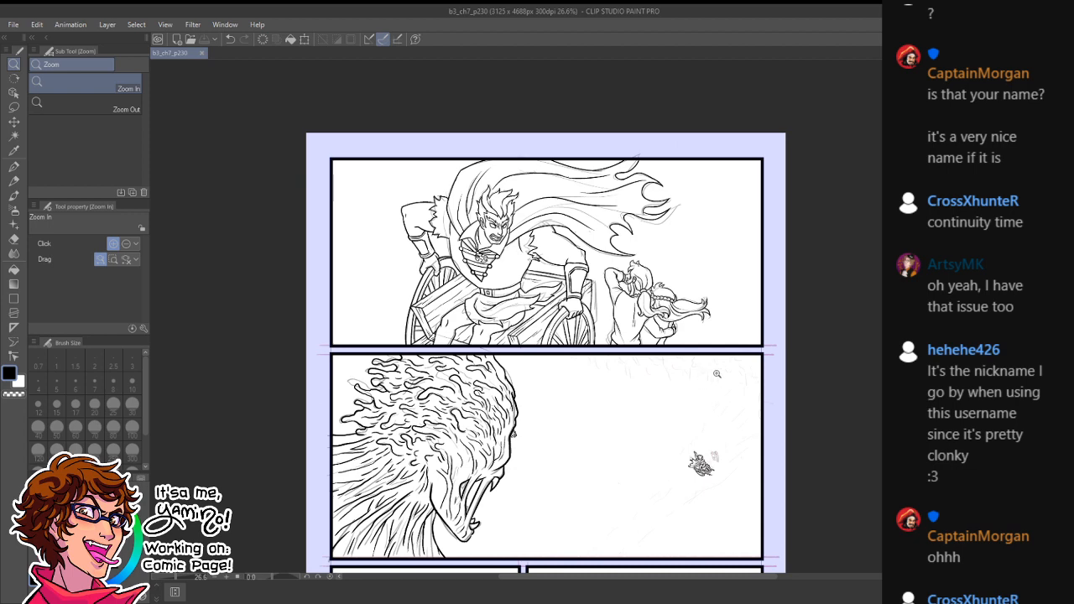
- Ink rows of scalloped leaf clusters hanging from the second panel's upper border above the faint tree sketch
drag(719, 375, 743, 344)
drag(665, 357, 683, 305)
key(p)
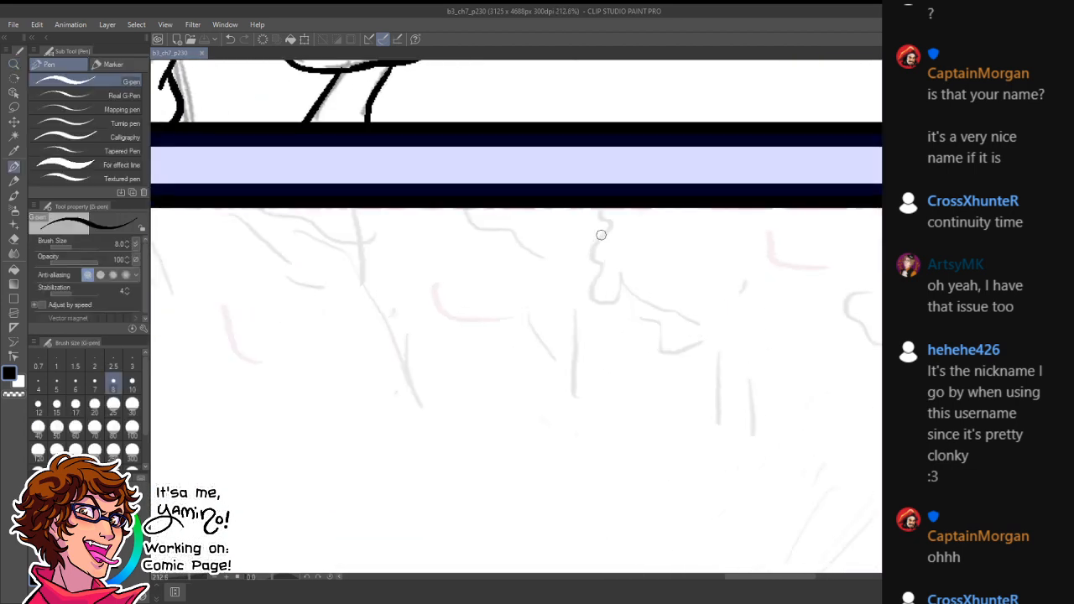
mouse_move(606, 226)
mouse_down()
mouse_move(632, 253)
mouse_move(661, 223)
mouse_up()
key(ctrl+z)
drag(578, 206, 597, 216)
mouse_move(549, 261)
mouse_down()
mouse_move(583, 262)
mouse_move(591, 285)
mouse_move(608, 262)
mouse_move(644, 260)
mouse_move(665, 274)
mouse_move(676, 249)
mouse_move(699, 238)
mouse_up()
mouse_move(629, 267)
mouse_down()
mouse_move(651, 287)
mouse_move(659, 307)
mouse_move(701, 321)
mouse_up()
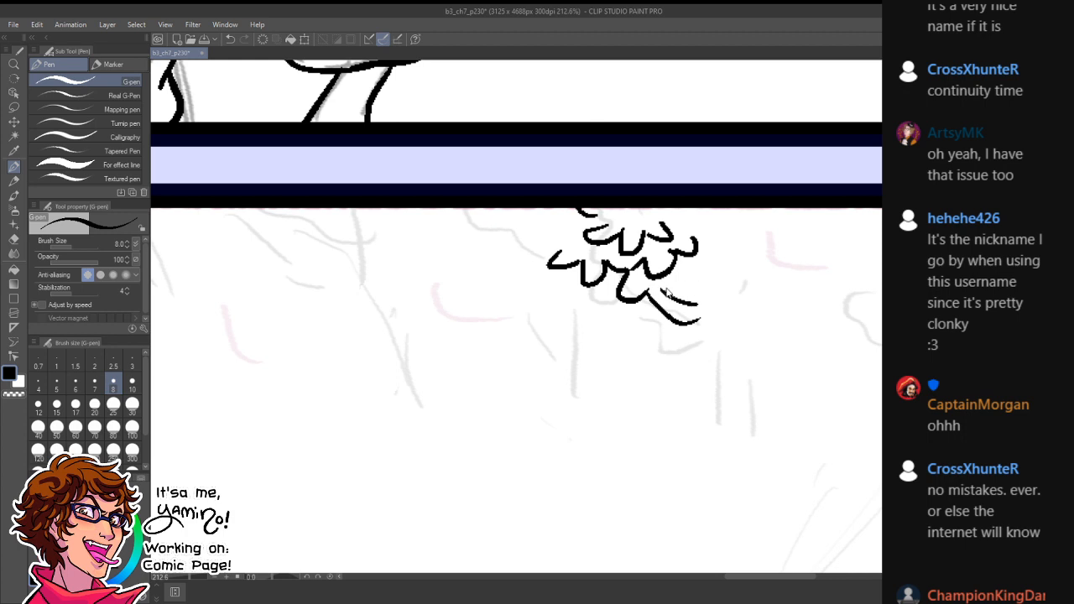
- Ink the first tree's forked left branch and its trunk down to the roots beneath the leaf clusters
key(ctrl+z)
mouse_move(650, 287)
mouse_down()
mouse_move(676, 291)
mouse_move(725, 259)
mouse_up()
mouse_move(643, 293)
mouse_down()
mouse_move(710, 340)
mouse_move(702, 279)
mouse_move(735, 339)
mouse_move(718, 350)
mouse_move(744, 407)
mouse_move(732, 425)
mouse_move(806, 423)
mouse_up()
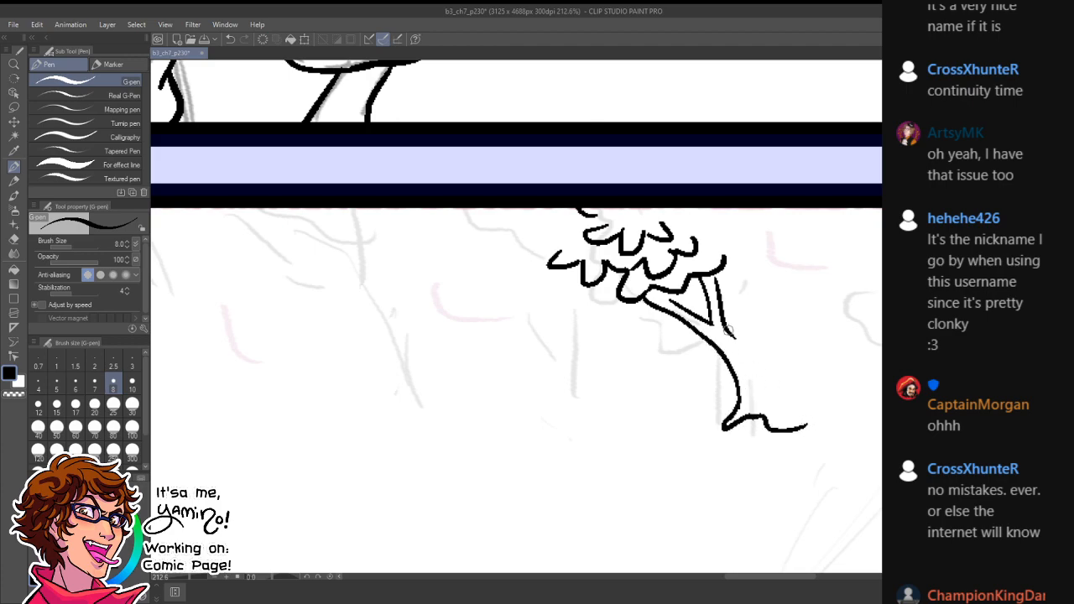
drag(733, 334, 762, 395)
- Ink the first tree's right branch and add more leaf clusters to the right side of its canopy
key(ctrl+space)
drag(806, 366, 742, 372)
drag(822, 376, 858, 395)
drag(843, 408, 768, 422)
mouse_move(681, 389)
mouse_down()
mouse_move(708, 394)
mouse_move(672, 361)
mouse_move(674, 331)
mouse_move(656, 317)
mouse_move(676, 329)
mouse_move(701, 313)
mouse_move(663, 308)
mouse_move(655, 297)
mouse_move(681, 305)
mouse_move(691, 296)
mouse_move(634, 281)
mouse_move(635, 272)
mouse_move(705, 311)
mouse_move(691, 279)
mouse_up()
key(ctrl+space)
mouse_move(760, 332)
mouse_down()
mouse_move(739, 350)
mouse_move(754, 334)
mouse_move(722, 342)
mouse_move(707, 377)
mouse_move(727, 380)
mouse_up()
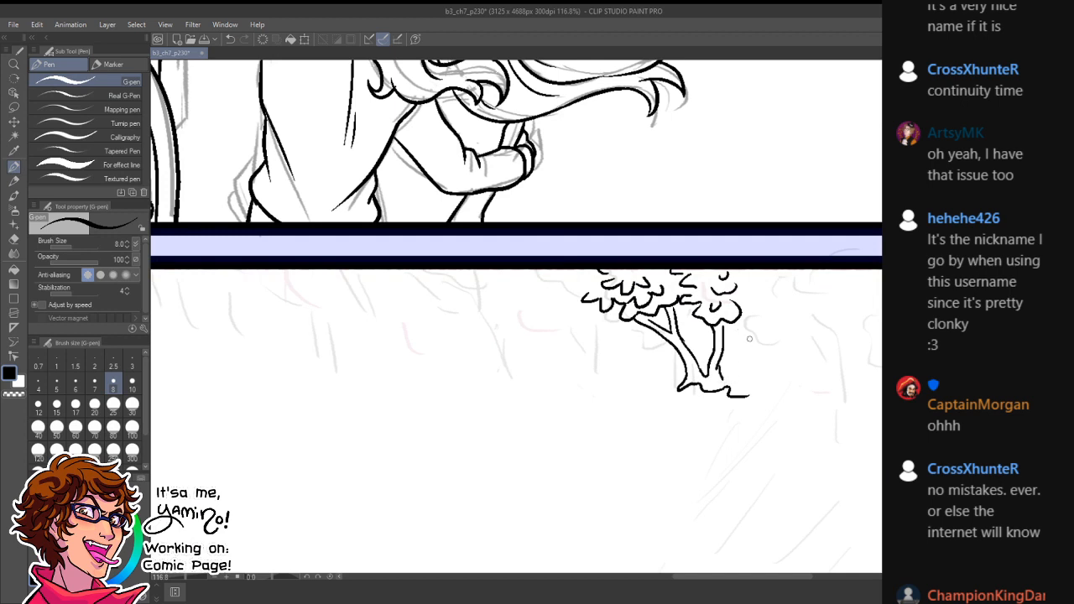
- Extend the tree canopy rightward along the second panel's upper border with more scalloped leaf clusters
drag(739, 323, 763, 347)
key(ctrl+z)
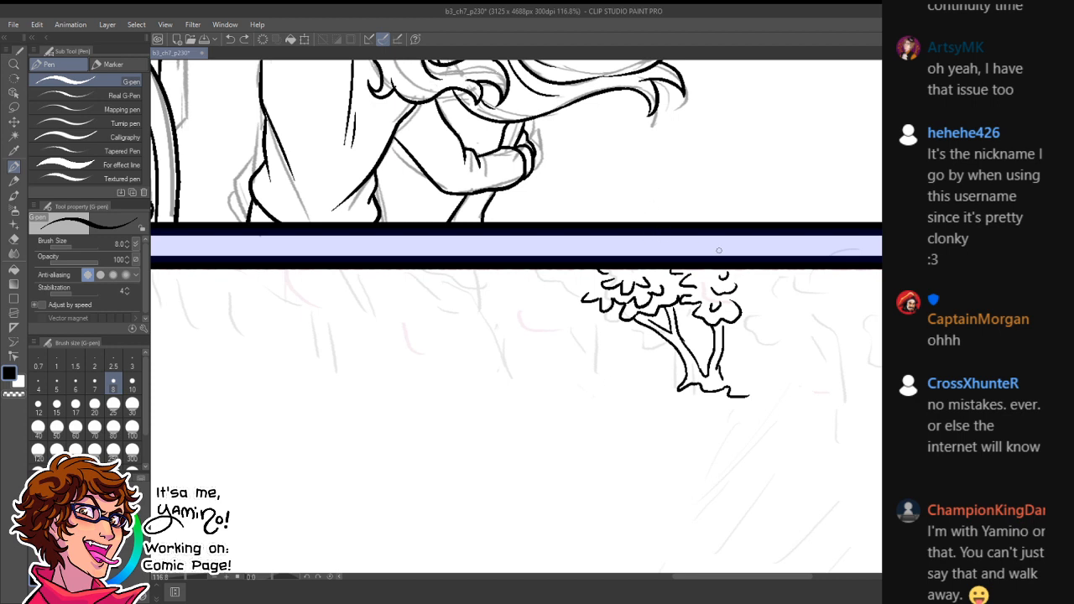
key(x)
key(x)
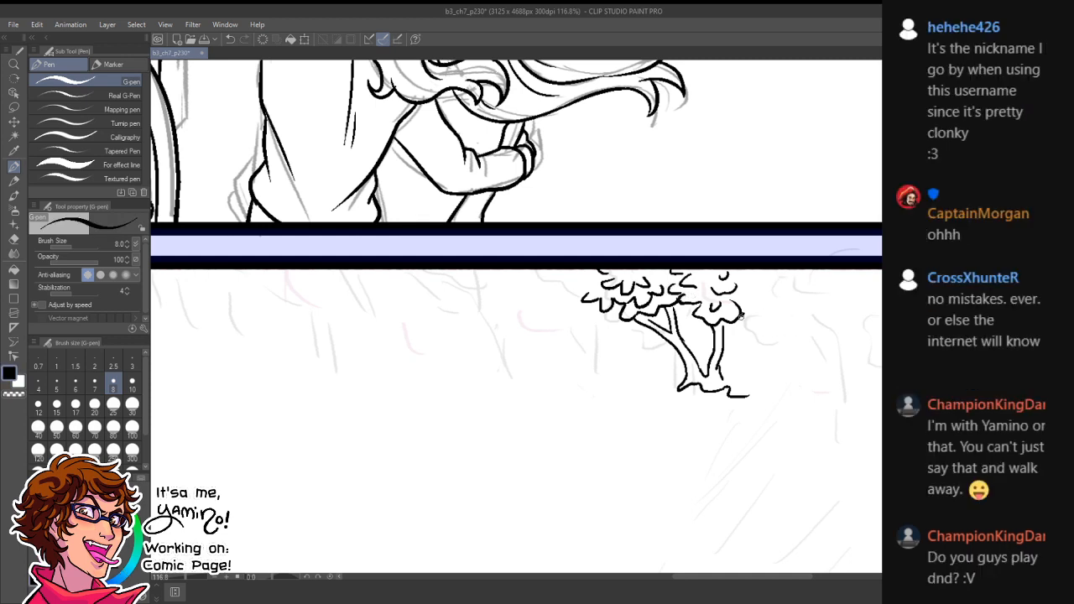
mouse_move(741, 316)
mouse_down()
mouse_move(777, 321)
mouse_move(817, 290)
mouse_up()
mouse_move(772, 288)
mouse_down()
mouse_move(797, 279)
mouse_move(752, 289)
mouse_up()
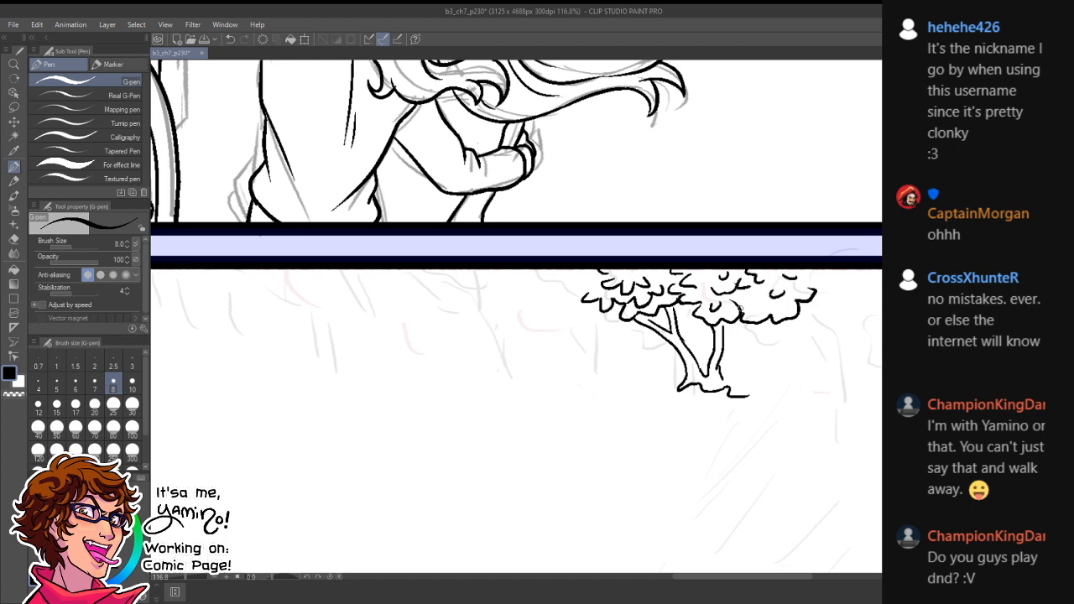
mouse_move(810, 320)
mouse_down()
mouse_move(767, 299)
mouse_move(767, 285)
mouse_move(807, 287)
mouse_move(788, 259)
mouse_move(810, 260)
mouse_move(794, 280)
mouse_move(806, 264)
mouse_up()
key(ctrl+z)
key(ctrl+z)
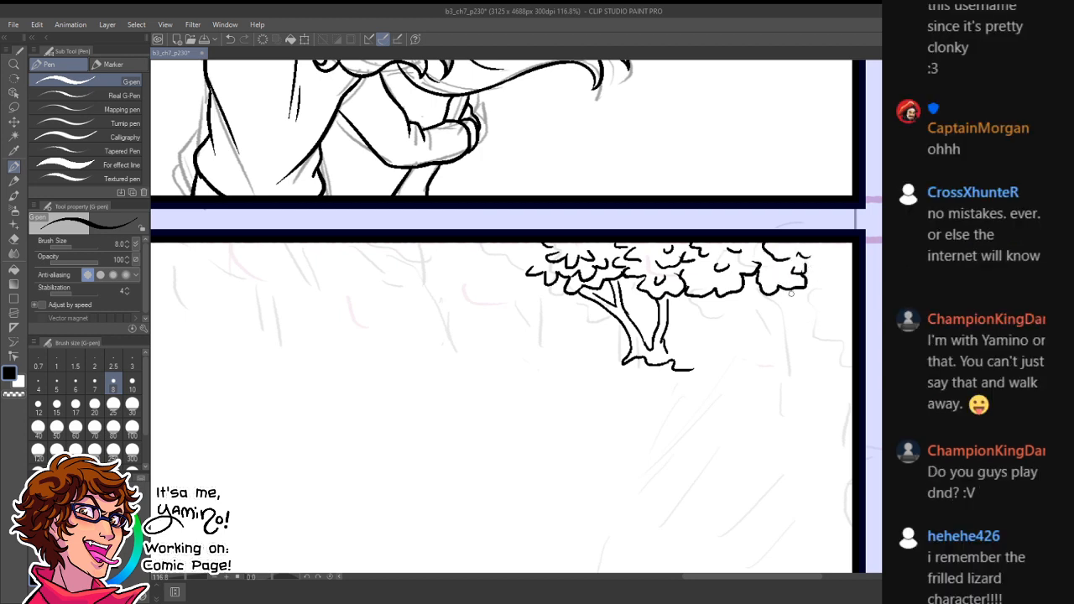
- Ink a lower-hanging leaf cluster beside the second panel's right border, beneath the end of the canopy
drag(808, 347, 859, 336)
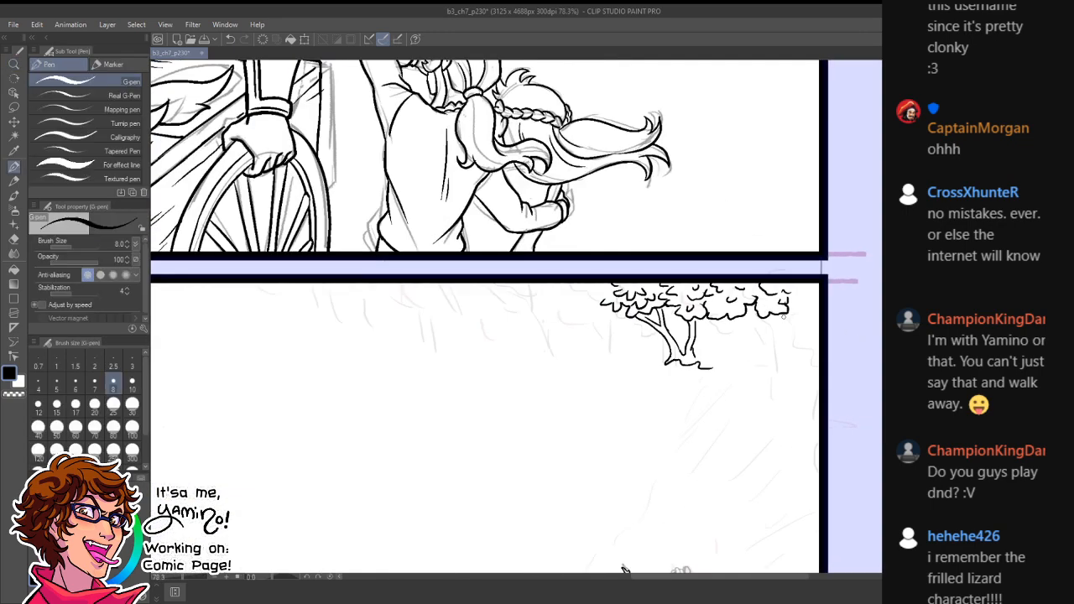
mouse_move(787, 323)
mouse_down()
mouse_move(804, 347)
mouse_move(821, 329)
mouse_up()
key(ctrl+z)
mouse_move(789, 328)
mouse_down()
mouse_move(804, 336)
mouse_move(809, 290)
mouse_up()
key(ctrl+z)
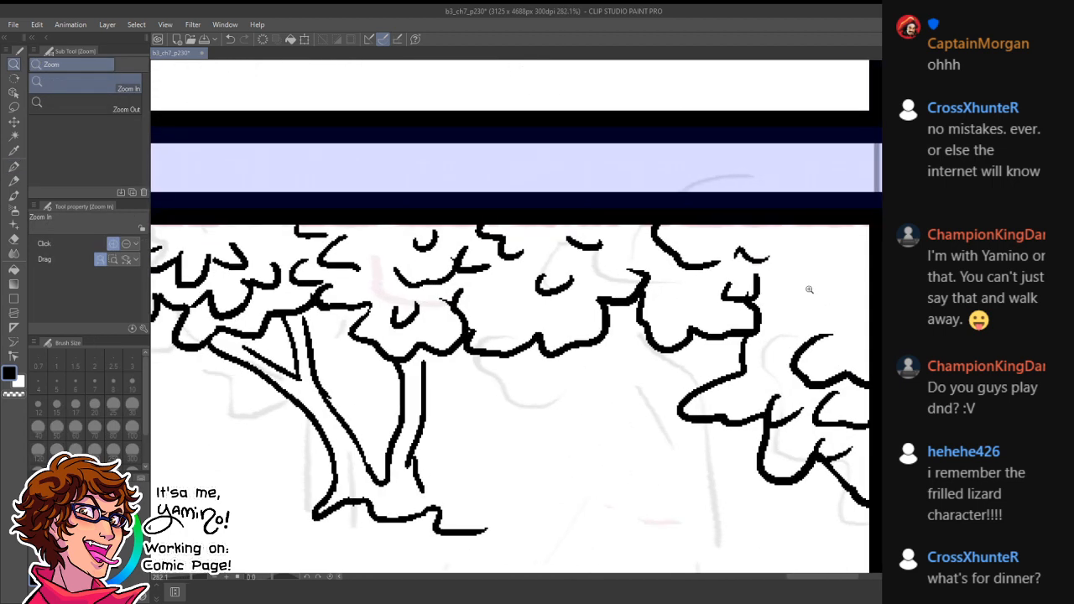
- Clean the canopy's overlapping edge near the second panel's upper-right corner and fill the corner with small leaf strokes
key(x)
mouse_move(744, 284)
mouse_down()
mouse_move(793, 252)
mouse_move(849, 251)
mouse_up()
key(x)
mouse_move(811, 294)
mouse_down()
mouse_move(791, 301)
mouse_move(868, 309)
mouse_move(869, 275)
mouse_up()
key(ctrl+space)
drag(865, 347, 810, 364)
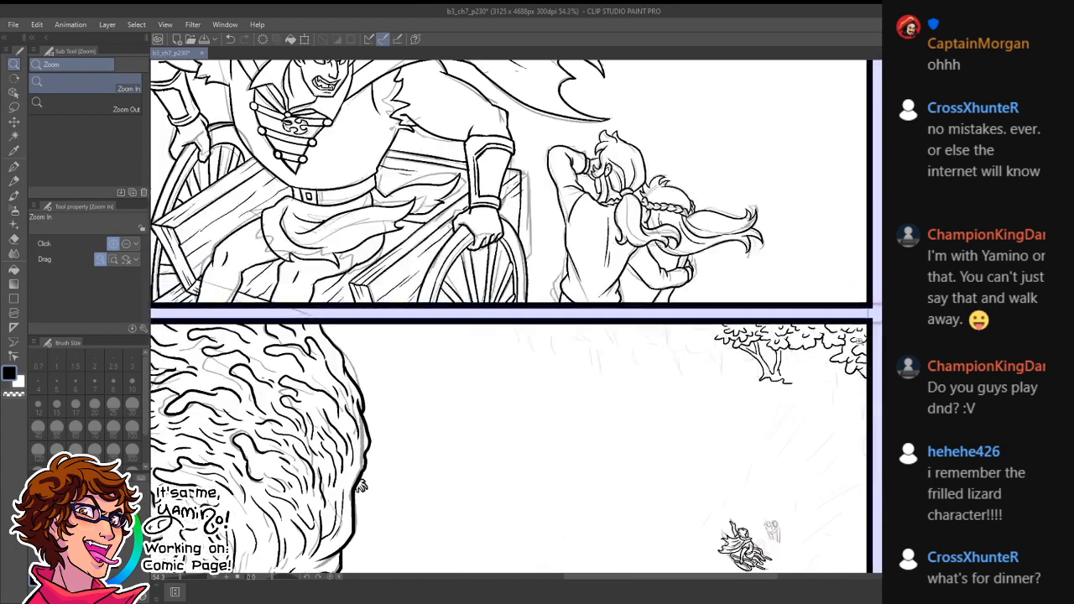
drag(860, 341, 873, 338)
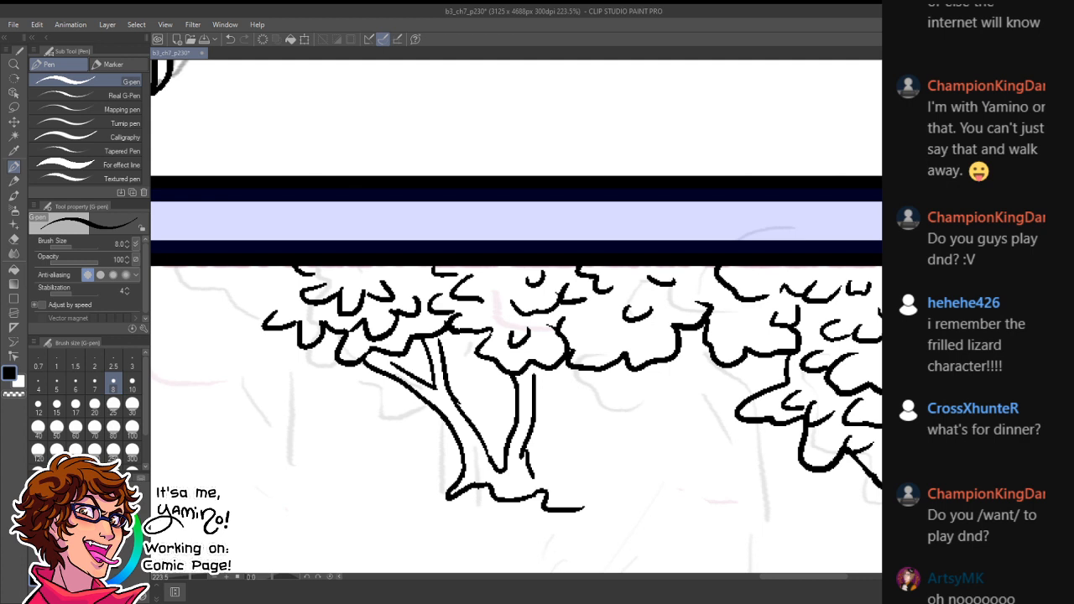
- Ink a slanting branch with two parallel lines beneath the canopy, to the right of the first tree
drag(769, 422, 716, 301)
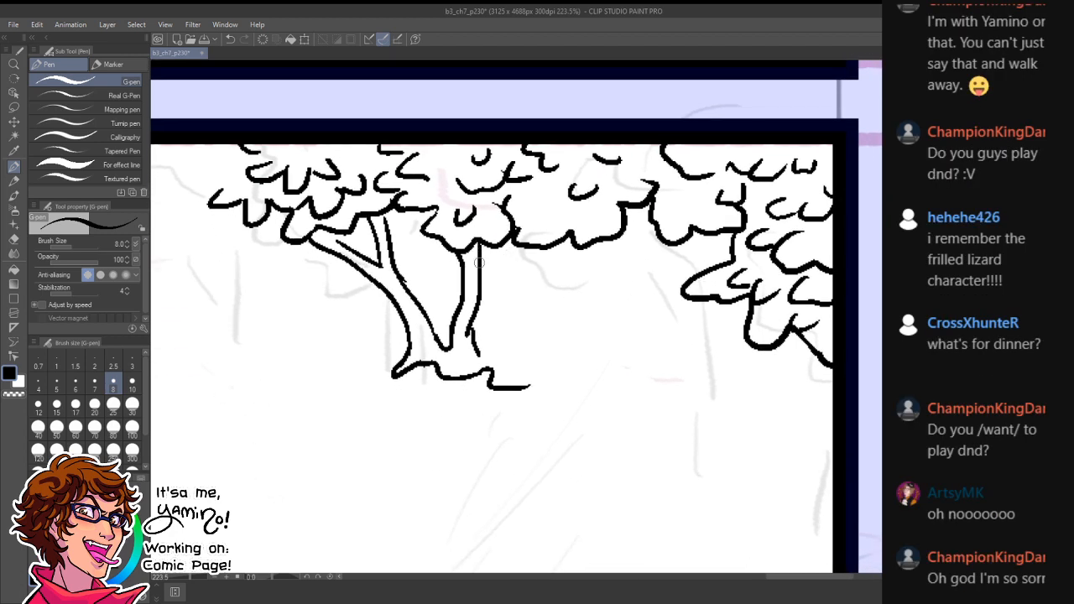
key(x)
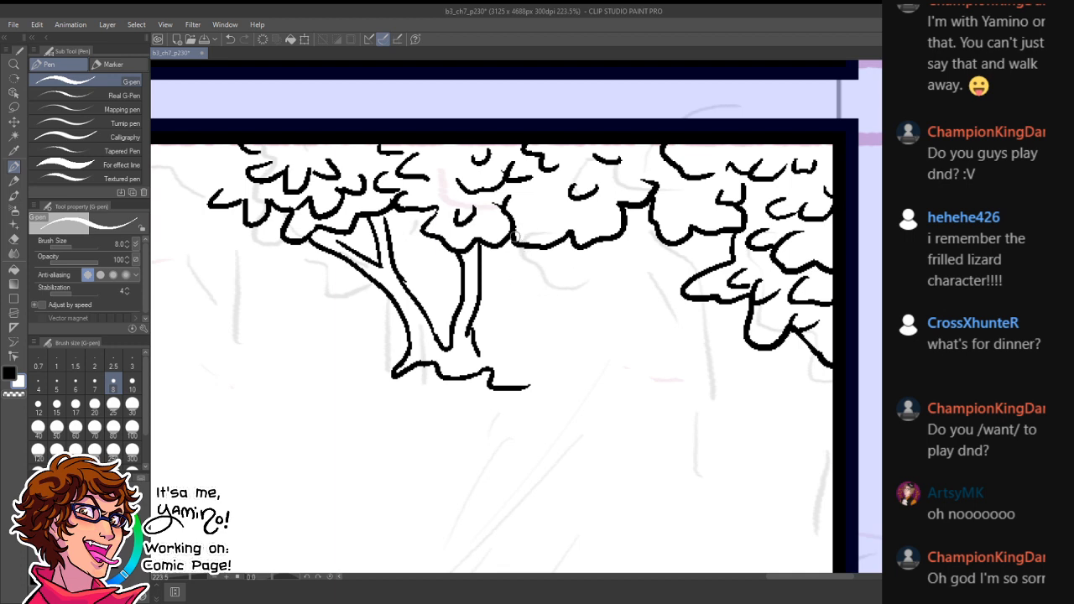
key(x)
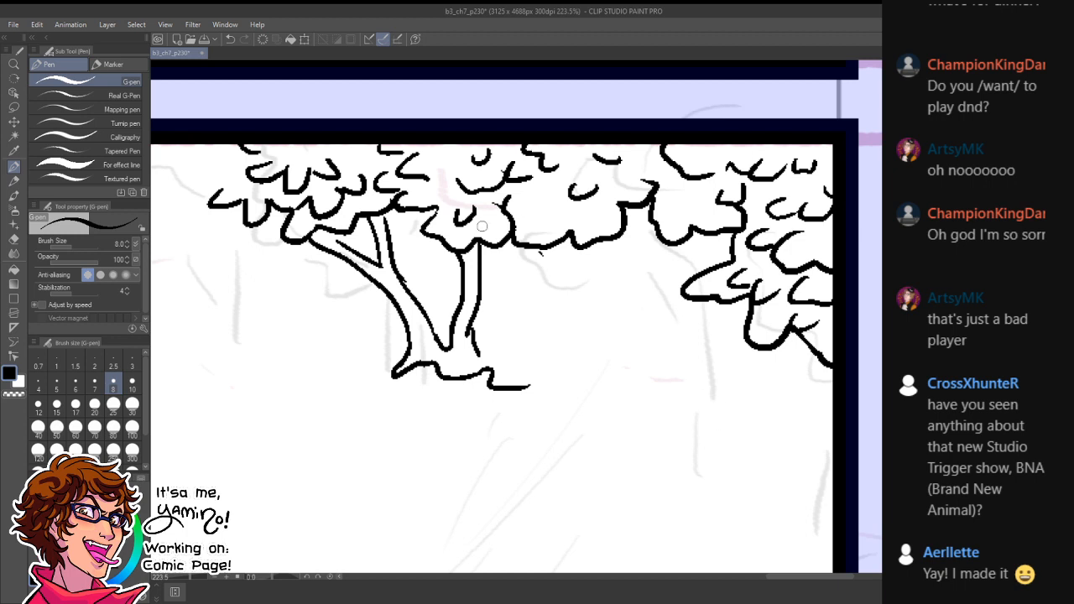
key(x)
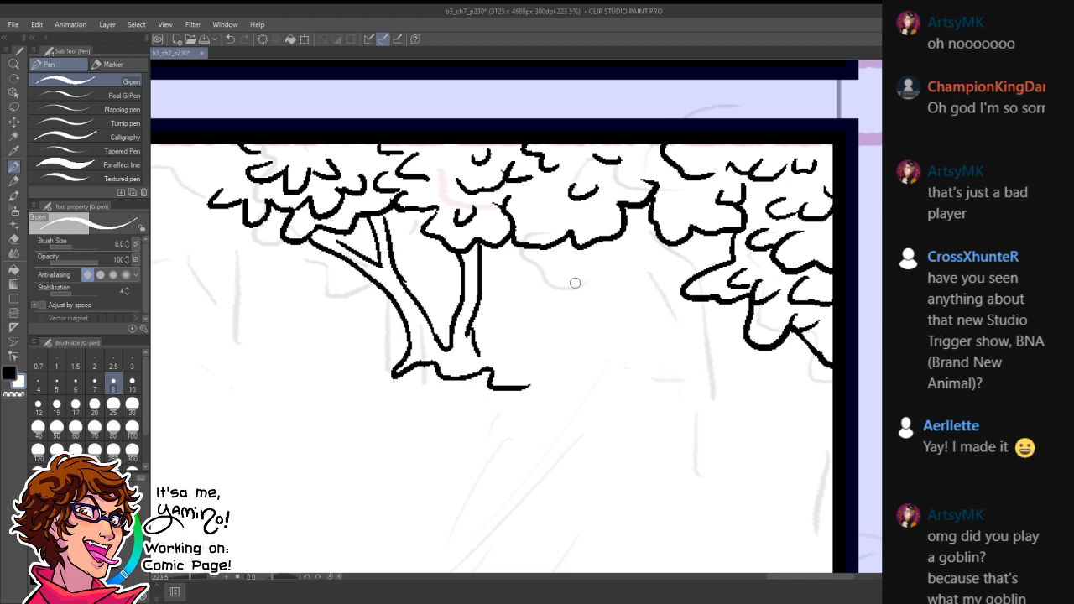
key(x)
drag(530, 246, 596, 293)
drag(554, 242, 603, 283)
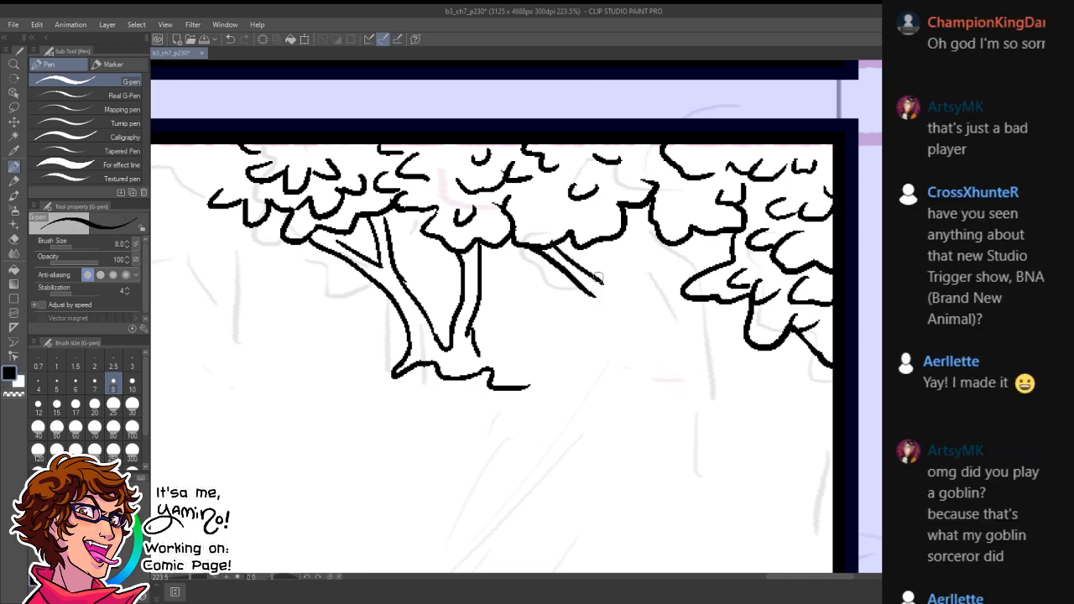
- Ink the slanting tree's left trunk contour and roots, and add upper branches reaching into the canopy
mouse_move(588, 237)
mouse_down()
mouse_move(590, 296)
mouse_move(623, 324)
mouse_move(647, 379)
mouse_up()
mouse_move(629, 344)
mouse_down()
mouse_move(578, 390)
mouse_move(663, 412)
mouse_move(625, 362)
mouse_move(637, 401)
mouse_move(664, 407)
mouse_up()
key(ctrl+z)
drag(605, 243, 627, 282)
mouse_move(658, 323)
mouse_down()
mouse_move(625, 207)
mouse_move(667, 281)
mouse_move(684, 235)
mouse_up()
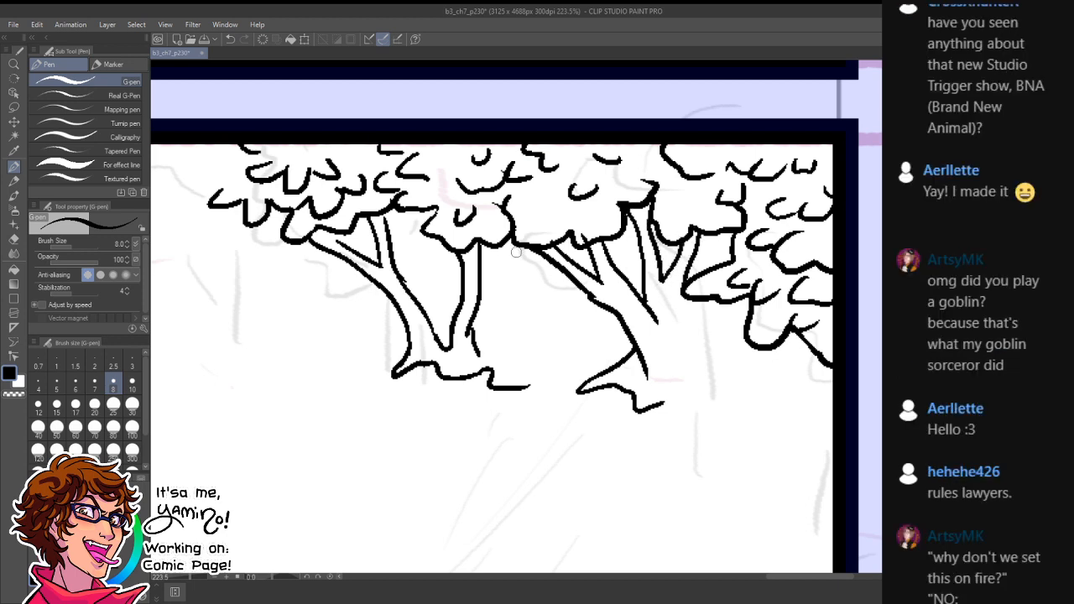
- Ink a forked tree with roots between the first and slanting trees, and touch up the first tree's branch
drag(499, 245, 529, 318)
mouse_move(524, 250)
mouse_down()
mouse_move(549, 310)
mouse_move(558, 268)
mouse_move(559, 351)
mouse_up()
mouse_move(528, 310)
mouse_down()
mouse_move(533, 360)
mouse_move(516, 406)
mouse_up()
mouse_move(516, 406)
mouse_down()
mouse_move(578, 379)
mouse_move(562, 347)
mouse_move(605, 368)
mouse_move(582, 386)
mouse_up()
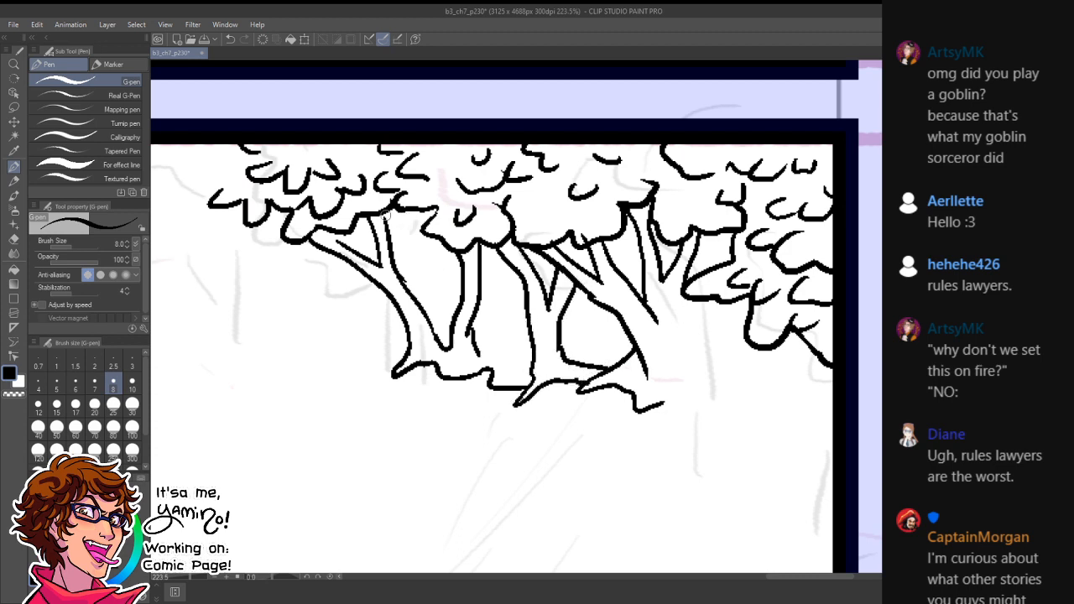
drag(386, 213, 387, 228)
- Complete the slanting tree's right trunk side and roots, and ink another forked trunk at the panel's right border
mouse_move(681, 296)
mouse_down()
mouse_move(692, 377)
mouse_move(665, 400)
mouse_move(687, 408)
mouse_move(701, 388)
mouse_move(695, 367)
mouse_move(717, 379)
mouse_up()
mouse_move(768, 344)
mouse_down()
mouse_move(801, 425)
mouse_move(816, 399)
mouse_move(816, 358)
mouse_up()
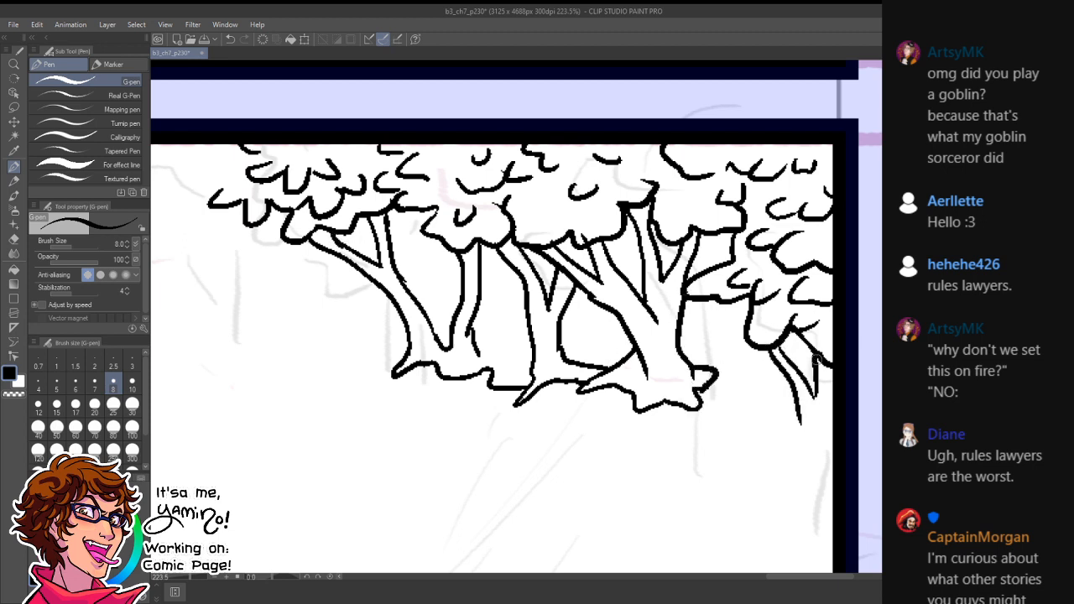
mouse_move(796, 410)
mouse_down()
mouse_move(771, 447)
mouse_move(831, 482)
mouse_up()
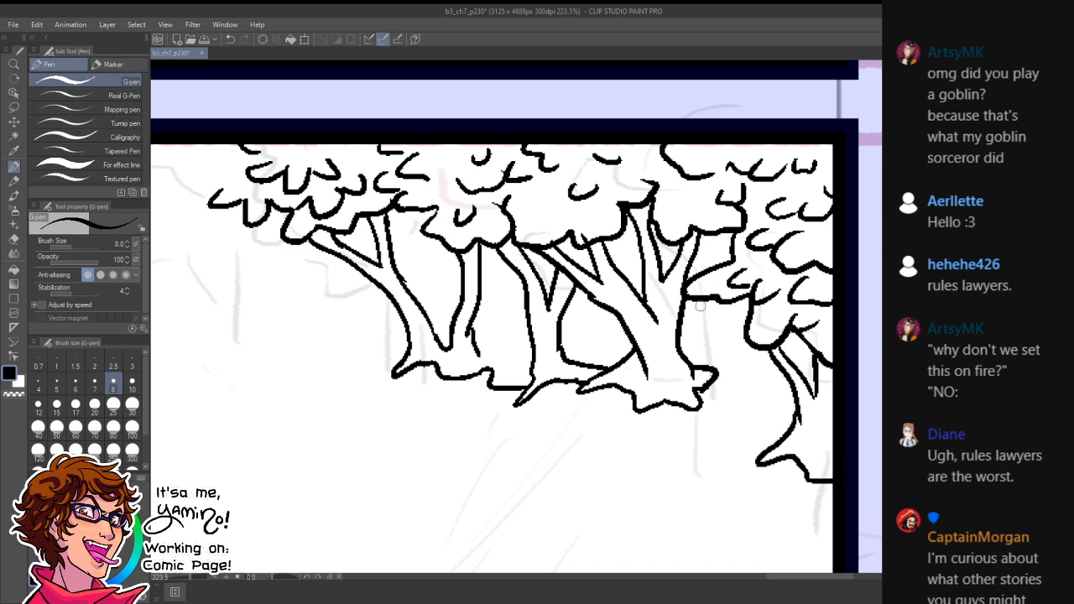
- Ink a thin forked tree with roots and a ground line between the slanting tree and the border tree
mouse_move(701, 307)
mouse_down()
mouse_move(719, 339)
mouse_move(714, 301)
mouse_move(734, 332)
mouse_move(735, 305)
mouse_up()
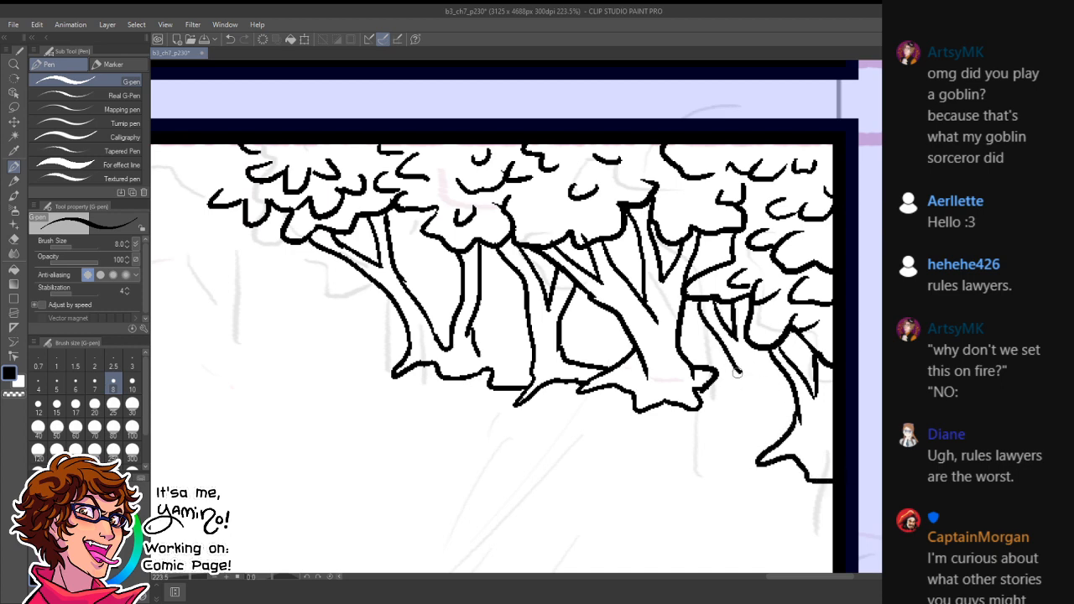
drag(740, 371, 710, 422)
mouse_move(711, 421)
mouse_down()
mouse_move(746, 420)
mouse_move(785, 437)
mouse_up()
key(ctrl+space)
drag(782, 395, 732, 389)
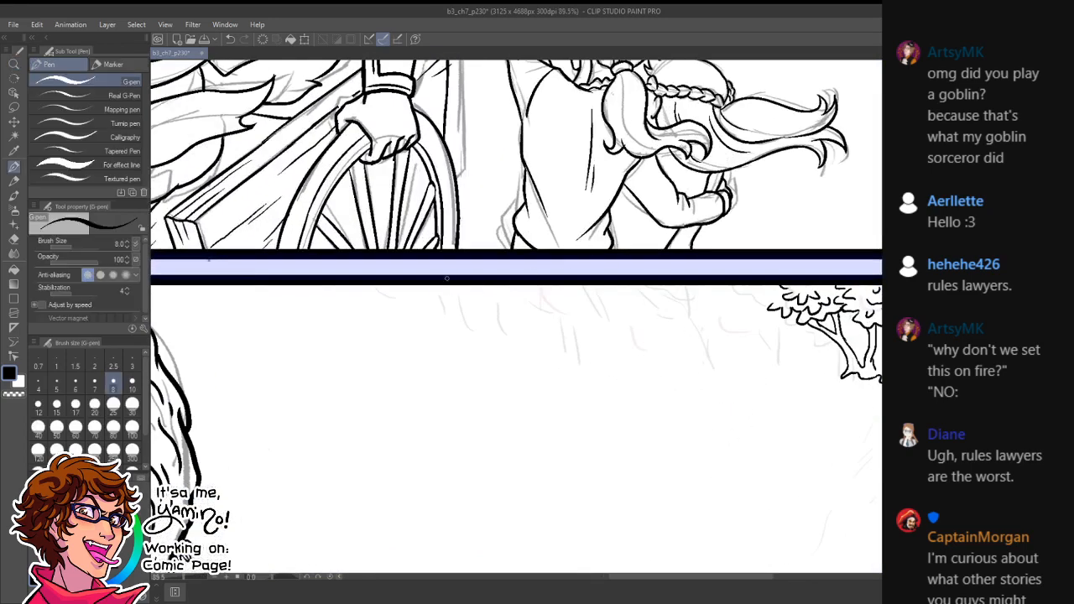
- Ink a strip of leaf clusters along the middle of the second panel's upper border, joining the first tree's canopy
key(ctrl+z)
drag(487, 285, 511, 295)
mouse_move(545, 304)
mouse_down()
mouse_move(551, 319)
mouse_move(597, 295)
mouse_move(633, 301)
mouse_up()
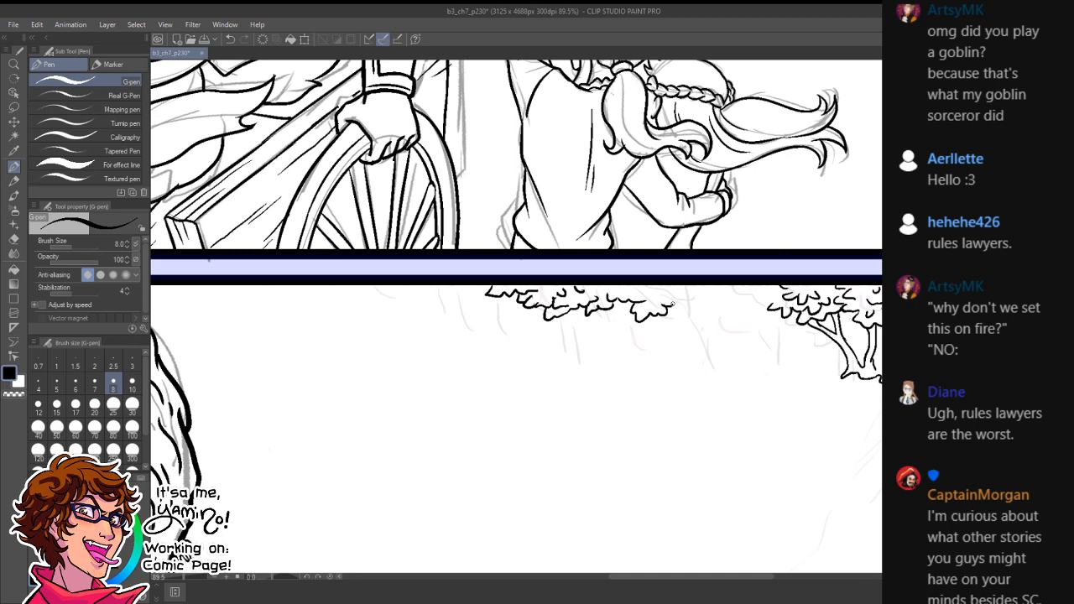
drag(687, 294, 719, 314)
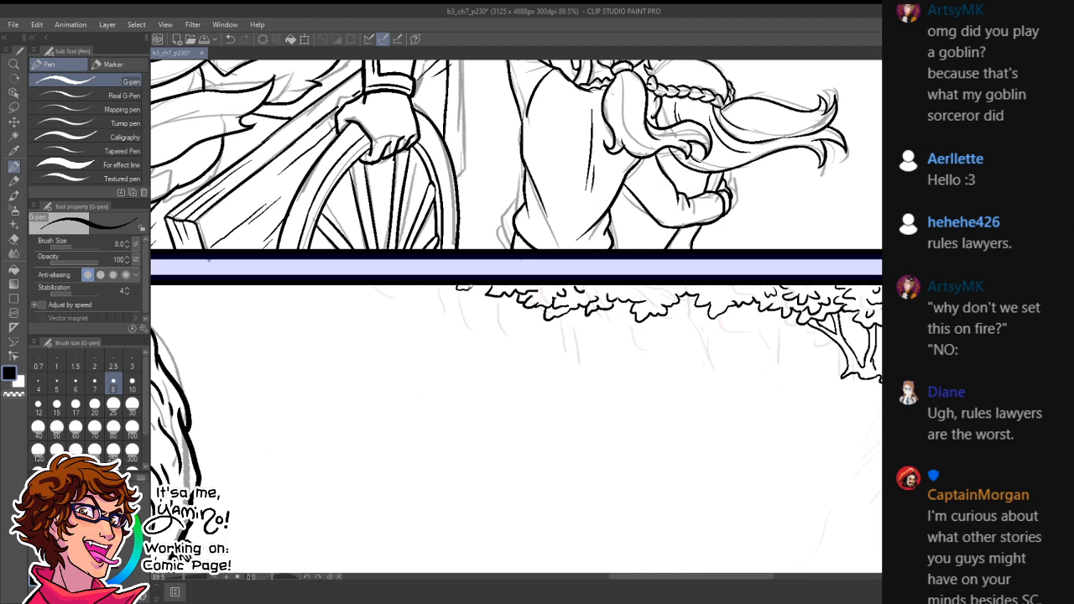
key(x)
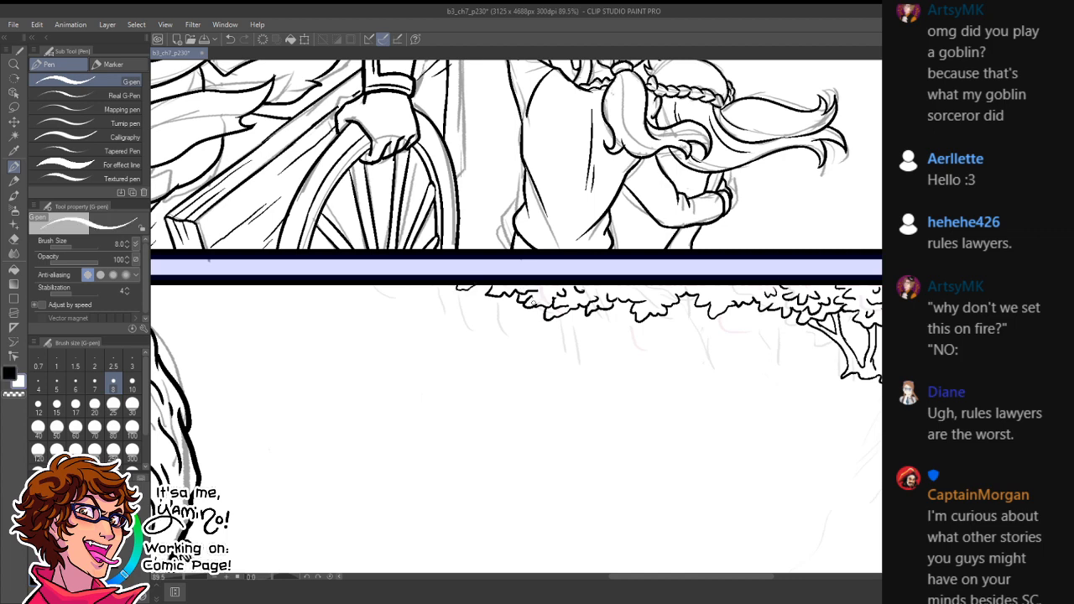
key(x)
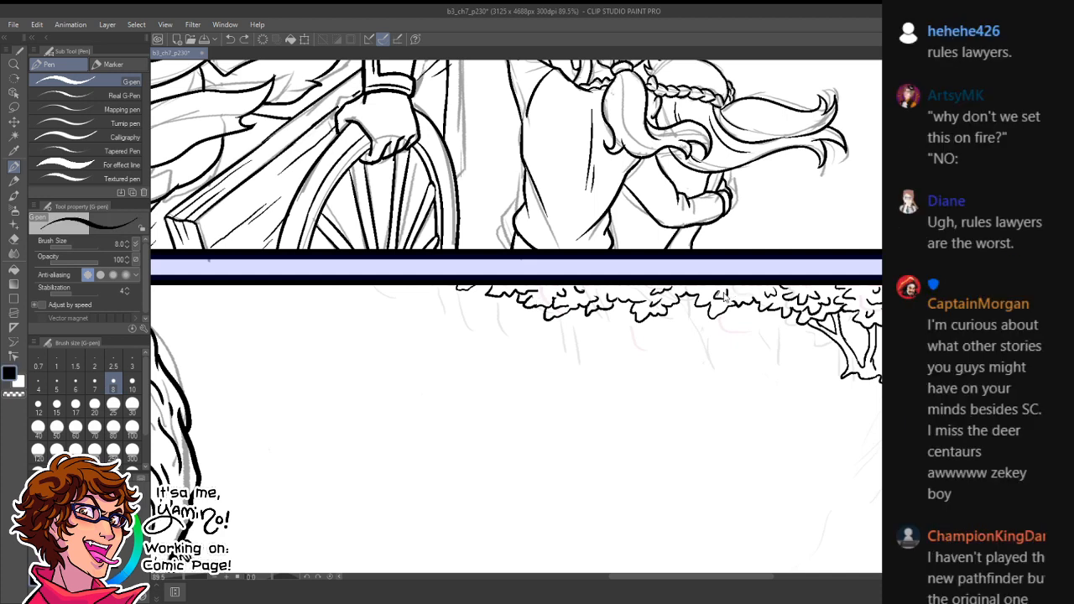
- Ink a forked tree with roots beneath the leaf strip, left of the finished trees along the second panel's upper edge
drag(720, 290, 747, 297)
key(ctrl+space)
drag(762, 341, 695, 364)
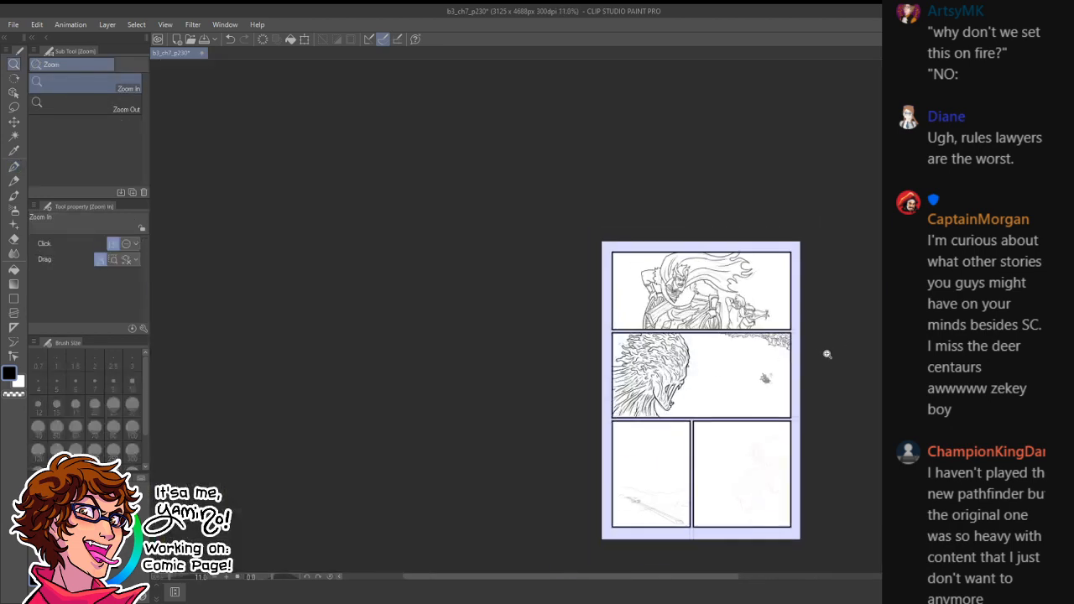
drag(779, 339, 823, 323)
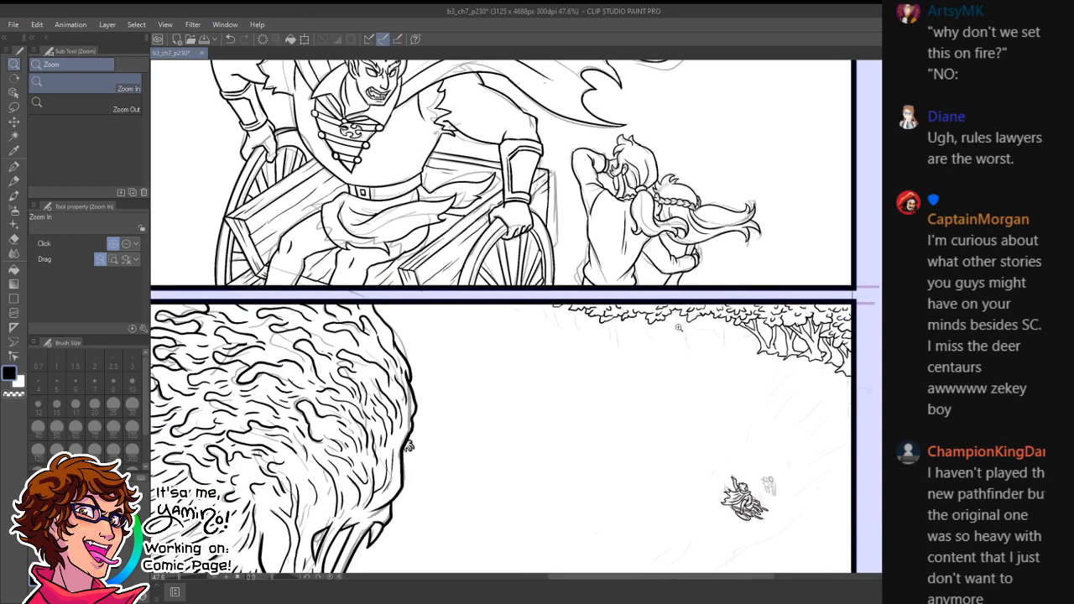
mouse_move(678, 328)
mouse_down()
mouse_move(760, 327)
mouse_move(751, 308)
mouse_move(766, 363)
mouse_move(749, 390)
mouse_move(797, 391)
mouse_move(766, 369)
mouse_move(796, 390)
mouse_move(796, 314)
mouse_move(769, 326)
mouse_move(762, 298)
mouse_move(781, 332)
mouse_move(819, 333)
mouse_move(824, 360)
mouse_move(805, 373)
mouse_move(843, 384)
mouse_up()
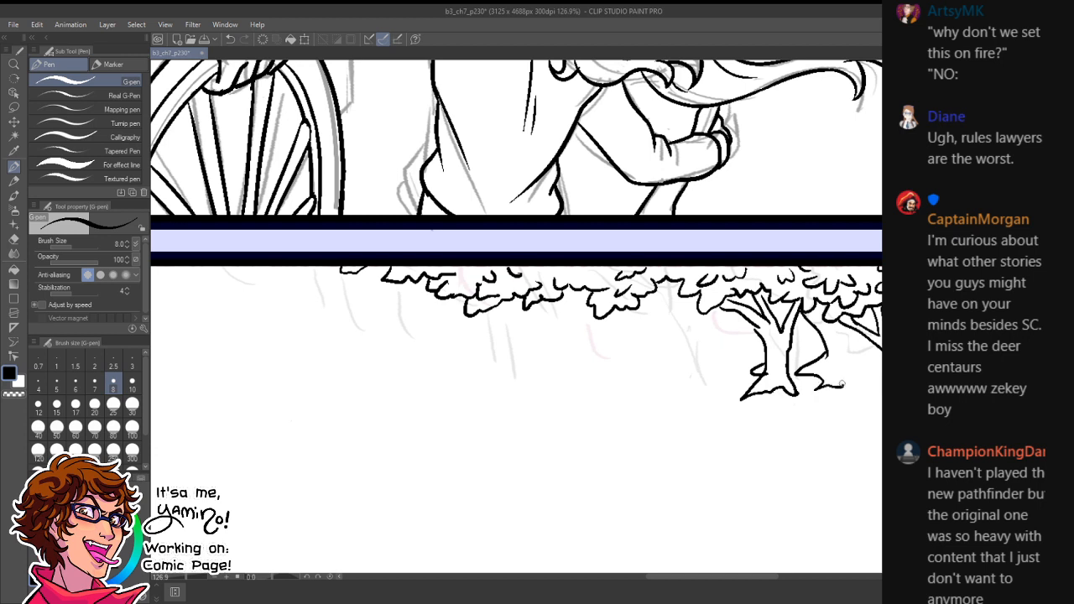
- Redraw the thin tree with roots right of the new forked tree, and erase the ground line beside the slanting tree
key(ctrl+z)
mouse_move(828, 348)
mouse_down()
mouse_move(808, 373)
mouse_move(864, 382)
mouse_up()
mouse_move(831, 320)
mouse_down()
mouse_move(867, 379)
mouse_move(880, 355)
mouse_move(849, 397)
mouse_up()
key(ctrl+space)
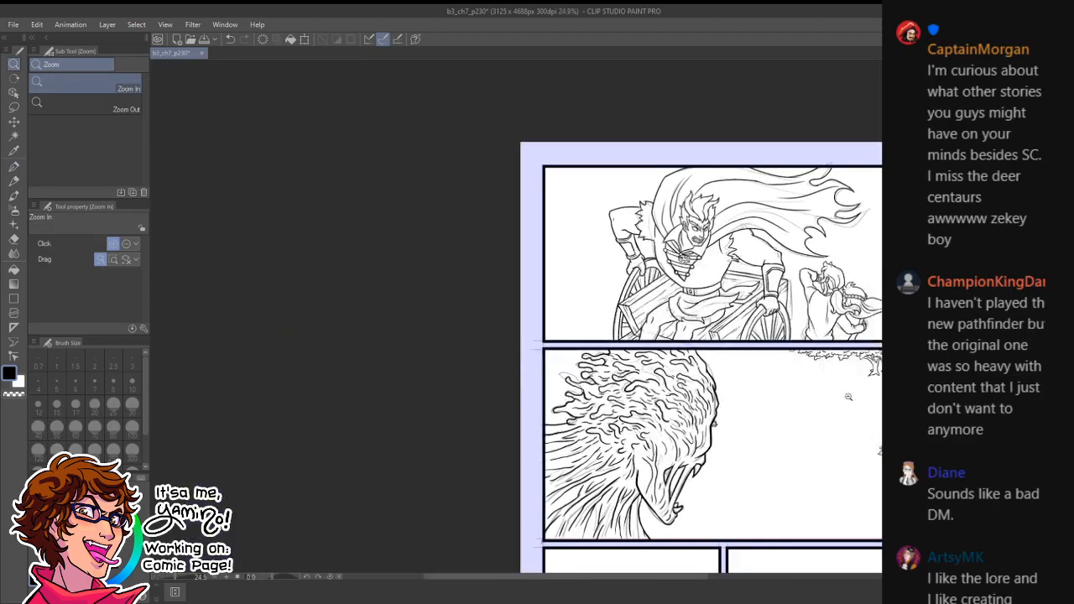
drag(907, 371, 799, 393)
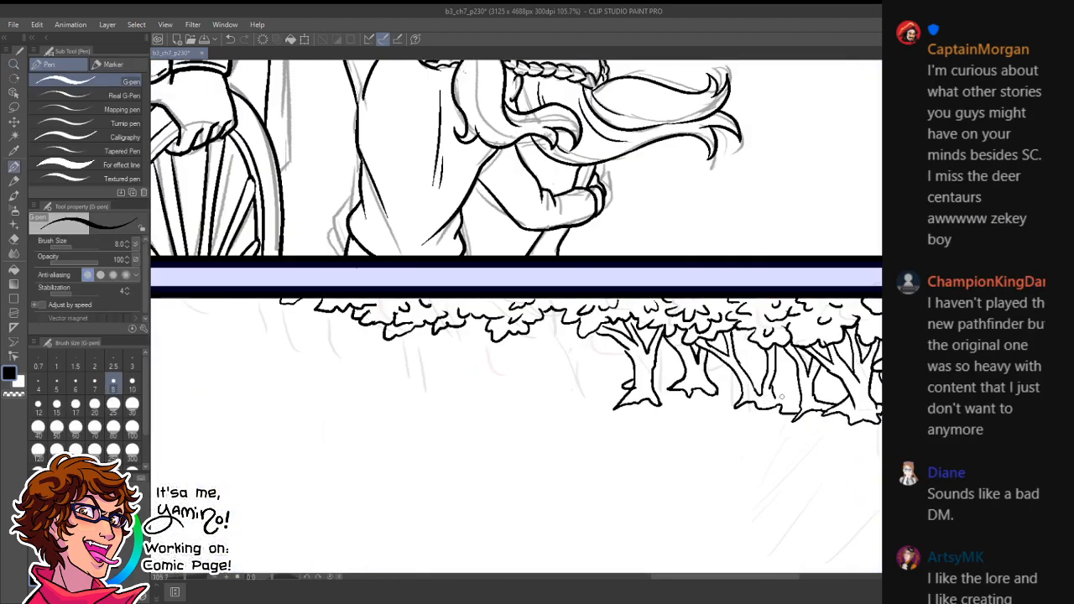
key(x)
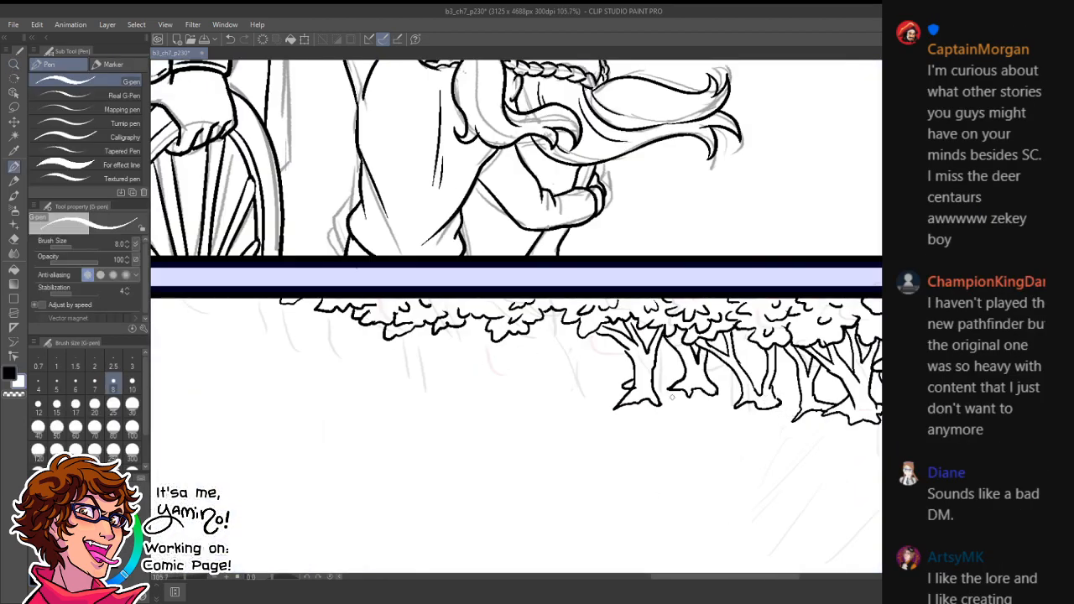
key(x)
- Extend the forest leftward with a slim forked tree with roots, a curved trunk behind it and short ground strokes
mouse_move(541, 312)
mouse_down()
mouse_move(562, 354)
mouse_move(560, 332)
mouse_move(569, 347)
mouse_up()
mouse_move(576, 337)
mouse_down()
mouse_move(571, 378)
mouse_move(579, 368)
mouse_move(585, 380)
mouse_move(557, 390)
mouse_move(604, 390)
mouse_up()
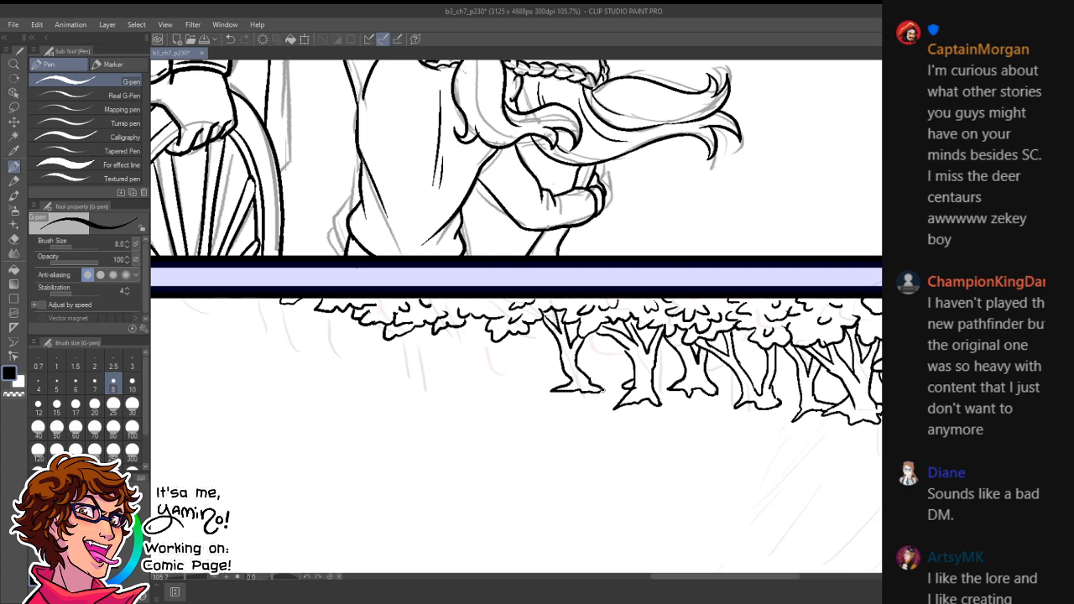
drag(593, 336, 606, 361)
key(x)
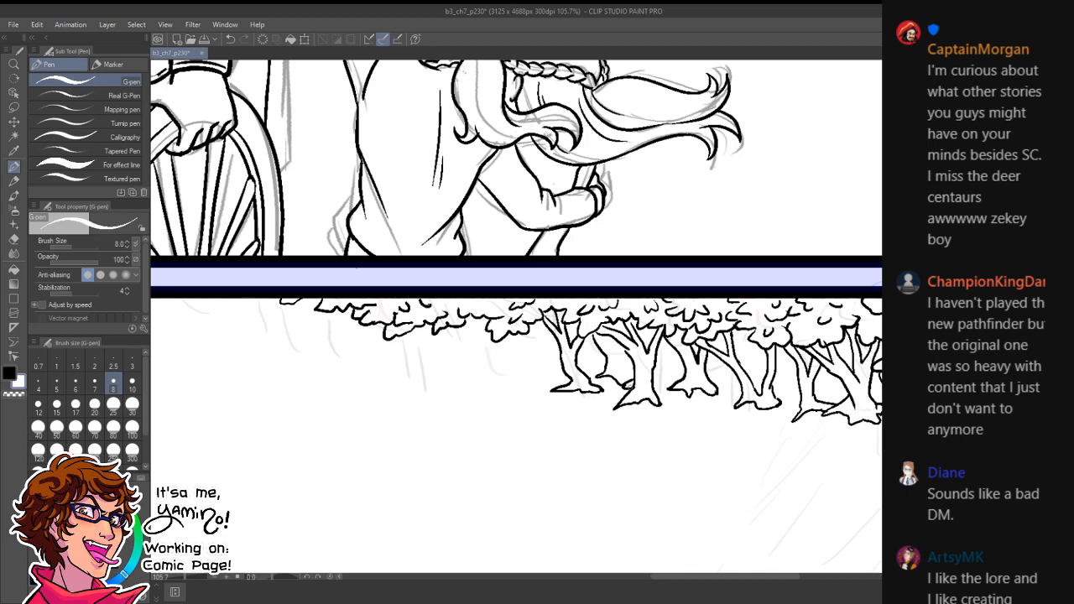
key(x)
drag(615, 394, 631, 389)
mouse_move(626, 380)
mouse_down()
mouse_move(634, 396)
mouse_move(674, 378)
mouse_up()
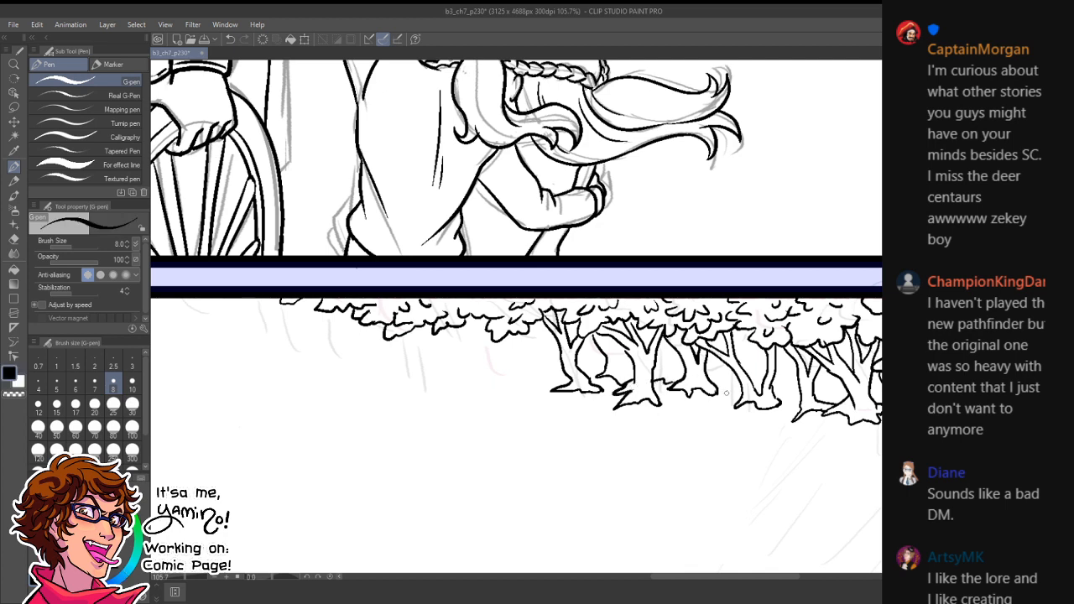
drag(779, 393, 804, 401)
- Ink a wide, branching tree with spread roots beneath the leaf clusters farther left along the second panel's upper edge
key(ctrl+space)
drag(870, 446, 734, 428)
drag(617, 375, 568, 341)
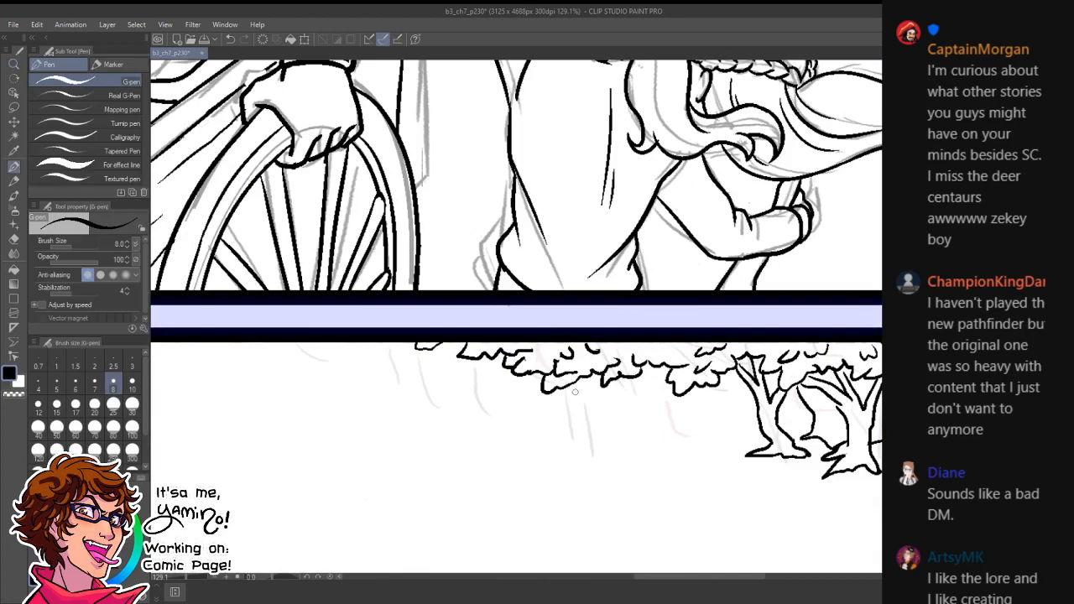
drag(564, 387, 598, 418)
mouse_move(577, 376)
mouse_down()
mouse_move(605, 394)
mouse_move(596, 391)
mouse_move(609, 419)
mouse_move(579, 438)
mouse_move(630, 440)
mouse_up()
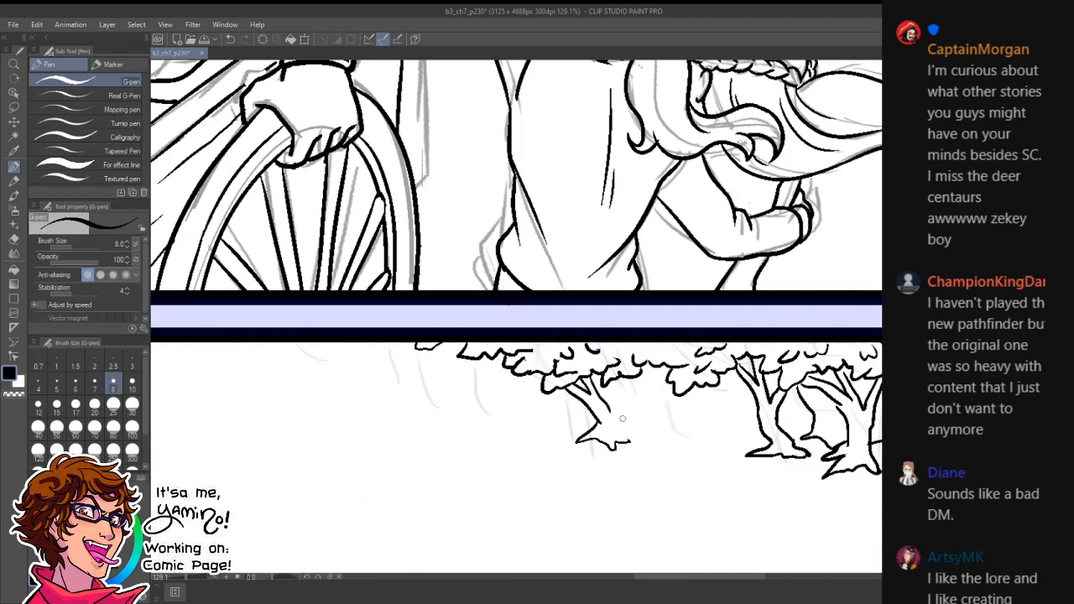
drag(607, 376, 634, 443)
- Fill the gap right of the wide branching tree with a slender curved tree and a small forked tree, both with roots
drag(653, 359, 632, 435)
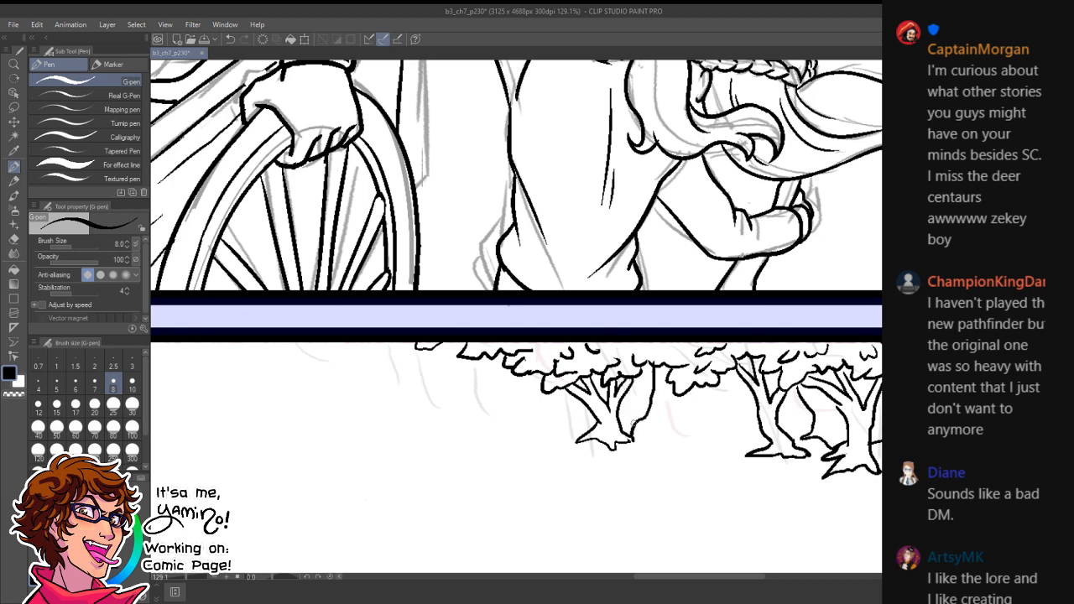
drag(658, 363, 659, 398)
mouse_move(663, 386)
mouse_down()
mouse_move(677, 430)
mouse_move(631, 437)
mouse_up()
mouse_move(692, 385)
mouse_down()
mouse_move(707, 428)
mouse_move(744, 432)
mouse_up()
mouse_move(706, 386)
mouse_down()
mouse_move(716, 403)
mouse_move(721, 384)
mouse_move(727, 392)
mouse_move(742, 375)
mouse_move(729, 408)
mouse_move(749, 432)
mouse_move(713, 470)
mouse_move(718, 487)
mouse_move(844, 464)
mouse_up()
key(ctrl+space)
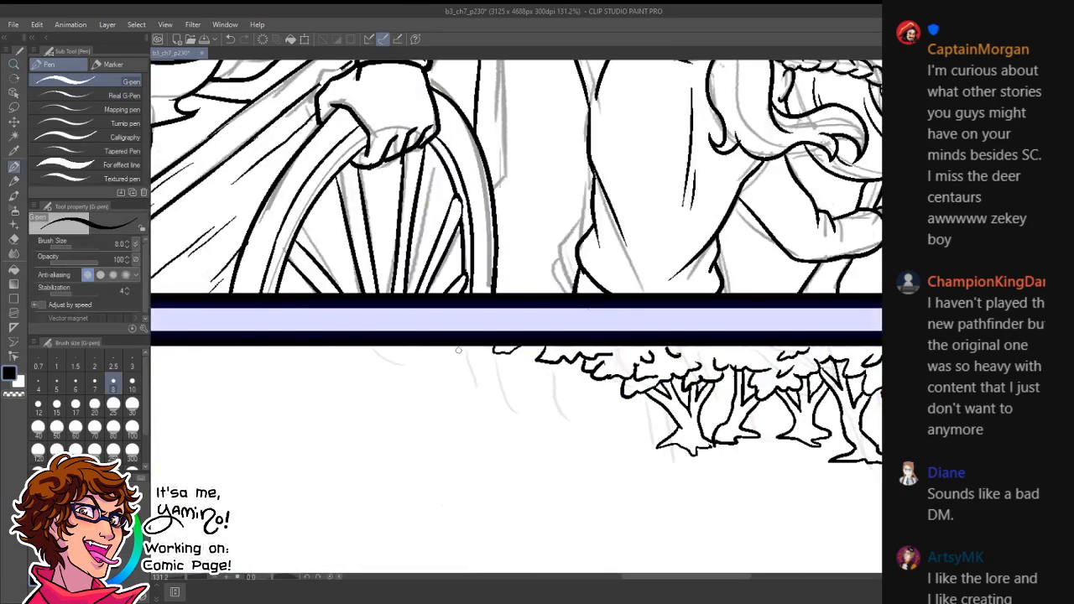
- Ink two small trees with roots at the forest's left end, redoing the strokes that miss
drag(449, 343, 488, 393)
mouse_move(482, 383)
mouse_down()
mouse_move(456, 392)
mouse_move(480, 407)
mouse_move(506, 393)
mouse_move(487, 390)
mouse_move(495, 408)
mouse_move(467, 401)
mouse_move(506, 409)
mouse_move(519, 390)
mouse_up()
key(ctrl+z)
key(ctrl+z)
key(ctrl+z)
mouse_move(508, 354)
mouse_down()
mouse_move(497, 371)
mouse_move(522, 403)
mouse_move(524, 366)
mouse_move(541, 406)
mouse_move(519, 418)
mouse_move(558, 418)
mouse_up()
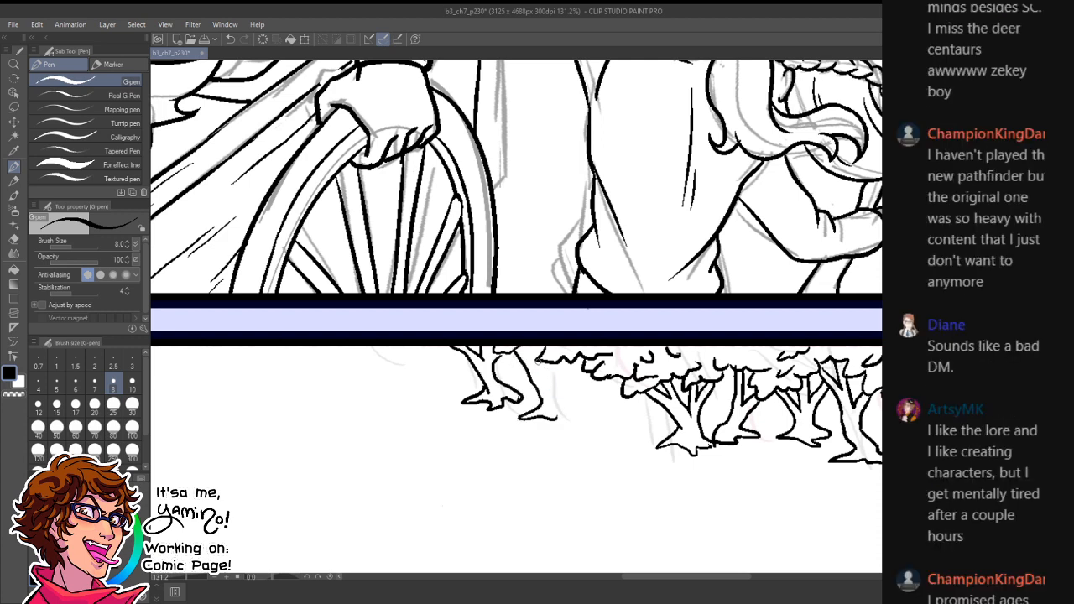
mouse_move(538, 363)
mouse_down()
mouse_move(551, 386)
mouse_move(561, 360)
mouse_move(571, 411)
mouse_move(560, 416)
mouse_up()
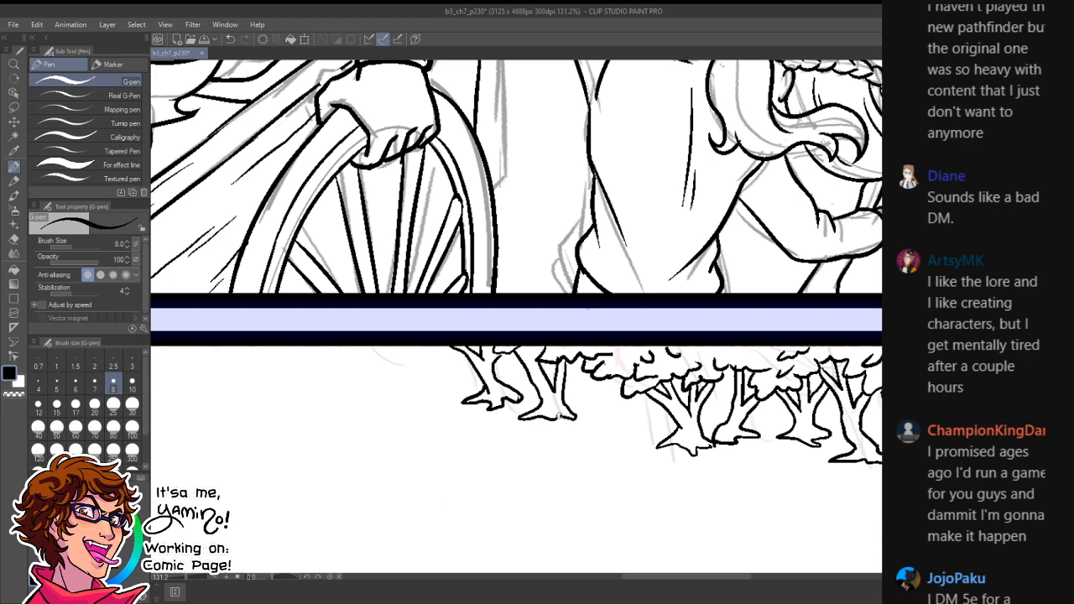
- Clean up the two small trees' branches and ink another rooted tree to their right beneath the leaves
mouse_move(515, 352)
mouse_down()
mouse_move(511, 367)
mouse_move(541, 359)
mouse_move(517, 359)
mouse_up()
key(x)
key(x)
key(x)
key(x)
mouse_move(587, 372)
mouse_down()
mouse_move(590, 401)
mouse_move(572, 410)
mouse_move(596, 426)
mouse_move(620, 410)
mouse_move(601, 384)
mouse_move(609, 365)
mouse_up()
- Ink a last leaf cluster along the panel border to taper off the forest's far left end
key(ctrl+space)
mouse_move(680, 396)
mouse_down()
mouse_move(612, 414)
mouse_move(716, 387)
mouse_up()
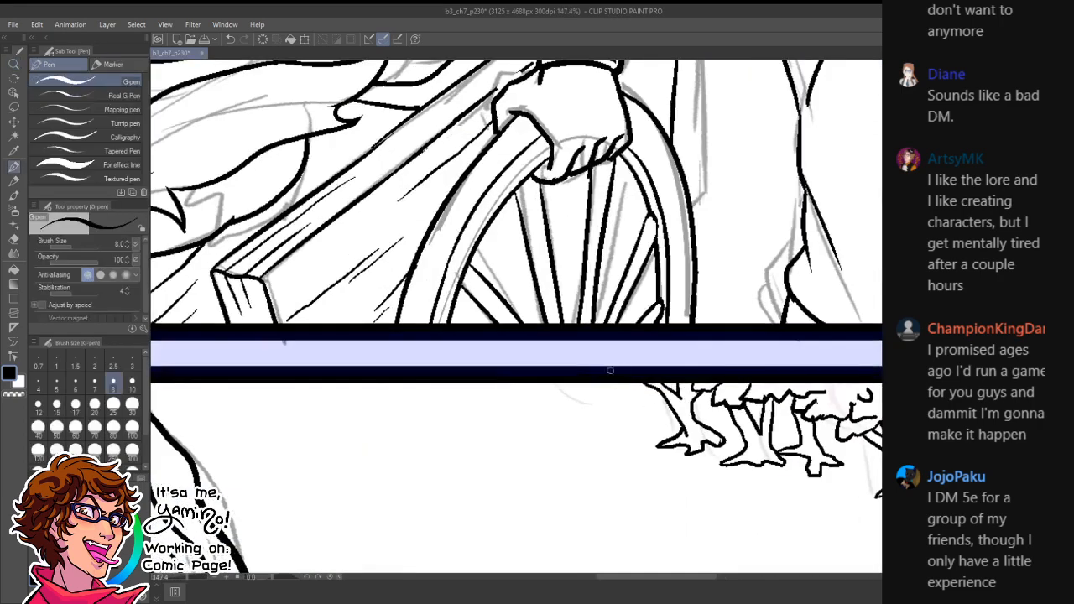
mouse_move(579, 383)
mouse_down()
mouse_move(662, 397)
mouse_move(640, 436)
mouse_up()
- Ink the head and windblown hair of the right-hand tiny figure beside the caped rider in the second panel
key(ctrl+space)
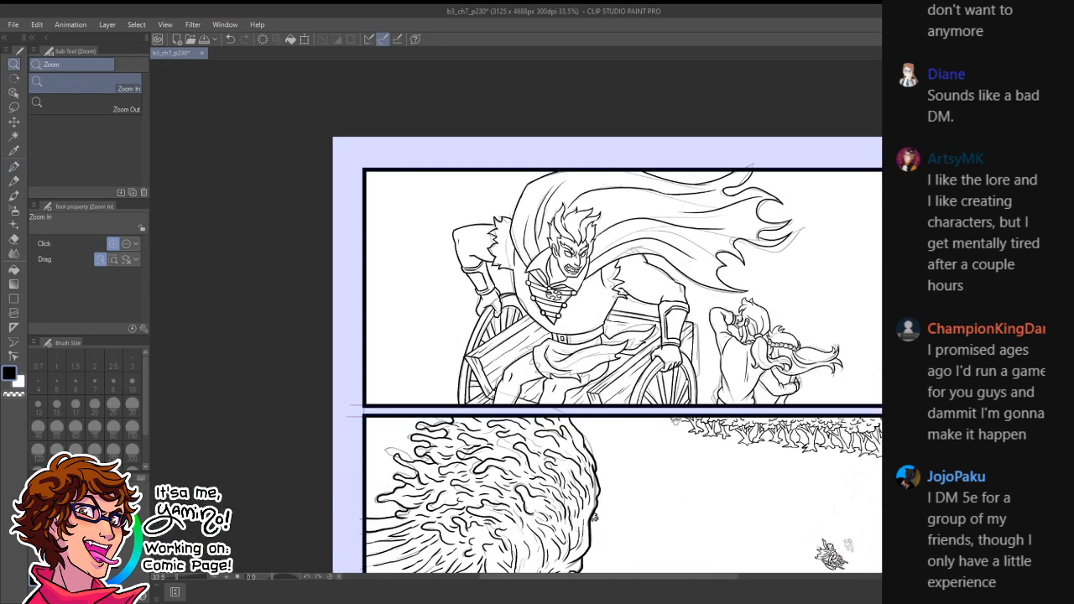
drag(792, 470, 660, 327)
drag(694, 374, 771, 387)
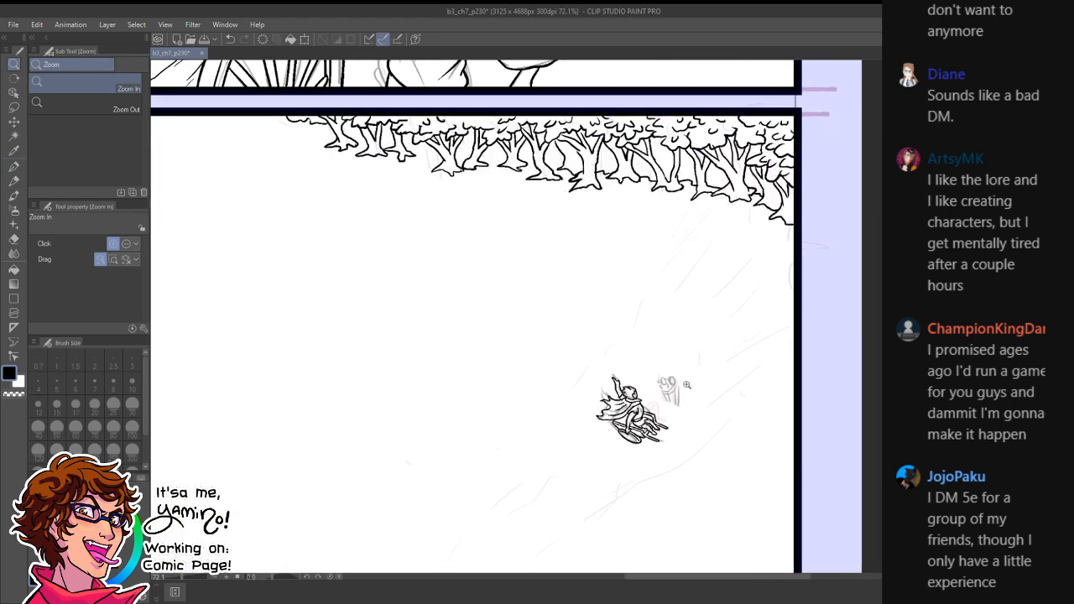
drag(669, 398, 734, 382)
drag(684, 352, 759, 326)
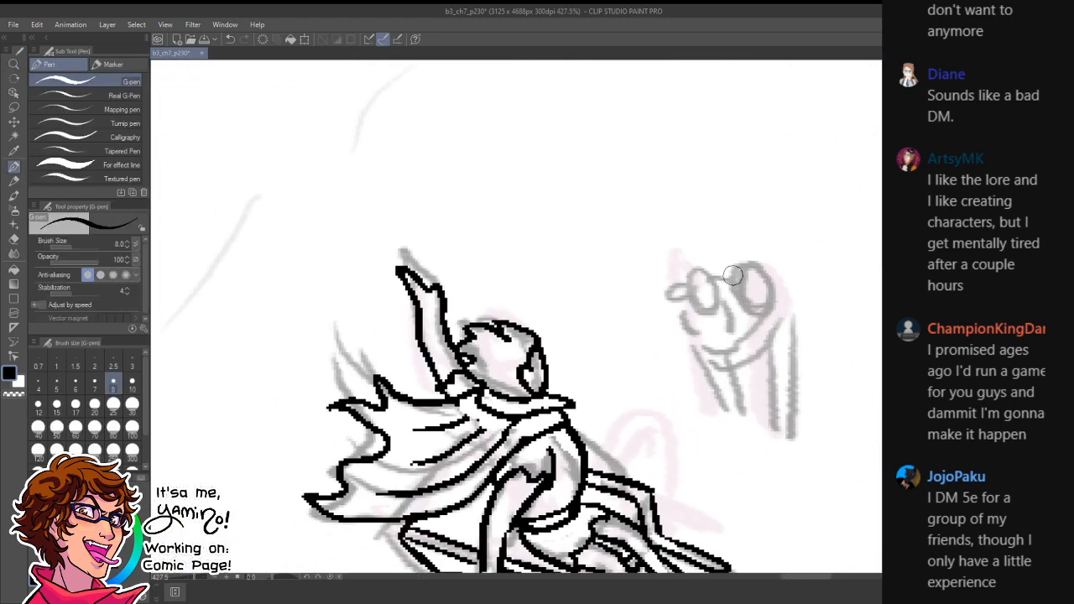
mouse_move(736, 266)
mouse_down()
mouse_move(762, 313)
mouse_move(766, 280)
mouse_move(749, 302)
mouse_move(770, 290)
mouse_move(761, 244)
mouse_move(816, 220)
mouse_move(782, 296)
mouse_move(754, 301)
mouse_up()
key(ctrl+z)
mouse_move(751, 267)
mouse_down()
mouse_move(771, 283)
mouse_move(730, 283)
mouse_move(734, 268)
mouse_move(771, 270)
mouse_move(742, 279)
mouse_move(749, 252)
mouse_move(779, 274)
mouse_up()
key(ctrl+z)
key(ctrl+z)
drag(780, 276, 777, 294)
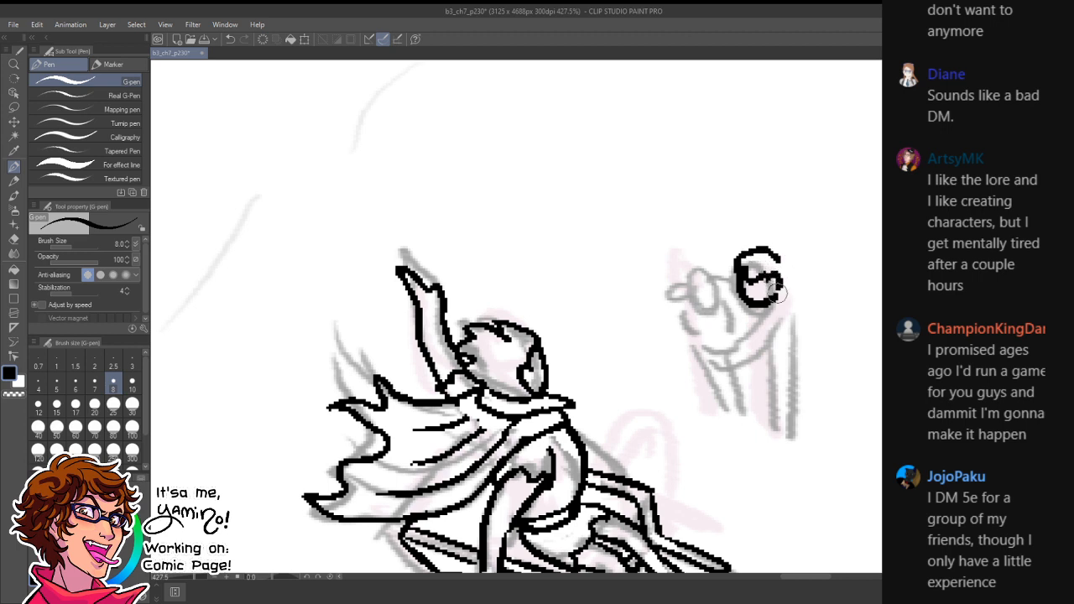
mouse_move(777, 257)
mouse_down()
mouse_move(780, 276)
mouse_move(812, 234)
mouse_move(785, 280)
mouse_up()
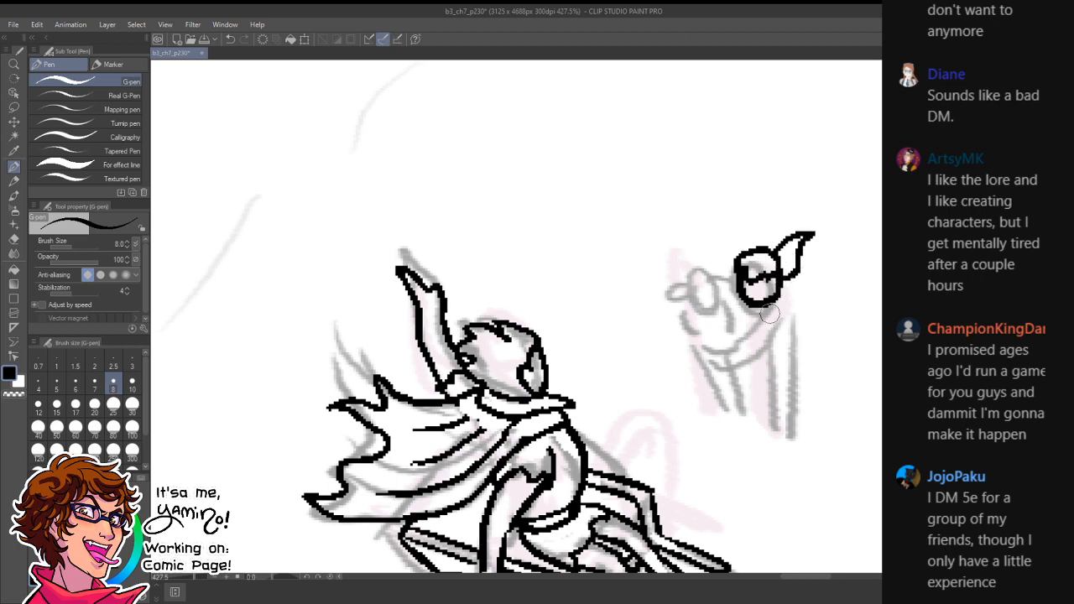
- Ink the left-hand tiny figure's head with an upswept lock of hair, redoing the first stroke and cleaning overlaps
mouse_move(687, 278)
mouse_down()
mouse_move(716, 295)
mouse_move(710, 276)
mouse_move(694, 304)
mouse_move(714, 280)
mouse_up()
key(ctrl+z)
mouse_move(695, 282)
mouse_down()
mouse_move(710, 278)
mouse_move(687, 295)
mouse_move(678, 270)
mouse_move(701, 252)
mouse_move(725, 254)
mouse_move(723, 275)
mouse_up()
key(x)
mouse_move(721, 225)
mouse_down()
mouse_move(712, 248)
mouse_move(731, 225)
mouse_up()
key(x)
drag(725, 266, 733, 278)
mouse_move(733, 288)
mouse_down()
mouse_move(712, 305)
mouse_move(686, 297)
mouse_move(696, 290)
mouse_up()
key(x)
key(x)
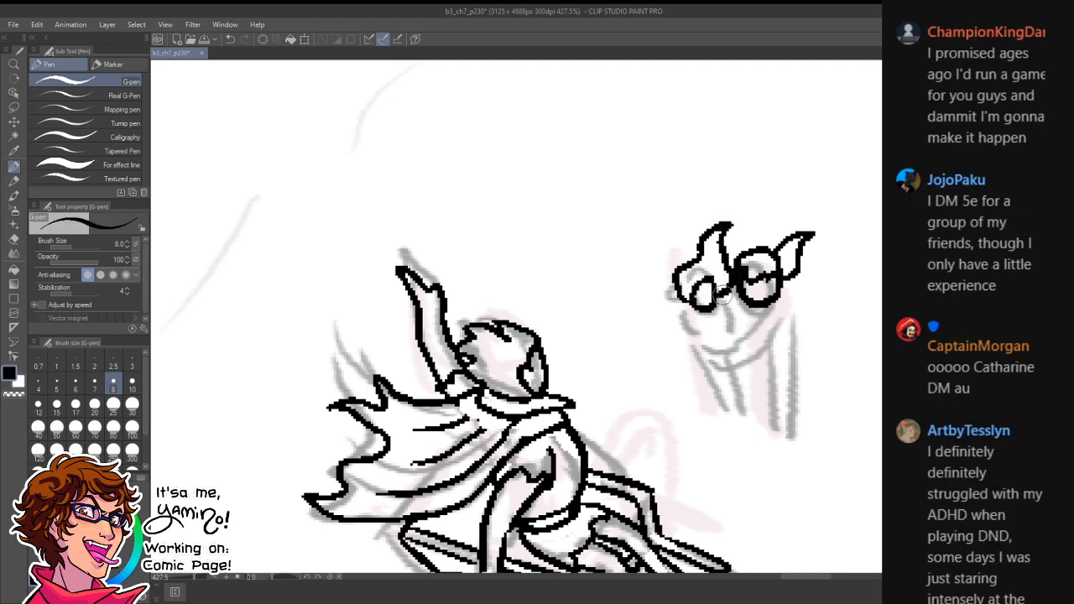
- Refine the right-hand tiny figure's face and ink both figures' torsos and embracing arms
mouse_move(763, 275)
mouse_down()
mouse_move(778, 288)
mouse_move(776, 302)
mouse_move(773, 283)
mouse_move(770, 297)
mouse_up()
key(x)
key(x)
drag(688, 306, 699, 338)
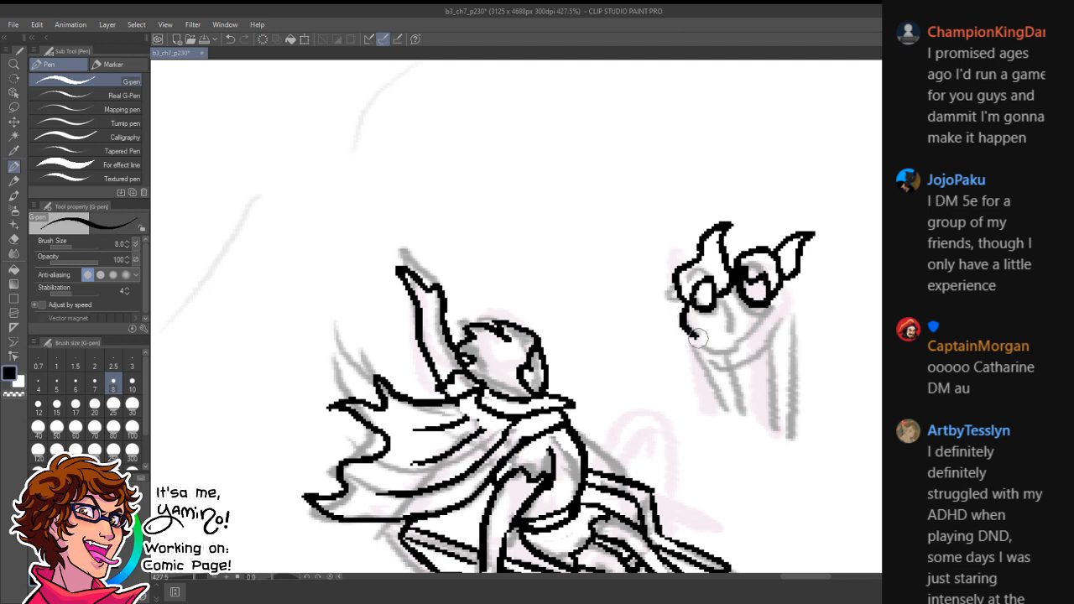
mouse_move(725, 304)
mouse_down()
mouse_move(695, 337)
mouse_move(704, 324)
mouse_move(720, 335)
mouse_move(707, 328)
mouse_move(775, 312)
mouse_move(717, 348)
mouse_move(761, 341)
mouse_move(775, 322)
mouse_move(745, 307)
mouse_move(777, 298)
mouse_move(789, 345)
mouse_move(752, 316)
mouse_up()
mouse_move(688, 331)
mouse_down()
mouse_move(701, 358)
mouse_move(720, 358)
mouse_move(719, 373)
mouse_move(695, 352)
mouse_move(721, 387)
mouse_move(773, 366)
mouse_move(762, 345)
mouse_move(785, 336)
mouse_move(766, 355)
mouse_move(758, 344)
mouse_move(758, 368)
mouse_move(797, 355)
mouse_move(789, 340)
mouse_move(771, 369)
mouse_move(781, 424)
mouse_up()
- Ink the legs of both tiny embracing figures down to the feet
key(c)
key(c)
mouse_move(779, 380)
mouse_down()
mouse_move(784, 416)
mouse_move(781, 407)
mouse_move(802, 436)
mouse_up()
drag(792, 357, 803, 435)
drag(712, 386, 739, 432)
drag(729, 387, 746, 425)
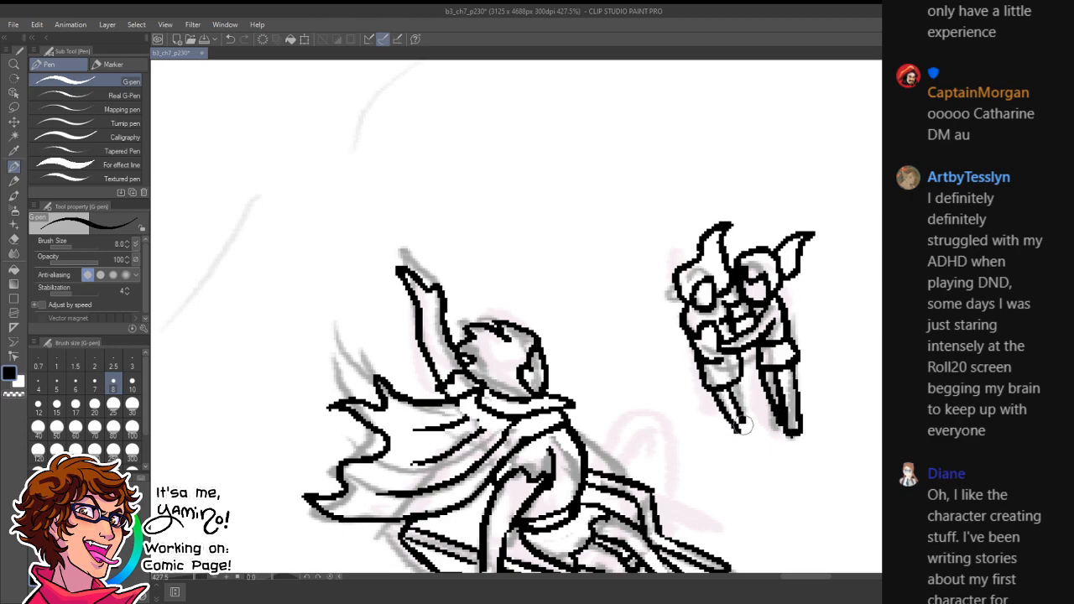
mouse_move(742, 378)
mouse_down()
mouse_move(744, 431)
mouse_move(706, 446)
mouse_up()
- Ink the oval center of the sword's guard in the third panel and the rim curve on its blade side
key(ctrl+space)
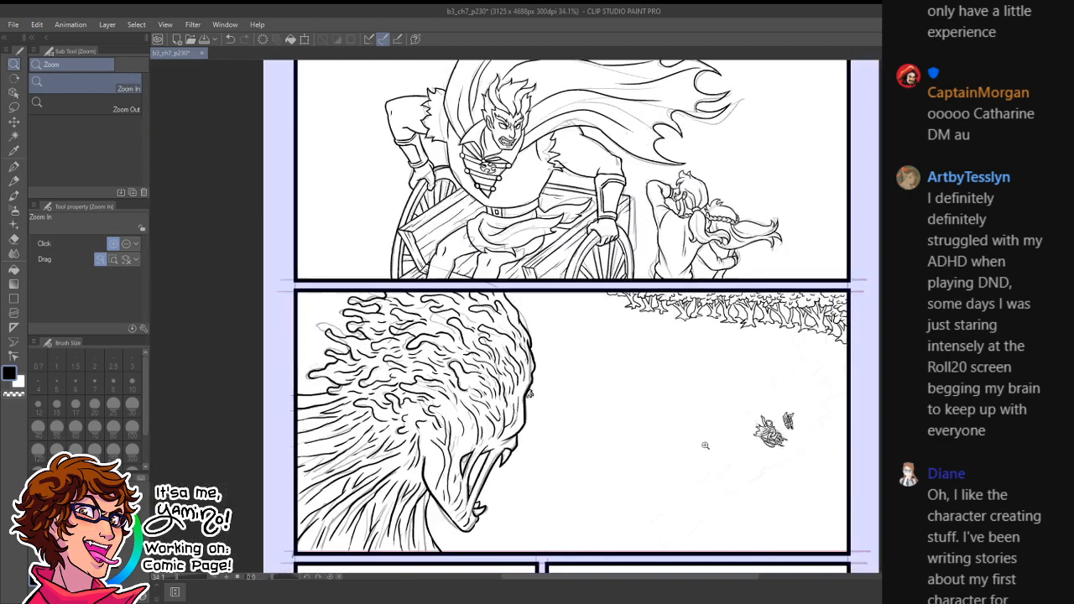
drag(821, 467, 814, 469)
drag(787, 502, 834, 425)
drag(801, 479, 801, 326)
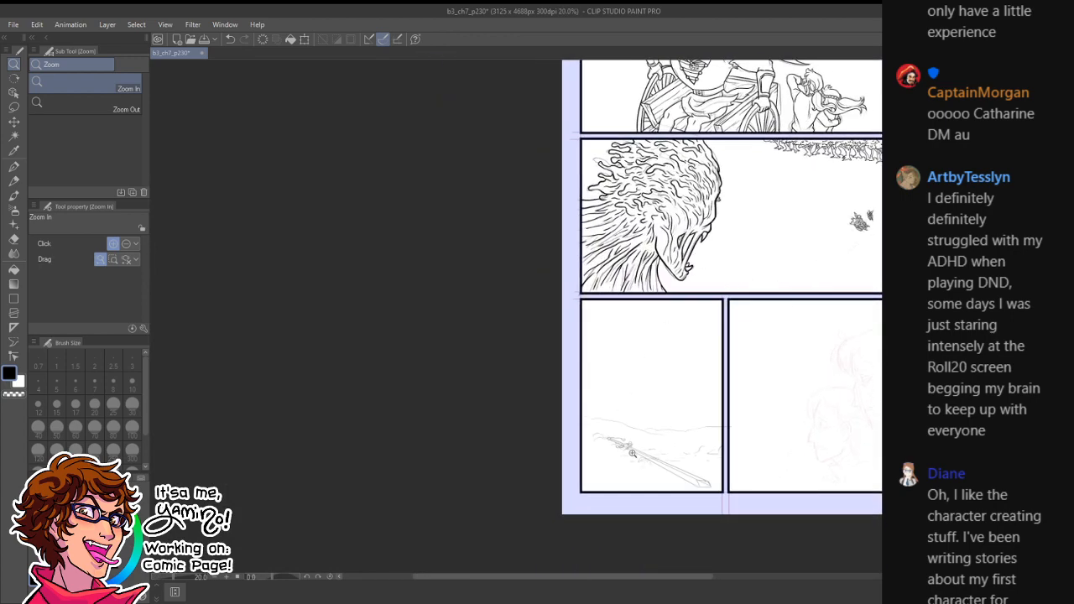
mouse_move(633, 453)
mouse_down()
mouse_move(679, 452)
mouse_move(663, 440)
mouse_up()
key(shift+space)
mouse_move(761, 309)
mouse_down()
mouse_move(688, 185)
mouse_move(658, 167)
mouse_up()
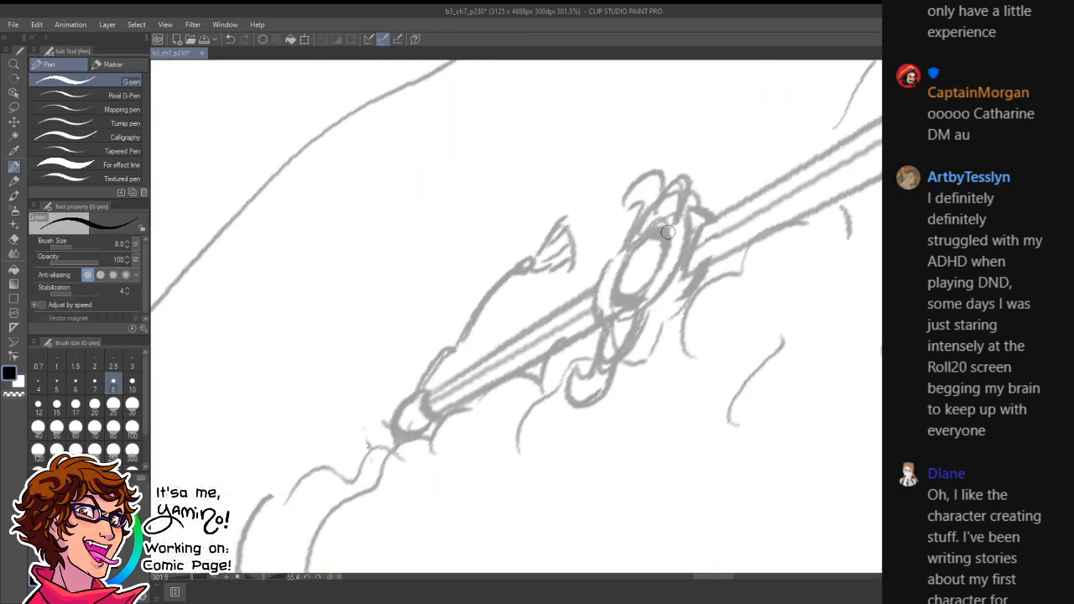
mouse_move(656, 233)
mouse_down()
mouse_move(650, 282)
mouse_move(643, 244)
mouse_move(666, 248)
mouse_move(626, 300)
mouse_move(640, 241)
mouse_move(663, 242)
mouse_move(636, 290)
mouse_move(613, 296)
mouse_move(654, 232)
mouse_move(631, 243)
mouse_move(614, 291)
mouse_move(688, 219)
mouse_move(671, 282)
mouse_move(639, 310)
mouse_move(683, 215)
mouse_move(691, 232)
mouse_move(641, 313)
mouse_up()
key(ctrl+z)
key(ctrl+z)
key(ctrl+z)
key(ctrl+z)
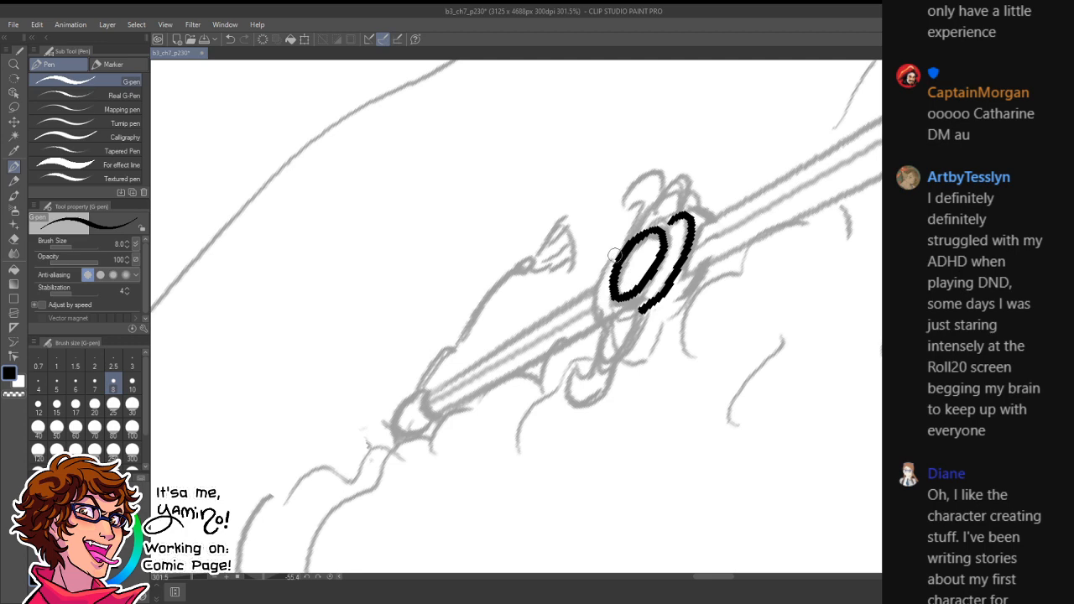
- Complete the guard's front outline with the grip-side curve and the rounded lobes at both ends
mouse_move(627, 242)
mouse_down()
mouse_move(601, 273)
mouse_move(616, 305)
mouse_up()
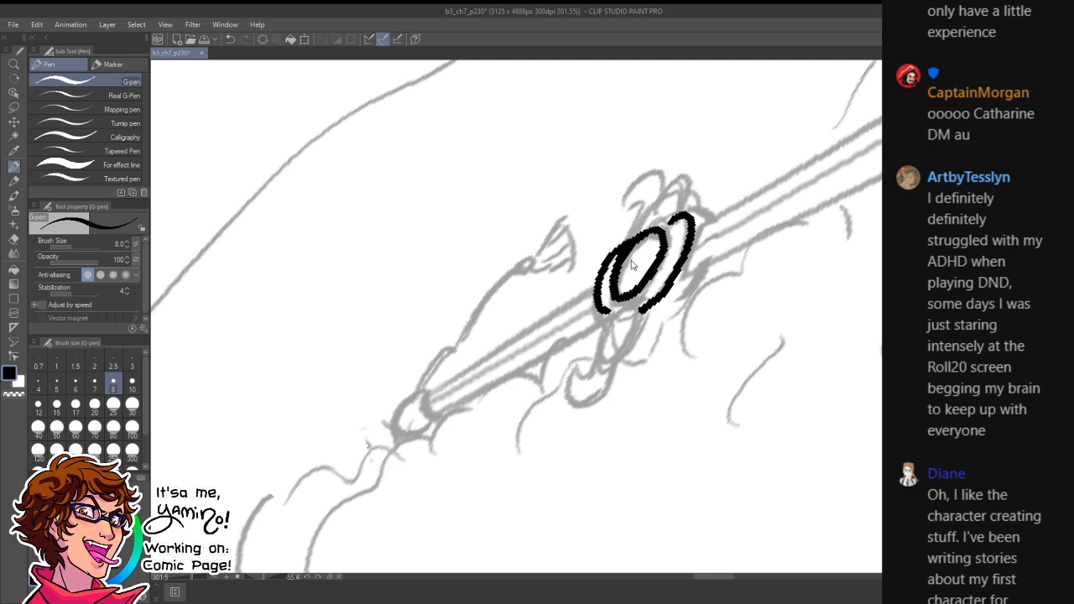
key(ctrl+z)
mouse_move(620, 245)
mouse_down()
mouse_move(600, 346)
mouse_move(640, 299)
mouse_up()
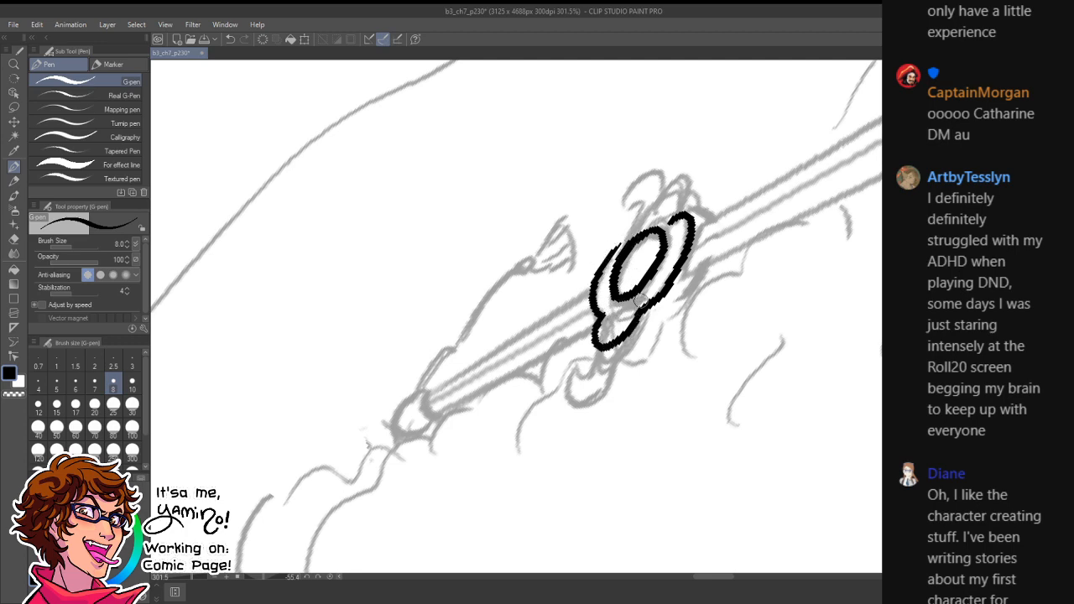
mouse_move(638, 228)
mouse_down()
mouse_move(665, 192)
mouse_move(673, 222)
mouse_move(617, 252)
mouse_up()
- Clean the guard's center oval and ink the outer edge that gives the guard thickness on its blade side
key(x)
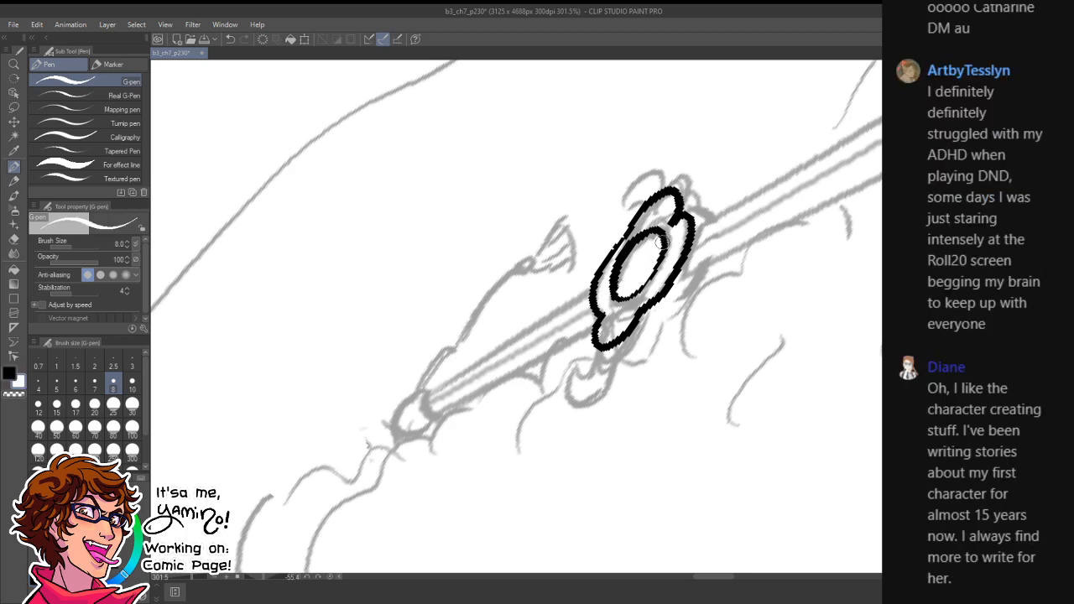
key(x)
drag(604, 356, 639, 356)
mouse_move(693, 215)
mouse_down()
mouse_move(701, 284)
mouse_move(687, 302)
mouse_move(717, 231)
mouse_move(696, 290)
mouse_move(676, 312)
mouse_move(655, 313)
mouse_move(679, 309)
mouse_move(636, 361)
mouse_up()
key(ctrl+z)
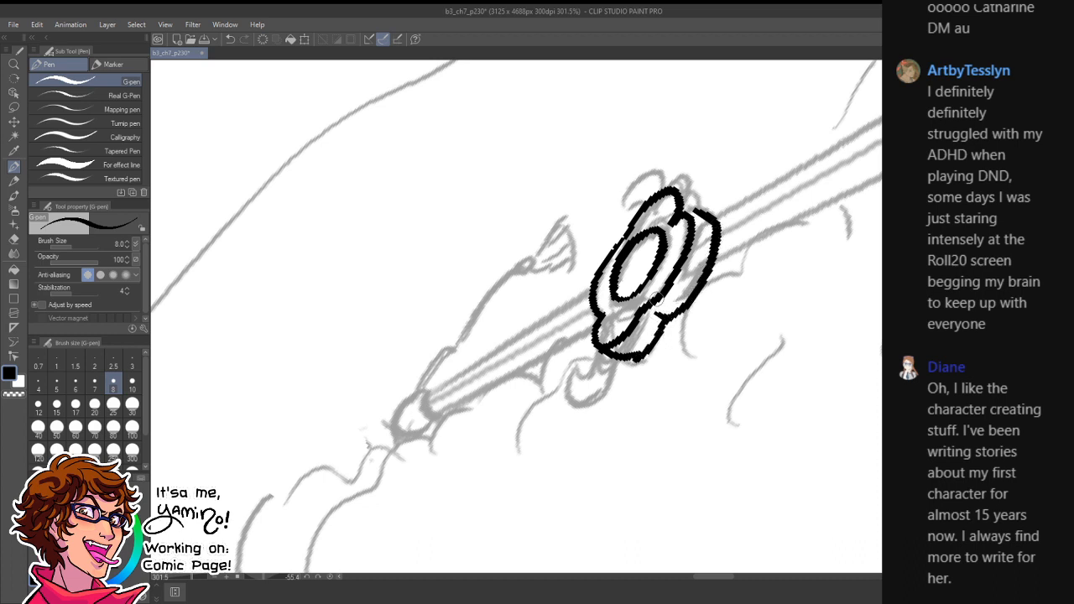
mouse_move(687, 193)
mouse_down()
mouse_move(702, 207)
mouse_move(685, 208)
mouse_move(693, 212)
mouse_up()
- Tidy the guard's lobe junctions, erase its grip-side contour and redraw it with a notch below the upper lobe
key(x)
key(x)
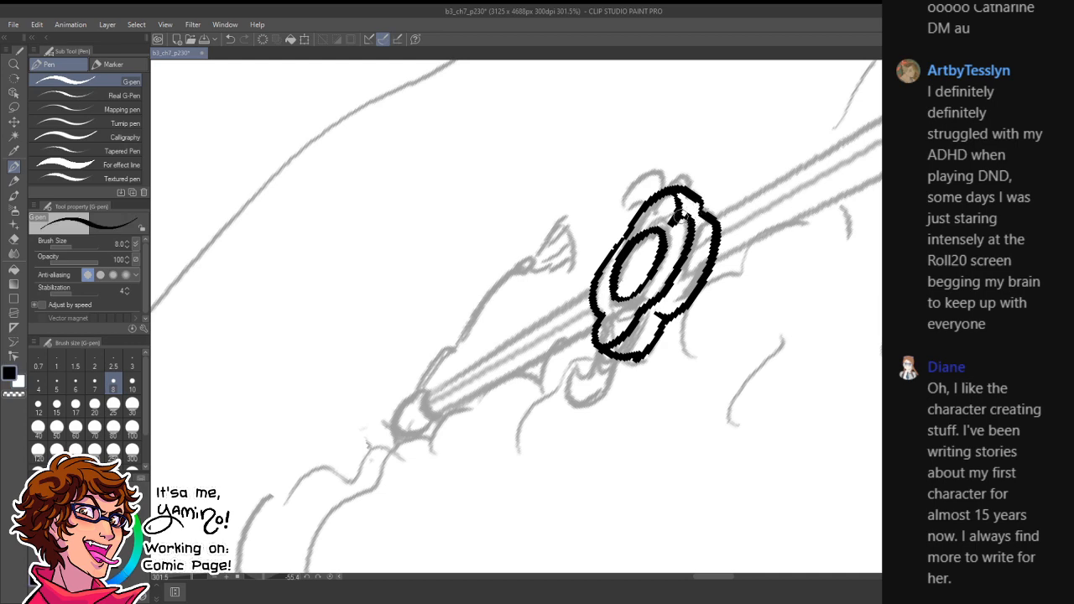
key(x)
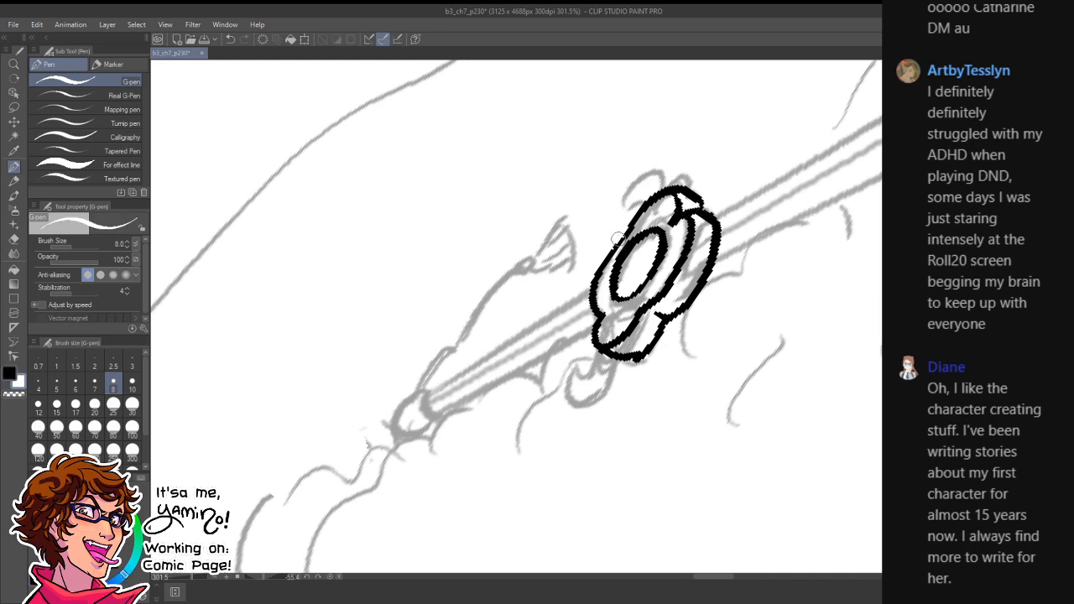
drag(630, 236, 603, 300)
key(x)
drag(629, 235, 594, 291)
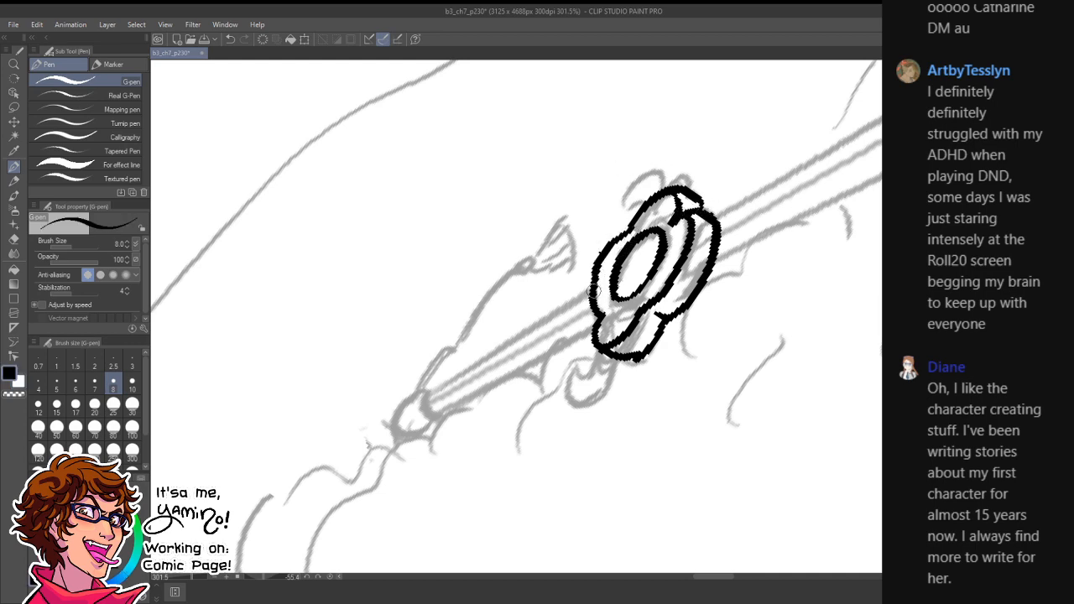
- Undo the last stroke and redraw the short contour at the notch below the guard's upper lobe
key(ctrl+z)
mouse_move(630, 239)
mouse_down()
mouse_move(596, 272)
mouse_move(594, 296)
mouse_move(595, 277)
mouse_move(641, 231)
mouse_up()
key(x)
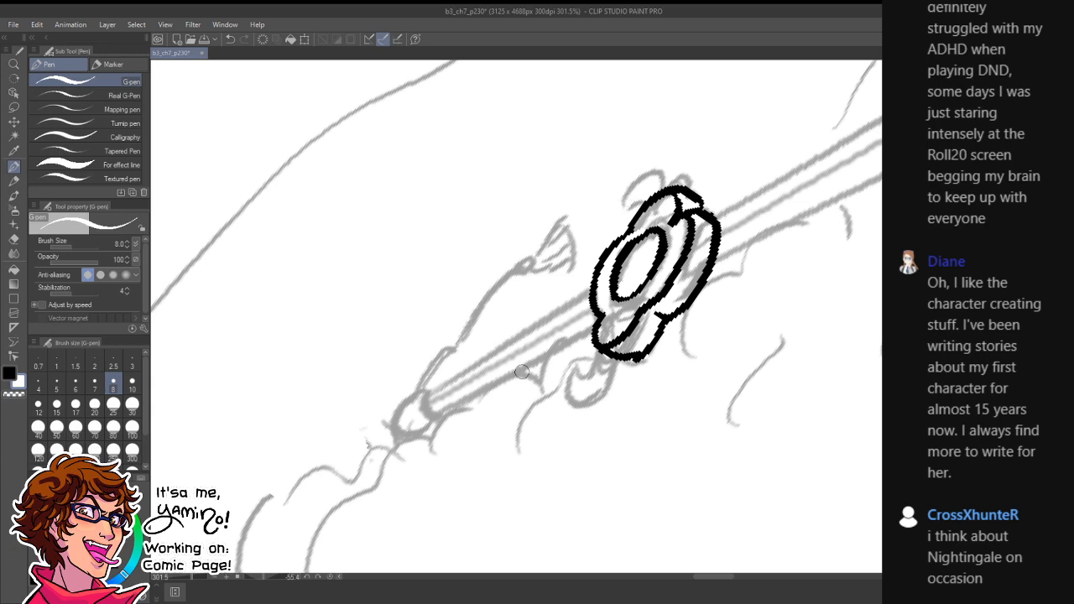
- Ink both long sides of the sword's grip and close its far end with a rounded curve
key(r)
drag(615, 231, 497, 241)
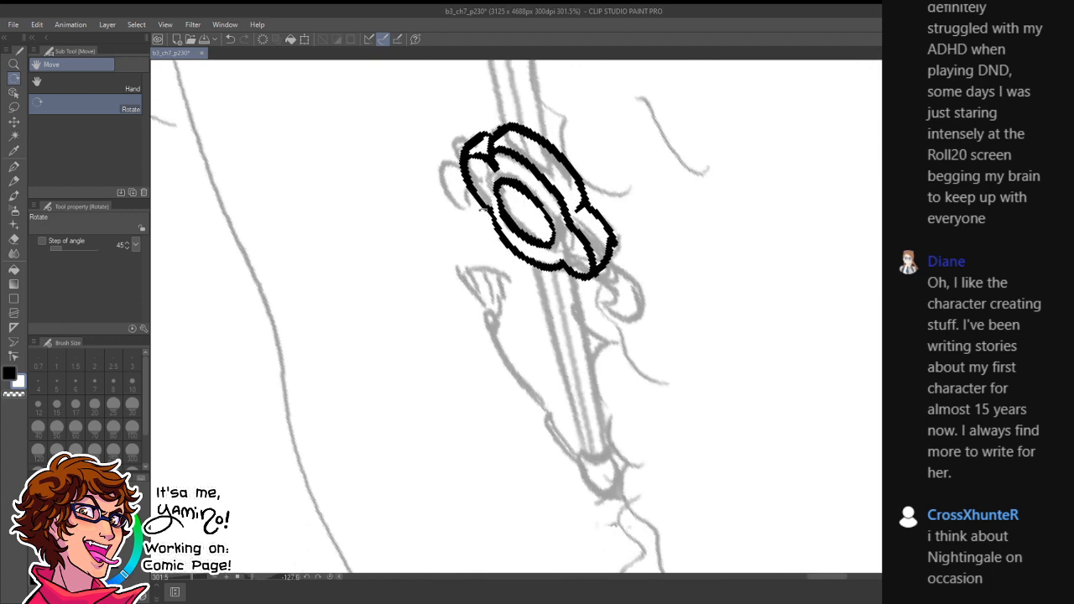
key(p)
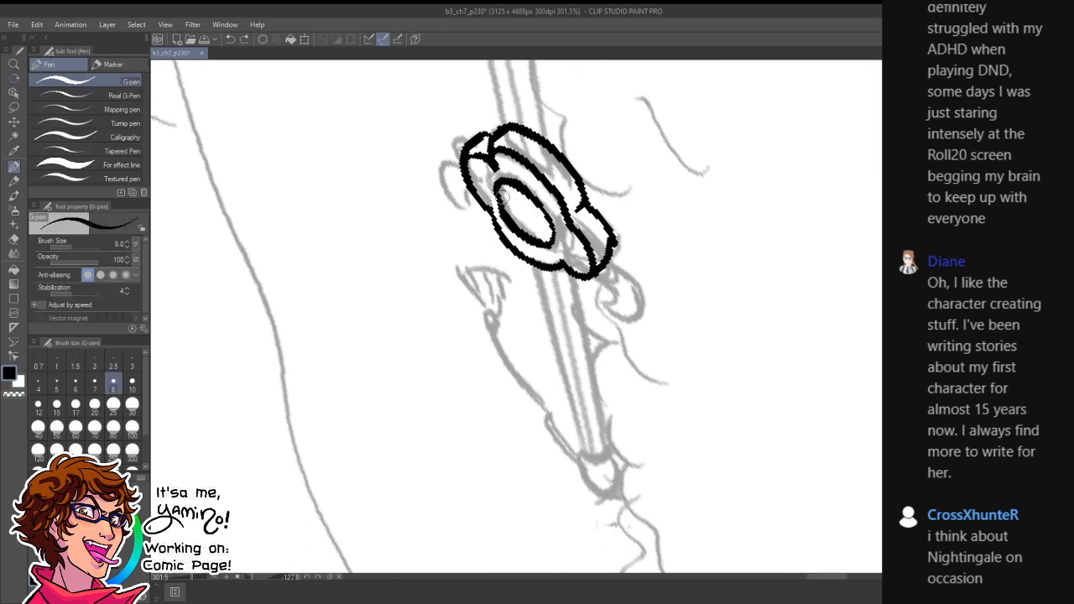
key(x)
drag(532, 265, 579, 449)
key(ctrl+z)
drag(531, 267, 579, 449)
drag(578, 277, 604, 433)
mouse_move(642, 476)
mouse_down()
mouse_move(657, 350)
mouse_move(646, 383)
mouse_up()
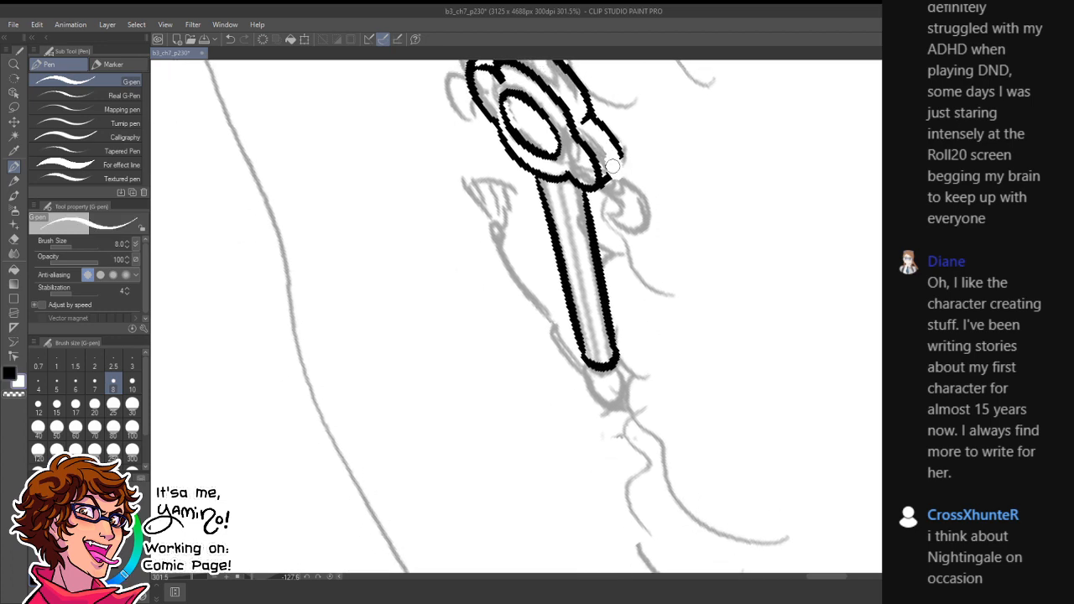
- Close the guard's lower lobe and ink the rounded arms sticking out at both ends of the guard
drag(623, 153, 603, 183)
key(r)
drag(593, 76, 672, 157)
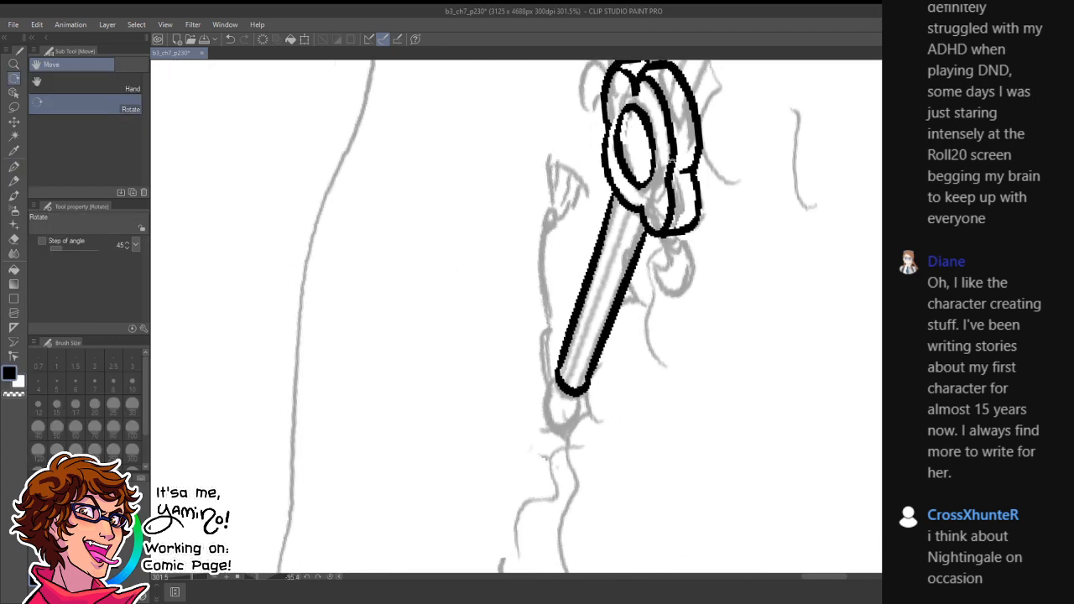
key(p)
mouse_move(639, 221)
mouse_down()
mouse_move(663, 294)
mouse_move(685, 309)
mouse_up()
drag(688, 247, 688, 317)
scroll(712, 241, up, 2)
scroll(712, 241, up, 2)
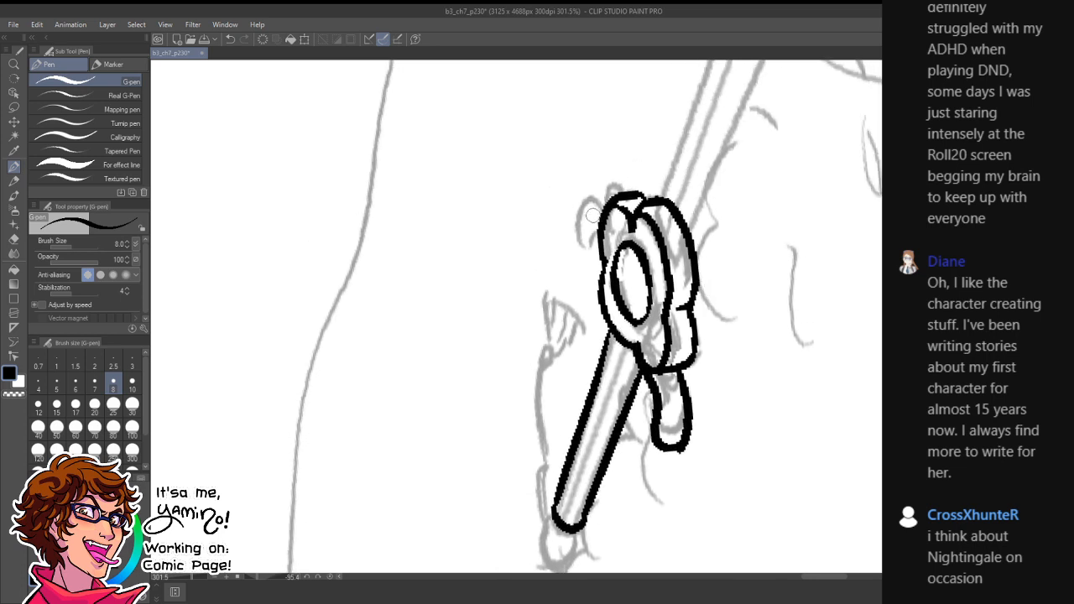
mouse_move(599, 200)
mouse_down()
mouse_move(577, 243)
mouse_move(589, 239)
mouse_move(606, 262)
mouse_up()
- Ink the lobed outline of the pommel at the end of the grip, undoing the strokes that miss
key(ctrl+space)
mouse_move(692, 283)
mouse_down()
mouse_move(623, 314)
mouse_move(720, 290)
mouse_up()
mouse_move(711, 254)
mouse_down()
mouse_move(705, 269)
mouse_move(731, 294)
mouse_up()
key(ctrl+z)
key(ctrl+z)
key(ctrl+z)
key(ctrl+z)
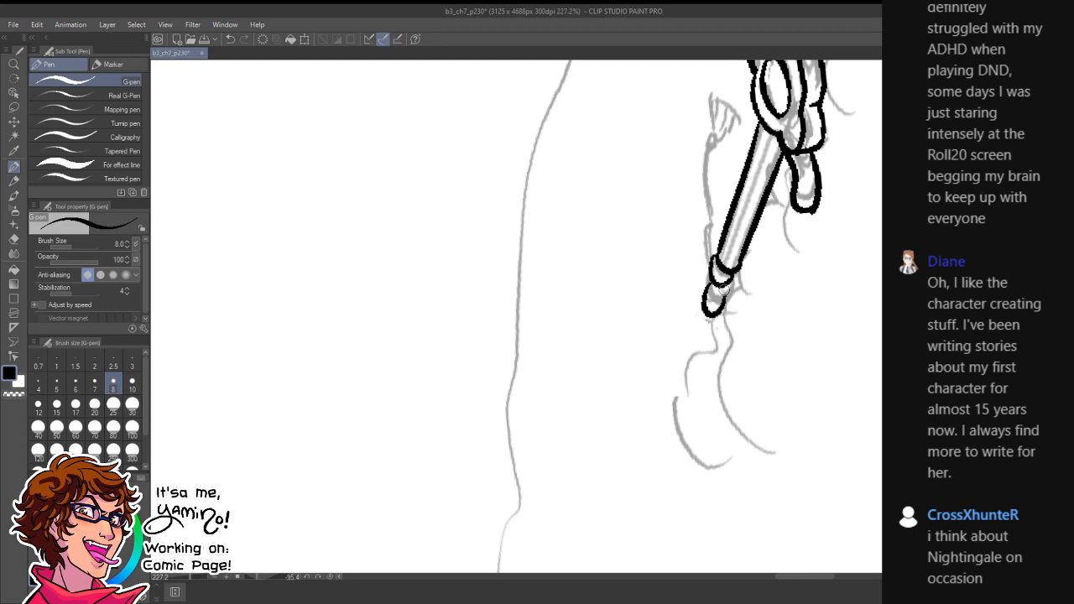
key(ctrl+z)
drag(719, 252, 712, 267)
mouse_move(735, 272)
mouse_down()
mouse_move(729, 312)
mouse_move(734, 289)
mouse_move(710, 267)
mouse_up()
key(ctrl+z)
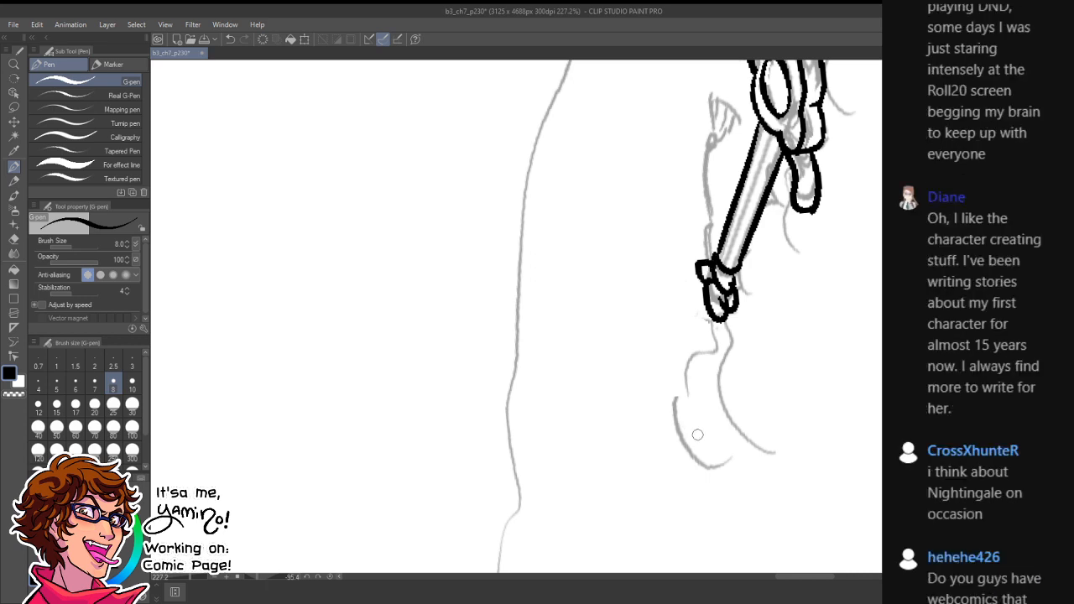
- Clear the overlapping lines inside the pommel and reshape its lobed outline, bulging out the far lobe
key(x)
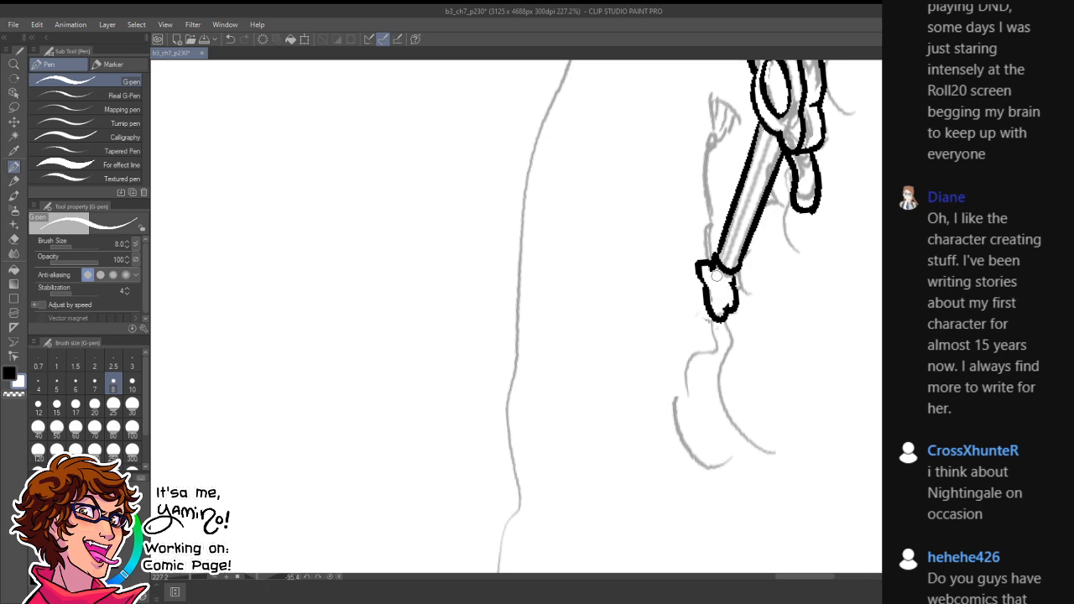
key(x)
mouse_move(720, 257)
mouse_down()
mouse_move(742, 261)
mouse_move(735, 287)
mouse_up()
key(x)
key(x)
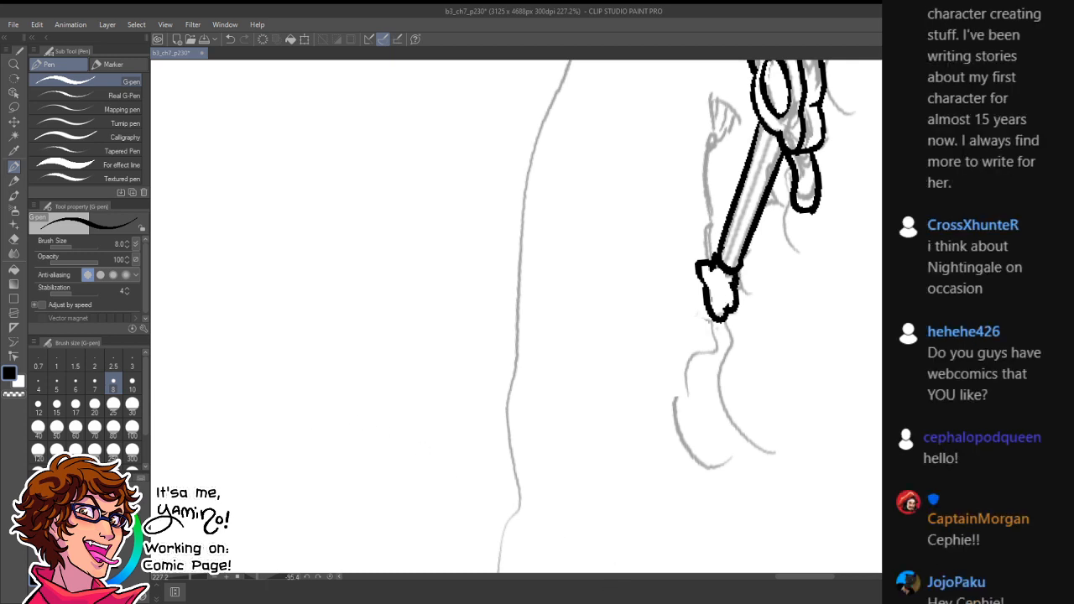
key(x)
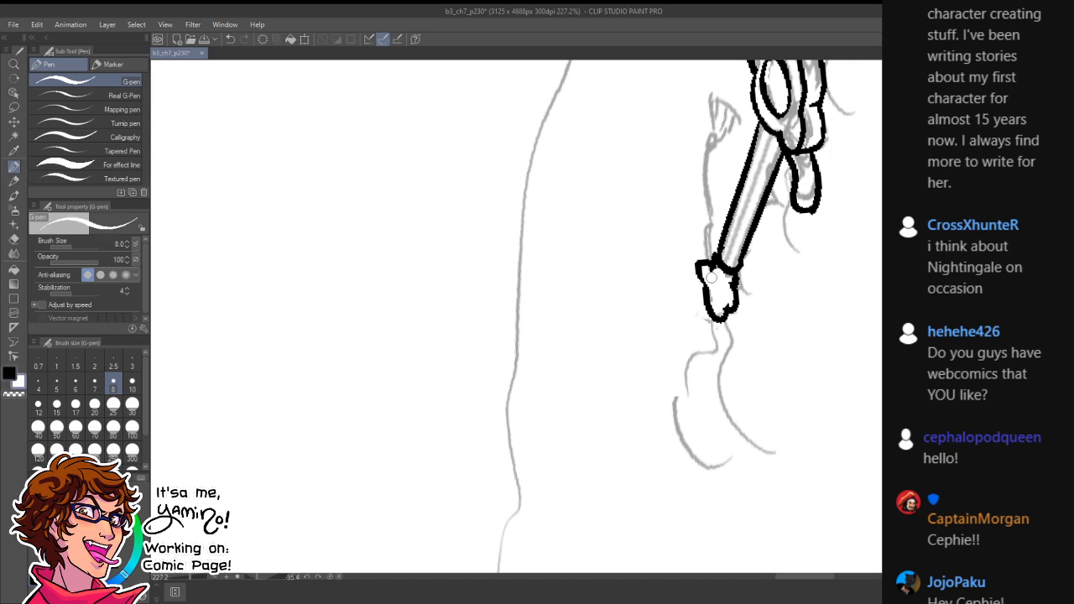
key(x)
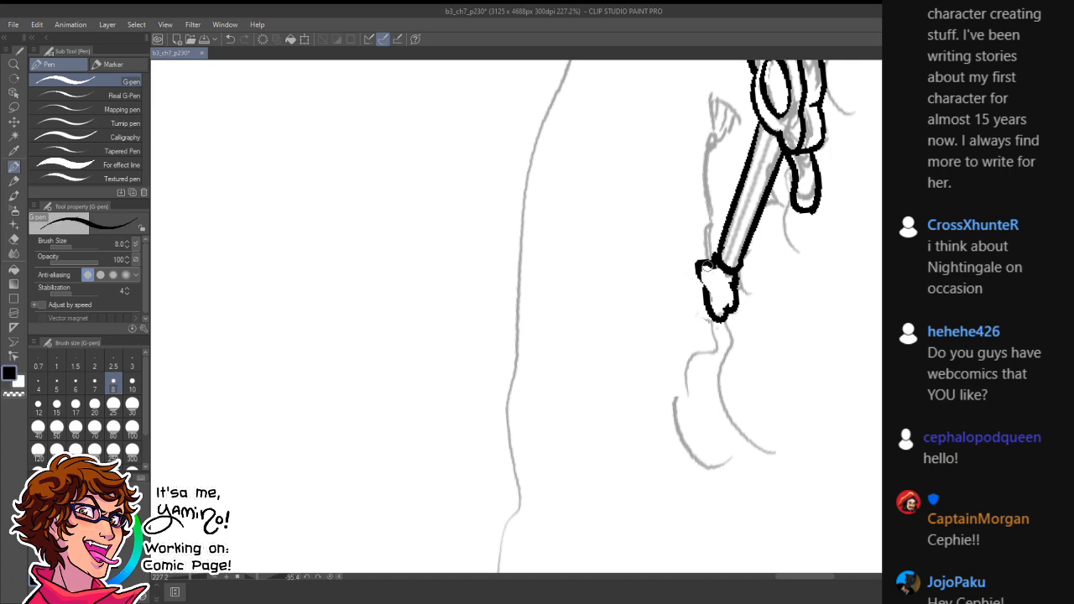
key(x)
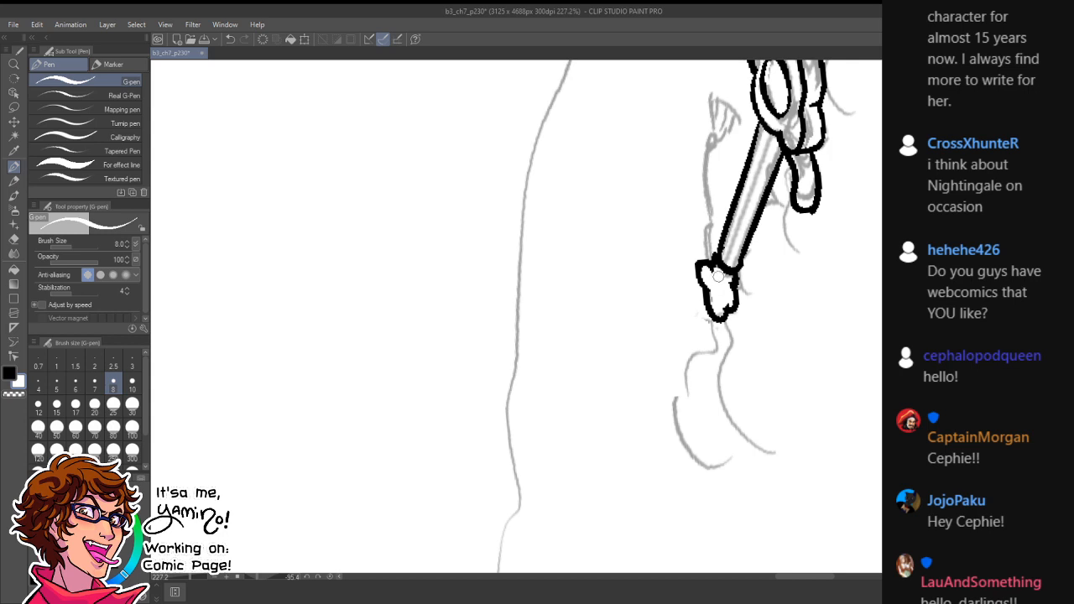
key(x)
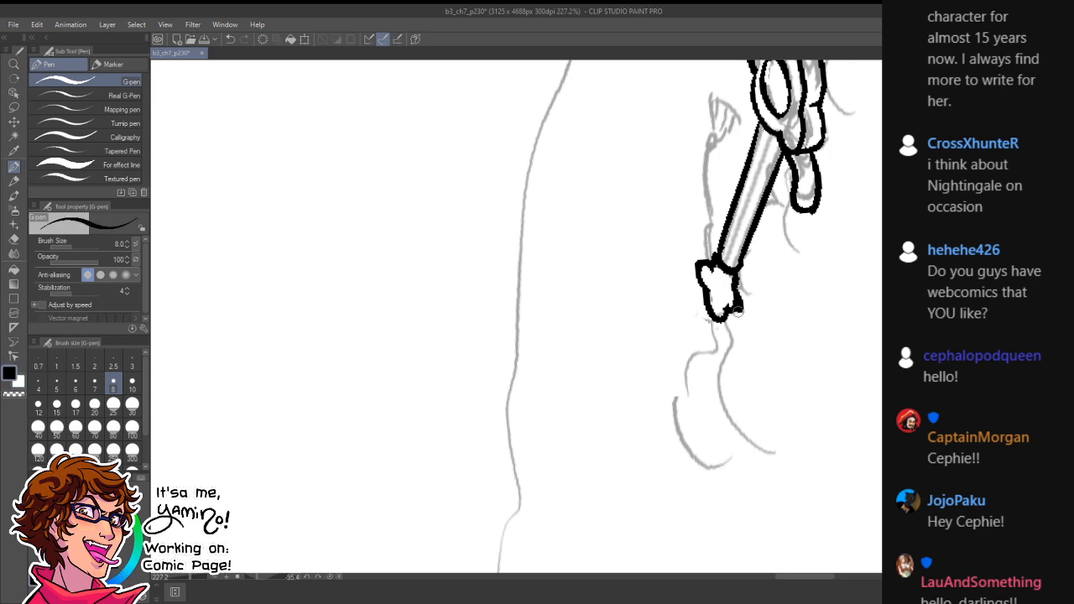
key(x)
key(x)
- Ink crease marks inside the pommel and round off its side lobe
drag(716, 280, 715, 309)
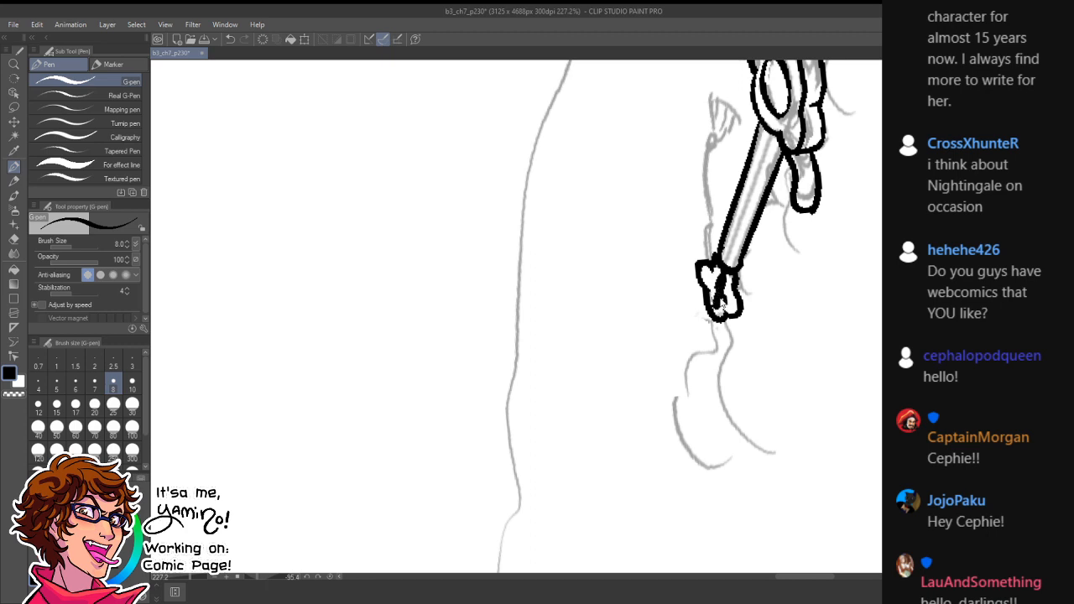
key(ctrl+z)
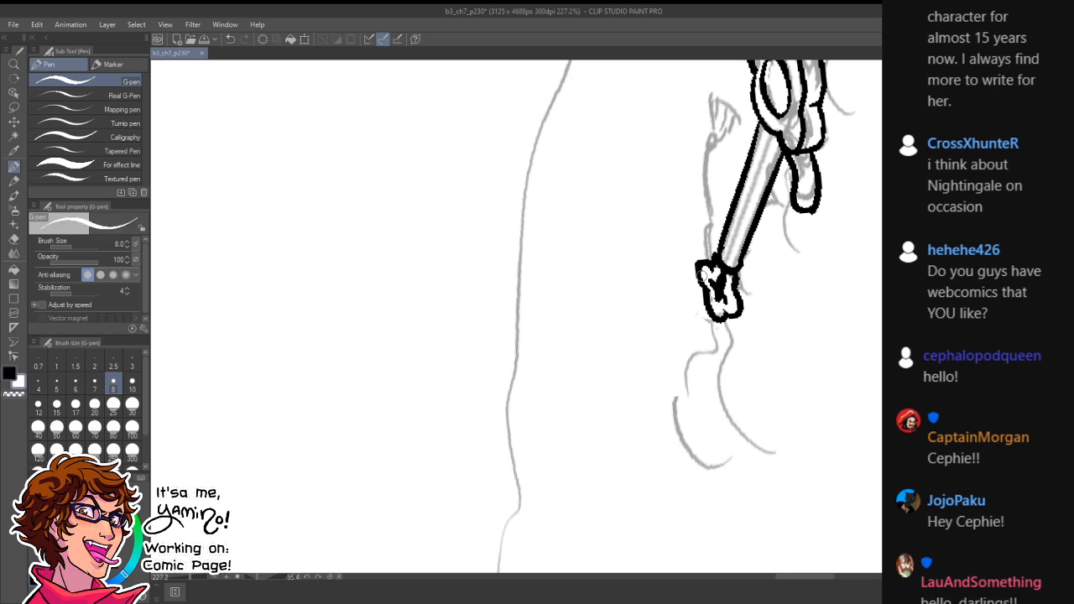
mouse_move(703, 276)
mouse_down()
mouse_move(724, 308)
mouse_move(703, 293)
mouse_move(718, 319)
mouse_move(735, 316)
mouse_up()
key(x)
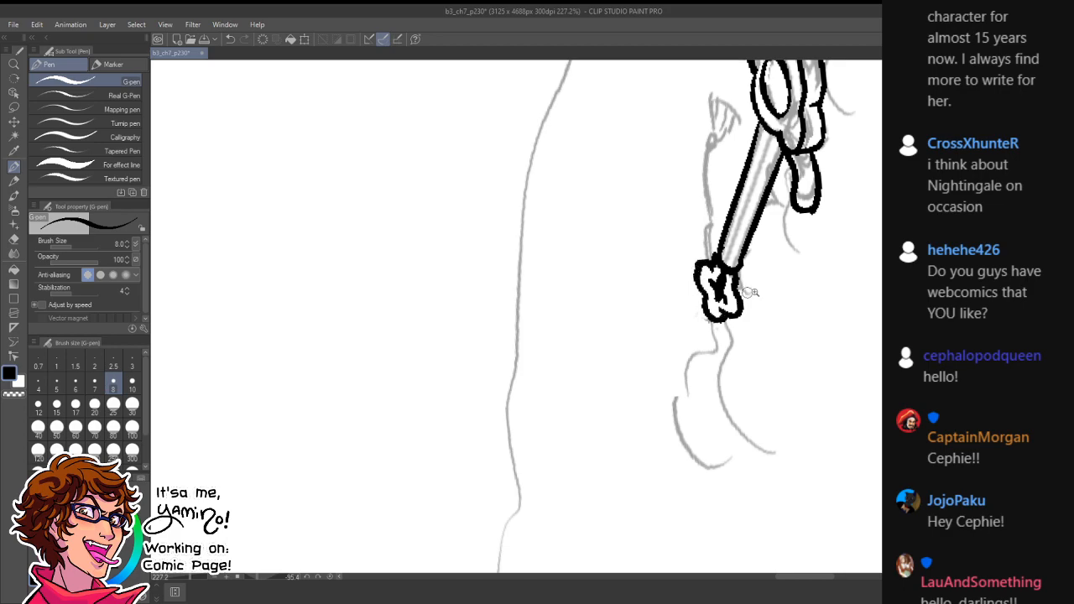
- Clean up the pommel's interior lines, leaving a small star-shaped mark at its center
scroll(752, 293, down, 6)
key(r)
mouse_move(723, 278)
mouse_down()
mouse_move(823, 406)
mouse_move(666, 486)
mouse_up()
drag(589, 539, 716, 370)
key(ctrl+space)
key(x)
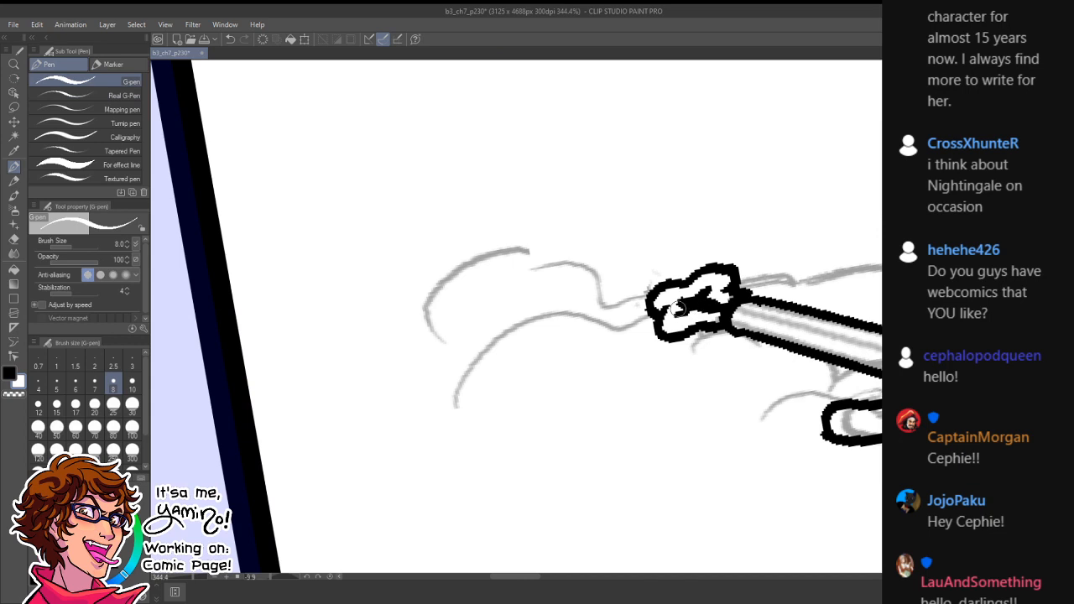
key(x)
key(x)
drag(722, 304, 650, 338)
- Ink a row of curved wrap bands across the grip from the guard to the pommel
key(ctrl+space)
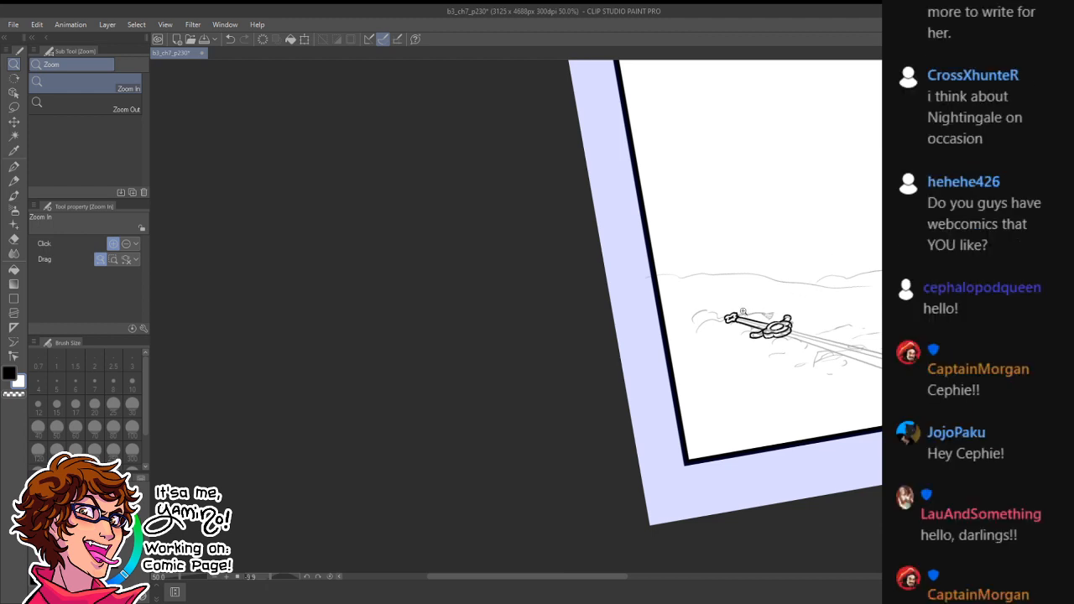
mouse_move(743, 312)
mouse_down()
mouse_move(801, 353)
mouse_move(807, 383)
mouse_move(785, 379)
mouse_up()
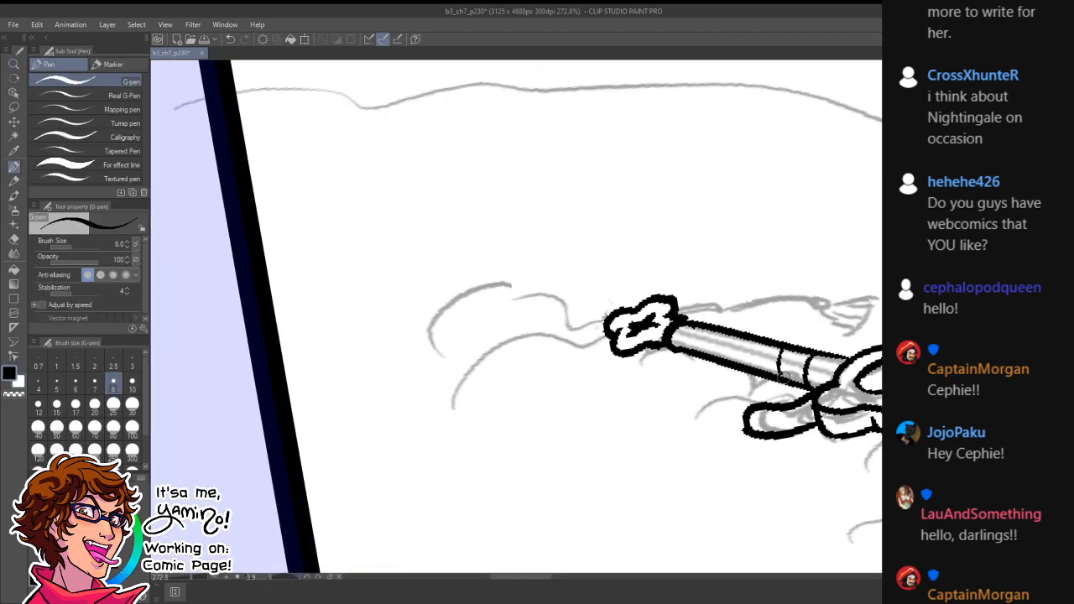
mouse_move(750, 335)
mouse_down()
mouse_move(750, 366)
mouse_move(697, 348)
mouse_move(680, 389)
mouse_move(742, 311)
mouse_up()
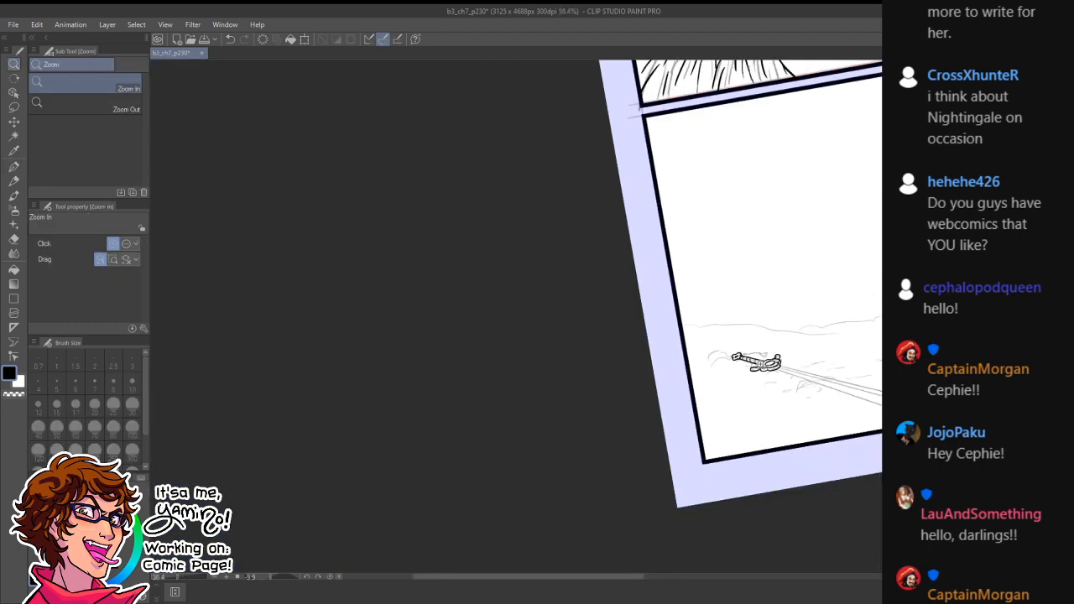
- Ink the double-lined cord hanging from the pommel, with a bend about halfway along it
drag(784, 358, 828, 354)
mouse_move(842, 261)
mouse_down()
mouse_move(655, 454)
mouse_move(582, 434)
mouse_move(582, 290)
mouse_up()
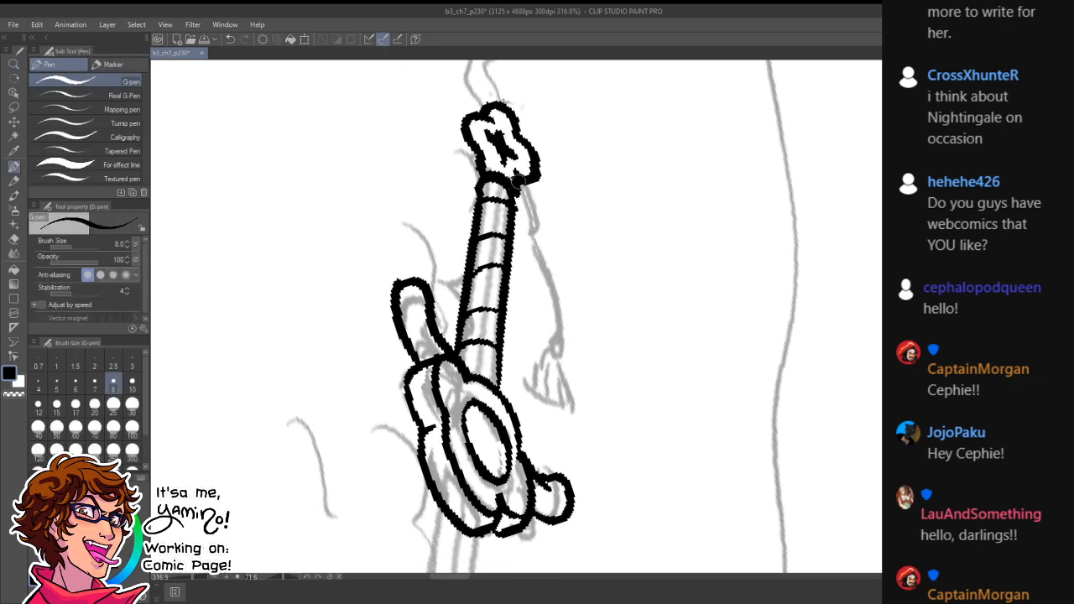
mouse_move(516, 181)
mouse_down()
mouse_move(562, 313)
mouse_move(551, 368)
mouse_up()
key(ctrl+z)
mouse_move(530, 179)
mouse_down()
mouse_move(546, 240)
mouse_move(545, 336)
mouse_move(561, 270)
mouse_move(555, 313)
mouse_move(554, 222)
mouse_move(550, 302)
mouse_move(566, 378)
mouse_up()
key(ctrl+z)
key(c)
mouse_move(544, 286)
mouse_down()
mouse_move(559, 391)
mouse_move(566, 361)
mouse_move(563, 385)
mouse_move(555, 363)
mouse_move(568, 361)
mouse_move(549, 368)
mouse_move(559, 359)
mouse_up()
key(c)
key(c)
key(c)
key(ctrl+z)
key(ctrl+z)
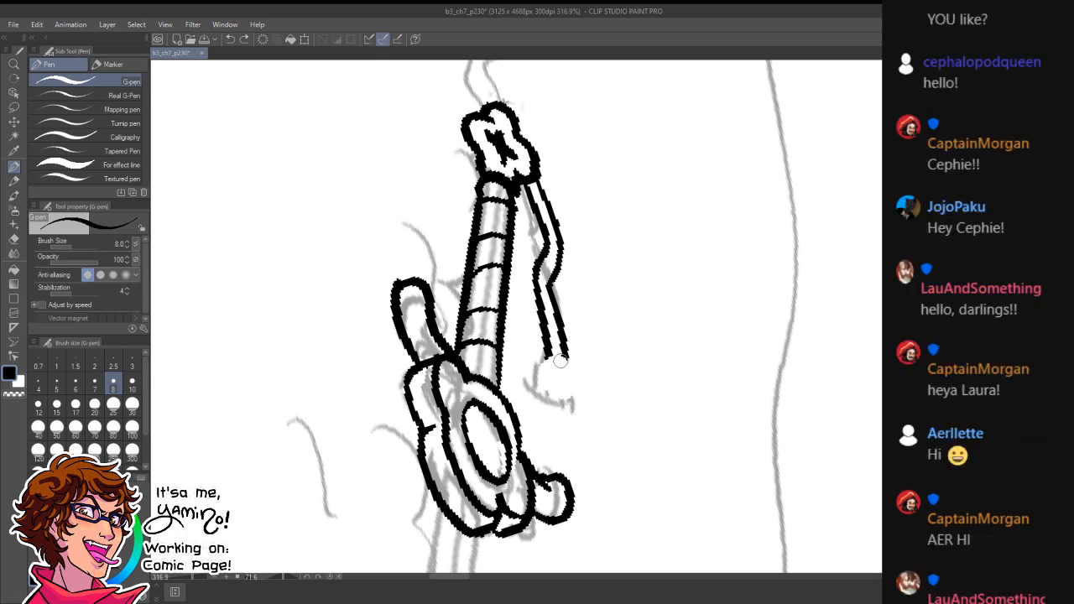
- Ink the bell-shaped tassel at the end of the cord with a zigzag fold mark inside
mouse_move(543, 358)
mouse_down()
mouse_move(555, 351)
mouse_move(569, 366)
mouse_up()
mouse_move(542, 359)
mouse_down()
mouse_move(567, 371)
mouse_move(549, 356)
mouse_move(532, 415)
mouse_up()
mouse_move(571, 361)
mouse_down()
mouse_move(581, 410)
mouse_move(542, 418)
mouse_move(570, 431)
mouse_move(598, 427)
mouse_up()
key(x)
mouse_move(544, 376)
mouse_down()
mouse_move(572, 382)
mouse_move(549, 373)
mouse_move(541, 404)
mouse_move(555, 391)
mouse_move(575, 400)
mouse_move(541, 409)
mouse_move(579, 400)
mouse_up()
key(x)
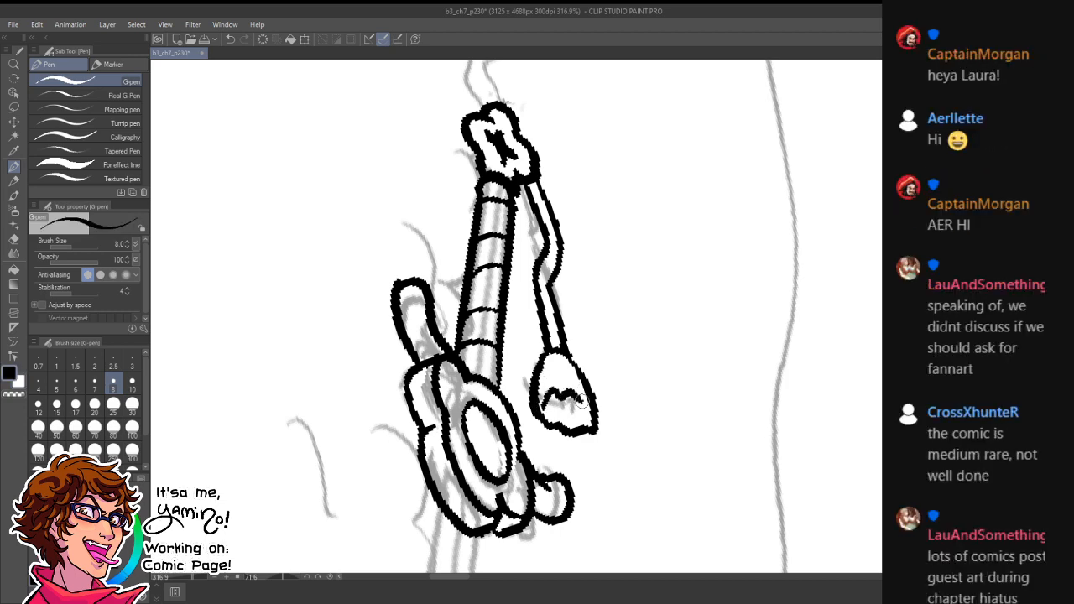
- Reduce the G-pen size to 5 and ink the blade's long central ridge from the guard toward the tip
key(shift+space)
drag(705, 261, 518, 203)
key(ctrl+space)
drag(598, 302, 521, 303)
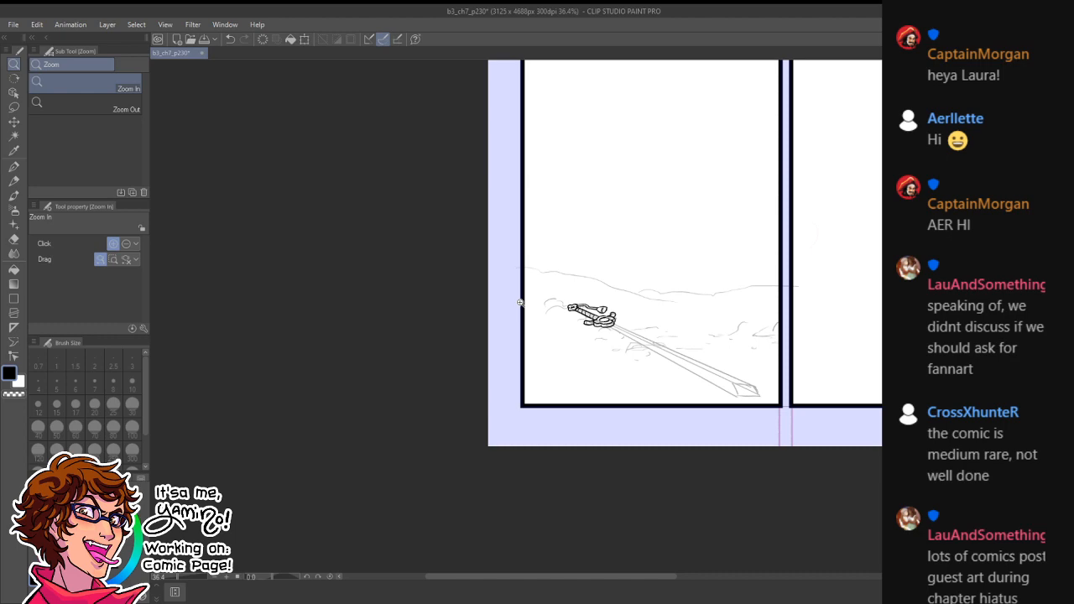
key(shift+space)
drag(697, 352, 758, 476)
key(ctrl+space)
key(shift+space)
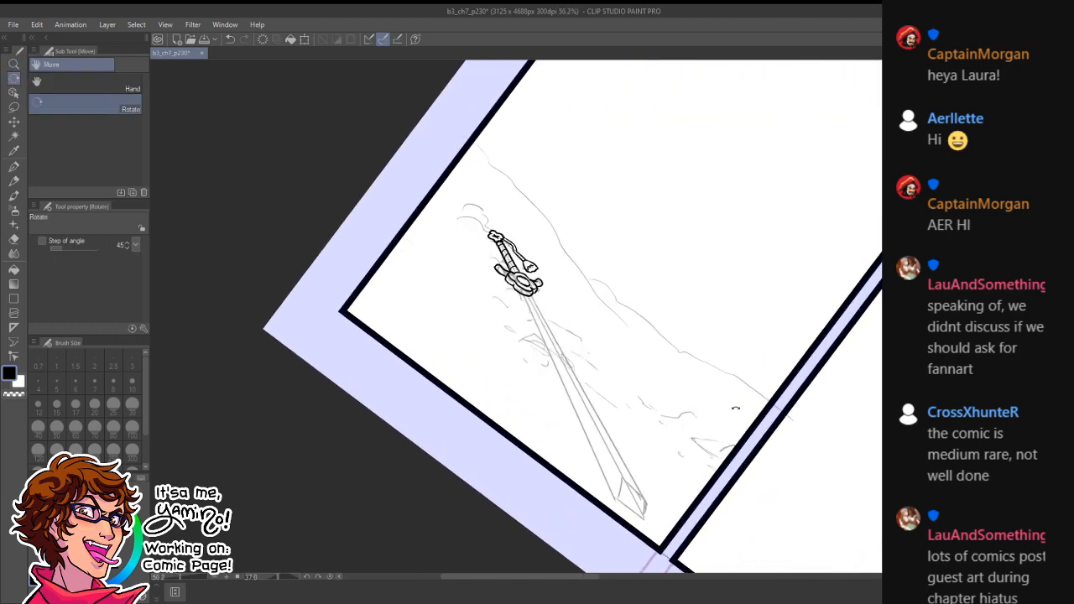
drag(735, 409, 645, 425)
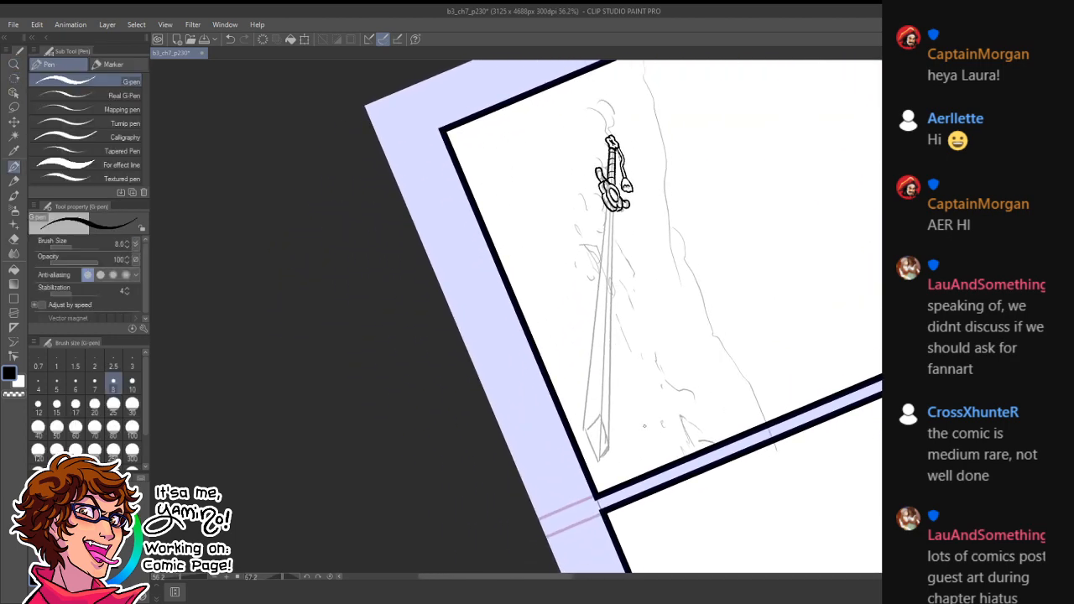
key(bracketleft)
key(bracketleft)
key(bracketleft)
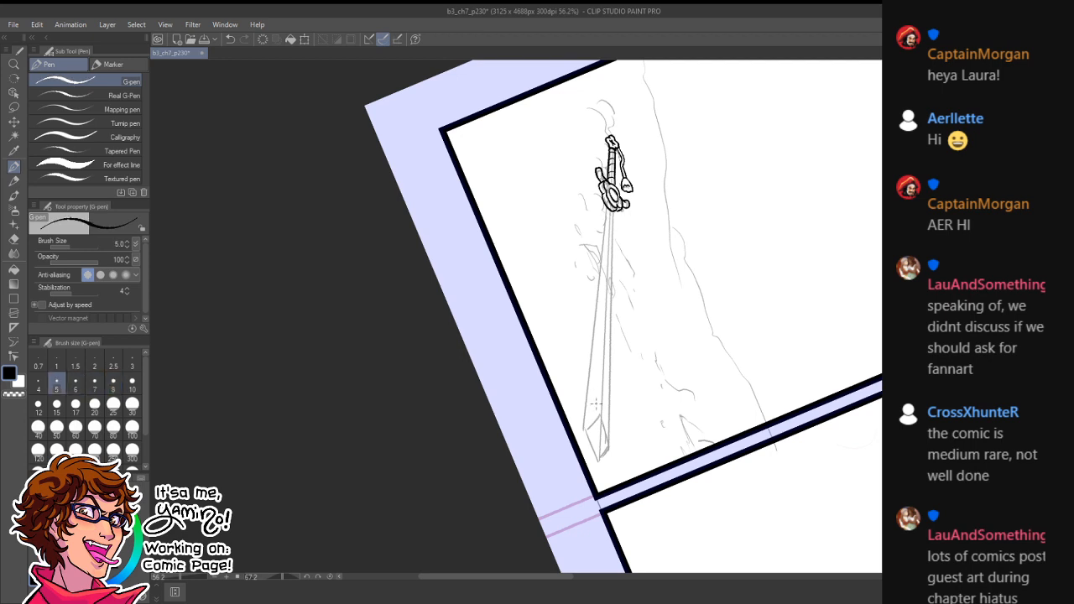
drag(612, 211, 599, 419)
drag(611, 210, 599, 416)
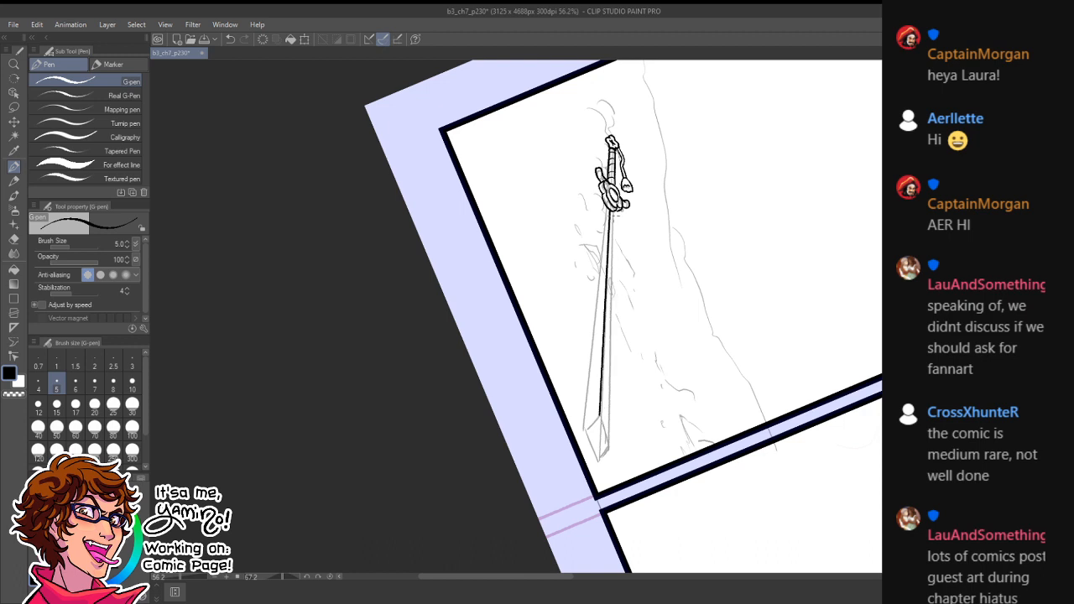
- Ink the two outer edges of the blade from the guard to the tip, redoing each stroke once
drag(612, 211, 608, 448)
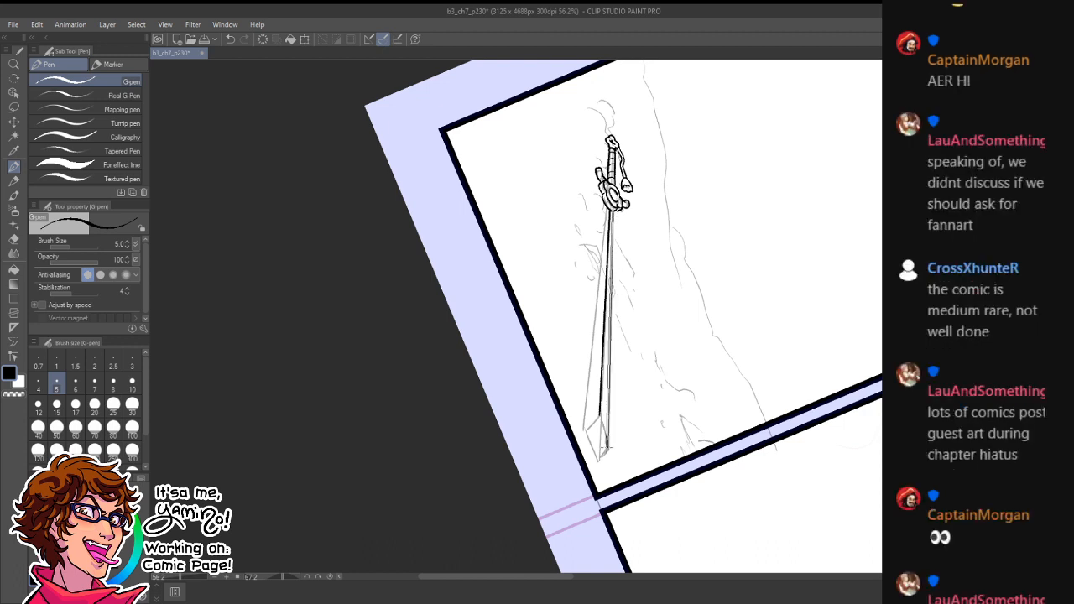
key(ctrl+z)
drag(613, 210, 608, 449)
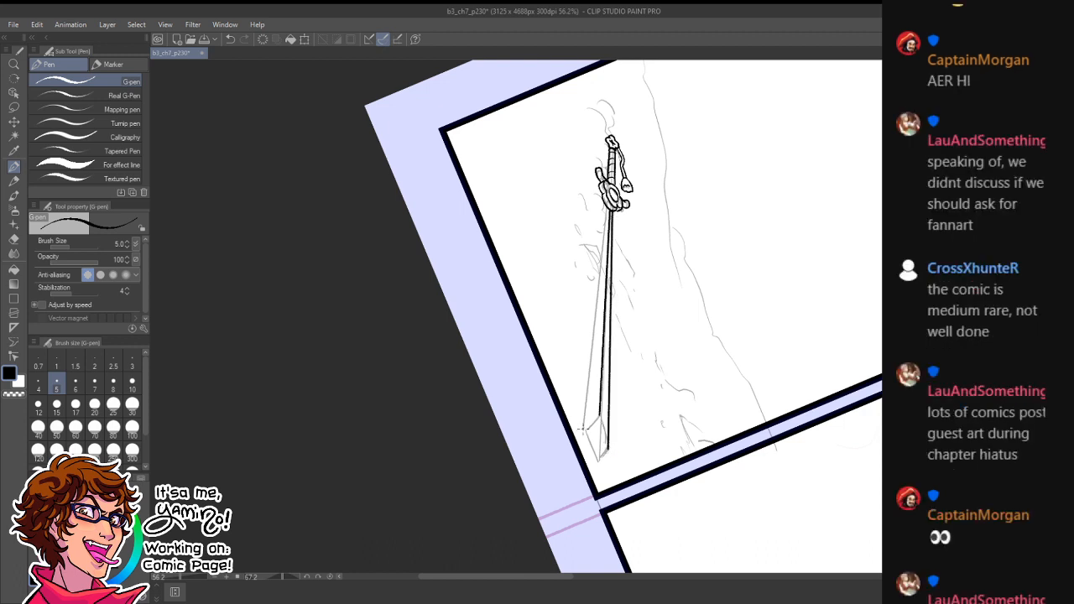
drag(606, 212, 585, 430)
key(ctrl+z)
drag(605, 211, 585, 430)
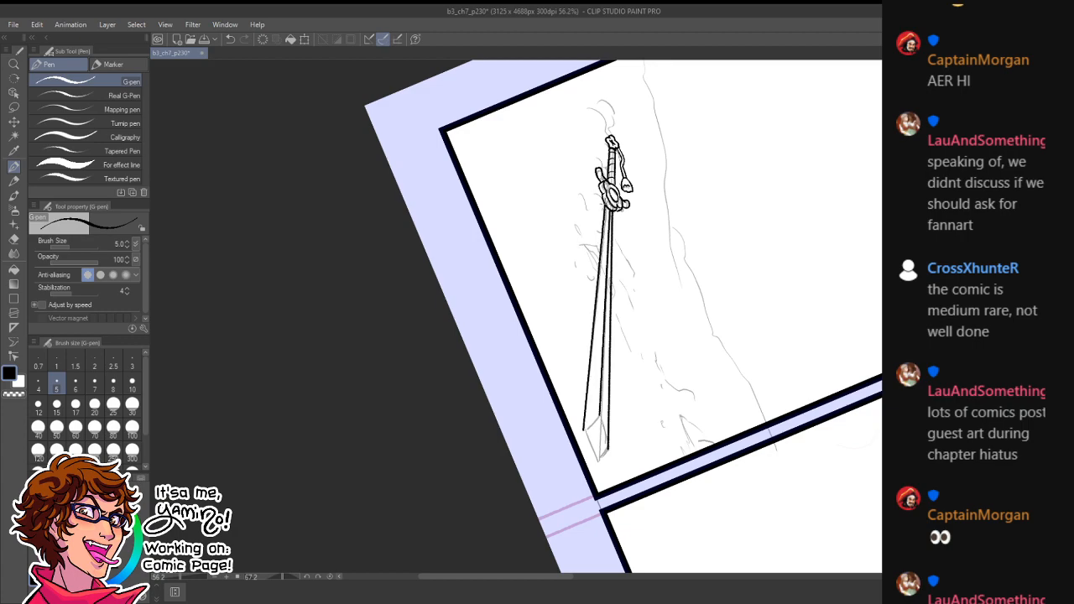
- Clean up the joint between blade and guard, reshaping the guard's overlapping outline and extending the blade's central ridge to meet it
key(ctrl+space)
drag(690, 199, 469, 292)
key(shift+space)
key(ctrl+space)
drag(381, 246, 393, 223)
key(shift+space)
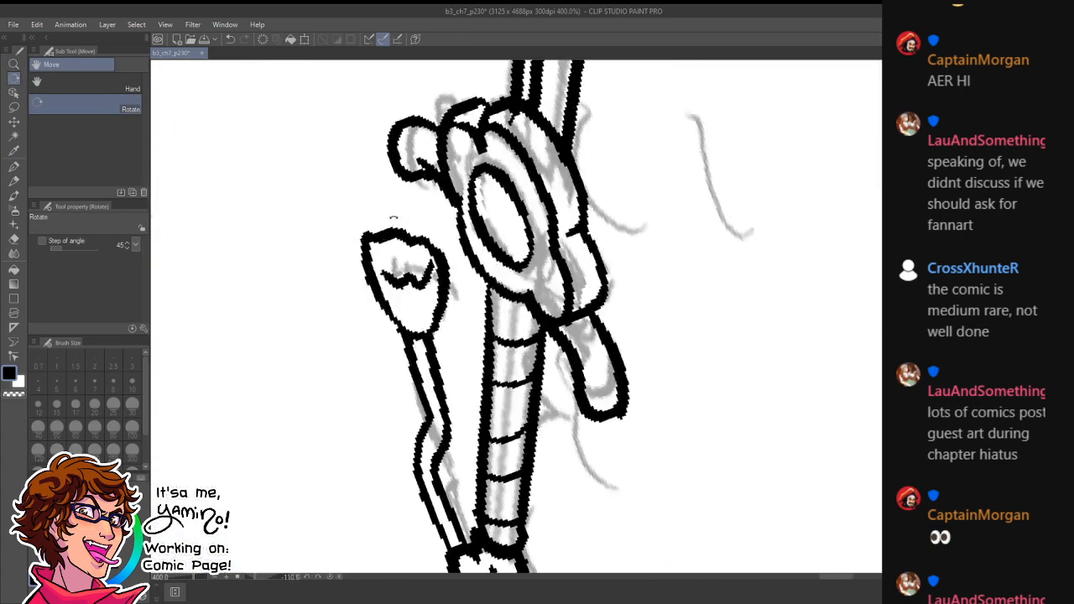
key(space)
mouse_move(551, 118)
mouse_down()
mouse_move(567, 278)
mouse_move(606, 403)
mouse_move(564, 402)
mouse_move(565, 422)
mouse_move(534, 442)
mouse_move(615, 403)
mouse_move(601, 449)
mouse_move(611, 457)
mouse_up()
key(x)
key(ctrl+space)
key(x)
key(ctrl+z)
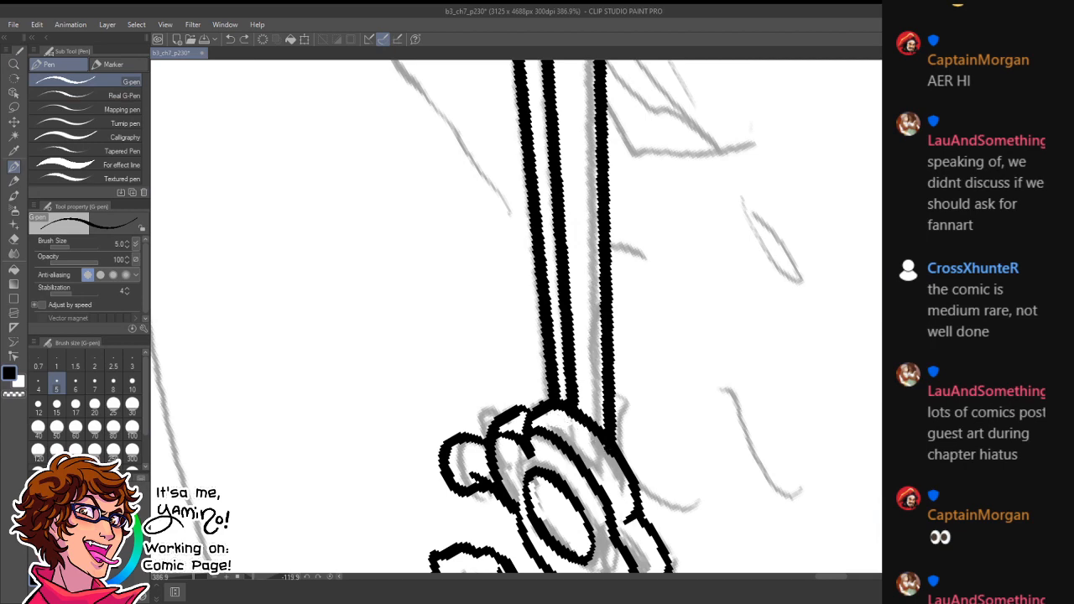
mouse_move(550, 409)
mouse_down()
mouse_move(598, 443)
mouse_move(559, 403)
mouse_move(557, 334)
mouse_up()
key(x)
drag(564, 386, 561, 338)
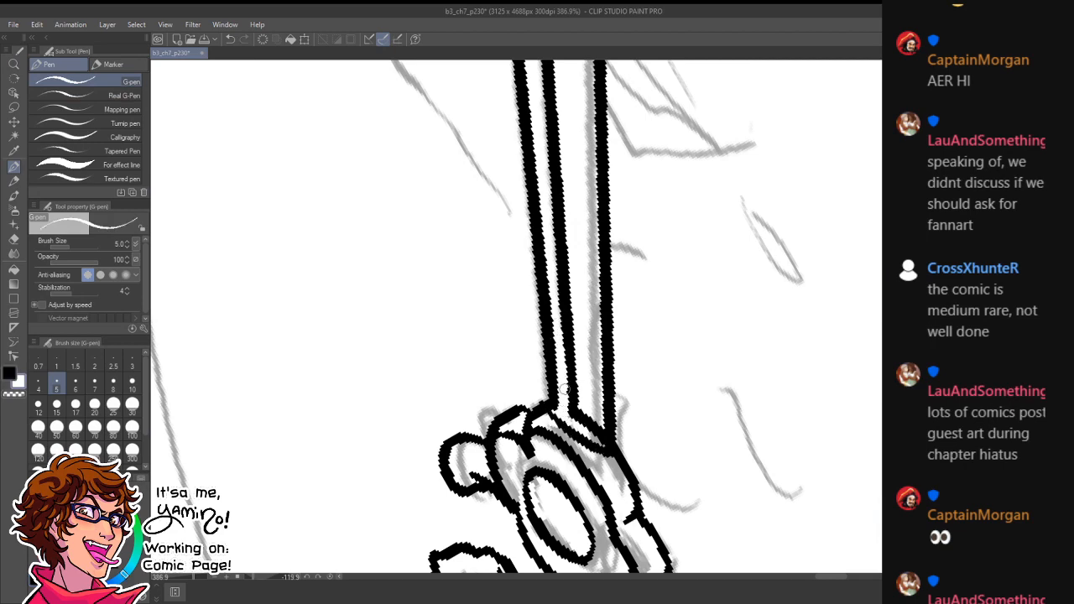
drag(582, 411, 601, 437)
key(x)
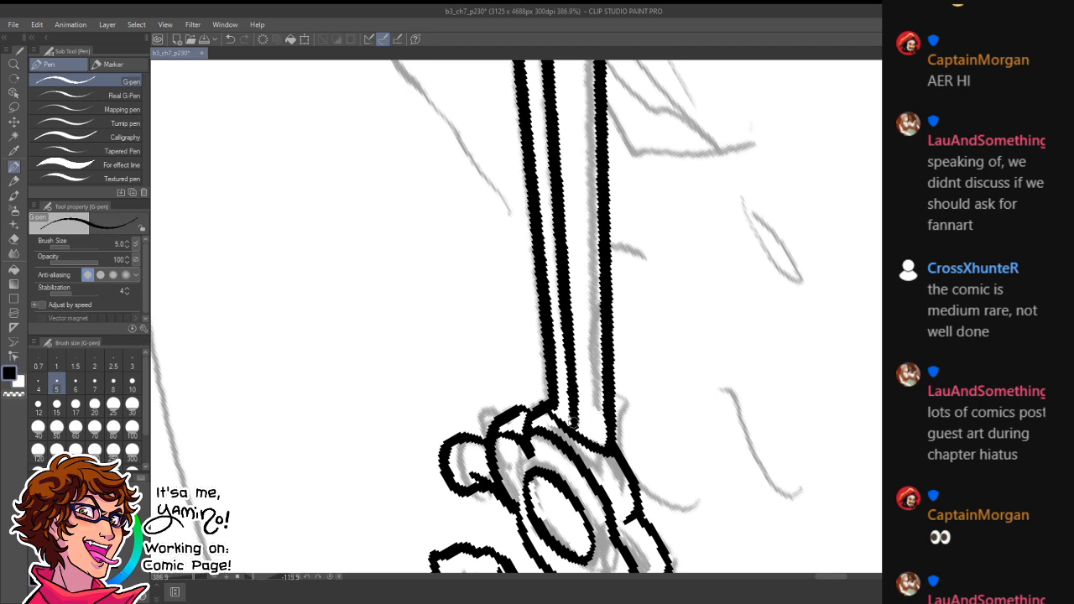
- Set the G-pen size to 4 and try straight strokes along the tassel-side blade edge toward the tip, undoing unwanted ones
key(x)
key(ctrl+space)
drag(601, 398, 603, 486)
key(bracketleft)
key(bracketleft)
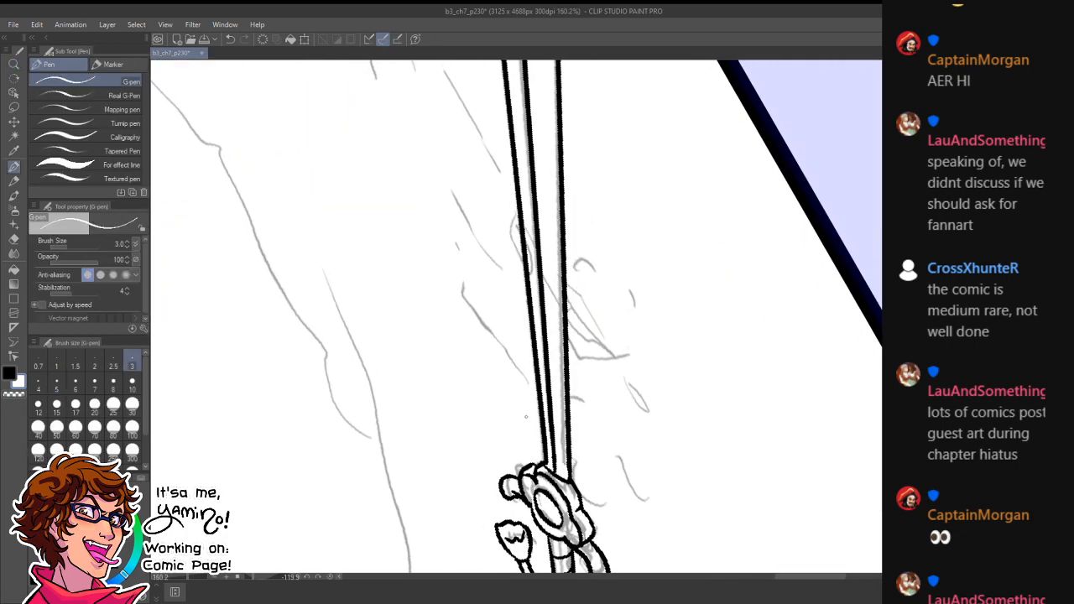
key(bracketright)
key(x)
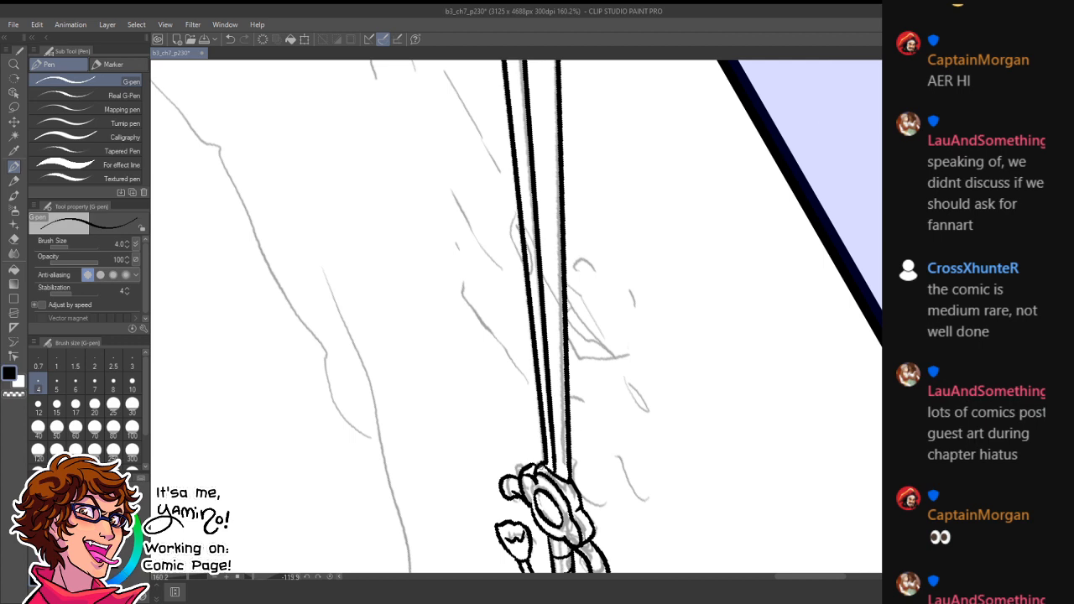
drag(573, 86, 652, 475)
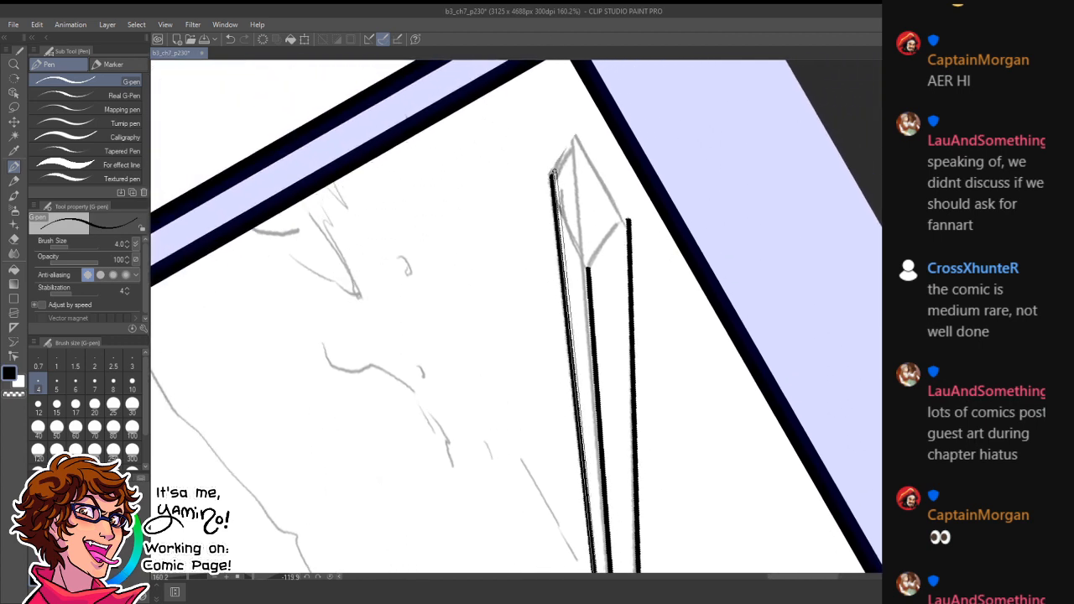
shift+click(555, 173)
key(ctrl+z)
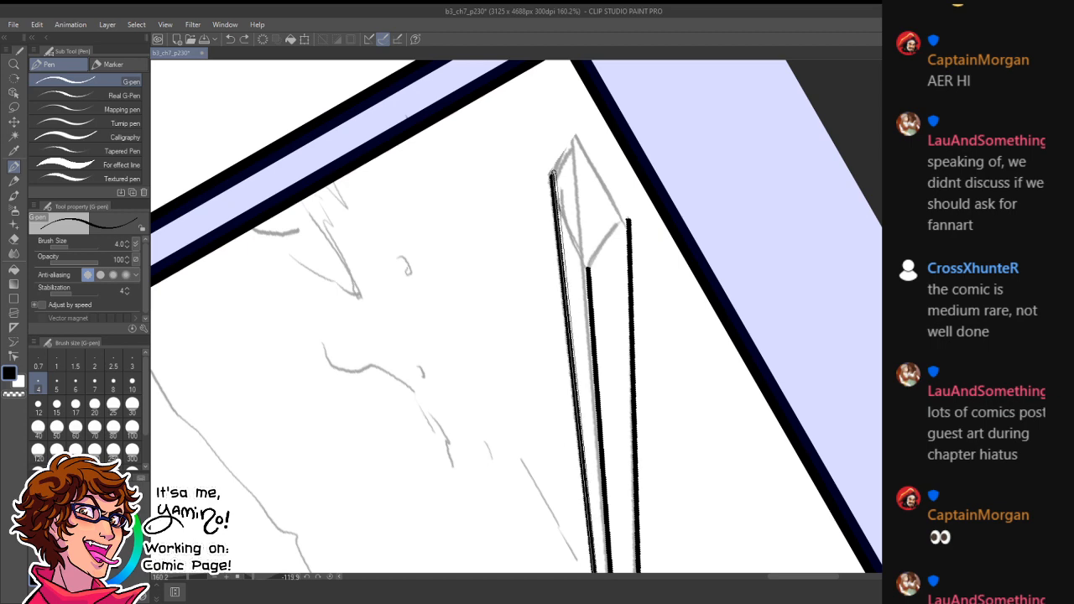
shift+click(553, 172)
key(ctrl+z)
key(x)
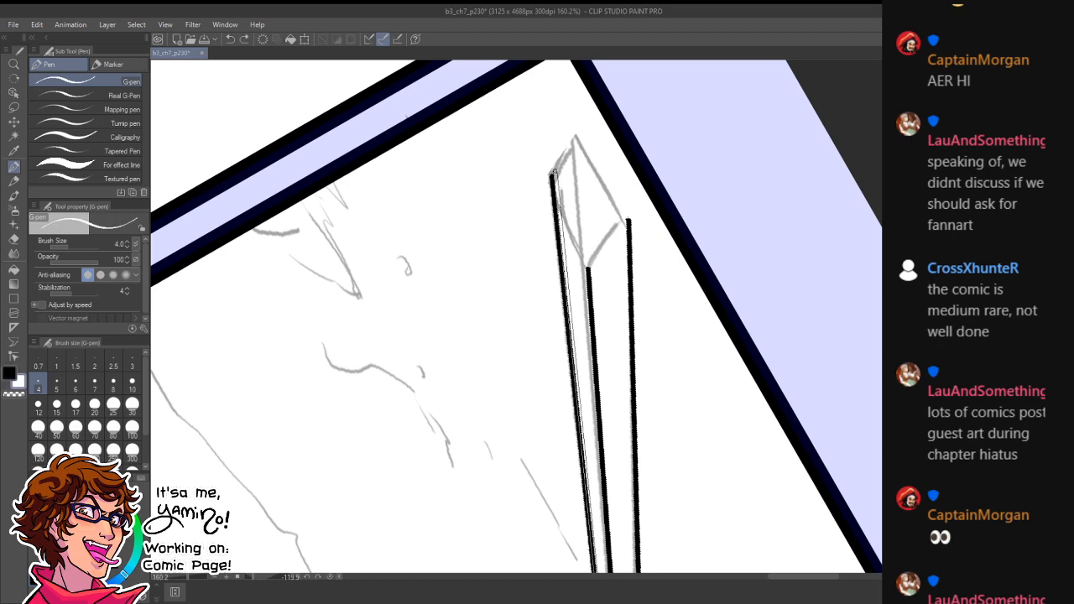
shift+click(555, 172)
key(ctrl+space)
drag(621, 257, 578, 305)
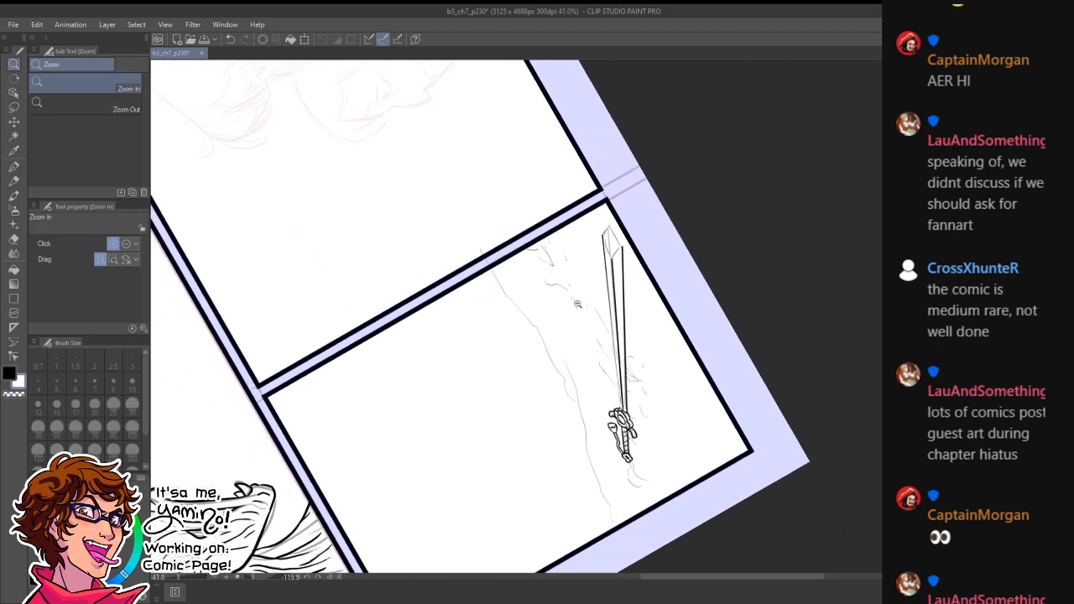
drag(629, 406, 674, 361)
key(shift+space)
drag(680, 254, 313, 421)
key(ctrl+z)
- Thin the inner side of the tassel-side blade edge with a straight transparent stroke running up to the guard
drag(462, 366, 459, 361)
key(space)
drag(536, 426, 497, 318)
key(ctrl+space)
key(space)
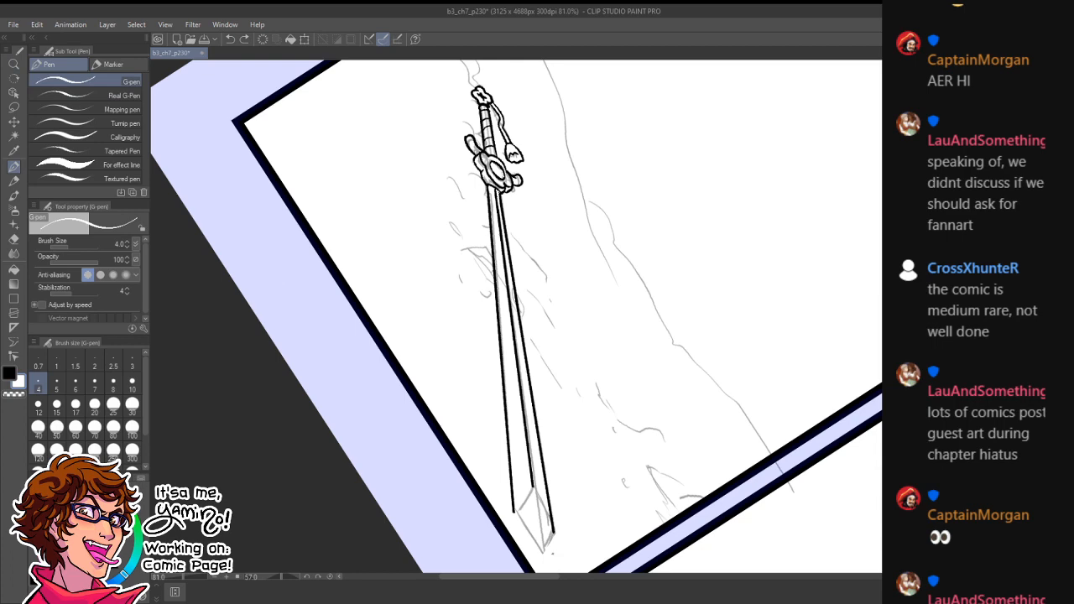
key(ctrl+space)
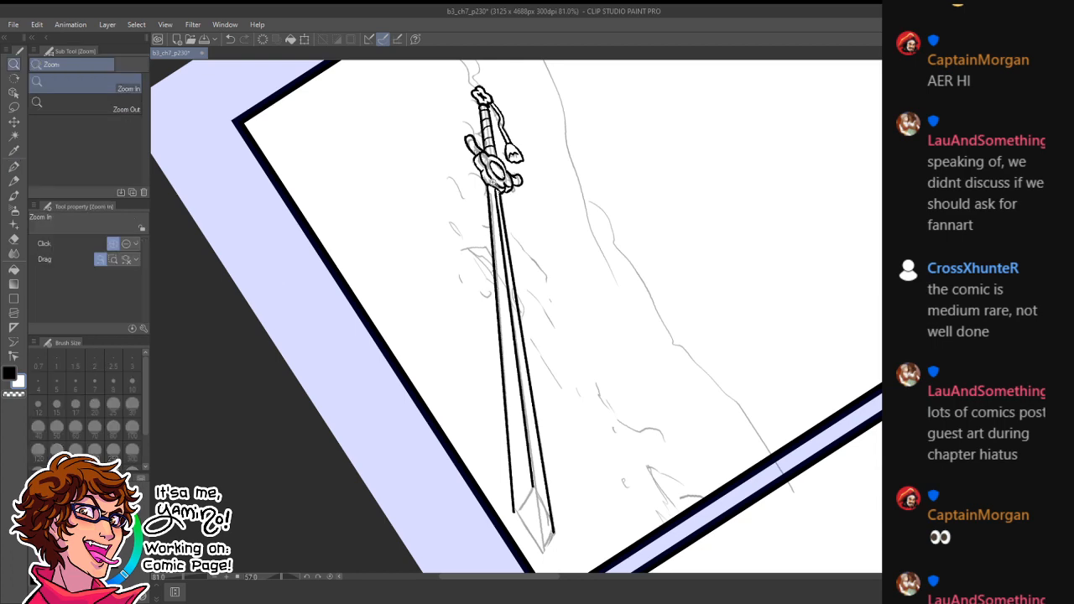
drag(496, 183, 507, 238)
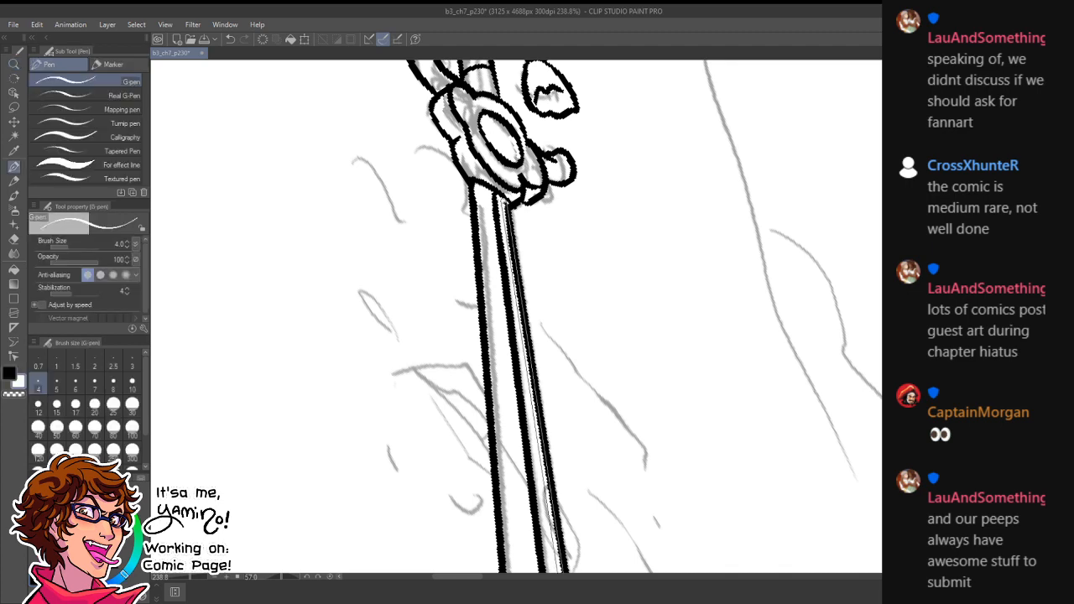
shift+click(503, 201)
- Raise the G-pen size to 7, ink the two converging edges of the blade's tip, and erase the overshooting ends with the Hard eraser
drag(564, 296, 479, 296)
drag(554, 294, 567, 188)
drag(606, 389, 674, 389)
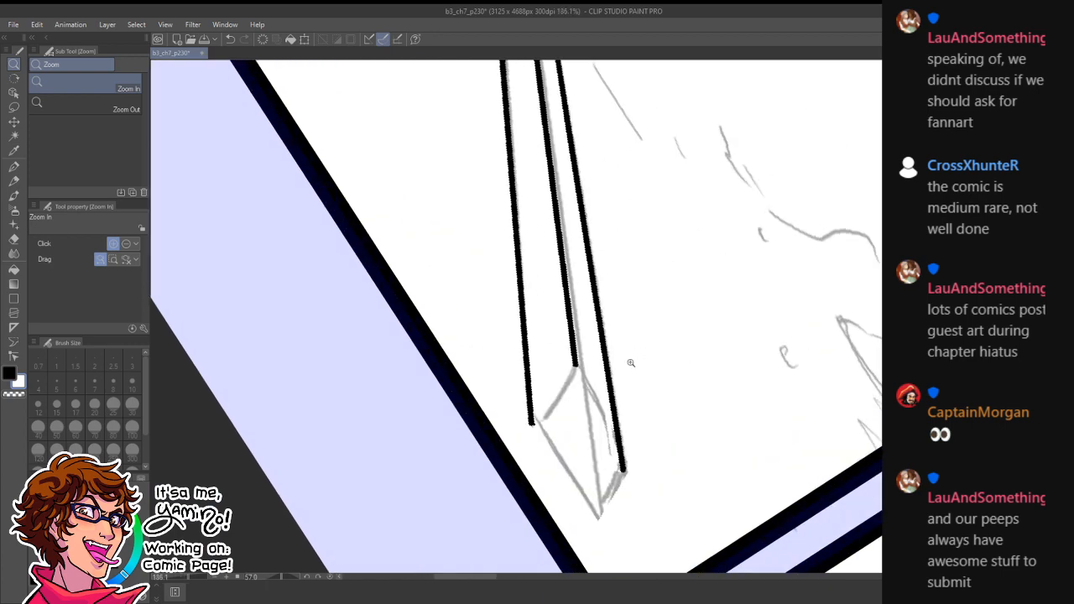
key(bracketright)
key(bracketright)
key(bracketright)
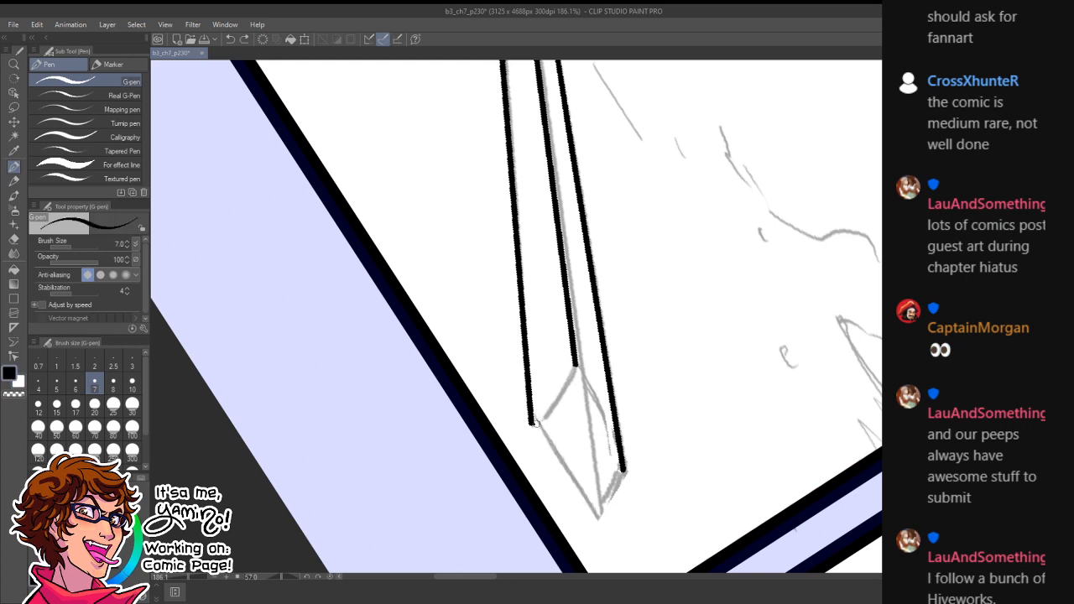
drag(530, 417, 611, 526)
drag(619, 420, 591, 529)
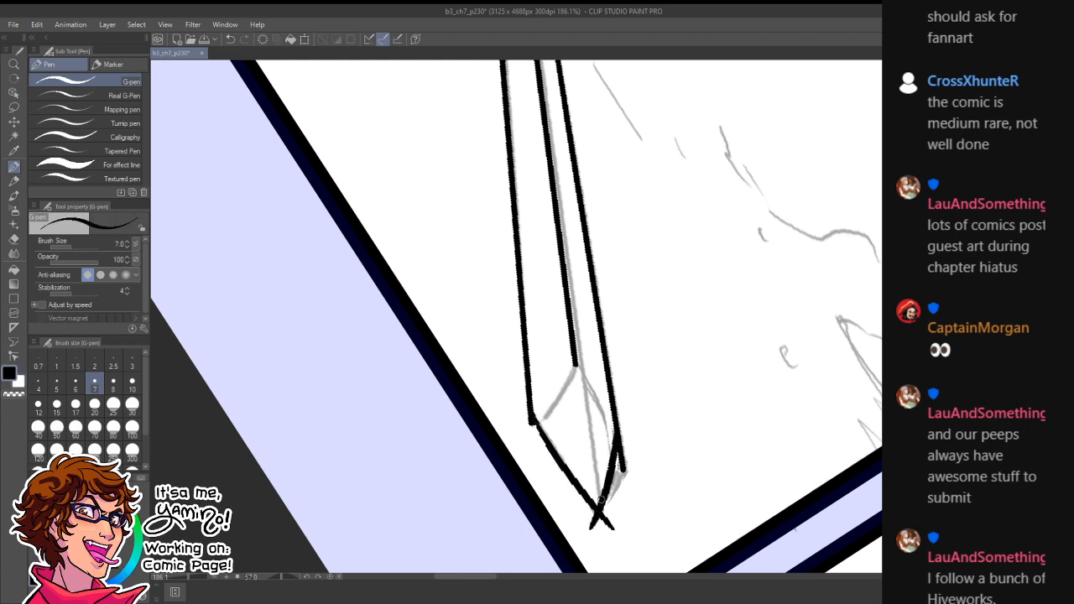
key(e)
drag(630, 445, 619, 476)
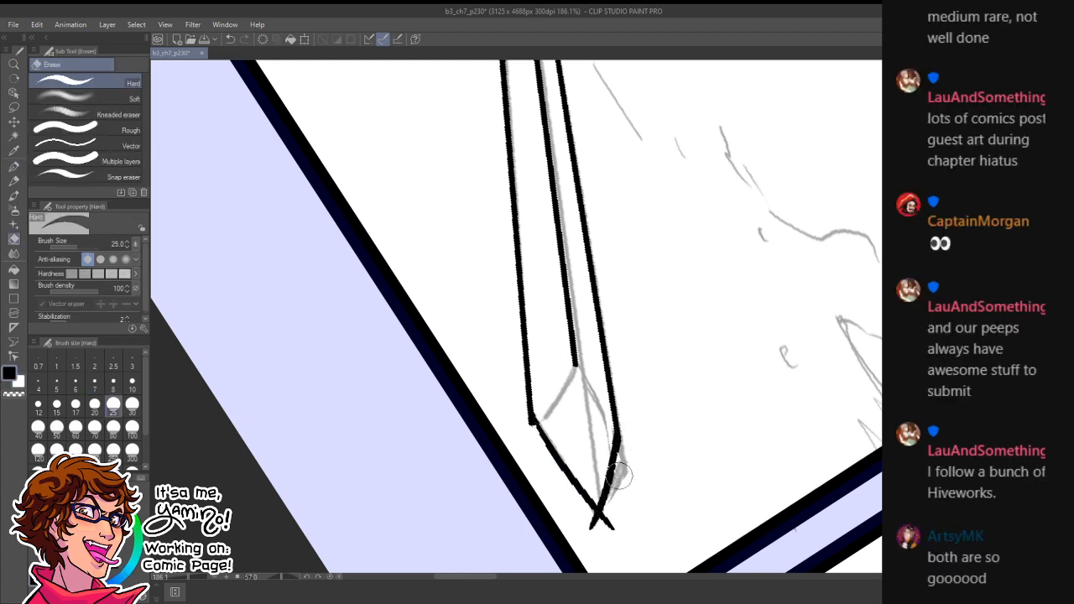
mouse_move(619, 525)
mouse_down()
mouse_move(602, 545)
mouse_move(609, 517)
mouse_move(592, 520)
mouse_up()
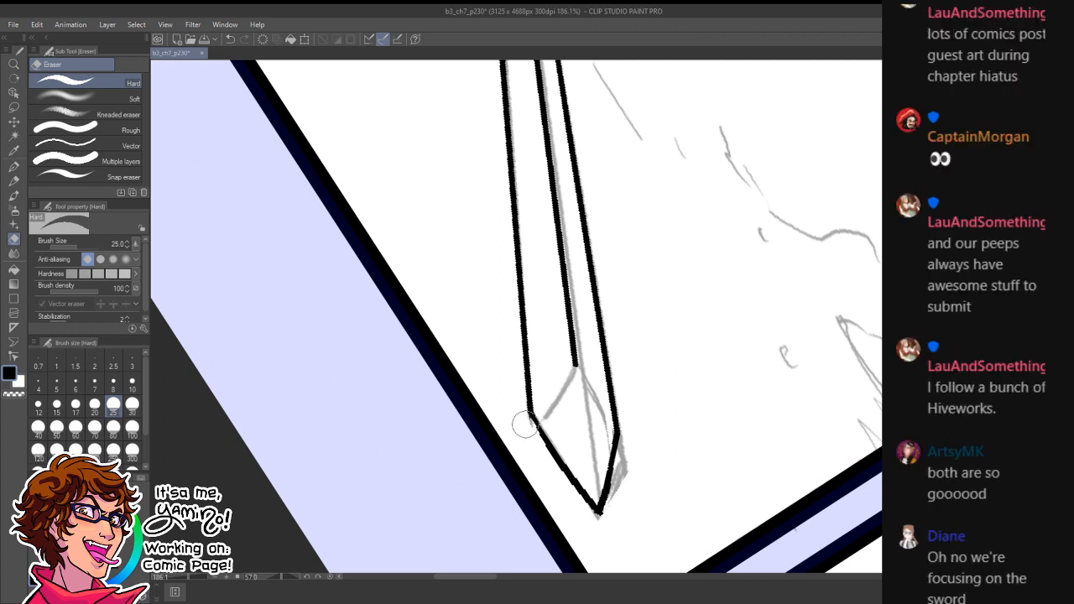
- Ink the angled facet lines from the end of the ridge to both corners of the blade's tip, trimming and redrawing the second line
key(p)
mouse_move(534, 418)
mouse_down()
mouse_move(575, 366)
mouse_move(532, 417)
mouse_move(572, 351)
mouse_move(621, 453)
mouse_up()
key(ctrl+z)
key(ctrl+z)
key(ctrl+z)
drag(578, 362, 615, 435)
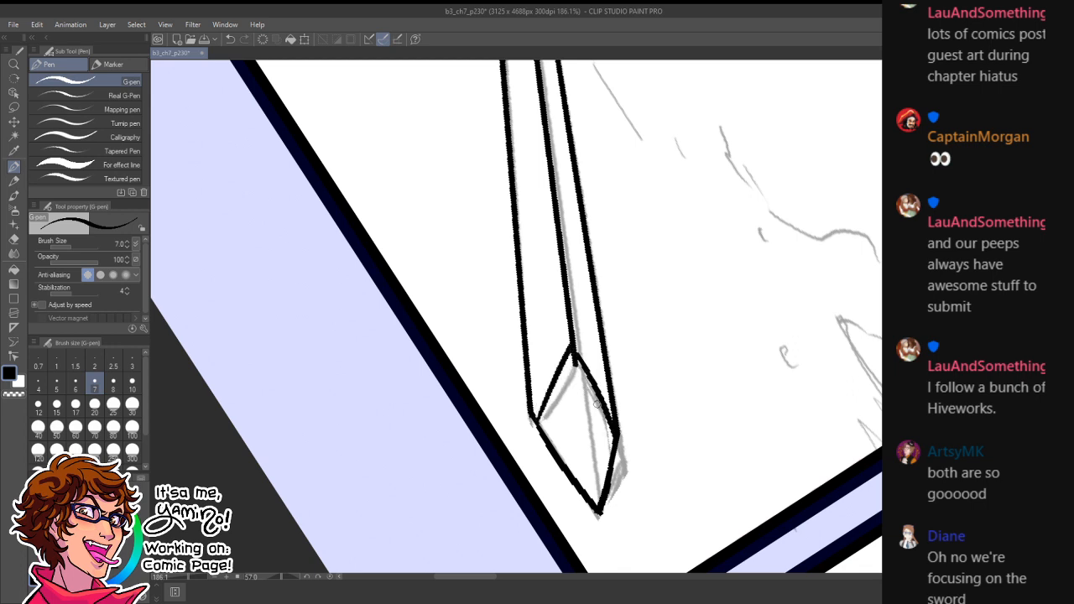
key(c)
drag(578, 366, 611, 426)
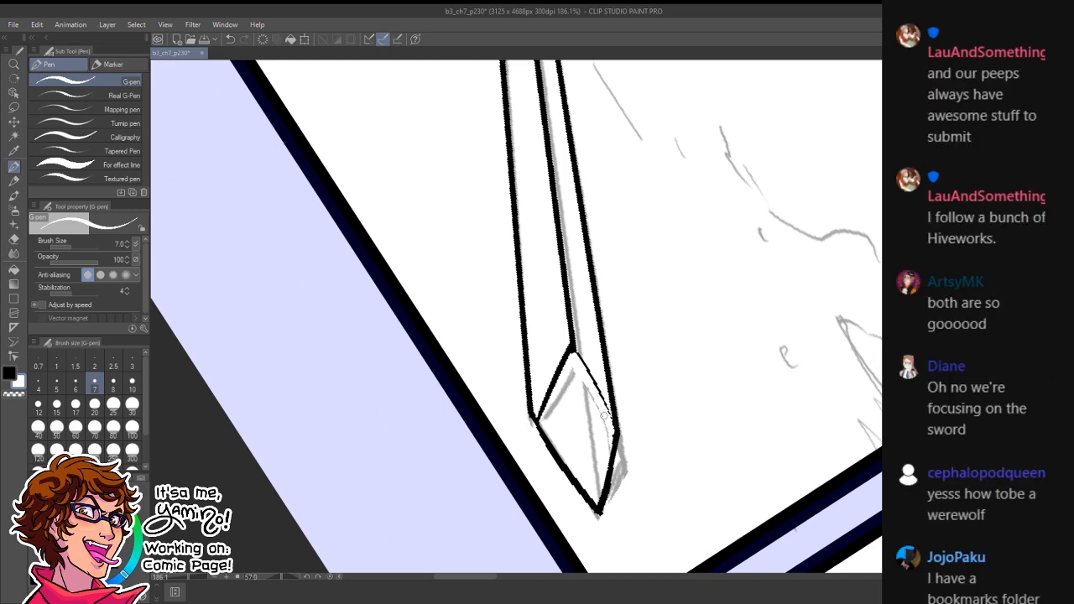
key(c)
drag(576, 347, 617, 435)
key(ctrl+z)
drag(576, 347, 609, 412)
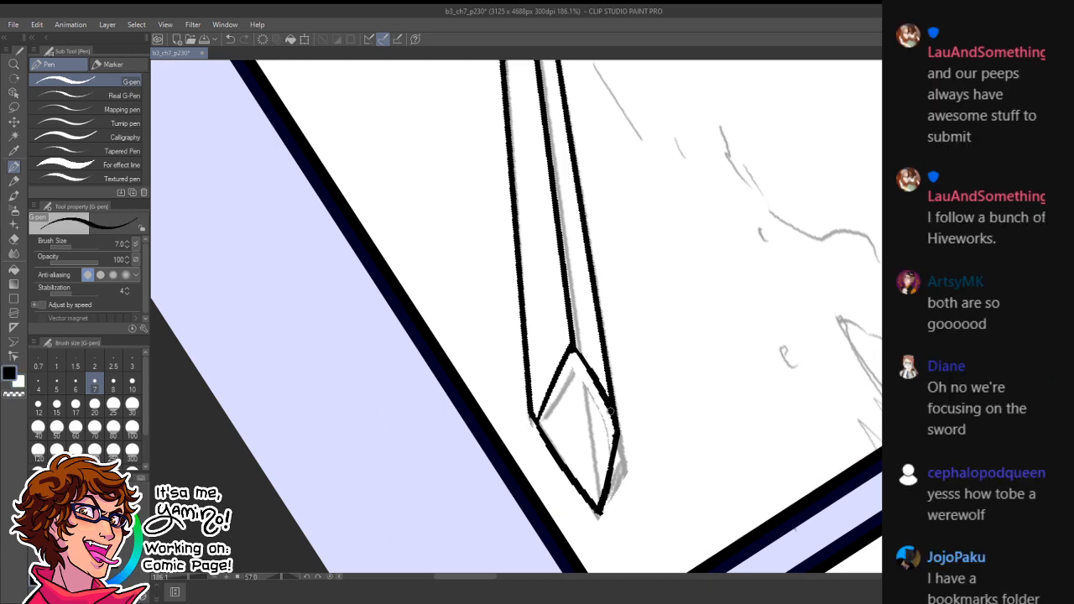
- Inspect the inked sword up close and within its whole panel, with the page turned upright
drag(622, 374, 569, 411)
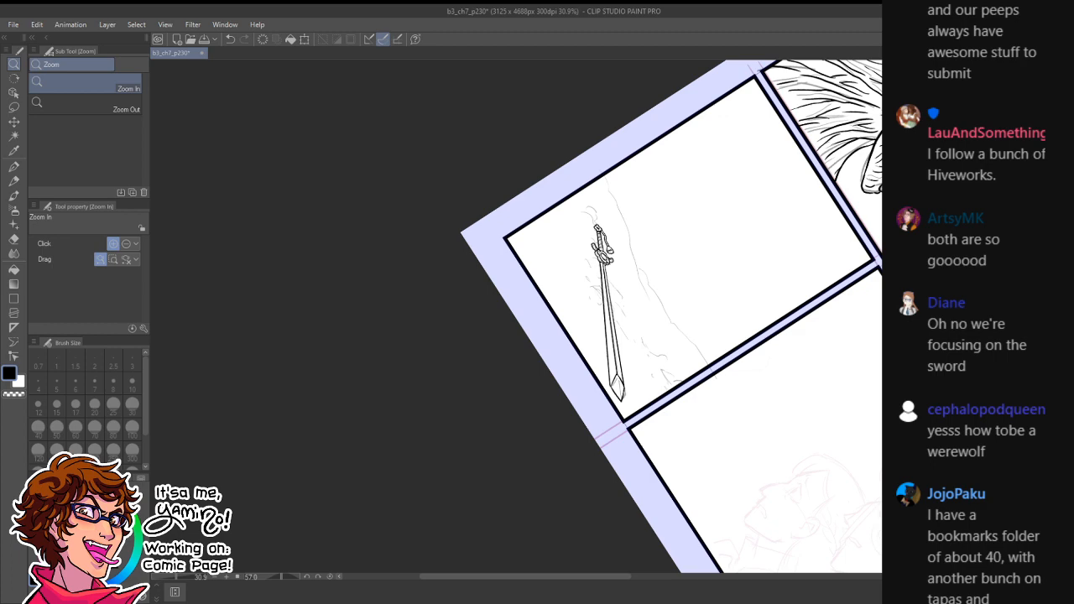
key(r)
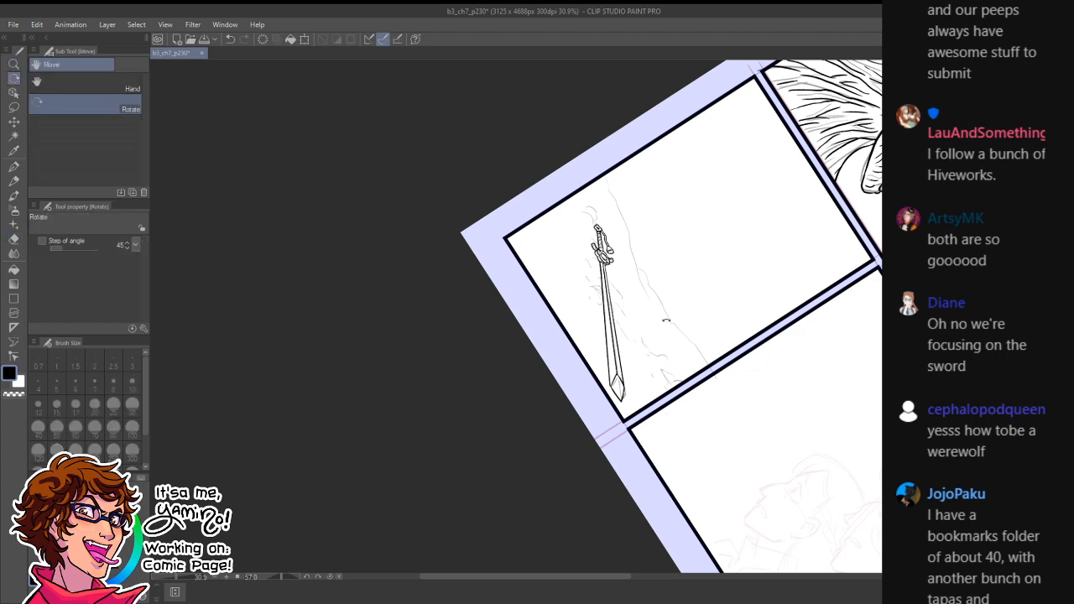
drag(646, 209, 511, 285)
key(ctrl+space)
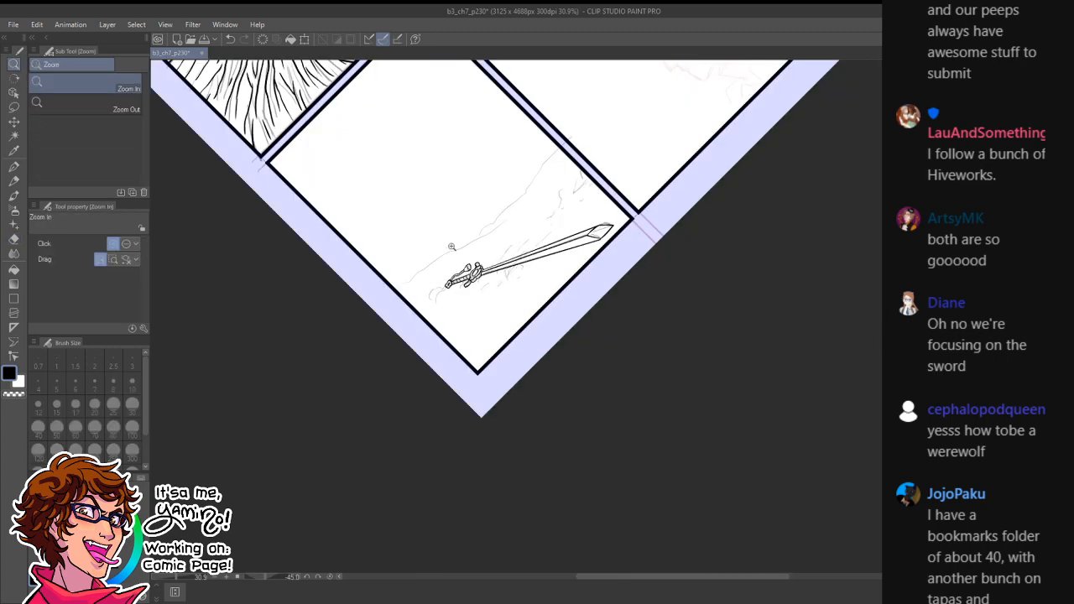
drag(451, 247, 565, 235)
drag(491, 424, 615, 364)
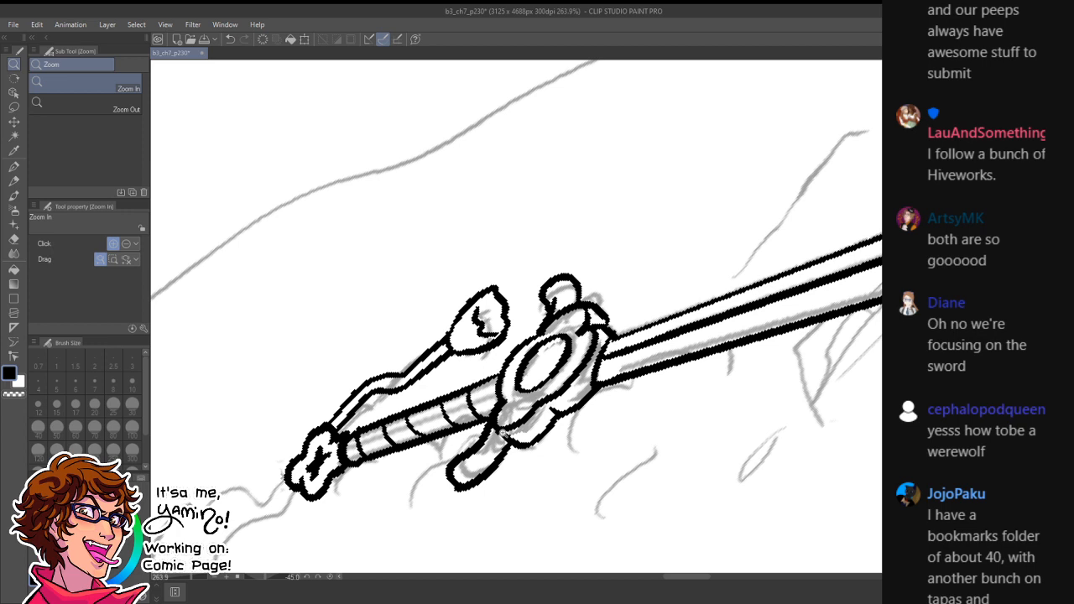
drag(778, 434, 671, 428)
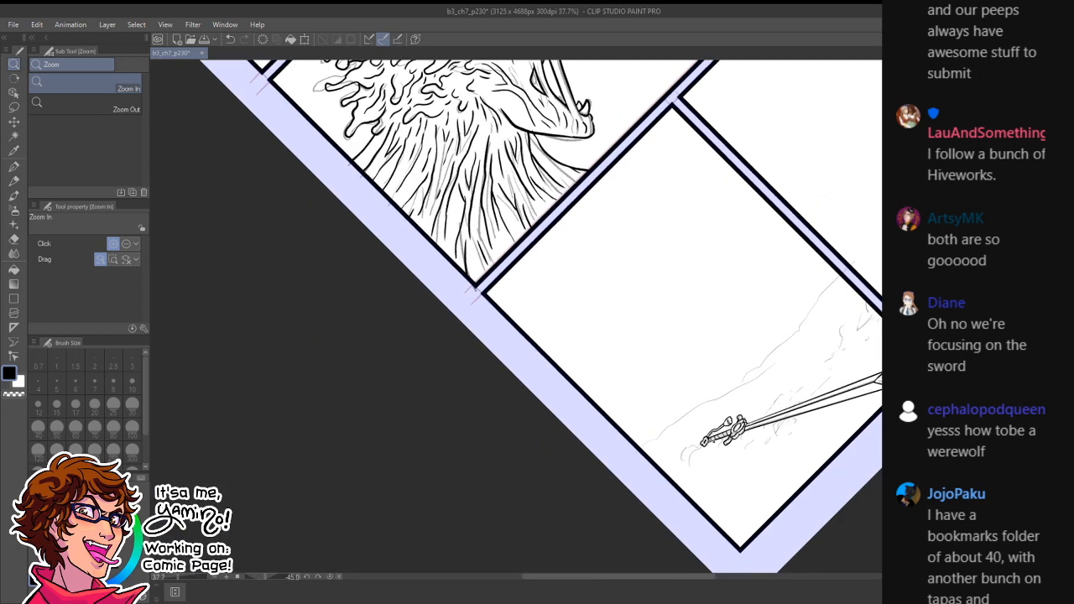
key(r)
drag(861, 308, 779, 506)
drag(836, 338, 647, 268)
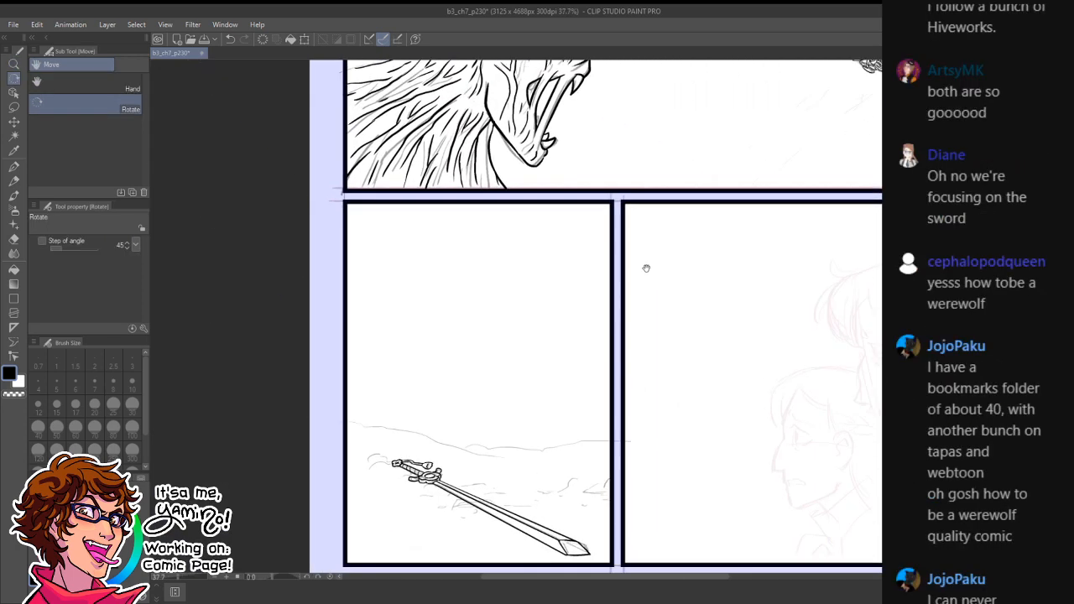
drag(605, 450, 722, 377)
- Switch the drawing colour to blue and outline two rows of rounded ground clumps beside the sword's pommel
key(ctrl+space)
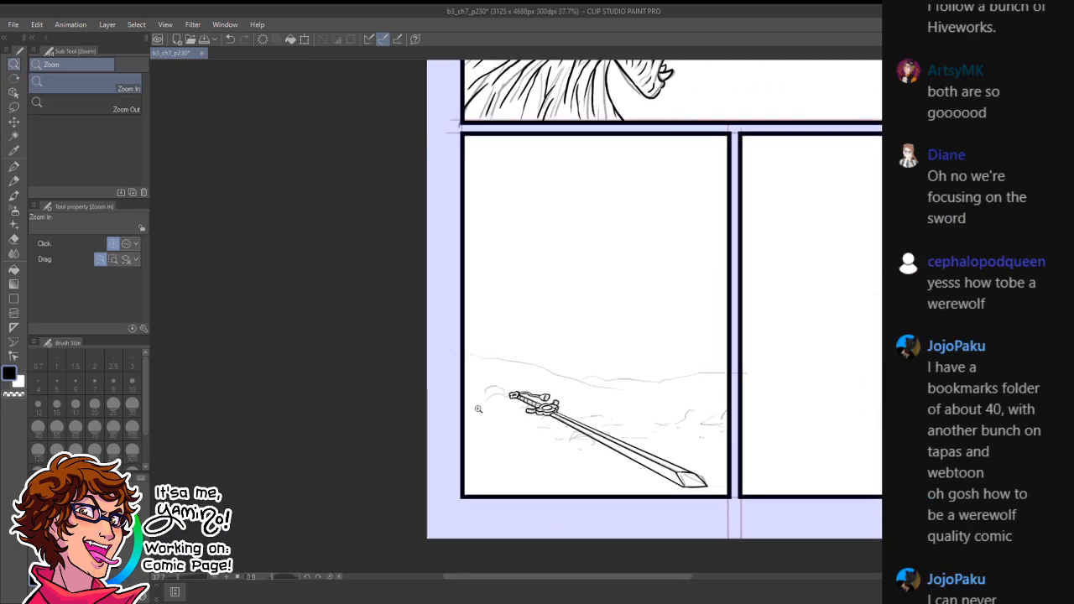
drag(482, 409, 522, 408)
click(120, 520)
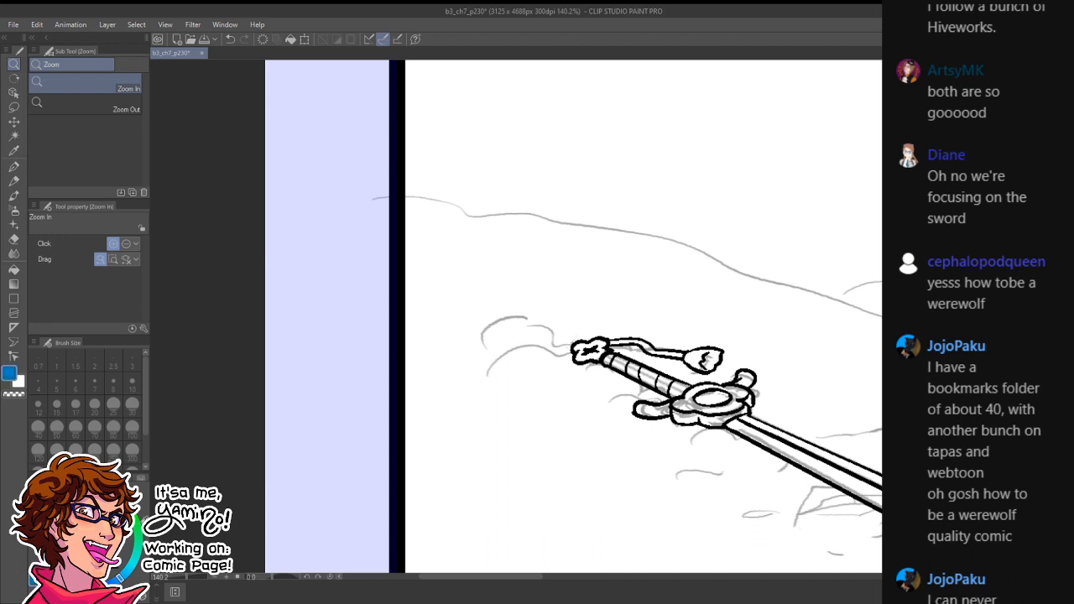
click(518, 347)
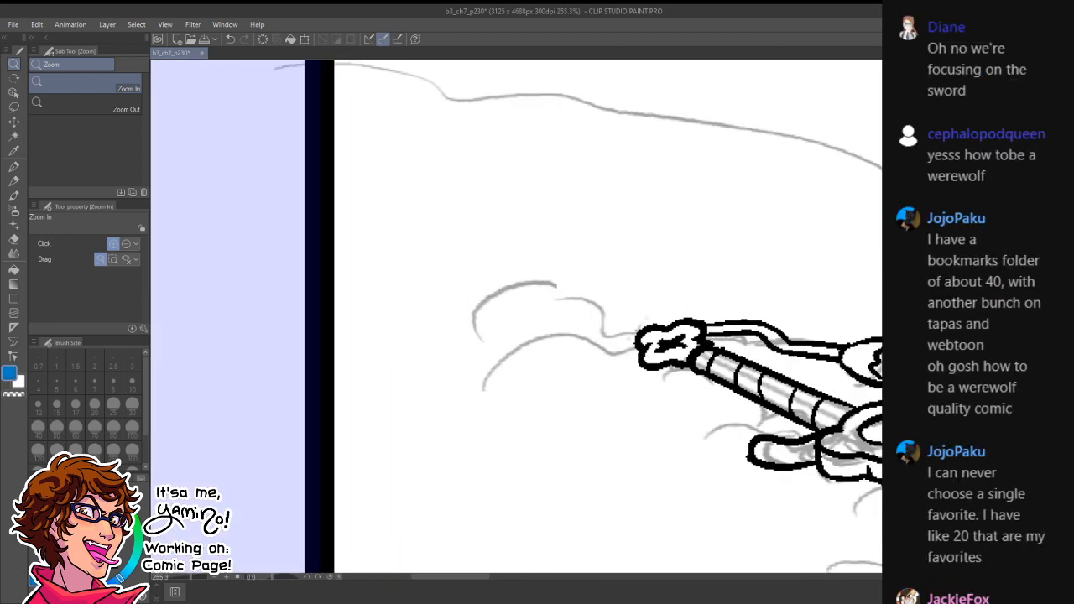
key(p)
mouse_move(453, 342)
mouse_down()
mouse_move(454, 324)
mouse_move(534, 287)
mouse_move(581, 341)
mouse_move(619, 327)
mouse_move(639, 344)
mouse_up()
mouse_move(484, 363)
mouse_down()
mouse_move(577, 391)
mouse_move(590, 418)
mouse_up()
drag(583, 386, 646, 388)
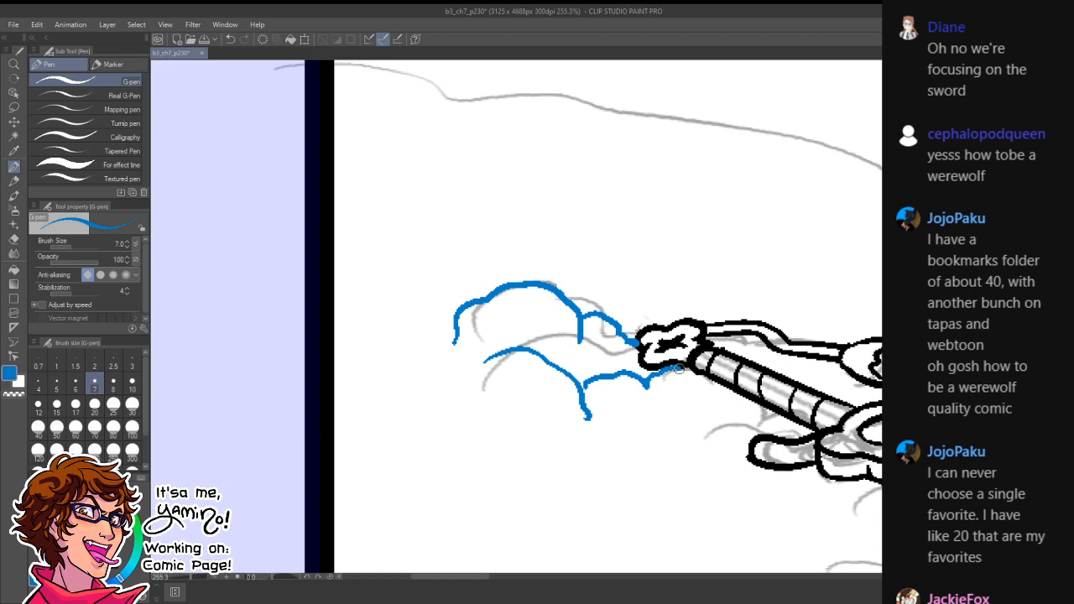
- Add more blue rounded clump outlines above and beside the first ones, and along the ground below the sword's hilt
key(ctrl+space)
drag(668, 374, 590, 392)
scroll(658, 377, up, 3)
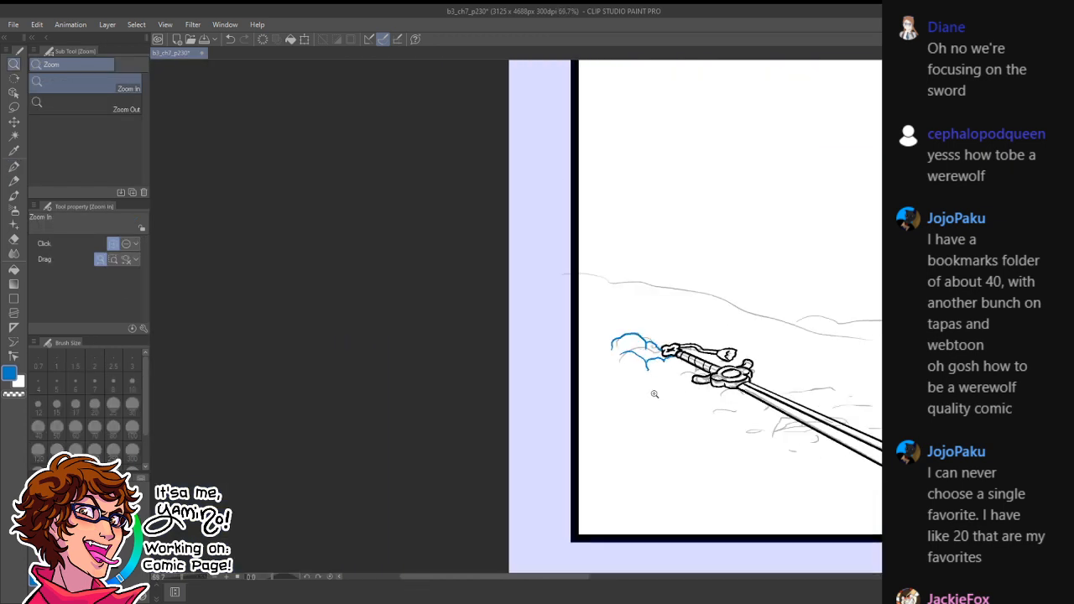
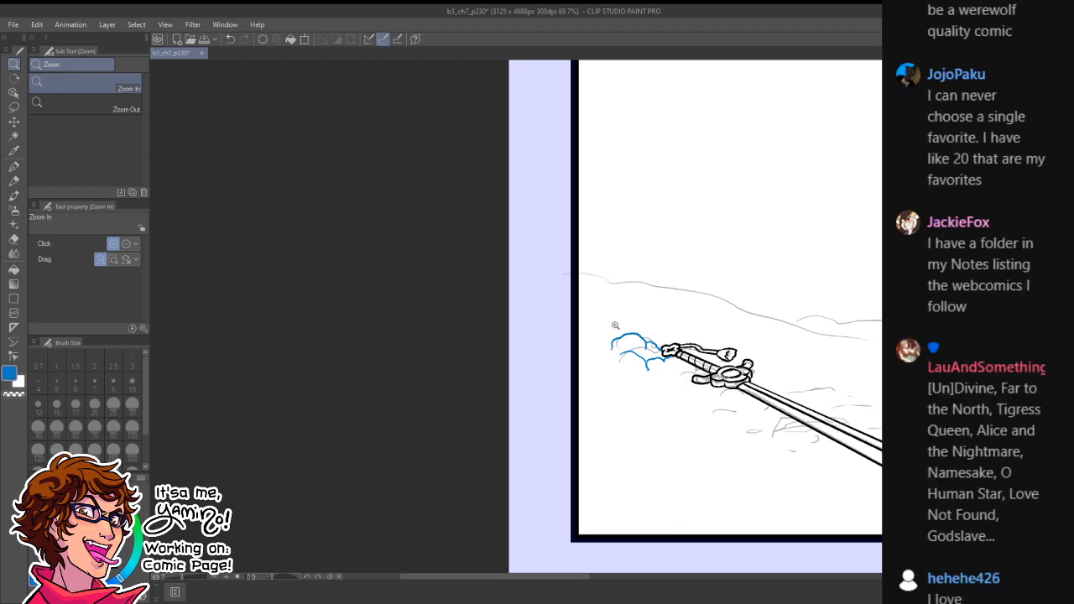
drag(633, 346, 664, 336)
key(p)
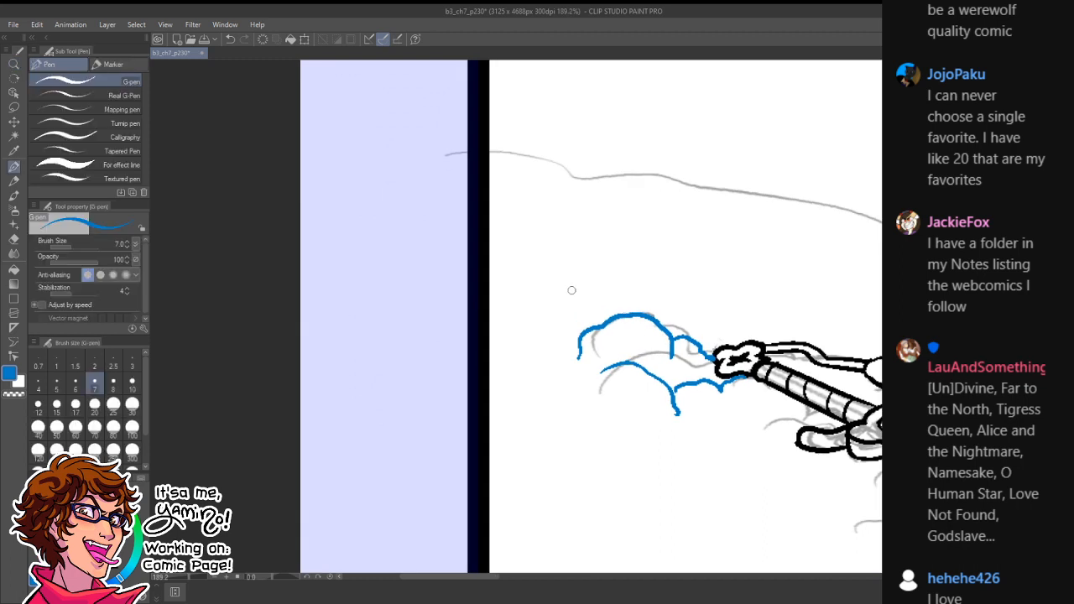
mouse_move(565, 310)
mouse_down()
mouse_move(596, 280)
mouse_move(628, 293)
mouse_move(638, 318)
mouse_up()
mouse_move(752, 426)
mouse_down()
mouse_move(684, 371)
mouse_move(754, 363)
mouse_up()
key(c)
mouse_move(438, 392)
mouse_down()
mouse_move(472, 369)
mouse_move(552, 363)
mouse_up()
mouse_move(590, 399)
mouse_down()
mouse_move(621, 427)
mouse_move(681, 420)
mouse_up()
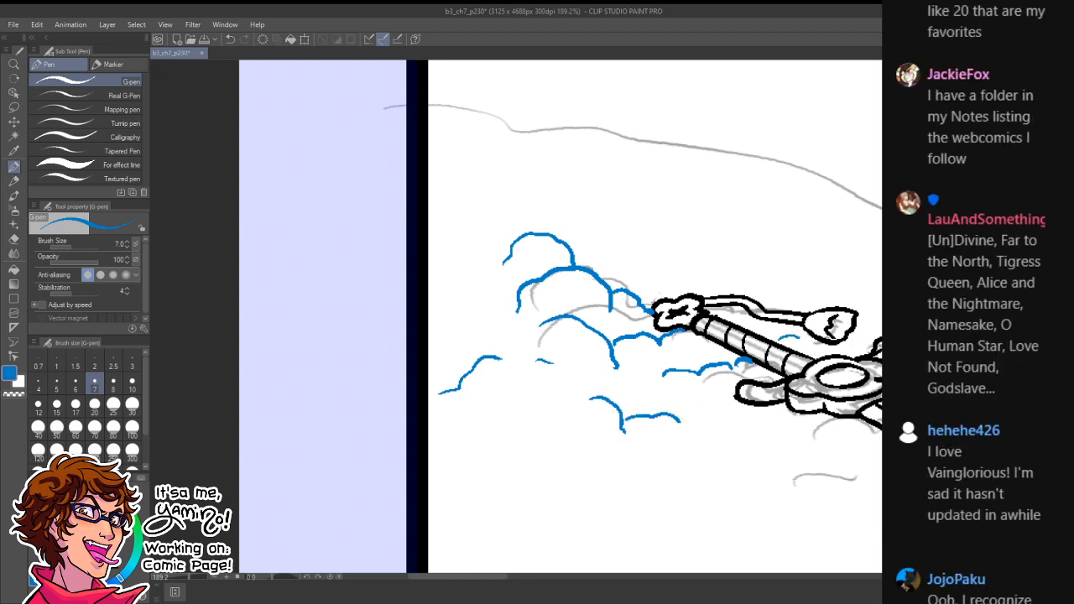
- Draw blue broken ground lines beyond the upper edge of the sword's blade, a short way past the guard
drag(796, 337, 636, 334)
mouse_move(830, 402)
mouse_down()
mouse_move(674, 398)
mouse_move(560, 379)
mouse_move(717, 378)
mouse_up()
drag(725, 372, 804, 371)
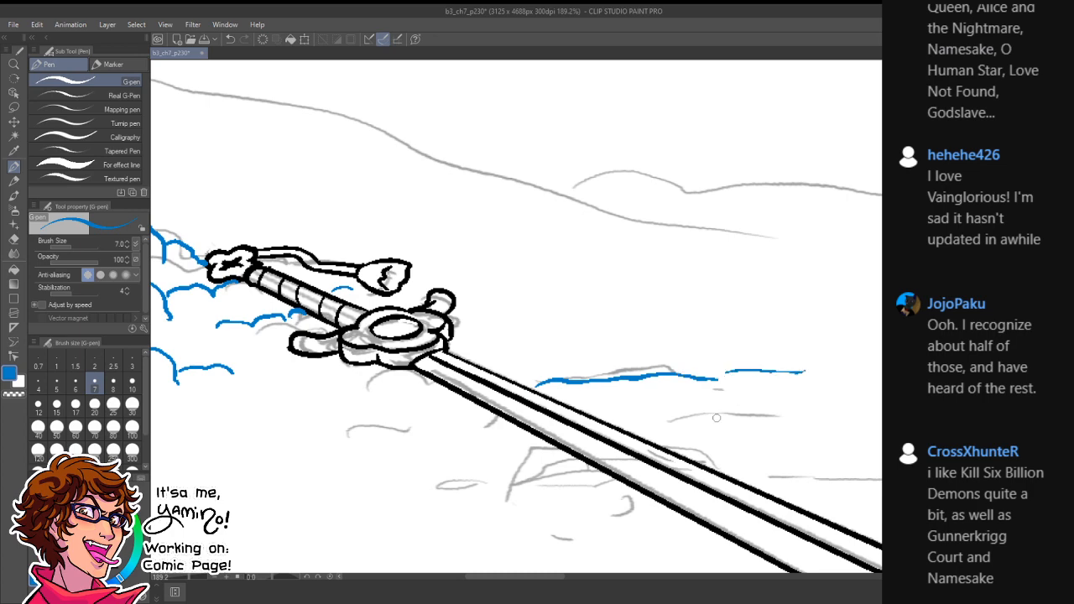
mouse_move(661, 427)
mouse_down()
mouse_move(793, 410)
mouse_move(709, 359)
mouse_move(708, 426)
mouse_move(812, 418)
mouse_move(864, 427)
mouse_move(815, 413)
mouse_move(689, 416)
mouse_move(799, 414)
mouse_up()
- Rotate the page and add blue broken ground lines beside the lower half of the blade and its tip
key(ctrl+space)
key(shift+space)
drag(802, 335, 575, 318)
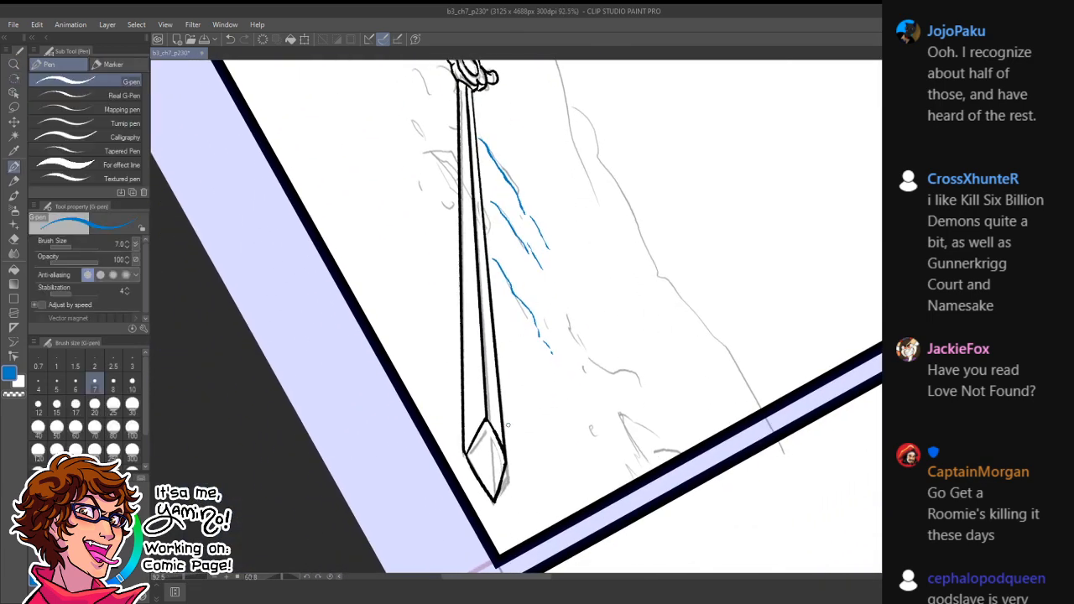
drag(507, 425, 581, 489)
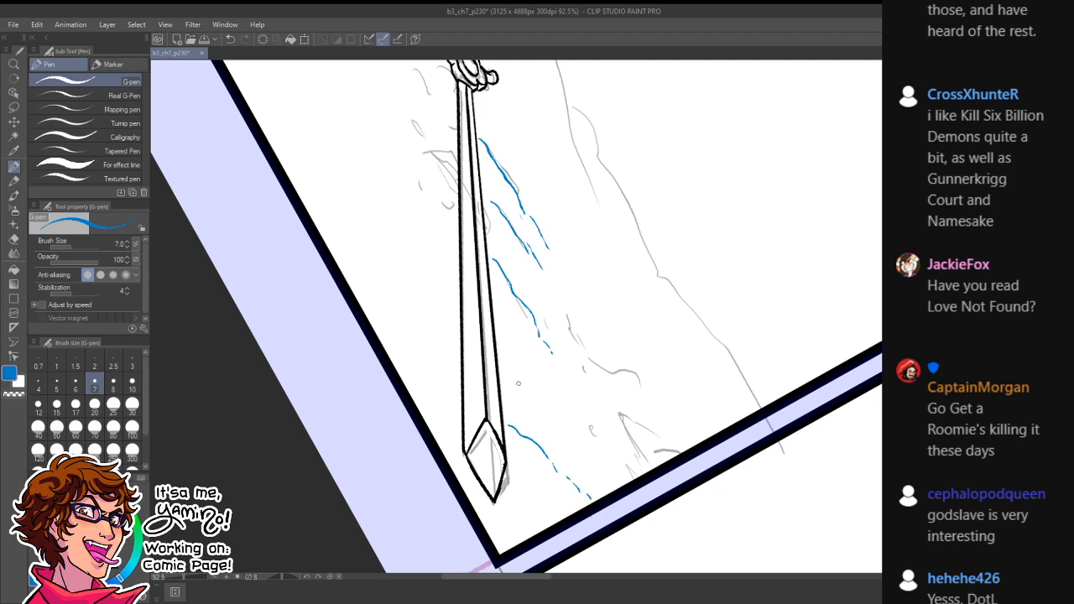
drag(501, 367, 539, 402)
- Turn the page upright and erase part of the broken blue ground line above the blade's tip
key(r)
drag(676, 221, 492, 197)
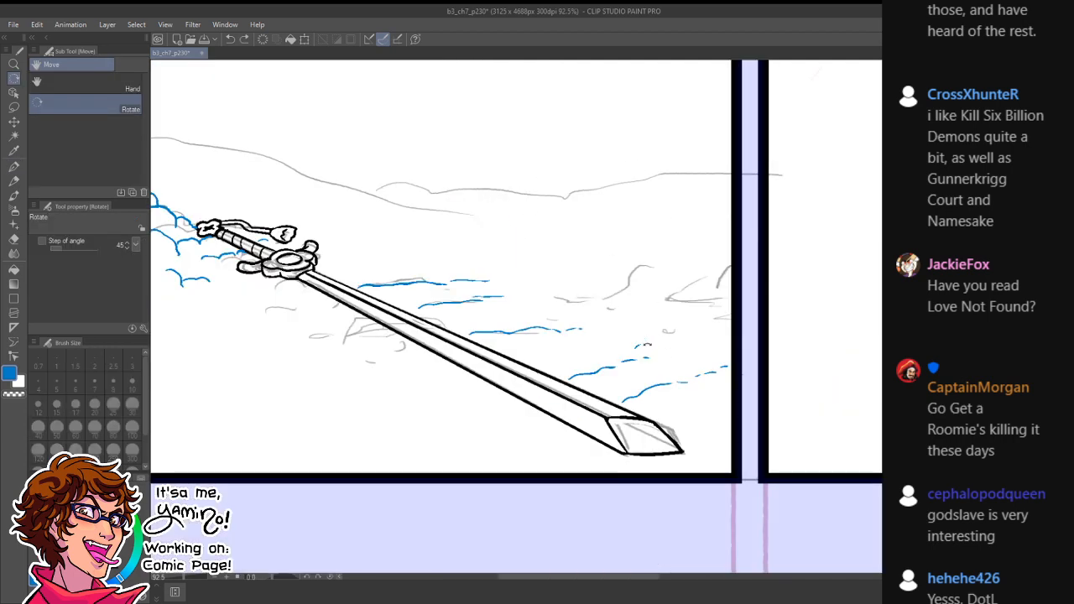
key(e)
drag(647, 344, 628, 344)
drag(584, 354, 790, 344)
- Draw three blue ripple lines on the ground behind the sword's guard with the G-pen
key(p)
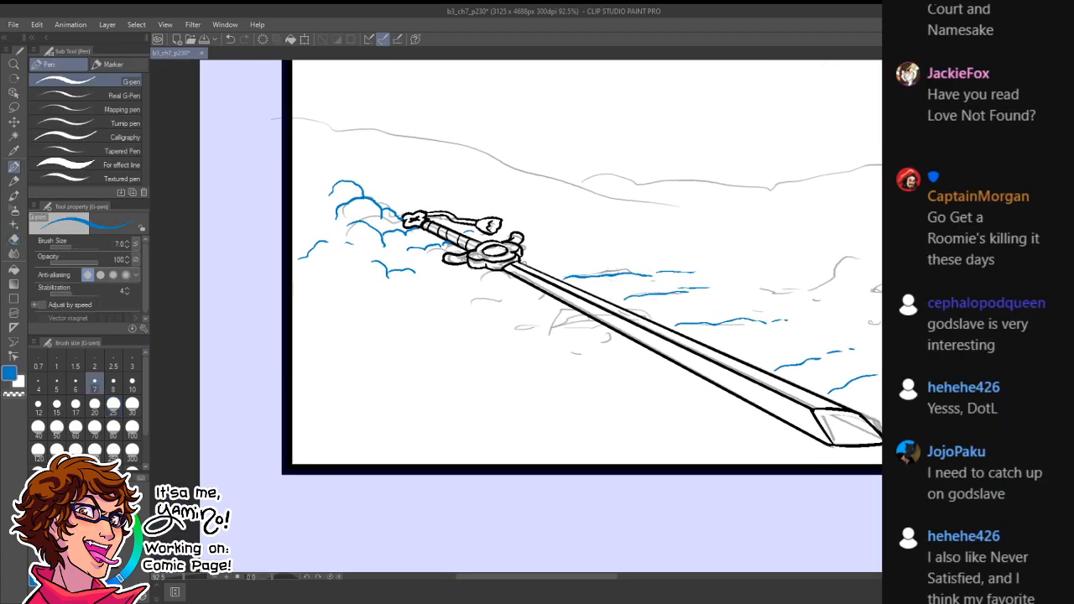
drag(524, 263, 610, 262)
drag(551, 243, 603, 254)
drag(529, 223, 579, 237)
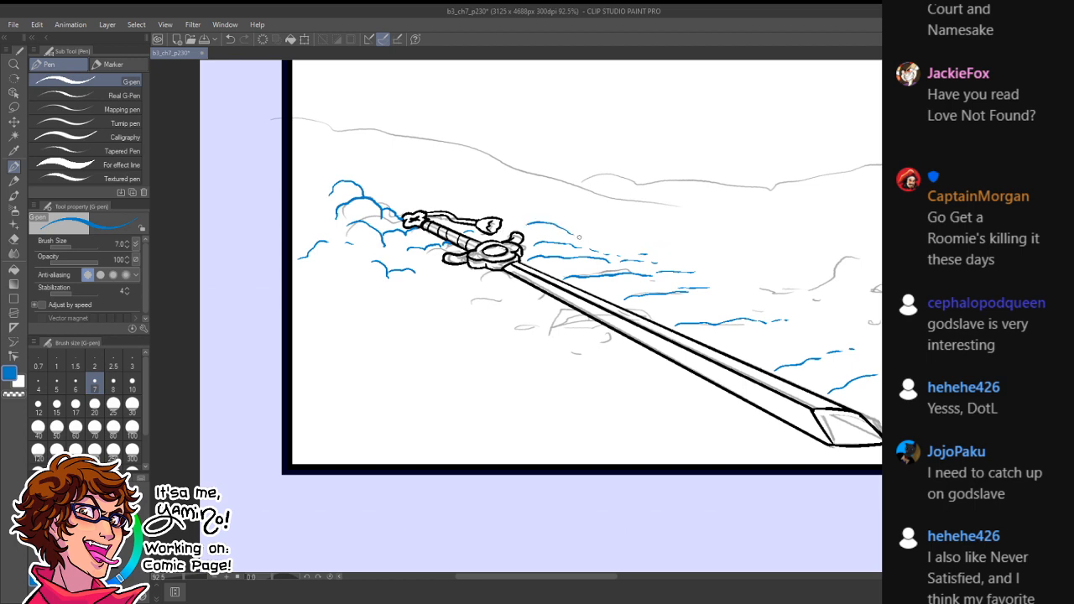
- Outline blue clumps above the blade's tip up to the panel's right border, redoing the small strokes beneath them
drag(765, 345, 807, 327)
mouse_move(737, 308)
mouse_down()
mouse_move(801, 312)
mouse_move(838, 281)
mouse_move(852, 293)
mouse_move(737, 330)
mouse_up()
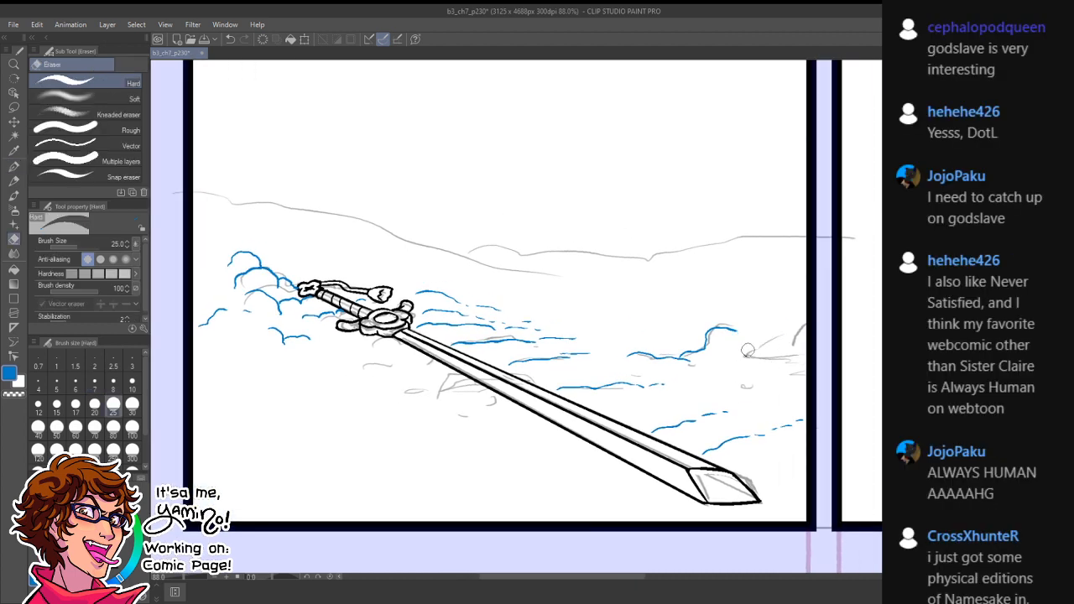
drag(747, 344, 798, 319)
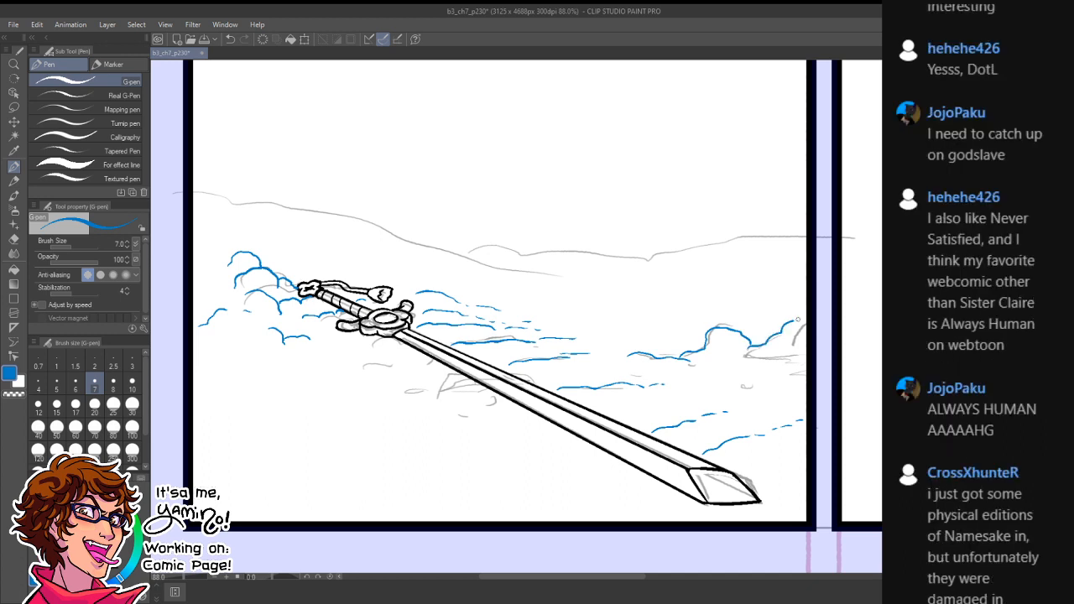
drag(776, 361, 753, 367)
key(ctrl+z)
key(ctrl+z)
key(ctrl+z)
drag(738, 374, 759, 379)
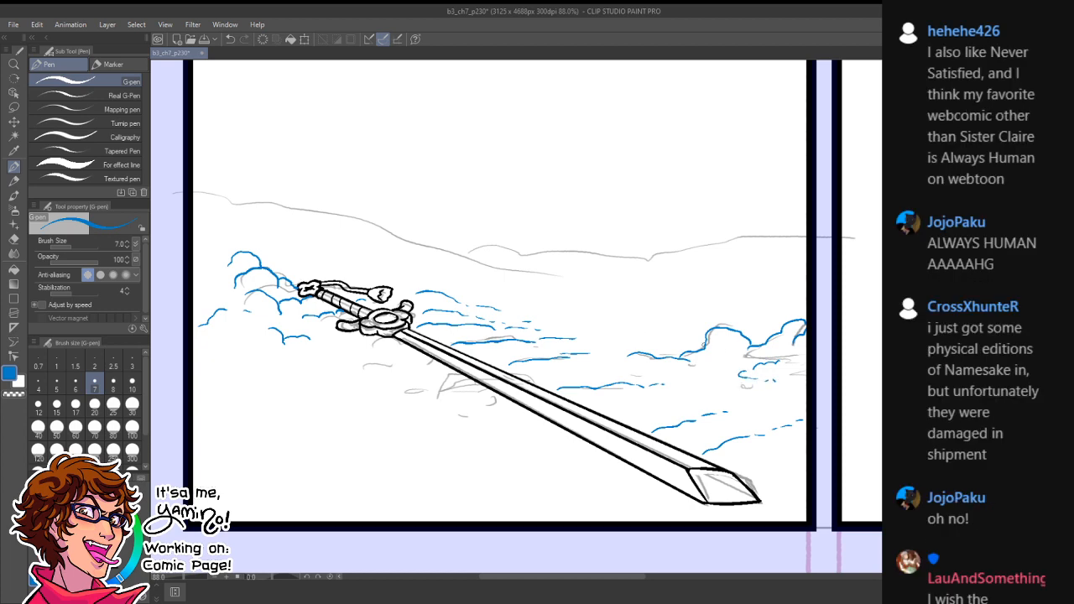
- Draw blue clumps just below the sword's guard and a larger mound in the left foreground, redoing the mound's first strokes
drag(628, 331, 681, 326)
key(ctrl+space)
drag(690, 409, 627, 433)
mouse_move(501, 406)
mouse_down()
mouse_move(547, 411)
mouse_move(593, 338)
mouse_move(581, 335)
mouse_move(663, 336)
mouse_up()
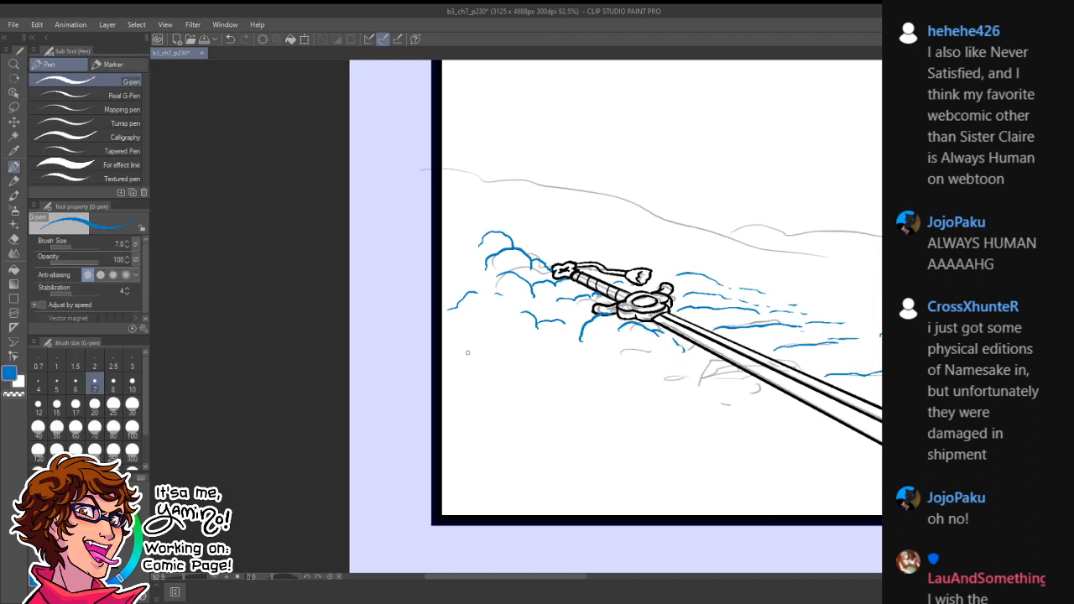
mouse_move(467, 353)
mouse_down()
mouse_move(453, 370)
mouse_move(513, 346)
mouse_move(562, 362)
mouse_up()
key(ctrl+z)
key(ctrl+z)
mouse_move(717, 359)
mouse_down()
mouse_move(674, 382)
mouse_move(609, 348)
mouse_up()
- Outline blue clumps overlapping the blade's lower edge and scatter smaller clumps across the foreground of the panel
key(ctrl+space)
mouse_move(719, 386)
mouse_down()
mouse_move(733, 369)
mouse_move(770, 366)
mouse_move(806, 397)
mouse_up()
key(x)
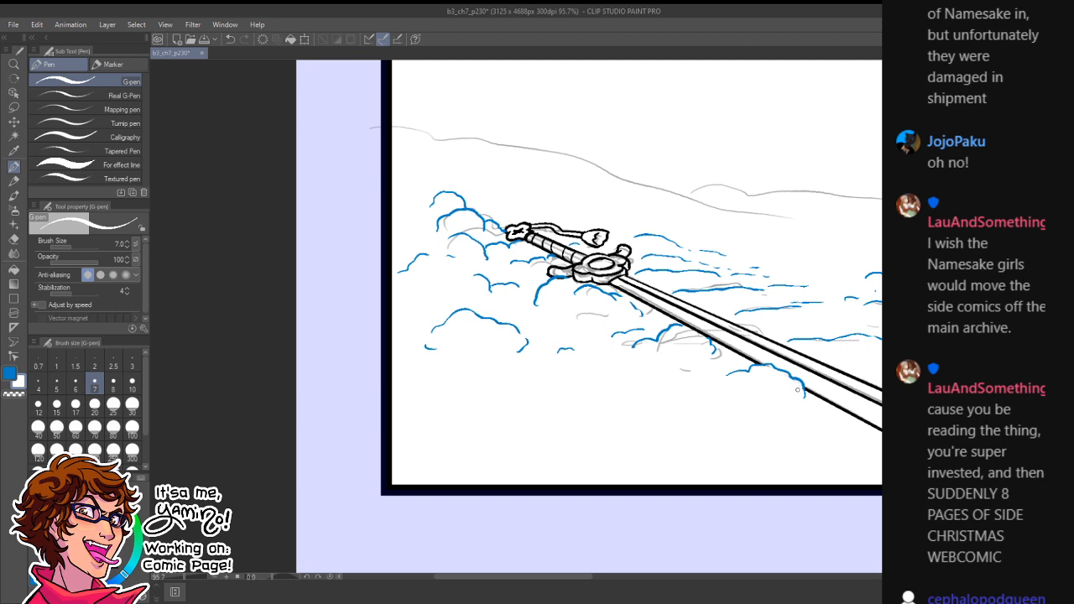
key(x)
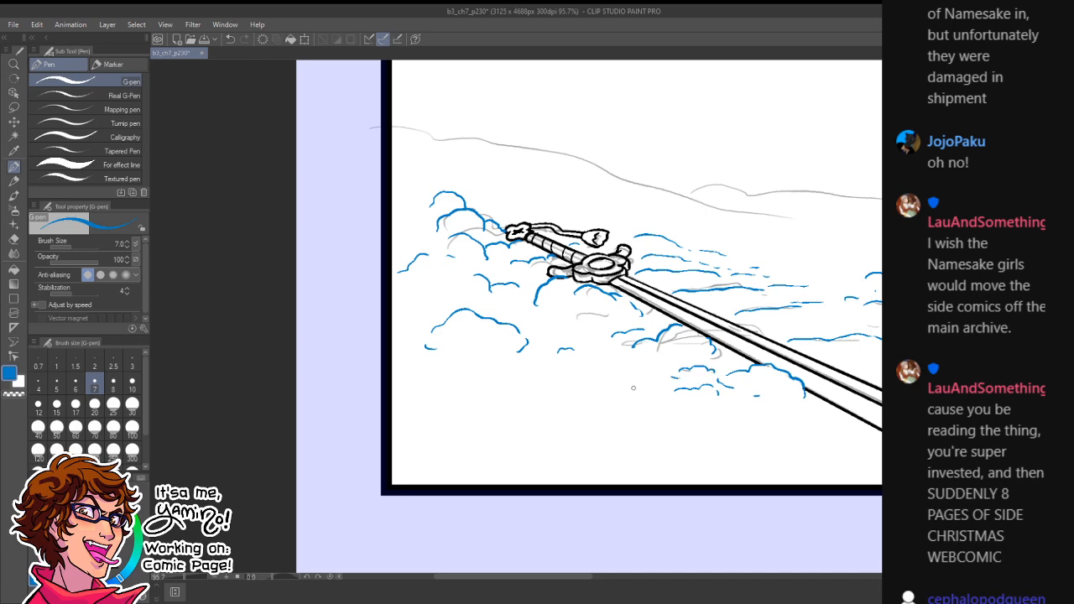
mouse_move(632, 388)
mouse_down()
mouse_move(626, 432)
mouse_move(705, 425)
mouse_up()
key(ctrl+space)
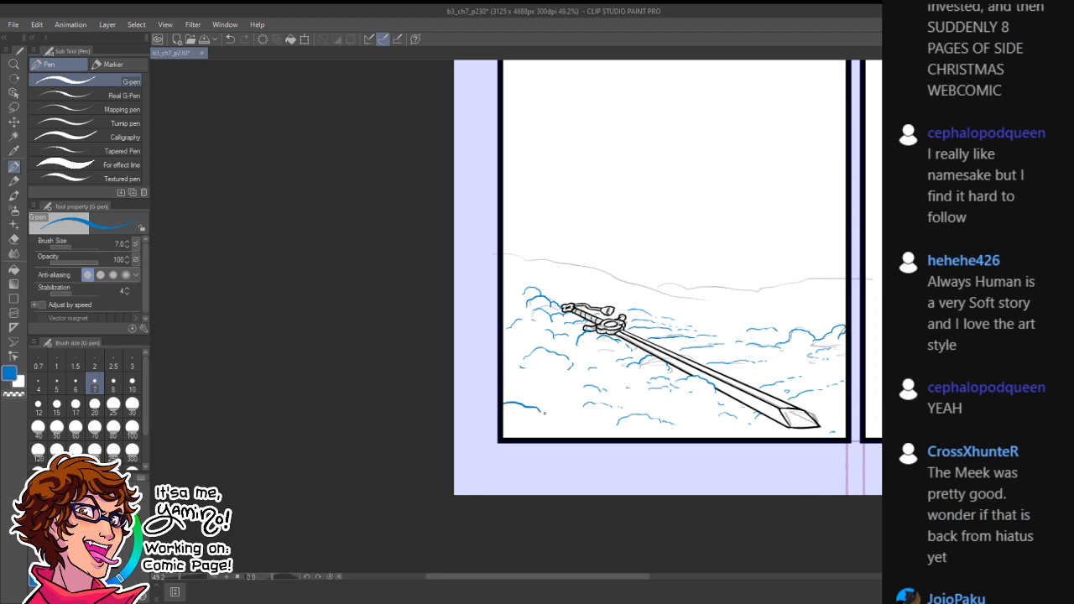
- Trace the distant hill lines in blue across the sword panel, redoing the first strokes, and save the page
key(ctrl+space)
drag(722, 412, 682, 428)
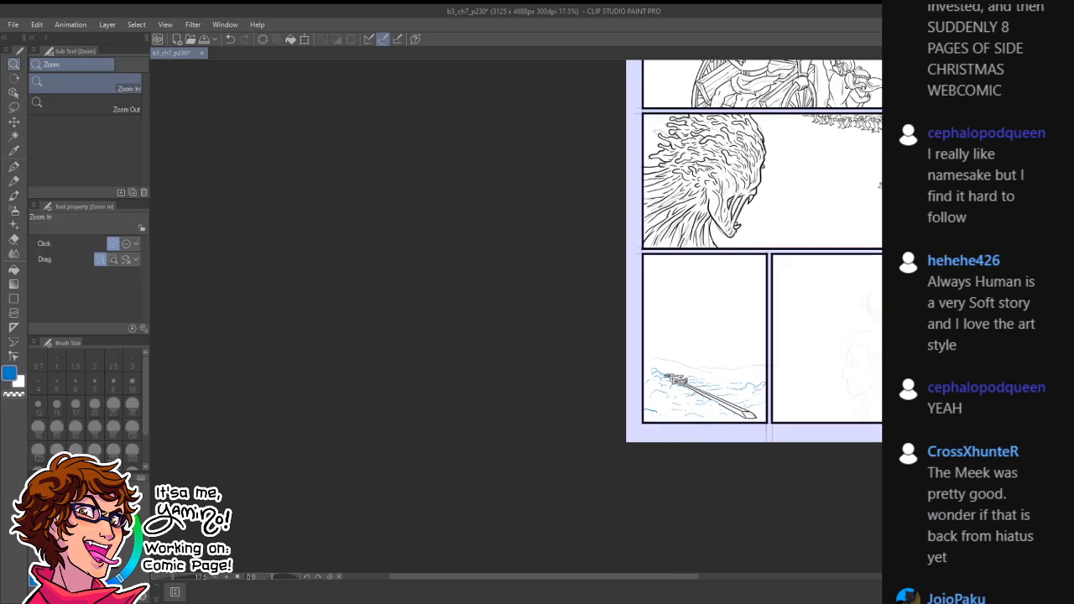
drag(674, 380, 732, 370)
drag(536, 273, 613, 298)
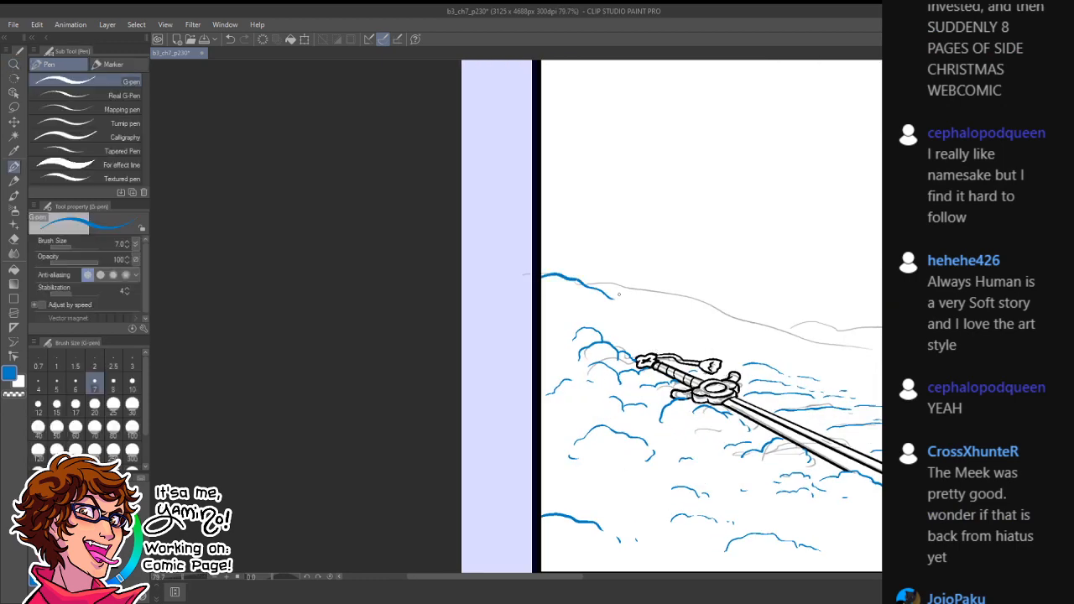
key(ctrl+z)
mouse_move(541, 278)
mouse_down()
mouse_move(819, 337)
mouse_move(773, 381)
mouse_move(743, 345)
mouse_move(869, 347)
mouse_move(799, 361)
mouse_up()
key(ctrl+z)
mouse_move(634, 371)
mouse_down()
mouse_move(844, 361)
mouse_move(846, 348)
mouse_move(891, 328)
mouse_move(781, 400)
mouse_move(759, 388)
mouse_up()
drag(873, 361, 704, 396)
key(ctrl+s)
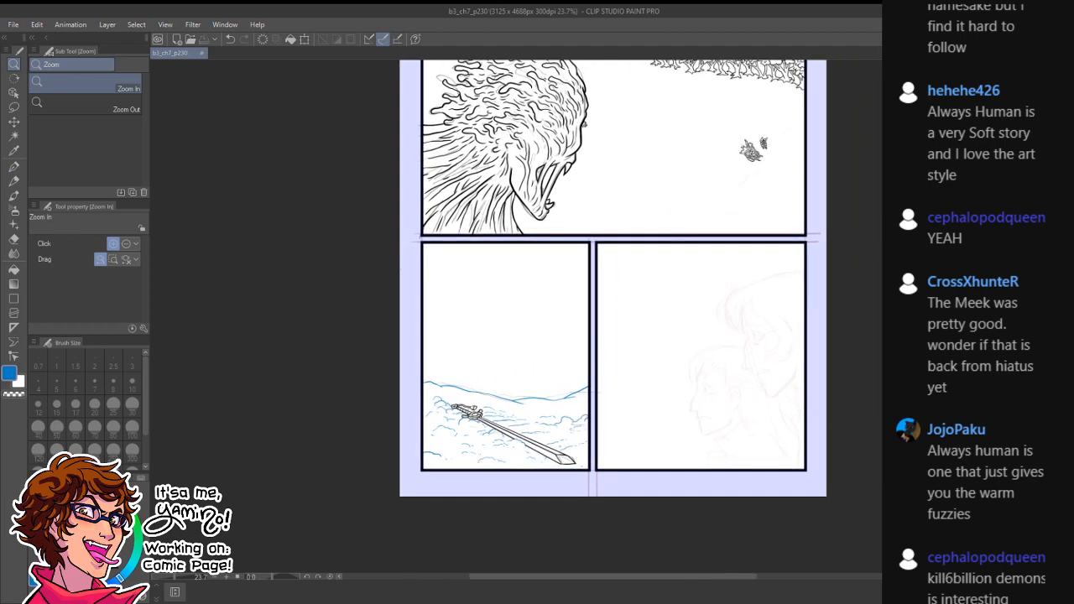
- Switch to black with brush size 10 and ink the front curve of the upper figure's eye in the fourth panel
drag(784, 424, 828, 405)
drag(744, 223, 679, 467)
drag(634, 400, 651, 340)
key(bracketright)
key(bracketright)
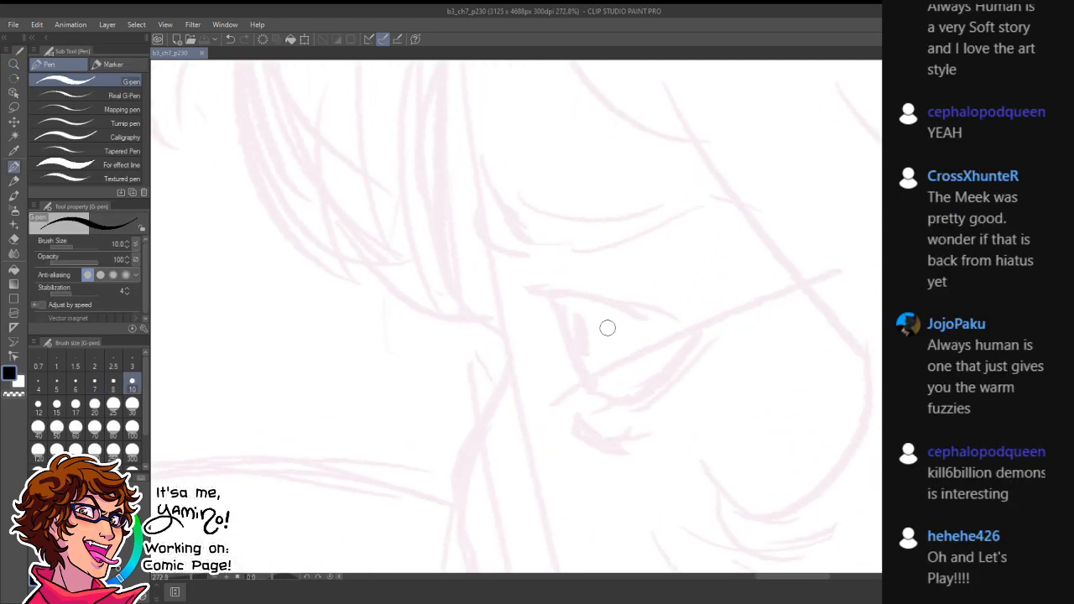
drag(698, 366, 610, 278)
drag(580, 206, 617, 300)
key(ctrl+z)
drag(585, 208, 622, 314)
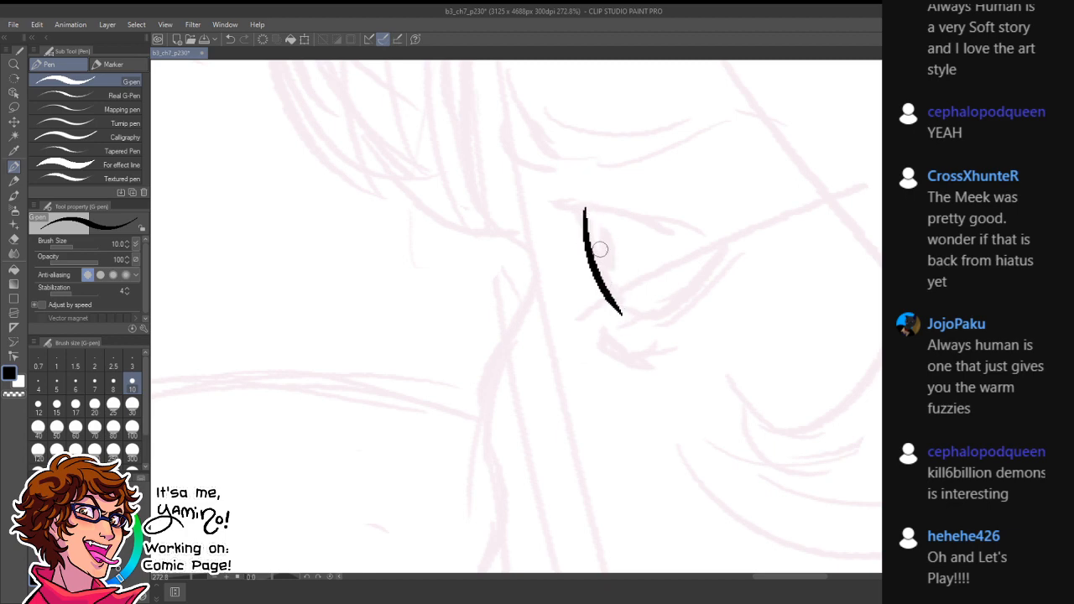
- Ink the iris, the upper eyelid and the lower eyelid to close the shape of the upper figure's eye
mouse_move(591, 225)
mouse_down()
mouse_move(592, 203)
mouse_move(702, 255)
mouse_up()
key(ctrl+z)
mouse_move(568, 205)
mouse_down()
mouse_move(714, 244)
mouse_move(587, 223)
mouse_move(591, 231)
mouse_up()
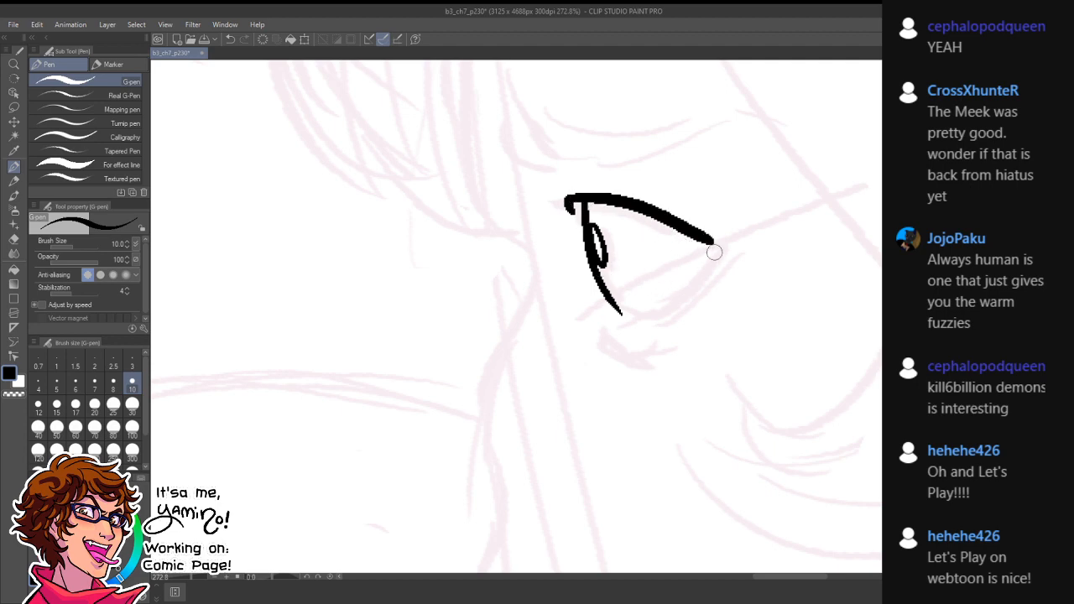
drag(715, 248, 626, 318)
drag(714, 254, 711, 244)
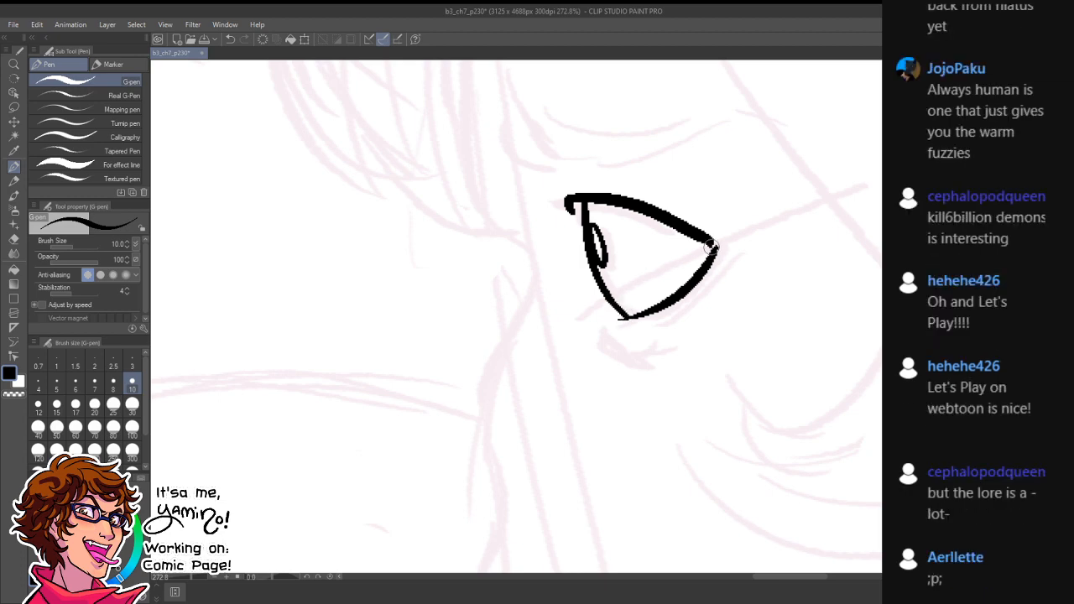
- Redo the front of the upper eyelid with pointed lashes and check the eye within the whole panel
mouse_move(568, 197)
mouse_down()
mouse_move(550, 182)
mouse_move(572, 198)
mouse_move(633, 203)
mouse_up()
key(ctrl+z)
key(ctrl+space)
drag(655, 258, 580, 287)
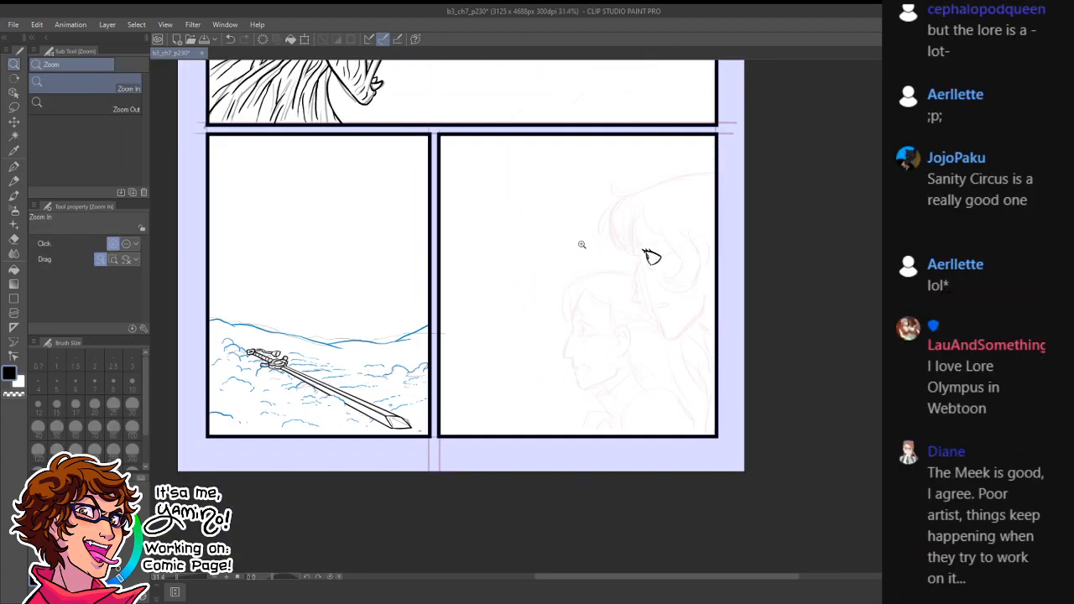
drag(664, 255, 644, 188)
key(p)
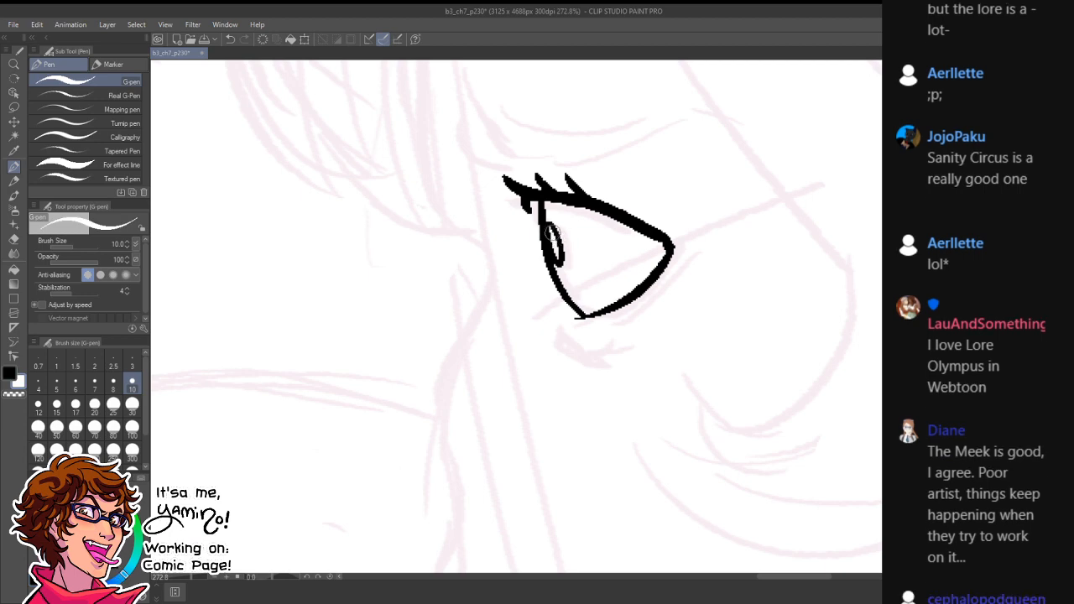
- Redraw the iris with a dark pupil inside it and add a short crease below the eye
key(ctrl+z)
key(ctrl+z)
key(ctrl+z)
drag(548, 221, 553, 260)
key(ctrl+space)
mouse_move(604, 296)
mouse_down()
mouse_move(516, 337)
mouse_move(576, 313)
mouse_move(608, 326)
mouse_move(610, 275)
mouse_up()
key(ctrl+z)
key(ctrl+space)
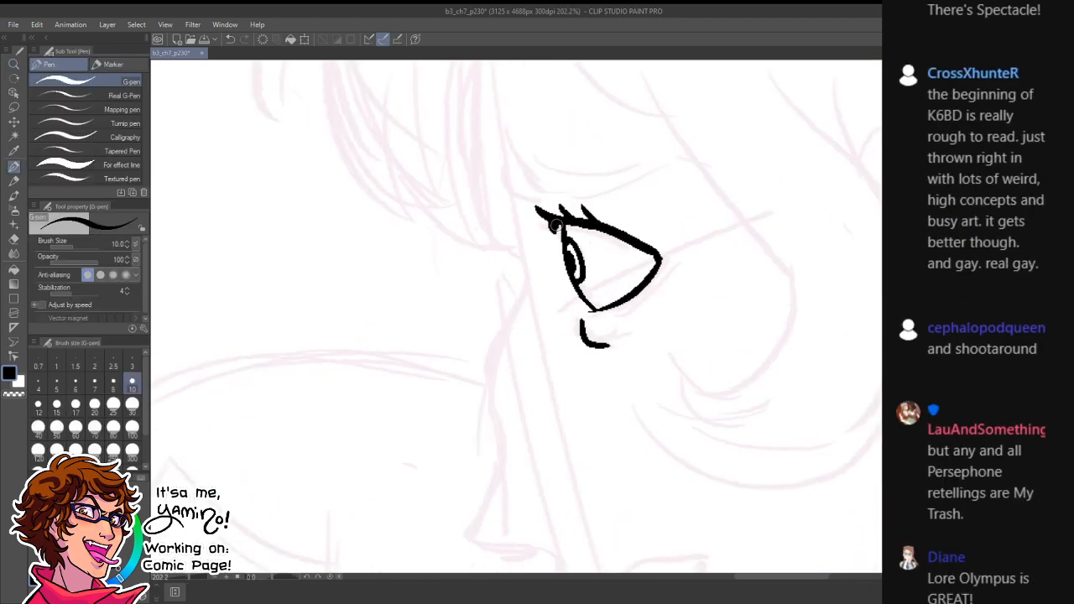
- Thicken the upper lash line and lashes, and reshape the inner end of the lower eyelid
drag(586, 223, 653, 255)
mouse_move(554, 227)
mouse_down()
mouse_move(534, 204)
mouse_move(659, 254)
mouse_up()
key(x)
key(x)
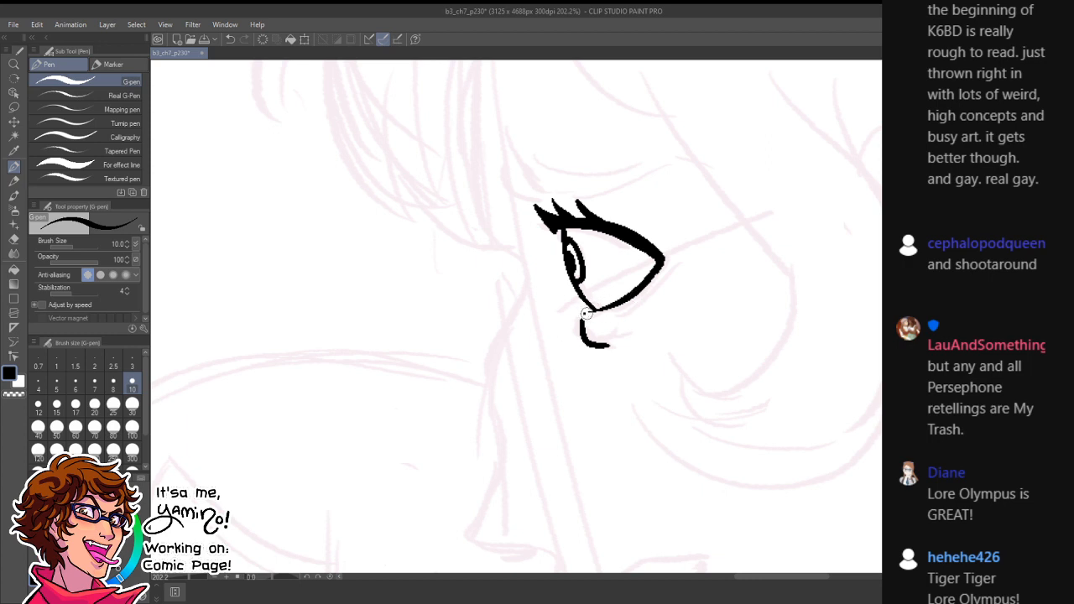
drag(588, 315, 631, 294)
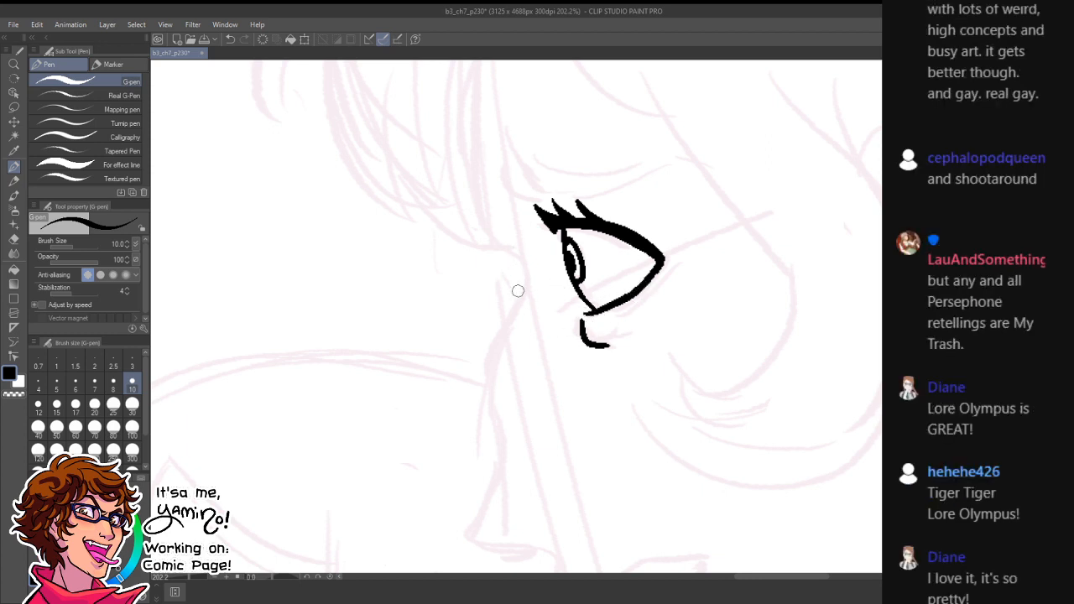
- Ink the upper figure's profile from the brow down the bridge of the nose, redrawing the line until it fits
drag(513, 255, 520, 326)
drag(550, 386, 511, 275)
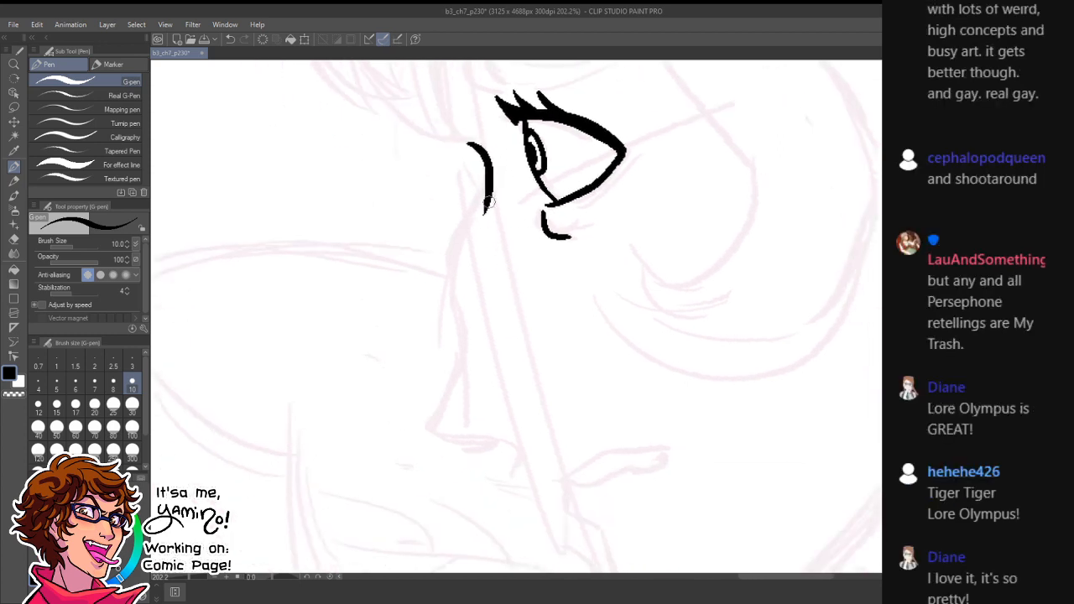
key(ctrl+z)
mouse_move(481, 155)
mouse_down()
mouse_move(463, 282)
mouse_move(465, 370)
mouse_up()
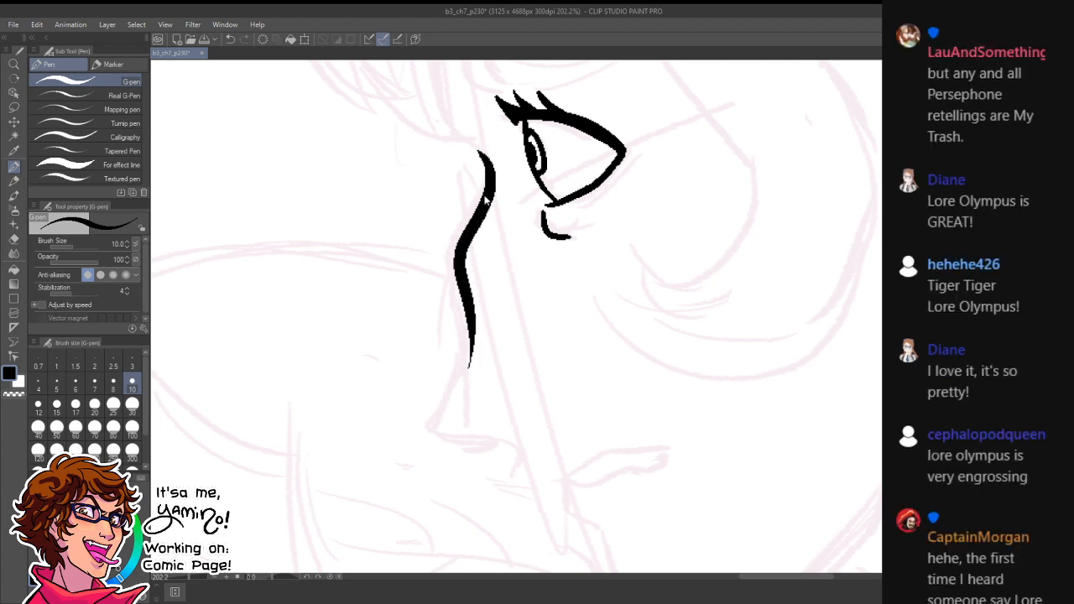
key(ctrl+z)
drag(475, 135, 463, 355)
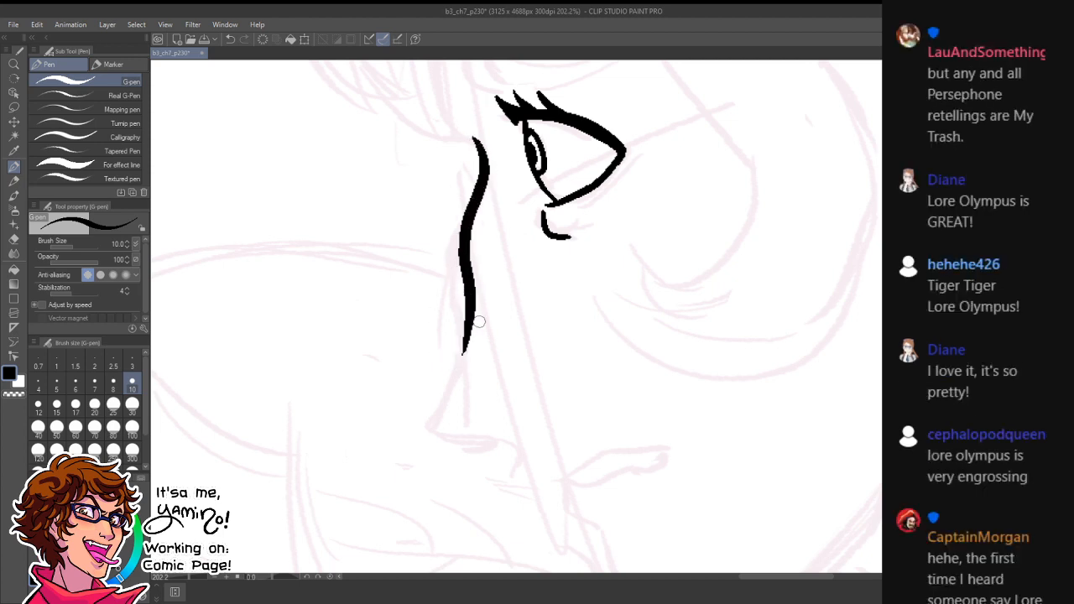
- Ink the tip and underside of the nose as a continuation of the profile line, redoing the stroke twice
mouse_move(470, 301)
mouse_down()
mouse_move(437, 402)
mouse_move(504, 420)
mouse_up()
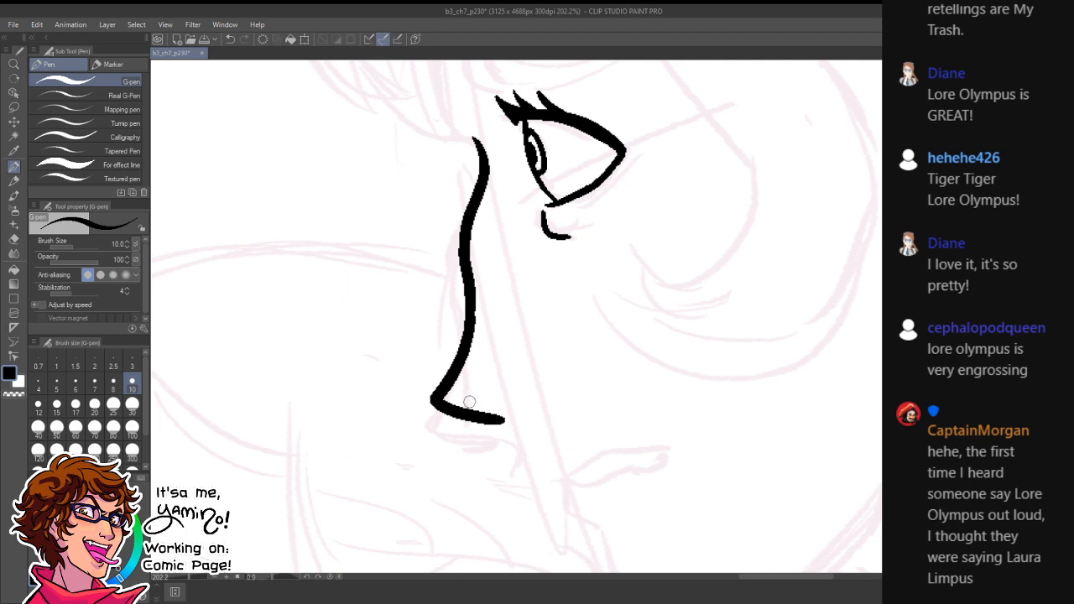
key(ctrl+z)
mouse_move(464, 281)
mouse_down()
mouse_move(459, 362)
mouse_move(443, 396)
mouse_move(525, 427)
mouse_up()
key(ctrl+z)
mouse_move(466, 281)
mouse_down()
mouse_move(461, 364)
mouse_move(439, 397)
mouse_move(527, 426)
mouse_up()
- Tilt the page and ink the profile from the base of the nose over the upper lip to the mouth corner
key(shift+space)
mouse_move(727, 233)
mouse_down()
mouse_move(736, 338)
mouse_move(722, 221)
mouse_up()
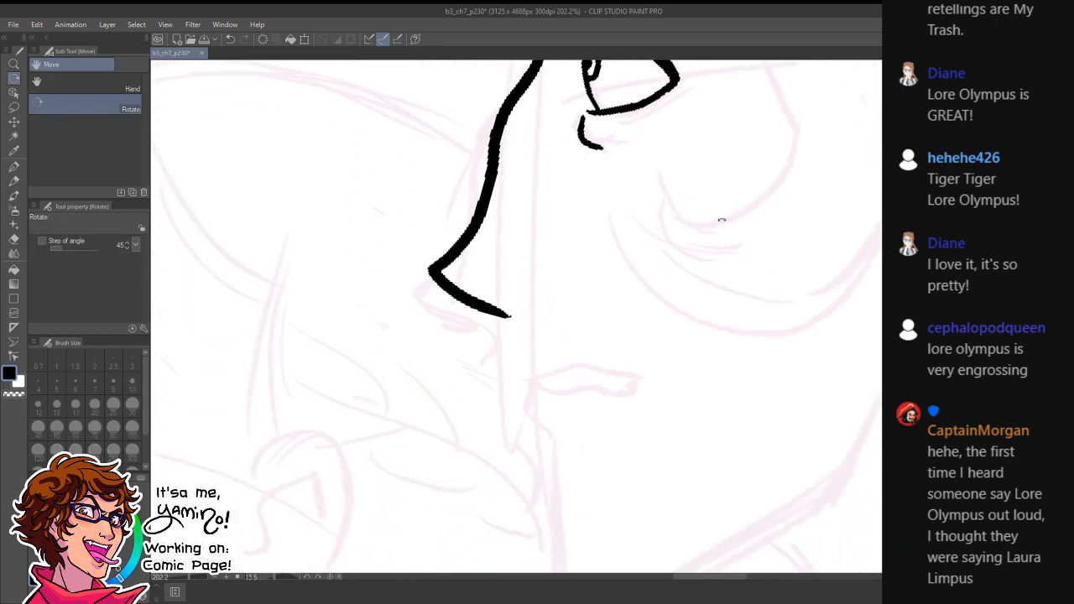
mouse_move(506, 314)
mouse_down()
mouse_move(496, 353)
mouse_move(539, 373)
mouse_move(633, 366)
mouse_move(619, 384)
mouse_up()
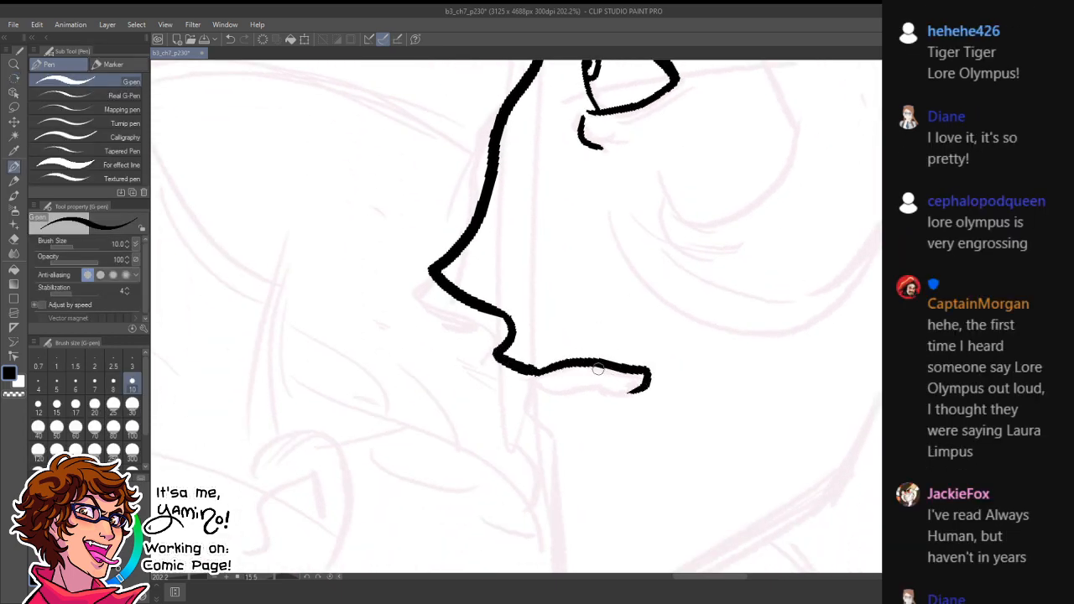
- Clean up the mouth corner and close the open mouth with a lower edge, redrawing that edge once
key(x)
key(x)
drag(636, 373, 636, 391)
key(ctrl+z)
key(x)
key(x)
mouse_move(541, 370)
mouse_down()
mouse_move(554, 397)
mouse_move(639, 387)
mouse_up()
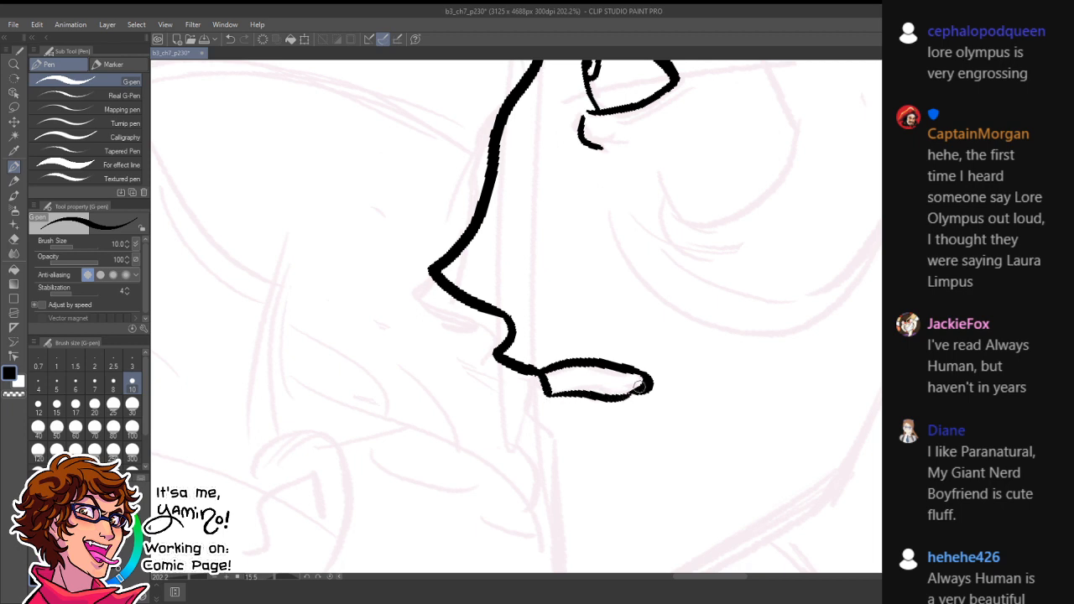
key(ctrl+z)
drag(546, 392, 630, 387)
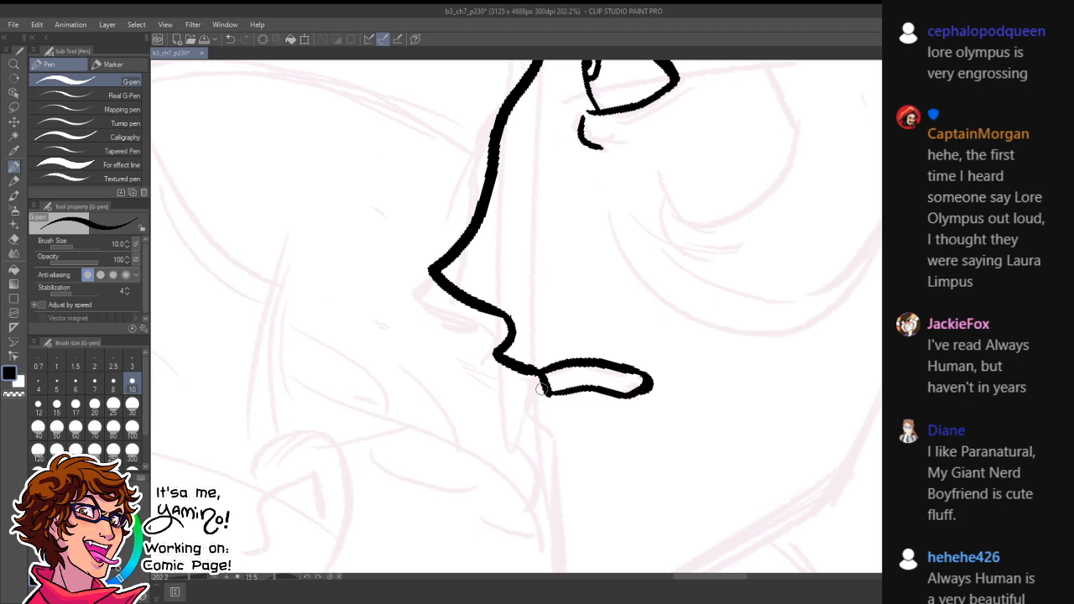
- Ink the lower lip and the chin contour, redrawing the chin once, and check the whole profile
mouse_move(541, 388)
mouse_down()
mouse_move(532, 412)
mouse_move(558, 443)
mouse_up()
drag(615, 462, 588, 340)
mouse_move(529, 322)
mouse_down()
mouse_move(538, 428)
mouse_move(588, 483)
mouse_up()
key(ctrl+z)
mouse_move(529, 321)
mouse_down()
mouse_move(532, 474)
mouse_move(581, 485)
mouse_up()
key(ctrl+space)
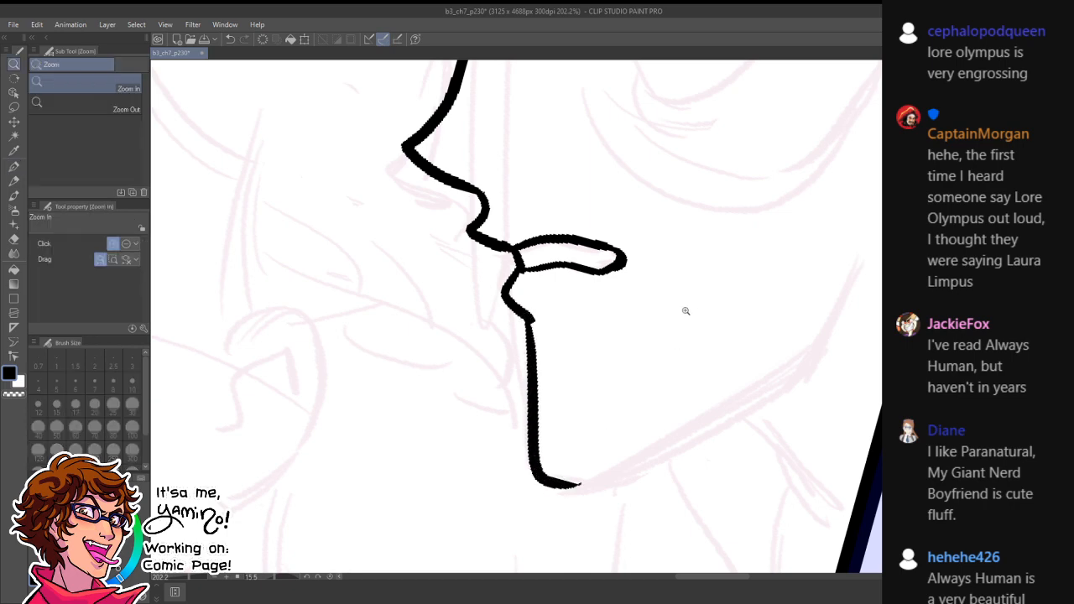
drag(686, 311, 626, 312)
key(shift+space)
drag(671, 275, 706, 270)
key(ctrl+space)
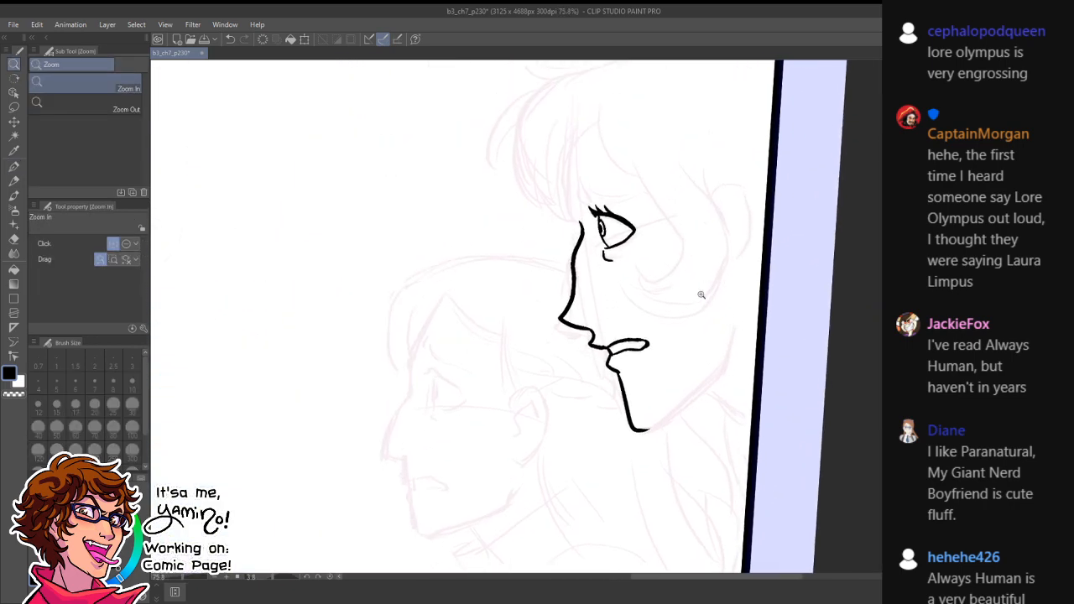
- Ink the jawline of the larger profile from below the ear down to the chin, redrawing the stroke once
key(x)
key(x)
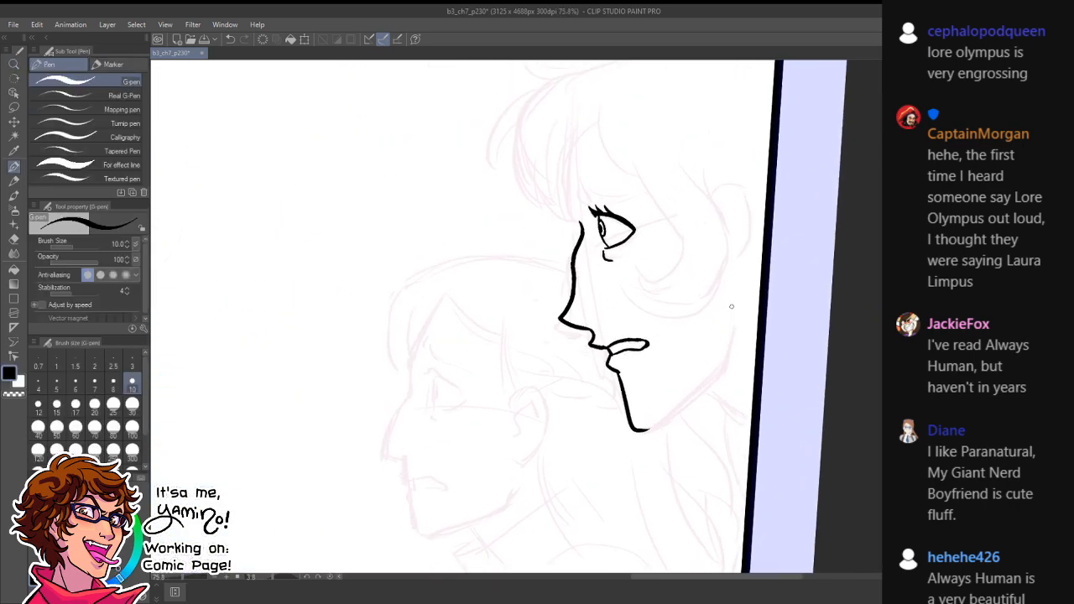
mouse_move(732, 304)
mouse_down()
mouse_move(728, 347)
mouse_move(649, 424)
mouse_up()
key(ctrl+z)
mouse_move(737, 324)
mouse_down()
mouse_move(679, 414)
mouse_move(652, 429)
mouse_move(732, 403)
mouse_up()
- Tilt the page and close the gap between the chin and the jawline, trimming the corner where they meet
key(ctrl+space)
key(shift+space)
mouse_move(771, 300)
mouse_down()
mouse_move(773, 357)
mouse_move(462, 389)
mouse_up()
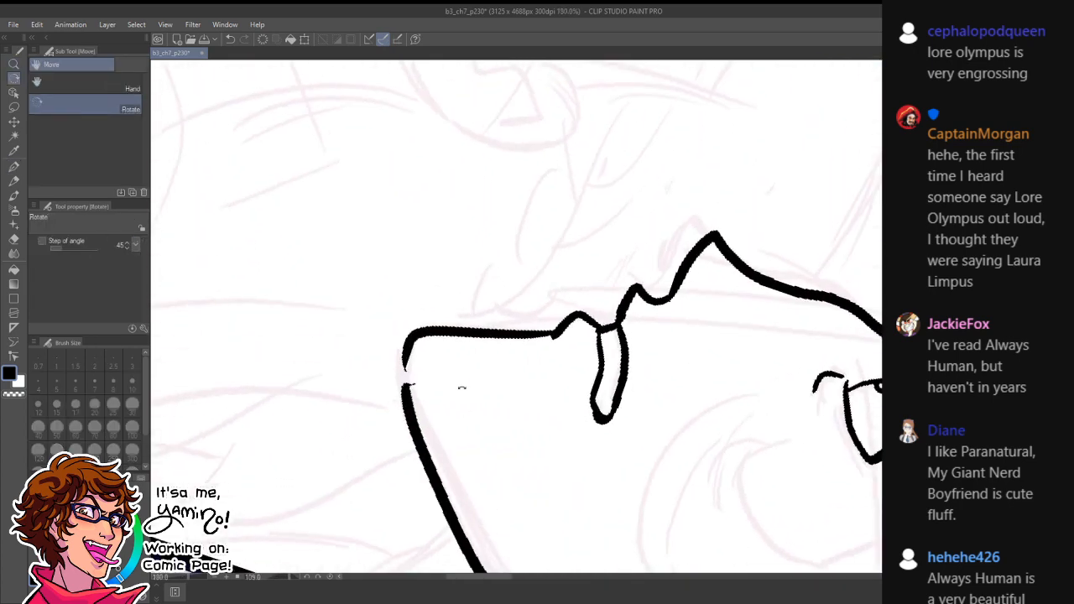
drag(418, 333, 416, 428)
key(ctrl+z)
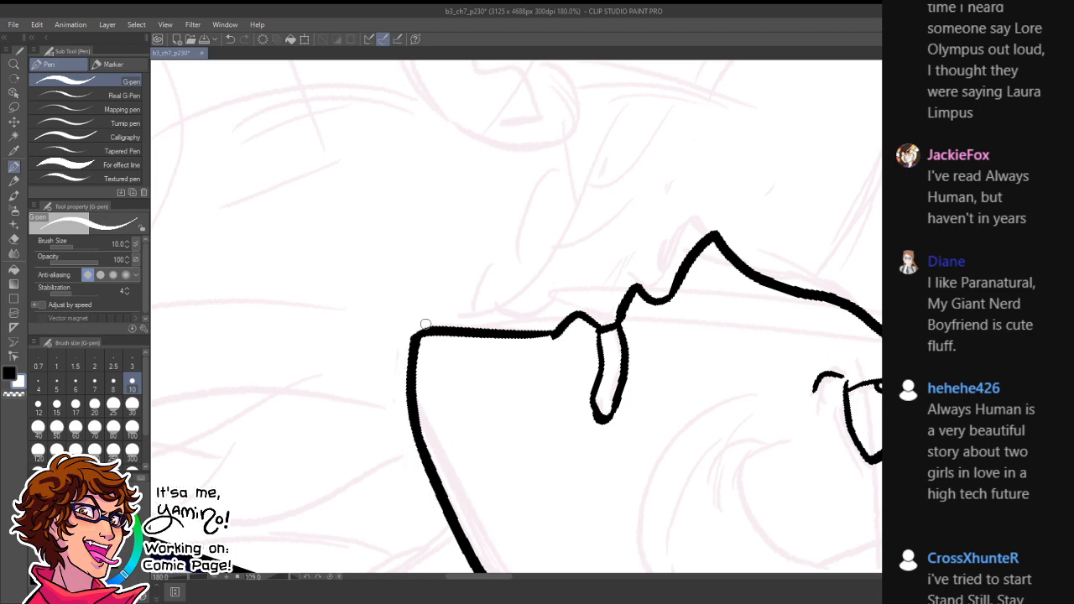
key(c)
drag(414, 357, 432, 332)
- Lasso the inked eye with its lower-lid mark, transform it slightly farther back from the profile line, and deselect it
drag(497, 338, 449, 321)
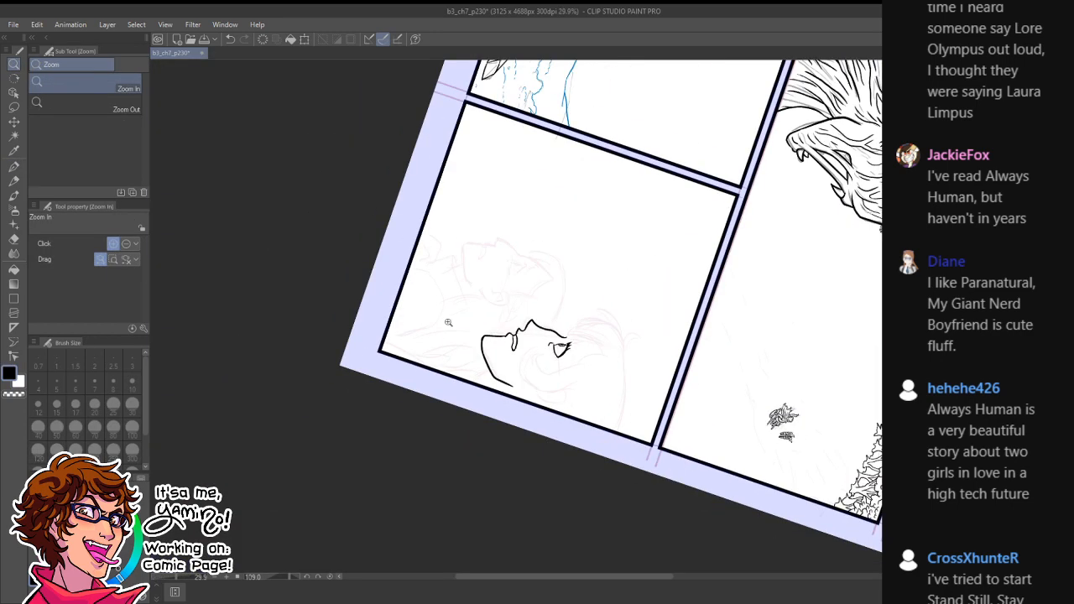
mouse_move(490, 196)
mouse_down()
mouse_move(450, 209)
mouse_move(401, 355)
mouse_up()
drag(599, 331, 626, 297)
click(13, 106)
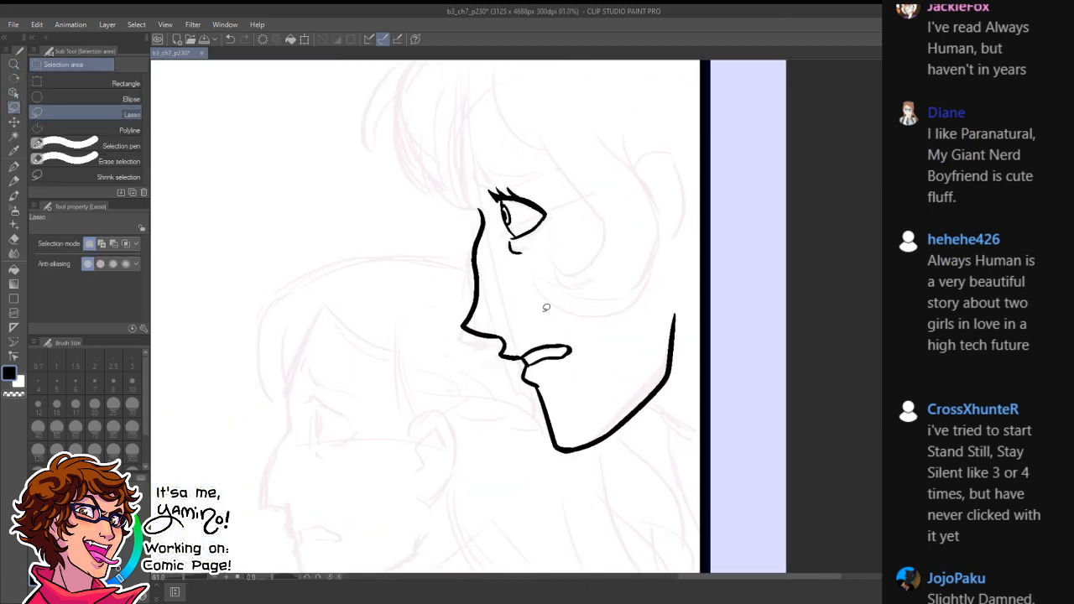
mouse_move(501, 174)
mouse_down()
mouse_move(529, 294)
mouse_move(558, 168)
mouse_up()
key(ctrl+t)
drag(592, 310, 610, 308)
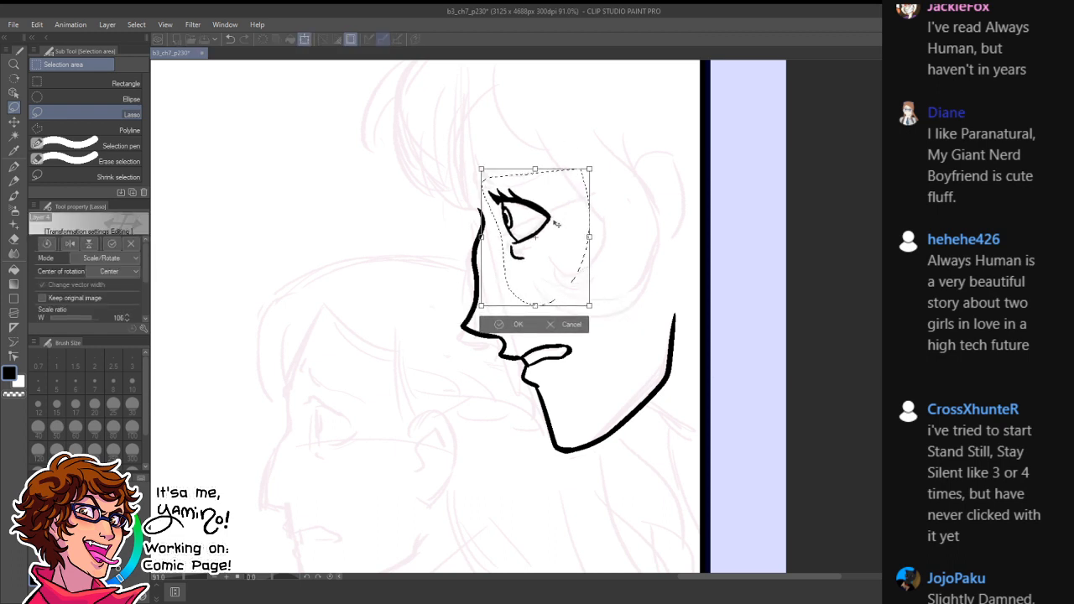
mouse_move(558, 223)
mouse_down()
mouse_move(562, 214)
mouse_move(578, 229)
mouse_move(564, 215)
mouse_up()
key(Return)
key(ctrl+d)
- Erase the jawline beyond the chin and ink it again as one straighter stroke between the ear and the chin
key(ctrl+space)
mouse_move(621, 264)
mouse_down()
mouse_move(564, 309)
mouse_move(665, 312)
mouse_move(664, 383)
mouse_move(655, 359)
mouse_move(640, 396)
mouse_move(601, 429)
mouse_up()
key(e)
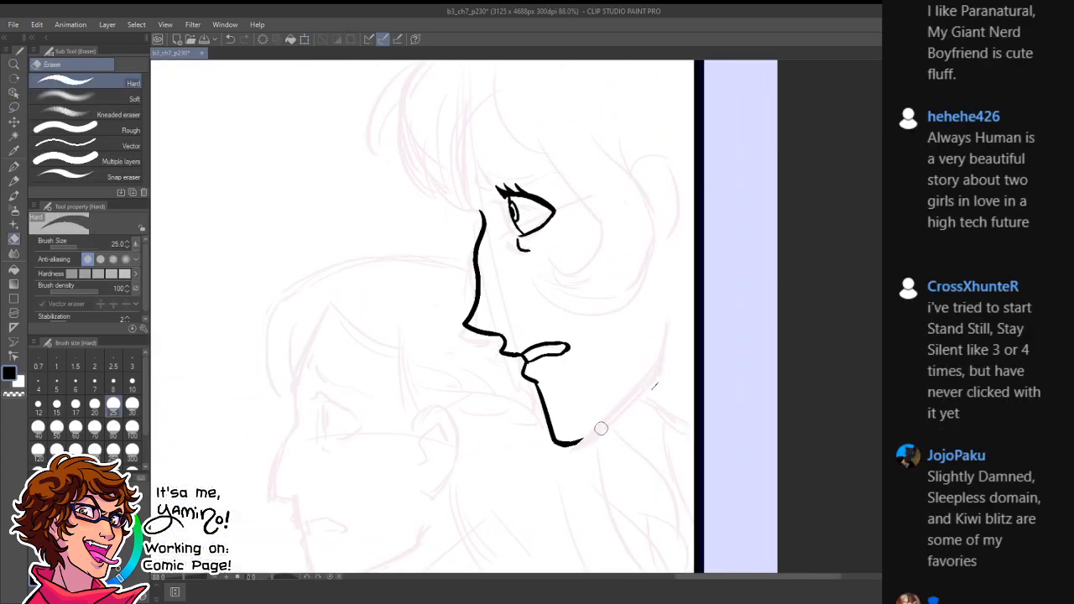
key(p)
mouse_move(668, 276)
mouse_down()
mouse_move(614, 403)
mouse_move(570, 443)
mouse_up()
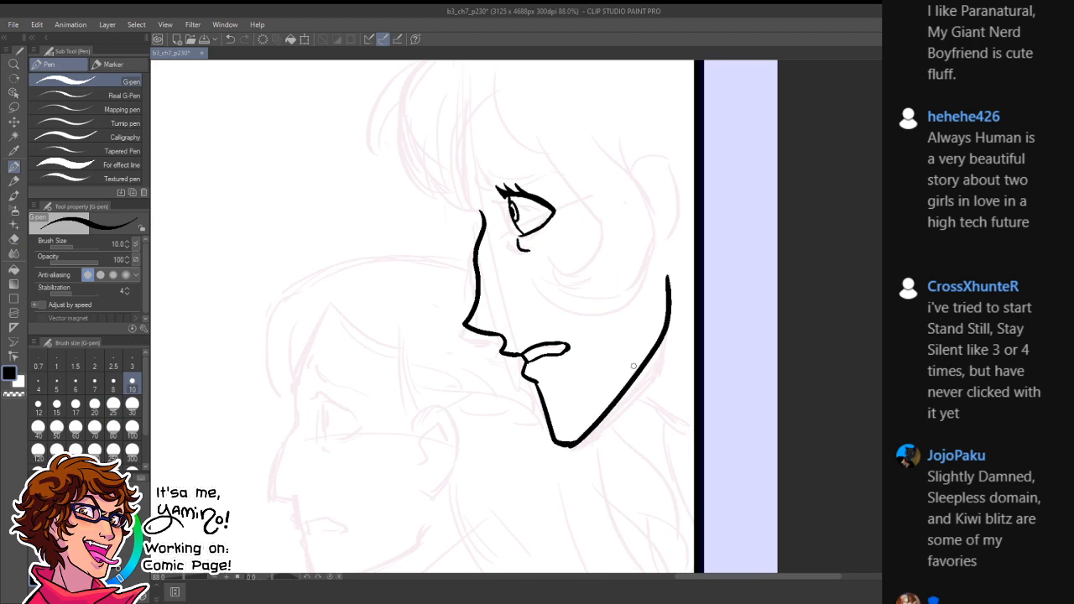
- Ink the long side lock of hair framing the woman's cheek, with its curved, pointed ends below the eye
key(ctrl+space)
drag(671, 365, 630, 402)
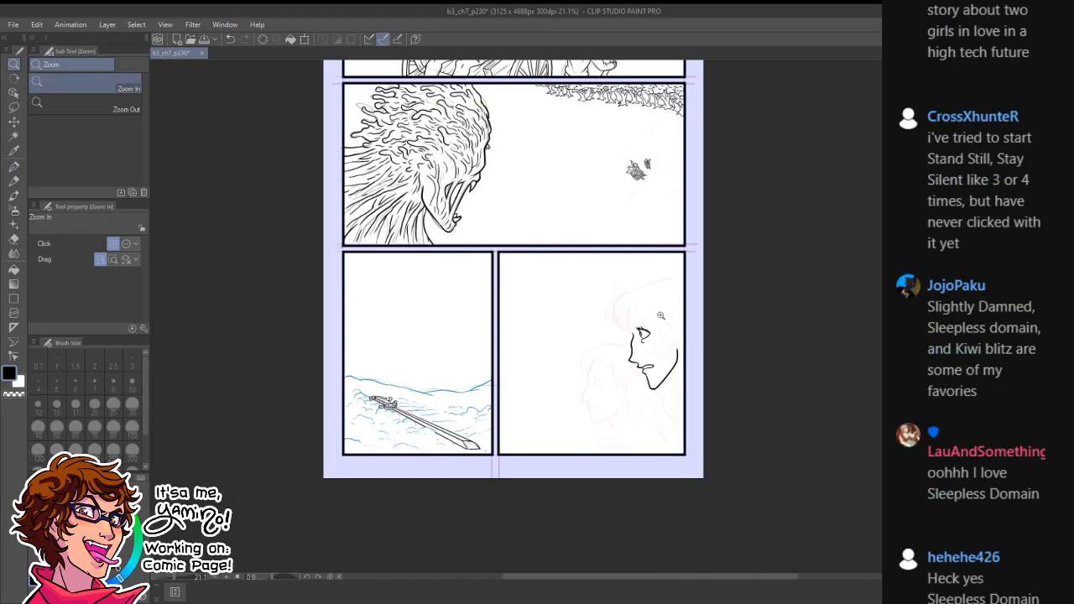
drag(661, 316, 700, 316)
mouse_move(585, 258)
mouse_down()
mouse_move(598, 294)
mouse_move(672, 372)
mouse_move(642, 410)
mouse_move(591, 408)
mouse_move(625, 430)
mouse_move(604, 433)
mouse_move(624, 441)
mouse_move(567, 440)
mouse_up()
key(ctrl+z)
mouse_move(566, 440)
mouse_down()
mouse_move(609, 475)
mouse_move(680, 464)
mouse_up()
mouse_move(674, 281)
mouse_down()
mouse_move(696, 338)
mouse_move(699, 453)
mouse_move(671, 471)
mouse_up()
- Add another pointed tip to the cheek lock's lower edge and clean up the overlapping ink in white
key(r)
drag(710, 322, 412, 266)
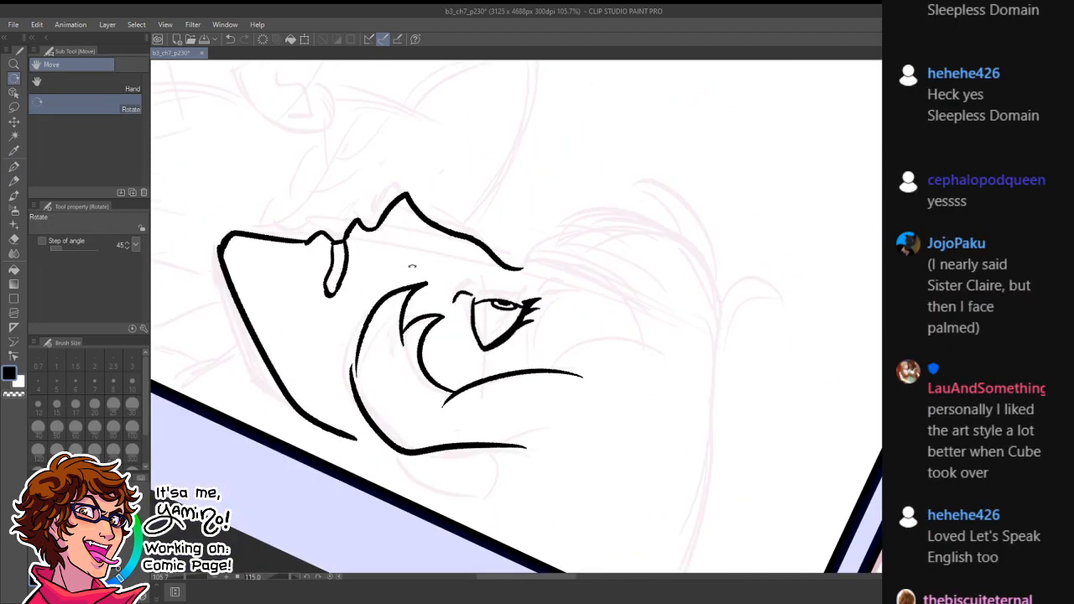
drag(362, 302, 361, 396)
mouse_move(362, 302)
mouse_down()
mouse_move(356, 387)
mouse_move(377, 423)
mouse_up()
key(x)
key(x)
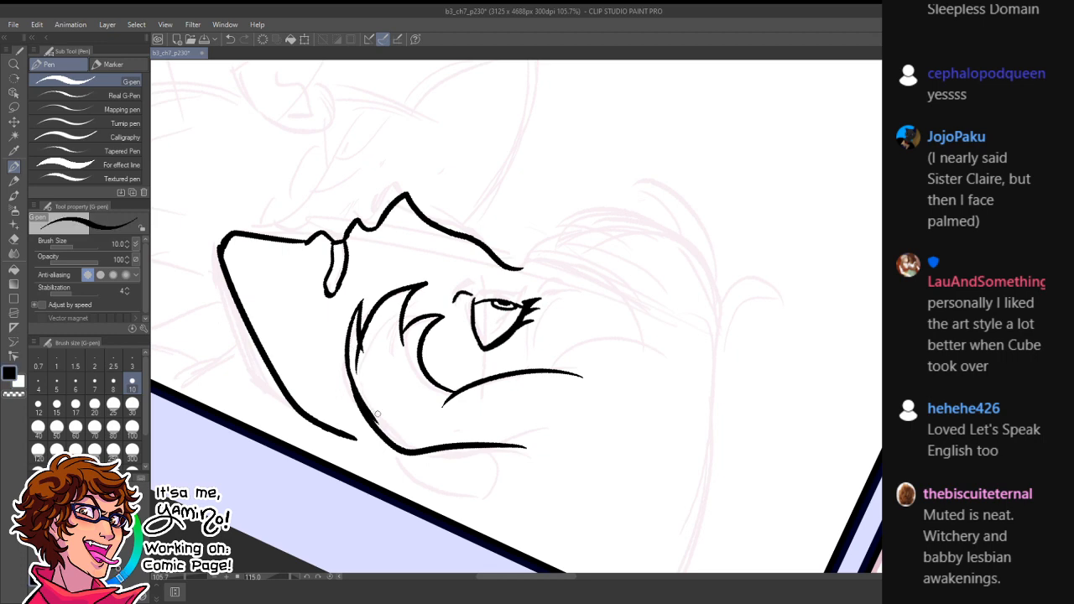
key(ctrl+z)
key(x)
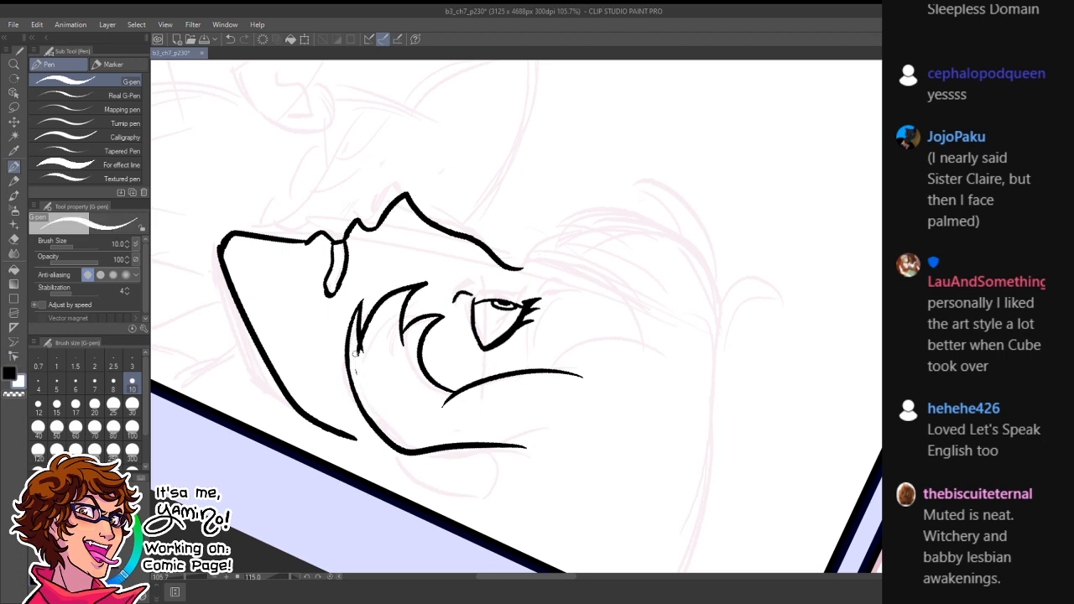
key(ctrl+space)
drag(423, 277, 344, 269)
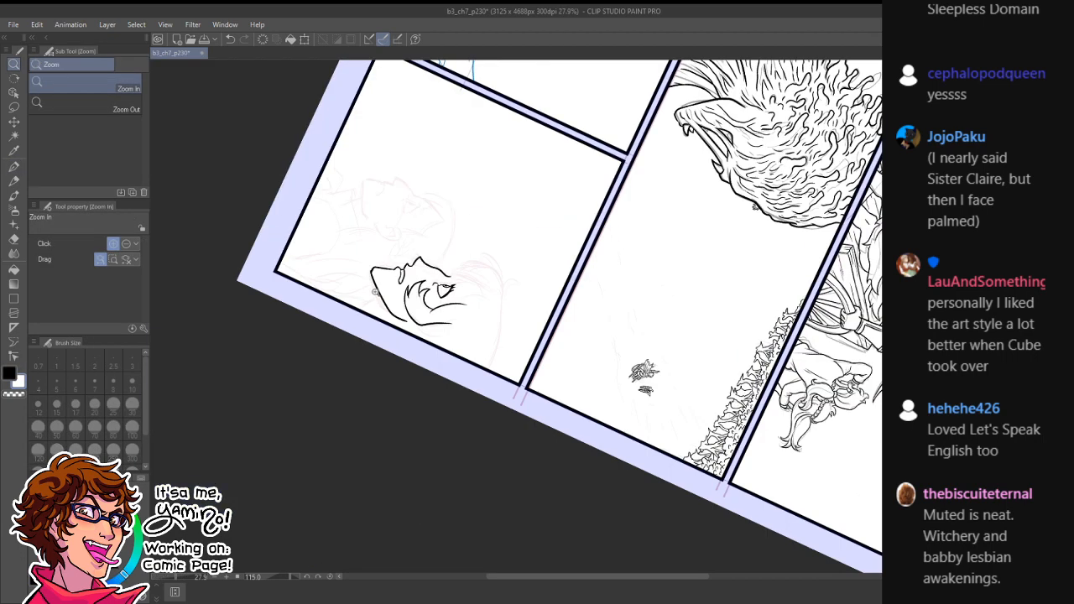
key(shift+space)
drag(384, 144, 373, 436)
key(ctrl+space)
drag(560, 424, 611, 355)
key(shift+space)
drag(670, 262, 663, 361)
key(x)
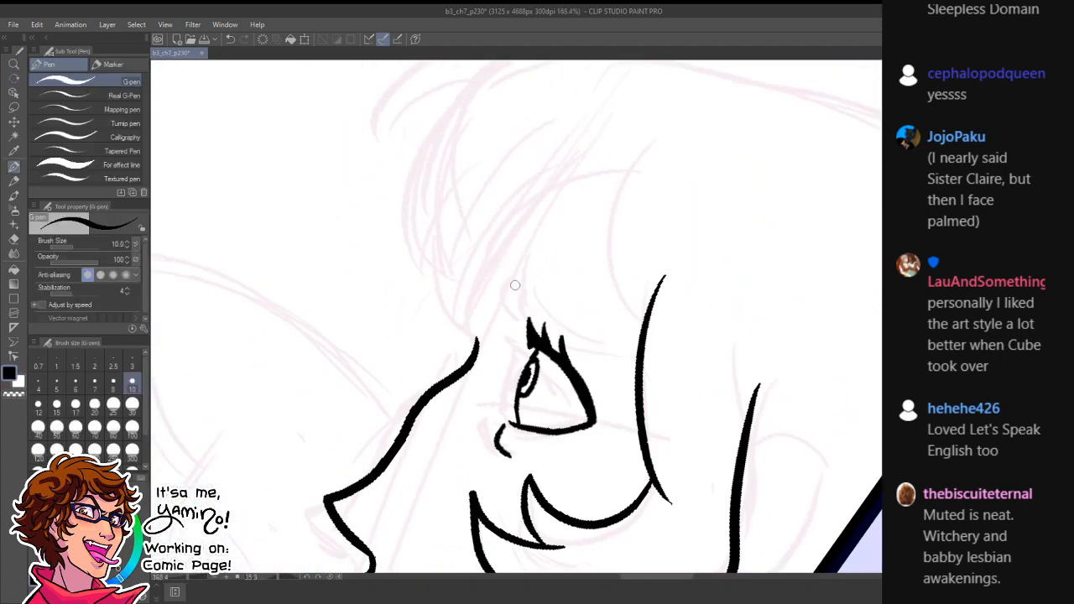
mouse_move(515, 269)
mouse_down()
mouse_move(537, 327)
mouse_move(635, 372)
mouse_up()
key(shift+space)
mouse_move(503, 284)
mouse_down()
mouse_move(519, 337)
mouse_move(505, 361)
mouse_up()
key(ctrl+space)
key(shift+space)
drag(607, 261, 563, 168)
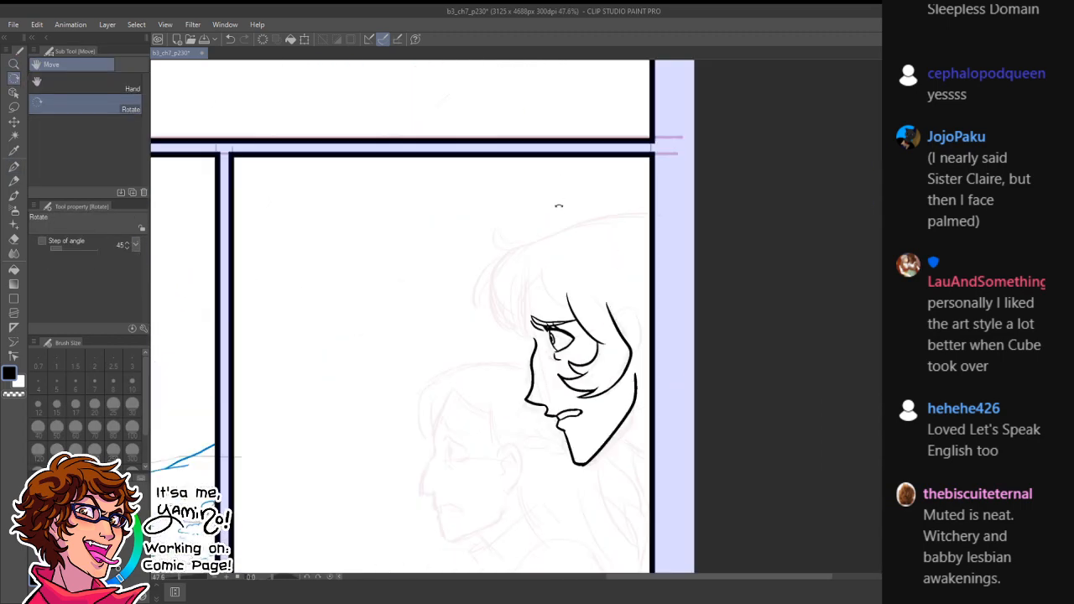
- Ink the eyebrow as a tapered outline running just above the lashes from the brow to the side lock
key(ctrl+space)
drag(538, 332, 643, 245)
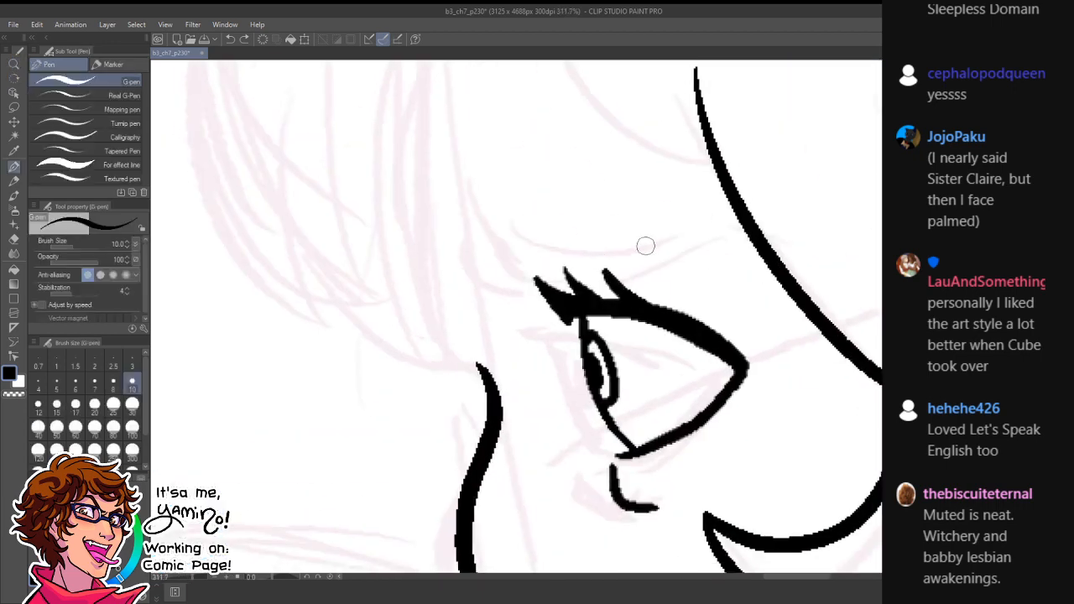
drag(747, 236, 580, 295)
drag(465, 233, 562, 296)
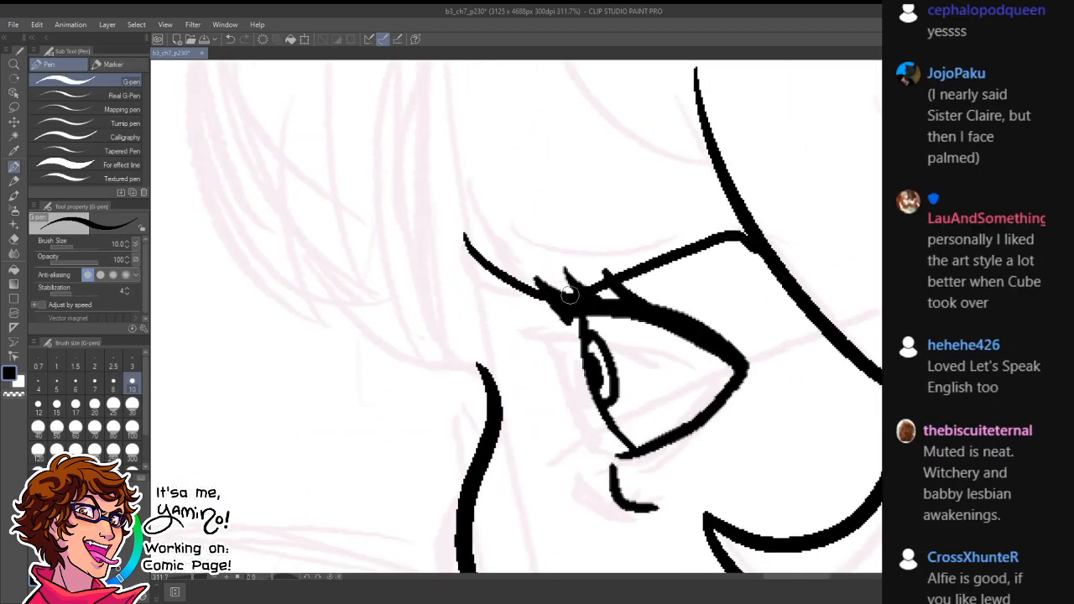
key(ctrl+z)
drag(463, 235, 550, 296)
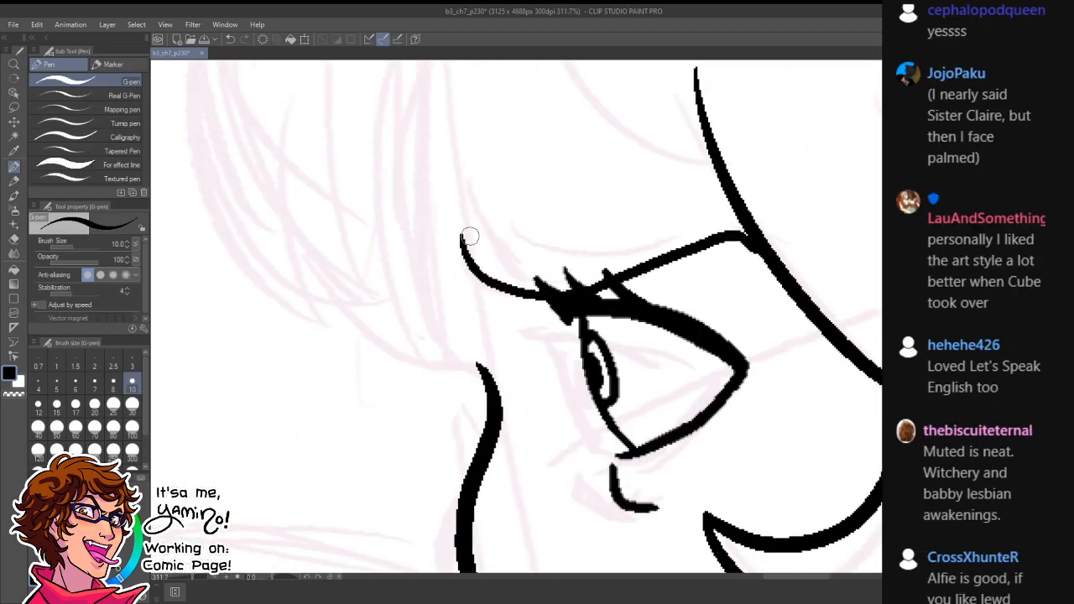
mouse_move(463, 234)
mouse_down()
mouse_move(556, 260)
mouse_move(743, 212)
mouse_up()
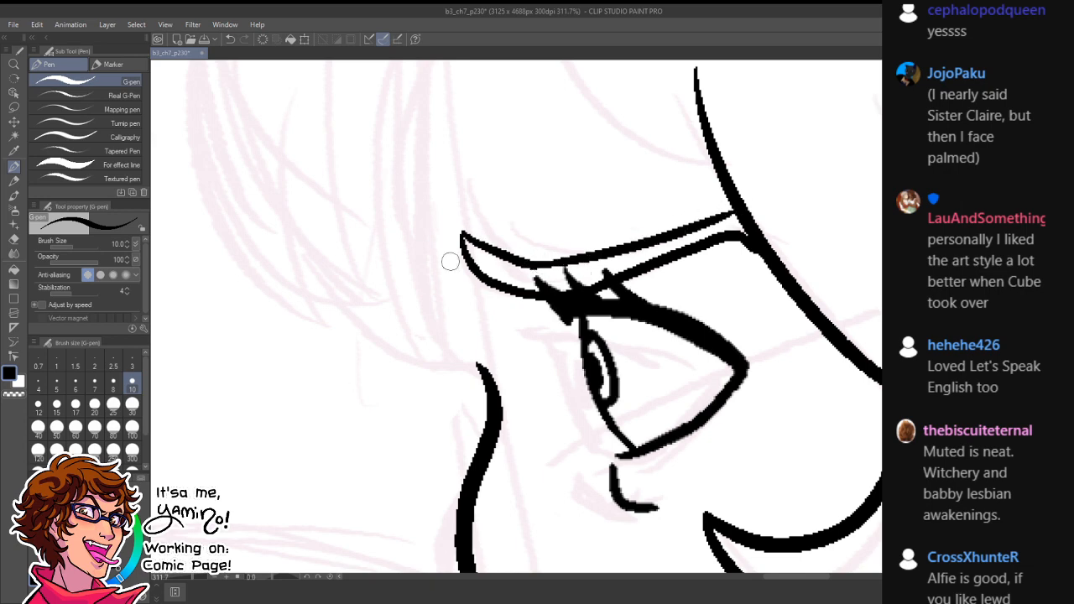
- Tidy the lashes where they meet the eyebrow and ink a short curved crease in front of the brow
mouse_move(535, 278)
mouse_down()
mouse_move(581, 277)
mouse_move(540, 282)
mouse_move(632, 246)
mouse_move(642, 302)
mouse_up()
key(x)
mouse_move(447, 258)
mouse_down()
mouse_move(473, 305)
mouse_move(523, 326)
mouse_up()
key(ctrl+space)
drag(609, 316, 536, 349)
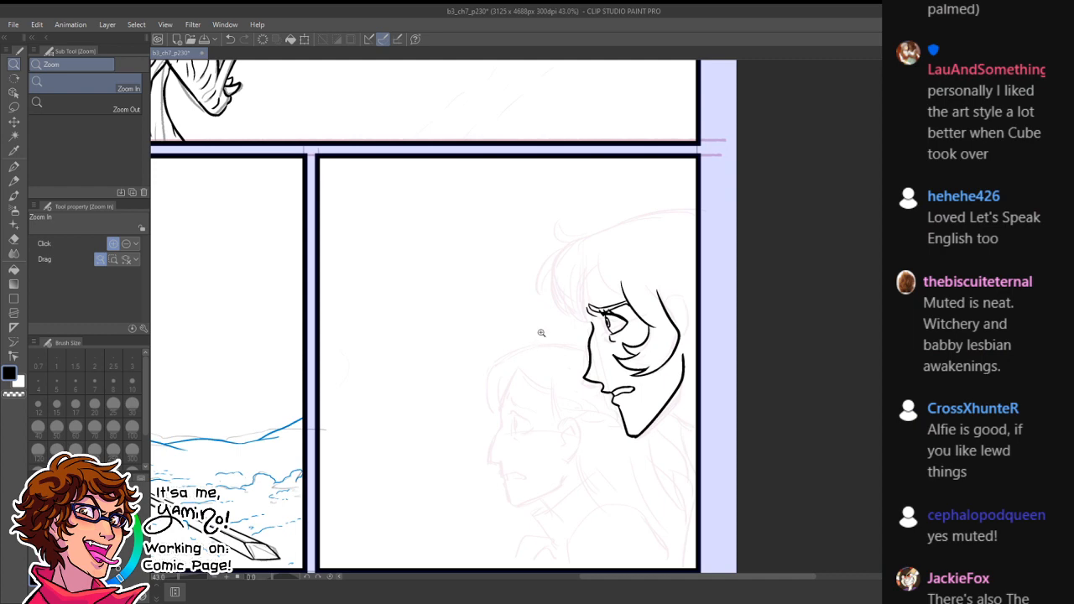
- Ink the first curved bang strand sweeping from the forehead down to the bridge of the nose
drag(603, 290, 618, 271)
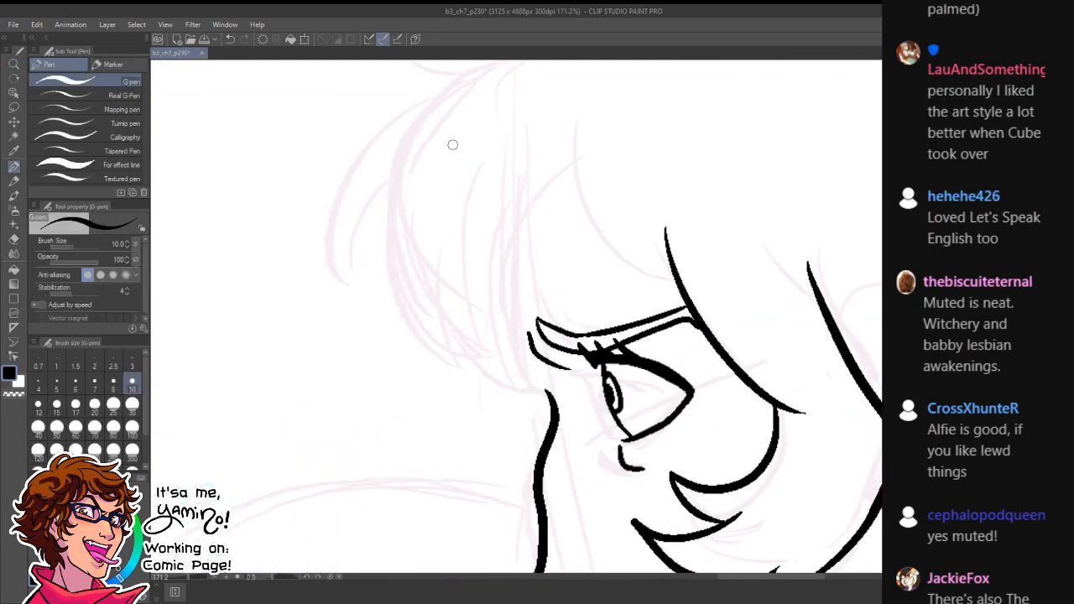
drag(583, 136, 551, 346)
key(ctrl+z)
drag(580, 137, 574, 389)
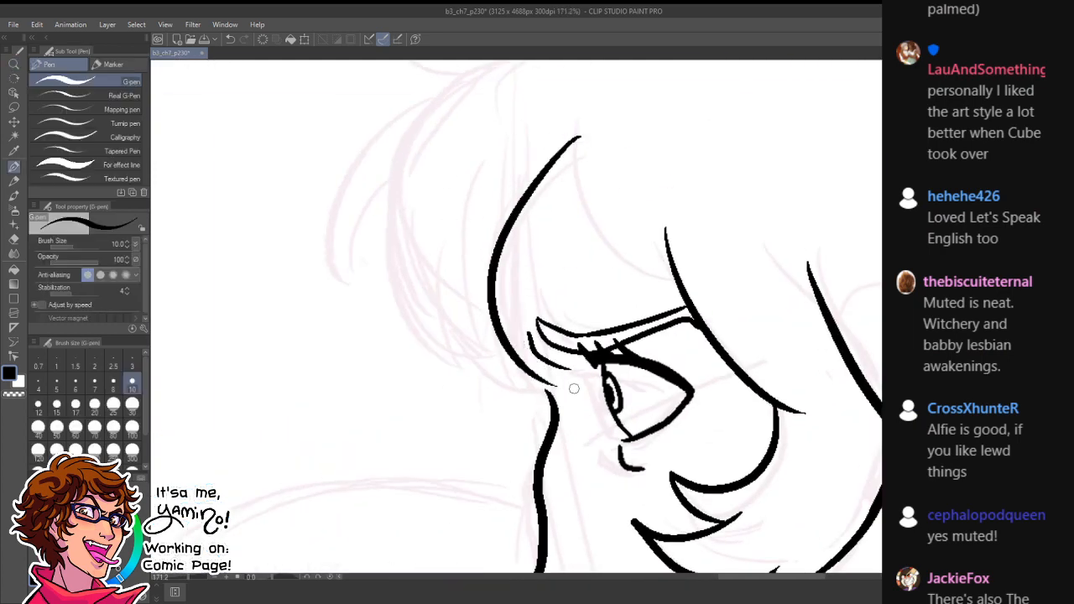
- Ink a second, shorter bang strand in front of the first, ending at the bridge of the nose
drag(487, 168, 592, 369)
key(ctrl+z)
drag(492, 162, 599, 389)
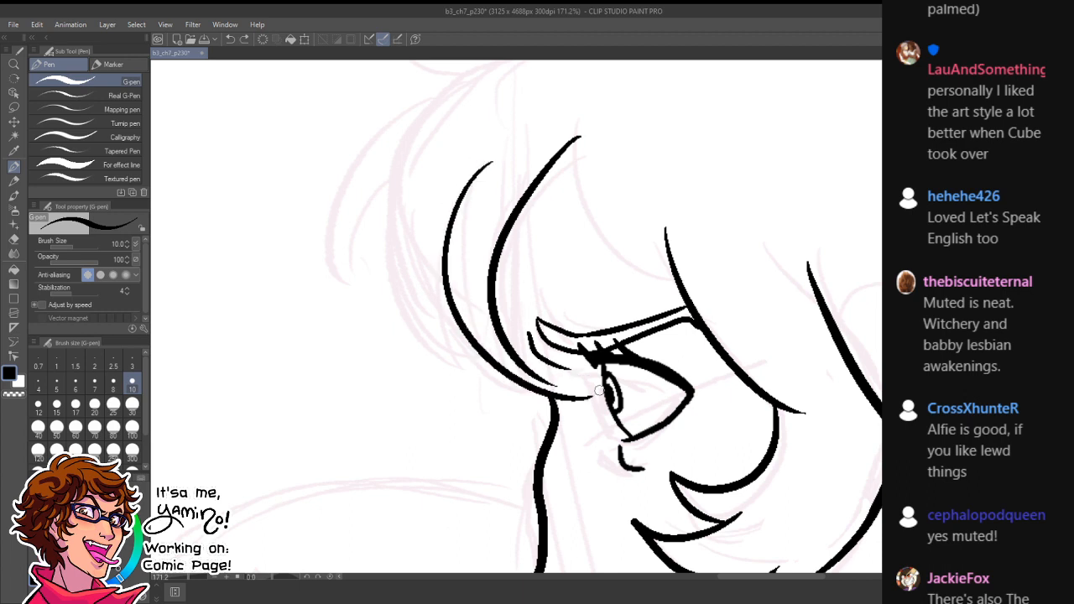
key(ctrl+z)
drag(467, 160, 554, 398)
key(ctrl+z)
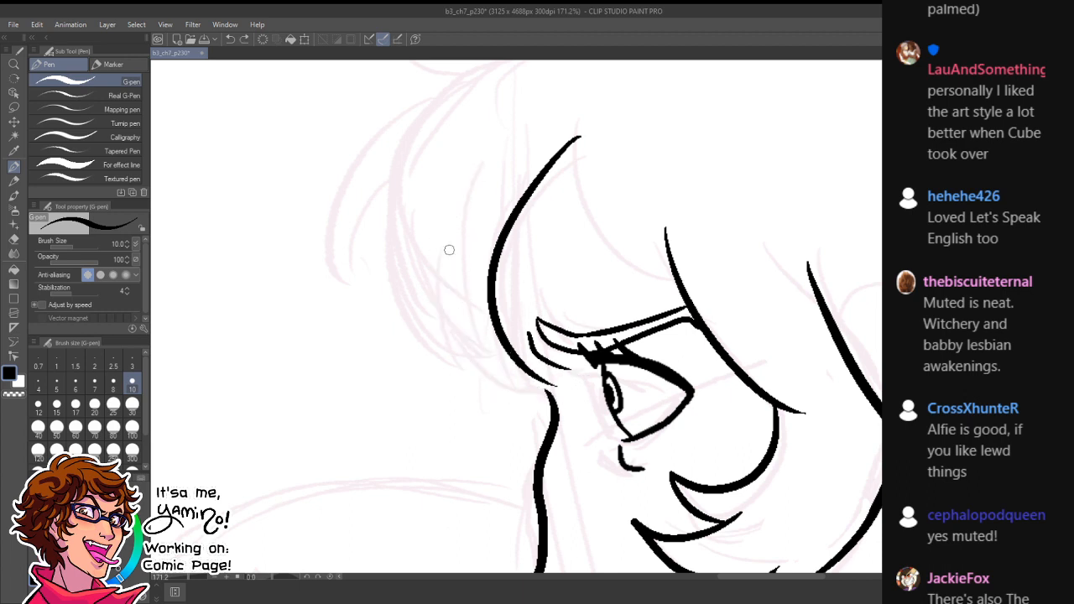
drag(444, 223, 567, 388)
key(ctrl+space)
drag(586, 279, 489, 206)
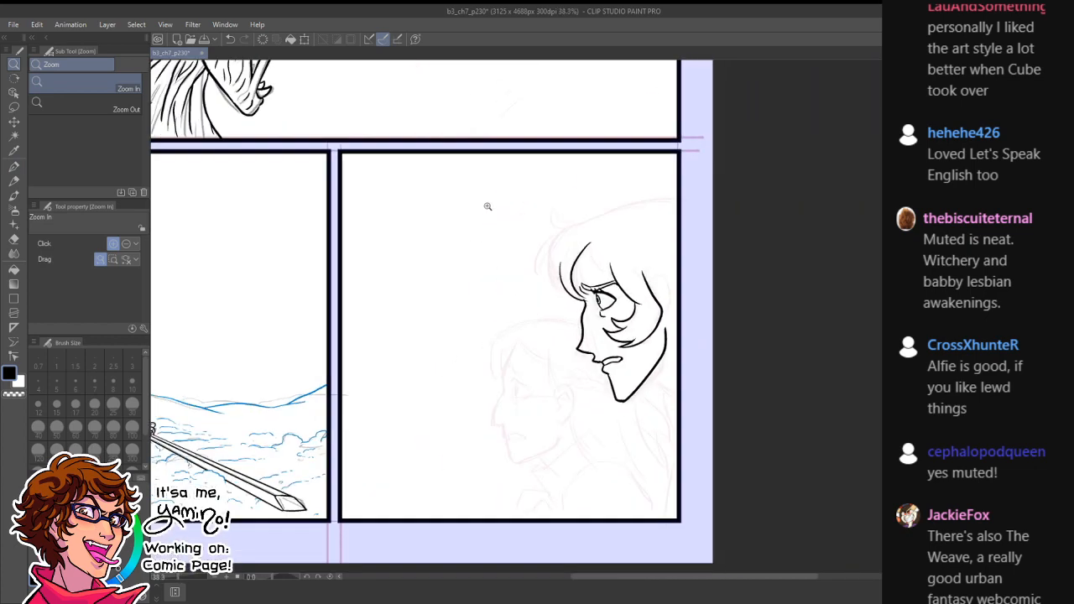
- Ink the outer bang strand as a rounded curve in front of the other two, redrawing it until it fits
drag(585, 277, 615, 279)
drag(549, 252, 588, 319)
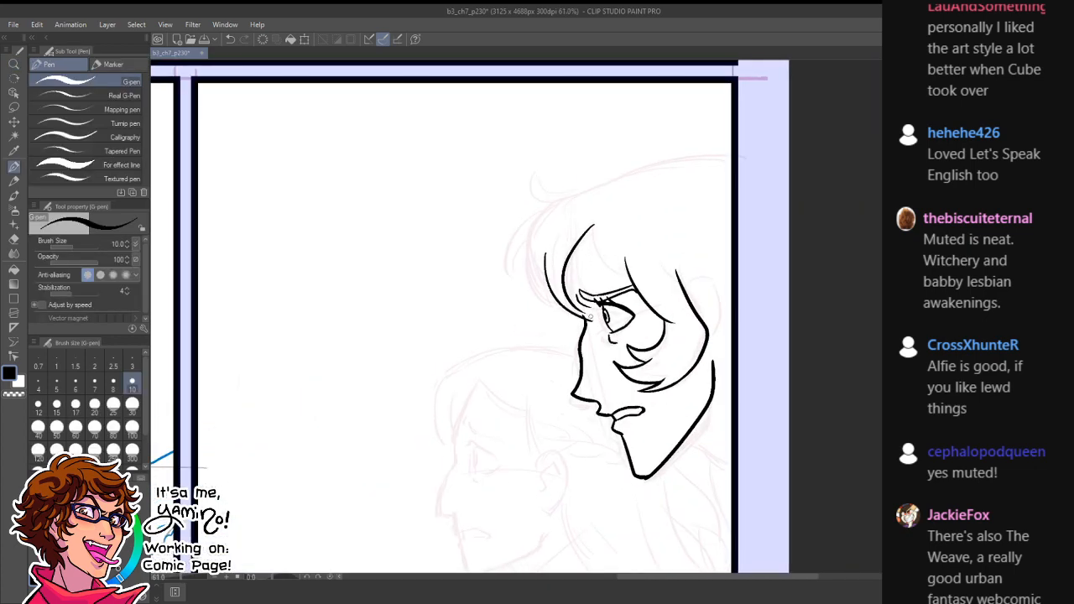
key(ctrl+z)
drag(550, 249, 589, 320)
key(ctrl+z)
mouse_move(554, 241)
mouse_down()
mouse_move(560, 305)
mouse_move(594, 321)
mouse_move(611, 300)
mouse_move(536, 206)
mouse_move(542, 332)
mouse_up()
key(ctrl+z)
key(ctrl+space)
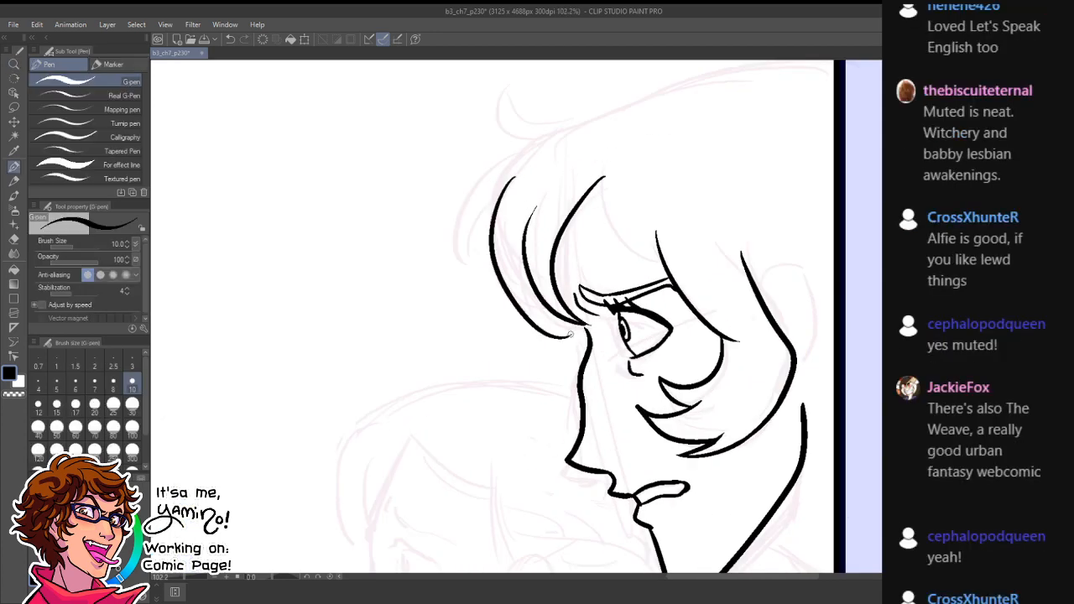
key(ctrl+z)
drag(519, 178, 559, 320)
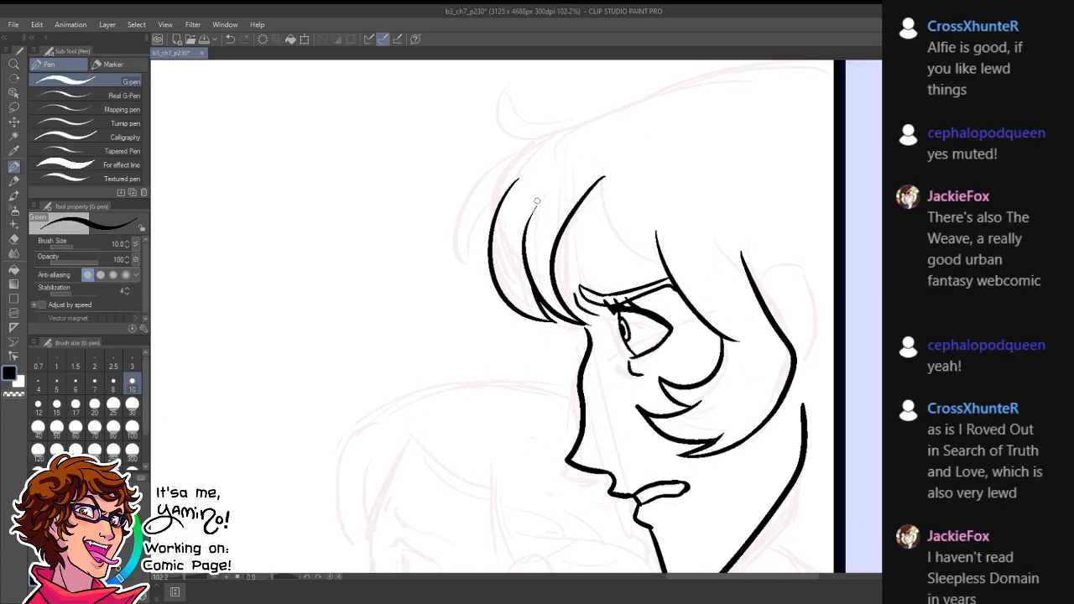
- Ink the forehead hairline from the bang's peak to the side lock and add a detail line inside the bangs
drag(605, 175, 672, 265)
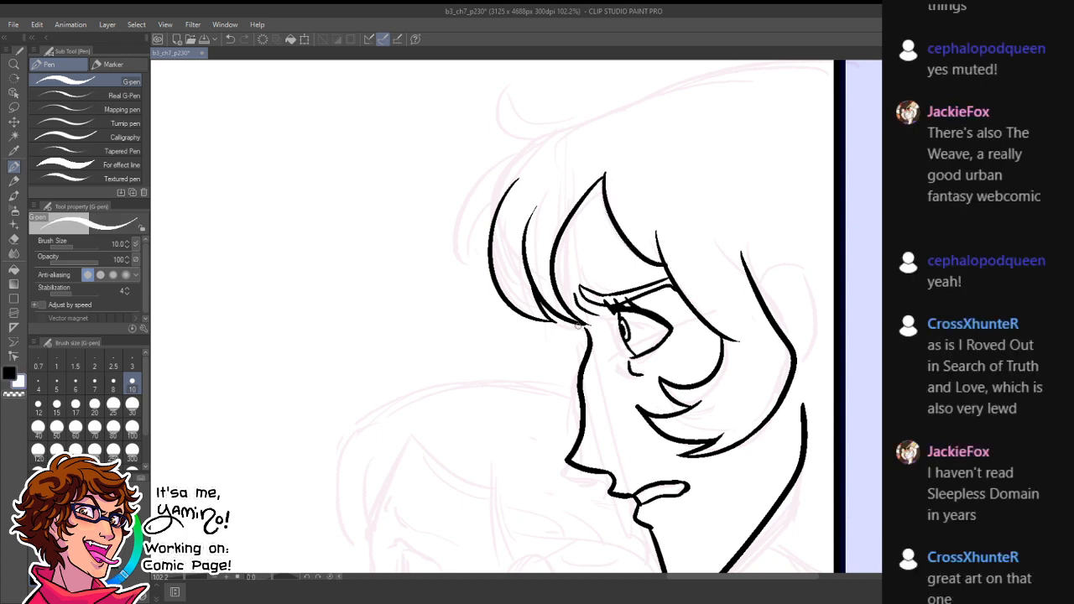
key(c)
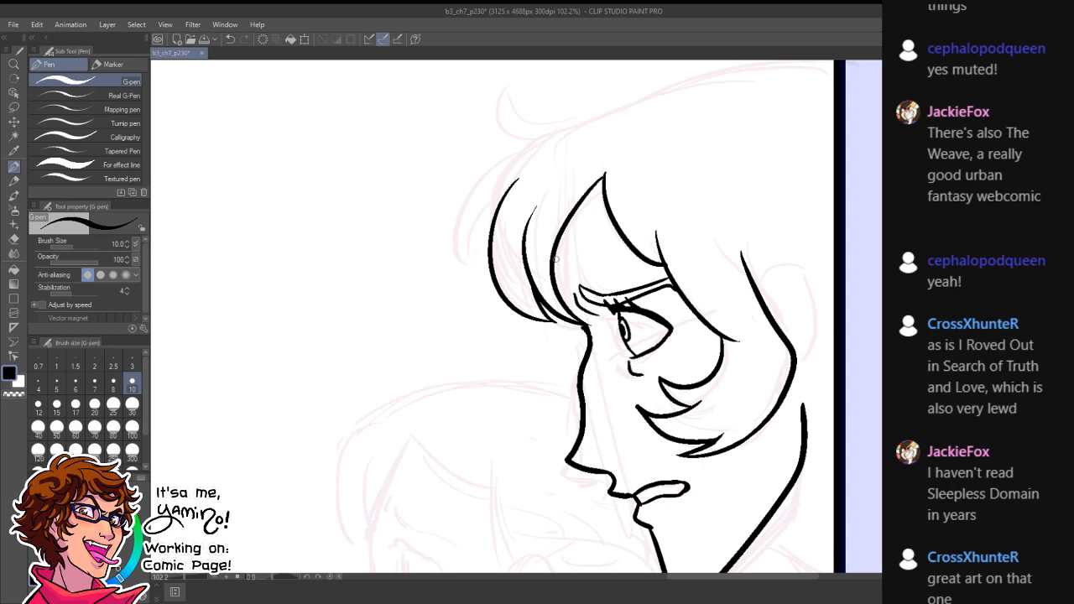
mouse_move(565, 228)
mouse_down()
mouse_move(575, 312)
mouse_move(516, 305)
mouse_up()
key(ctrl+space)
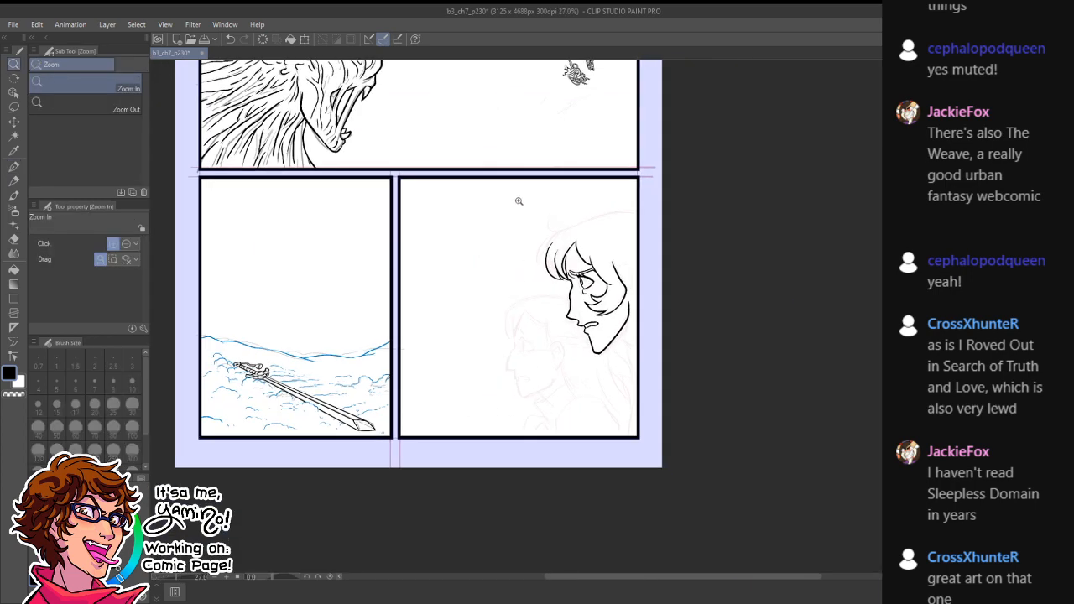
mouse_move(526, 218)
mouse_down()
mouse_move(577, 218)
mouse_move(652, 252)
mouse_up()
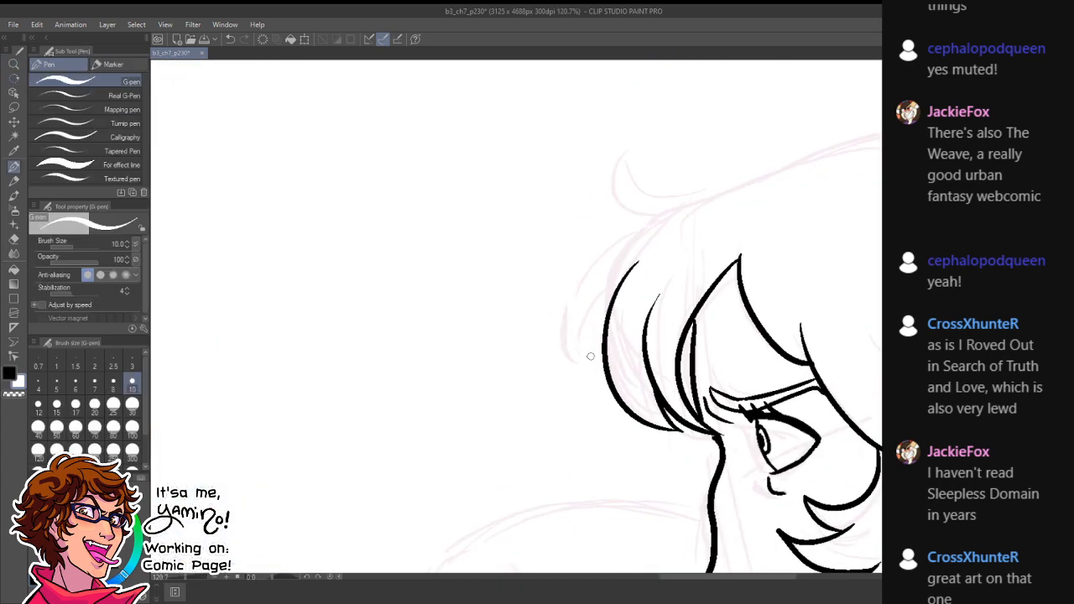
- Ink the foremost lock of the bangs as a rounded curve ending in a point
key(c)
drag(675, 211, 589, 356)
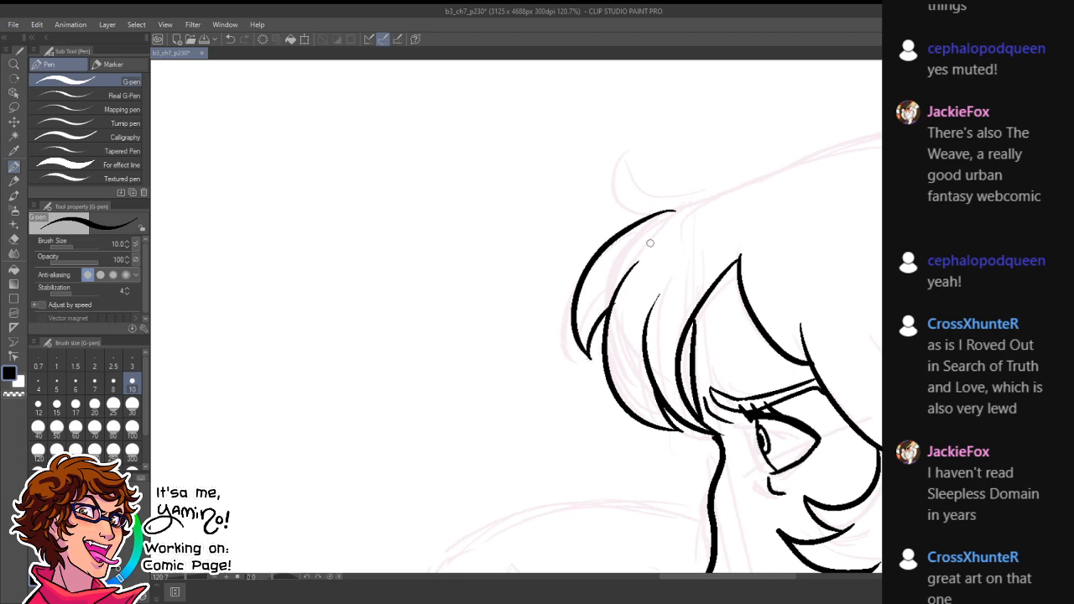
key(shift+space)
mouse_move(815, 96)
mouse_down()
mouse_move(746, 523)
mouse_move(466, 377)
mouse_up()
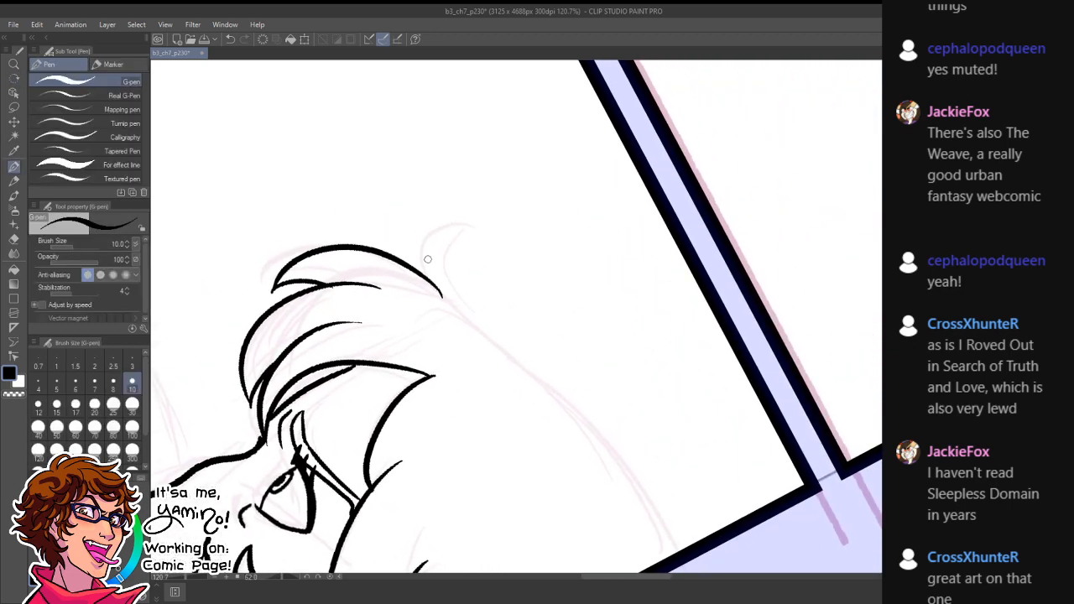
- Ink the upturned tuft above the bangs and the top outline of the hair out to the panel border
mouse_move(437, 240)
mouse_down()
mouse_move(628, 428)
mouse_move(674, 559)
mouse_up()
key(shift+space)
mouse_move(695, 505)
mouse_down()
mouse_move(729, 295)
mouse_move(566, 169)
mouse_up()
key(ctrl+space)
drag(586, 236, 556, 276)
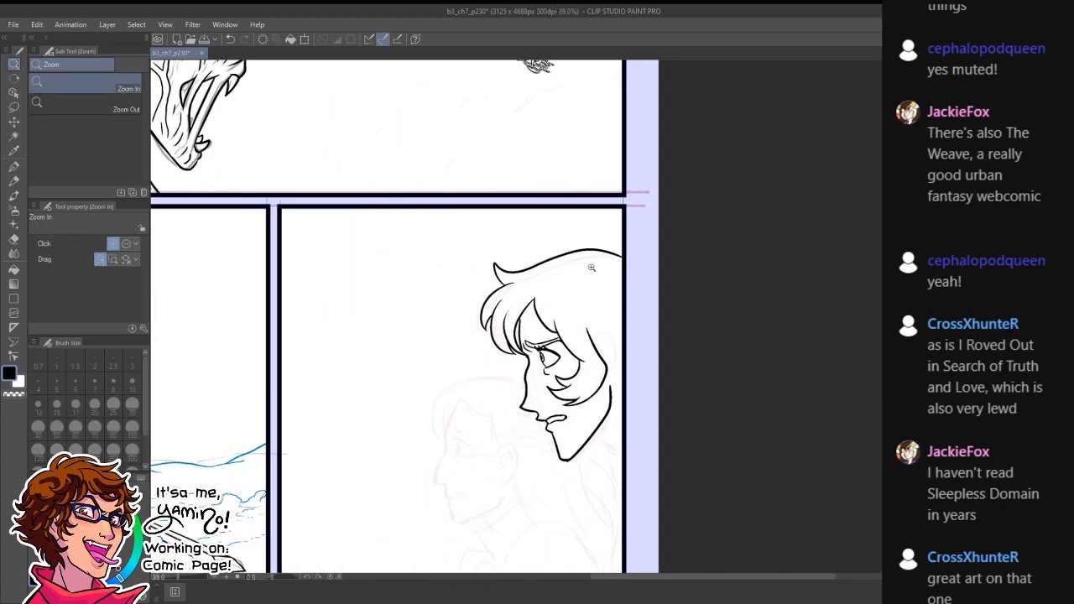
- Ink the neck lines behind the jaw, running from under the side lock to the panel border
mouse_move(613, 359)
mouse_down()
mouse_move(573, 426)
mouse_move(630, 265)
mouse_up()
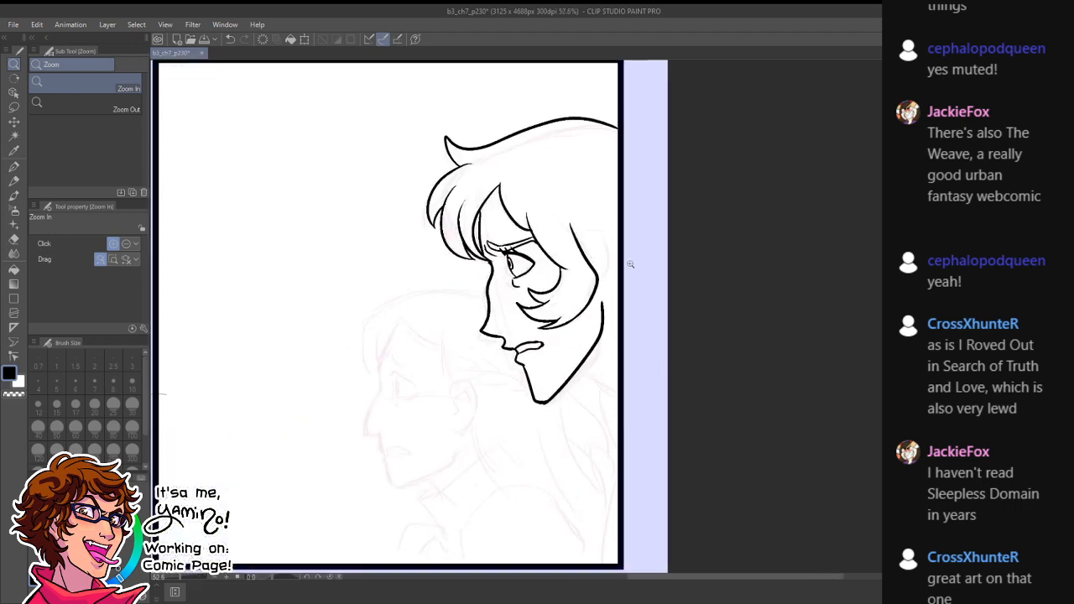
drag(579, 317, 651, 415)
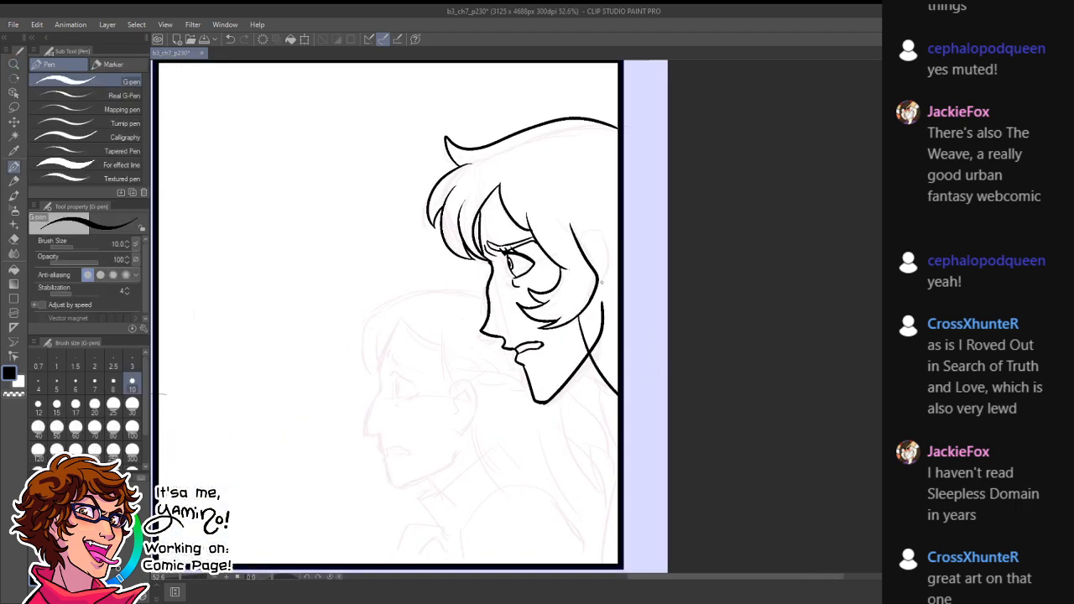
key(ctrl+z)
key(ctrl+y)
key(ctrl+z)
key(ctrl+y)
key(ctrl+z)
drag(576, 321, 606, 387)
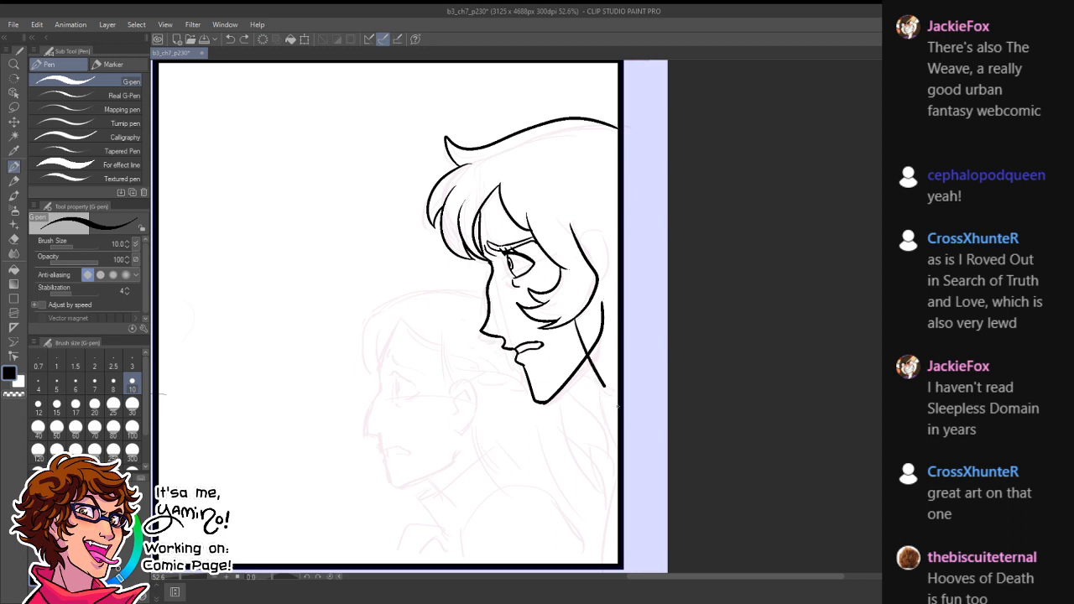
key(e)
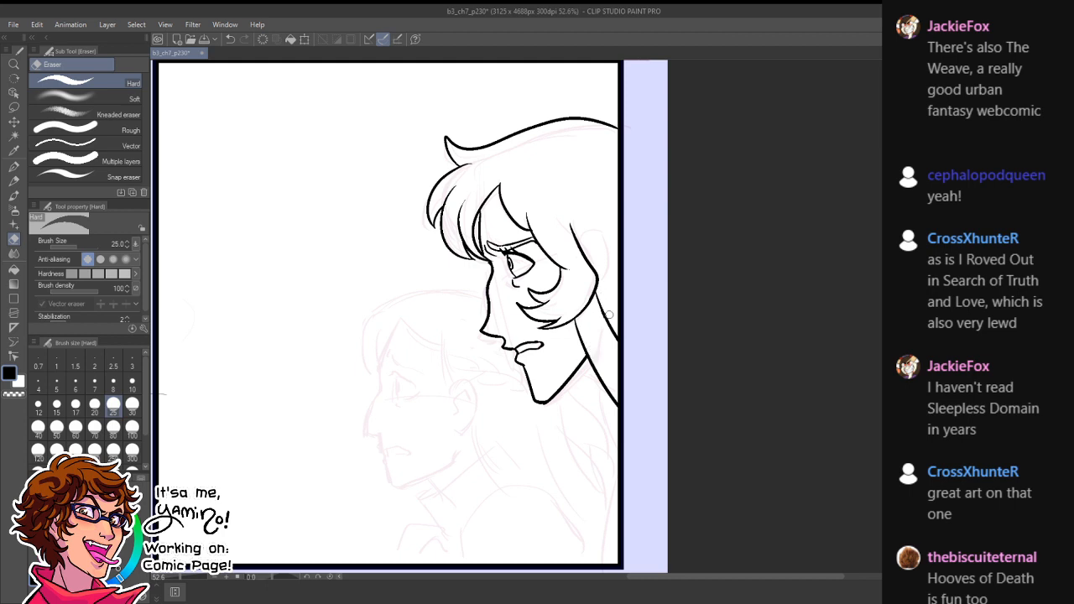
- Refine the upper neck line where it meets the back of the side lock and clean up its stray ink
scroll(606, 287, up, 3)
key(p)
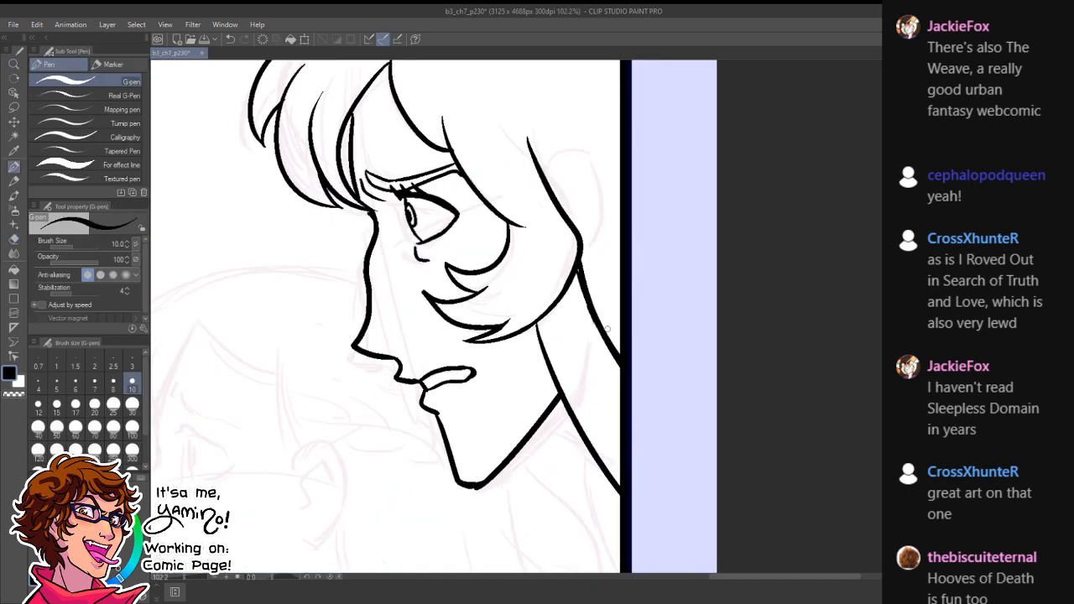
drag(582, 264, 620, 357)
key(x)
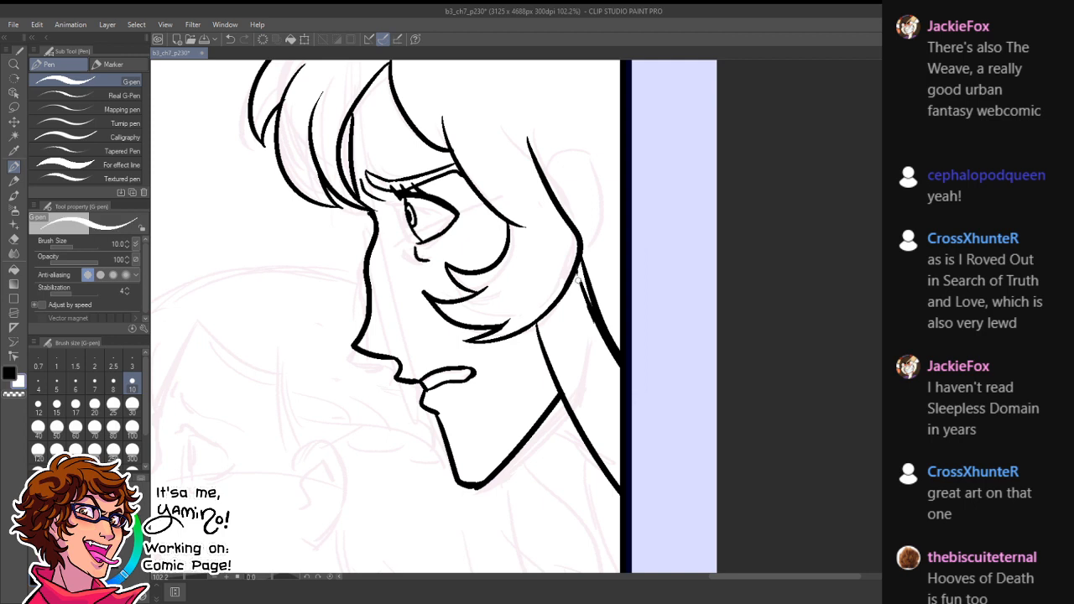
key(ctrl+z)
drag(624, 186, 663, 321)
key(x)
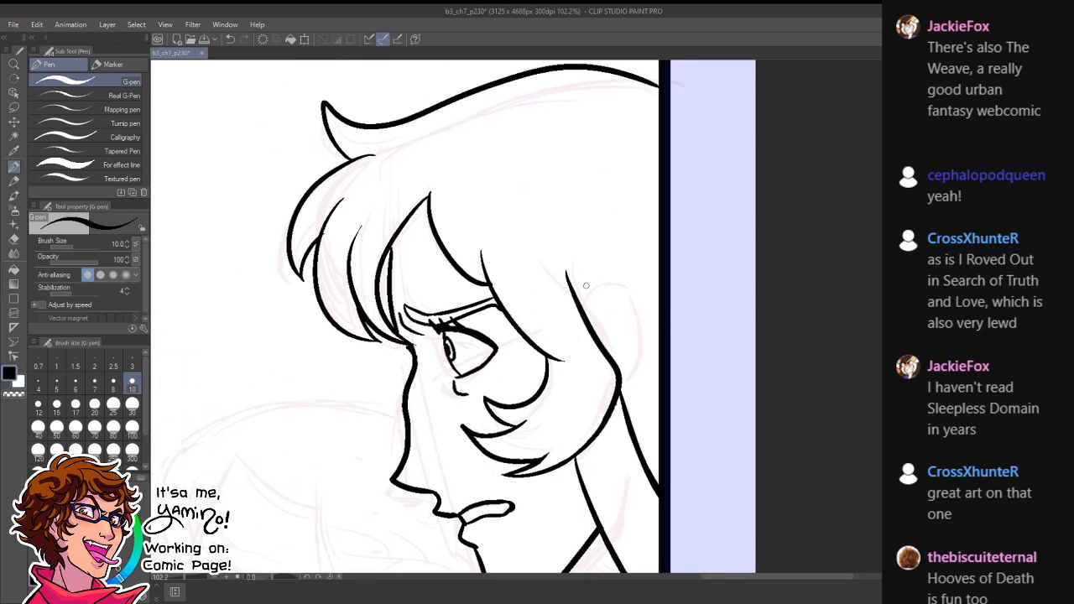
- Redraw the back edge of the side lock slightly farther out and erase the old line beside it
mouse_move(569, 259)
mouse_down()
mouse_move(631, 370)
mouse_move(621, 405)
mouse_up()
key(ctrl+z)
mouse_move(561, 246)
mouse_down()
mouse_move(625, 367)
mouse_move(599, 418)
mouse_up()
key(ctrl+z)
mouse_move(572, 252)
mouse_down()
mouse_move(625, 394)
mouse_move(616, 409)
mouse_up()
key(e)
mouse_move(562, 275)
mouse_down()
mouse_move(614, 370)
mouse_move(599, 408)
mouse_up()
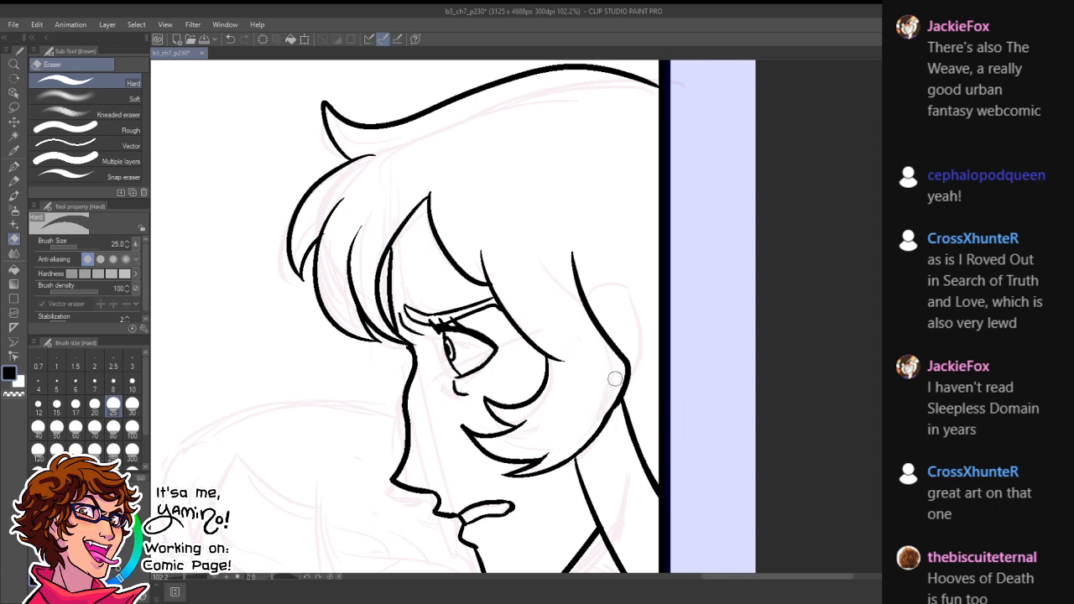
- Touch up the back edge of the side lock and ink the ear behind it with its inner fold
key(p)
key(ctrl+z)
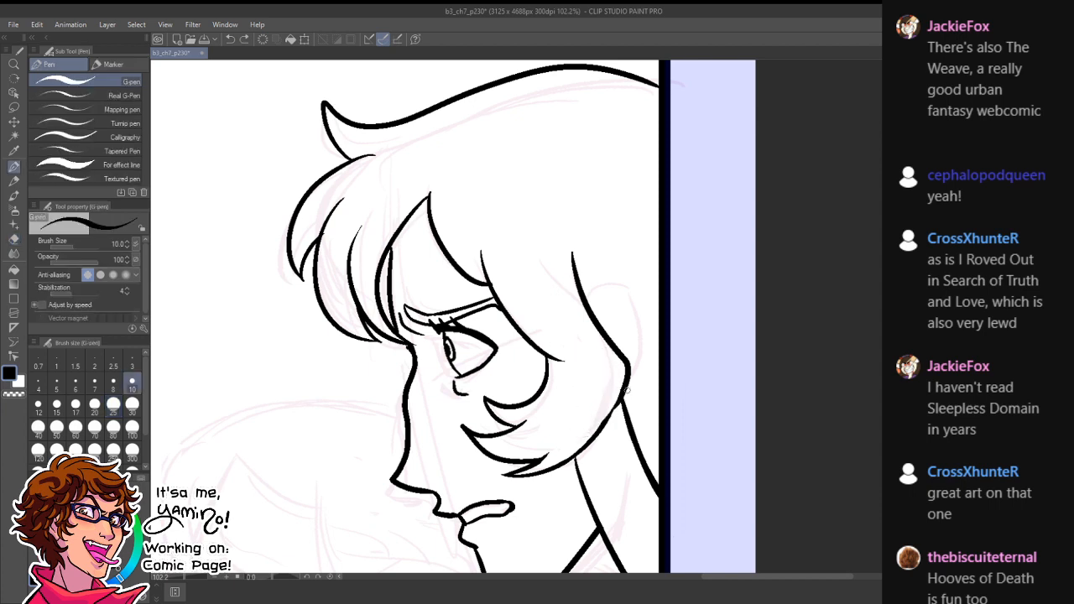
drag(625, 391, 596, 432)
drag(579, 287, 638, 364)
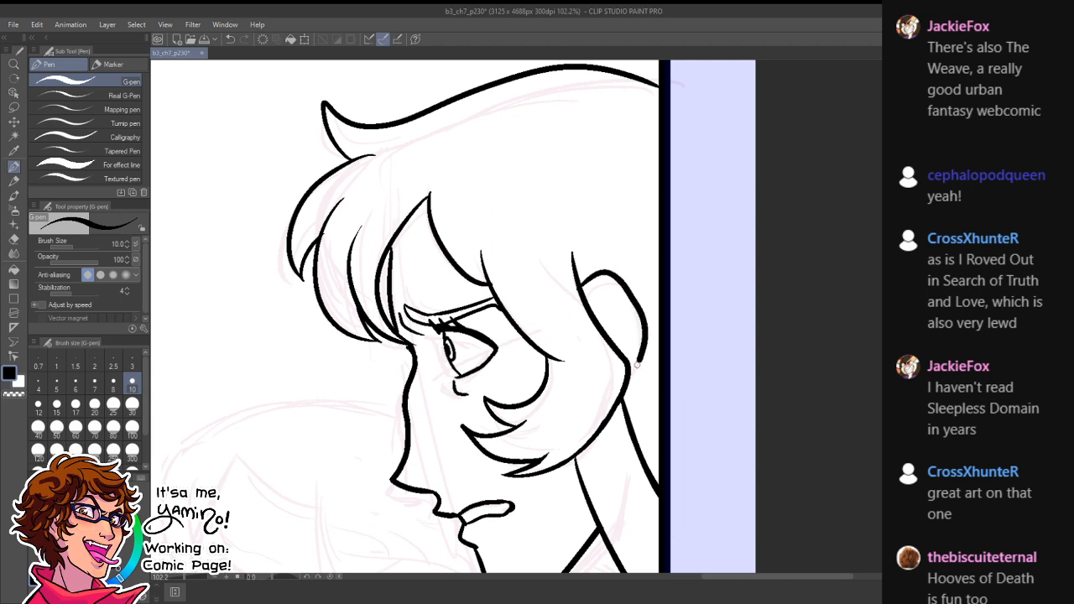
key(ctrl+z)
mouse_move(579, 290)
mouse_down()
mouse_move(642, 323)
mouse_move(628, 369)
mouse_up()
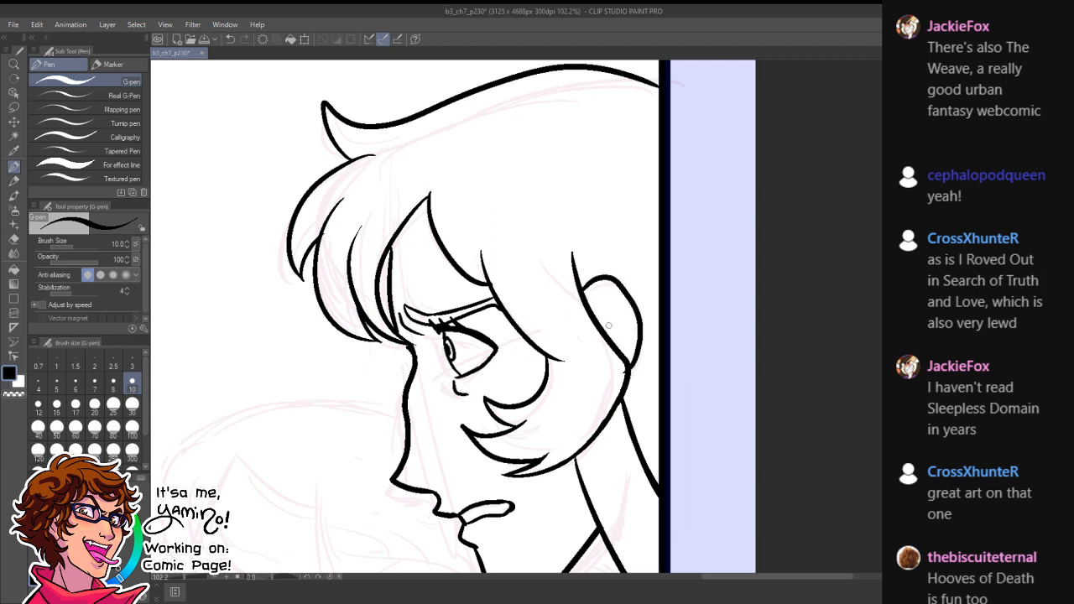
drag(587, 310, 634, 327)
key(x)
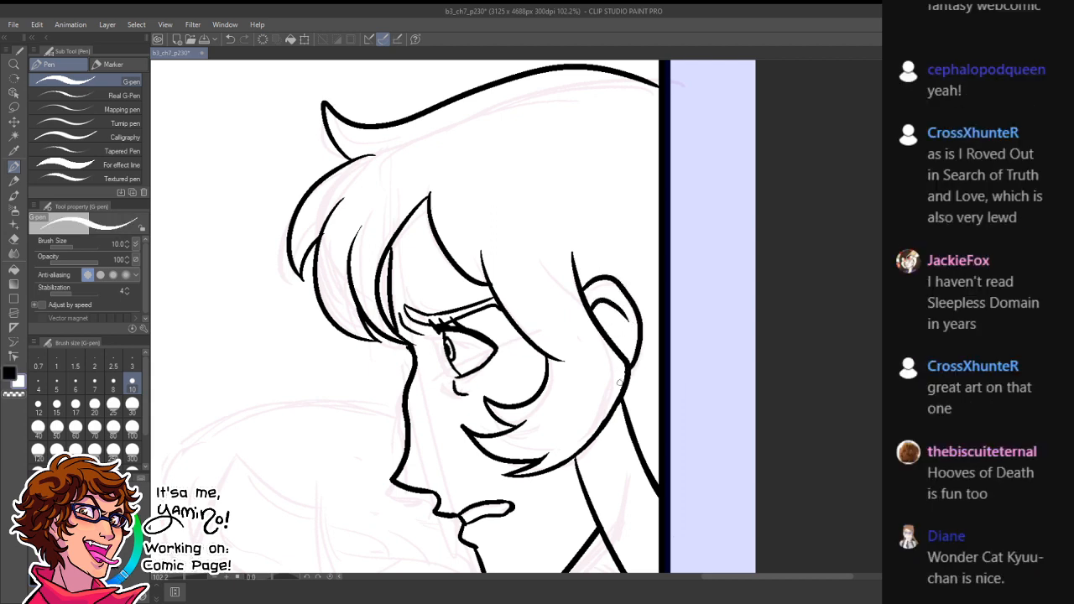
- Try to ink a short collar line from under the jaw down to the front neck line
key(ctrl+space)
drag(644, 363, 602, 408)
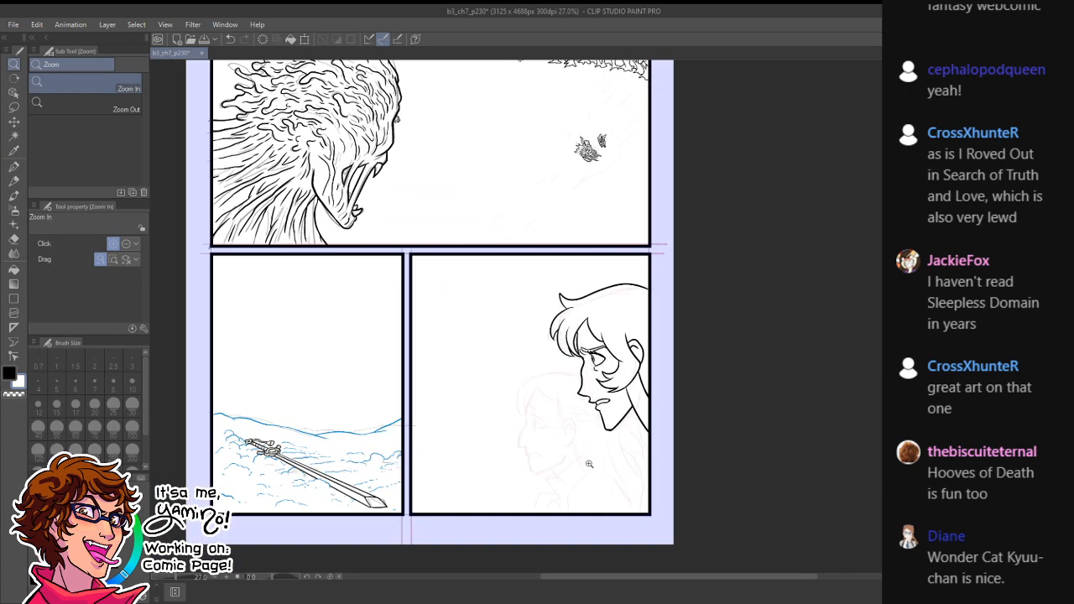
mouse_move(625, 446)
mouse_down()
mouse_move(628, 348)
mouse_move(695, 353)
mouse_up()
key(x)
key(ctrl+z)
drag(631, 315, 680, 346)
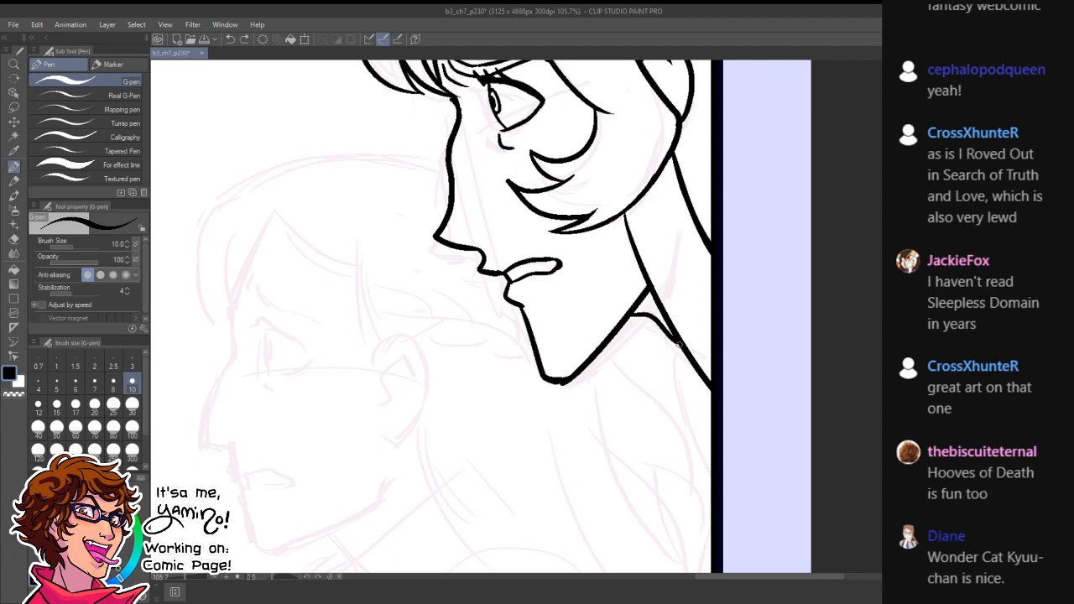
key(ctrl+space)
drag(752, 350, 684, 387)
drag(764, 354, 773, 315)
drag(688, 322, 683, 310)
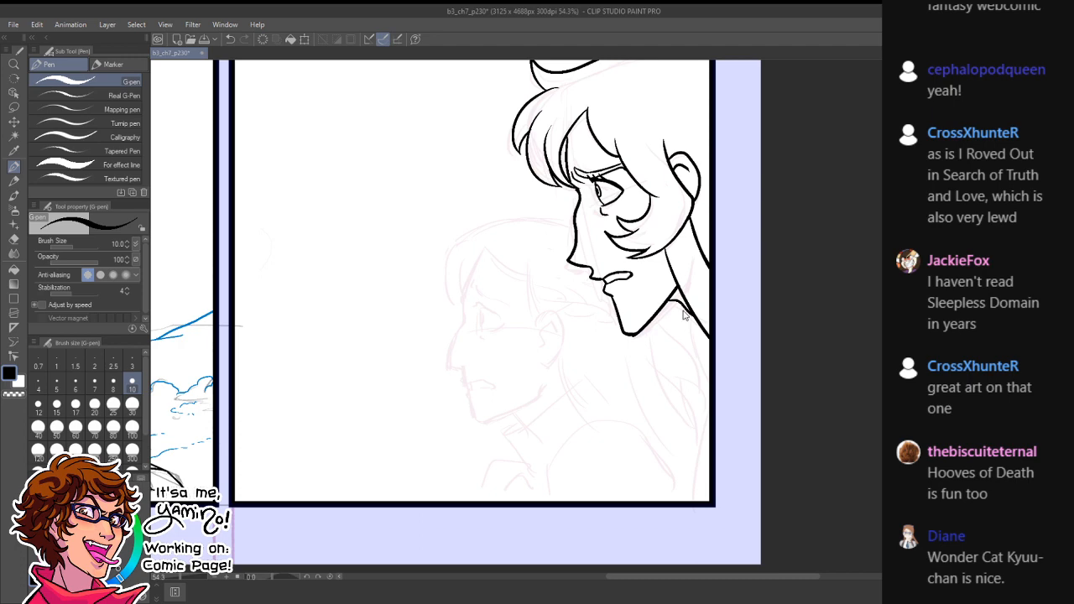
key(ctrl+z)
- Erase the inked jawline between the chin and the neck, including the underside of the chin
key(e)
scroll(664, 269, up, 4)
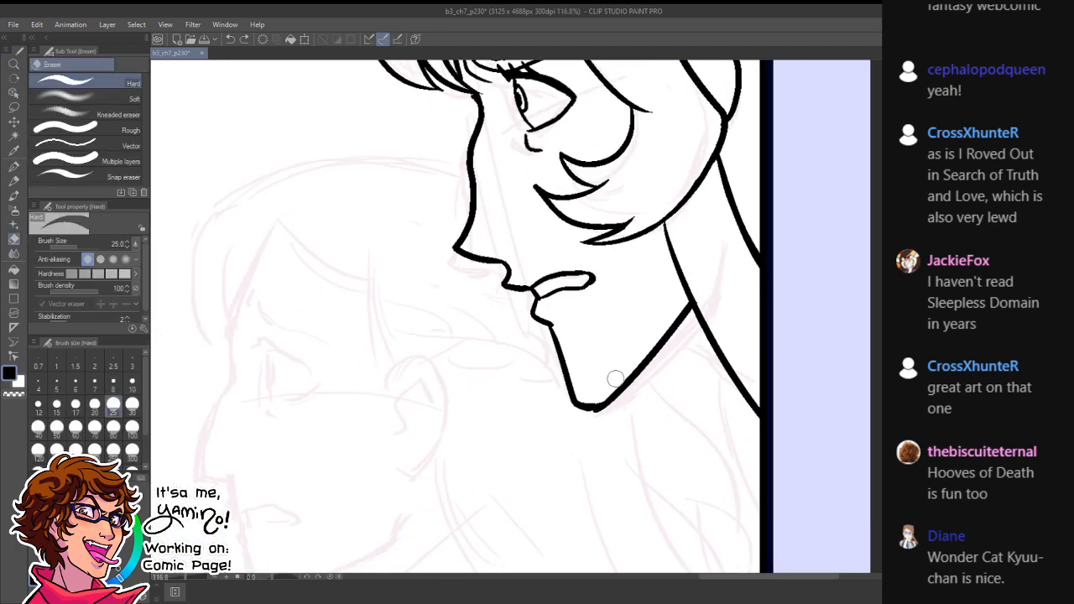
mouse_move(598, 423)
mouse_down()
mouse_move(676, 340)
mouse_move(681, 307)
mouse_up()
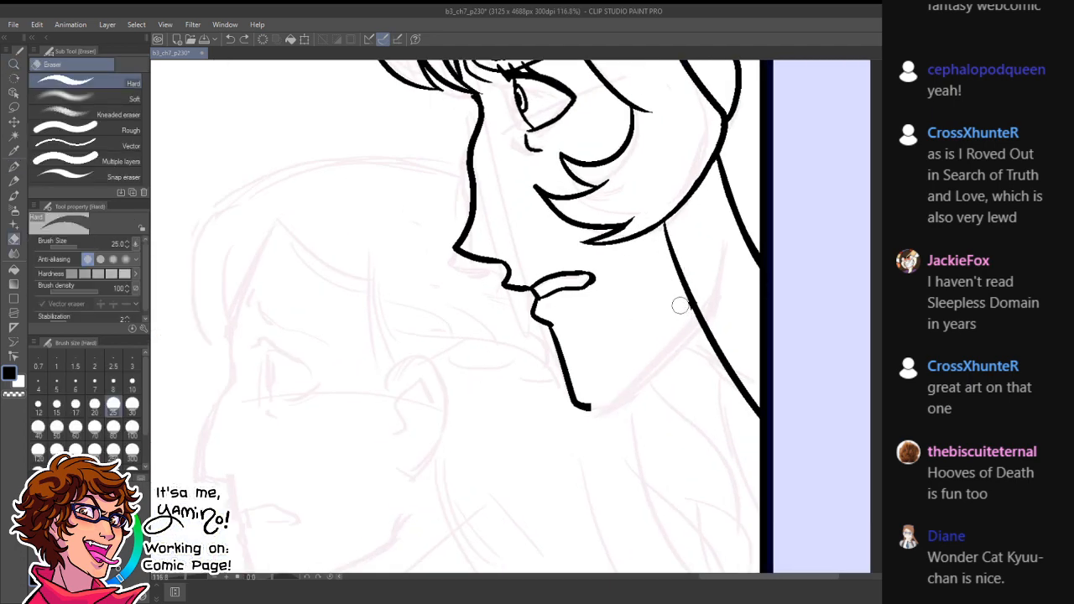
mouse_move(588, 411)
mouse_down()
mouse_move(594, 393)
mouse_move(697, 322)
mouse_move(615, 386)
mouse_move(681, 344)
mouse_up()
- Redraw the chin and jawline up to the neck line at a shallower angle and trim their stray ink
key(p)
key(ctrl+space)
click(678, 330)
key(p)
key(ctrl+z)
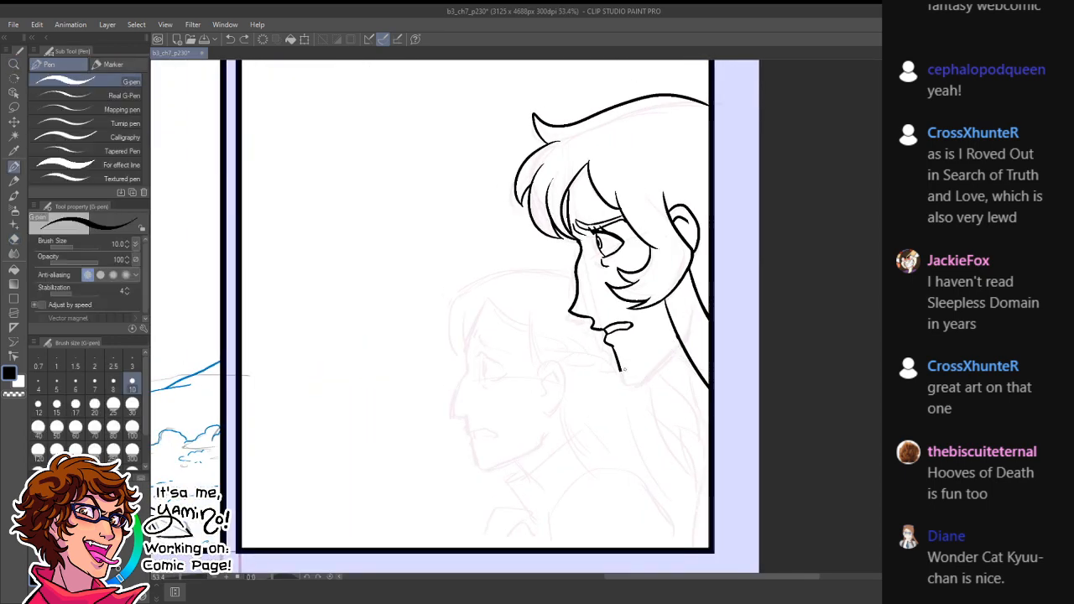
mouse_move(621, 372)
mouse_down()
mouse_move(632, 380)
mouse_move(681, 345)
mouse_move(720, 298)
mouse_up()
key(ctrl+space)
key(x)
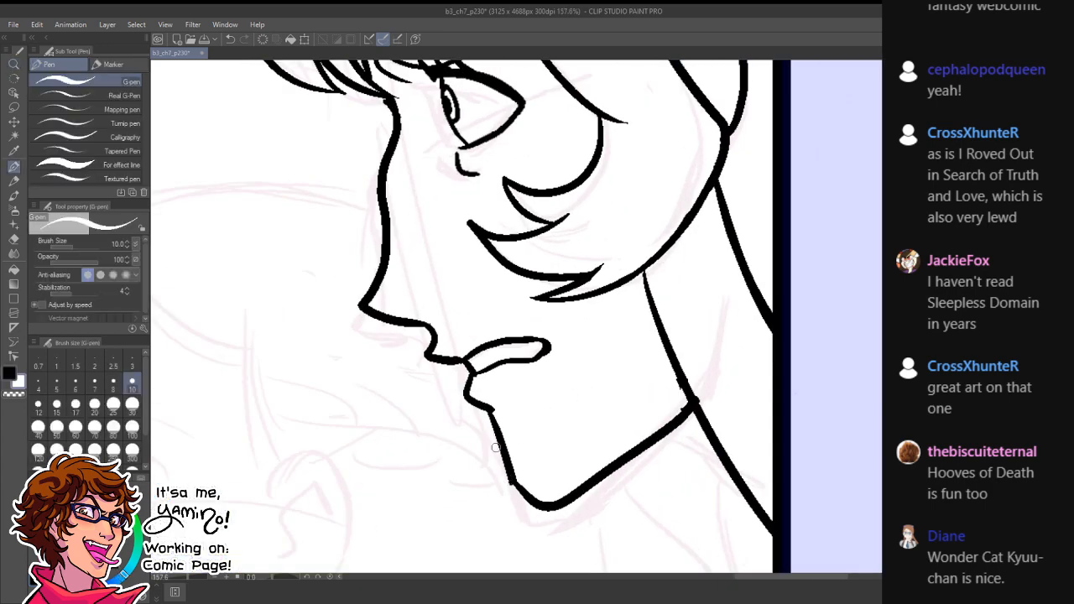
mouse_move(496, 448)
mouse_down()
mouse_move(515, 499)
mouse_move(497, 439)
mouse_up()
drag(672, 378, 681, 396)
- Ink the body contour with its small ruffle from the panel border below the neck down to the bottom panel edge
key(ctrl+space)
drag(733, 364, 709, 408)
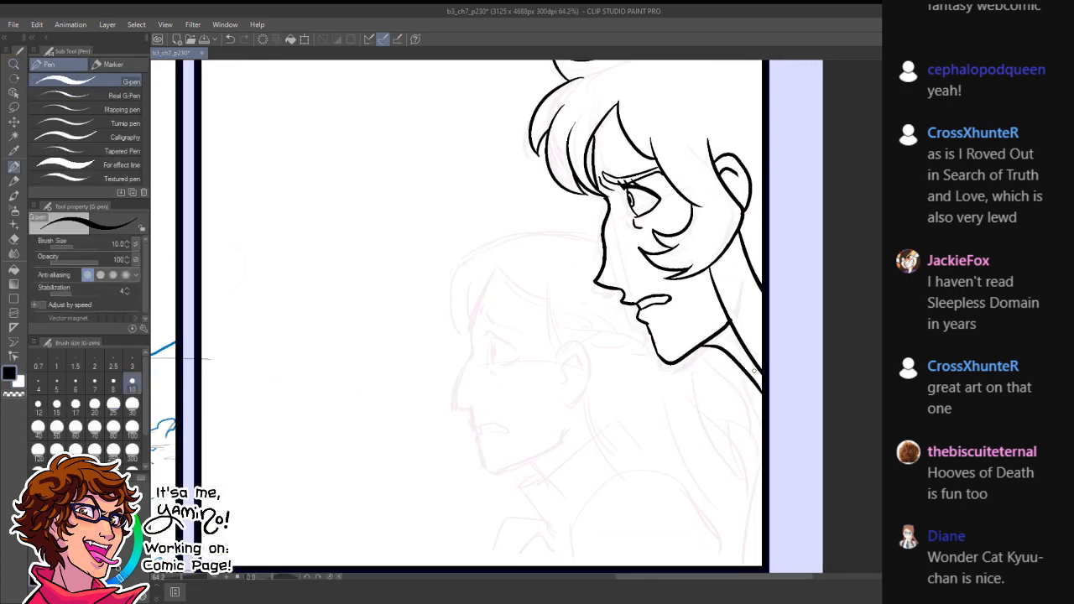
mouse_move(756, 382)
mouse_down()
mouse_move(746, 468)
mouse_move(769, 374)
mouse_move(761, 409)
mouse_up()
key(ctrl+z)
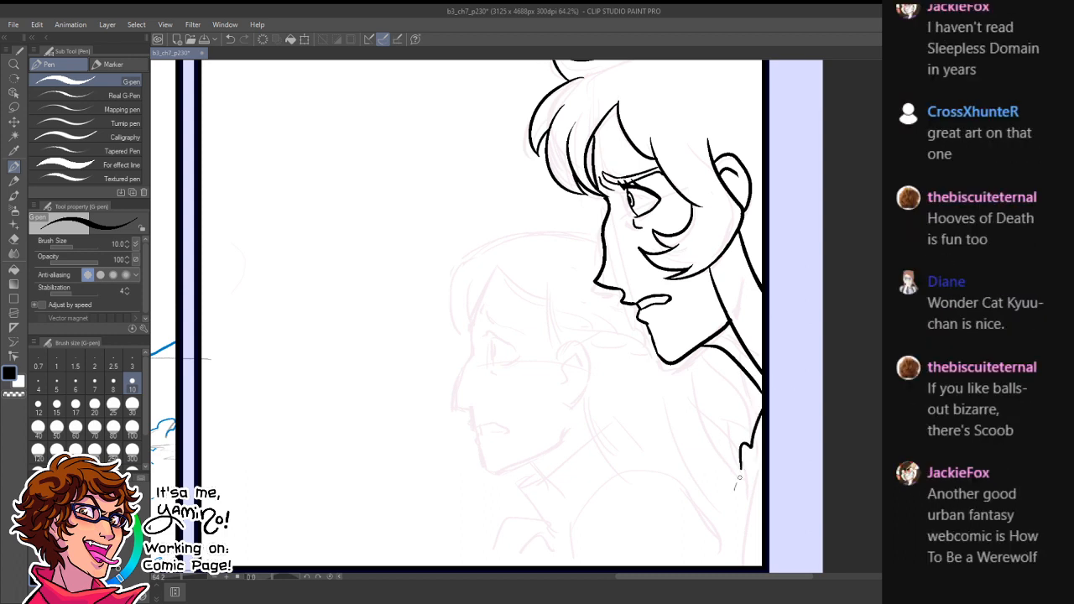
drag(743, 468, 727, 567)
drag(747, 468, 761, 452)
- Erase the collar line under the jaw, redraw it closer to the neck line, and clean up the jaw corner
key(e)
drag(731, 317, 821, 294)
key(ctrl+space)
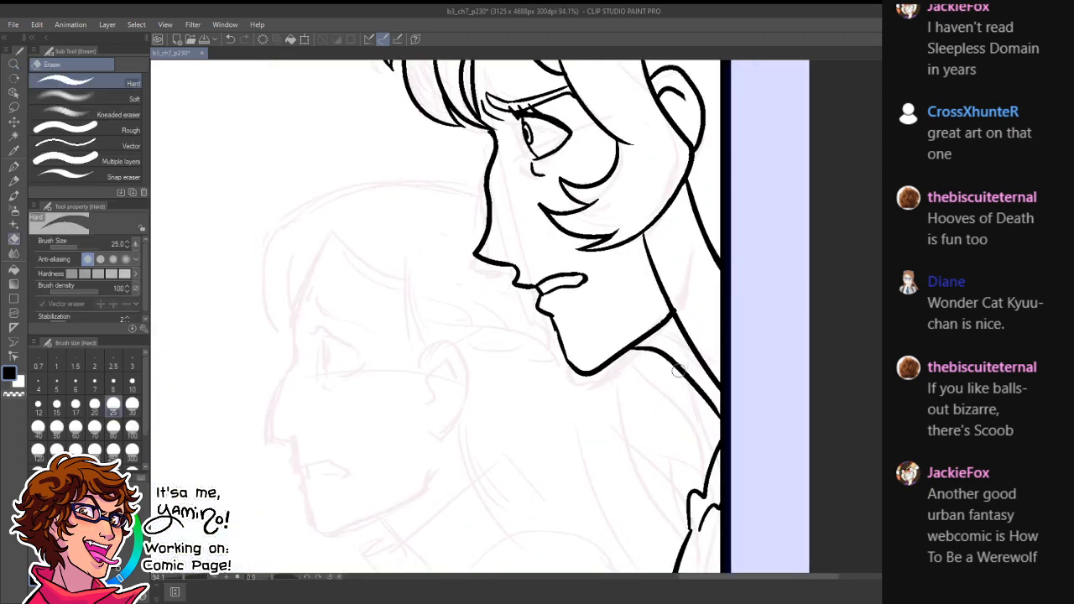
mouse_move(677, 370)
mouse_down()
mouse_move(645, 345)
mouse_move(718, 417)
mouse_up()
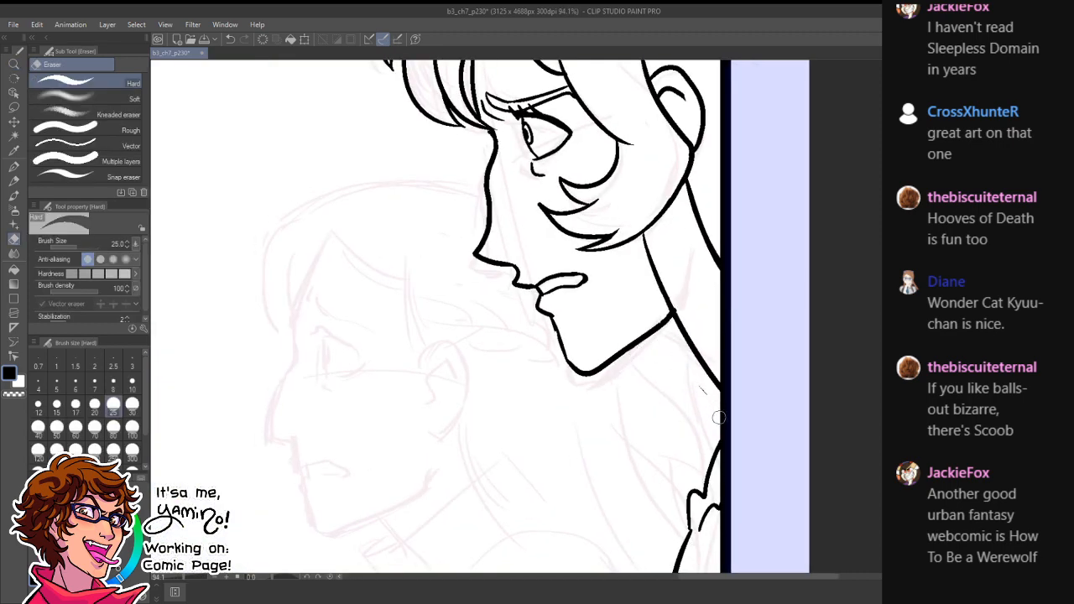
key(p)
drag(641, 339, 715, 418)
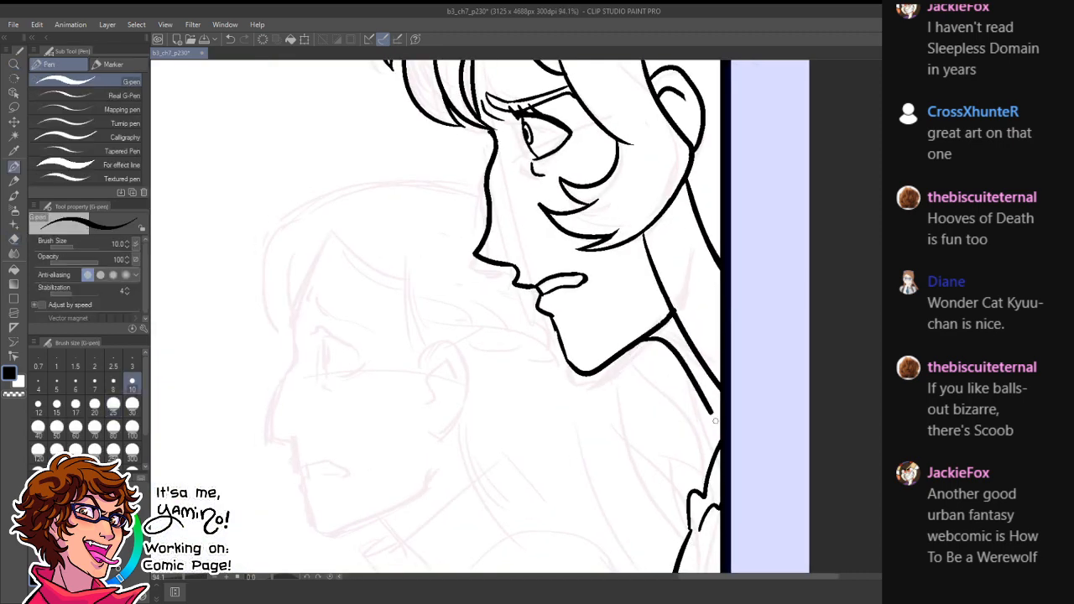
key(ctrl+z)
drag(638, 342, 721, 405)
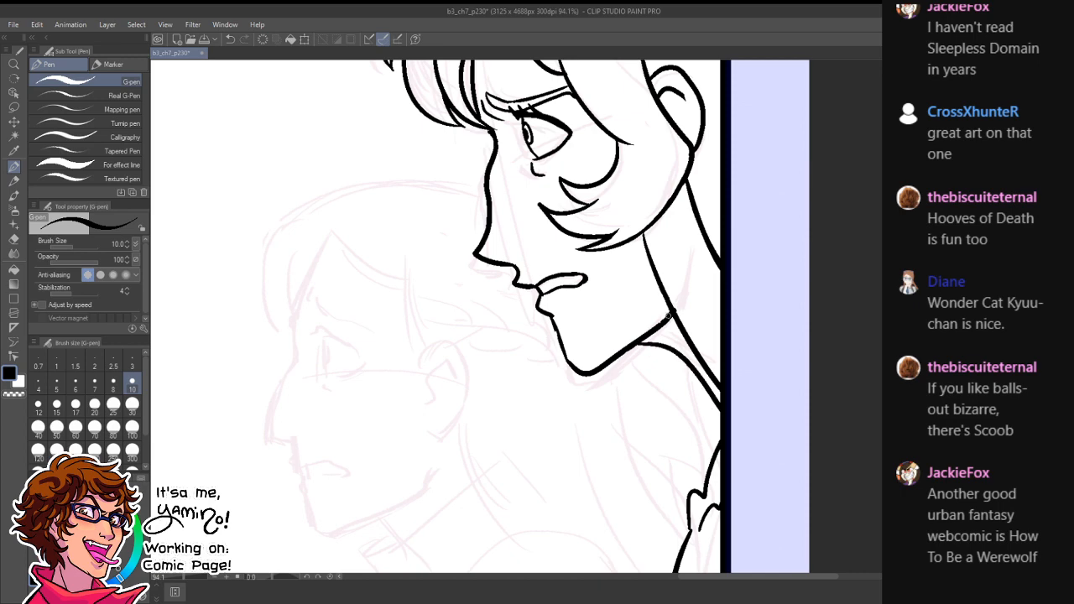
key(e)
drag(678, 312, 678, 302)
- Try other positions for the collar line running beside the front neck line to the panel border
key(ctrl+space)
drag(758, 338, 682, 423)
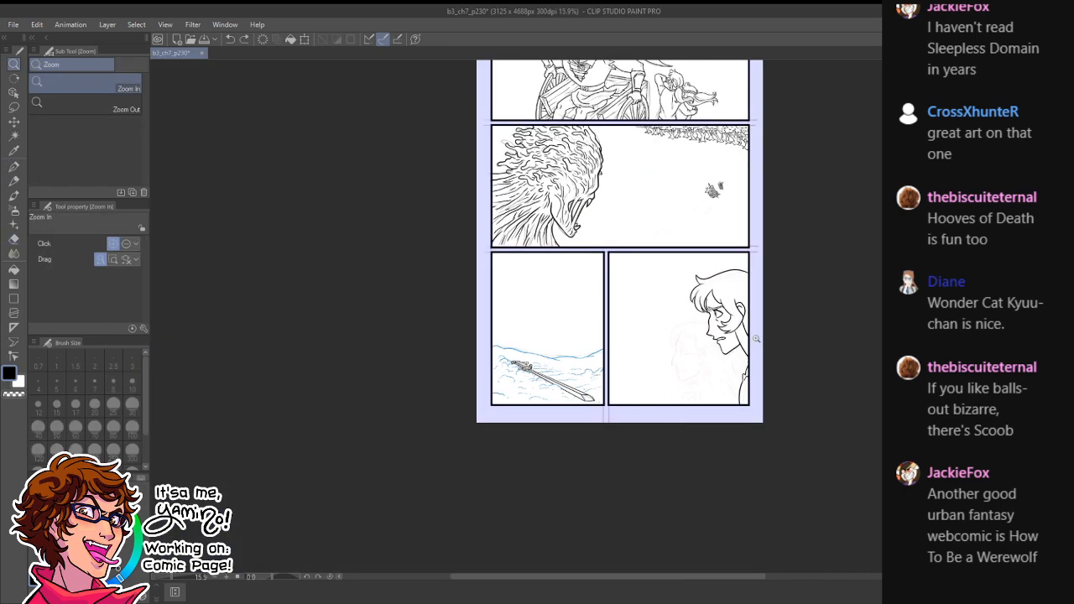
drag(756, 339, 816, 337)
drag(671, 363, 727, 428)
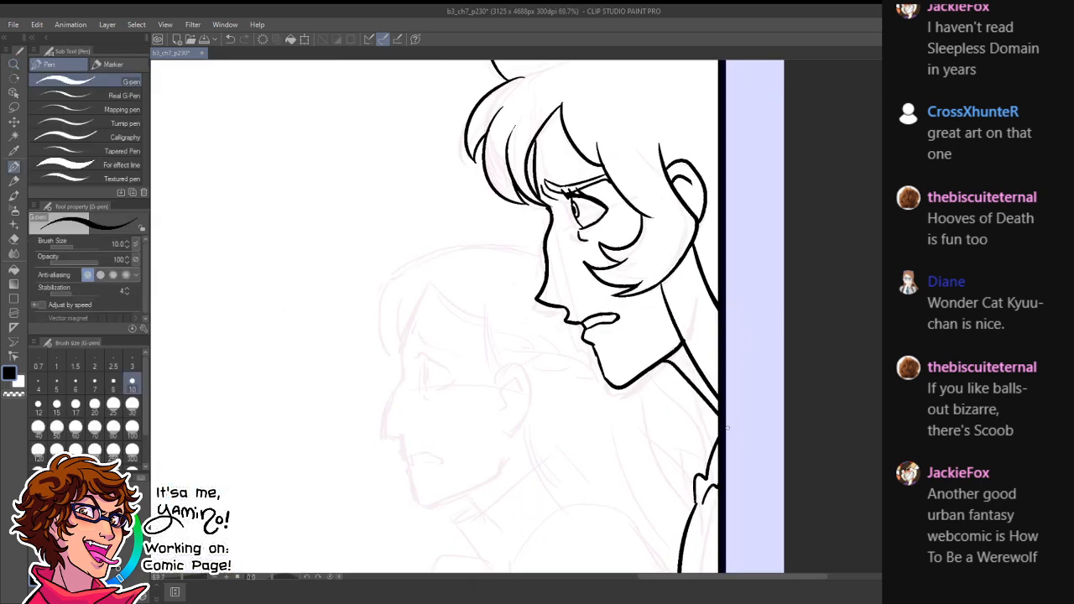
key(ctrl+z)
drag(675, 356, 720, 415)
key(ctrl+z)
key(ctrl+z)
drag(676, 351, 722, 415)
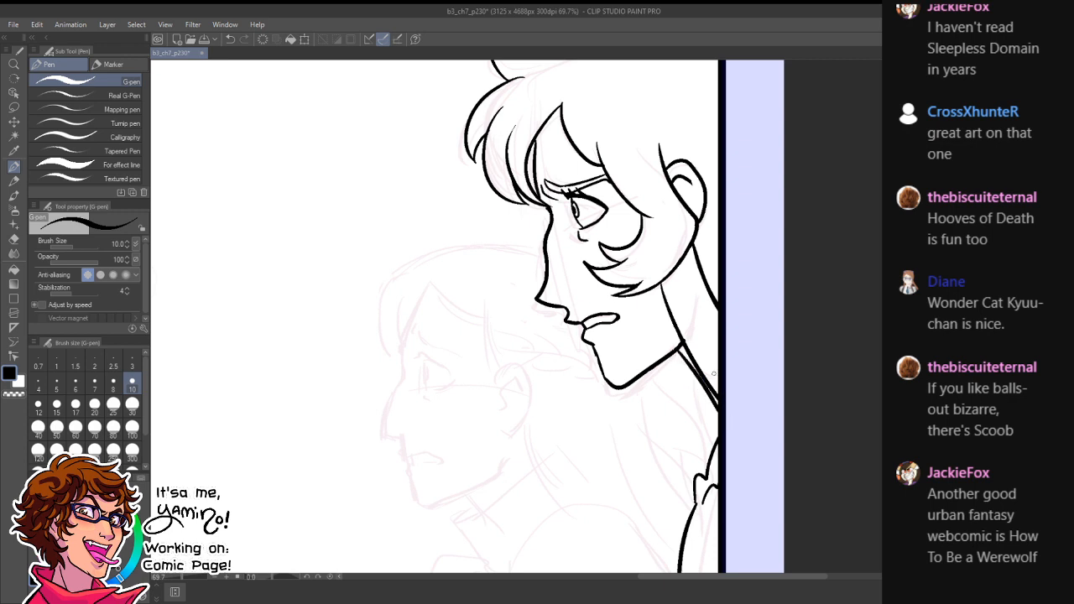
key(ctrl+z)
- Redraw the front neck line slightly farther forward, erase the old line beside it, and clean up the leftover specks
drag(659, 287, 720, 413)
key(e)
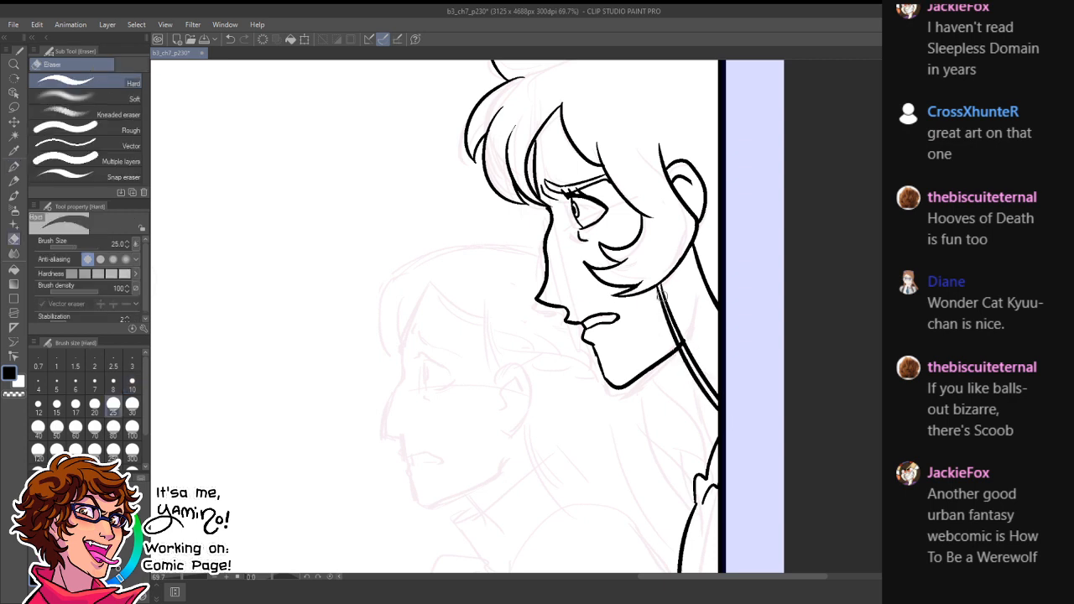
drag(664, 293, 732, 411)
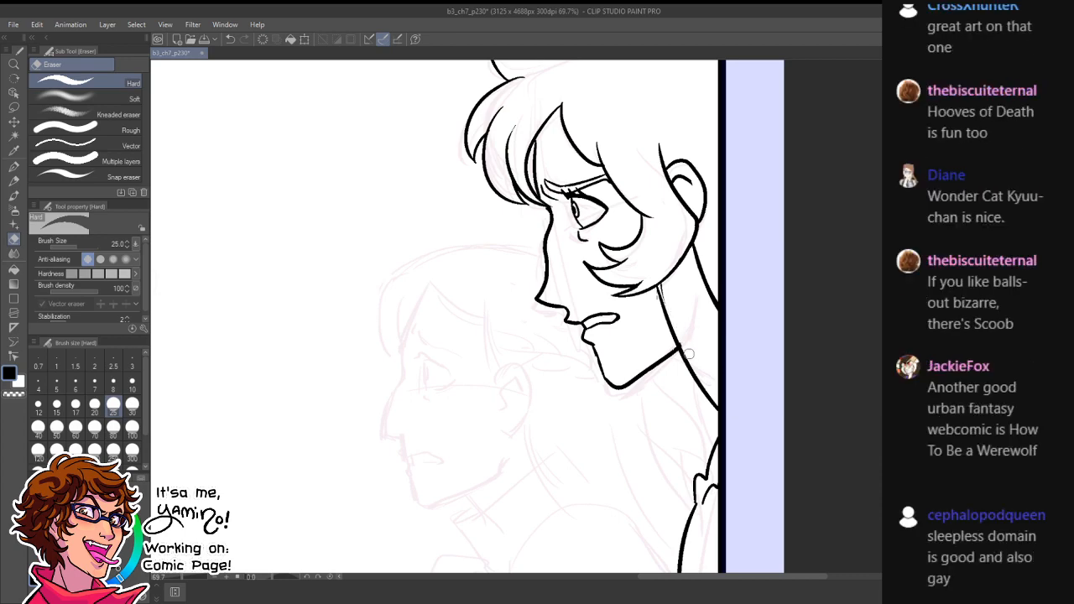
key(ctrl+space)
click(658, 304)
click(658, 296)
click(660, 284)
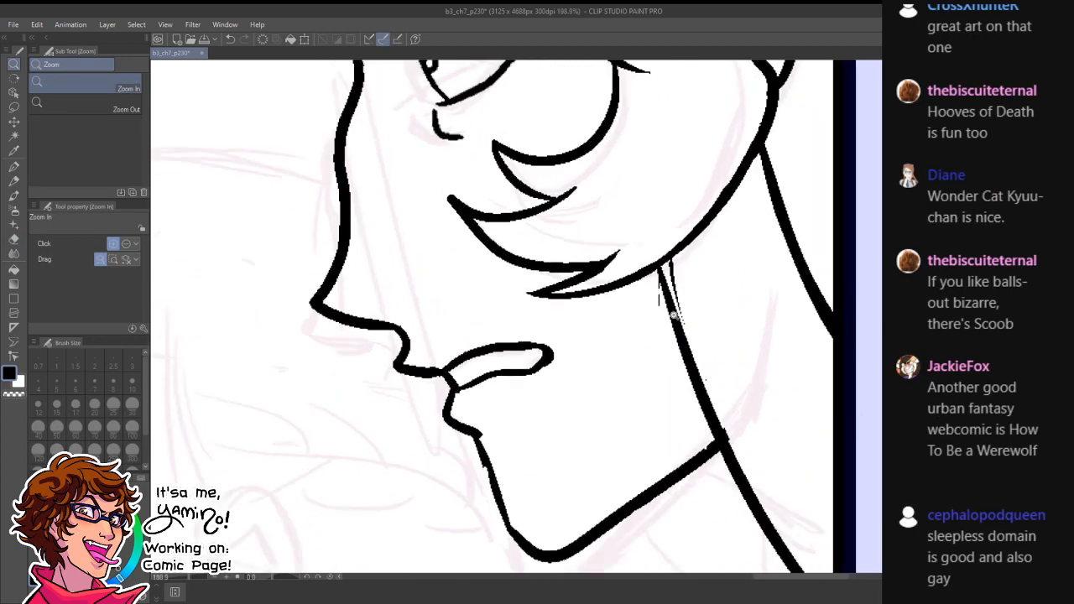
drag(674, 316, 672, 315)
key(p)
mouse_move(658, 268)
mouse_down()
mouse_move(691, 373)
mouse_move(671, 266)
mouse_move(705, 378)
mouse_move(714, 342)
mouse_up()
key(x)
key(ctrl+space)
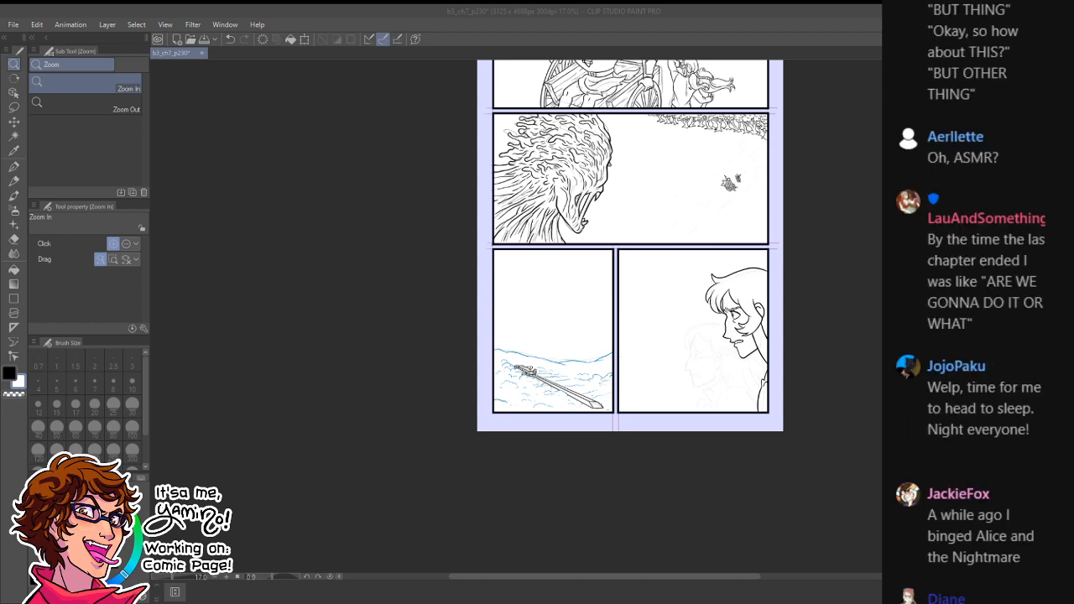
click(719, 360)
drag(706, 356, 736, 335)
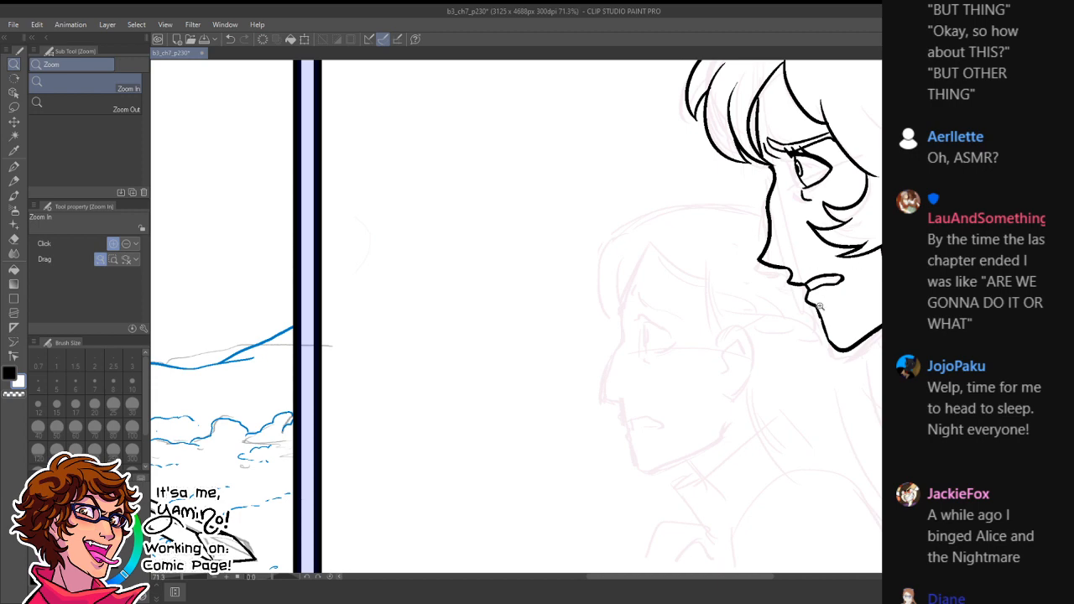
mouse_move(819, 307)
mouse_down()
mouse_move(835, 334)
mouse_move(830, 393)
mouse_up()
key(p)
key(ctrl+z)
key(x)
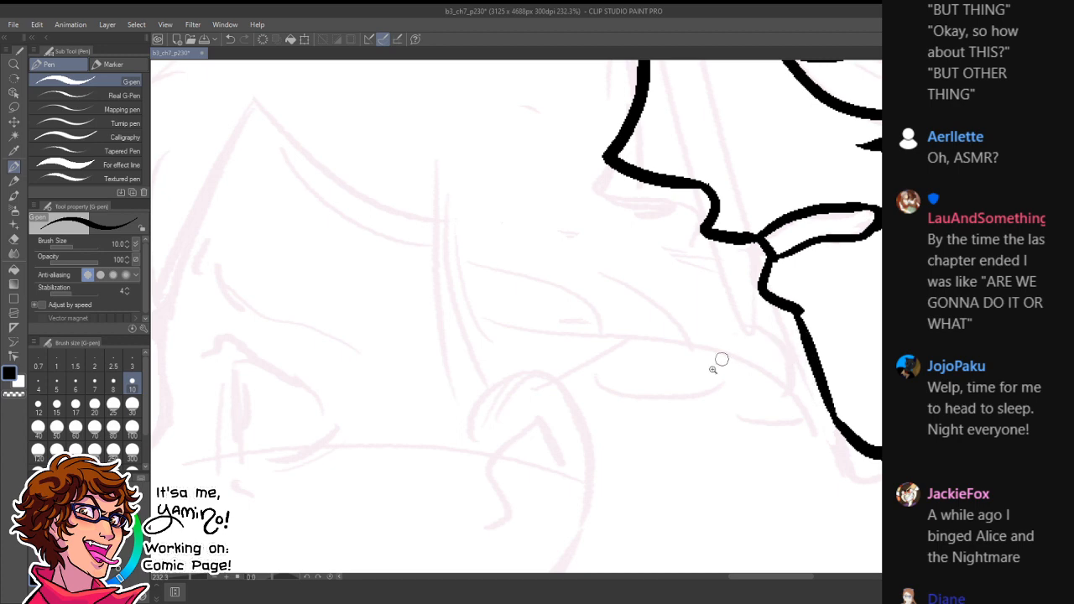
key(z)
drag(719, 360, 665, 386)
scroll(666, 386, down, 1)
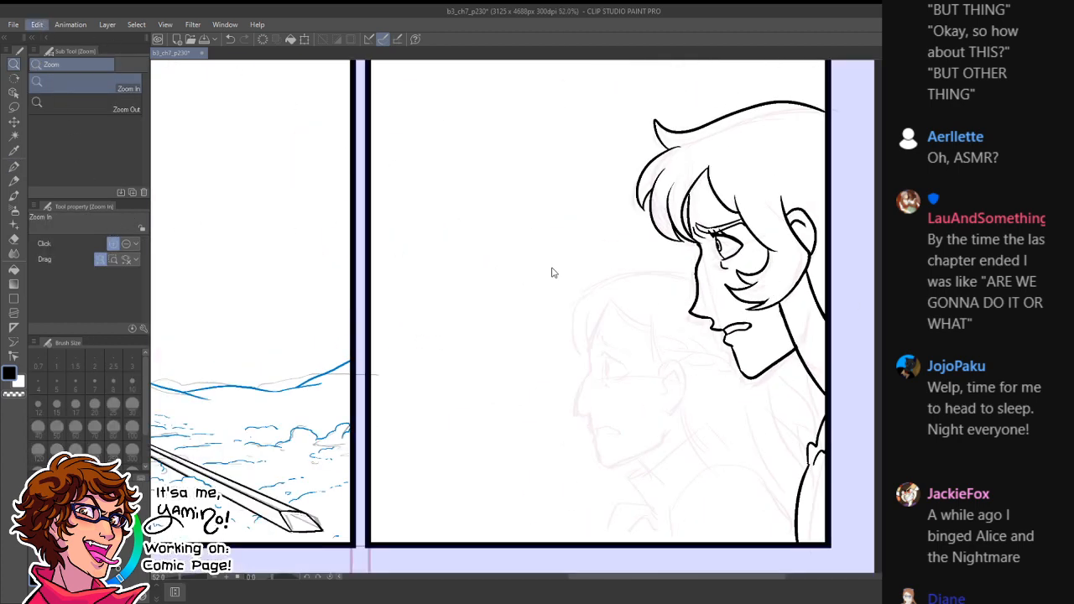
scroll(583, 290, down, 3)
click(620, 311)
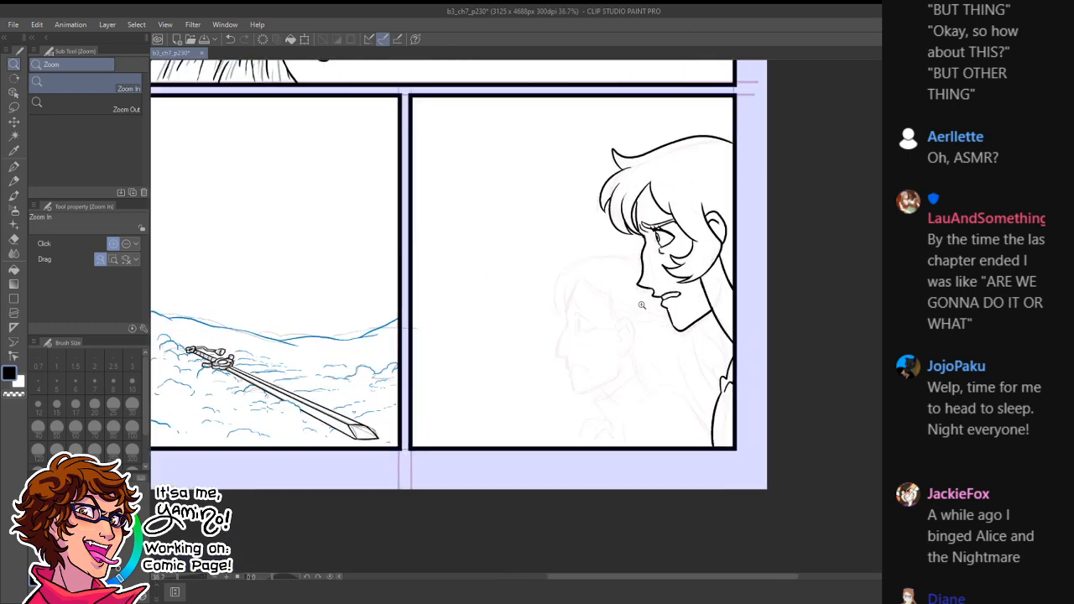
- Redraw the lower body contour below the ruffle farther forward, down to the bottom panel edge
click(734, 427)
key(p)
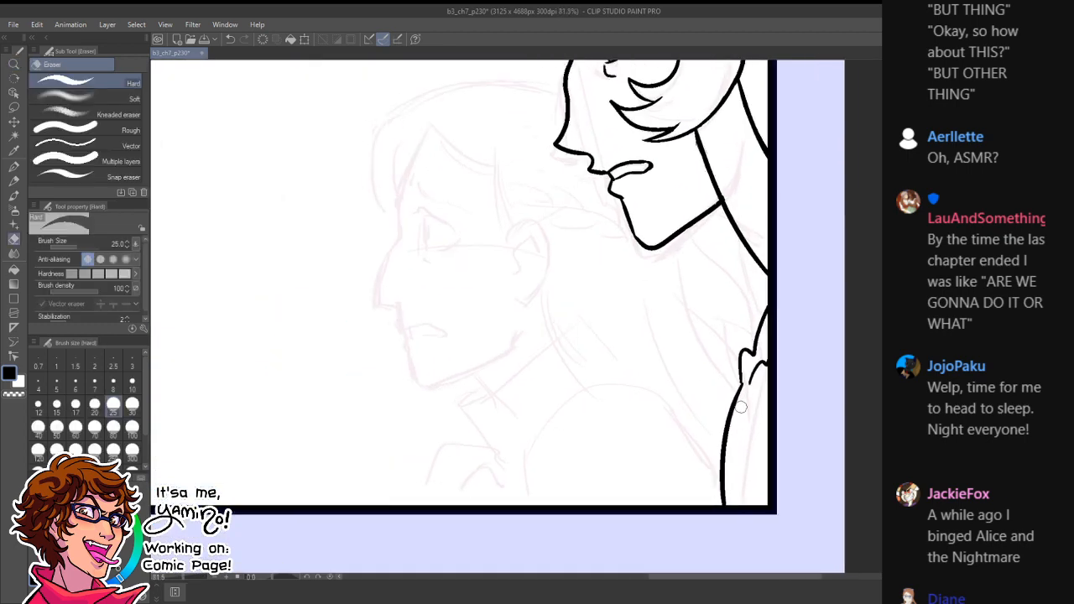
drag(742, 388, 709, 506)
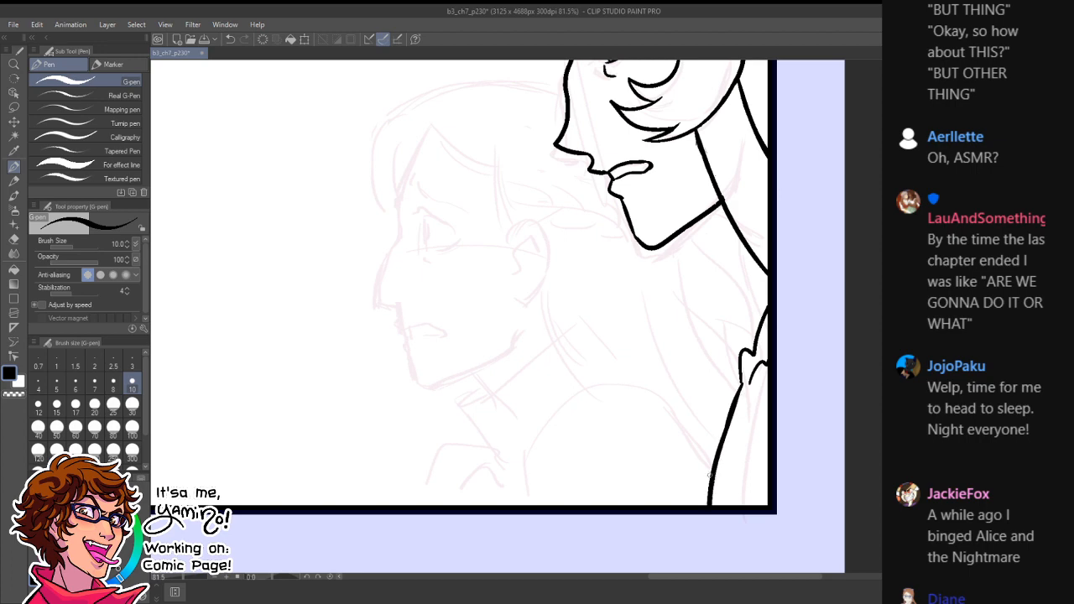
key(ctrl+space)
drag(759, 407, 713, 427)
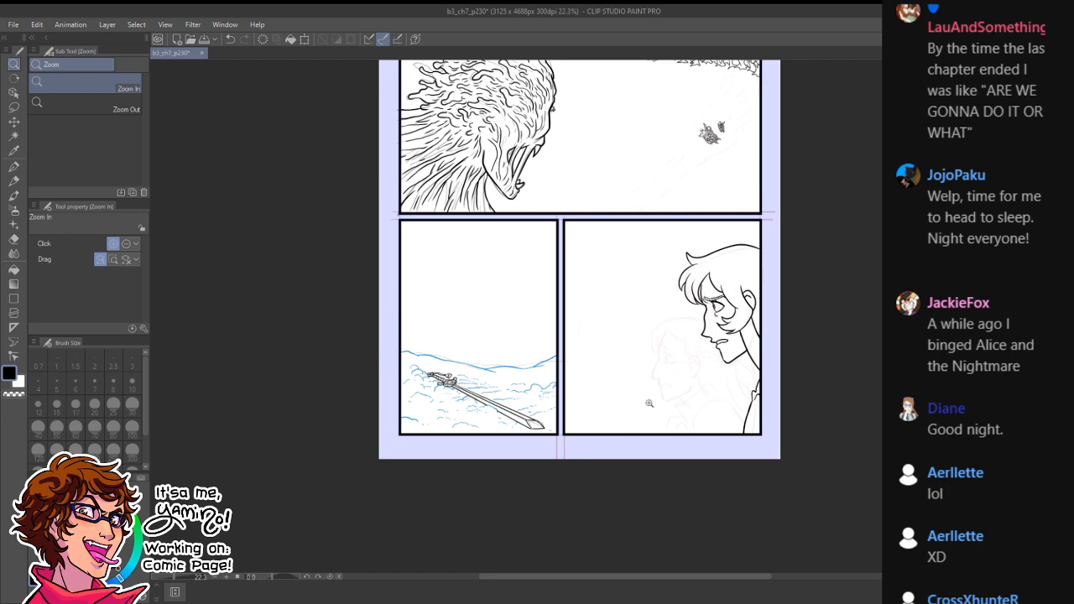
- Ink the brow and nose bridge of the second figure's profile and refine the curve where they meet
drag(673, 362, 700, 362)
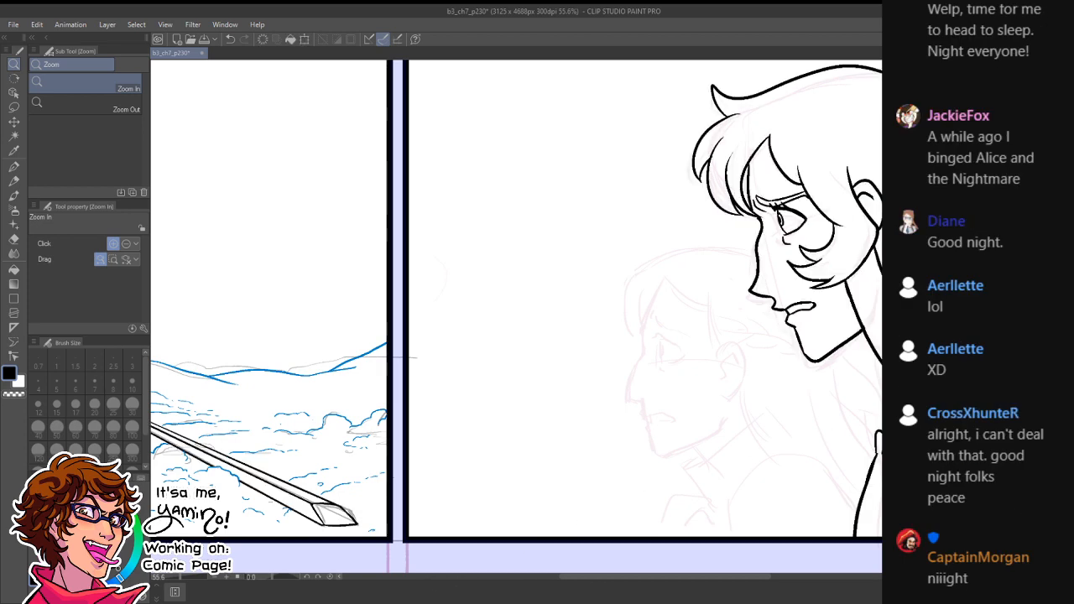
mouse_move(644, 352)
mouse_down()
mouse_move(665, 347)
mouse_move(676, 371)
mouse_move(649, 321)
mouse_up()
mouse_move(629, 233)
mouse_down()
mouse_move(619, 307)
mouse_move(577, 434)
mouse_up()
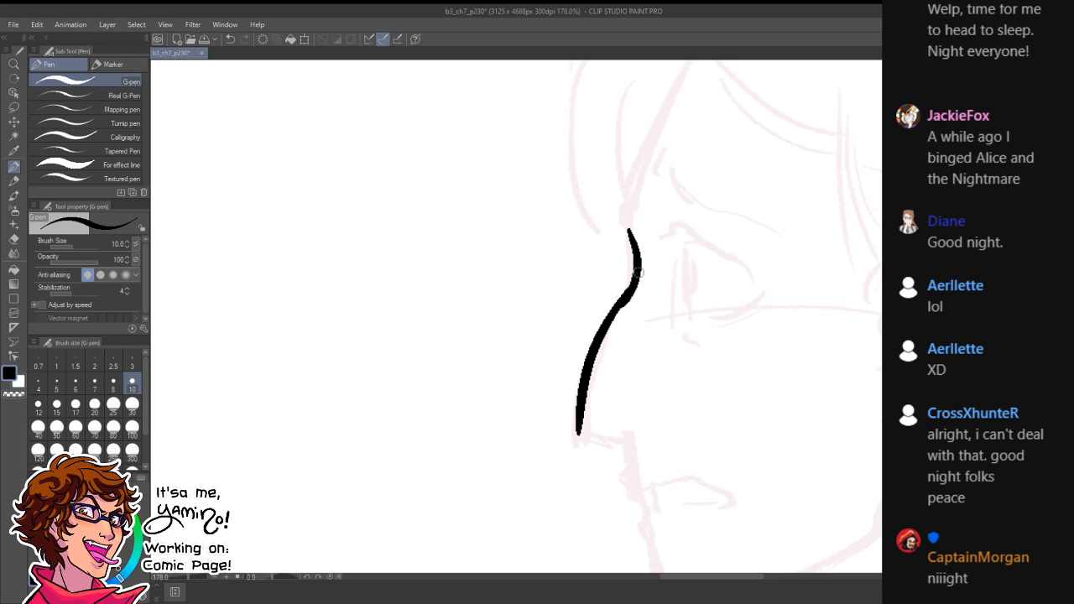
key(x)
drag(642, 273, 622, 315)
key(x)
drag(638, 277, 592, 369)
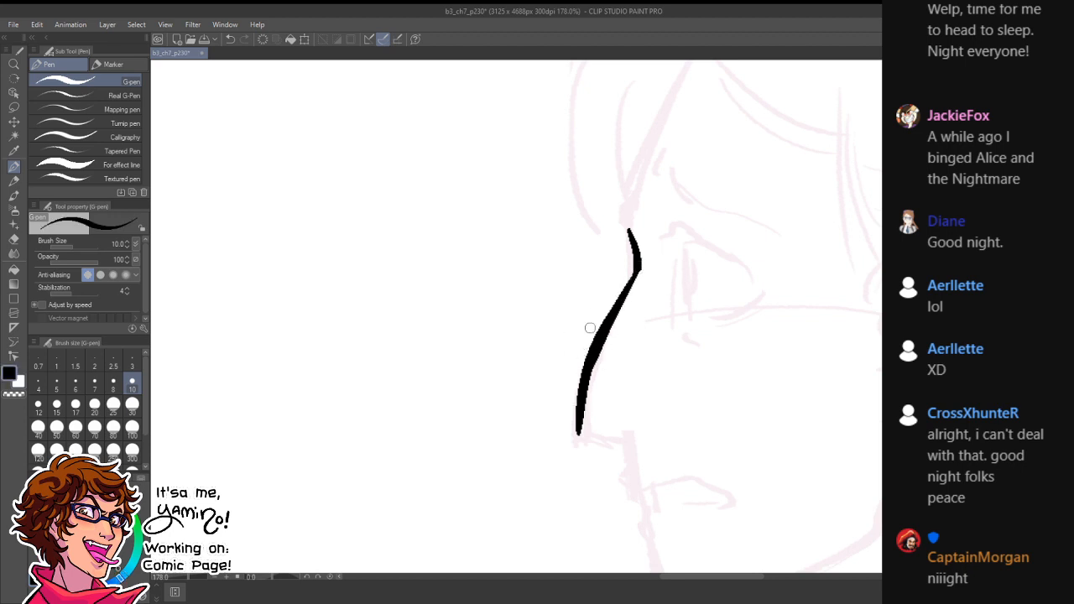
key(ctrl+z)
drag(634, 270, 590, 351)
key(x)
drag(635, 277, 613, 317)
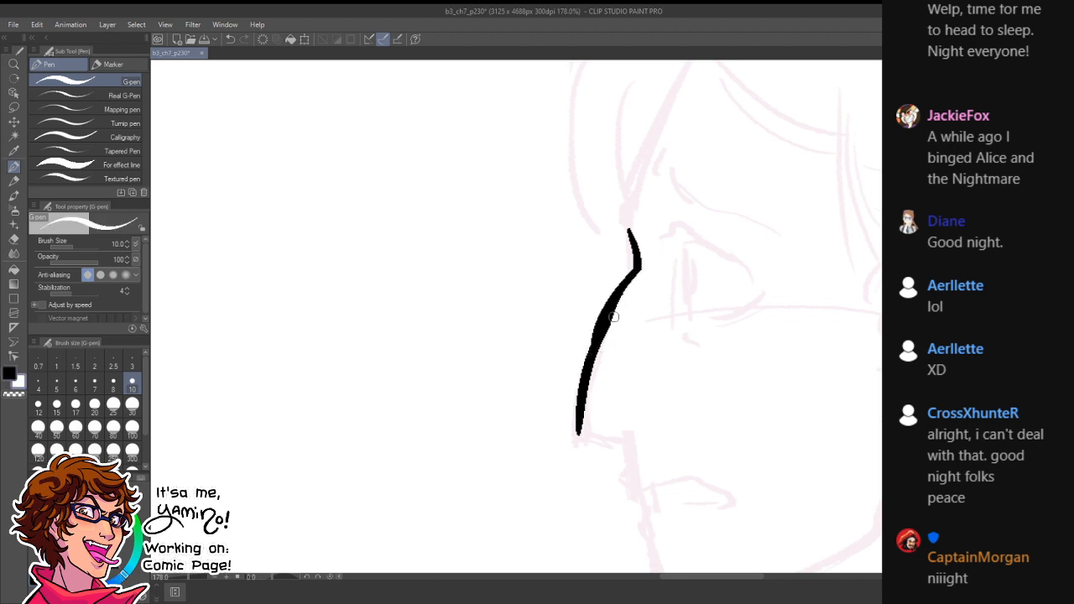
- Redraw the second figure's nose bridge below the brow as a slimmer line and clean up its edge
drag(632, 275, 582, 369)
key(ctrl+z)
mouse_move(628, 271)
mouse_down()
mouse_move(580, 365)
mouse_move(636, 269)
mouse_move(581, 414)
mouse_move(590, 352)
mouse_move(646, 273)
mouse_move(611, 317)
mouse_move(591, 432)
mouse_move(585, 403)
mouse_move(579, 431)
mouse_move(626, 438)
mouse_move(647, 403)
mouse_move(588, 392)
mouse_move(628, 416)
mouse_move(584, 339)
mouse_up()
key(x)
key(x)
key(x)
- Ink the underside of the second figure's nose, the upper lip and the slightly open mouth over the sketch
mouse_move(571, 294)
mouse_down()
mouse_move(577, 309)
mouse_move(571, 295)
mouse_up()
mouse_move(580, 336)
mouse_down()
mouse_move(671, 343)
mouse_move(598, 356)
mouse_move(663, 353)
mouse_up()
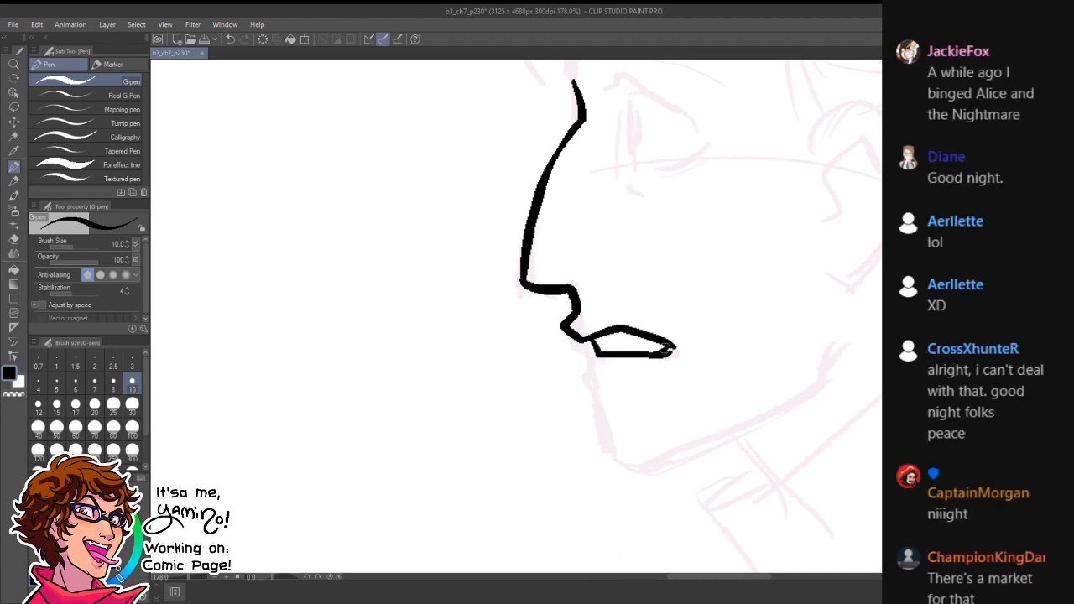
key(x)
key(x)
- Ink the lower lip, chin and jawline of the second figure and smooth the join between chin and jaw
mouse_move(591, 342)
mouse_down()
mouse_move(591, 380)
mouse_move(612, 395)
mouse_move(600, 390)
mouse_move(617, 442)
mouse_move(663, 453)
mouse_up()
mouse_move(832, 335)
mouse_down()
mouse_move(826, 363)
mouse_move(654, 444)
mouse_move(731, 412)
mouse_up()
key(x)
key(x)
mouse_move(638, 457)
mouse_down()
mouse_move(743, 417)
mouse_move(662, 438)
mouse_up()
- Ink the second figure's eye with its front edge, upper and lower lid lines, iris and filled pupil
key(ctrl+space)
mouse_move(722, 408)
mouse_down()
mouse_move(778, 392)
mouse_move(717, 413)
mouse_up()
mouse_move(644, 266)
mouse_down()
mouse_move(658, 254)
mouse_move(633, 252)
mouse_move(710, 300)
mouse_up()
mouse_move(636, 251)
mouse_down()
mouse_move(648, 334)
mouse_move(717, 306)
mouse_up()
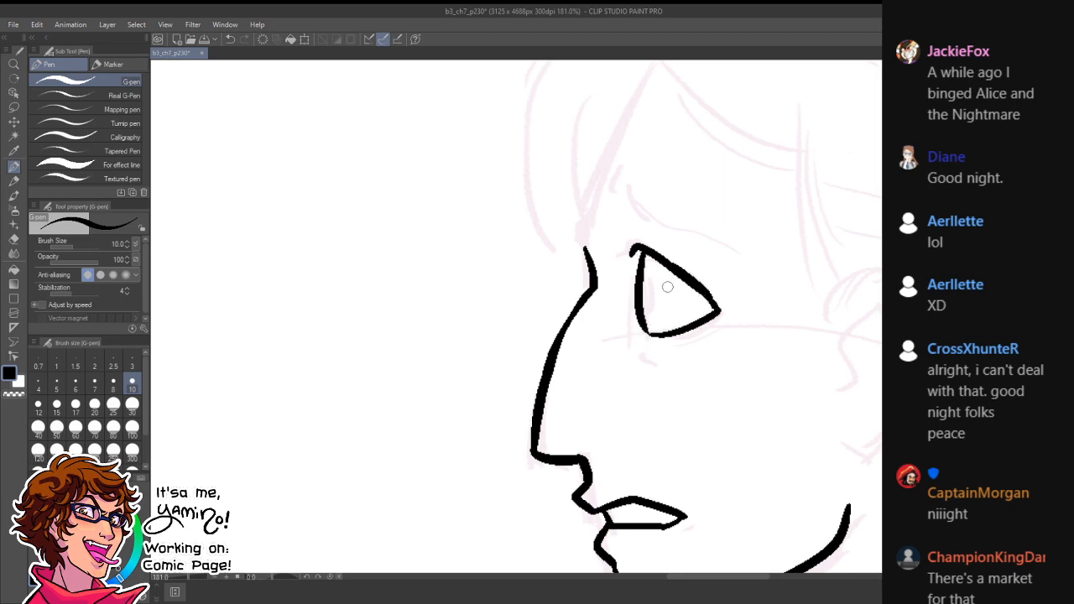
mouse_move(642, 271)
mouse_down()
mouse_move(641, 308)
mouse_move(644, 289)
mouse_up()
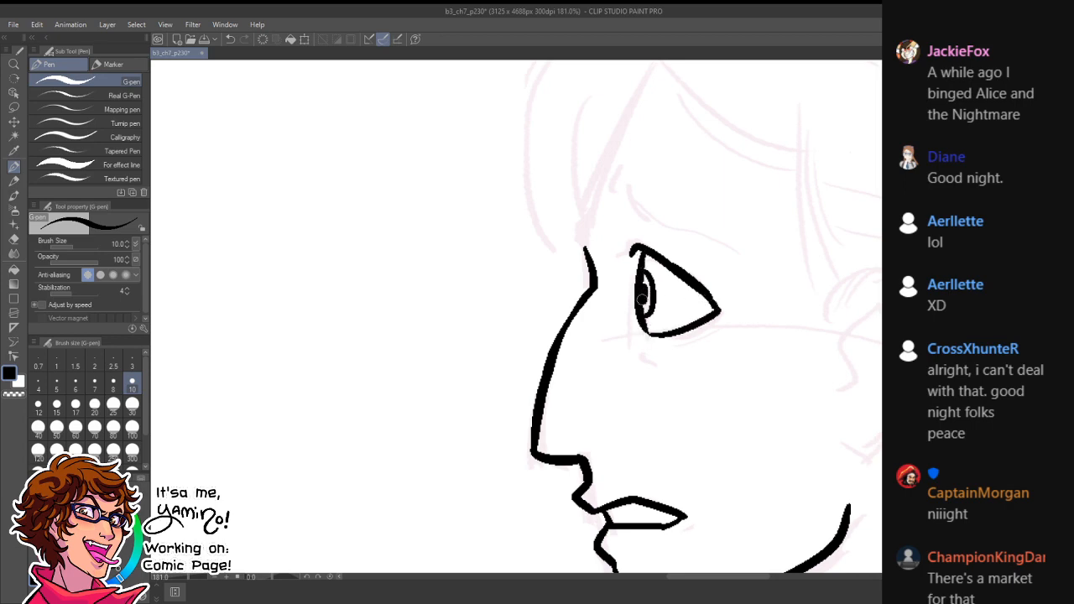
- Ink the second figure's slanted, tapering eyebrow above the eye and redraw its lower edge
key(ctrl+space)
drag(658, 331, 585, 359)
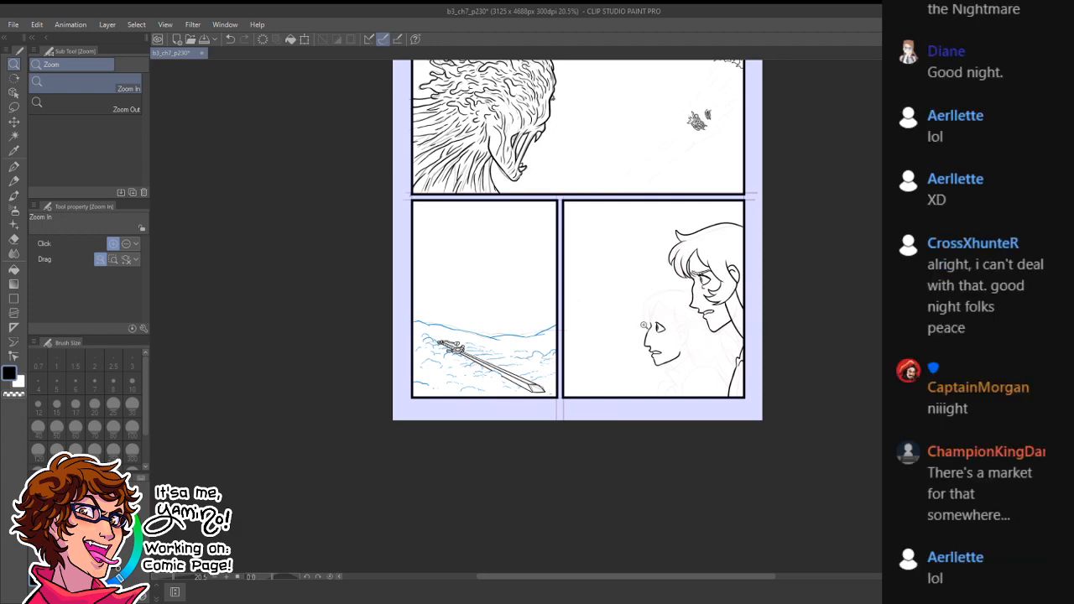
mouse_move(645, 325)
mouse_down()
mouse_move(718, 310)
mouse_move(700, 285)
mouse_move(668, 293)
mouse_move(618, 255)
mouse_move(632, 286)
mouse_move(698, 323)
mouse_up()
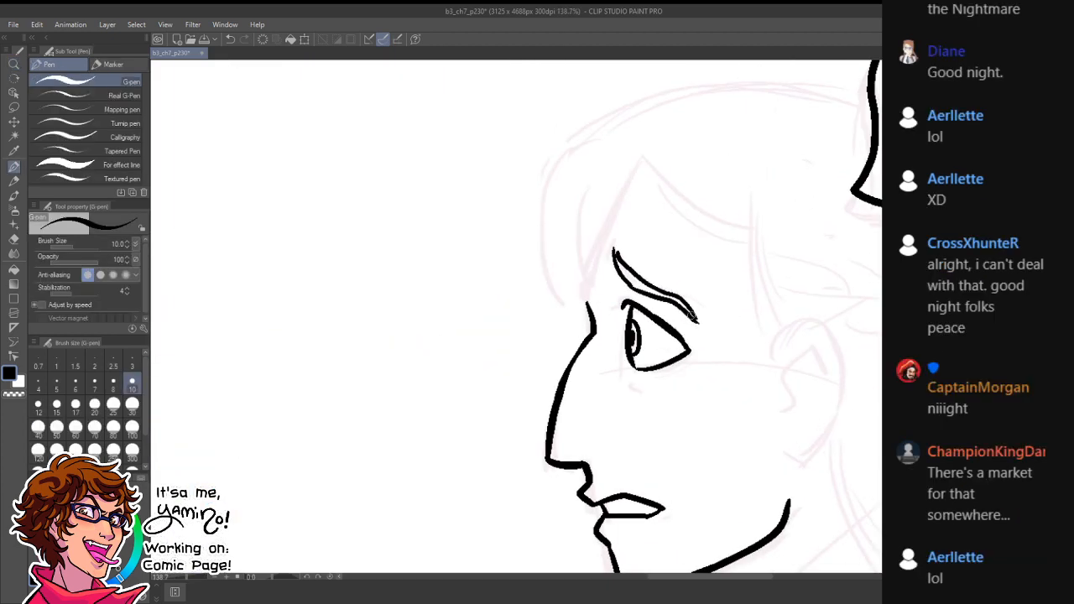
drag(615, 252, 701, 334)
key(x)
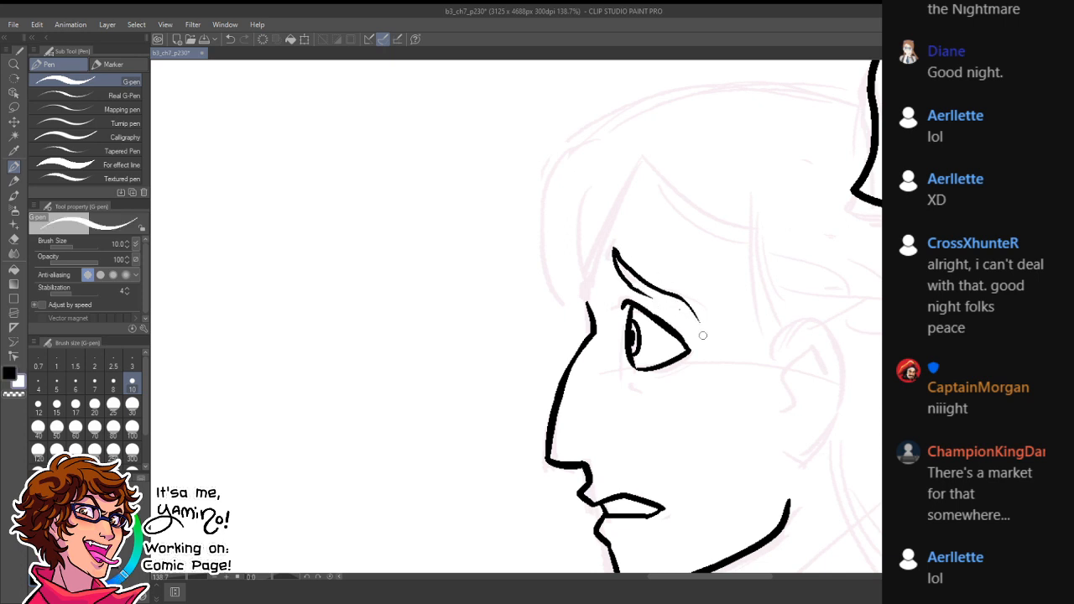
key(x)
drag(631, 286, 701, 331)
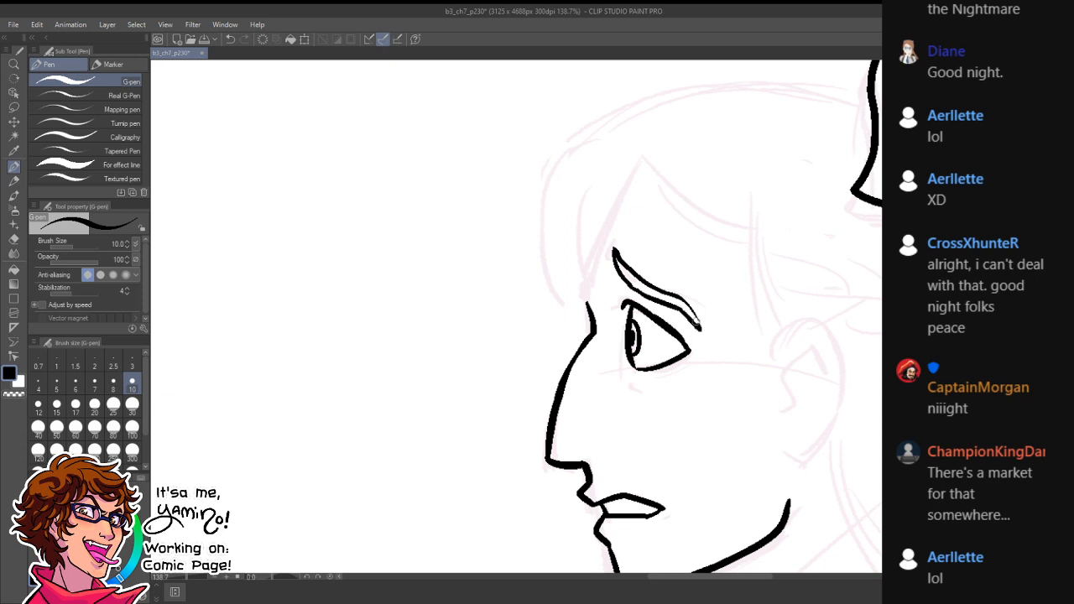
drag(673, 292, 701, 326)
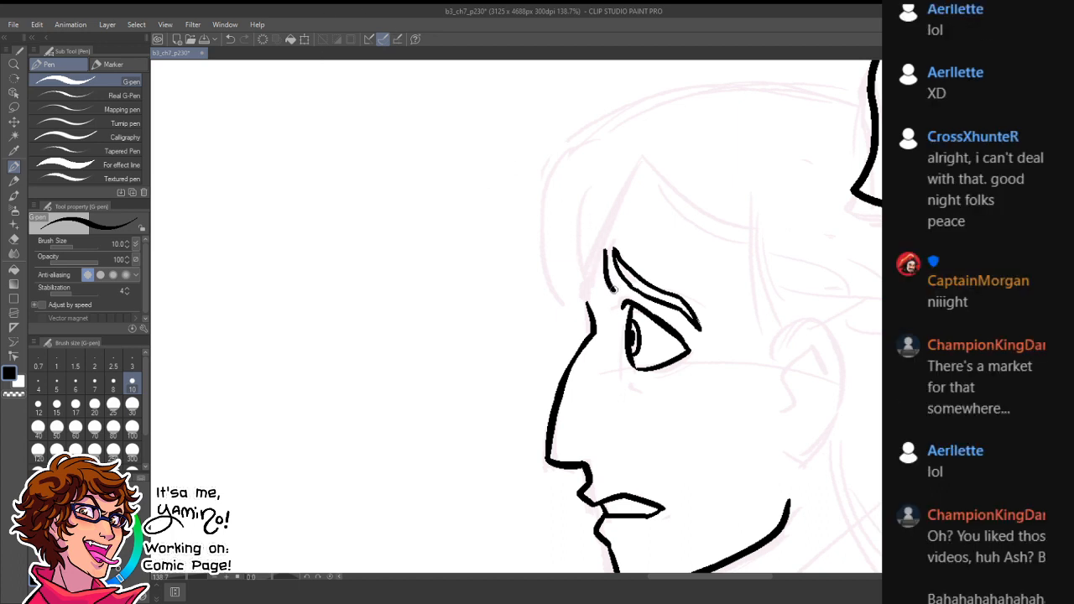
- Ink the second figure's ear, redrawing the outer contour down to the lobe and adding the inner ear fold
mouse_move(831, 357)
mouse_down()
mouse_move(787, 301)
mouse_move(811, 267)
mouse_move(783, 376)
mouse_up()
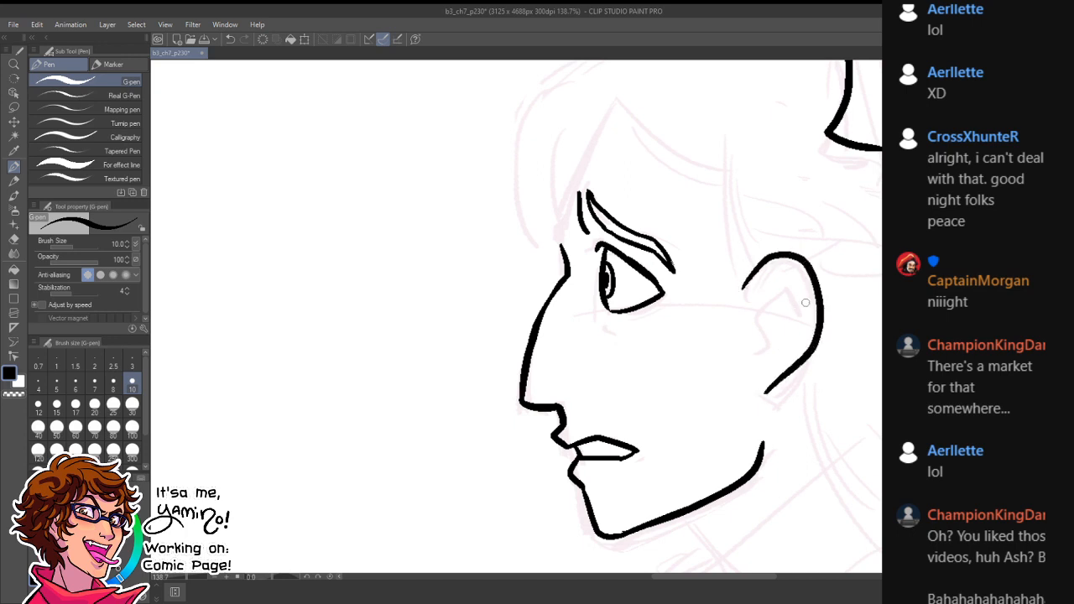
key(ctrl+z)
mouse_move(747, 289)
mouse_down()
mouse_move(822, 300)
mouse_move(806, 371)
mouse_move(771, 407)
mouse_up()
mouse_move(786, 291)
mouse_down()
mouse_move(757, 314)
mouse_move(759, 363)
mouse_up()
key(ctrl+space)
mouse_move(771, 382)
mouse_down()
mouse_move(727, 401)
mouse_move(681, 373)
mouse_move(839, 420)
mouse_move(650, 378)
mouse_up()
- Select the second figure's eye and eyebrow with the Lasso, move them slightly lower on the face, and deselect
click(14, 107)
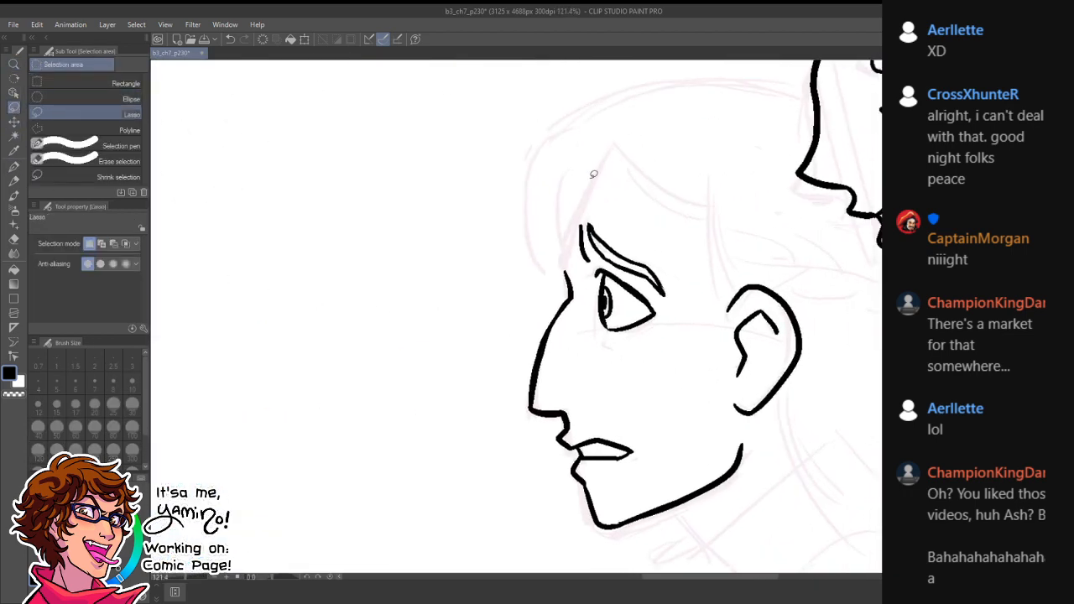
mouse_move(594, 198)
mouse_down()
mouse_move(578, 220)
mouse_move(595, 307)
mouse_move(637, 242)
mouse_up()
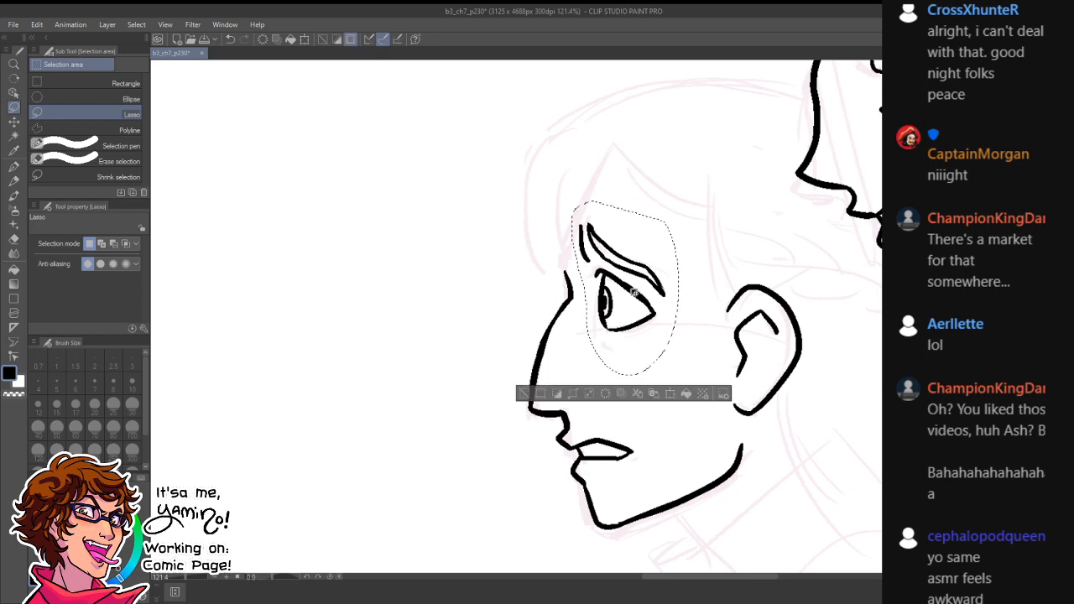
key(k)
mouse_move(638, 296)
mouse_down()
mouse_move(595, 348)
mouse_move(551, 366)
mouse_up()
key(ctrl+d)
- Ink a short front neck line under the second figure's jaw and redraw the back end of the jawline slightly shorter
key(slash)
drag(637, 325, 683, 323)
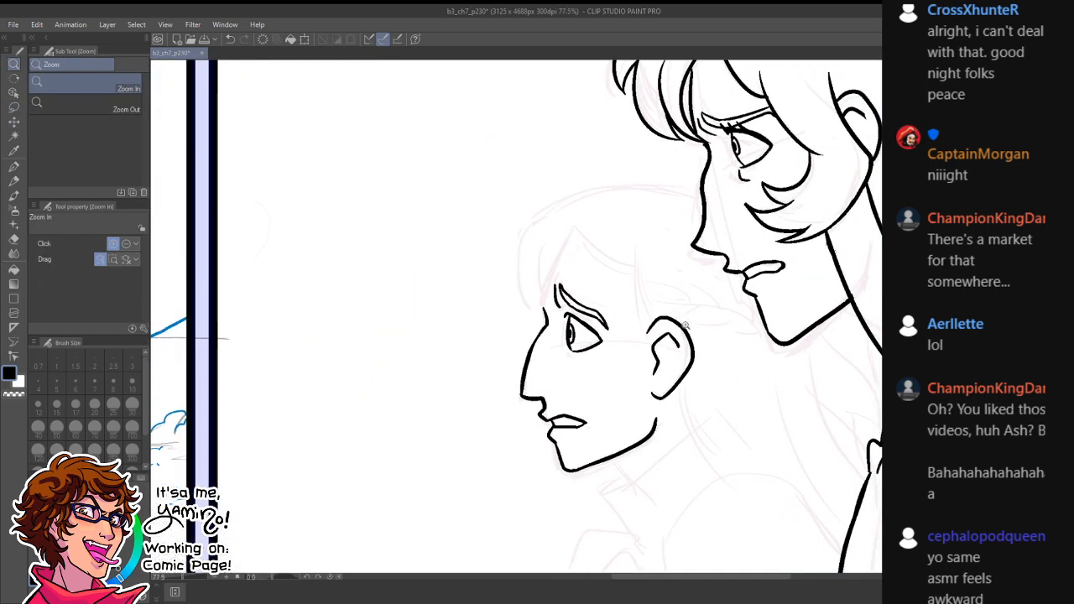
key(p)
drag(706, 464, 666, 397)
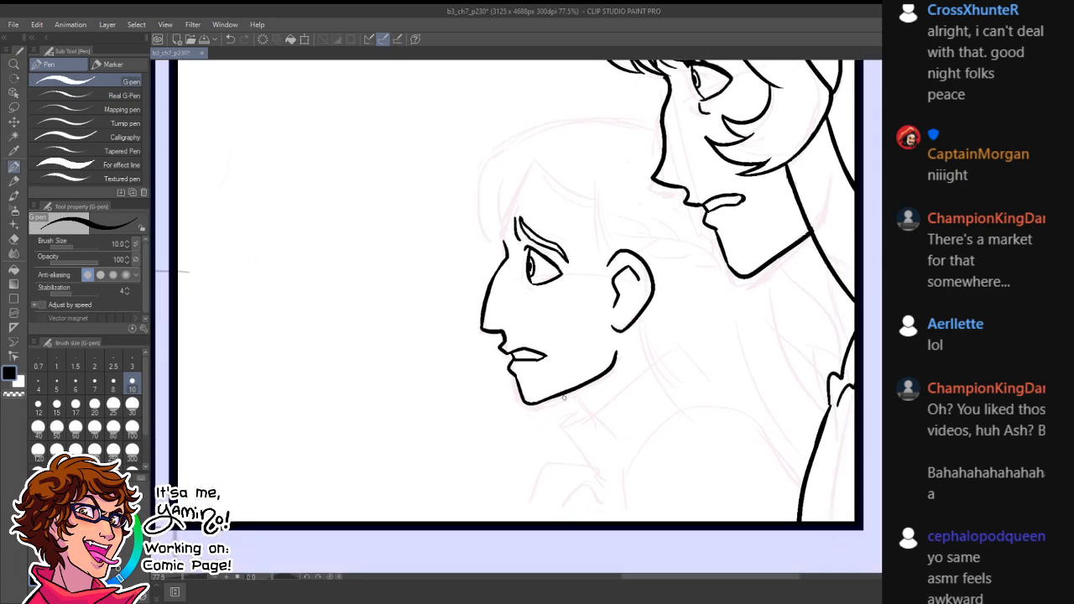
drag(567, 393, 594, 416)
key(e)
mouse_move(616, 358)
mouse_down()
mouse_move(600, 375)
mouse_move(609, 358)
mouse_up()
key(p)
key(ctrl+z)
key(ctrl+z)
drag(608, 359, 570, 394)
key(x)
key(x)
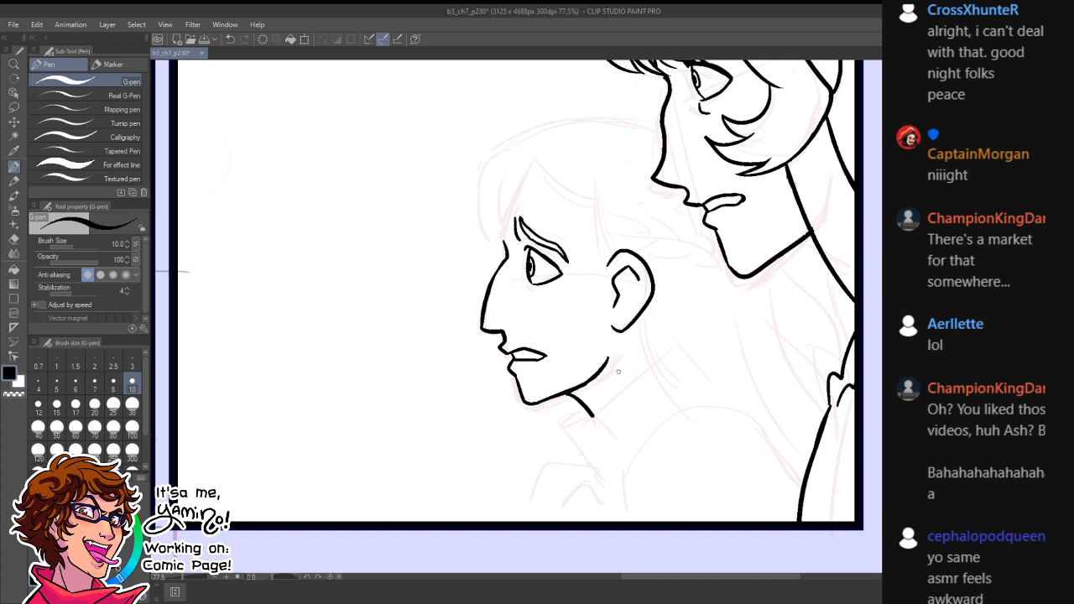
- Ink the upper edge of the second figure's collar from the front of the neck back toward the nape
drag(569, 409, 659, 366)
key(ctrl+z)
mouse_move(570, 410)
mouse_down()
mouse_move(613, 399)
mouse_move(663, 366)
mouse_up()
- Ink the collar's front fold and straight front edge, erasing and redrawing the edge down toward the chest
drag(567, 399, 606, 478)
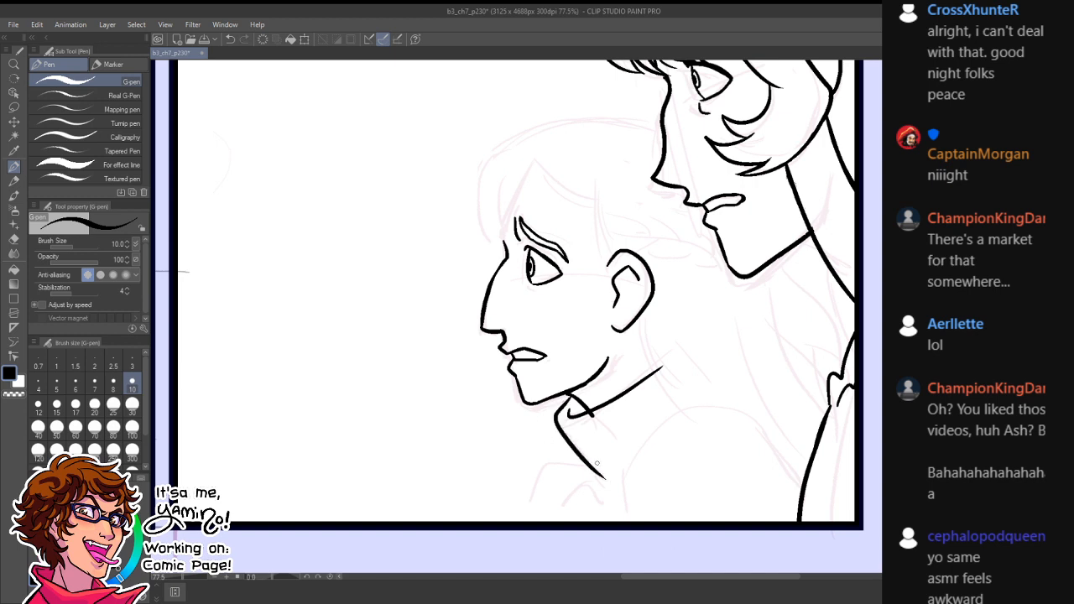
key(ctrl+z)
mouse_move(569, 398)
mouse_down()
mouse_move(557, 421)
mouse_move(599, 482)
mouse_up()
key(e)
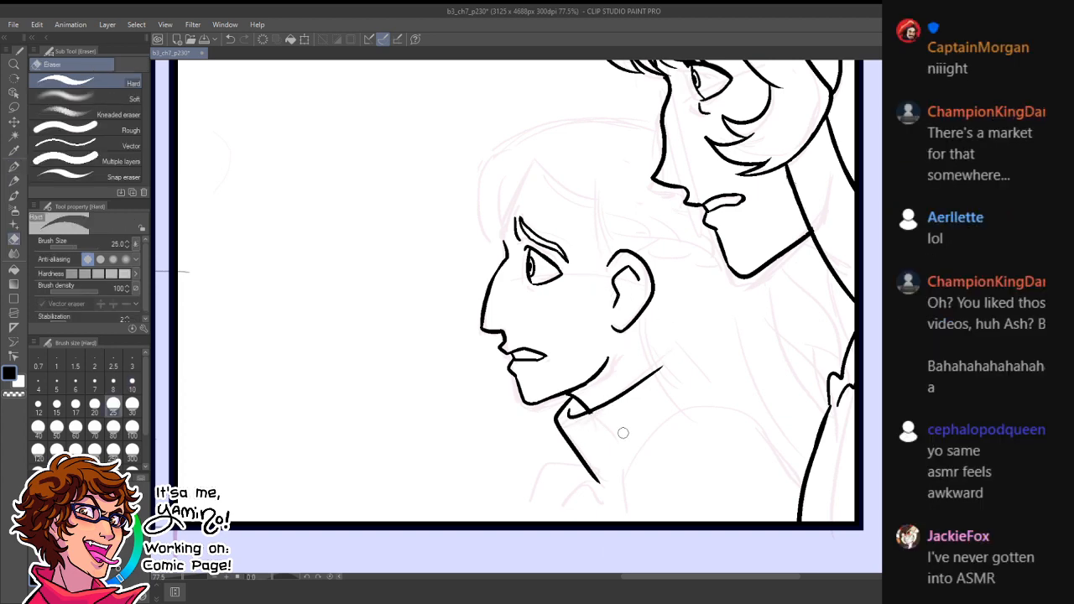
drag(557, 426, 601, 487)
key(p)
drag(561, 426, 610, 495)
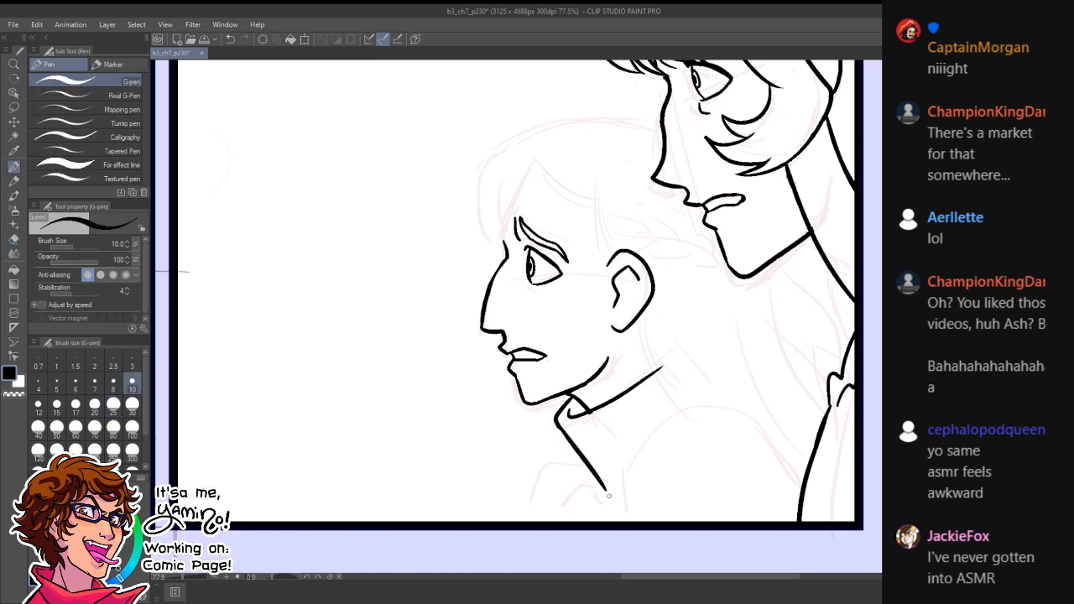
key(x)
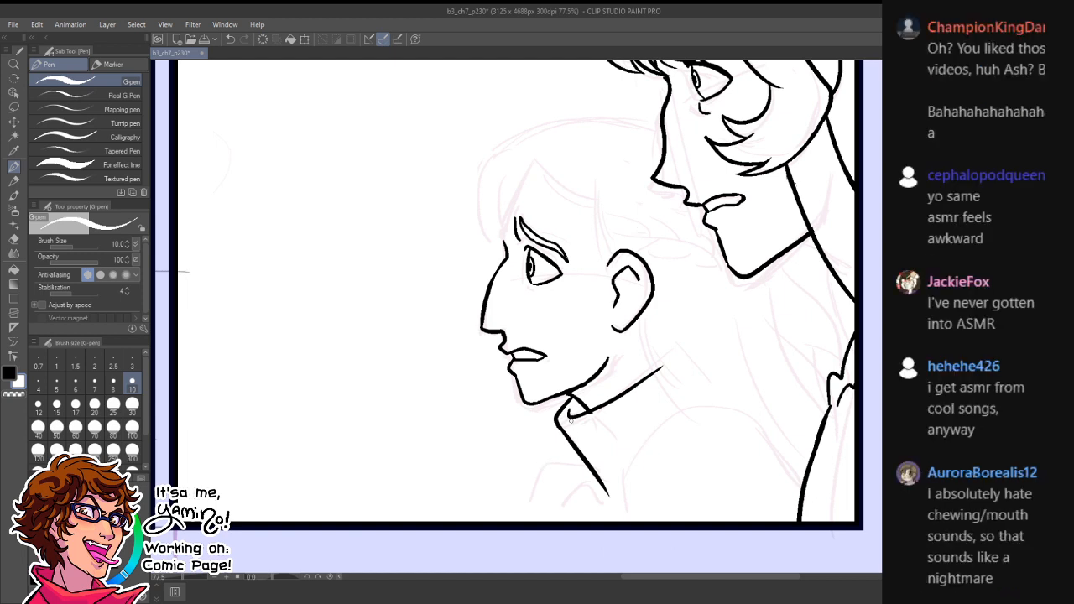
key(c)
drag(571, 417, 572, 442)
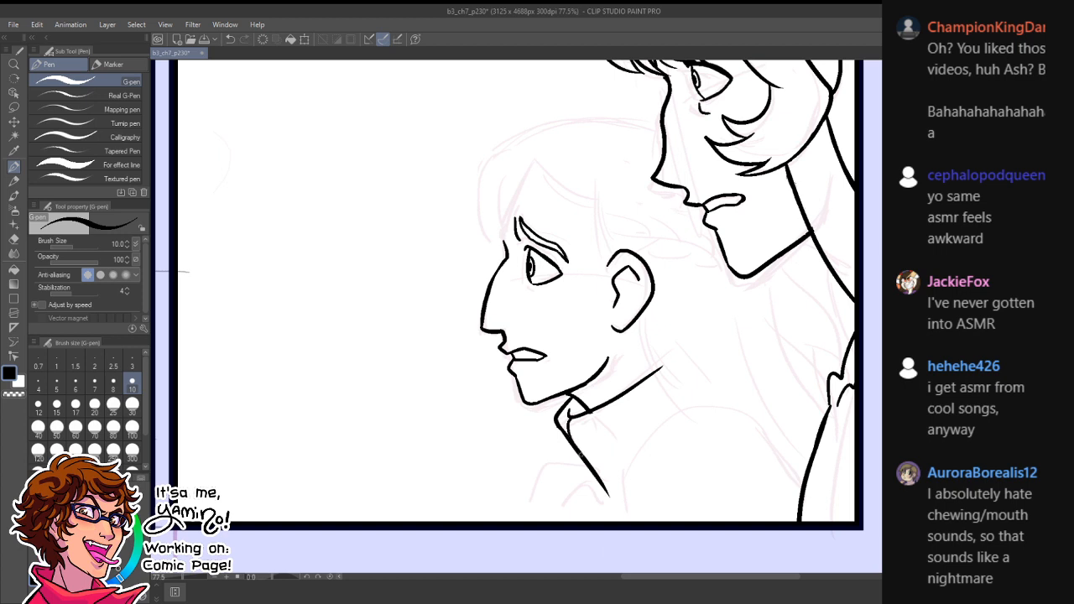
key(ctrl+z)
- Ink the second figure's rounded shoulder curve from the lower panel edge up and back, redrawing it until it fits
mouse_move(616, 518)
mouse_down()
mouse_move(699, 410)
mouse_move(819, 433)
mouse_up()
key(ctrl+z)
mouse_move(622, 514)
mouse_down()
mouse_move(677, 426)
mouse_move(782, 463)
mouse_up()
key(ctrl+z)
mouse_move(628, 517)
mouse_down()
mouse_move(637, 471)
mouse_move(694, 425)
mouse_move(787, 437)
mouse_up()
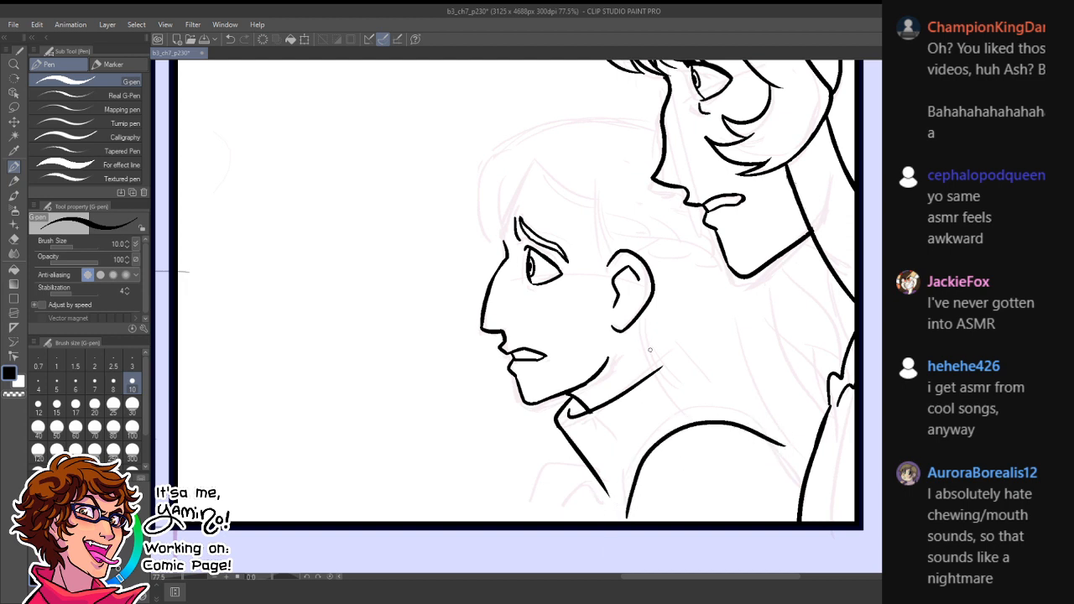
- Ink the back of the neck from behind the ear down to the shoulder and trim the collar edge crossing it
mouse_move(643, 319)
mouse_down()
mouse_move(671, 377)
mouse_move(729, 438)
mouse_up()
key(ctrl+z)
mouse_move(632, 329)
mouse_down()
mouse_move(644, 355)
mouse_move(735, 421)
mouse_up()
key(x)
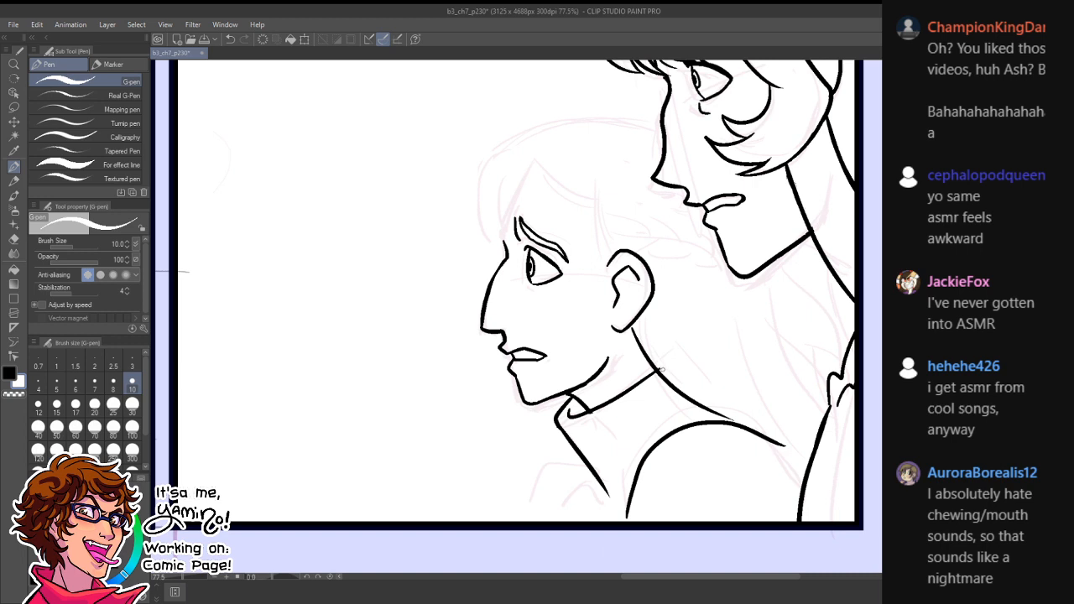
key(x)
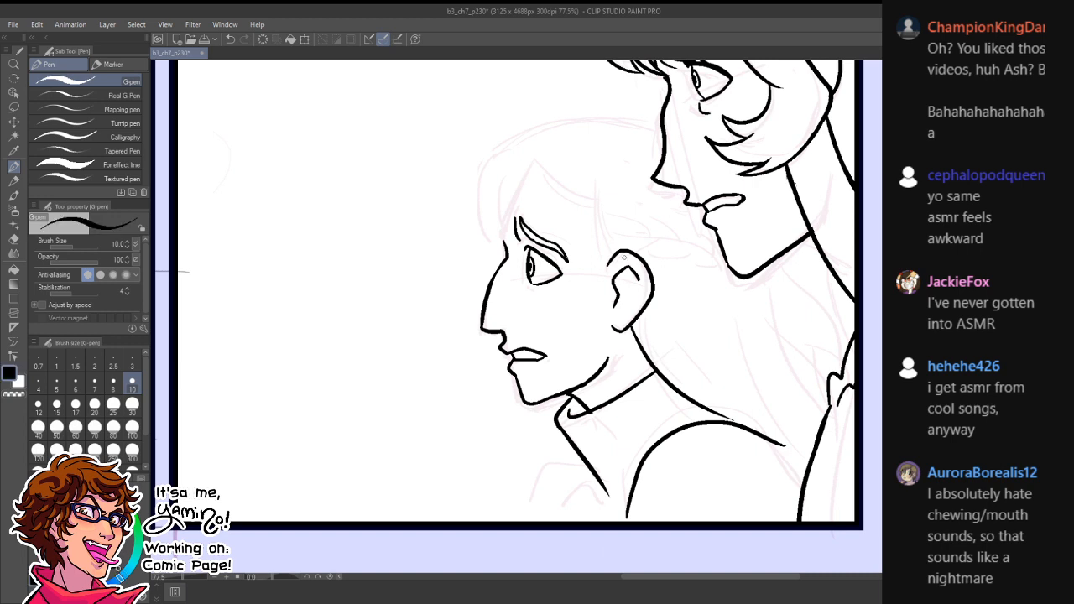
- Ink the collar's lower edge between its front corner and the shoulder, and erase the excess line at the corner
mouse_move(605, 485)
mouse_down()
mouse_move(633, 482)
mouse_move(643, 462)
mouse_up()
key(ctrl+z)
key(e)
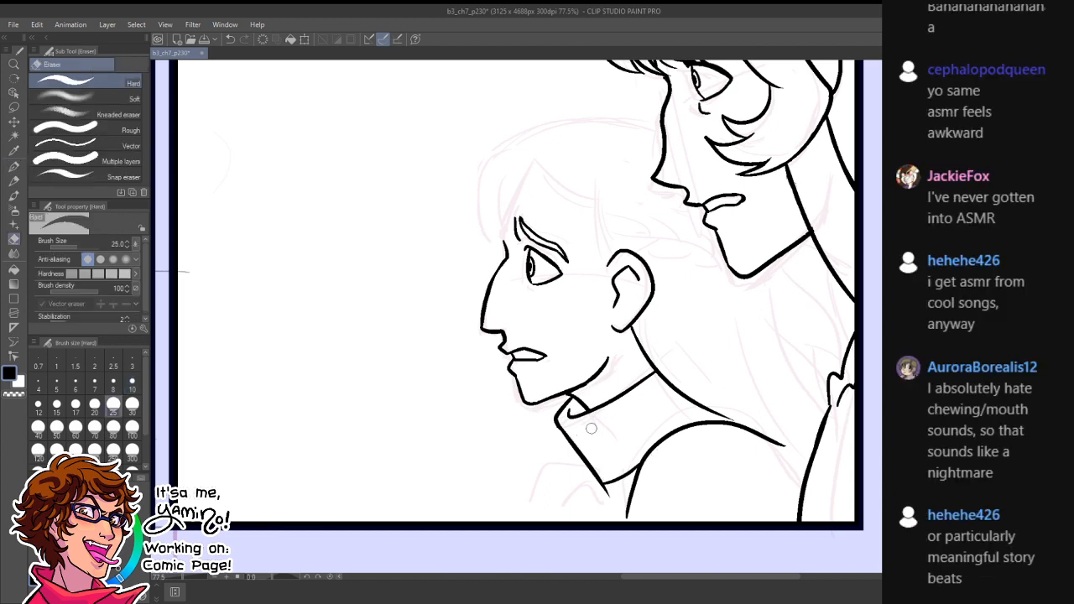
key(p)
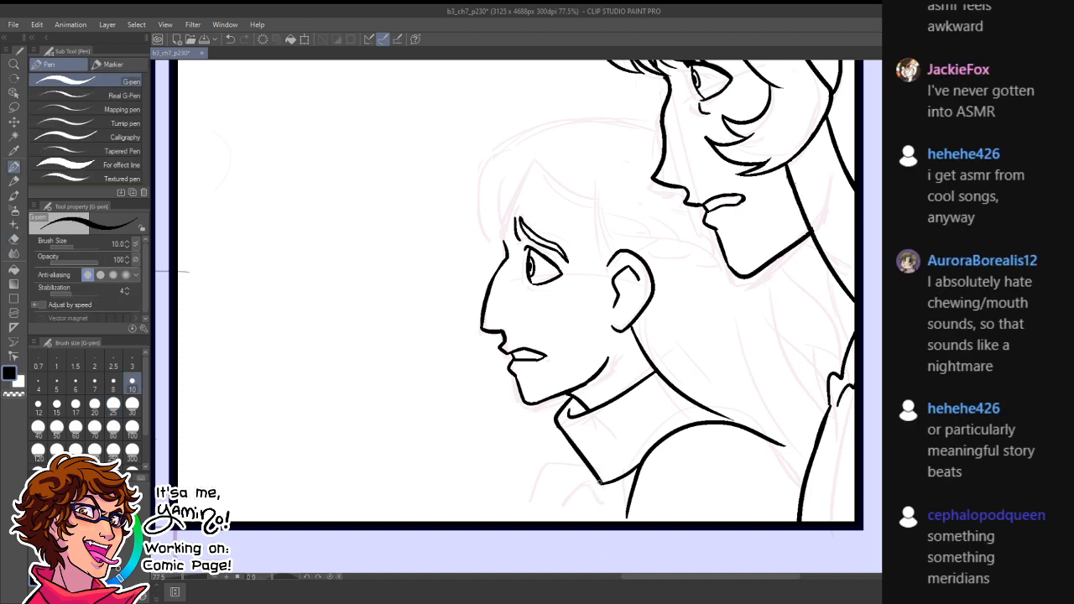
- Ink the chest line below the collar and the first finger lines of the raised hand at the lower panel edge
drag(601, 484, 585, 520)
drag(518, 475, 515, 536)
mouse_move(540, 487)
mouse_down()
mouse_move(534, 522)
mouse_move(559, 522)
mouse_move(581, 485)
mouse_move(575, 505)
mouse_move(599, 507)
mouse_up()
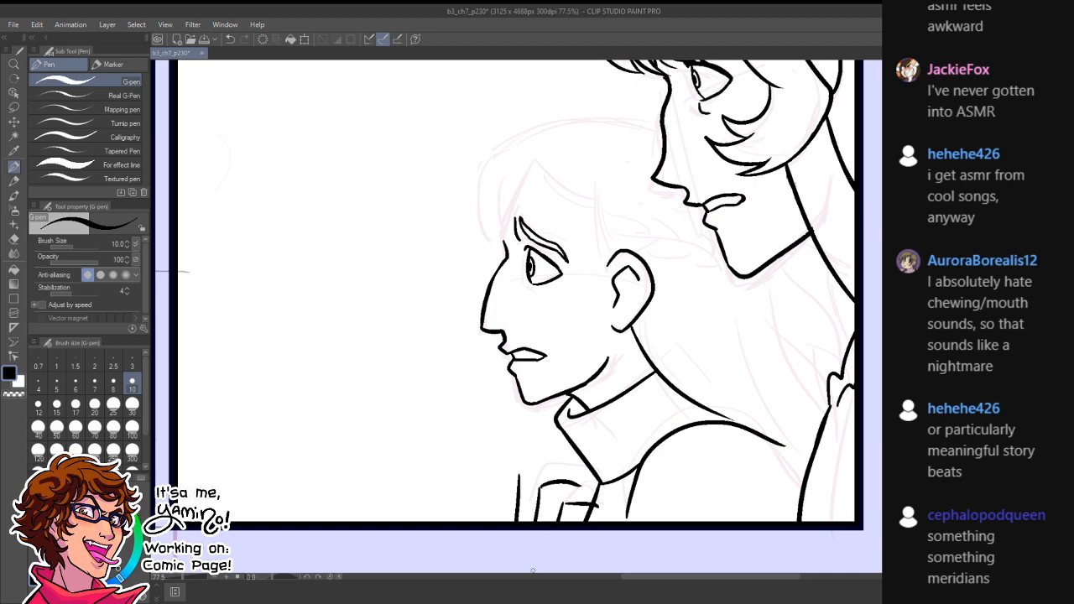
key(e)
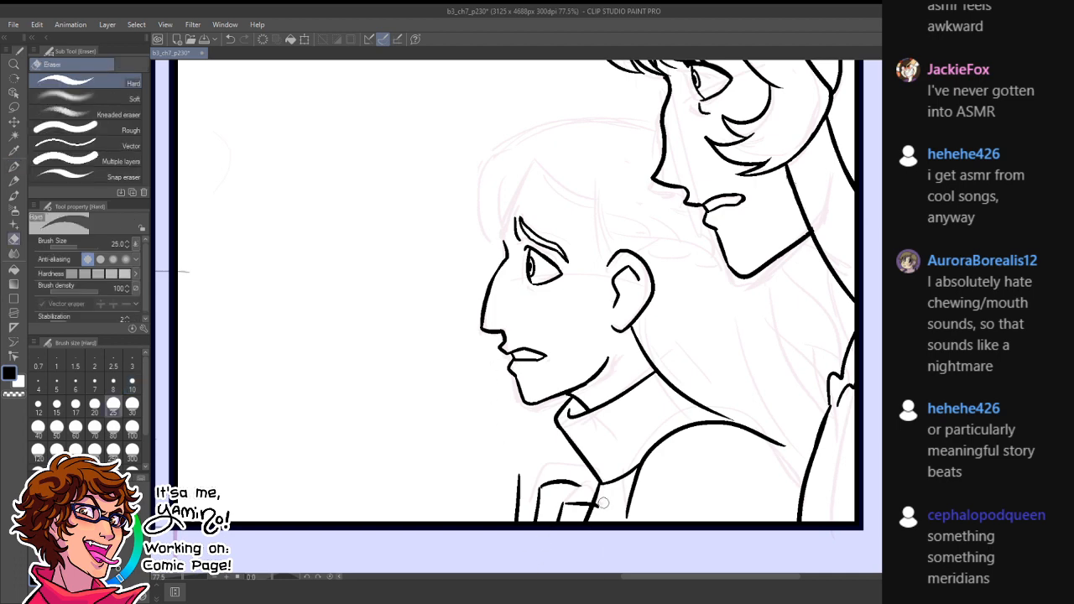
drag(603, 505, 602, 509)
- Complete the curled fingers of the second figure's raised hand with rounded knuckles and an outer finger contour
key(ctrl+space)
click(549, 501)
key(p)
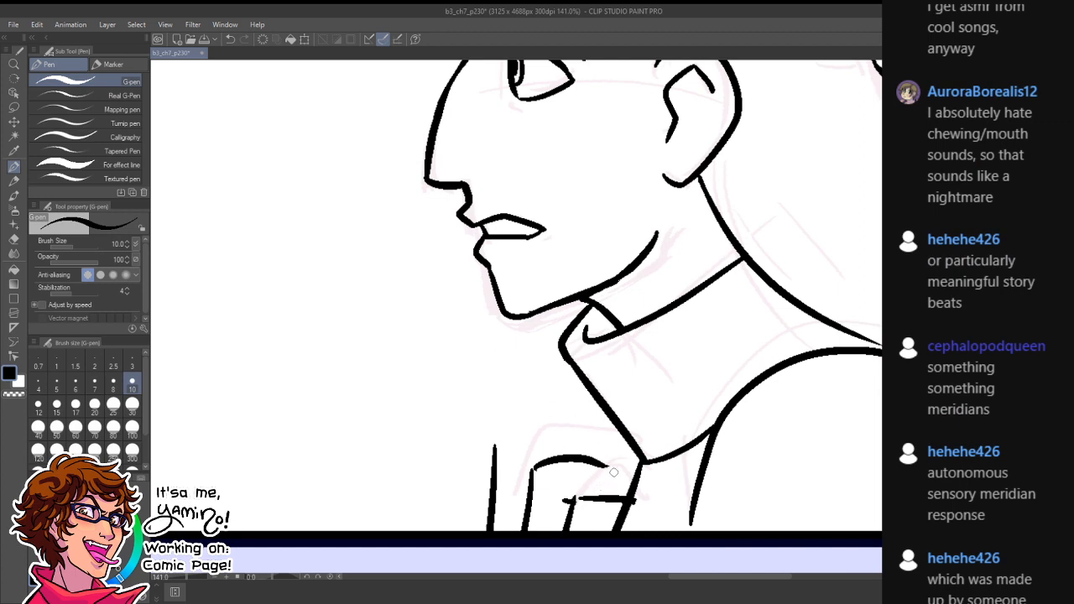
drag(622, 498, 610, 470)
drag(496, 450, 575, 448)
key(ctrl+z)
mouse_move(494, 452)
mouse_down()
mouse_move(552, 442)
mouse_move(583, 455)
mouse_up()
drag(595, 496, 564, 532)
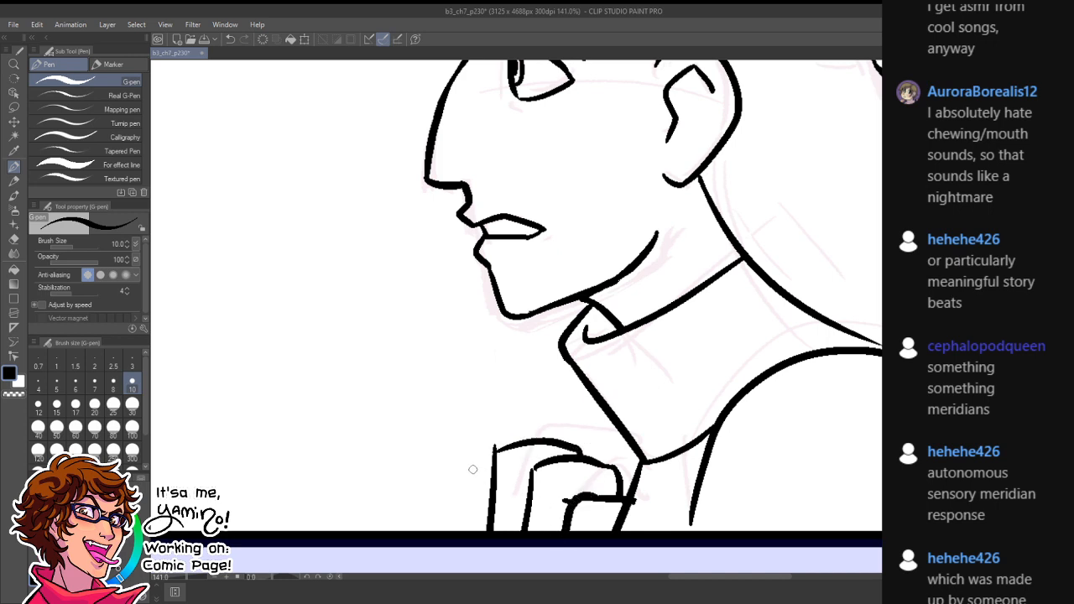
mouse_move(540, 440)
mouse_down()
mouse_move(476, 446)
mouse_move(481, 547)
mouse_up()
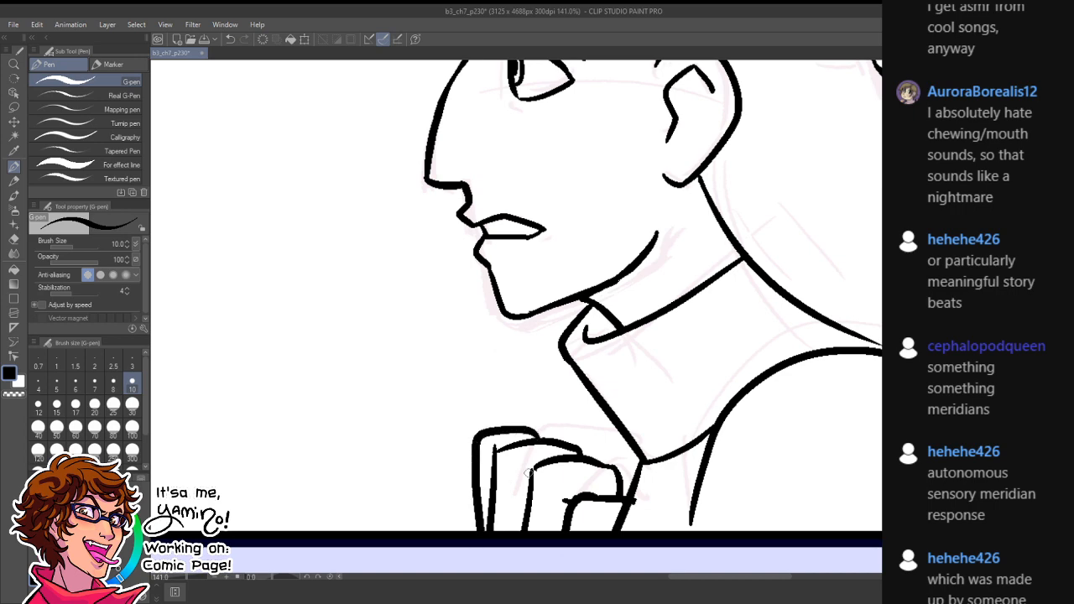
- Undo the last stroke on the hand and ink a short crease under the second figure's eye
key(ctrl+space)
drag(569, 473, 509, 487)
key(ctrl+z)
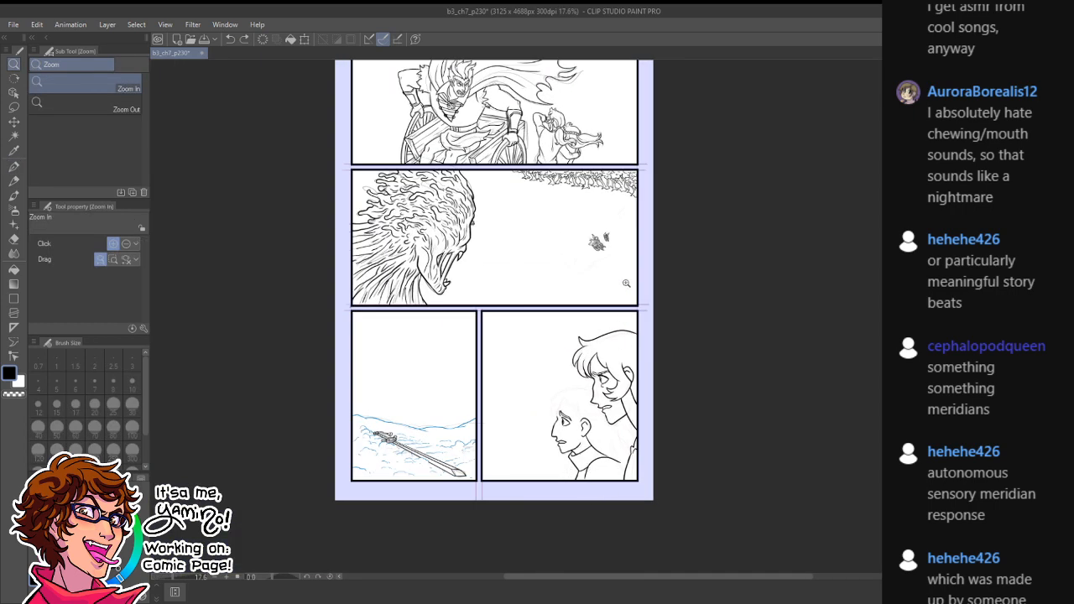
drag(569, 411, 599, 378)
drag(532, 376, 588, 374)
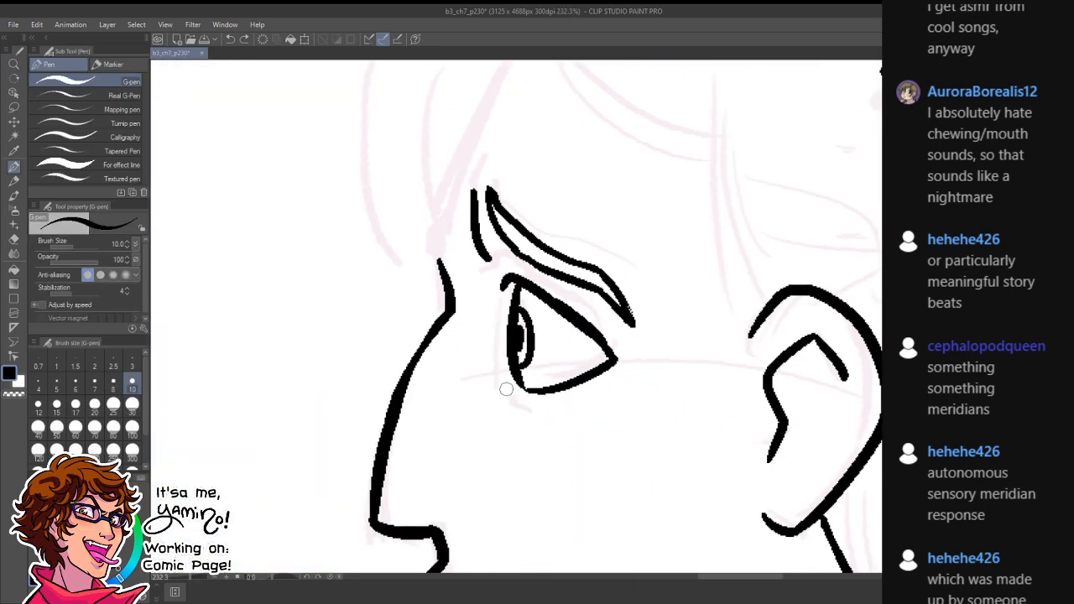
drag(506, 389, 533, 435)
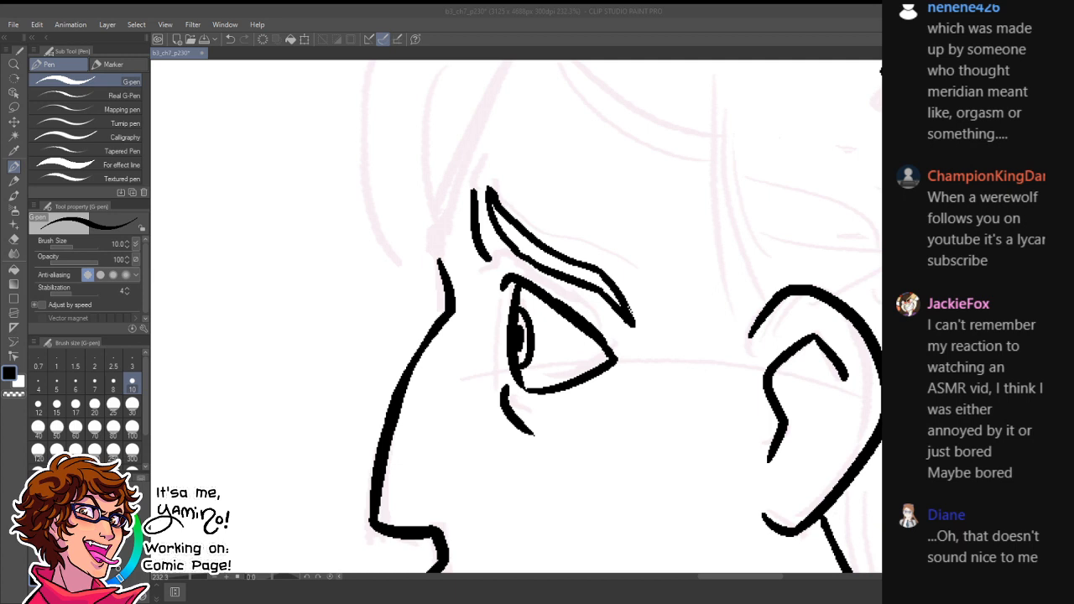
- Ink the first strand segments of the second figure's braid, starting from the upper edge of the ear
click(719, 414)
key(ctrl+space)
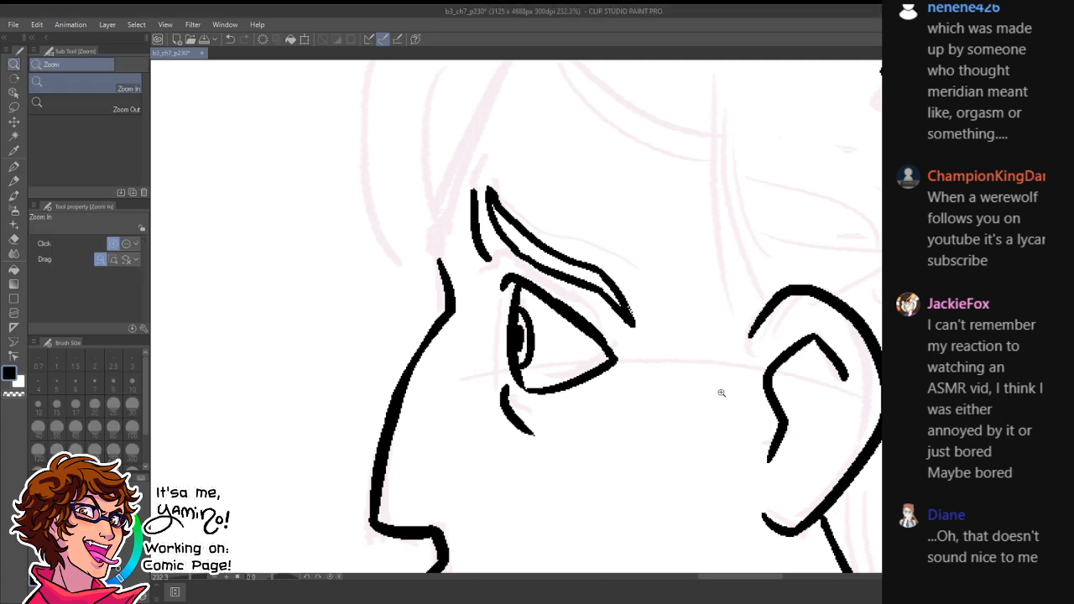
drag(718, 408, 697, 412)
drag(744, 320, 713, 333)
key(space)
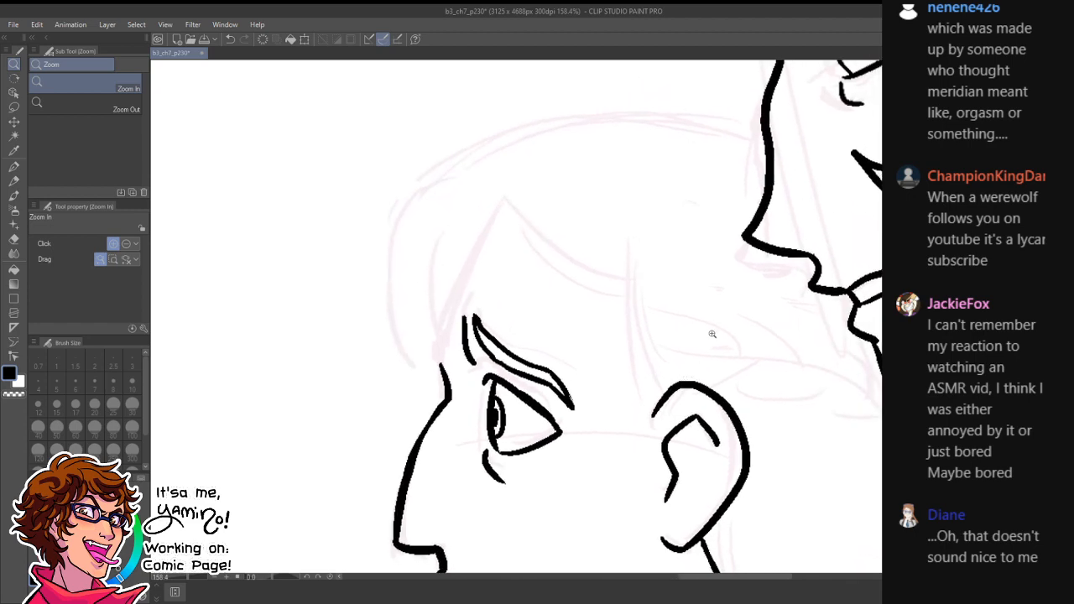
key(shift+space)
mouse_move(756, 295)
mouse_down()
mouse_move(678, 506)
mouse_move(641, 255)
mouse_move(677, 307)
mouse_up()
drag(517, 347, 546, 388)
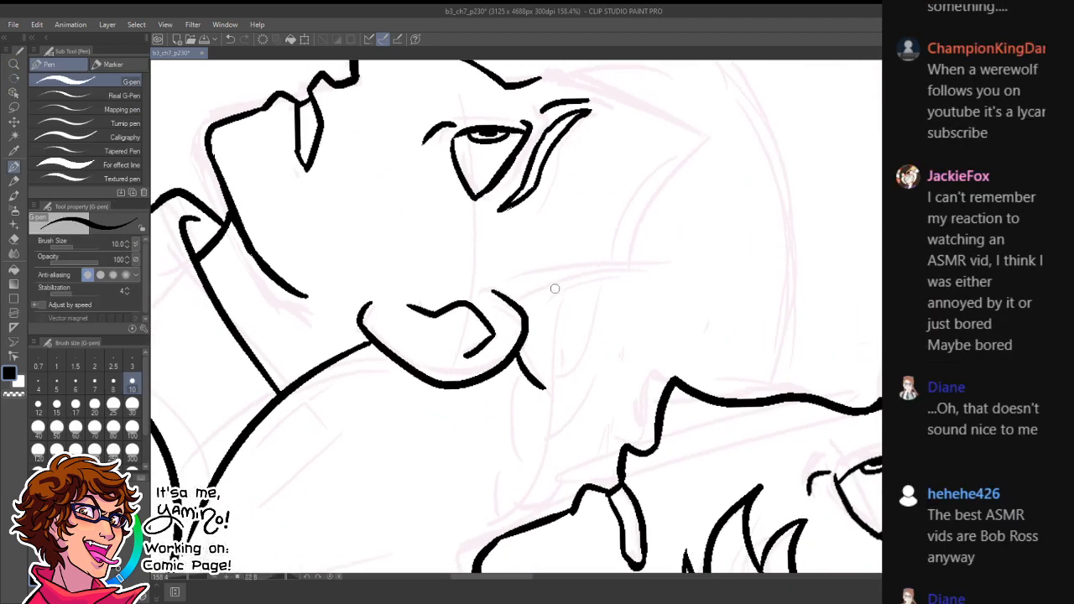
drag(555, 290, 552, 389)
drag(603, 296, 536, 459)
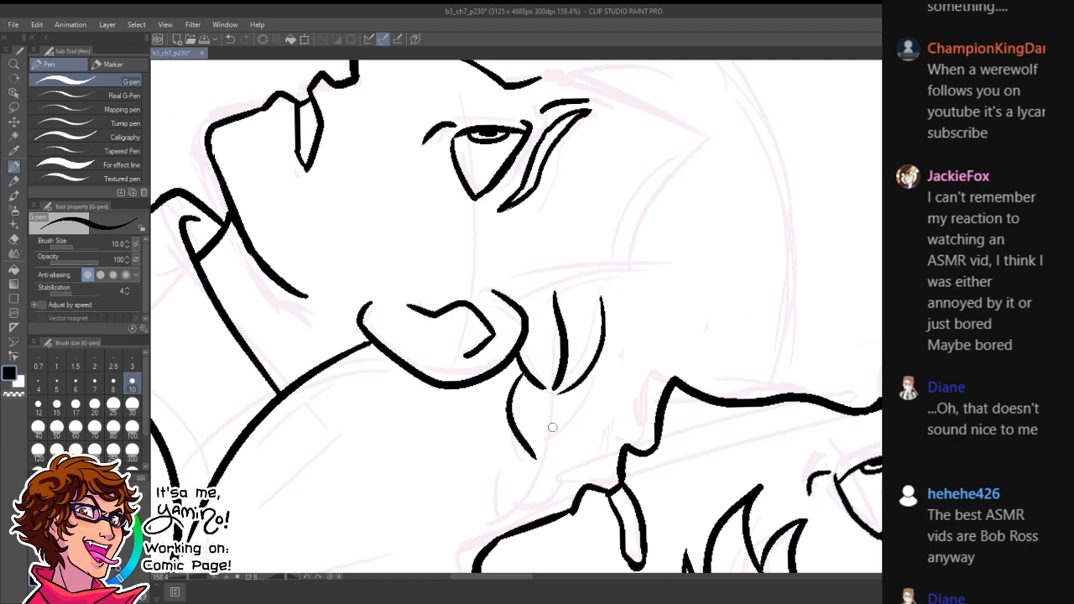
- Continue the second figure's braid with overlapping rounded strands toward the woman's chin
drag(555, 398, 560, 449)
mouse_move(590, 378)
mouse_down()
mouse_move(580, 447)
mouse_move(550, 467)
mouse_up()
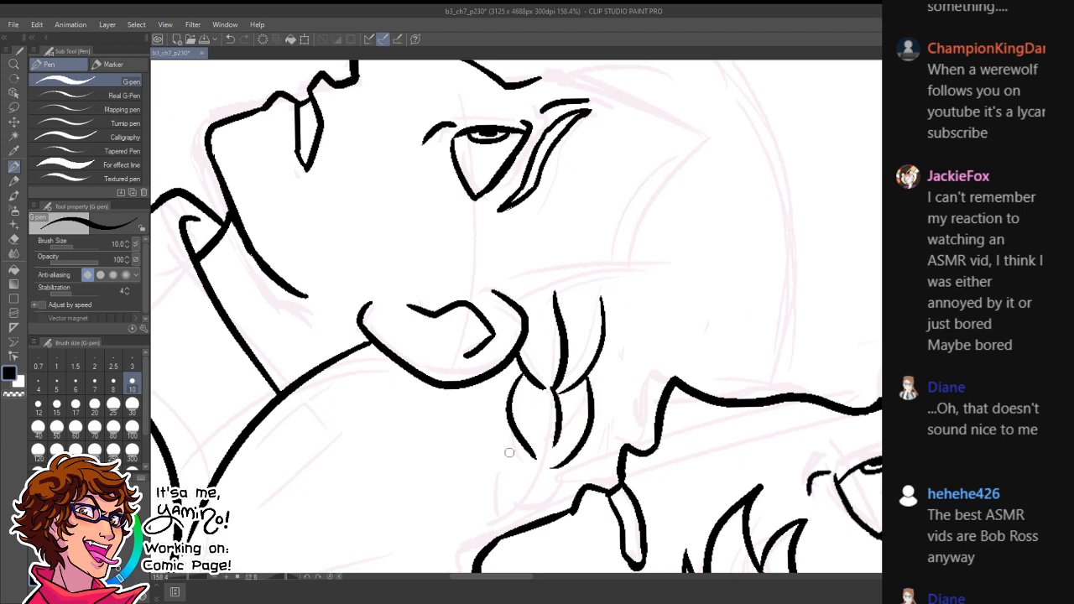
drag(519, 434, 519, 507)
drag(533, 455, 543, 504)
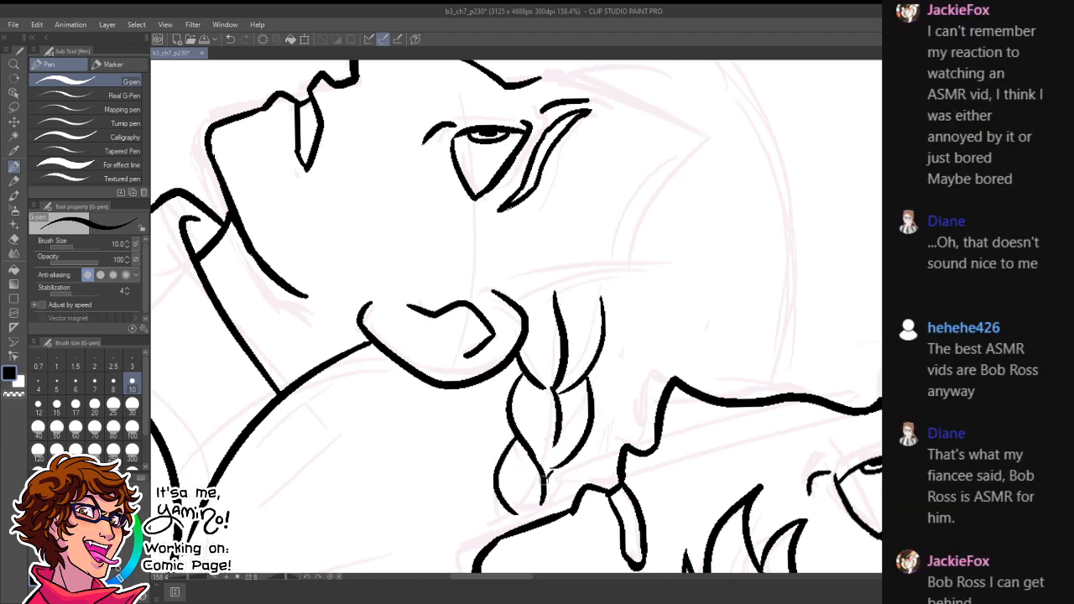
drag(575, 453, 565, 497)
- Ink two long curved strands of the second figure's loose hair between the woman's chin and the raised hand
key(r)
mouse_move(599, 307)
mouse_down()
mouse_move(532, 235)
mouse_move(497, 255)
mouse_move(530, 233)
mouse_up()
mouse_move(778, 416)
mouse_down()
mouse_move(710, 344)
mouse_move(606, 191)
mouse_move(719, 435)
mouse_up()
key(p)
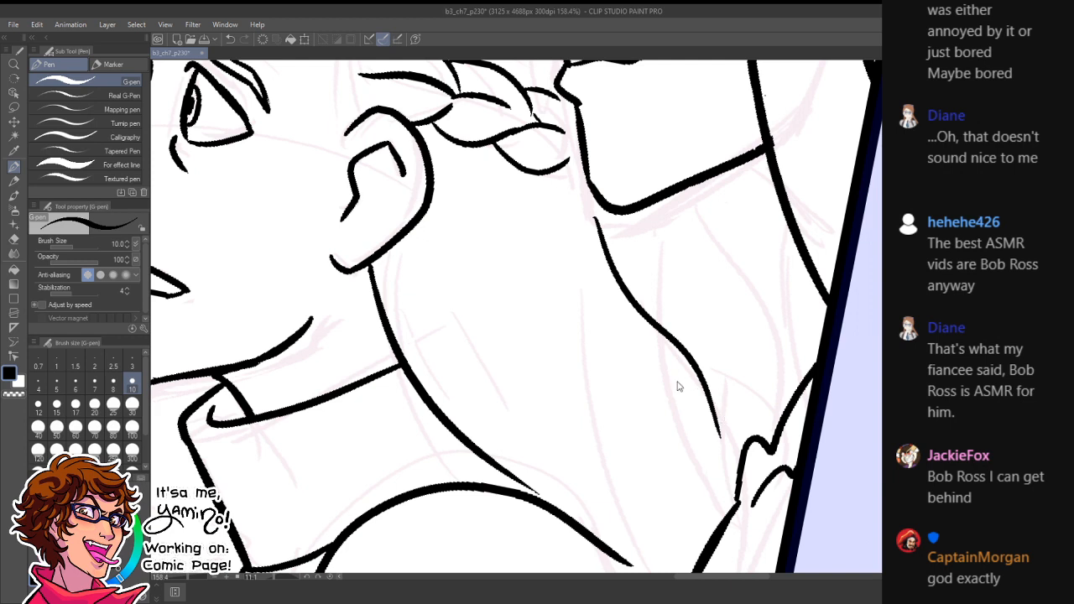
key(ctrl+z)
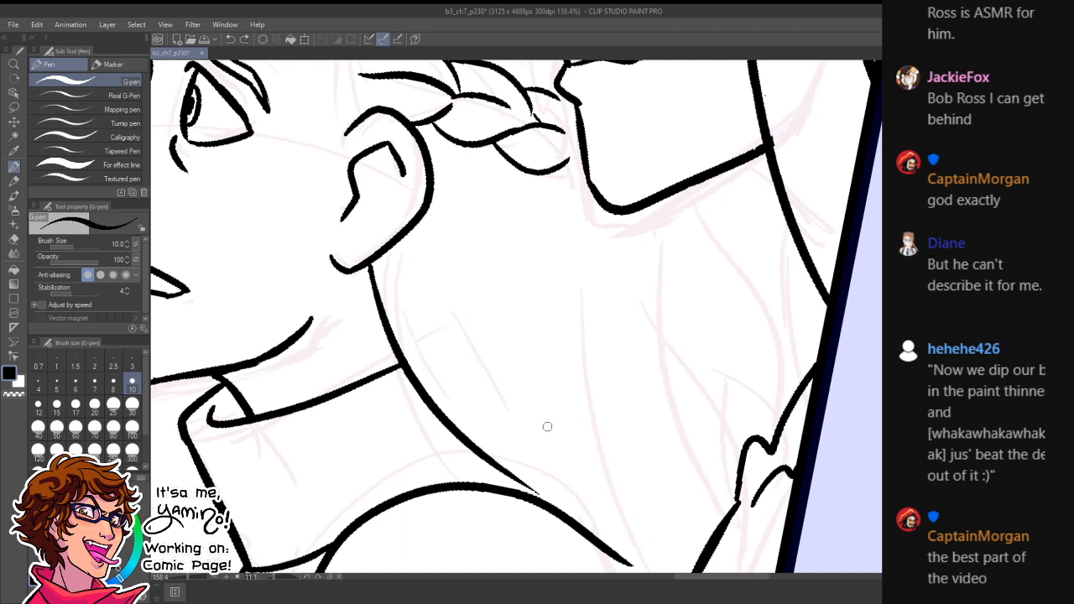
drag(690, 332, 623, 393)
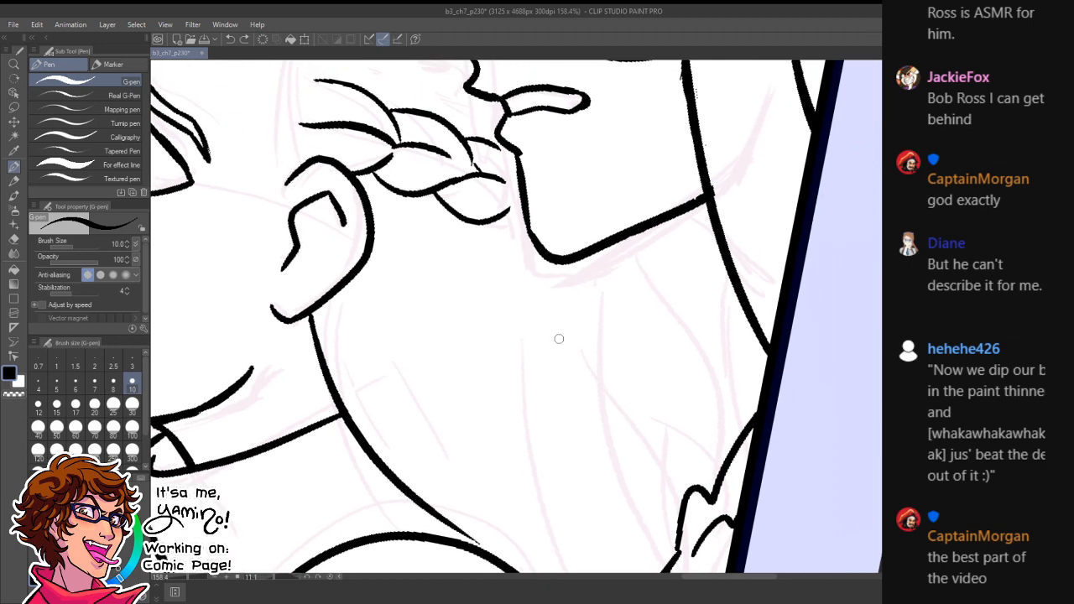
drag(551, 298, 707, 479)
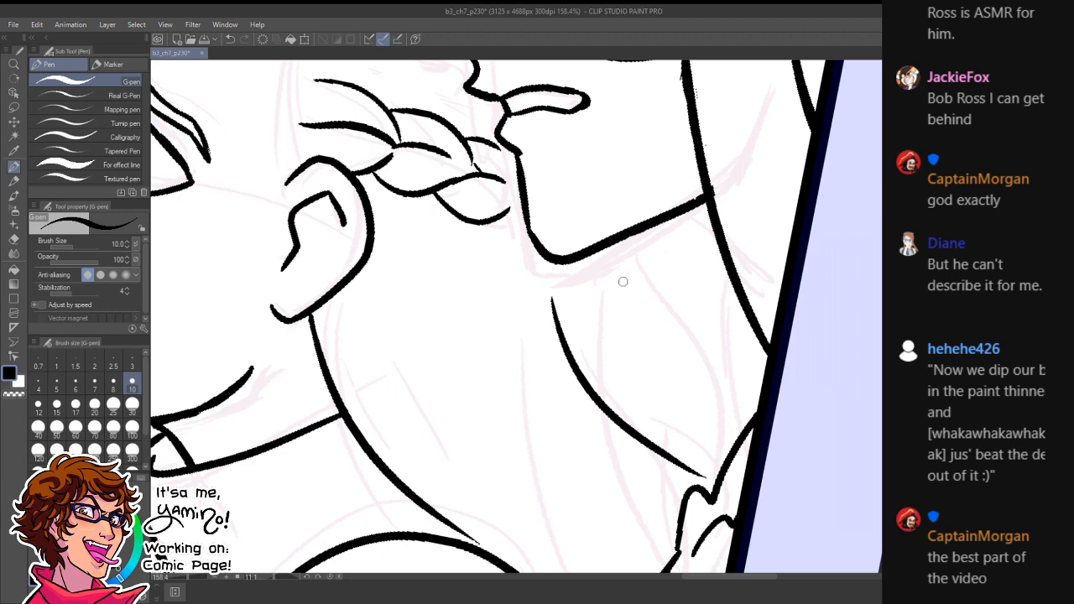
drag(625, 255, 759, 398)
- Extend the second figure's shoulder outline to the arm line and add curved garment lines inside the shoulder
key(ctrl+space)
drag(767, 275, 699, 286)
drag(759, 302, 800, 281)
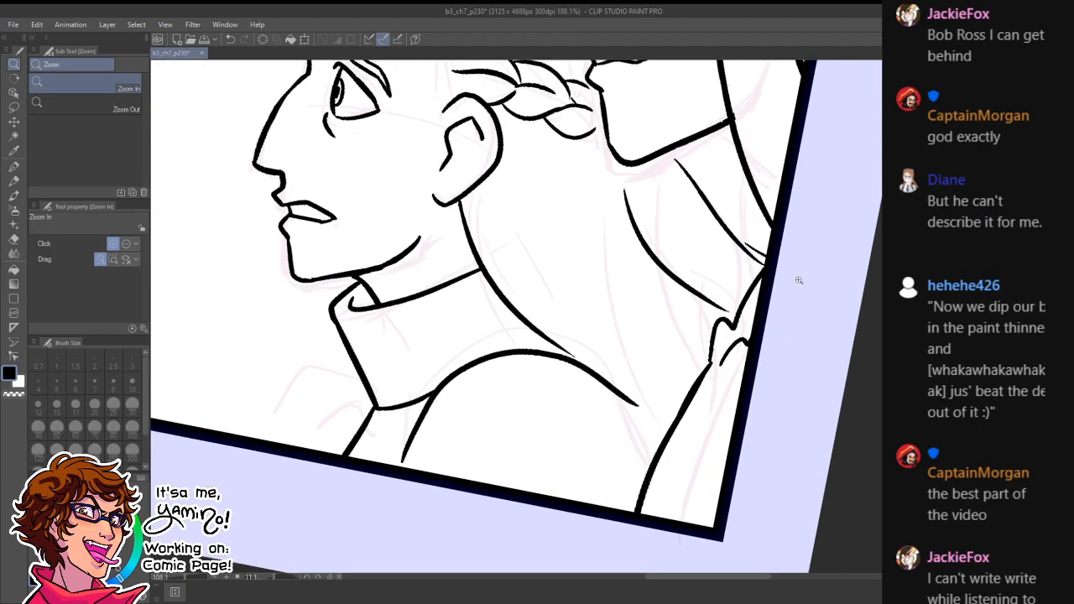
drag(592, 387, 657, 491)
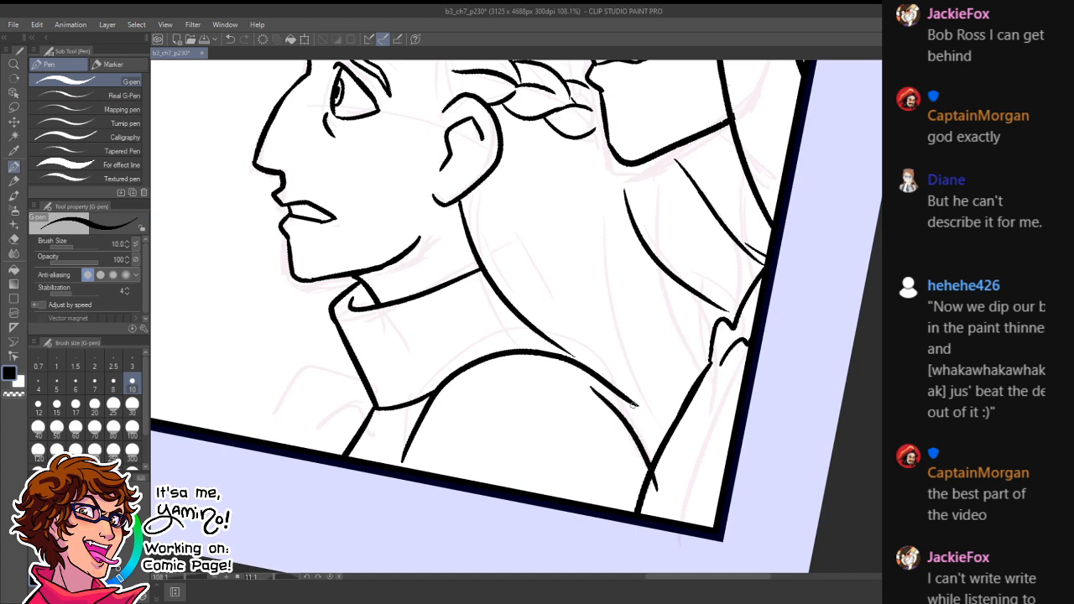
drag(629, 403, 668, 435)
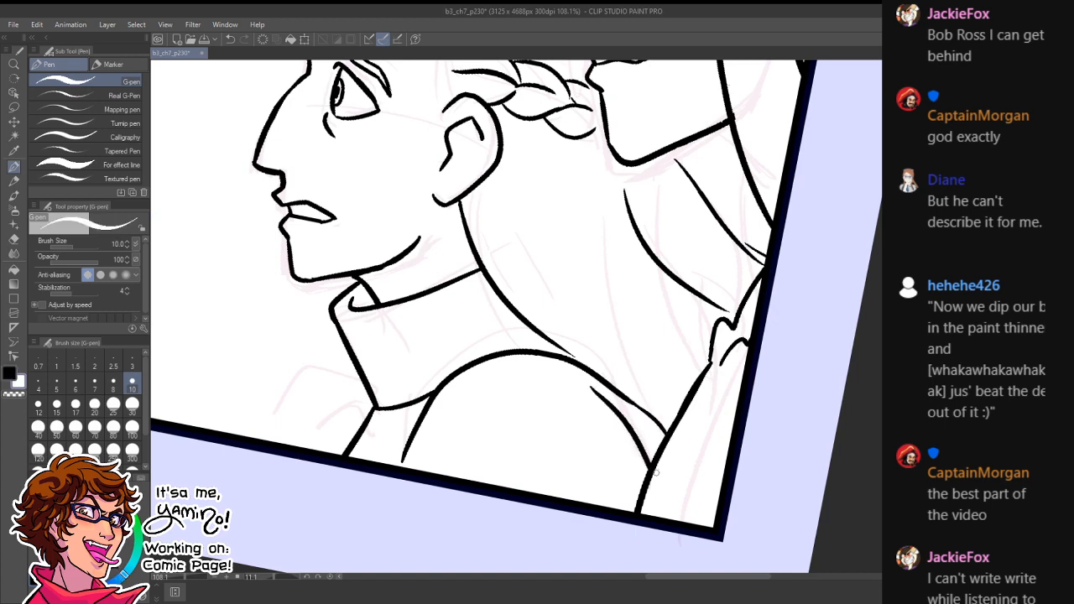
key(x)
mouse_move(430, 472)
mouse_down()
mouse_move(576, 408)
mouse_move(501, 418)
mouse_up()
- Connect the collar's folded inner edge to its front corner with a short ink line
key(ctrl+space)
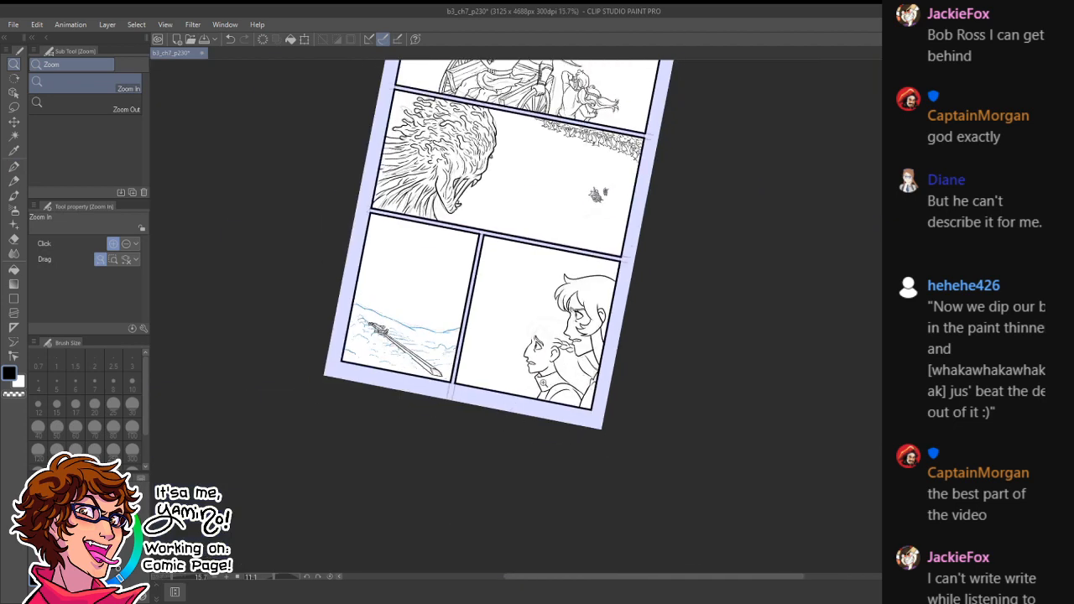
drag(547, 382, 643, 378)
drag(424, 331, 463, 430)
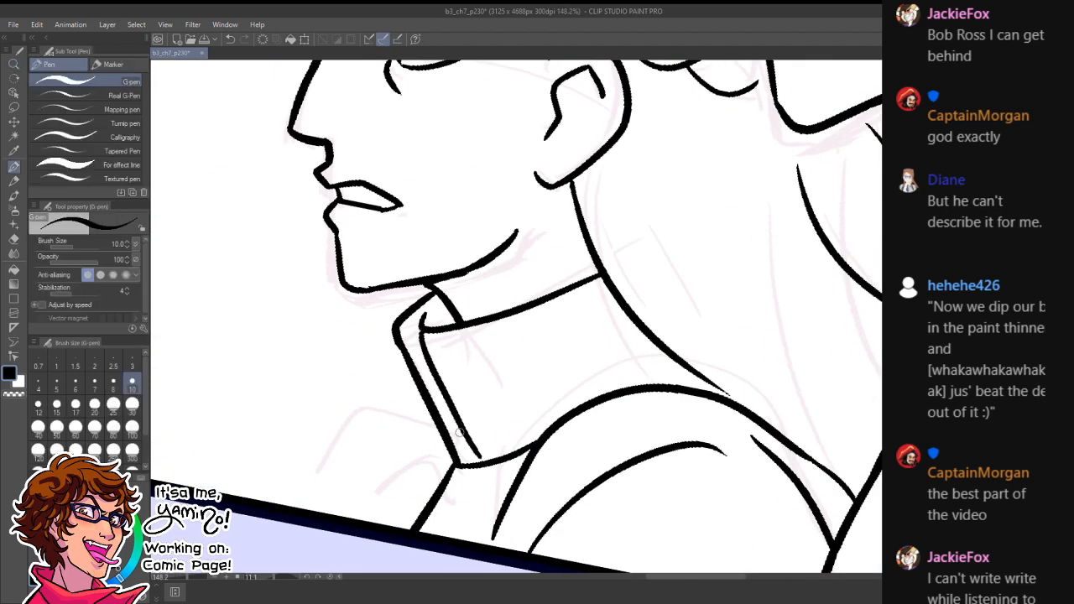
key(ctrl+z)
drag(403, 343, 426, 328)
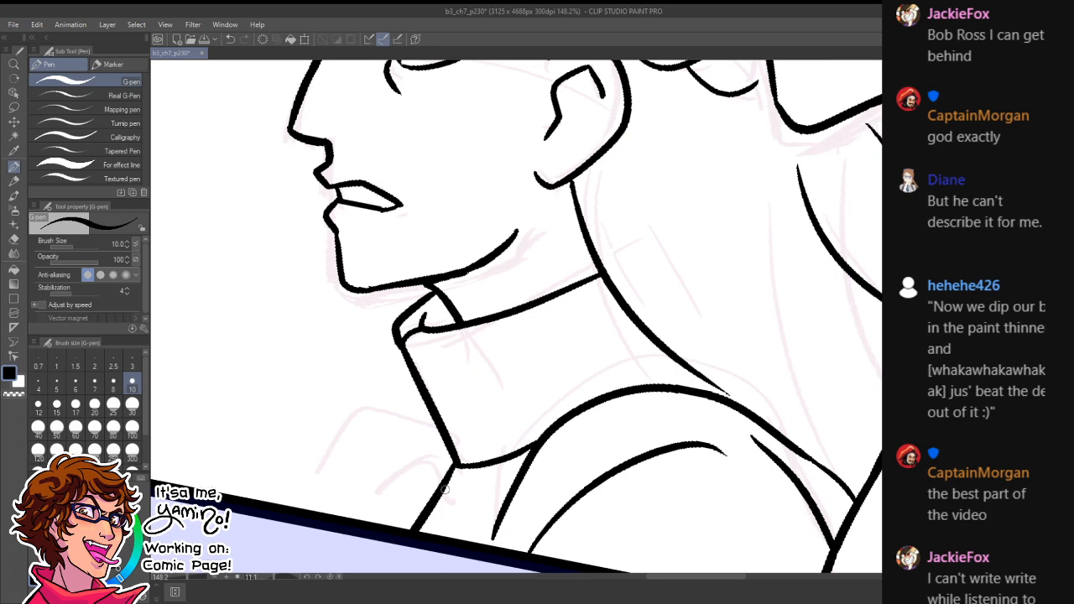
- Ink a long curved hair strand behind the second figure's neck down to the arm, and join the neck line to the shoulder
mouse_move(535, 435)
mouse_down()
mouse_move(550, 502)
mouse_move(482, 459)
mouse_move(373, 441)
mouse_up()
drag(435, 229, 659, 471)
key(ctrl+z)
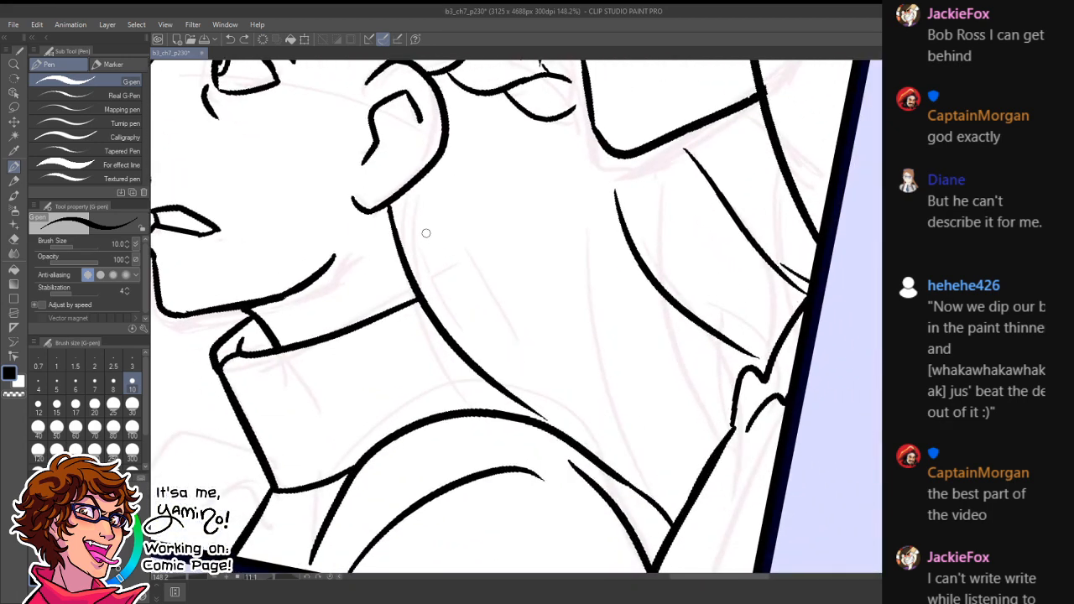
drag(426, 234, 711, 482)
key(ctrl+z)
drag(460, 246, 695, 468)
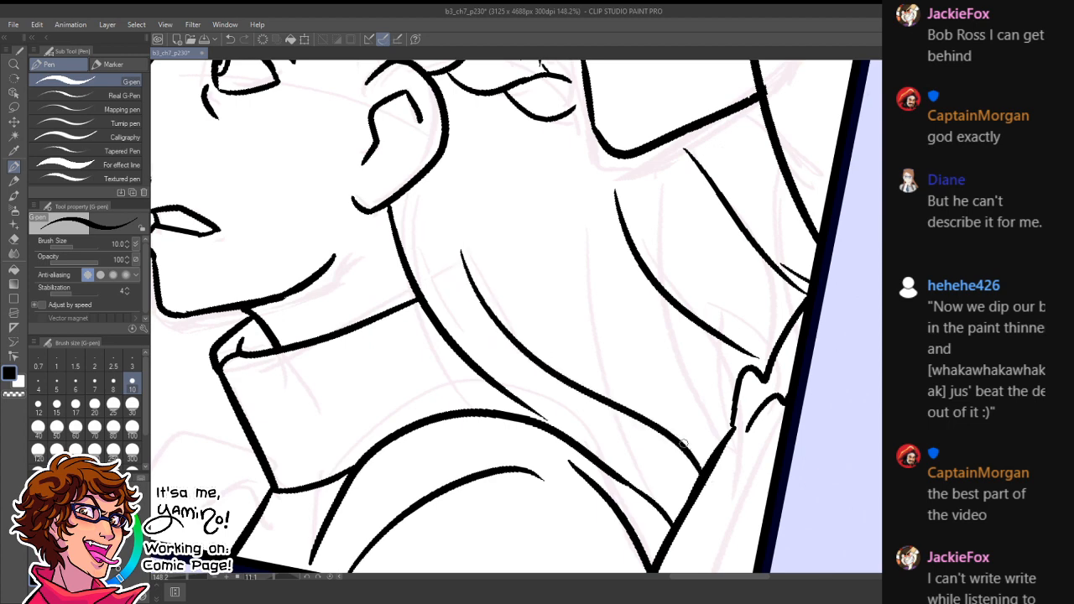
key(ctrl+z)
drag(498, 259, 683, 449)
drag(536, 412, 561, 433)
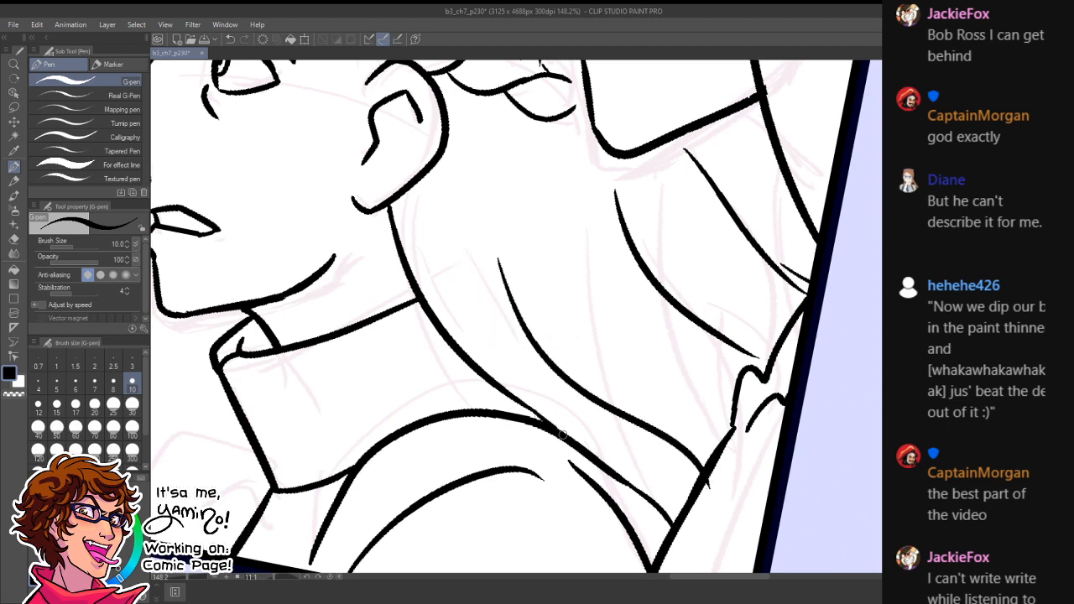
- Close the end of the second figure's braid against the woman's chin with short strokes
drag(653, 268, 673, 367)
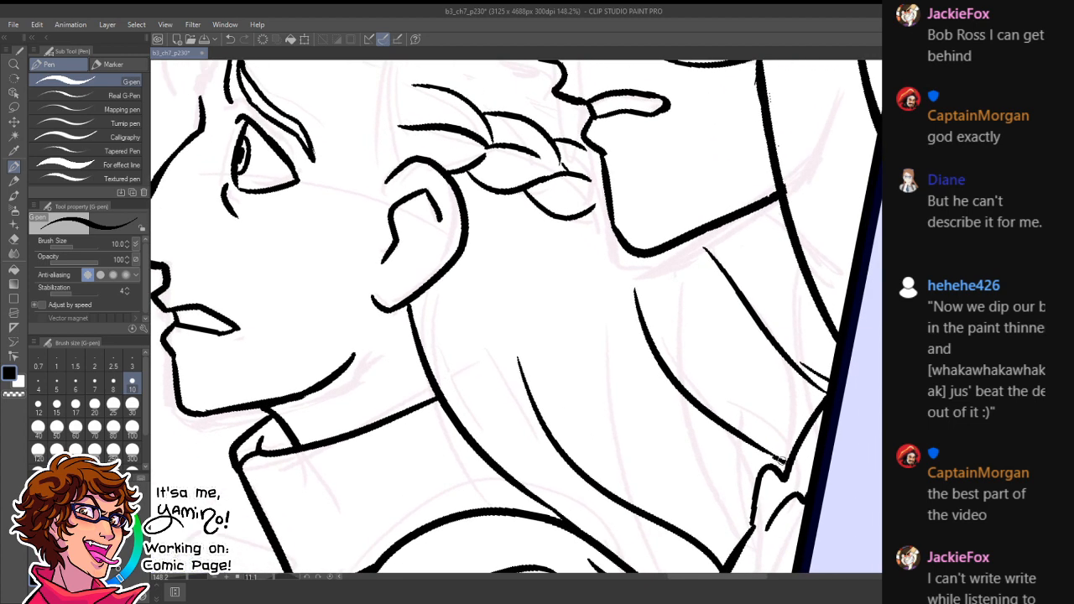
drag(777, 323, 794, 465)
drag(602, 359, 628, 366)
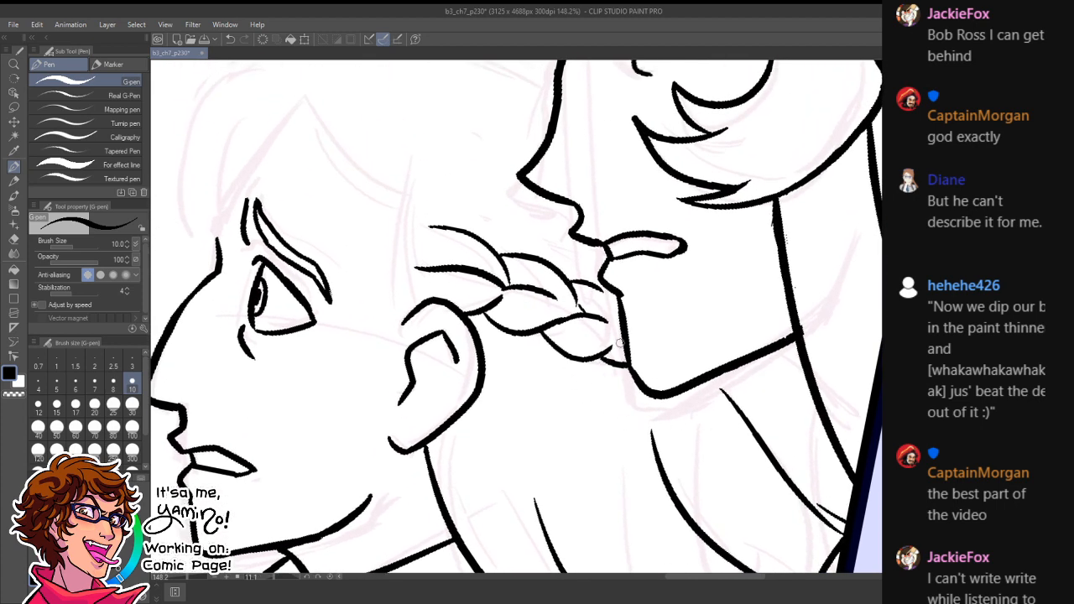
mouse_move(577, 314)
mouse_down()
mouse_move(726, 380)
mouse_move(540, 285)
mouse_move(549, 292)
mouse_up()
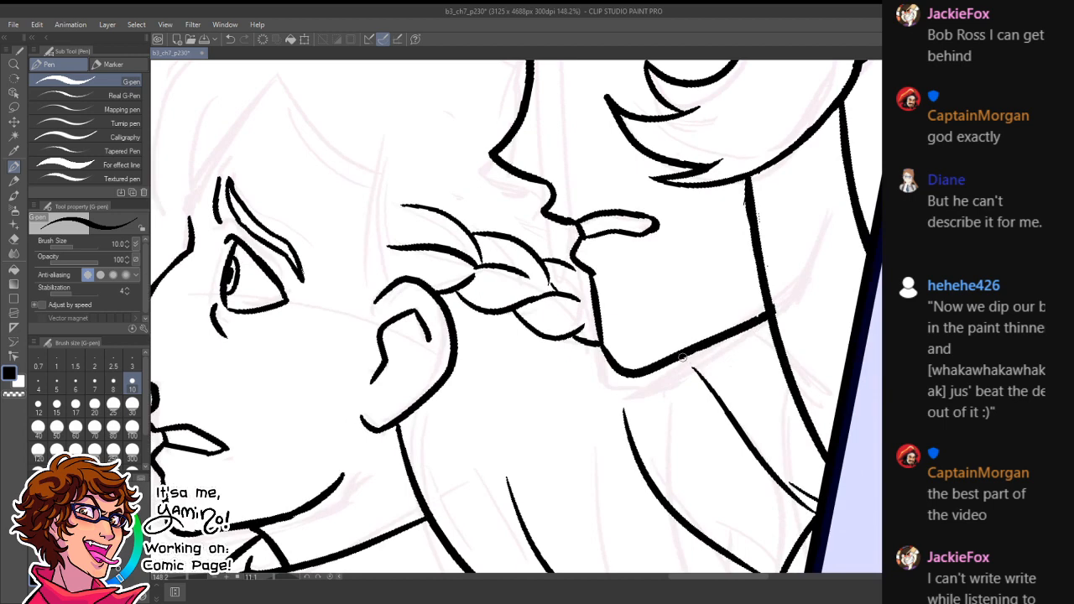
- Ink the second figure's side hairline curving from the temple past the braid's start to the top of the ear
drag(624, 374, 631, 437)
mouse_move(583, 302)
mouse_down()
mouse_move(395, 221)
mouse_move(629, 257)
mouse_move(568, 288)
mouse_move(600, 340)
mouse_up()
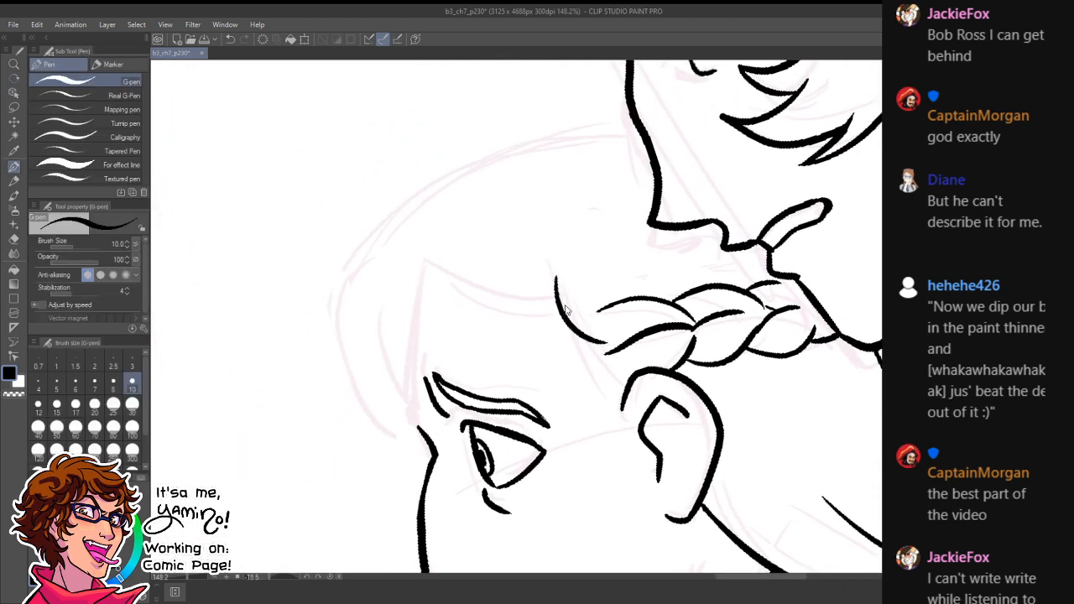
key(ctrl+z)
drag(554, 282, 618, 360)
key(ctrl+z)
mouse_move(558, 293)
mouse_down()
mouse_move(617, 356)
mouse_move(608, 364)
mouse_move(626, 386)
mouse_up()
key(c)
key(c)
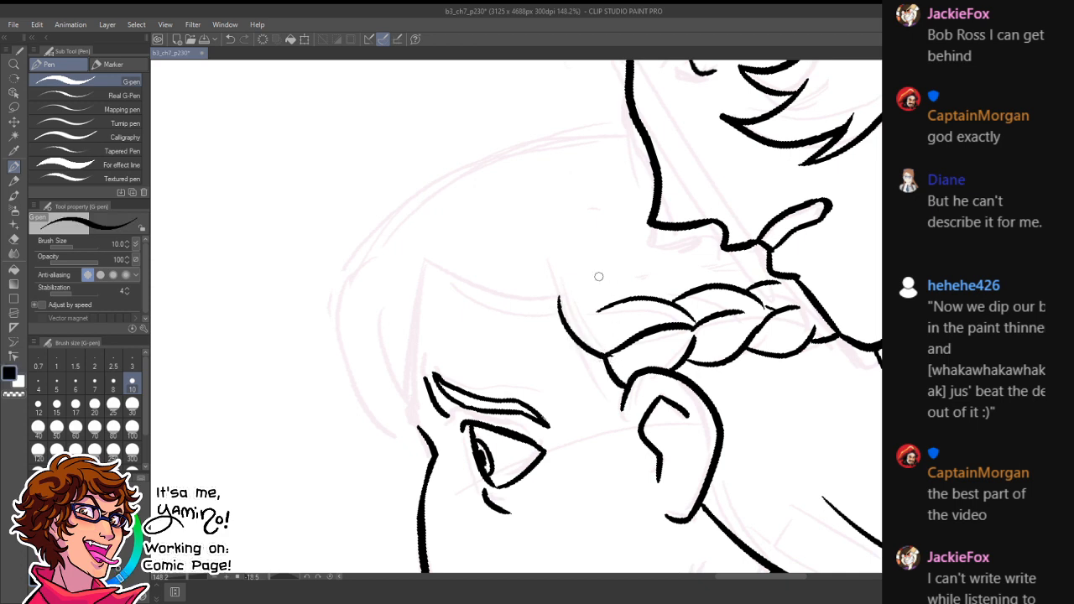
key(ctrl+z)
mouse_move(581, 351)
mouse_down()
mouse_move(621, 408)
mouse_move(580, 353)
mouse_move(628, 396)
mouse_move(608, 360)
mouse_move(588, 354)
mouse_move(611, 354)
mouse_up()
key(ctrl+z)
key(c)
key(c)
- Ink the second figure's parted hairline across the forehead, with two curved locks falling from the parting toward the brow
drag(574, 267, 667, 269)
drag(529, 262, 652, 298)
key(ctrl+z)
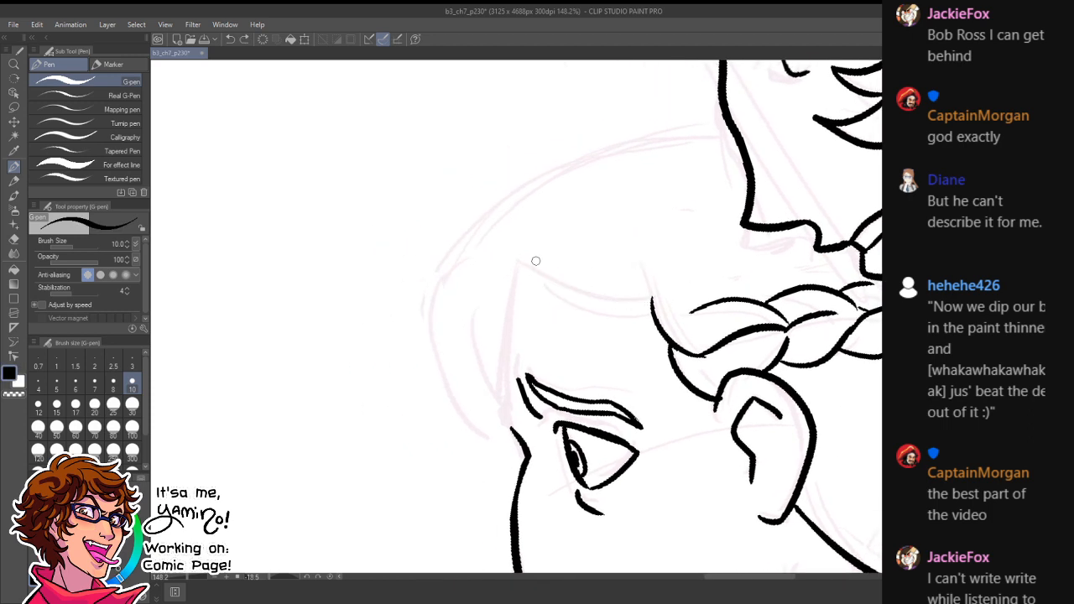
drag(519, 255, 683, 286)
drag(520, 256, 506, 415)
mouse_move(521, 257)
mouse_down()
mouse_move(491, 325)
mouse_move(485, 403)
mouse_up()
key(ctrl+z)
drag(519, 260, 485, 401)
- Ink the front lock and outer contour of the second figure's hair, from the brow over the crown to the woman's face
mouse_move(486, 235)
mouse_down()
mouse_move(443, 374)
mouse_move(512, 435)
mouse_up()
drag(434, 344, 722, 111)
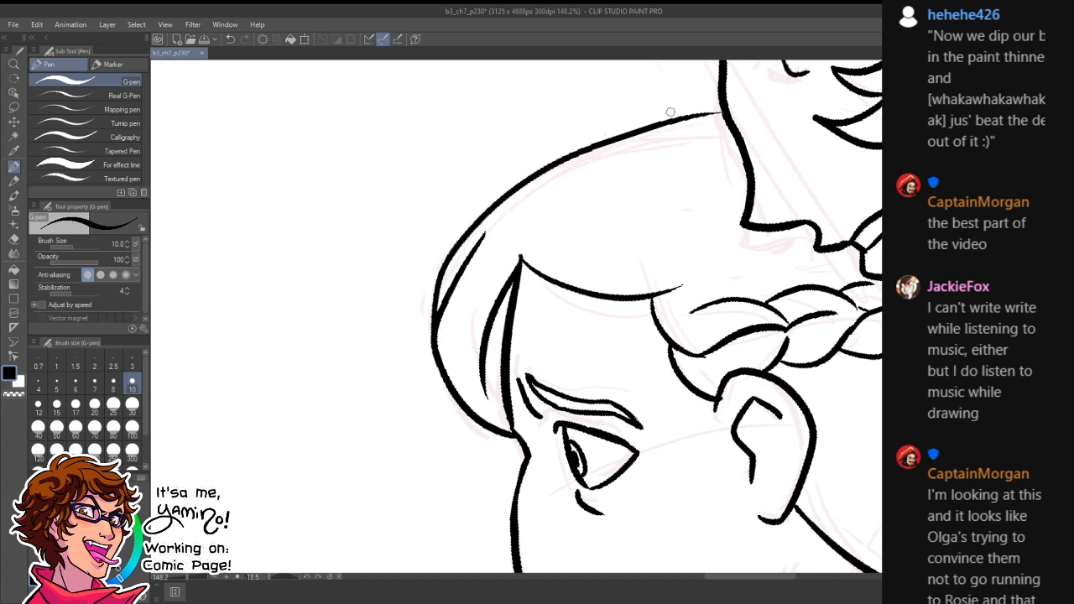
mouse_move(642, 127)
mouse_down()
mouse_move(730, 120)
mouse_move(701, 115)
mouse_move(722, 116)
mouse_move(582, 190)
mouse_up()
key(ctrl+space)
key(ctrl+z)
key(x)
key(ctrl+space)
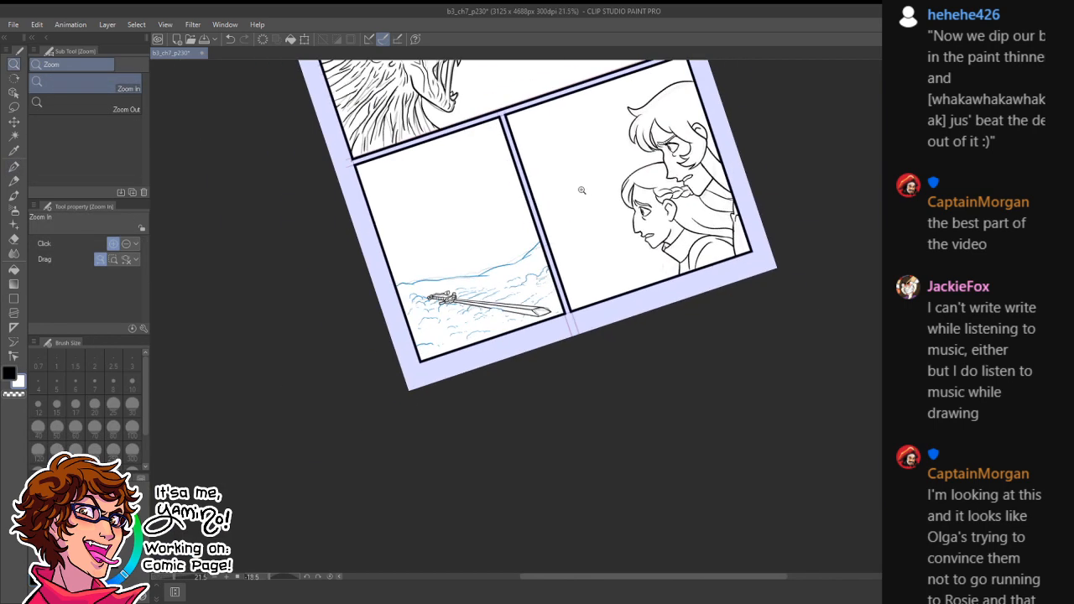
- Return the page to its upright orientation, look over the upper panels, and save the file
key(shift+space)
drag(736, 133, 781, 198)
drag(693, 122, 731, 279)
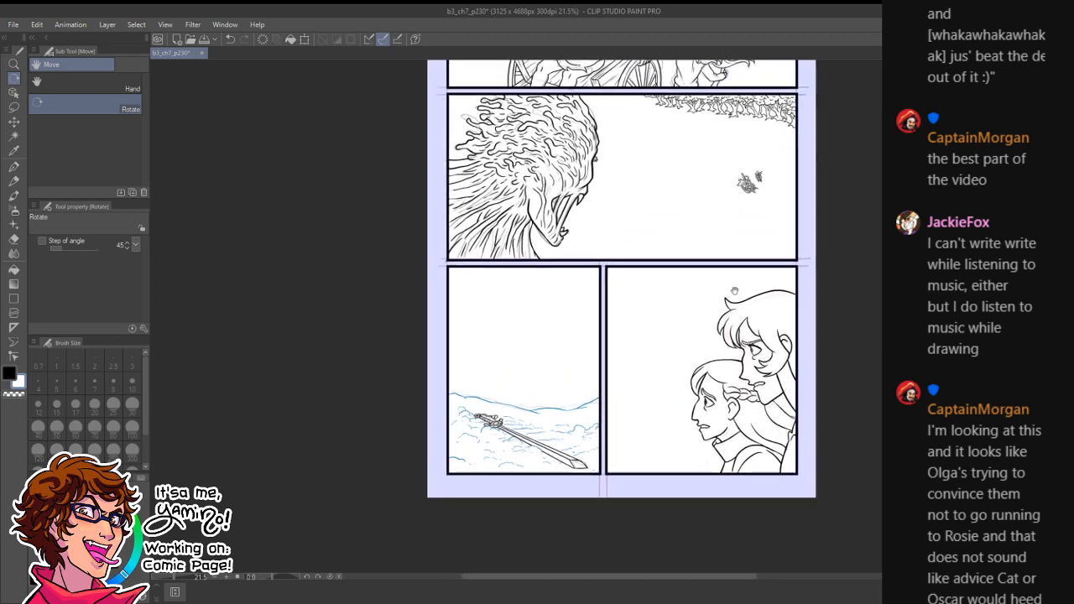
drag(697, 212, 684, 372)
drag(667, 229, 676, 254)
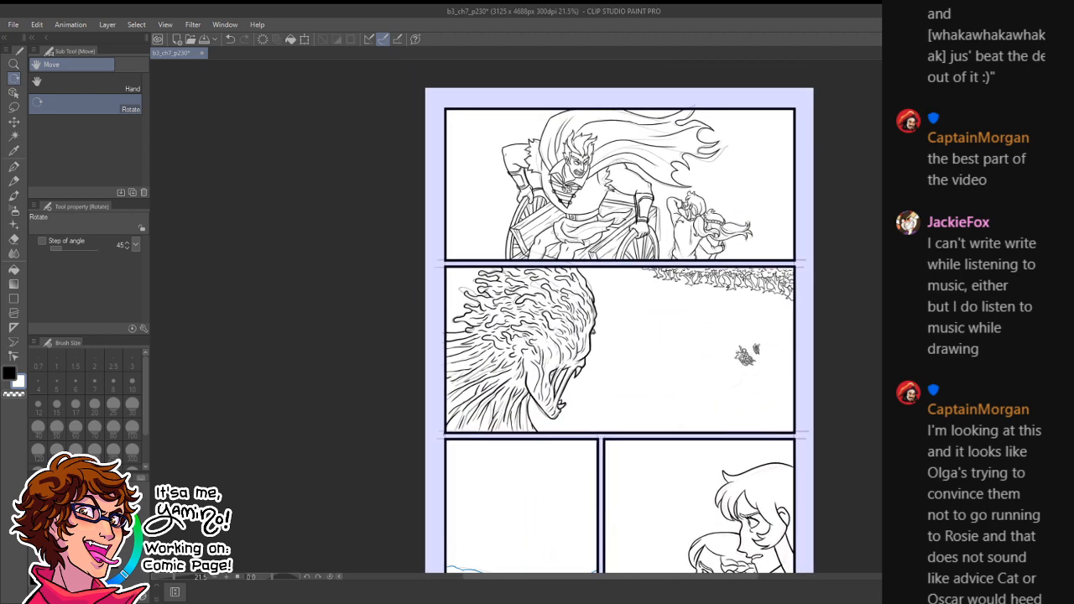
key(ctrl+s)
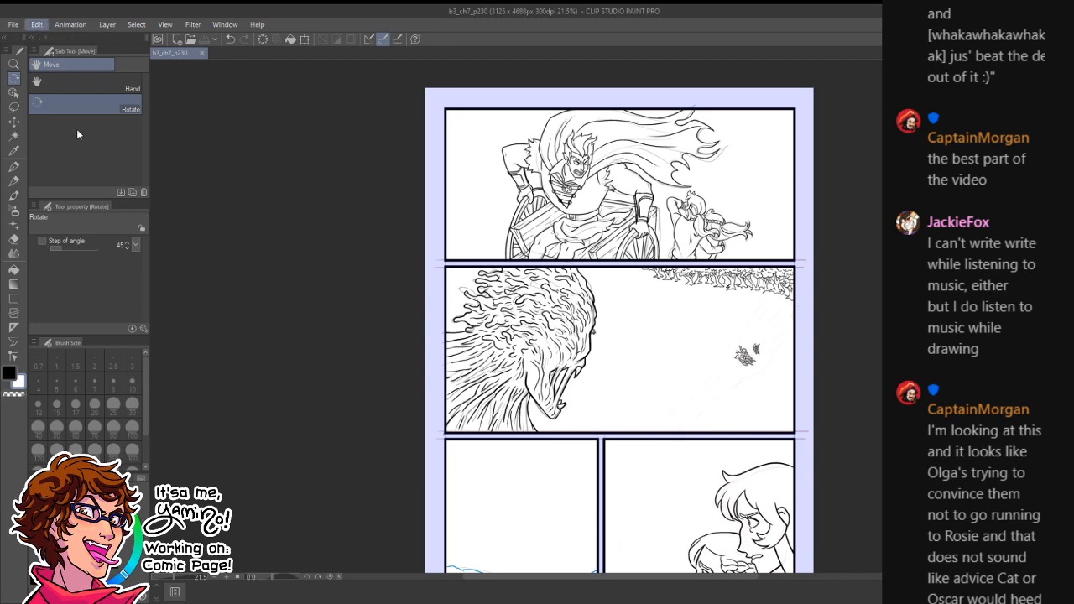
click(141, 231)
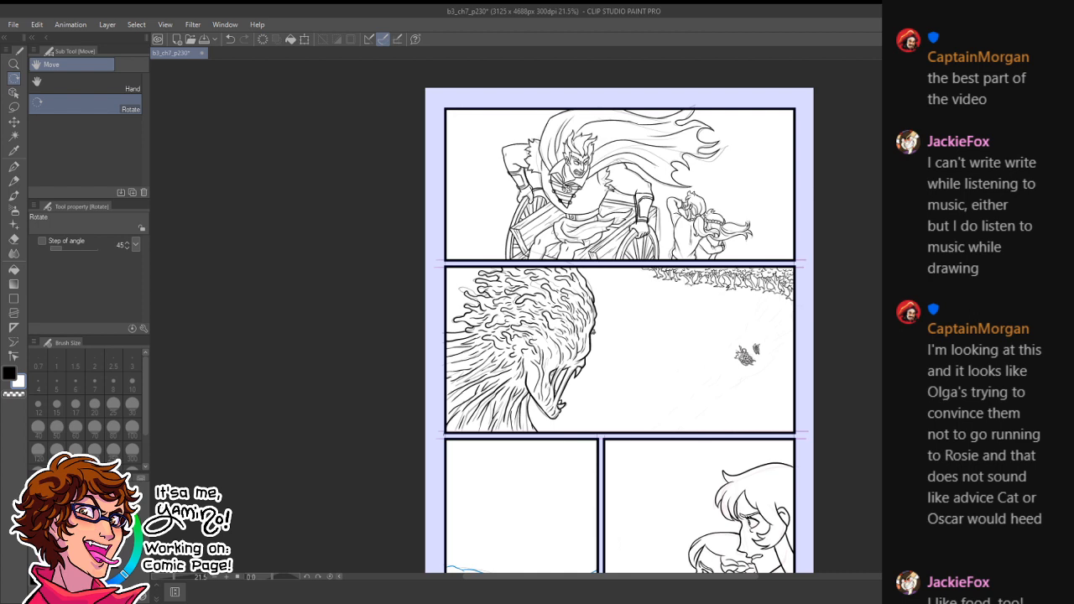
- Toggle the visibility of the line art layers to examine which parts of the page each one holds
click(893, 494)
click(893, 493)
drag(742, 513, 759, 392)
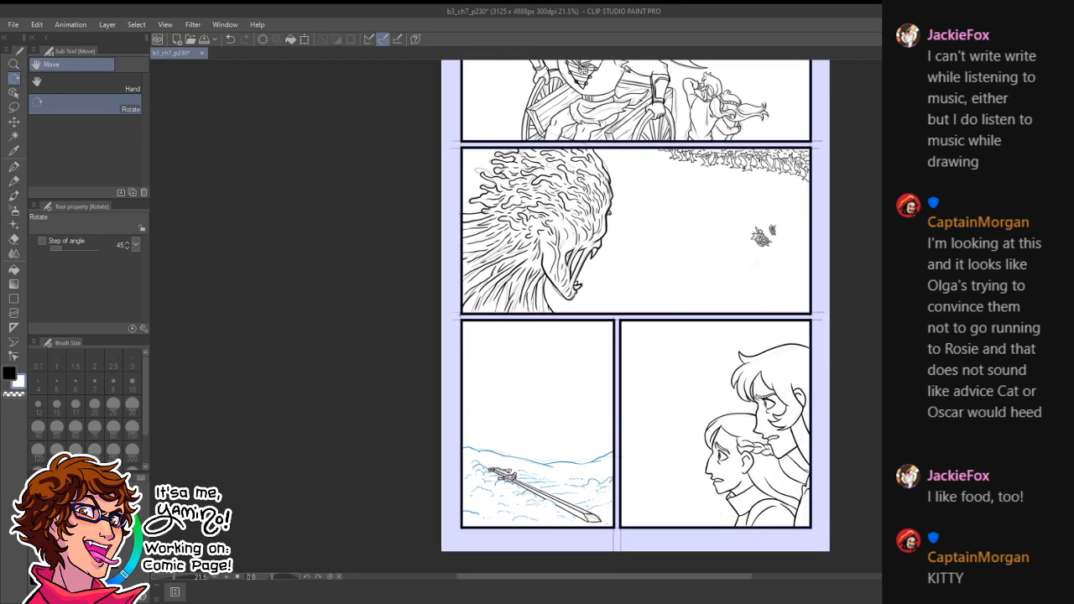
click(893, 494)
click(894, 494)
click(893, 494)
click(893, 494)
click(893, 494)
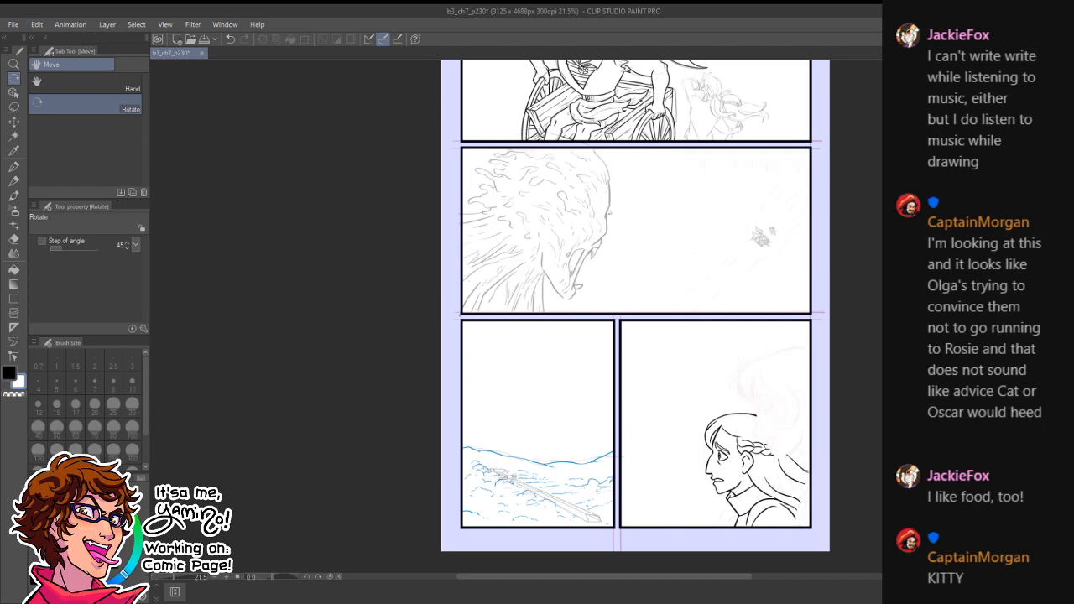
click(893, 493)
click(893, 494)
- Hide the blue snow line work in the sword panel
click(892, 405)
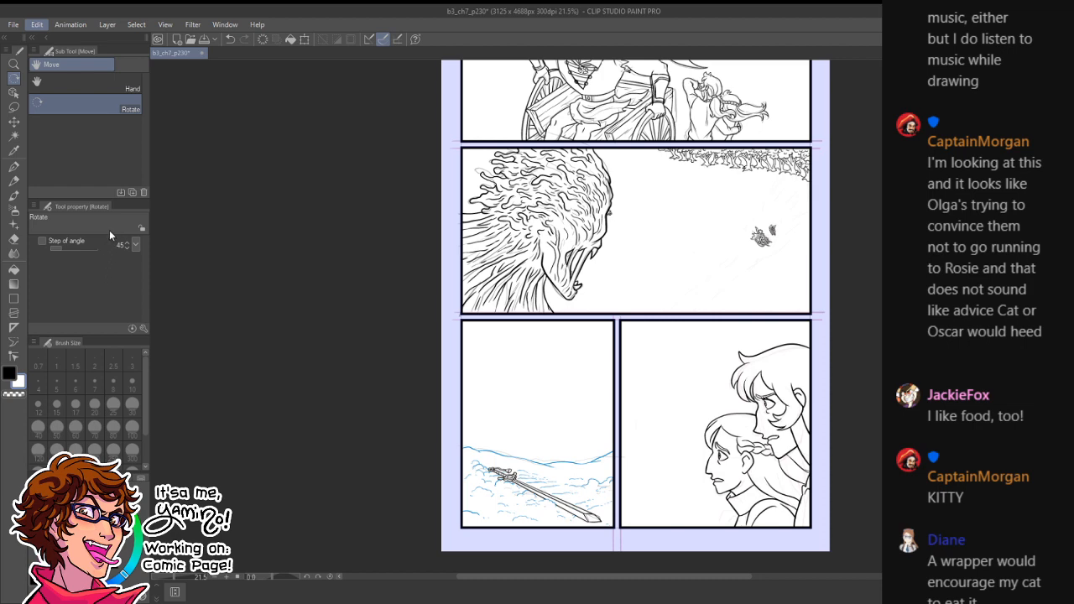
click(892, 454)
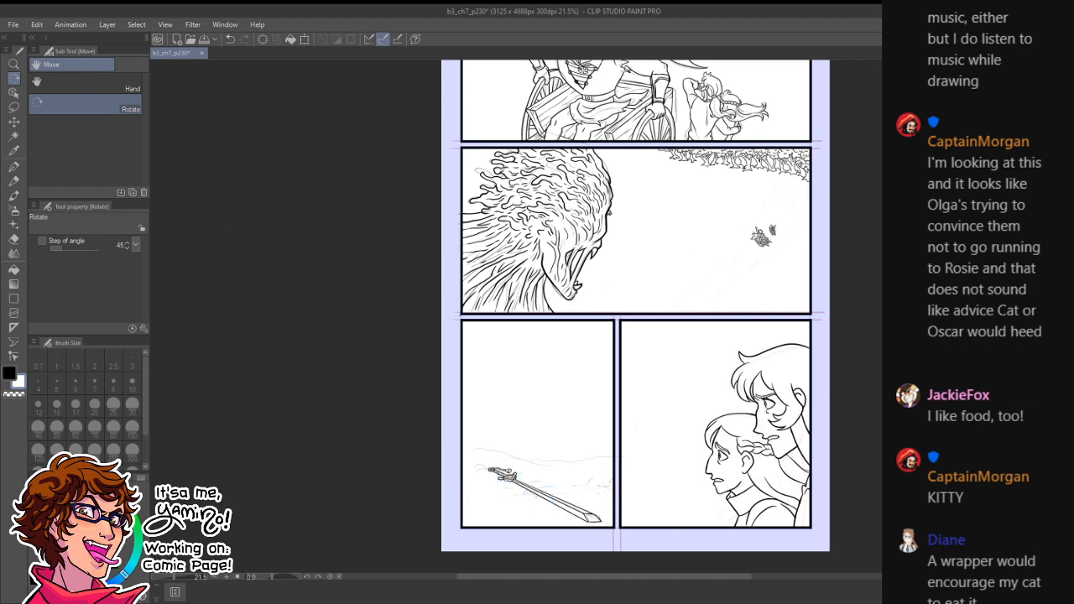
- Show the blue snow line work in the sword panel again
click(893, 453)
key(slash)
drag(521, 518, 573, 483)
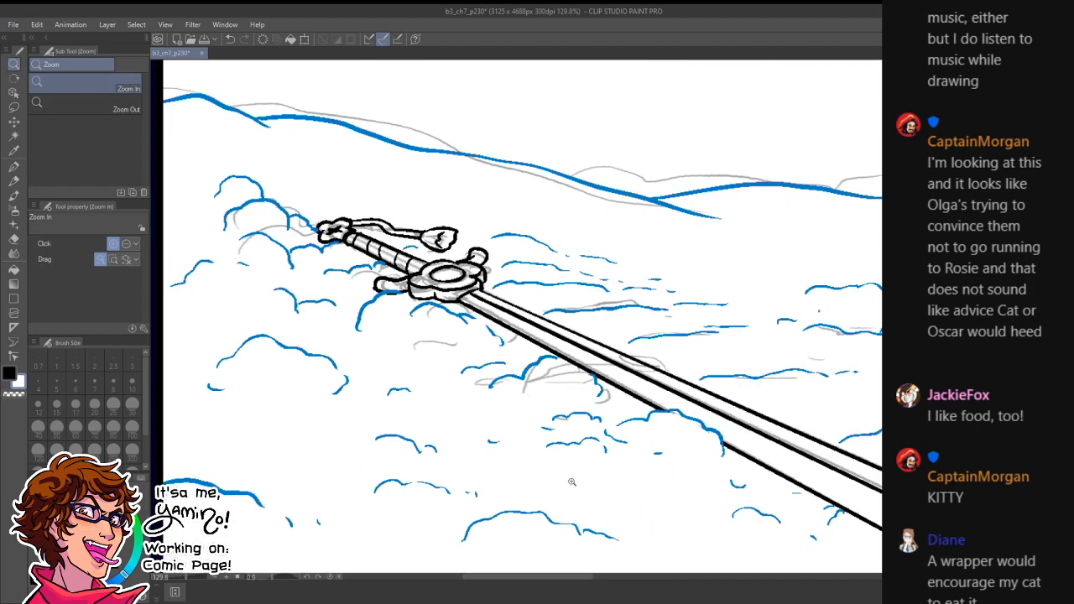
- Try selecting the blue snow line work in the sword panel with Auto select, and clear the selection
click(14, 137)
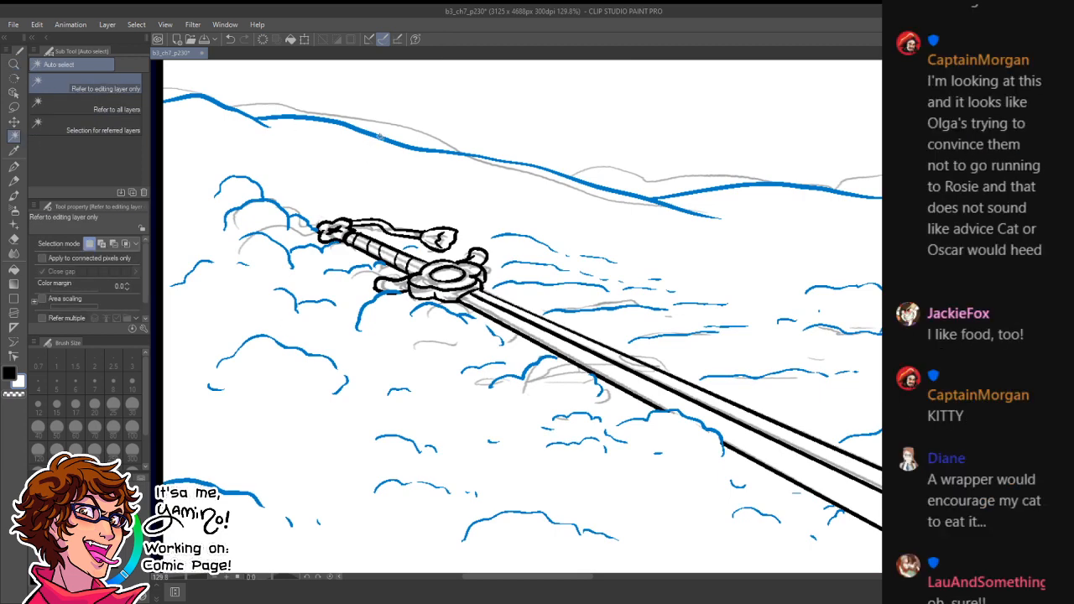
click(371, 96)
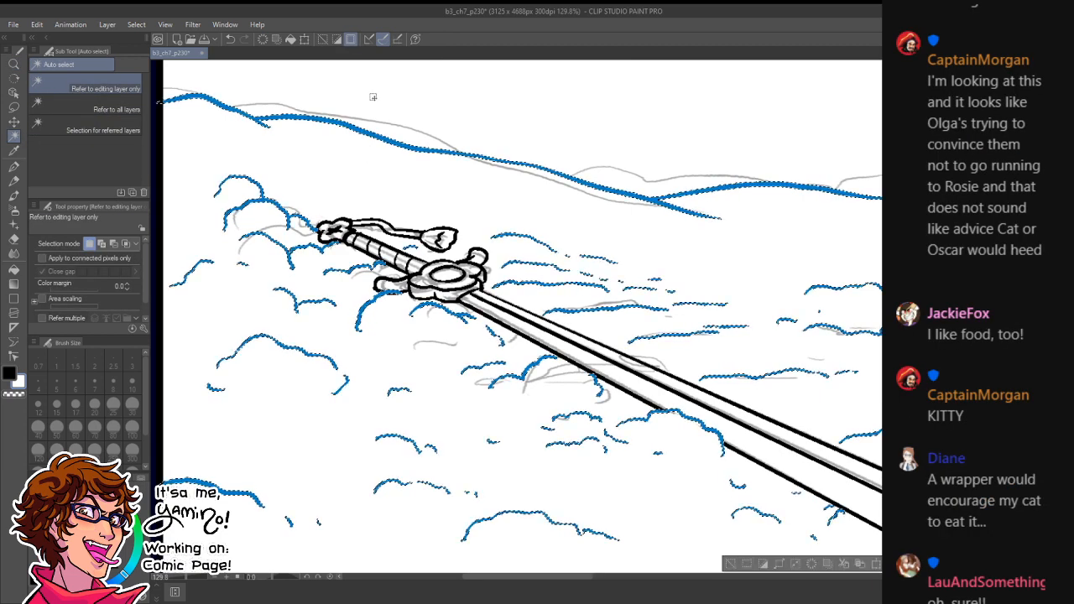
key(ctrl+d)
key(slash)
drag(743, 347, 708, 357)
drag(805, 275, 552, 431)
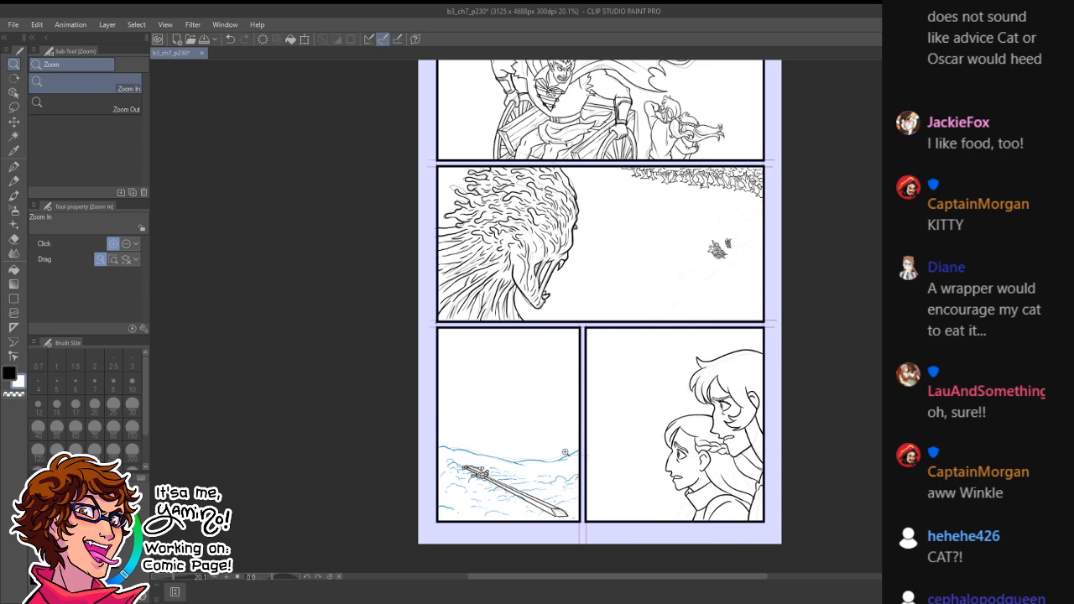
key(ctrl+z)
drag(515, 504, 568, 484)
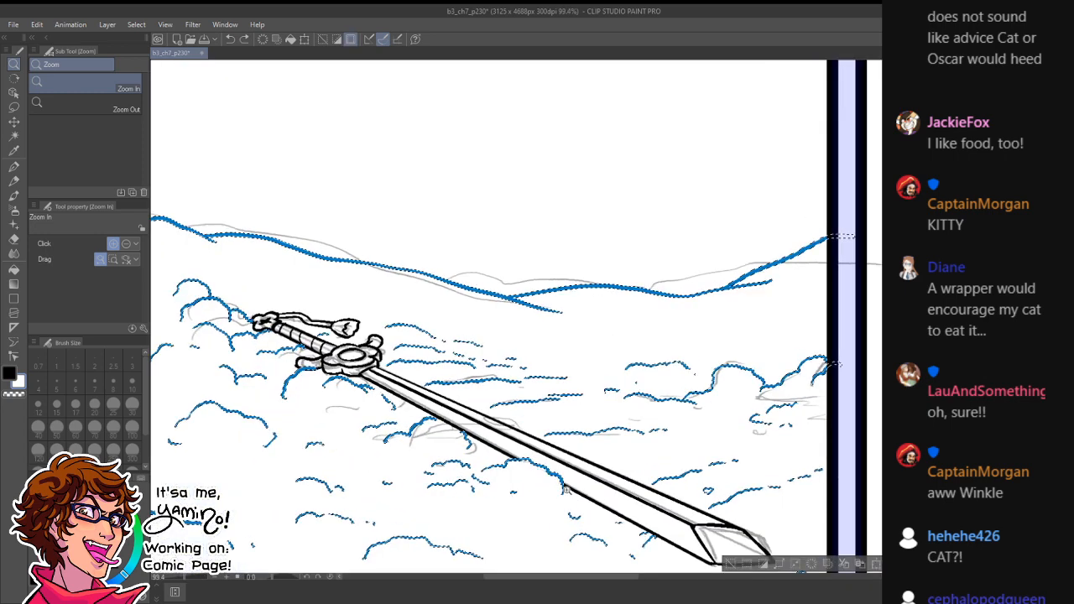
key(ctrl+d)
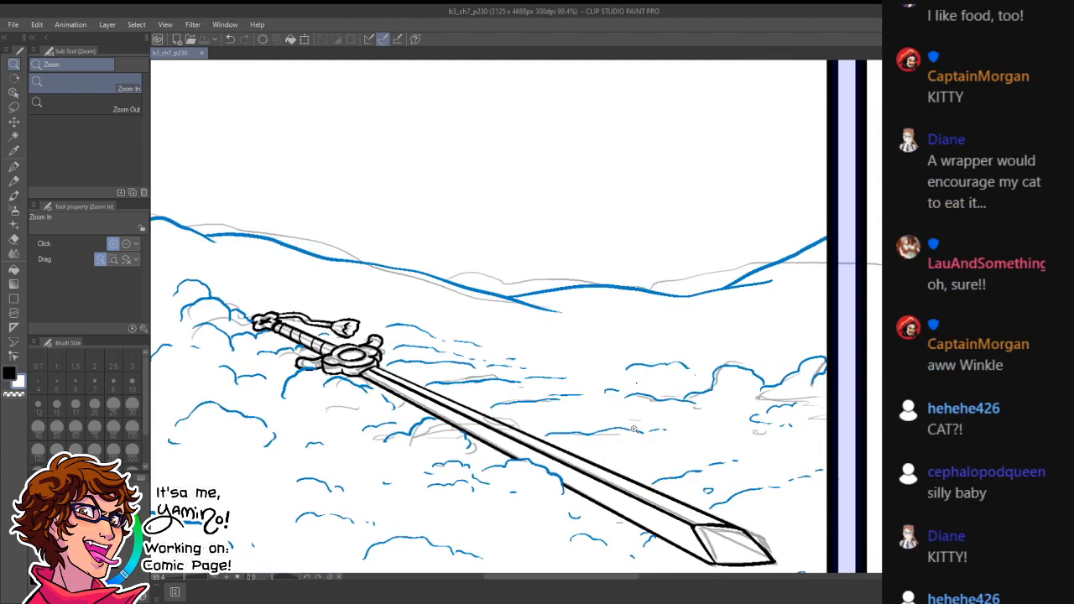
- Sample the blue of the sword panel's snow for the G-pen and white from the monster panel as the other drawing colour
drag(637, 432, 579, 463)
drag(623, 361, 509, 457)
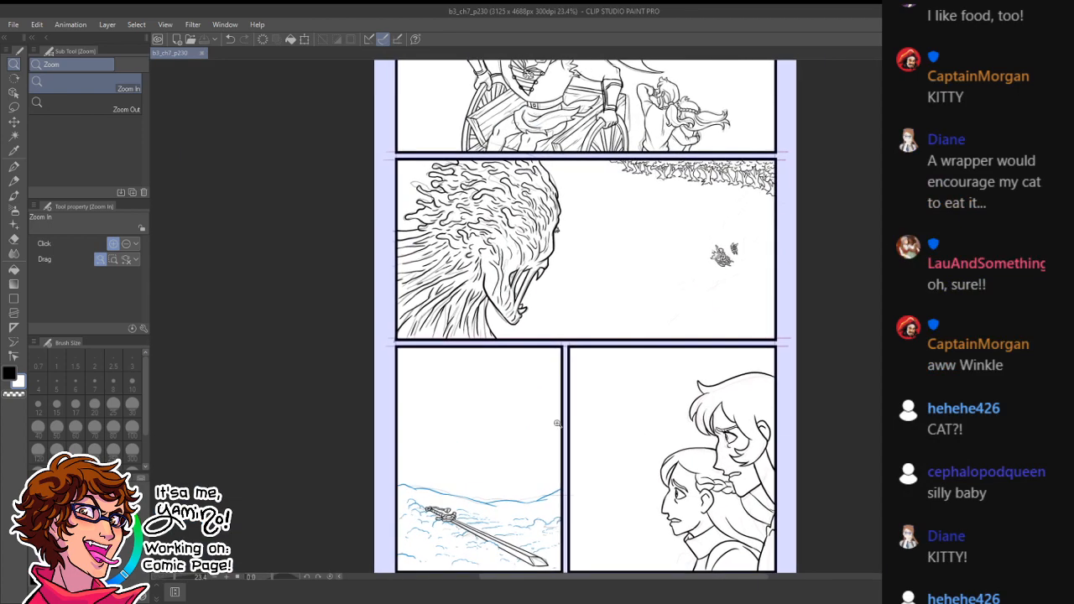
drag(608, 406, 585, 403)
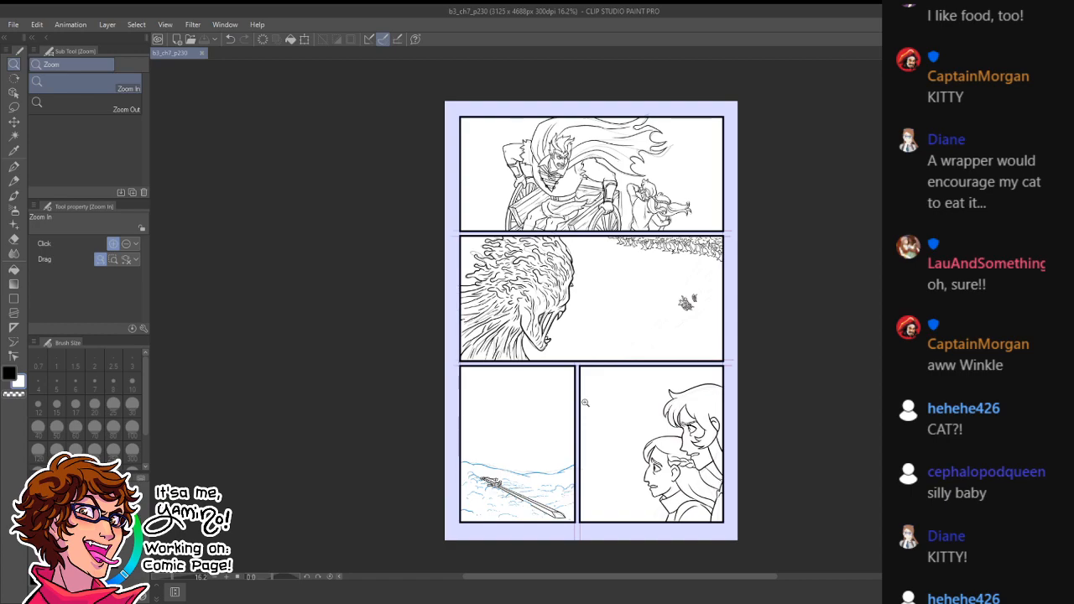
drag(694, 309, 759, 296)
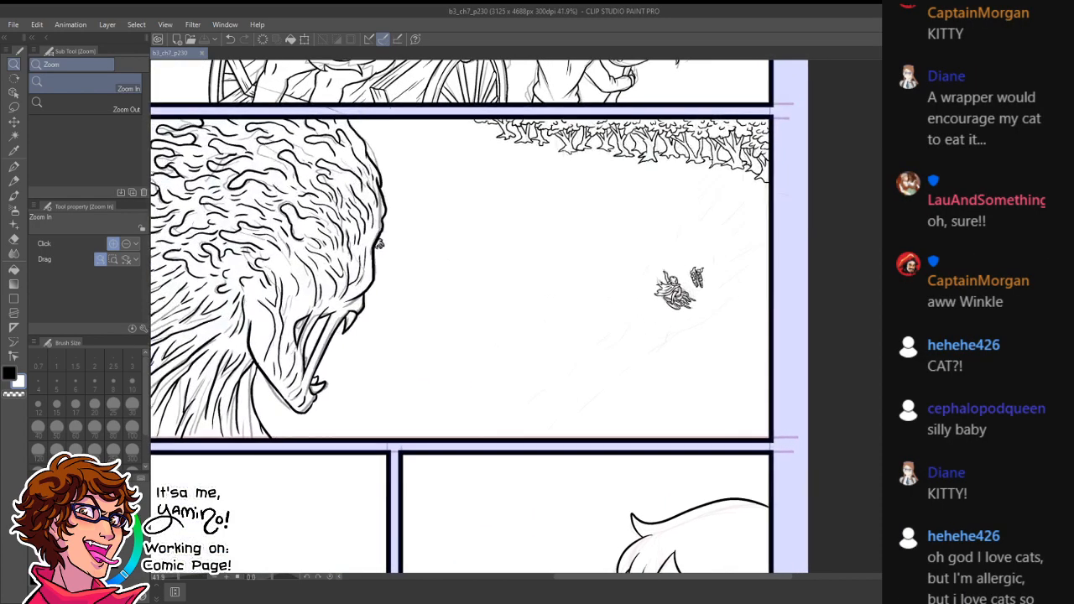
drag(550, 520, 820, 261)
key(p)
alt+click(669, 437)
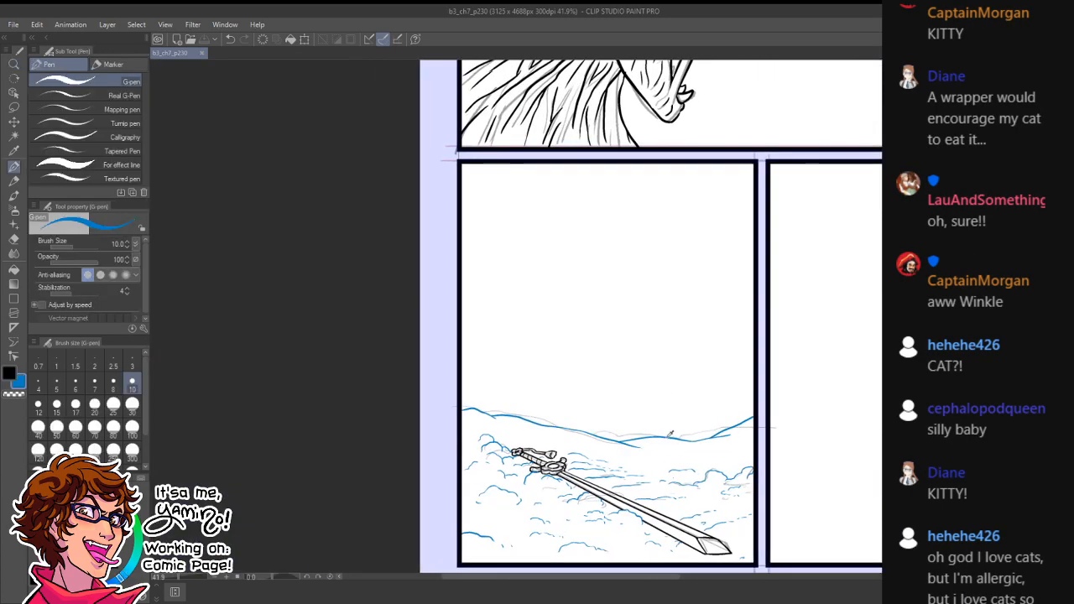
mouse_move(868, 121)
mouse_down()
mouse_move(597, 492)
mouse_move(592, 474)
mouse_up()
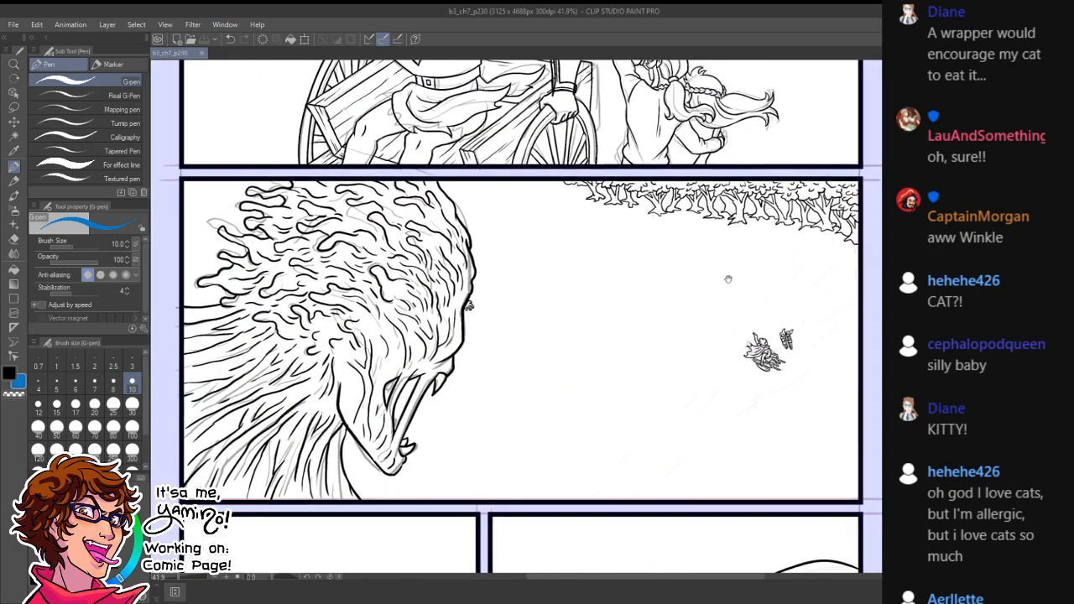
key(x)
alt+click(671, 341)
- Draw broken blue snow tracks in the monster panel with the G-pen, from the tree line down past the small figures
drag(695, 396, 729, 385)
drag(840, 203, 720, 300)
key(x)
drag(777, 204, 705, 316)
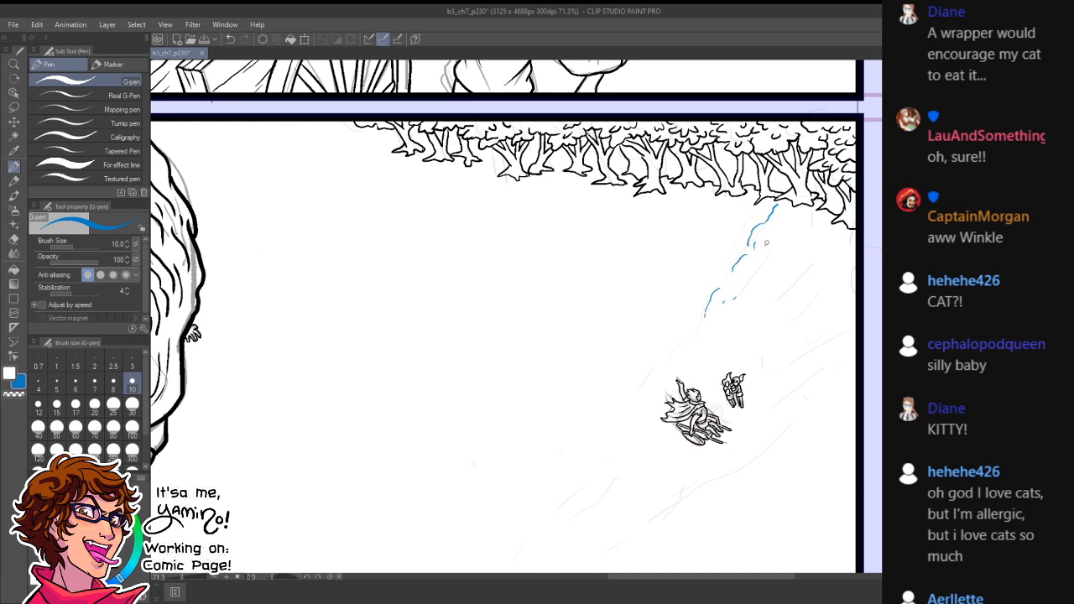
drag(767, 243, 798, 214)
drag(815, 253, 812, 259)
mouse_move(850, 308)
mouse_down()
mouse_move(800, 346)
mouse_move(747, 340)
mouse_move(728, 361)
mouse_move(688, 334)
mouse_move(615, 419)
mouse_move(615, 431)
mouse_move(635, 424)
mouse_move(612, 452)
mouse_up()
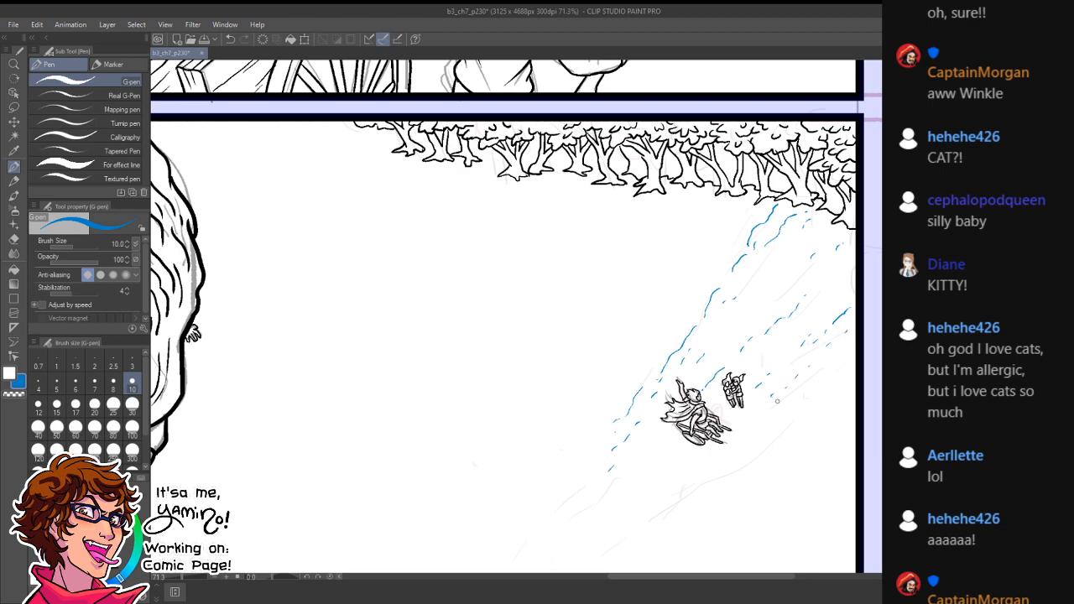
drag(779, 399, 773, 406)
mouse_move(773, 405)
mouse_down()
mouse_move(740, 435)
mouse_move(768, 424)
mouse_up()
- Continue the broken blue snow tracks below the small figures, diagonally down to the monster panel's lower border
drag(630, 482, 669, 333)
drag(776, 308, 731, 338)
drag(726, 341, 717, 351)
drag(644, 314, 601, 369)
mouse_move(674, 313)
mouse_down()
mouse_move(600, 344)
mouse_move(546, 403)
mouse_move(491, 428)
mouse_move(399, 499)
mouse_up()
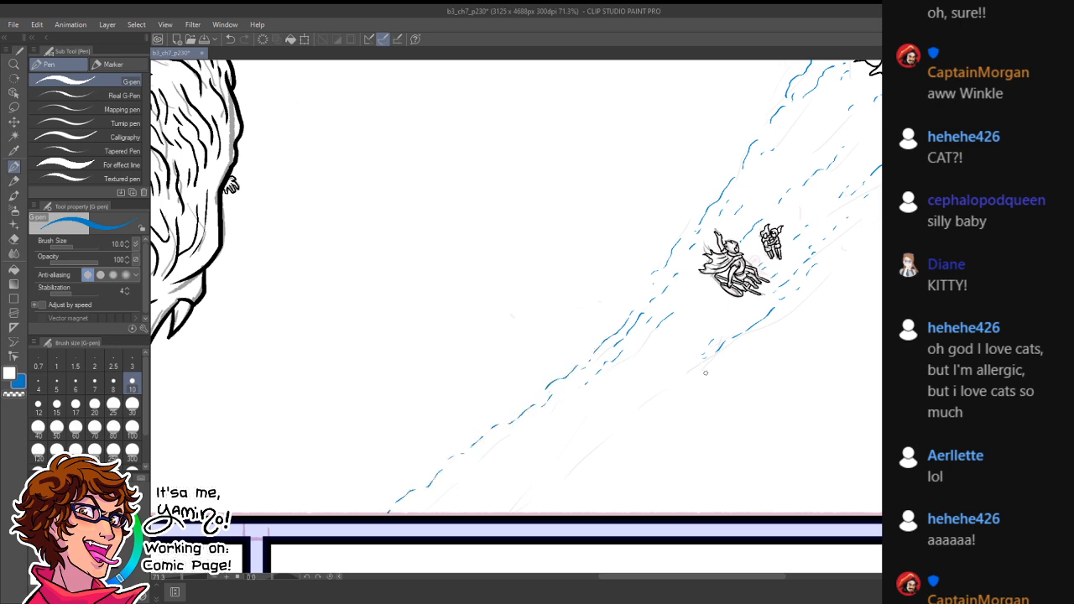
drag(704, 372, 672, 394)
drag(626, 439, 562, 489)
mouse_move(538, 454)
mouse_down()
mouse_move(505, 478)
mouse_move(493, 463)
mouse_move(454, 495)
mouse_up()
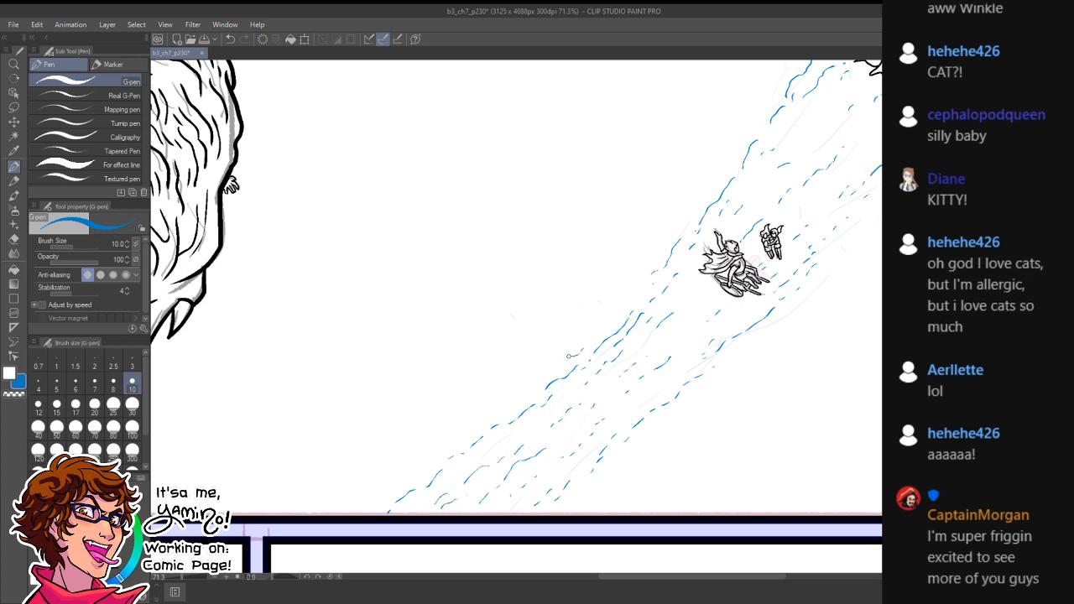
- Add short blue dashes along the upper edge and inside the lower stretch of the snow trail
drag(528, 390, 450, 442)
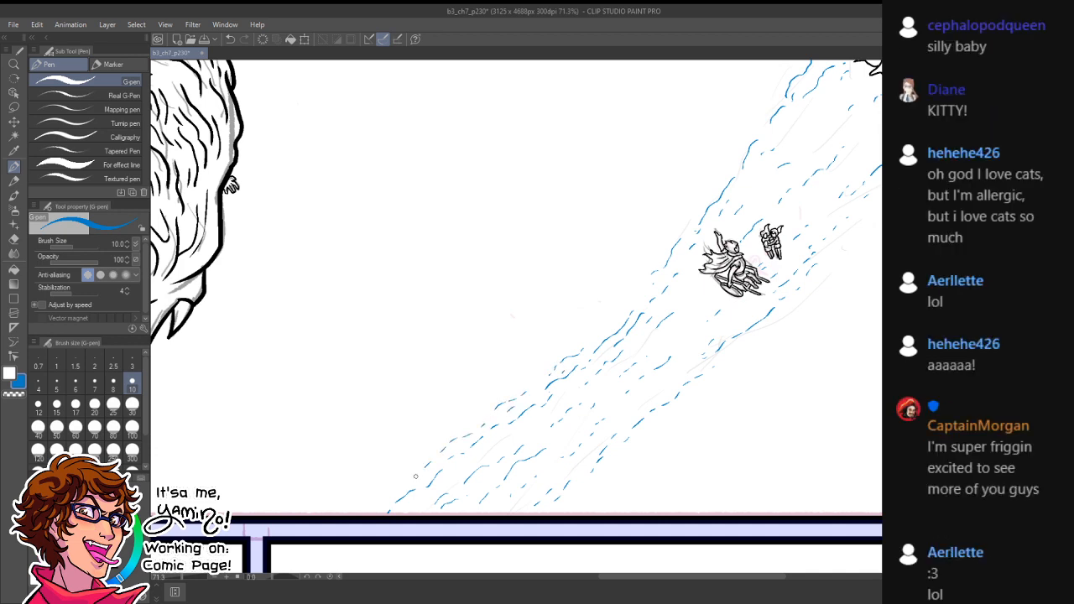
drag(391, 487, 365, 504)
drag(571, 342, 610, 311)
drag(541, 361, 507, 387)
drag(671, 373, 664, 382)
drag(660, 386, 653, 394)
mouse_move(647, 397)
mouse_down()
mouse_move(637, 401)
mouse_move(666, 407)
mouse_move(644, 434)
mouse_up()
- Look over the finished snow trail at page scale and save the page
key(ctrl+space)
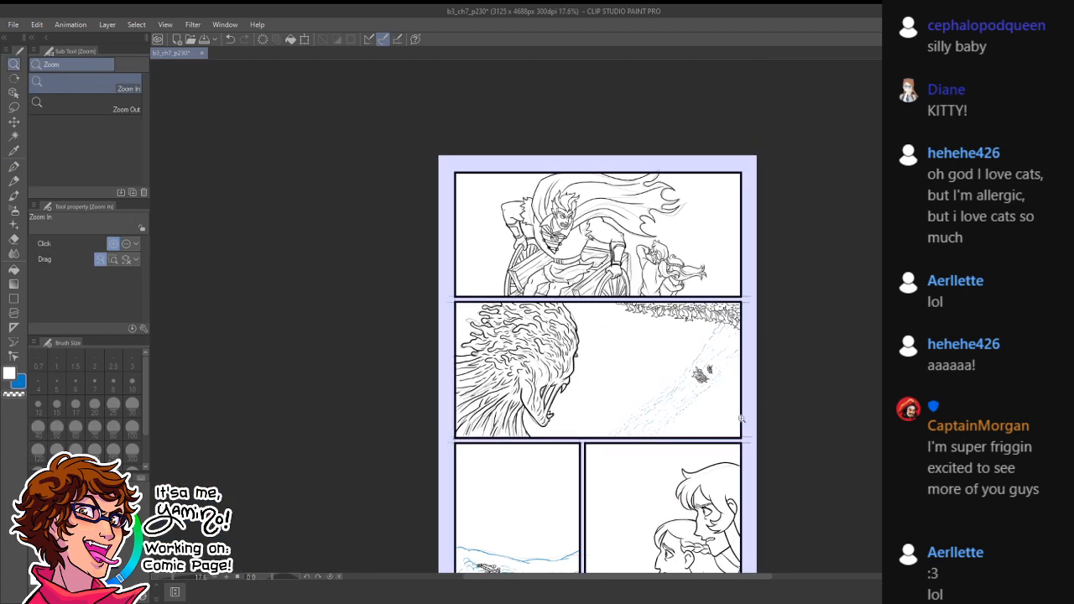
drag(711, 412, 723, 409)
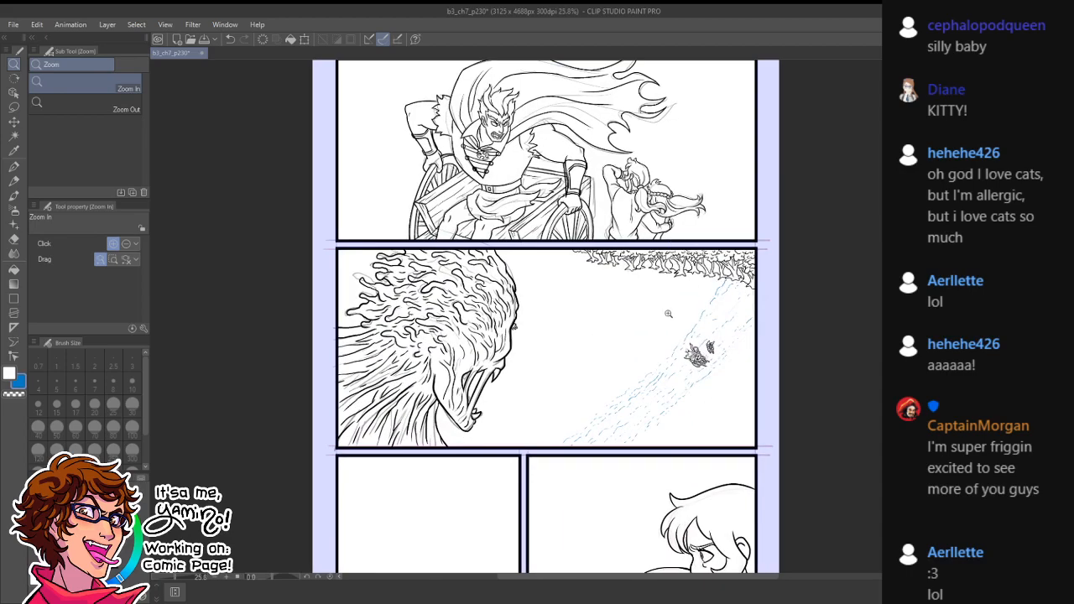
key(ctrl+s)
drag(637, 353, 648, 352)
drag(720, 303, 683, 389)
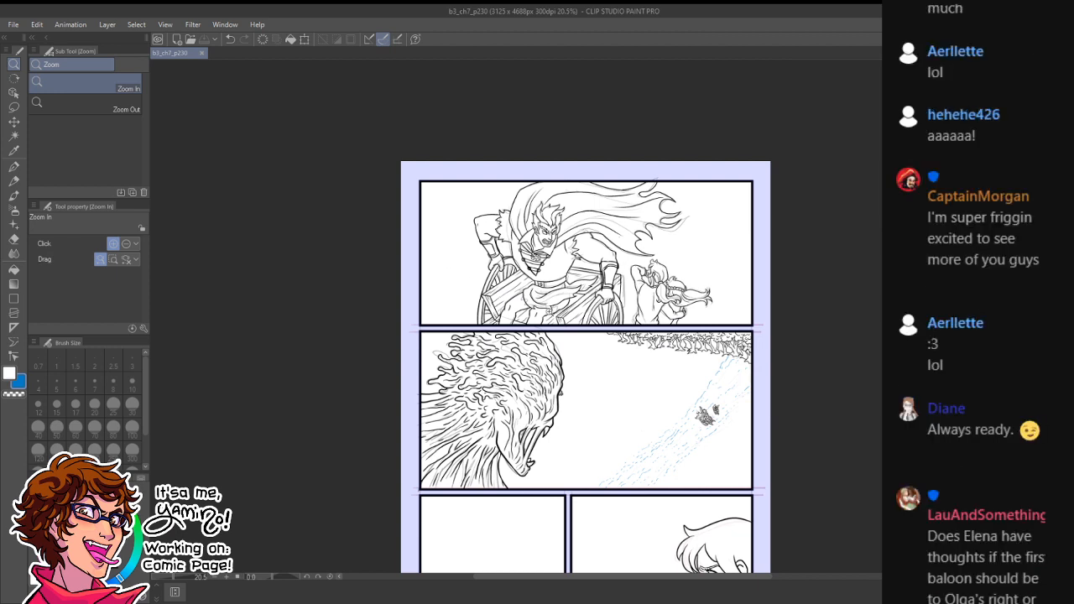
- Open the page b3_ch7_p229 to examine its finished panels and speech balloons, and return to b3_ch7_p230
click(15, 28)
click(66, 125)
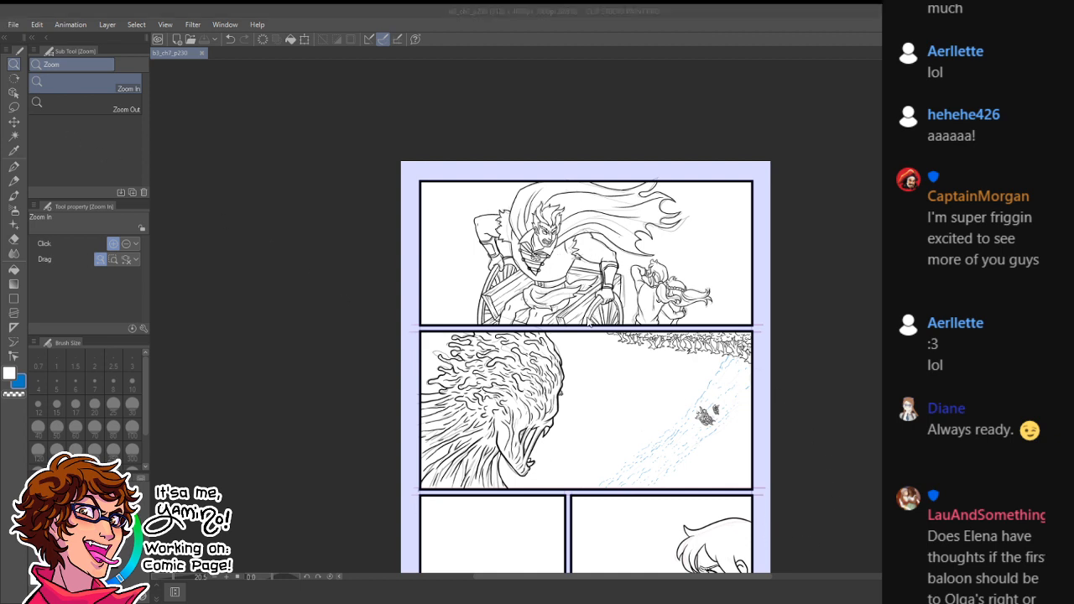
click(710, 427)
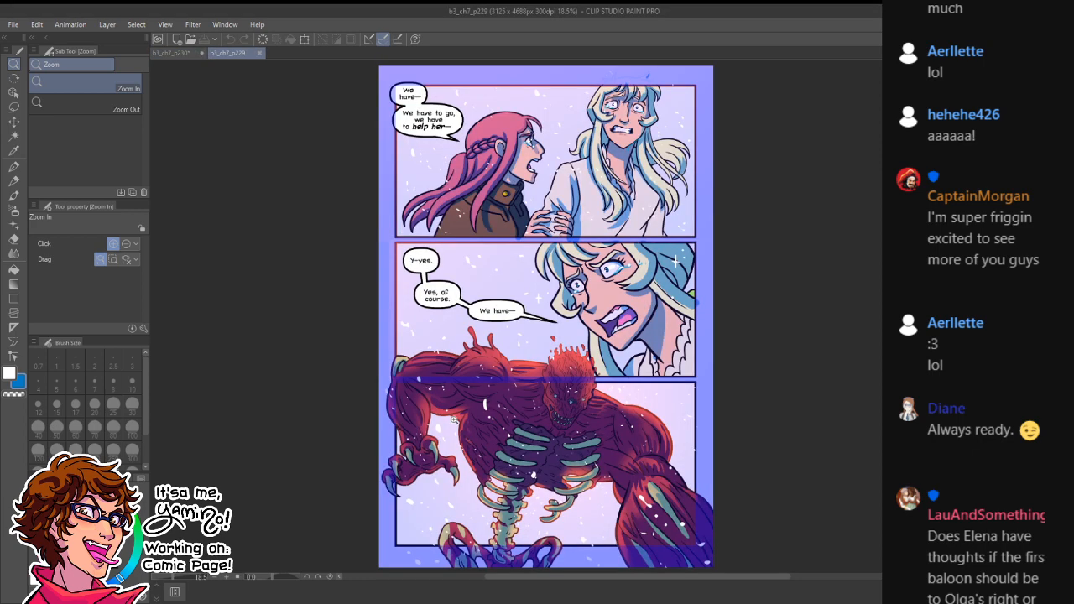
click(176, 56)
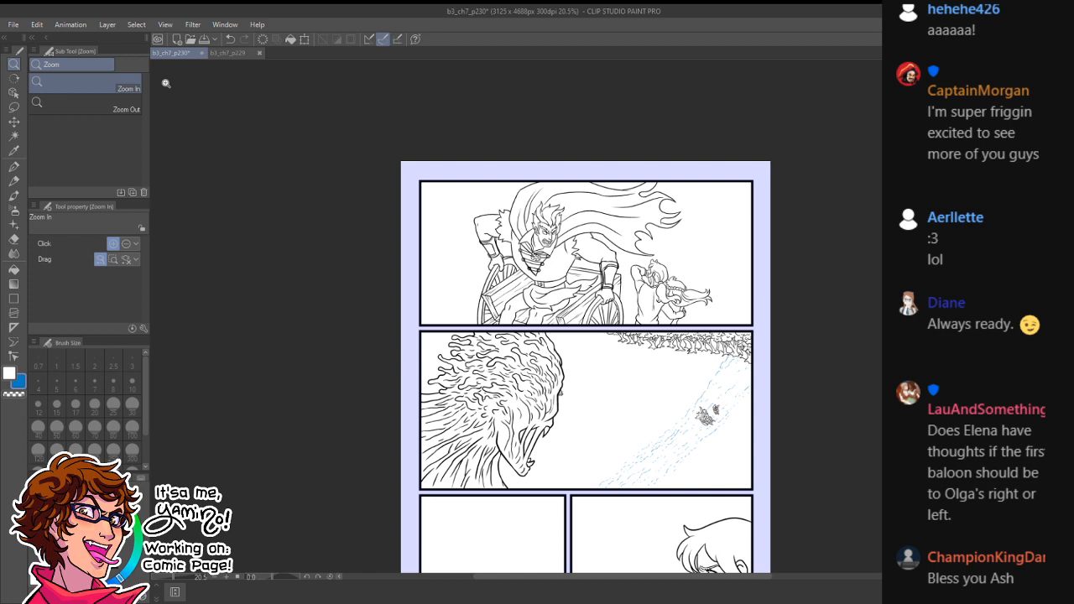
- Try out a rough blue speech balloon with a tail beside the man in the first panel, and undo it
click(509, 245)
key(p)
mouse_move(402, 130)
mouse_down()
mouse_move(359, 148)
mouse_move(445, 160)
mouse_move(427, 150)
mouse_move(484, 171)
mouse_move(521, 154)
mouse_move(550, 184)
mouse_up()
key(ctrl+z)
key(ctrl+z)
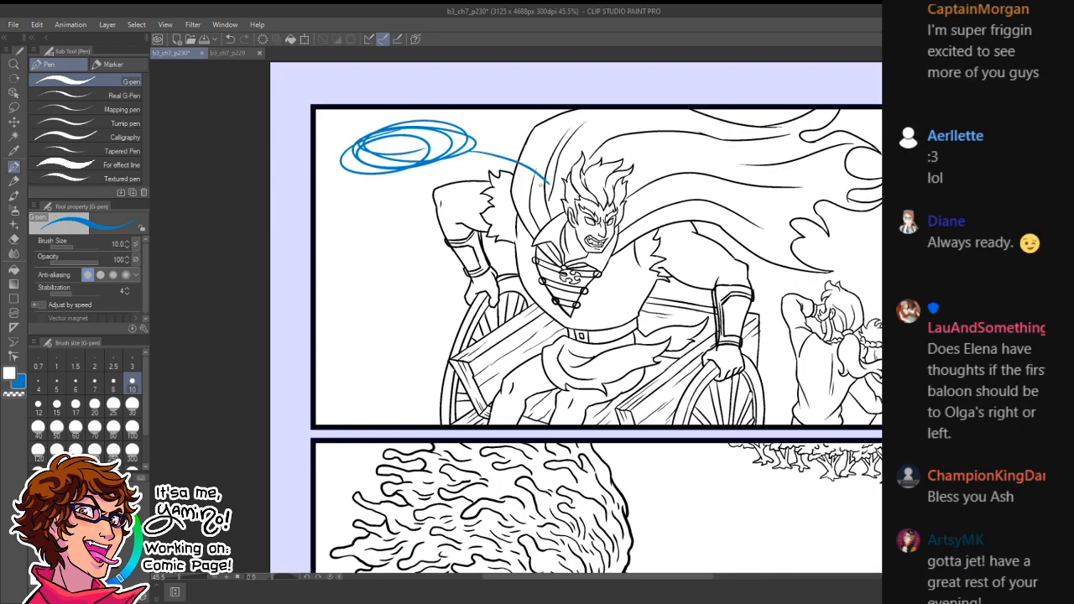
key(ctrl+z)
key(ctrl+z)
- Paint out in white the coat lines that cross the round buttons on the man's chest in the first panel
key(ctrl+space)
drag(592, 327, 512, 327)
drag(576, 303, 691, 308)
drag(616, 341, 726, 336)
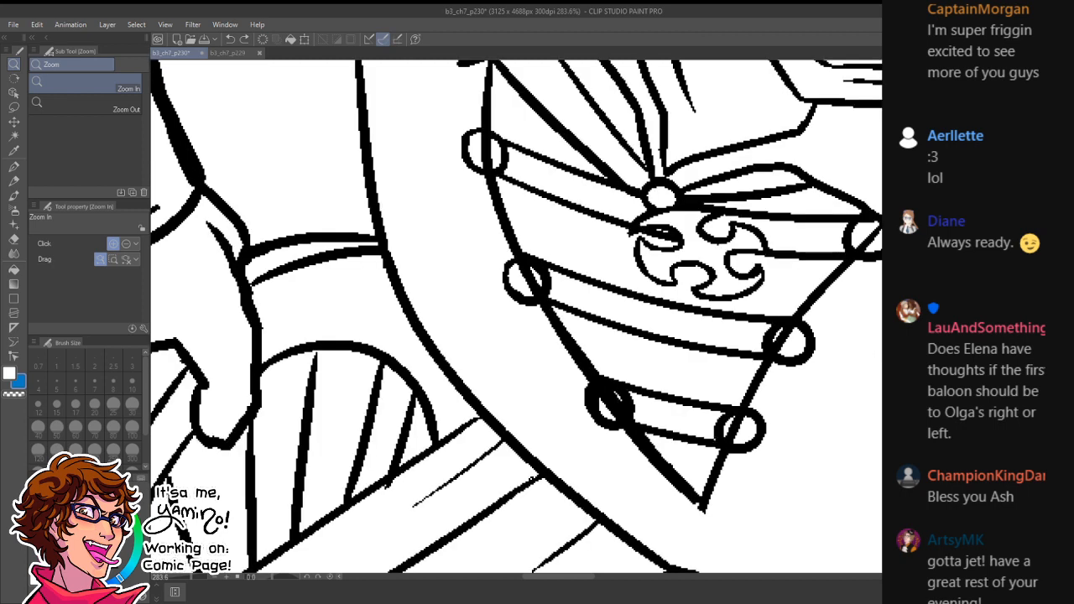
key(p)
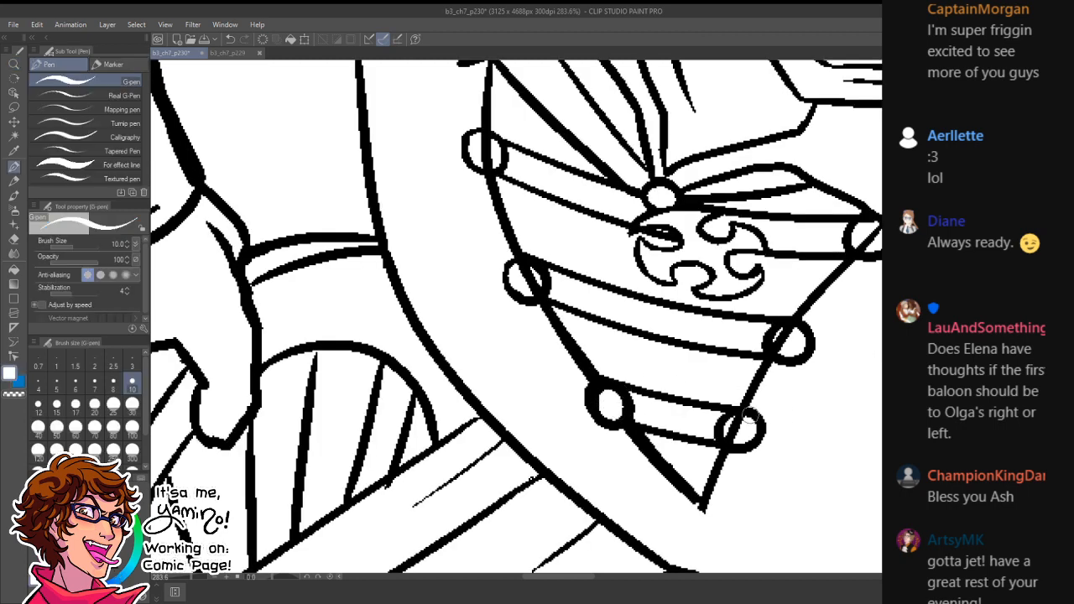
drag(746, 418, 738, 440)
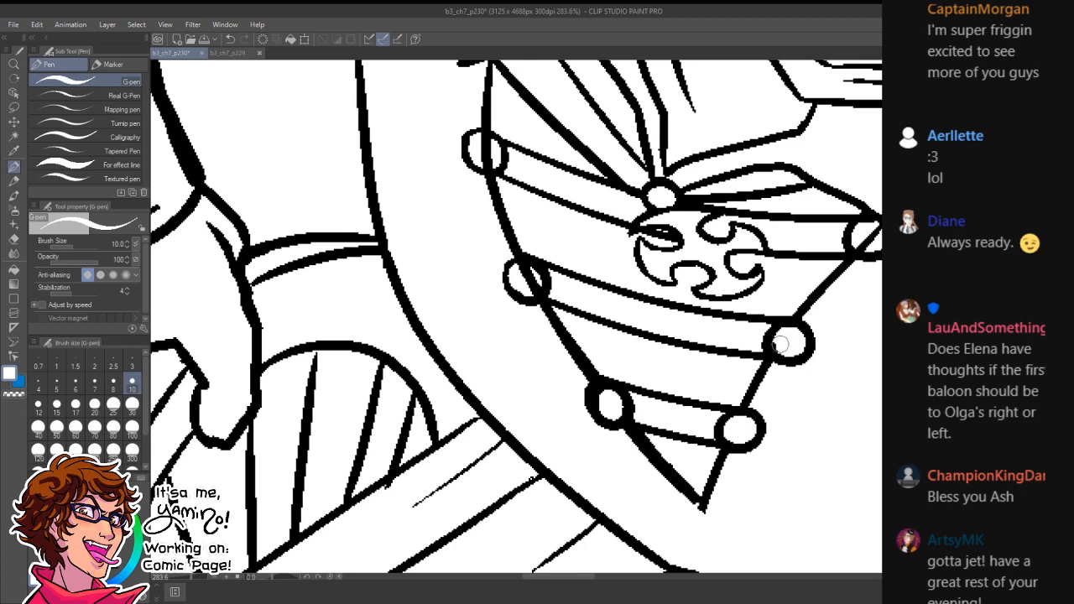
mouse_move(873, 230)
mouse_down()
mouse_move(866, 241)
mouse_move(877, 238)
mouse_up()
drag(526, 282, 529, 277)
drag(482, 135, 493, 152)
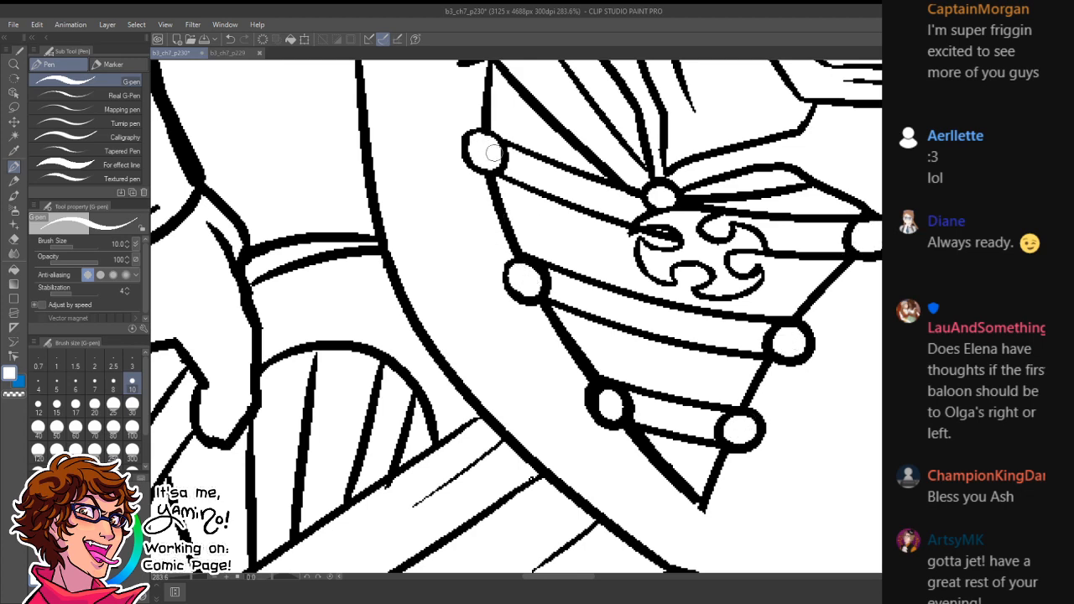
- Look over the whole page and the lower panels, and save the page
key(ctrl+space)
drag(607, 254, 561, 325)
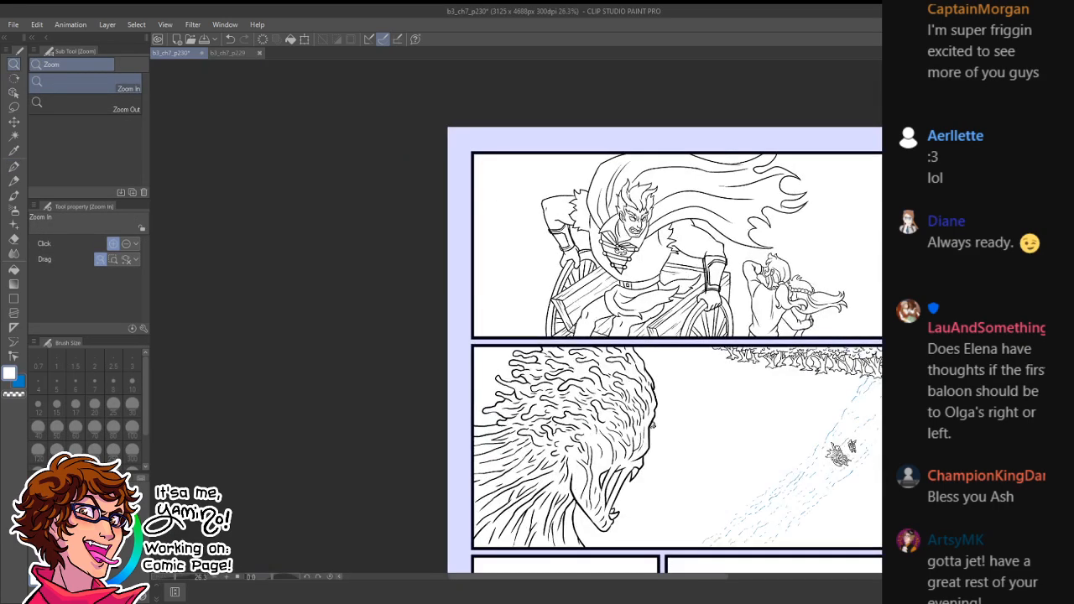
drag(815, 518, 693, 391)
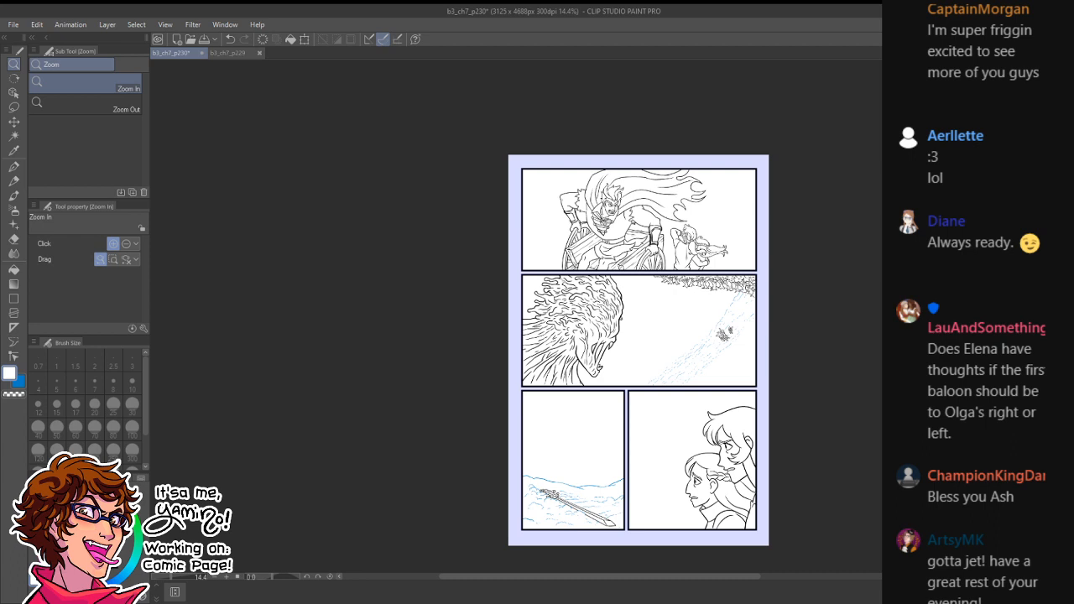
key(ctrl+s)
click(693, 499)
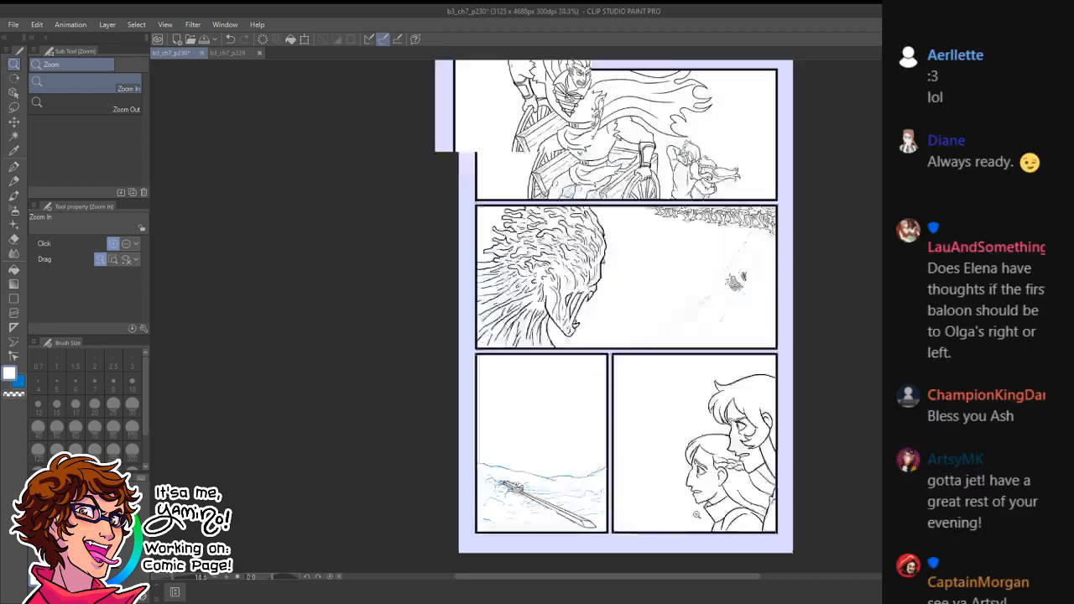
key(ctrl+s)
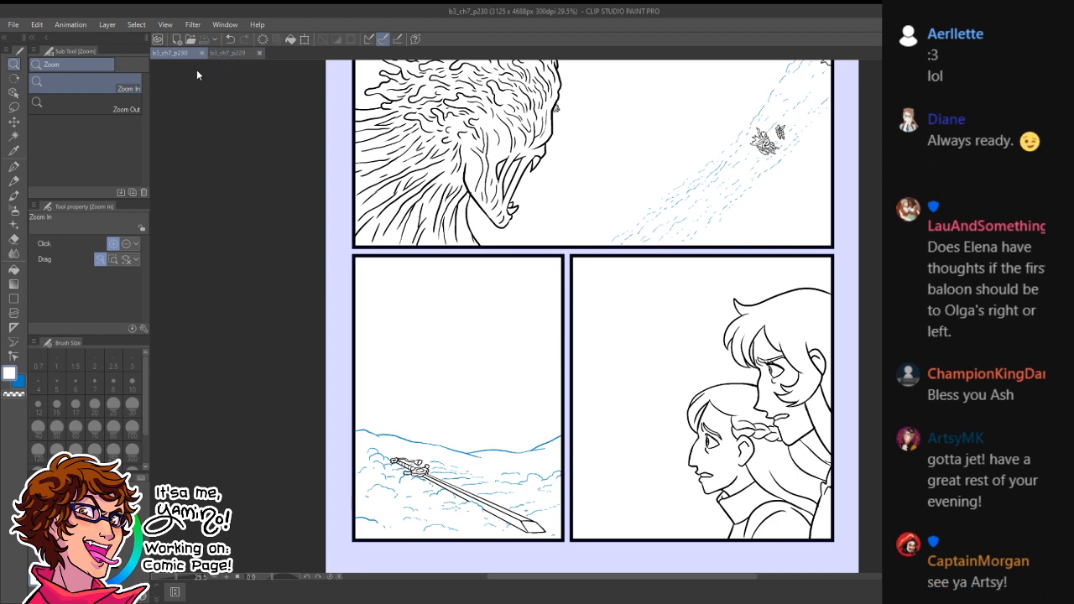
- Close both comic pages and collapse the tool settings palettes
key(ctrl+w)
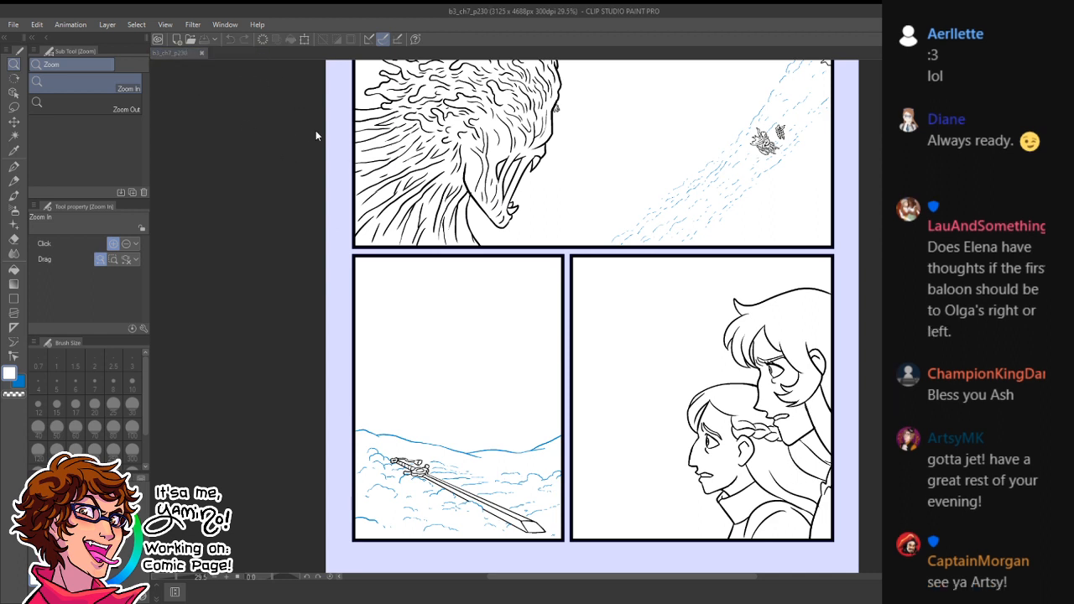
key(ctrl+w)
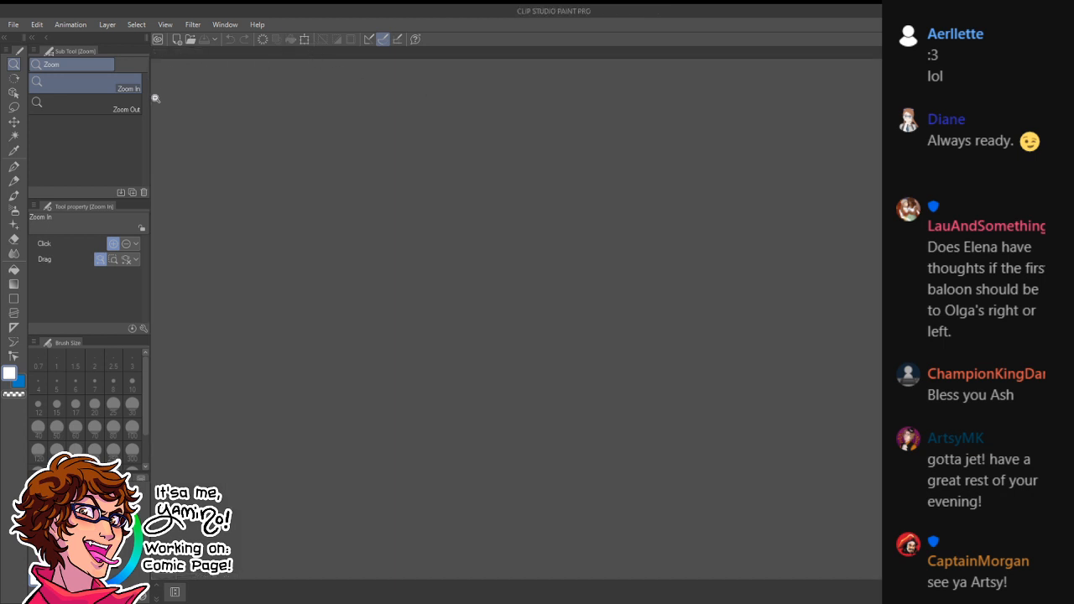
click(33, 39)
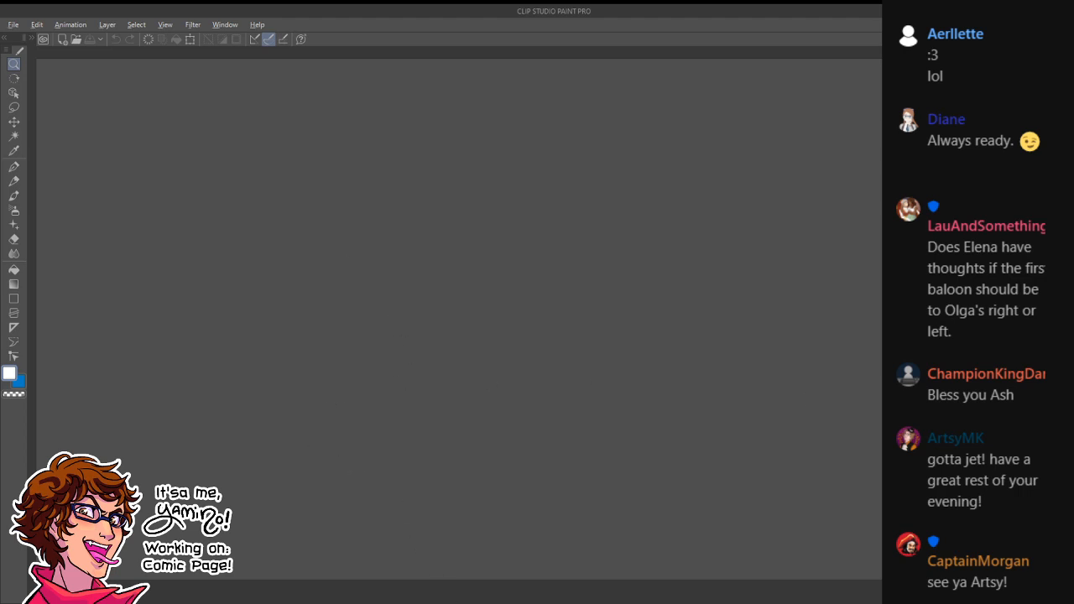
key(p)
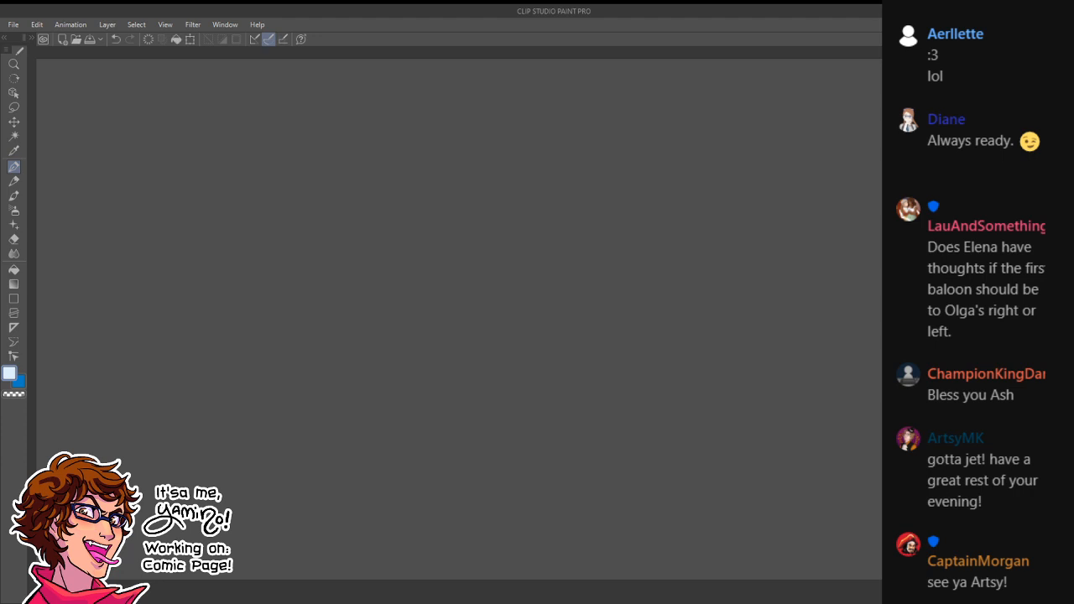
key(slash)
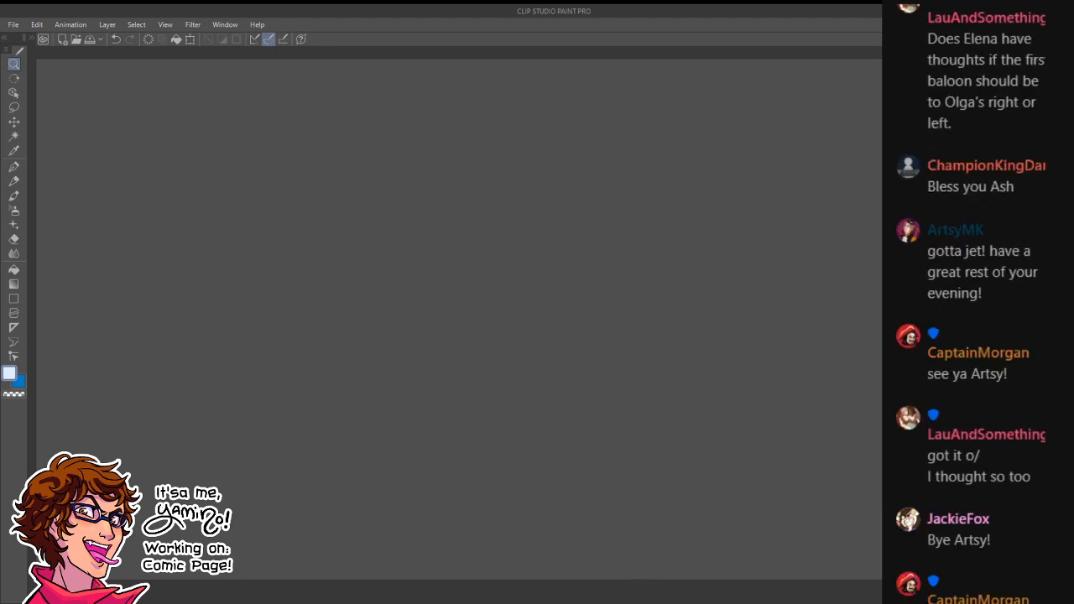
click(593, 602)
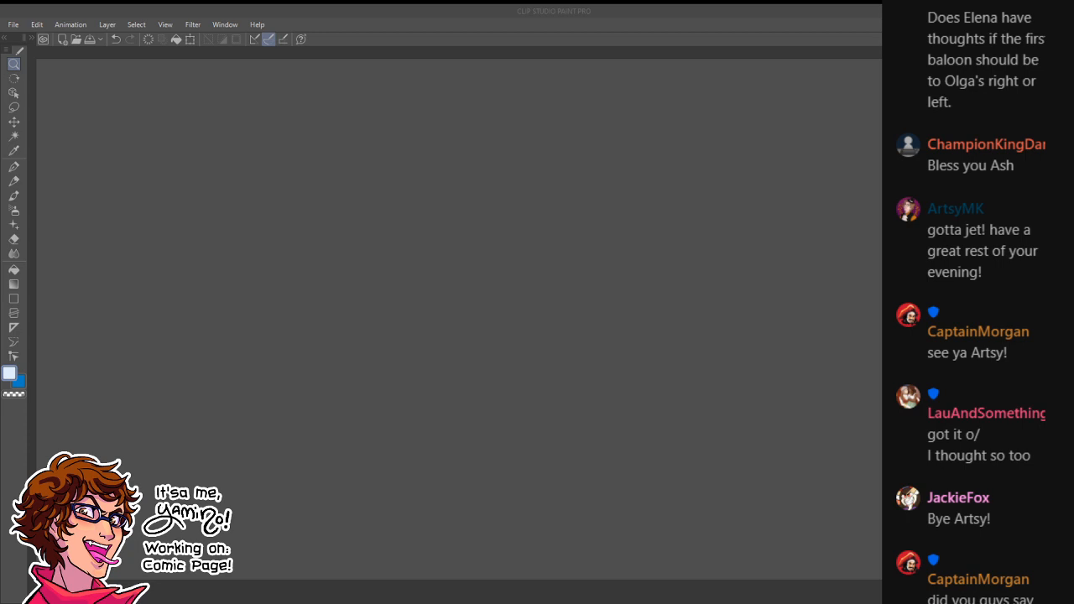
click(448, 580)
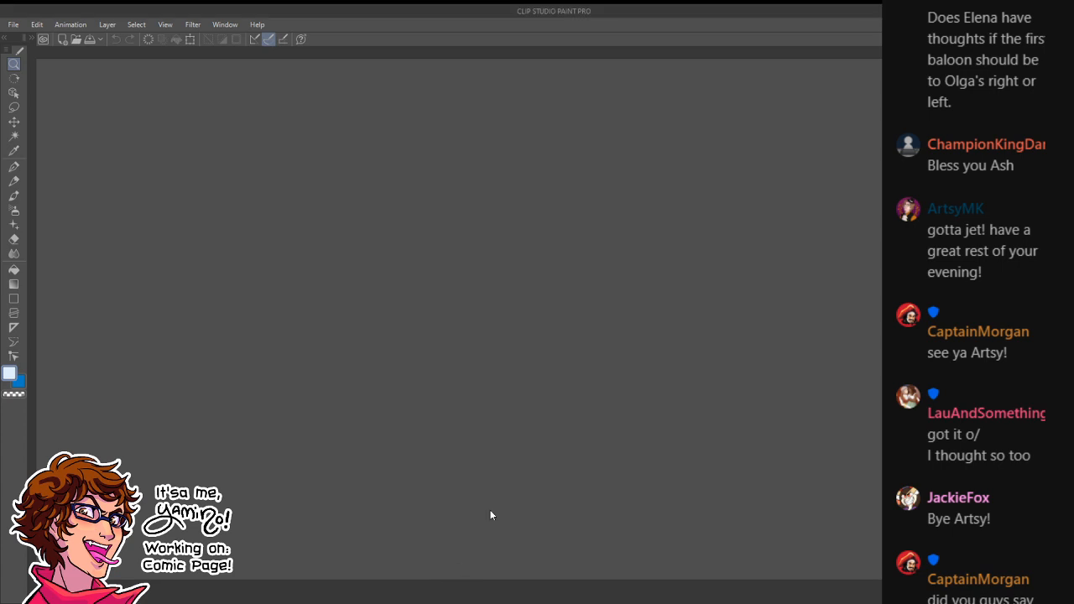
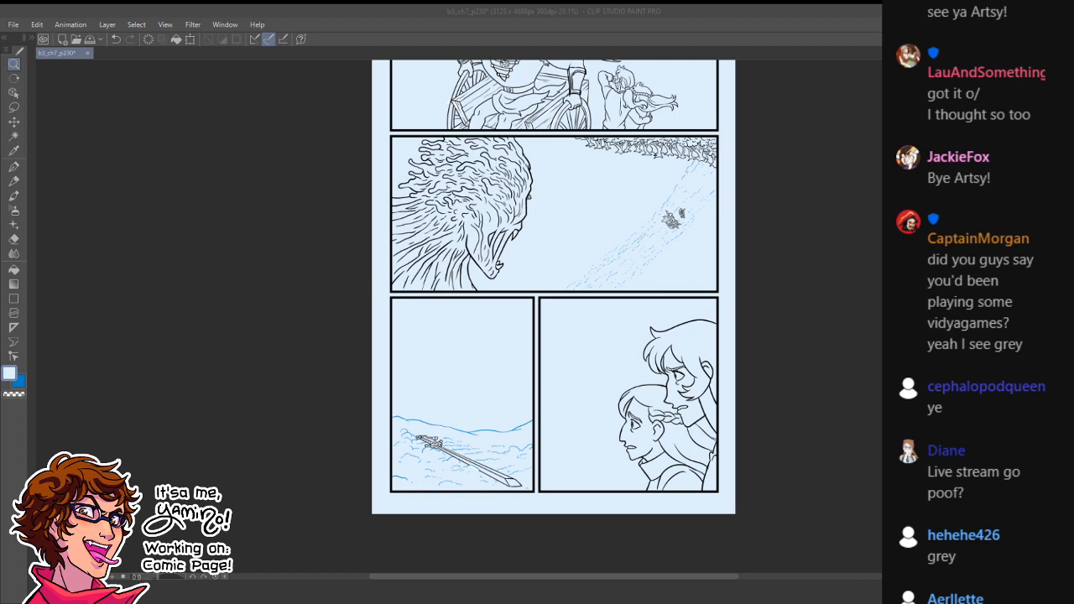
- Bring up page b3_ch7_p229 beside b3_ch7_p230 and sample the skin colour from the face in its second panel
drag(403, 214, 351, 190)
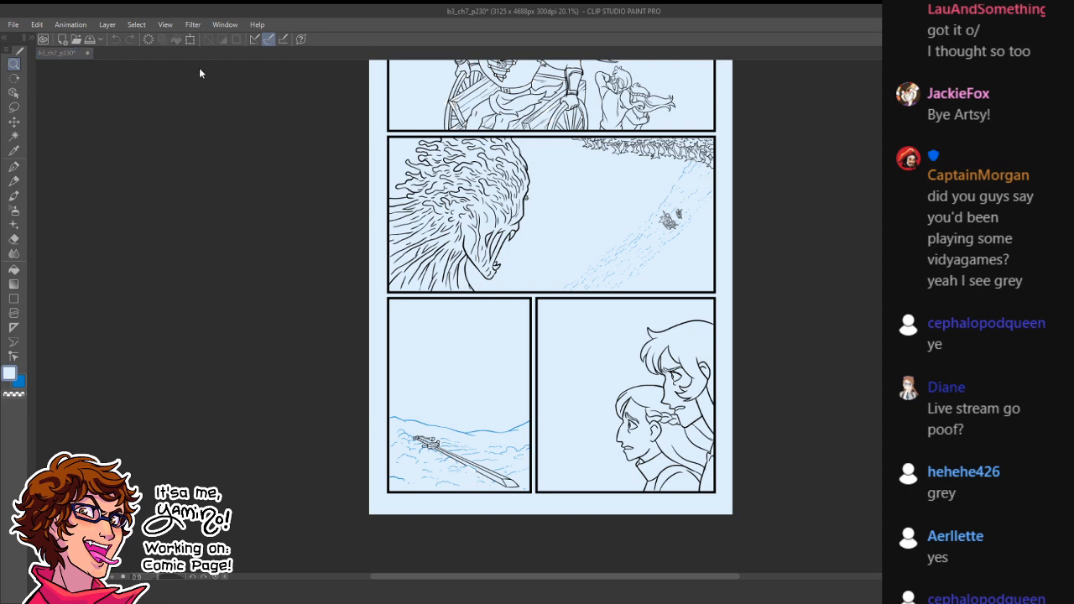
drag(199, 67, 95, 51)
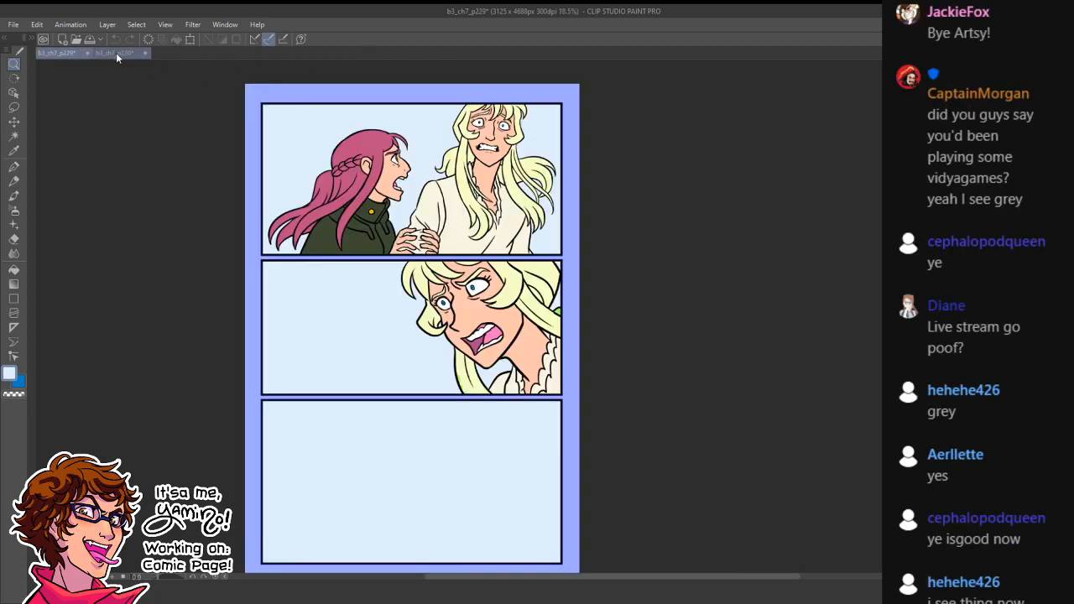
key(p)
alt+click(501, 314)
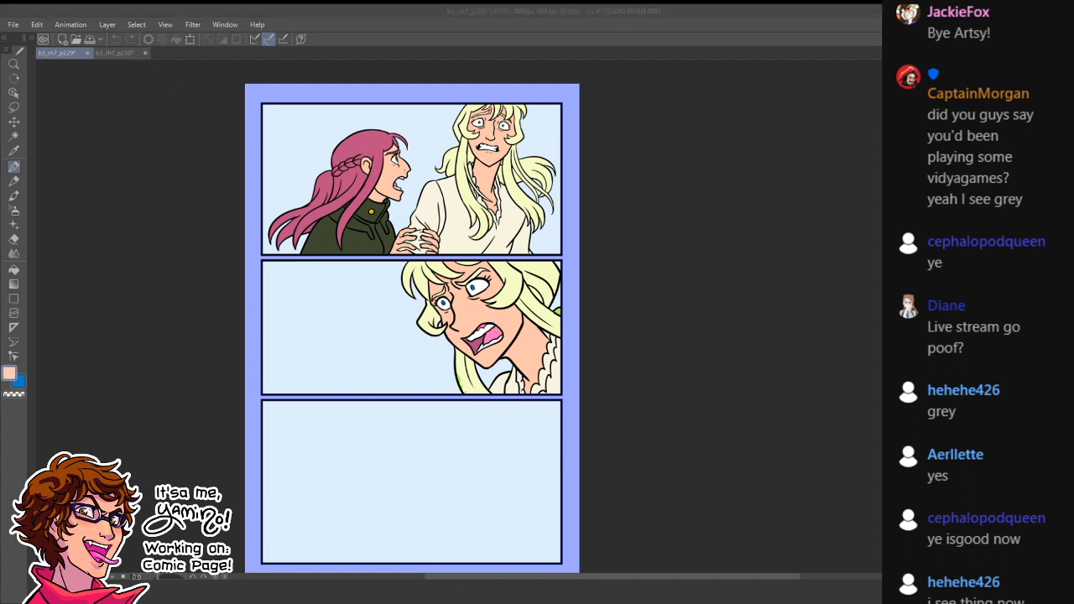
click(414, 570)
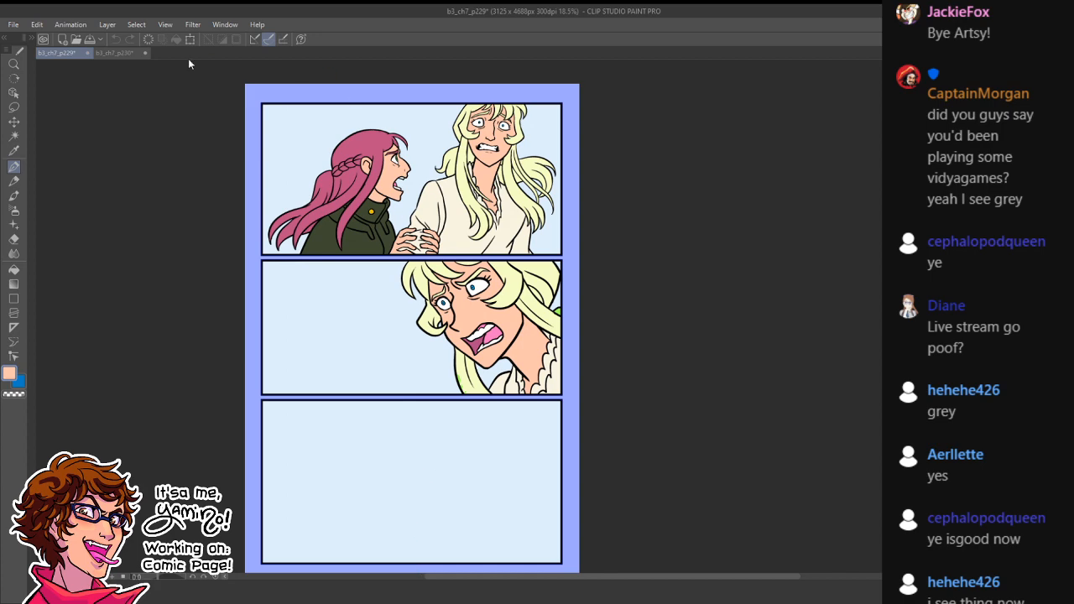
- Try filling the rear figure's face in the last panel of page b3_ch7_p230 with the skin colour, and undo it
click(108, 52)
key(/)
drag(676, 422, 695, 484)
key(g)
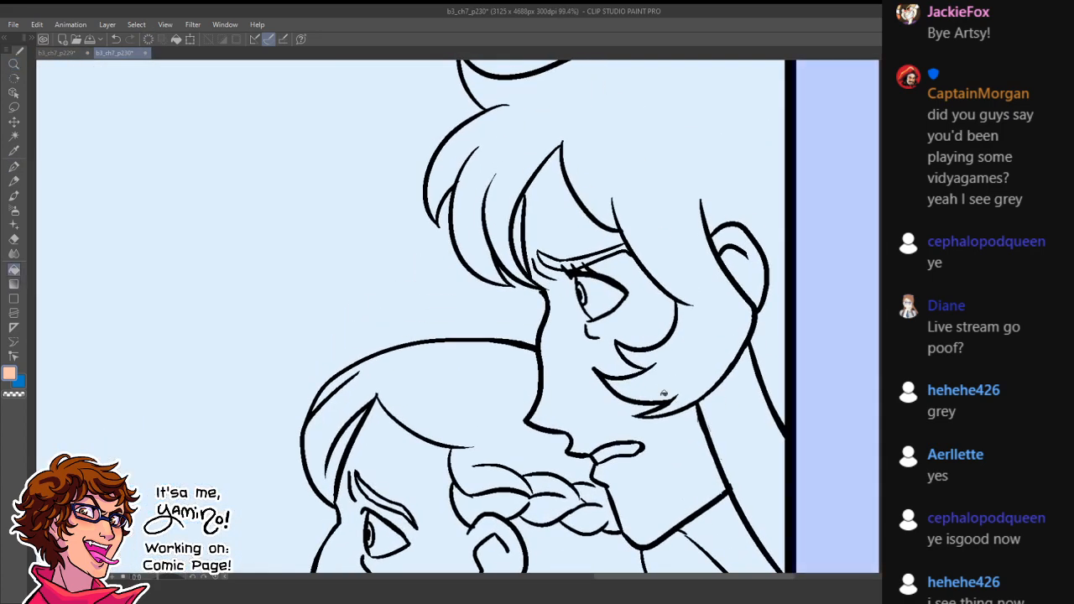
click(681, 469)
key(ctrl+z)
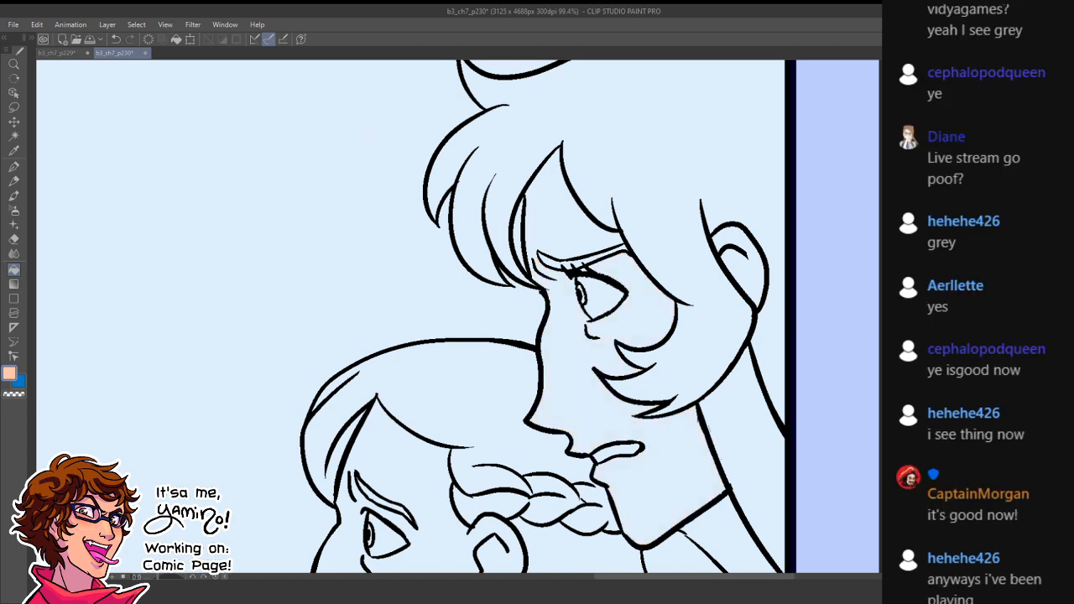
- Expand the tool settings palettes, select the last panel's area with a rectangular selection, and try deleting the artwork inside it, undoing the deletion
key(ctrl+space)
drag(610, 307, 469, 253)
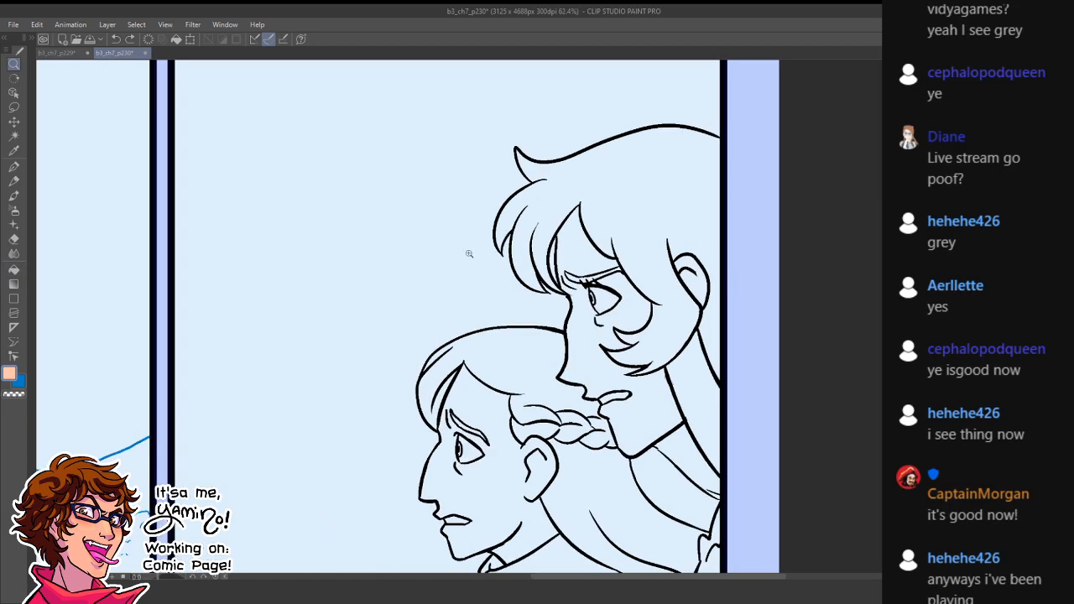
drag(604, 338, 482, 278)
drag(568, 330, 610, 314)
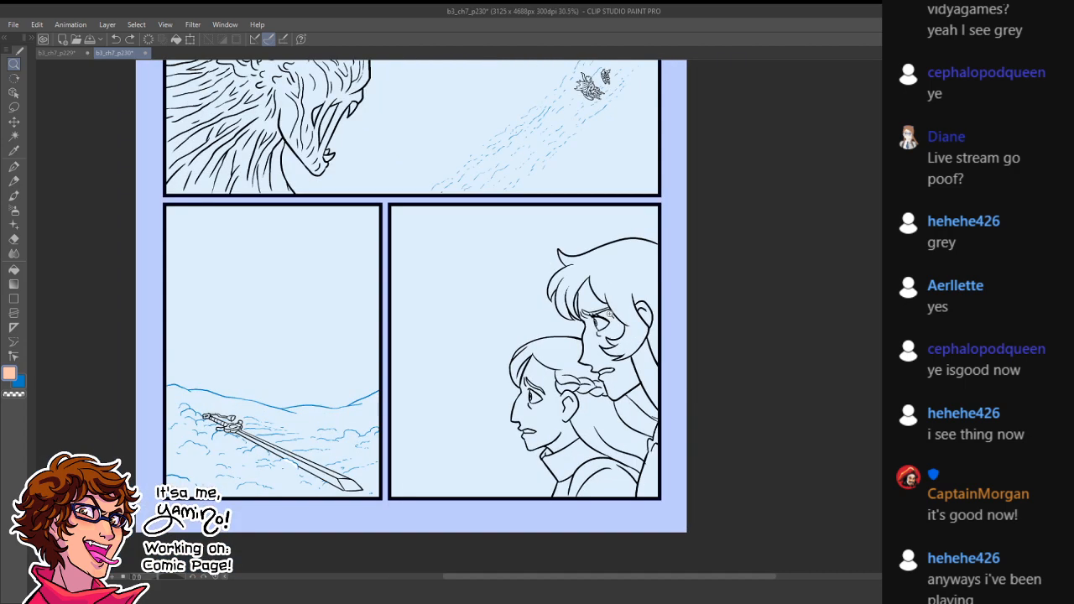
click(32, 38)
click(41, 83)
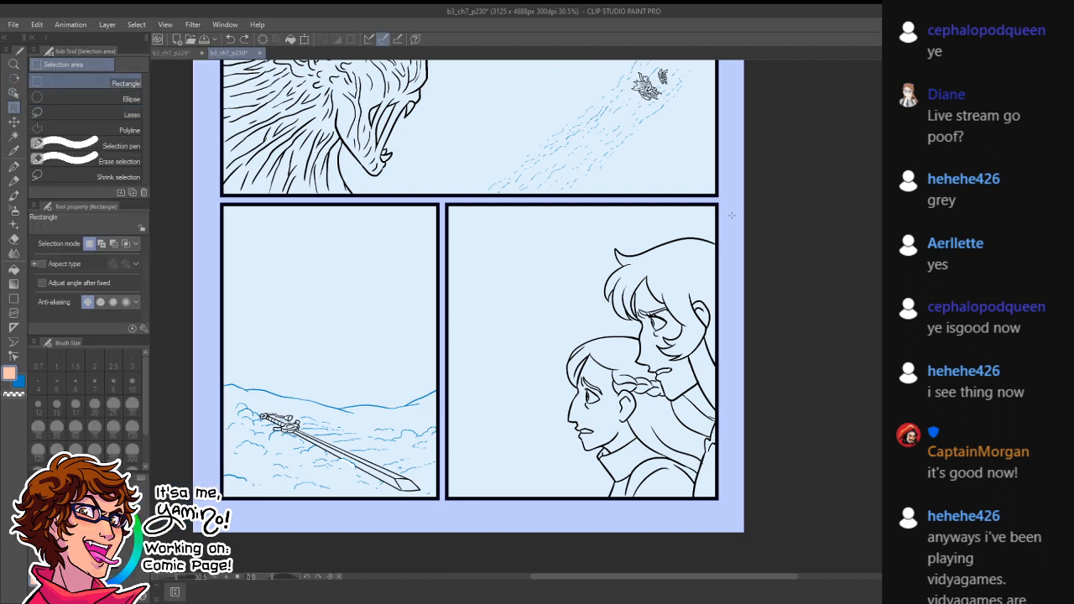
drag(731, 216, 447, 498)
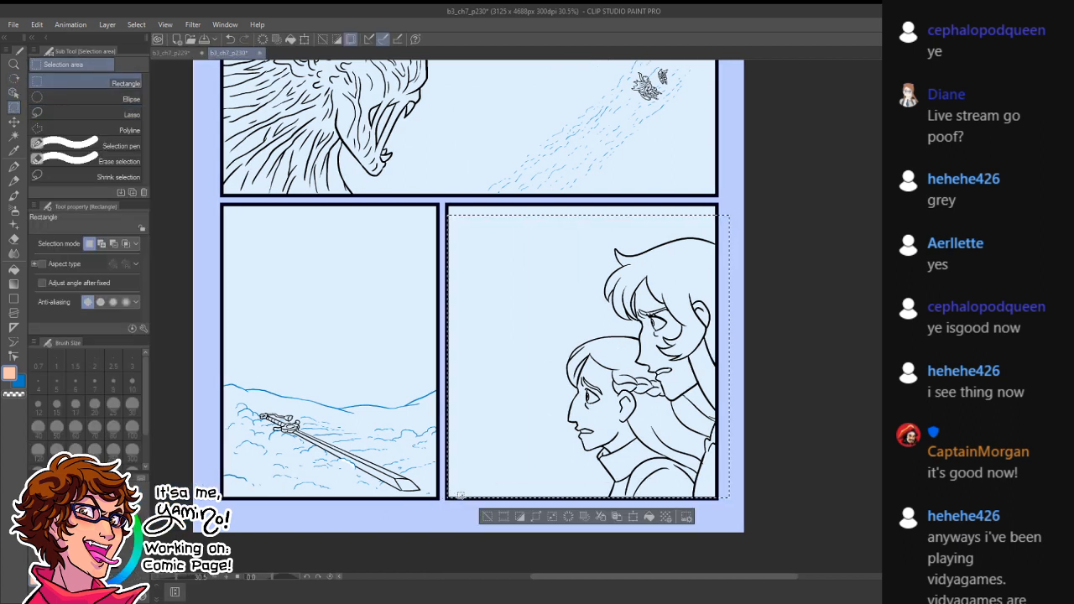
key(Delete)
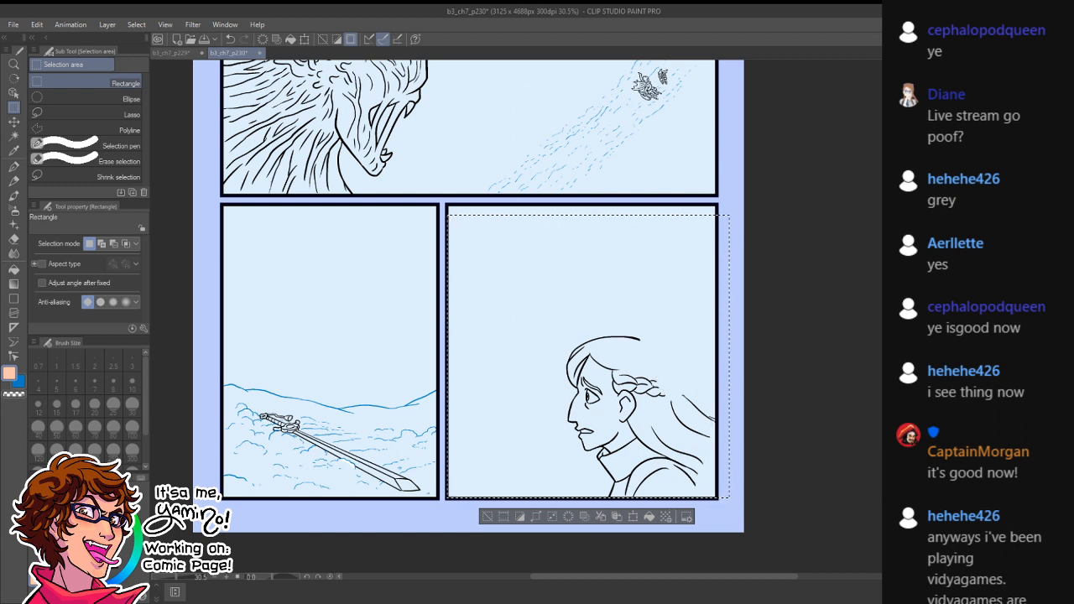
key(ctrl+z)
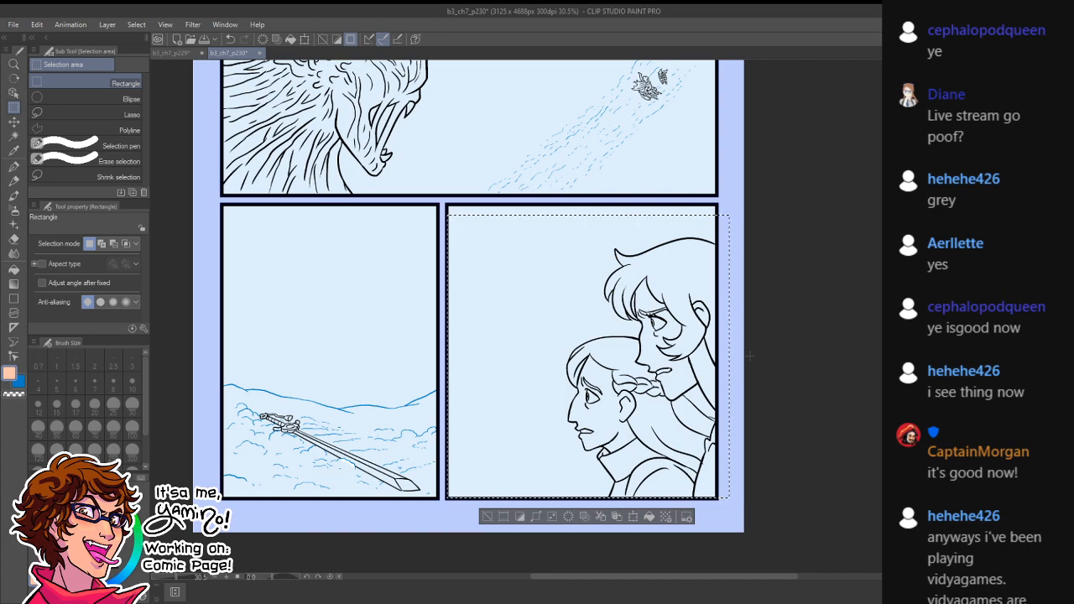
- Fill the rear figure's face, forehead and the small gaps at the eyelashes with the skin colour
key(ctrl+space)
mouse_move(657, 321)
mouse_down()
mouse_move(710, 309)
mouse_move(668, 336)
mouse_move(719, 308)
mouse_move(671, 329)
mouse_up()
key(g)
click(650, 369)
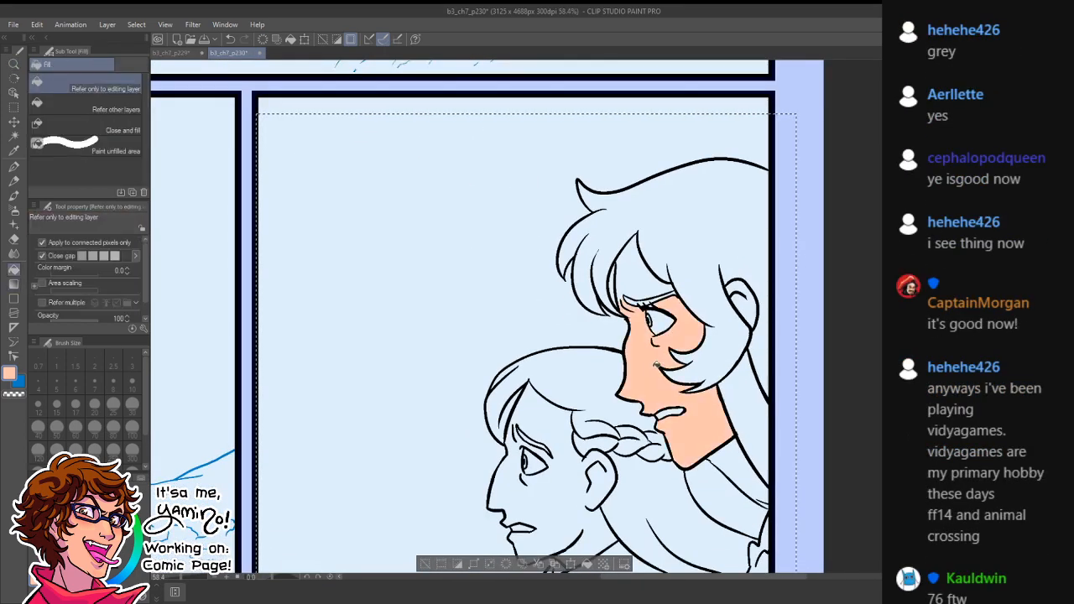
click(642, 285)
key(ctrl+space)
drag(642, 284, 689, 304)
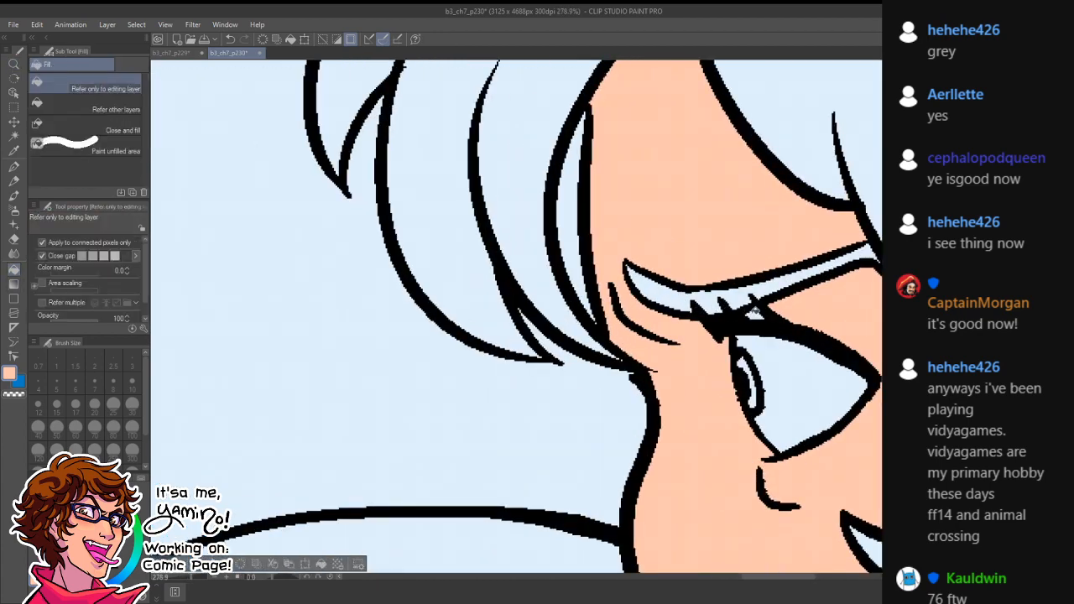
click(756, 312)
- Fill the rear figure's teeth and the white of the eye with white
key(ctrl+space)
drag(754, 314, 722, 361)
drag(727, 406, 567, 308)
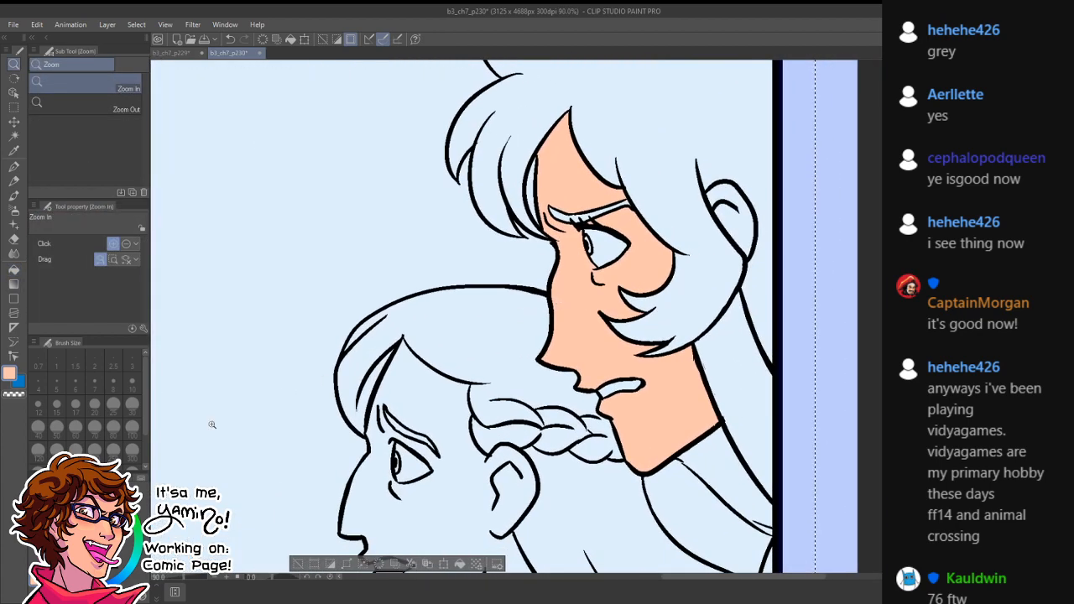
key(g)
key(g)
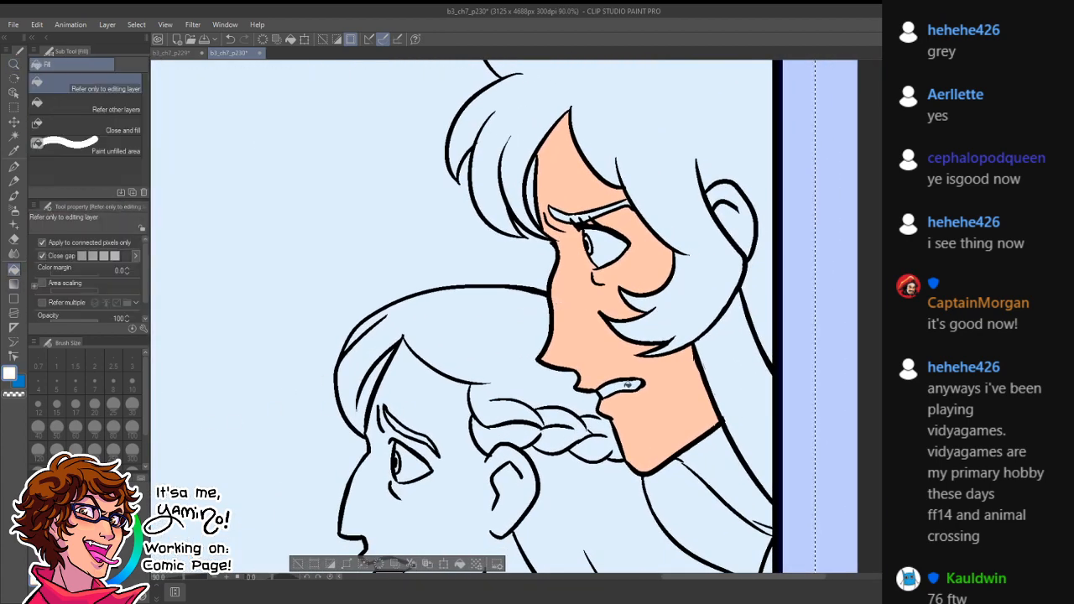
click(595, 240)
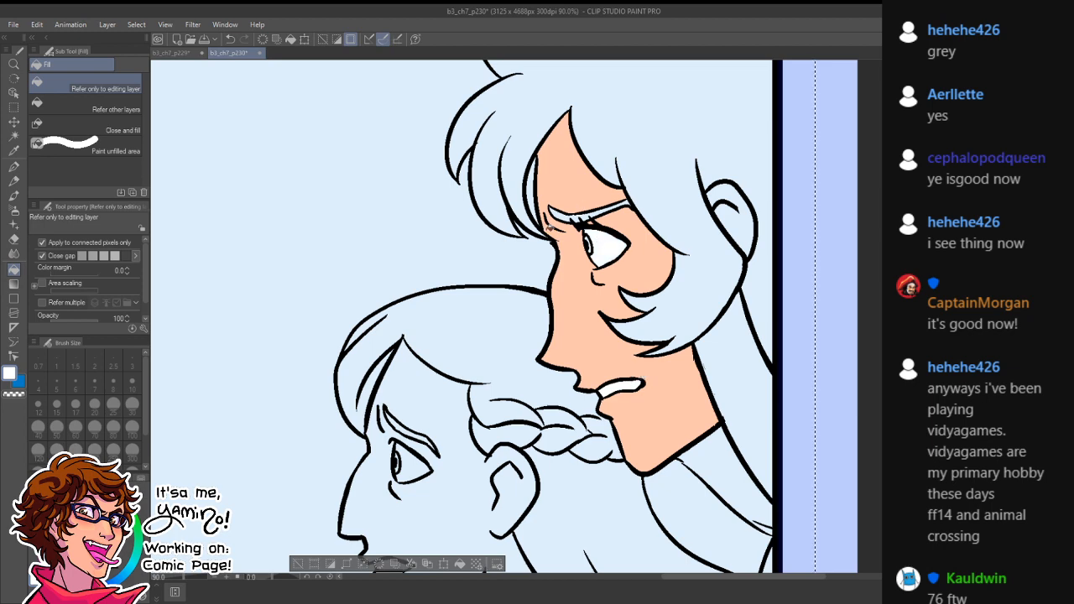
- Sample the pale yellow hair colour from page b3_ch7_p229 and return to page b3_ch7_p230
click(172, 52)
key(g)
alt+click(575, 274)
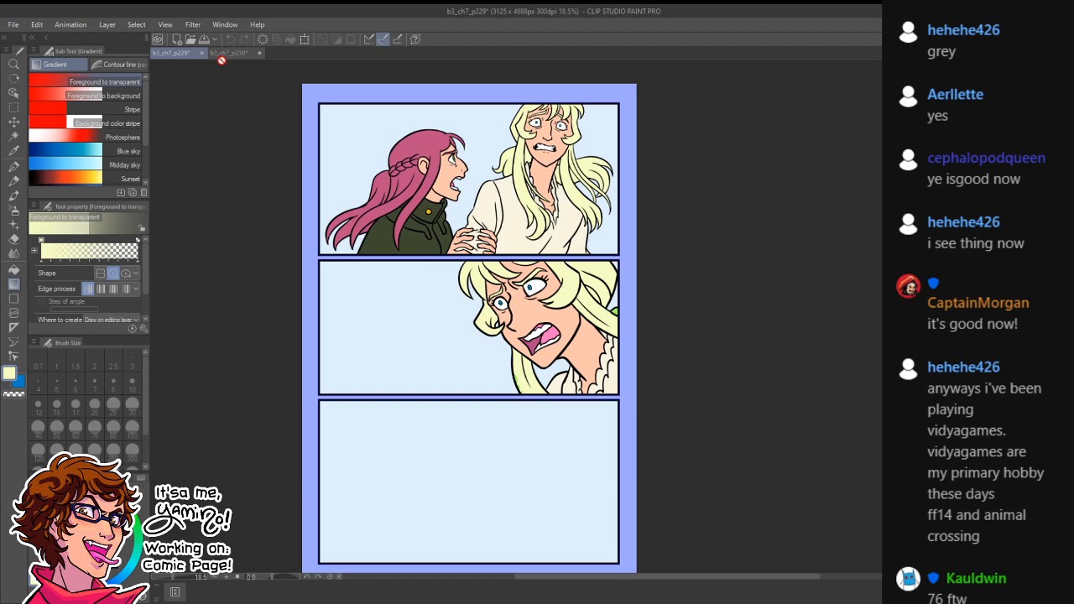
click(220, 54)
- Try filling the rear figure's hair with pale yellow, referring only to the editing layer, and undo the fill
key(g)
click(693, 279)
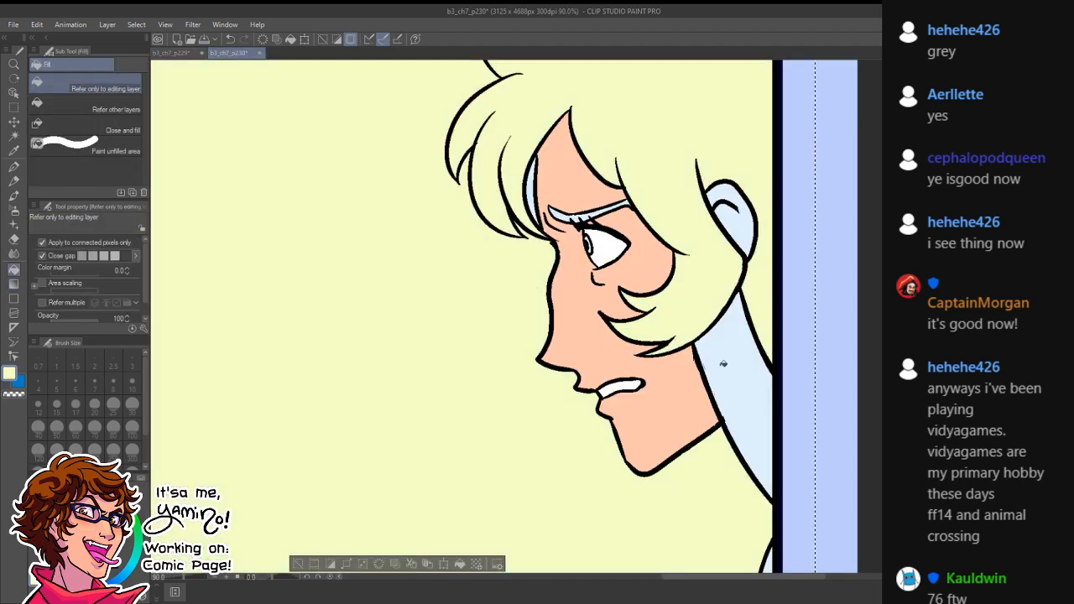
key(ctrl+z)
- Set the Fill tool to refer to other layers and apply to connected pixels only, and fill the rear figure's hair with pale yellow
drag(697, 226, 683, 358)
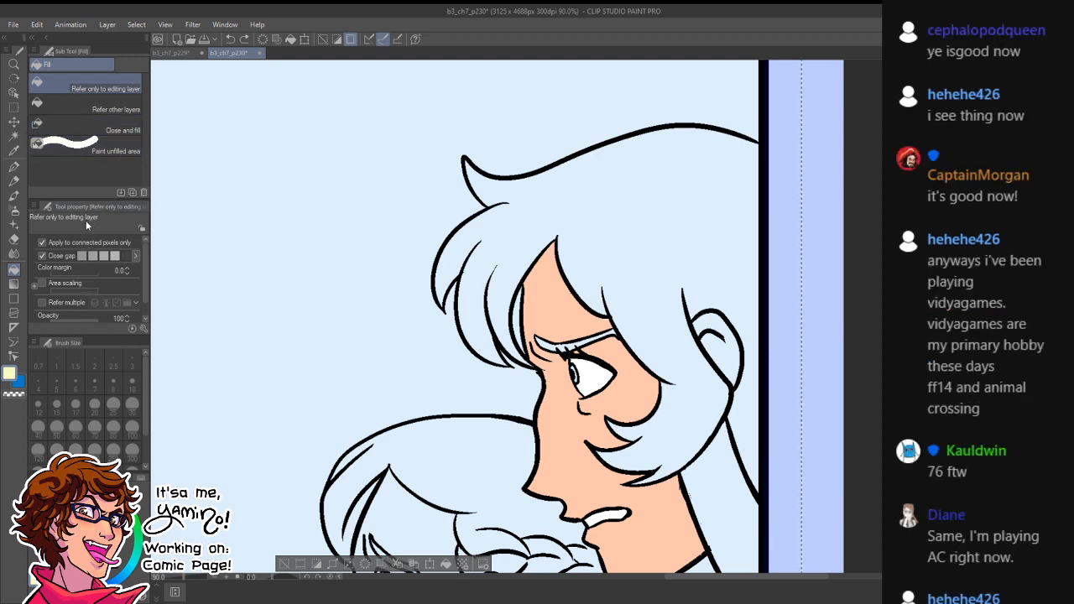
click(126, 105)
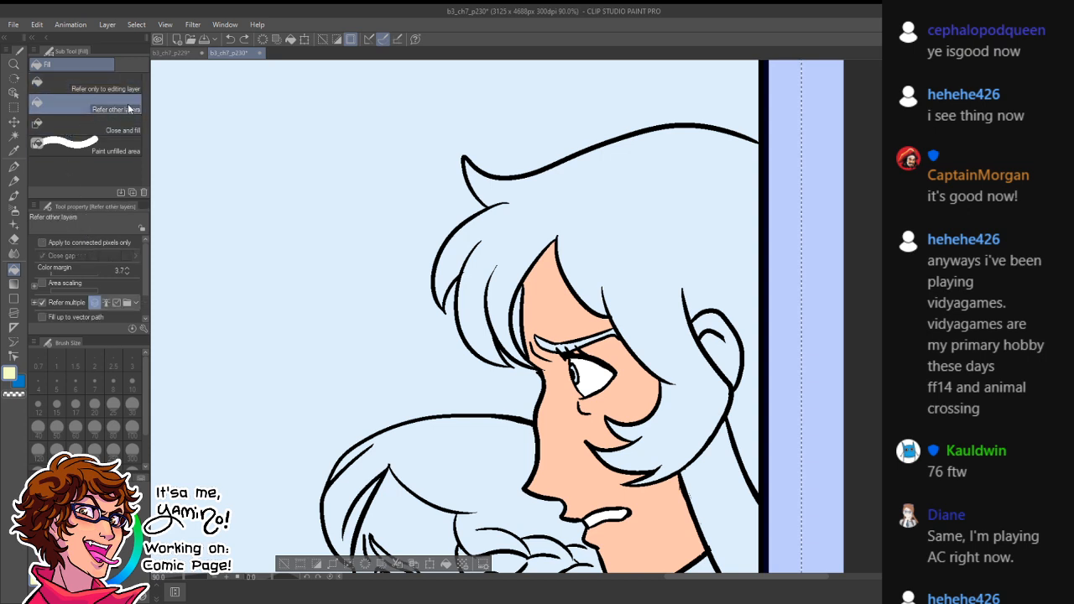
click(660, 202)
key(ctrl+z)
click(80, 241)
click(655, 276)
click(711, 489)
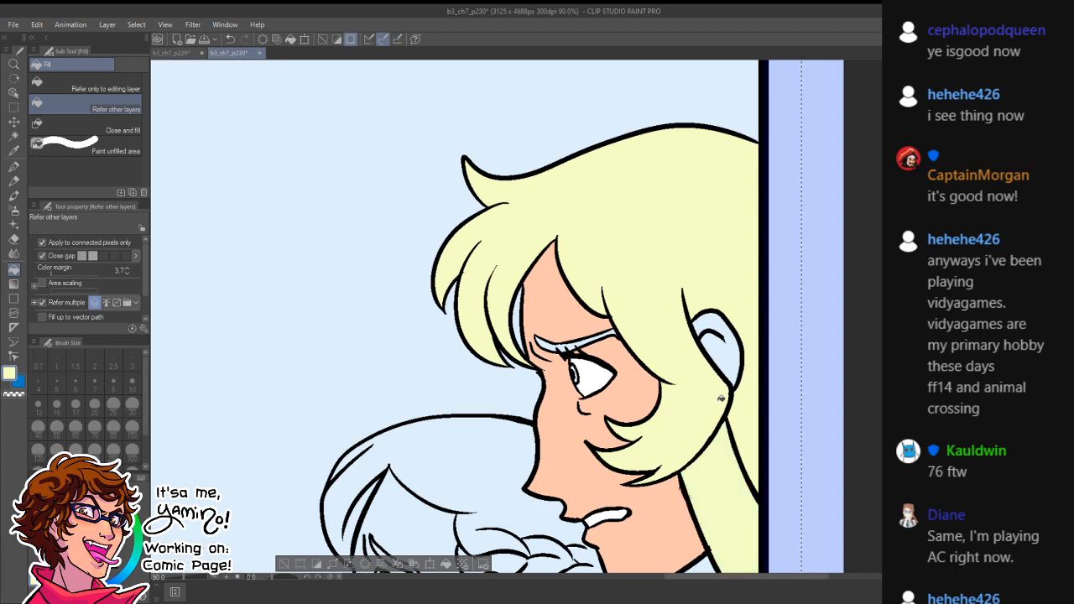
- Fill the rear figure's ear with the skin colour and the eyebrow with pale yellow
click(724, 356)
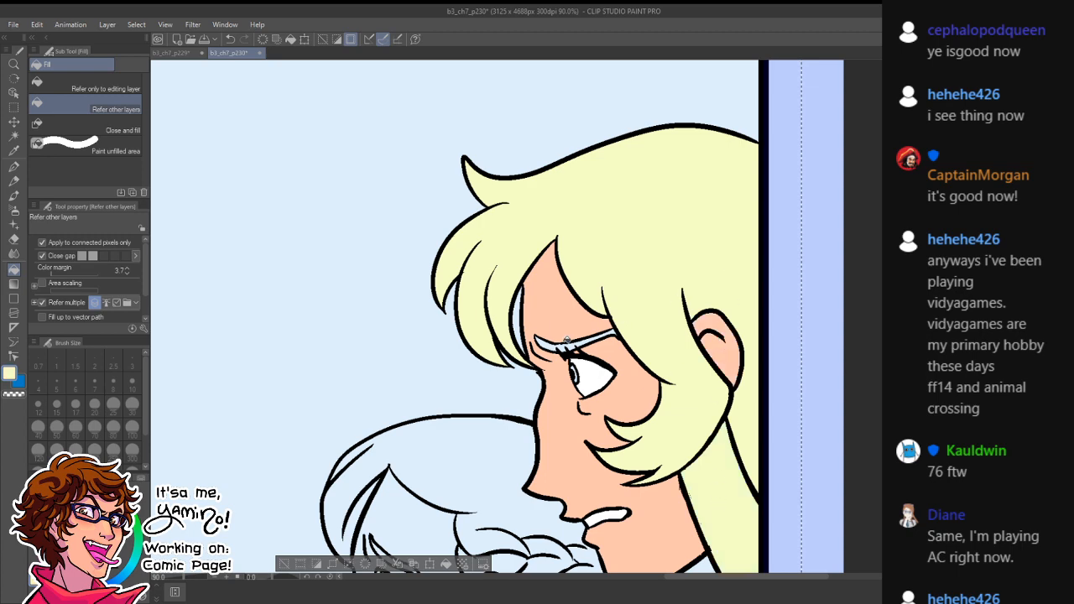
scroll(617, 326, down, 5)
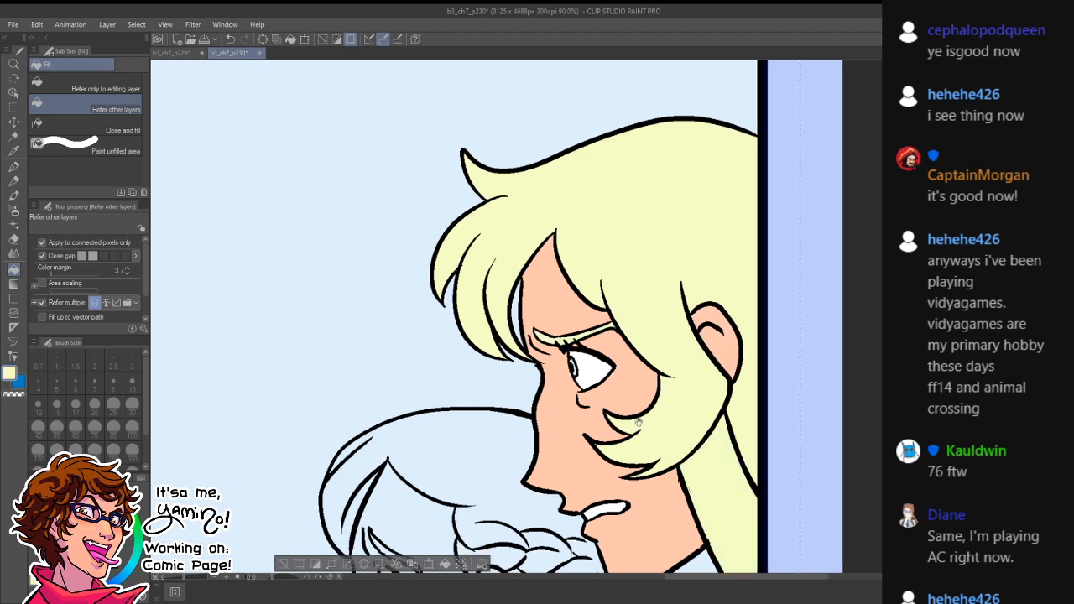
- Try filling the rear figure's neck with the skin colour, and undo the fill
alt+click(682, 327)
click(712, 381)
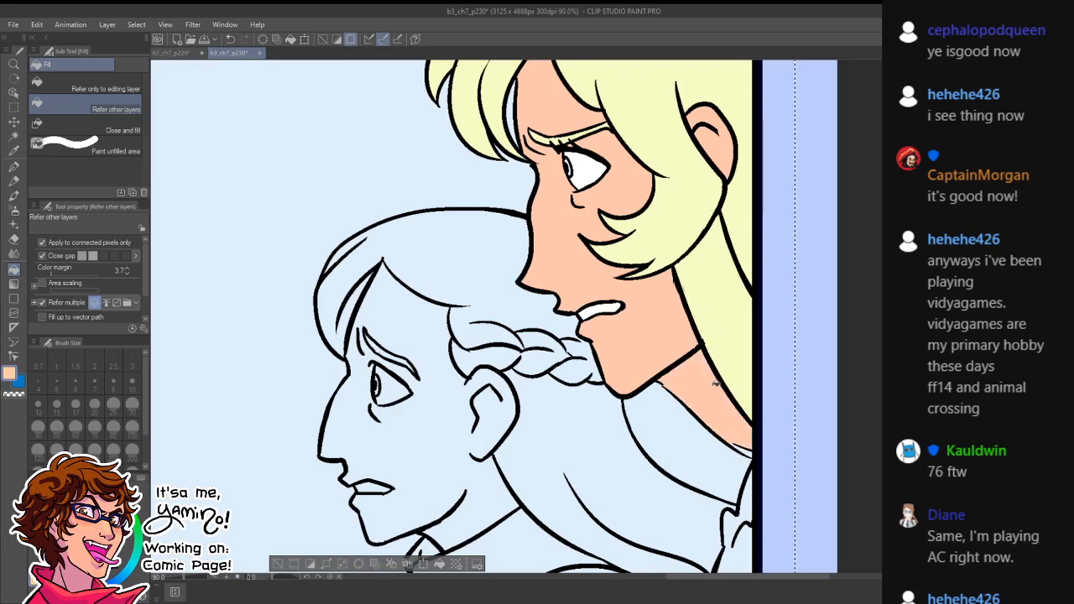
drag(703, 485, 630, 394)
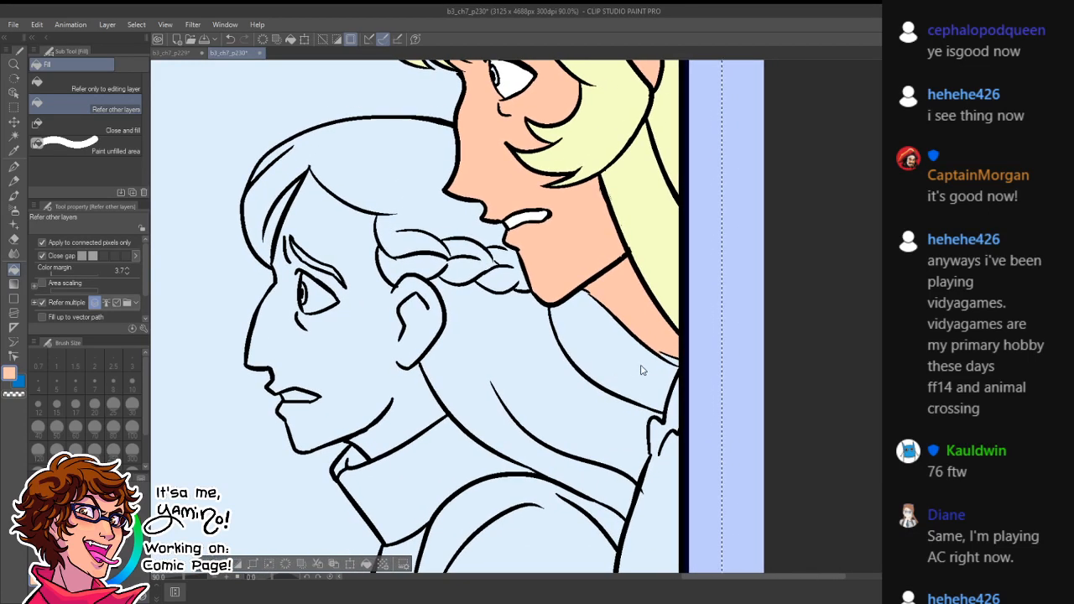
key(ctrl+z)
- Sample the blue iris colour from the second panel of page b3_ch7_p229 and return to page b3_ch7_p230
alt+click(657, 275)
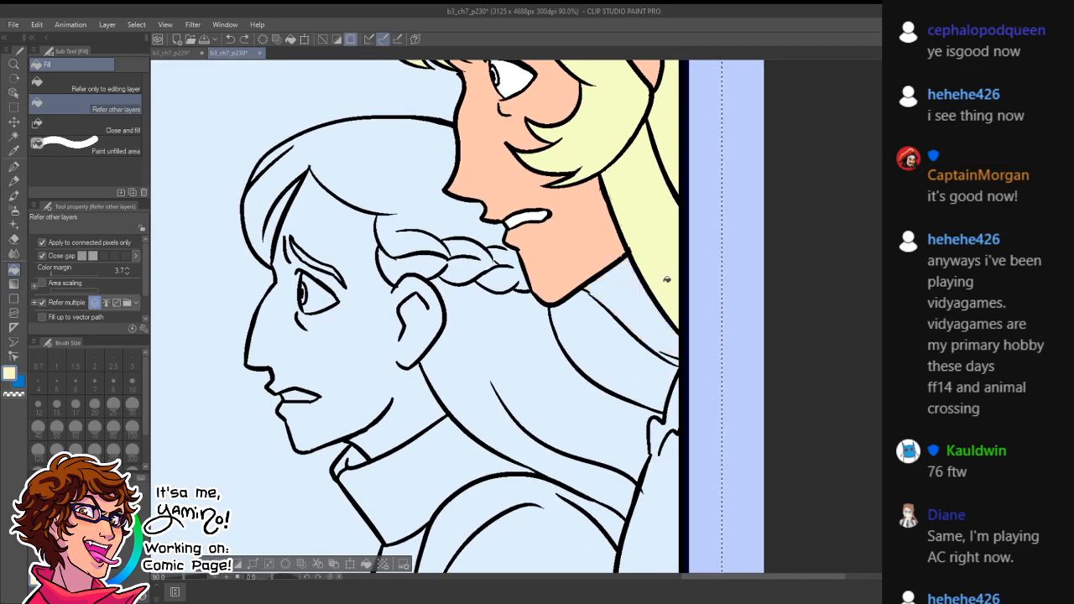
drag(634, 208, 756, 343)
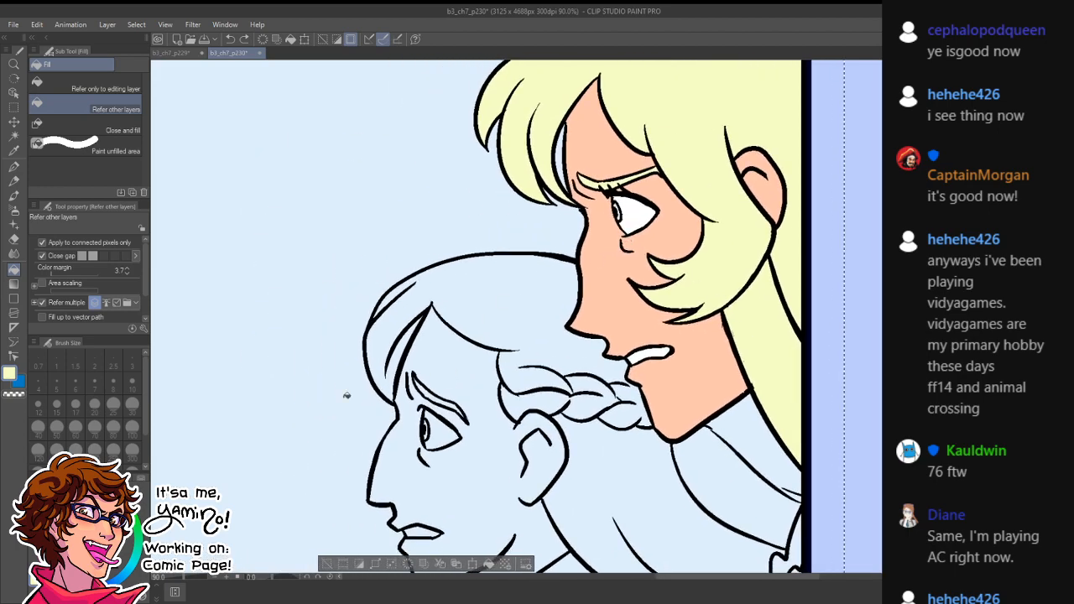
click(178, 54)
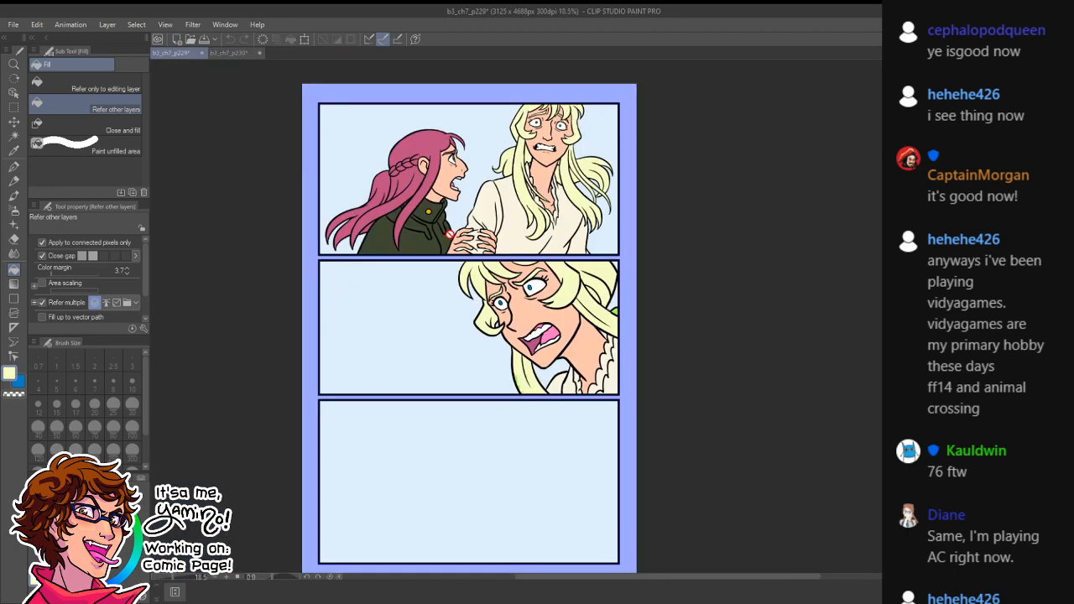
key(ctrl+space)
drag(522, 283, 661, 285)
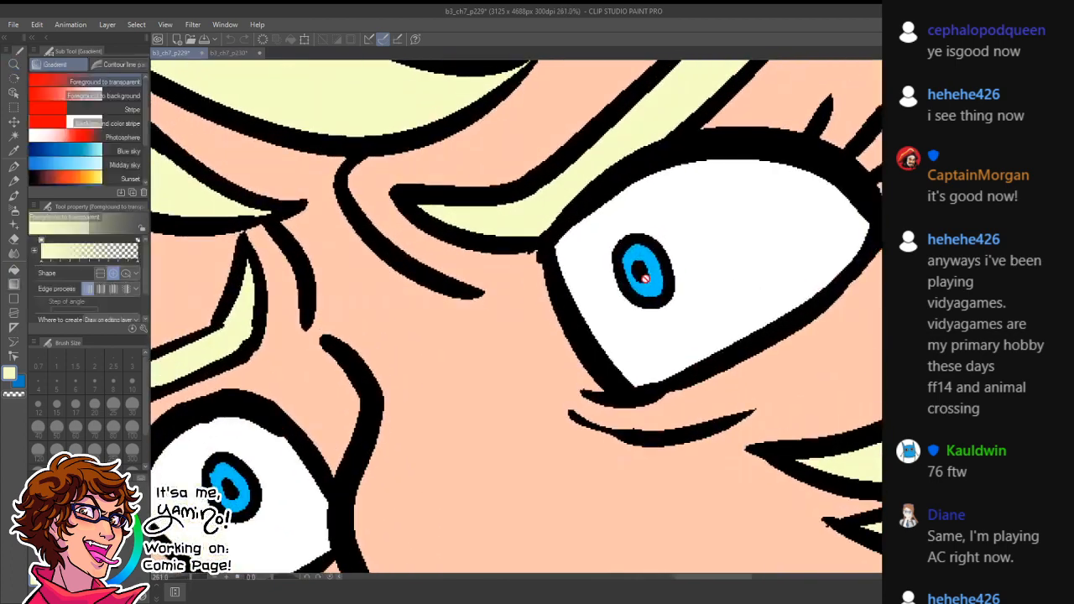
click(239, 55)
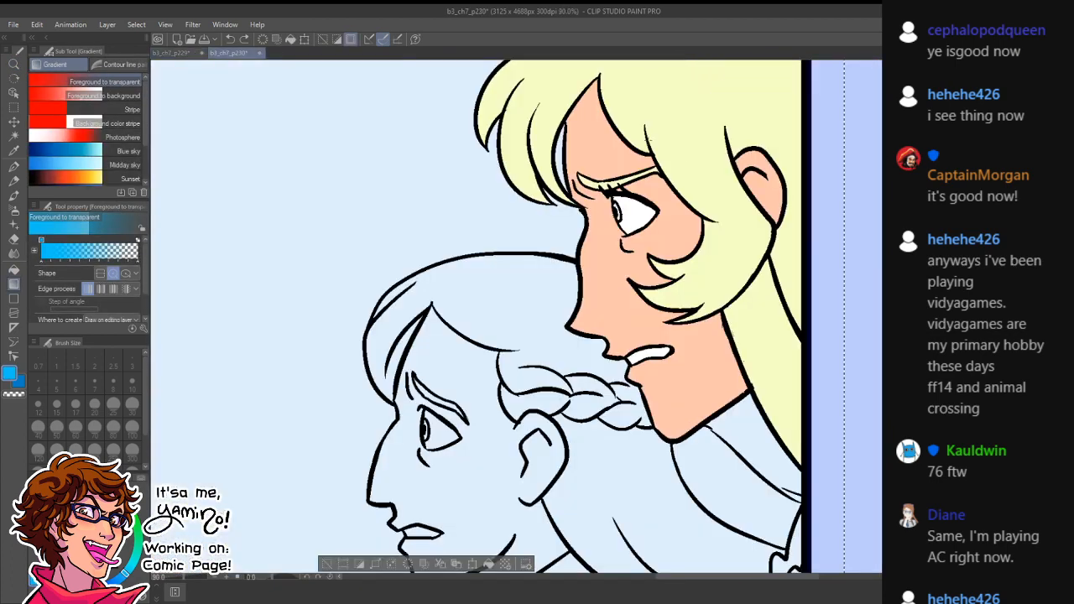
- Fill the blonde figure's iris in the last panel with the sampled blue
key(ctrl+space)
mouse_move(628, 211)
mouse_down()
mouse_move(672, 222)
mouse_move(617, 227)
mouse_up()
key(g)
click(631, 221)
key(ctrl+space)
- Sample the pink hair colour of the braided woman on page b3_ch7_p229 and return to page b3_ch7_p230
click(181, 53)
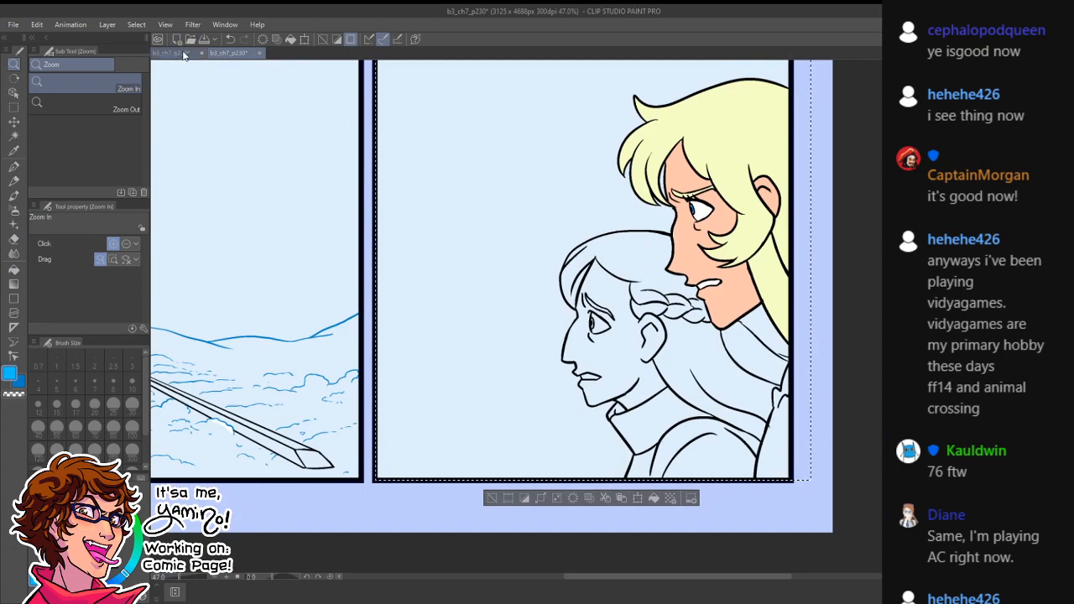
key(ctrl+space)
drag(553, 235, 482, 285)
drag(549, 109, 590, 357)
drag(466, 270, 513, 267)
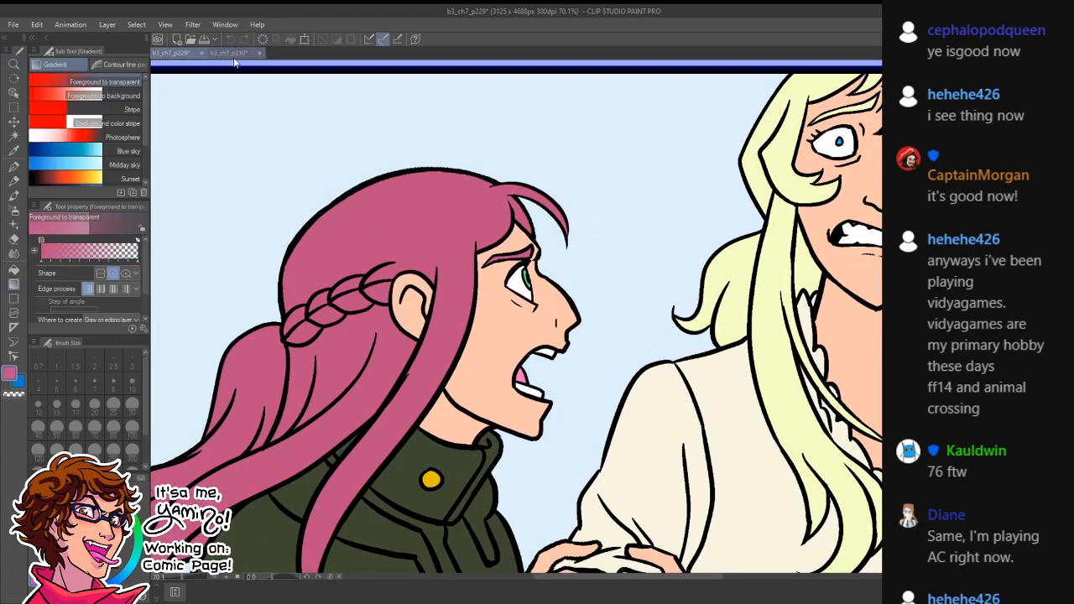
click(231, 53)
- Fill the braided figure's hair with the sampled pink, including the braid, the long strands and the part beneath the blonde's chin
key(g)
click(635, 258)
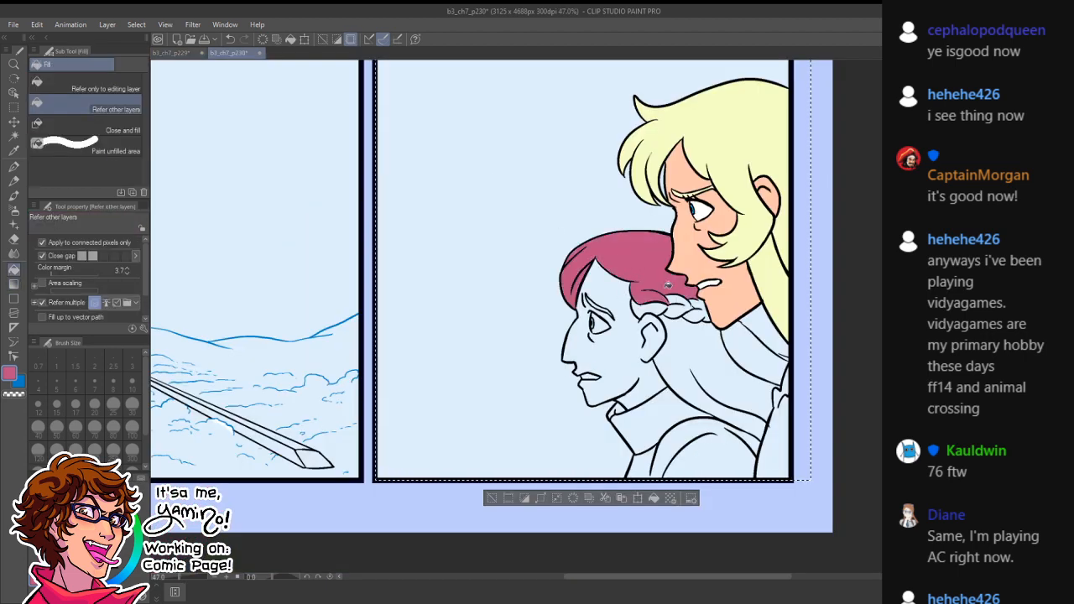
key(ctrl+z)
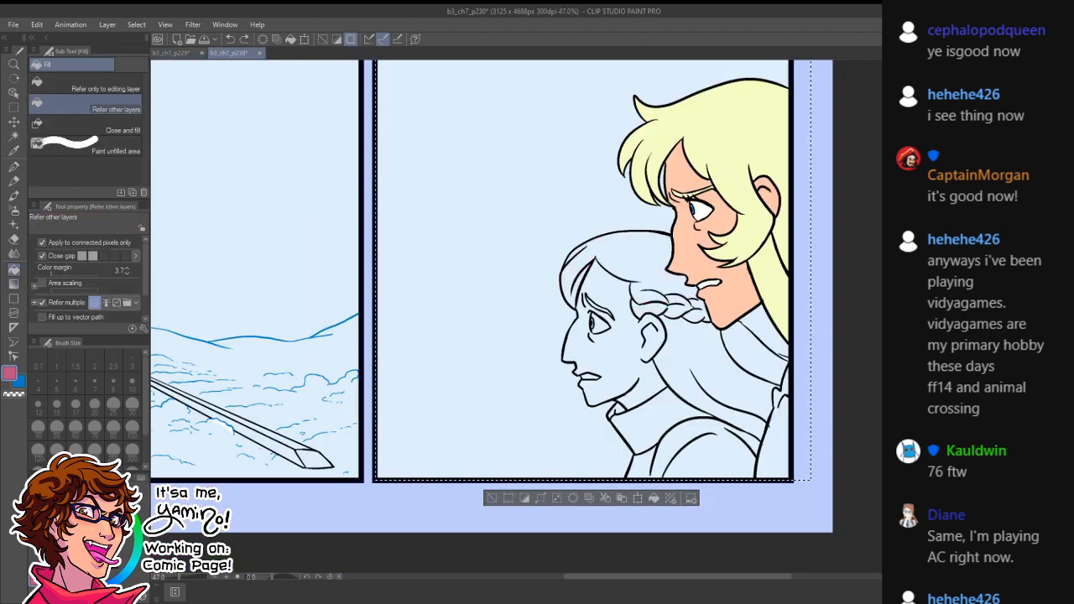
click(659, 276)
click(696, 351)
click(704, 311)
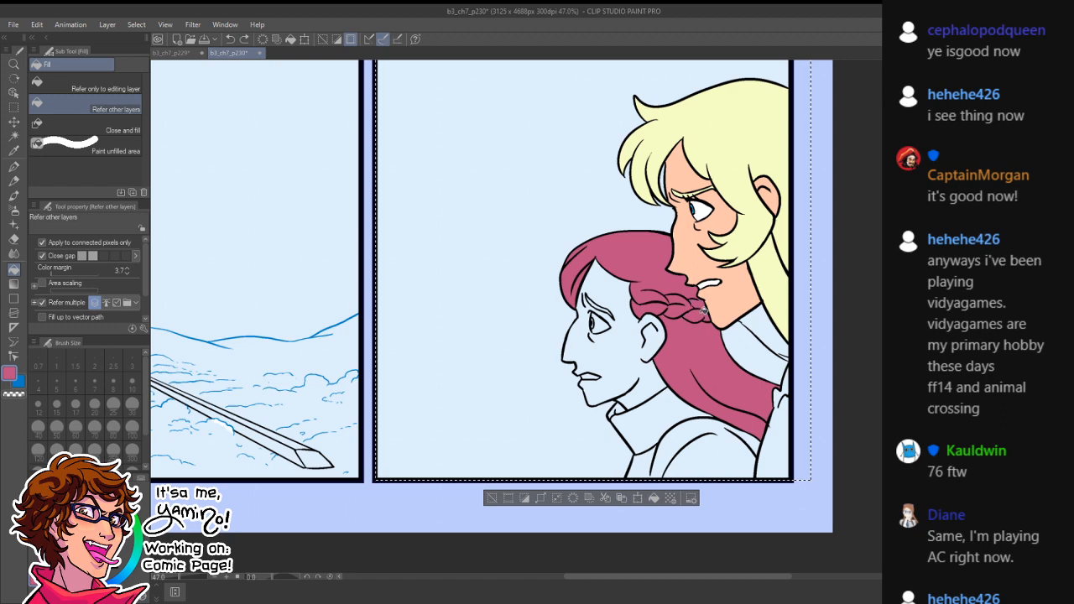
click(750, 346)
click(756, 340)
click(759, 333)
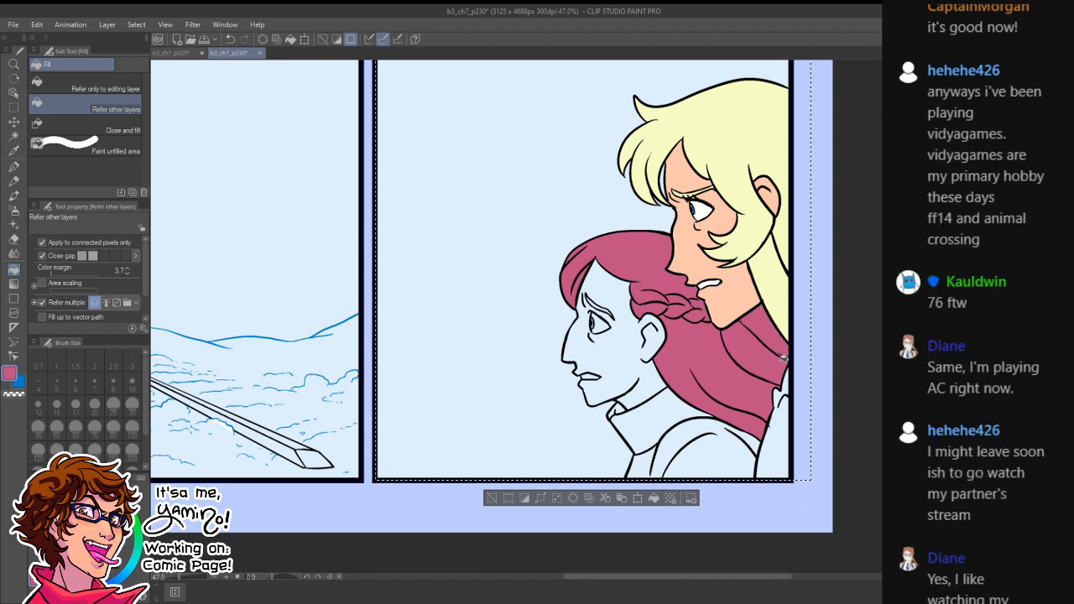
- Sample the blonde figure's skin colour and fill the braided figure's face, ear and neck with it
key(ctrl+space)
mouse_move(741, 385)
mouse_down()
mouse_move(694, 405)
mouse_move(740, 403)
mouse_up()
scroll(732, 288, down, 1)
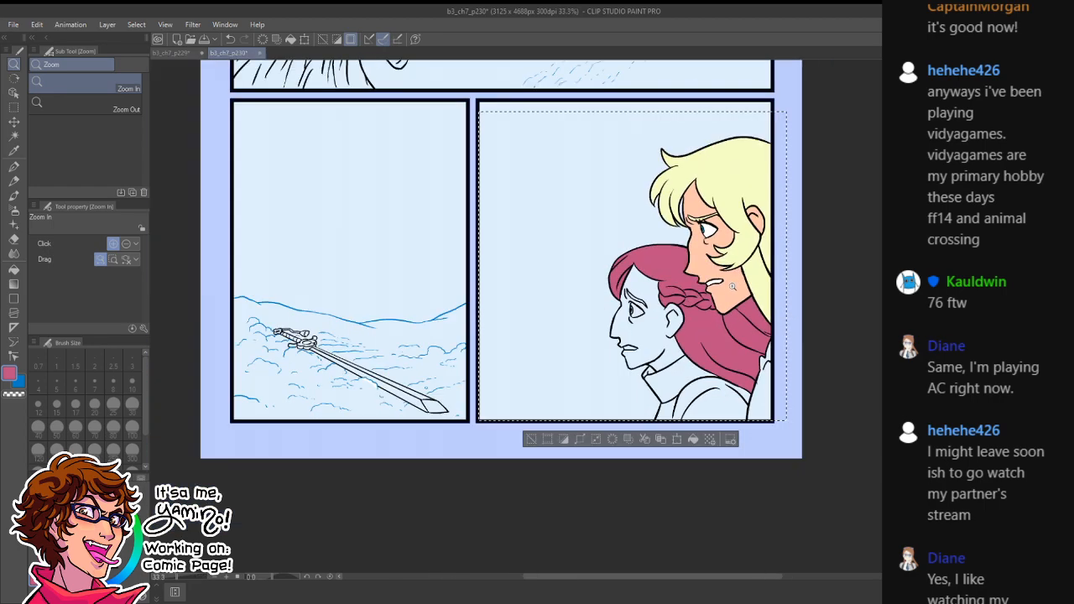
key(g)
scroll(731, 289, up, 2)
key(g)
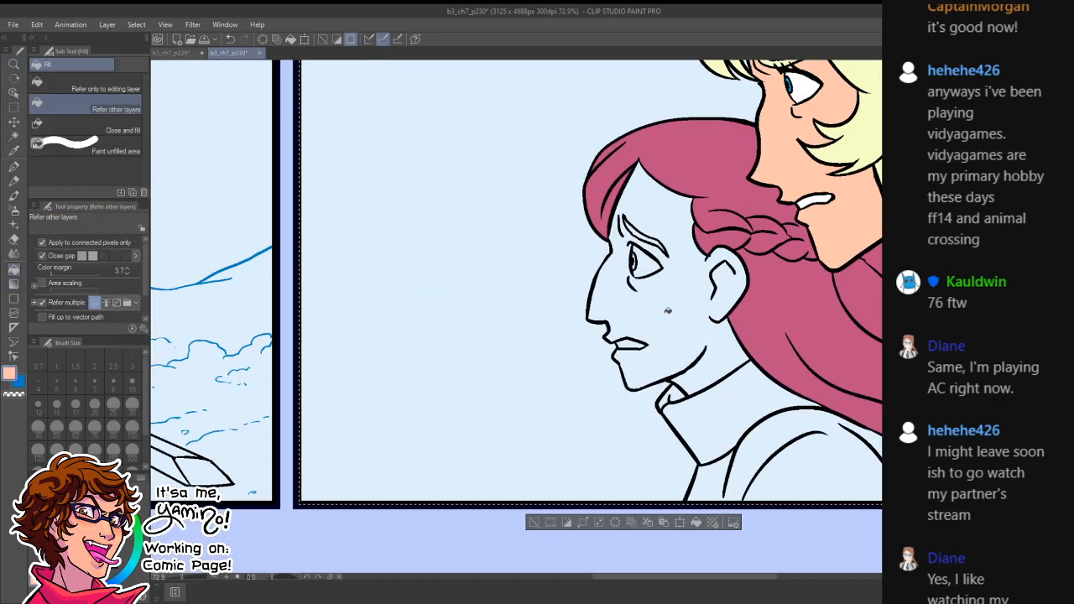
click(733, 287)
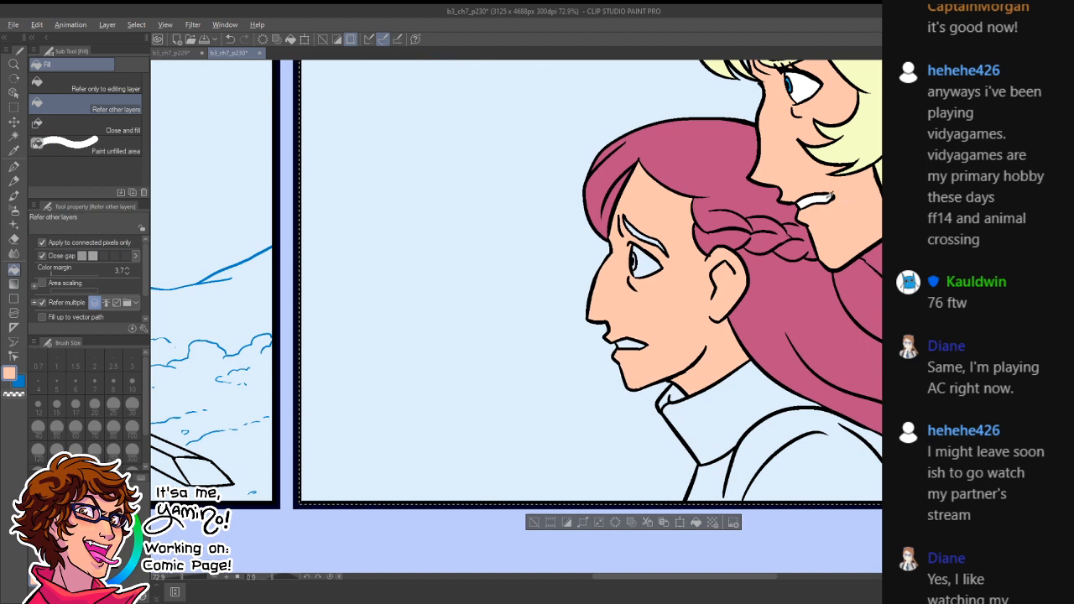
- Fill the braided figure's teeth and eye with the blonde's tooth white, and the eyebrow with the pink hair colour
alt+click(827, 198)
click(631, 343)
click(655, 264)
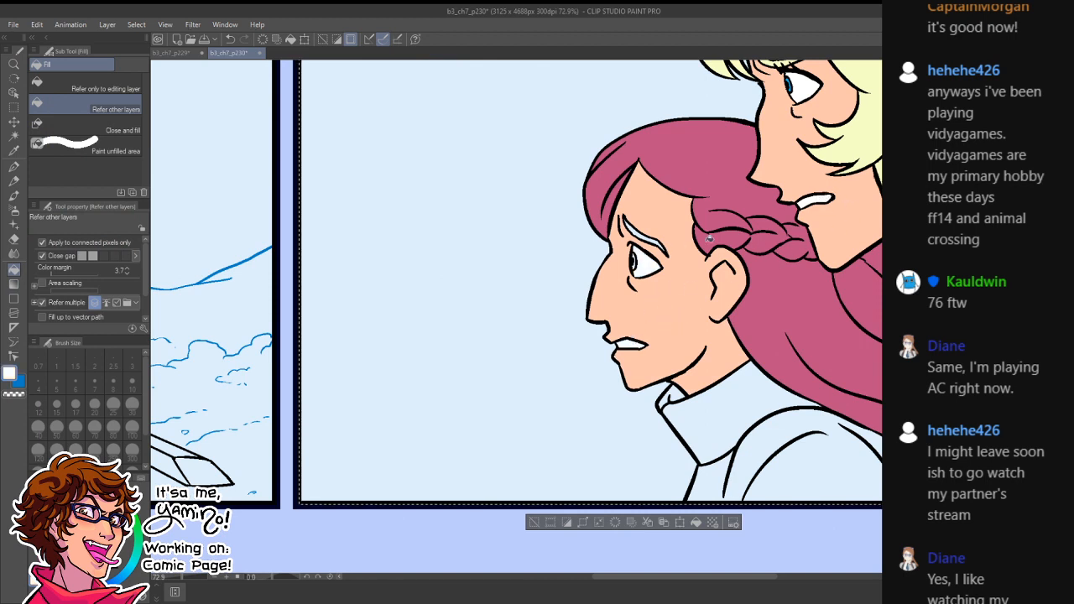
alt+click(720, 220)
click(637, 231)
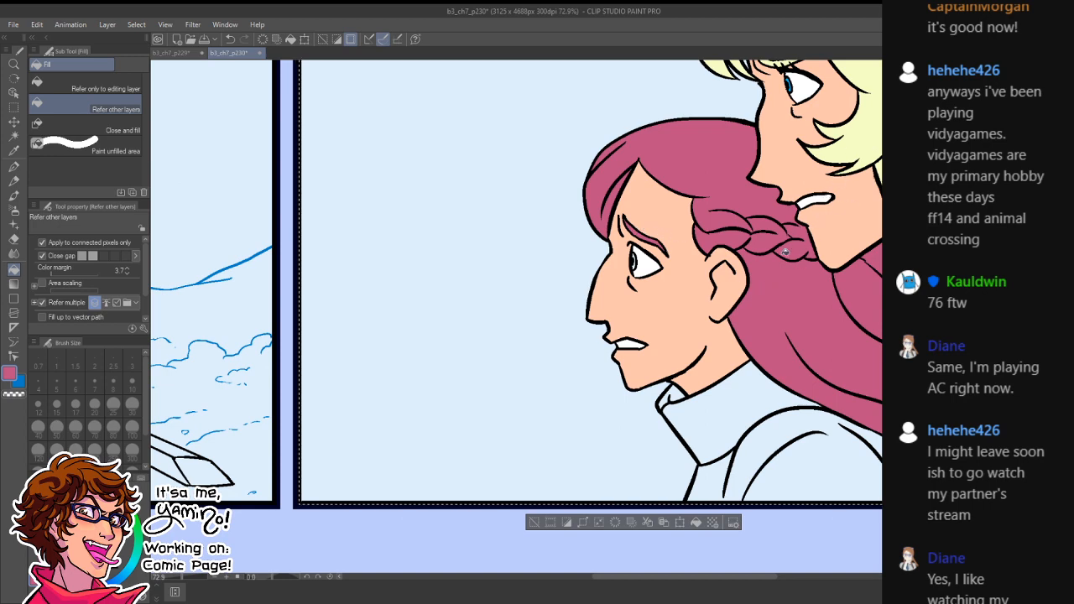
- Sample the green iris of the braided woman on page b3_ch7_p229 and fill the matching iris on page b3_ch7_p230
click(186, 53)
key(g)
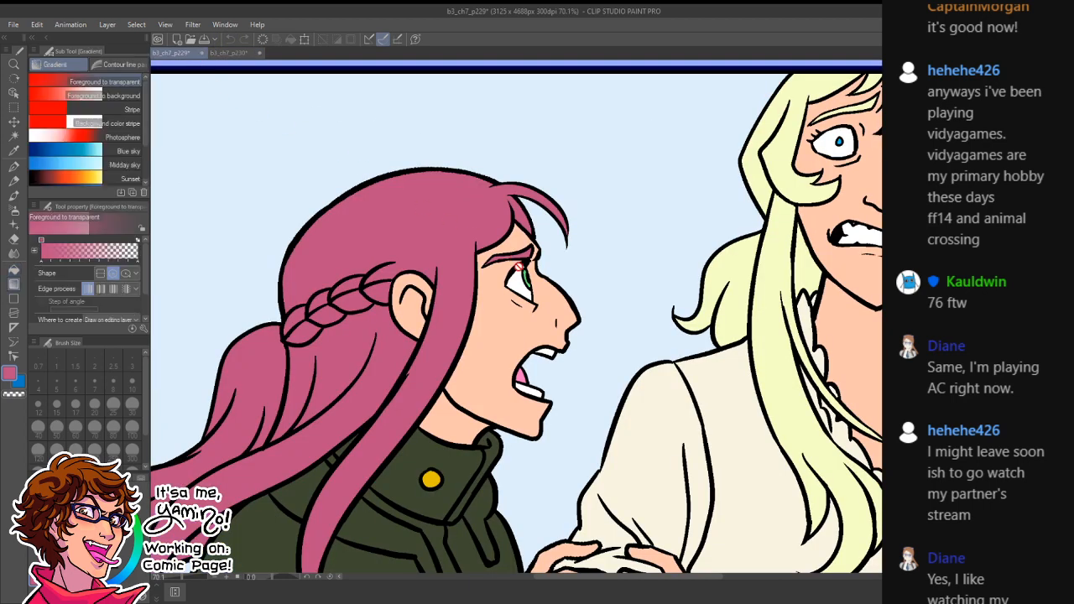
alt+click(527, 273)
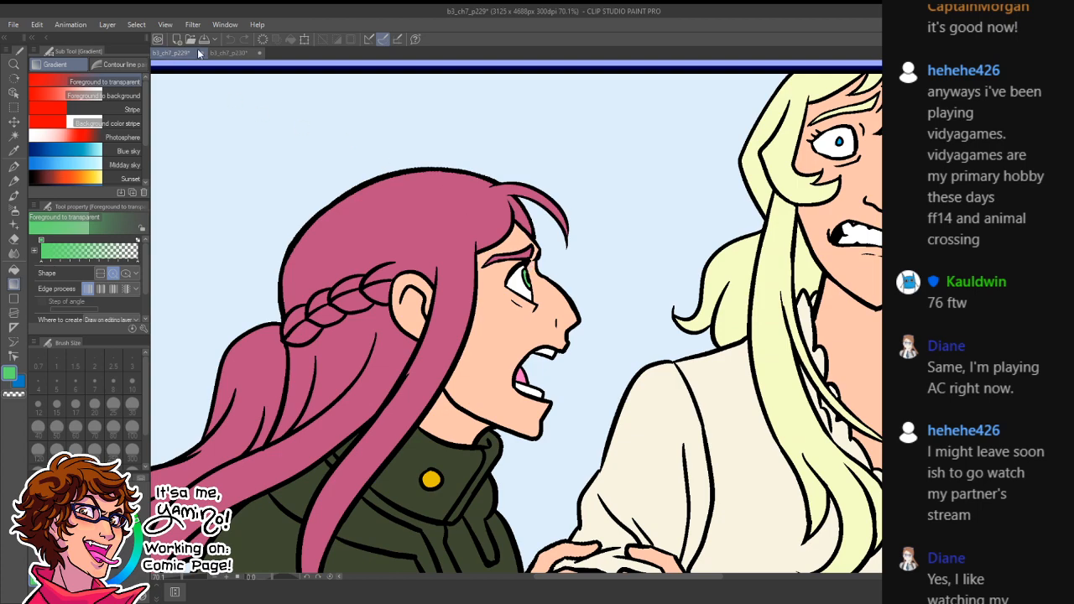
click(228, 53)
key(g)
scroll(697, 307, up, 6)
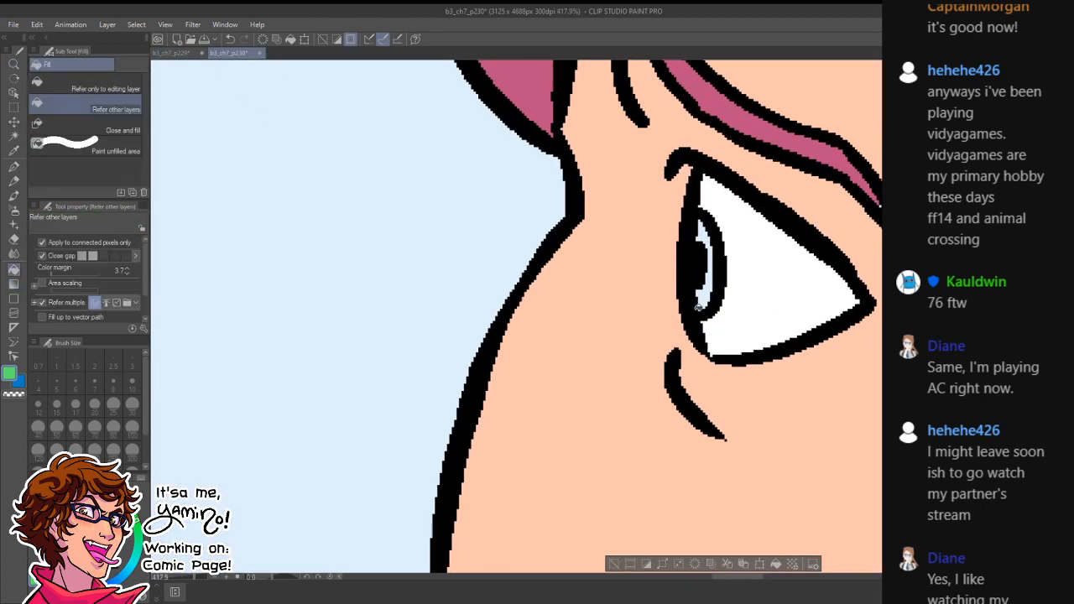
click(710, 298)
drag(747, 311, 676, 337)
drag(765, 370, 608, 367)
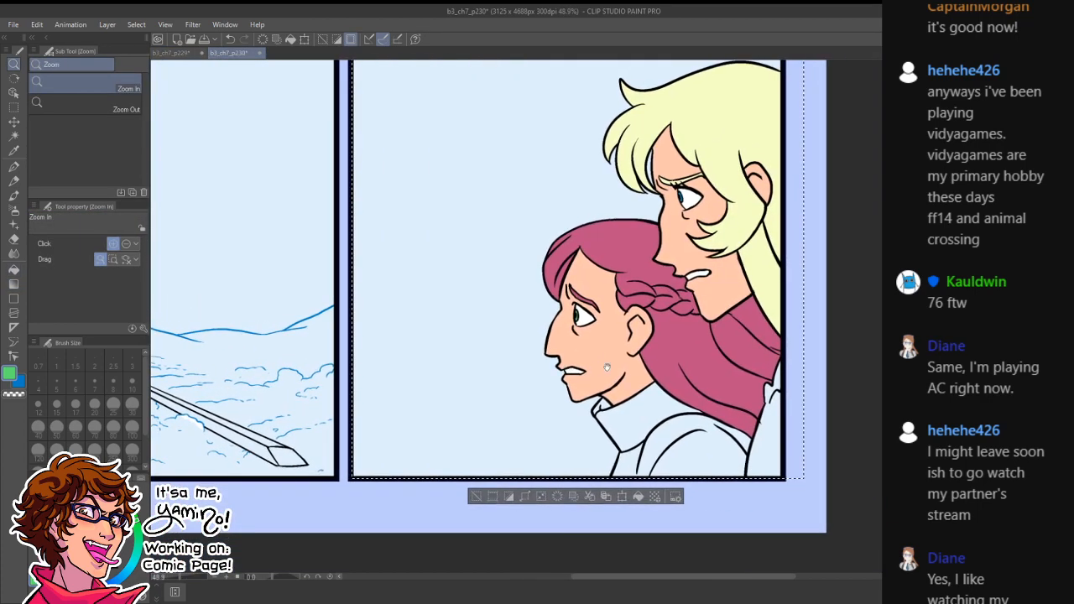
- Sample the dark green coat on page b3_ch7_p229 and fill the braided figure's collar and coat on page b3_ch7_p230
click(188, 53)
key(g)
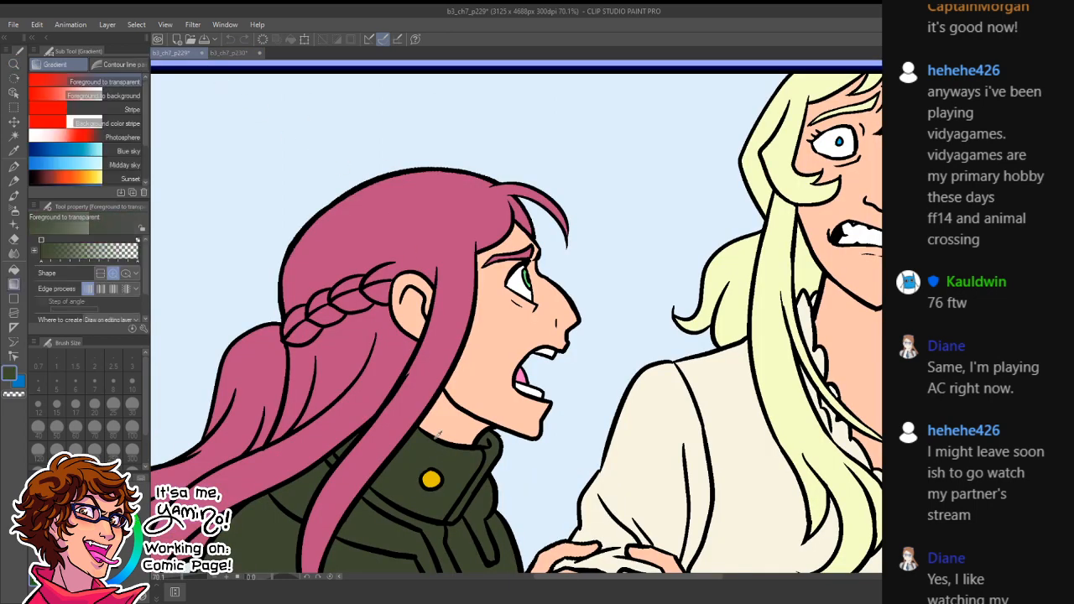
click(229, 53)
key(g)
click(651, 432)
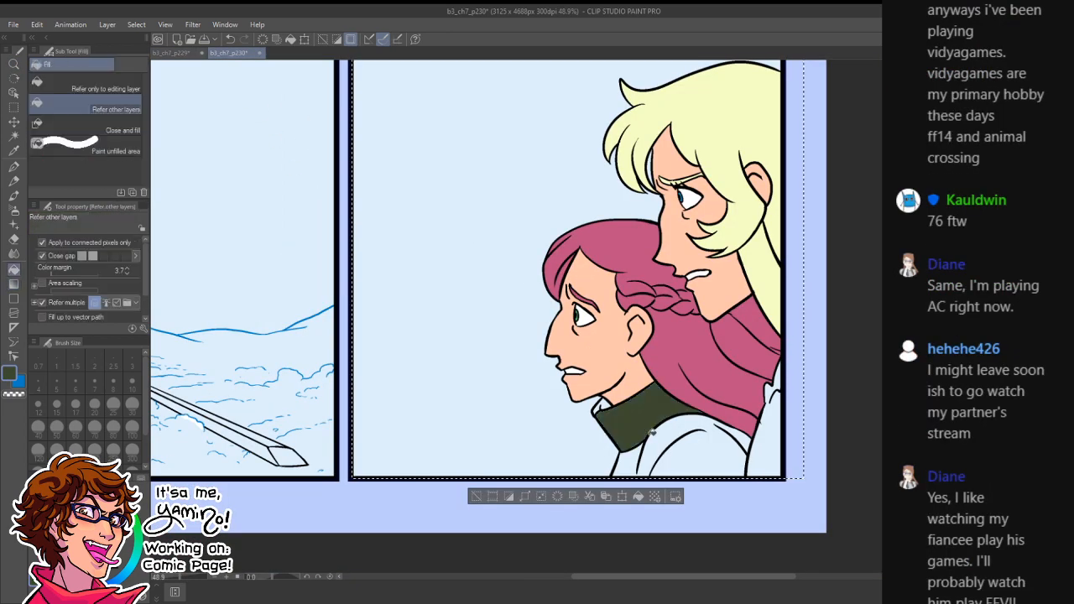
click(656, 438)
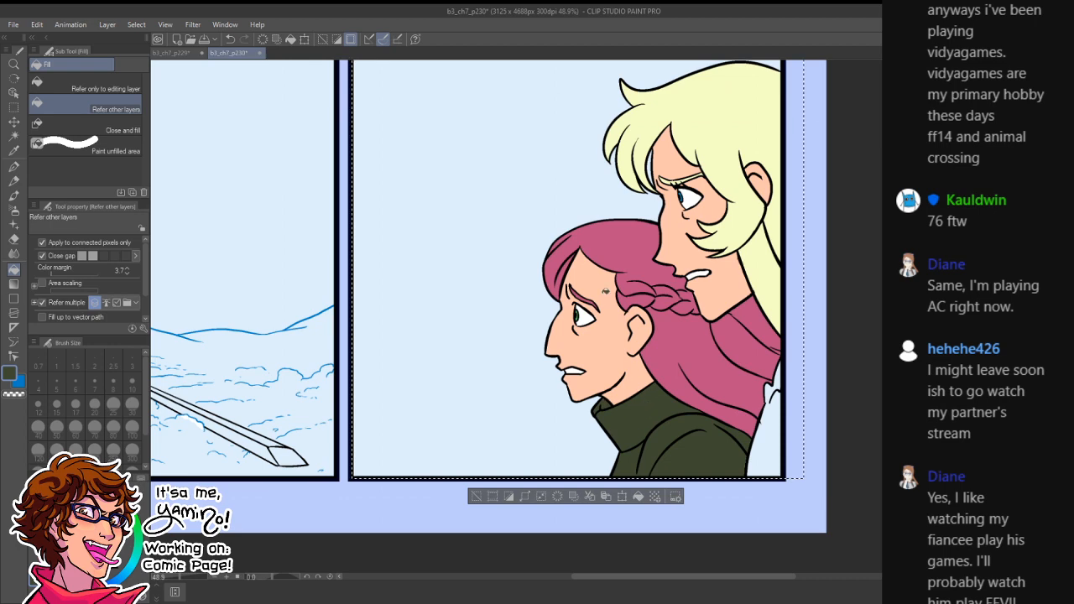
- Sample the cream shirt colour on page b3_ch7_p229 and fill the blonde figure's shirt at the last panel's edge
key(x)
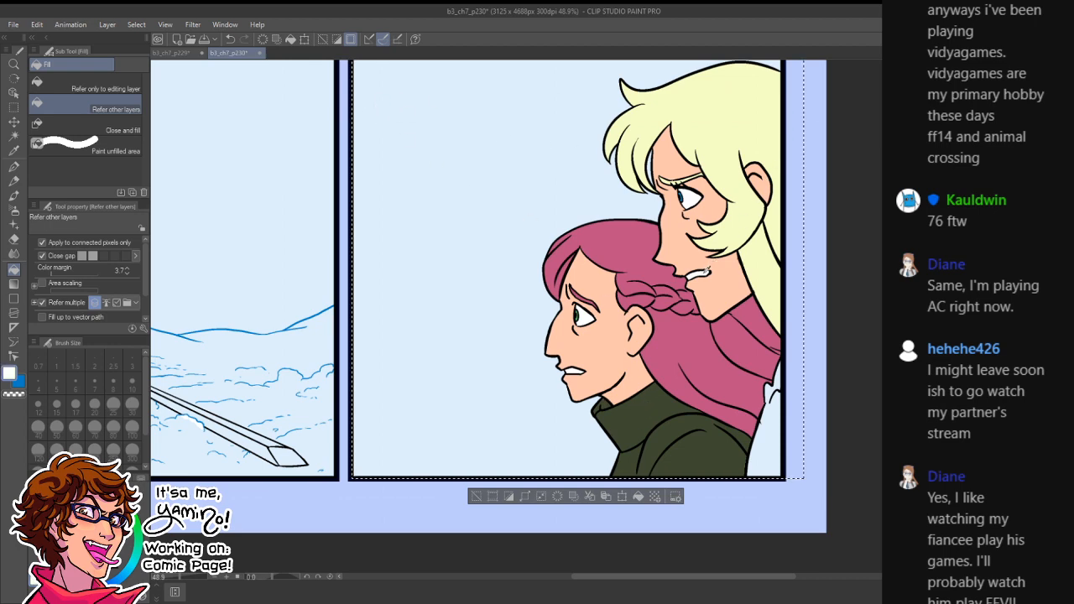
click(185, 54)
key(g)
alt+click(703, 367)
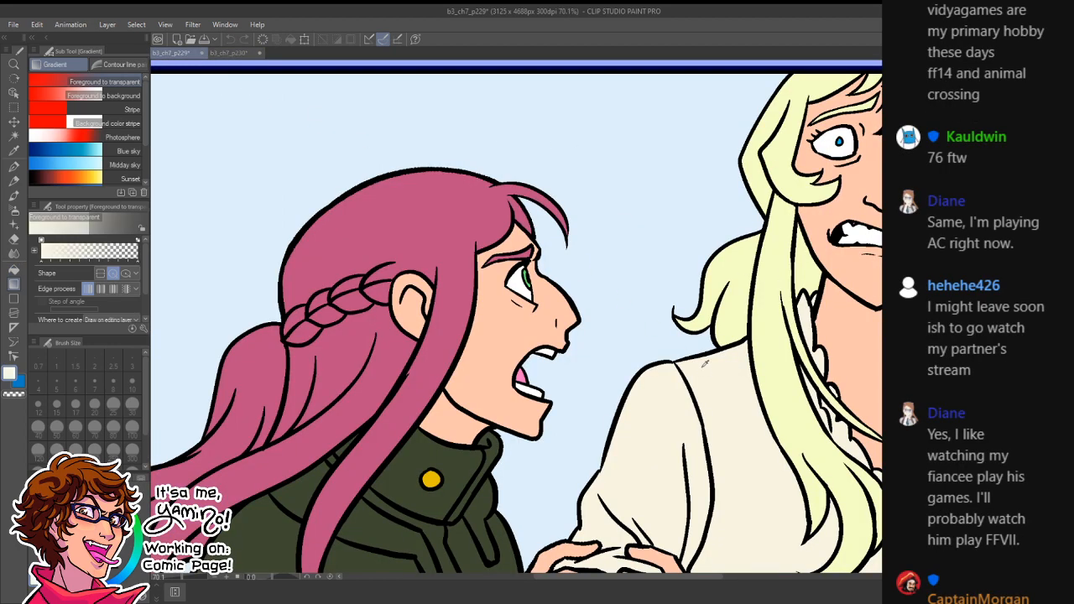
click(228, 53)
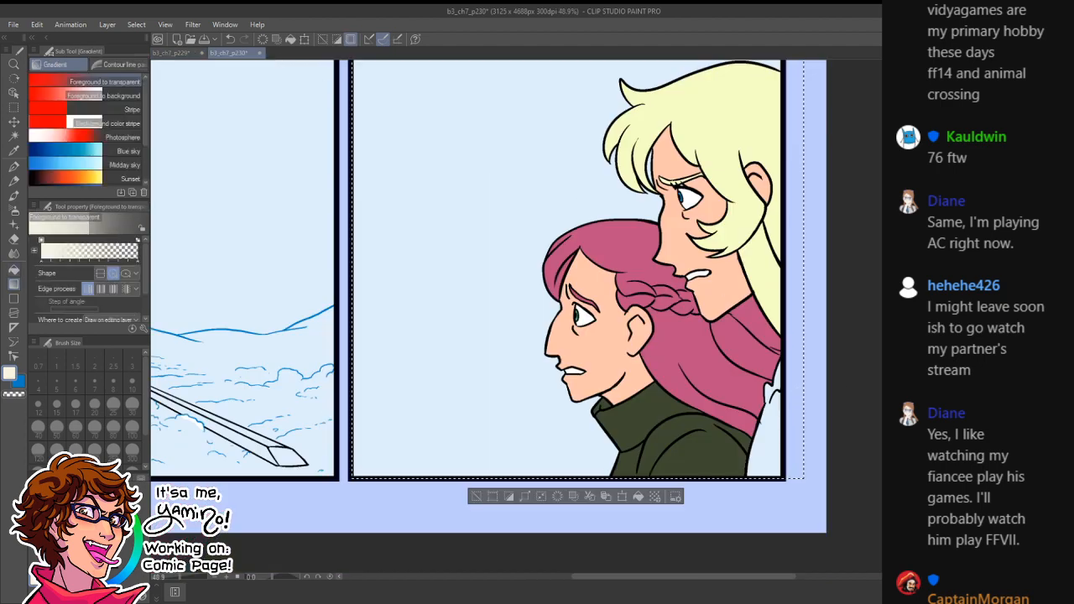
key(p)
scroll(758, 395, up, 4)
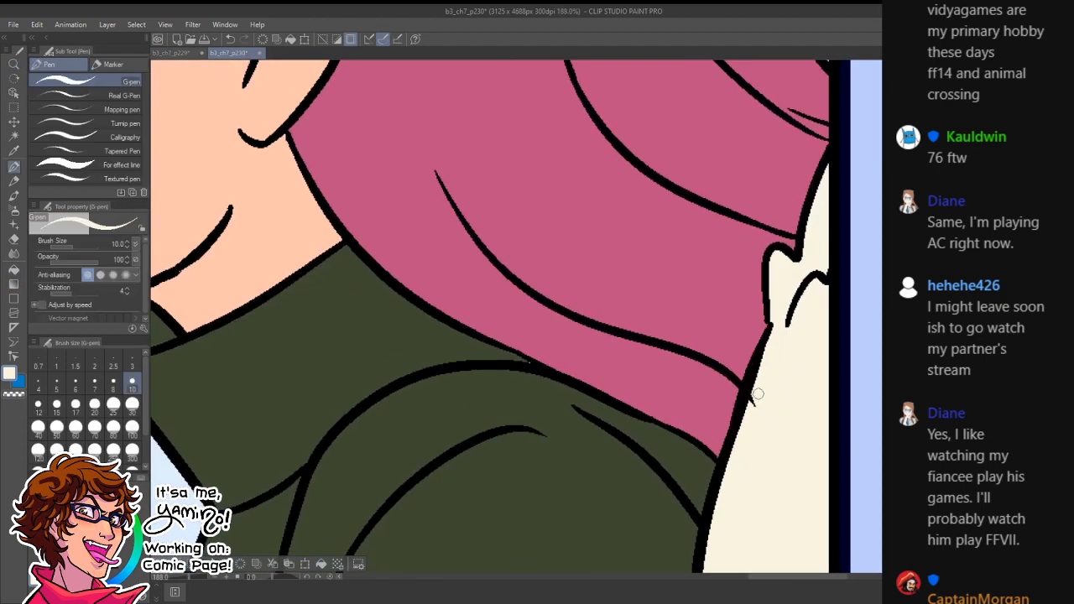
- Sample the pink hair on page b3_ch7_p229 and fill the left tiny embracing figure's hair in the creature panel of b3_ch7_p230
key(ctrl+space)
drag(799, 395, 767, 392)
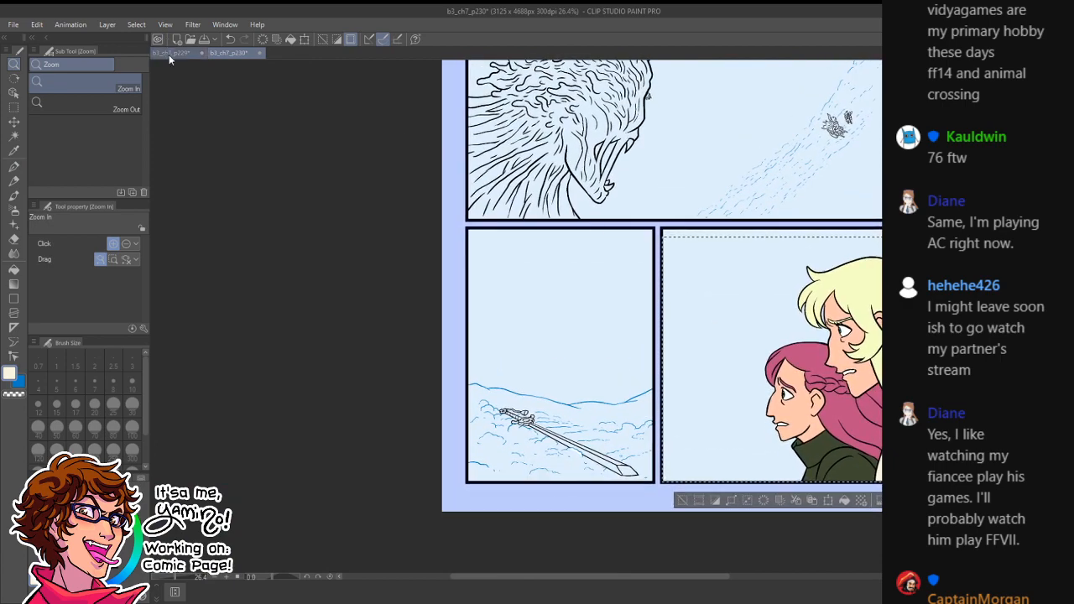
drag(850, 166, 675, 263)
drag(675, 213, 744, 177)
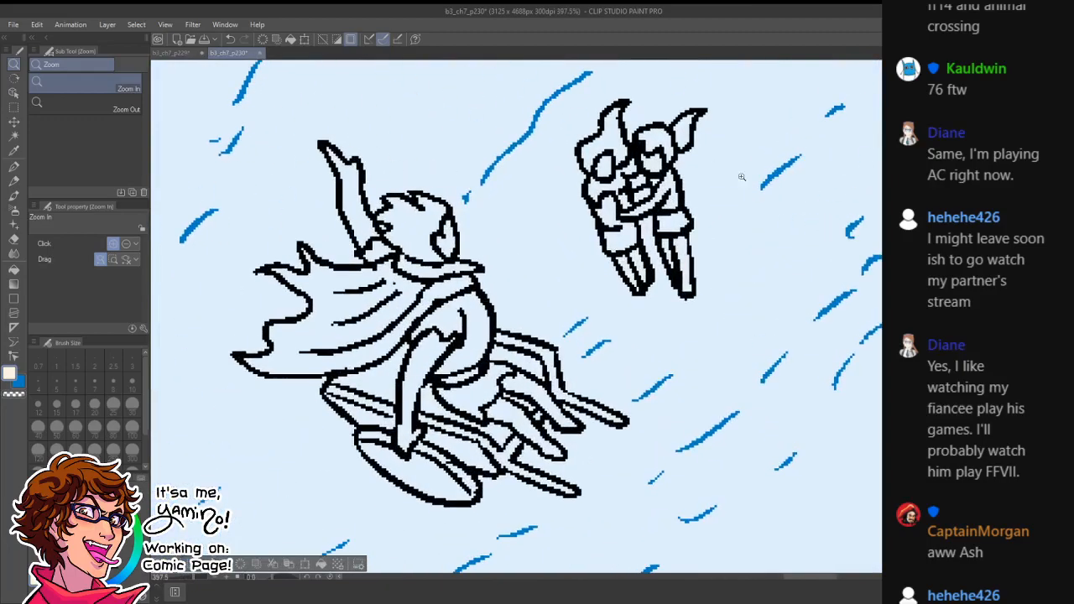
drag(668, 165, 658, 237)
click(178, 53)
key(g)
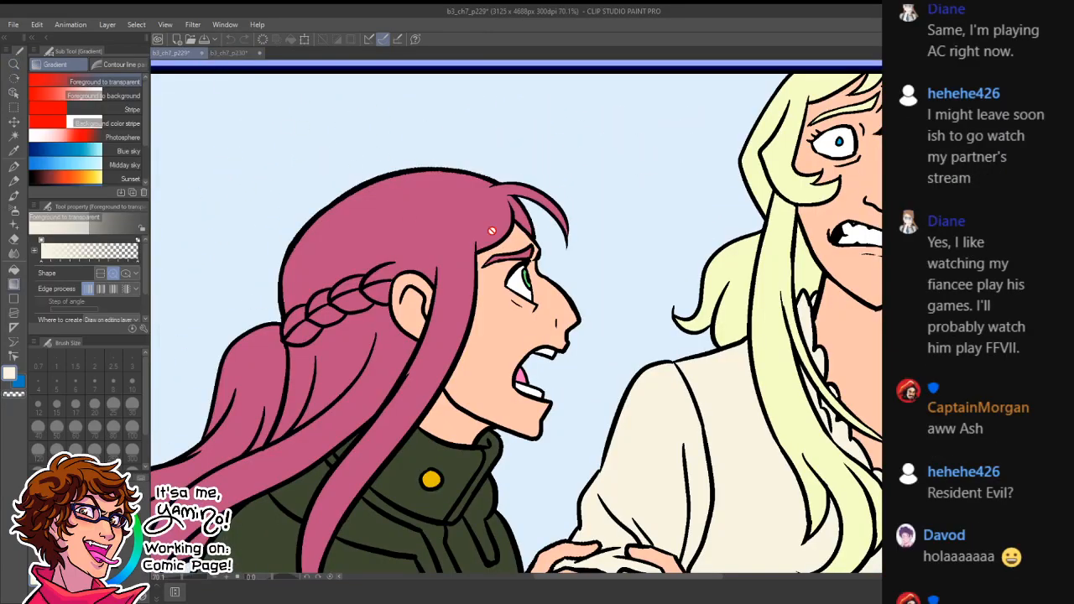
click(231, 50)
key(g)
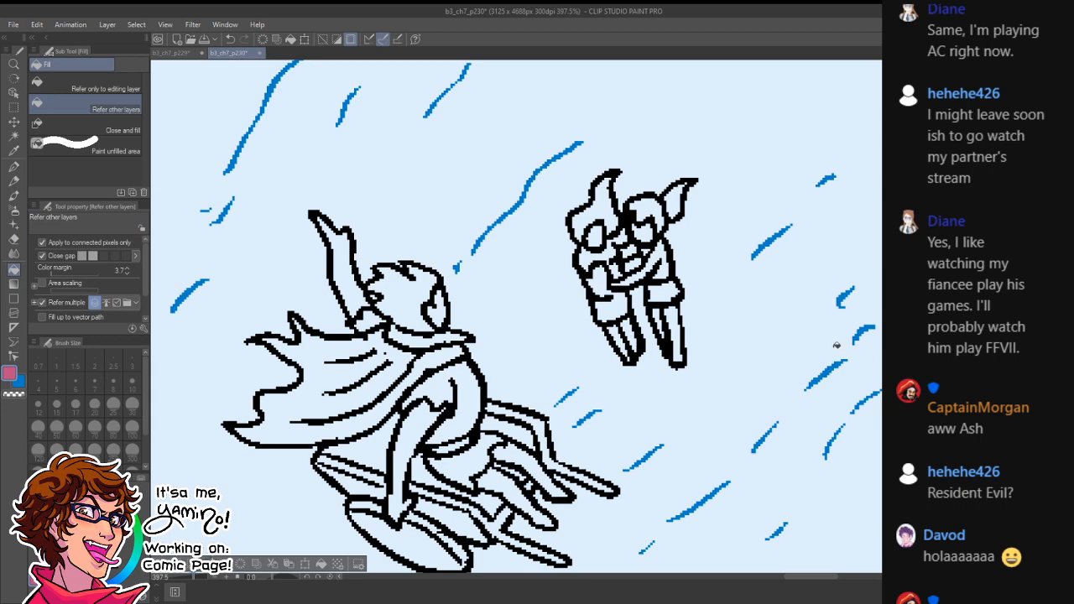
click(608, 211)
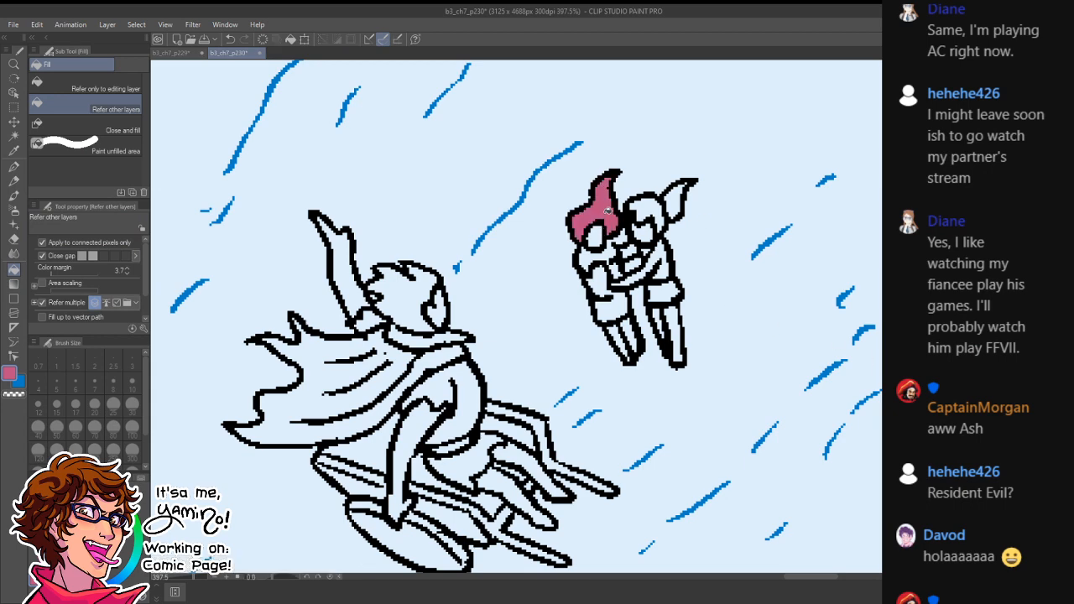
- Sample the skin colour on page b3_ch7_p229 and fill both tiny embracing figures' faces on page b3_ch7_p230
click(193, 54)
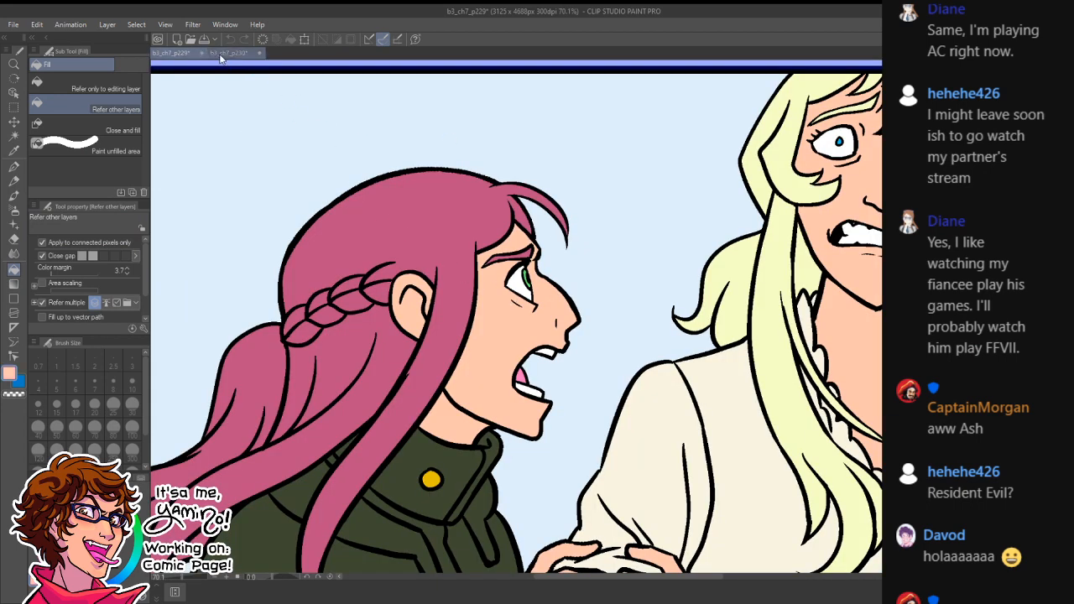
click(223, 53)
click(595, 237)
click(643, 231)
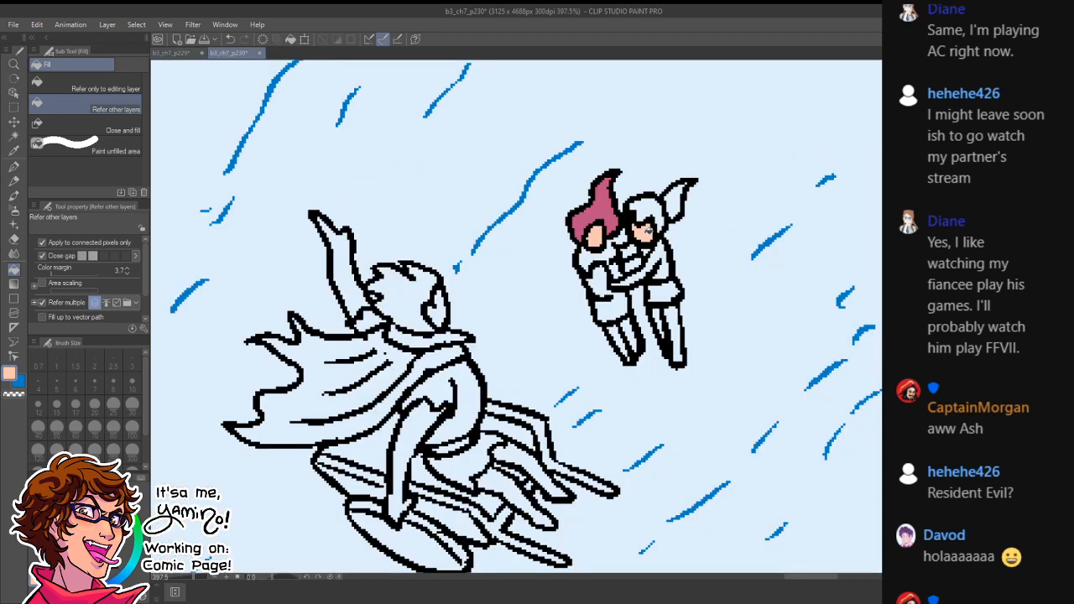
- Sample the cream shirt on page b3_ch7_p229 and fill the right tiny embracing figure's top with it
click(172, 52)
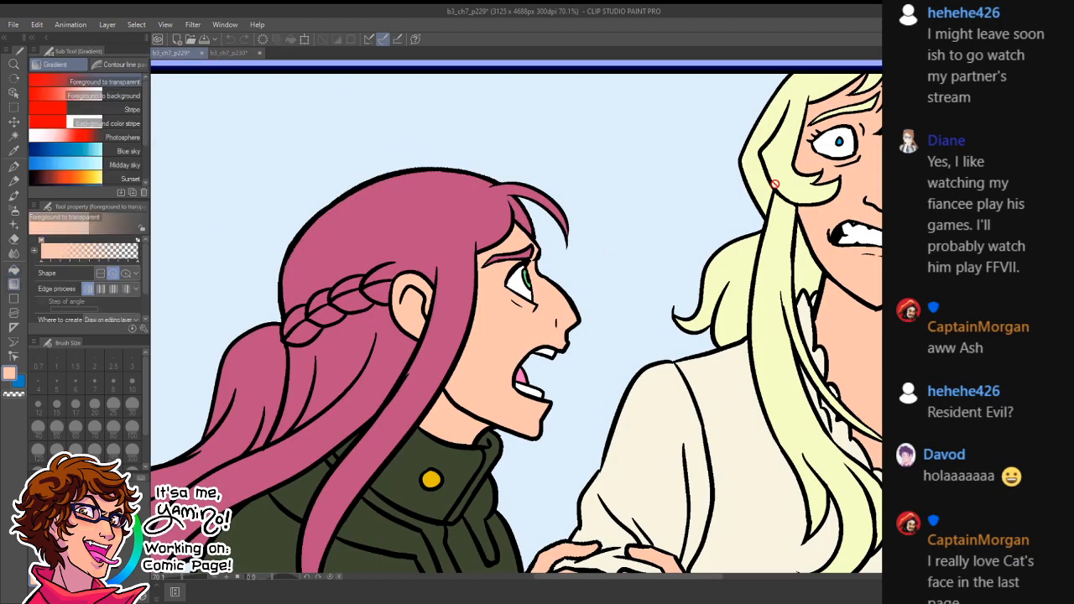
alt+click(730, 421)
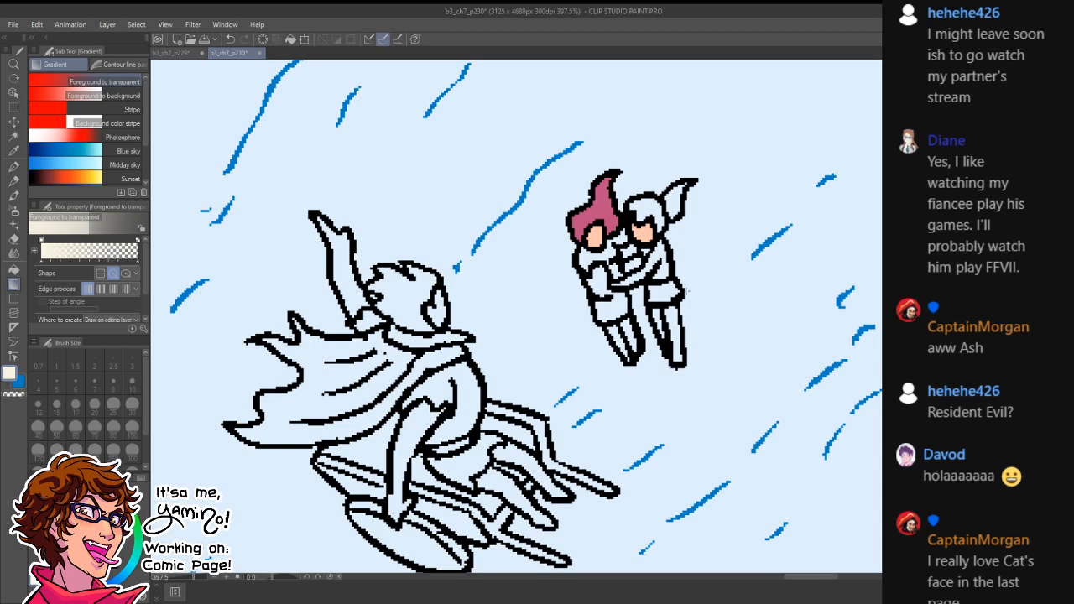
key(g)
click(664, 287)
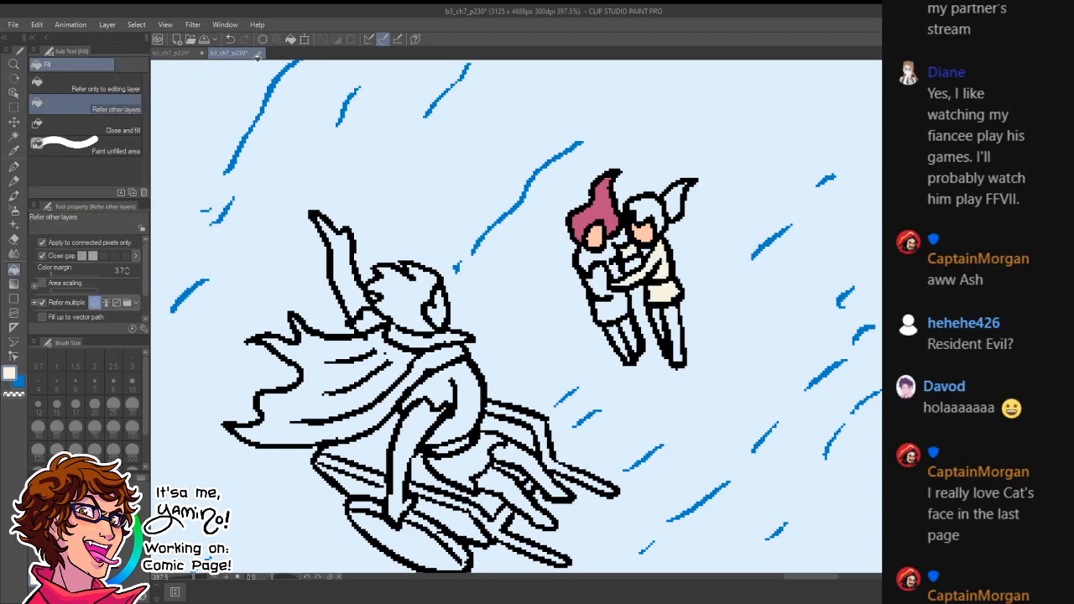
- Sample the dark green coat on page b3_ch7_p229 and fill all parts of the left tiny embracing figure's coat with it
click(192, 53)
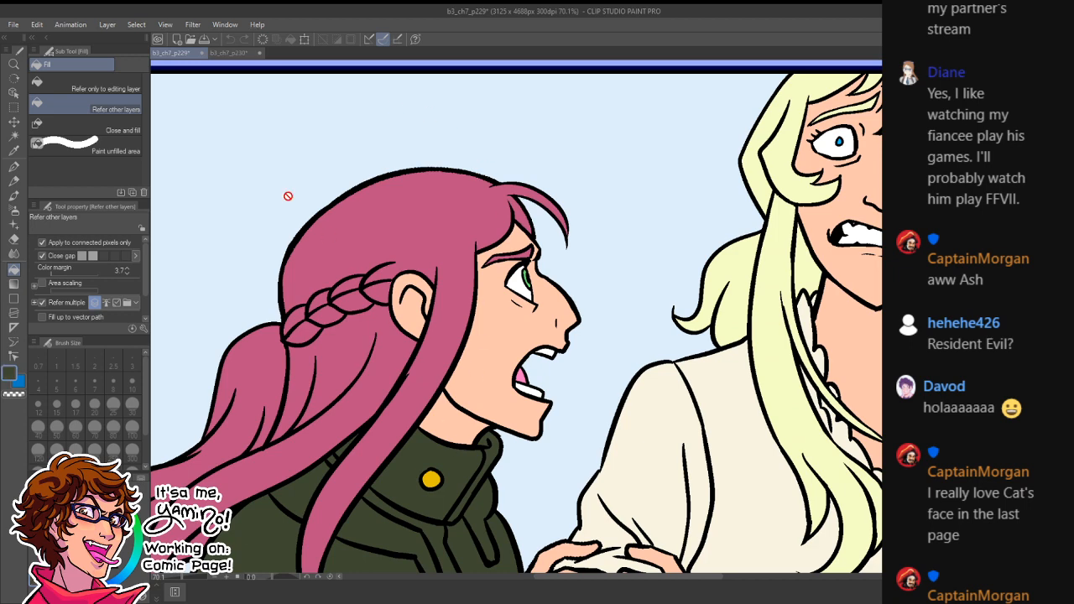
click(229, 53)
click(595, 258)
click(602, 287)
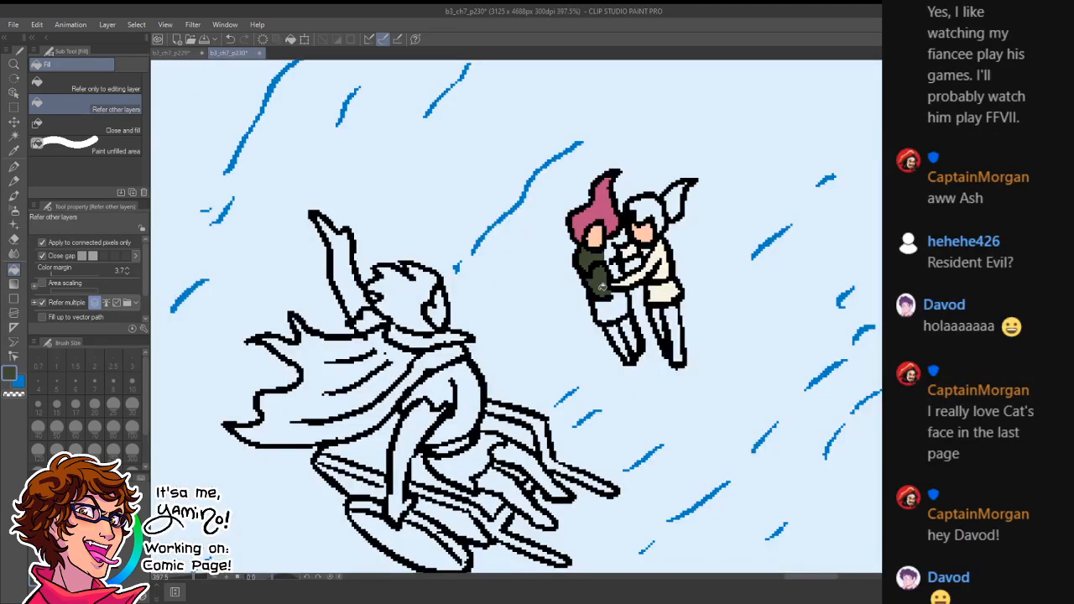
click(612, 306)
click(618, 270)
click(616, 244)
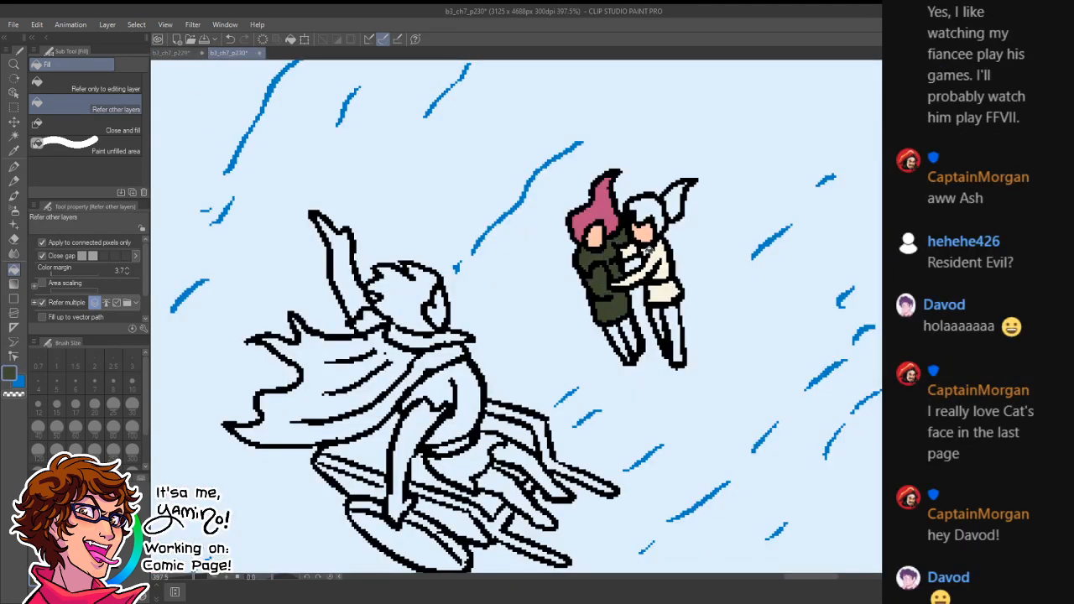
- Sample the pale yellow hair on page b3_ch7_p229 and fill the right tiny embracing figure's hair and ponytail with it
alt+click(665, 250)
alt+click(650, 236)
click(193, 59)
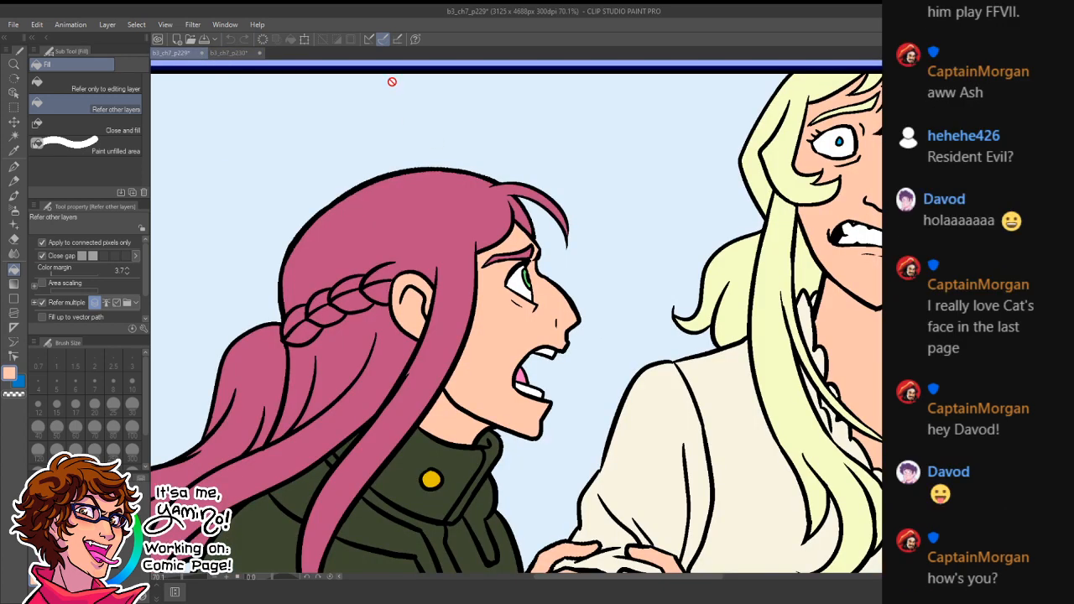
key(g)
click(241, 54)
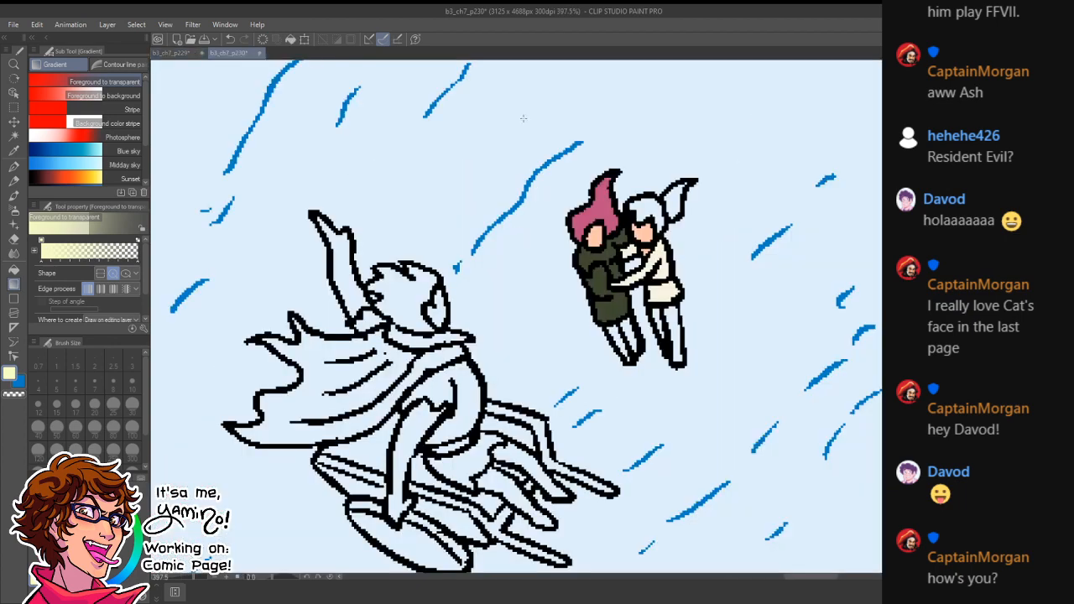
key(g)
click(678, 199)
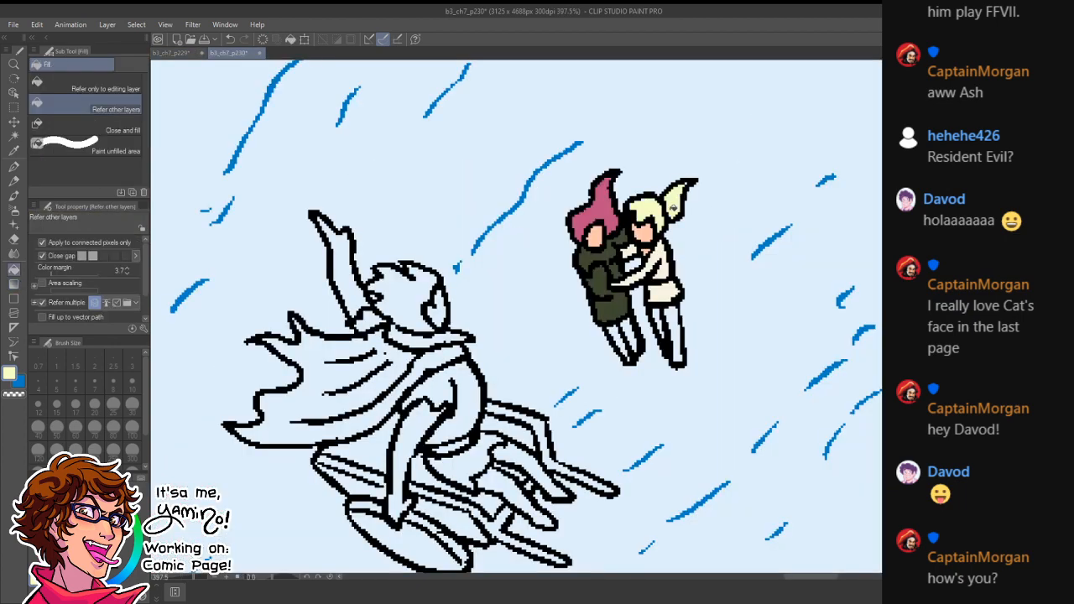
- Examine the coloured panels of page b3_ch7_p229 for the figures' clothing colours and return to page b3_ch7_p230
click(195, 55)
key(ctrl+space)
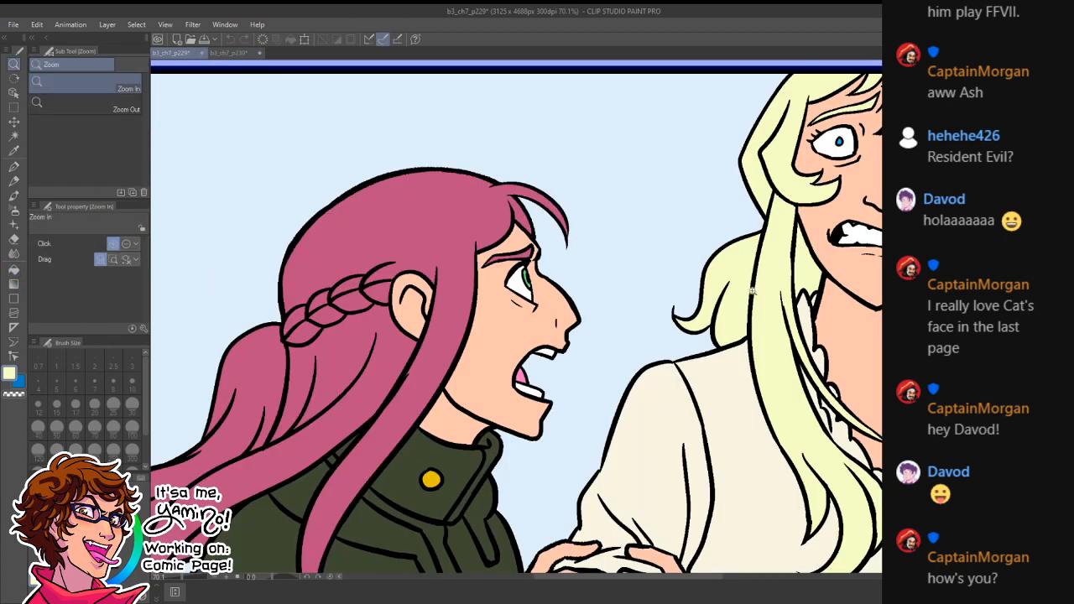
drag(757, 284, 728, 366)
drag(756, 461, 688, 355)
drag(705, 400, 760, 374)
drag(793, 336, 718, 367)
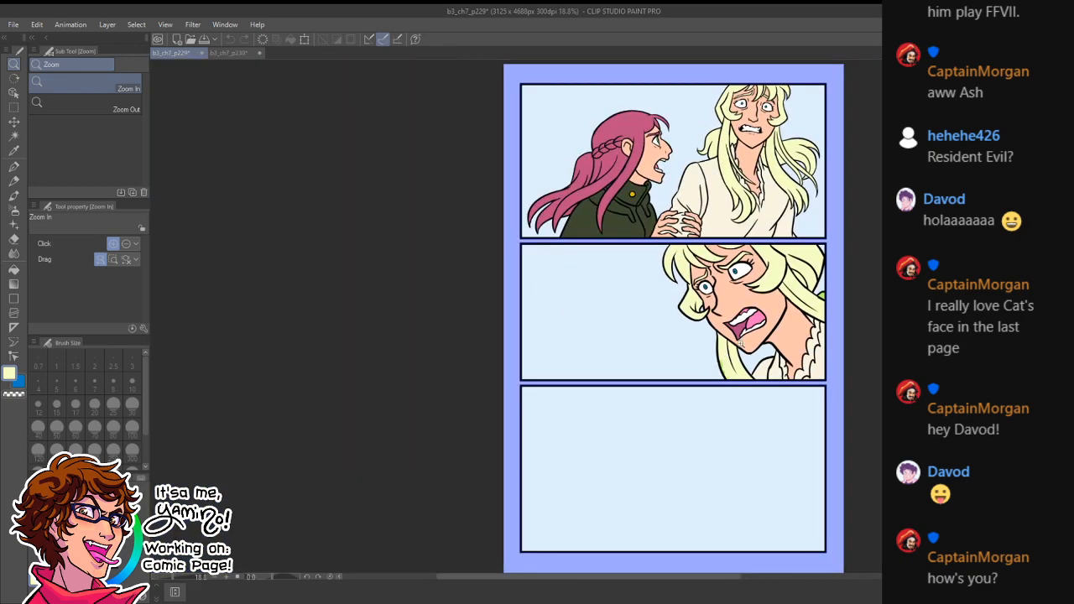
drag(827, 302, 849, 282)
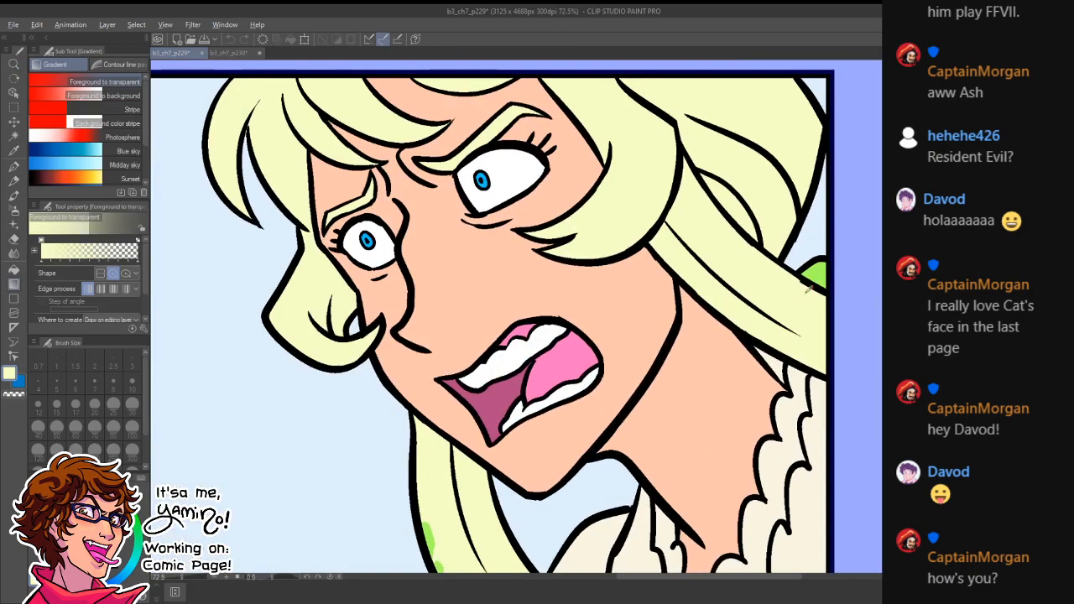
key(g)
key(g)
key(ctrl+space)
drag(792, 415, 749, 439)
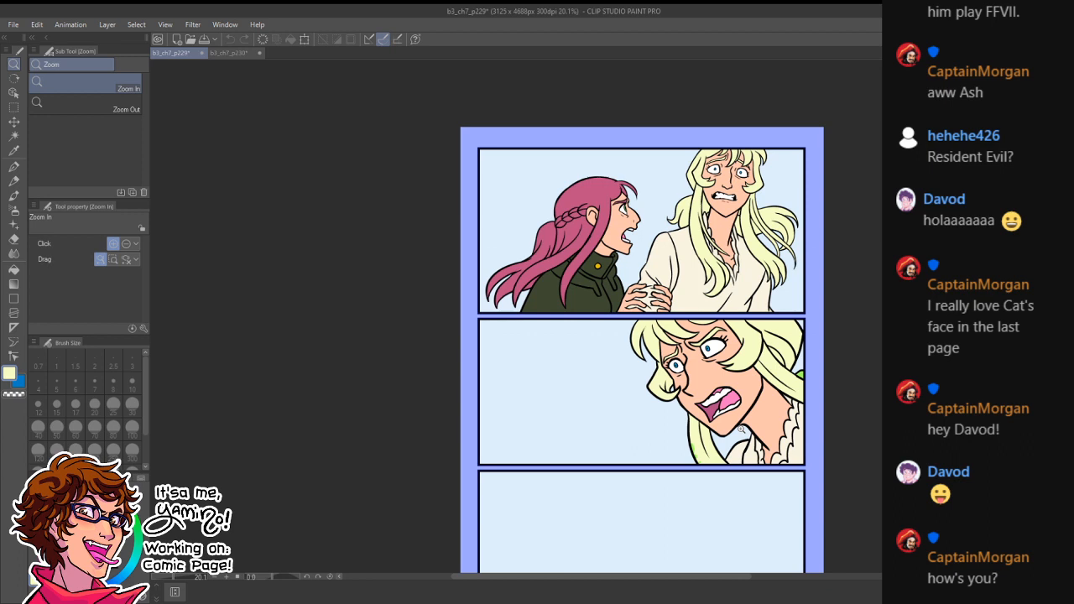
click(231, 53)
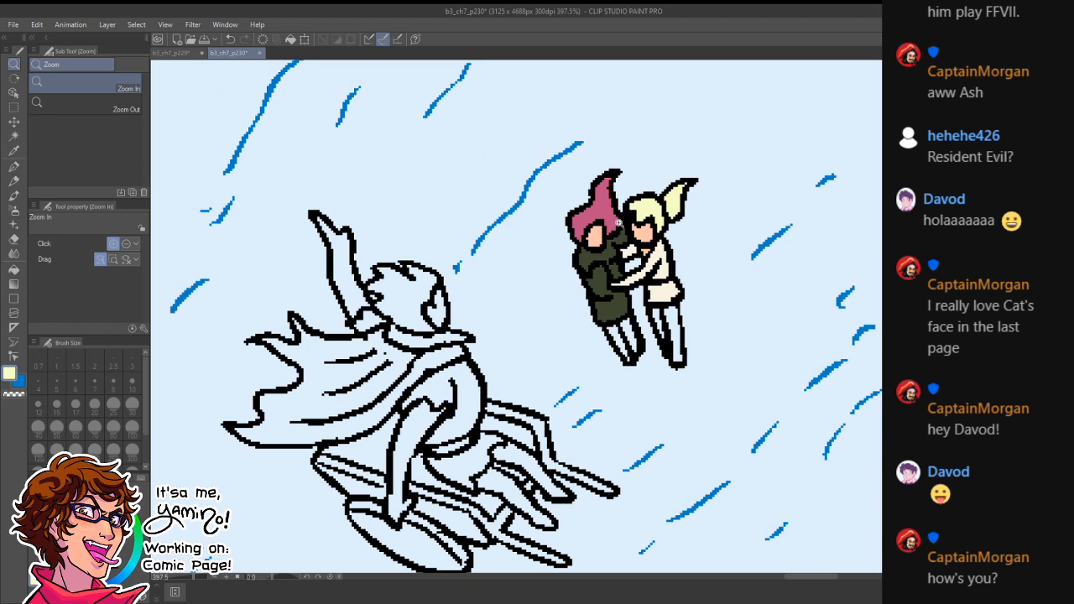
- Sample the black line colour and draw an extra outline along the left tiny embracing figure's arm
drag(600, 258, 680, 256)
alt+click(596, 271)
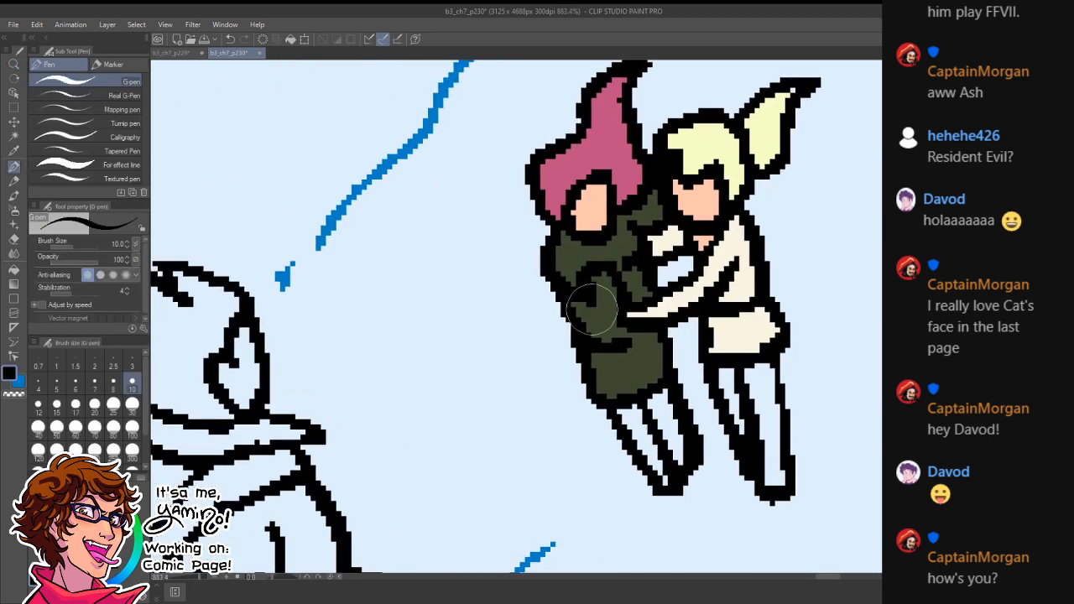
drag(592, 310, 586, 281)
key(ctrl+space)
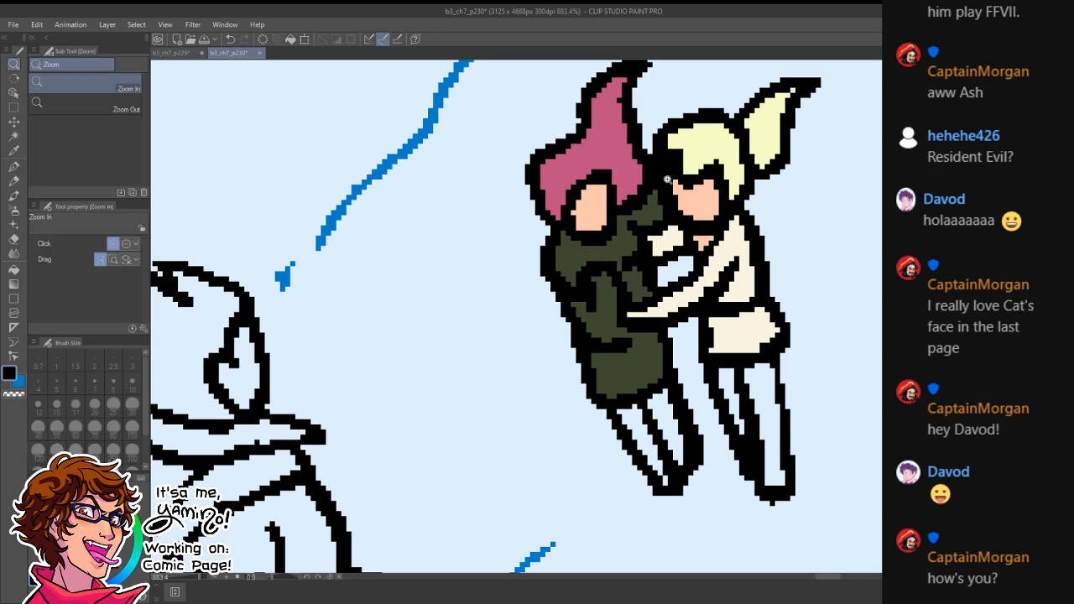
- Reshape the right tiny embracing figure's upper arm with a black outline stroke and the sampled cream sleeve colour
drag(693, 223, 751, 204)
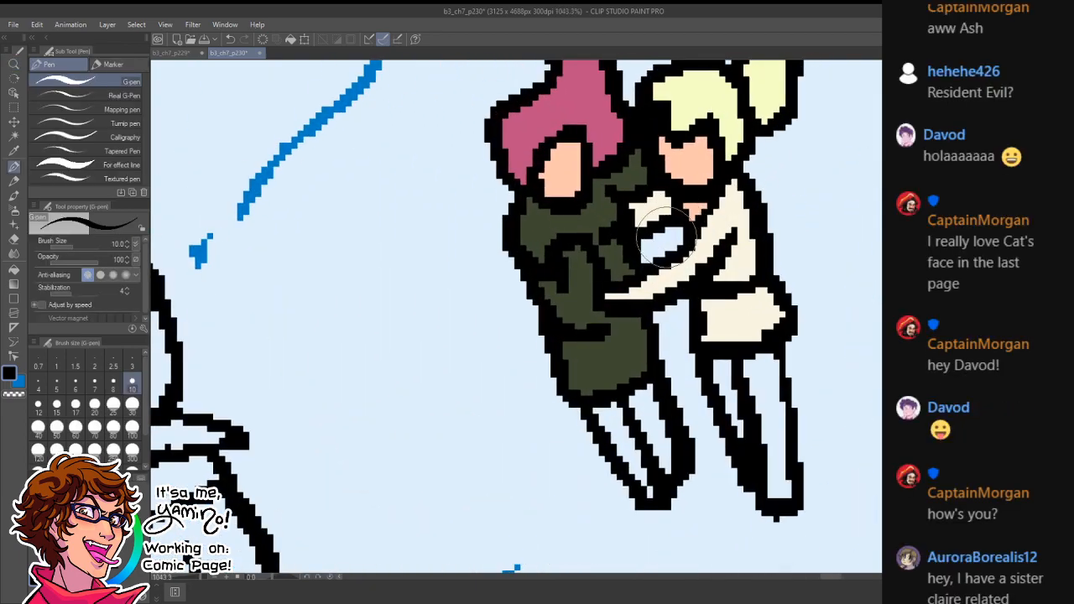
alt+click(663, 223)
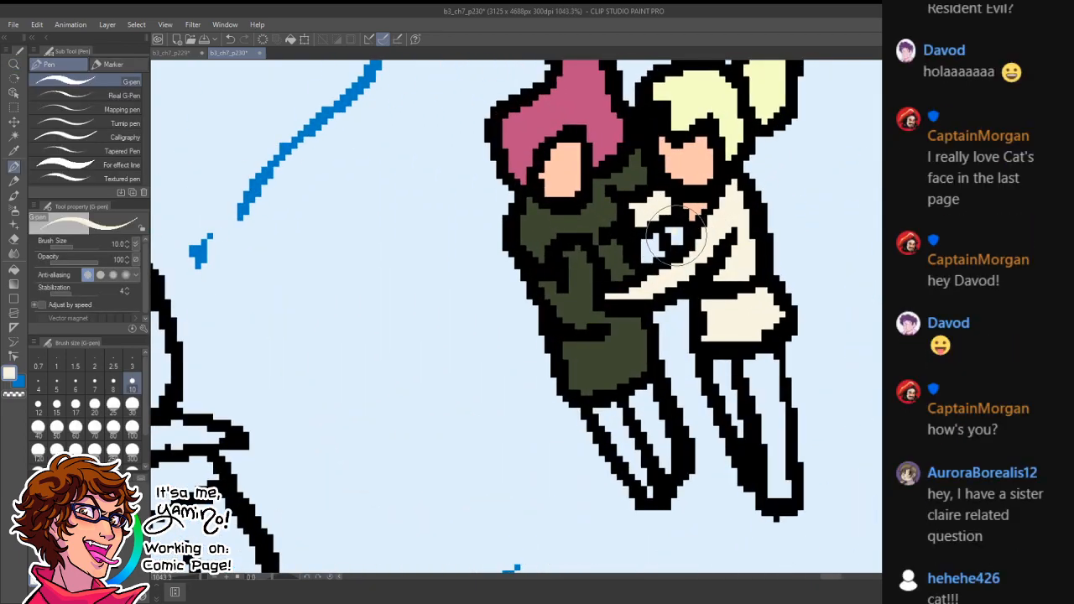
drag(659, 210, 677, 229)
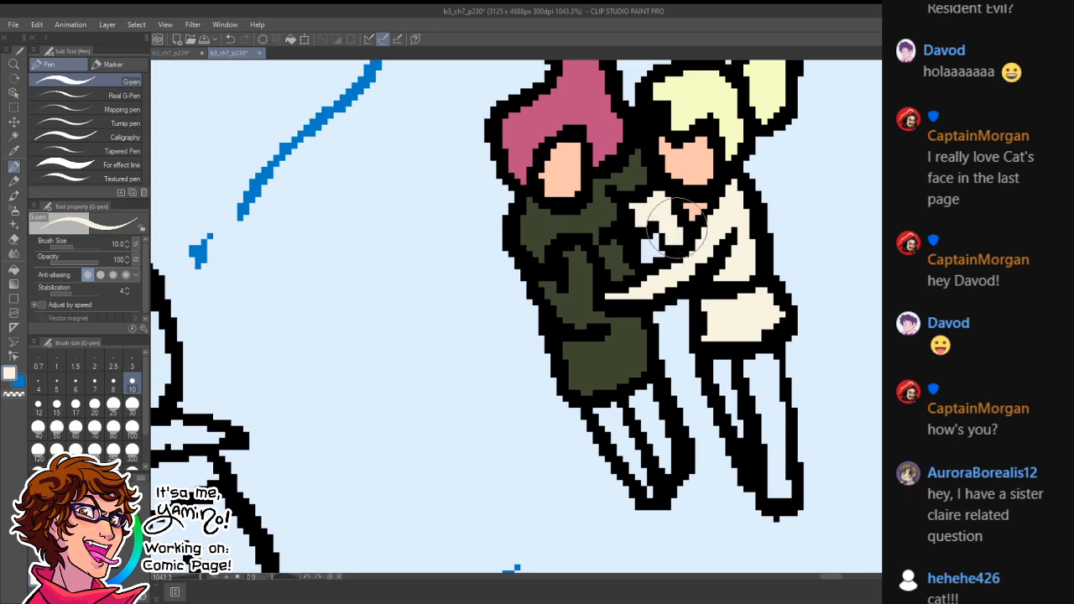
key(alt)
drag(746, 217, 678, 268)
key(ctrl+z)
key(ctrl+space)
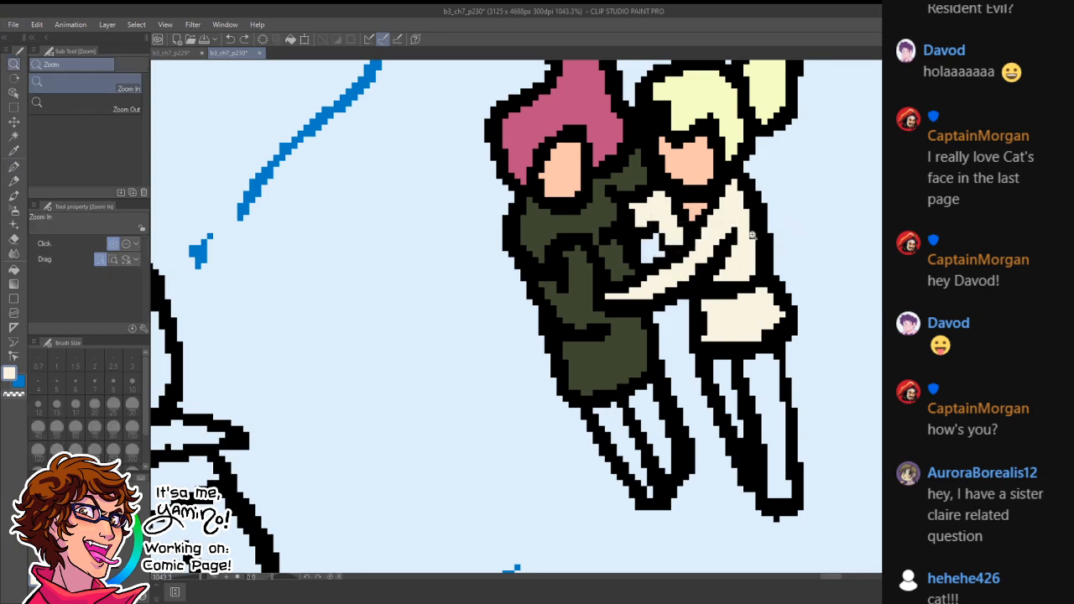
- Pick a greyish brown and fill the trouser legs of both tiny embracing figures with it
drag(739, 248, 663, 289)
drag(749, 261, 703, 328)
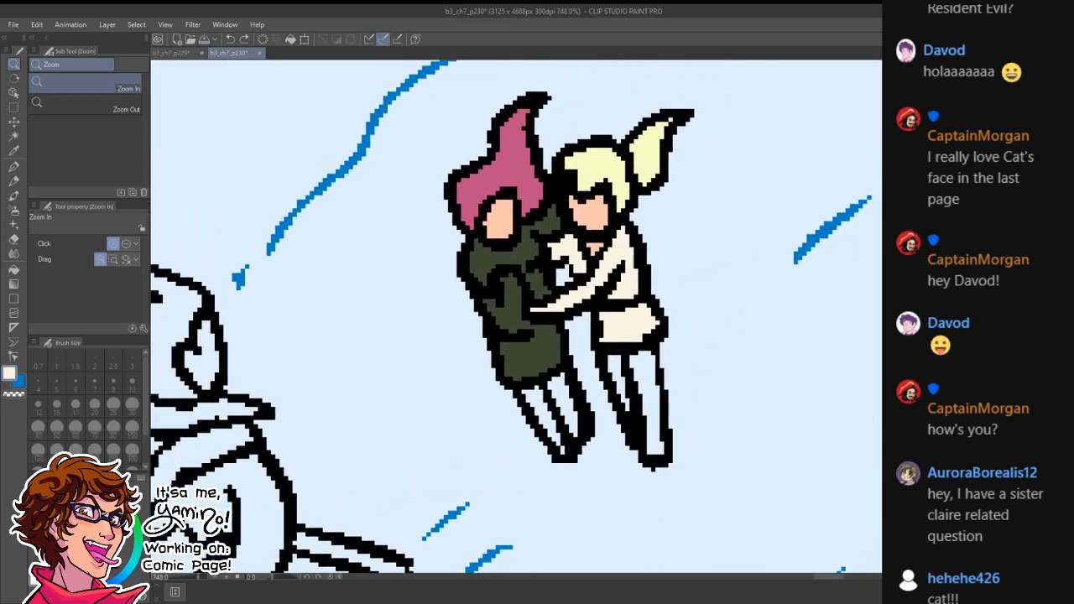
drag(82, 545, 84, 542)
key(g)
key(g)
click(545, 399)
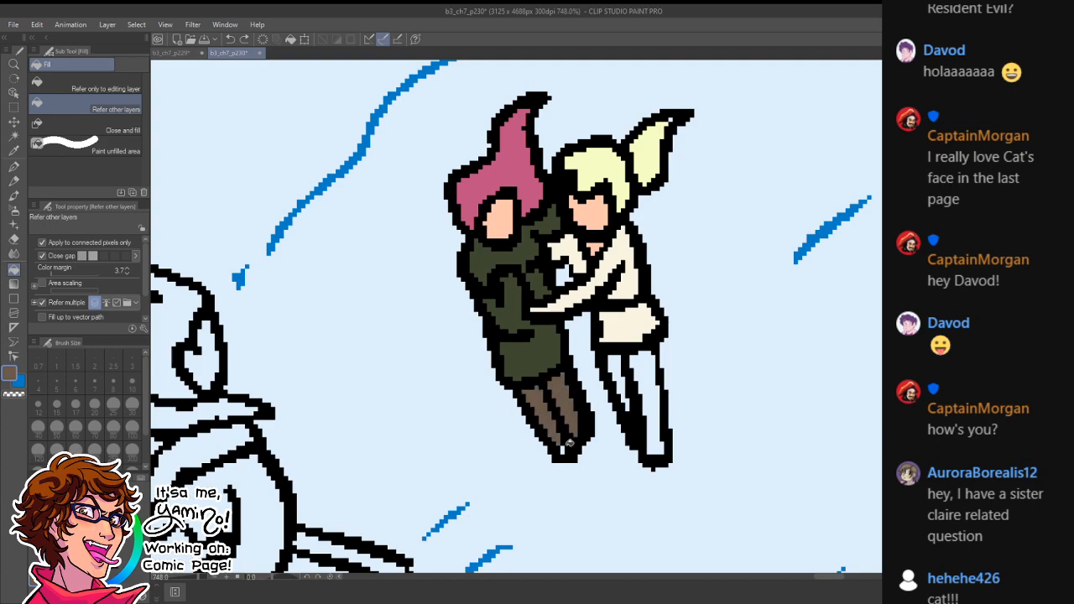
click(621, 369)
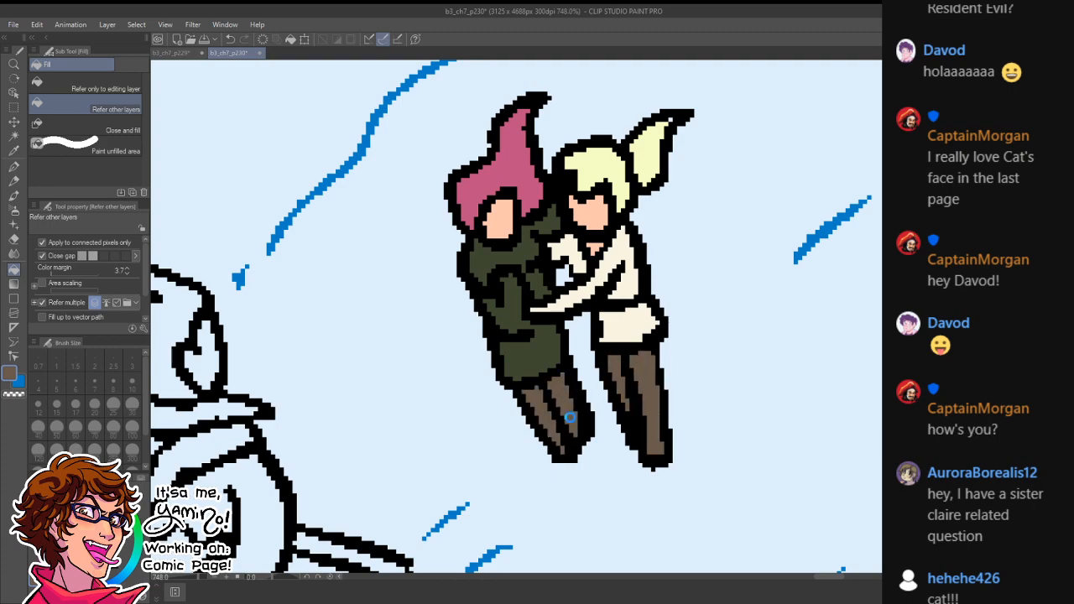
- Open the reference file moonwolf_olga.psd and sample the light skin colour for the caped figure on page b3_ch7_p230
key(ctrl+space)
drag(655, 372, 215, 315)
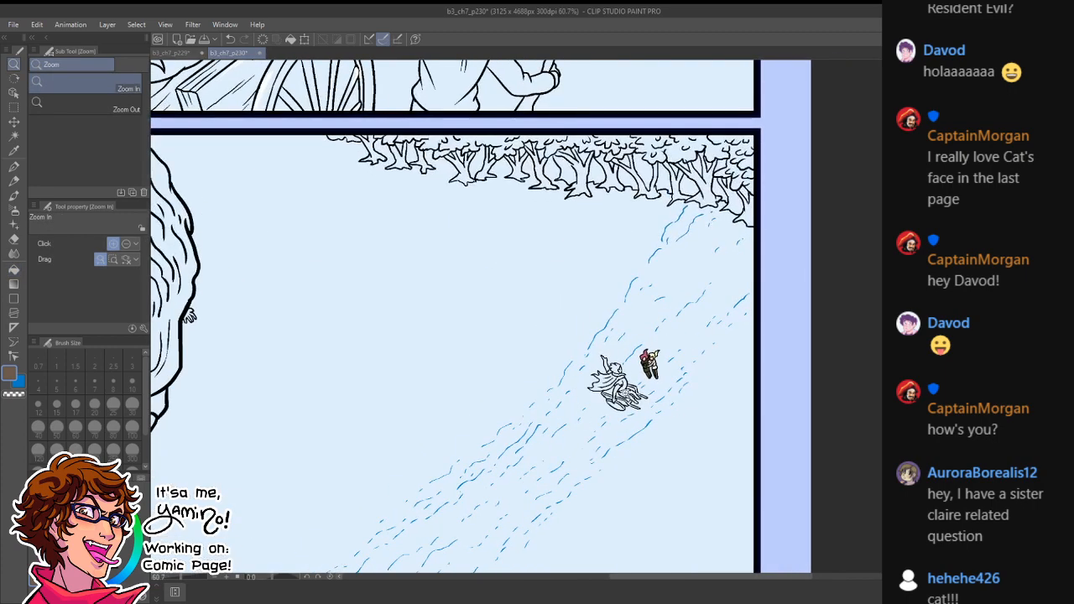
drag(618, 385, 592, 338)
click(176, 52)
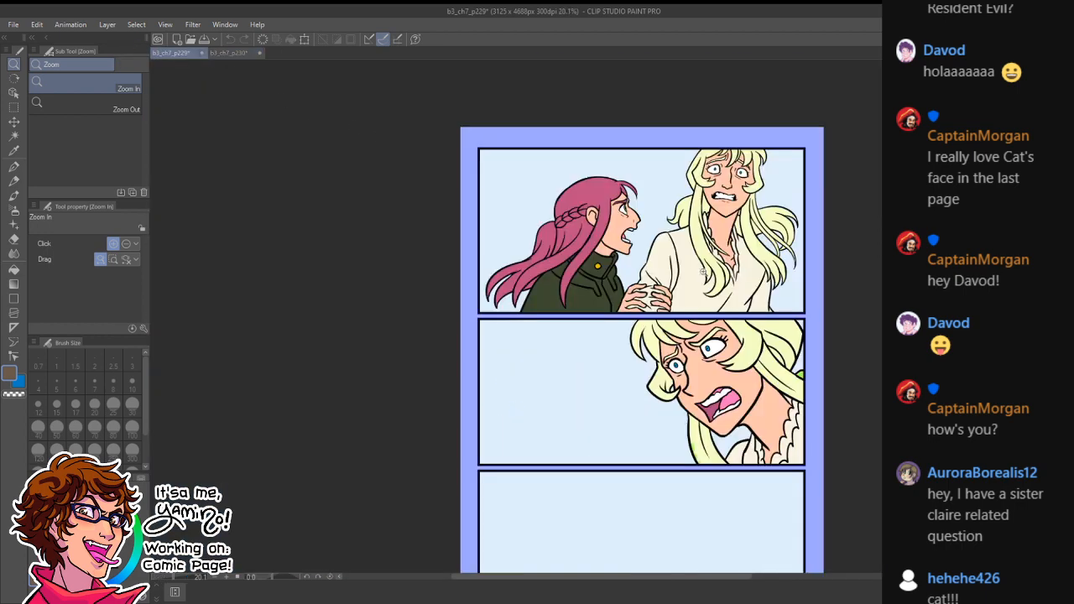
drag(717, 432, 618, 394)
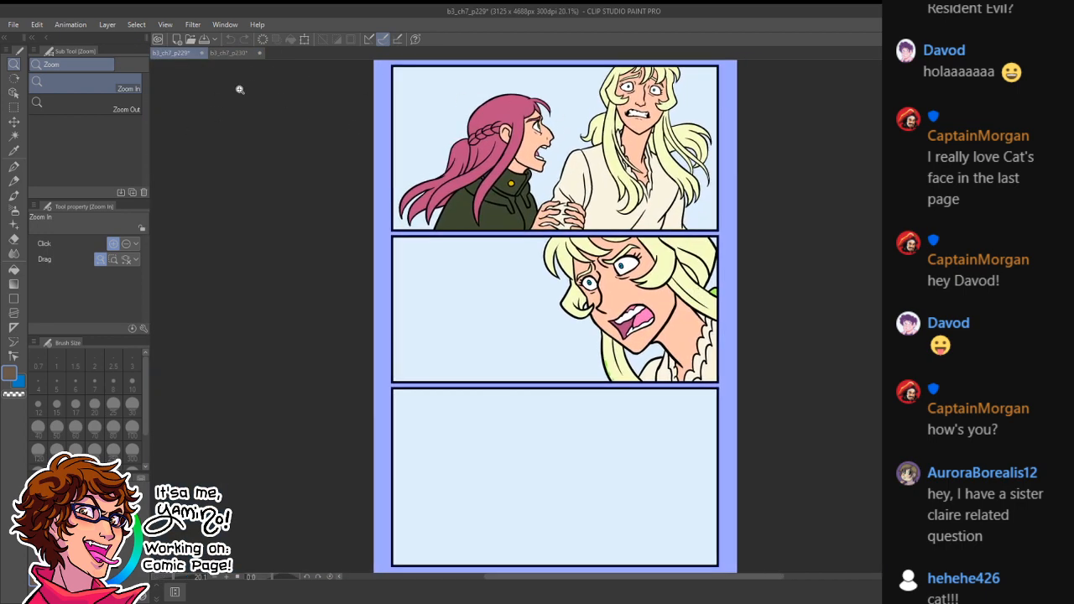
click(250, 52)
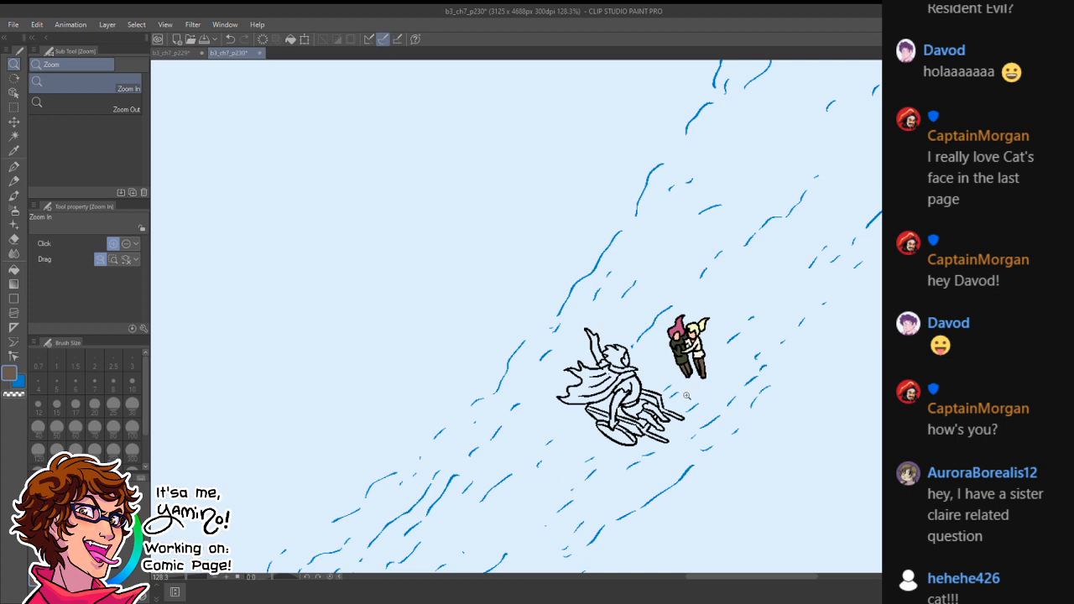
key(alt+Tab)
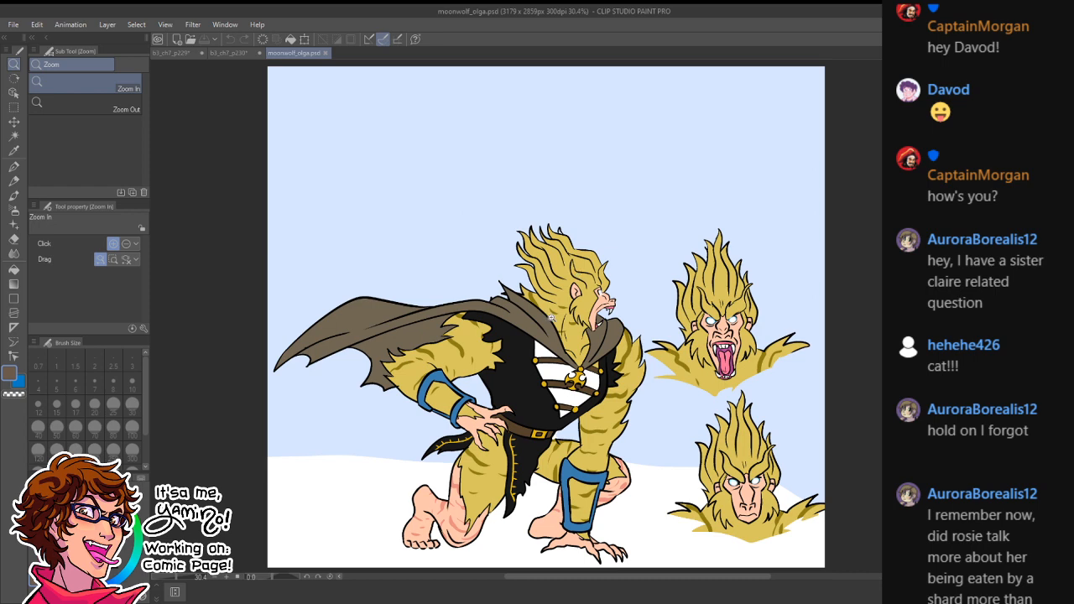
key(p)
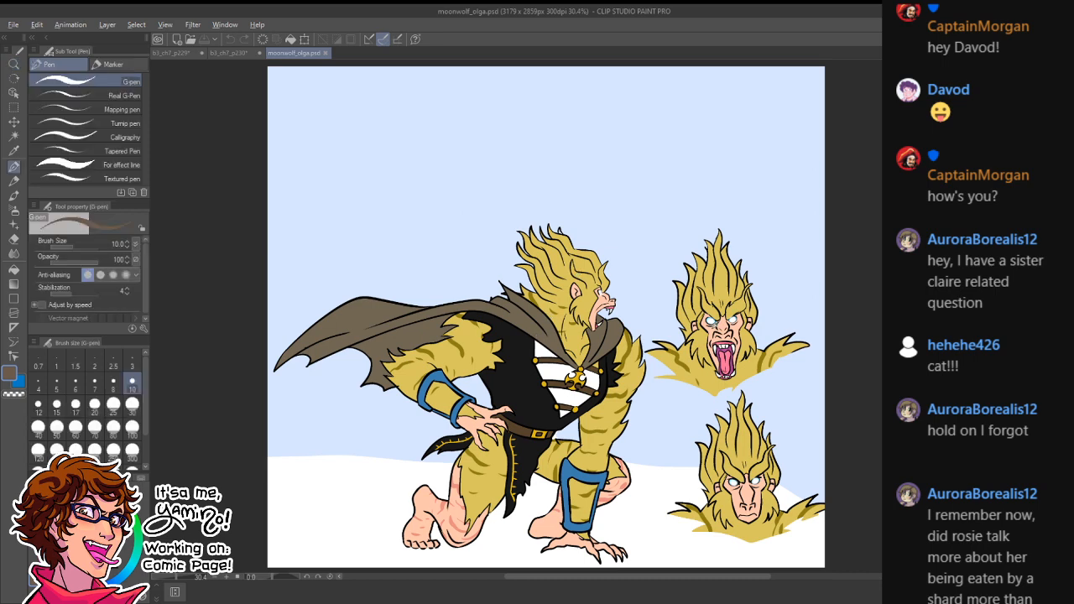
alt+click(709, 328)
click(228, 56)
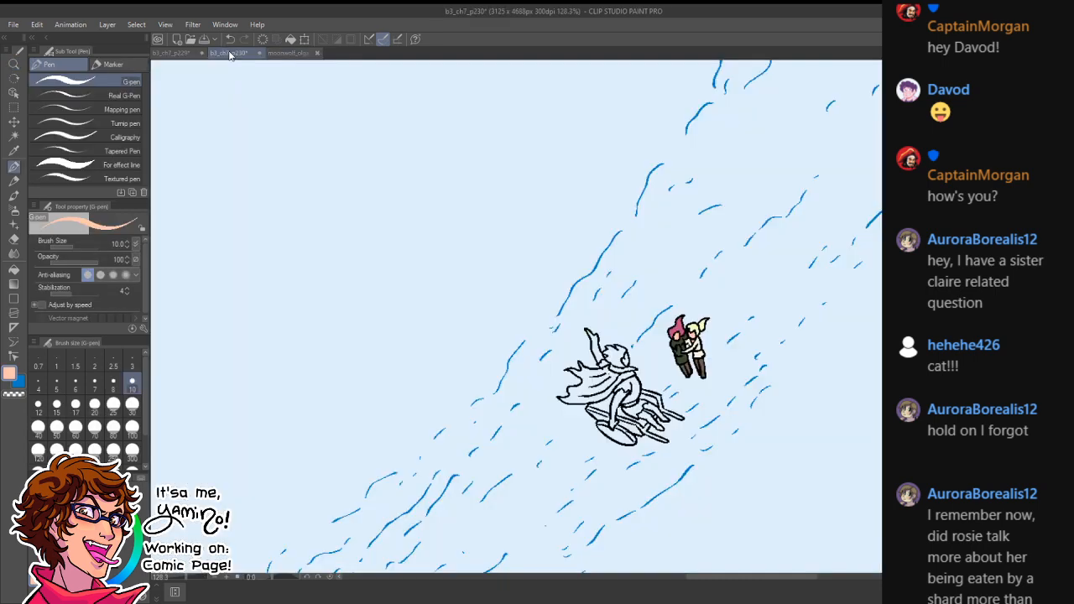
- Fill the tiny caped figure's face and both arms with the sampled skin colour
key(ctrl+space)
drag(633, 388, 659, 393)
key(g)
key(g)
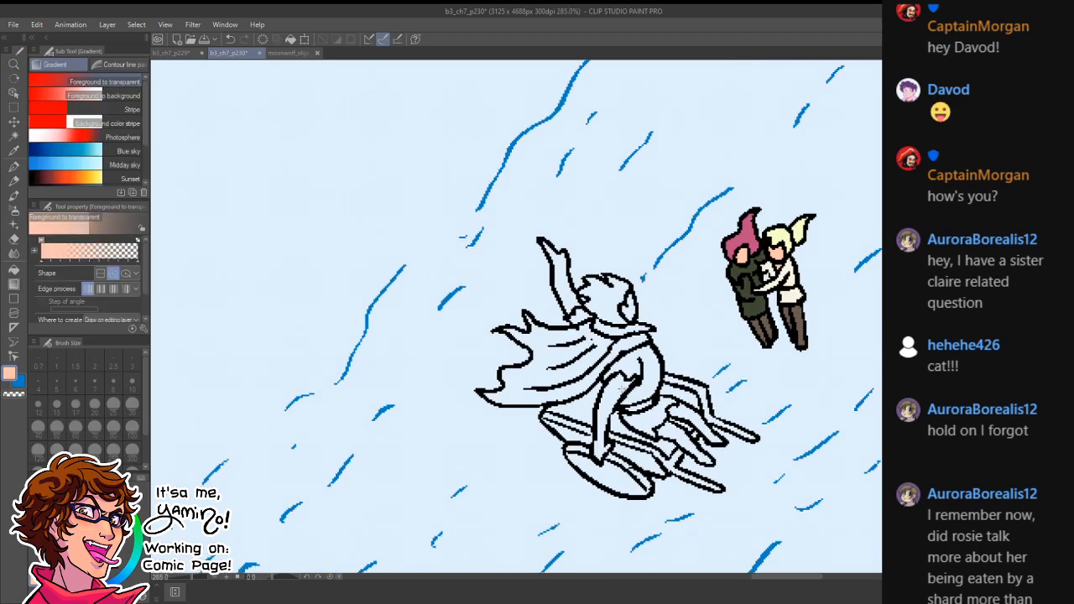
click(616, 388)
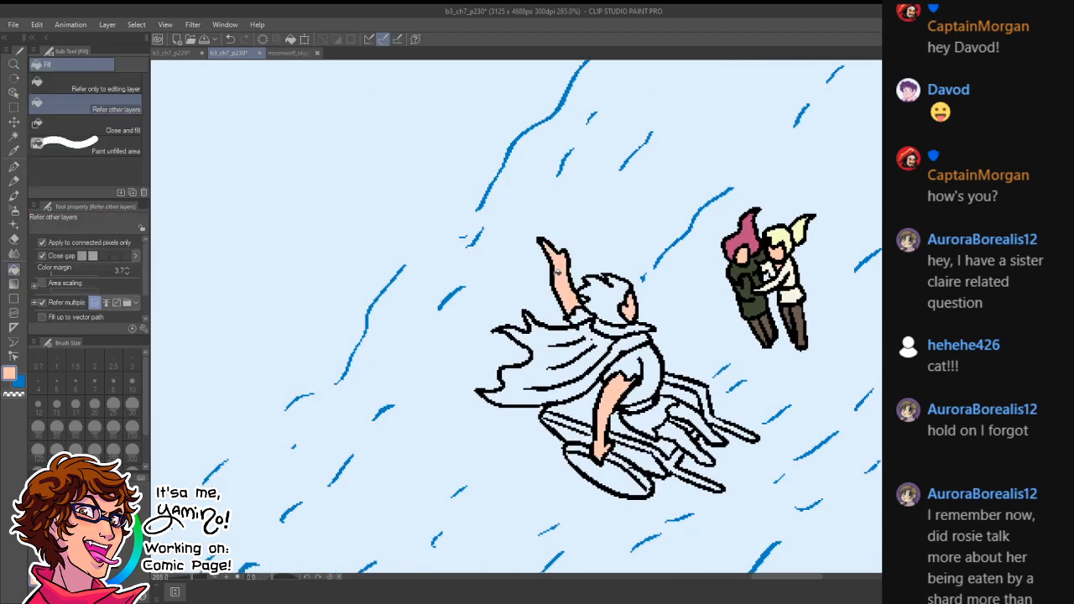
- Sample the salmon stripe colour on the leg in moonwolf_olga.psd and auto-select the caped figure's filled skin on page b3_ch7_p230
click(287, 54)
key(g)
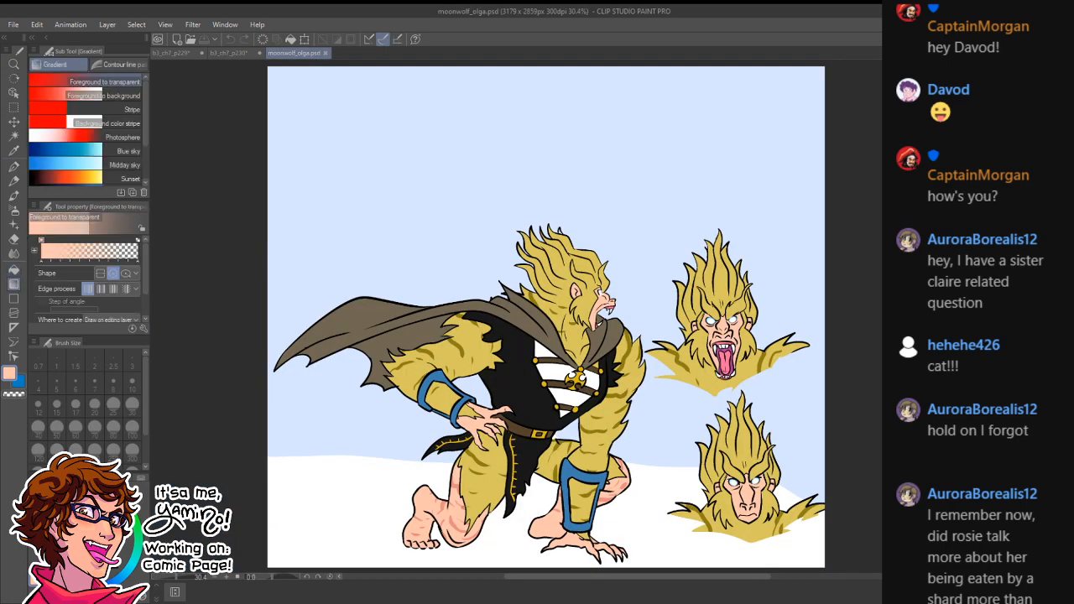
key(g)
alt+click(456, 519)
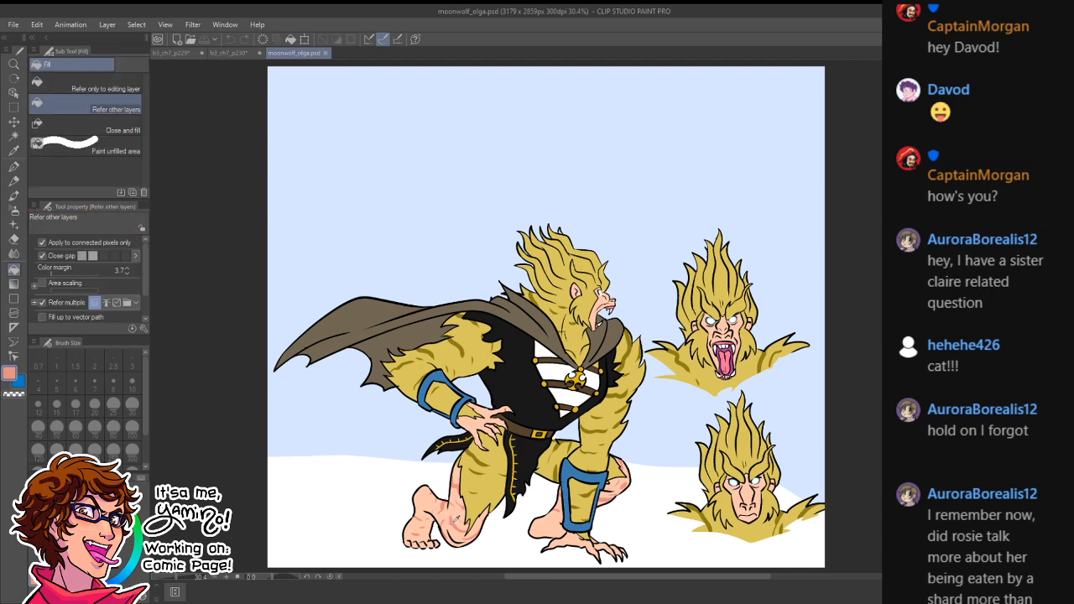
click(227, 54)
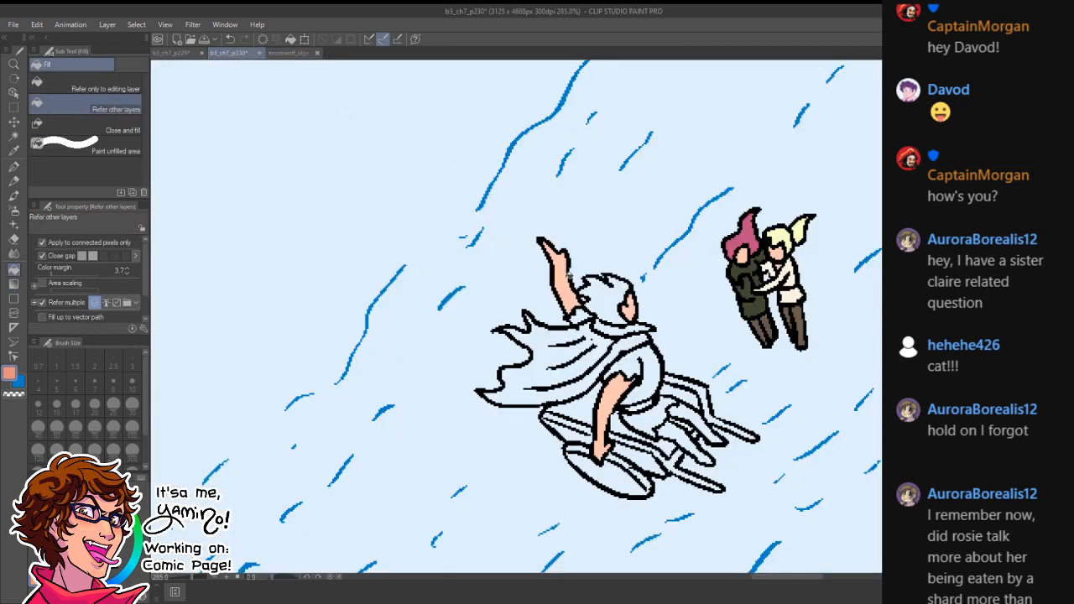
click(13, 137)
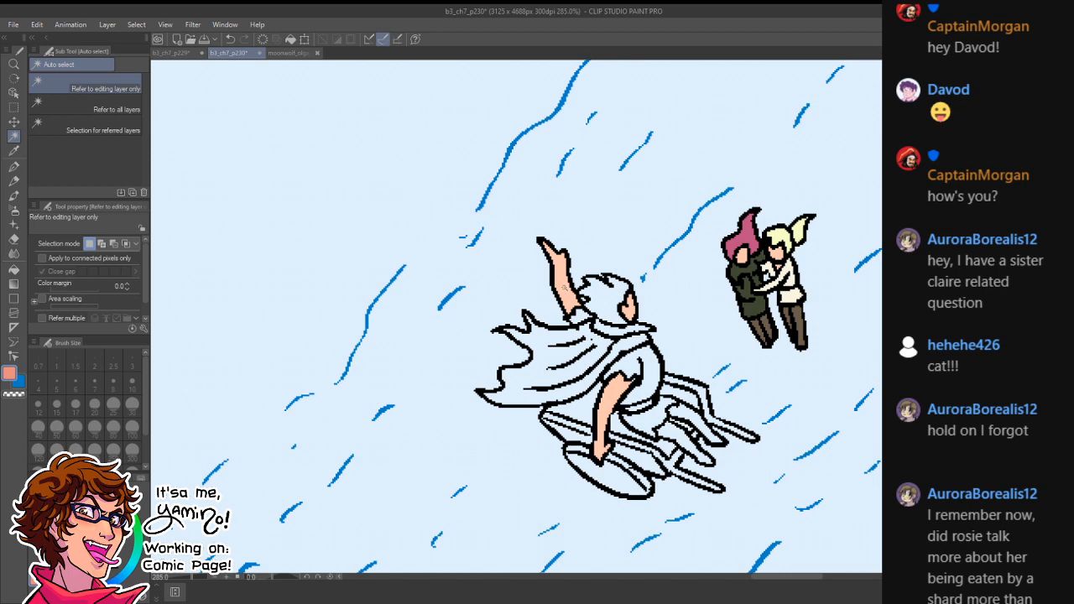
- Draw salmon stripes across the caped figure's lowered arm with the G-pen at size 5
key(p)
scroll(625, 386, up, 5)
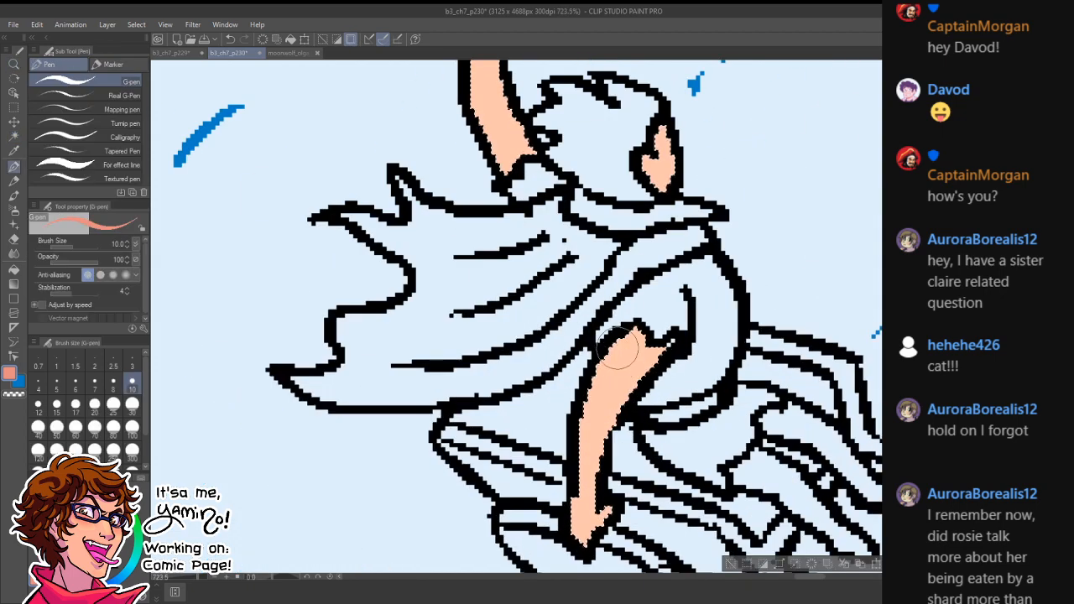
key(bracketleft)
key(bracketleft)
key(bracketleft)
key(bracketleft)
mouse_move(628, 359)
mouse_down()
mouse_move(660, 371)
mouse_move(593, 377)
mouse_move(616, 379)
mouse_move(628, 400)
mouse_move(578, 414)
mouse_move(606, 431)
mouse_move(599, 457)
mouse_up()
drag(580, 481, 596, 481)
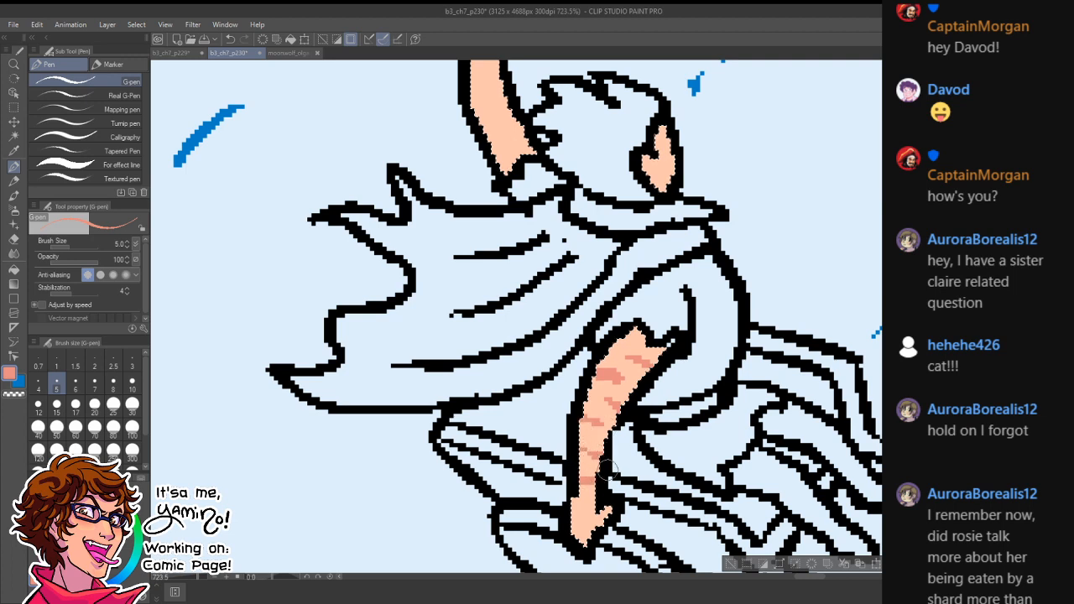
- Draw salmon stripes across the caped figure's raised arm and clear the selection
drag(603, 270, 651, 432)
drag(541, 310, 565, 300)
drag(570, 311, 589, 310)
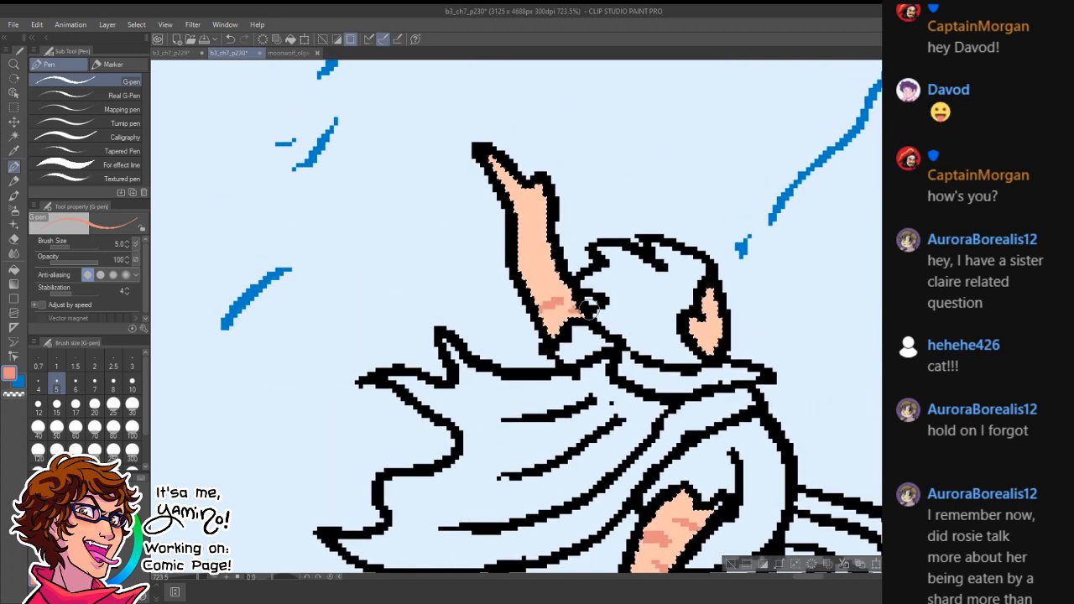
mouse_move(539, 277)
mouse_down()
mouse_move(560, 273)
mouse_move(558, 261)
mouse_up()
drag(529, 228, 546, 215)
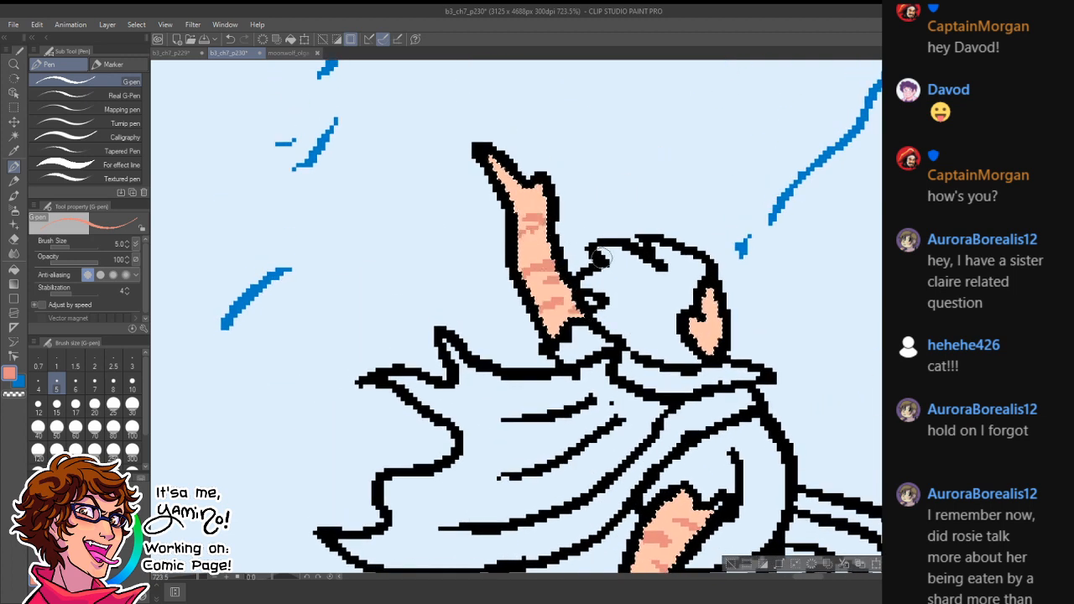
key(ctrl+space)
drag(683, 374, 617, 394)
mouse_move(675, 428)
mouse_down()
mouse_move(582, 414)
mouse_move(666, 409)
mouse_up()
key(ctrl+d)
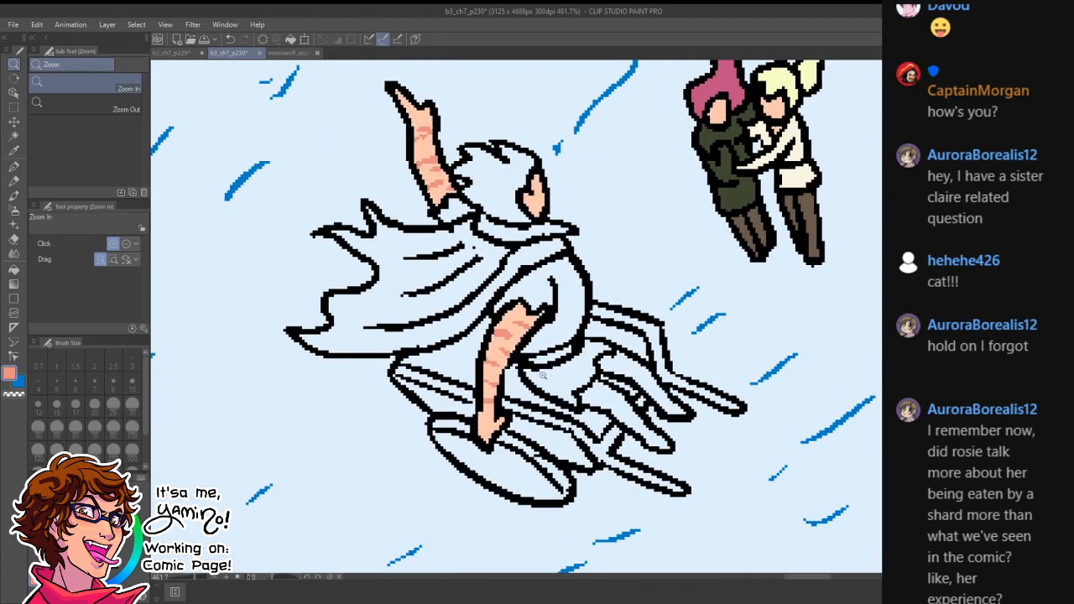
- Fill both of the caped figure's bare legs with the skin colour
key(g)
key(g)
click(601, 392)
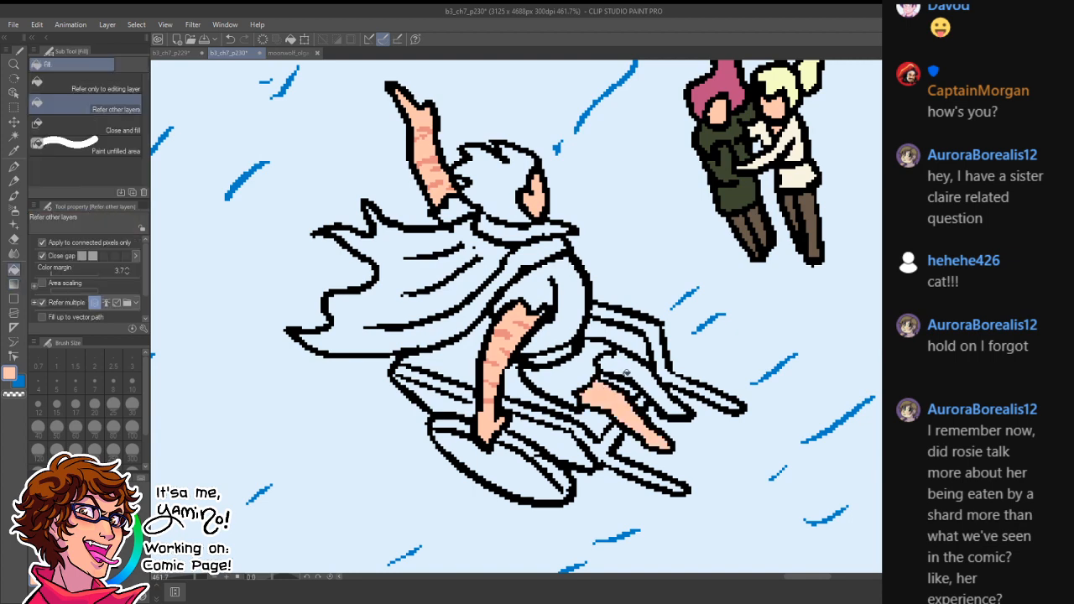
click(639, 367)
- Sample the salmon stripe colour from the lowered arm and draw stripes across both legs with the G-pen at size 5
key(p)
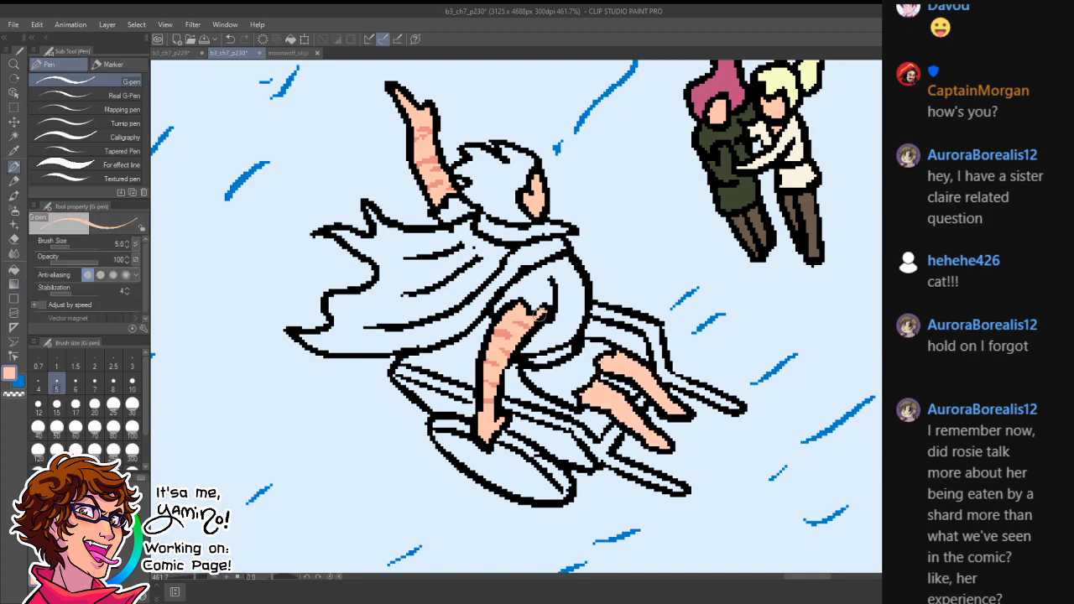
alt+click(498, 359)
mouse_move(596, 387)
mouse_down()
mouse_move(597, 403)
mouse_move(615, 412)
mouse_up()
drag(631, 416, 635, 431)
drag(618, 354, 617, 372)
drag(630, 367, 661, 407)
- Sample the black tunic colour in moonwolf_olga.psd and fill the caped figure's near sleeve with it on page b3_ch7_p230
key(ctrl+space)
drag(670, 424, 579, 444)
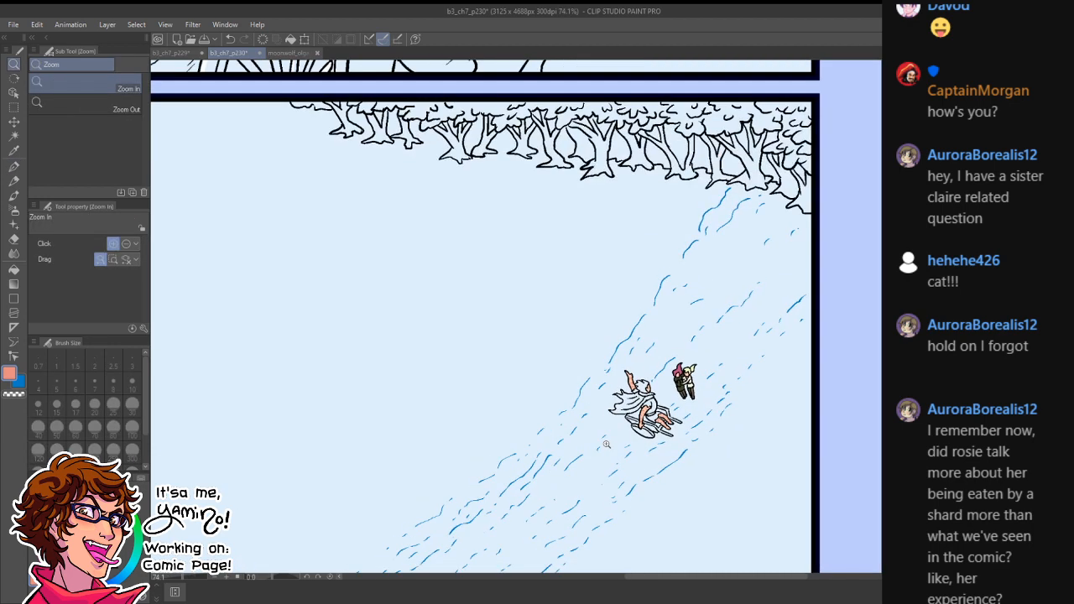
click(279, 54)
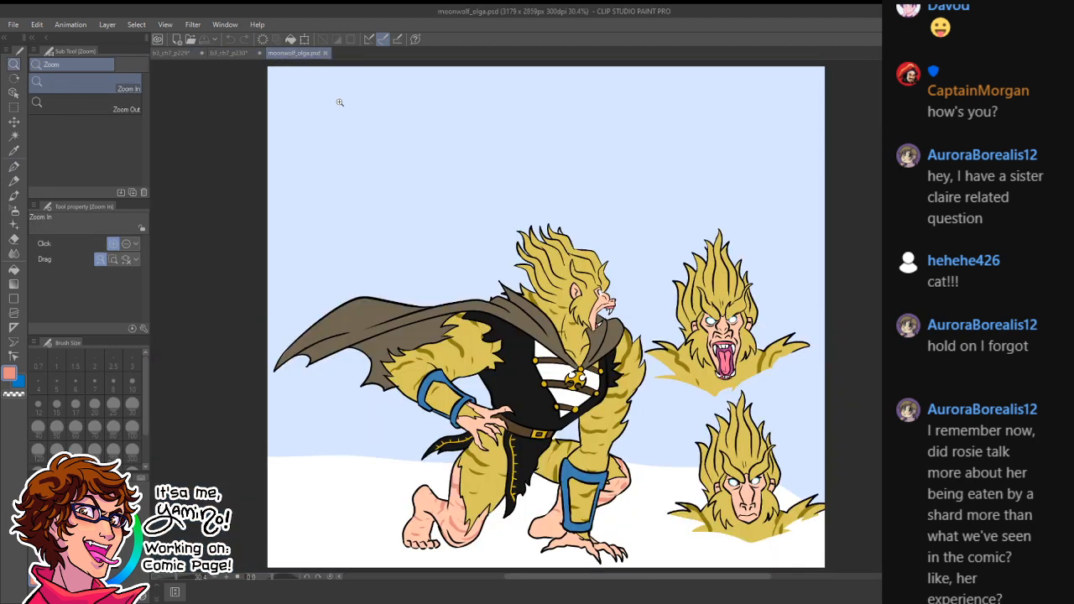
key(g)
alt+click(519, 377)
click(224, 56)
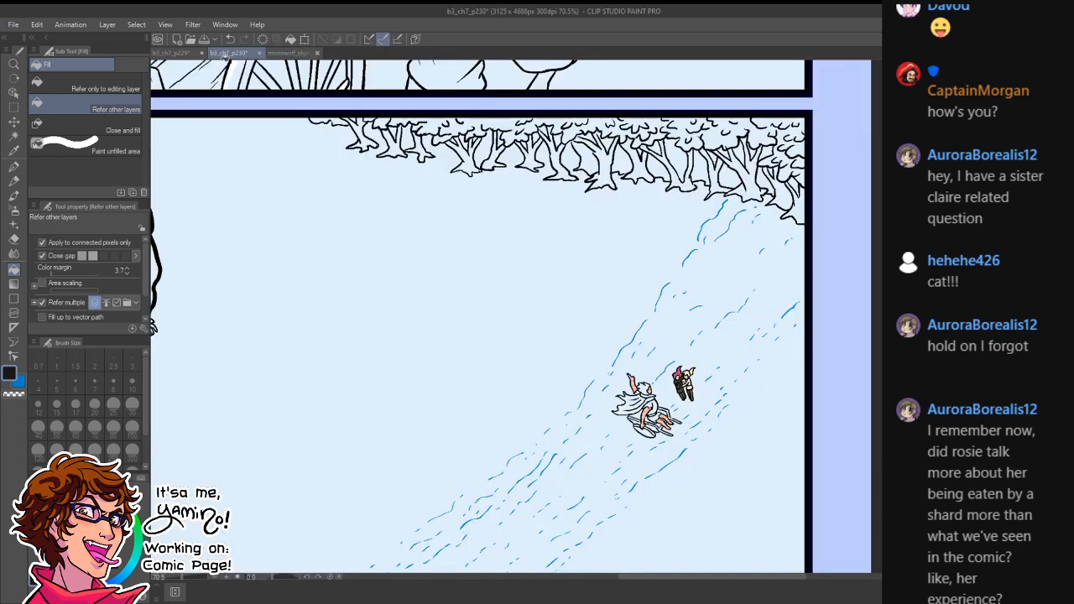
key(ctrl+space)
drag(645, 402, 680, 409)
click(669, 408)
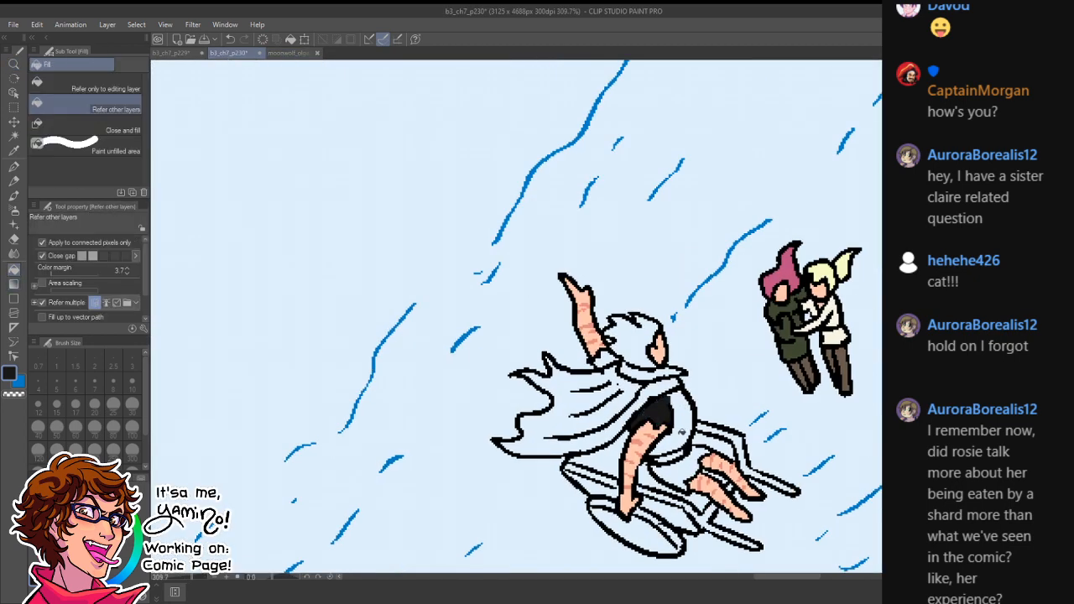
- Sample the sleeve's black and fill the caped figure's torso with it
key(p)
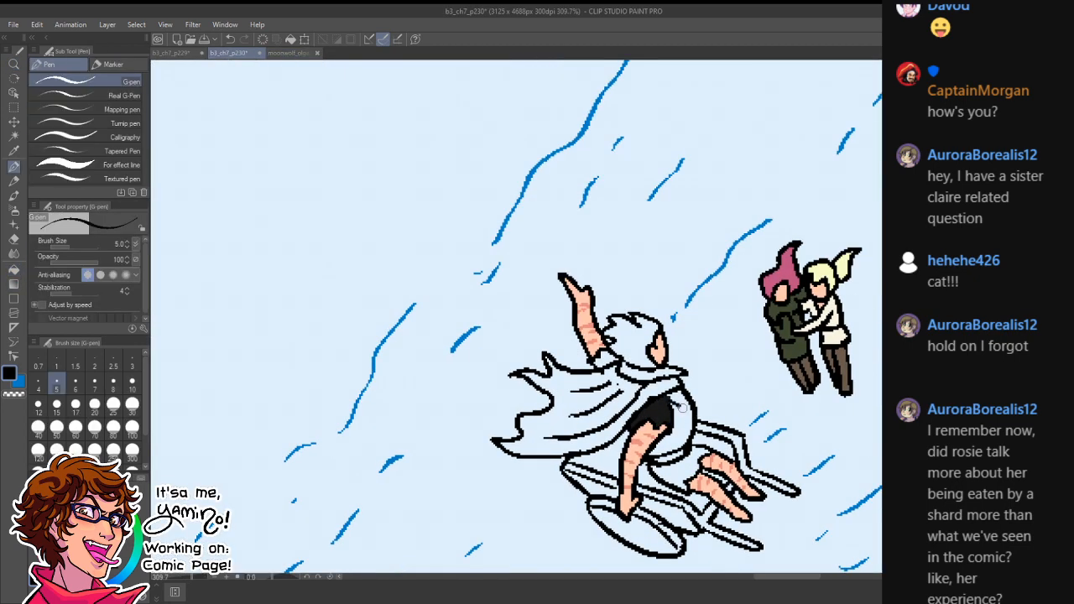
alt+click(667, 406)
key(g)
click(682, 420)
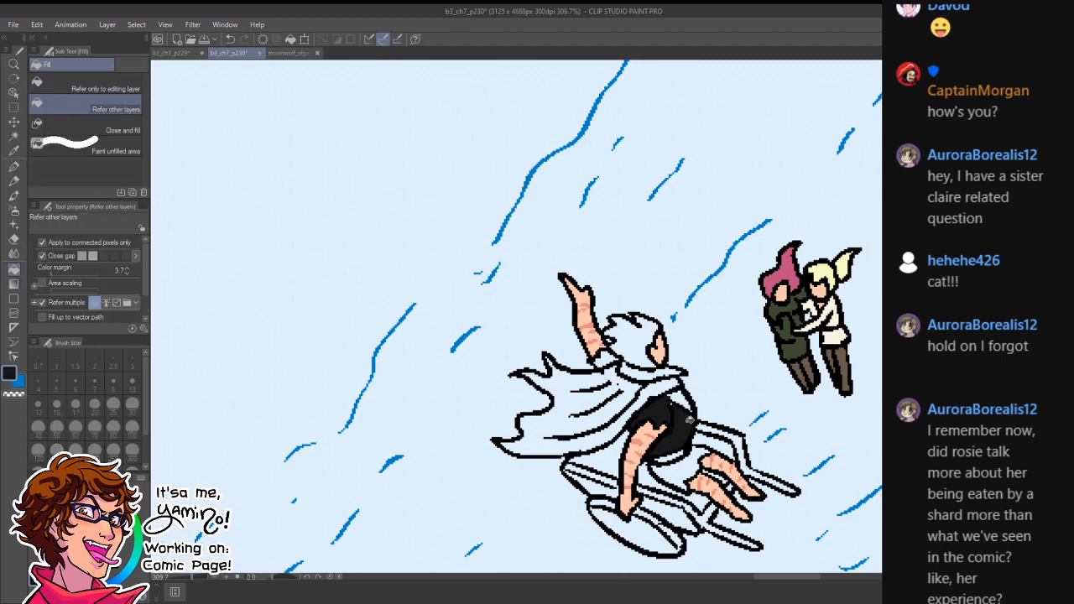
- Touch up the unfilled pixels between the near sleeve and the torso with the same black
key(ctrl+space)
drag(678, 413, 719, 411)
key(p)
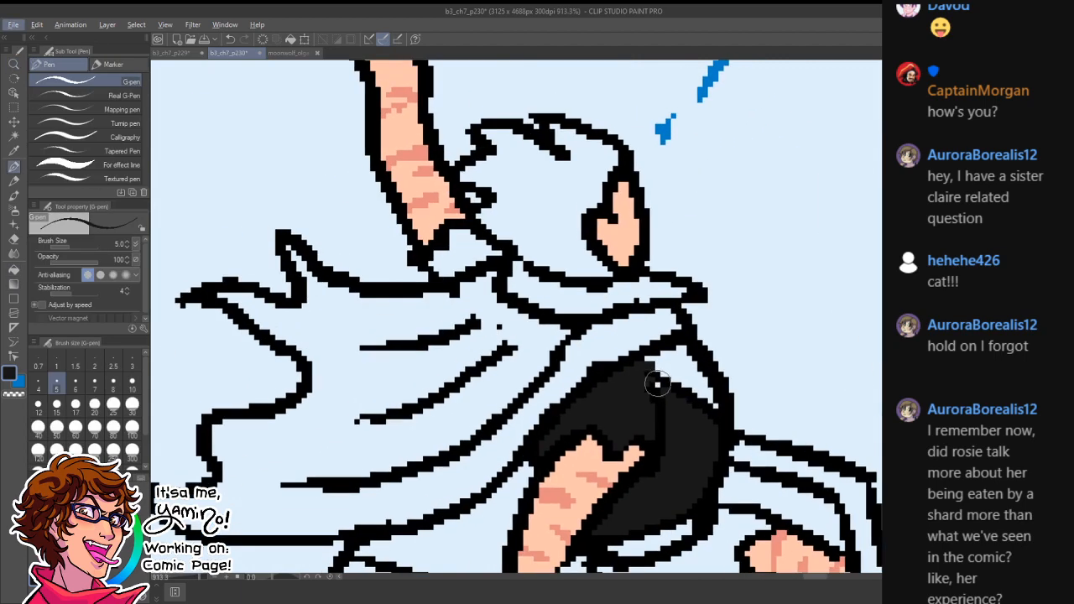
drag(659, 385, 662, 393)
key(g)
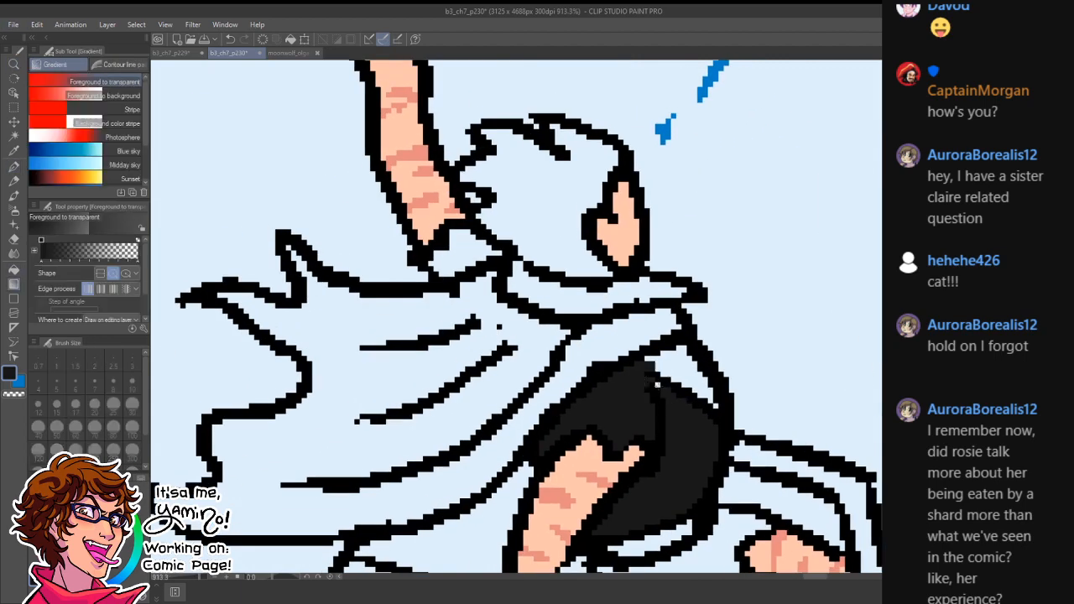
key(g)
click(661, 382)
key(p)
- Fill the sleeve of the caped figure's raised arm with the same black
key(ctrl+space)
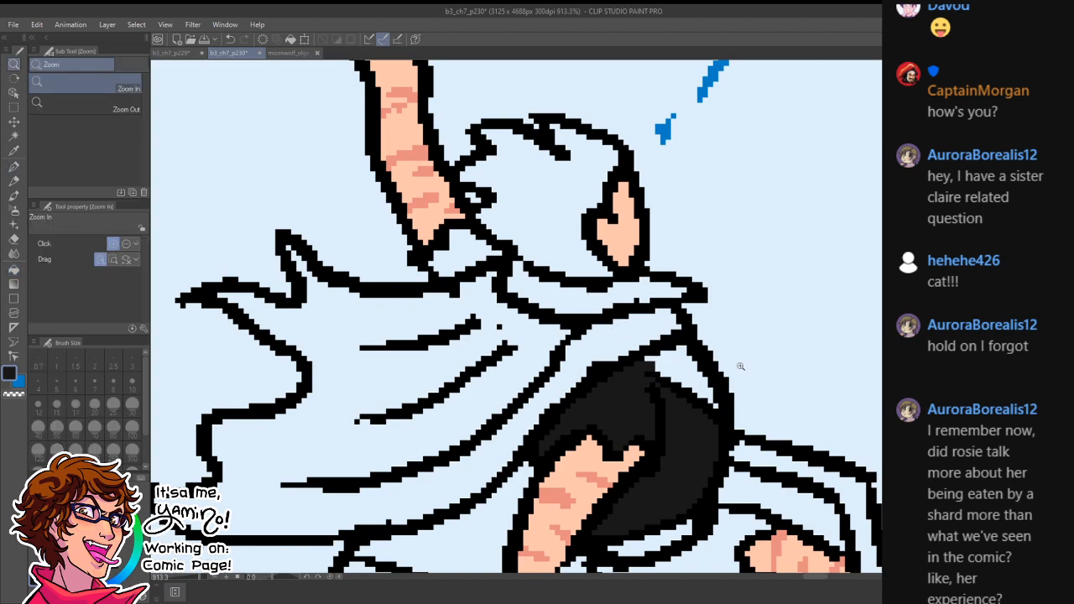
drag(740, 367, 671, 374)
drag(762, 396, 430, 532)
drag(585, 366, 611, 570)
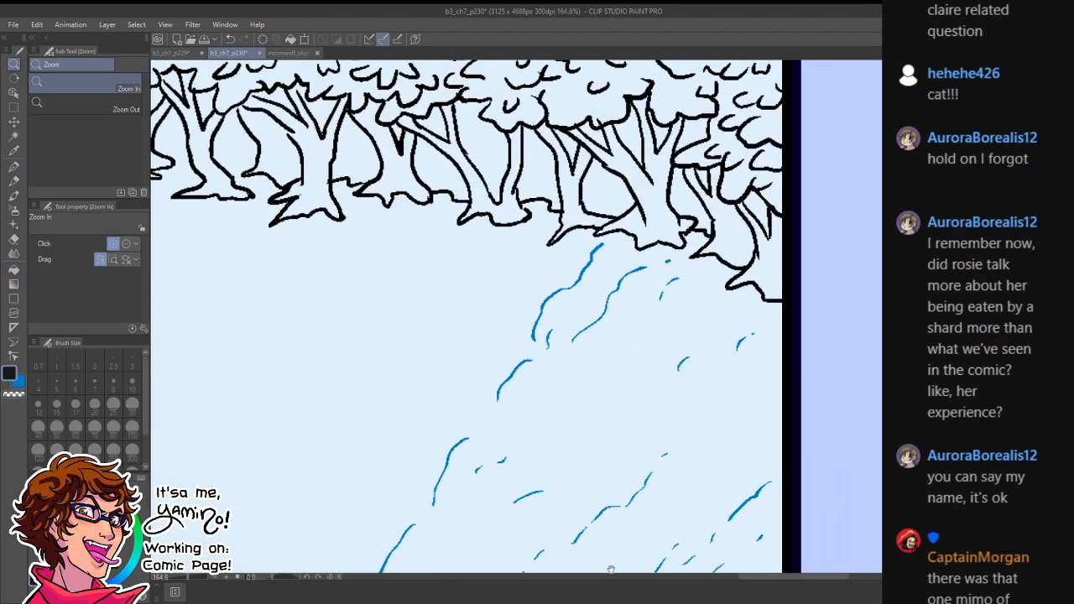
drag(610, 403, 483, 594)
drag(543, 417, 649, 522)
drag(470, 512, 558, 319)
drag(484, 475, 561, 339)
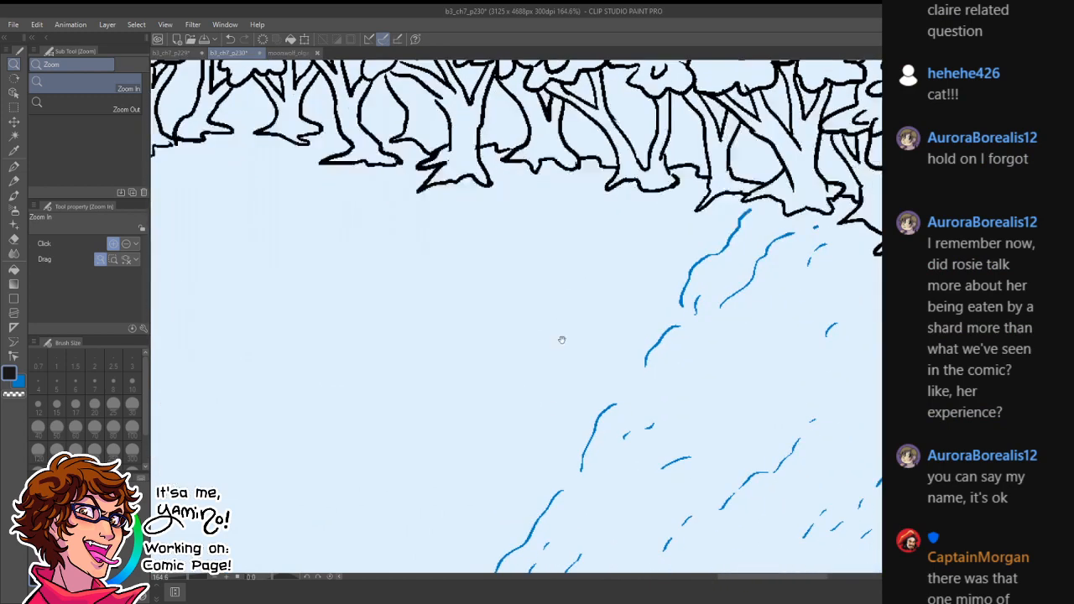
drag(530, 509, 614, 255)
drag(561, 476, 524, 450)
drag(596, 339, 645, 328)
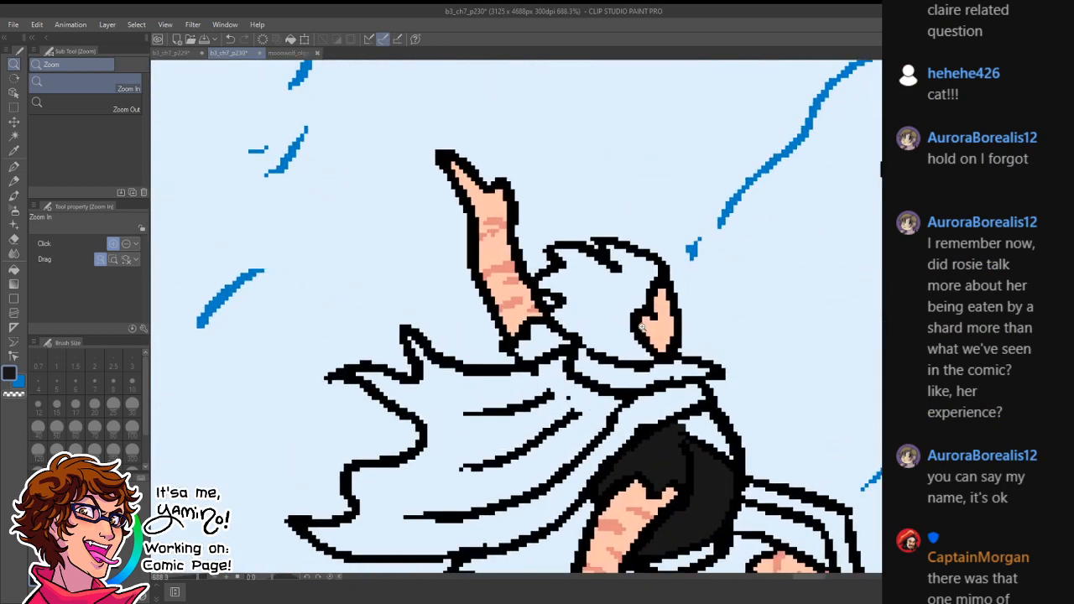
key(g)
key(g)
click(535, 335)
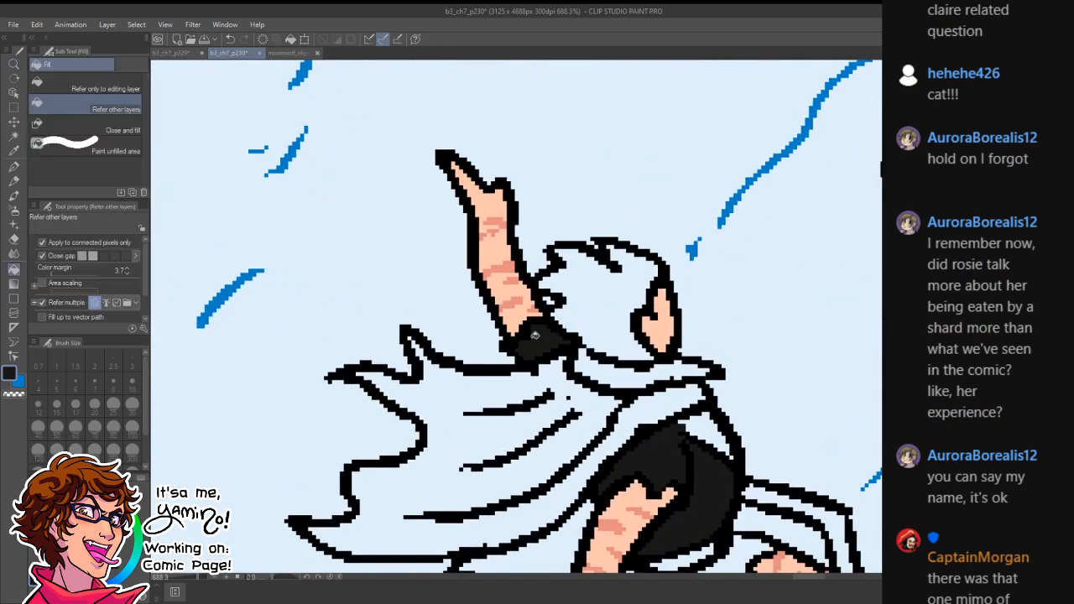
- Open jackets.png, sample the short-haired blond character's hair colour and fill the caped figure's hair with it on page b3_ch7_p230
click(282, 53)
key(g)
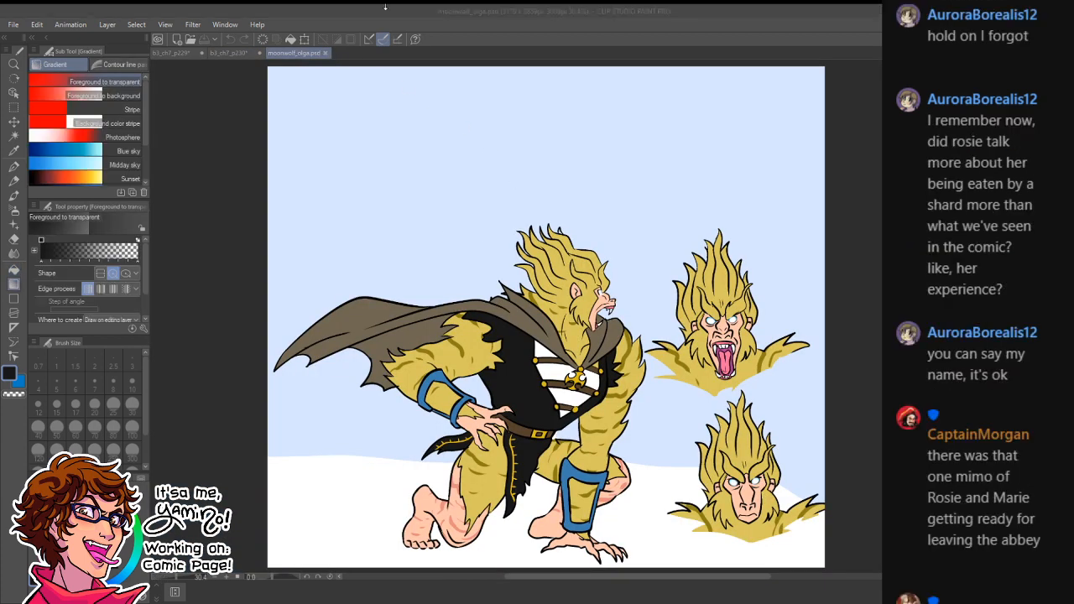
double_click(444, 179)
key(ctrl+space)
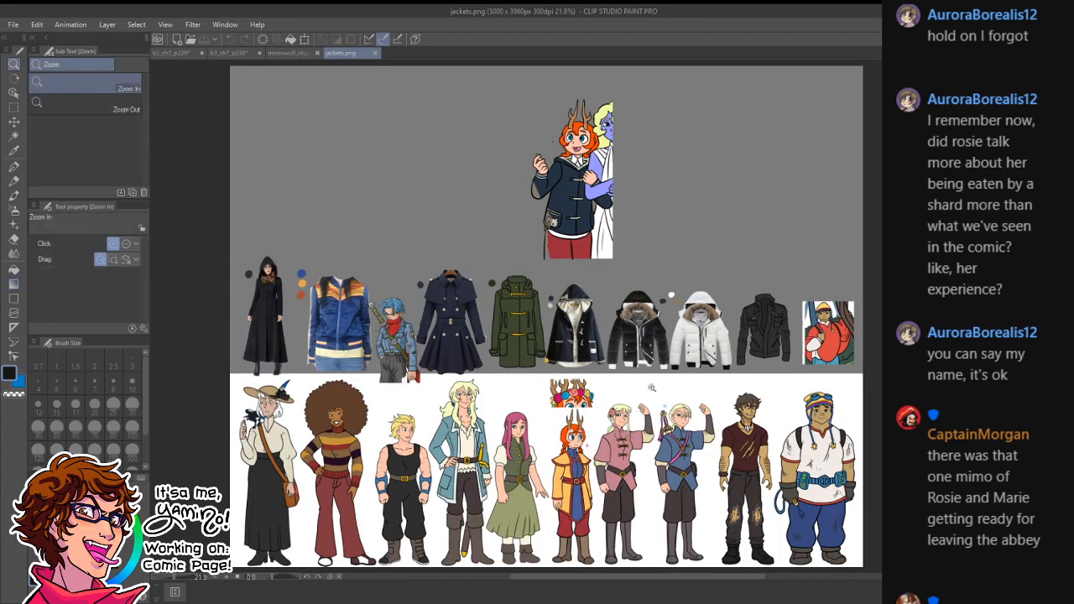
click(382, 426)
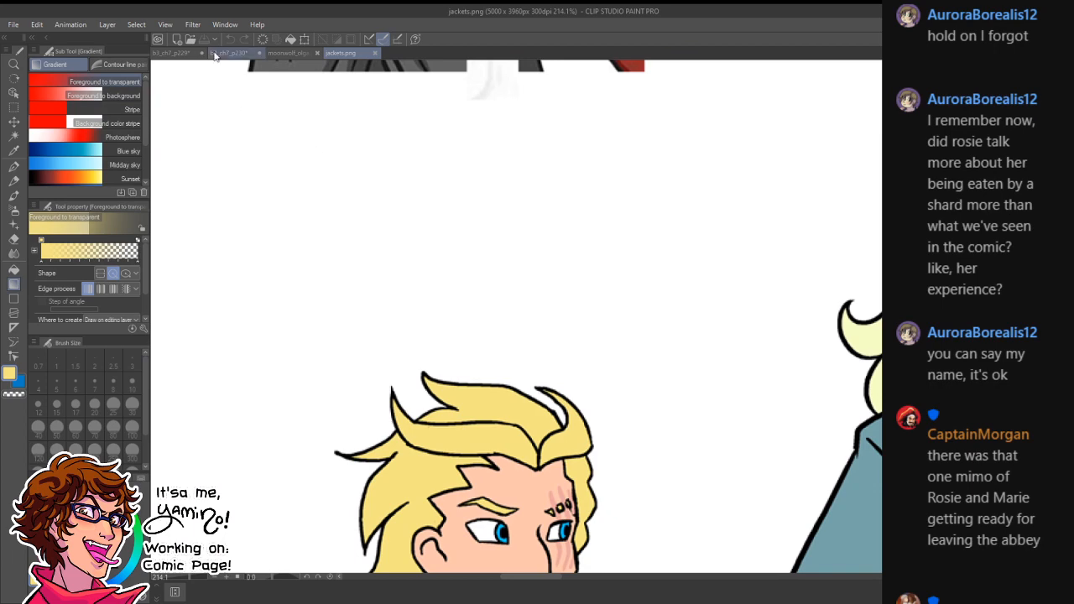
click(176, 53)
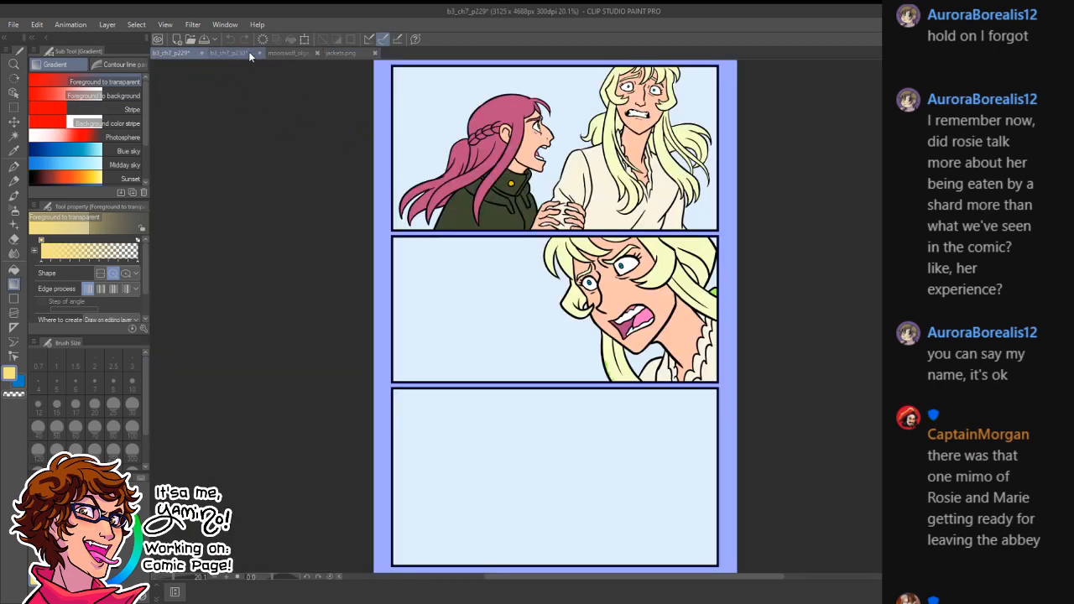
click(231, 52)
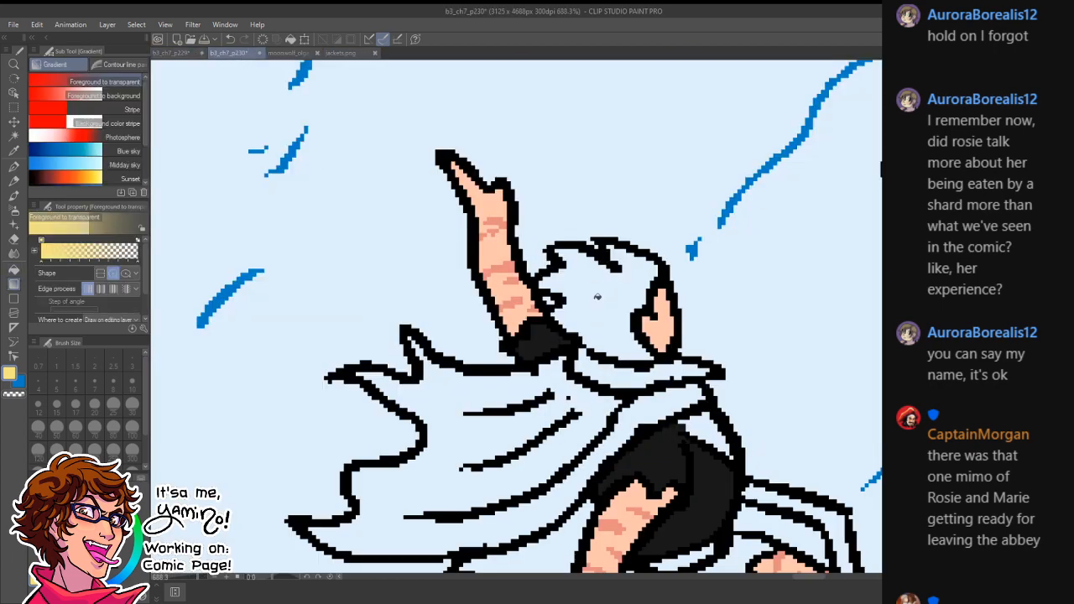
key(g)
click(598, 296)
key(ctrl+space)
drag(614, 308, 523, 307)
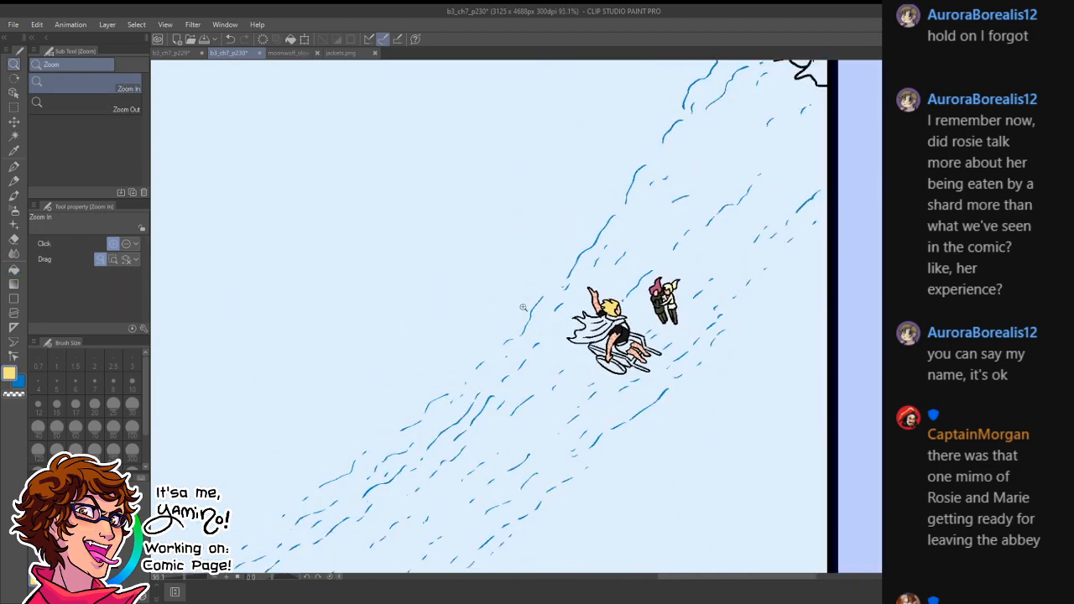
- Sample the grey-brown cape colour in moonwolf_olga.psd and fill the tiny figure's cape and collar with it on page b3_ch7_p230
click(340, 53)
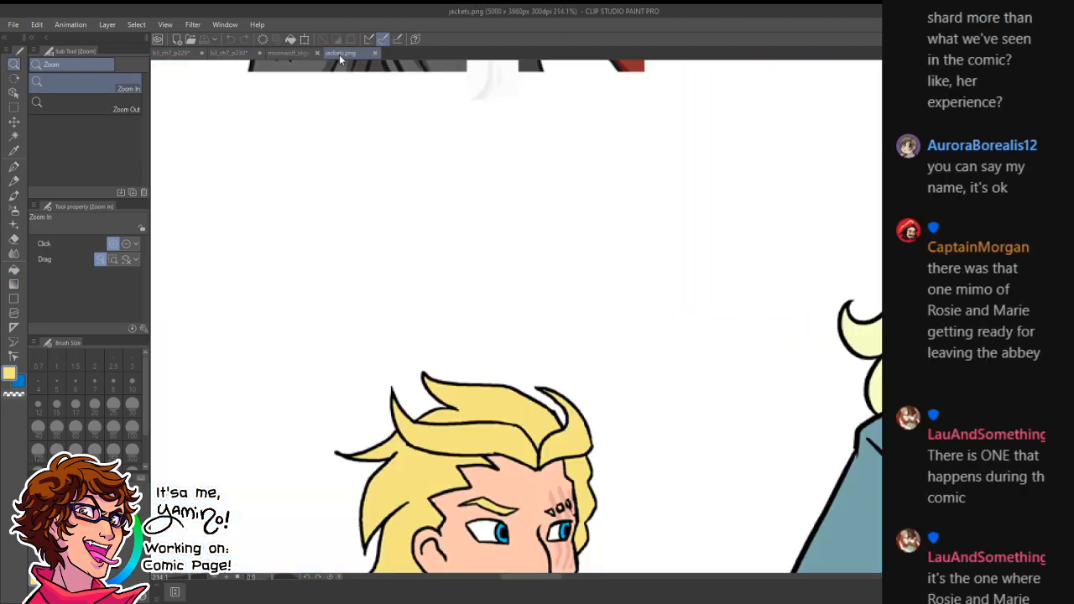
click(286, 53)
key(g)
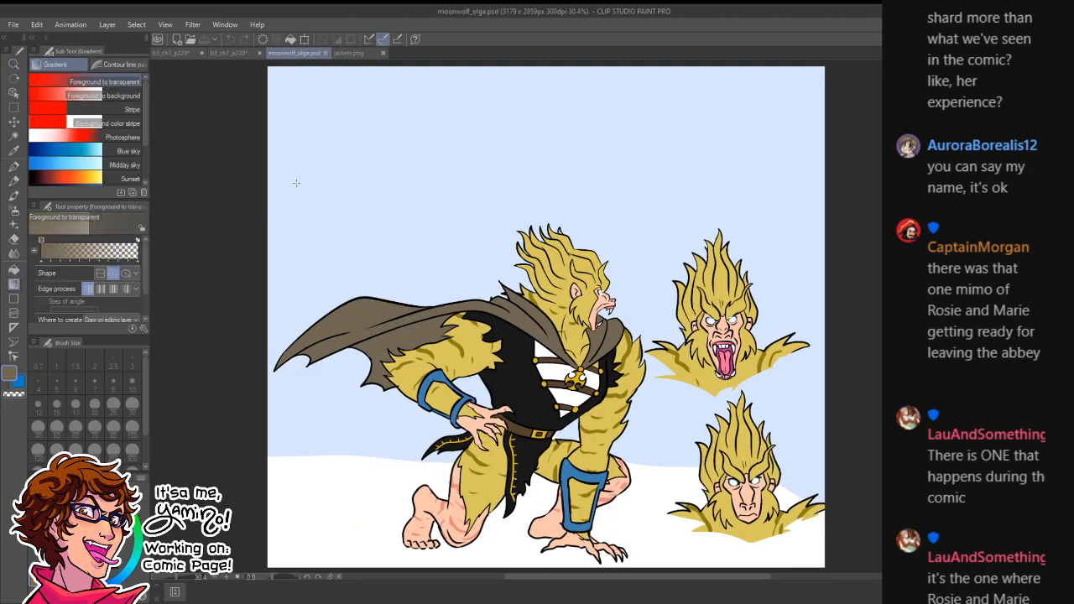
click(235, 54)
key(g)
scroll(663, 290, up, 5)
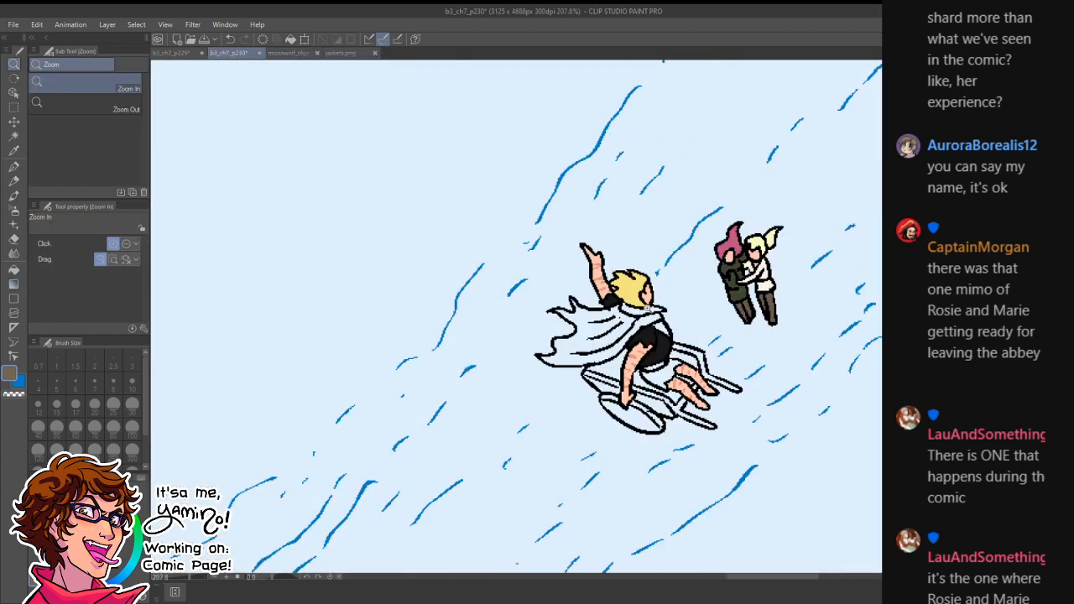
mouse_move(664, 290)
mouse_down()
mouse_move(729, 280)
mouse_move(737, 351)
mouse_up()
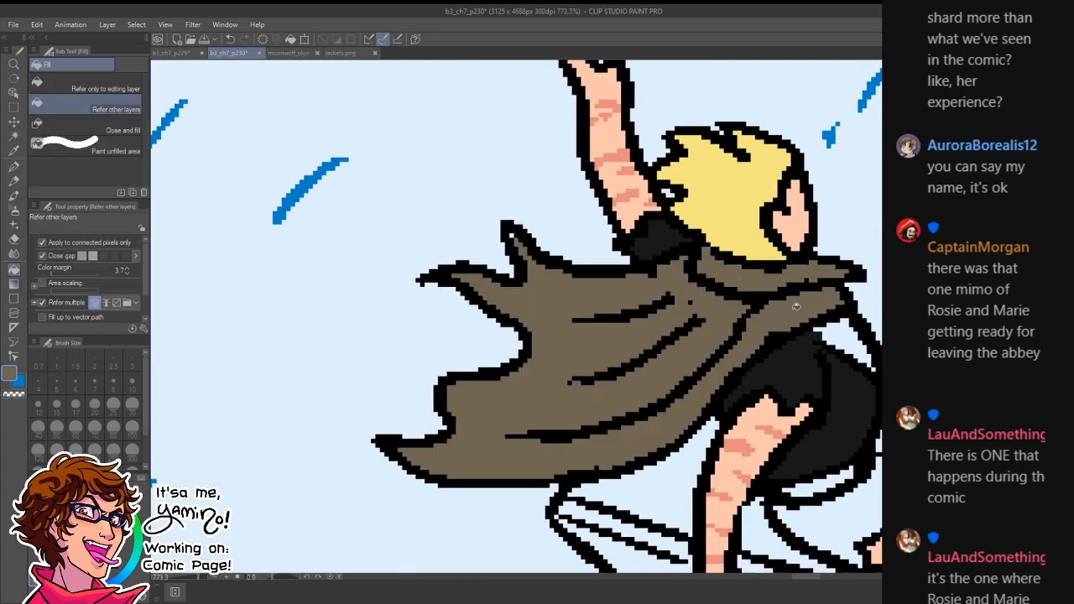
- Choose white and fill the shirt patch between the figure's cape and black torso
click(35, 581)
key(g)
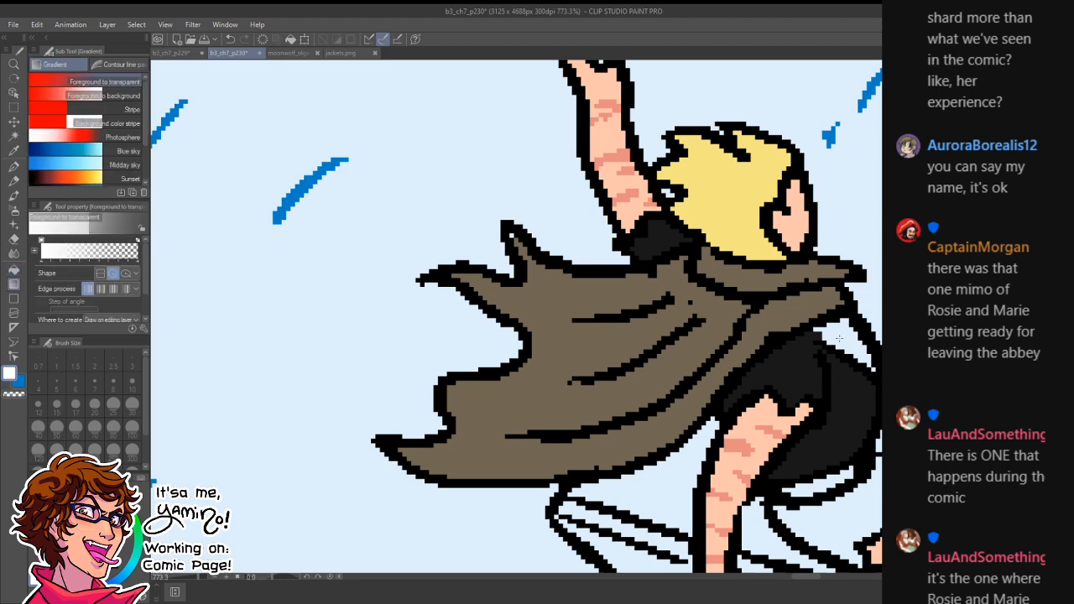
key(g)
click(843, 333)
- Sample the torso's black and fill the lower part of the figure's tunic with it
key(ctrl+space)
drag(862, 393, 592, 403)
key(g)
key(g)
alt+click(732, 393)
click(737, 440)
key(slash)
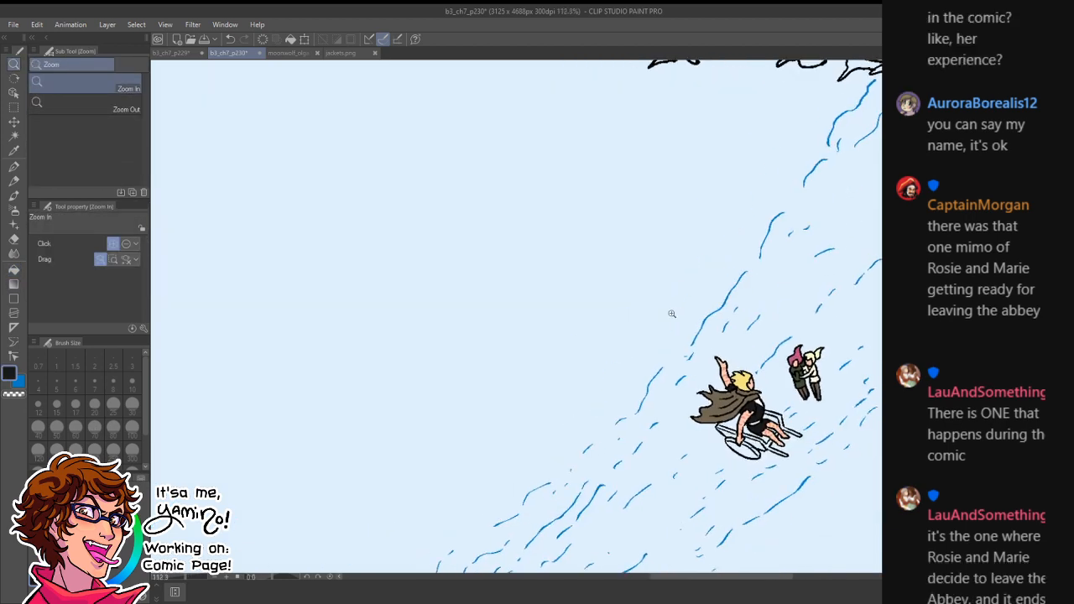
click(308, 52)
key(g)
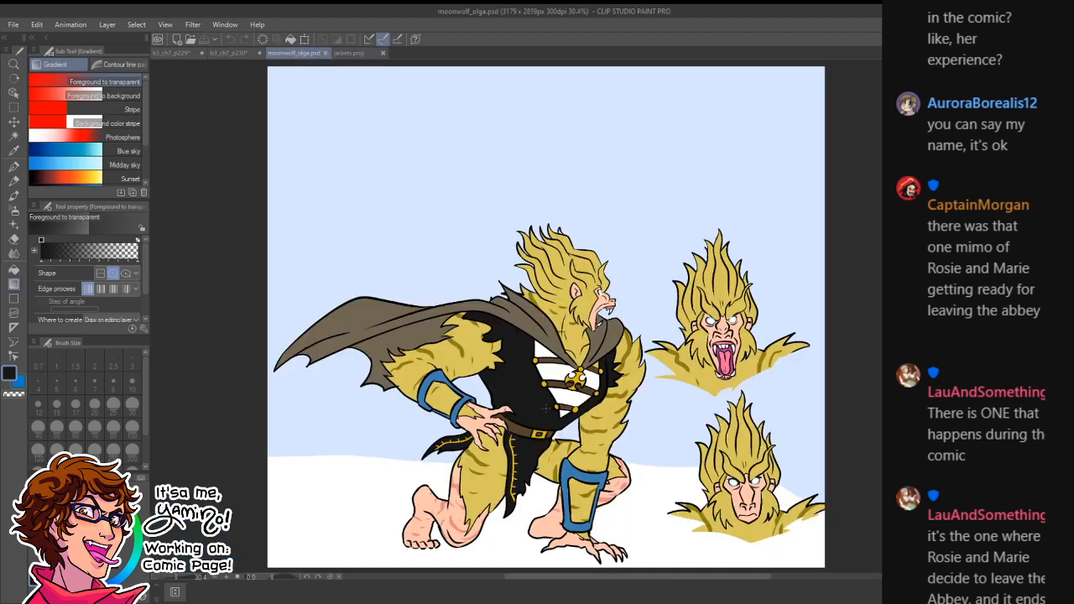
alt+click(536, 429)
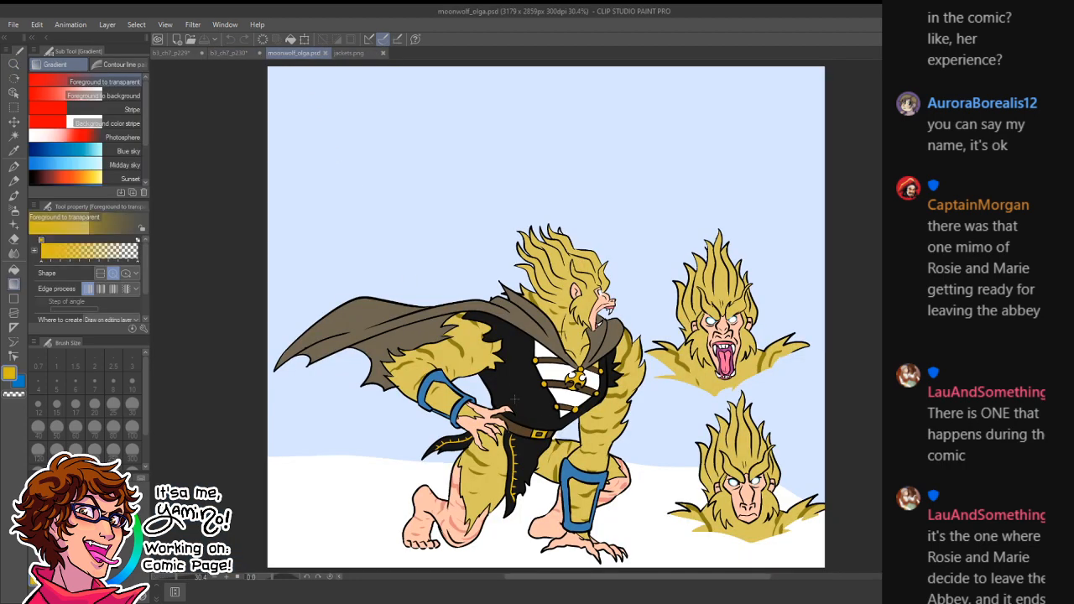
click(191, 54)
click(220, 52)
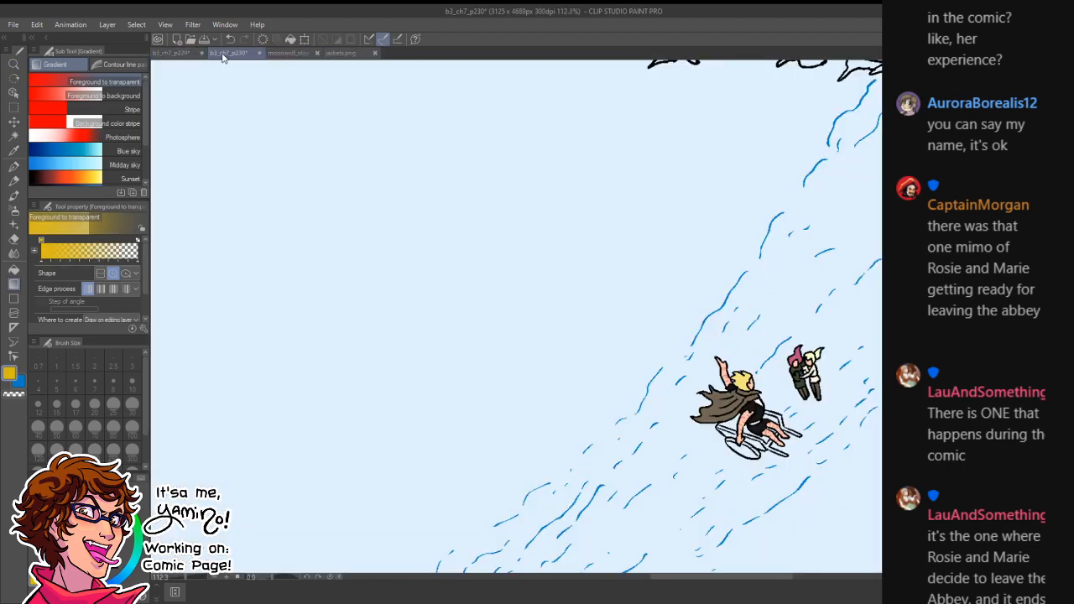
- Sample the brown belt colour in moonwolf_olga.psd and fill the tiny figure's belt with it on page b3_ch7_p230
click(294, 53)
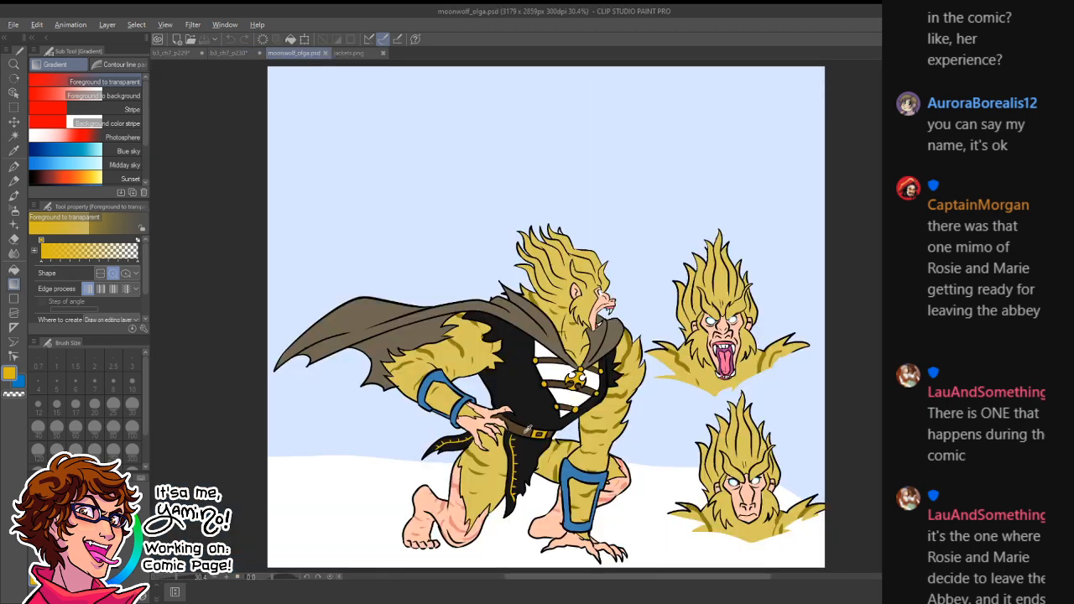
alt+click(528, 429)
click(232, 54)
key(ctrl+space)
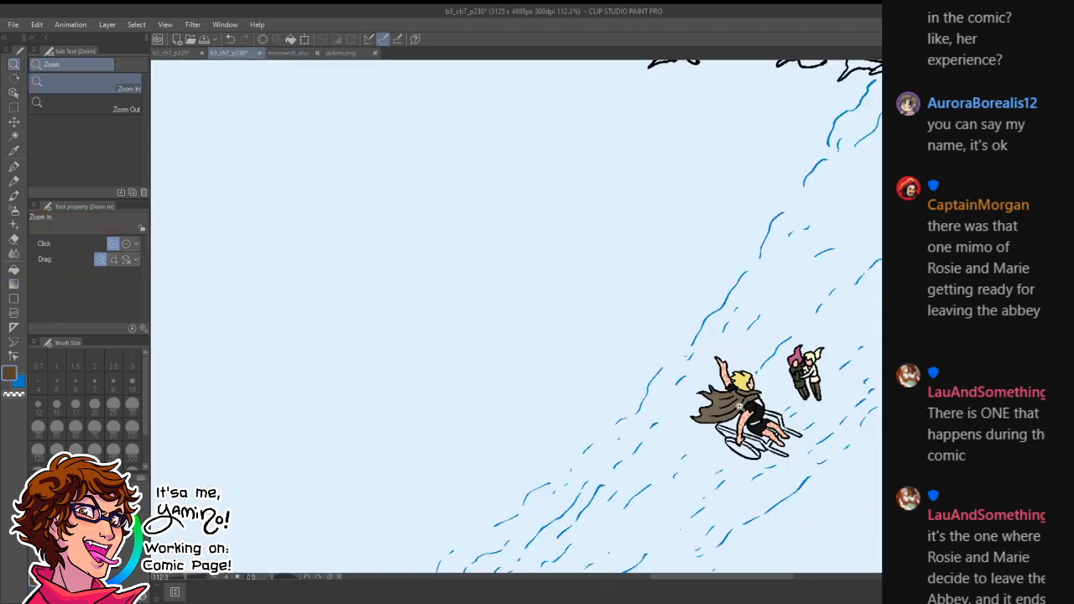
drag(757, 412, 781, 395)
key(g)
click(777, 355)
- Fill all parts of the sled under the caped figure, including its runners, with the same brown
key(ctrl+space)
mouse_move(825, 420)
mouse_down()
mouse_move(671, 455)
mouse_move(687, 465)
mouse_up()
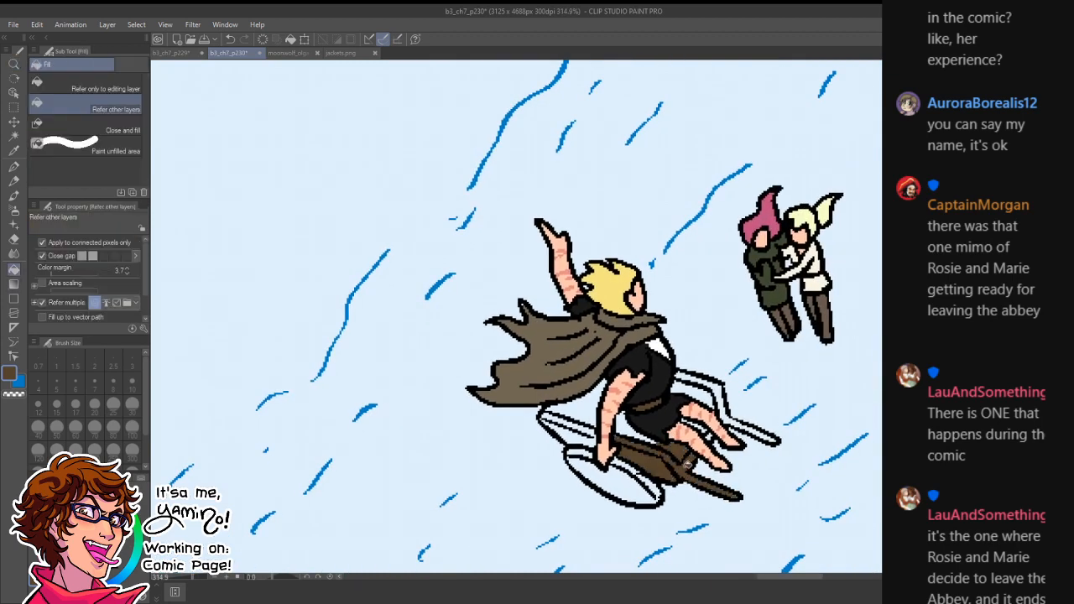
mouse_move(583, 407)
mouse_down()
mouse_move(593, 470)
mouse_move(620, 460)
mouse_up()
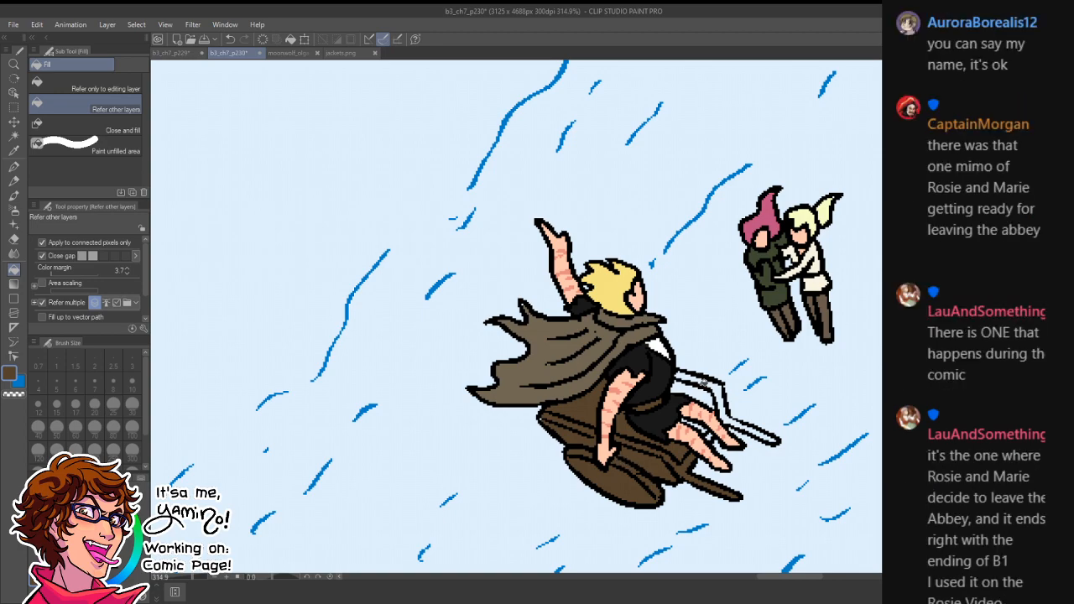
drag(687, 382, 720, 393)
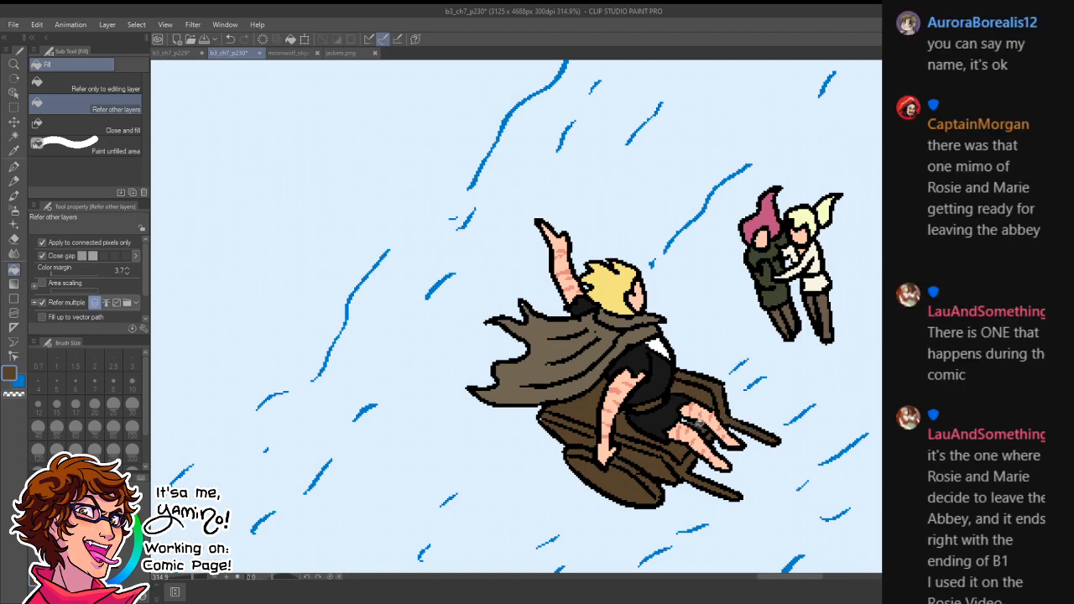
- Erase the stray stroke below the cart-pulling man's left bracer and the doubled line inside its edge in the first panel
key(ctrl+space)
drag(704, 432, 637, 463)
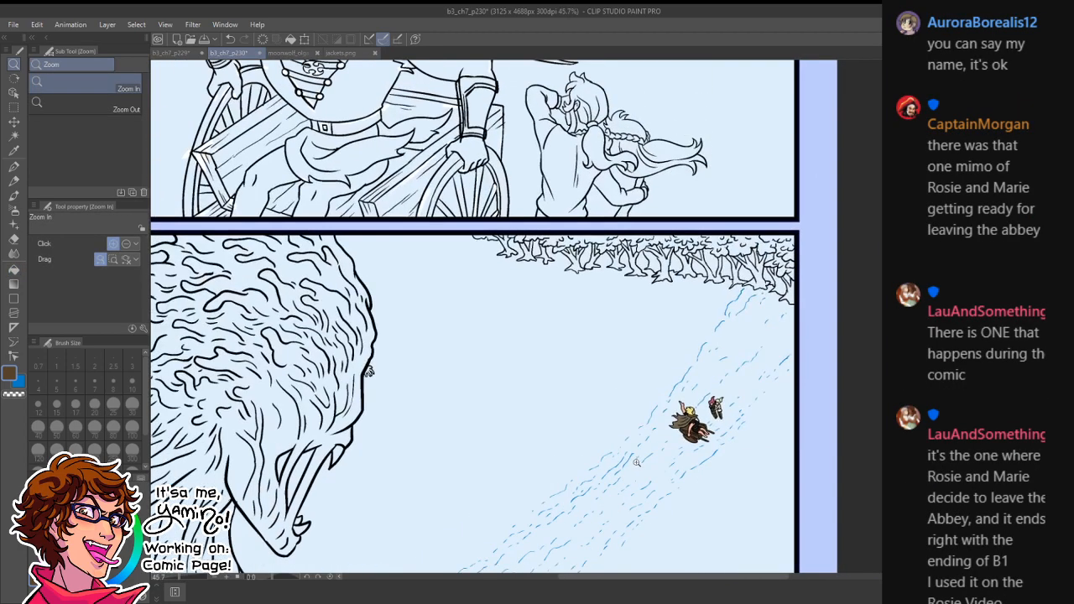
drag(632, 259, 770, 381)
drag(550, 292, 674, 361)
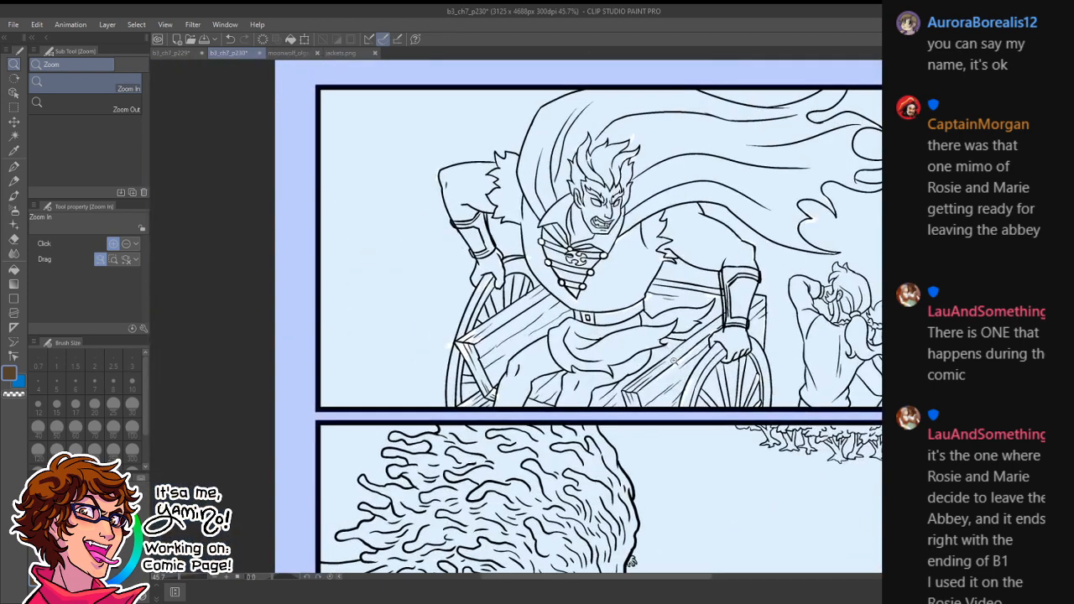
drag(679, 236, 541, 331)
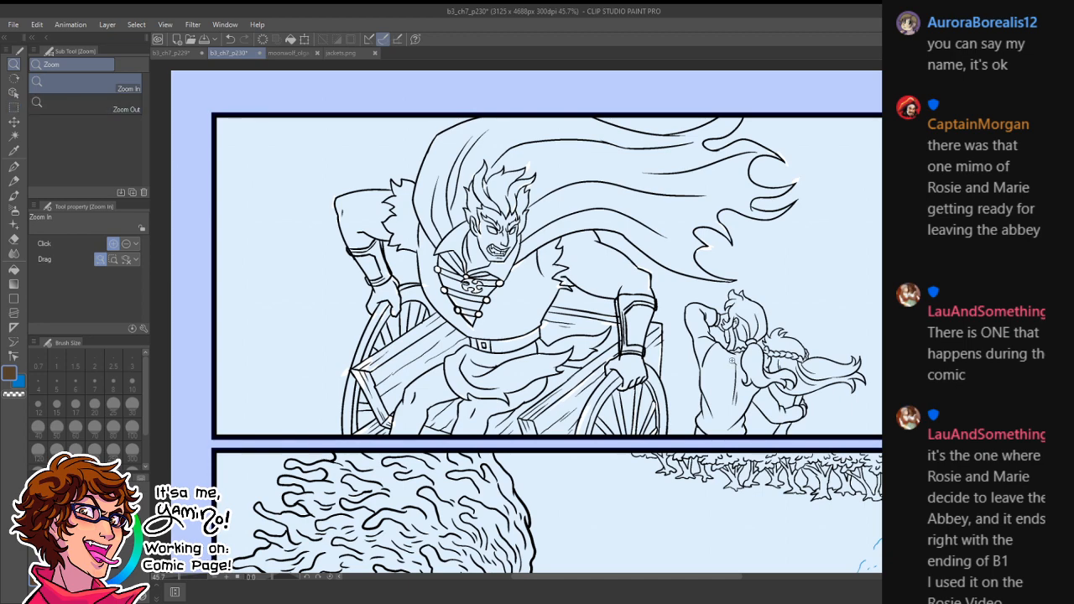
drag(627, 320, 676, 308)
key(p)
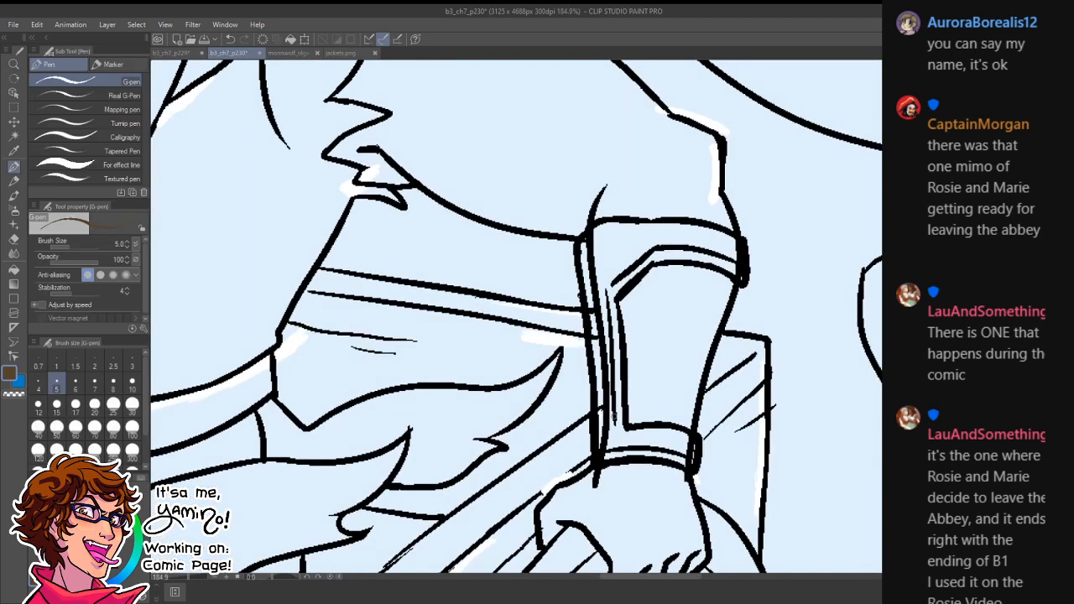
key(alt)
key(Right)
key(e)
drag(607, 474, 594, 488)
key(ctrl+z)
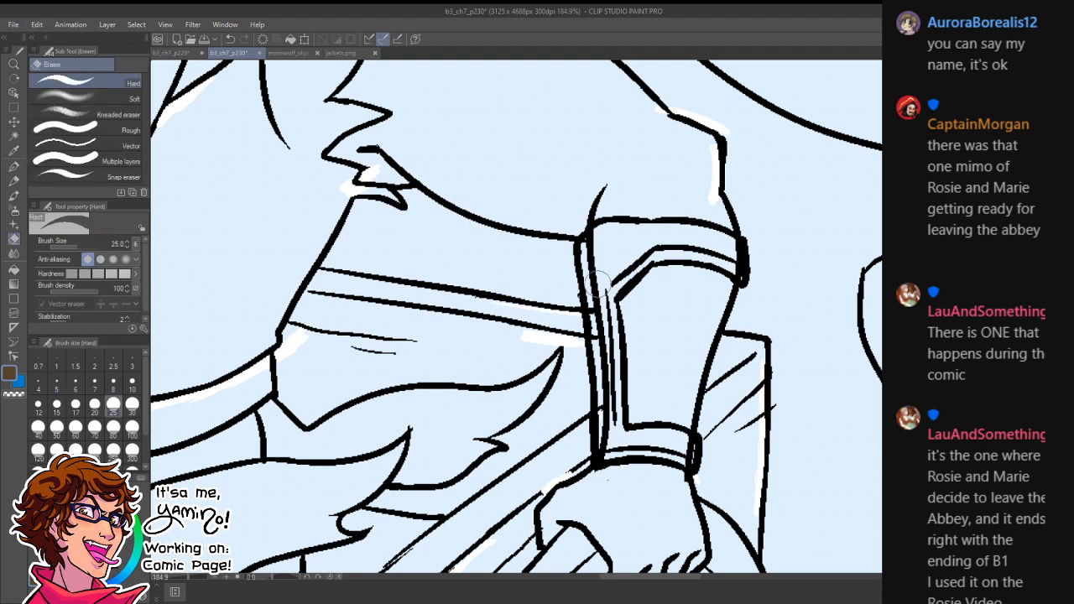
mouse_move(597, 286)
mouse_down()
mouse_move(604, 453)
mouse_move(604, 441)
mouse_up()
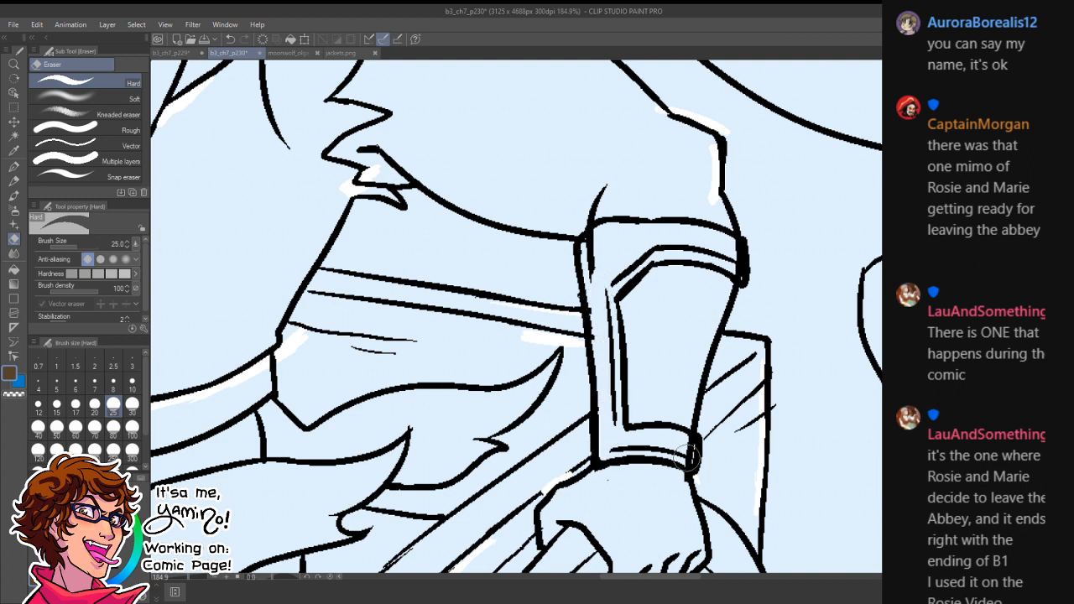
- Erase the overlapping strokes at the corners of the same bracer's cuffs
mouse_move(684, 463)
mouse_down()
mouse_move(693, 453)
mouse_move(688, 464)
mouse_up()
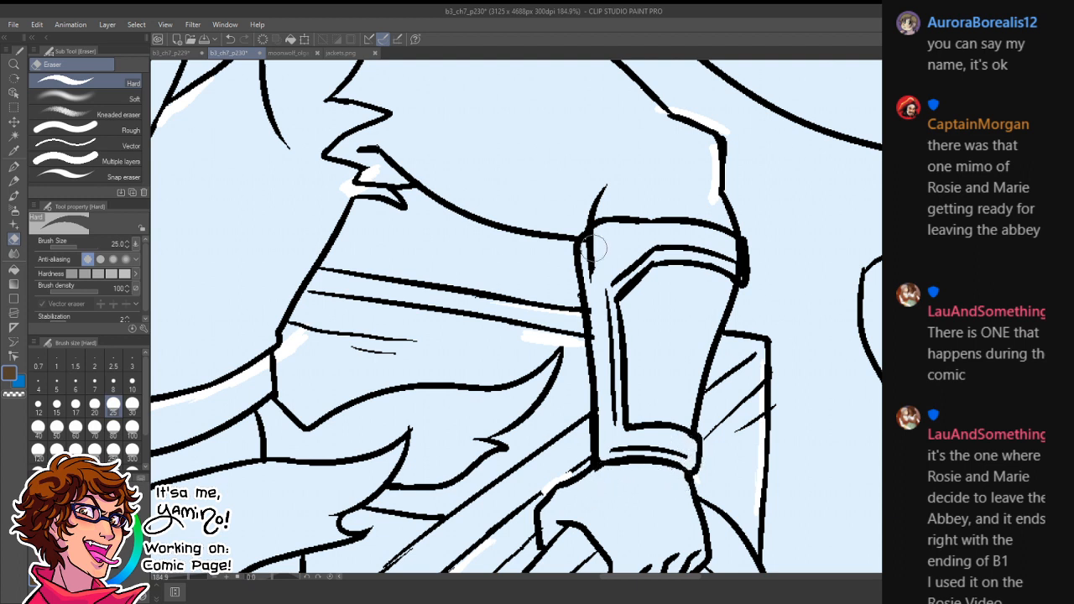
mouse_move(594, 248)
mouse_down()
mouse_move(596, 237)
mouse_move(589, 267)
mouse_up()
mouse_move(730, 266)
mouse_down()
mouse_move(735, 278)
mouse_move(738, 248)
mouse_move(737, 265)
mouse_up()
- Erase the overlapping strokes around the bracer on the man's other forearm
drag(422, 297, 946, 417)
mouse_move(376, 335)
mouse_down()
mouse_move(655, 328)
mouse_move(785, 367)
mouse_up()
drag(525, 321, 527, 329)
mouse_move(440, 202)
mouse_down()
mouse_move(453, 210)
mouse_move(437, 193)
mouse_move(457, 207)
mouse_move(451, 201)
mouse_up()
mouse_move(561, 183)
mouse_down()
mouse_move(573, 216)
mouse_move(568, 173)
mouse_move(578, 243)
mouse_move(565, 163)
mouse_move(564, 196)
mouse_move(596, 280)
mouse_move(578, 223)
mouse_move(596, 285)
mouse_up()
- Lasso the caped man and his cart, clear the stray white patches around their line art, and deselect
key(ctrl+space)
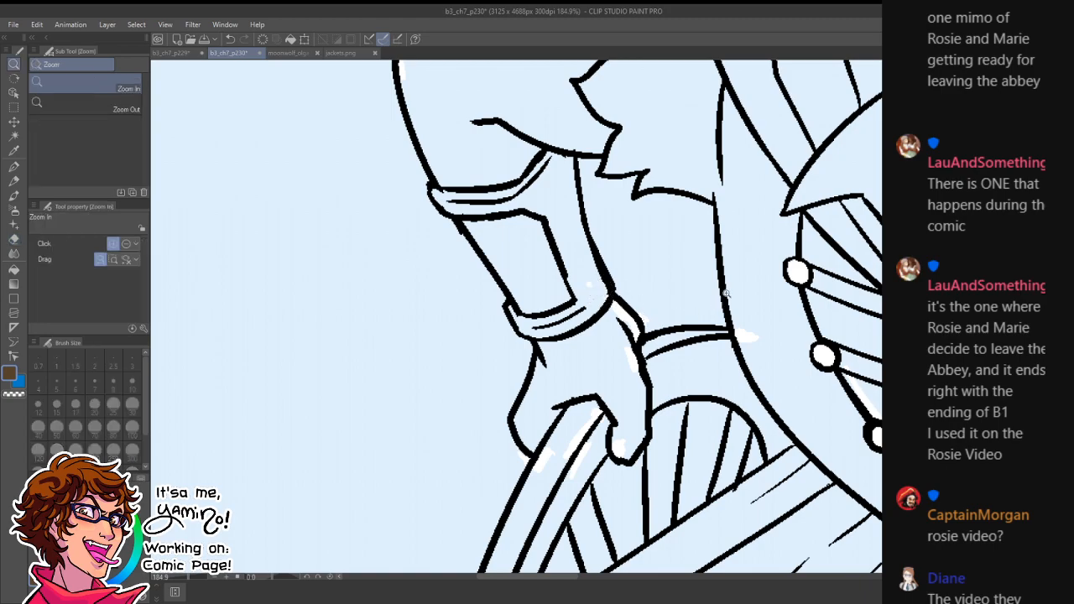
mouse_move(727, 295)
mouse_down()
mouse_move(646, 334)
mouse_move(502, 373)
mouse_up()
drag(632, 341, 602, 230)
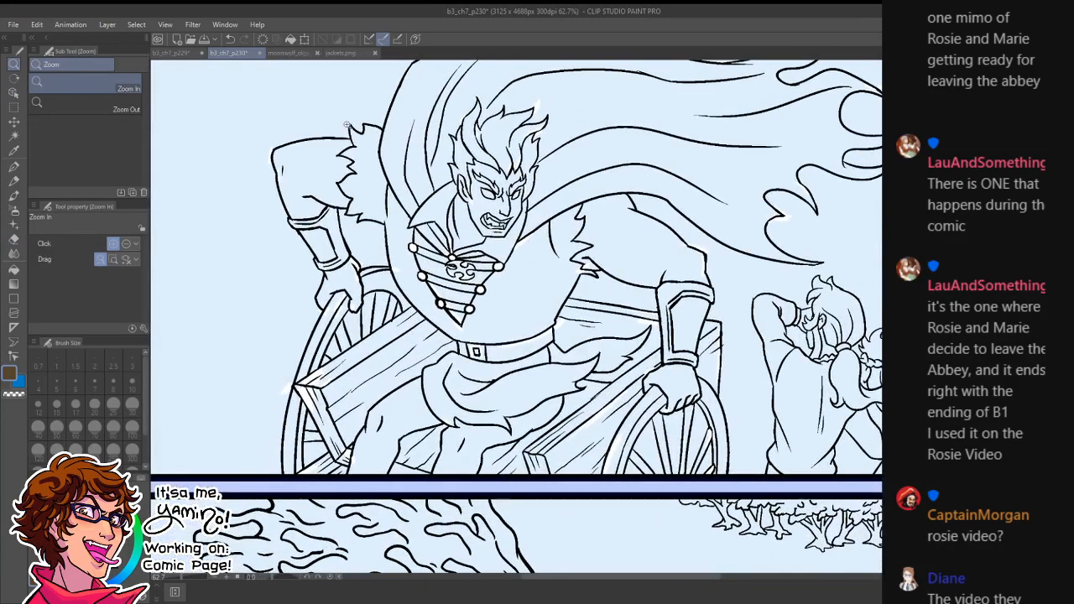
drag(512, 225, 489, 220)
drag(489, 210, 496, 268)
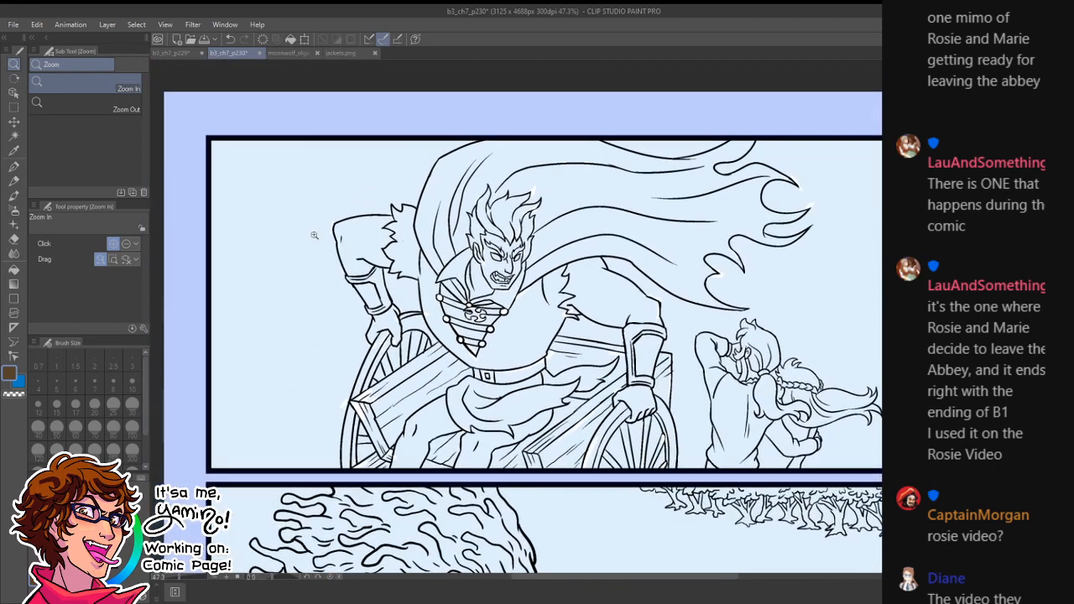
click(13, 106)
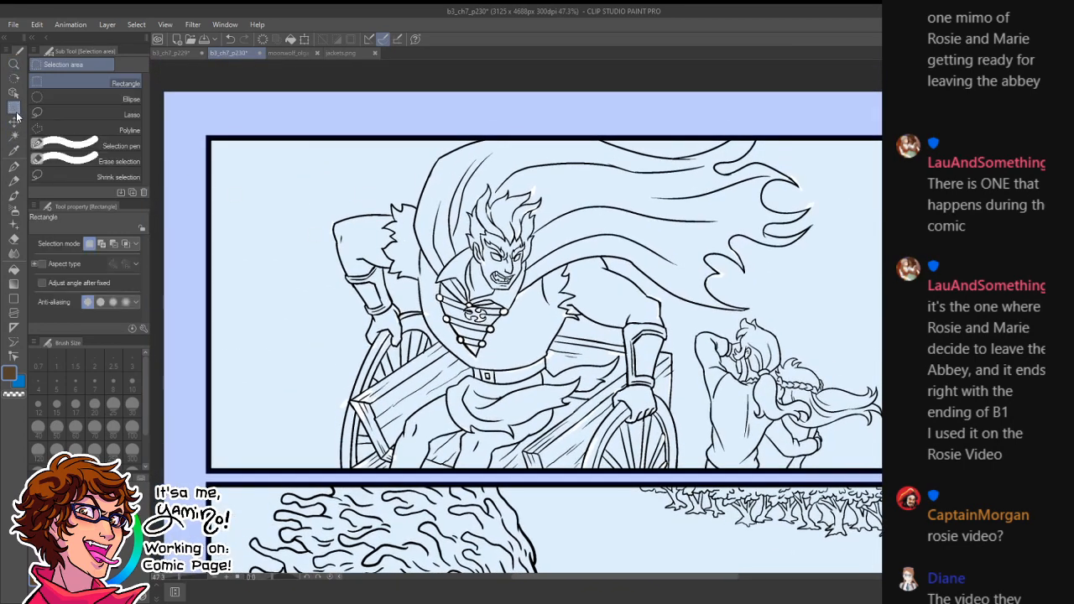
click(83, 114)
mouse_move(429, 88)
mouse_down()
mouse_move(286, 308)
mouse_move(277, 434)
mouse_move(300, 453)
mouse_up()
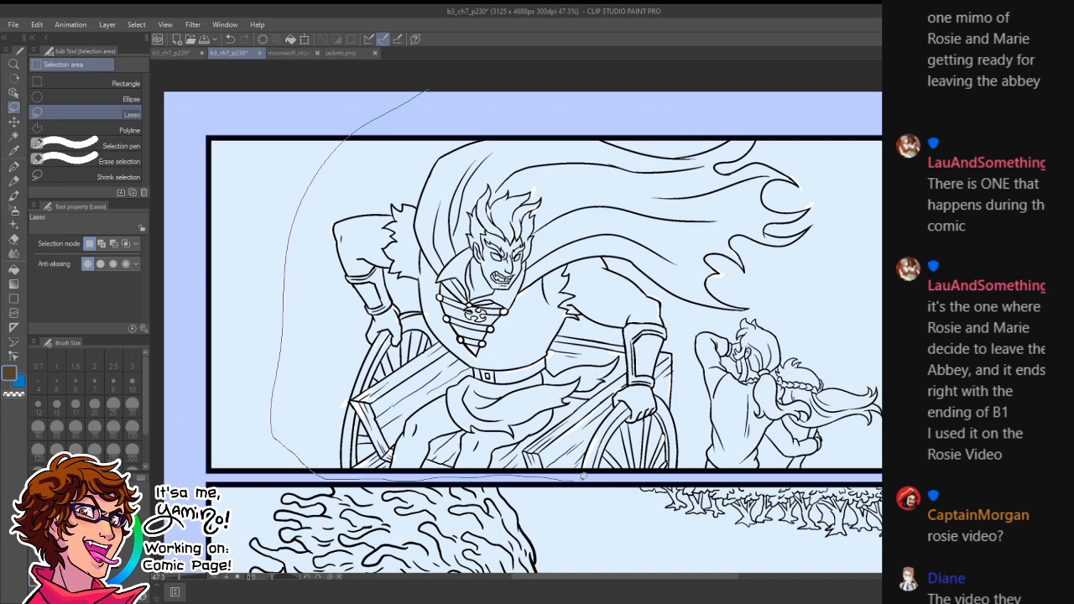
drag(696, 455, 689, 320)
mouse_move(756, 310)
mouse_down()
mouse_move(676, 112)
mouse_move(587, 101)
mouse_up()
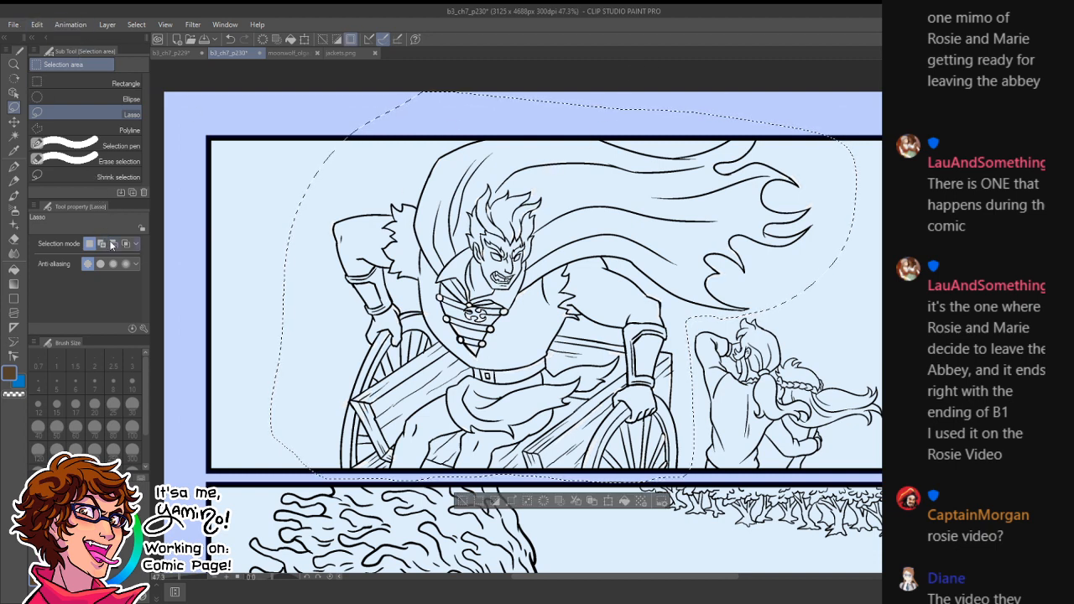
key(ctrl+d)
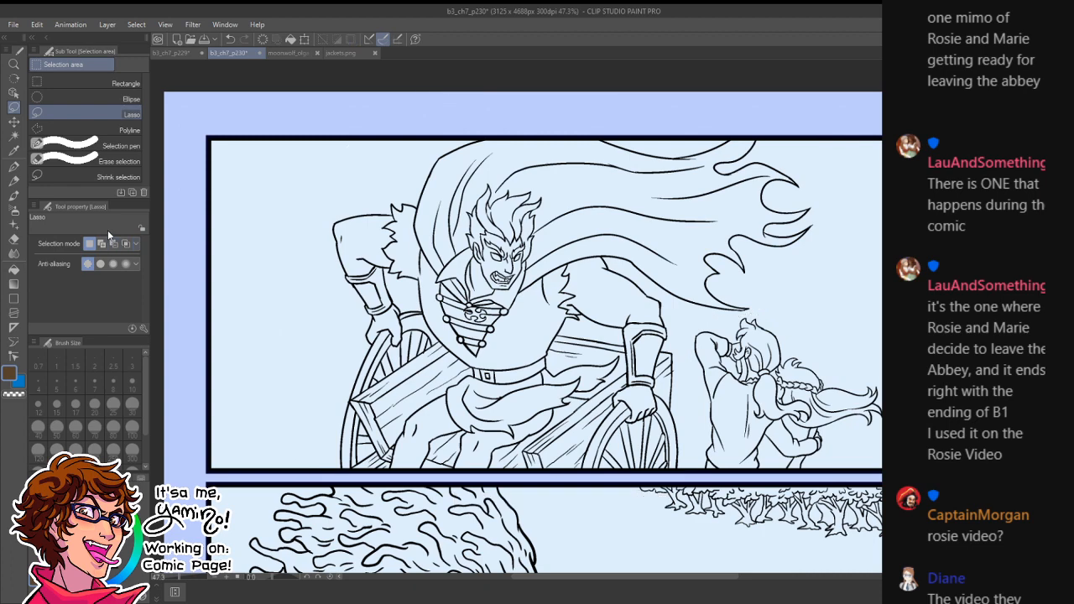
- Erase the wood-grain line overshooting the cart's edge beside the left bracer and redraw it in the sampled line-art black
key(e)
scroll(690, 363, up, 5)
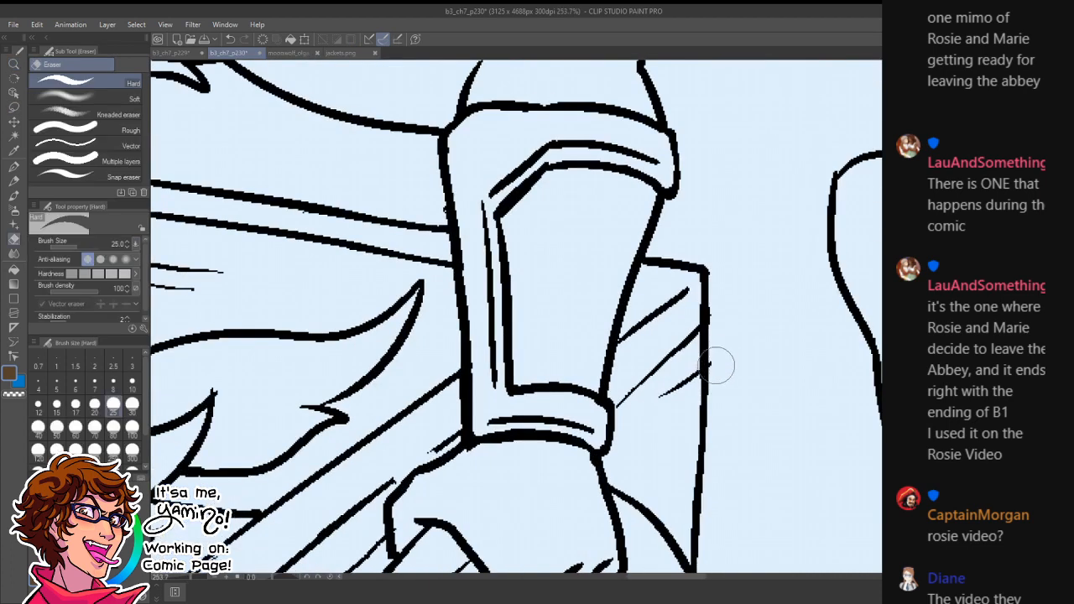
mouse_move(718, 366)
mouse_down()
mouse_move(673, 339)
mouse_move(708, 364)
mouse_move(642, 413)
mouse_up()
key(p)
alt+click(706, 364)
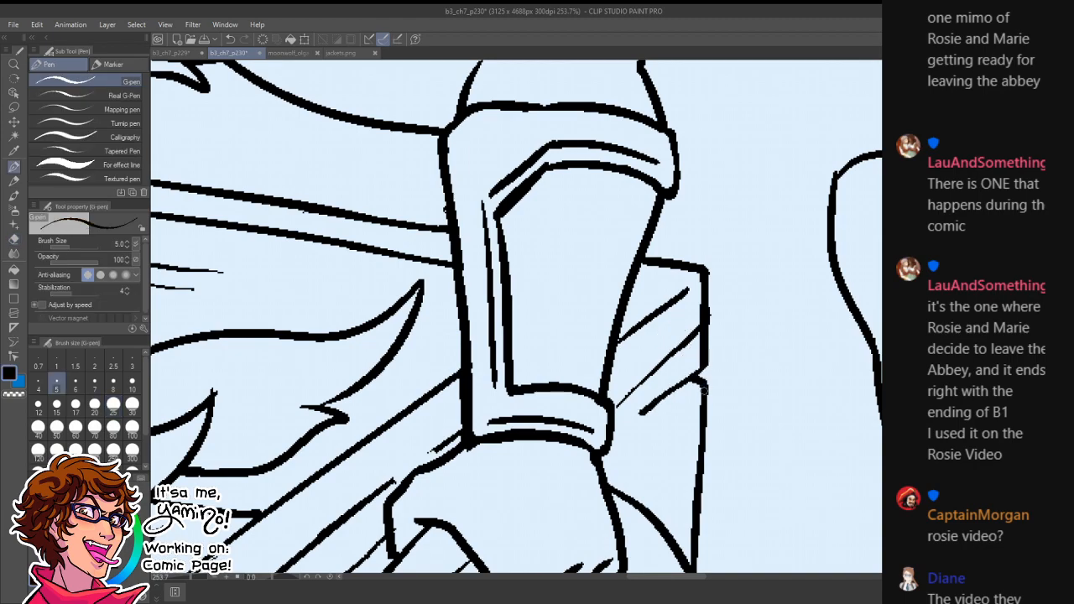
- Draw a short crease line at the man's left elbow with the 5 px G-pen
key(ctrl+space)
drag(747, 387, 686, 427)
key(ctrl+space)
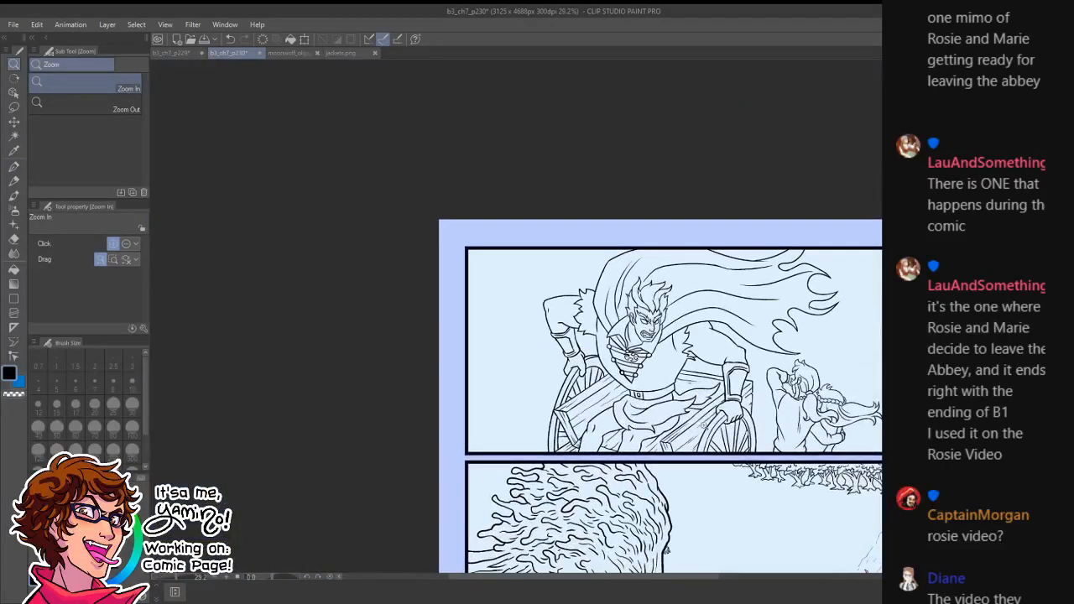
drag(606, 426, 553, 453)
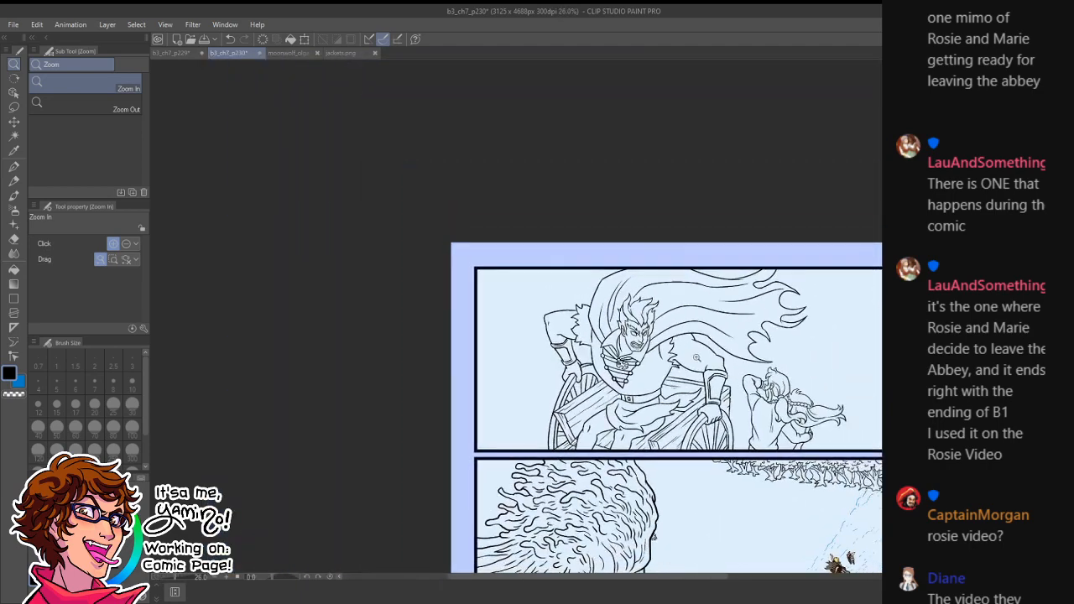
drag(655, 360, 693, 358)
mouse_move(808, 359)
mouse_down()
mouse_move(869, 351)
mouse_move(796, 372)
mouse_up()
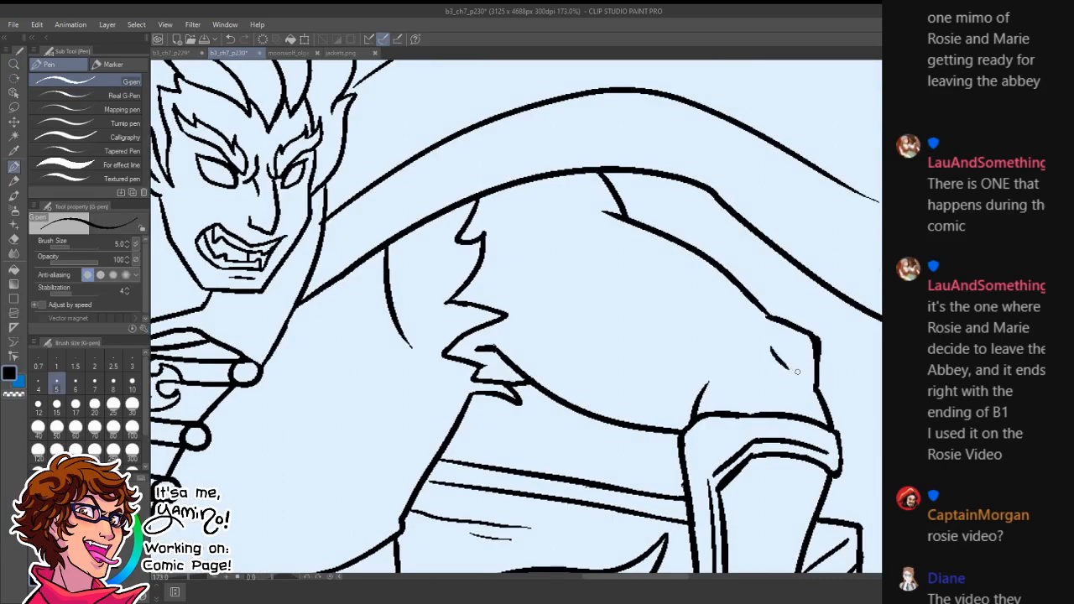
- Touch up the spoke lines where they meet the rim of the cart wheel under the man's left hand
mouse_move(798, 420)
mouse_down()
mouse_move(750, 452)
mouse_move(798, 463)
mouse_move(787, 473)
mouse_up()
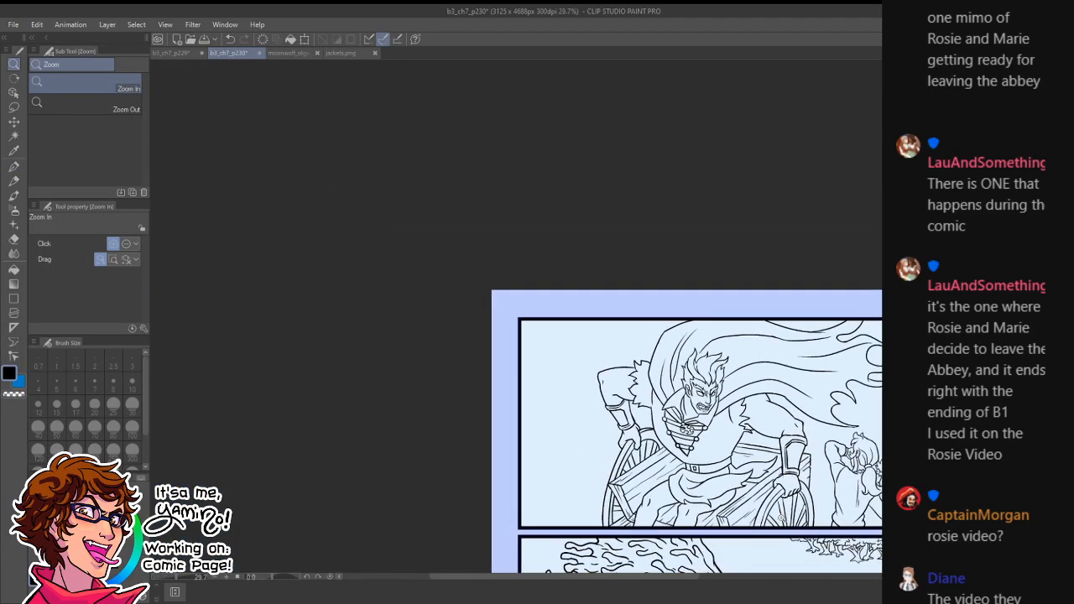
drag(786, 518, 829, 514)
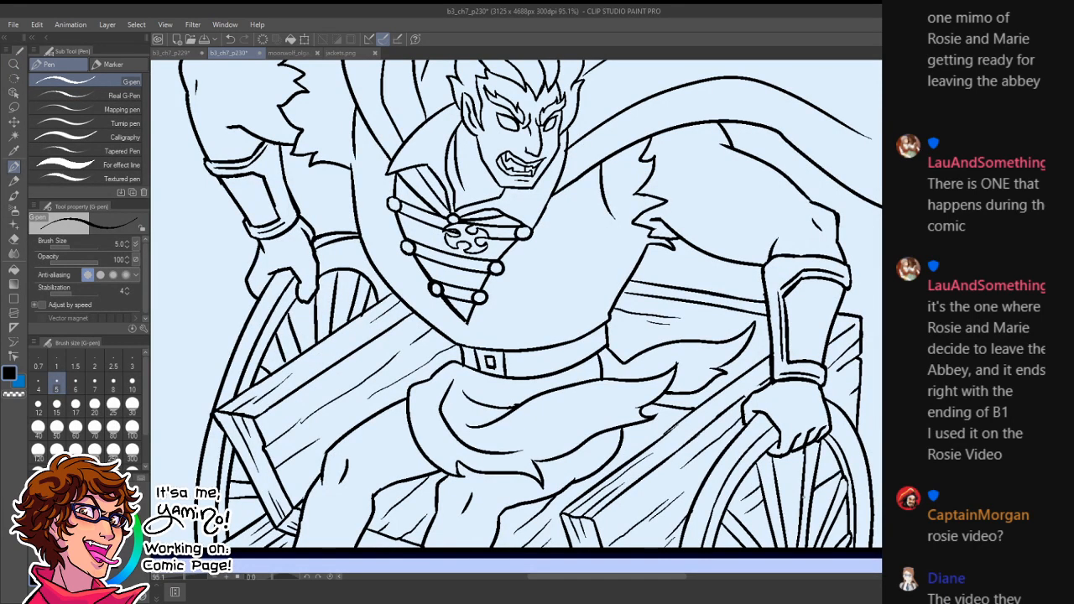
key(ctrl+z)
key(ctrl+space)
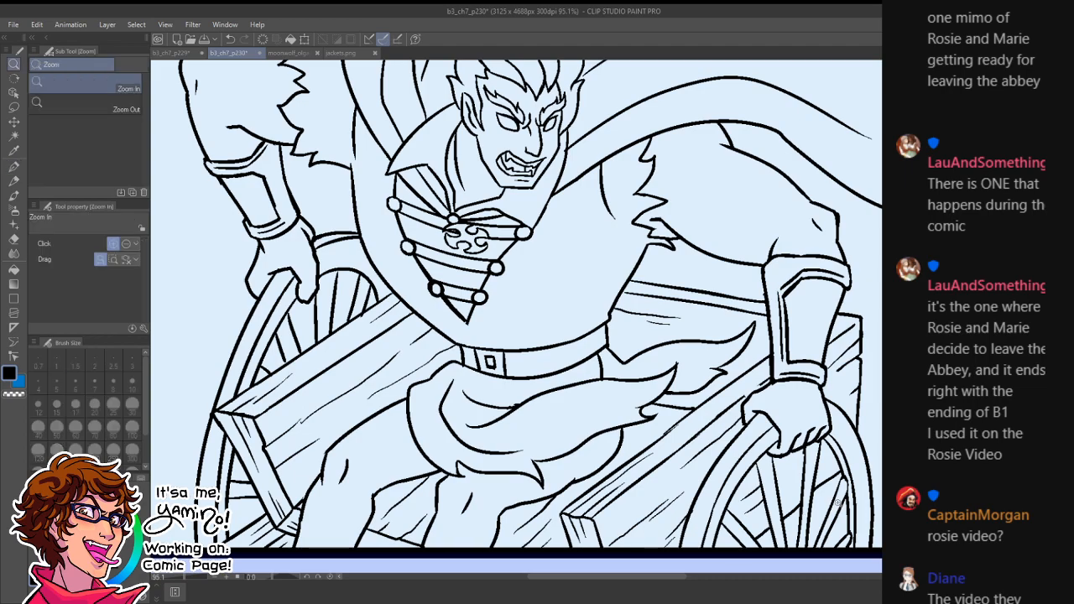
mouse_move(836, 501)
mouse_down()
mouse_move(739, 497)
mouse_move(857, 487)
mouse_move(818, 487)
mouse_move(835, 460)
mouse_move(816, 479)
mouse_move(757, 493)
mouse_move(848, 475)
mouse_up()
key(e)
key(ctrl+space)
key(p)
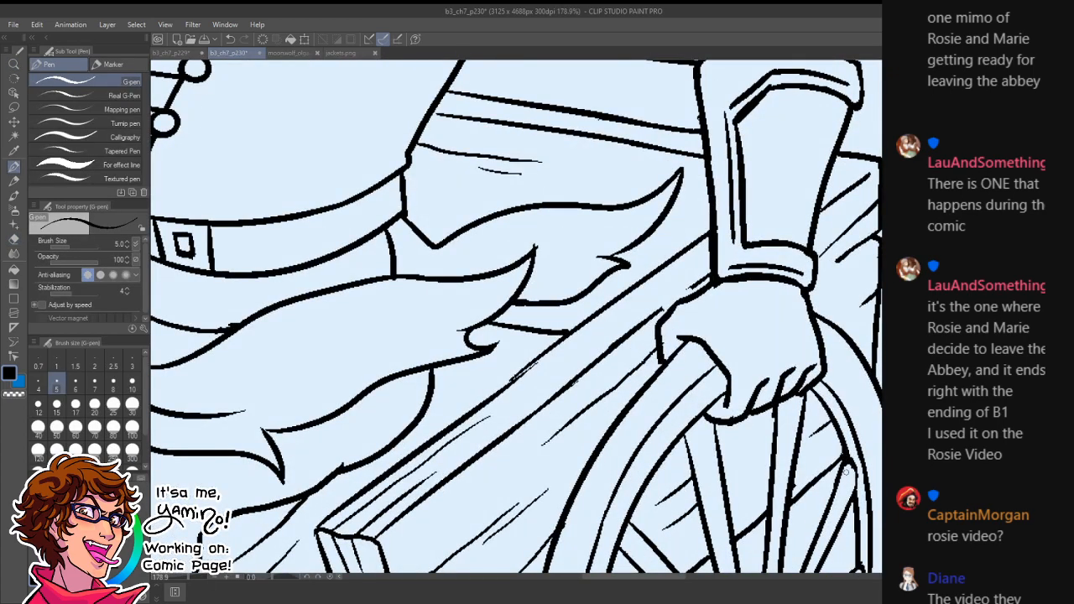
drag(791, 472, 827, 447)
key(ctrl+space)
drag(718, 466, 700, 473)
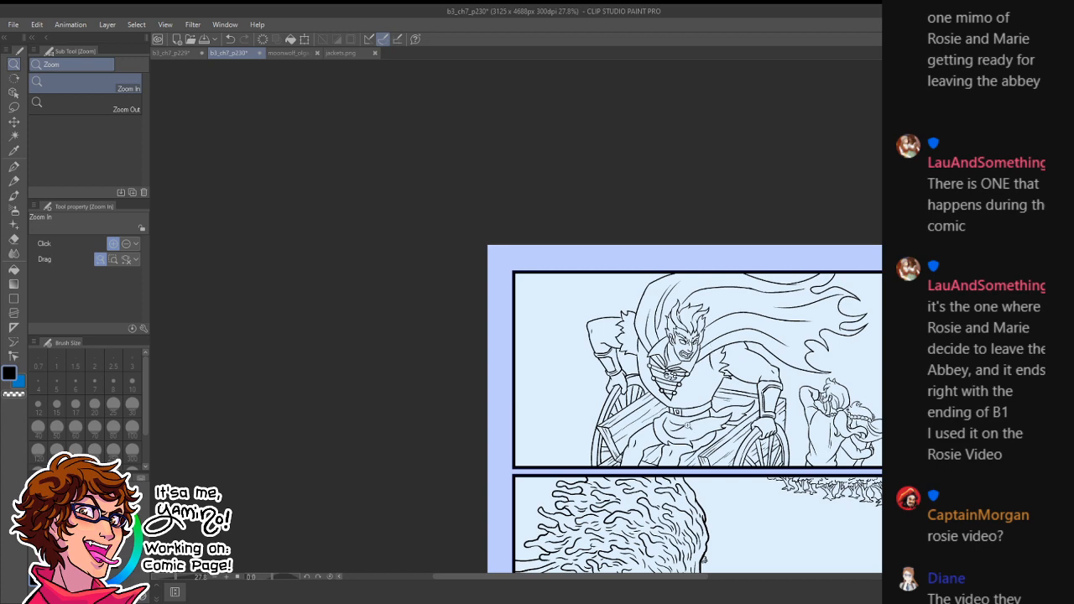
drag(714, 464, 641, 393)
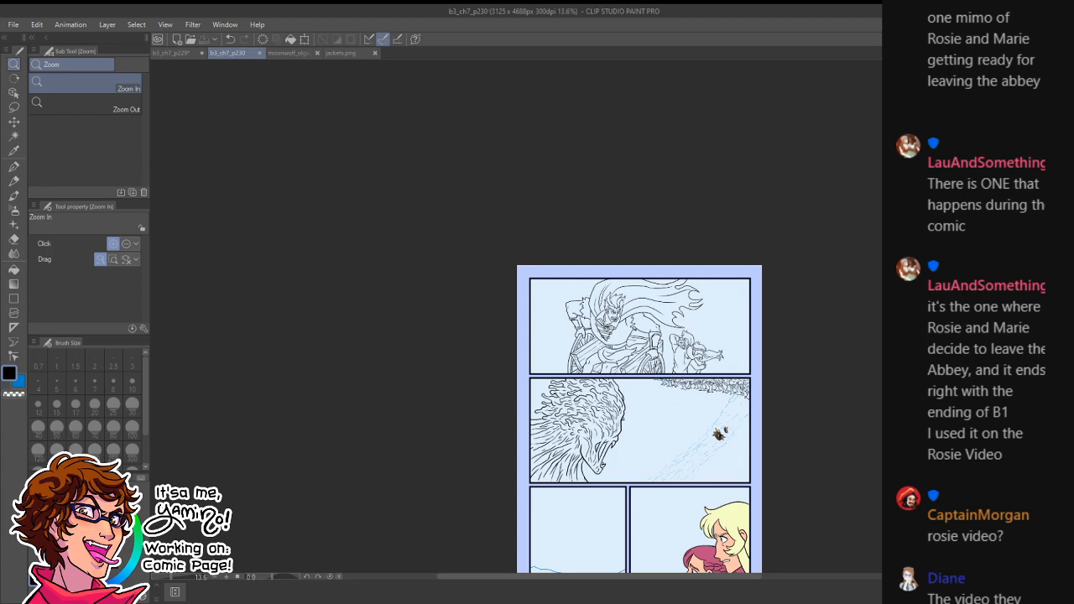
drag(667, 338, 706, 338)
drag(735, 314, 781, 332)
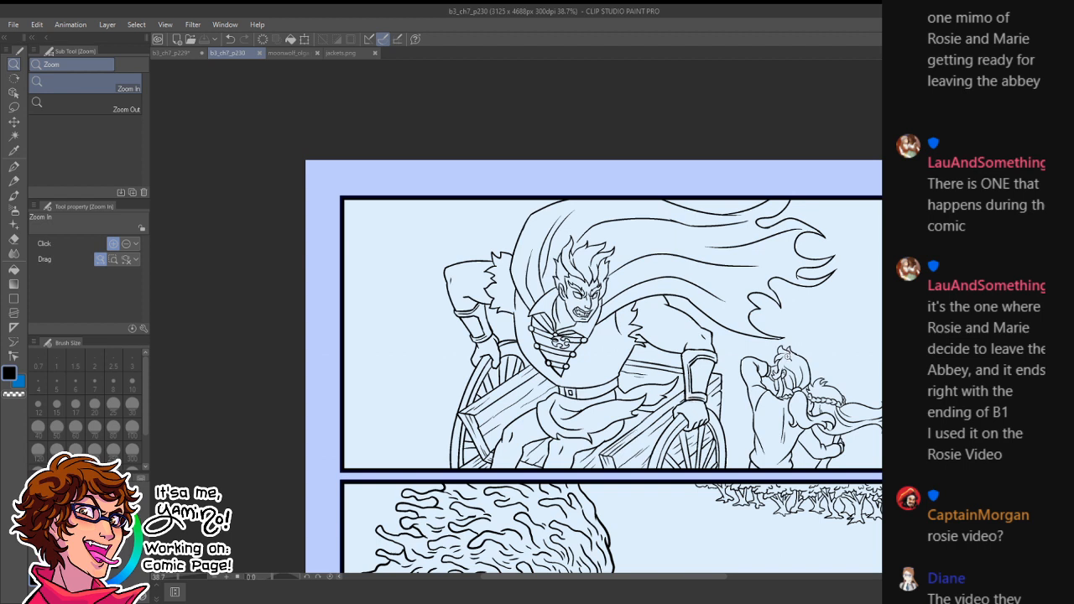
drag(774, 327, 873, 302)
key(e)
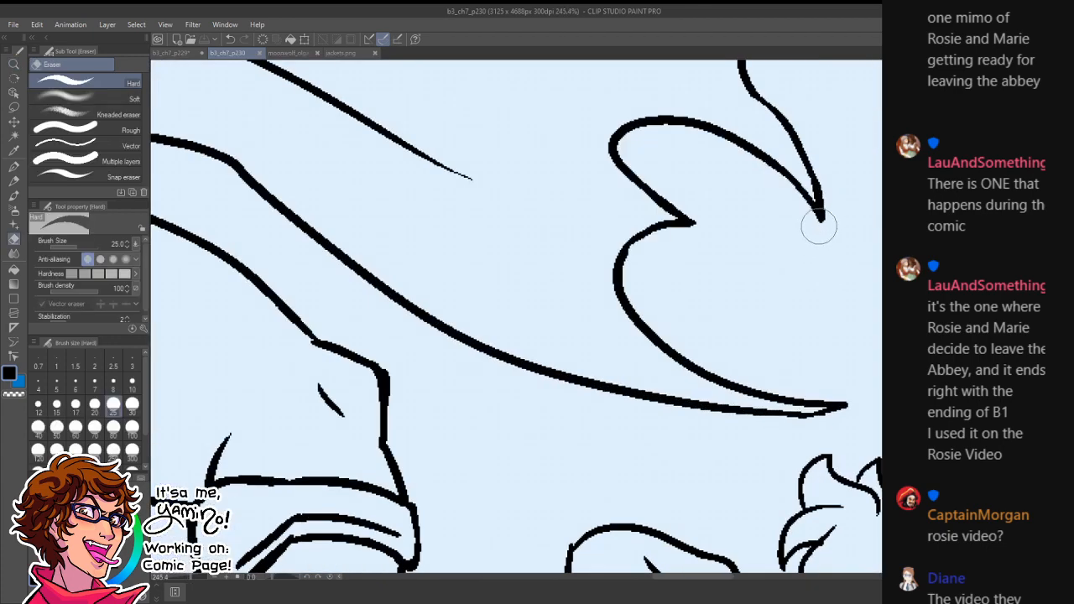
drag(814, 395, 807, 422)
key(ctrl+z)
key(ctrl+z)
- Rotate the canvas, redraw the outline at the cape's lowest pointed tip, erase the excess to shorten it, and restore the upright view
key(r)
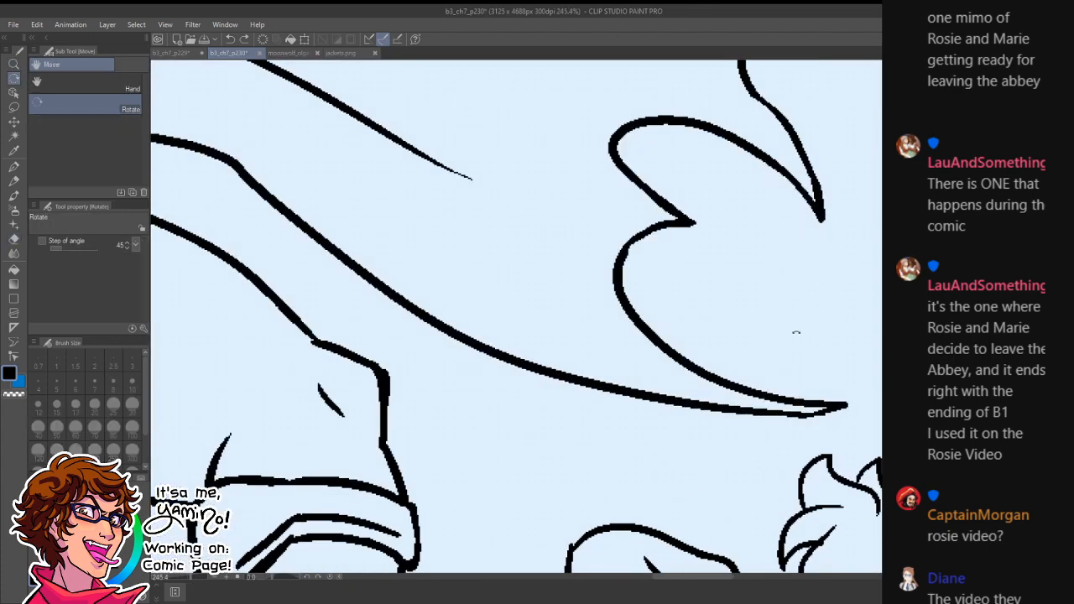
drag(852, 291, 652, 319)
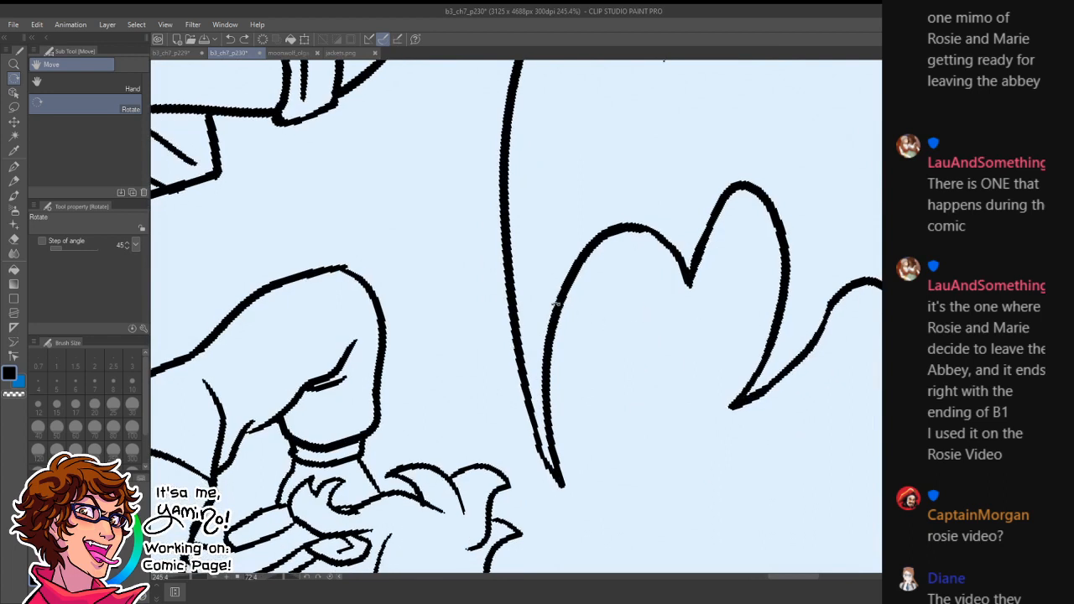
key(p)
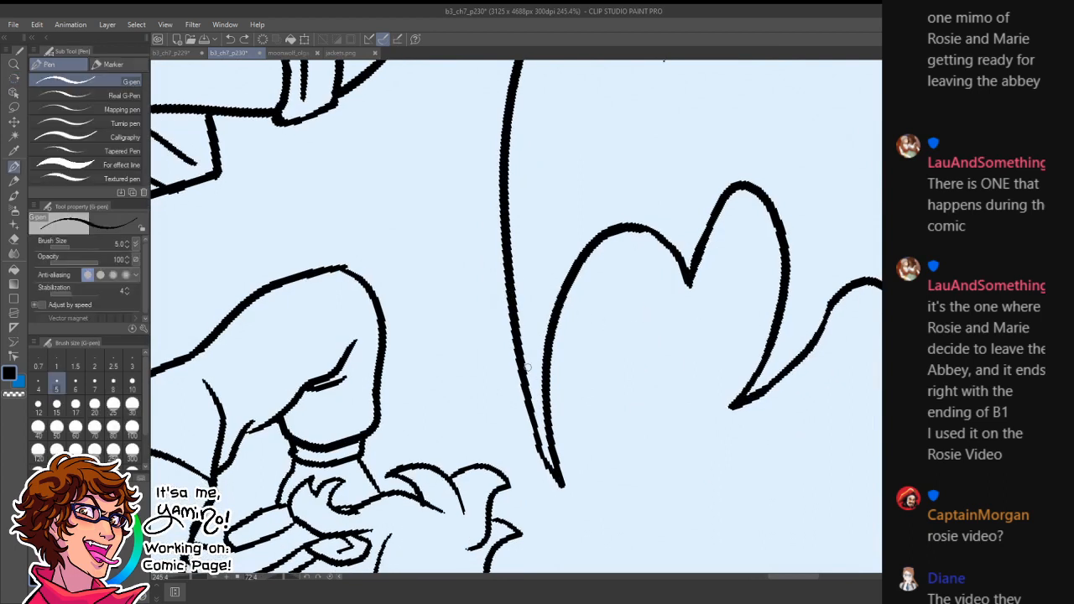
drag(525, 374, 534, 414)
key(e)
mouse_move(532, 444)
mouse_down()
mouse_move(514, 403)
mouse_move(551, 464)
mouse_move(501, 357)
mouse_up()
key(ctrl+space)
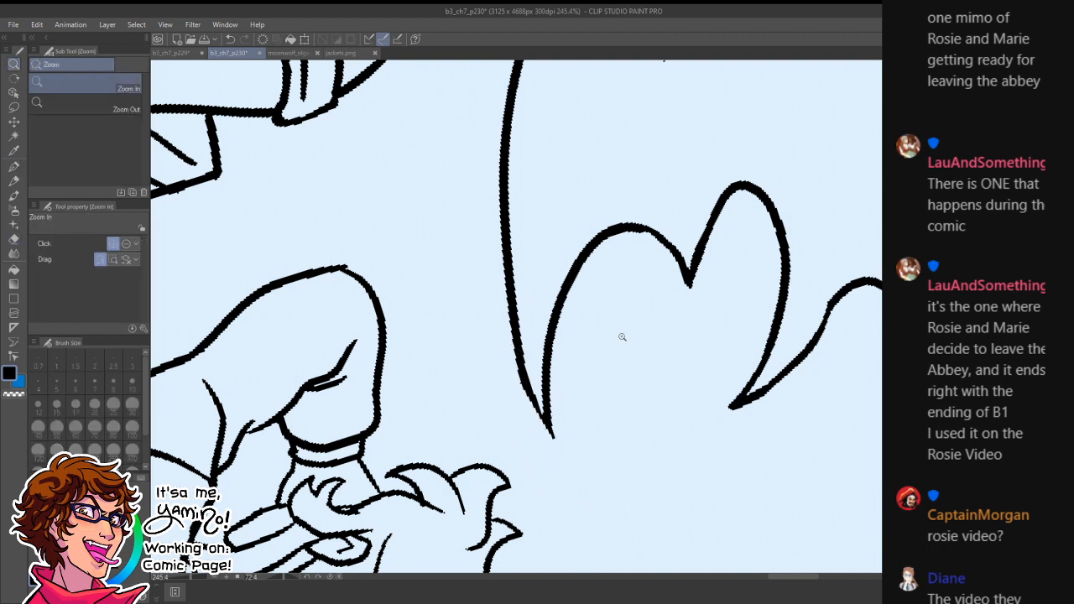
mouse_move(682, 333)
mouse_down()
mouse_move(403, 282)
mouse_move(369, 346)
mouse_move(443, 461)
mouse_up()
key(shift+space)
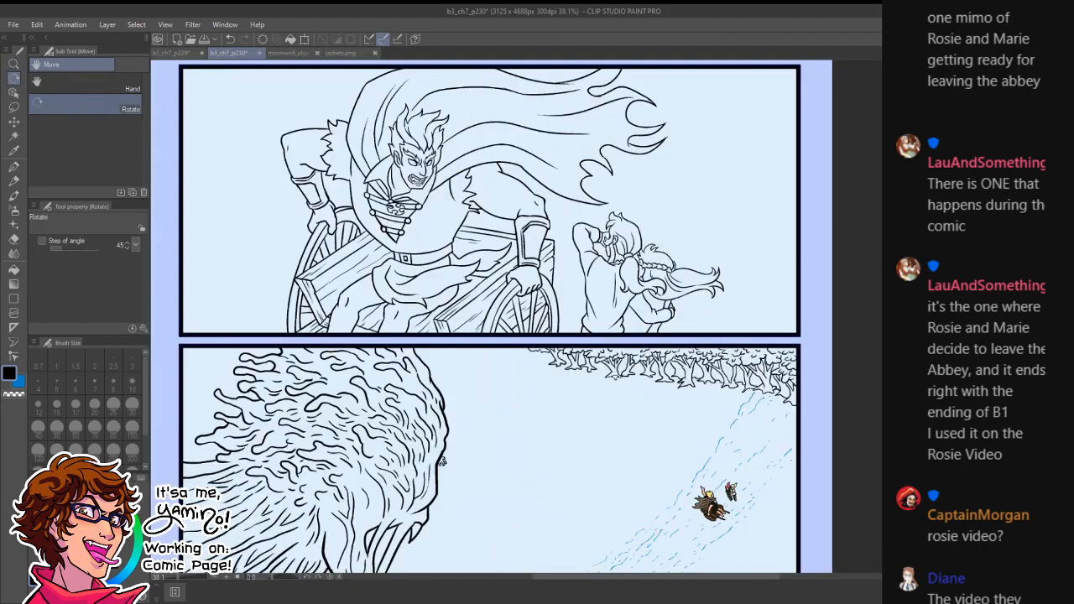
key(ctrl+space)
drag(633, 334, 636, 367)
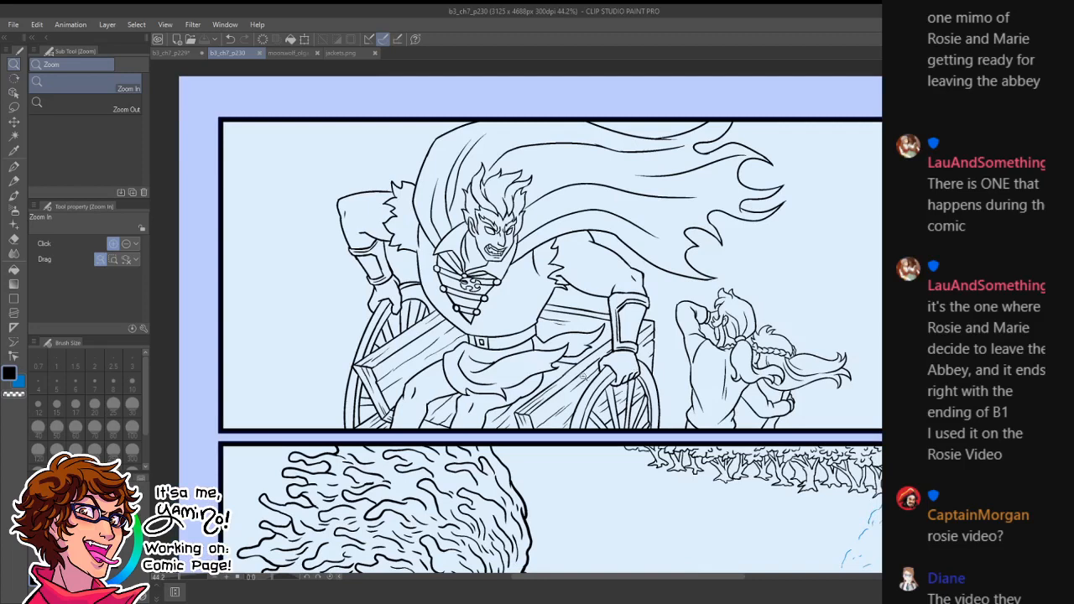
- Sample the blond hair yellow from the character in jackets.png and return to page b3_ch7_p230
key(alt+Tab)
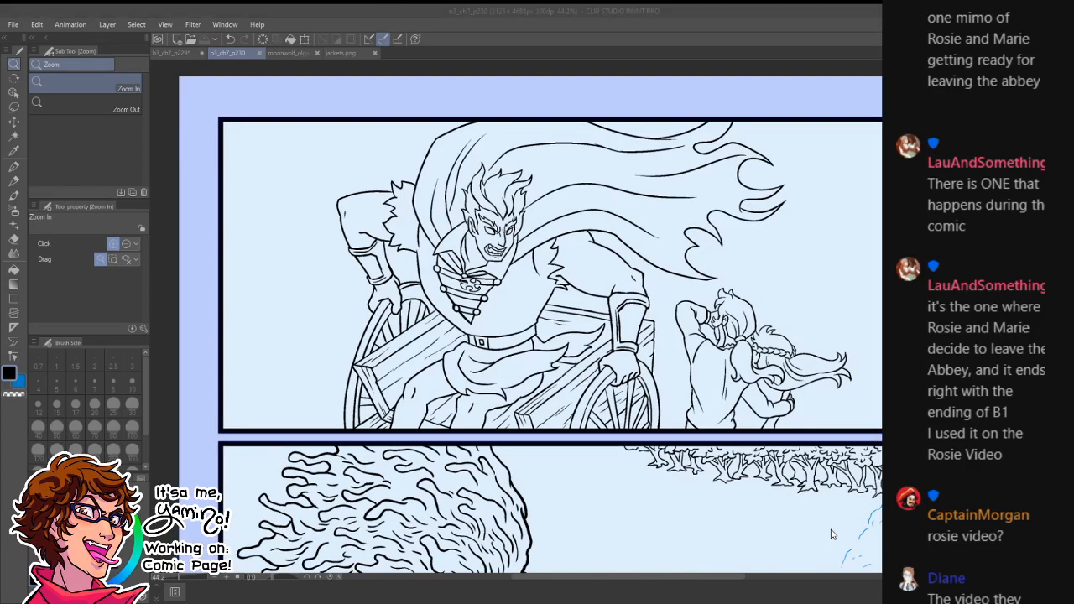
key(alt+Tab)
click(336, 54)
key(g)
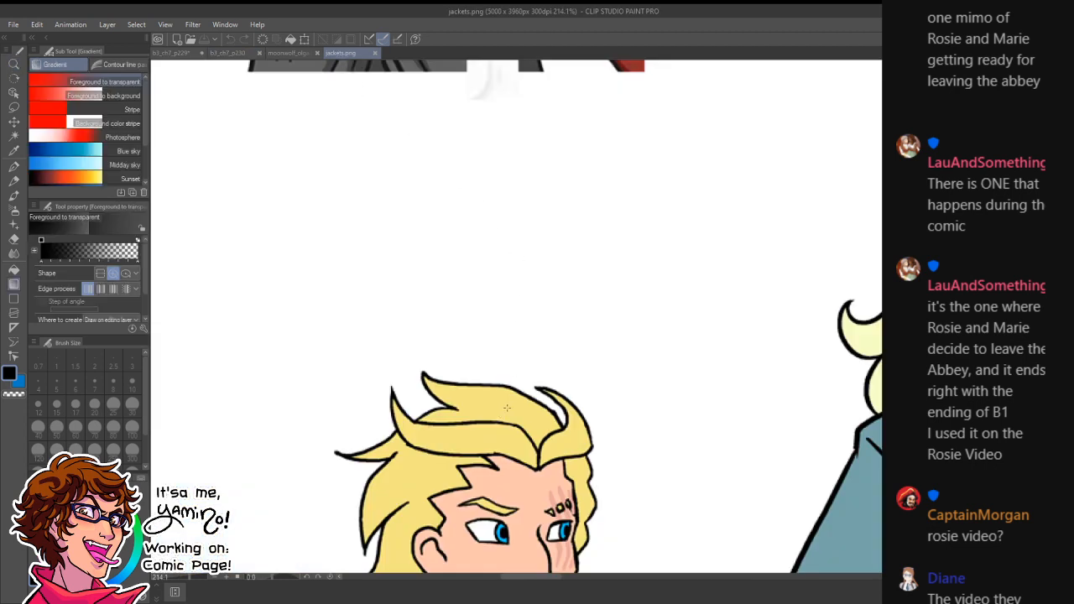
alt+click(512, 405)
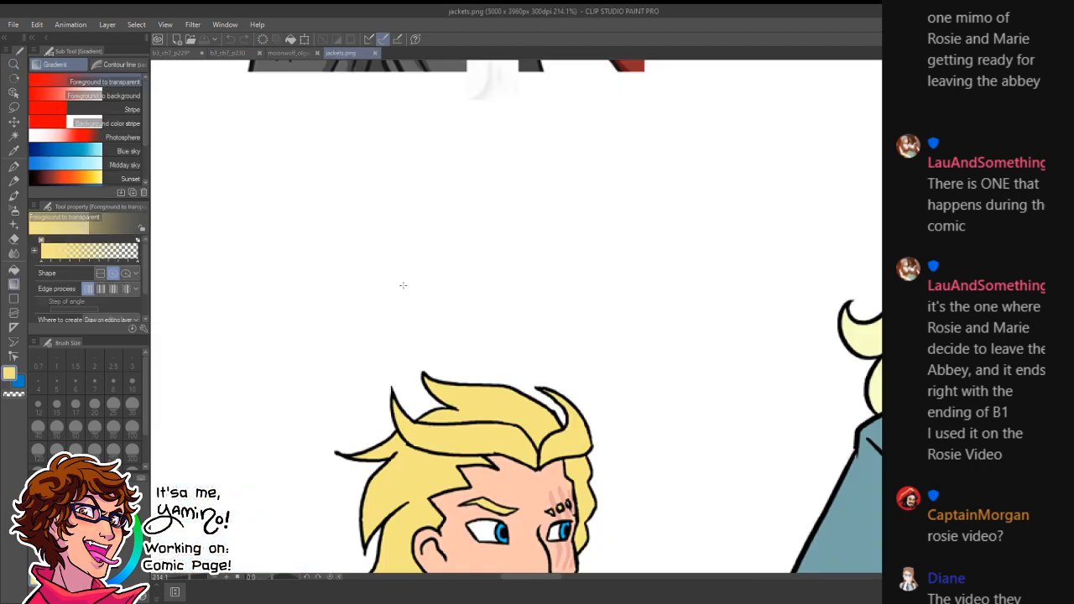
click(180, 53)
click(238, 51)
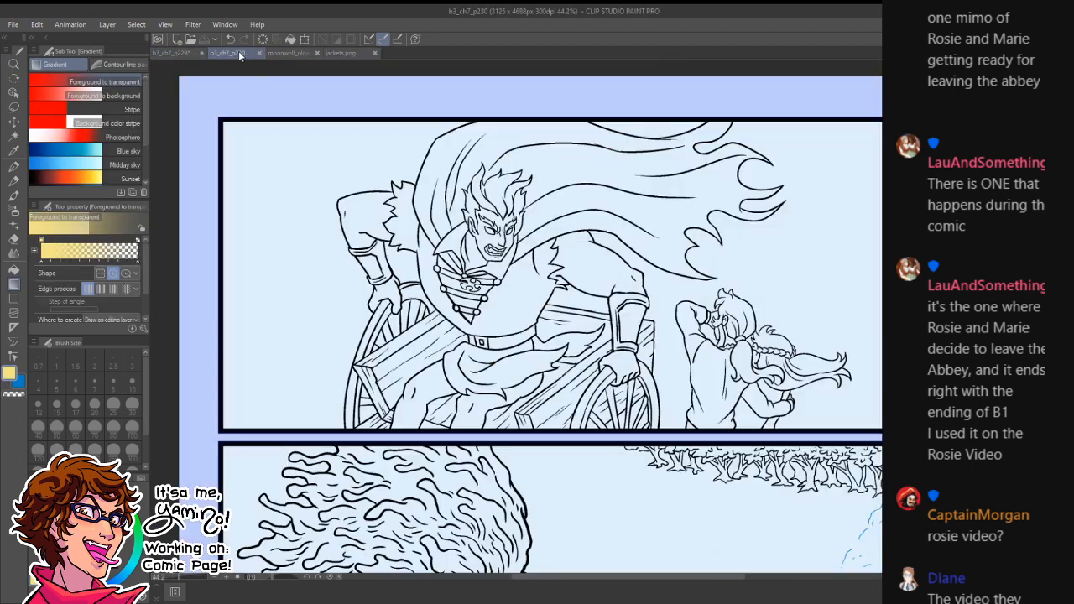
- Fill all the hair locks and both eyebrows of the caped man in the first panel with the sampled blond yellow
key(g)
key(g)
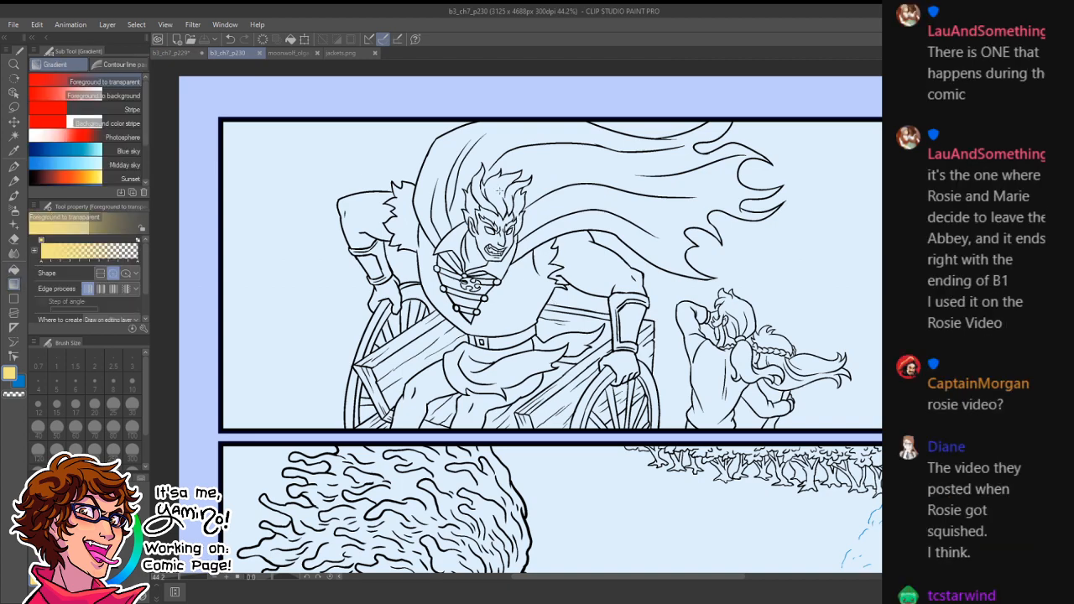
key(g)
key(ctrl+space)
drag(497, 174, 538, 246)
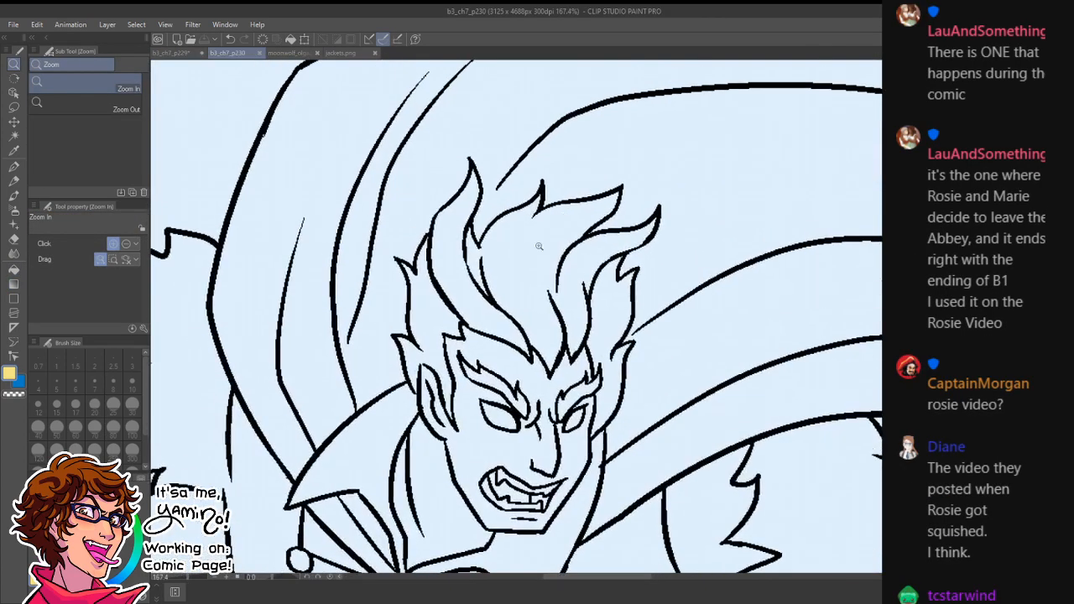
key(g)
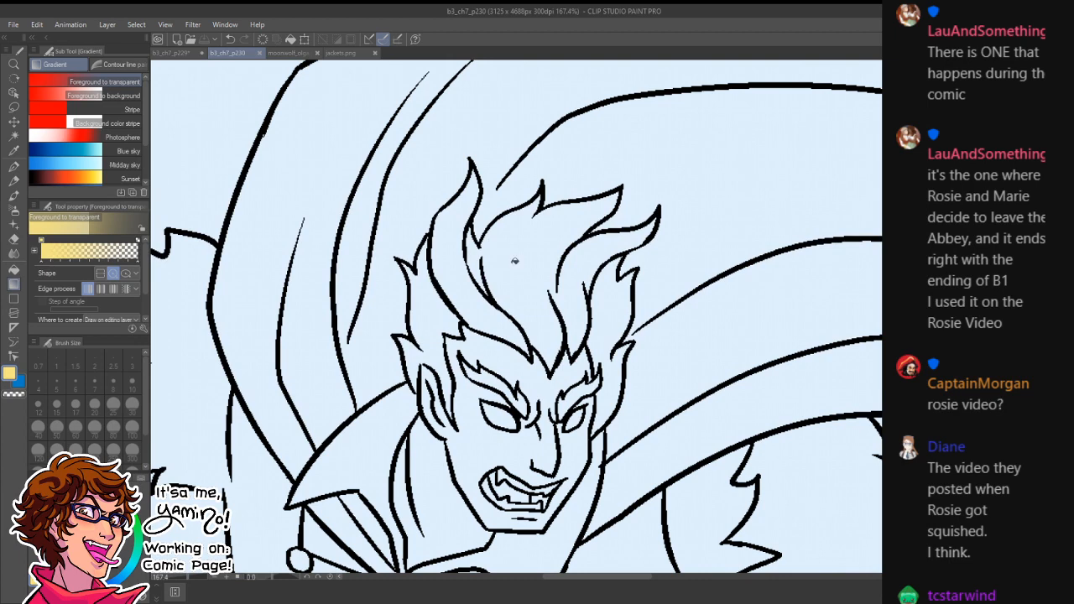
key(g)
click(505, 270)
drag(463, 281, 436, 343)
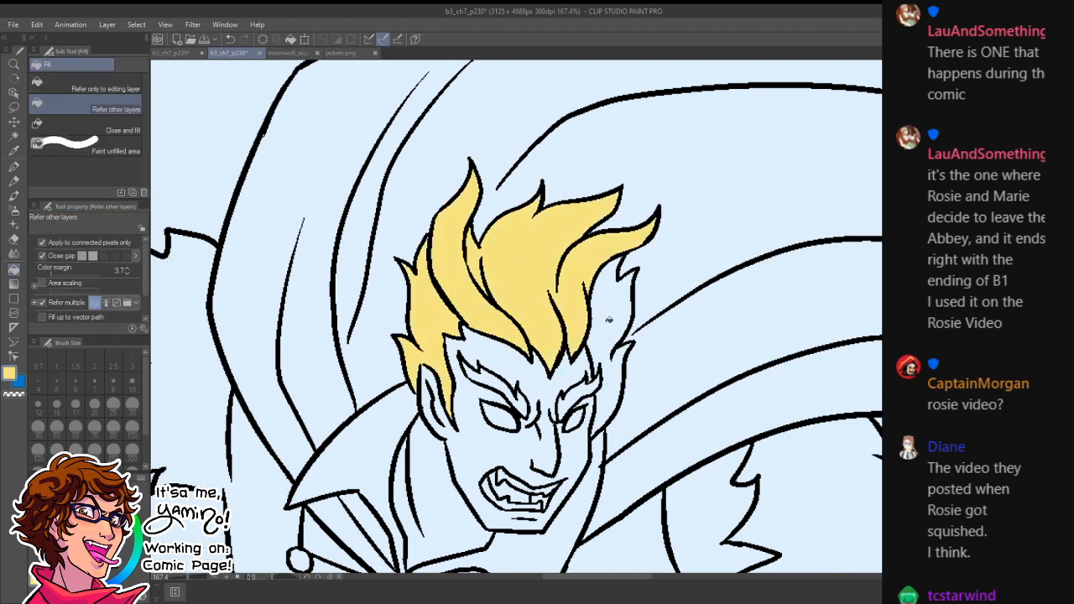
click(609, 320)
click(592, 388)
click(520, 400)
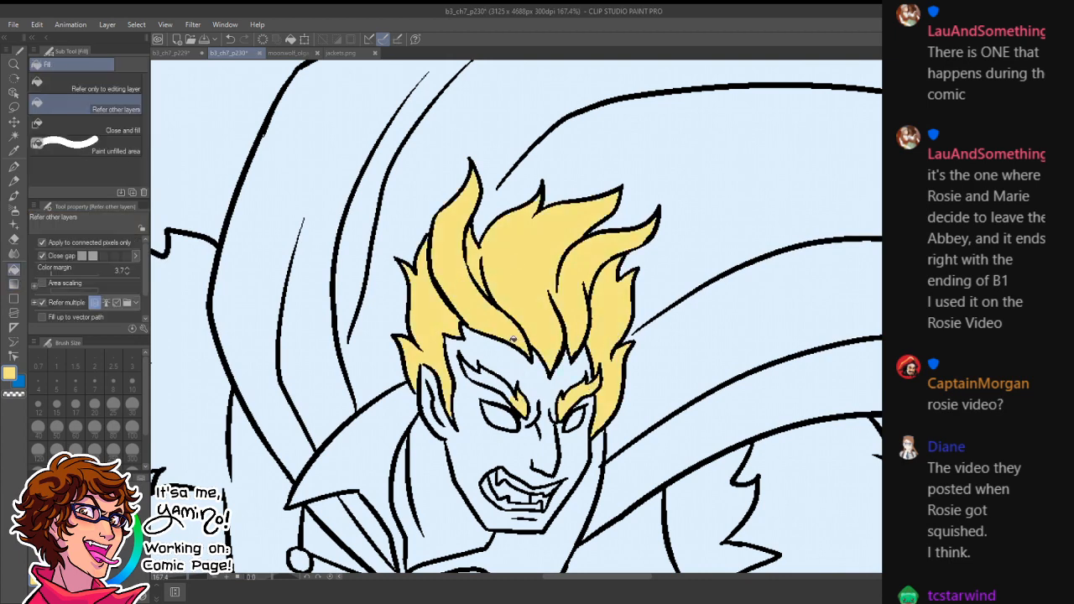
click(505, 375)
- Sample the skin tone from the face in jackets.png and fill the caped man's face with it on b3_ch7_p230
click(341, 55)
alt+click(508, 462)
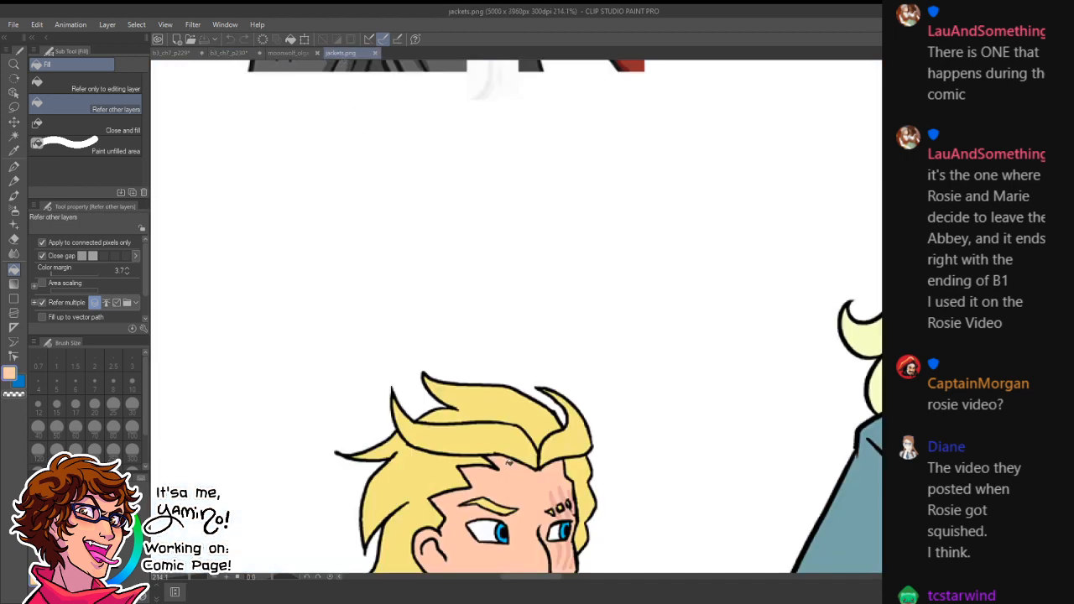
click(176, 52)
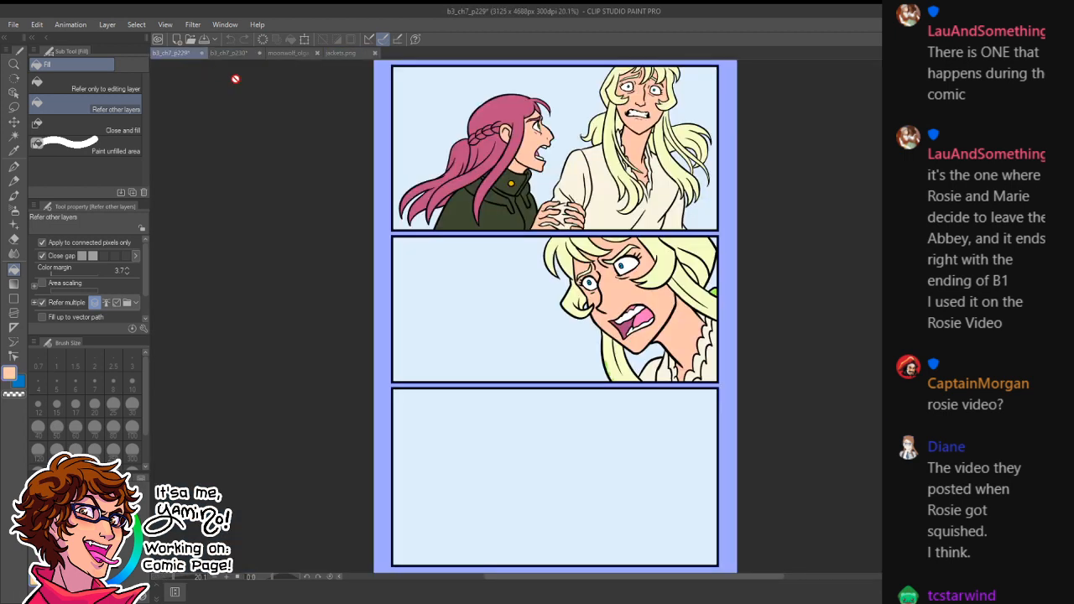
click(223, 53)
click(530, 388)
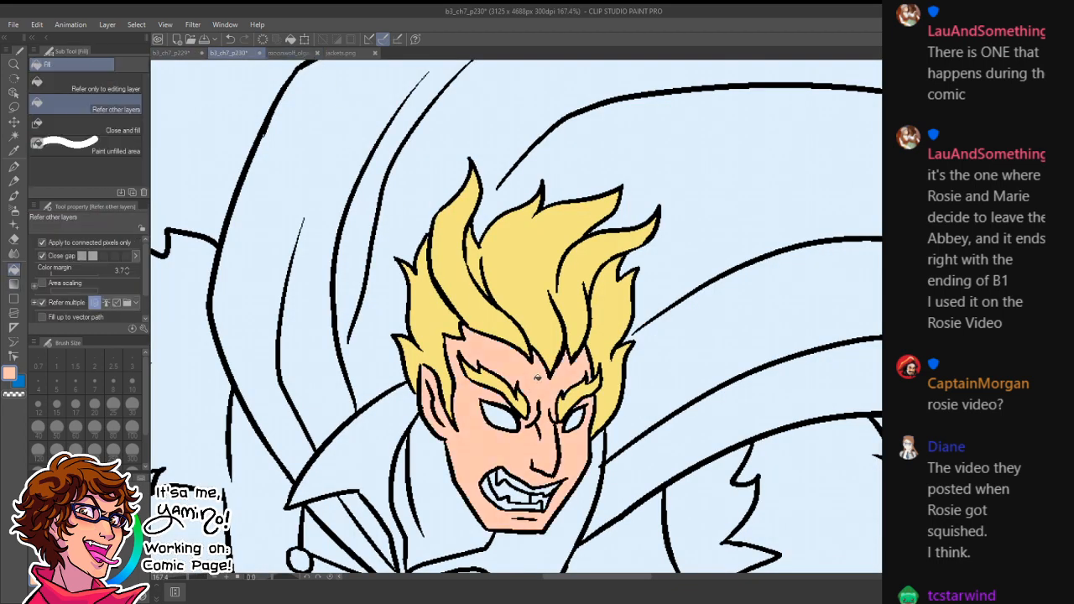
- Fill the caped man's eyes and teeth with white
alt+click(269, 439)
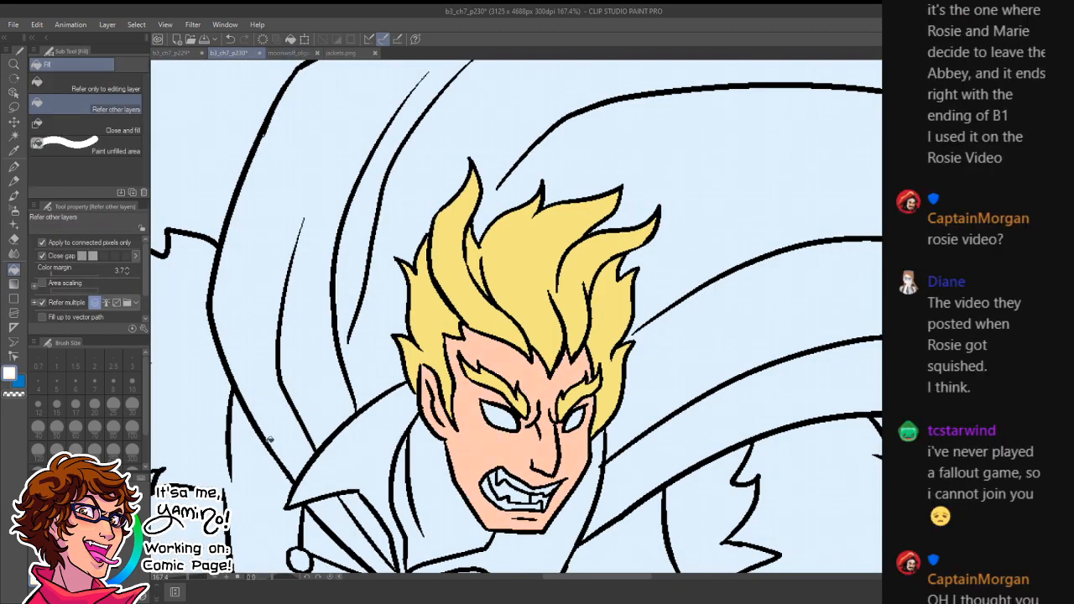
click(501, 422)
click(576, 418)
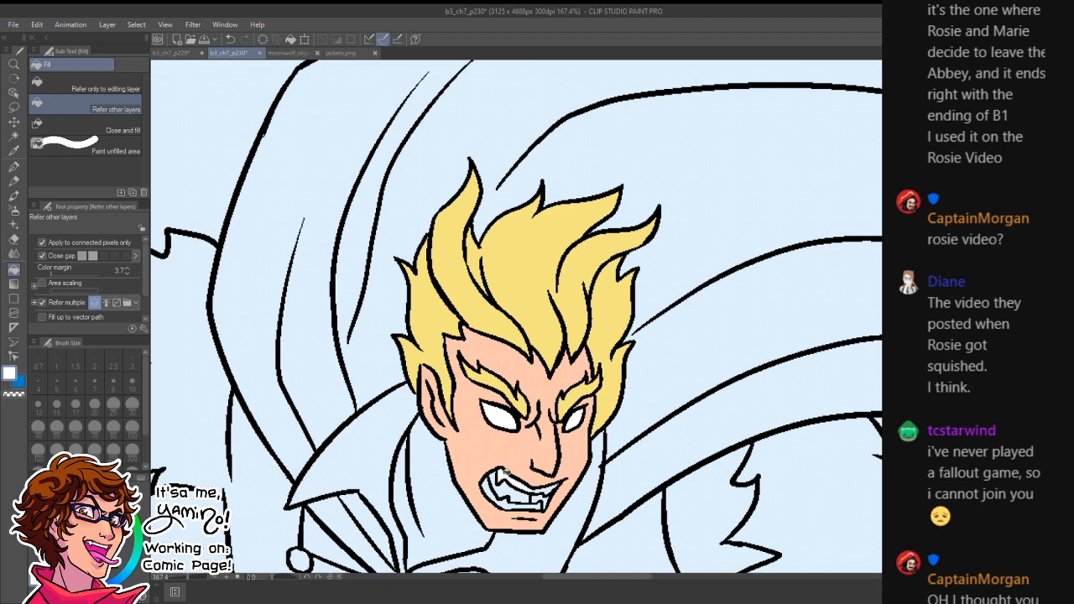
click(509, 503)
click(489, 485)
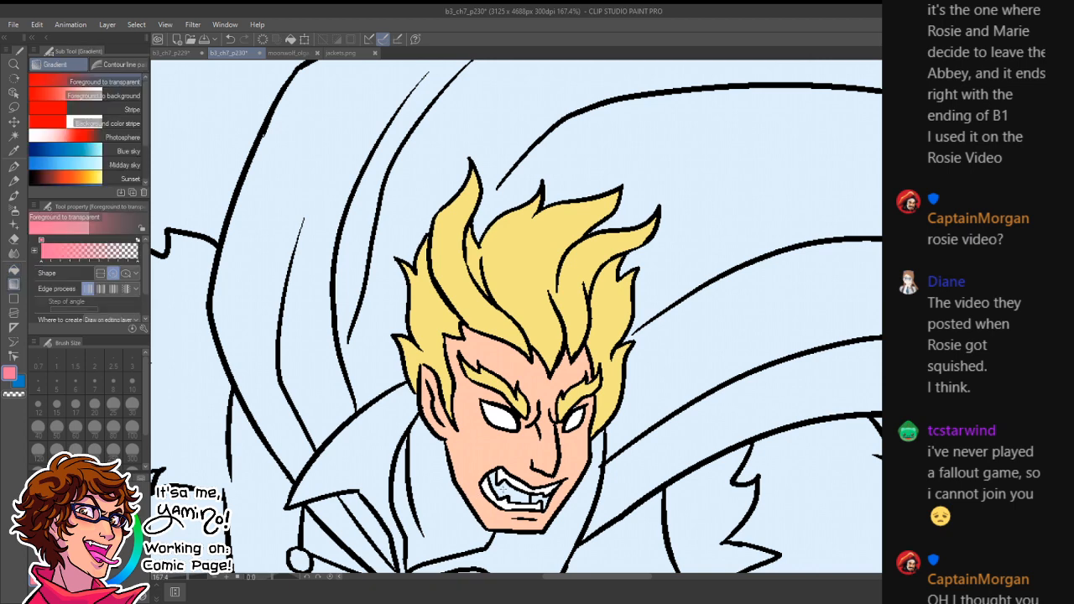
- Fill the inside of the caped man's open mouth, between the teeth, with rose red
click(516, 493)
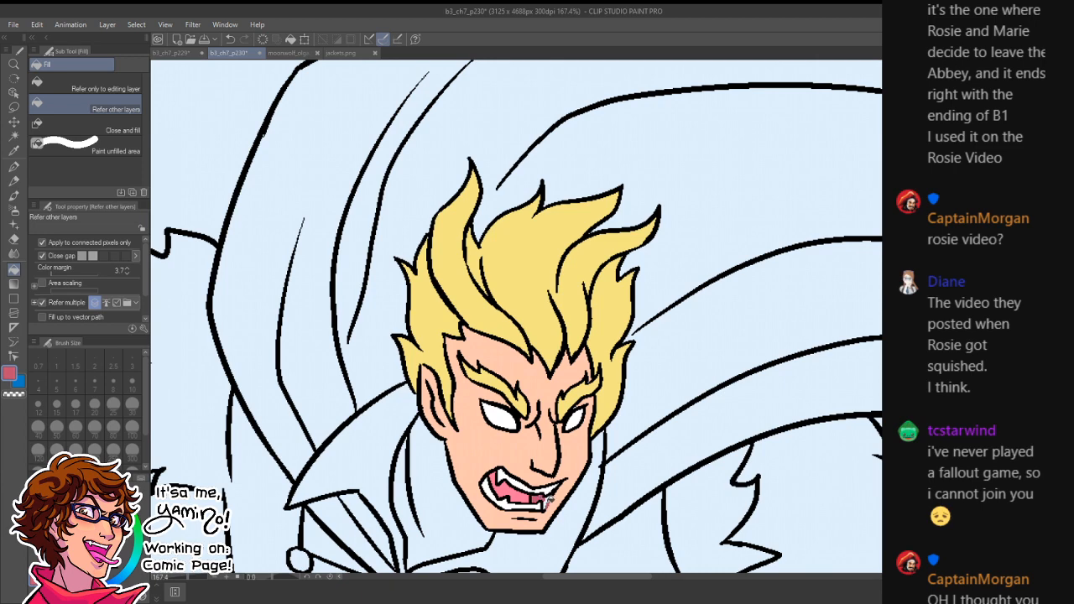
key(ctrl+z)
click(548, 498)
- Sample the skin tone from the caped man's face and fill both of his bare upper arms
key(ctrl+space)
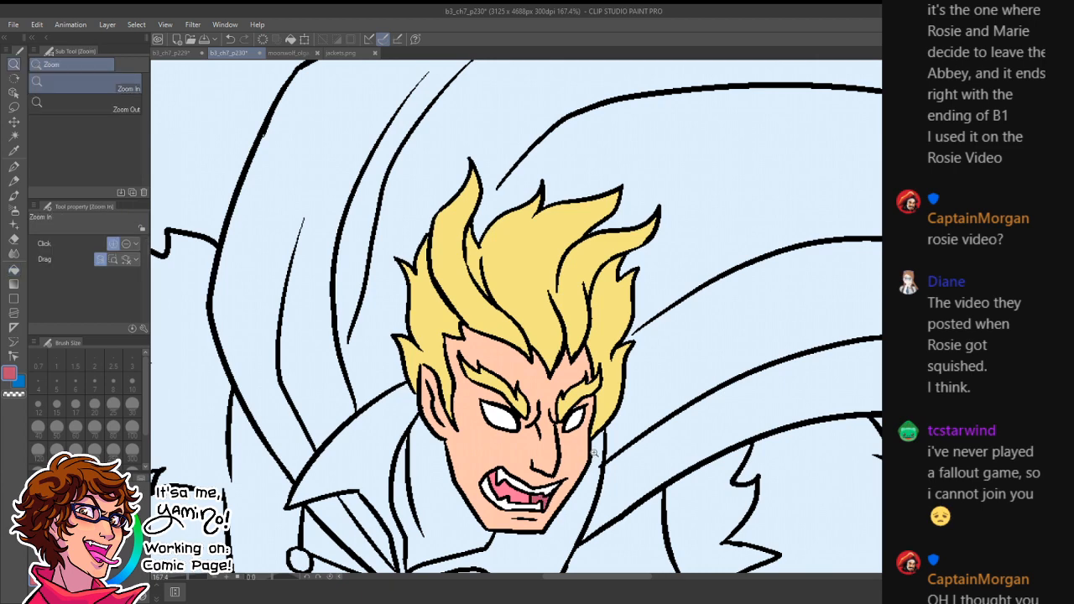
drag(589, 468, 622, 473)
key(g)
alt+click(548, 398)
key(g)
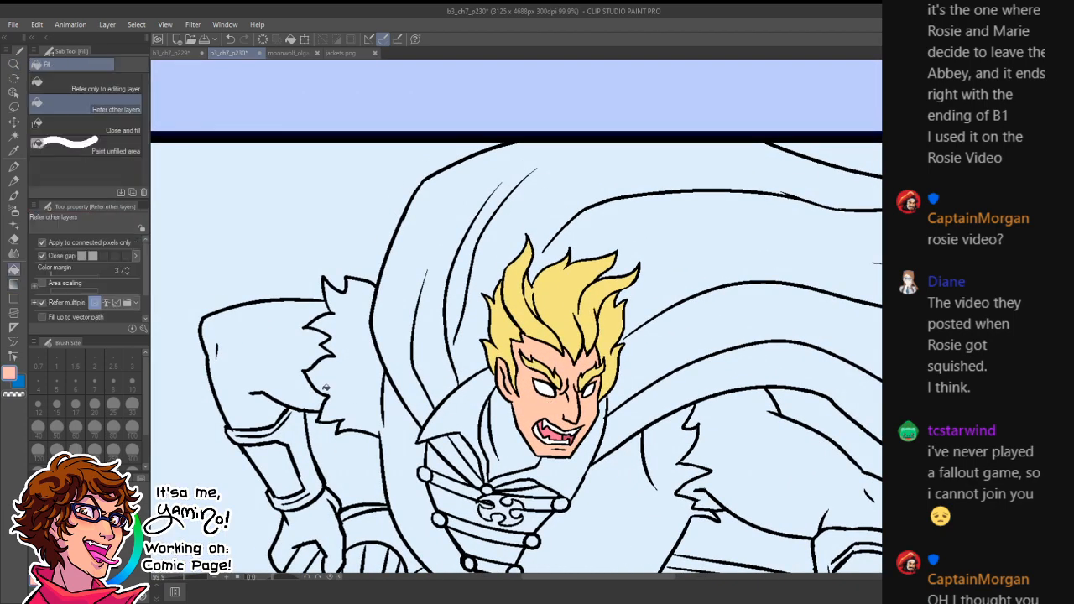
click(280, 359)
drag(806, 444, 784, 371)
key(g)
key(g)
click(787, 370)
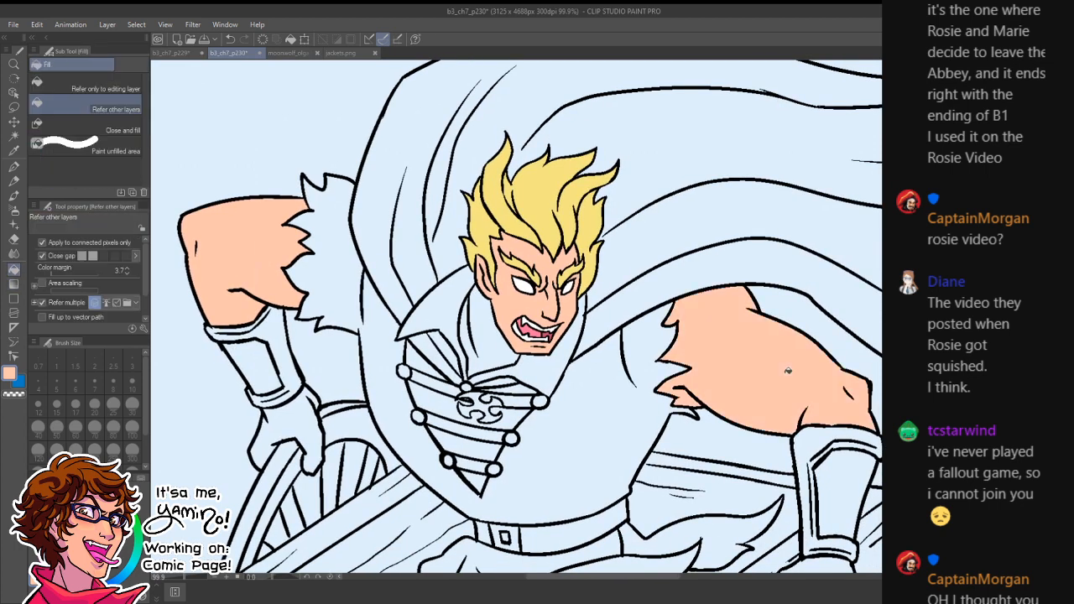
- Fill the caped man's forearms inside the bracers and both hands with the skin tone
click(839, 462)
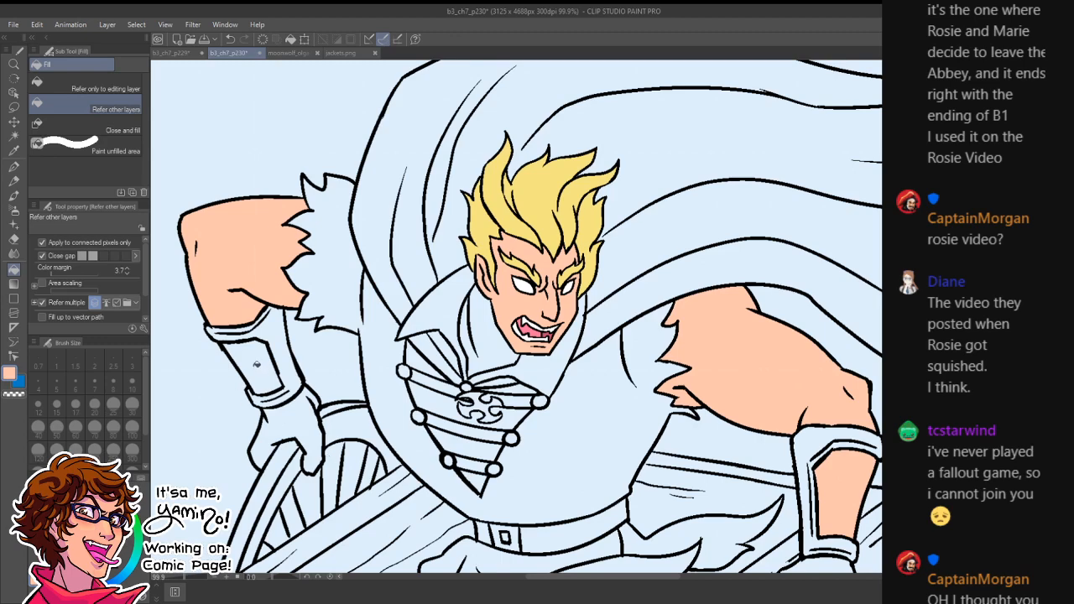
click(256, 364)
click(287, 406)
drag(853, 496, 837, 331)
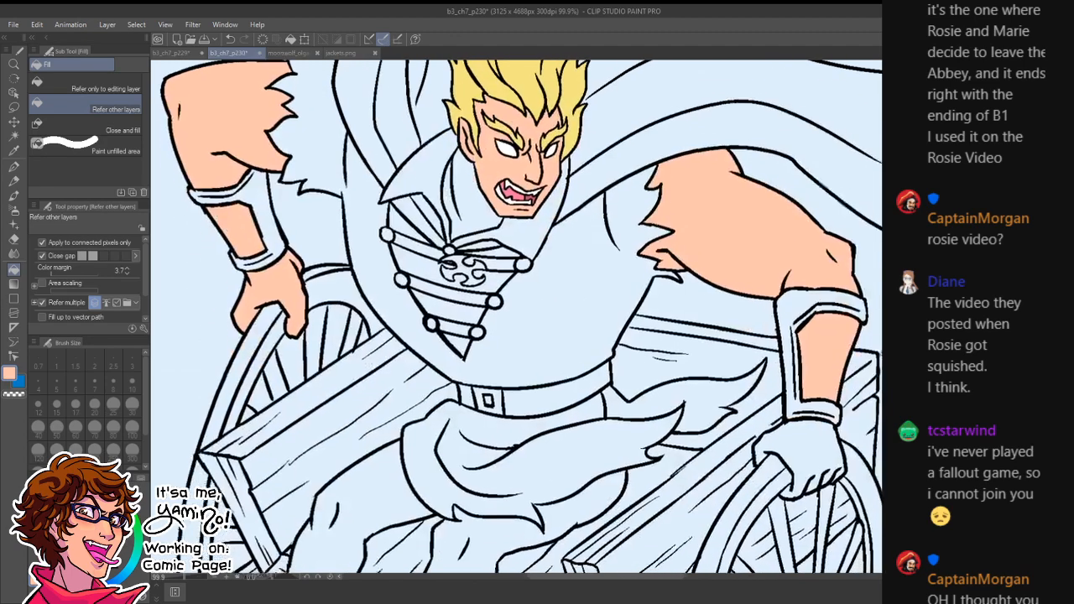
click(812, 453)
- Fill the caped man's bare legs below the torn tunic with the same skin tone
key(ctrl+space)
drag(838, 472, 719, 385)
key(g)
key(g)
key(ctrl+space)
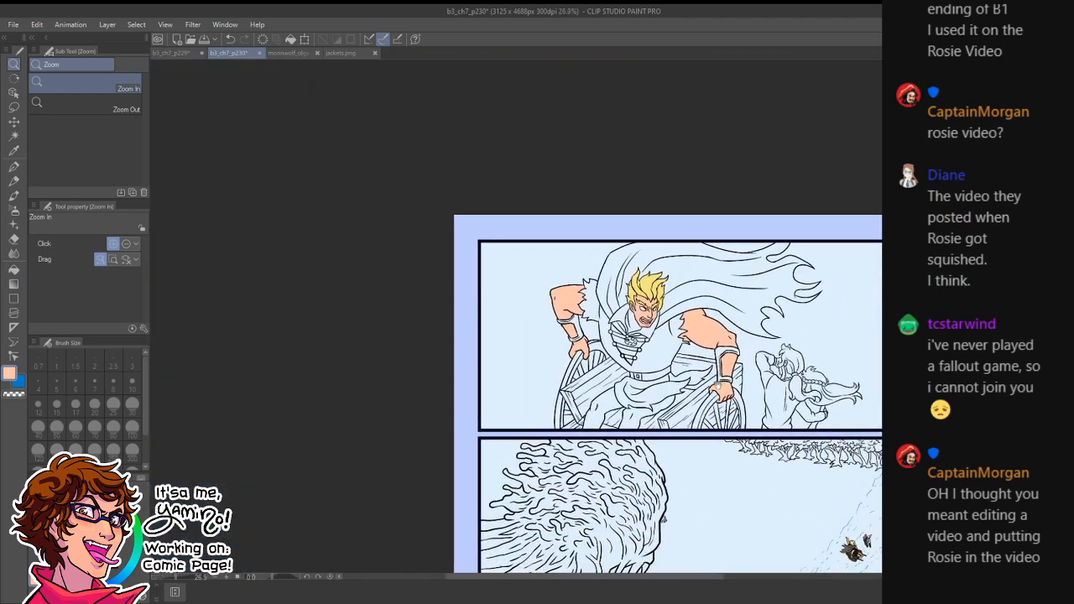
key(g)
drag(620, 412, 642, 413)
key(g)
click(690, 388)
click(604, 361)
- Fill the raised hand, face, ear and neck of the small ponytailed figure beside the cart with the skin tone
key(ctrl+space)
drag(696, 480, 592, 462)
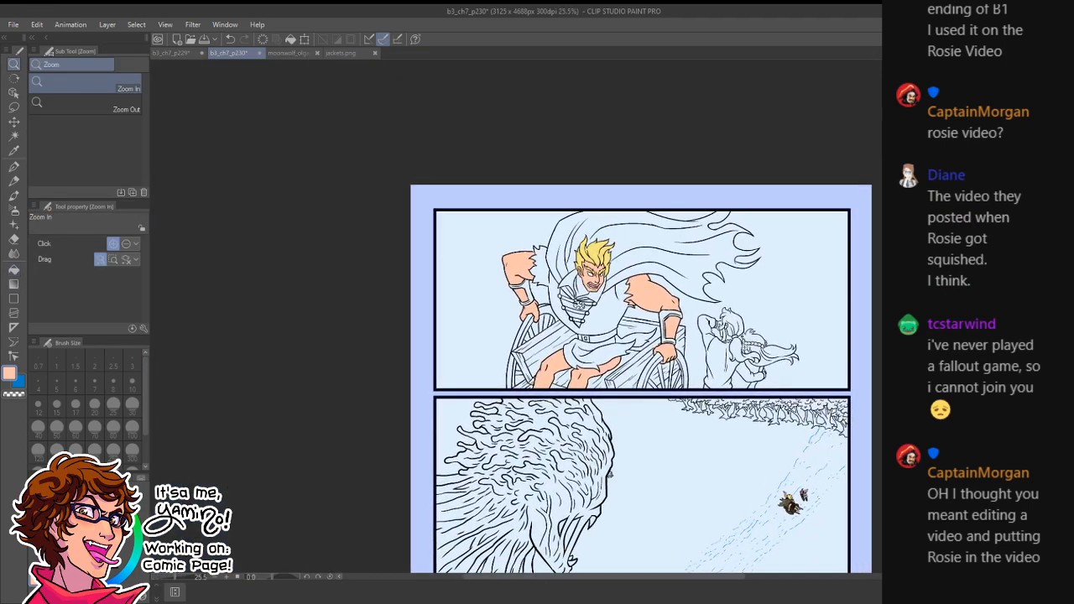
drag(722, 323, 744, 317)
click(720, 317)
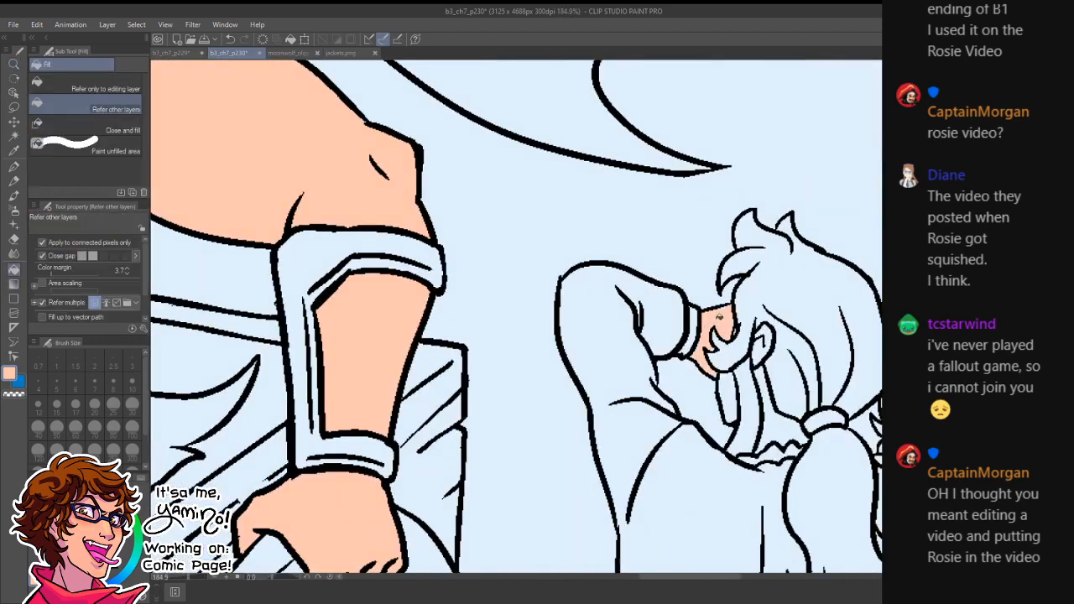
click(739, 387)
click(766, 366)
click(754, 341)
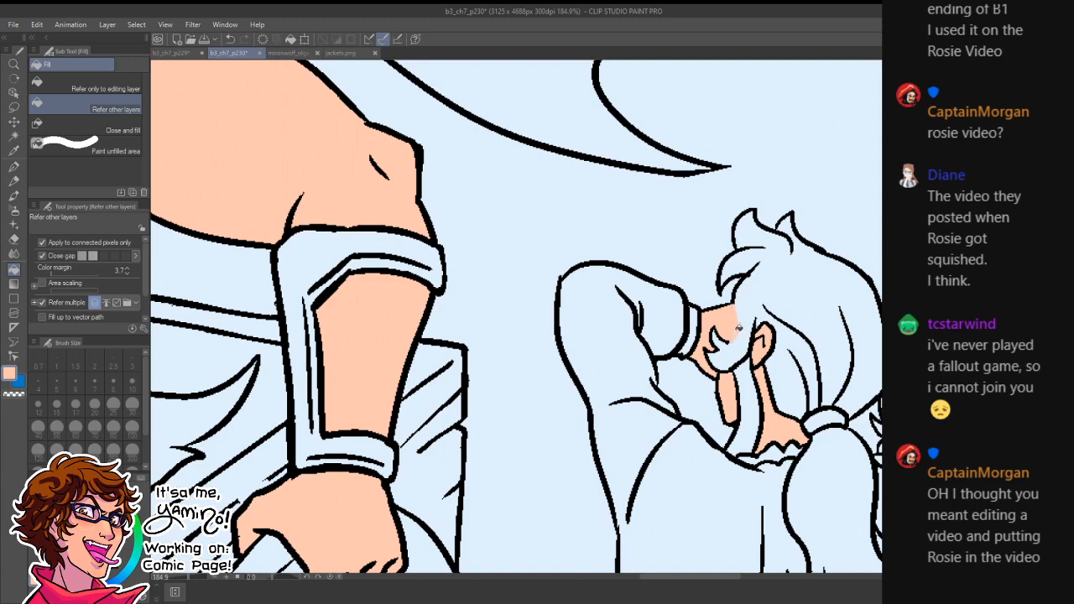
click(737, 330)
- Fill the visible part of the braided figure's face, beside the other figure's ponytail, with the skin tone
drag(828, 471, 657, 405)
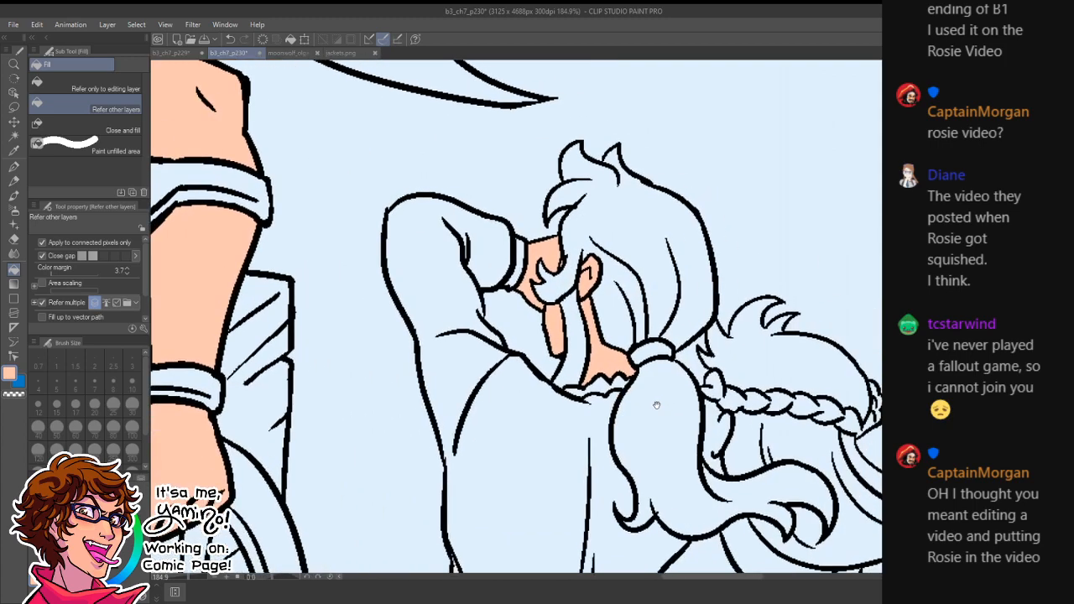
click(717, 429)
drag(737, 529, 715, 274)
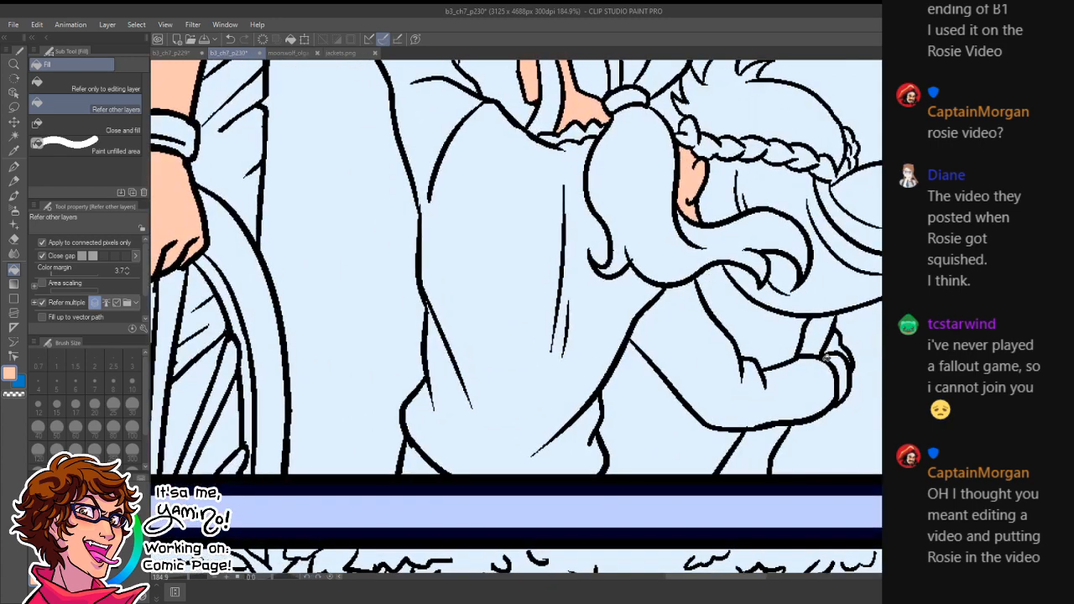
key(p)
scroll(850, 378, up, 5)
mouse_move(849, 378)
mouse_down()
mouse_move(857, 399)
mouse_move(790, 462)
mouse_move(878, 425)
mouse_up()
- Look over the page's lower panels and return to the first panel
drag(702, 552, 730, 351)
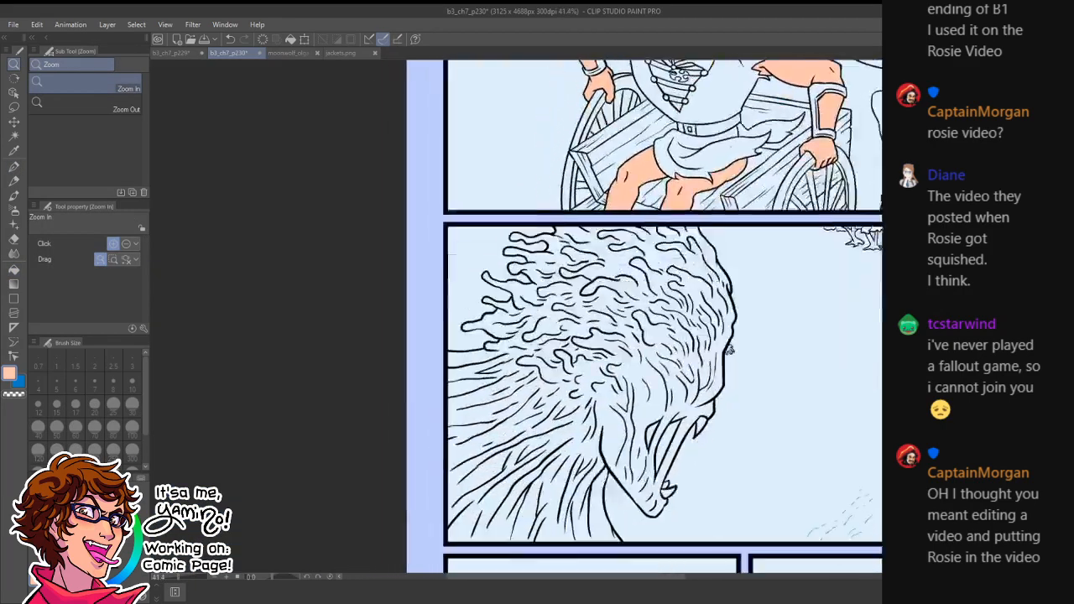
drag(788, 544, 726, 243)
drag(659, 526, 534, 446)
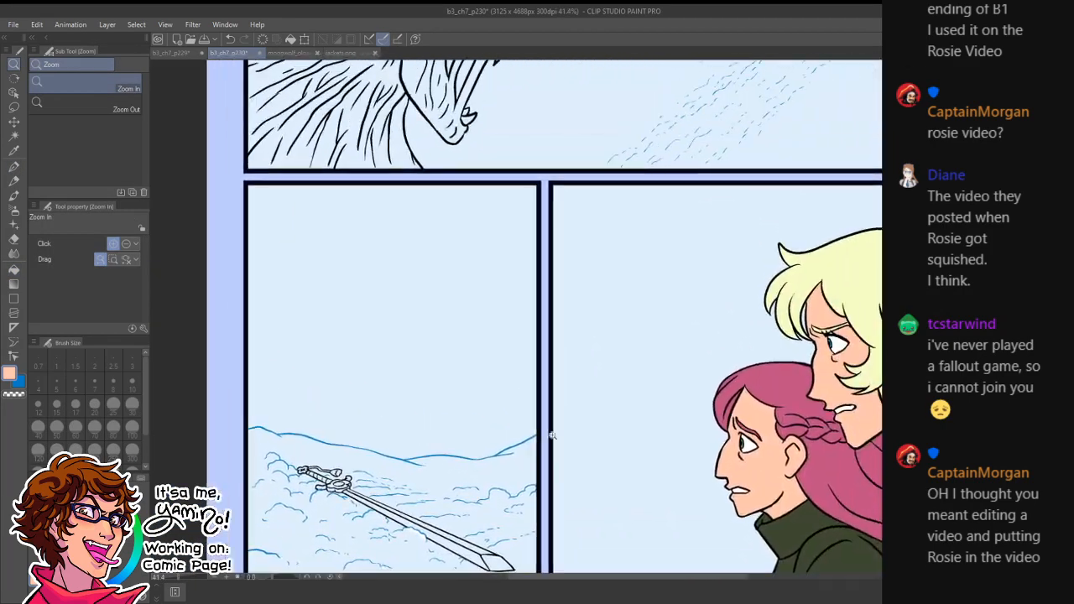
drag(749, 435, 655, 379)
drag(657, 156, 674, 449)
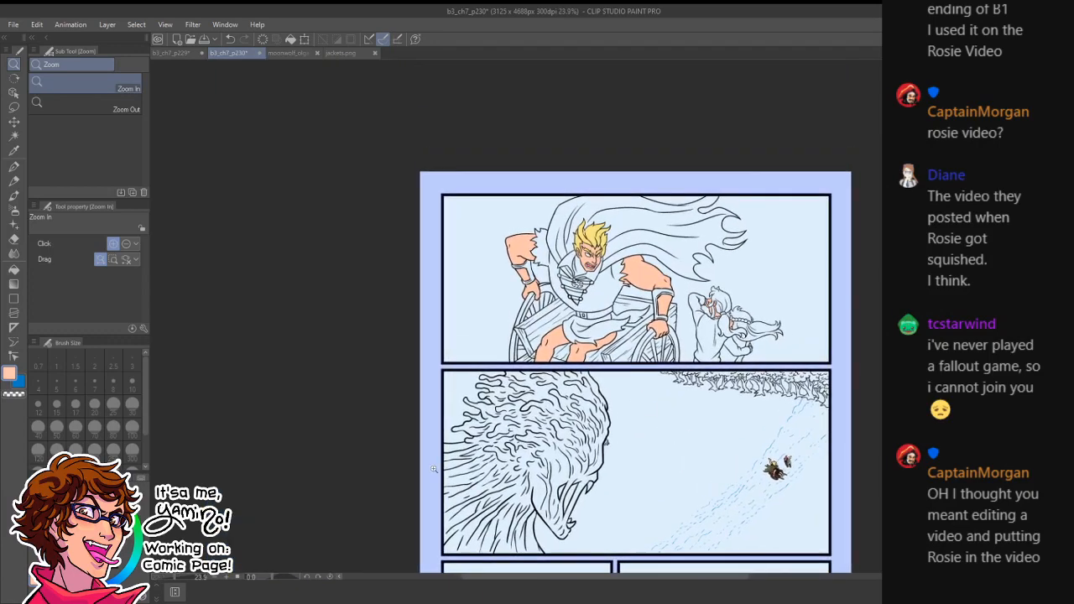
drag(677, 503, 665, 474)
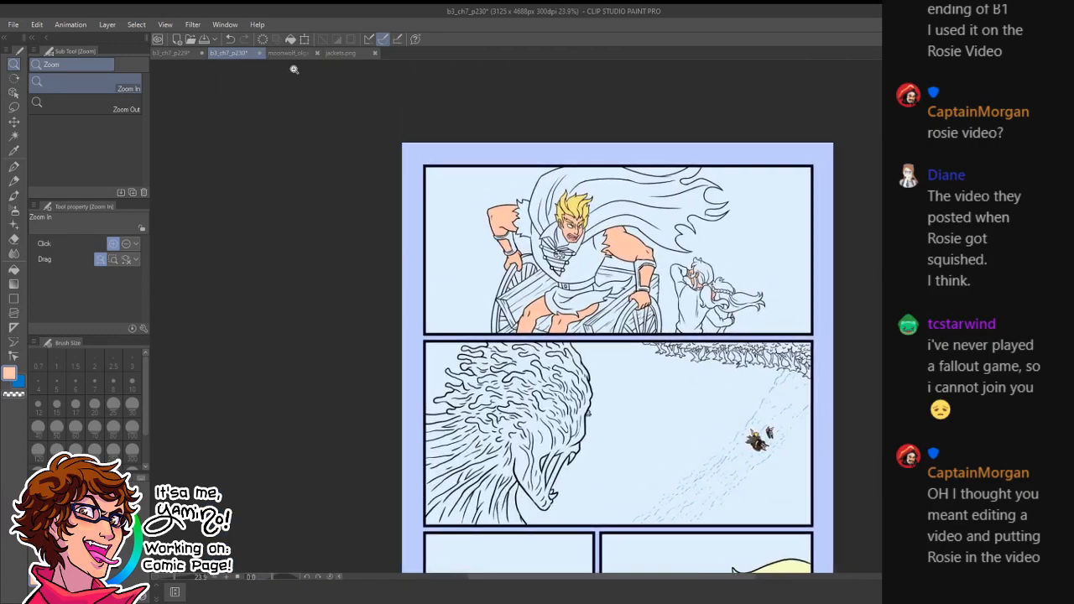
- Sample the tunic's black from moonwolf_olga.psd and fill the caped man's torn tunic and its skirt with it
click(296, 53)
key(g)
alt+click(529, 388)
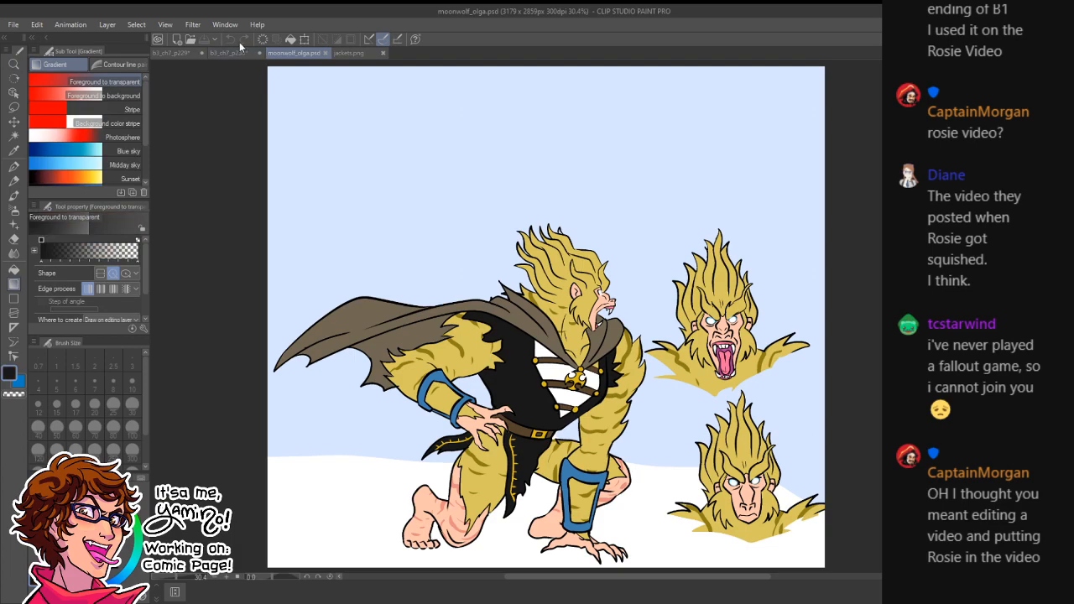
click(229, 53)
key(/)
drag(588, 203, 722, 243)
key(g)
click(609, 274)
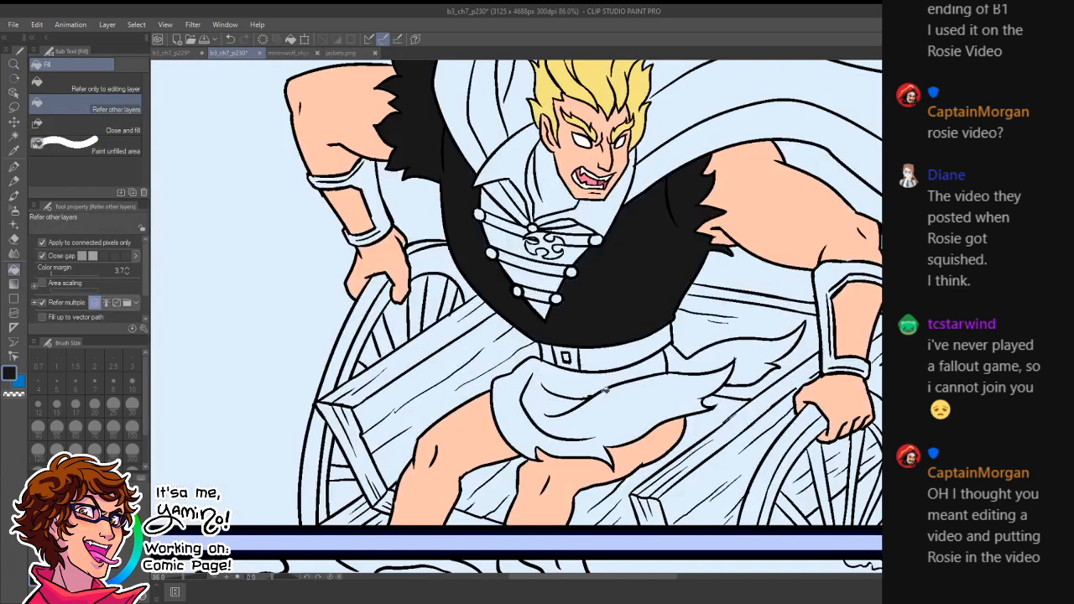
click(616, 411)
click(712, 358)
- Sample the white of the caped man's eye and fill the shirt areas between the chest straps with it
scroll(607, 319, up, 5)
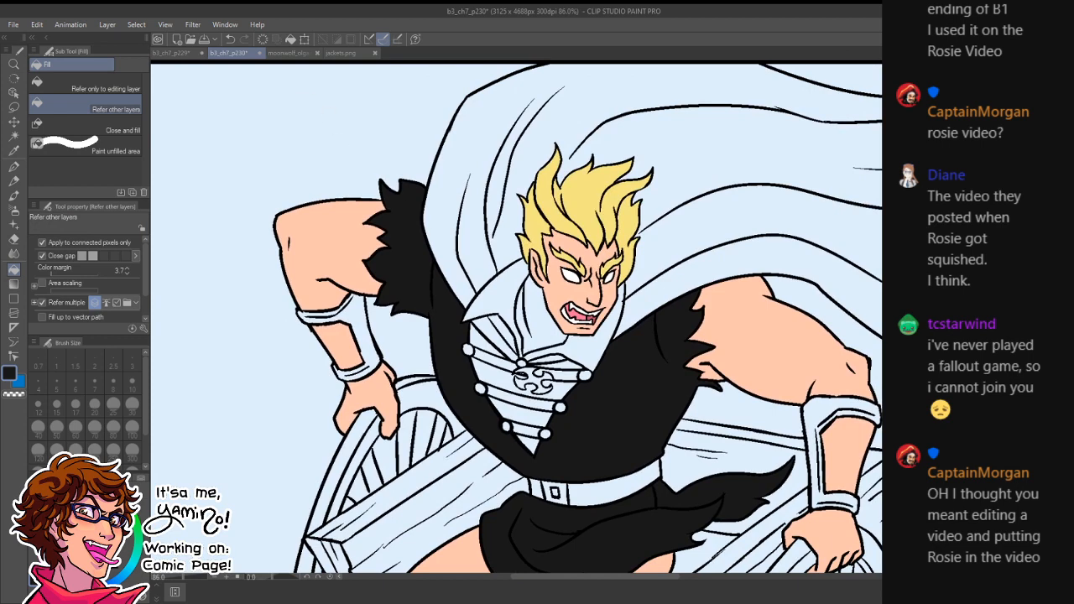
alt+click(571, 275)
key(g)
key(g)
click(501, 373)
click(483, 338)
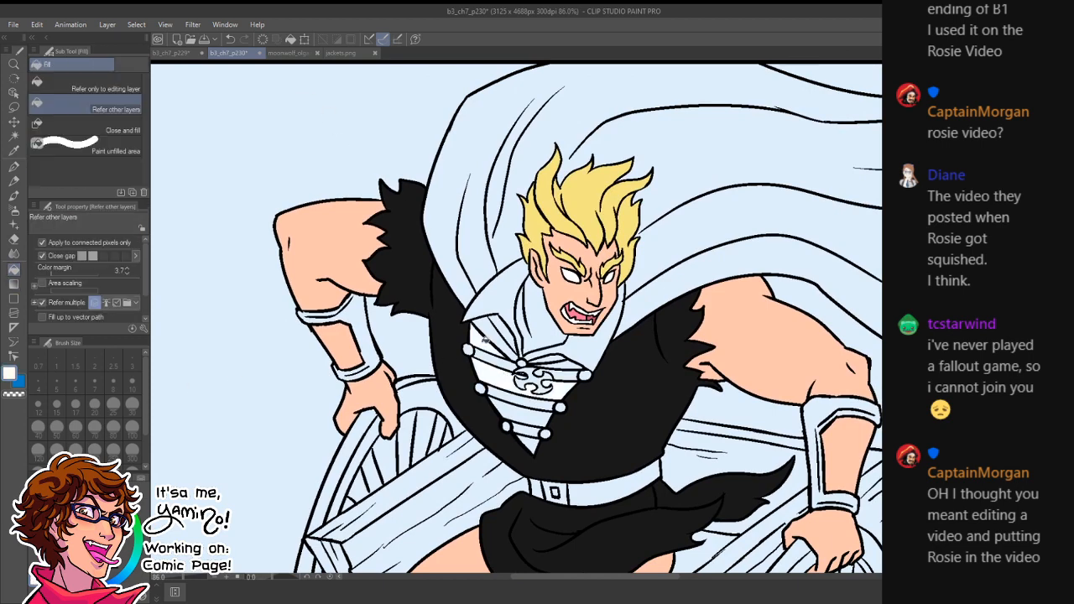
click(537, 414)
click(534, 443)
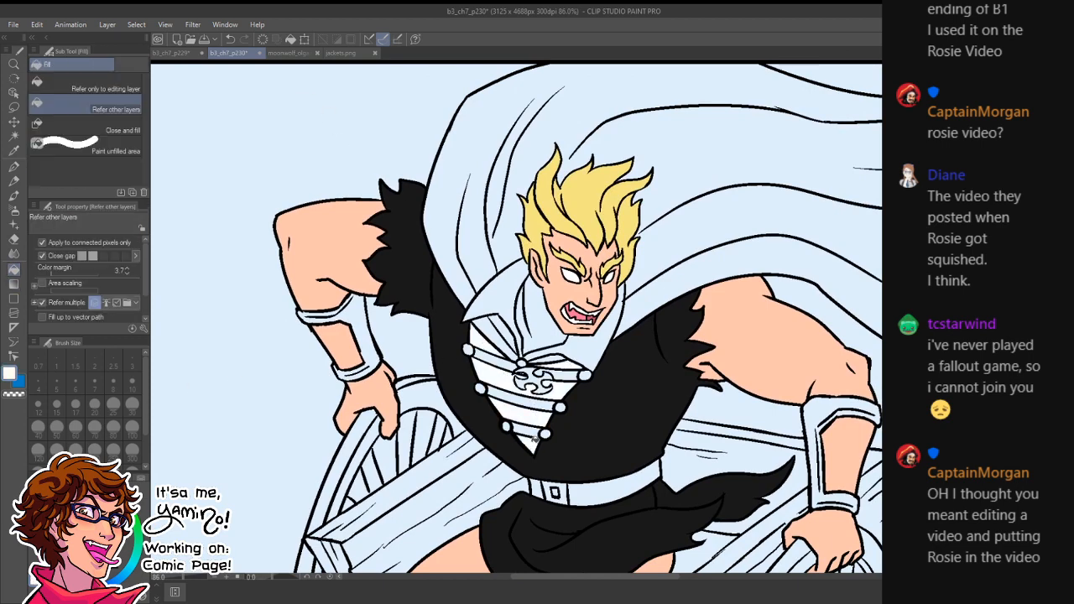
- Sample the emblem's gold from moonwolf_olga.psd and fill the six round buttons along the caped man's chest straps on b3_ch7_p230
click(186, 53)
click(290, 53)
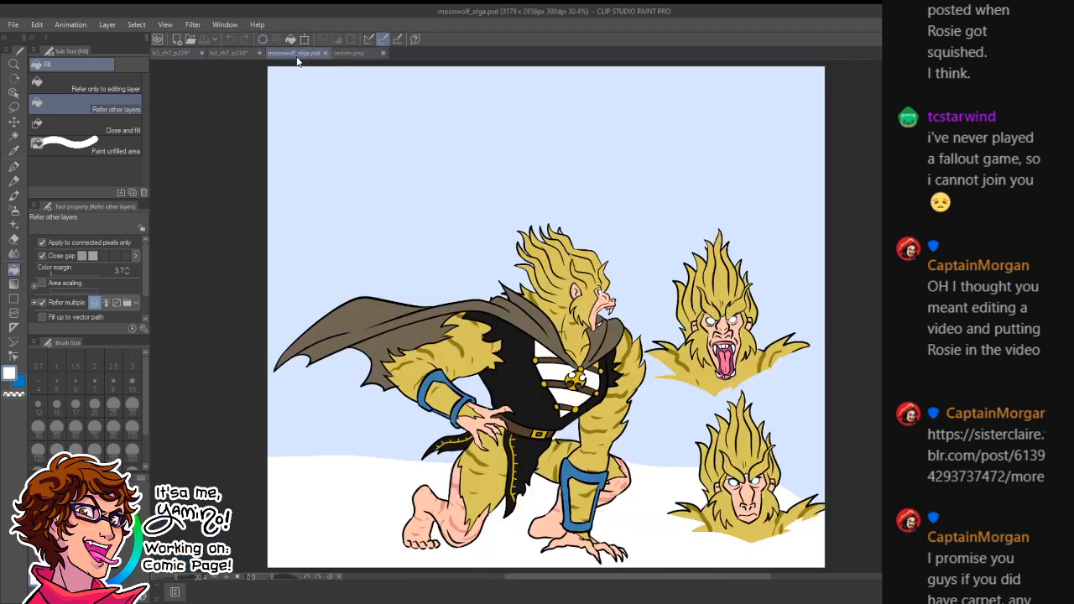
key(g)
alt+click(576, 372)
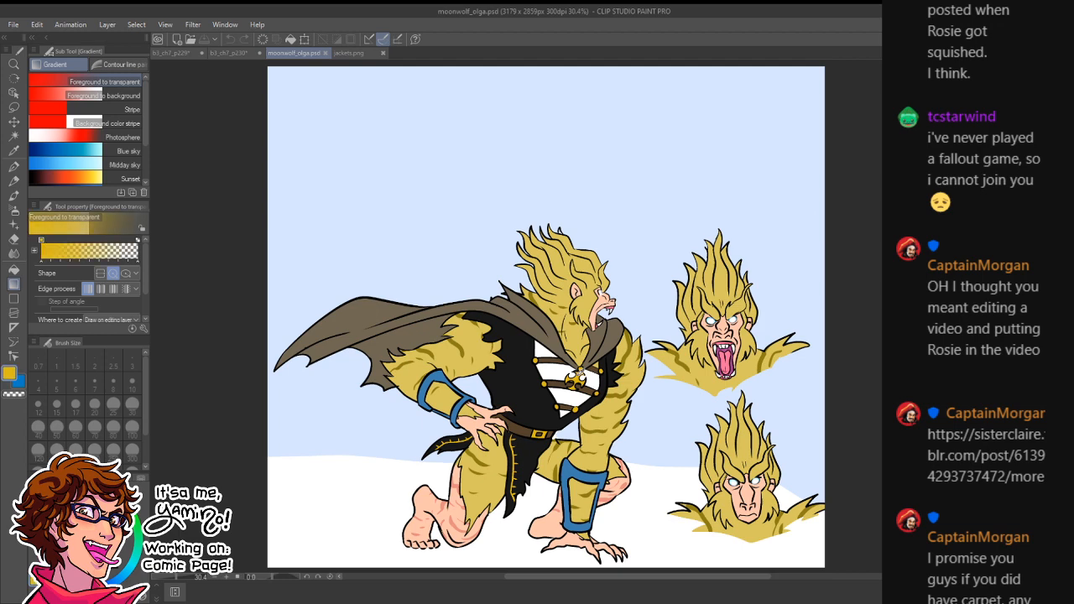
click(229, 52)
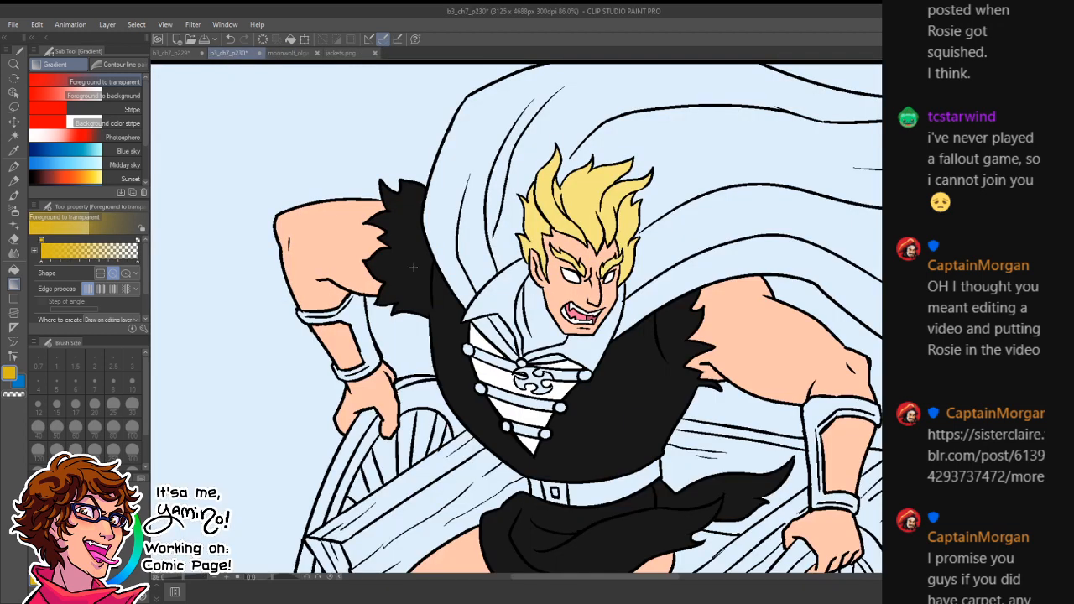
key(g)
click(467, 349)
click(480, 387)
click(507, 427)
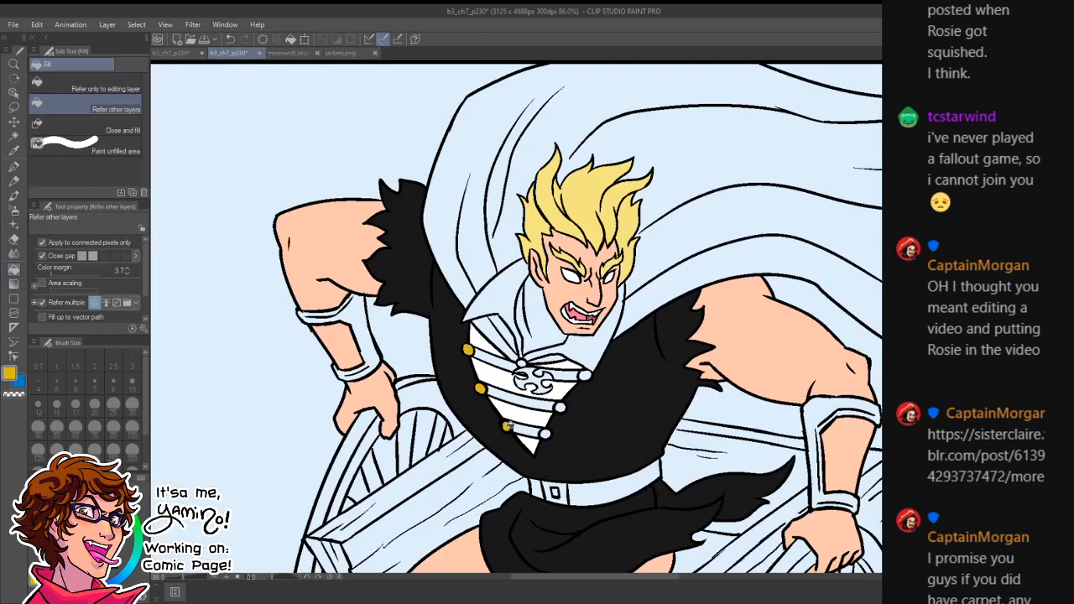
click(547, 433)
click(560, 408)
click(585, 376)
- Fill the chest emblem, the small bead above it and the belt buckle with the same gold
click(538, 379)
click(522, 361)
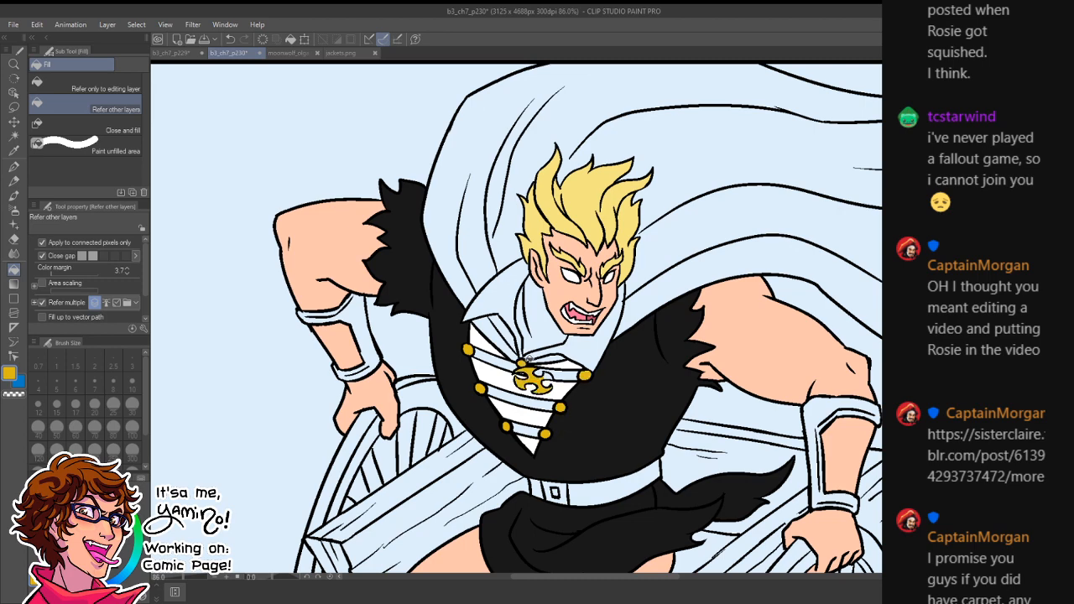
click(560, 495)
- Switch to moonwolf_olga.psd as the colour reference for the caped man's remaining clothing
scroll(572, 523, down, 5)
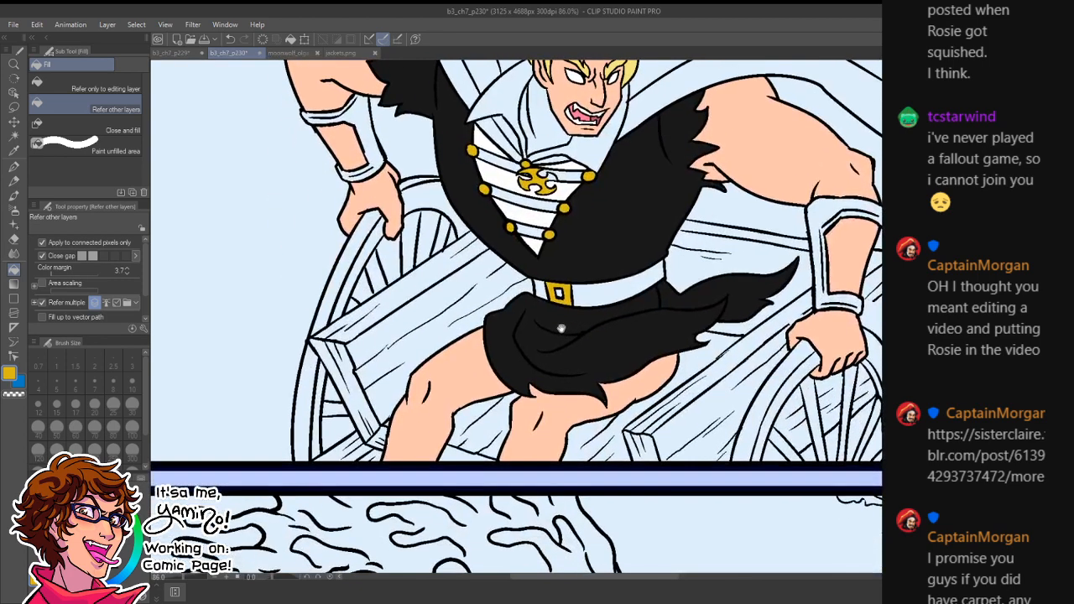
click(181, 53)
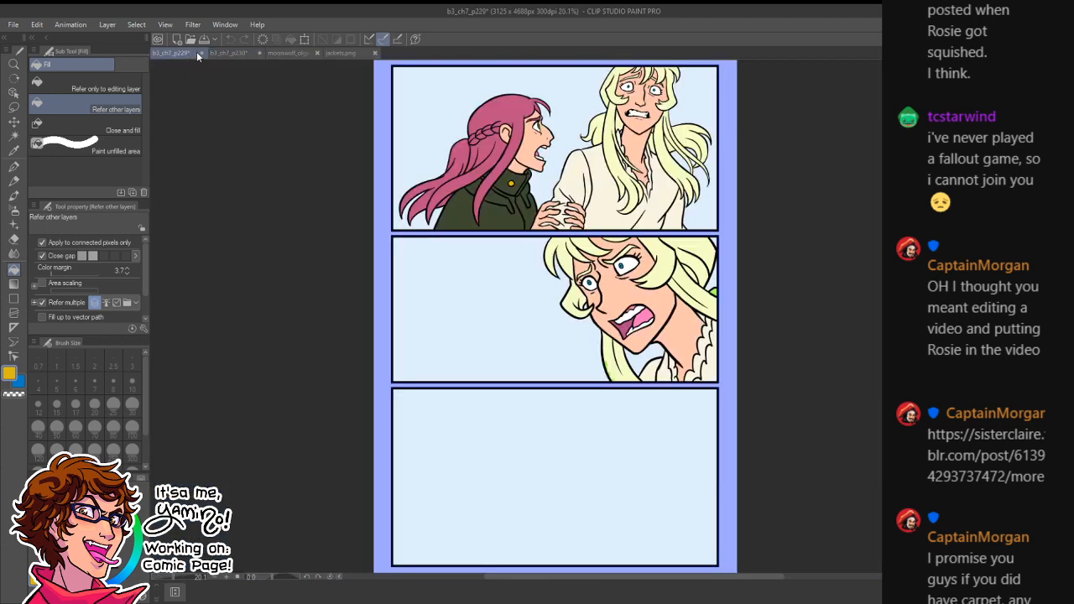
click(295, 53)
key(g)
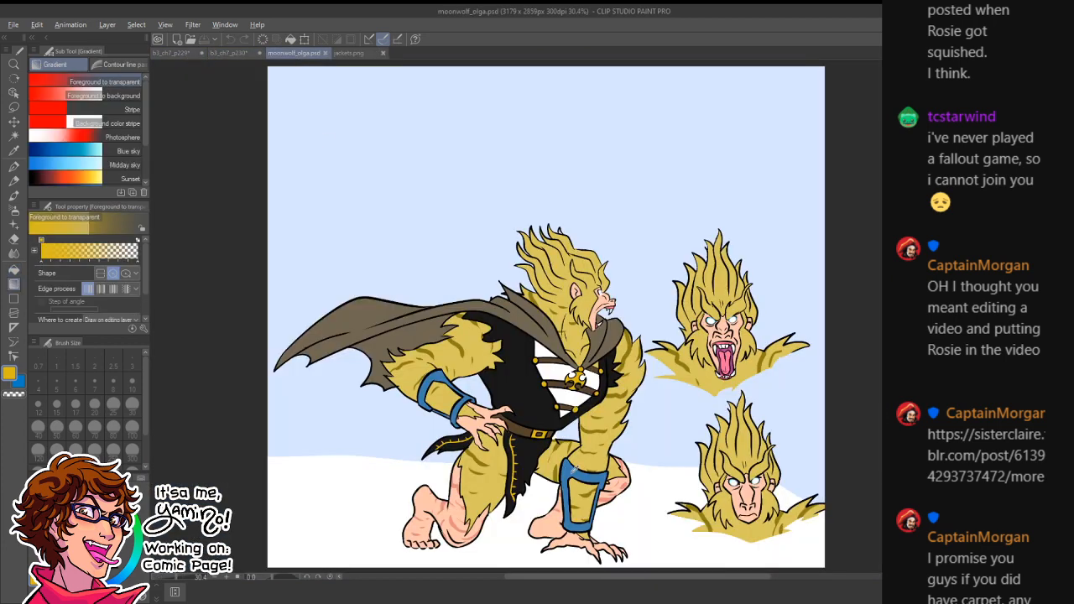
- On page b3_ch7_p230, fill both of the blond man's forearm bracers with blue
click(199, 52)
click(228, 53)
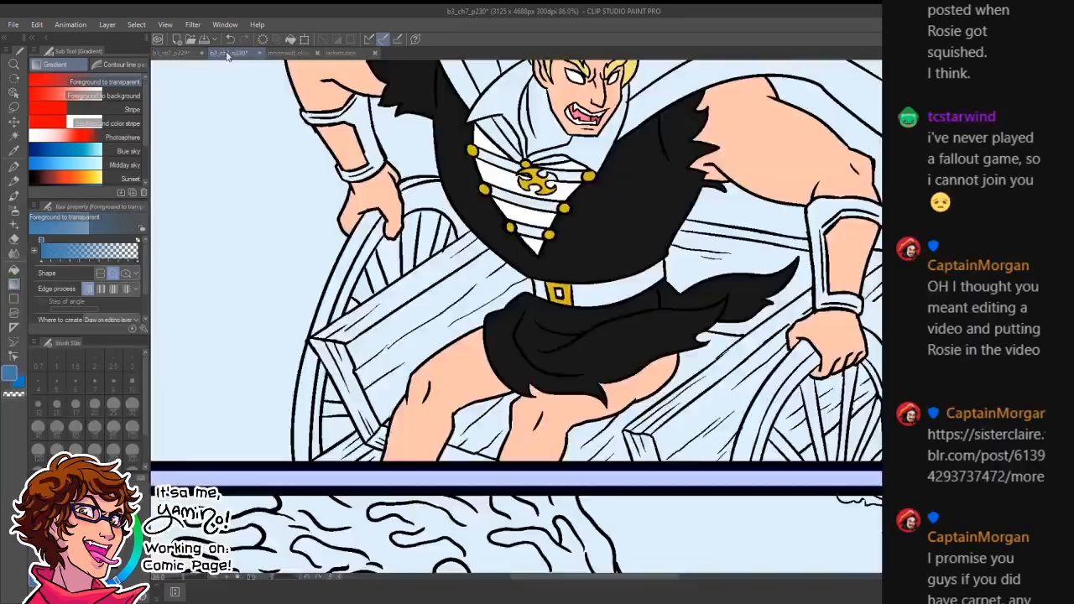
key(g)
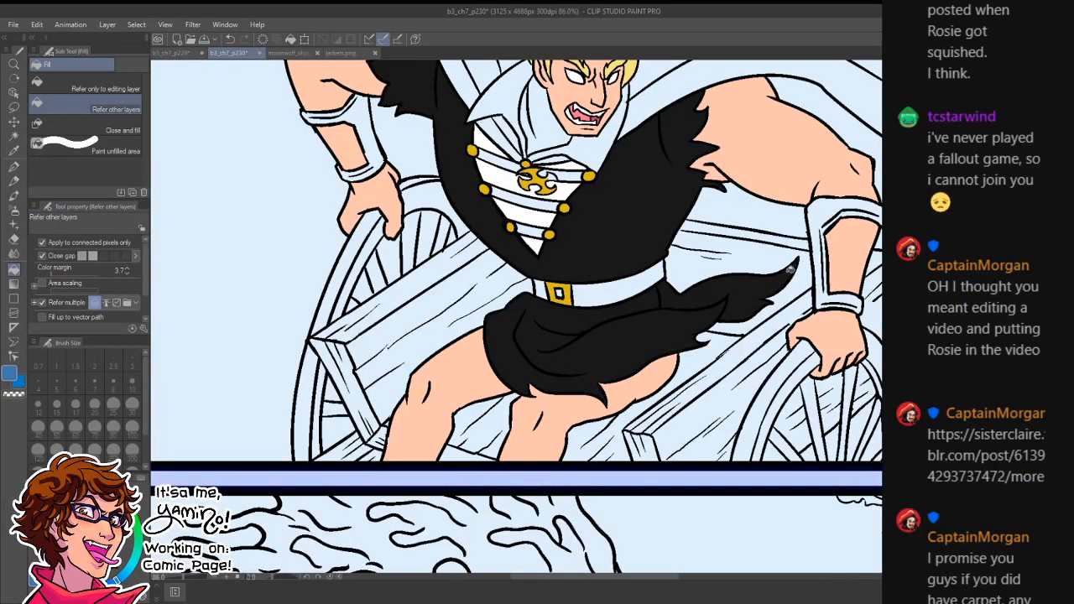
click(818, 212)
drag(802, 183, 859, 356)
click(422, 283)
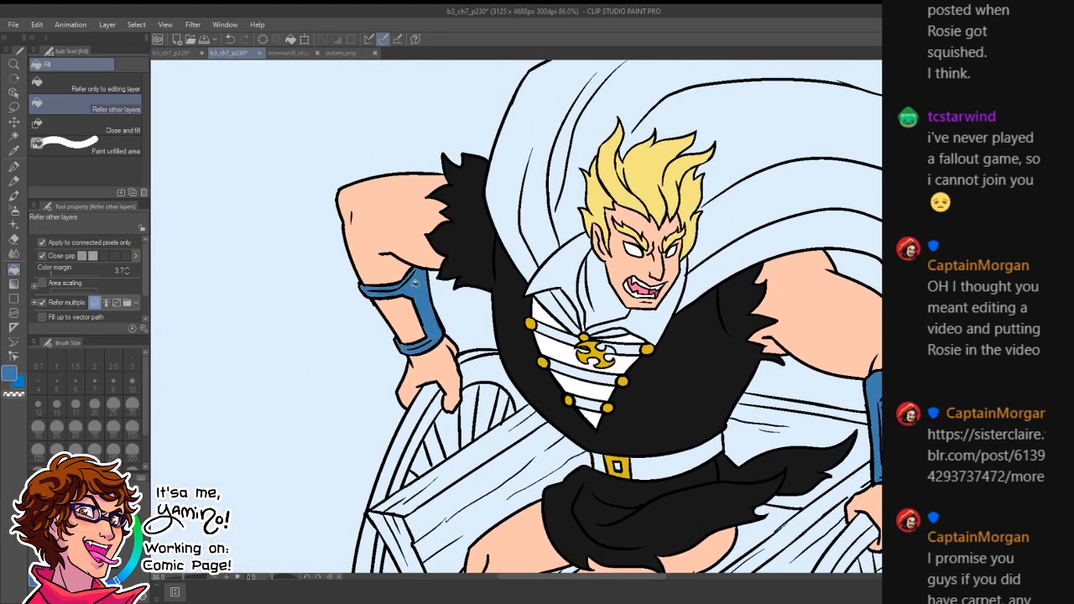
alt+click(601, 348)
click(290, 52)
key(g)
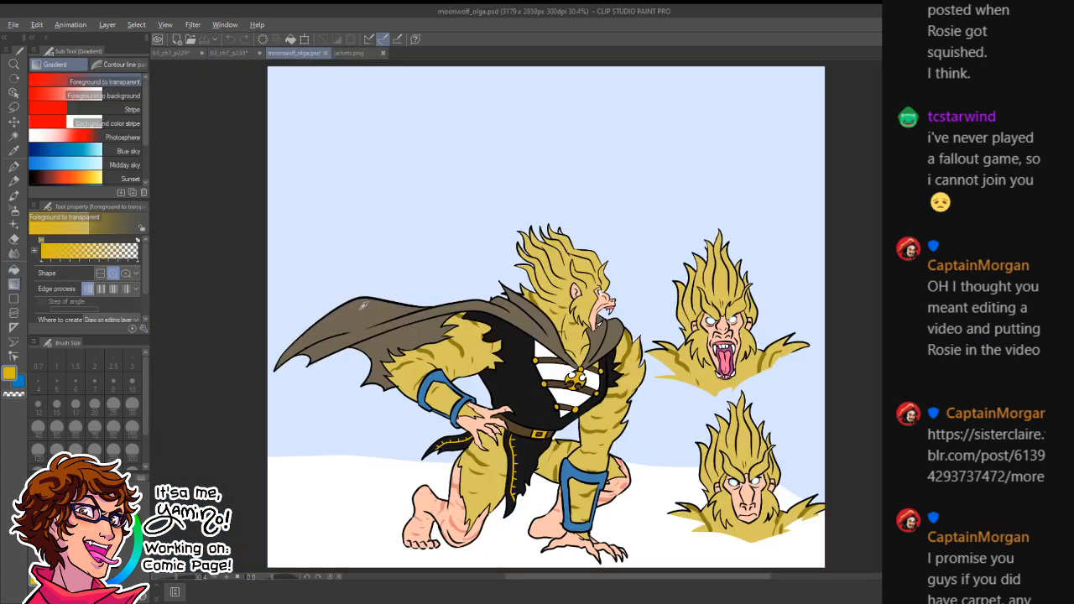
click(175, 54)
click(216, 54)
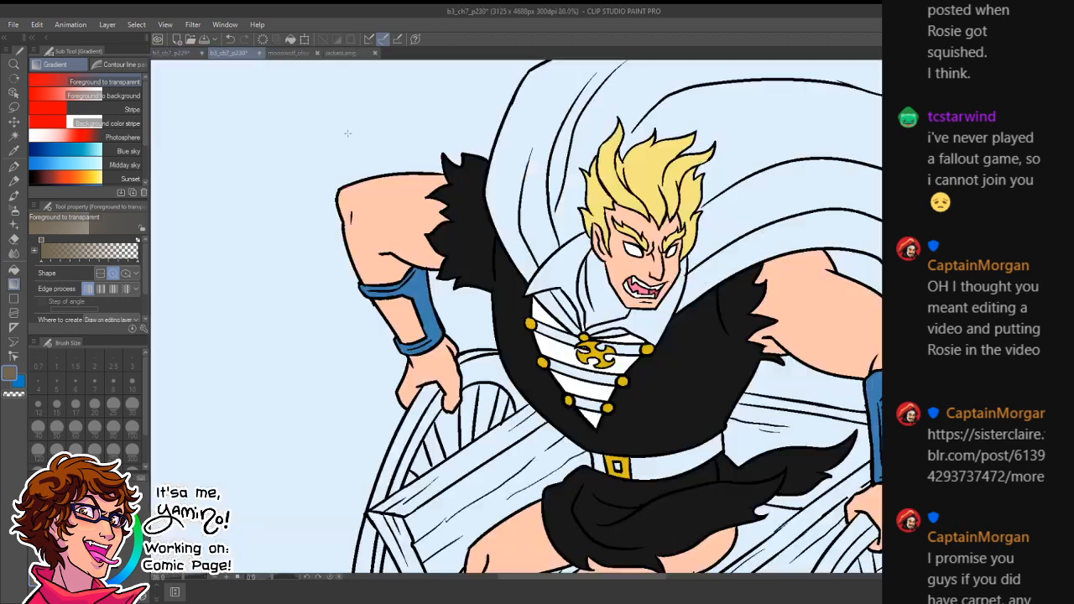
key(g)
click(418, 408)
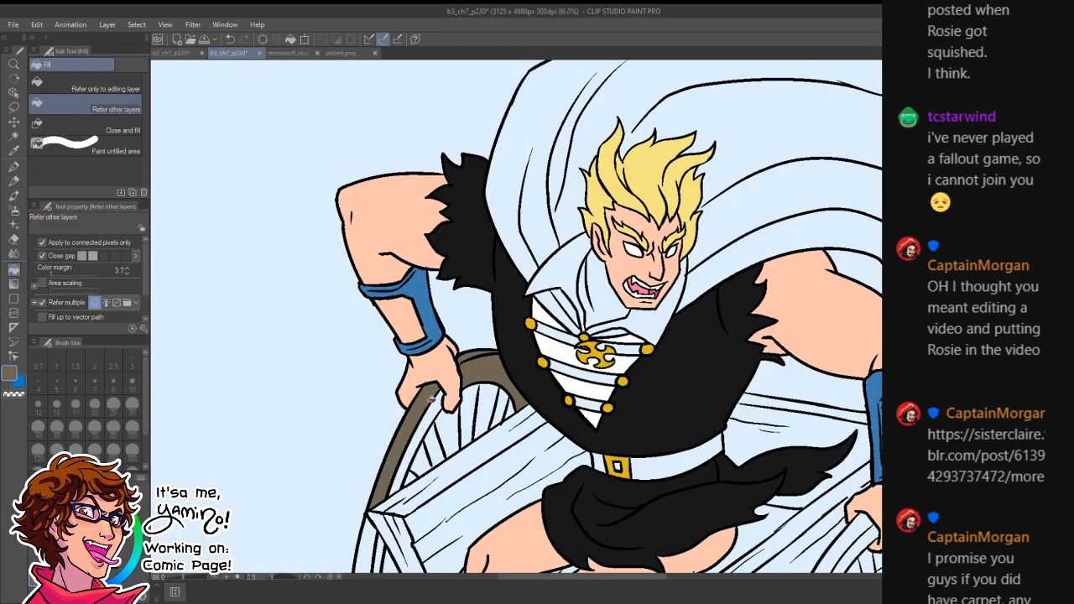
click(426, 418)
click(435, 442)
click(413, 479)
click(470, 424)
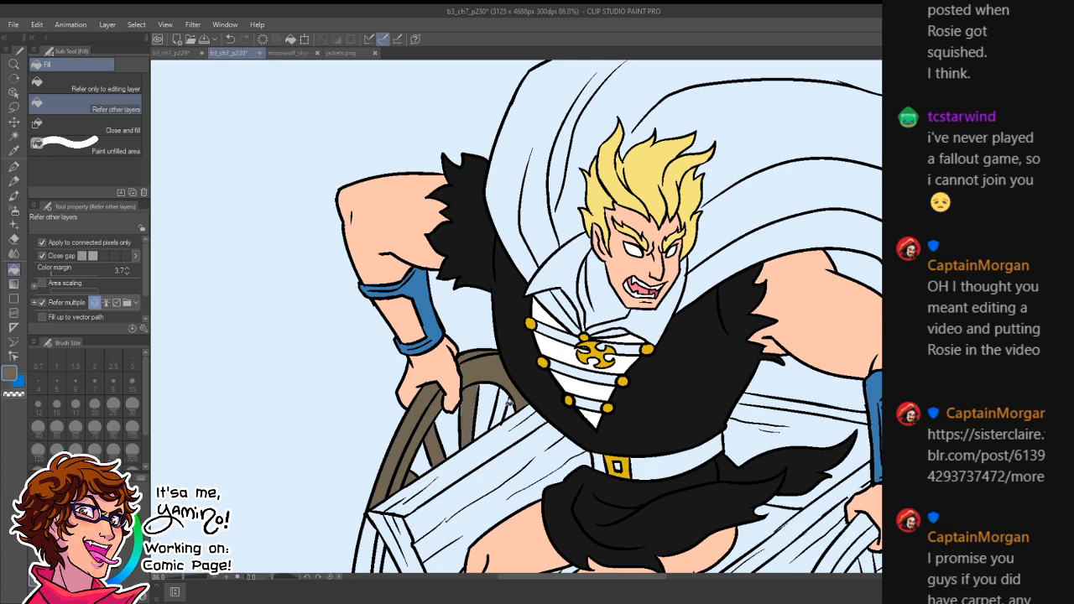
click(508, 402)
- Fill the lower rim and spokes of the same cart wheel, down to the panel border, with grey-brown
drag(419, 529, 513, 288)
click(462, 334)
click(470, 345)
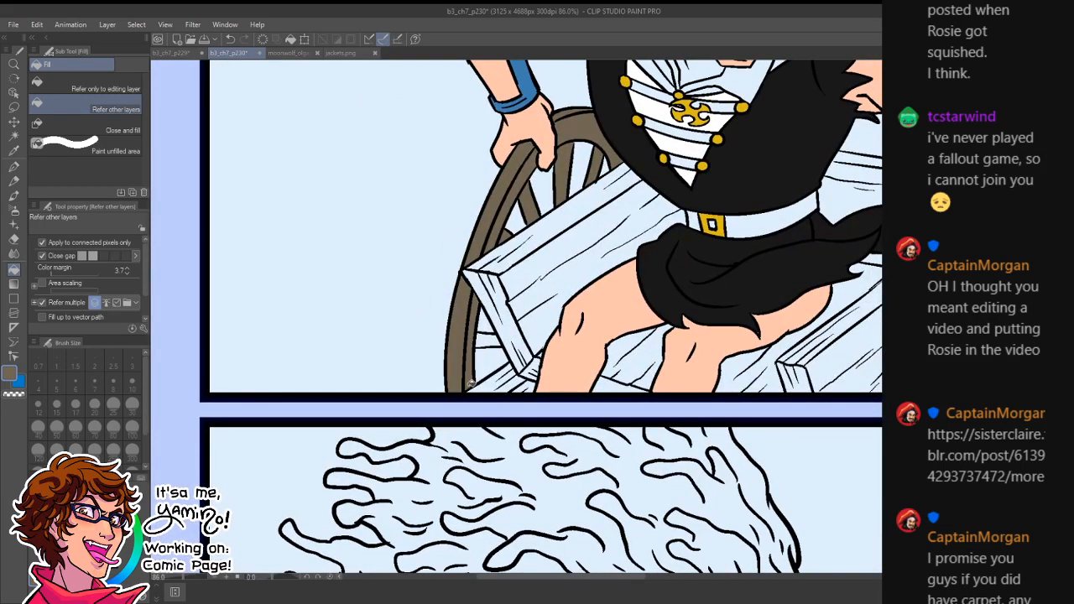
click(487, 342)
click(495, 387)
click(524, 386)
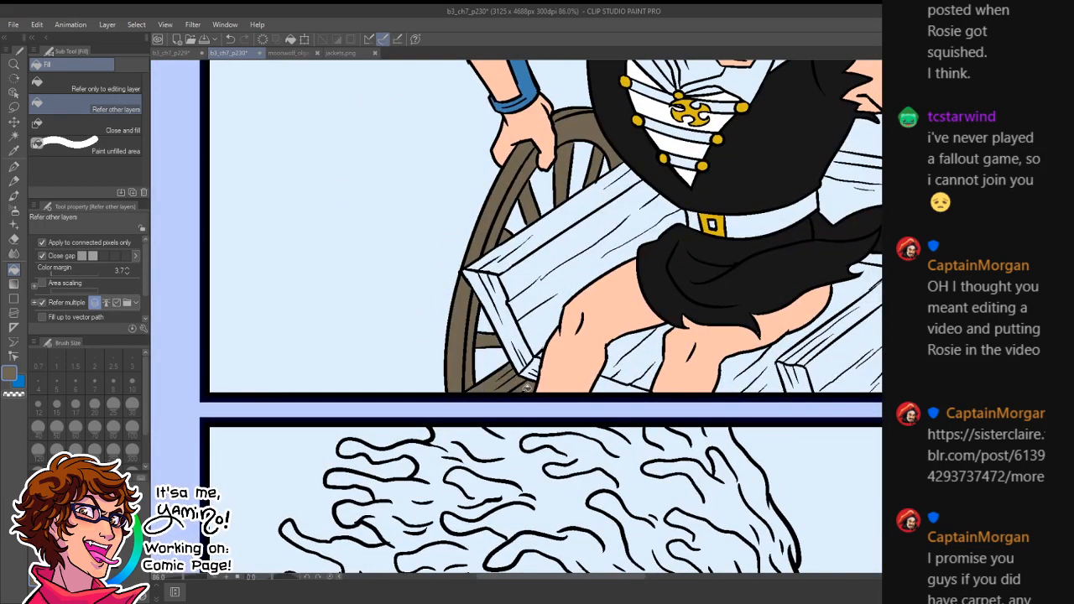
- Fill the cart's wooden side planks and the boards around and between the man's legs with grey-brown
click(531, 368)
click(527, 294)
click(572, 234)
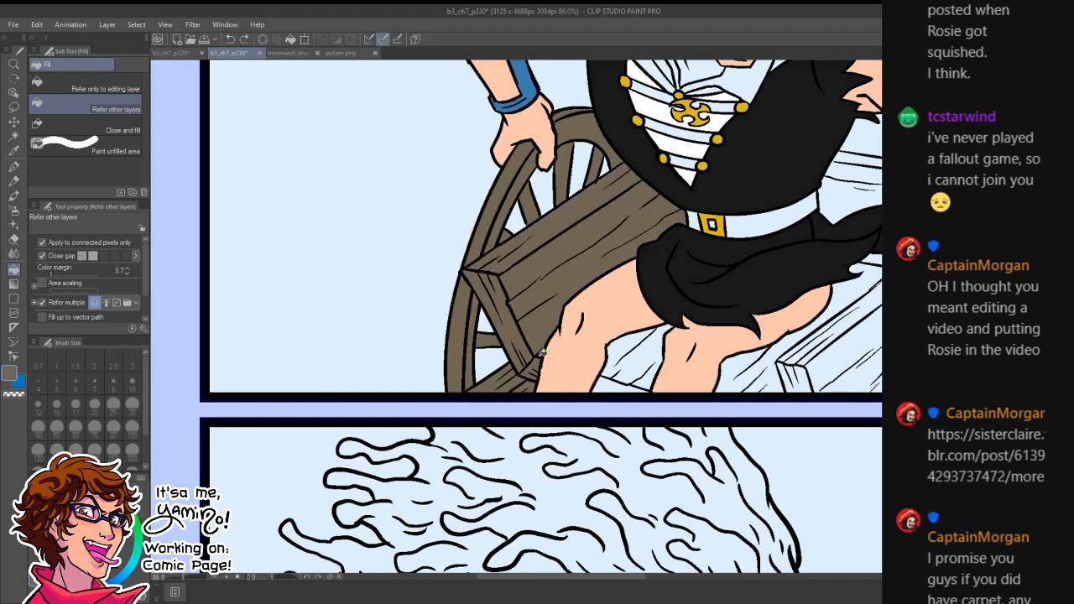
click(626, 346)
click(608, 387)
click(736, 381)
click(820, 343)
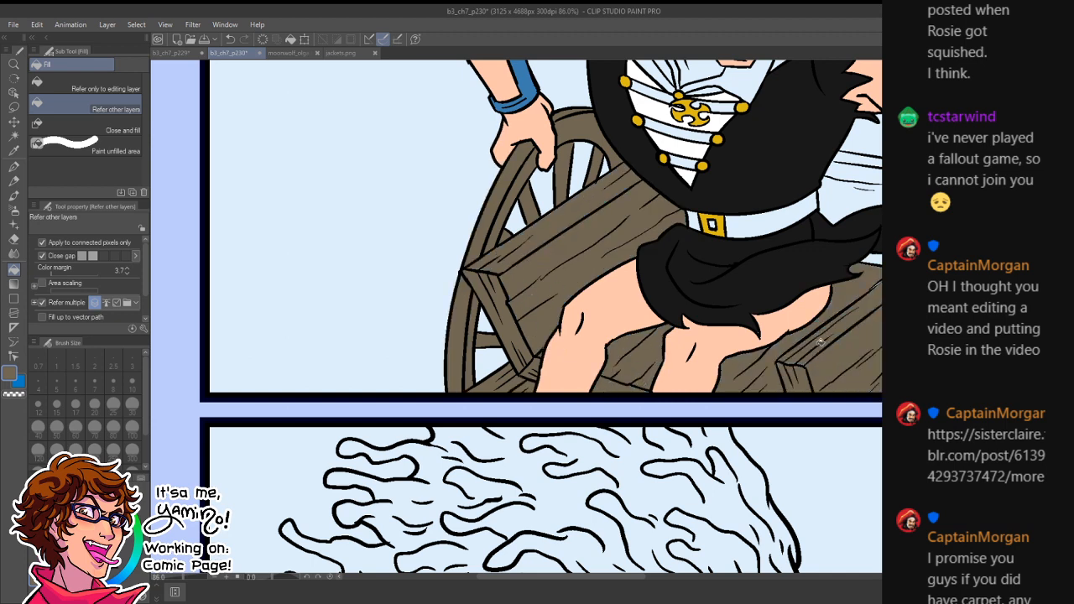
- Fill the other cart wheel and the remaining boards behind the man's arm and skirt with grey-brown
drag(871, 320, 614, 427)
mouse_move(726, 421)
mouse_down()
mouse_move(690, 439)
mouse_move(677, 463)
mouse_move(650, 471)
mouse_up()
mouse_move(695, 428)
mouse_down()
mouse_move(748, 415)
mouse_move(737, 435)
mouse_move(776, 395)
mouse_move(782, 485)
mouse_up()
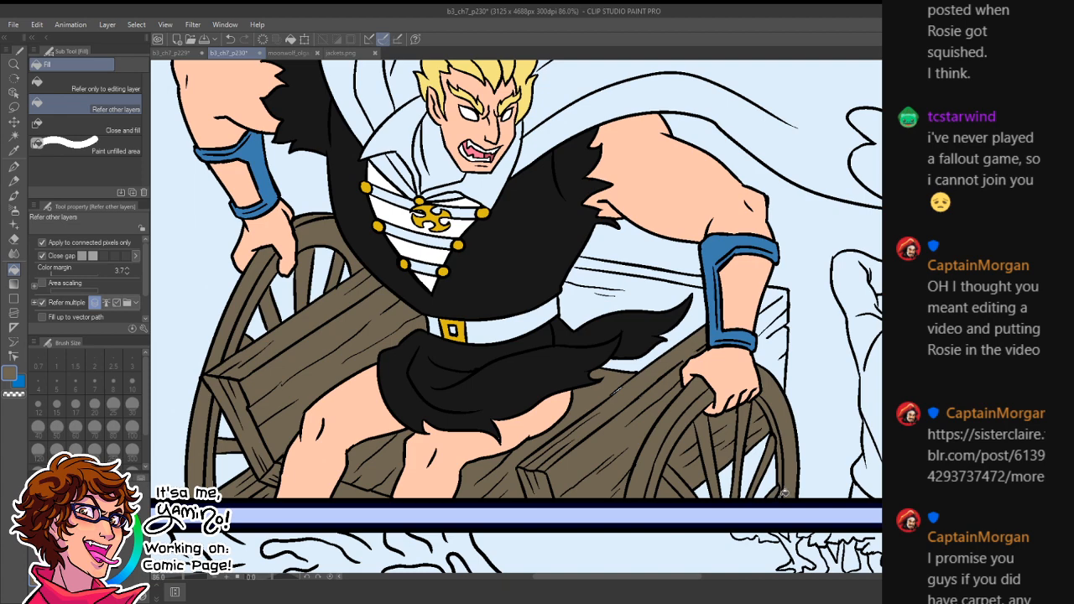
click(778, 360)
click(697, 309)
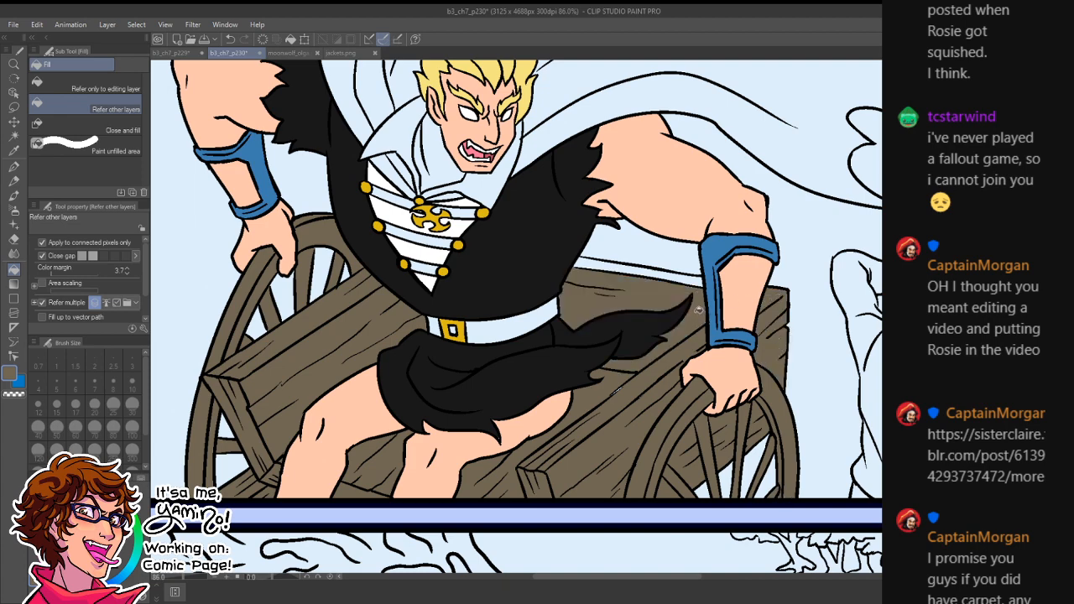
click(684, 273)
drag(614, 392, 729, 310)
mouse_move(687, 346)
mouse_down()
mouse_move(649, 370)
mouse_move(650, 383)
mouse_up()
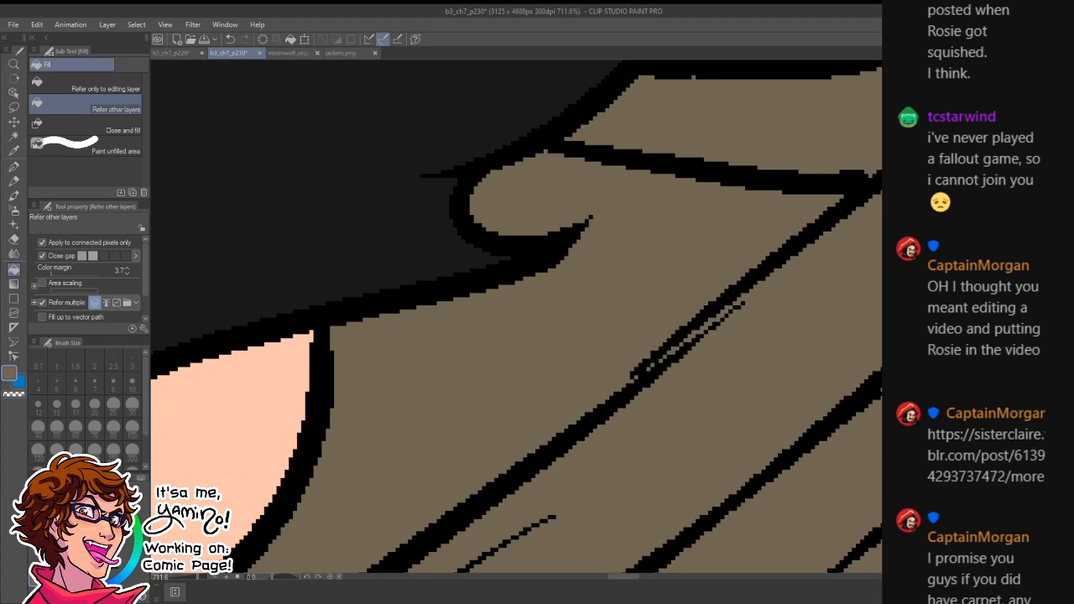
key(slash)
drag(837, 354, 751, 384)
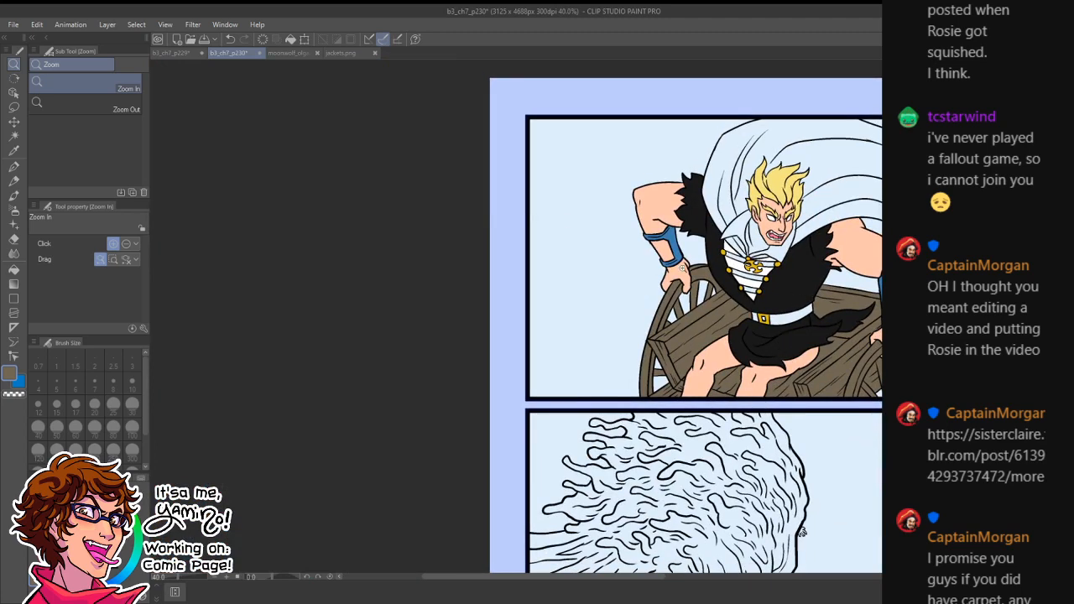
- Sample the strap's dark brown from moonwolf_olga and fill the man's belt on page b3_ch7_p230 on both sides of the buckle and inside it
click(193, 54)
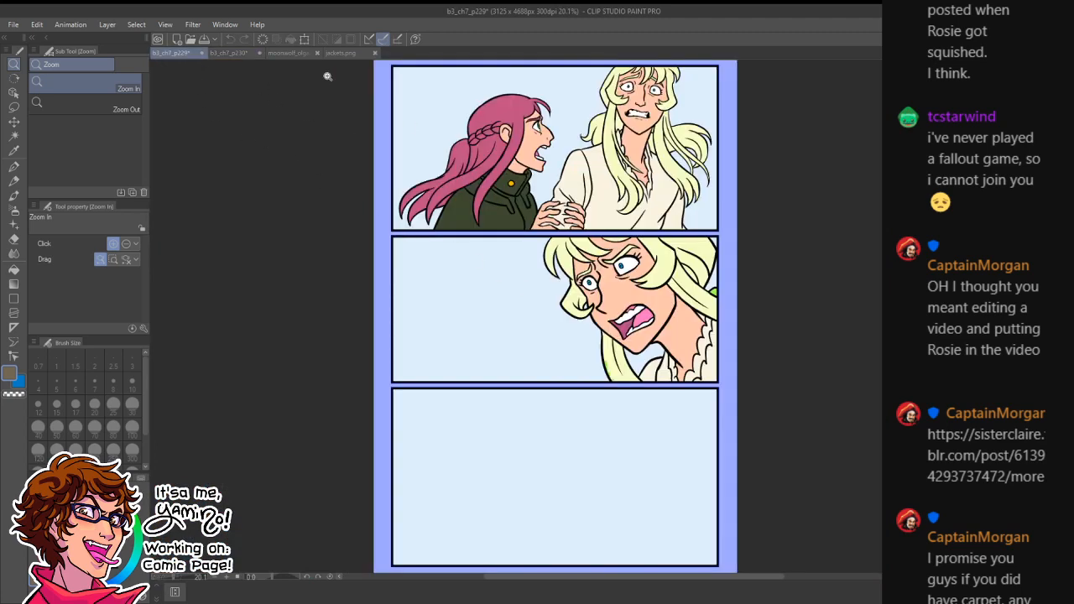
click(244, 52)
click(287, 52)
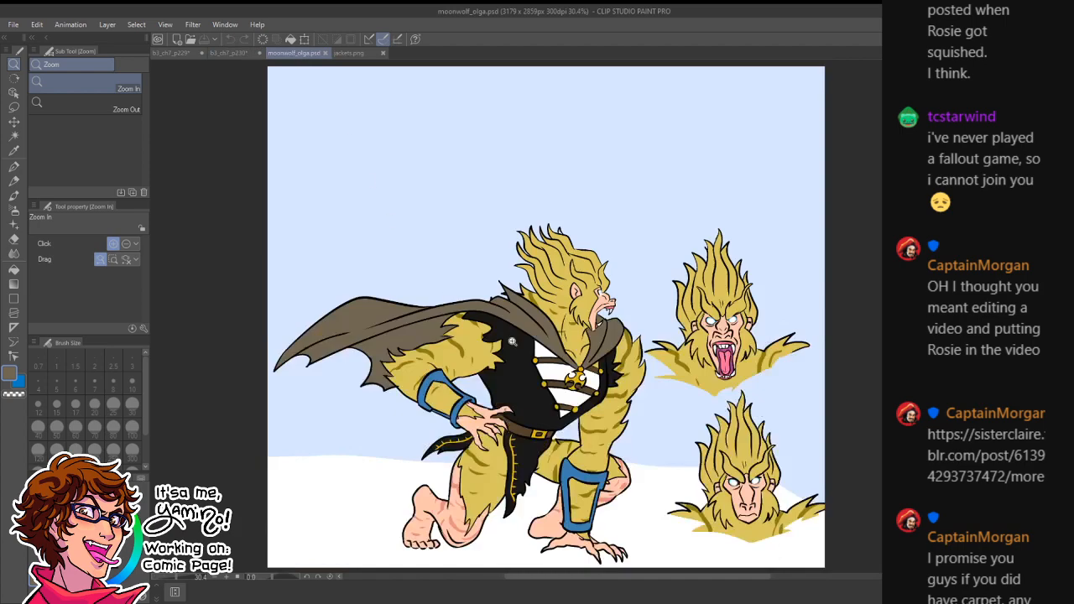
drag(554, 385, 578, 381)
key(g)
key(g)
right_click(579, 381)
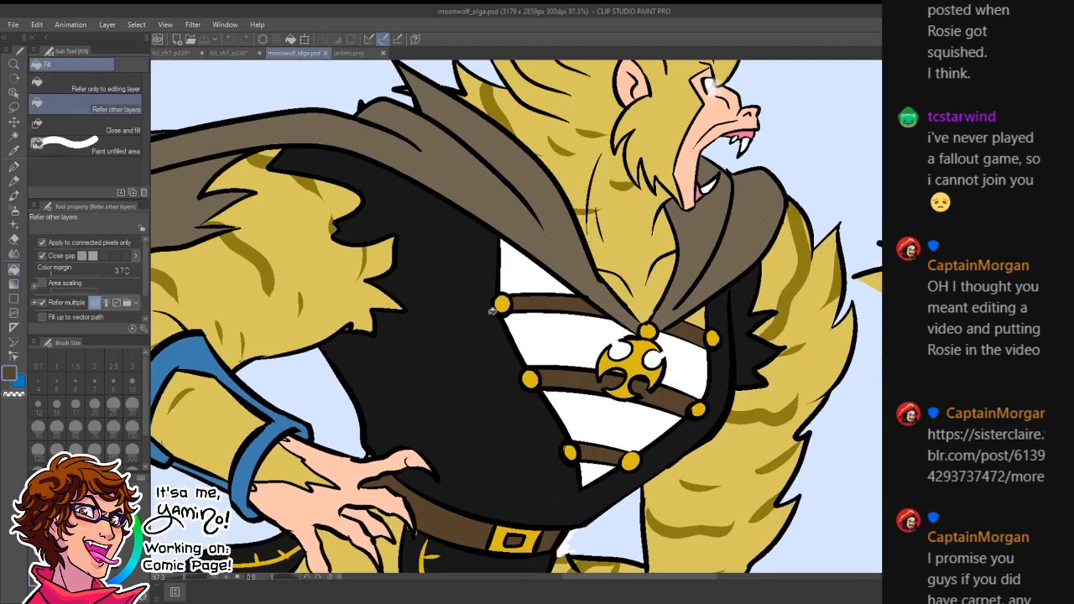
click(220, 56)
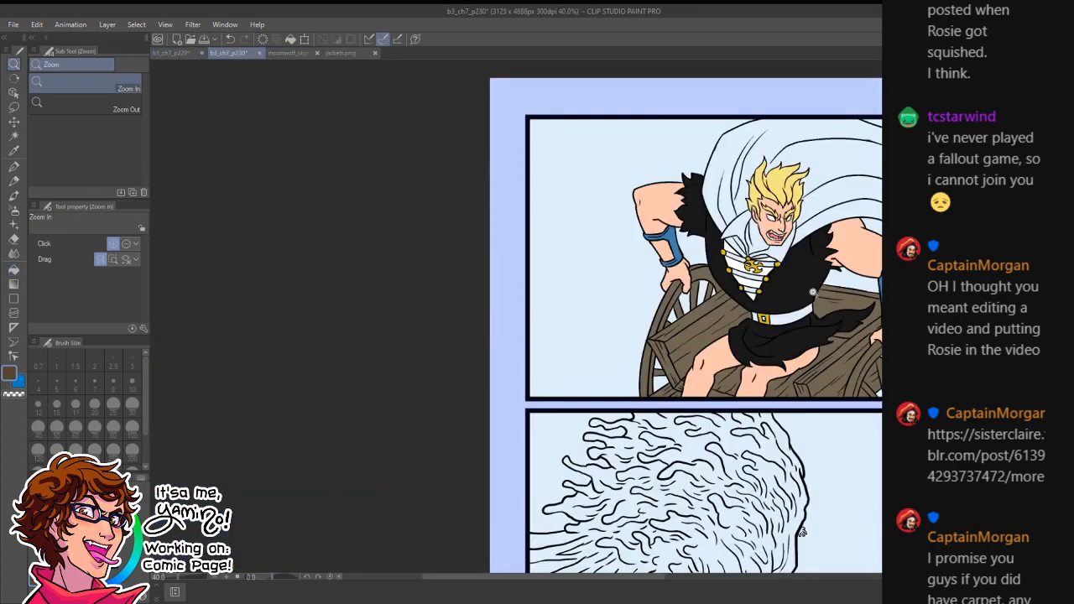
drag(786, 304, 814, 309)
key(g)
key(g)
click(769, 376)
click(725, 377)
click(680, 366)
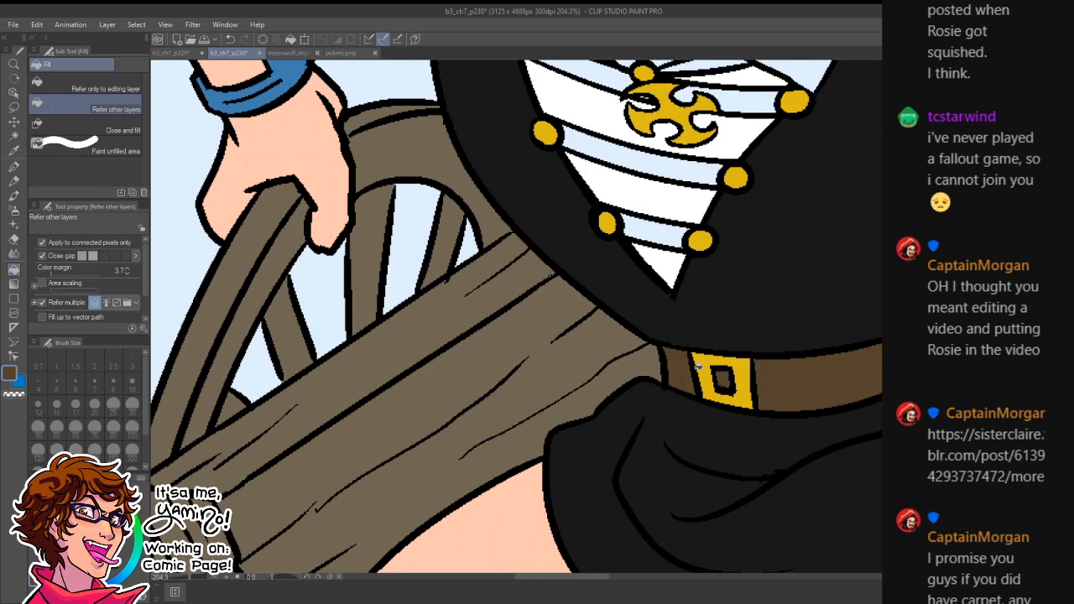
drag(757, 355, 694, 389)
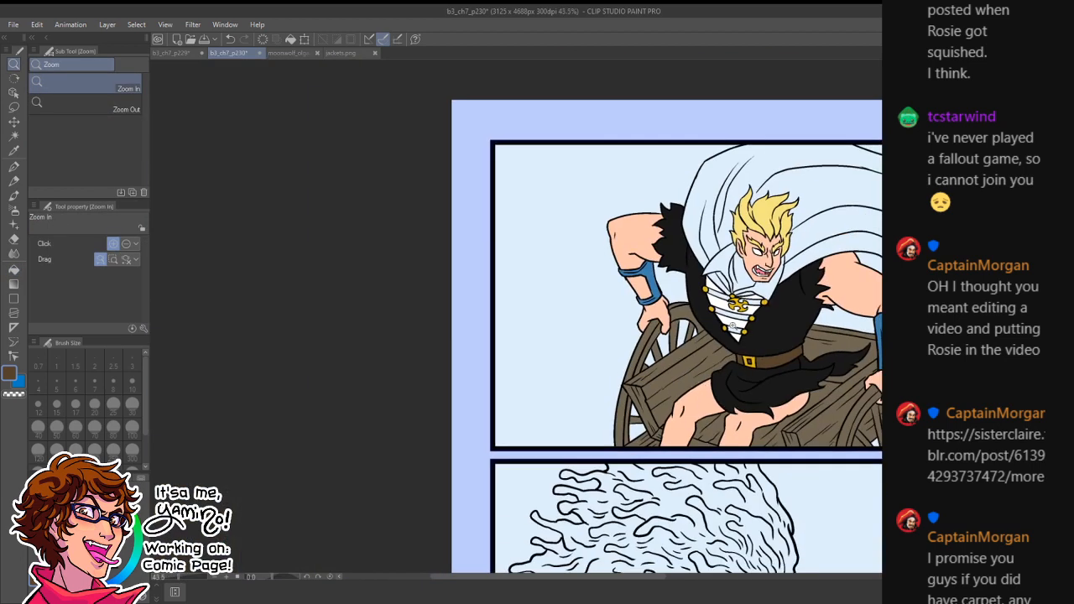
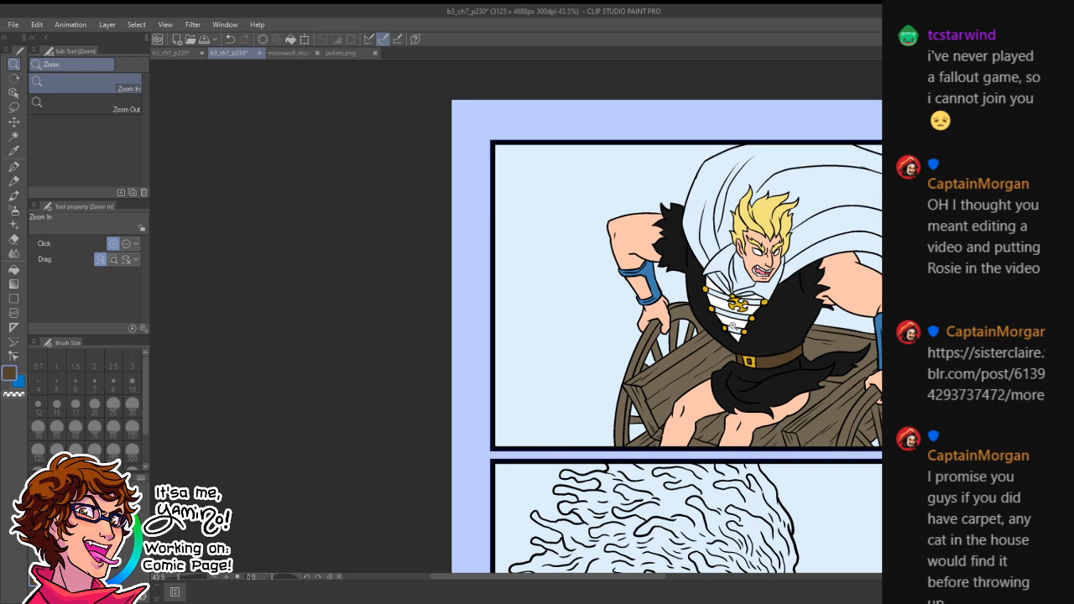
- Draw the missing neck outline from below the ear to under the jaw with a black size 5 G-pen
drag(743, 268, 824, 268)
key(p)
alt+click(744, 187)
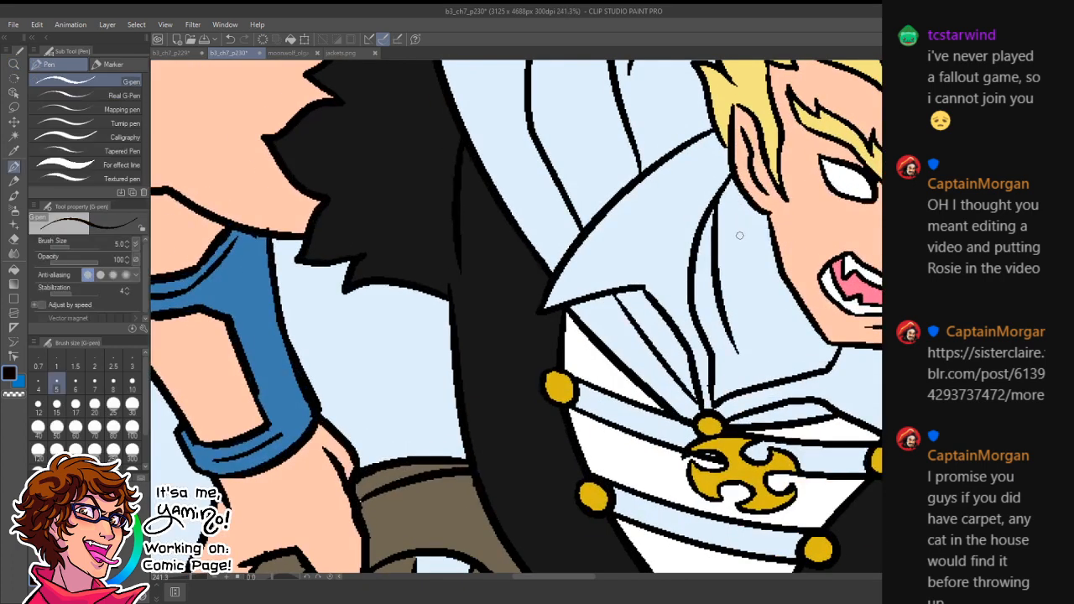
drag(745, 198, 778, 341)
key(ctrl+z)
mouse_move(748, 197)
mouse_down()
mouse_move(786, 362)
mouse_move(818, 331)
mouse_up()
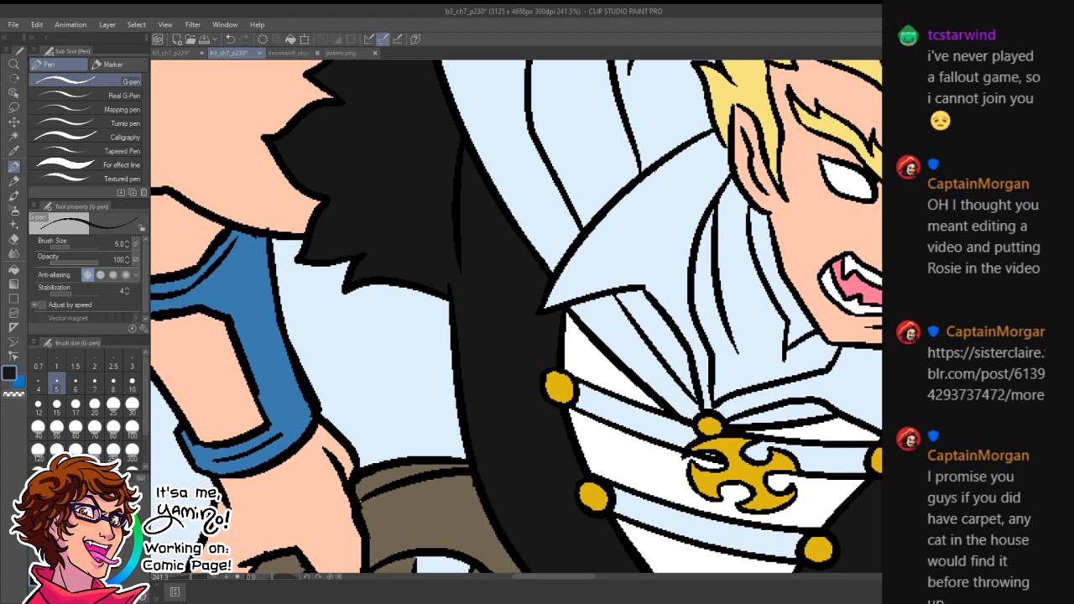
- Fill the area inside the collar behind the neck with near-black and the neck with the face's skin tone
key(g)
click(771, 352)
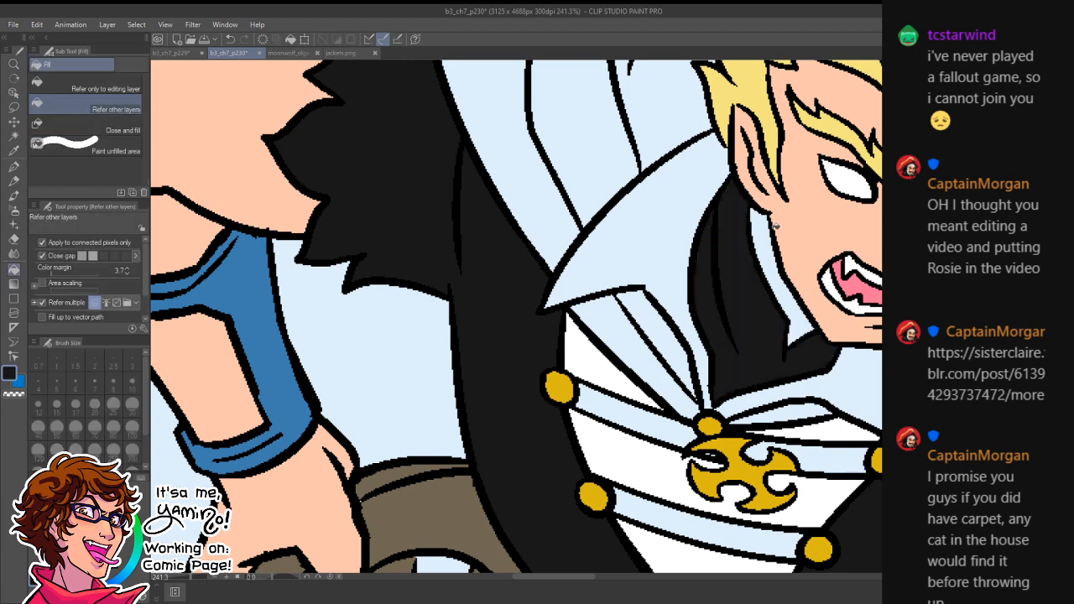
alt+click(686, 353)
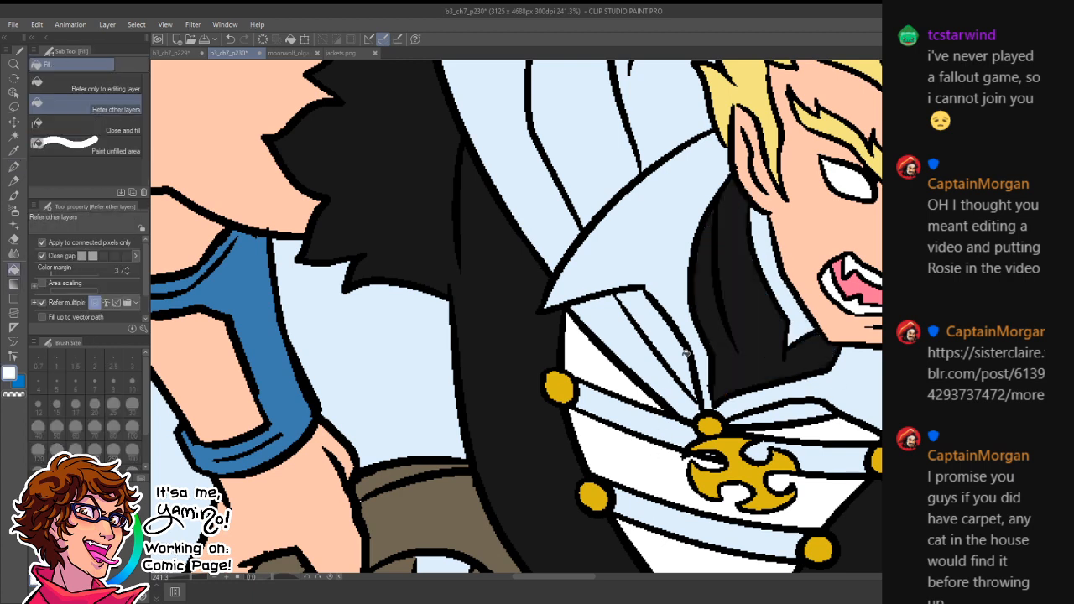
alt+click(803, 258)
click(788, 290)
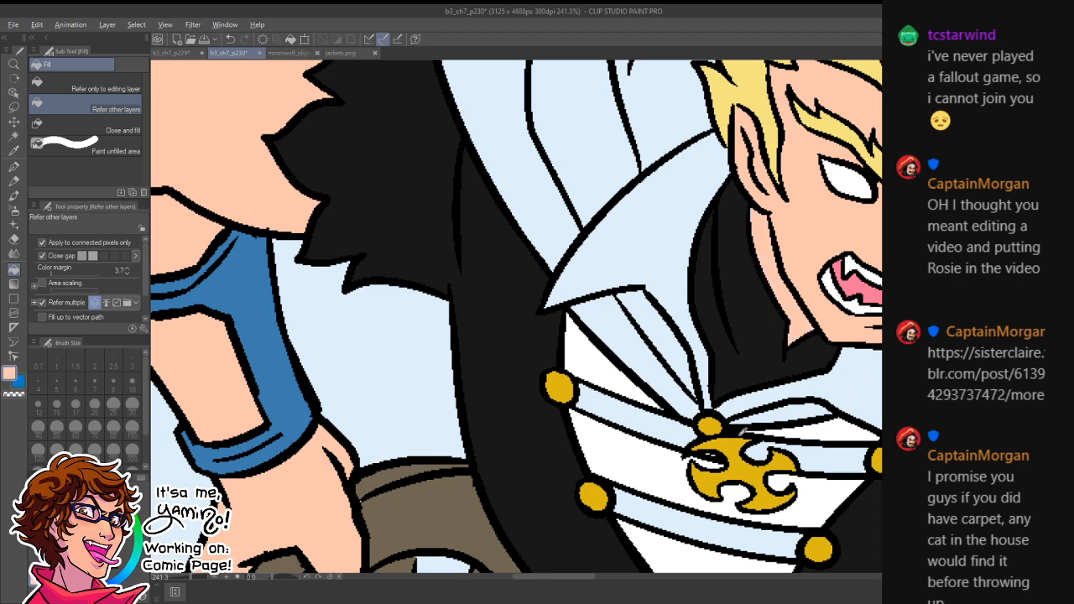
click(289, 54)
key(g)
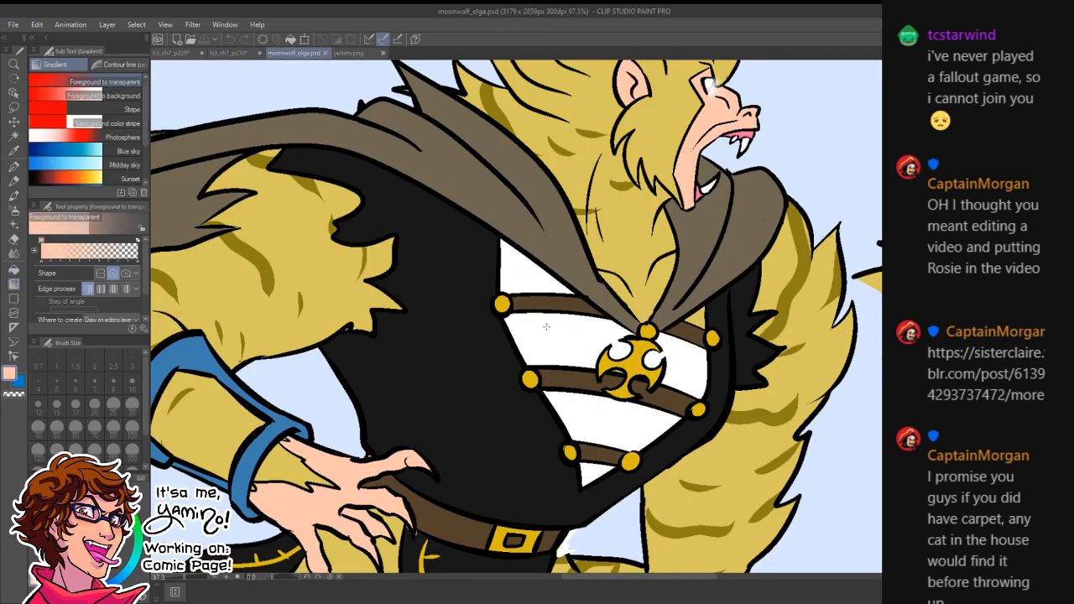
alt+click(566, 299)
click(228, 53)
key(g)
key(g)
key(g)
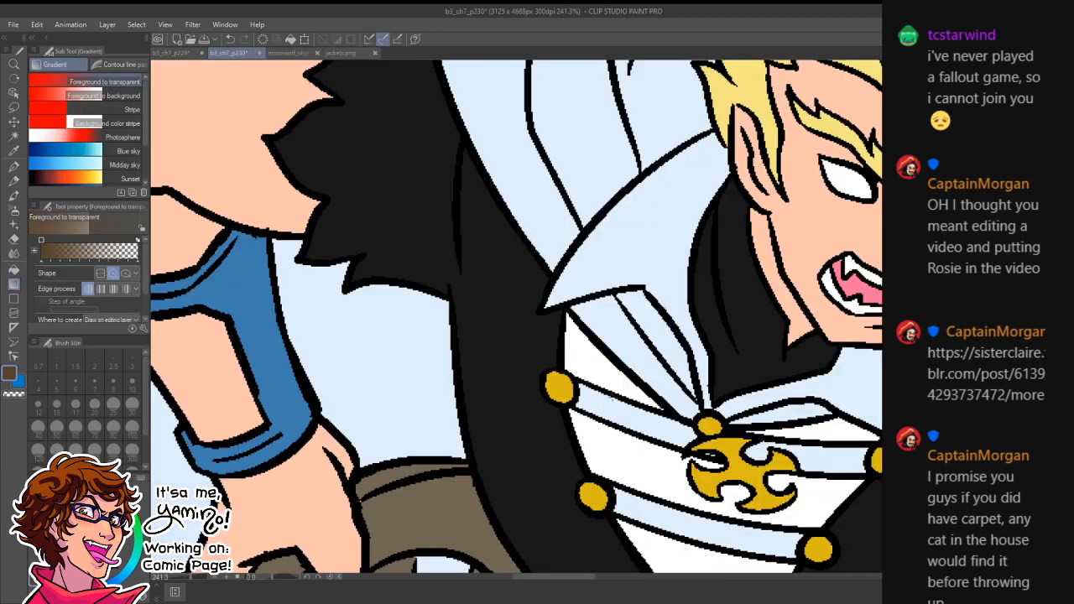
click(680, 414)
click(802, 451)
key(ctrl+z)
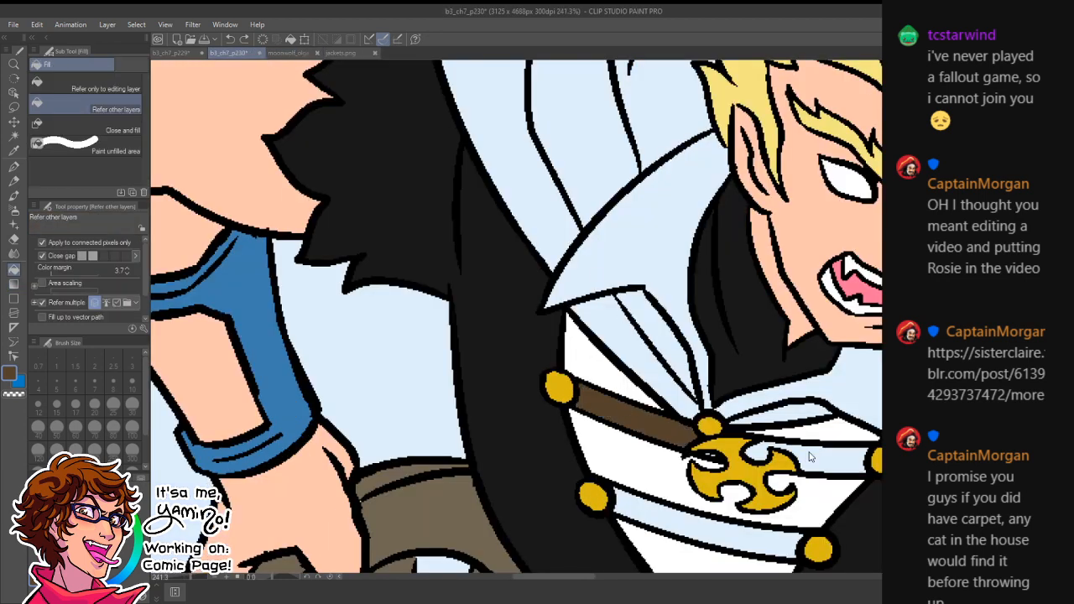
click(744, 448)
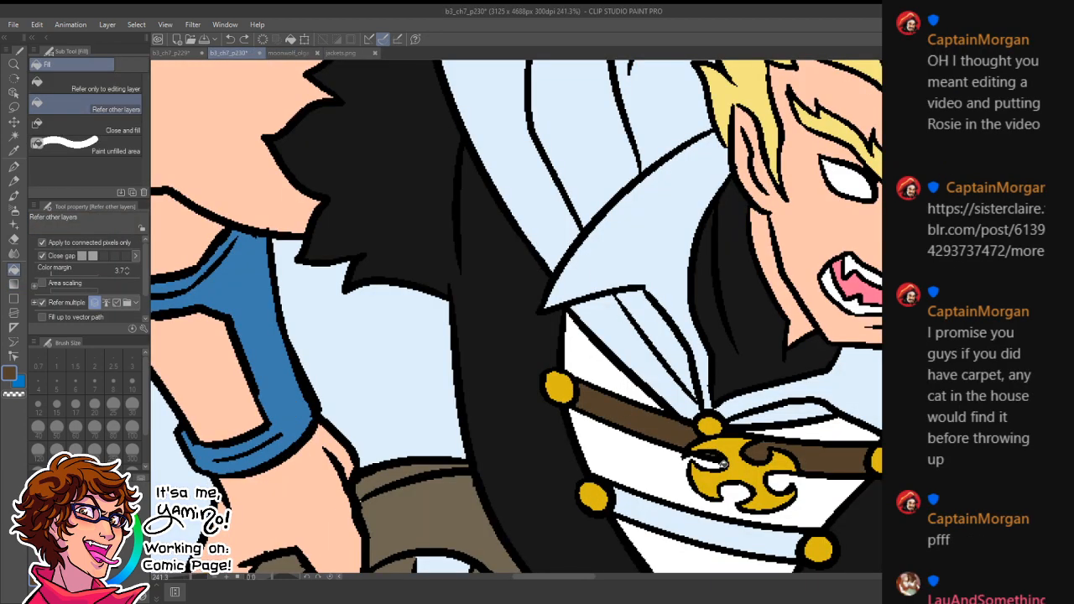
- Fill the two lower chest straps between the gold buttons with the same dark brown
click(730, 530)
drag(739, 528, 722, 334)
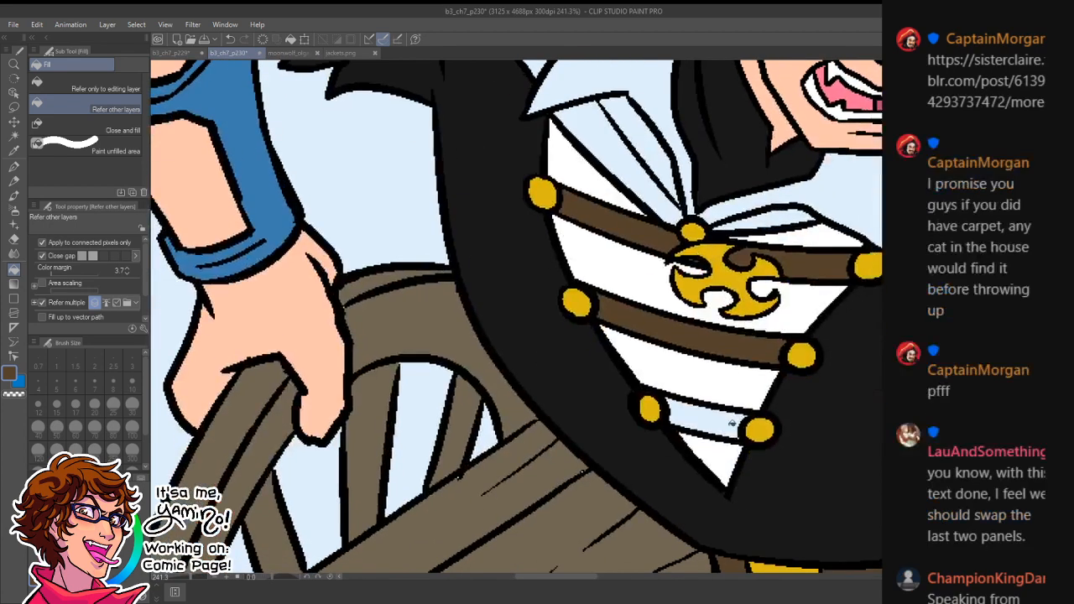
click(732, 419)
- Sample the cloak's grey-brown from moonwolf_olga and fill the man's collar folds on both sides of the neck clasp
click(289, 53)
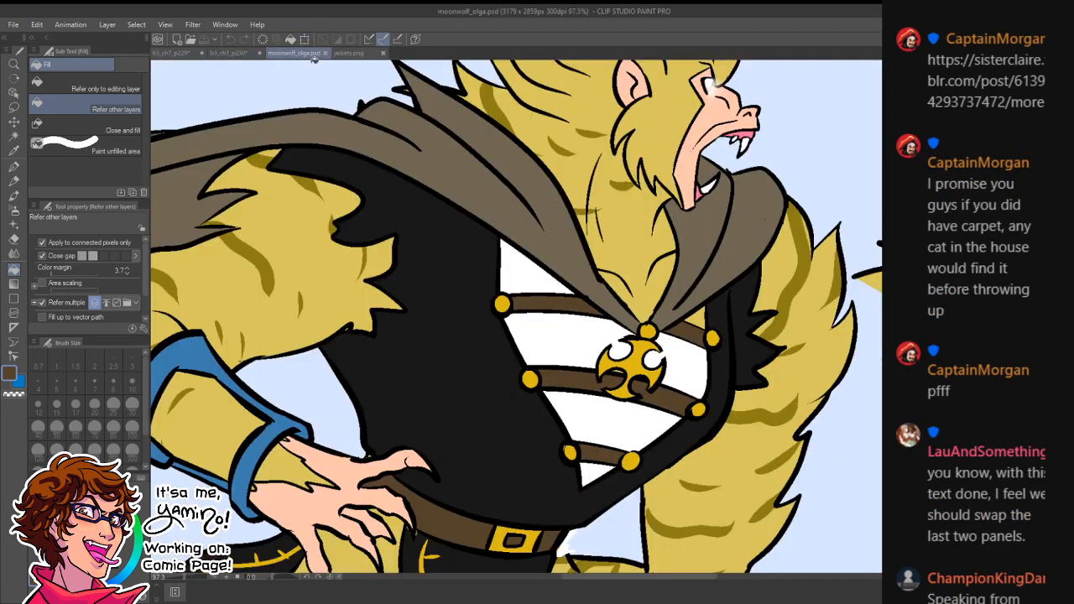
key(g)
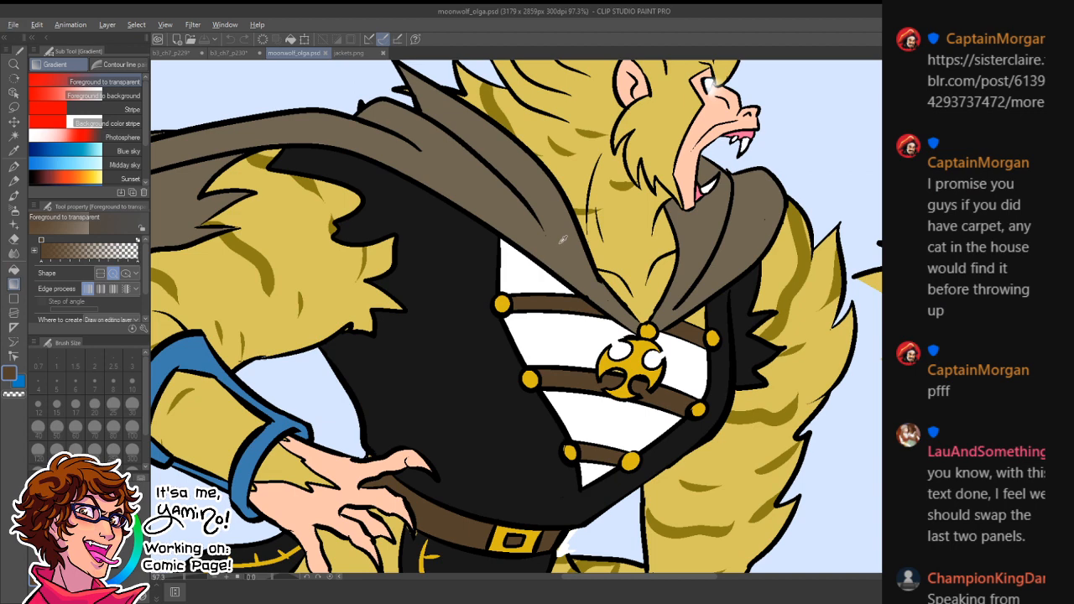
click(236, 52)
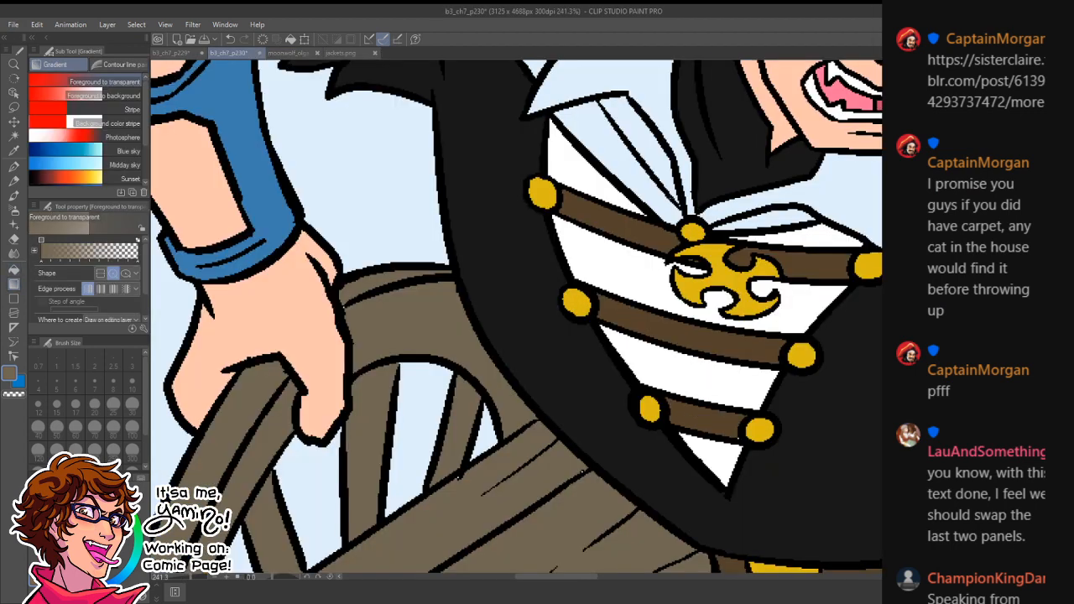
key(g)
click(642, 143)
click(666, 126)
click(731, 204)
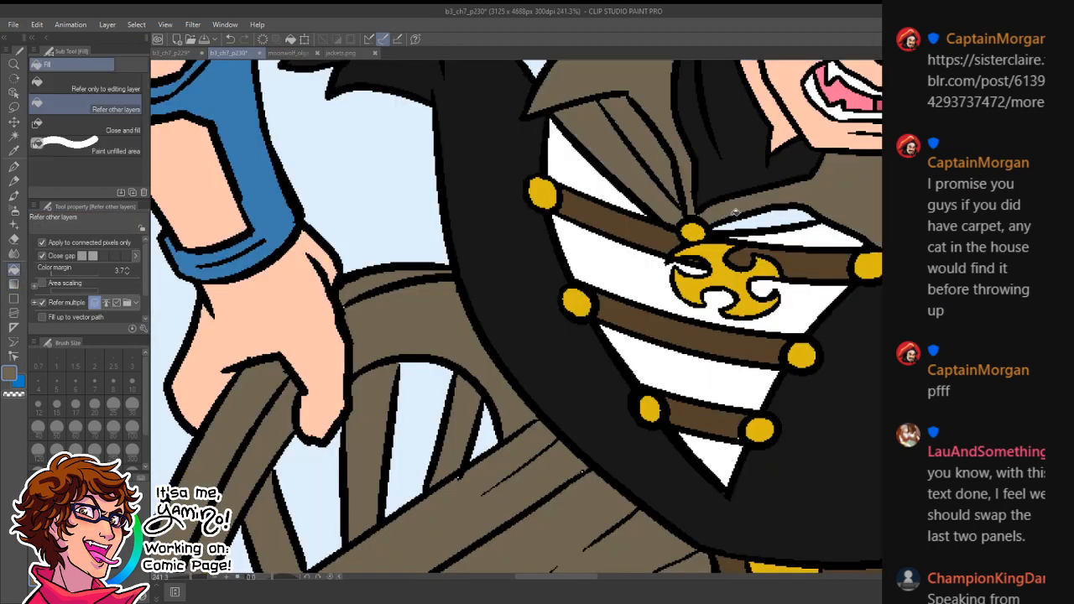
click(762, 222)
drag(793, 180, 769, 255)
- Fill the remaining cloak section beside the man's head with the same grey-brown
drag(751, 190, 619, 407)
key(g)
key(g)
click(592, 366)
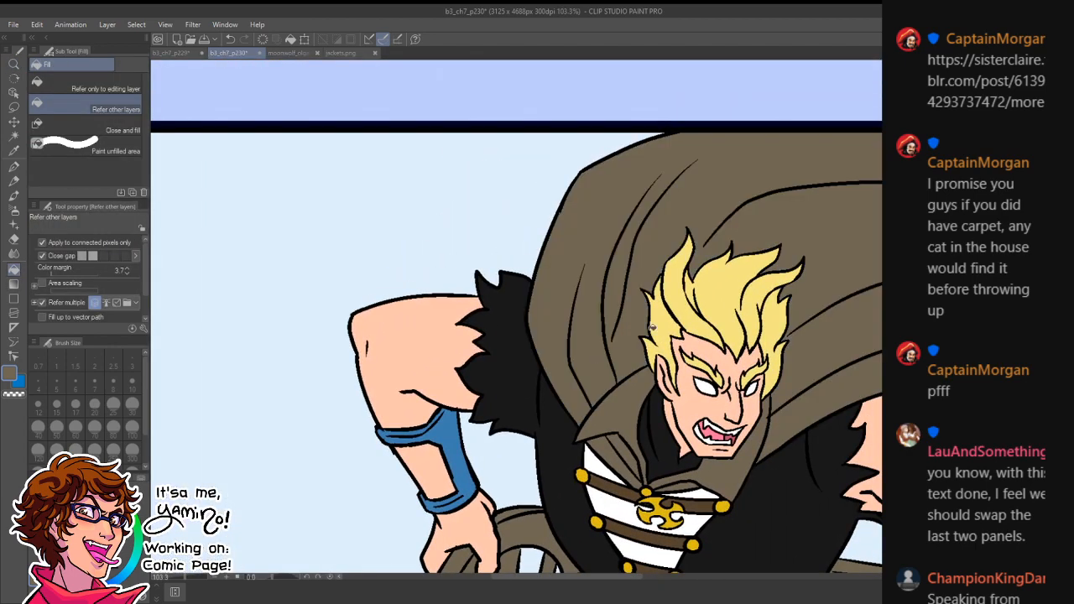
- Cover the small white gaps along the billowing cloak's outlines and fold lines with a black size 5 G-pen
drag(869, 297, 432, 305)
key(ctrl+space)
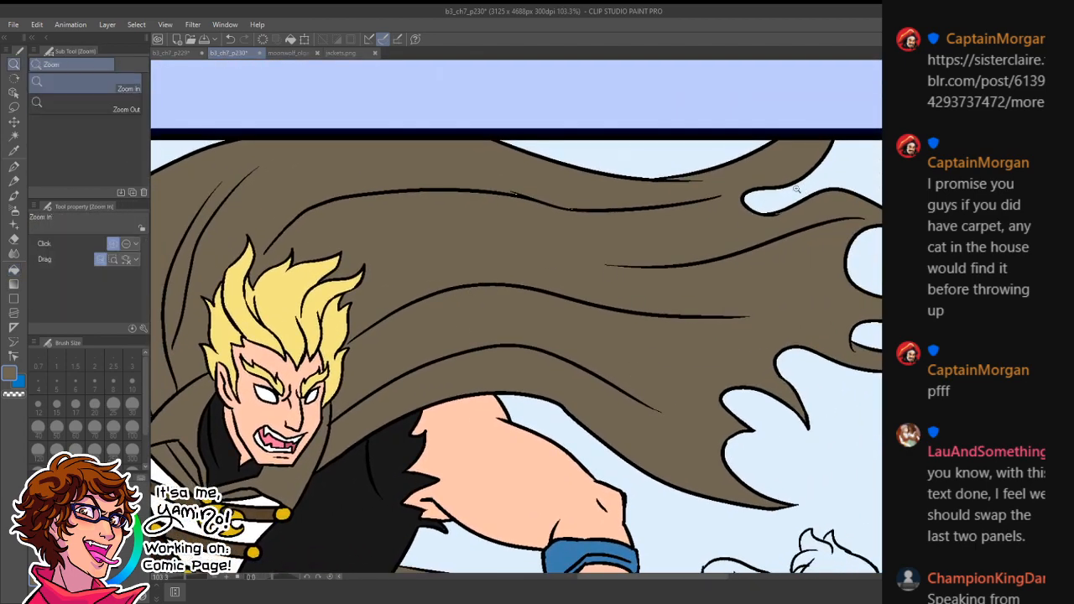
click(797, 190)
key(p)
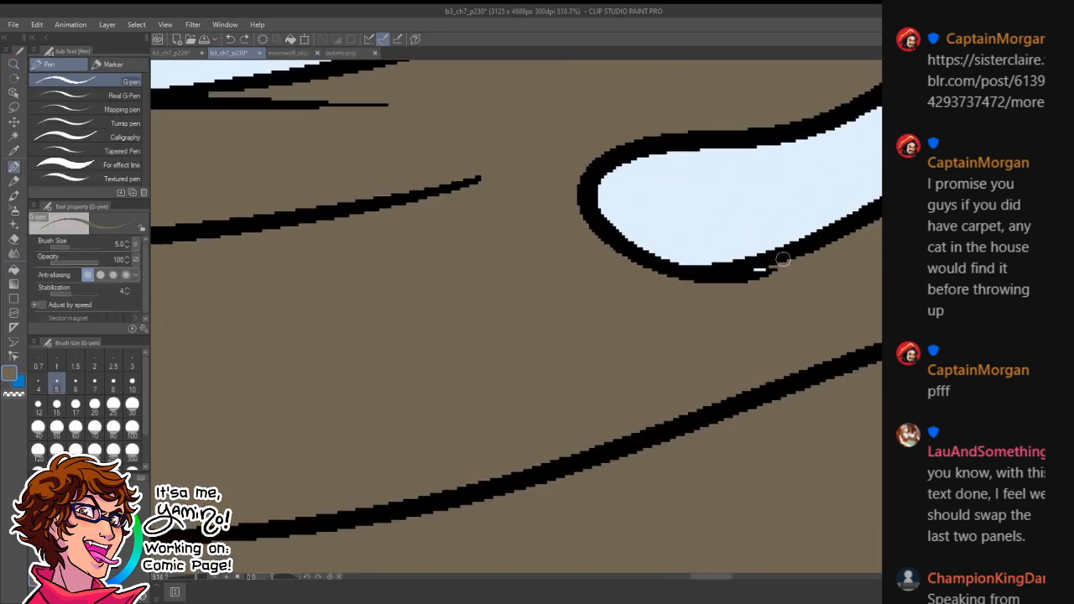
alt+click(781, 258)
drag(754, 273, 763, 268)
drag(252, 375, 799, 332)
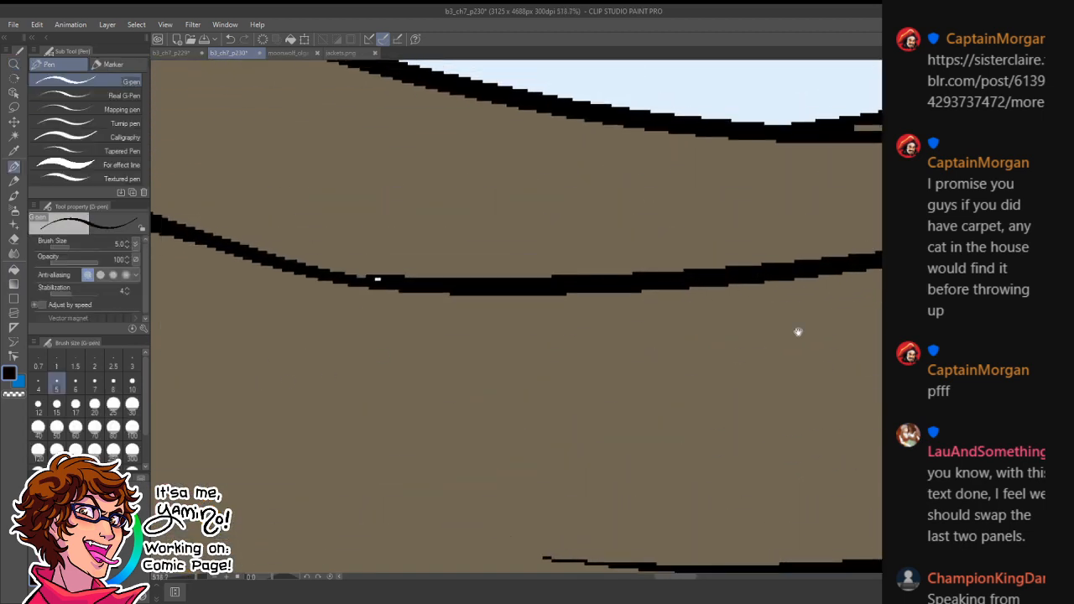
drag(540, 328, 759, 372)
drag(588, 315, 593, 319)
key(ctrl+z)
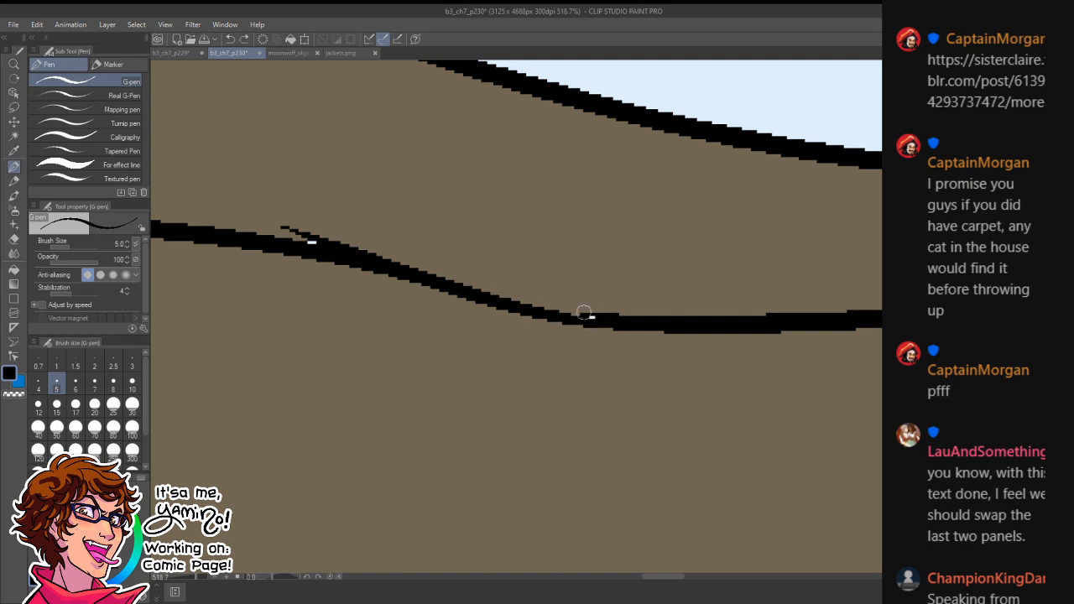
drag(587, 316, 594, 317)
drag(308, 245, 317, 243)
- Check the first panel as a whole and save page b3_ch7_p230
key(ctrl+space)
drag(537, 286, 462, 313)
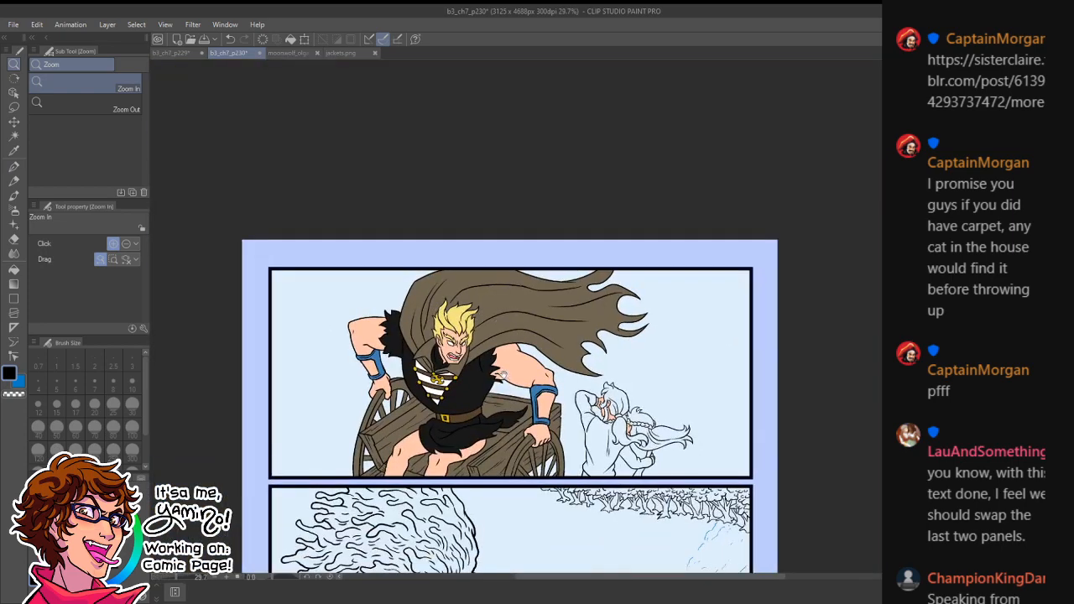
drag(515, 409, 644, 361)
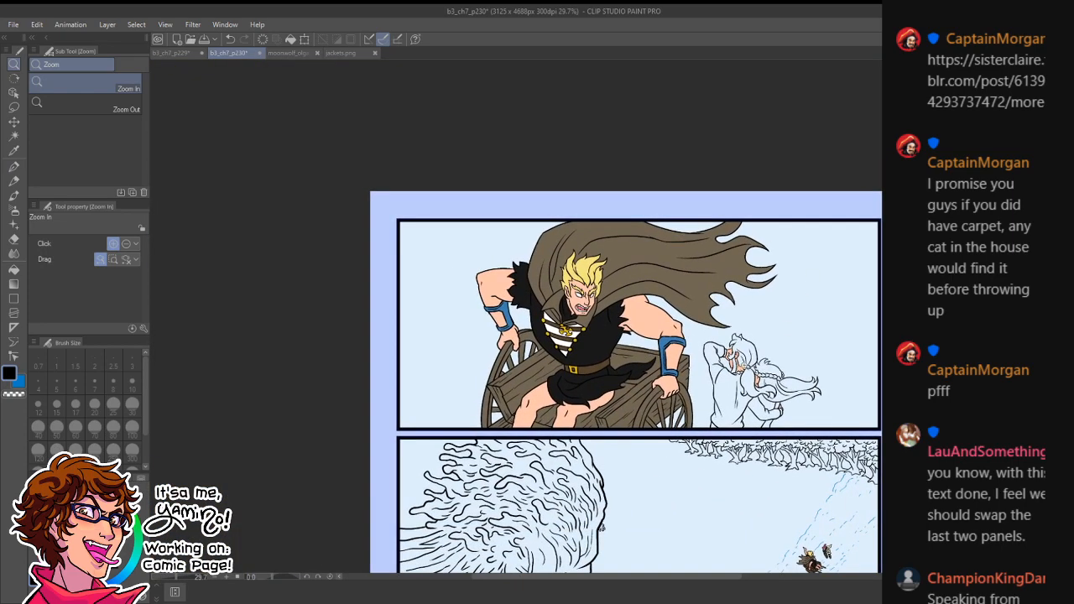
drag(736, 368, 745, 367)
key(ctrl+s)
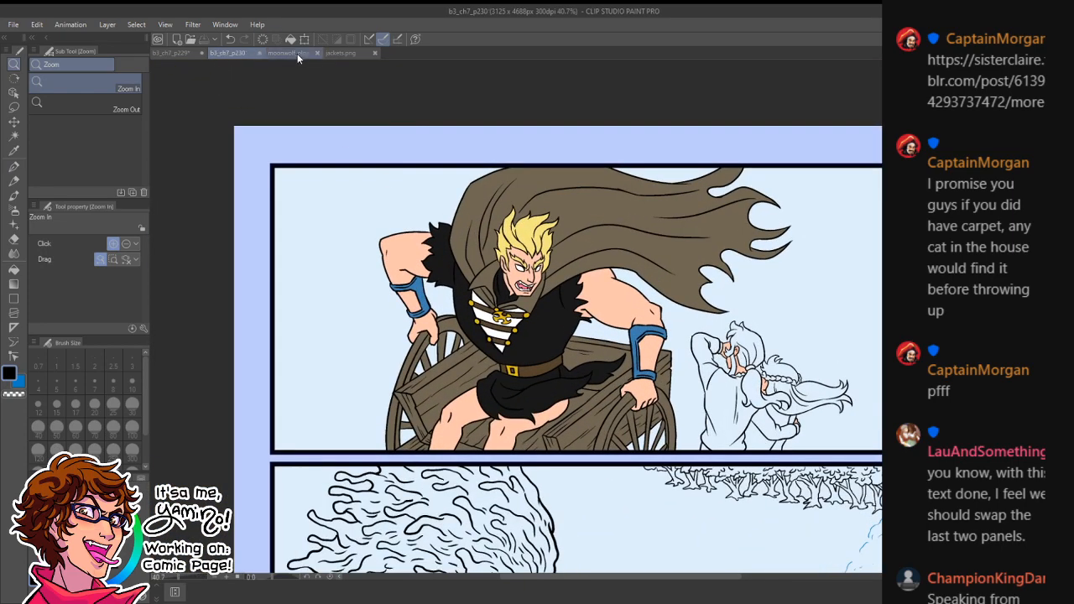
- Look over the moonwolf_olga and jackets.png references and the panels still uncoloured on b3_ch7_p230
click(294, 53)
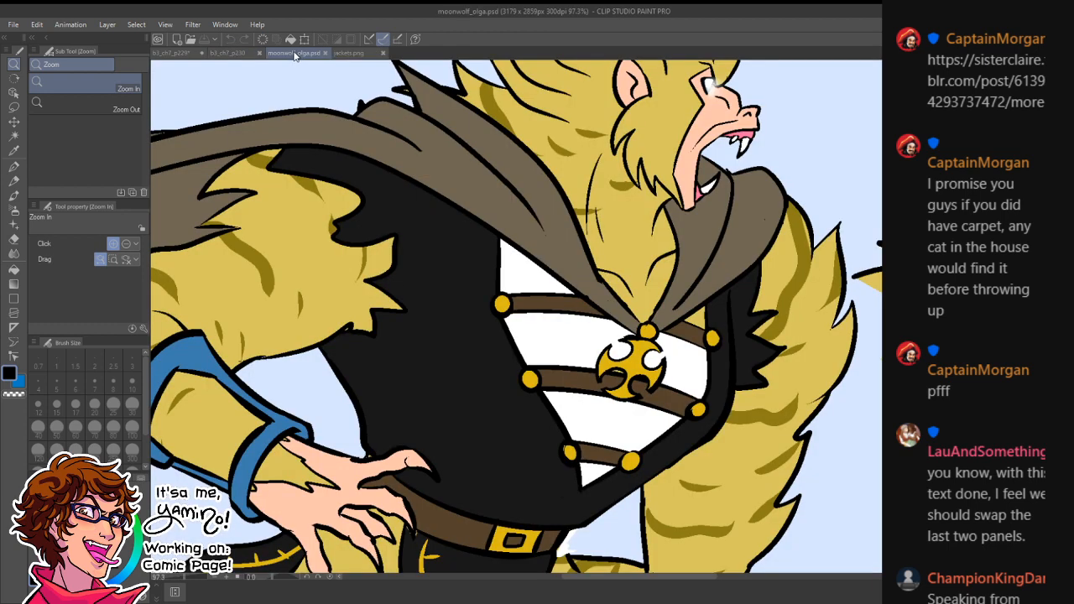
click(345, 52)
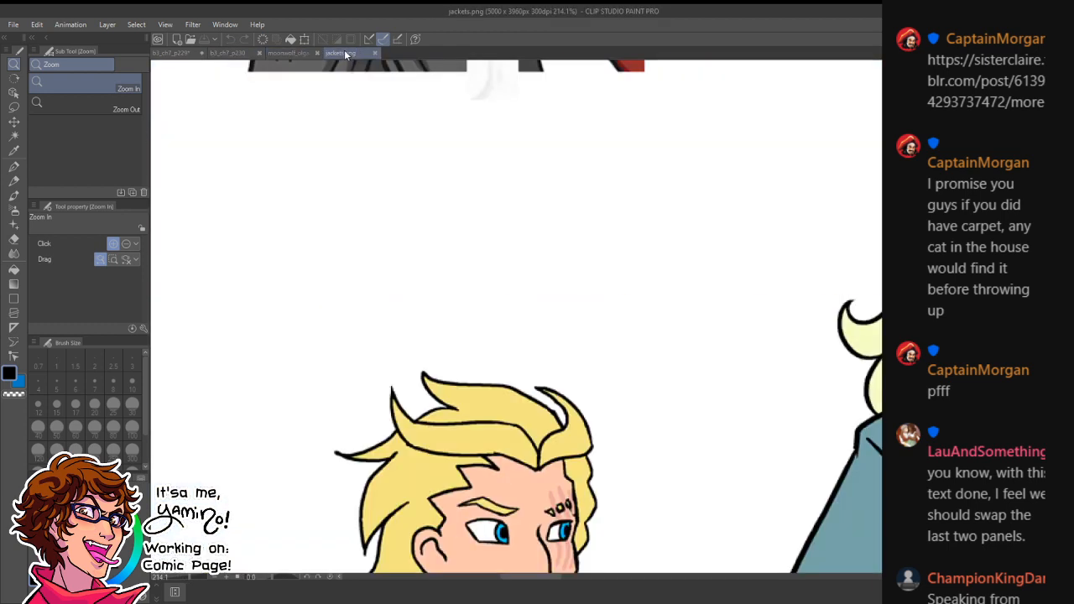
click(272, 57)
click(243, 57)
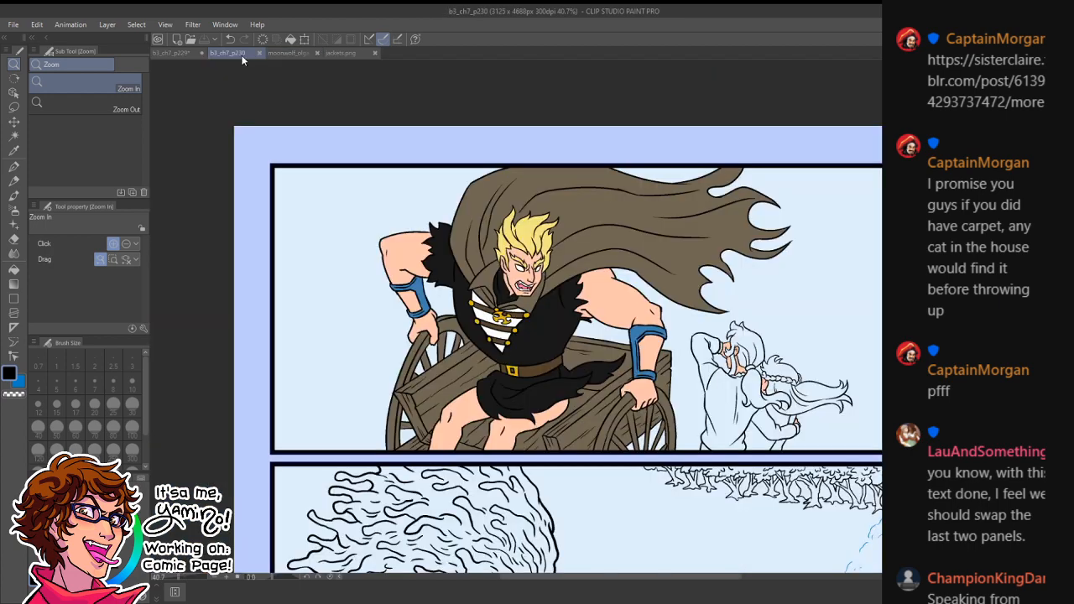
drag(707, 391, 630, 403)
drag(661, 481, 624, 232)
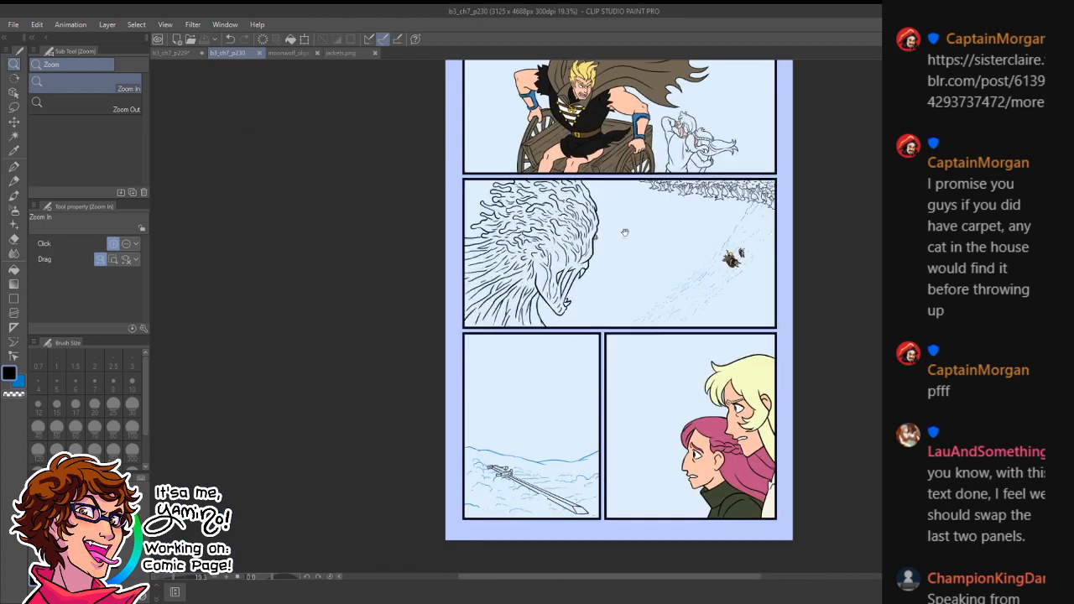
click(648, 466)
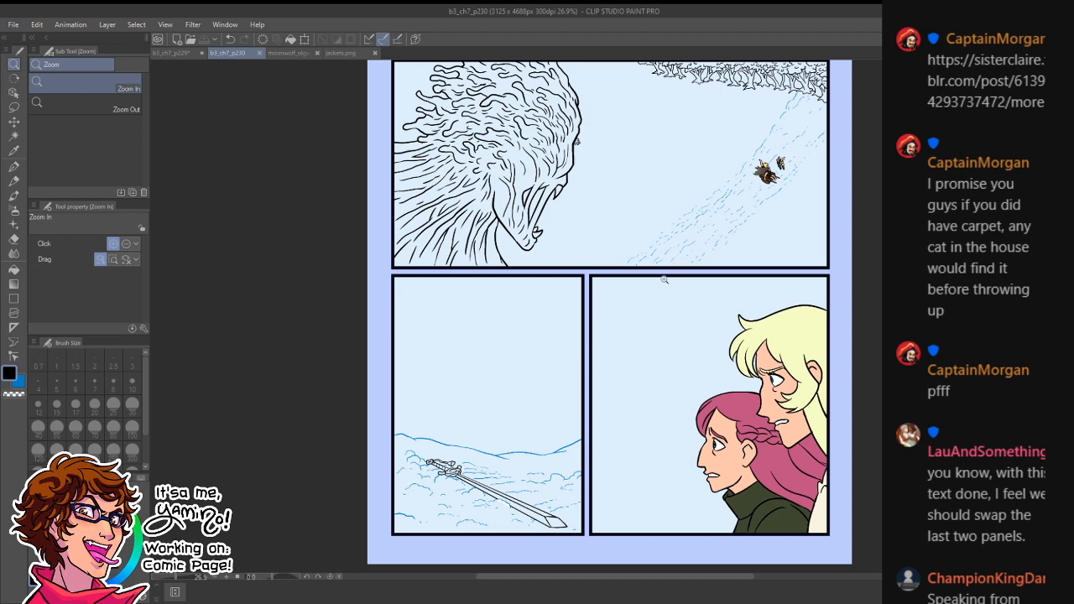
scroll(686, 93, up, 8)
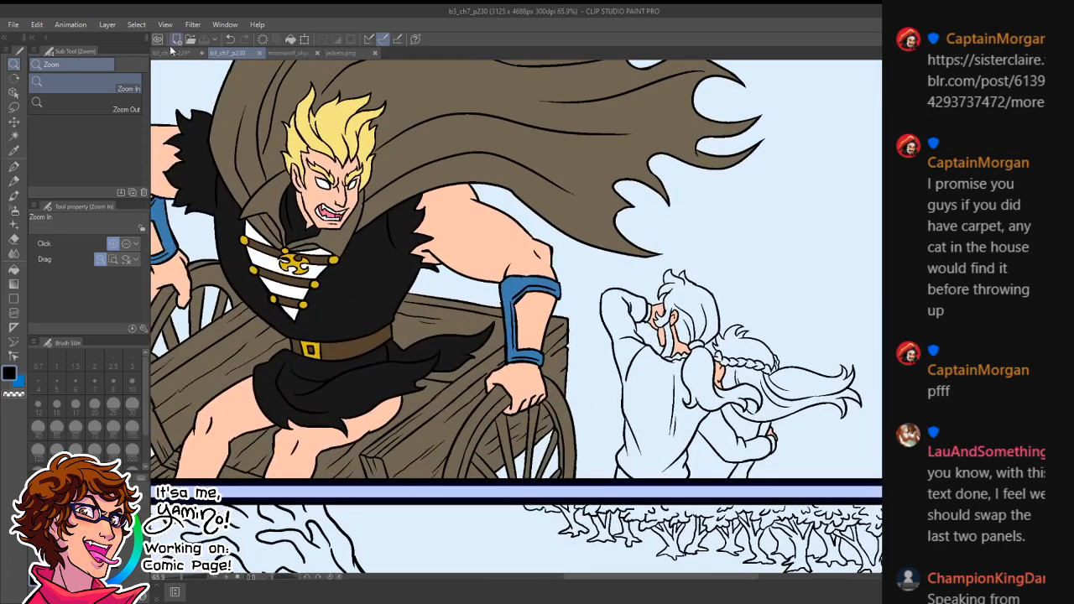
- Sample the blond character's pale yellow hair from b3_ch7_p229 and fill the hair and ponytail of the taller background figure in b3_ch7_p230
click(172, 53)
key(g)
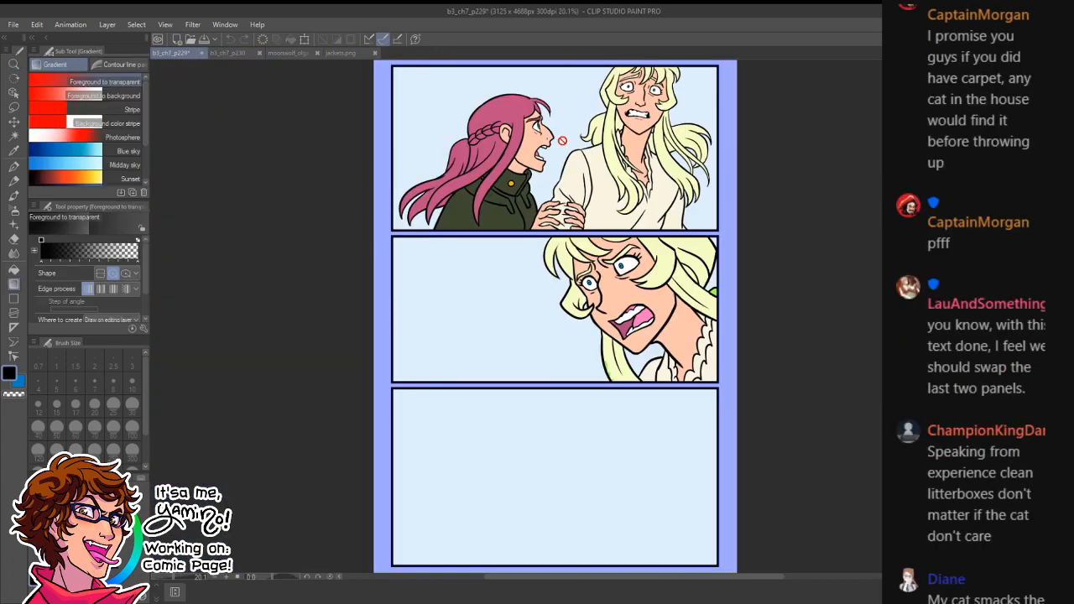
alt+click(620, 154)
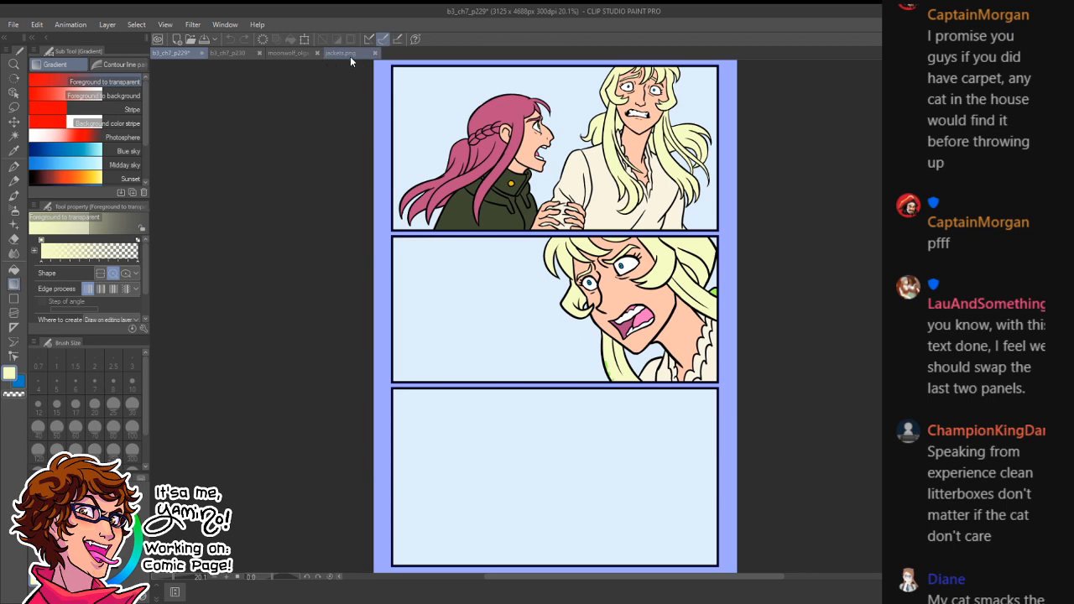
click(230, 53)
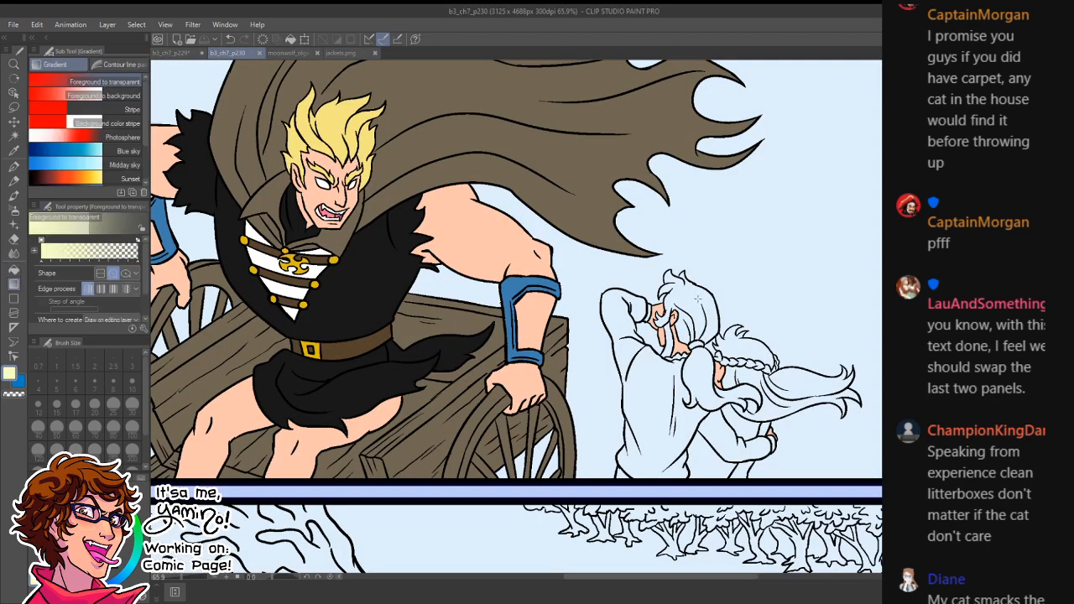
key(g)
click(684, 320)
click(712, 365)
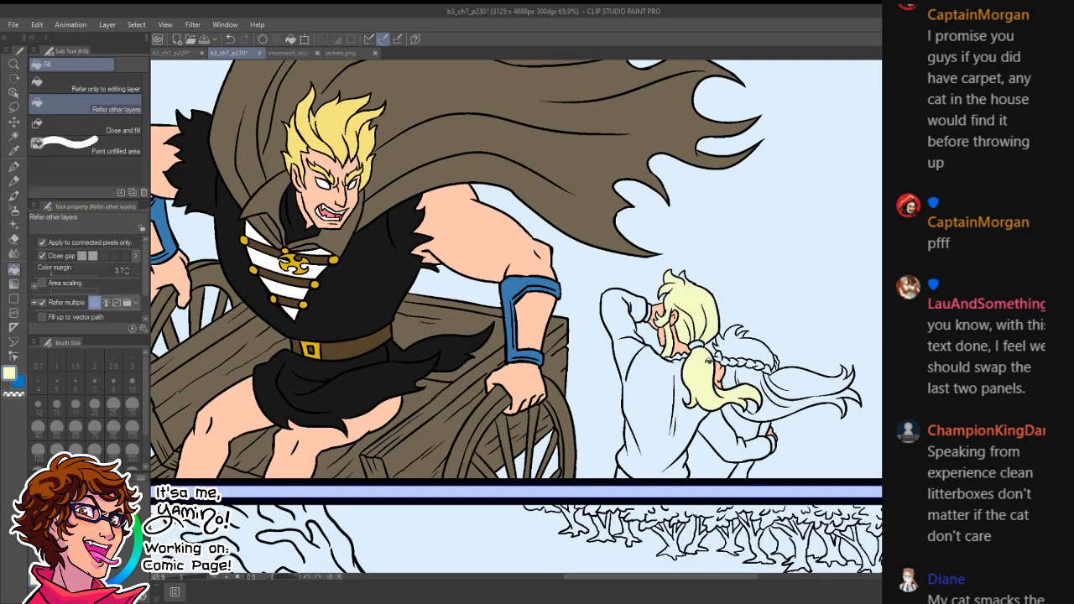
- Sample the cream shirt colour from b3_ch7_p229 and fill the taller background figure's shirt and sleeves in b3_ch7_p230
click(166, 53)
key(g)
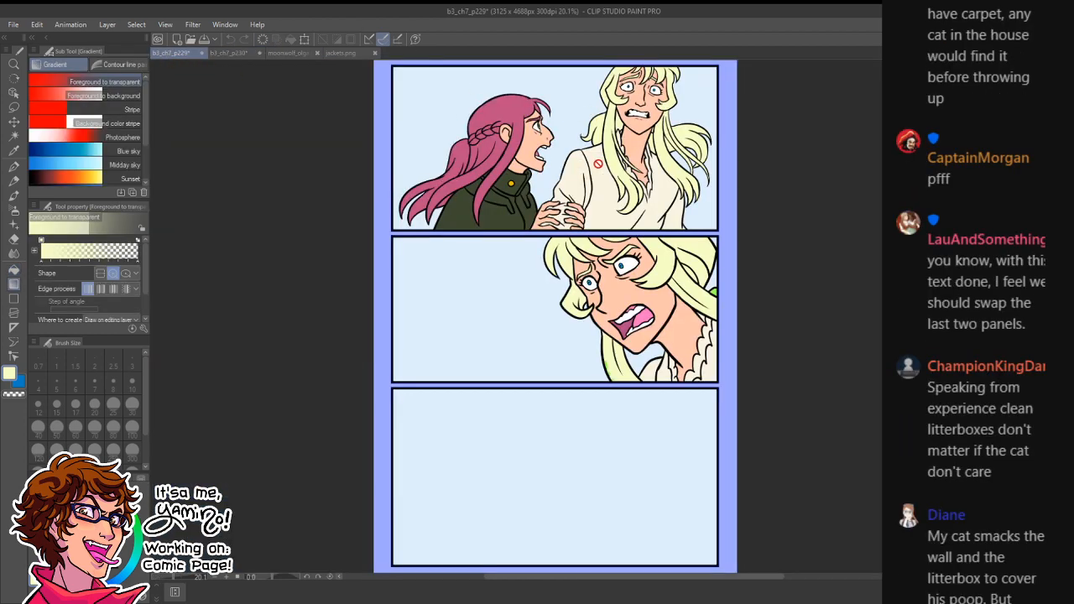
click(228, 53)
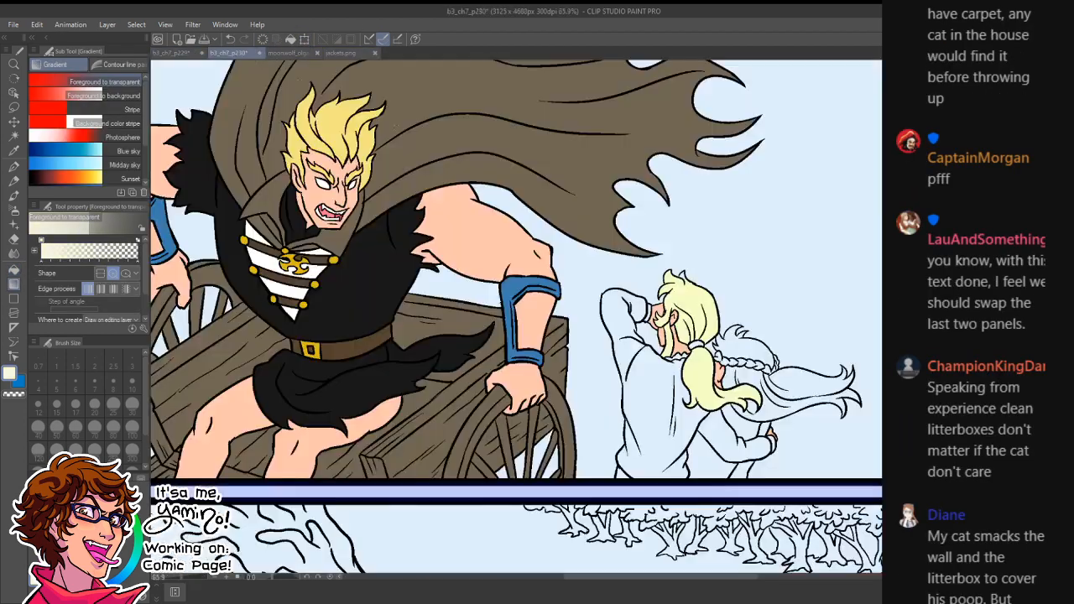
key(g)
click(623, 309)
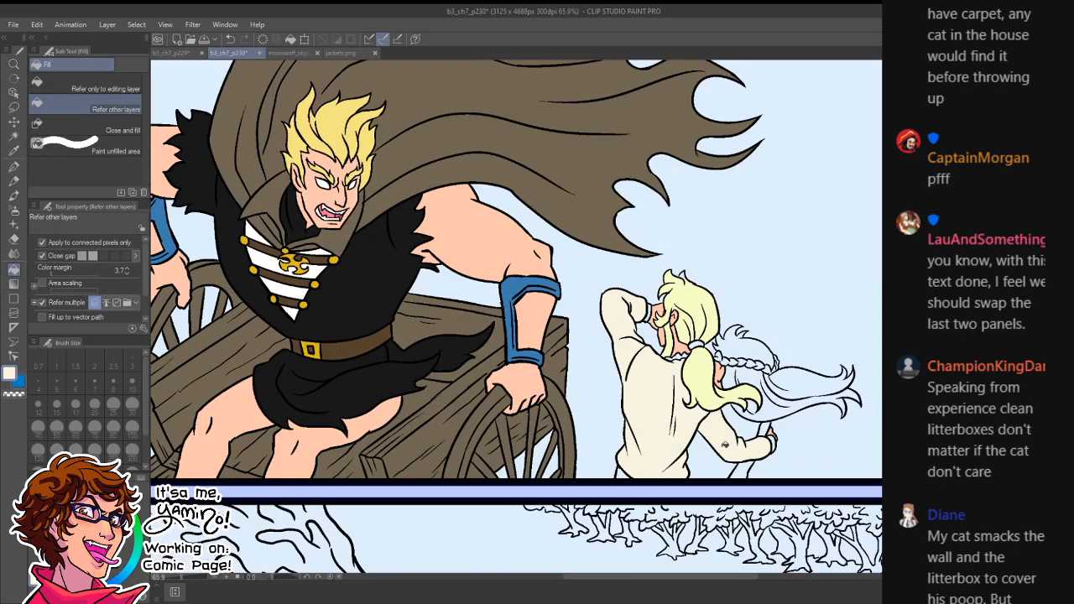
- Sample the dark brown of the tall blond character's clothing from jackets.png and return to b3_ch7_p230
click(340, 53)
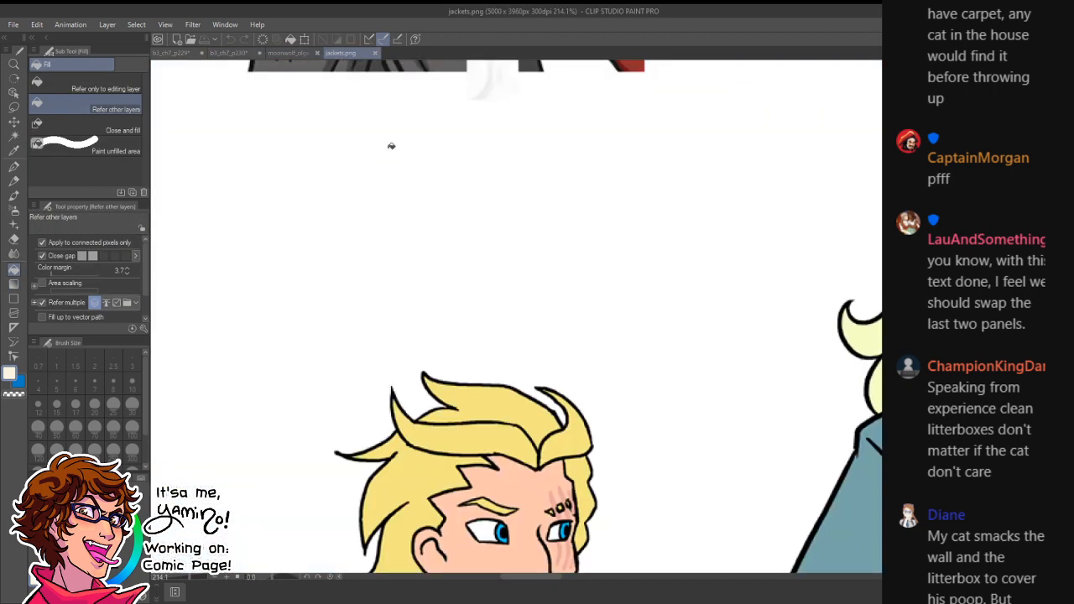
key(g)
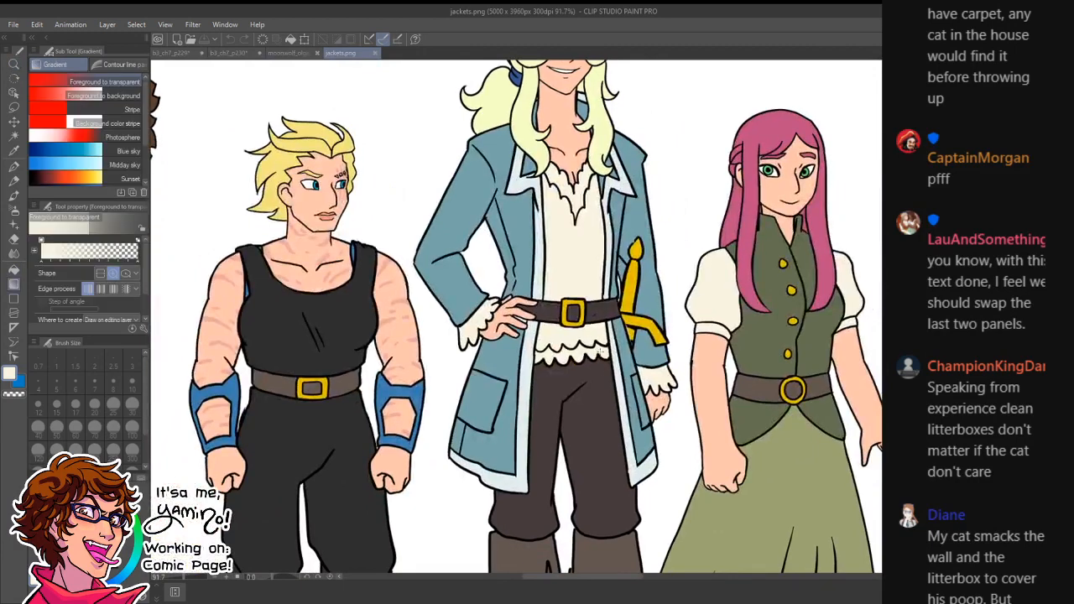
click(189, 53)
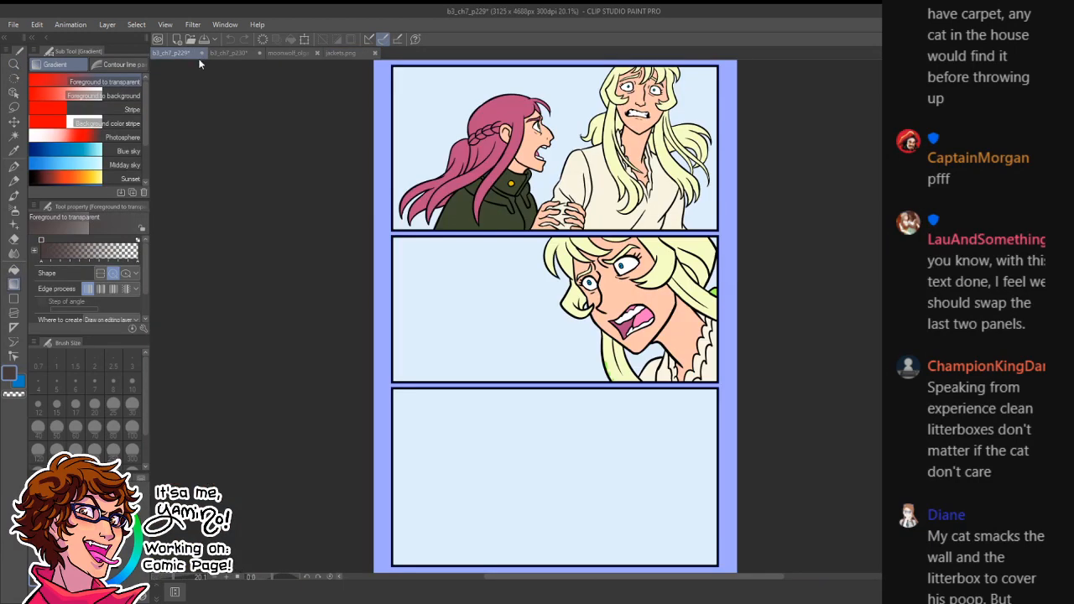
click(244, 53)
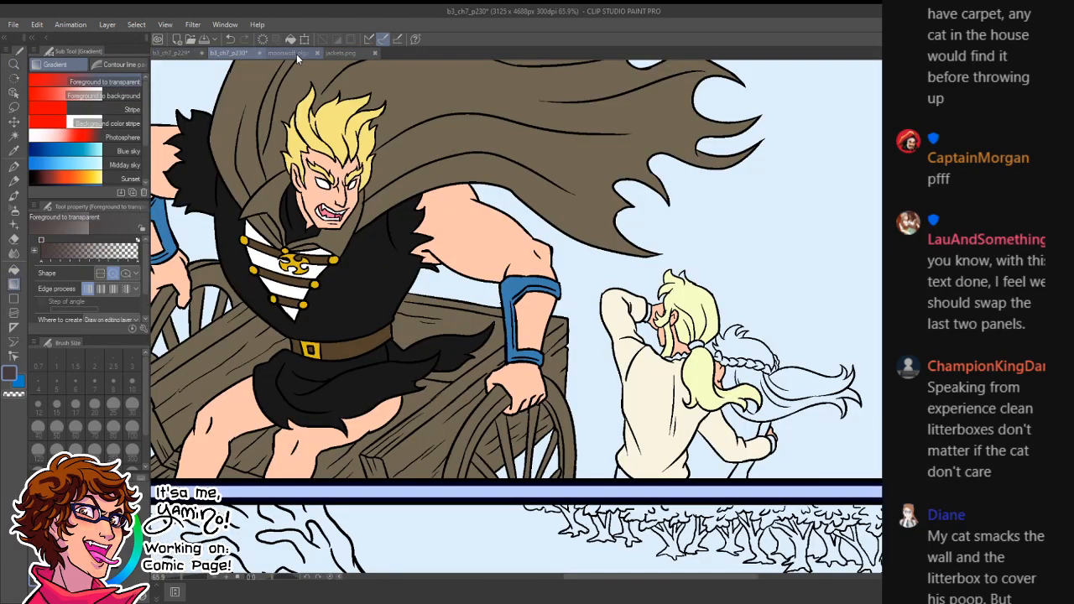
- Draw a small ruffle outline below the shirt's hem at the hip with the black size 5 G-pen and erase the old line inside it
key(p)
scroll(644, 415, up, 6)
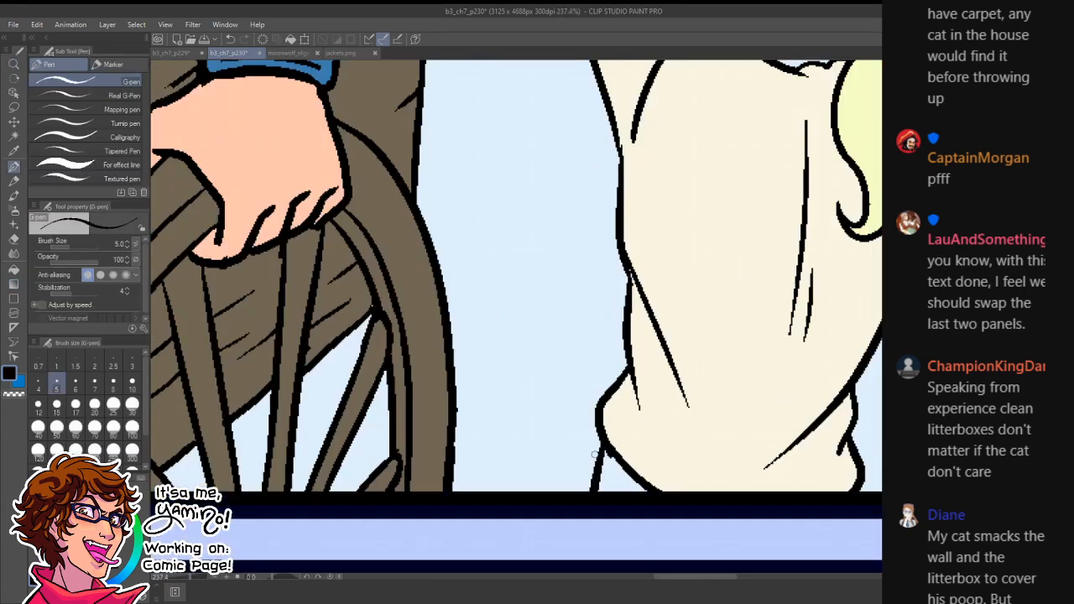
mouse_move(585, 437)
mouse_down()
mouse_move(642, 513)
mouse_move(583, 438)
mouse_move(586, 465)
mouse_move(568, 459)
mouse_move(590, 498)
mouse_move(594, 459)
mouse_move(599, 493)
mouse_up()
key(e)
key(p)
key(alt)
key(e)
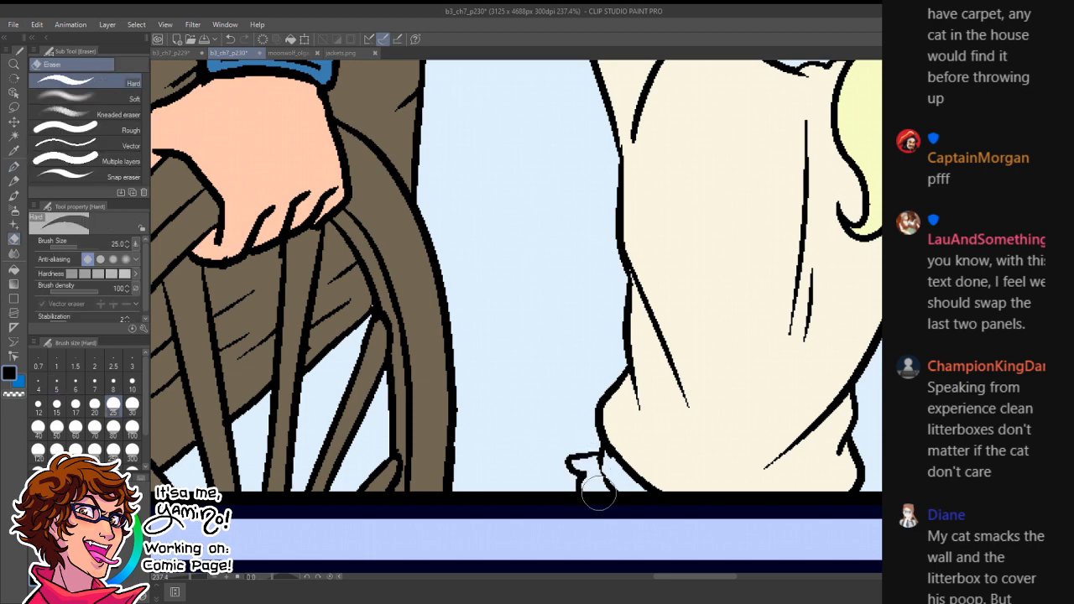
- Sample the shirt's cream colour and fill the new ruffle below the hem
key(p)
alt+click(627, 440)
key(g)
key(g)
click(595, 472)
- Draw the outline between the ruffle and the shirt's hem down to the panel border in black with the size 5 G-pen
key(ctrl+space)
drag(638, 438, 565, 459)
drag(637, 438, 725, 412)
key(p)
alt+click(602, 470)
drag(600, 467, 657, 514)
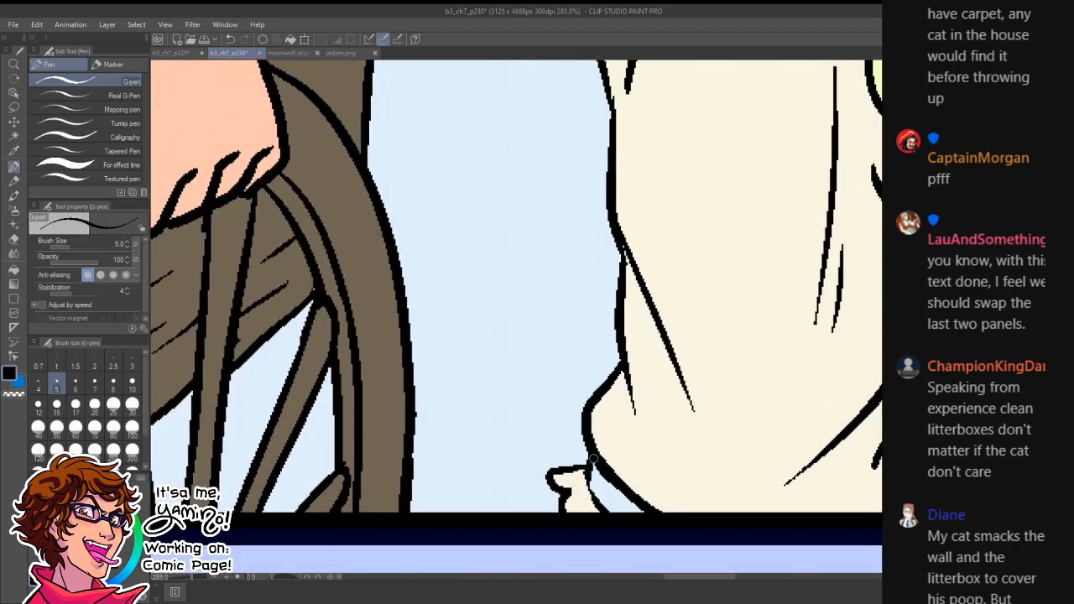
drag(590, 465, 621, 520)
key(ctrl+space)
drag(648, 452, 574, 453)
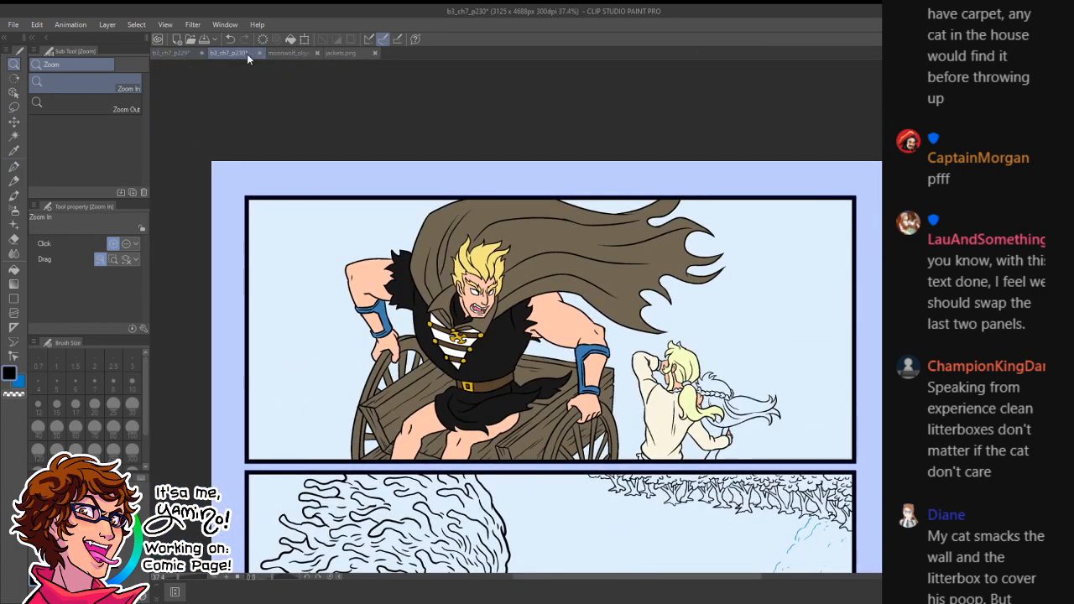
- Sample the dark brown of the tall blond character's belt from jackets.png
click(341, 53)
key(g)
alt+click(595, 313)
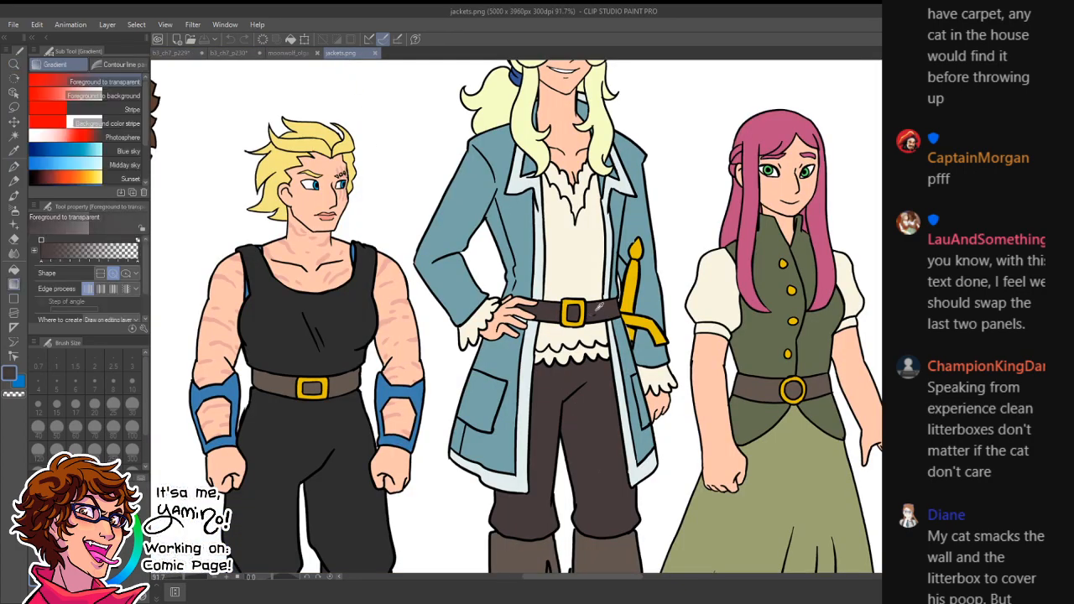
- Close the b3_ch7_p229 document
click(174, 53)
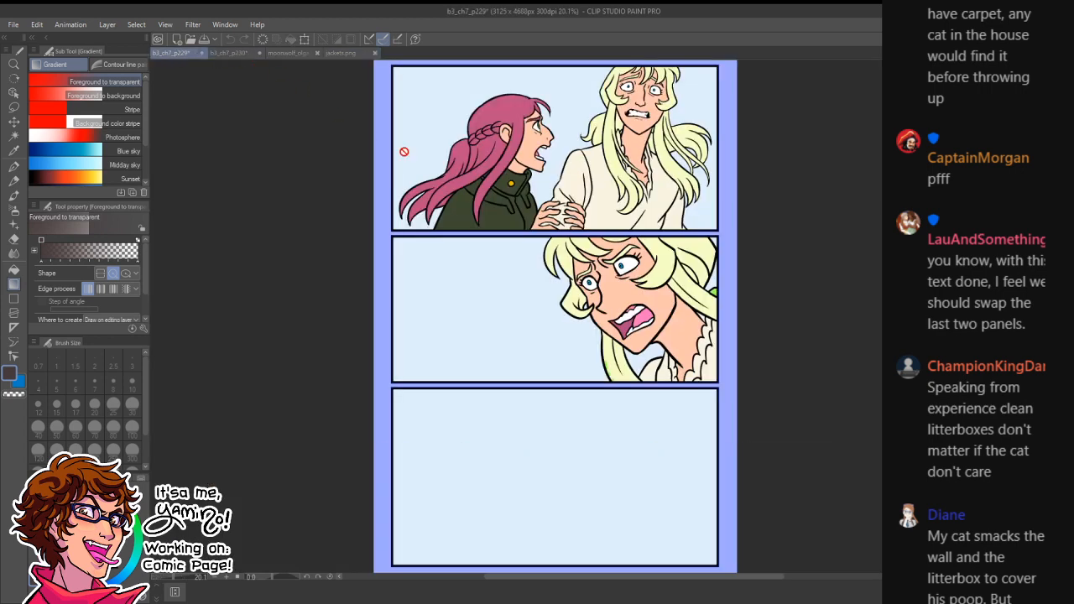
click(235, 53)
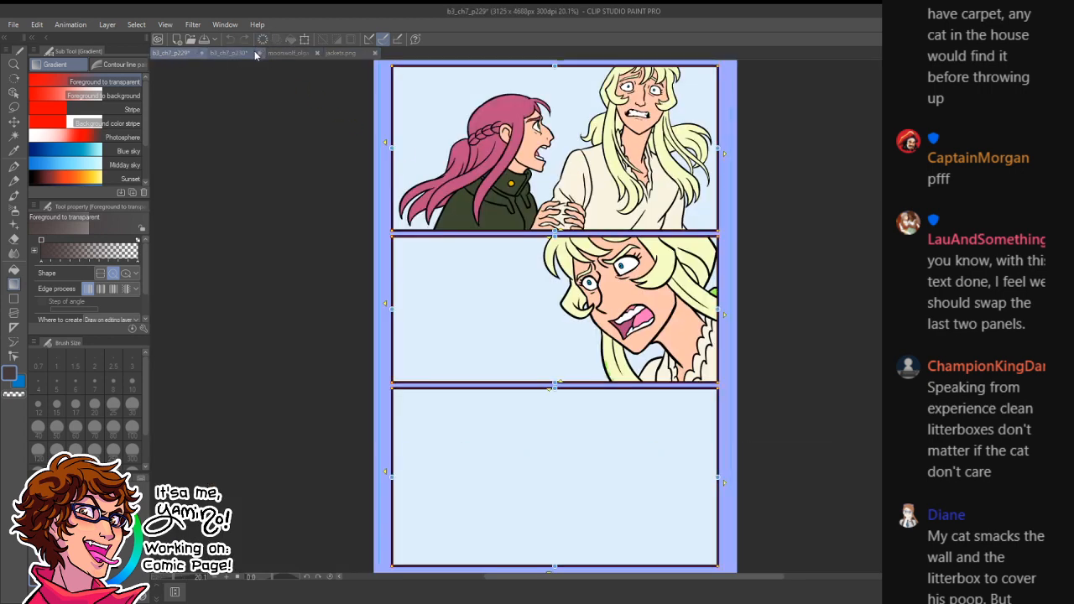
click(574, 239)
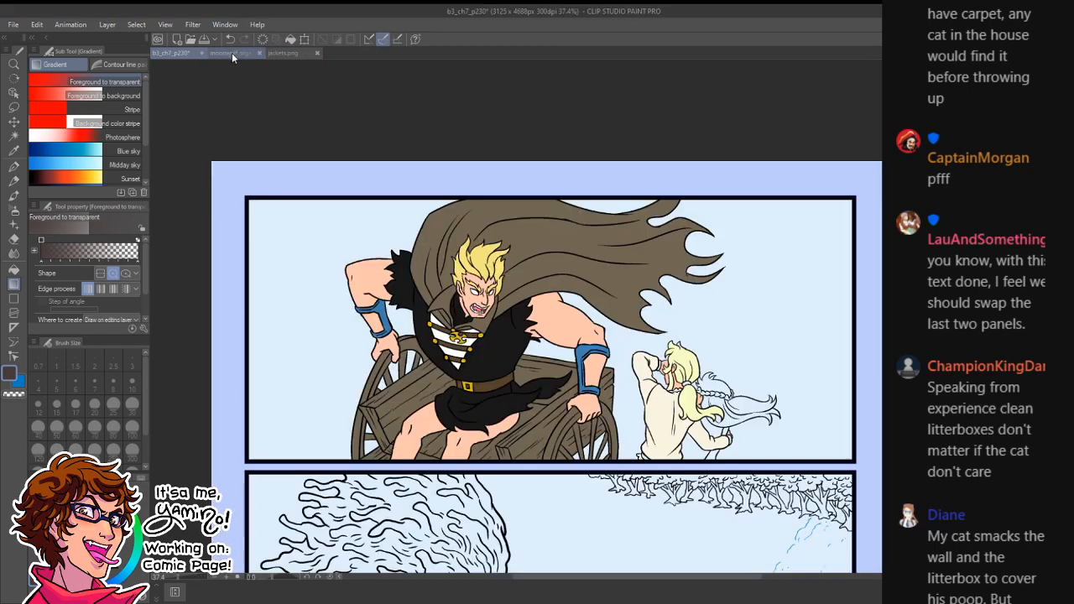
- Fill the small area below the blond background figure's shirt ruffle with the sampled dark brown on b3_ch7_p230
click(234, 54)
click(172, 52)
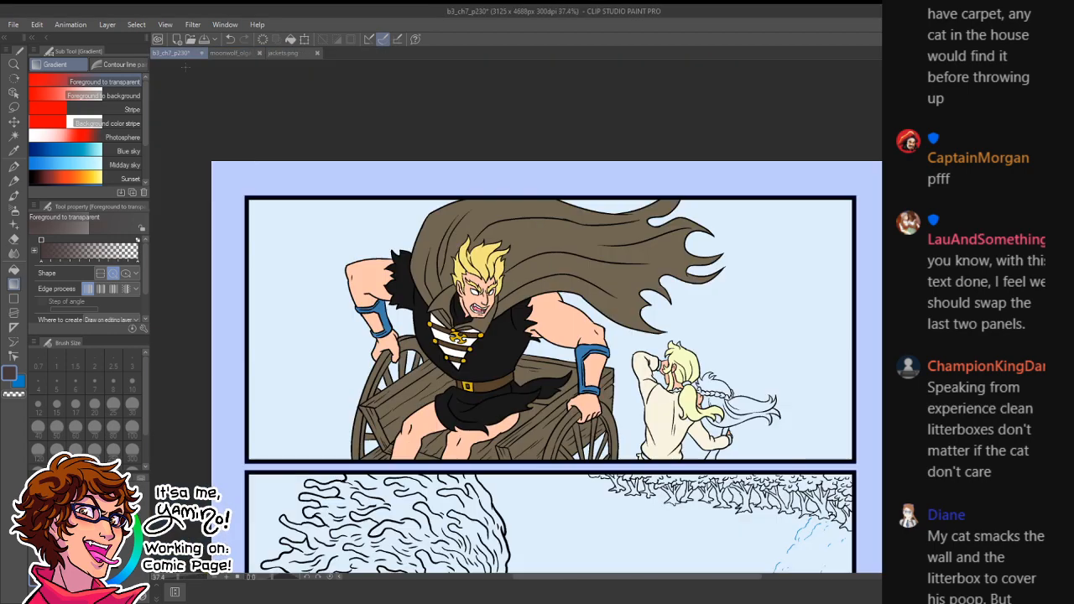
key(ctrl+space)
drag(628, 450, 678, 479)
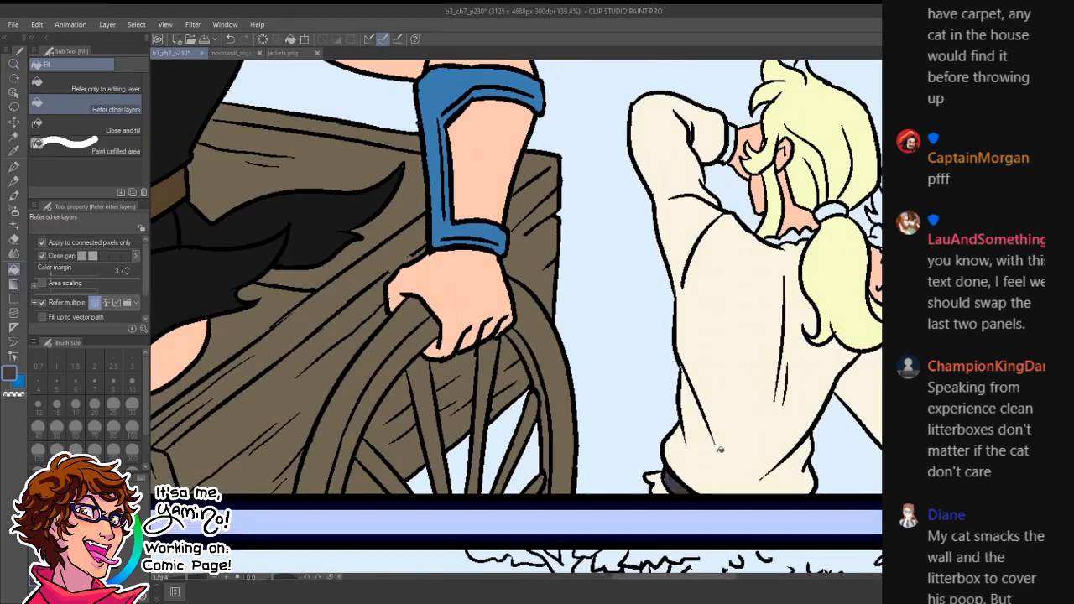
- Sample the dark blue of the blond character's hair tie from jackets.png and fill the blond background figure's hair tie with it
drag(780, 433, 599, 525)
alt+click(609, 397)
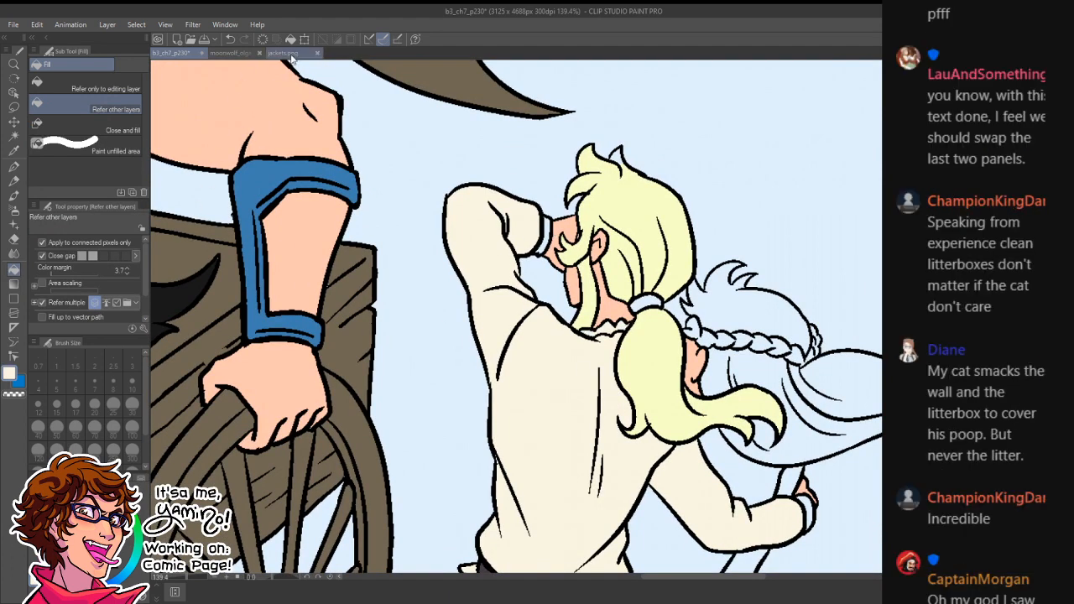
click(283, 52)
key(g)
alt+click(526, 206)
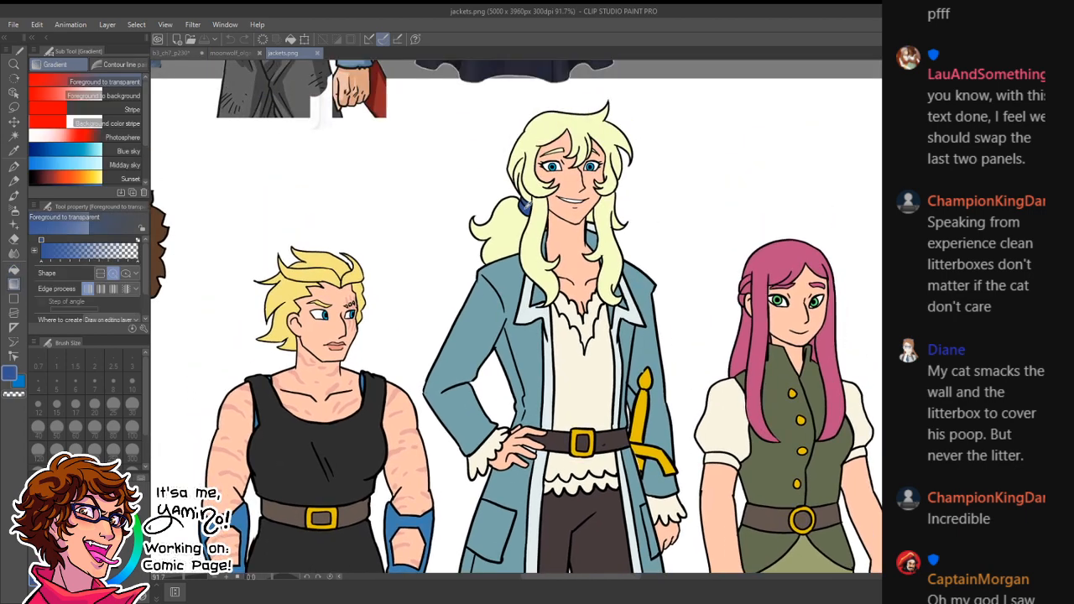
click(177, 53)
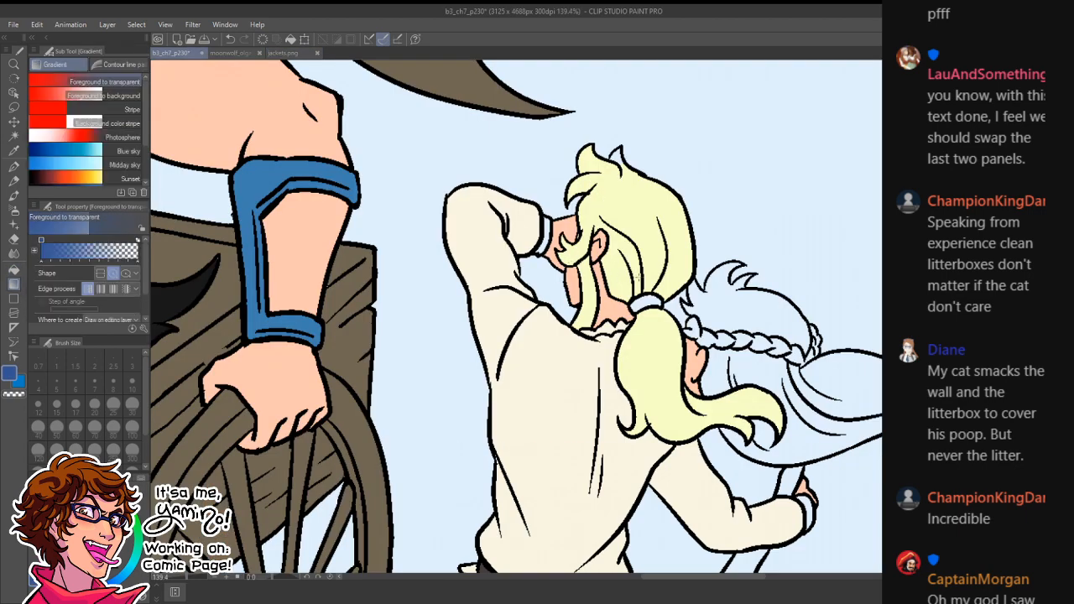
key(g)
click(647, 302)
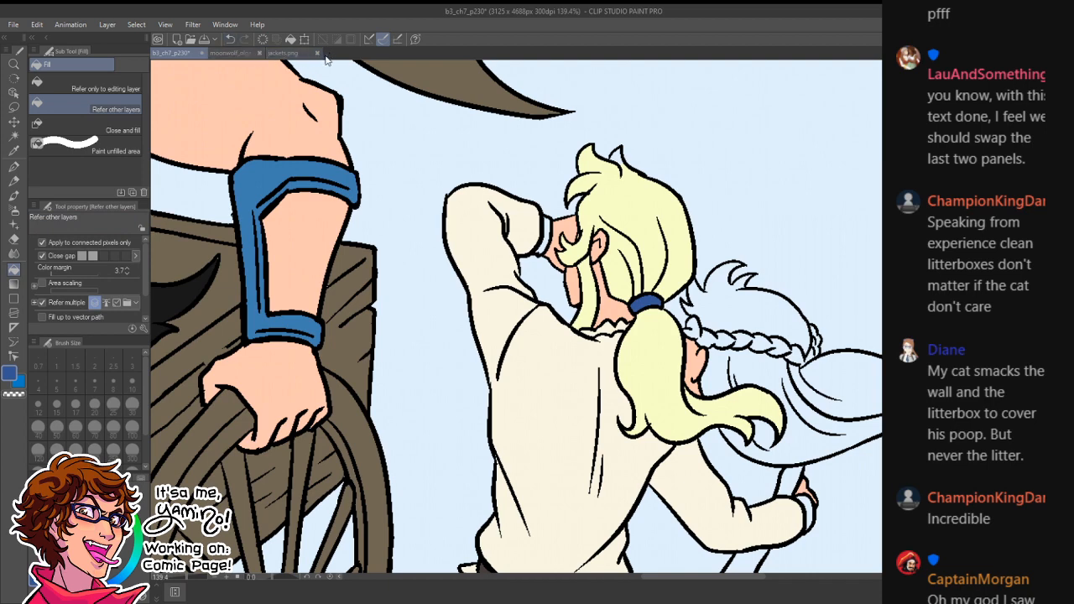
- Fill both wristbands of the blond background figure with the medium blue of the foreground character's wrist guards
click(551, 225)
click(808, 508)
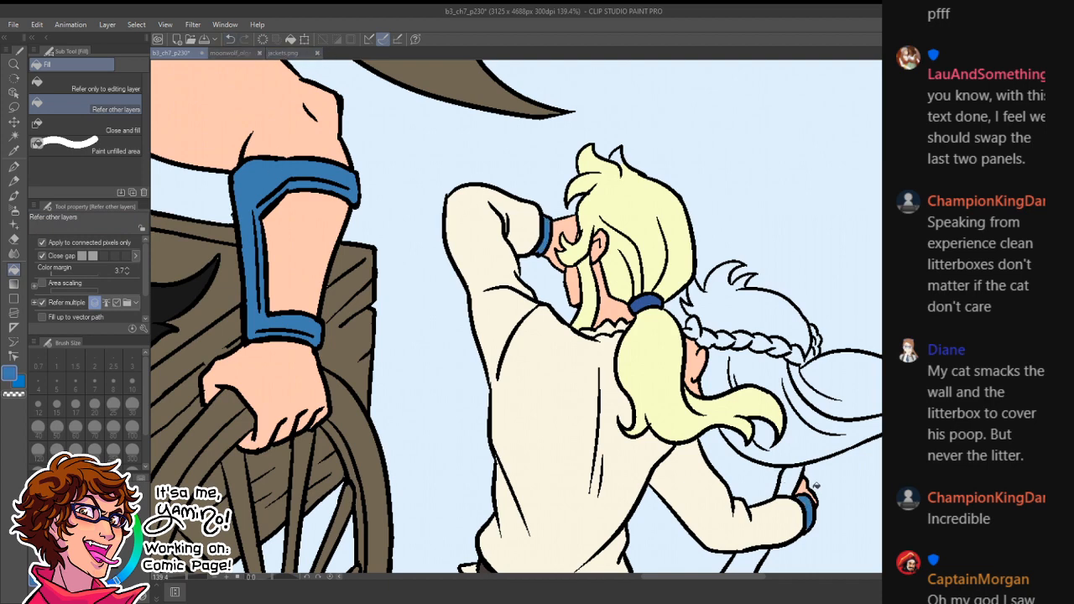
- Sample the dark green of the coat from jackets.png and fill all parts of the smaller background figure's coat
drag(748, 407, 584, 342)
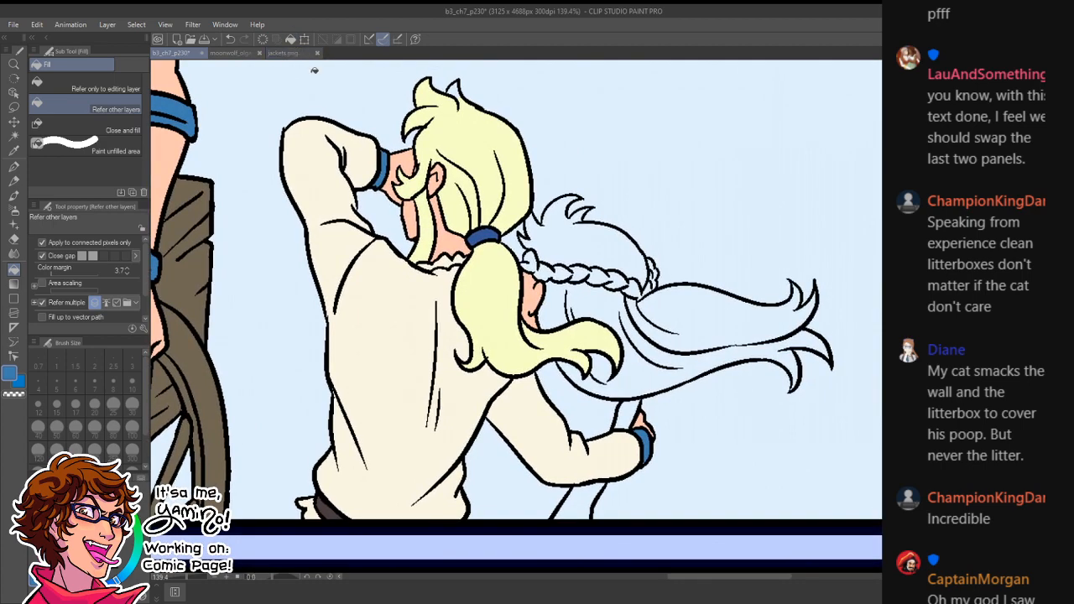
click(293, 54)
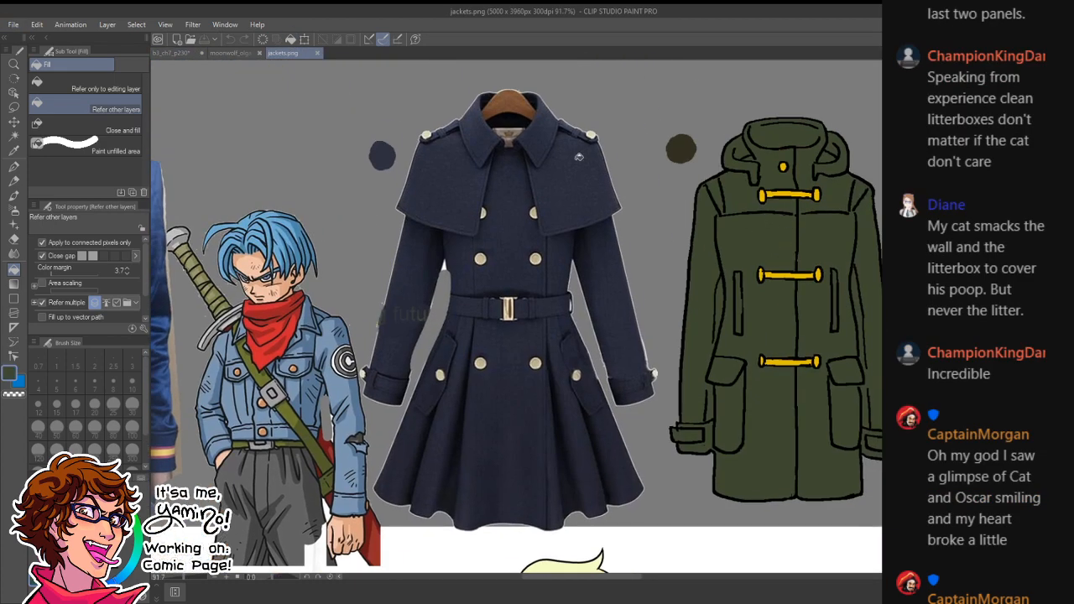
click(172, 53)
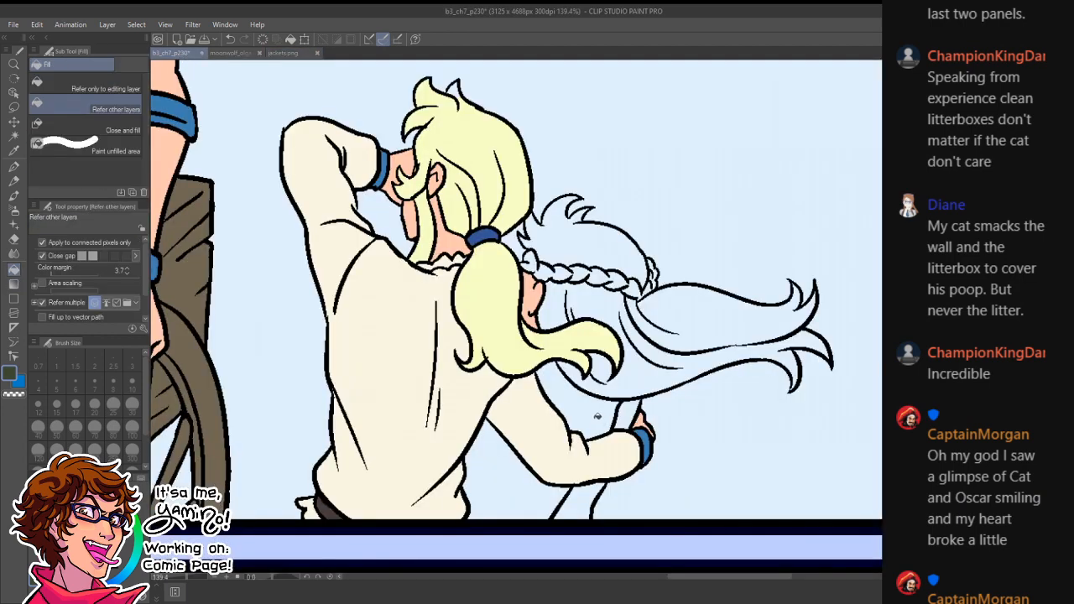
click(625, 410)
click(503, 486)
click(579, 504)
- Draw a short fold line on the green coat beneath the blond figure's arm in black with the size 5 G-pen
key(p)
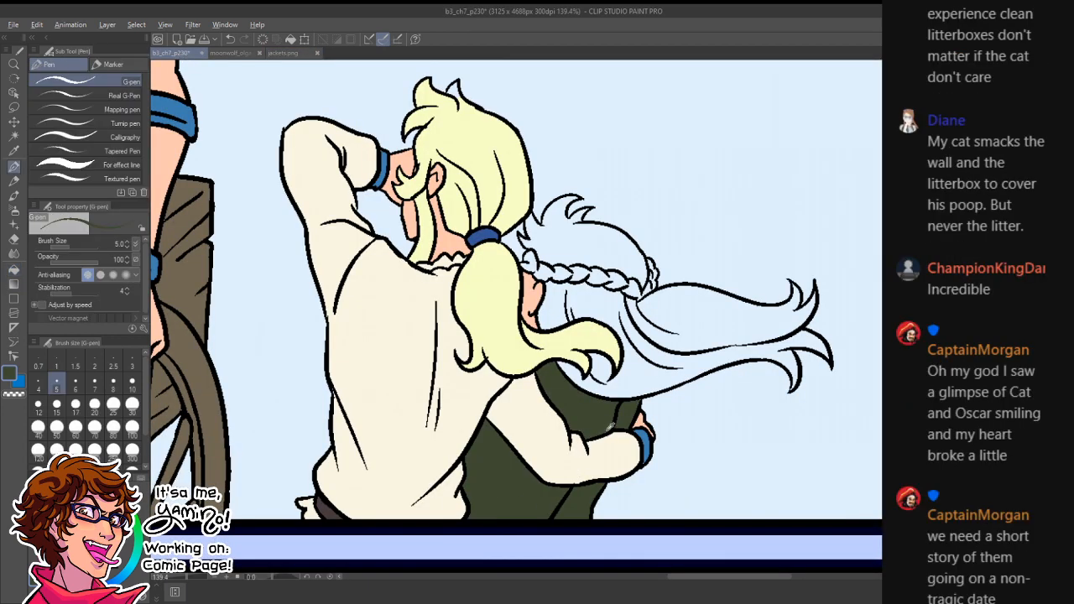
key(x)
drag(479, 431, 510, 449)
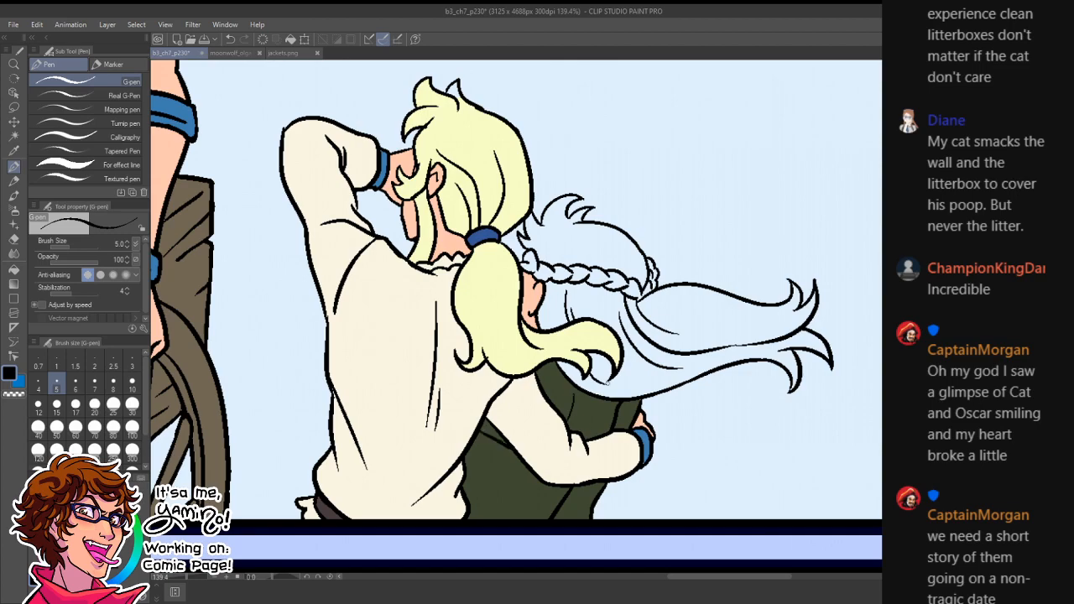
- Sample the pink-haired character's hair colour from jackets.png and fill the main hair areas of the smaller background figure
click(290, 53)
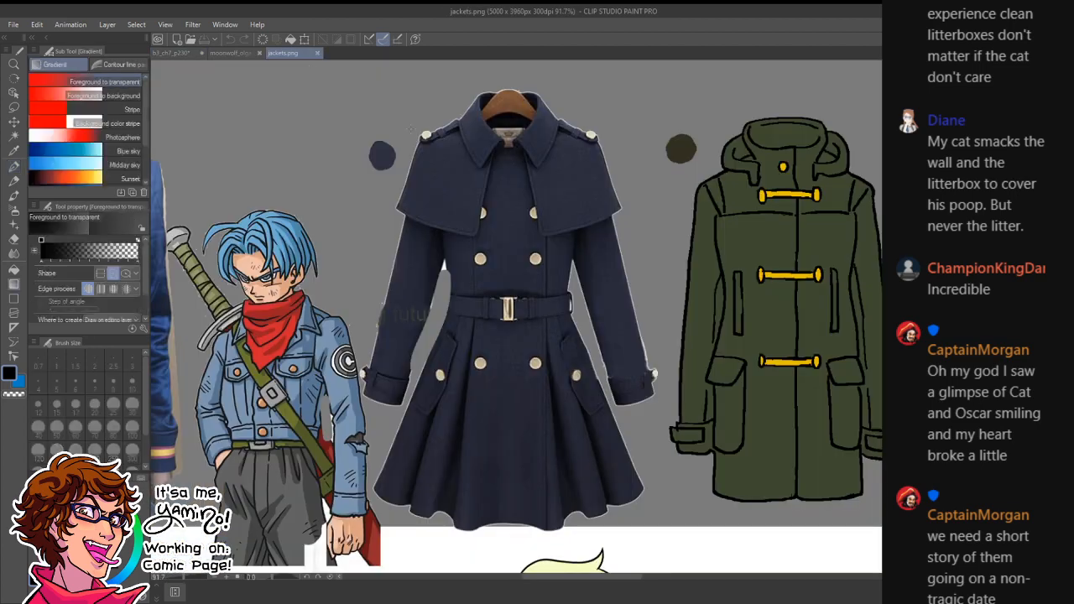
drag(592, 354, 531, 165)
alt+click(586, 341)
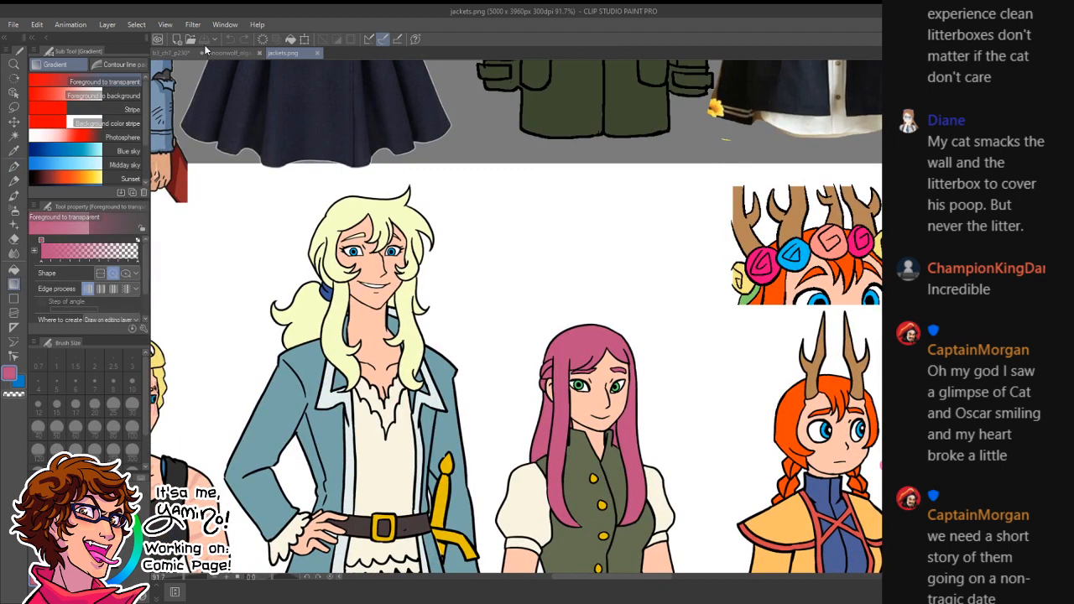
click(191, 53)
key(g)
click(579, 252)
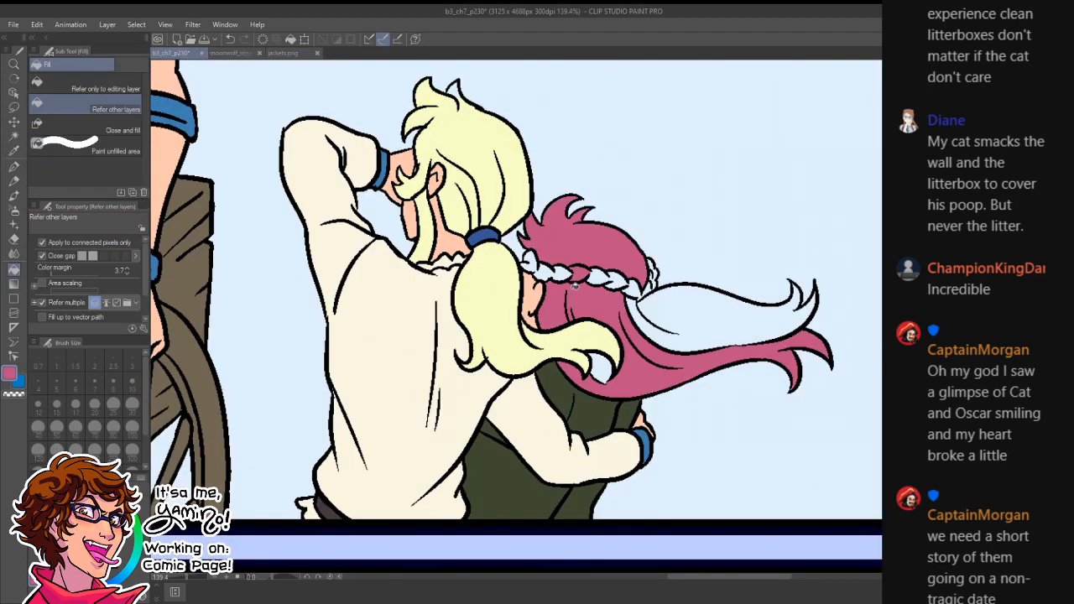
- Fill the smaller figure's braid, the remaining flowing lock and the gap inside the blond ponytail's tip with the same pink
click(537, 262)
click(628, 283)
mouse_move(629, 287)
mouse_down()
mouse_move(645, 290)
mouse_move(648, 265)
mouse_up()
key(ctrl+z)
mouse_move(657, 330)
mouse_down()
mouse_move(655, 265)
mouse_move(634, 285)
mouse_move(557, 267)
mouse_move(546, 274)
mouse_move(591, 299)
mouse_move(627, 290)
mouse_up()
click(604, 366)
- Sample white from the background of jackets.png for the snow in the sword panel
key(ctrl+space)
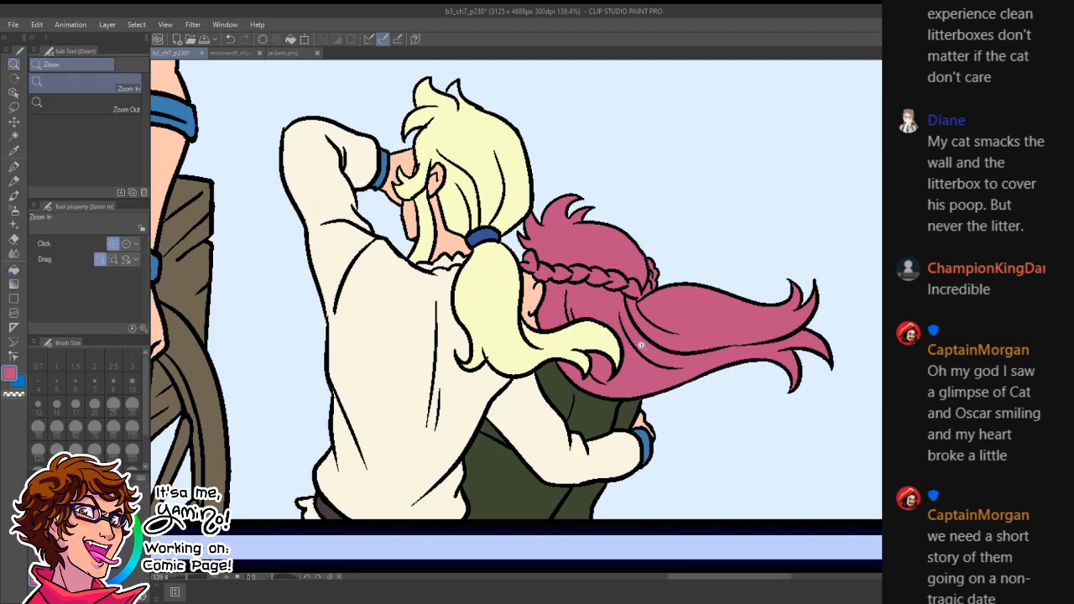
drag(641, 343, 573, 370)
drag(549, 446, 600, 306)
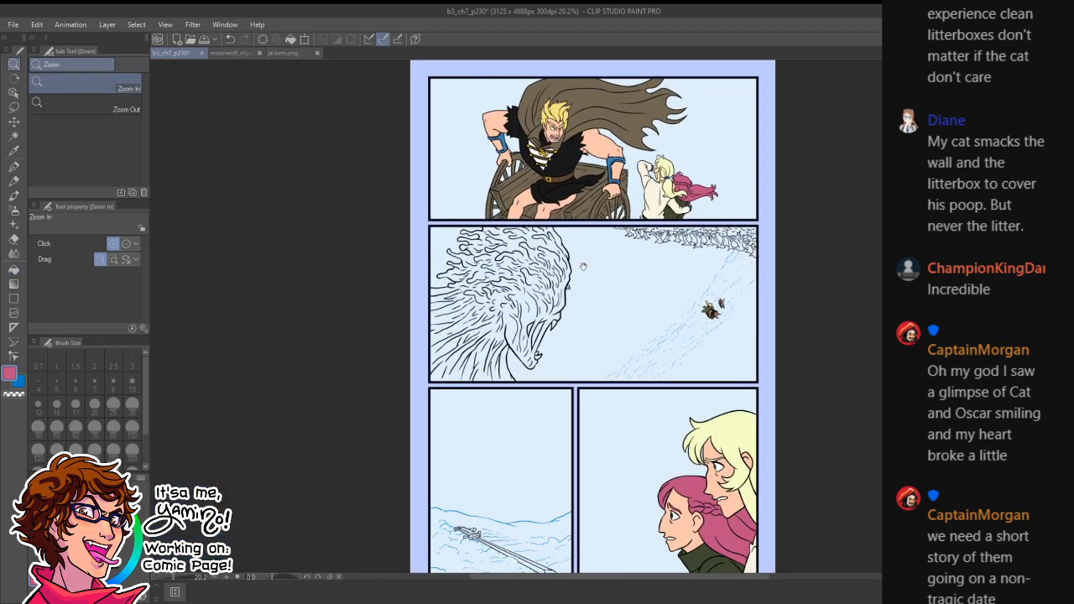
drag(612, 441, 621, 344)
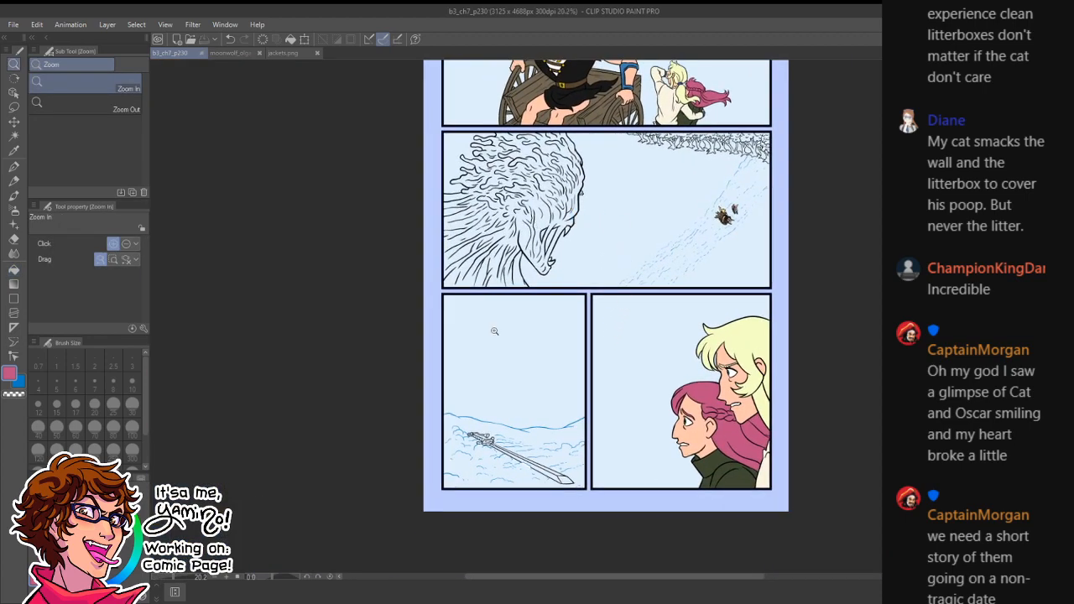
drag(487, 446, 537, 441)
drag(599, 475, 479, 347)
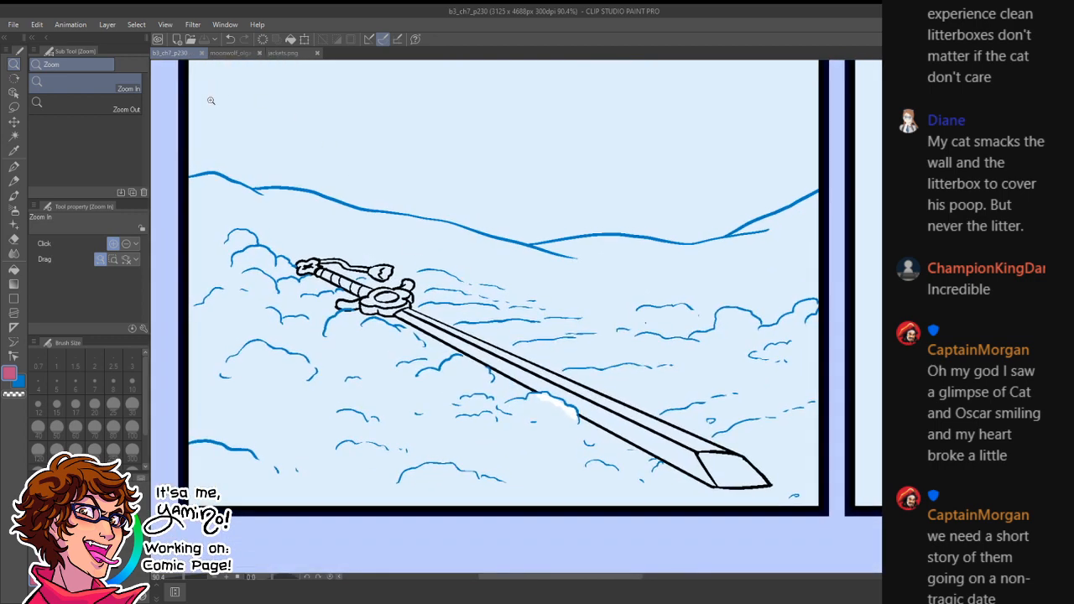
click(14, 122)
click(281, 53)
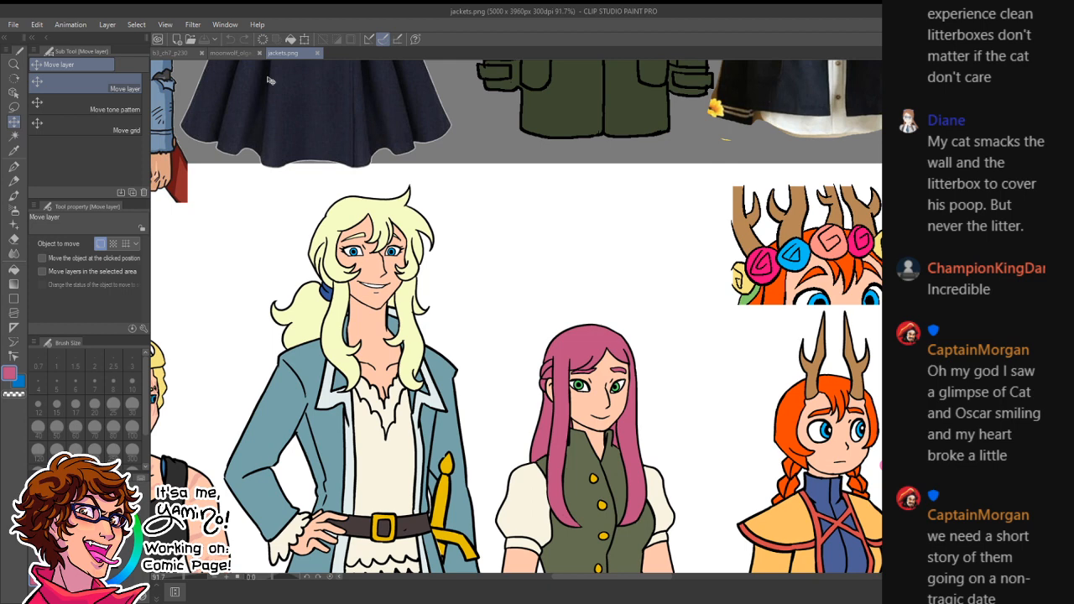
key(g)
alt+click(675, 300)
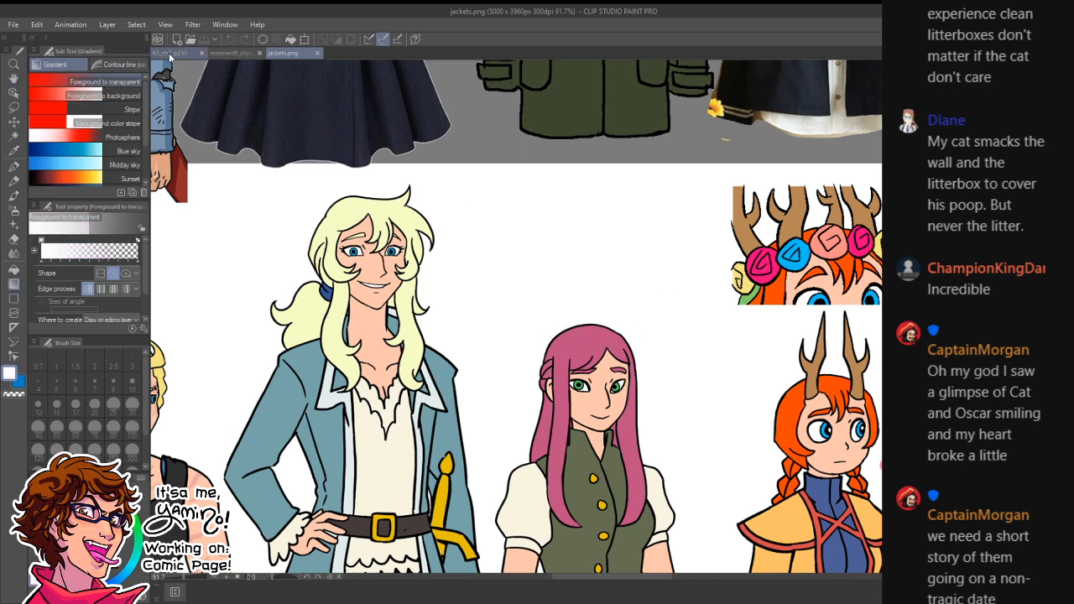
- Fill the snowy ground around the sword in the third panel of b3_ch7_p230 with white
click(168, 53)
key(g)
key(g)
key(g)
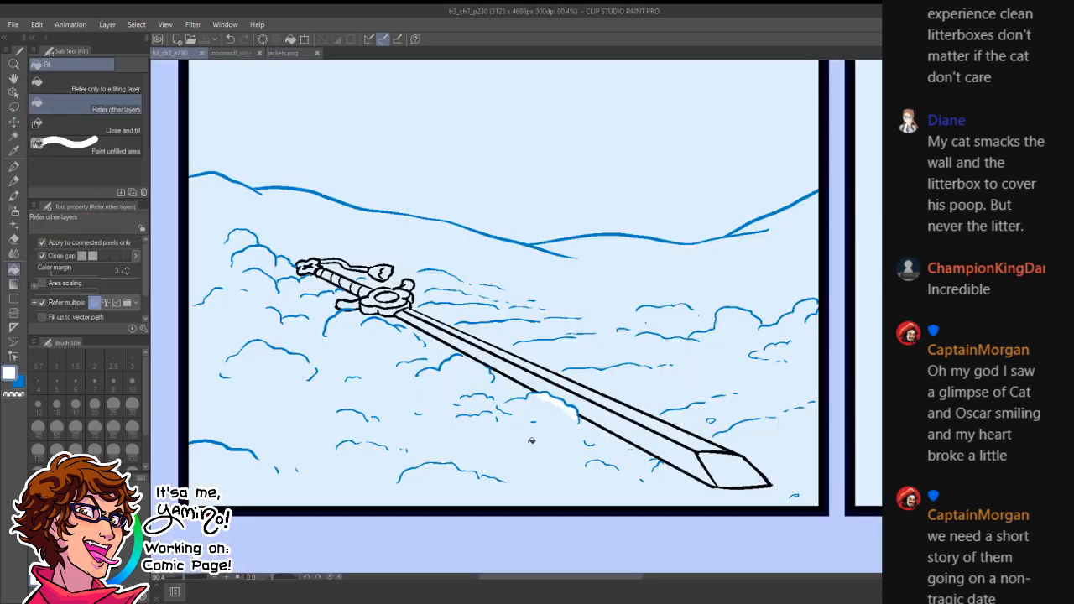
click(532, 441)
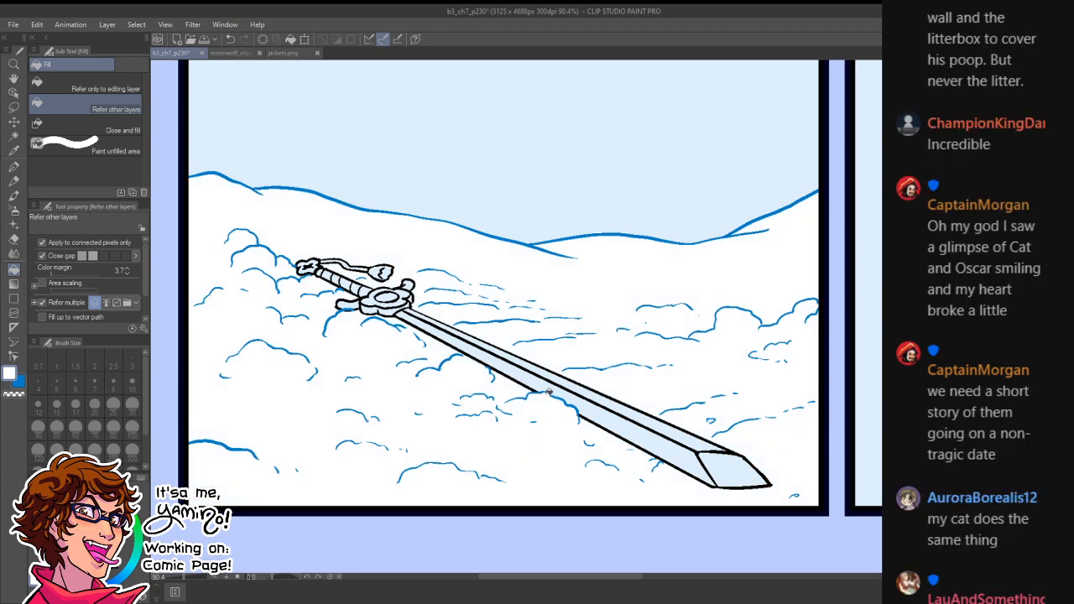
- Touch up the snow around the sword's crossguard and grip in white with the size 5 G-pen and save the page
drag(688, 388, 846, 367)
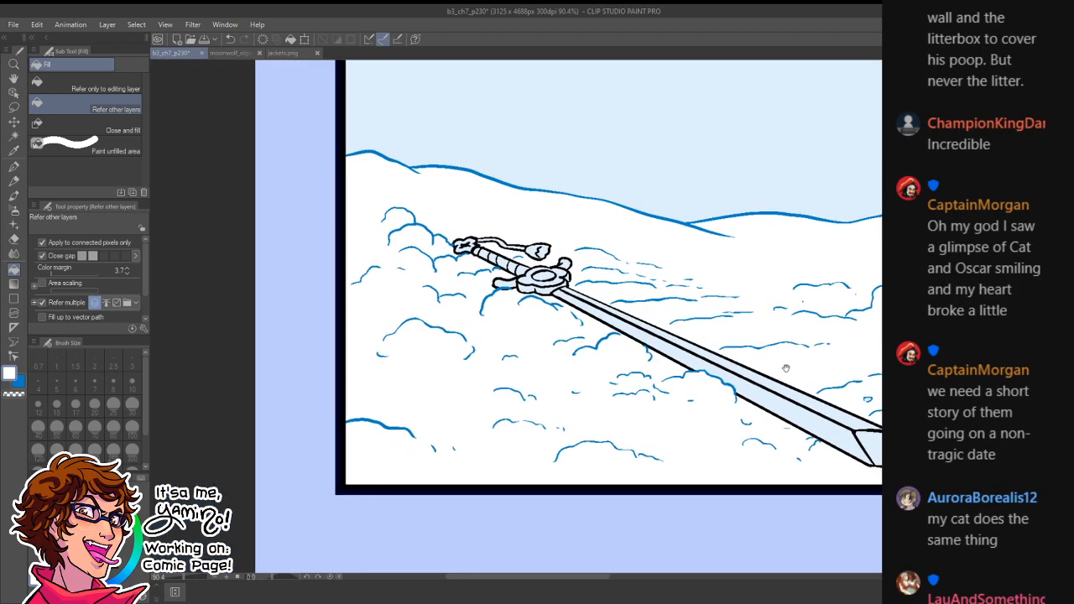
drag(476, 284, 591, 284)
key(p)
drag(653, 303, 720, 310)
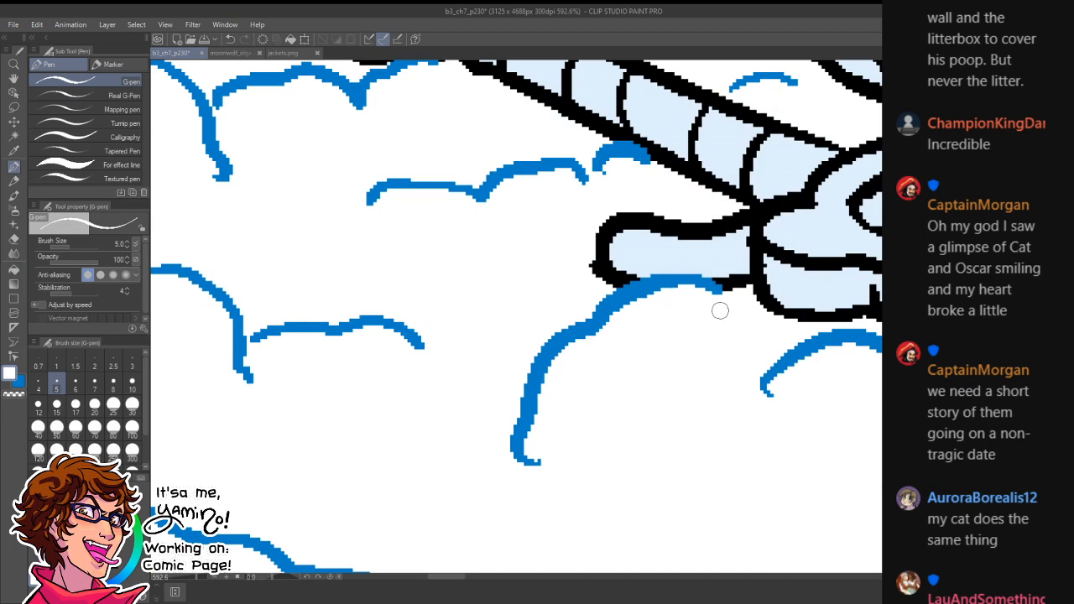
drag(765, 273, 824, 446)
drag(643, 353, 642, 361)
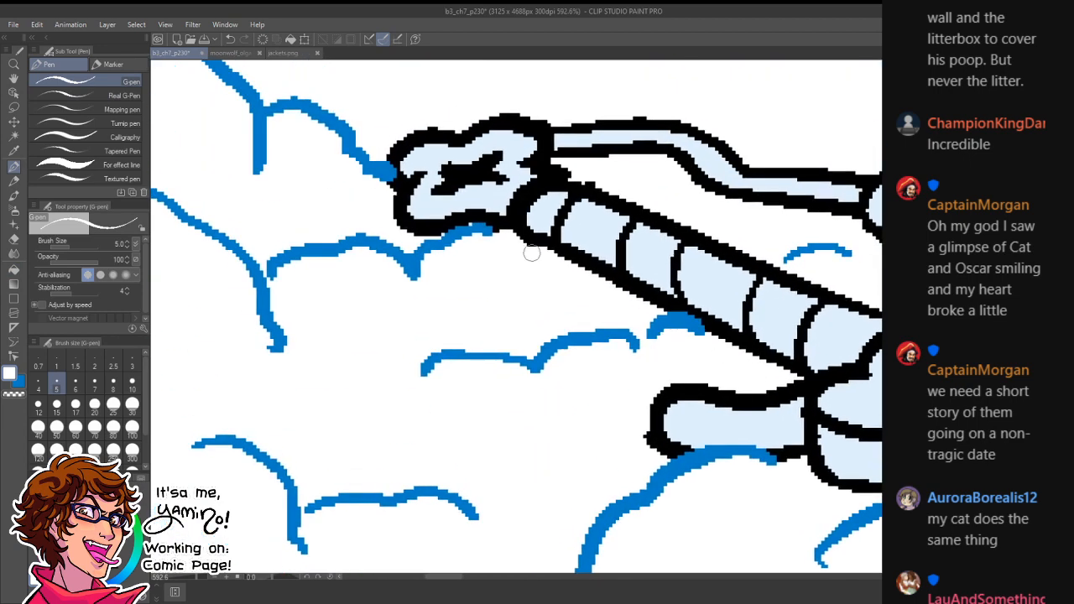
key(ctrl+space)
drag(535, 271, 452, 301)
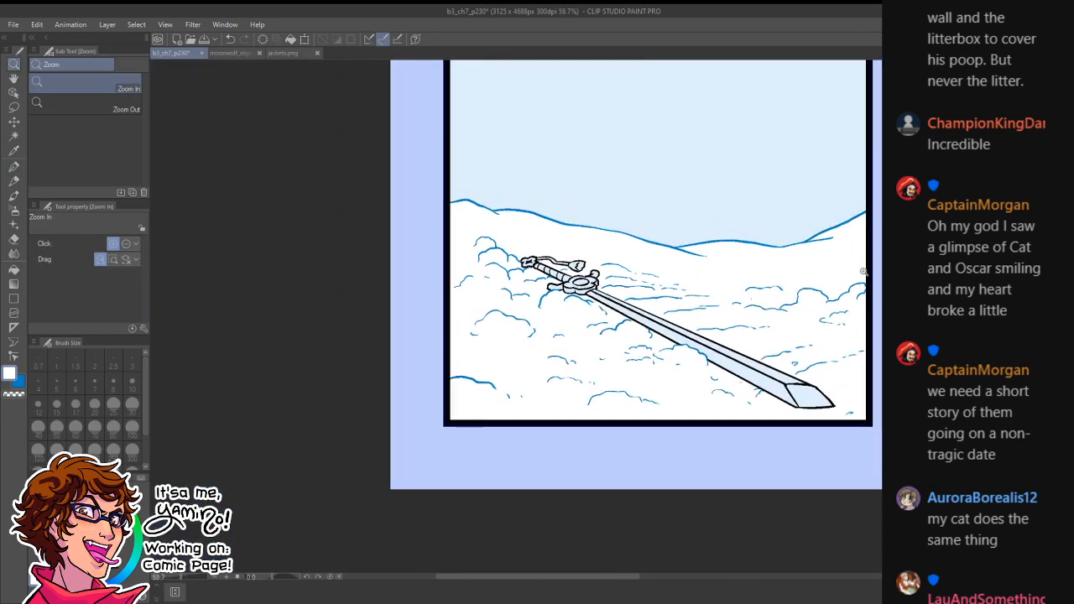
drag(845, 298, 814, 303)
key(ctrl+s)
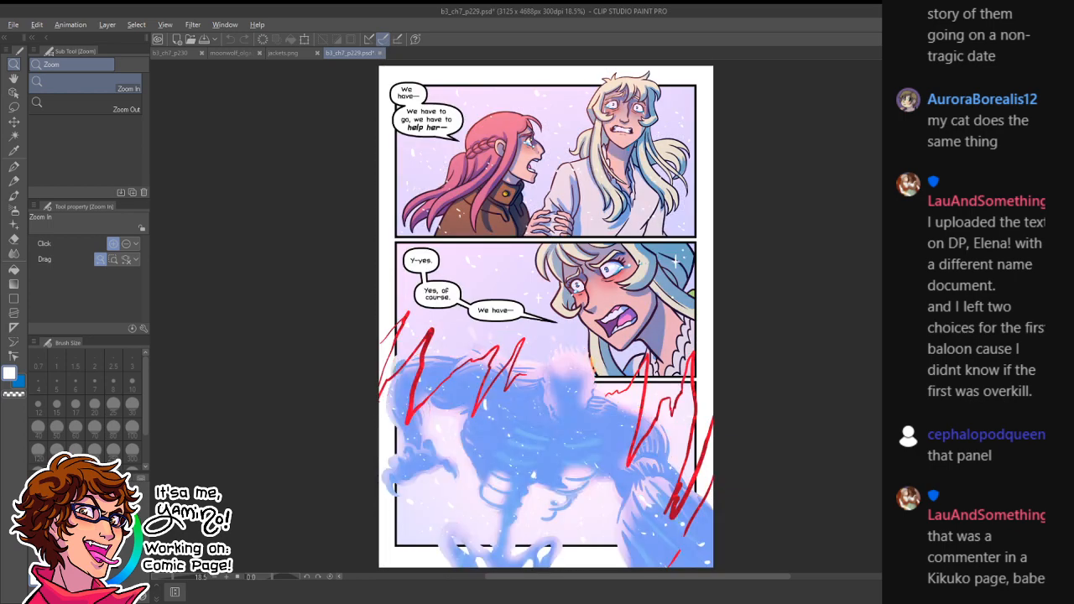
- Sample the monster's crimson from b3_ch7_p229.psd and return to the monster's head in the second panel of b3_ch7_p230
key(p)
alt+click(656, 512)
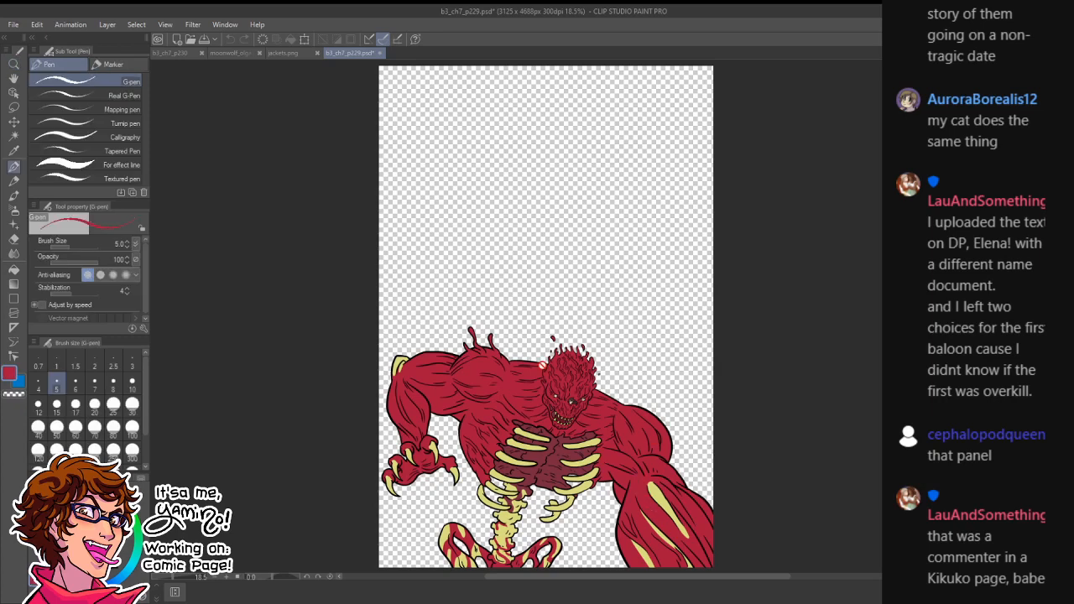
click(181, 50)
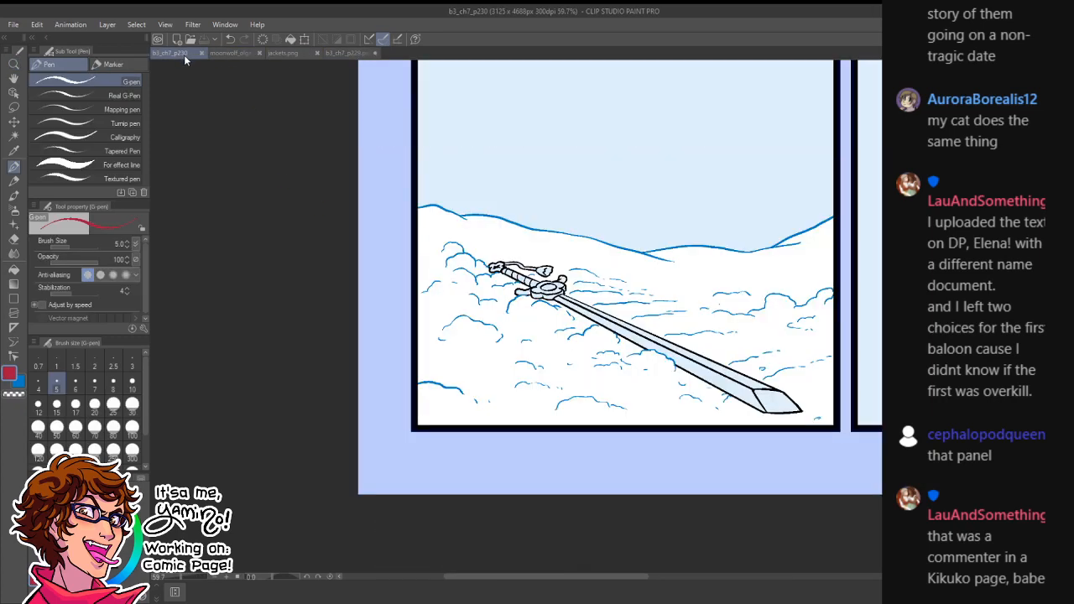
drag(663, 187, 563, 567)
drag(614, 282, 680, 480)
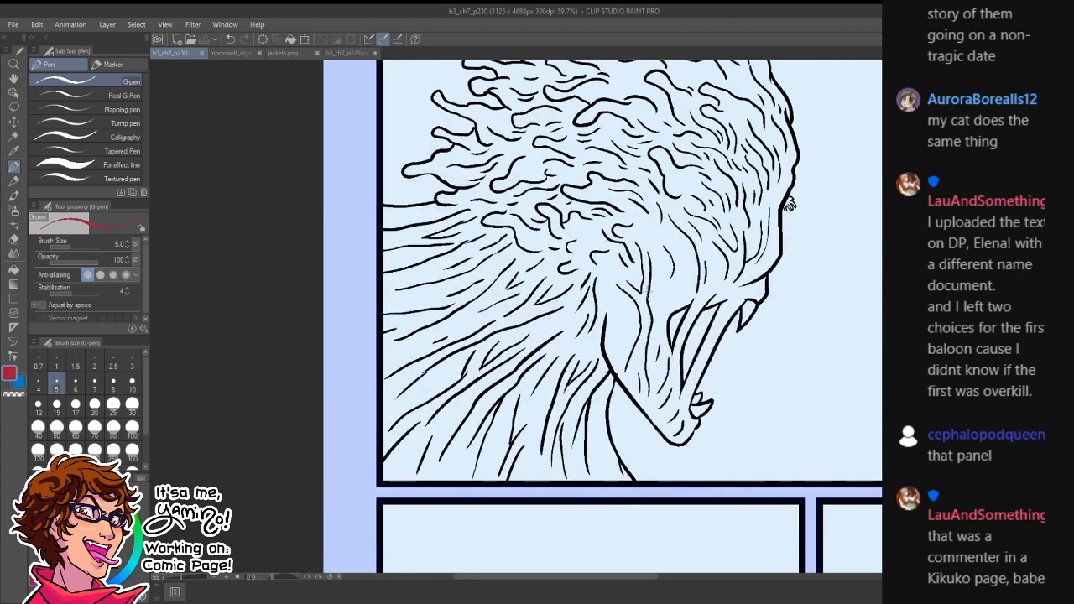
- Fill the monster's head and neck in the second panel with the sampled crimson
key(g)
key(g)
click(629, 316)
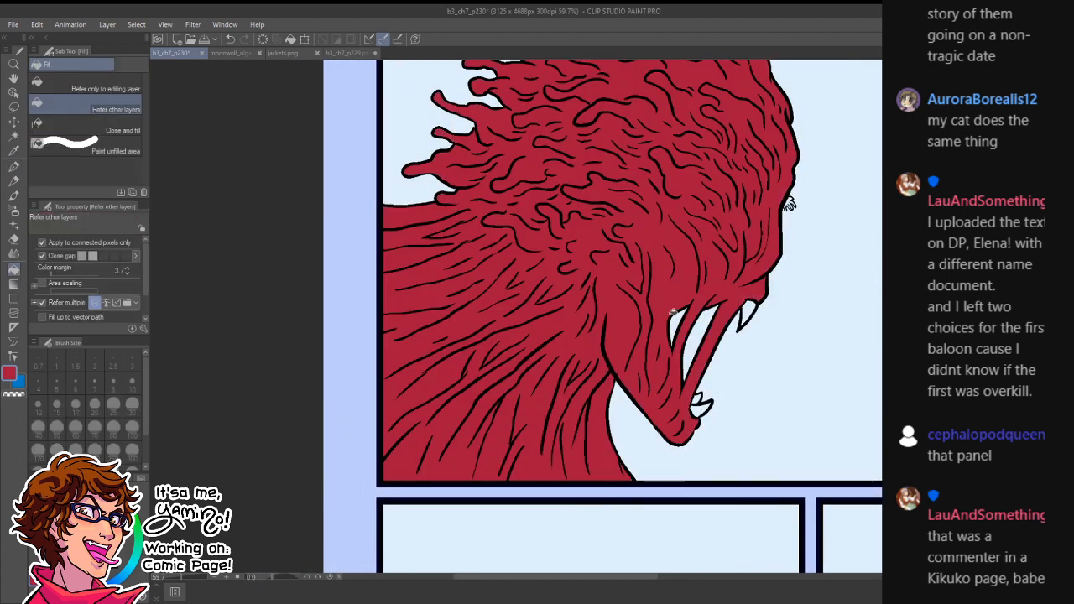
- Sample the pale yellow of the monster's ribs in b3_ch7_p229.psd and fill the monster's fangs in b3_ch7_p230 with it
click(348, 53)
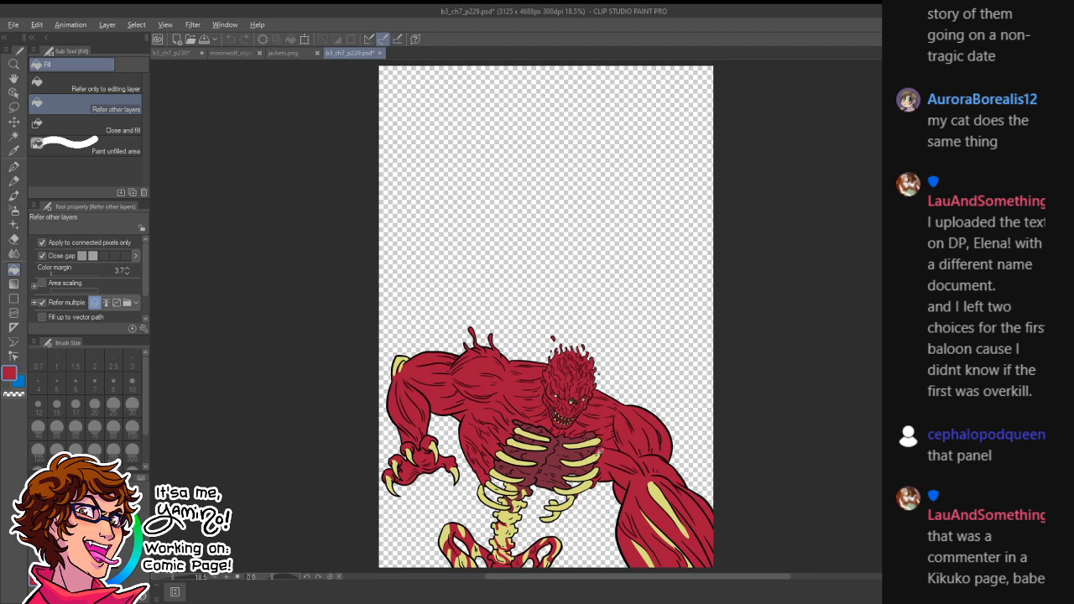
alt+click(600, 437)
click(166, 54)
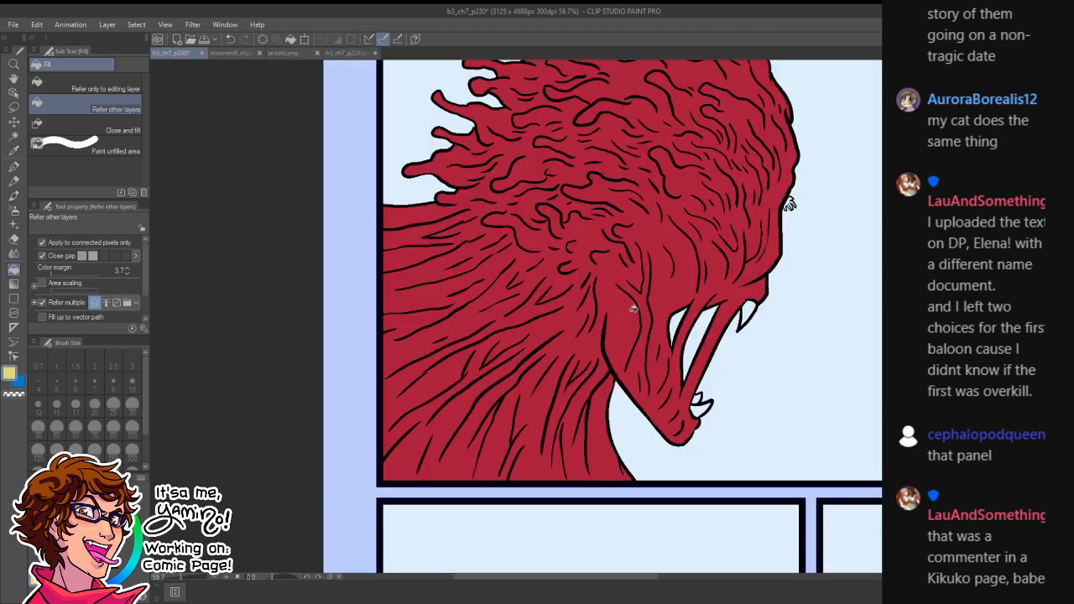
click(746, 313)
click(701, 409)
click(699, 397)
- Sample the skin tone of the small figure on the monster's face in b3_ch7_p229.psd and fill the tiny hand at the monster's brow
drag(737, 349, 682, 344)
drag(765, 284, 734, 334)
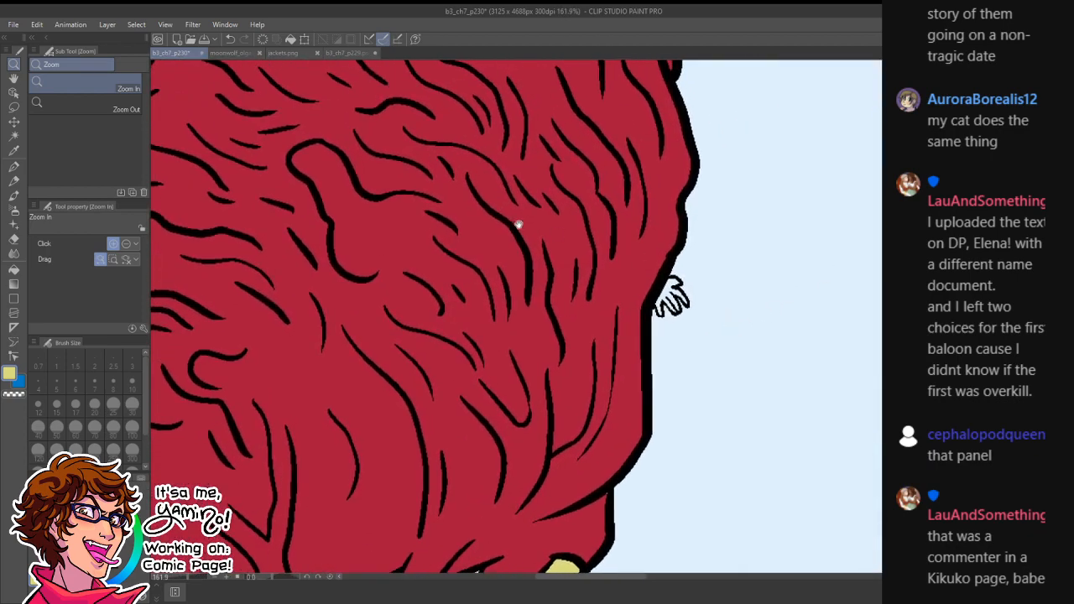
click(684, 309)
key(ctrl+space)
key(ctrl+z)
click(344, 54)
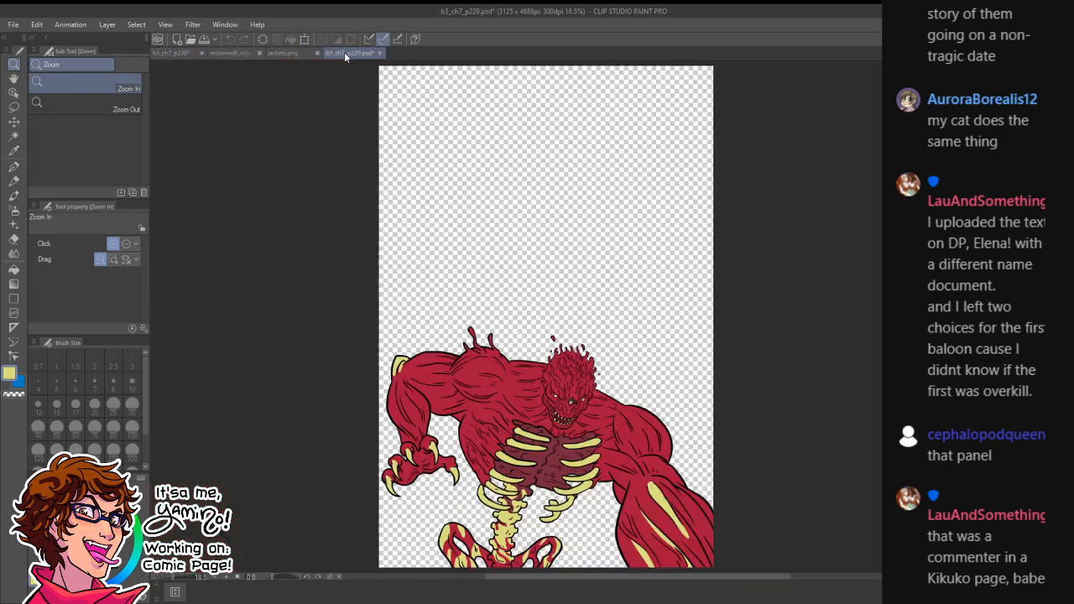
drag(578, 402, 646, 401)
key(g)
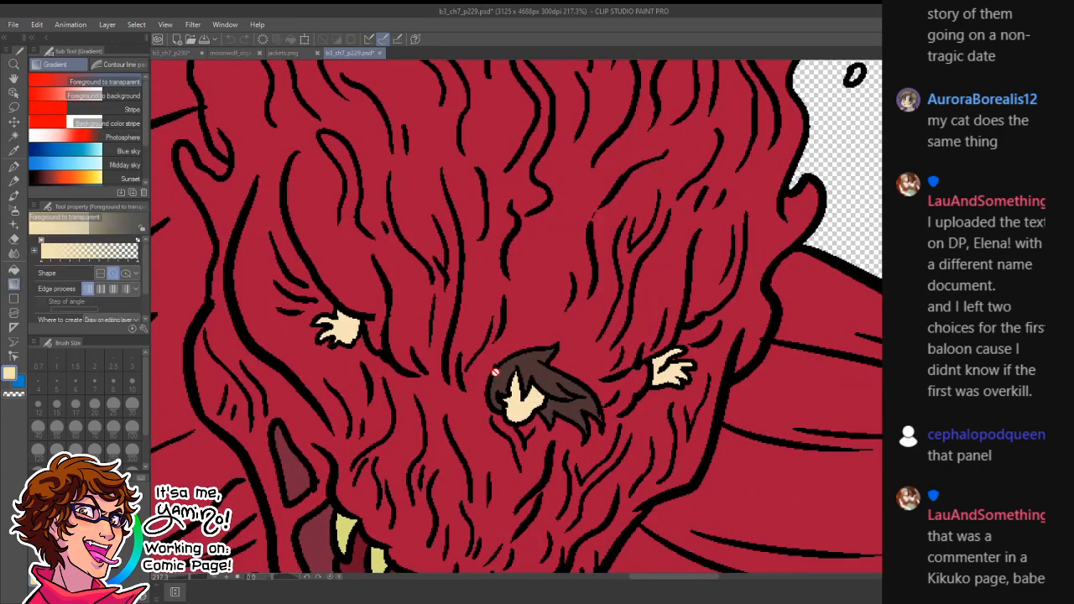
click(174, 53)
key(g)
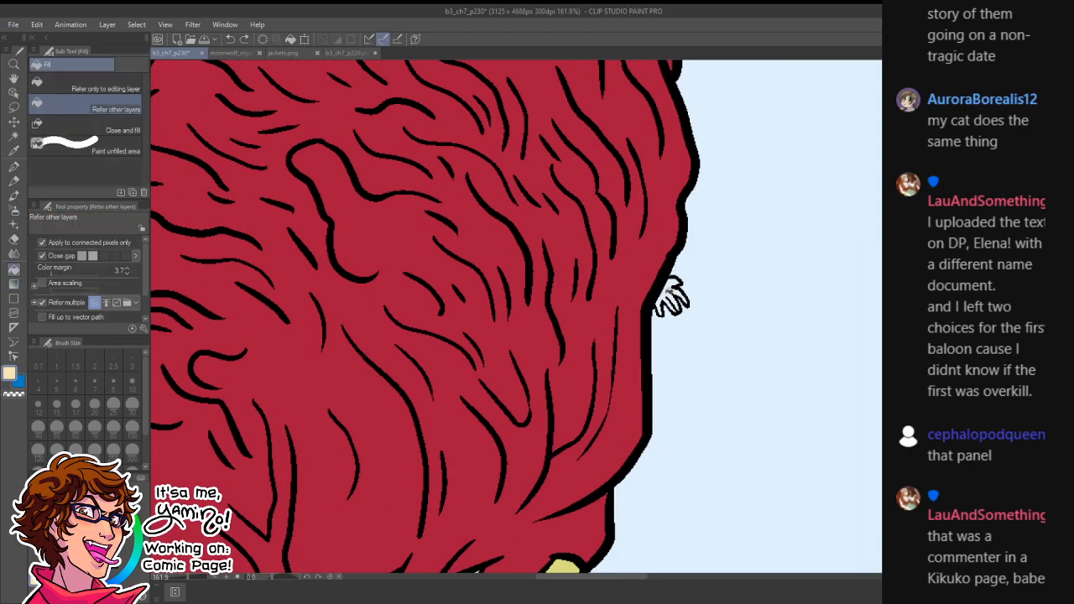
click(669, 293)
- Open comic page b3_ch7_p228 as the colour reference for the sword
key(ctrl+space)
drag(706, 337, 650, 360)
drag(686, 420, 571, 389)
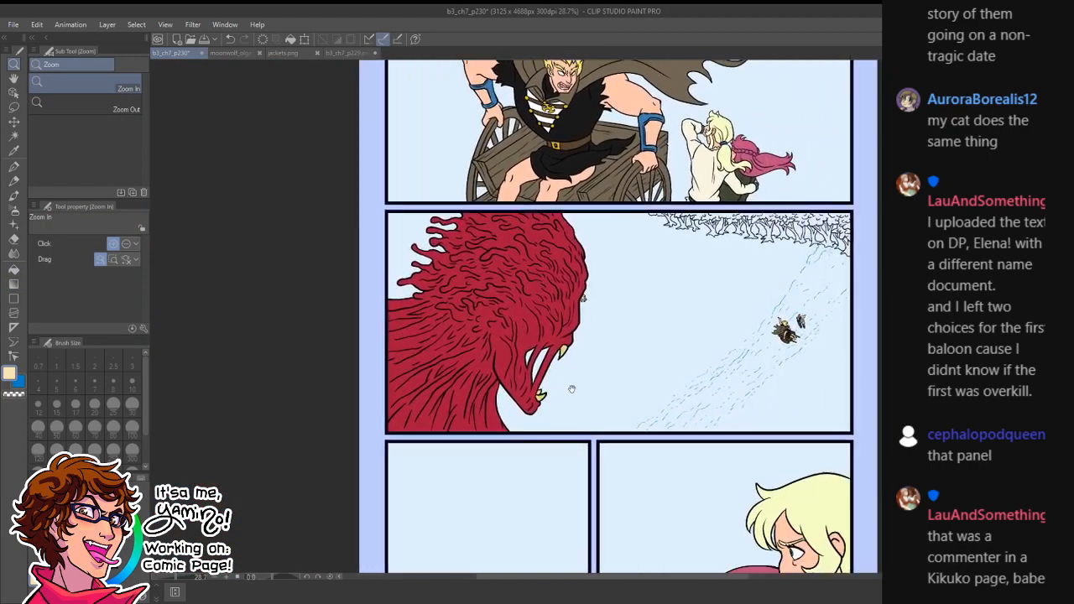
drag(585, 304, 595, 340)
mouse_move(640, 411)
mouse_down()
mouse_move(611, 290)
mouse_move(643, 422)
mouse_up()
drag(661, 444, 628, 389)
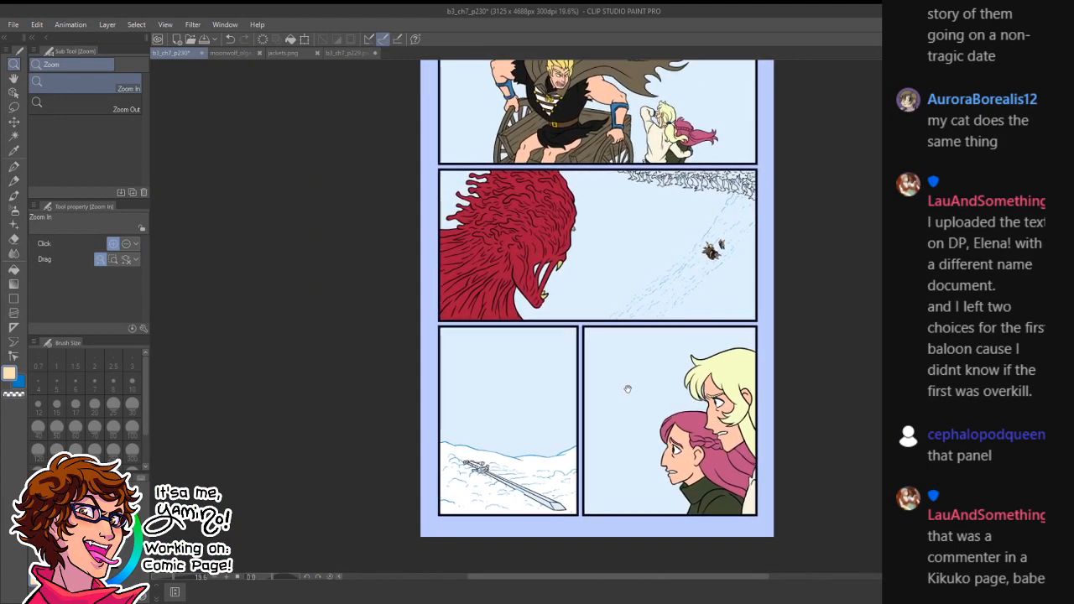
drag(495, 498, 532, 475)
click(349, 54)
drag(634, 237, 604, 334)
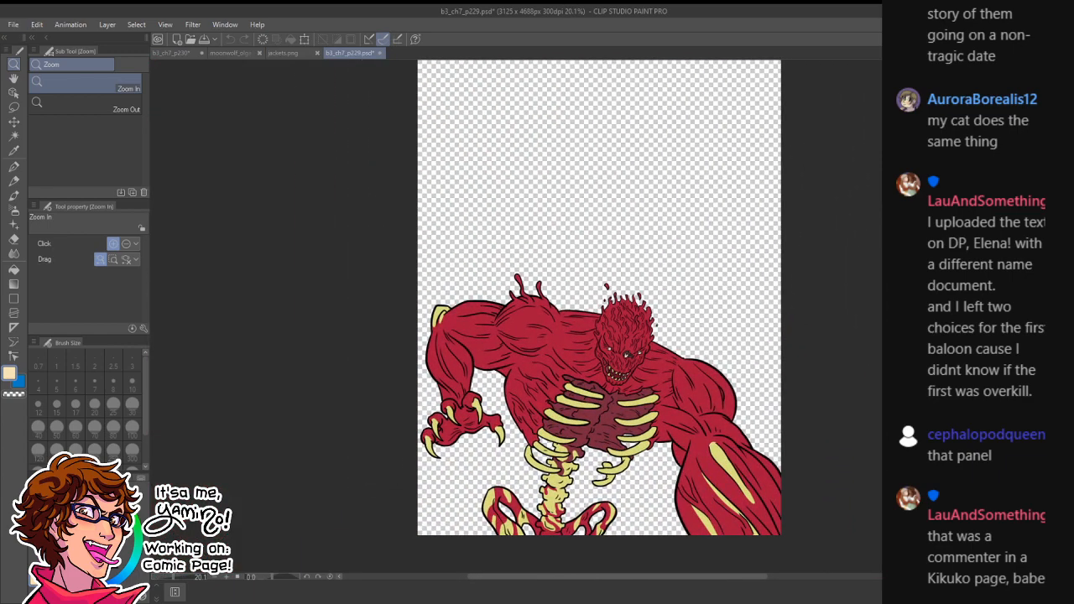
drag(813, 361, 798, 426)
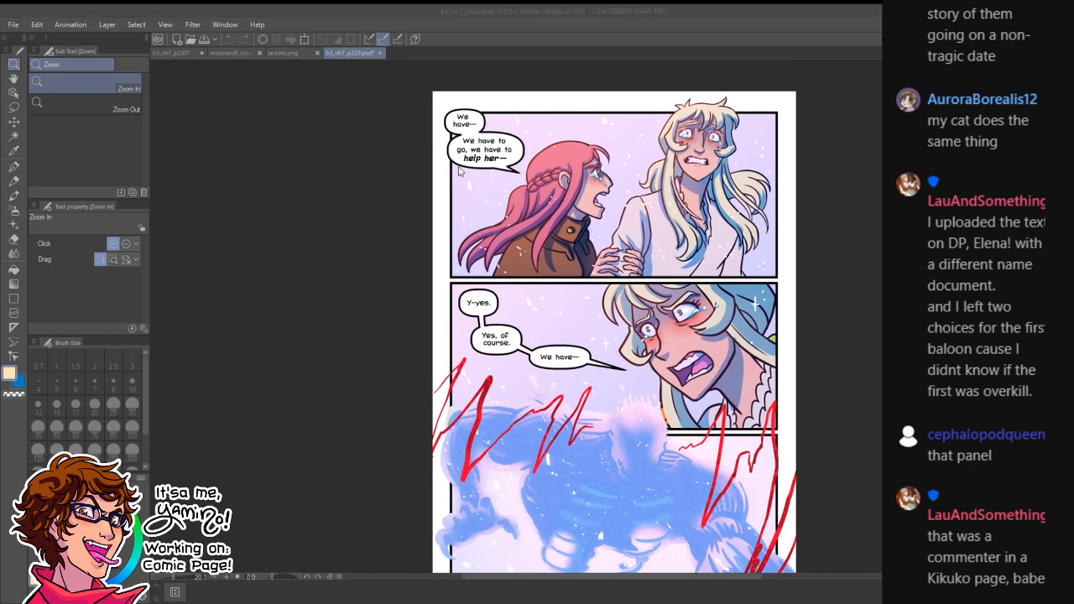
double_click(433, 474)
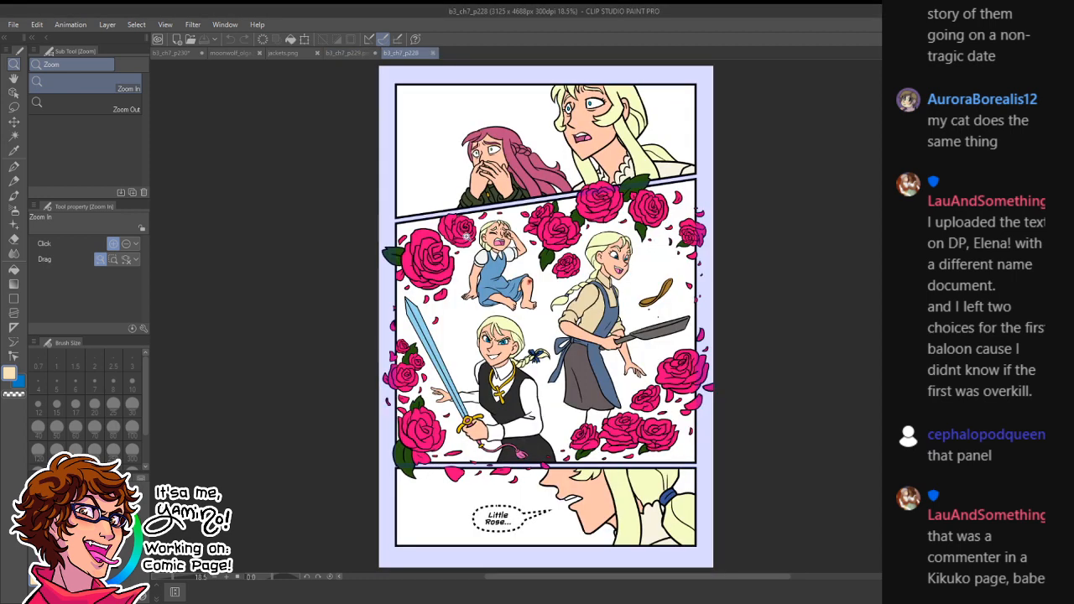
- Sample the light blue of the sword blade in b3_ch7_p228 and fill the blade in the third panel of b3_ch7_p230
key(p)
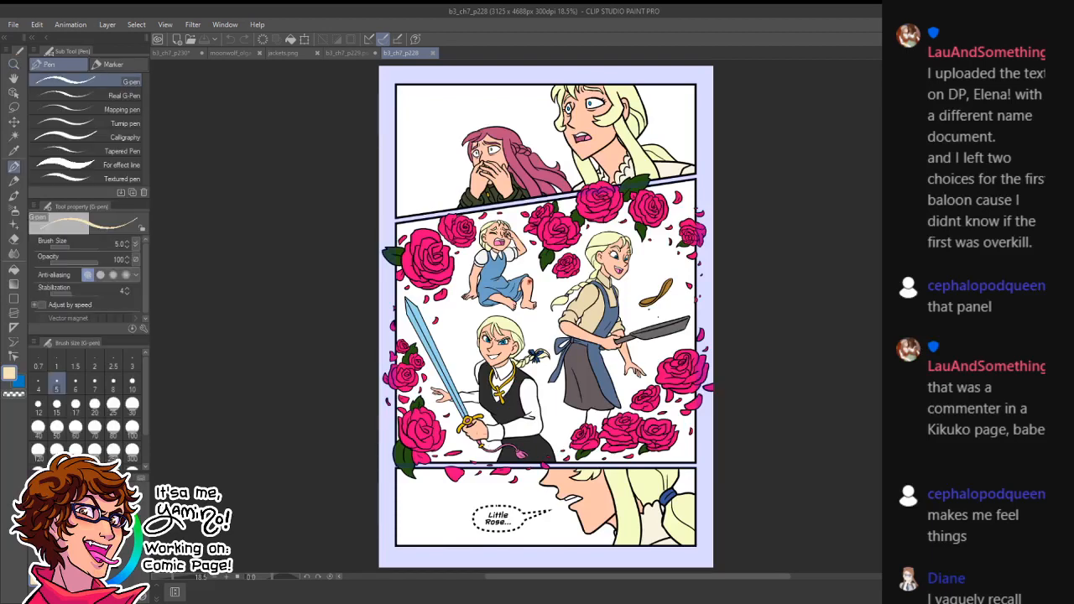
alt+click(434, 340)
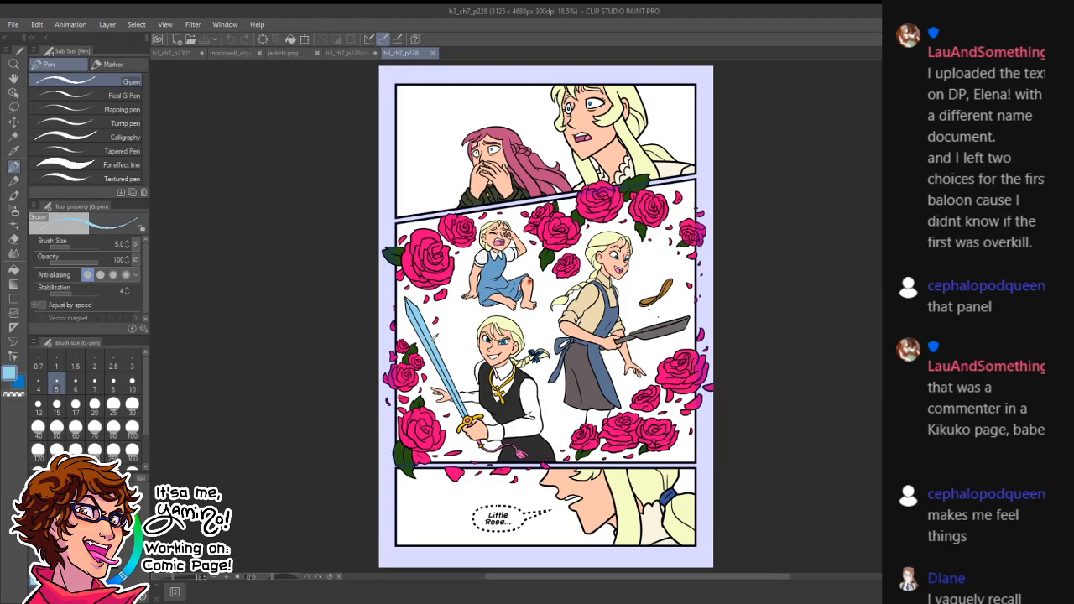
click(172, 52)
key(g)
click(642, 524)
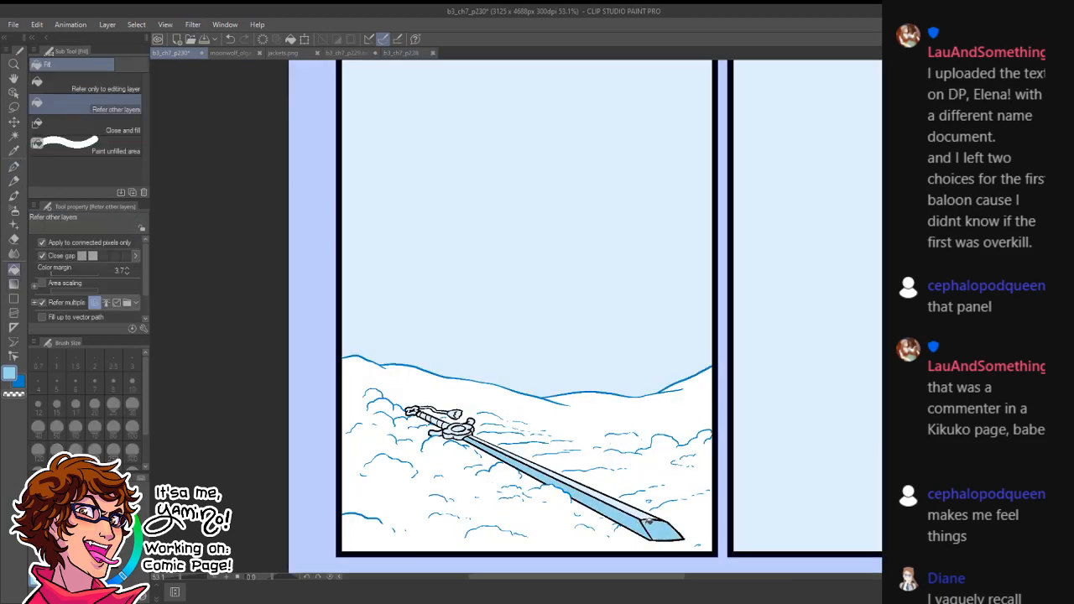
click(646, 515)
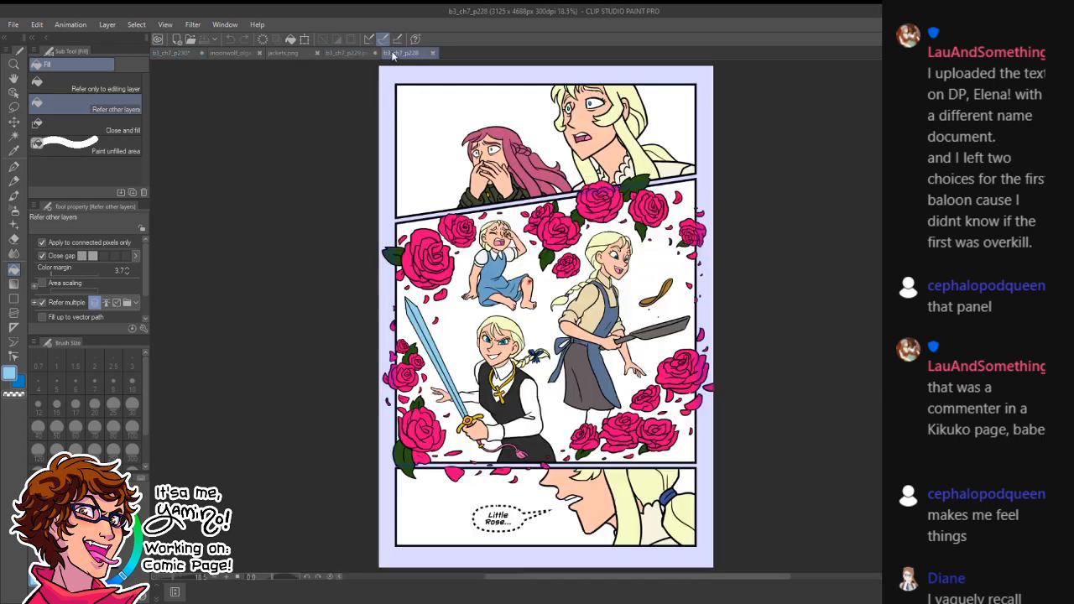
- Sample the gold of the sword's crossguard in b3_ch7_p228 and fill the crossguard and pommel of the sword in b3_ch7_p230
click(401, 52)
drag(455, 428, 544, 394)
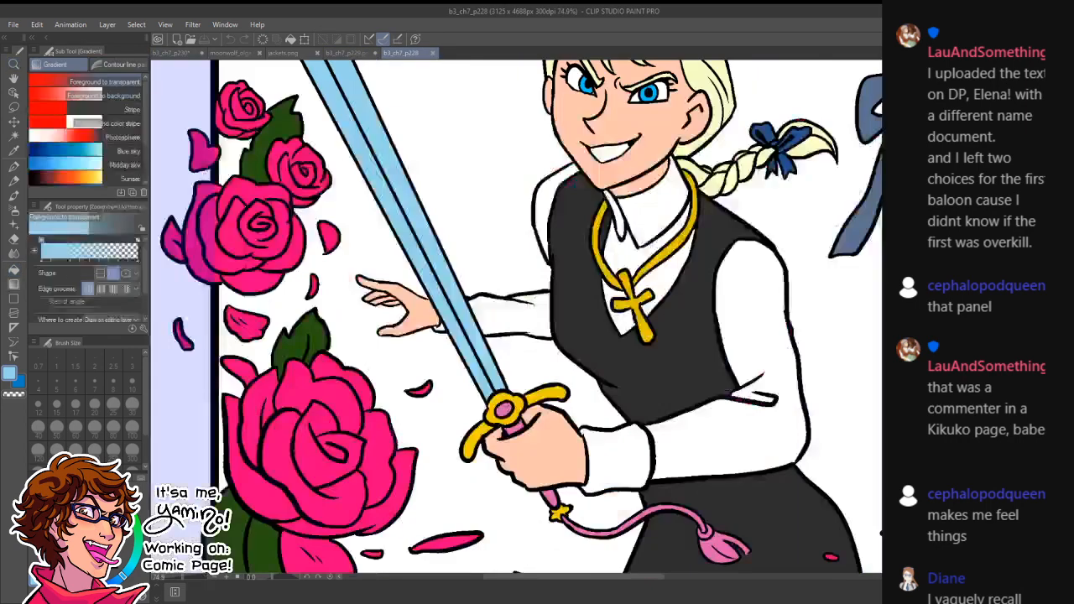
click(172, 53)
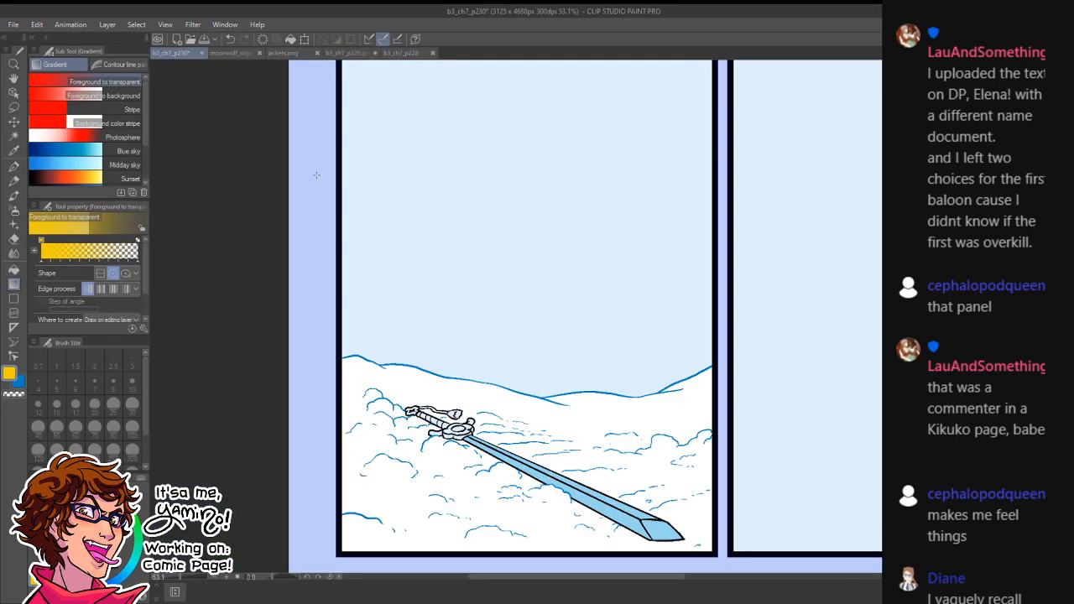
key(g)
click(447, 431)
click(462, 425)
click(451, 435)
click(462, 435)
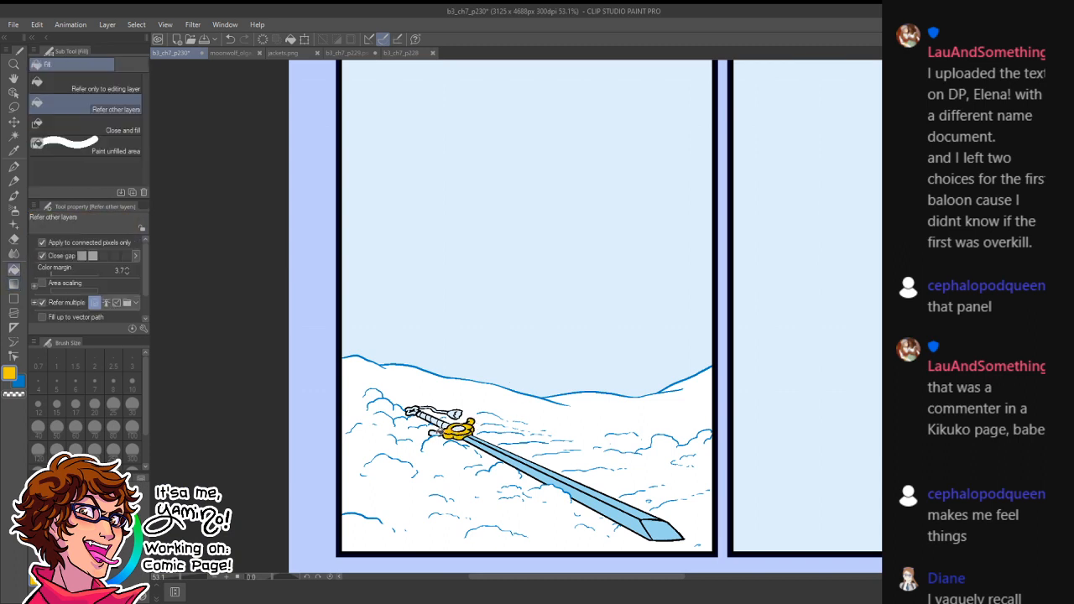
click(416, 410)
key(ctrl+z)
click(417, 407)
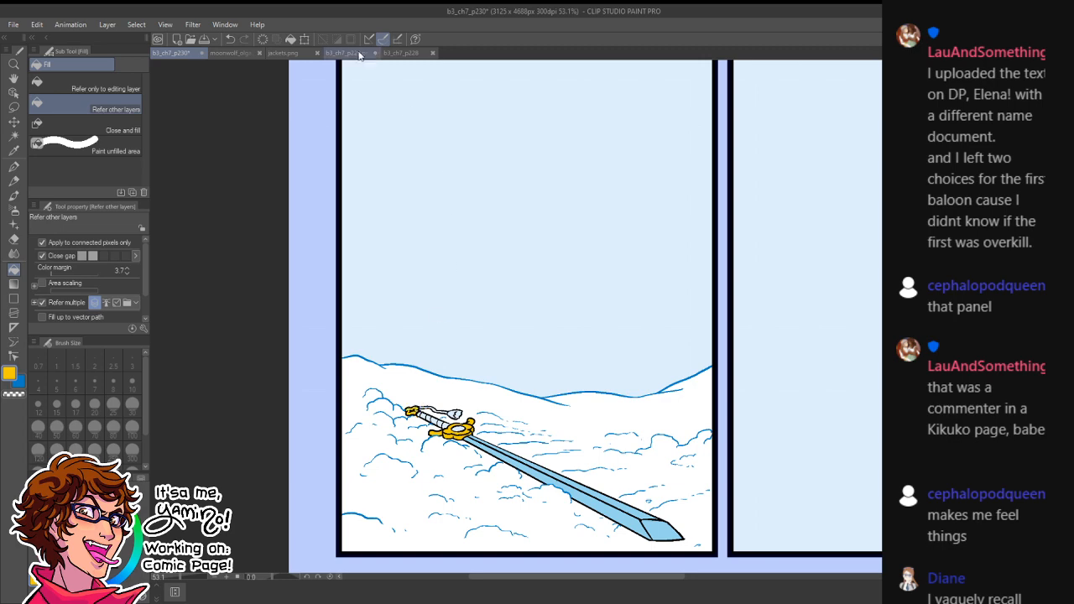
- Sample the pink of the sword's hilt in b3_ch7_p228 and return to the hilt in the third panel of b3_ch7_p230
click(400, 52)
key(p)
alt+click(510, 409)
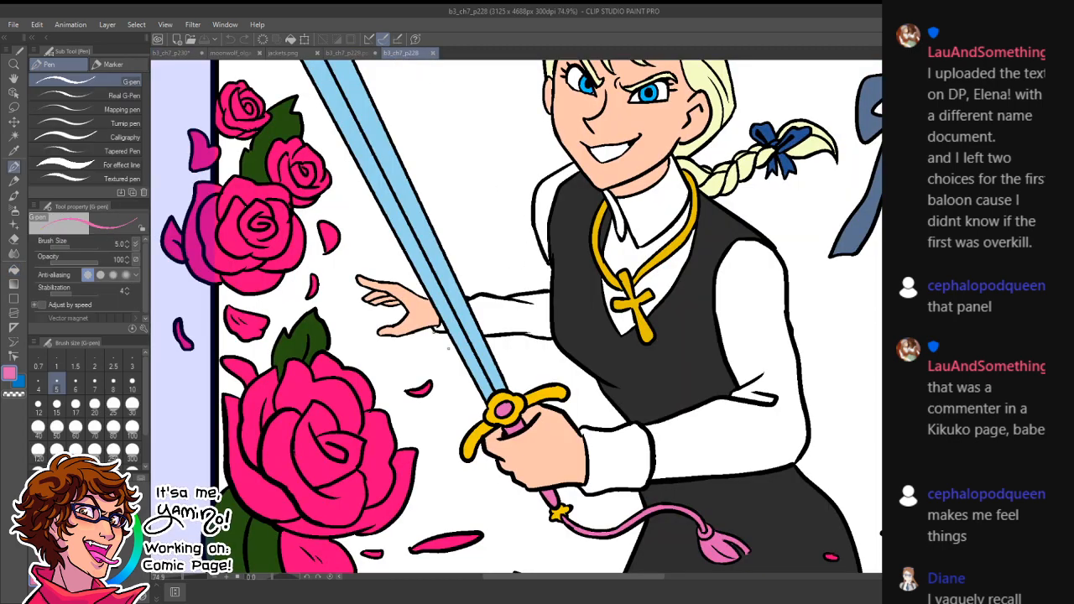
click(179, 53)
key(ctrl+space)
drag(424, 452, 512, 450)
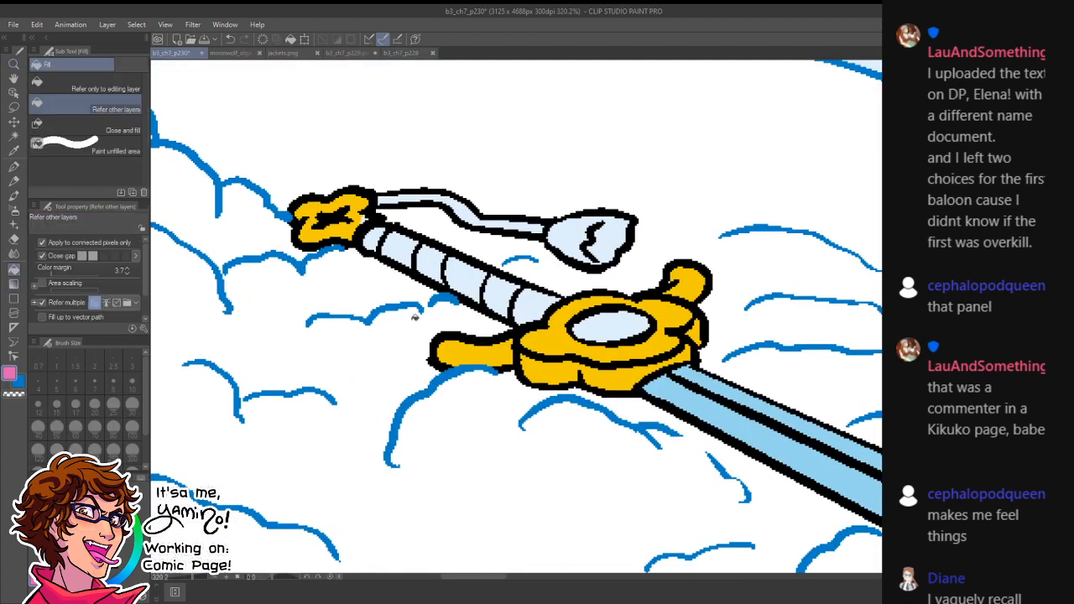
- Fill the sword's grip, oval gem, cord and tassel with pink, and the remaining gap in the pommel with gold
drag(376, 237, 543, 309)
click(620, 326)
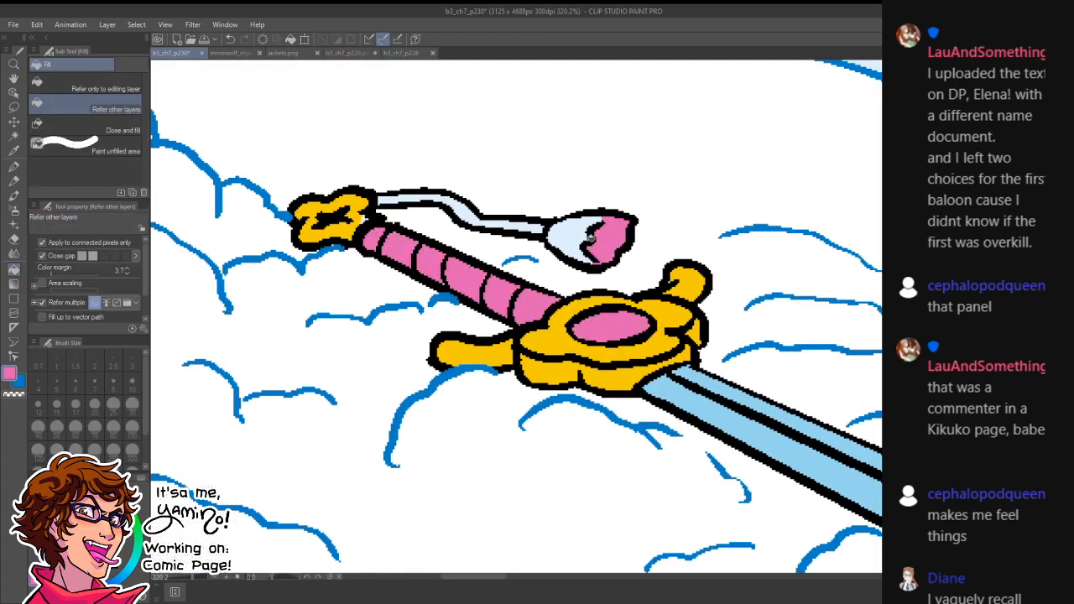
click(592, 240)
alt+click(364, 209)
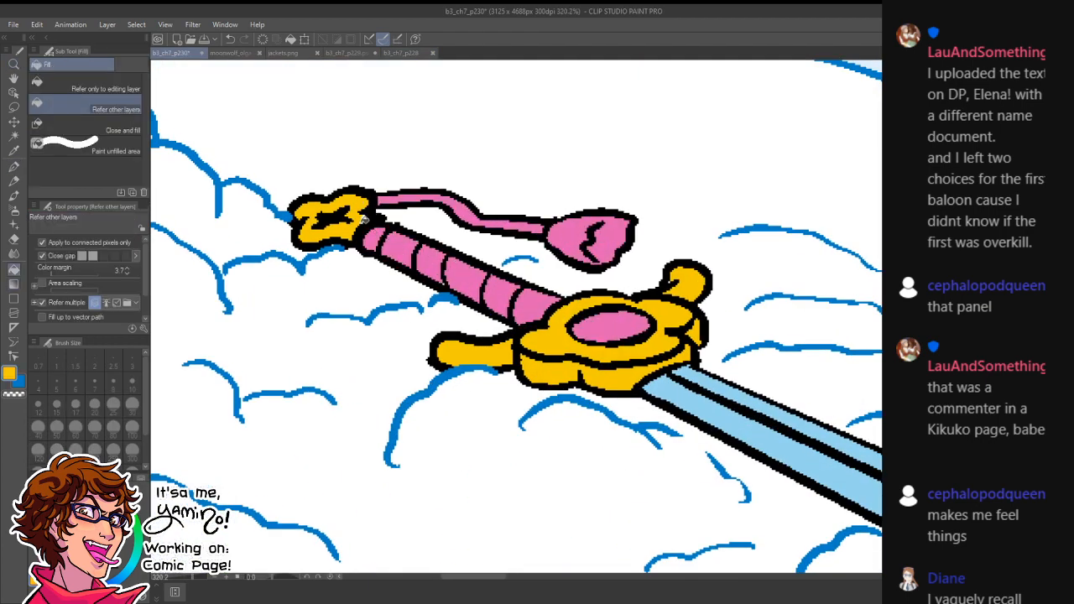
click(365, 220)
- Sample the white of the snow in the sword panel for the snow in the second panel
key(ctrl+space)
drag(559, 272, 494, 306)
drag(756, 106, 528, 297)
mouse_move(542, 258)
mouse_down()
mouse_move(533, 465)
mouse_move(538, 416)
mouse_up()
key(g)
alt+click(474, 558)
key(g)
key(g)
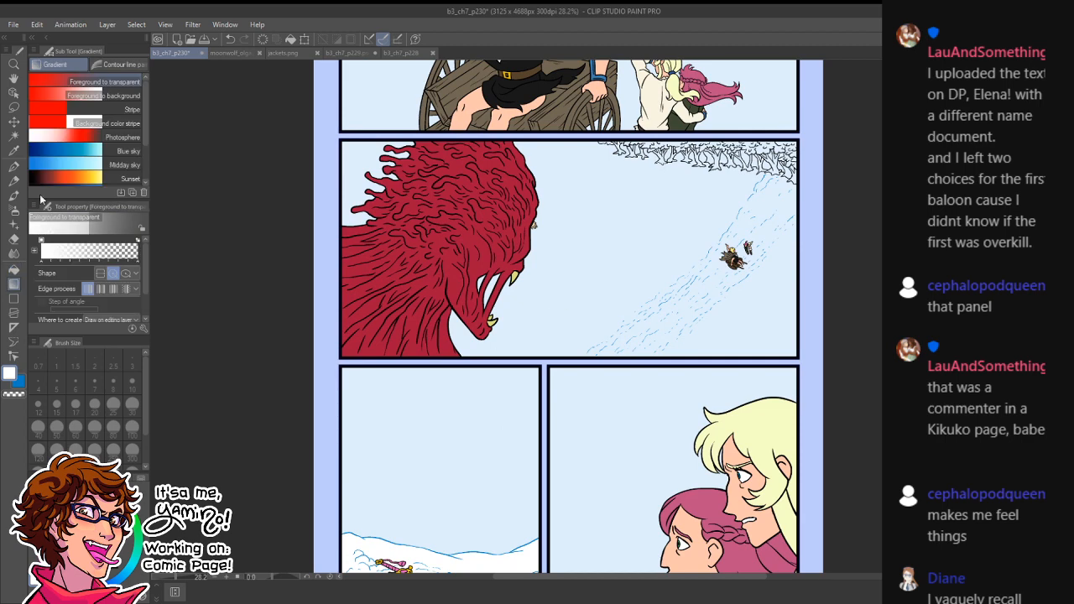
click(13, 108)
mouse_move(597, 132)
mouse_down()
mouse_move(582, 363)
mouse_move(761, 363)
mouse_move(821, 345)
mouse_move(844, 151)
mouse_move(811, 123)
mouse_up()
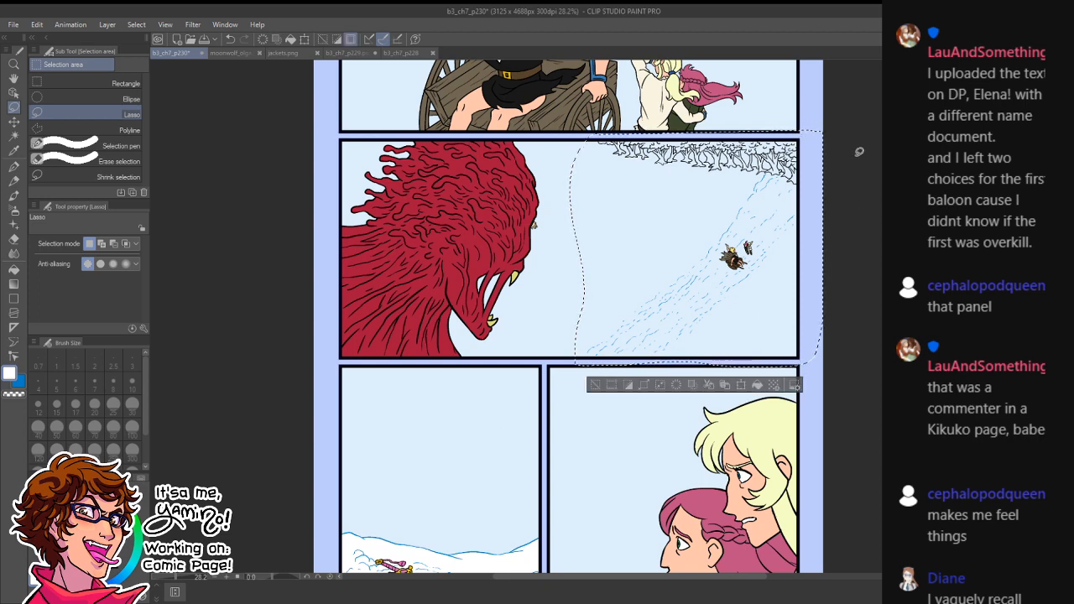
key(Delete)
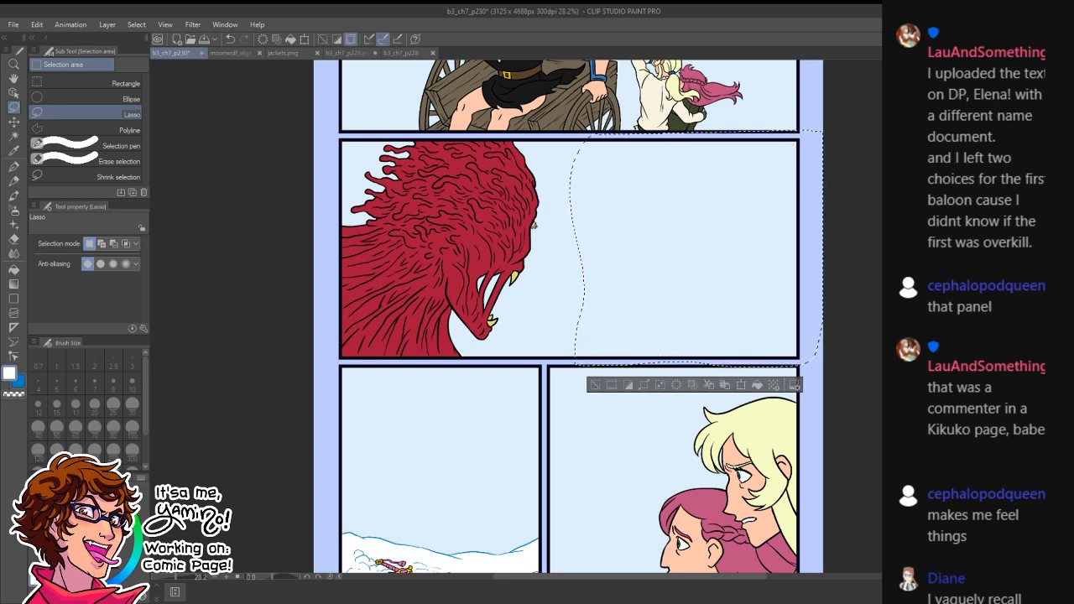
key(ctrl+z)
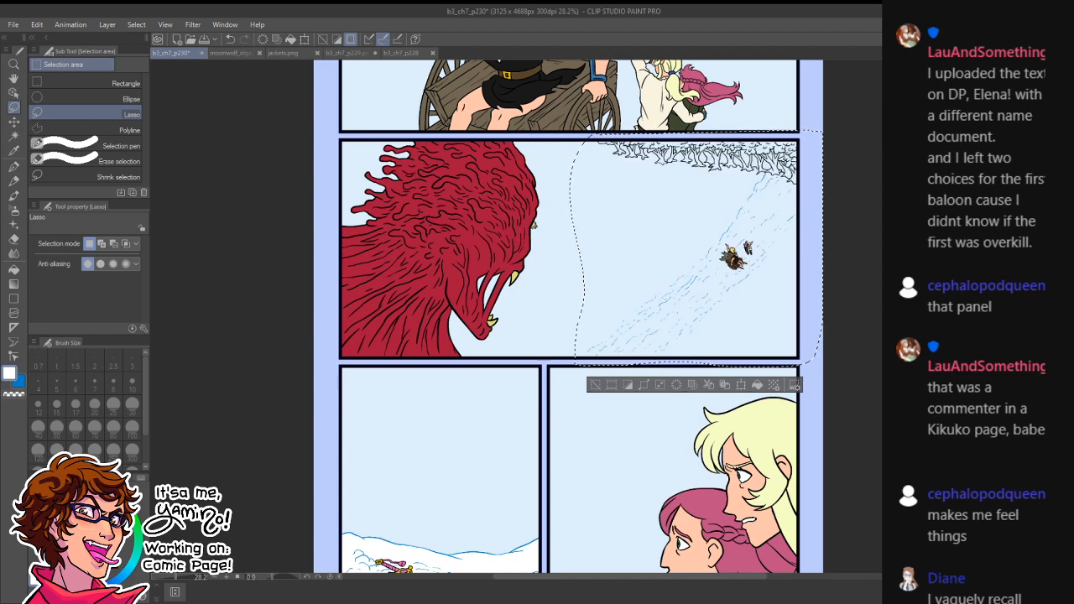
key(ctrl+d)
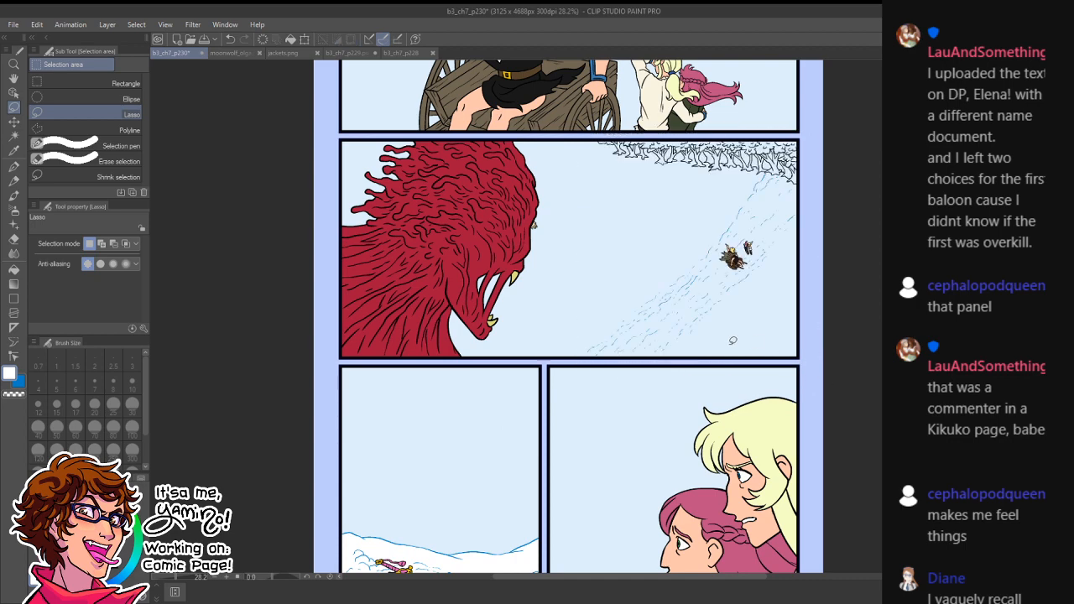
- Fill the open snowfield and the area behind the monster's head in the second panel with white
key(g)
key(g)
click(613, 293)
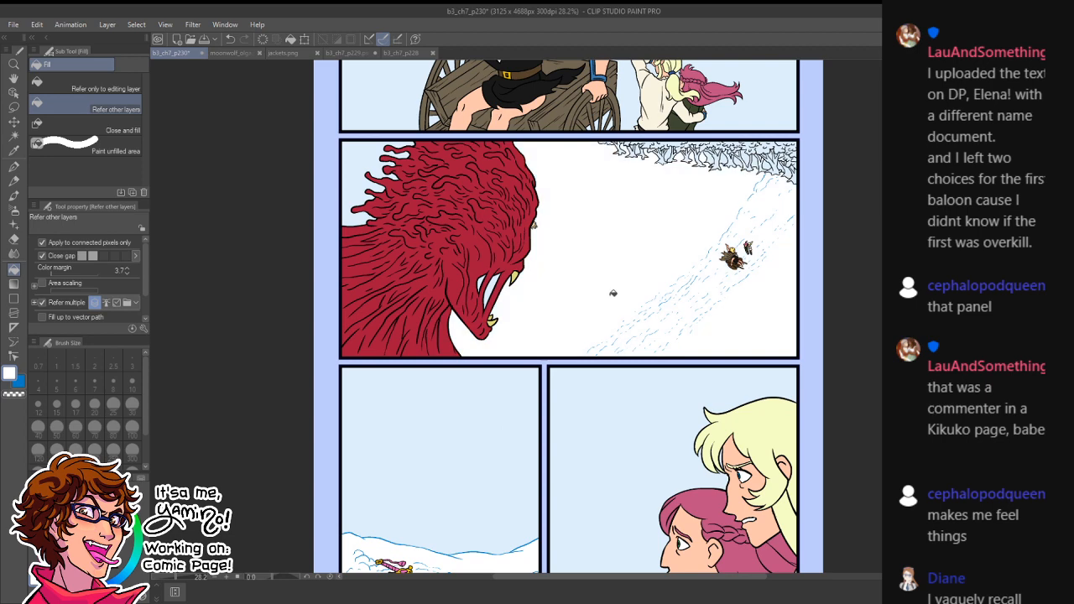
click(382, 157)
- Fill the trunks of all the trees along the forest edge in the second panel with brown
key(ctrl+space)
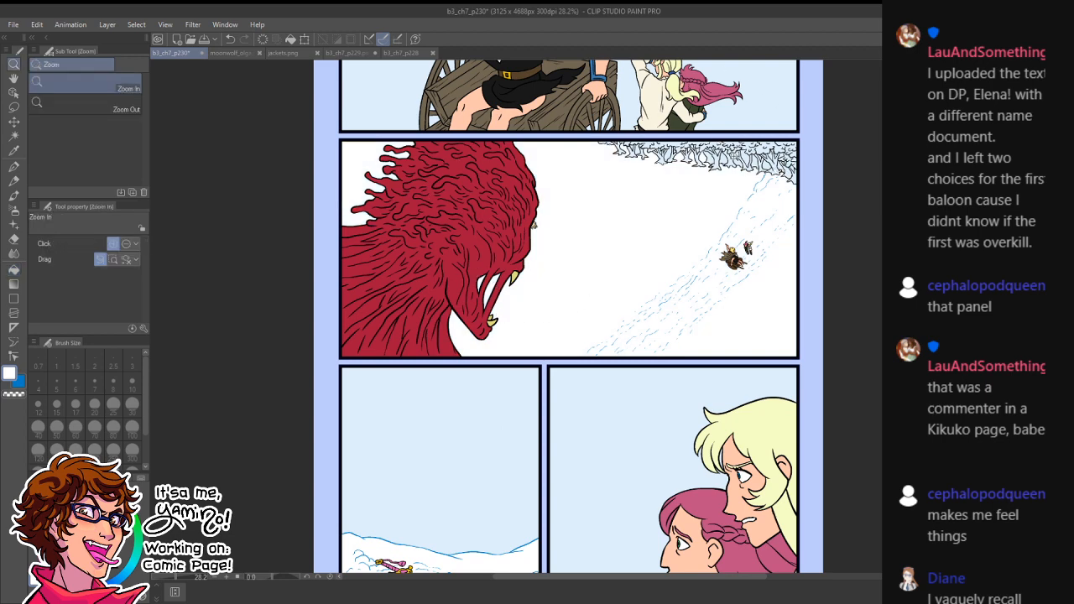
drag(715, 160, 768, 159)
drag(648, 157, 651, 381)
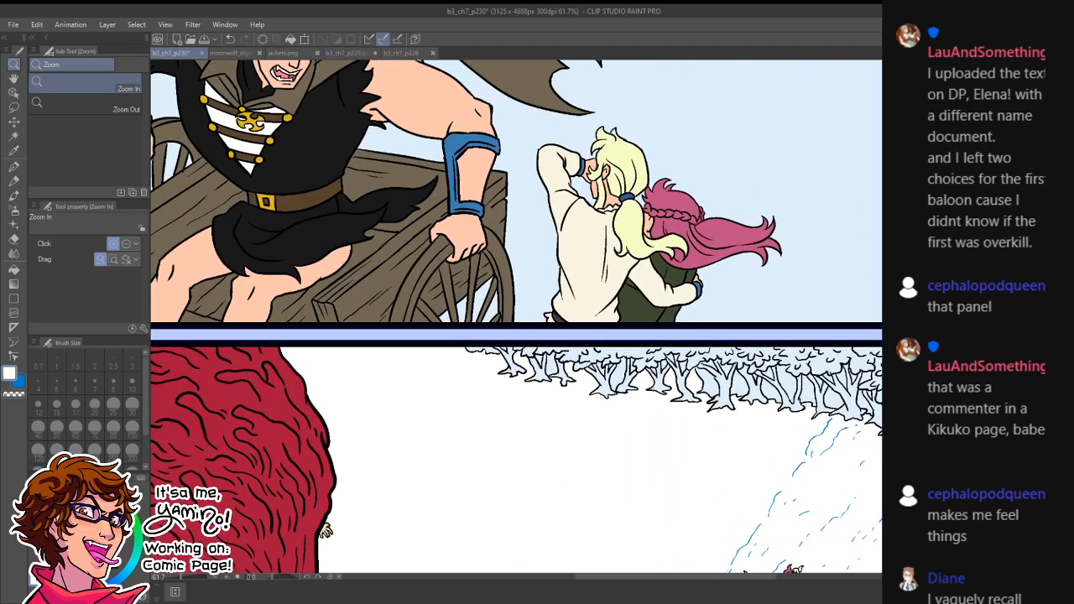
drag(78, 512, 86, 531)
click(84, 525)
key(g)
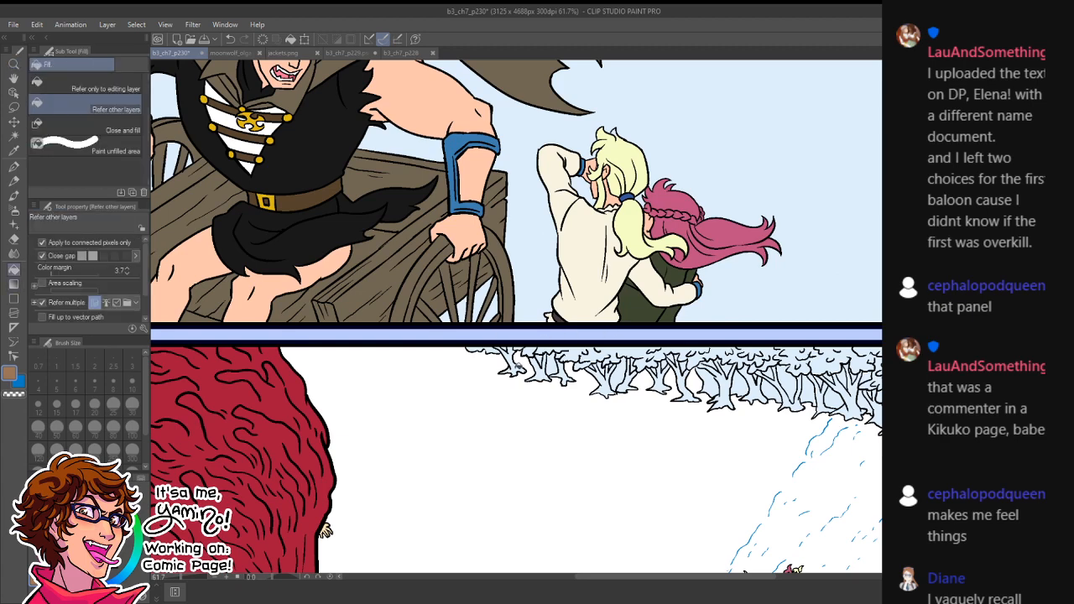
click(512, 363)
click(539, 368)
click(562, 377)
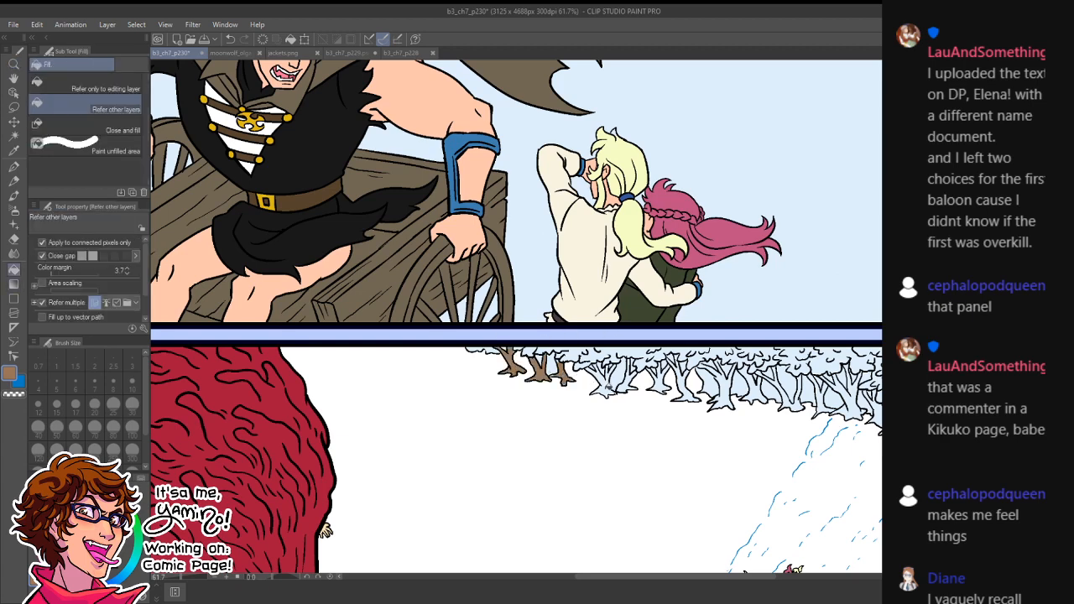
click(607, 385)
click(628, 379)
click(660, 379)
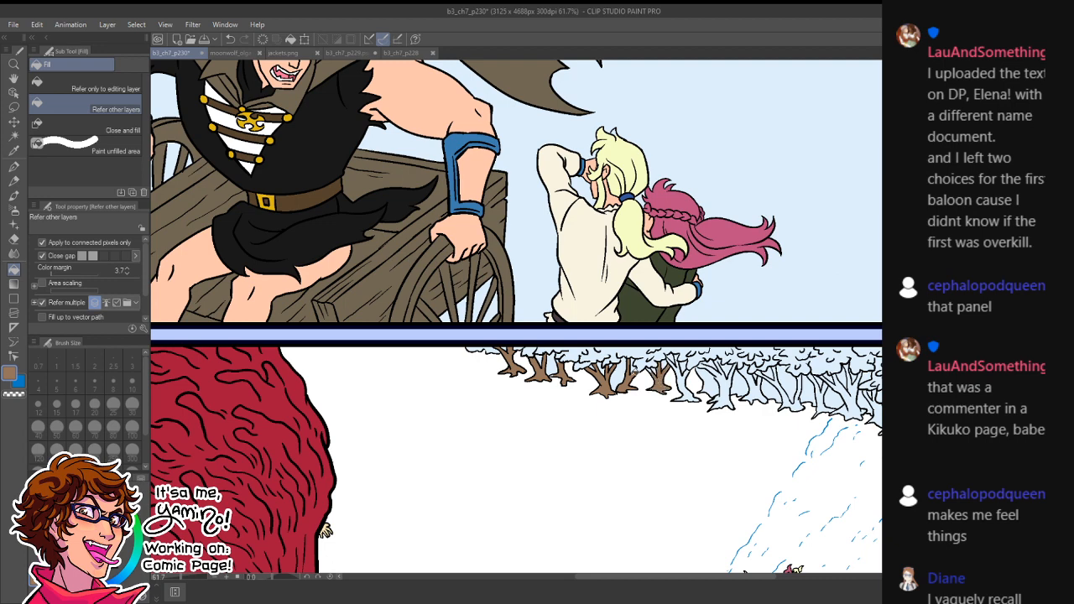
click(689, 392)
click(725, 382)
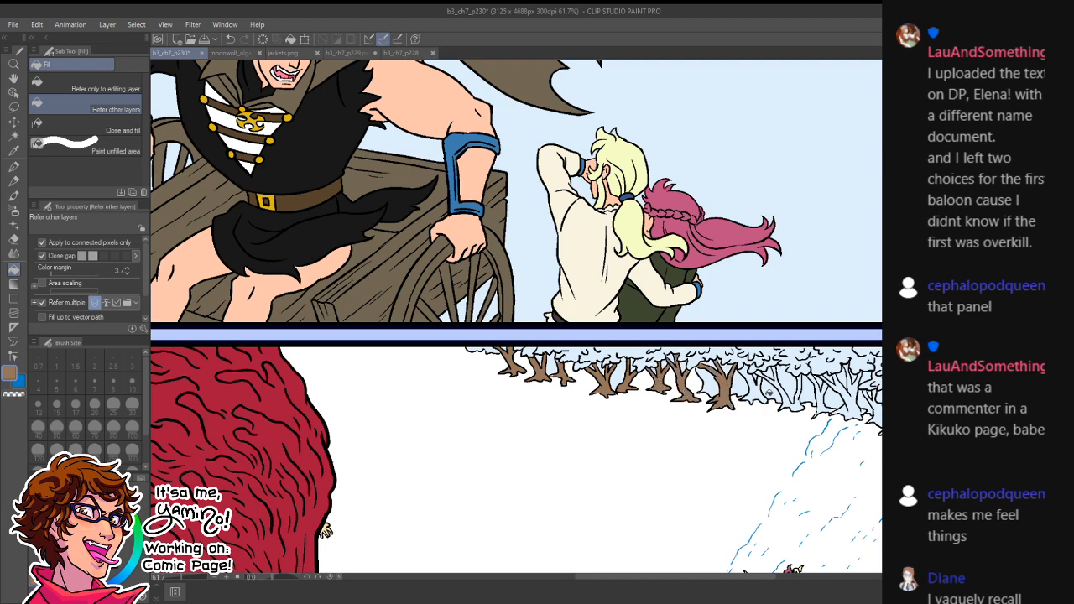
click(757, 388)
click(789, 400)
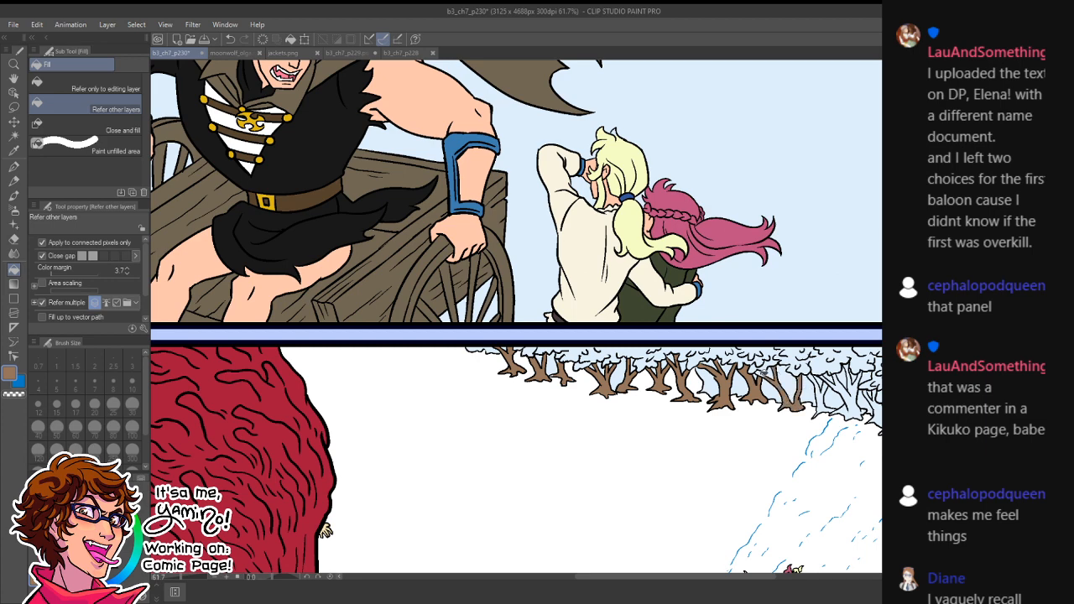
click(824, 402)
click(845, 398)
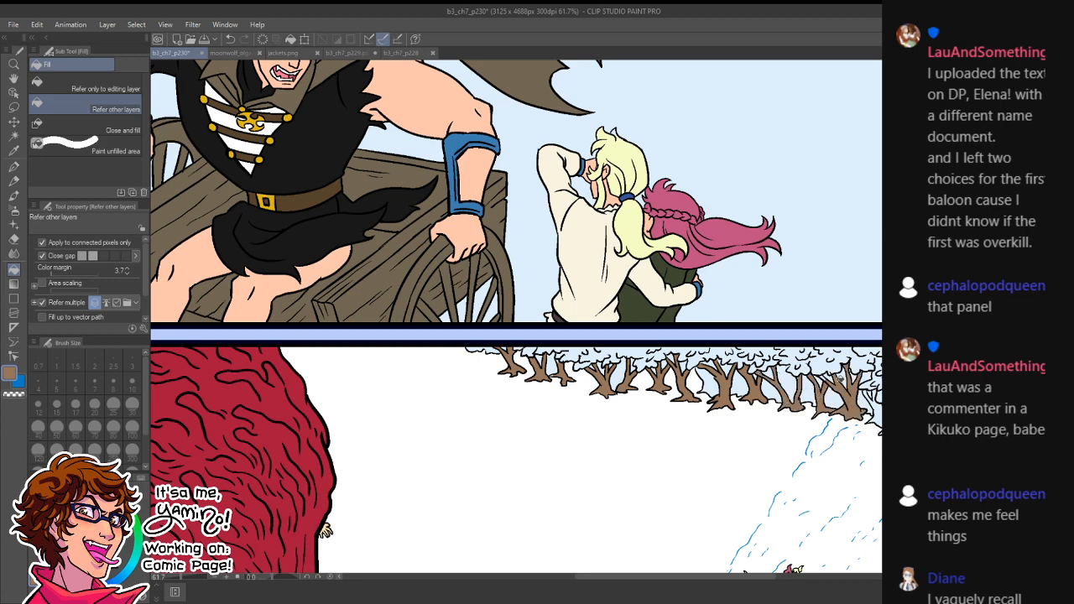
click(873, 410)
- Choose a muted bluish green and fill the treetop foliage of the forest in the second panel with it
key(ctrl+space)
mouse_move(862, 429)
mouse_down()
mouse_move(799, 439)
mouse_move(881, 432)
mouse_up()
key(p)
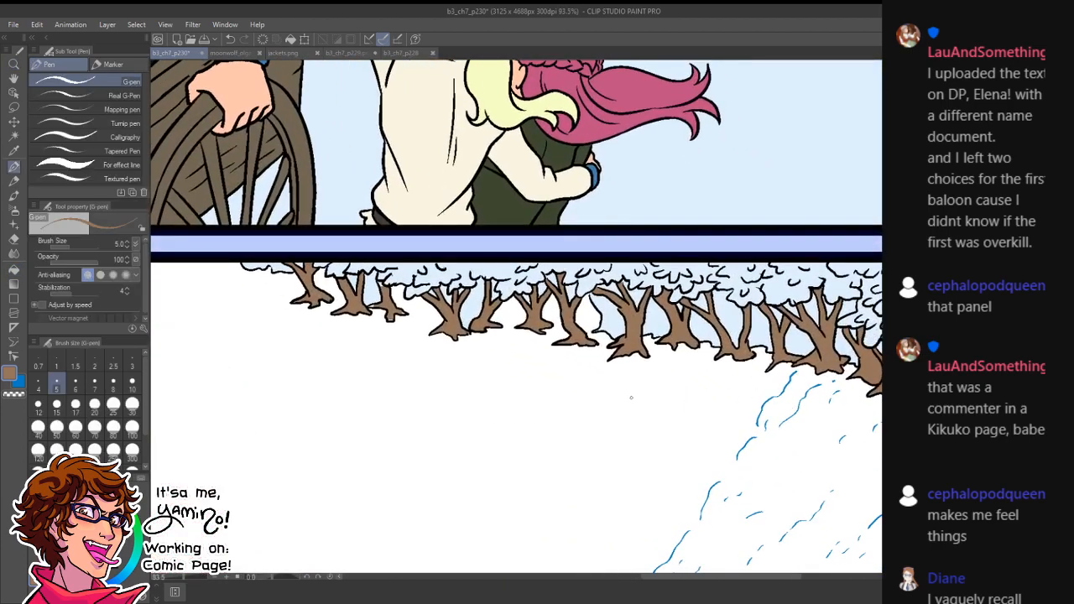
alt+click(630, 404)
mouse_move(74, 514)
mouse_down()
mouse_move(86, 519)
mouse_move(89, 546)
mouse_move(95, 532)
mouse_up()
drag(136, 533, 139, 543)
key(g)
click(396, 267)
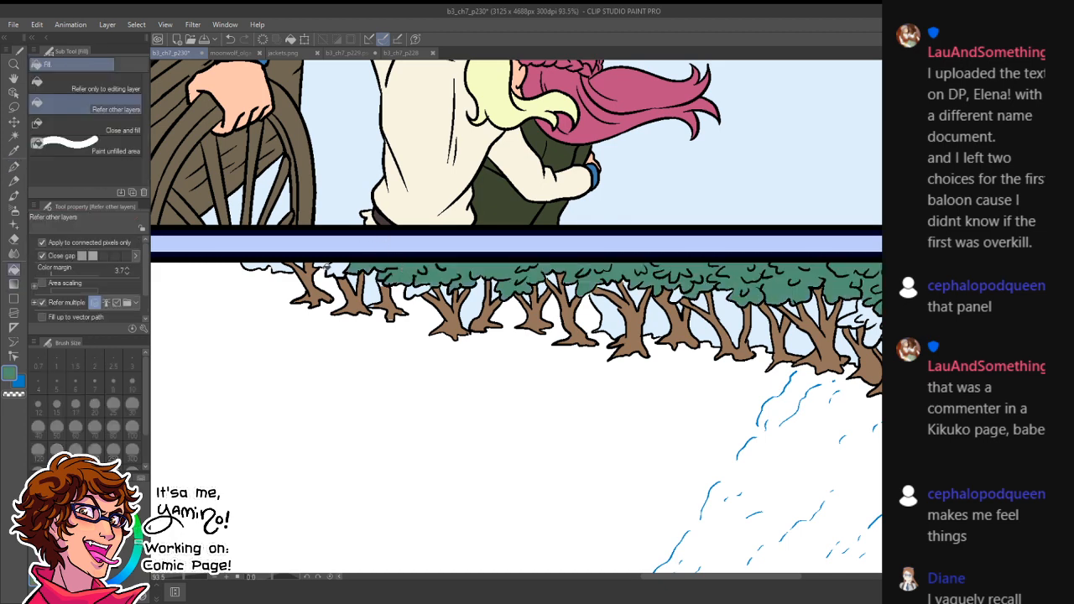
click(329, 267)
click(268, 263)
- Touch up the small tree trunk with sampled brown and finish the foliage at the forest's far end with sampled green
alt+click(391, 304)
click(391, 319)
alt+click(441, 275)
drag(844, 324, 707, 384)
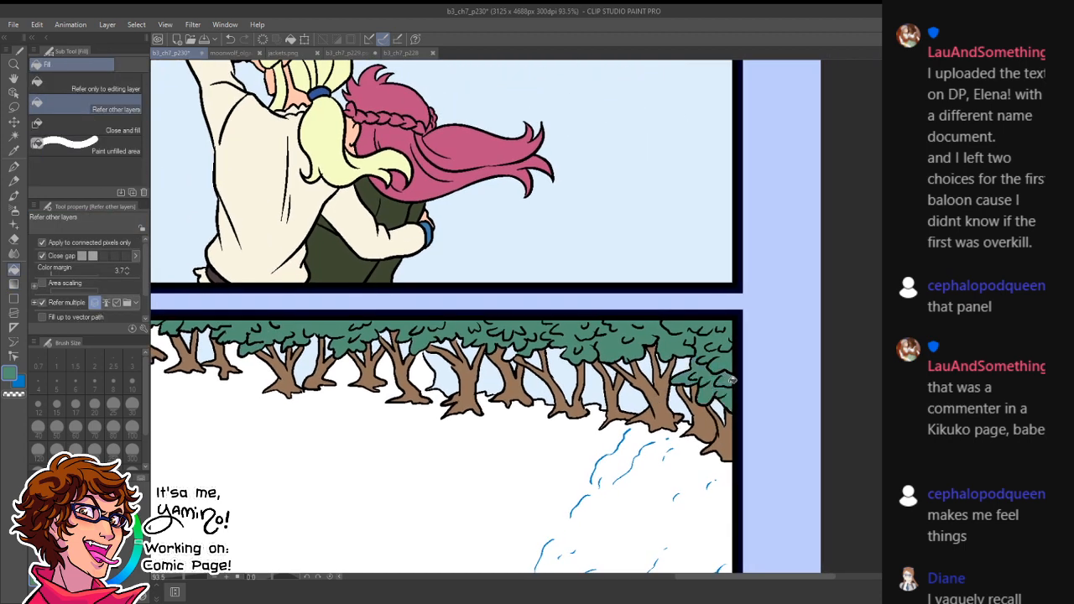
- Choose a medium blue and fill the gaps between the trunks in the denser half of the forest
key(g)
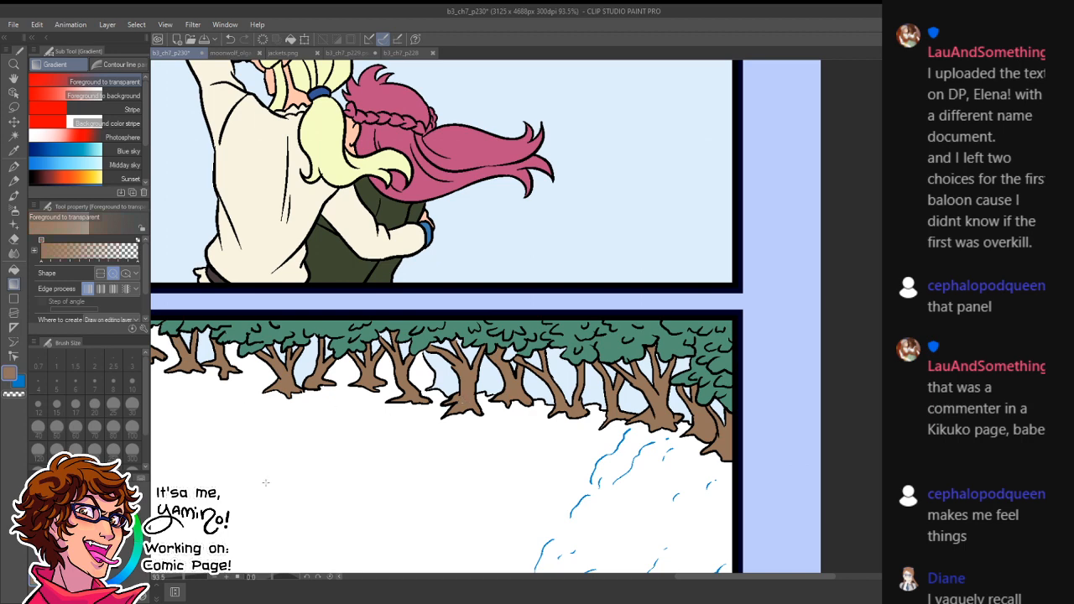
click(21, 385)
key(g)
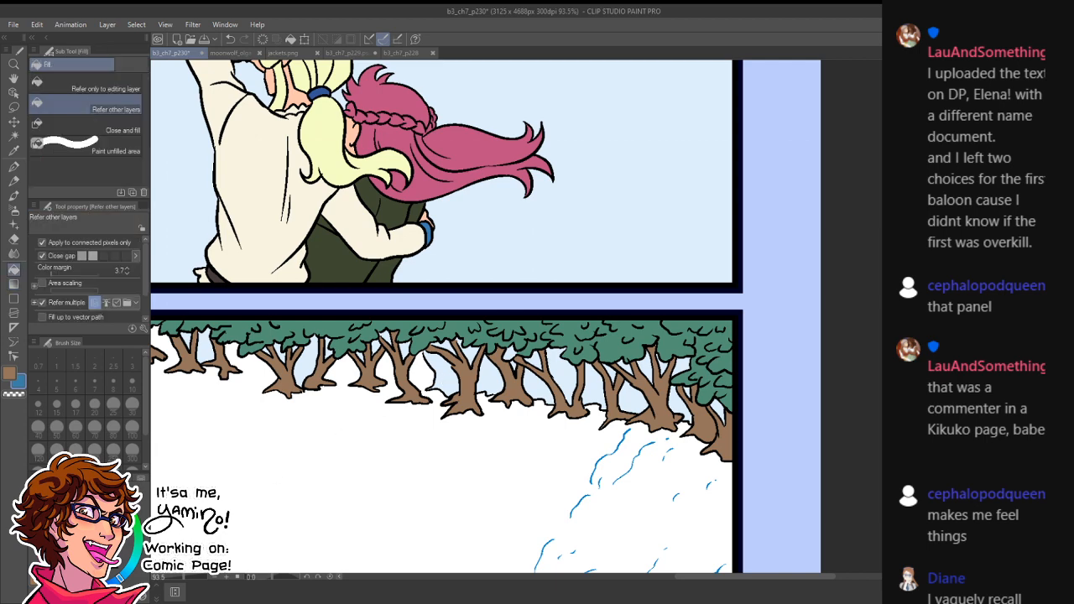
click(85, 513)
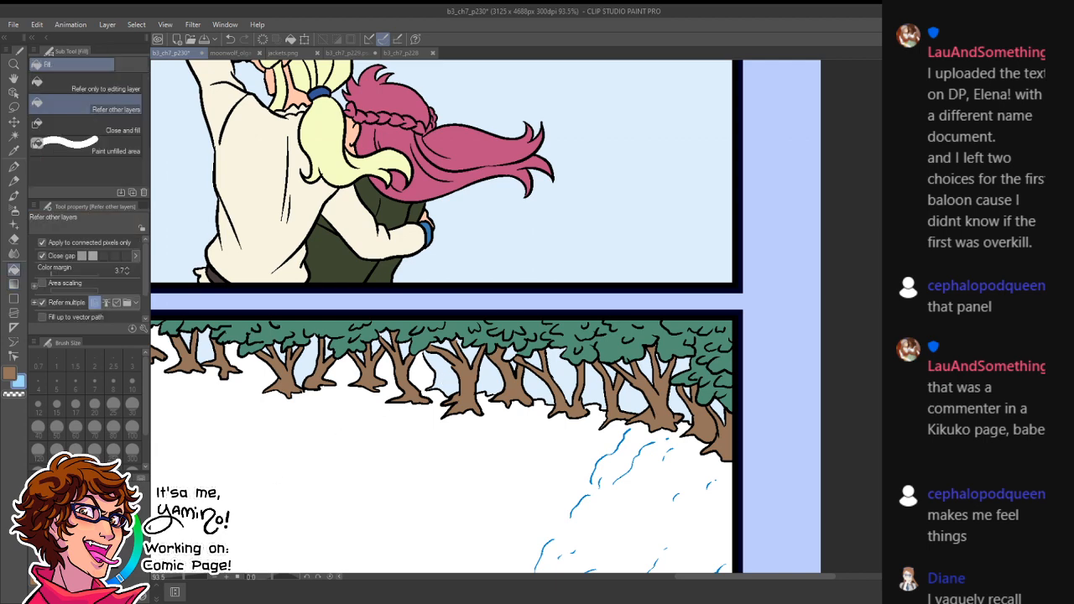
click(10, 374)
drag(119, 581, 122, 577)
drag(84, 529, 87, 512)
mouse_move(445, 378)
mouse_down()
mouse_move(486, 381)
mouse_move(464, 345)
mouse_move(445, 341)
mouse_move(563, 366)
mouse_move(570, 381)
mouse_move(549, 379)
mouse_move(521, 360)
mouse_move(606, 369)
mouse_move(588, 381)
mouse_move(643, 359)
mouse_up()
click(682, 367)
click(664, 369)
click(715, 406)
- Lasso the sparser half of the forest, fill its background gaps with the same blue, deselect, and save the page
key(ctrl+space)
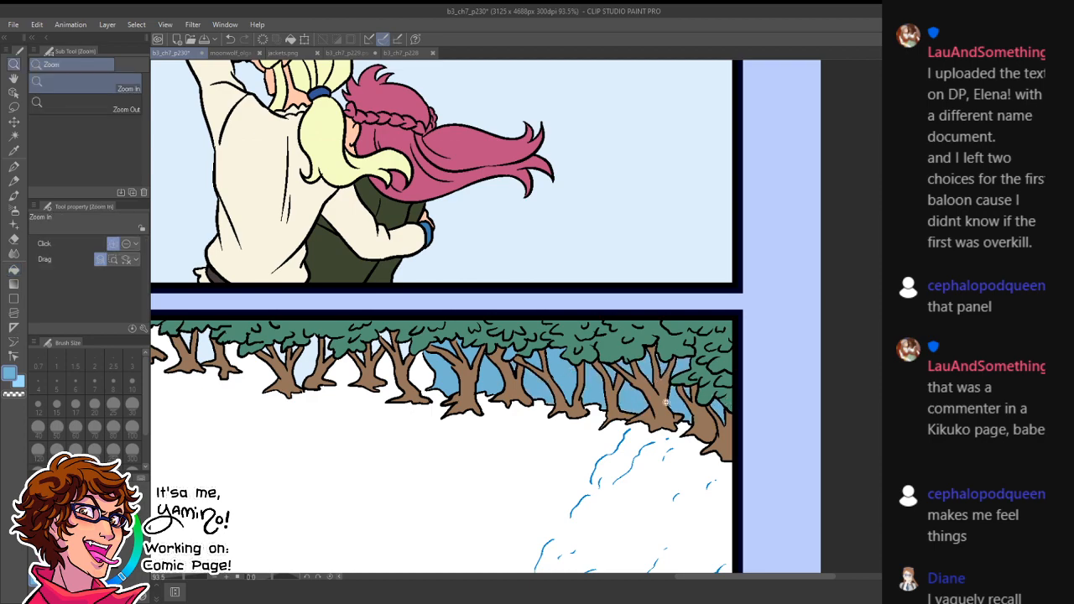
drag(674, 400, 618, 400)
click(611, 394)
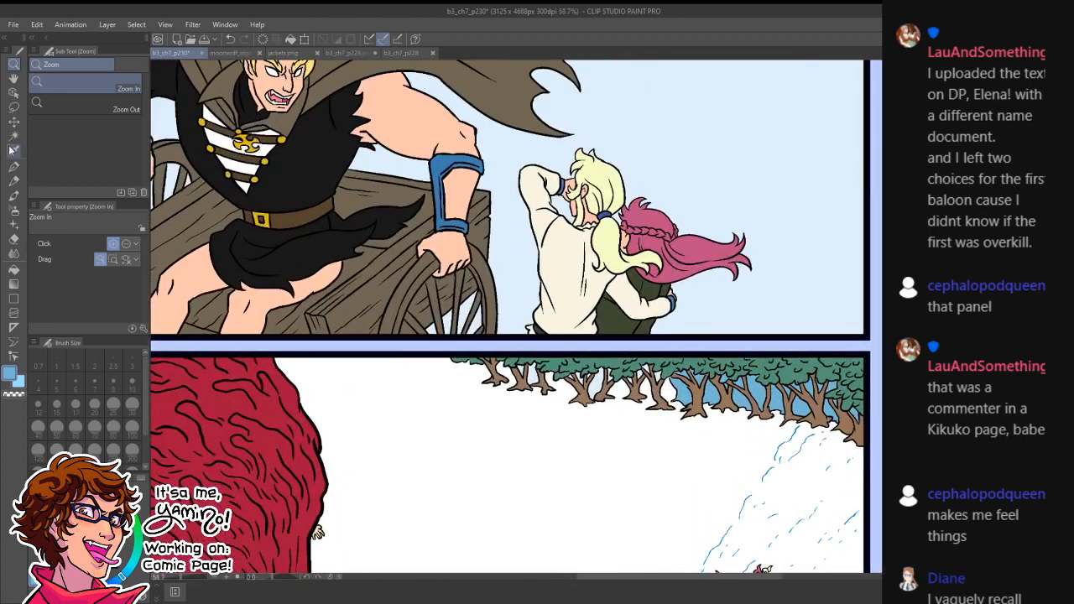
click(13, 108)
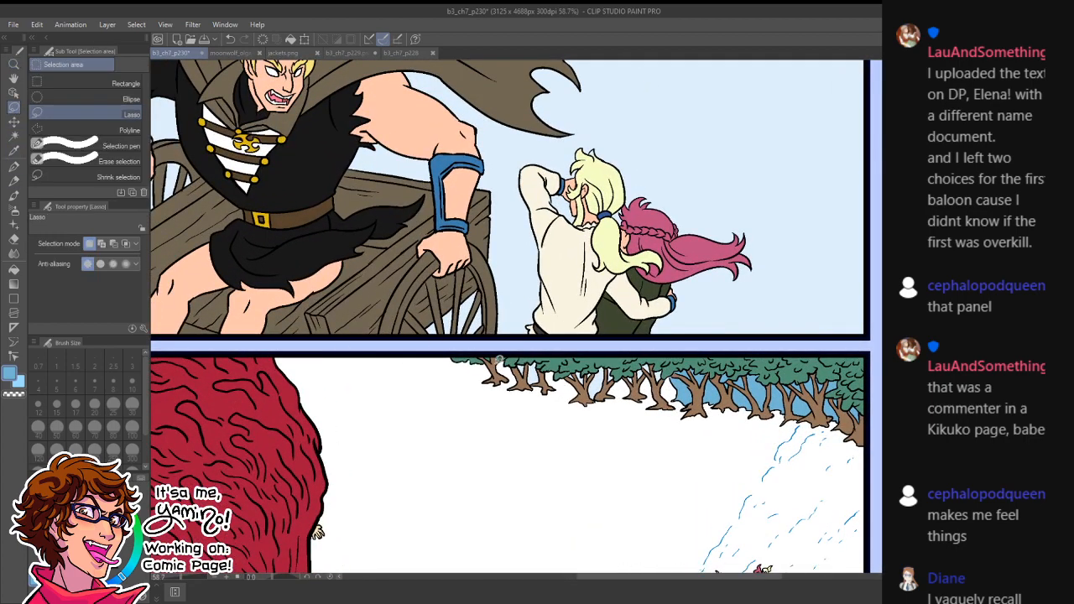
drag(733, 383, 724, 380)
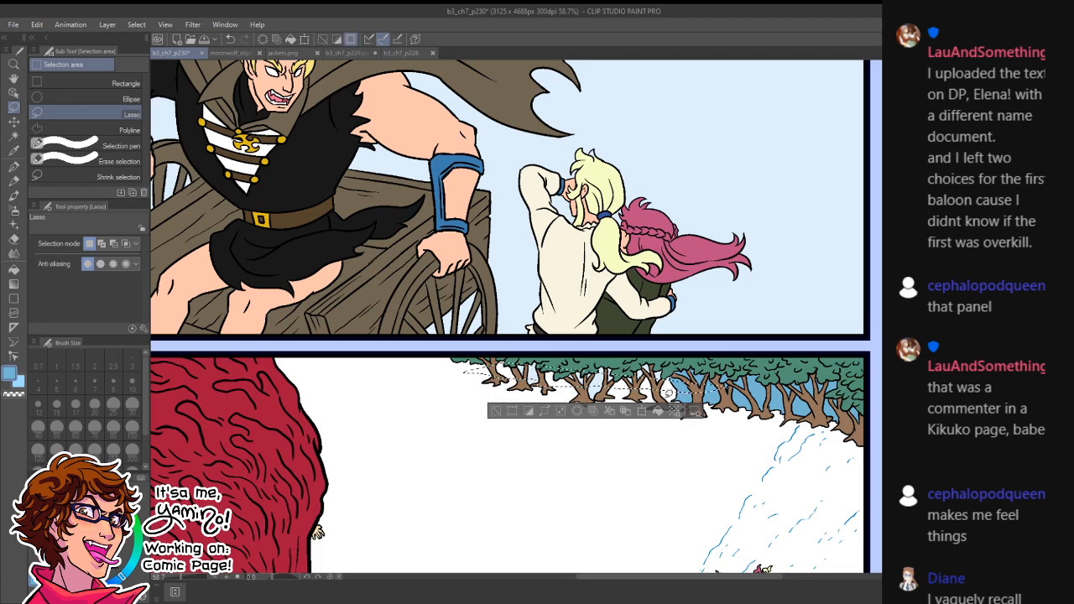
key(g)
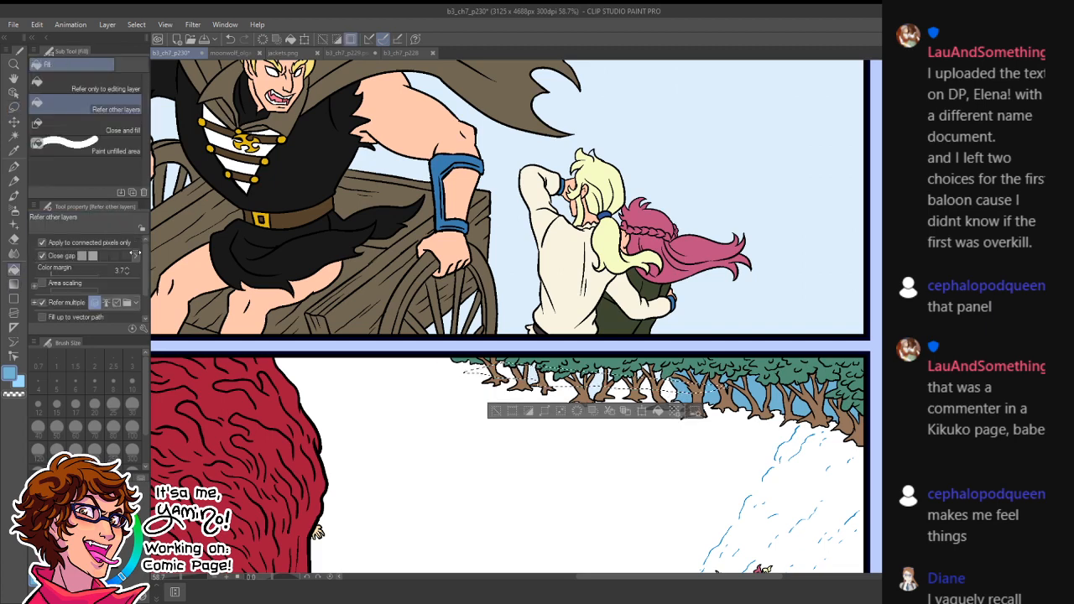
click(14, 108)
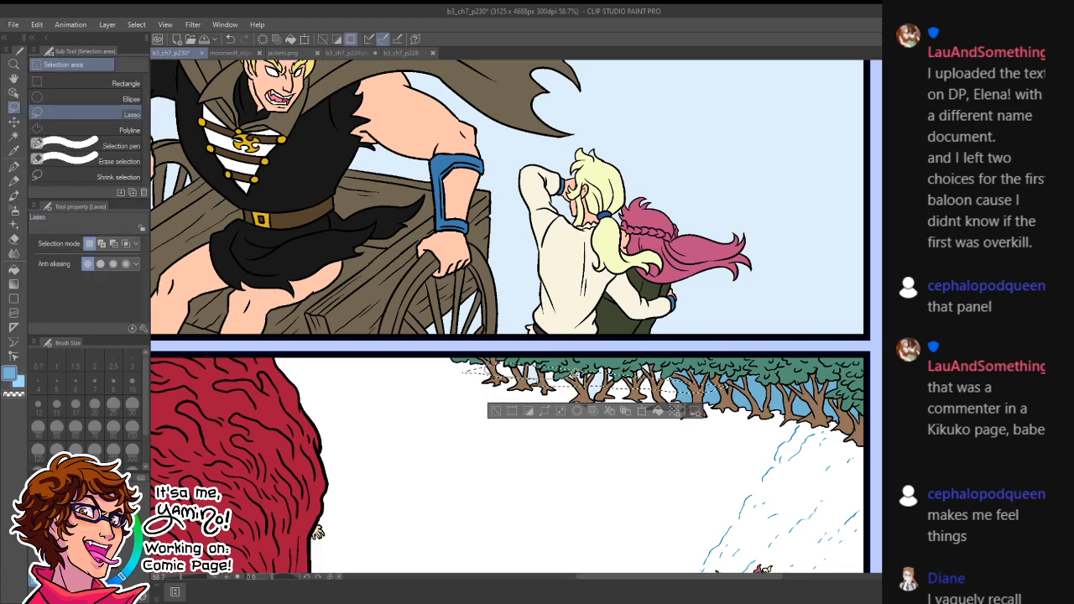
key(g)
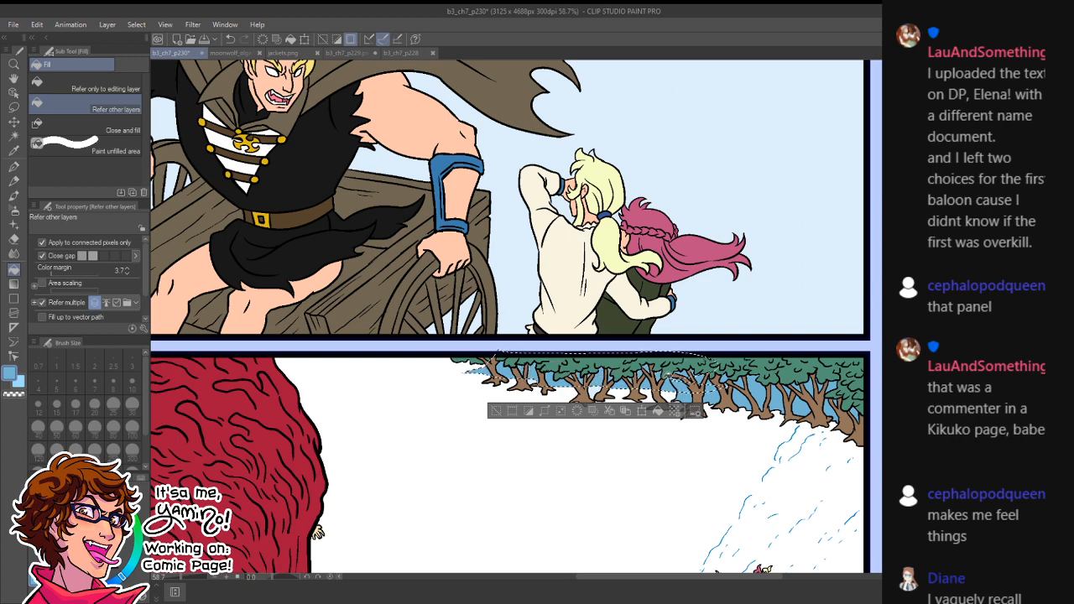
key(ctrl+d)
key(ctrl+space)
drag(660, 372, 623, 438)
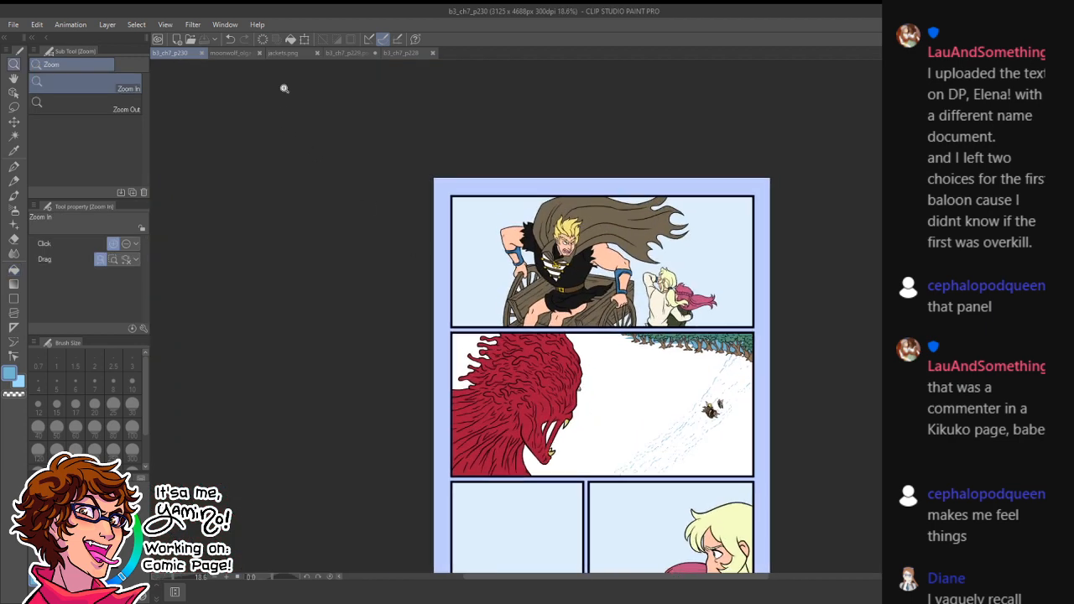
- Close b3_ch7_p228 and place b3_ch7_p229 first among the open documents
click(410, 56)
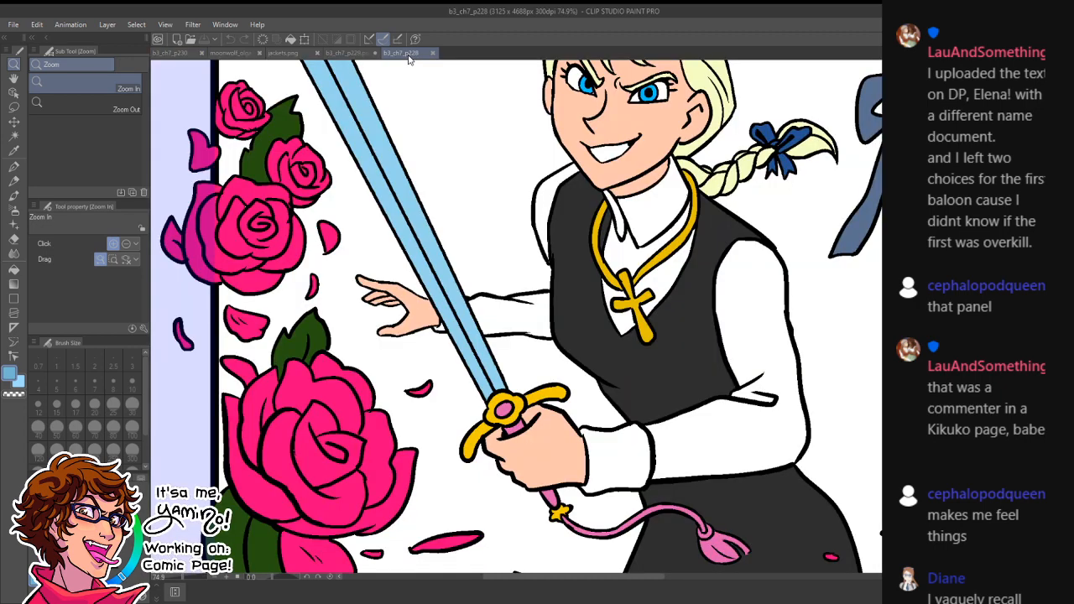
key(ctrl+w)
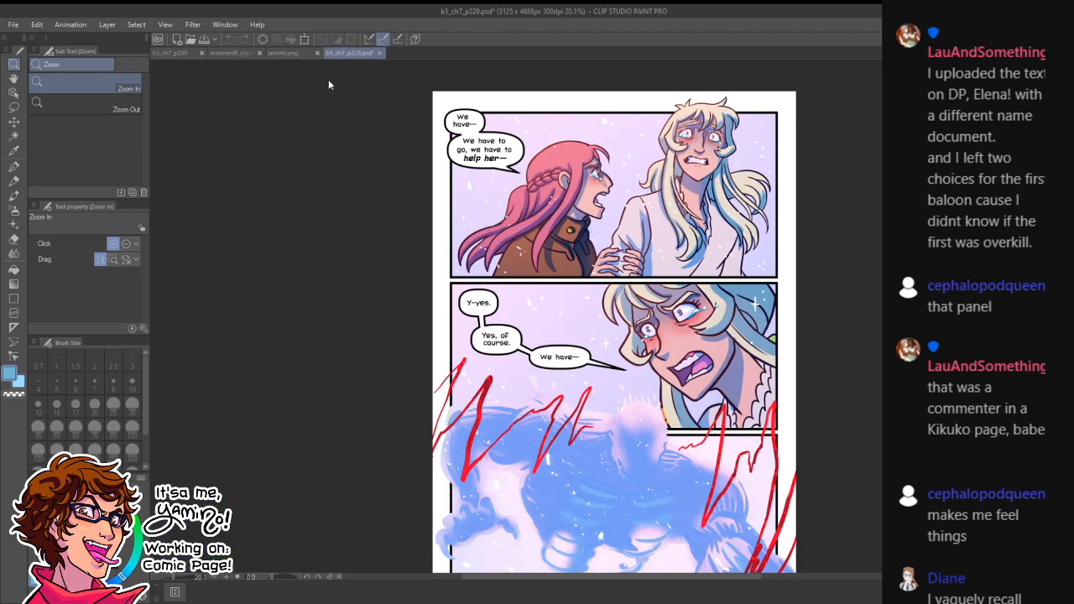
drag(184, 58, 173, 57)
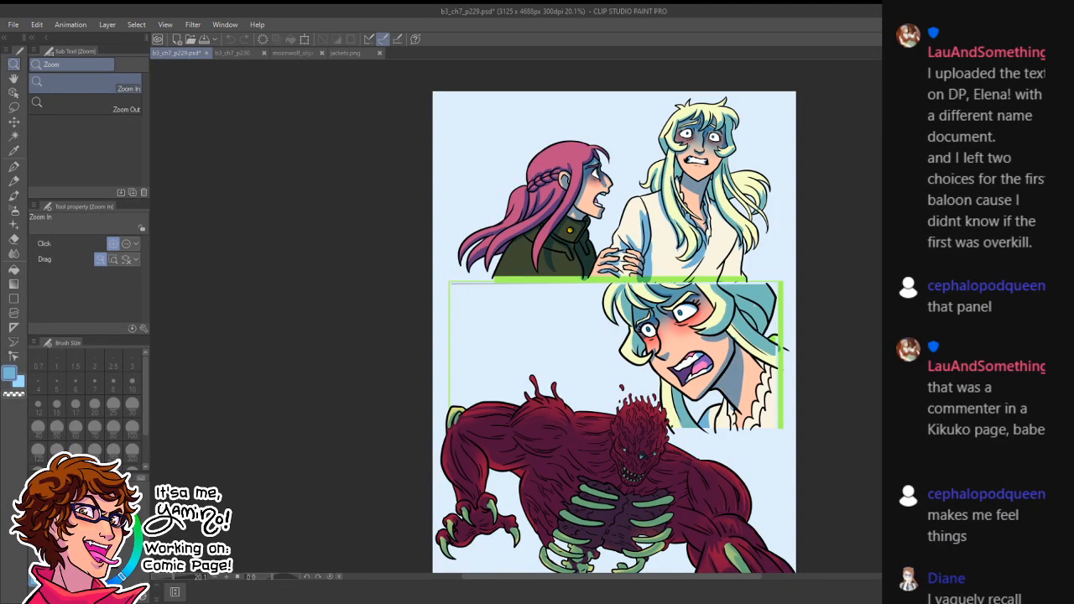
- Sample the light blue of the shading layer in b3_ch7_p229 and return to the full page of b3_ch7_p230
key(p)
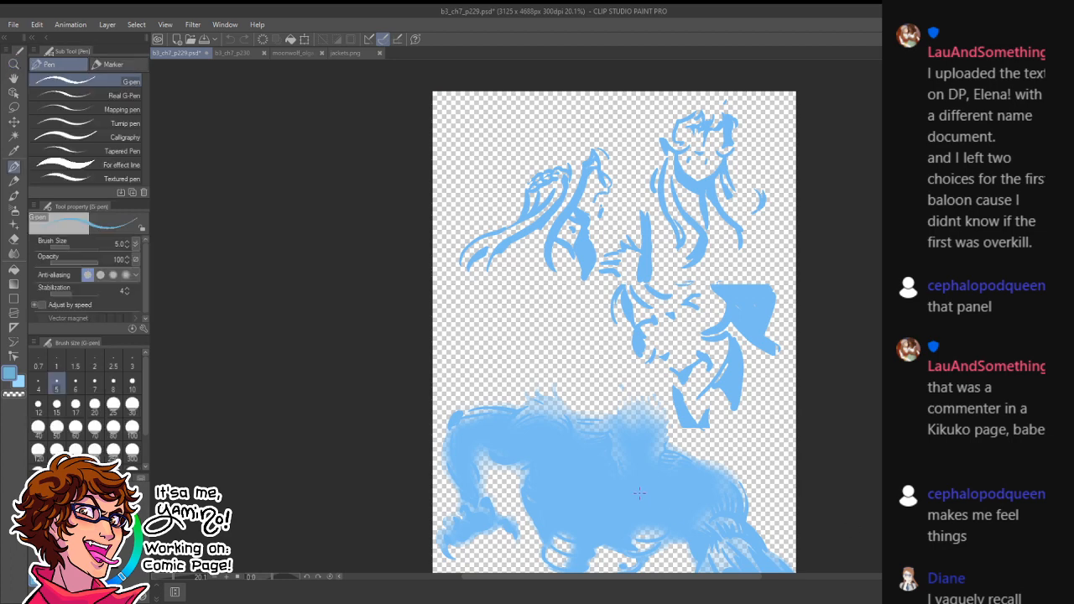
click(229, 54)
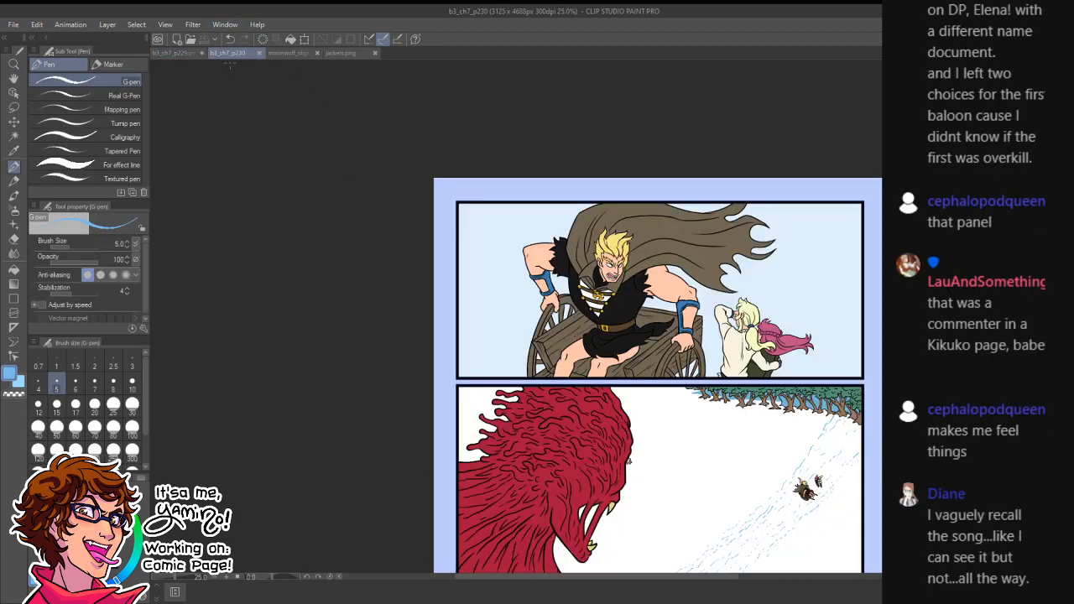
key(ctrl+space)
drag(643, 306, 579, 306)
drag(798, 390, 737, 293)
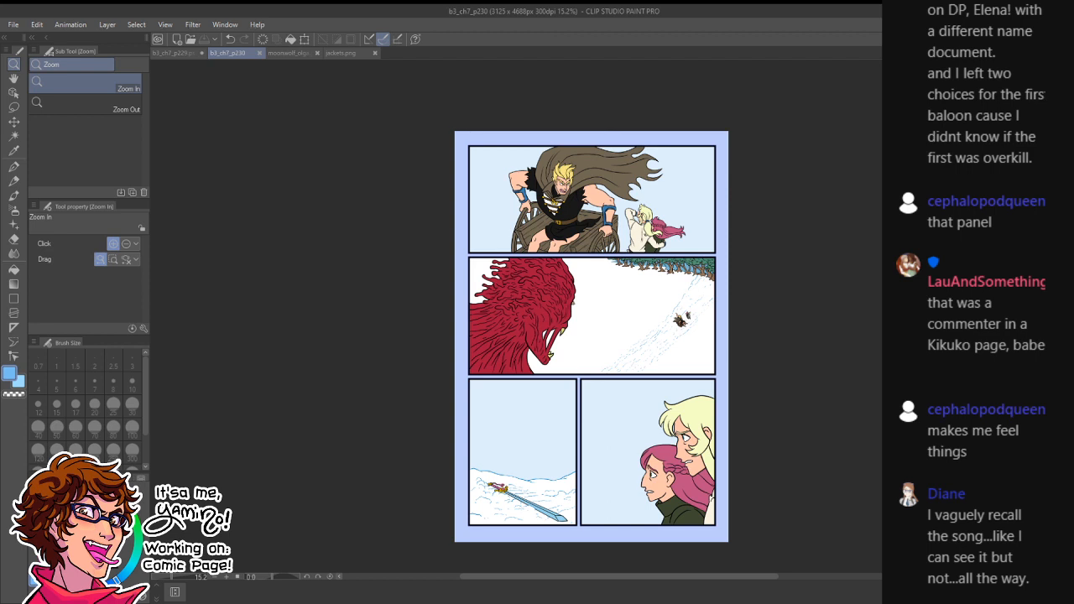
- Fill the silhouettes of the figures, monster and sword-panel snow with the light blue and blend it over the flats as shading
key(ctrl+shift+d)
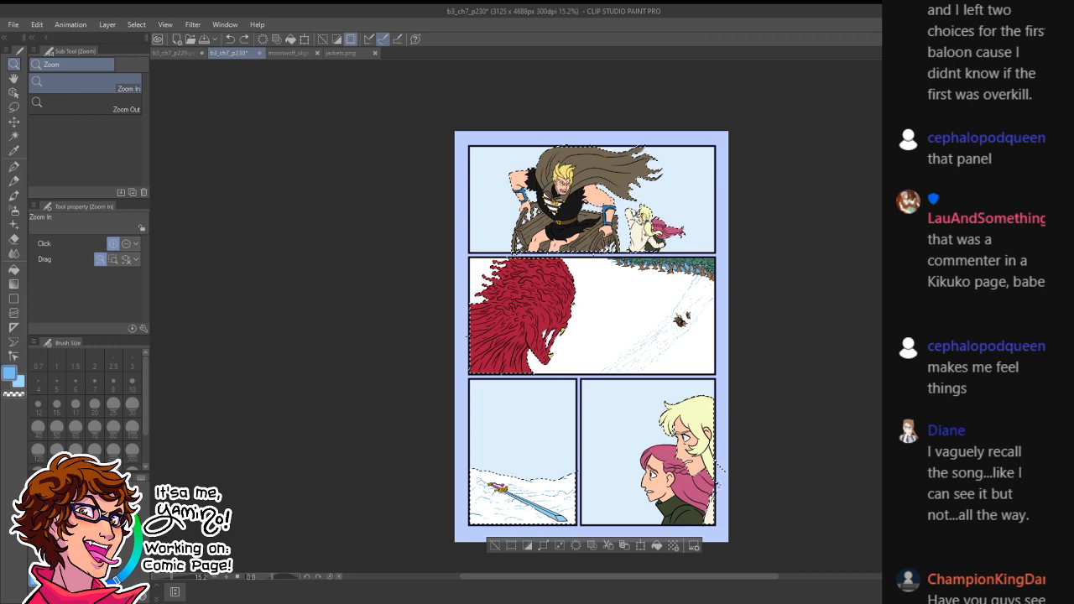
key(alt+Delete)
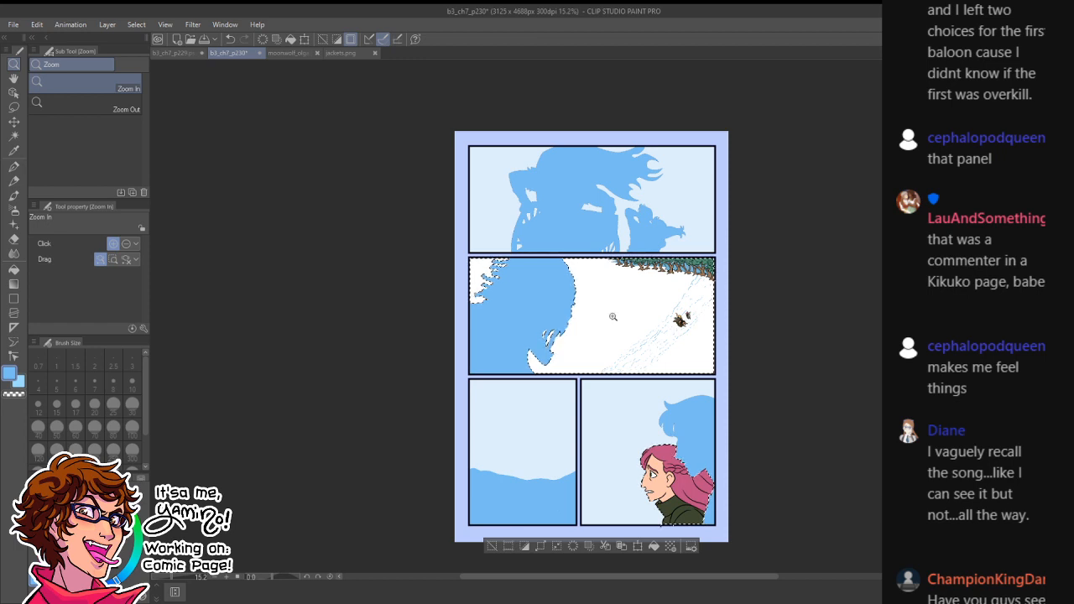
click(13, 109)
drag(456, 135, 743, 377)
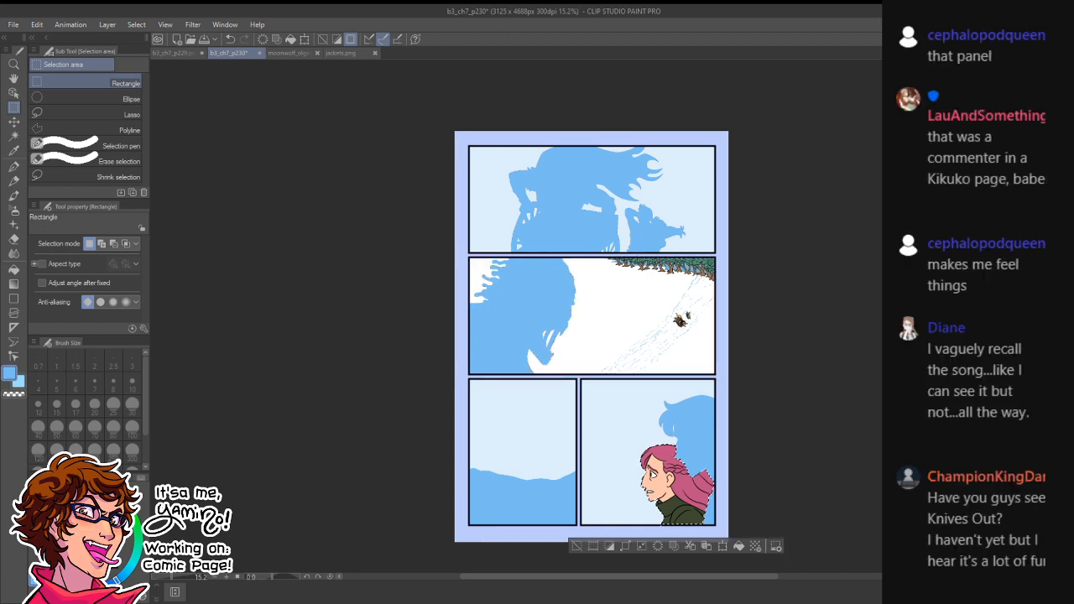
key(ctrl+d)
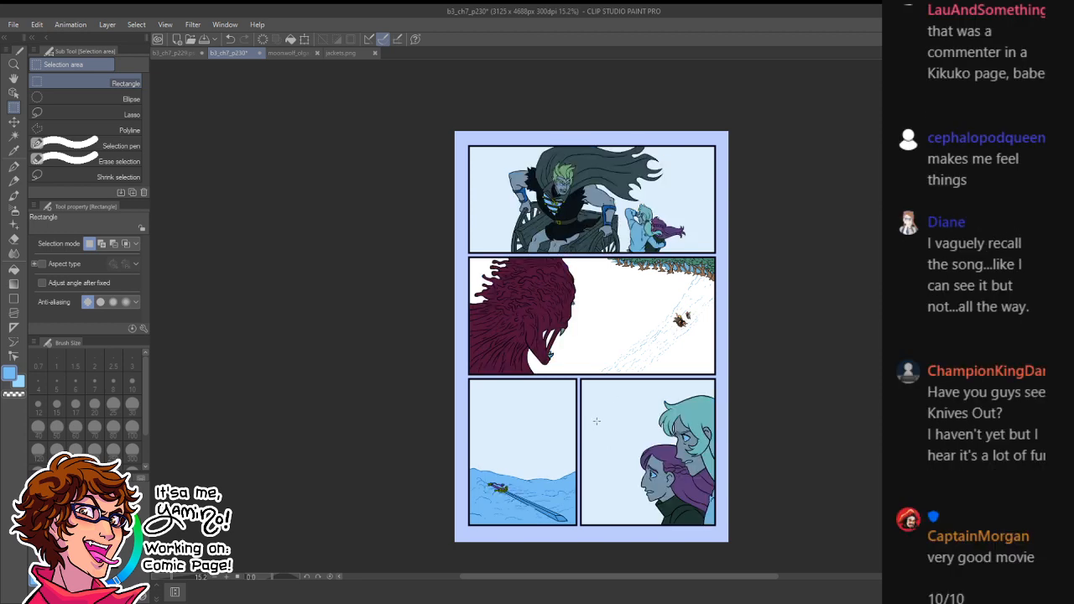
- Save b3_ch7_p230 and close jackets.png and the moonwolf document
key(ctrl+s)
key(ctrl+space)
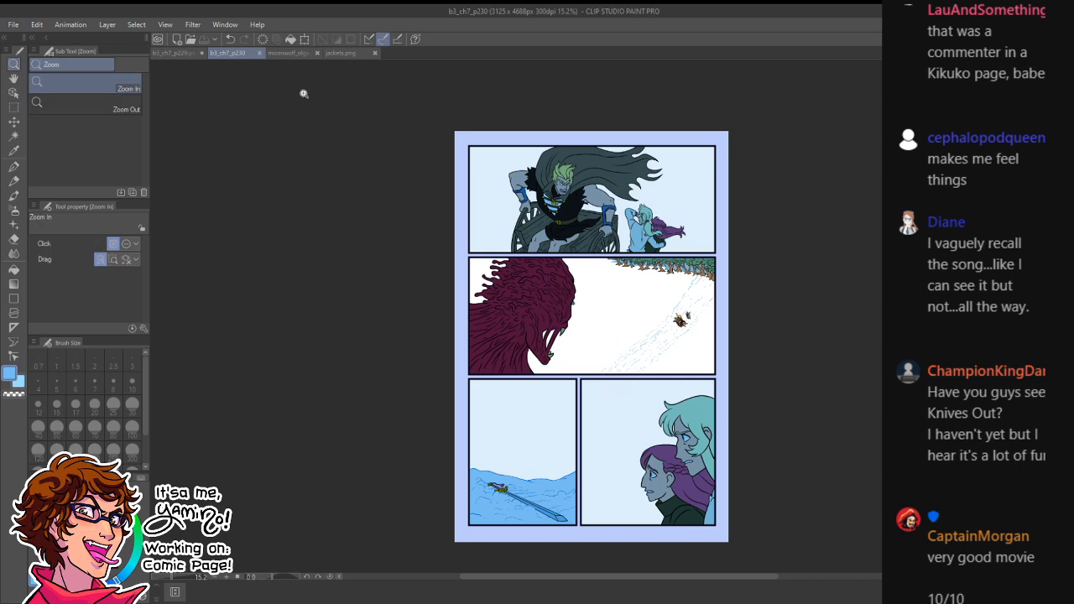
click(340, 53)
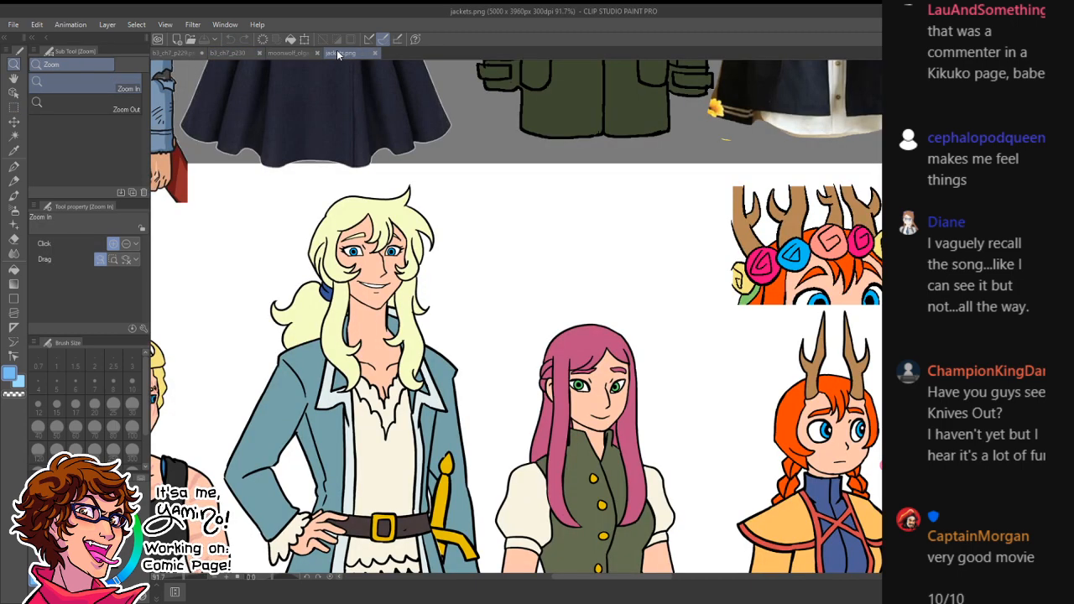
click(375, 53)
click(318, 53)
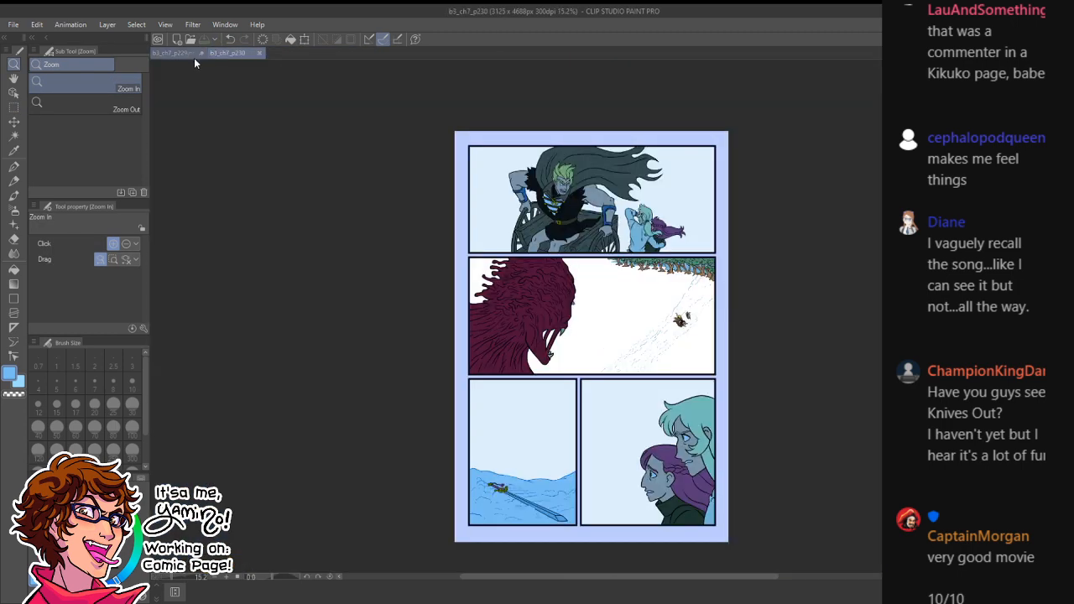
- Copy the blue-violet overlay from b3_ch7_p229 into b3_ch7_p230, and show the orange lighting layer in b3_ch7_p229
click(191, 52)
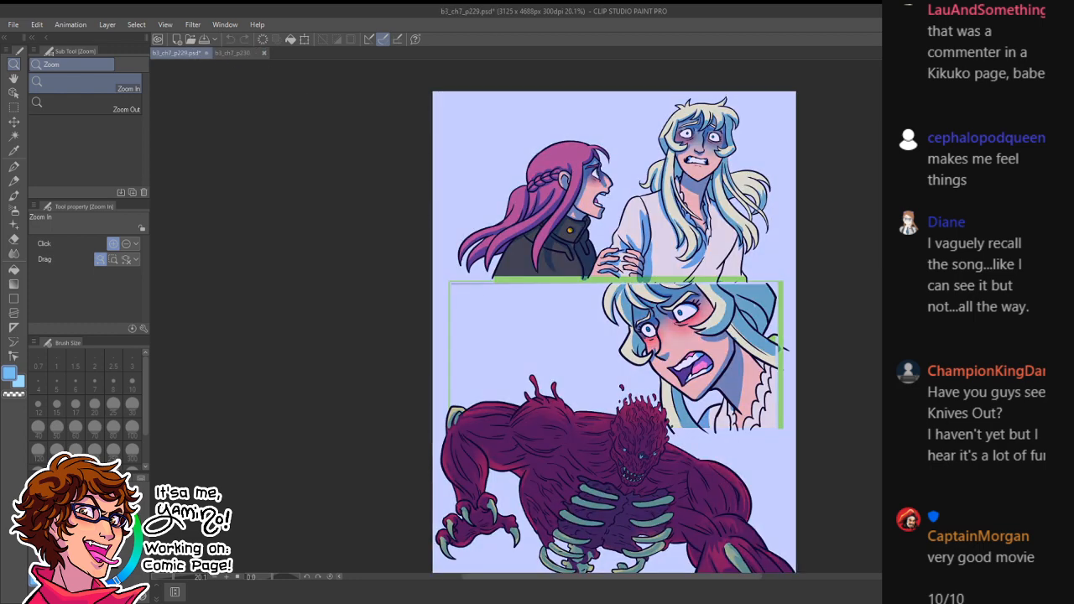
click(232, 53)
key(ctrl+v)
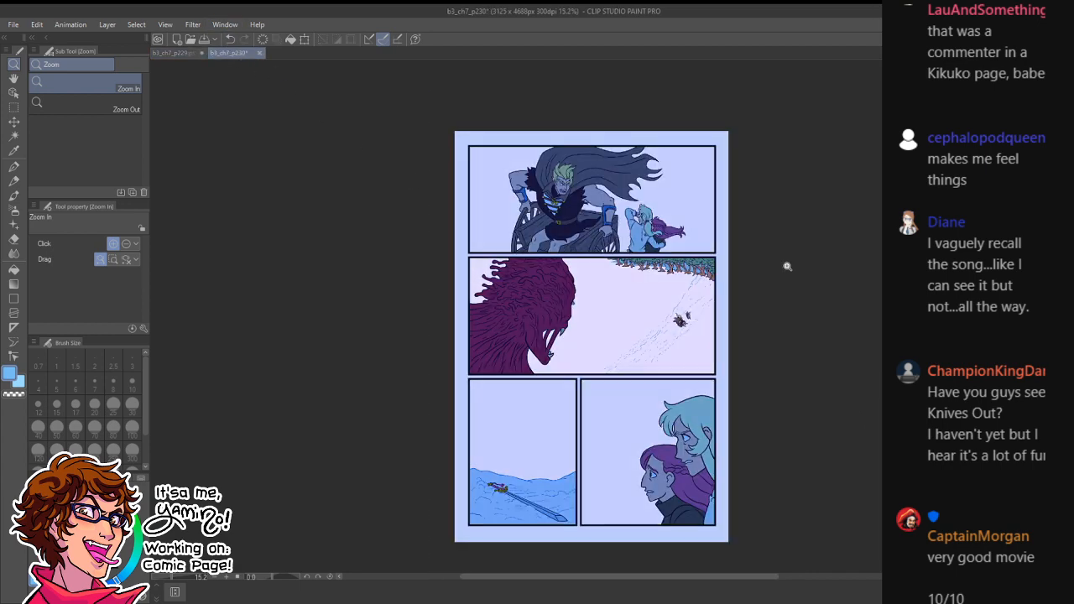
click(185, 53)
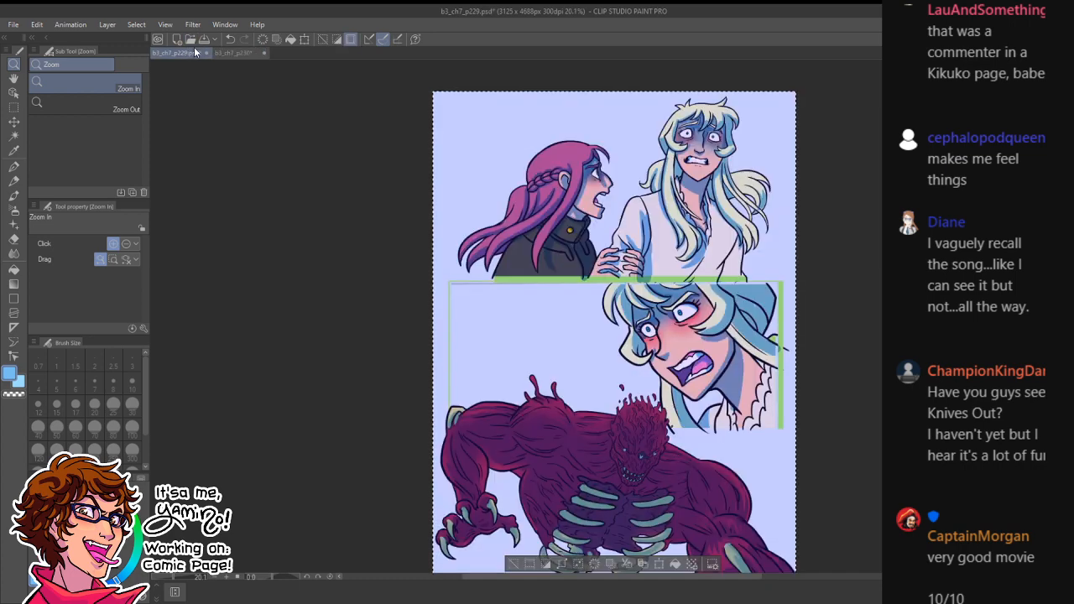
click(895, 336)
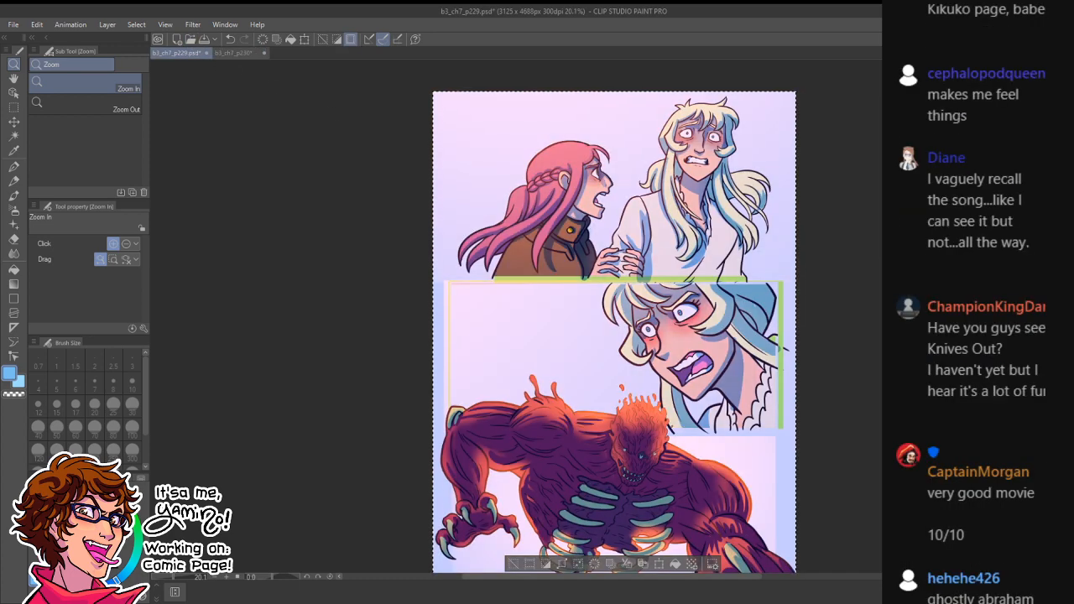
click(234, 53)
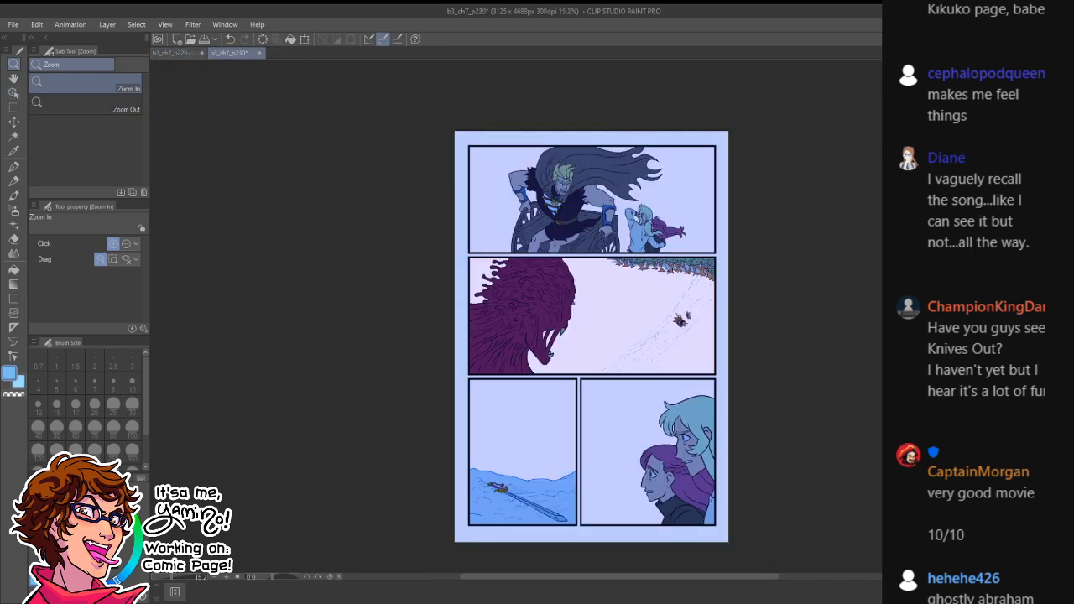
- Select the top panel of b3_ch7_p230 with a rectangular selection spanning nearly the full page width
click(615, 200)
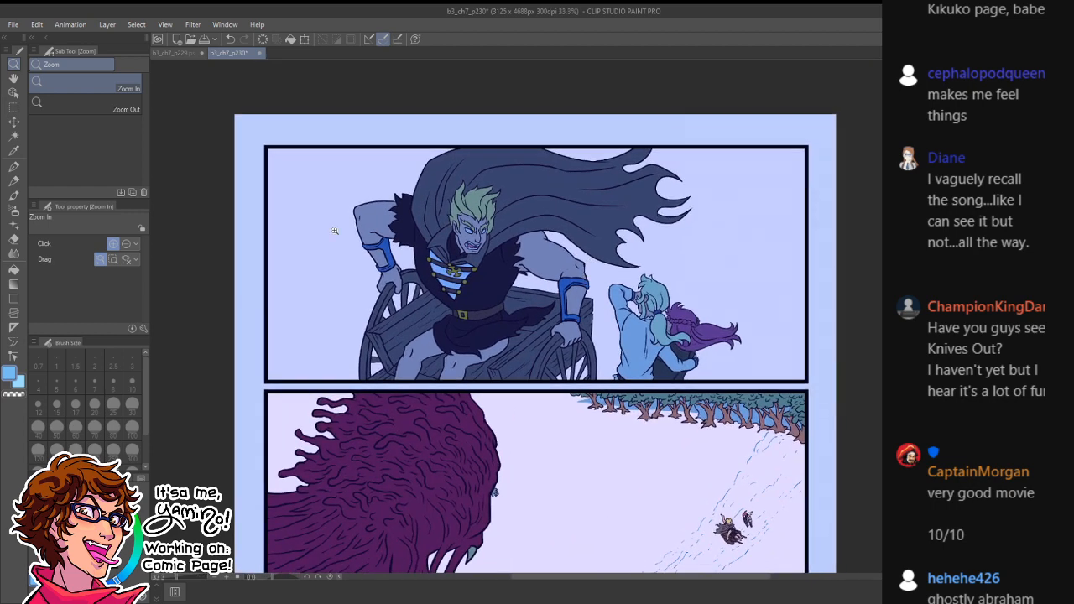
click(13, 107)
mouse_move(236, 125)
mouse_down()
mouse_move(407, 218)
mouse_move(835, 386)
mouse_up()
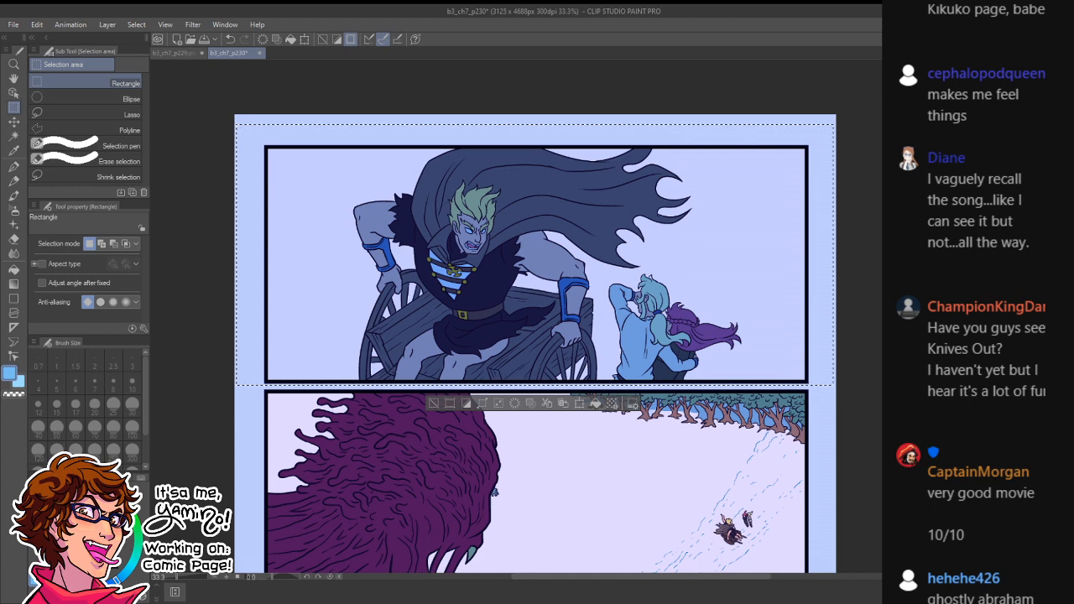
key(g)
key(ctrl+space)
drag(463, 337, 444, 346)
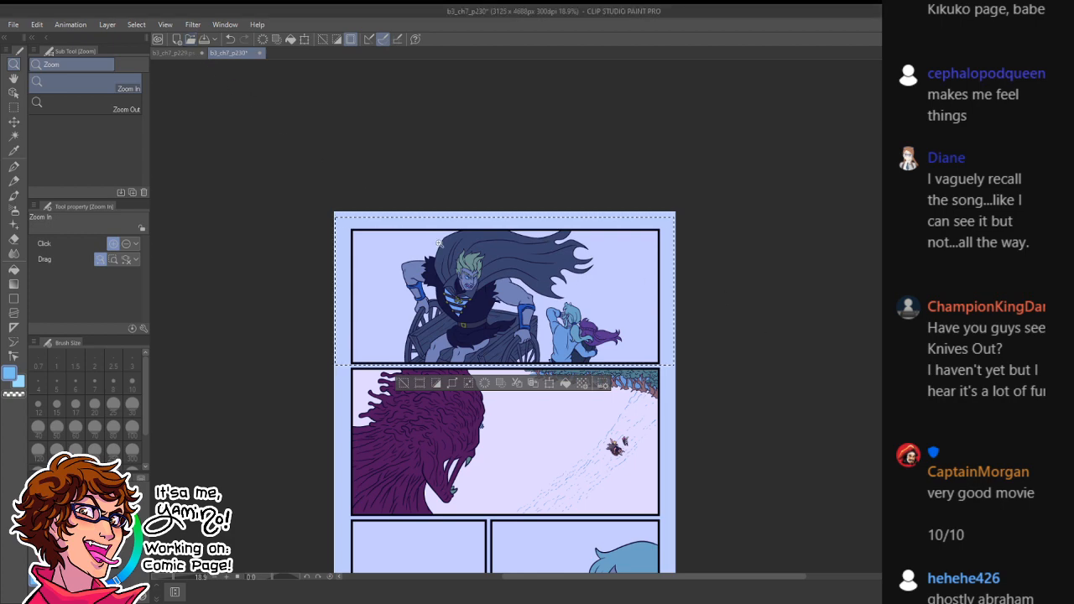
- Isolate the orange lighting layer in b3_ch7_p229, sample its orange and return to b3_ch7_p230
click(185, 54)
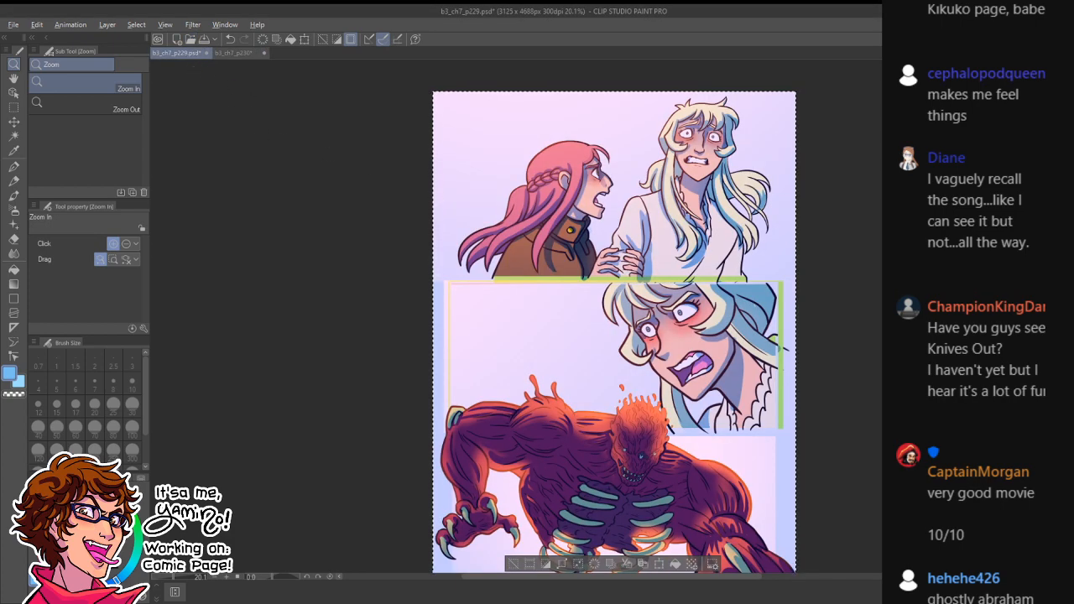
alt+click(903, 336)
key(p)
alt+click(495, 117)
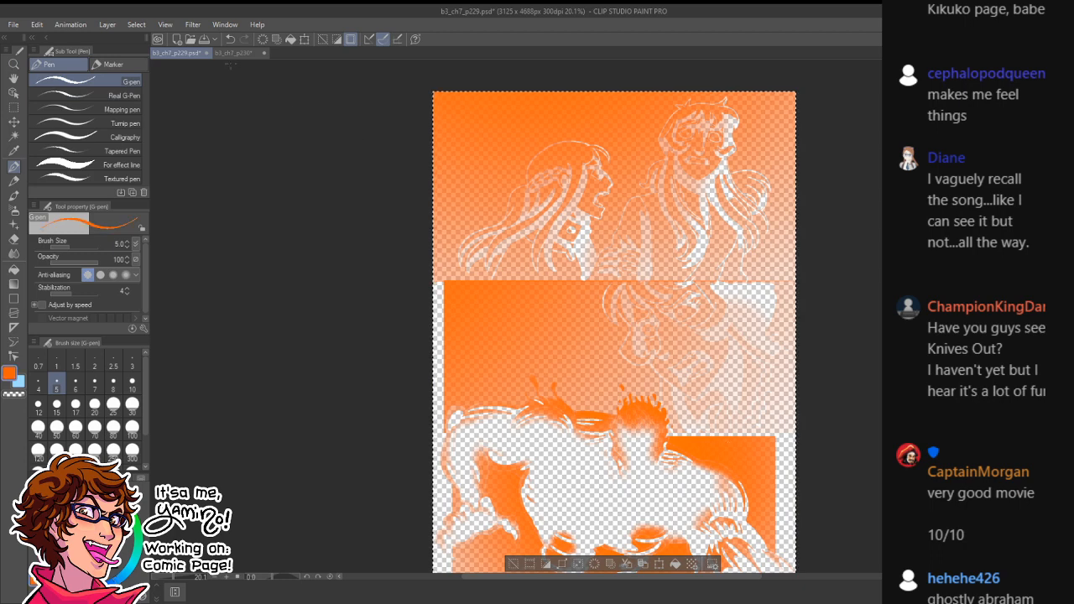
click(234, 52)
- Lay a straight foreground-to-transparent orange gradient diagonally across the top panel, fading from the upper-left corner towards the two small figures
key(g)
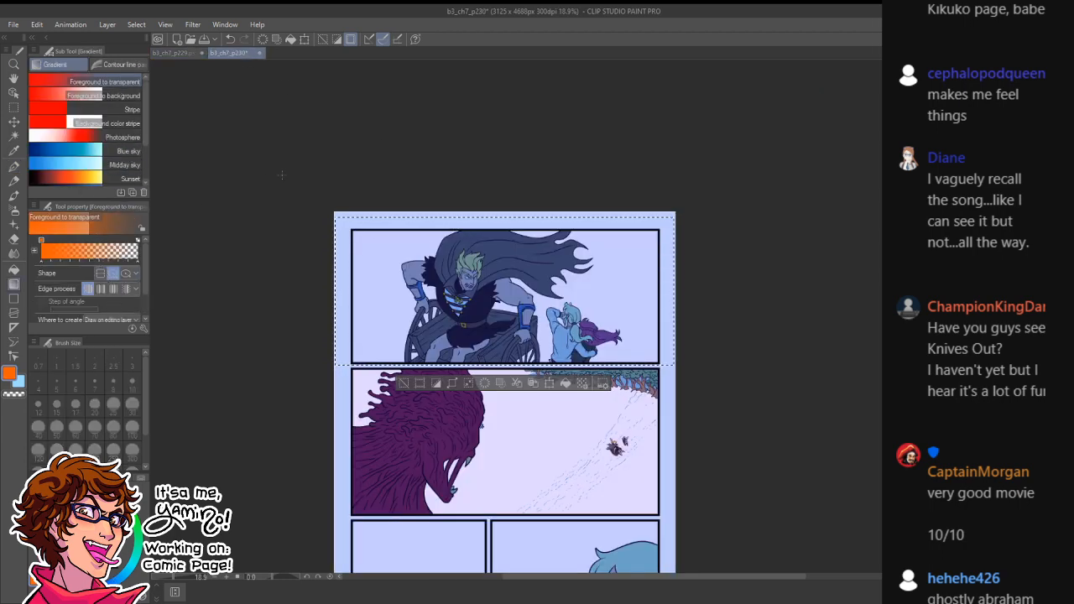
drag(270, 158, 371, 129)
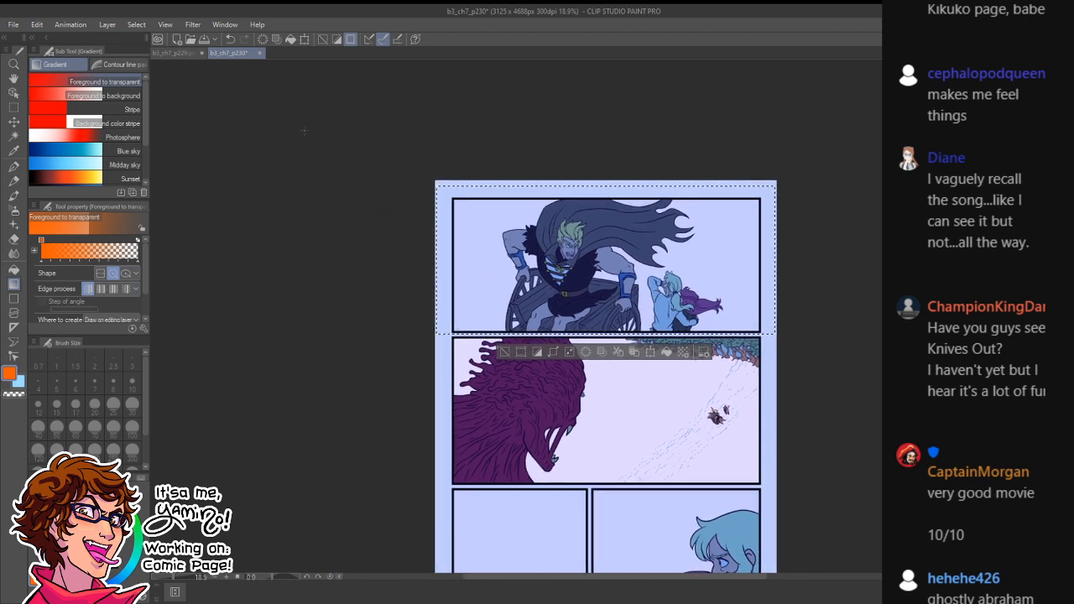
drag(221, 83, 208, 202)
key(ctrl+z)
click(101, 274)
drag(296, 99, 835, 405)
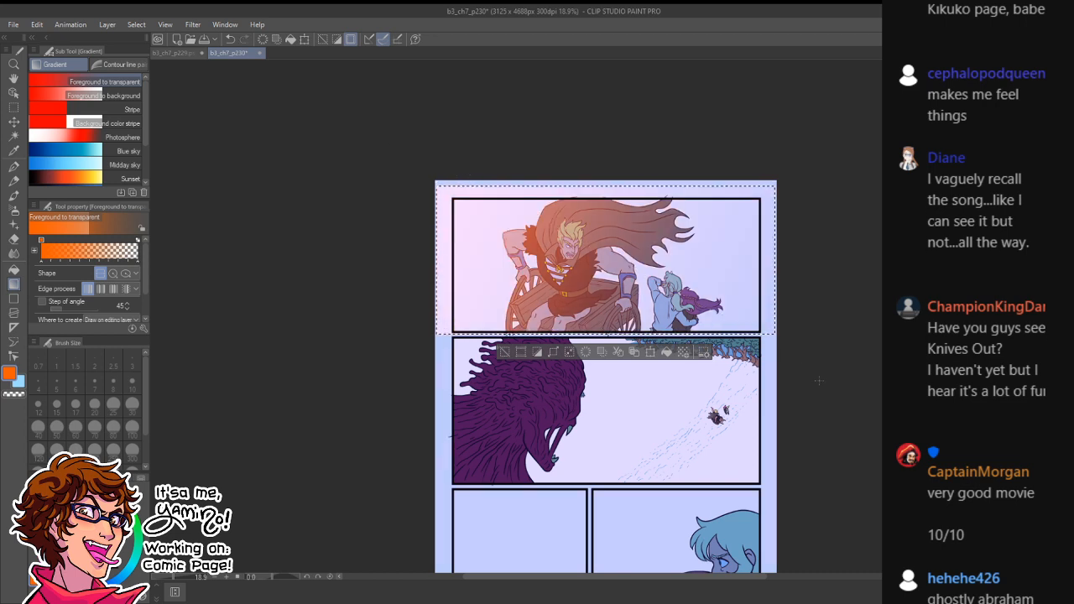
key(ctrl+z)
drag(328, 79, 872, 396)
key(ctrl+z)
drag(212, 84, 831, 386)
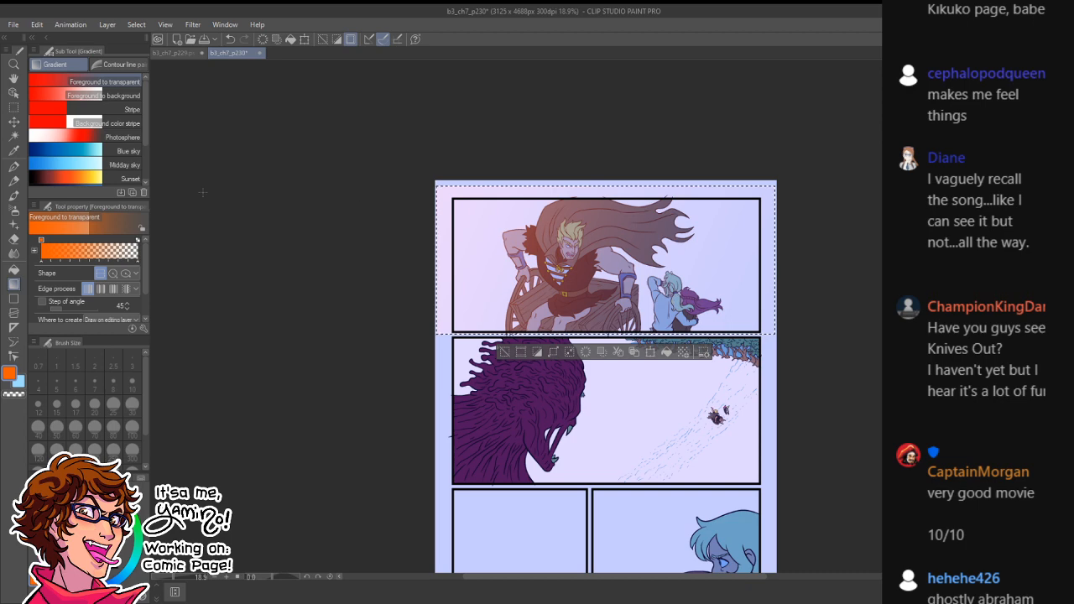
- Replace the selection with a rectangular one around the middle panel containing the monster
click(14, 107)
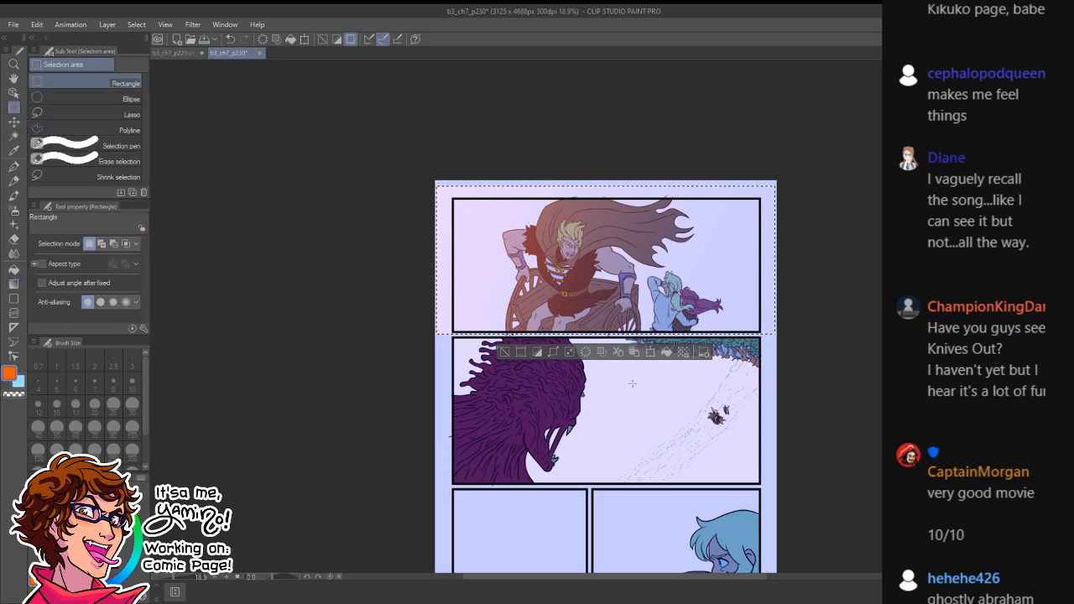
click(633, 383)
drag(762, 334, 362, 489)
key(/)
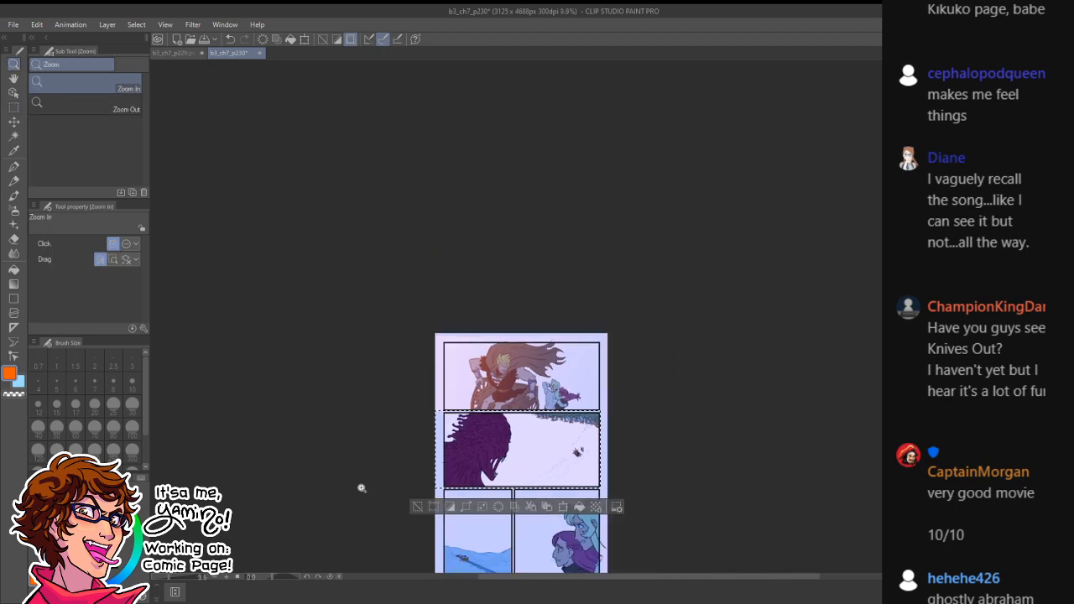
- Cover the middle panel with a circular foreground-to-transparent orange gradient that is strongest over the monster
key(g)
click(113, 273)
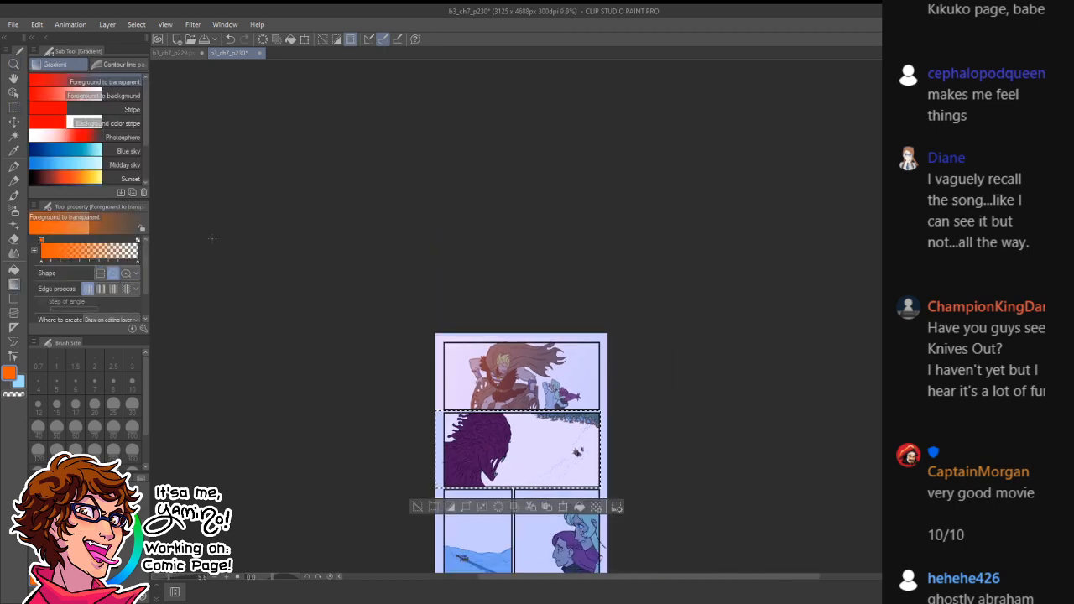
drag(267, 160, 840, 556)
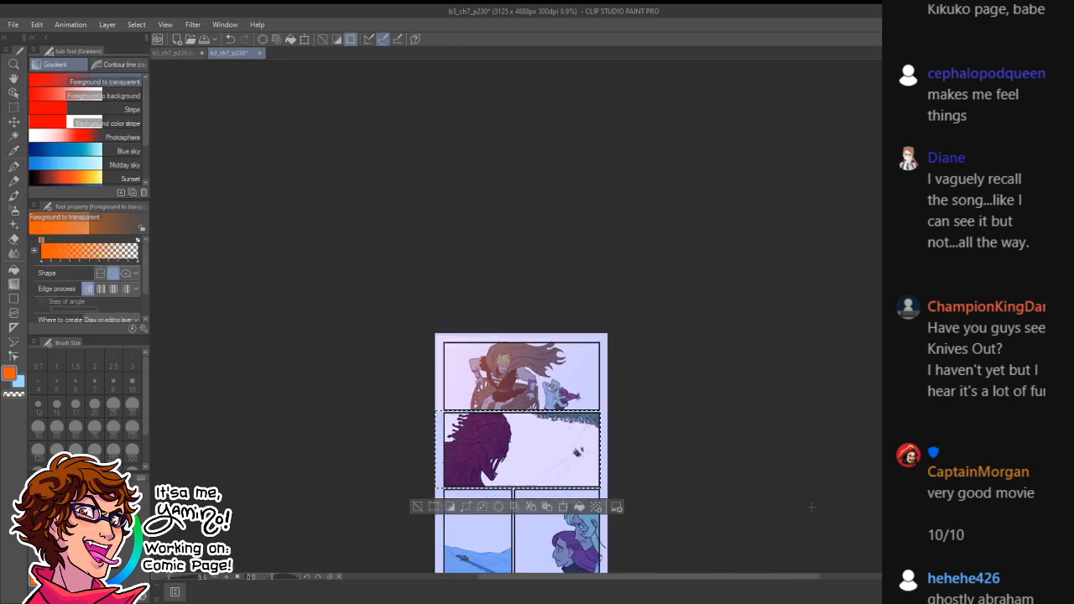
drag(328, 283, 676, 483)
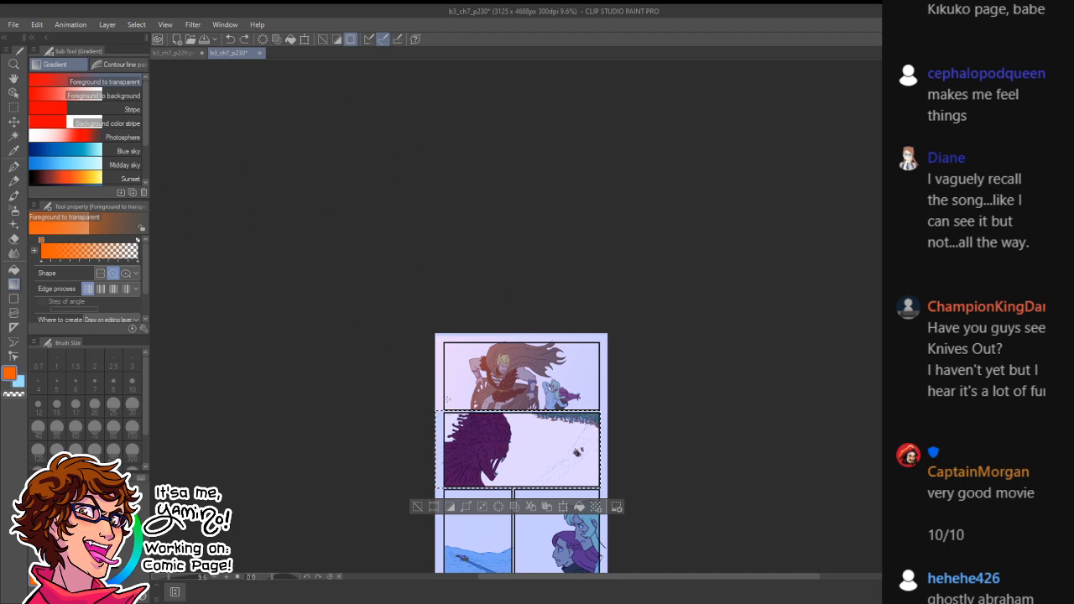
drag(401, 350, 495, 550)
drag(507, 453, 675, 340)
key(ctrl+z)
drag(430, 247, 723, 544)
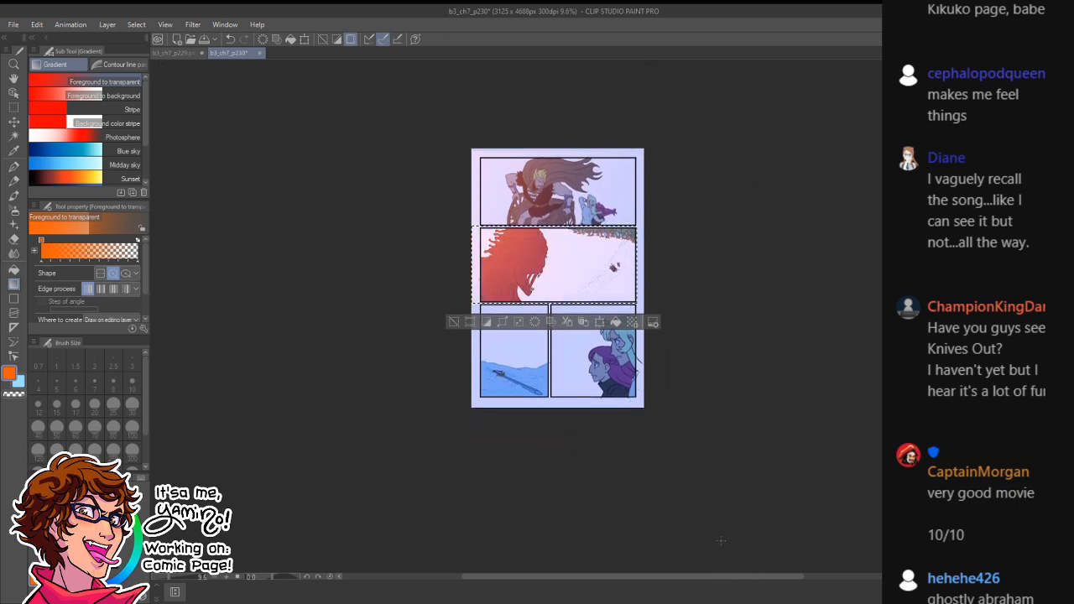
- Clear the selection and make a rectangular one around the bottom-left panel with the sword in the snow
click(15, 108)
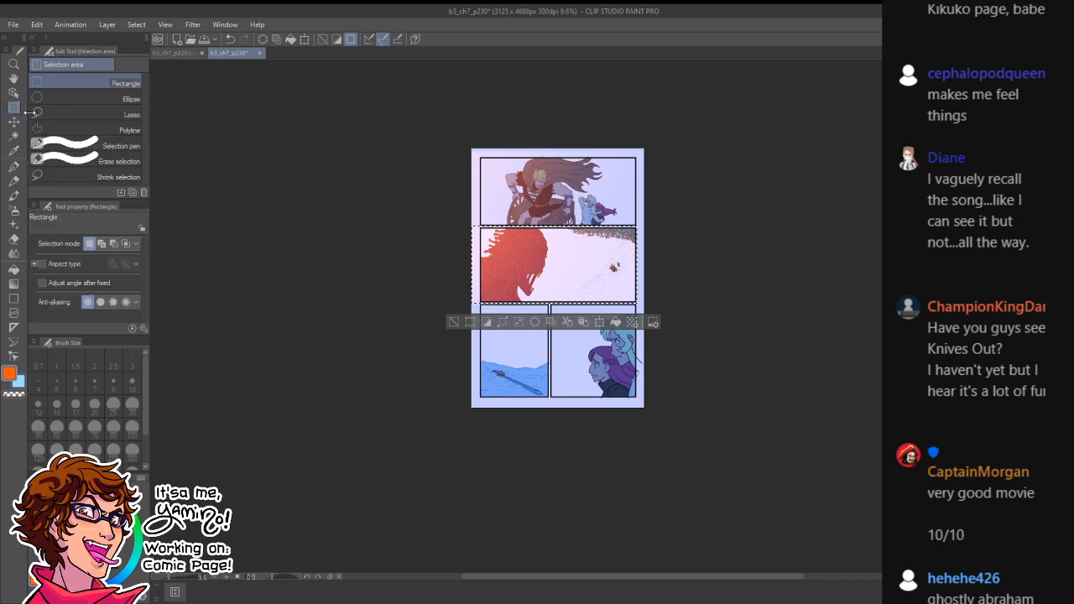
click(457, 294)
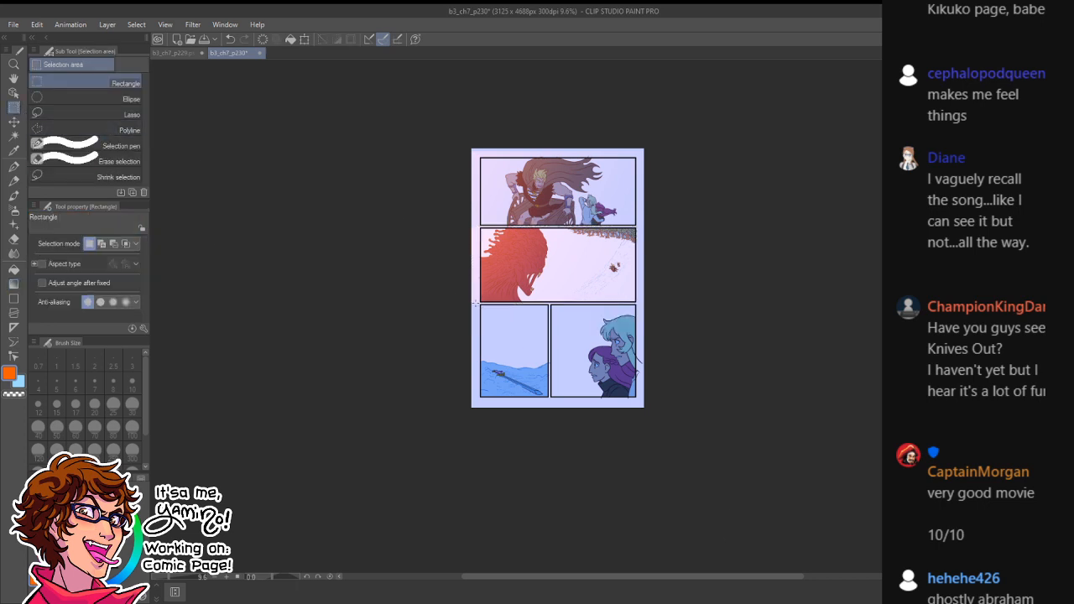
drag(476, 303, 550, 399)
key(ctrl+space)
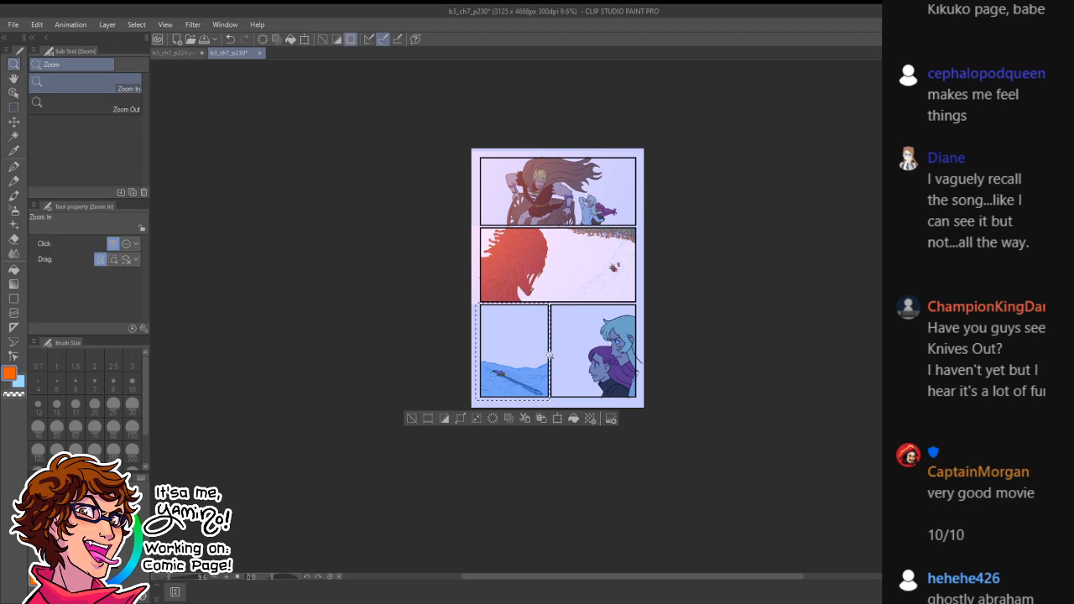
click(550, 355)
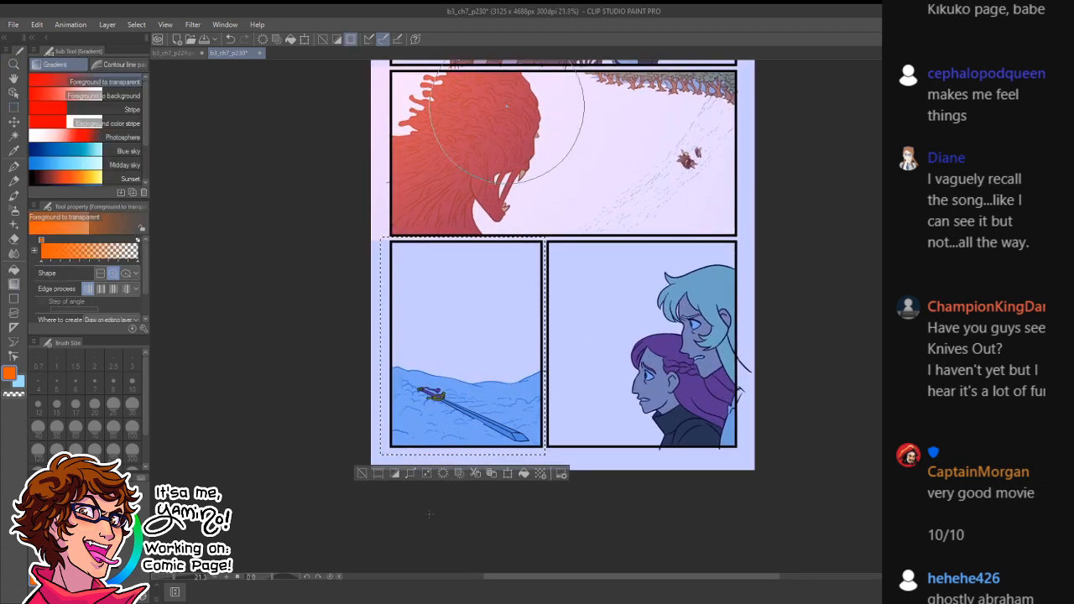
- Layer circular orange-to-transparent gradients over the sword panel, warming the sky more than the snow
drag(429, 514, 176, 483)
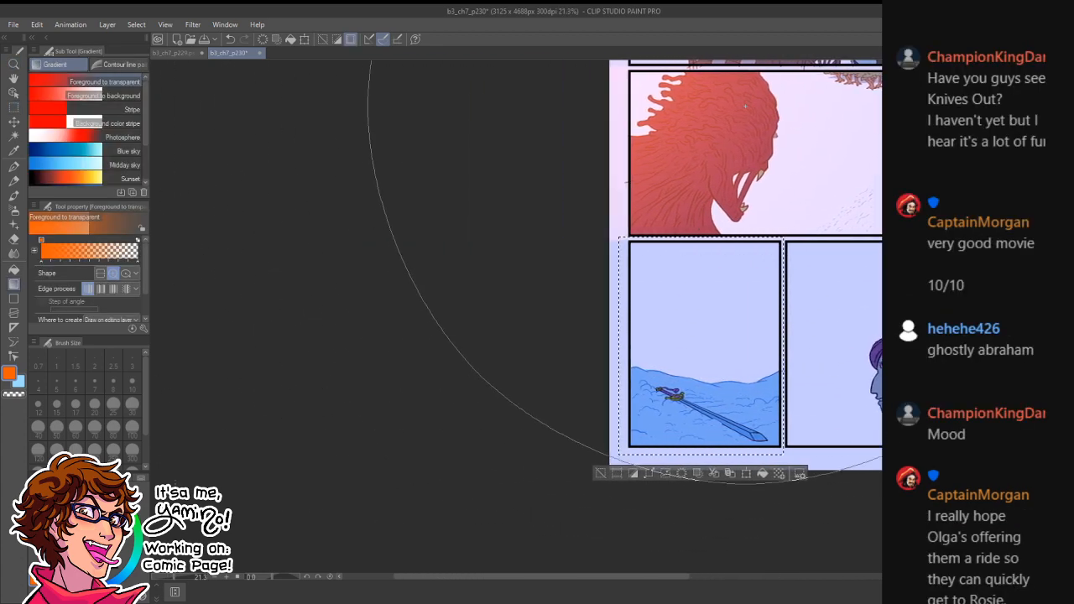
drag(745, 105, 729, 228)
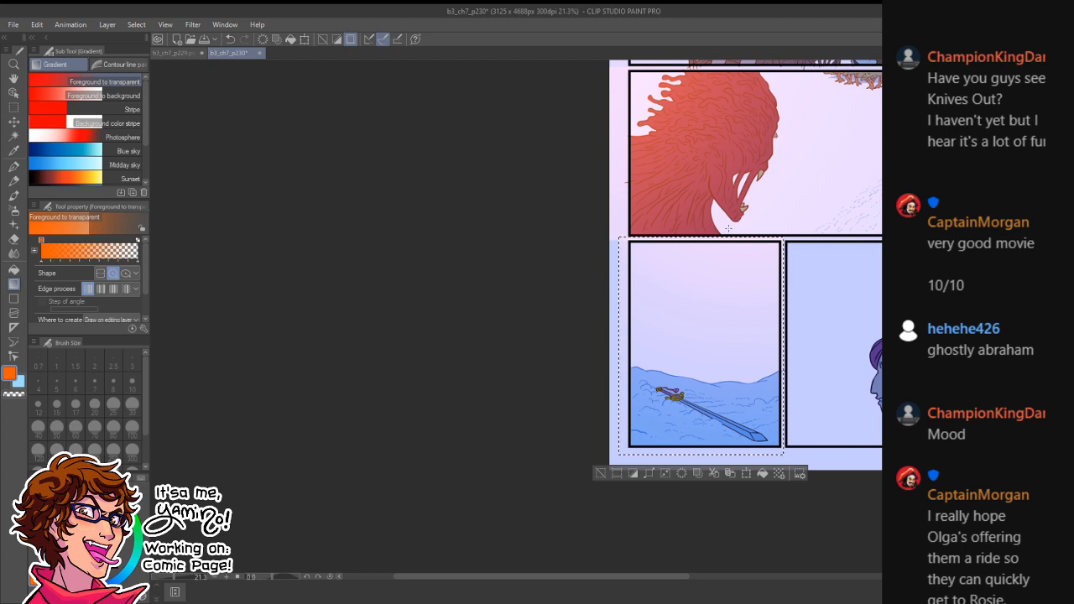
drag(807, 212, 488, 533)
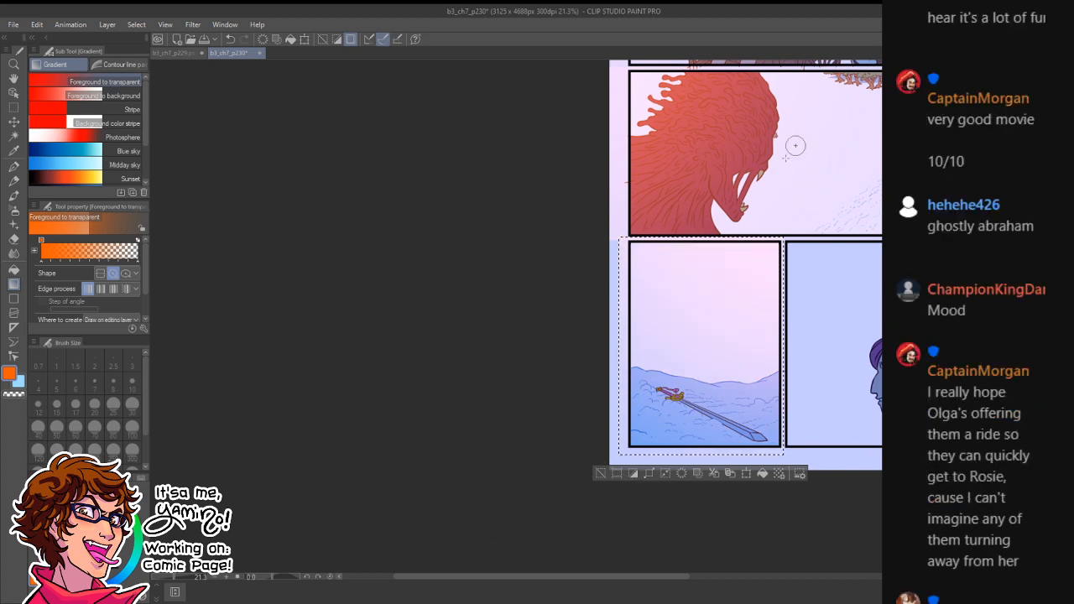
drag(785, 158, 463, 561)
- Select the bottom-right panel with the two faces and lay circular orange-to-transparent gradients over it from the upper left
drag(734, 375, 433, 331)
key(m)
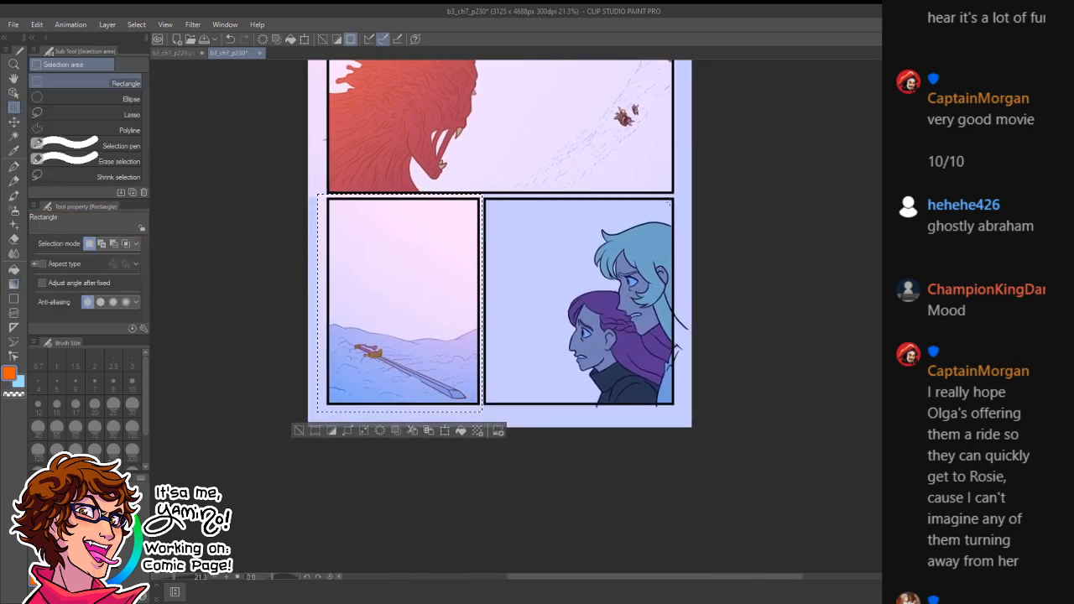
drag(680, 191, 483, 412)
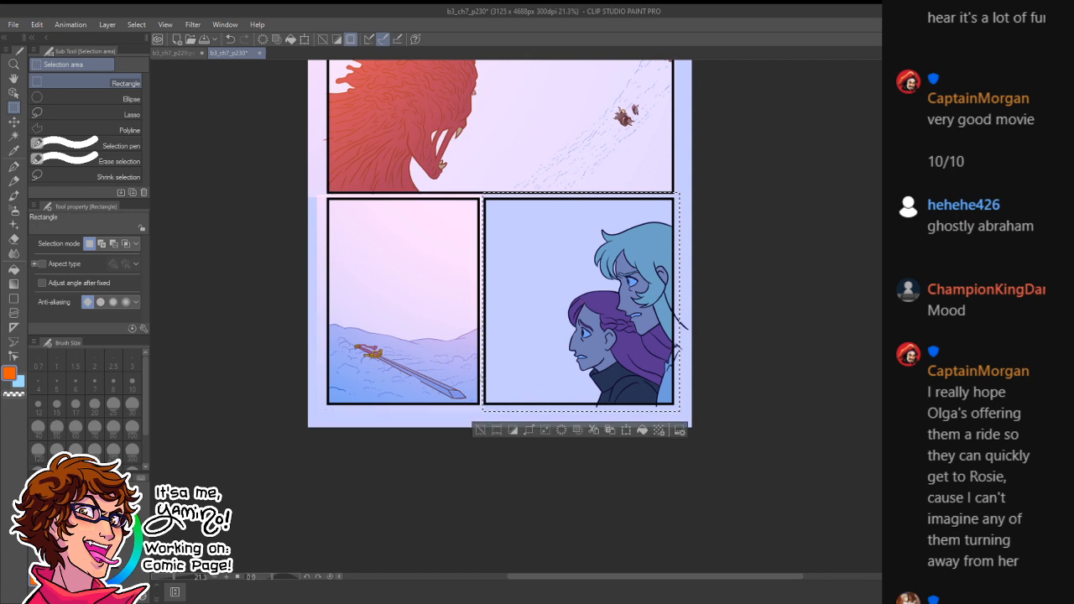
key(g)
drag(275, 126, 743, 375)
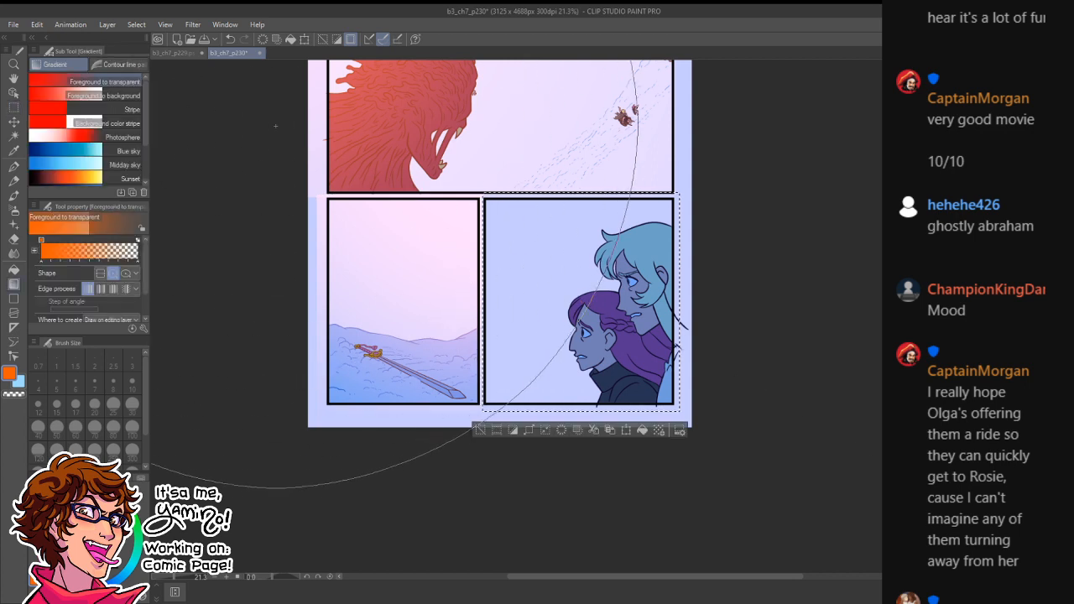
drag(570, 336, 617, 369)
drag(683, 416, 594, 407)
drag(366, 175, 756, 495)
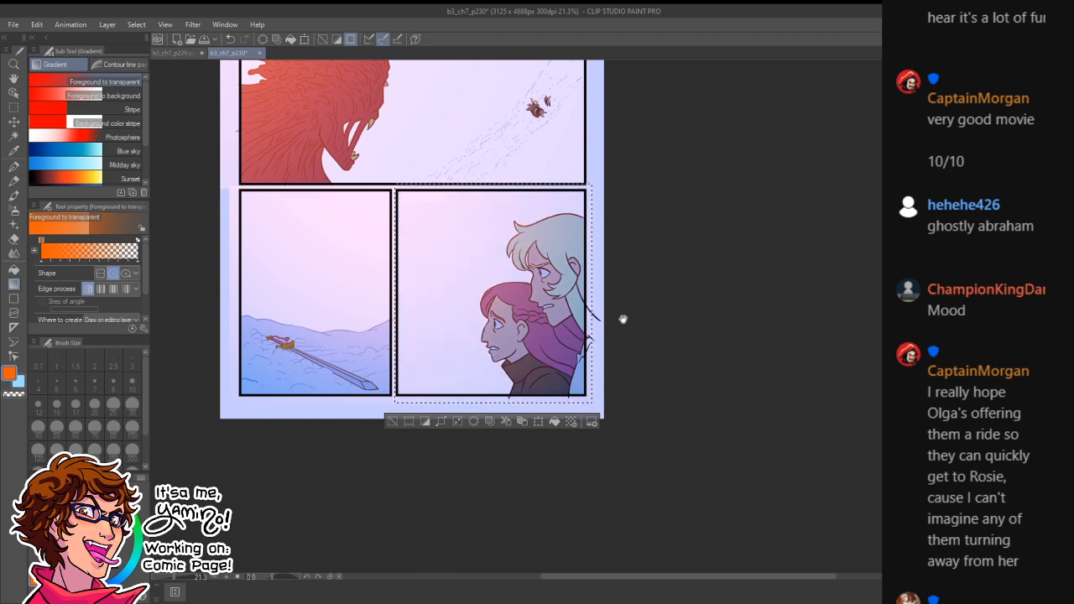
- Clear the selection and save b3_ch7_p230
drag(605, 272, 746, 466)
drag(683, 353, 719, 429)
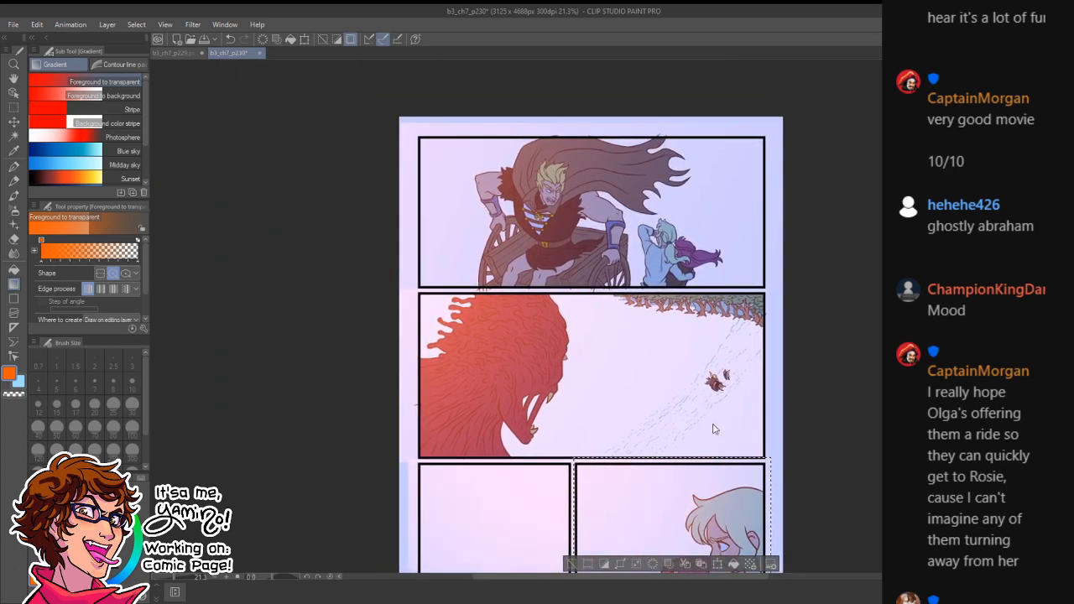
key(ctrl+d)
key(ctrl+s)
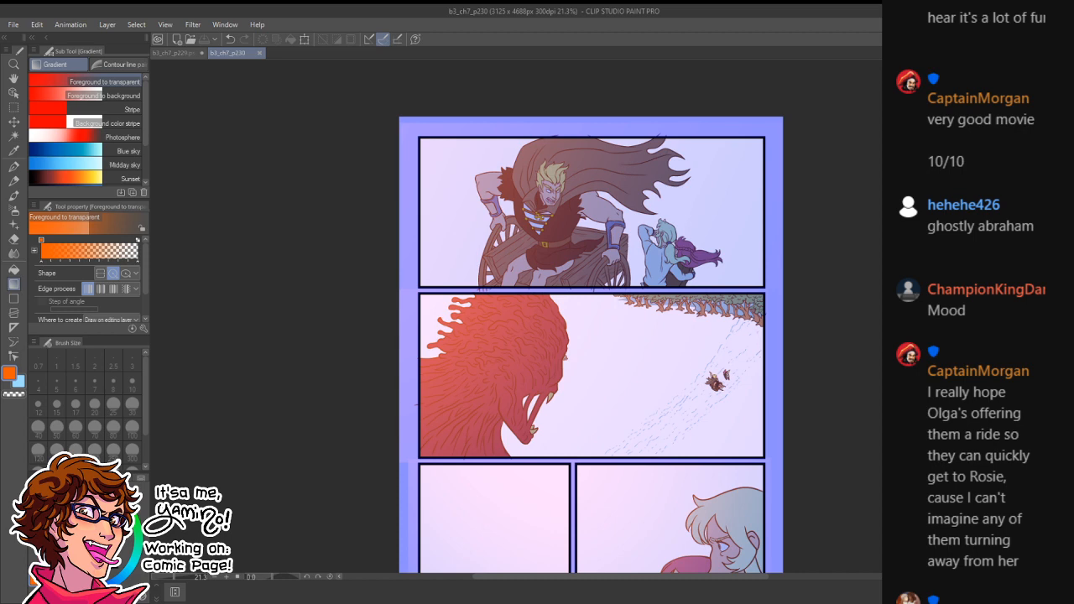
- Fill the margins and gutters around the comic panels with white, using a fill that refers only to the editing layer
key(ctrl+shift+n)
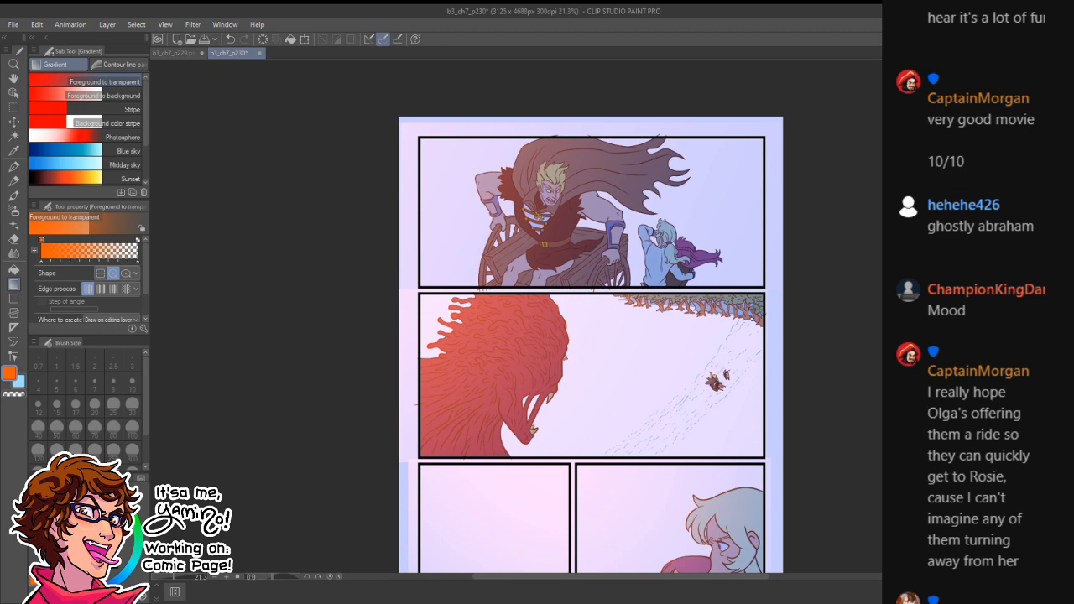
drag(61, 507, 25, 463)
key(g)
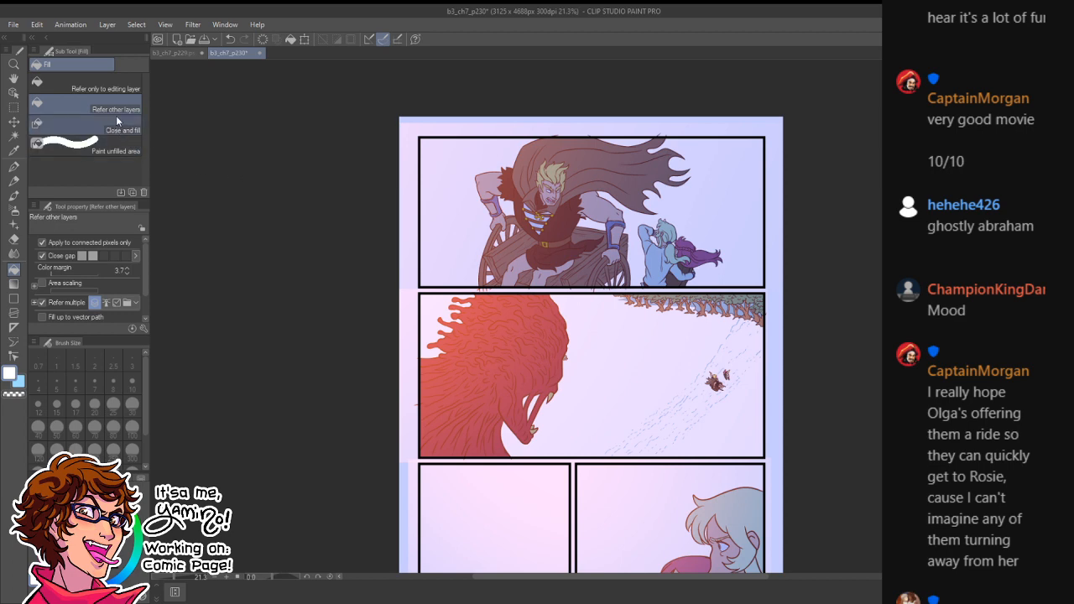
click(119, 87)
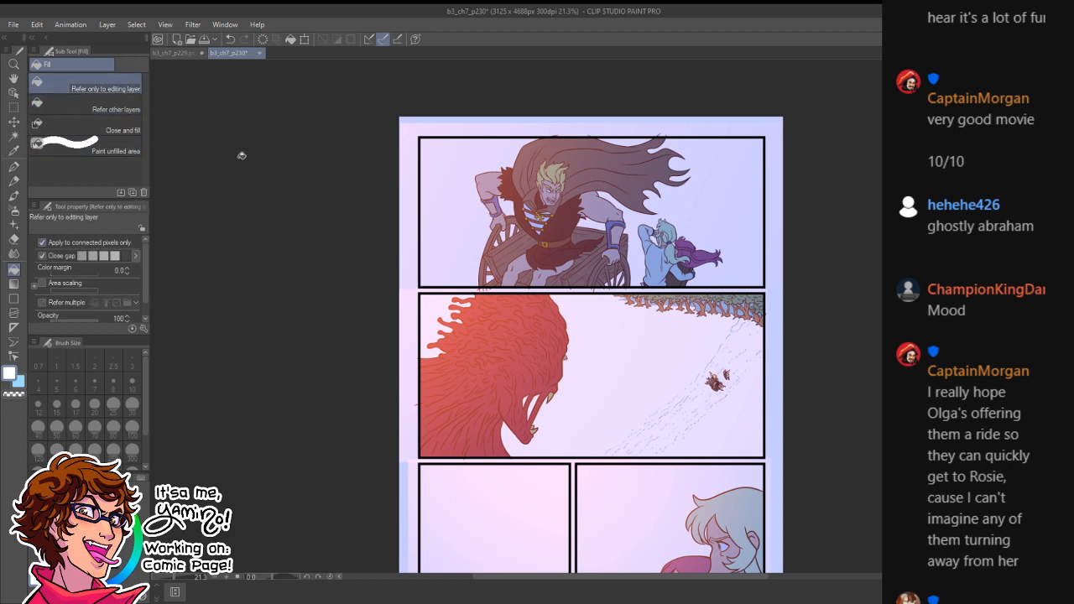
click(403, 130)
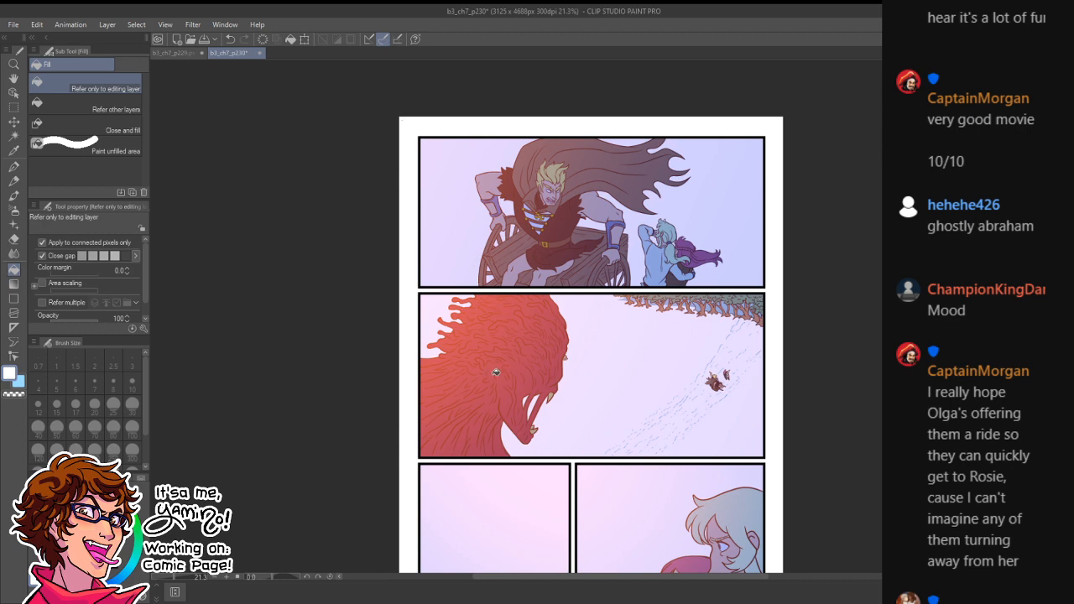
key(slash)
scroll(587, 366, down, 2)
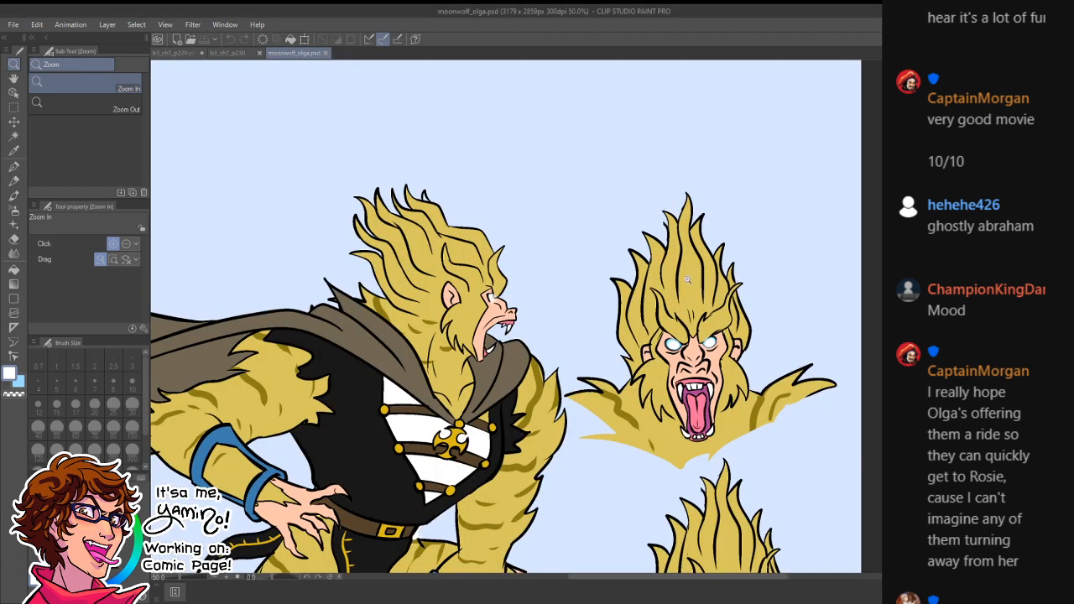
- Sample the salmon stripe colour from the leg in moonwolf_olga.psd and return to b3_ch7_p230
drag(426, 473, 556, 262)
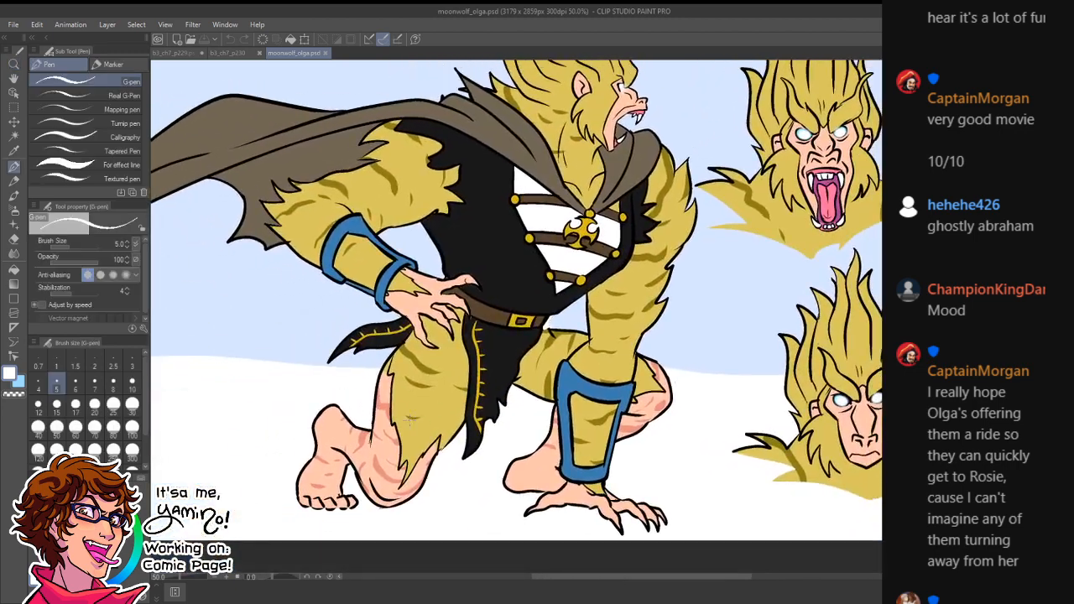
alt+click(386, 403)
click(229, 53)
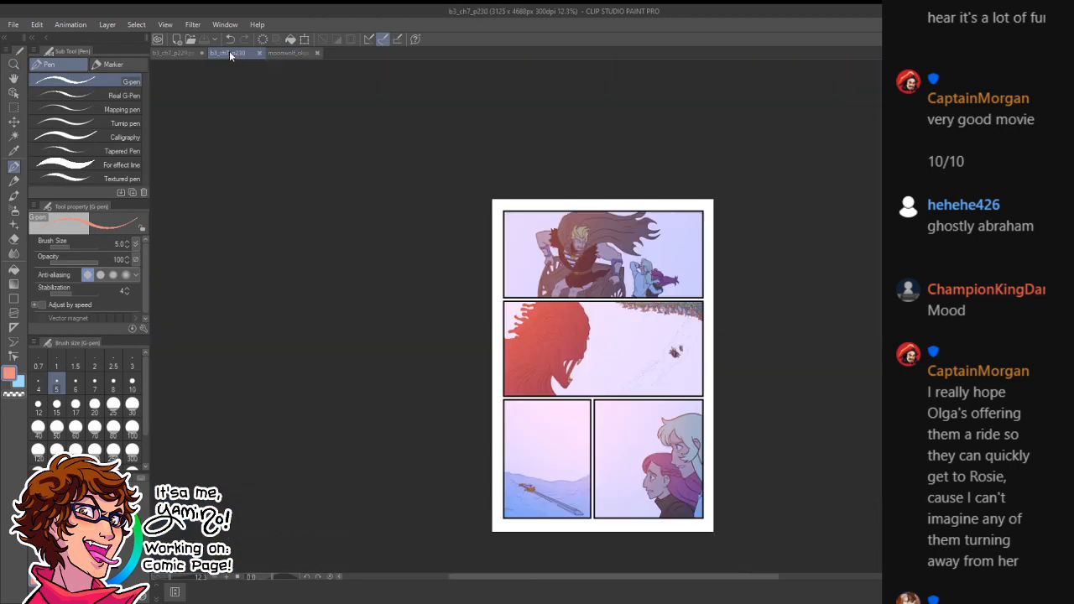
- Select the skin areas of the caped figure in the first panel with Auto select, referring only to the editing layer
key(ctrl+space)
drag(574, 241, 713, 245)
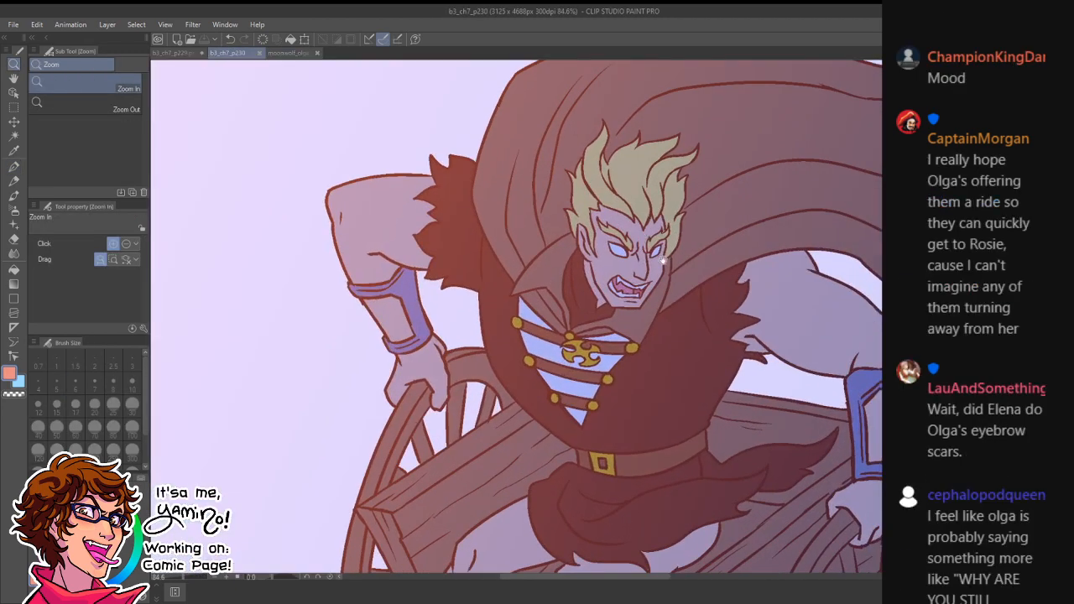
drag(410, 286, 310, 250)
click(14, 136)
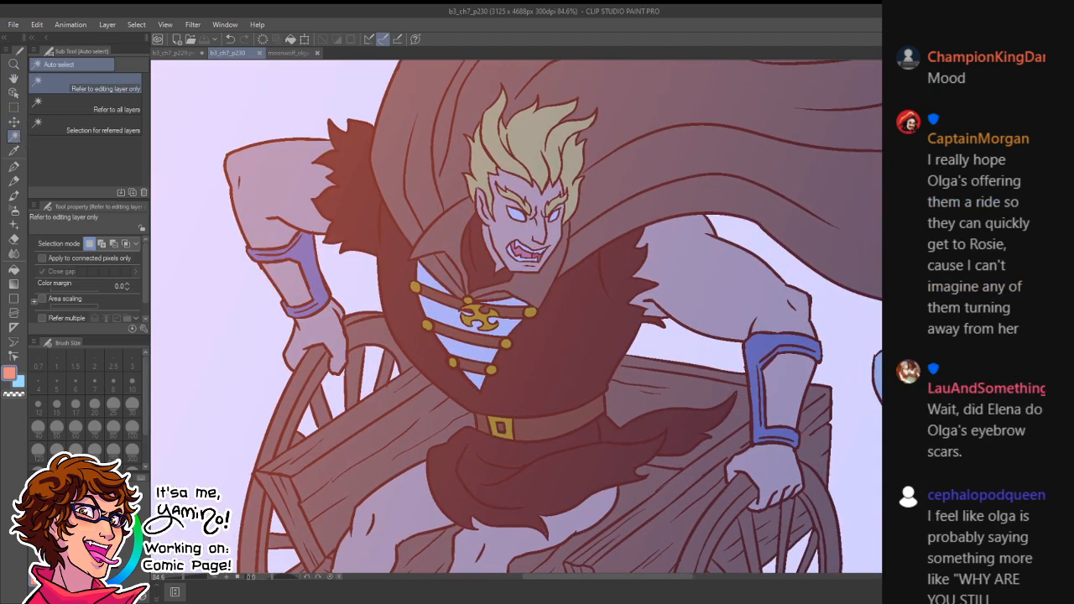
click(720, 292)
- Draw short salmon G-pen stripes above and below the figure's right-hand eye and along the jaw at brush size 8
key(ctrl+space)
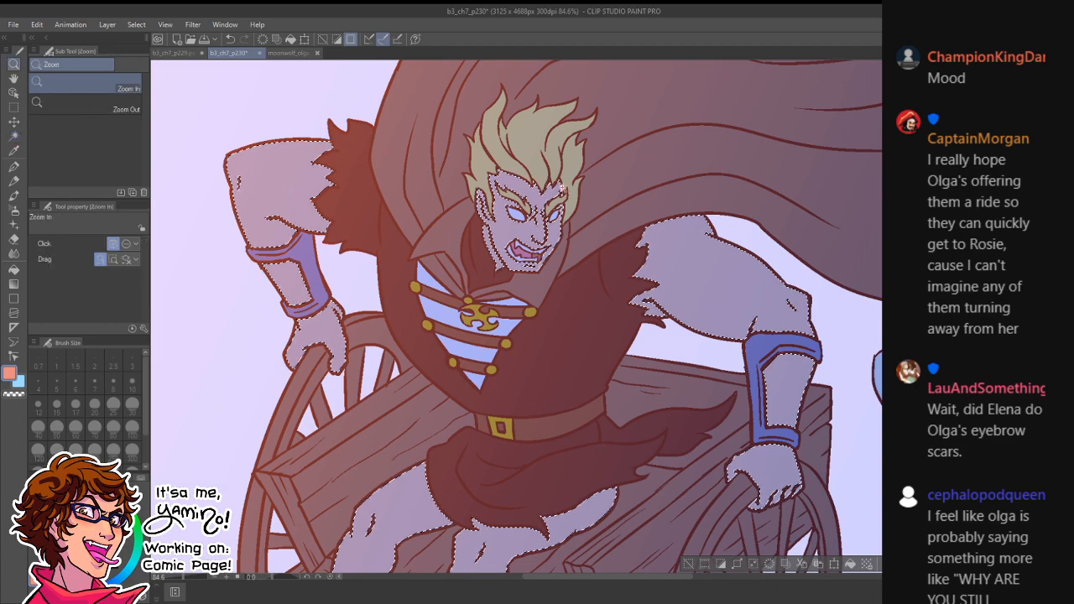
drag(549, 199, 634, 199)
key(p)
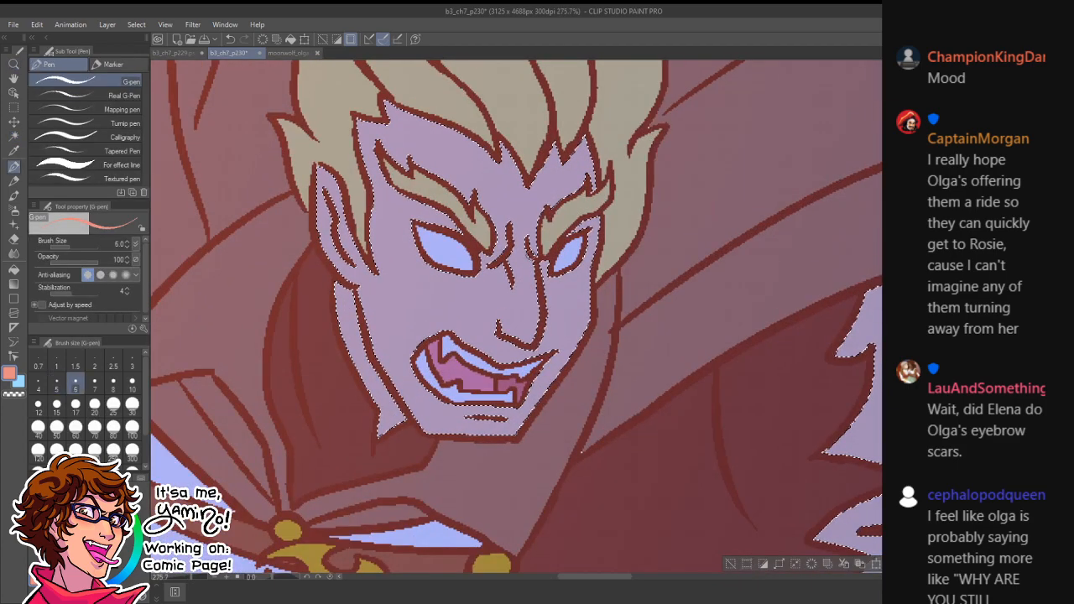
key(bracketright)
key(bracketright)
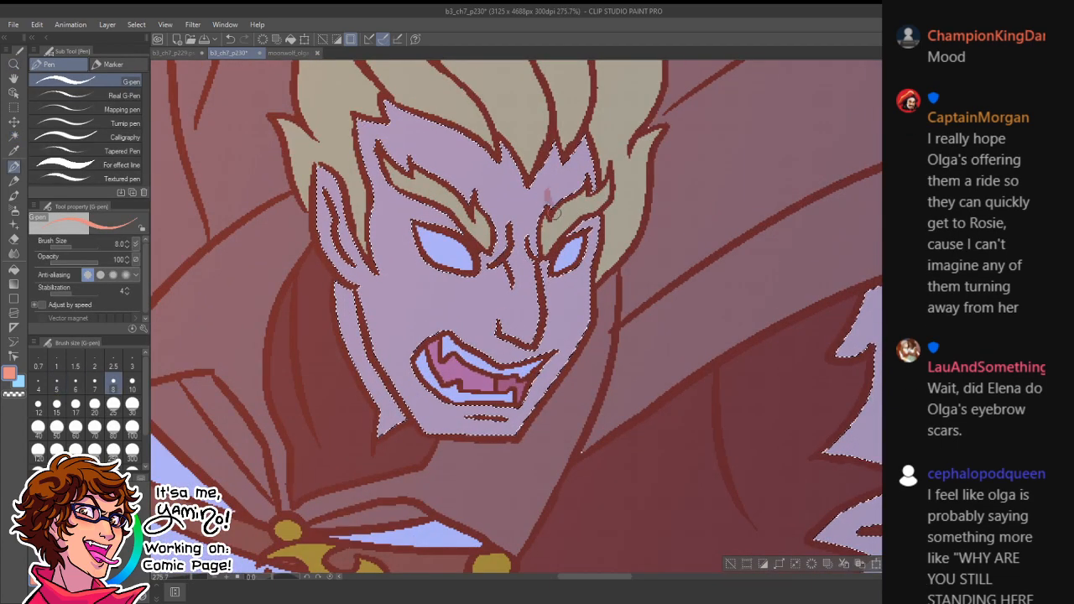
drag(562, 278, 559, 315)
drag(565, 174, 577, 195)
key(ctrl+z)
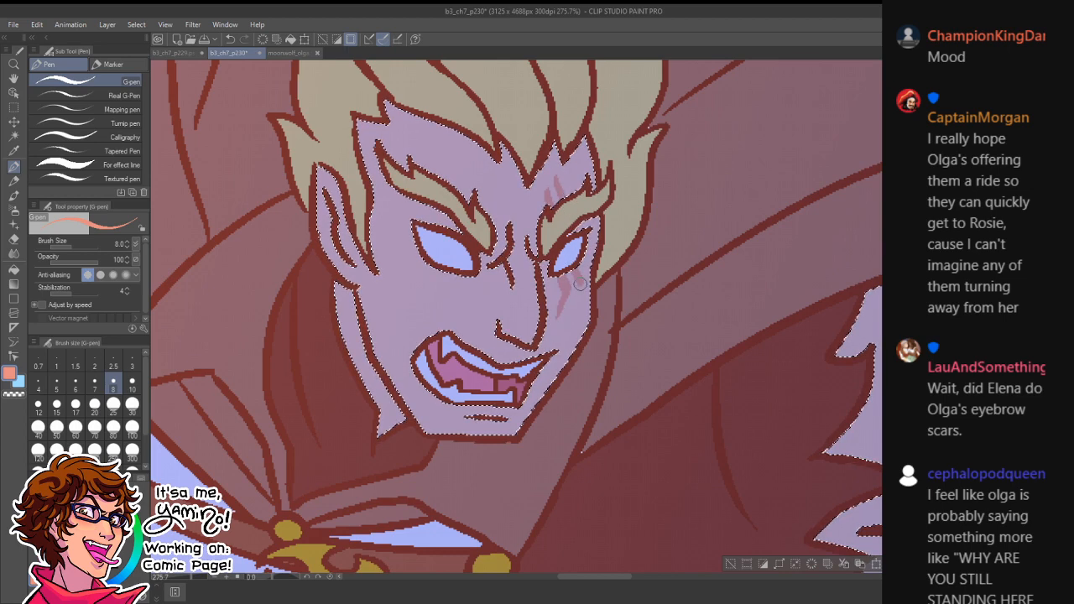
drag(575, 270, 572, 313)
drag(459, 326, 623, 267)
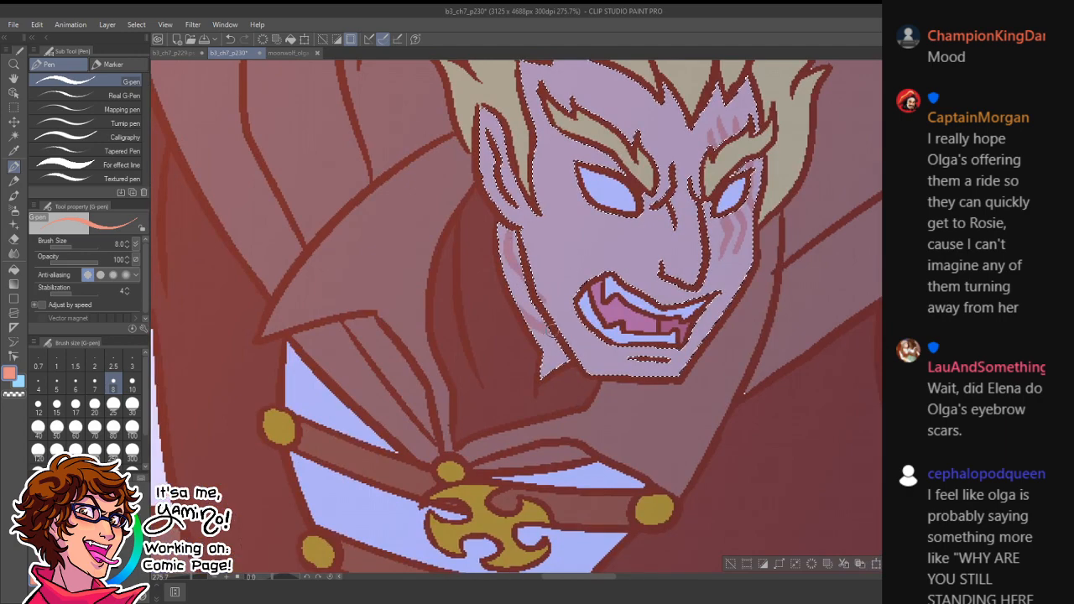
key(ctrl+z)
mouse_move(503, 277)
mouse_down()
mouse_move(533, 314)
mouse_move(550, 295)
mouse_move(512, 294)
mouse_up()
- Draw salmon stripes across the figure's left-hand upper arm, forearm and back of the hand at brush size 12
mouse_move(370, 235)
mouse_down()
mouse_move(418, 243)
mouse_move(541, 315)
mouse_up()
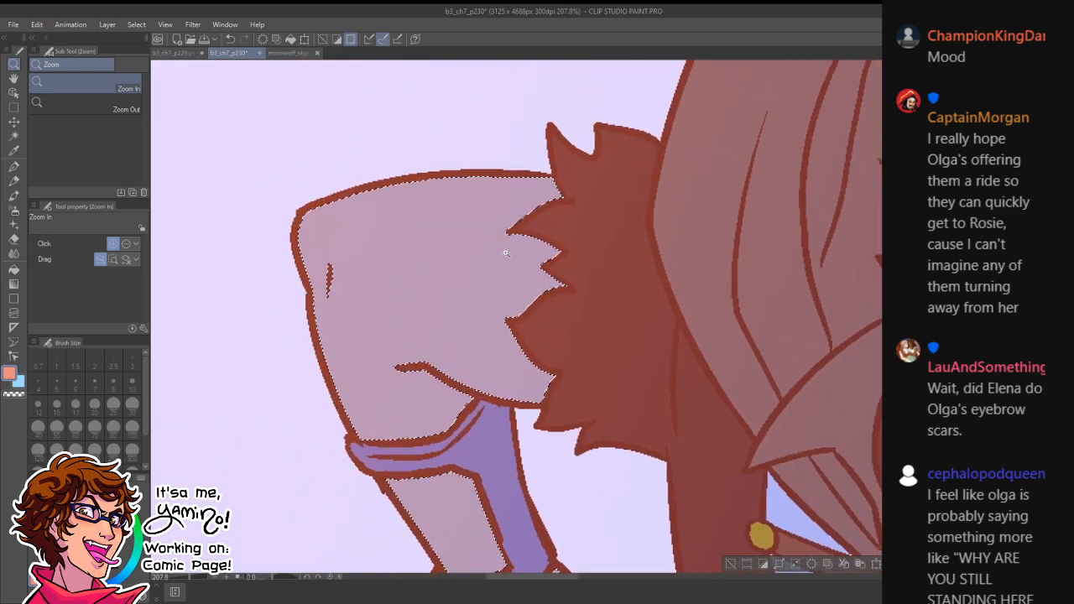
key(p)
mouse_move(468, 177)
mouse_down()
mouse_move(420, 252)
mouse_move(432, 334)
mouse_up()
mouse_move(447, 286)
mouse_down()
mouse_move(460, 336)
mouse_move(503, 395)
mouse_up()
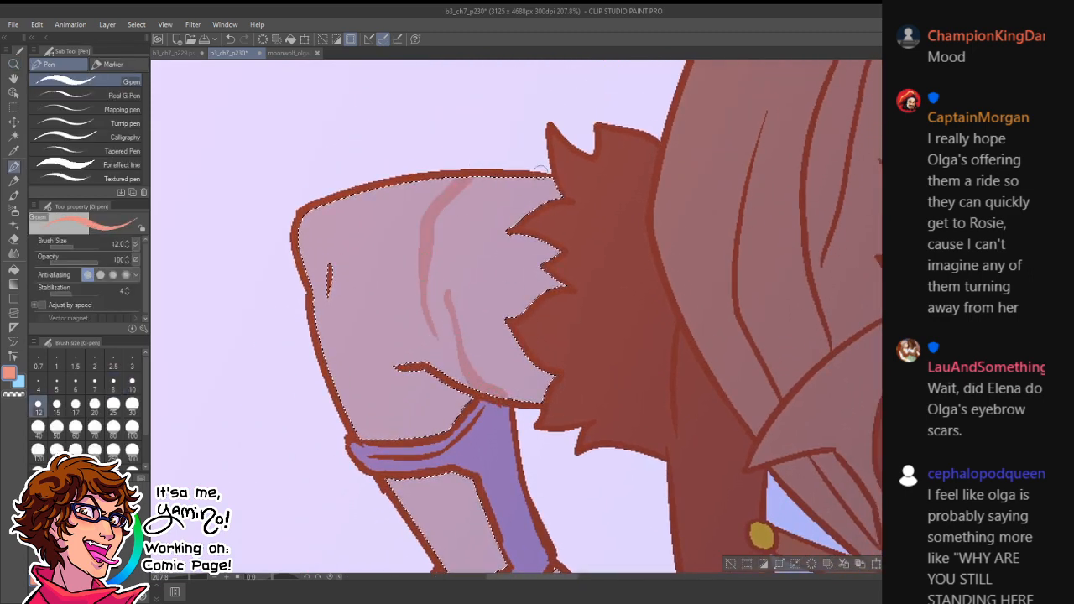
drag(544, 180, 507, 230)
drag(525, 277, 537, 300)
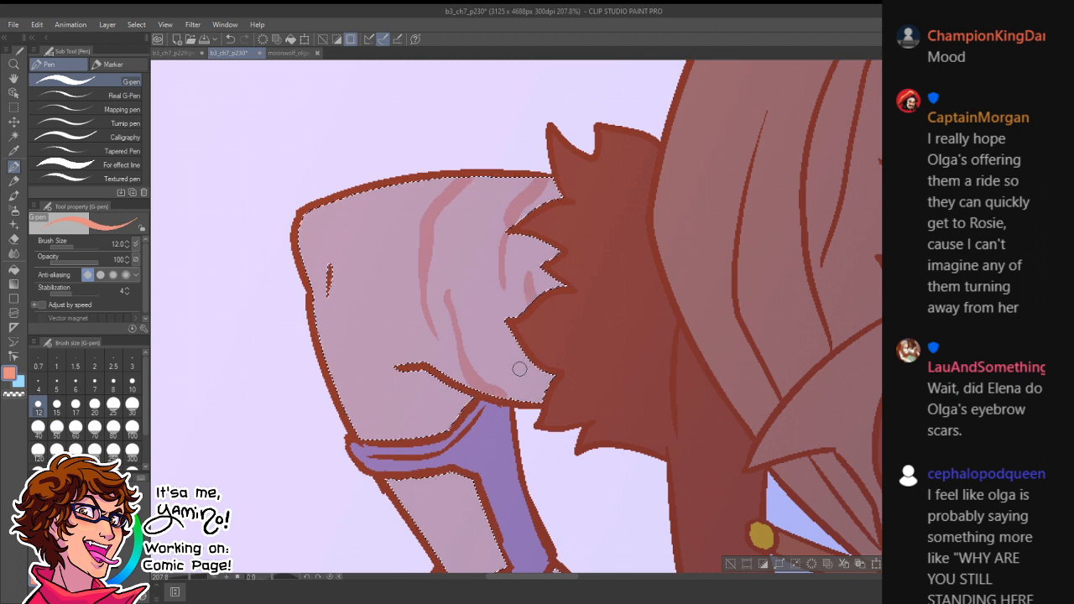
drag(516, 365, 542, 402)
mouse_move(372, 199)
mouse_down()
mouse_move(384, 321)
mouse_move(393, 317)
mouse_move(405, 357)
mouse_up()
drag(315, 213, 316, 235)
drag(324, 356, 398, 400)
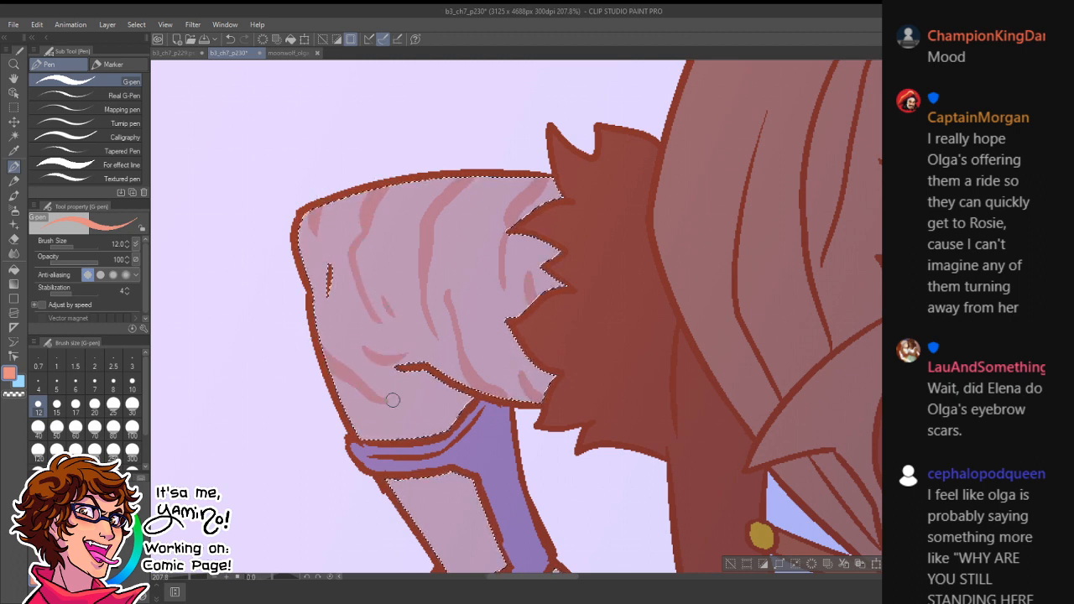
drag(332, 330, 351, 341)
mouse_move(393, 460)
mouse_down()
mouse_move(415, 251)
mouse_move(492, 269)
mouse_up()
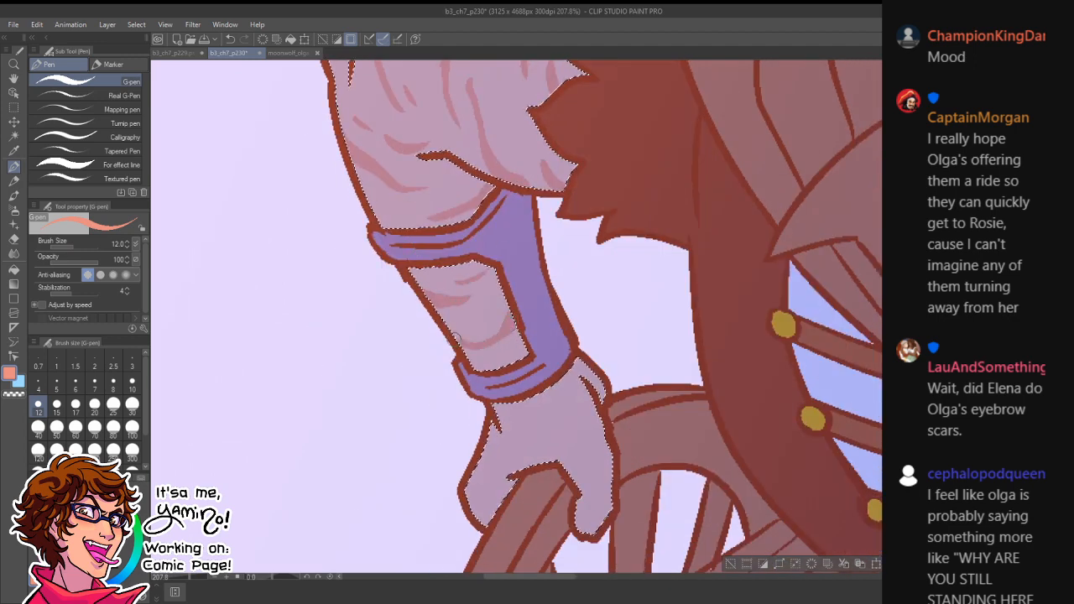
mouse_move(488, 441)
mouse_down()
mouse_move(529, 426)
mouse_move(538, 407)
mouse_up()
- Draw curved salmon stripes across the figure's right-hand upper arm, from the torn fur sleeve down to the blue bracer
key(ctrl+space)
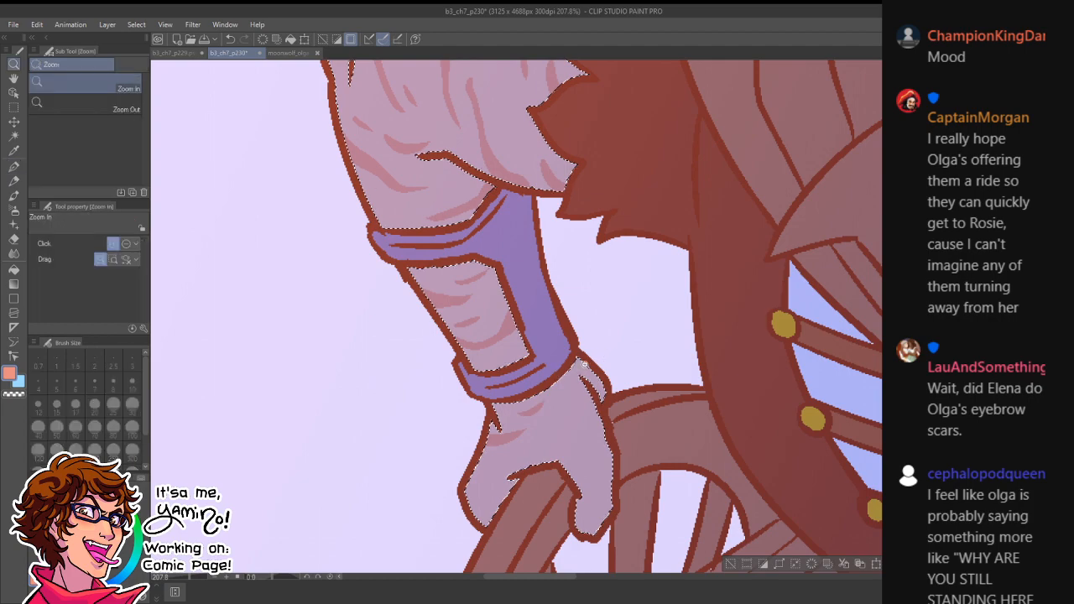
drag(598, 361, 545, 369)
drag(570, 409, 440, 397)
drag(614, 322, 666, 307)
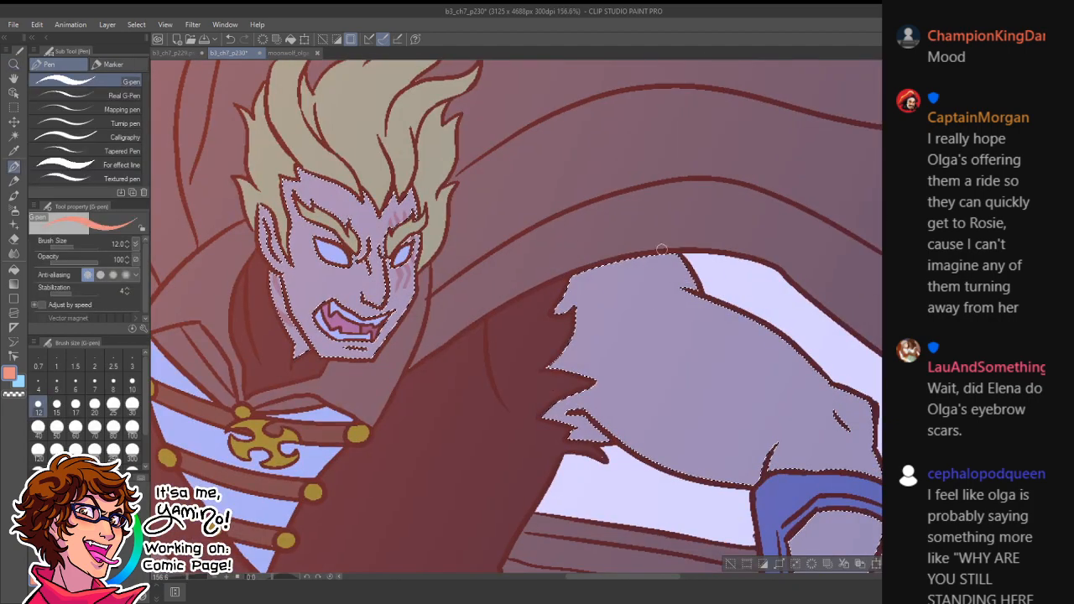
drag(629, 342, 626, 369)
drag(598, 269, 592, 291)
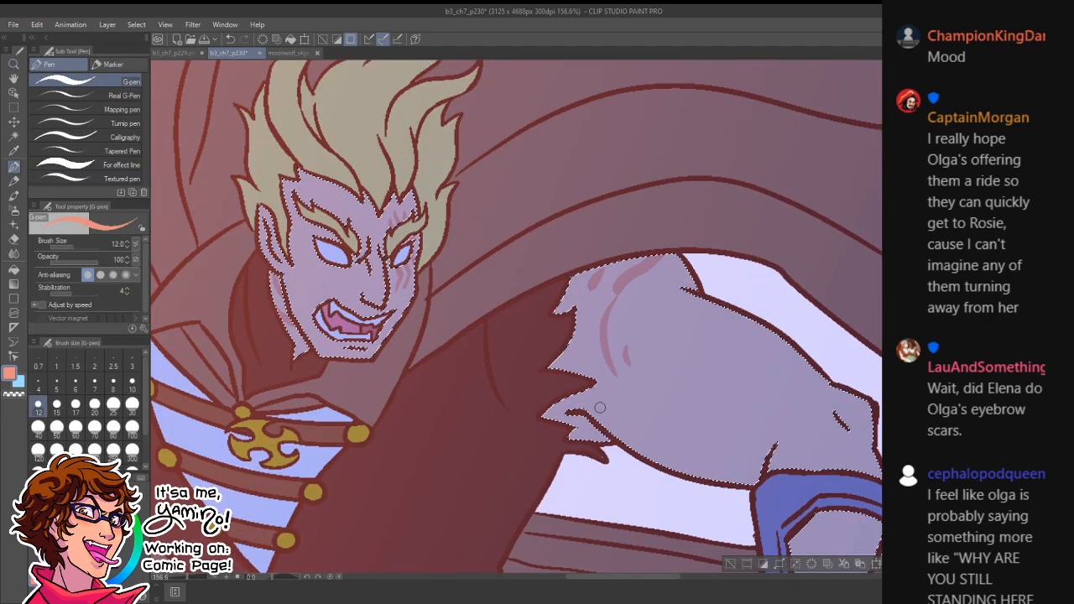
drag(580, 383, 598, 434)
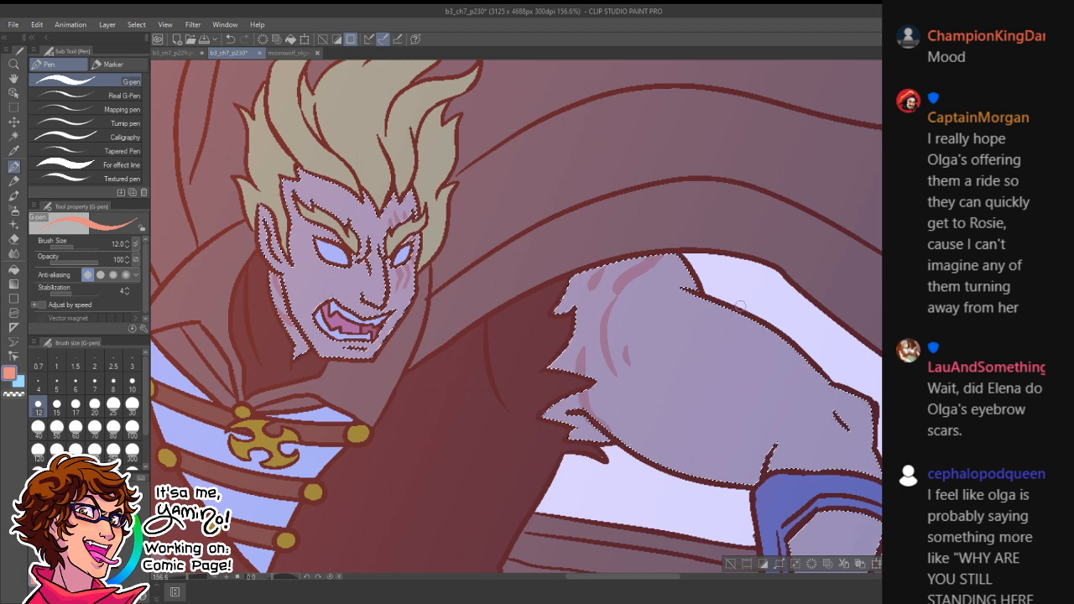
drag(753, 318, 701, 339)
drag(664, 413, 665, 435)
drag(697, 473, 692, 428)
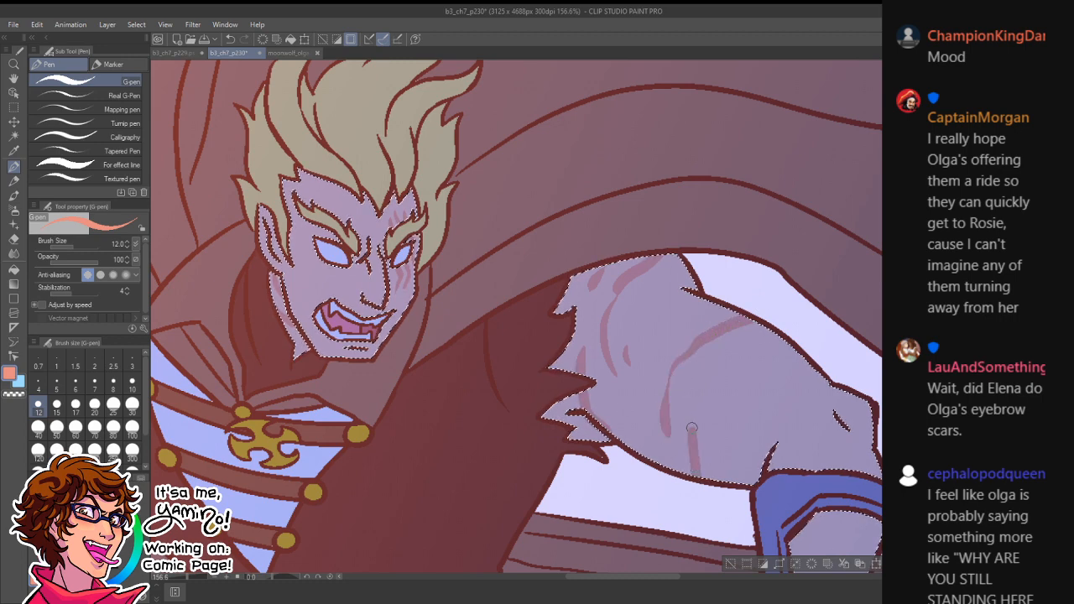
drag(718, 379, 725, 380)
mouse_move(707, 300)
mouse_down()
mouse_move(685, 314)
mouse_move(710, 305)
mouse_up()
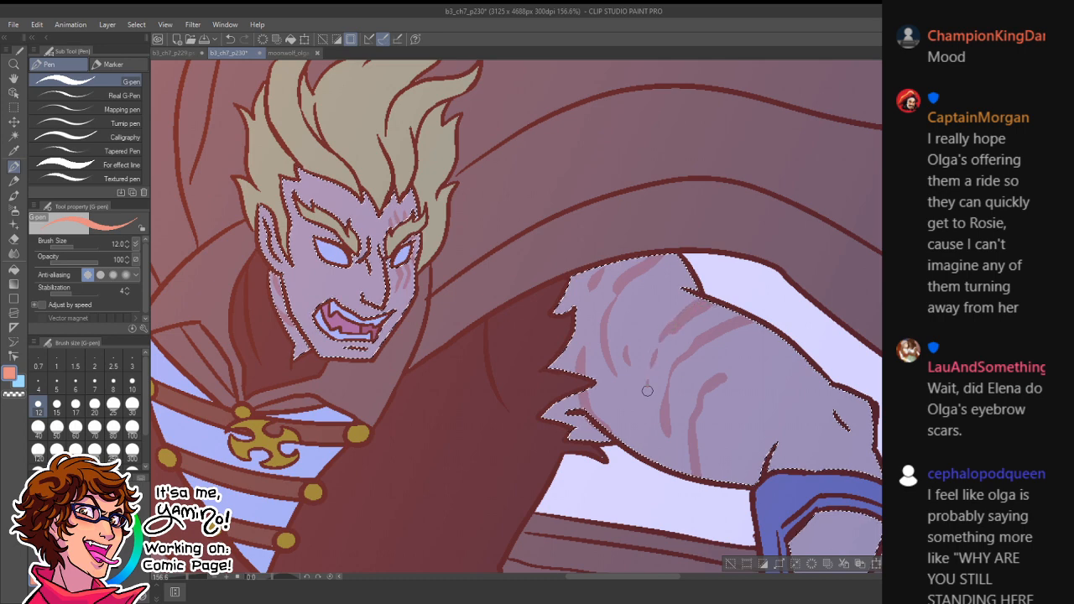
drag(736, 375, 751, 363)
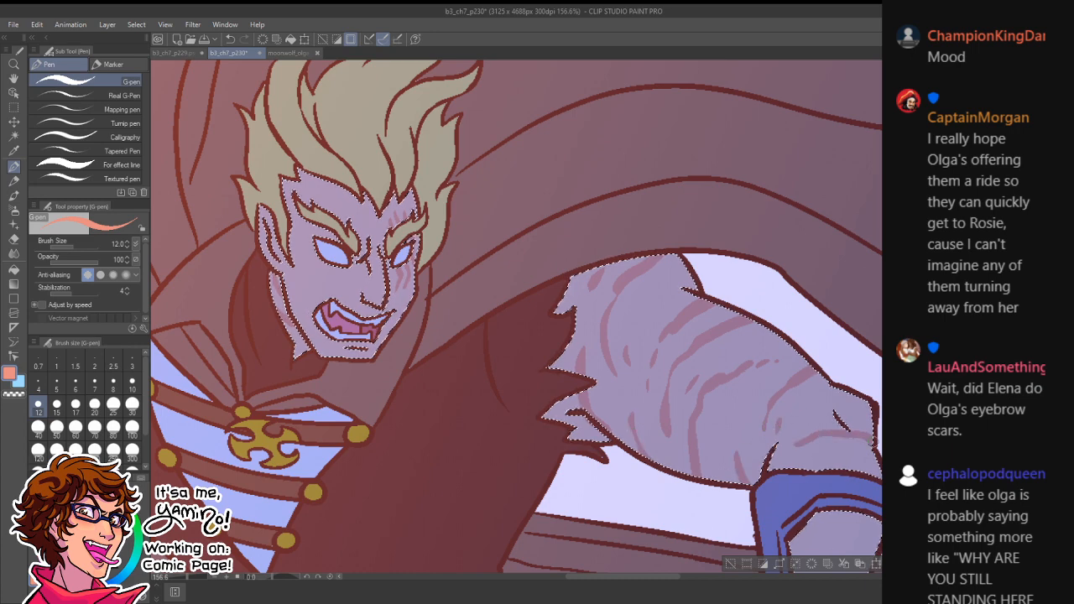
drag(874, 461, 836, 458)
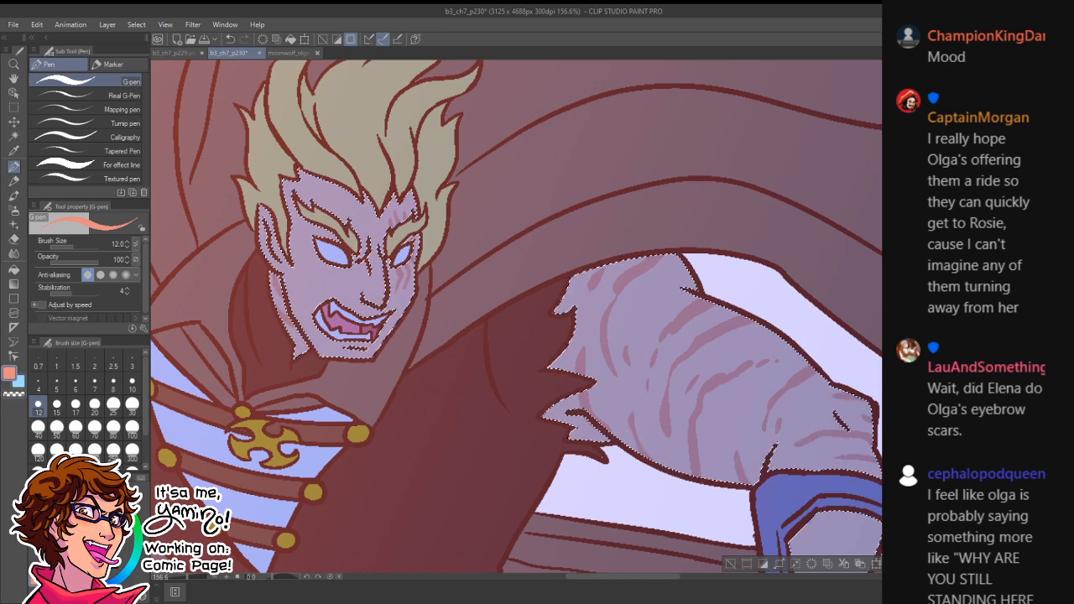
- Add salmon stripes to the figure's right-hand forearm inside the blue bracer
drag(874, 528, 811, 356)
mouse_move(779, 406)
mouse_down()
mouse_move(790, 413)
mouse_move(794, 367)
mouse_up()
drag(734, 440, 789, 452)
mouse_move(776, 464)
mouse_down()
mouse_move(787, 472)
mouse_move(759, 486)
mouse_move(782, 339)
mouse_up()
- Draw salmon stripes along the thigh, knee and shin of the figure's right-hand leg
key(ctrl+space)
mouse_move(830, 389)
mouse_down()
mouse_move(821, 365)
mouse_move(863, 370)
mouse_up()
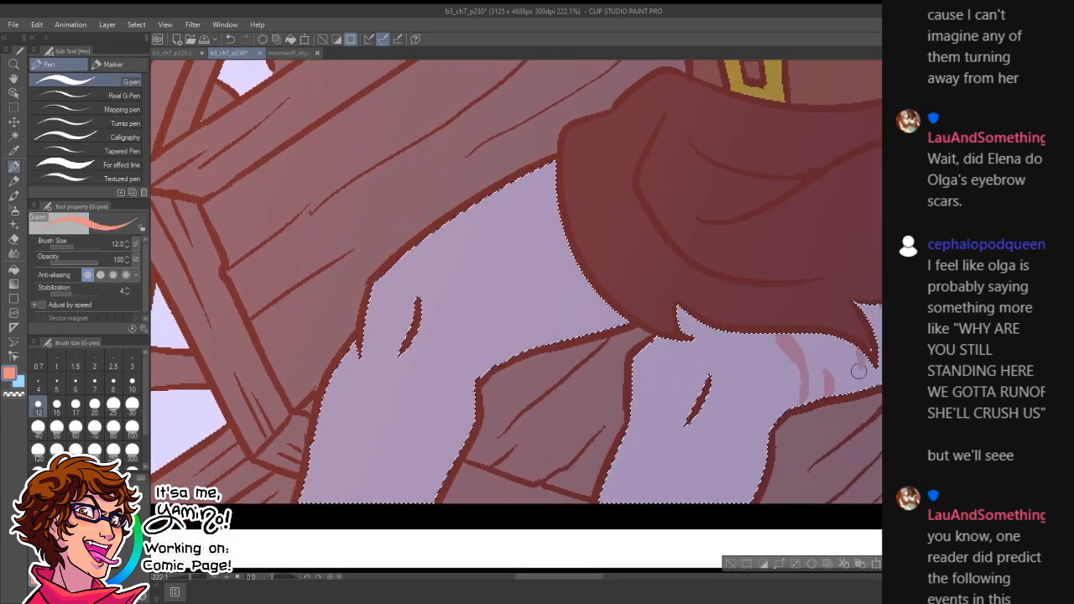
key(space)
drag(908, 334, 744, 372)
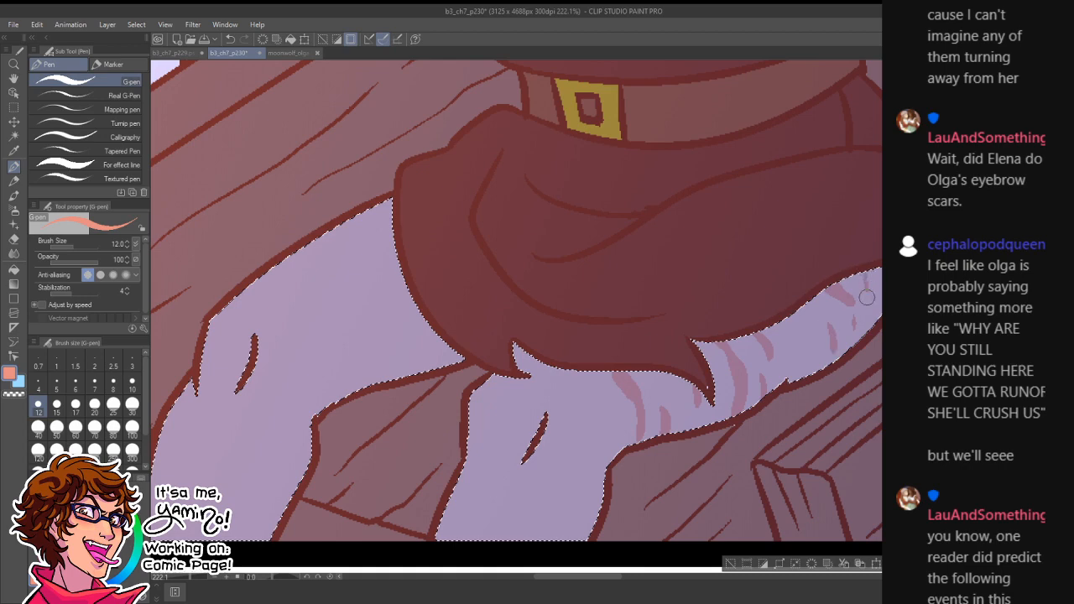
key(space)
drag(575, 474, 673, 358)
drag(689, 302, 692, 313)
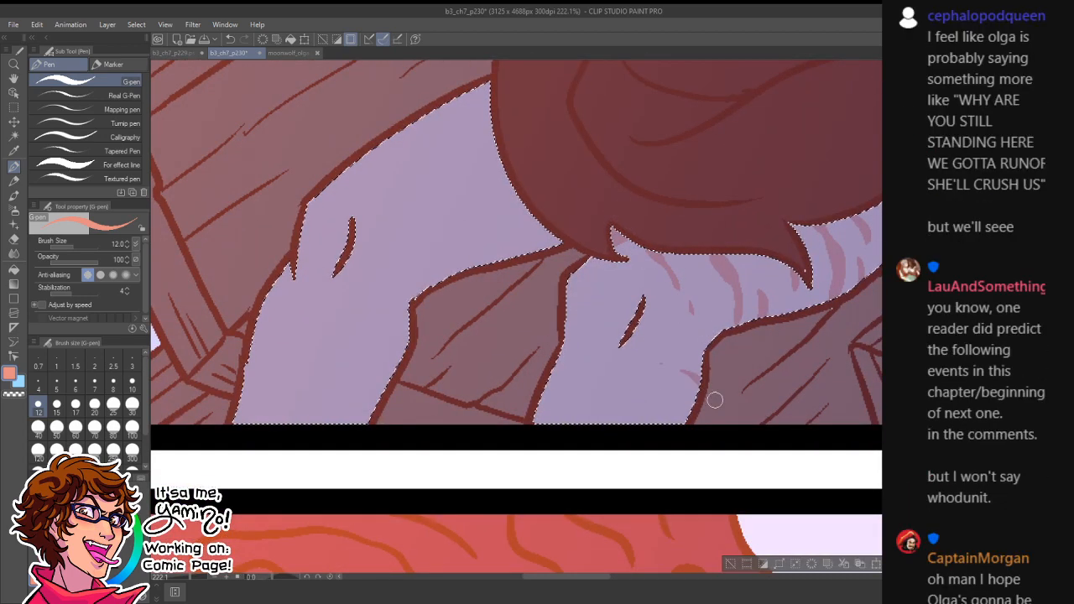
drag(656, 417, 673, 415)
drag(582, 312, 602, 319)
drag(545, 408, 569, 418)
- Draw salmon stripes across the thigh and shin of the figure's left-hand leg
mouse_move(389, 138)
mouse_down()
mouse_move(448, 203)
mouse_move(477, 261)
mouse_up()
drag(521, 210, 530, 243)
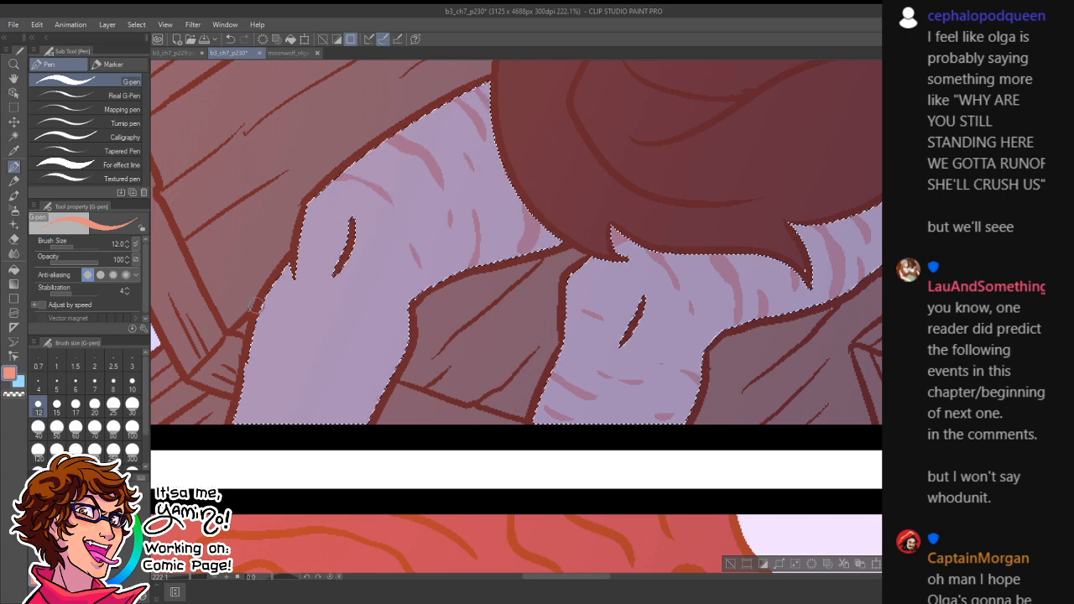
mouse_move(258, 304)
mouse_down()
mouse_move(310, 343)
mouse_move(336, 329)
mouse_move(406, 344)
mouse_up()
drag(333, 364, 375, 409)
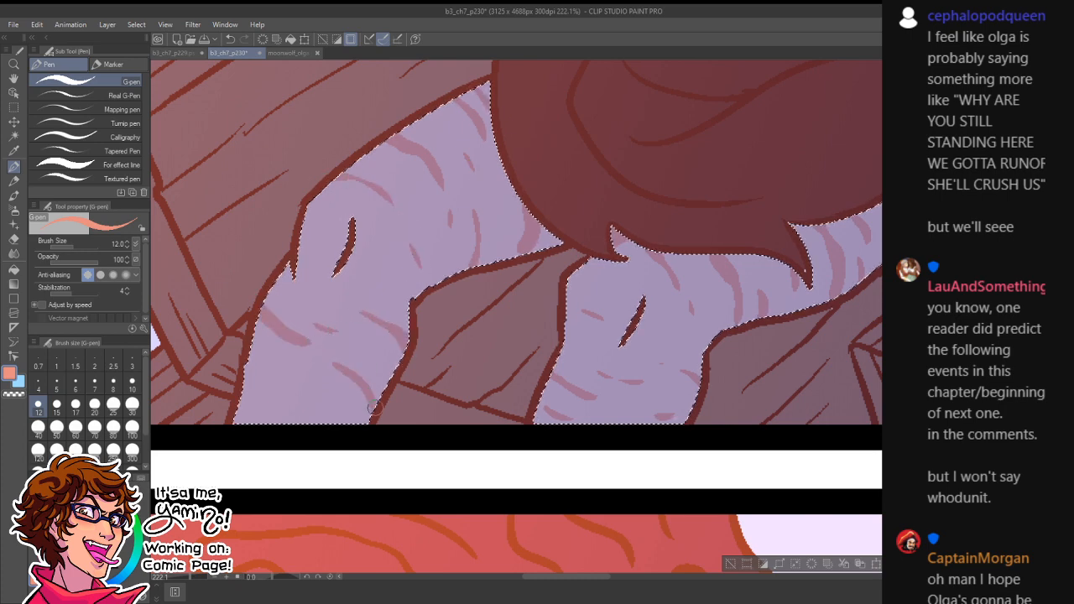
- Clear the skin selection and save b3_ch7_p230 with the finished stripes
key(ctrl+space)
drag(466, 302, 423, 343)
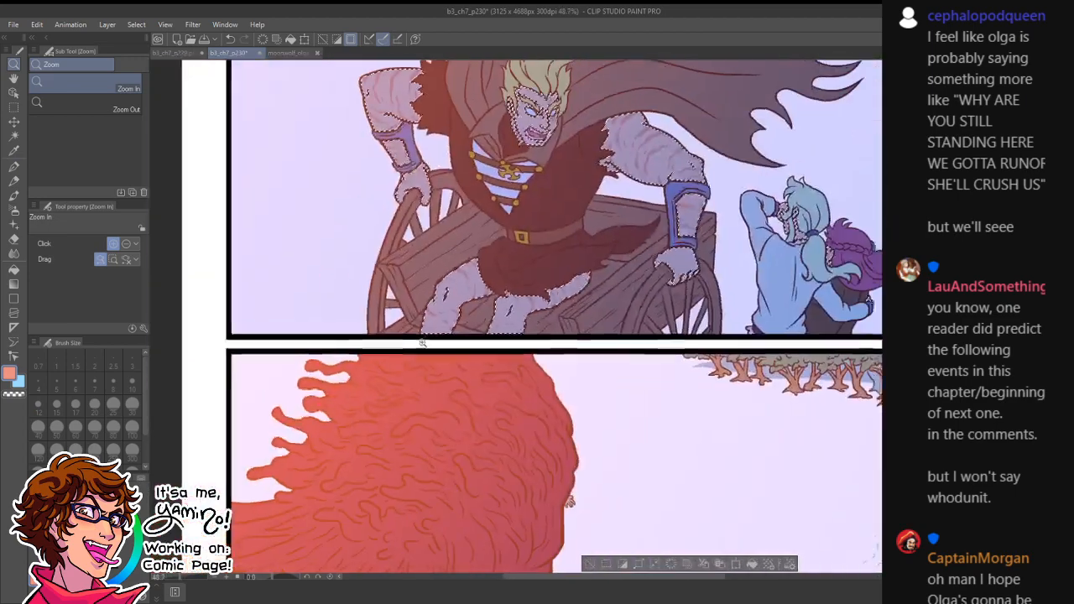
drag(513, 272, 628, 433)
key(ctrl+d)
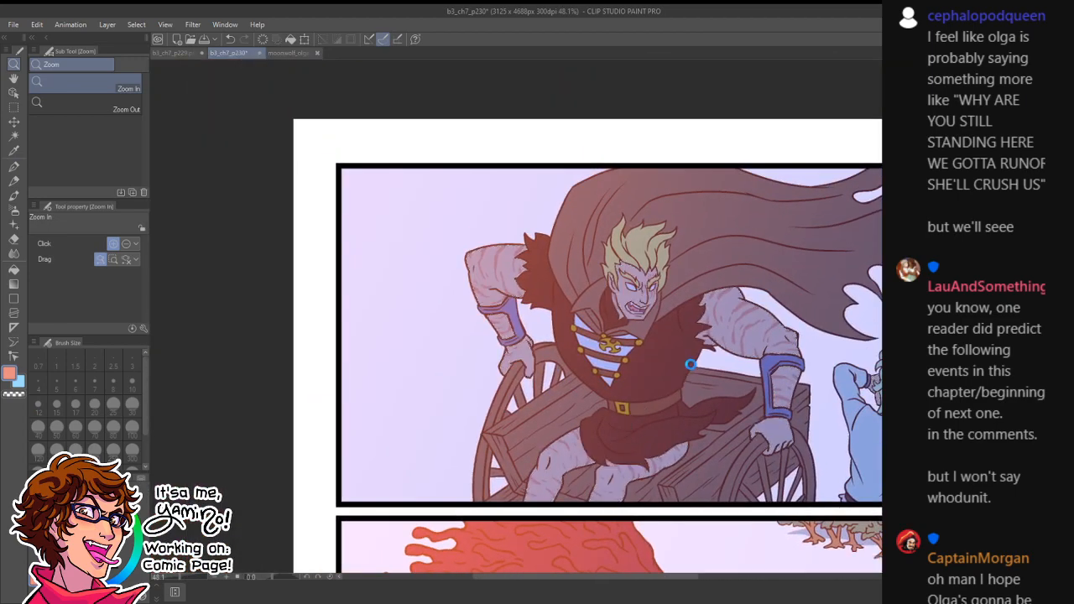
scroll(690, 364, down, 3)
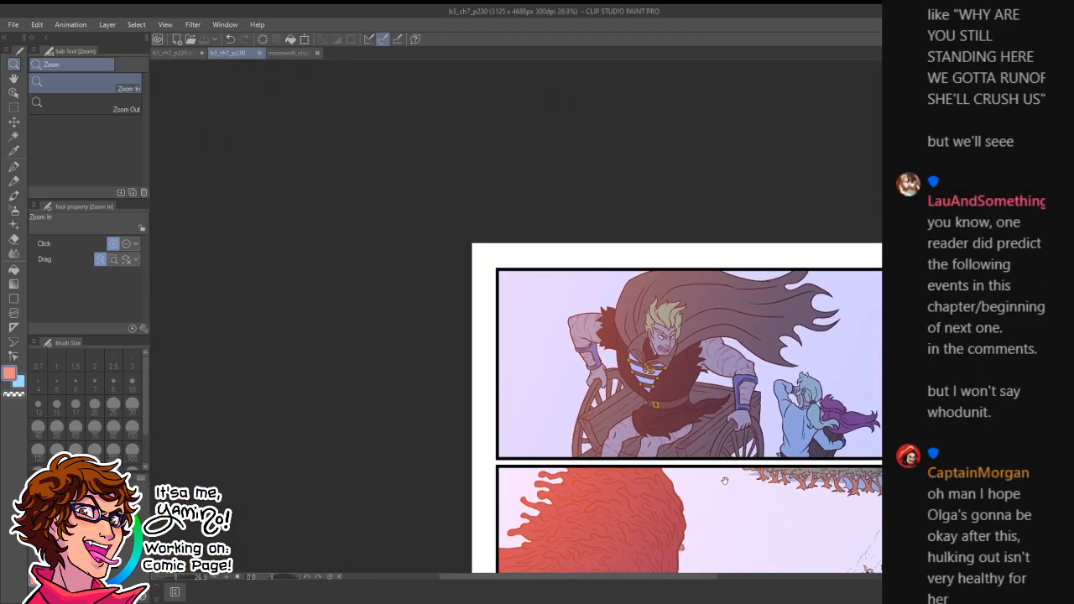
- Restore the figure selection and erase the warm light along the red monster's face in panel two with the Soft eraser at size 200
drag(725, 480, 622, 322)
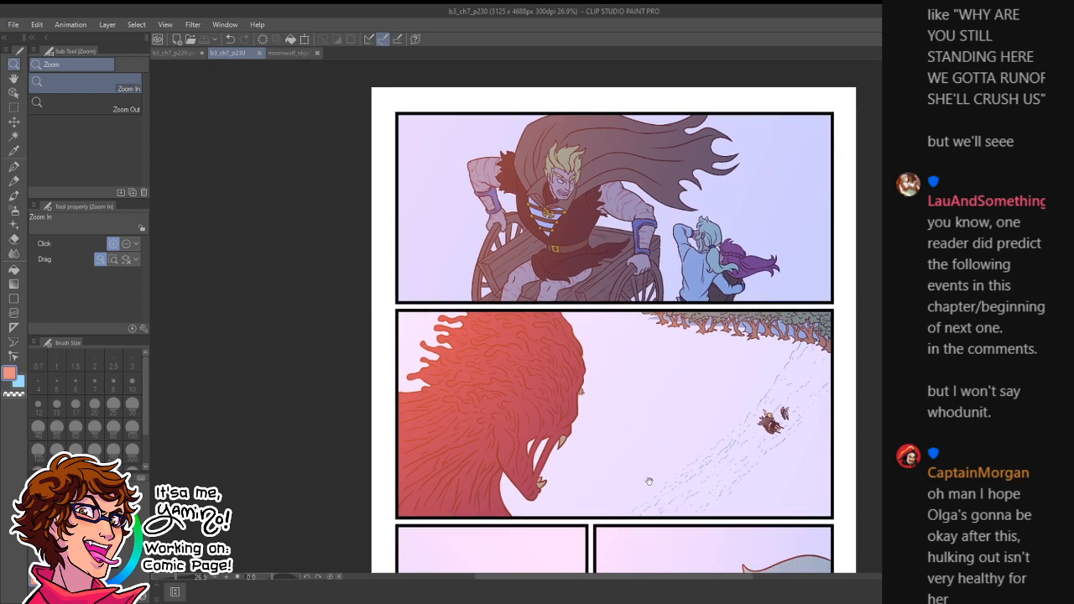
drag(653, 512, 647, 436)
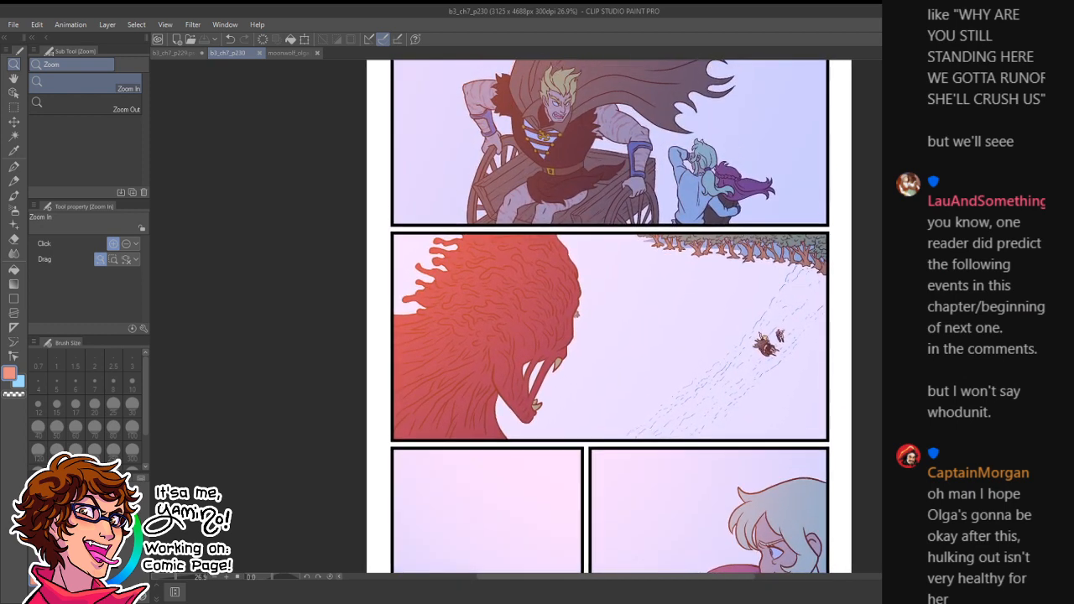
drag(511, 363, 643, 355)
key(e)
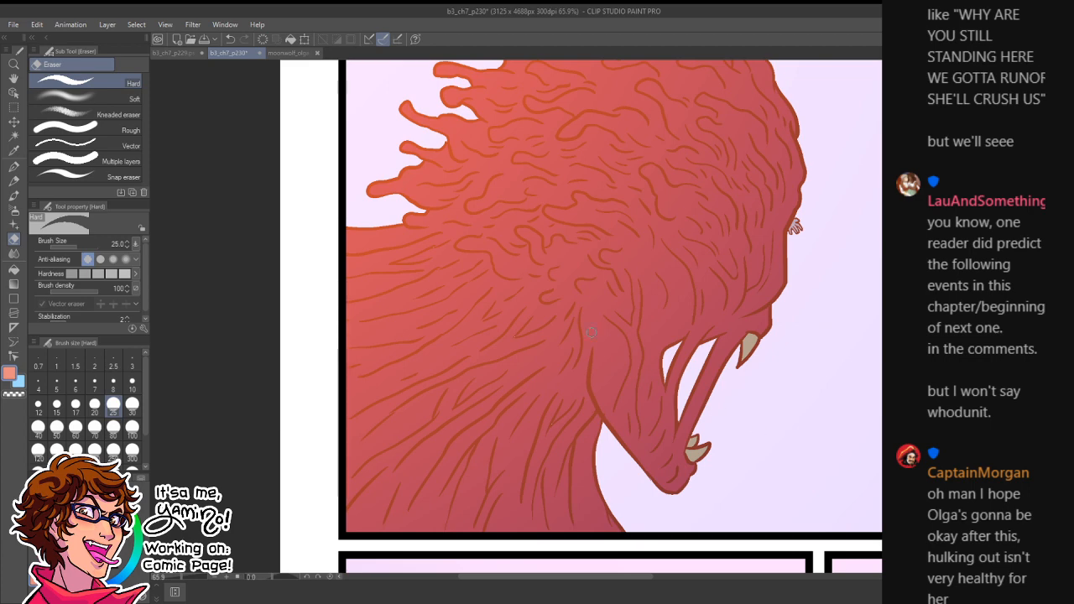
key(bracketright)
key(bracketright)
key(bracketright)
key(bracketright)
scroll(727, 201, up, 2)
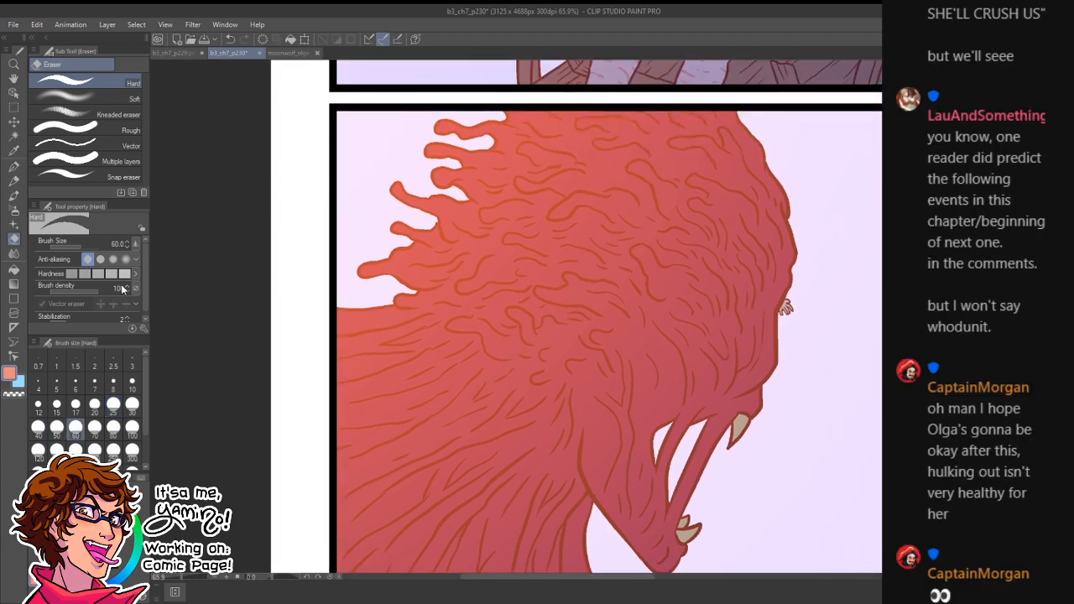
key(ctrl+shift+d)
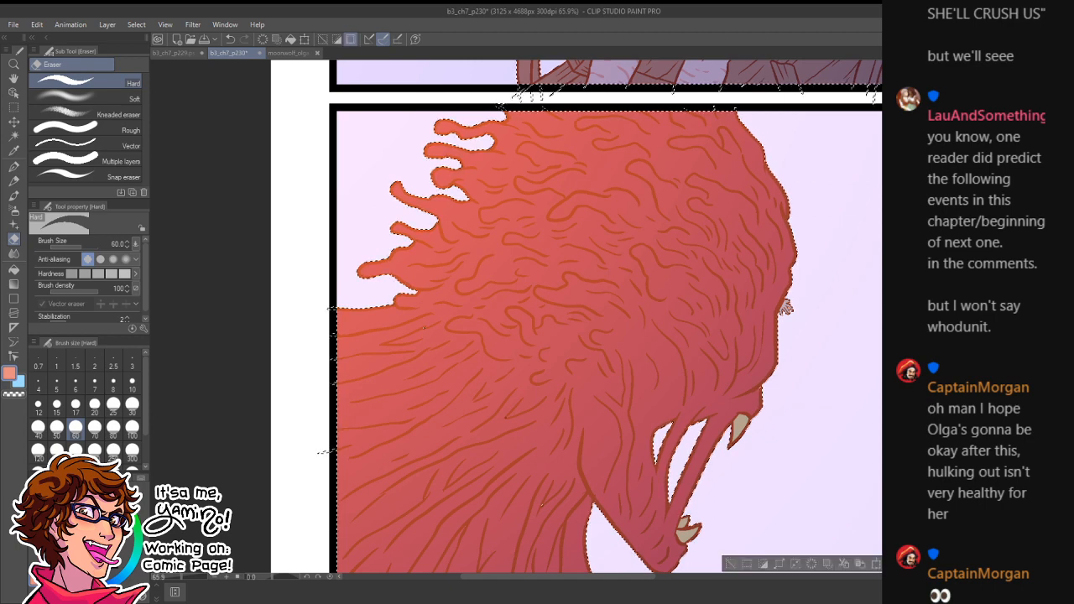
click(84, 97)
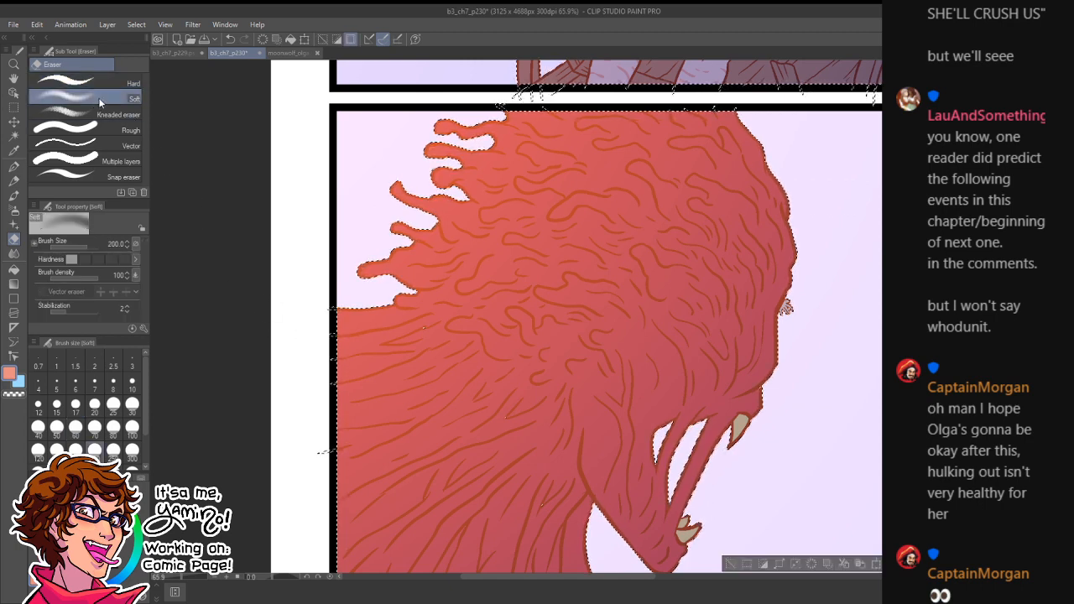
mouse_move(739, 152)
mouse_down()
mouse_move(579, 109)
mouse_move(722, 176)
mouse_move(792, 311)
mouse_move(794, 246)
mouse_move(672, 277)
mouse_move(688, 361)
mouse_move(621, 437)
mouse_move(709, 508)
mouse_up()
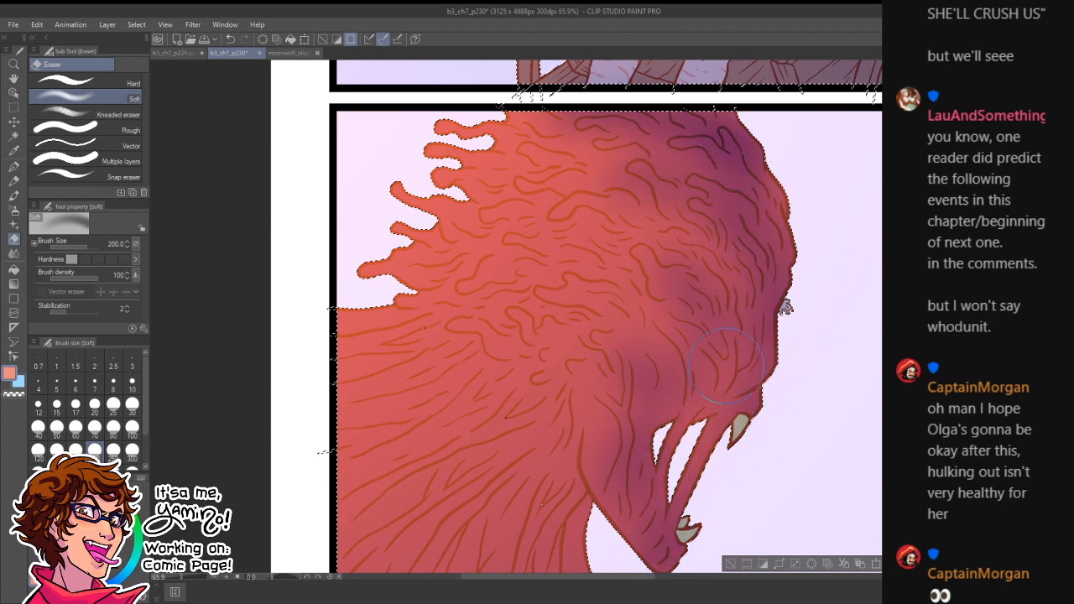
- Enlarge the soft eraser to 600 and deepen the purple shadow over the monster's muzzle, jaw and throat
key(bracketright)
key(bracketright)
key(bracketright)
key(bracketright)
key(bracketright)
mouse_move(718, 366)
mouse_down()
mouse_move(684, 323)
mouse_move(545, 504)
mouse_up()
mouse_move(723, 408)
mouse_down()
mouse_move(814, 241)
mouse_move(619, 389)
mouse_move(564, 516)
mouse_up()
mouse_move(840, 191)
mouse_down()
mouse_move(707, 407)
mouse_move(724, 402)
mouse_up()
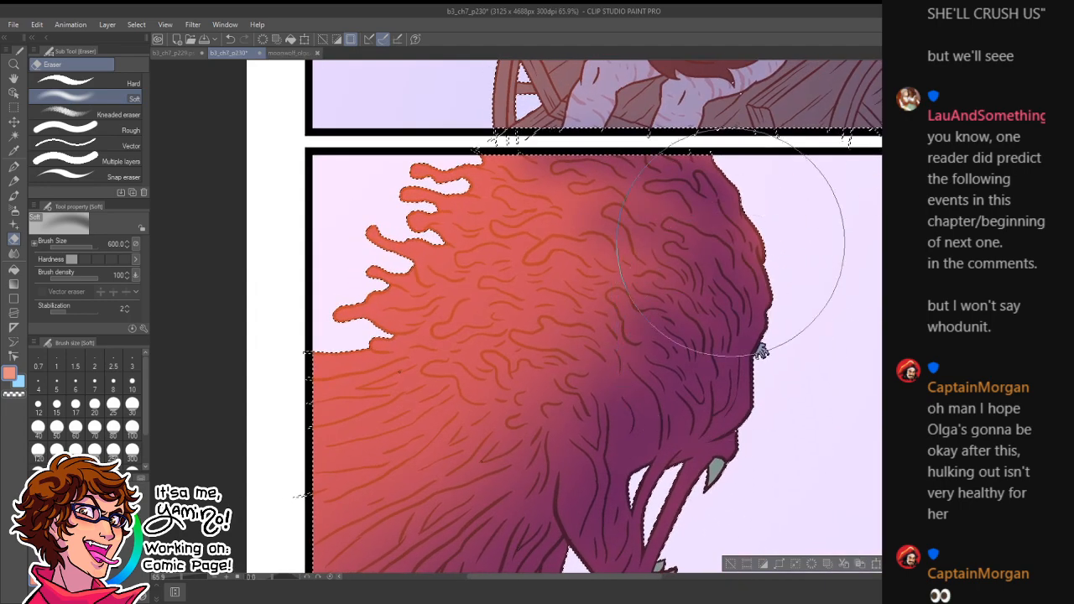
drag(806, 271, 760, 528)
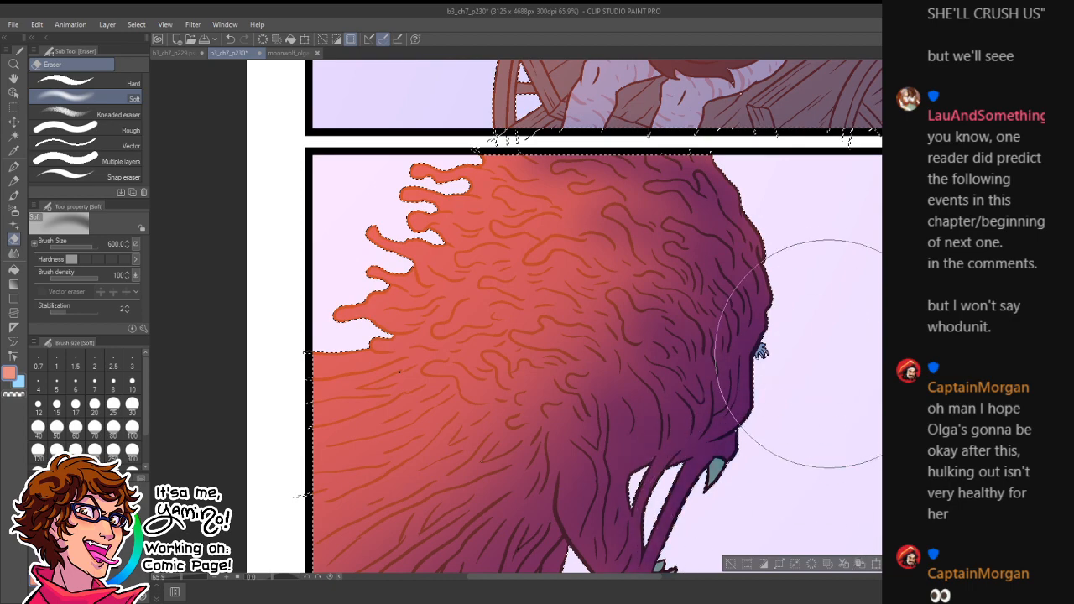
- Airbrush warm light back over the monster's crown and neck with the Soft airbrush at size 400
key(ctrl+space)
drag(816, 433, 784, 391)
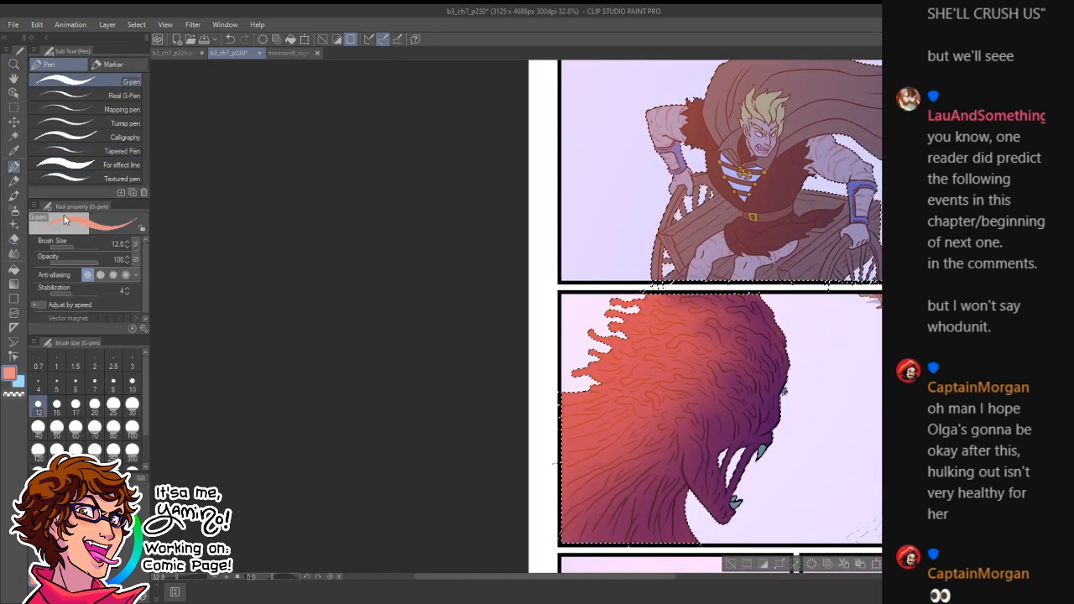
click(13, 210)
click(97, 95)
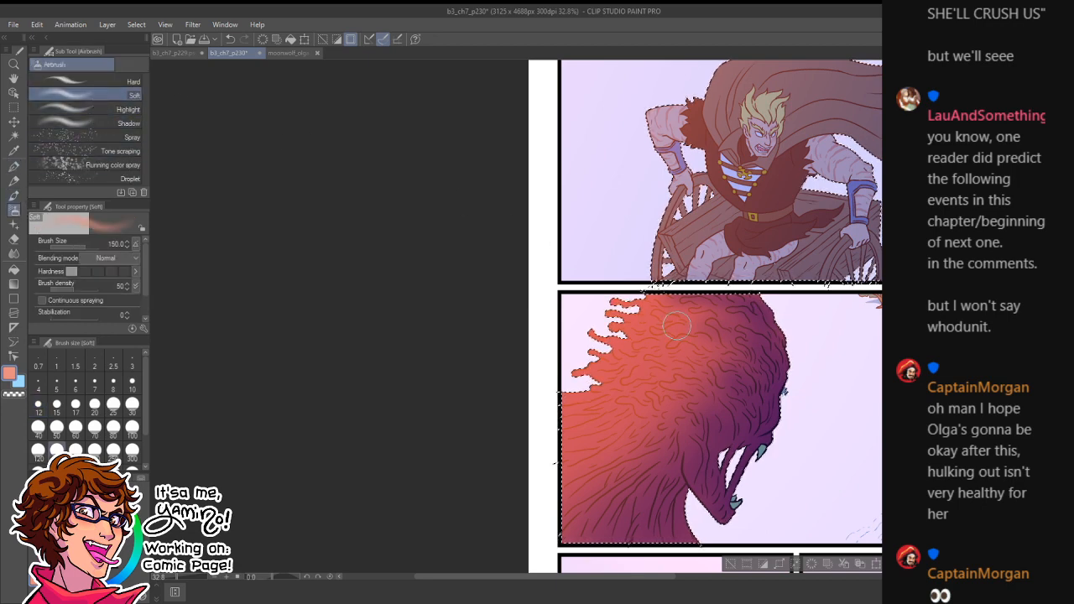
key(bracketright)
key(bracketright)
key(bracketright)
key(bracketright)
key(bracketright)
mouse_move(721, 330)
mouse_down()
mouse_move(592, 474)
mouse_move(608, 527)
mouse_up()
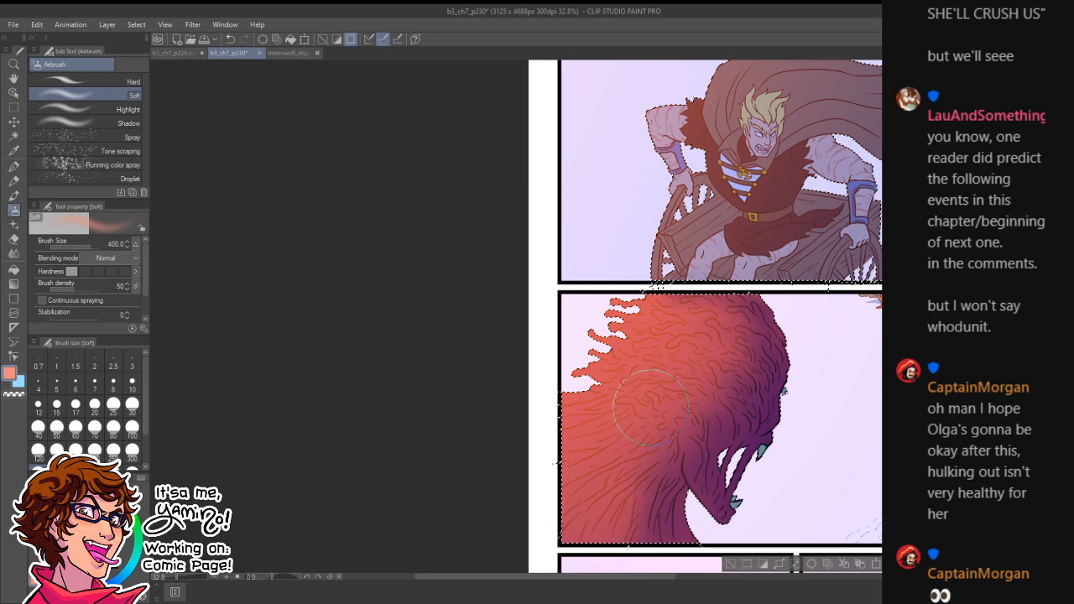
- Reduce the airbrush to 200 and blend the warm light into the monster's cheek and neck
key(bracketleft)
key(bracketleft)
key(bracketleft)
click(748, 393)
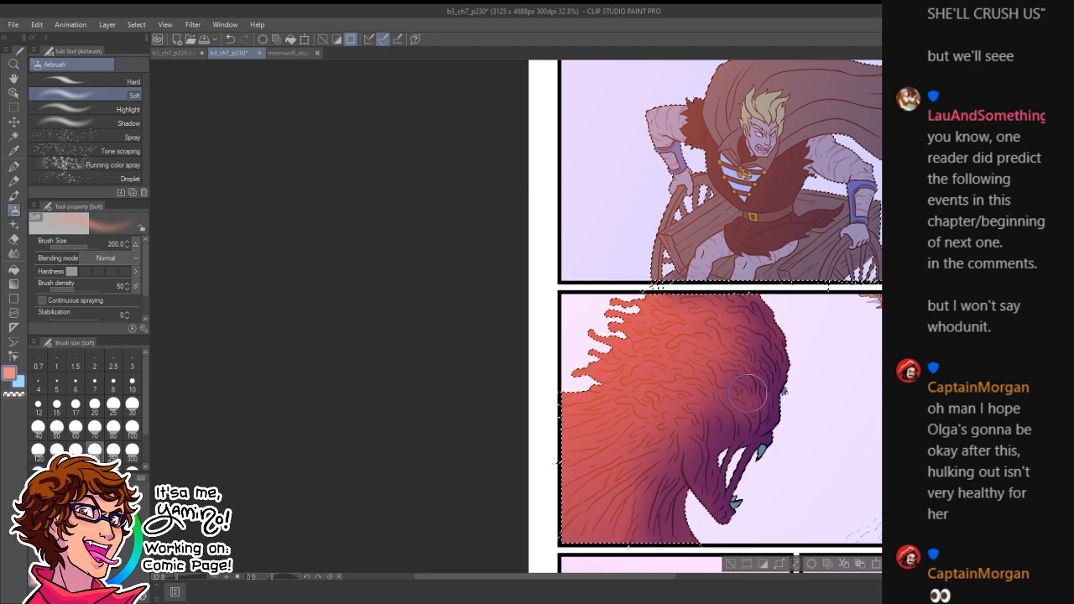
drag(696, 425, 664, 540)
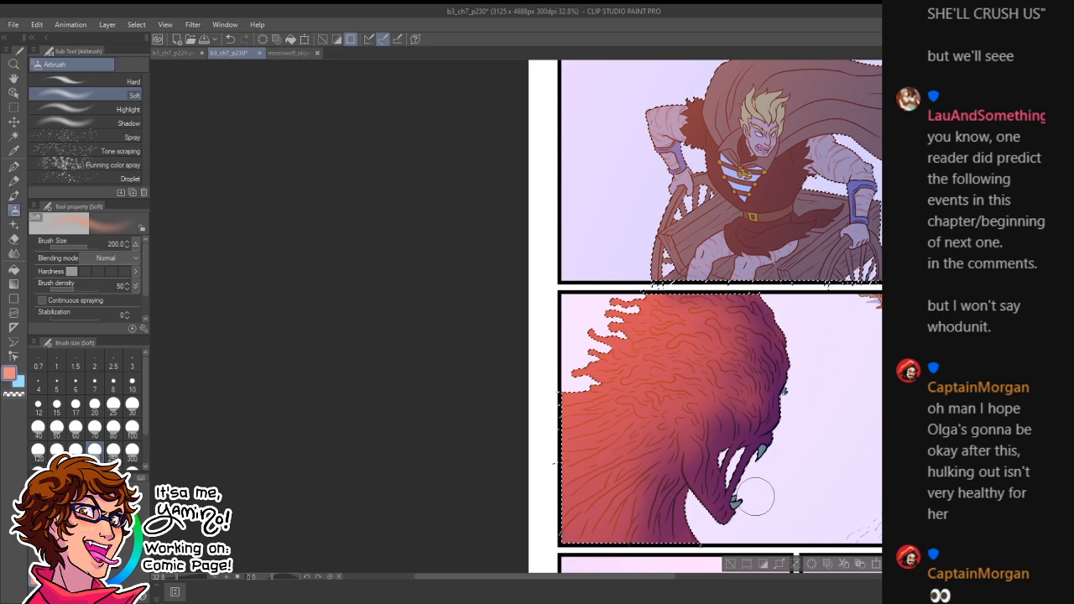
- Clear the selection and carve crisp shadow folds down the monster's jaw and mouth strands with the Hard eraser at size 60
key(/)
click(697, 476)
click(700, 453)
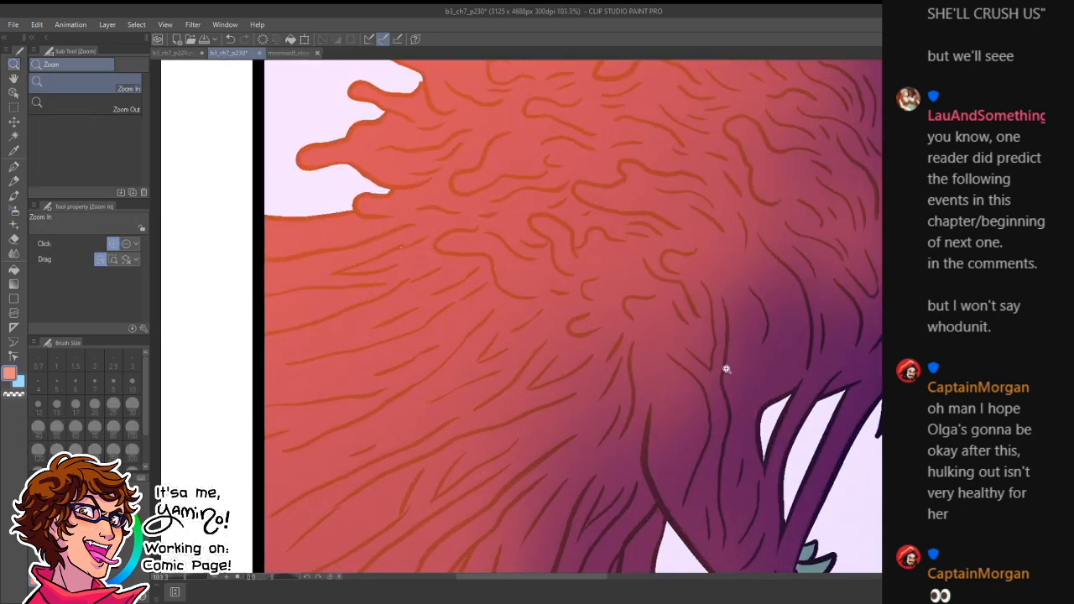
key(e)
click(63, 82)
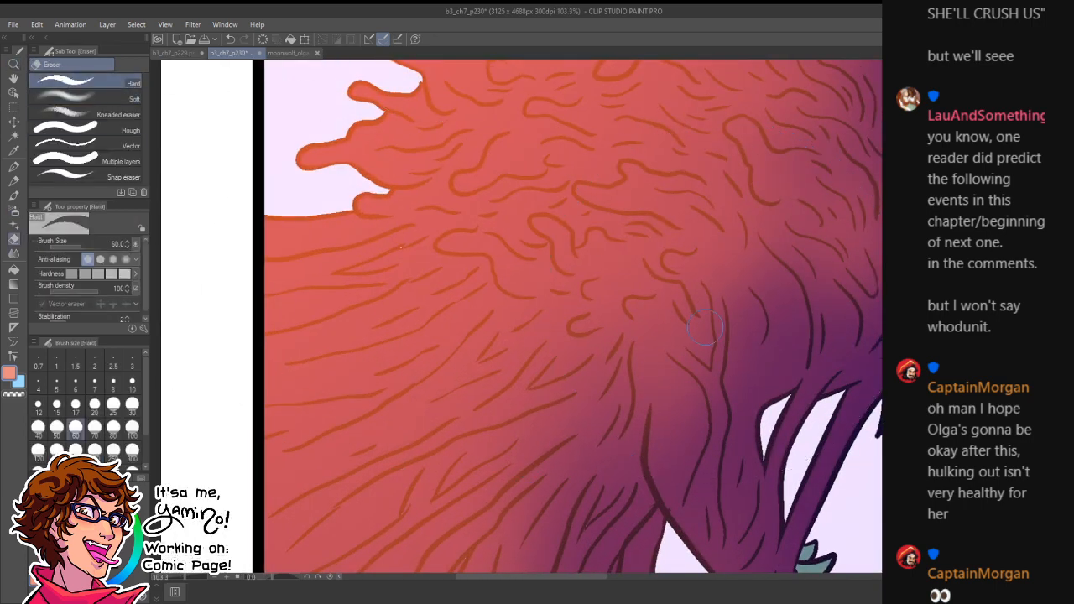
drag(727, 312, 724, 534)
mouse_move(758, 408)
mouse_down()
mouse_move(759, 490)
mouse_move(737, 537)
mouse_up()
drag(750, 464, 725, 518)
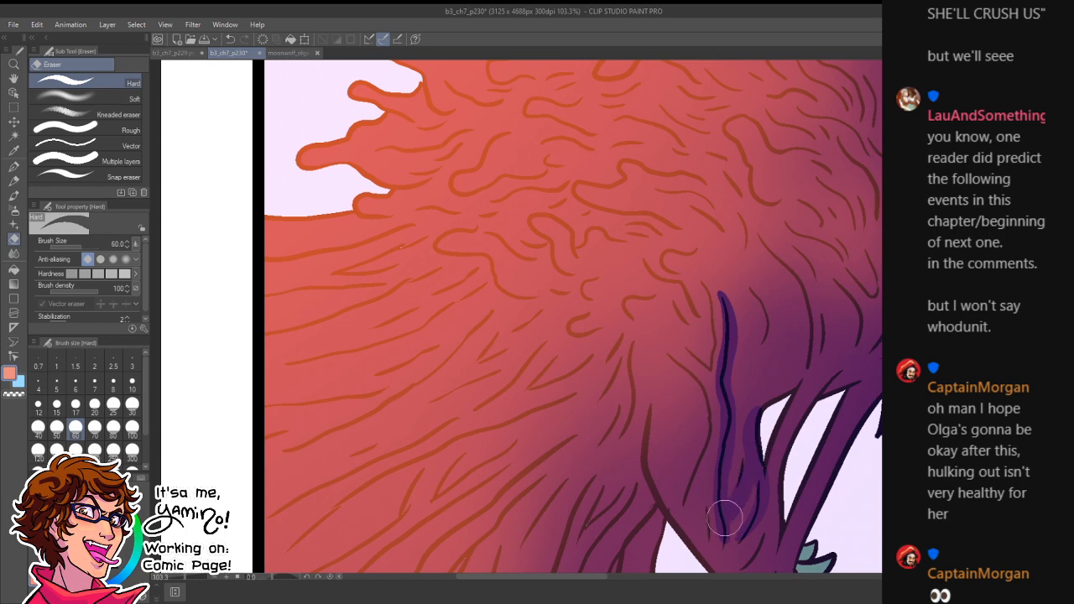
drag(802, 402, 766, 550)
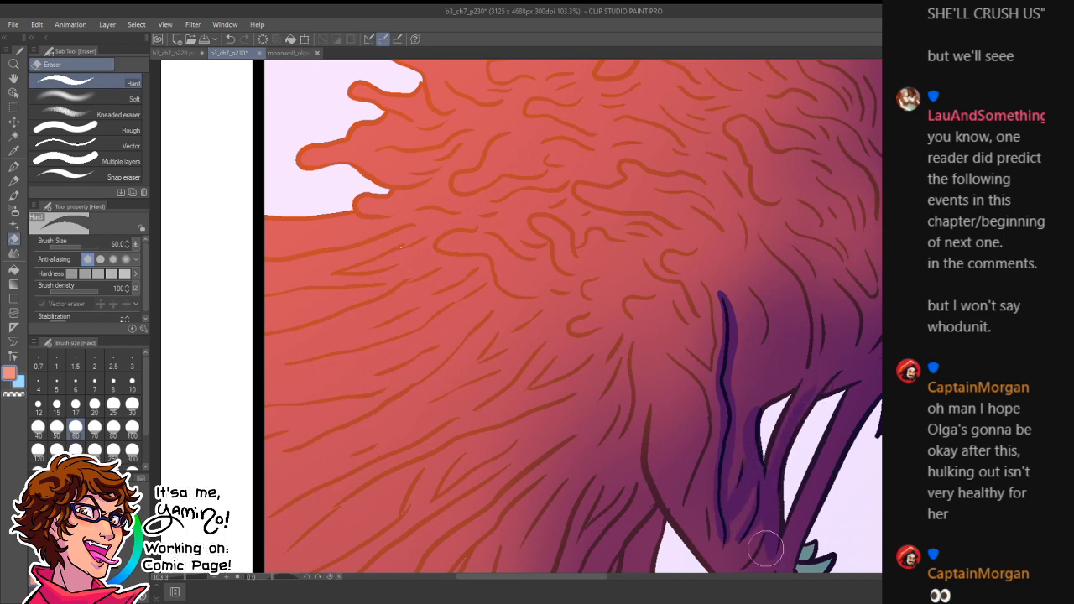
mouse_move(765, 494)
mouse_down()
mouse_move(729, 316)
mouse_move(751, 328)
mouse_up()
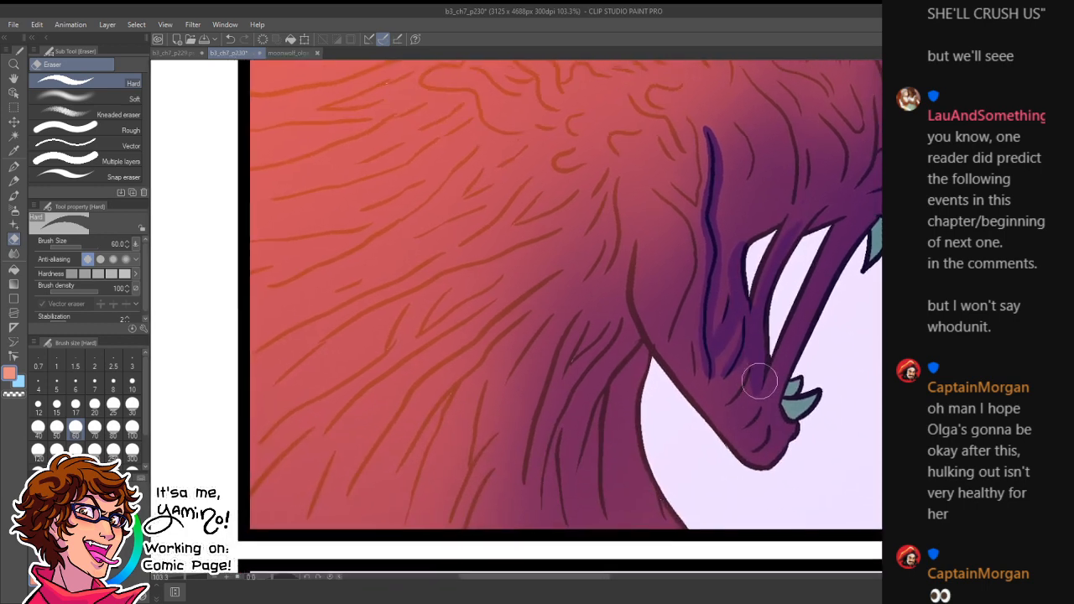
drag(752, 365, 742, 415)
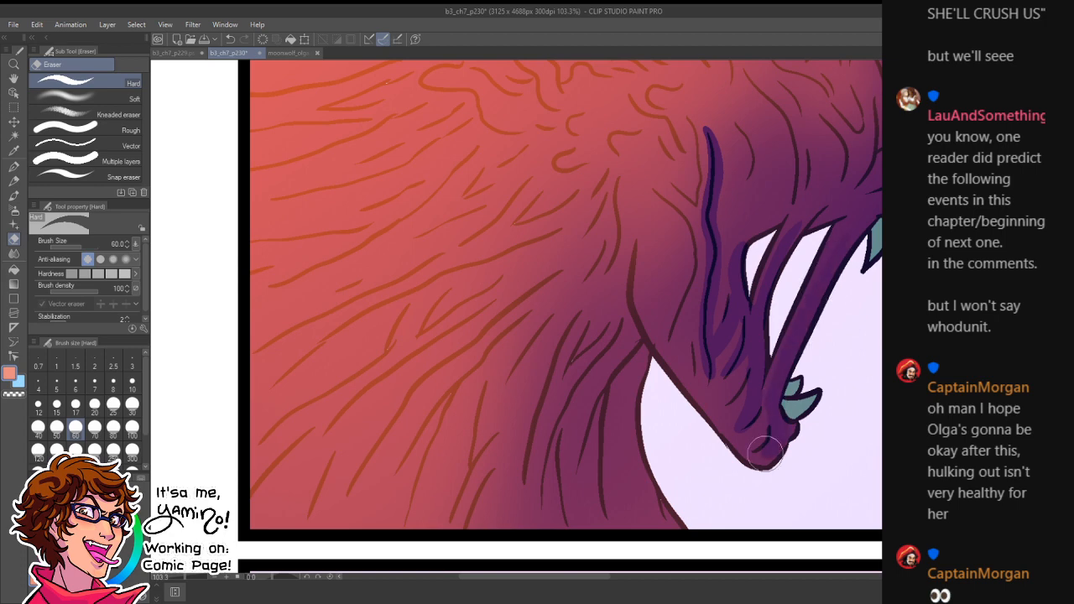
drag(837, 279, 692, 447)
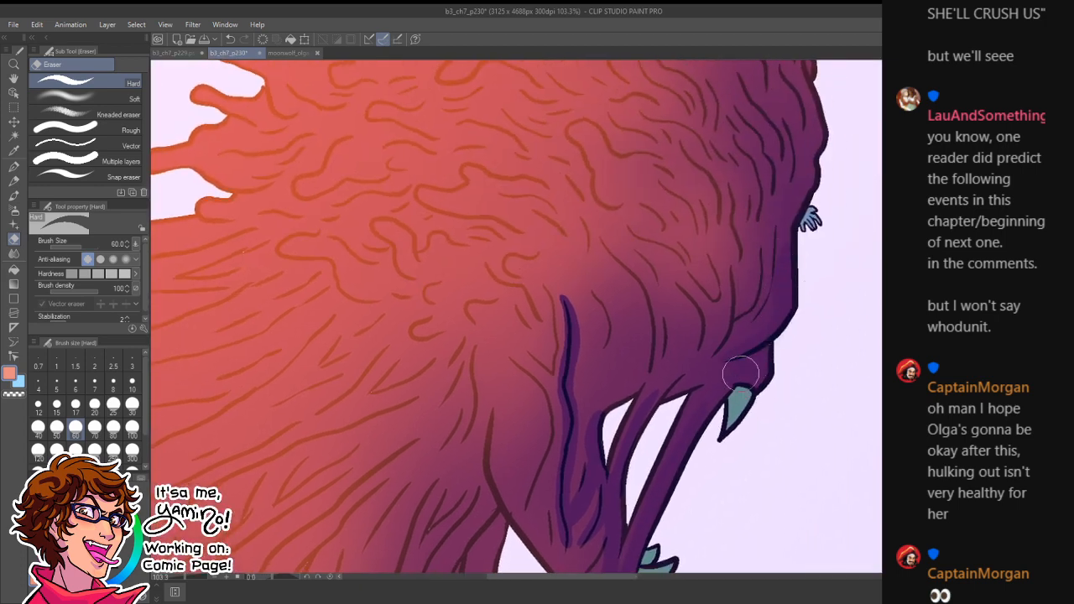
- Carve hard-edged shadow folds into the monster's cheek, following the wrinkle lines above the mouth and behind the face
drag(627, 285, 630, 336)
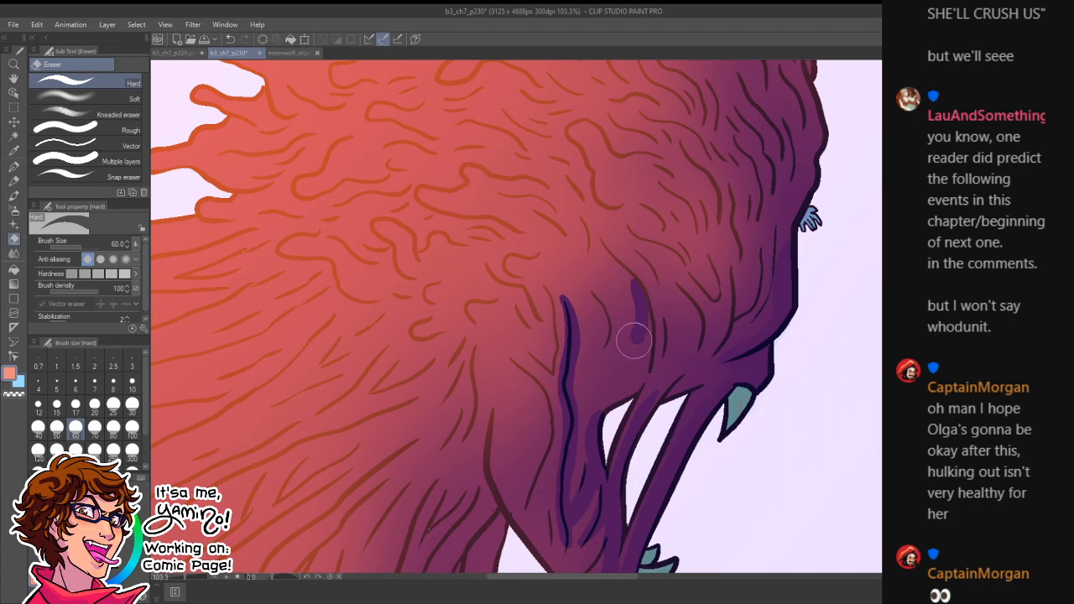
drag(586, 385, 639, 356)
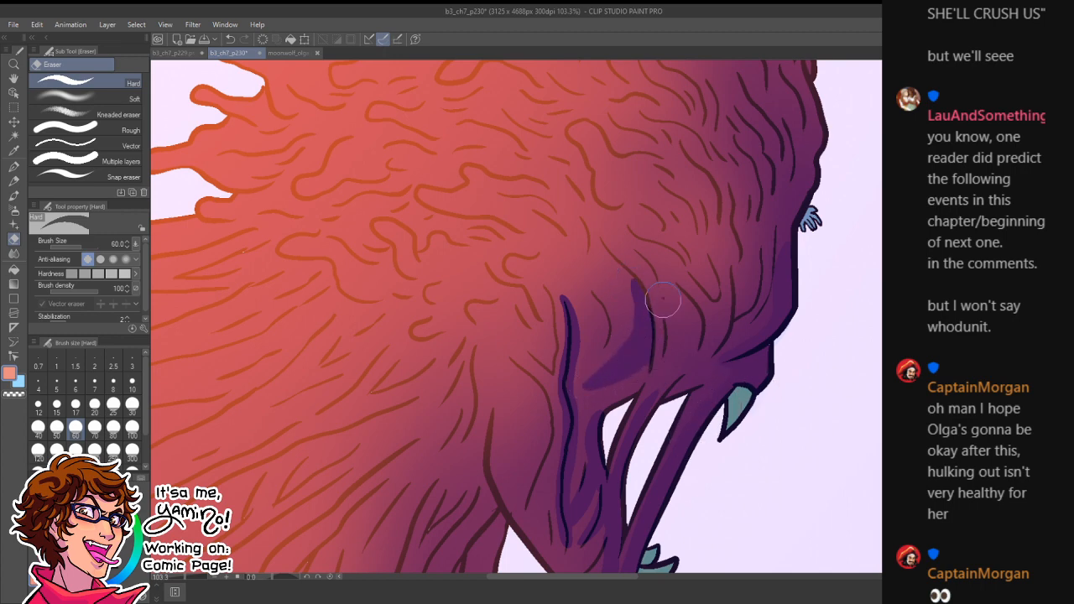
key(ctrl+space)
drag(719, 360, 628, 401)
mouse_move(718, 363)
mouse_down()
mouse_move(727, 235)
mouse_move(718, 315)
mouse_move(731, 358)
mouse_up()
key(e)
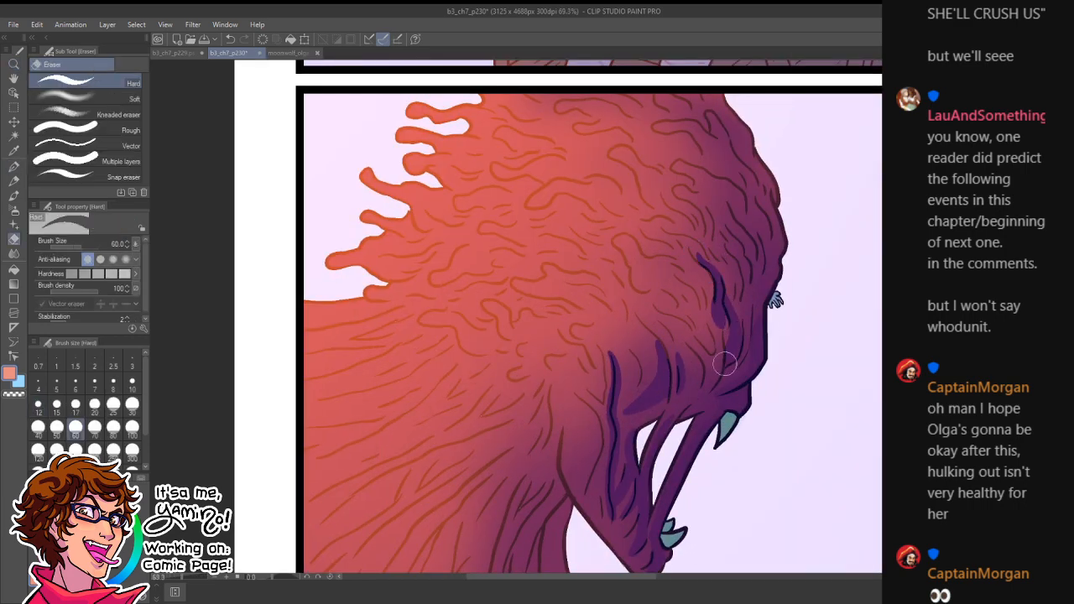
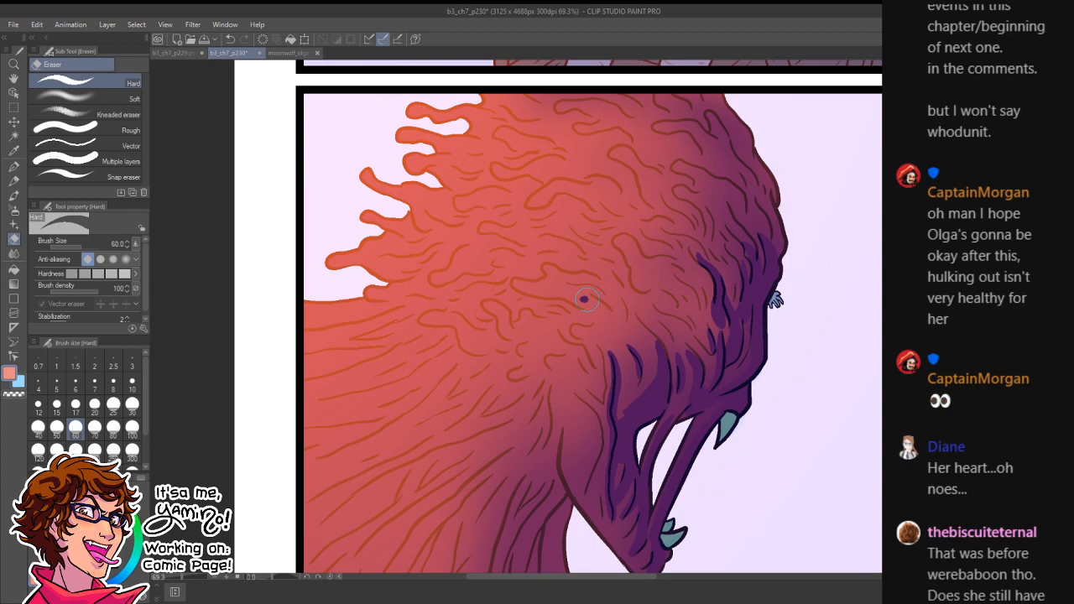
drag(581, 288, 618, 308)
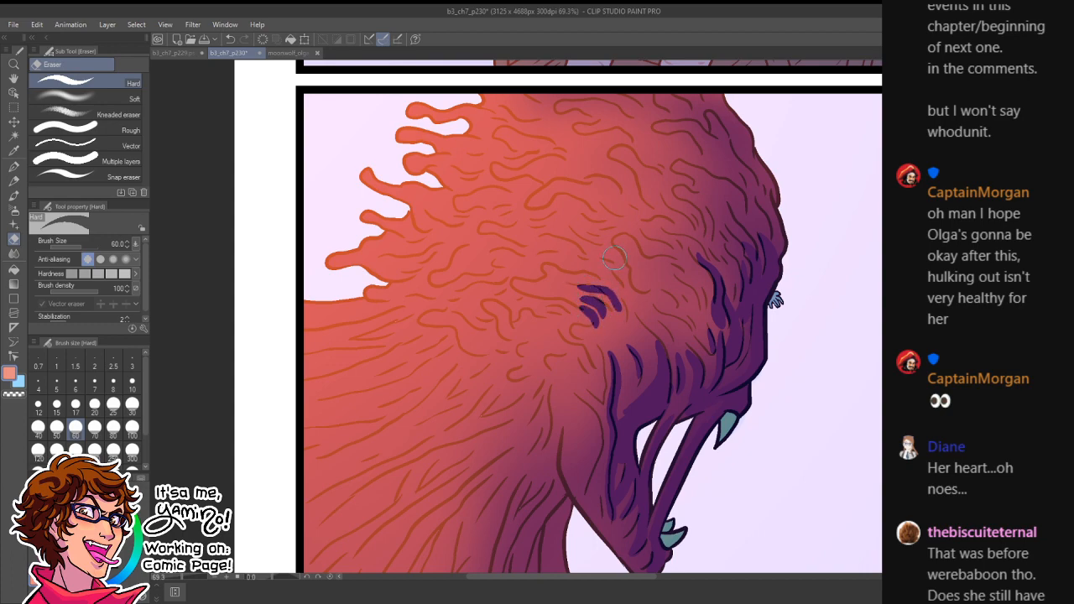
drag(616, 260, 631, 291)
- Carve hard-edged shadow folds along the wrinkles of the monster's brow, forehead and upper head outline
key(ctrl+space)
drag(707, 332, 654, 359)
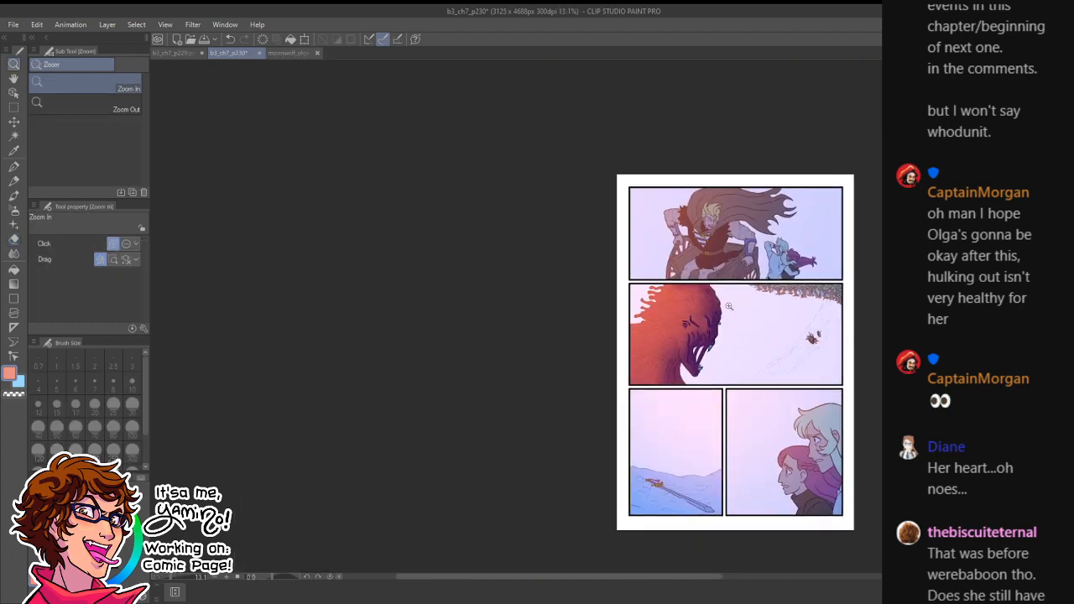
drag(698, 306, 749, 293)
key(p)
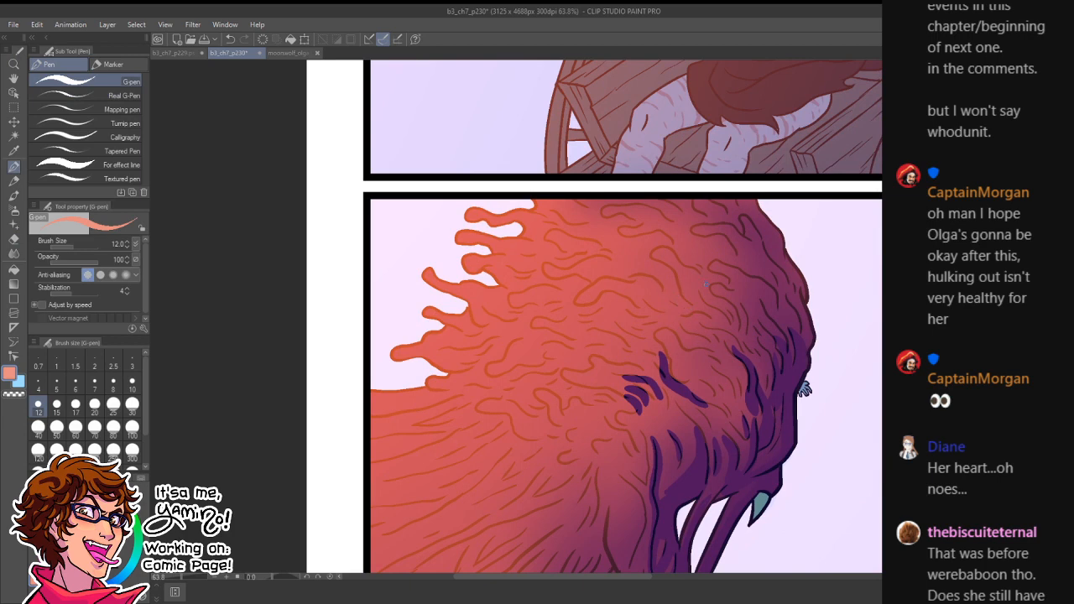
key(e)
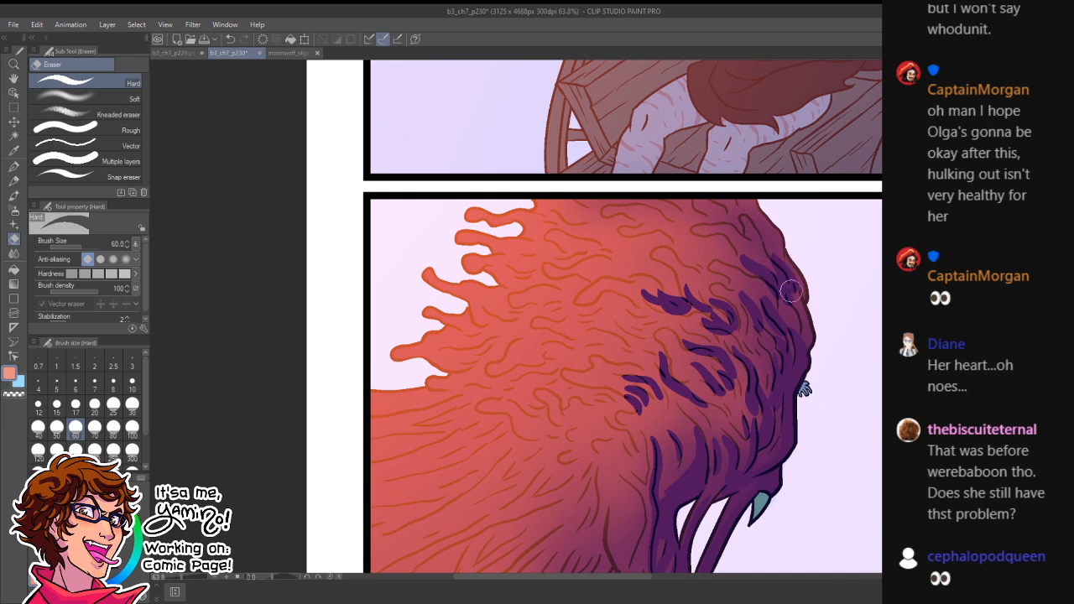
drag(682, 251, 742, 267)
drag(715, 245, 742, 263)
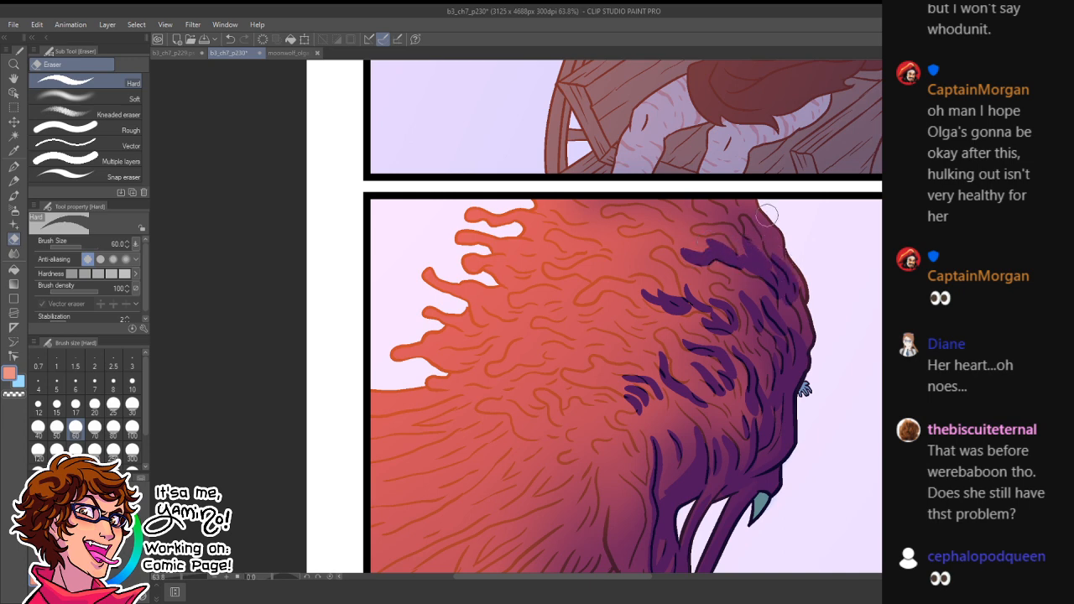
drag(760, 222, 781, 254)
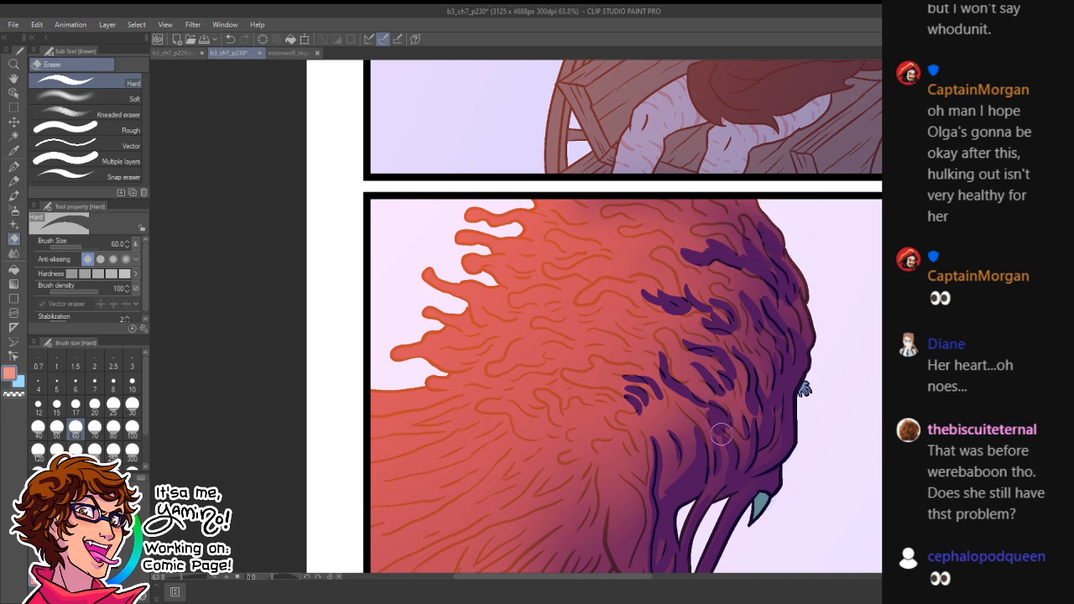
- Carve hard-edged shadow folds down the monster's neck directly behind the jaw, following the neck lines to the panel's bottom border
mouse_move(600, 464)
mouse_down()
mouse_move(615, 494)
mouse_move(607, 466)
mouse_move(605, 556)
mouse_up()
drag(588, 499, 587, 323)
mouse_move(606, 367)
mouse_down()
mouse_move(603, 507)
mouse_move(651, 522)
mouse_up()
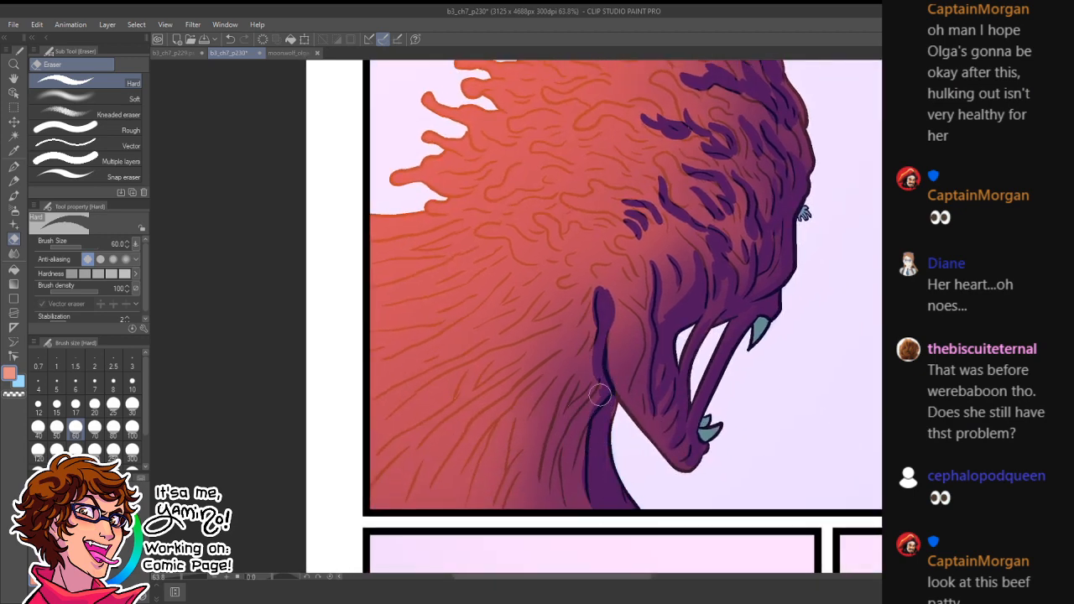
mouse_move(599, 395)
mouse_down()
mouse_move(561, 483)
mouse_move(584, 414)
mouse_move(554, 538)
mouse_up()
drag(603, 419, 579, 508)
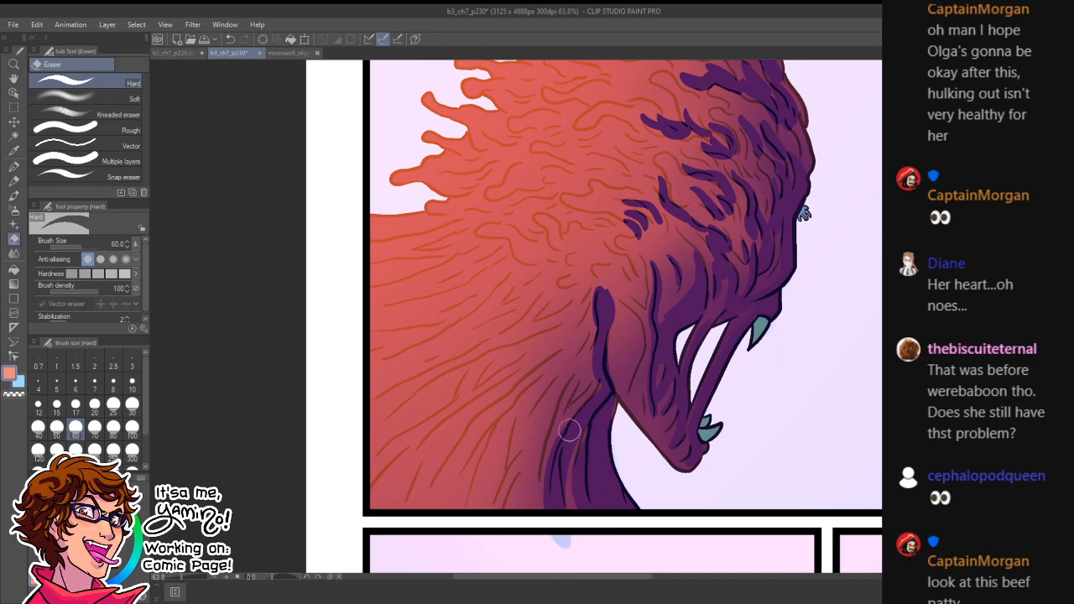
key(p)
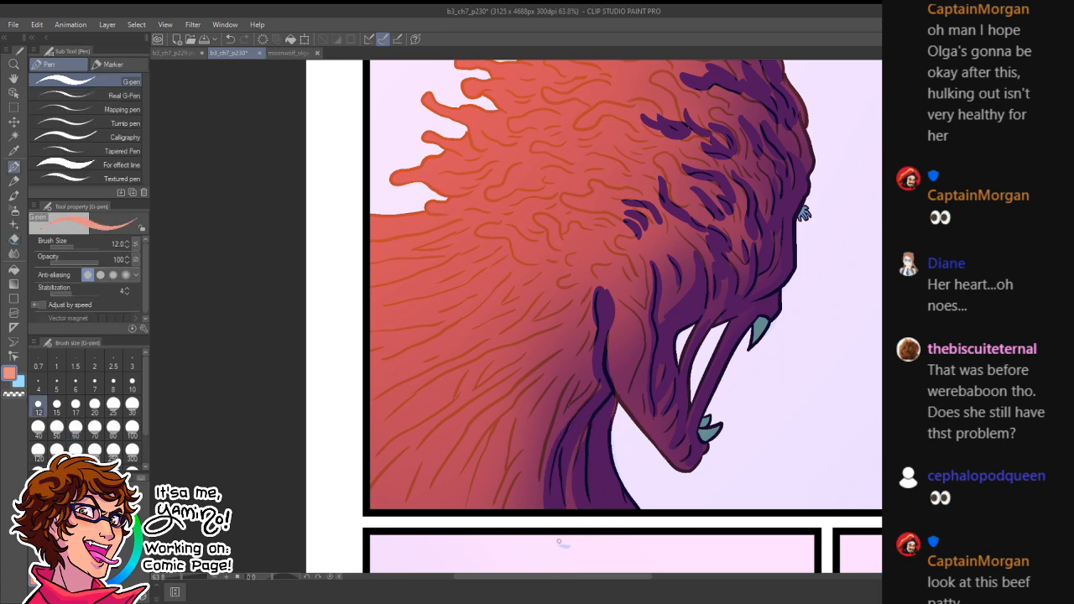
key(e)
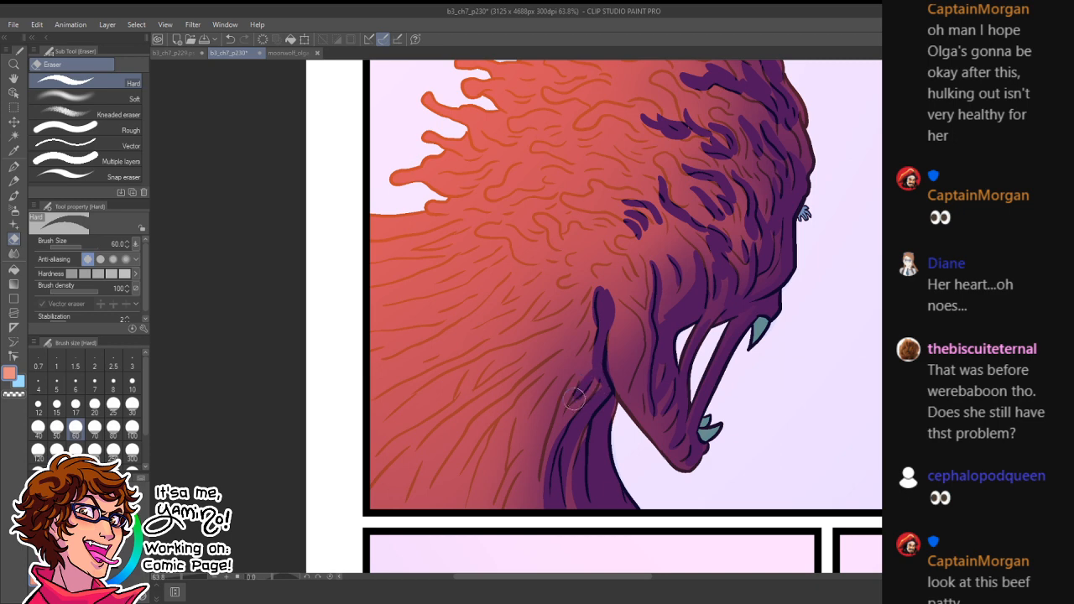
- Carve long tapering shadow streaks from behind the monster's jaw across the shoulder to the lower-left of panel two
drag(599, 323, 577, 394)
drag(579, 322, 518, 412)
mouse_move(576, 345)
mouse_down()
mouse_move(516, 449)
mouse_move(507, 503)
mouse_up()
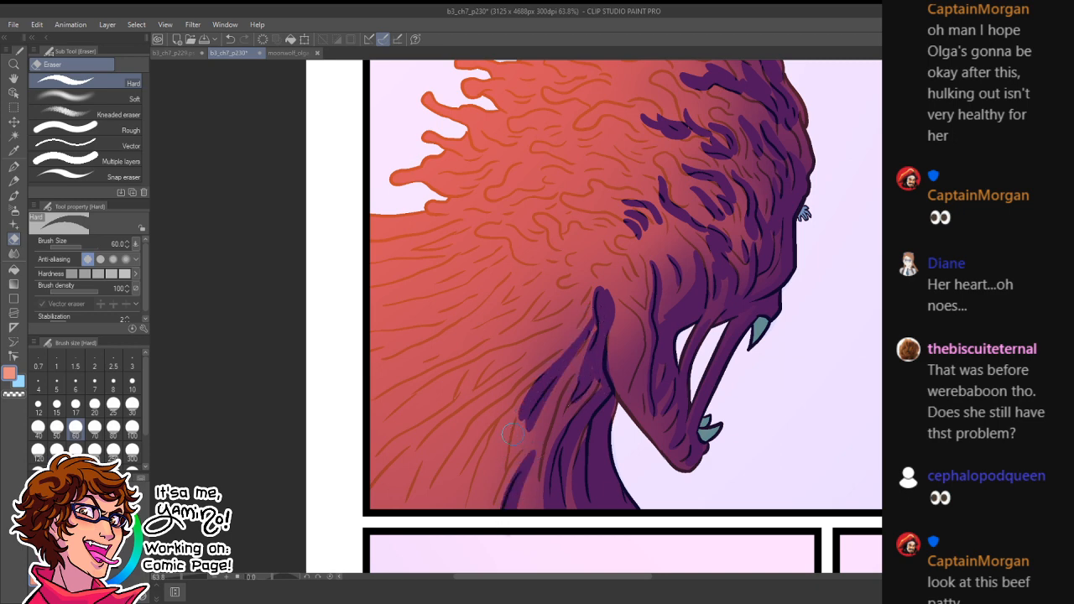
drag(520, 407, 499, 470)
drag(500, 424, 458, 508)
drag(535, 363, 410, 515)
drag(503, 375, 388, 487)
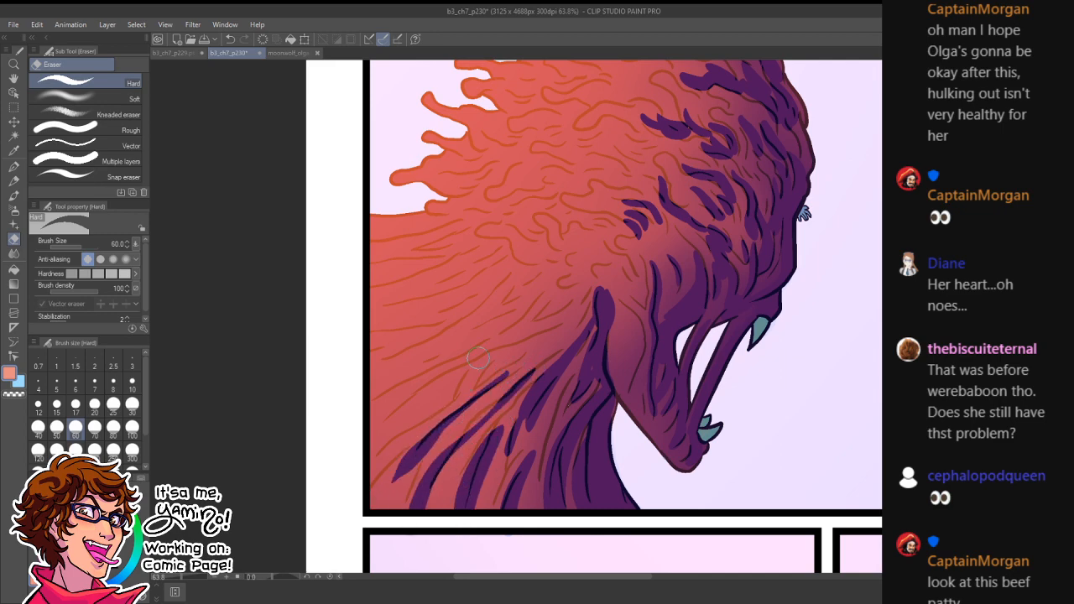
- Carve thinner shadow streaks across the monster's upper shoulder, running from the back toward the jaw hinge
drag(399, 405, 581, 311)
drag(617, 214, 630, 277)
key(p)
key(e)
drag(592, 363, 418, 429)
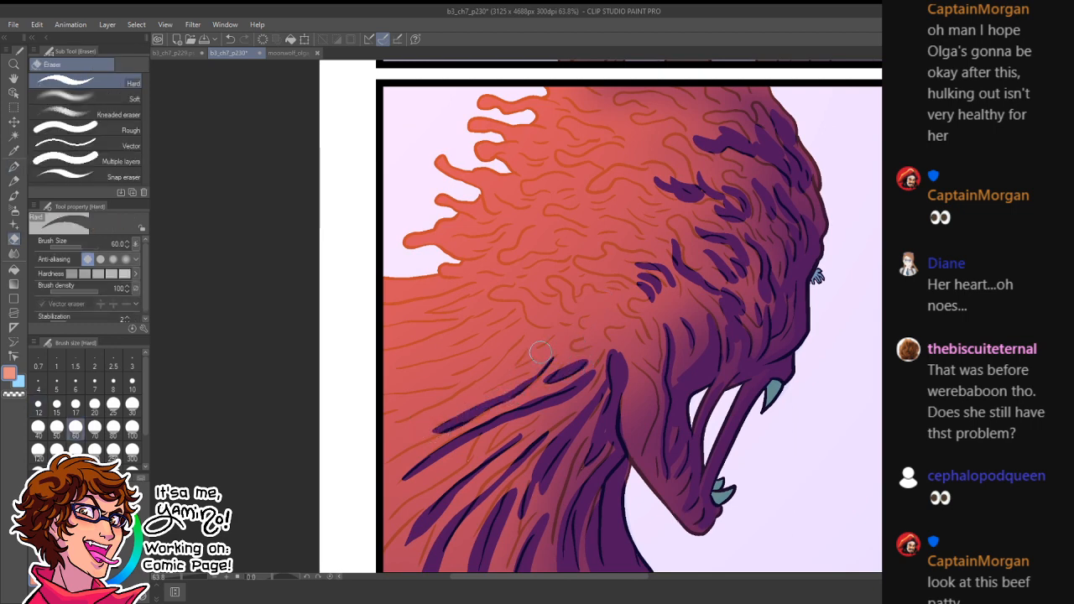
drag(541, 353, 495, 376)
mouse_move(600, 341)
mouse_down()
mouse_move(586, 345)
mouse_move(585, 361)
mouse_move(615, 344)
mouse_up()
drag(646, 313, 637, 322)
- Carve wavy shadow shapes through the fleshy strands behind the monster's face, from the cheek up to the crown
mouse_move(651, 301)
mouse_down()
mouse_move(587, 309)
mouse_move(622, 316)
mouse_move(623, 292)
mouse_move(645, 290)
mouse_move(595, 278)
mouse_move(627, 283)
mouse_move(629, 241)
mouse_move(666, 253)
mouse_move(644, 227)
mouse_move(657, 227)
mouse_move(676, 205)
mouse_up()
mouse_move(616, 188)
mouse_down()
mouse_move(660, 202)
mouse_move(704, 191)
mouse_up()
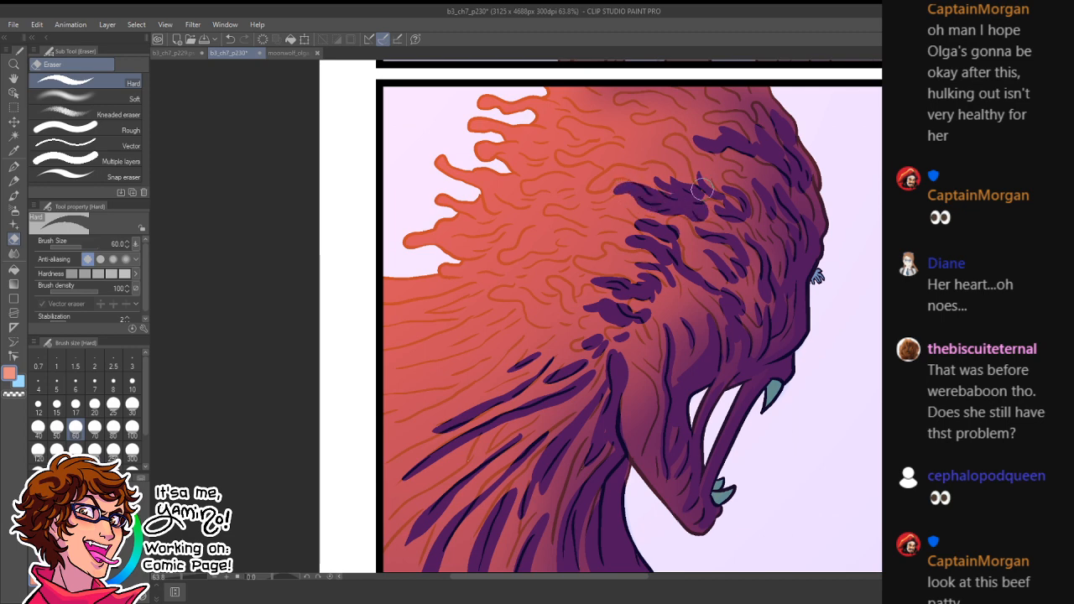
mouse_move(636, 156)
mouse_down()
mouse_move(673, 152)
mouse_move(710, 187)
mouse_up()
drag(658, 126, 712, 136)
drag(708, 100, 748, 107)
- Carve shadows under the strands across the top and back of the monster's head, out toward the upper tendrils
key(ctrl+space)
drag(695, 216, 636, 246)
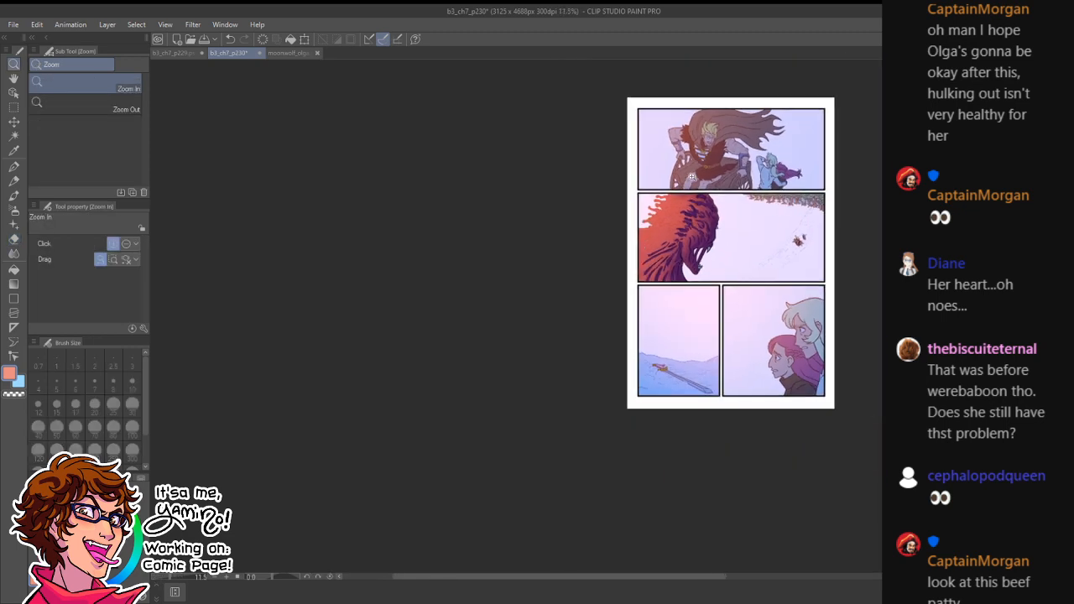
drag(682, 182, 739, 192)
mouse_move(716, 233)
mouse_down()
mouse_move(675, 256)
mouse_move(702, 271)
mouse_move(703, 296)
mouse_move(668, 290)
mouse_move(710, 285)
mouse_move(702, 313)
mouse_move(664, 333)
mouse_move(699, 334)
mouse_move(661, 310)
mouse_move(697, 298)
mouse_up()
mouse_move(643, 357)
mouse_down()
mouse_move(680, 346)
mouse_move(609, 356)
mouse_move(657, 351)
mouse_move(640, 325)
mouse_move(612, 326)
mouse_move(648, 320)
mouse_move(624, 298)
mouse_move(655, 277)
mouse_move(585, 288)
mouse_move(620, 295)
mouse_move(622, 266)
mouse_move(575, 271)
mouse_move(616, 264)
mouse_move(586, 250)
mouse_move(633, 268)
mouse_move(663, 269)
mouse_move(632, 245)
mouse_move(670, 240)
mouse_up()
drag(560, 326, 611, 330)
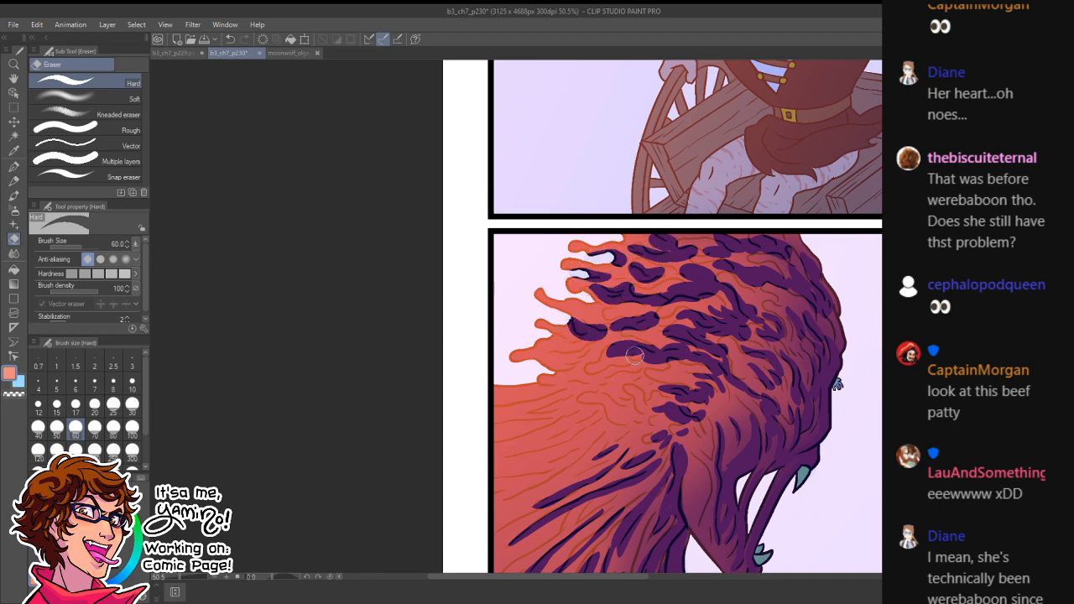
- Fill the lower mane with hard-edged shadows, following the wavy strands from the nape out to the lower tendrils
mouse_move(601, 378)
mouse_down()
mouse_move(637, 366)
mouse_move(617, 382)
mouse_move(634, 410)
mouse_move(657, 408)
mouse_move(644, 378)
mouse_move(688, 386)
mouse_up()
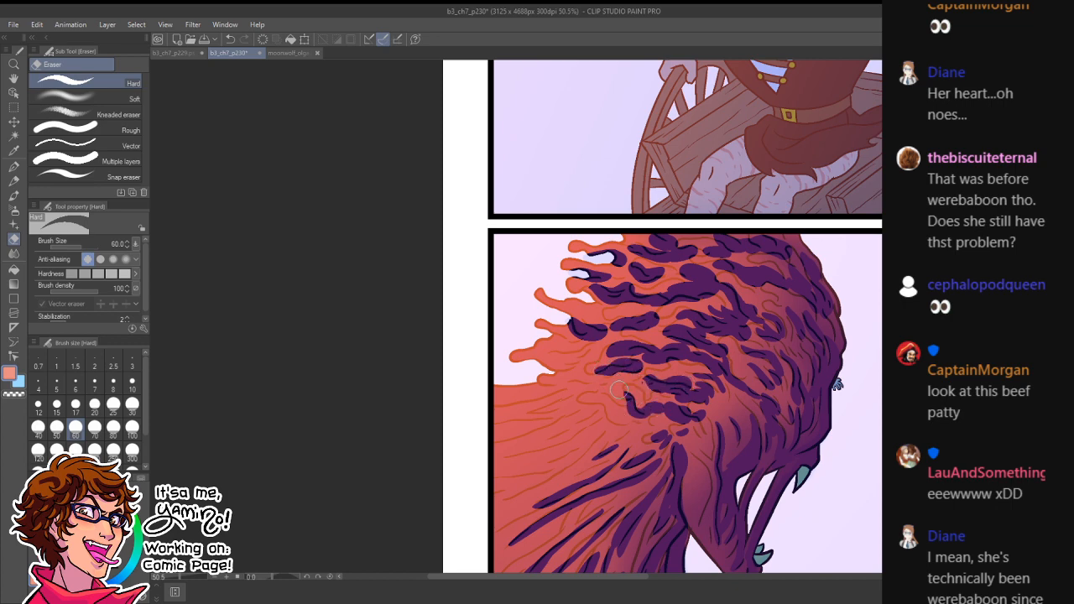
mouse_move(587, 404)
mouse_down()
mouse_move(608, 418)
mouse_move(640, 417)
mouse_move(598, 390)
mouse_move(628, 398)
mouse_move(608, 378)
mouse_move(671, 373)
mouse_up()
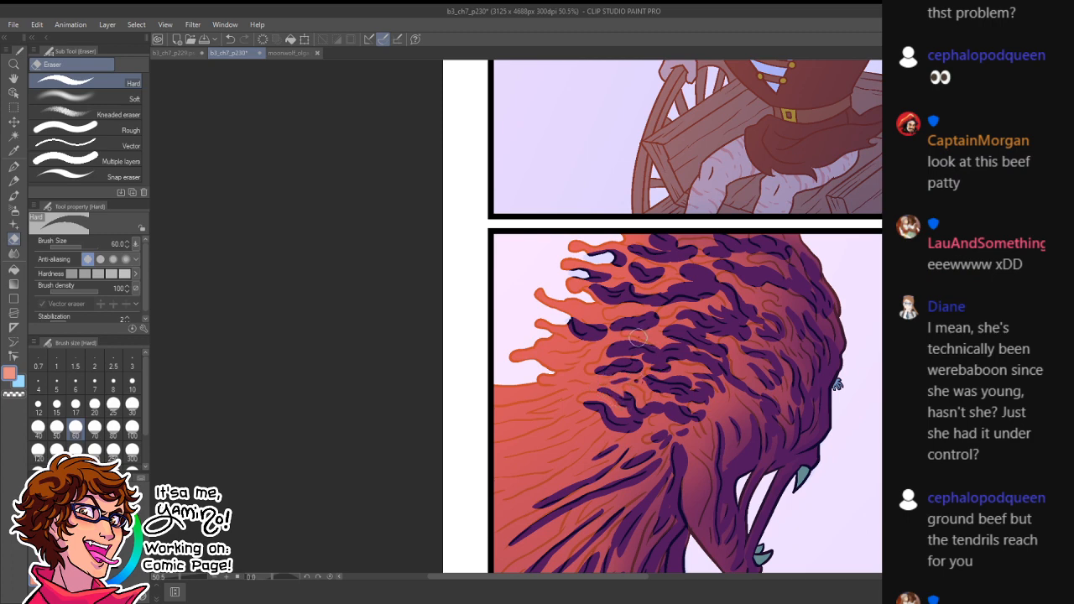
mouse_move(639, 338)
mouse_down()
mouse_move(668, 342)
mouse_move(667, 315)
mouse_move(690, 313)
mouse_up()
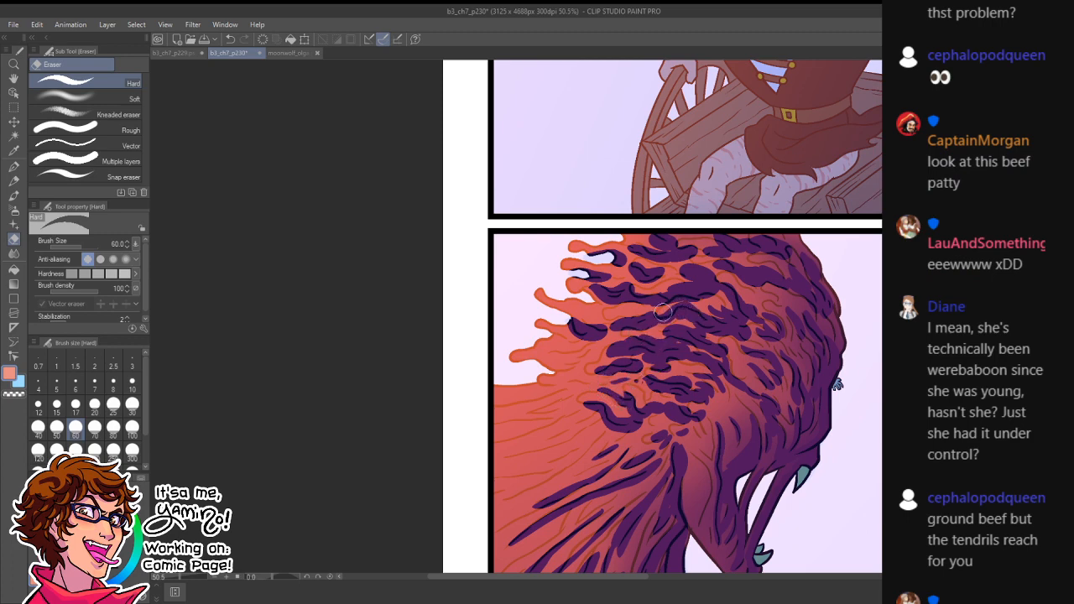
drag(601, 323, 653, 319)
mouse_move(574, 369)
mouse_down()
mouse_move(603, 371)
mouse_move(612, 334)
mouse_up()
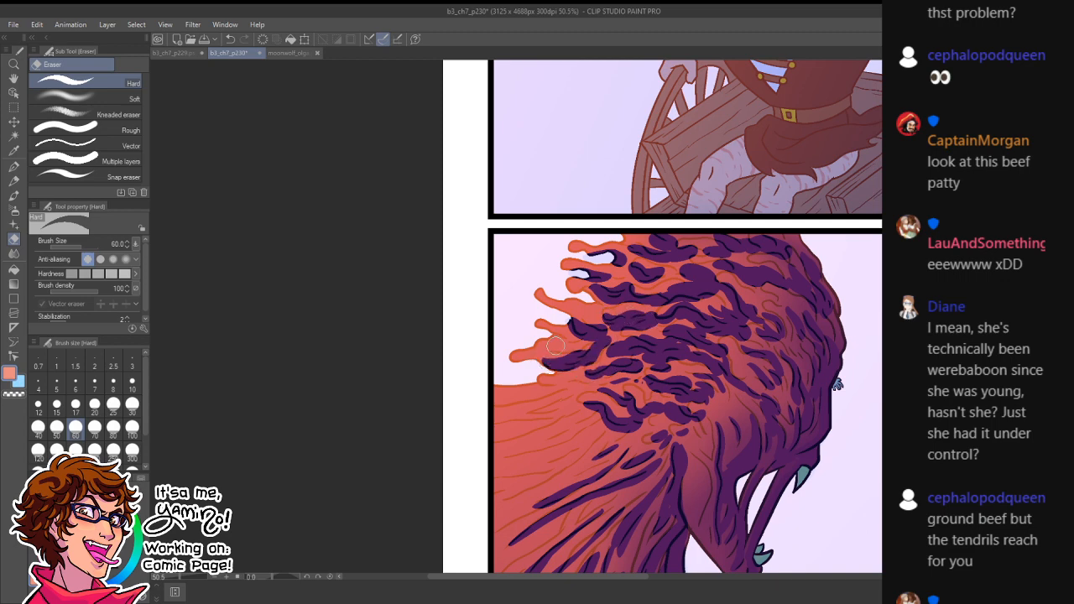
mouse_move(547, 346)
mouse_down()
mouse_move(589, 343)
mouse_move(564, 321)
mouse_move(543, 328)
mouse_move(598, 336)
mouse_up()
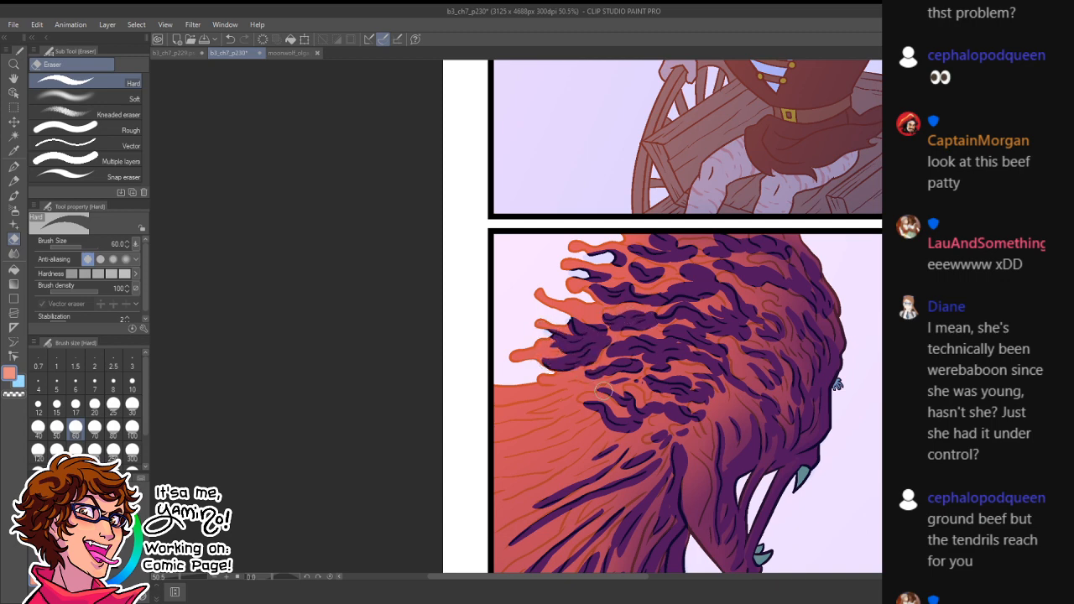
mouse_move(564, 413)
mouse_down()
mouse_move(590, 407)
mouse_move(541, 410)
mouse_move(594, 379)
mouse_move(561, 385)
mouse_move(580, 392)
mouse_move(543, 384)
mouse_move(624, 363)
mouse_move(633, 404)
mouse_move(585, 435)
mouse_move(659, 391)
mouse_move(665, 371)
mouse_move(672, 377)
mouse_move(647, 362)
mouse_move(680, 395)
mouse_up()
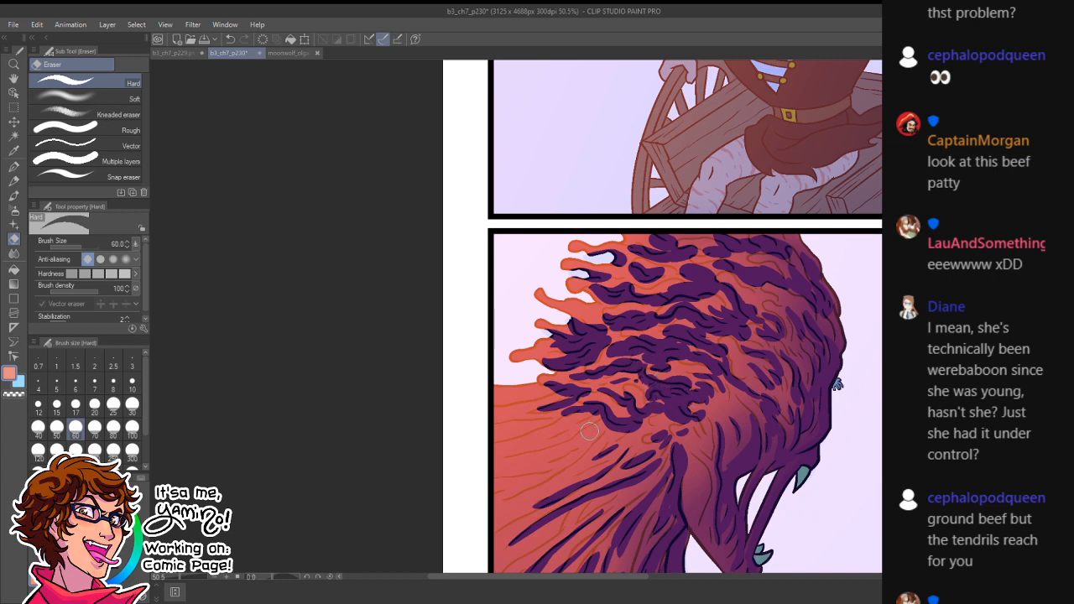
- Carve remaining shadow streaks along the monster's upper back to the panel border and deepen the shadow on the jaw
mouse_move(590, 431)
mouse_down()
mouse_move(514, 456)
mouse_move(562, 461)
mouse_move(481, 491)
mouse_up()
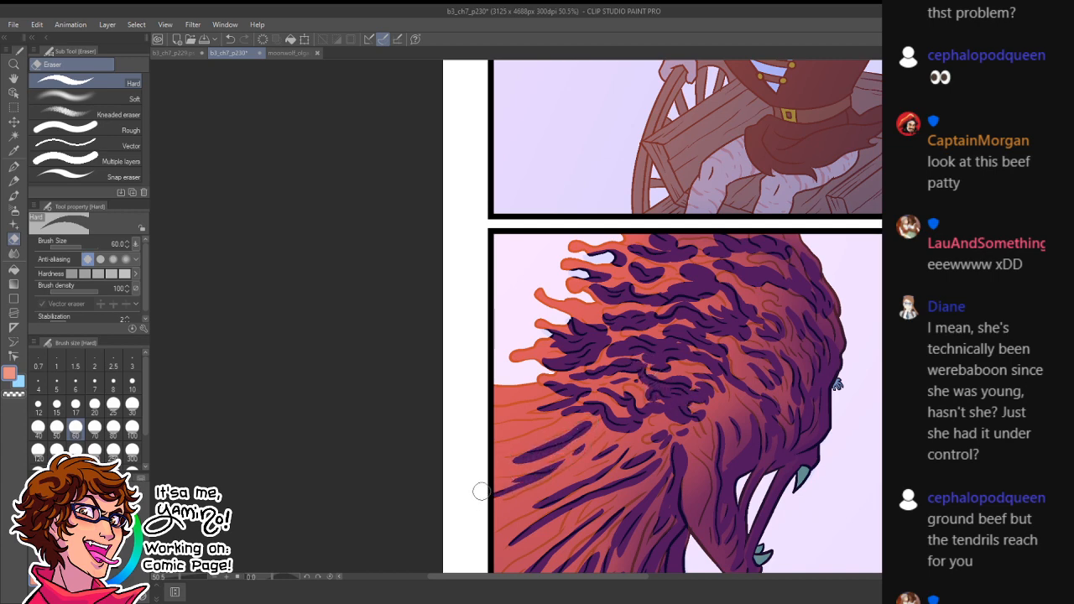
mouse_move(551, 420)
mouse_down()
mouse_move(465, 439)
mouse_move(586, 447)
mouse_move(482, 496)
mouse_up()
key(ctrl+space)
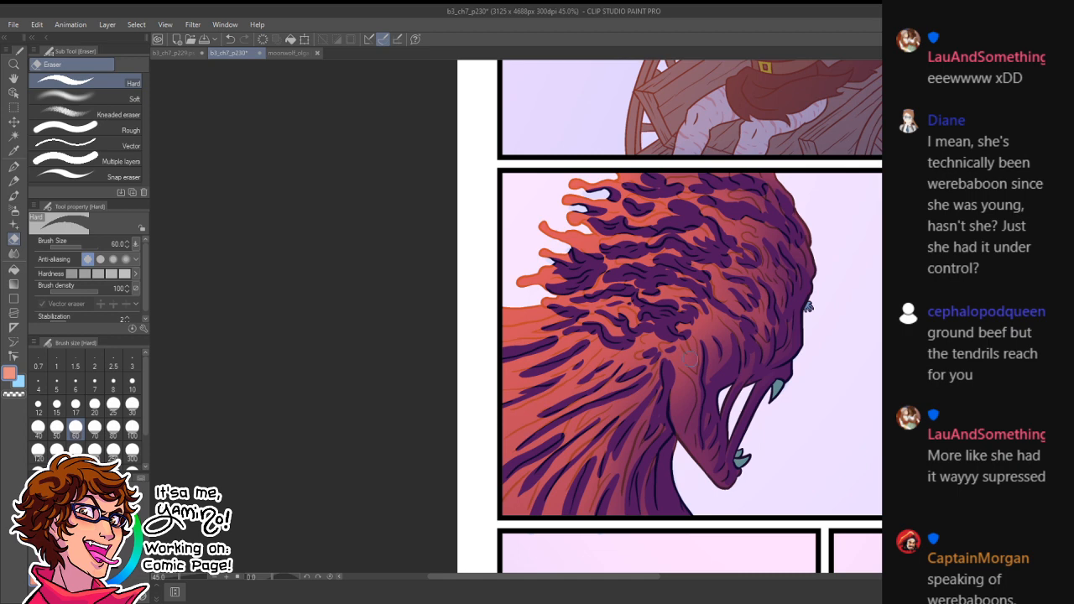
key(ctrl+space)
mouse_move(699, 356)
mouse_down()
mouse_move(707, 342)
mouse_move(692, 378)
mouse_move(684, 370)
mouse_move(659, 394)
mouse_move(678, 407)
mouse_move(667, 487)
mouse_move(667, 416)
mouse_move(691, 500)
mouse_move(729, 566)
mouse_up()
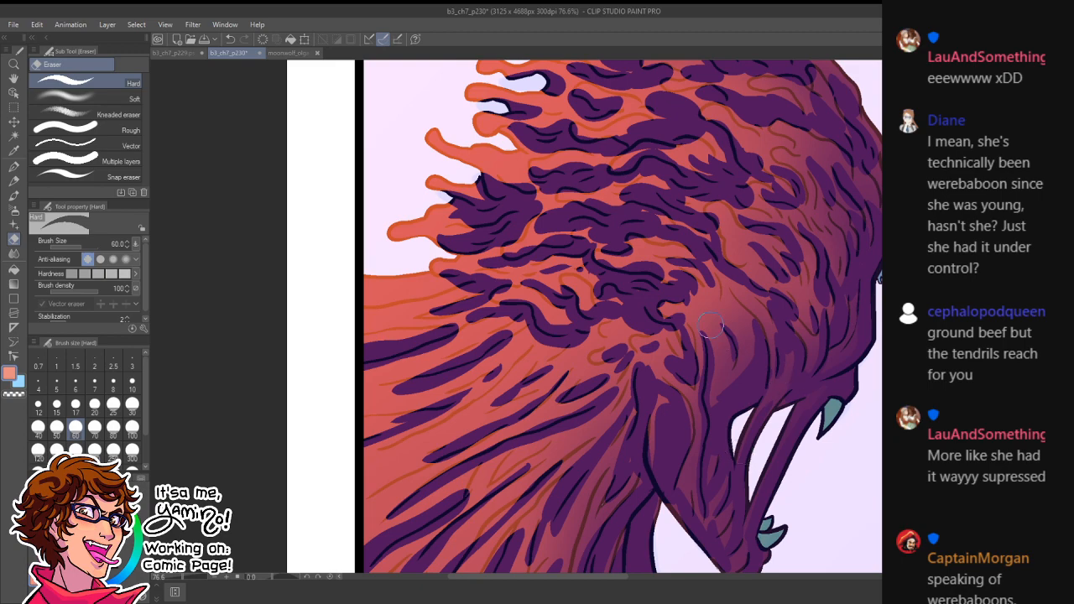
key(ctrl+space)
mouse_move(721, 322)
mouse_down()
mouse_move(702, 343)
mouse_move(810, 334)
mouse_up()
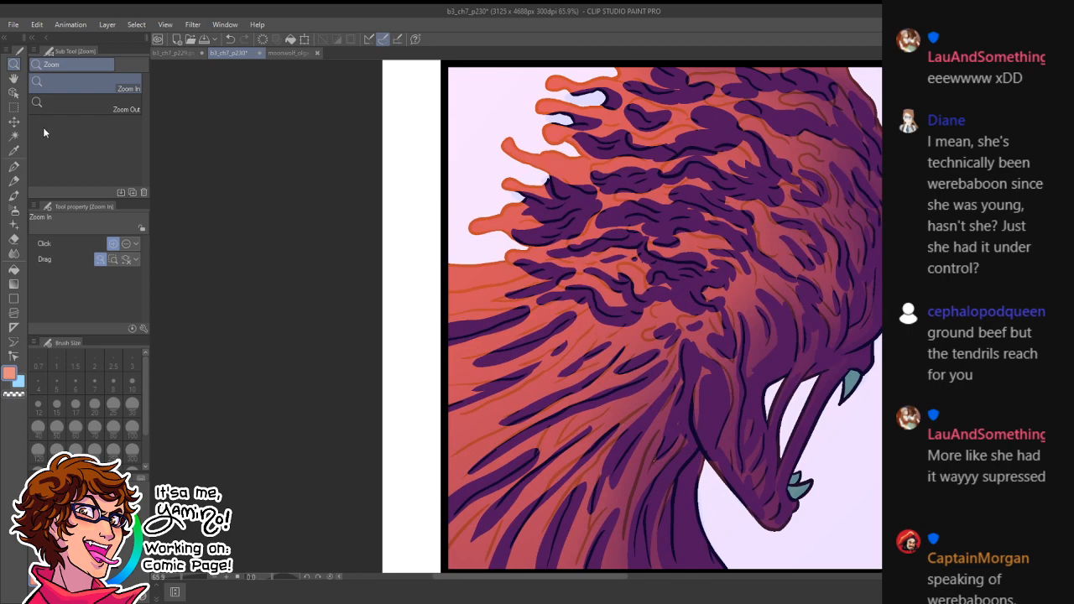
- Auto-select the line-art area on the editing layer, delete the light colour covering it, and clear the selection
click(14, 140)
click(491, 285)
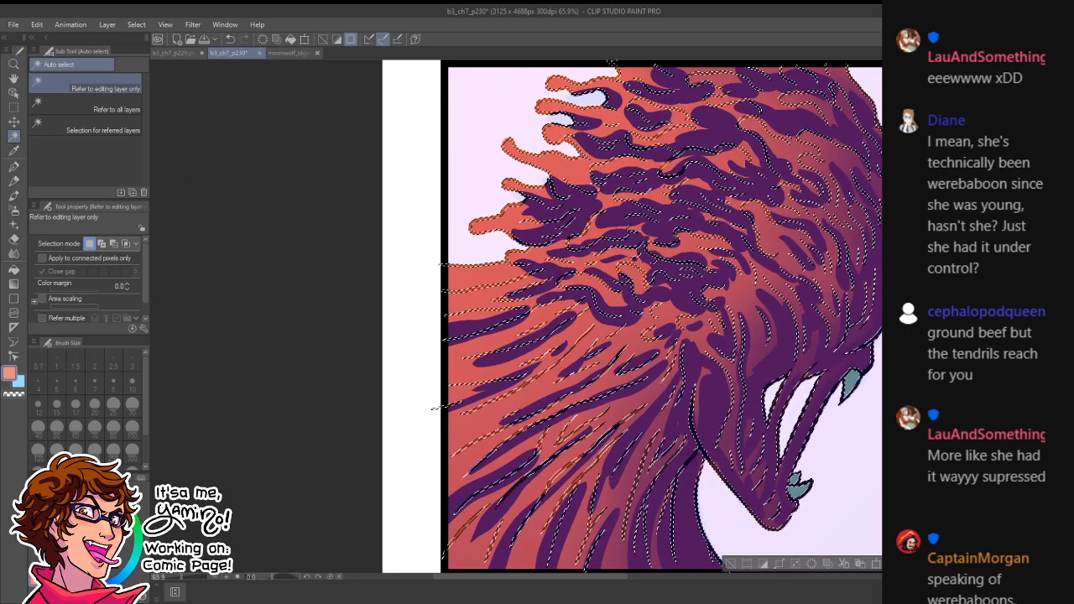
key(Delete)
key(ctrl+d)
- Enlarge the Soft airbrush to 300 and soften the purple shadows on the monster's mane, tendrils and back with warm light
key(ctrl+space)
drag(675, 343, 624, 359)
drag(702, 329, 740, 347)
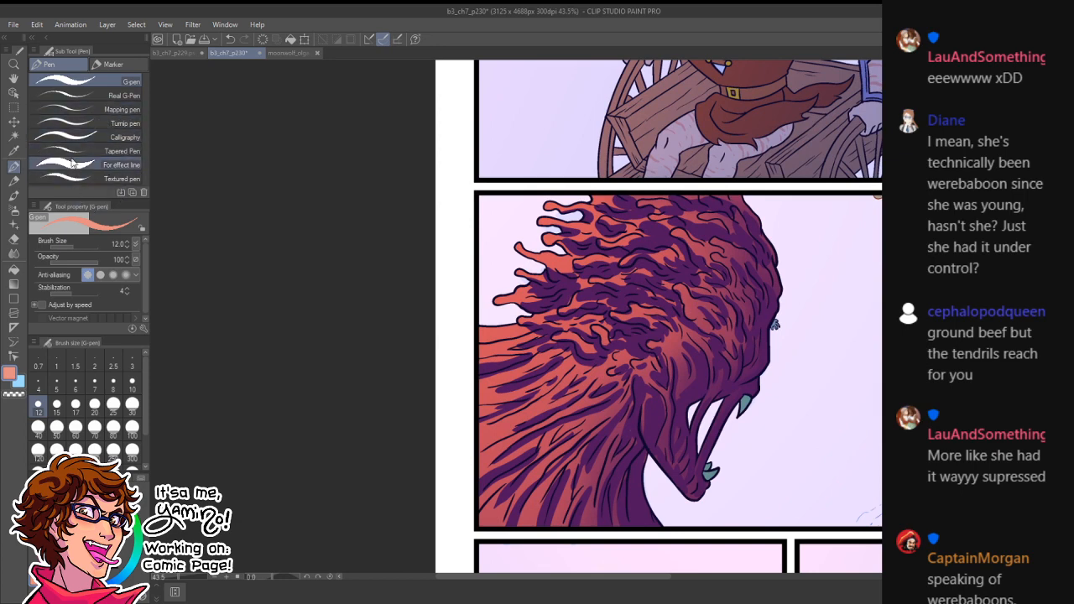
click(14, 209)
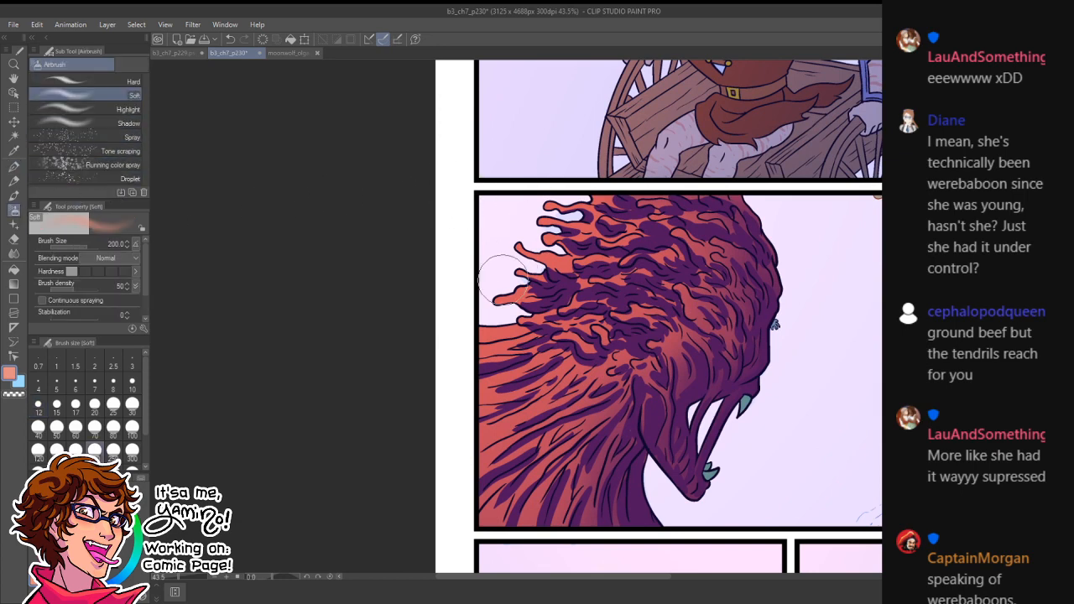
key(bracketright)
key(bracketright)
drag(634, 250, 638, 256)
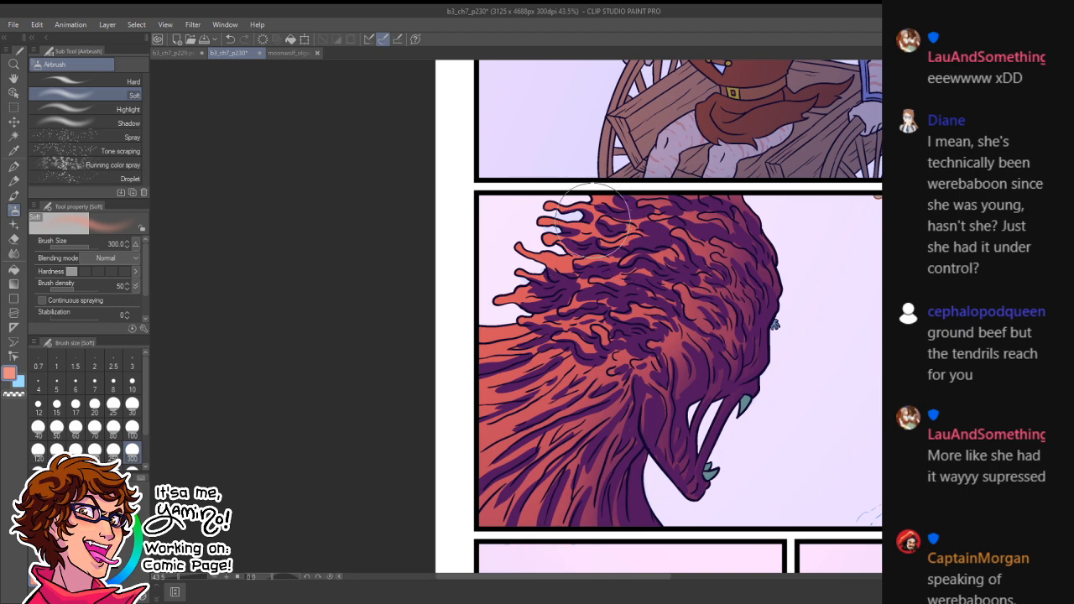
drag(546, 249, 562, 236)
mouse_move(592, 273)
mouse_down()
mouse_move(655, 271)
mouse_move(616, 279)
mouse_up()
mouse_move(445, 389)
mouse_down()
mouse_move(533, 395)
mouse_move(520, 495)
mouse_move(638, 336)
mouse_move(671, 225)
mouse_up()
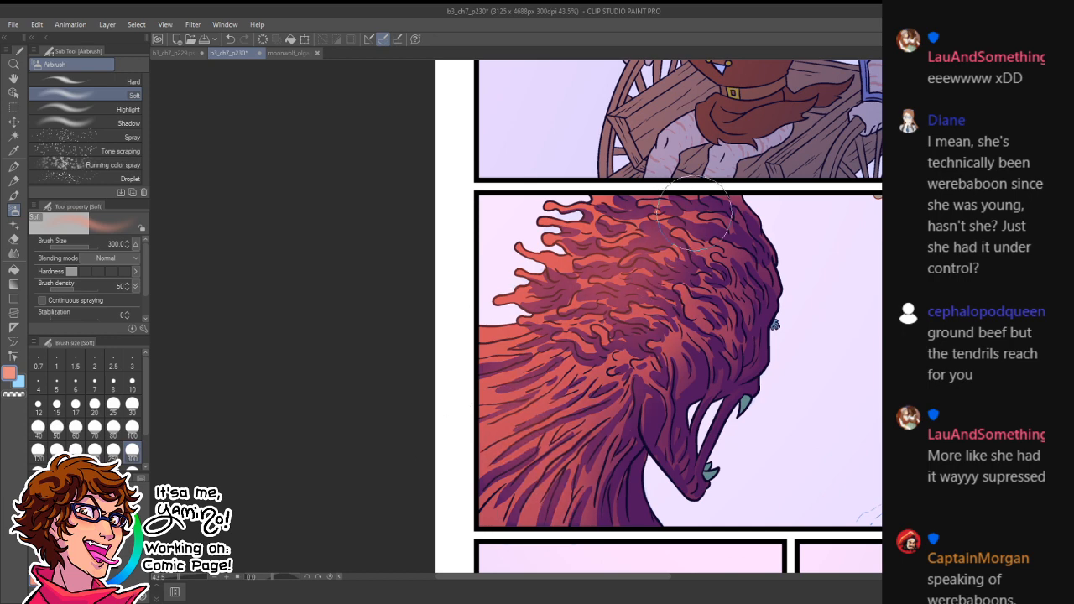
- Start shading panel one by carving a dark shadow beside the laced chest opening of the blond man's tunic with the Hard eraser
key(ctrl+space)
drag(711, 445, 654, 482)
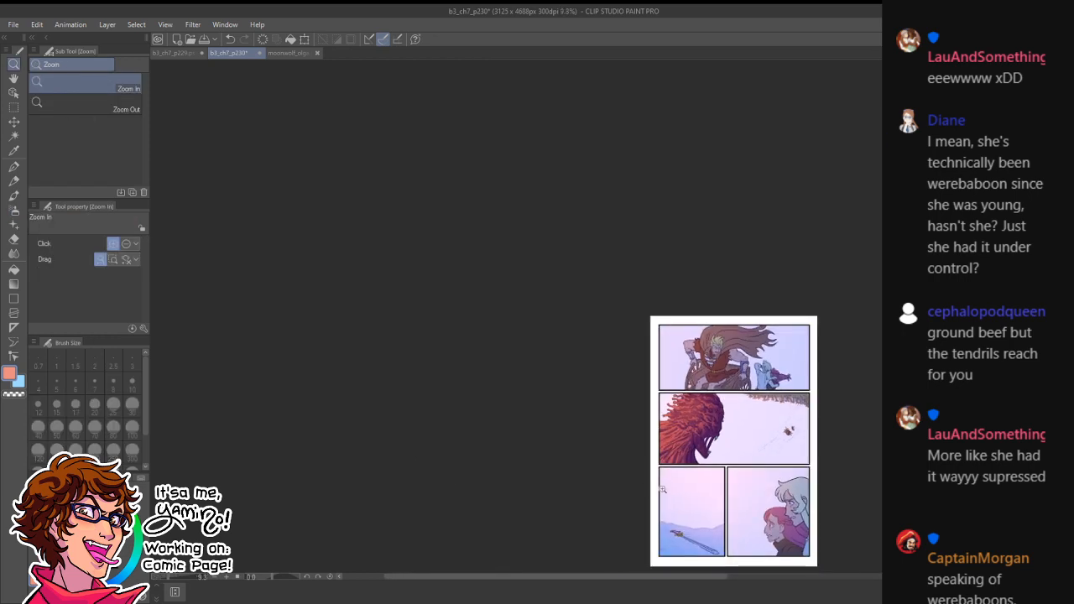
drag(764, 422, 758, 404)
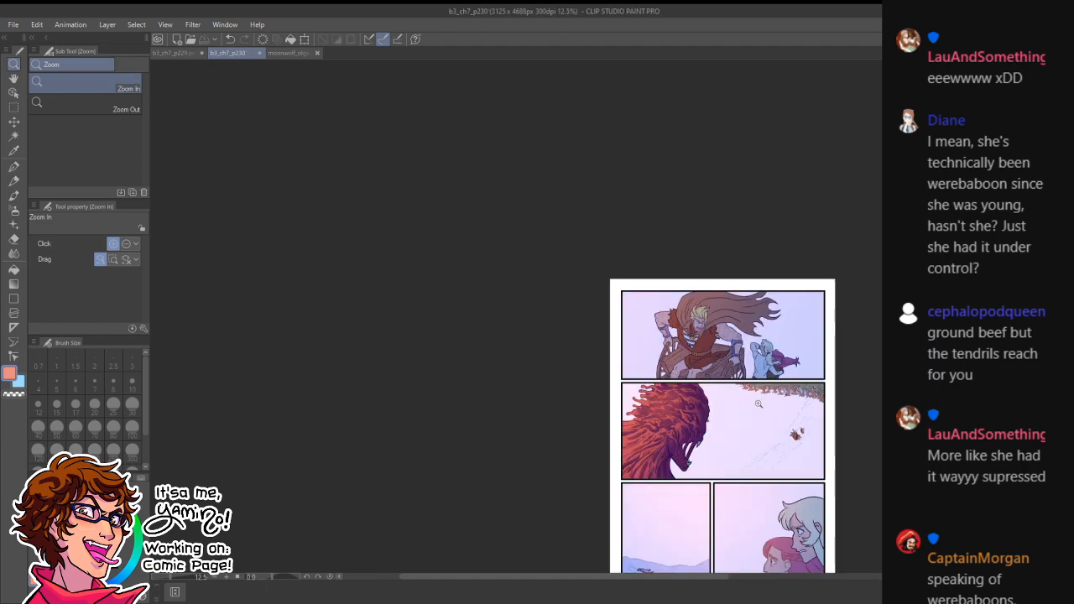
drag(739, 334, 781, 374)
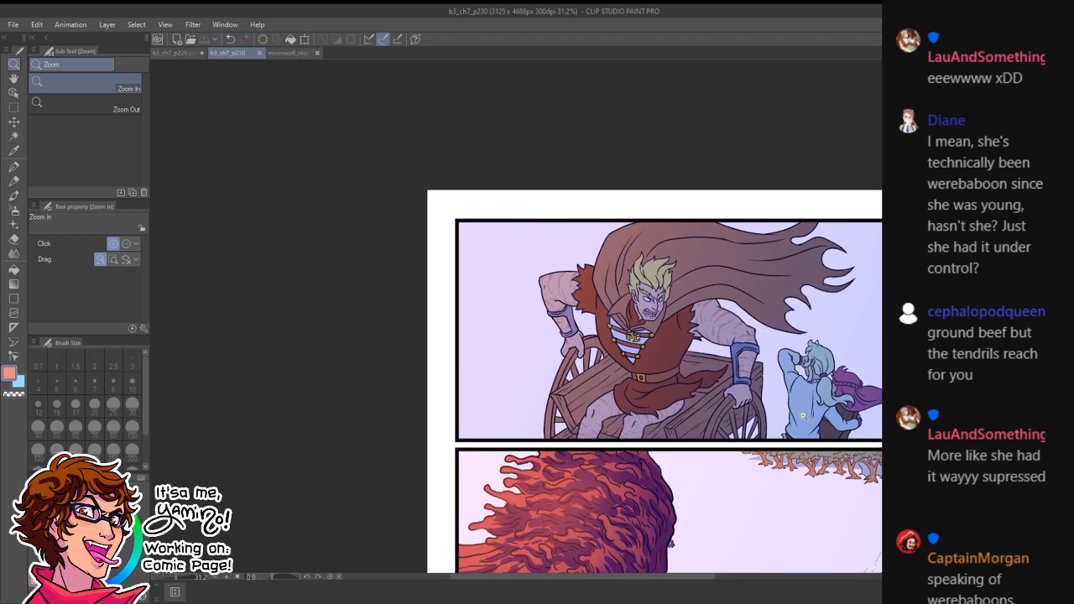
drag(704, 293, 683, 376)
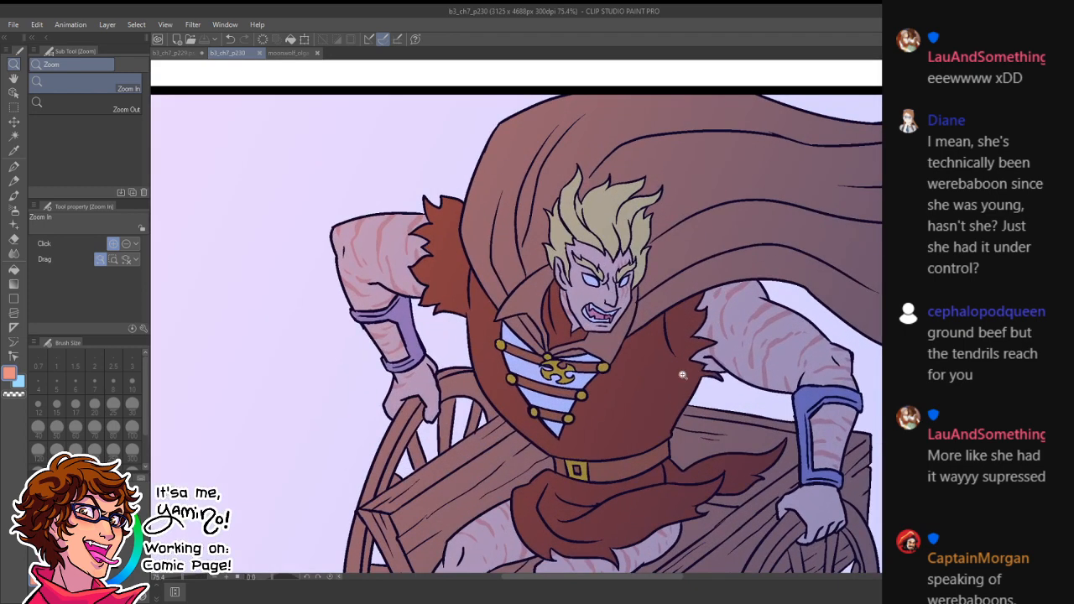
key(p)
drag(750, 416, 699, 330)
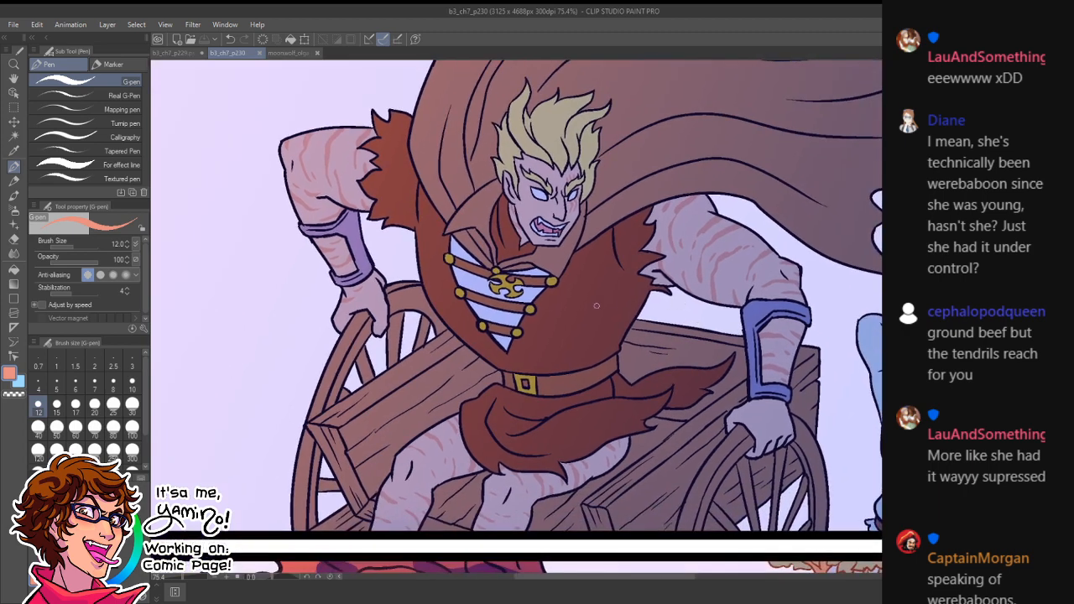
key(e)
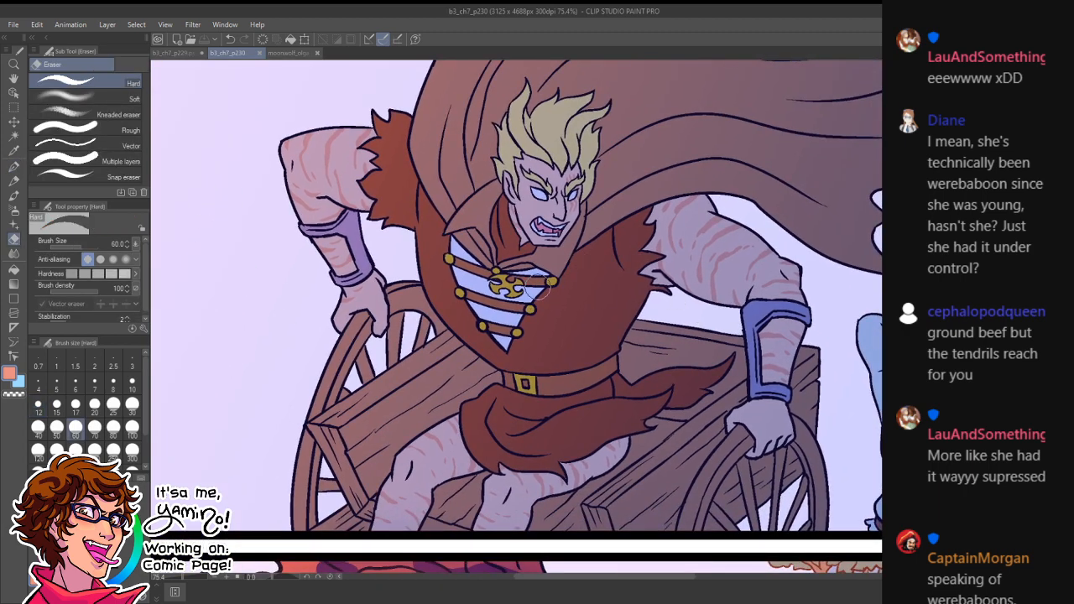
mouse_move(535, 267)
mouse_down()
mouse_move(509, 353)
mouse_move(516, 369)
mouse_move(550, 323)
mouse_move(545, 284)
mouse_move(526, 271)
mouse_move(565, 282)
mouse_up()
- Undo the last eraser stroke, reduce the Hard eraser to 25, and carve shadows into the blond man's neckline and the inner collar beneath his face
key(bracketleft)
key(bracketleft)
key(bracketleft)
key(bracketleft)
key(ctrl+z)
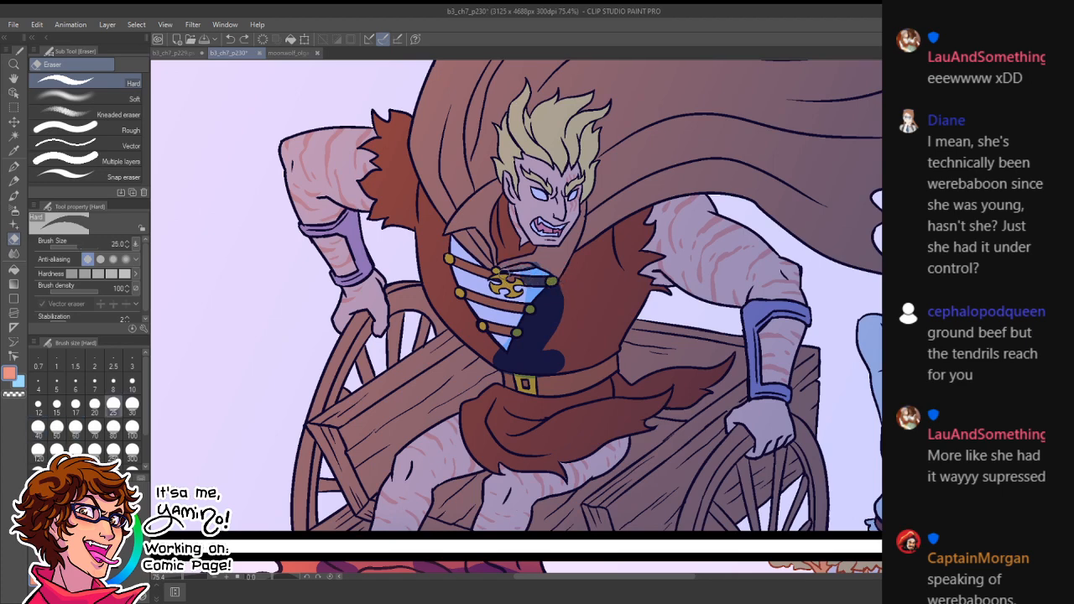
mouse_move(536, 265)
mouse_down()
mouse_move(566, 280)
mouse_move(501, 270)
mouse_move(521, 249)
mouse_up()
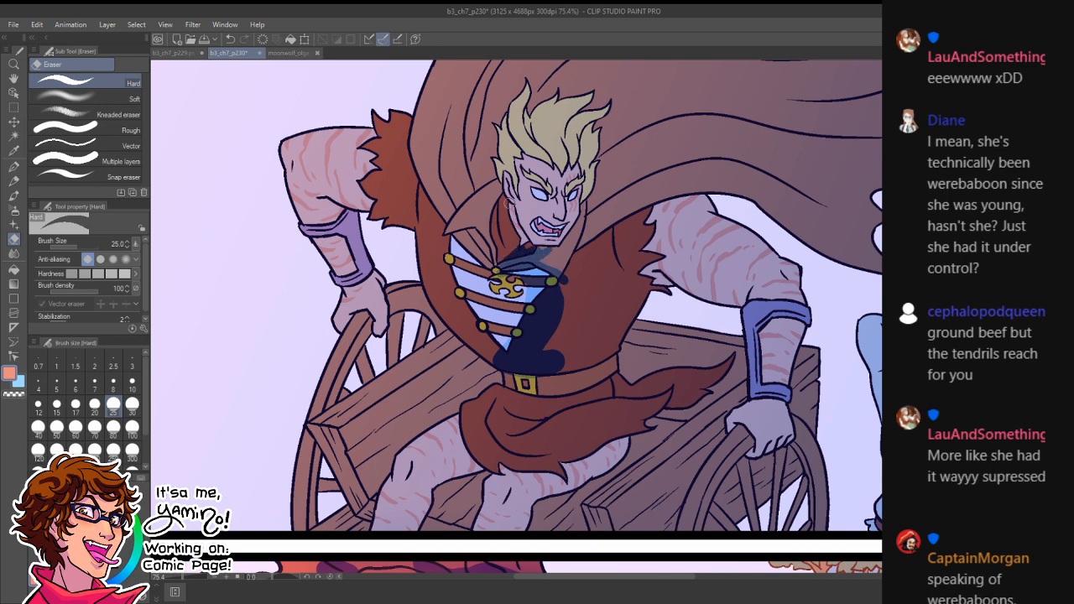
drag(507, 203, 513, 252)
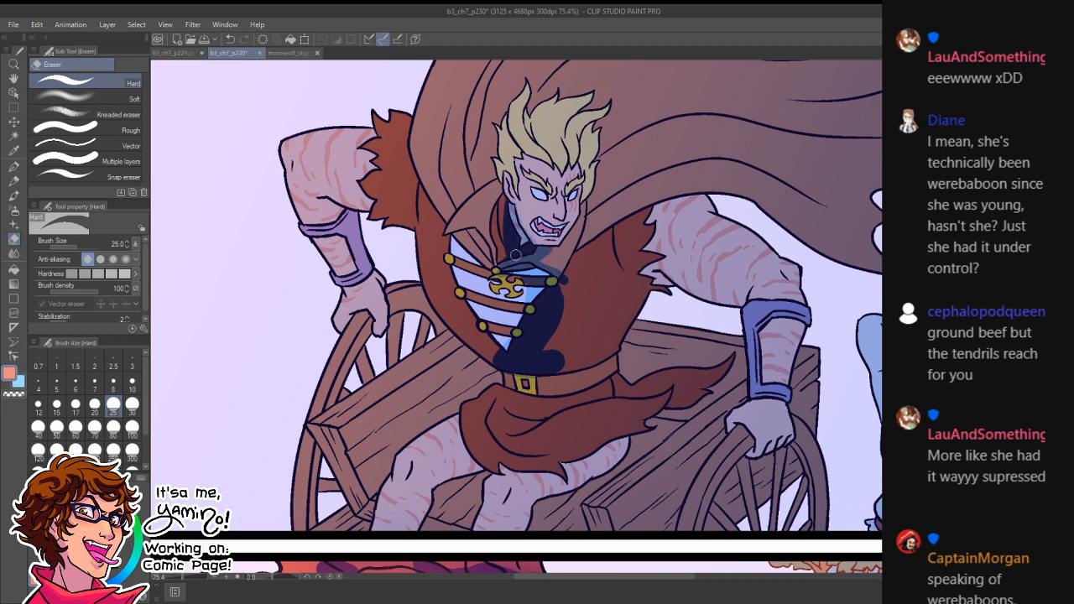
drag(498, 203, 503, 247)
mouse_move(502, 200)
mouse_down()
mouse_move(487, 228)
mouse_move(494, 203)
mouse_up()
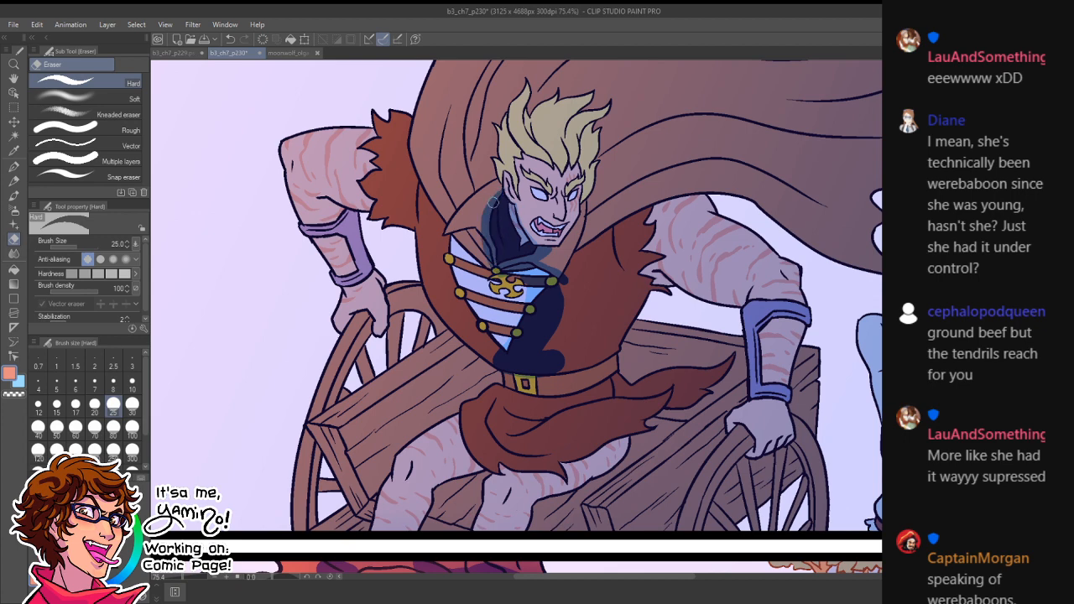
- Carve shadows along the collar beside his chin and down the laced shirt front to the belt
drag(586, 206, 553, 252)
drag(588, 215, 555, 293)
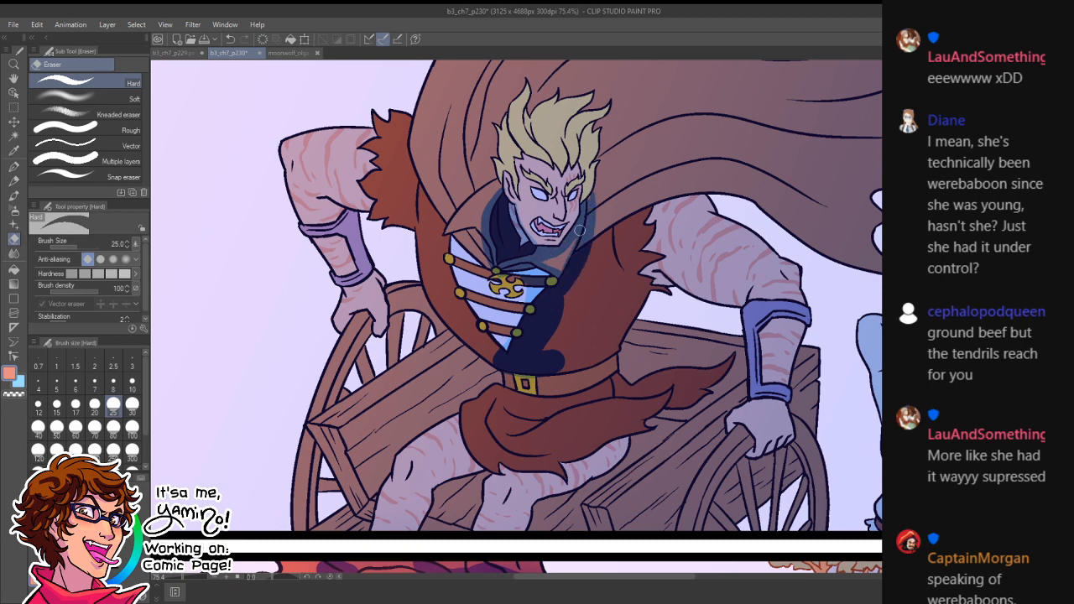
drag(579, 230, 573, 251)
mouse_move(531, 282)
mouse_down()
mouse_move(497, 348)
mouse_move(495, 380)
mouse_up()
key(g)
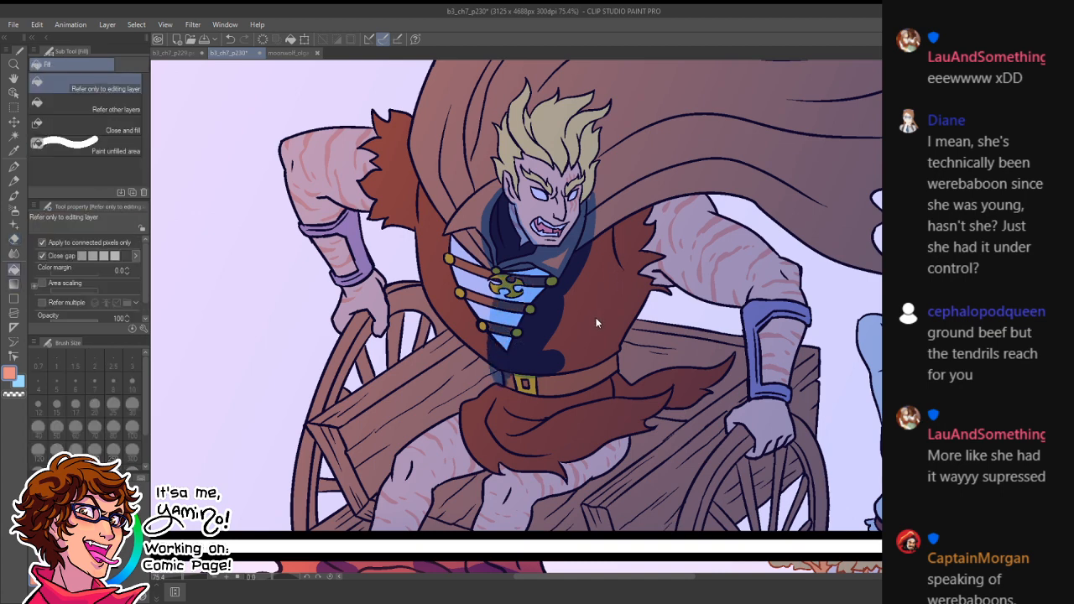
click(14, 136)
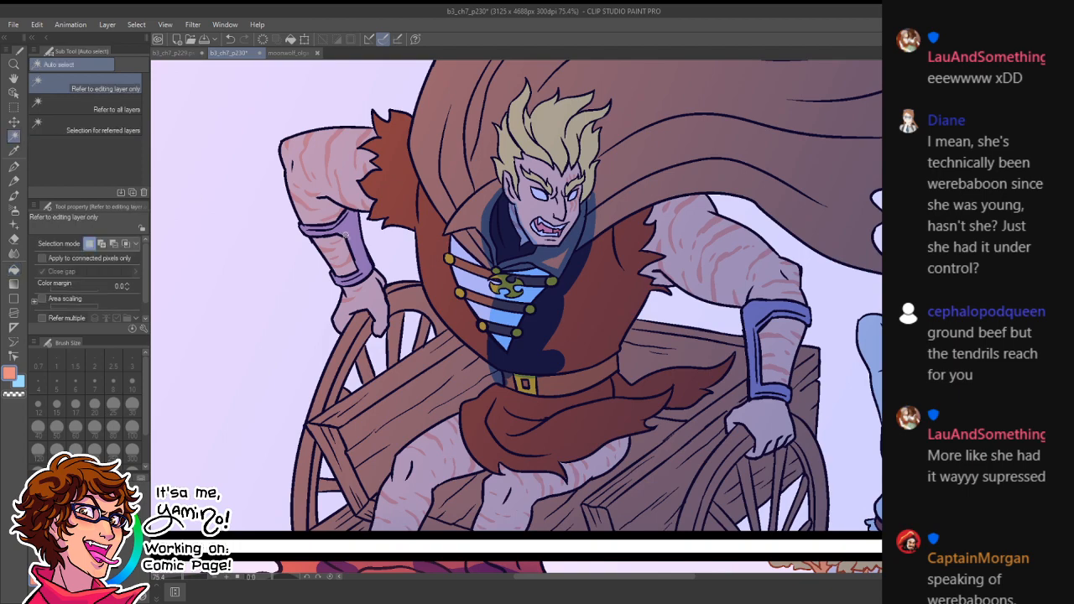
click(615, 319)
key(ctrl+d)
key(e)
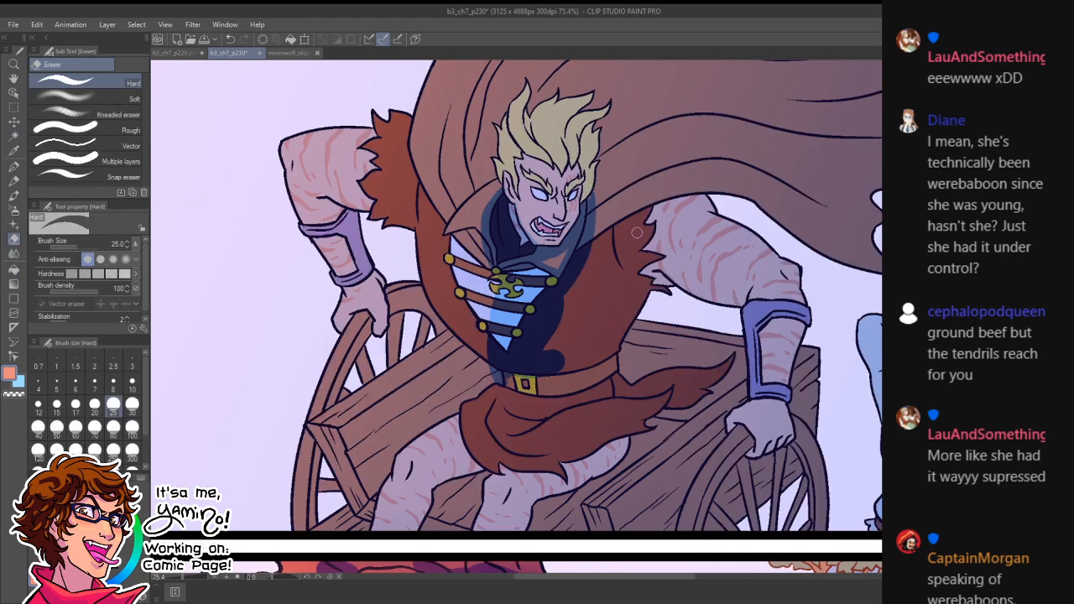
- Outline an oval highlight on the upper arm nearest the cloak's open end with the Hard eraser, and shade that forearm, bracer and hand
mouse_move(678, 223)
mouse_down()
mouse_move(659, 256)
mouse_move(684, 227)
mouse_up()
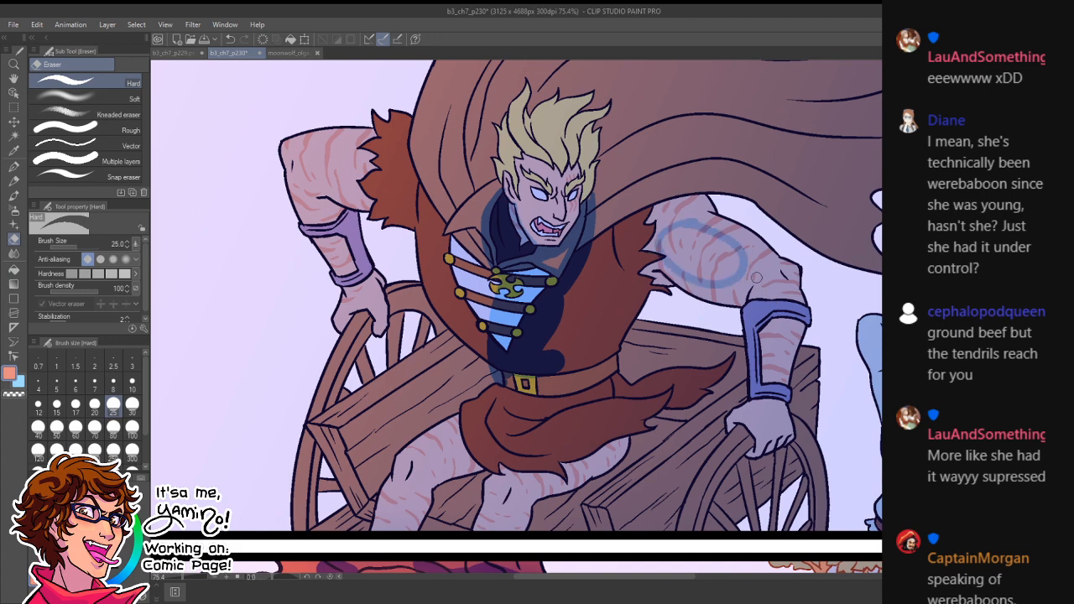
drag(747, 294, 763, 371)
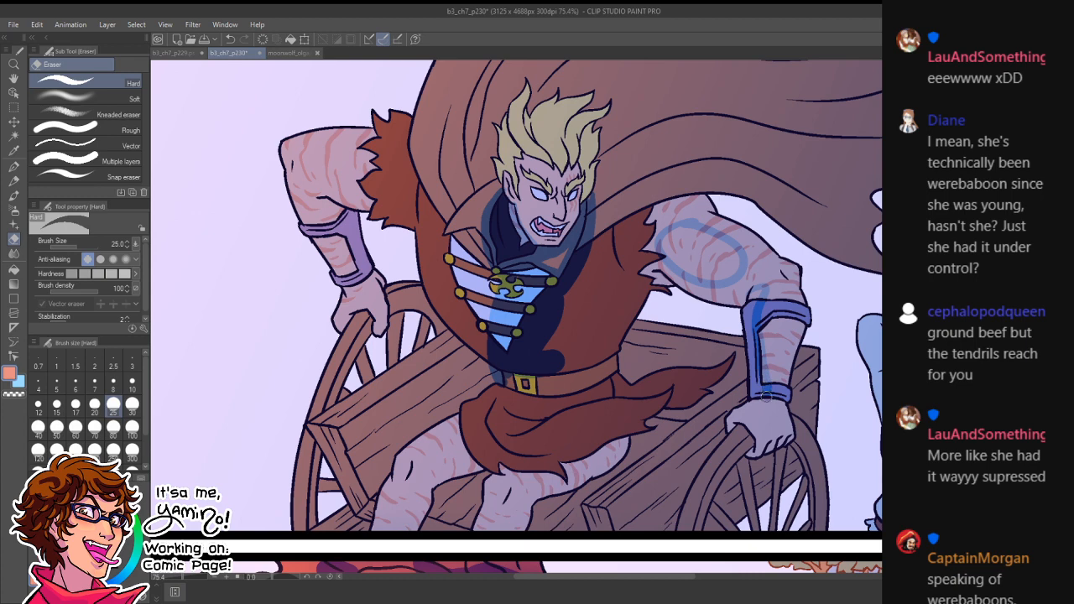
mouse_move(761, 412)
mouse_down()
mouse_move(755, 450)
mouse_move(768, 407)
mouse_move(786, 427)
mouse_up()
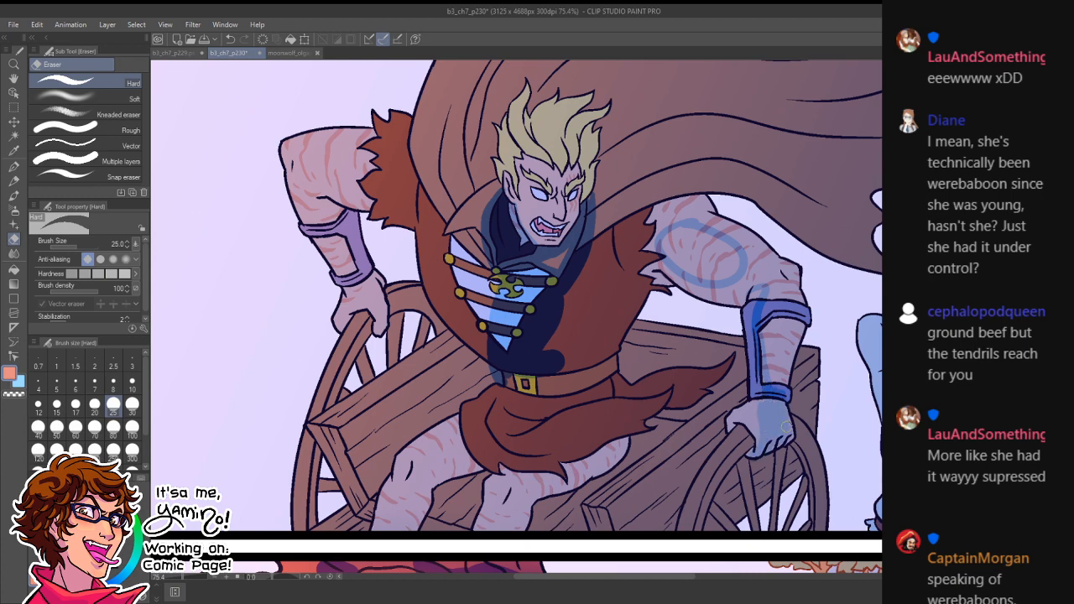
mouse_move(778, 379)
mouse_down()
mouse_move(771, 388)
mouse_move(772, 290)
mouse_move(789, 397)
mouse_up()
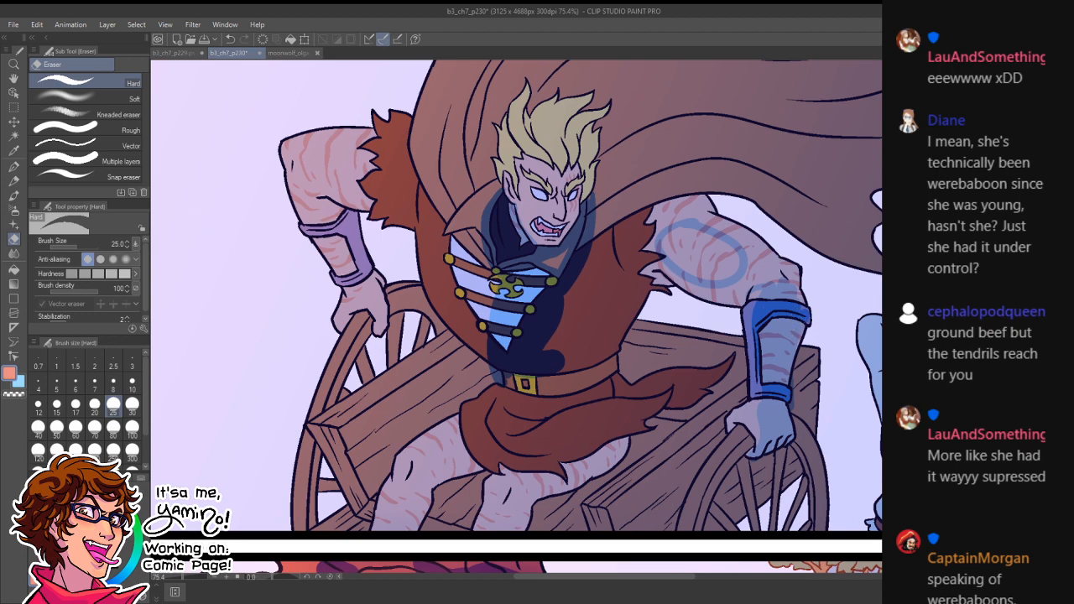
- Restore the previous selection and fill in shadow around the upper-arm highlight, the elbow, the torn sleeve edge and the adjoining cloak
key(ctrl+shift+d)
key(ctrl+shift)
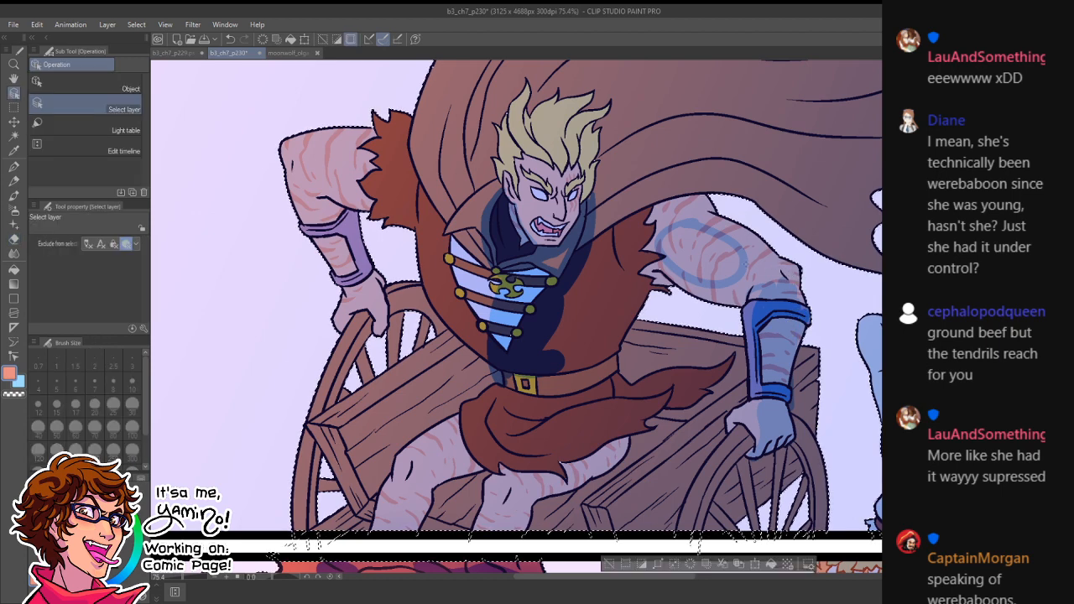
mouse_move(770, 244)
mouse_down()
mouse_move(767, 294)
mouse_move(790, 288)
mouse_move(799, 305)
mouse_move(805, 277)
mouse_move(787, 296)
mouse_move(752, 306)
mouse_move(761, 282)
mouse_move(744, 303)
mouse_up()
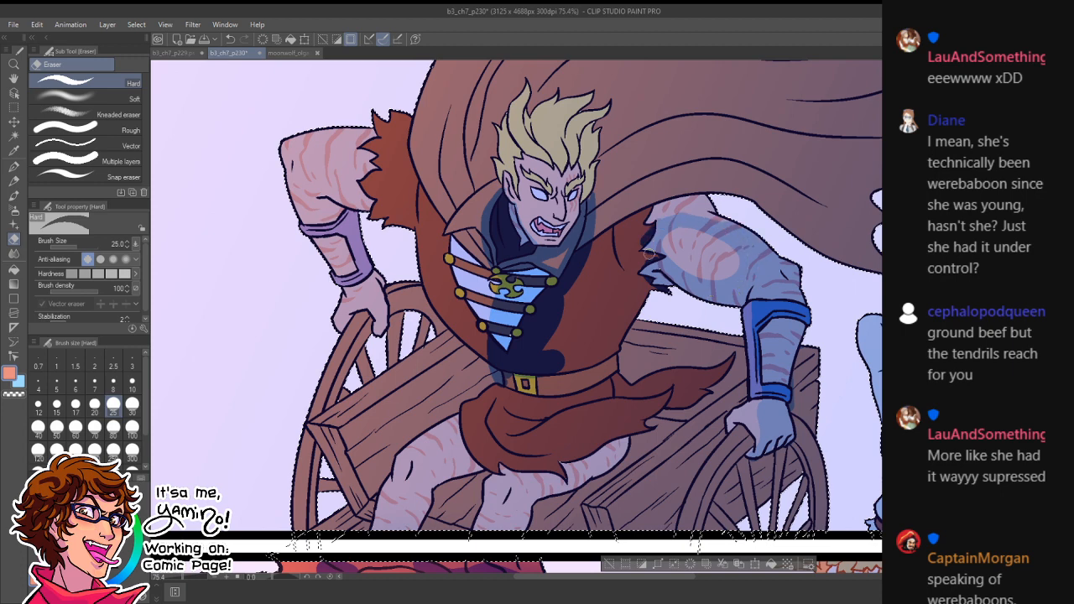
mouse_move(648, 254)
mouse_down()
mouse_move(666, 204)
mouse_move(649, 206)
mouse_move(693, 201)
mouse_up()
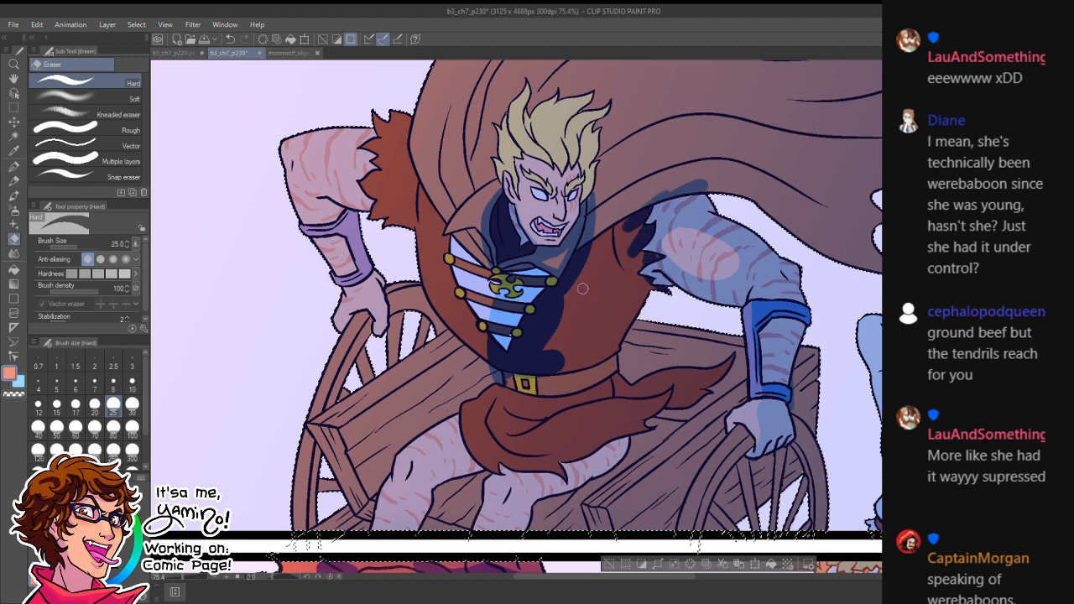
- Enlarge the Hard eraser to 80 and cover the tunic's torso, belt and most of the skirt in shadow, extending it into the cart interior
click(112, 427)
mouse_move(643, 210)
mouse_down()
mouse_move(566, 321)
mouse_move(593, 308)
mouse_move(635, 228)
mouse_move(641, 283)
mouse_move(589, 308)
mouse_move(522, 374)
mouse_move(529, 408)
mouse_move(507, 416)
mouse_move(527, 450)
mouse_move(517, 506)
mouse_move(530, 487)
mouse_move(530, 515)
mouse_move(548, 489)
mouse_move(562, 485)
mouse_move(566, 506)
mouse_move(556, 495)
mouse_move(606, 452)
mouse_move(566, 493)
mouse_move(613, 463)
mouse_move(612, 438)
mouse_move(564, 413)
mouse_move(556, 381)
mouse_move(616, 351)
mouse_move(669, 352)
mouse_move(622, 344)
mouse_up()
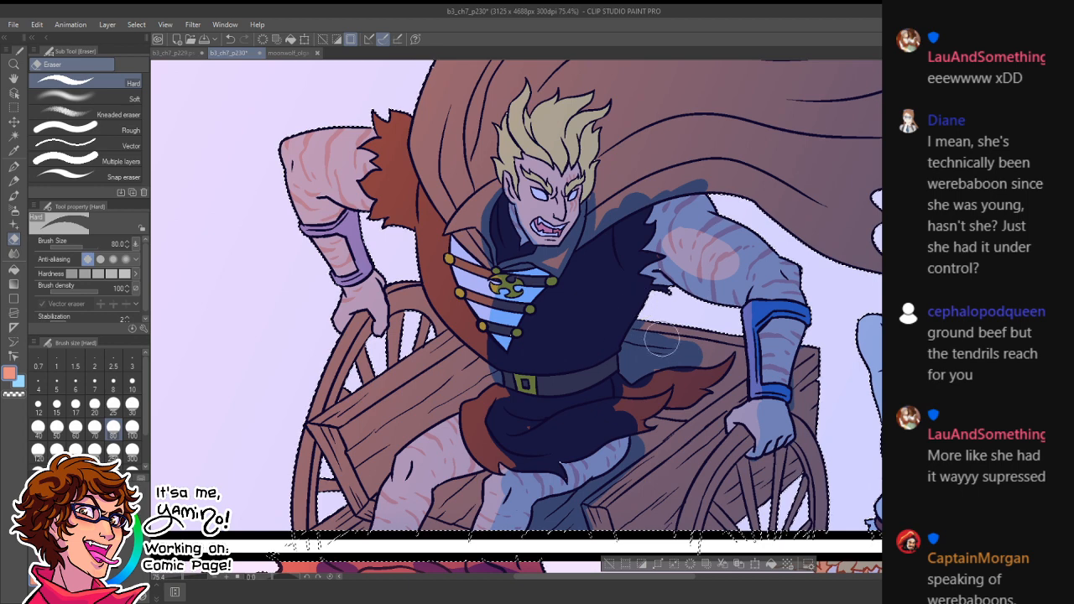
key(p)
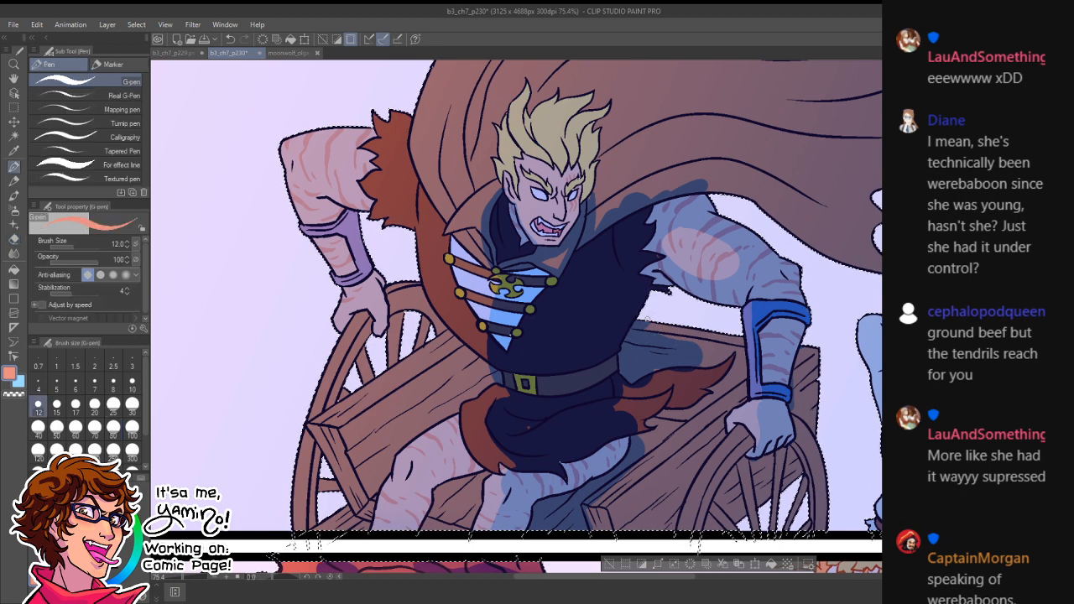
key(e)
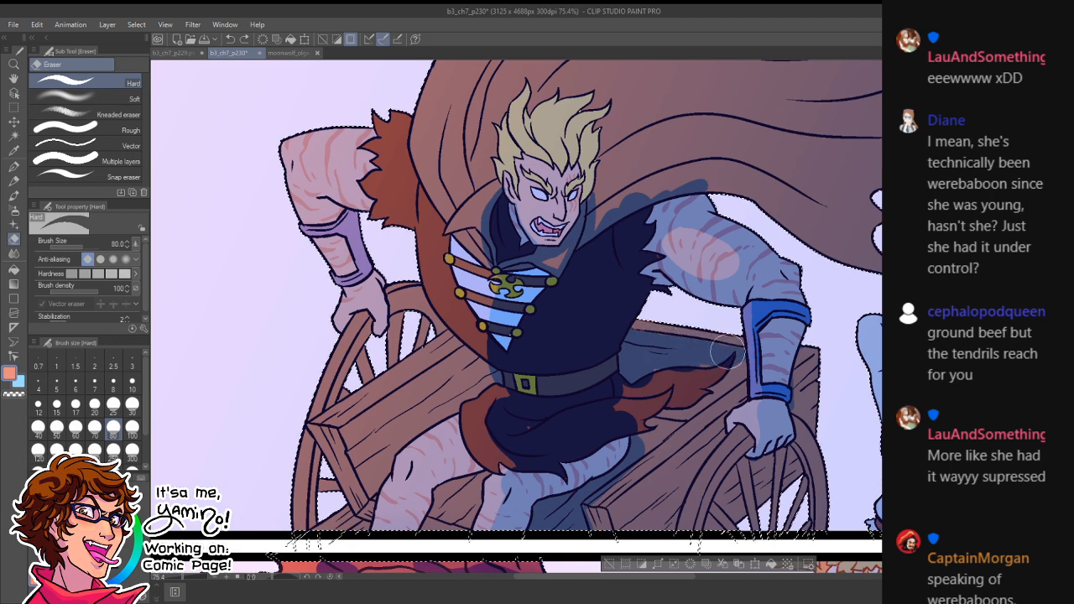
- Shade the rest of the cart interior, the skirt's trailing fur tips and its lower hem
mouse_move(737, 368)
mouse_down()
mouse_move(633, 443)
mouse_move(712, 384)
mouse_move(601, 484)
mouse_up()
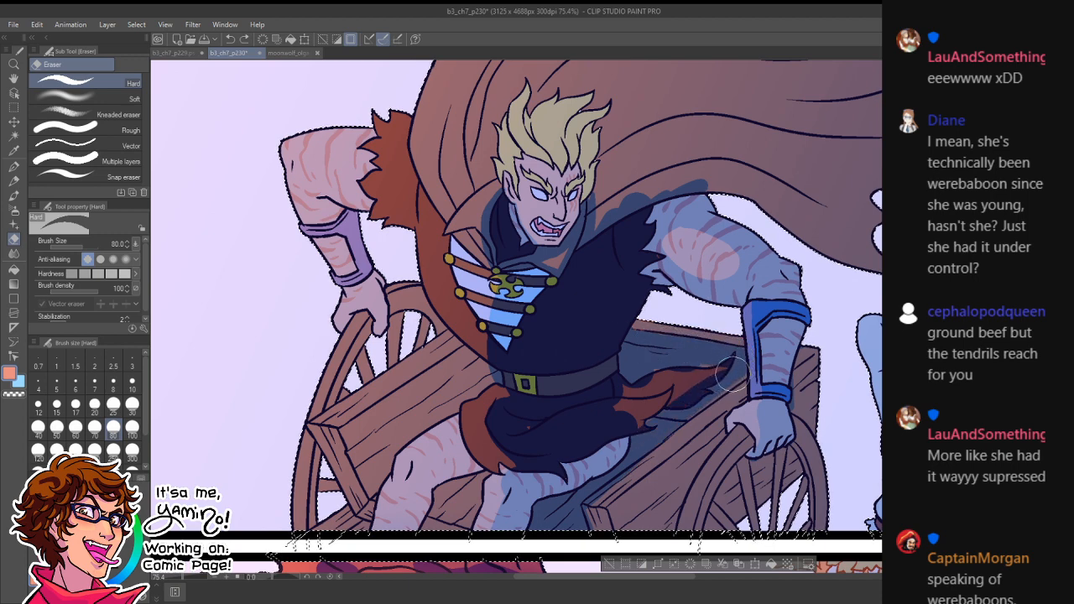
mouse_move(732, 374)
mouse_down()
mouse_move(621, 461)
mouse_move(696, 368)
mouse_move(635, 390)
mouse_up()
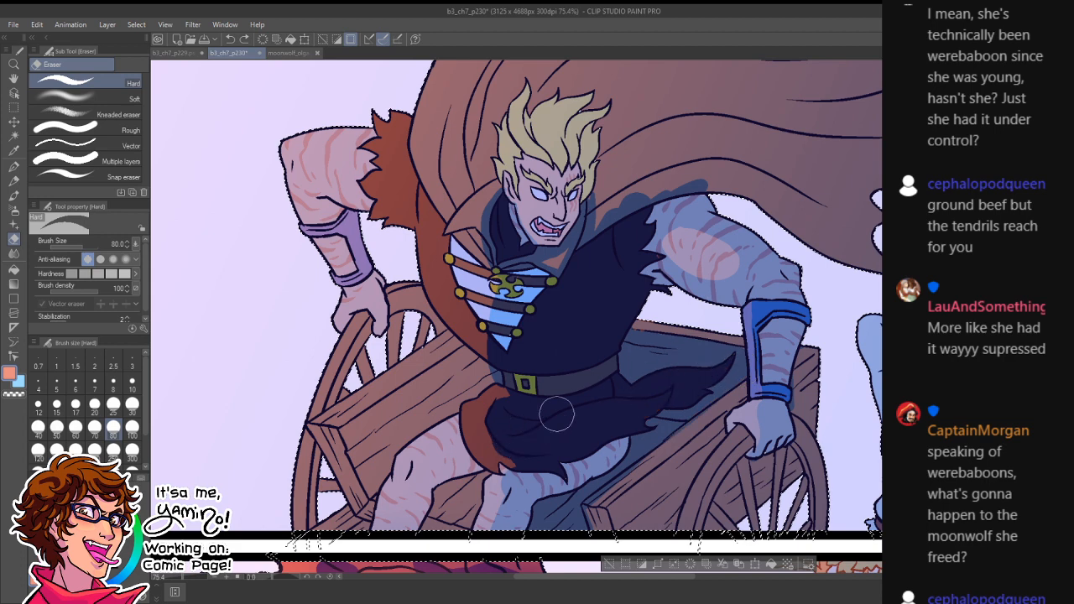
mouse_move(556, 413)
mouse_down()
mouse_move(488, 414)
mouse_move(511, 454)
mouse_move(491, 455)
mouse_move(545, 474)
mouse_move(517, 466)
mouse_up()
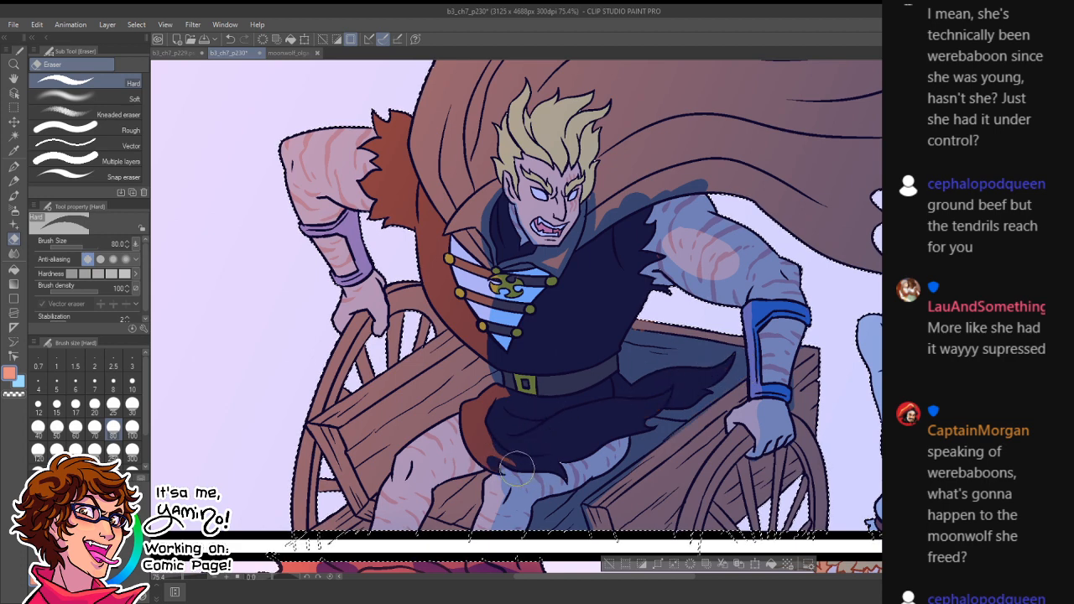
- Enlarge the G-pen to 25 and paint tapered light streaks along the folds of the shadowed skirt, redoing strokes that miss
key(r)
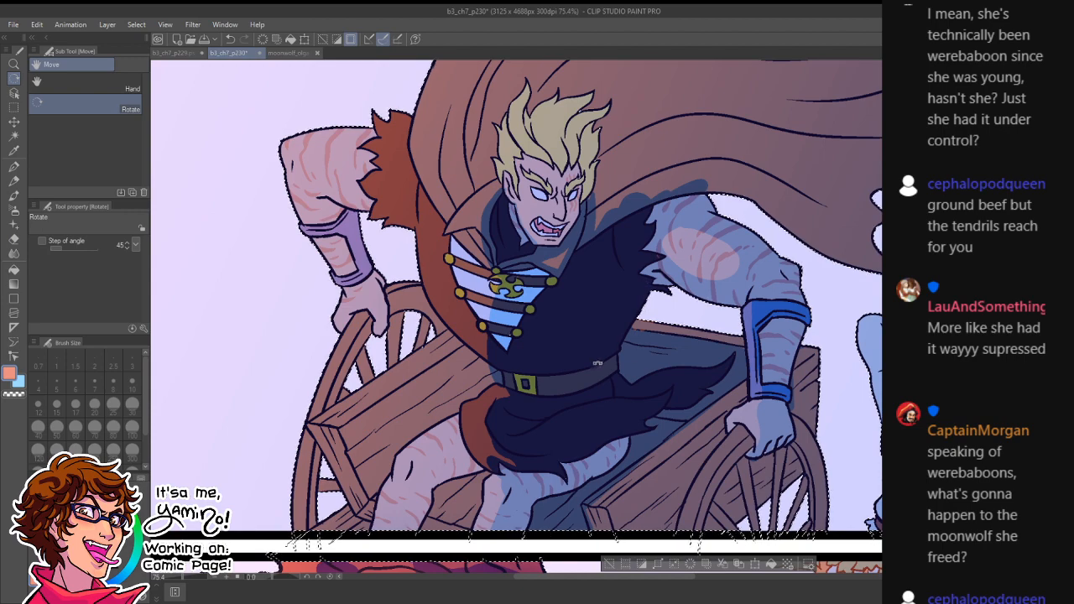
drag(598, 362, 484, 381)
key(p)
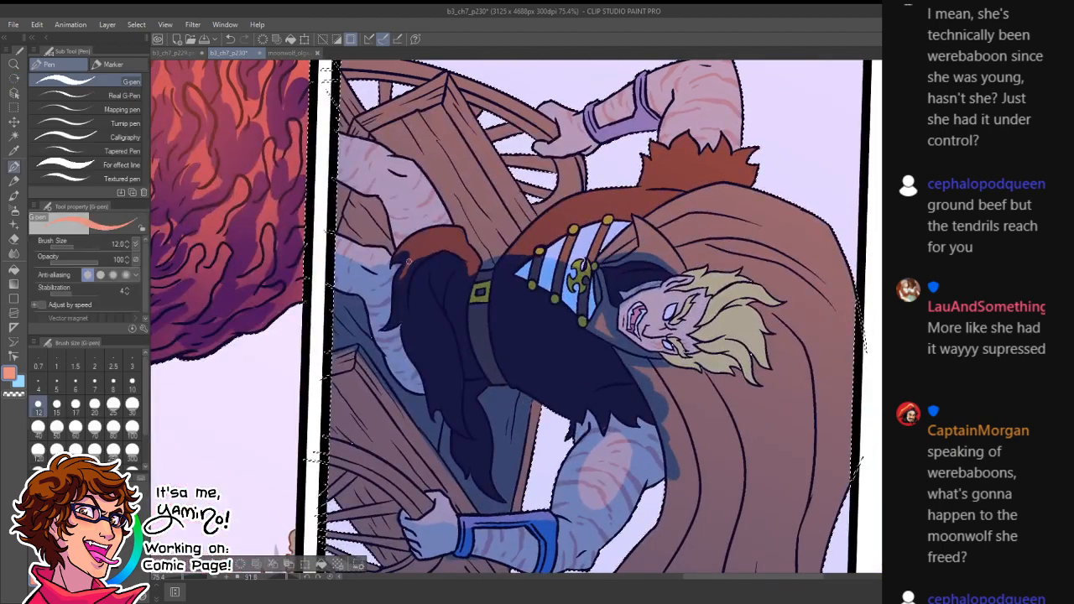
key(bracketright)
key(bracketright)
key(bracketright)
key(bracketright)
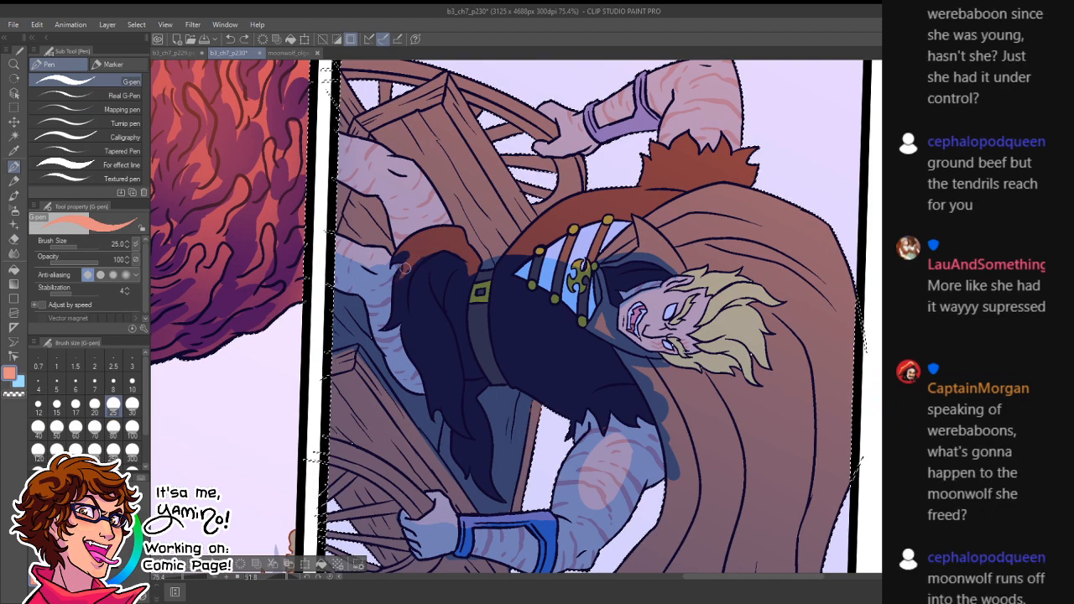
mouse_move(435, 252)
mouse_down()
mouse_move(423, 314)
mouse_move(439, 358)
mouse_move(422, 299)
mouse_move(457, 397)
mouse_up()
key(ctrl+z)
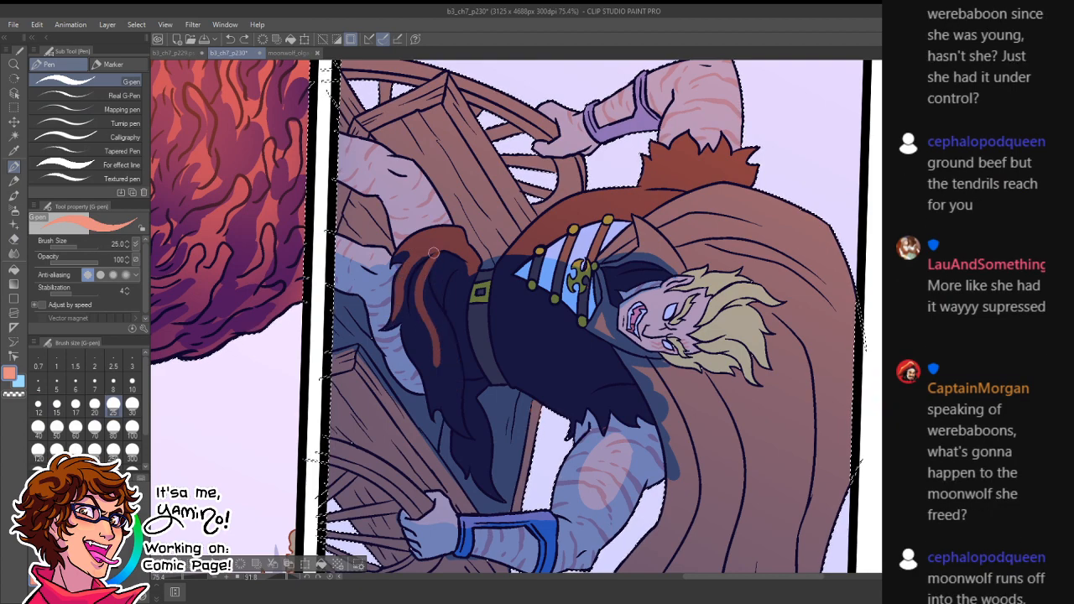
key(ctrl+z)
drag(432, 256, 435, 361)
drag(423, 288, 449, 403)
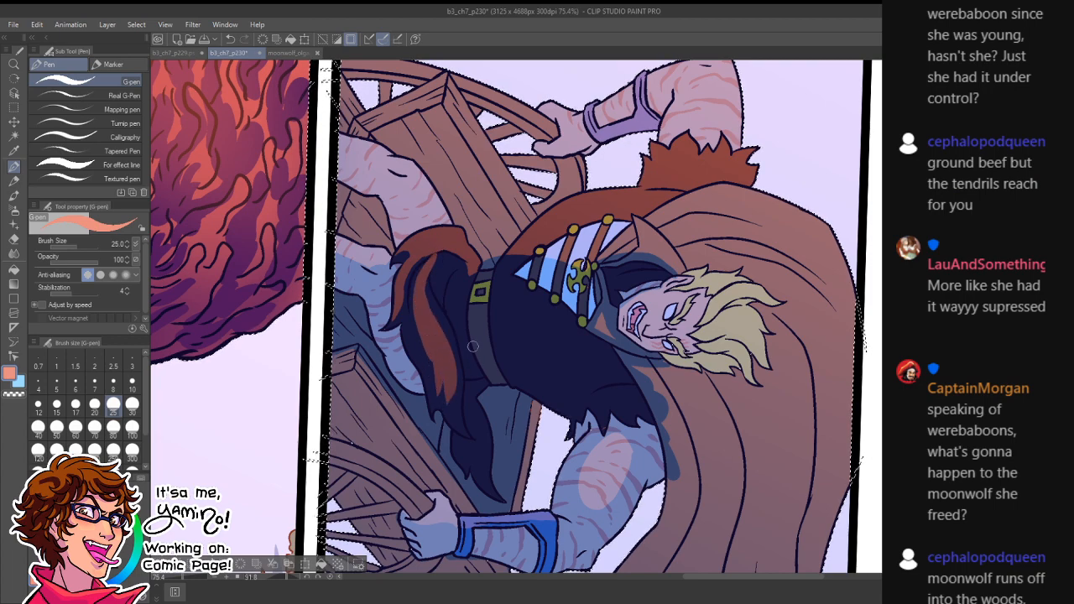
- Refine the shadow along the skirt's hip fold below the belt buckle with the Hard eraser
key(shift+space)
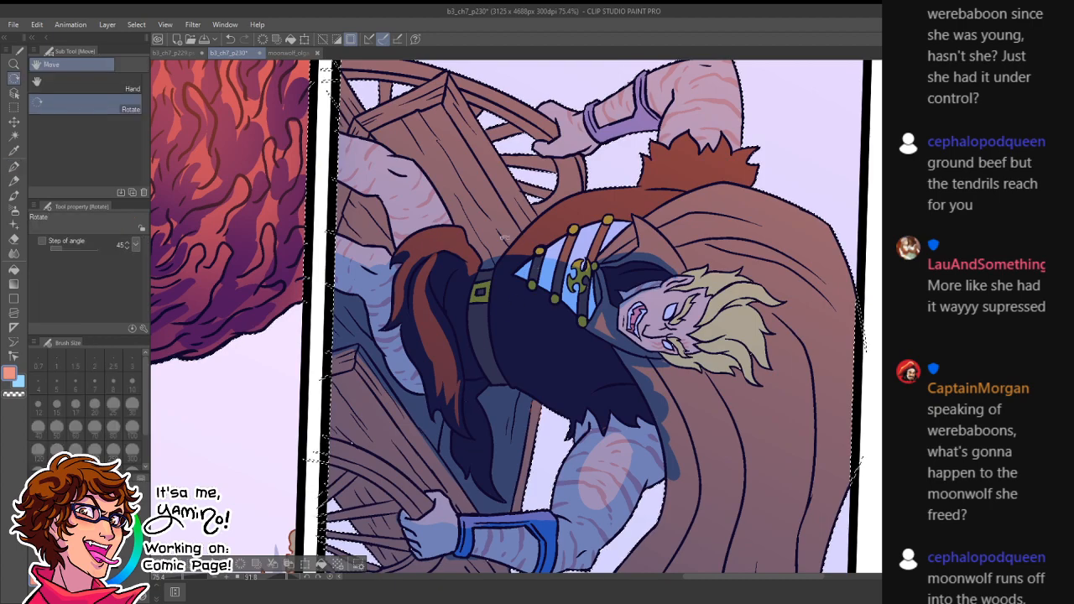
drag(466, 409, 588, 392)
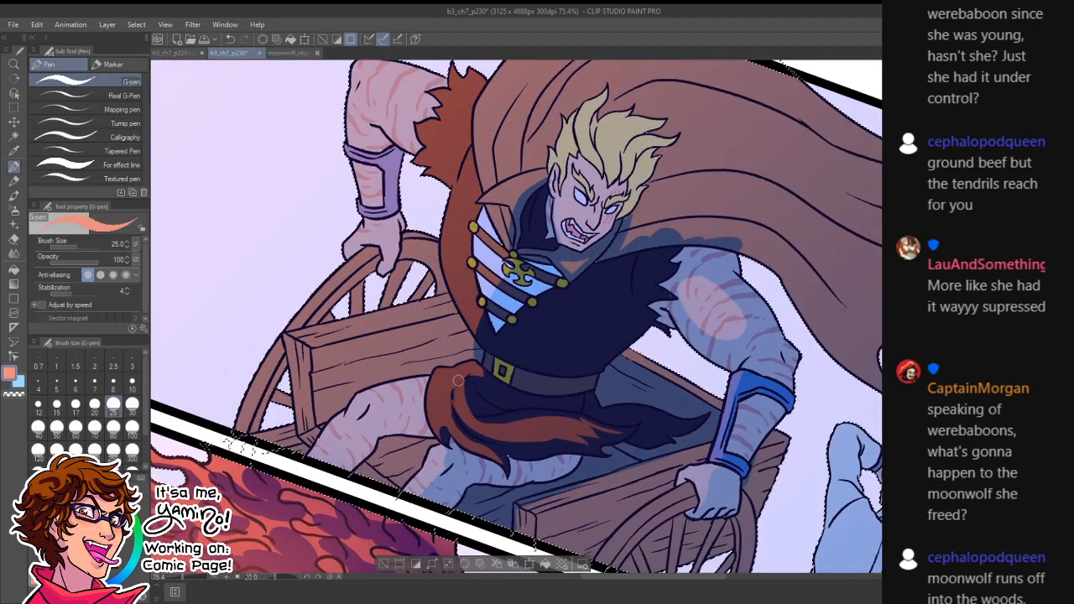
key(e)
drag(453, 394, 476, 426)
- Restore light on the cart's near rim with the G-pen and carve a shadow over its outer side boards with the Hard eraser
key(ctrl+space)
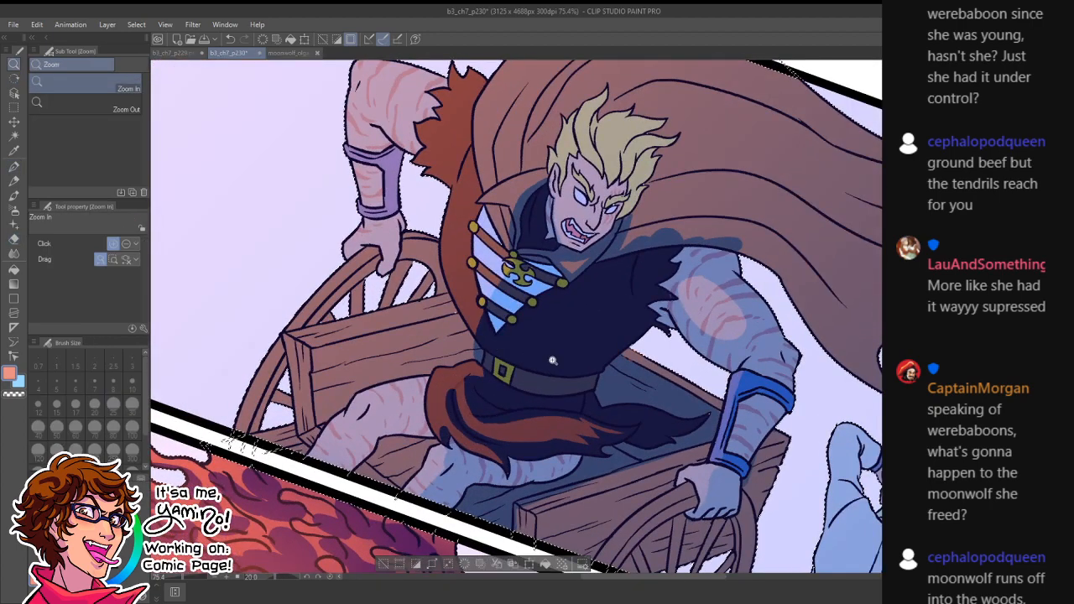
drag(556, 361, 497, 361)
key(shift+space)
double_click(610, 264)
key(ctrl+space)
drag(622, 416, 696, 416)
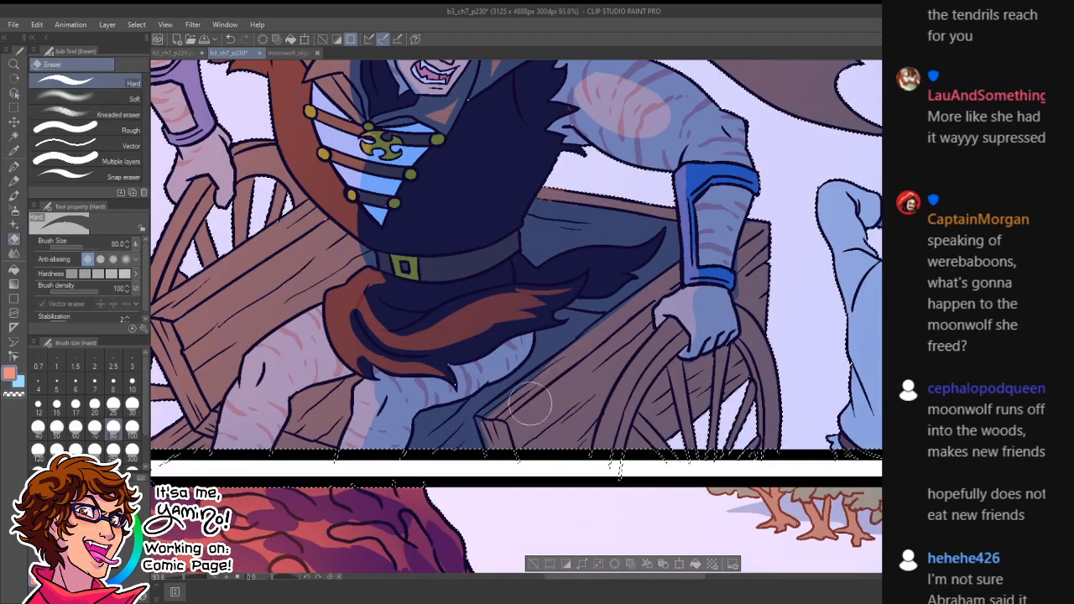
key(p)
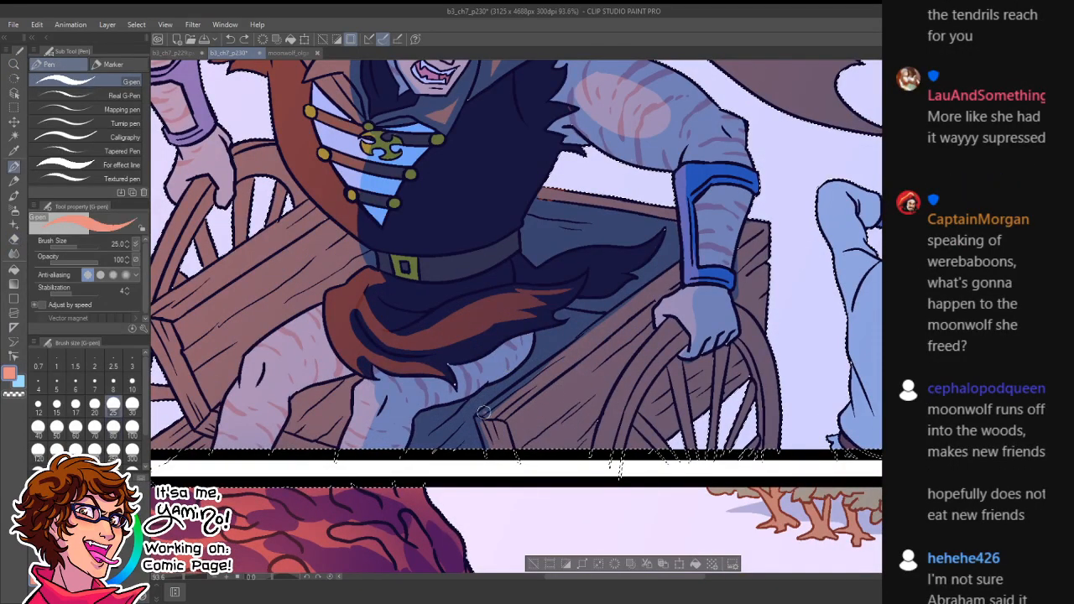
key(e)
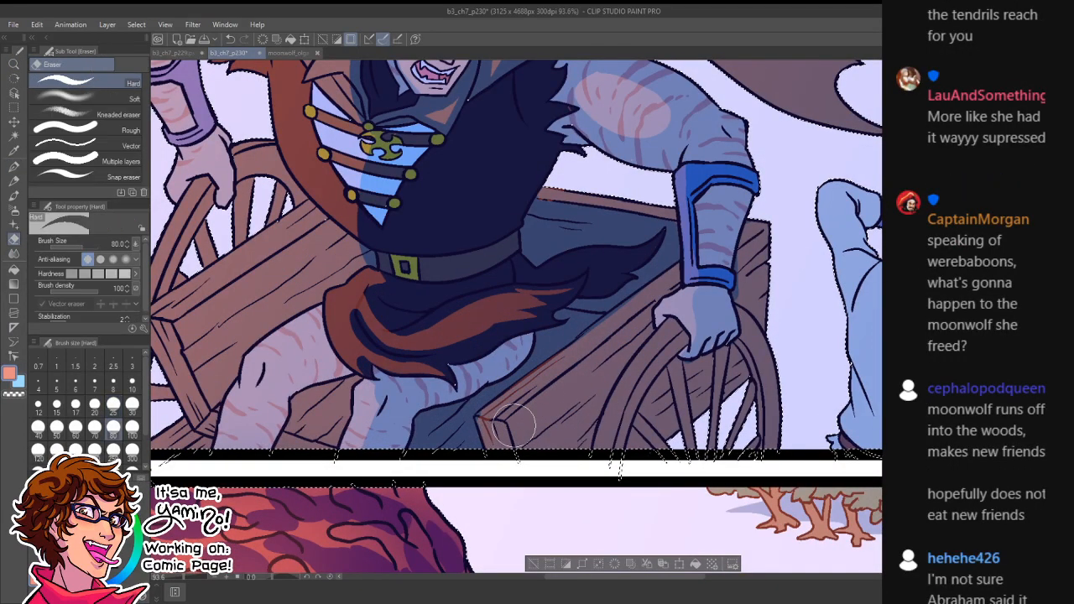
mouse_move(500, 441)
mouse_down()
mouse_move(545, 408)
mouse_move(519, 421)
mouse_move(650, 316)
mouse_move(575, 388)
mouse_move(653, 338)
mouse_move(611, 391)
mouse_move(577, 397)
mouse_up()
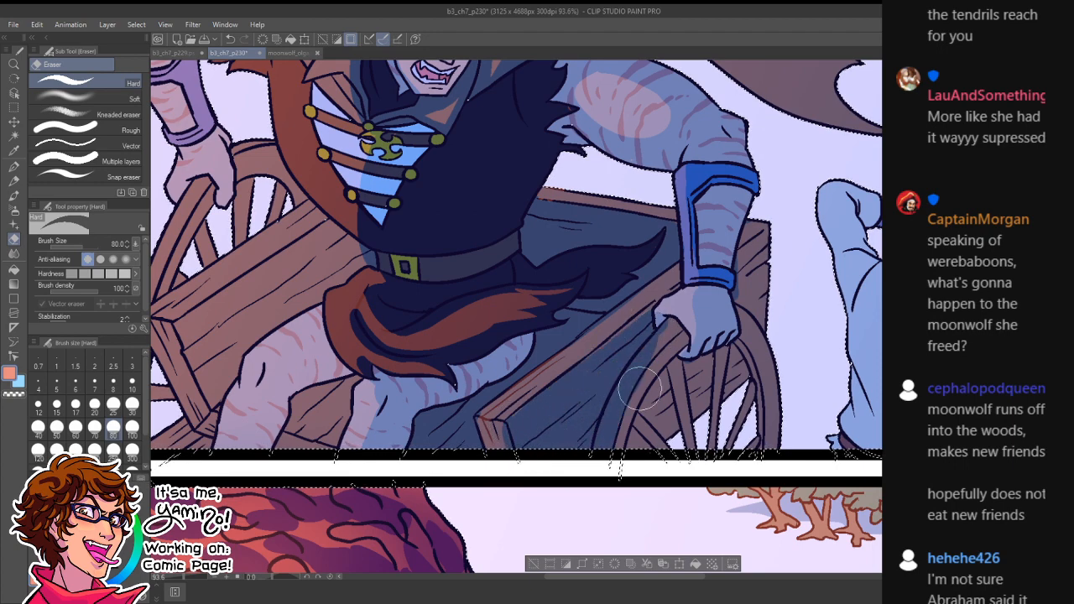
- Reduce the Hard eraser to 30 and carve shadow over the cart's outer side boards and near wheel behind the man's fist
key(bracketleft)
key(bracketleft)
key(bracketleft)
key(bracketleft)
key(bracketleft)
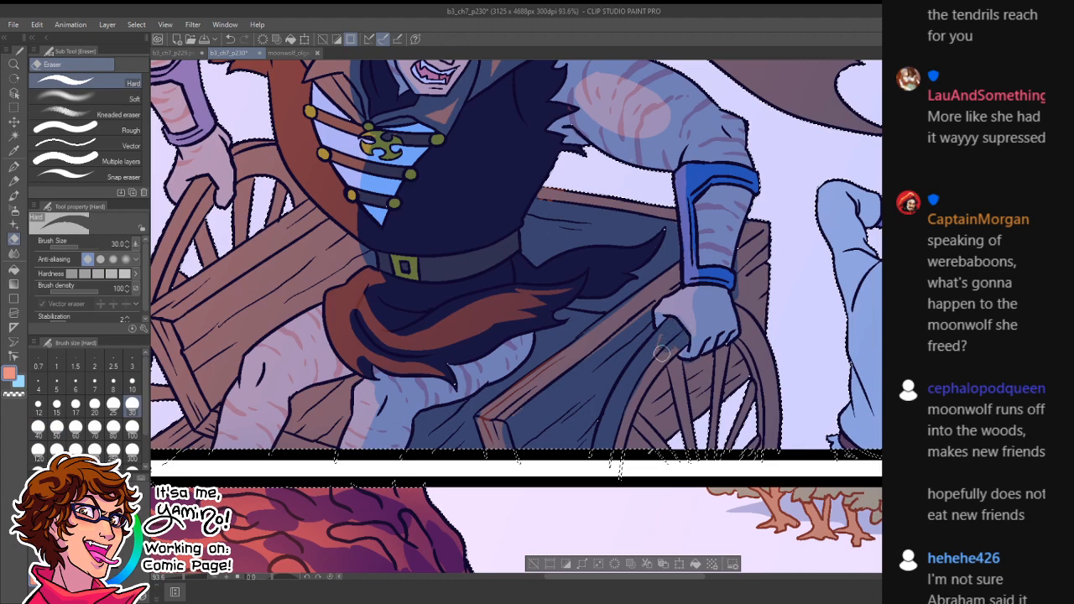
mouse_move(663, 353)
mouse_down()
mouse_move(636, 424)
mouse_move(708, 395)
mouse_up()
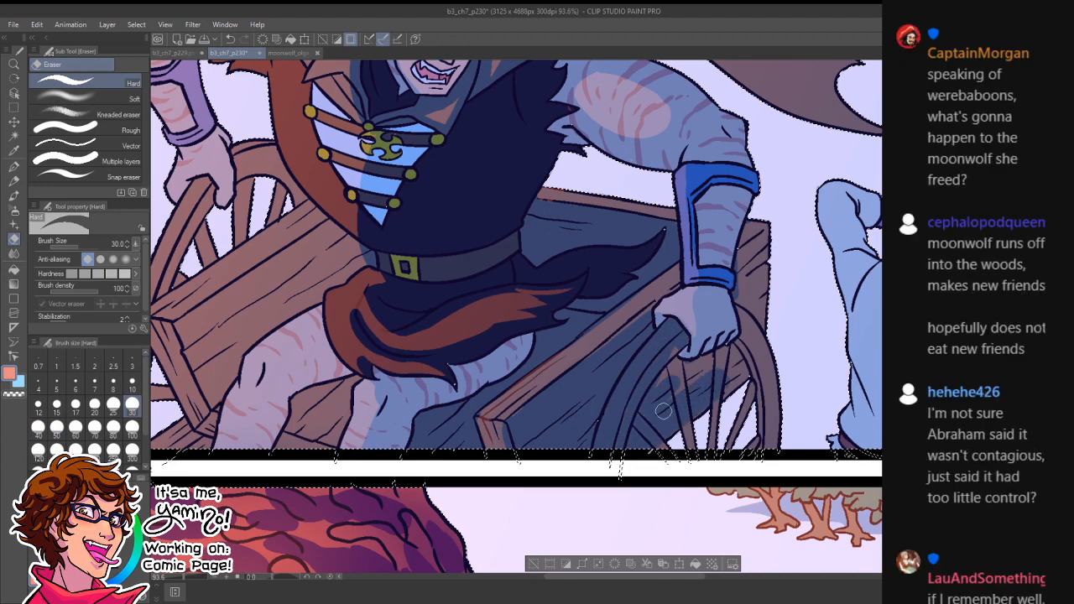
drag(733, 327, 744, 349)
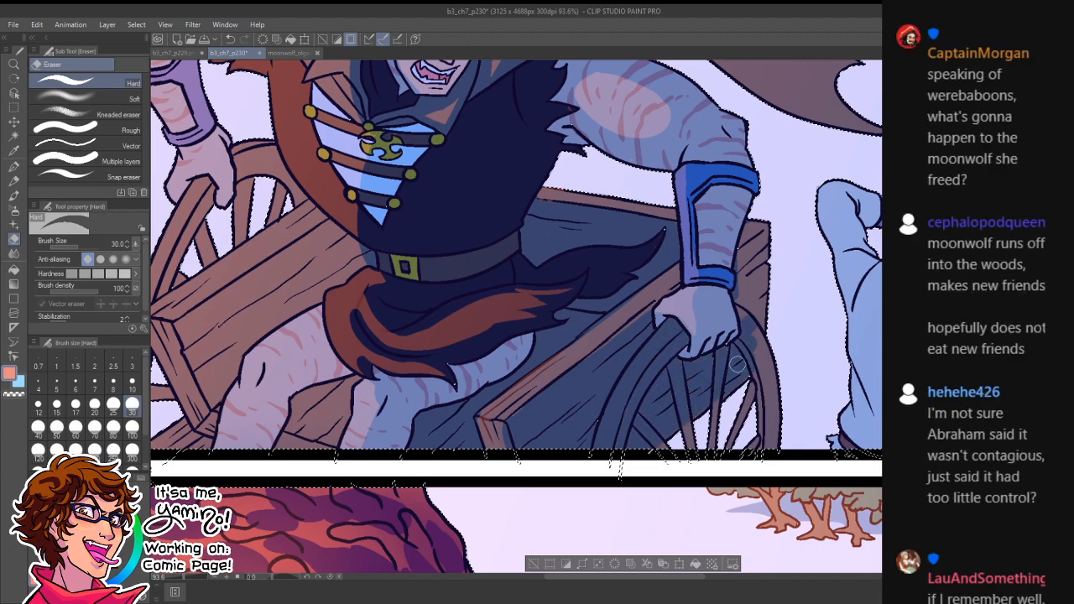
mouse_move(747, 250)
mouse_down()
mouse_move(758, 276)
mouse_move(760, 256)
mouse_move(763, 266)
mouse_move(769, 444)
mouse_up()
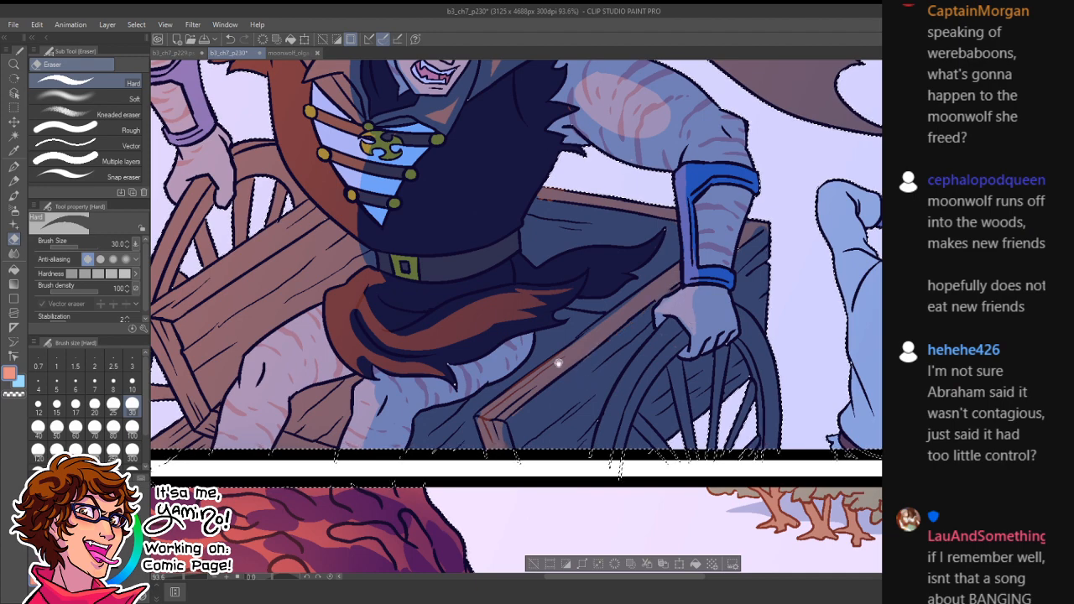
- Shade the boards and corner post on the cart's other side, along with the underside of the blond man's bent leg
drag(367, 343, 594, 346)
drag(405, 322, 556, 228)
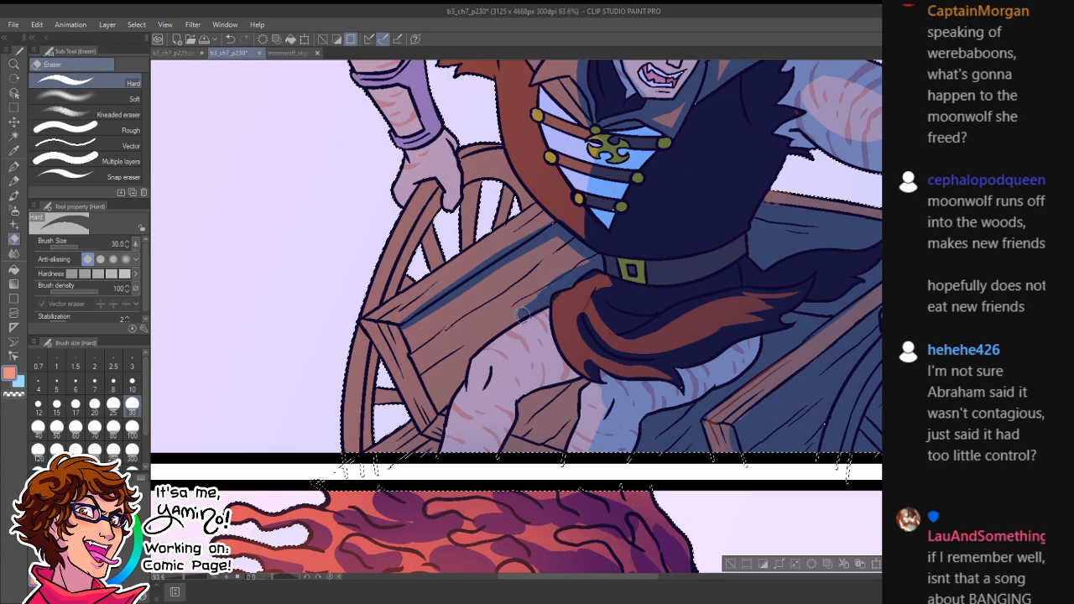
drag(522, 313, 460, 365)
mouse_move(437, 404)
mouse_down()
mouse_move(408, 334)
mouse_move(442, 395)
mouse_move(471, 296)
mouse_move(450, 303)
mouse_move(527, 252)
mouse_move(469, 304)
mouse_move(459, 340)
mouse_move(521, 309)
mouse_up()
mouse_move(591, 273)
mouse_down()
mouse_move(592, 324)
mouse_move(605, 292)
mouse_move(584, 281)
mouse_move(587, 318)
mouse_move(615, 282)
mouse_move(561, 299)
mouse_move(558, 333)
mouse_move(584, 376)
mouse_move(555, 315)
mouse_move(594, 357)
mouse_move(584, 351)
mouse_move(616, 368)
mouse_move(604, 392)
mouse_move(612, 381)
mouse_move(529, 336)
mouse_move(556, 351)
mouse_move(511, 381)
mouse_move(484, 453)
mouse_move(518, 394)
mouse_move(542, 402)
mouse_move(535, 429)
mouse_up()
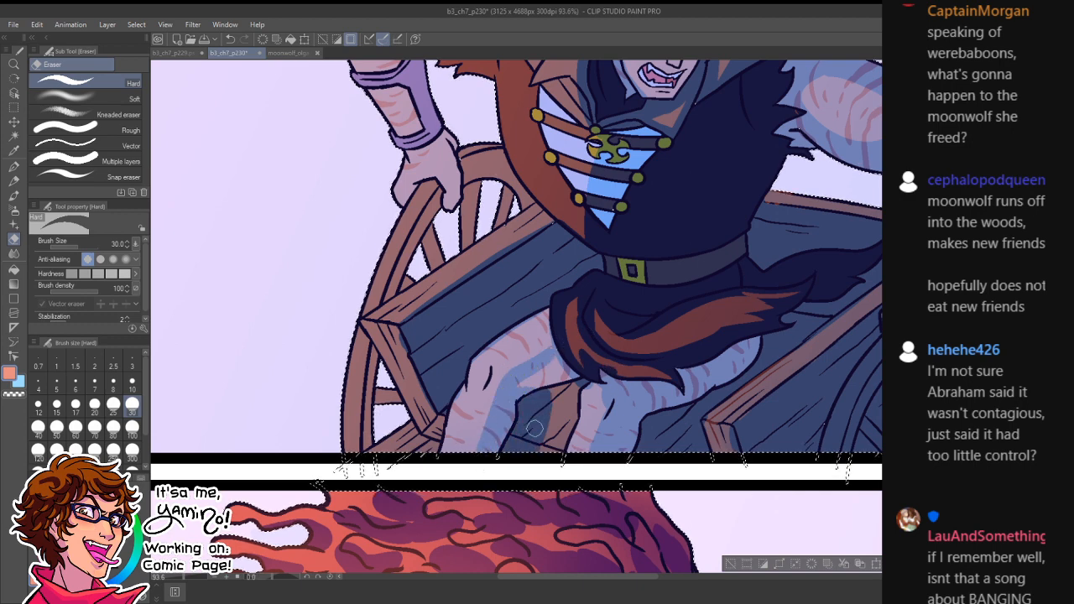
mouse_move(568, 384)
mouse_down()
mouse_move(526, 387)
mouse_move(544, 455)
mouse_move(555, 439)
mouse_move(547, 421)
mouse_move(666, 387)
mouse_up()
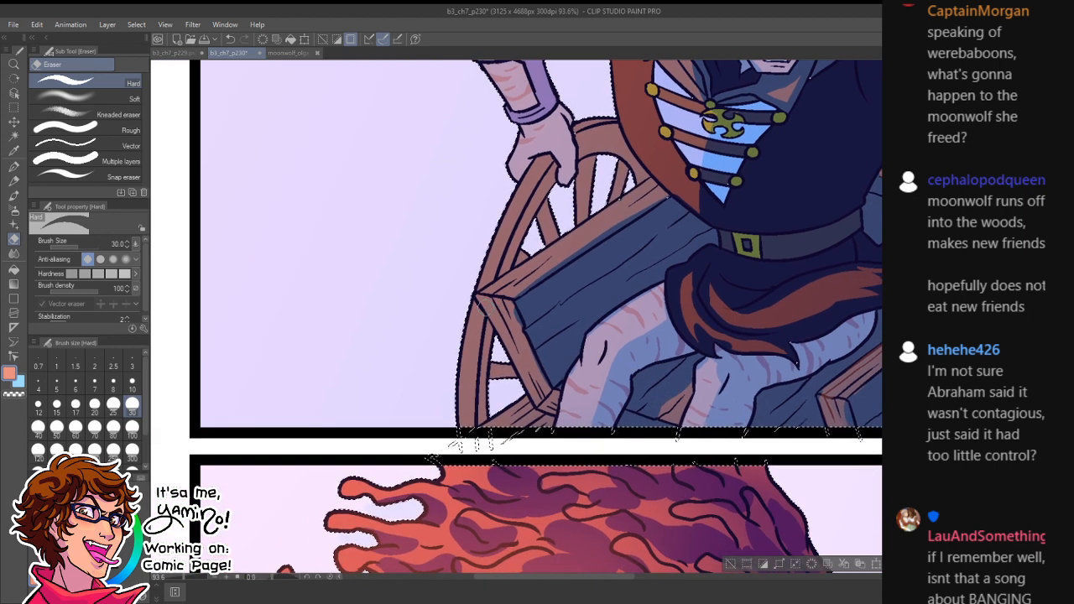
drag(476, 299, 527, 371)
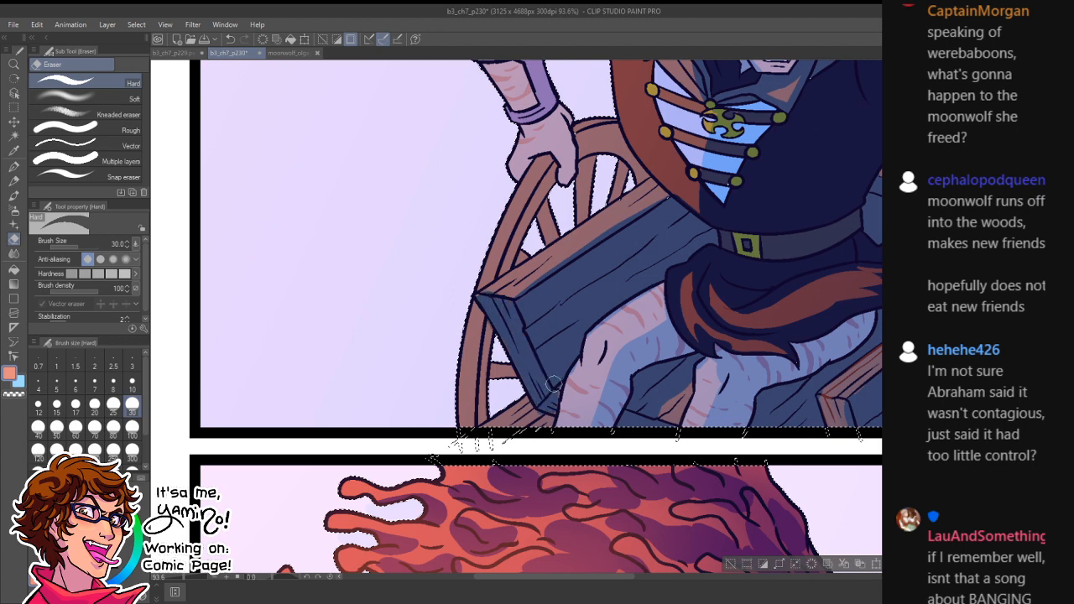
drag(553, 384, 538, 440)
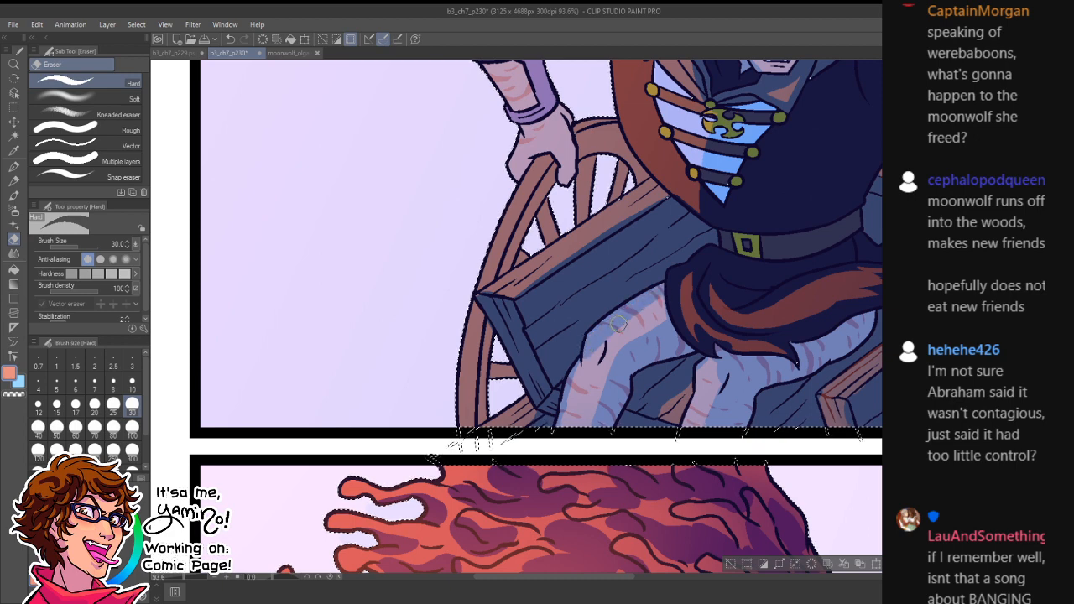
- Try to extend the shadow over the bent leg's thigh and shin, leaving only thin light streaks
drag(589, 340, 564, 432)
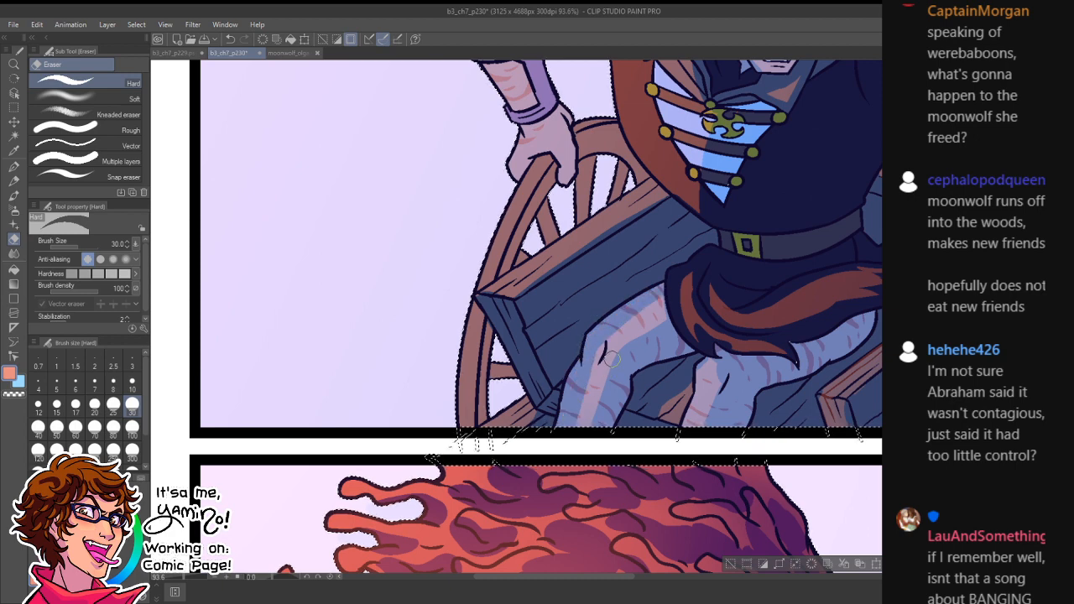
mouse_move(612, 360)
mouse_down()
mouse_move(568, 443)
mouse_move(672, 302)
mouse_up()
drag(634, 378, 576, 411)
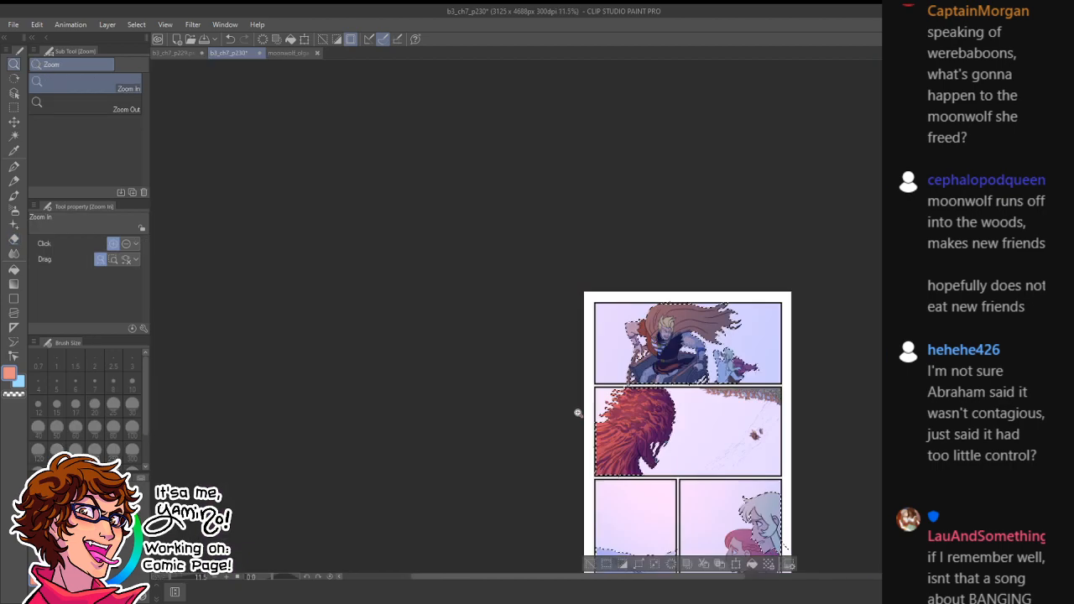
drag(631, 371, 714, 345)
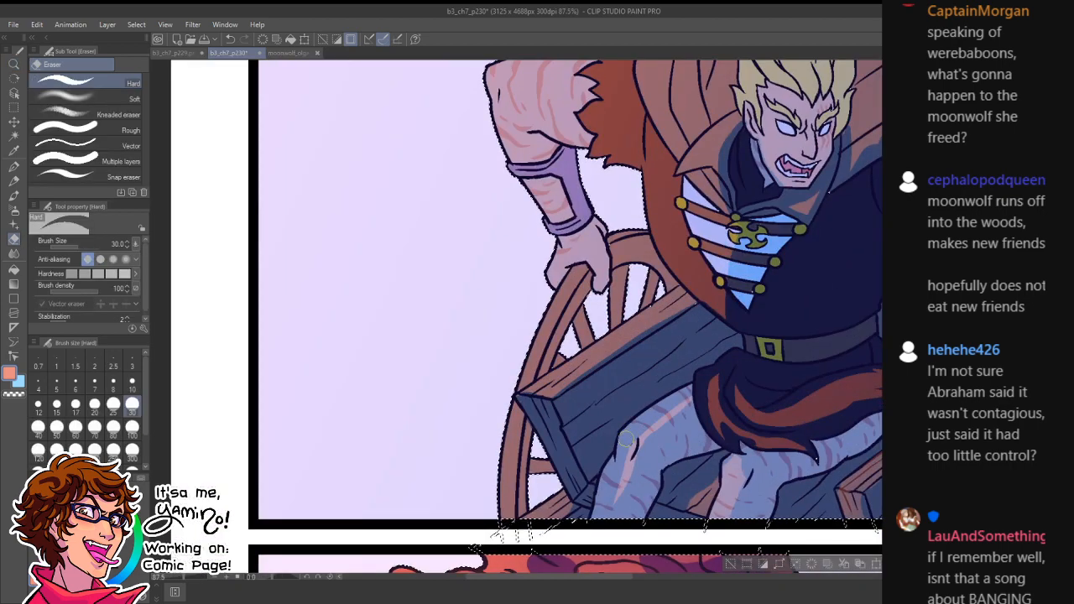
key(ctrl+z)
key(ctrl+z)
key(ctrl+z)
key(ctrl+z)
- Shade the inner rim of the far wheel and the hand gripping it, undoing the stray stroke on the coat trim
key(p)
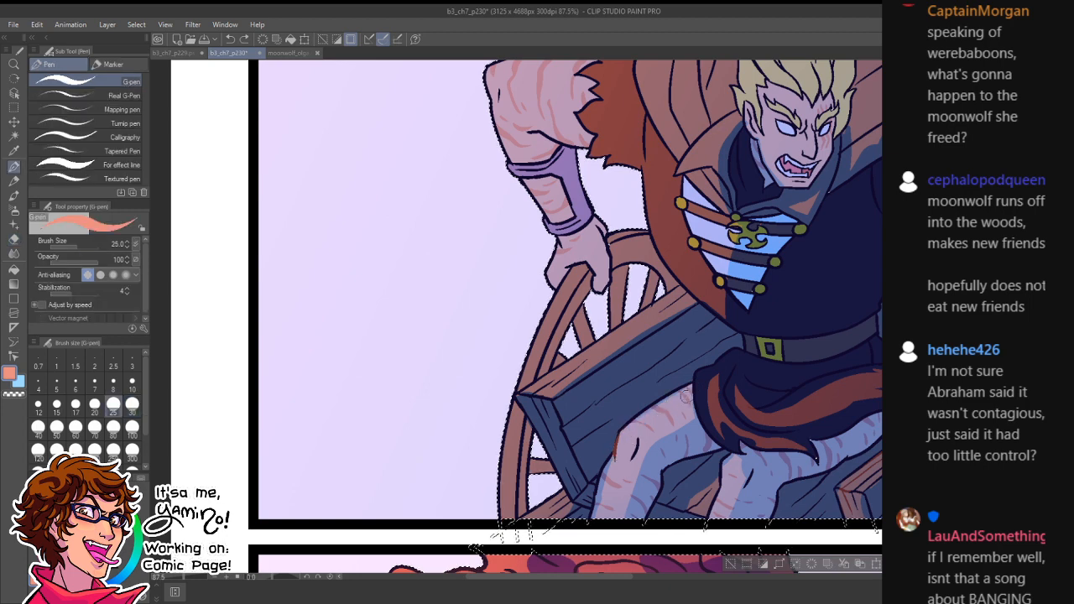
key(e)
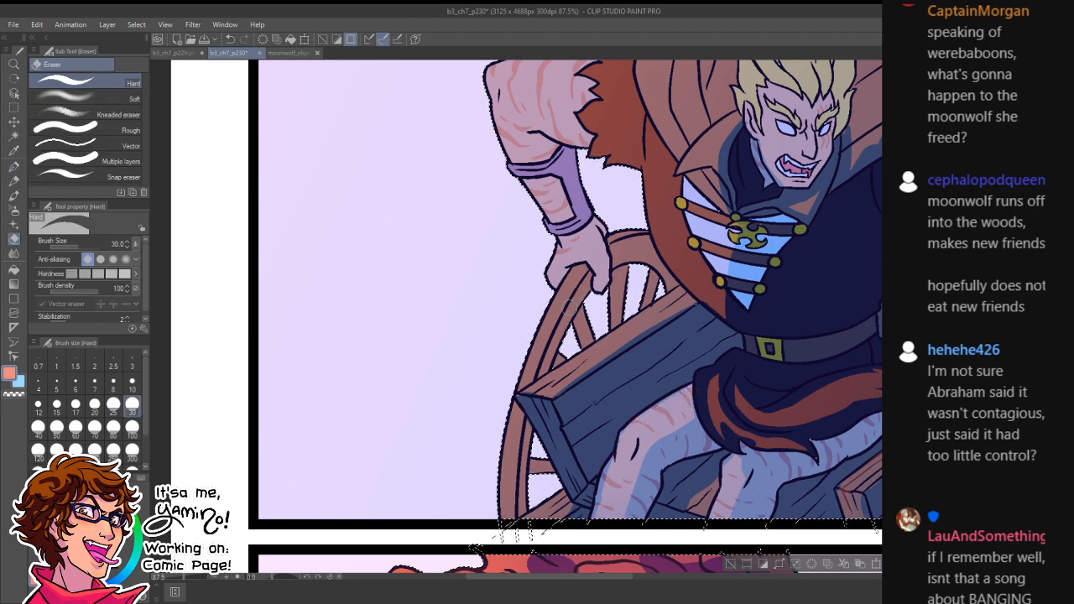
mouse_move(590, 277)
mouse_down()
mouse_move(579, 299)
mouse_move(585, 282)
mouse_up()
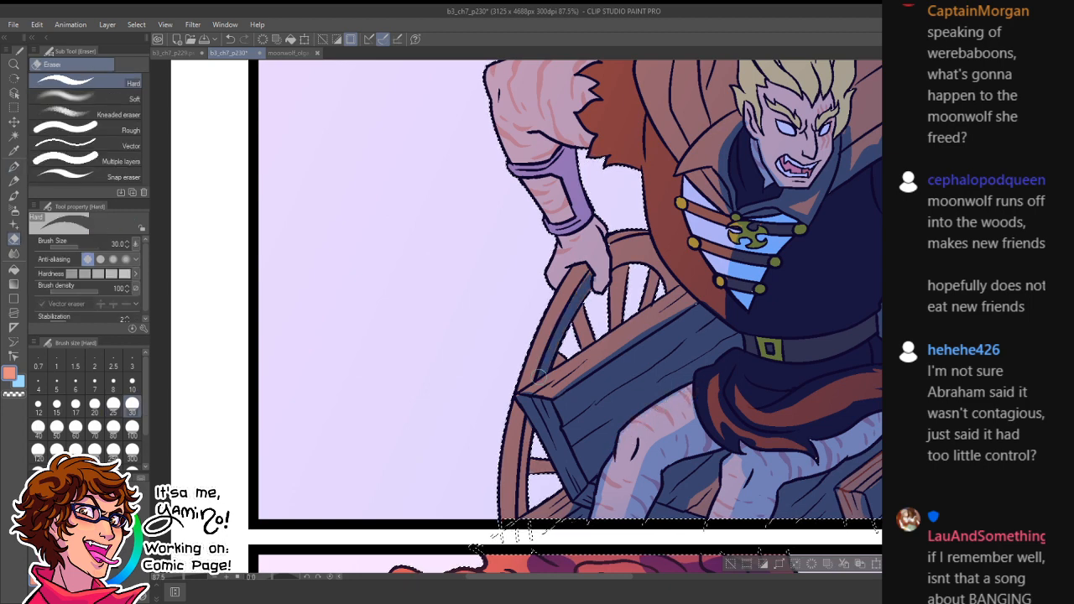
mouse_move(529, 427)
mouse_down()
mouse_move(520, 488)
mouse_move(538, 475)
mouse_up()
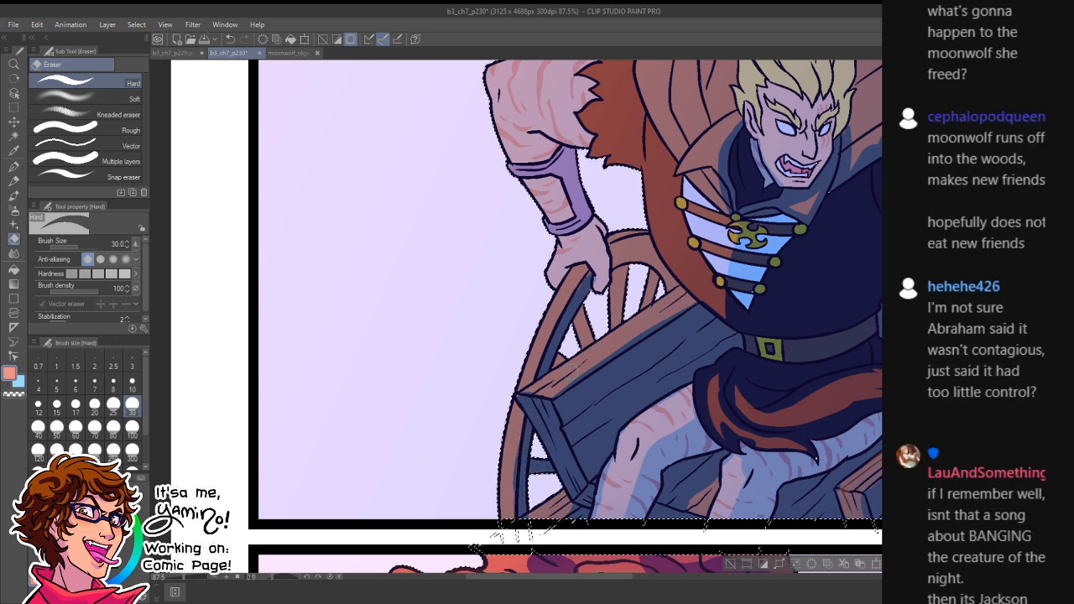
drag(580, 308, 589, 332)
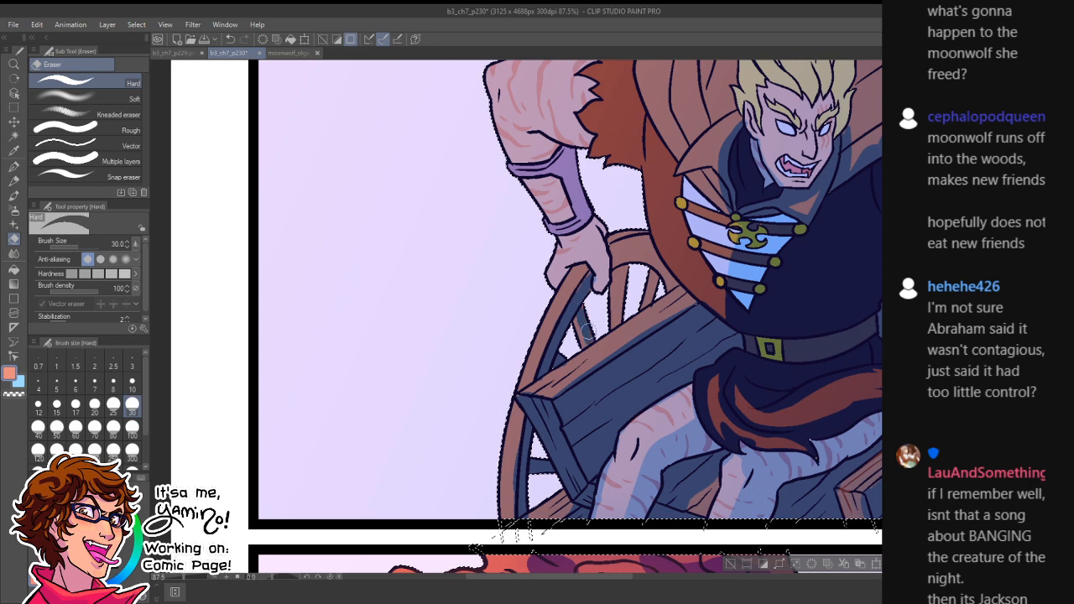
mouse_move(587, 273)
mouse_down()
mouse_move(601, 248)
mouse_move(595, 234)
mouse_move(598, 270)
mouse_up()
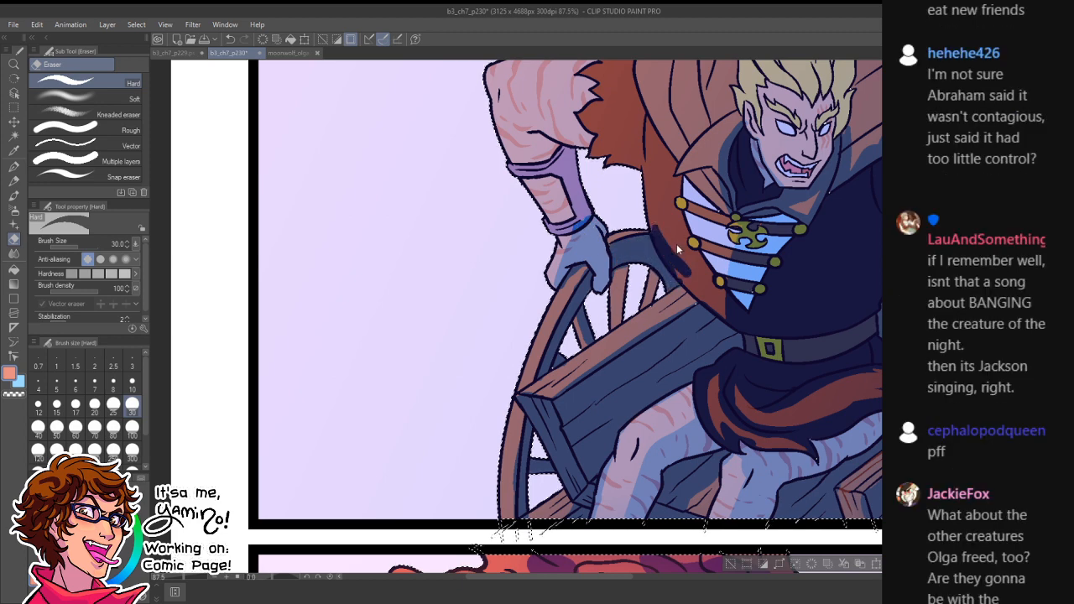
key(ctrl+z)
- Shade the far wheel's spokes below the hand with the Hard eraser, restoring their lit edges with the G-pen
key(p)
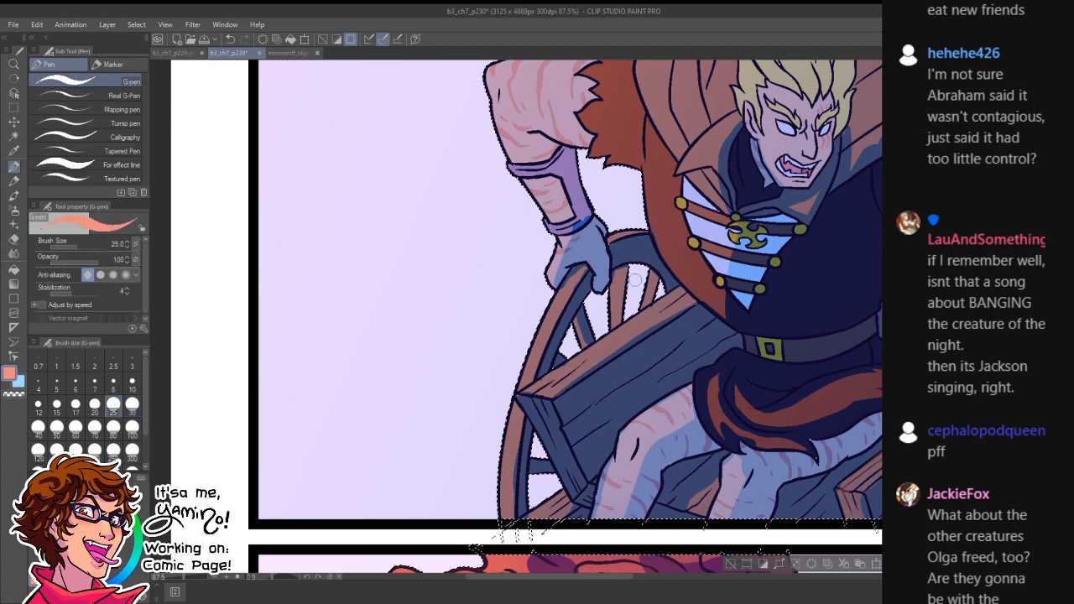
key(e)
drag(618, 292, 616, 281)
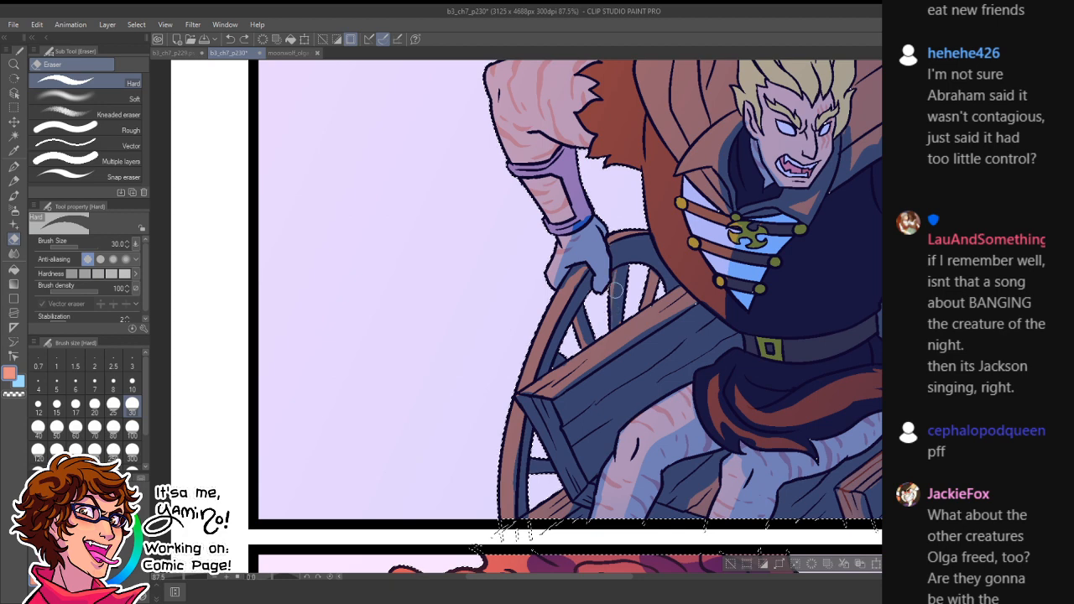
key(p)
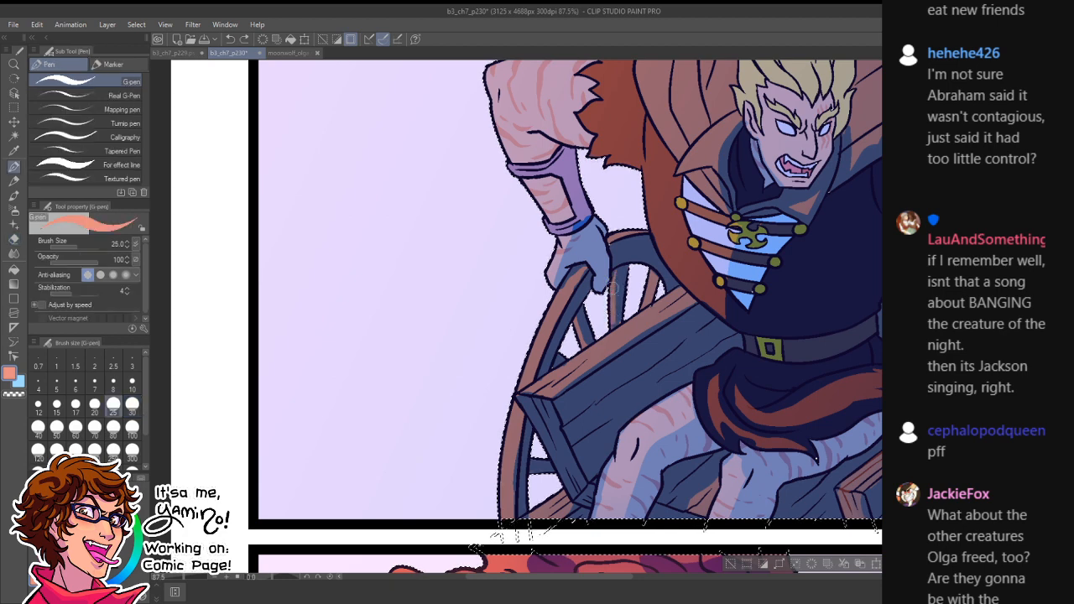
key(e)
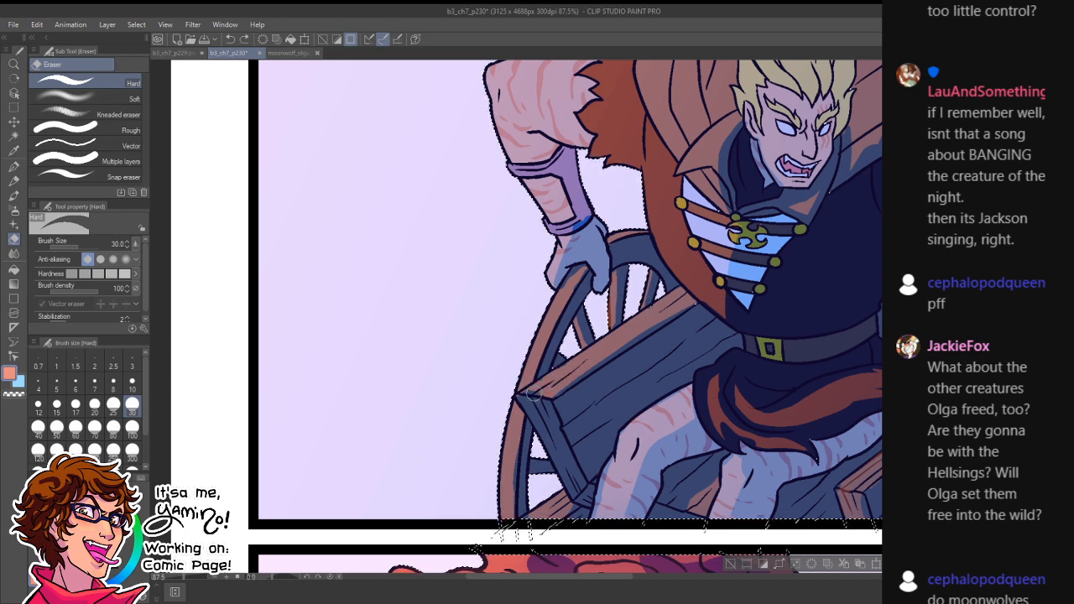
- Carve slanted shadow streaks along the top rim of the cart's side board, redoing the stroke nearest the coat
key(p)
key(e)
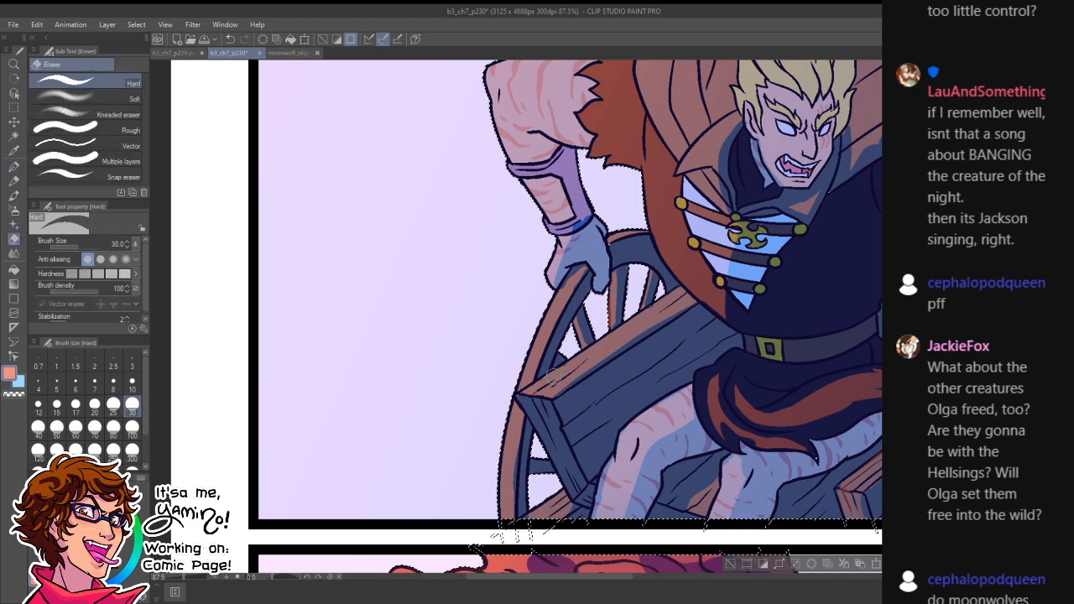
mouse_move(617, 347)
mouse_down()
mouse_move(642, 330)
mouse_move(627, 325)
mouse_move(698, 307)
mouse_up()
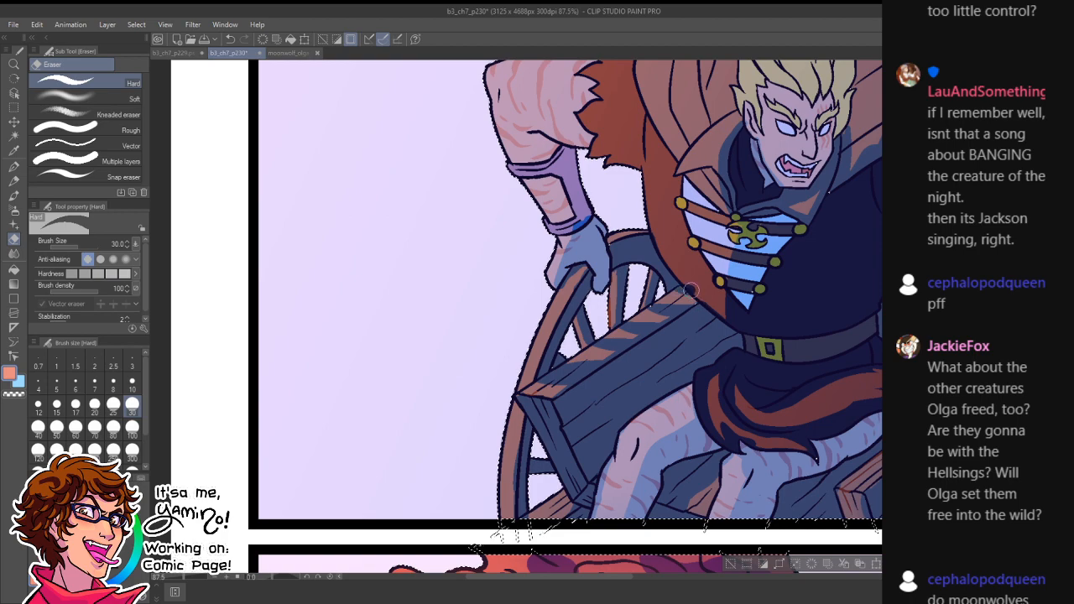
key(ctrl+z)
click(698, 301)
- Shade the inner side of the bracer and the underside of the arm gripping the far wheel
key(ctrl+space)
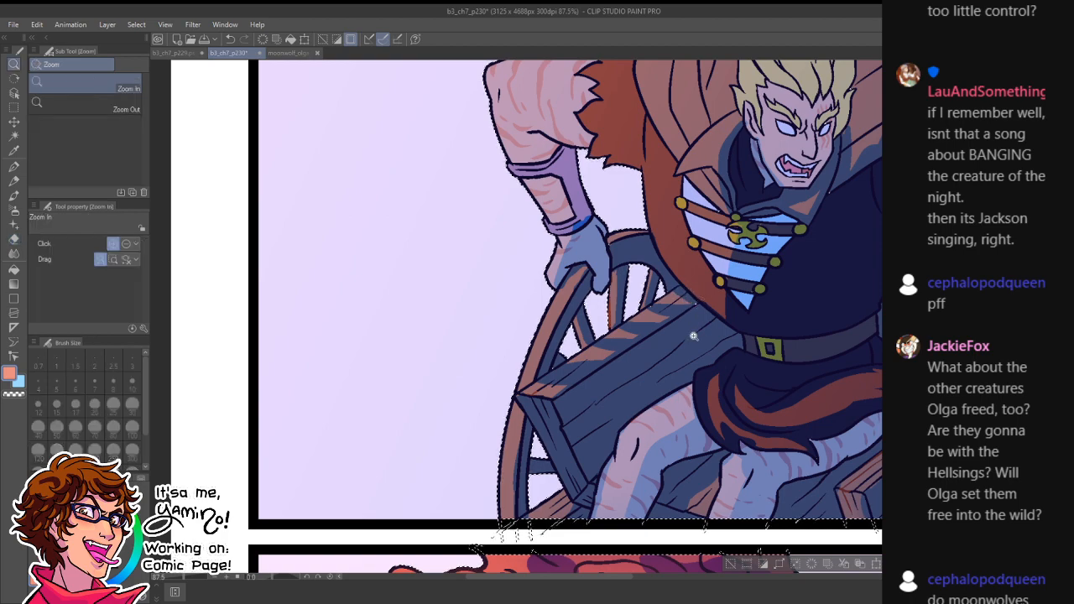
mouse_move(695, 335)
mouse_down()
mouse_move(651, 380)
mouse_move(715, 313)
mouse_up()
mouse_move(652, 130)
mouse_down()
mouse_move(629, 254)
mouse_move(673, 332)
mouse_up()
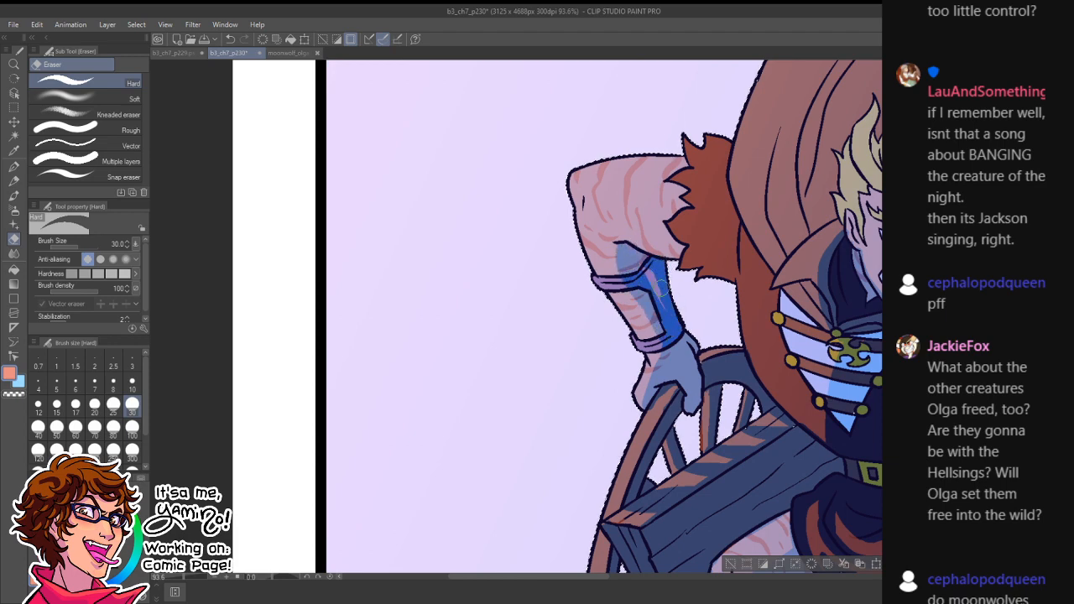
drag(601, 242, 641, 232)
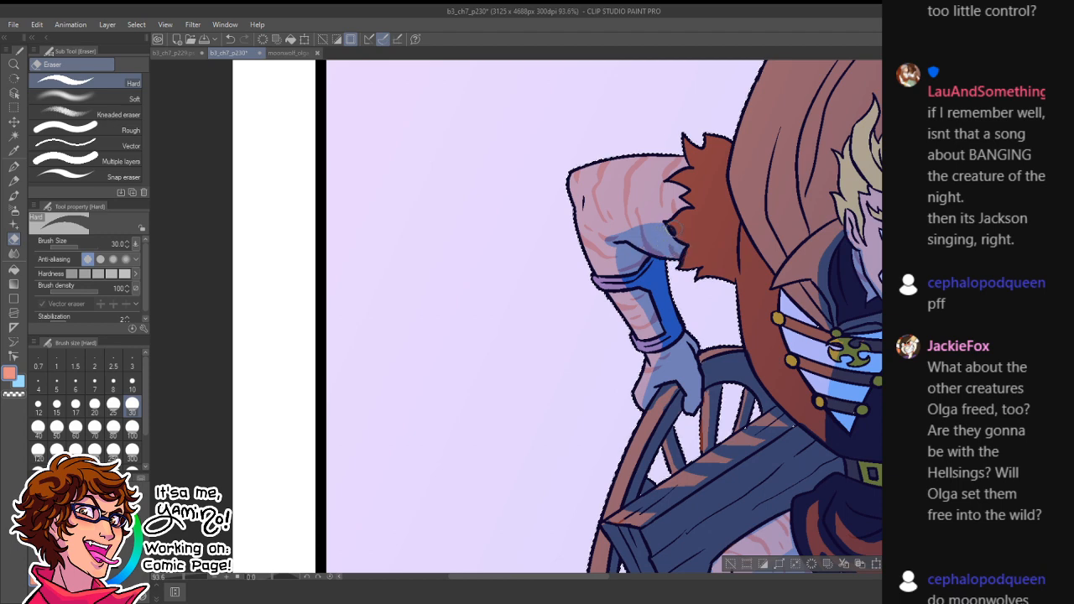
- Shade the fur cuff where it meets the cloak, leaving its jagged outer tips lit
mouse_move(740, 222)
mouse_down()
mouse_move(728, 289)
mouse_move(737, 230)
mouse_up()
mouse_move(726, 186)
mouse_down()
mouse_move(714, 237)
mouse_move(731, 214)
mouse_move(688, 235)
mouse_move(669, 220)
mouse_up()
key(p)
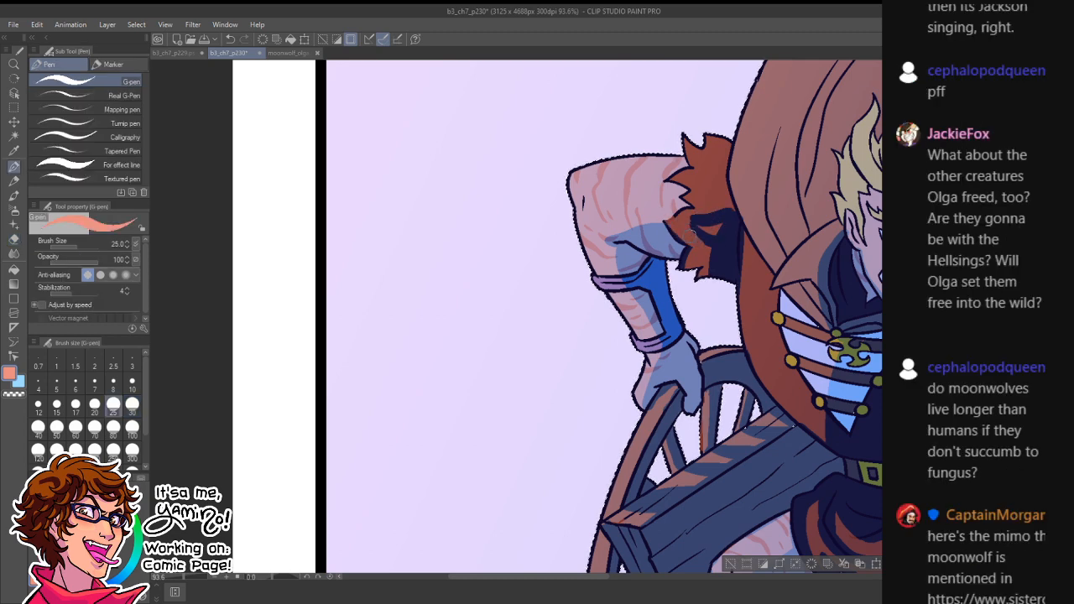
key(e)
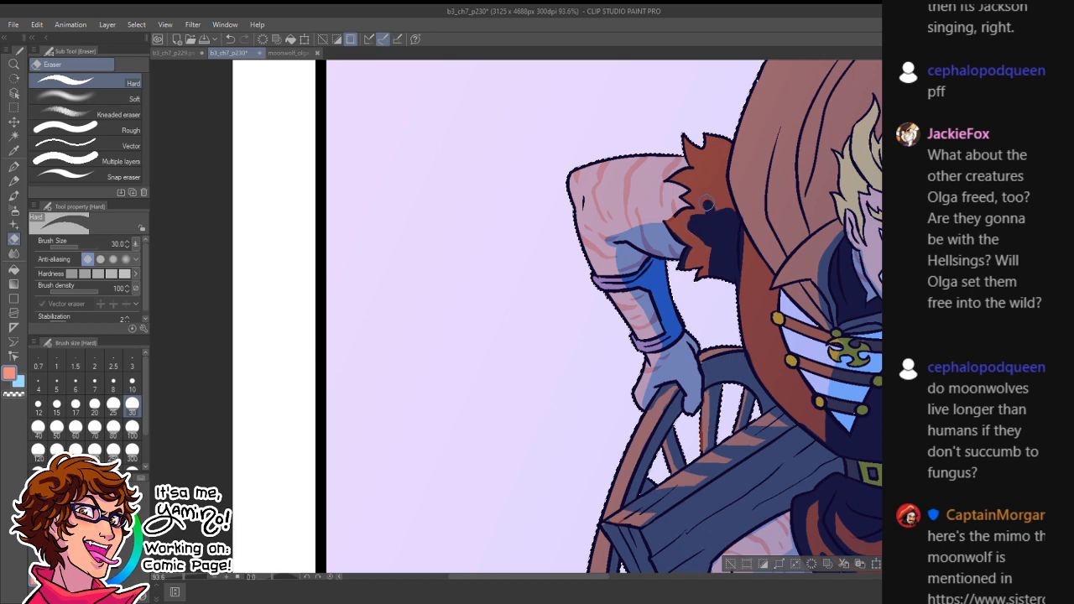
drag(711, 176, 727, 148)
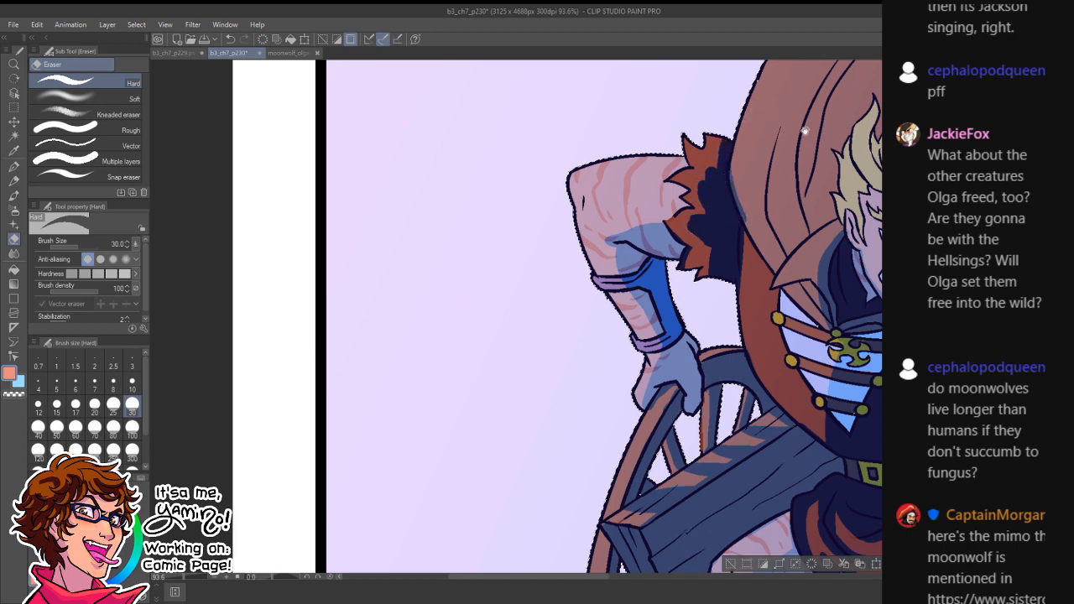
- Shade along the cloak's fold lines over the shoulder behind the blond man with the Hard eraser
drag(753, 185, 627, 285)
key(p)
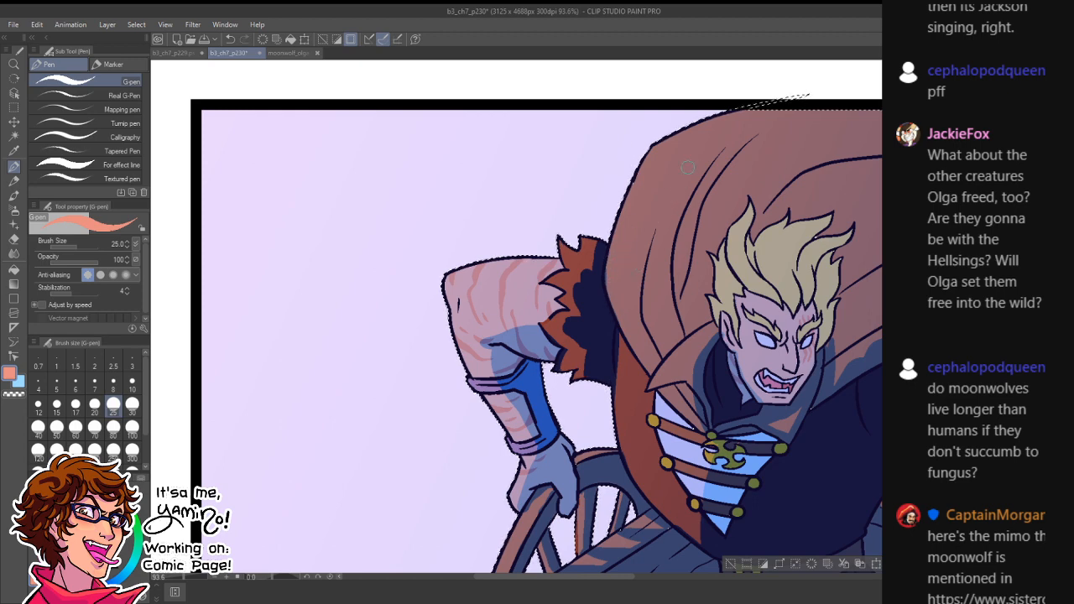
key(e)
mouse_move(714, 149)
mouse_down()
mouse_move(653, 318)
mouse_move(667, 312)
mouse_up()
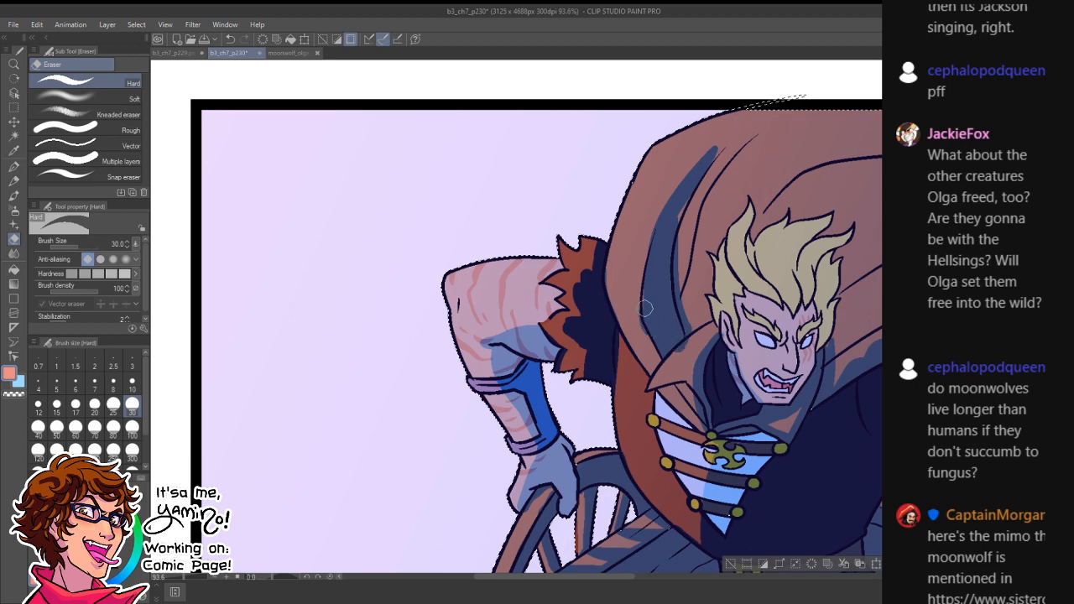
mouse_move(718, 139)
mouse_down()
mouse_move(677, 188)
mouse_move(644, 287)
mouse_move(660, 354)
mouse_up()
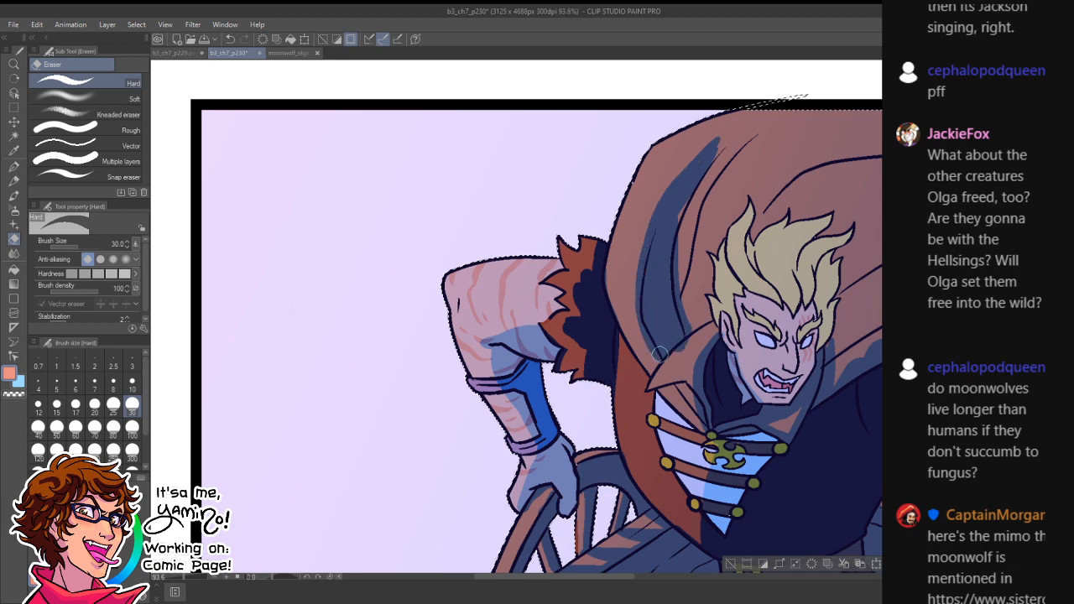
key(p)
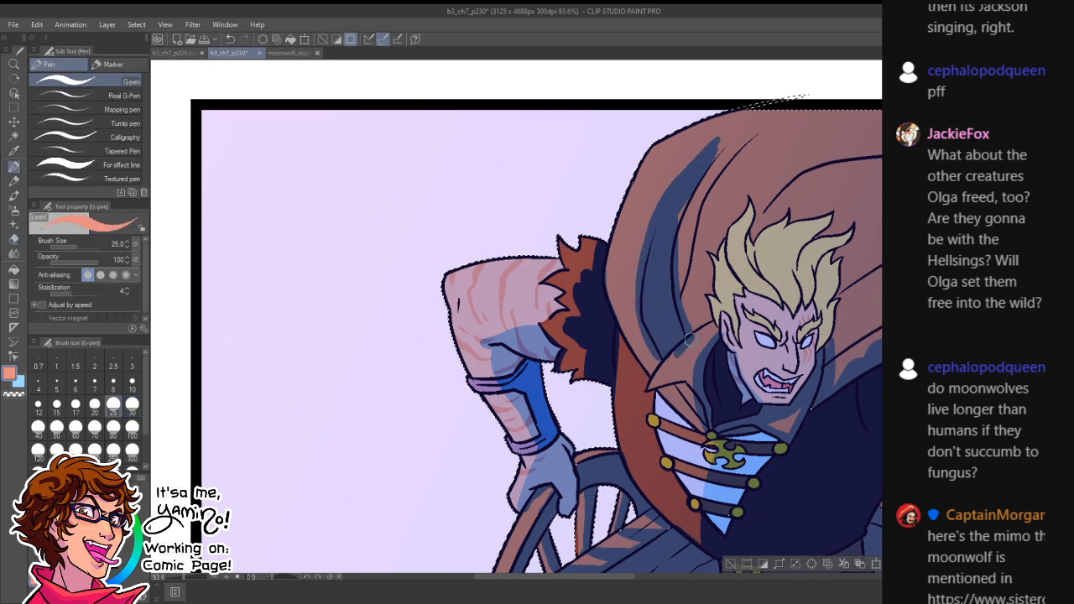
key(e)
mouse_move(688, 227)
mouse_down()
mouse_move(831, 119)
mouse_move(852, 117)
mouse_up()
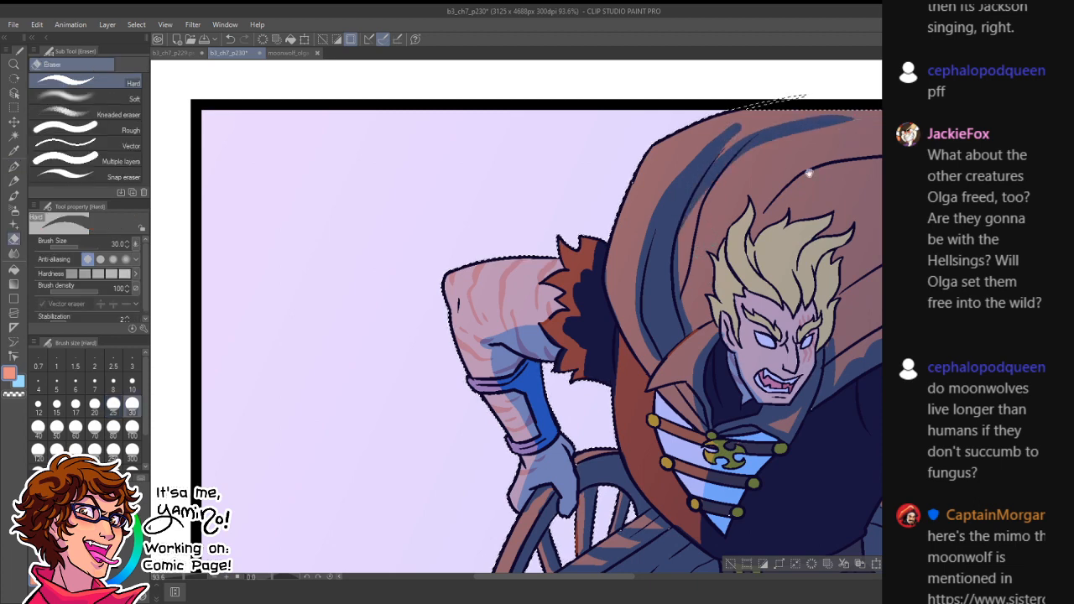
- Shade under the cloak's long fold above the hair and outline a jagged shadow edge across its billowing end
mouse_move(727, 156)
mouse_down()
mouse_move(592, 245)
mouse_move(548, 314)
mouse_move(554, 256)
mouse_up()
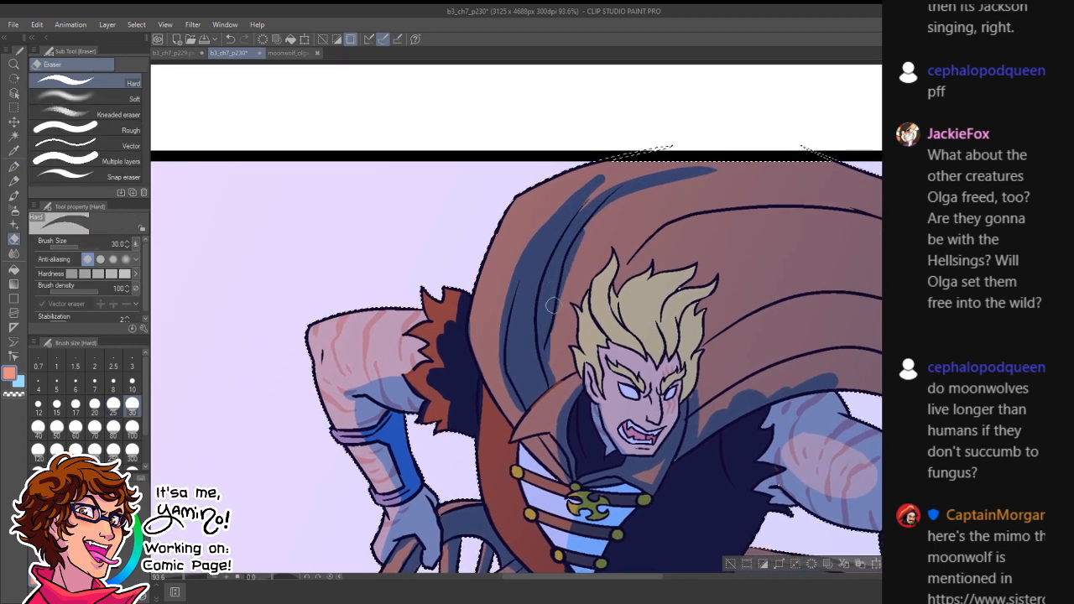
mouse_move(623, 193)
mouse_down()
mouse_move(560, 285)
mouse_move(677, 228)
mouse_move(788, 216)
mouse_move(684, 242)
mouse_up()
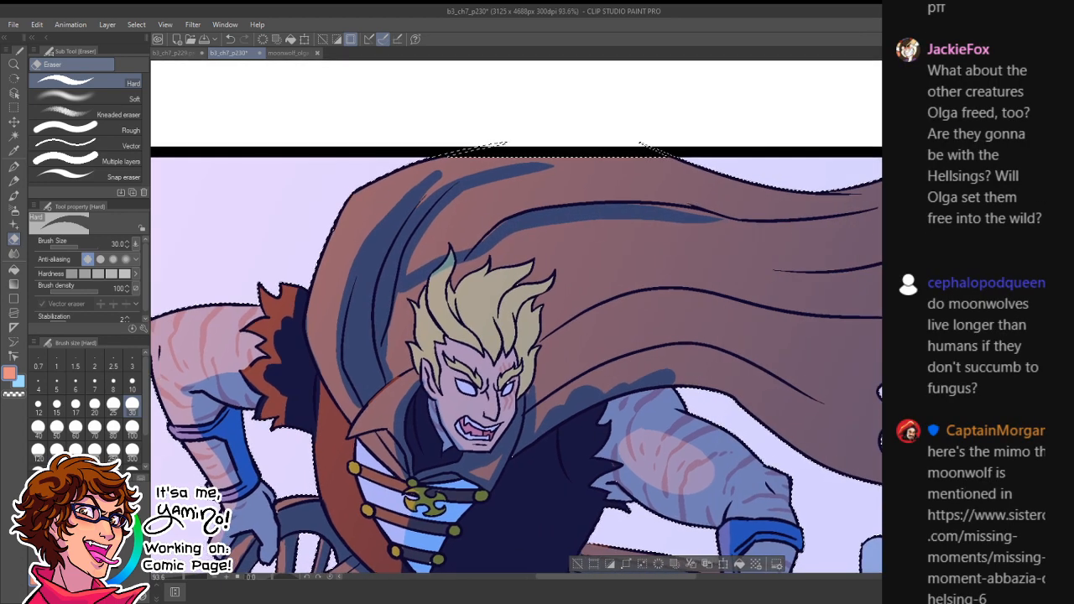
mouse_move(871, 215)
mouse_down()
mouse_move(806, 265)
mouse_move(832, 280)
mouse_move(807, 310)
mouse_move(843, 346)
mouse_move(823, 368)
mouse_move(830, 413)
mouse_move(783, 437)
mouse_up()
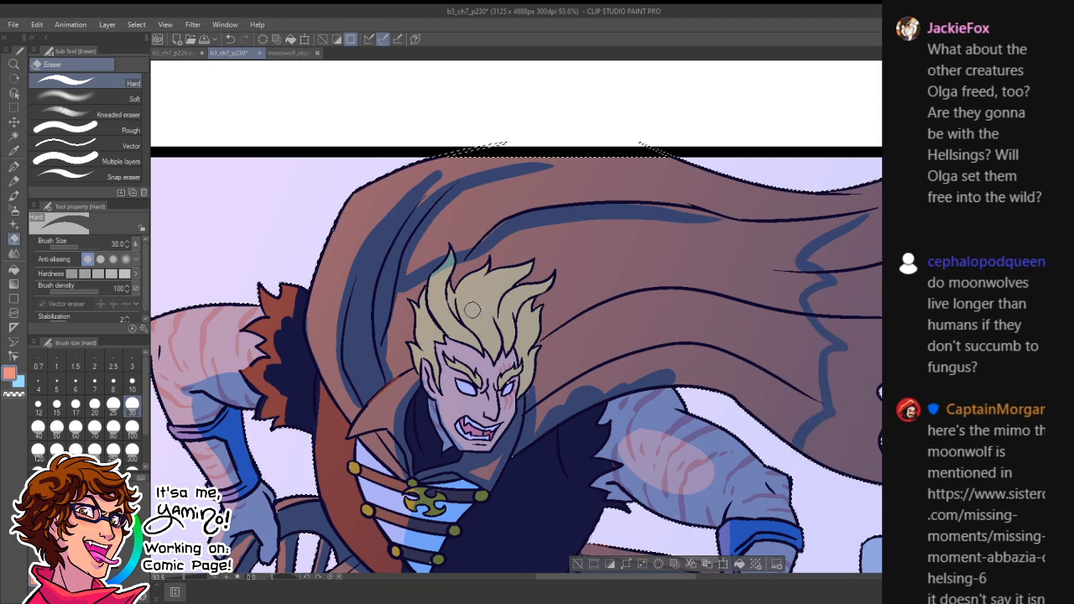
- Shade the far side of the blond man's hair and face, and the cloak and collar around his head
mouse_move(453, 250)
mouse_down()
mouse_move(447, 281)
mouse_move(485, 354)
mouse_move(463, 431)
mouse_move(481, 447)
mouse_up()
drag(496, 335, 497, 403)
mouse_move(473, 463)
mouse_down()
mouse_move(497, 443)
mouse_move(516, 336)
mouse_move(508, 287)
mouse_move(548, 278)
mouse_move(542, 260)
mouse_move(499, 271)
mouse_move(474, 260)
mouse_move(465, 291)
mouse_move(456, 266)
mouse_move(464, 282)
mouse_move(439, 319)
mouse_up()
drag(515, 242, 504, 249)
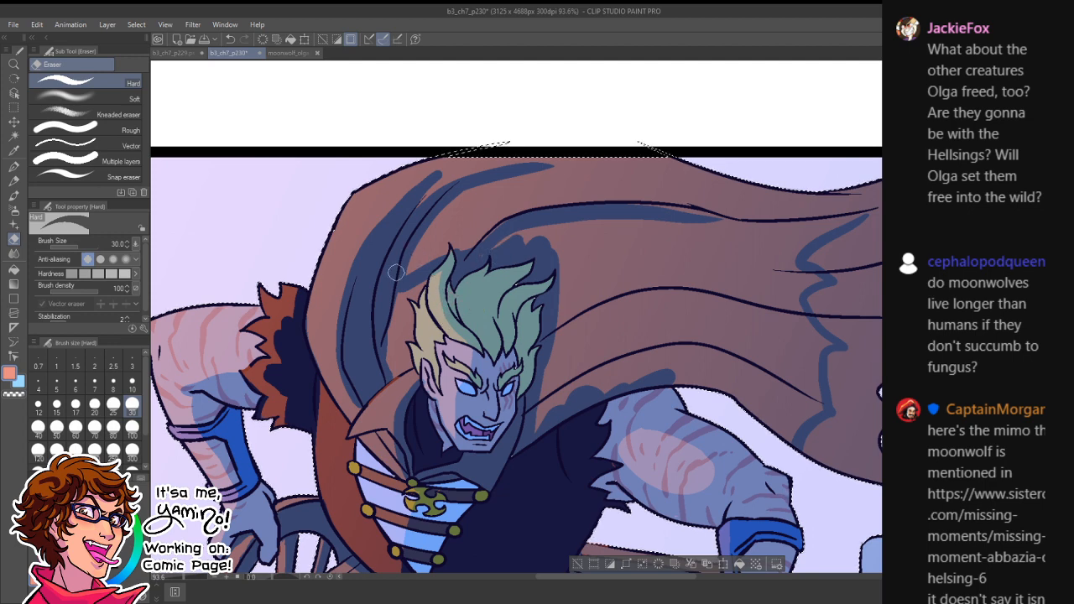
mouse_move(408, 269)
mouse_down()
mouse_move(522, 212)
mouse_move(427, 264)
mouse_up()
drag(500, 241, 555, 230)
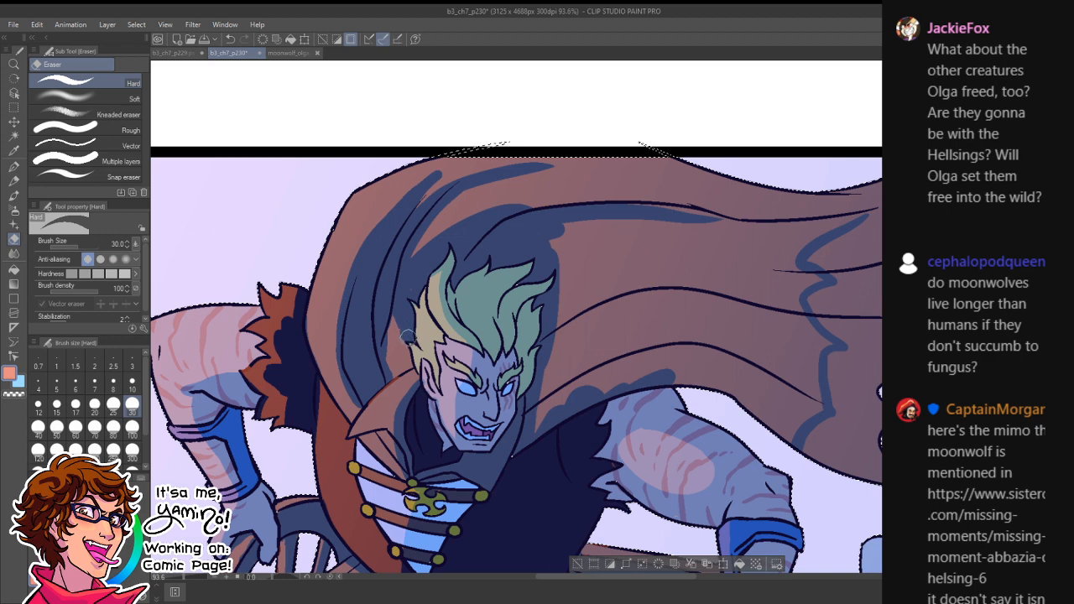
drag(400, 375, 405, 434)
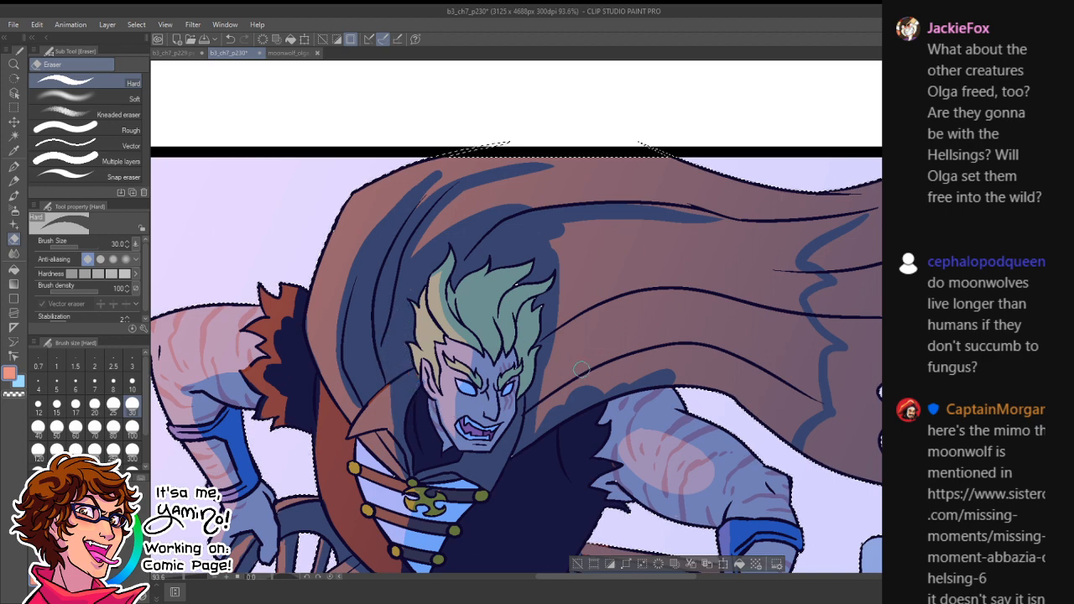
- Extend the shadow along the cloak's upper fold and shade its torn, pointed tips
mouse_move(632, 207)
mouse_down()
mouse_move(803, 238)
mouse_move(866, 213)
mouse_up()
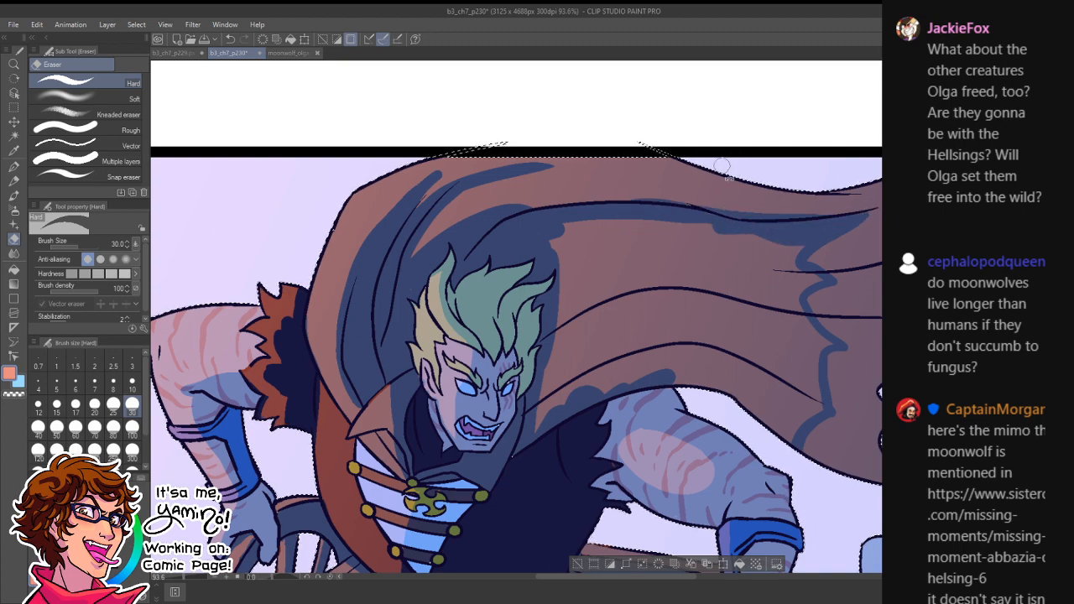
key(r)
mouse_move(715, 235)
mouse_down()
mouse_move(495, 137)
mouse_move(504, 327)
mouse_up()
key(e)
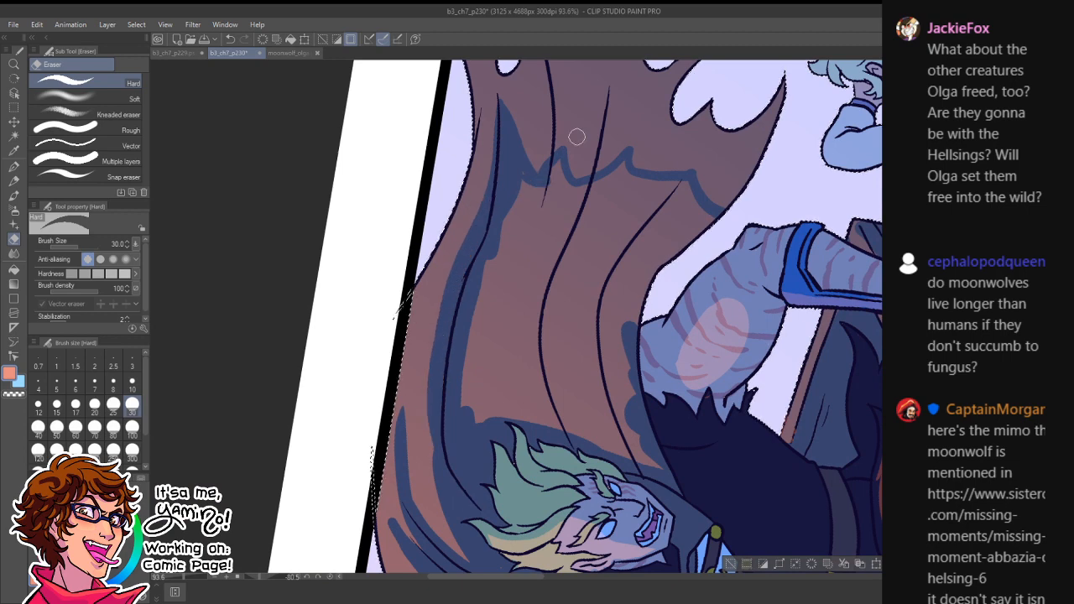
scroll(577, 136, up, 4)
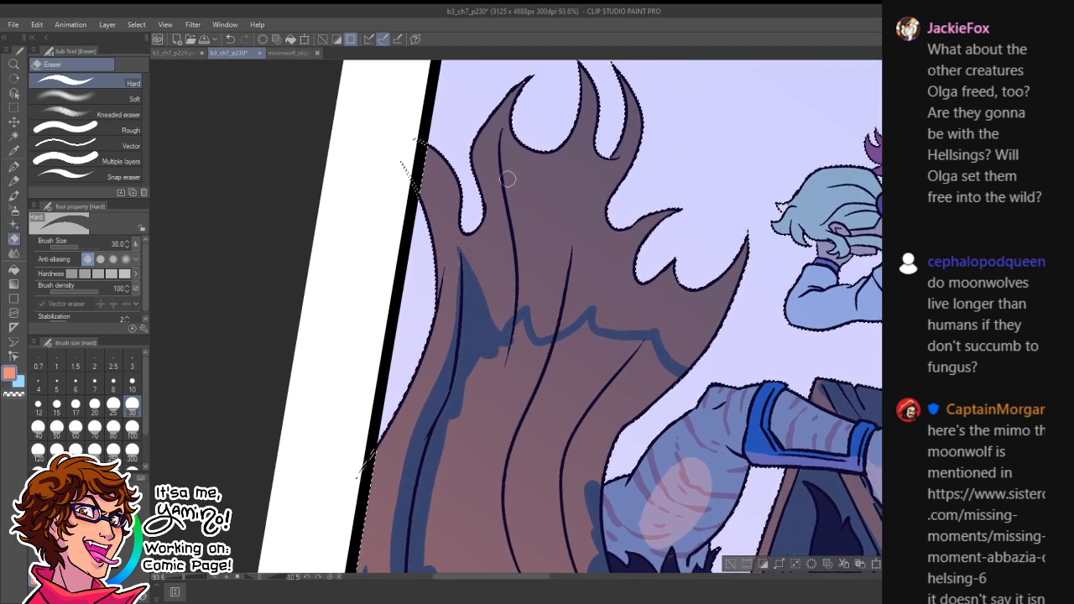
drag(503, 141, 499, 322)
drag(517, 262, 511, 313)
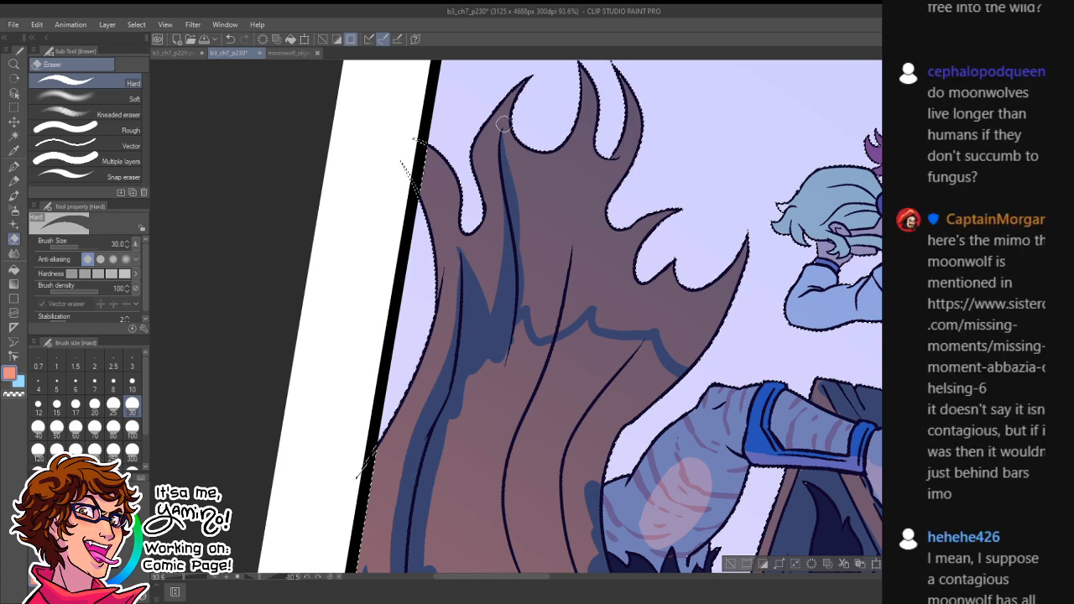
mouse_move(504, 134)
mouse_down()
mouse_move(522, 310)
mouse_move(507, 357)
mouse_up()
mouse_move(511, 130)
mouse_down()
mouse_move(515, 186)
mouse_move(554, 202)
mouse_move(559, 218)
mouse_move(654, 83)
mouse_move(607, 311)
mouse_move(660, 308)
mouse_move(702, 238)
mouse_move(694, 361)
mouse_move(622, 436)
mouse_move(636, 372)
mouse_up()
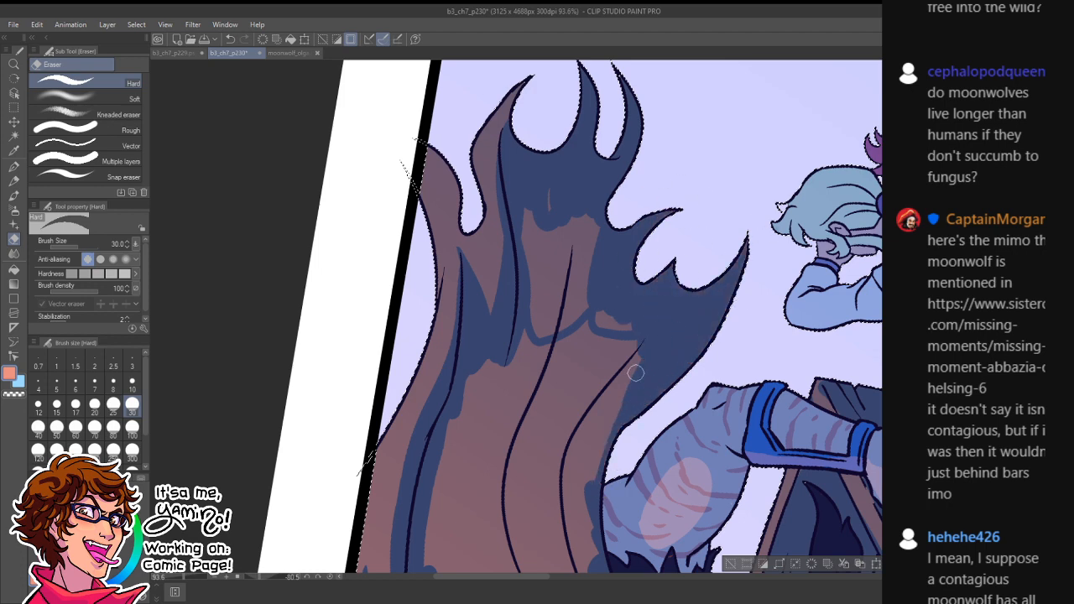
- Enlarge the Hard eraser to 70 and fill the cloak's inner expanse with shadow, leaving its upper edge lit
key(bracketright)
key(bracketright)
key(bracketright)
key(bracketright)
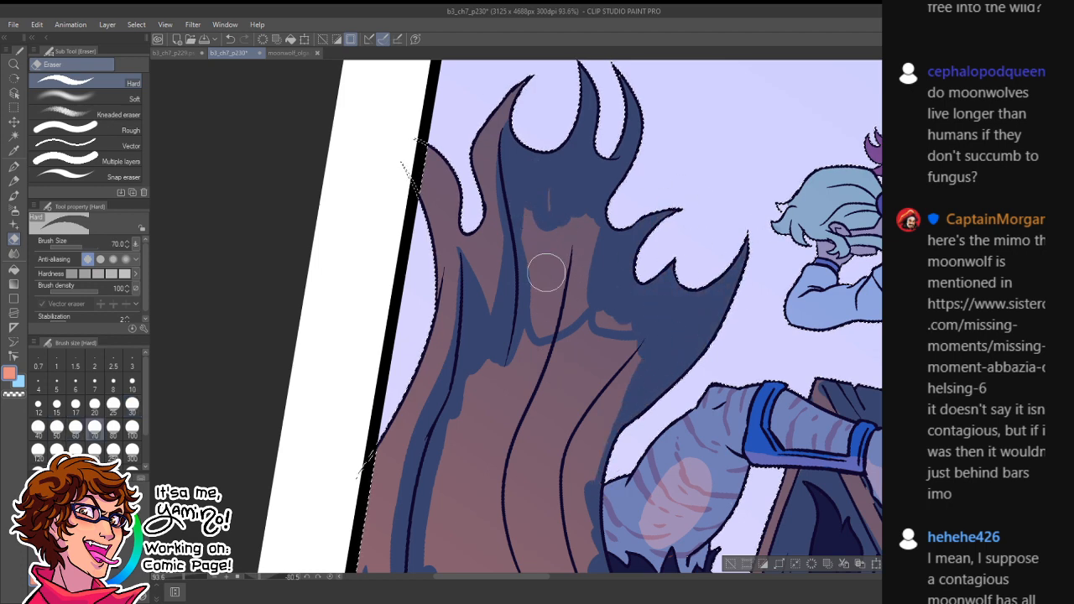
mouse_move(547, 273)
mouse_down()
mouse_move(573, 203)
mouse_move(544, 226)
mouse_move(527, 187)
mouse_move(576, 260)
mouse_move(625, 191)
mouse_move(654, 295)
mouse_move(632, 361)
mouse_up()
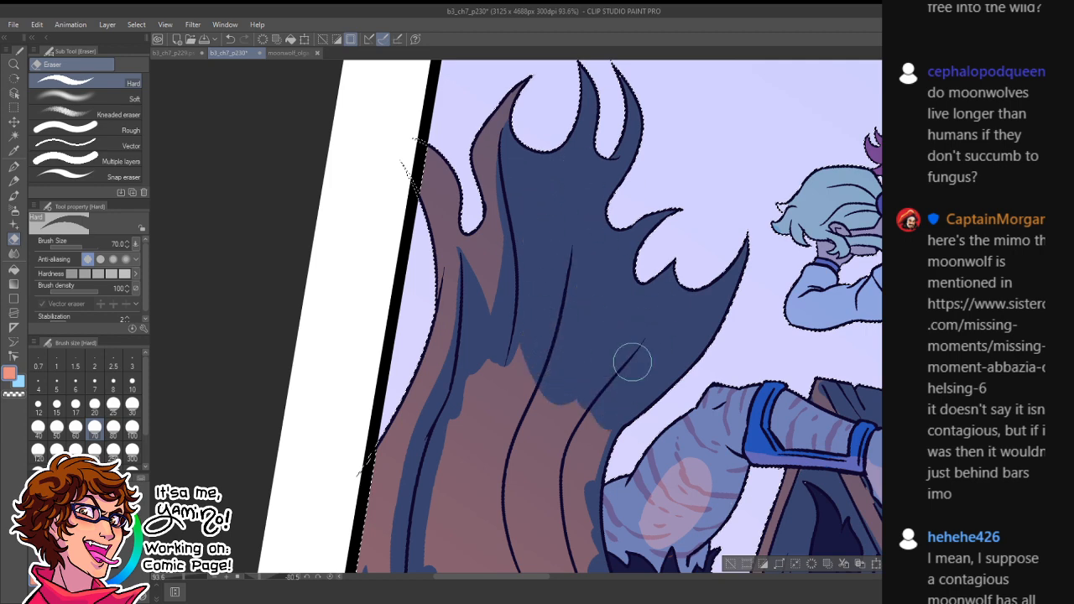
drag(595, 421, 635, 205)
mouse_move(539, 154)
mouse_down()
mouse_move(464, 330)
mouse_move(477, 357)
mouse_move(646, 397)
mouse_move(612, 281)
mouse_move(628, 154)
mouse_move(608, 300)
mouse_move(595, 311)
mouse_move(583, 159)
mouse_move(520, 238)
mouse_move(510, 319)
mouse_move(547, 331)
mouse_up()
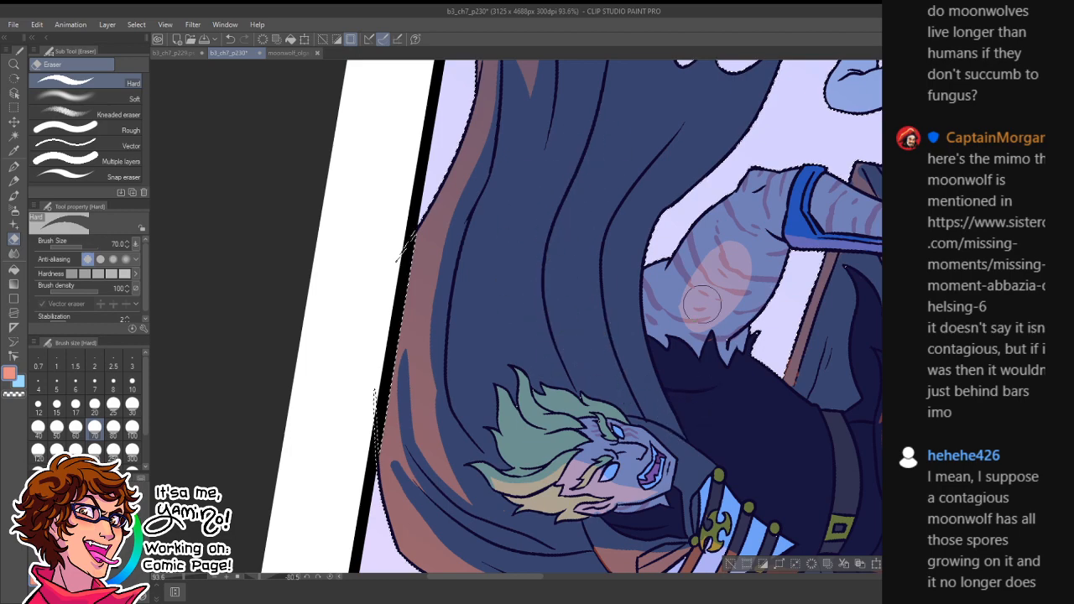
- Reset the canvas rotation and clear the selection around the blond man and his cart
key(shift+space)
mouse_move(732, 245)
mouse_down()
mouse_move(750, 421)
mouse_move(714, 499)
mouse_up()
key(ctrl+space)
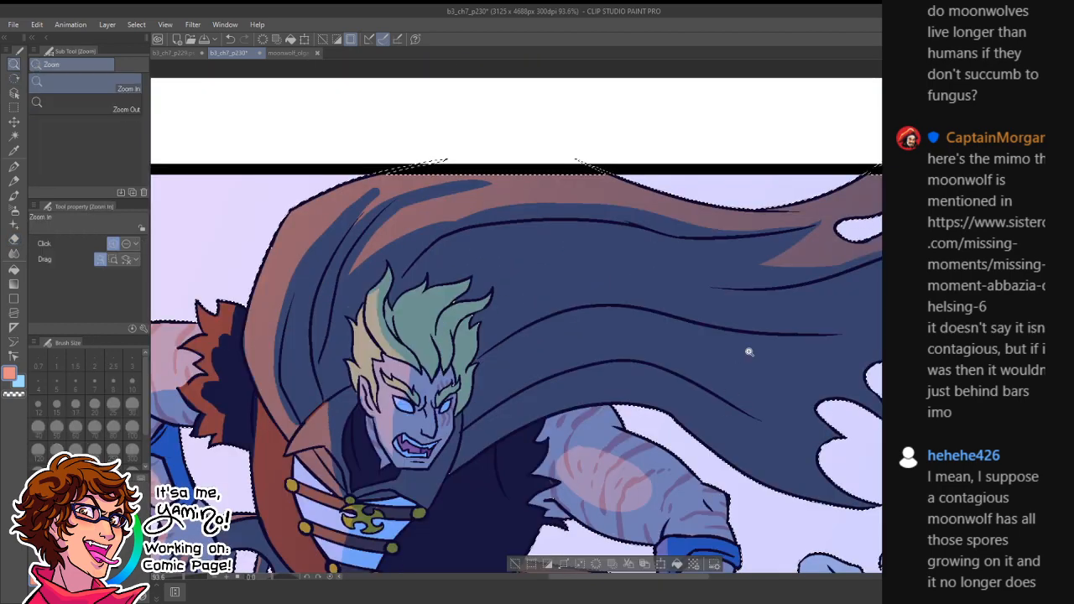
drag(743, 357, 644, 387)
key(ctrl+d)
- Shade the pale-haired figure's raised sleeve and shirt back, redoing the first strokes on the sleeve
drag(707, 481, 636, 302)
mouse_move(732, 246)
mouse_down()
mouse_move(677, 278)
mouse_move(730, 284)
mouse_up()
key(e)
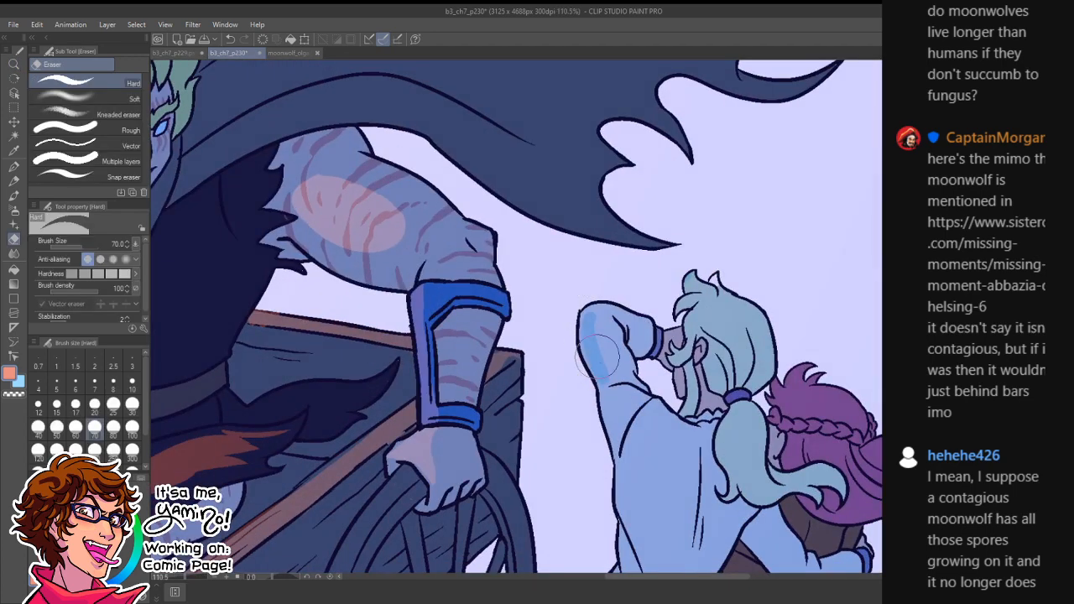
key(ctrl+z)
mouse_move(628, 328)
mouse_down()
mouse_move(636, 386)
mouse_move(674, 451)
mouse_up()
key(ctrl+z)
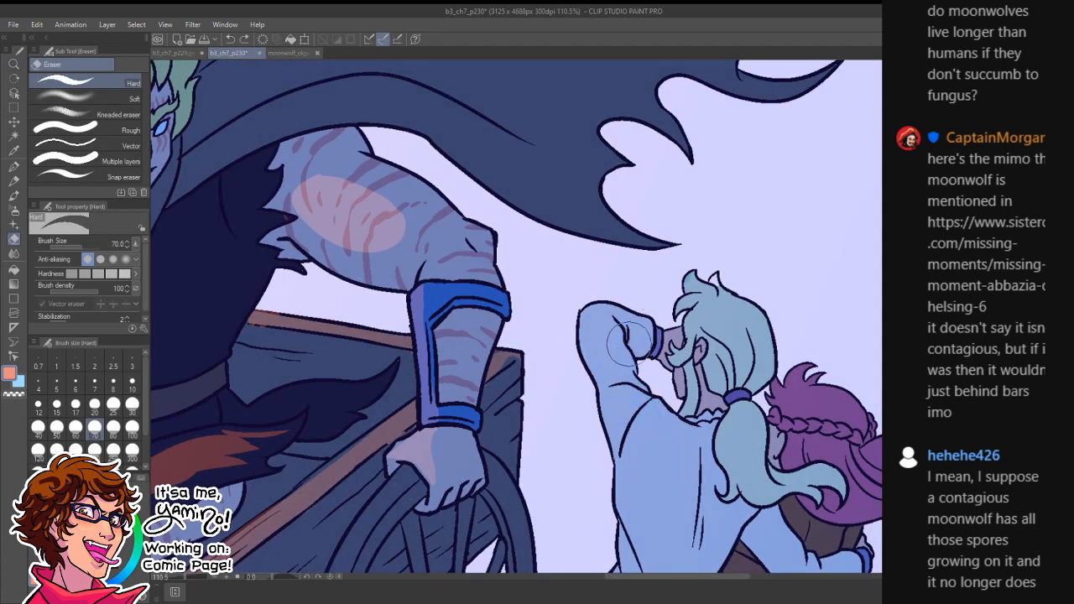
mouse_move(628, 341)
mouse_down()
mouse_move(680, 495)
mouse_move(664, 420)
mouse_move(705, 496)
mouse_move(695, 555)
mouse_move(729, 514)
mouse_up()
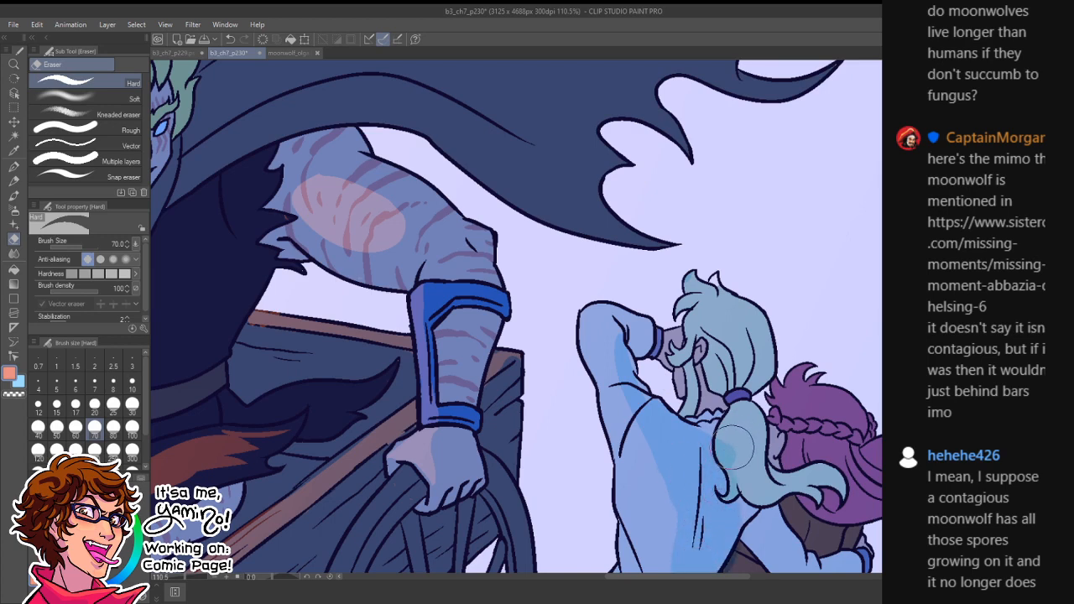
- Shade the pale-haired figure's head, ponytail and wrist cuff, leaving lit patches on the hair
key(p)
key(e)
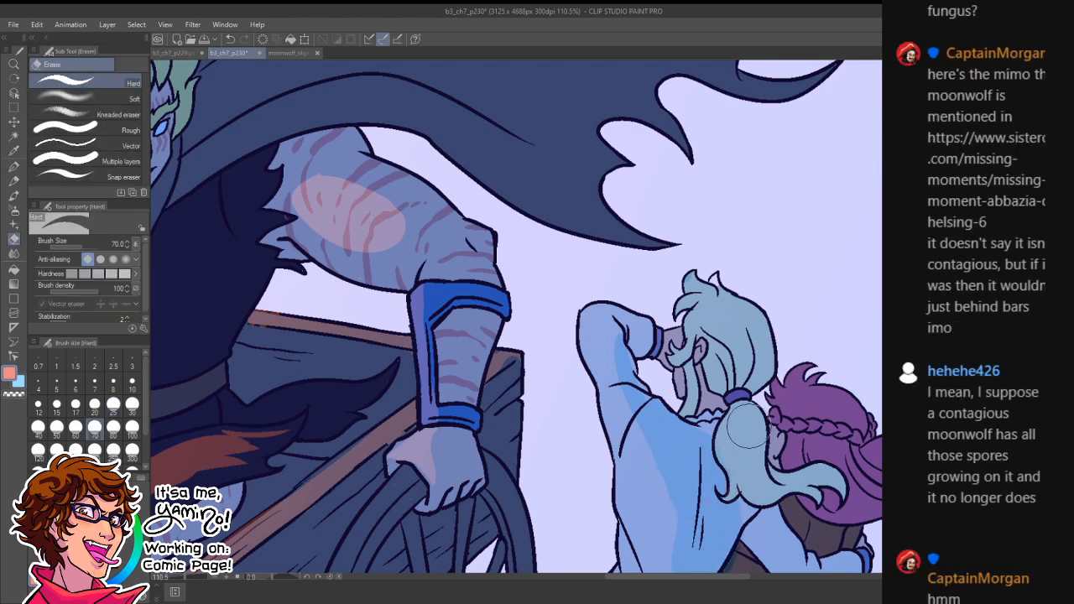
mouse_move(744, 330)
mouse_down()
mouse_move(715, 403)
mouse_move(739, 336)
mouse_move(752, 361)
mouse_move(730, 378)
mouse_up()
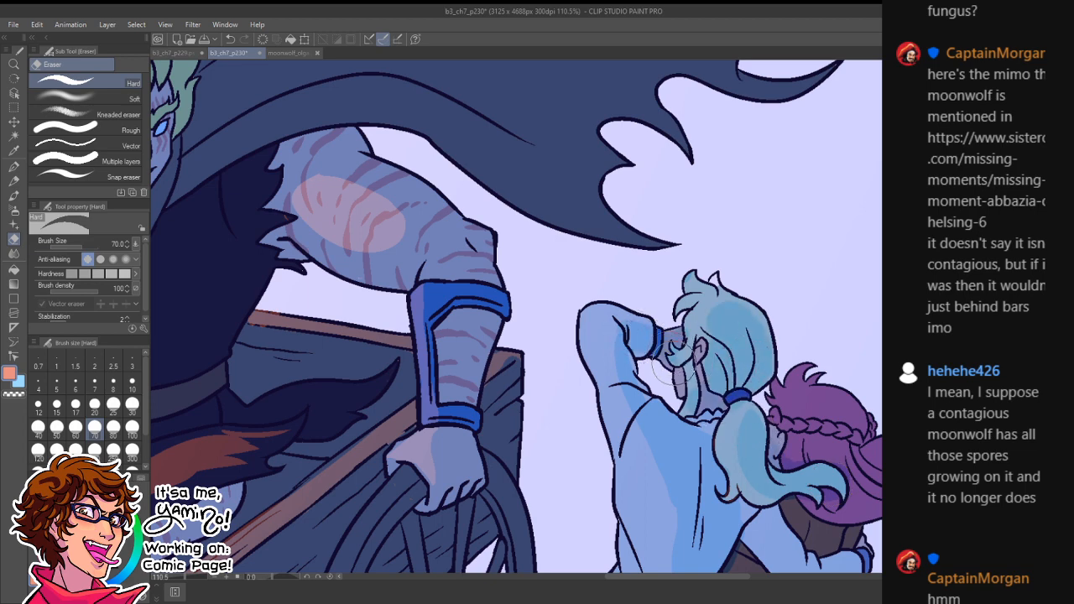
- Undo the accidental layer move, and shade the purple-haired companion's hair and coat and the arm wrapped around them
mouse_move(810, 438)
mouse_down()
mouse_move(681, 340)
mouse_move(674, 347)
mouse_move(713, 336)
mouse_move(697, 361)
mouse_move(739, 369)
mouse_move(731, 381)
mouse_move(696, 377)
mouse_move(709, 416)
mouse_move(780, 370)
mouse_move(740, 360)
mouse_move(842, 383)
mouse_move(711, 422)
mouse_move(711, 336)
mouse_up()
key(k)
key(ctrl+z)
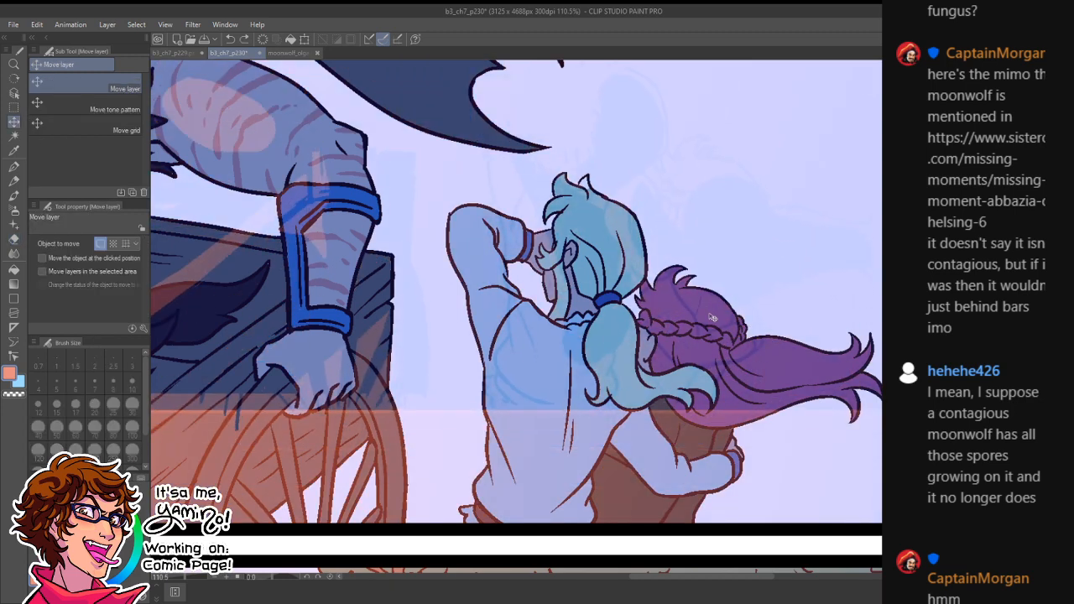
key(e)
mouse_move(669, 406)
mouse_down()
mouse_move(551, 526)
mouse_move(669, 430)
mouse_move(695, 423)
mouse_move(705, 458)
mouse_up()
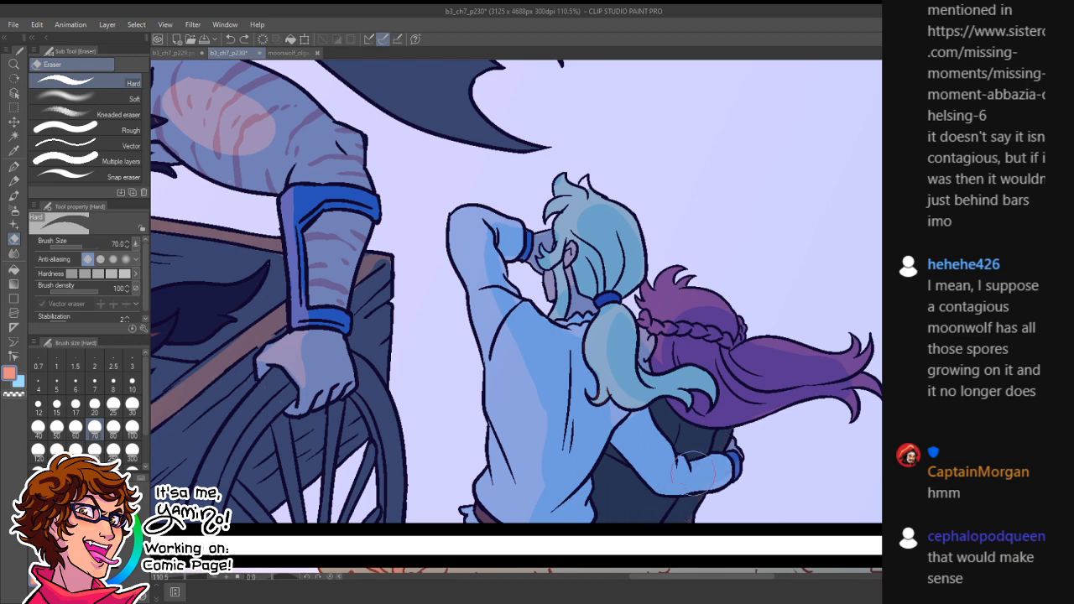
drag(667, 332, 722, 333)
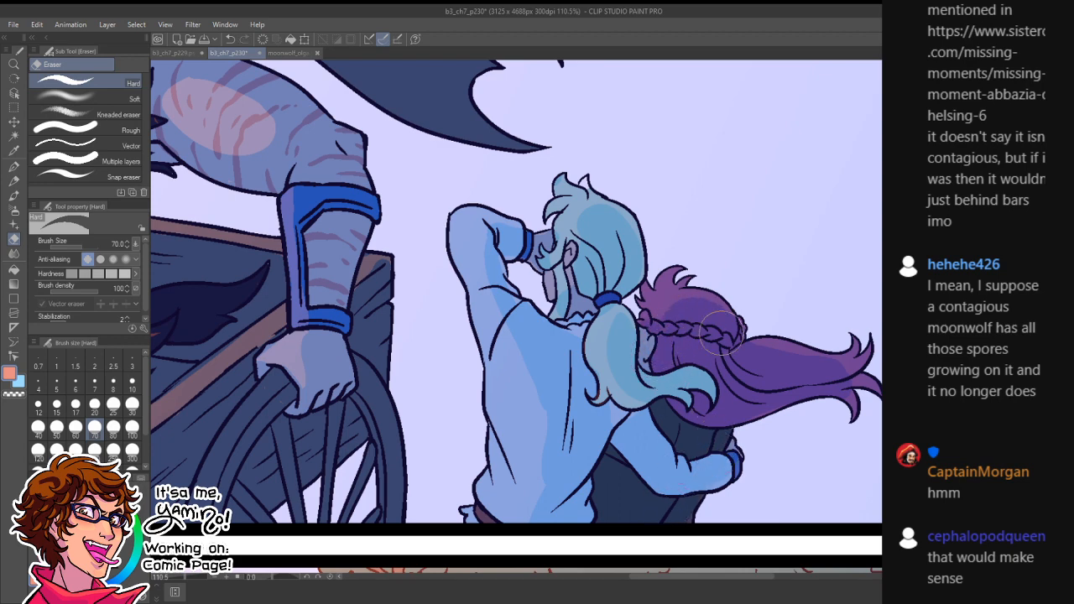
- Extend the shadow on the pale-haired figure's lower shirt back and check the panel in the full page
drag(563, 415, 535, 511)
mouse_move(575, 437)
mouse_down()
mouse_move(610, 426)
mouse_move(610, 403)
mouse_move(646, 421)
mouse_move(638, 410)
mouse_move(649, 363)
mouse_move(624, 322)
mouse_move(627, 357)
mouse_up()
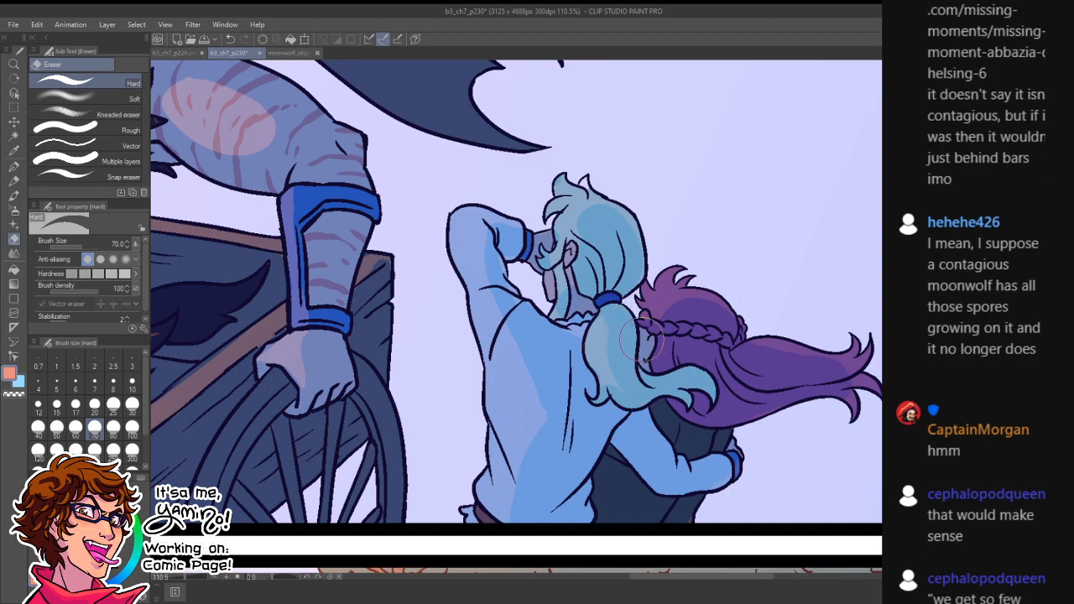
key(ctrl+space)
drag(681, 409, 620, 459)
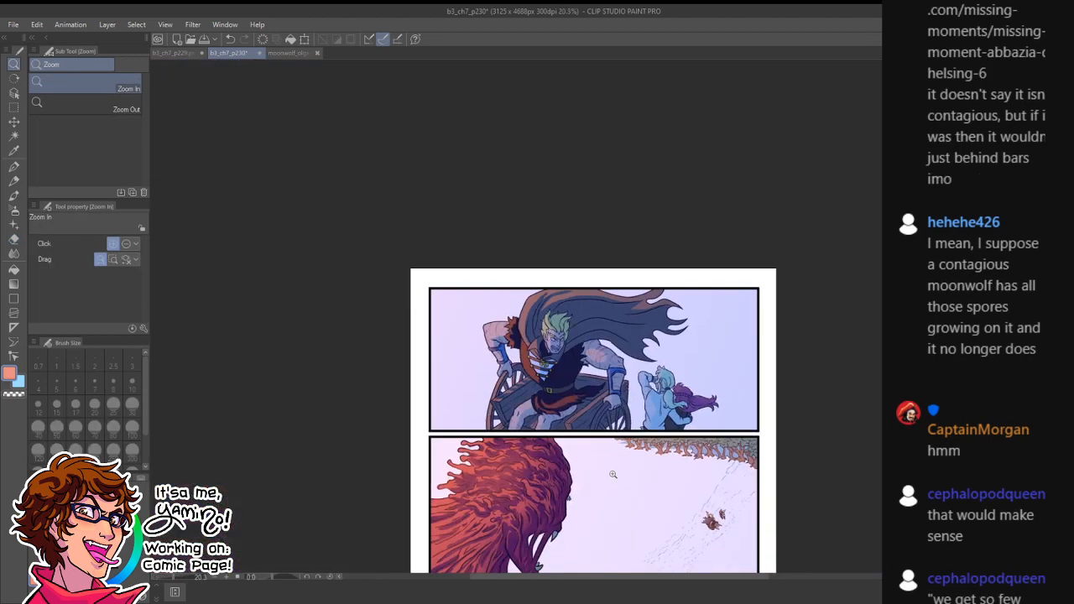
- Save the page and erase a rough shadow shape over the snow and small figures in the second panel with the size 70 Hard eraser
key(ctrl+s)
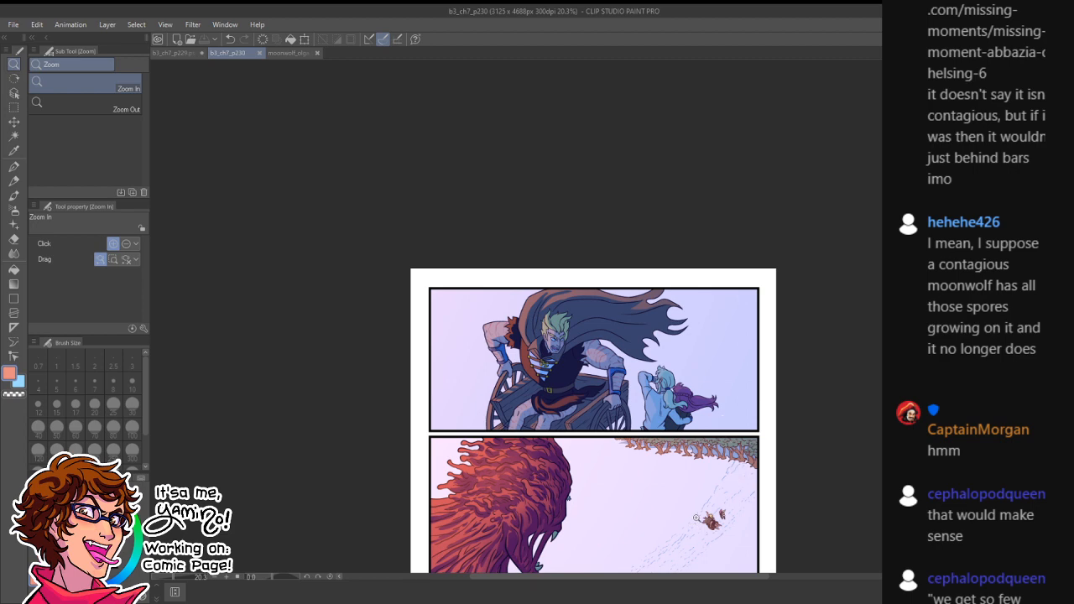
drag(696, 518, 738, 518)
drag(738, 518, 751, 302)
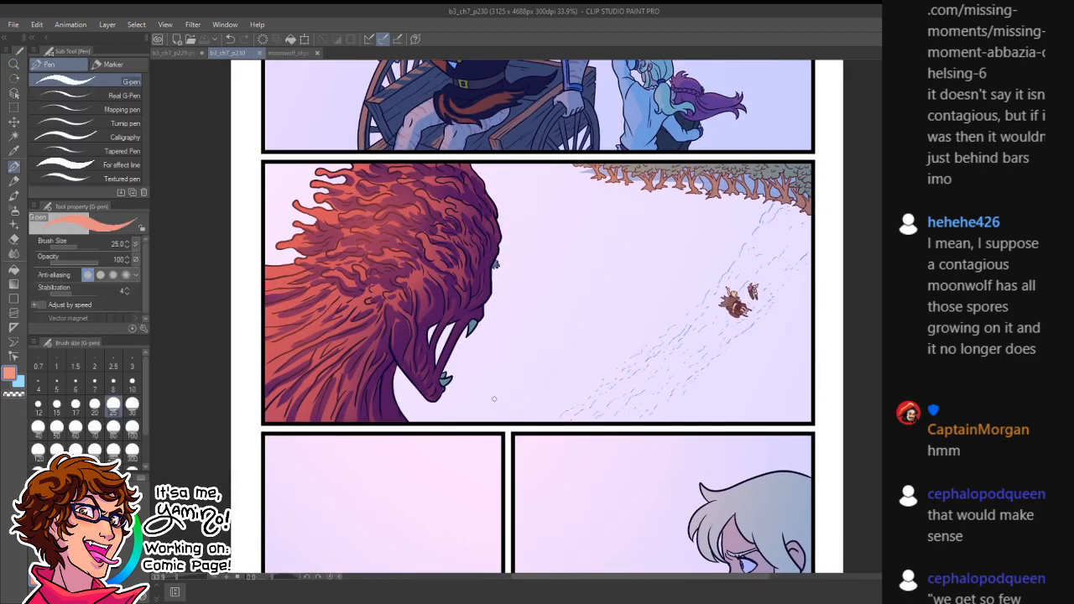
key(bracketright)
key(bracketright)
key(bracketright)
key(bracketright)
key(bracketright)
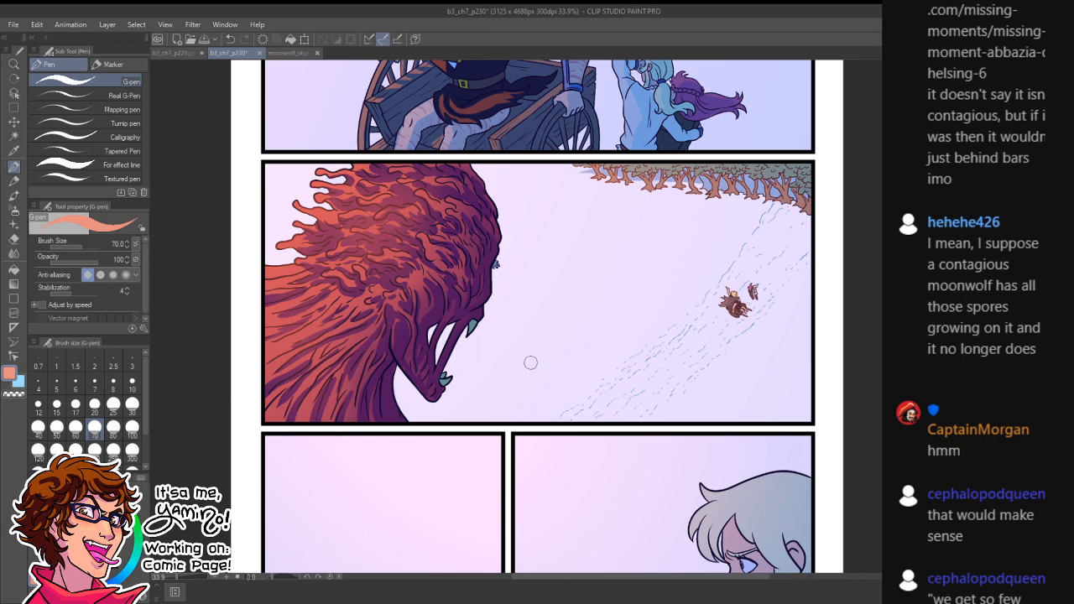
key(e)
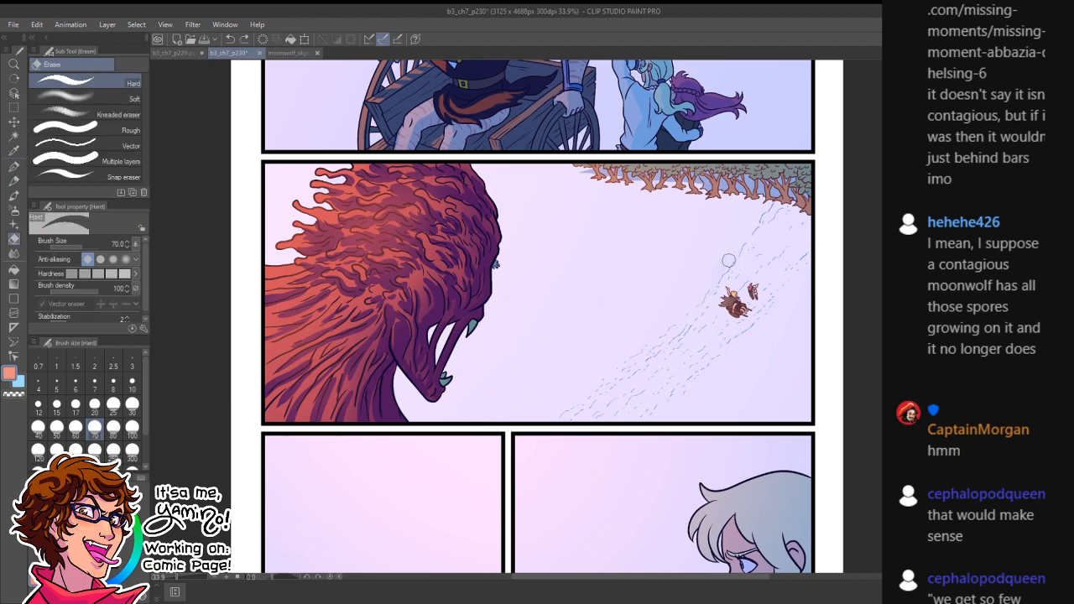
drag(756, 293, 739, 300)
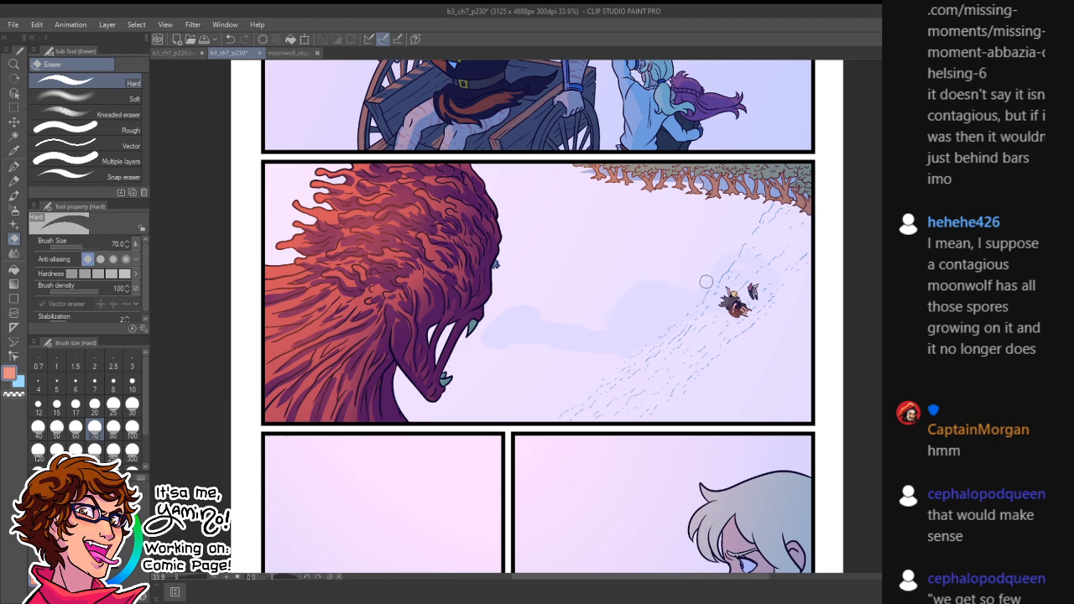
- Refine the snow shadow around the small figures and extend it along the footprint trail to the second panel's lower edge
key(p)
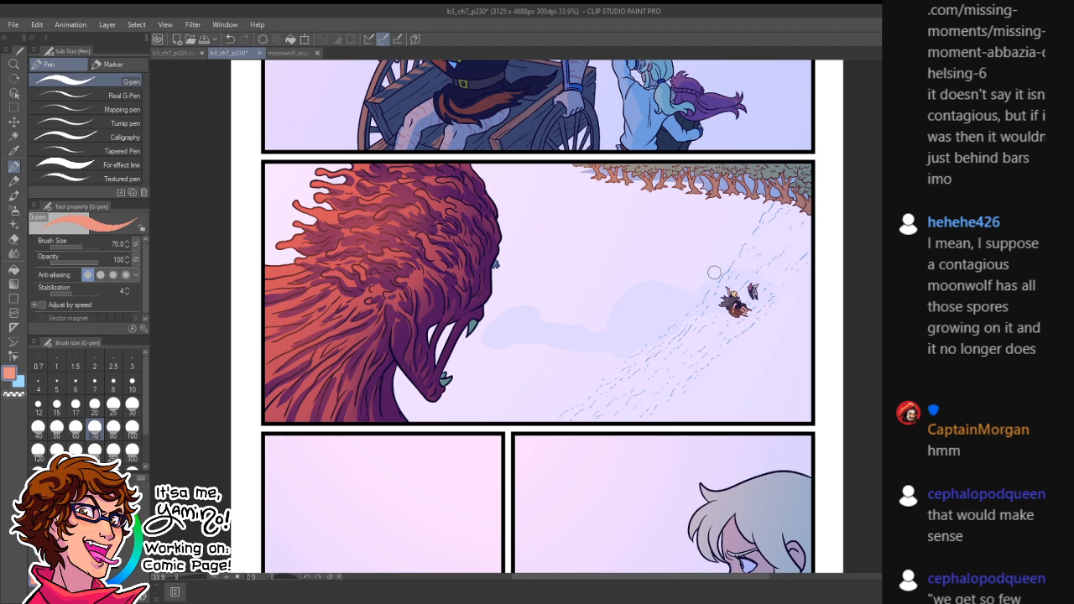
key(e)
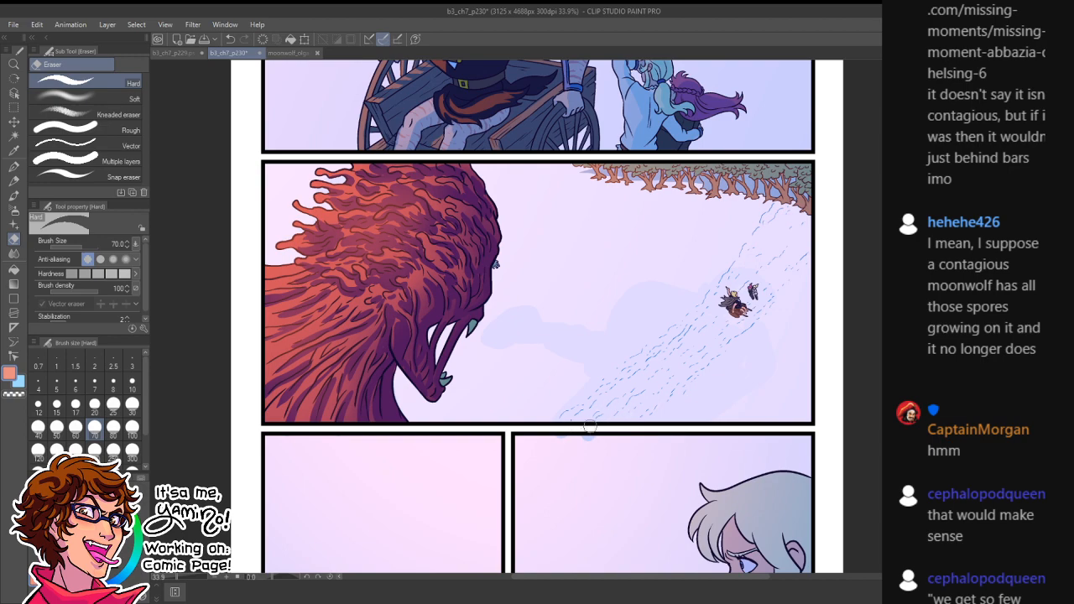
mouse_move(589, 427)
mouse_down()
mouse_move(611, 441)
mouse_move(584, 436)
mouse_move(591, 442)
mouse_move(628, 449)
mouse_move(520, 438)
mouse_up()
key(p)
key(ctrl+space)
mouse_move(666, 437)
mouse_down()
mouse_move(617, 452)
mouse_move(712, 414)
mouse_up()
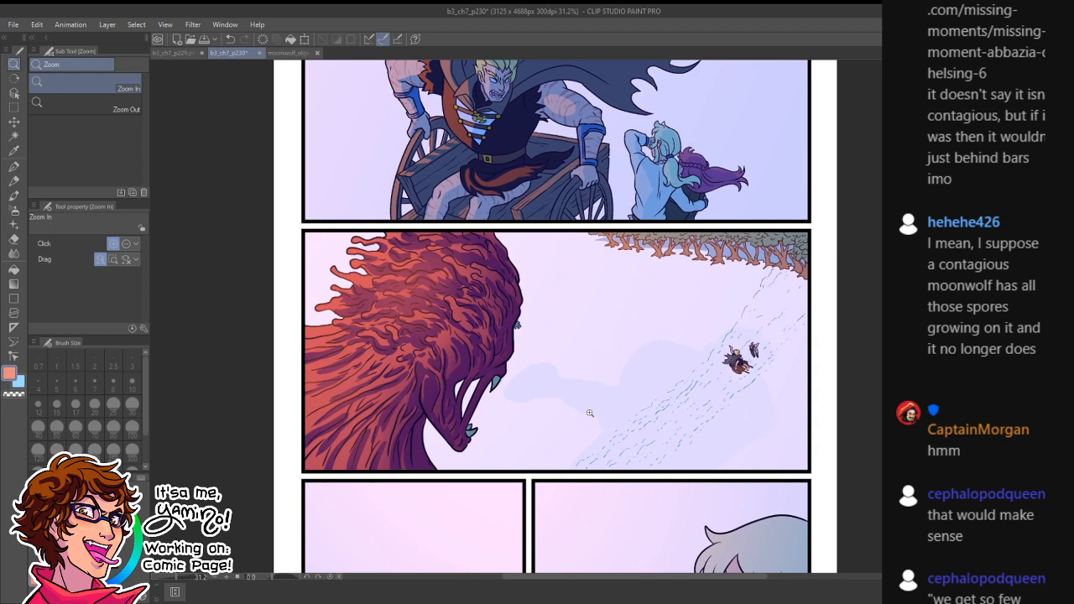
- Reshape the shadow between the monster and the trail with the size 120 Hard eraser and size 70 G-pen, running it toward the monster's claws
key(e)
key(bracketright)
key(bracketright)
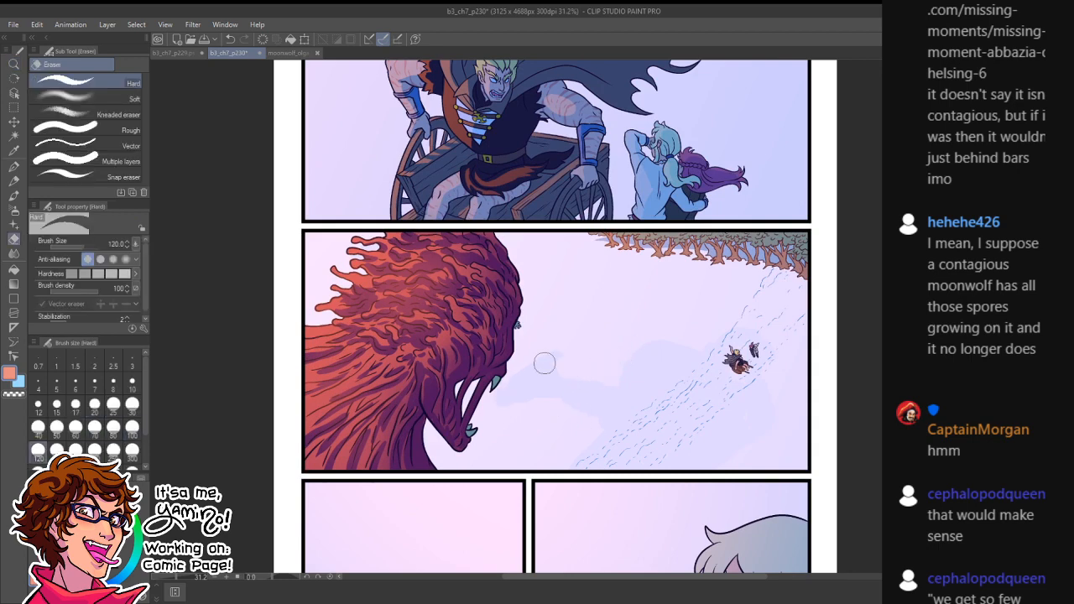
key(p)
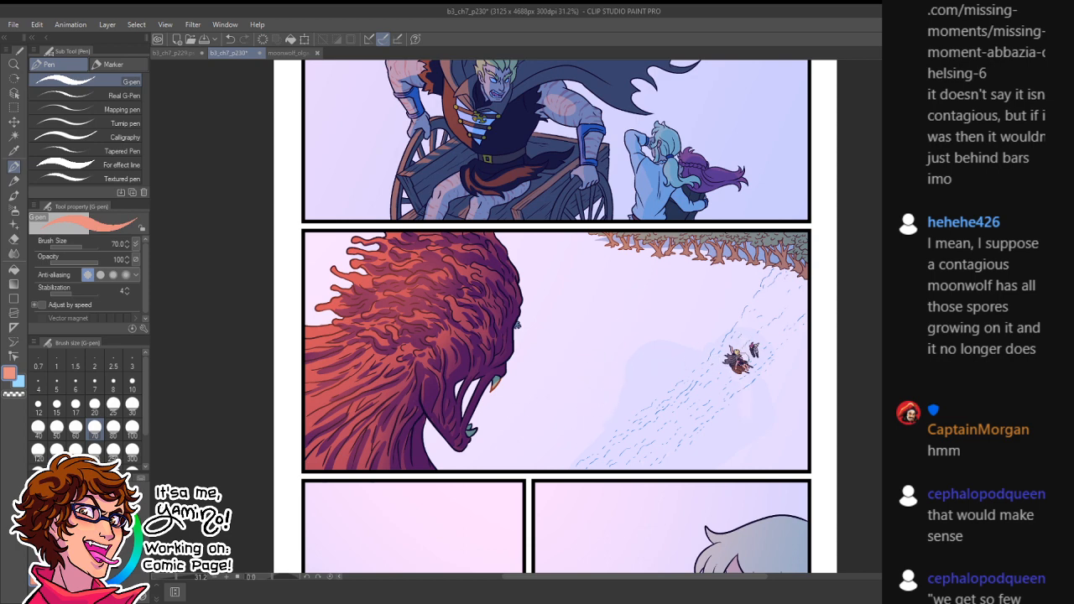
key(e)
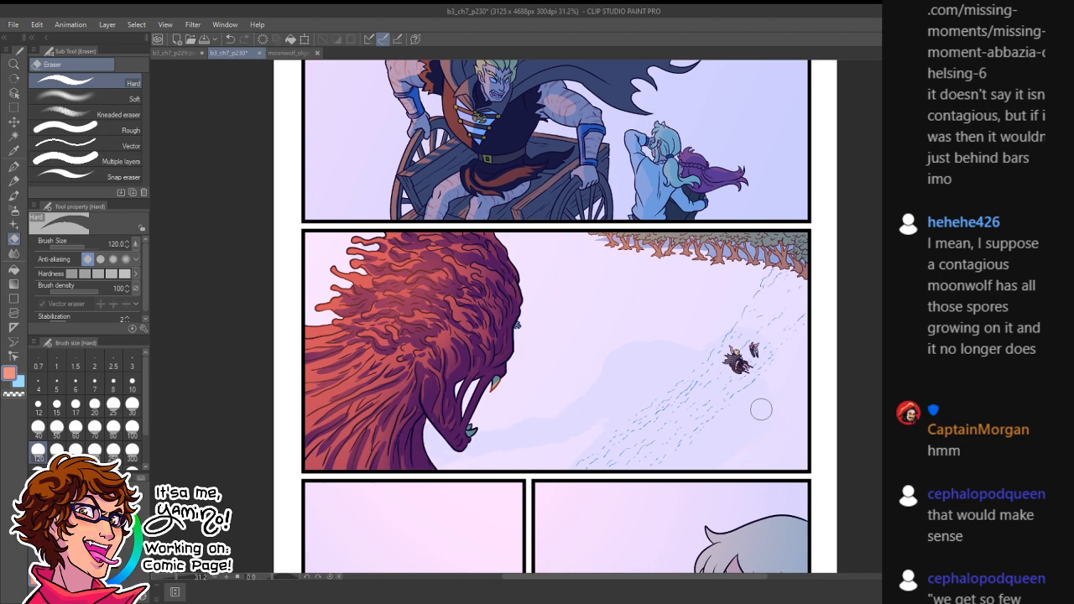
- Shade the sword panel with the Hard eraser at size 30, darkening the blade's lower face and the snow beneath the hilt and blade
key(ctrl+space)
mouse_move(745, 458)
mouse_down()
mouse_move(687, 479)
mouse_move(762, 435)
mouse_move(740, 438)
mouse_move(666, 344)
mouse_up()
drag(680, 472, 680, 461)
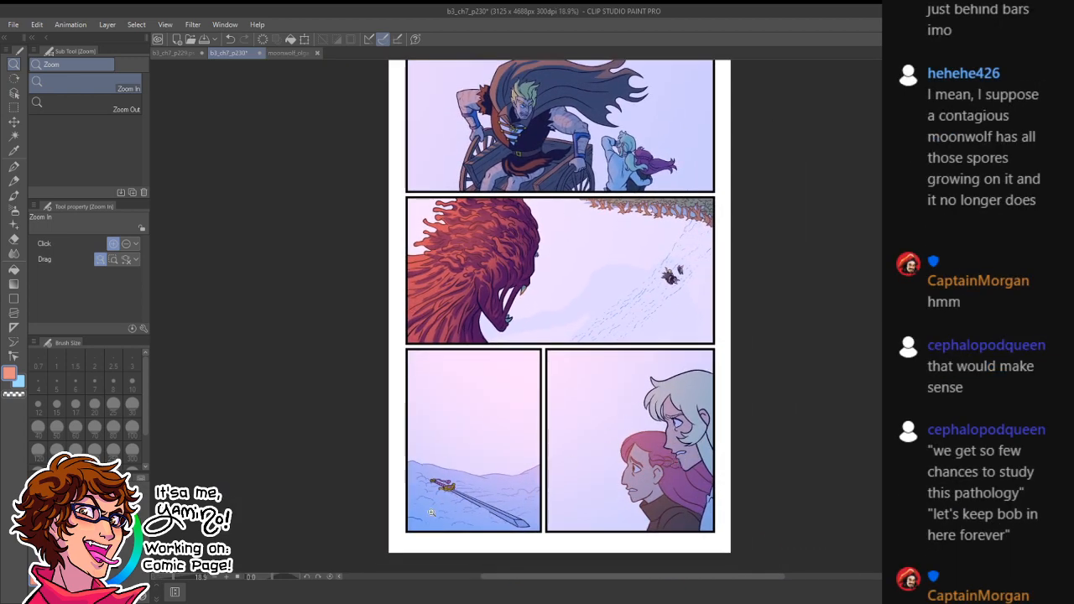
mouse_move(418, 513)
mouse_down()
mouse_move(506, 529)
mouse_move(488, 465)
mouse_up()
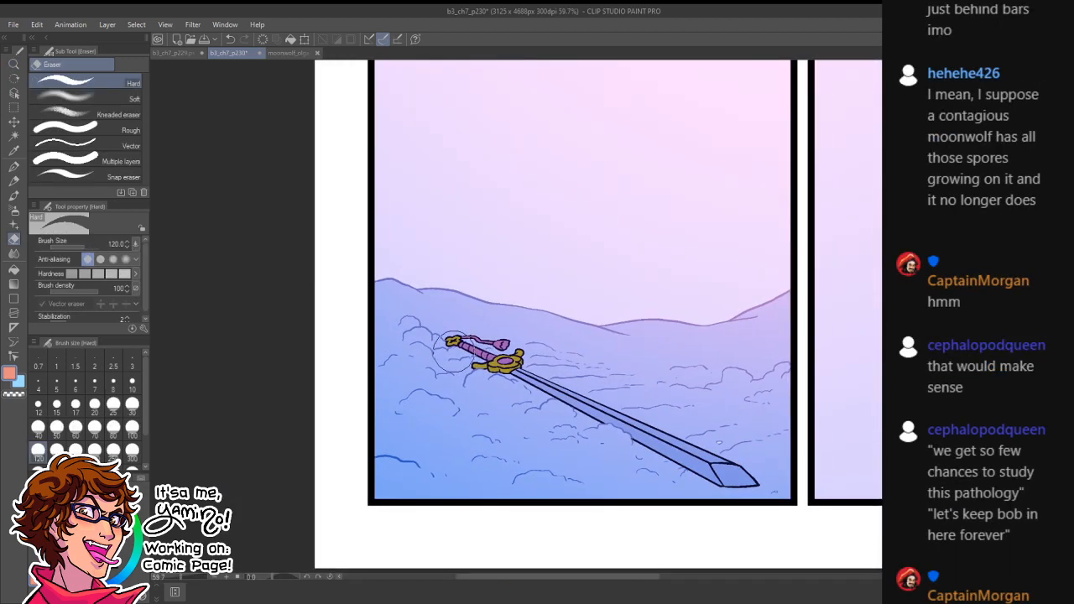
click(132, 404)
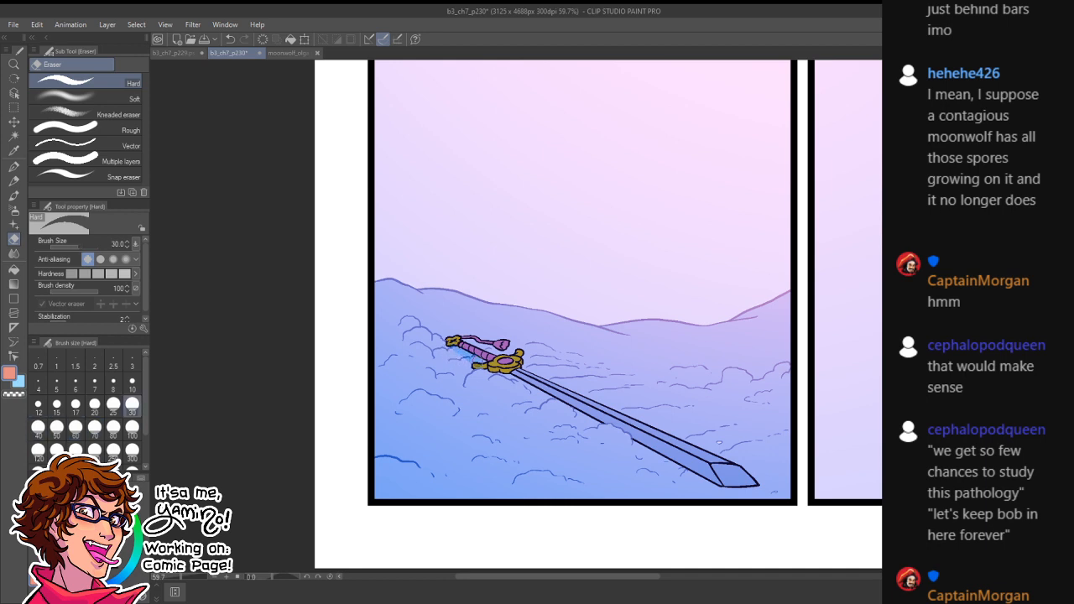
mouse_move(495, 372)
mouse_down()
mouse_move(539, 404)
mouse_move(524, 379)
mouse_up()
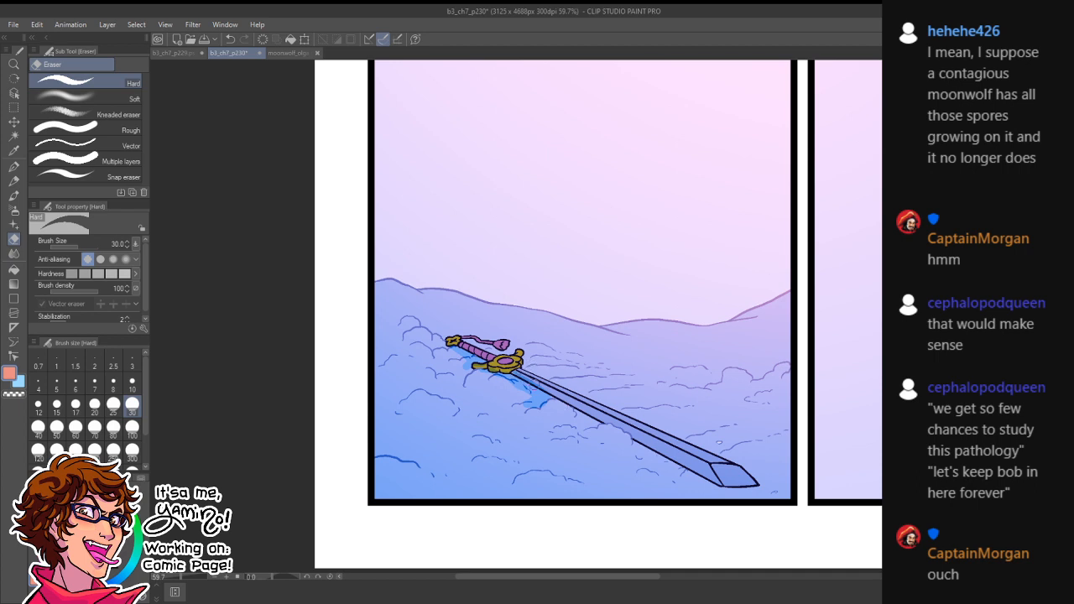
mouse_move(530, 379)
mouse_down()
mouse_move(712, 477)
mouse_move(641, 442)
mouse_move(666, 442)
mouse_up()
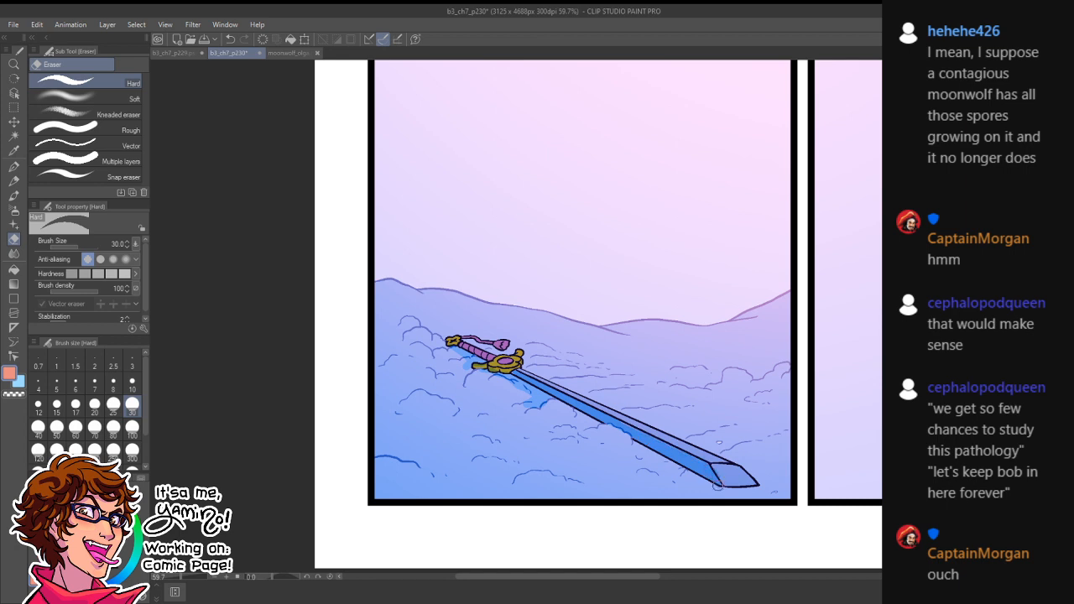
mouse_move(634, 438)
mouse_down()
mouse_move(640, 451)
mouse_move(738, 488)
mouse_up()
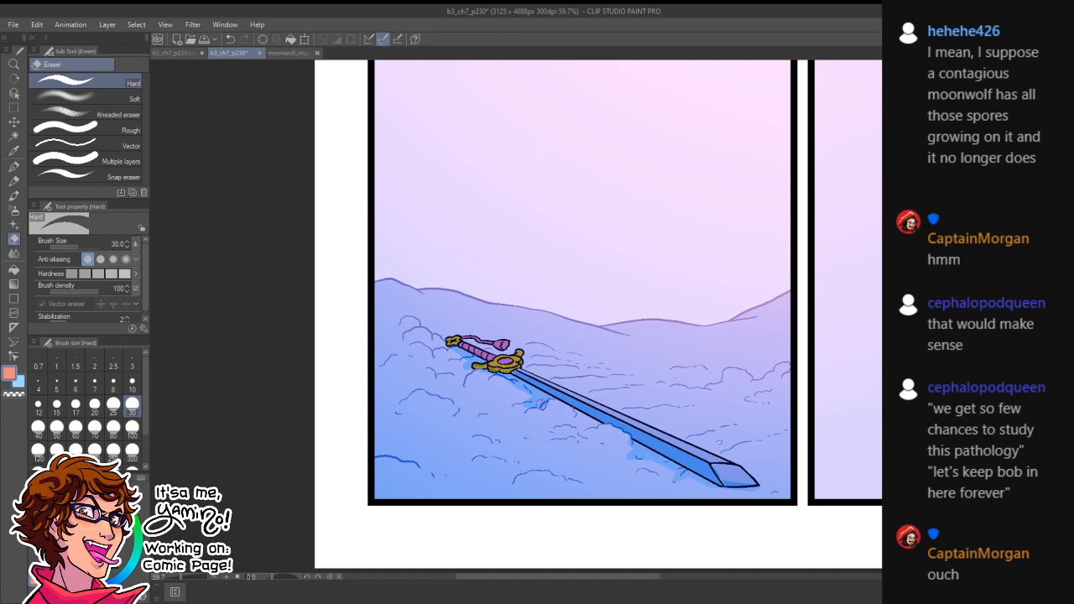
- Erase in patchy shadows on the snow clumps in front of the sword, from below the hilt to the panel's lower edge
mouse_move(524, 406)
mouse_down()
mouse_move(580, 414)
mouse_move(569, 405)
mouse_move(609, 432)
mouse_move(581, 431)
mouse_move(620, 444)
mouse_up()
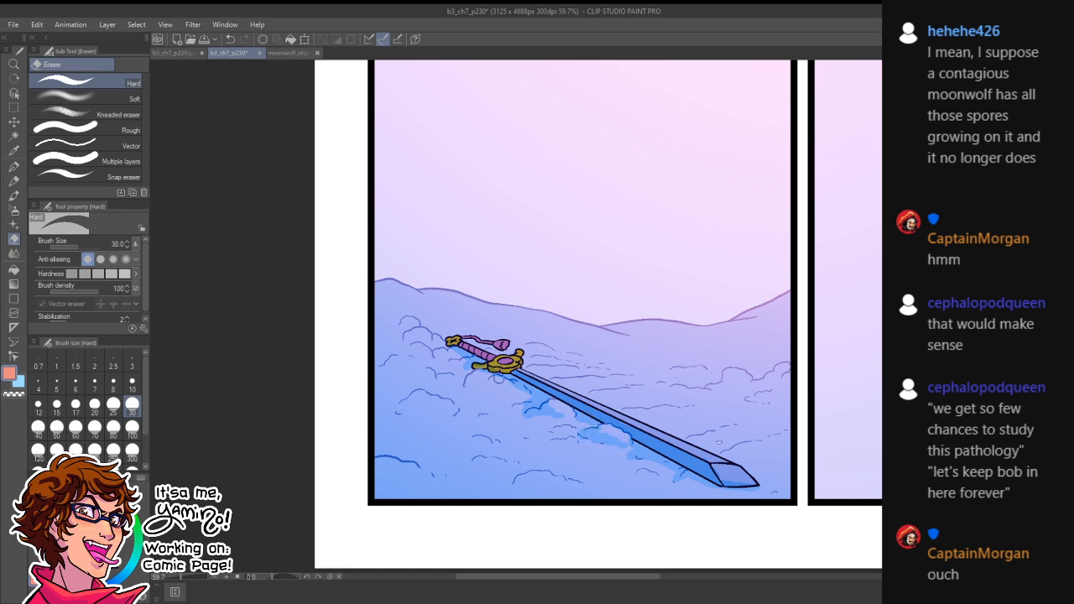
mouse_move(499, 378)
mouse_down()
mouse_move(481, 391)
mouse_move(502, 396)
mouse_move(529, 434)
mouse_move(567, 437)
mouse_move(544, 443)
mouse_move(631, 464)
mouse_up()
mouse_move(472, 377)
mouse_down()
mouse_move(461, 379)
mouse_move(470, 368)
mouse_up()
mouse_move(401, 370)
mouse_down()
mouse_move(399, 385)
mouse_move(447, 386)
mouse_up()
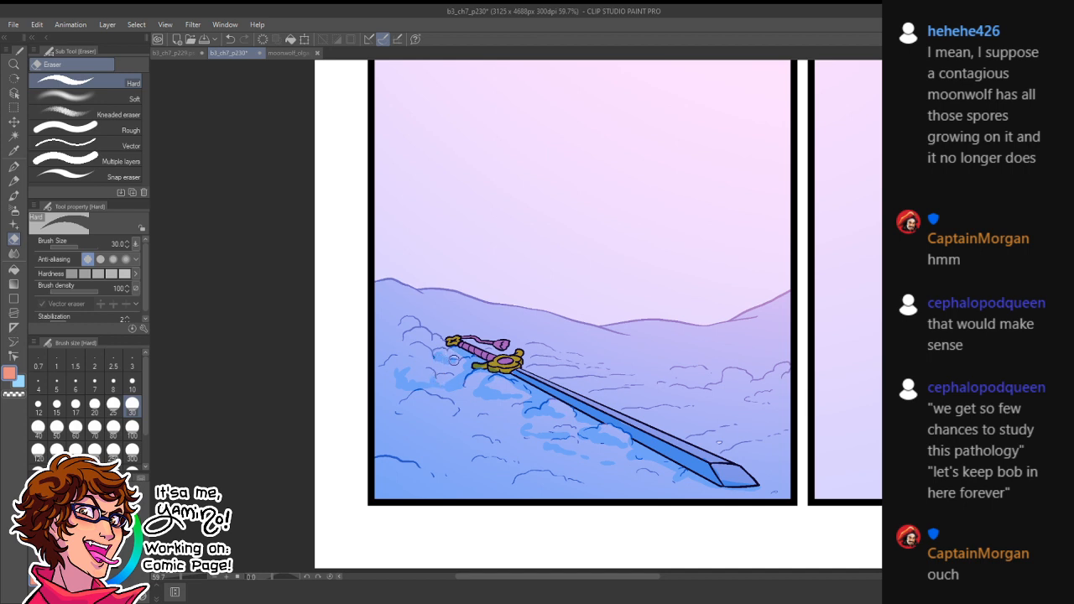
drag(400, 403, 446, 412)
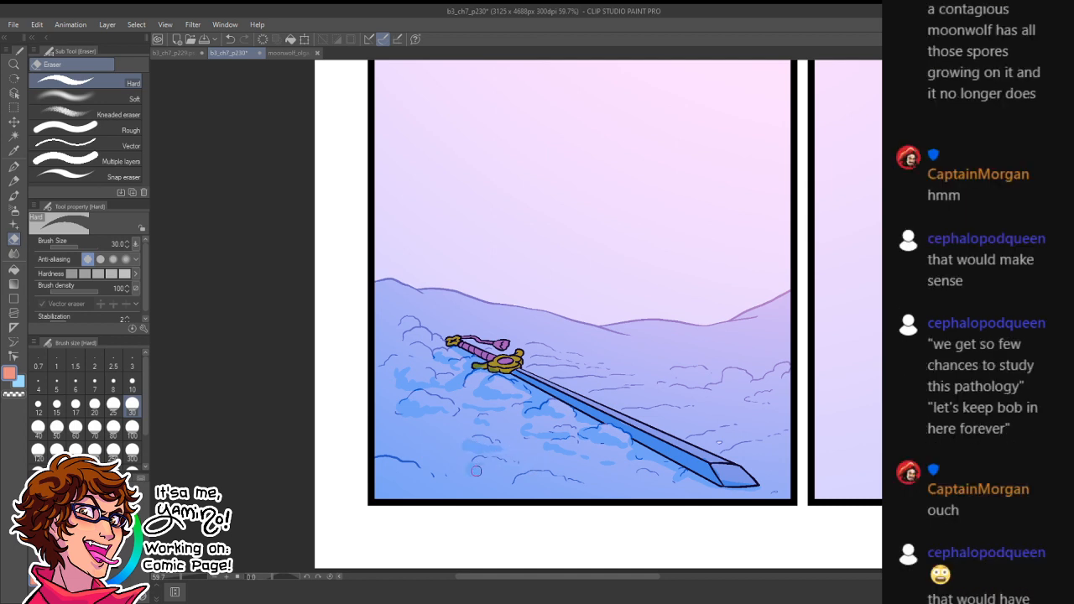
mouse_move(474, 470)
mouse_down()
mouse_move(544, 482)
mouse_move(524, 478)
mouse_move(532, 487)
mouse_move(568, 487)
mouse_up()
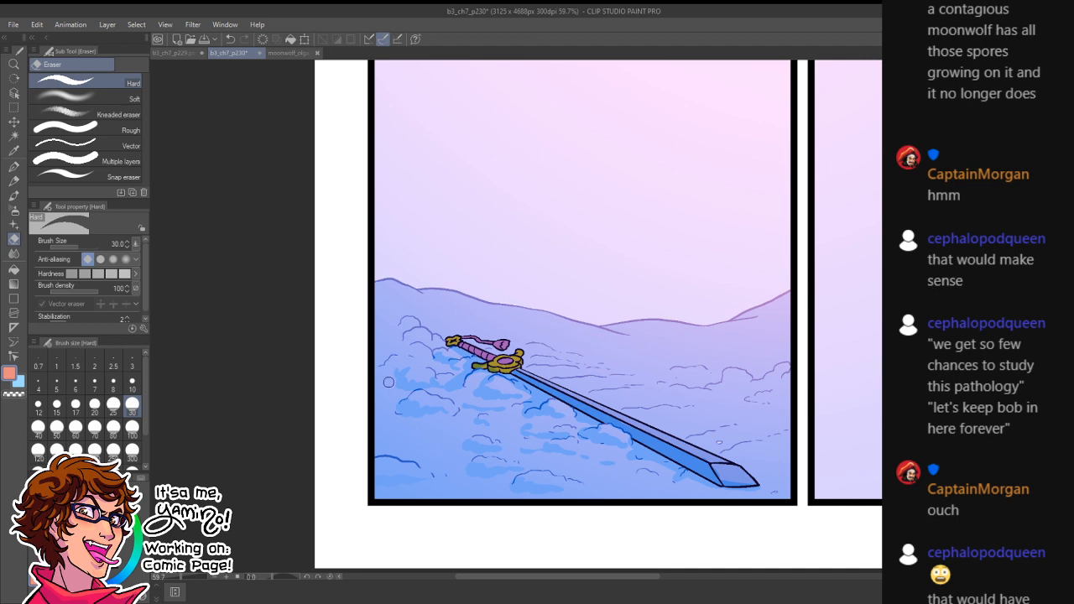
- Add shadows to the snow mounds beside the hilt, the clumps at the far edge and the ridges behind the blade
drag(394, 384, 373, 405)
mouse_move(390, 361)
mouse_down()
mouse_move(385, 375)
mouse_move(404, 335)
mouse_move(404, 349)
mouse_move(426, 342)
mouse_up()
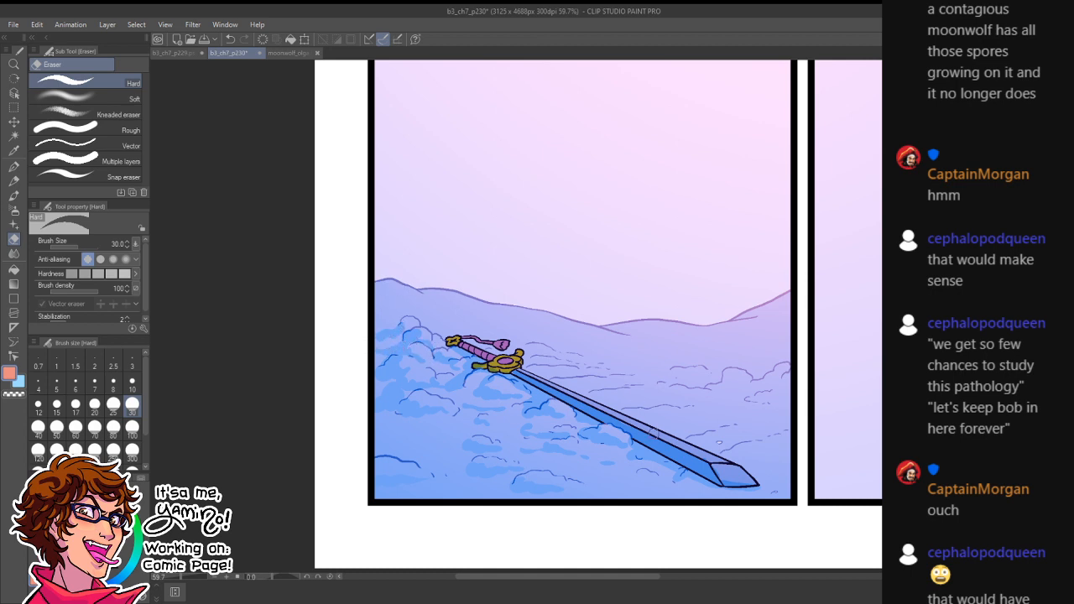
mouse_move(736, 401)
mouse_down()
mouse_move(729, 373)
mouse_move(716, 386)
mouse_move(726, 374)
mouse_move(749, 384)
mouse_move(699, 387)
mouse_up()
mouse_move(773, 375)
mouse_down()
mouse_move(767, 391)
mouse_move(740, 399)
mouse_move(778, 405)
mouse_up()
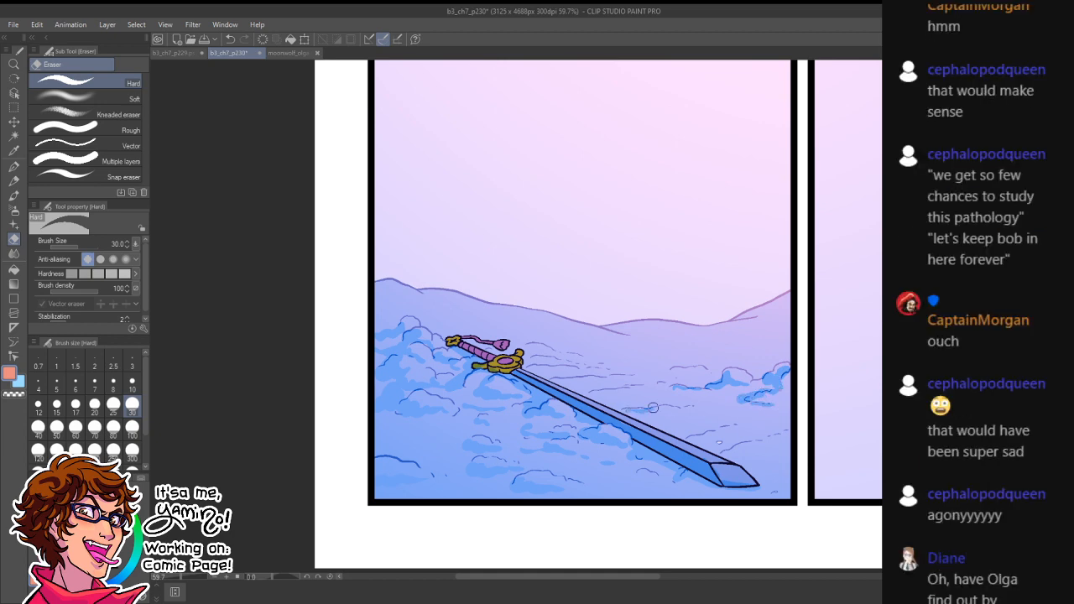
mouse_move(693, 438)
mouse_down()
mouse_move(748, 426)
mouse_move(758, 439)
mouse_up()
drag(594, 390, 648, 389)
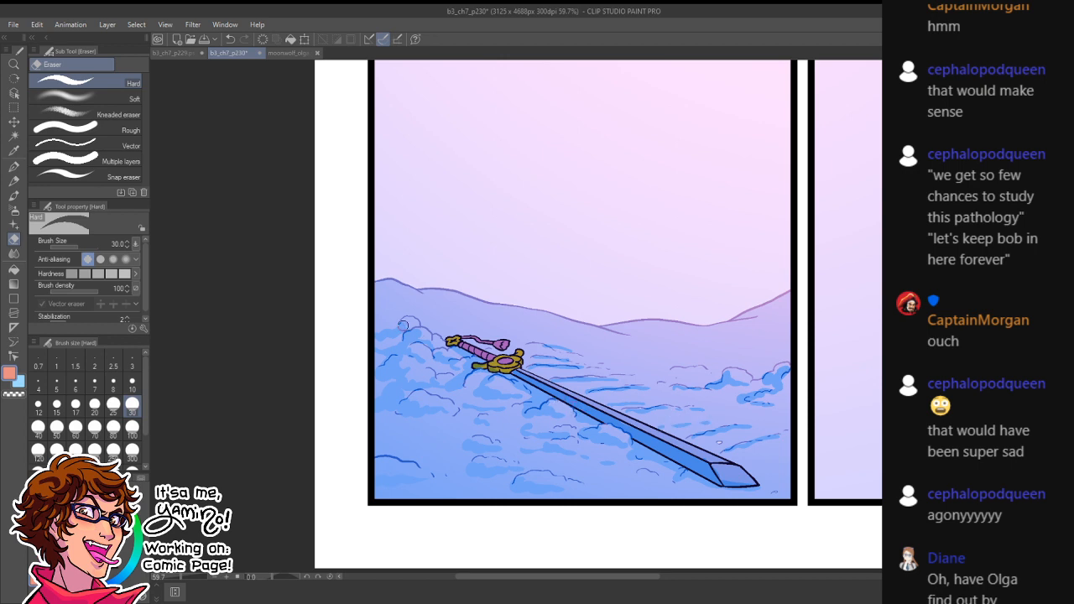
- Paint a red blood trail across the snow and the sword blade with the G-pen at size 25
key(ctrl+space)
mouse_move(584, 482)
mouse_down()
mouse_move(529, 495)
mouse_move(640, 455)
mouse_up()
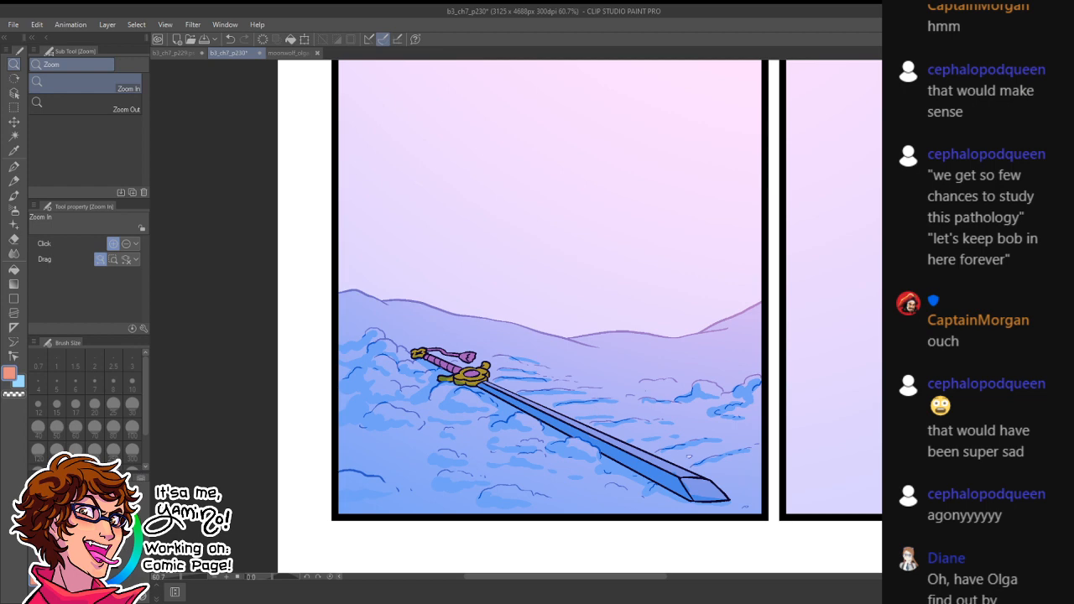
click(112, 519)
click(103, 513)
click(108, 518)
drag(502, 414, 600, 401)
key(r)
drag(765, 367, 758, 370)
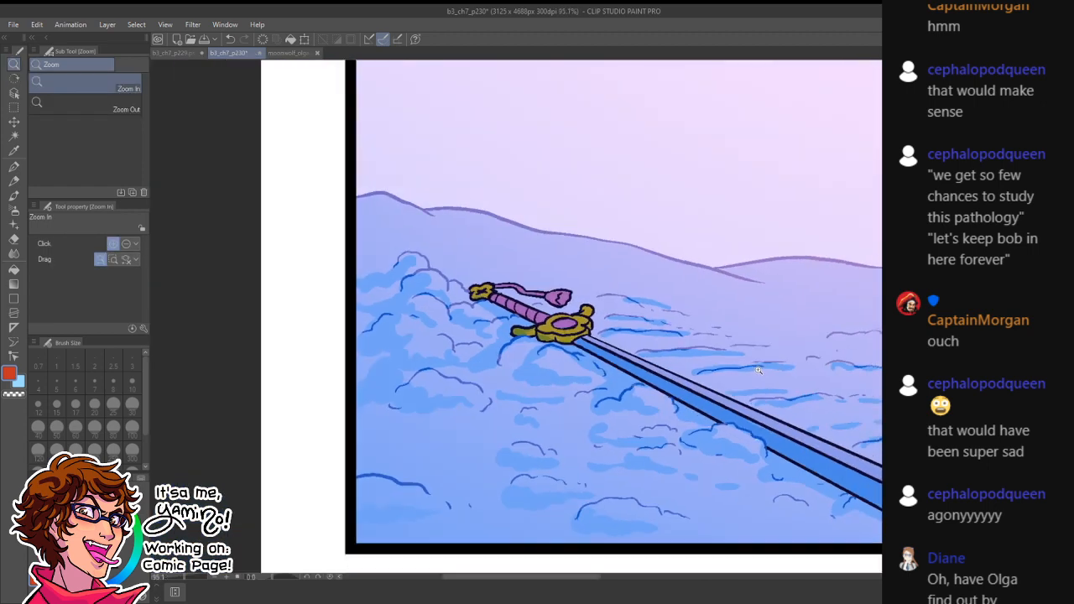
scroll(759, 370, down, 3)
key(p)
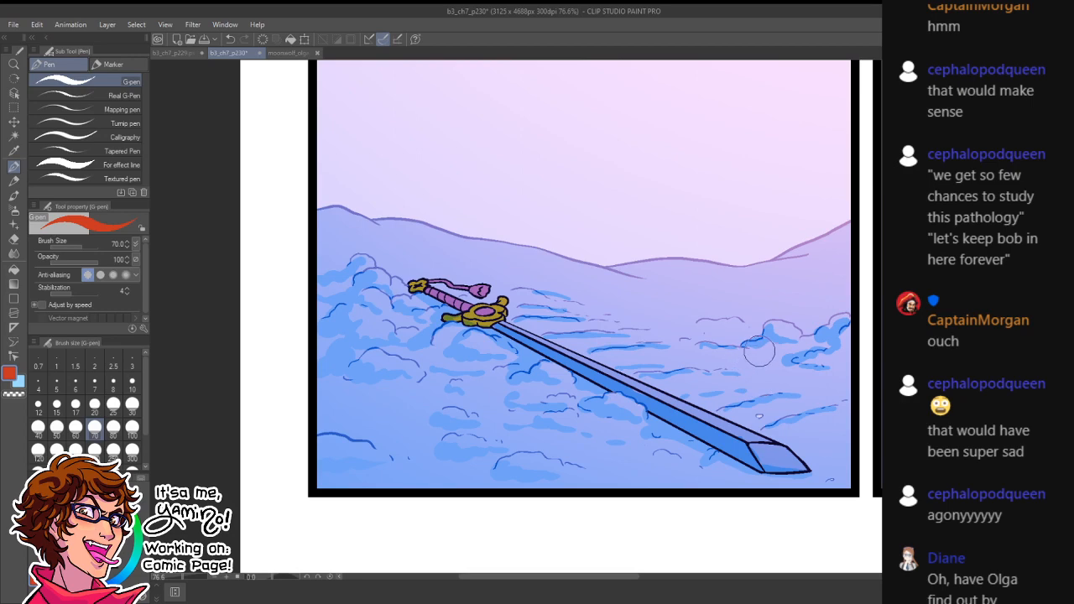
key(bracketleft)
key(bracketleft)
key(bracketleft)
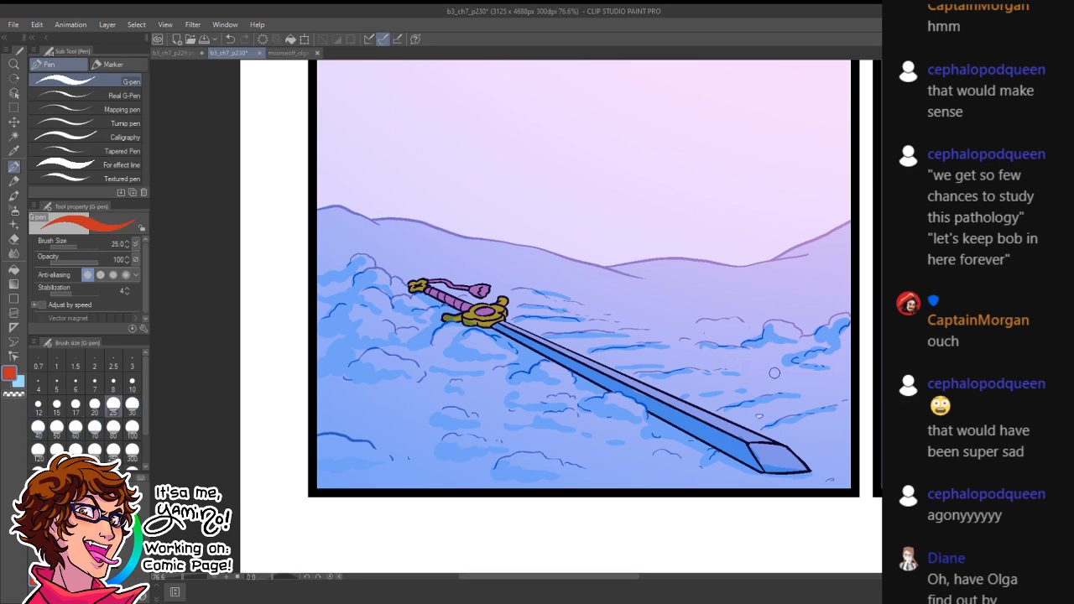
drag(766, 369, 751, 376)
key(ctrl+z)
mouse_move(764, 370)
mouse_down()
mouse_move(645, 392)
mouse_move(656, 392)
mouse_move(635, 401)
mouse_move(678, 396)
mouse_move(581, 423)
mouse_move(749, 356)
mouse_move(776, 366)
mouse_move(849, 345)
mouse_move(805, 371)
mouse_up()
- Add small red blood drops on the snow behind the sword near the hilt and save the page
click(529, 330)
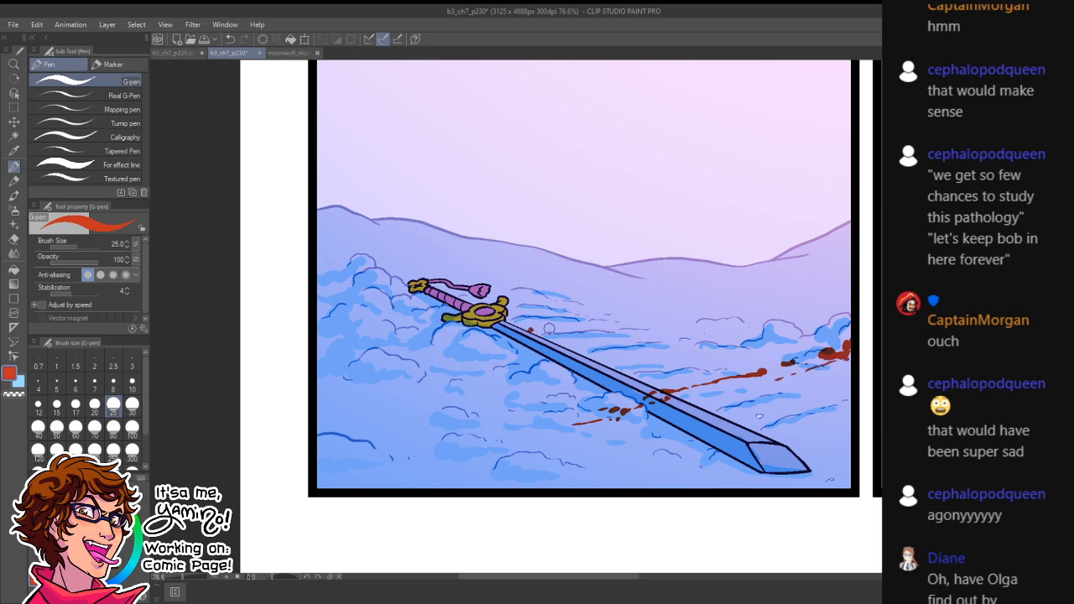
drag(548, 328, 591, 329)
click(639, 323)
key(ctrl+space)
drag(524, 412, 523, 371)
drag(574, 309, 576, 334)
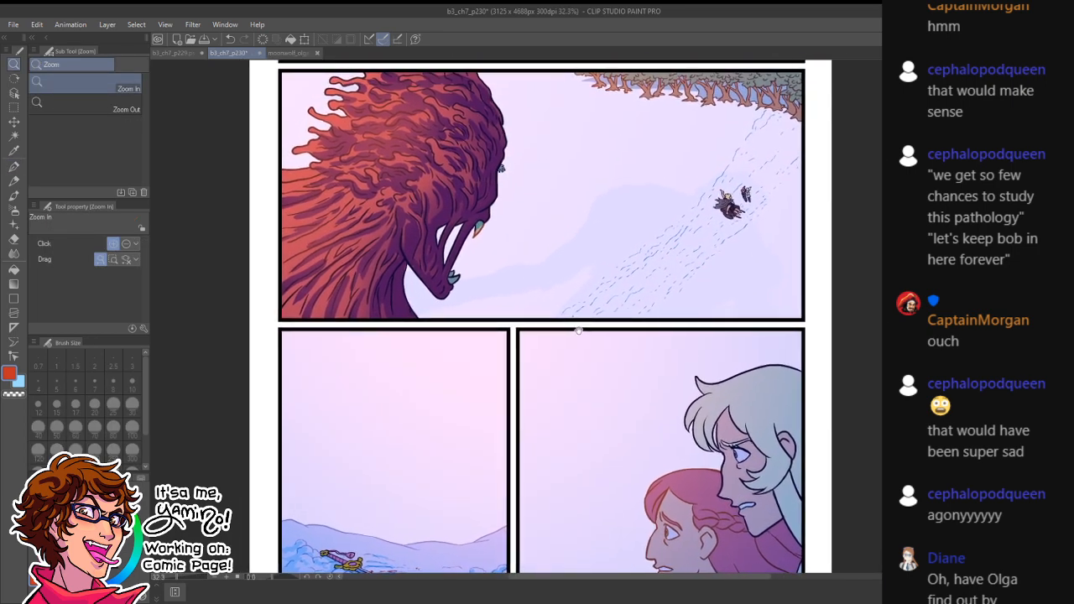
scroll(699, 396, down, 3)
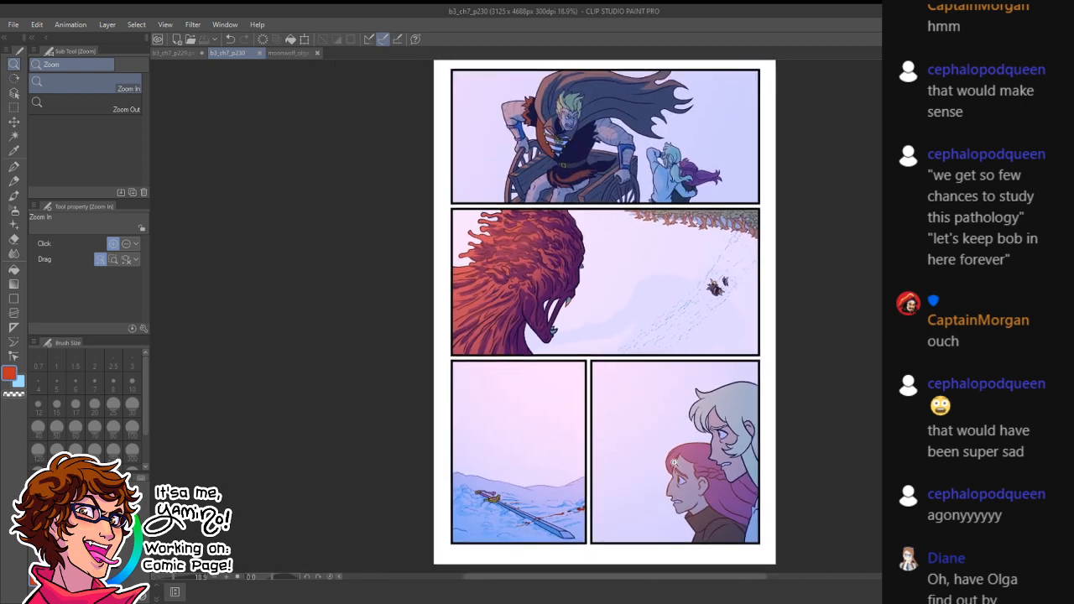
- Check page b3_ch7_p229 for reference and bring up the selection outlining the shading on page b3_ch7_p230
mouse_move(680, 303)
mouse_down()
mouse_move(670, 380)
mouse_move(679, 300)
mouse_up()
click(714, 345)
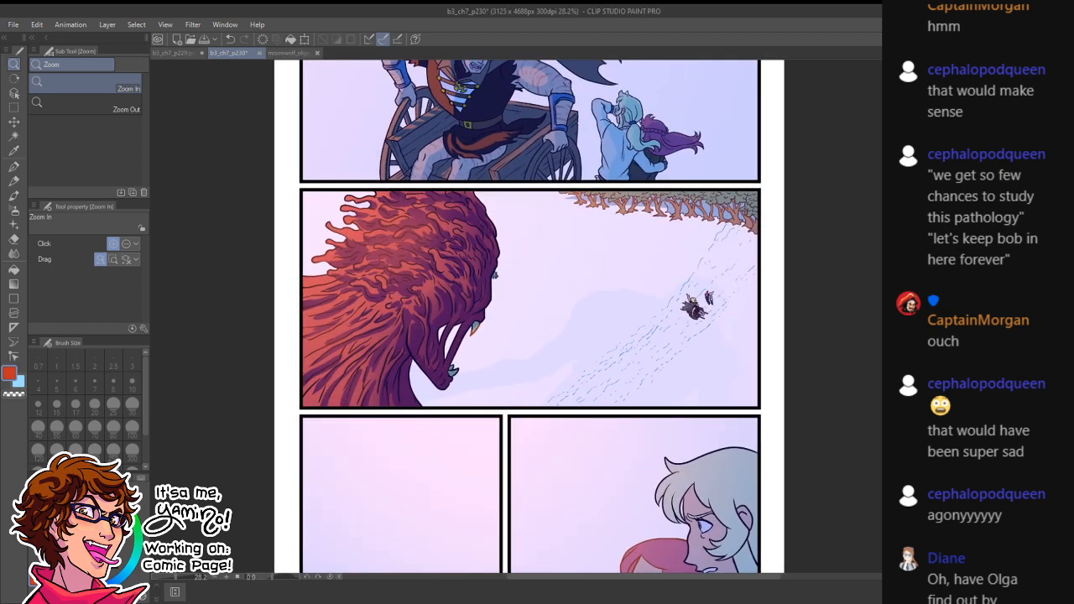
click(176, 52)
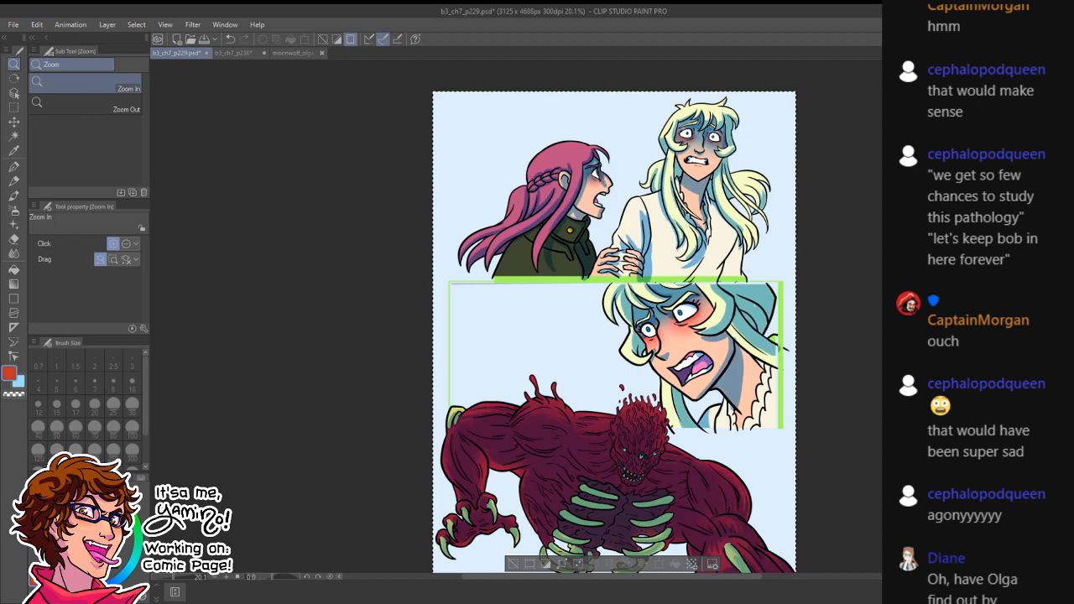
click(249, 55)
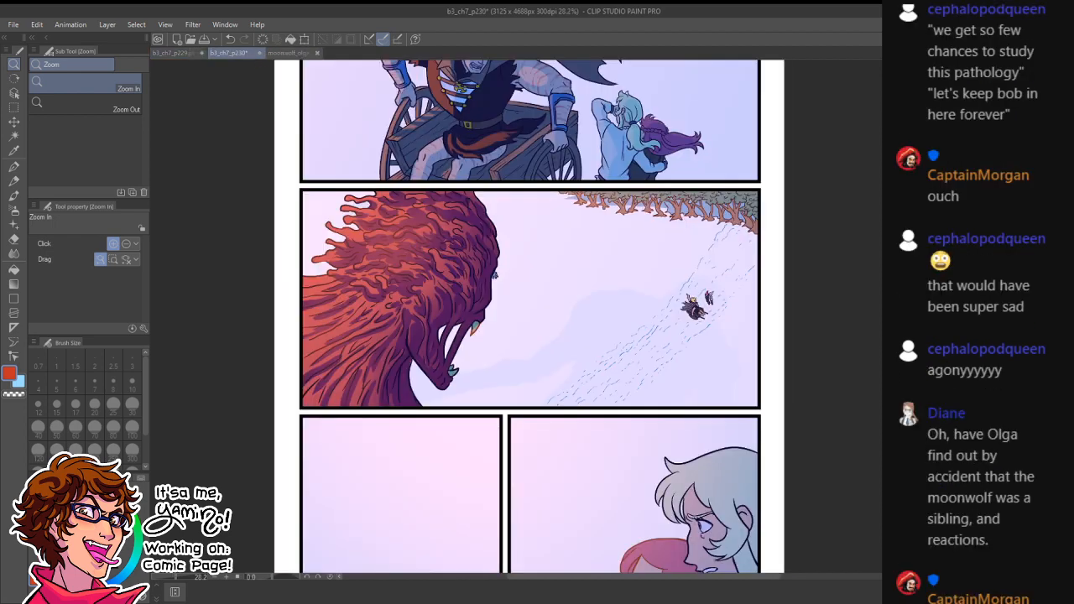
key(ctrl+shift+d)
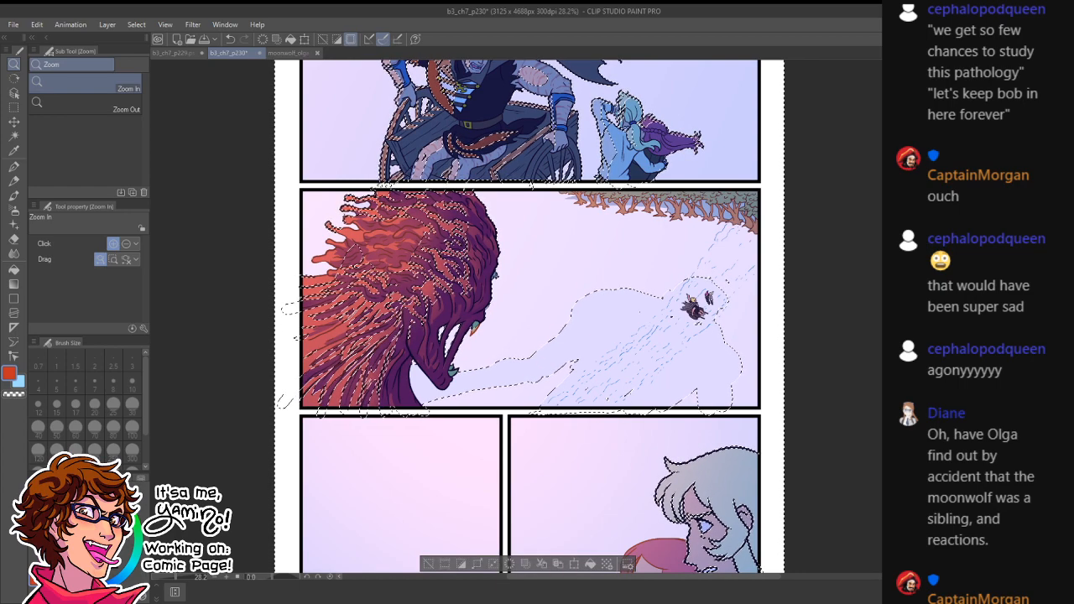
- Undo the last two changes on page b3_ch7_p230 to clear the shading selection
key(ctrl+z)
key(ctrl+z)
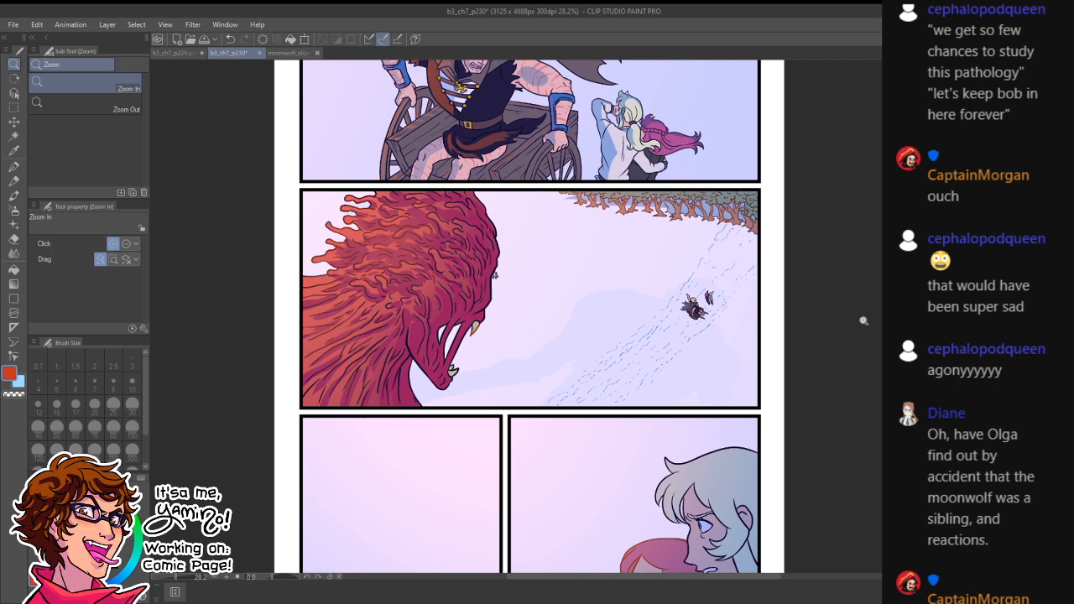
scroll(864, 321, up, 3)
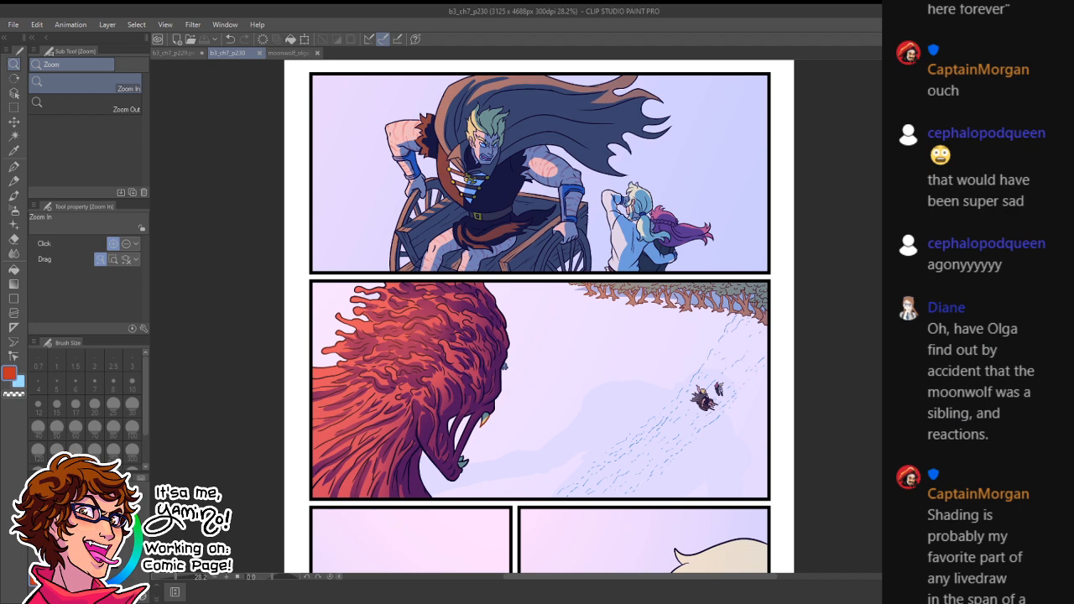
click(793, 473)
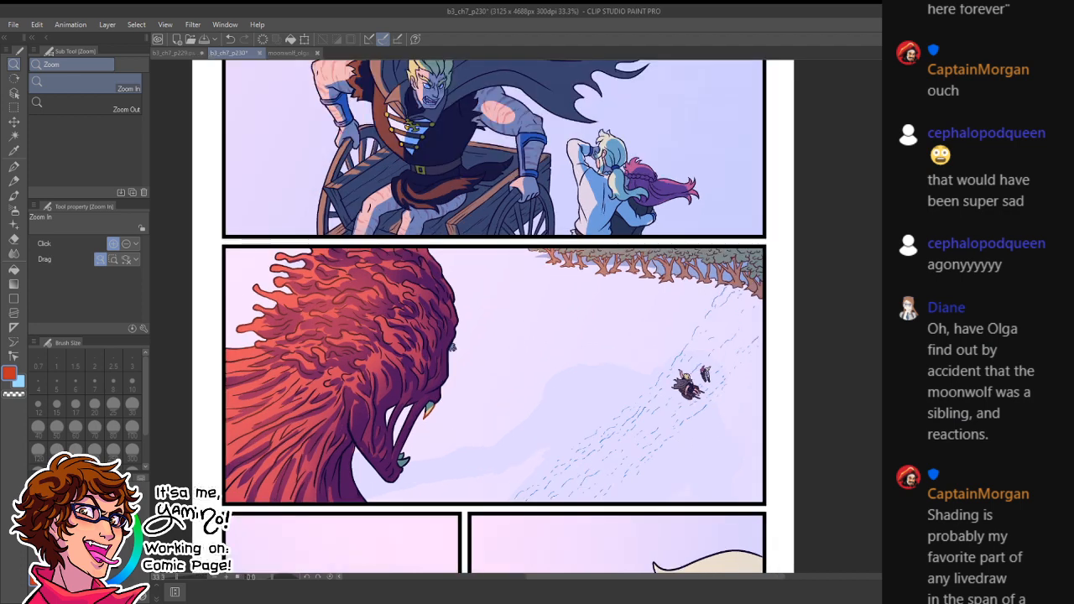
- Select the shading outline again, fill the figure-shaped shadow on the second panel's snow with solid light blue and deselect
key(ctrl+shift+d)
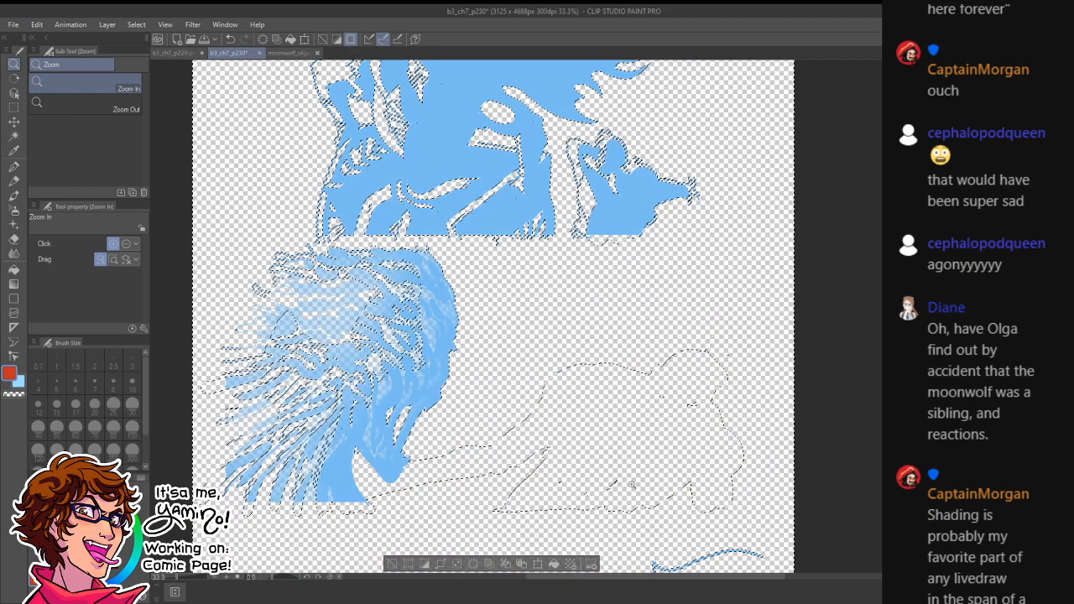
key(p)
alt+click(341, 494)
alt+click(892, 445)
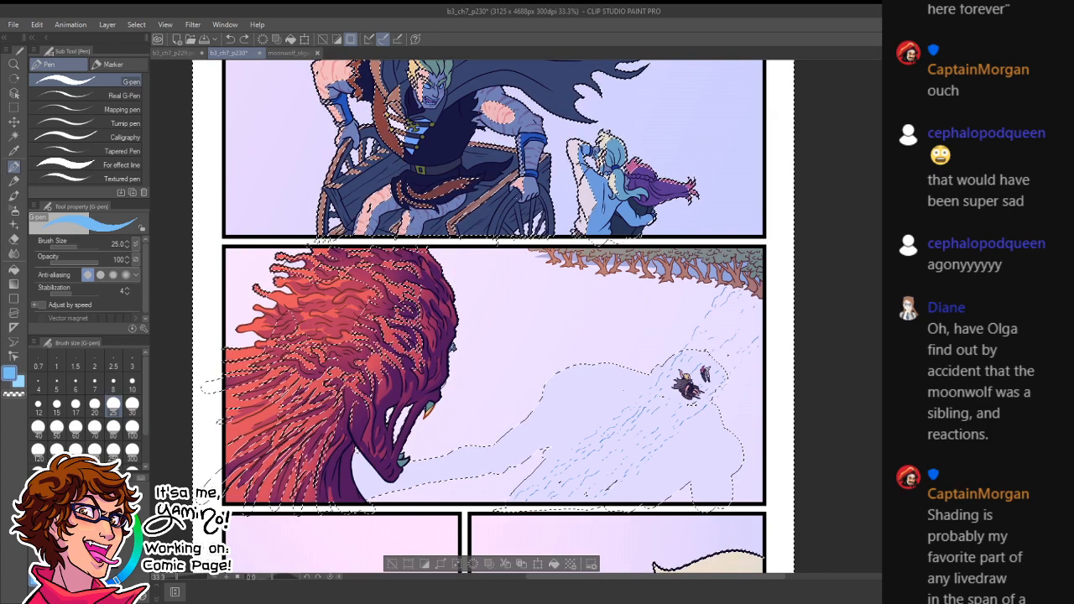
key(ctrl+shift+i)
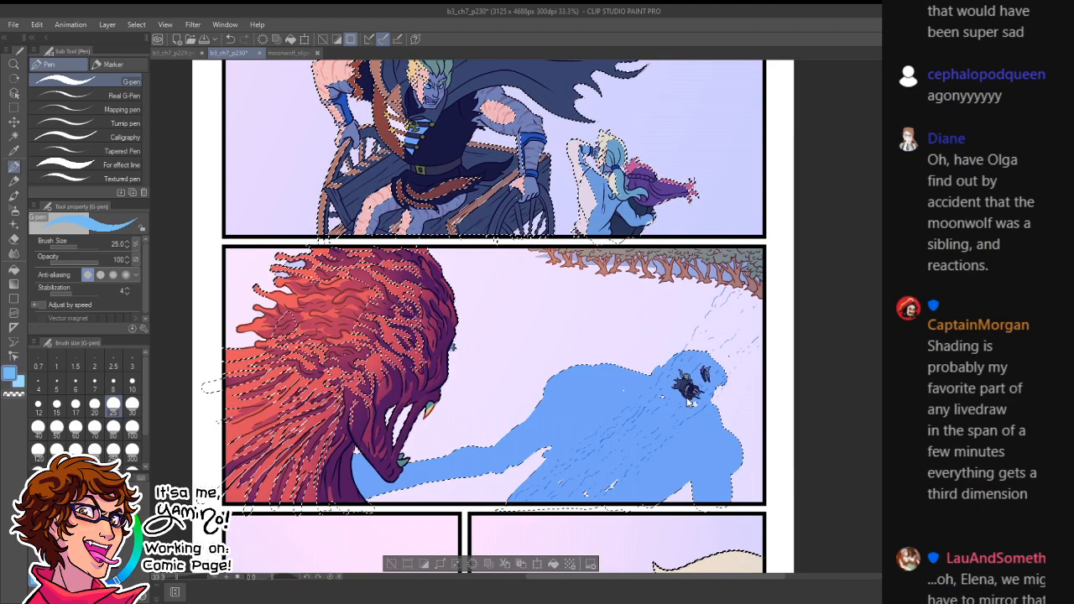
key(ctrl+d)
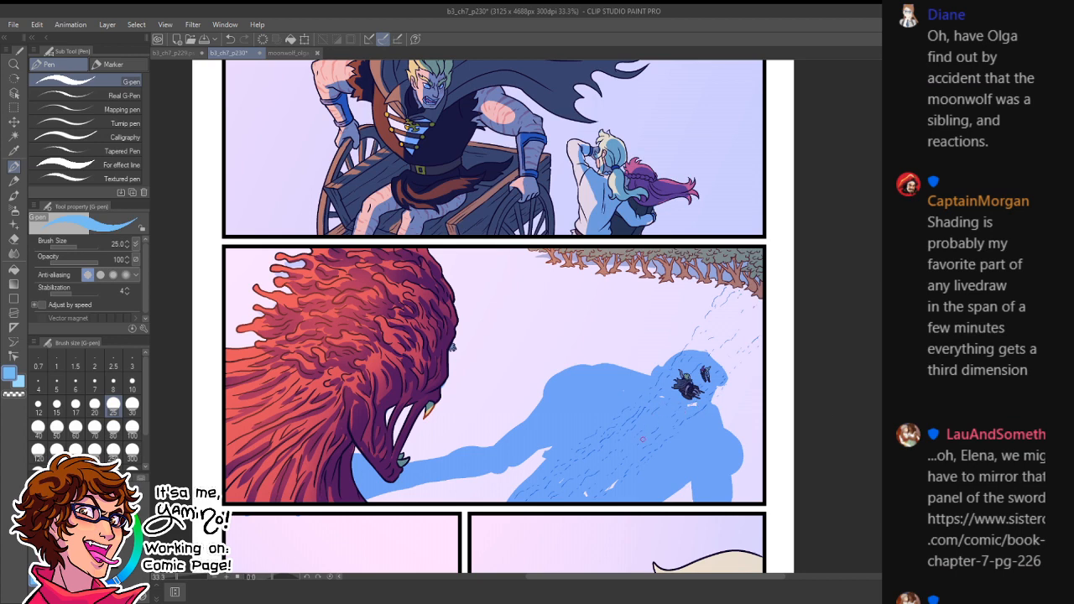
key(bracketright)
key(bracketright)
key(bracketright)
key(bracketright)
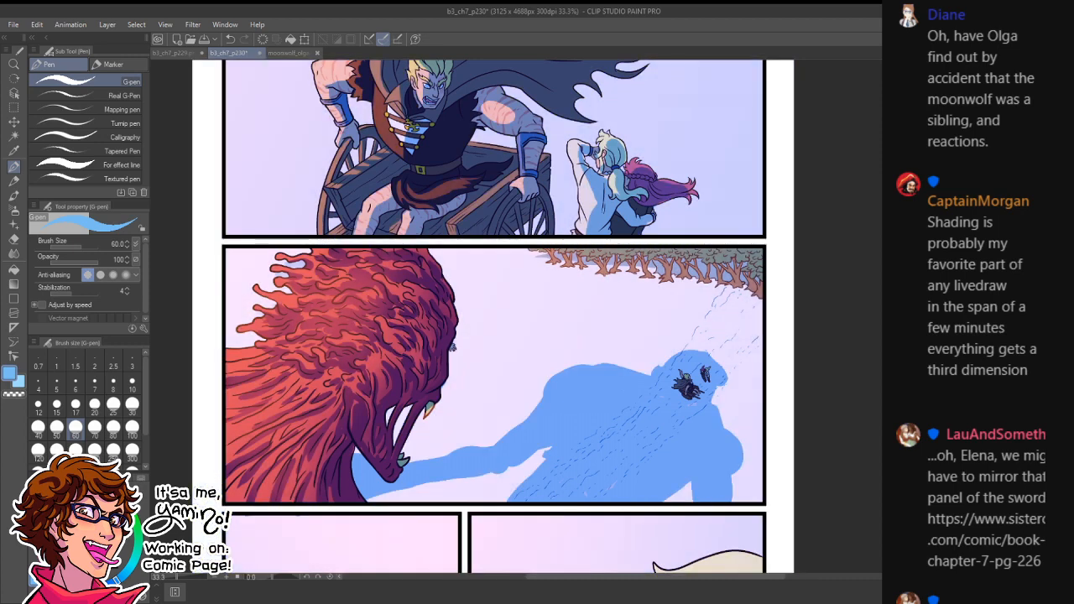
key(e)
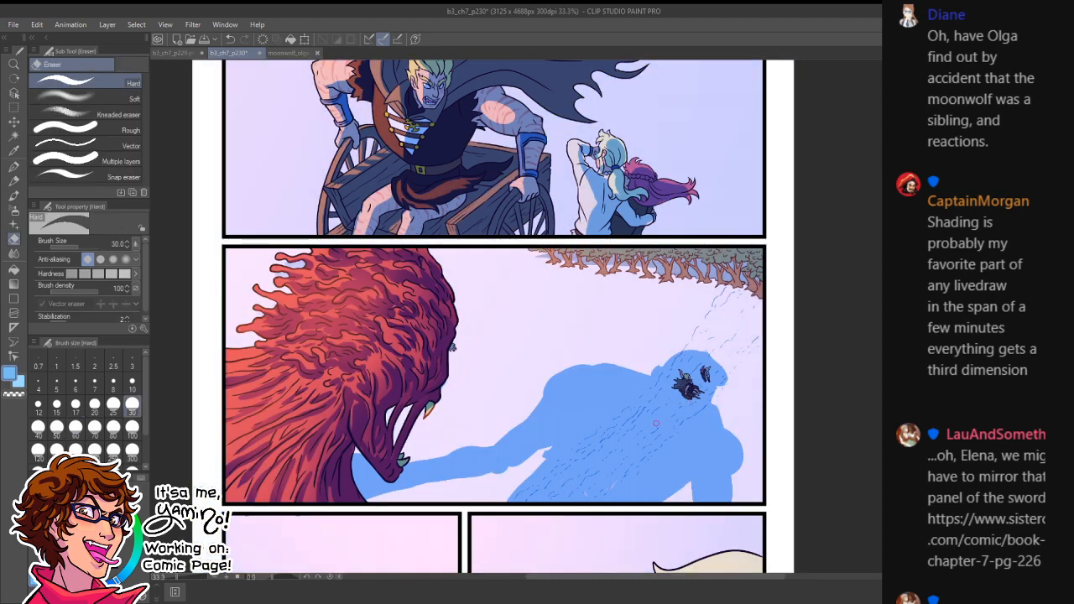
key(ctrl+space)
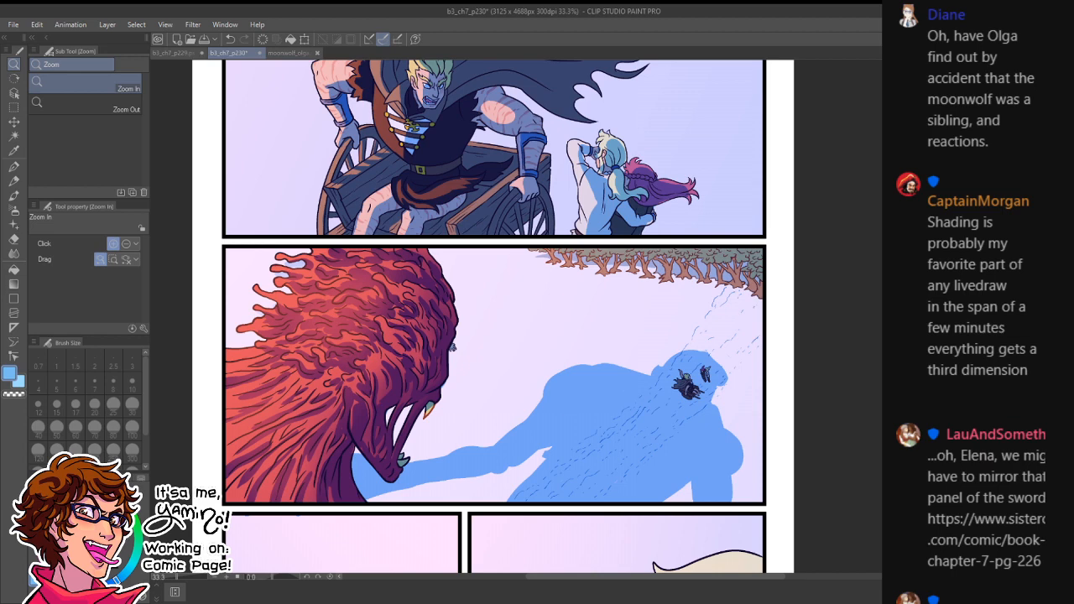
scroll(768, 412, down, 2)
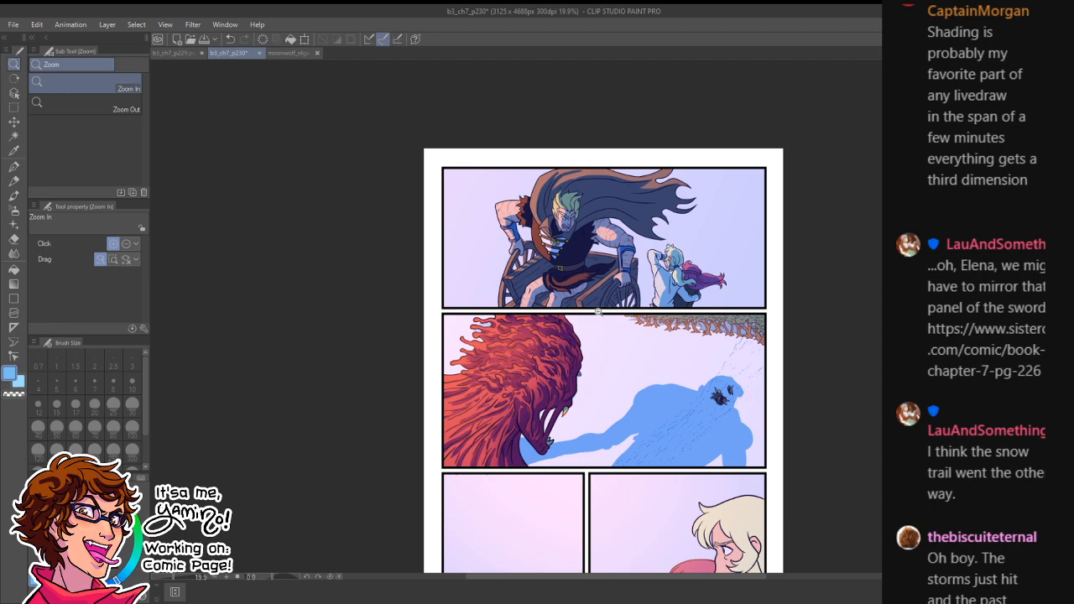
- Shade the red creature's upper fang with the G-pen at size 20 and erase the stray blue beside its snout
drag(557, 412, 703, 346)
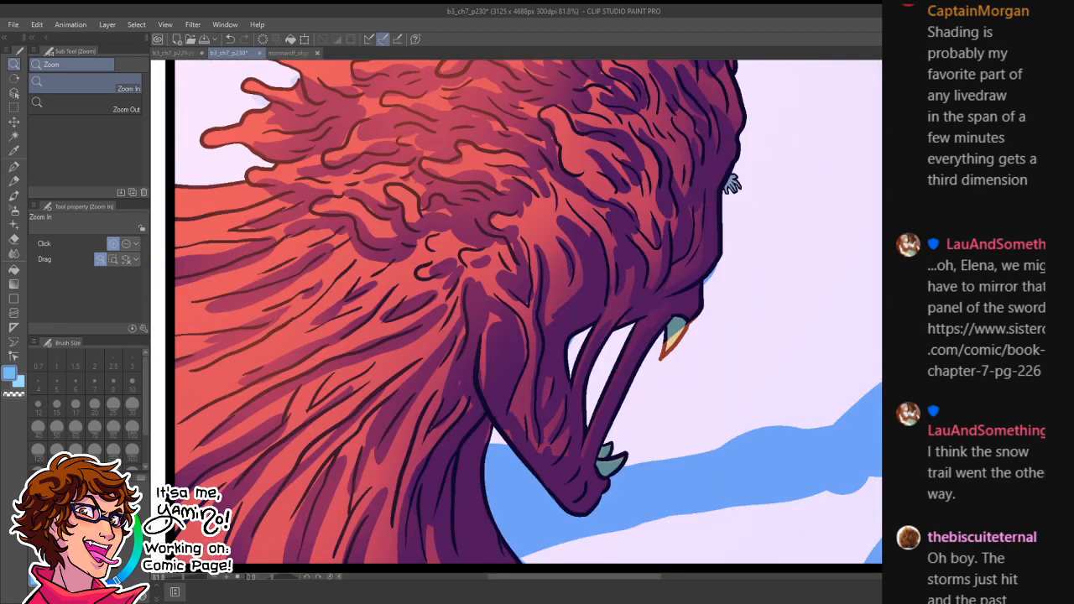
key(p)
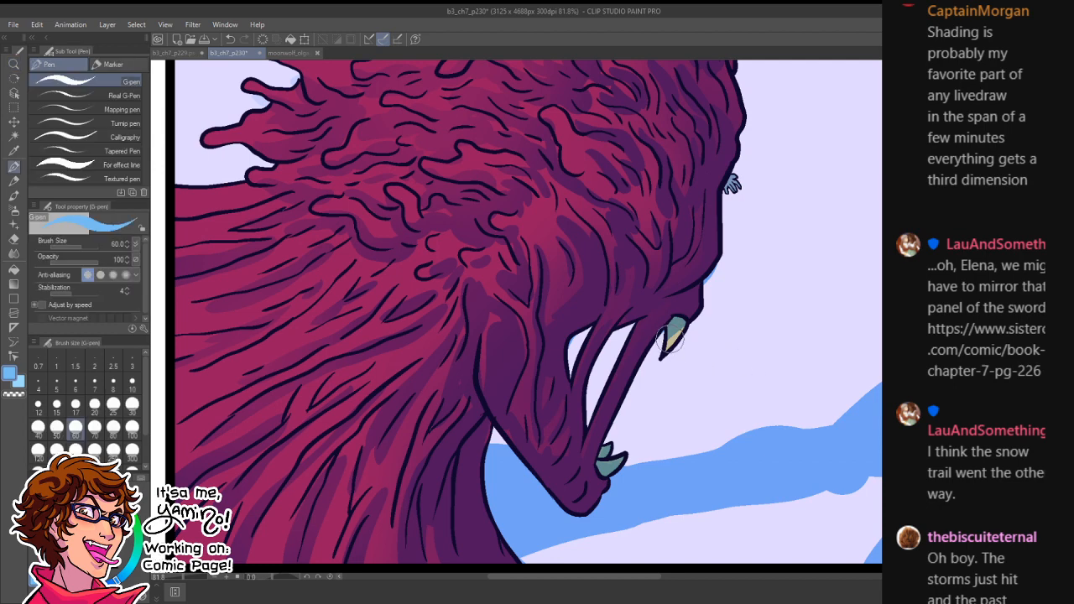
key(bracketleft)
key(bracketleft)
key(bracketleft)
key(bracketleft)
key(bracketleft)
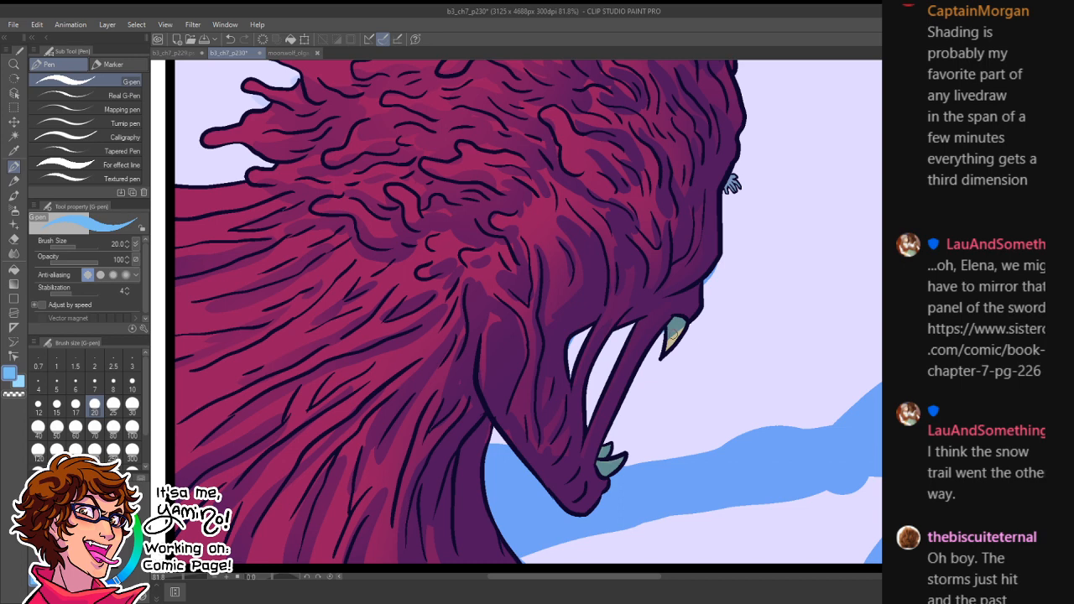
drag(674, 335, 668, 347)
key(e)
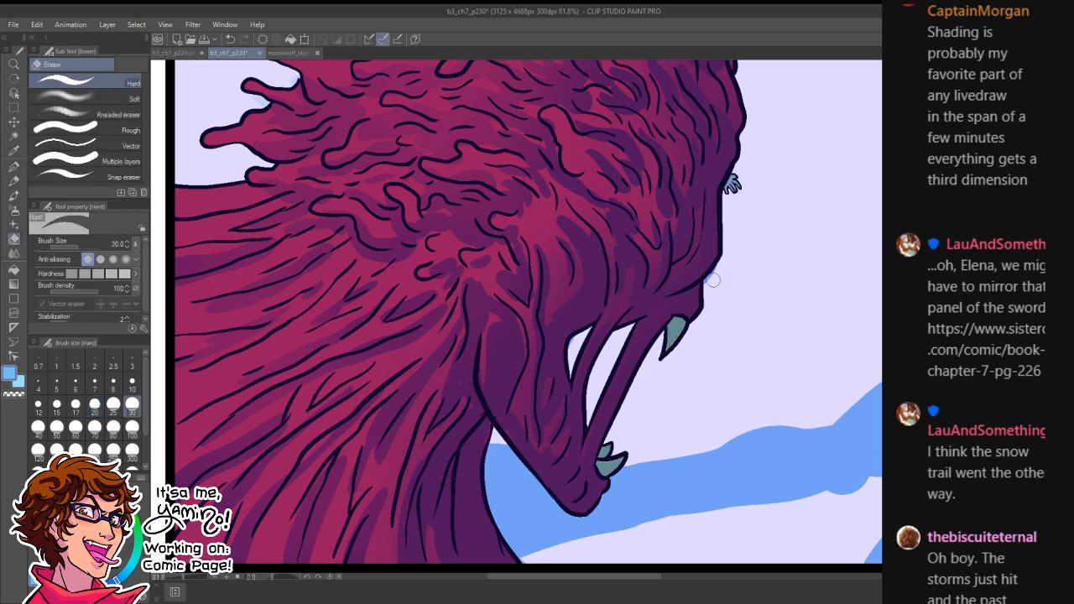
- Erase curved gaps in the blue snow shadow near the second panel's lower border with the hard eraser at size 30
mouse_move(792, 467)
mouse_down()
mouse_move(619, 365)
mouse_move(415, 346)
mouse_up()
mouse_move(586, 327)
mouse_down()
mouse_move(756, 237)
mouse_move(755, 274)
mouse_up()
key(r)
key(p)
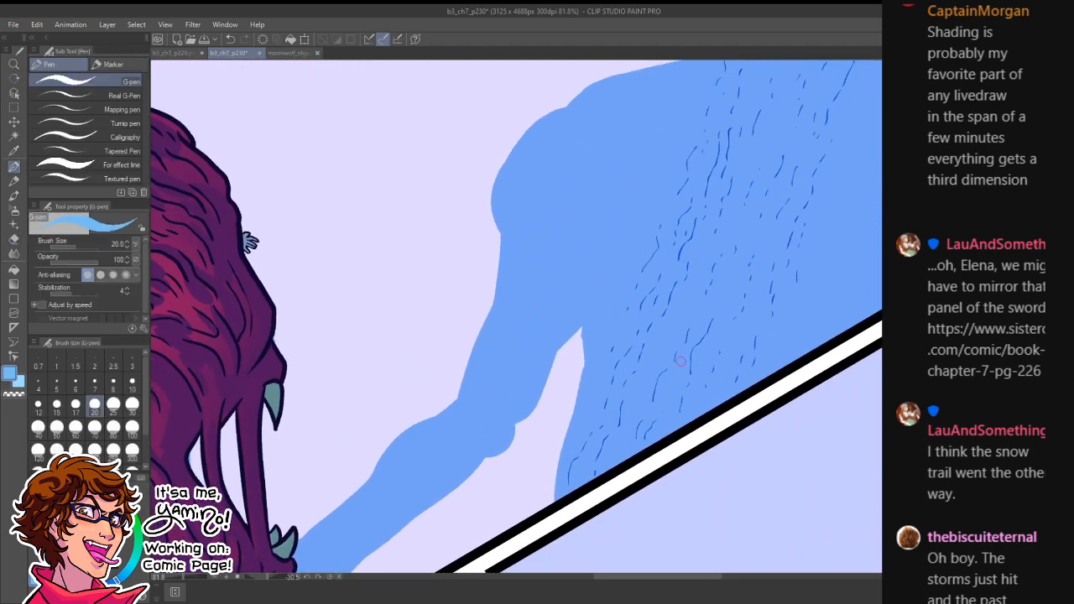
key(e)
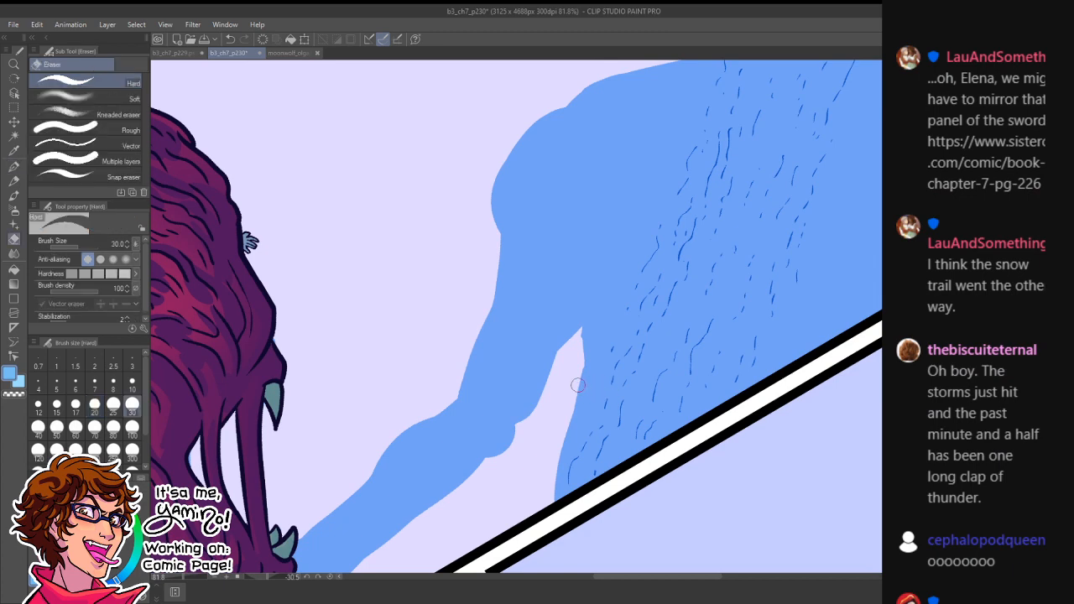
mouse_move(575, 387)
mouse_down()
mouse_move(635, 389)
mouse_move(602, 424)
mouse_move(664, 428)
mouse_move(604, 403)
mouse_move(609, 393)
mouse_move(664, 401)
mouse_move(638, 377)
mouse_move(689, 355)
mouse_move(684, 370)
mouse_move(644, 383)
mouse_move(661, 384)
mouse_move(666, 405)
mouse_move(616, 404)
mouse_move(640, 417)
mouse_move(611, 399)
mouse_move(625, 408)
mouse_move(589, 421)
mouse_move(581, 399)
mouse_move(580, 447)
mouse_move(580, 421)
mouse_move(571, 429)
mouse_move(589, 423)
mouse_move(654, 442)
mouse_move(604, 455)
mouse_move(579, 488)
mouse_up()
key(ctrl+z)
mouse_move(684, 372)
mouse_down()
mouse_move(693, 371)
mouse_move(675, 383)
mouse_move(698, 339)
mouse_up()
key(p)
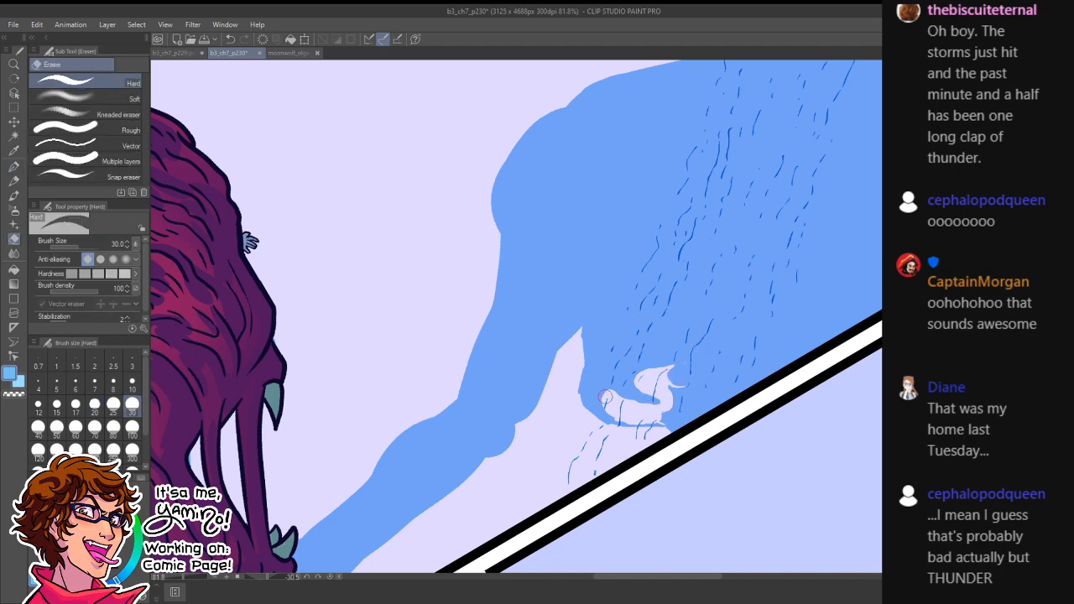
- Refine the carved lower edge of the snow shadow by repainting with the G-pen at size 20 and erasing further gaps
key(k)
key(p)
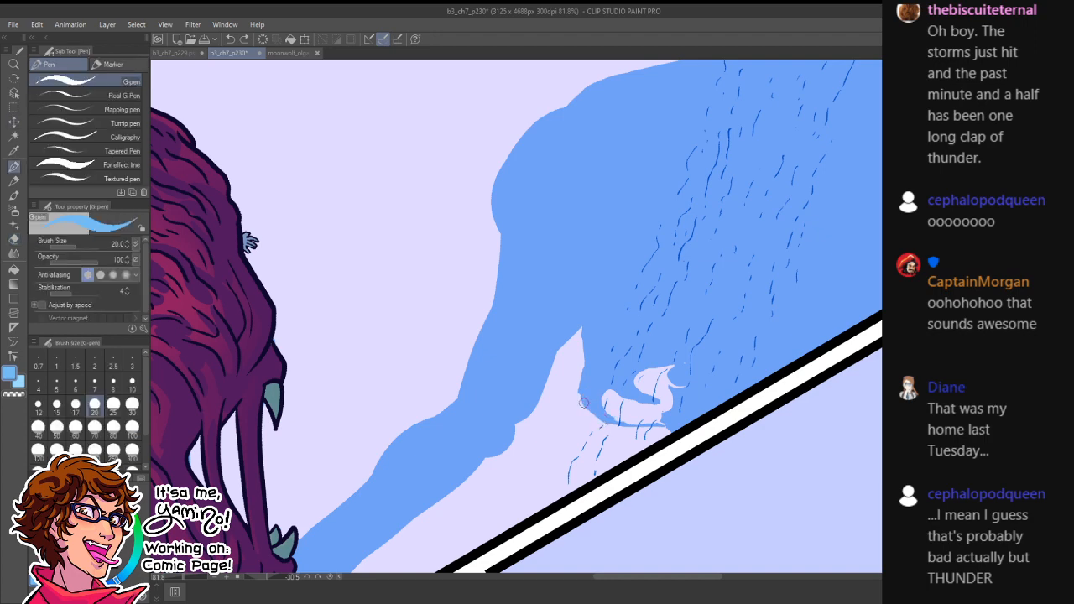
mouse_move(611, 424)
mouse_down()
mouse_move(588, 416)
mouse_move(657, 427)
mouse_up()
key(e)
mouse_move(733, 380)
mouse_down()
mouse_move(760, 375)
mouse_move(732, 392)
mouse_move(731, 381)
mouse_move(726, 398)
mouse_move(676, 396)
mouse_move(726, 406)
mouse_move(662, 425)
mouse_up()
key(ctrl+space)
key(shift+space)
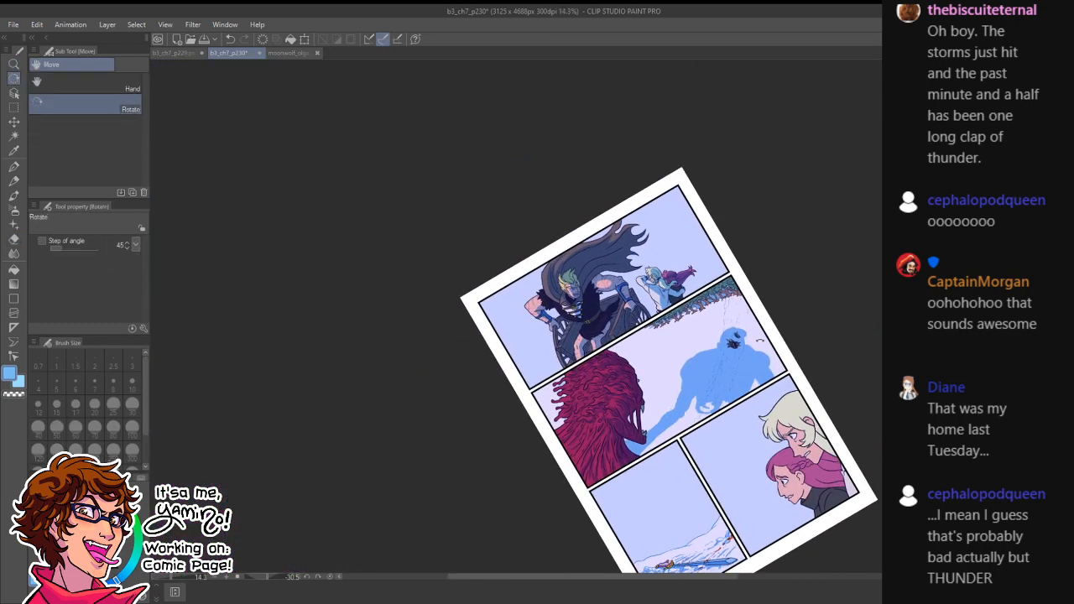
drag(733, 344, 769, 427)
scroll(660, 522, down, 5)
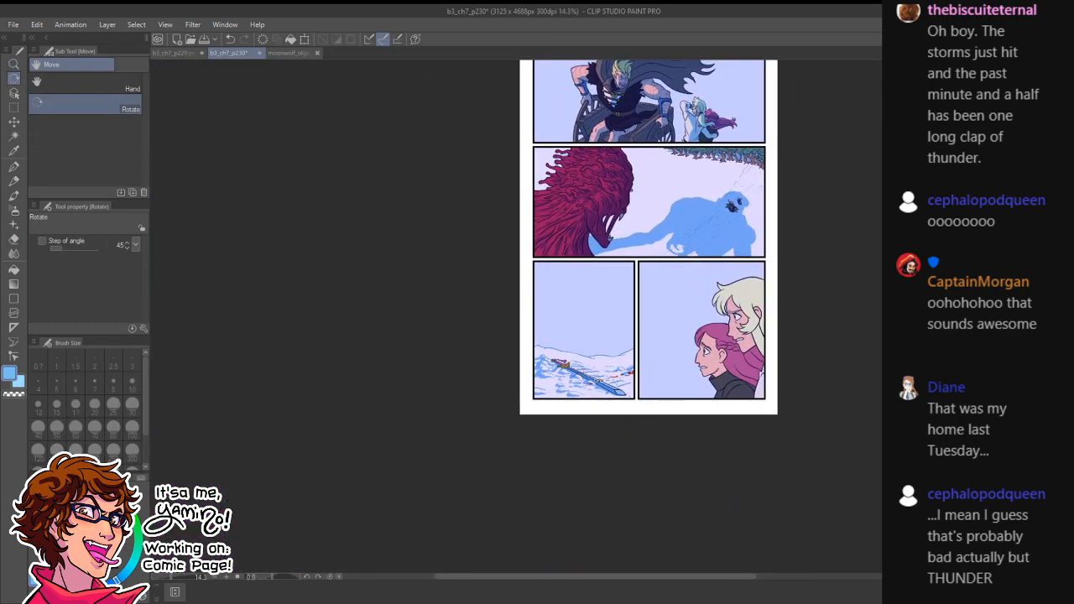
key(ctrl+space)
drag(596, 395, 604, 267)
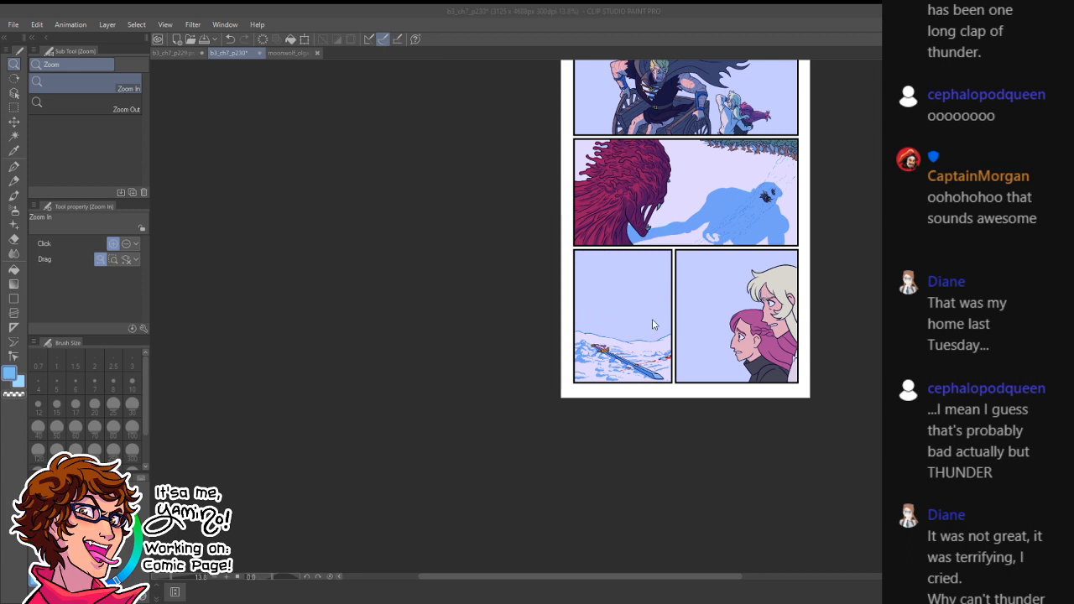
- Open page b3_ch7_p226.png for reference and dock it among the open pages beside b3_ch7_p230
double_click(372, 386)
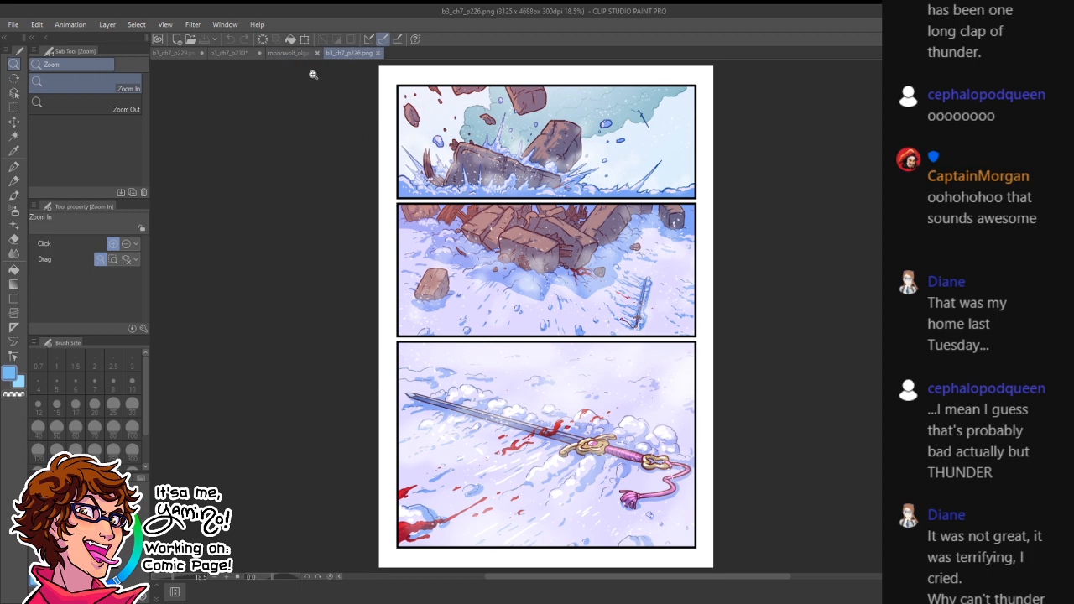
key(ctrl+w)
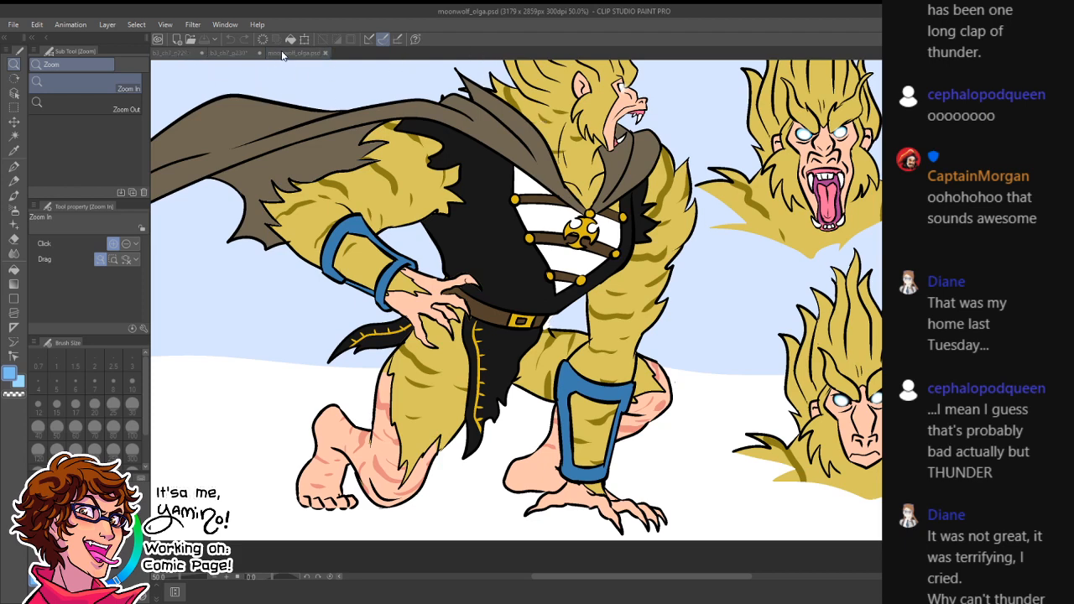
drag(292, 45, 649, 47)
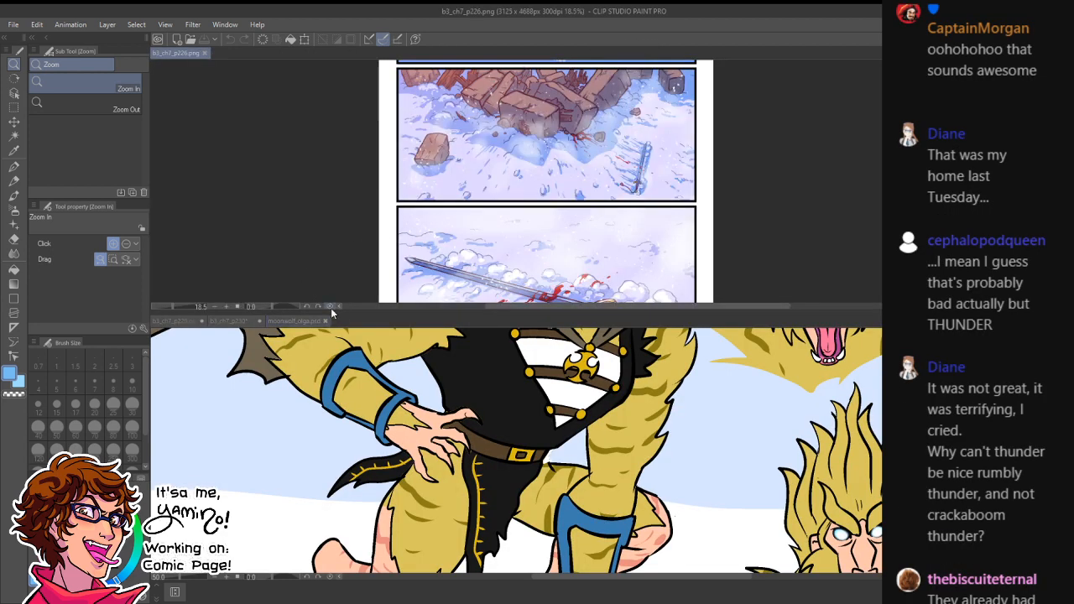
click(356, 305)
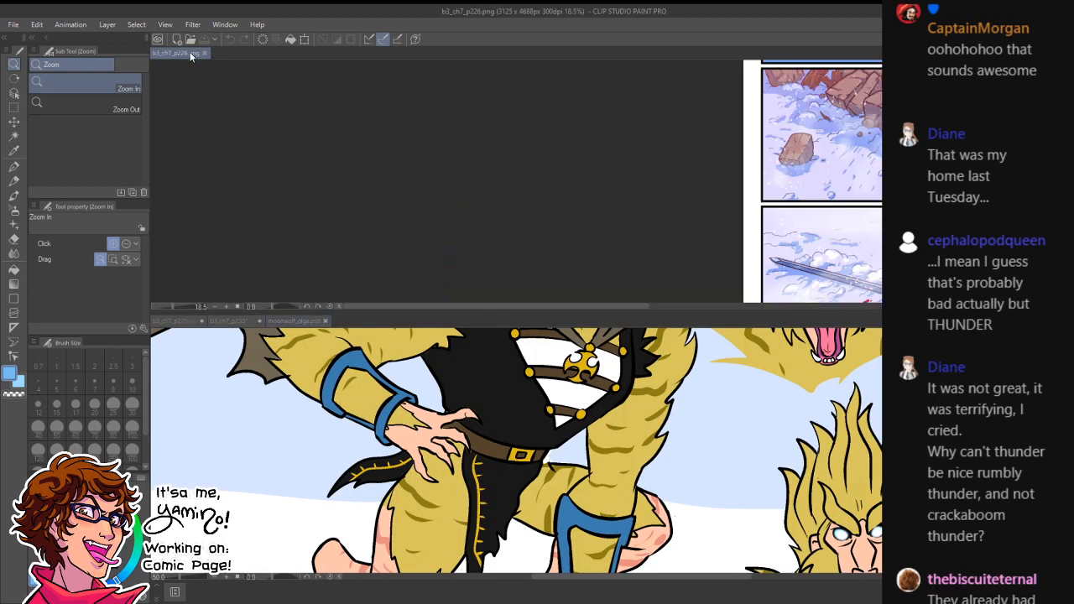
drag(395, 312, 359, 55)
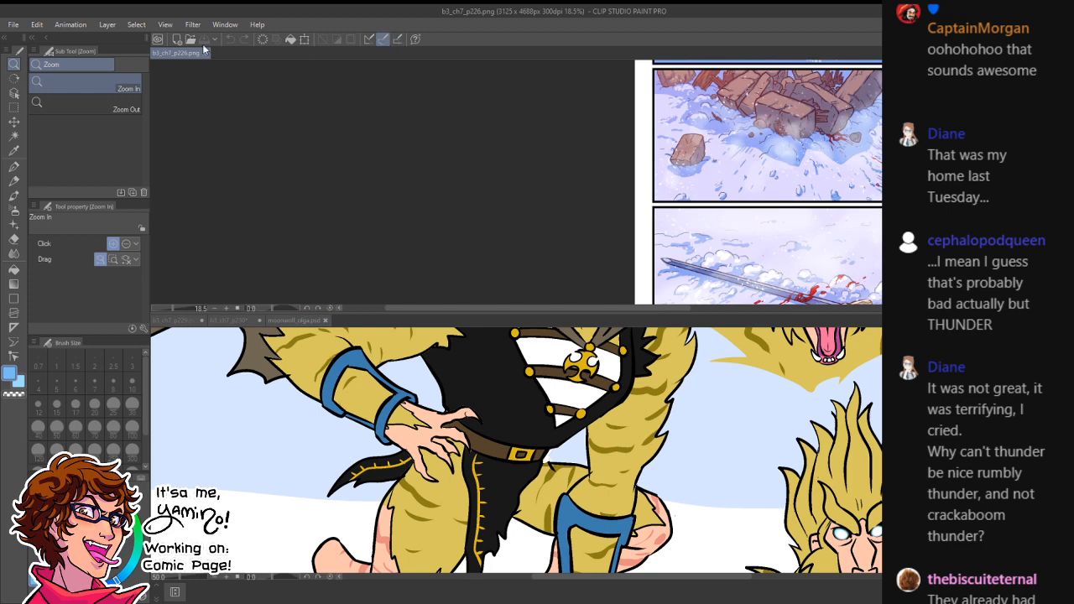
click(433, 363)
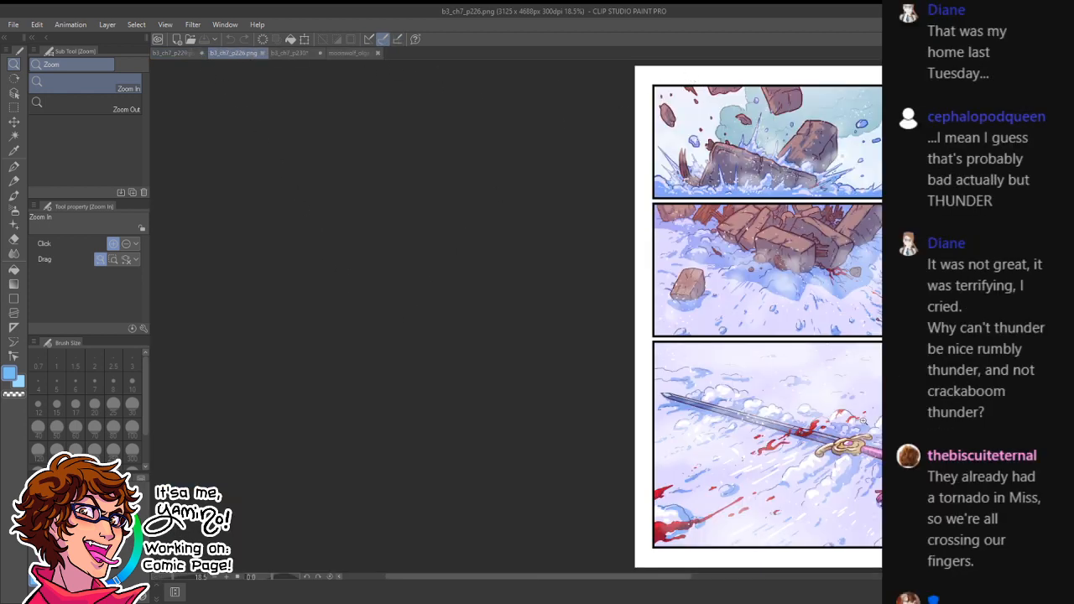
drag(846, 429, 633, 438)
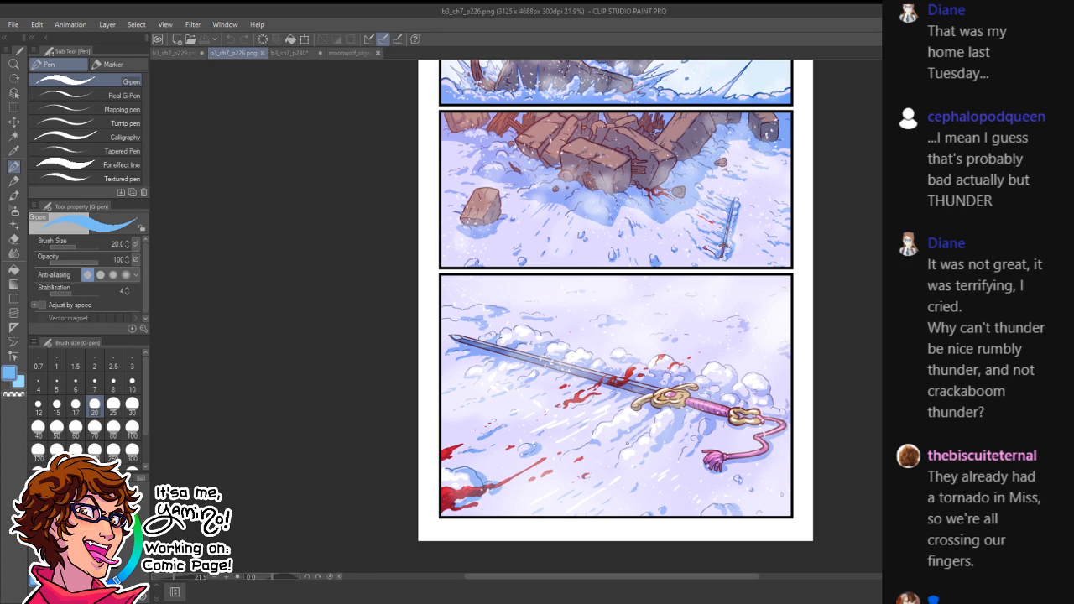
- Sketch a blue circle, arrow and arc around the sword on b3_ch7_p226 and compare with the sword panel on b3_ch7_p230
mouse_move(765, 496)
mouse_down()
mouse_move(588, 529)
mouse_move(468, 297)
mouse_move(495, 277)
mouse_move(478, 294)
mouse_move(688, 334)
mouse_move(705, 351)
mouse_move(624, 359)
mouse_up()
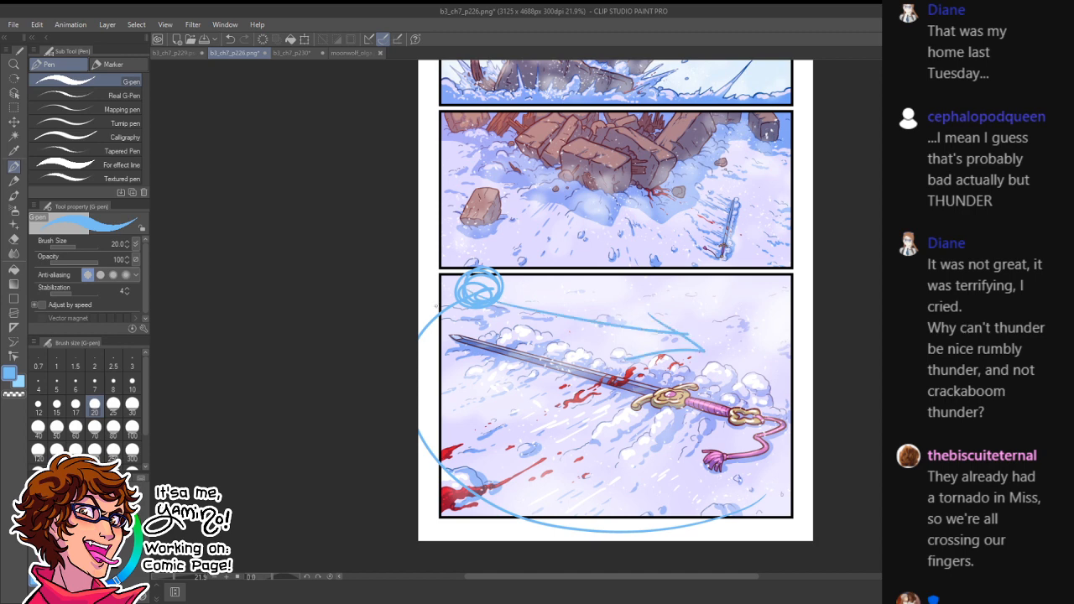
click(175, 52)
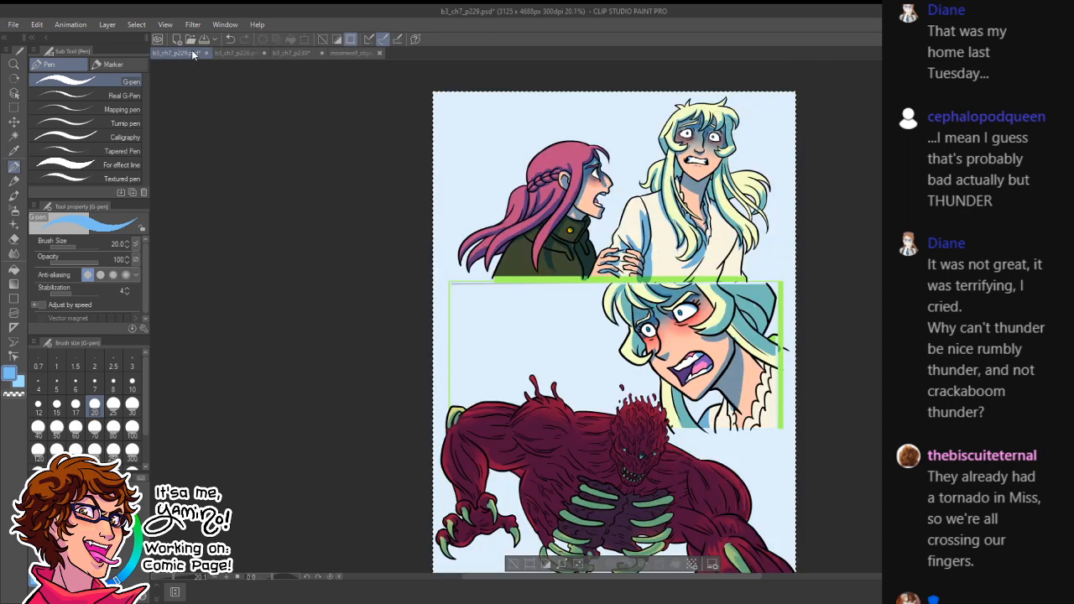
click(242, 53)
click(303, 52)
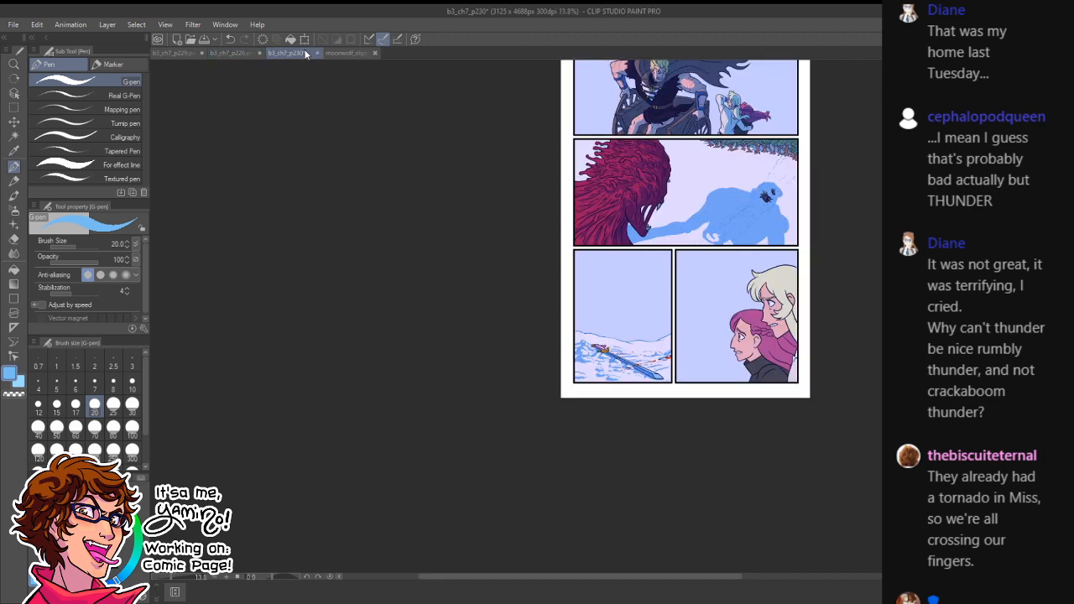
key(ctrl+space)
drag(639, 372, 722, 369)
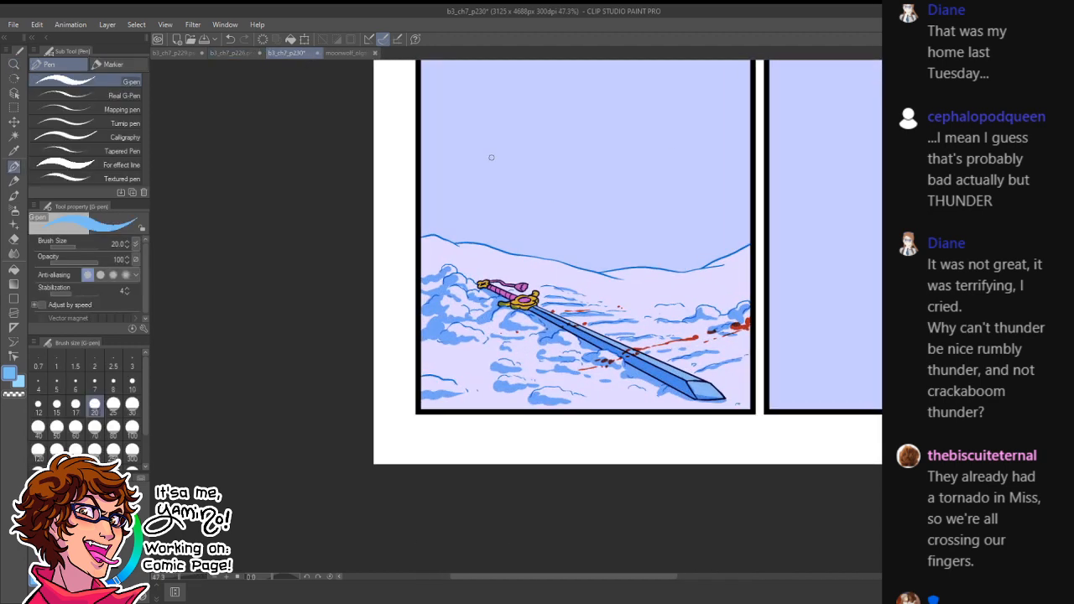
- Undo all the blue sketch marks on page b3_ch7_p226
click(250, 53)
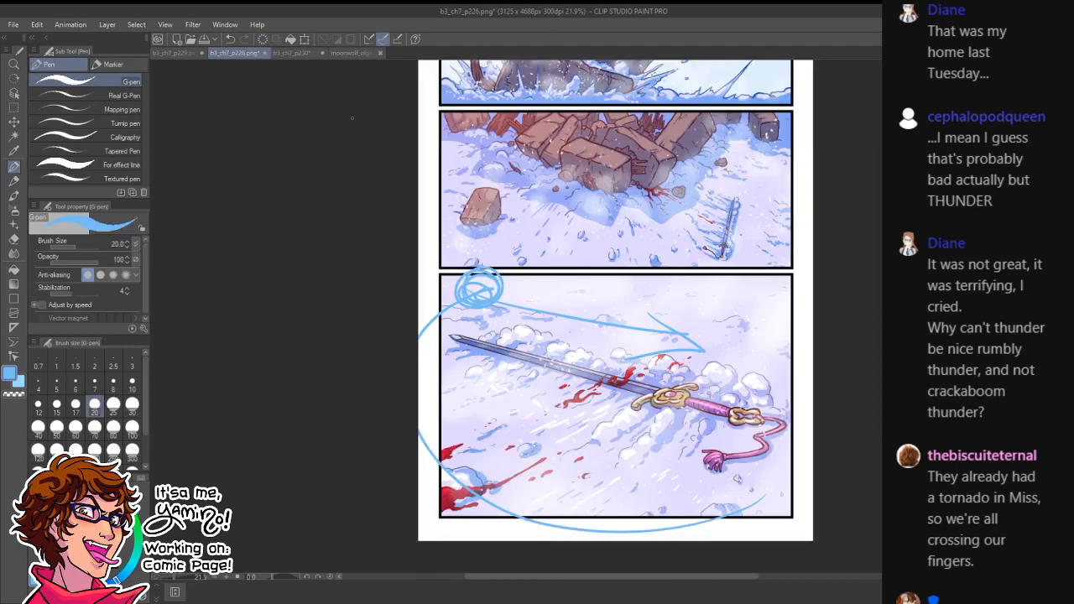
key(ctrl+z)
key(ctrl+z)
key(ctrl+z)
key(ctrl+z)
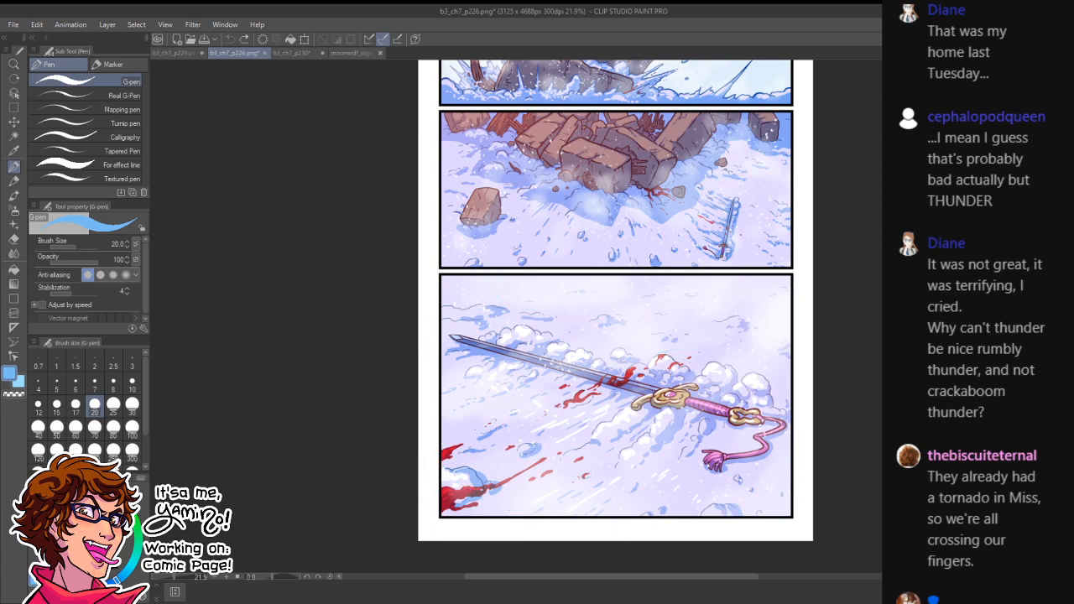
- Close page b3_ch7_p226 and return to the middle panel of b3_ch7_p230
key(ctrl+w)
click(571, 242)
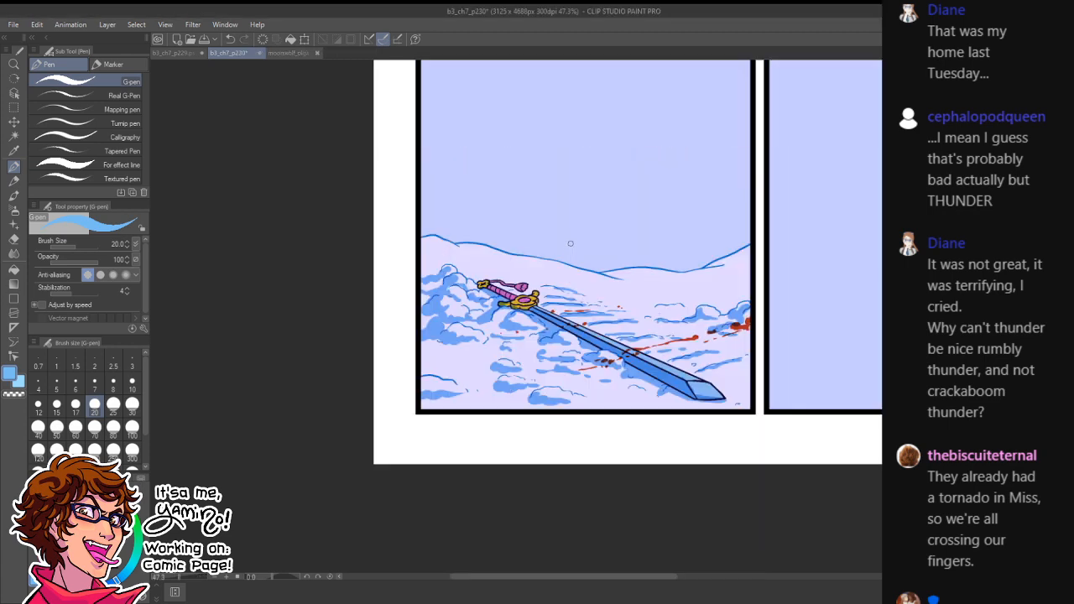
key(ctrl+space)
drag(640, 256, 579, 257)
drag(634, 252, 577, 335)
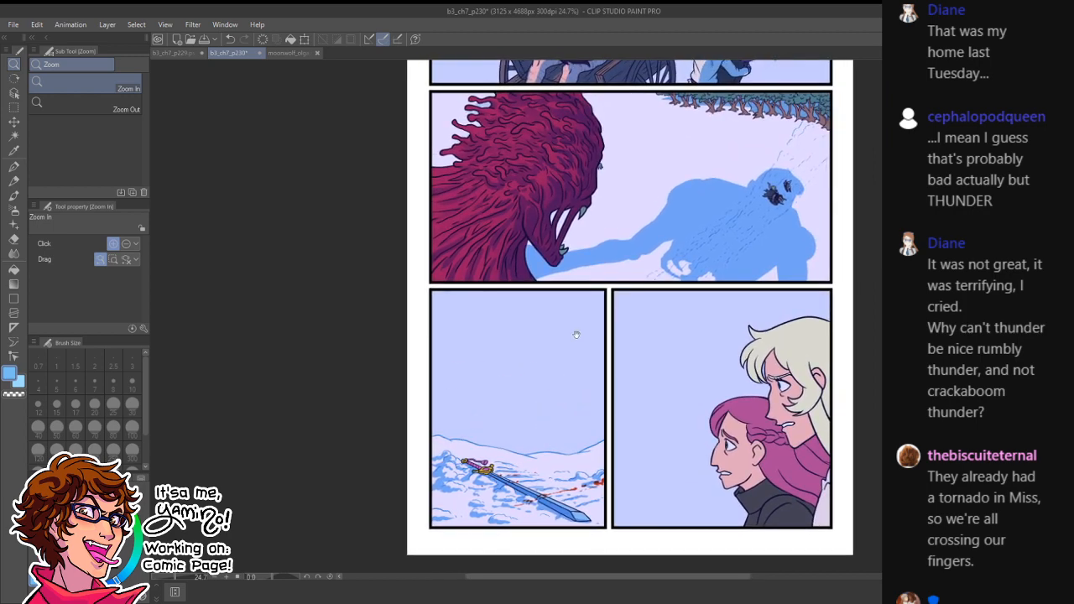
drag(724, 239, 703, 344)
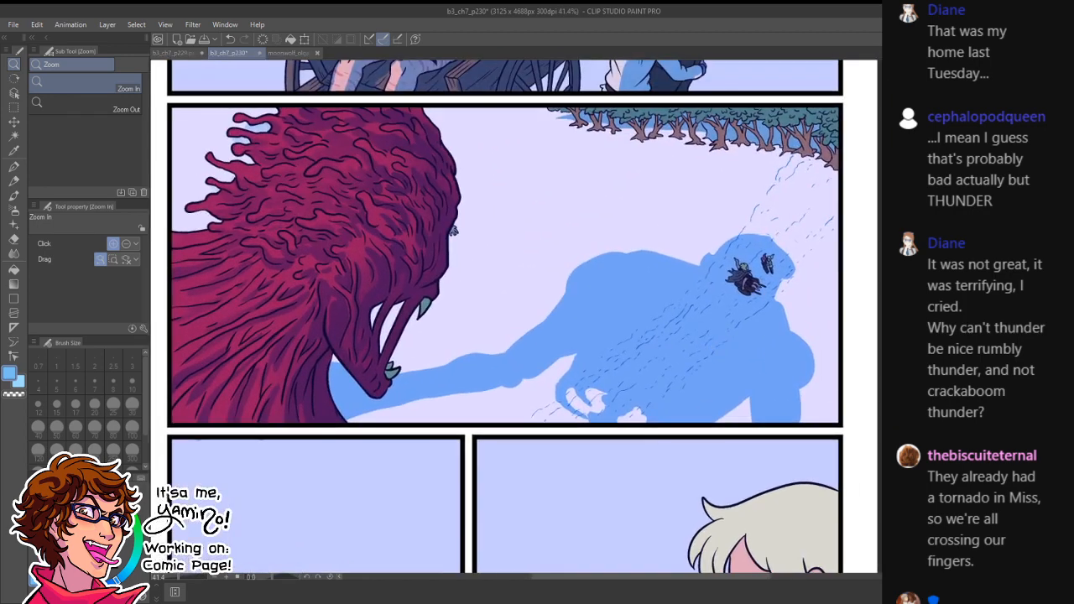
- Trim the outer side of the shadow's head and the notch at its neck with the hard eraser at size 120
drag(780, 241, 816, 240)
key(e)
key(bracketright)
key(bracketright)
key(bracketright)
key(bracketright)
key(bracketright)
key(bracketright)
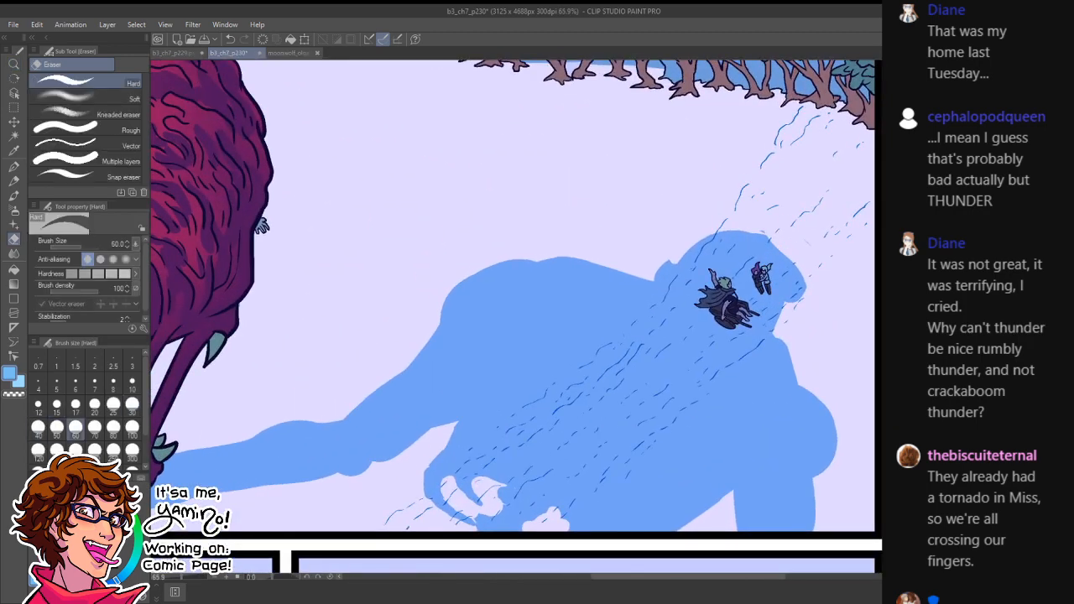
key(bracketright)
drag(811, 273, 802, 294)
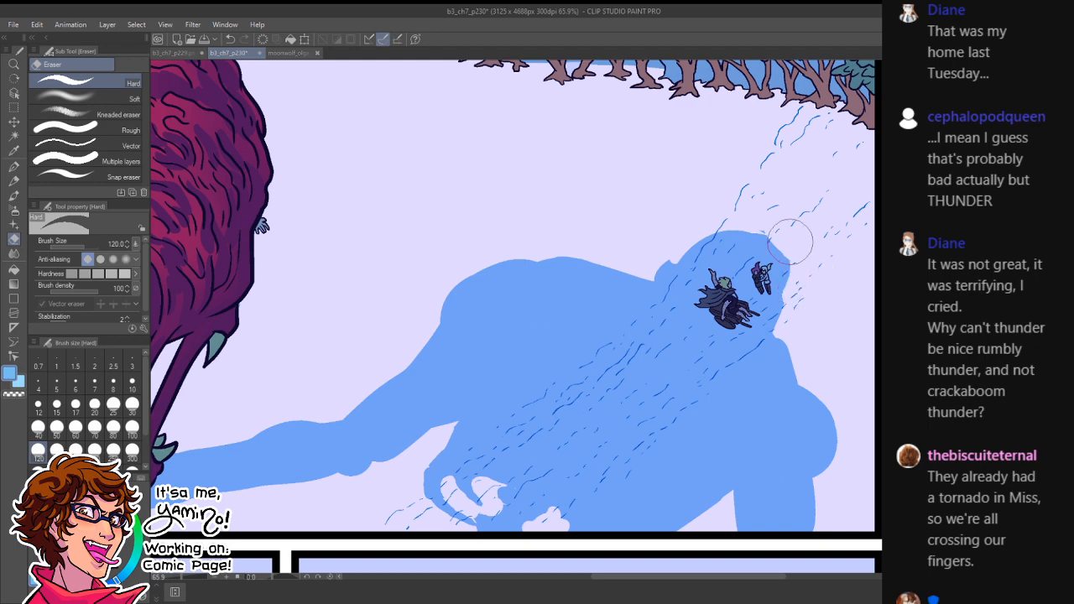
drag(782, 229, 814, 239)
mouse_move(665, 261)
mouse_down()
mouse_move(657, 273)
mouse_move(667, 260)
mouse_up()
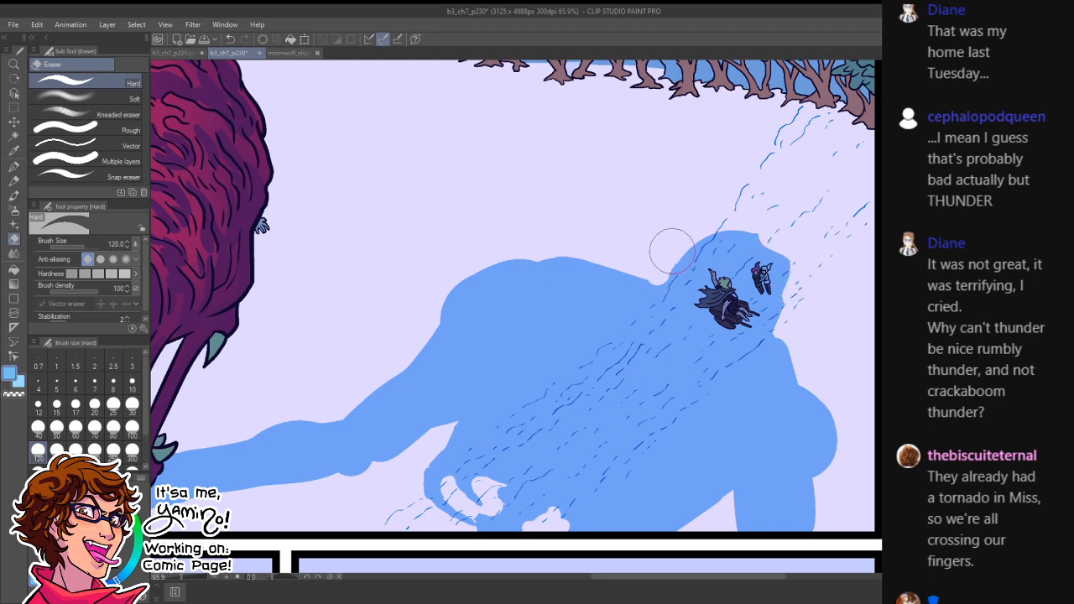
- Paint ragged snow edges along the shadow's head, shoulder, back and outstretched arm with the G-pen at size 20
key(p)
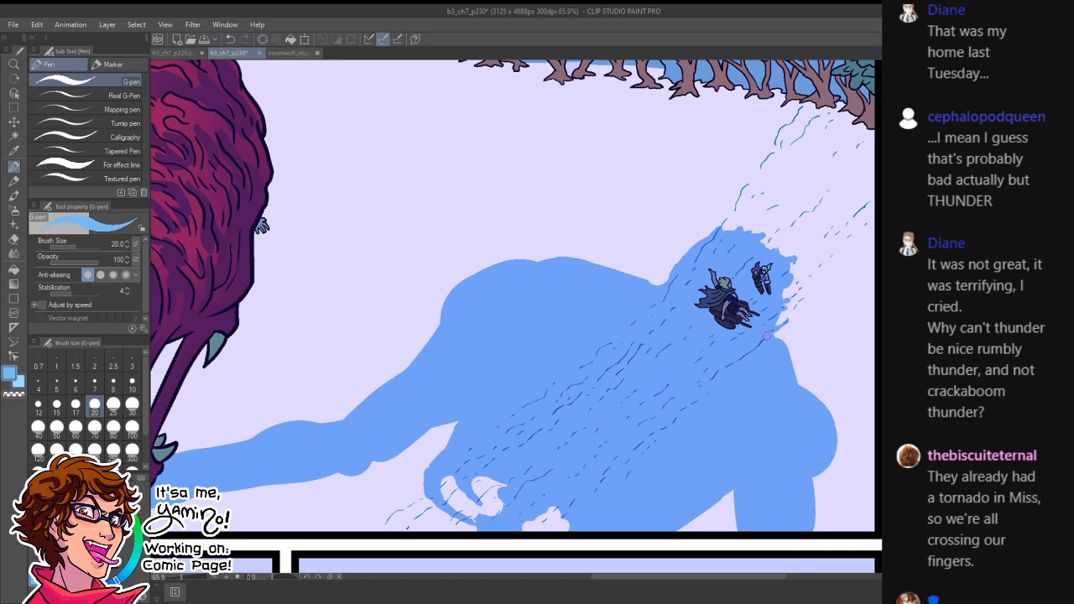
mouse_move(800, 394)
mouse_down()
mouse_move(840, 401)
mouse_move(828, 455)
mouse_up()
mouse_move(592, 264)
mouse_down()
mouse_move(643, 283)
mouse_move(529, 255)
mouse_move(469, 279)
mouse_up()
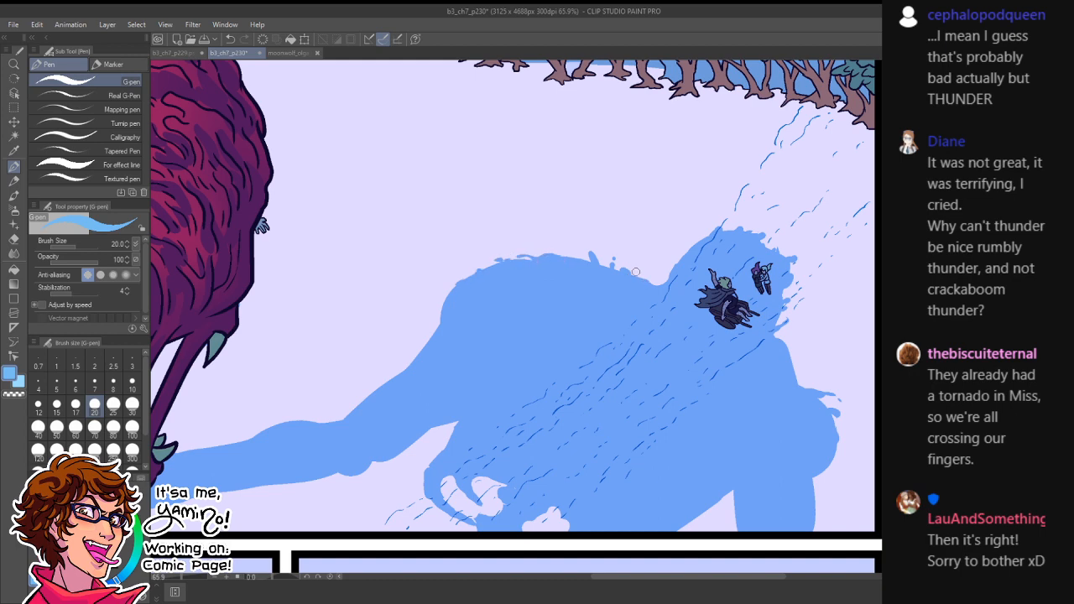
key(ctrl+space)
drag(658, 340, 611, 359)
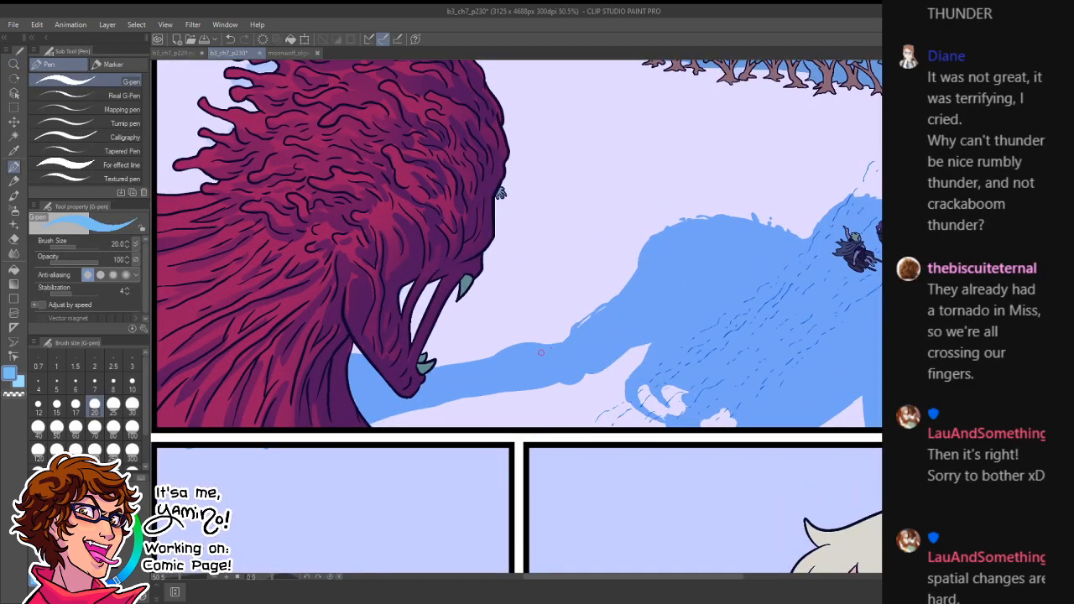
mouse_move(501, 355)
mouse_down()
mouse_move(423, 378)
mouse_move(560, 365)
mouse_move(500, 403)
mouse_move(610, 389)
mouse_up()
- Undo the last stroke on the shadow's arm, and erase thin streaks along the arm with the hard eraser at size 25
key(e)
key(ctrl+z)
key(ctrl+space)
key(shift+space)
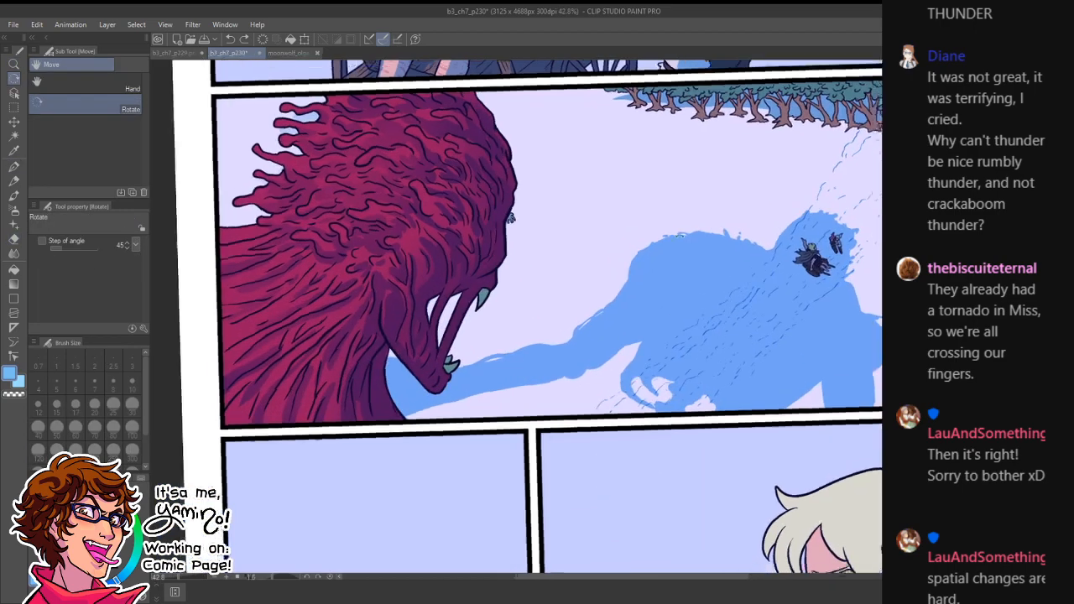
drag(537, 398, 599, 341)
key(bracketleft)
key(bracketleft)
key(bracketleft)
key(bracketleft)
key(bracketleft)
key(bracketleft)
key(bracketleft)
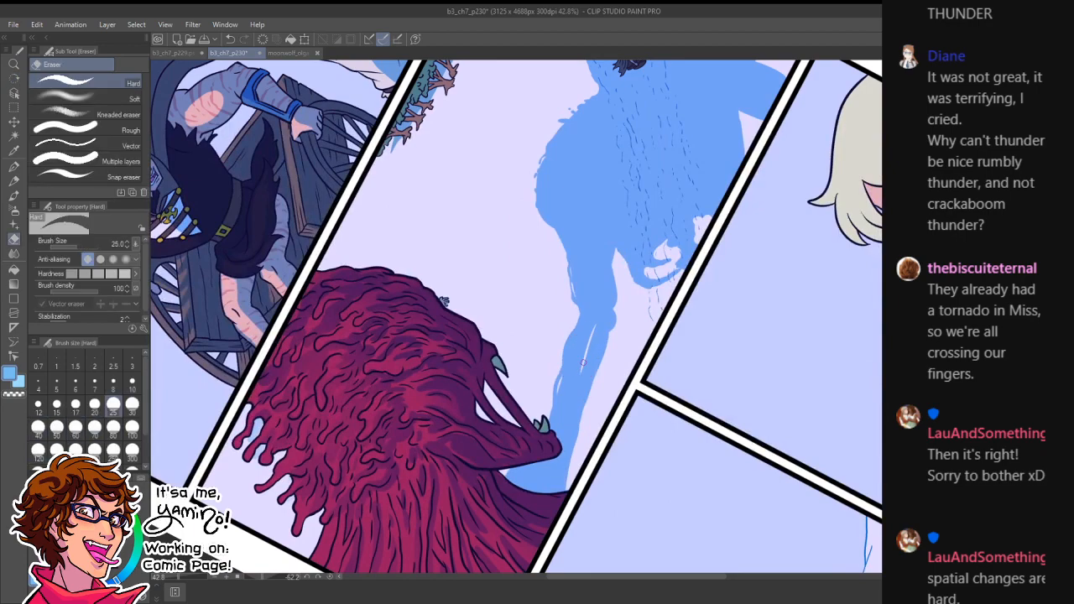
- Turn the page upright and examine the reshaped shadow within the whole page layout
key(ctrl+space)
drag(574, 408, 483, 408)
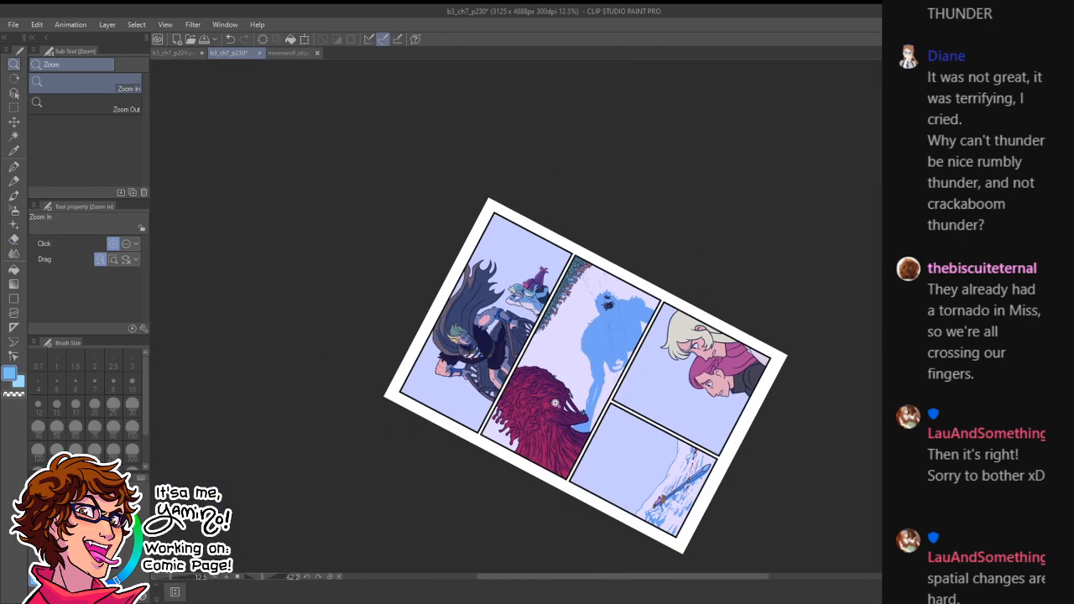
key(shift+space)
drag(697, 241, 702, 424)
key(ctrl+space)
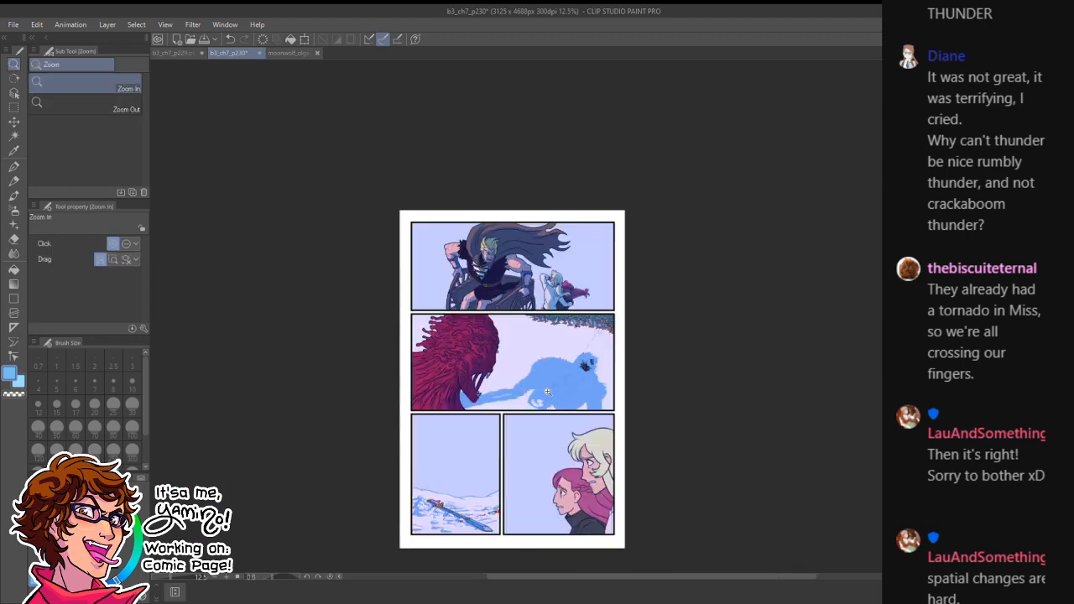
click(579, 380)
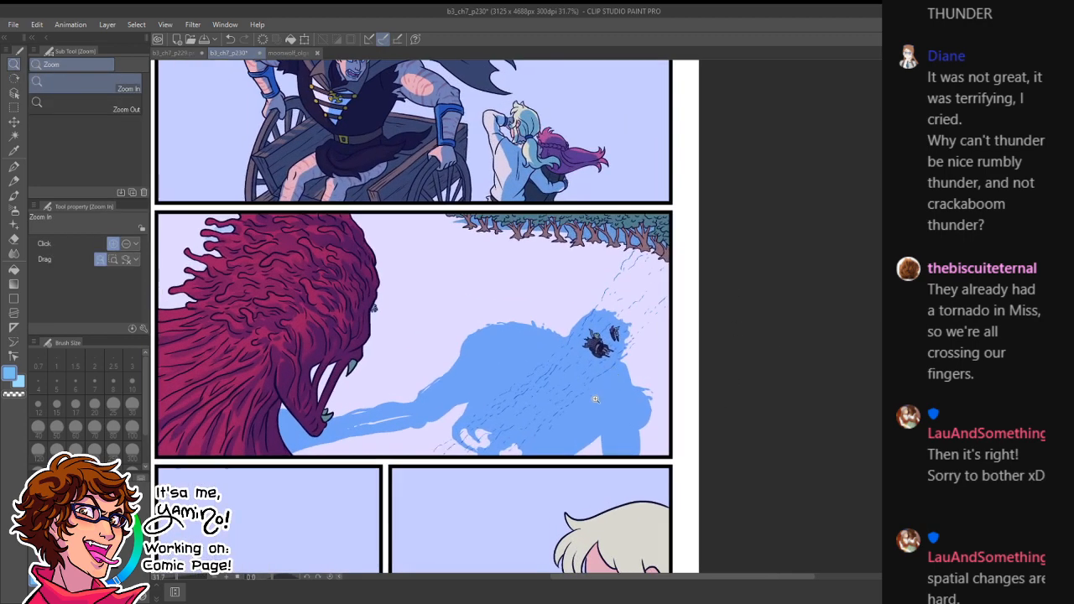
drag(581, 347, 683, 378)
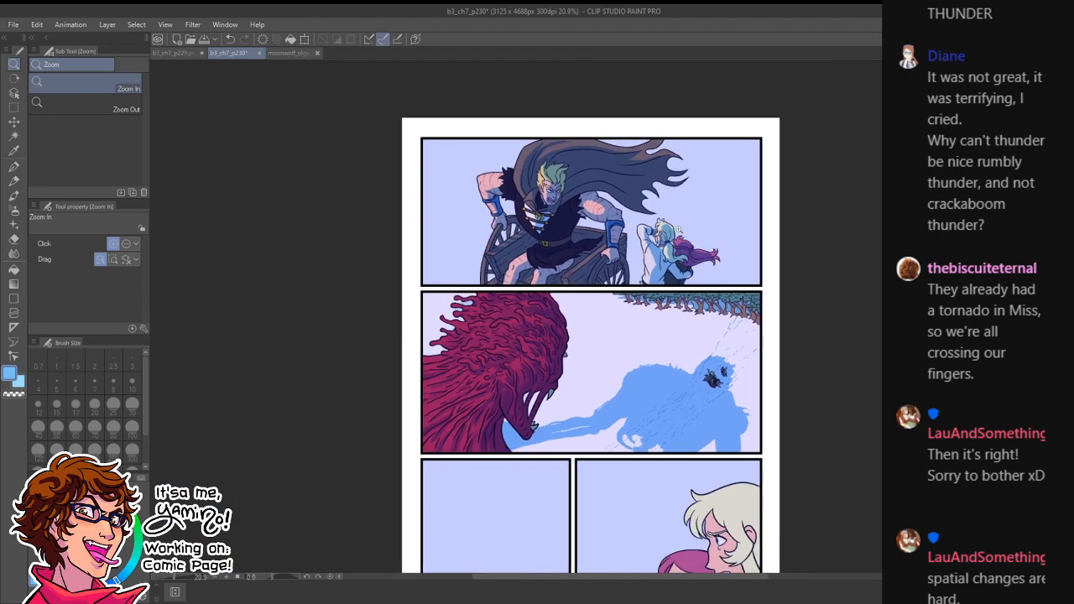
- Lasso a spiky snow burst behind the embracing couple in the first panel, fill it with white and clear the selection
drag(689, 211, 705, 194)
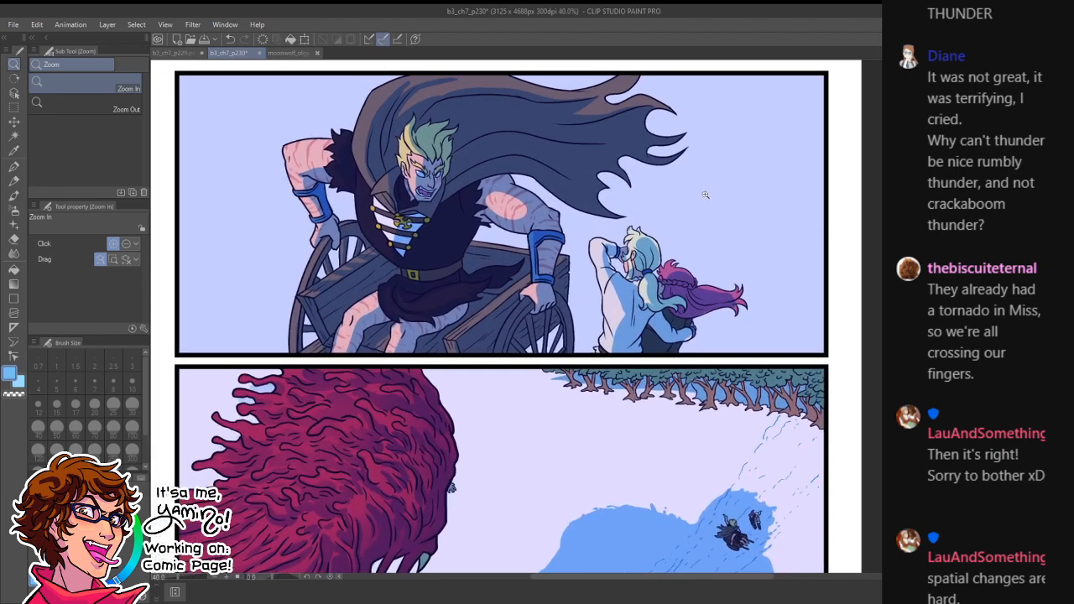
click(14, 106)
click(44, 114)
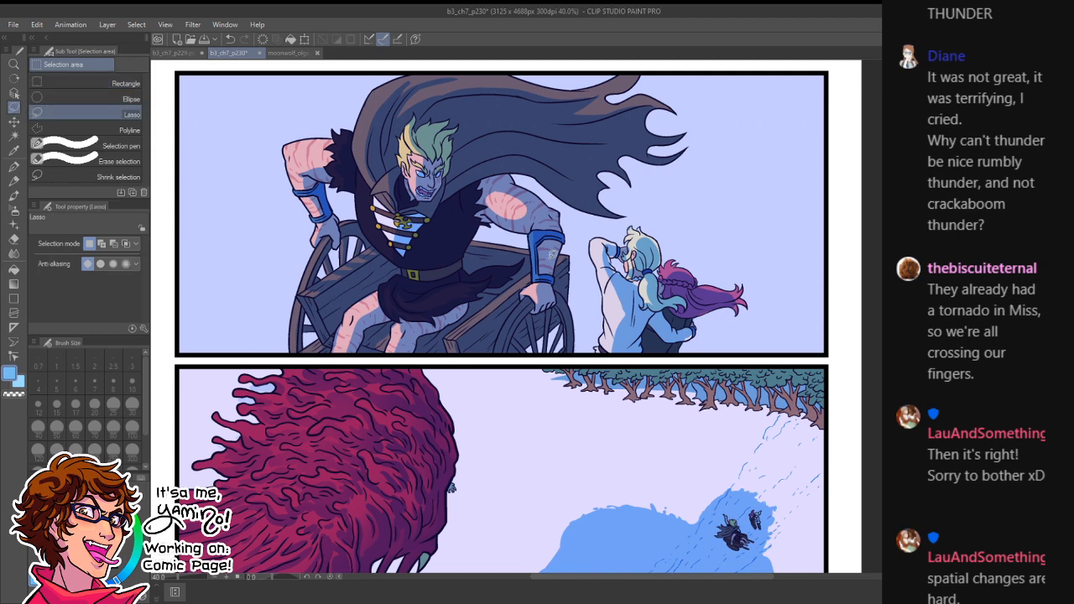
mouse_move(551, 257)
mouse_down()
mouse_move(586, 230)
mouse_move(590, 247)
mouse_move(721, 159)
mouse_move(673, 229)
mouse_move(752, 199)
mouse_move(720, 251)
mouse_move(843, 225)
mouse_move(789, 259)
mouse_move(765, 298)
mouse_move(796, 298)
mouse_move(784, 320)
mouse_move(845, 324)
mouse_move(845, 339)
mouse_move(834, 354)
mouse_move(762, 363)
mouse_move(510, 354)
mouse_move(491, 253)
mouse_up()
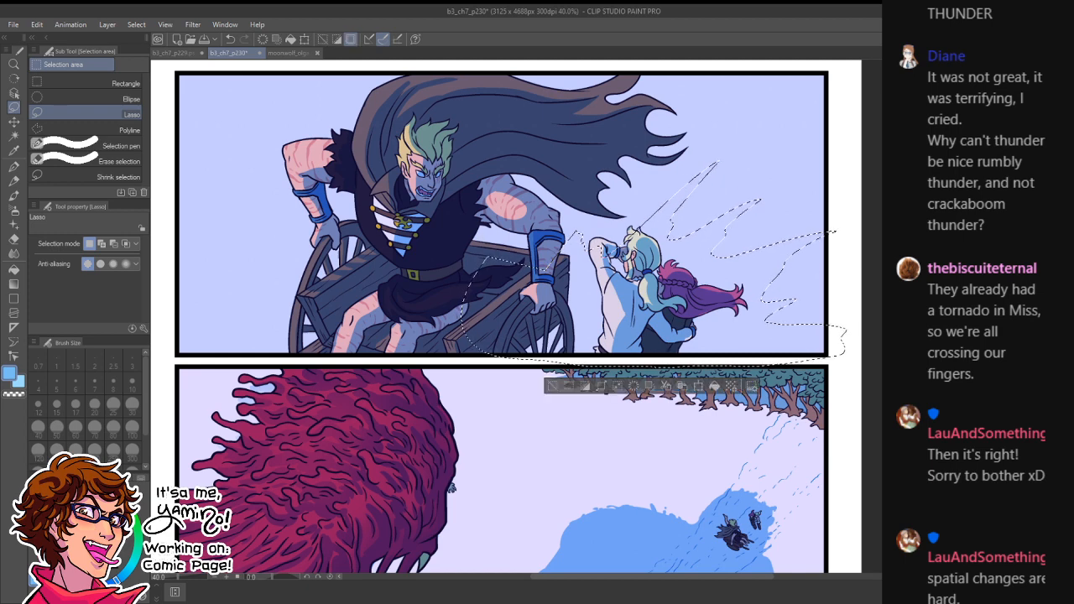
key(g)
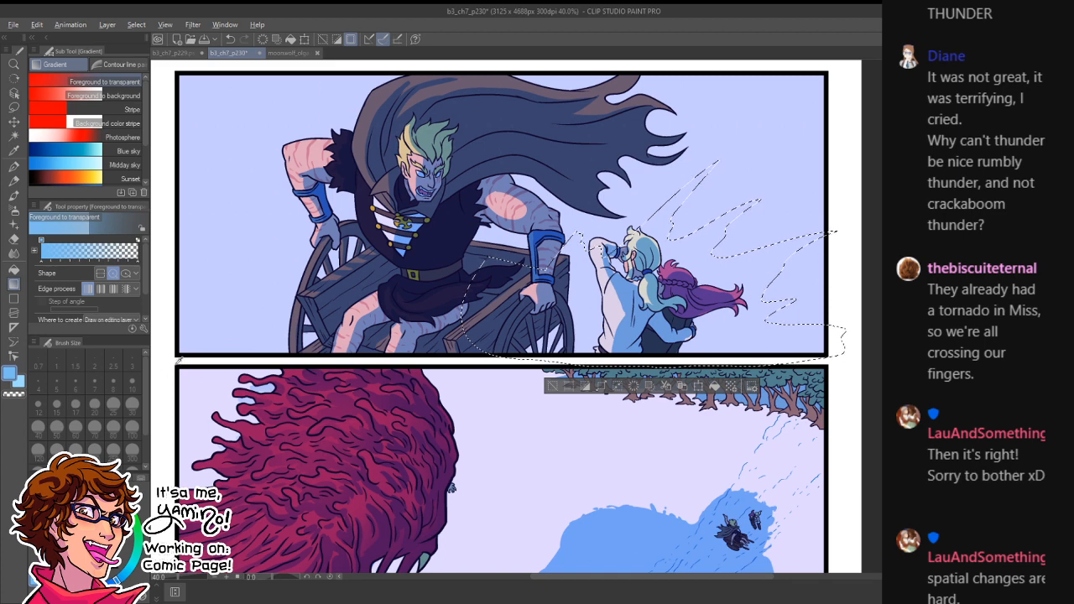
key(g)
click(583, 285)
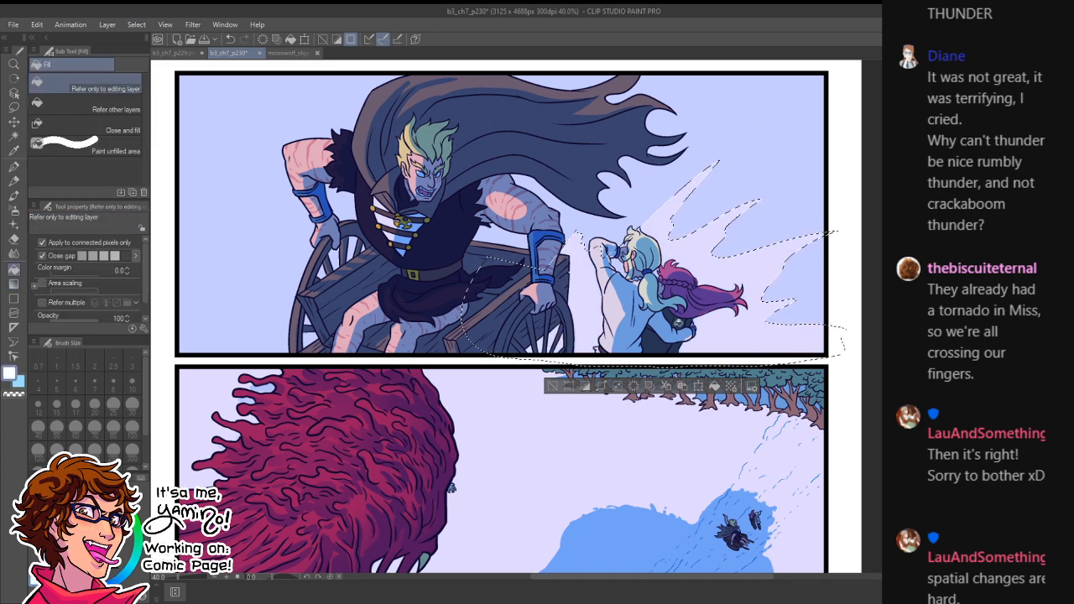
key(ctrl+d)
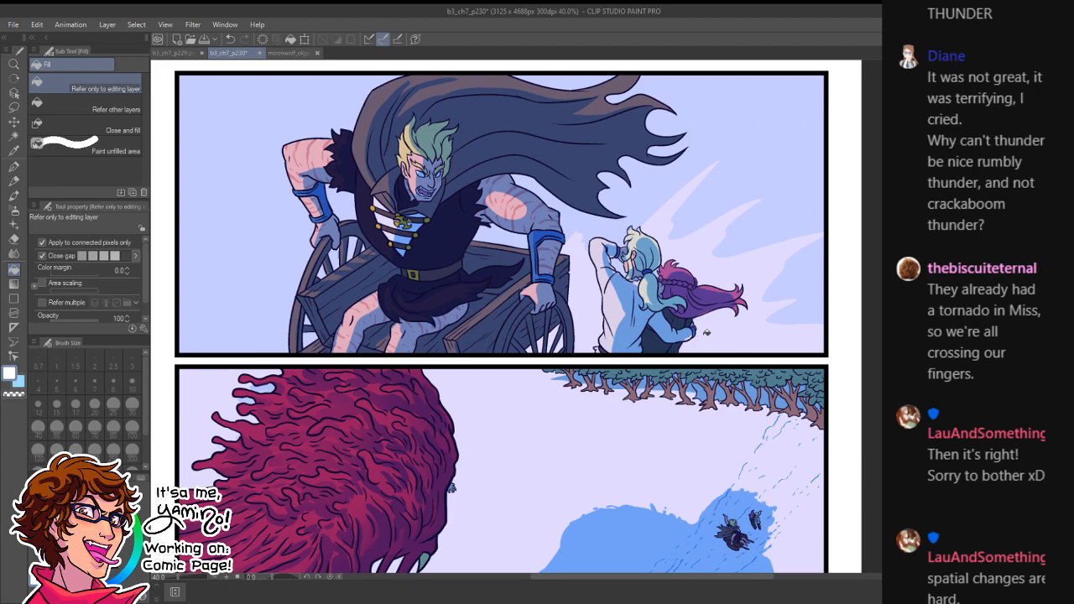
- Cover the unshaded underside of the blond figure's embracing sleeve with sampled shadow blue, using the G-pen at size 20
key(ctrl+space)
drag(707, 337, 732, 326)
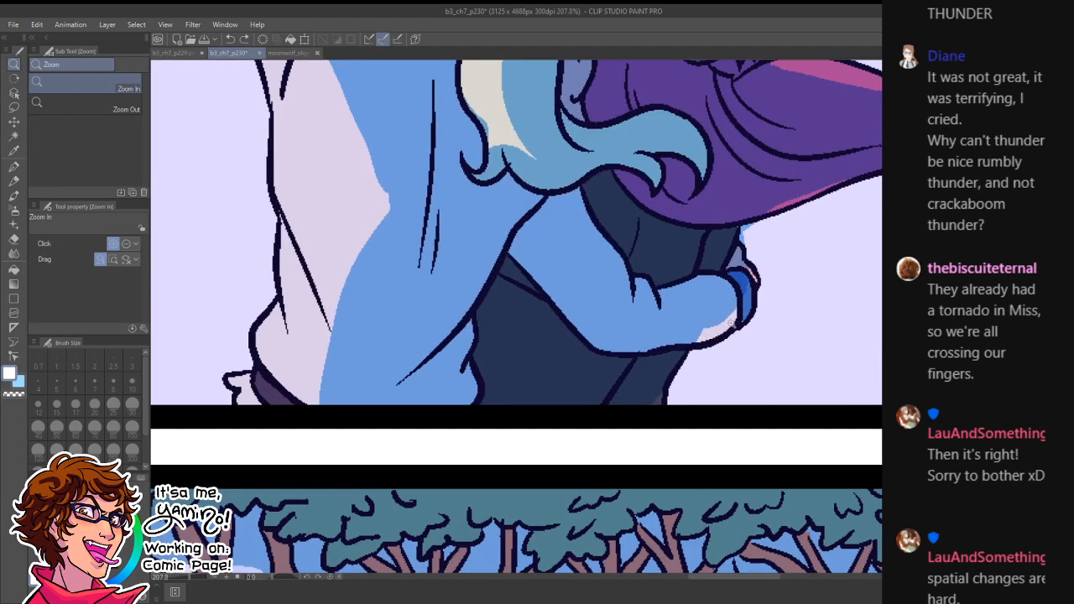
drag(849, 361, 786, 361)
key(p)
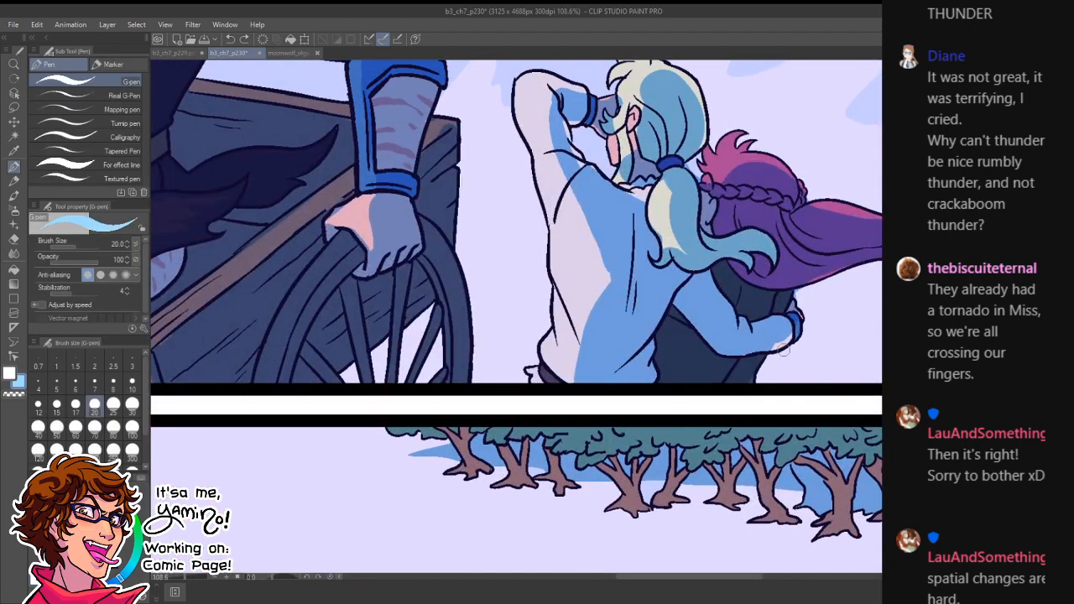
key(ctrl+z)
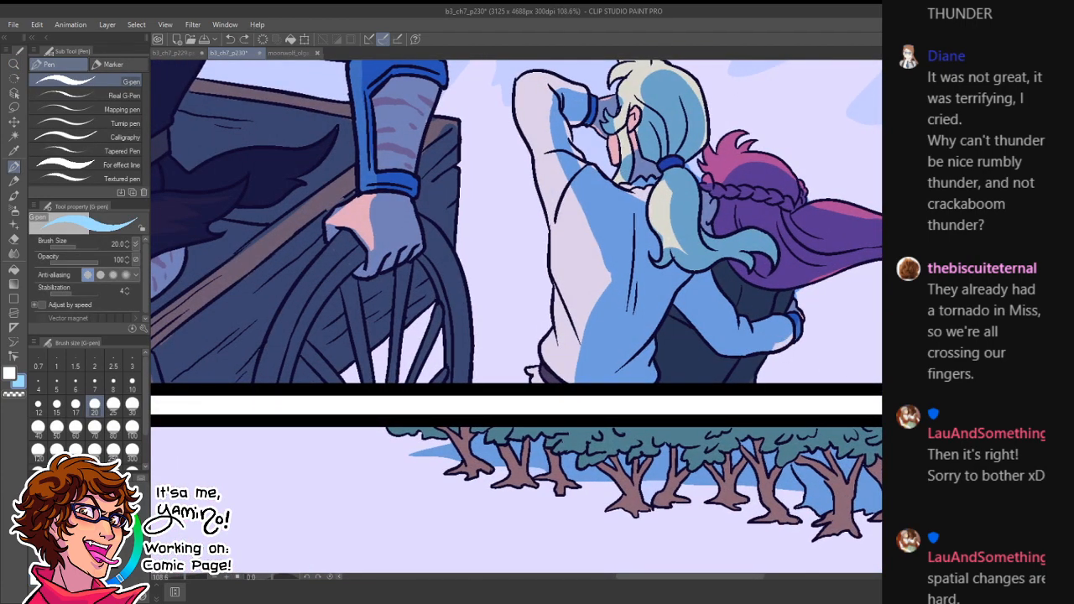
alt+click(893, 378)
alt+click(754, 317)
alt+click(892, 378)
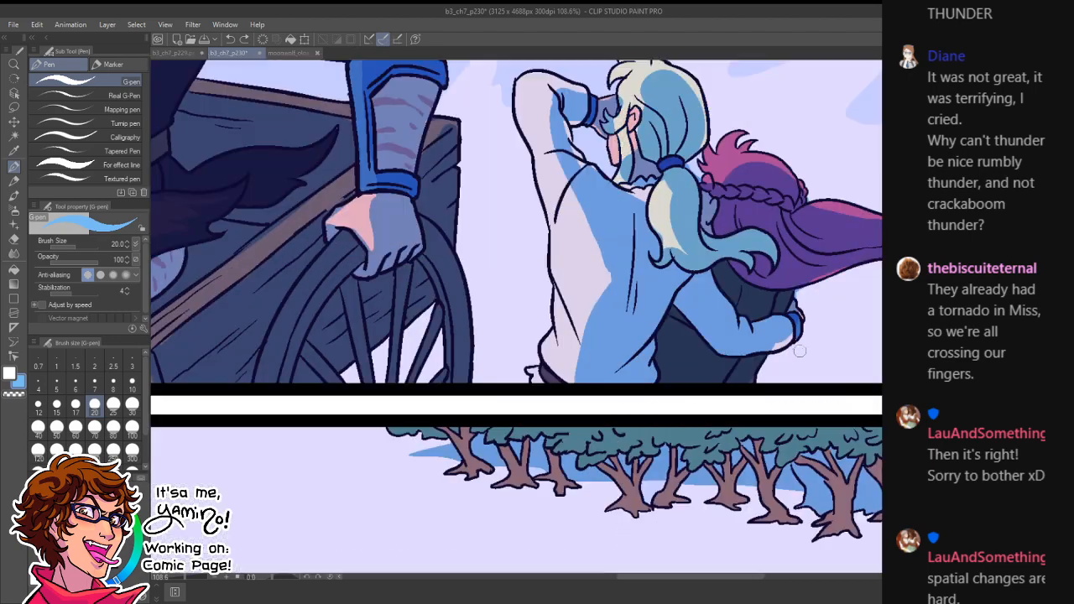
drag(794, 320, 779, 346)
key(slash)
drag(842, 342, 788, 305)
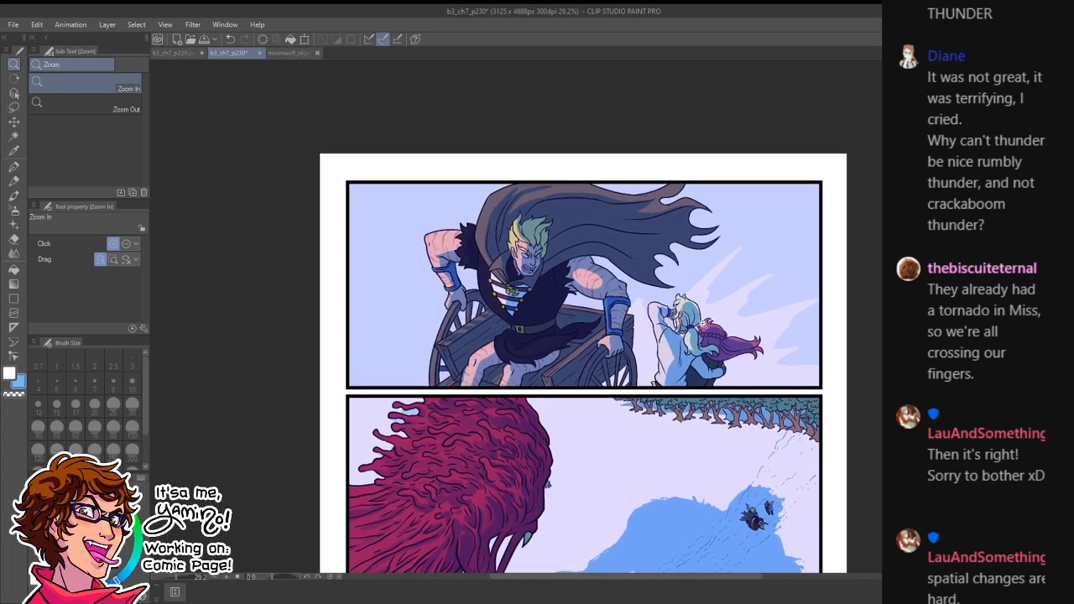
drag(758, 357, 814, 359)
key(p)
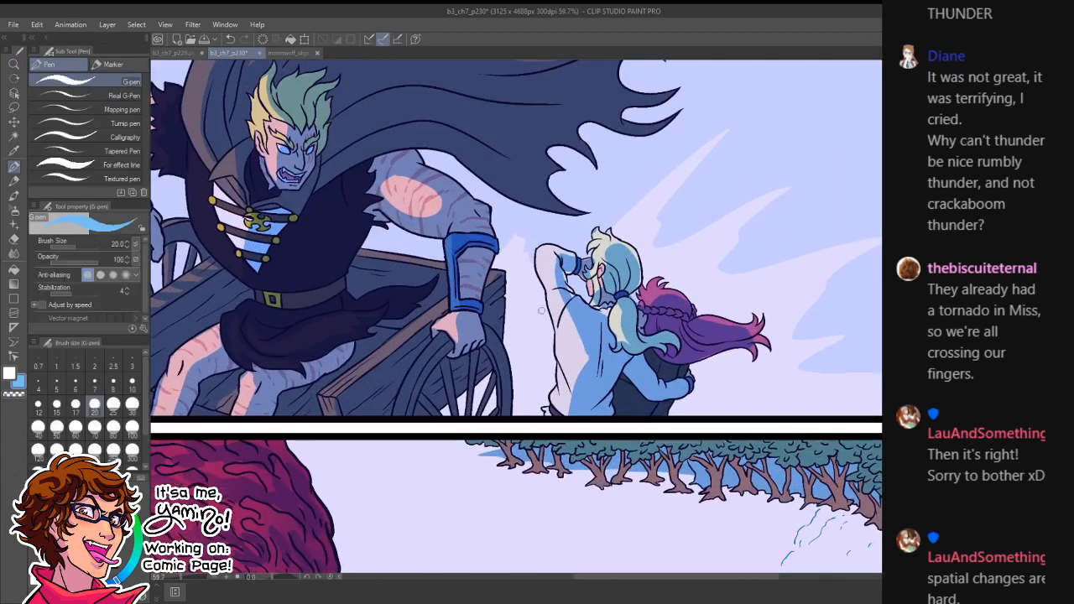
alt+click(477, 244)
drag(498, 253, 525, 241)
key(ctrl+z)
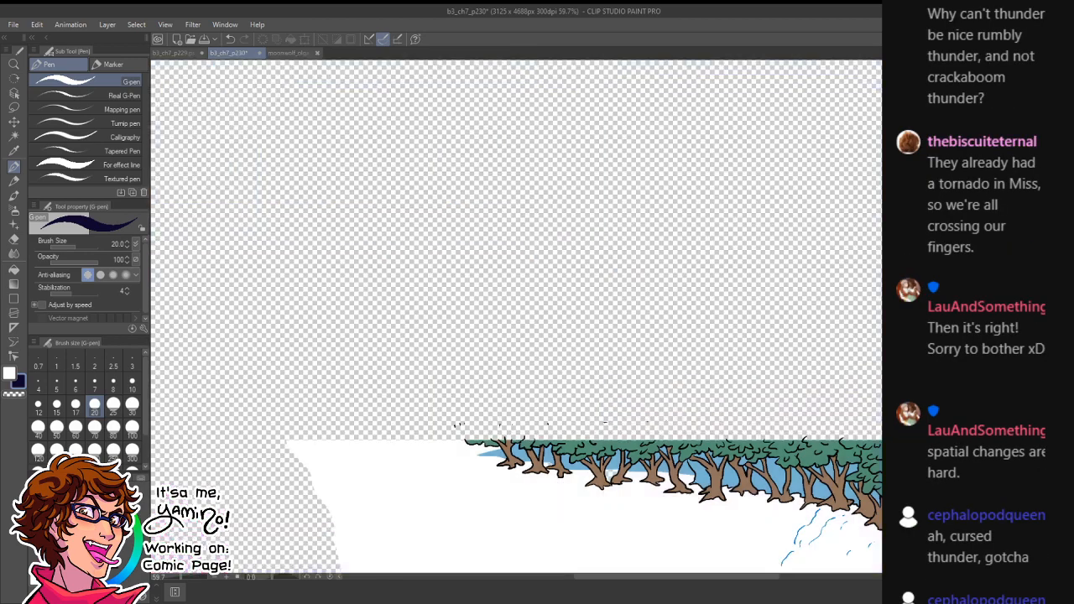
- Sample the blue of the snow lines and outline the snow burst around the couple with G-pen strokes at size 20
alt+click(815, 513)
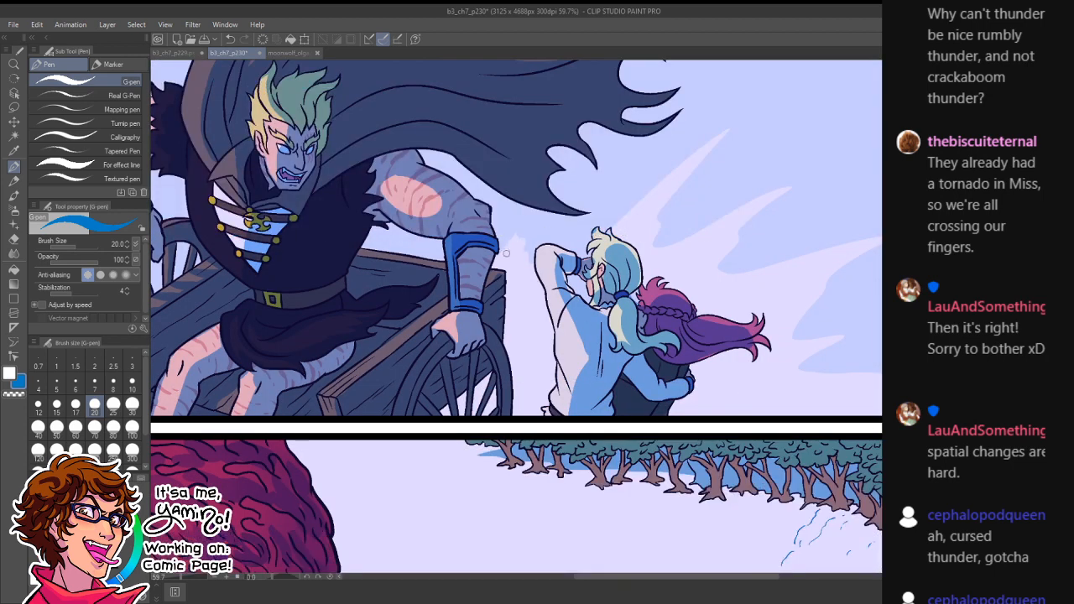
drag(503, 246, 521, 239)
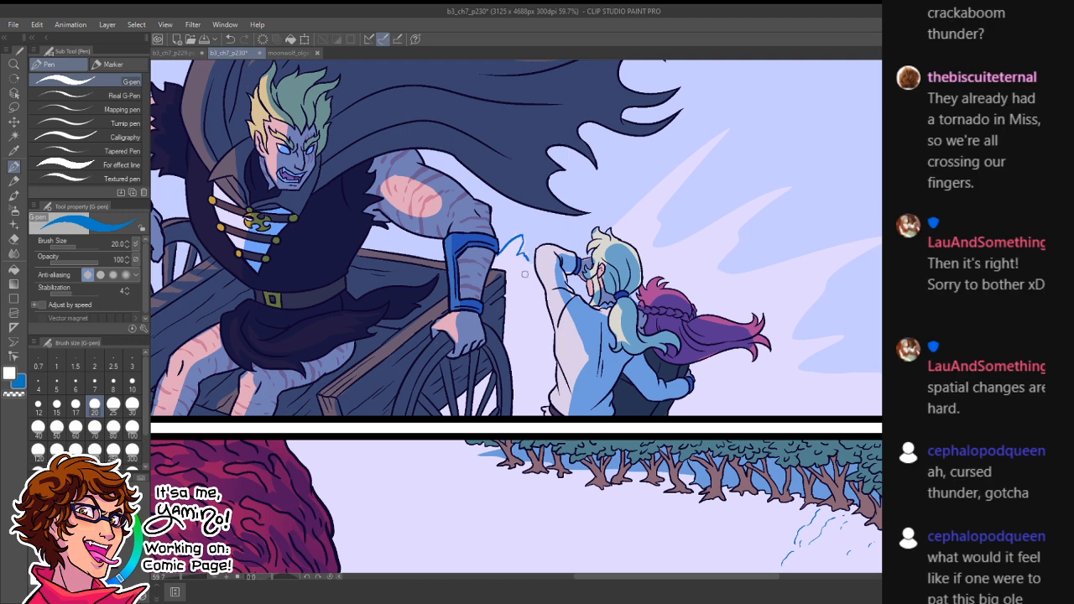
mouse_move(527, 357)
mouse_down()
mouse_move(553, 357)
mouse_move(524, 397)
mouse_move(545, 372)
mouse_up()
mouse_move(614, 227)
mouse_down()
mouse_move(702, 148)
mouse_move(661, 215)
mouse_move(661, 244)
mouse_move(779, 184)
mouse_move(728, 277)
mouse_move(782, 265)
mouse_move(858, 223)
mouse_move(811, 277)
mouse_move(869, 236)
mouse_move(772, 361)
mouse_move(710, 398)
mouse_up()
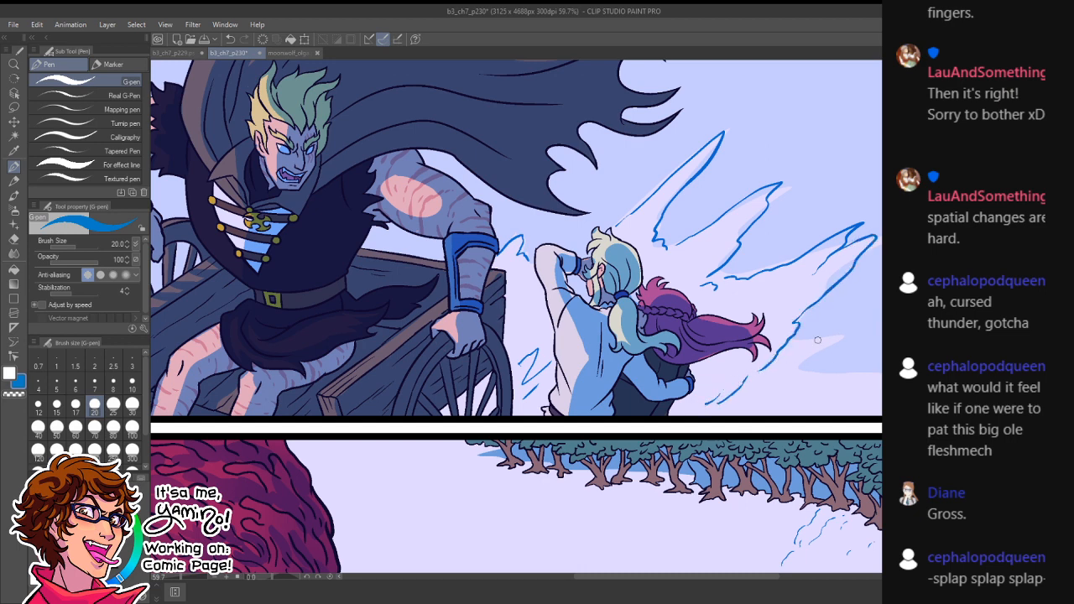
mouse_move(789, 342)
mouse_down()
mouse_move(843, 331)
mouse_move(755, 396)
mouse_move(841, 372)
mouse_move(808, 370)
mouse_move(799, 377)
mouse_move(878, 368)
mouse_up()
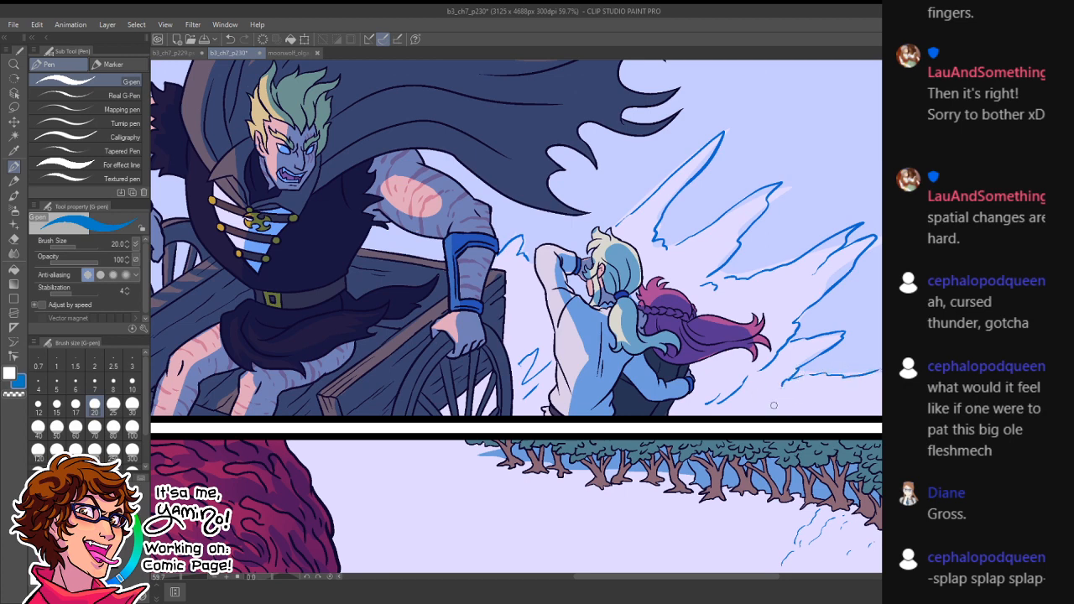
drag(772, 407, 820, 398)
drag(722, 313, 807, 271)
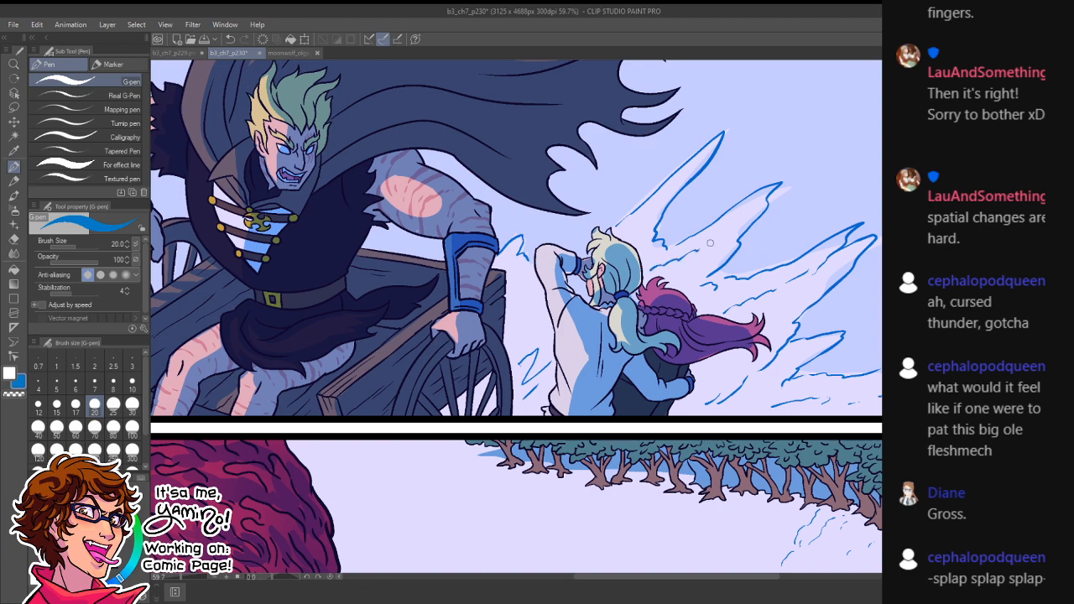
key(ctrl+space)
mouse_move(758, 316)
mouse_down()
mouse_move(705, 313)
mouse_move(757, 311)
mouse_up()
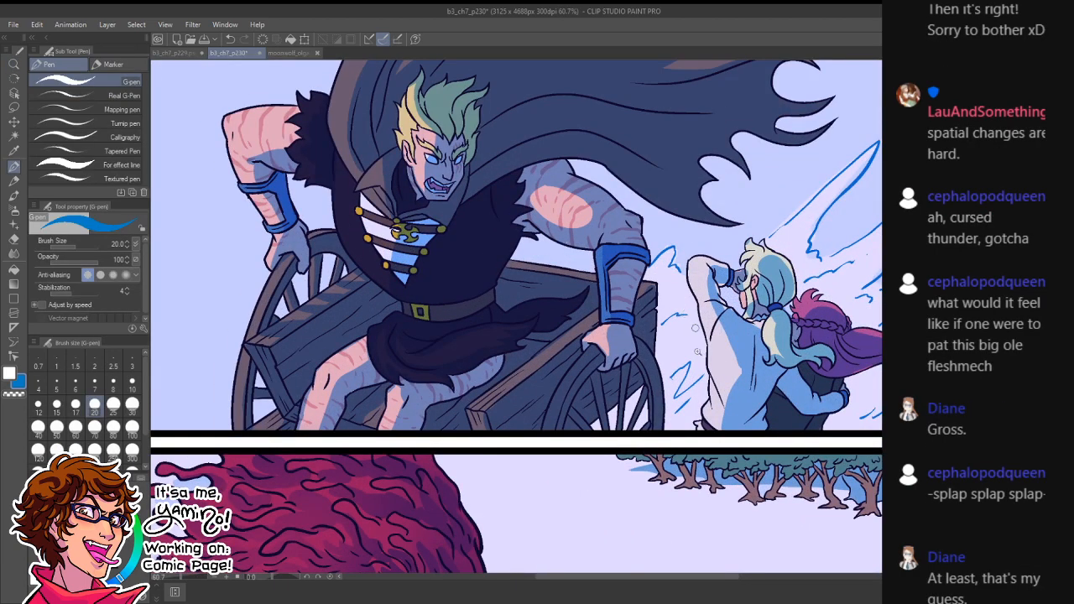
key(ctrl+space)
drag(698, 352, 653, 362)
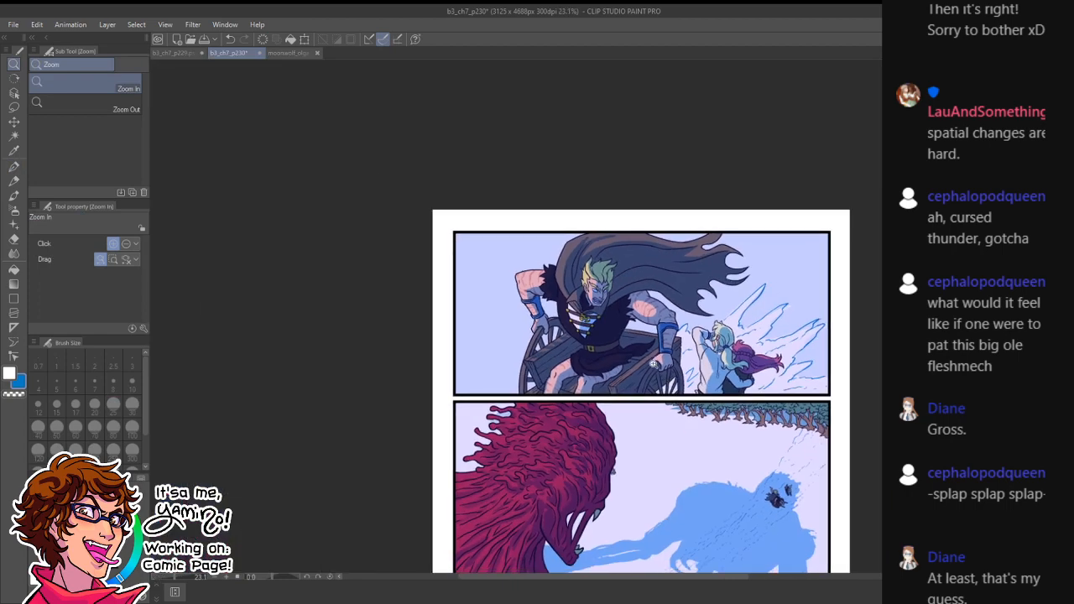
- Save page b3_ch7_p230 with the outlined snow burst and review its panels
drag(852, 303, 877, 306)
alt+click(846, 335)
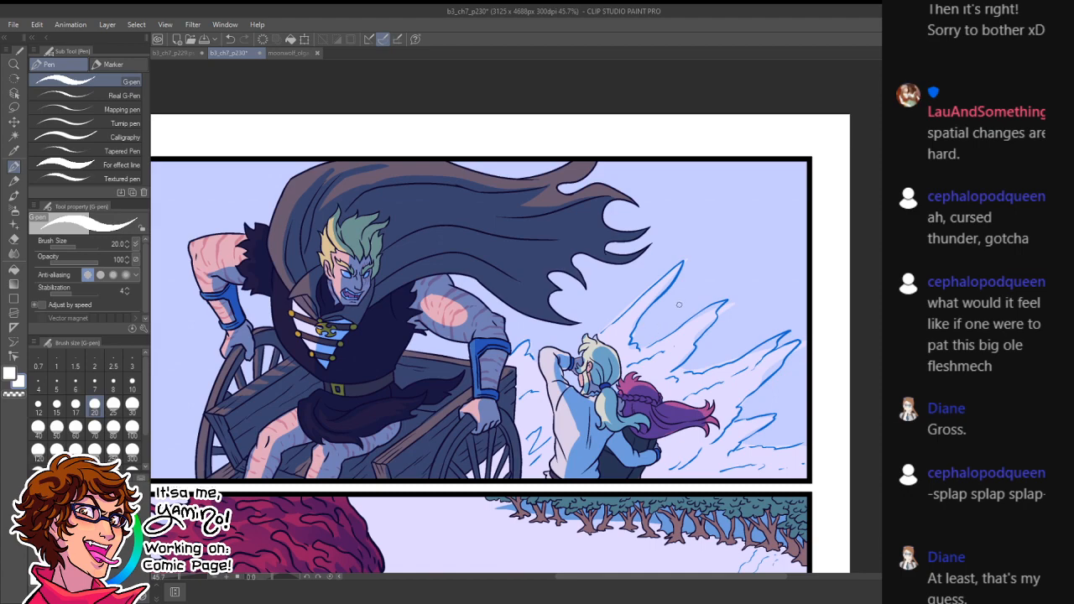
key(ctrl+space)
drag(843, 382, 819, 399)
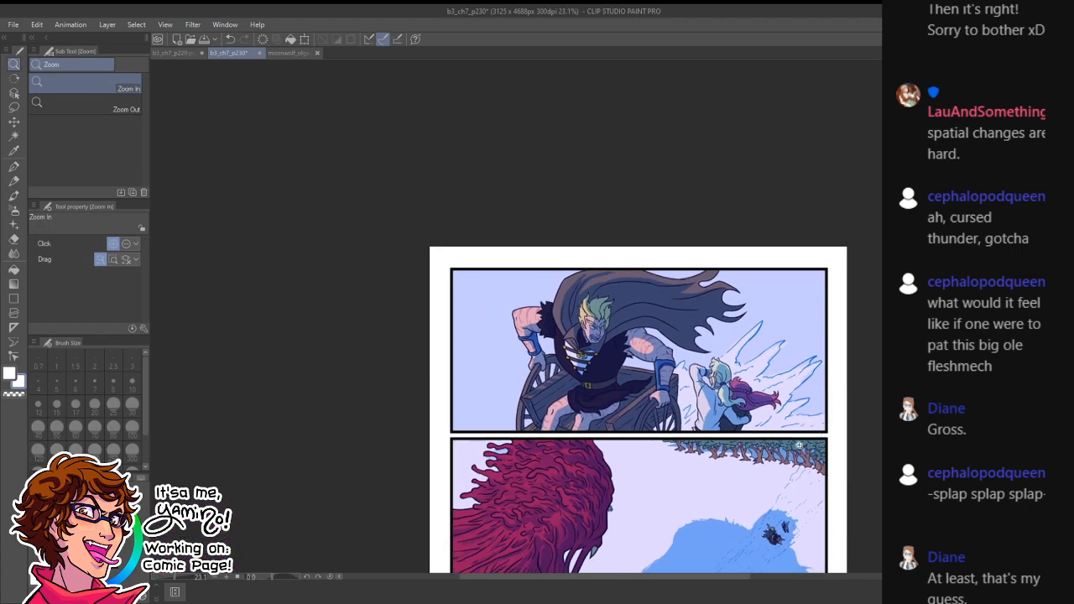
key(ctrl+s)
drag(727, 476, 743, 472)
drag(784, 500, 803, 302)
drag(785, 446, 782, 423)
drag(783, 512, 752, 444)
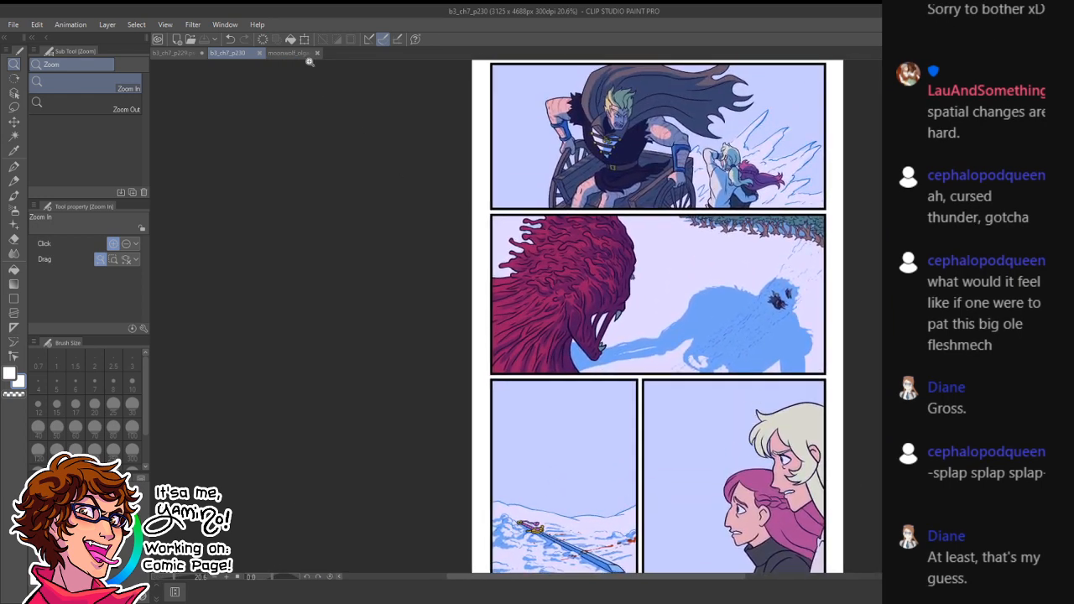
- Consult page b3_ch7_p229 for its gradient-lit colouring and return to page b3_ch7_p230
click(185, 54)
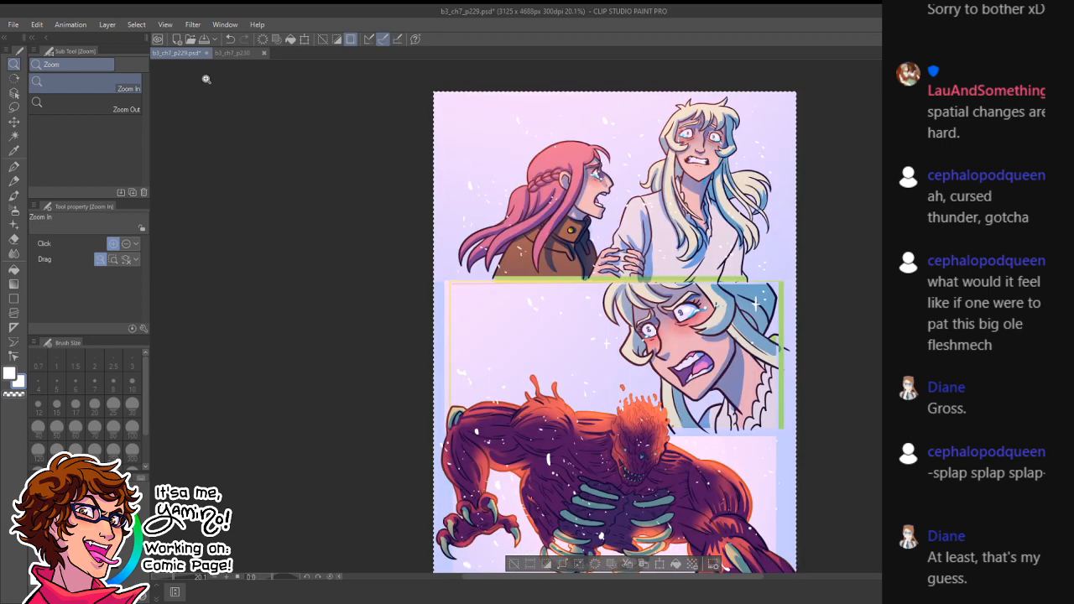
click(242, 53)
drag(759, 173, 731, 237)
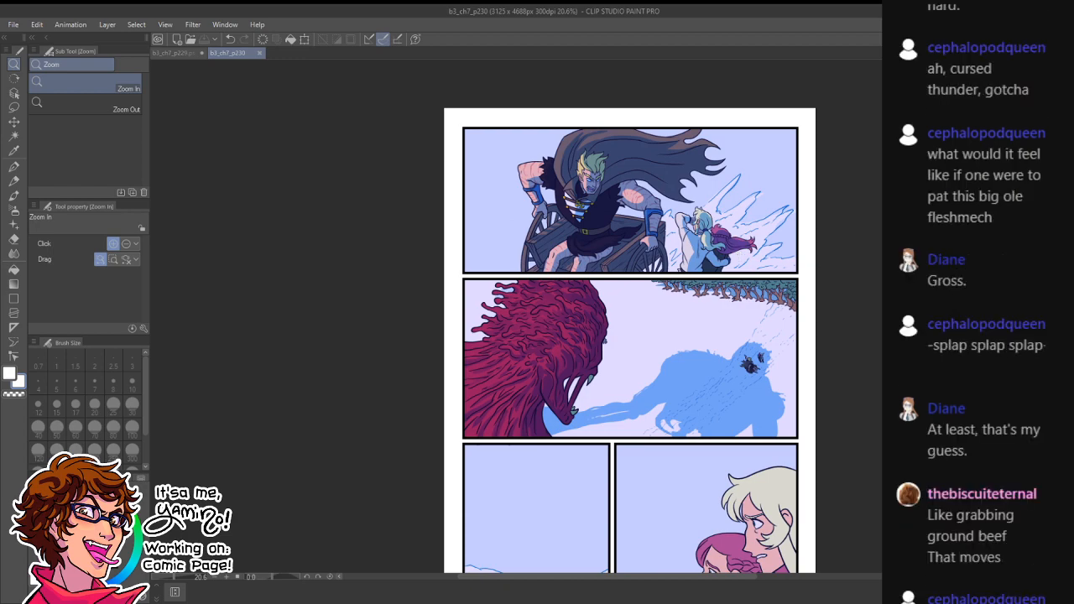
- Erase highlight streaks out of the shading on the charging man's hair with the Hard eraser at size 25
mouse_move(586, 157)
mouse_down()
mouse_move(638, 149)
mouse_move(616, 172)
mouse_move(622, 236)
mouse_up()
key(e)
mouse_move(693, 136)
mouse_down()
mouse_move(652, 166)
mouse_move(644, 247)
mouse_up()
drag(691, 182, 689, 261)
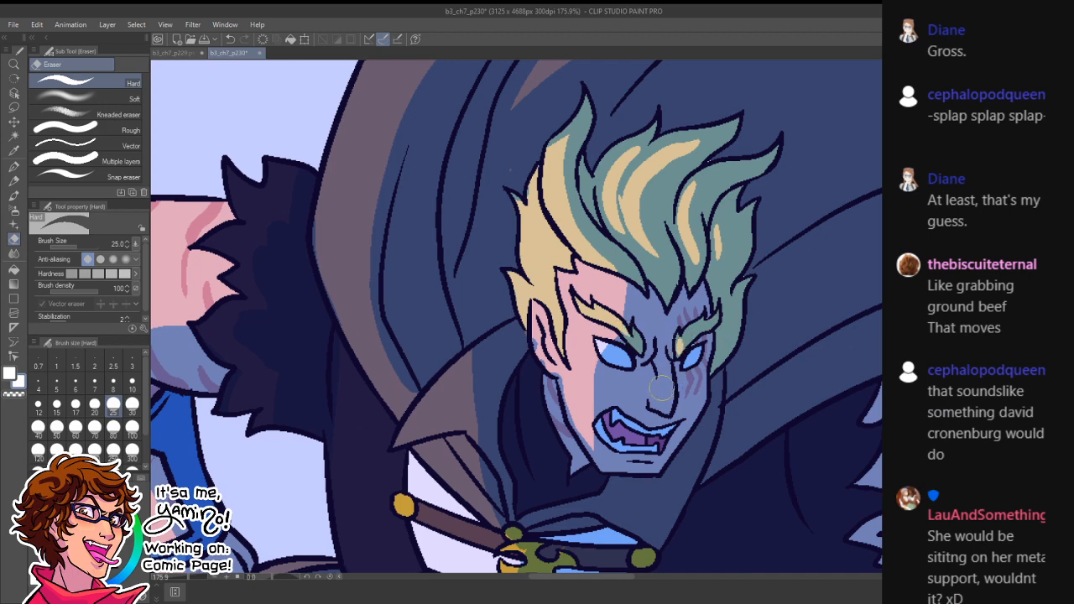
- Apply the pink-to-lilac gradient lighting across all panels of the page
key(ctrl+space)
drag(676, 403, 614, 424)
drag(665, 514, 678, 237)
drag(737, 468, 659, 248)
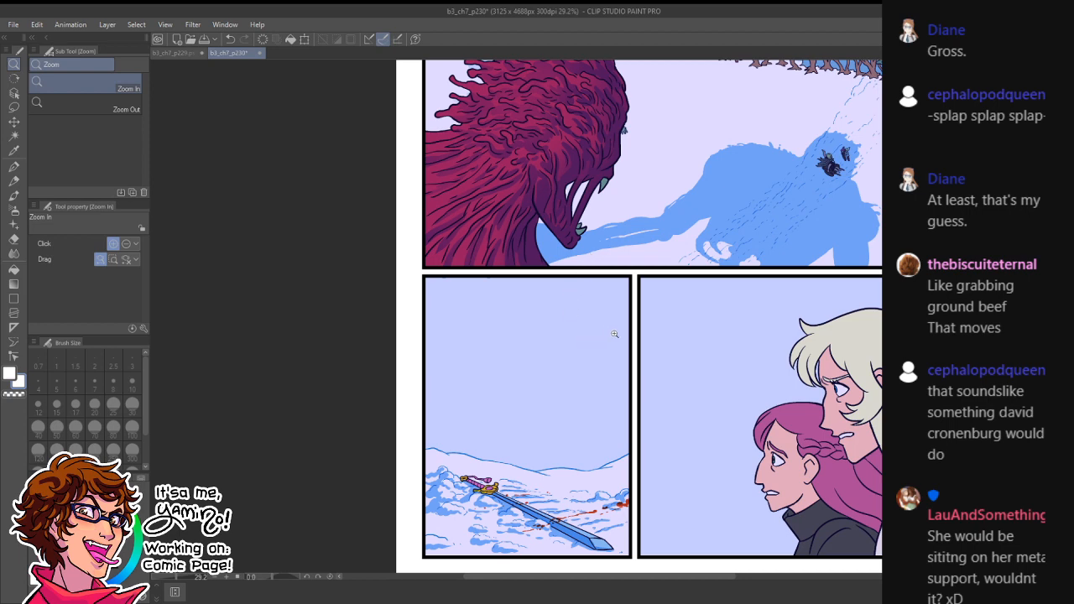
scroll(614, 334, down, 3)
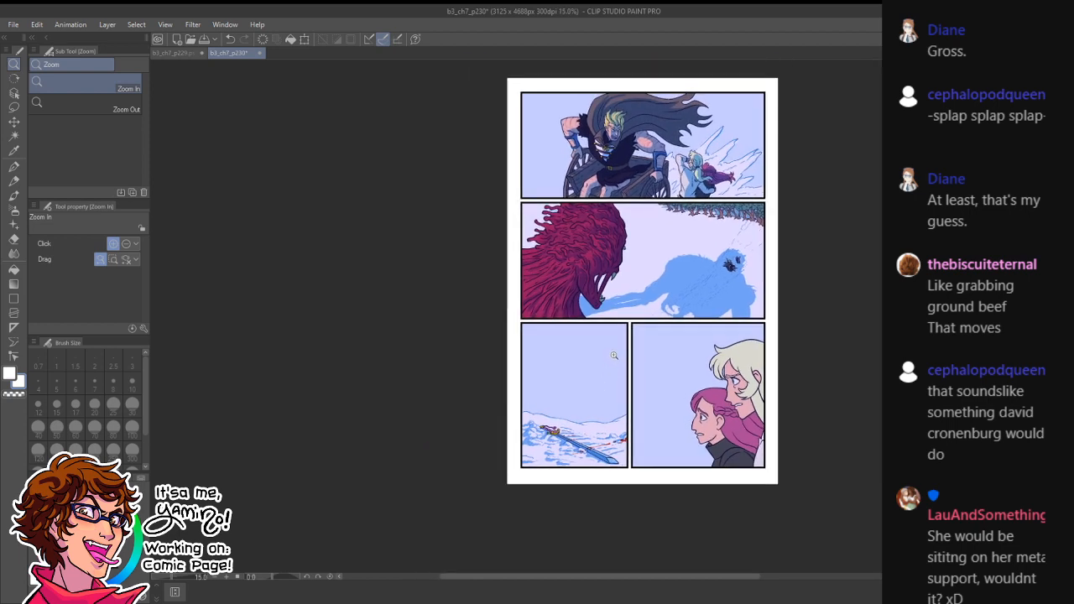
drag(735, 208, 691, 265)
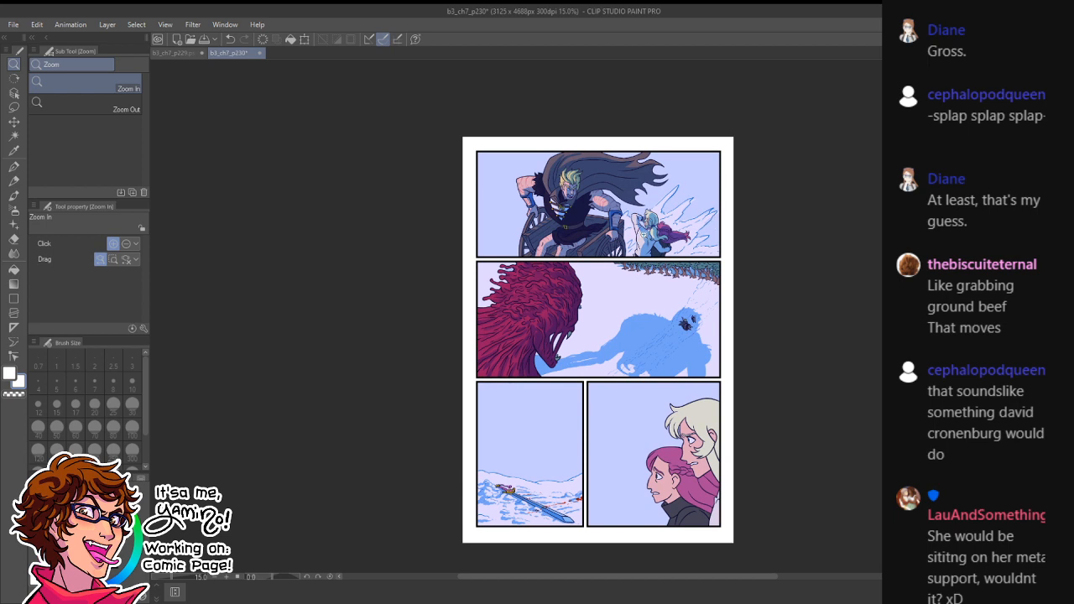
click(895, 386)
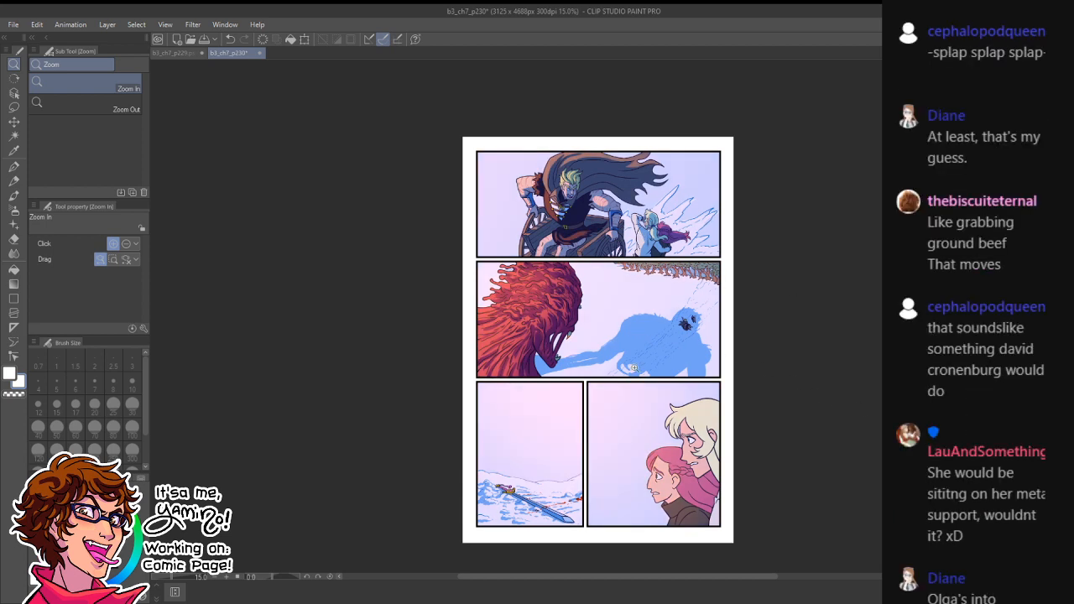
- Select the shaded areas of the page, try filling them to deepen the monster's snow shadow, and undo the fill
drag(633, 350, 715, 358)
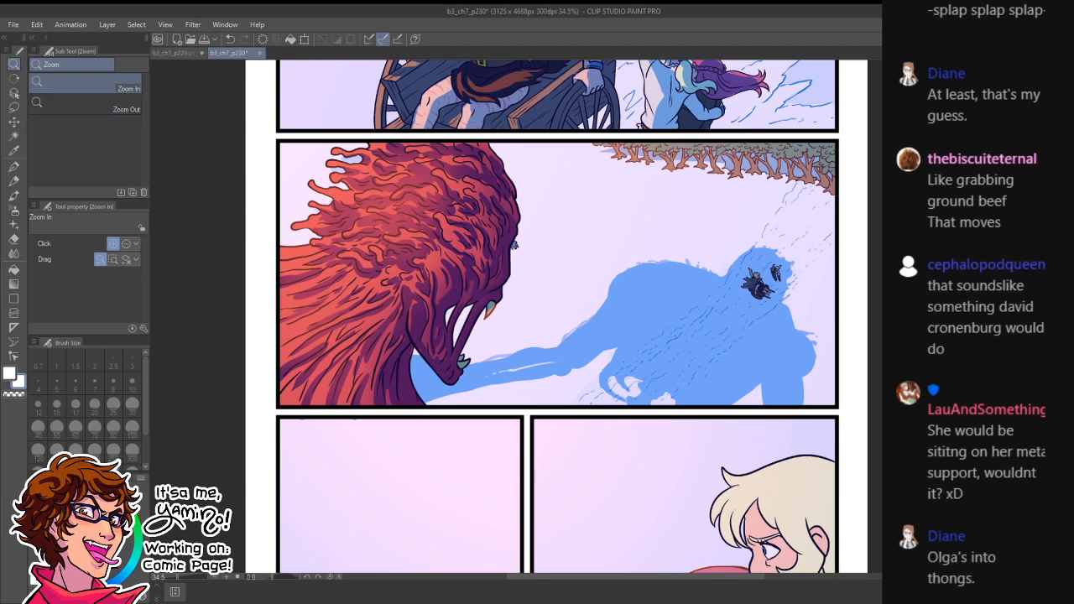
click(732, 366)
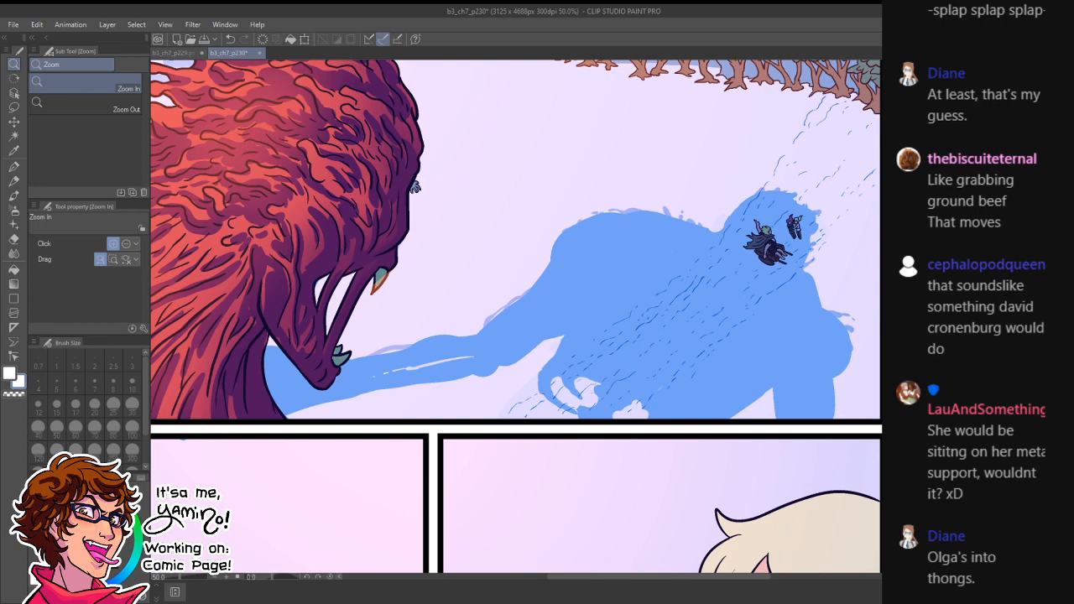
key(ctrl+shift+d)
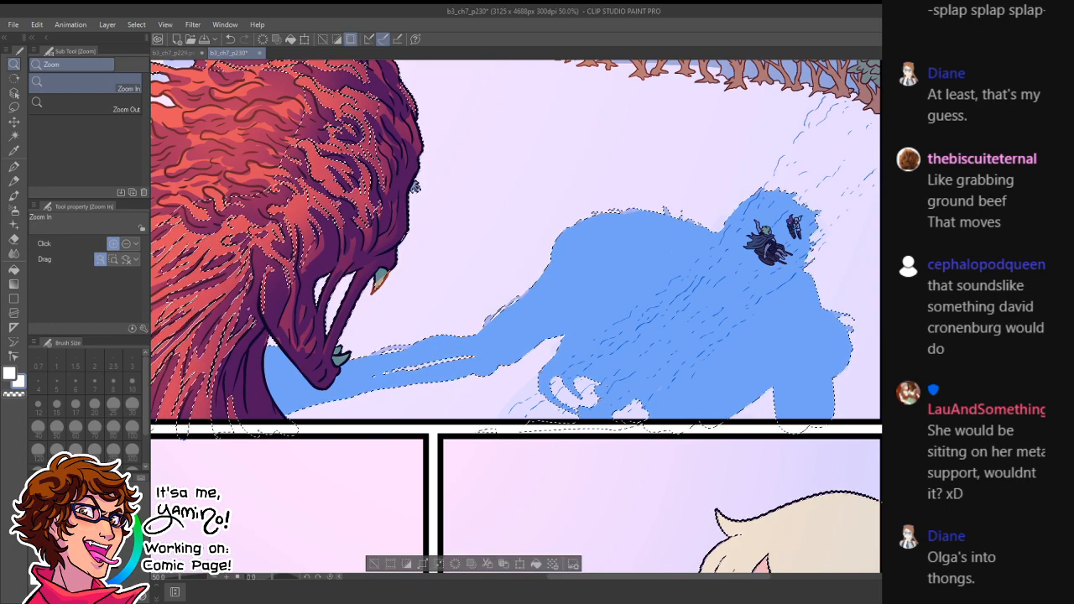
key(alt+Delete)
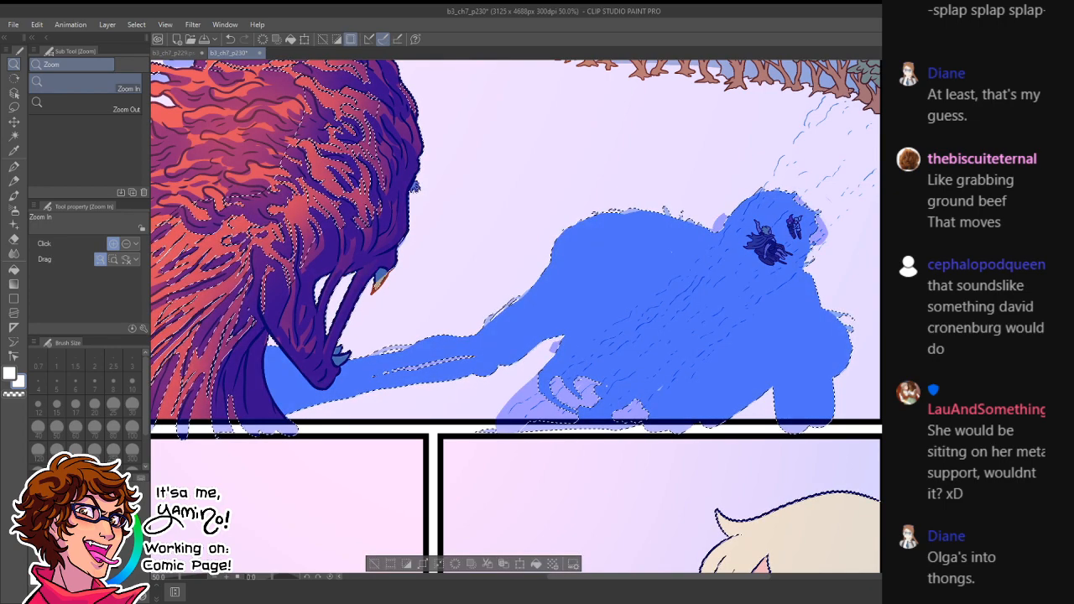
key(ctrl+z)
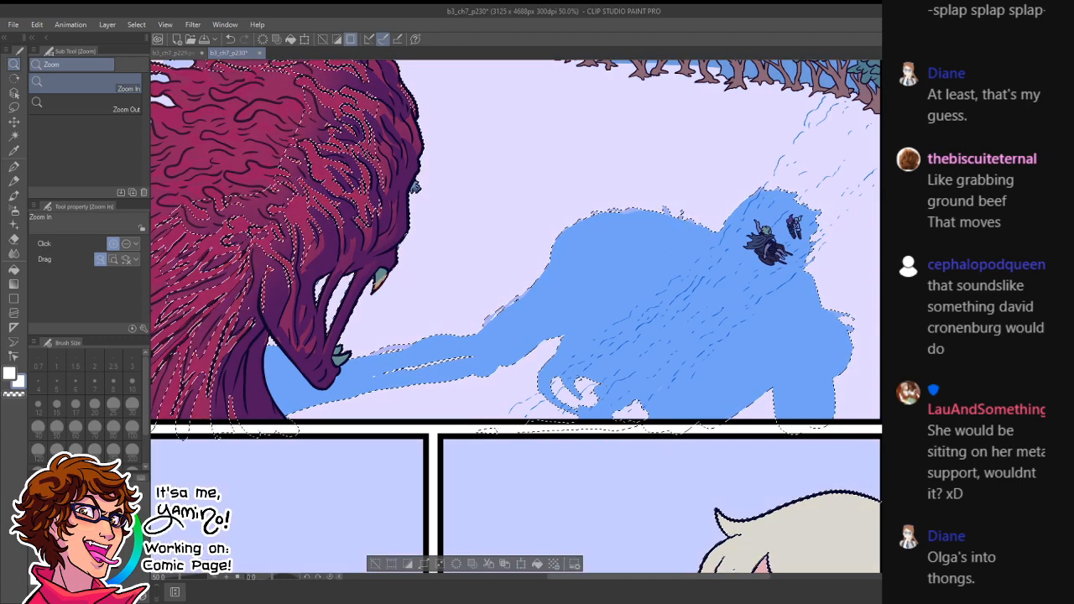
key(ctrl+z)
key(ctrl+y)
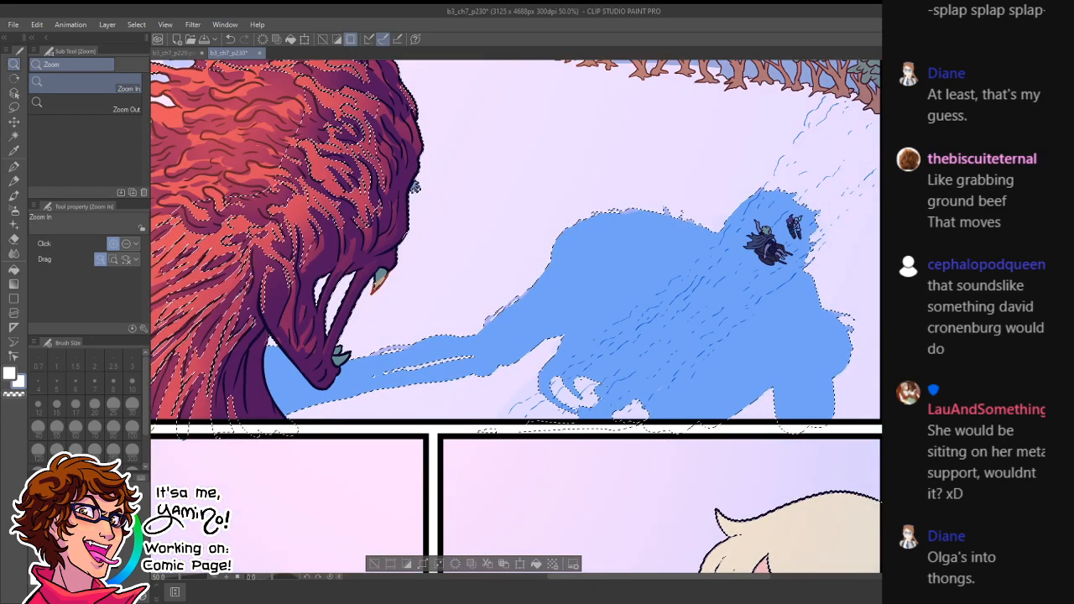
- Lasso around the red monster in the second panel to remove it from the shading selection
key(ctrl+0)
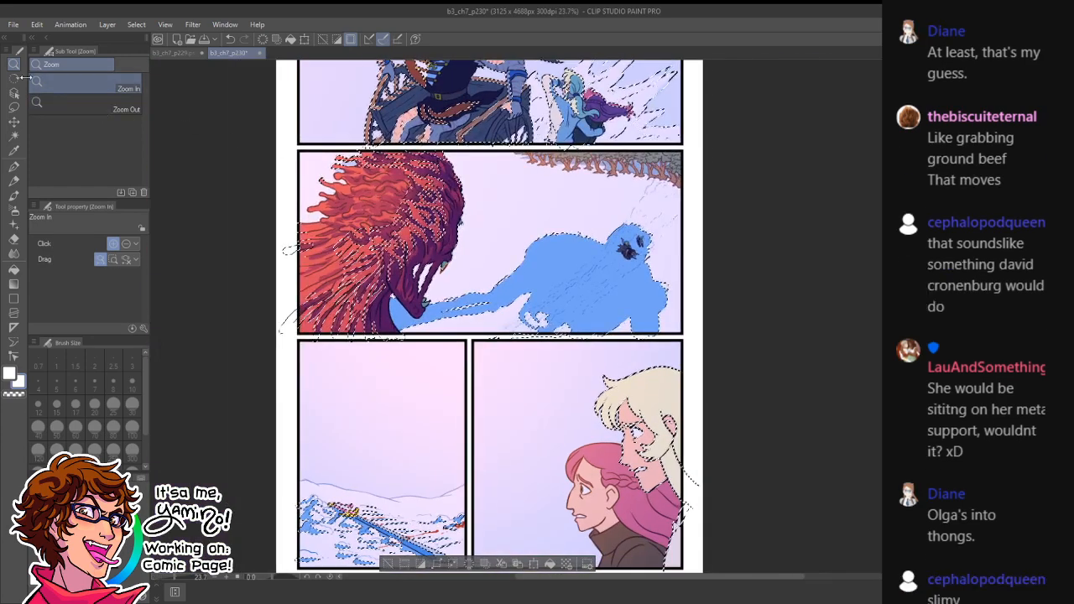
key(m)
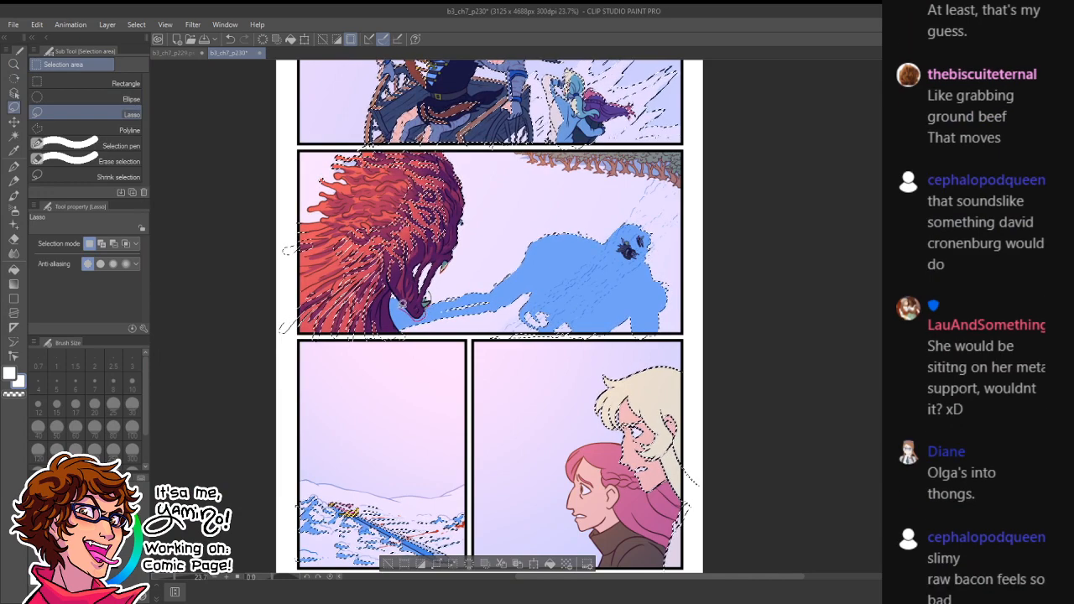
drag(406, 344, 362, 131)
drag(288, 250, 289, 252)
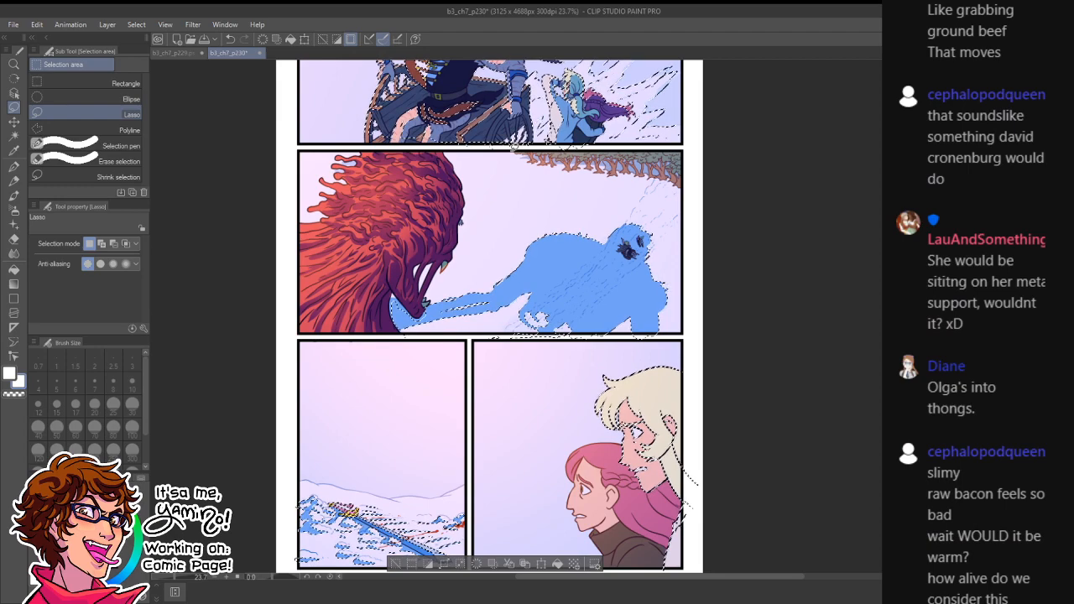
- Restore the cleared shading selection, invert it, try deleting the content outside the shading, and undo the deletion
key(ctrl+d)
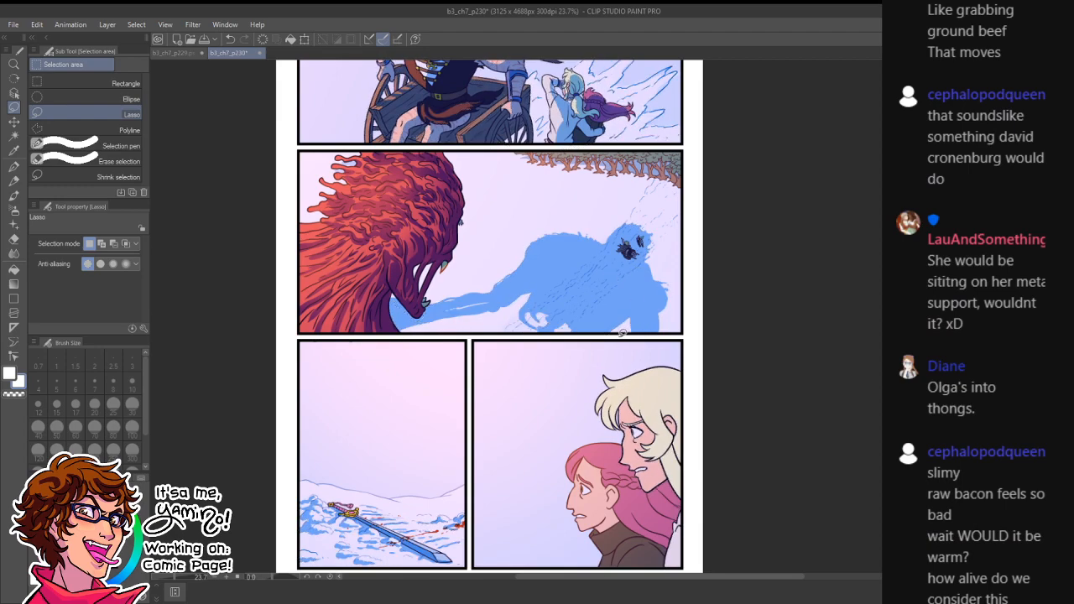
key(ctrl+z)
key(ctrl+shift+i)
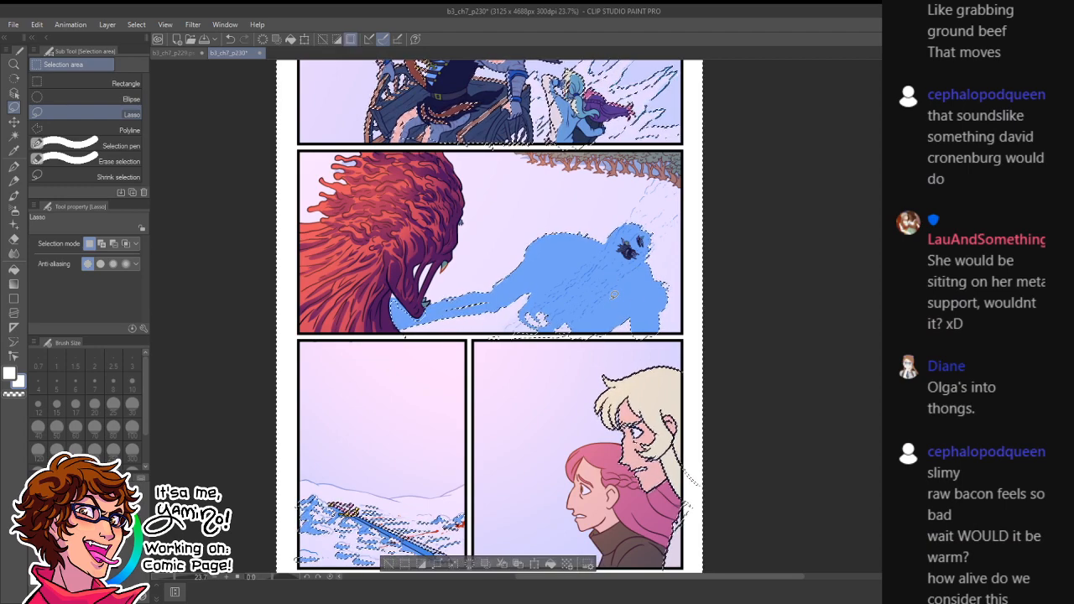
key(Delete)
key(ctrl+z)
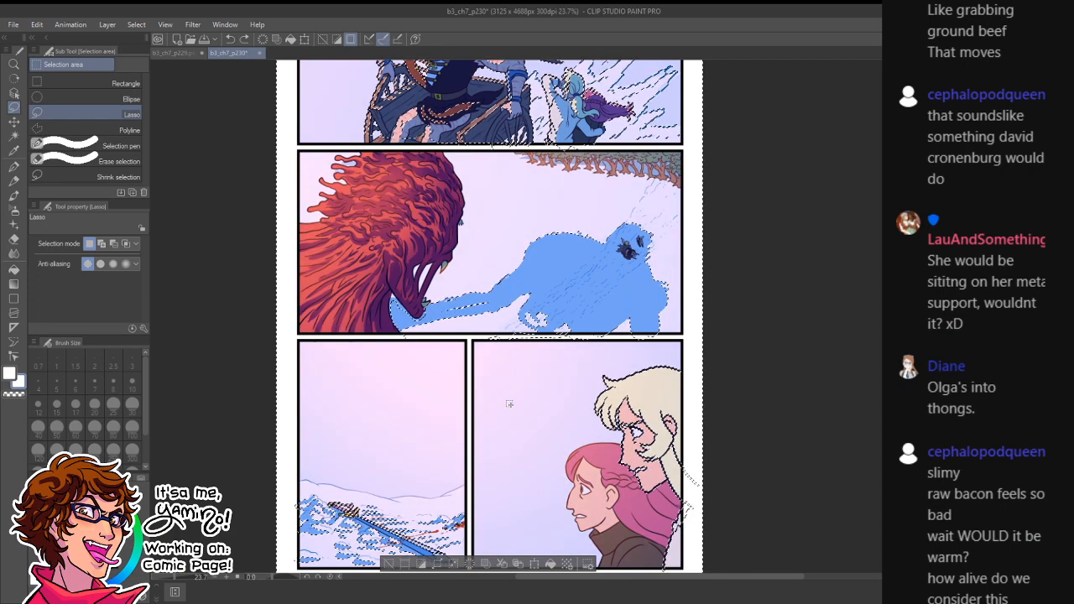
- Try touching up the snow shadow within the inverted selection using the G-pen at size 100, undo it and deselect
key(ctrl+space)
drag(505, 314, 566, 311)
key(p)
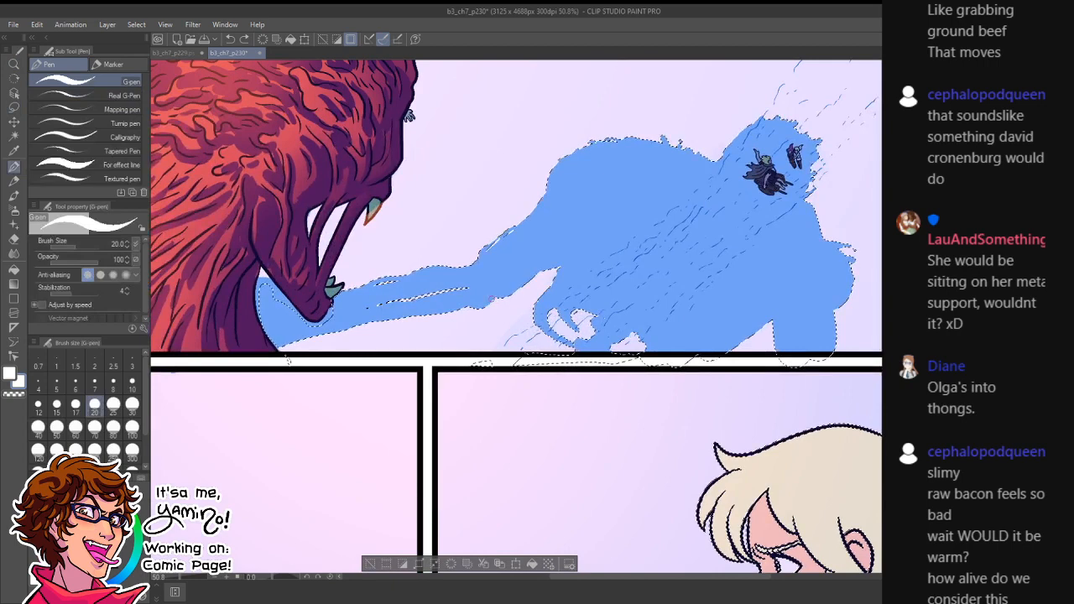
key(bracketright)
key(bracketright)
key(bracketright)
key(bracketright)
key(bracketright)
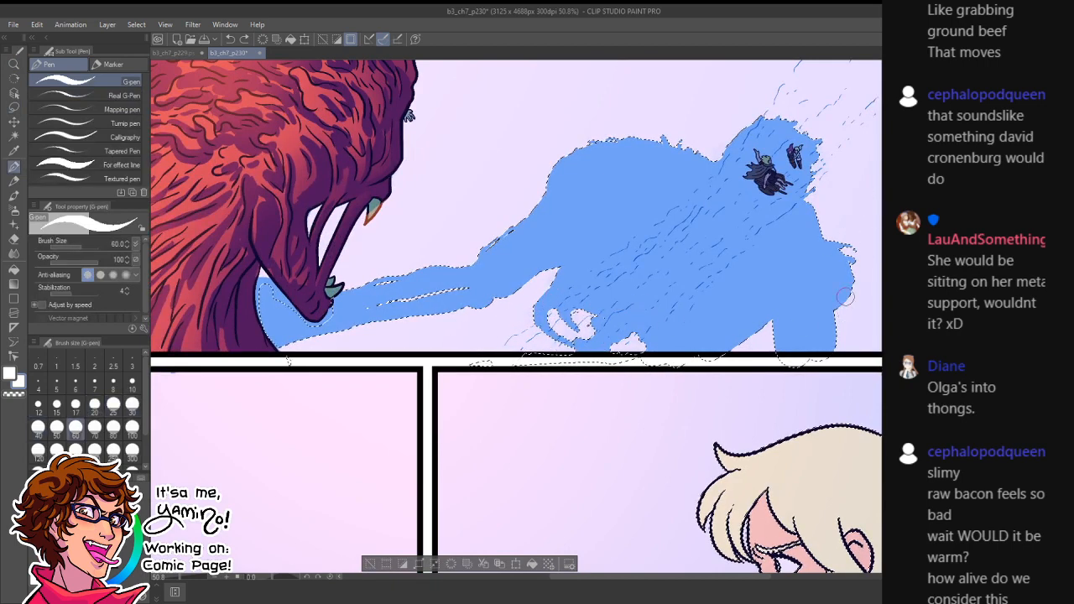
key(bracketright)
key(bracketright)
key(bracketright)
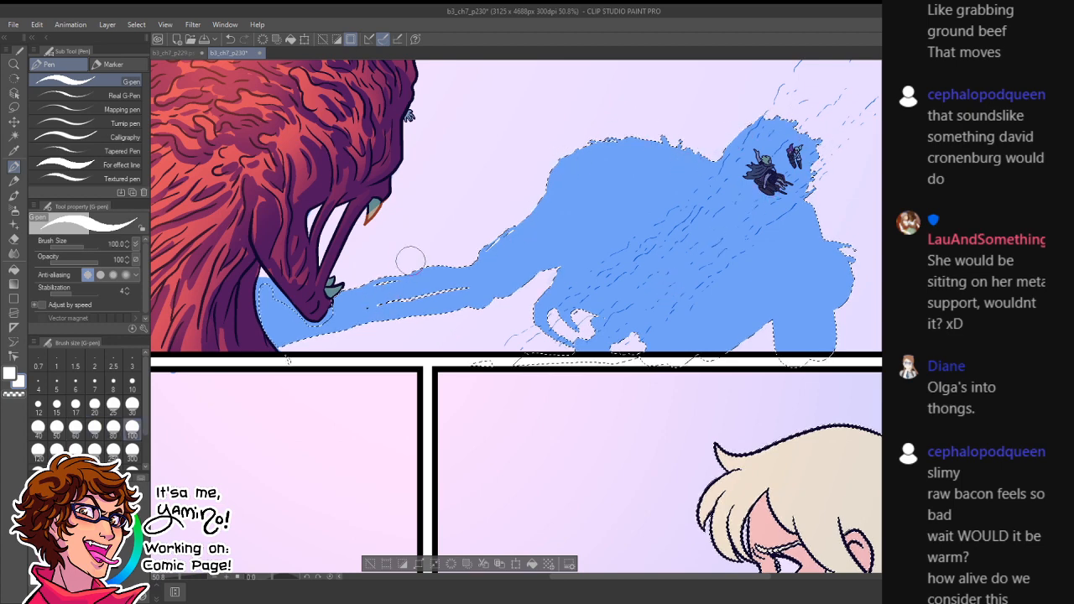
key(ctrl+z)
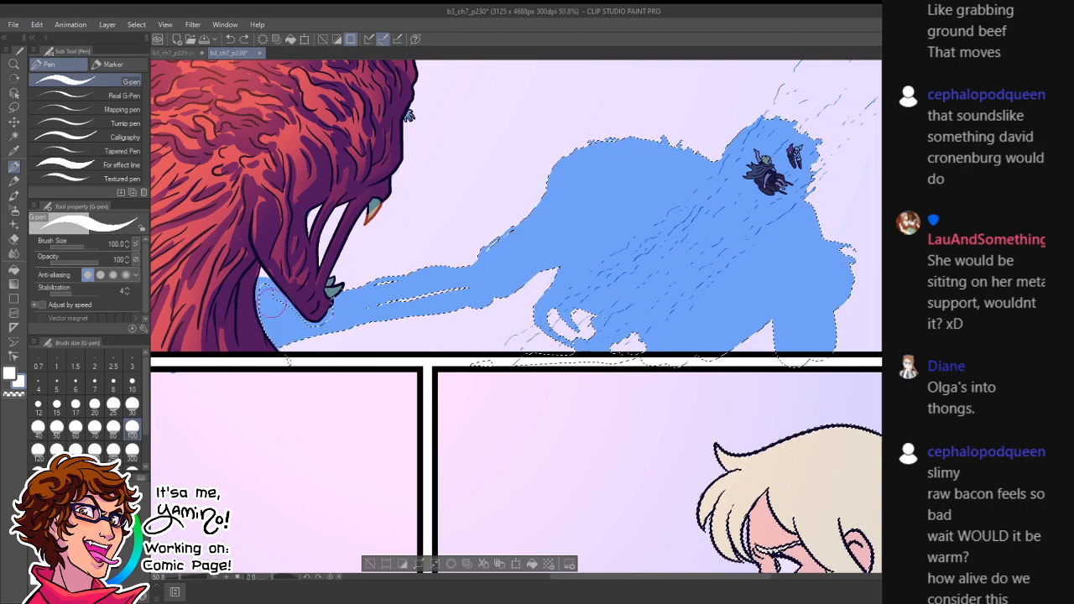
key(ctrl+d)
- Softly fade the monster's blue shadow on the snow using the Soft eraser at size 1200, undoing the excess erasing
key(ctrl+space)
drag(528, 422, 488, 448)
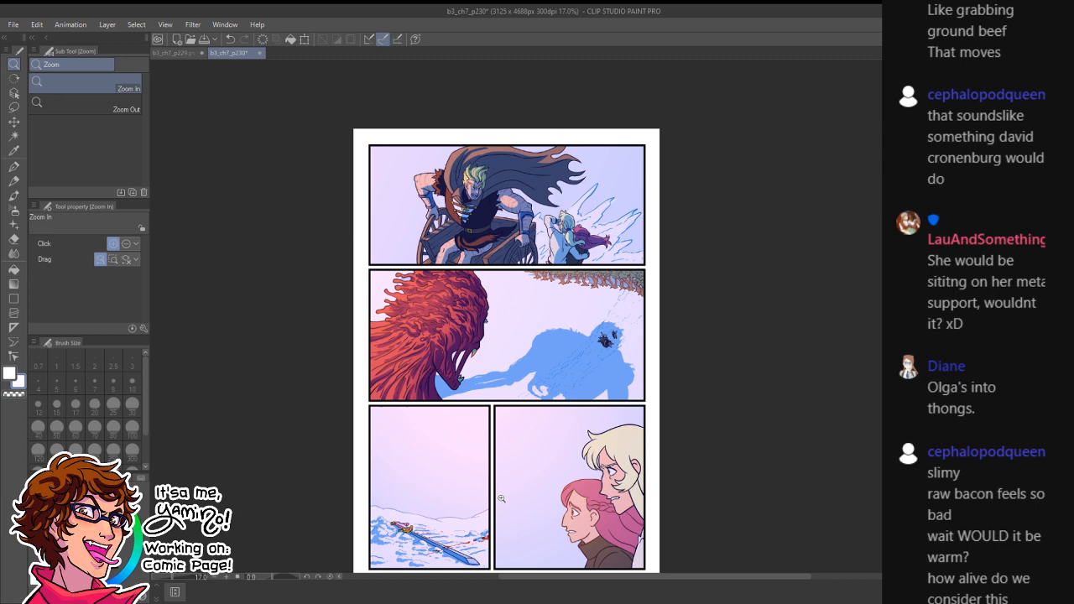
drag(541, 370, 445, 280)
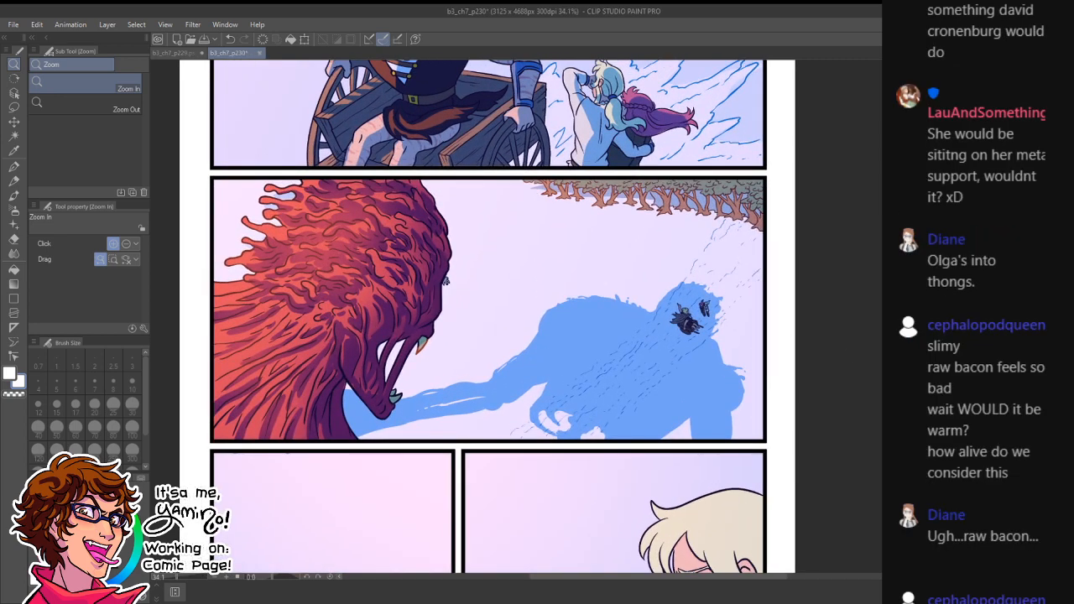
key(e)
click(67, 95)
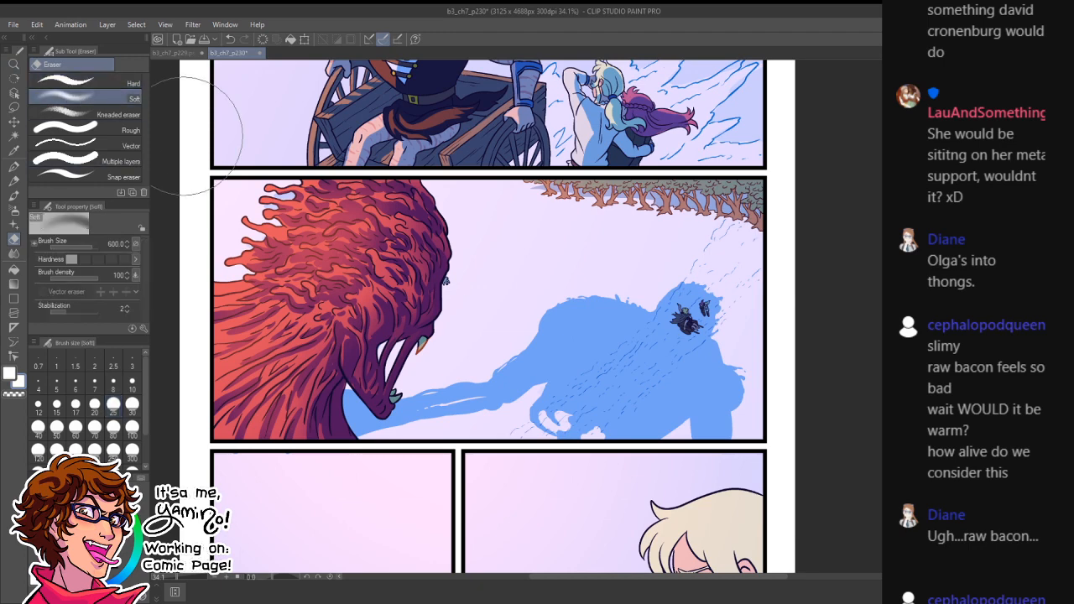
mouse_move(745, 284)
mouse_down()
mouse_move(651, 303)
mouse_move(653, 327)
mouse_move(527, 324)
mouse_up()
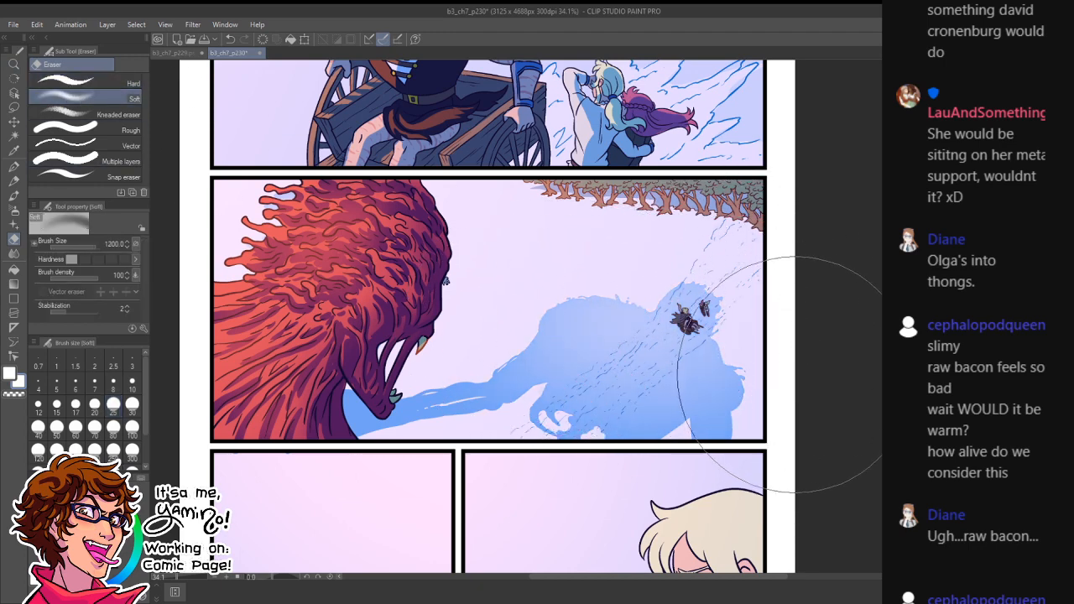
key(ctrl+space)
mouse_move(628, 458)
mouse_down()
mouse_move(583, 488)
mouse_move(607, 477)
mouse_up()
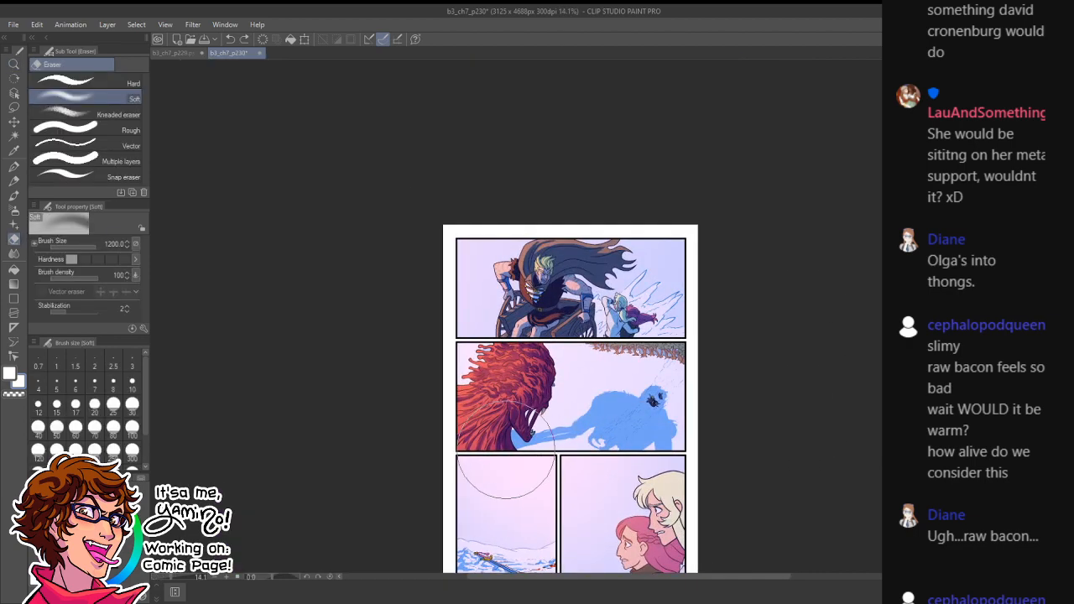
drag(534, 451, 597, 429)
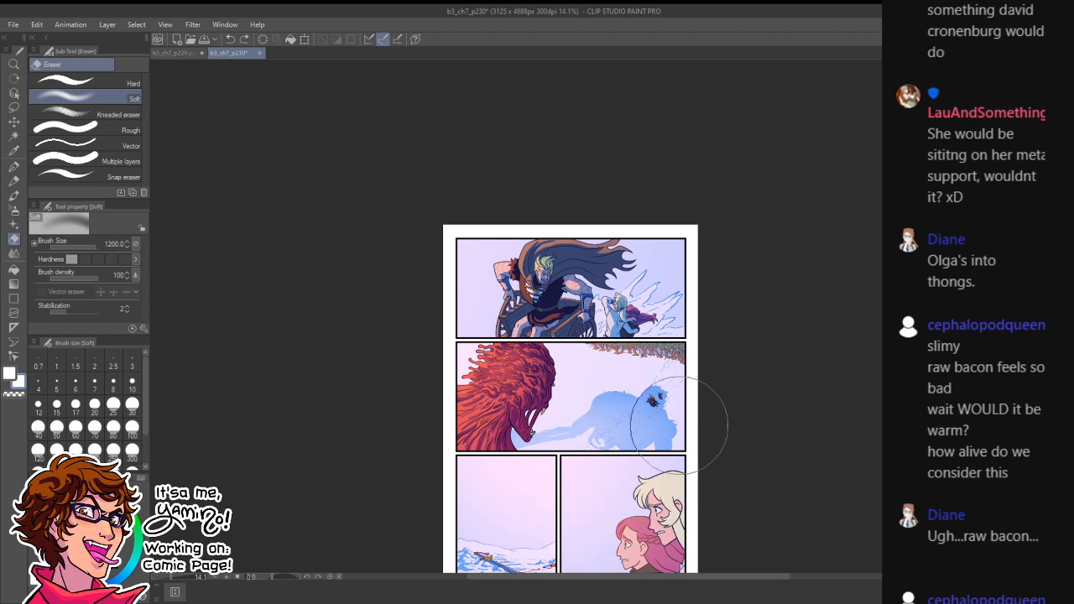
key(ctrl+z)
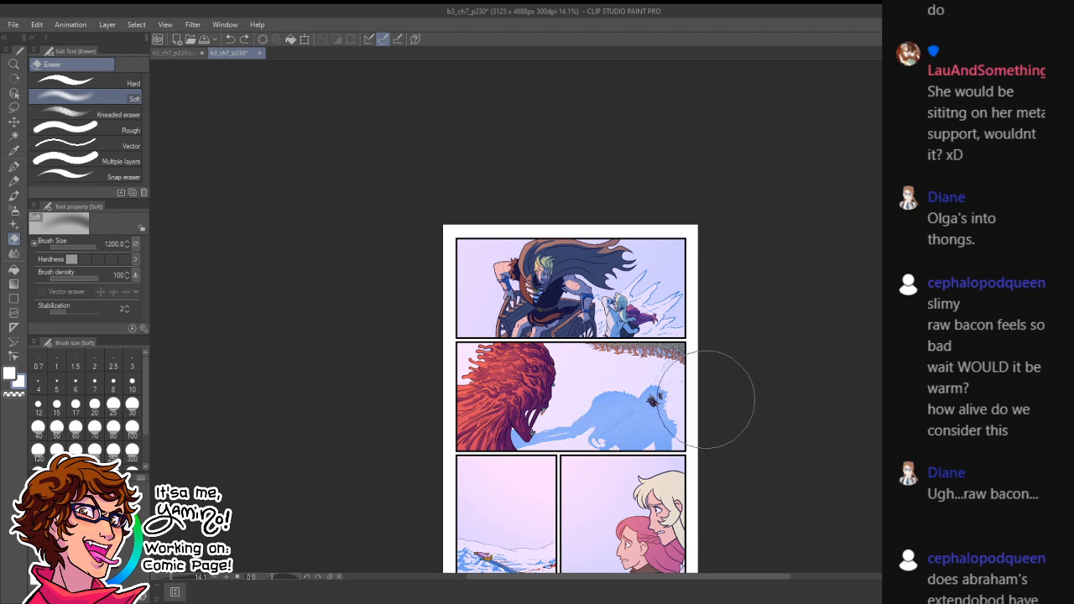
- Save page b3_ch7_p230 with the faded snow shadow
key(ctrl+space)
drag(607, 485, 619, 402)
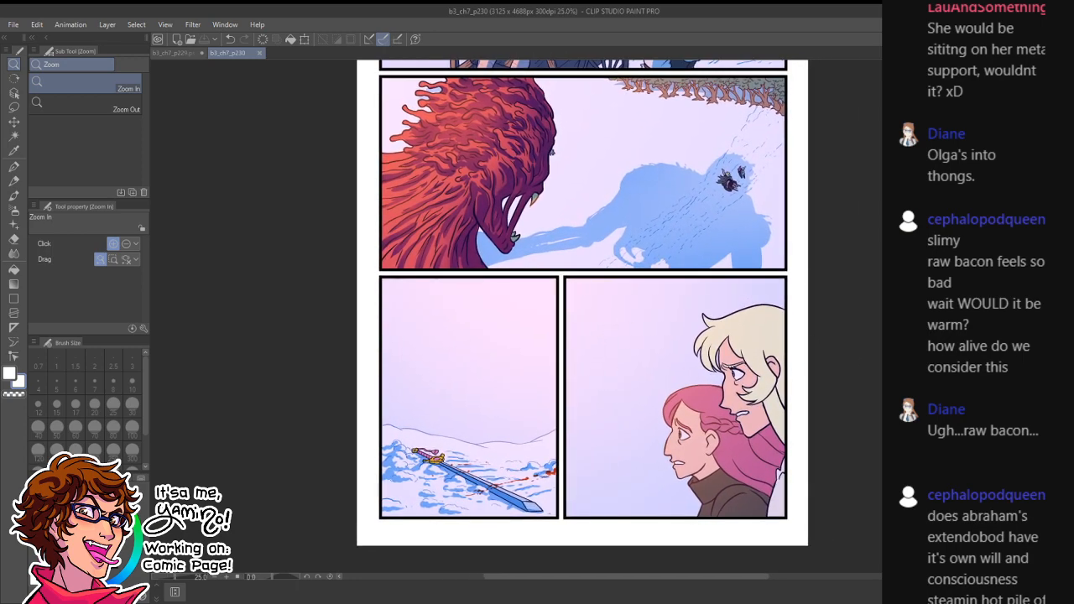
click(923, 408)
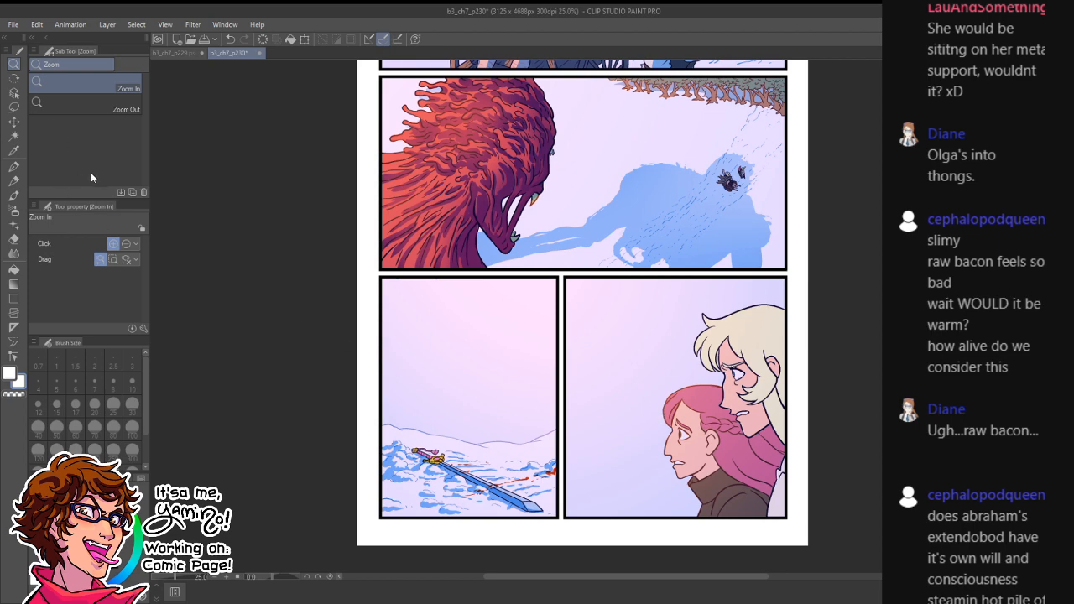
- Examine pages b3_ch7_p229 and b3_ch7_p226 as references for the snow effects, and close p226
click(13, 107)
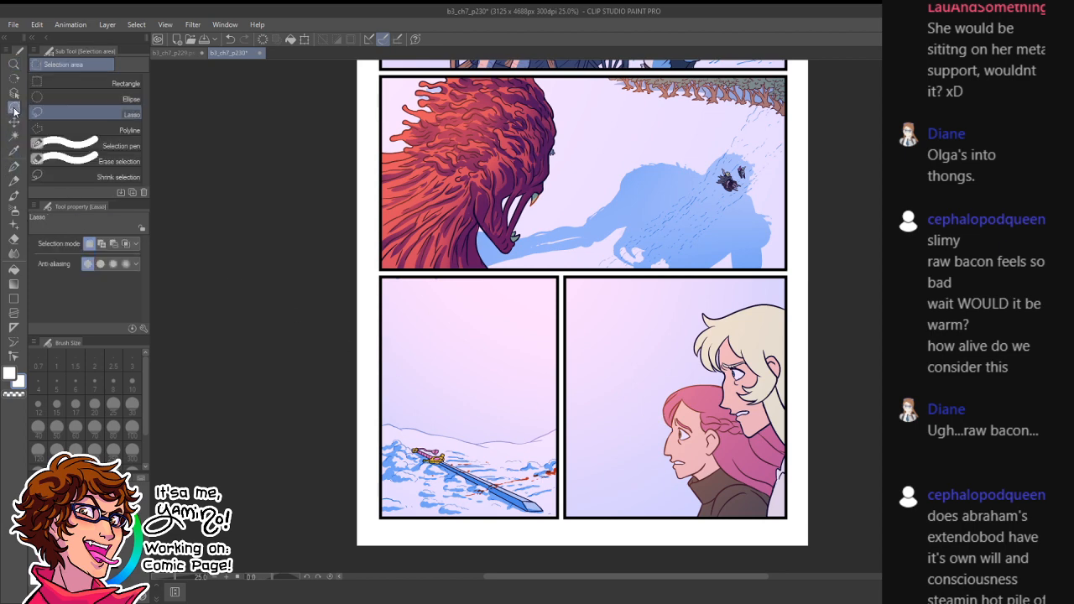
click(184, 53)
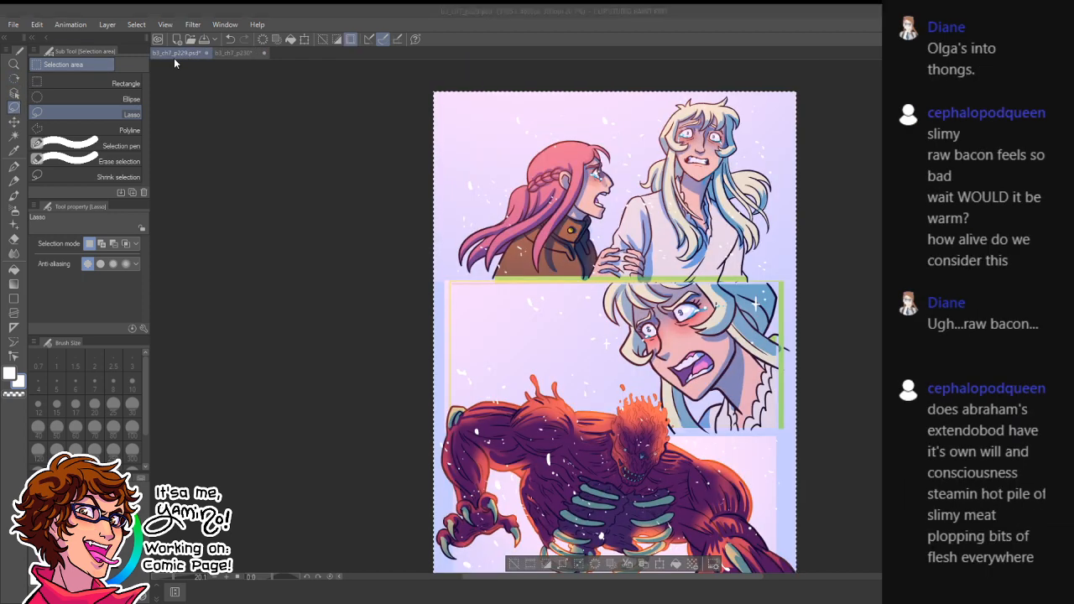
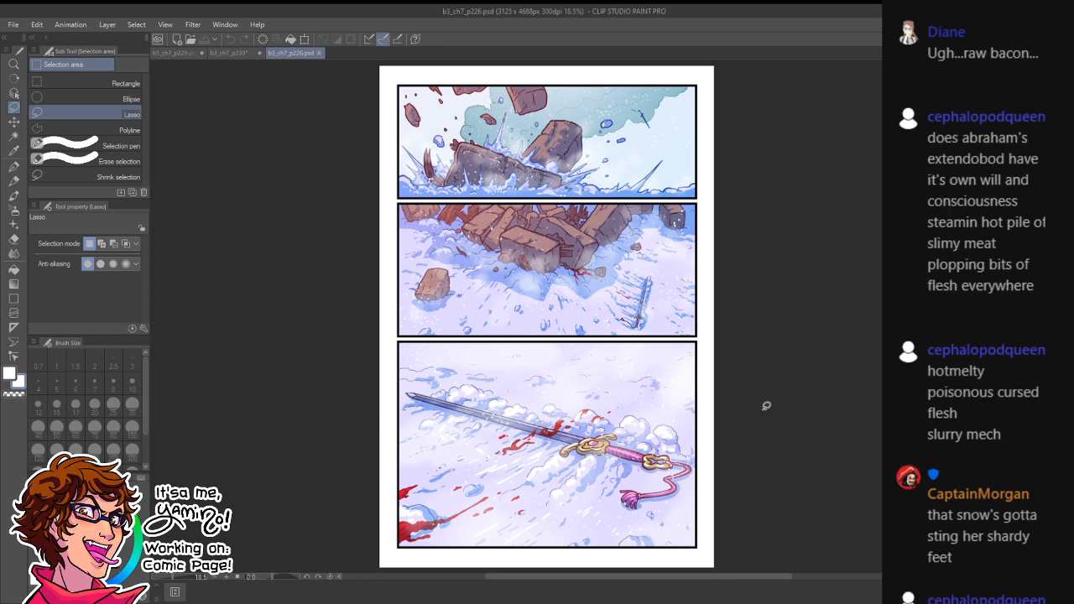
key(ctrl+w)
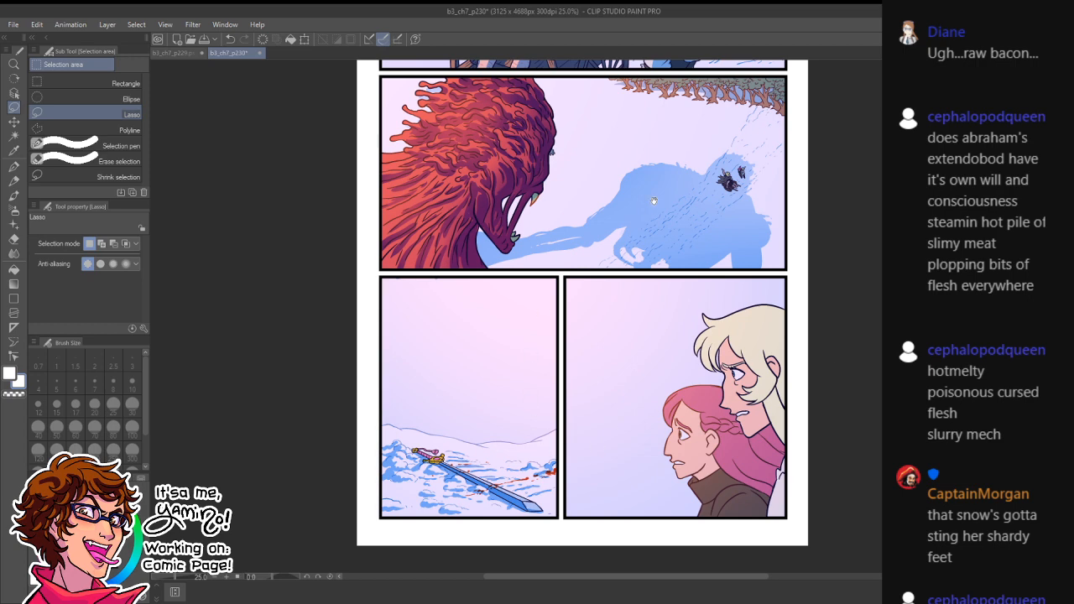
- Airbrush soft white mist at size 300 around the cart's base and the snow at the edge of the first panel
drag(654, 202, 692, 413)
key(p)
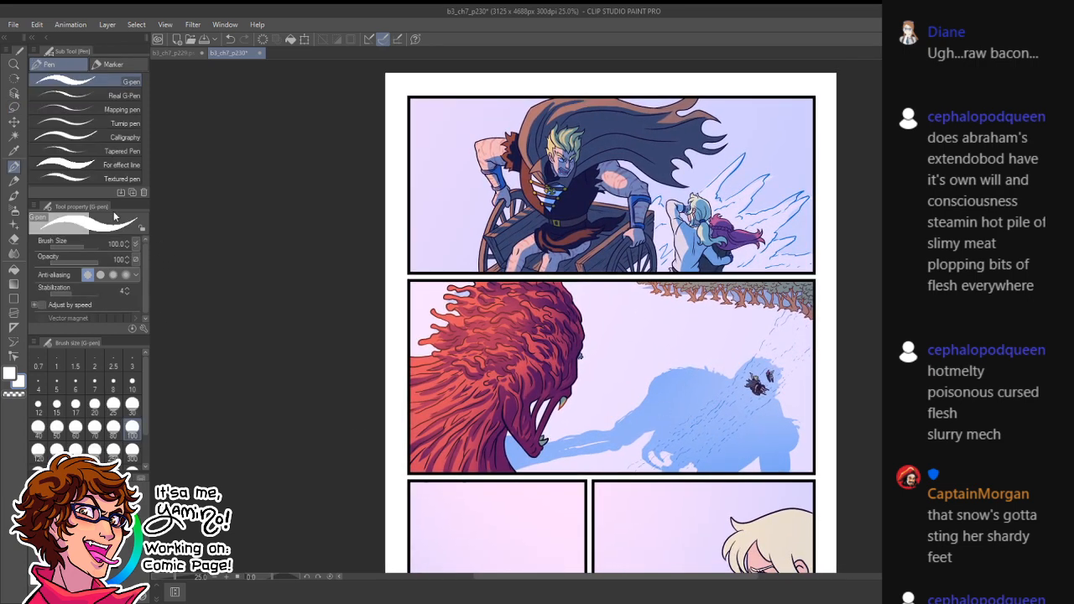
click(14, 210)
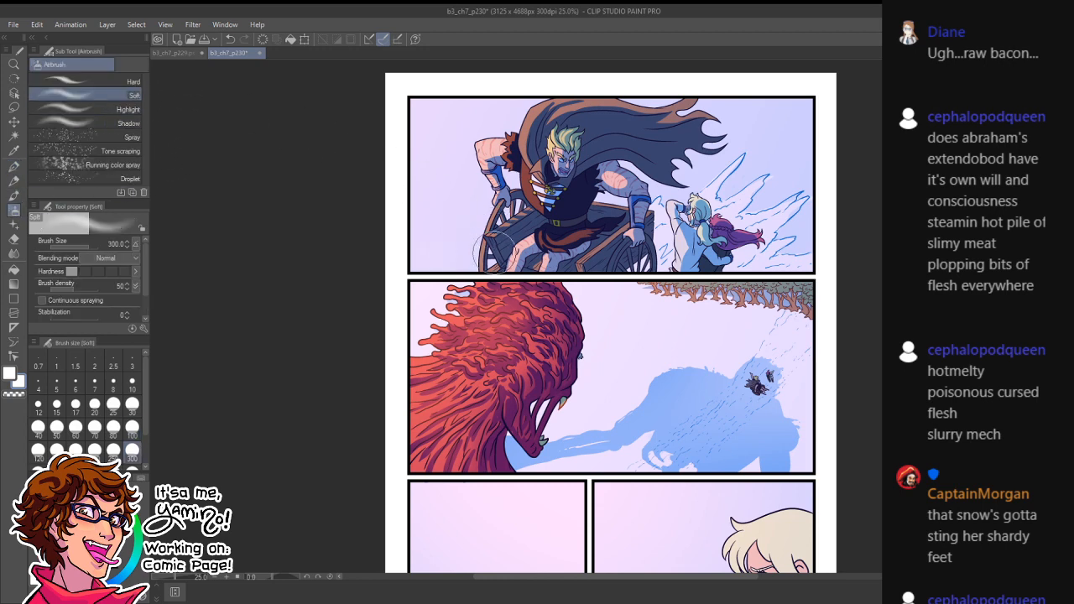
mouse_move(495, 248)
mouse_down()
mouse_move(419, 210)
mouse_move(438, 194)
mouse_move(404, 226)
mouse_move(491, 245)
mouse_move(482, 222)
mouse_move(625, 252)
mouse_up()
mouse_move(793, 235)
mouse_down()
mouse_move(773, 214)
mouse_move(730, 256)
mouse_move(663, 265)
mouse_move(638, 244)
mouse_move(686, 177)
mouse_move(748, 186)
mouse_move(798, 229)
mouse_move(805, 208)
mouse_up()
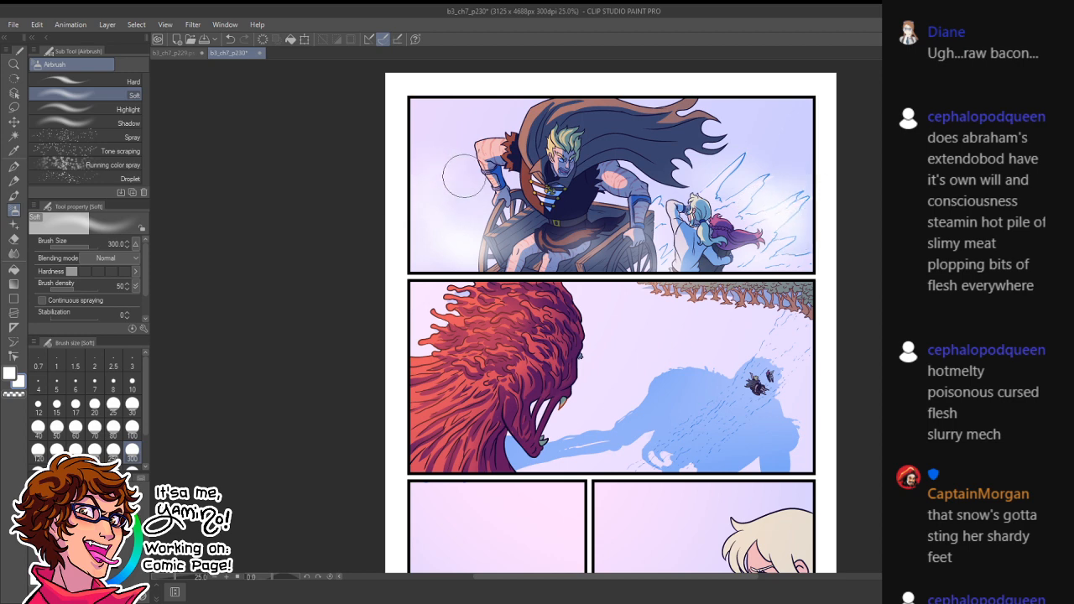
- Airbrush soft white mist at size 300 over the monster's mane in the second panel, undoing one unwanted stroke
mouse_move(537, 454)
mouse_down()
mouse_move(487, 443)
mouse_move(486, 454)
mouse_move(451, 459)
mouse_up()
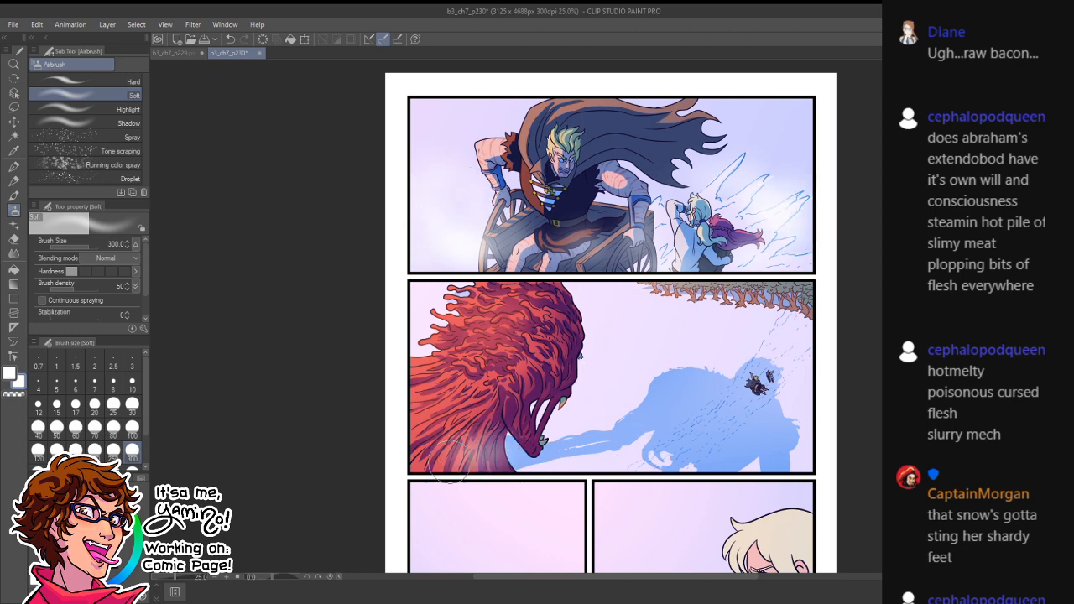
key(ctrl+z)
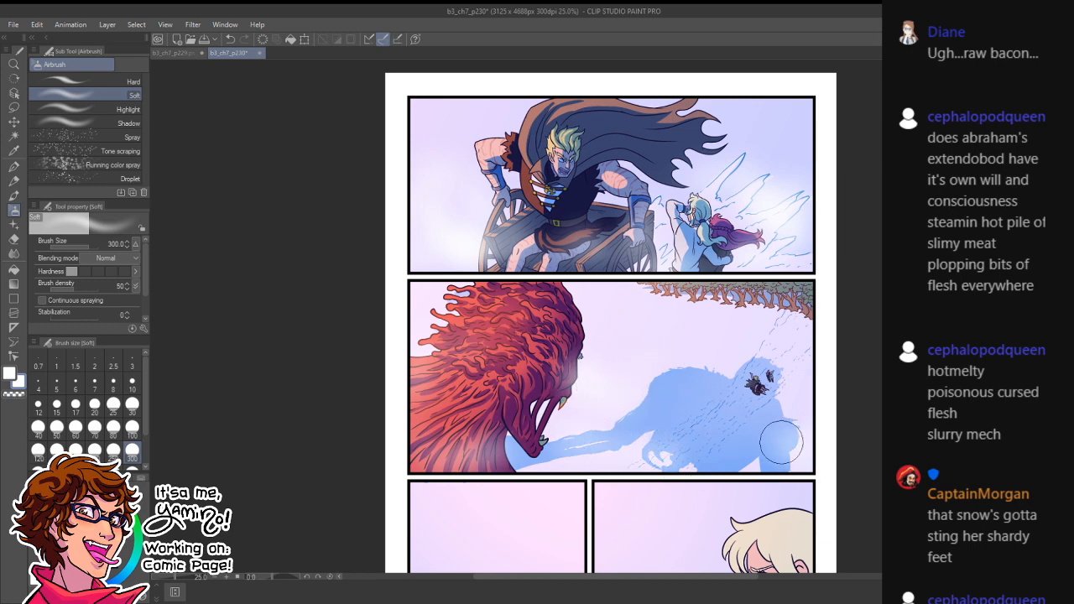
drag(432, 345, 437, 375)
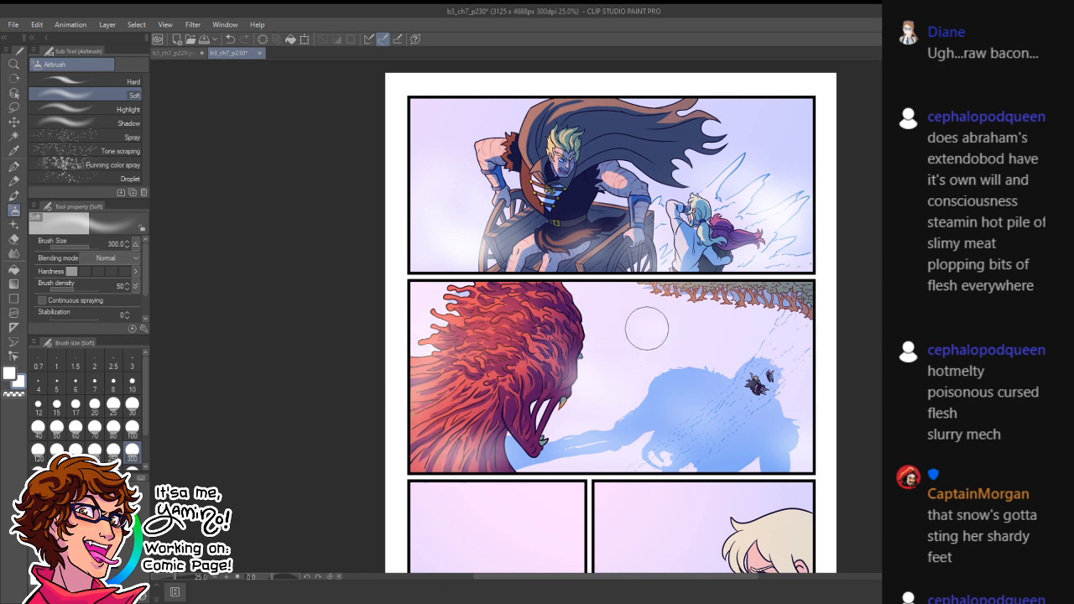
- Brush finer wisps of white mist along the tree line and across the blue shadow, reducing the Soft airbrush to size 60
key(bracketleft)
key(bracketleft)
key(bracketleft)
key(bracketleft)
key(bracketleft)
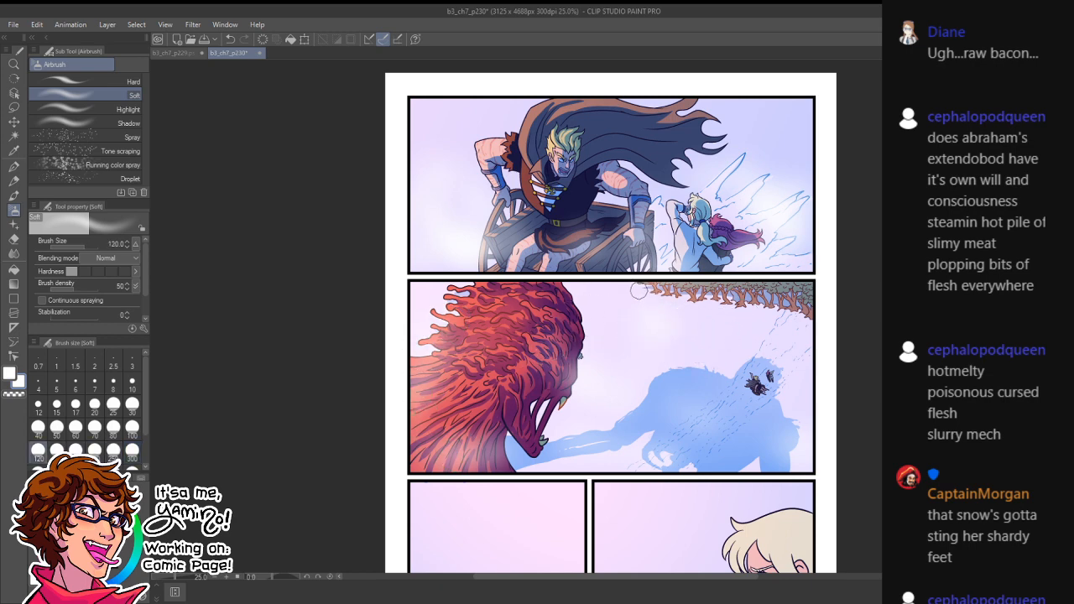
key(bracketleft)
key(bracketleft)
key(bracketleft)
key(bracketleft)
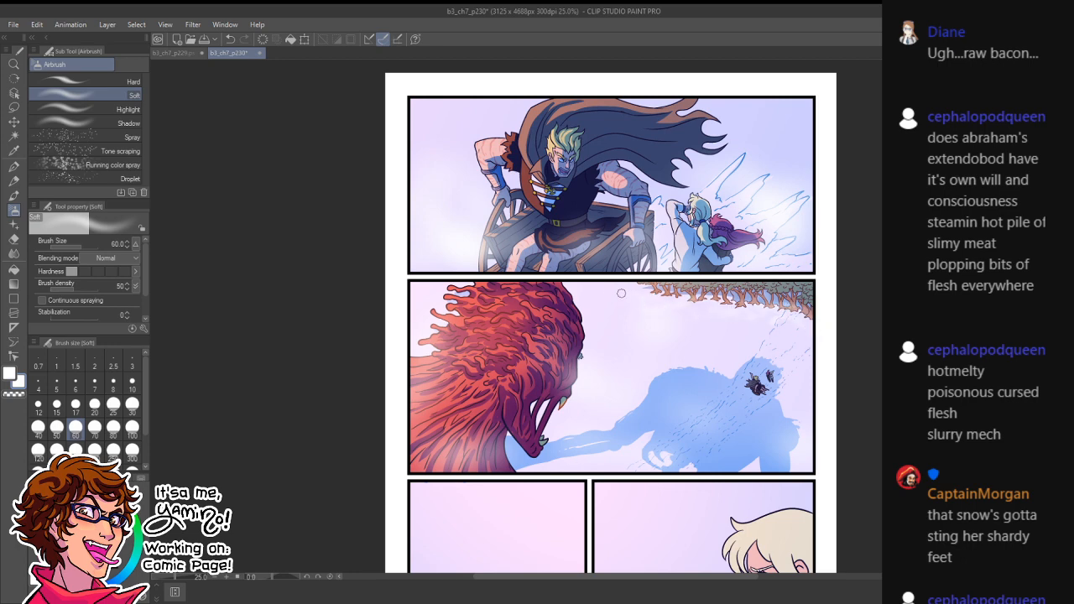
mouse_move(642, 290)
mouse_down()
mouse_move(726, 294)
mouse_move(810, 319)
mouse_up()
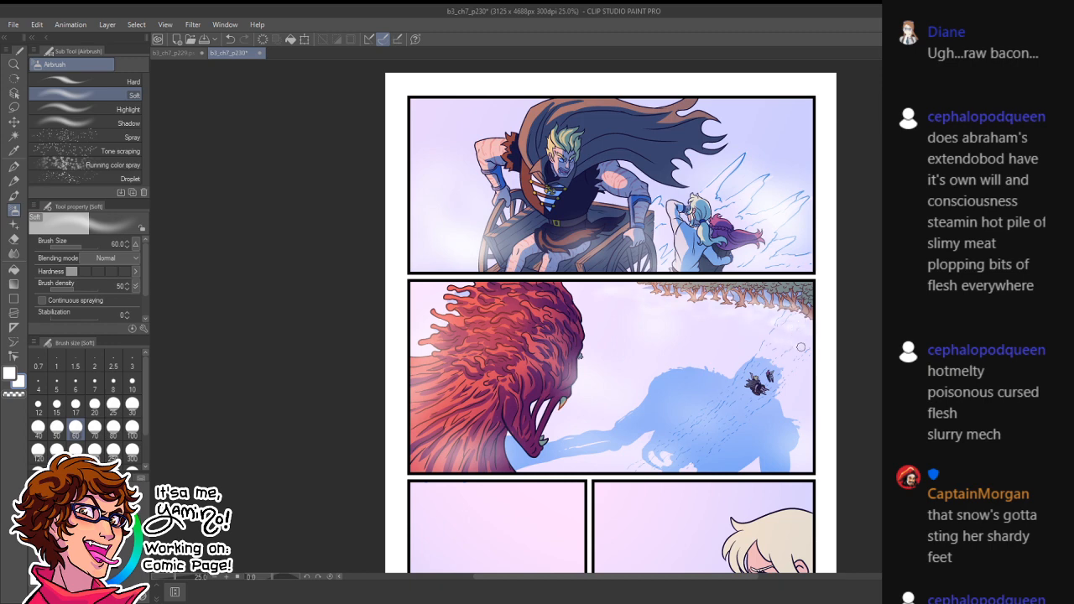
drag(768, 304, 814, 320)
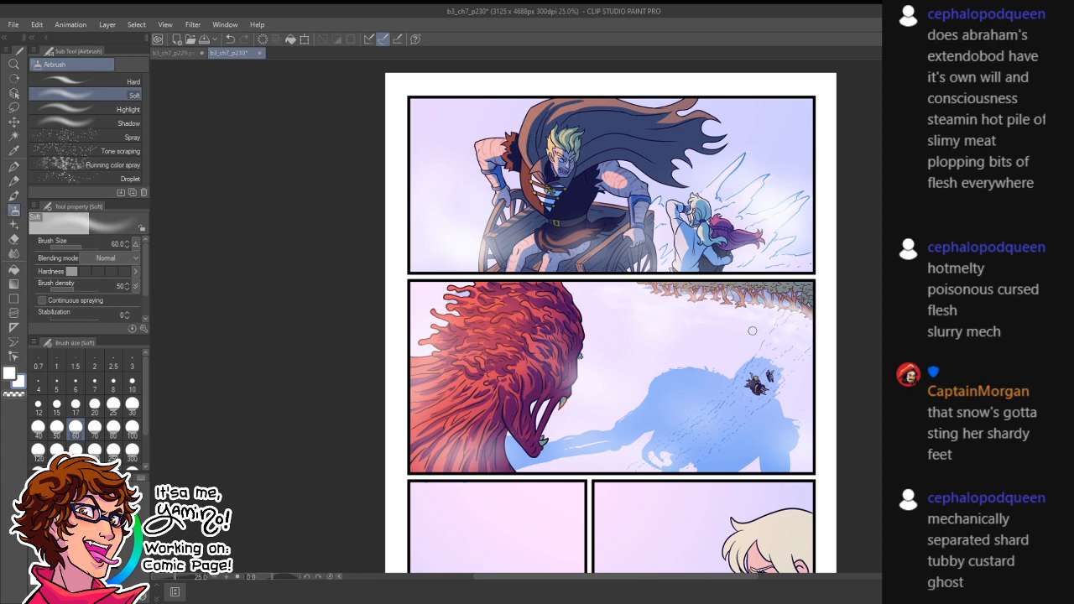
drag(812, 317, 691, 293)
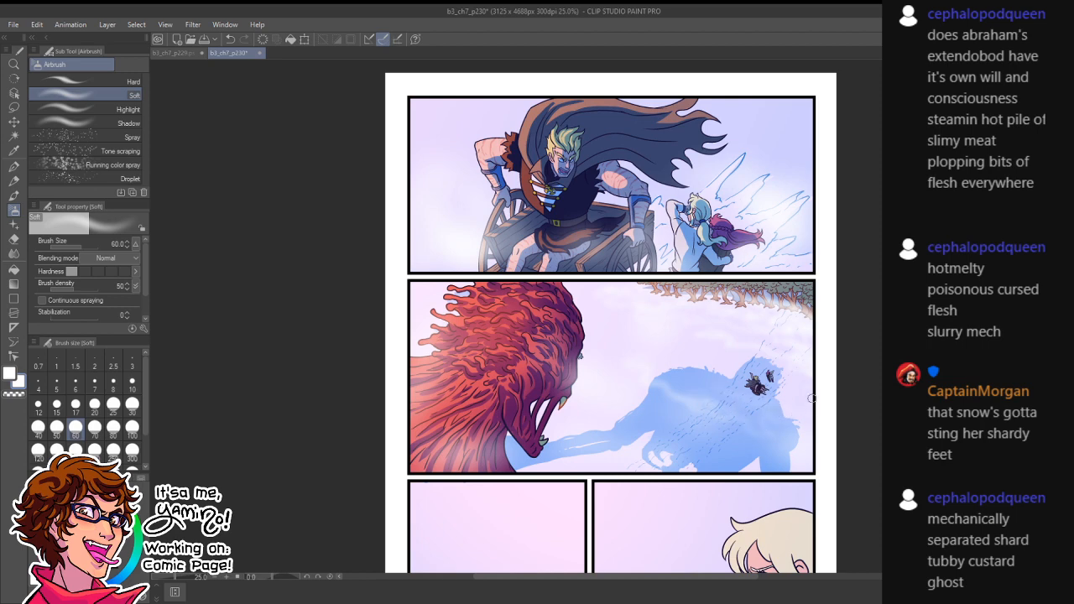
drag(791, 463, 702, 443)
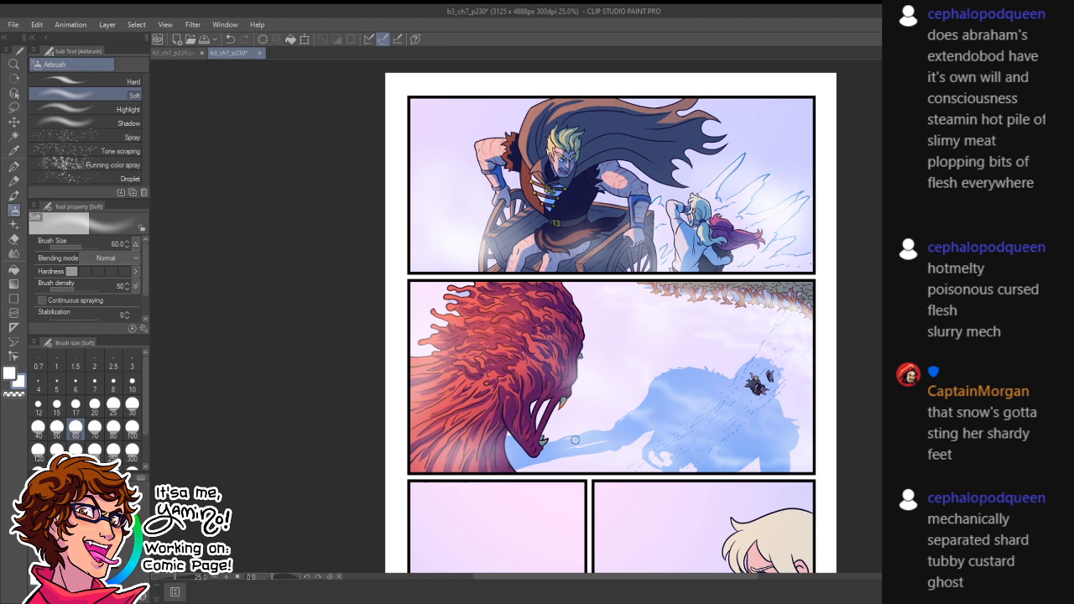
key(ctrl+space)
drag(633, 441, 562, 457)
mouse_move(636, 475)
mouse_down()
mouse_move(648, 398)
mouse_move(674, 421)
mouse_up()
key(p)
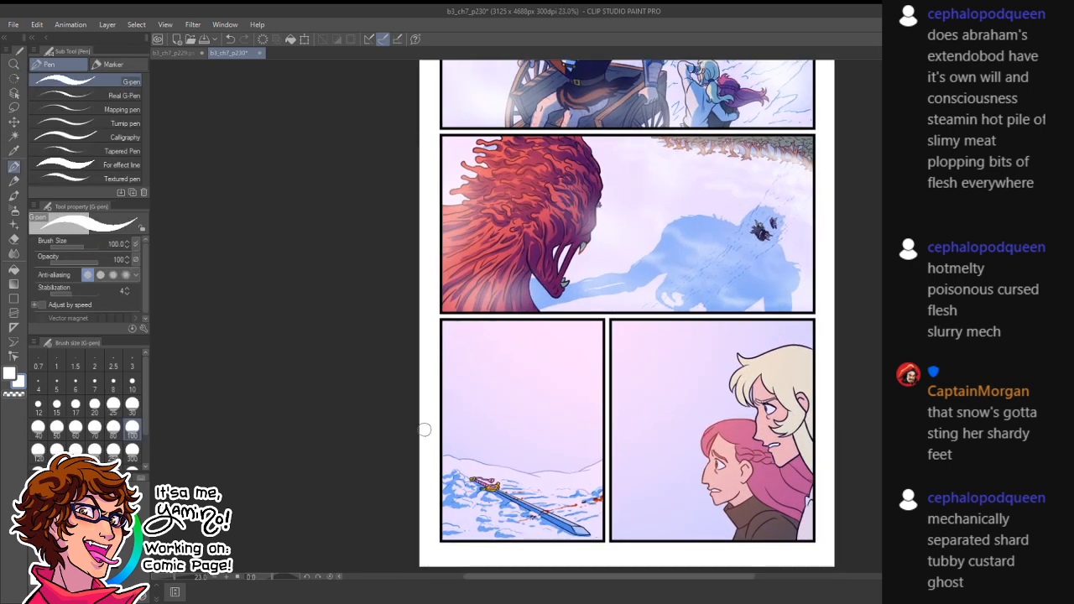
click(14, 196)
key(bracketright)
key(bracketright)
key(bracketright)
key(bracketright)
key(bracketright)
key(bracketright)
key(bracketright)
key(bracketright)
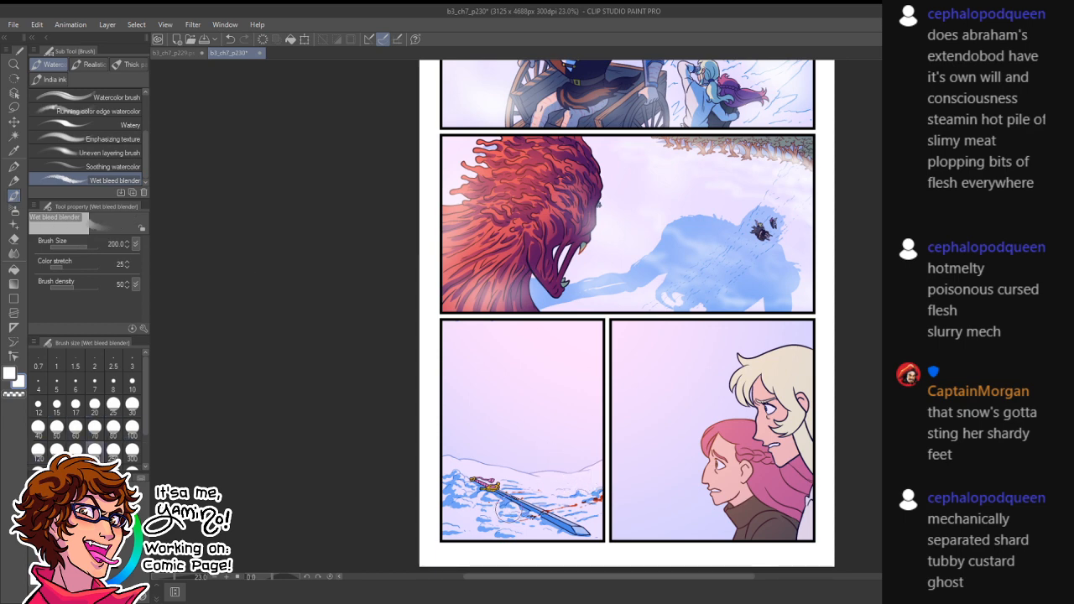
key(p)
- Airbrush soft white mist at size 150 over the snow and sword in the third panel and the lower part of the fourth panel
click(14, 209)
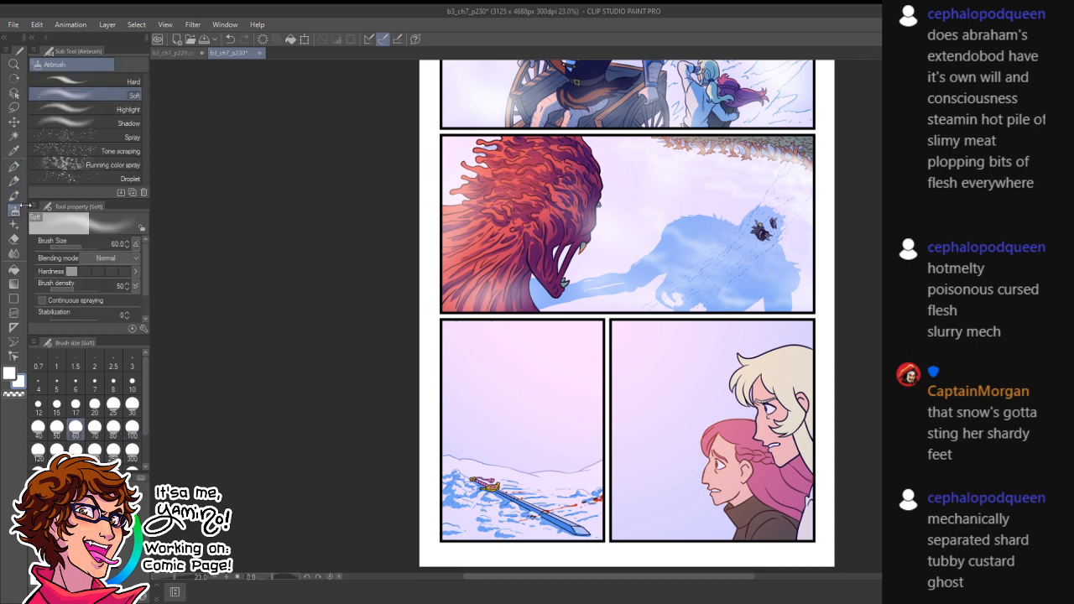
key(bracketright)
key(bracketright)
key(bracketright)
key(bracketright)
key(bracketright)
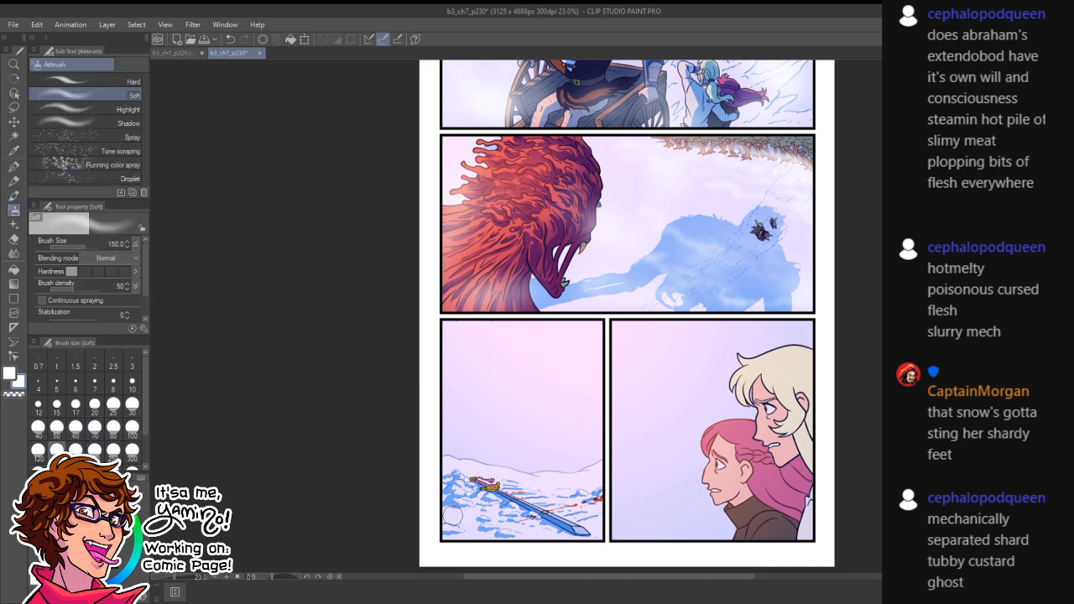
mouse_move(503, 504)
mouse_down()
mouse_move(538, 496)
mouse_move(543, 470)
mouse_move(474, 459)
mouse_move(506, 458)
mouse_up()
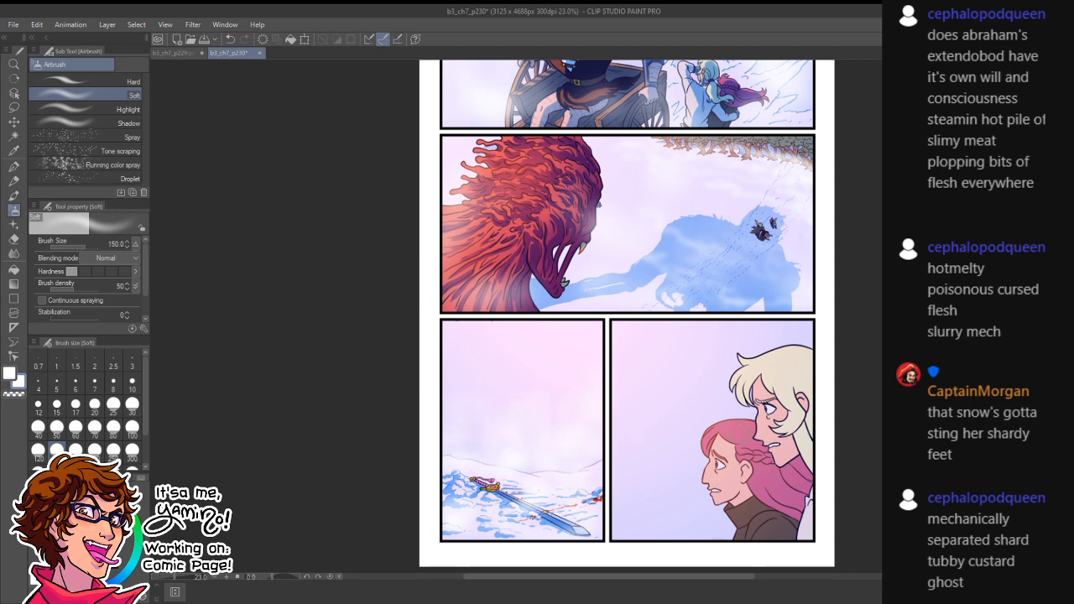
mouse_move(655, 496)
mouse_down()
mouse_move(665, 532)
mouse_move(720, 533)
mouse_move(776, 505)
mouse_move(783, 532)
mouse_move(764, 536)
mouse_move(815, 496)
mouse_move(756, 477)
mouse_up()
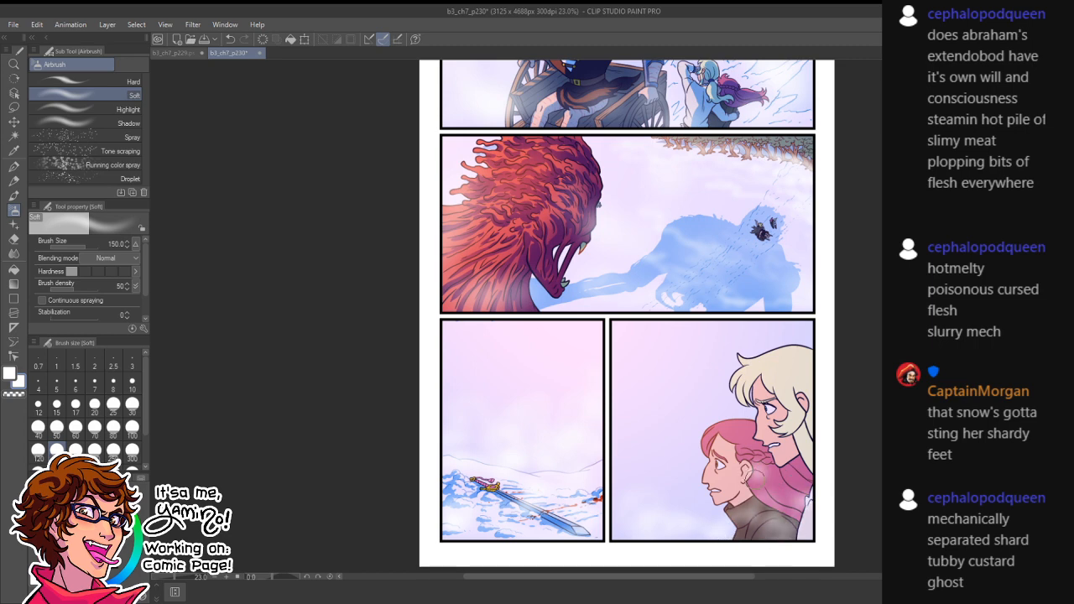
- Paint a small cloud of white breath from the man's mouth across his shoulder, reducing the Soft airbrush to sizes 70 and 40
drag(592, 167, 604, 407)
drag(594, 256, 613, 324)
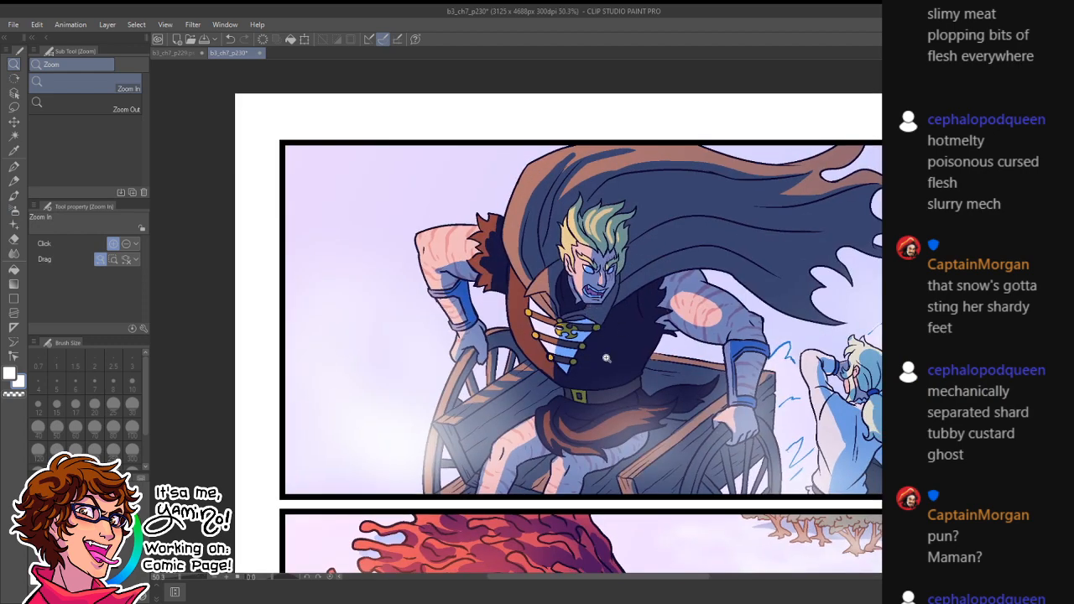
click(14, 195)
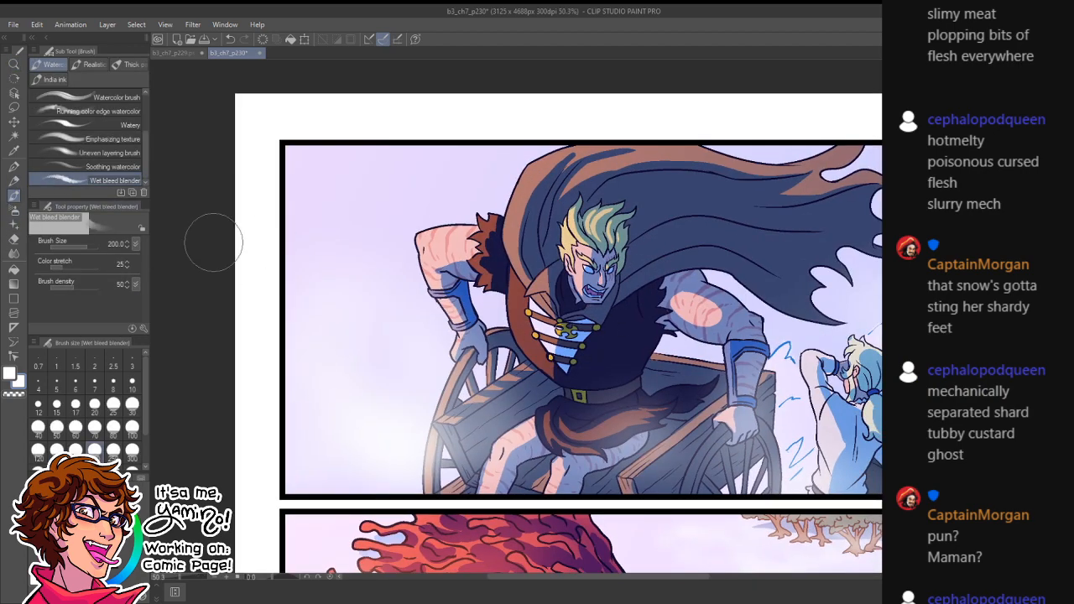
click(14, 155)
click(16, 212)
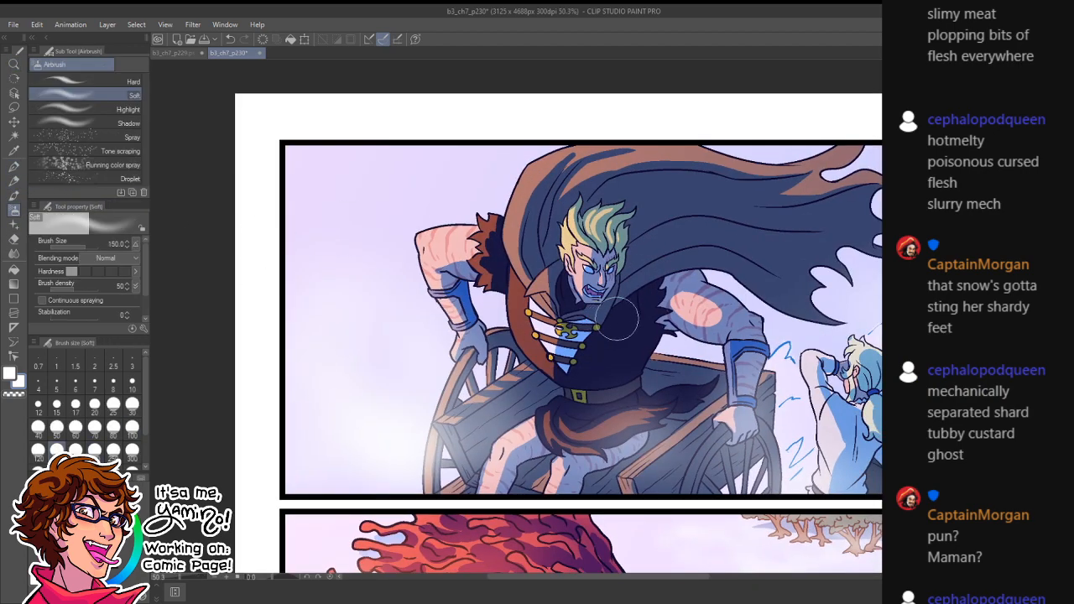
key(bracketleft)
key(bracketleft)
key(bracketleft)
key(bracketleft)
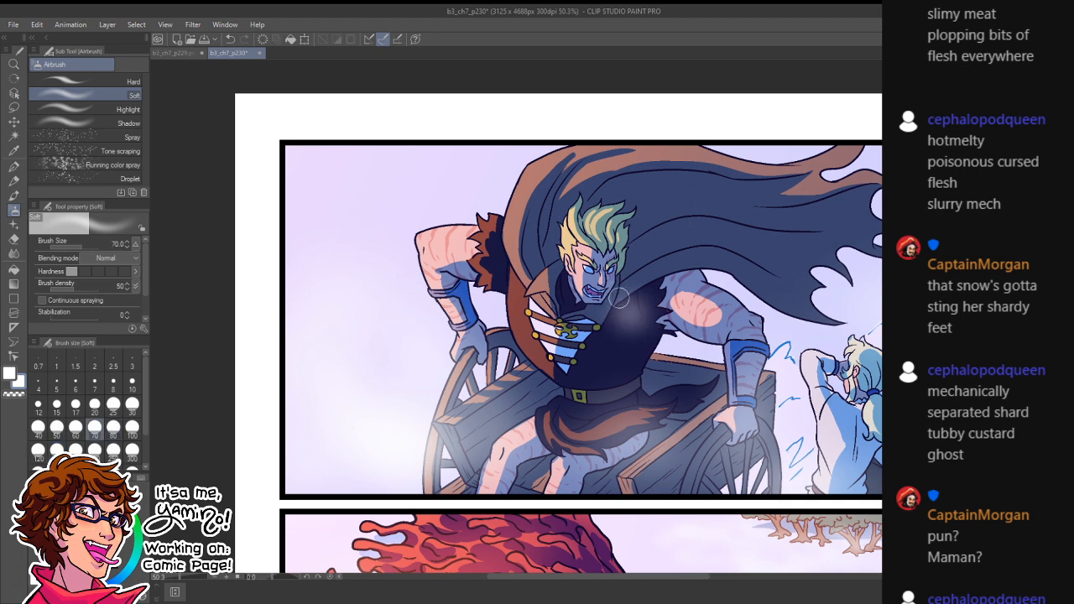
mouse_move(633, 287)
mouse_down()
mouse_move(653, 315)
mouse_move(666, 269)
mouse_move(683, 266)
mouse_move(678, 286)
mouse_move(660, 286)
mouse_move(675, 279)
mouse_move(684, 293)
mouse_move(646, 304)
mouse_up()
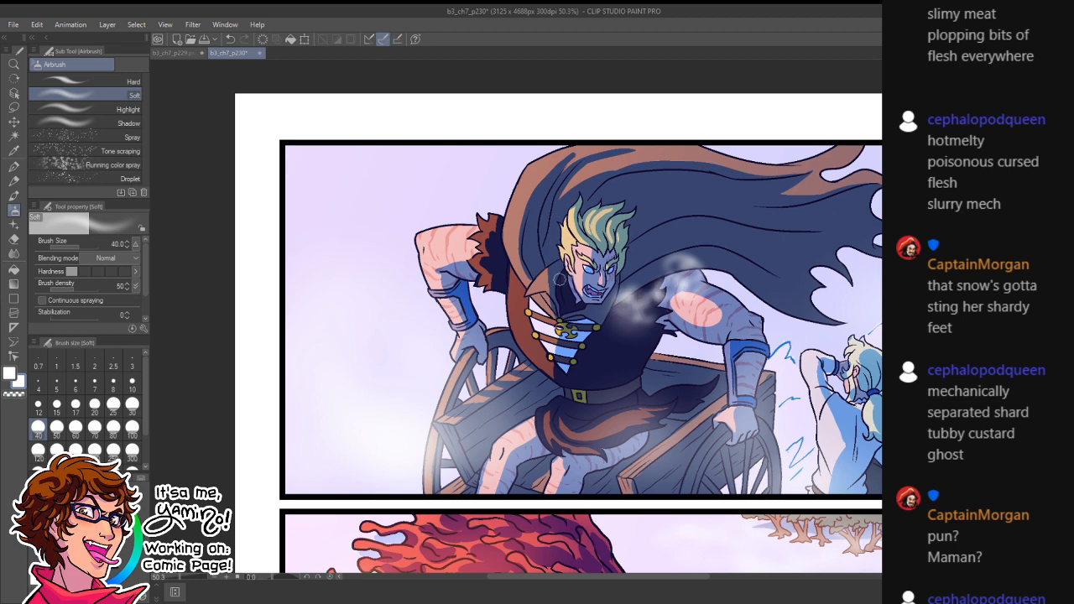
key(ctrl+space)
drag(611, 353, 578, 374)
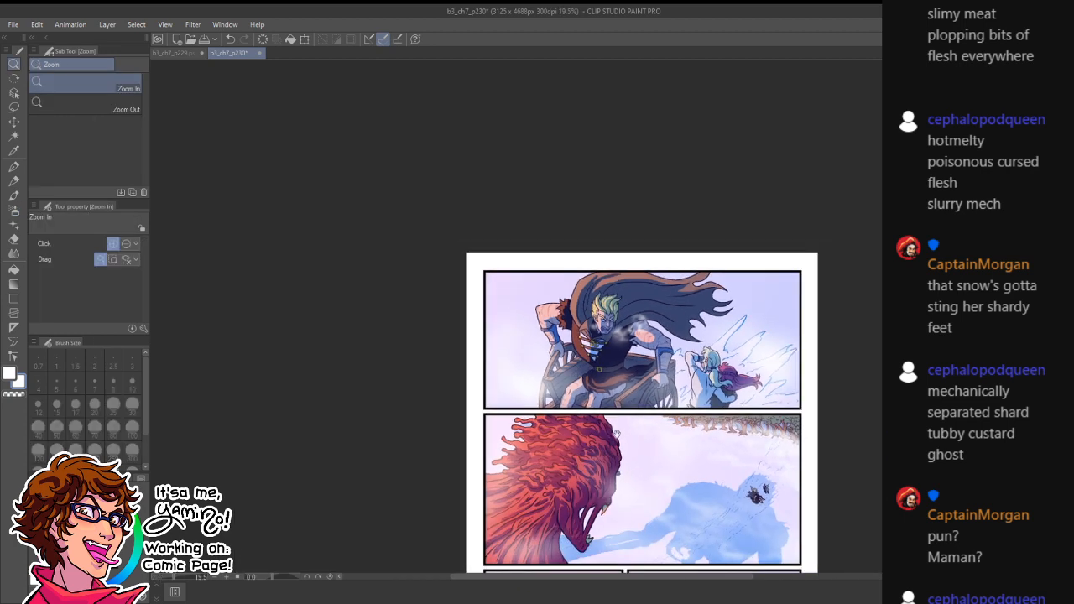
drag(626, 433, 615, 275)
drag(659, 377, 681, 375)
key(p)
drag(592, 378, 613, 396)
key(ctrl+z)
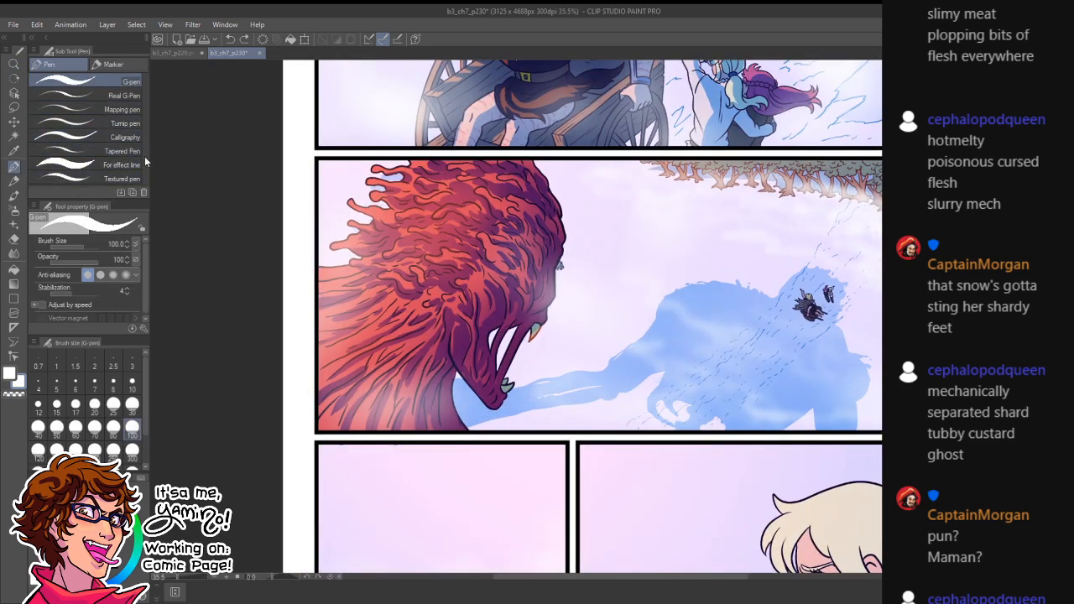
- Speckle the monster with white snow using the Droplet airbrush at size 170, undoing and repainting an unwanted stroke
click(14, 212)
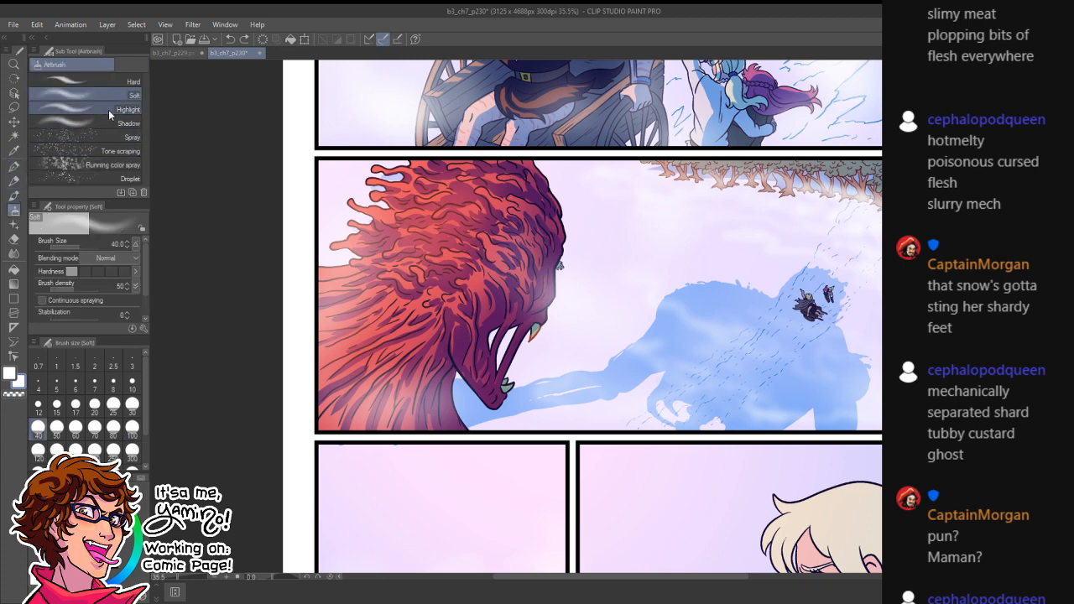
click(110, 176)
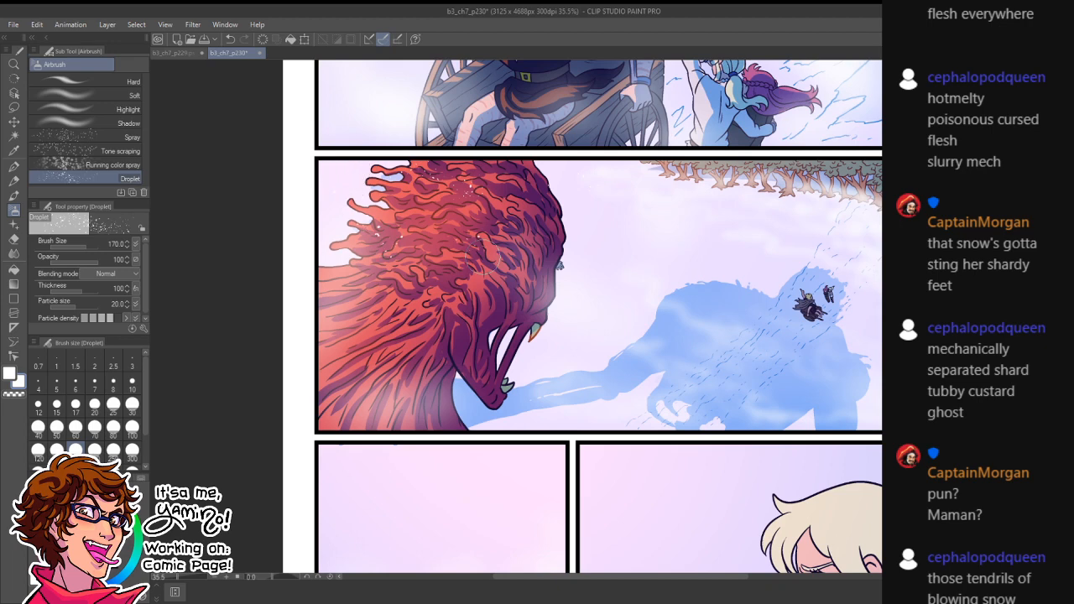
drag(564, 319, 523, 267)
key(ctrl+z)
drag(541, 230, 547, 208)
- Scatter sparse snow specks across the second panel, including the blue shadow, with the Droplet airbrush enlarged to size 700
key(bracketright)
key(bracketright)
key(bracketright)
key(bracketright)
key(bracketright)
key(bracketright)
key(bracketright)
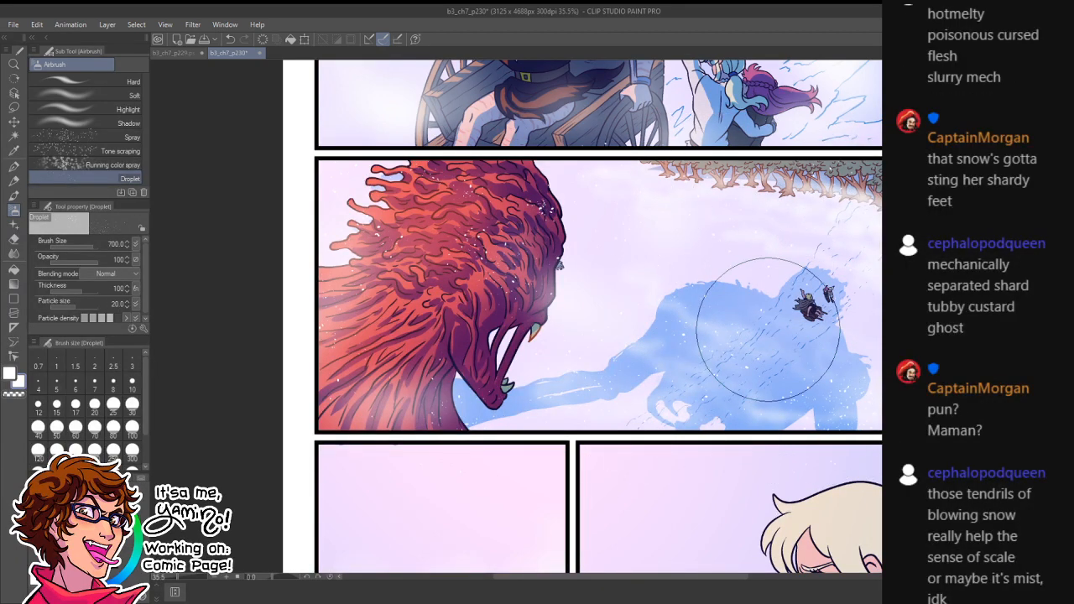
- Add denser snow flecks over the monster's lower mane with the Droplet airbrush at size 150, undoing the last stroke
key(bracketleft)
key(bracketleft)
key(bracketleft)
key(bracketleft)
key(bracketleft)
key(bracketleft)
key(bracketleft)
key(bracketleft)
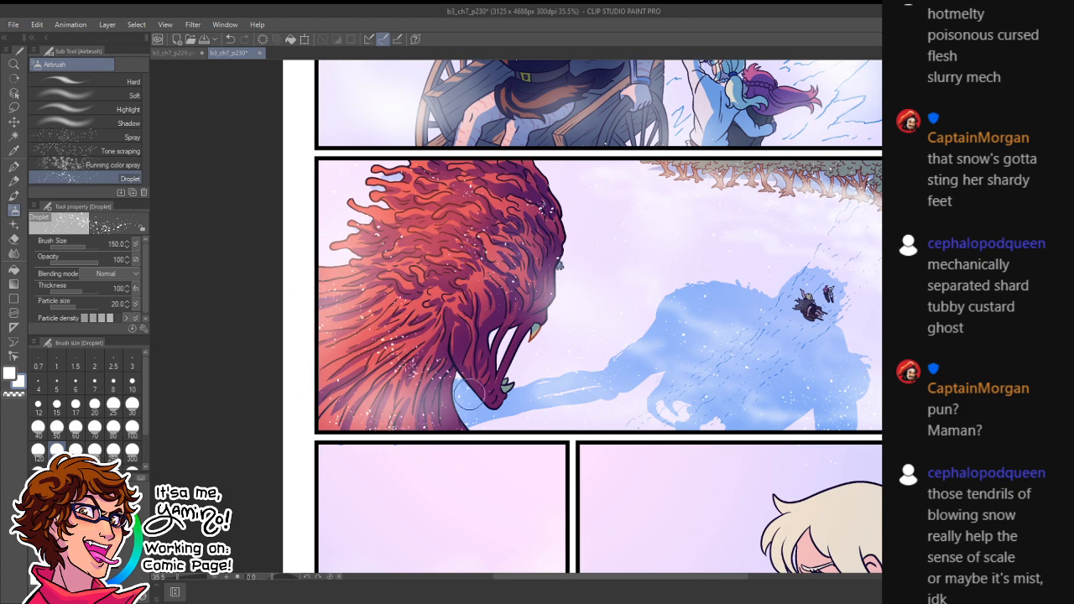
key(ctrl+z)
key(ctrl+space)
drag(506, 377, 538, 337)
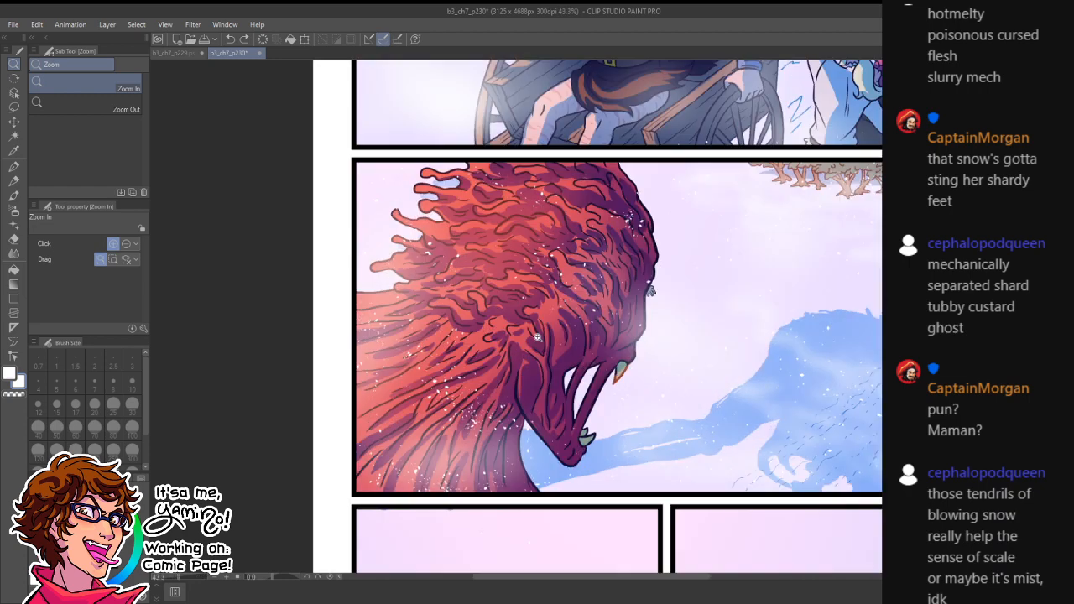
drag(498, 287, 508, 293)
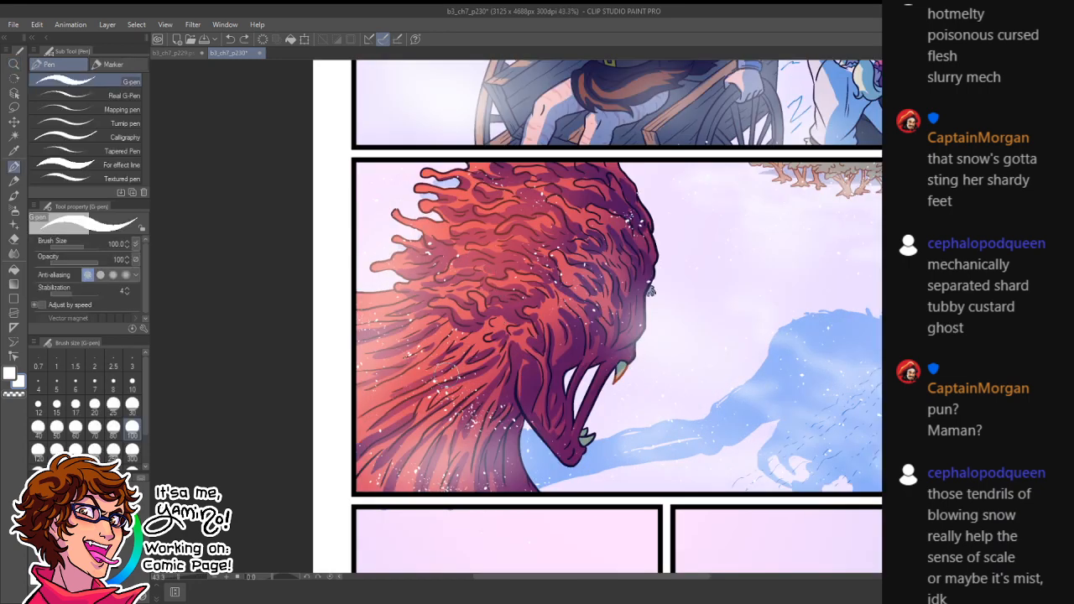
- Dot larger white snowflakes over the monster and into the sword panel with the G-pen at size 50
key(bracketleft)
key(bracketleft)
key(bracketleft)
key(bracketleft)
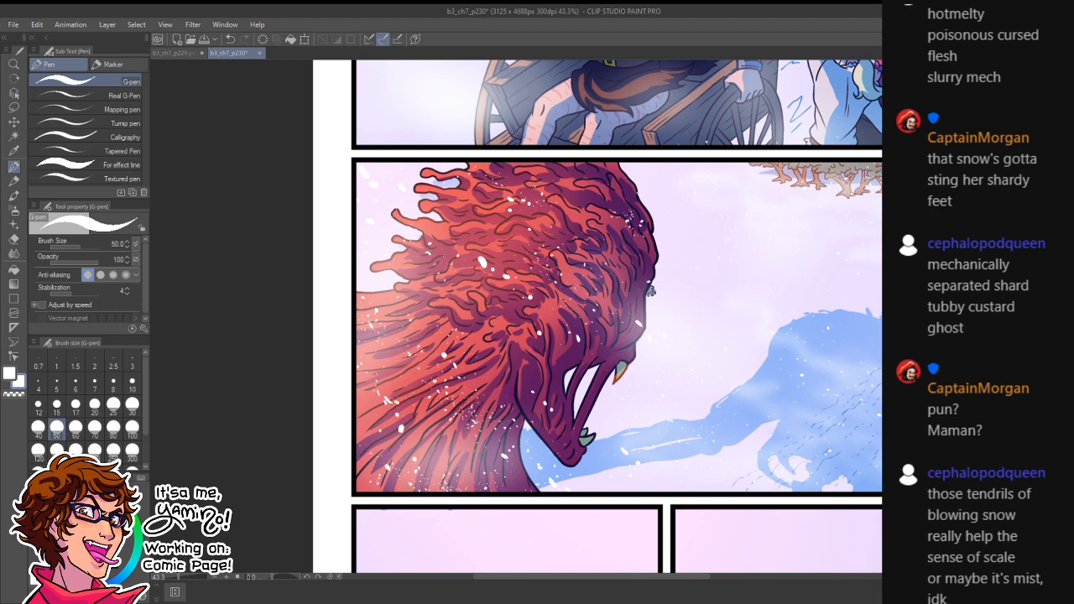
key(ctrl+space)
drag(536, 402, 642, 342)
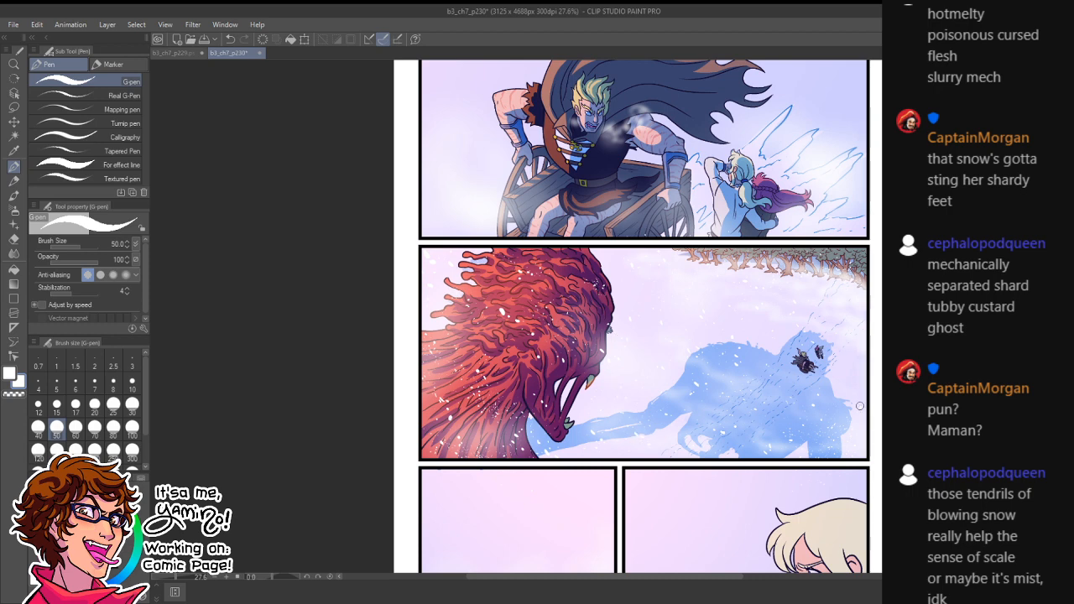
drag(858, 424, 777, 252)
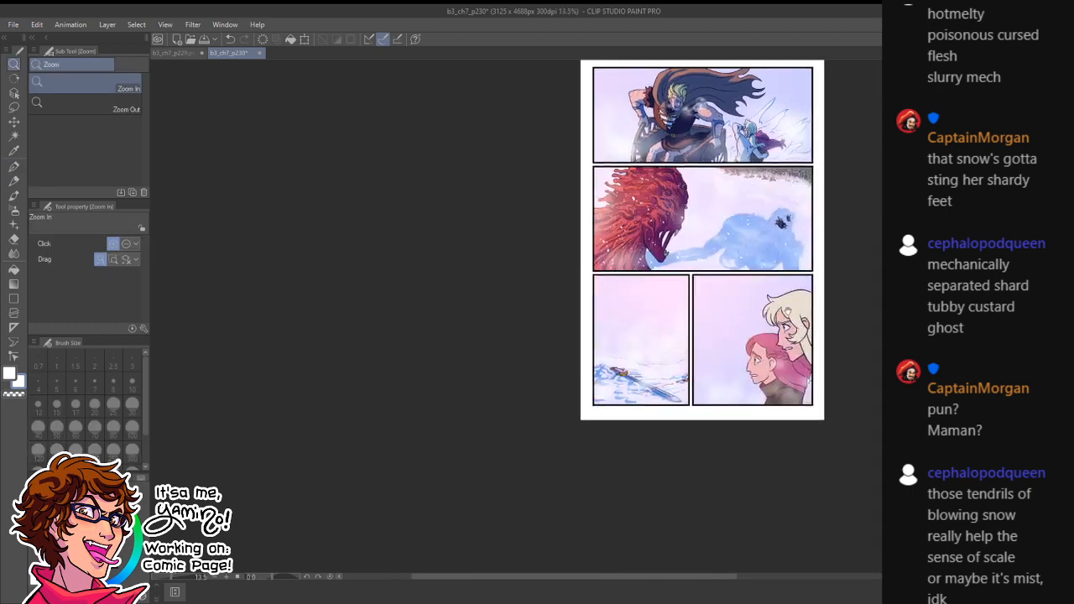
drag(669, 331, 710, 334)
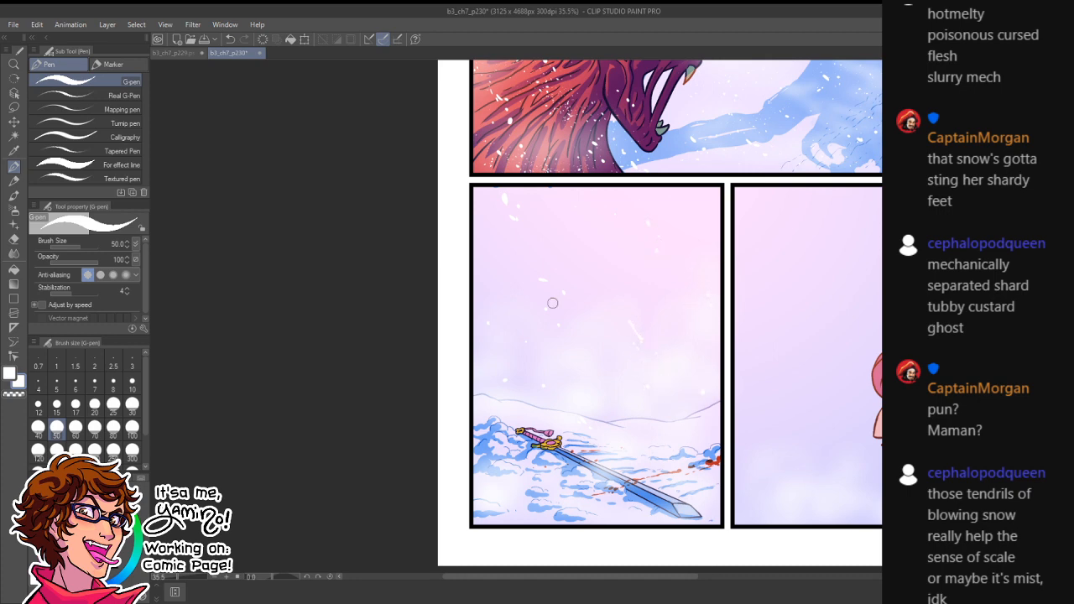
- Switch to the Droplet airbrush and set its brush size to 300
click(21, 215)
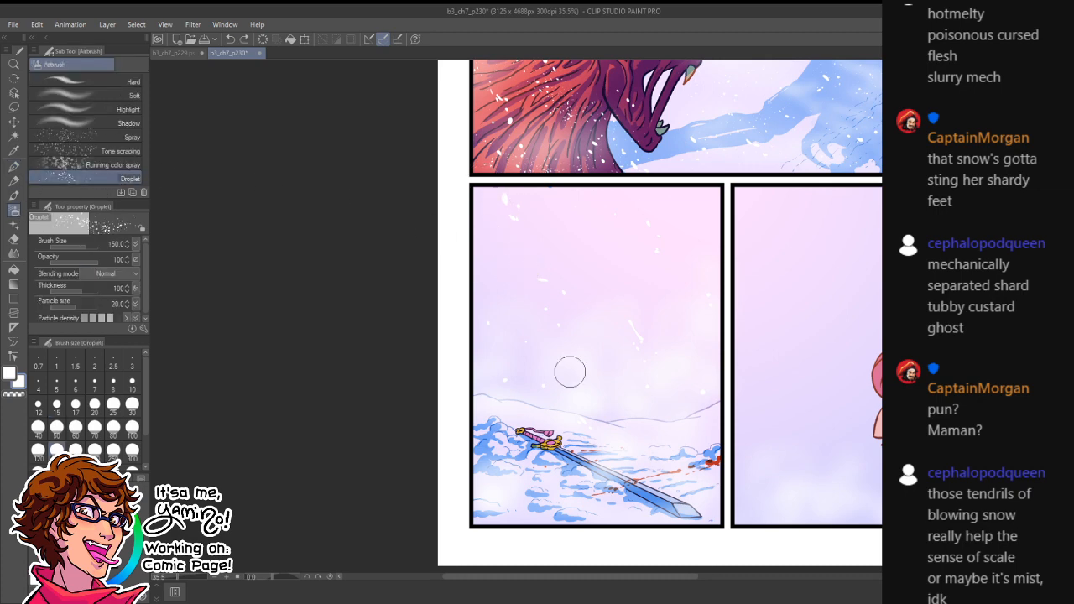
key(bracketright)
key(bracketright)
key(bracketright)
key(bracketright)
key(bracketright)
key(bracketright)
key(bracketright)
key(bracketright)
key(bracketright)
key(bracketright)
key(bracketright)
key(bracketright)
key(bracketright)
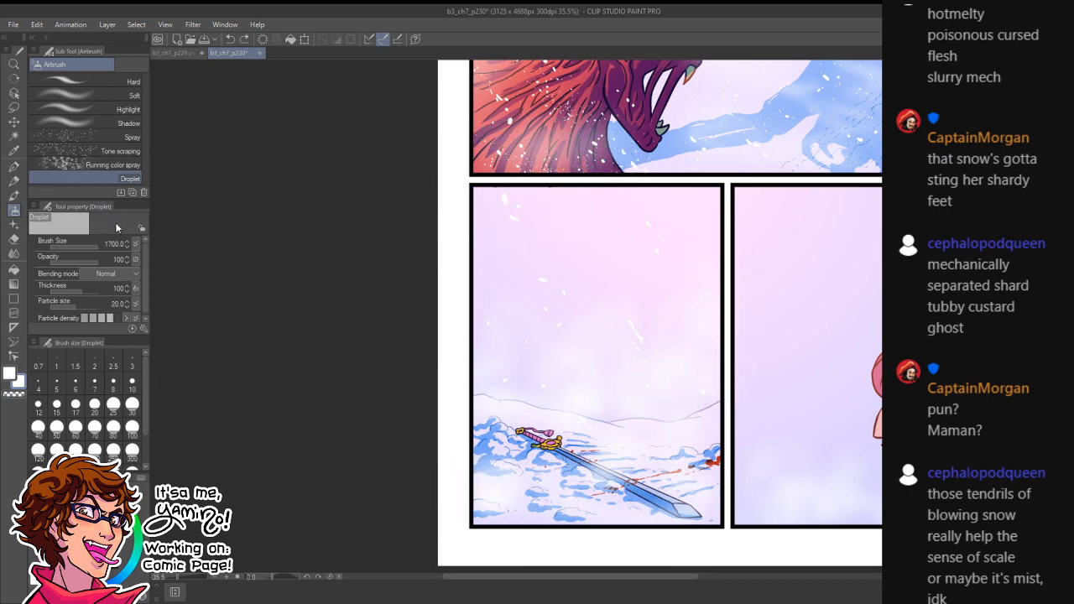
key(bracketleft)
key(bracketleft)
key(bracketleft)
key(bracketleft)
key(bracketleft)
key(bracketleft)
key(bracketleft)
key(bracketleft)
key(bracketleft)
key(bracketleft)
key(bracketleft)
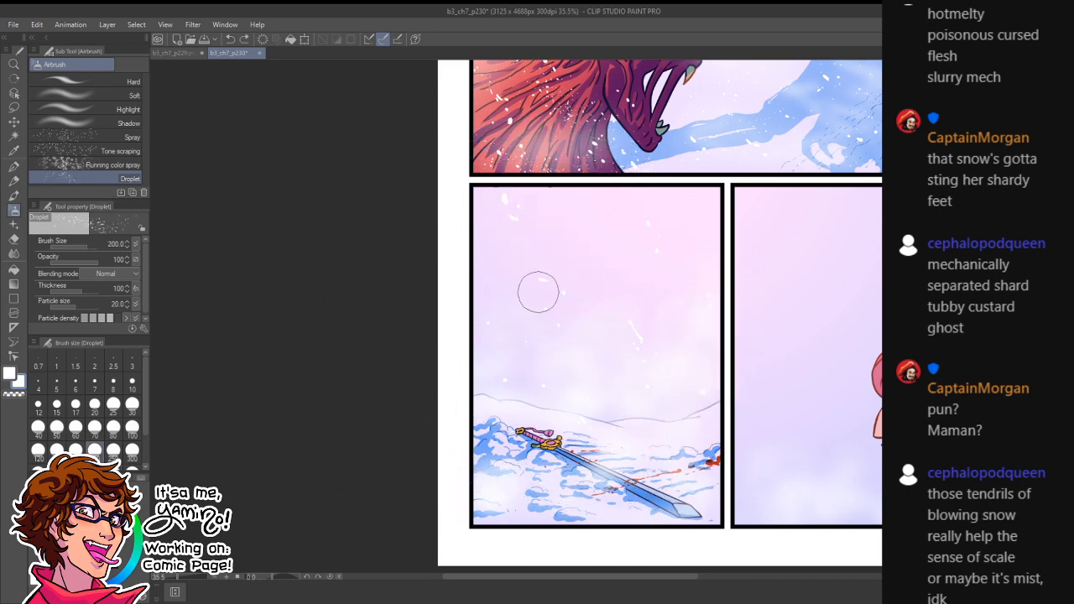
key(bracketright)
key(bracketright)
- Try Droplet particles of size 477.7 in the sword panel, undo the mark, and reduce the brush to size 120
drag(84, 308, 92, 308)
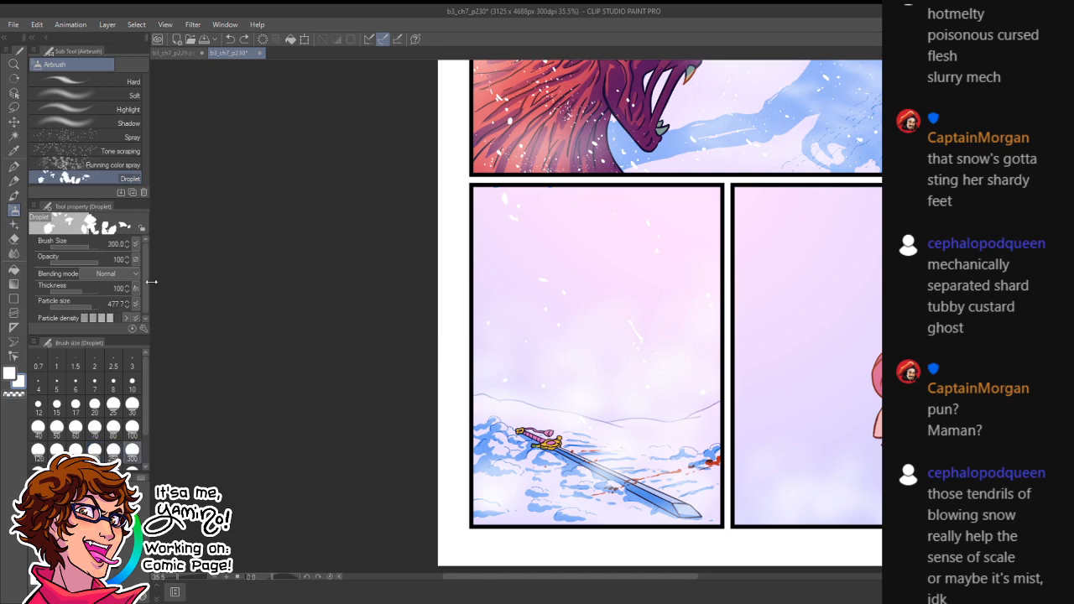
click(555, 253)
key(ctrl+z)
key(bracketleft)
key(bracketleft)
key(bracketleft)
key(bracketleft)
key(bracketleft)
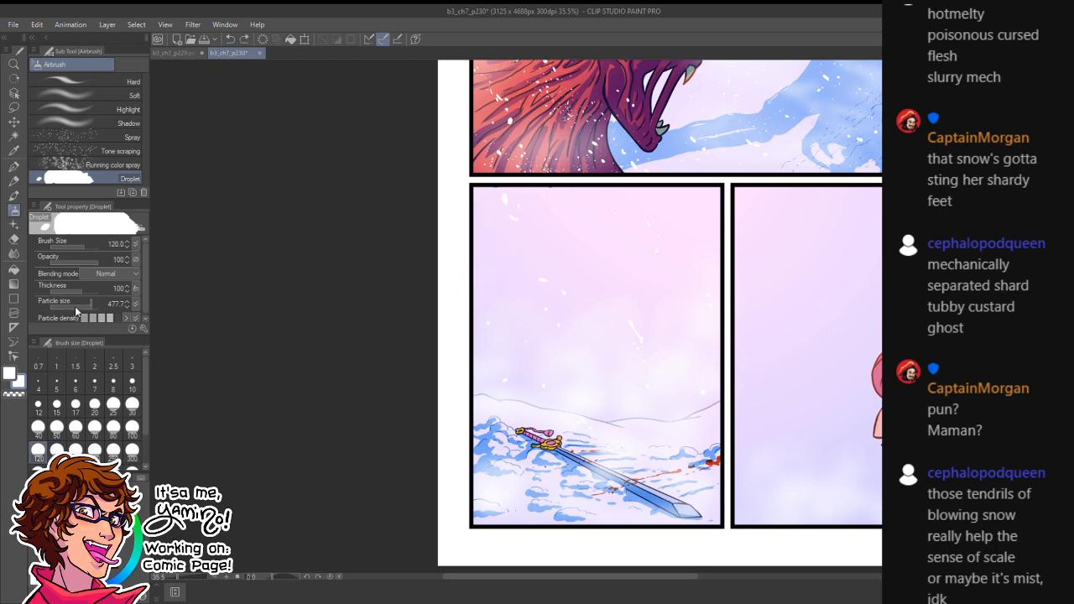
- Spray snow across the sword panel with the Droplet airbrush at size 300, using particle sizes 62.8 and 19.1
drag(75, 306, 81, 306)
key(bracketright)
key(bracketright)
key(bracketright)
key(bracketright)
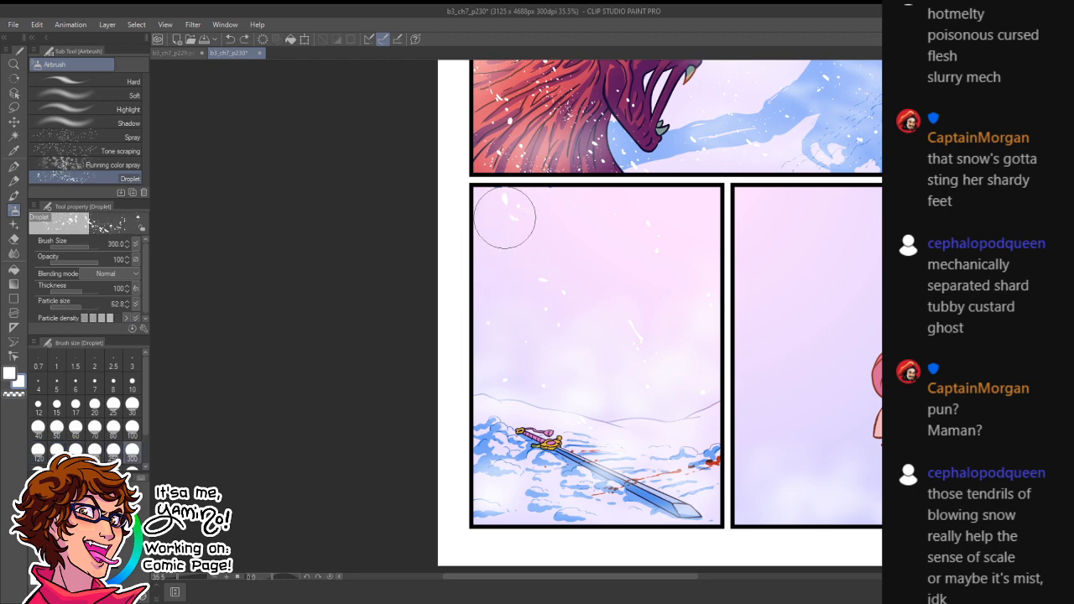
mouse_move(505, 217)
mouse_down()
mouse_move(495, 232)
mouse_move(509, 250)
mouse_up()
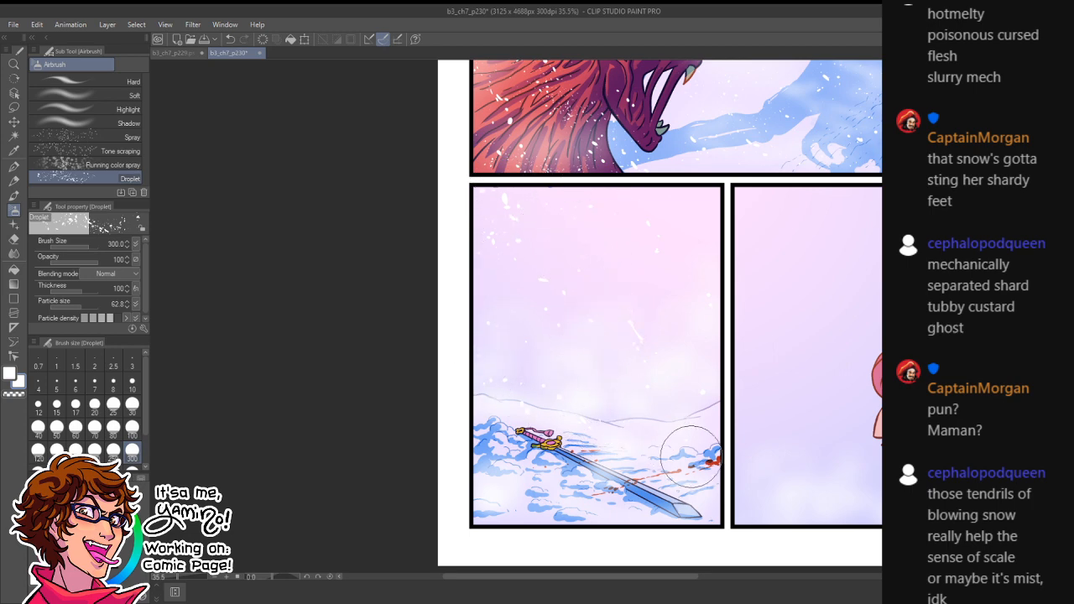
click(76, 307)
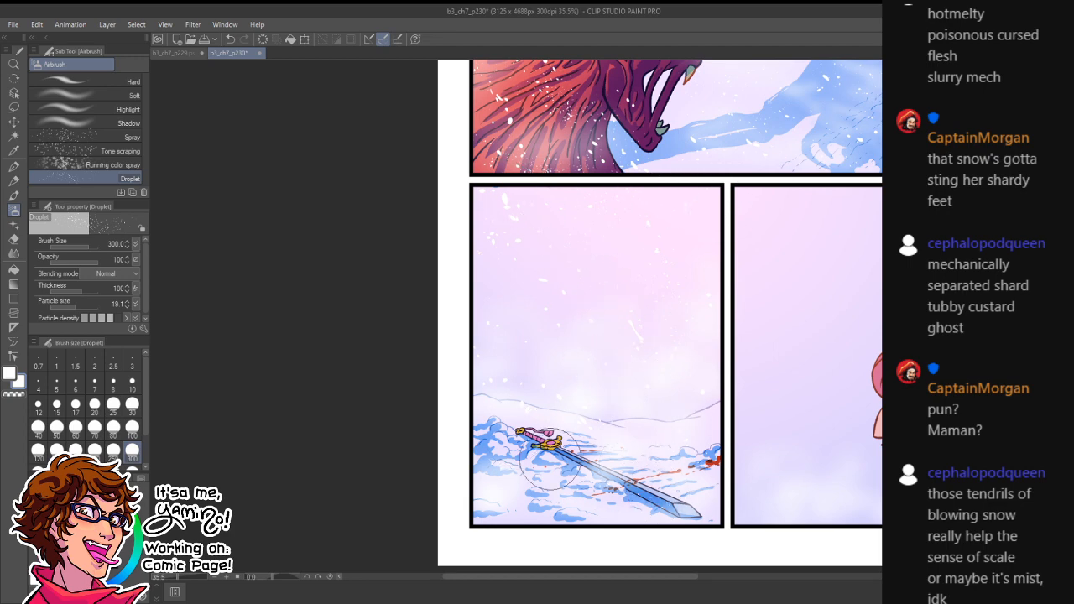
- Spray fine snow specks into the background of the panel with the two women, undoing the unwanted strokes
scroll(692, 450, right, 5)
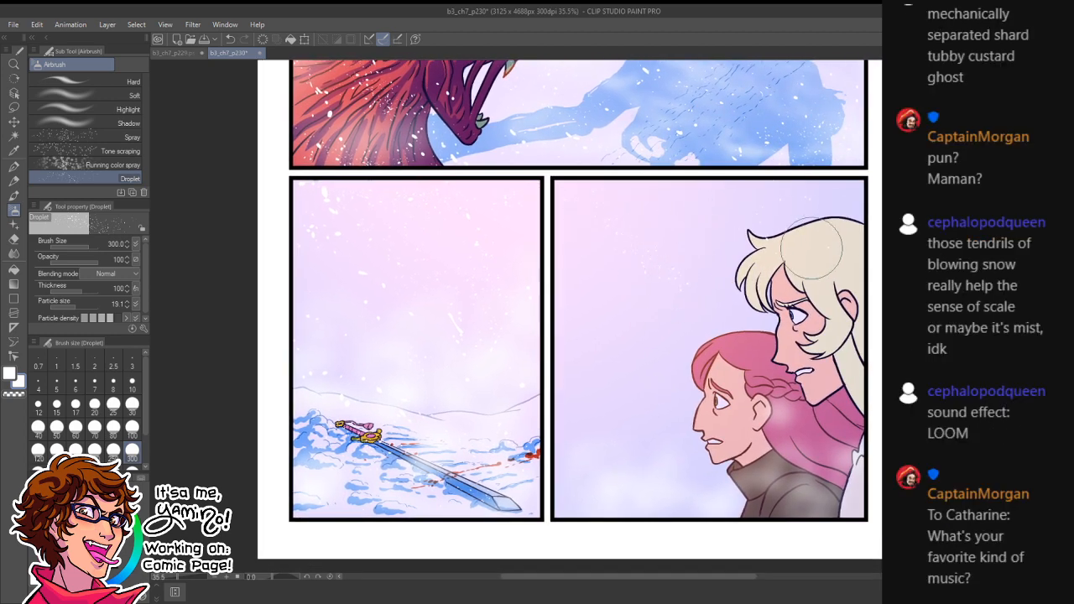
key(ctrl+z)
drag(596, 360, 599, 395)
key(ctrl+z)
mouse_move(570, 334)
mouse_down()
mouse_move(606, 369)
mouse_move(571, 335)
mouse_move(633, 374)
mouse_up()
key(ctrl+z)
- Spray snow over the first panel with the Droplet airbrush at size 300, raising the particle size to 49.5
mouse_move(671, 155)
mouse_down()
mouse_move(717, 327)
mouse_move(726, 515)
mouse_up()
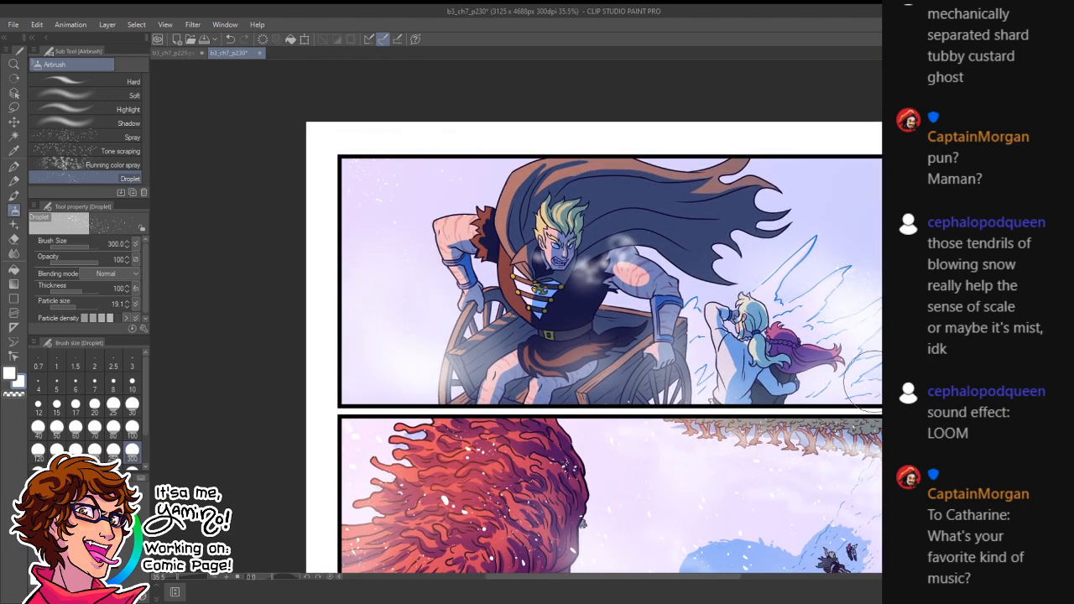
mouse_move(868, 387)
mouse_down()
mouse_move(837, 377)
mouse_move(858, 325)
mouse_move(806, 321)
mouse_move(821, 272)
mouse_up()
drag(78, 306, 230, 257)
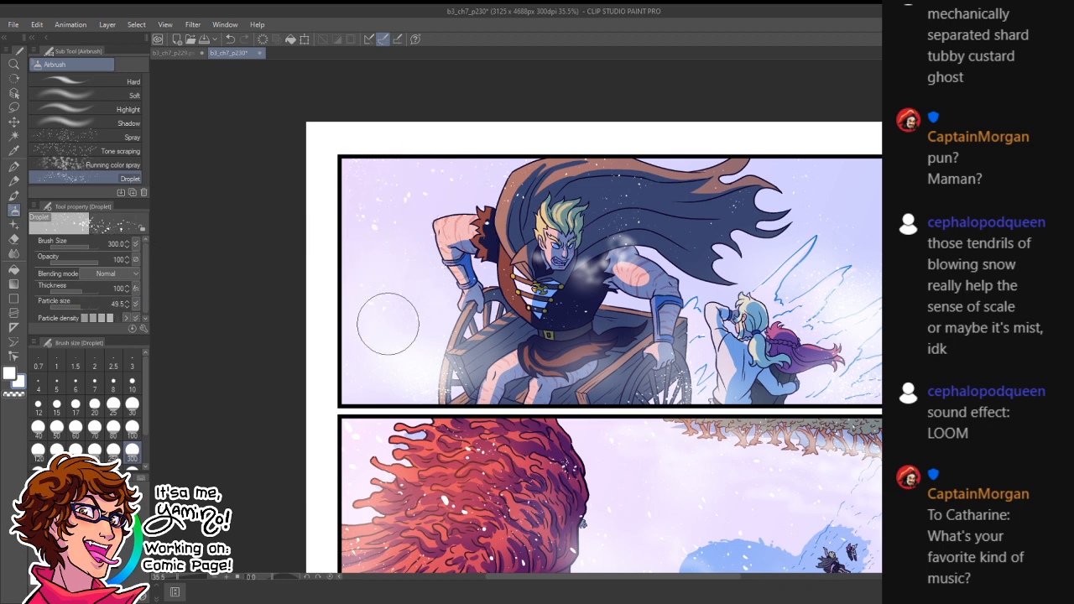
- Spray denser snow around the cart wheels and ice shards in the first panel with the Droplet airbrush at size 150
key(bracketleft)
key(bracketleft)
key(bracketleft)
key(bracketleft)
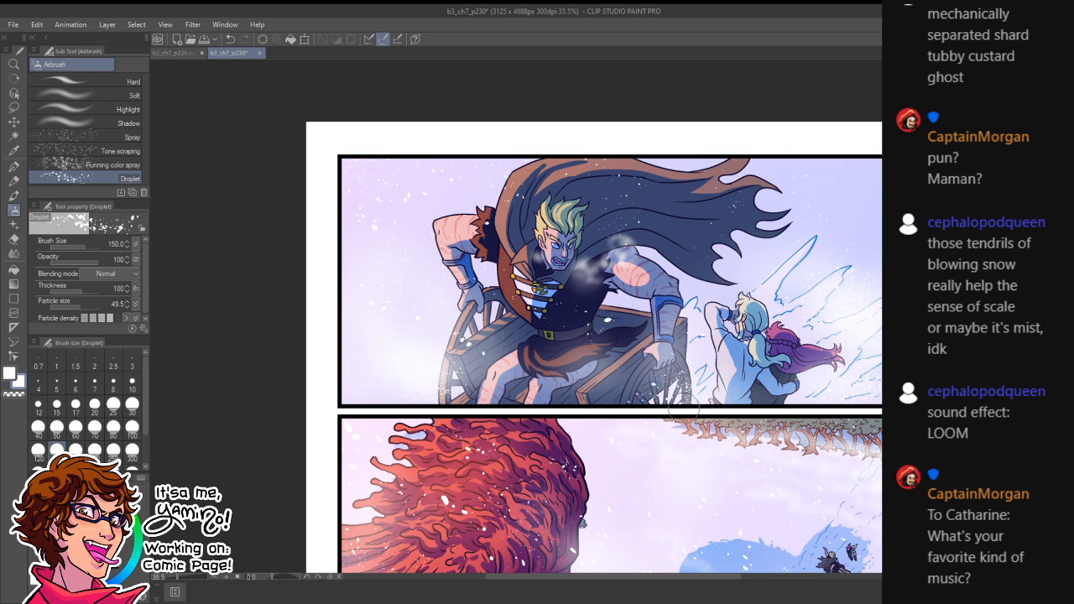
mouse_move(695, 367)
mouse_down()
mouse_move(633, 406)
mouse_move(695, 340)
mouse_up()
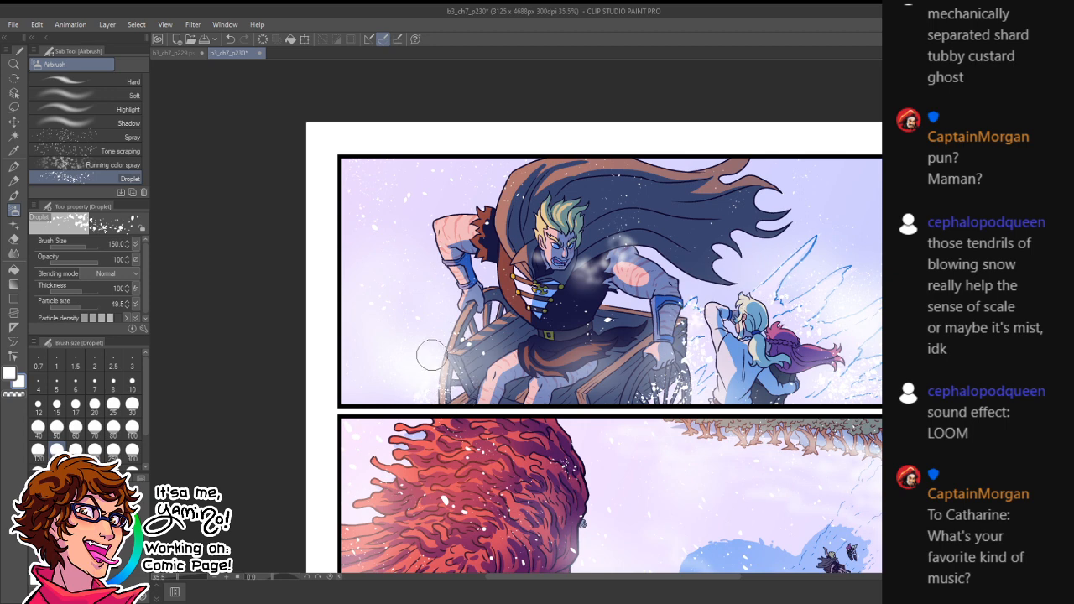
- Try a white G-pen snow stroke above the sword in the third panel, and undo it
key(ctrl+space)
drag(515, 386, 487, 402)
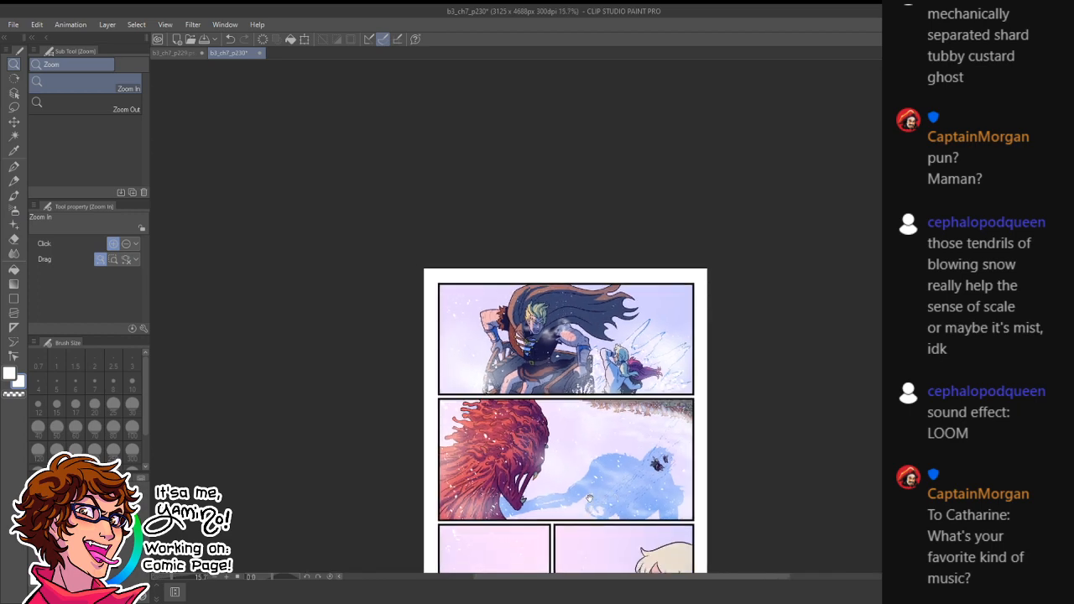
drag(589, 498, 630, 300)
drag(551, 451, 579, 453)
key(p)
drag(517, 401, 536, 419)
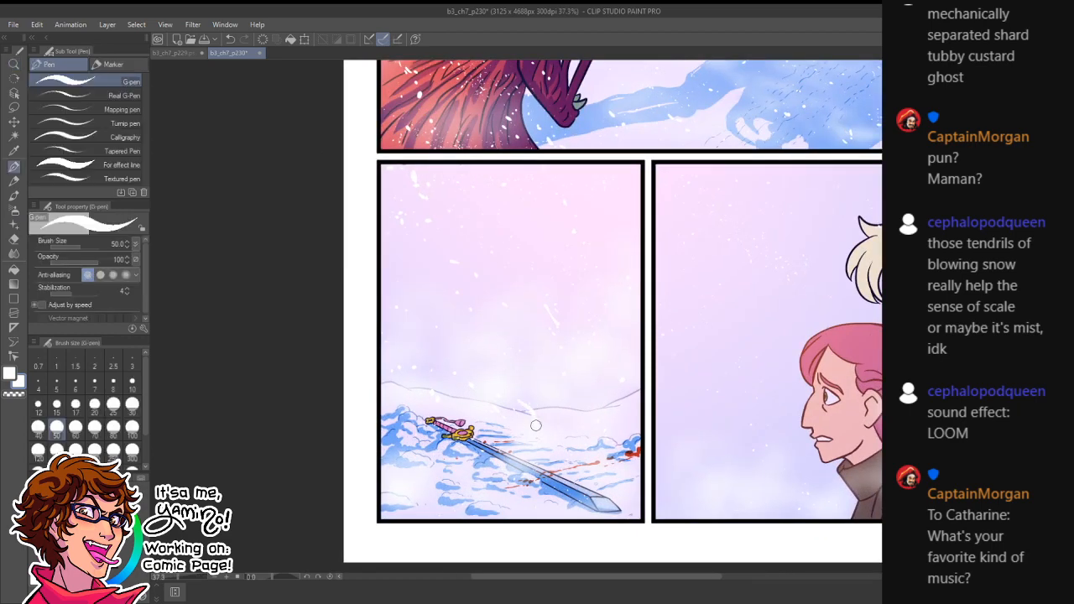
key(ctrl+z)
- Scatter snow over the two women and their background with the Droplet airbrush at size 150, undoing an unwanted stroke first
click(16, 211)
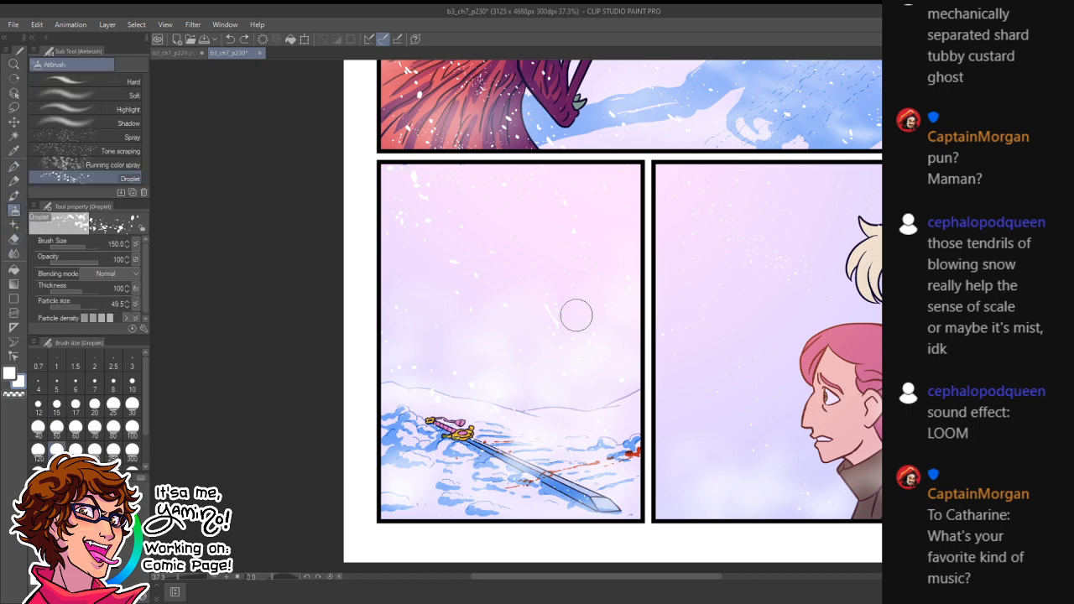
key(ctrl+z)
click(674, 382)
drag(696, 401, 705, 409)
mouse_move(726, 502)
mouse_down()
mouse_move(873, 503)
mouse_move(672, 440)
mouse_move(734, 395)
mouse_up()
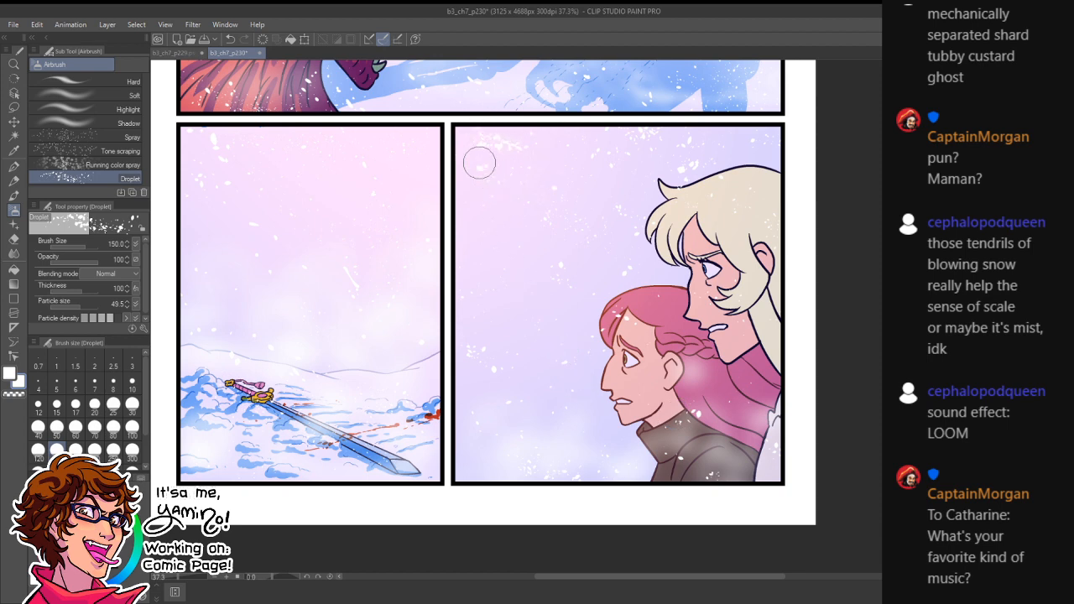
- Check the snow across the whole page and save the file
key(ctrl+space)
drag(552, 337, 514, 350)
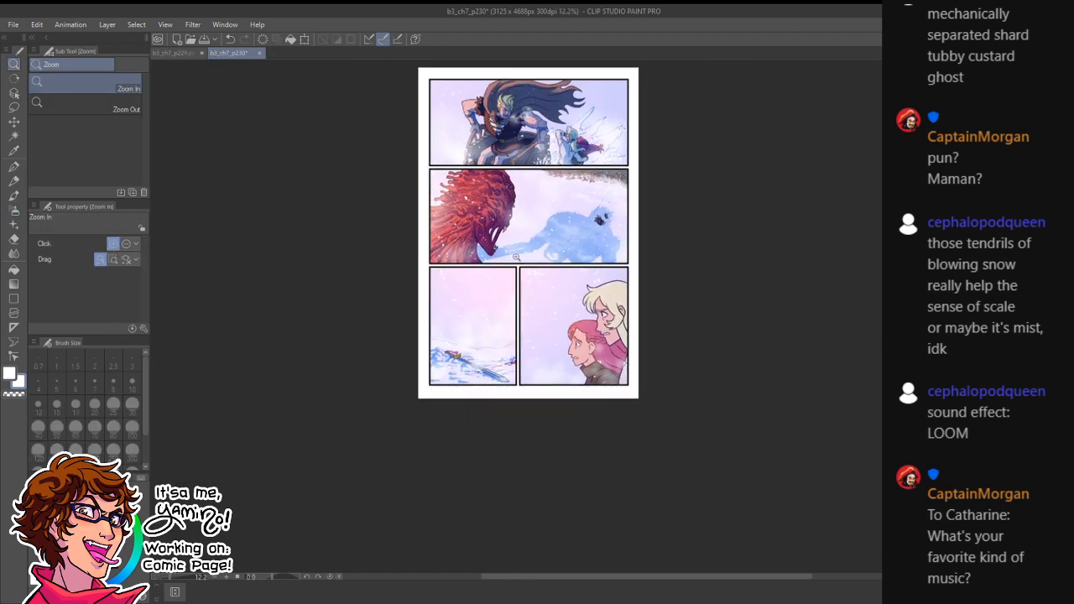
drag(534, 313, 566, 389)
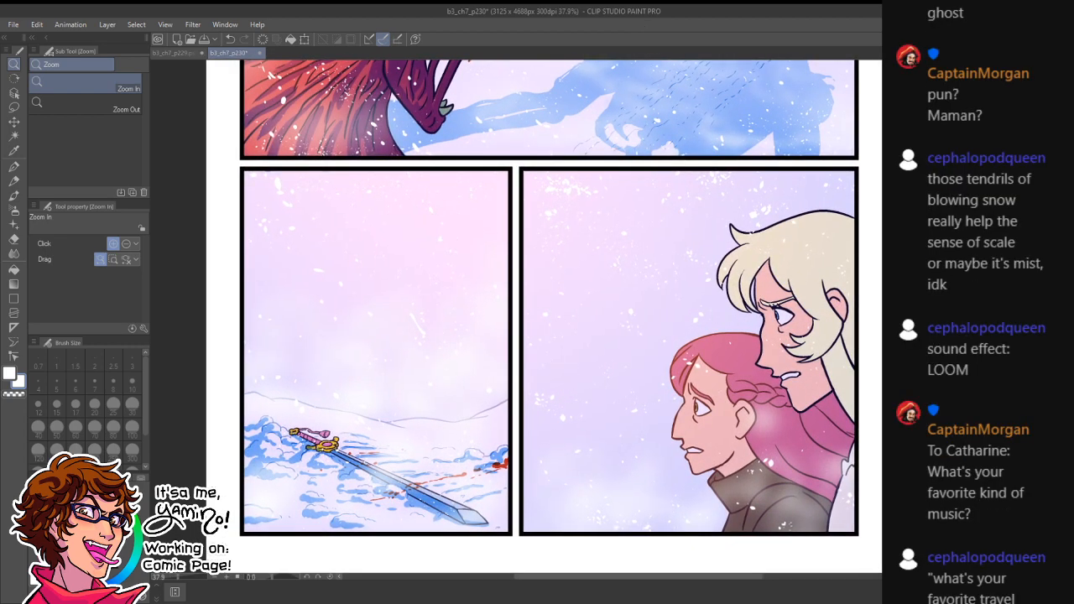
key(ctrl+s)
- Sample the light blue shadow colour and shade the blonde woman's jaw and neck with the G-pen at size 50
key(p)
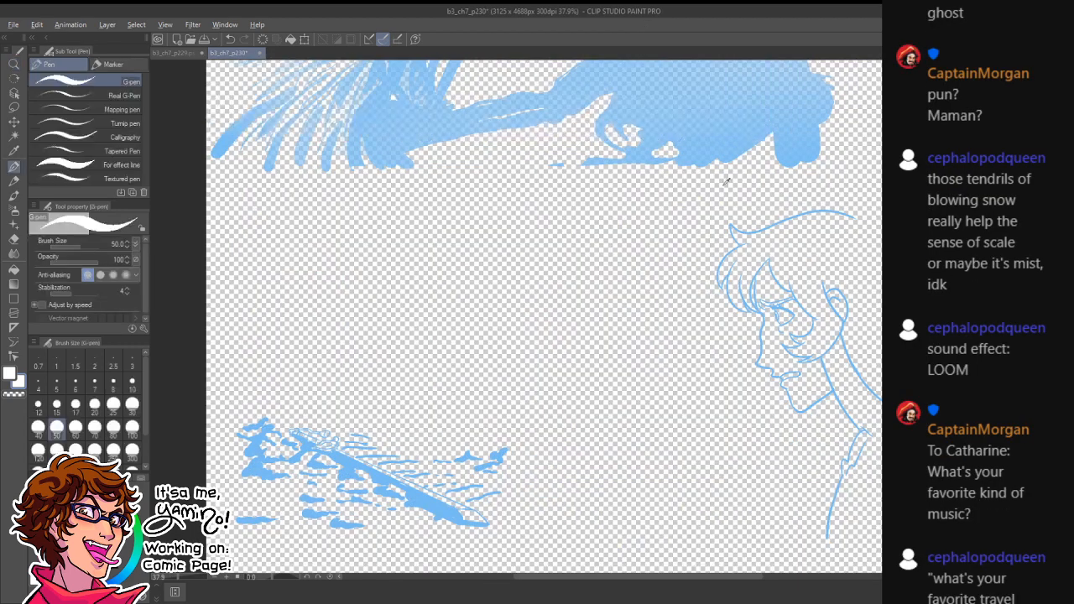
alt+click(792, 155)
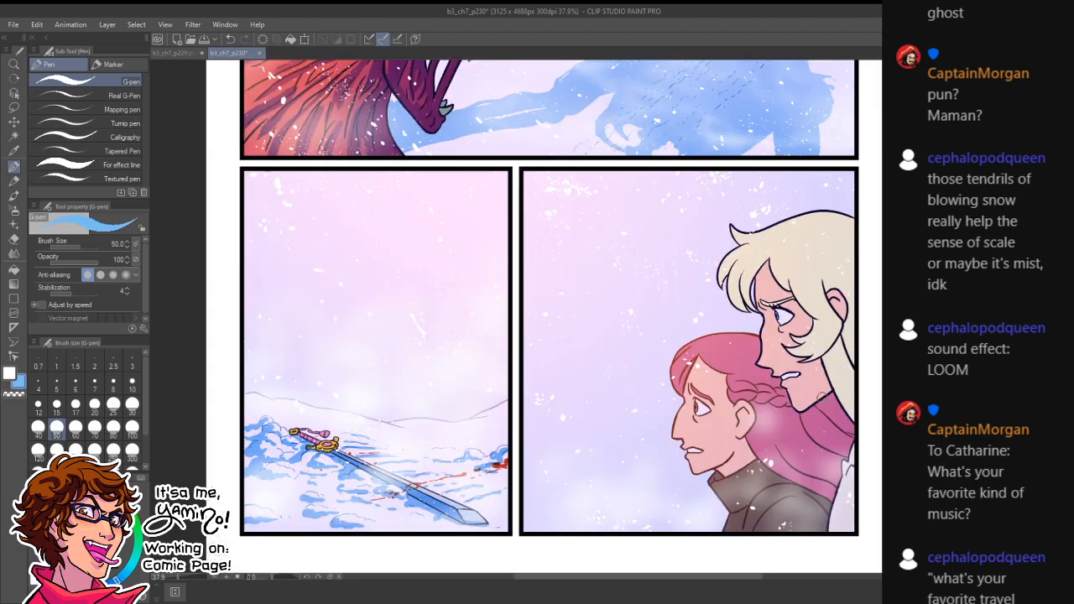
drag(840, 407, 864, 401)
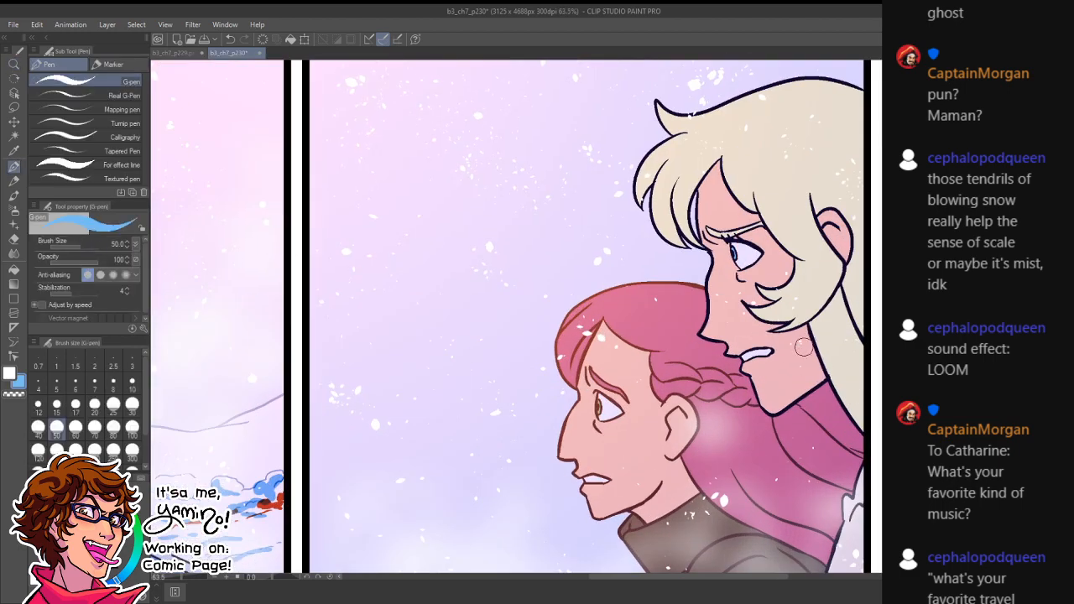
mouse_move(803, 336)
mouse_down()
mouse_move(776, 406)
mouse_move(808, 338)
mouse_move(818, 380)
mouse_move(782, 403)
mouse_up()
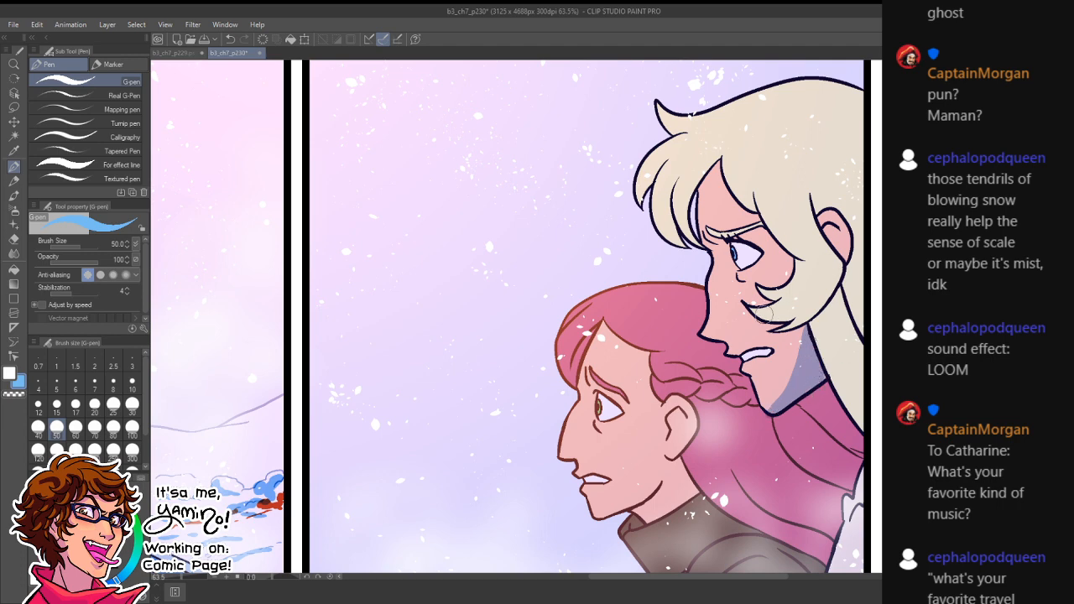
- Outline and fill a blue shadow under the blonde woman's side lock, and draw a shadow edge down the strand behind her neck
mouse_move(760, 313)
mouse_down()
mouse_move(826, 282)
mouse_move(844, 258)
mouse_up()
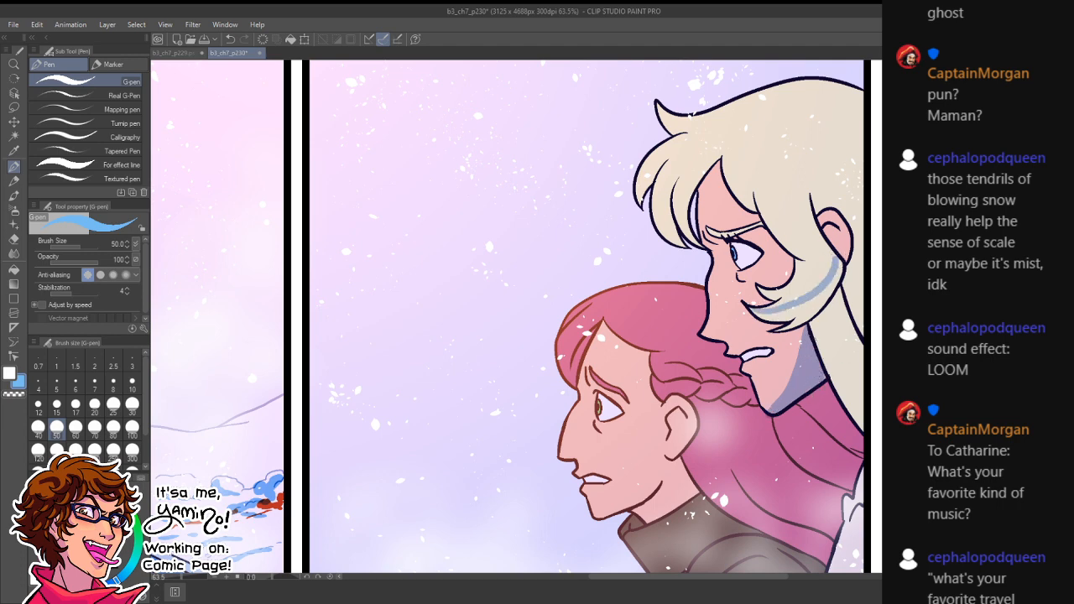
key(g)
click(814, 309)
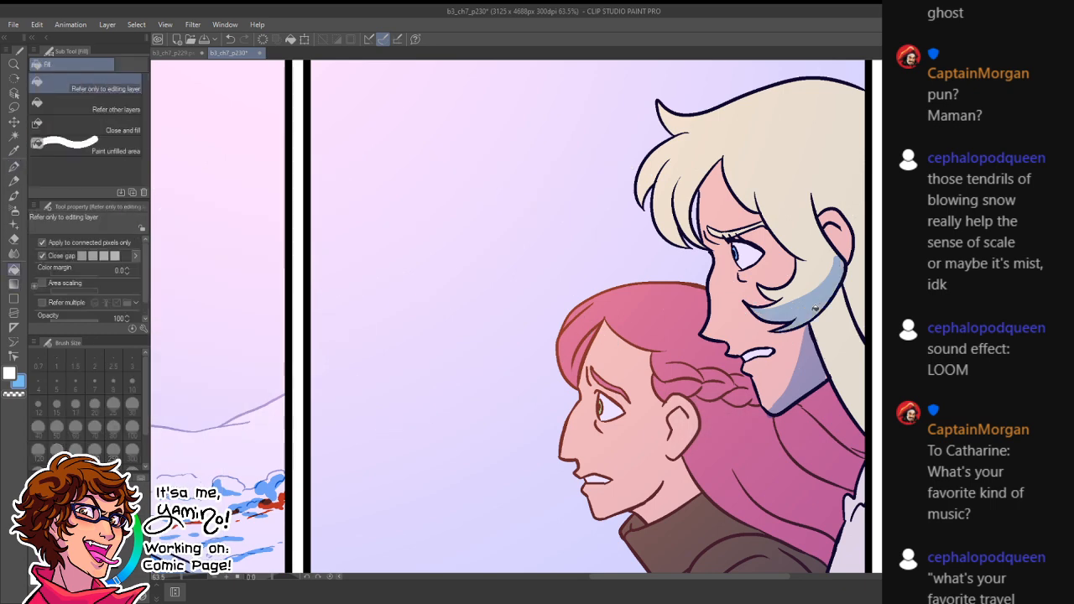
key(p)
drag(825, 308, 868, 424)
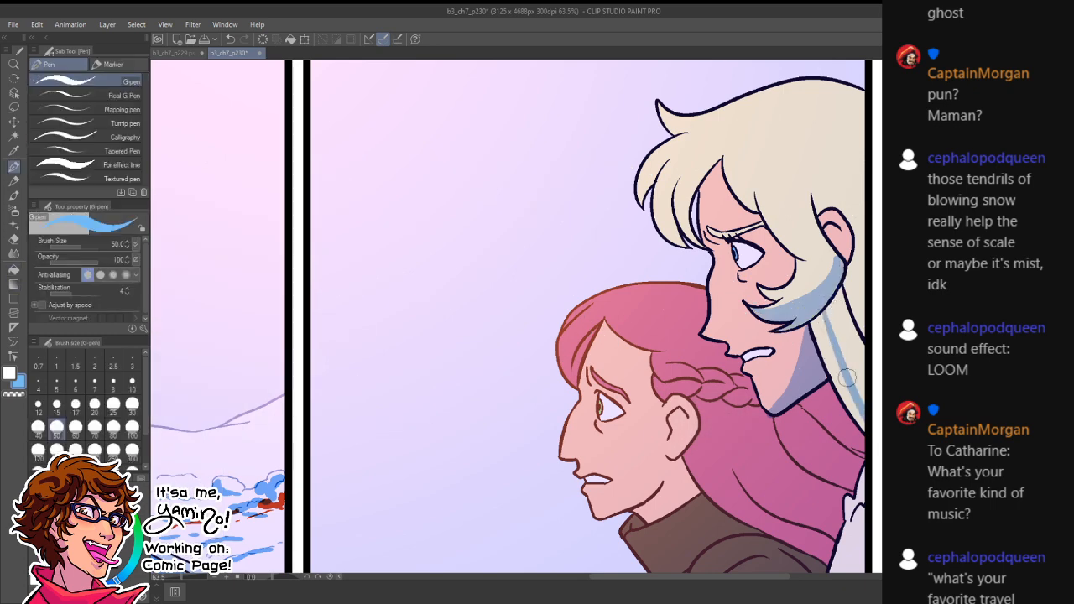
- Try filling the shadow on the hair strand behind her neck, switch the fill to Refer other layers, and undo the fill
key(g)
key(g)
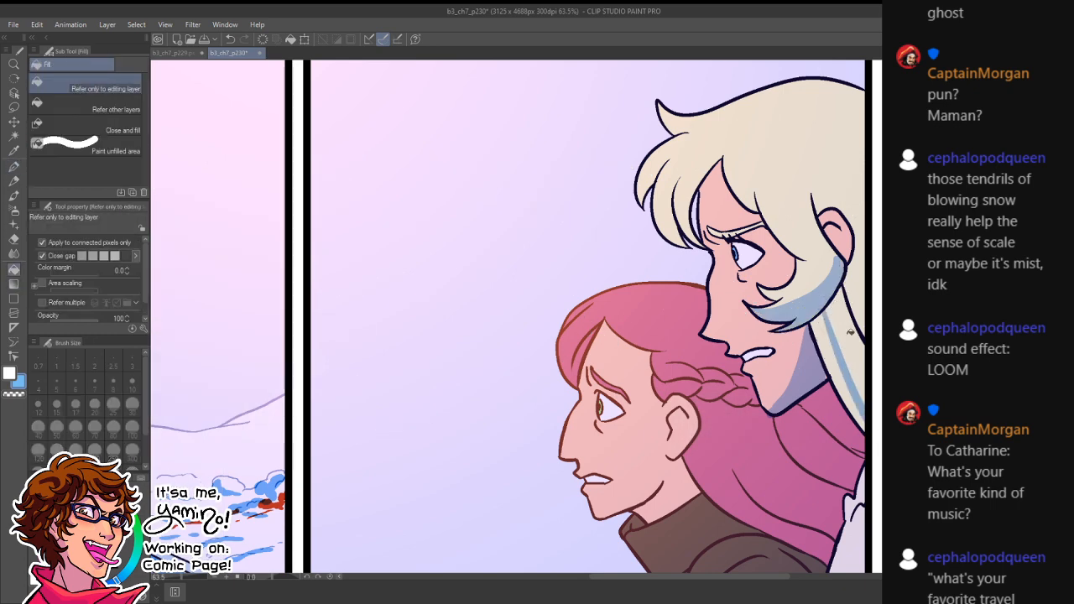
click(850, 332)
click(109, 108)
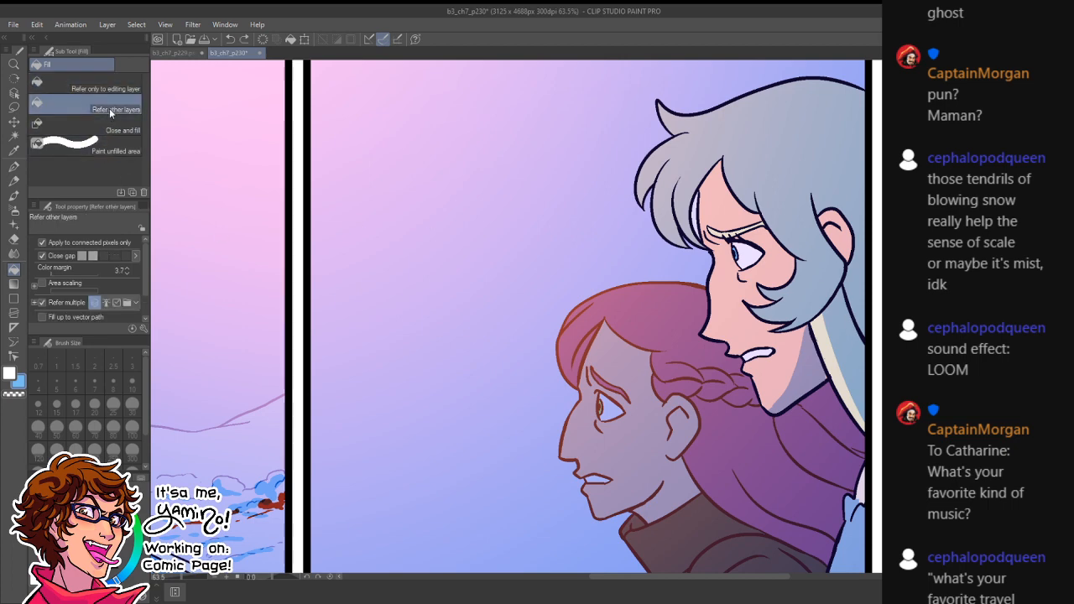
key(ctrl+z)
- Draw the shadow edge down the blonde woman's head in front of her ear and fill the hair behind it blue
key(p)
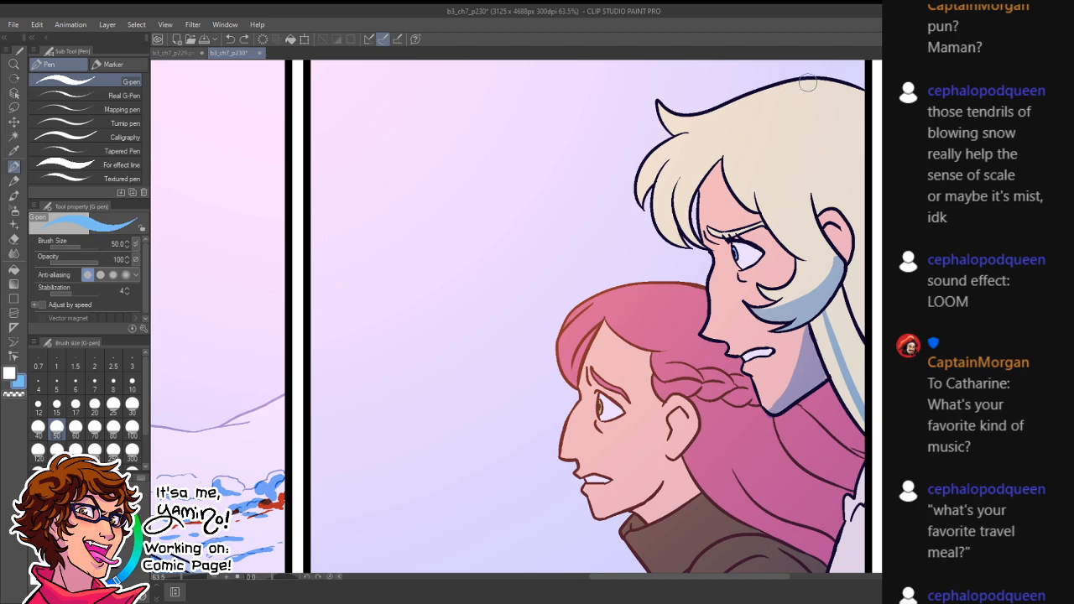
mouse_move(809, 83)
mouse_down()
mouse_move(786, 140)
mouse_move(802, 218)
mouse_move(841, 267)
mouse_up()
key(g)
click(804, 153)
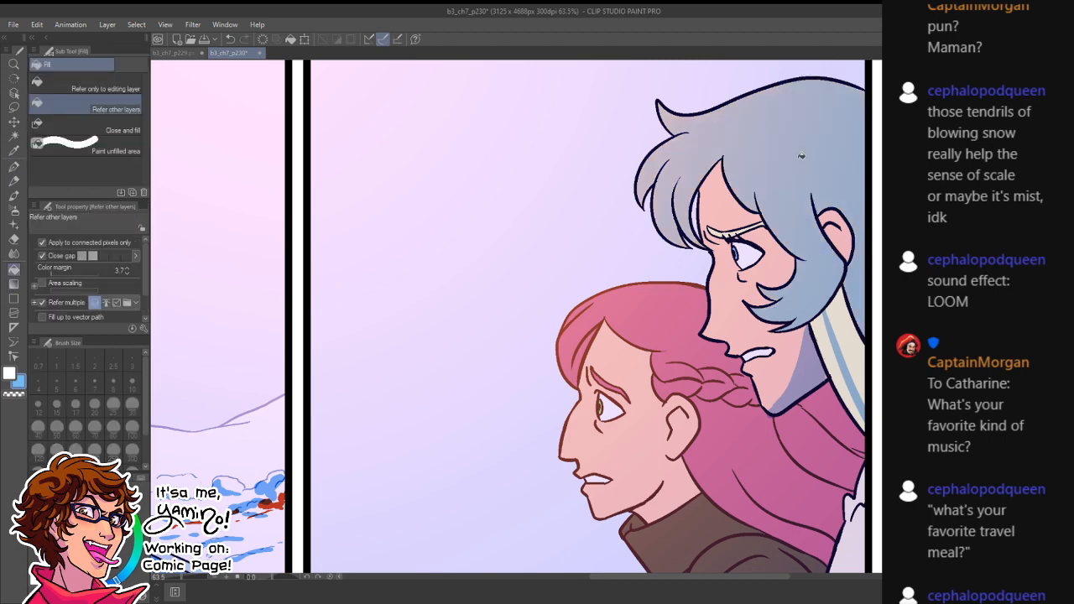
key(ctrl+z)
key(g)
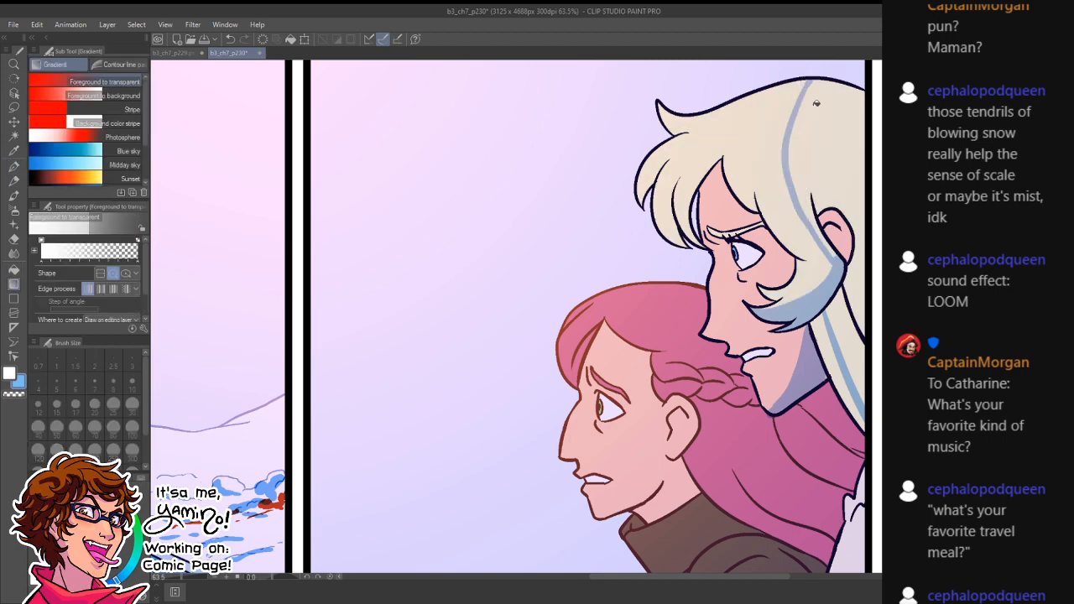
key(g)
click(817, 104)
- Fill the shadow area on the hair strand behind the blonde woman's neck
key(p)
key(g)
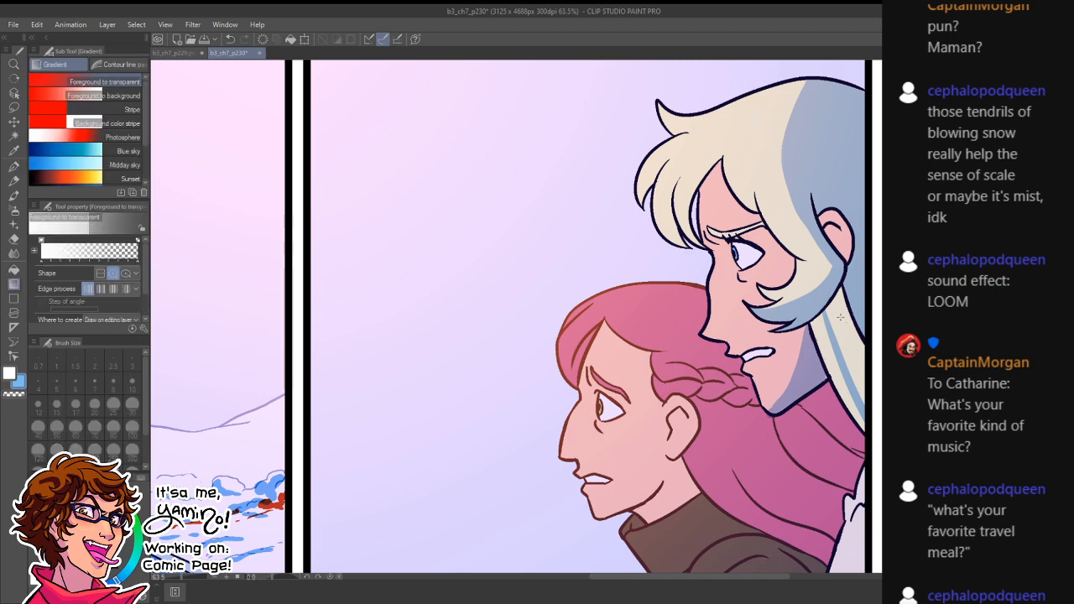
key(g)
click(853, 309)
- Outline and fill a shadow on the pink hair beneath the blonde woman's chin, including the sections beside the panel edge
key(p)
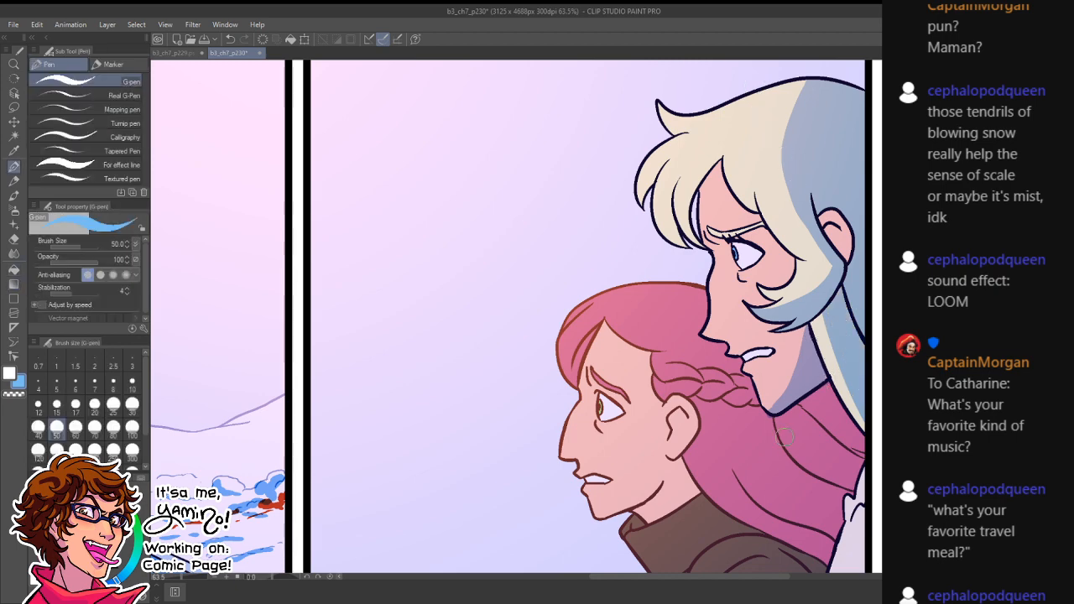
mouse_move(779, 428)
mouse_down()
mouse_move(788, 277)
mouse_move(638, 318)
mouse_move(671, 381)
mouse_move(712, 407)
mouse_up()
key(g)
key(g)
click(702, 382)
click(709, 395)
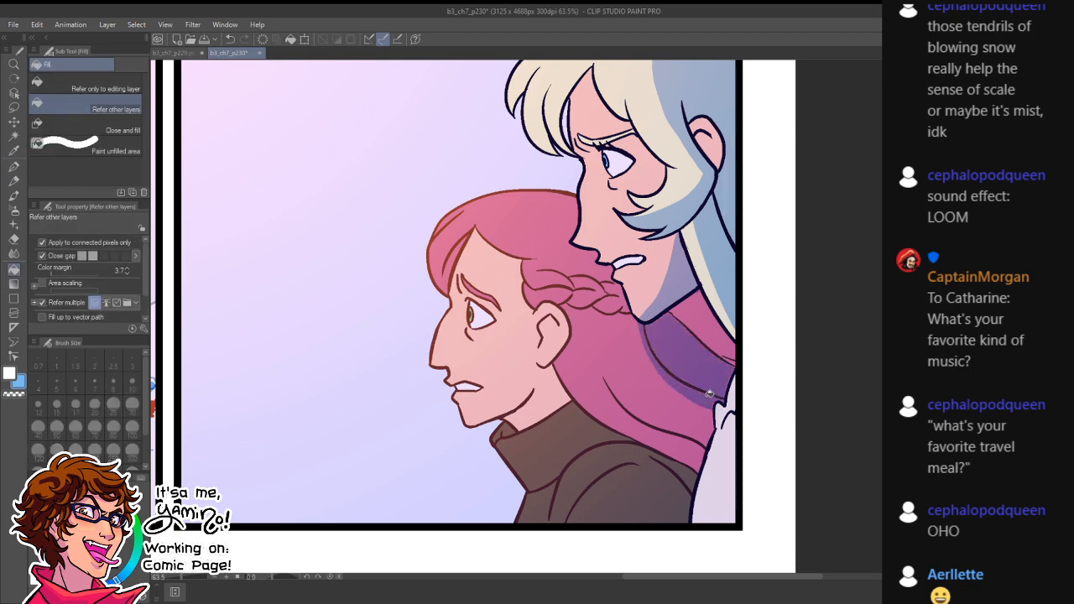
click(722, 346)
- Draw a long curved shadow through the pink-haired woman's lower hair and a second one behind her ear
key(p)
mouse_move(589, 335)
mouse_down()
mouse_move(612, 387)
mouse_move(699, 445)
mouse_up()
key(ctrl+z)
mouse_move(590, 332)
mouse_down()
mouse_move(632, 408)
mouse_move(702, 443)
mouse_up()
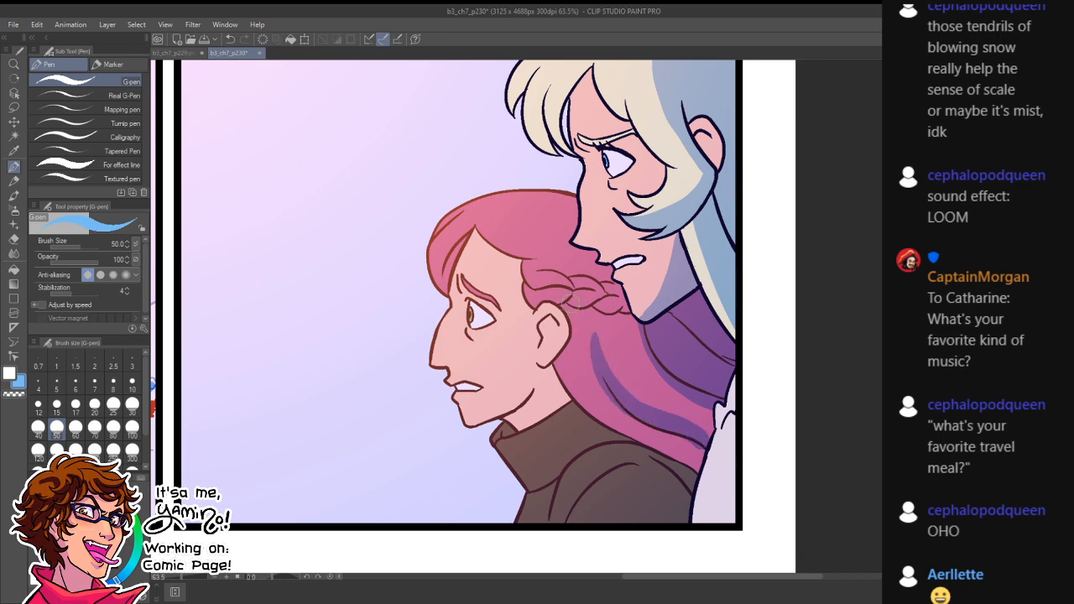
mouse_move(568, 304)
mouse_down()
mouse_move(580, 337)
mouse_move(553, 375)
mouse_up()
key(g)
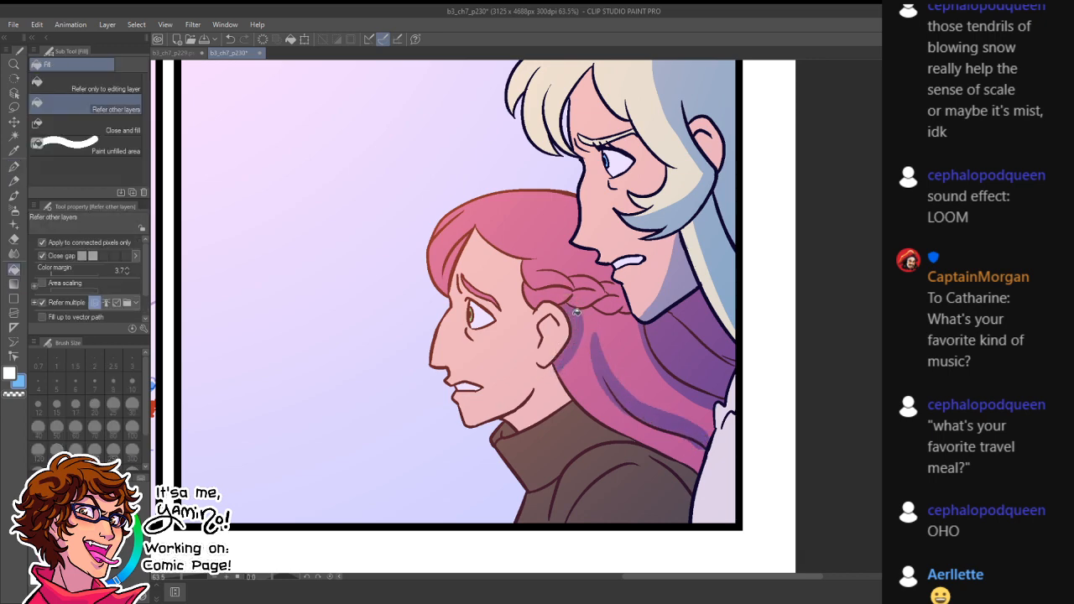
- Outline and fill the shadow on the pink-haired woman's neck, and shade the inside of her ear
key(p)
mouse_move(537, 404)
mouse_down()
mouse_move(539, 376)
mouse_move(533, 394)
mouse_up()
key(g)
click(545, 396)
key(p)
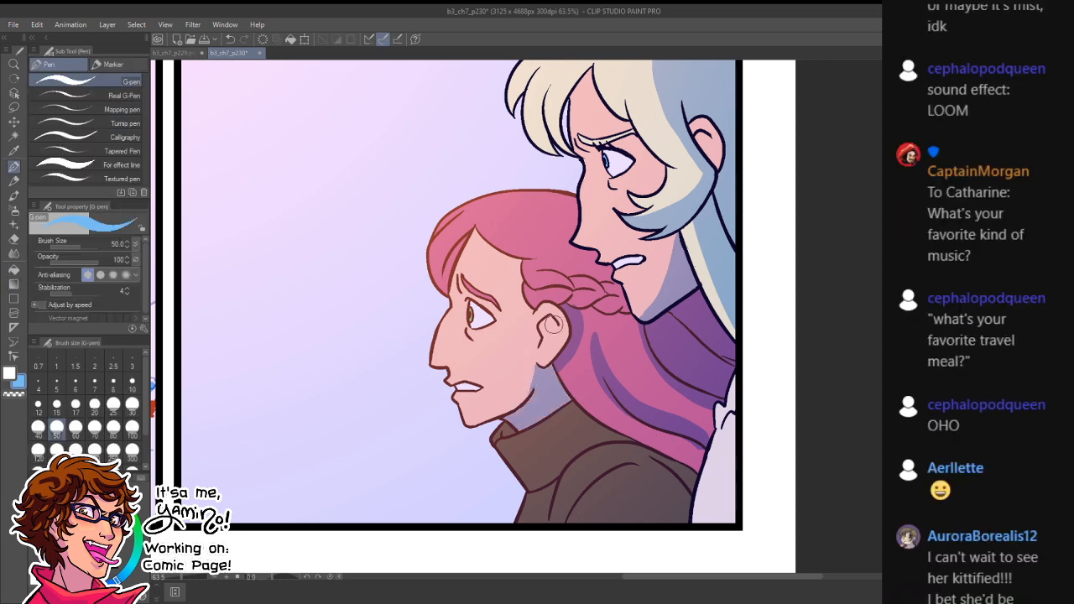
drag(541, 344, 551, 324)
key(g)
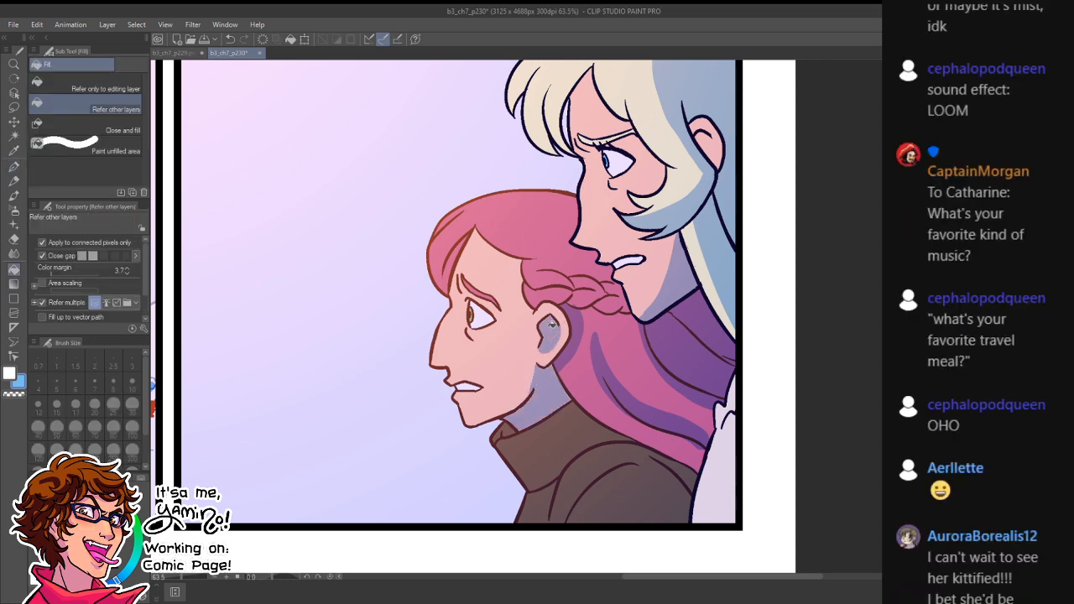
- Shade the strands of the pink-haired woman's braid and the hair beneath it, and clean up with the Hard eraser at size 25
key(p)
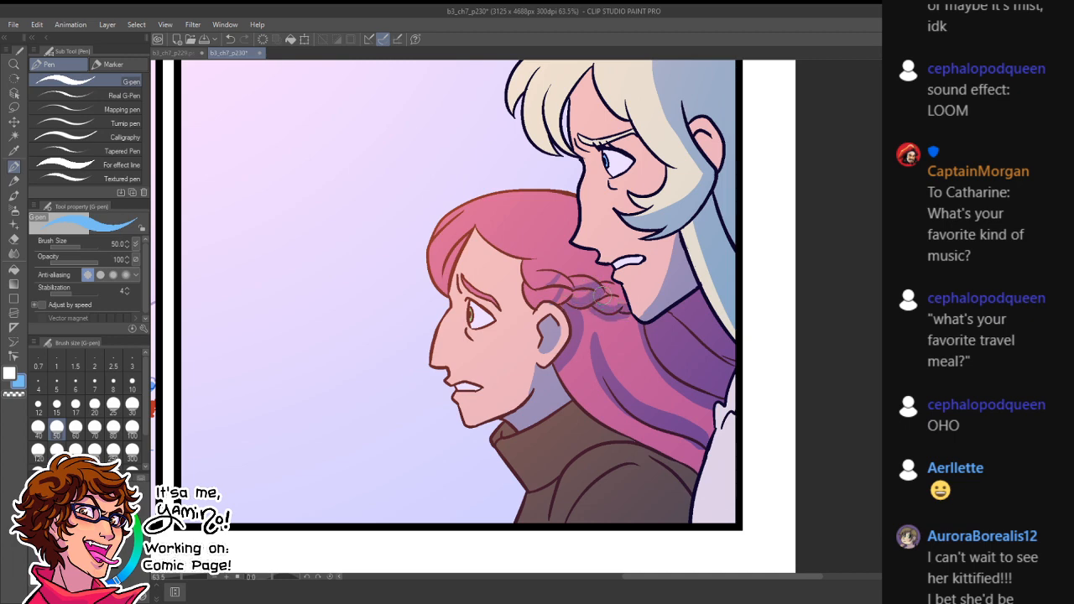
key(g)
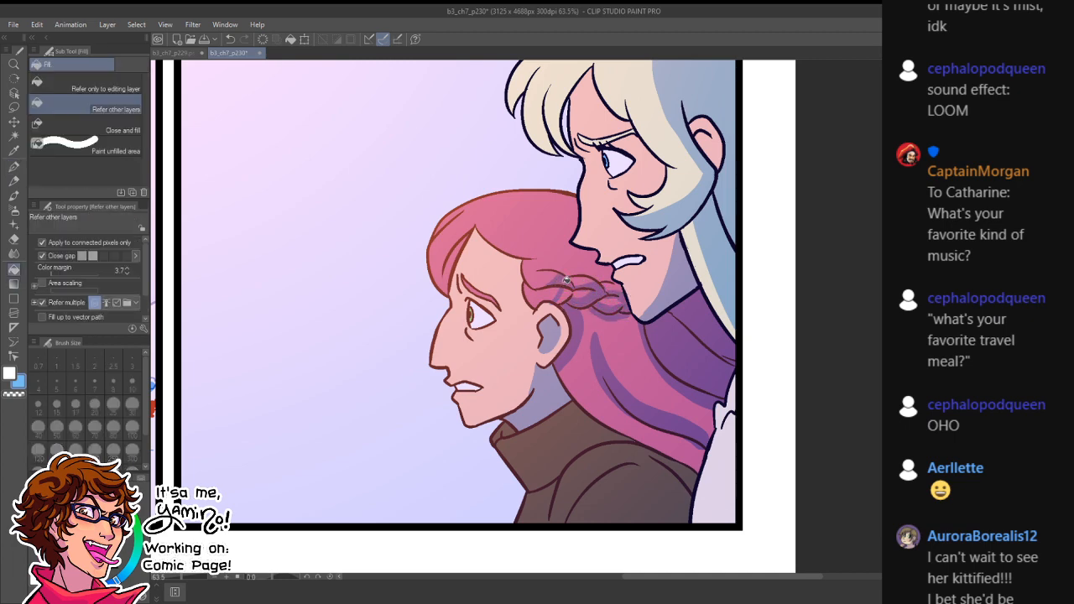
key(e)
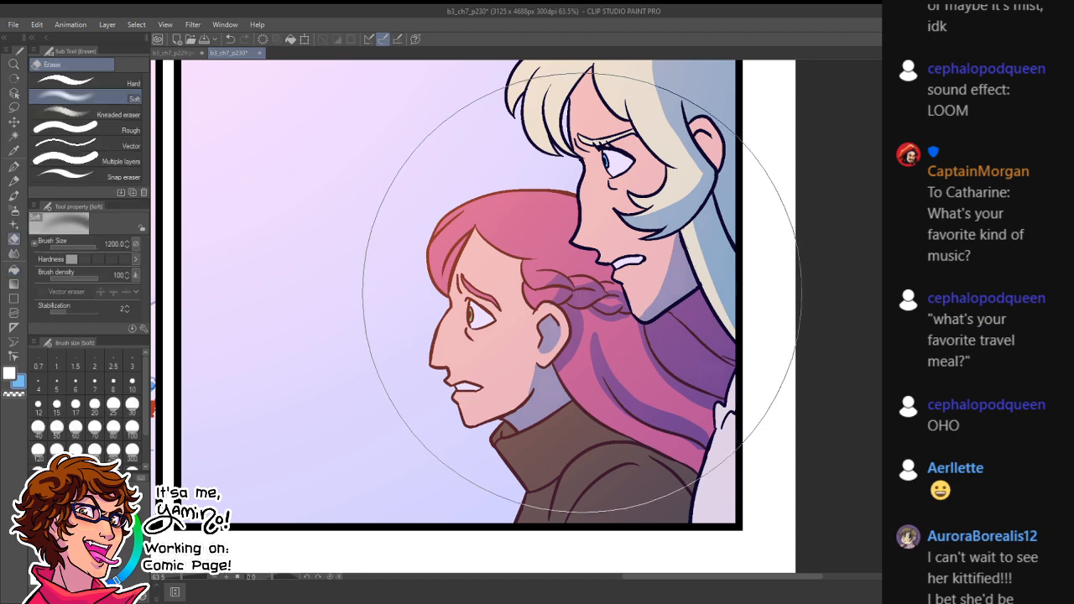
click(104, 84)
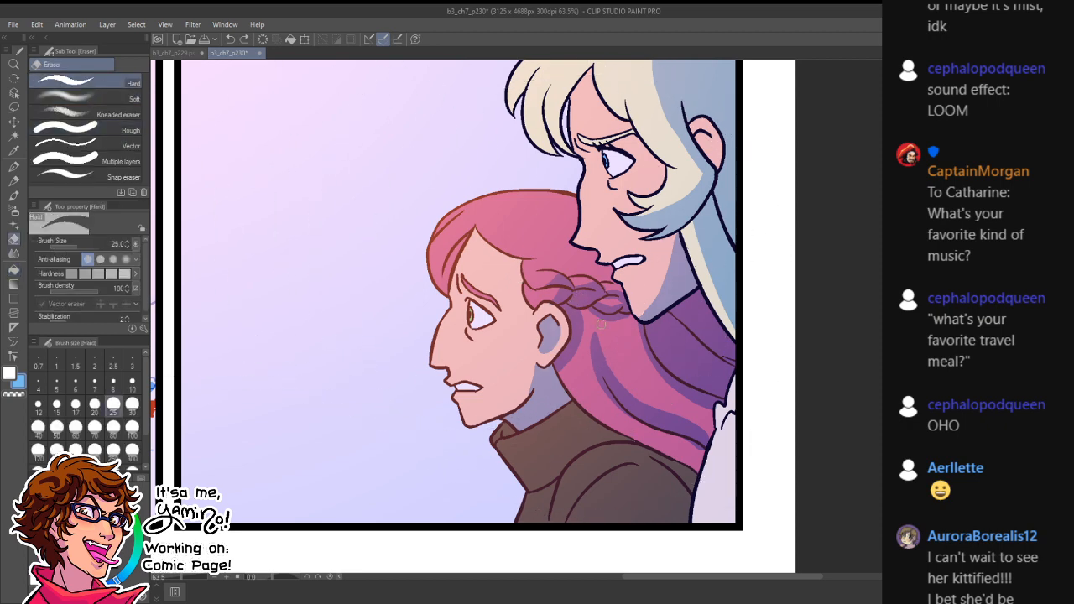
- Shade the pink-haired woman's fringe, the underside of her nose, her lower lip and her jawline, trimming the nose shadow
key(p)
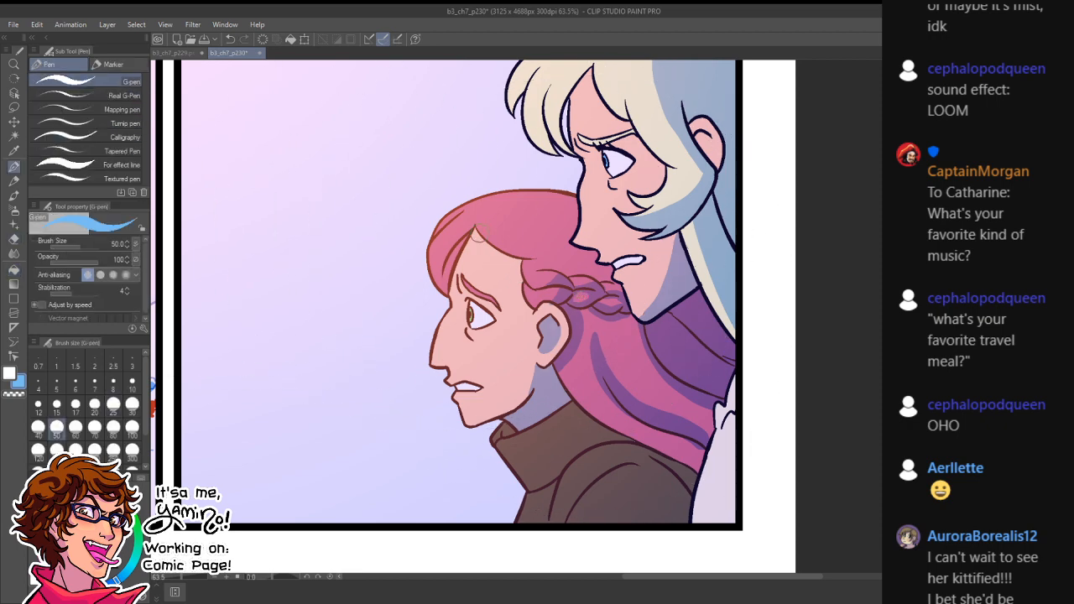
mouse_move(474, 231)
mouse_down()
mouse_move(446, 252)
mouse_move(453, 258)
mouse_up()
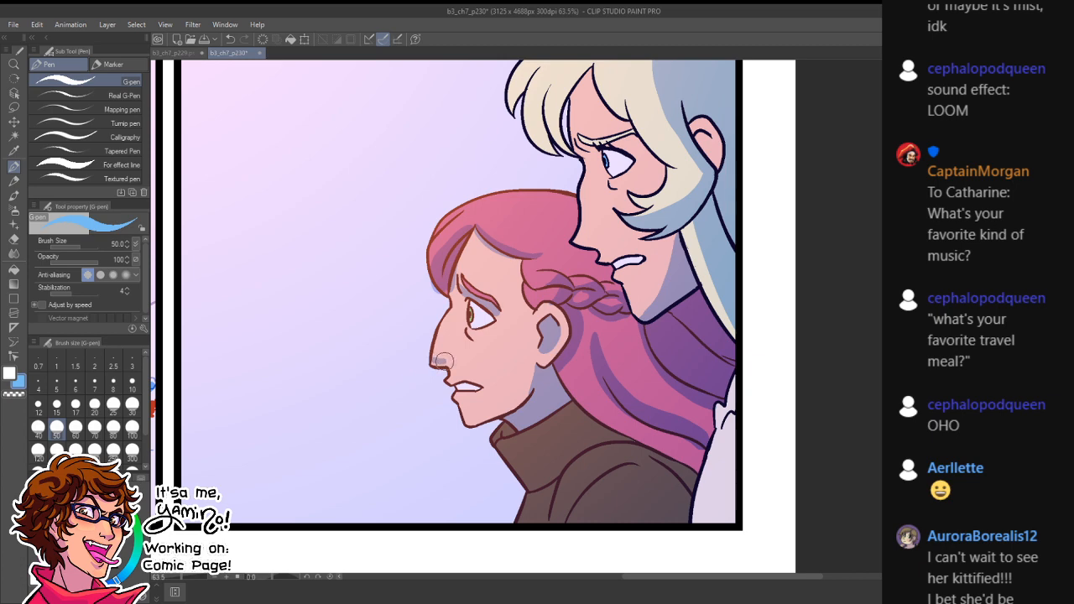
key(e)
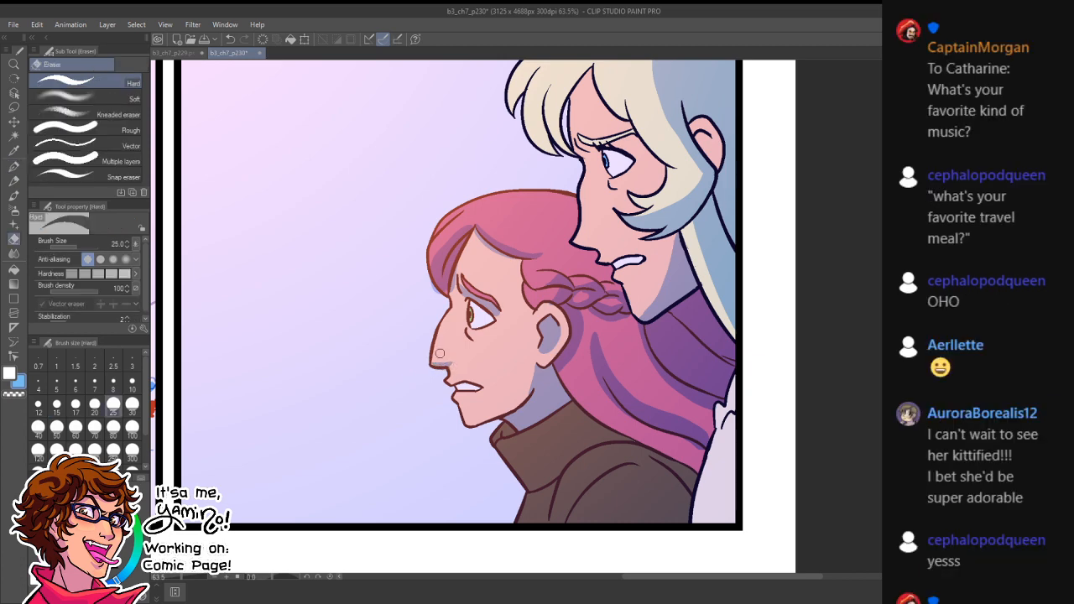
key(p)
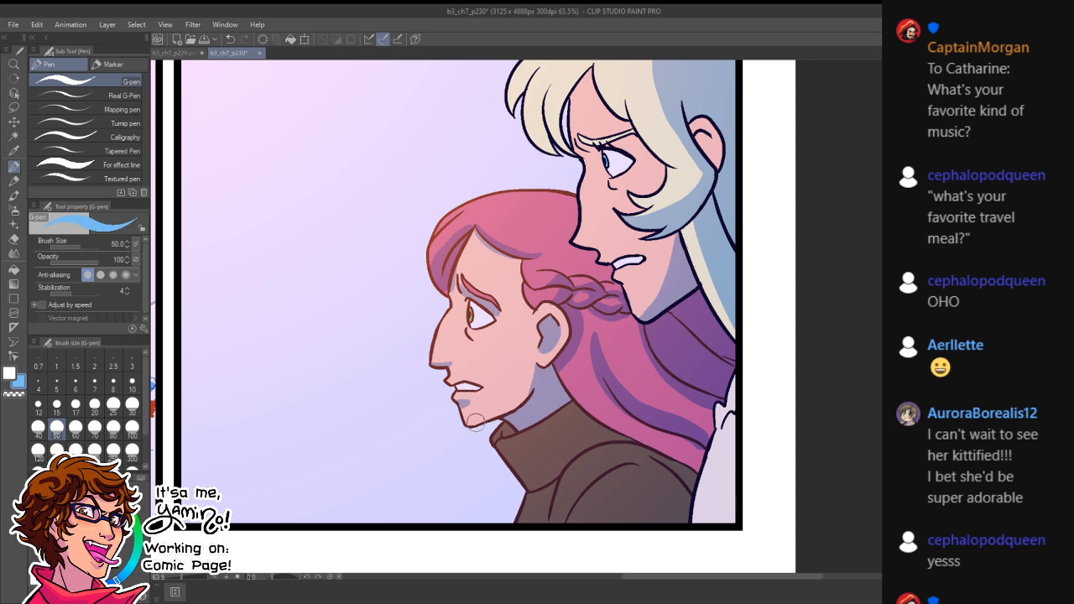
mouse_move(475, 421)
mouse_down()
mouse_move(519, 400)
mouse_move(538, 363)
mouse_up()
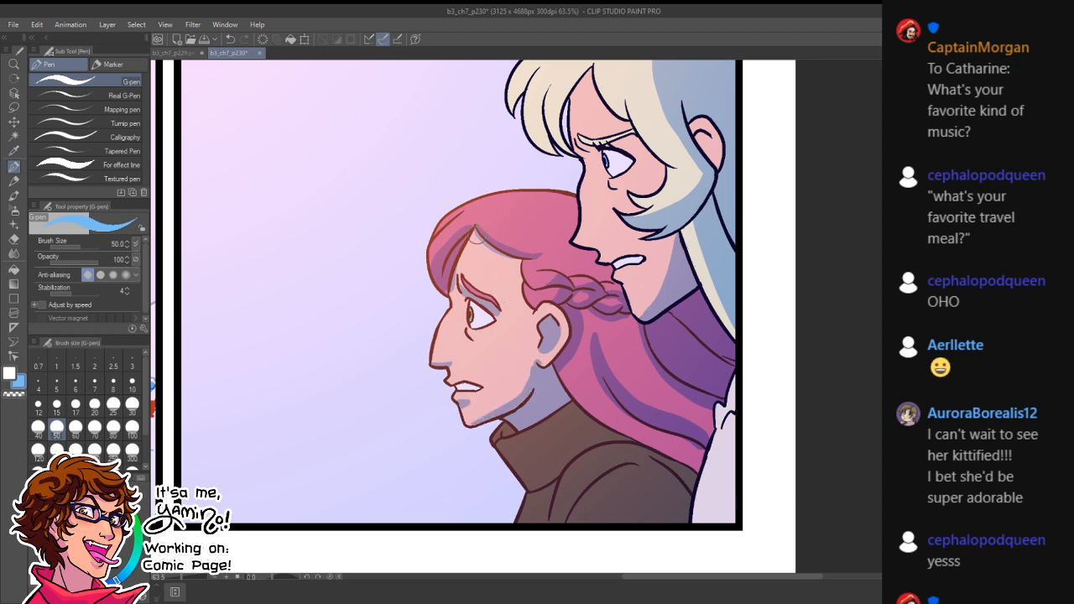
- Shade the pink-haired woman's forehead and temple along the hairline and trim the edges with the Hard eraser
key(e)
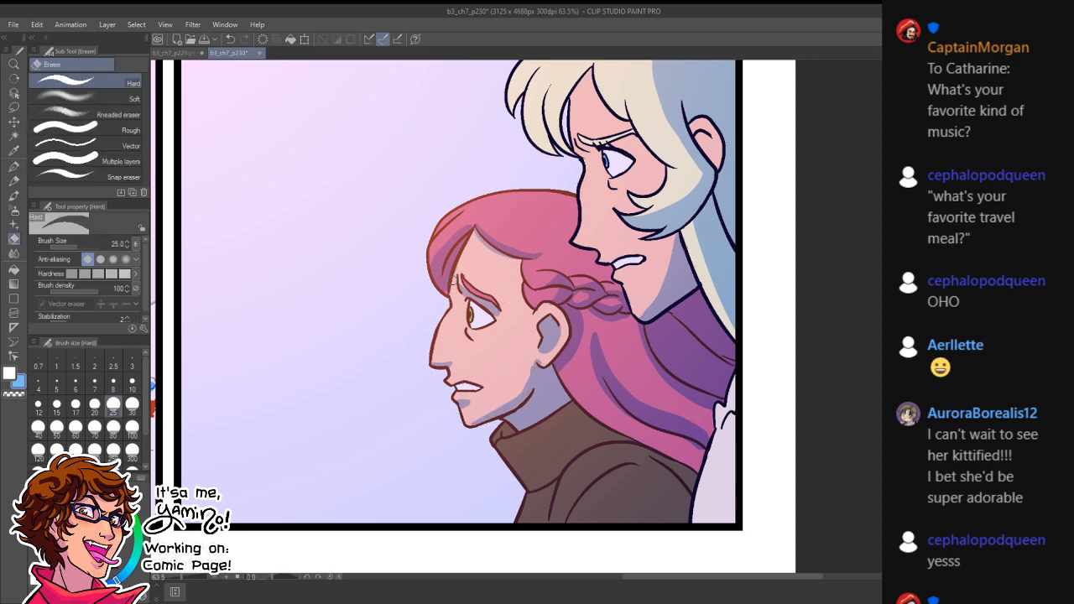
key(p)
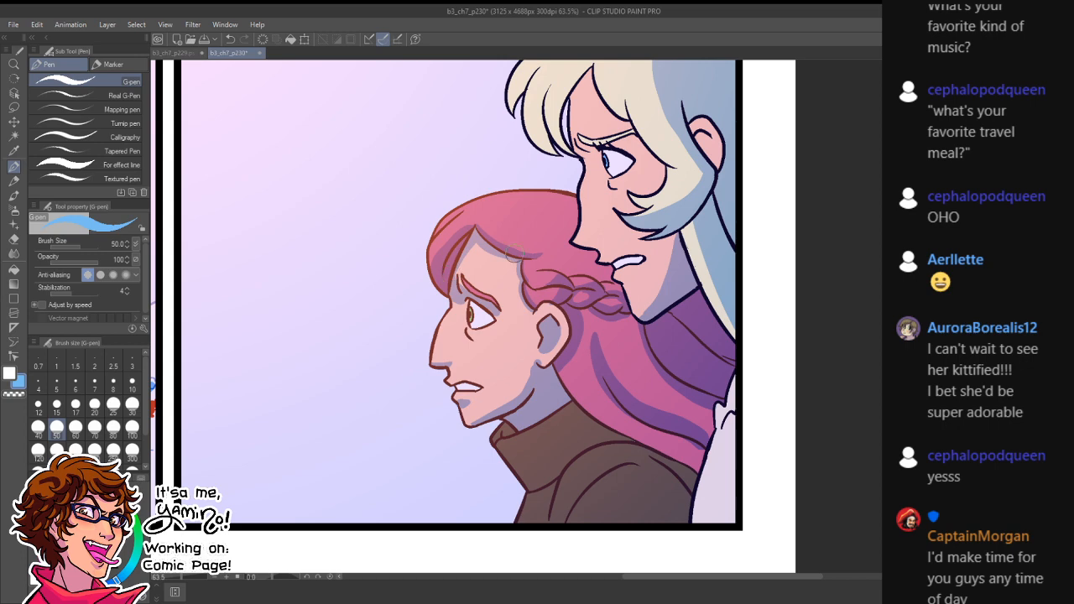
key(e)
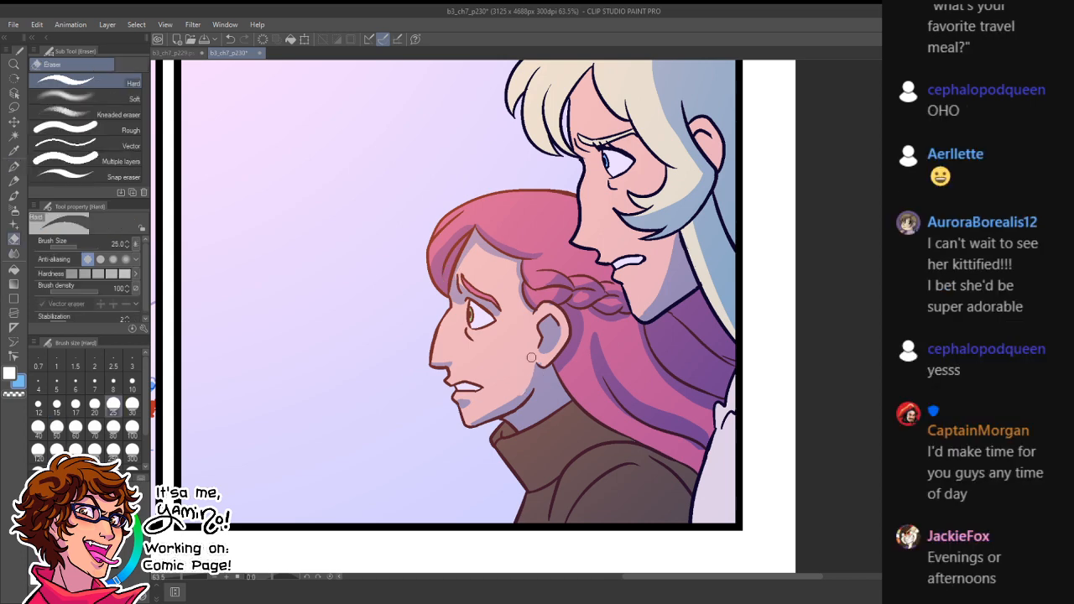
- Draw the shadow edge down the pink-haired woman's turtleneck collar and fill the back of the collar
key(p)
key(ctrl+space)
mouse_move(560, 335)
mouse_down()
mouse_move(514, 364)
mouse_move(590, 332)
mouse_up()
key(e)
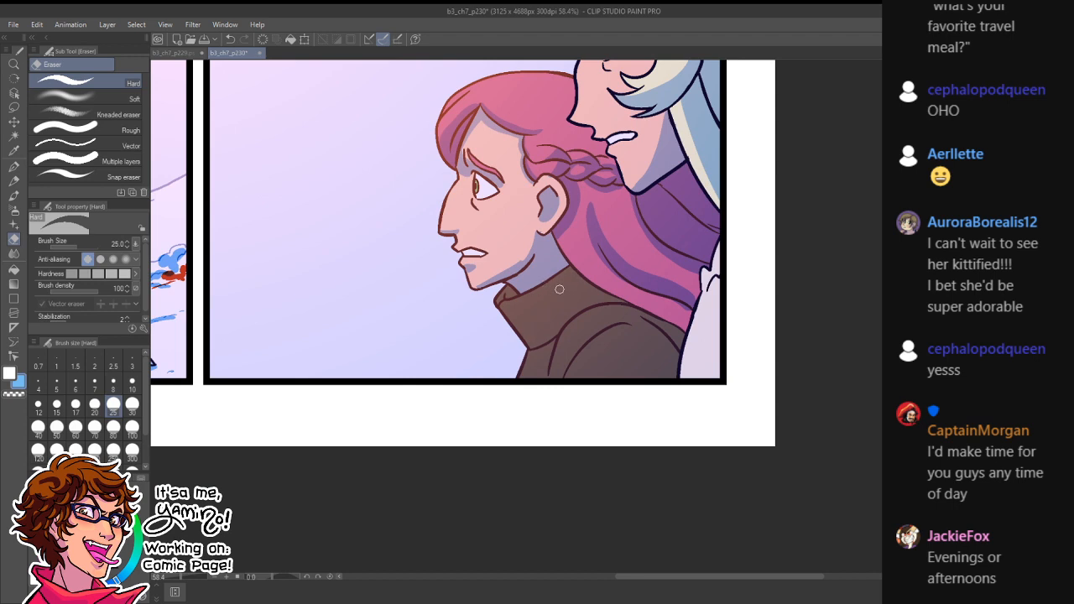
key(p)
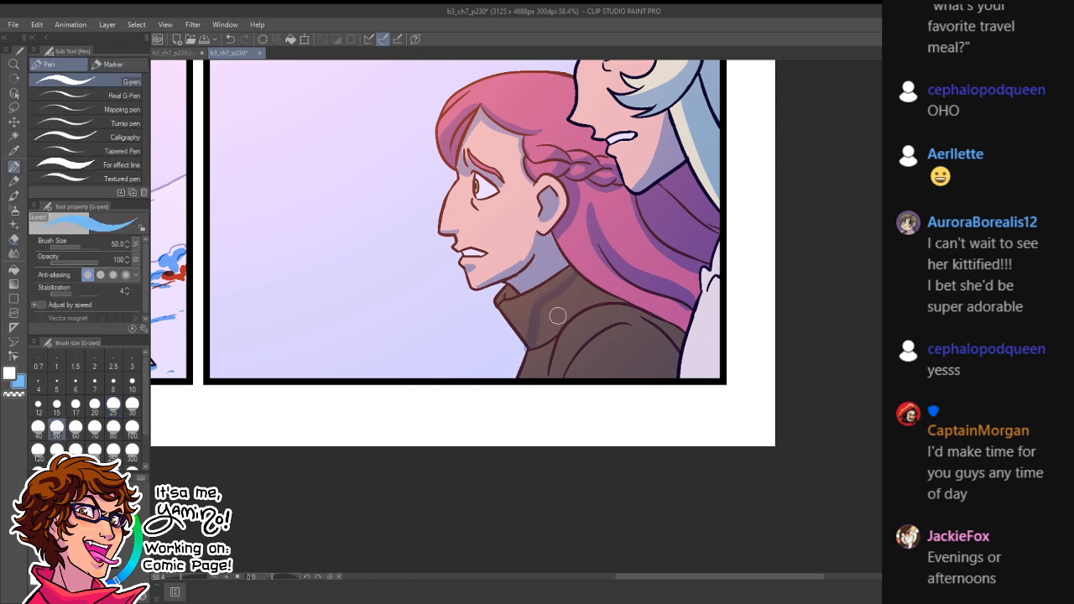
key(e)
key(g)
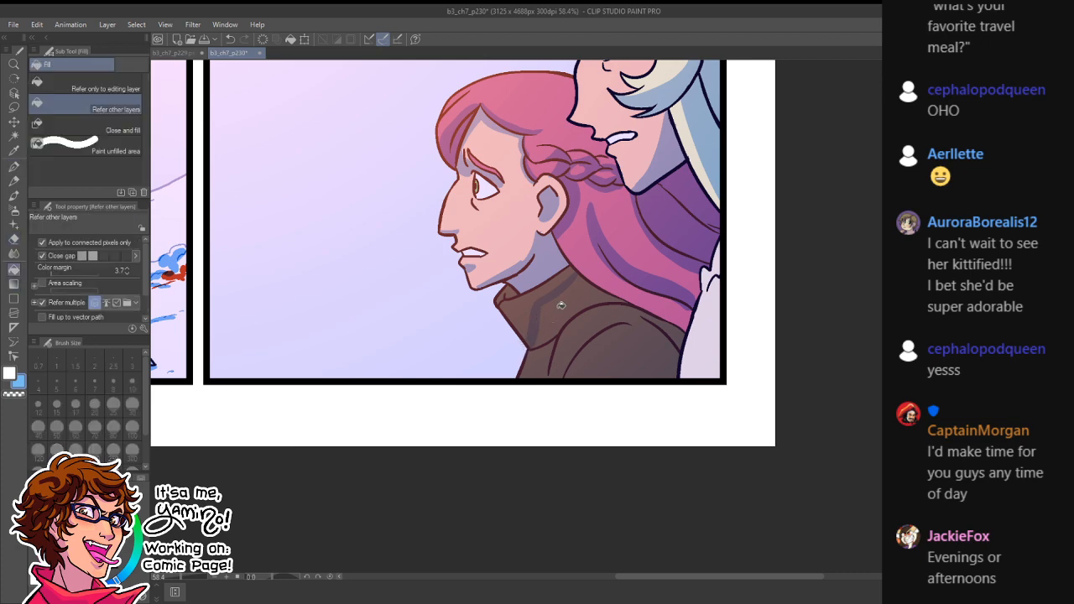
- Outline and fill the shadow across the pink-haired woman's shoulder and sleeve, and refine its edge
key(p)
mouse_move(637, 319)
mouse_down()
mouse_move(571, 350)
mouse_move(554, 386)
mouse_up()
key(g)
key(g)
click(634, 343)
key(p)
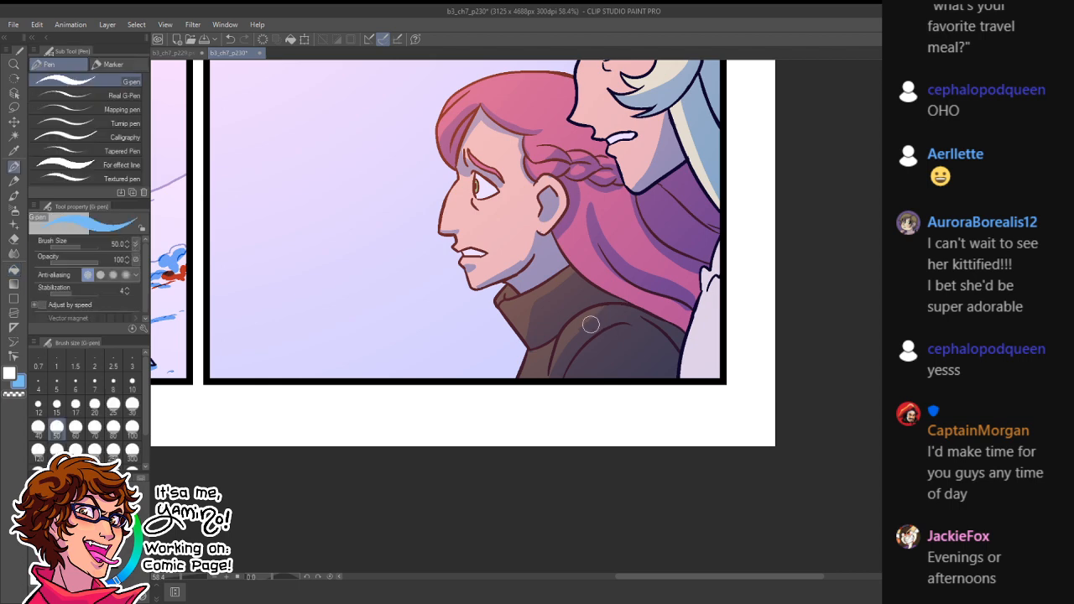
key(e)
key(slash)
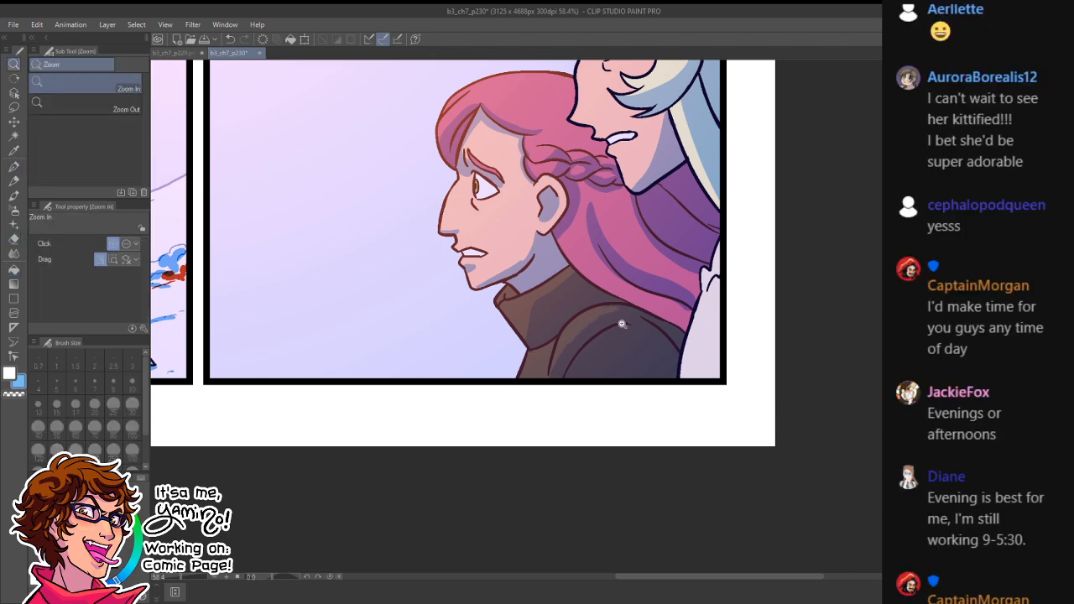
- Shade the pink-haired woman's inner eye corner and the blonde woman's lower lip, ear and forehead beneath the fringe
key(p)
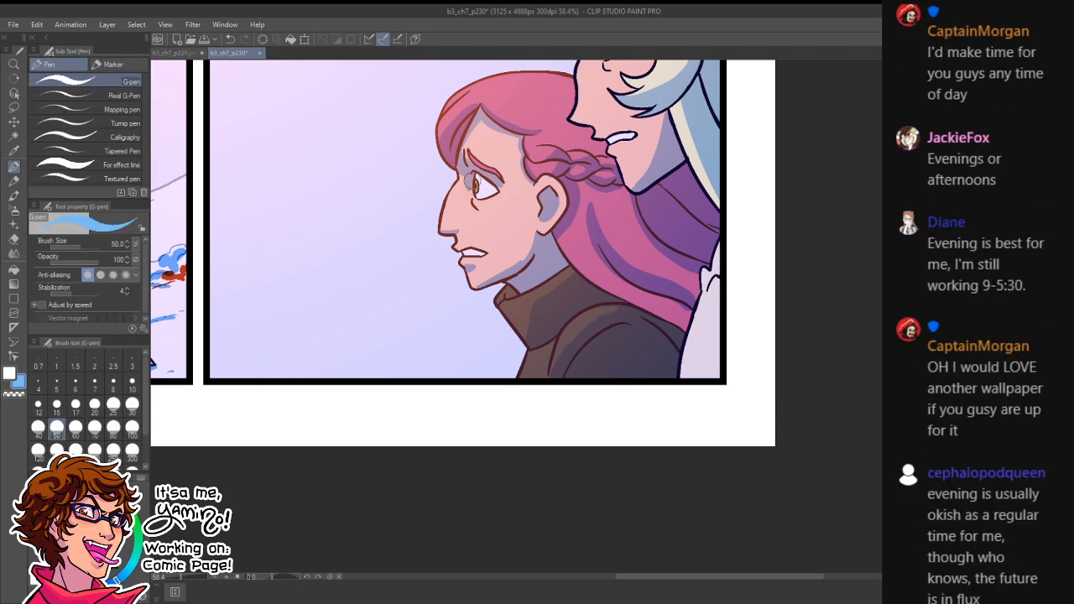
key(ctrl+space)
drag(602, 196, 654, 223)
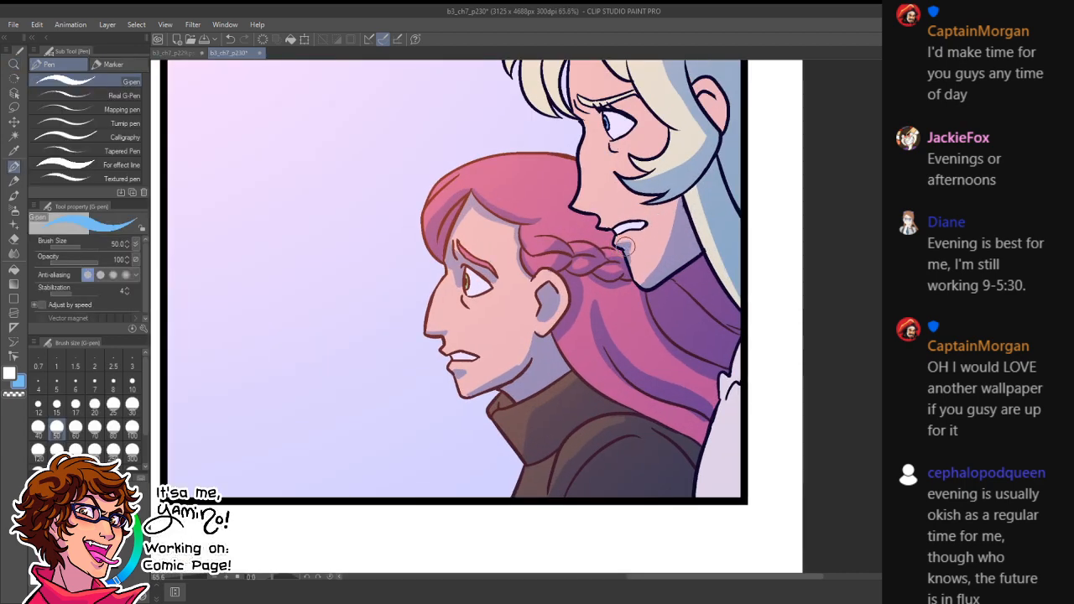
scroll(626, 245, up, 3)
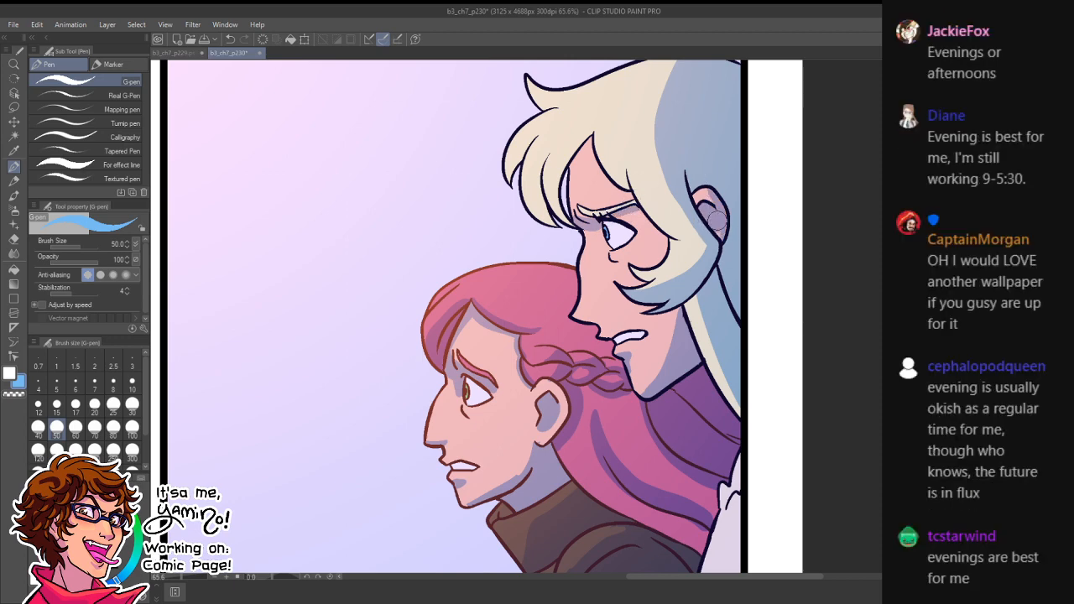
mouse_move(592, 138)
mouse_down()
mouse_move(576, 169)
mouse_move(577, 218)
mouse_up()
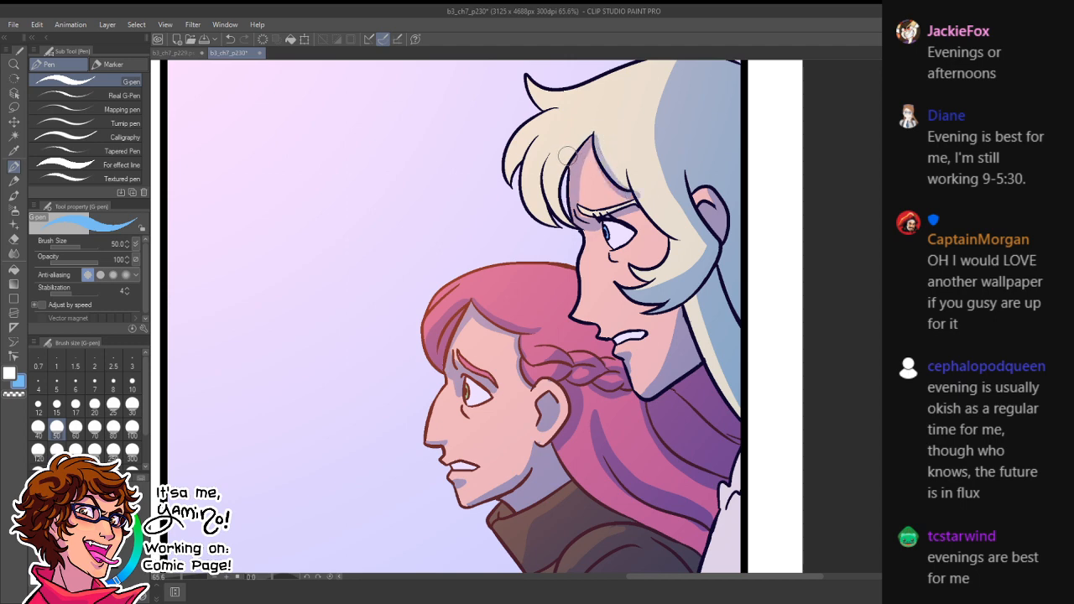
- Shade the undersides of the blonde woman's fringe locks and trim the spill outside the hair with the Hard eraser
key(g)
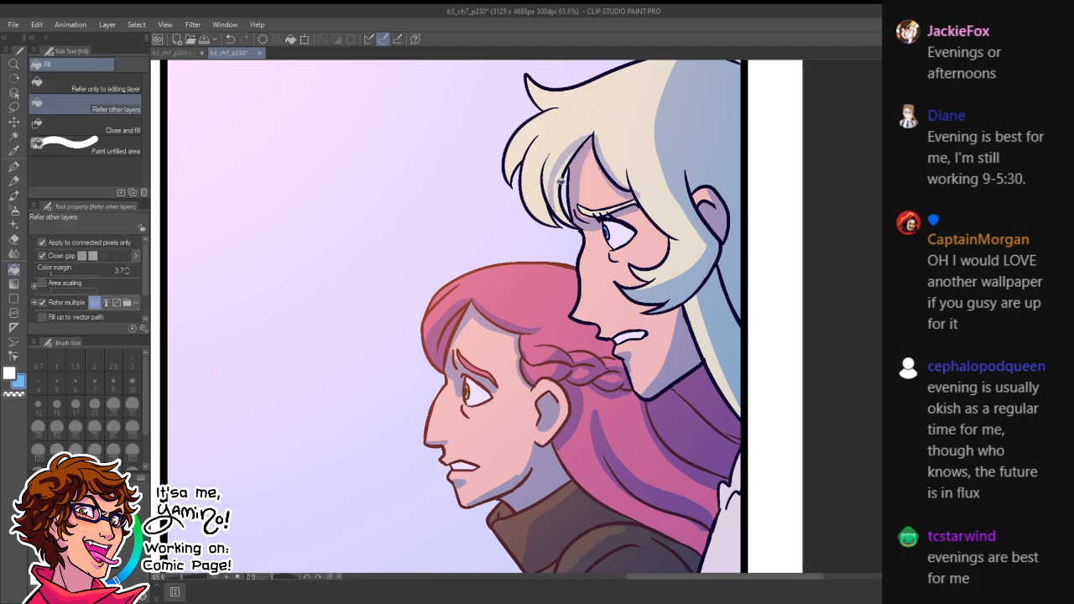
key(p)
mouse_move(549, 154)
mouse_down()
mouse_move(530, 185)
mouse_move(539, 222)
mouse_up()
key(g)
key(g)
key(e)
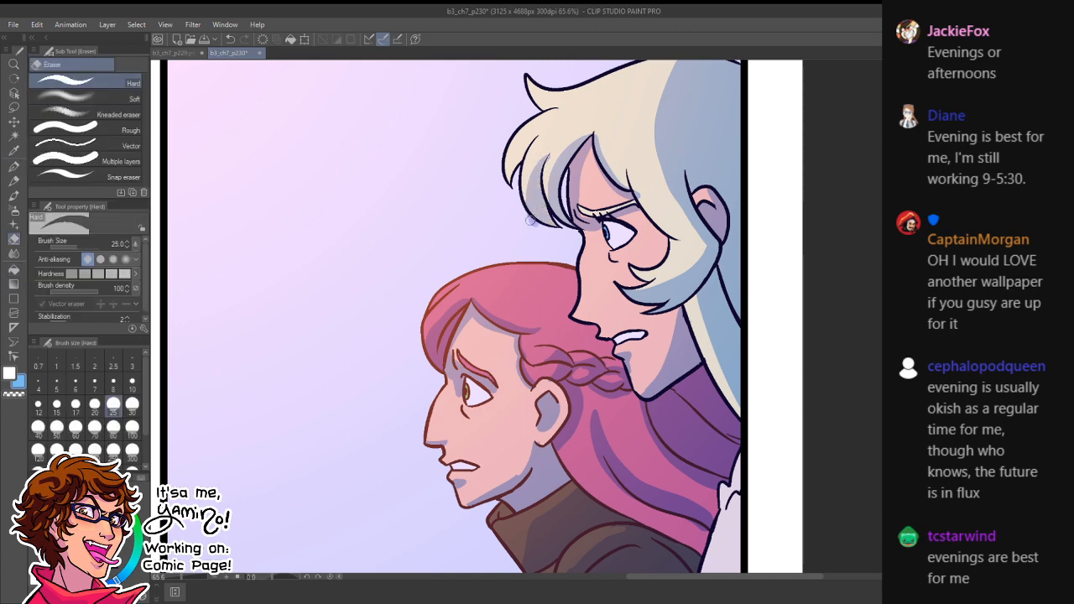
key(p)
mouse_move(507, 153)
mouse_down()
mouse_move(507, 180)
mouse_move(512, 172)
mouse_up()
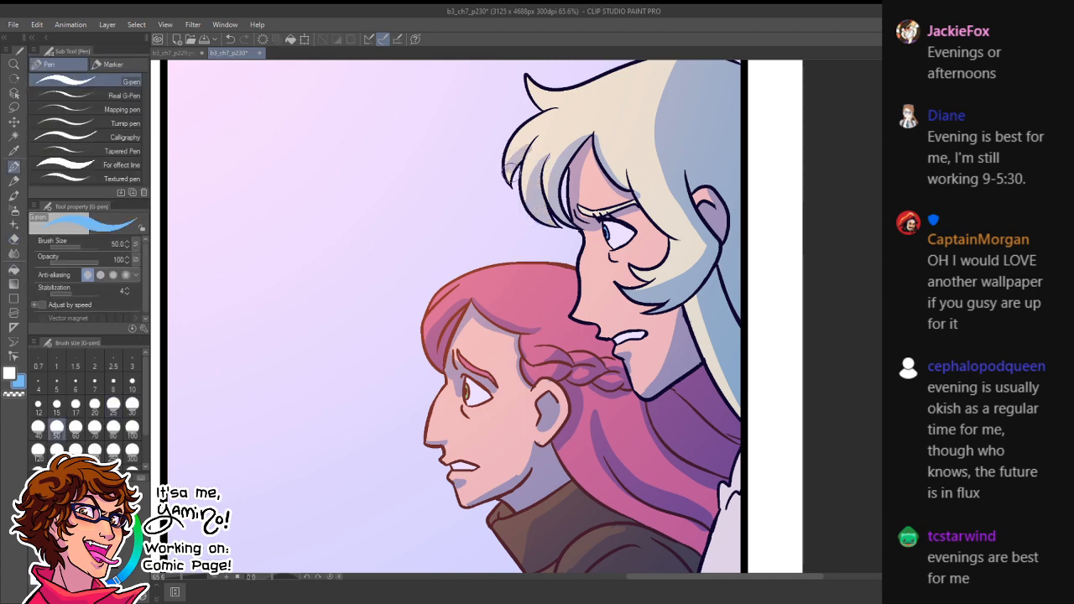
key(e)
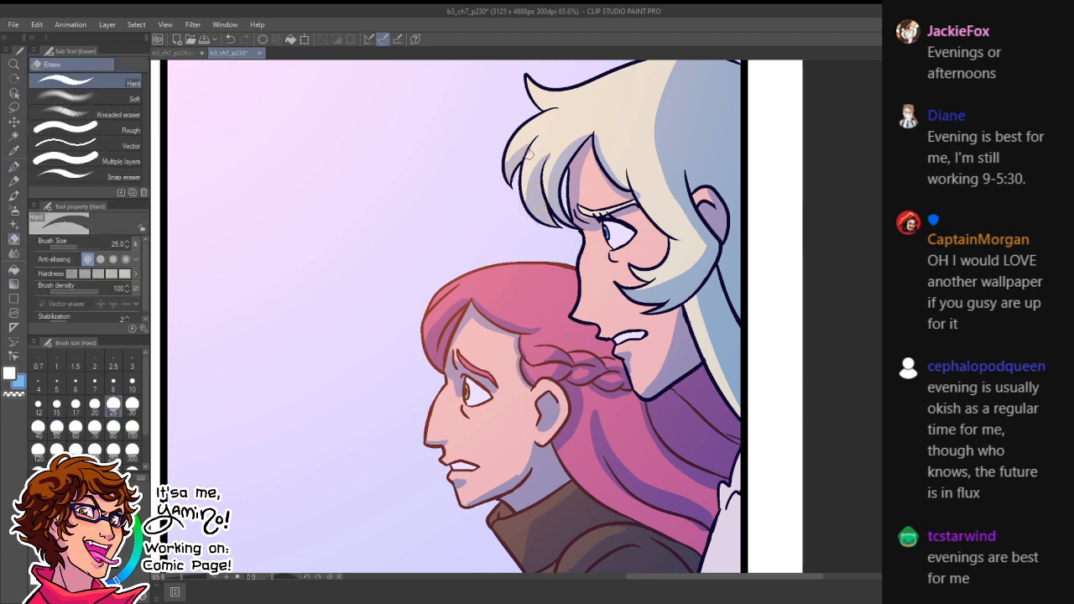
- Check the shading of both women's faces in the last panel up close and at page view, and save the page
key(p)
key(ctrl+space)
drag(592, 148, 524, 157)
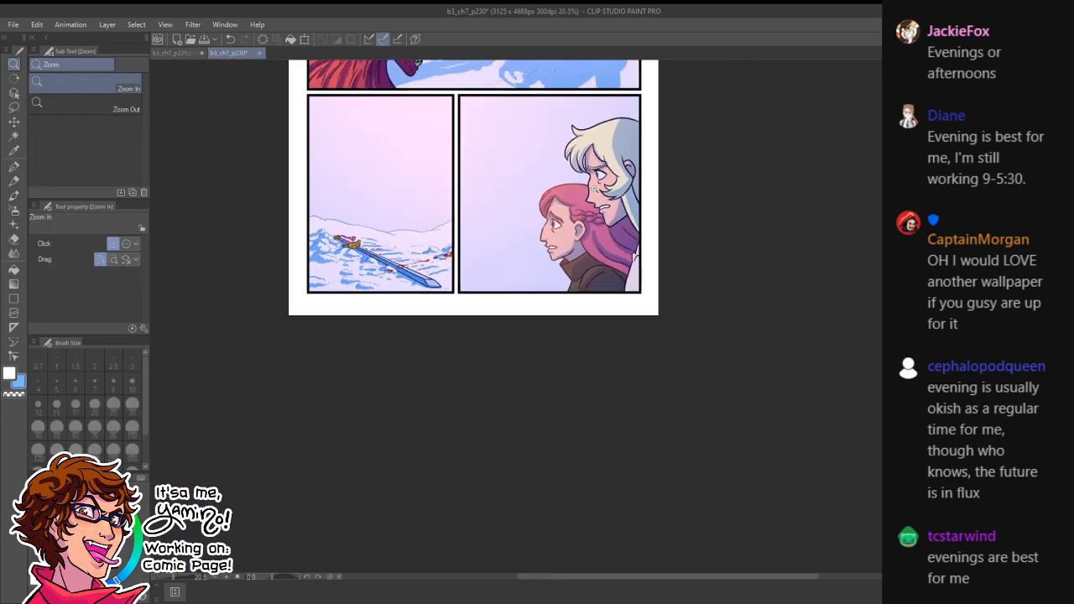
drag(598, 188, 606, 173)
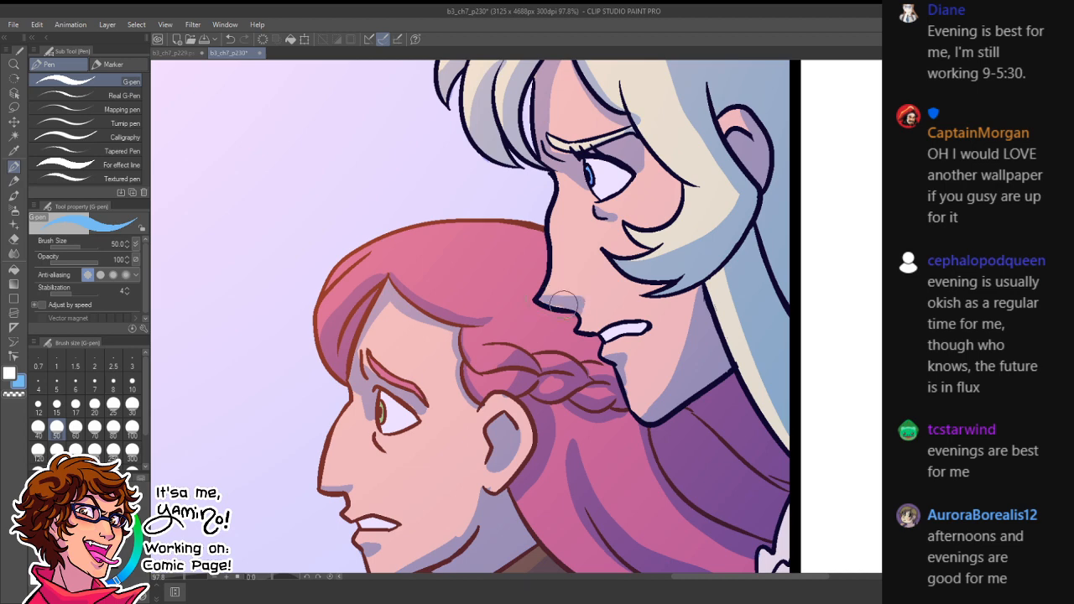
key(e)
key(ctrl+space)
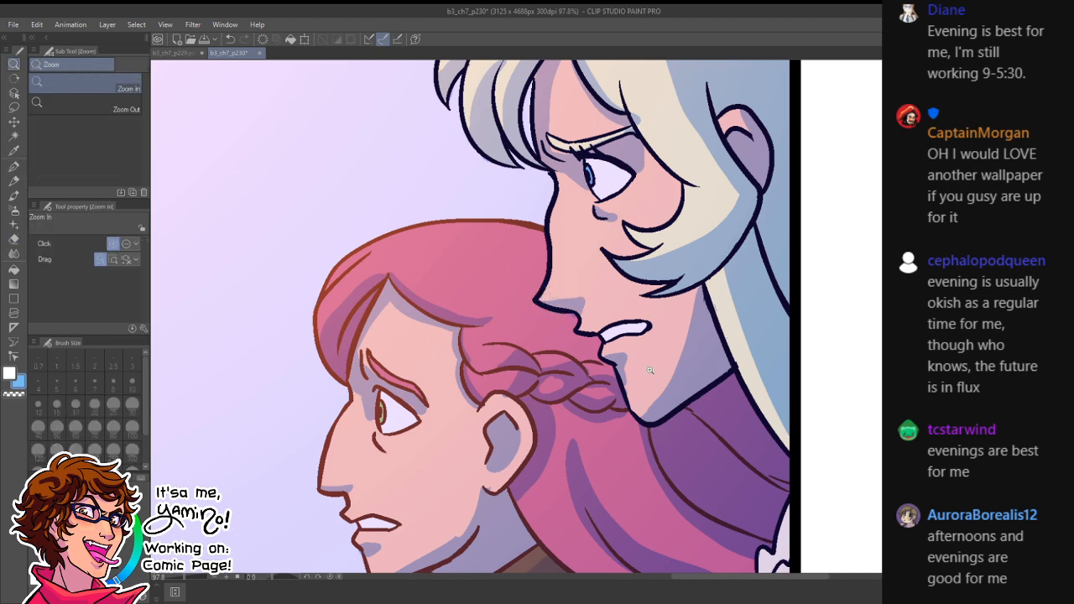
drag(659, 369, 609, 392)
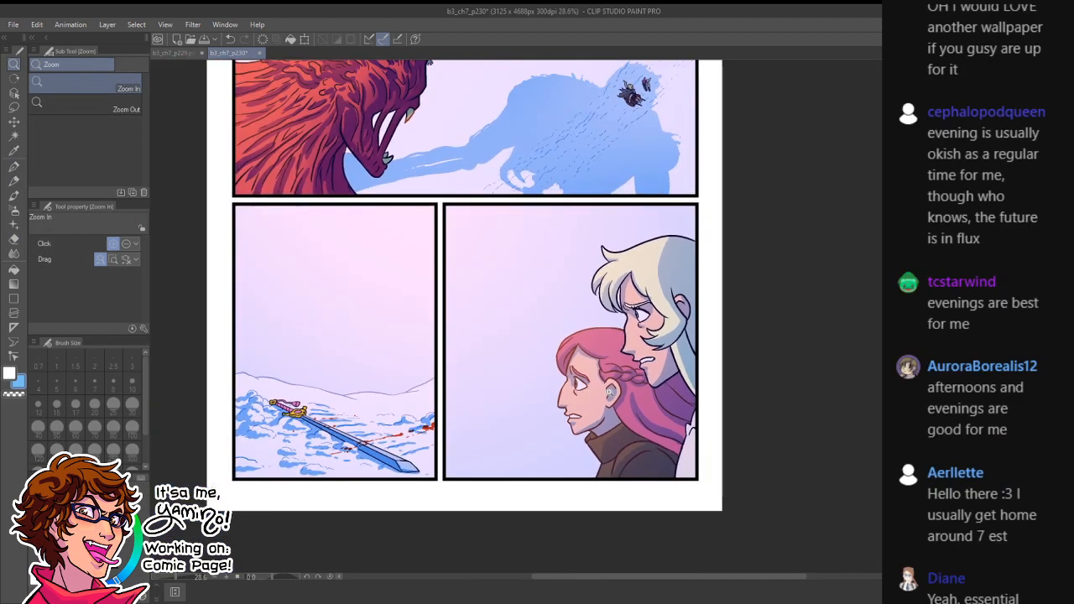
mouse_move(635, 370)
mouse_down()
mouse_move(690, 370)
mouse_move(667, 375)
mouse_up()
key(ctrl+space)
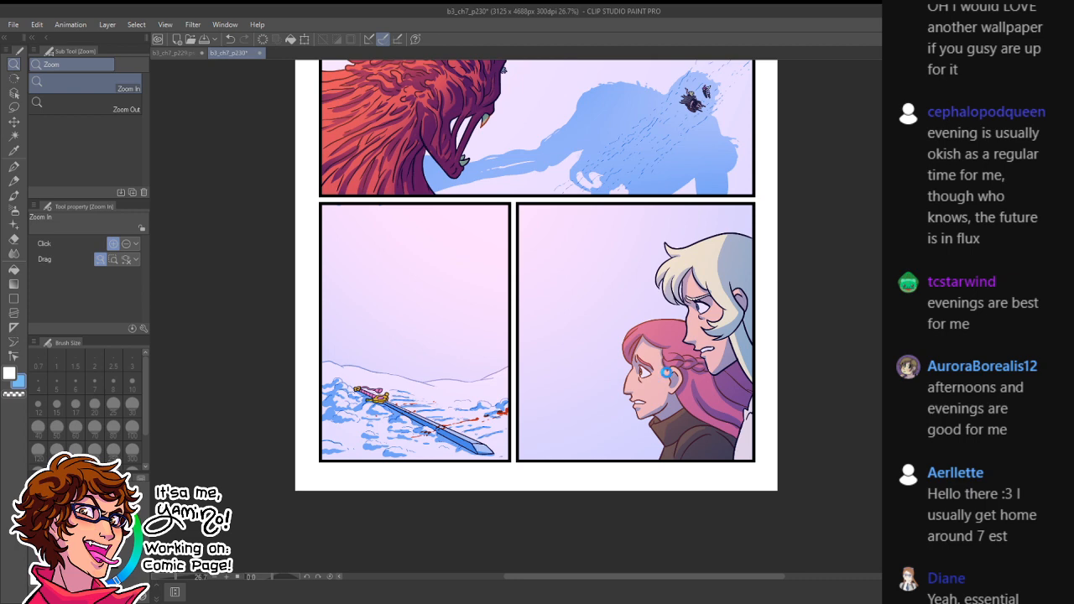
key(ctrl+s)
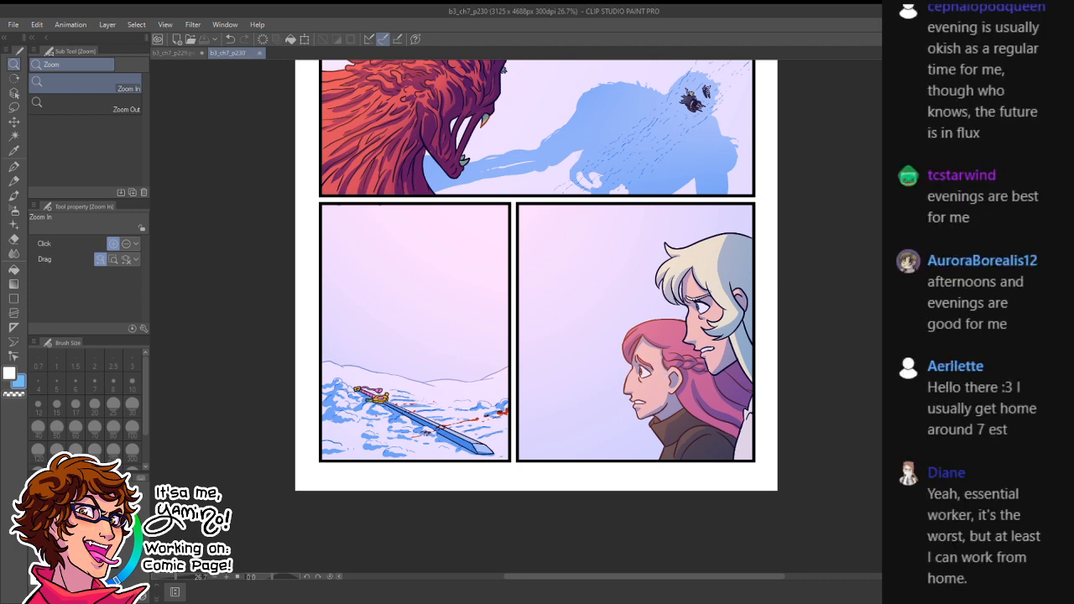
- Select the skin areas of both women in the last panel by colour, using Auto select limited to the editing layer
click(14, 136)
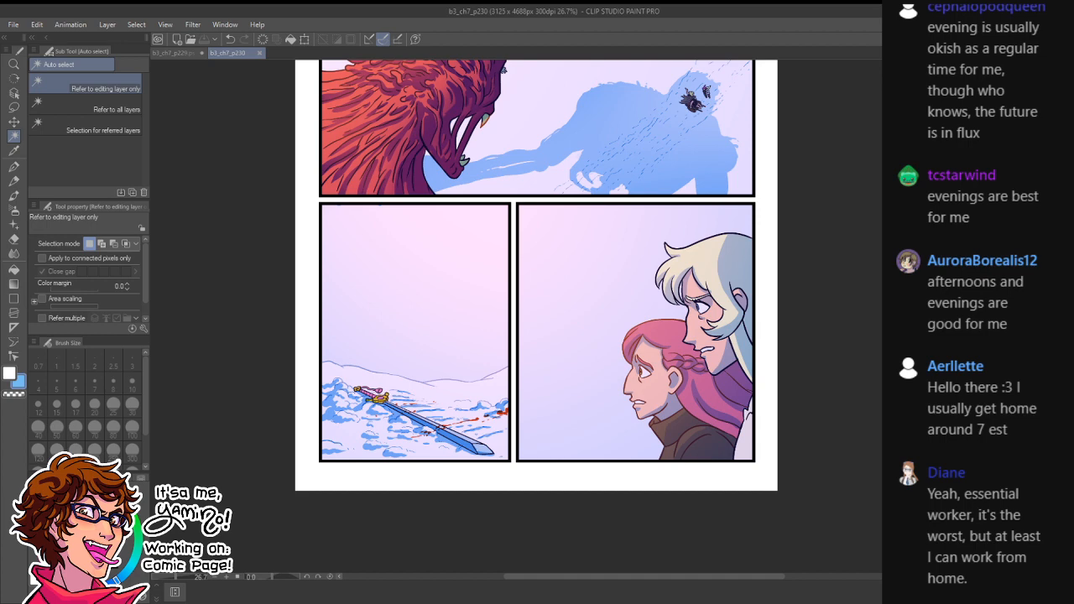
click(696, 328)
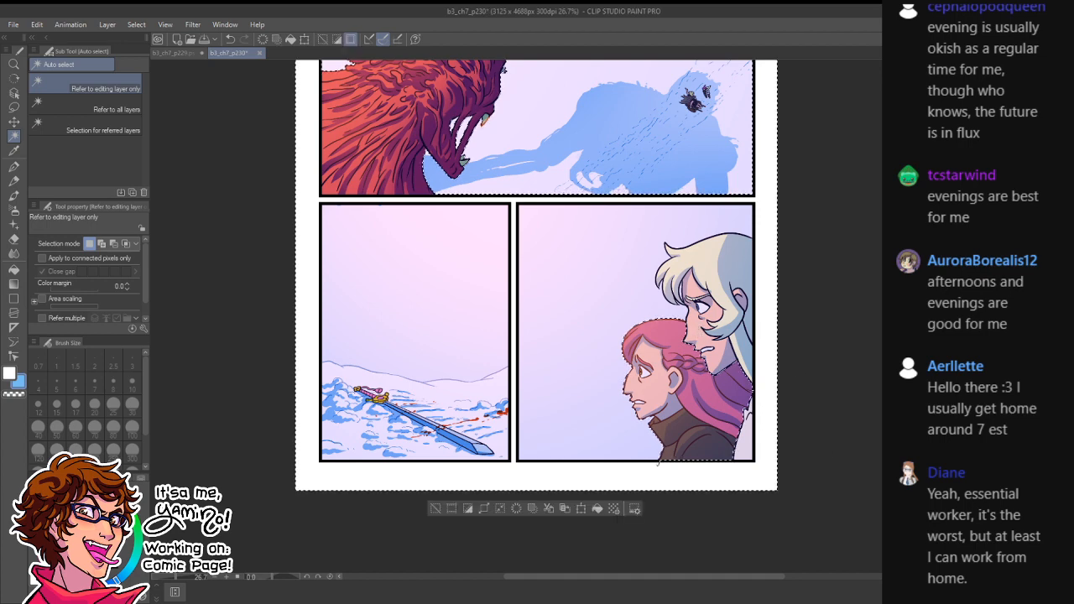
click(661, 375)
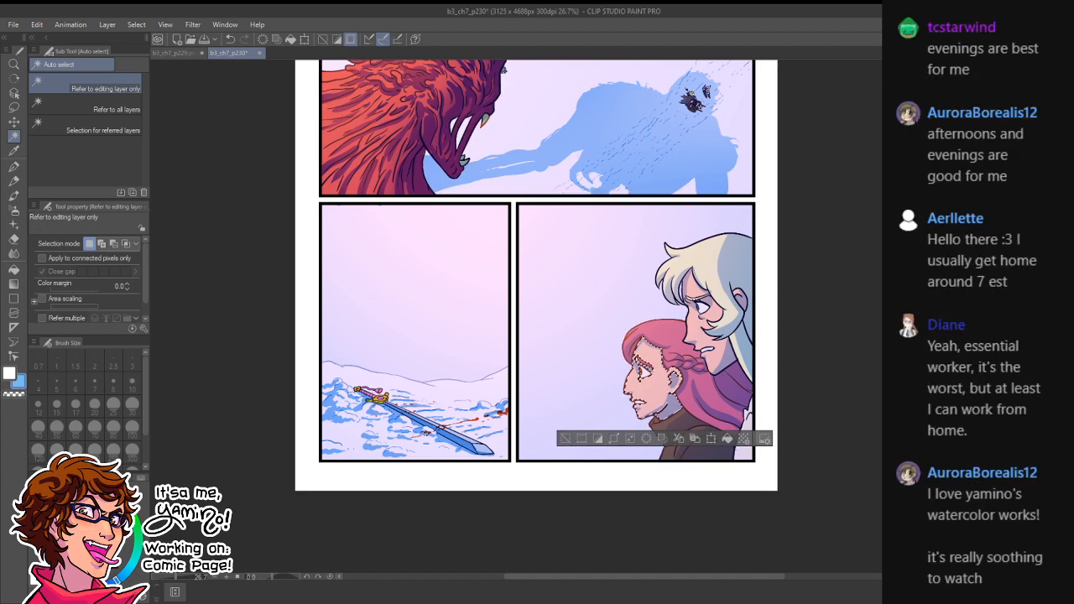
shift+click(710, 337)
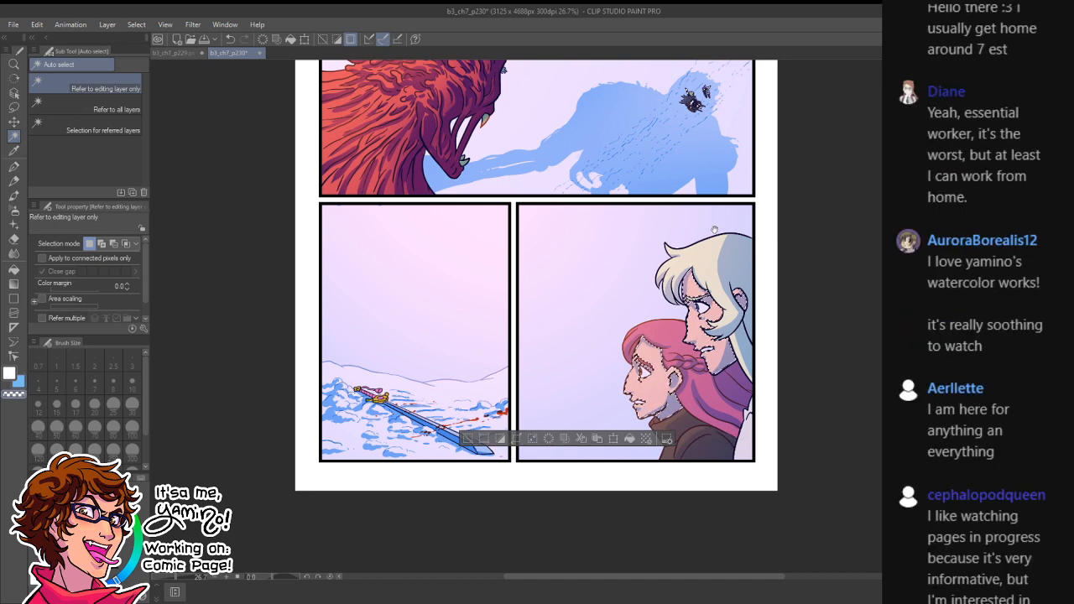
drag(735, 216, 646, 470)
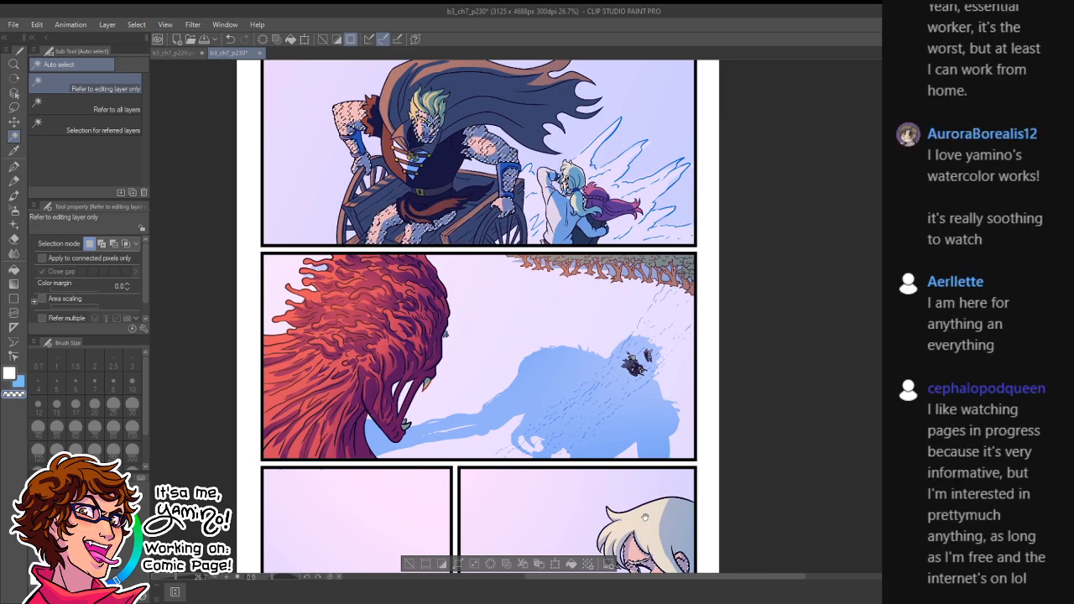
drag(660, 465, 596, 273)
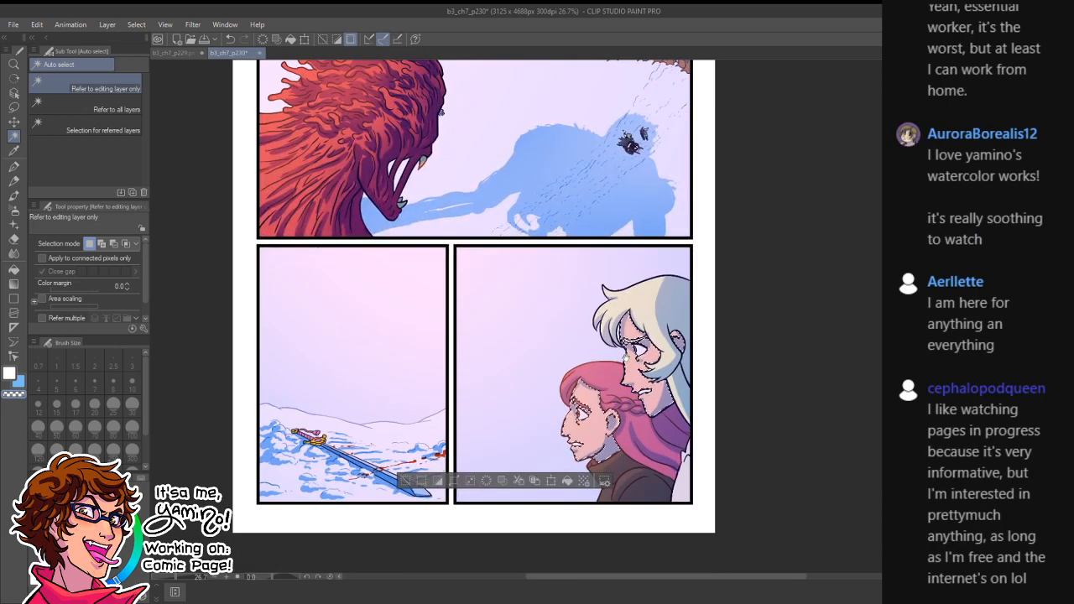
key(ctrl+space)
drag(617, 401, 680, 366)
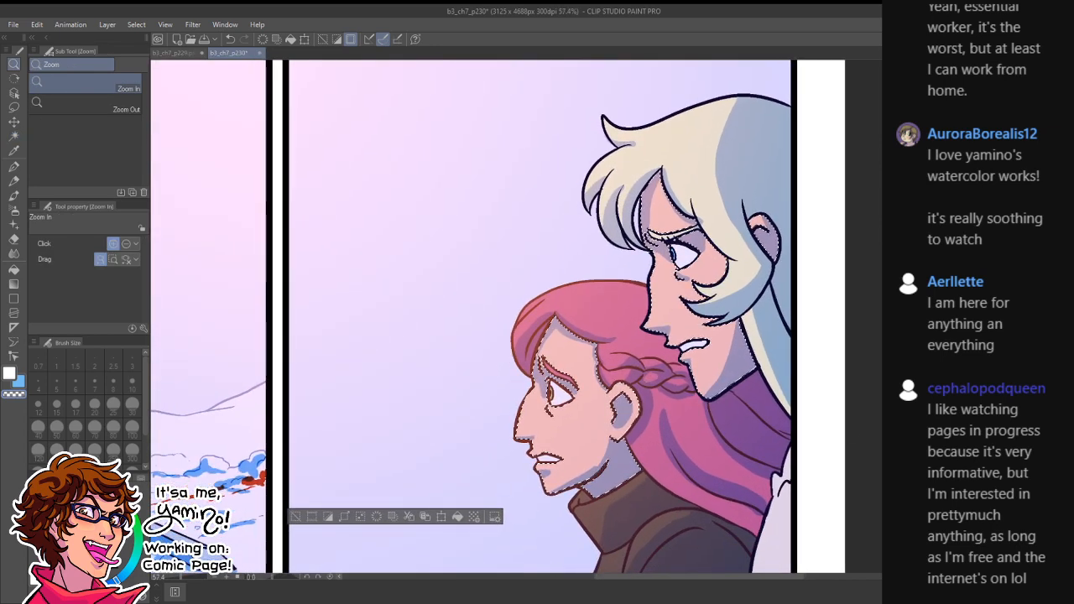
- Consult page b3_ch7_p229 for how its shadow layer and face shading look, and return to page b3_ch7_p230
click(15, 196)
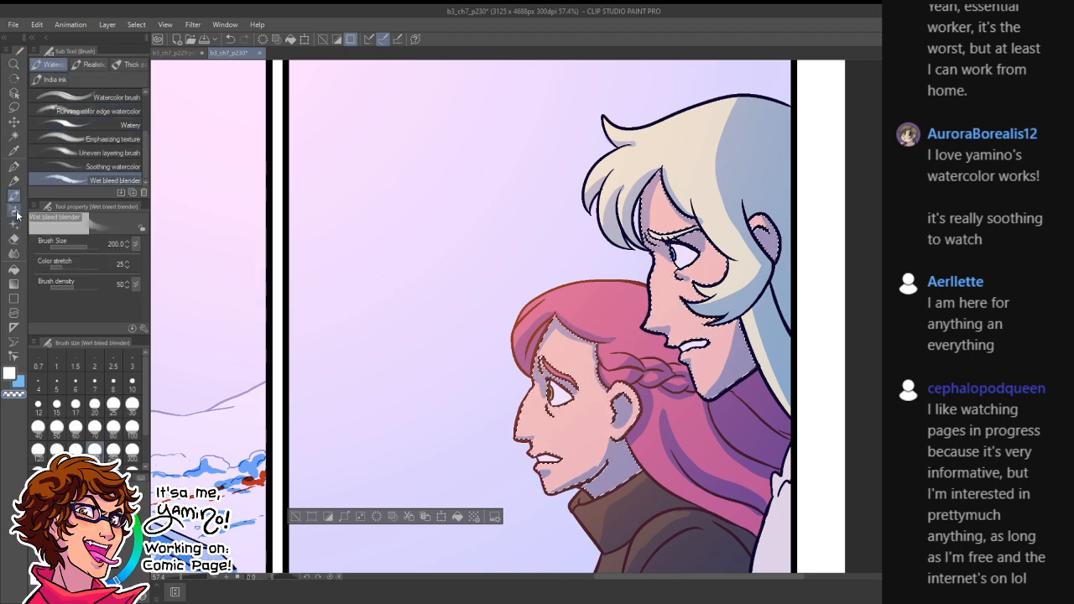
click(14, 211)
click(183, 54)
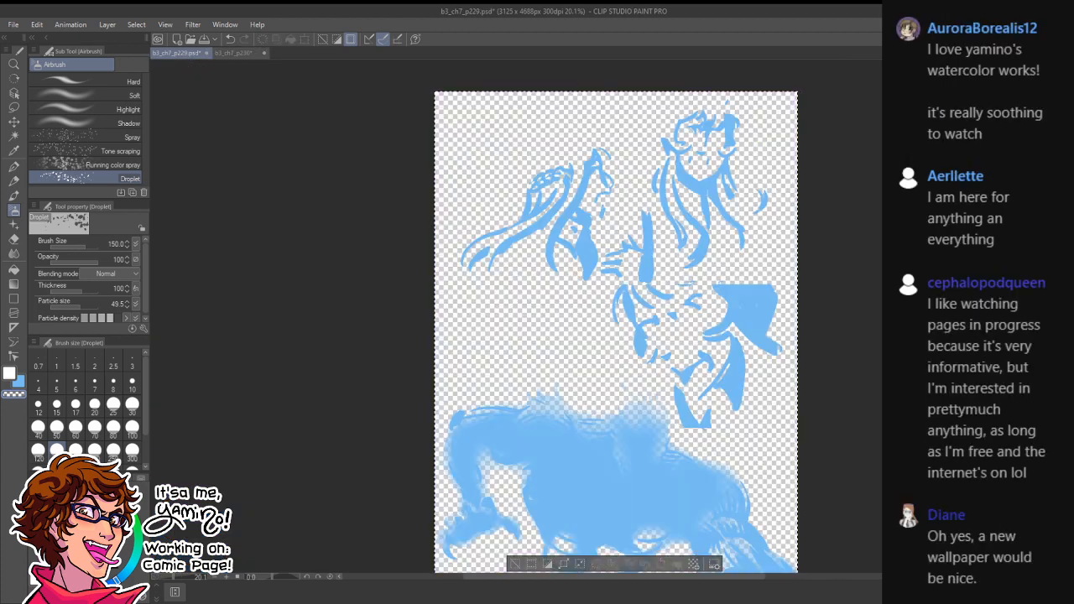
key(p)
key(c)
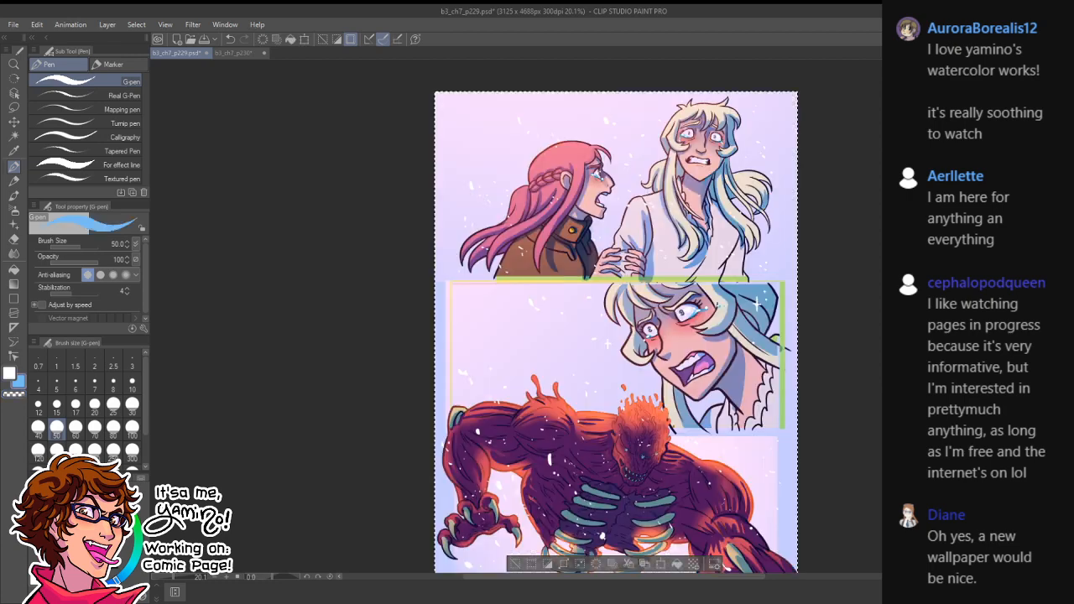
click(244, 53)
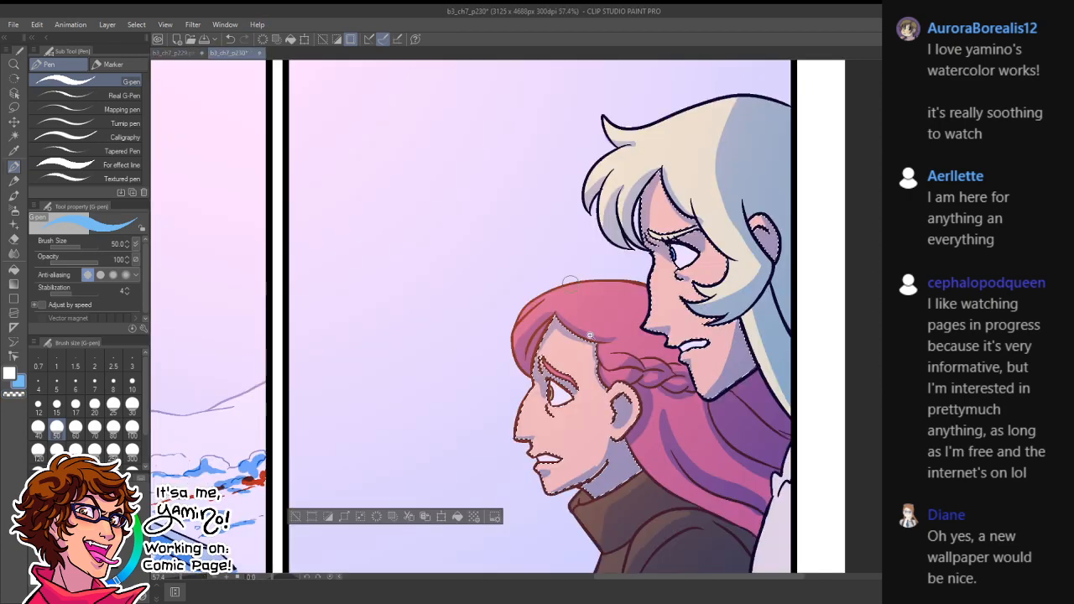
- Switch to the Soft airbrush and set its brush size to 300
scroll(592, 422, up, 2)
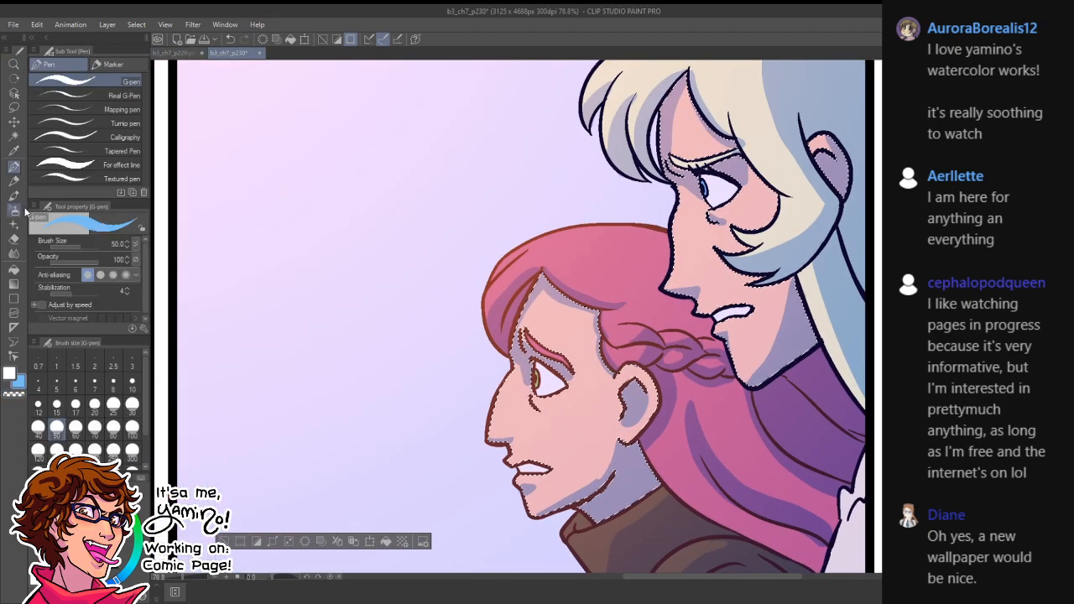
key(b)
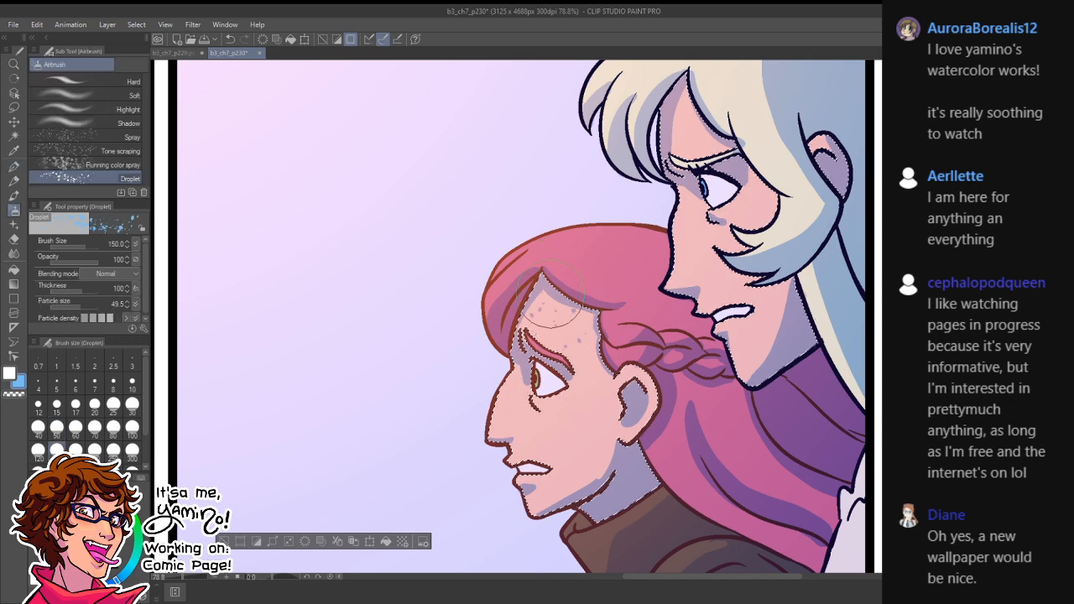
click(126, 95)
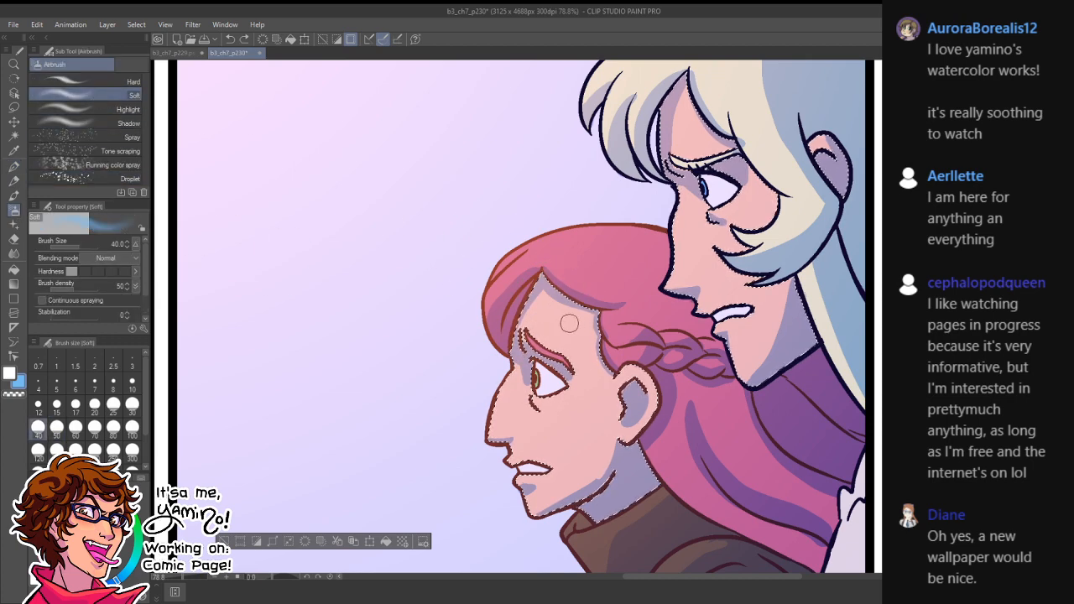
key(bracketright)
key(bracketright)
key(bracketright)
key(bracketright)
key(bracketright)
key(bracketright)
key(bracketright)
key(bracketright)
key(bracketright)
key(bracketright)
key(bracketright)
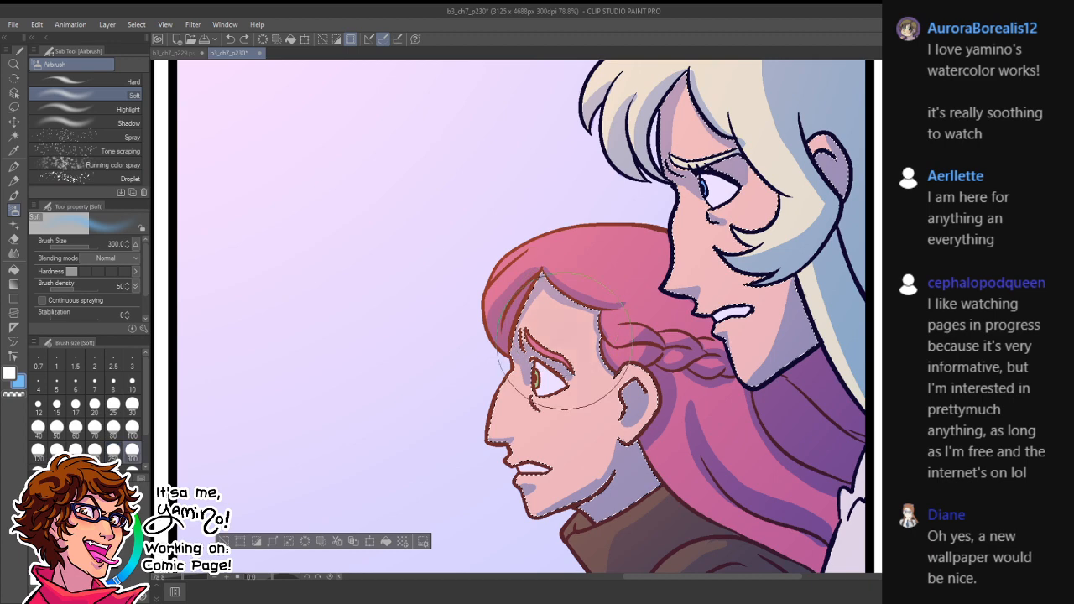
- Try airbrushing a soft blue shadow over the foreheads and eye areas of both women
mouse_move(562, 342)
mouse_down()
mouse_move(586, 326)
mouse_move(561, 335)
mouse_move(542, 320)
mouse_move(571, 337)
mouse_move(548, 358)
mouse_move(538, 301)
mouse_move(584, 349)
mouse_move(547, 303)
mouse_move(553, 275)
mouse_move(567, 358)
mouse_up()
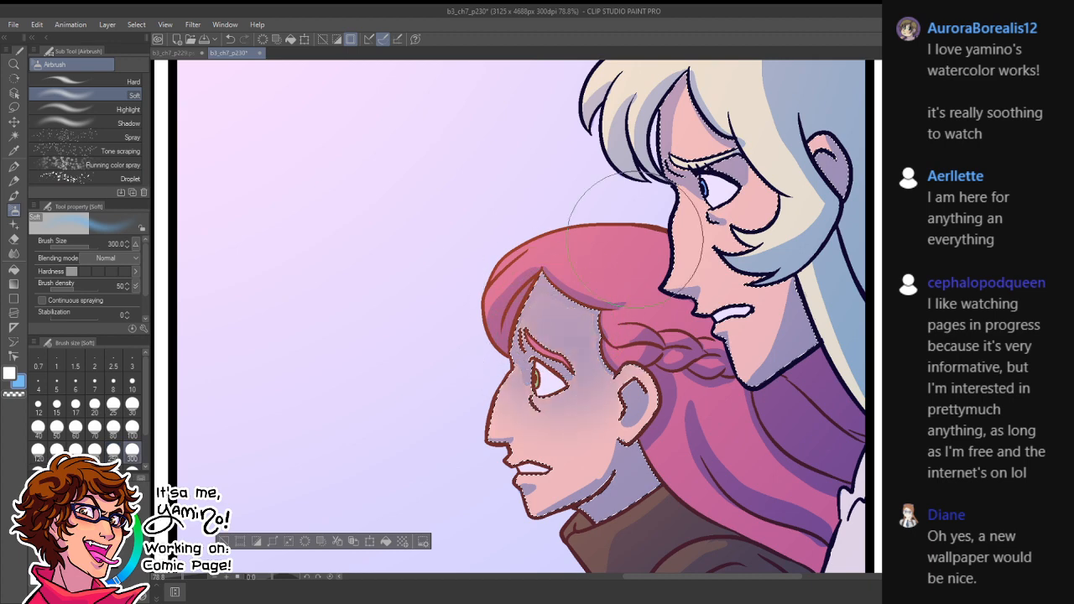
mouse_move(703, 197)
mouse_down()
mouse_move(702, 151)
mouse_move(732, 164)
mouse_move(719, 178)
mouse_up()
key(ctrl+space)
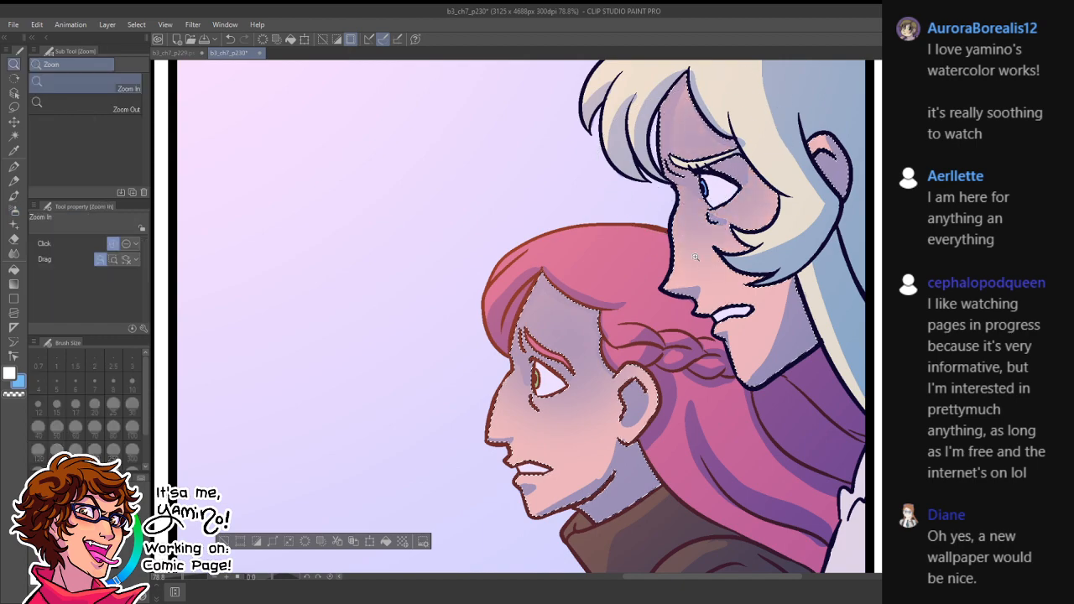
scroll(695, 257, down, 6)
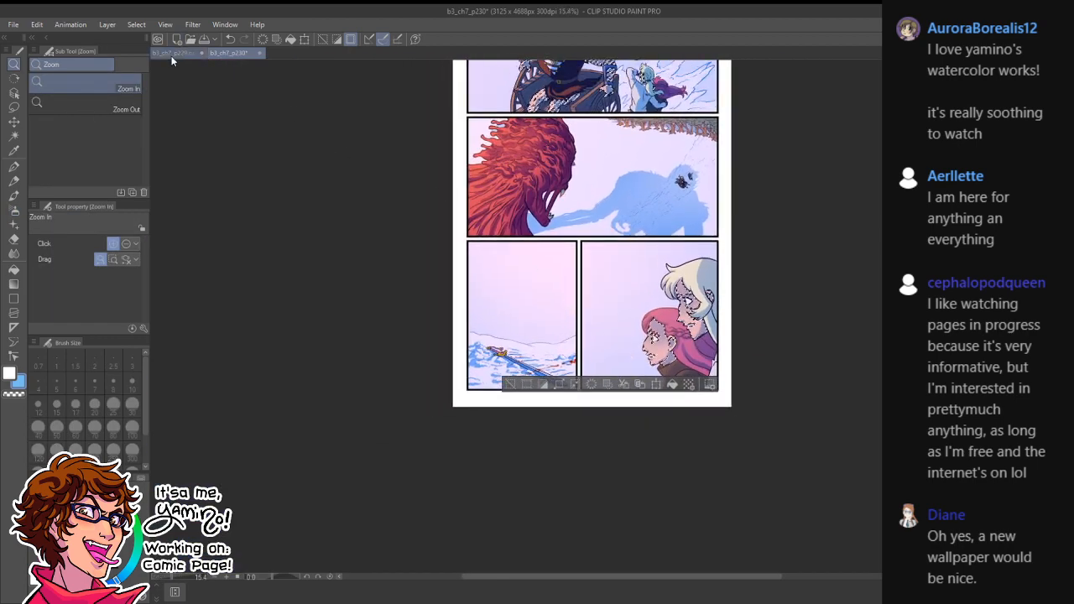
- On page b3_ch7_p229, isolate the layer holding the blue and red eye shading and sample its bright blue
click(172, 55)
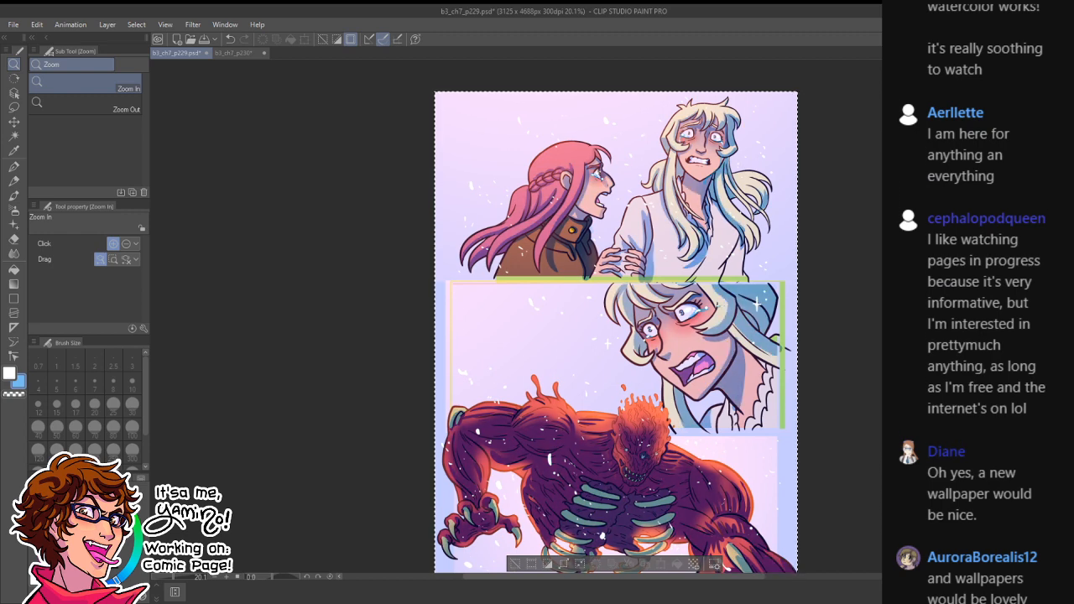
key(ctrl+z)
key(ctrl+y)
key(ctrl+z)
key(ctrl+z)
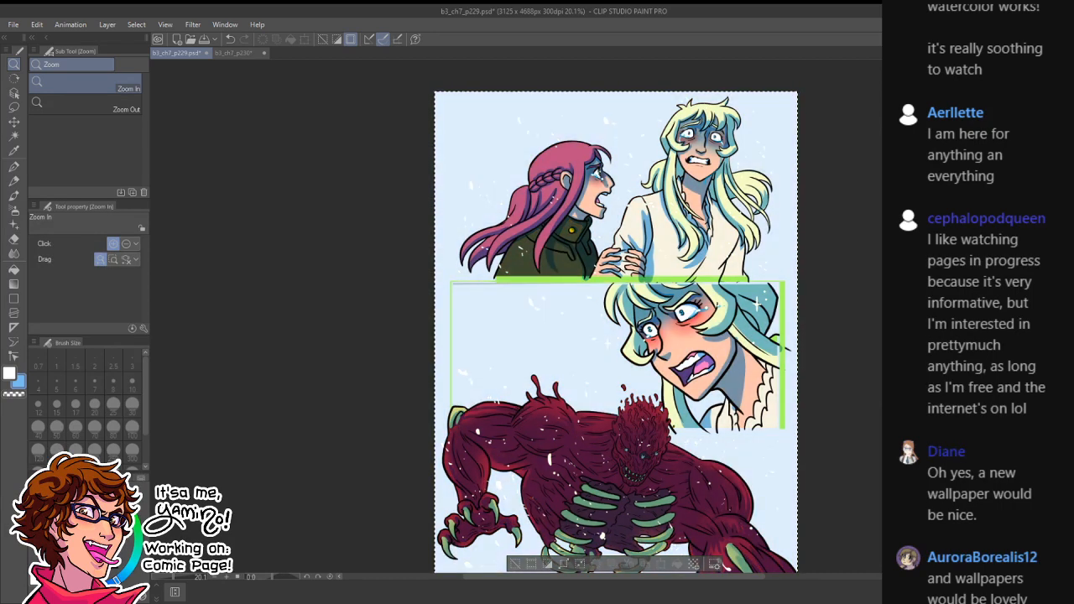
key(ctrl+z)
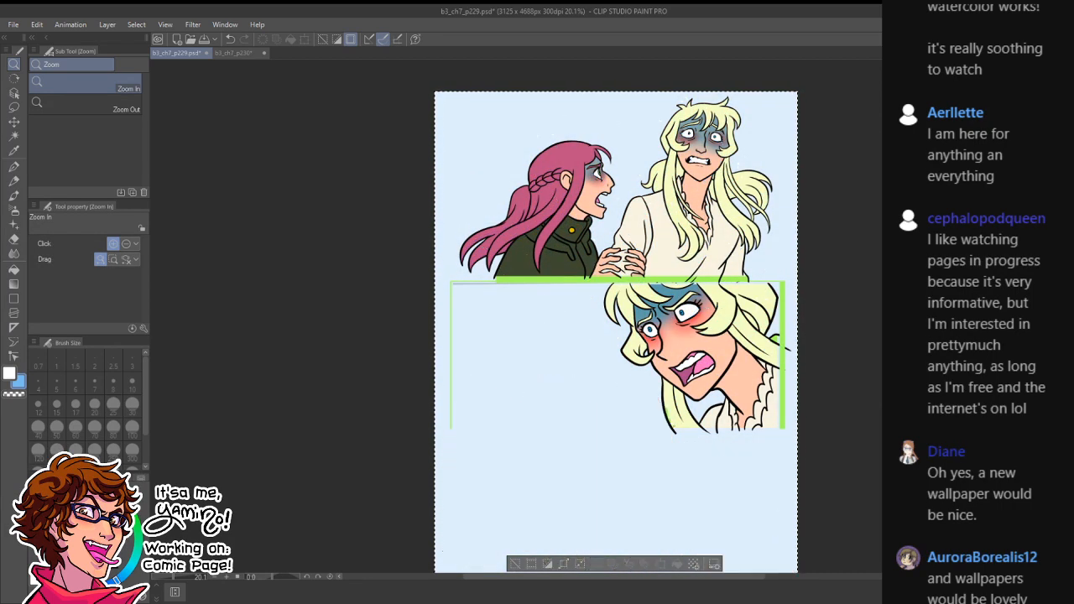
key(ctrl+z)
key(ctrl+y)
key(p)
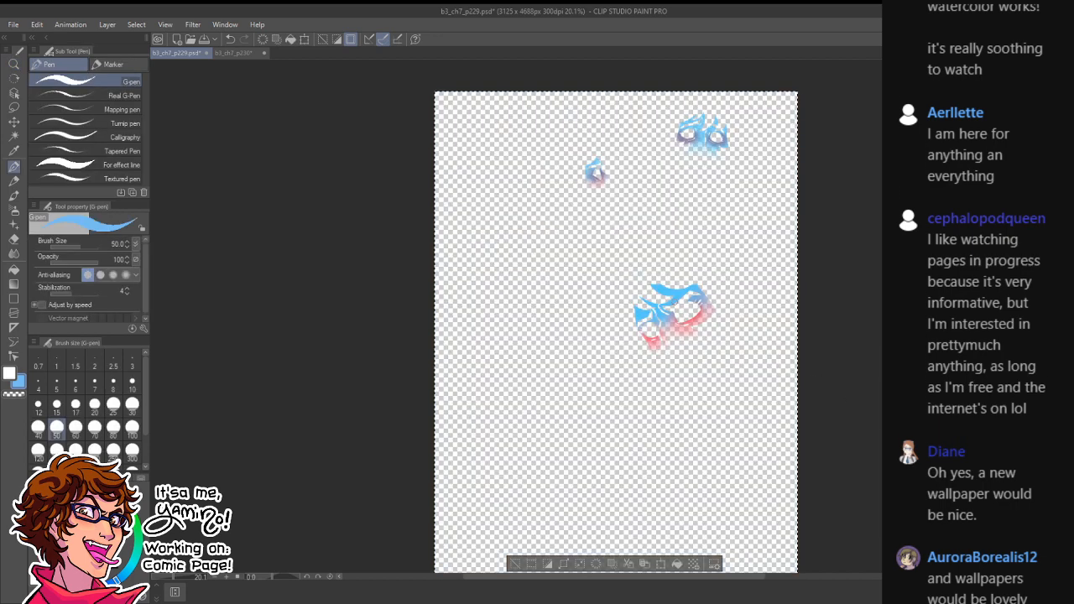
- Return to page b3_ch7_p230 and softly airbrush the bright blue over both women's foreheads and eyes within the skin selection
click(232, 53)
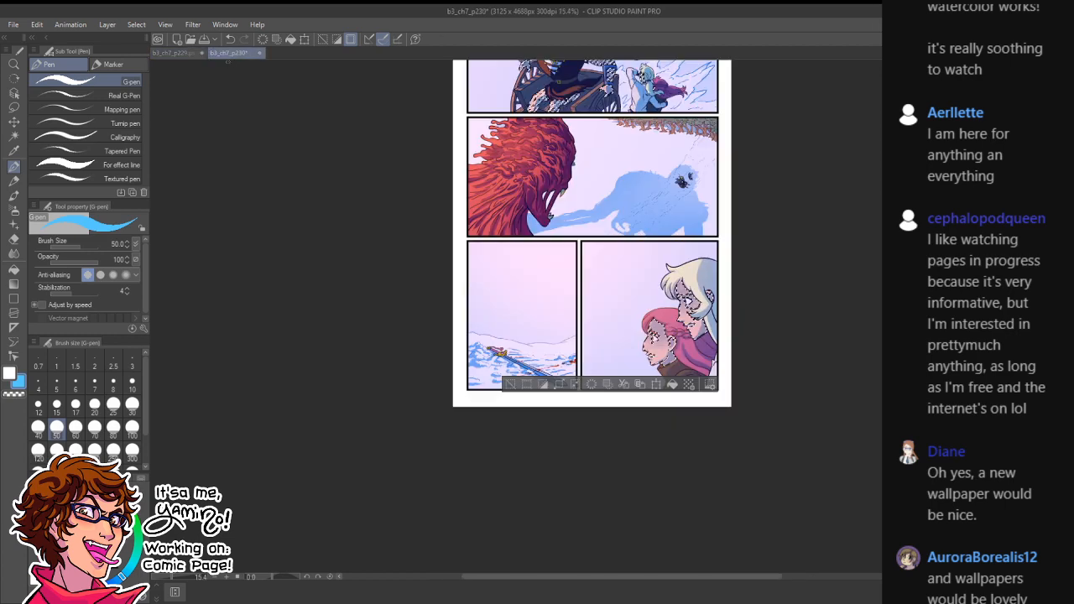
key(ctrl+space)
drag(691, 304, 733, 294)
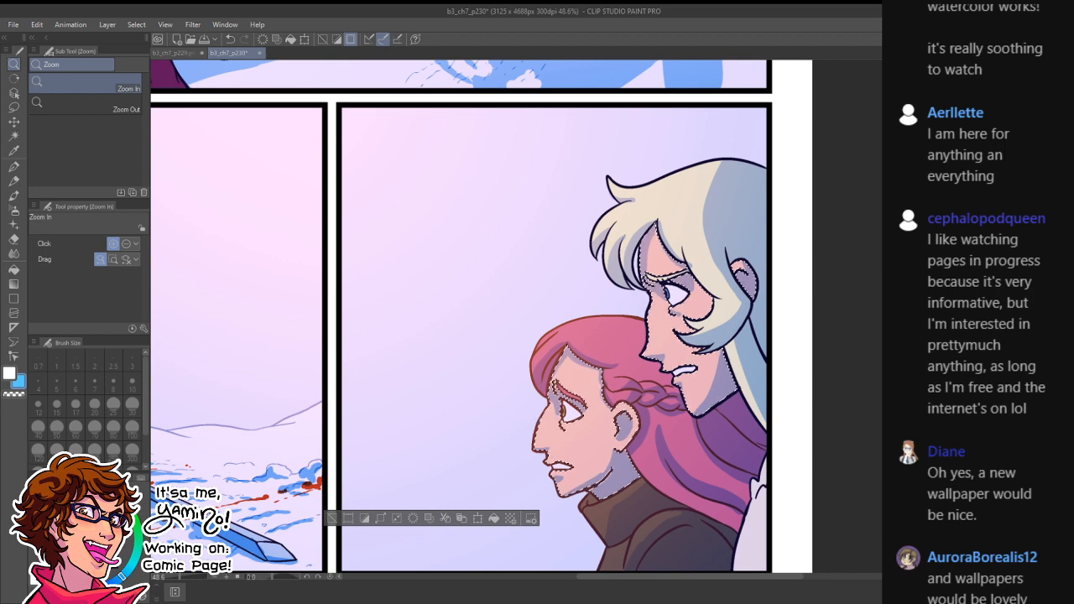
key(p)
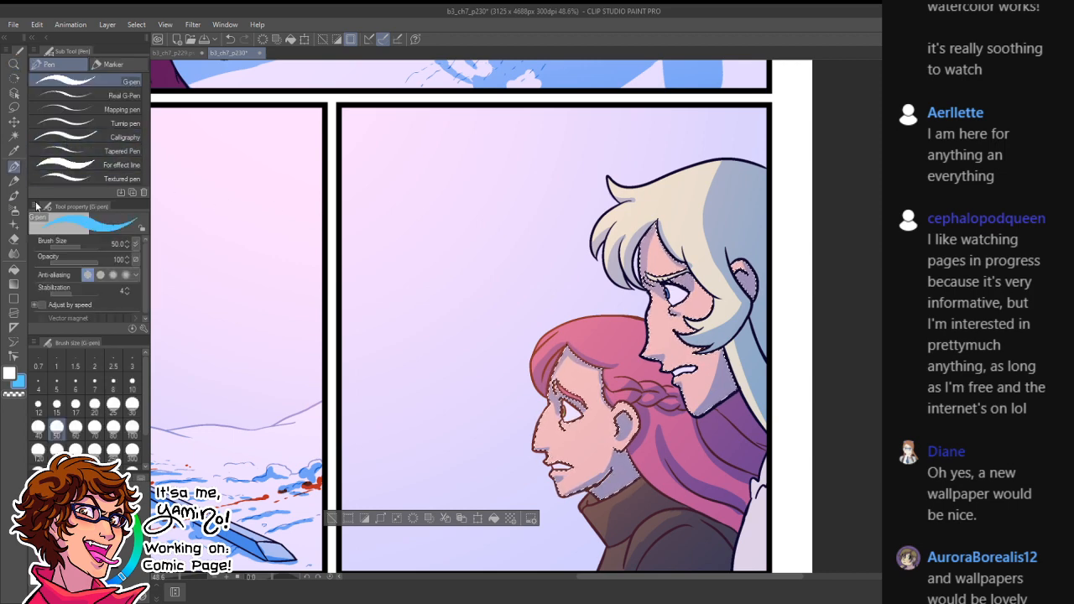
click(15, 211)
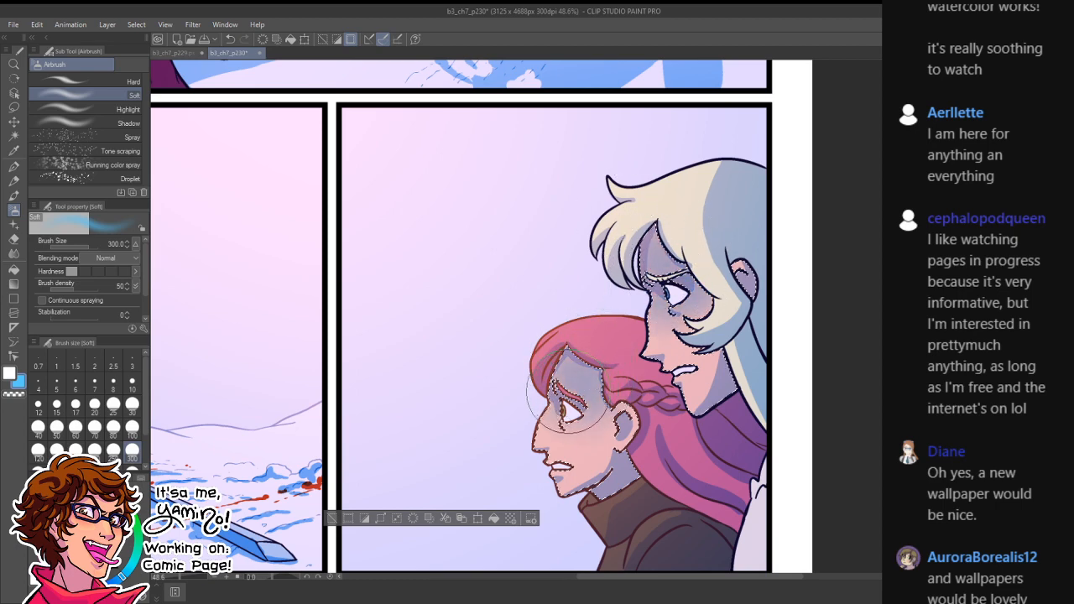
- Sample the pinkish red from the eye shading on page b3_ch7_p229 and return to page b3_ch7_p230
click(200, 54)
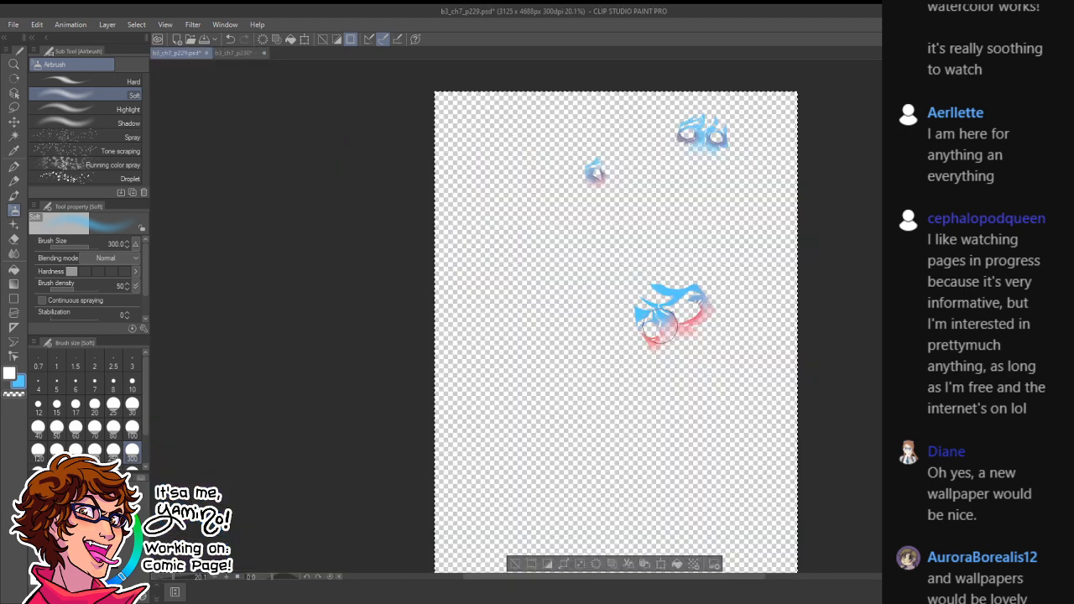
key(p)
alt+click(655, 339)
click(227, 54)
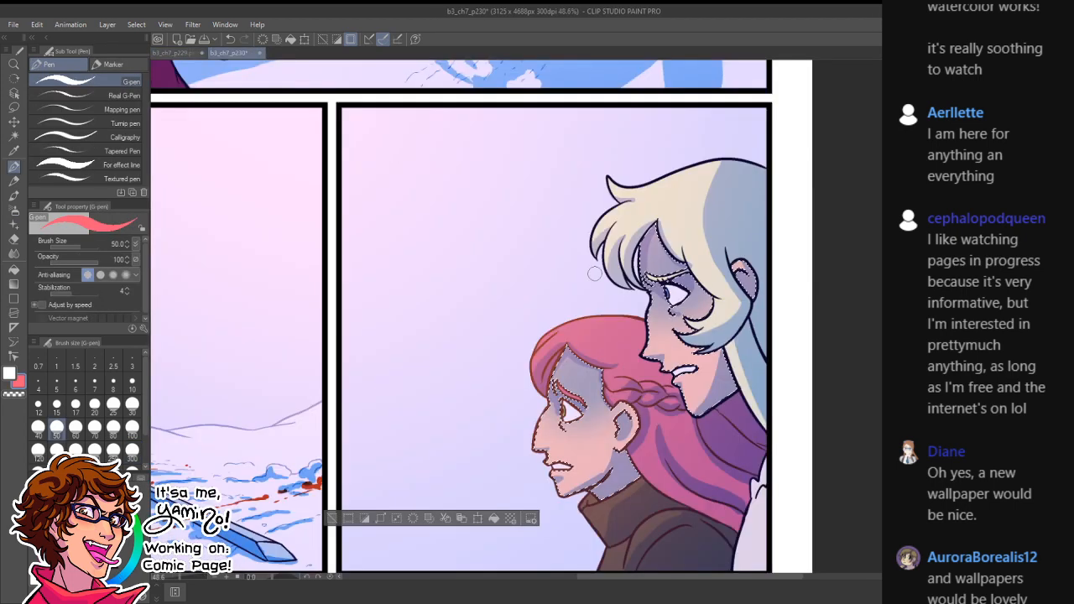
- With the Soft airbrush at size 100, add pinkish-red blush under both women's eyes and clear the selection
click(13, 196)
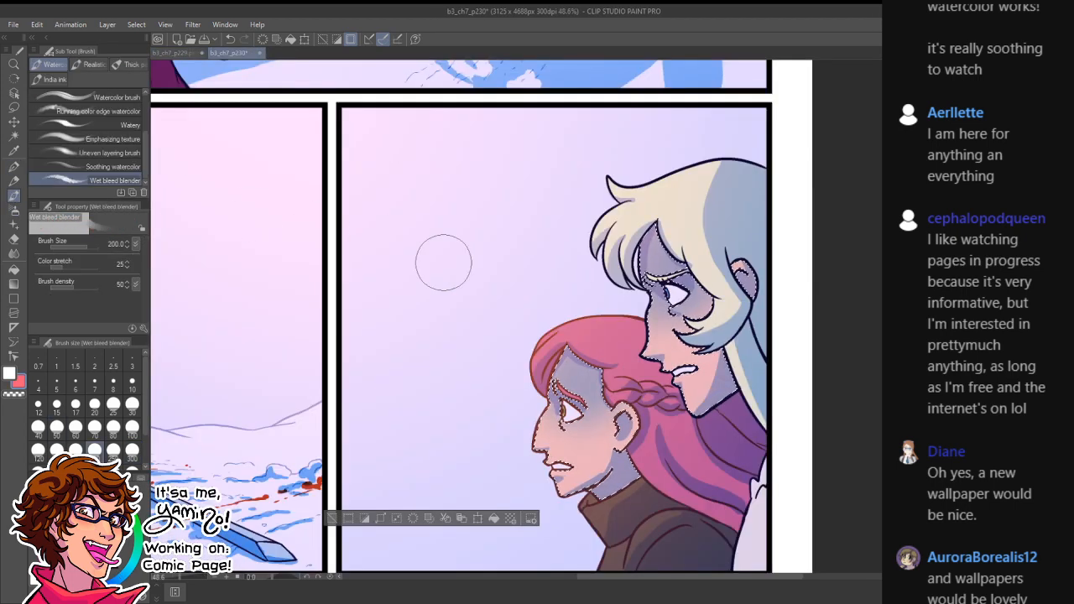
click(17, 212)
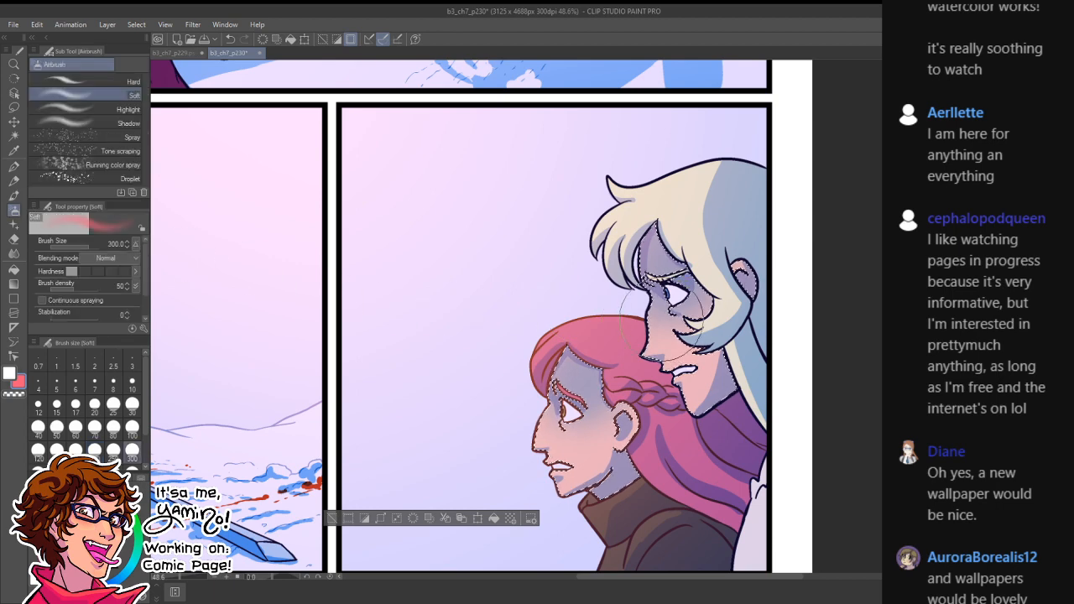
key([)
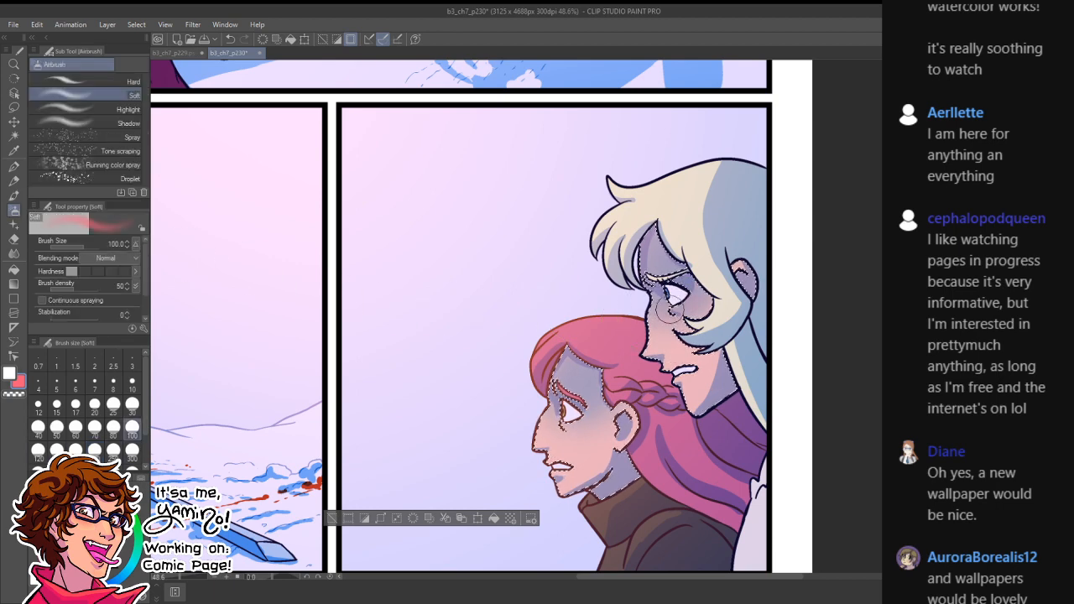
drag(661, 307, 701, 308)
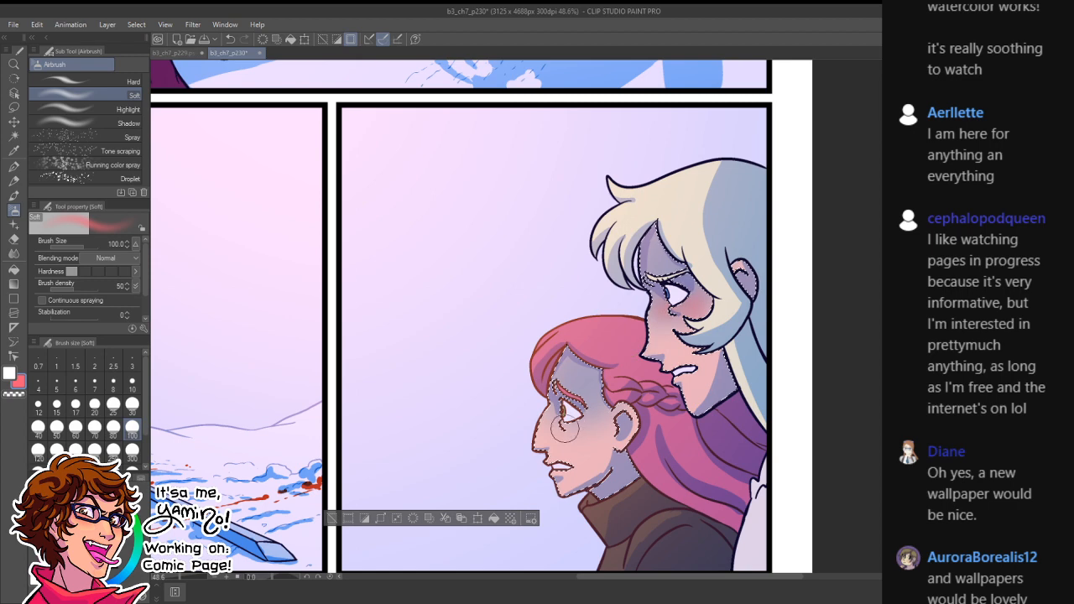
mouse_move(574, 426)
mouse_down()
mouse_move(548, 409)
mouse_move(592, 460)
mouse_move(584, 468)
mouse_move(623, 464)
mouse_up()
key(ctrl+d)
key(ctrl+space)
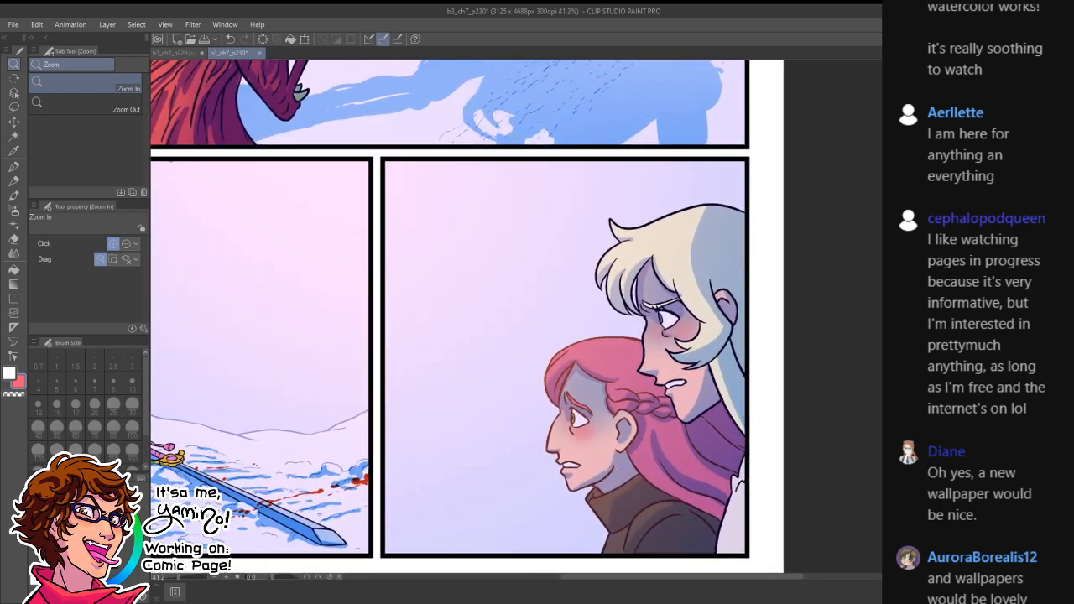
- Sample the blue of the tear strokes on page b3_ch7_p229 with the G-pen active and return to page b3_ch7_p230
click(195, 54)
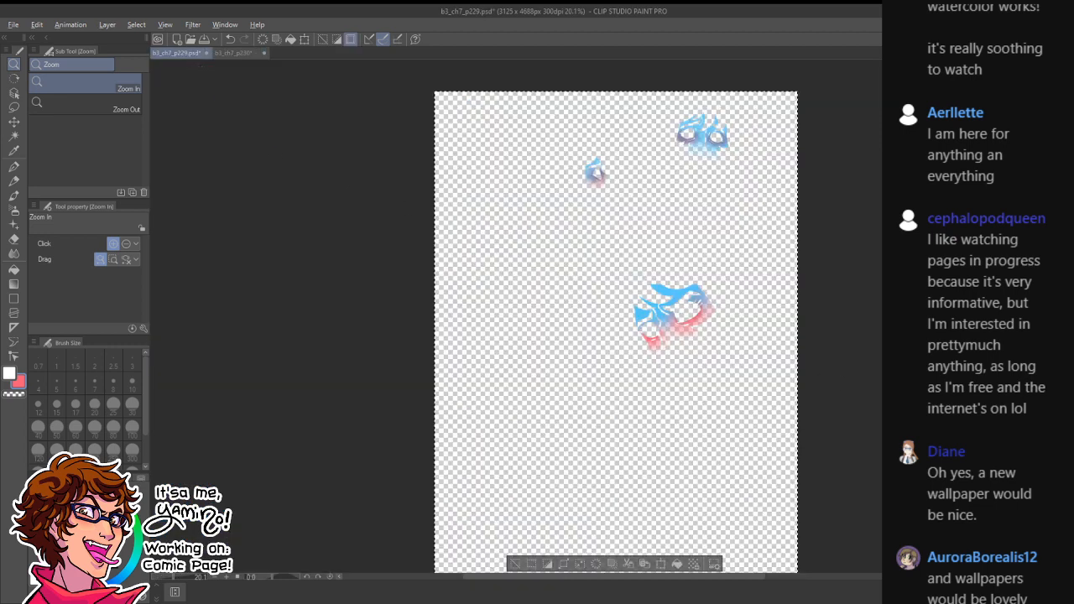
drag(698, 312, 712, 315)
key(p)
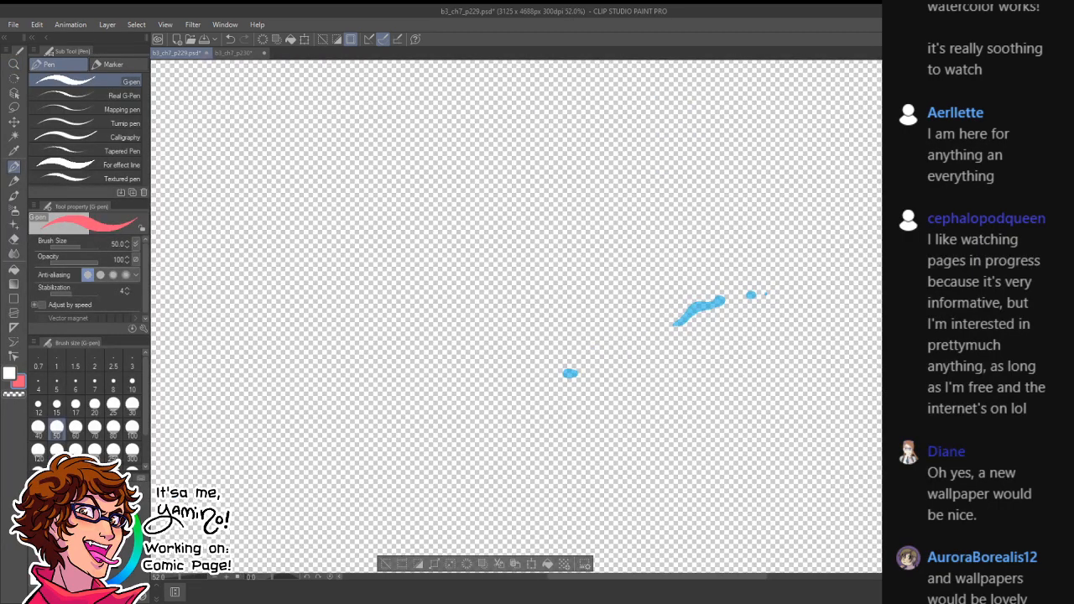
alt+click(708, 302)
click(235, 53)
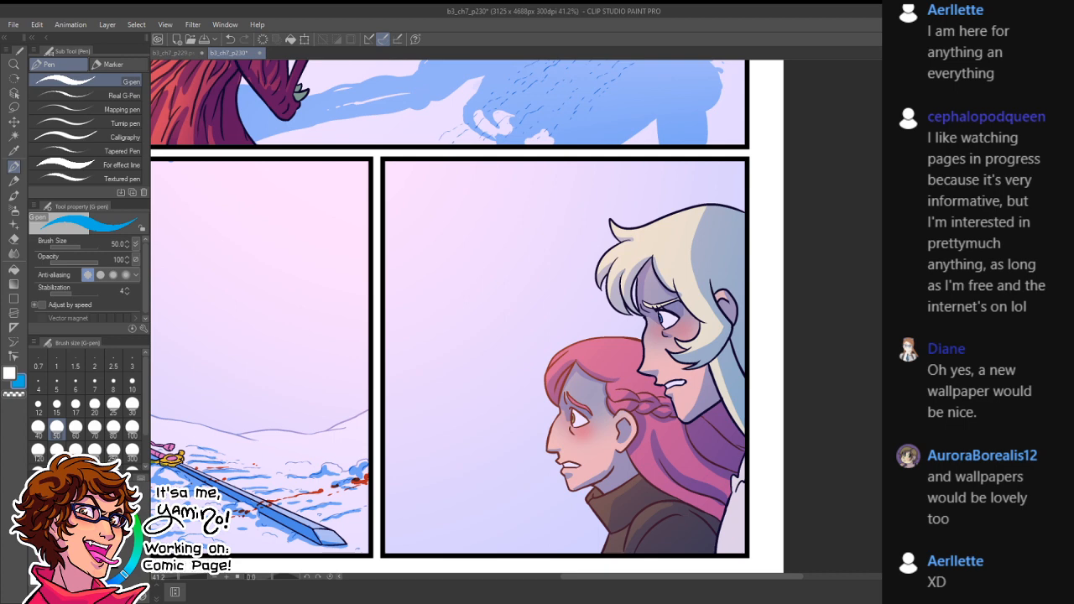
- Using the G-pen at size 30, paint translucent blue tears along both women's lower eyelids and running down their cheeks
scroll(676, 330, up, 3)
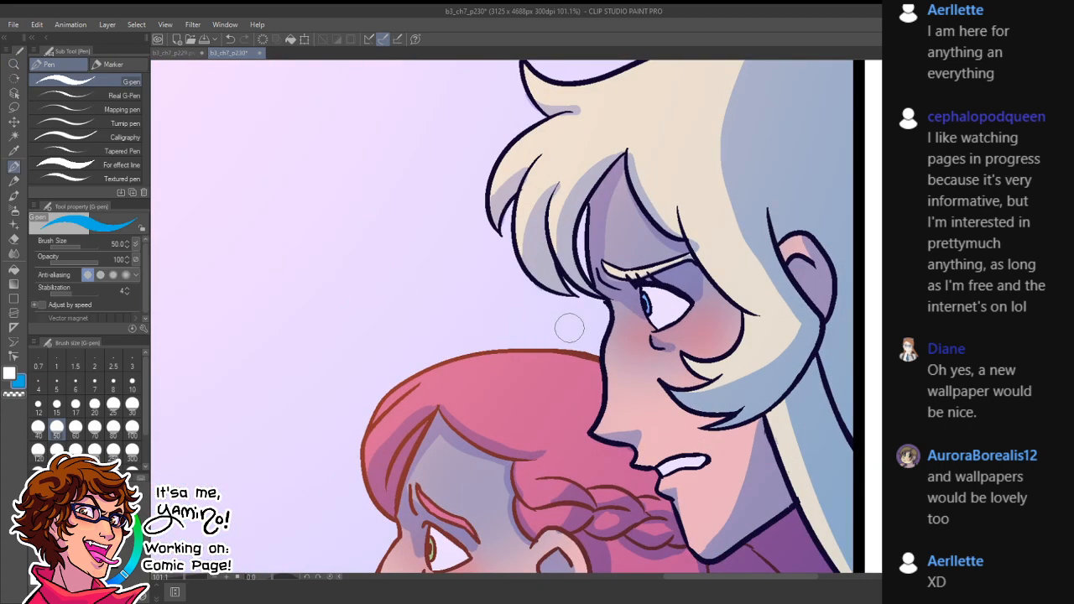
key(bracketleft)
key(bracketleft)
drag(669, 326, 687, 310)
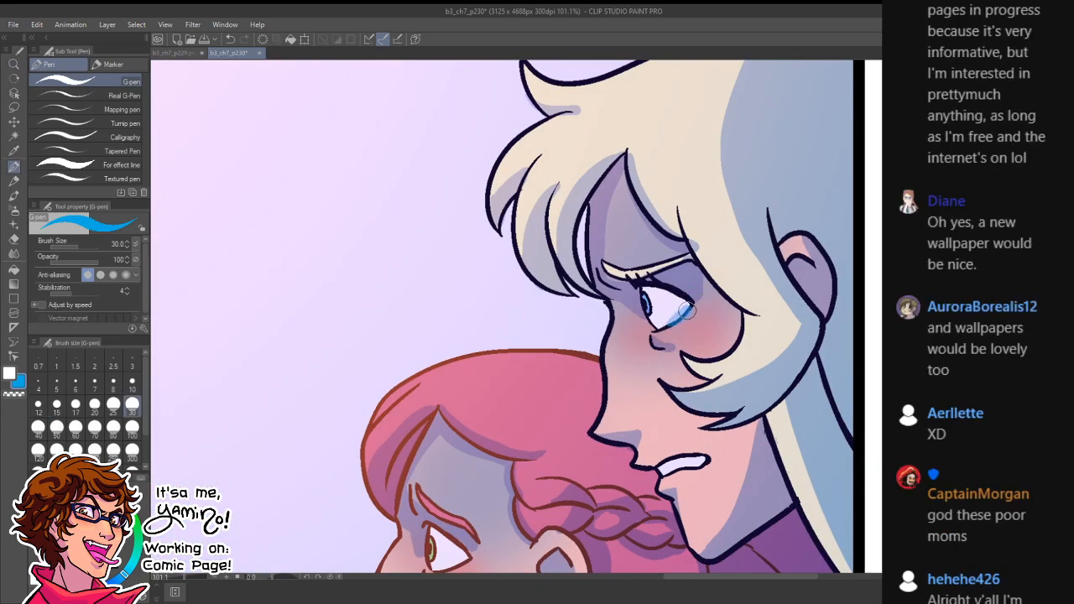
drag(507, 490, 660, 313)
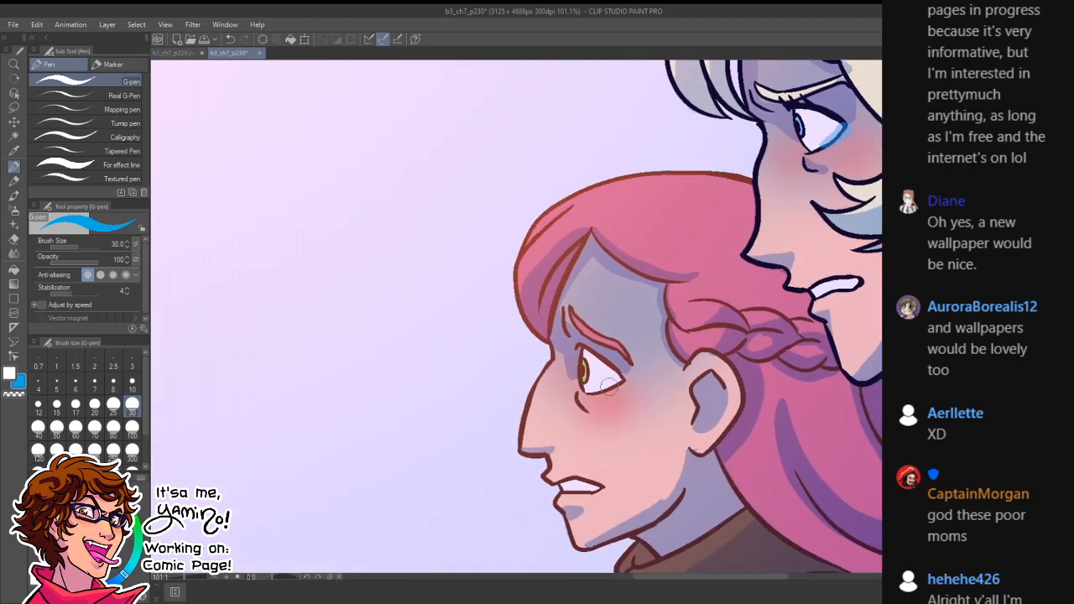
mouse_move(598, 394)
mouse_down()
mouse_move(620, 383)
mouse_move(646, 440)
mouse_up()
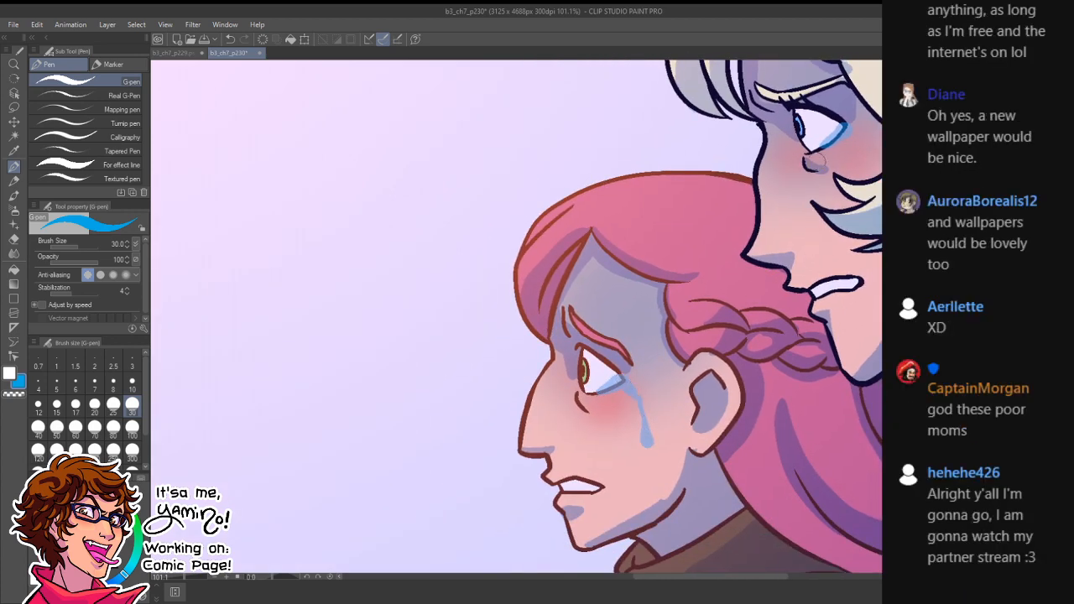
mouse_move(806, 154)
mouse_down()
mouse_move(848, 132)
mouse_move(868, 150)
mouse_up()
- Sample white and, with the G-pen at size 10, add highlights to the blonde woman's iris and tears
key(ctrl+space)
drag(869, 226, 812, 250)
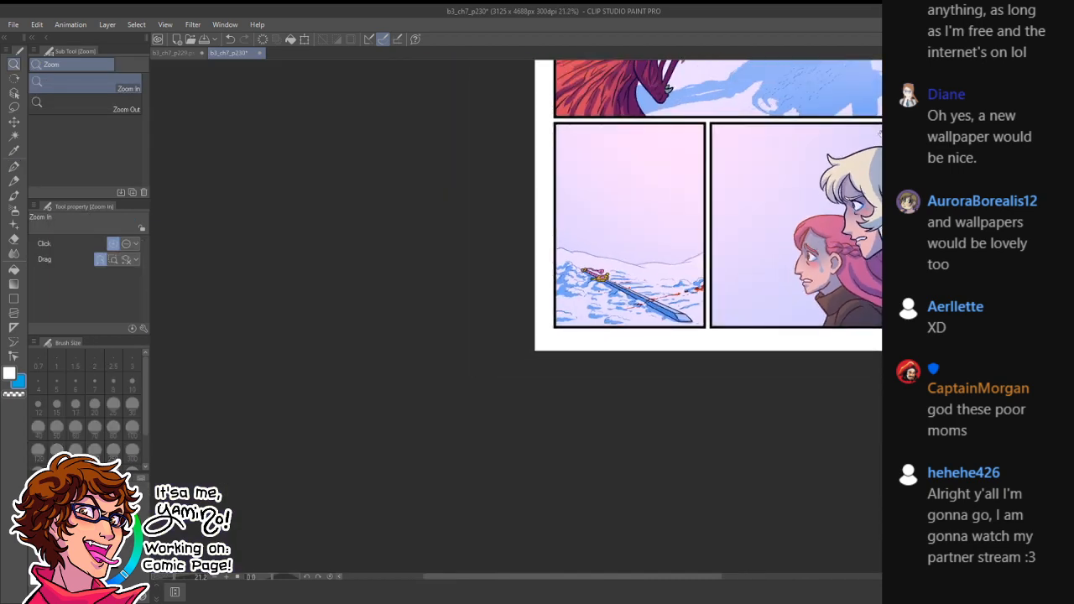
drag(881, 133, 820, 451)
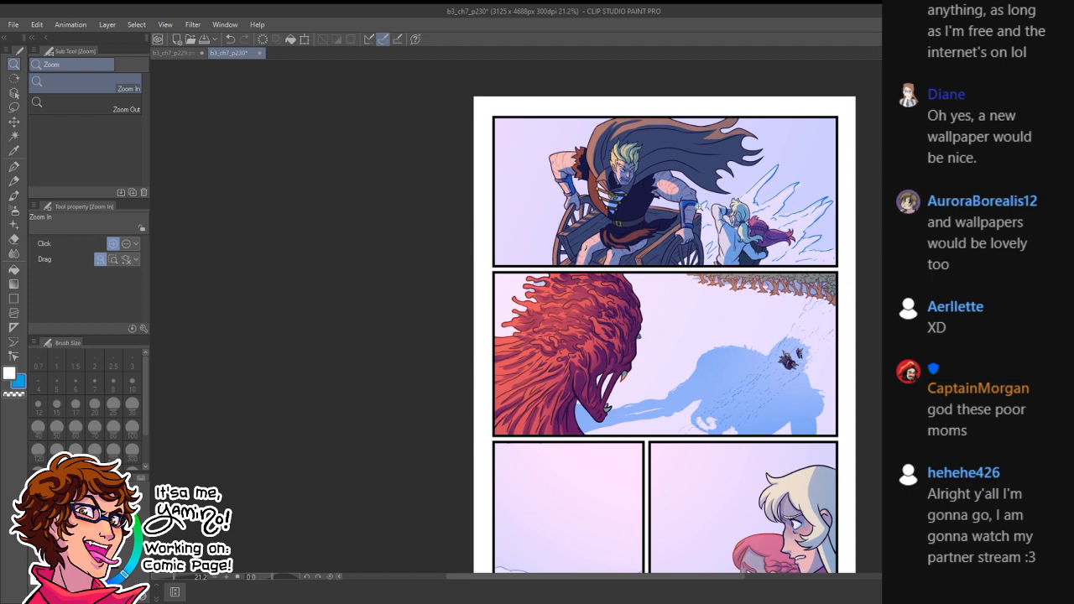
drag(658, 406, 628, 208)
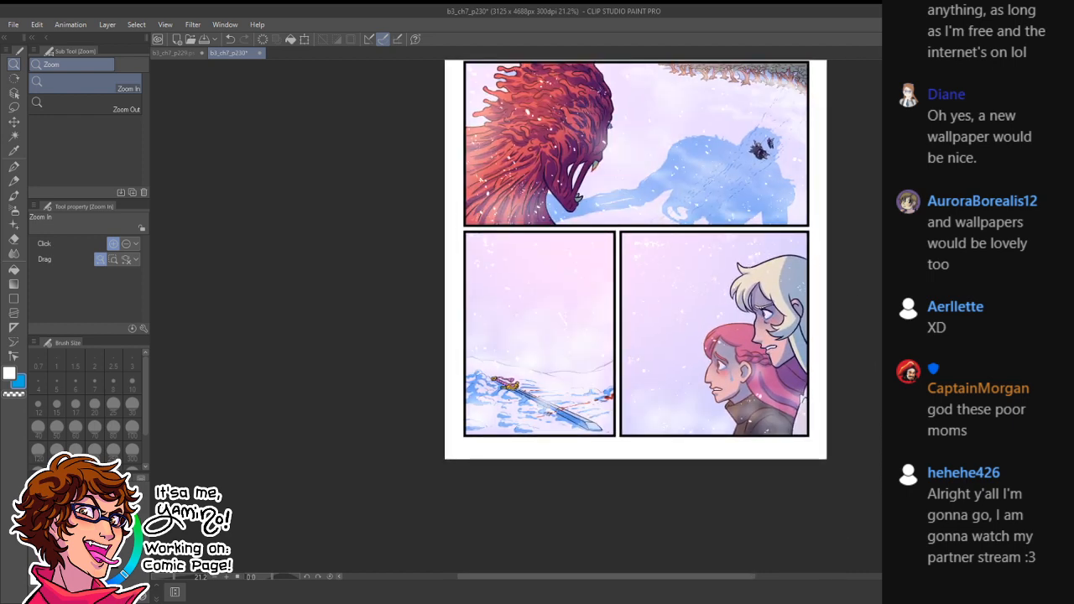
alt+click(820, 315)
drag(756, 318, 840, 318)
key(bracketleft)
key(bracketleft)
key(bracketleft)
key(bracketleft)
key(bracketleft)
key(bracketleft)
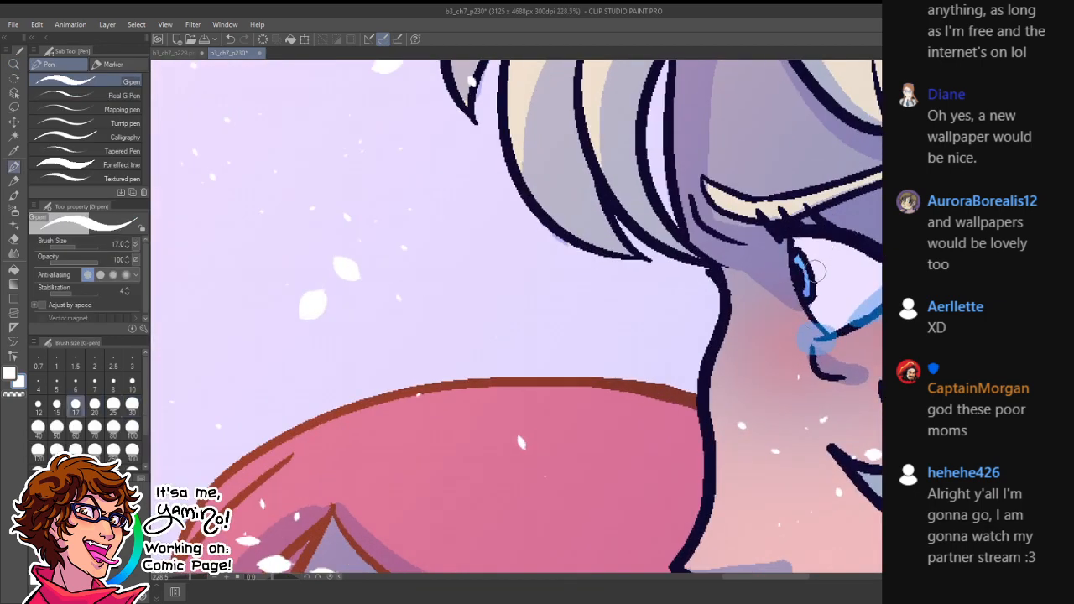
click(796, 272)
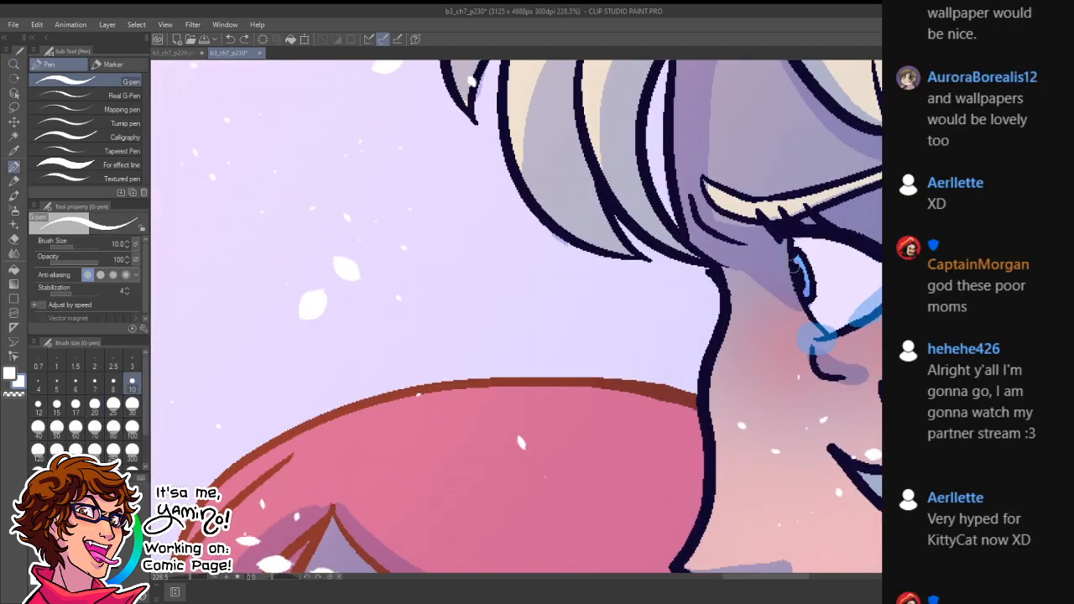
drag(818, 274, 753, 403)
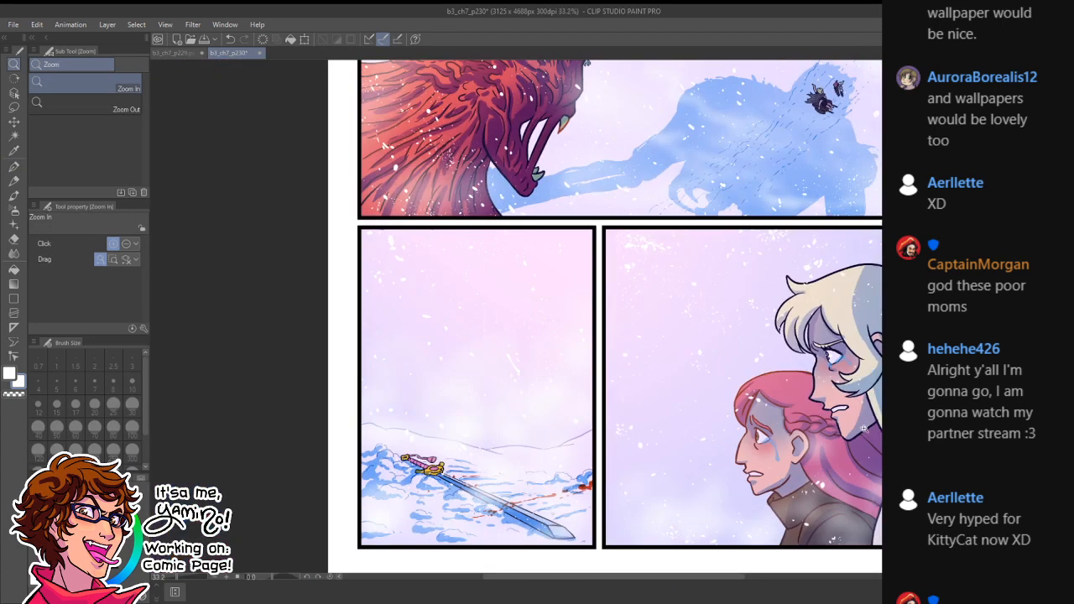
drag(839, 362, 886, 349)
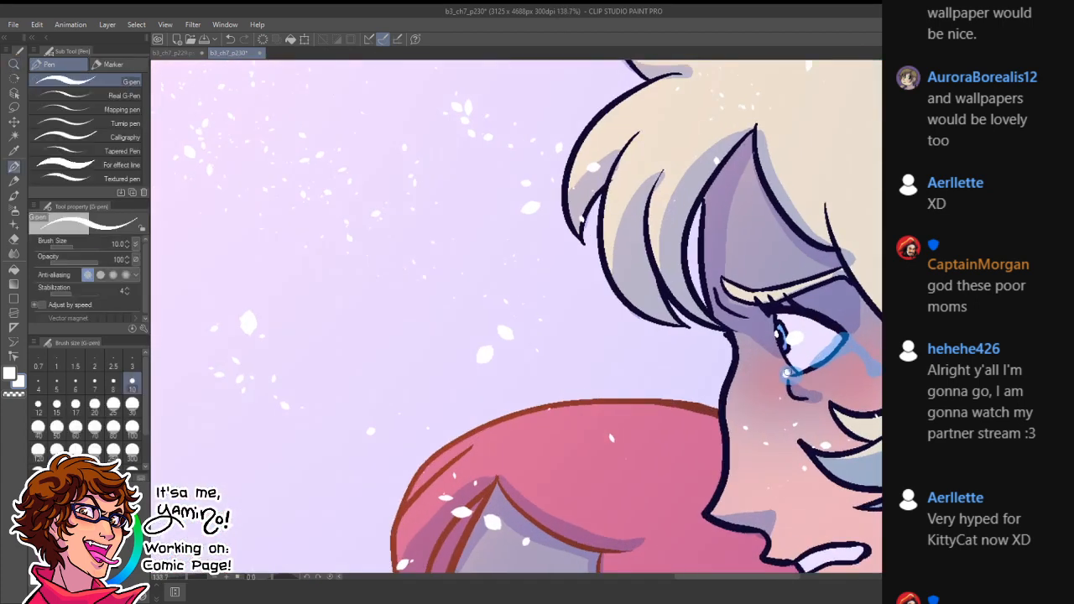
drag(853, 390, 802, 416)
- Add white highlights to the pink-haired woman's iris, the tear pooled in her eye and the teardrop on her cheek
drag(789, 417, 785, 323)
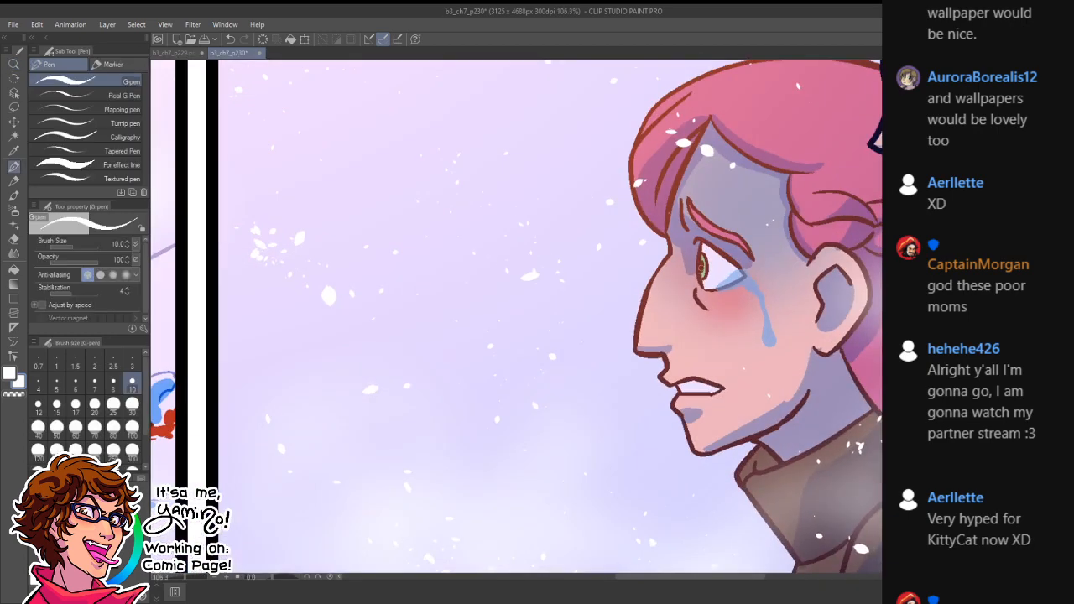
drag(697, 266, 713, 267)
click(708, 262)
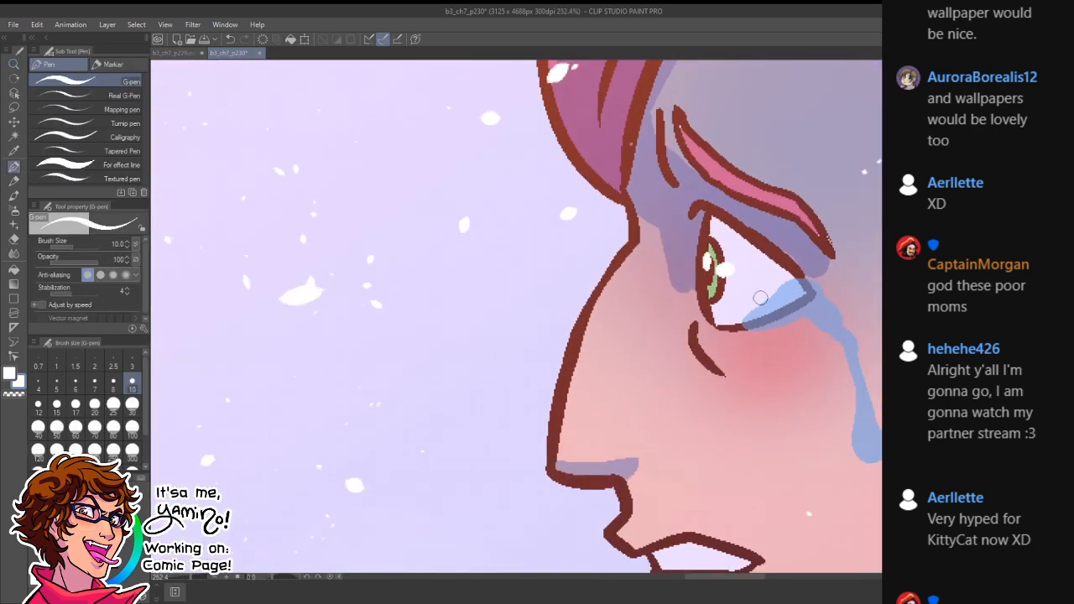
mouse_move(757, 318)
mouse_down()
mouse_move(794, 291)
mouse_move(820, 317)
mouse_up()
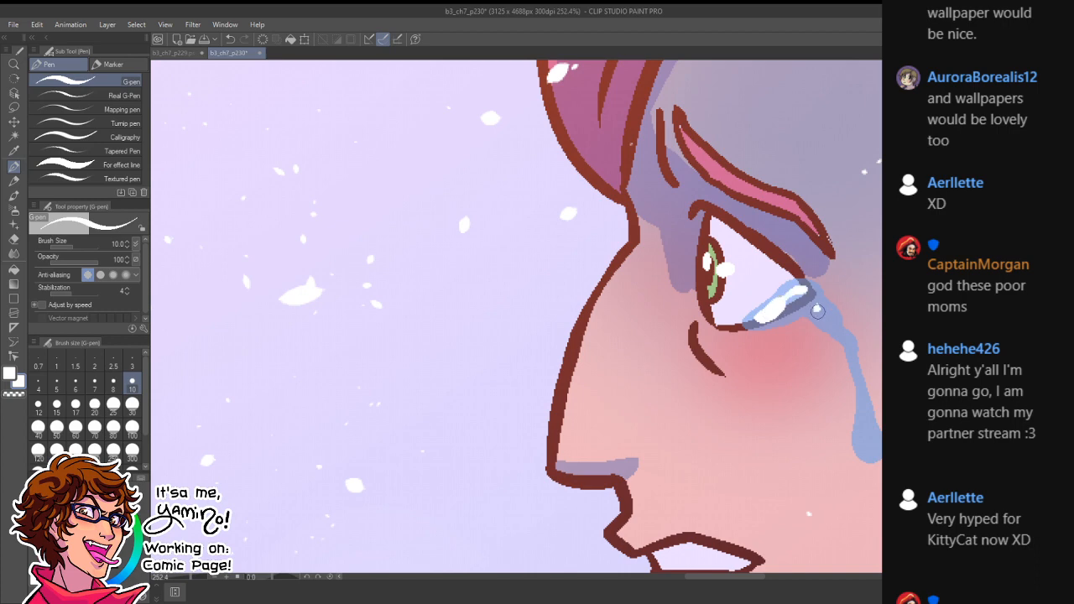
mouse_move(858, 387)
mouse_down()
mouse_move(871, 454)
mouse_move(805, 488)
mouse_up()
drag(879, 464, 854, 467)
- Paint the caped man's eyes white in the first panel, extend tapered white streaks from them, and save the page
drag(930, 441, 735, 450)
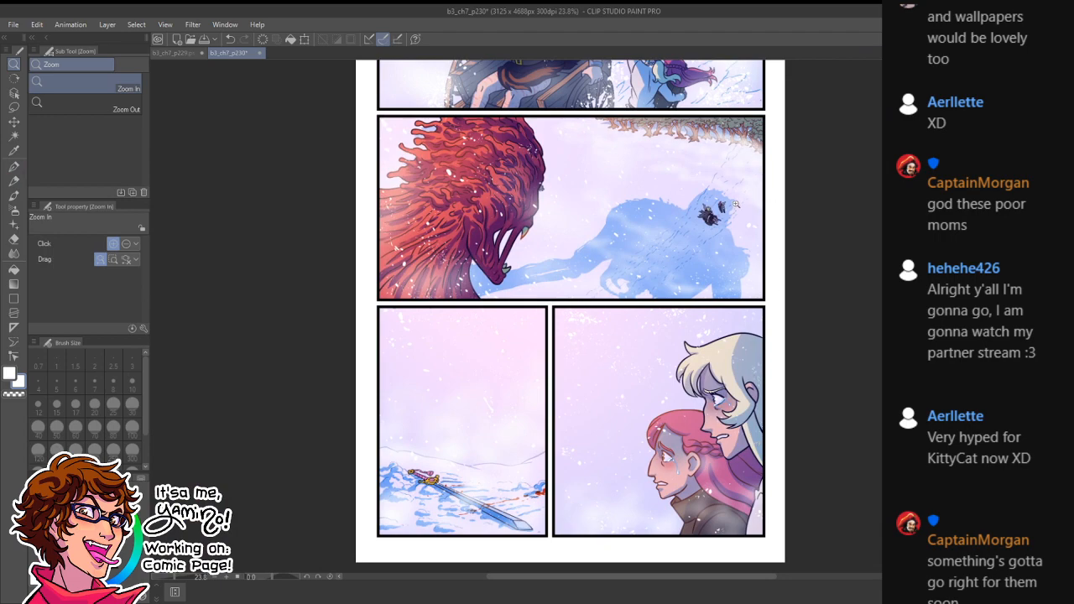
drag(735, 204, 889, 526)
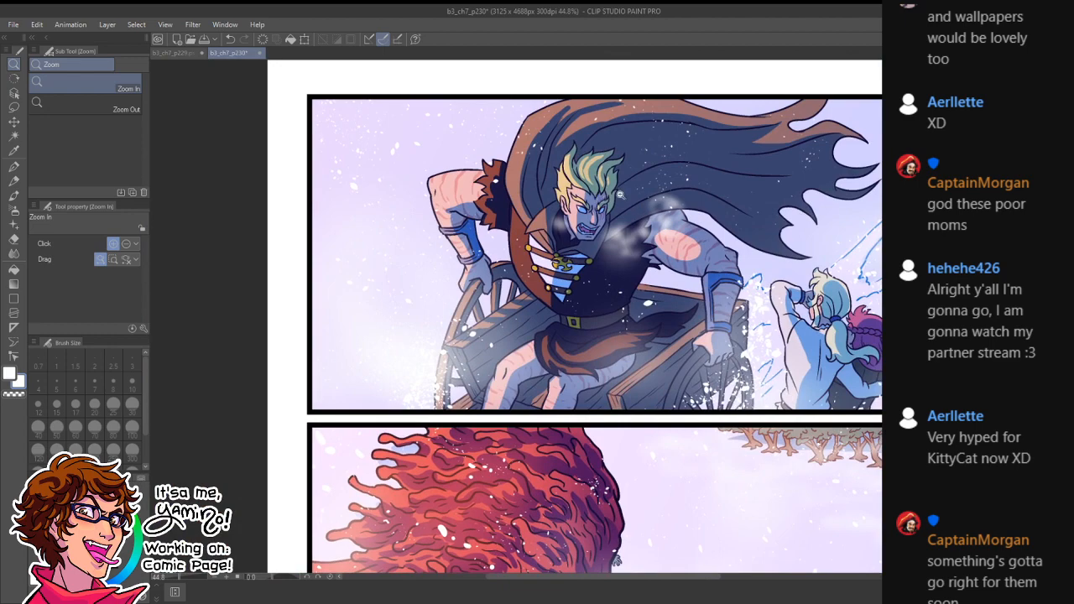
drag(601, 198, 682, 202)
drag(477, 242, 515, 270)
mouse_move(598, 272)
mouse_down()
mouse_move(611, 267)
mouse_move(687, 241)
mouse_up()
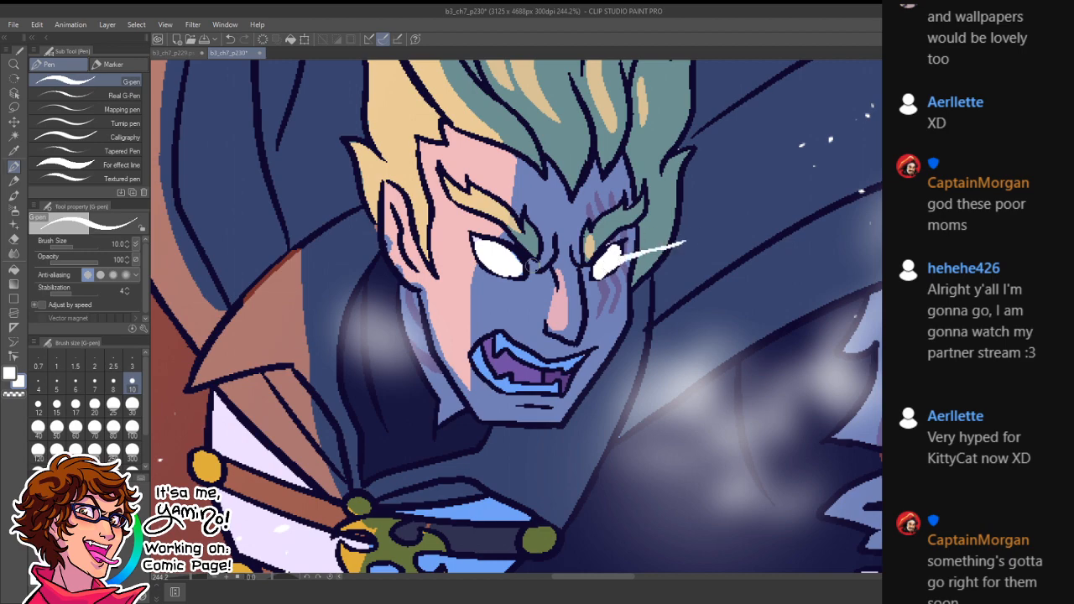
drag(517, 270, 555, 265)
drag(579, 311, 502, 331)
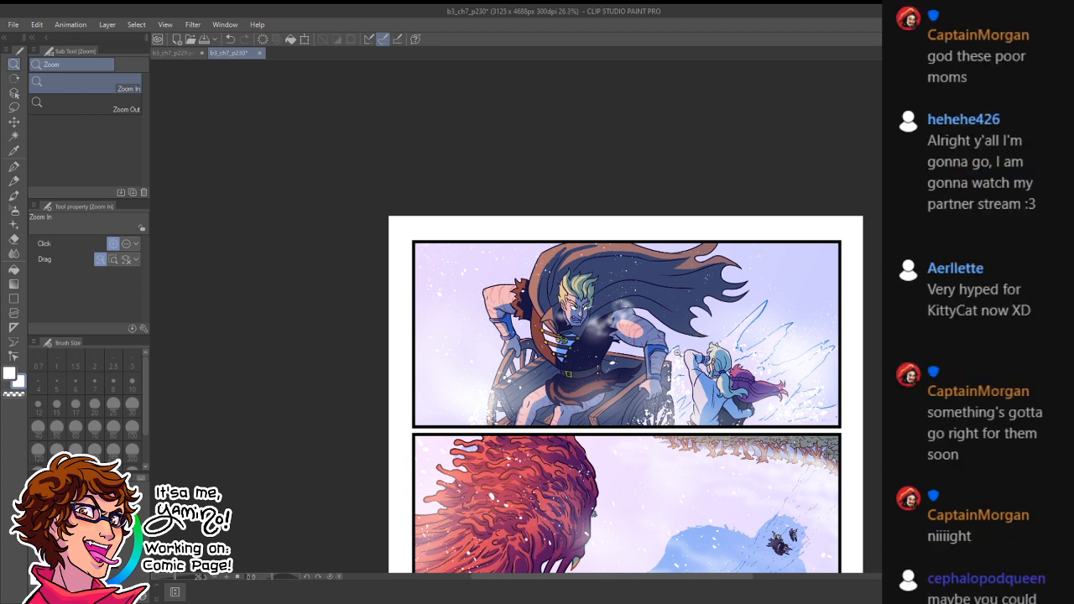
key(ctrl+s)
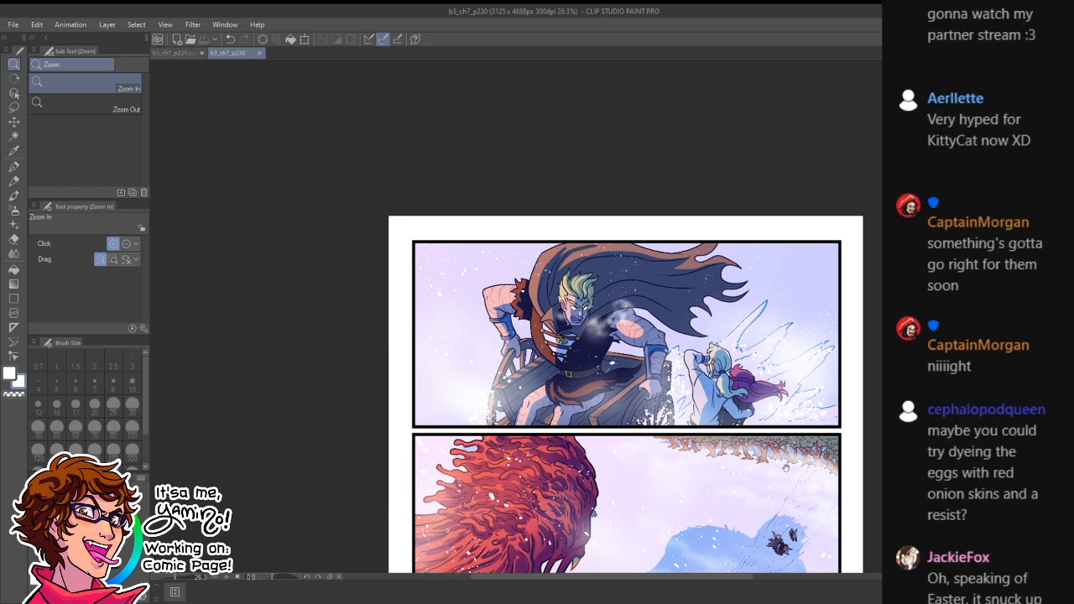
- Auto-select the shadow colour on the editing layer around the caped man's arm in the first panel
drag(762, 509, 770, 426)
drag(679, 286, 739, 282)
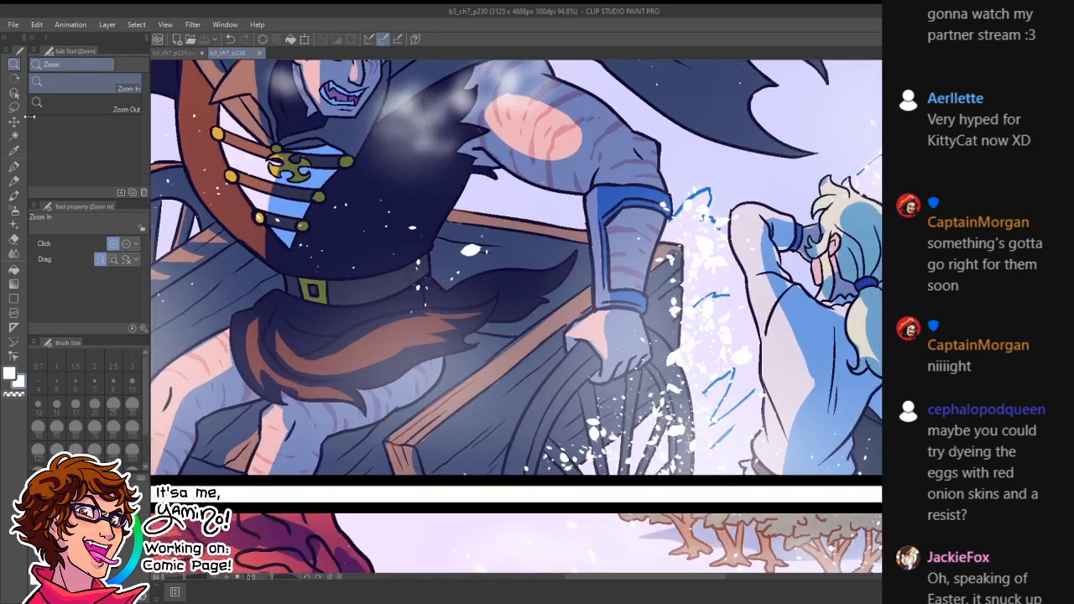
click(14, 136)
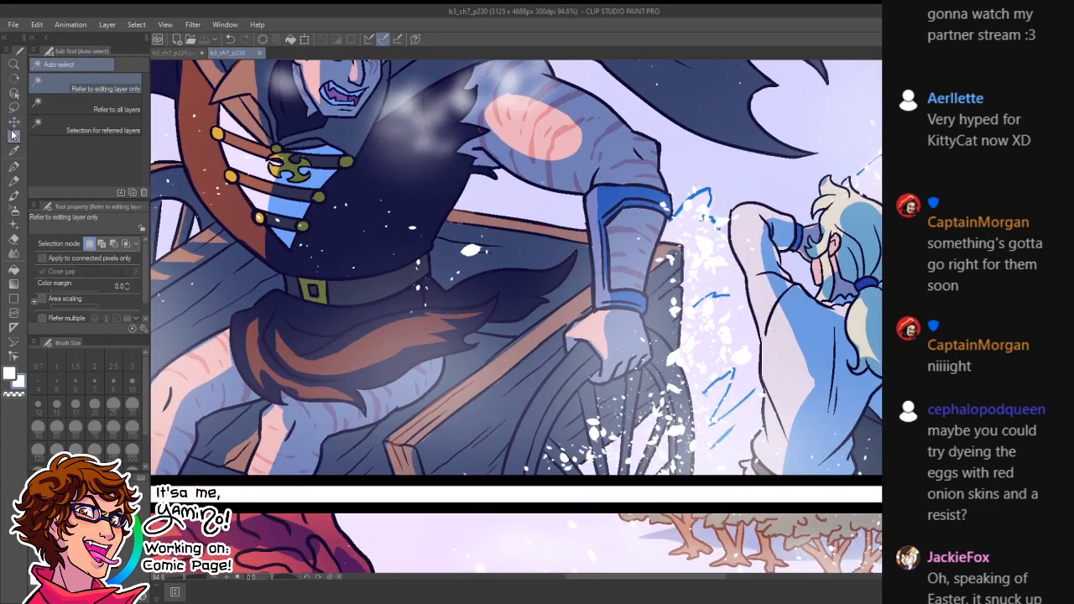
click(593, 300)
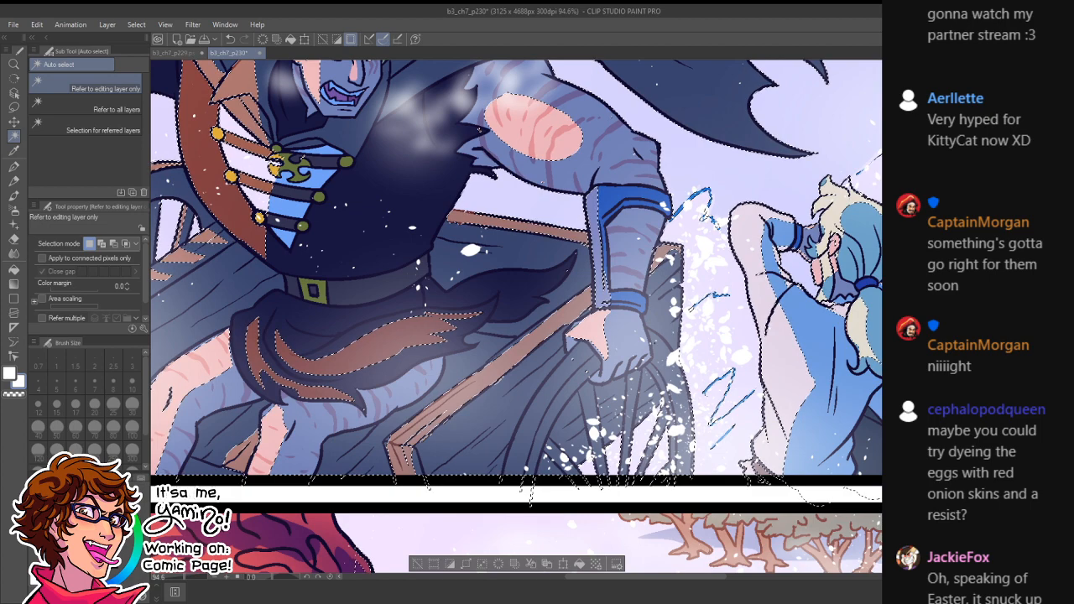
- Try clearing the selected shadow colour over the caped man and the cart, and undo it
key(Delete)
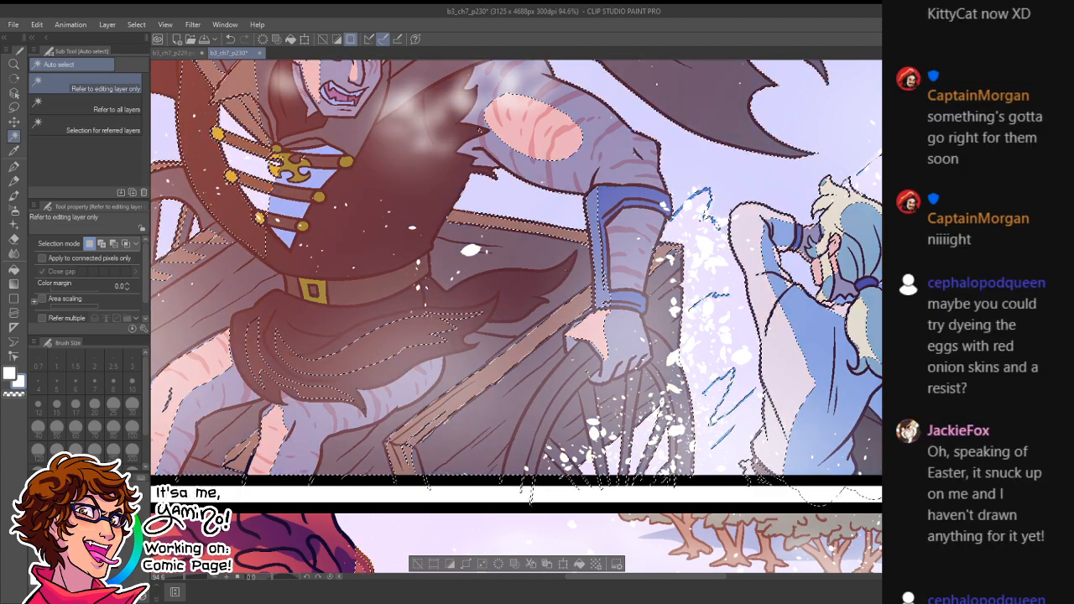
key(ctrl+z)
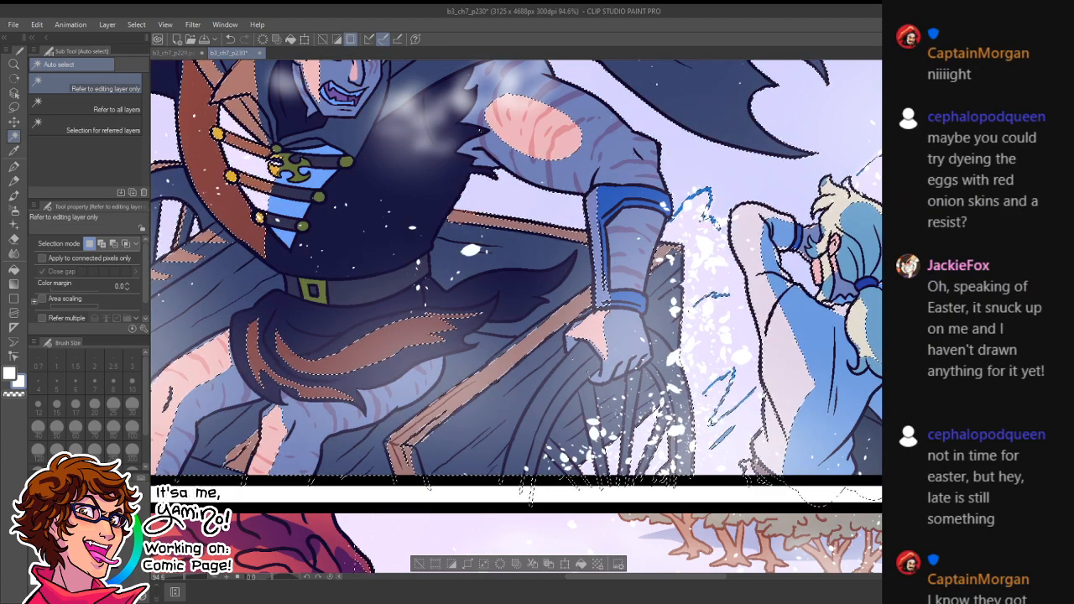
key(ctrl+z)
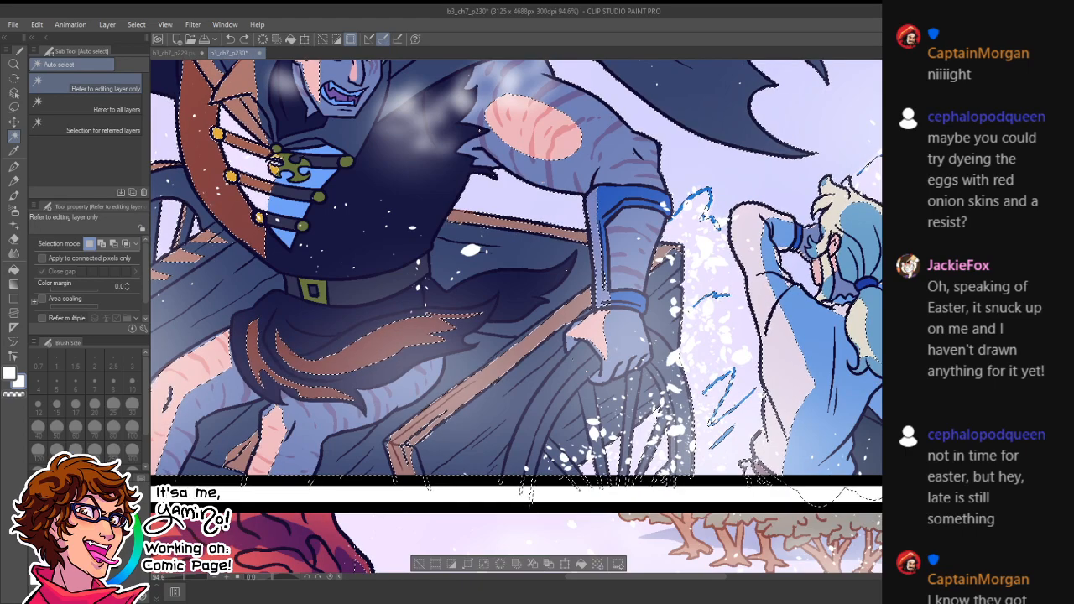
- Clear the selection over the first panel and save the page
key(ctrl+space)
drag(697, 326, 660, 343)
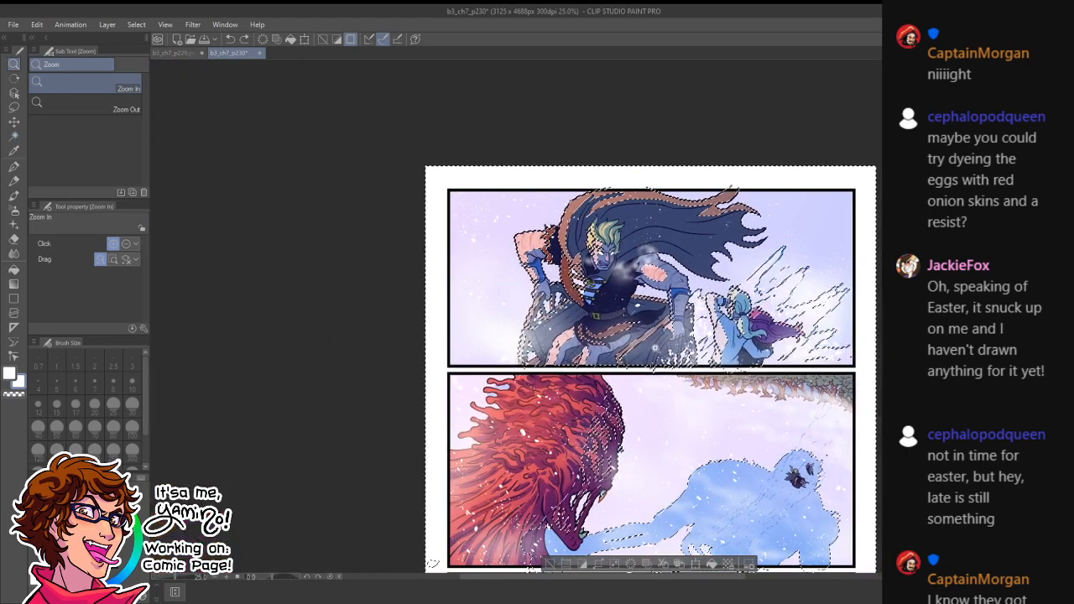
key(ctrl+d)
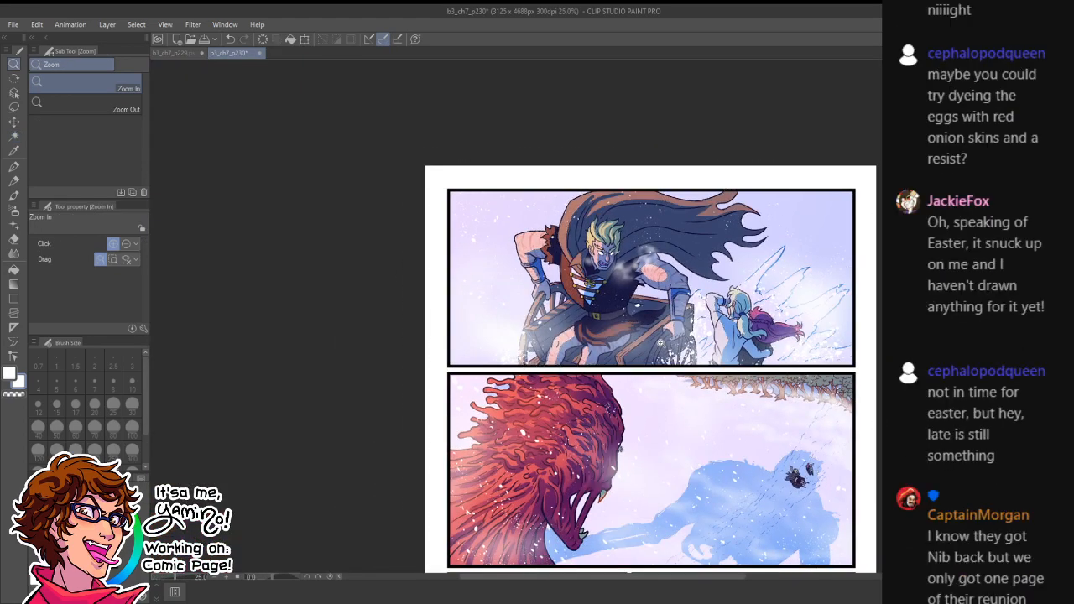
drag(672, 361, 663, 367)
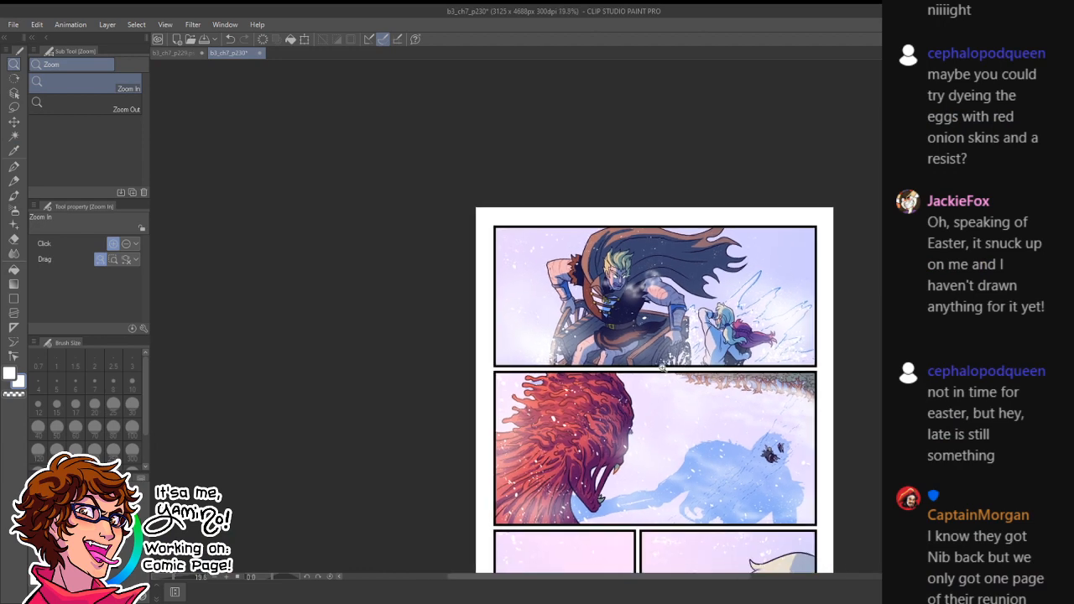
key(ctrl+s)
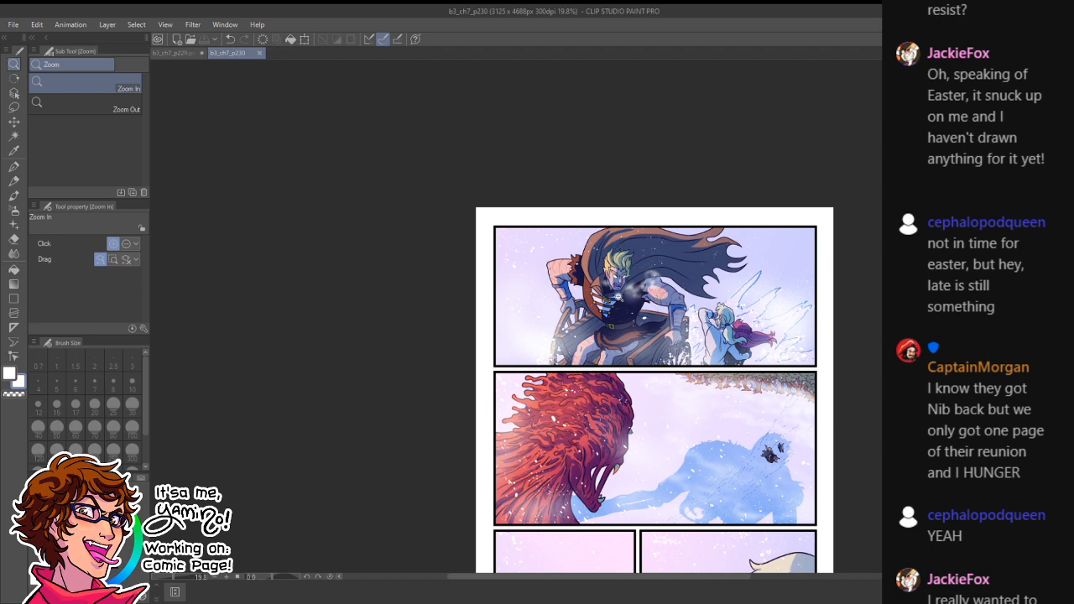
- Soften the shadows on the caped man's cape and arm with the Soft airbrush at size 100, and save the page
drag(618, 297, 659, 295)
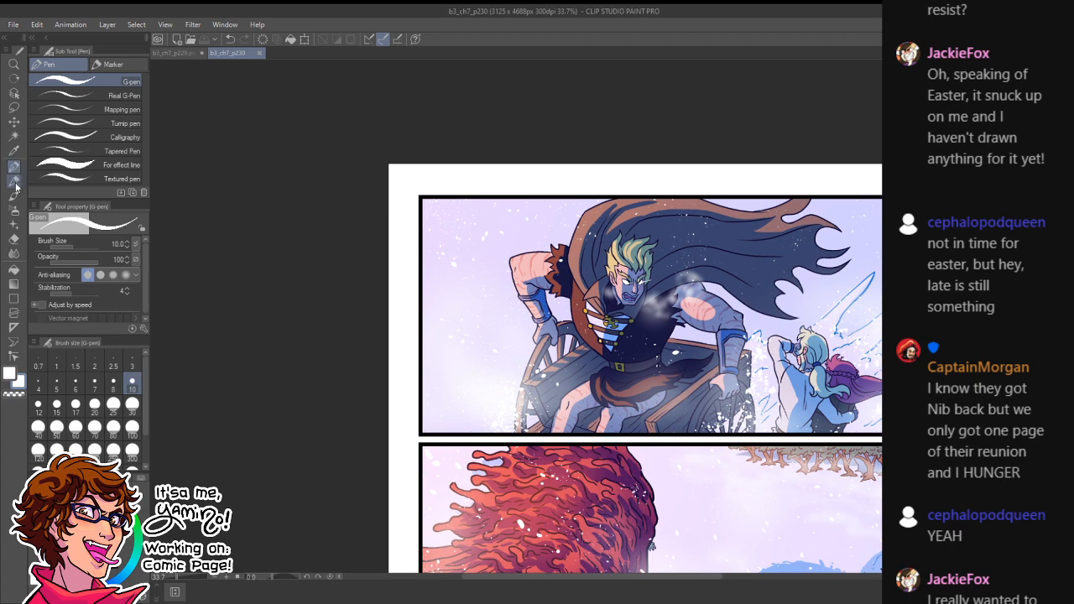
click(15, 210)
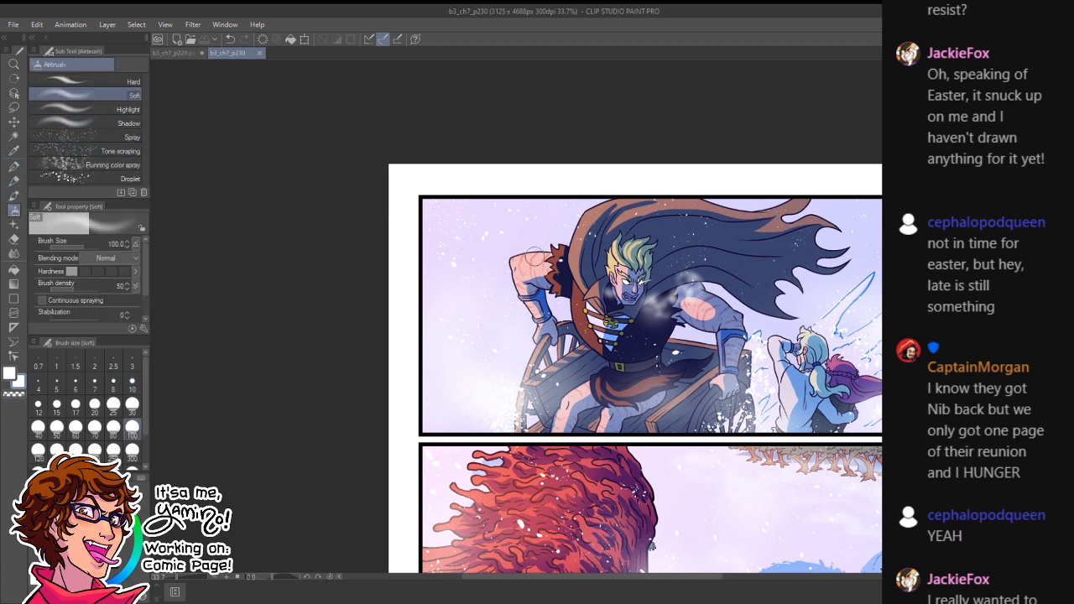
drag(520, 296, 530, 343)
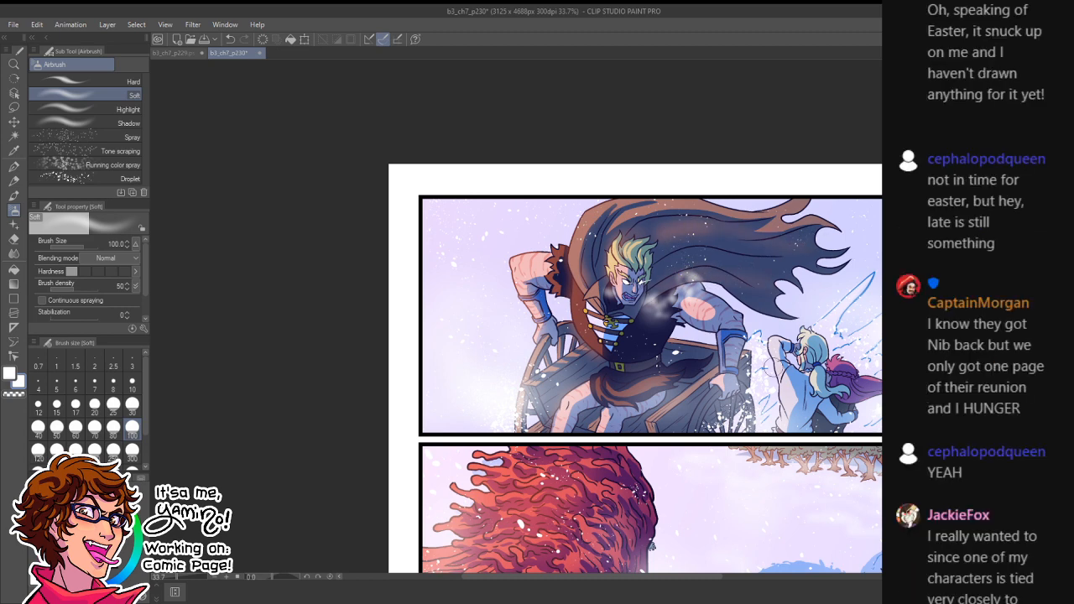
scroll(651, 545, down, 10)
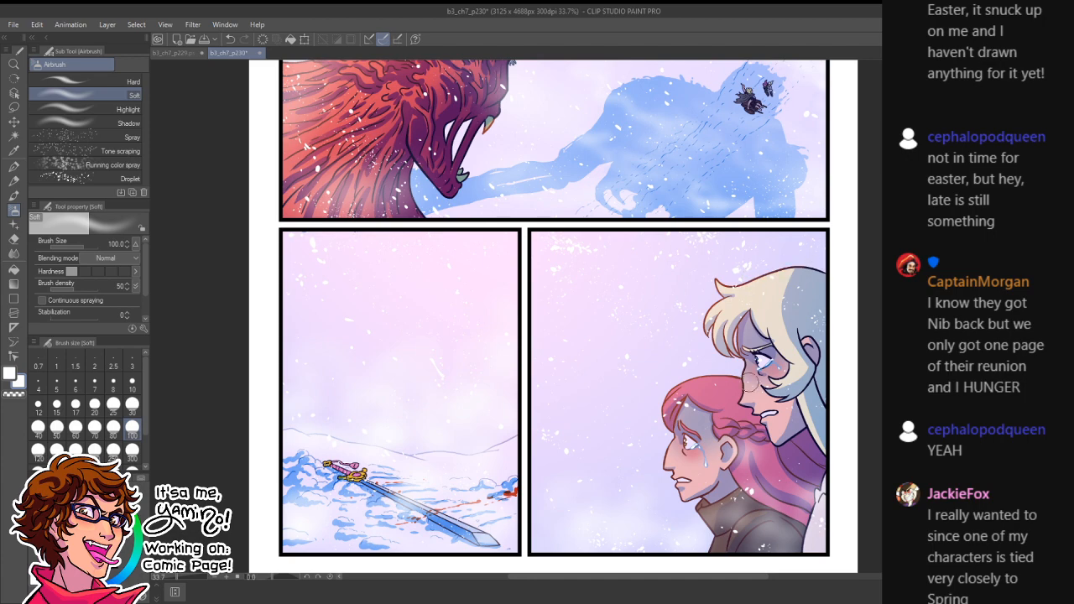
key(/)
drag(765, 486, 787, 484)
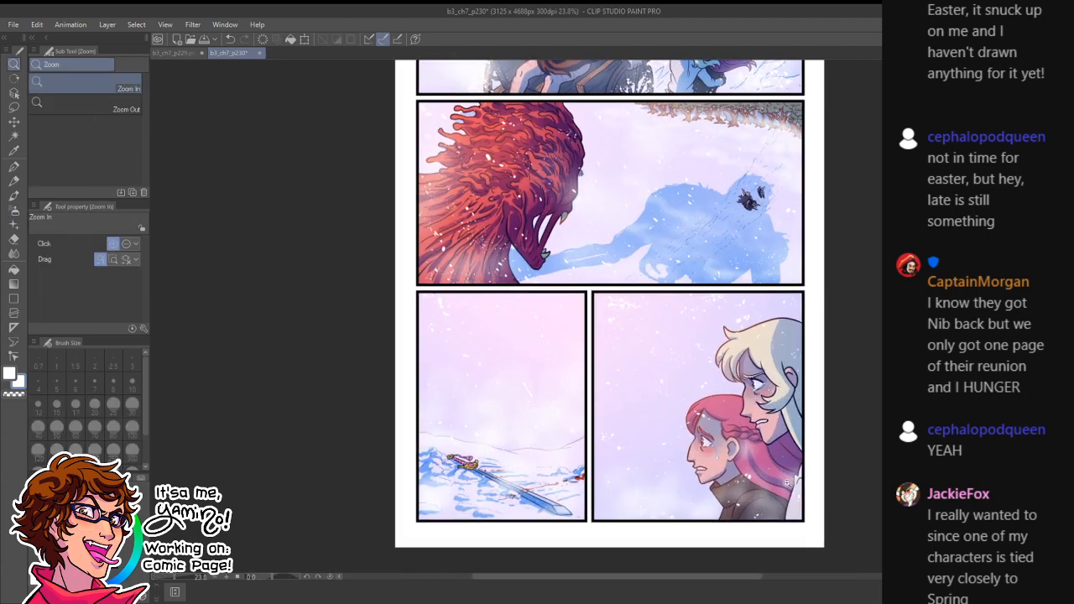
key(ctrl+s)
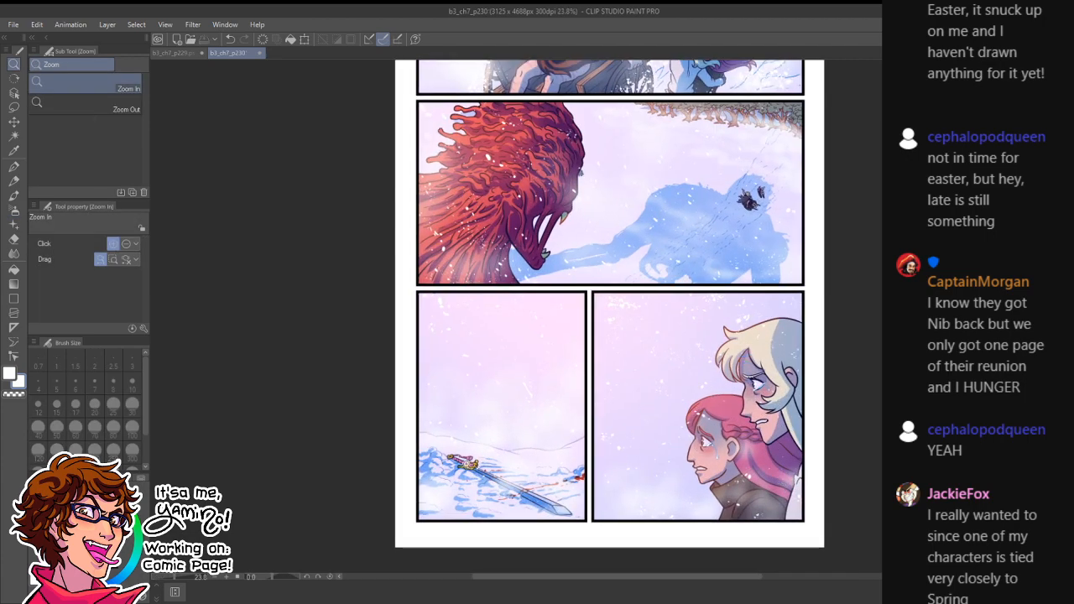
- Sample the blue shadow colour and shade the sword's oval gem, gold guard and pink grip with the G-pen
drag(463, 465, 662, 351)
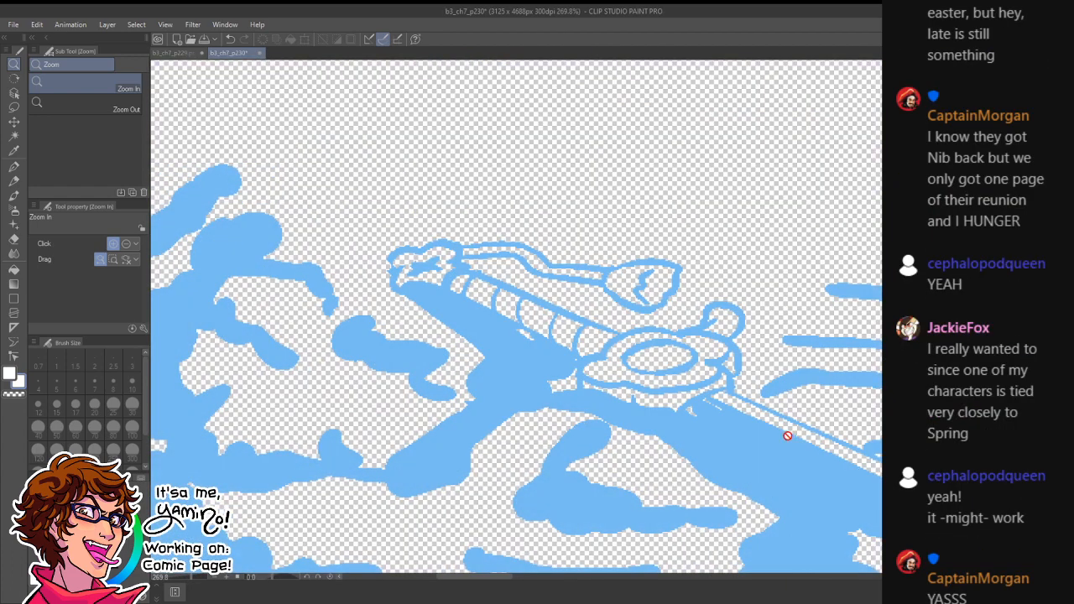
key(p)
alt+click(782, 441)
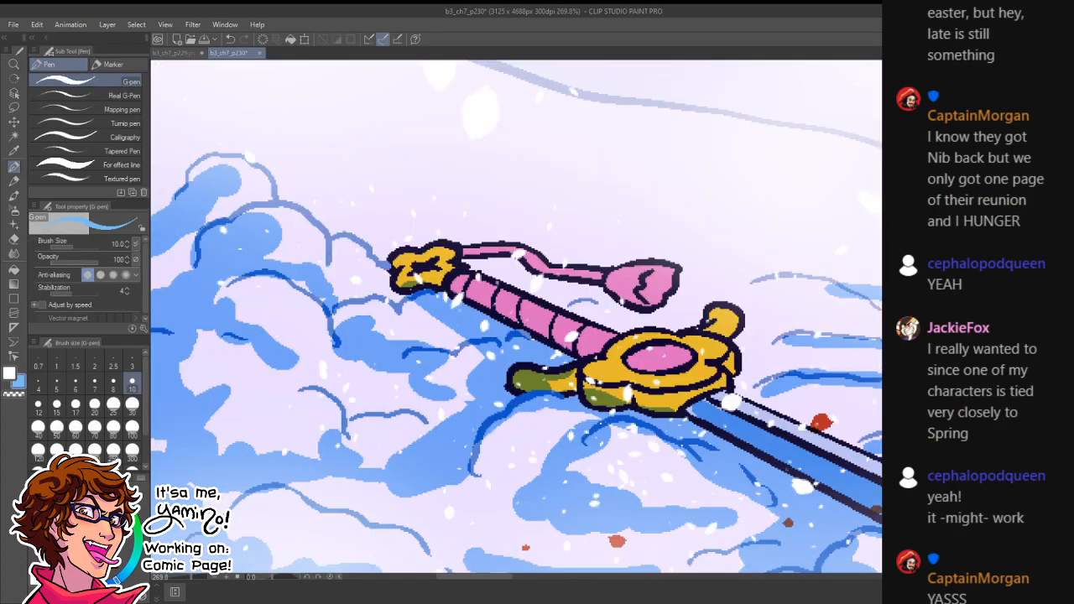
drag(631, 361, 685, 358)
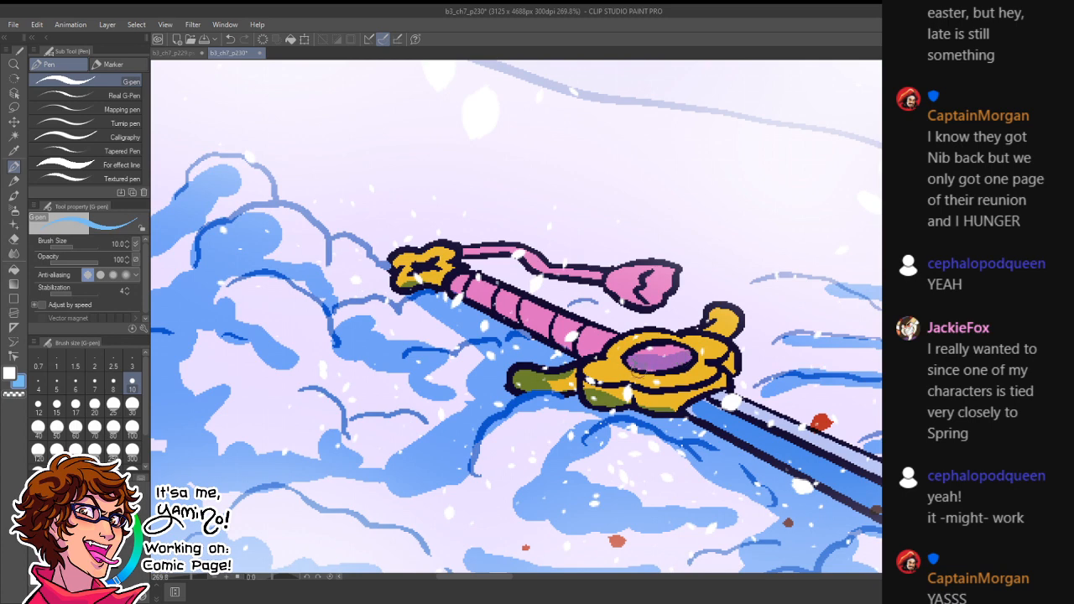
drag(587, 379, 681, 400)
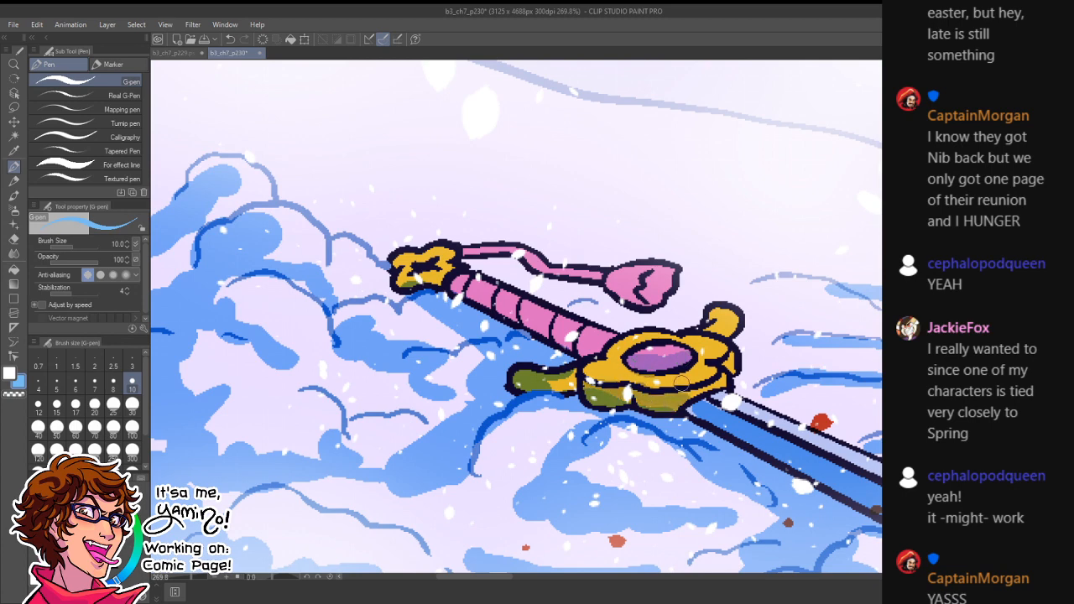
mouse_move(451, 296)
mouse_down()
mouse_move(485, 321)
mouse_move(591, 351)
mouse_up()
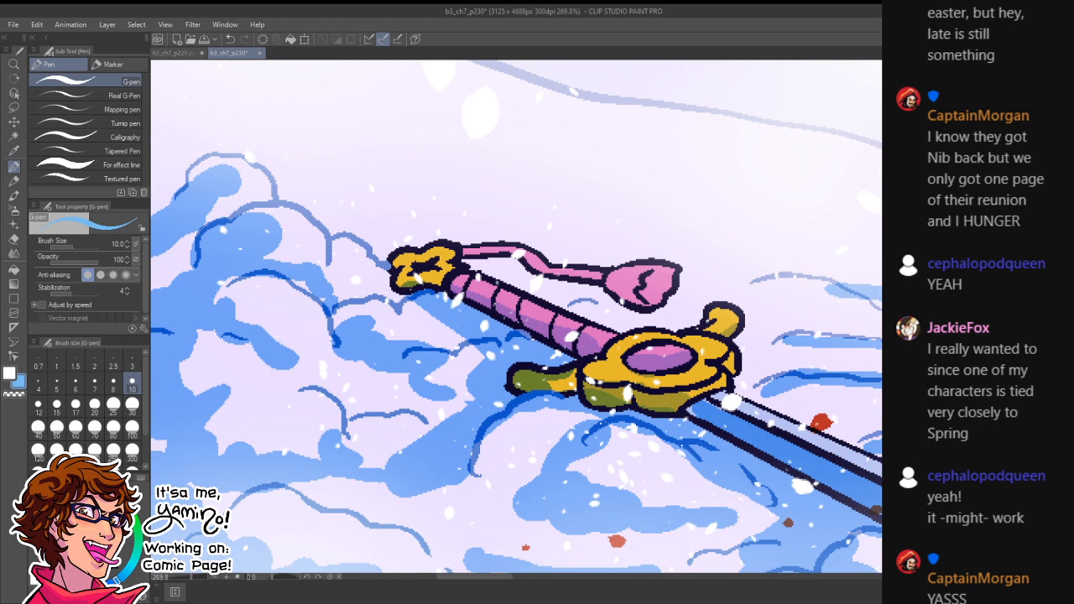
- Paint white highlights on the sword's gem, guard, tassel, ribbon, grip segments and pommel
alt+click(869, 200)
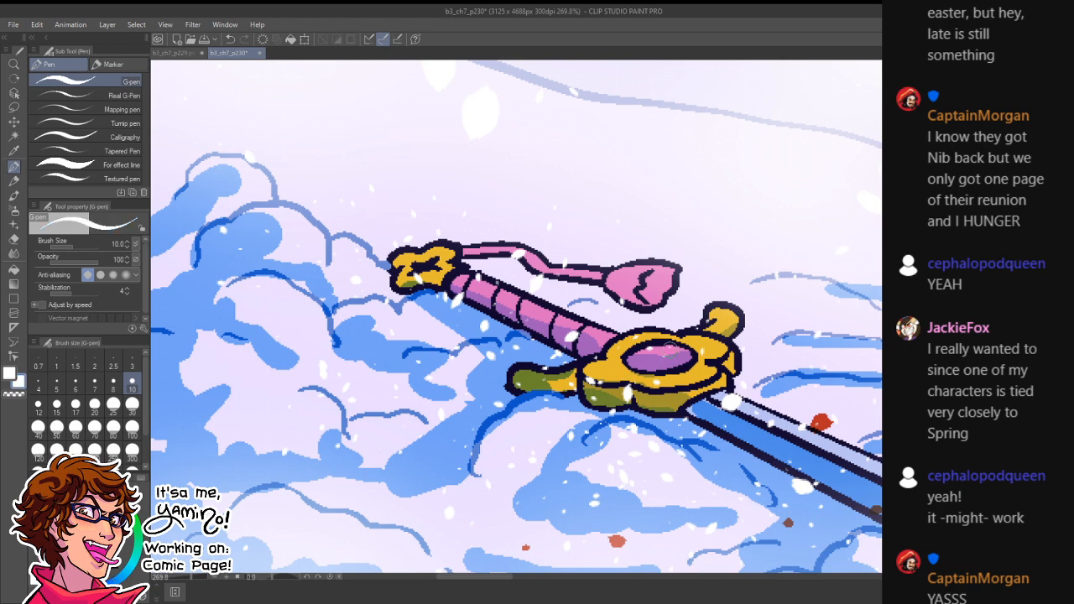
mouse_move(669, 346)
mouse_down()
mouse_move(686, 355)
mouse_move(655, 367)
mouse_up()
drag(720, 342, 713, 353)
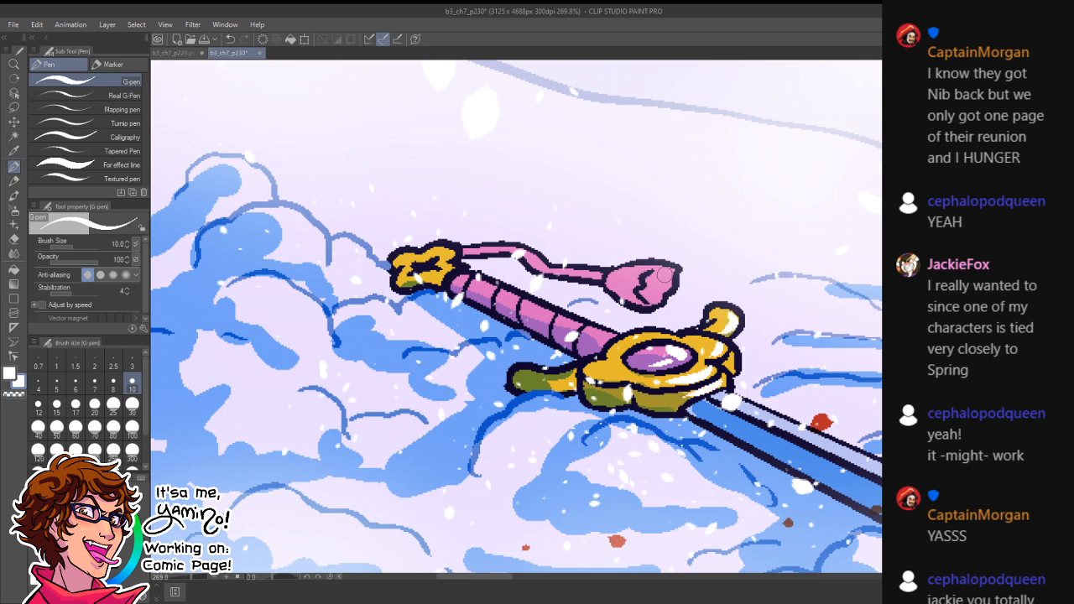
drag(640, 272, 670, 272)
drag(559, 269, 601, 274)
click(567, 329)
click(598, 340)
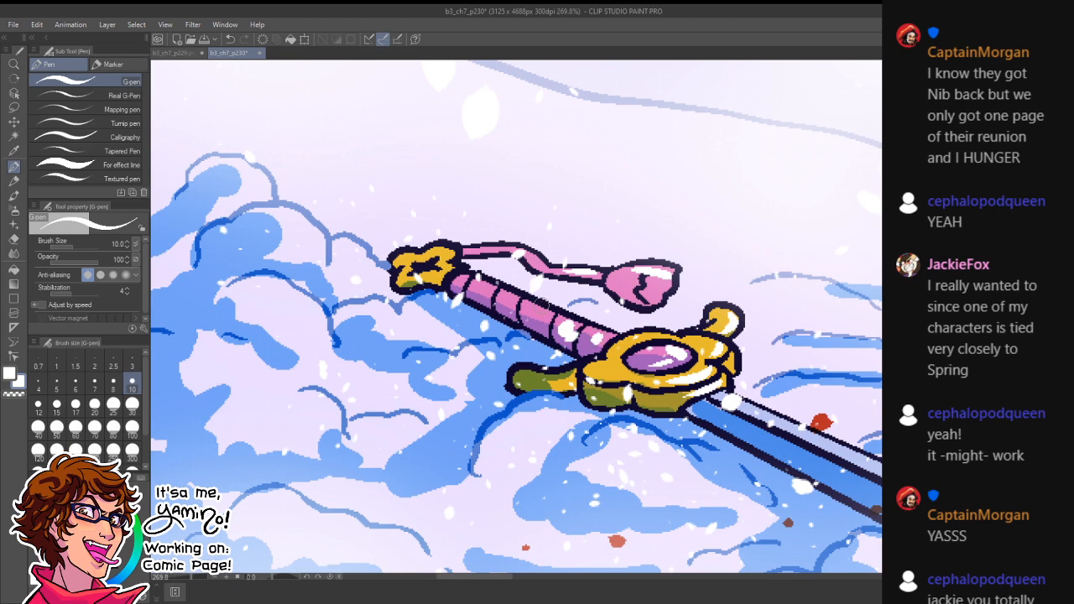
click(539, 308)
click(507, 294)
click(459, 276)
click(451, 255)
- Outline a white highlight across the facet at the sword's tip and fill it with white
key(ctrl+space)
drag(538, 373, 622, 370)
key(ctrl+space)
drag(690, 405, 588, 410)
mouse_move(880, 424)
mouse_down()
mouse_move(663, 353)
mouse_move(681, 356)
mouse_up()
key(ctrl+space)
drag(665, 420, 752, 423)
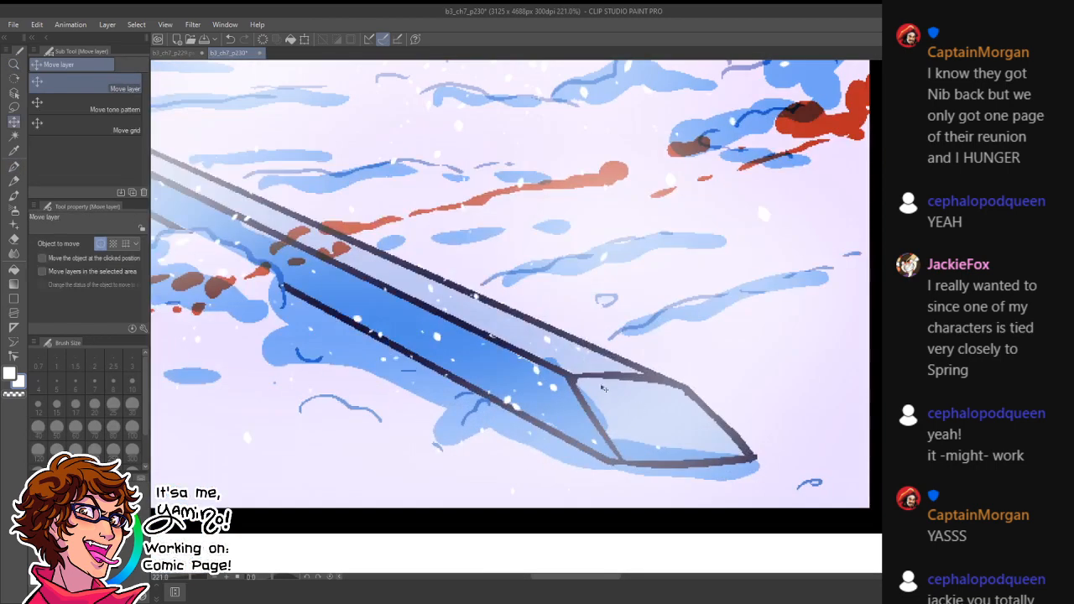
drag(599, 379, 694, 454)
key(g)
key(g)
click(699, 436)
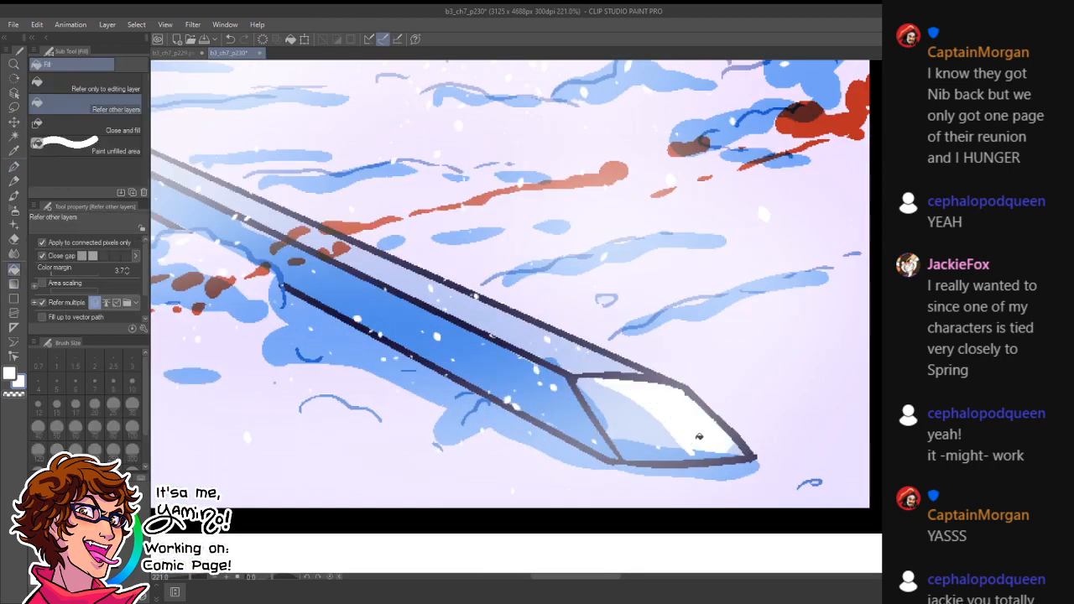
- Draw two slanted glints on the upper face of the sword's blade, one near the tip and one mid-blade, filled with white
key(p)
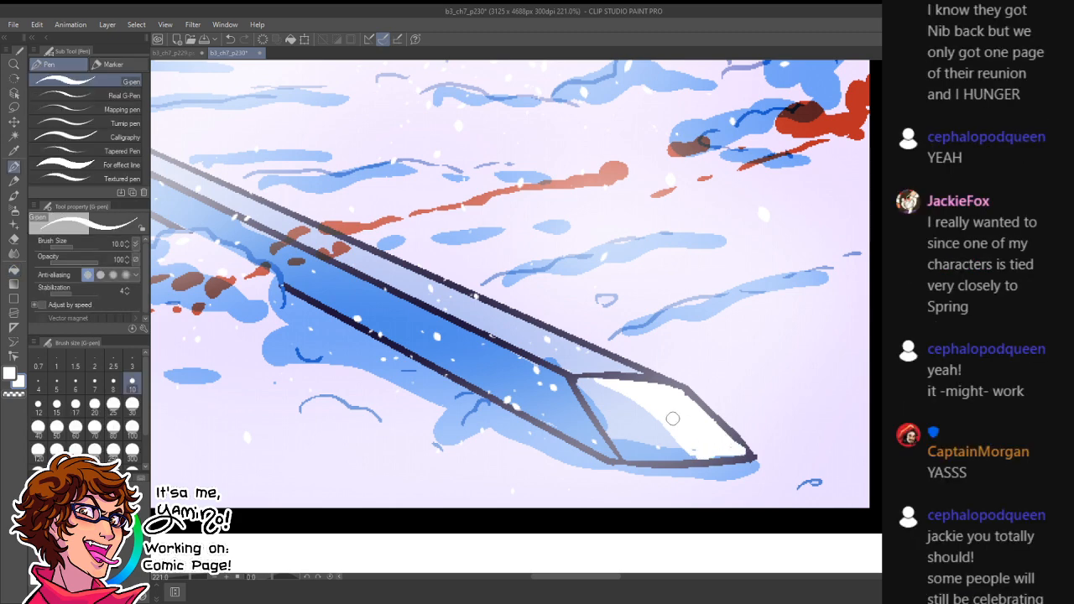
key(g)
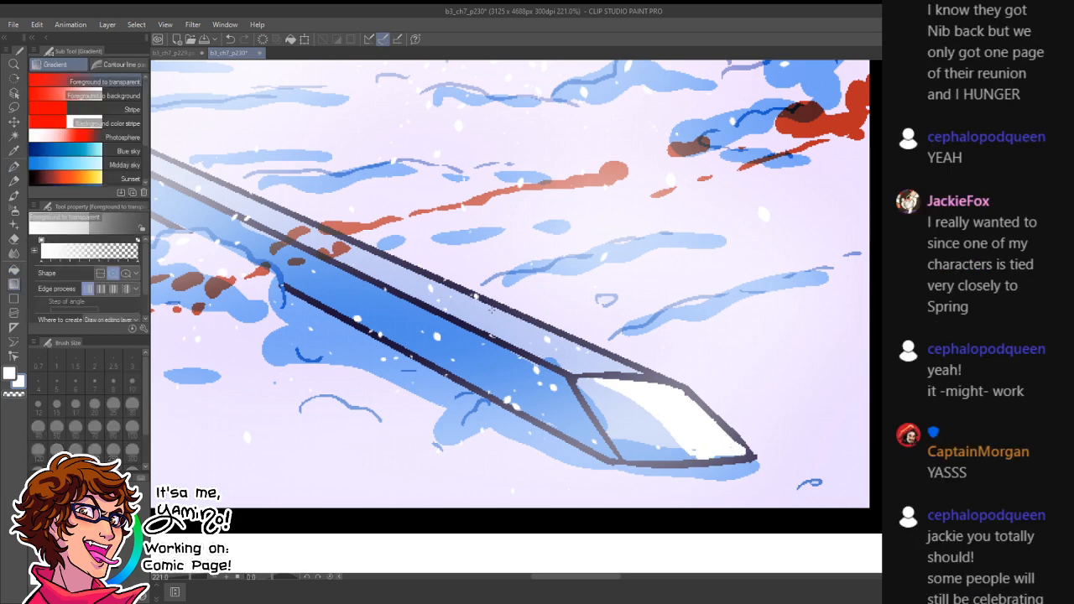
key(p)
drag(477, 295, 504, 337)
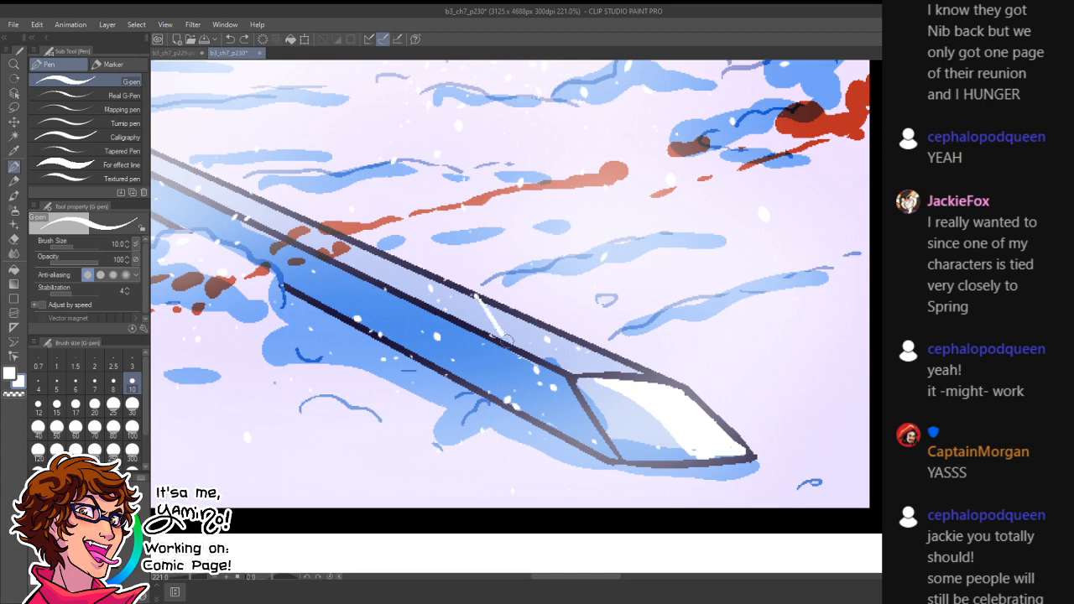
key(g)
click(538, 342)
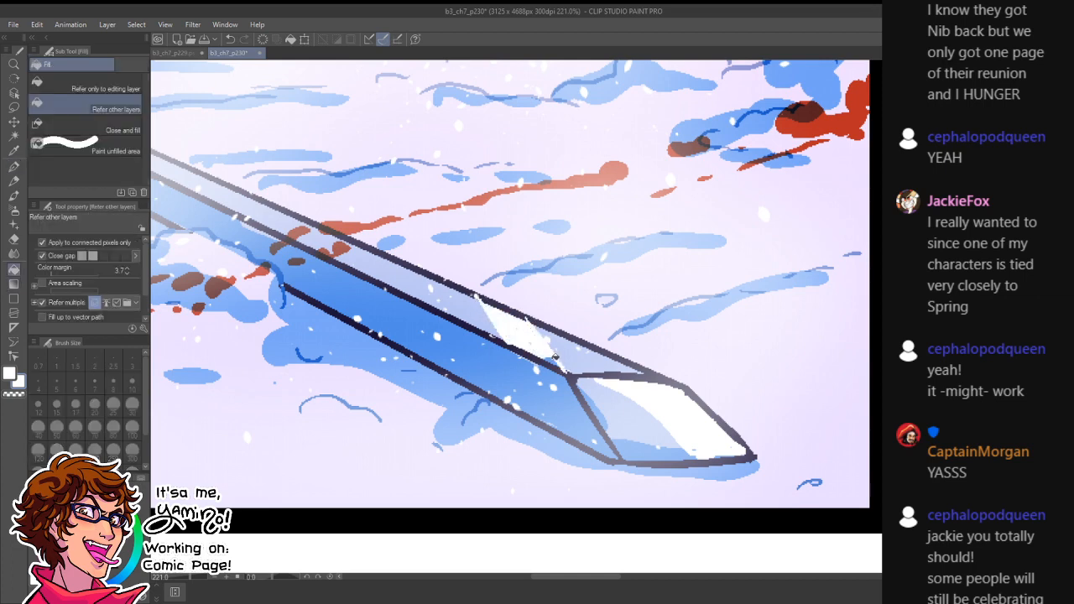
drag(496, 280, 791, 329)
key(p)
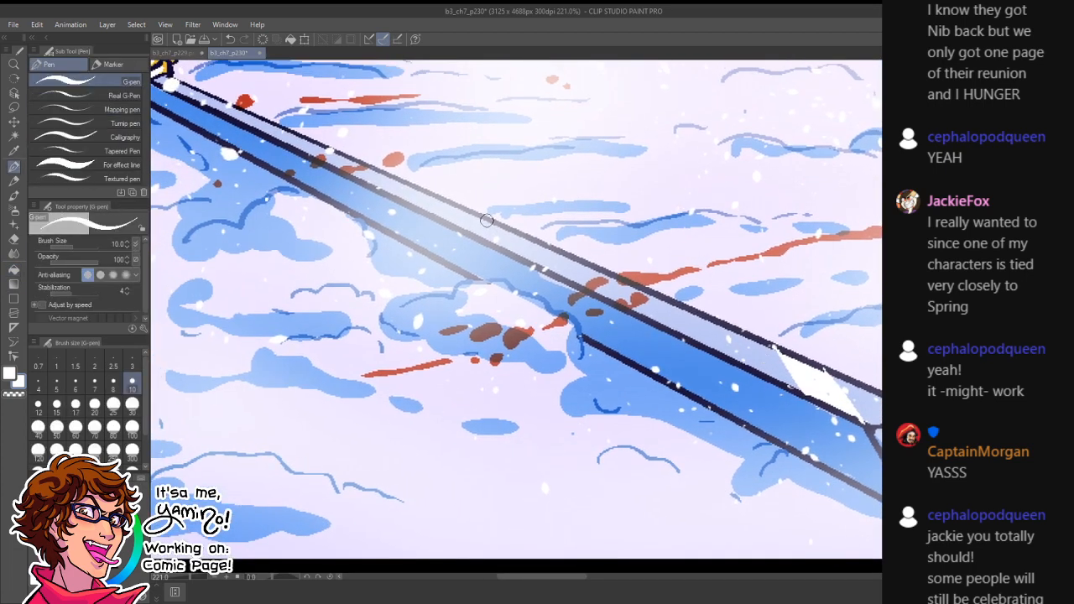
mouse_move(487, 221)
mouse_down()
mouse_move(502, 248)
mouse_move(521, 246)
mouse_move(515, 234)
mouse_move(531, 263)
mouse_up()
key(g)
click(510, 240)
- Add white pen highlights to the blood drops and streaks on and around the sword's blade
key(p)
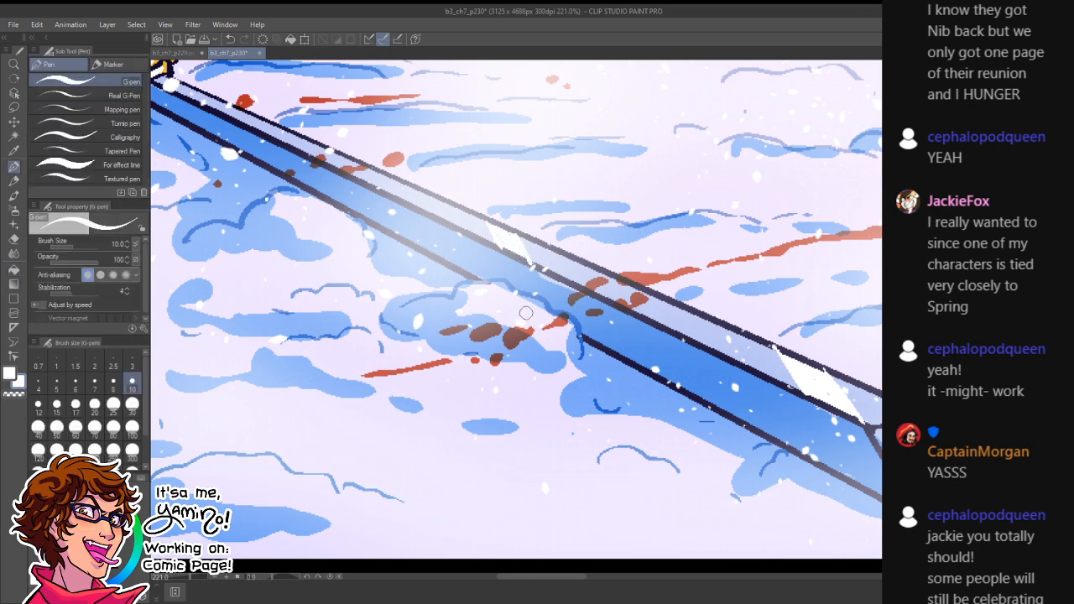
drag(525, 330, 504, 347)
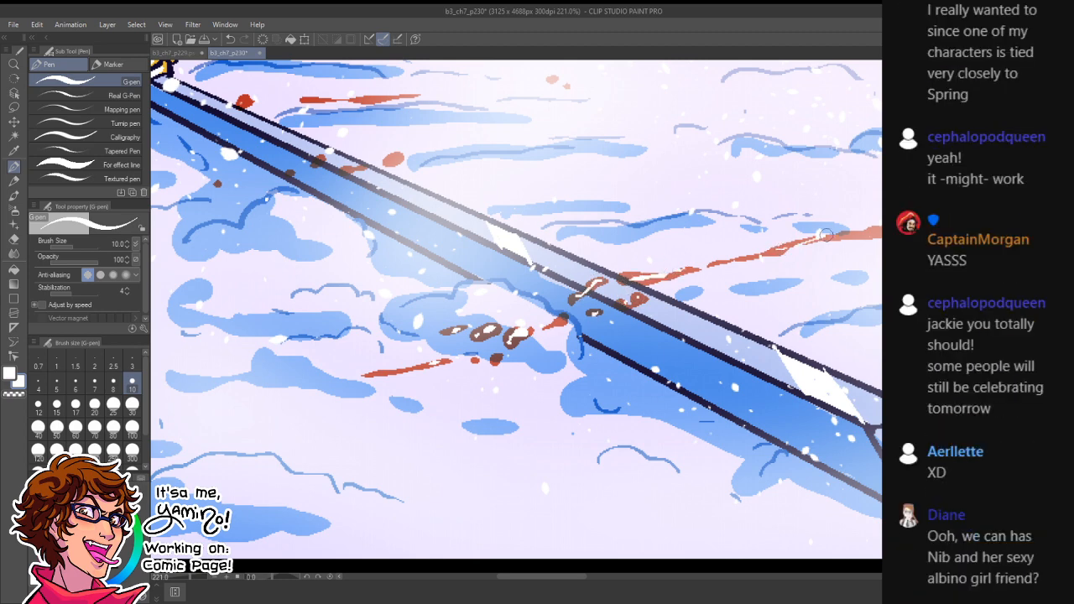
key(ctrl+space)
drag(782, 237, 711, 255)
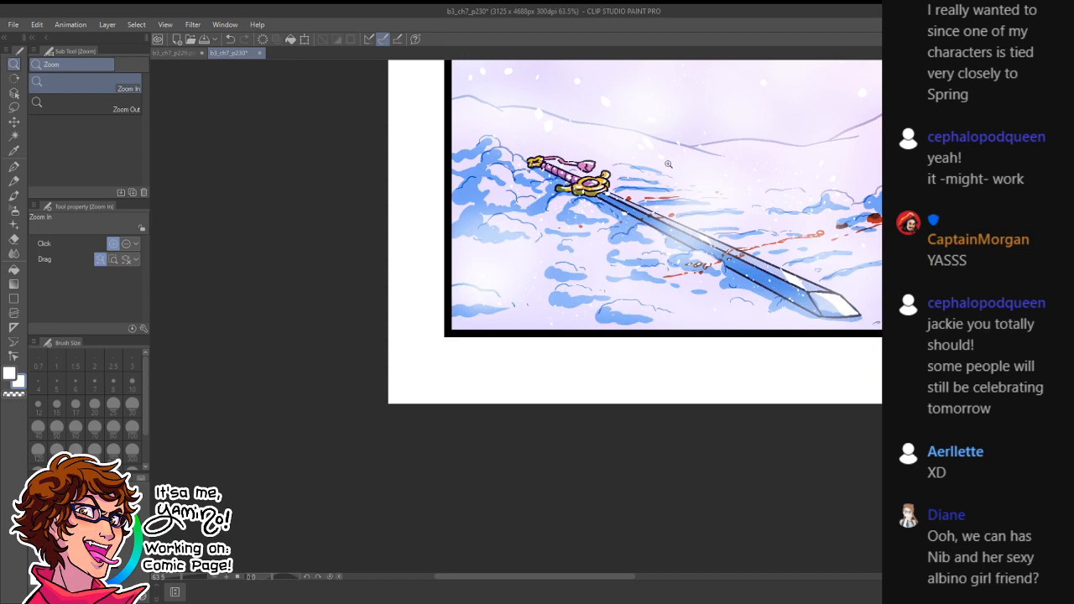
drag(651, 189, 723, 186)
drag(574, 219, 582, 216)
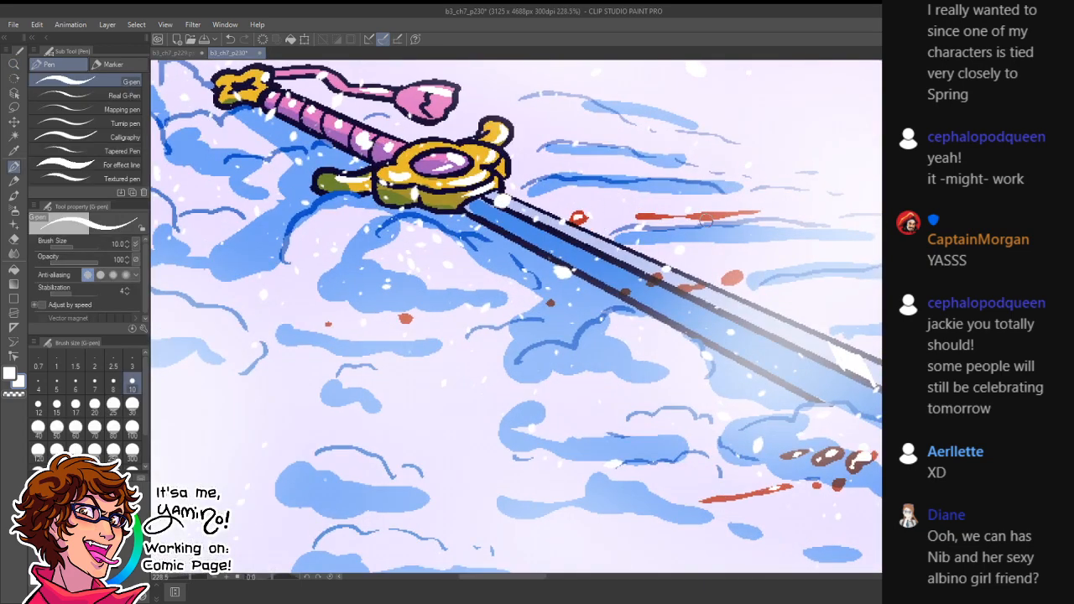
- Highlight the blood patch at the right edge of the sword panel in white and save the page
key(ctrl+space)
drag(674, 288, 566, 296)
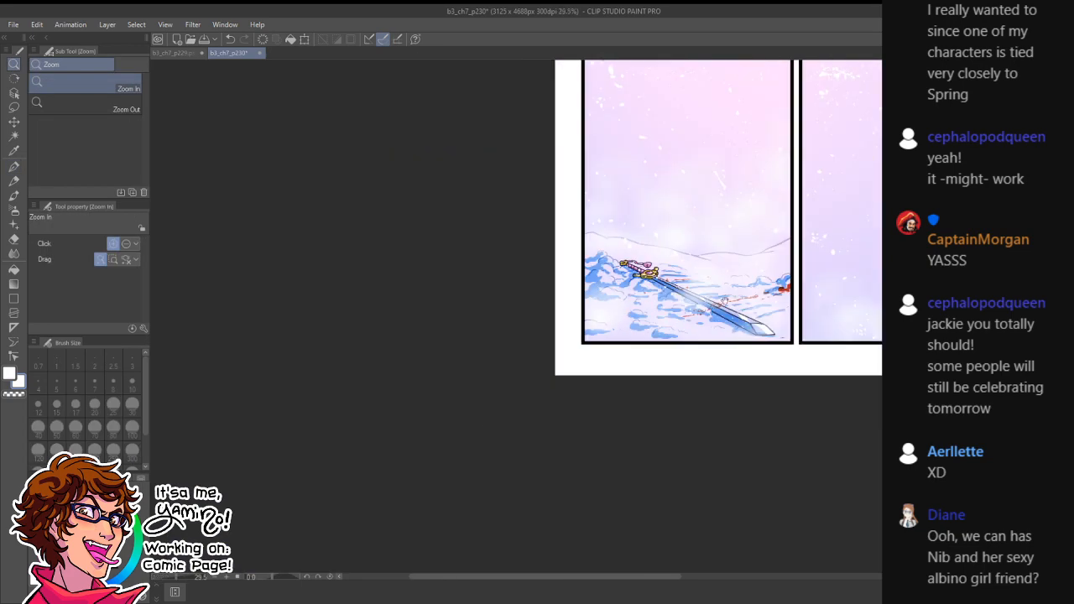
drag(699, 319, 712, 267)
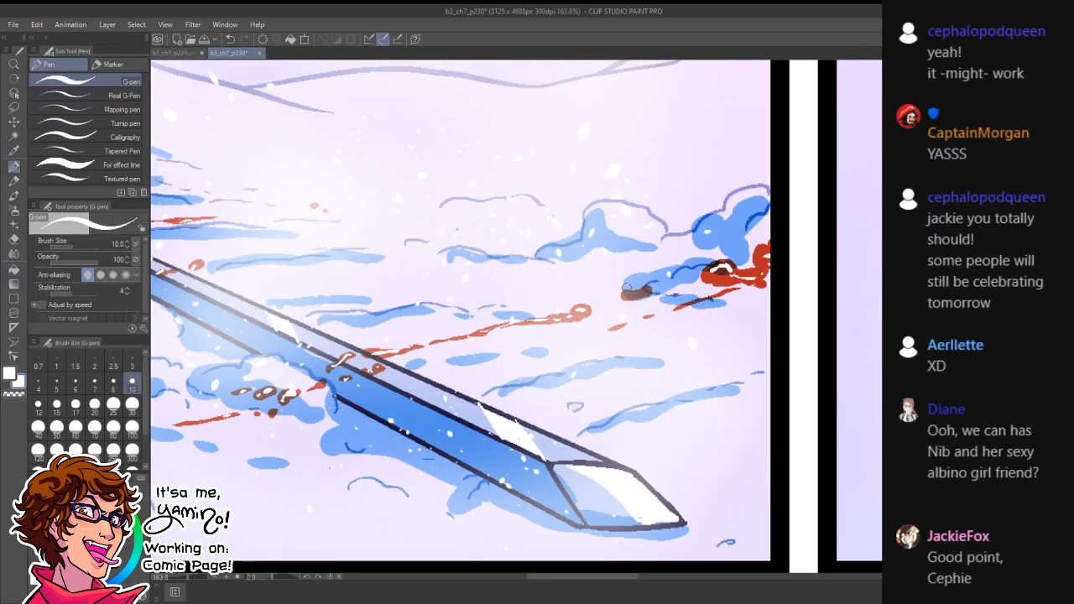
key(ctrl+space)
drag(705, 312, 619, 319)
drag(740, 330, 597, 425)
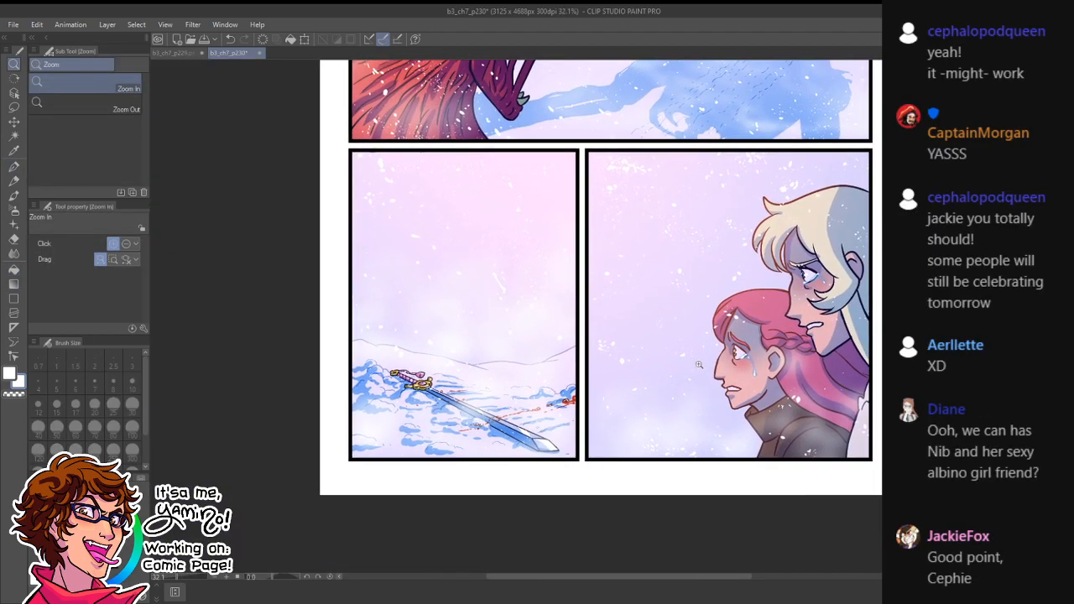
drag(699, 364, 673, 369)
drag(720, 323, 655, 435)
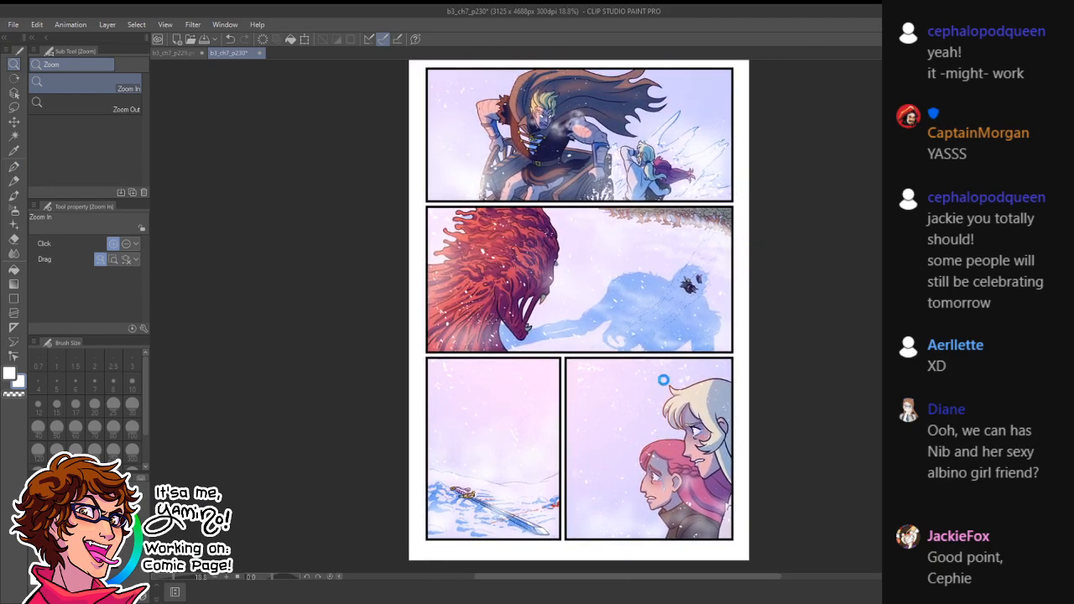
key(ctrl+s)
- Isolate the blush layer, sample the pink from the red-haired woman's cheek, and restore the other layers
drag(547, 105, 682, 114)
drag(655, 227, 770, 240)
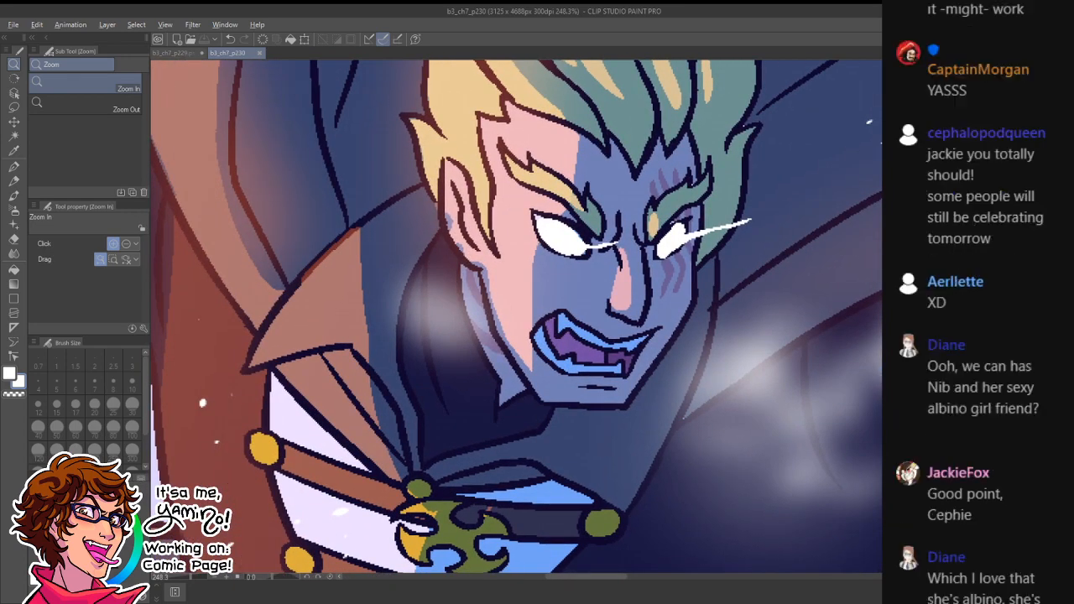
click(895, 442)
drag(868, 445, 590, 168)
drag(745, 497, 576, 202)
key(p)
alt+click(716, 568)
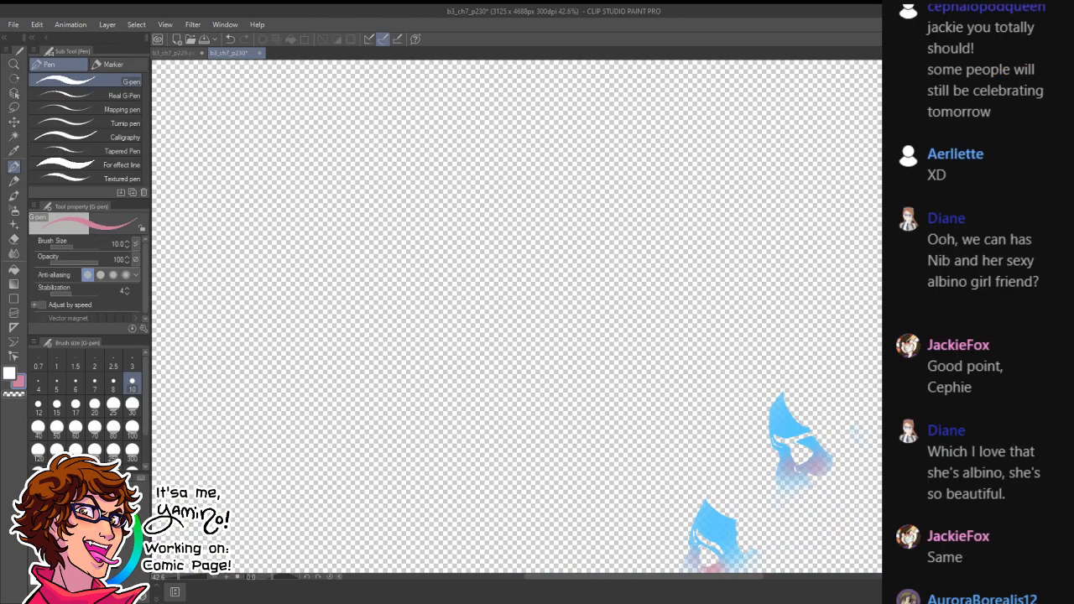
alt+click(895, 442)
key(slash)
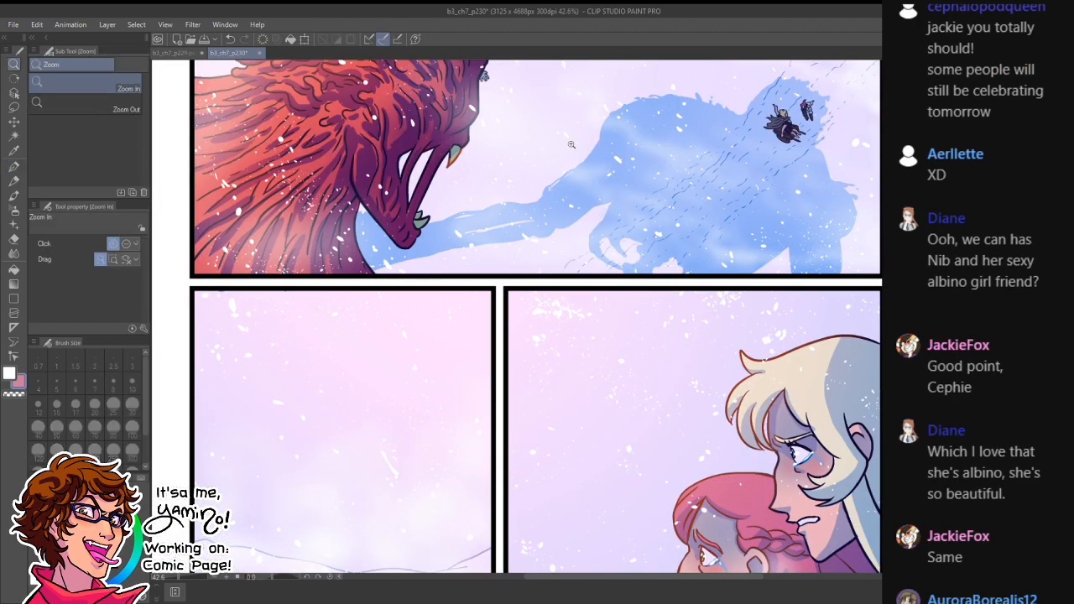
- Try the Wet bleed blender at brush size 40 for blush on the blond man's cheek in the first panel
drag(521, 84, 651, 464)
click(598, 258)
click(14, 168)
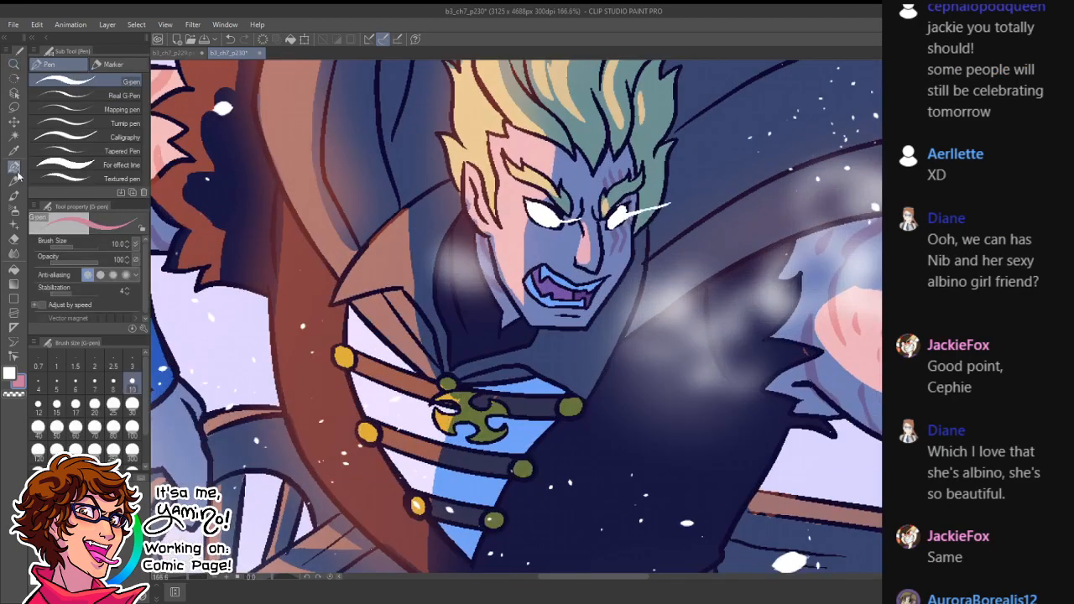
click(14, 194)
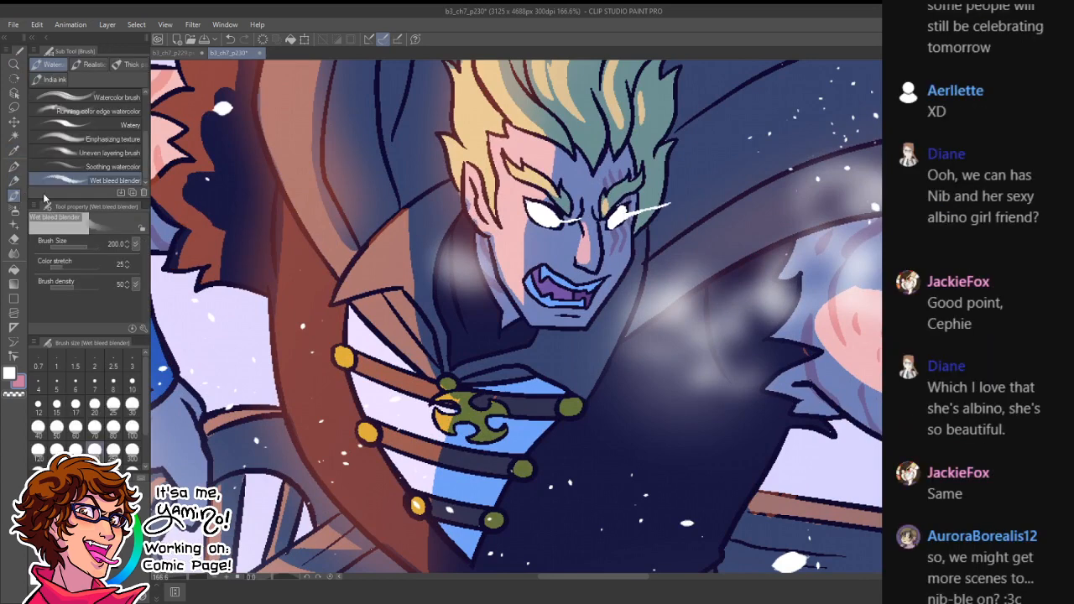
key(bracketleft)
key(bracketleft)
key(bracketleft)
key(bracketleft)
key(bracketleft)
key(bracketleft)
key(bracketleft)
key(bracketleft)
key(bracketleft)
key(bracketleft)
key(bracketleft)
key(bracketleft)
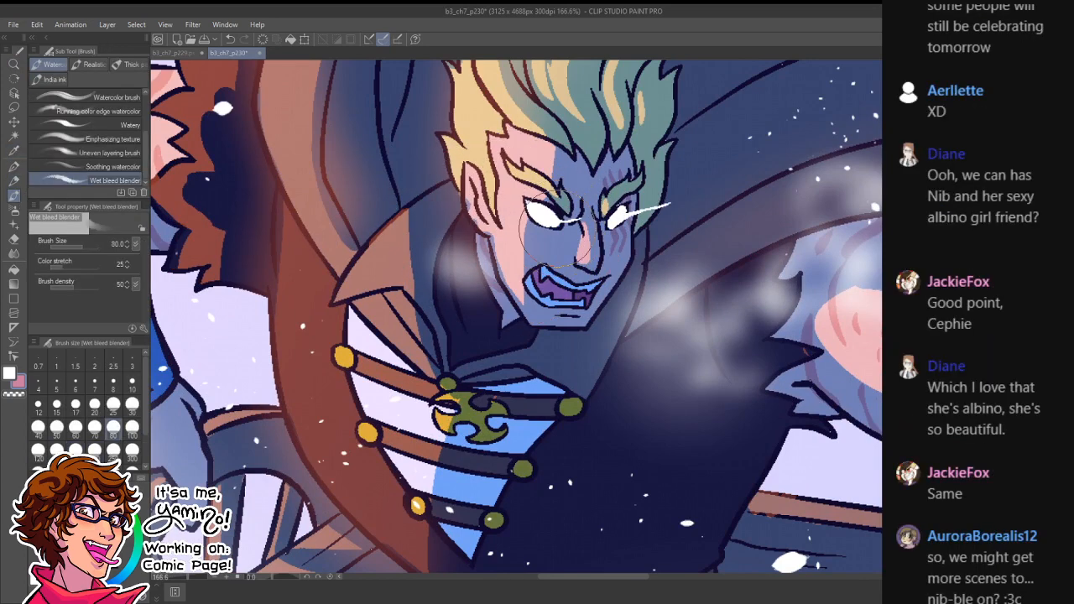
key(bracketright)
key(bracketright)
key(bracketright)
key(bracketright)
key(bracketright)
key(bracketright)
key(bracketright)
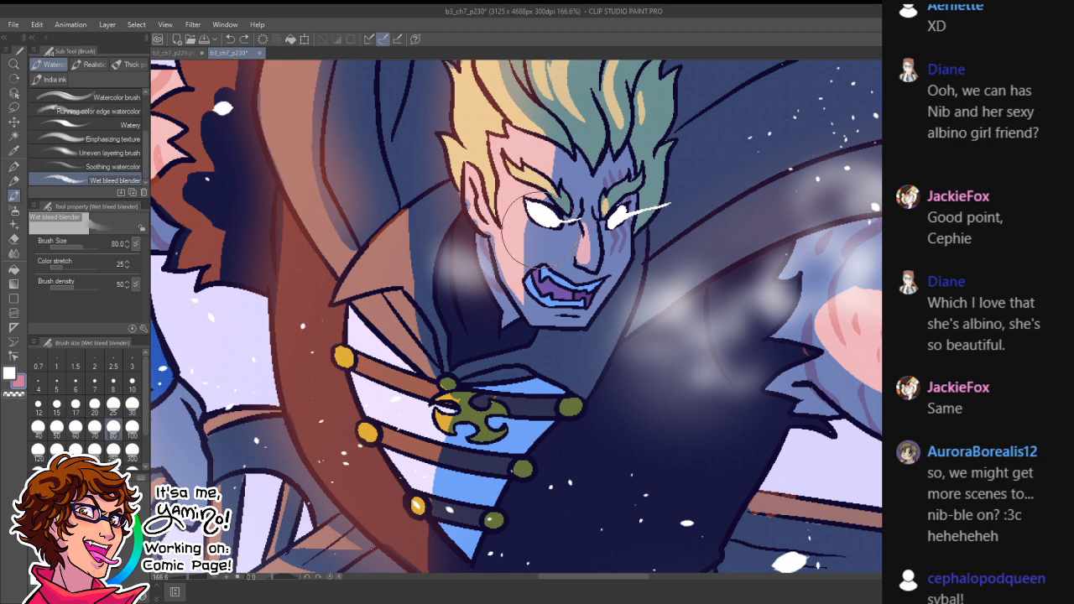
key(bracketleft)
key(bracketleft)
key(bracketleft)
key(bracketleft)
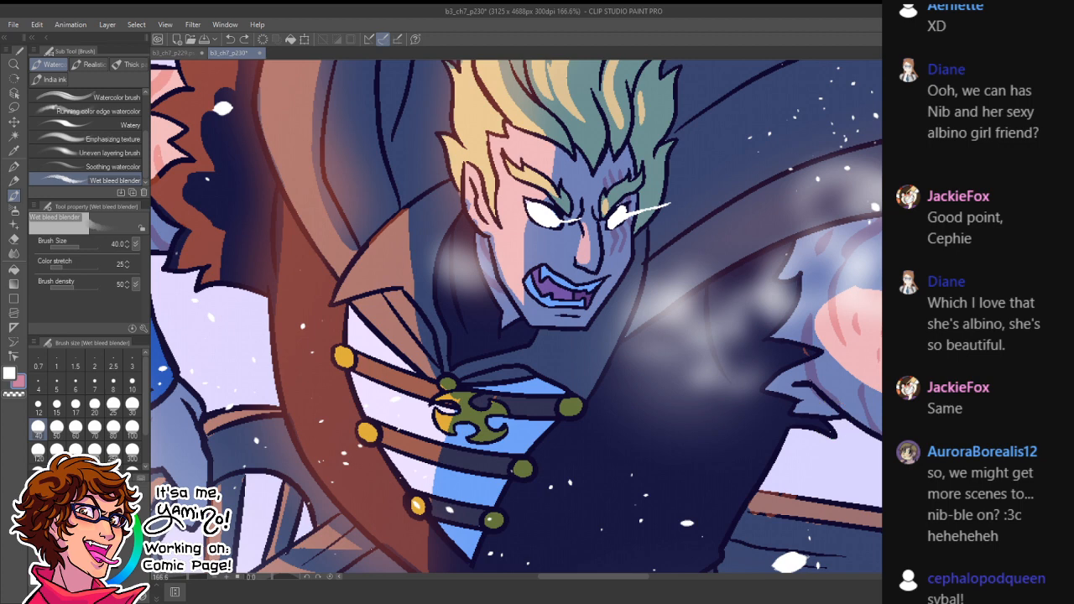
key(x)
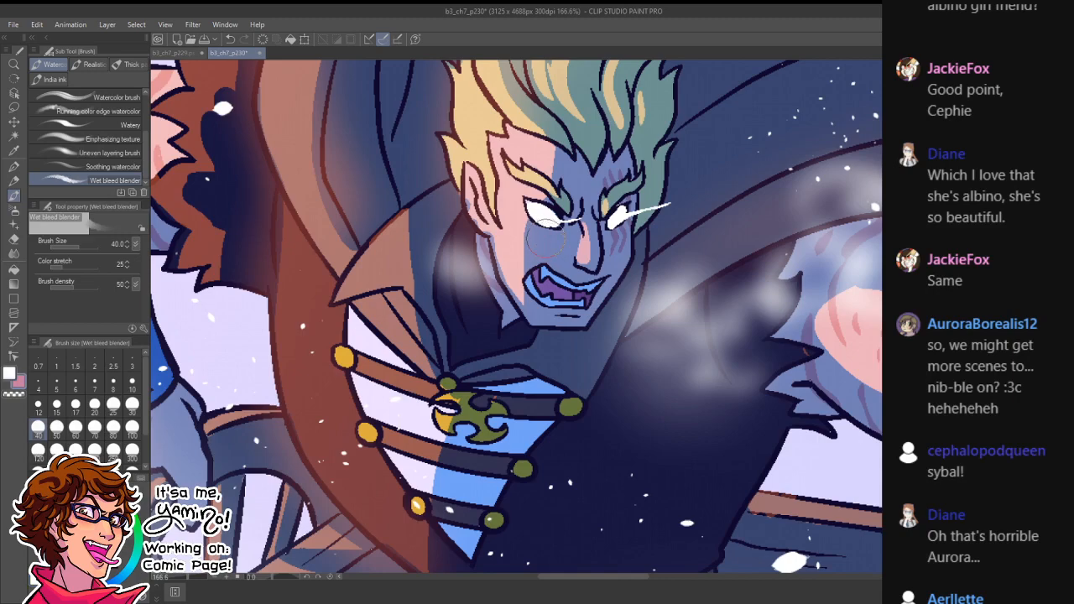
- Isolate the blush layer, sample its pink from the red-haired woman's cheek, restore the other layers, and switch to a brighter pink
key(ctrl+space)
drag(686, 401, 596, 420)
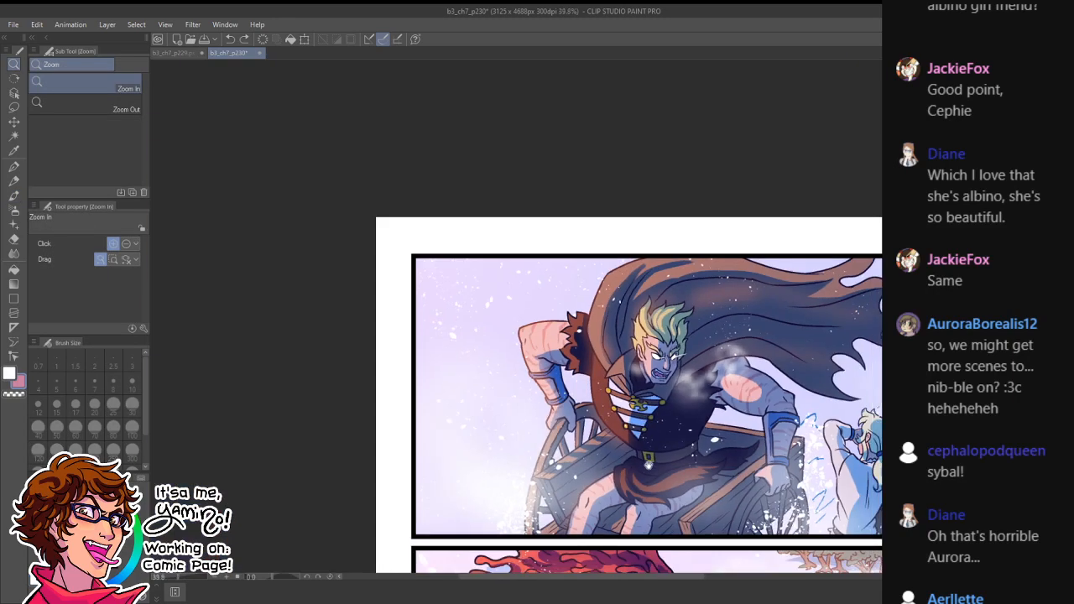
drag(657, 477, 603, 369)
alt+click(902, 462)
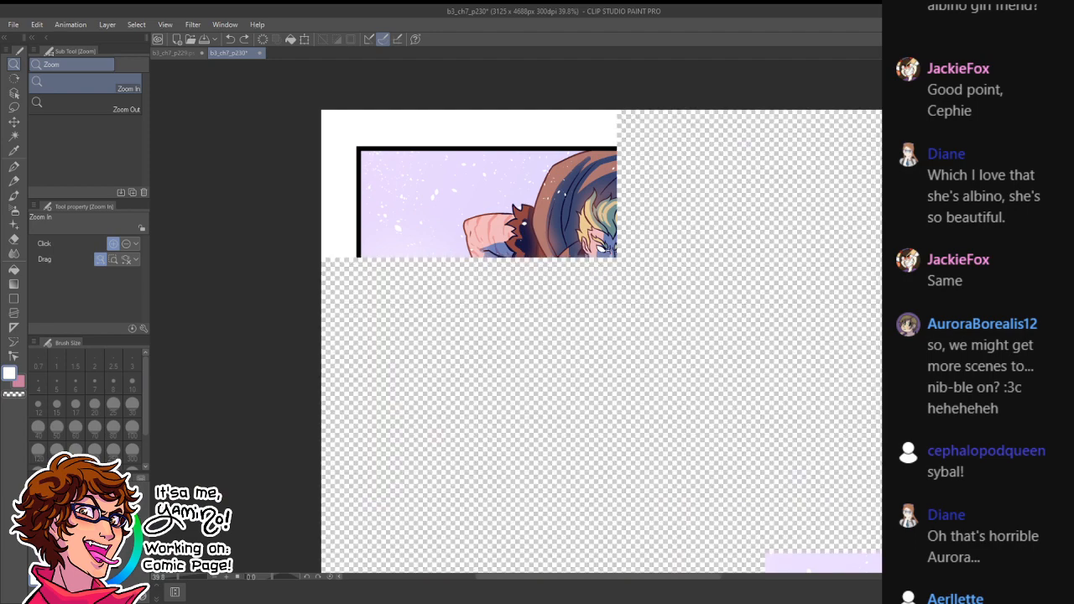
drag(812, 478, 747, 252)
drag(657, 537, 679, 335)
key(p)
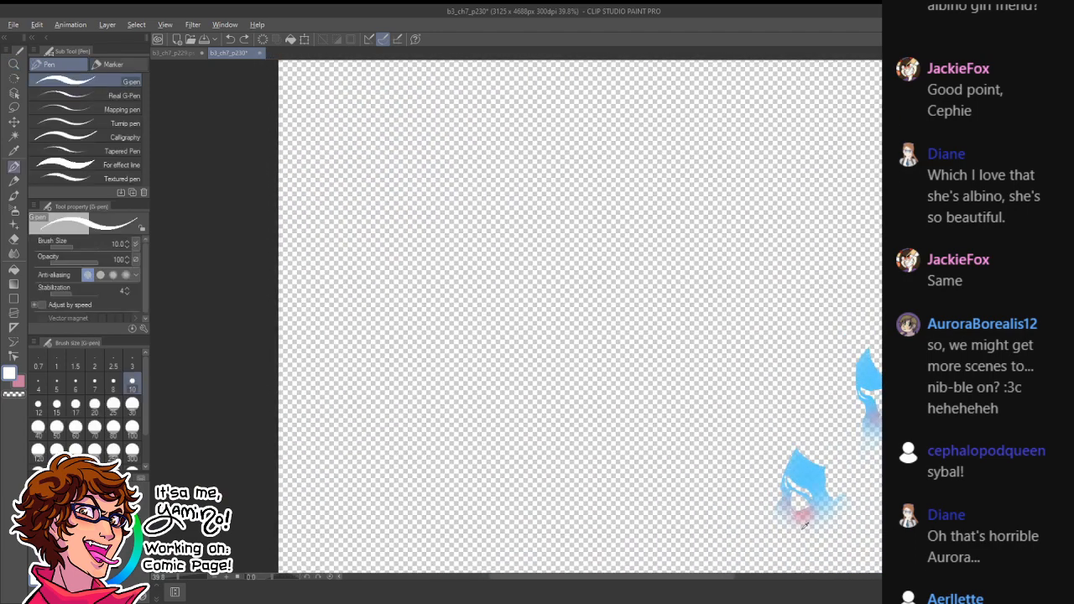
alt+click(803, 518)
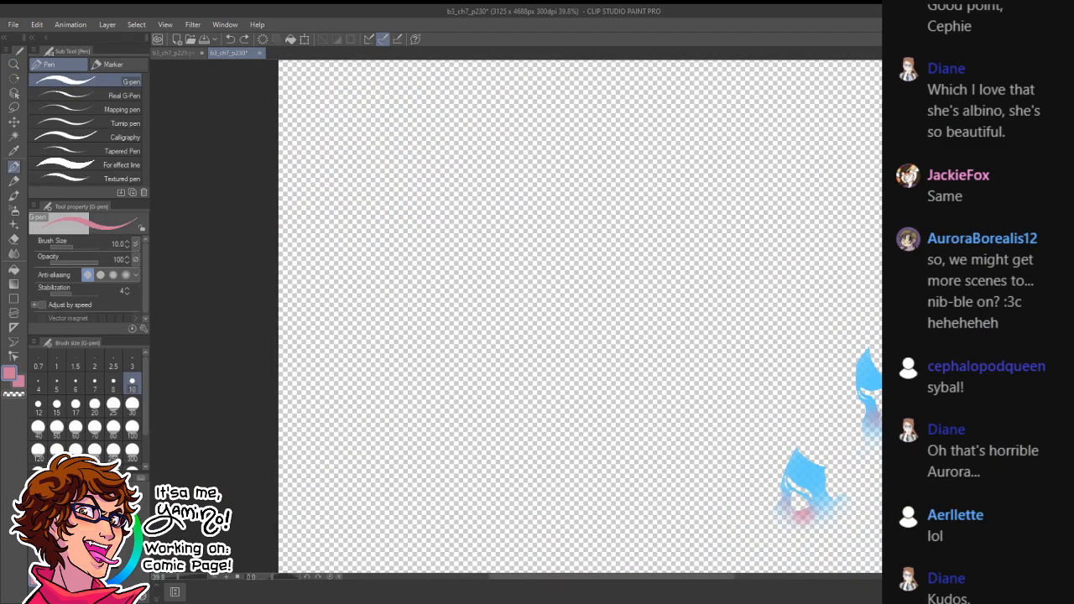
alt+click(903, 462)
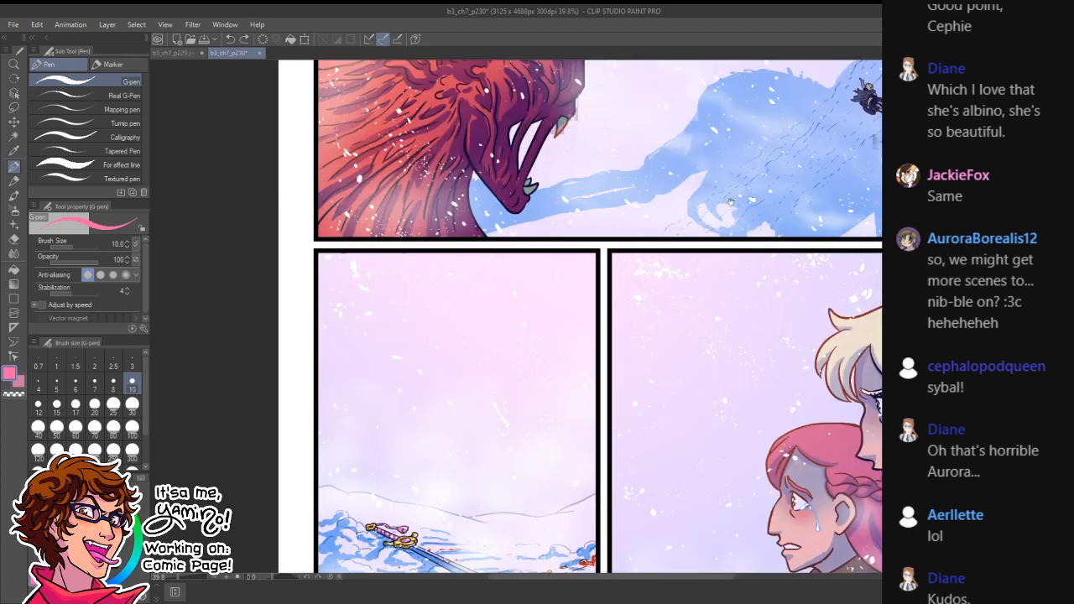
- Spray blush on the blond man's cheeks and nose with the Soft airbrush at size 50, and save the page
drag(573, 107, 596, 561)
key(ctrl+space)
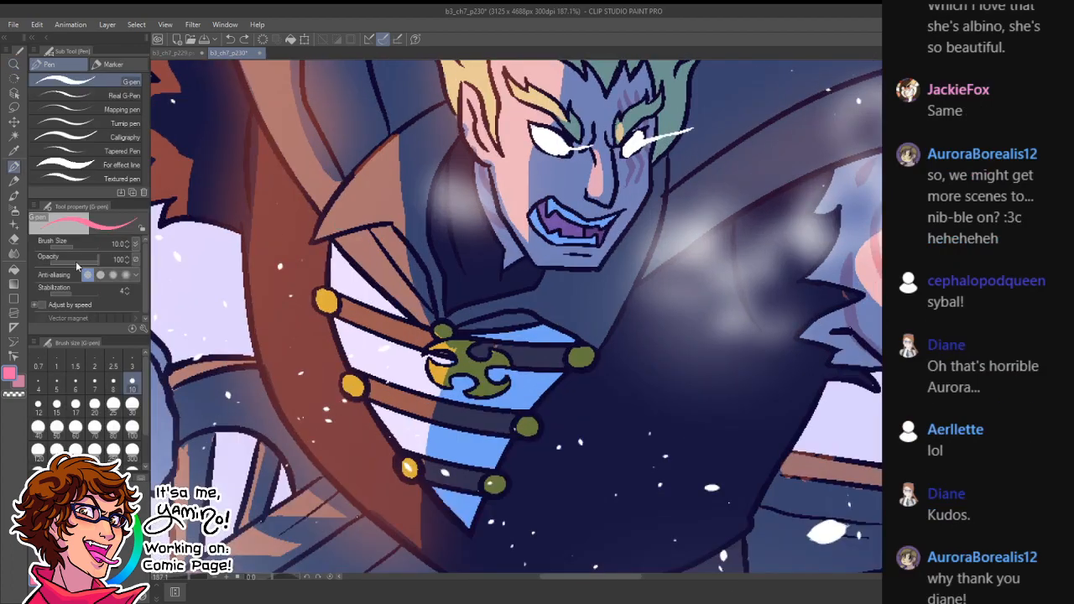
click(15, 209)
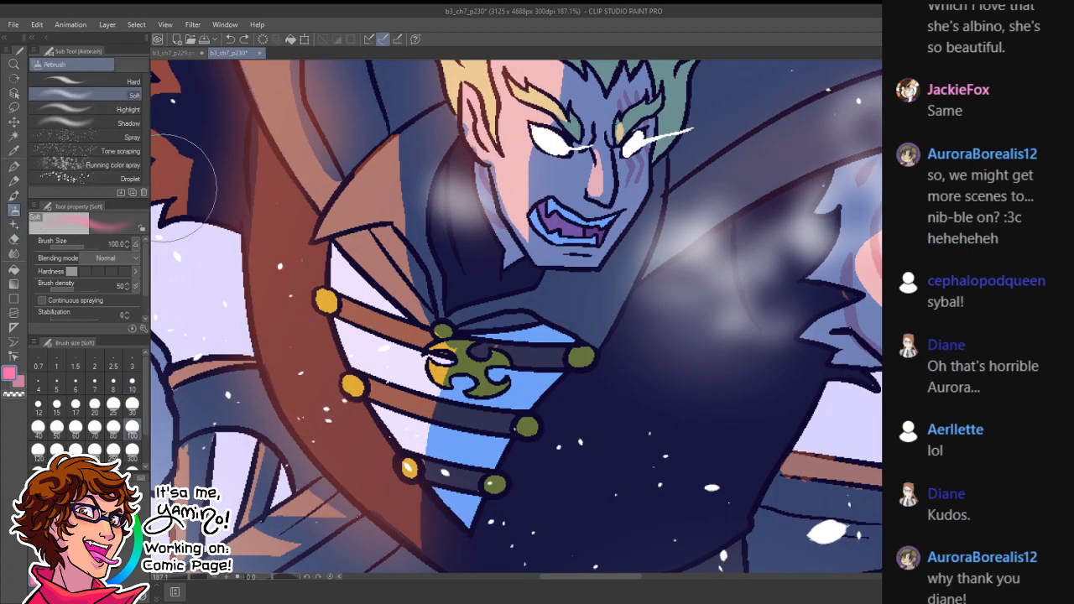
key(bracketleft)
key(bracketleft)
key(bracketleft)
key(bracketleft)
mouse_move(560, 158)
mouse_down()
mouse_move(541, 157)
mouse_move(561, 157)
mouse_up()
drag(626, 158, 621, 165)
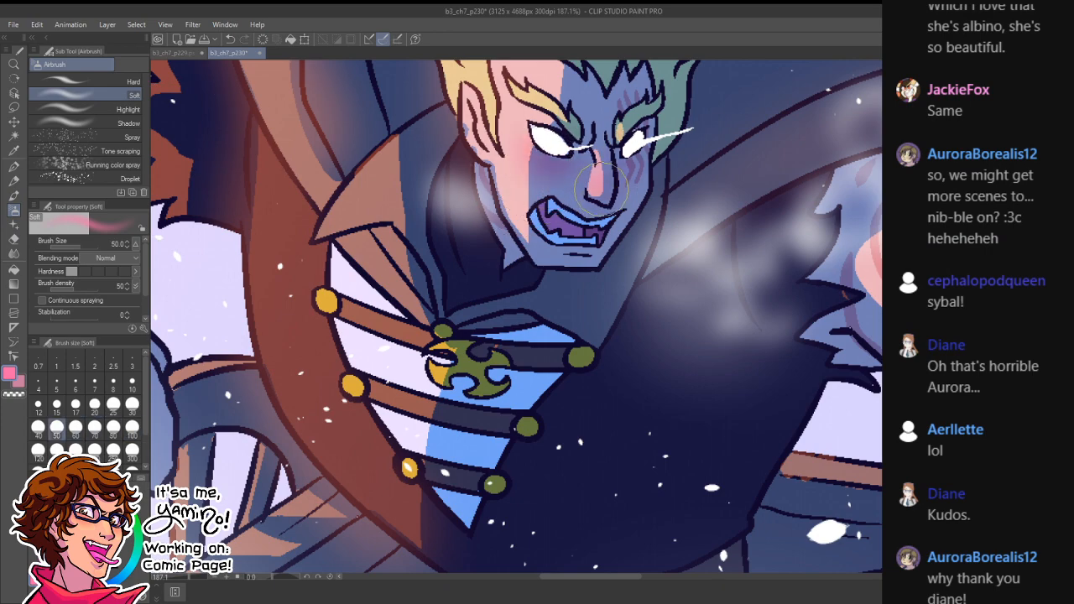
key(ctrl+space)
drag(611, 244, 547, 273)
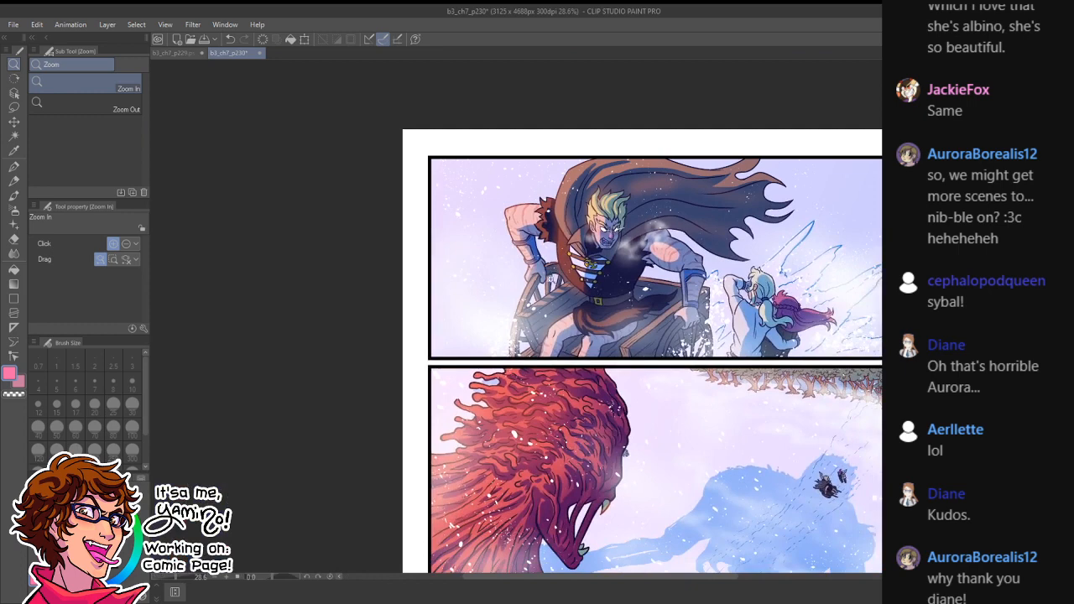
key(ctrl+s)
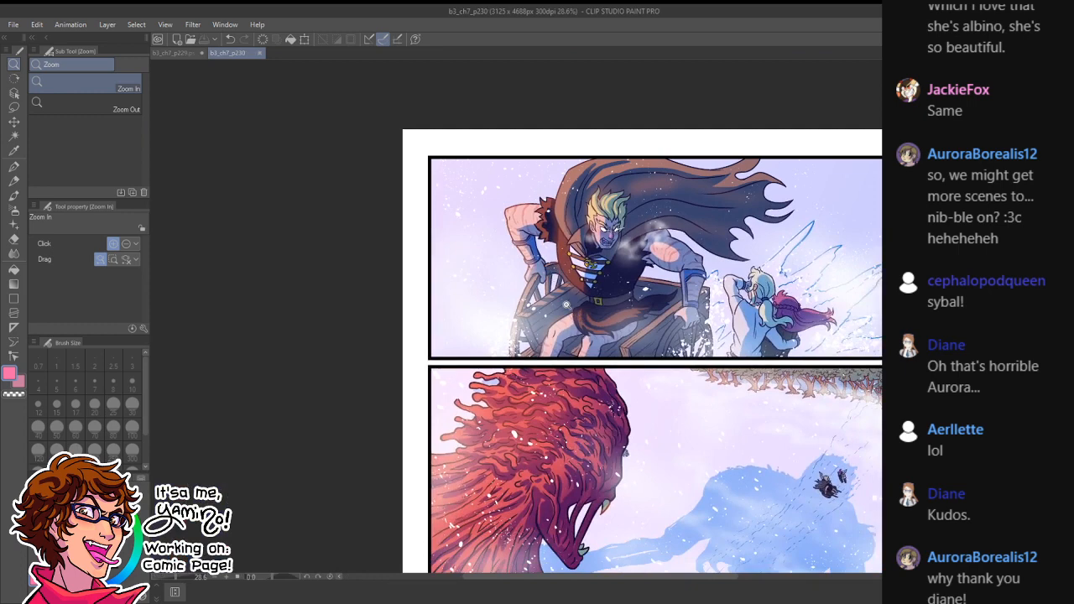
- Try pen strokes in the shadow's light blue at size 25 in front of the red monster's open mouth
drag(764, 483, 762, 320)
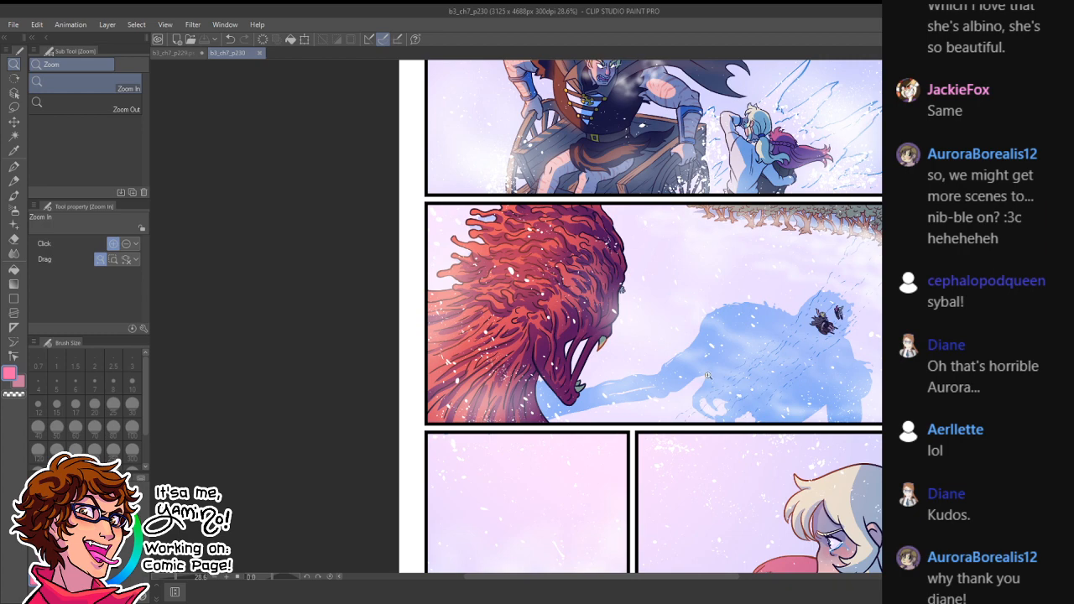
key(p)
alt+click(690, 356)
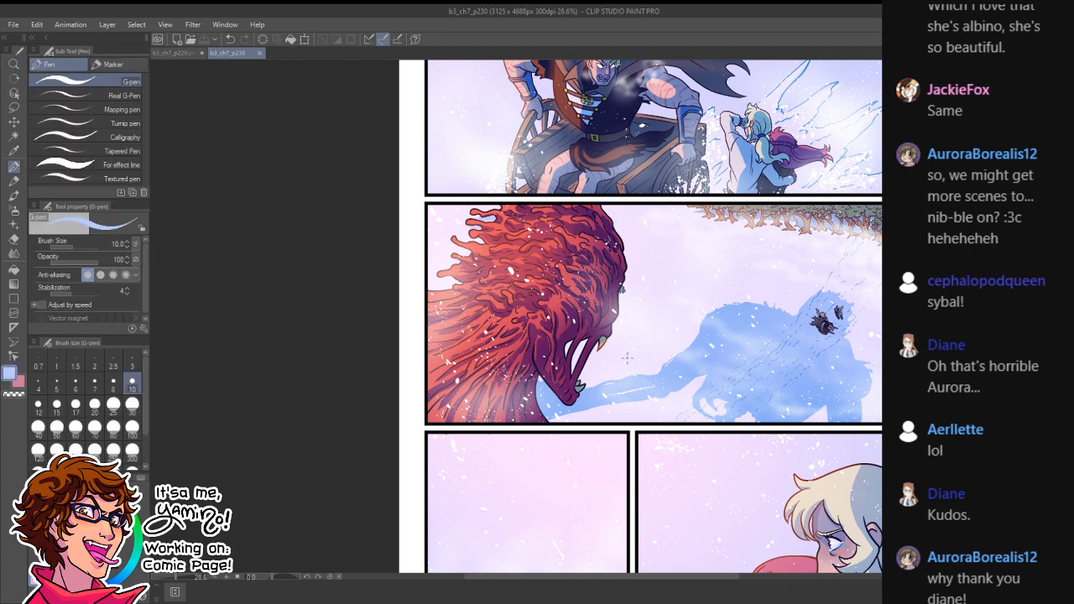
drag(610, 371, 648, 368)
key(])
key(])
key(])
key(])
key(])
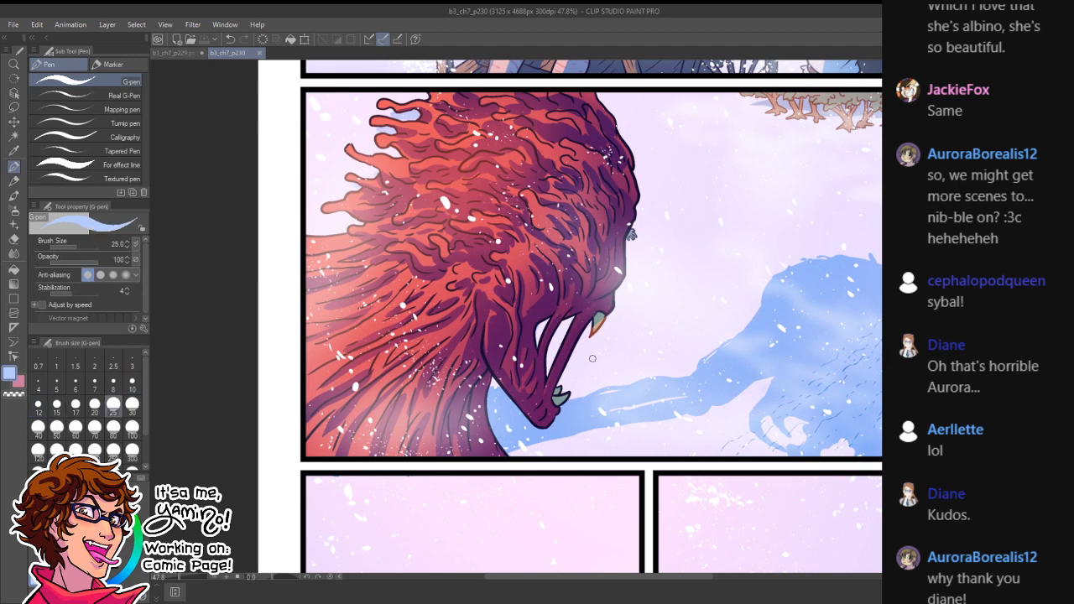
drag(580, 362, 587, 365)
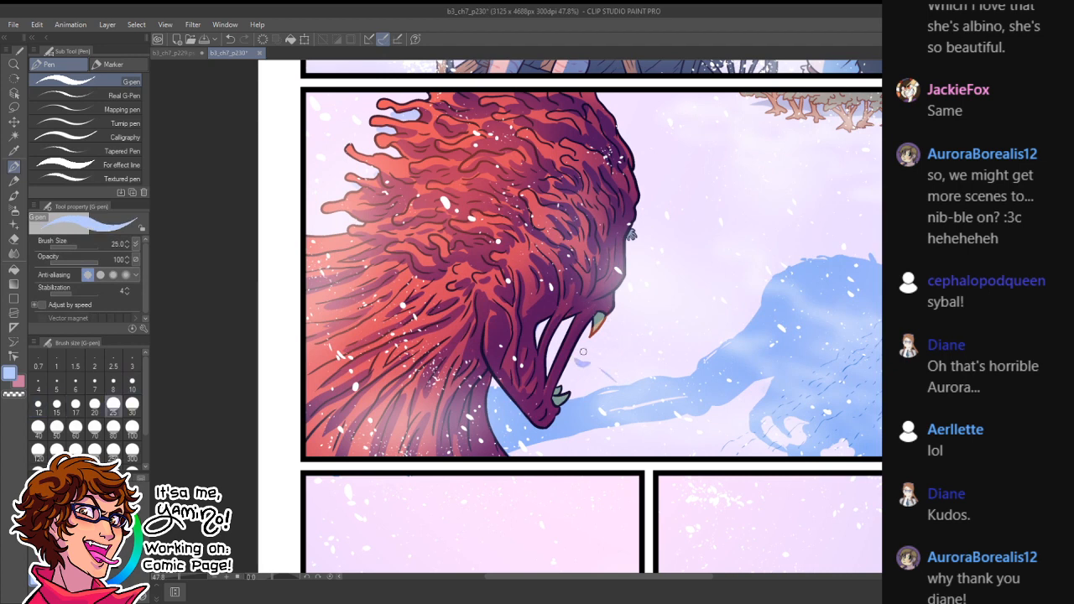
key(ctrl+z)
- Draw white strands of saliva inside the red monster's open mouth at pen size 25, trimming them with the hard eraser
alt+click(293, 323)
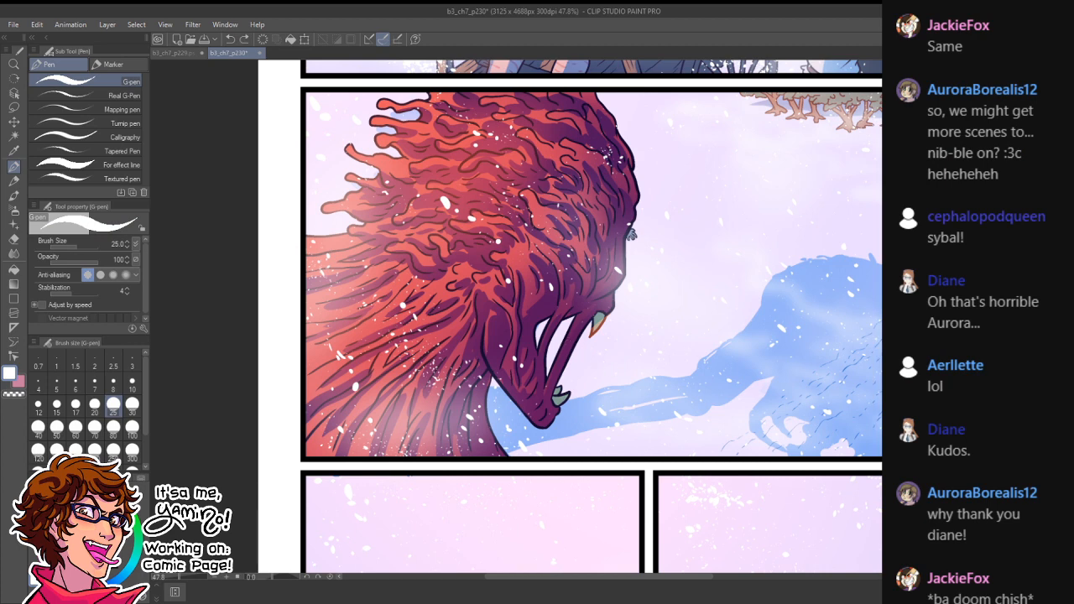
click(903, 378)
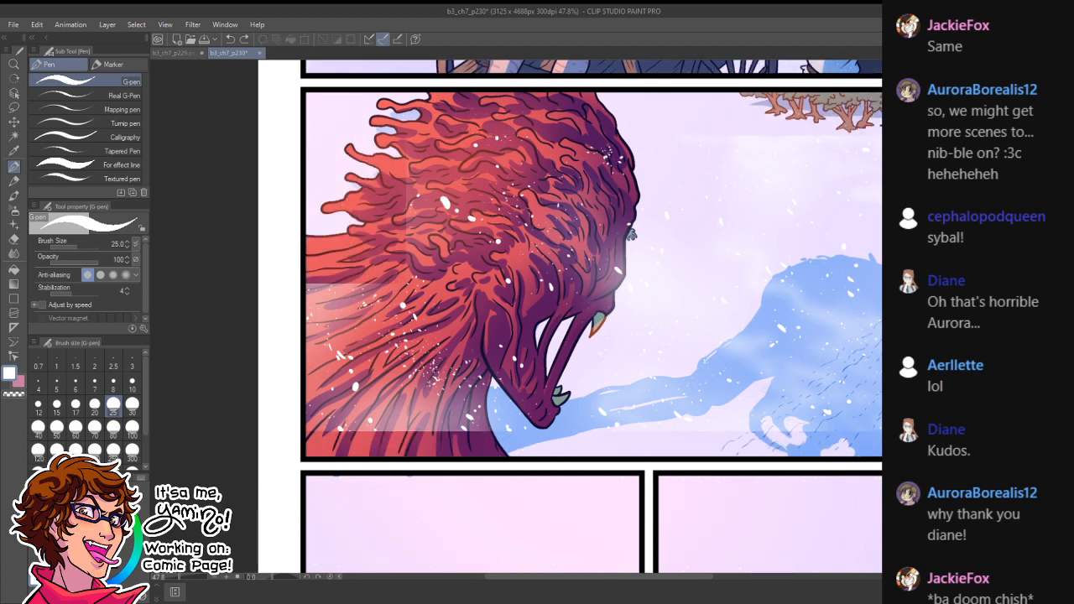
click(903, 378)
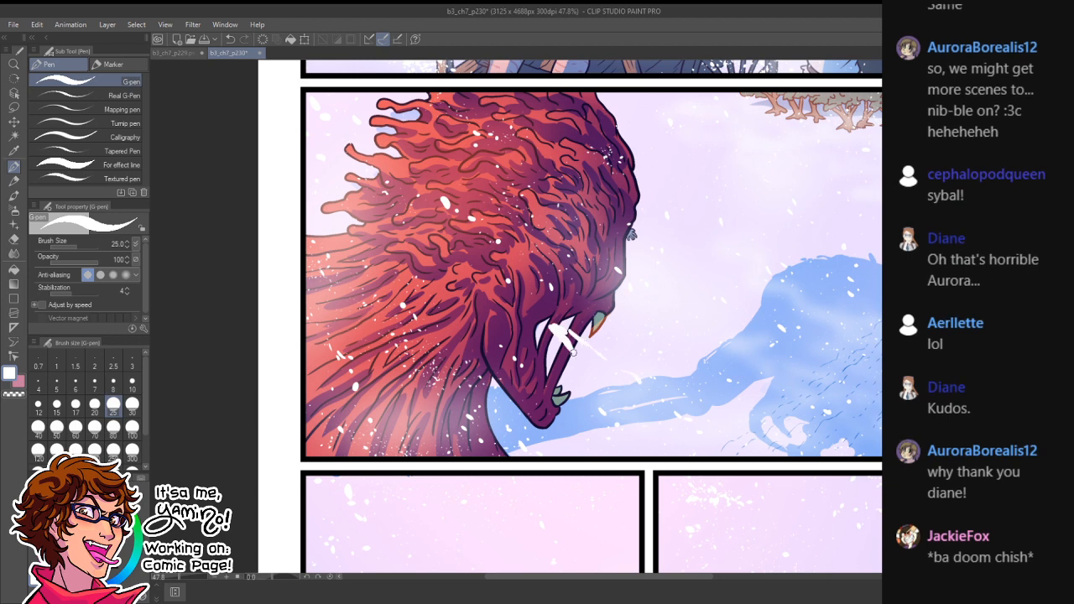
key(e)
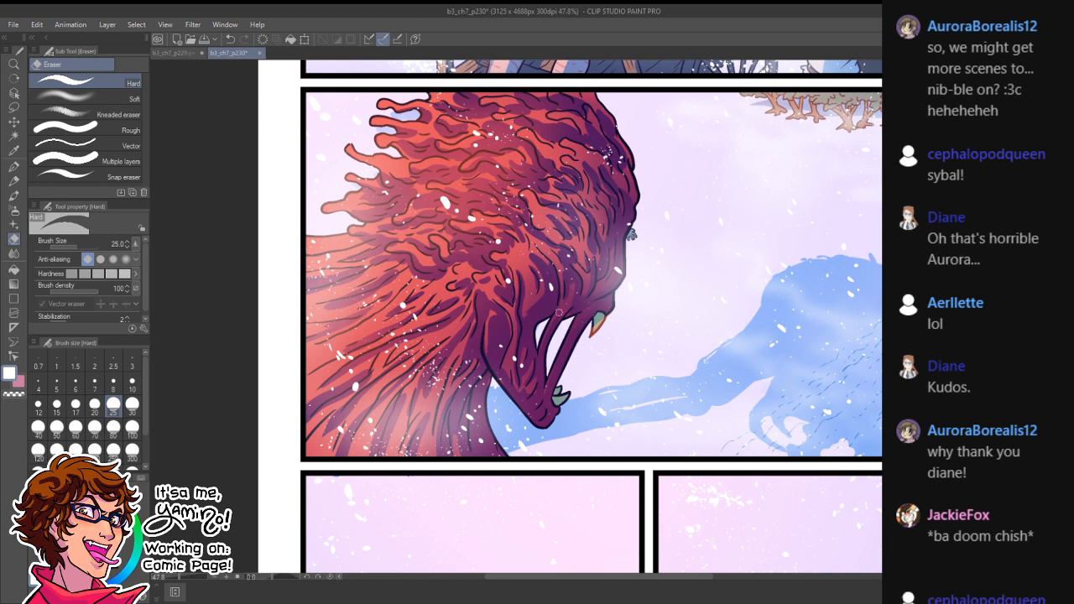
key(p)
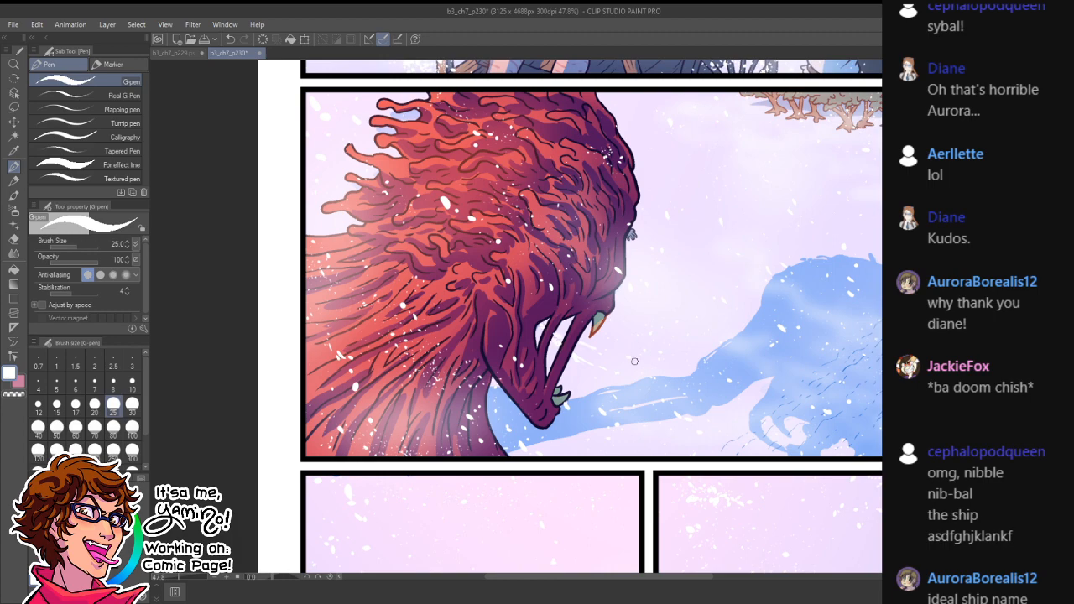
- Draw thin white saliva strands between the monster's upper and lower fangs, and undo the last stroke
key(ctrl+space)
drag(661, 415, 652, 382)
drag(635, 308, 634, 321)
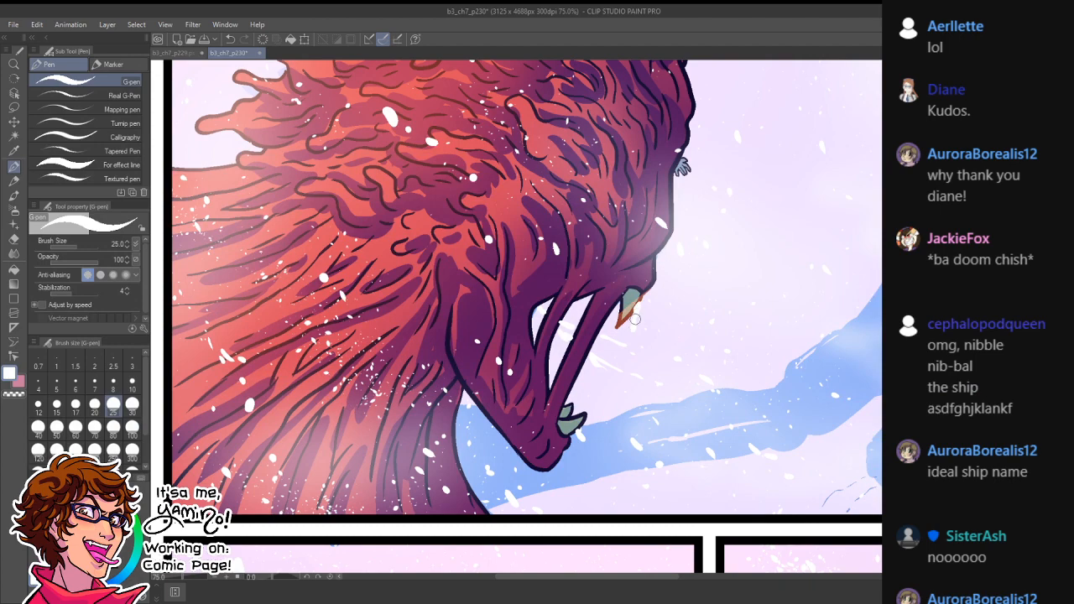
mouse_move(592, 419)
mouse_down()
mouse_move(620, 348)
mouse_move(636, 360)
mouse_move(616, 393)
mouse_move(598, 369)
mouse_move(584, 386)
mouse_move(576, 322)
mouse_move(553, 413)
mouse_up()
drag(598, 379, 651, 363)
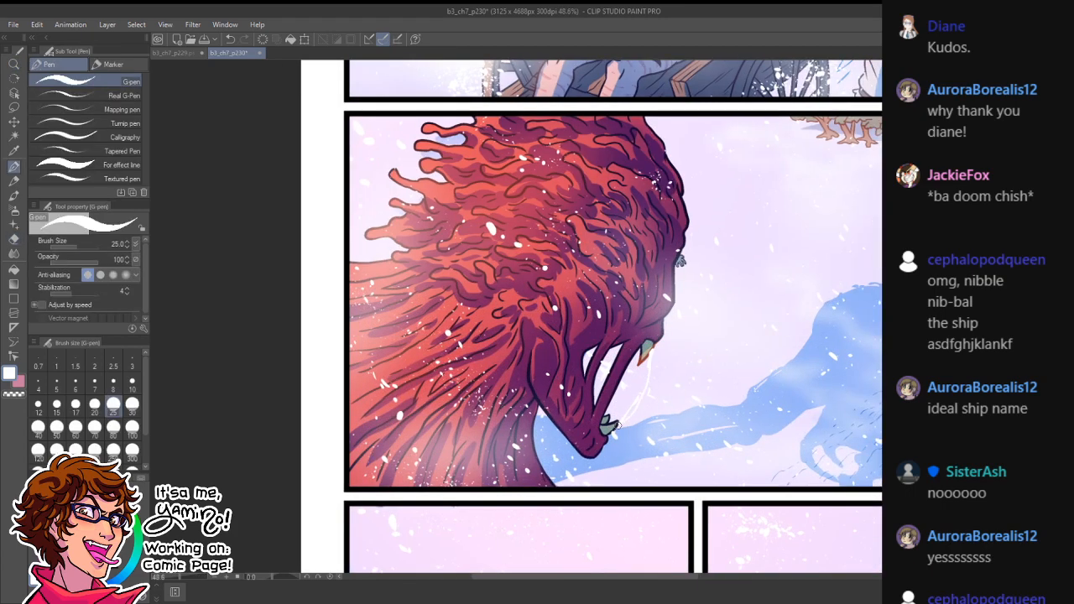
drag(687, 411, 623, 503)
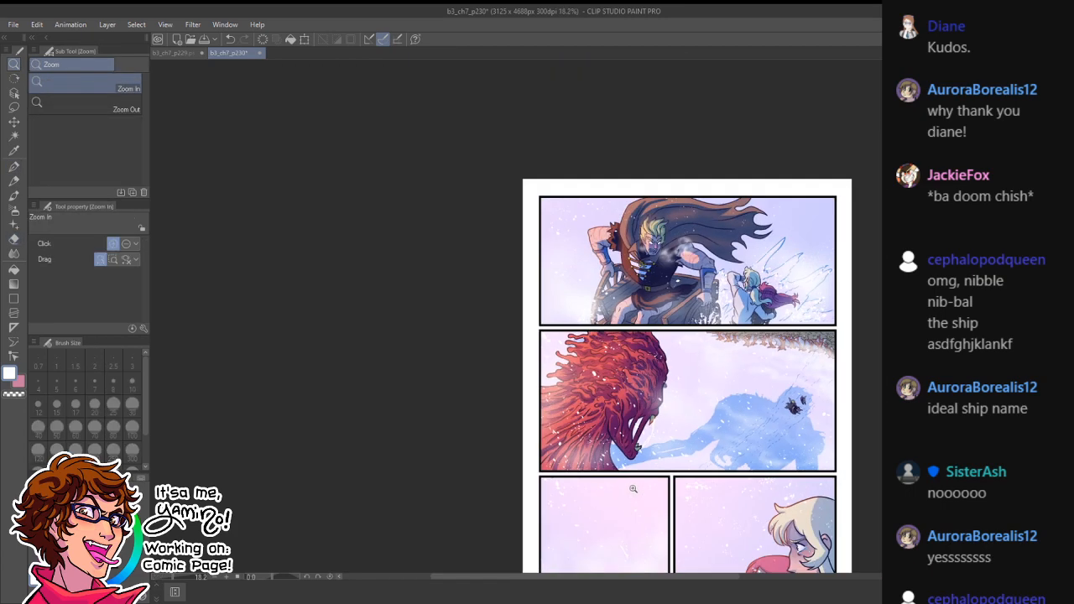
mouse_move(642, 441)
mouse_down()
mouse_move(652, 403)
mouse_move(616, 473)
mouse_up()
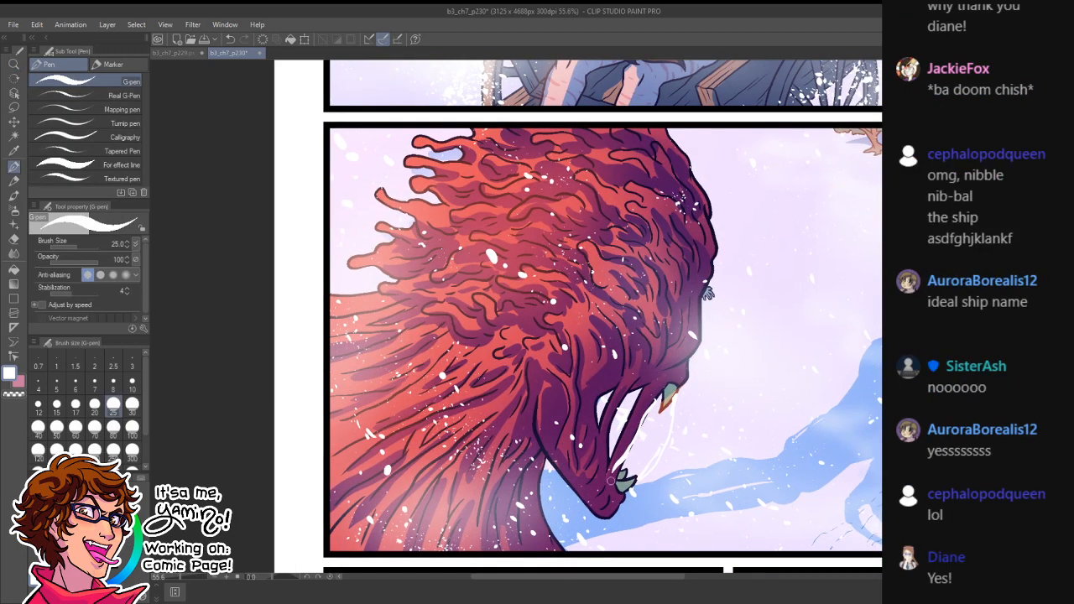
key(ctrl+z)
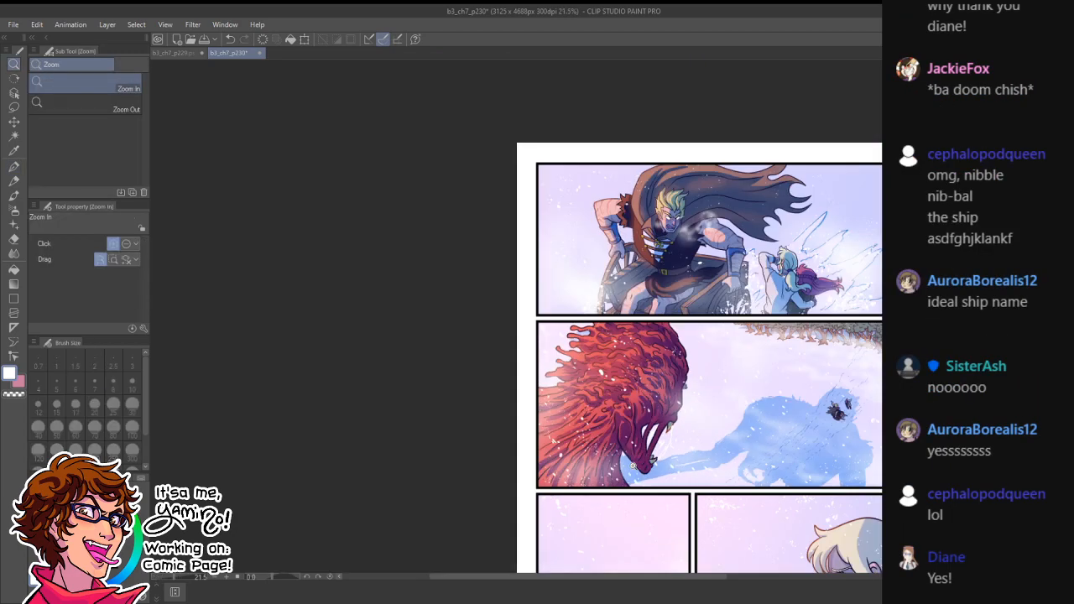
- Trim the white saliva strands between the fangs with the hard eraser at size 25
mouse_move(632, 464)
mouse_down()
mouse_move(636, 506)
mouse_move(674, 441)
mouse_move(673, 452)
mouse_up()
key(e)
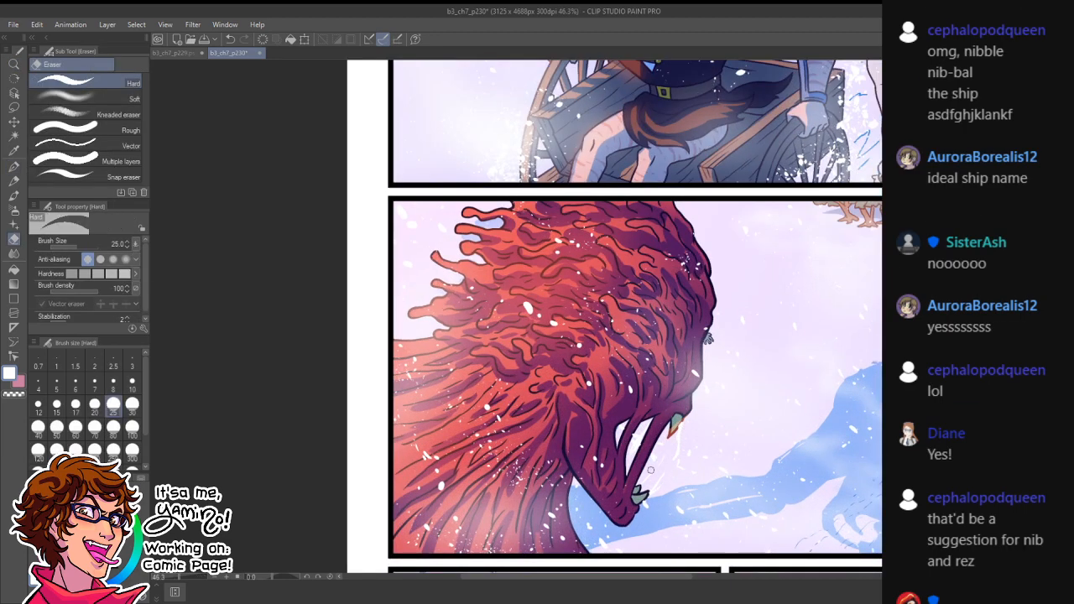
drag(644, 487, 633, 521)
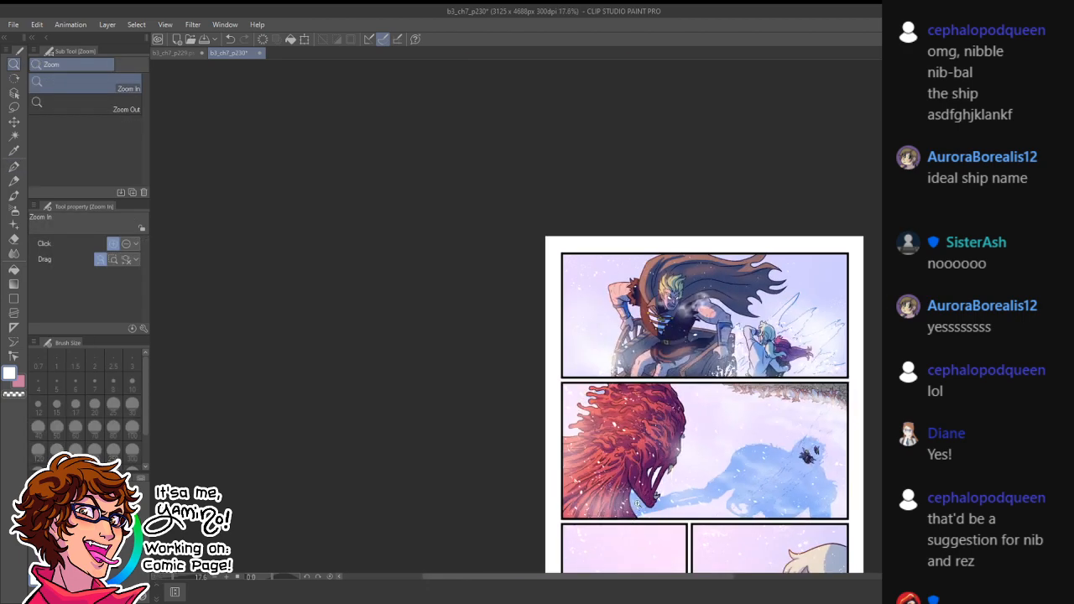
- Check the new saliva highlights against the whole page and save the file
drag(697, 503, 709, 486)
drag(735, 387, 642, 301)
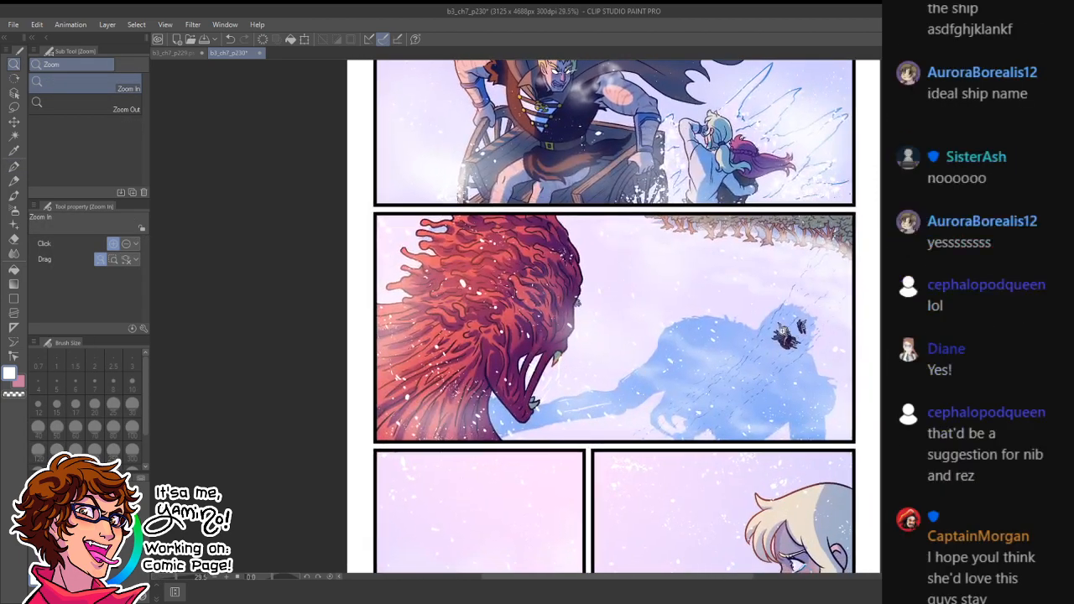
drag(812, 347, 796, 358)
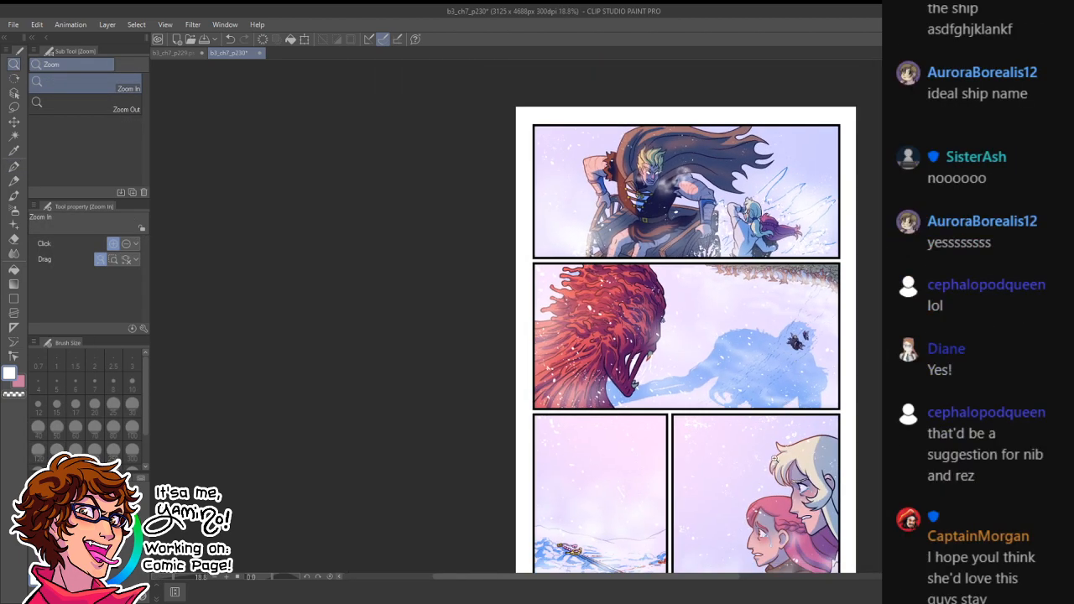
click(766, 436)
scroll(774, 509, down, 4)
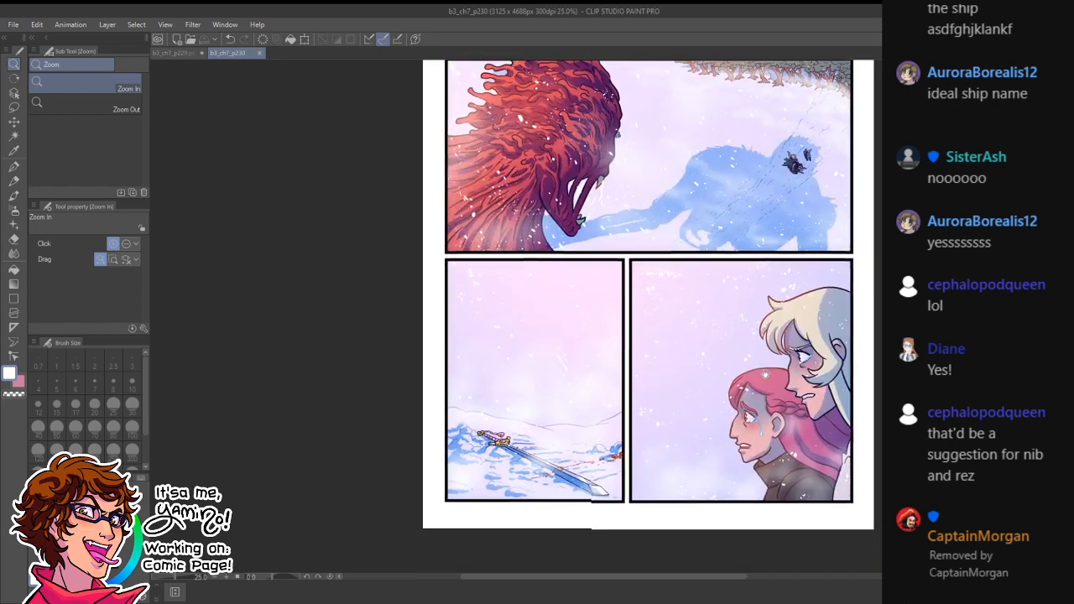
drag(772, 457, 764, 464)
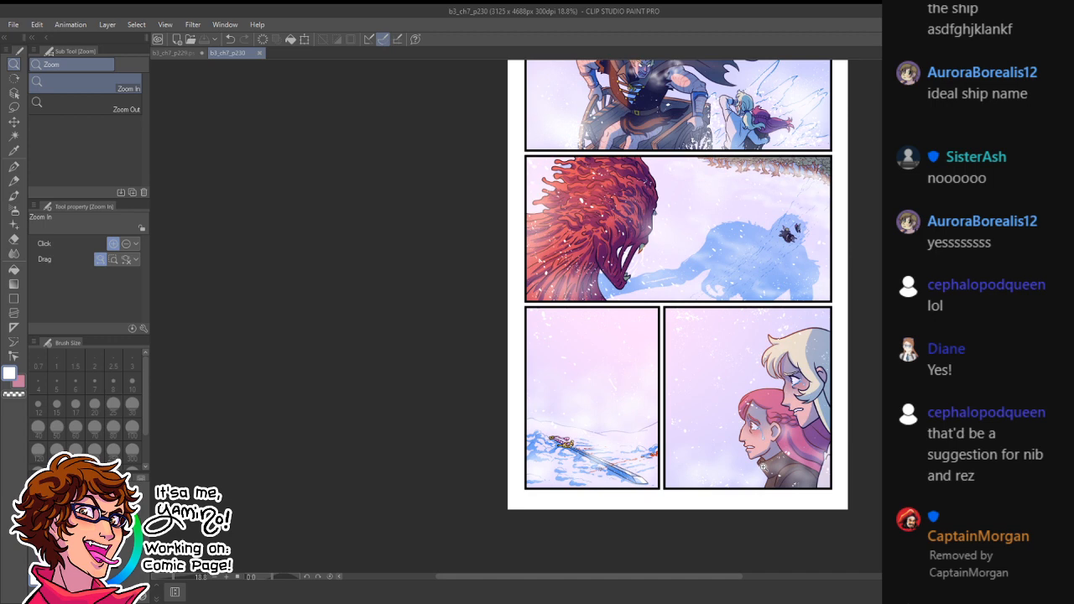
- Draw white four-pointed sparkles with small dots on the blonde character's hair and in front of her fringe at pen size 25
drag(804, 384, 819, 382)
key(p)
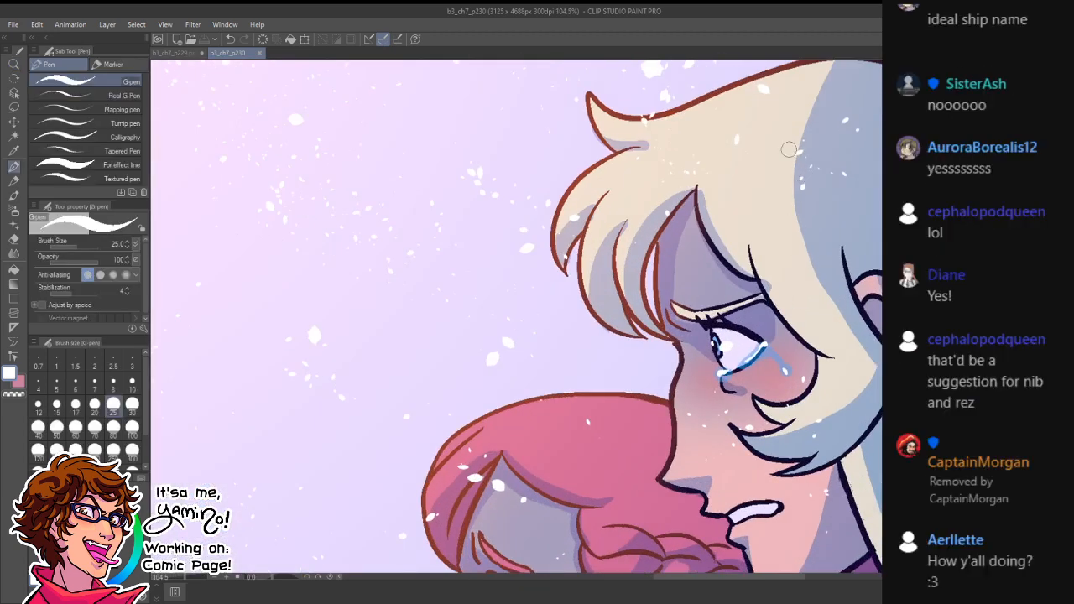
mouse_move(740, 164)
mouse_down()
mouse_move(750, 199)
mouse_move(768, 177)
mouse_up()
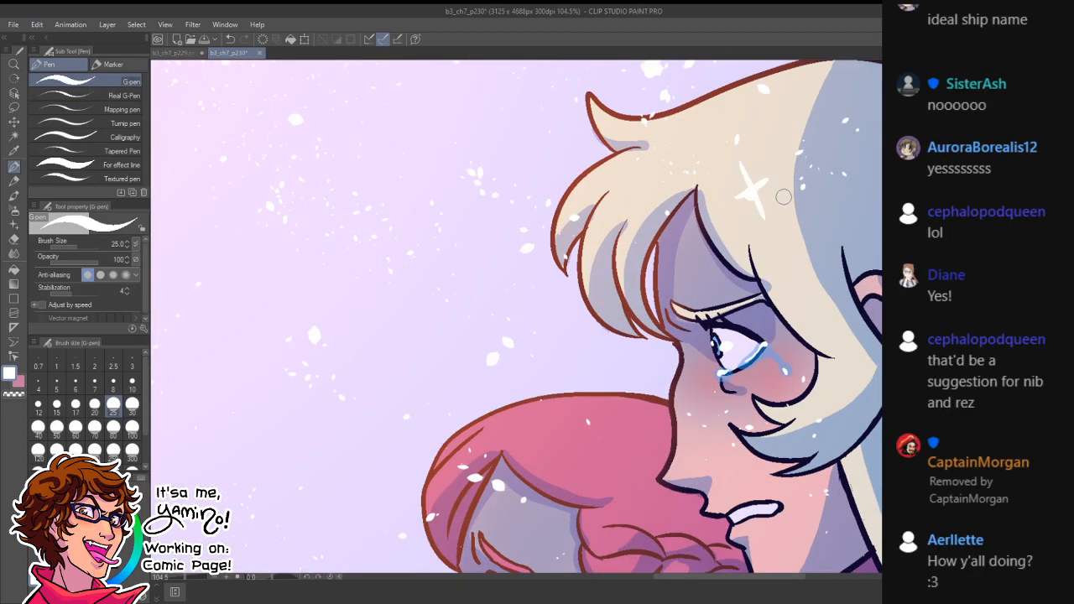
click(789, 225)
click(791, 258)
drag(559, 329, 576, 362)
drag(555, 352, 576, 340)
click(606, 365)
- Add another white sparkle above the blonde character's head and small dots on the shaded part of her hair
drag(750, 239, 622, 342)
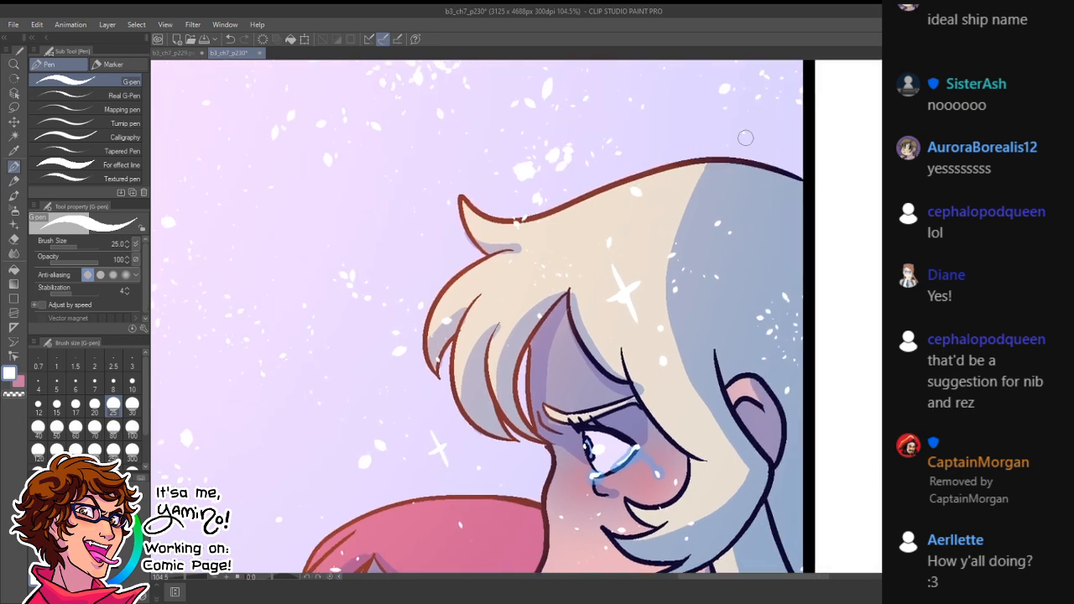
mouse_move(744, 132)
mouse_down()
mouse_move(765, 182)
mouse_move(774, 149)
mouse_up()
click(783, 210)
click(772, 247)
drag(773, 521, 700, 205)
mouse_move(703, 302)
mouse_down()
mouse_move(712, 331)
mouse_move(704, 326)
mouse_move(737, 314)
mouse_move(710, 393)
mouse_up()
- Save the page with the added sparkles and look over its panels
key(ctrl+space)
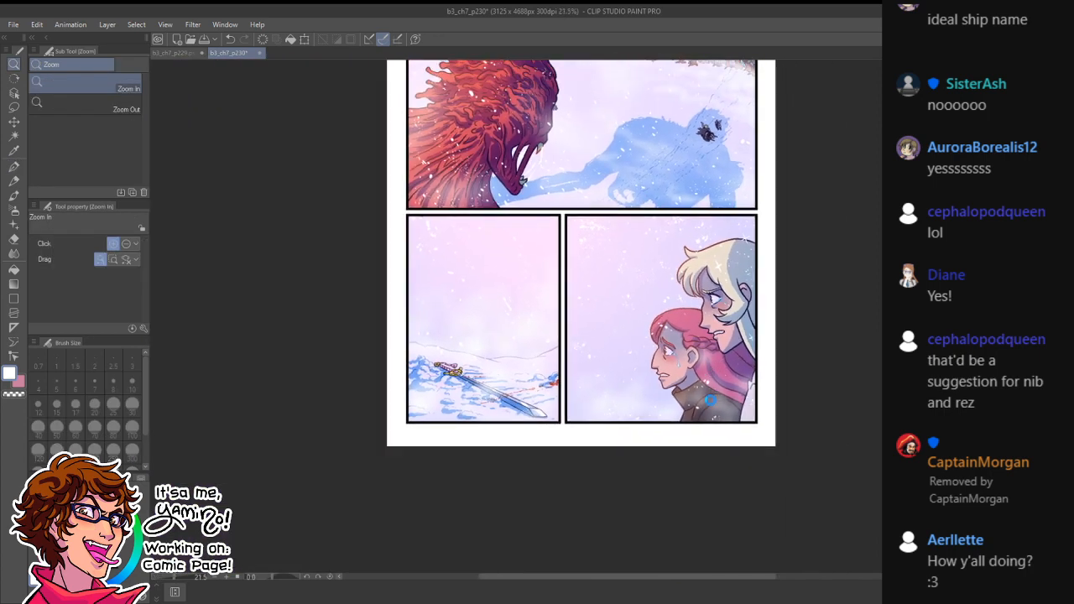
drag(555, 325, 685, 435)
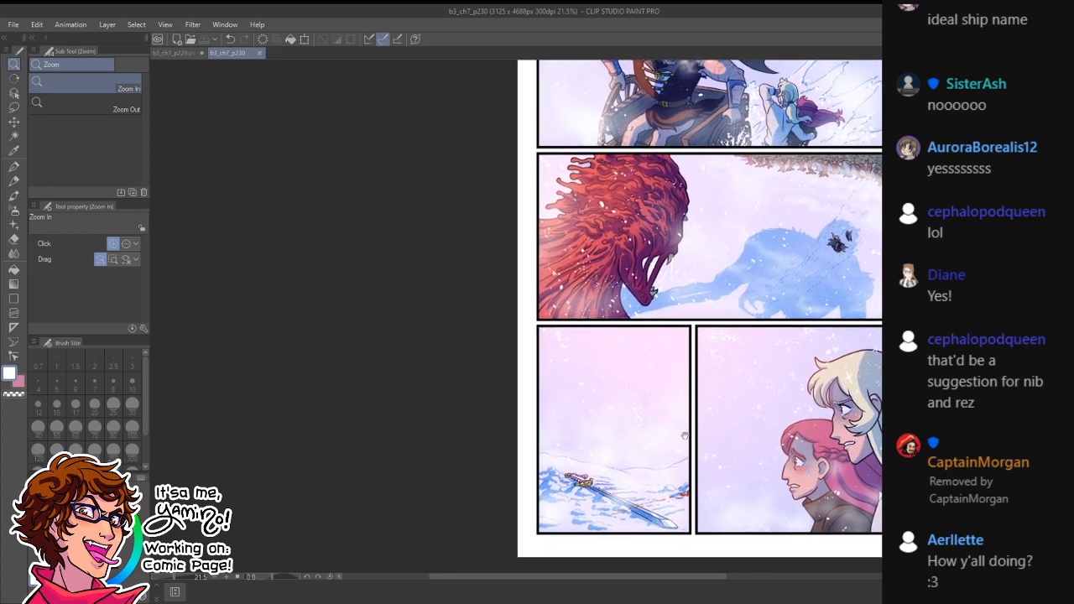
click(58, 128)
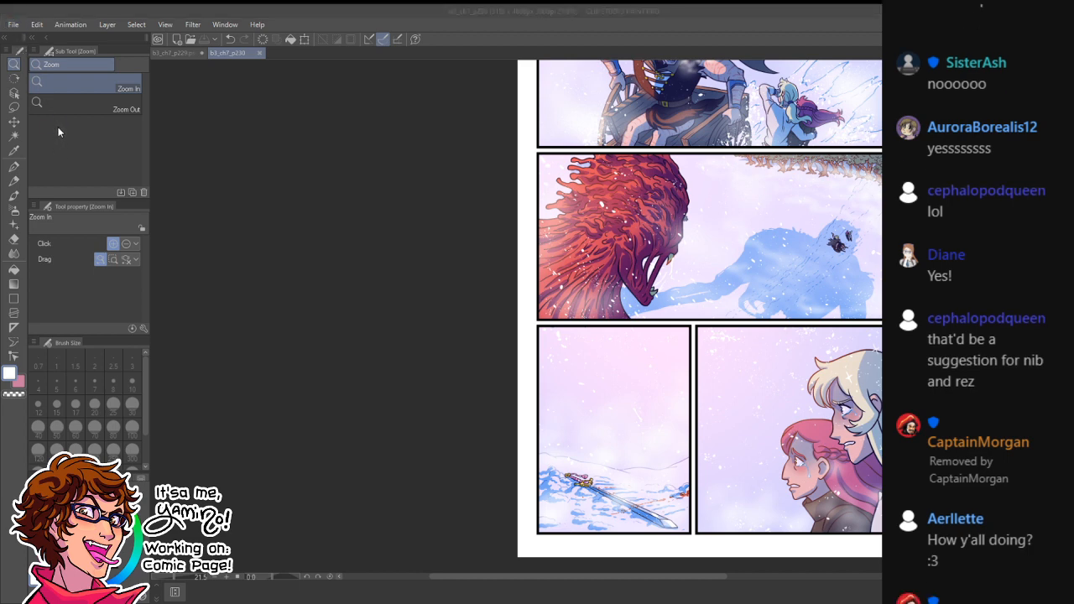
key(Return)
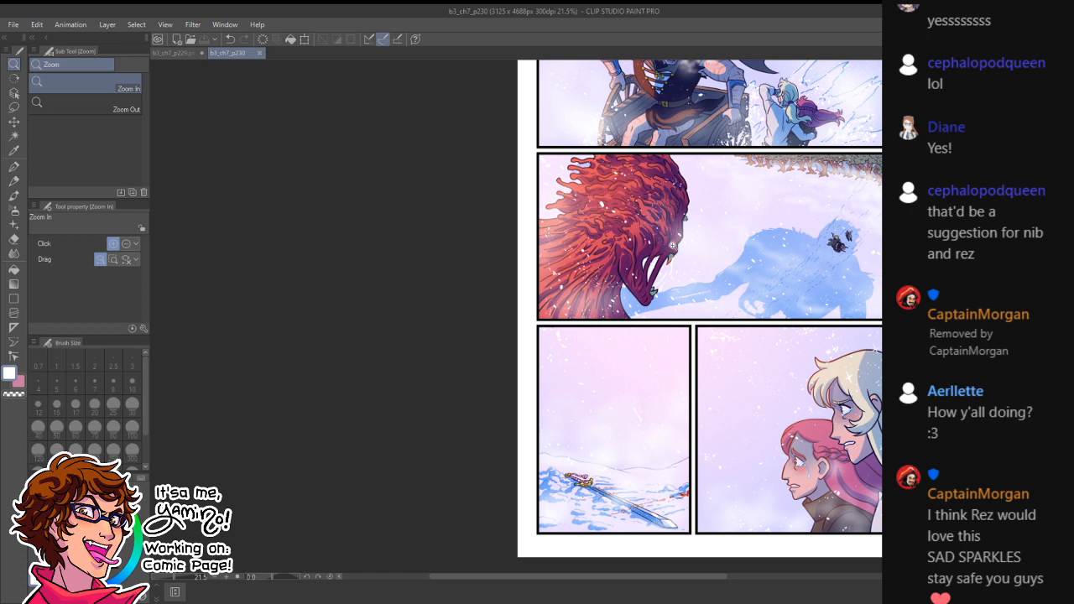
drag(668, 246, 523, 333)
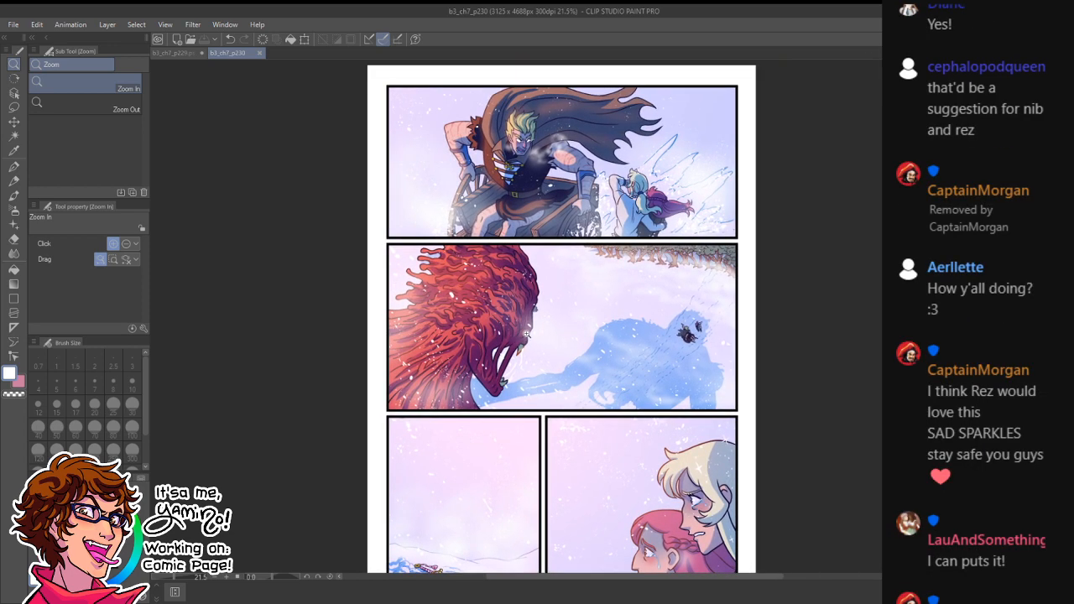